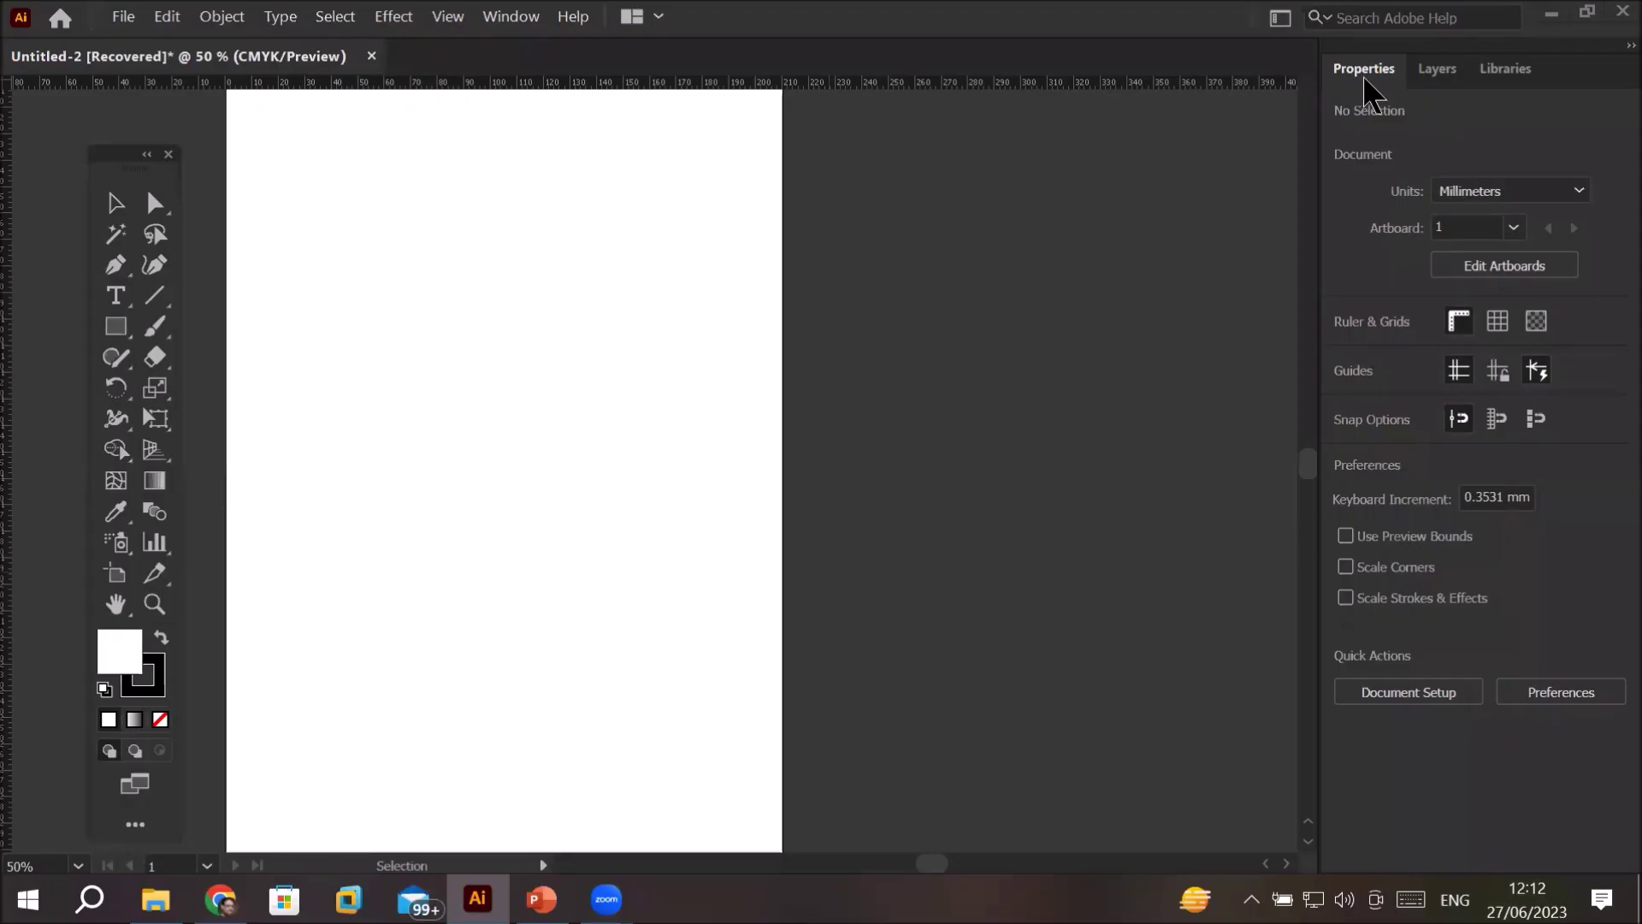
- Review the document's layers and libraries, and return to its general properties
left_click(1438, 68)
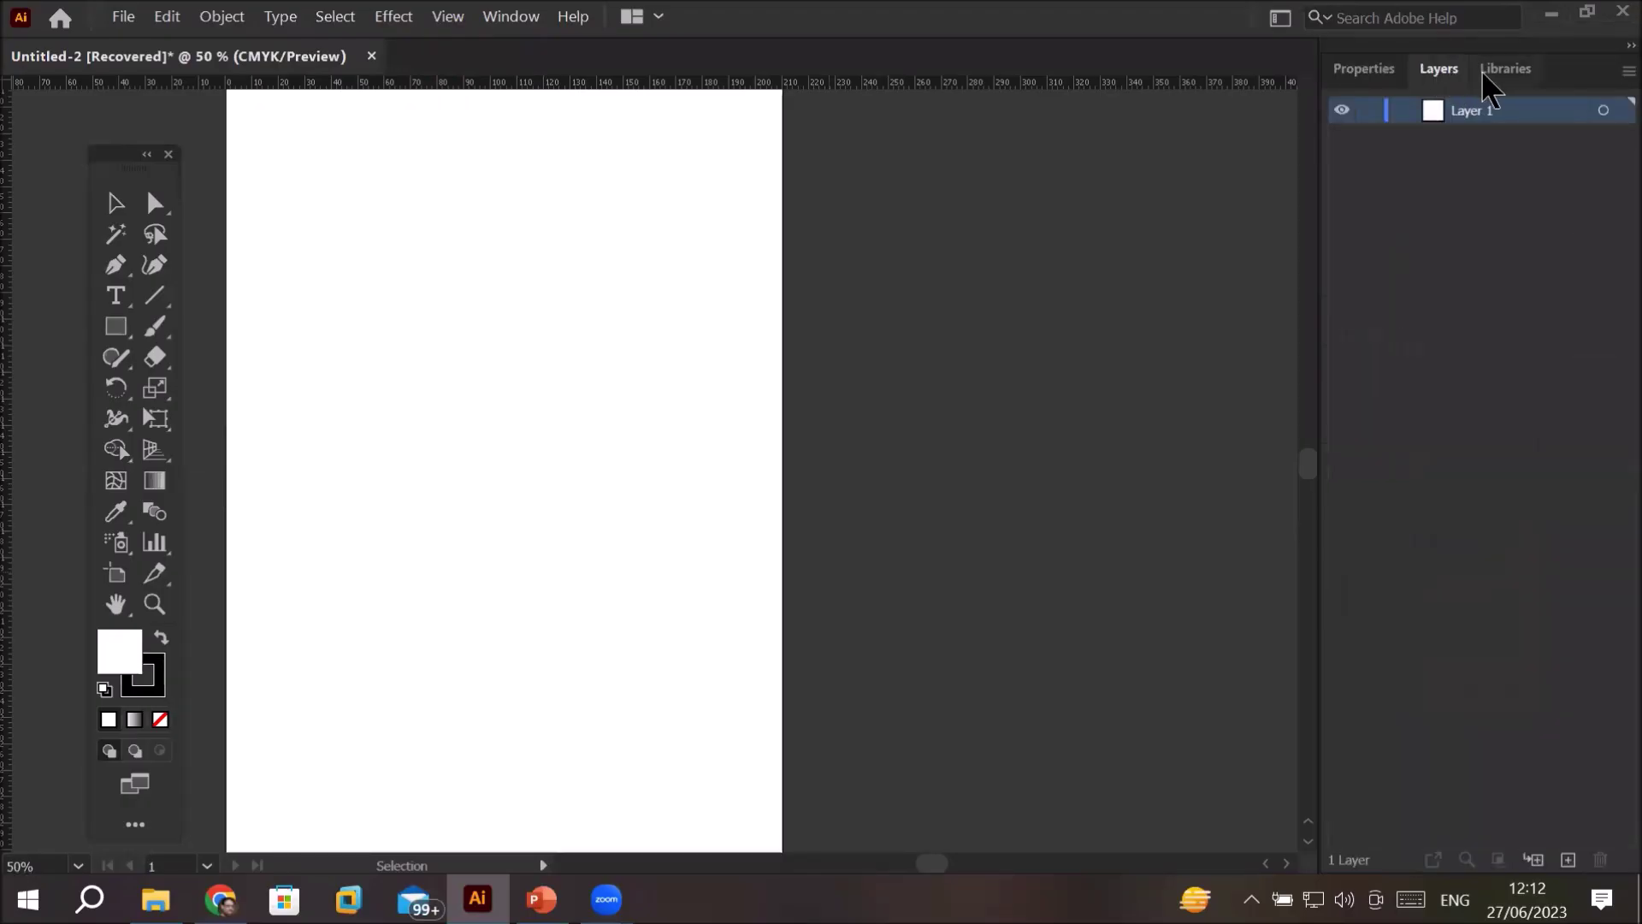
left_click(1503, 75)
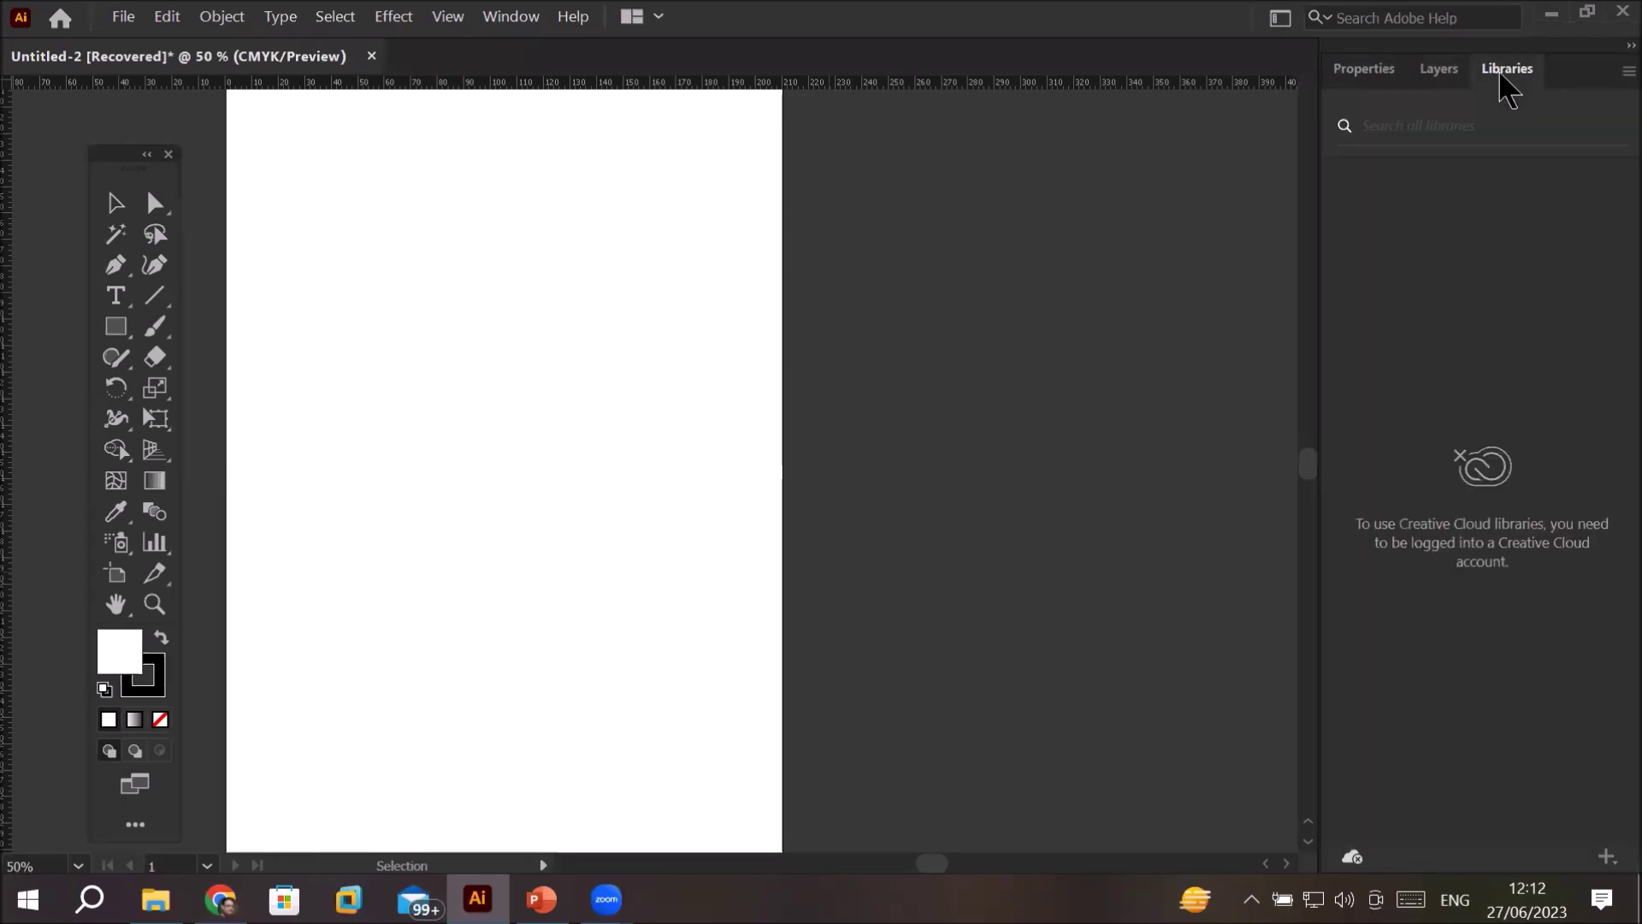
left_click(1358, 87)
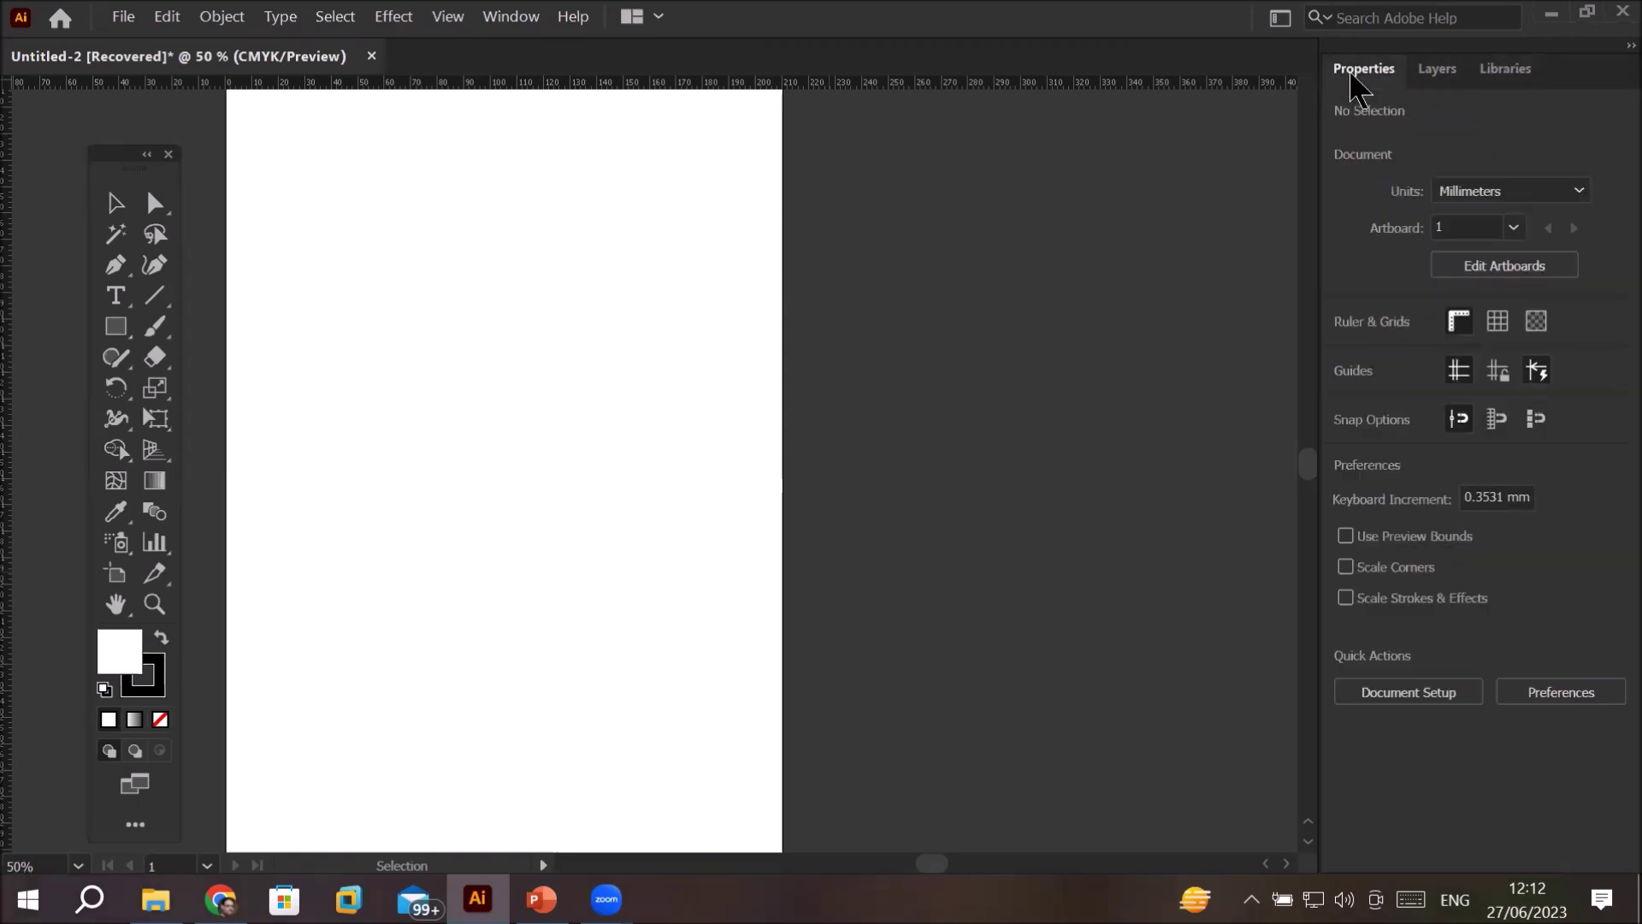
left_click(1443, 82)
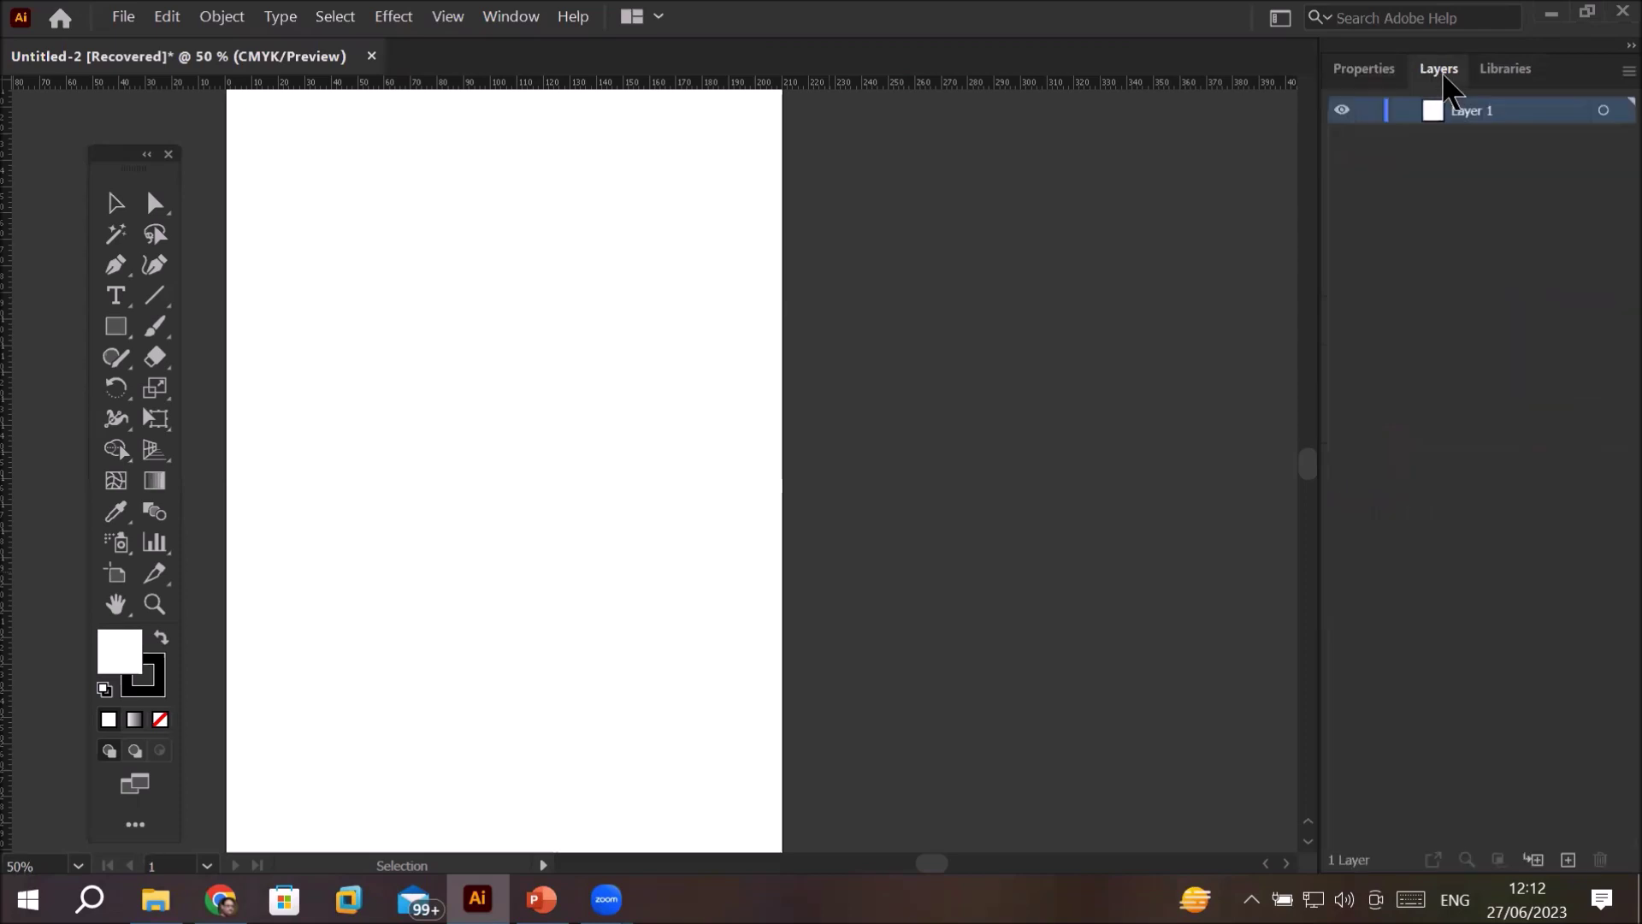
left_click(1360, 82)
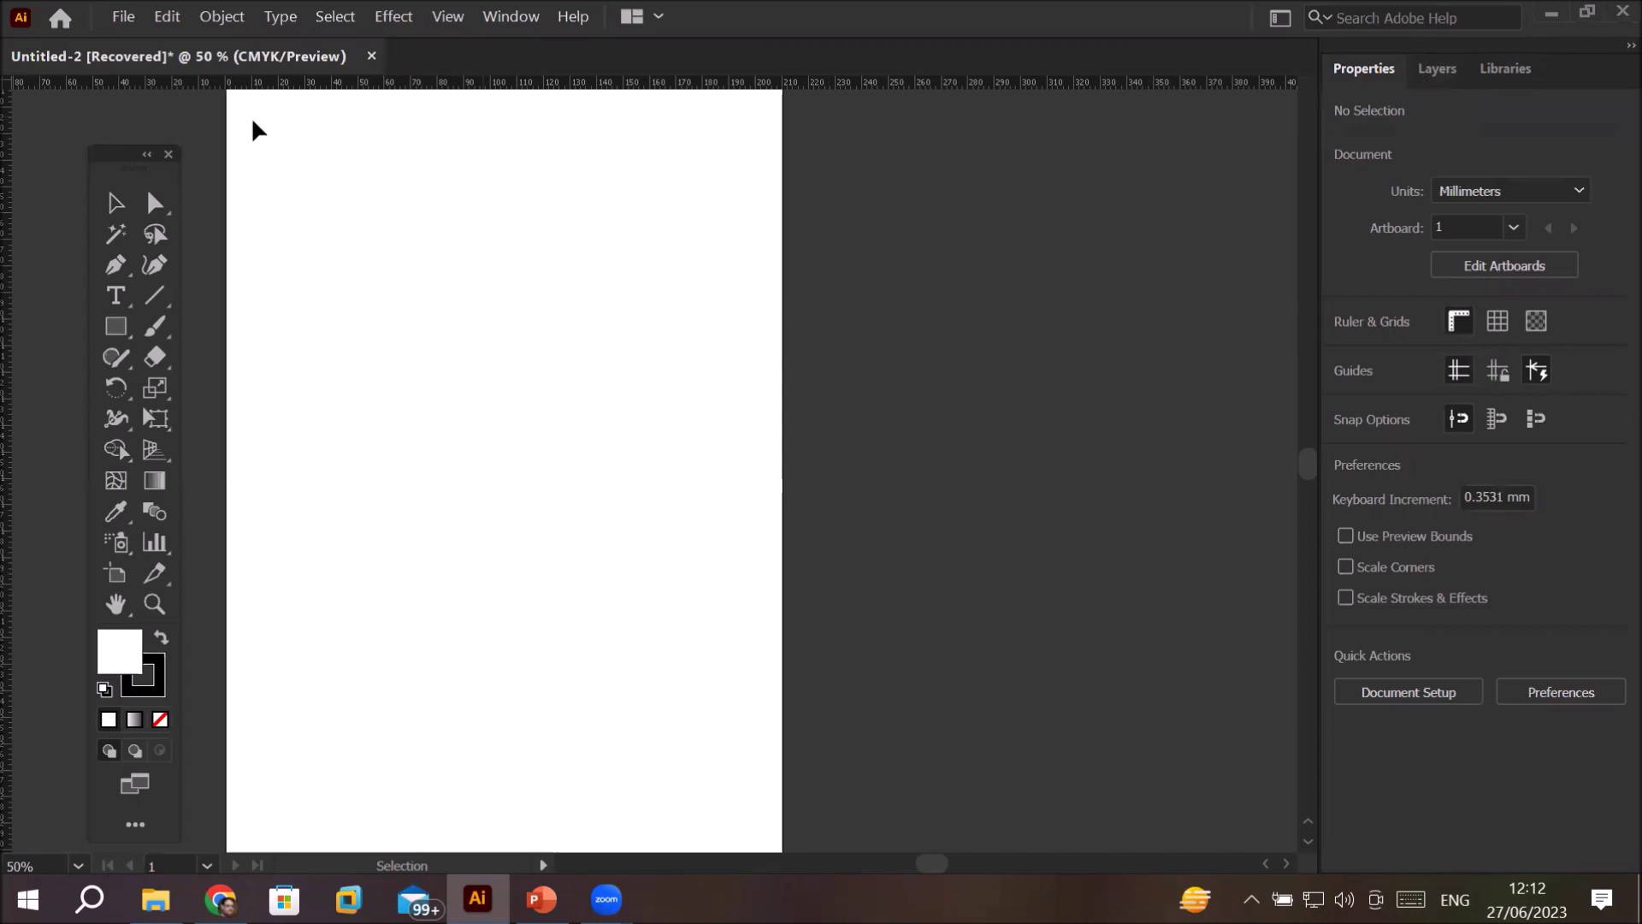
- Reposition the floating toolbox and draw two overlapping rectangles near the artboard's centre, the second about 41 by 51 mm
left_click_drag(117, 154, 95, 132)
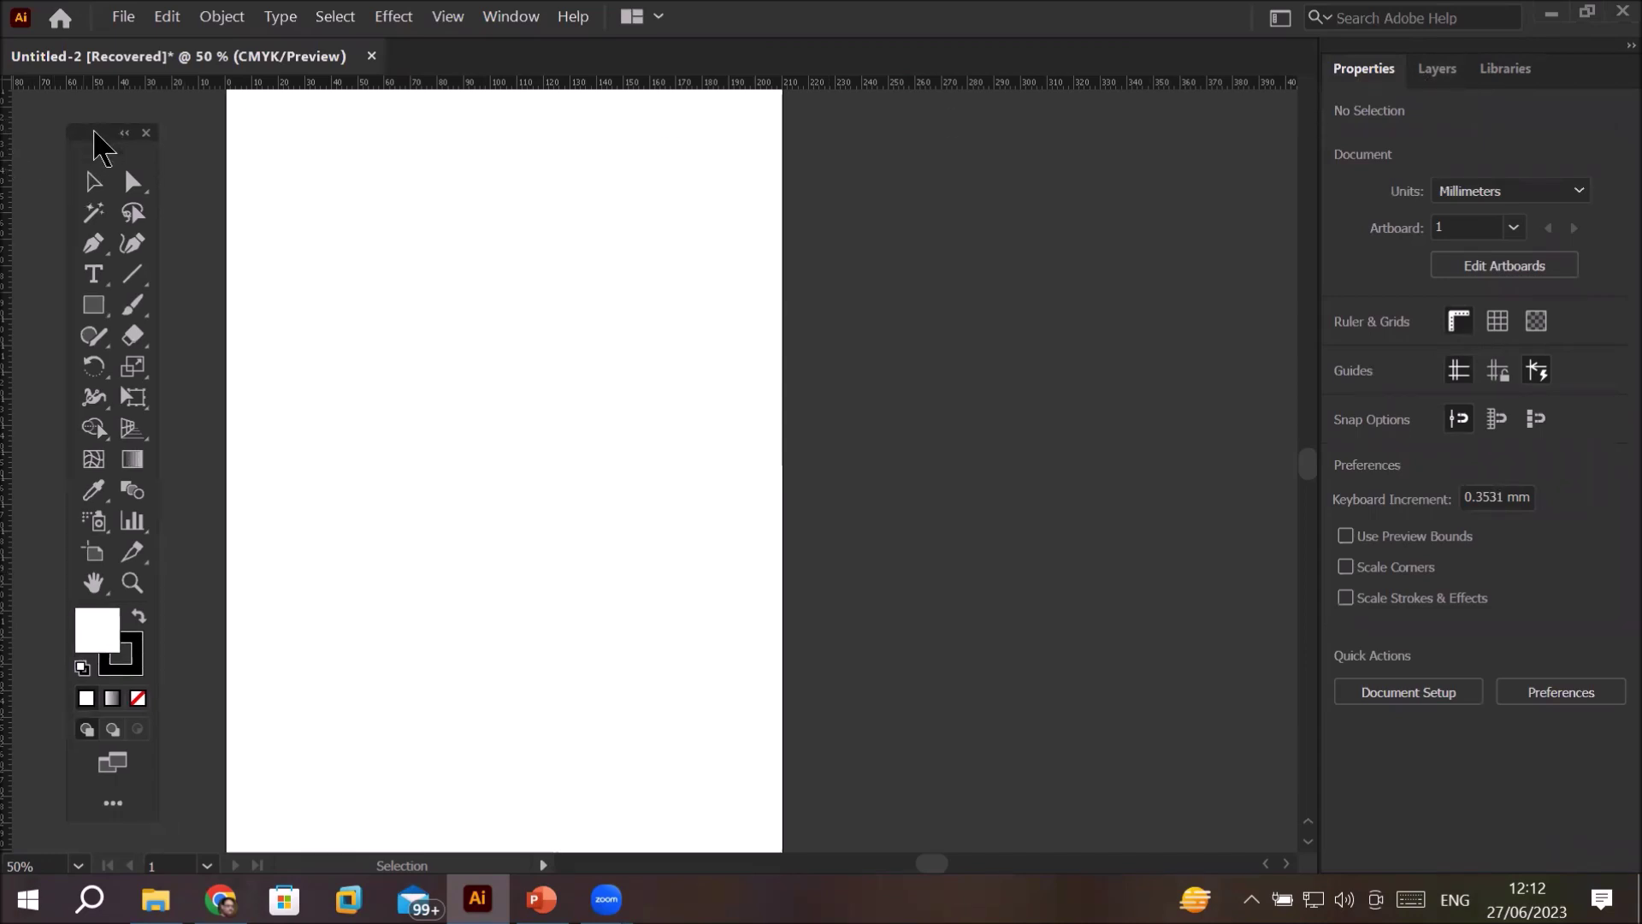
left_click(93, 310)
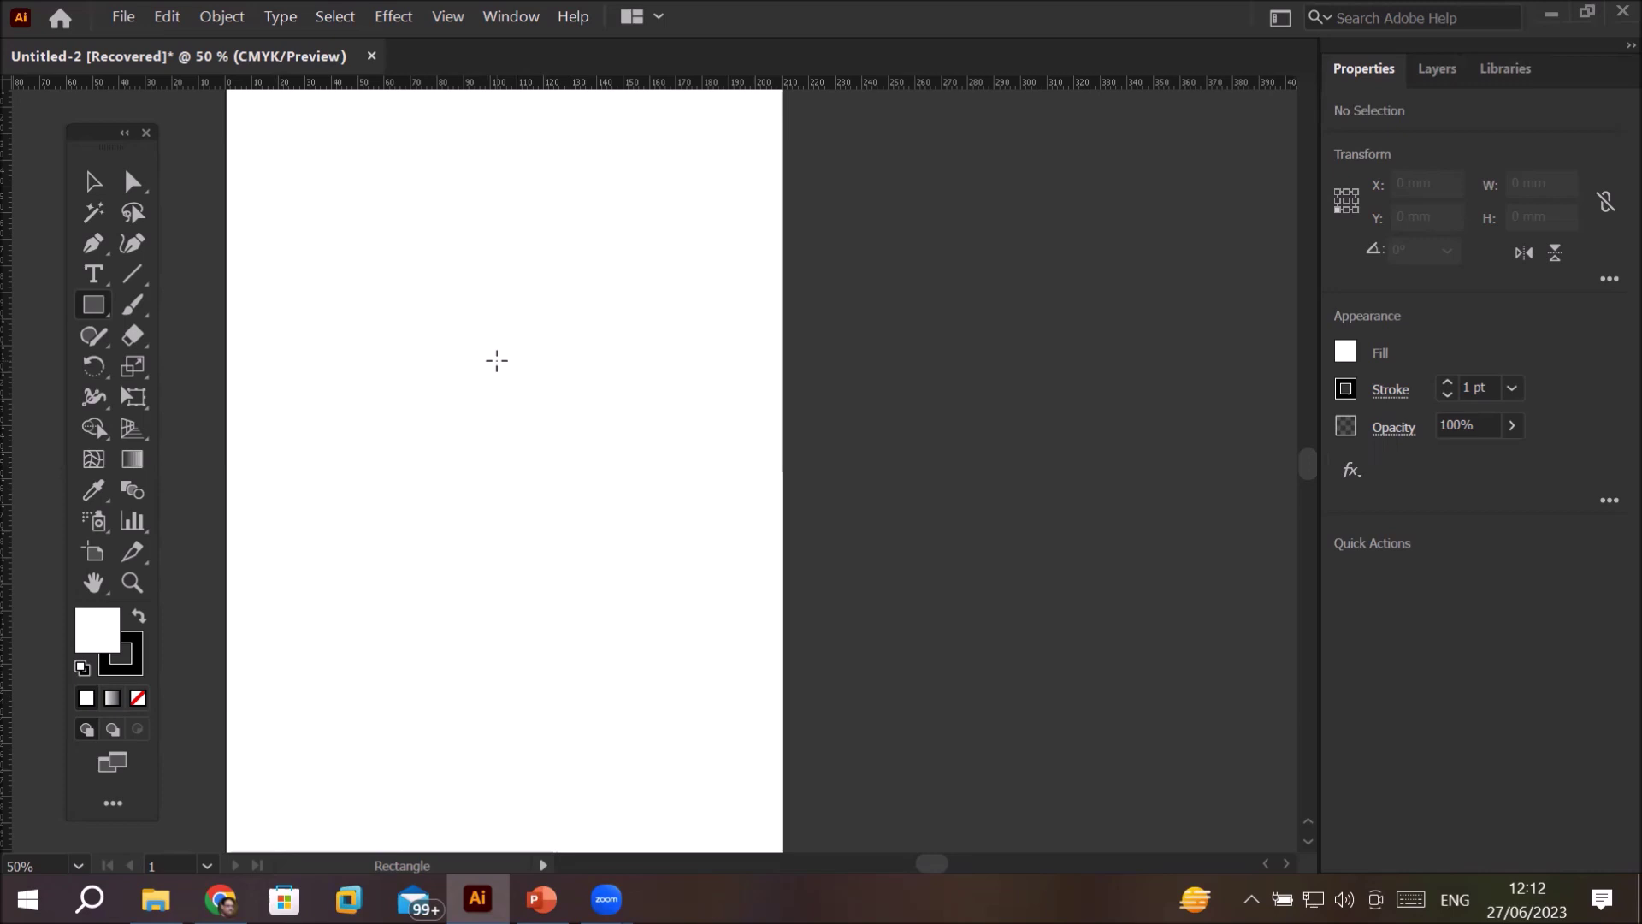
left_click_drag(496, 360, 650, 485)
left_click_drag(599, 424, 709, 558)
left_click(382, 424)
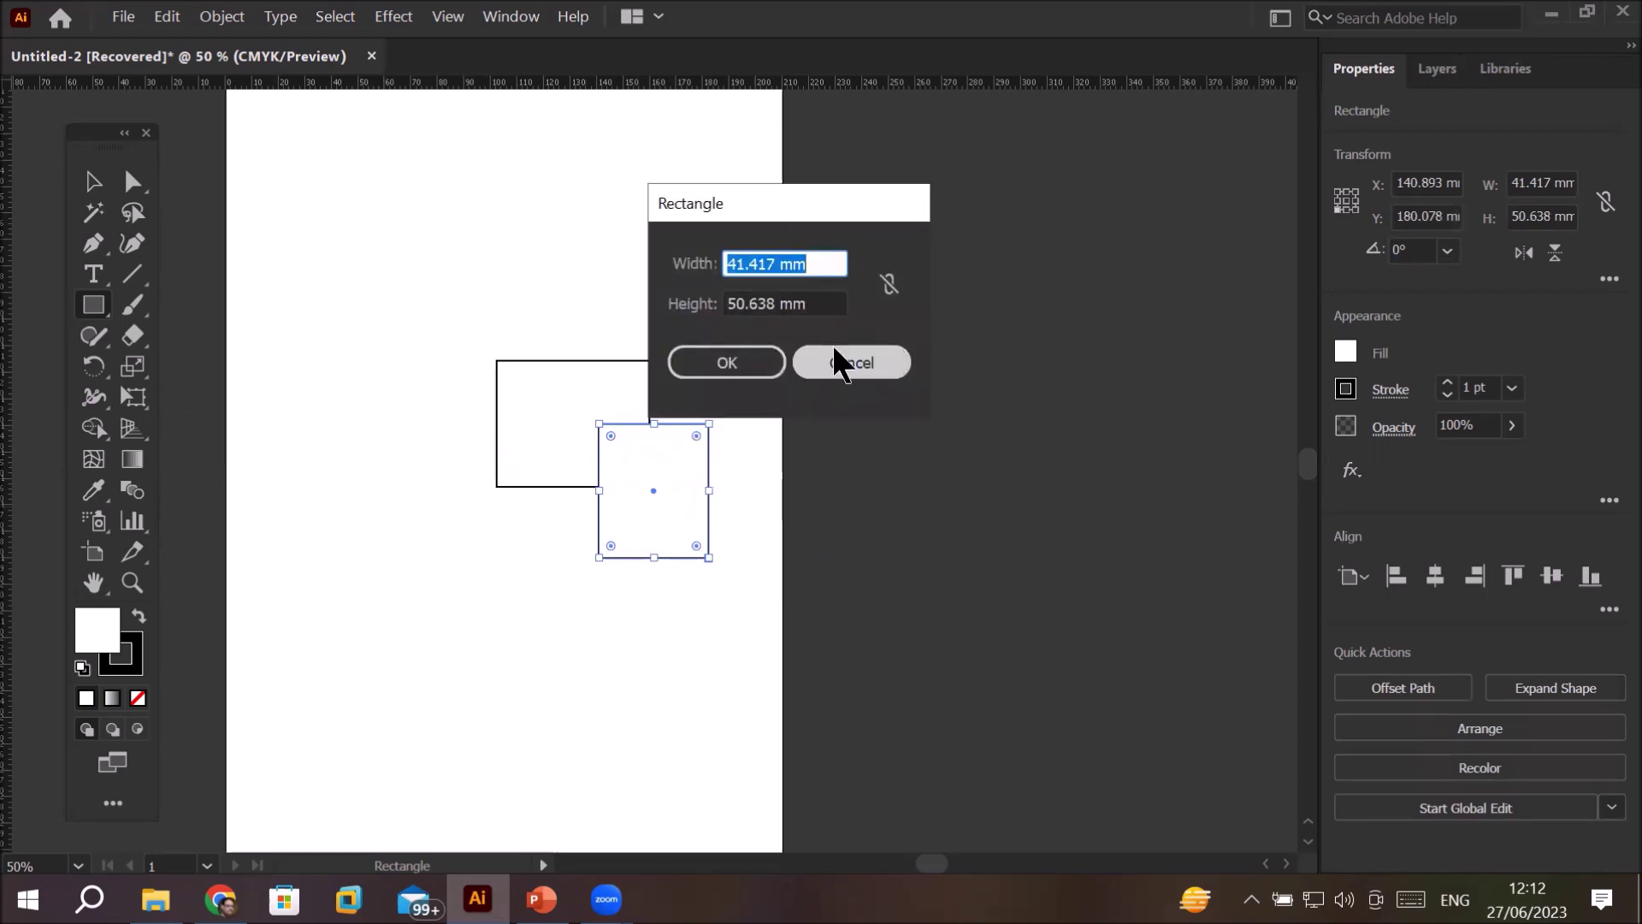
left_click(770, 362)
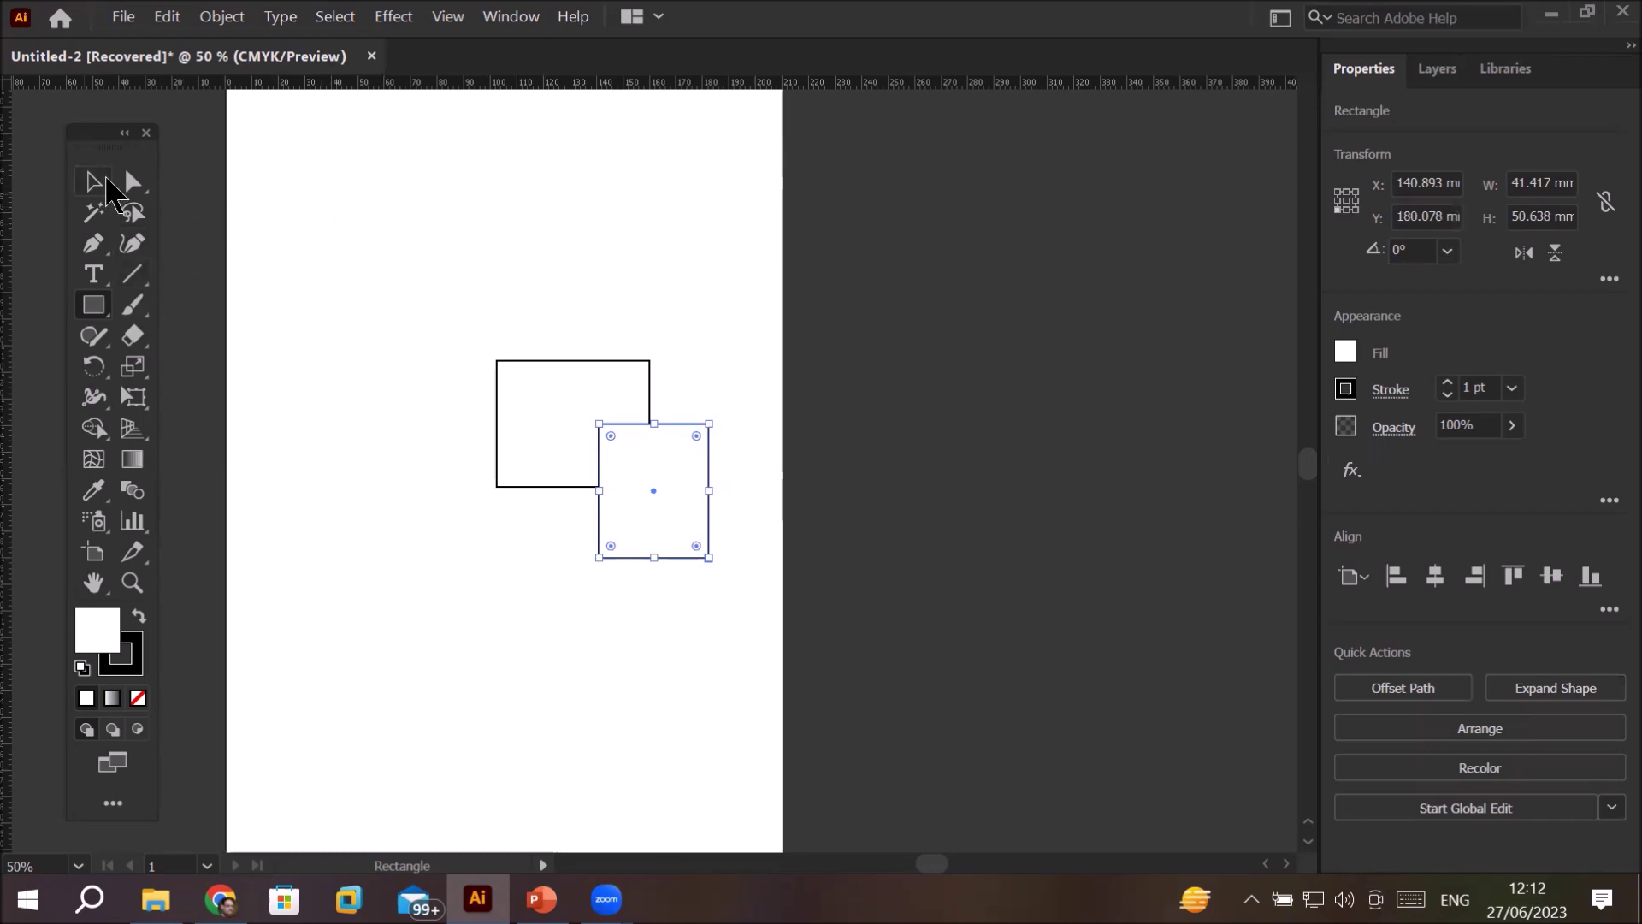
left_click(394, 178)
left_click(838, 365)
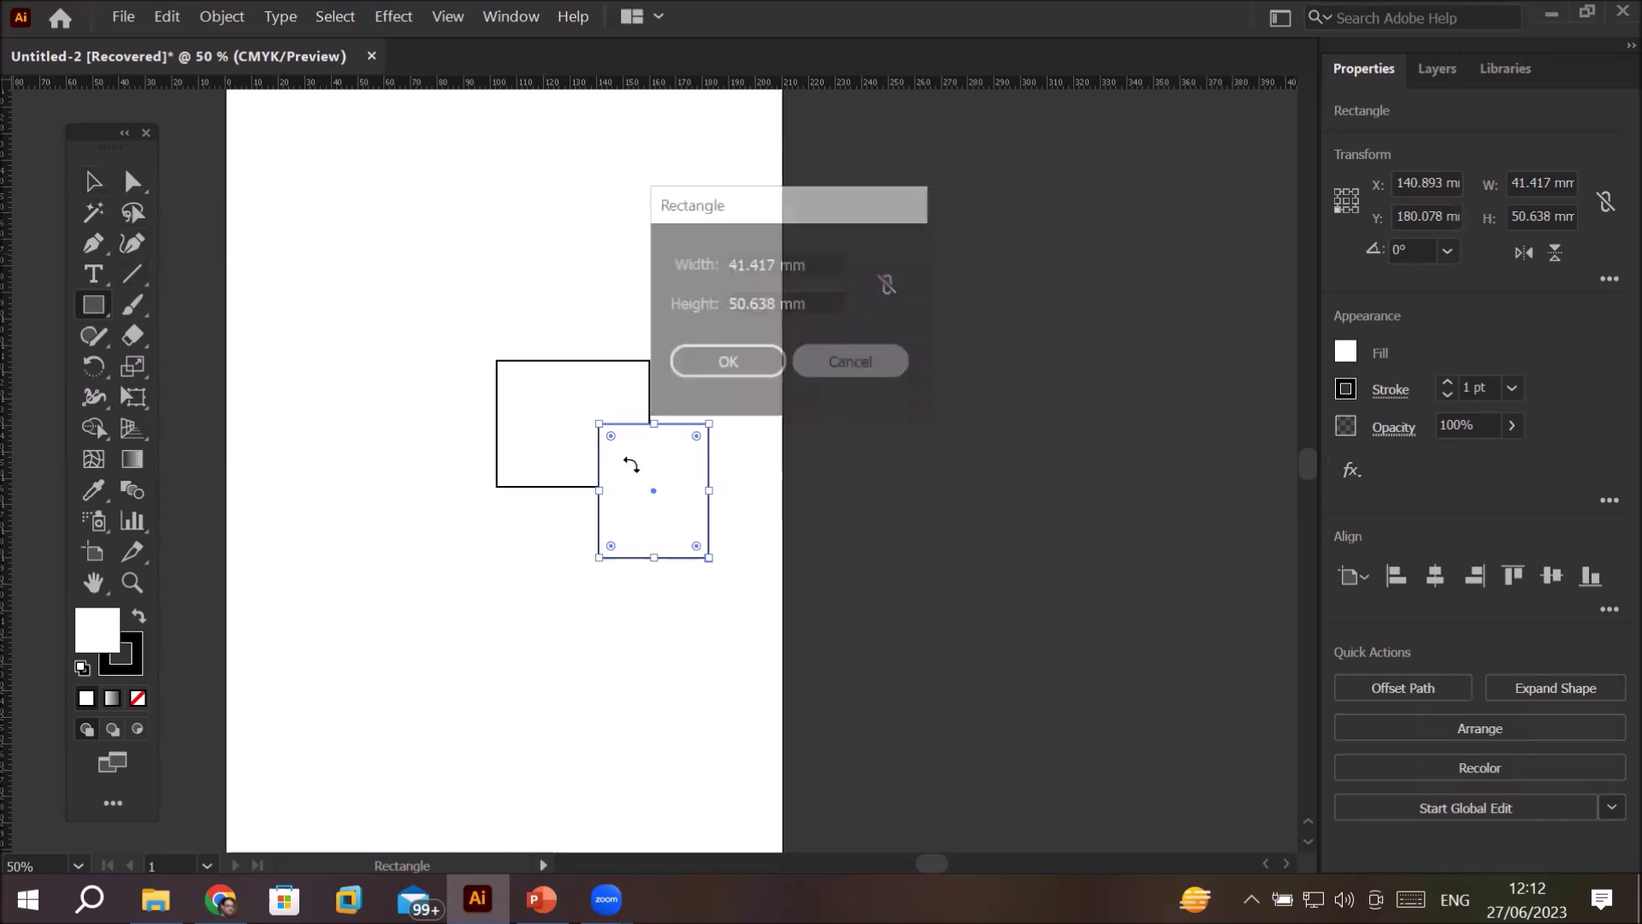
left_click(94, 181)
left_click(354, 178)
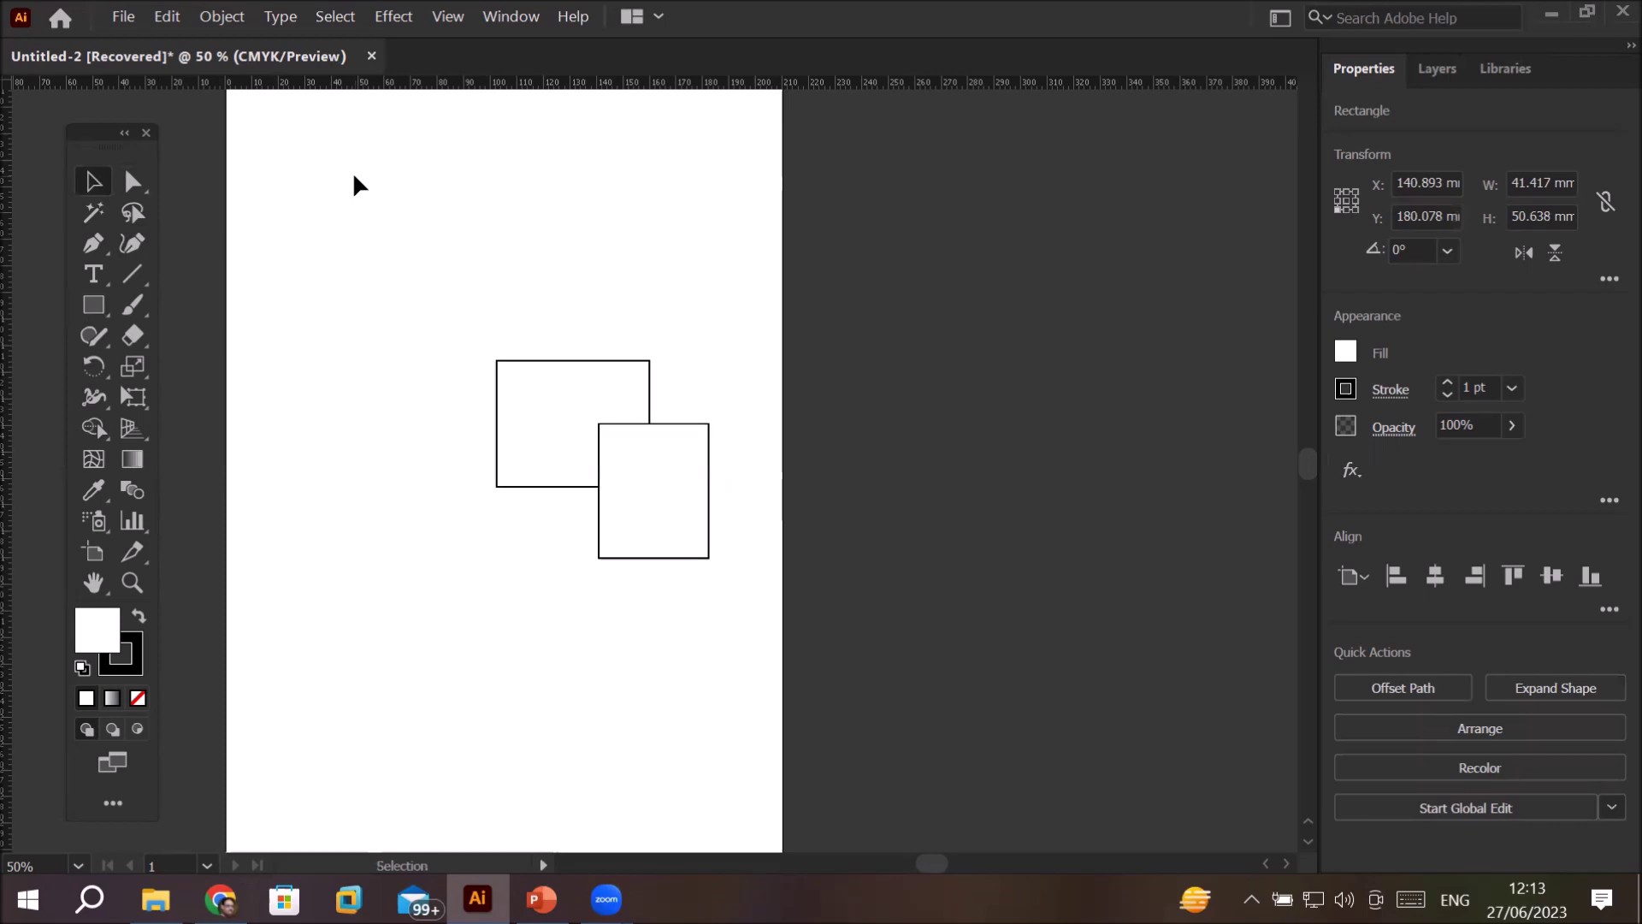
- Create a rectangle with an exact width and height of 40 mm, overlapping the upper-left corner of the first rectangle
left_click(92, 307)
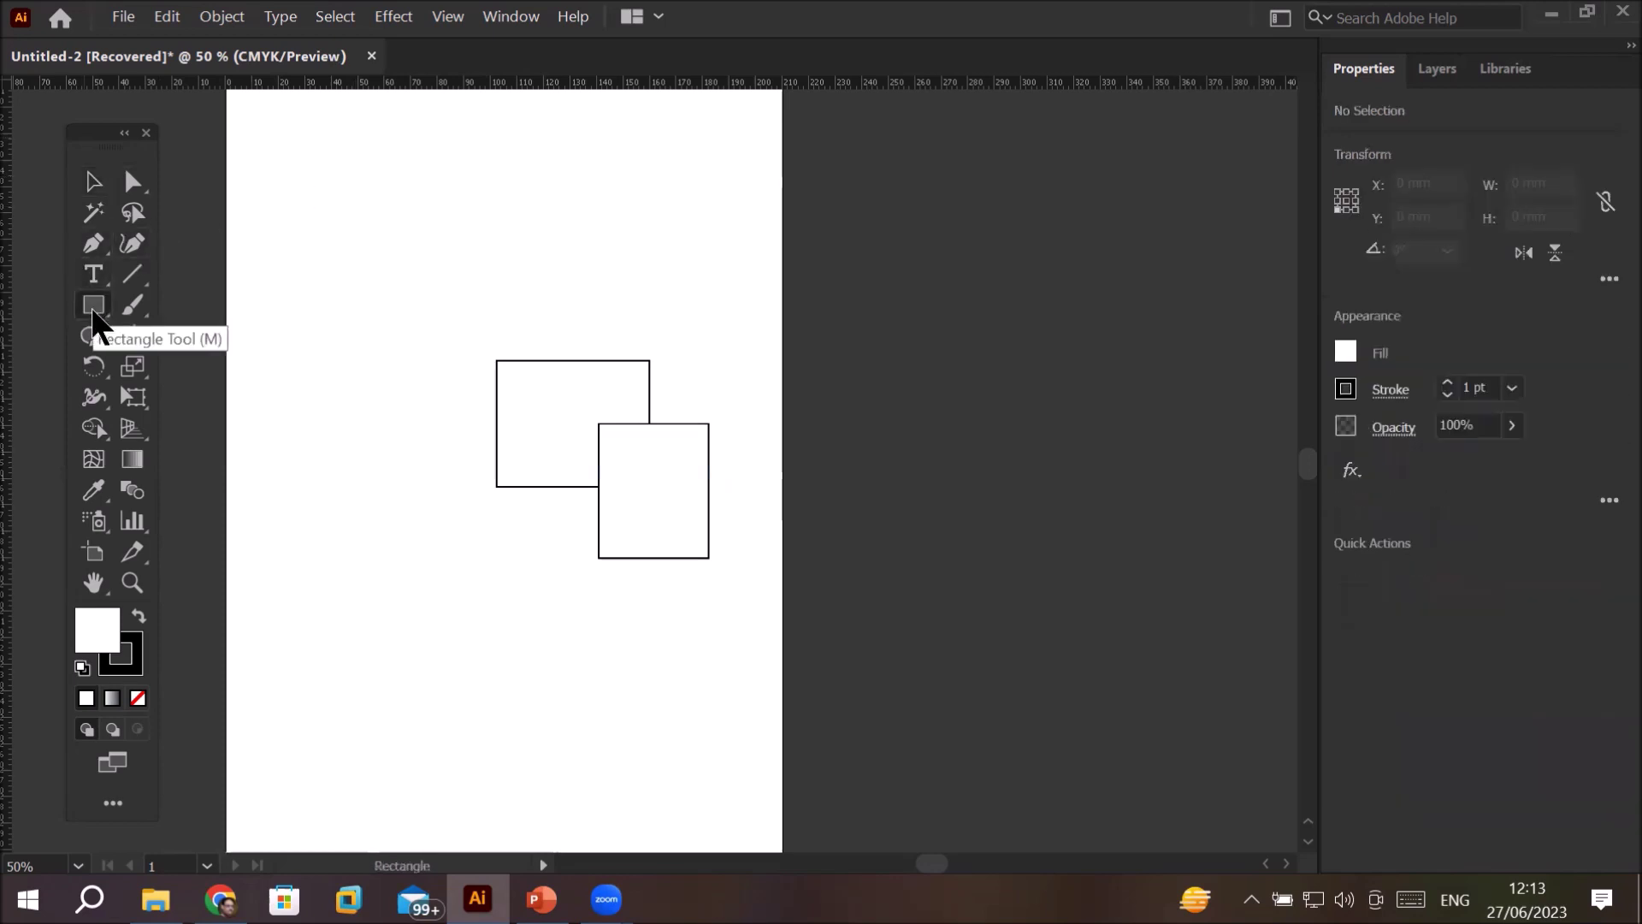
left_click(395, 296)
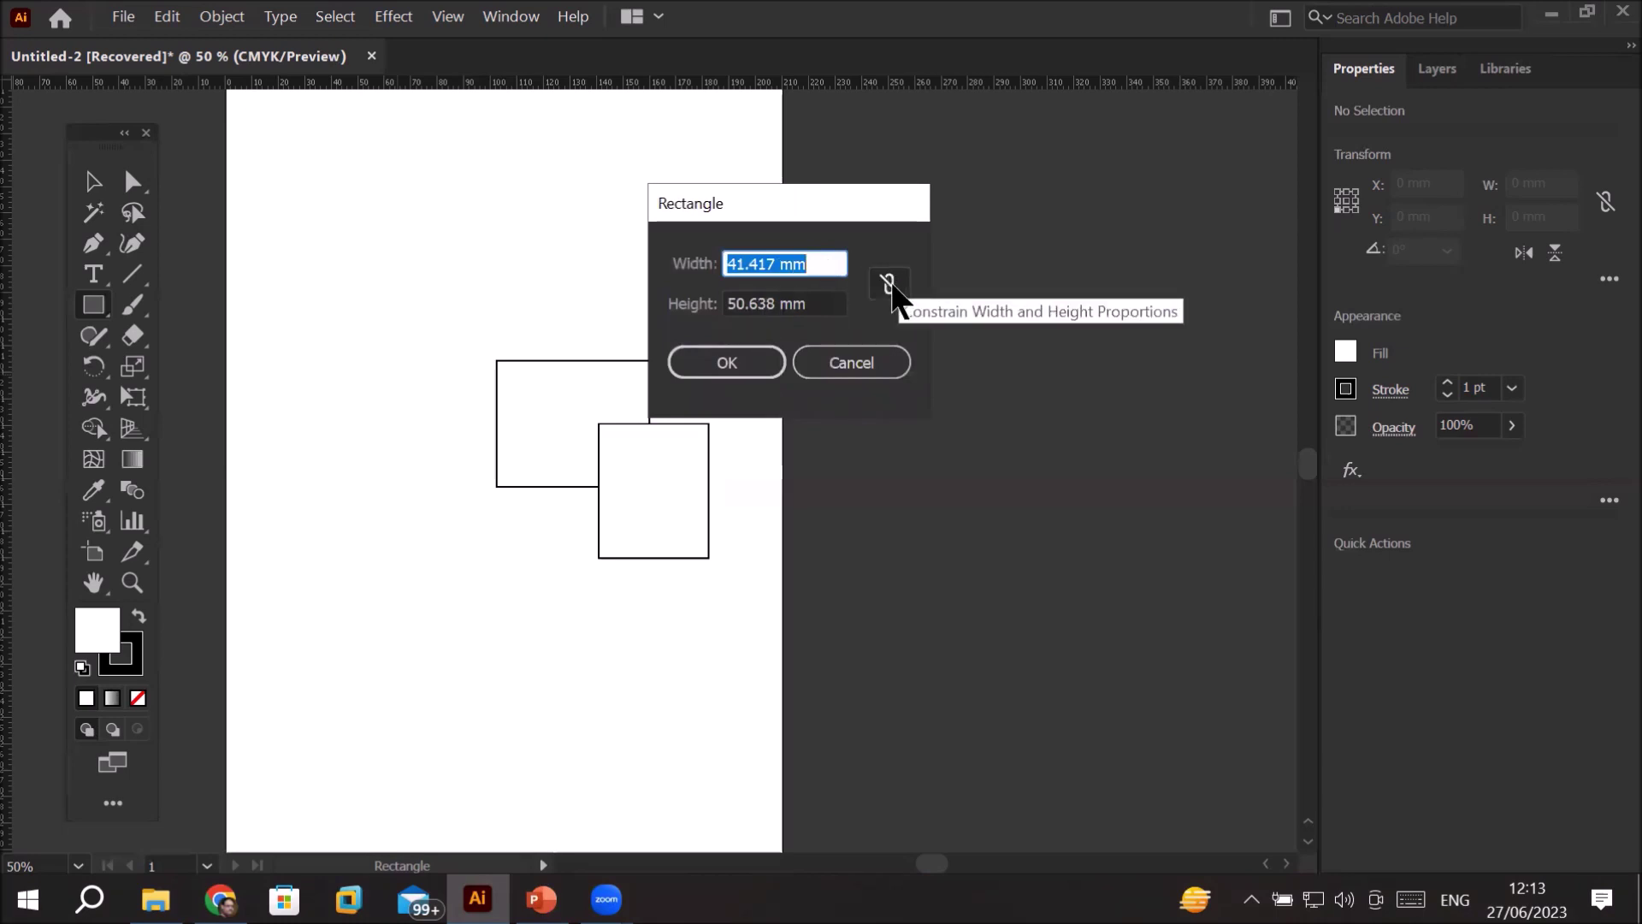
double_click(750, 263)
type("40")
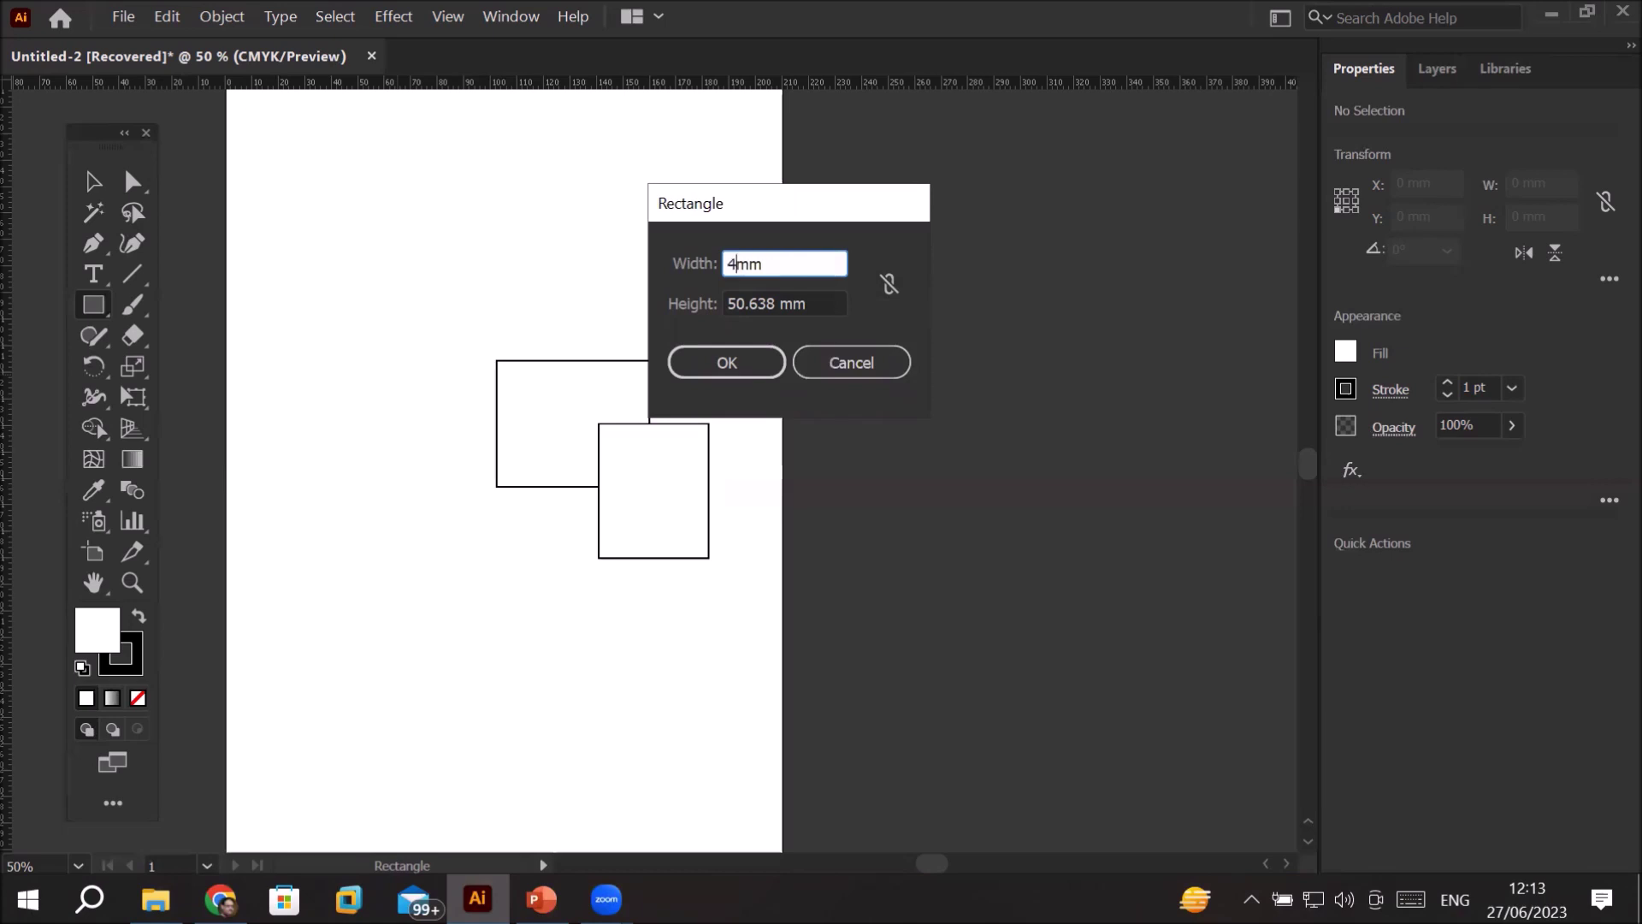
double_click(778, 305)
type("40")
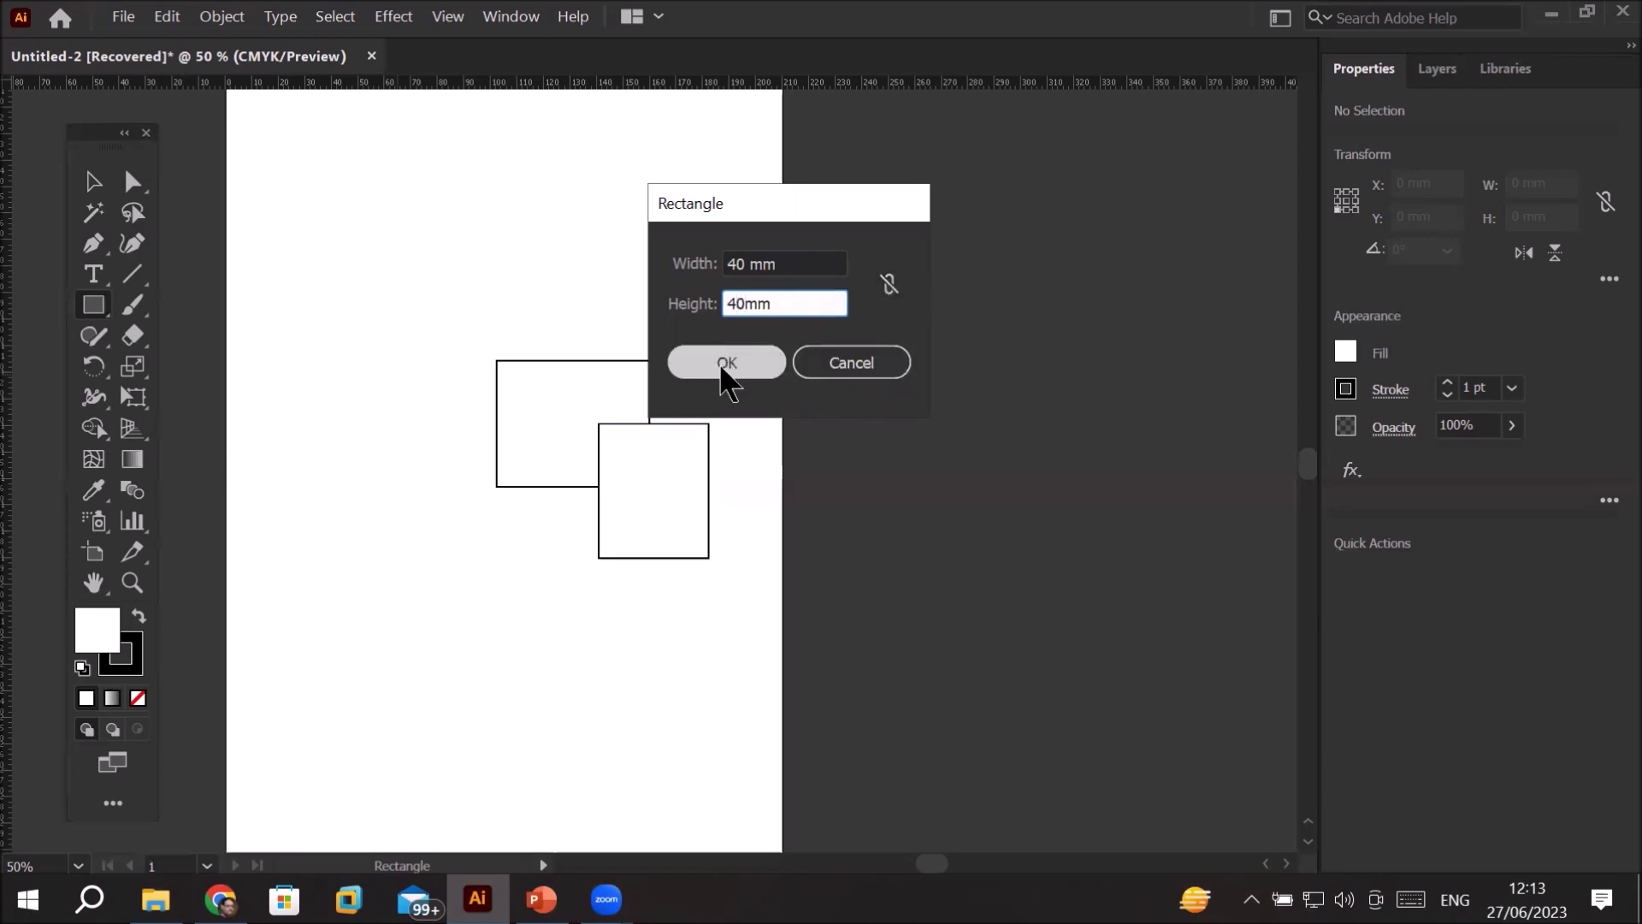
left_click(720, 362)
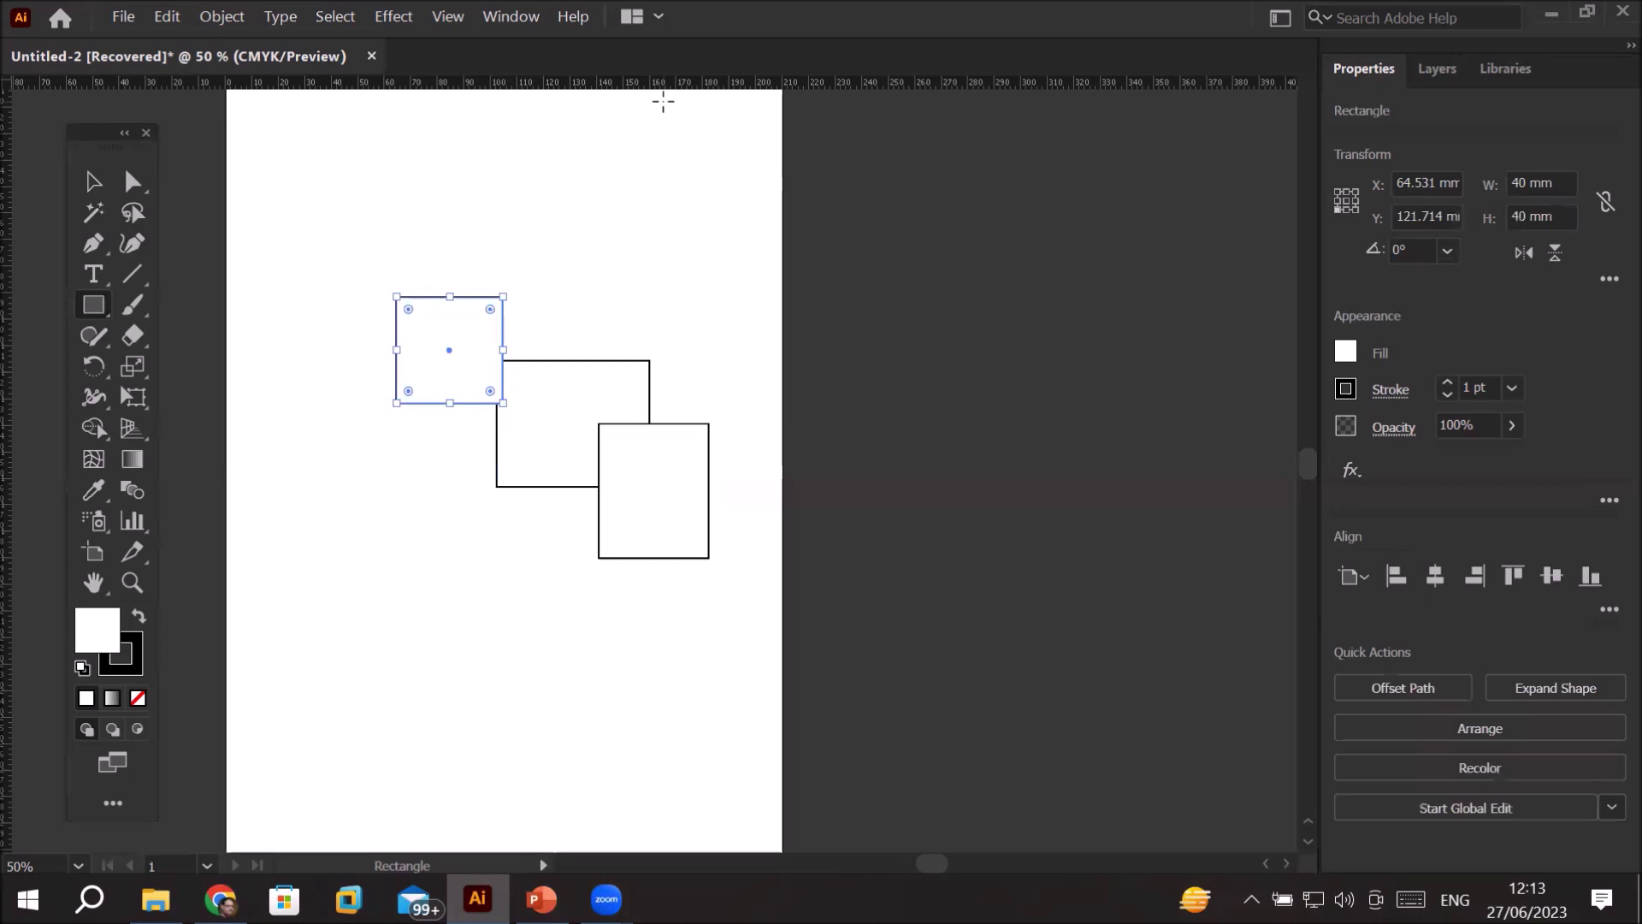
- Close the current document without saving it
left_click(124, 17)
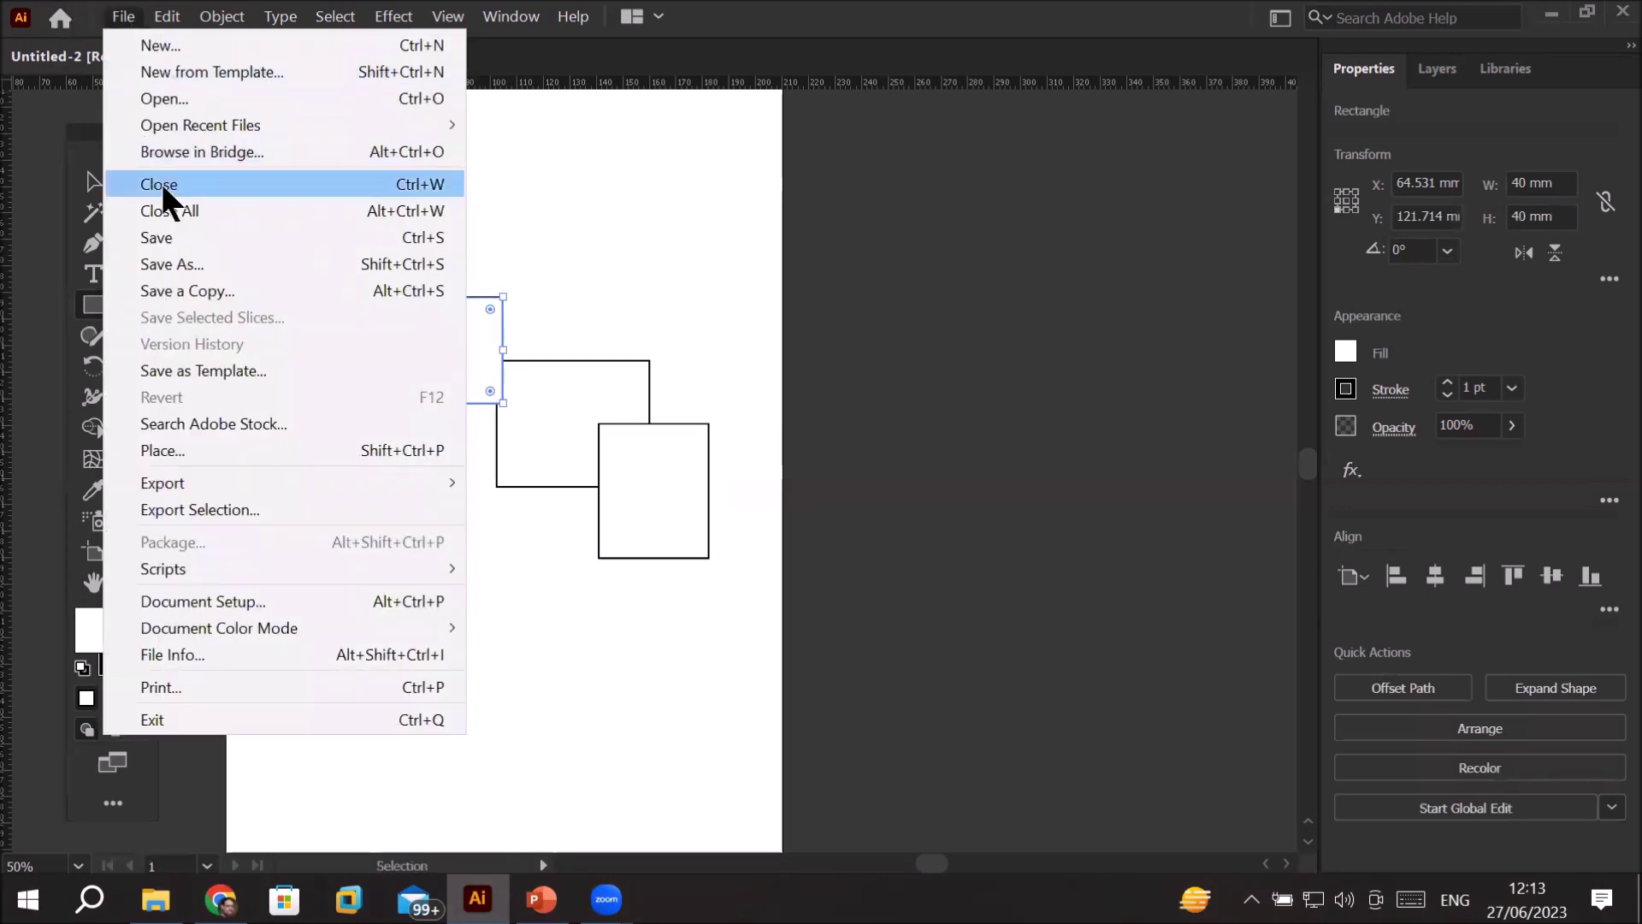
left_click(161, 183)
left_click(962, 477)
- Create a new portrait document from the Letter preset with units in inches, sized 8.5 by 11 in
left_click(123, 17)
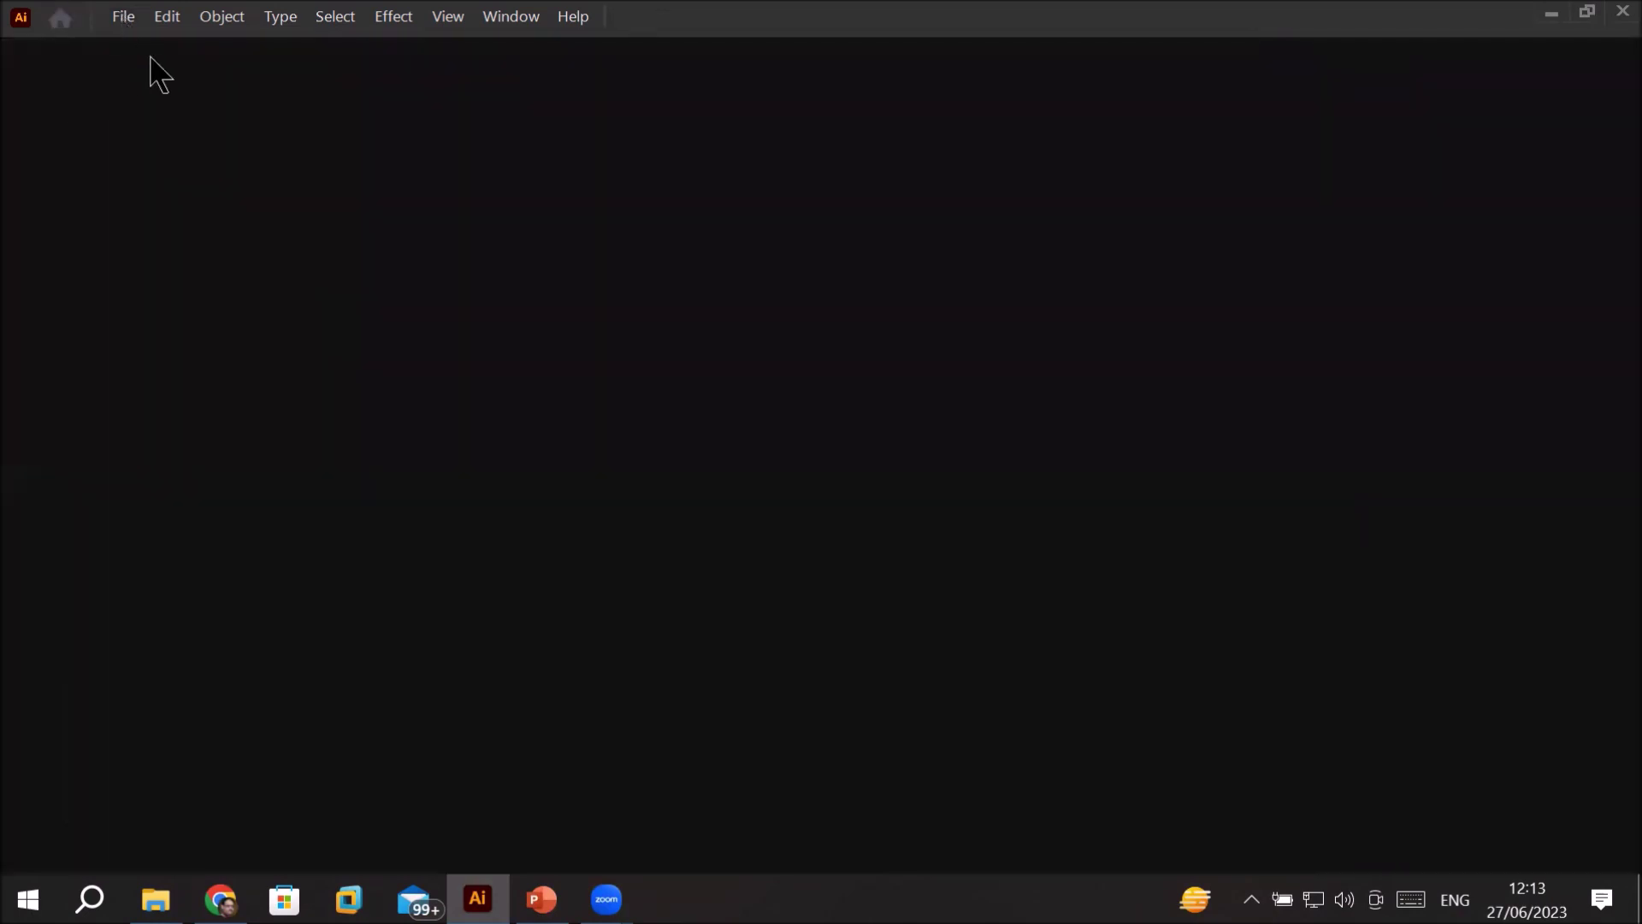
left_click(184, 44)
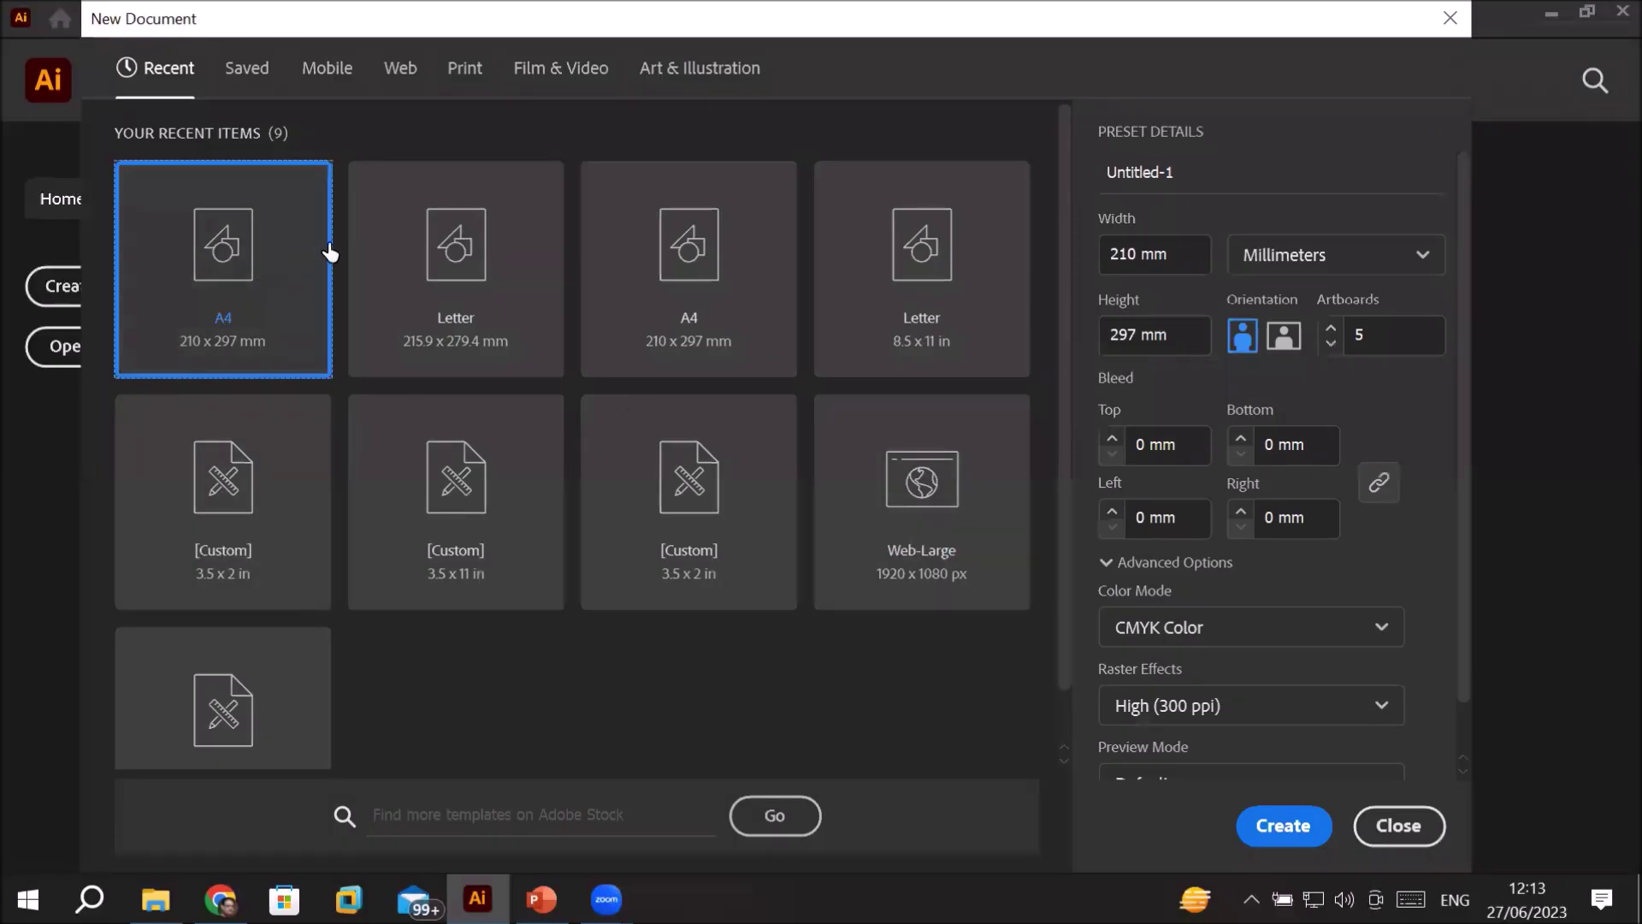
left_click(512, 305)
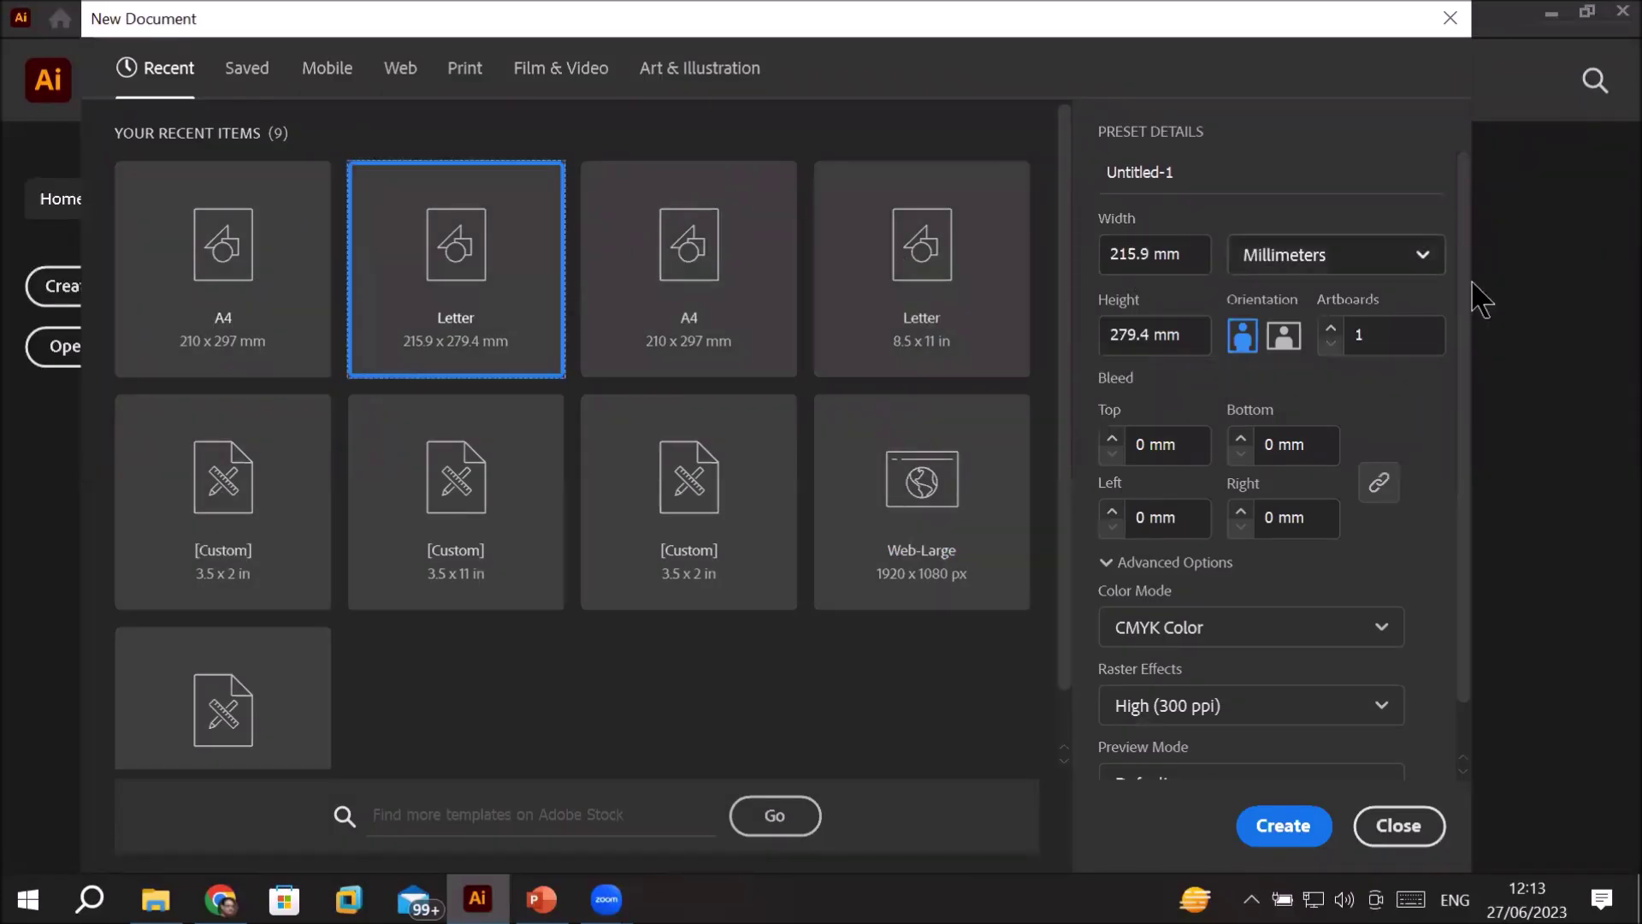
left_click(1422, 256)
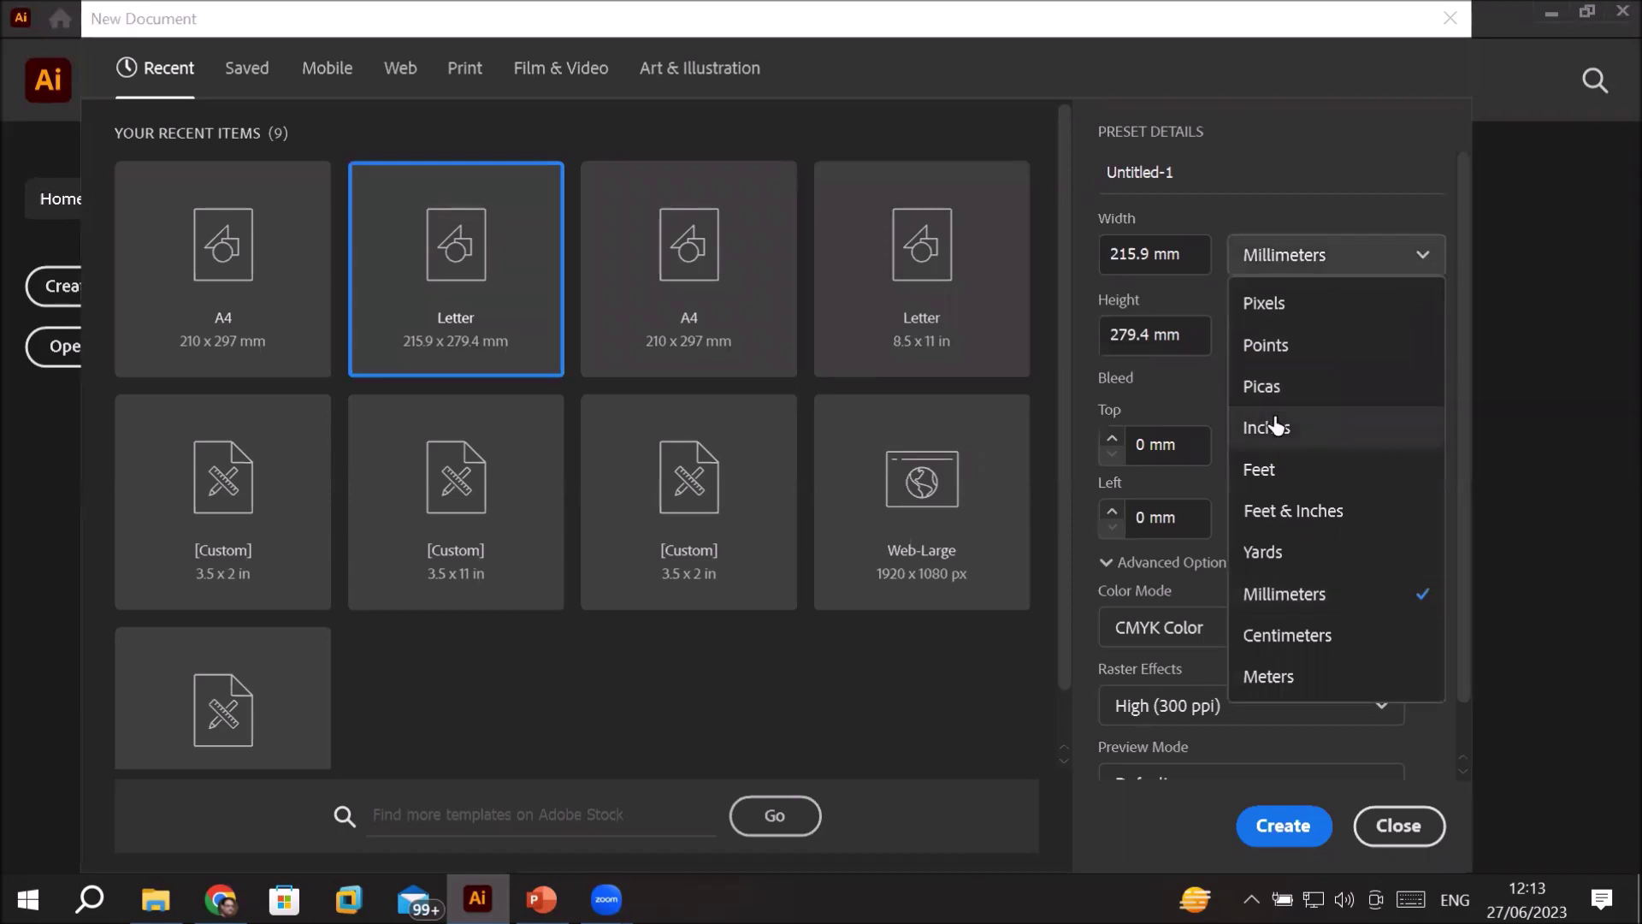
key("Escape")
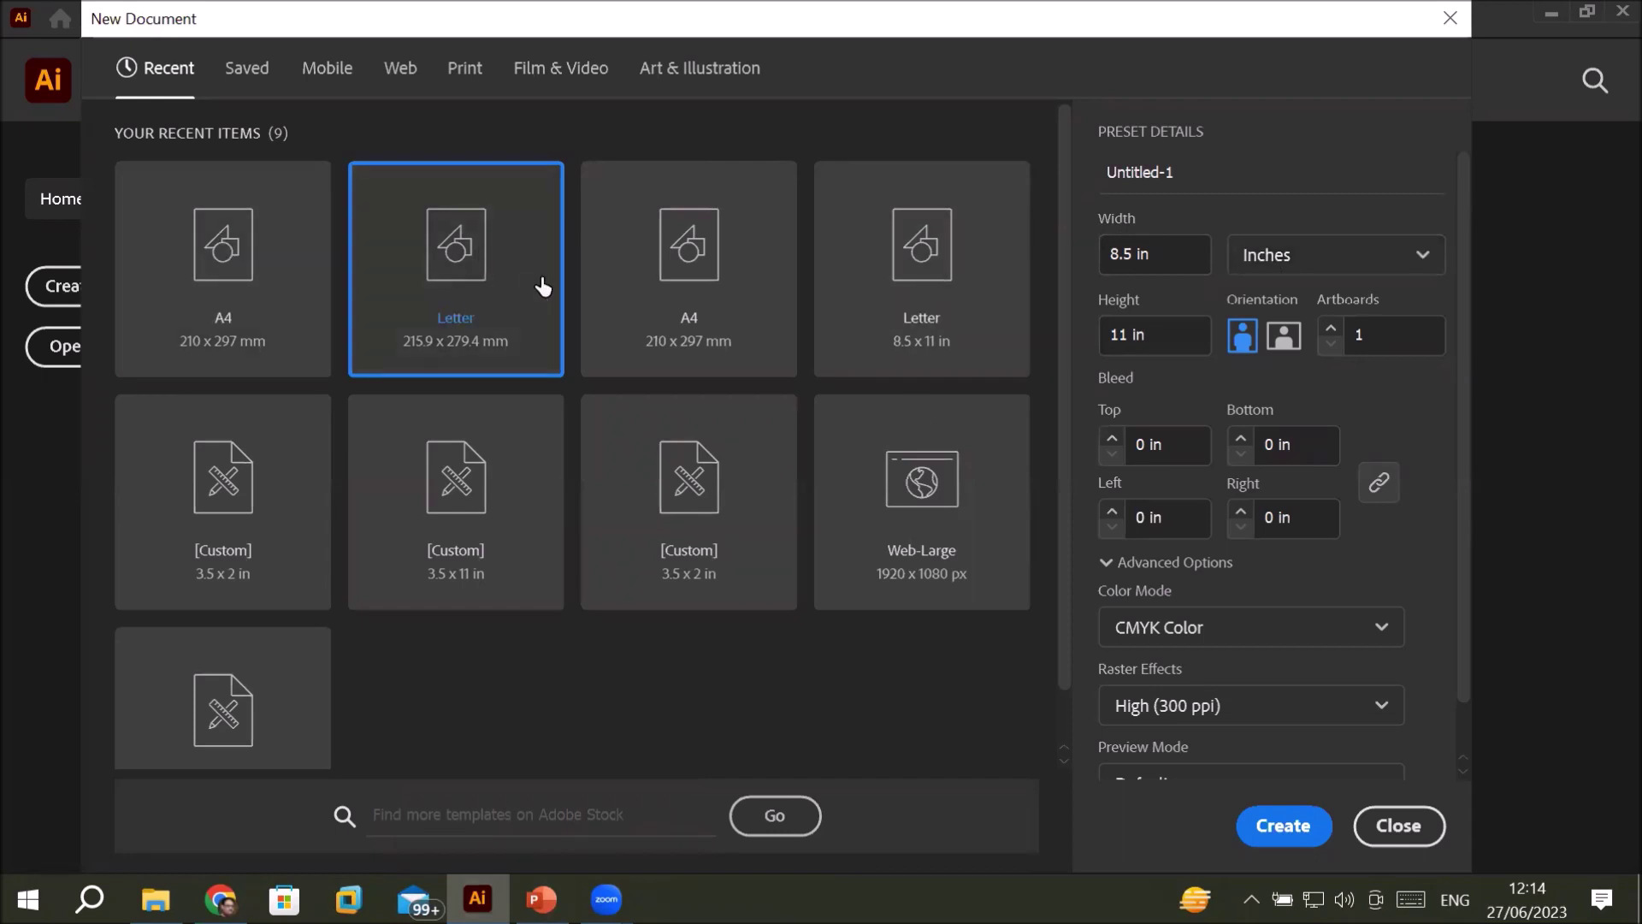
left_click(1274, 846)
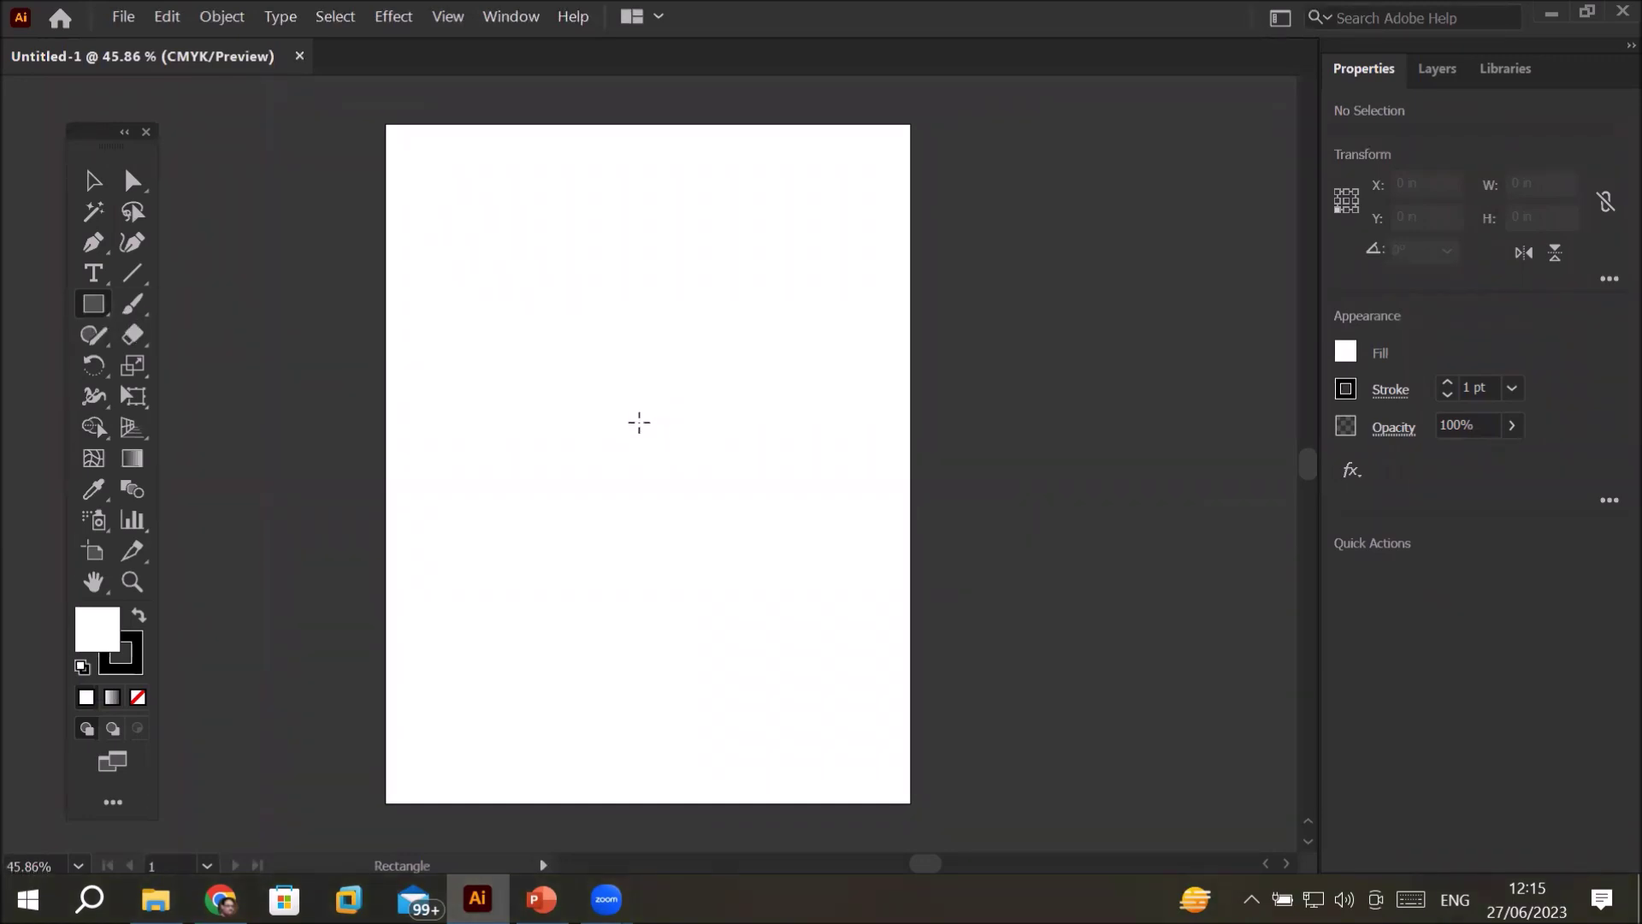
- Examine the Rectangle tool's exact width, height and proportion-constraint options without creating a shape
left_click(641, 423)
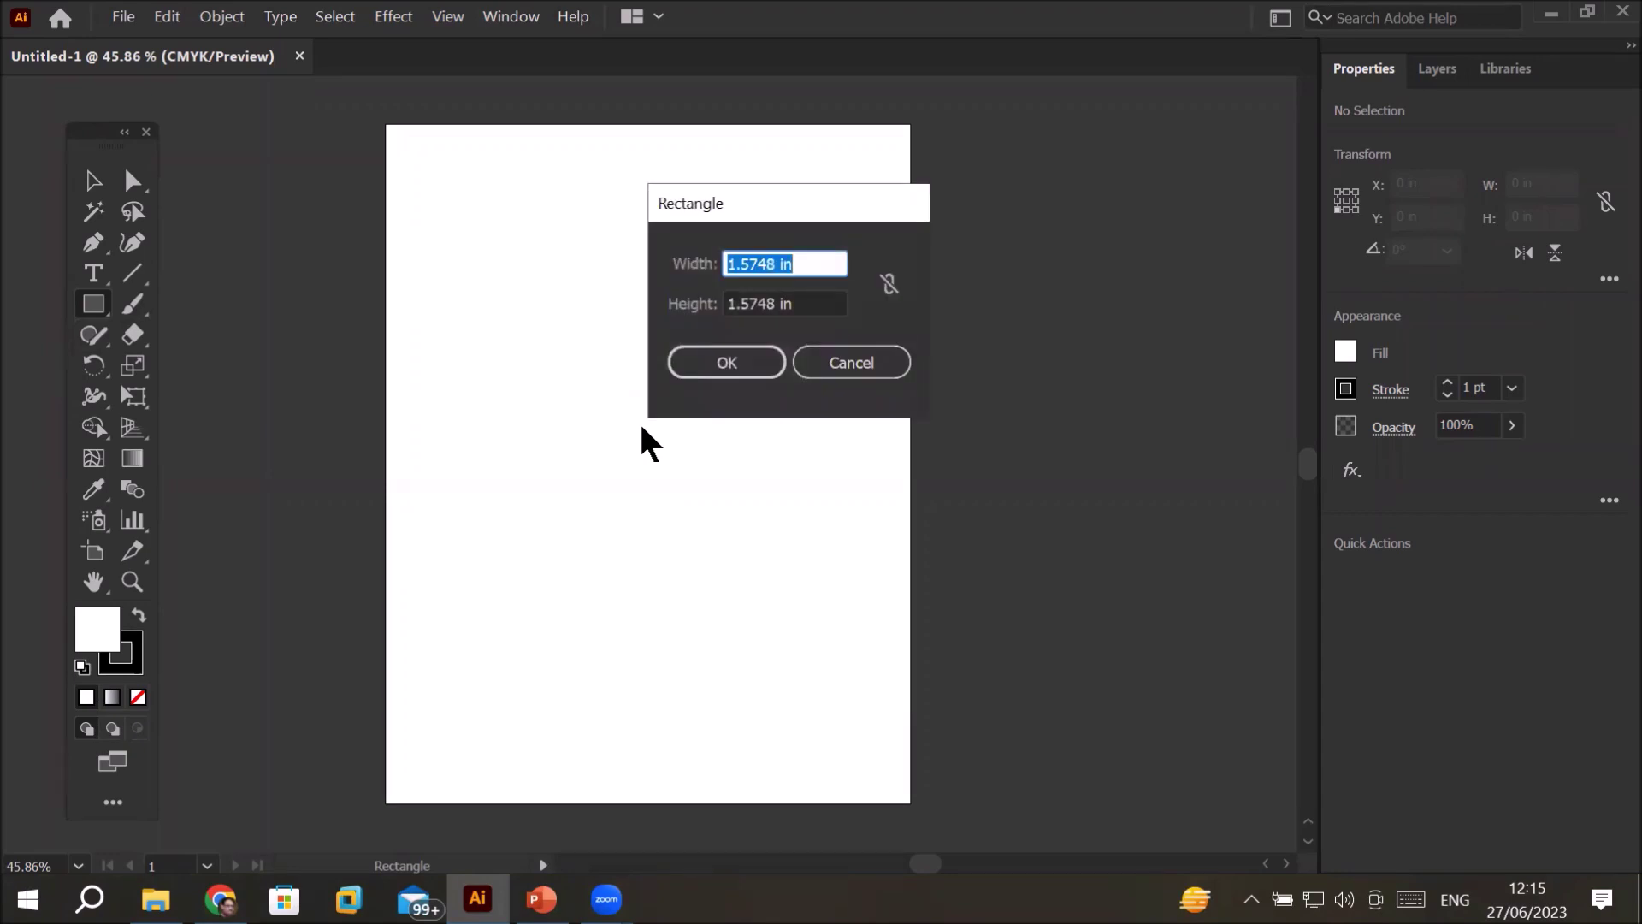
left_click(804, 265)
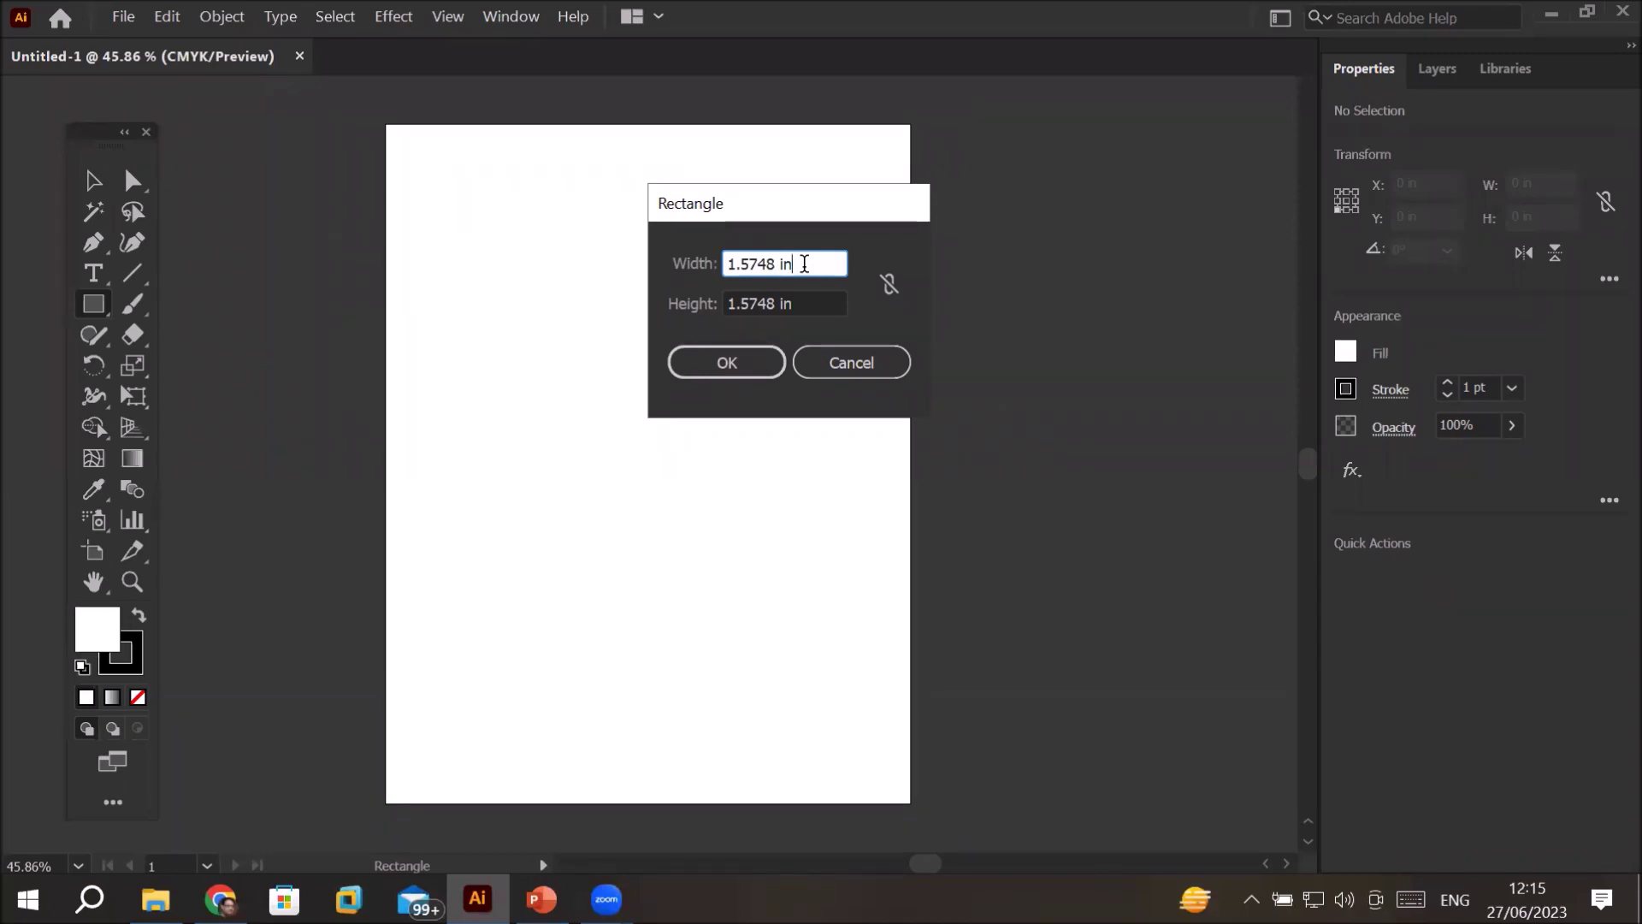
left_click_drag(780, 263, 604, 261)
left_click(809, 260)
left_click_drag(776, 264, 697, 272)
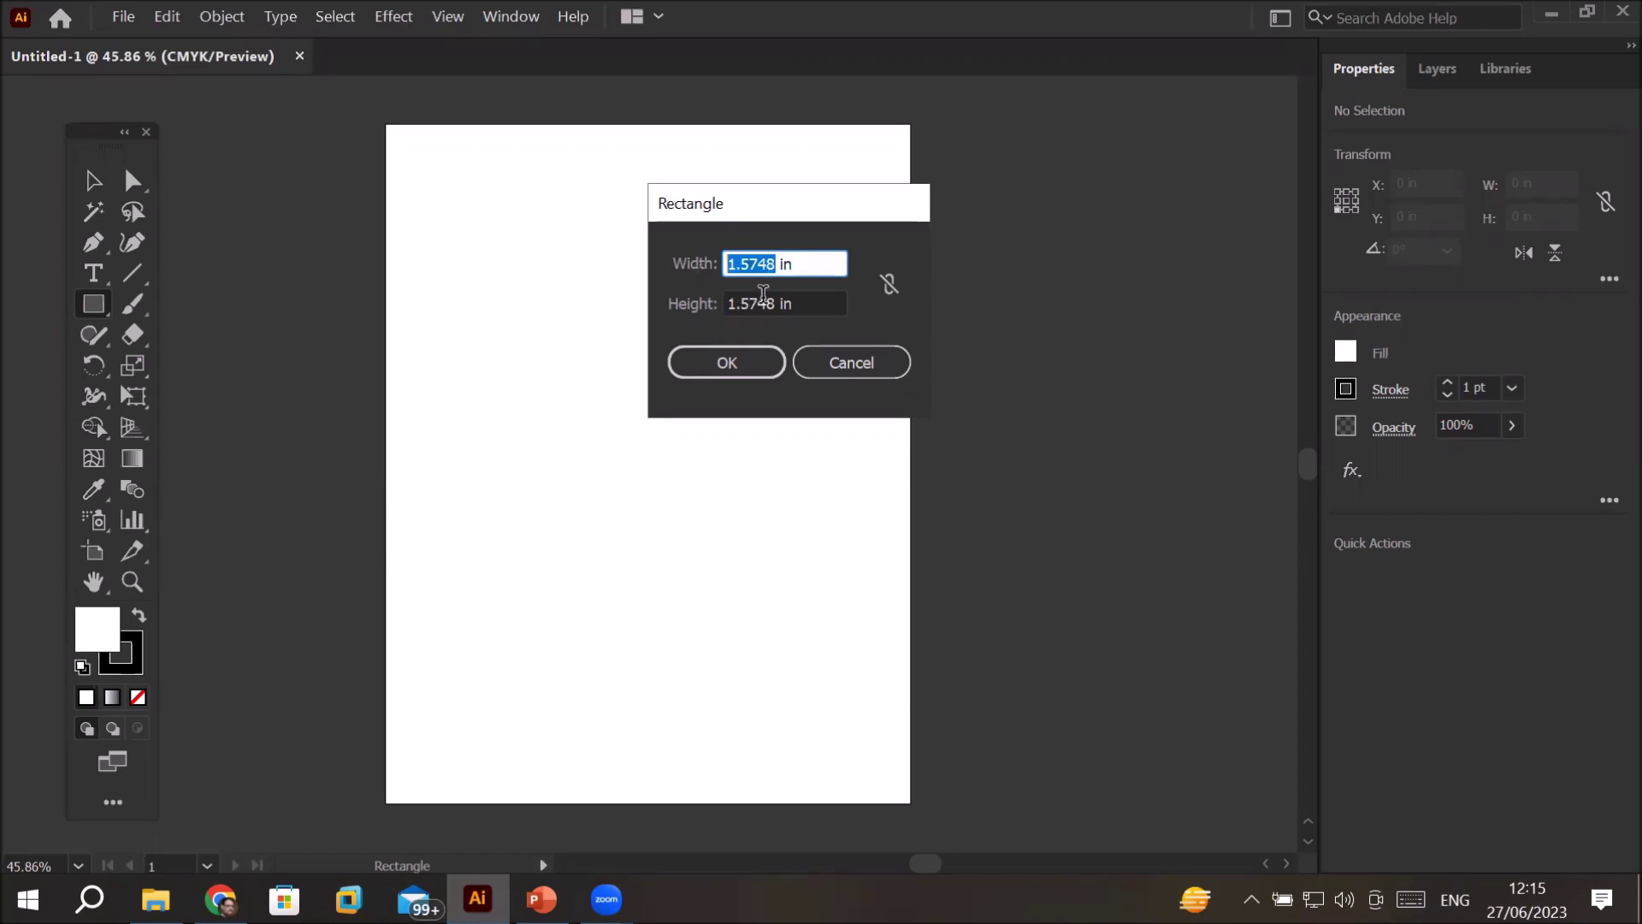
left_click(888, 286)
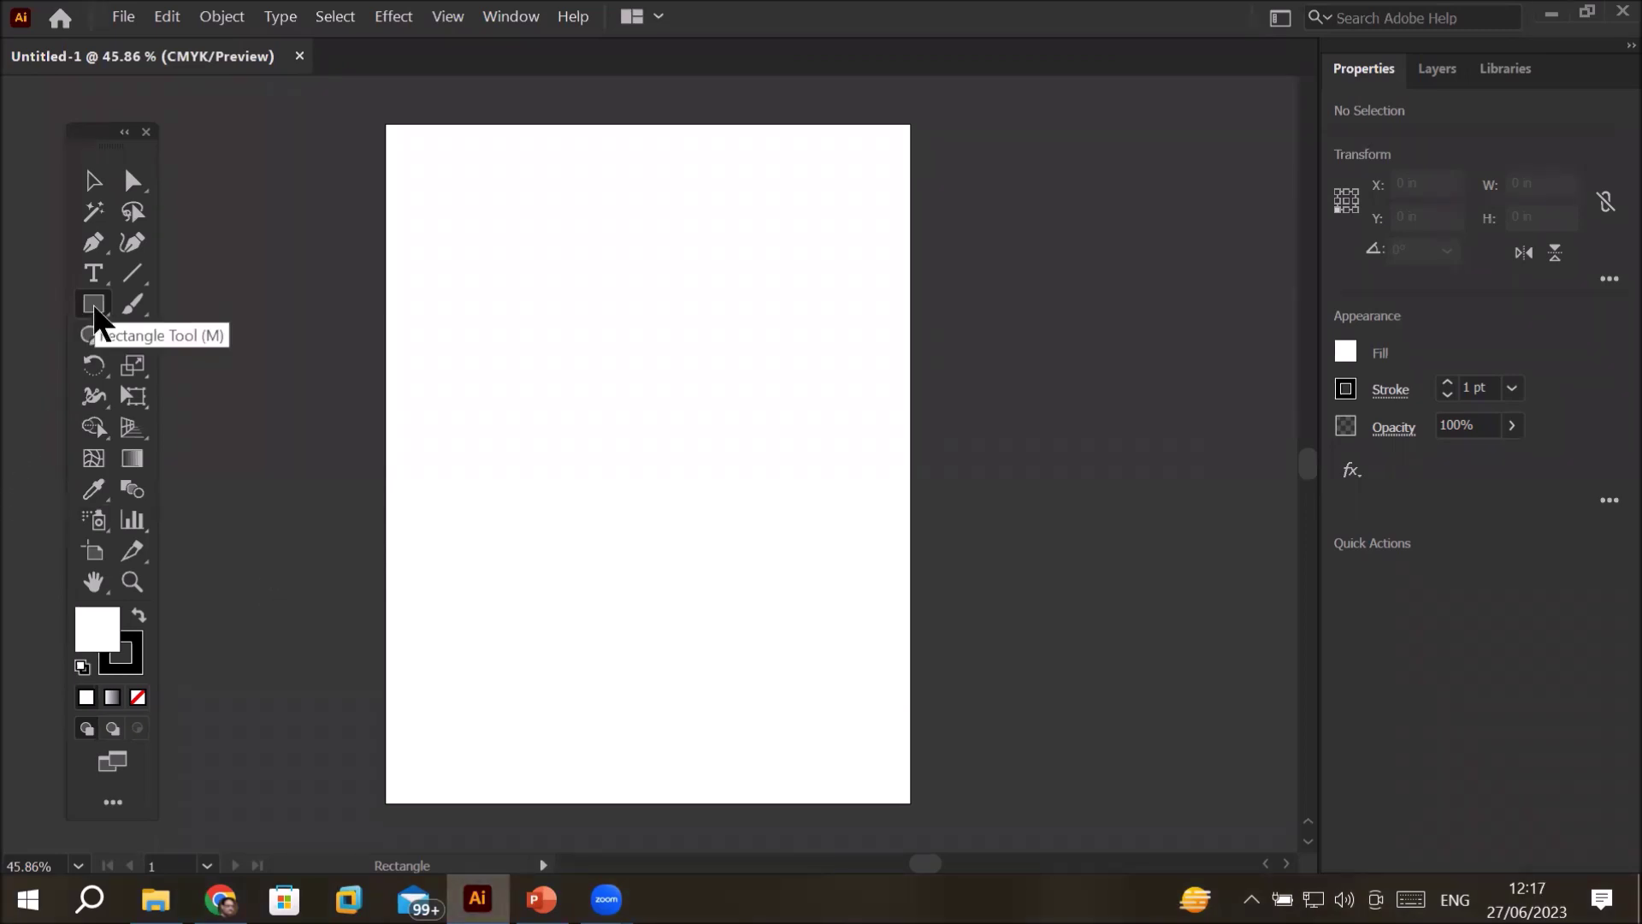
left_click(95, 308)
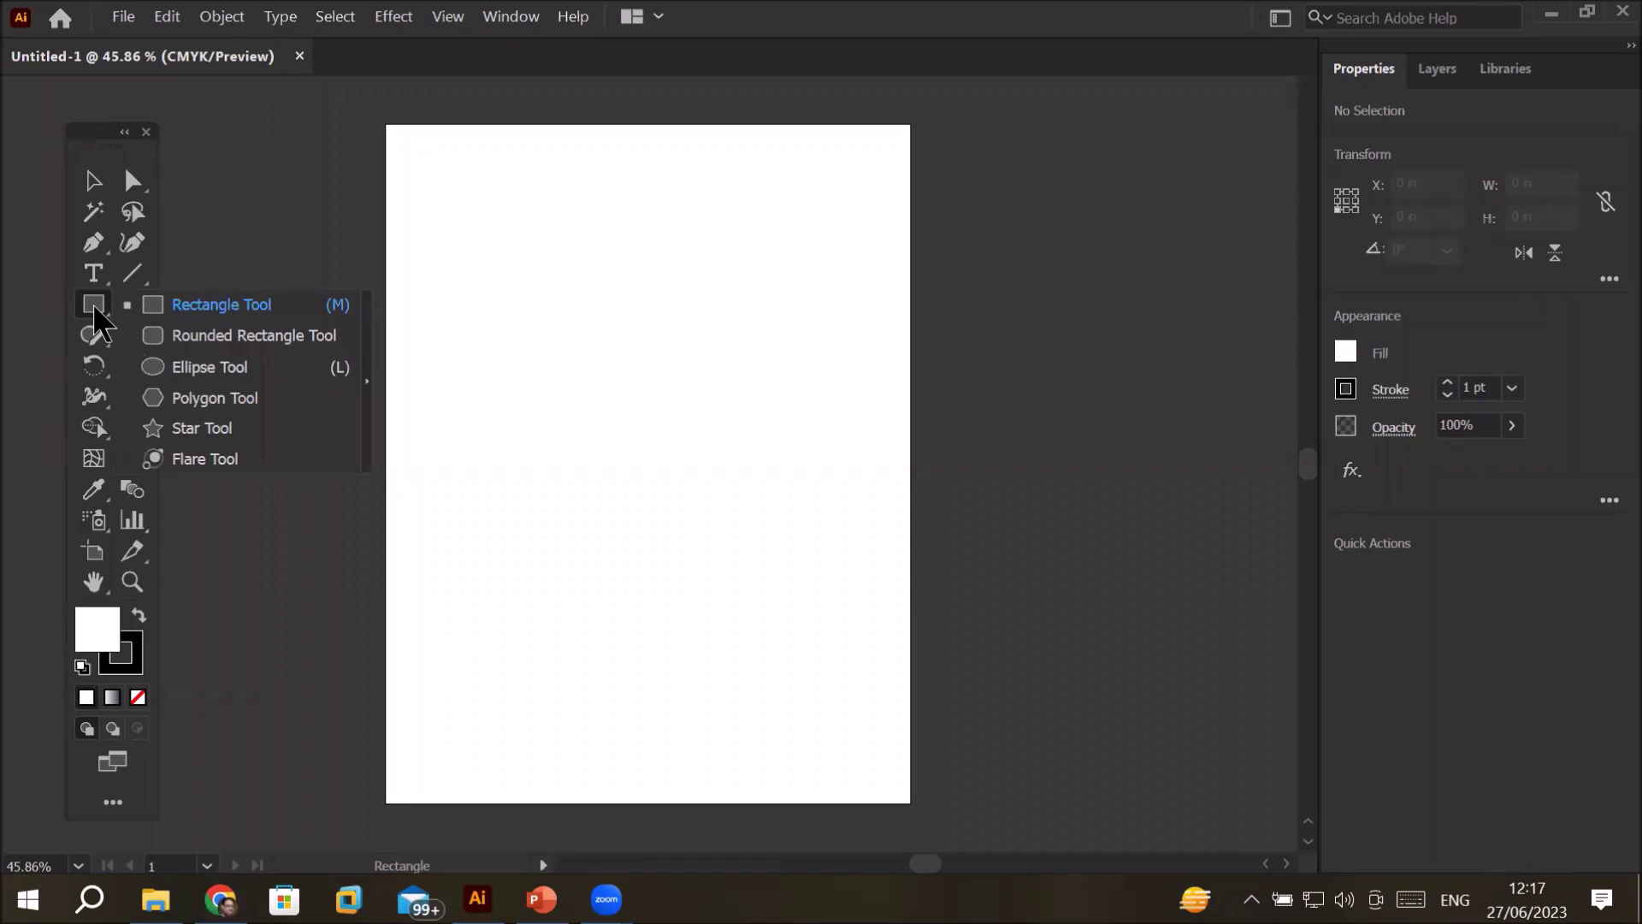
left_click(193, 301)
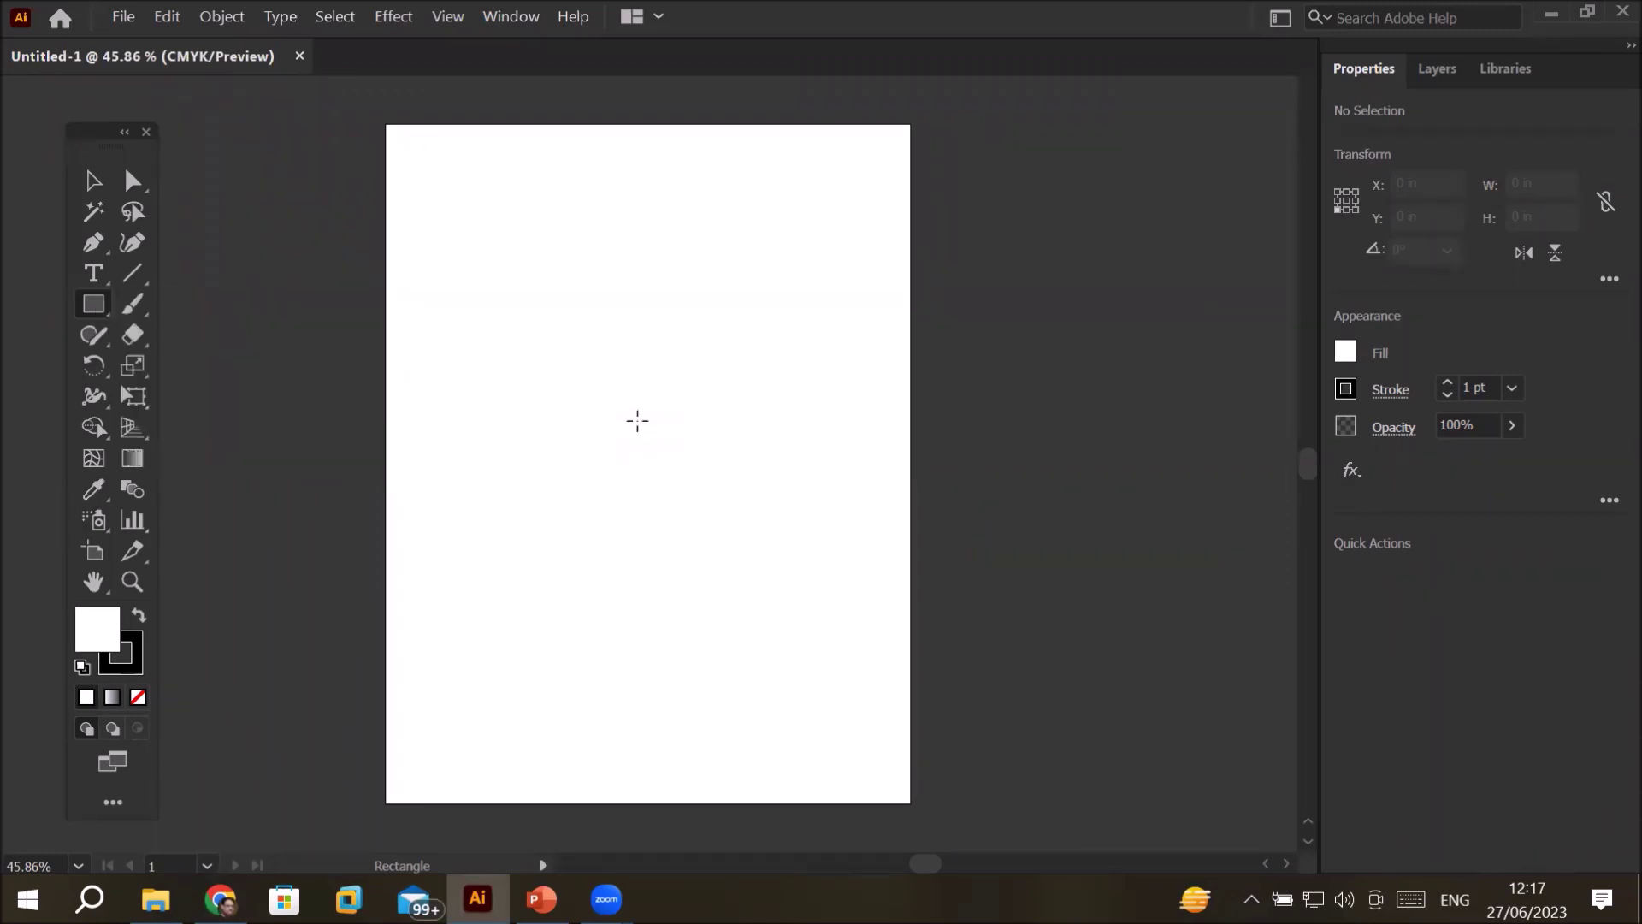
left_click(637, 420)
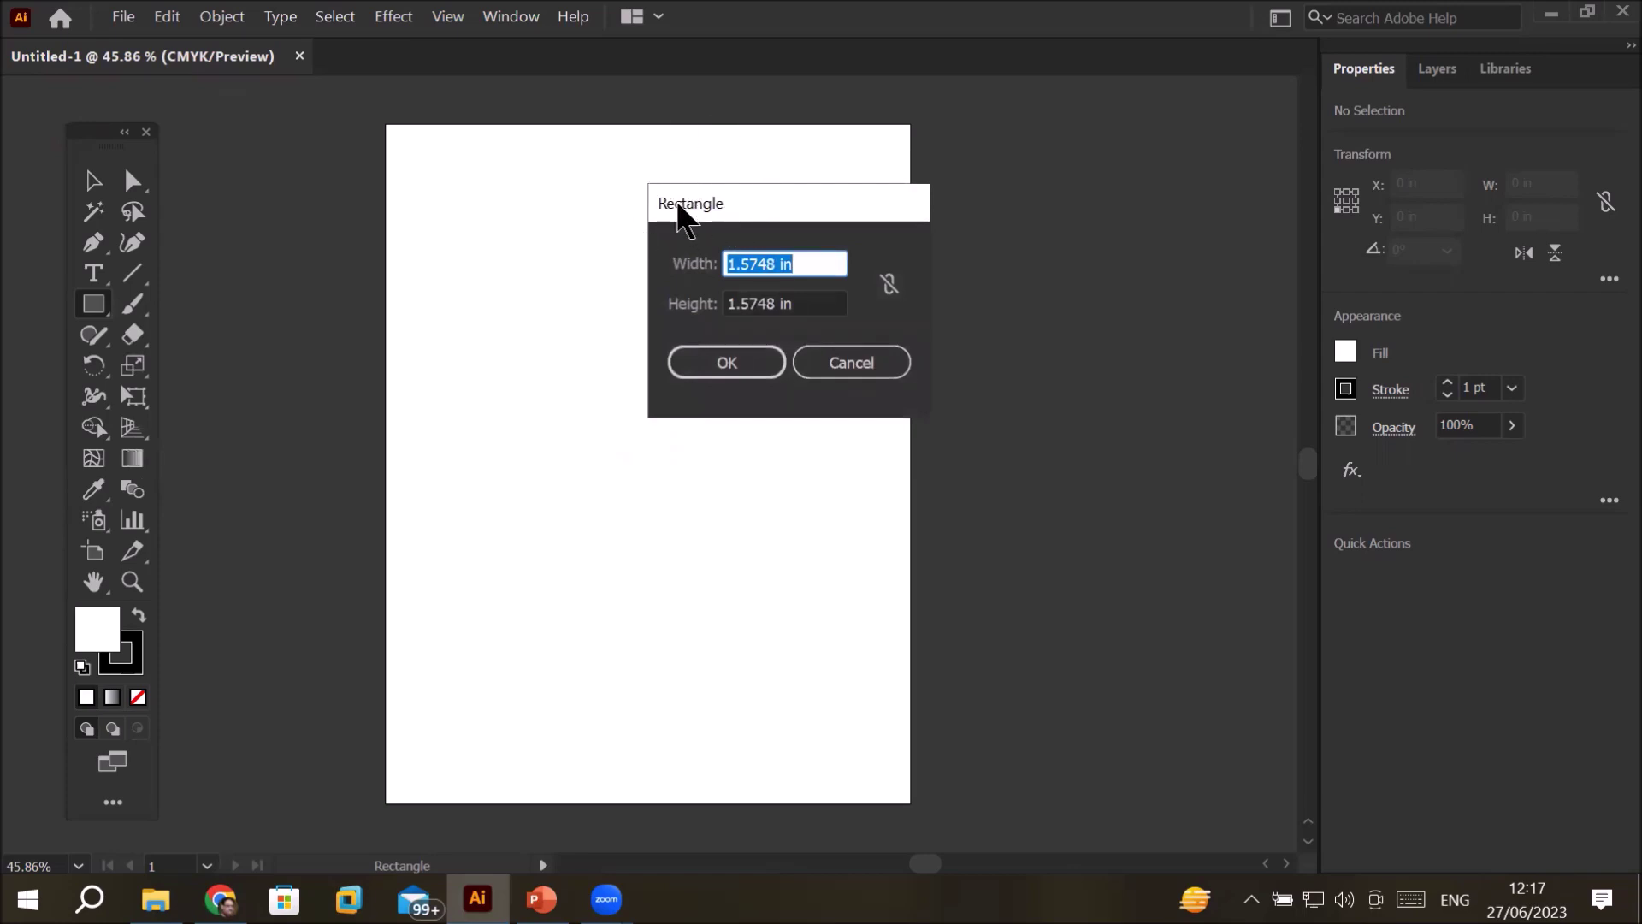
key("Escape")
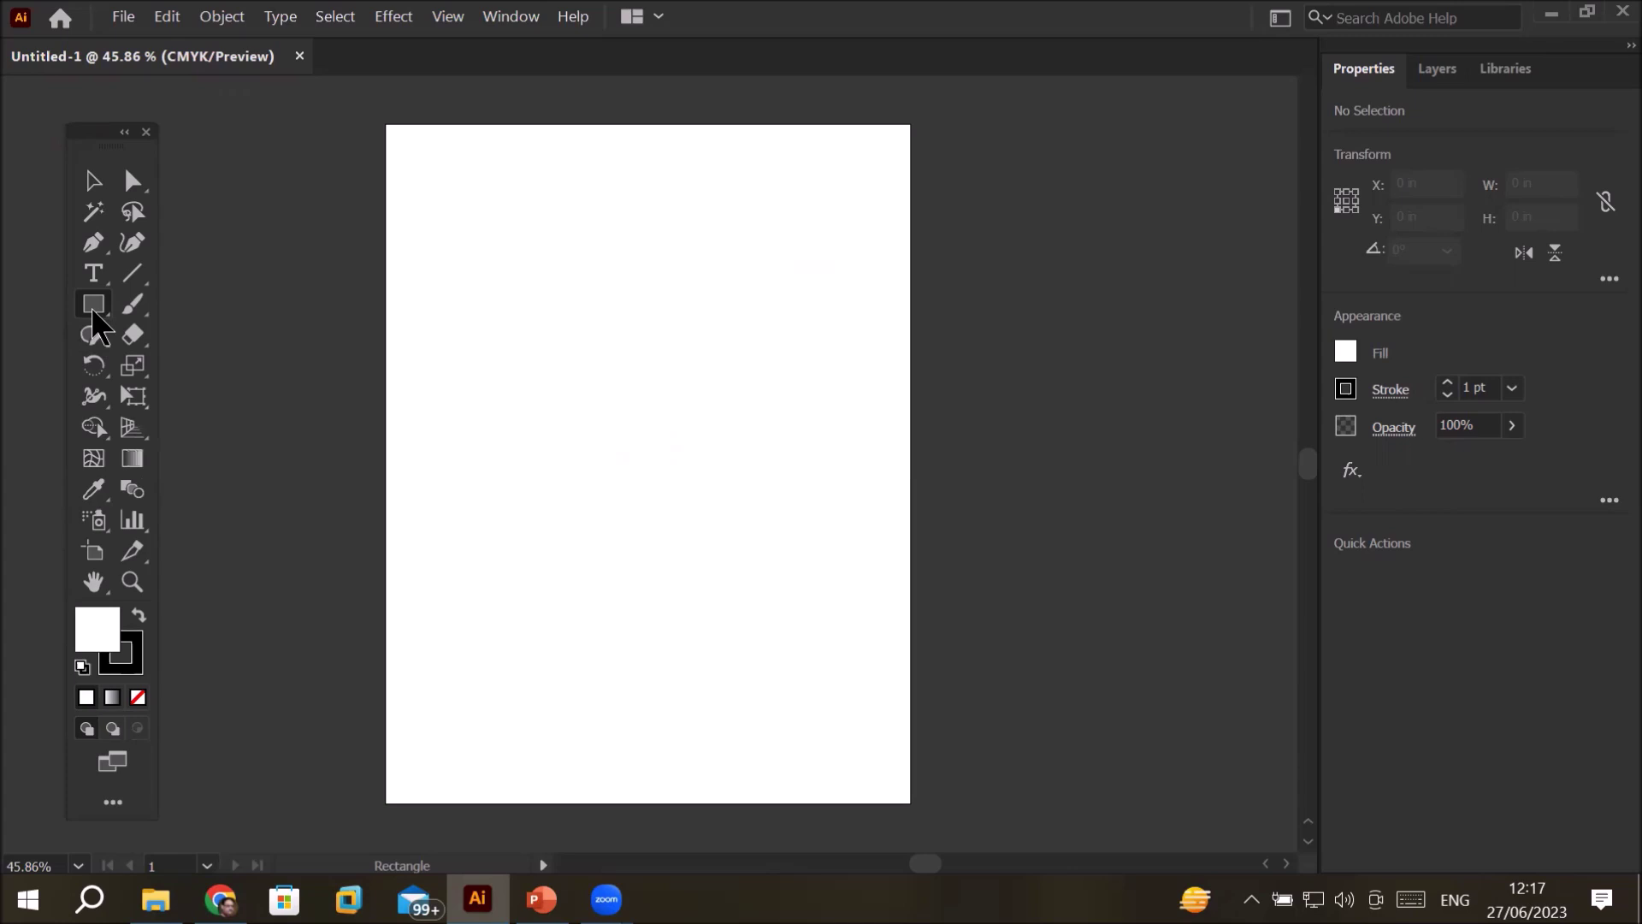
- Examine the Rounded Rectangle tool's exact size and corner radius options without creating a shape
left_click(94, 308)
left_click(223, 338)
left_click(632, 416)
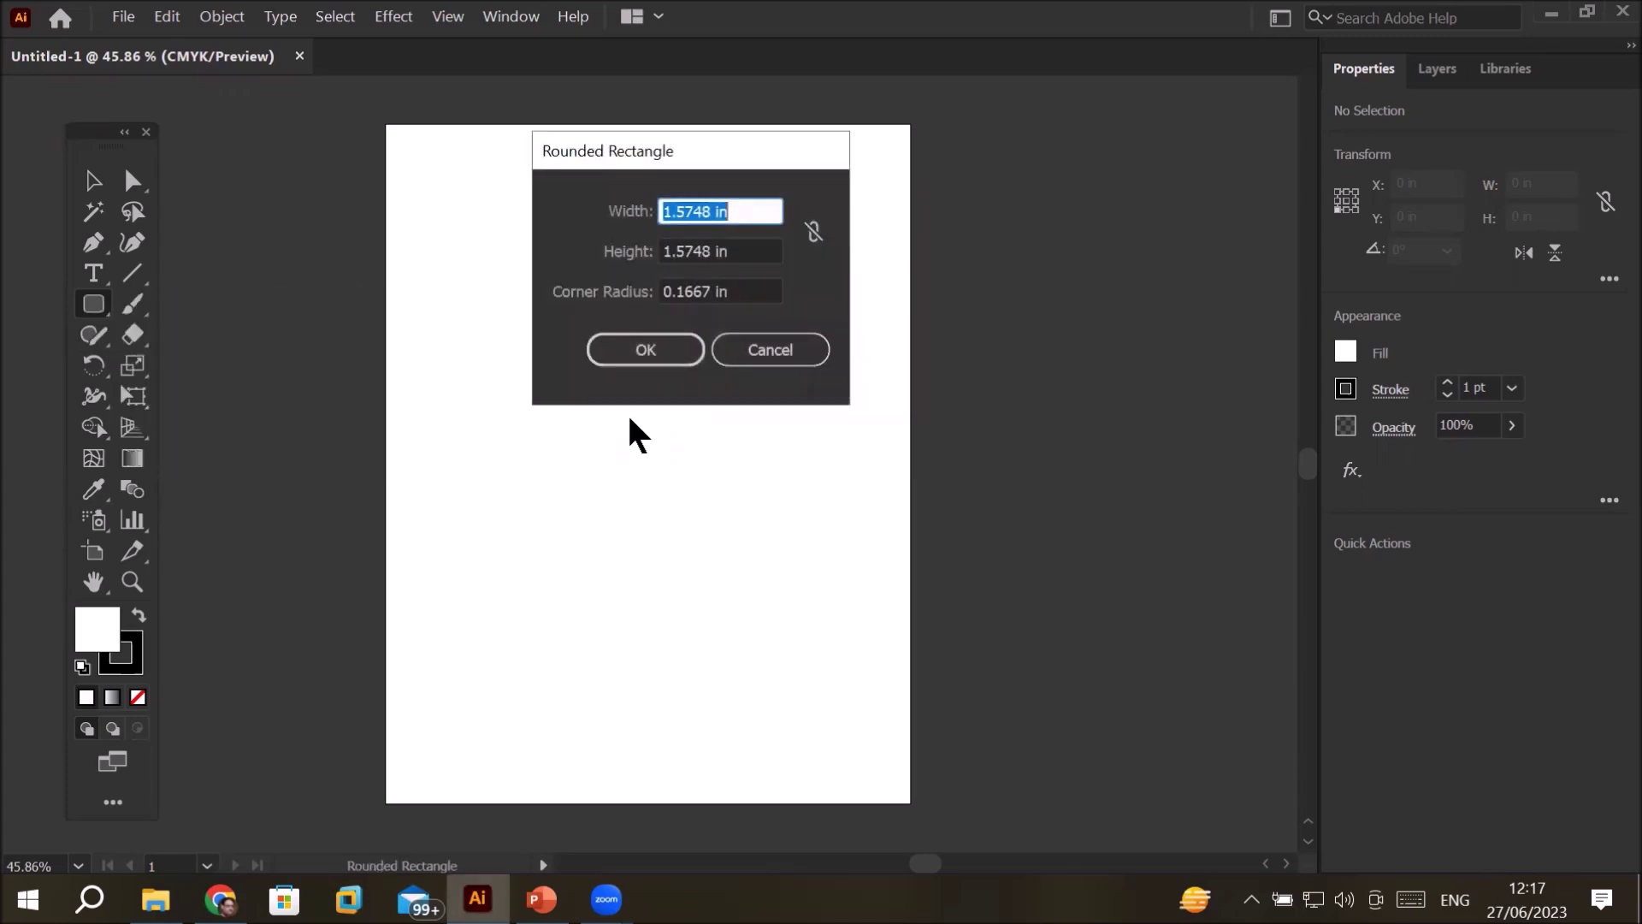
left_click(729, 292)
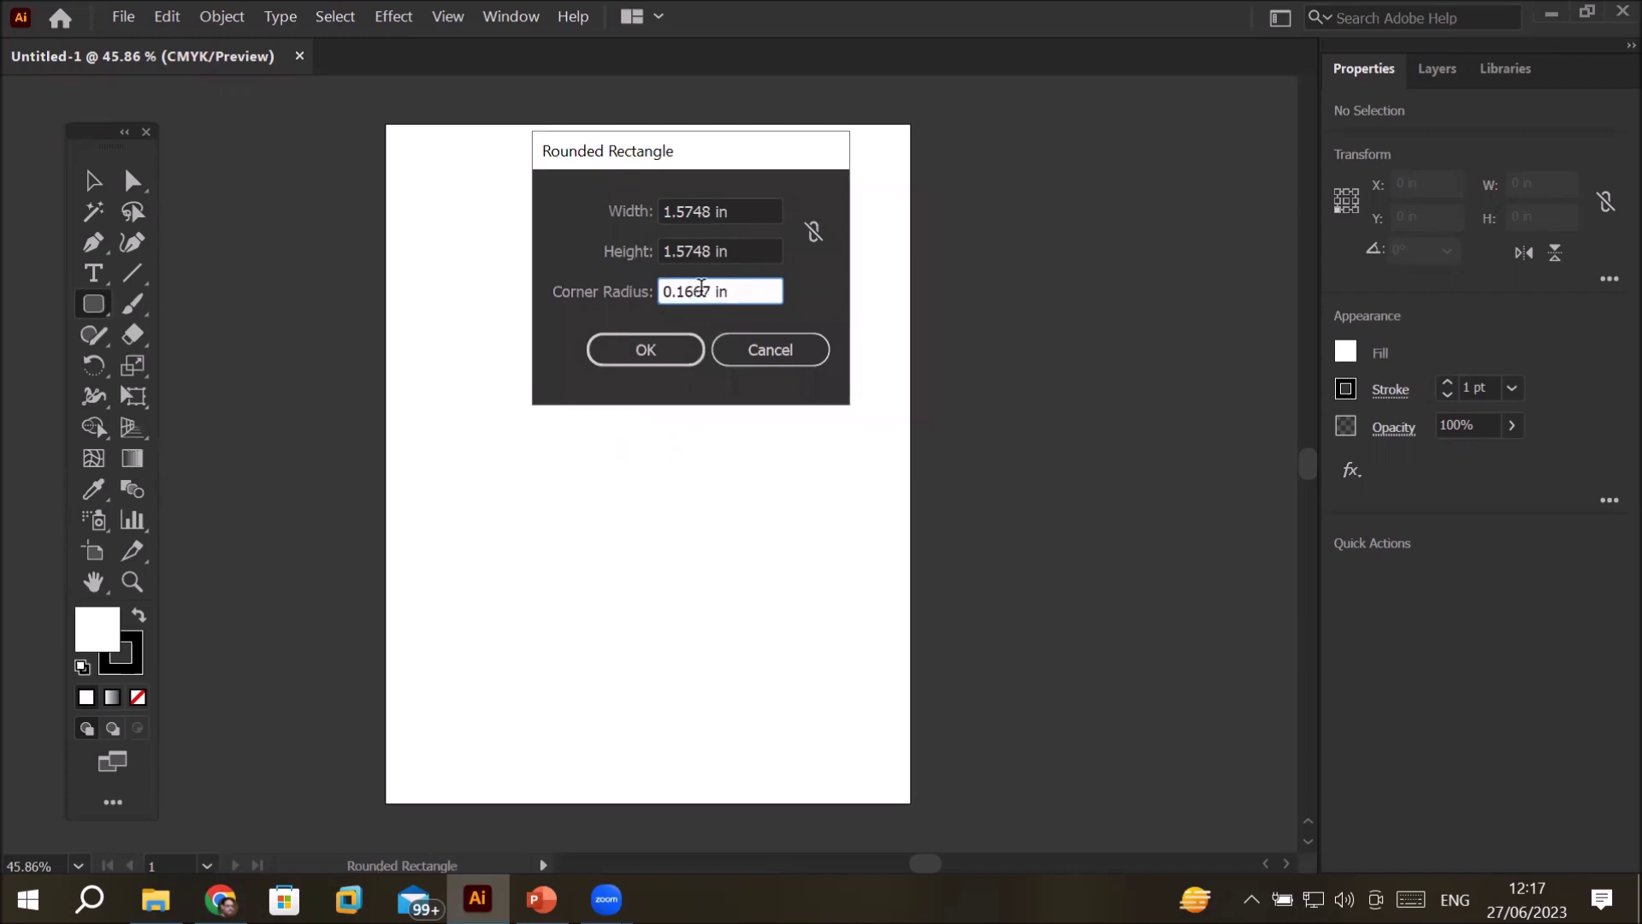
left_click_drag(713, 293, 653, 299)
left_click(676, 349)
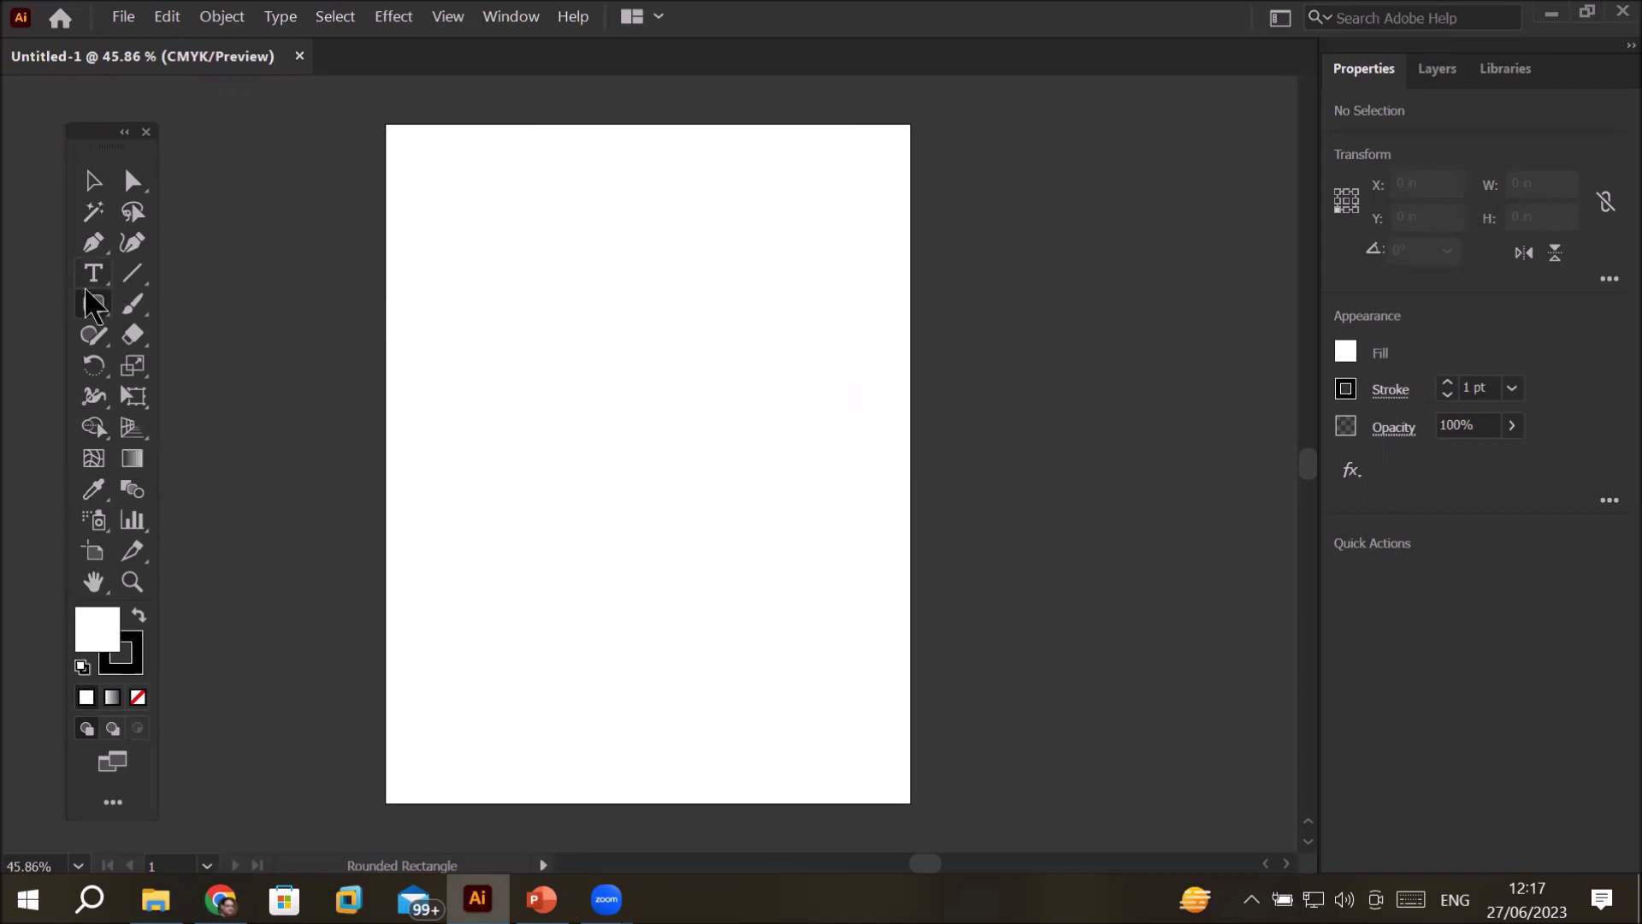
- Examine the Ellipse tool's exact width, height and proportion-constraint options without creating a shape
right_click(90, 312)
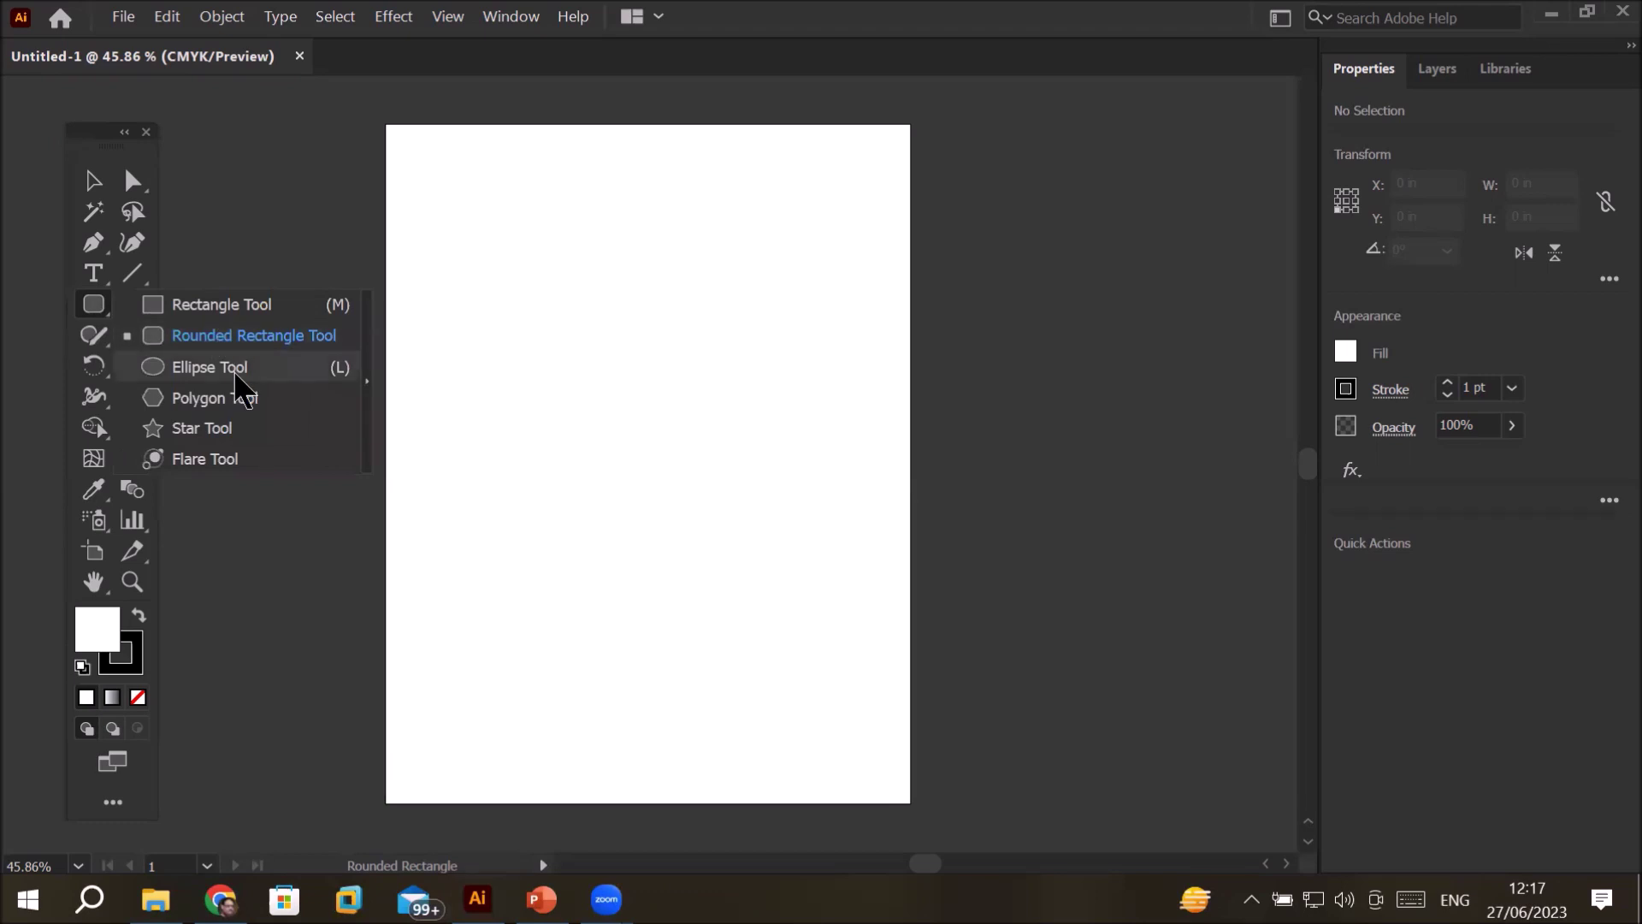
left_click(209, 367)
left_click(640, 423)
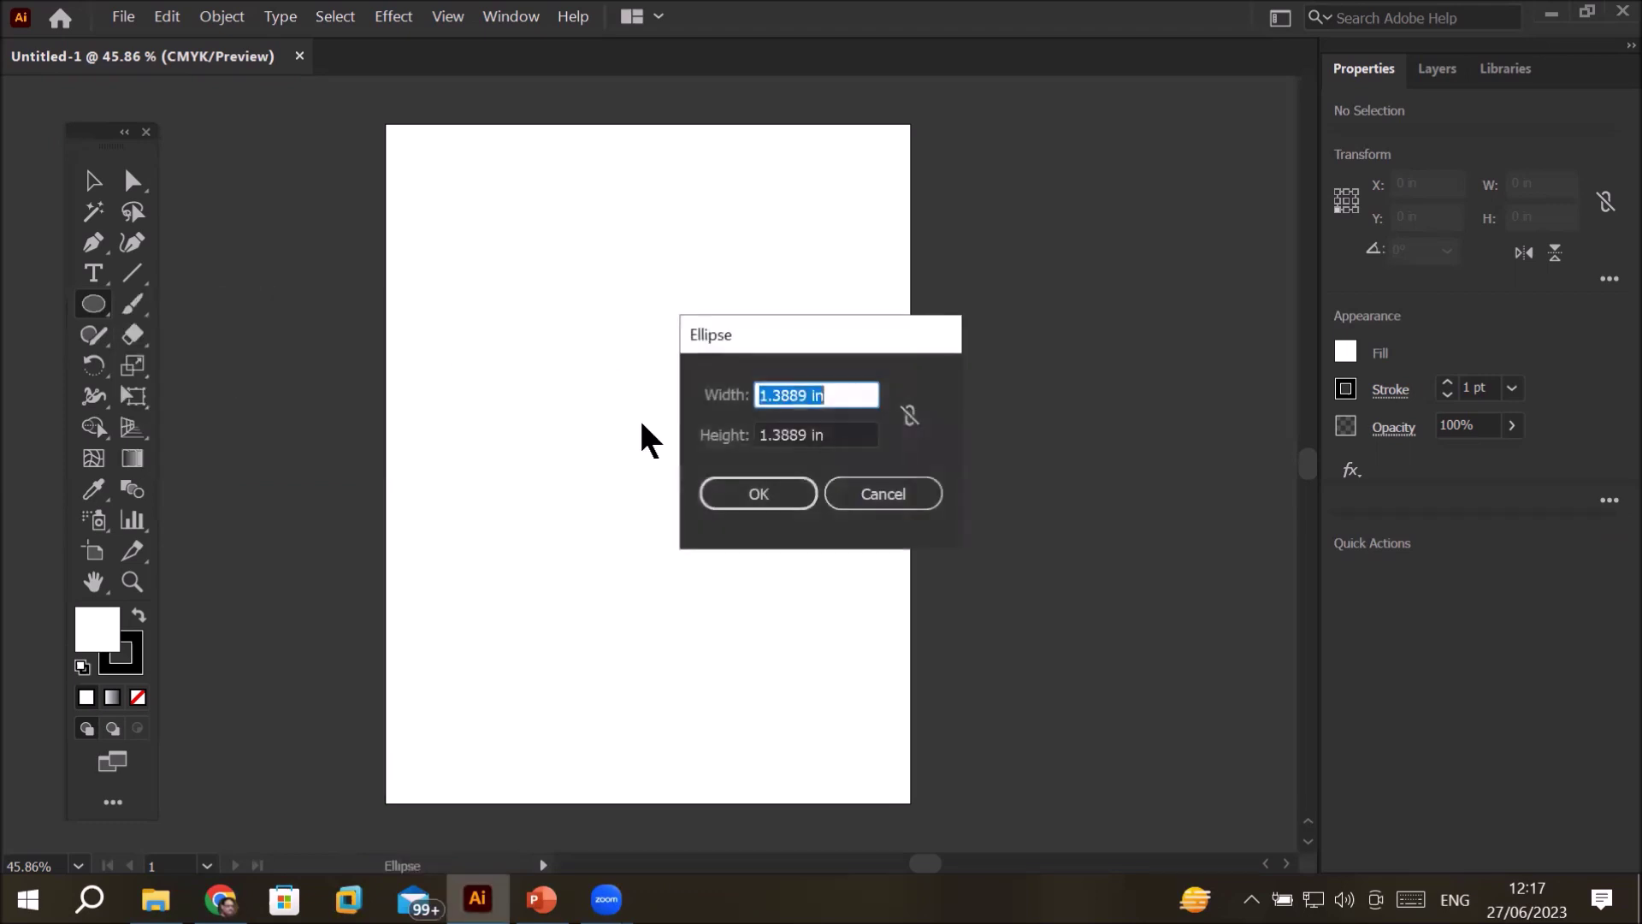
left_click(804, 393)
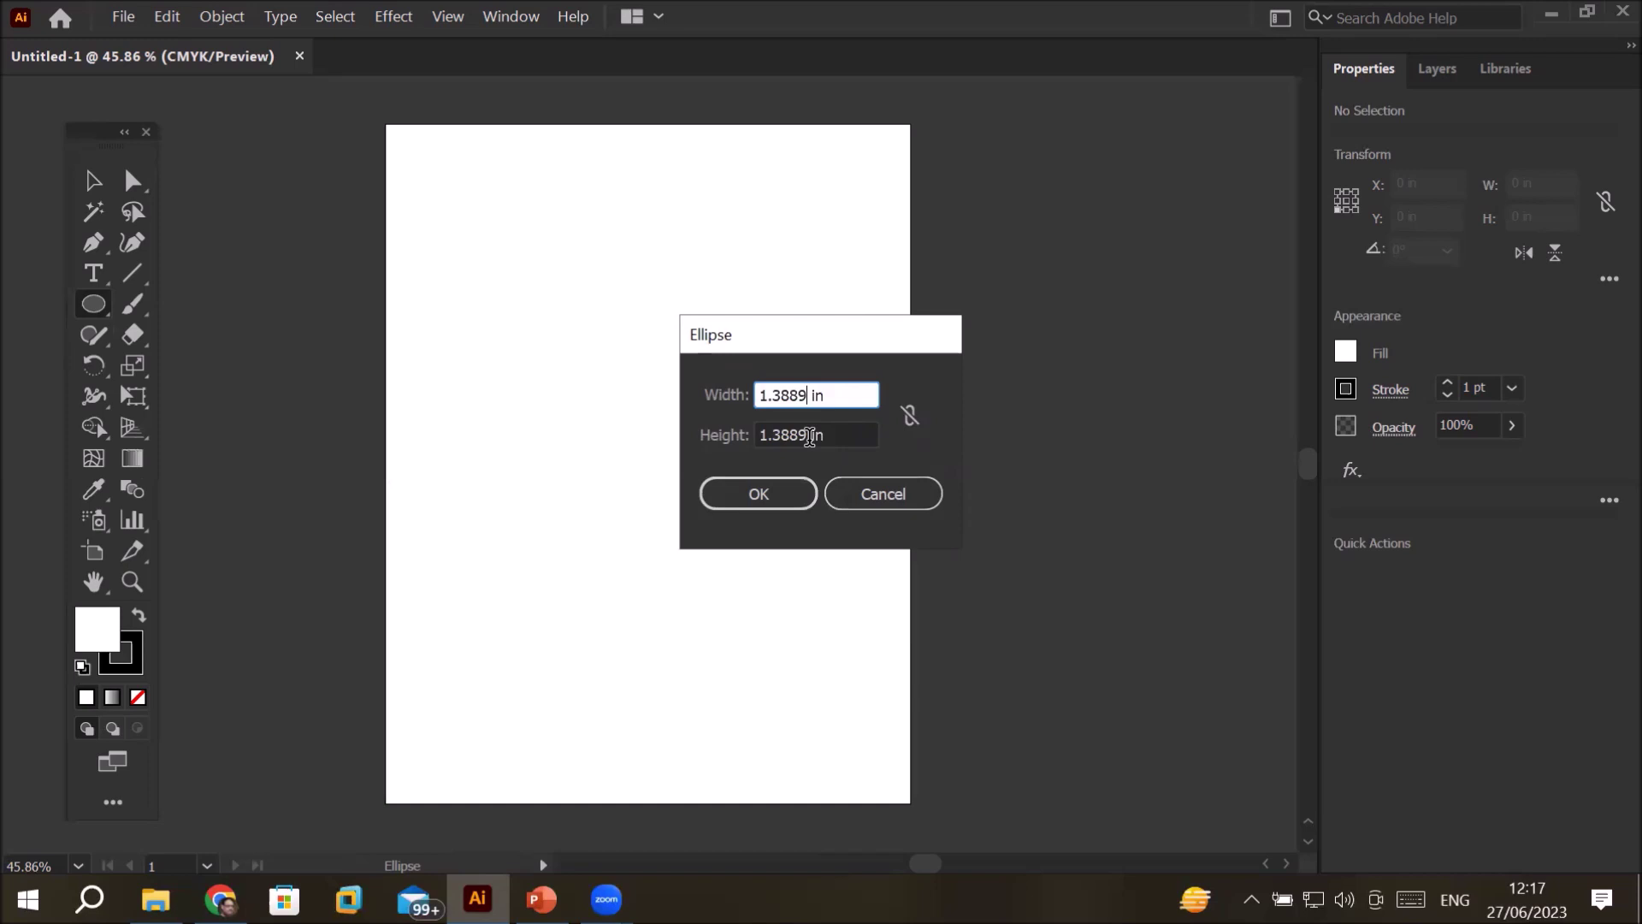
left_click(898, 496)
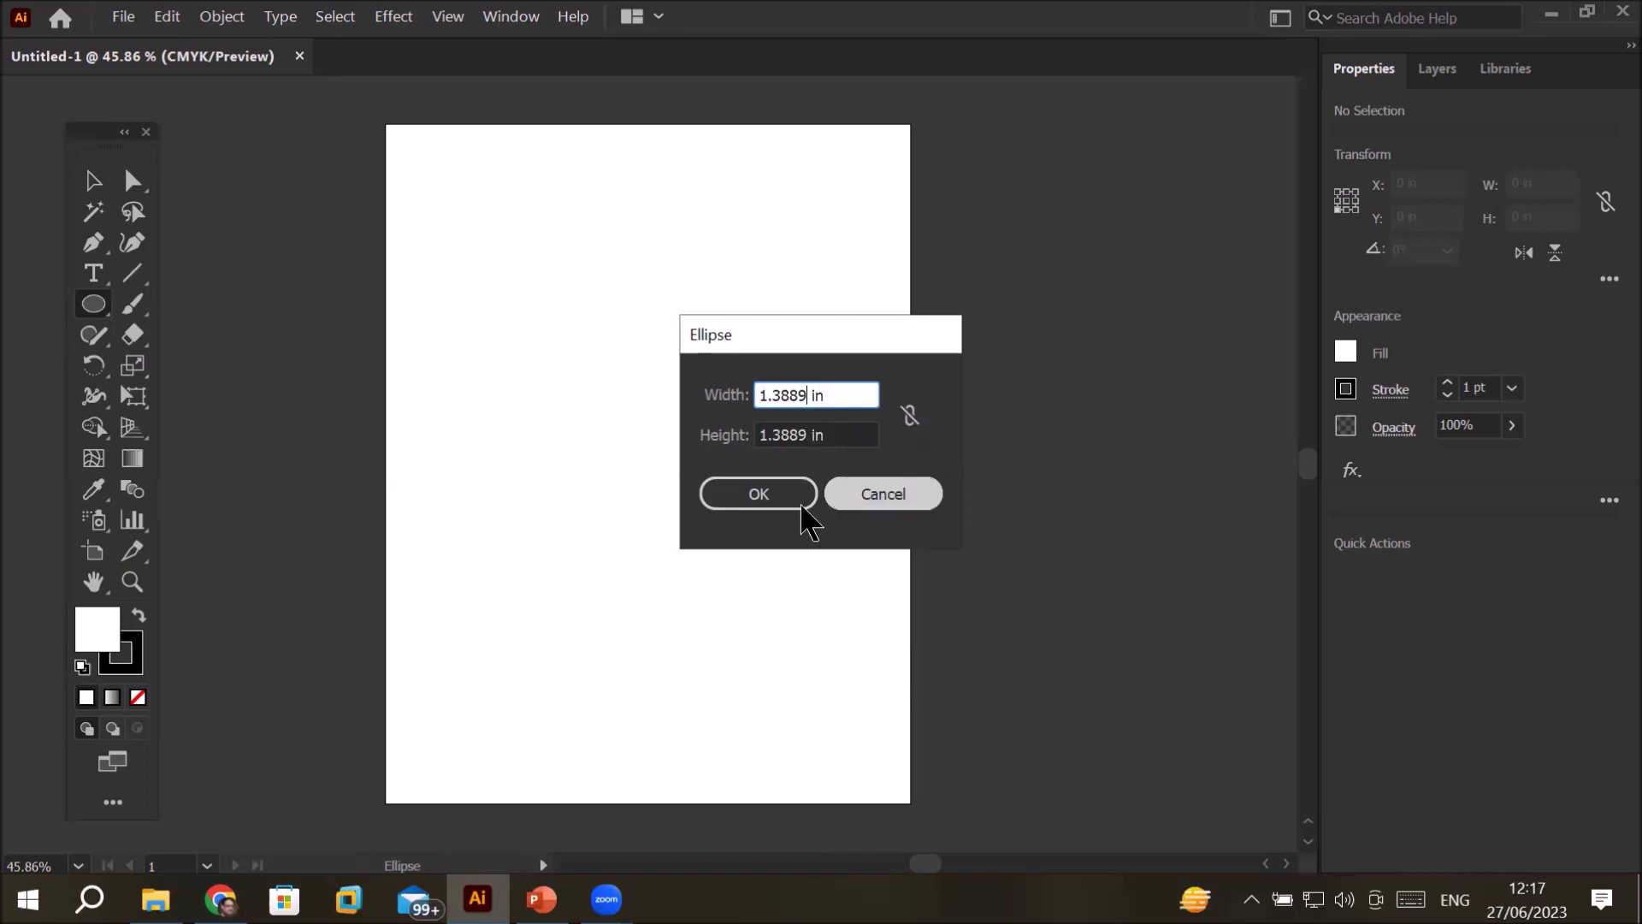
- Create a seven-sided polygon with a 2 in radius near the middle of the artboard and delete it
left_click_drag(90, 306, 224, 403)
left_click(629, 438)
left_click(806, 438)
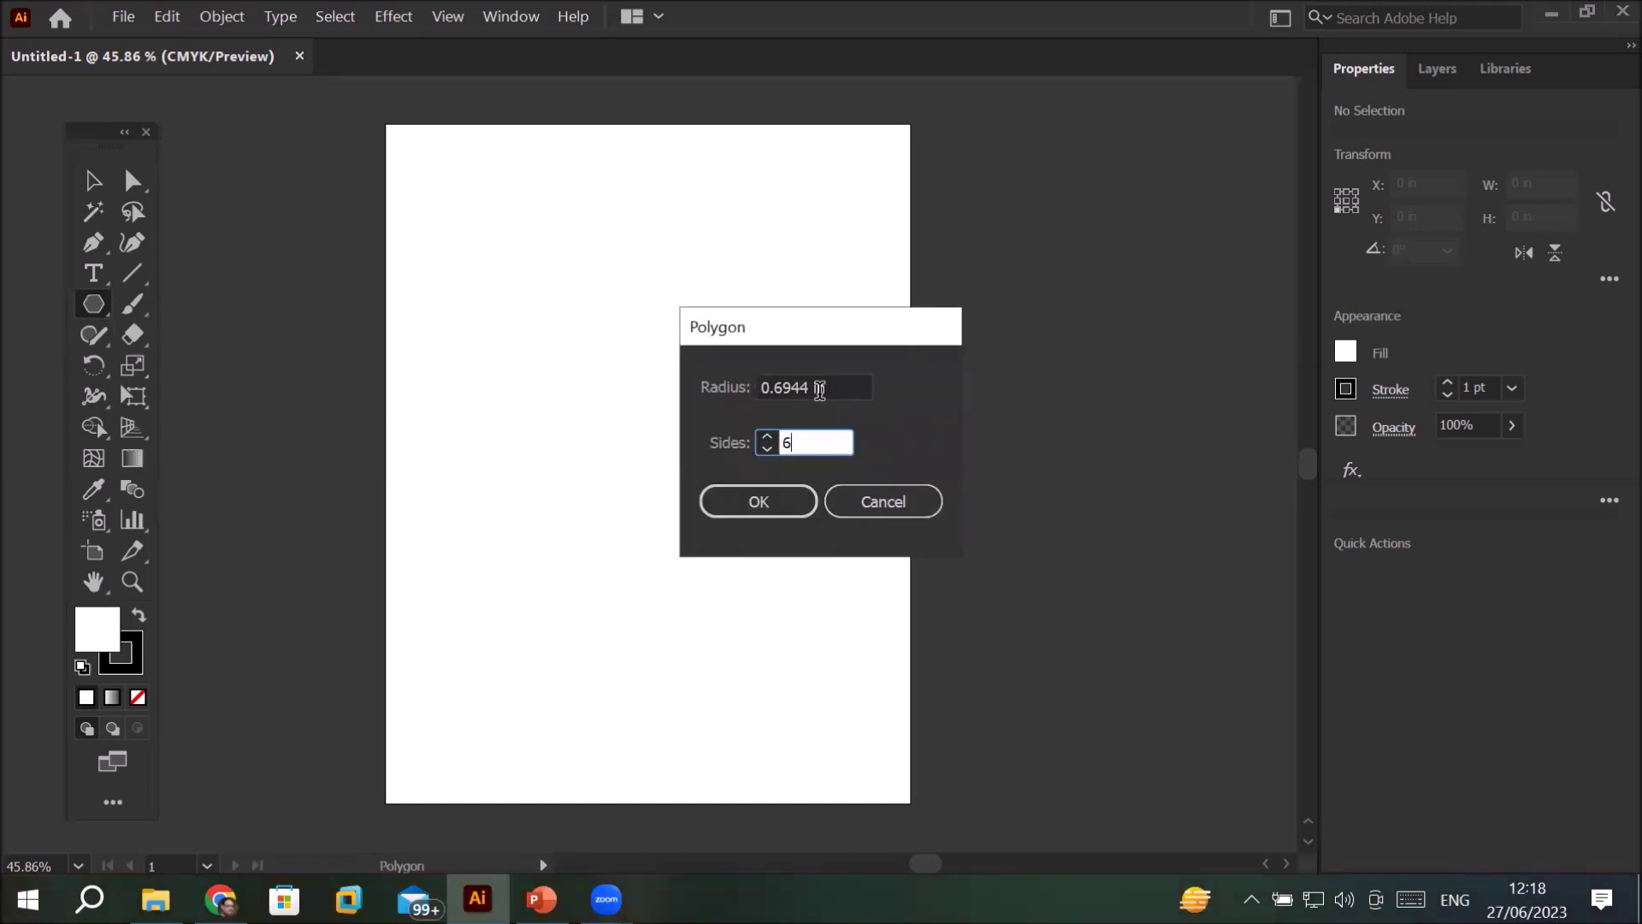
left_click_drag(809, 388, 758, 393)
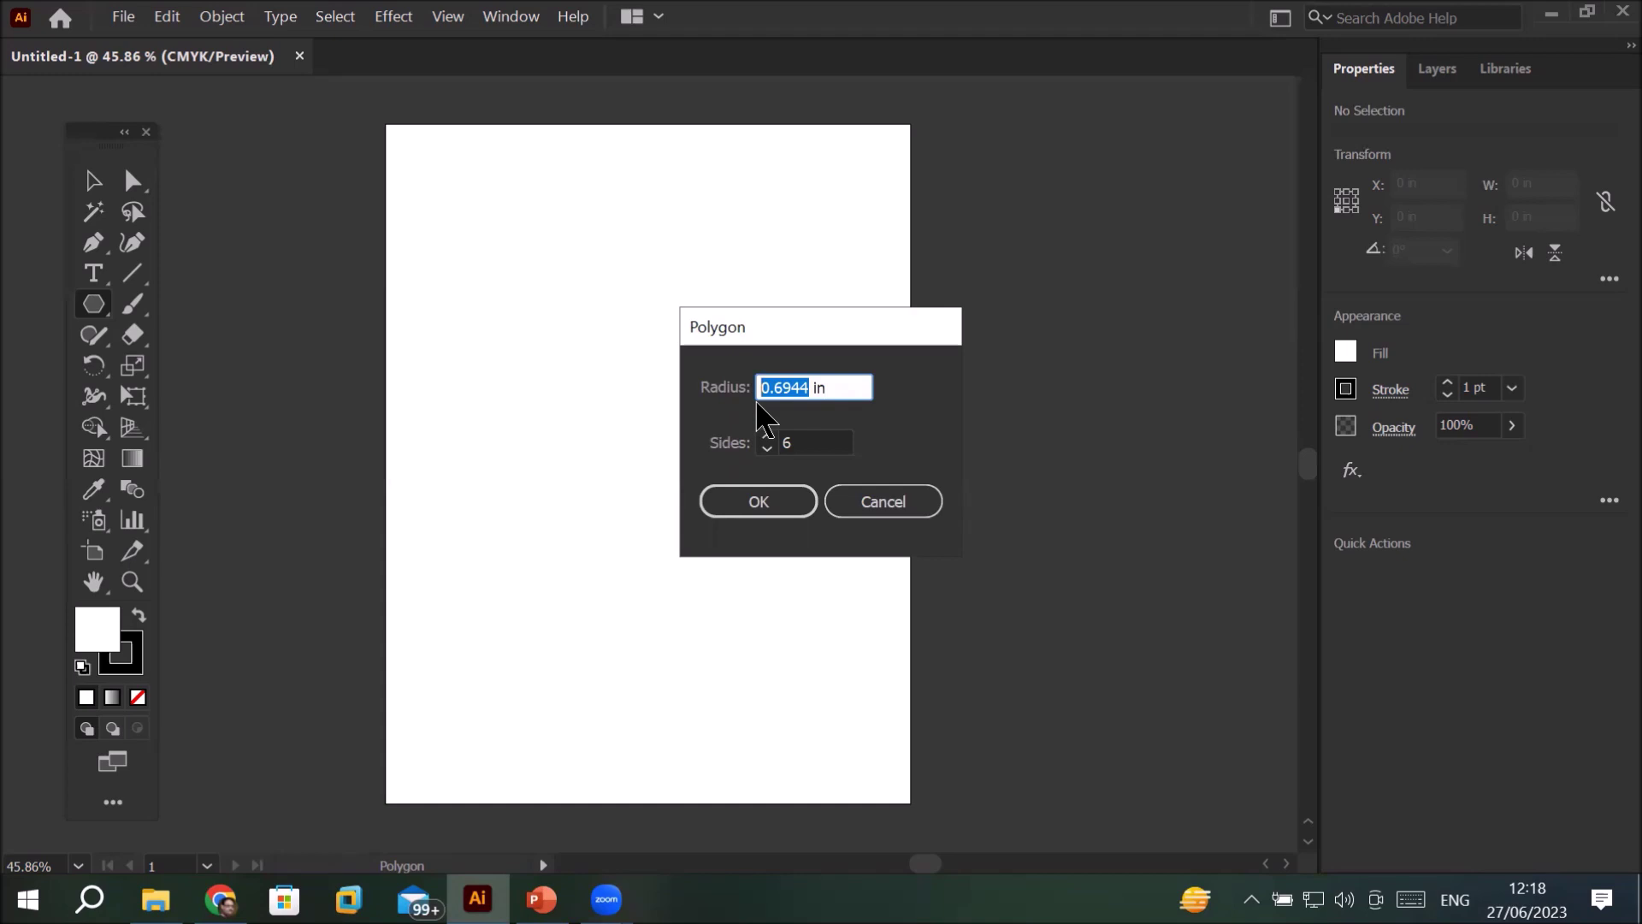
left_click(818, 443)
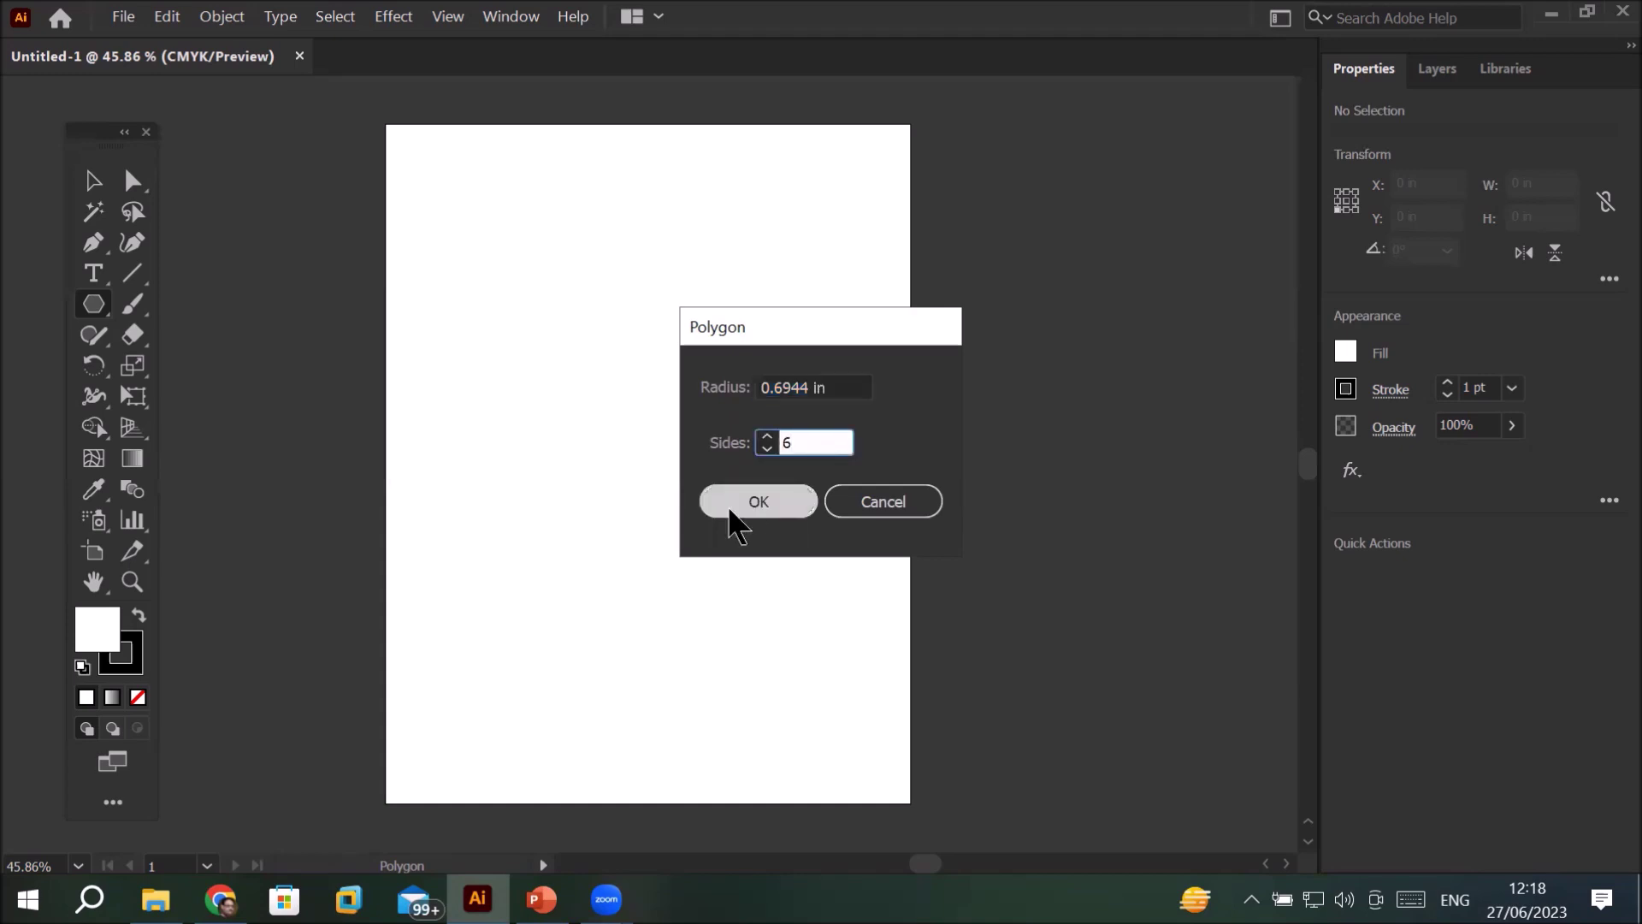
double_click(807, 390)
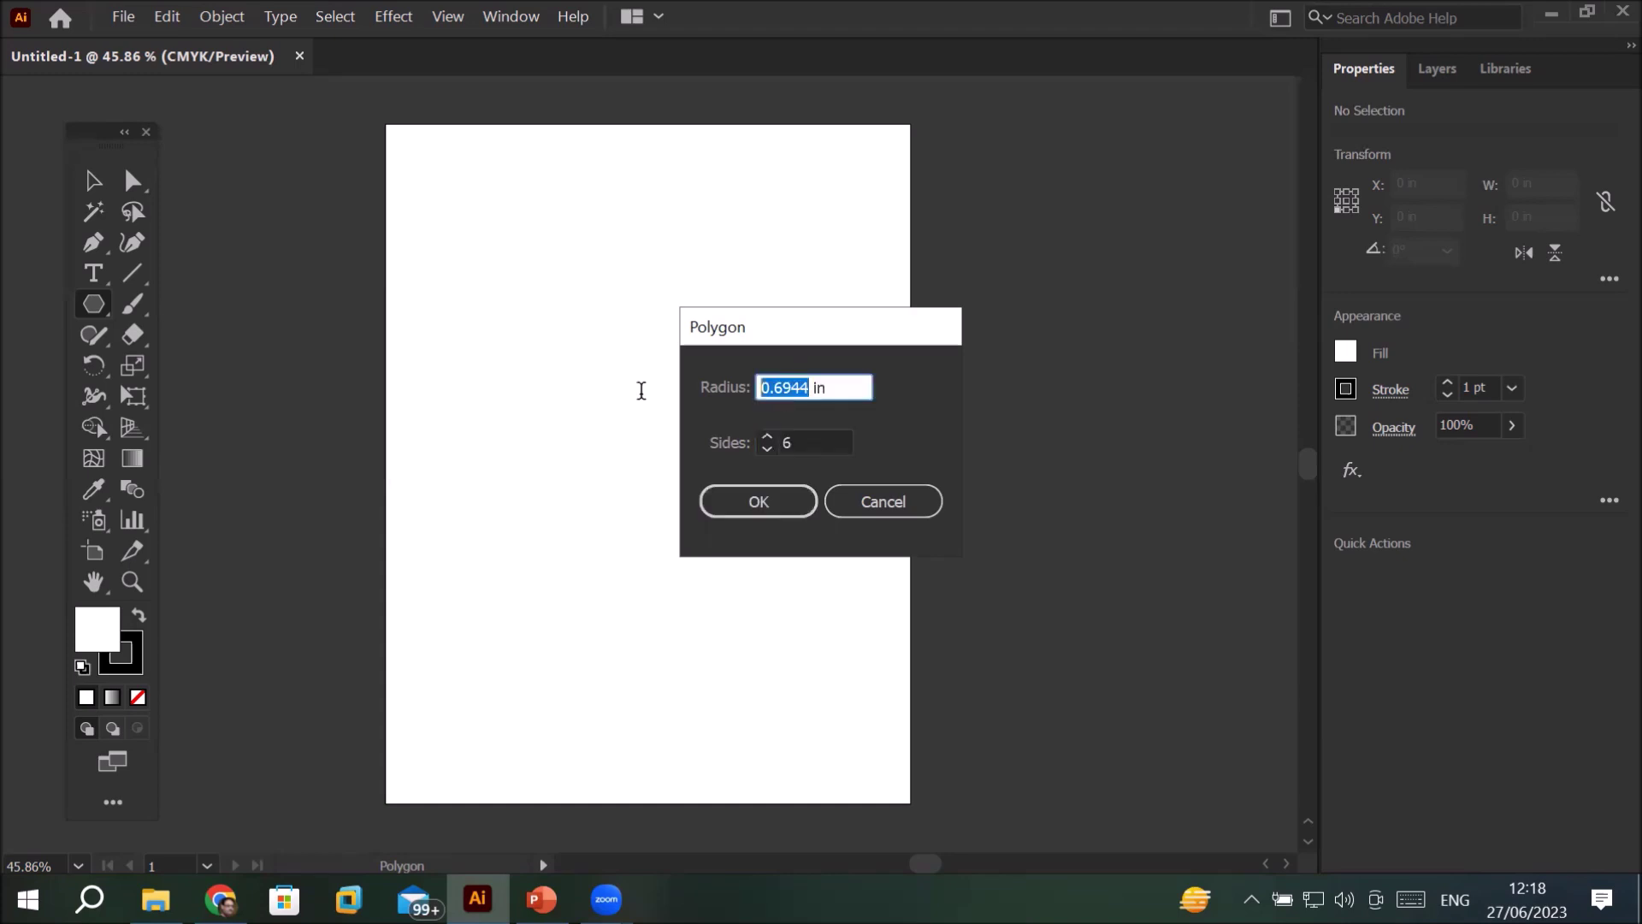
type("2")
left_click(768, 438)
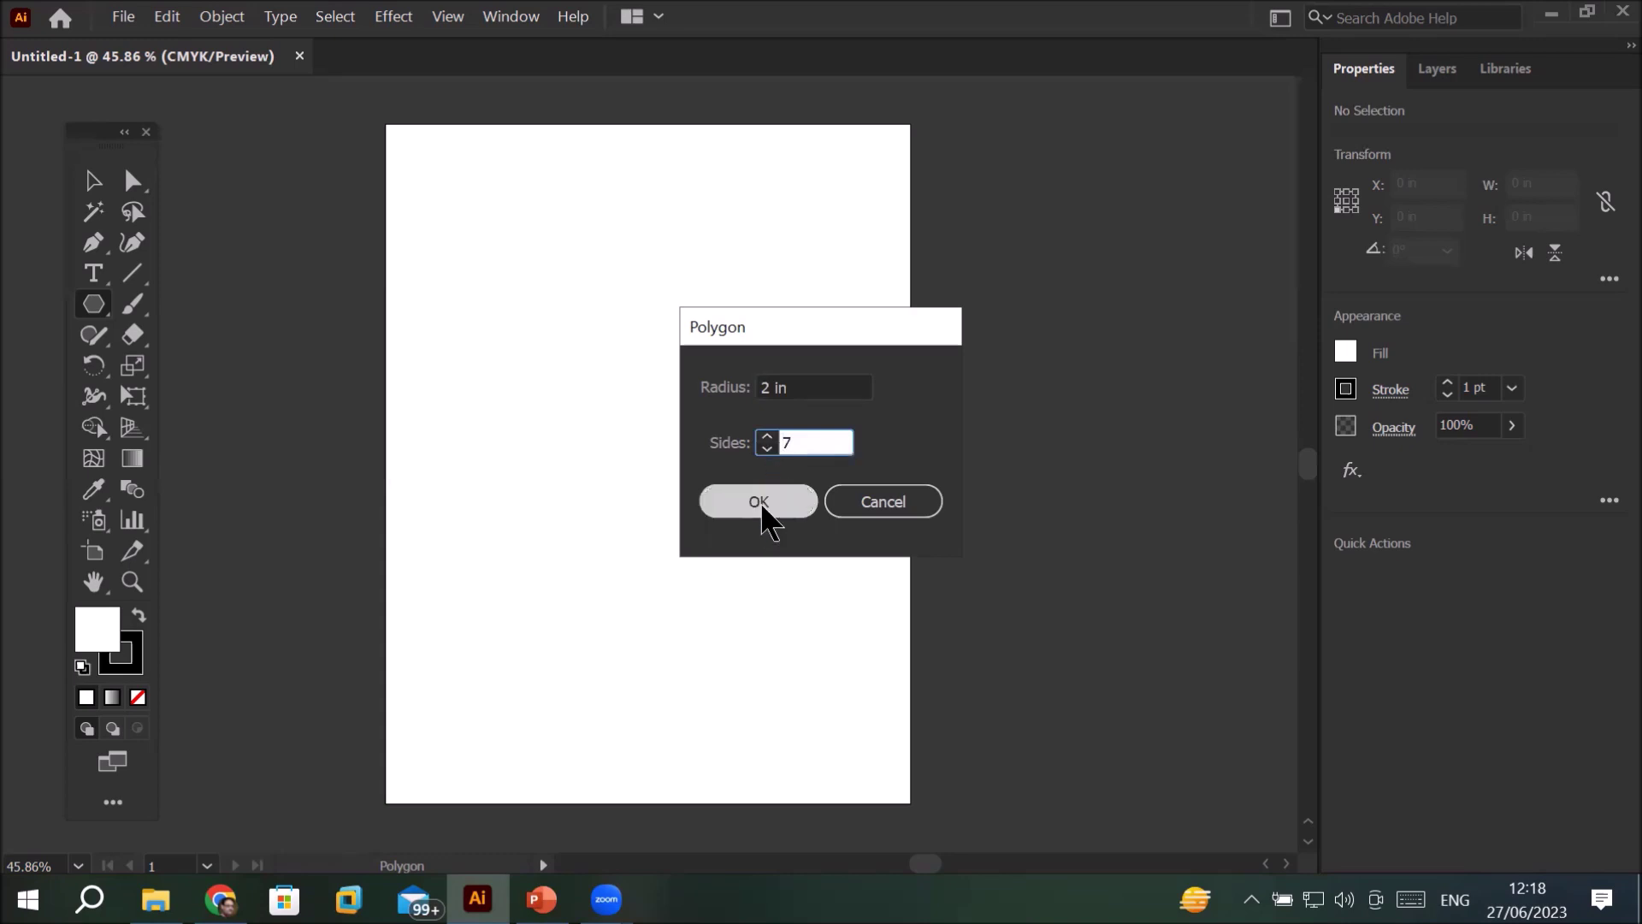
left_click(761, 503)
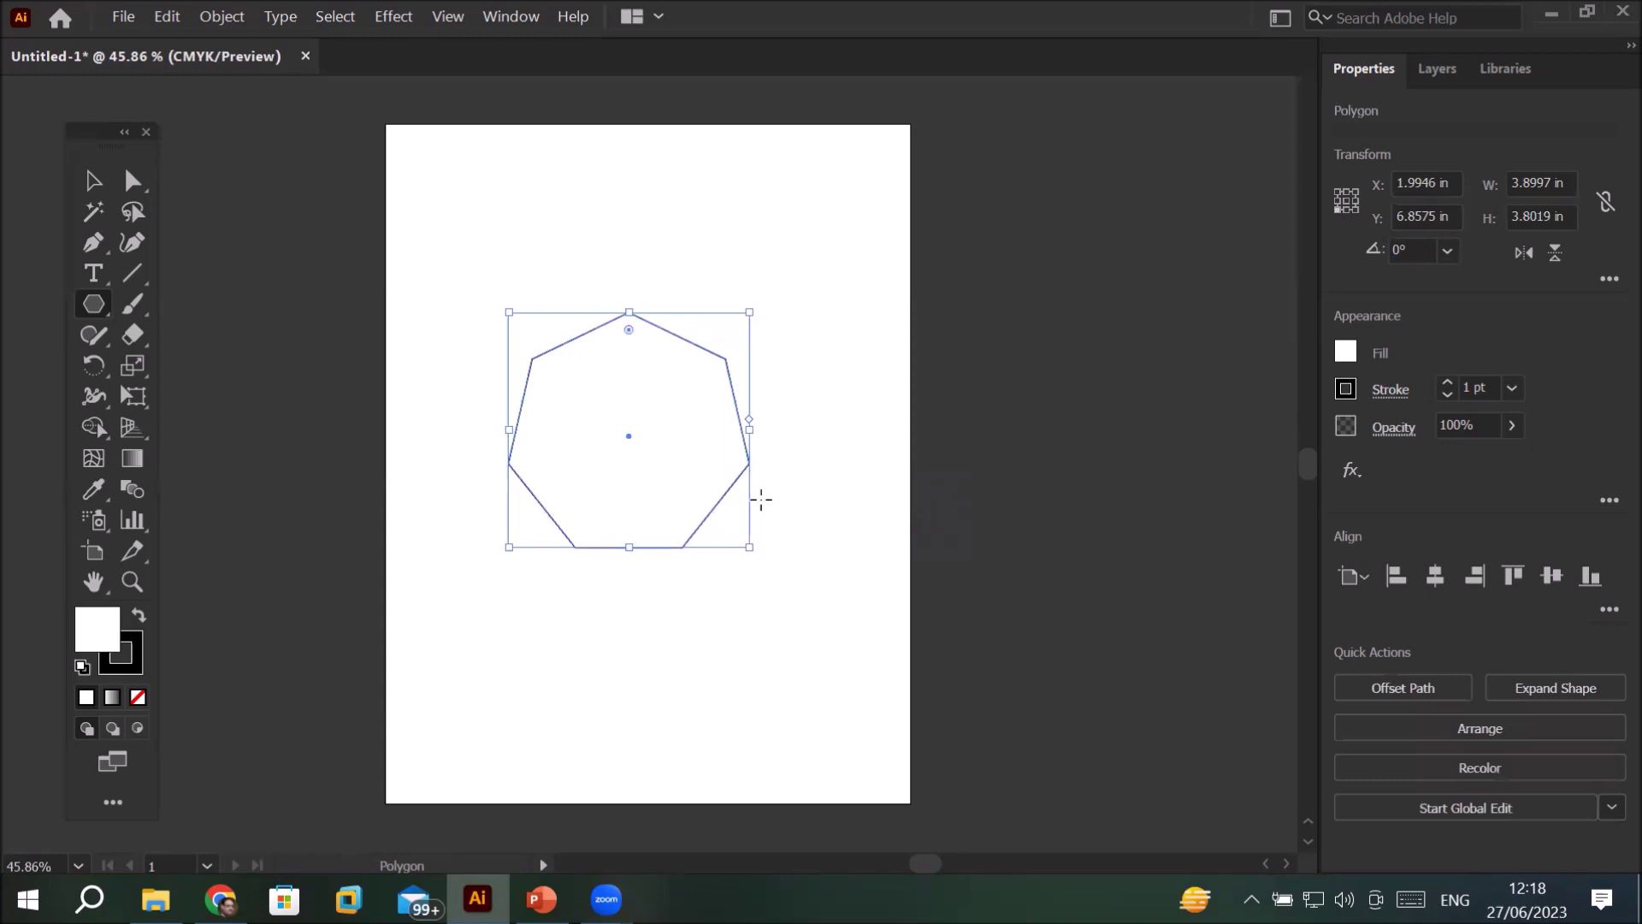
key("Delete")
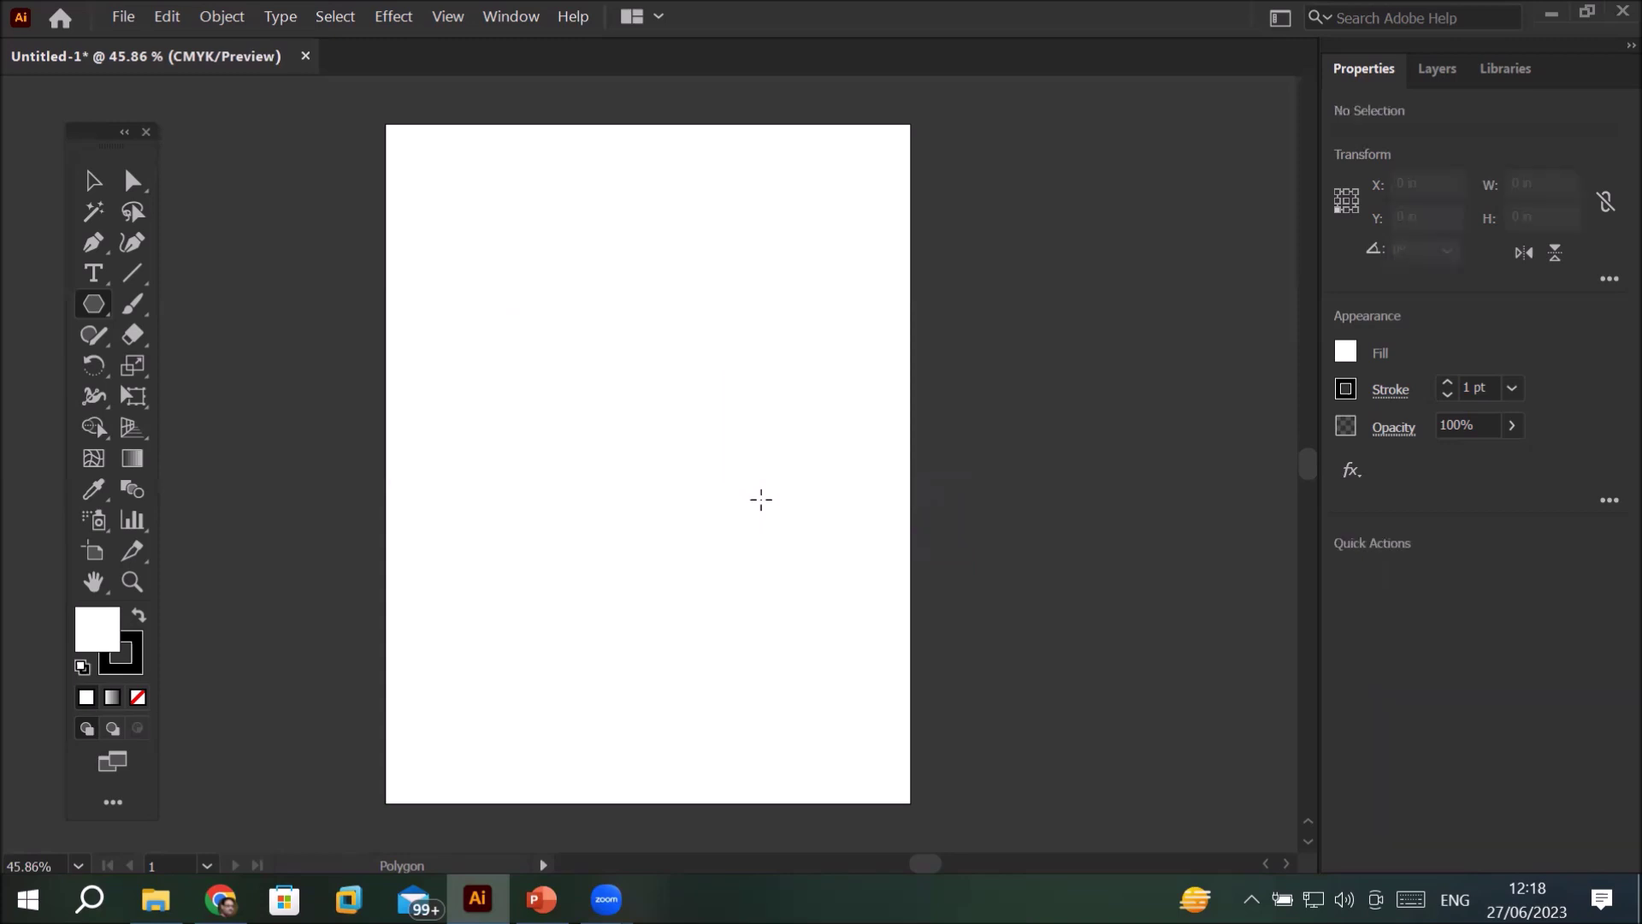
- Create a five-point star with Radius 1 and Radius 2 both set to 2 in near the top of the artboard
left_click(93, 306)
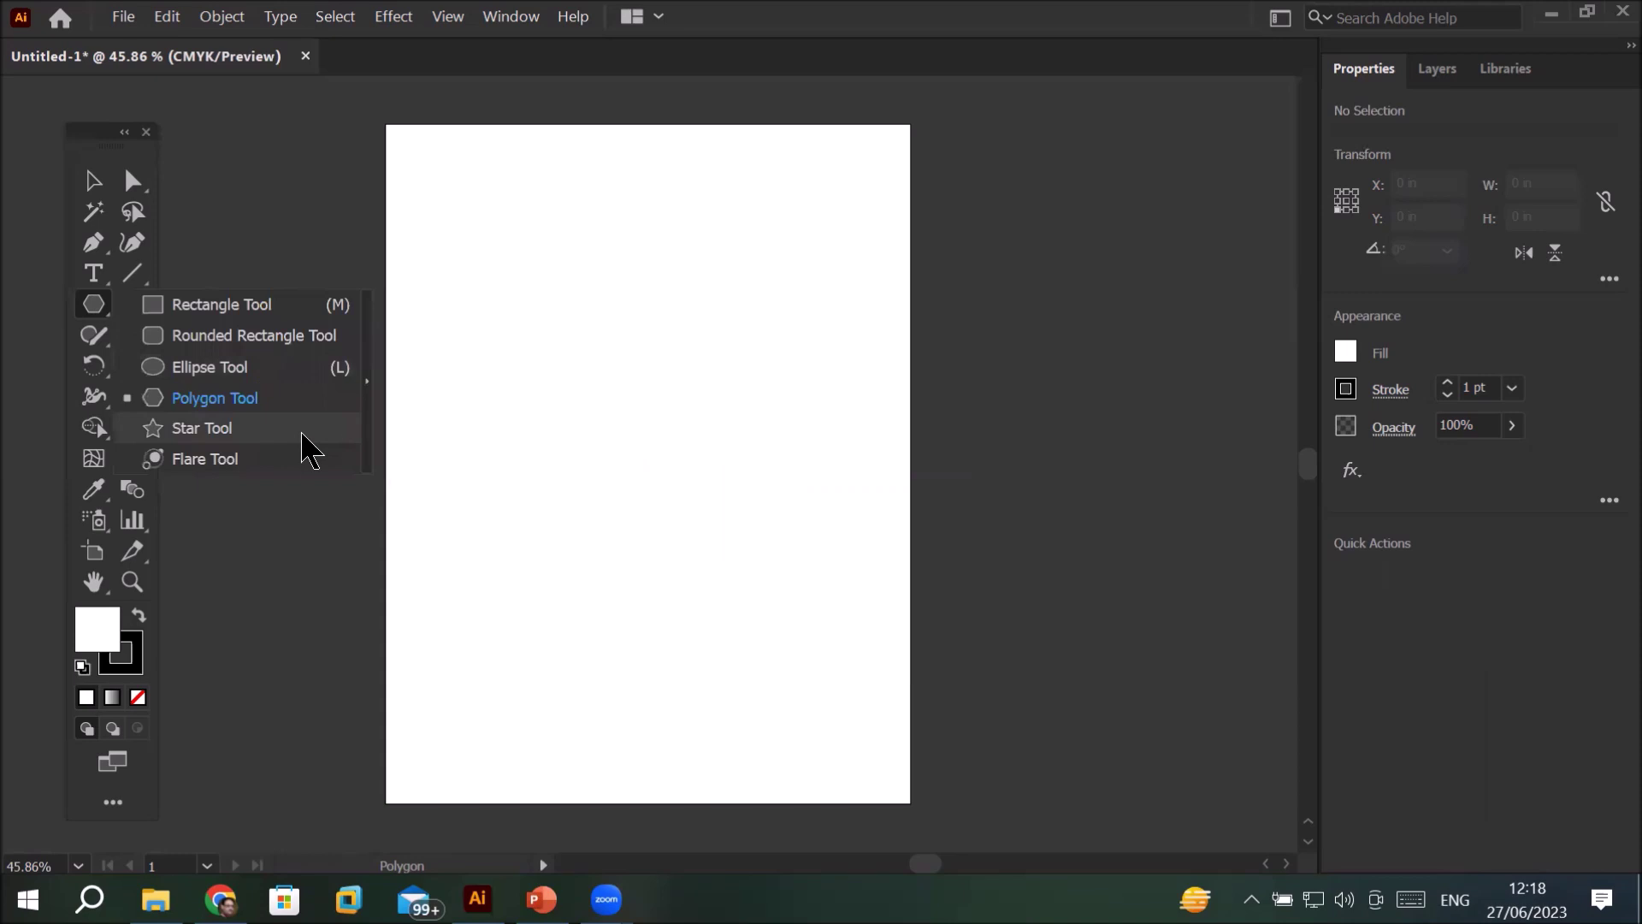
left_click(259, 429)
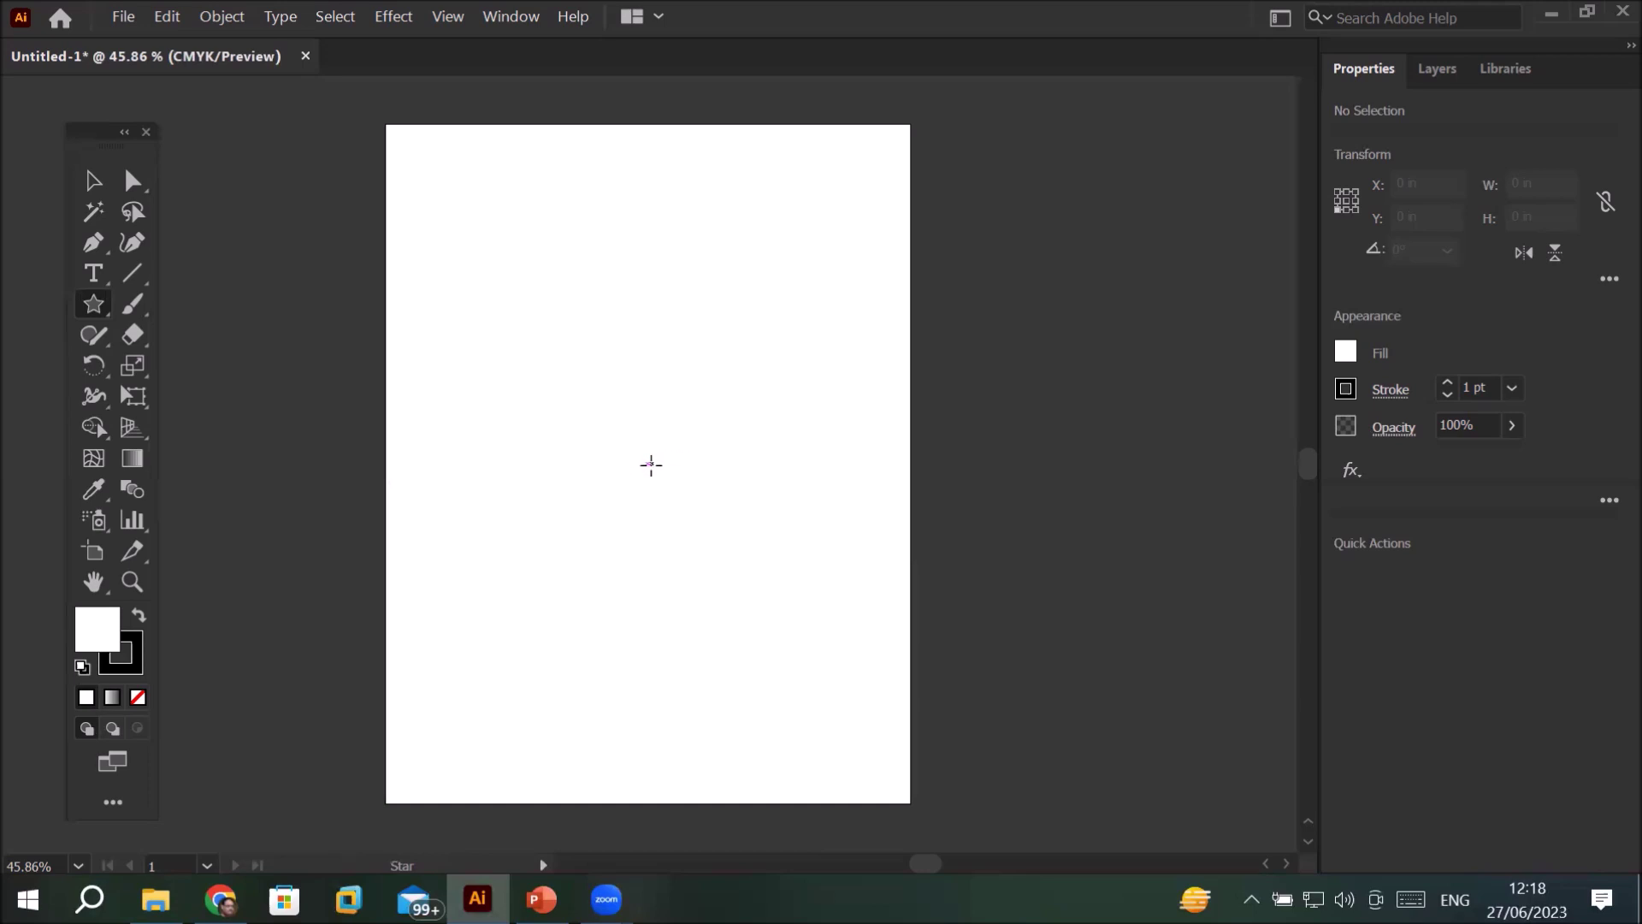
left_click(647, 463)
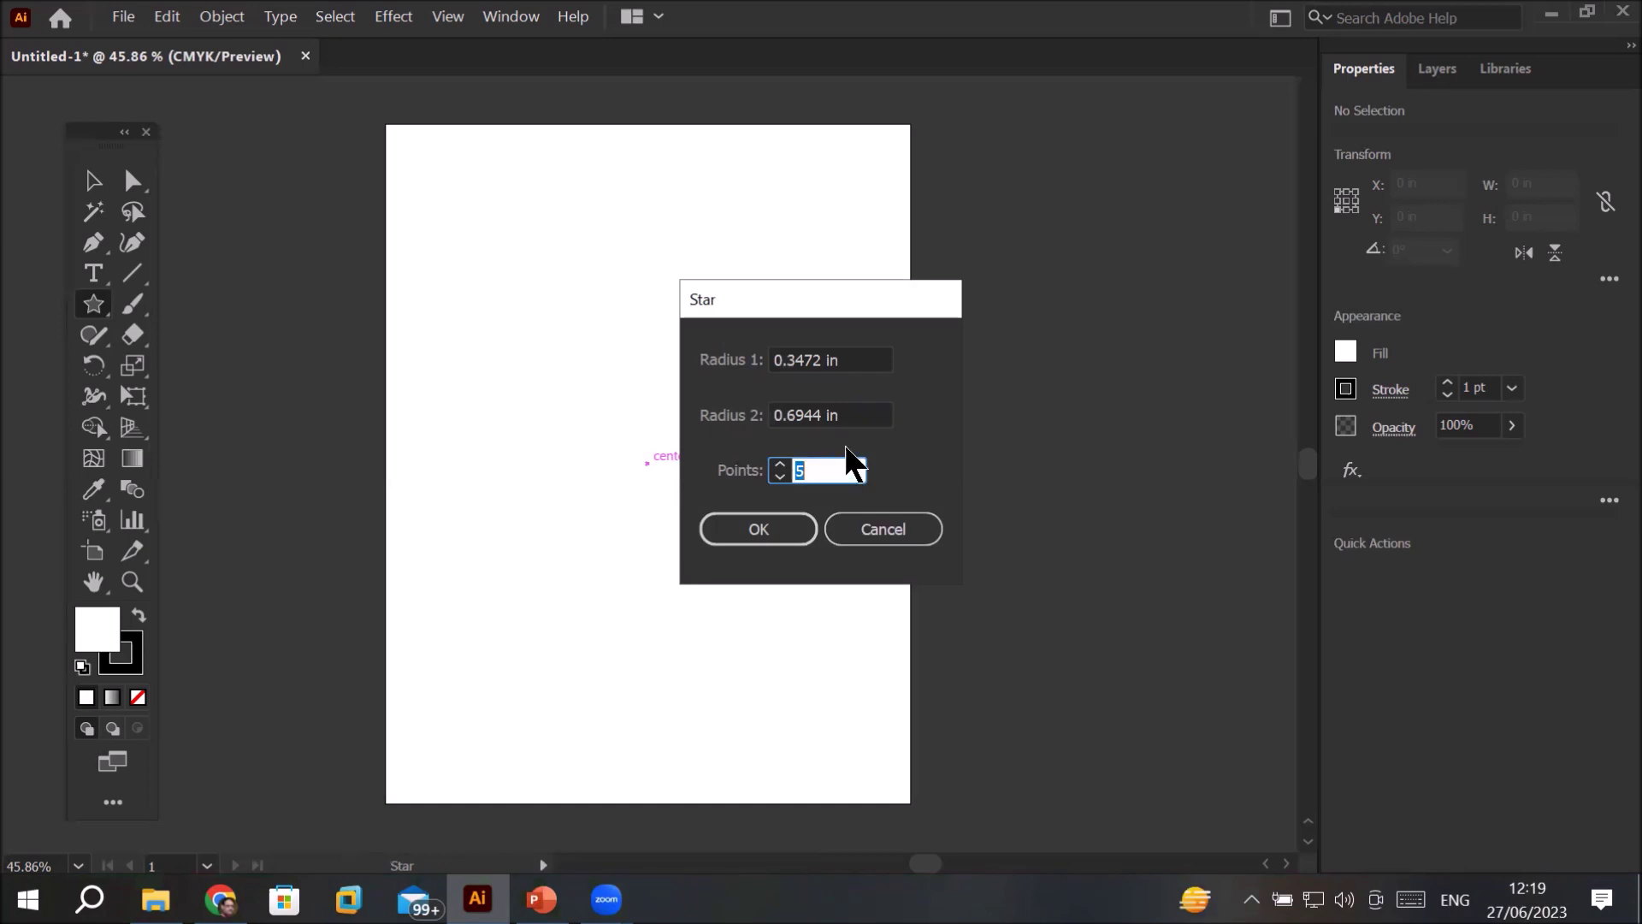
left_click(860, 359)
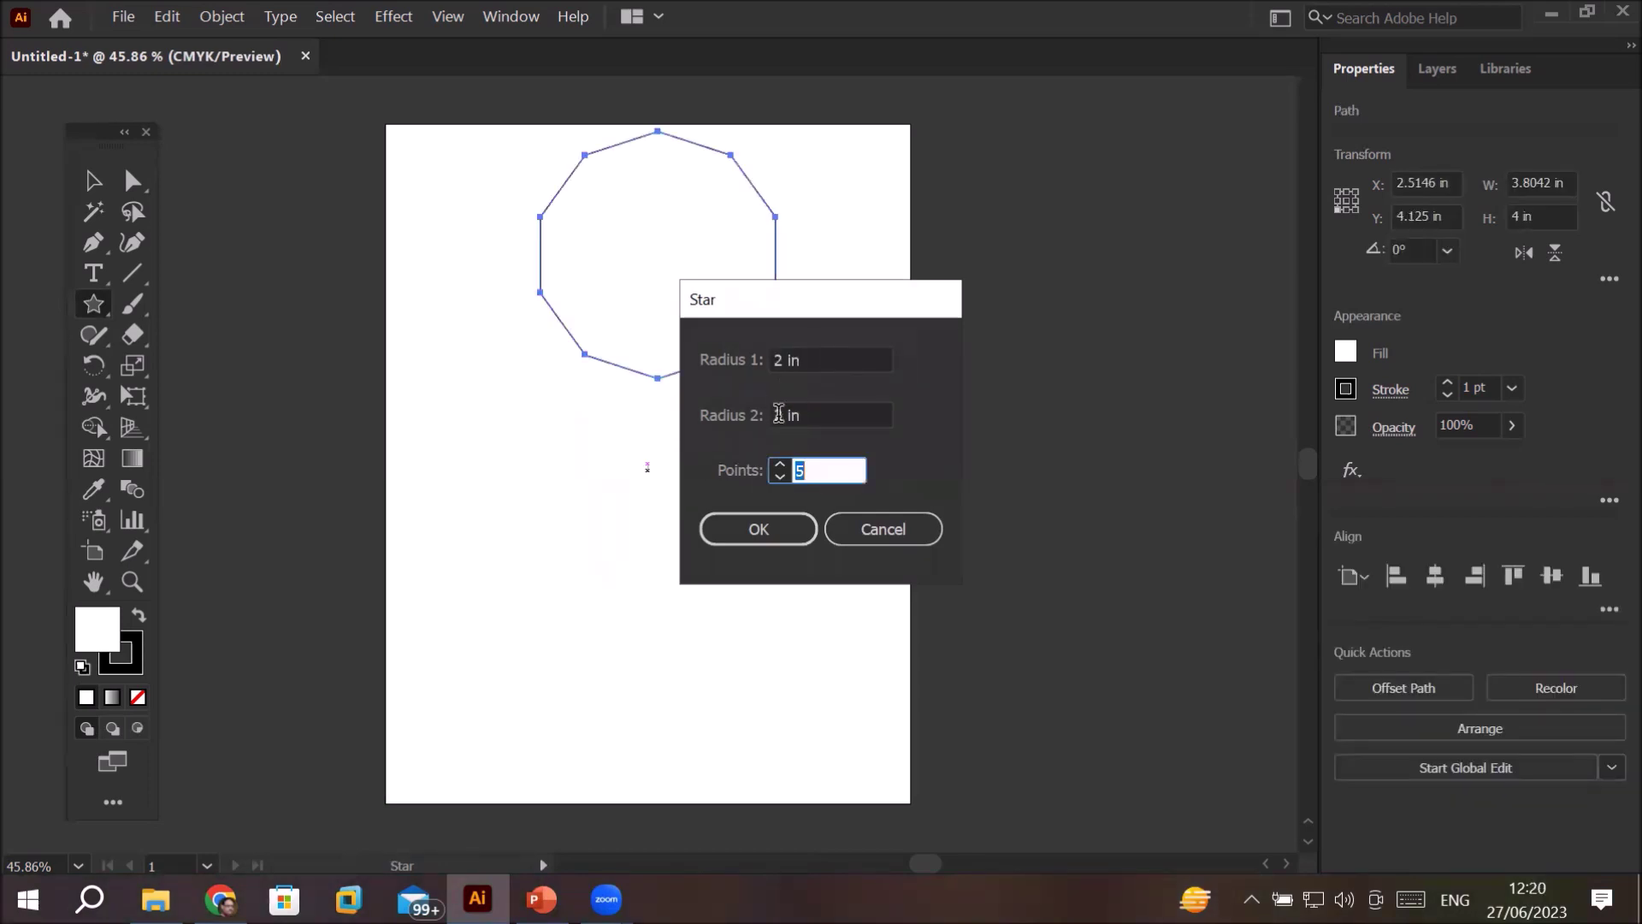
- Create a five-point star near the middle of the artboard with Radius 1 of 2 in and Radius 2 of 1 in
double_click(787, 413)
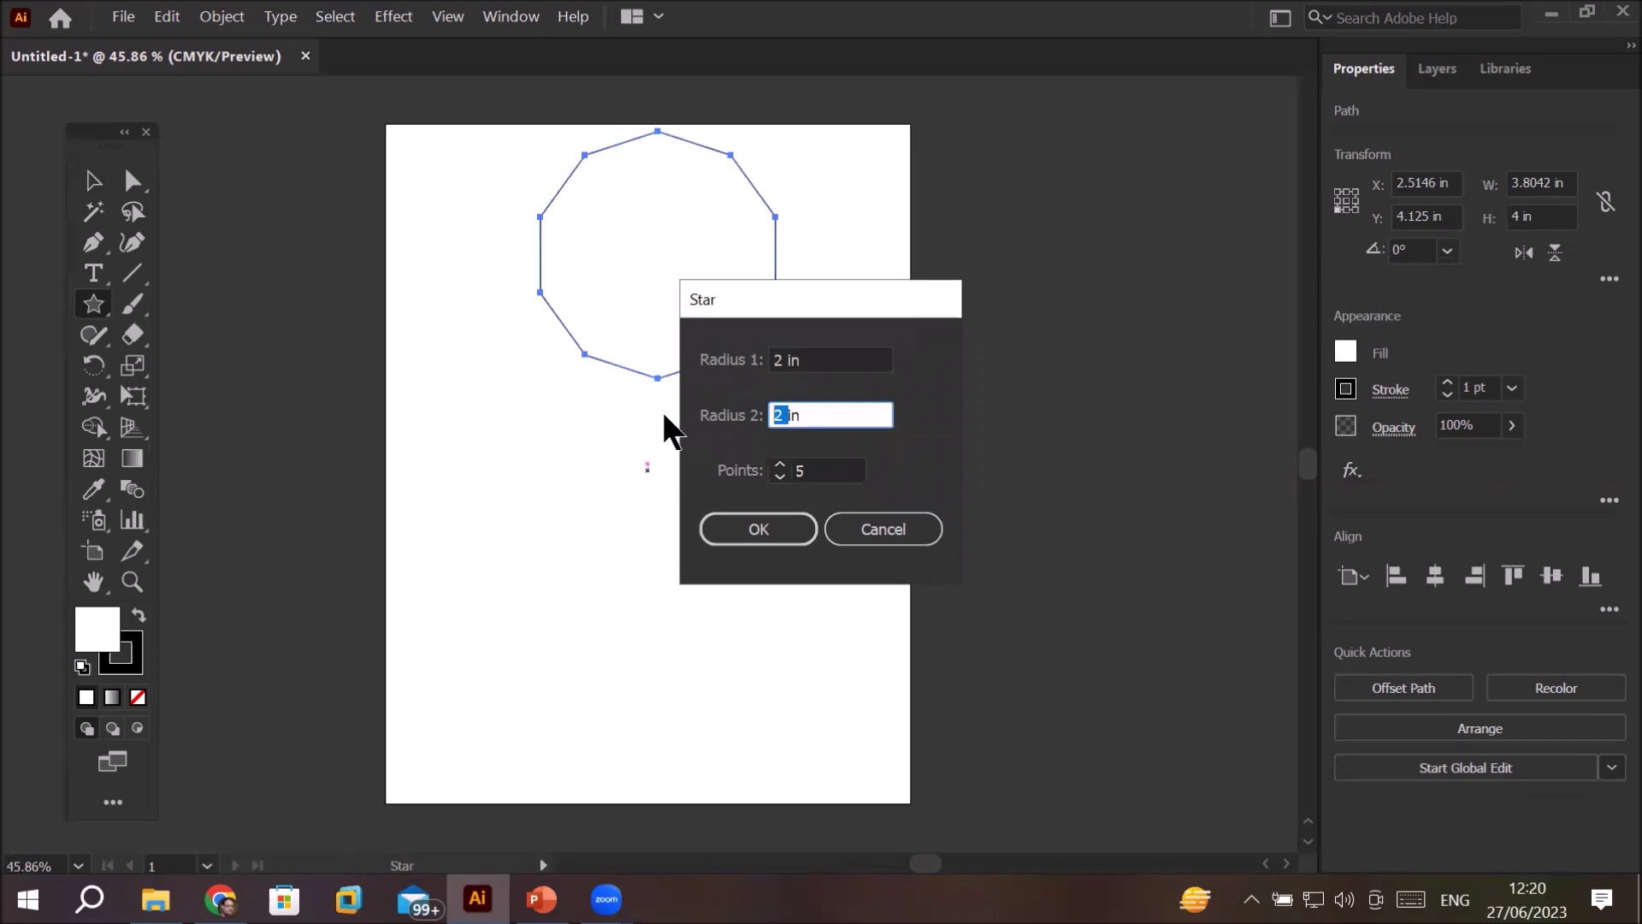
type("1")
left_click(757, 526)
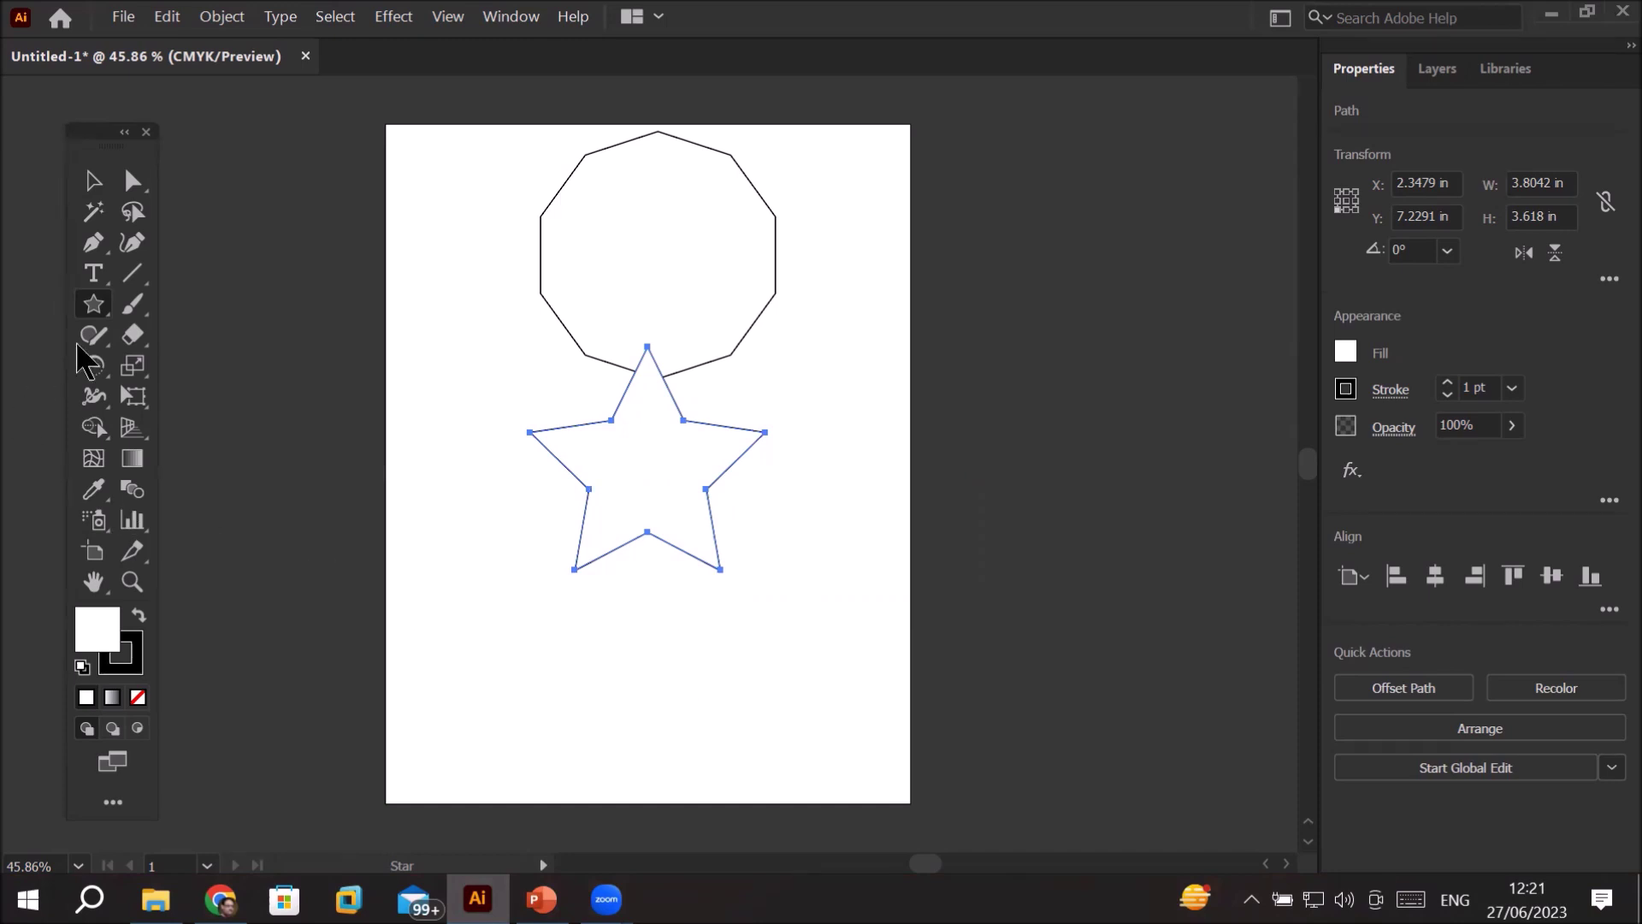
- Create a three-point star near the bottom of the artboard with Radius 1 of 2 in and Radius 2 of 0.5 in
left_click(639, 684)
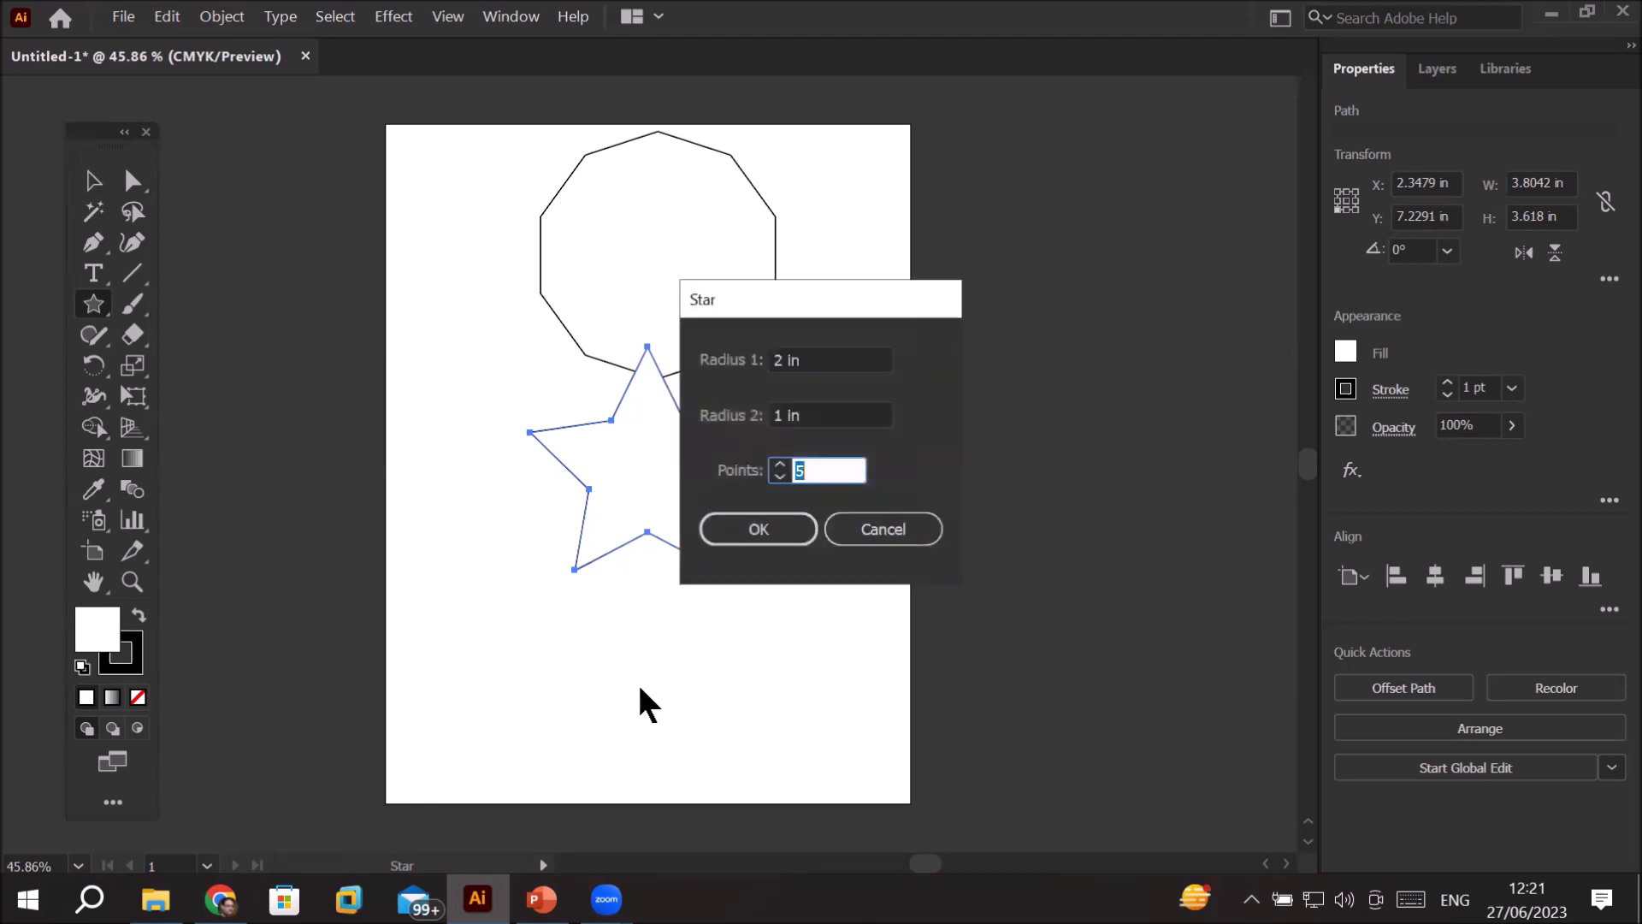
double_click(780, 415)
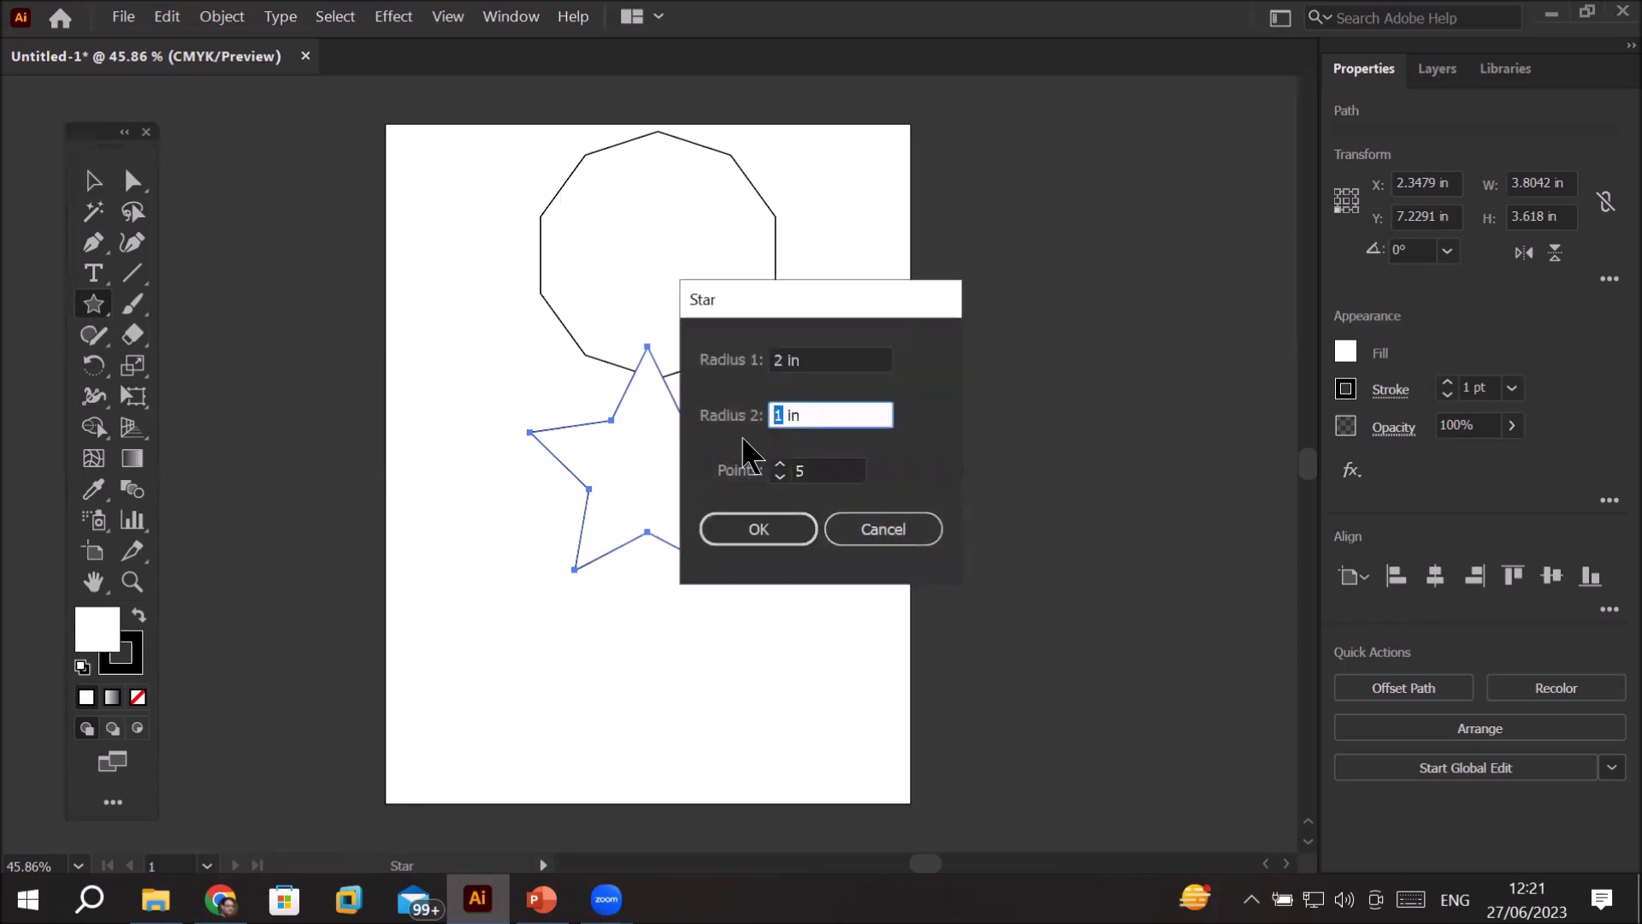
type(".5")
left_click_drag(787, 360, 748, 360)
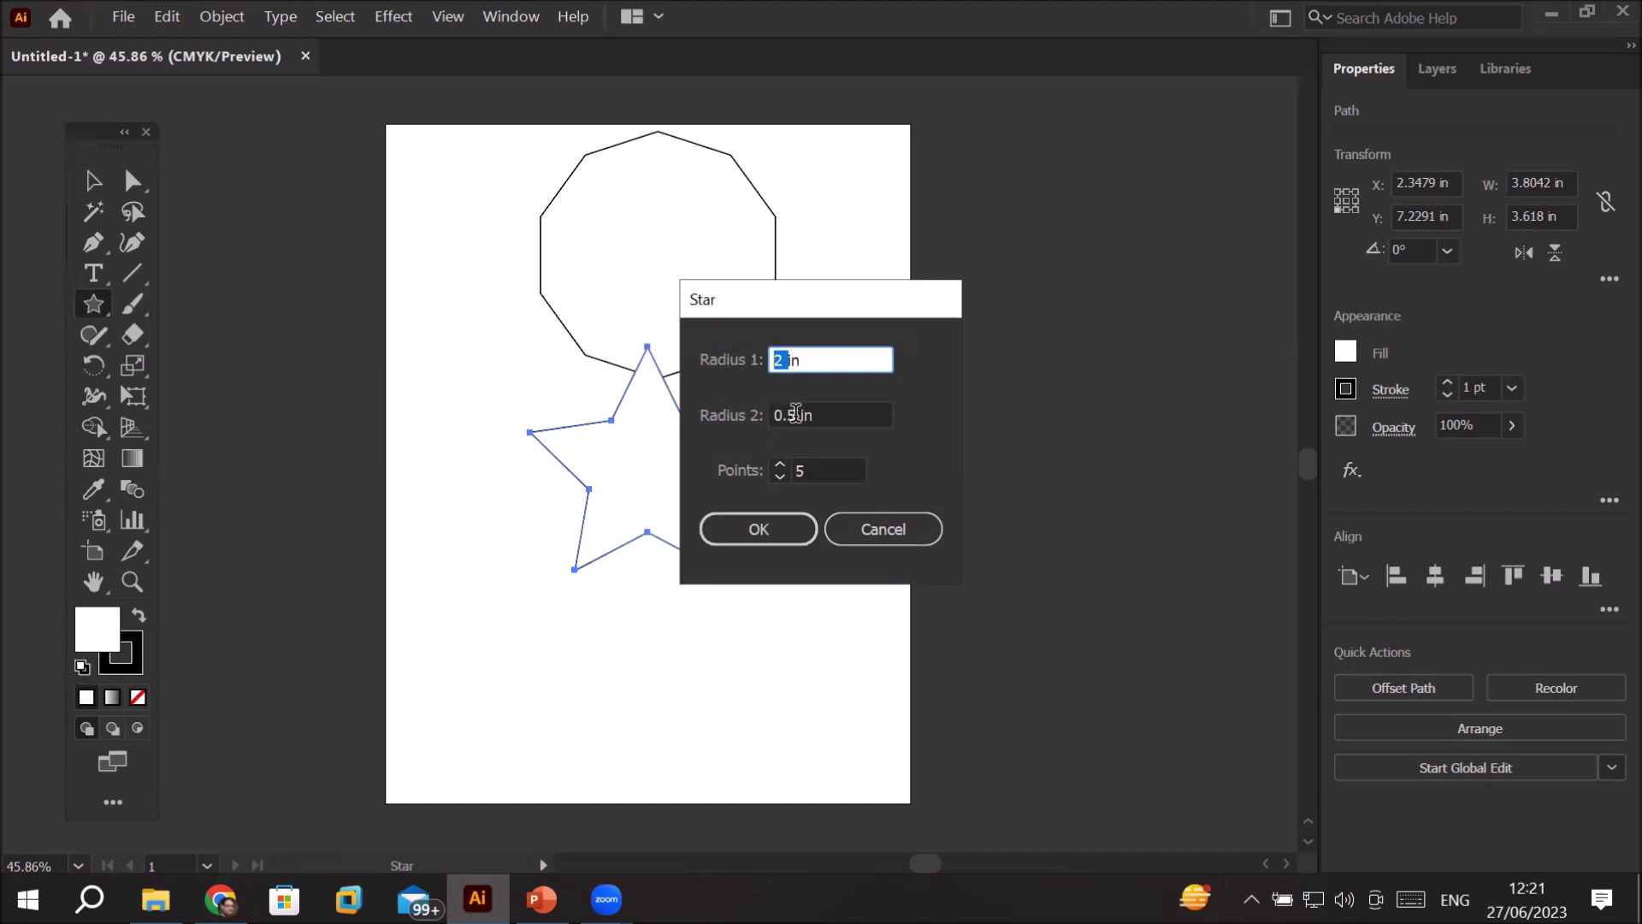
left_click_drag(798, 415, 765, 414)
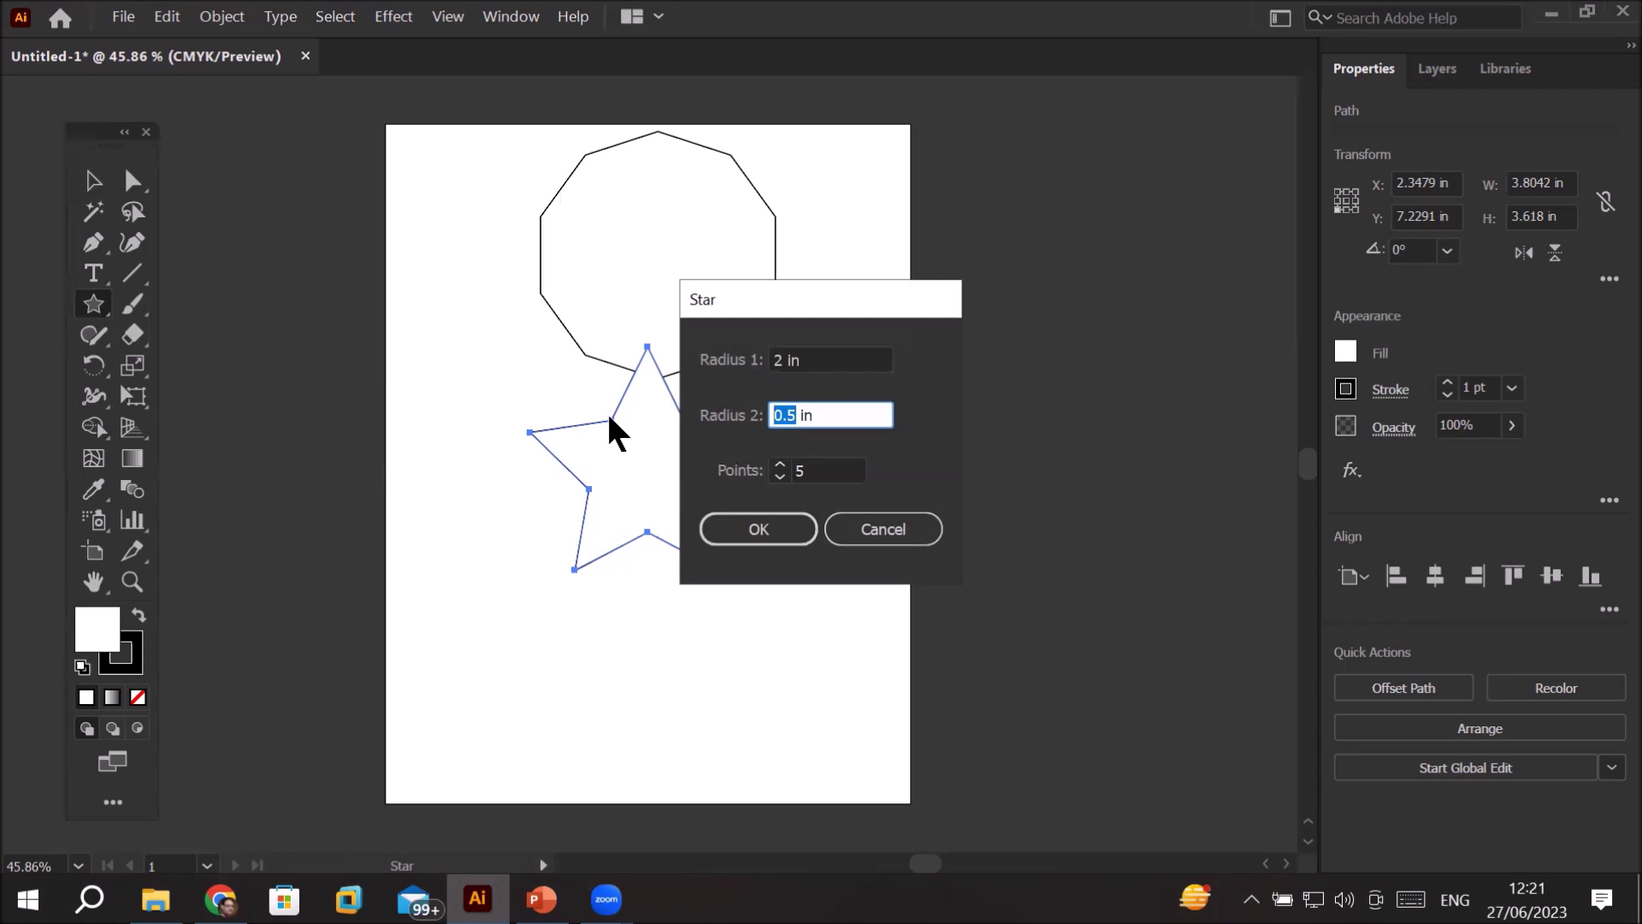
key("Tab")
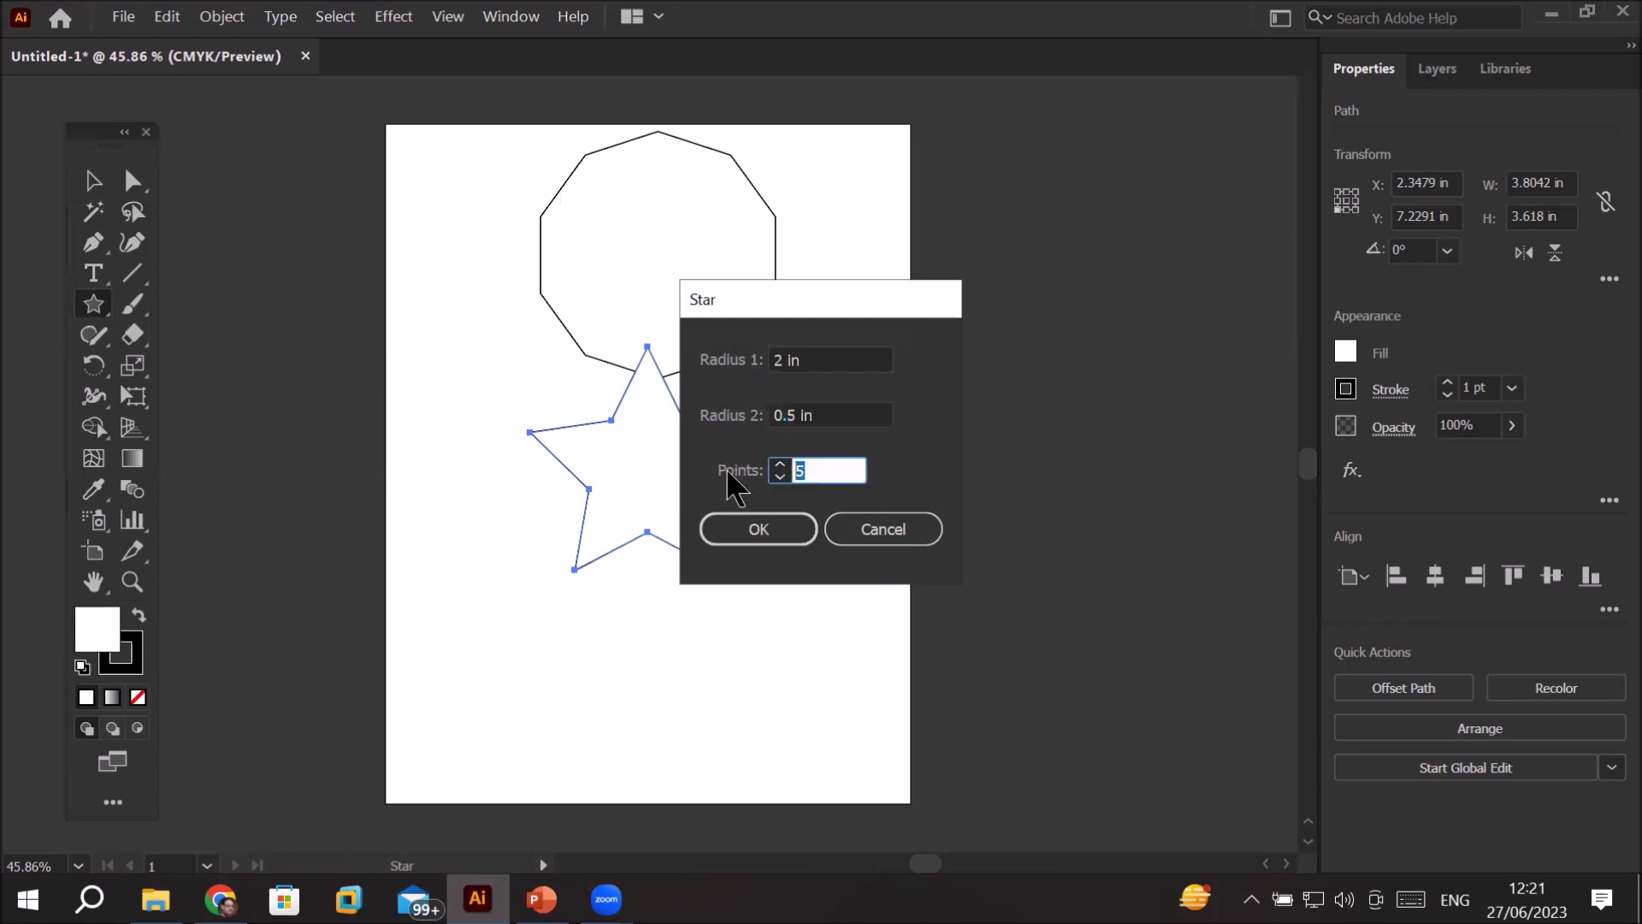
type(".5")
left_click(753, 528)
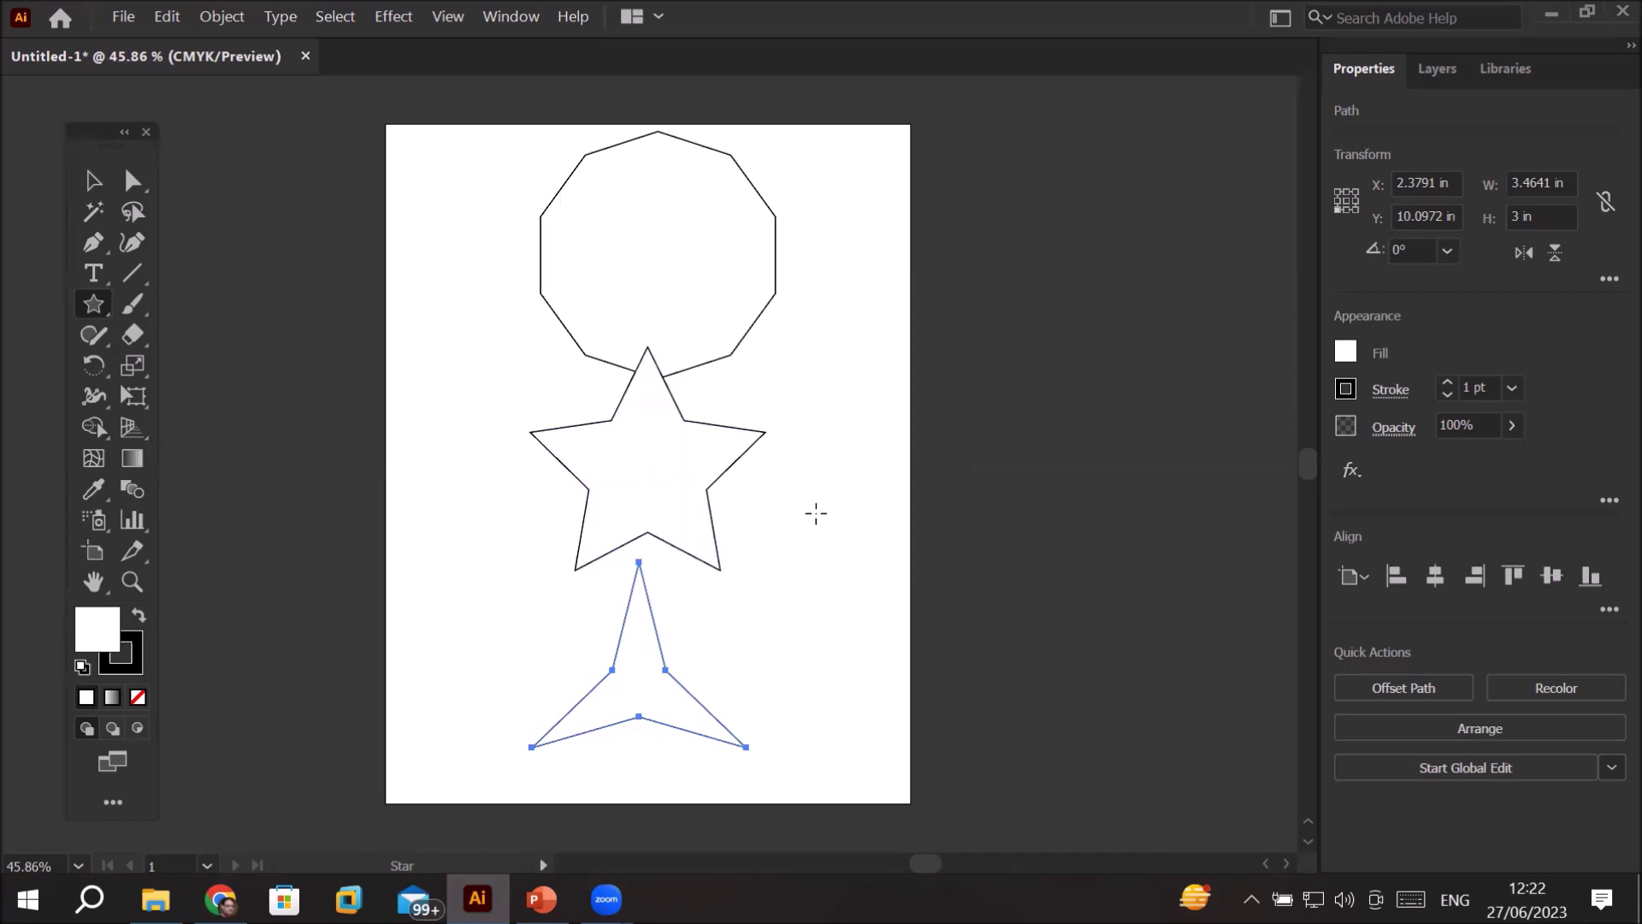
- Create a five-point star in the artboard's lower-right area with Radius 1 of 2 in and Radius 2 of 3 in
left_click(786, 573)
double_click(799, 470)
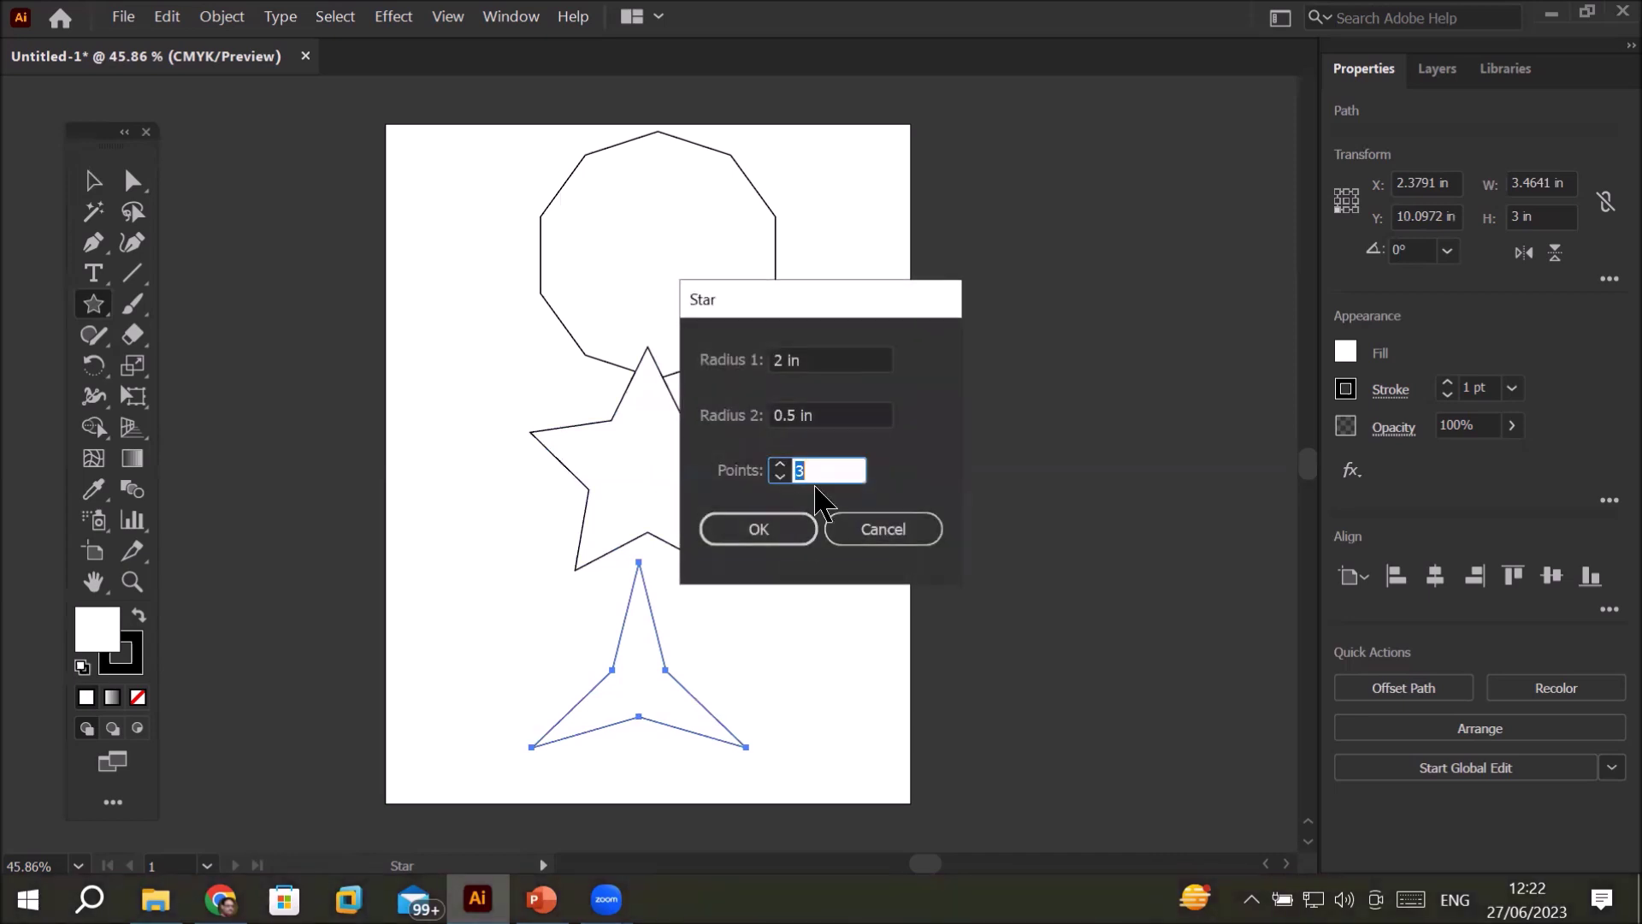
double_click(785, 417)
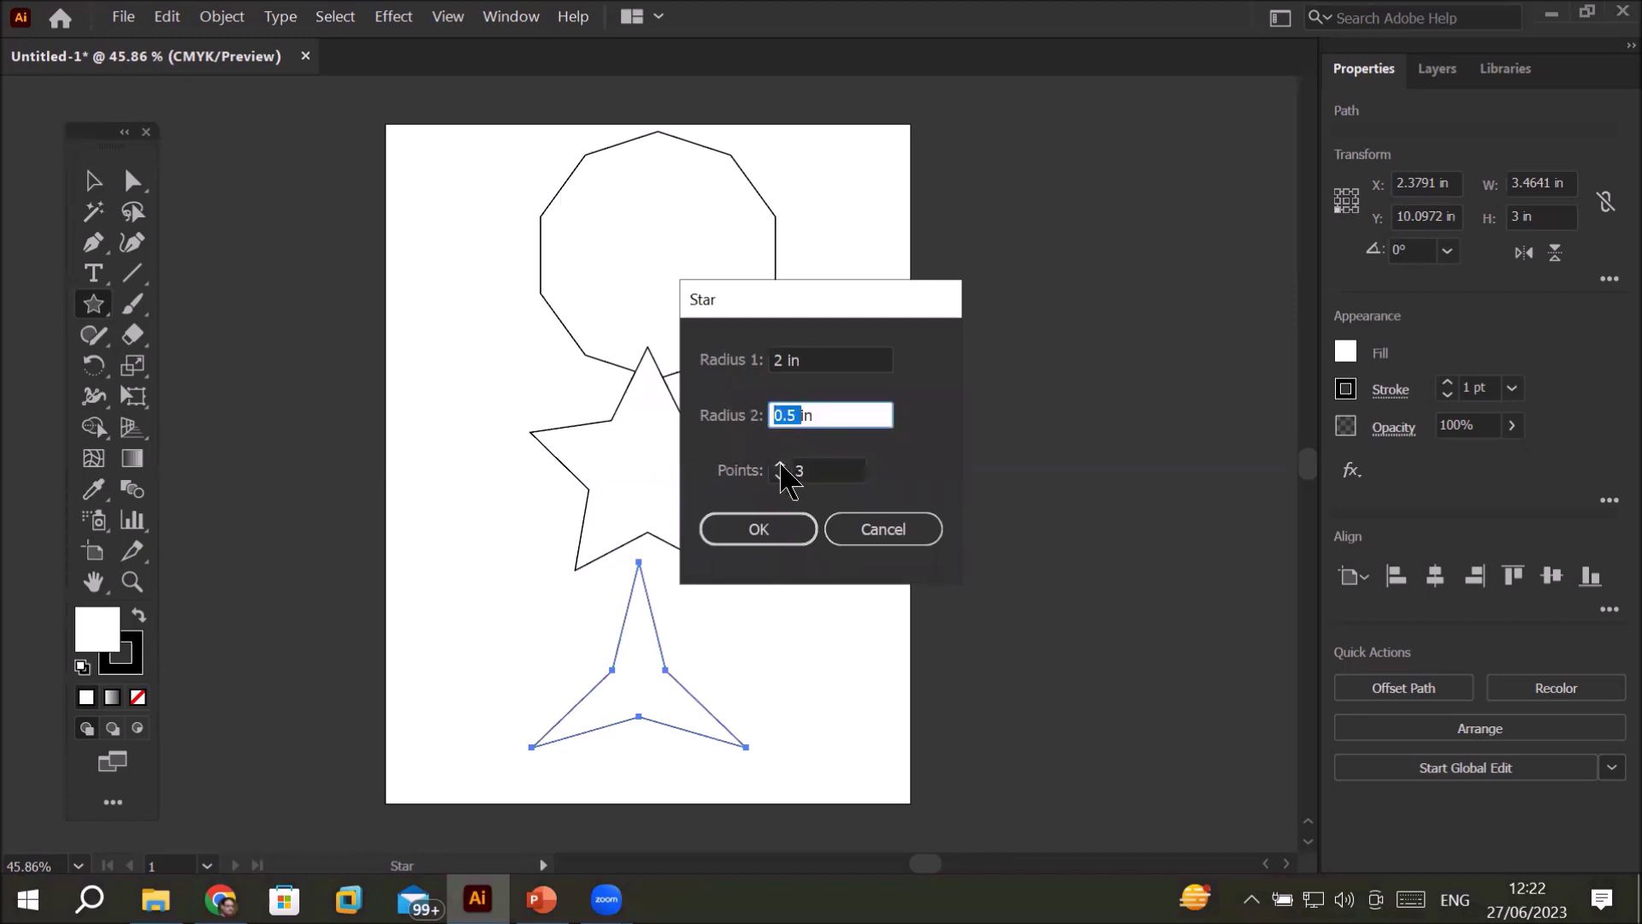
type("3")
key("Tab")
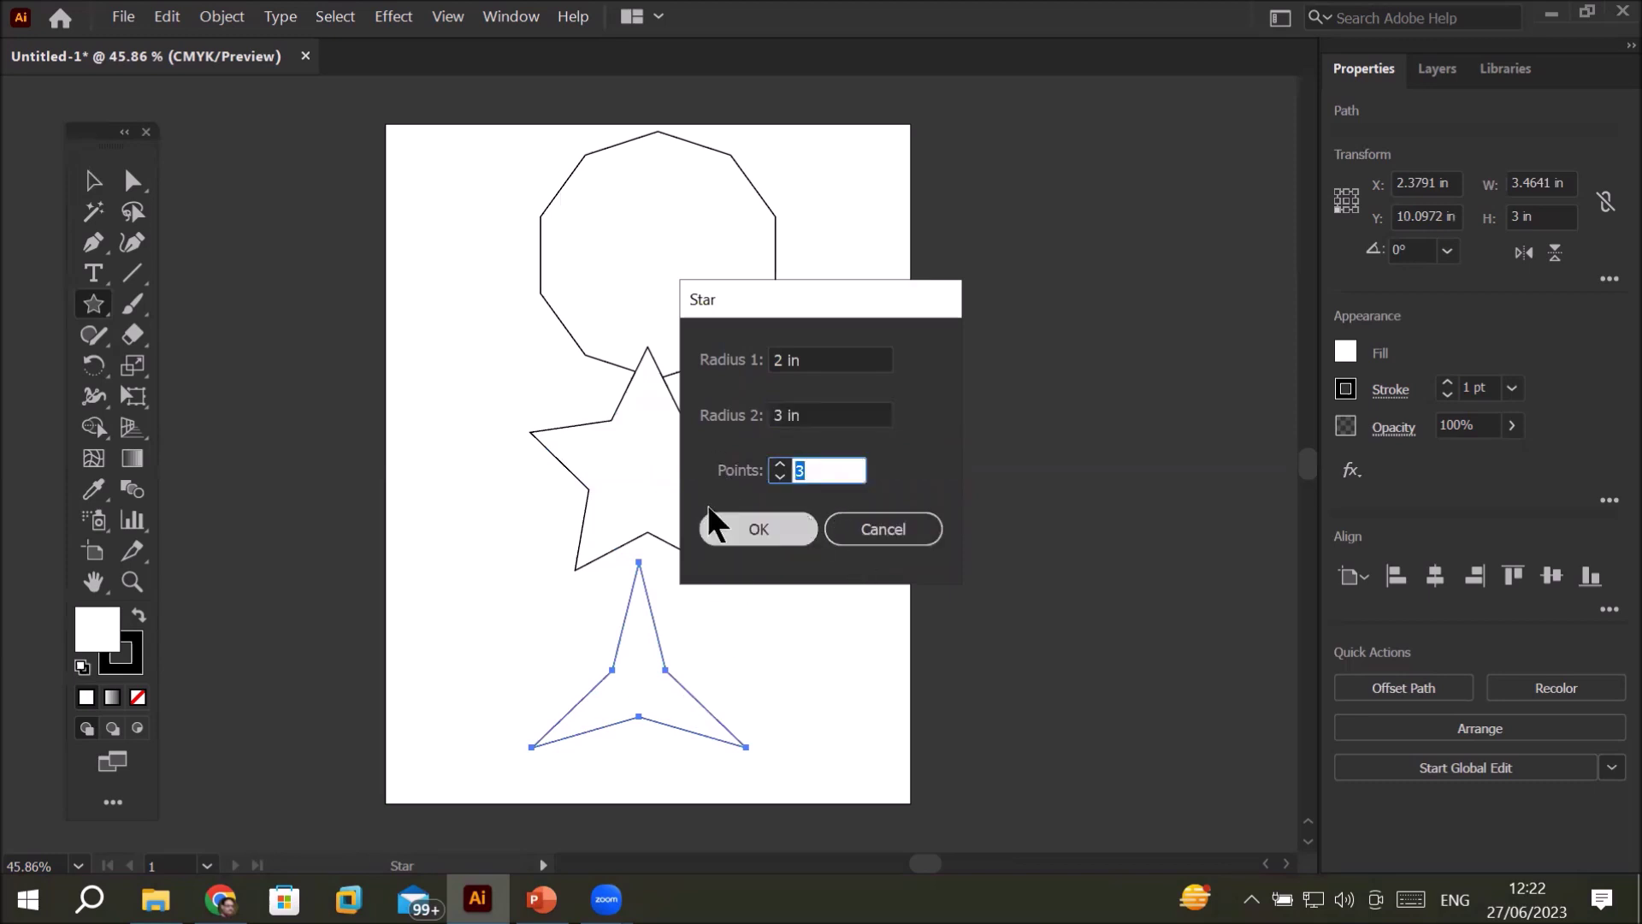
left_click(779, 463)
left_click(779, 465)
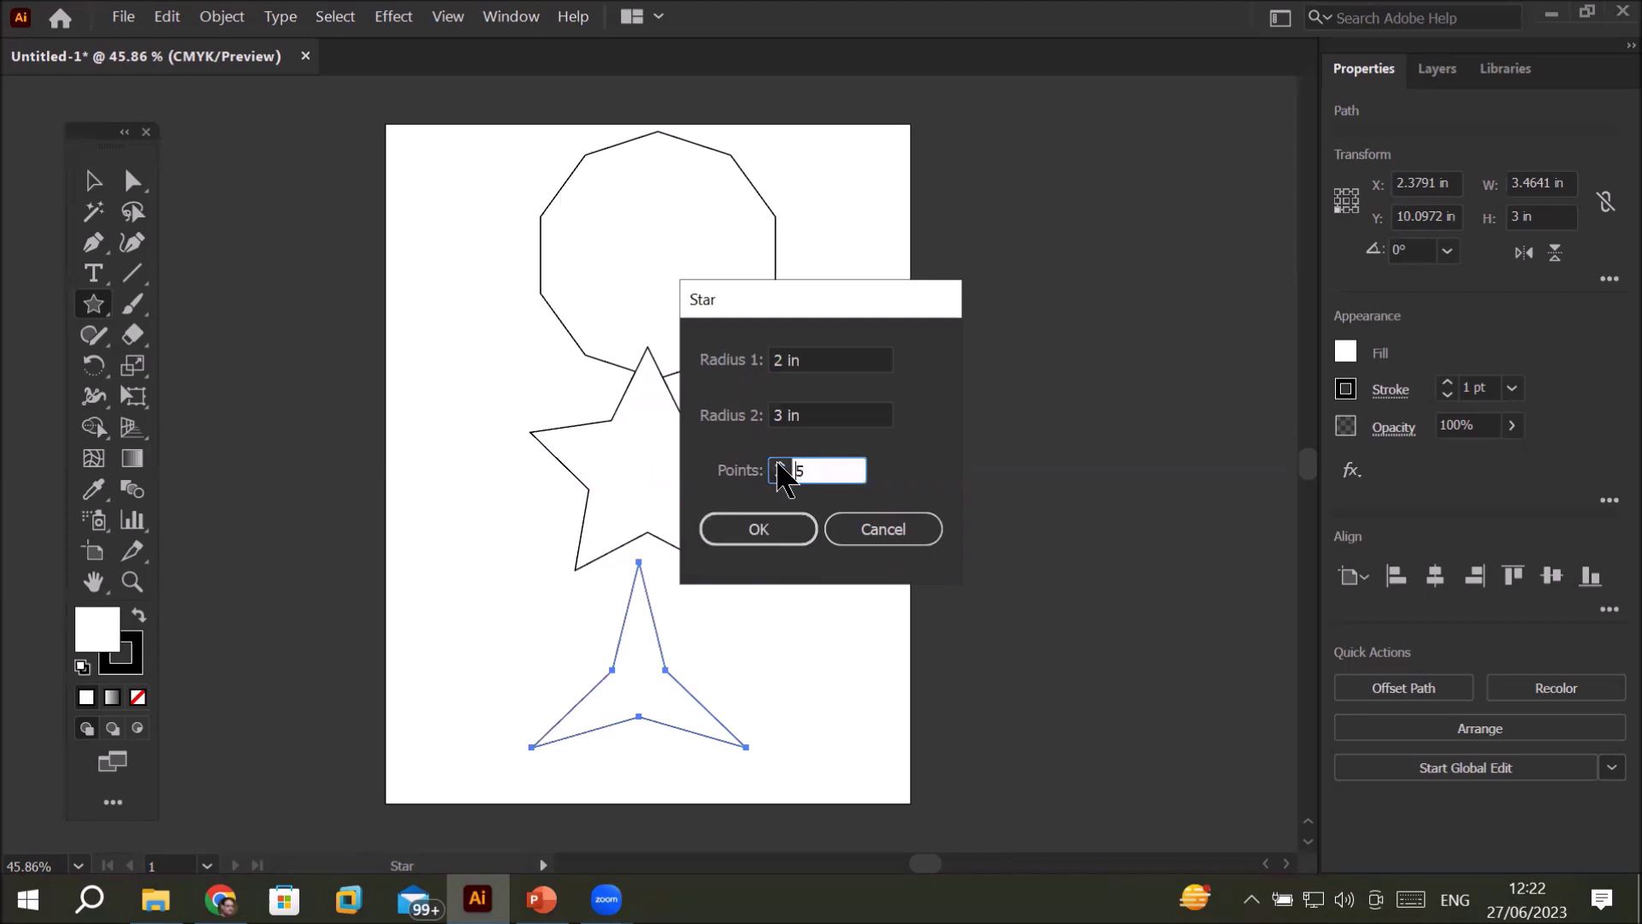
left_click(780, 530)
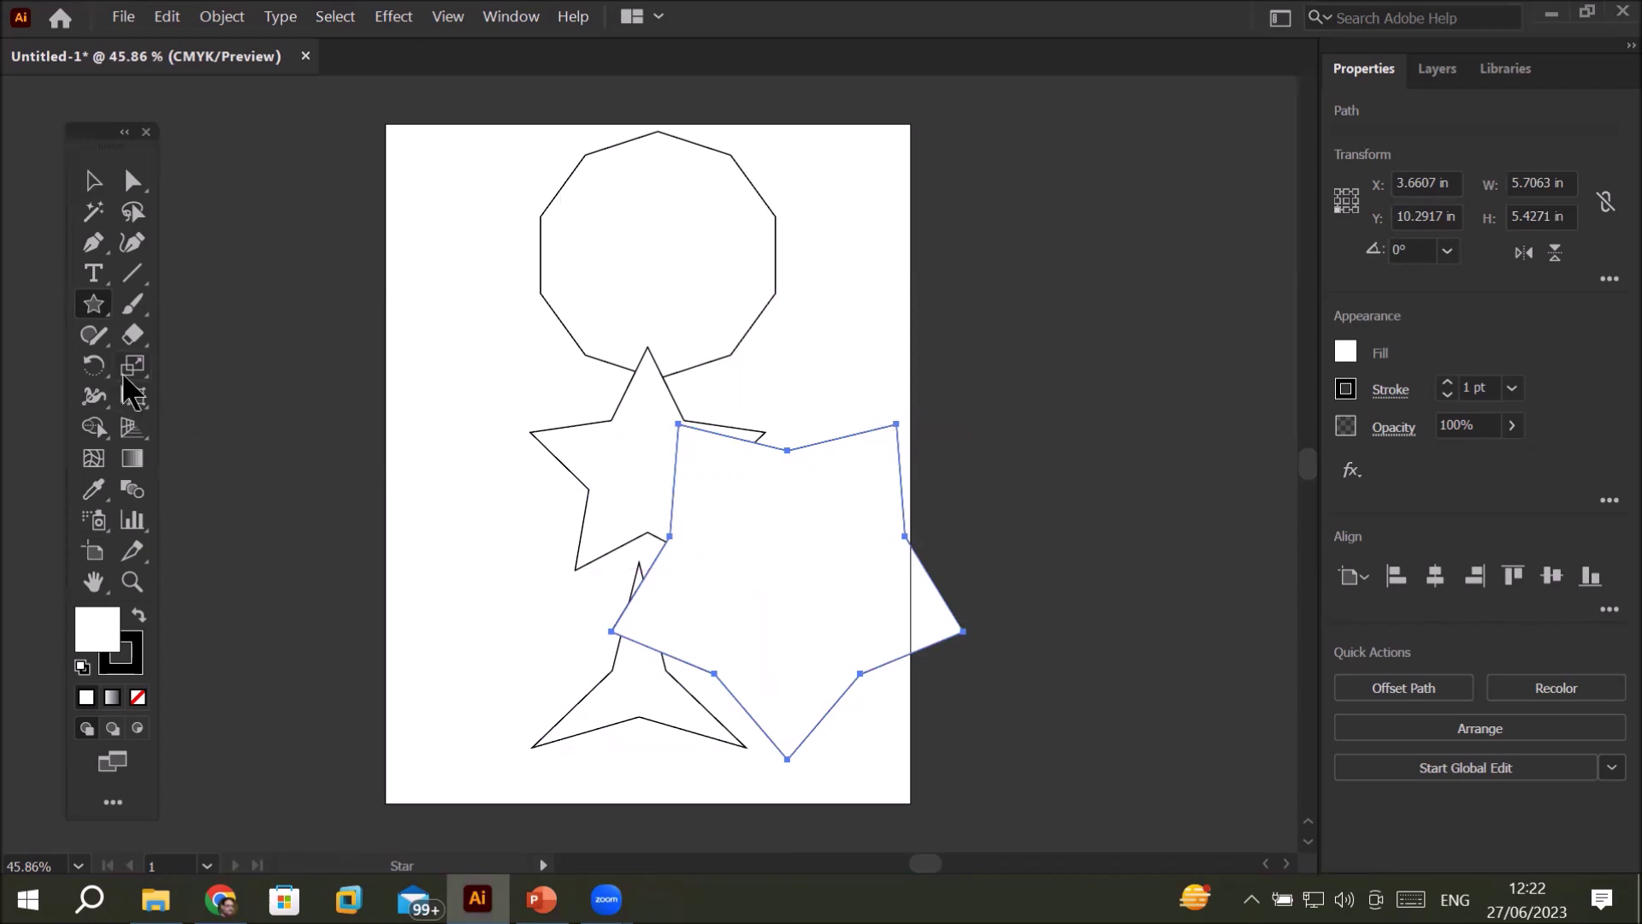
- Draw two lines from a shared point inside the largest star, to its upper-right tip at about 50° and its top notch at about 84°
left_click(133, 272)
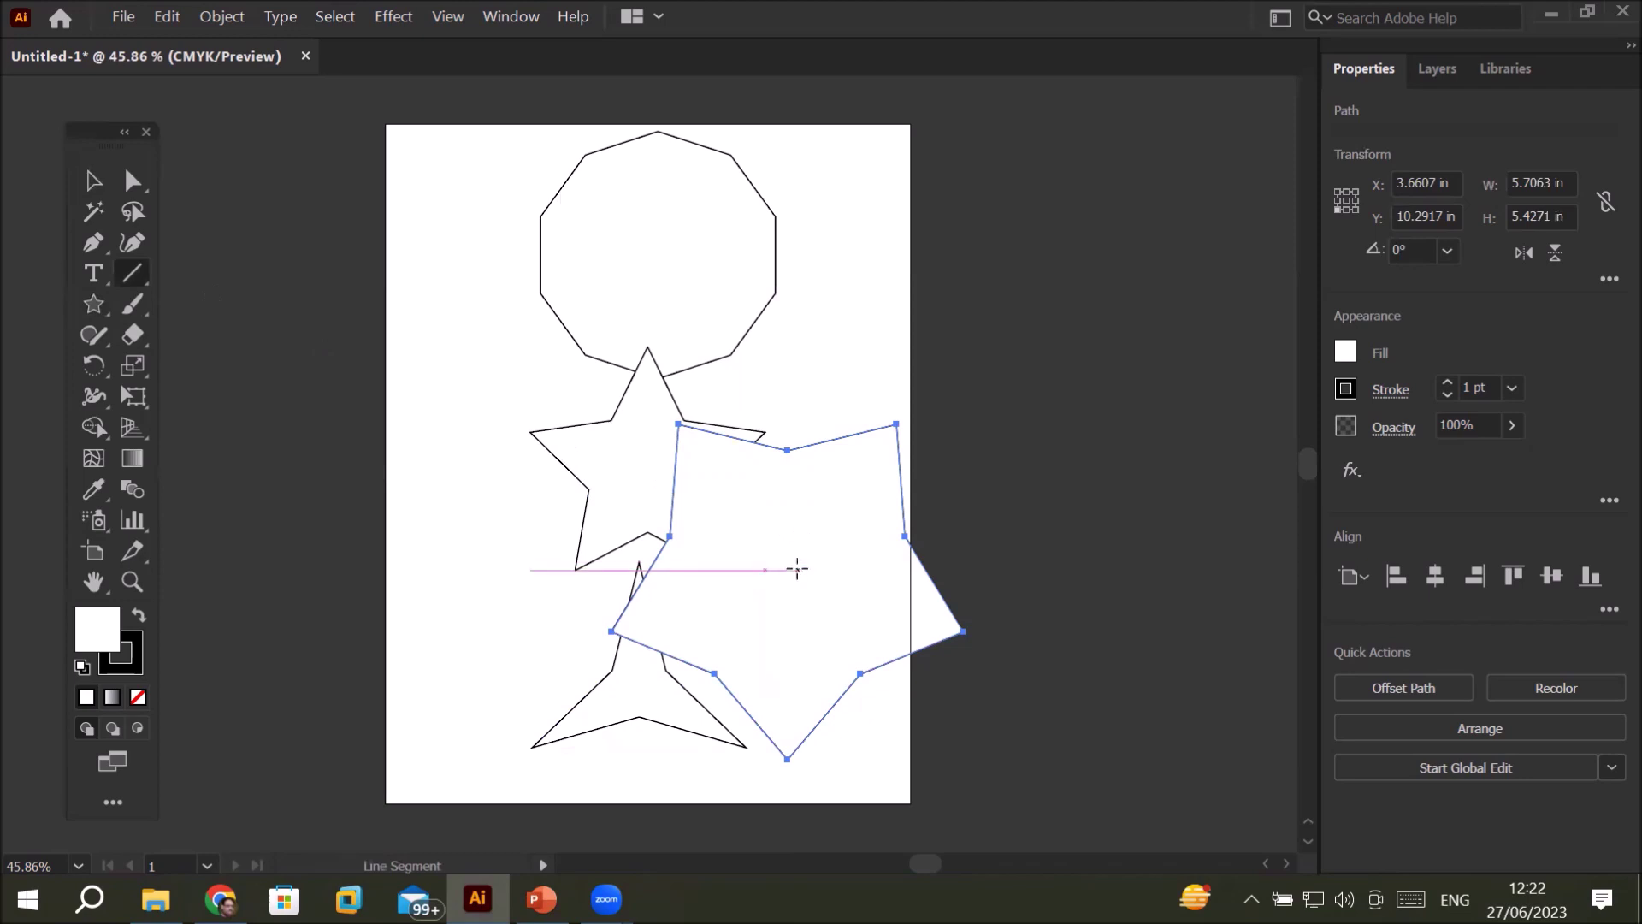
left_click_drag(775, 570, 896, 425)
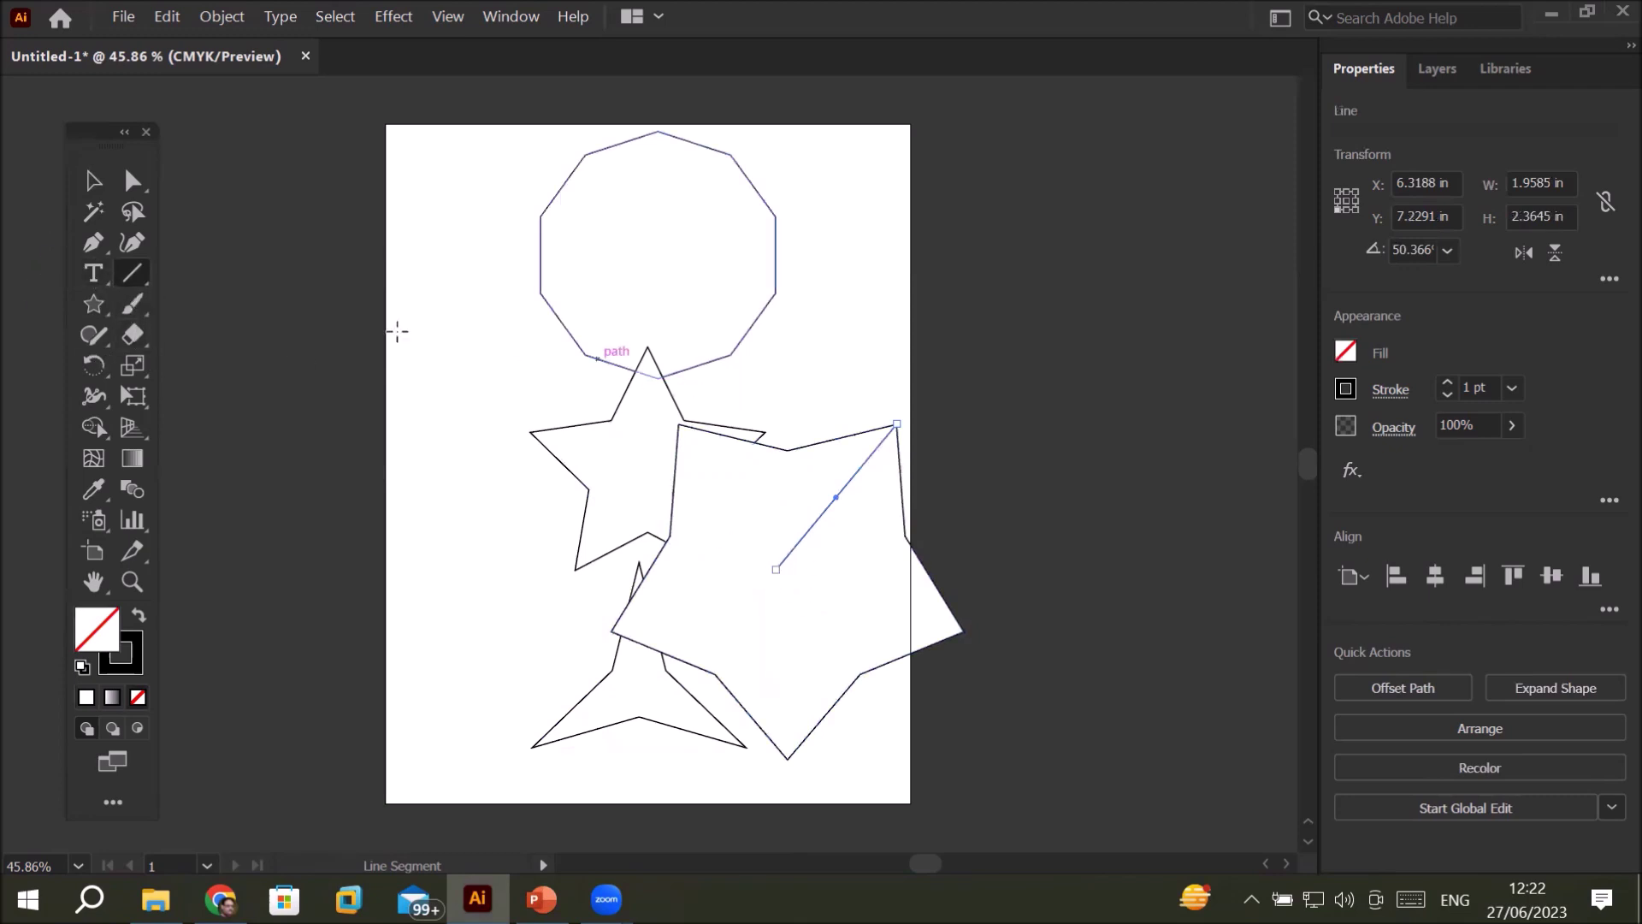
left_click(94, 182)
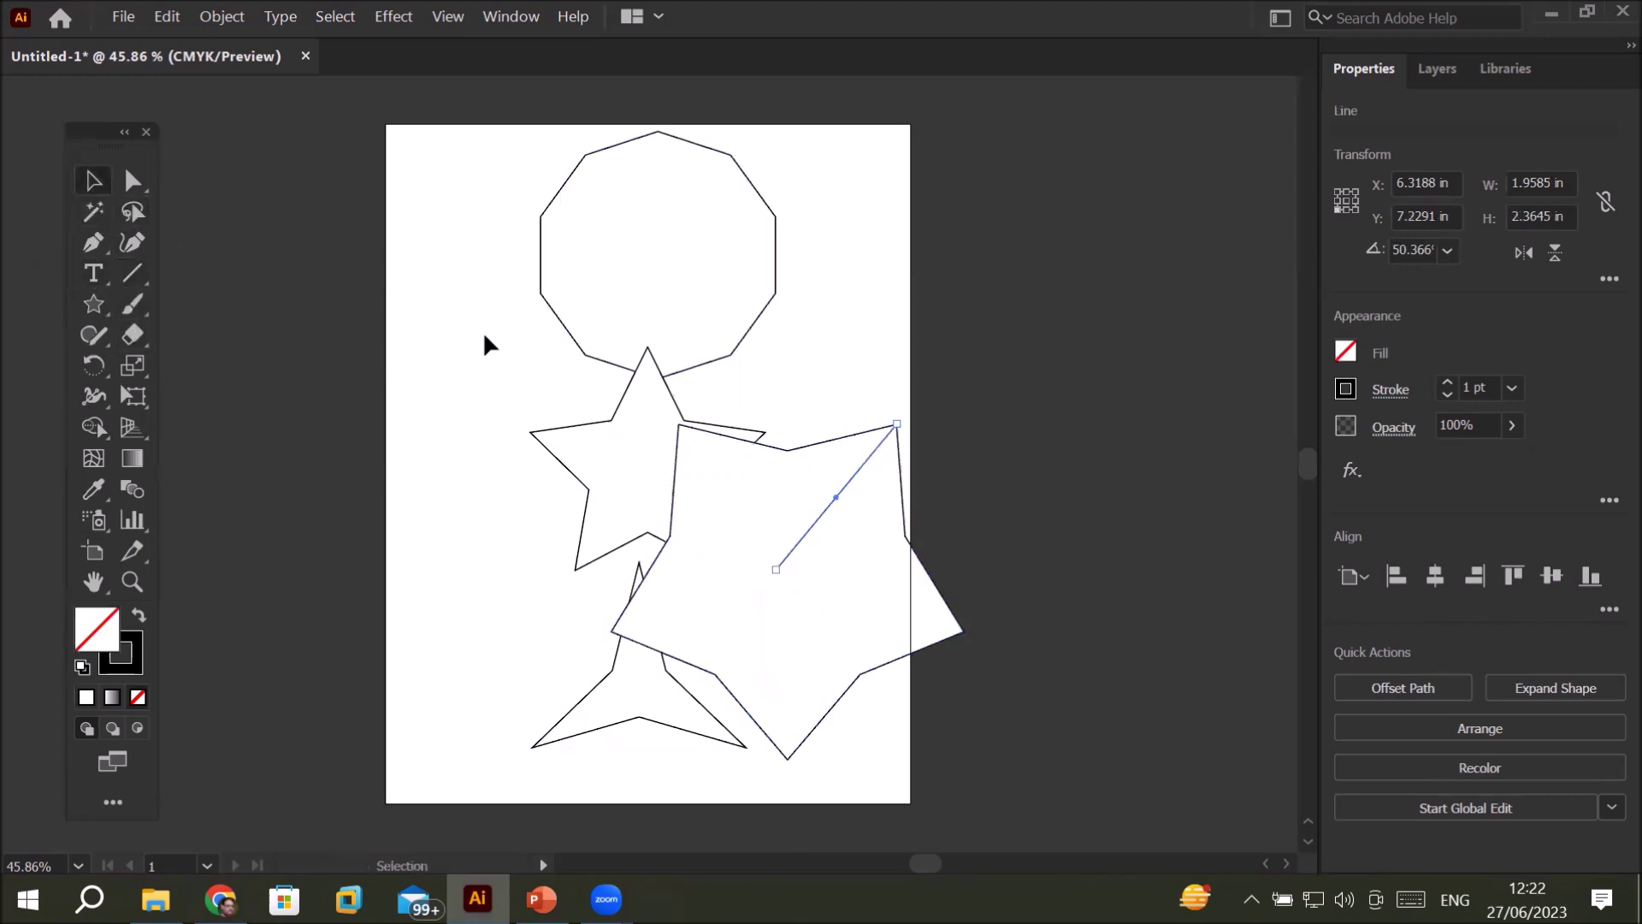
left_click(464, 356)
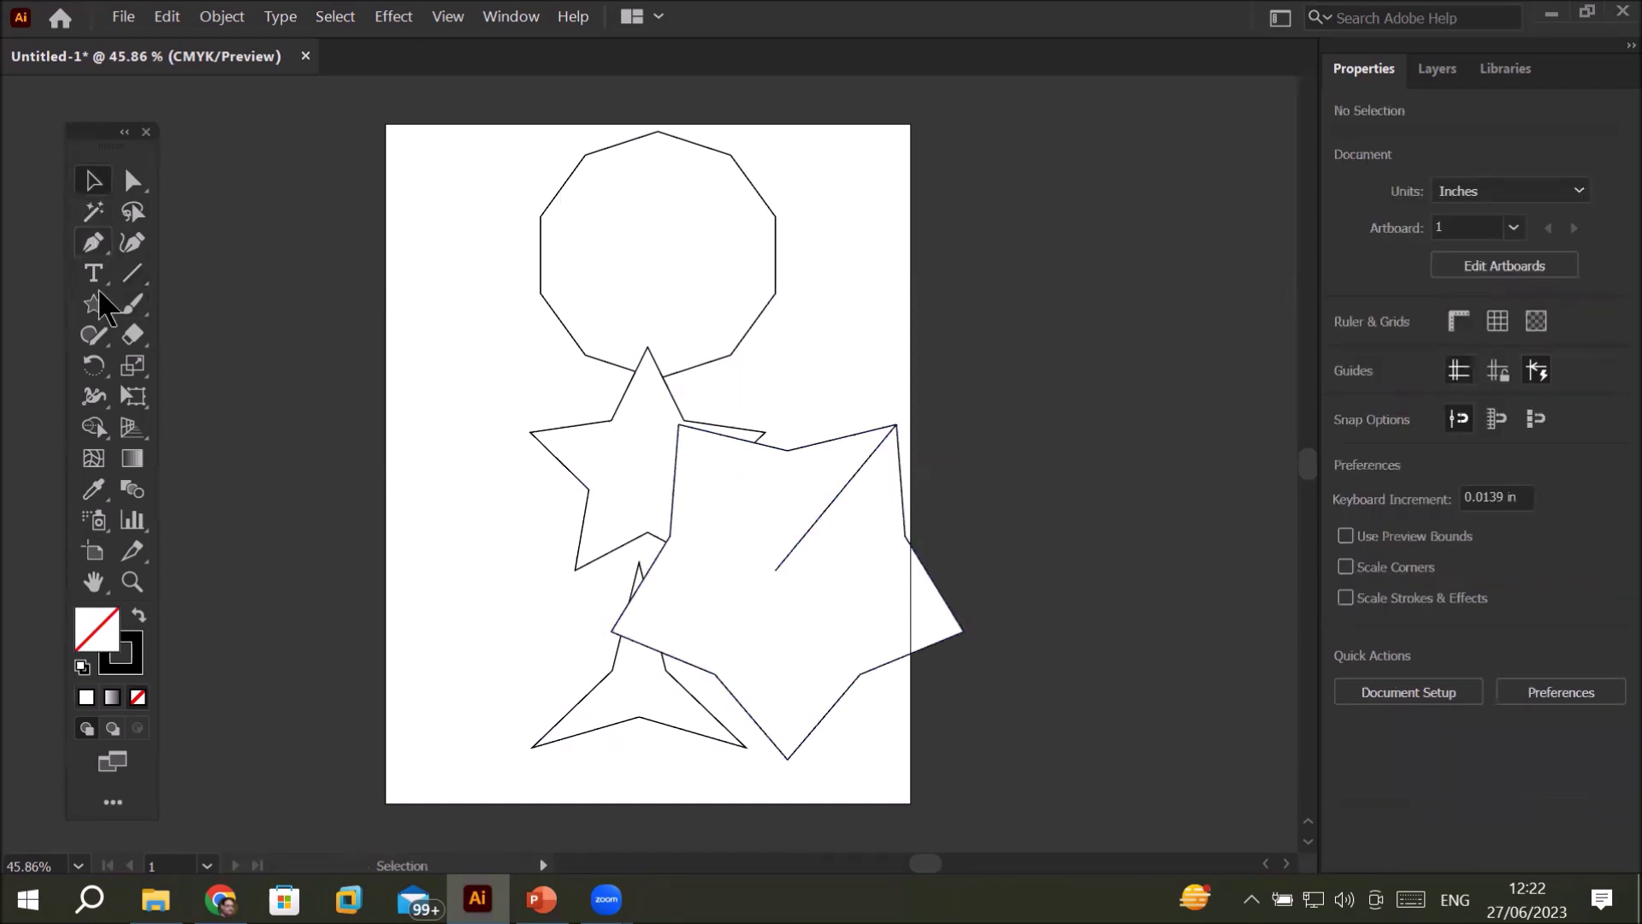
left_click(132, 272)
left_click_drag(774, 568, 787, 449)
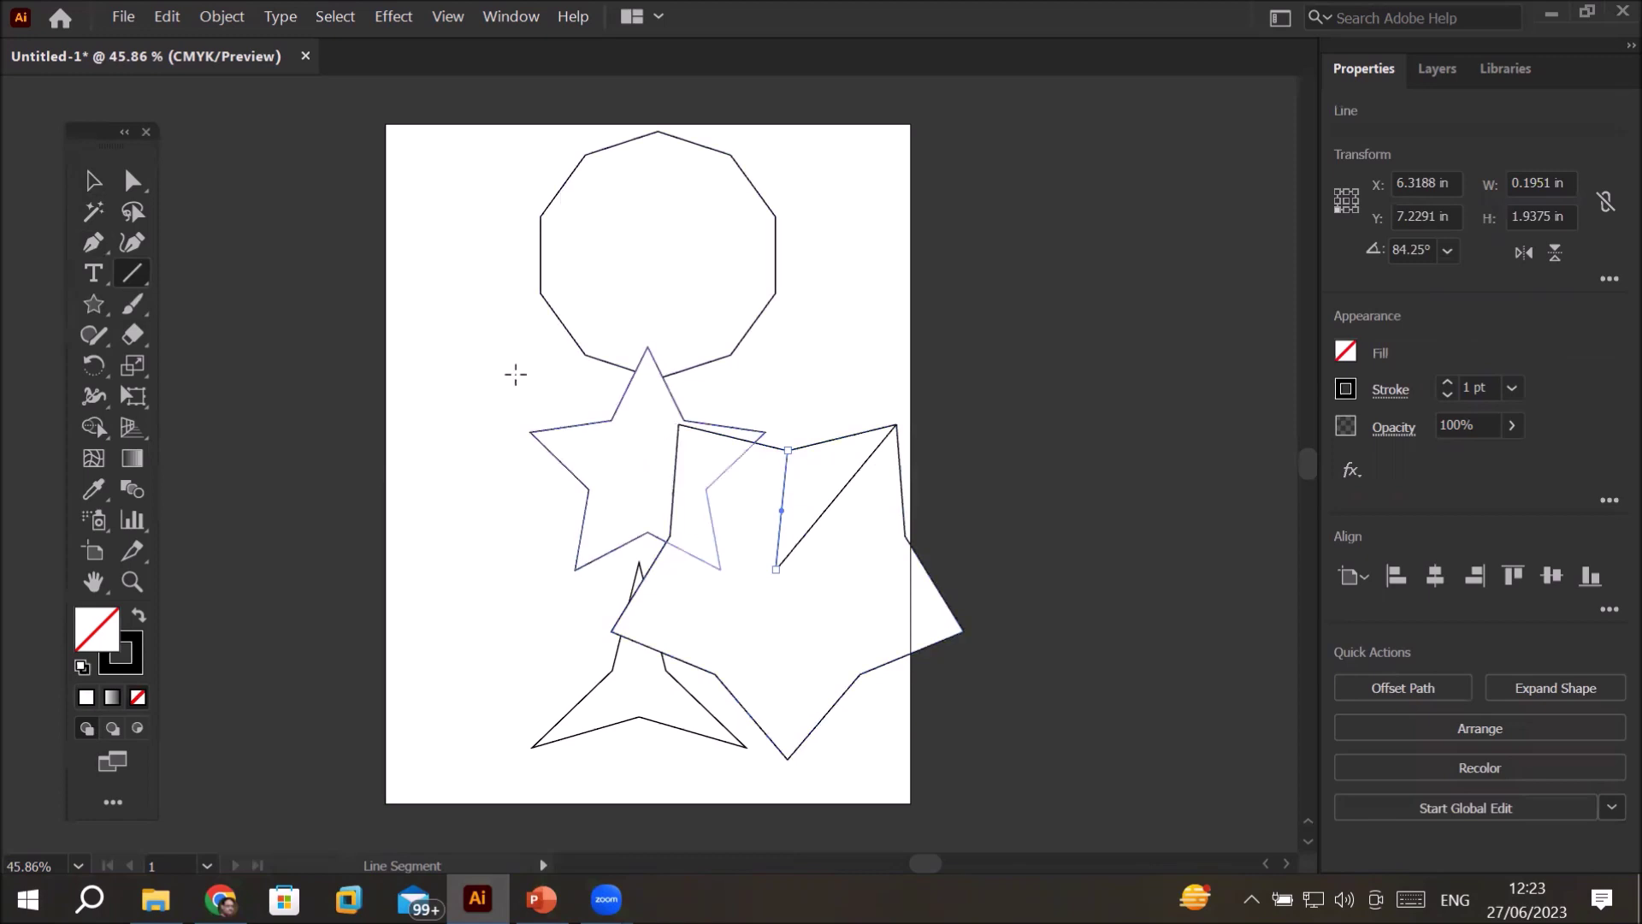
- Examine the Line Segment tool's exact length, angle and fill options without creating a line, and switch back to the Star tool
left_click(447, 332)
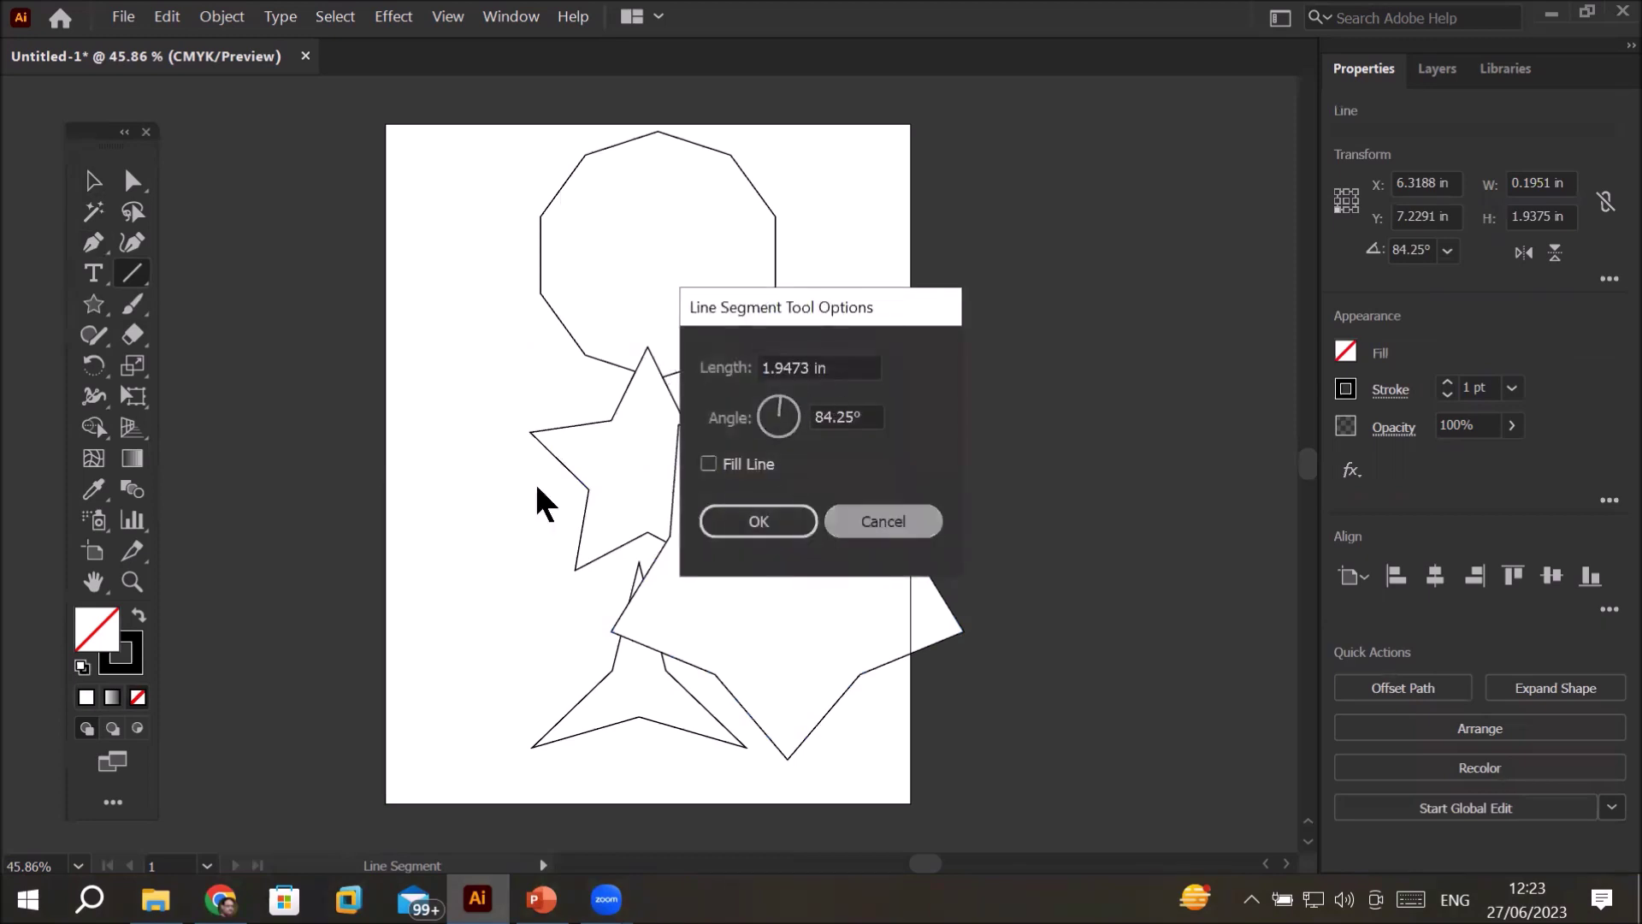
key("Return")
left_click(100, 304)
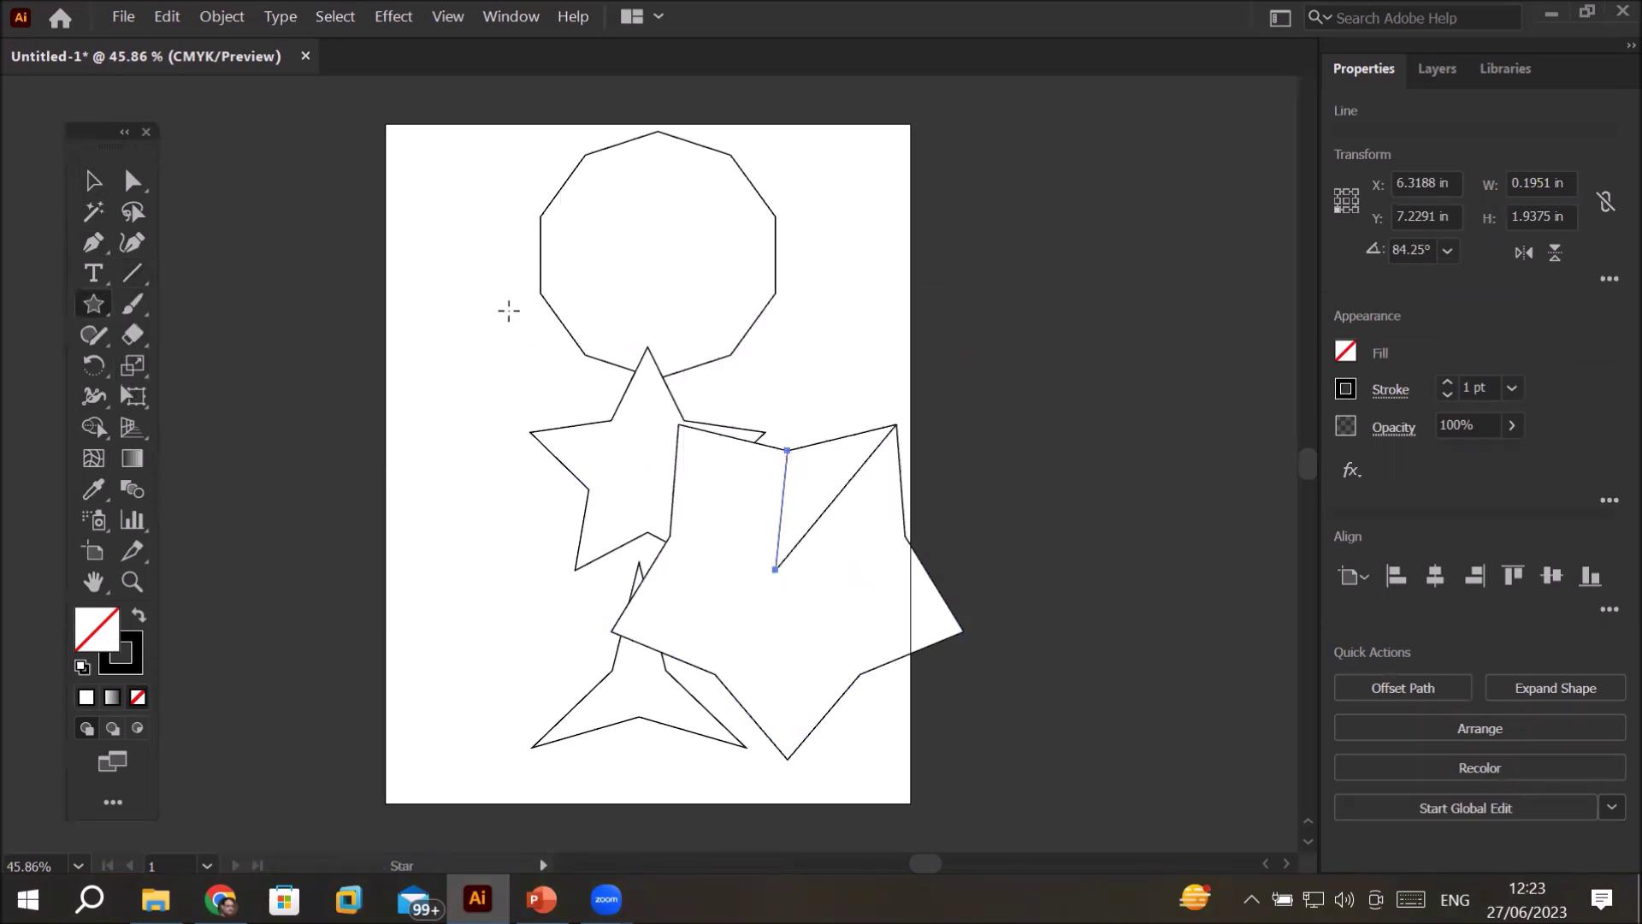
- Create a five-point star at the artboard's upper-left edge with Radius 1 of 2 in and Radius 2 of 1 in
left_click(482, 354)
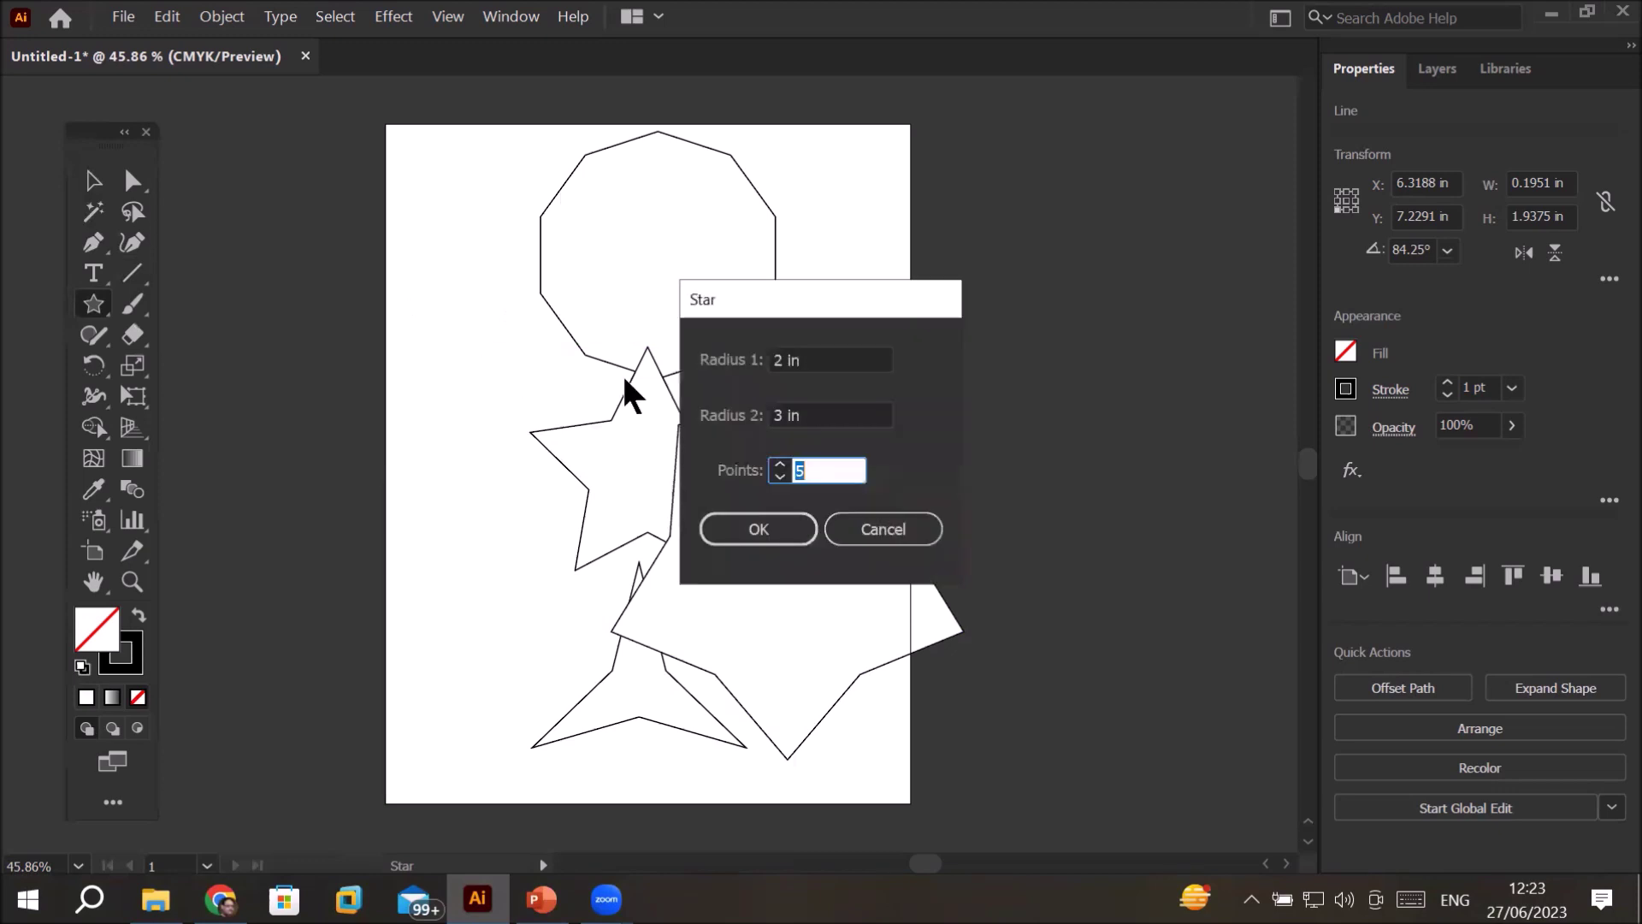
left_click(827, 359)
left_click(830, 416)
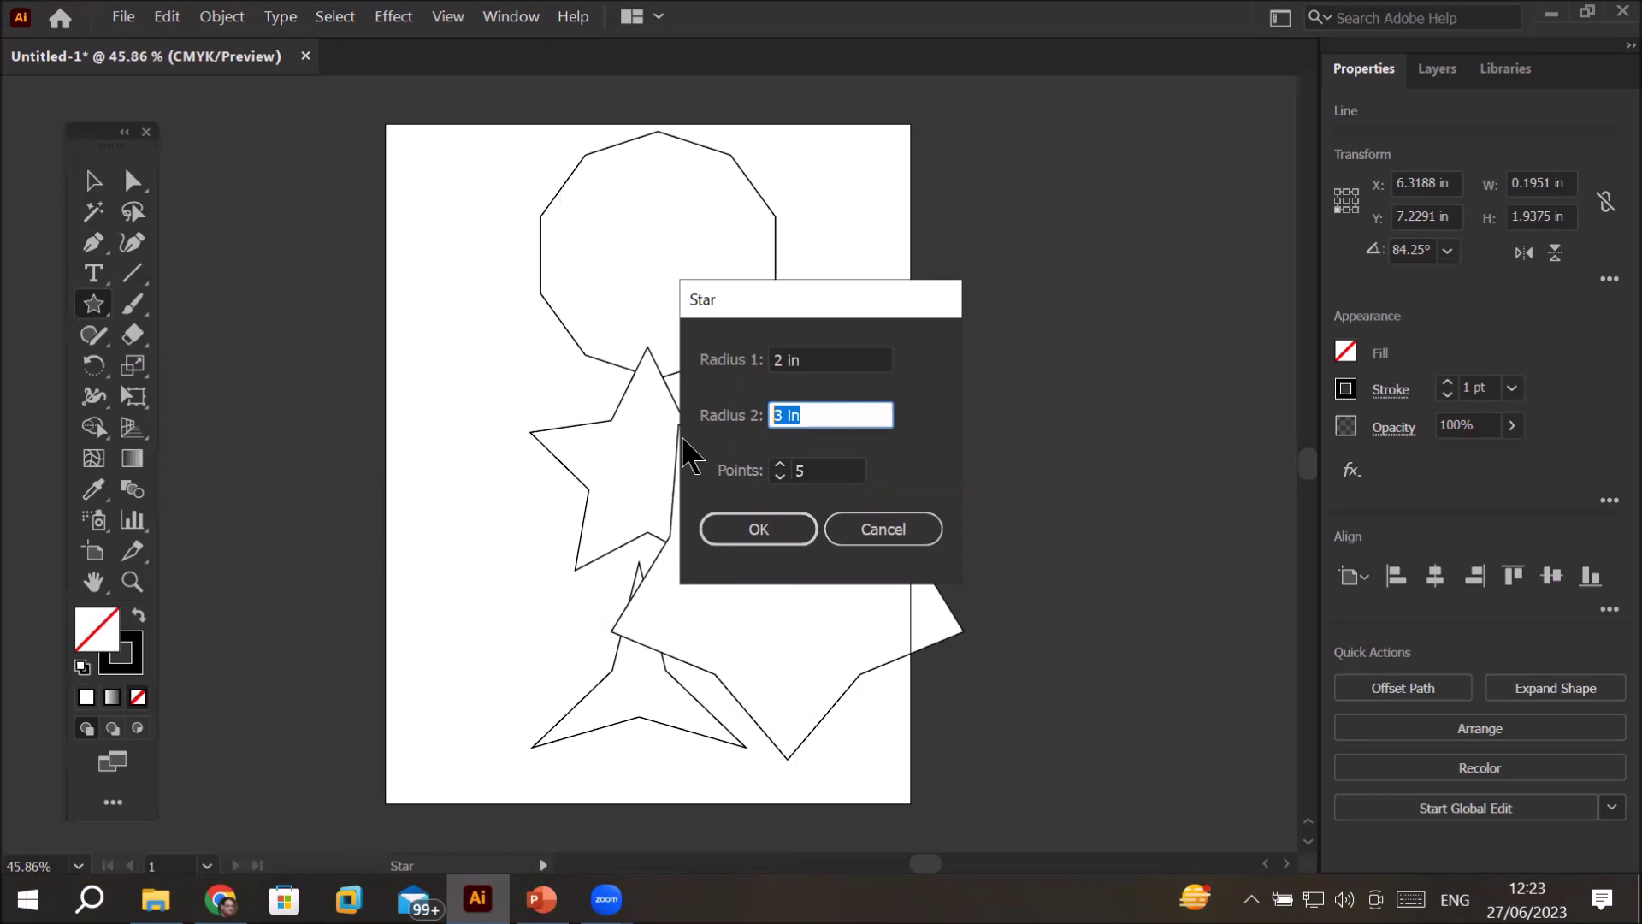
left_click(783, 412)
left_click_drag(783, 413, 703, 407)
type("1")
left_click_drag(781, 360, 748, 359)
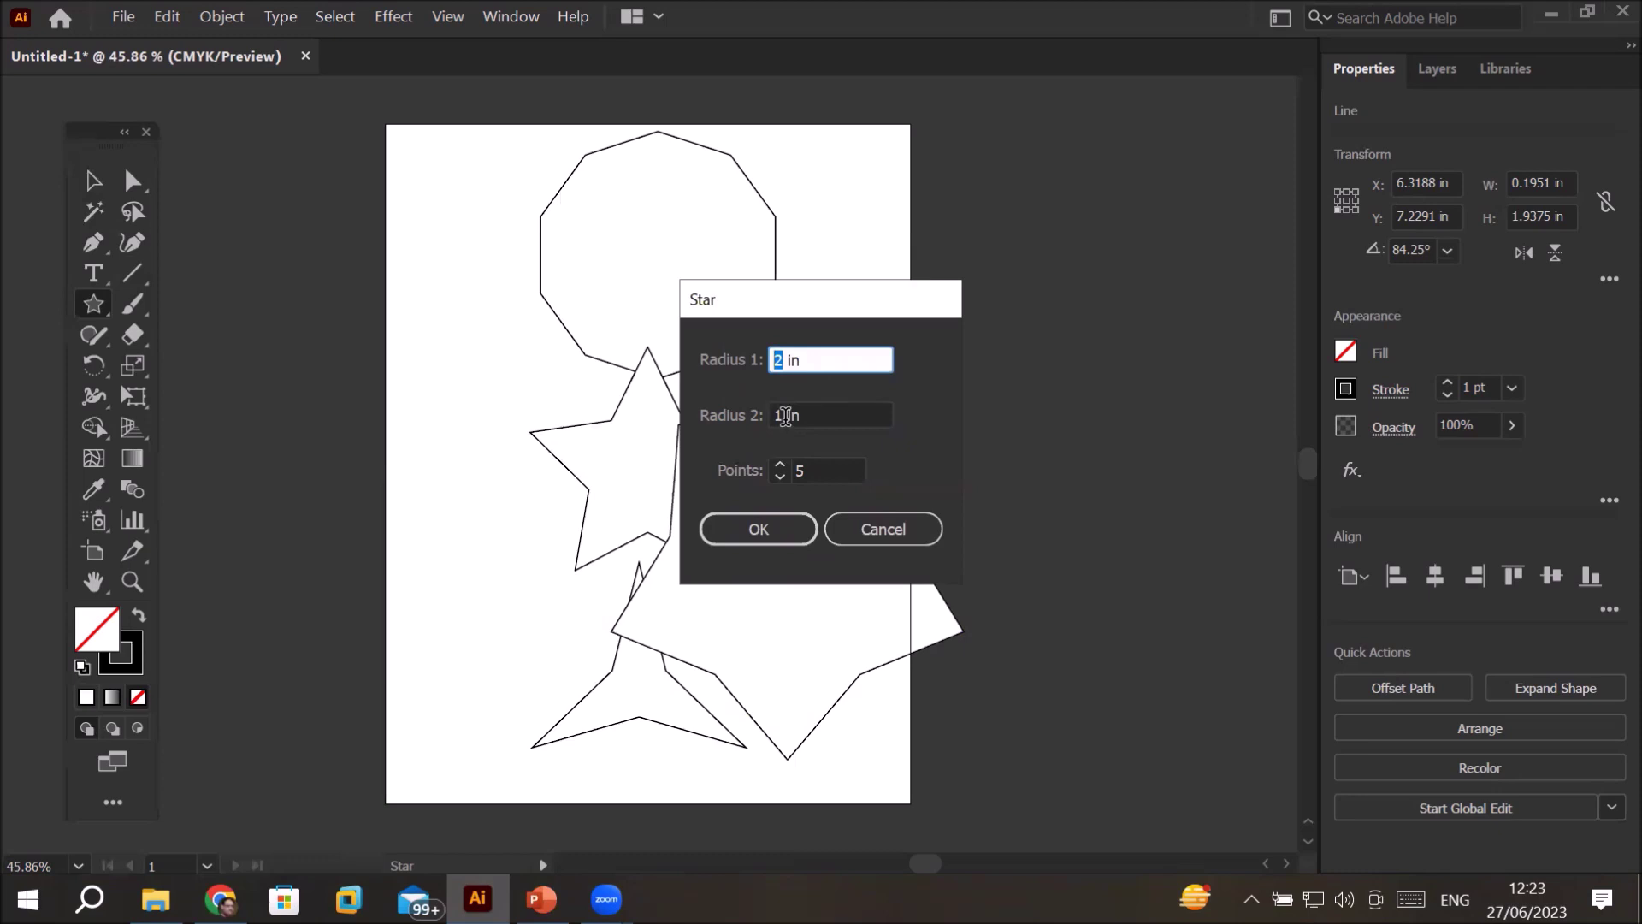
left_click_drag(785, 416, 743, 413)
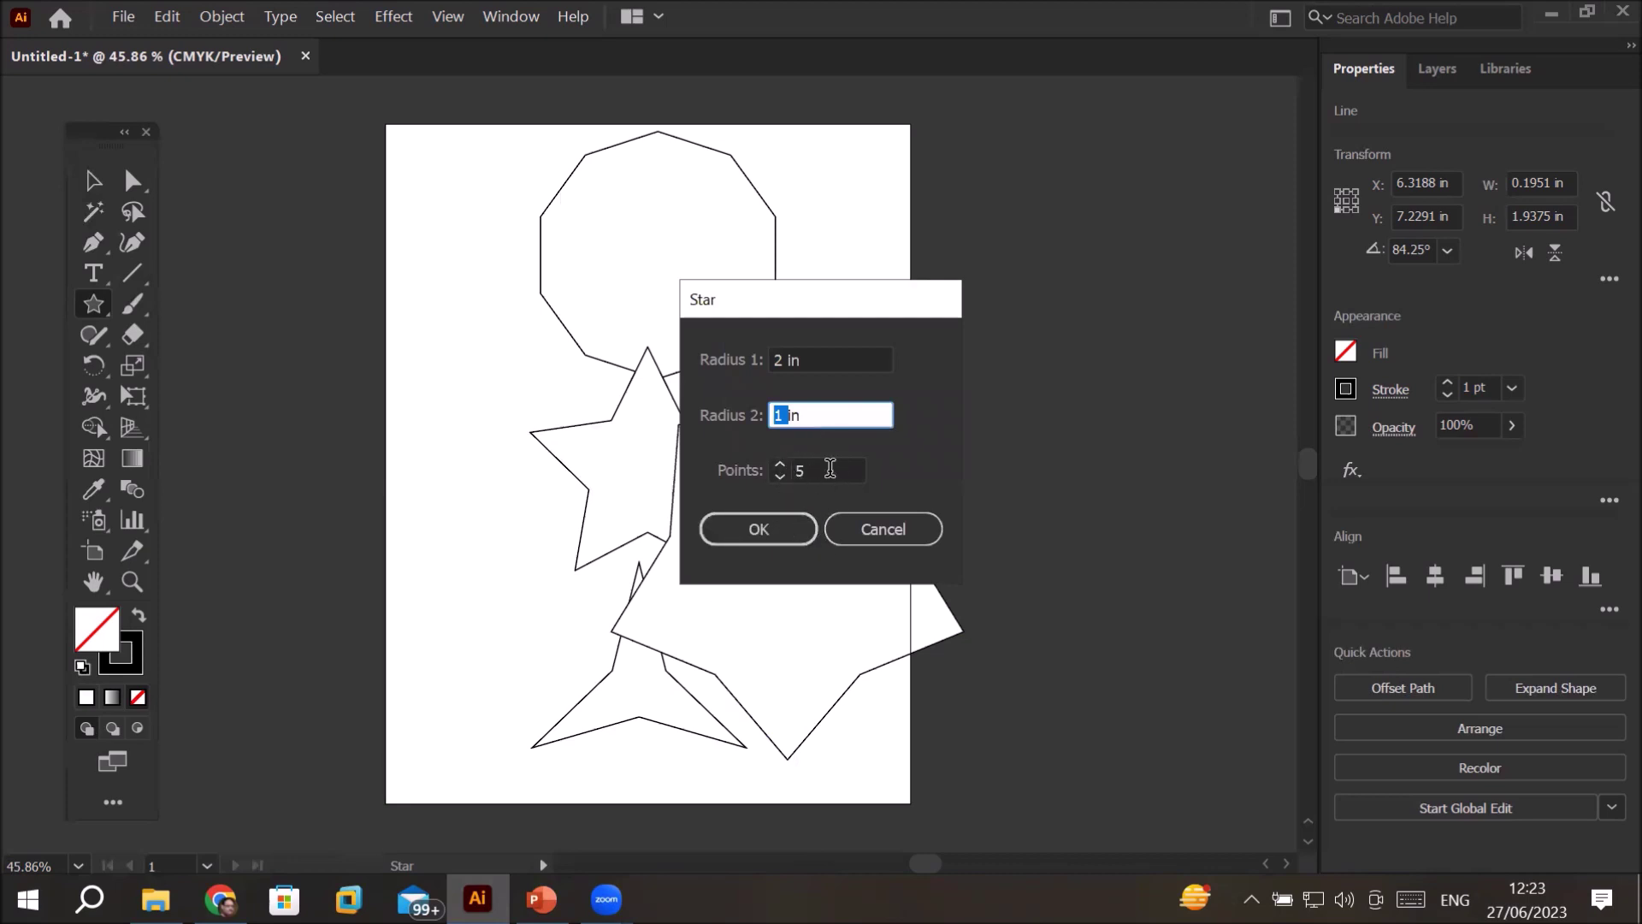
left_click(768, 525)
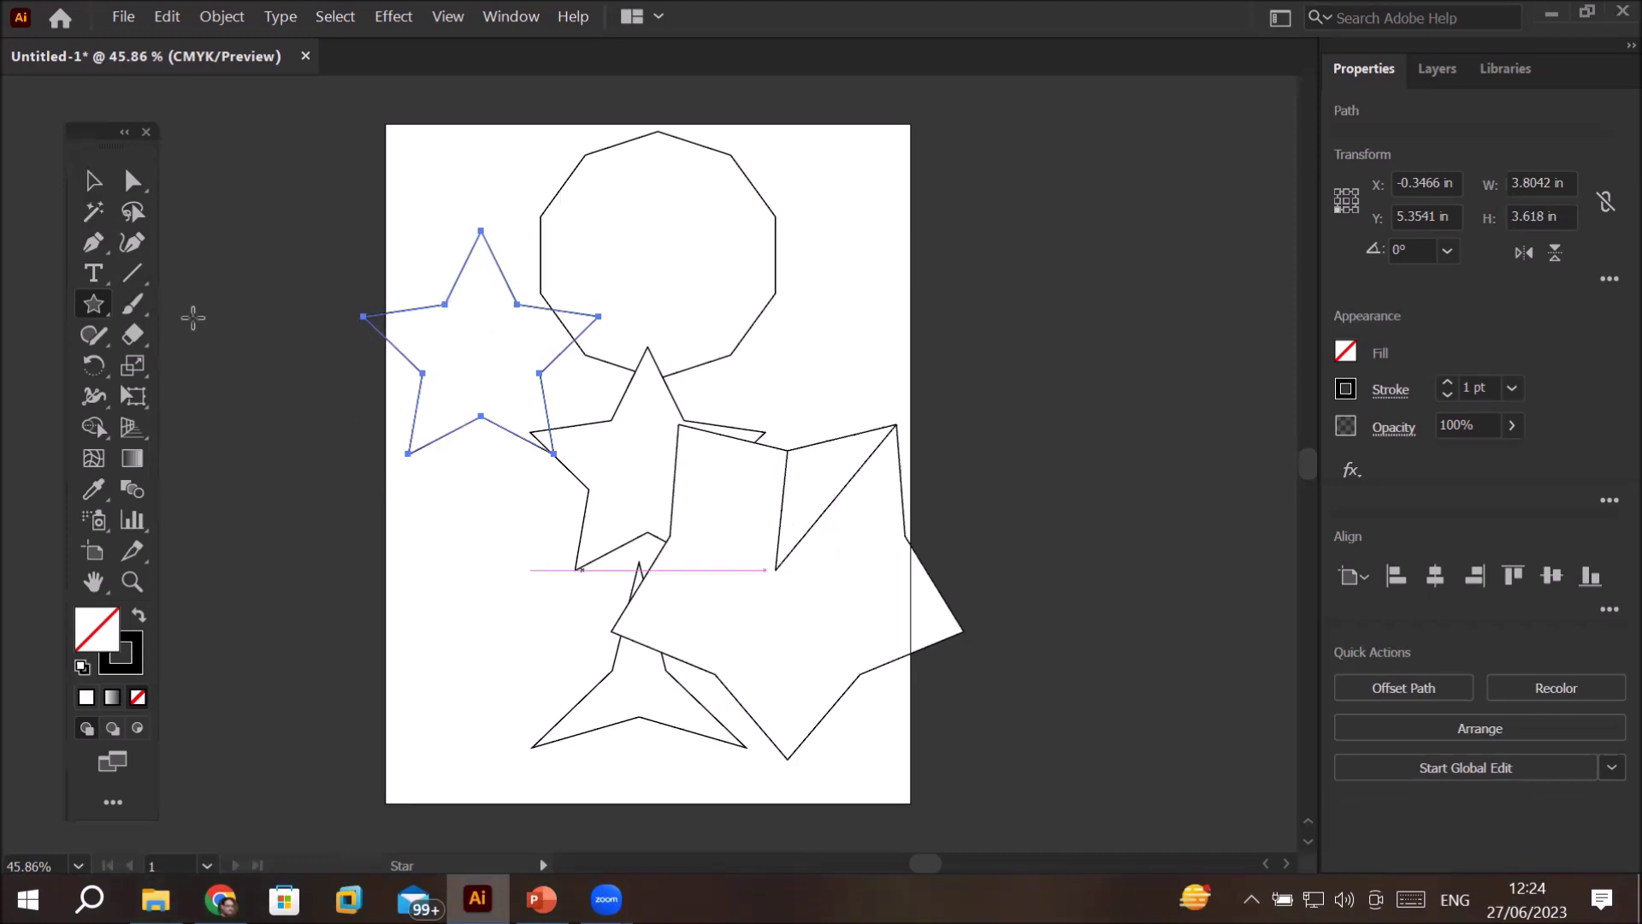
- Move the large white-filled star off the artboard to its right, and delete all the artwork
left_click(94, 181)
left_click_drag(808, 643, 1111, 418)
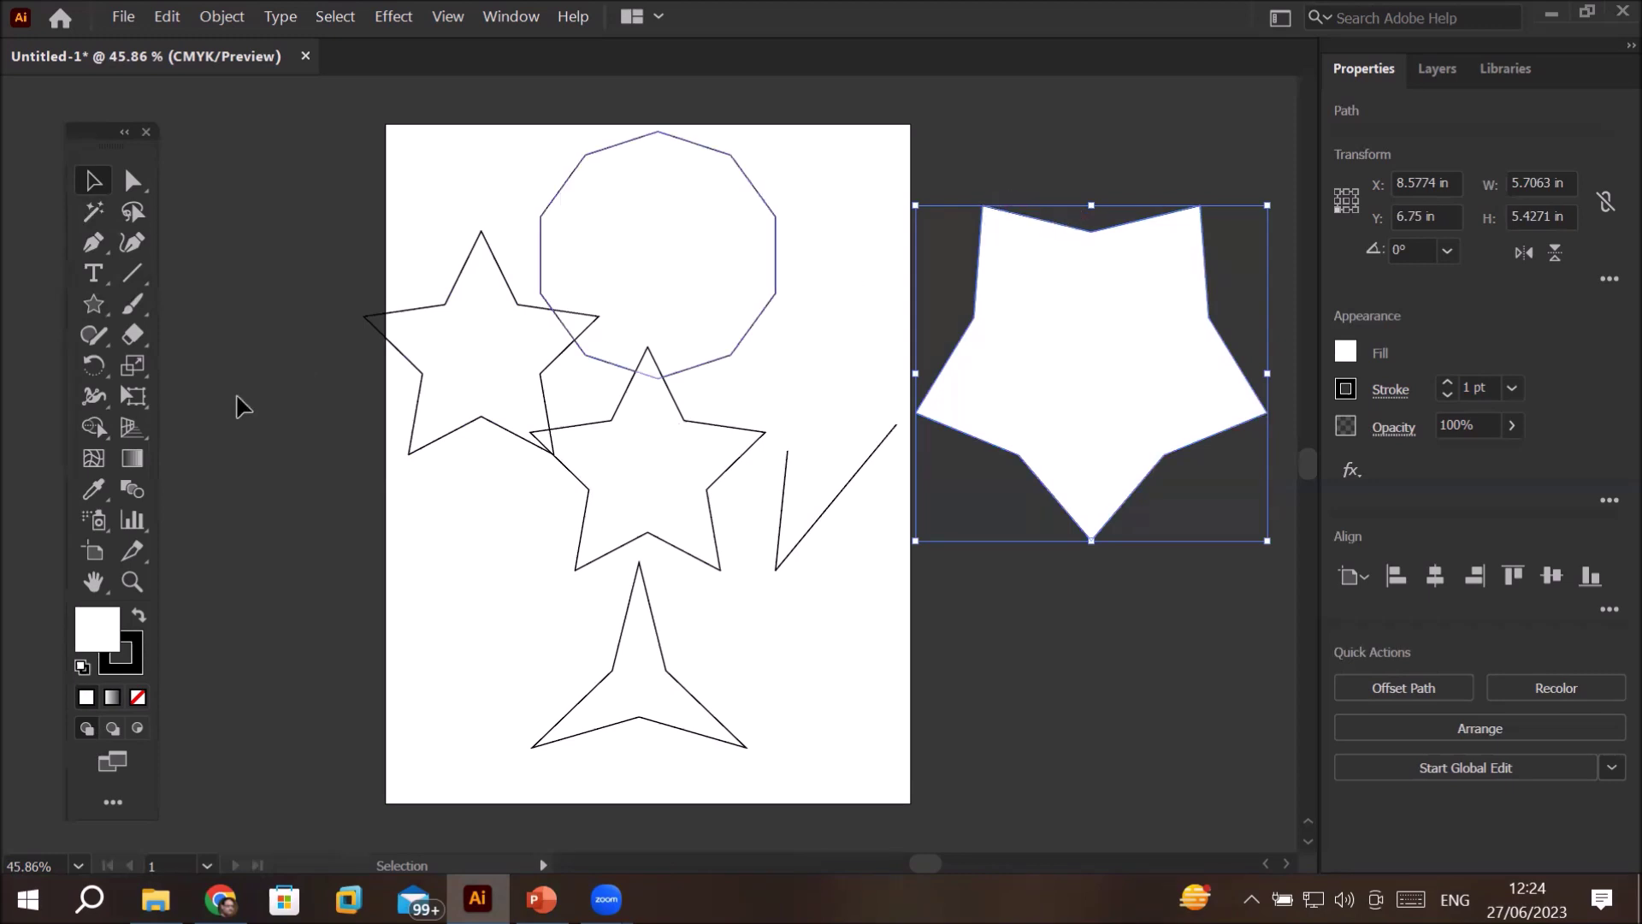
key("a")
key("ctrl+a")
key("v")
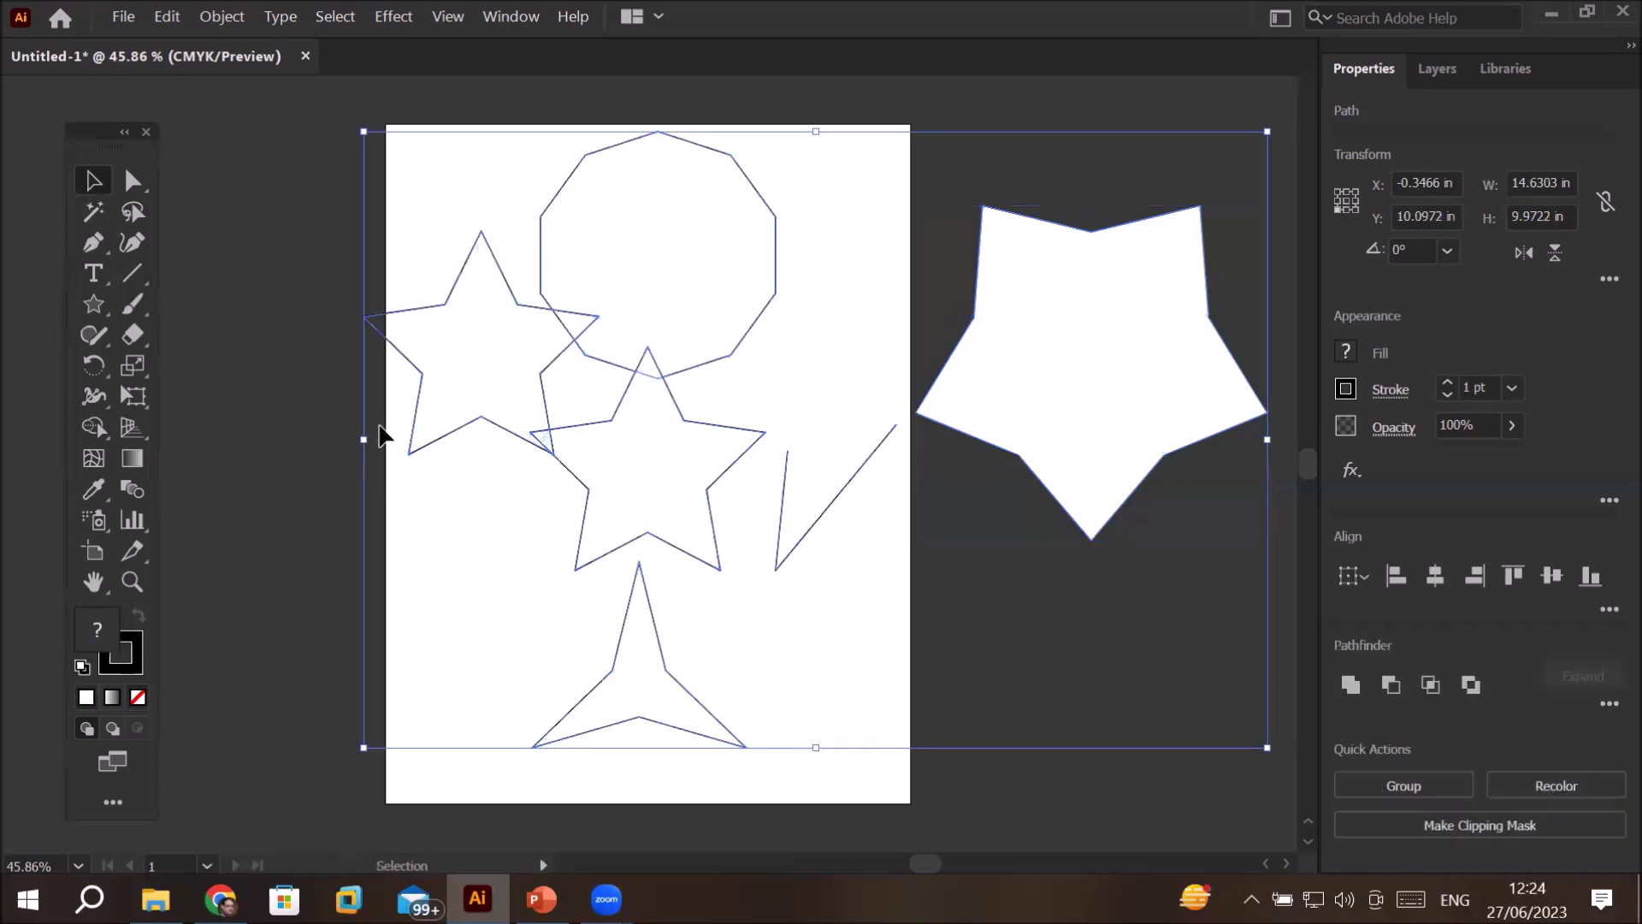
key("Delete")
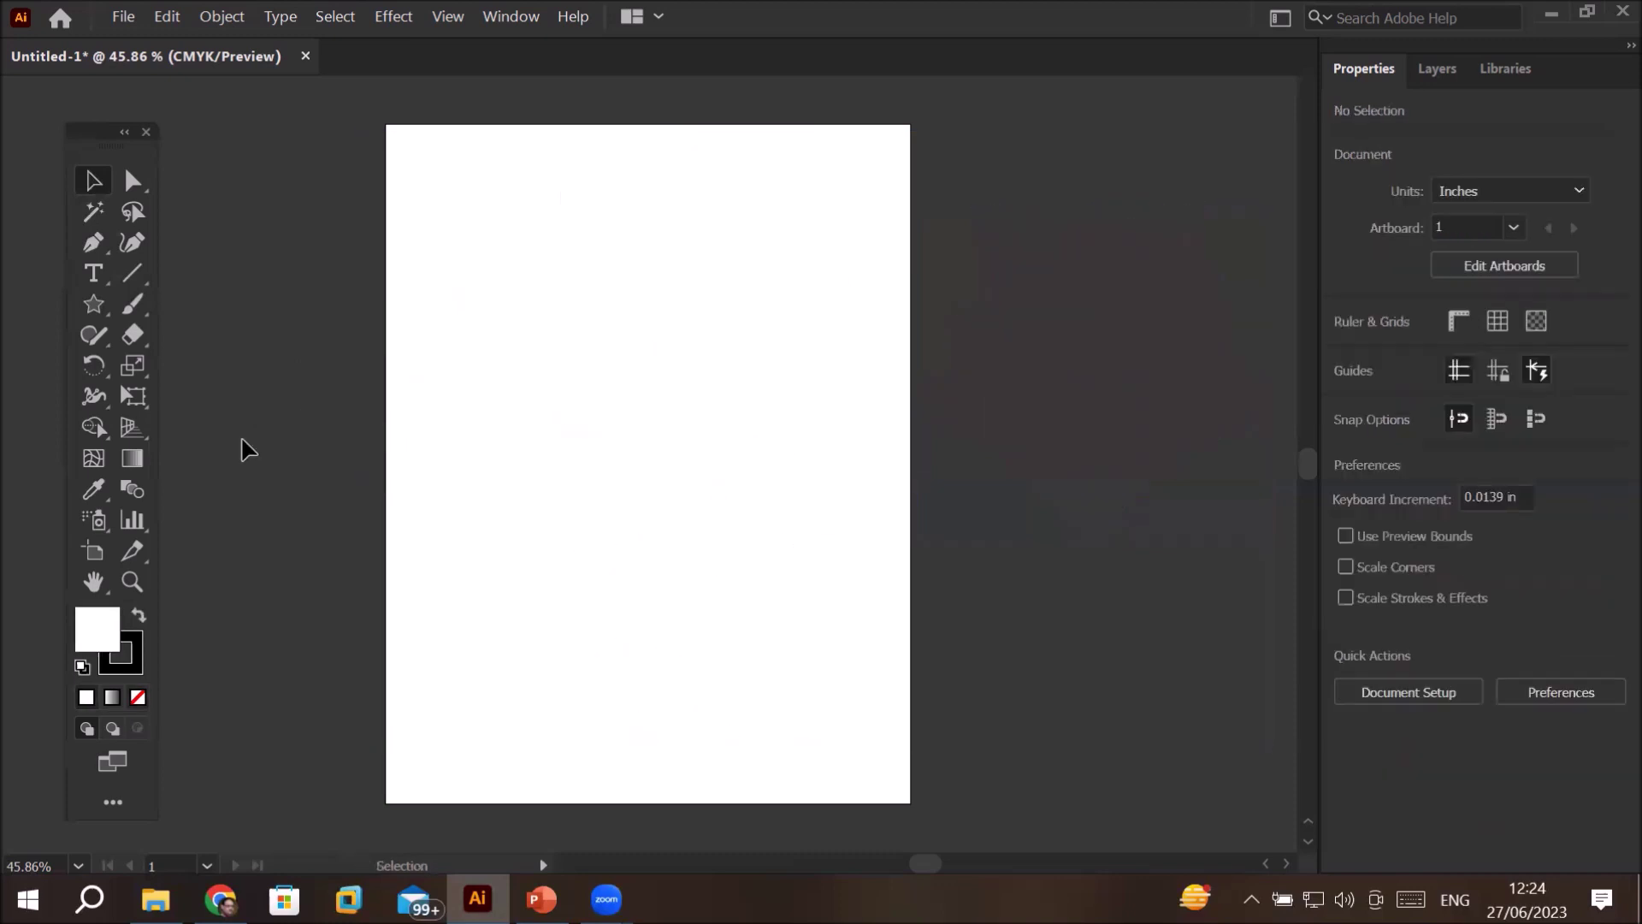
- Create a six-point star at the artboard's center with Radius 1 of 2 in and Radius 2 of 1 in
left_click(96, 310)
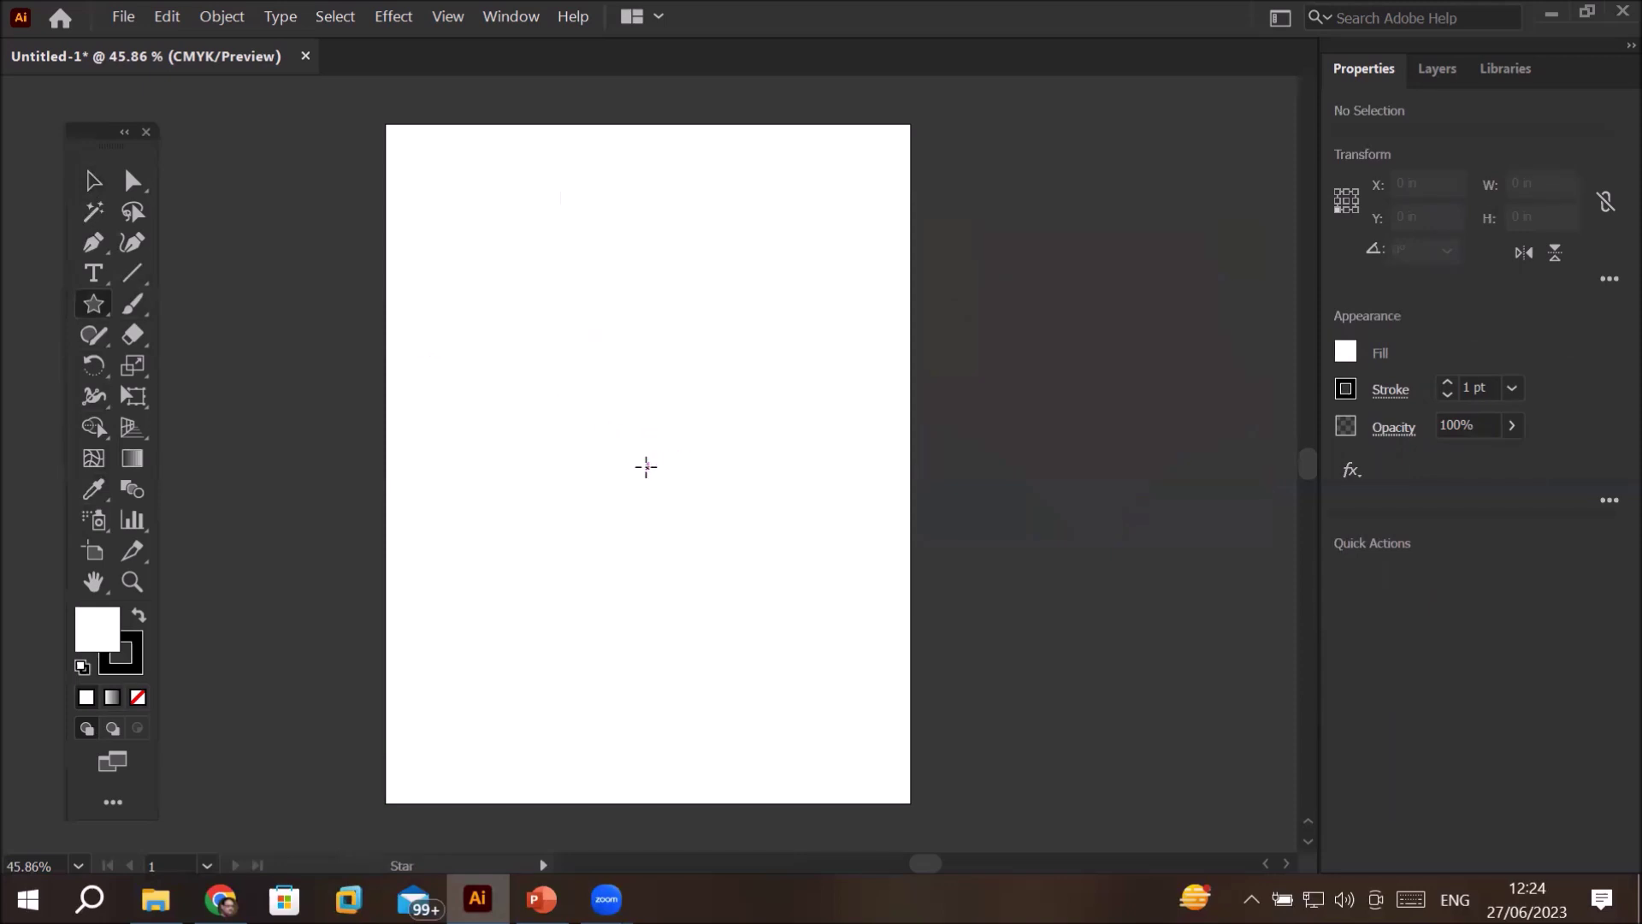
left_click(645, 464)
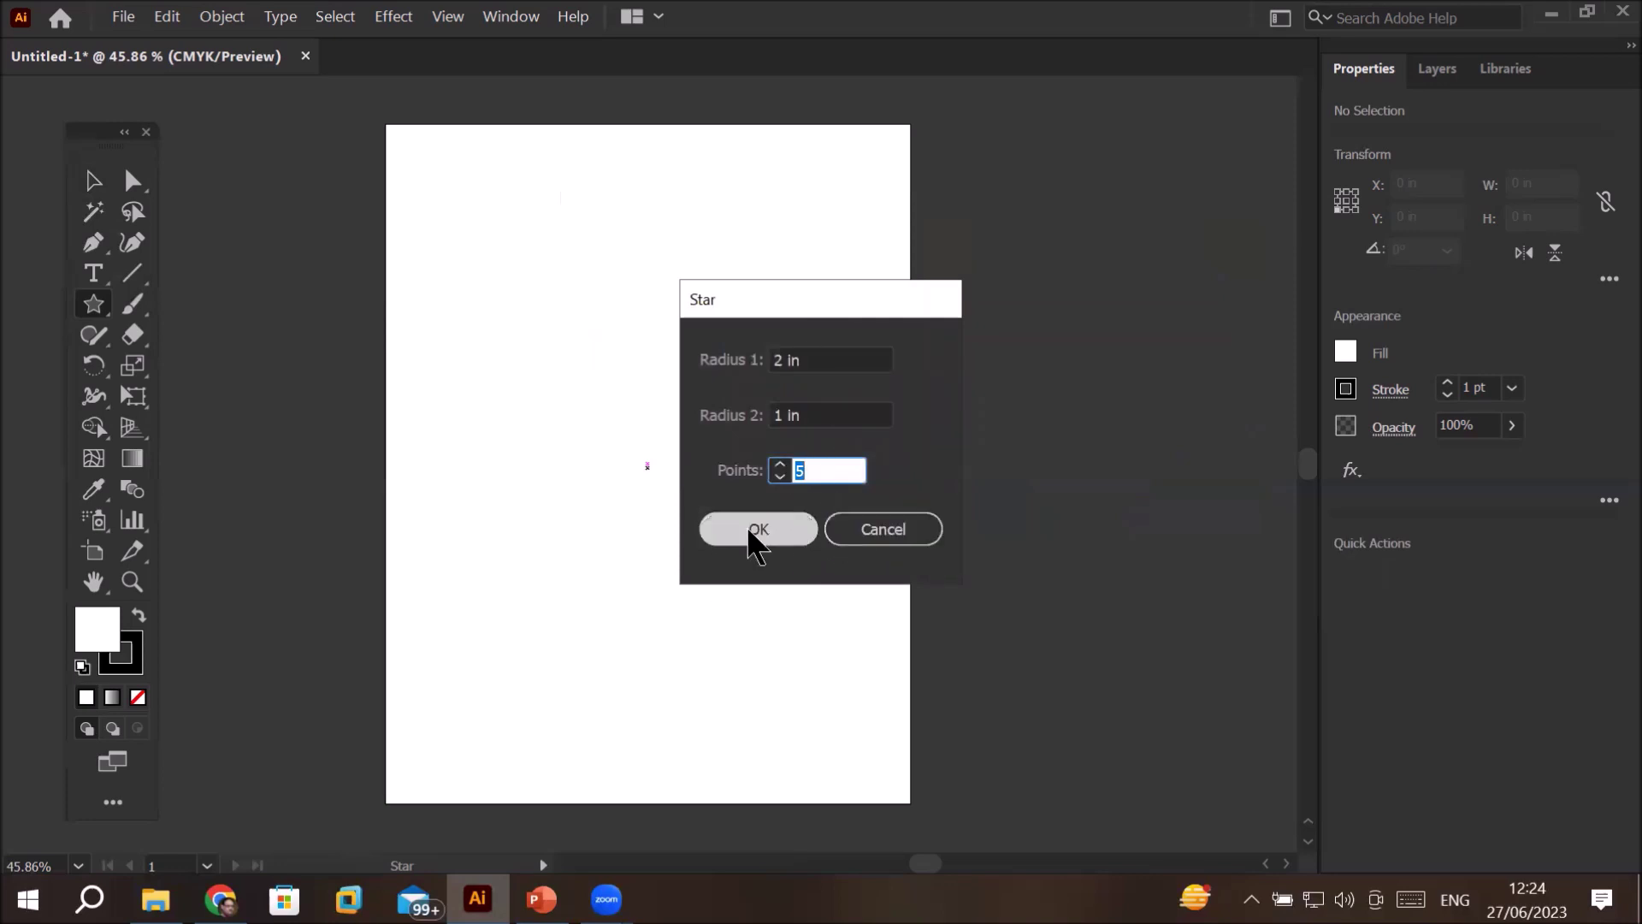
left_click(819, 472)
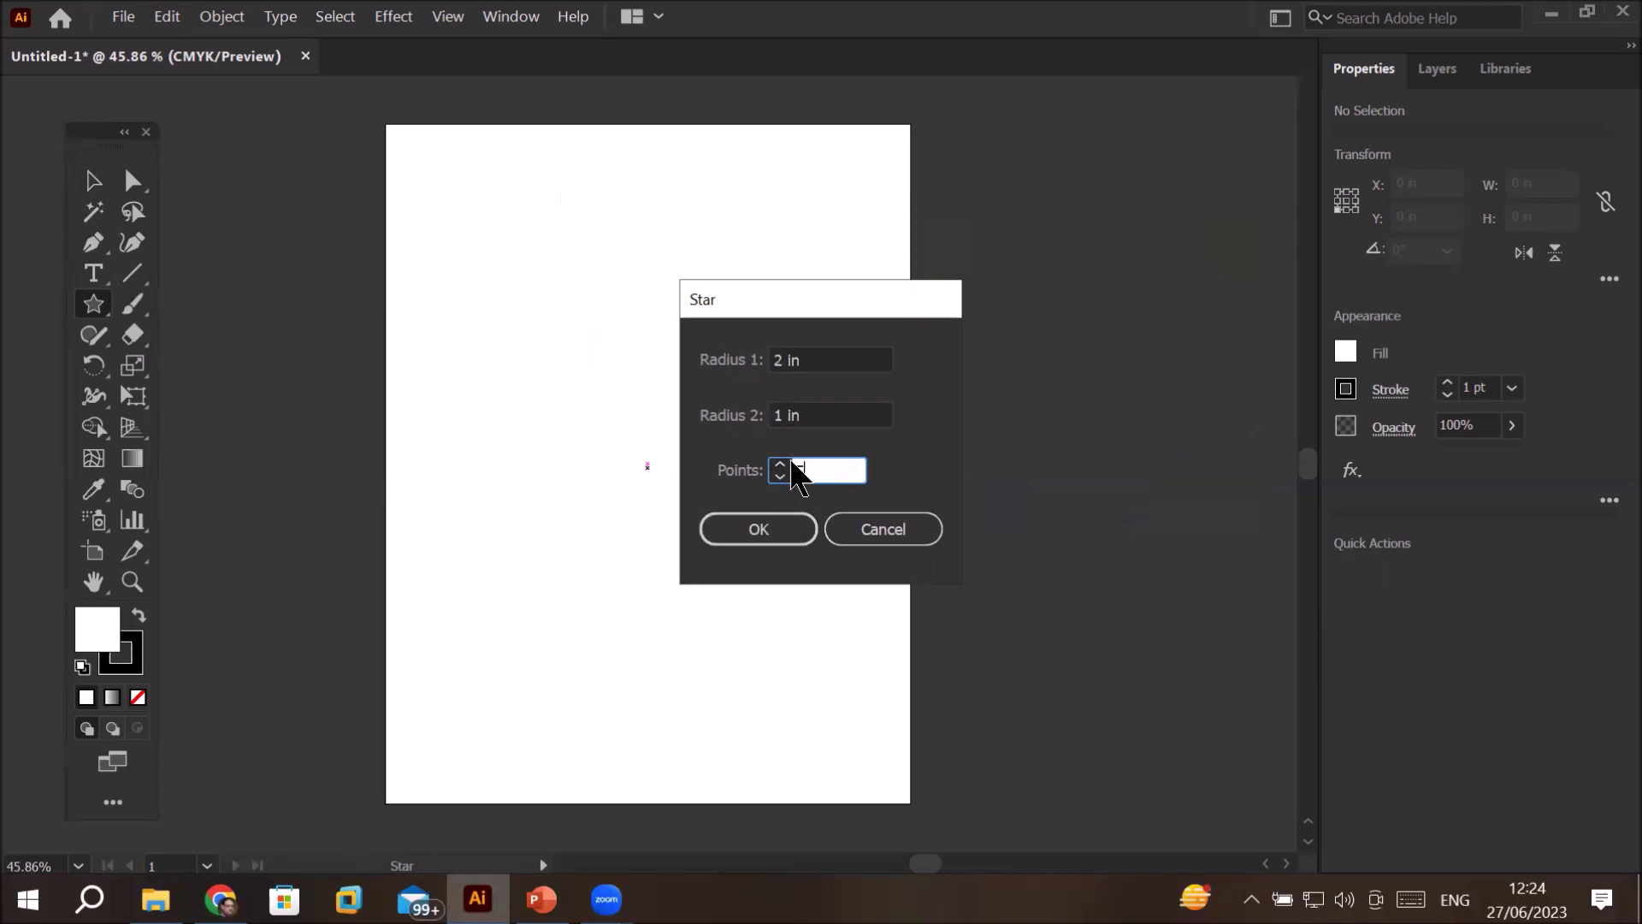
left_click(778, 464)
left_click(739, 530)
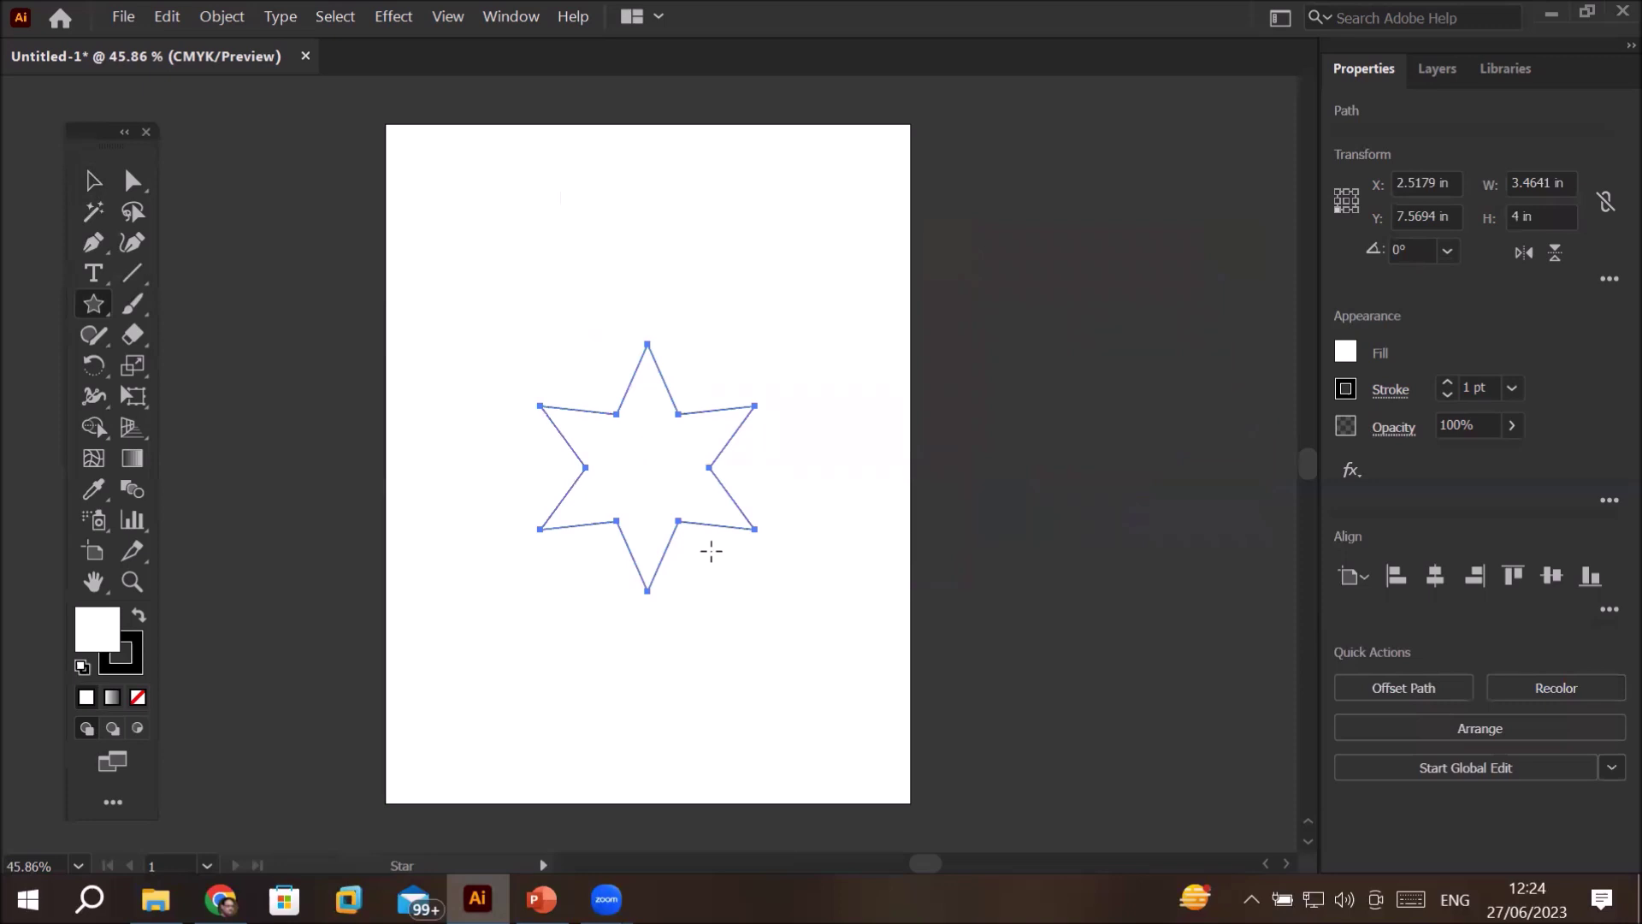
- Draw an upright six-point star about 2.66 in wide and 3.06 in high over the artboard's top edge, above the center star
left_click(90, 191)
left_click(133, 181)
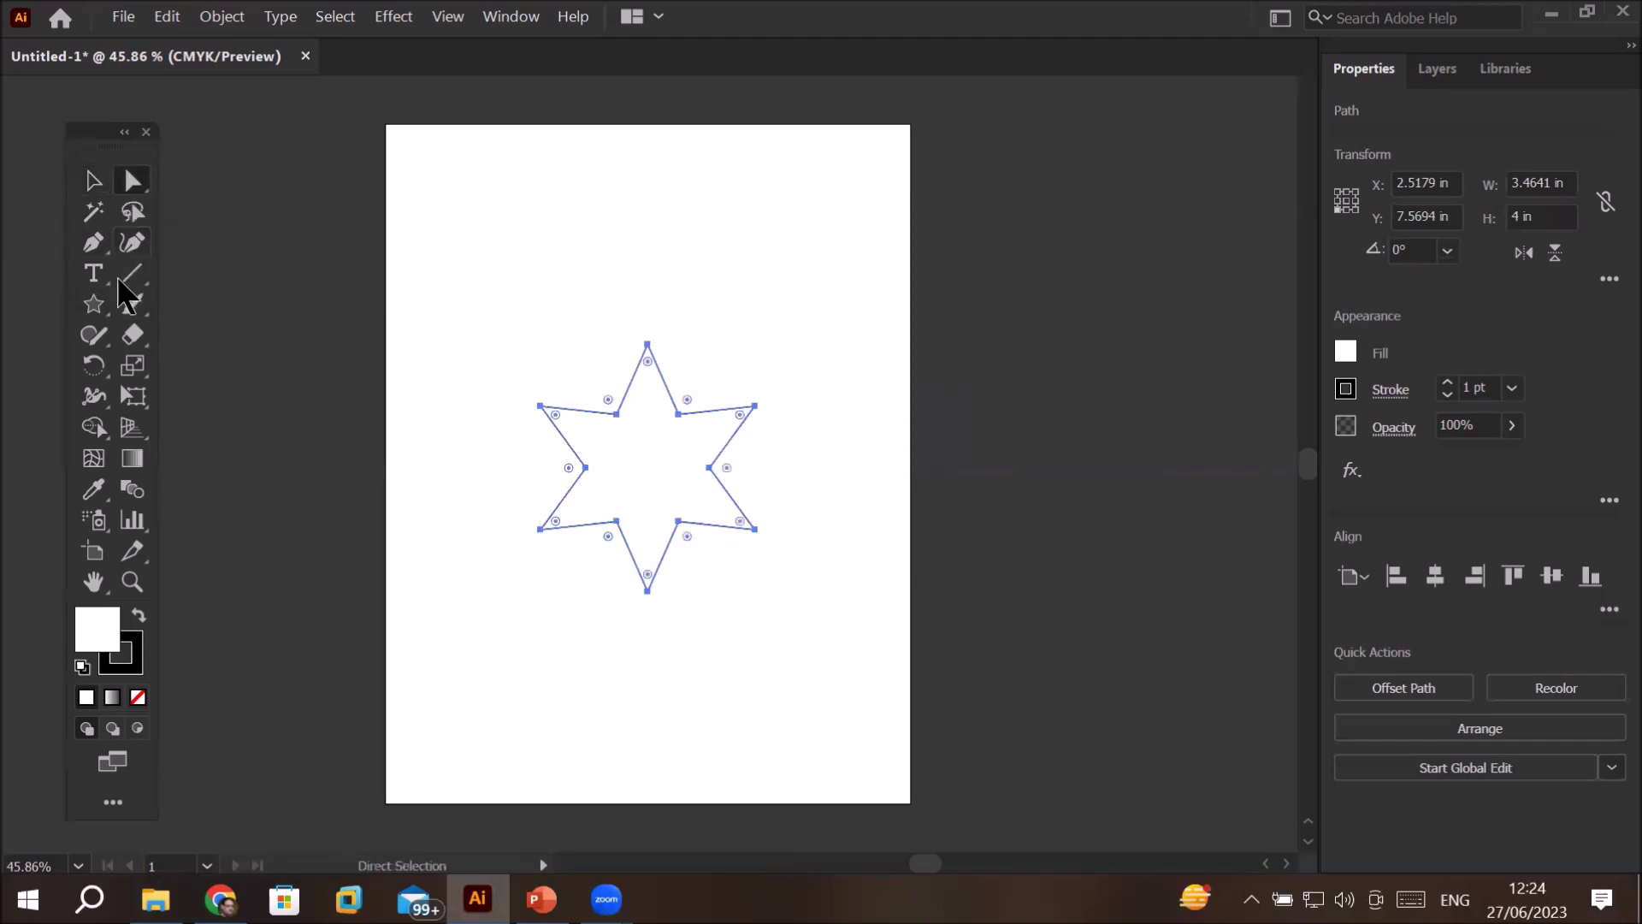
left_click(92, 304)
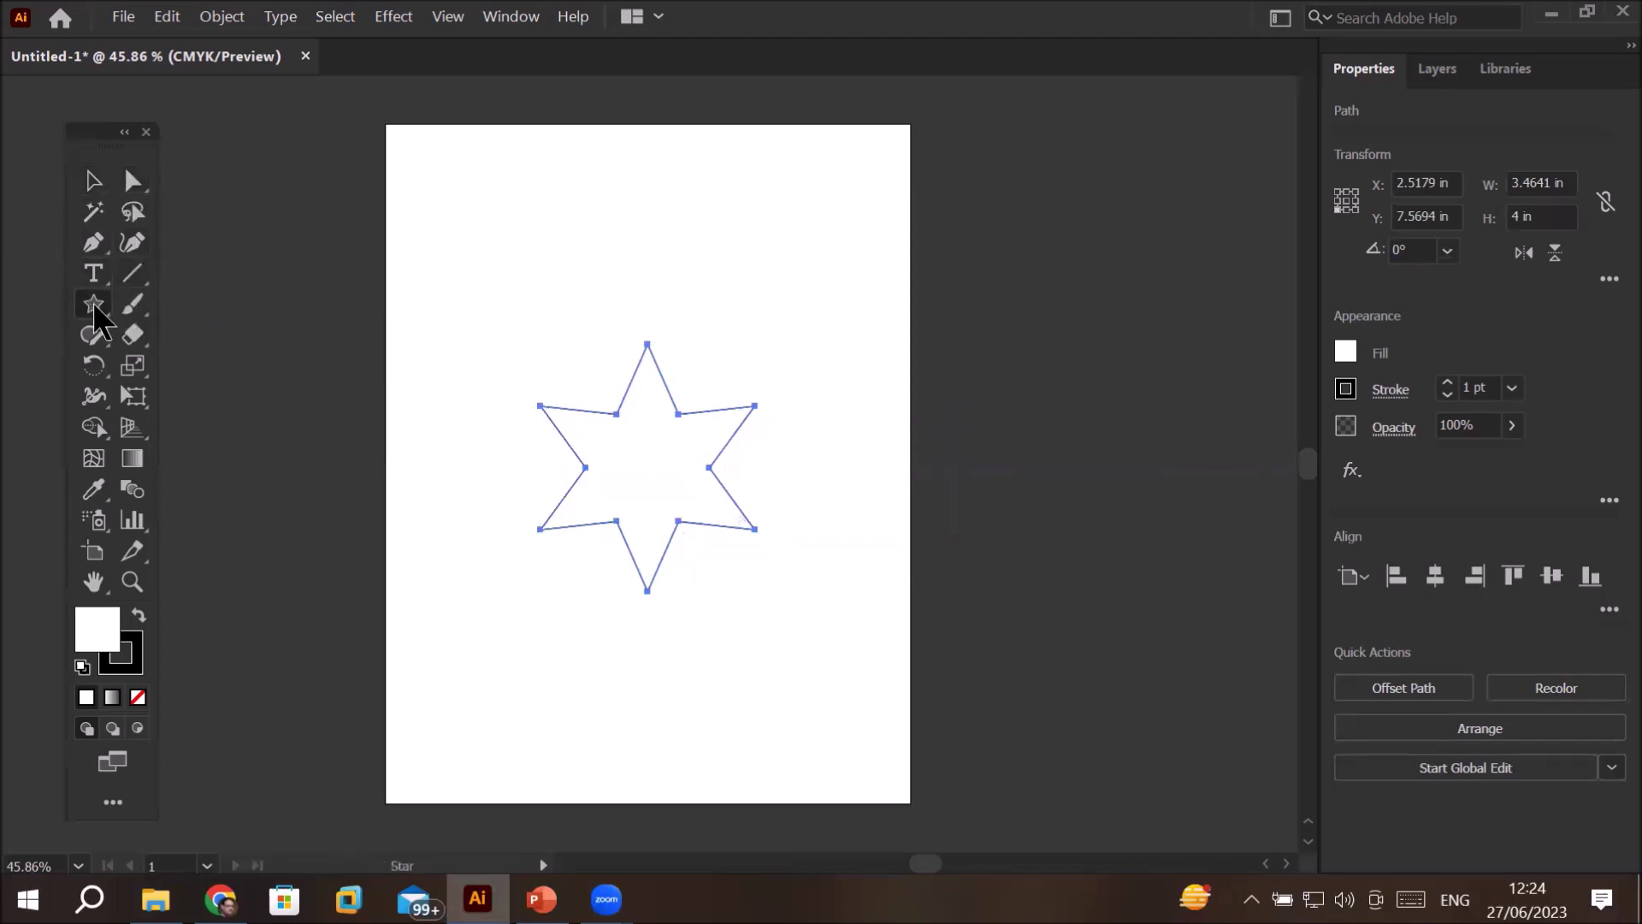
left_click_drag(529, 183, 530, 278)
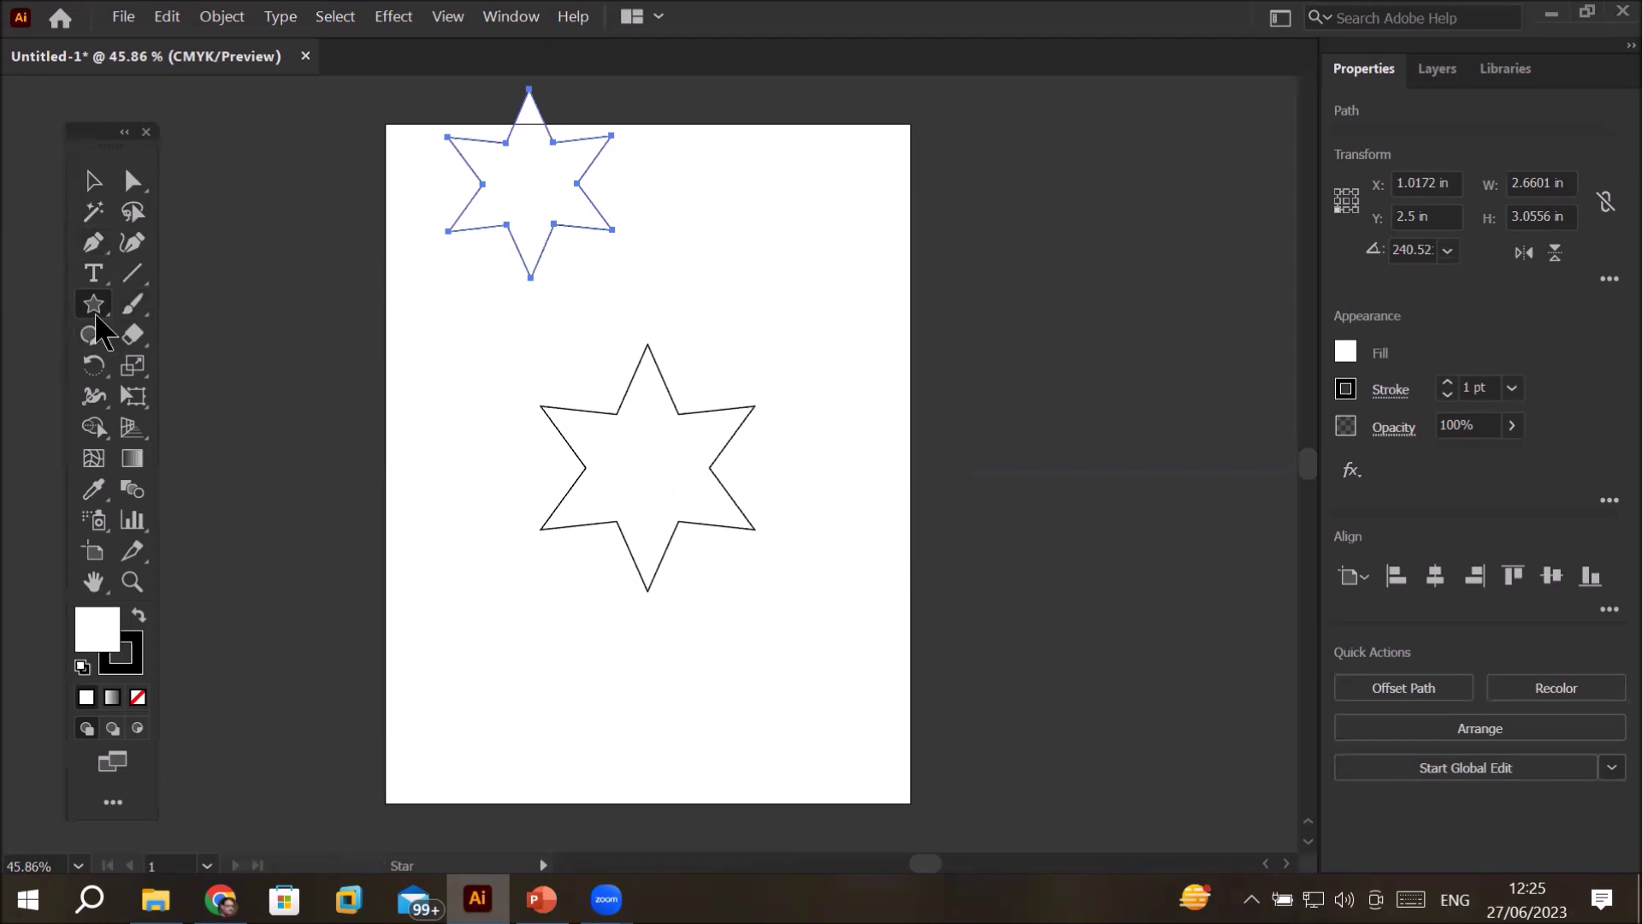
- Create a five-point star in the artboard's upper-right area with Radius 1 of 1.5278 in and Radius 2 of 0.7639 in
left_click(787, 277)
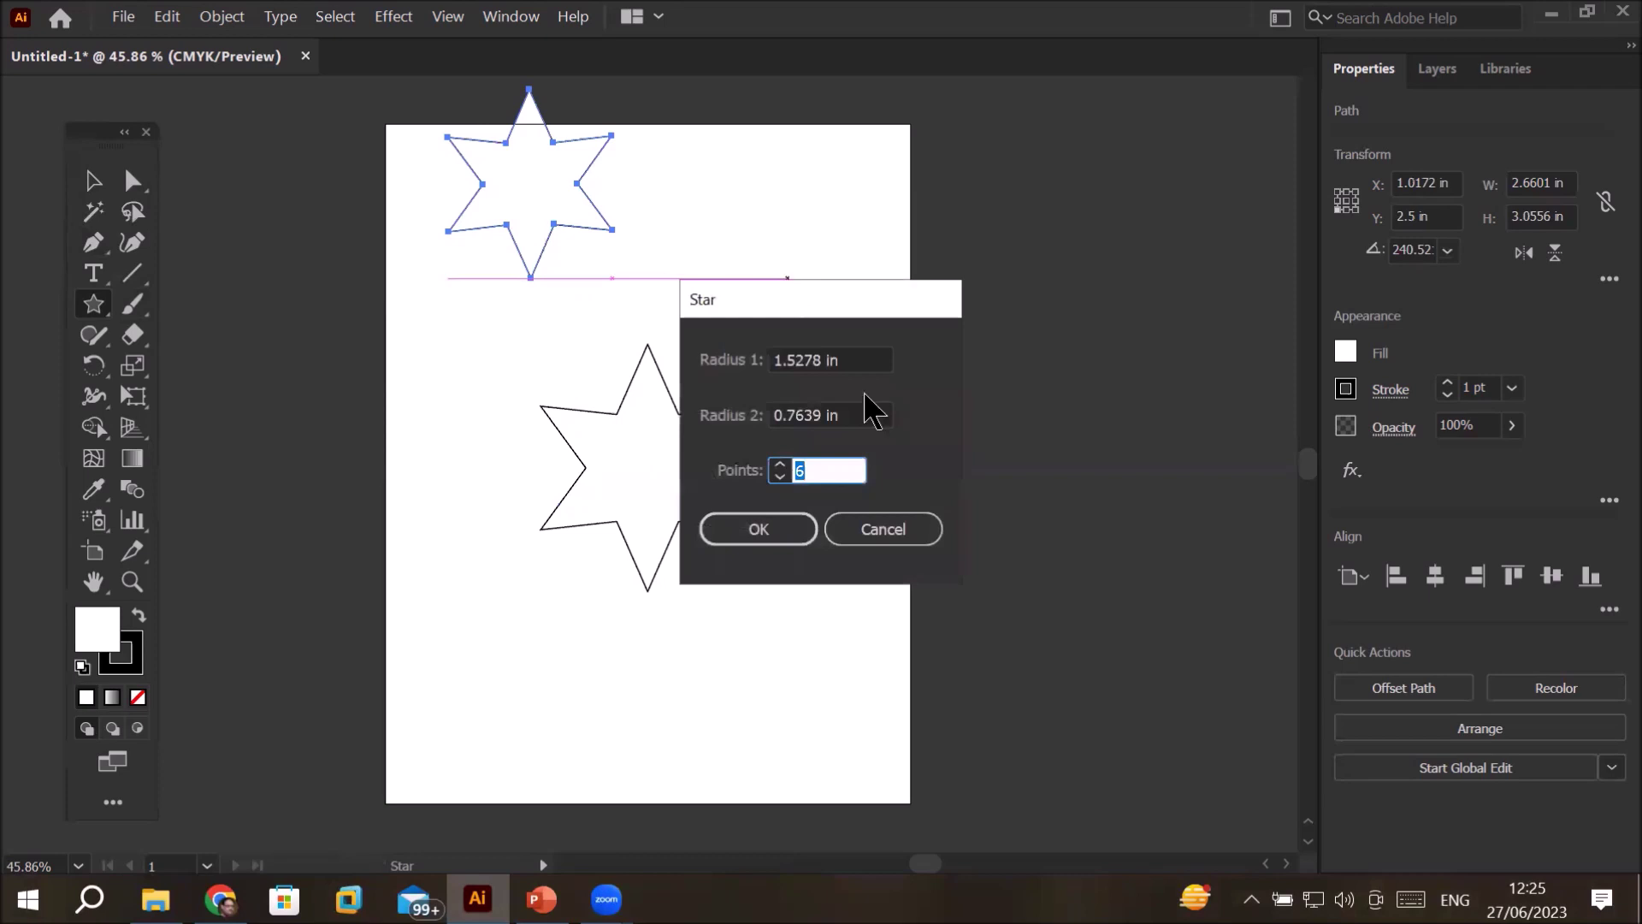
left_click(826, 472)
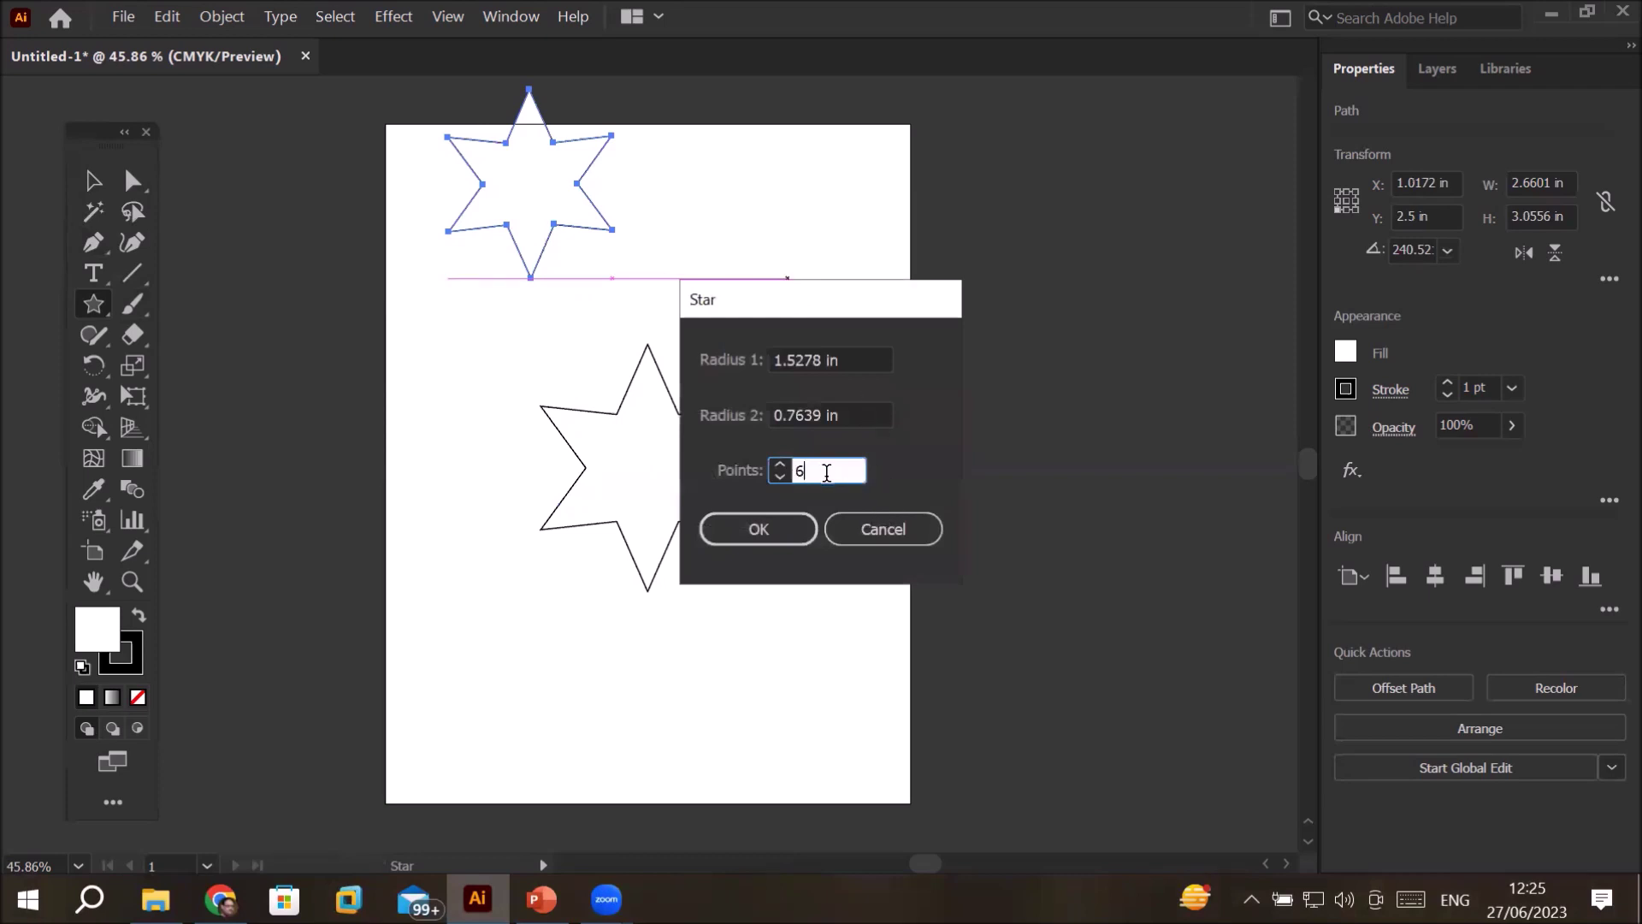
left_click(779, 476)
left_click(795, 537)
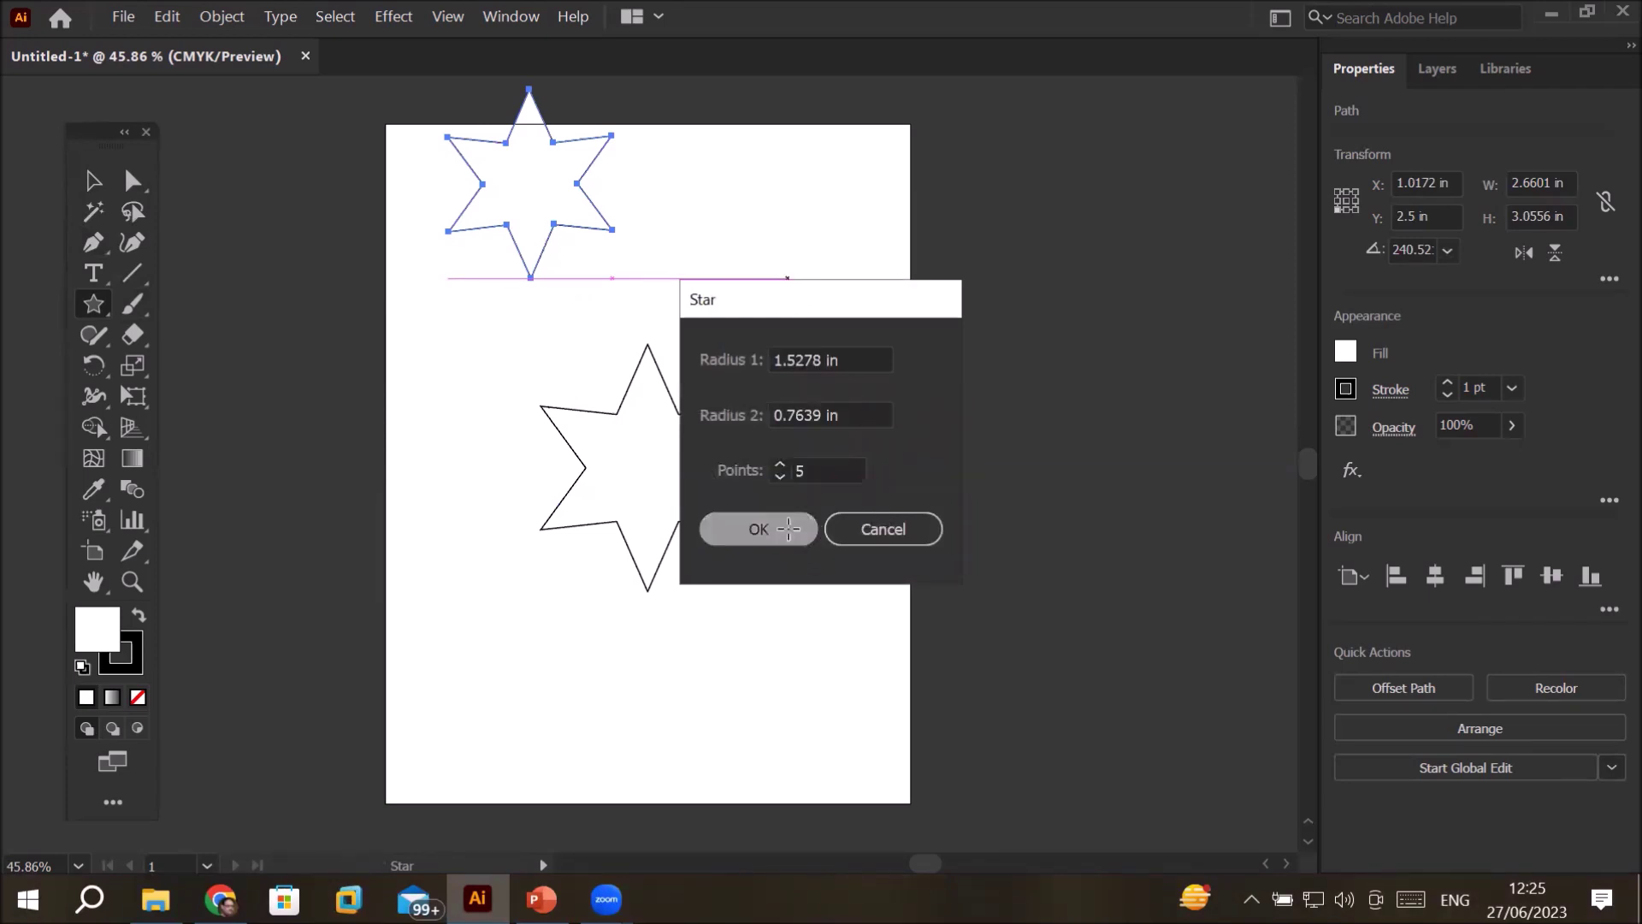
- Draw a slightly tilted five-point star about 3.04 by 2.98 in at the artboard's lower left, and delete all the artwork
left_click_drag(510, 625, 566, 705)
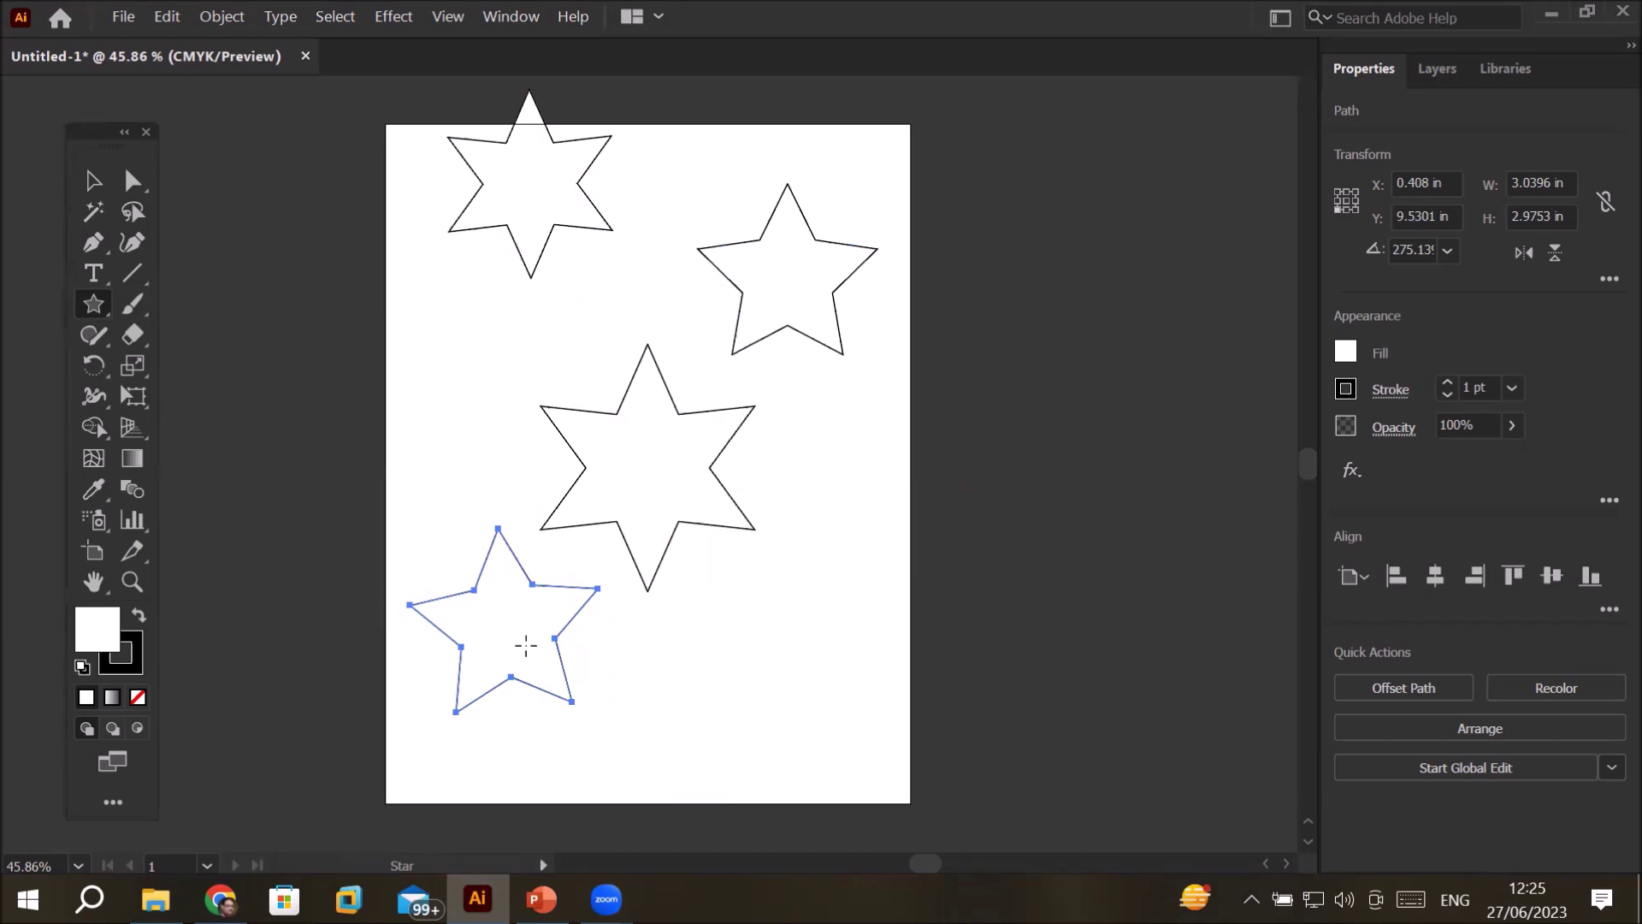
key("ctrl+a")
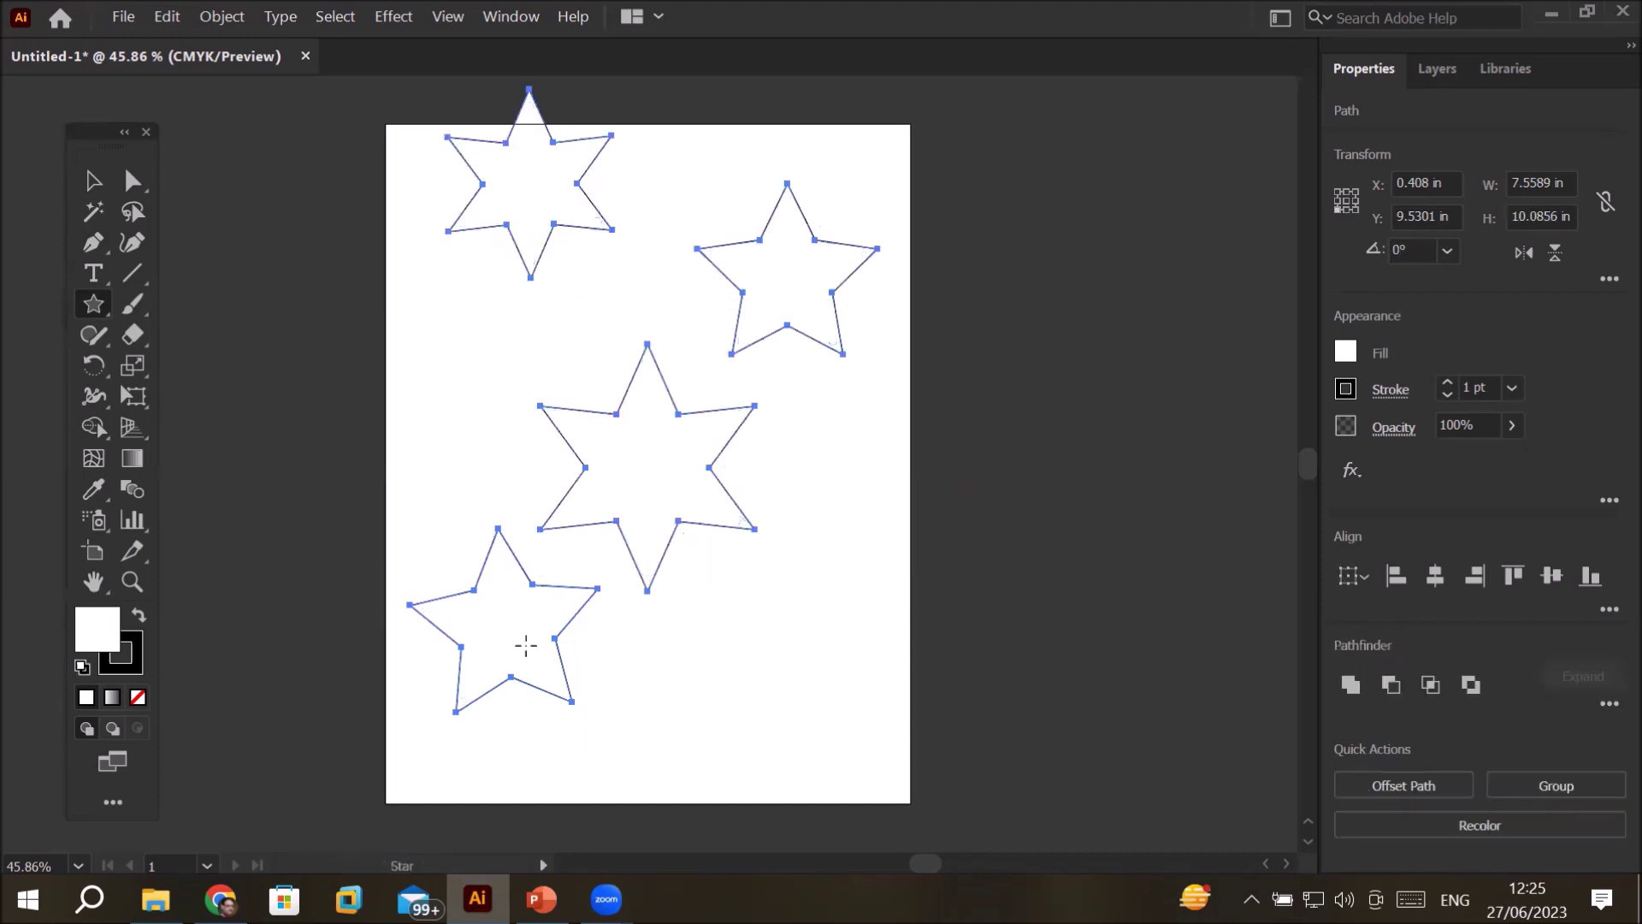
key("Delete")
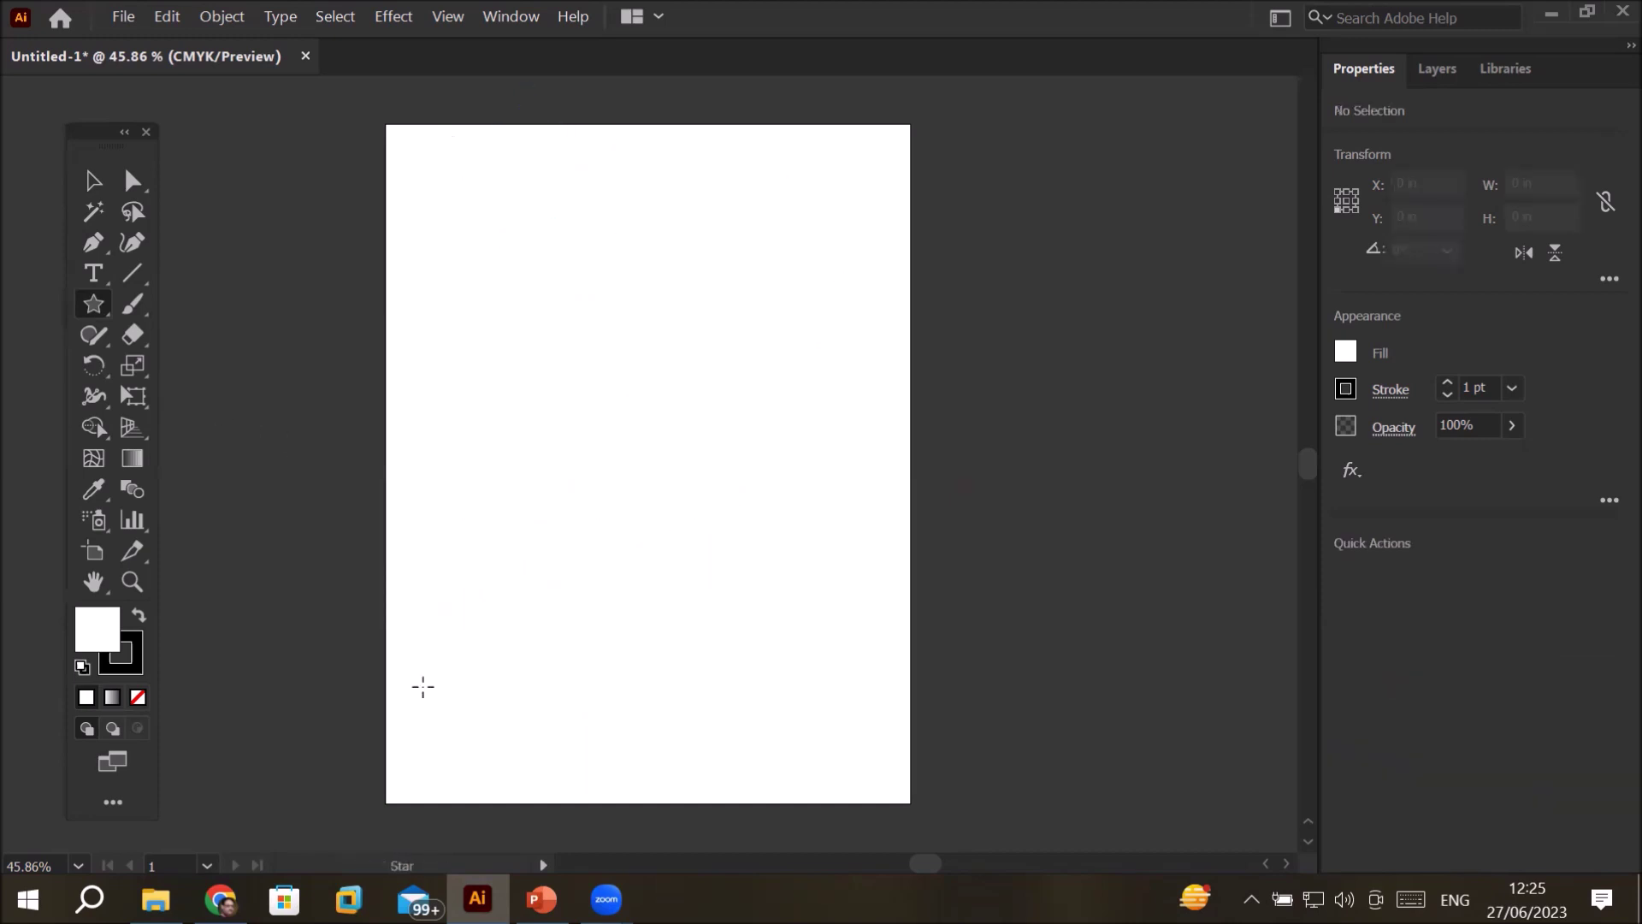
- Switch to PowerPoint to examine the Shift and Alt drawing hints on the Rectangle Tool slide, and return to Illustrator
left_click(541, 898)
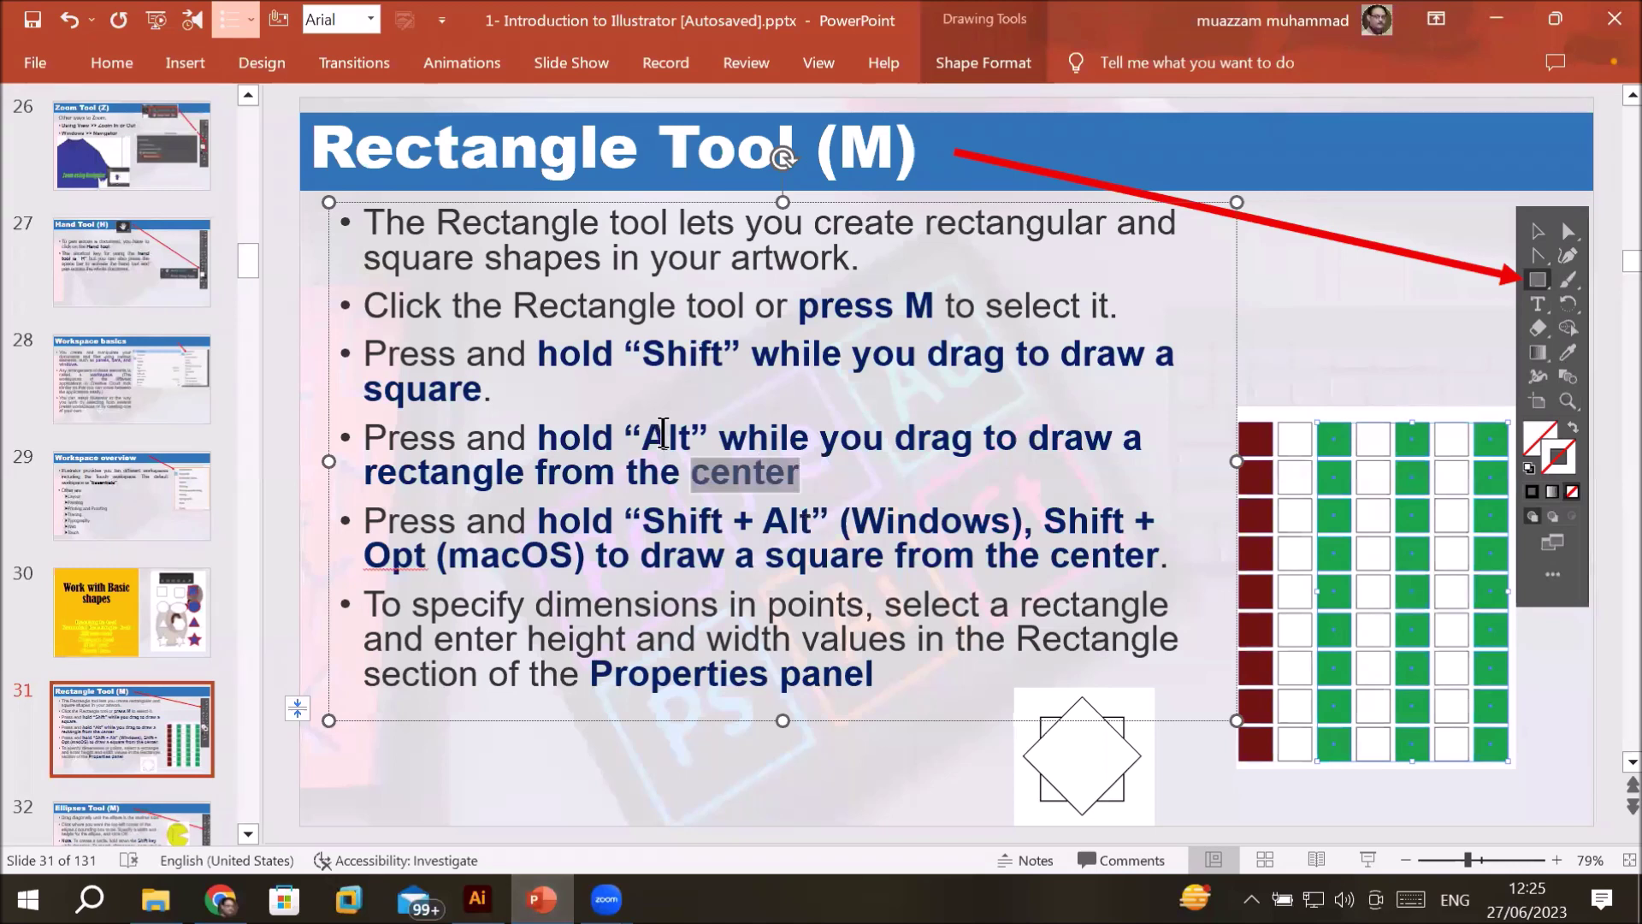
double_click(656, 357)
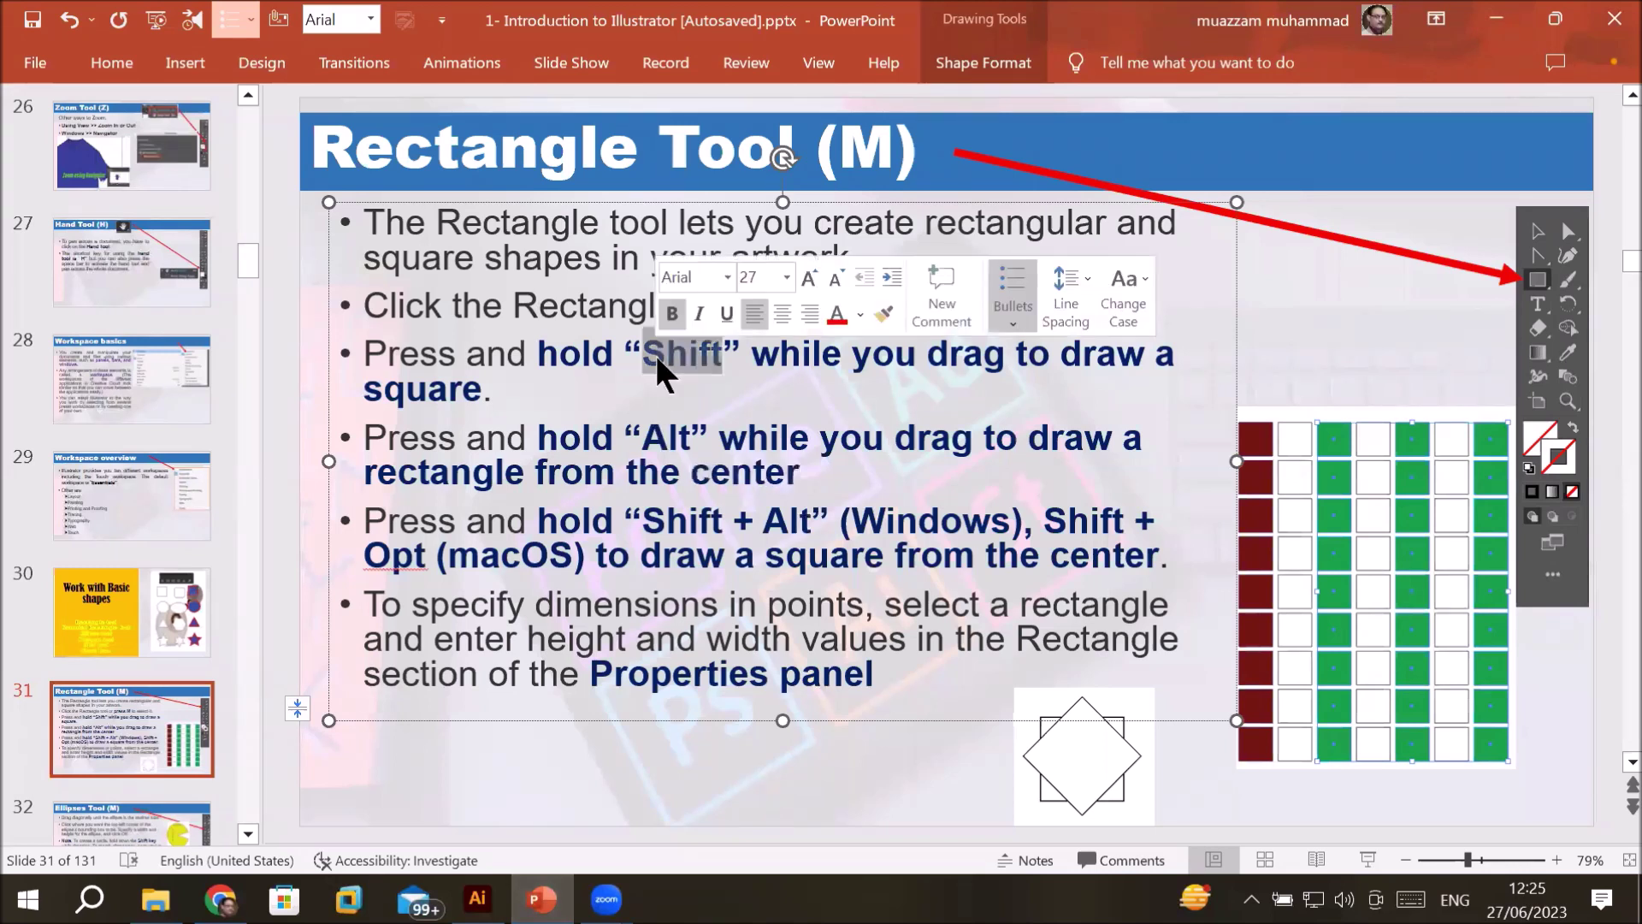
double_click(665, 437)
key("alt+Tab")
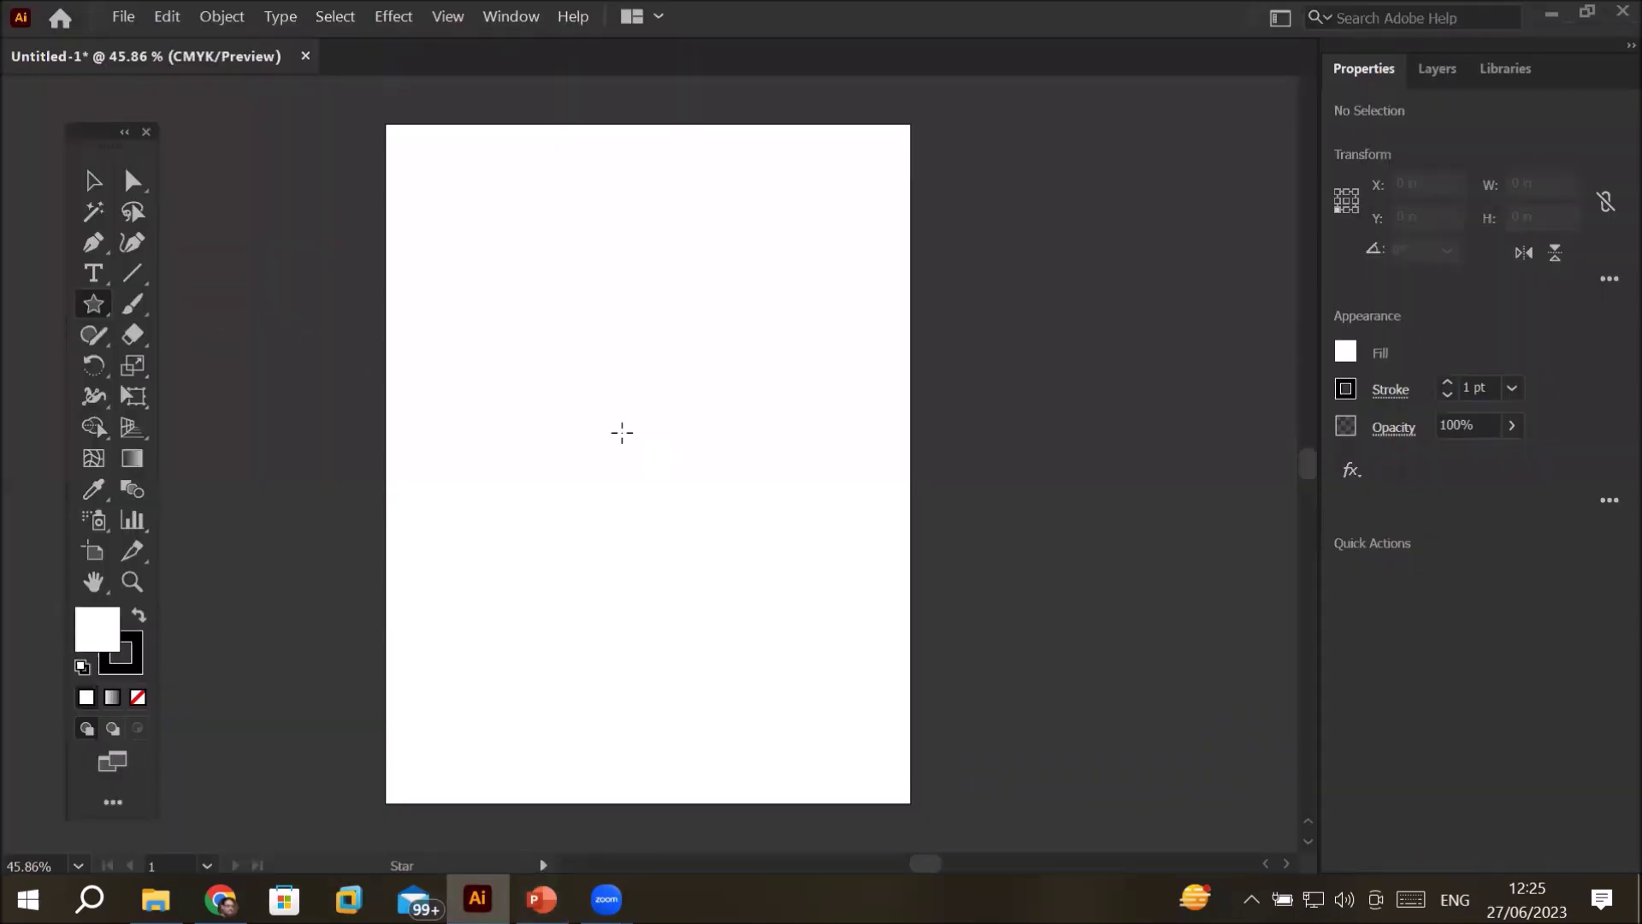
- Draw an upright five-point star about 2.71 in wide at the artboard's center and a square about 2.06 in wide below it
left_click_drag(636, 420, 661, 512)
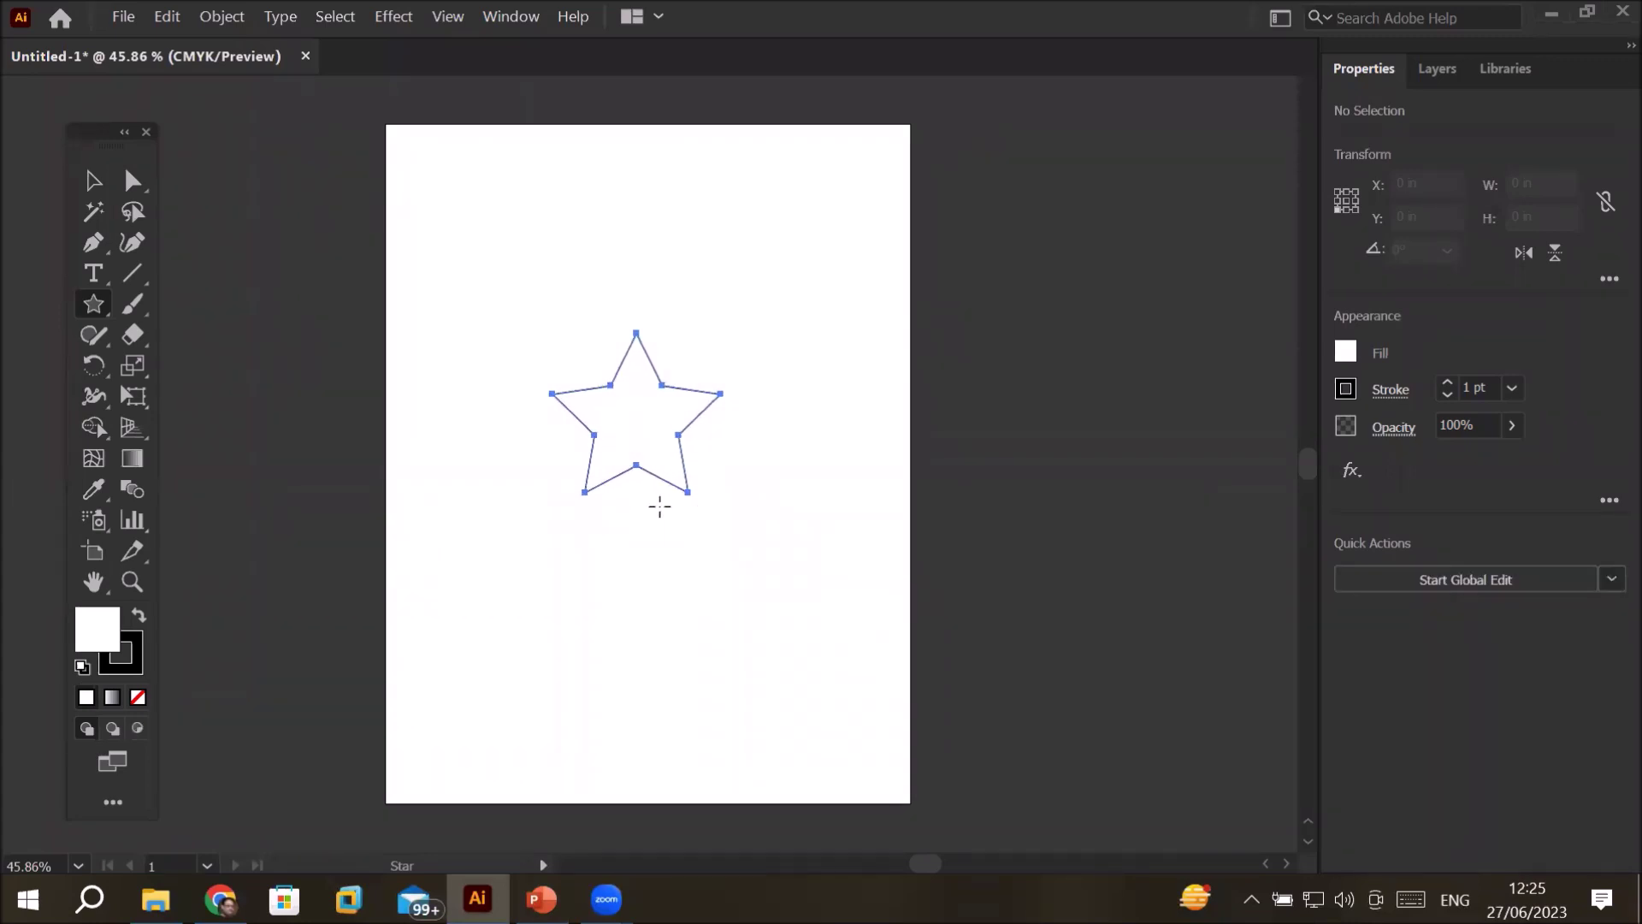
left_click(79, 310)
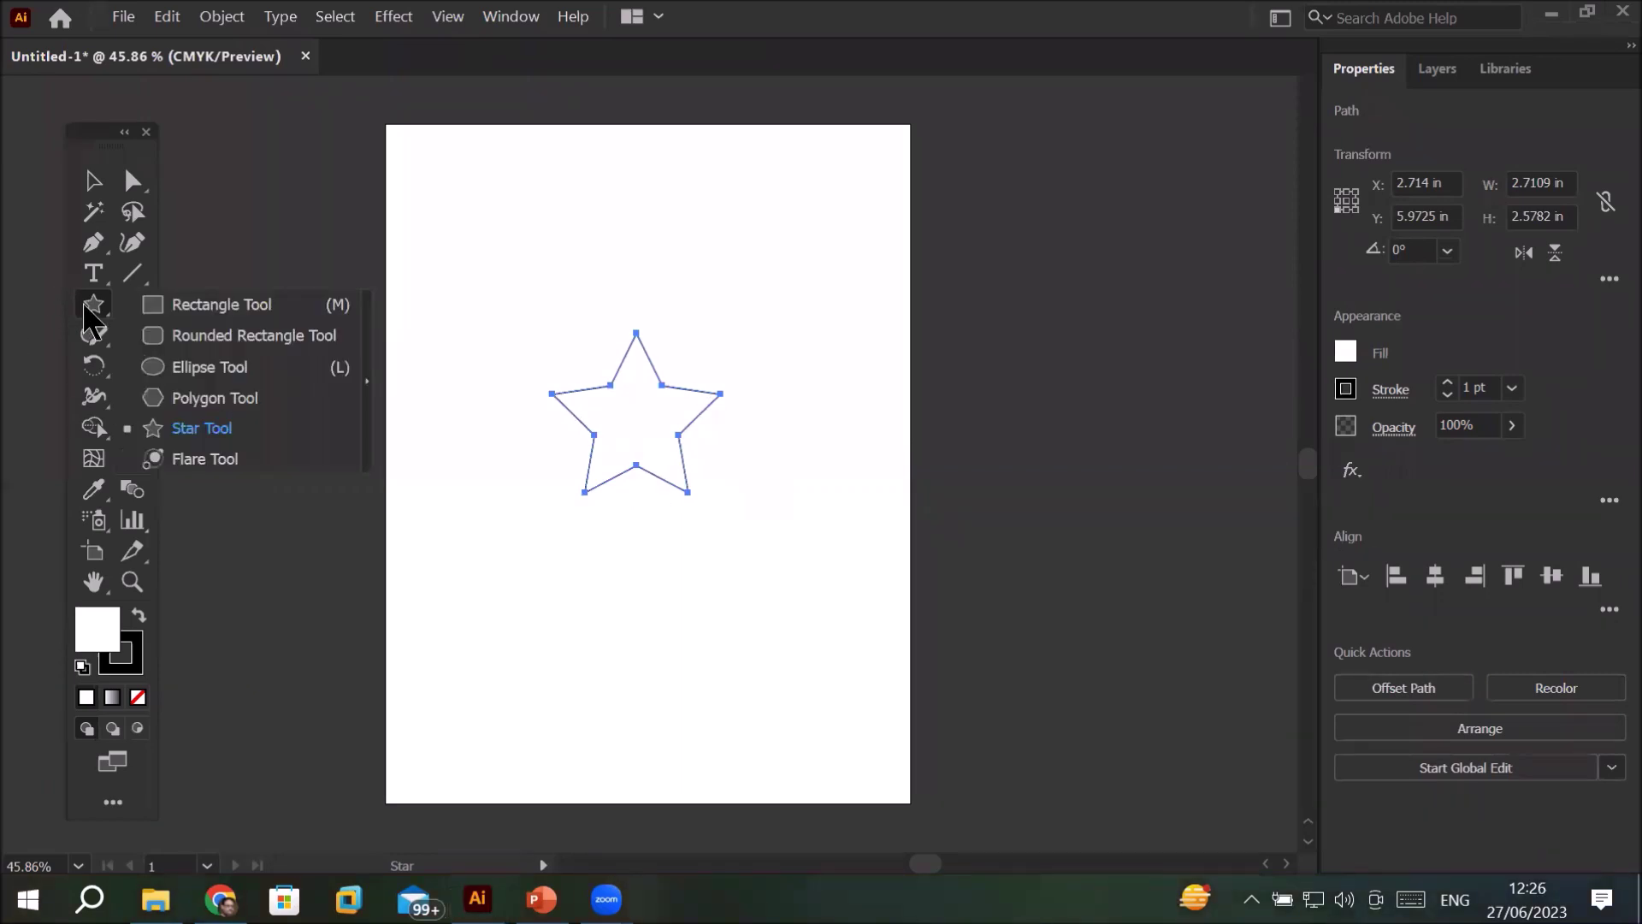
left_click(230, 306)
left_click_drag(605, 560, 732, 686)
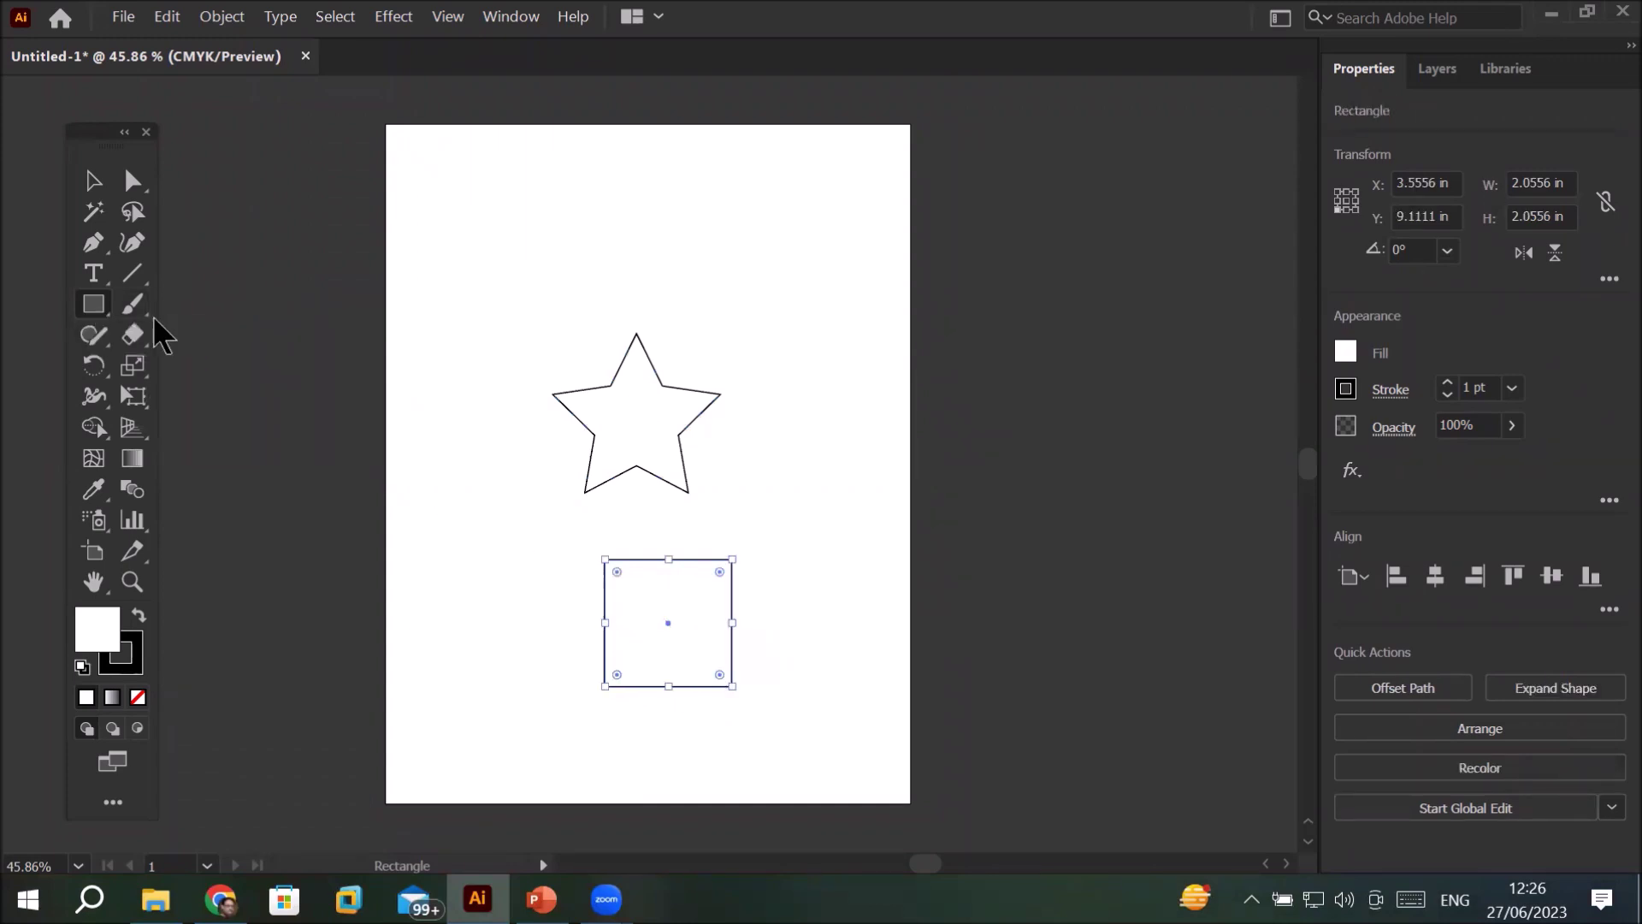
- Draw a rounded square about 1.19 in wide near the artboard's top, and stretch it rightward to about 5.04 in wide
left_click(90, 318)
left_click(248, 336)
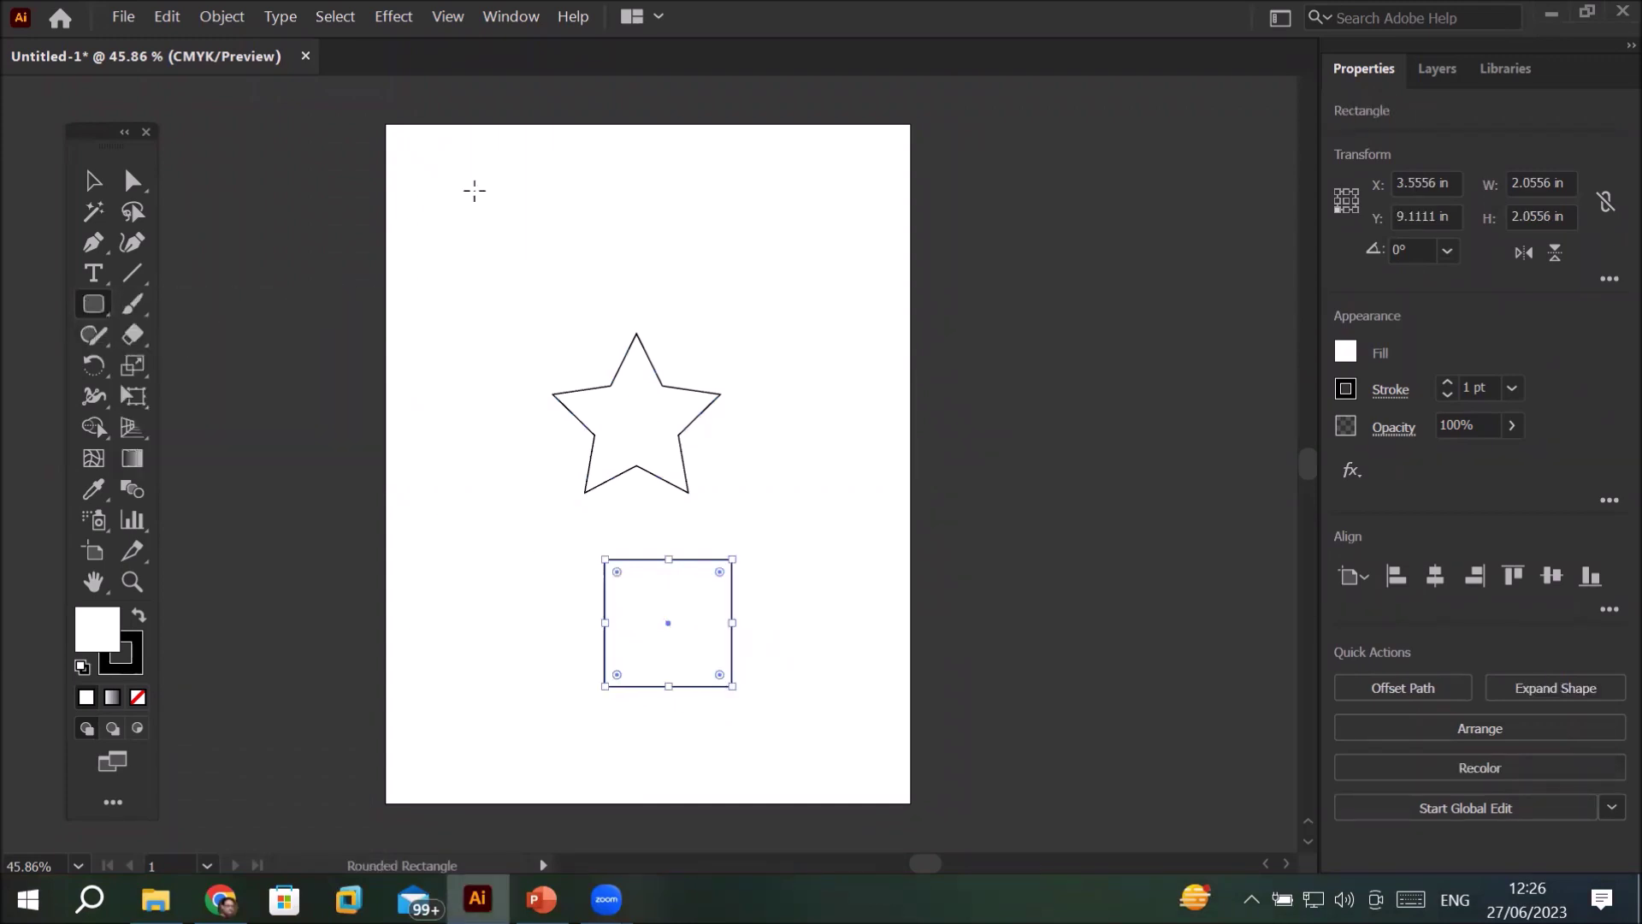
left_click_drag(519, 176, 595, 219)
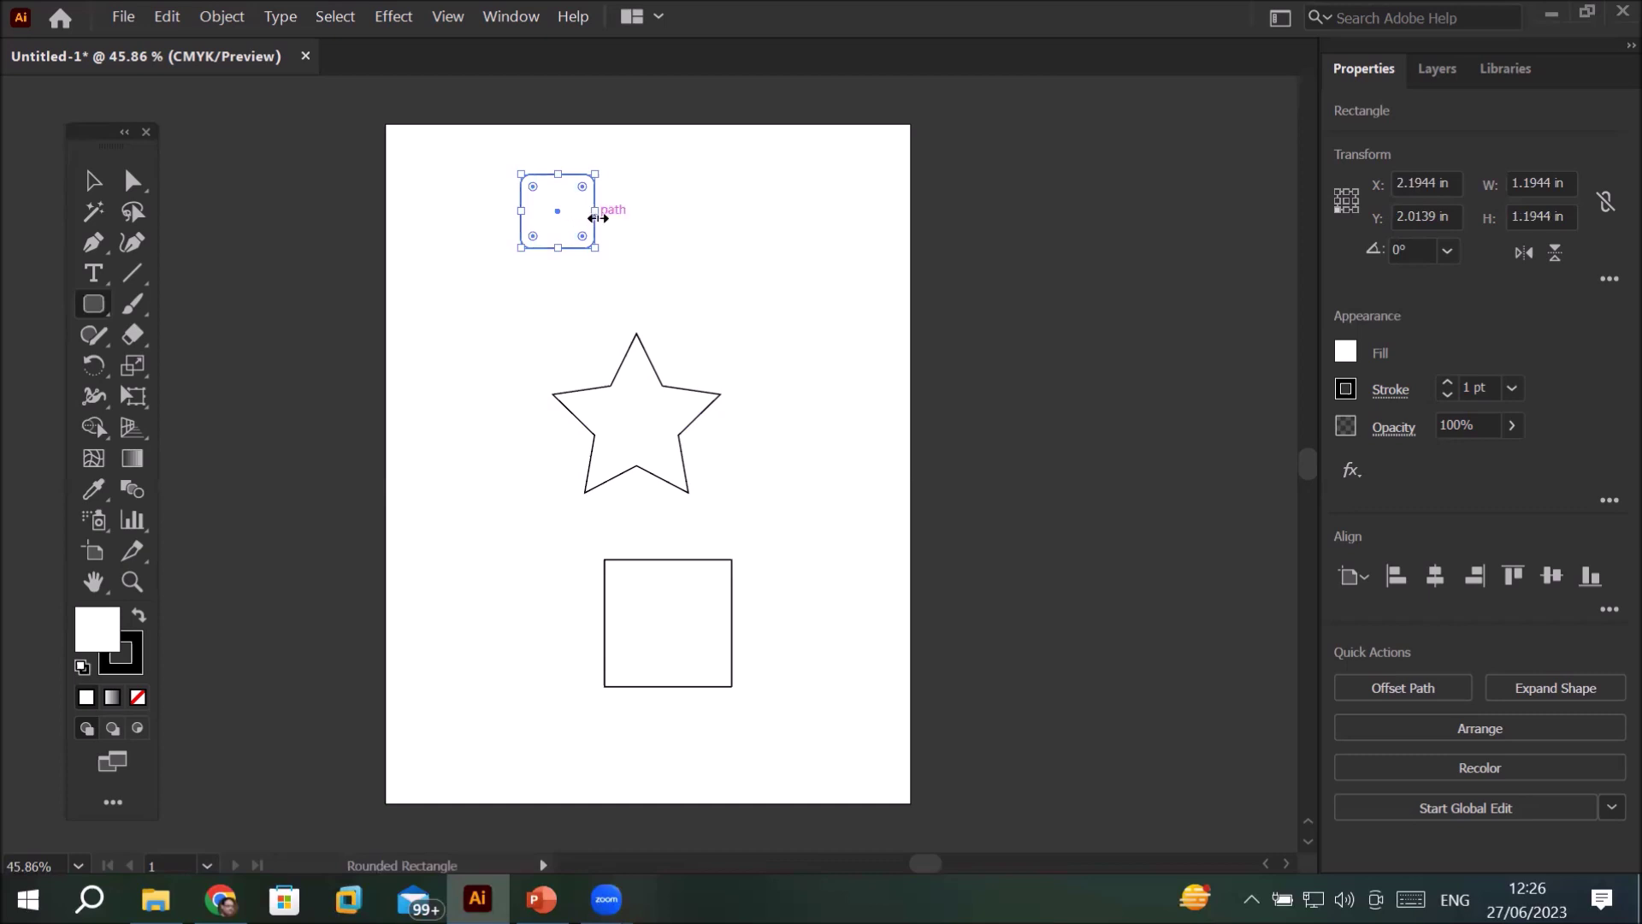
left_click_drag(596, 210, 833, 221)
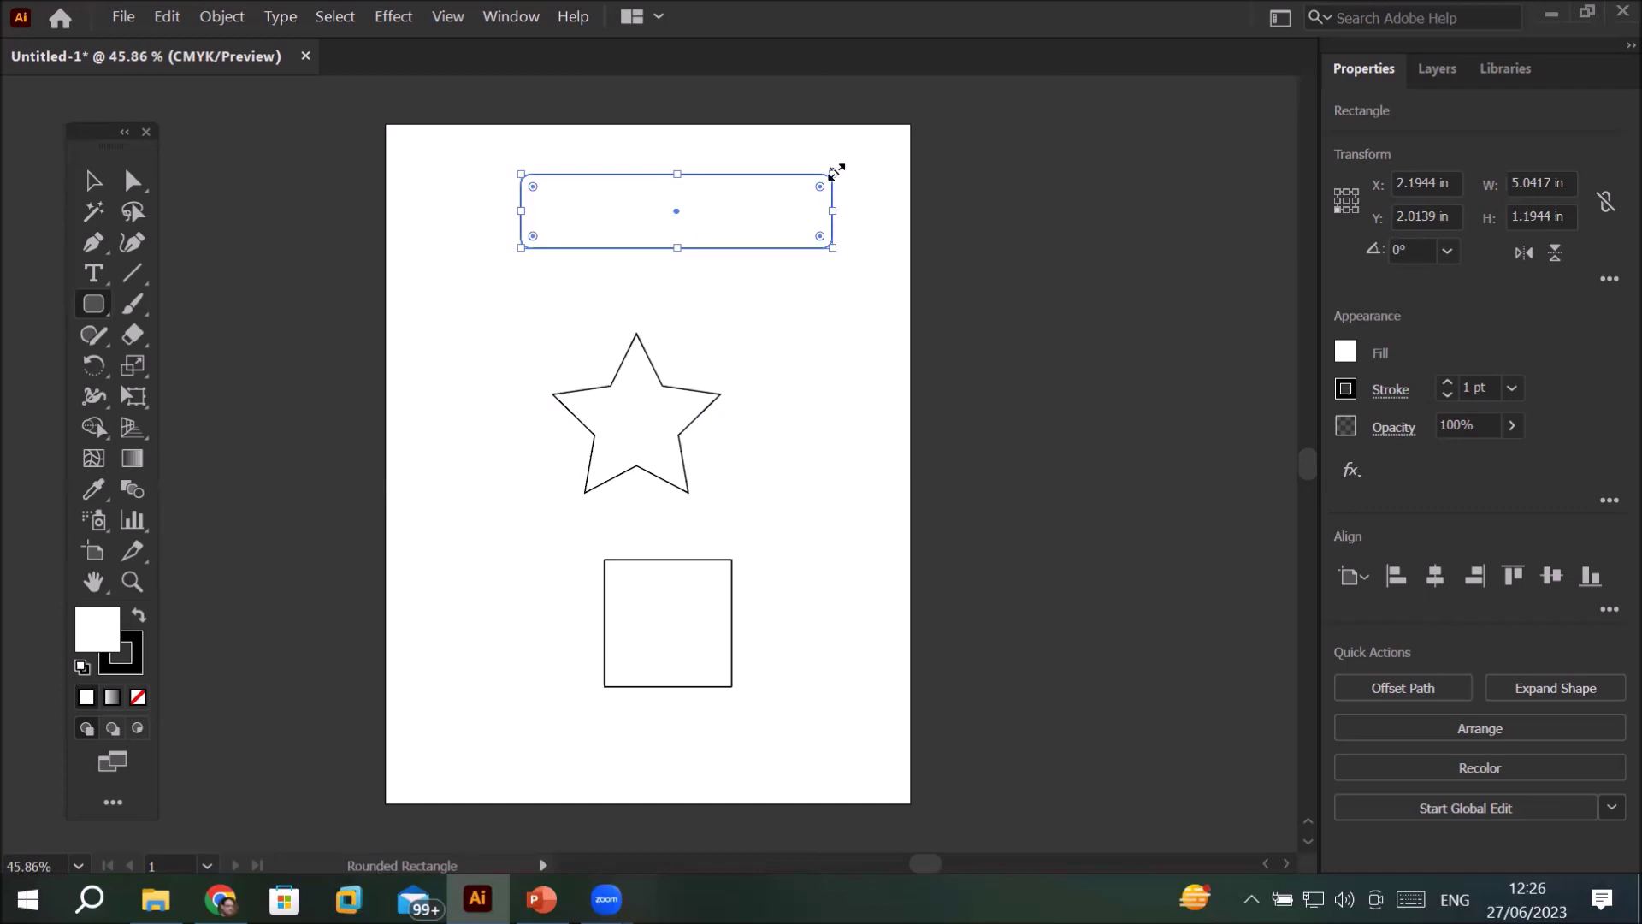
mouse_move(835, 171)
left_mouse_down()
mouse_move(795, 174)
mouse_move(678, 243)
mouse_move(823, 171)
mouse_move(705, 244)
mouse_move(913, 165)
mouse_move(806, 220)
mouse_move(902, 162)
mouse_move(792, 194)
mouse_move(855, 174)
left_mouse_up()
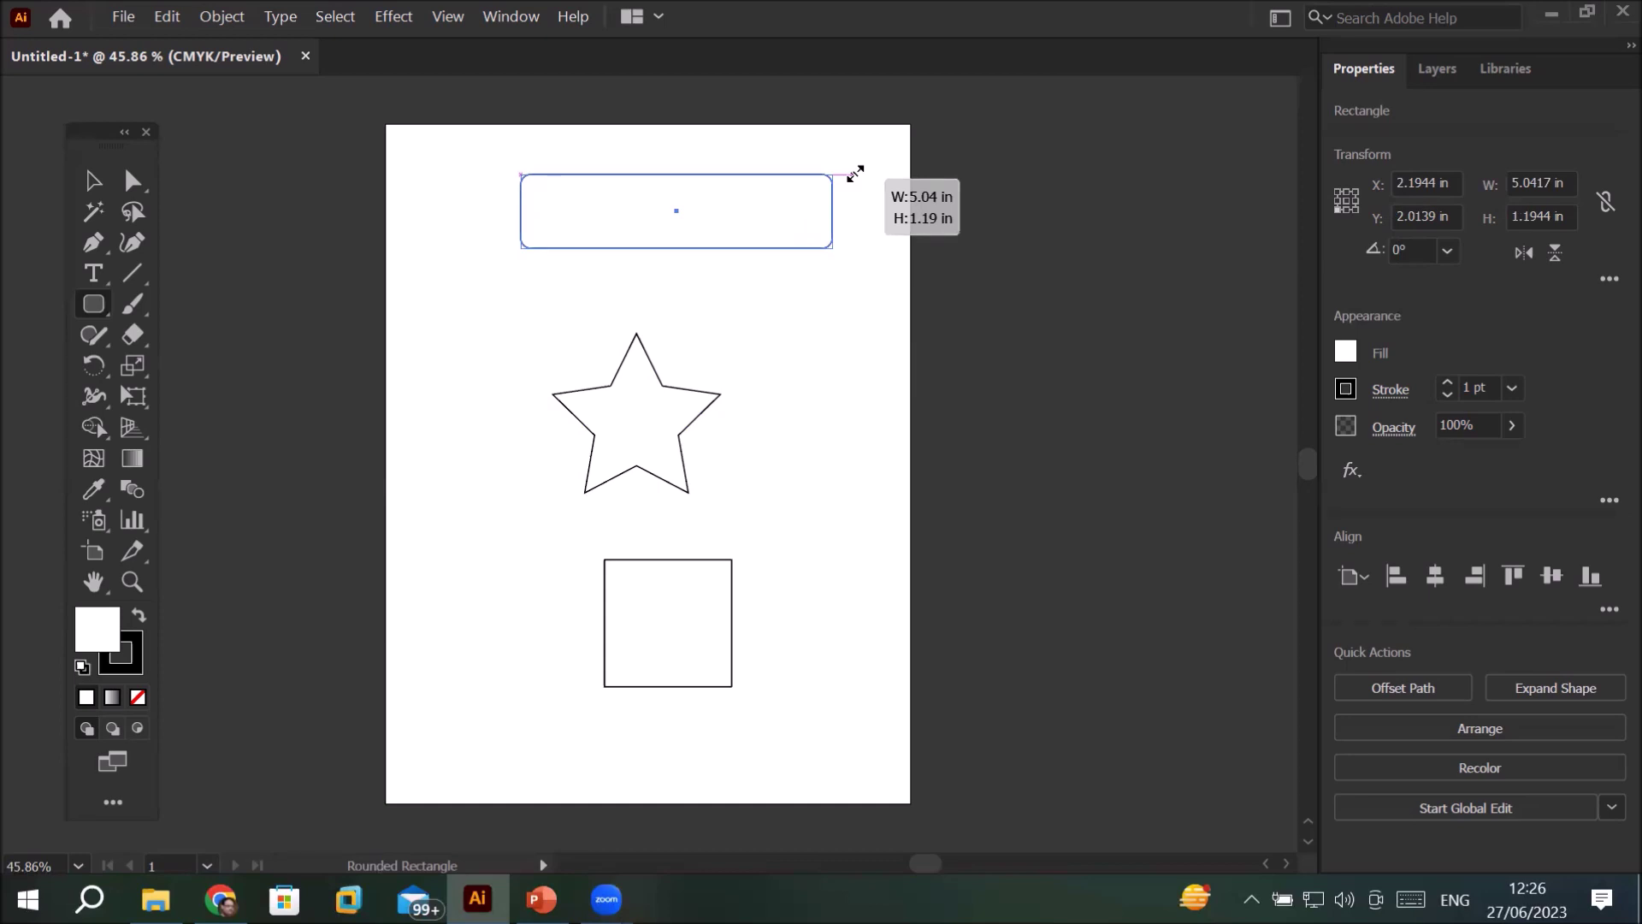
left_click_drag(856, 174, 855, 173)
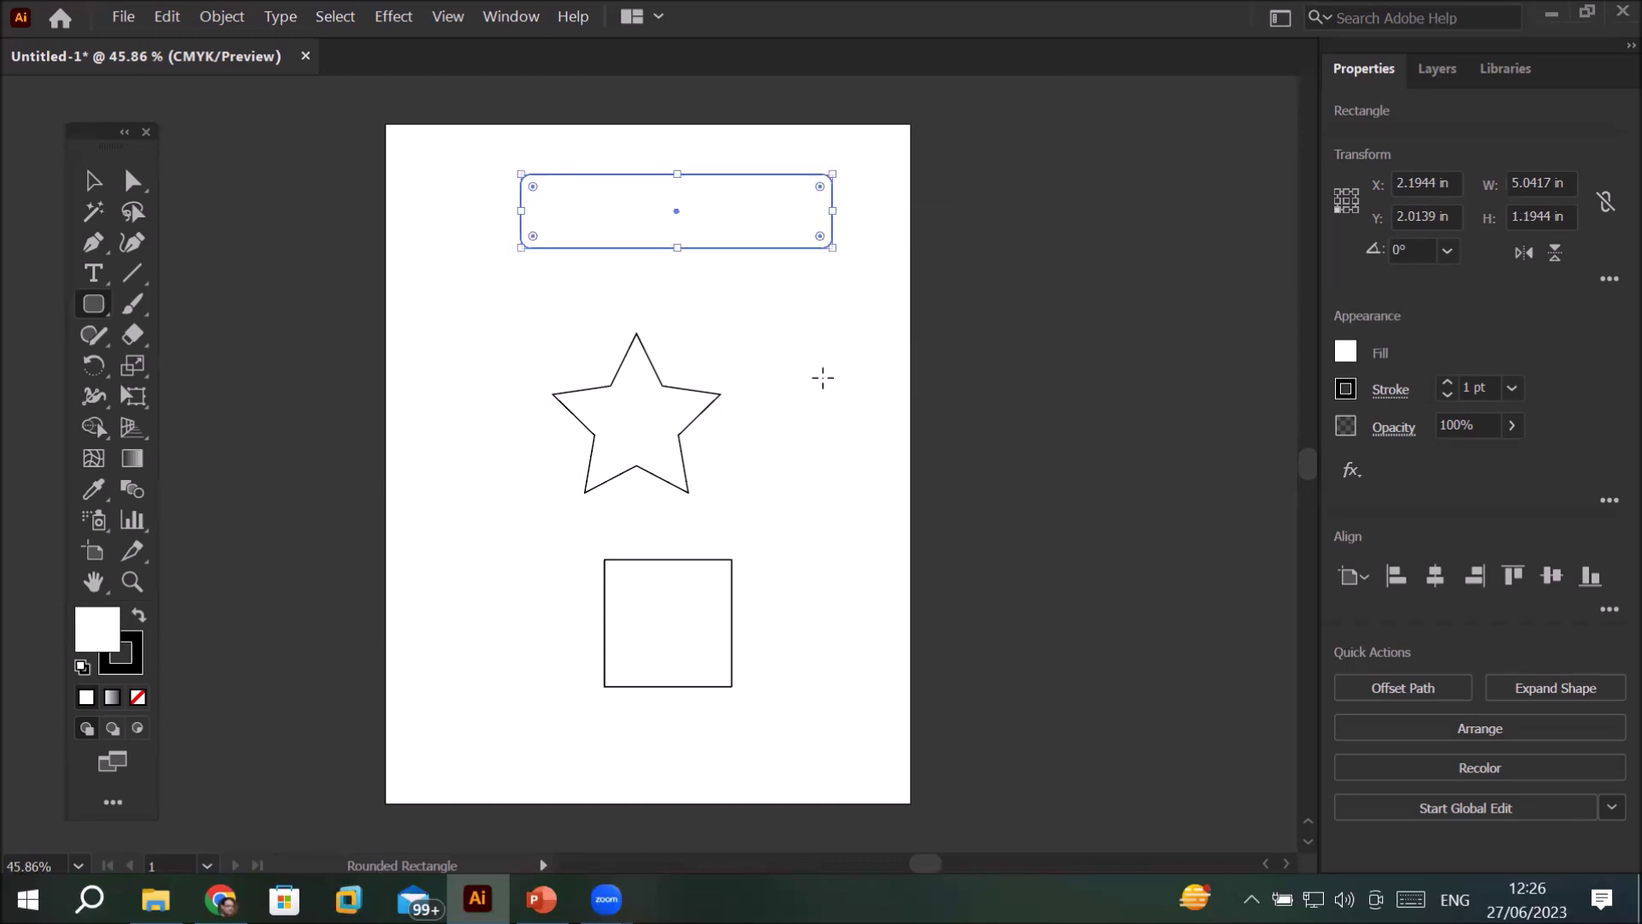
- Stretch the square below the star upward to a height of about 3.14 in, up to the star's lower tips
left_click(94, 180)
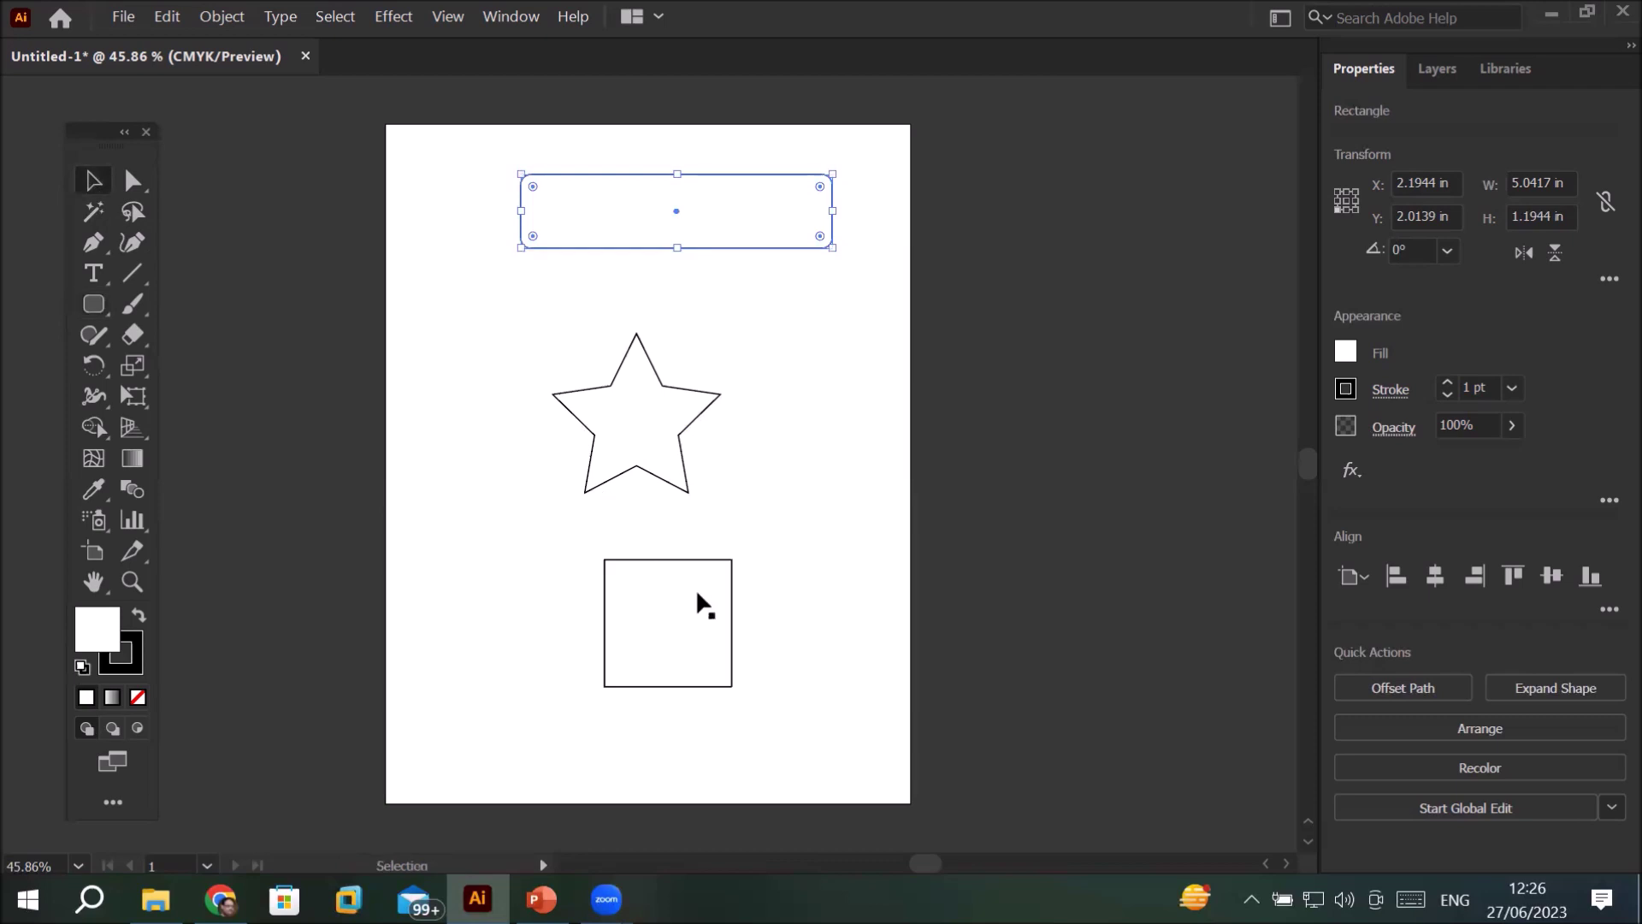
left_click(676, 594)
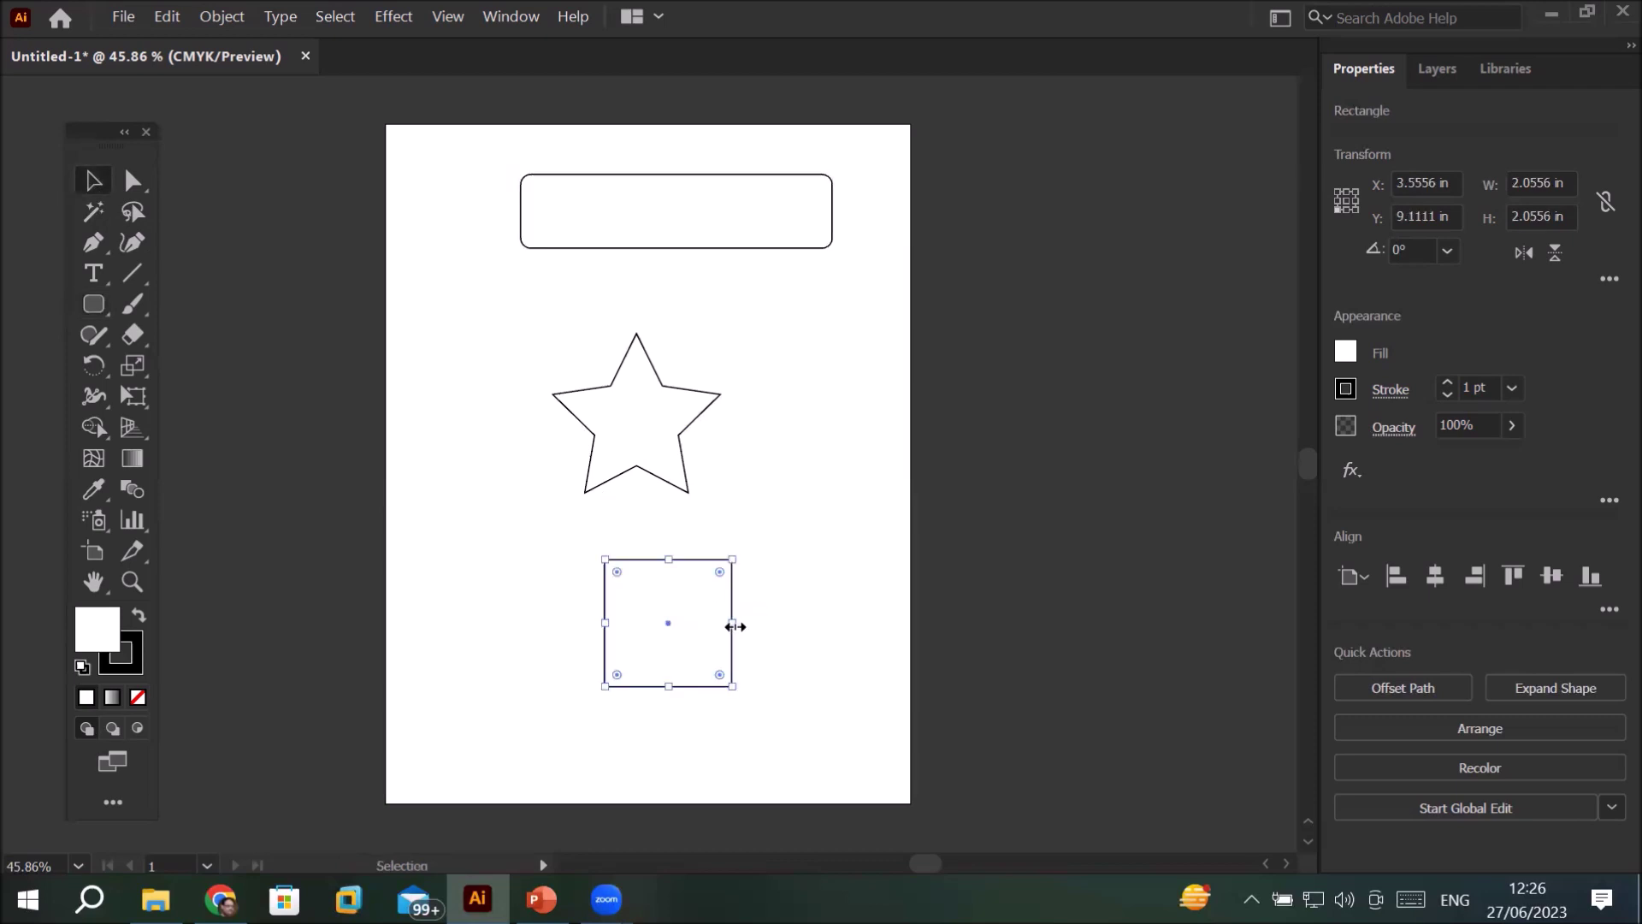
left_click_drag(667, 559, 668, 492)
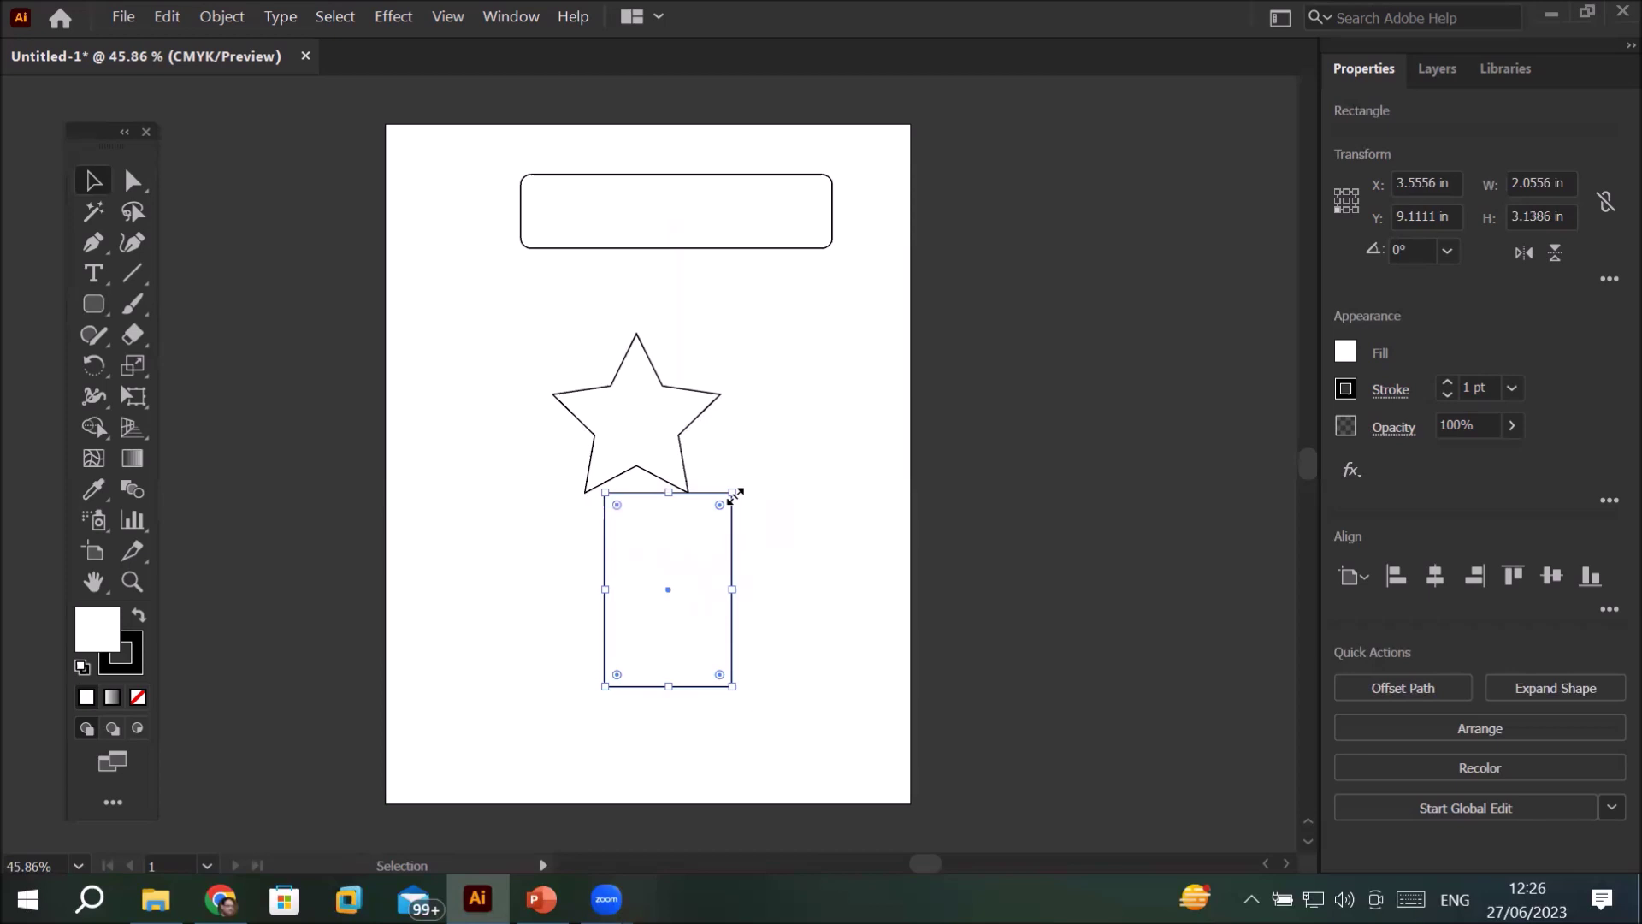
- Scale the rectangle below the star proportionally to about 1.90 by 2.90 in, and delete all the artwork on the artboard
left_click_drag(735, 494, 965, 516)
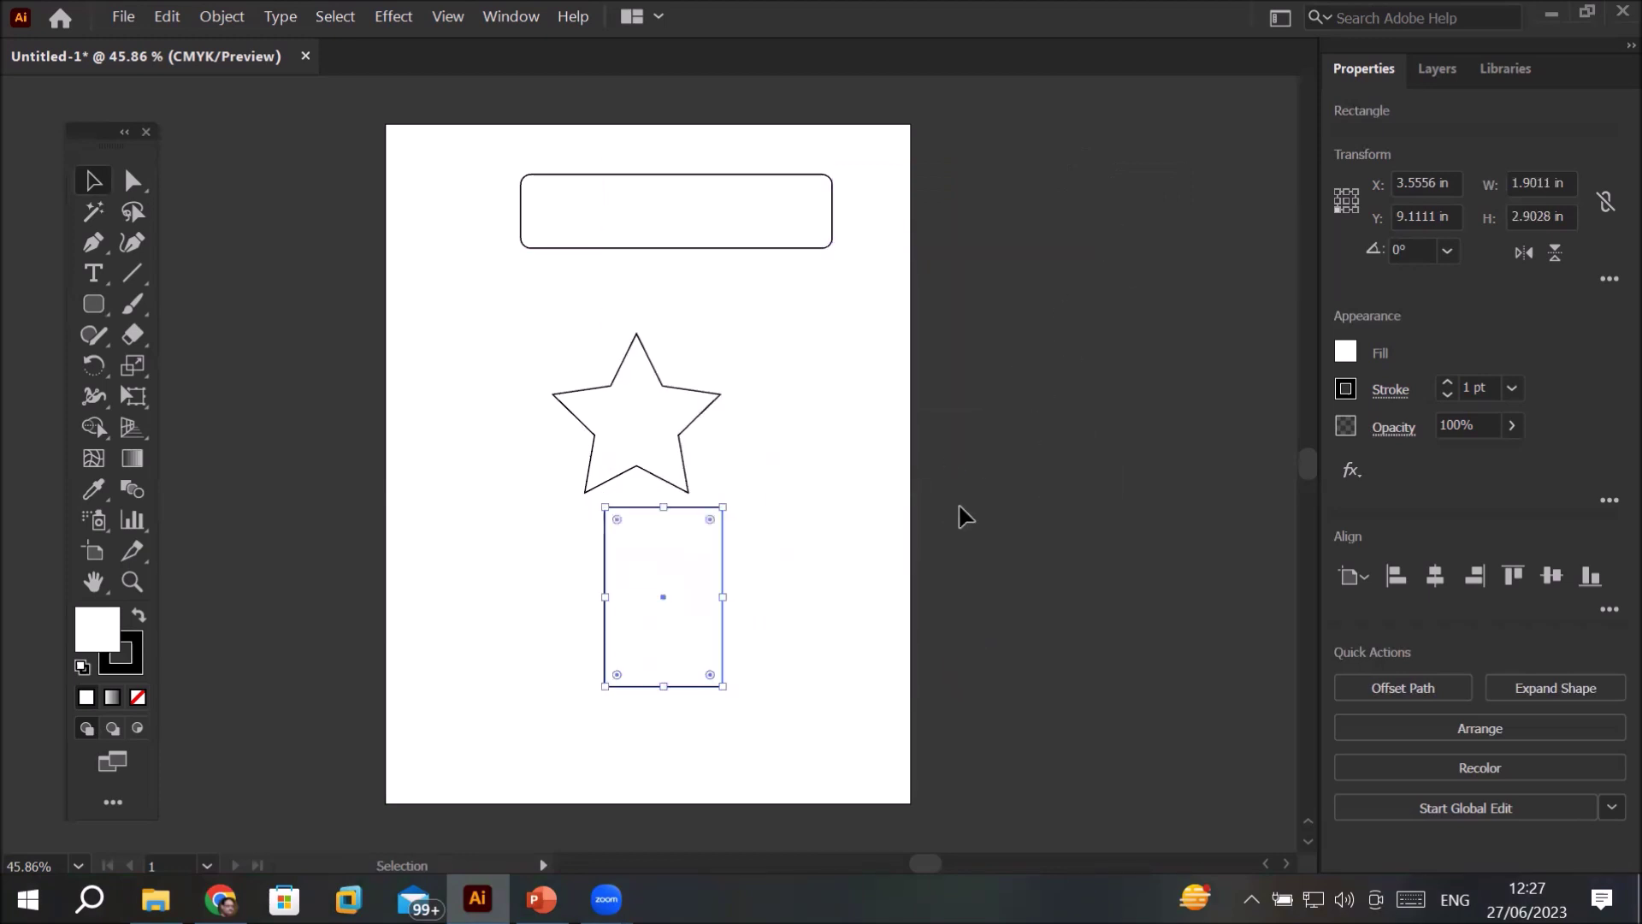
key("ctrl+a")
key("Delete")
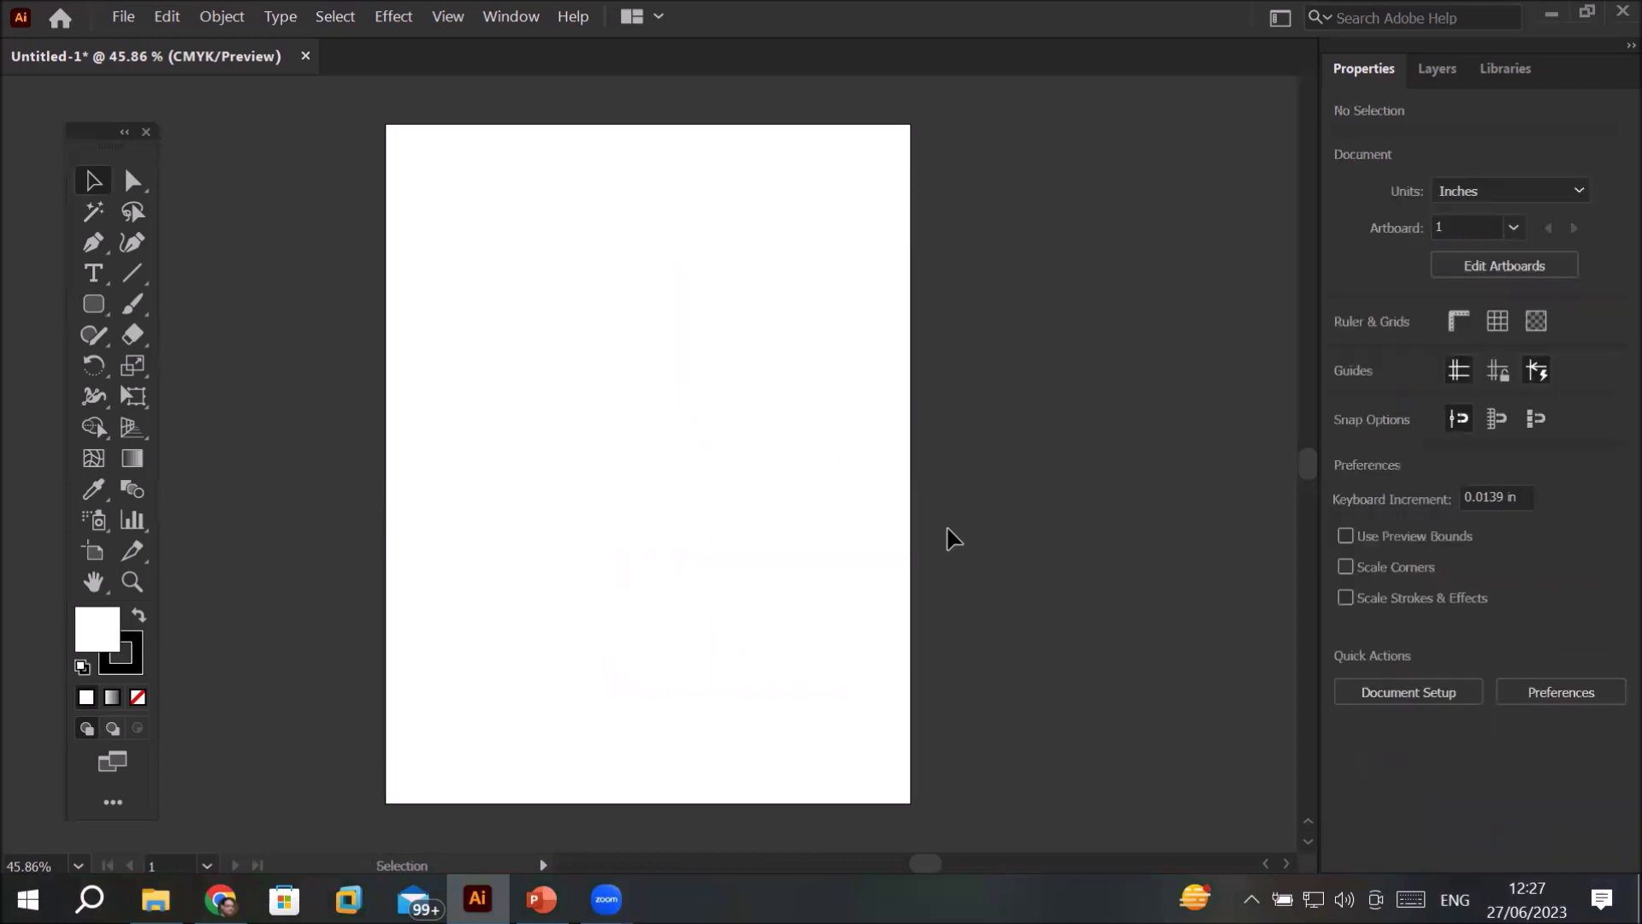
- Draw a trial rounded square about 2.69 in wide and another rounded rectangle from near the artboard's center, deleting each one
left_click(94, 304)
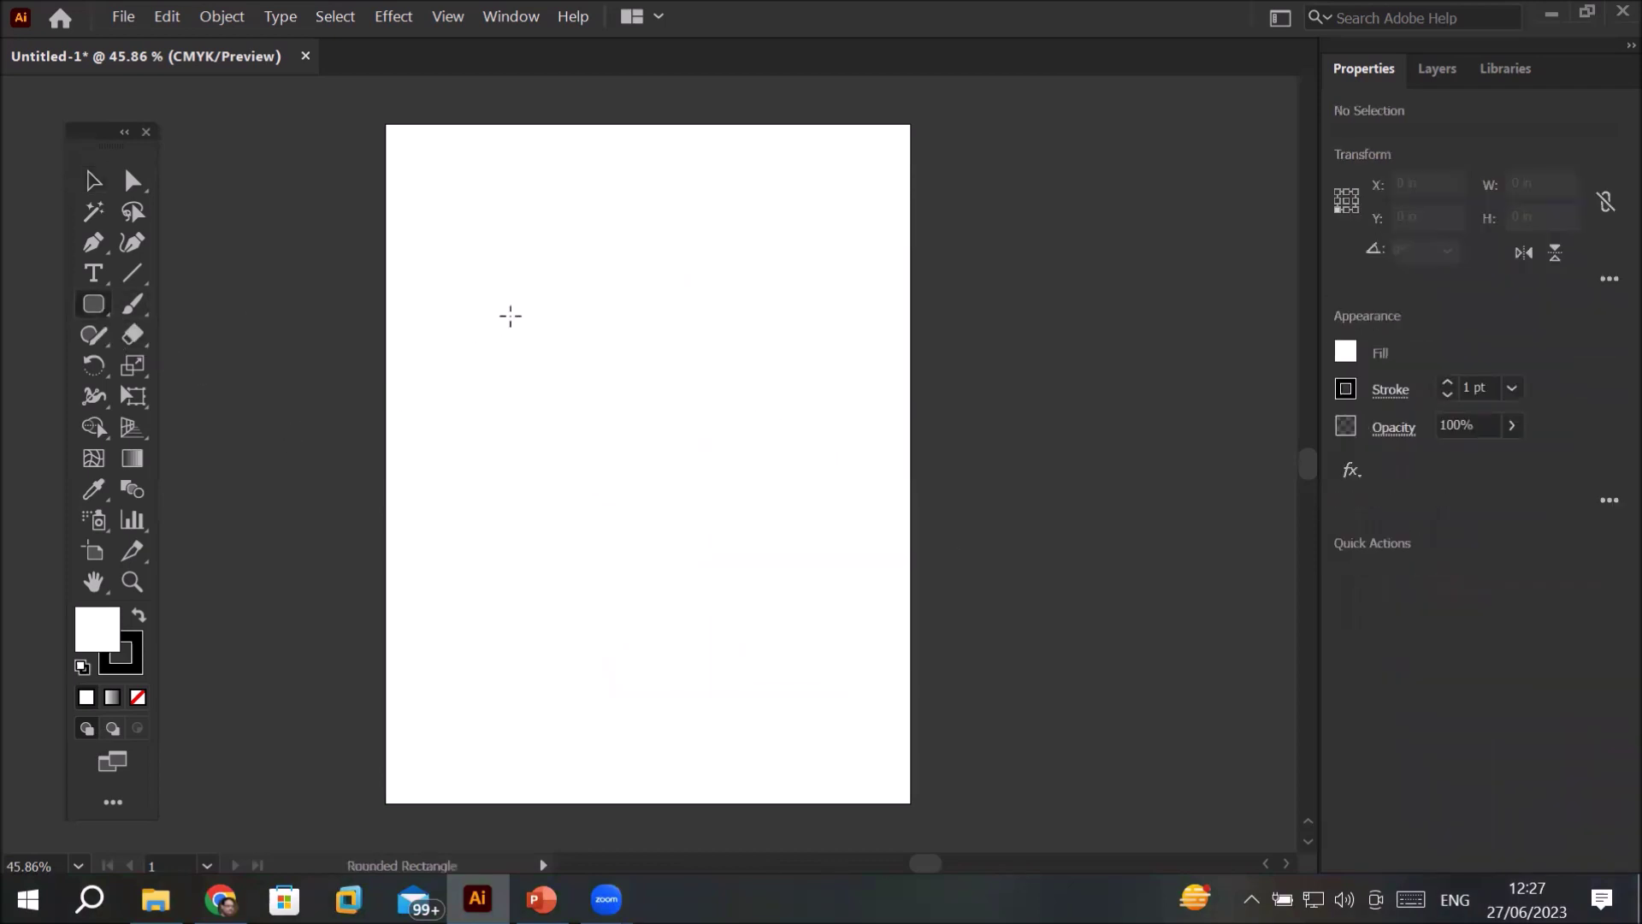
left_click_drag(545, 297, 791, 426)
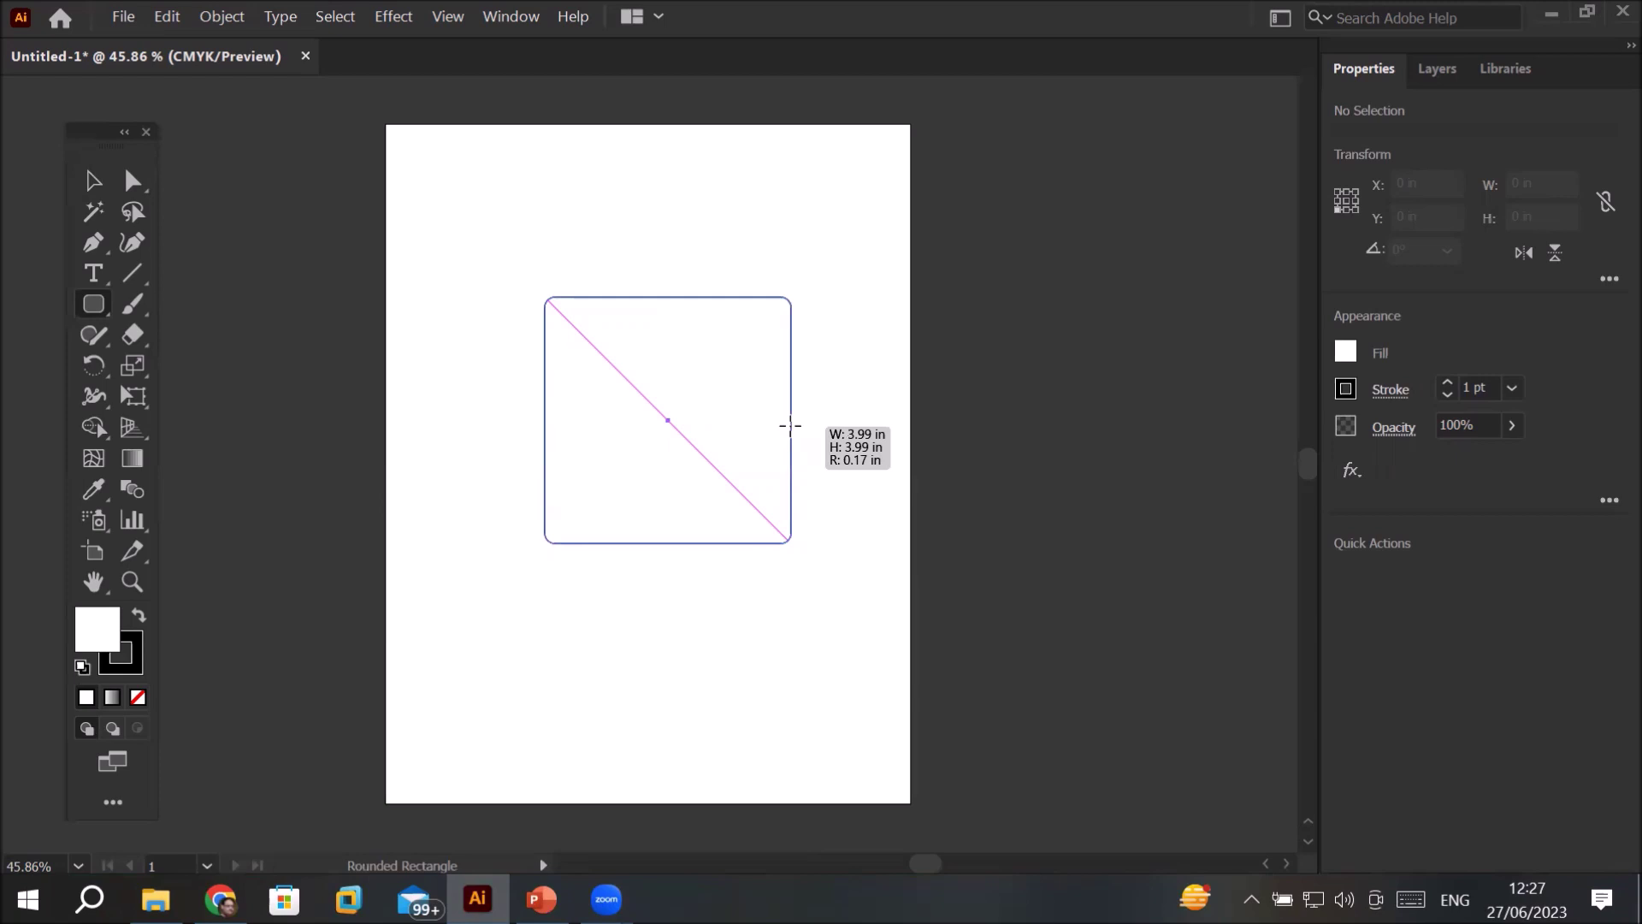
left_click_drag(790, 426, 759, 415)
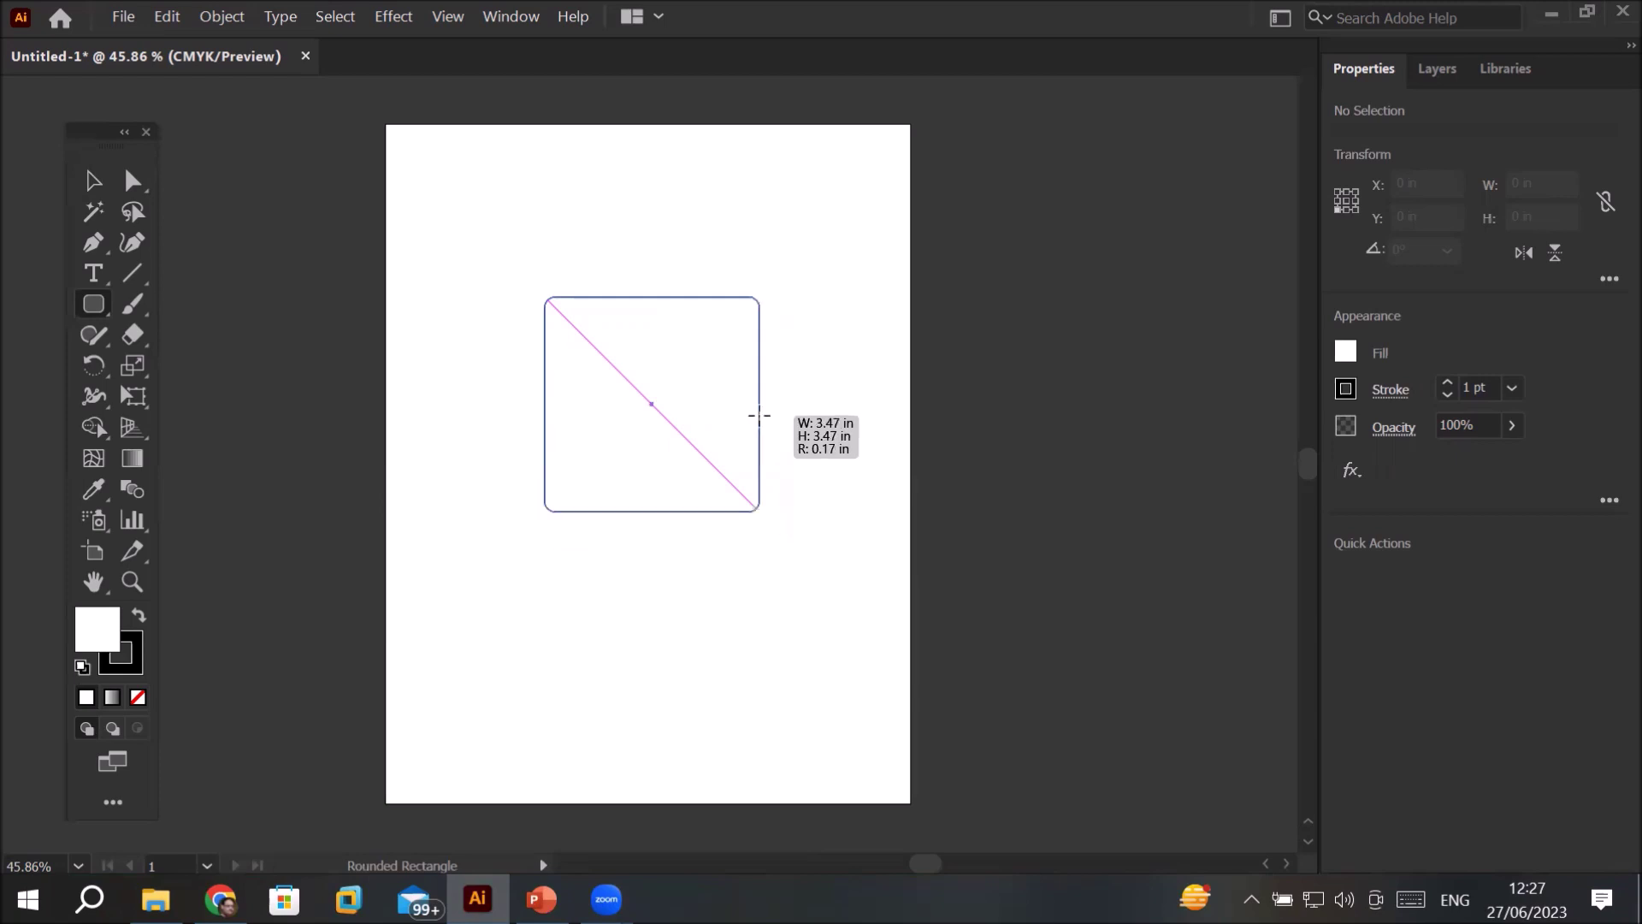
left_click_drag(759, 415, 712, 387)
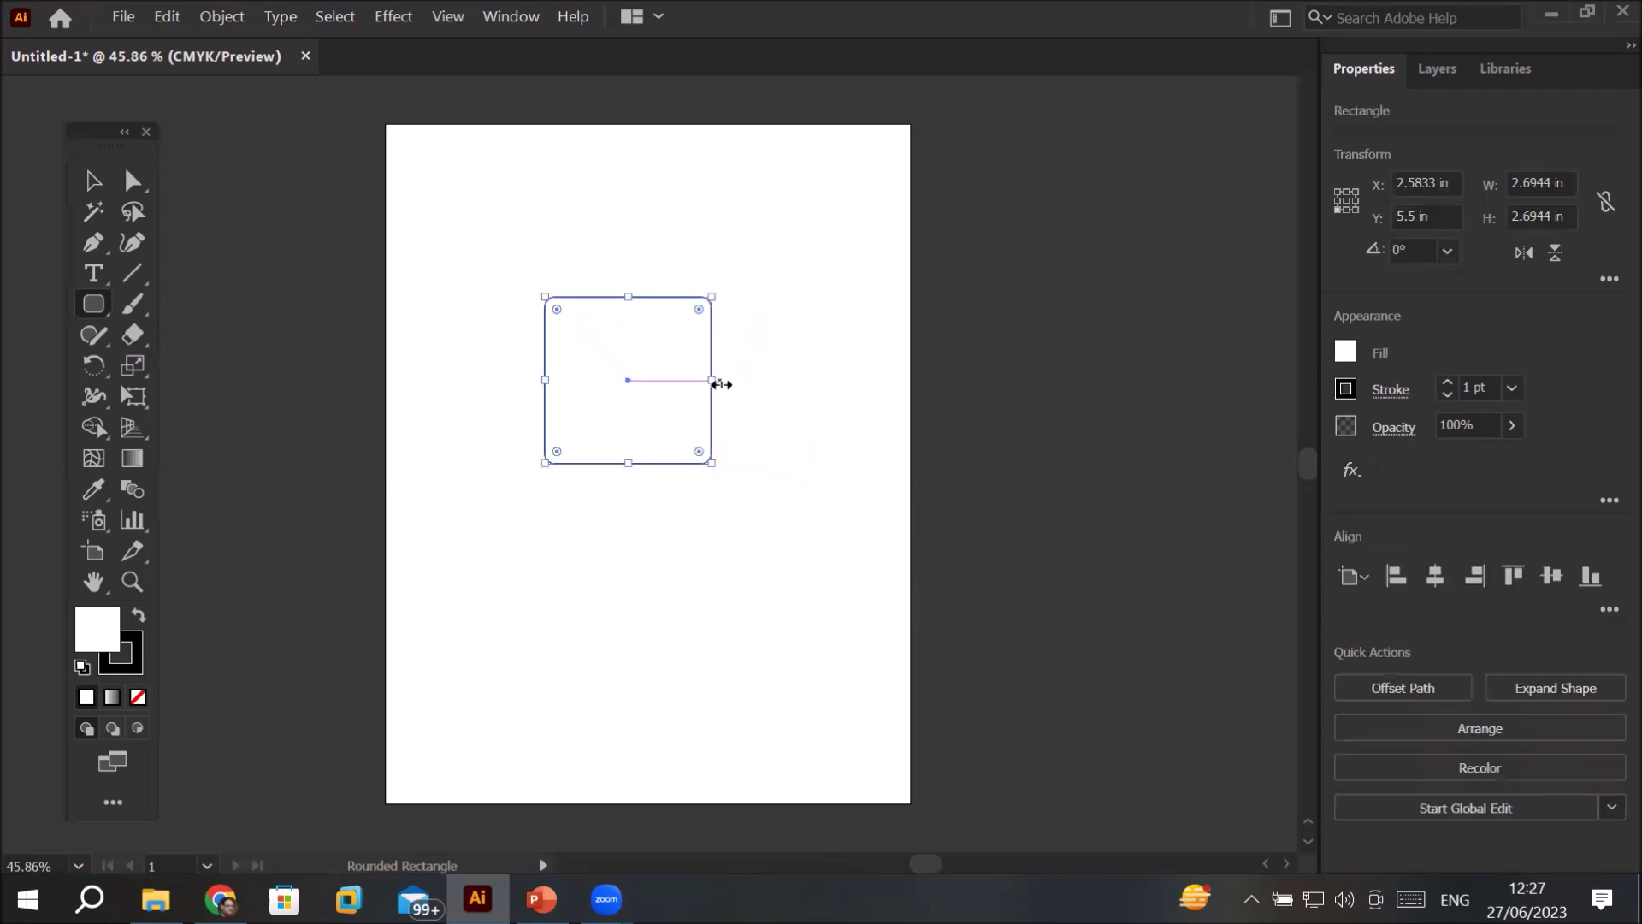
key("Delete")
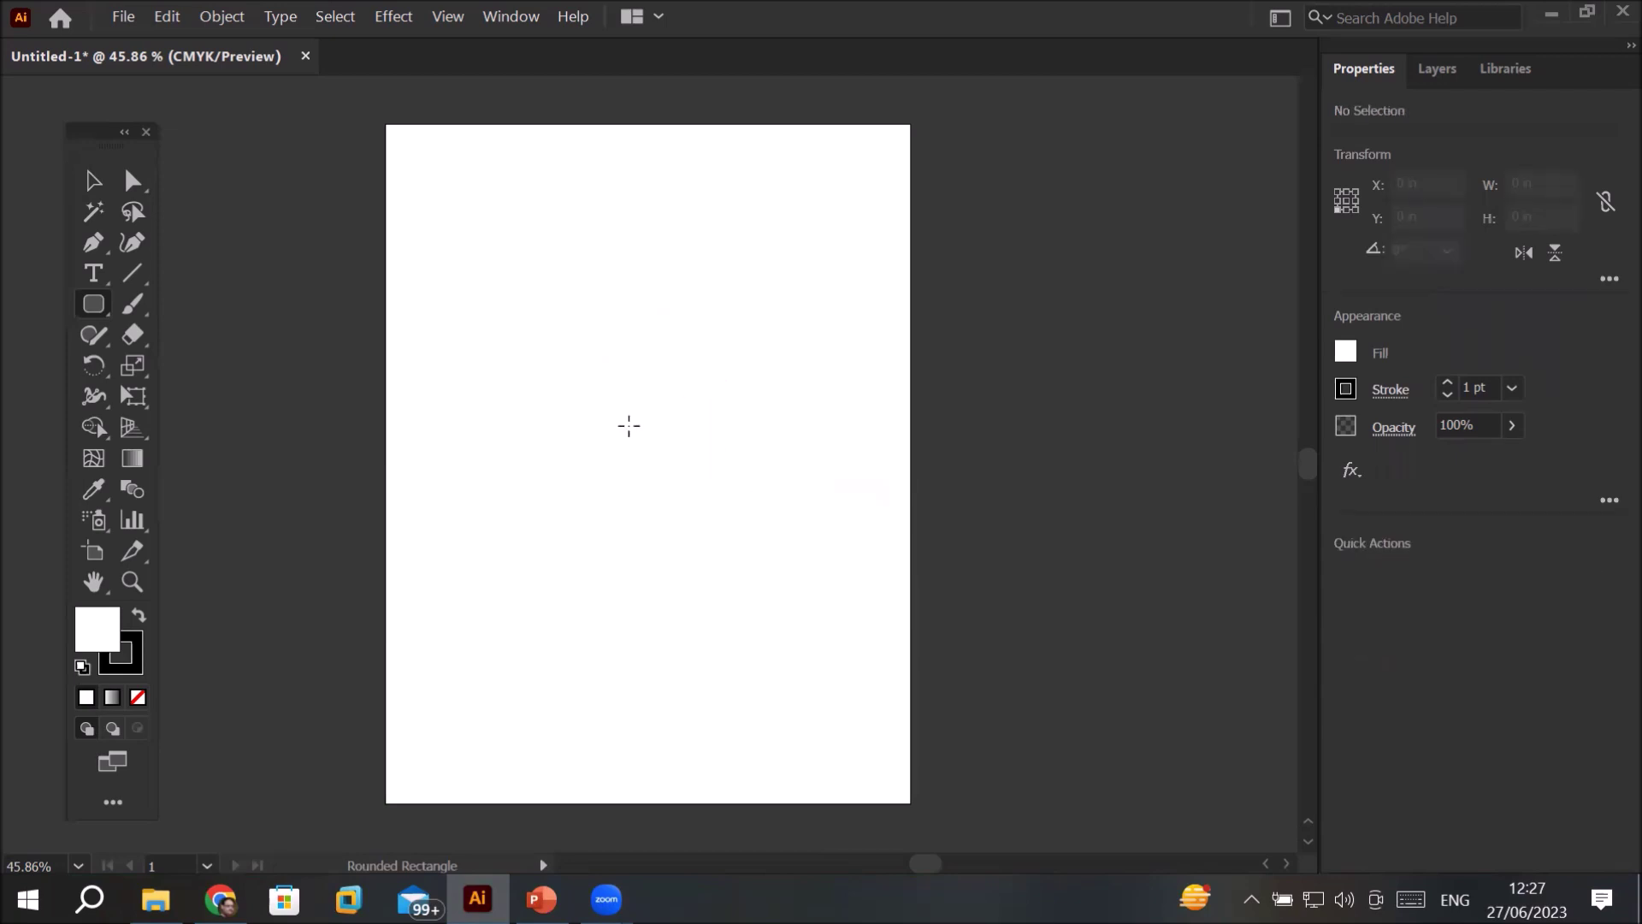
left_click_drag(629, 425, 746, 540)
key("Delete")
- Try an ellipse about 4.15 by 3.76 in and undo it, and draw a circle about 7.33 in wide outward from the artboard's center
left_click_drag(103, 321, 184, 366)
left_click_drag(634, 441, 892, 674)
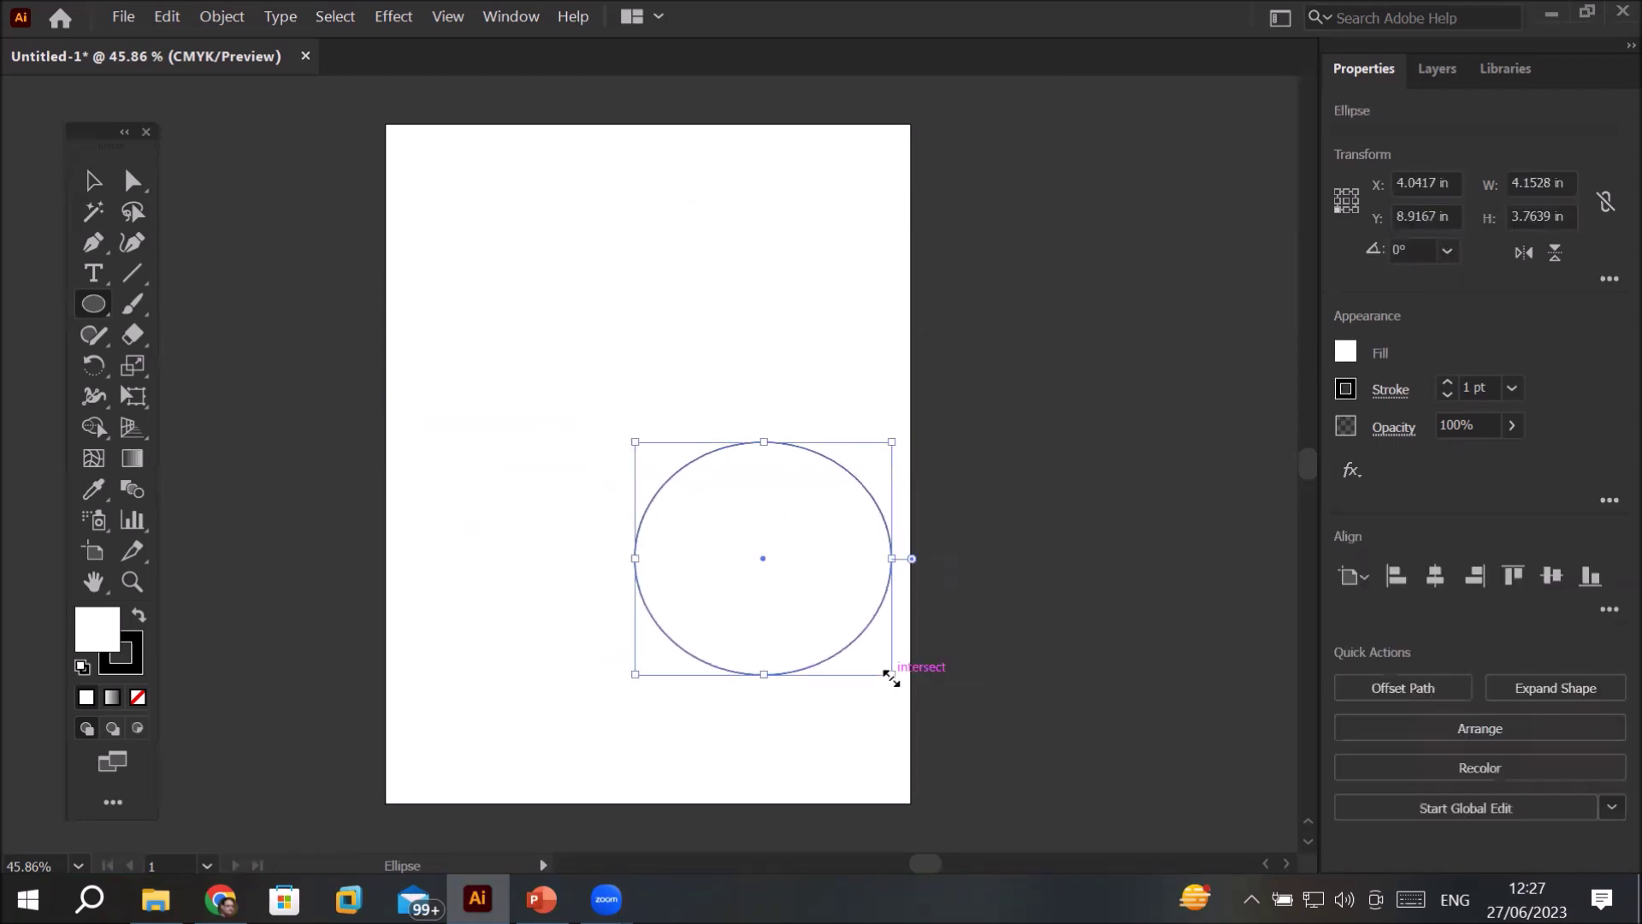
key("ctrl+z")
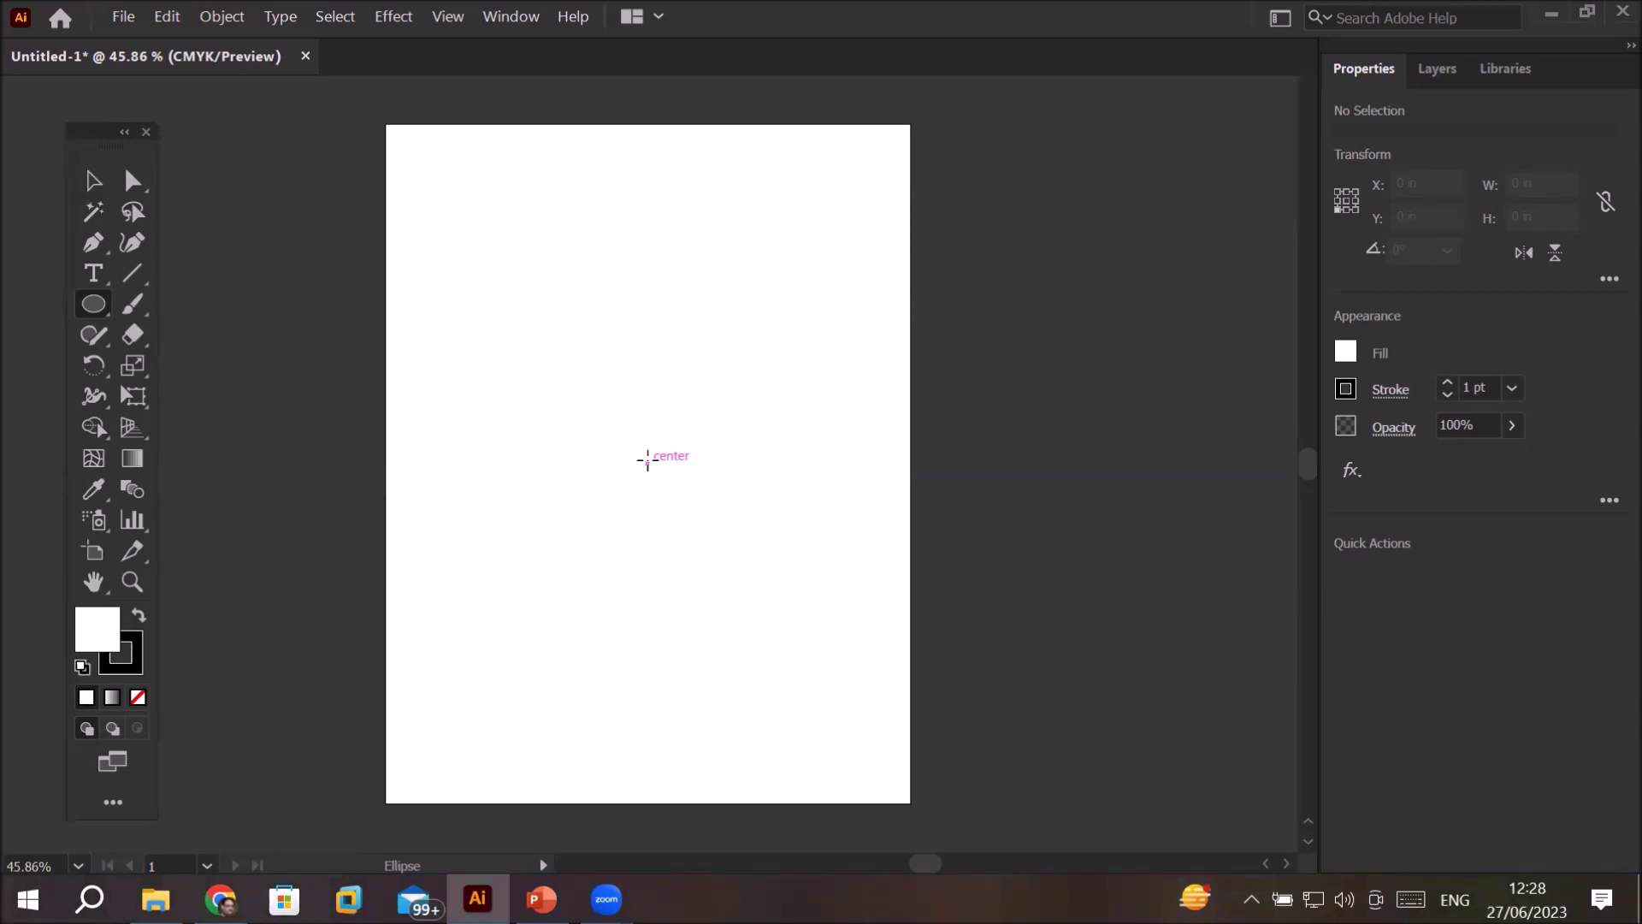
mouse_move(647, 461)
left_mouse_down()
mouse_move(719, 579)
mouse_move(902, 663)
mouse_move(835, 568)
mouse_move(866, 616)
mouse_move(793, 570)
left_mouse_up()
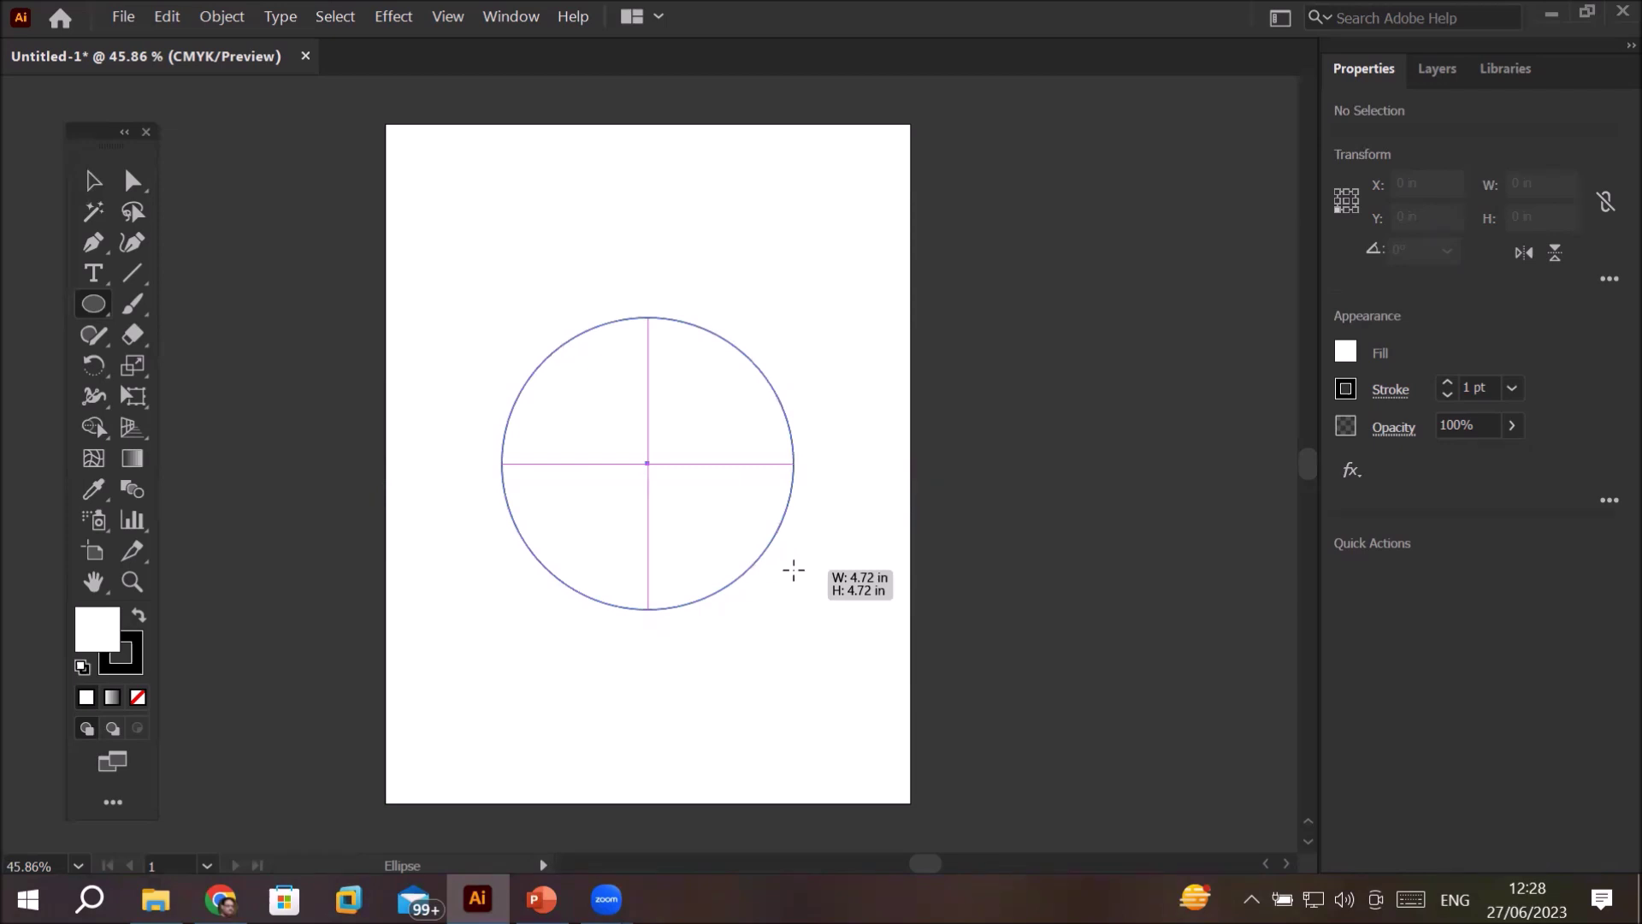
left_click_drag(793, 570, 874, 632)
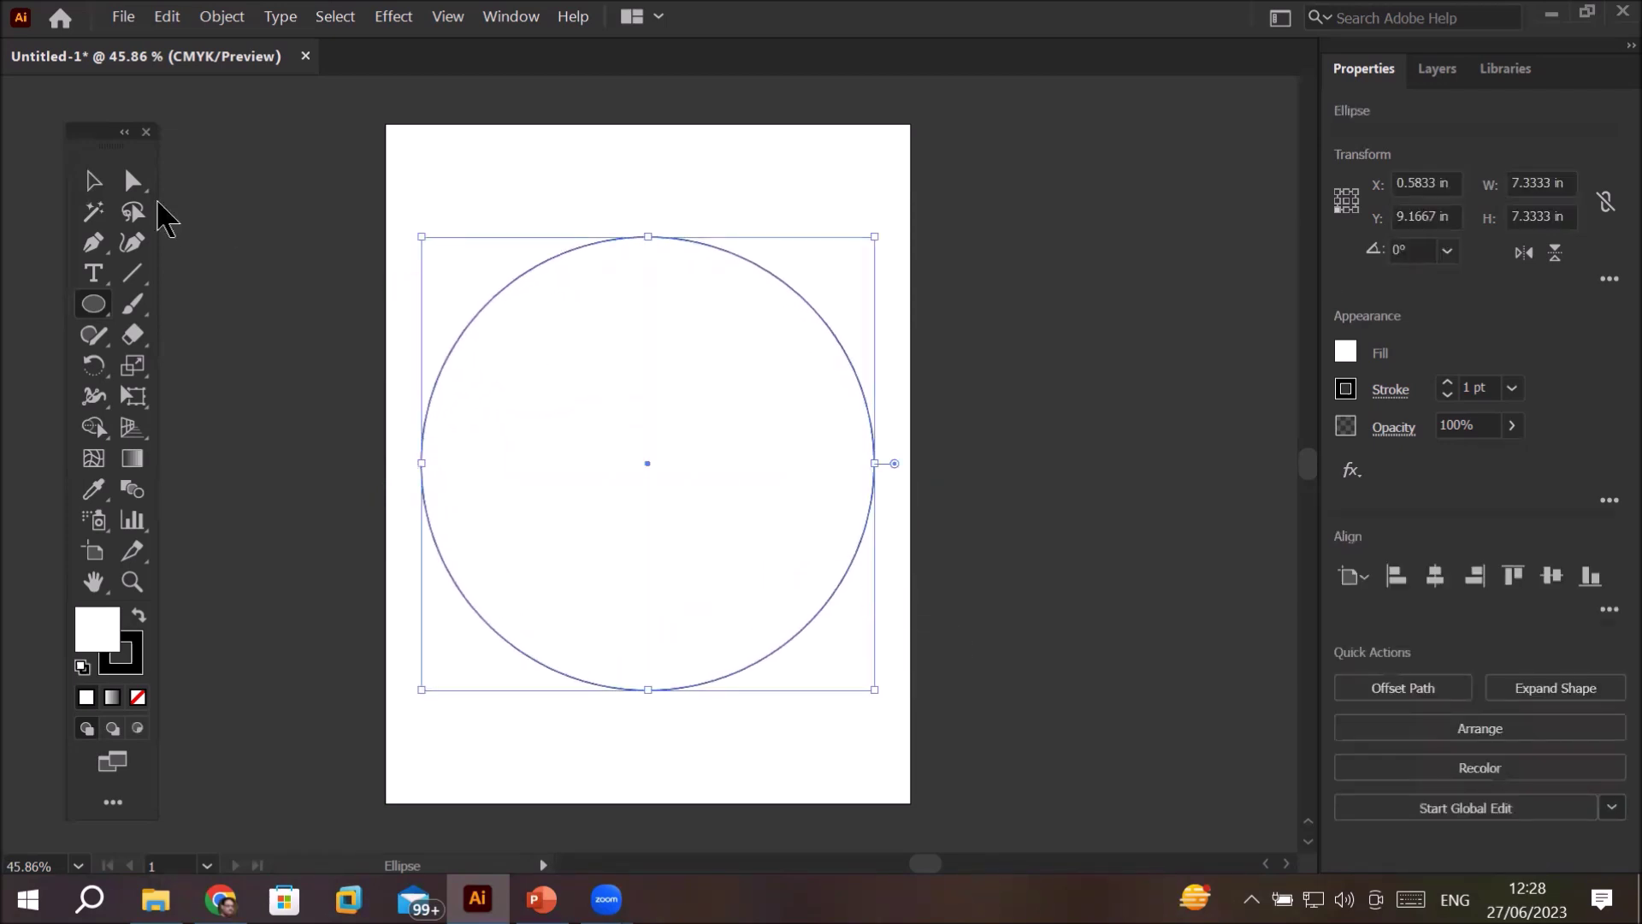
left_click(89, 180)
left_click(634, 185)
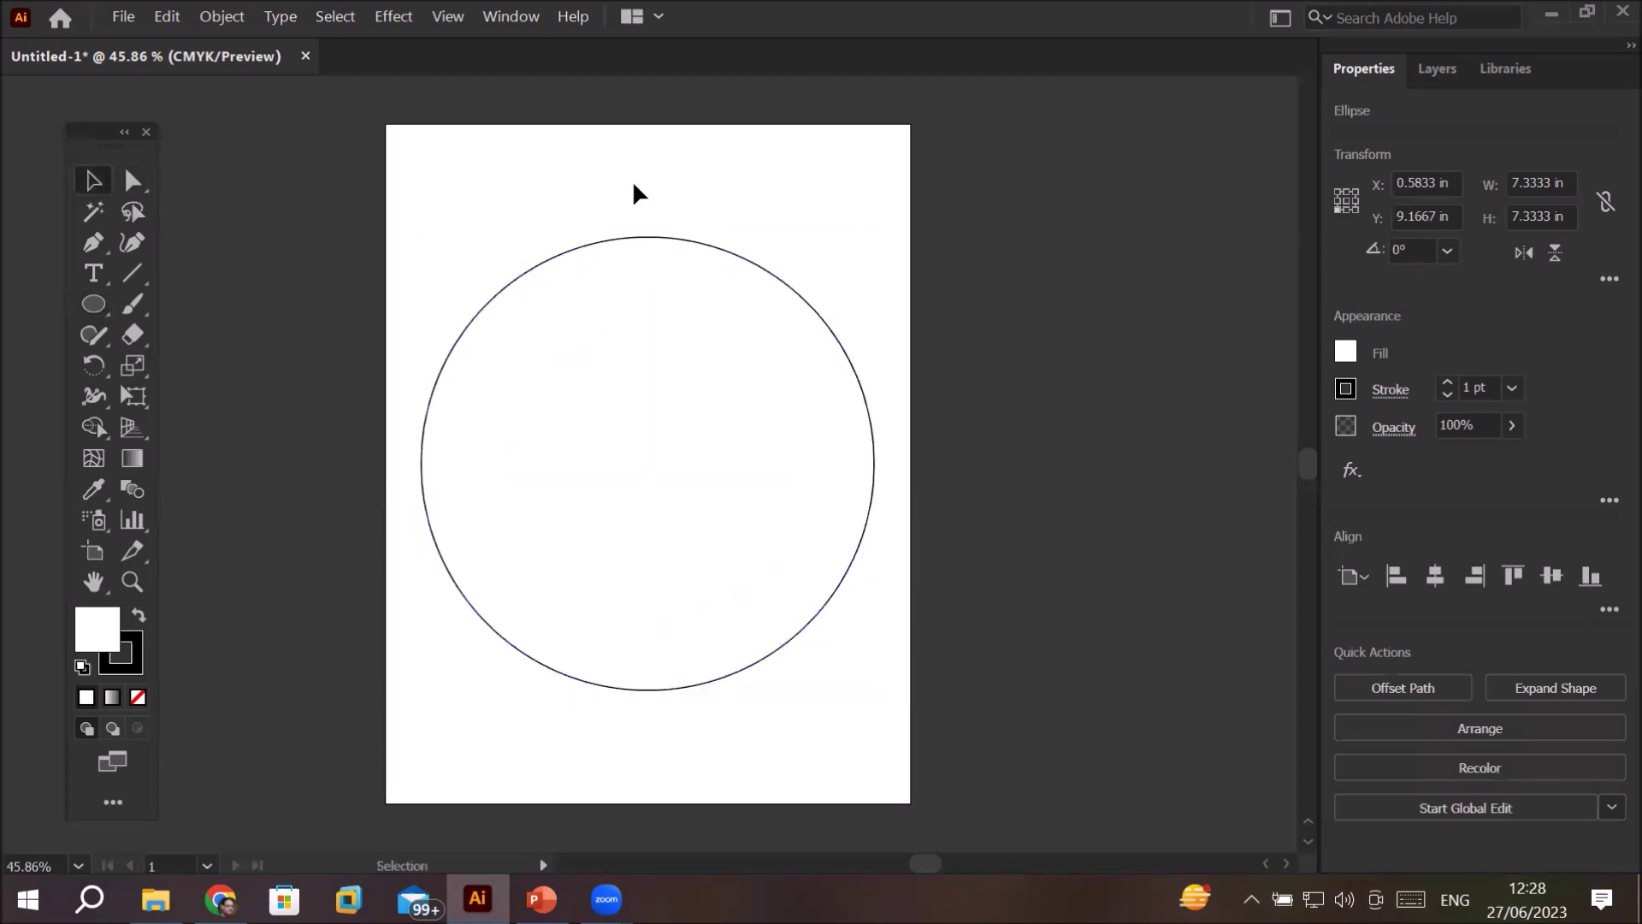
- Draw a second circle about 6.14 in wide outward from the first circle's center, and deselect it
left_click(101, 308)
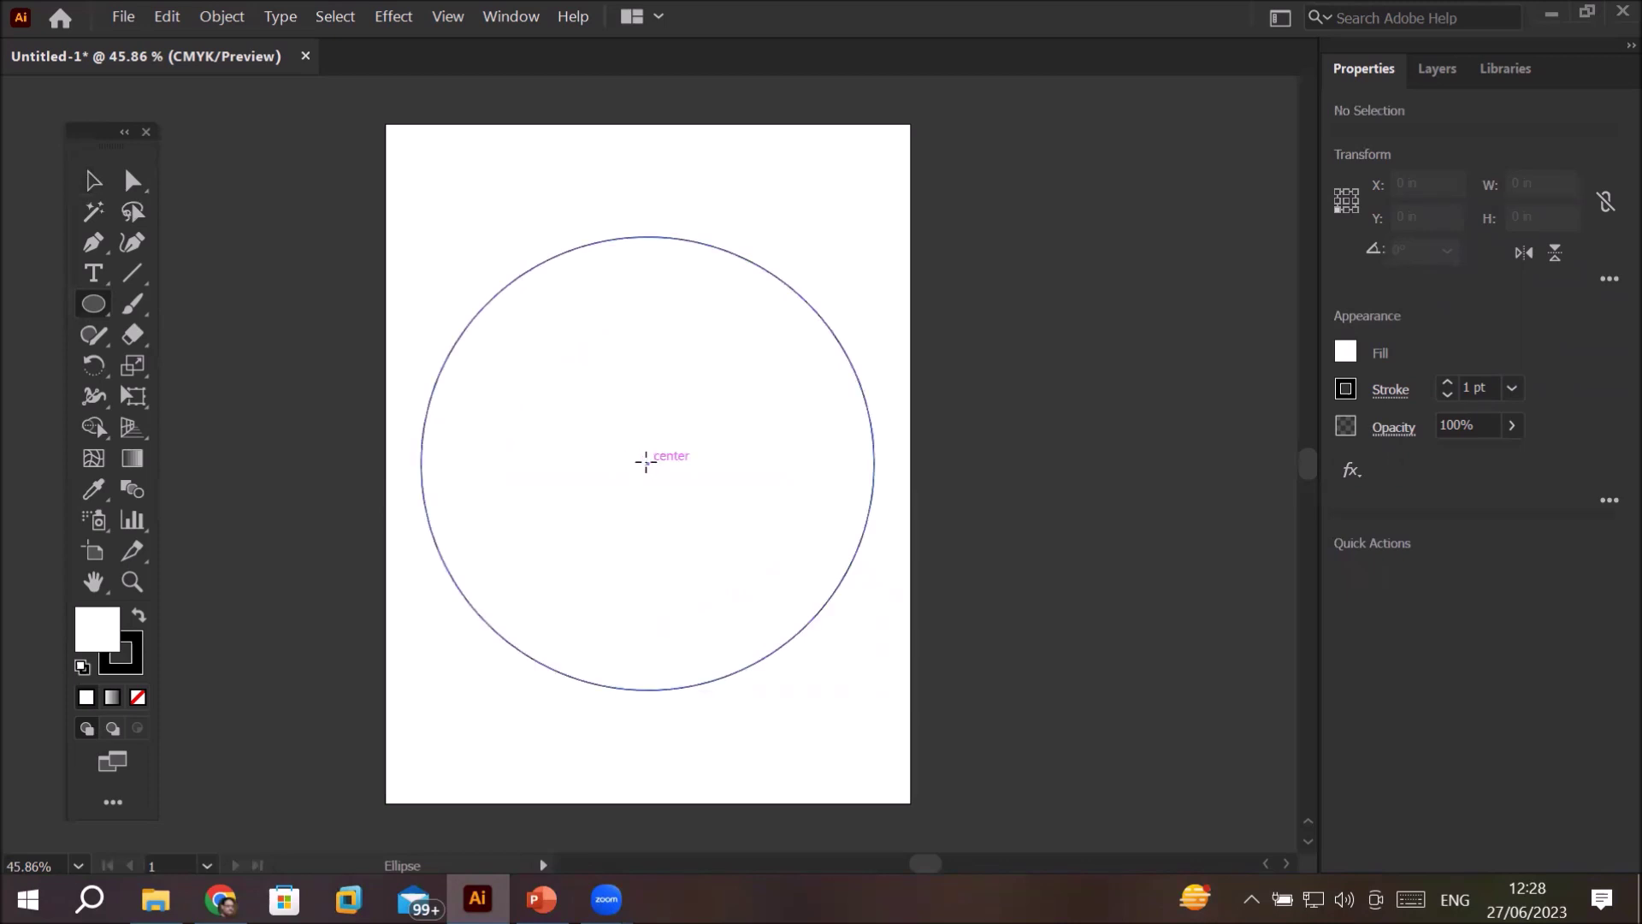
left_click_drag(646, 462, 818, 621)
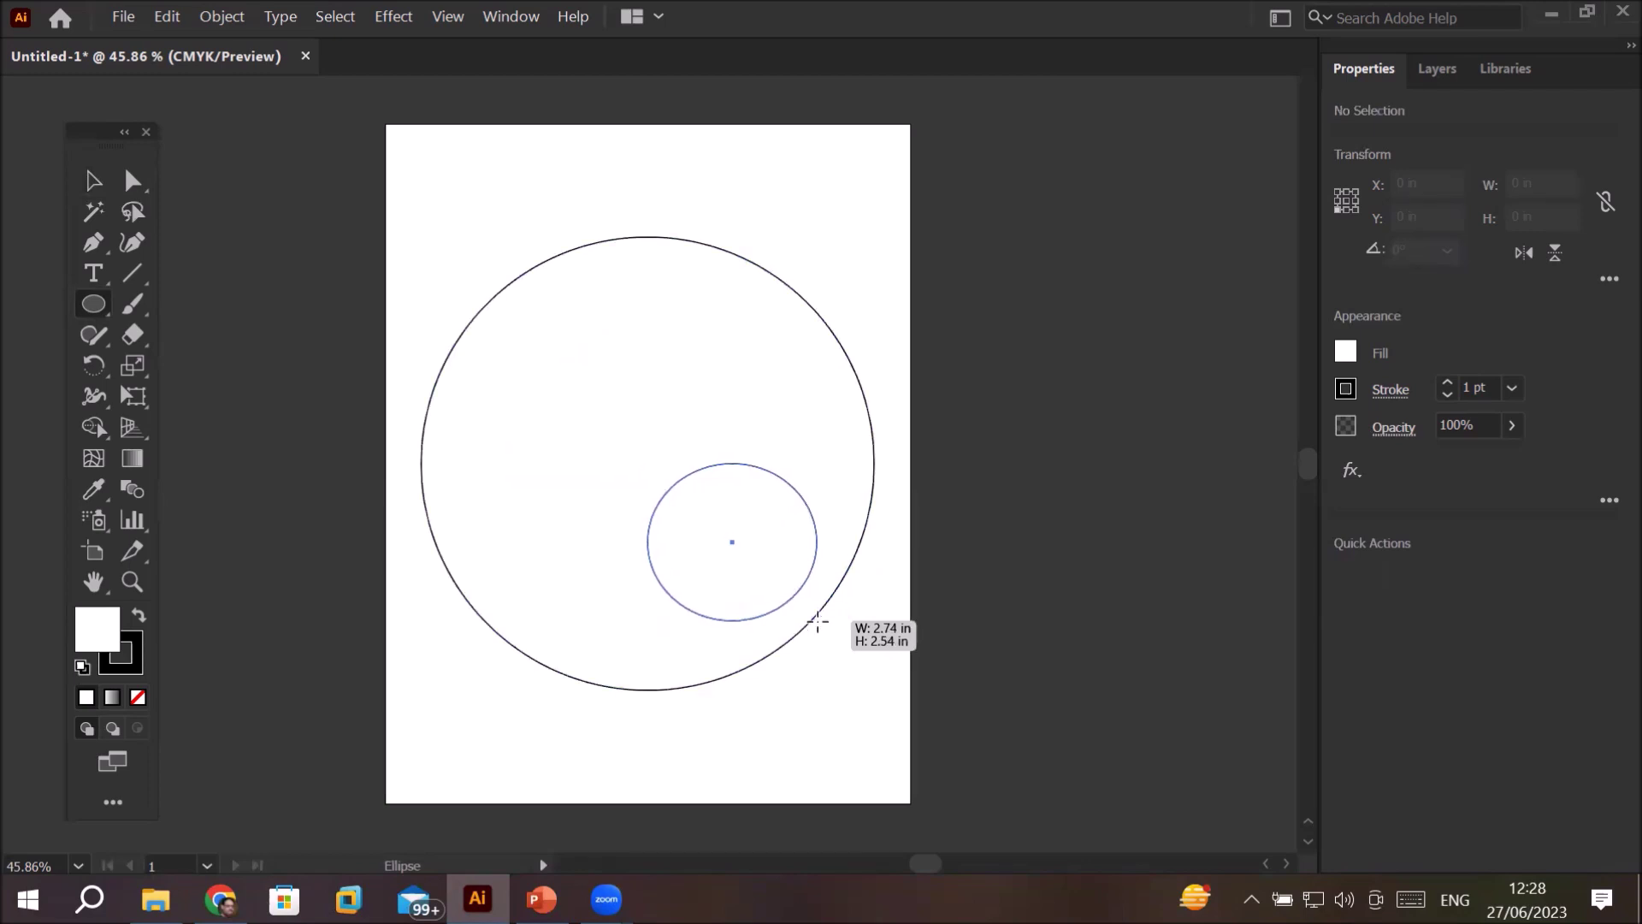
left_click_drag(817, 620, 817, 621)
key("alt")
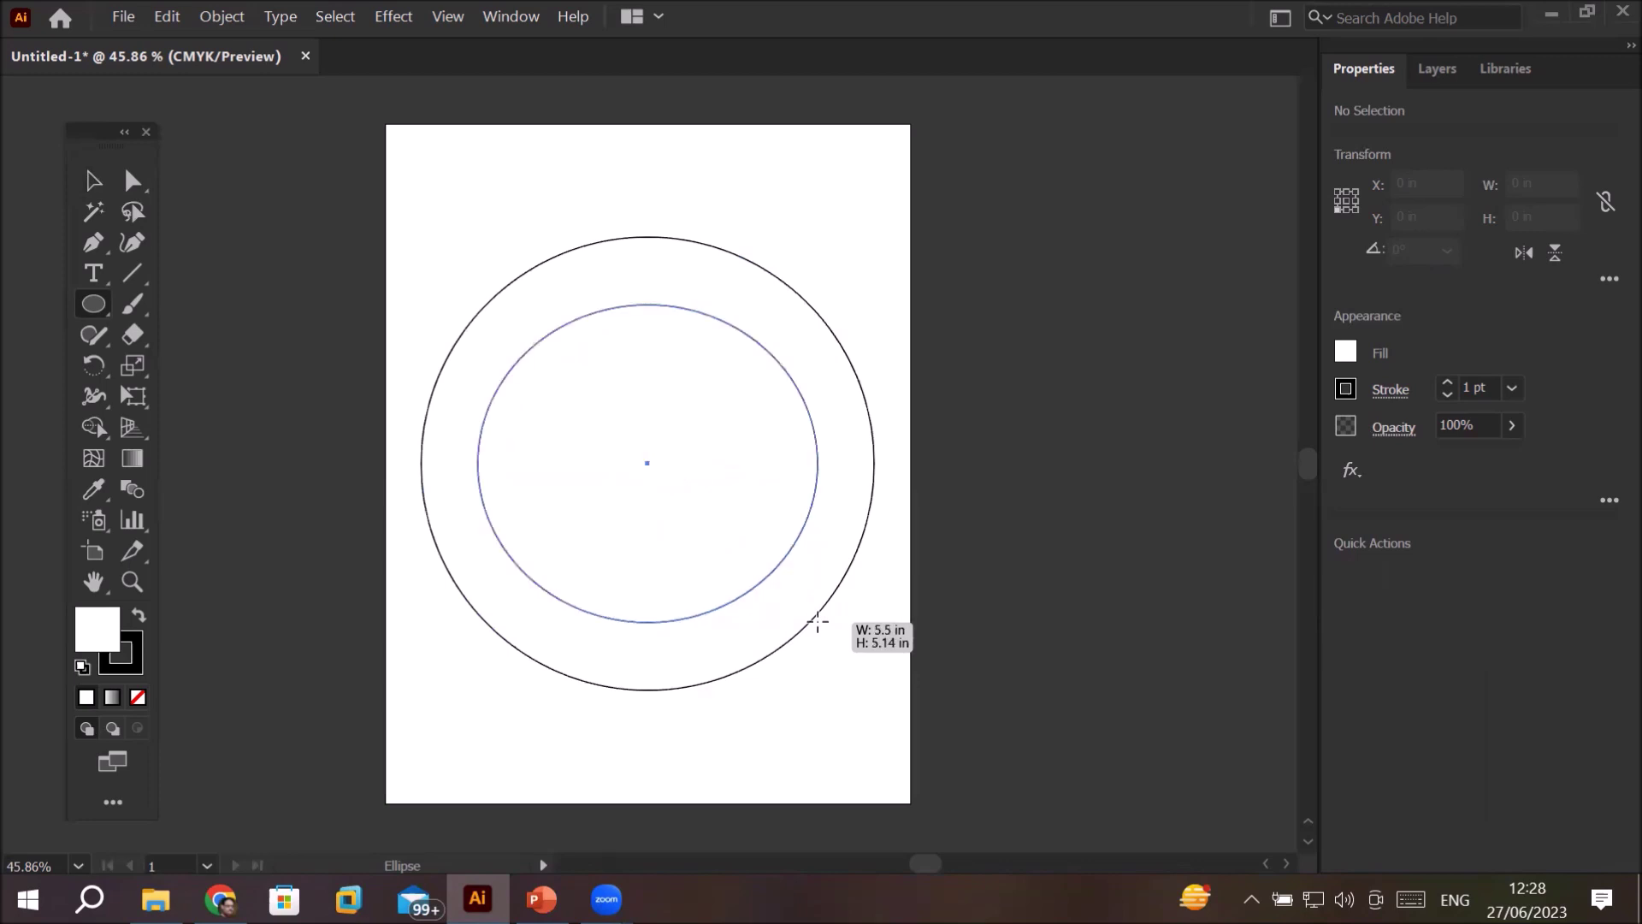
mouse_move(817, 621)
left_mouse_down()
mouse_move(765, 487)
mouse_move(822, 631)
left_mouse_up()
key("alt")
key("alt")
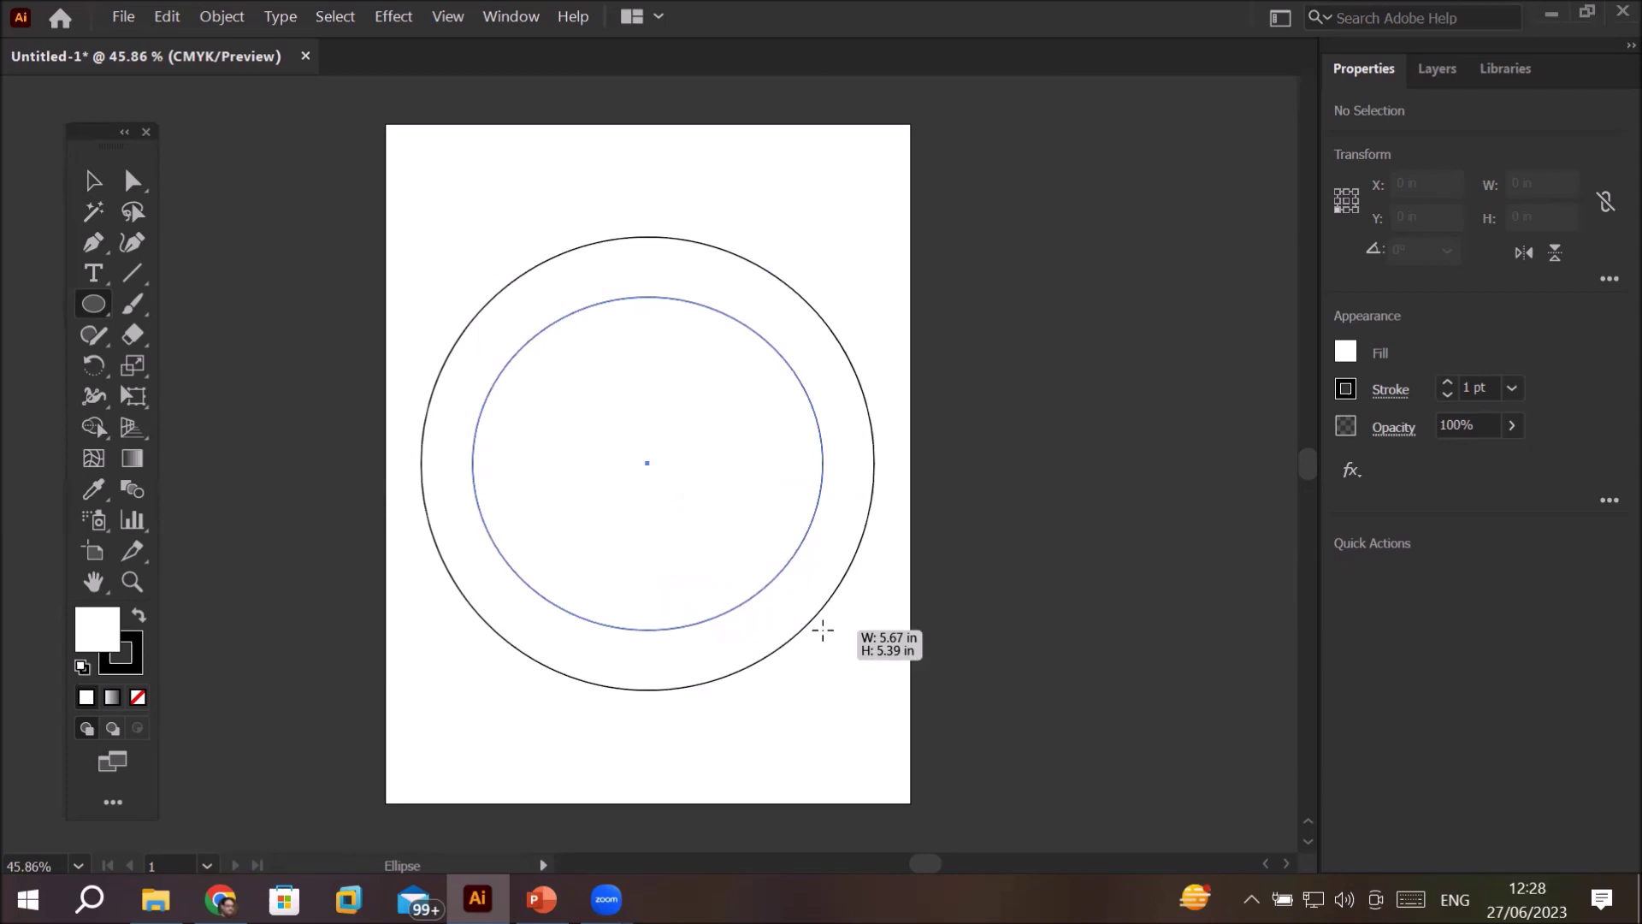
mouse_move(823, 630)
left_mouse_down()
mouse_move(821, 586)
mouse_move(818, 635)
left_mouse_up()
key("shift")
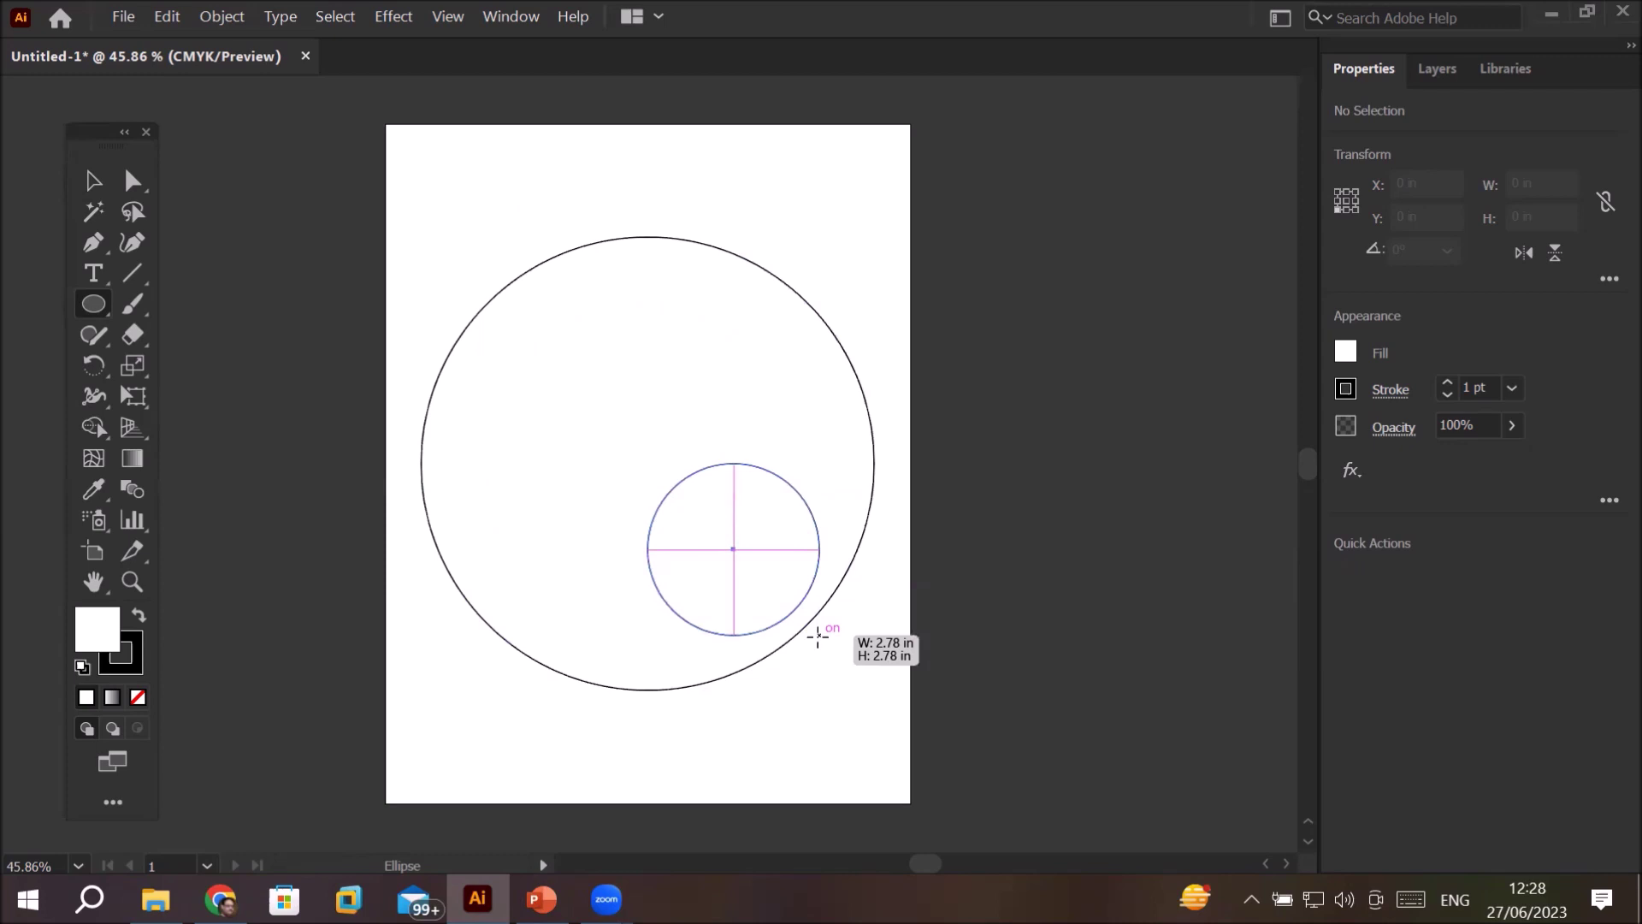
left_click_drag(818, 636, 841, 652)
key("alt")
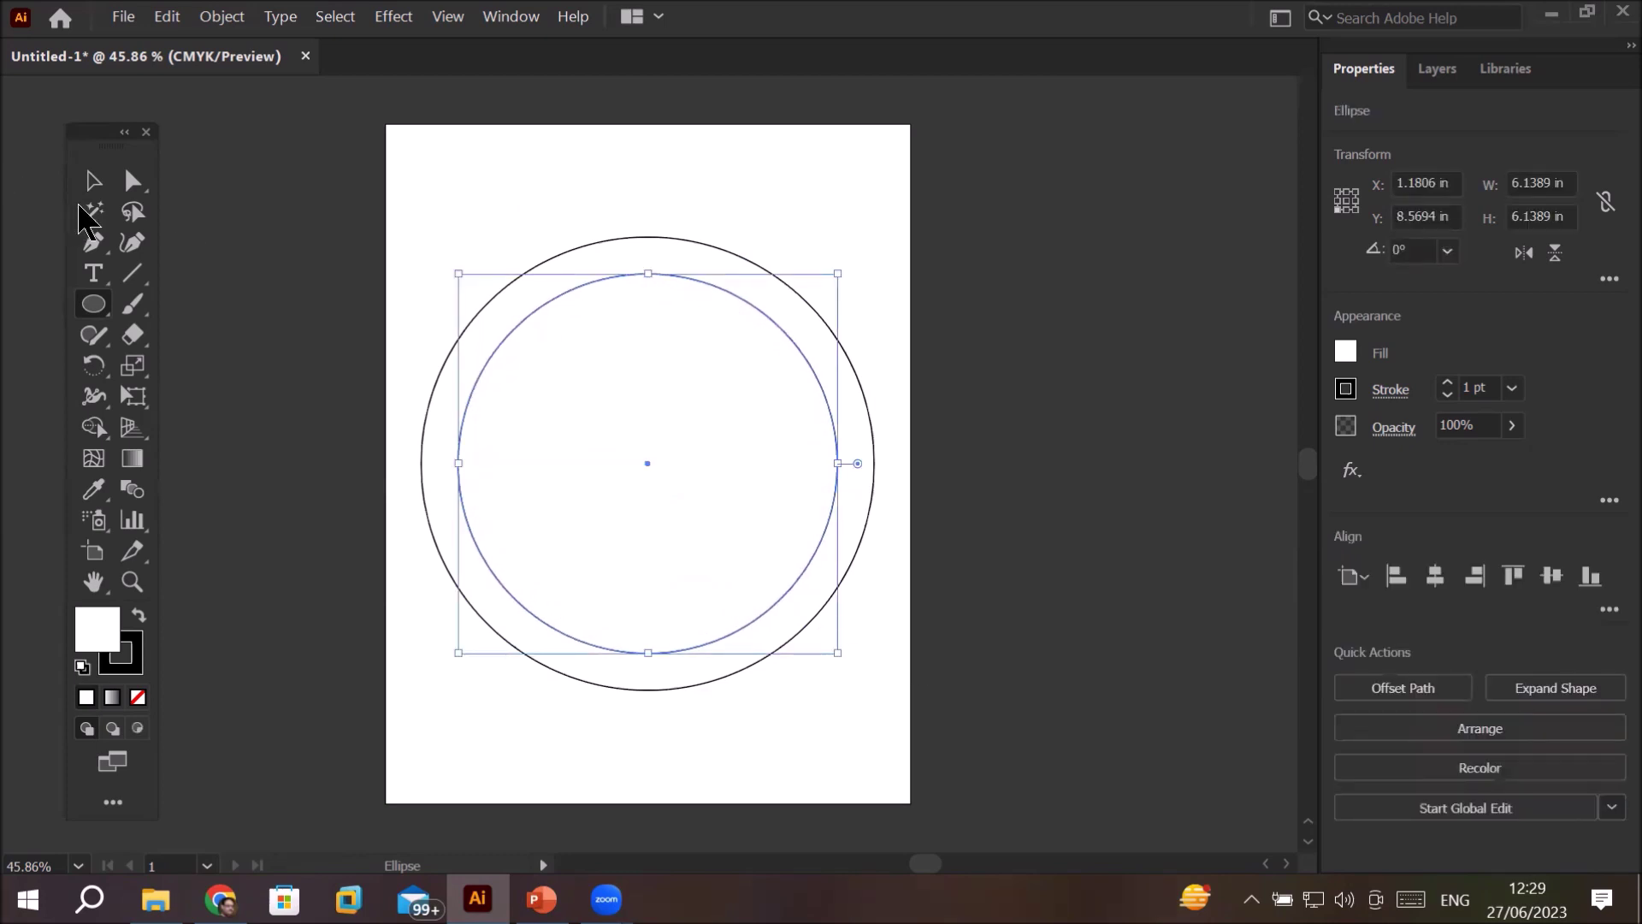
left_click(93, 181)
left_click(600, 179)
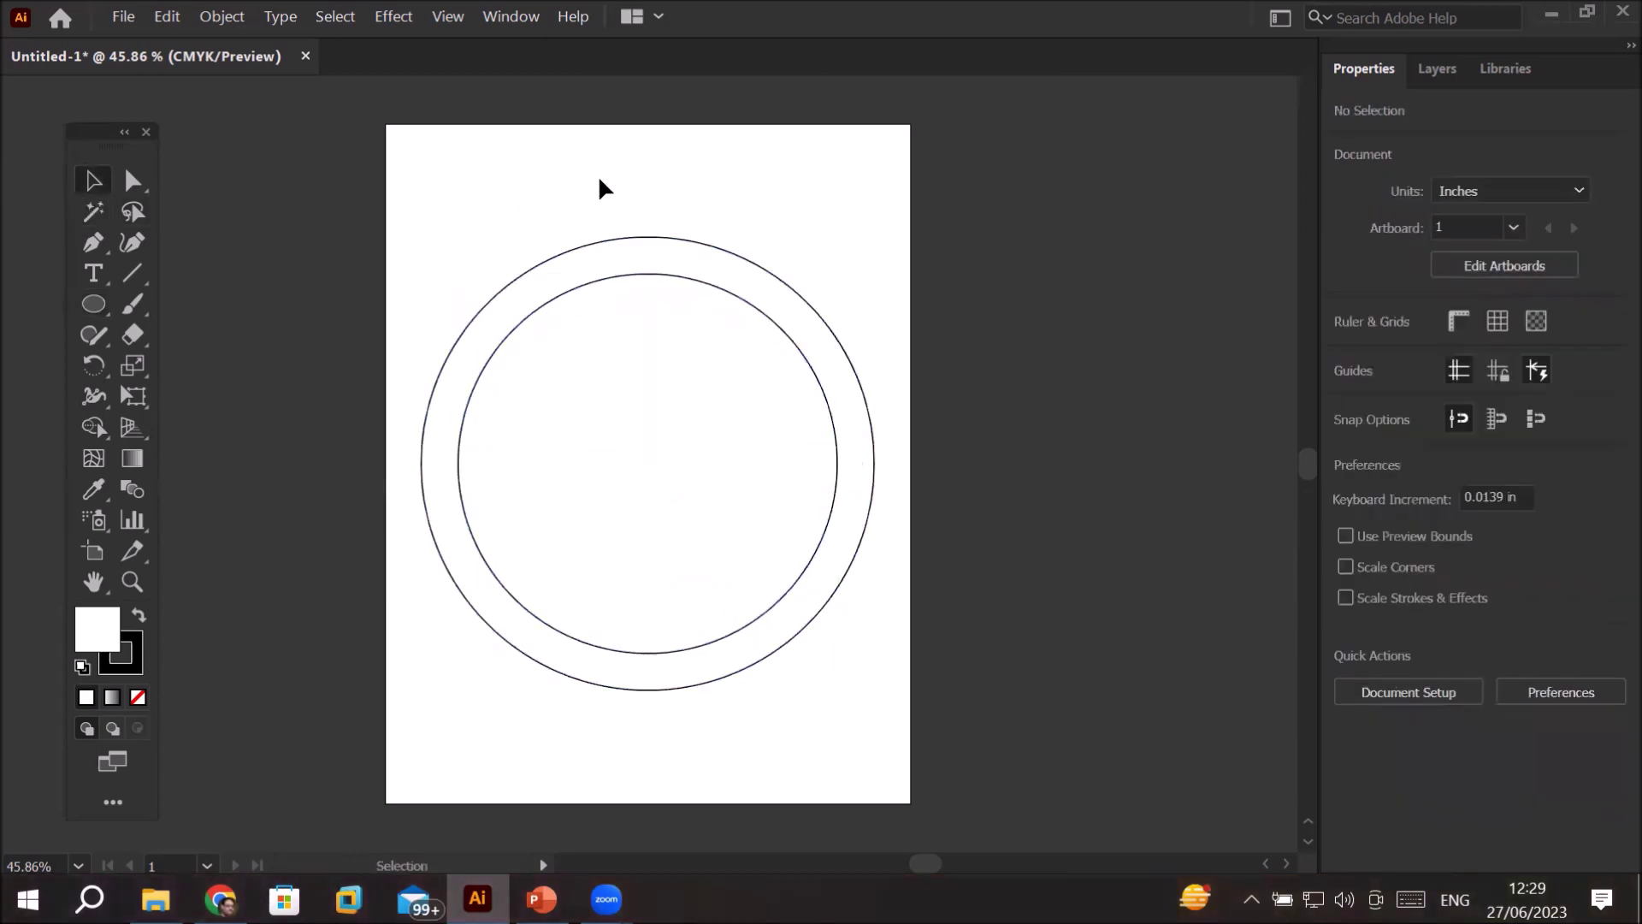
- Draw a third concentric circle about 4.72 in wide outward from the shared center, and deselect it
left_click(93, 304)
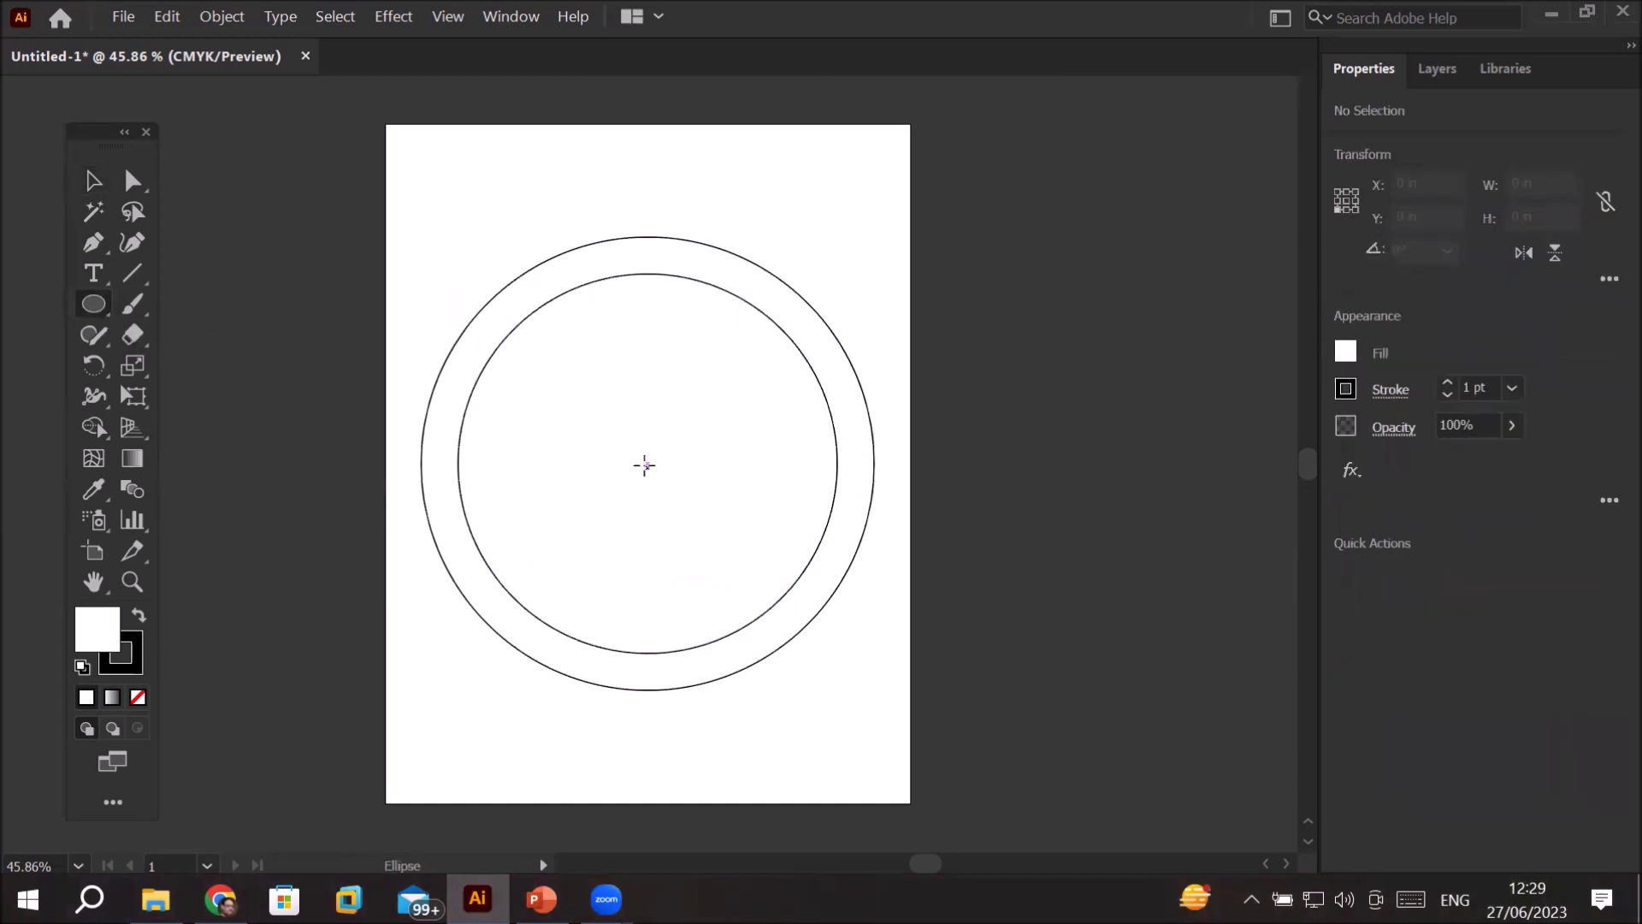
left_click_drag(644, 465, 850, 620)
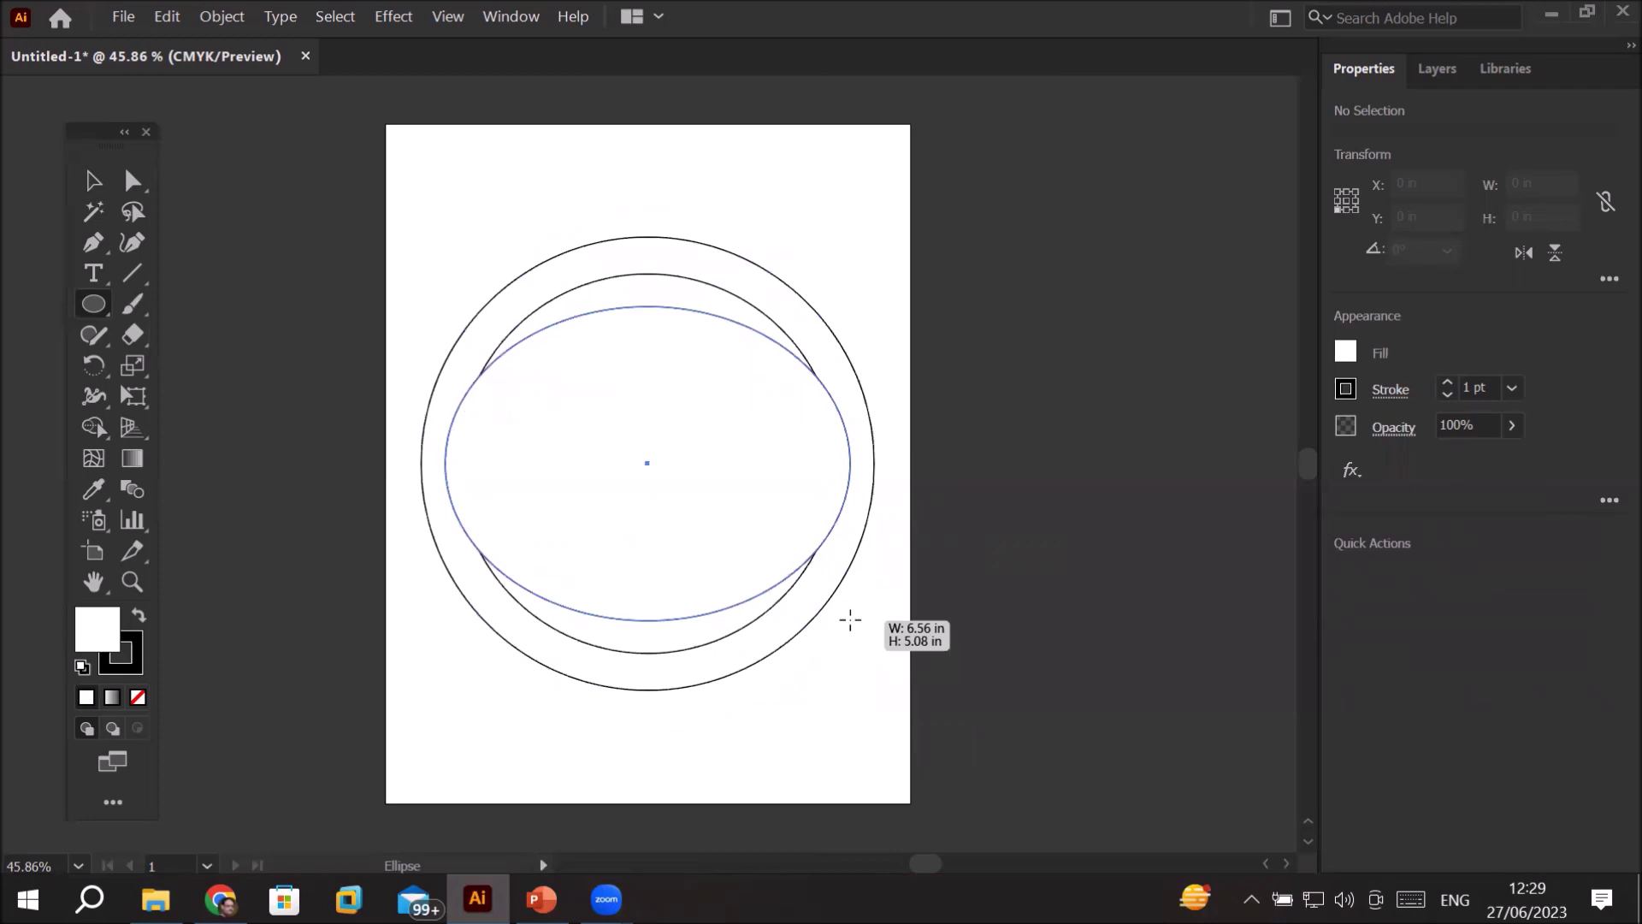
left_click_drag(850, 620, 793, 601)
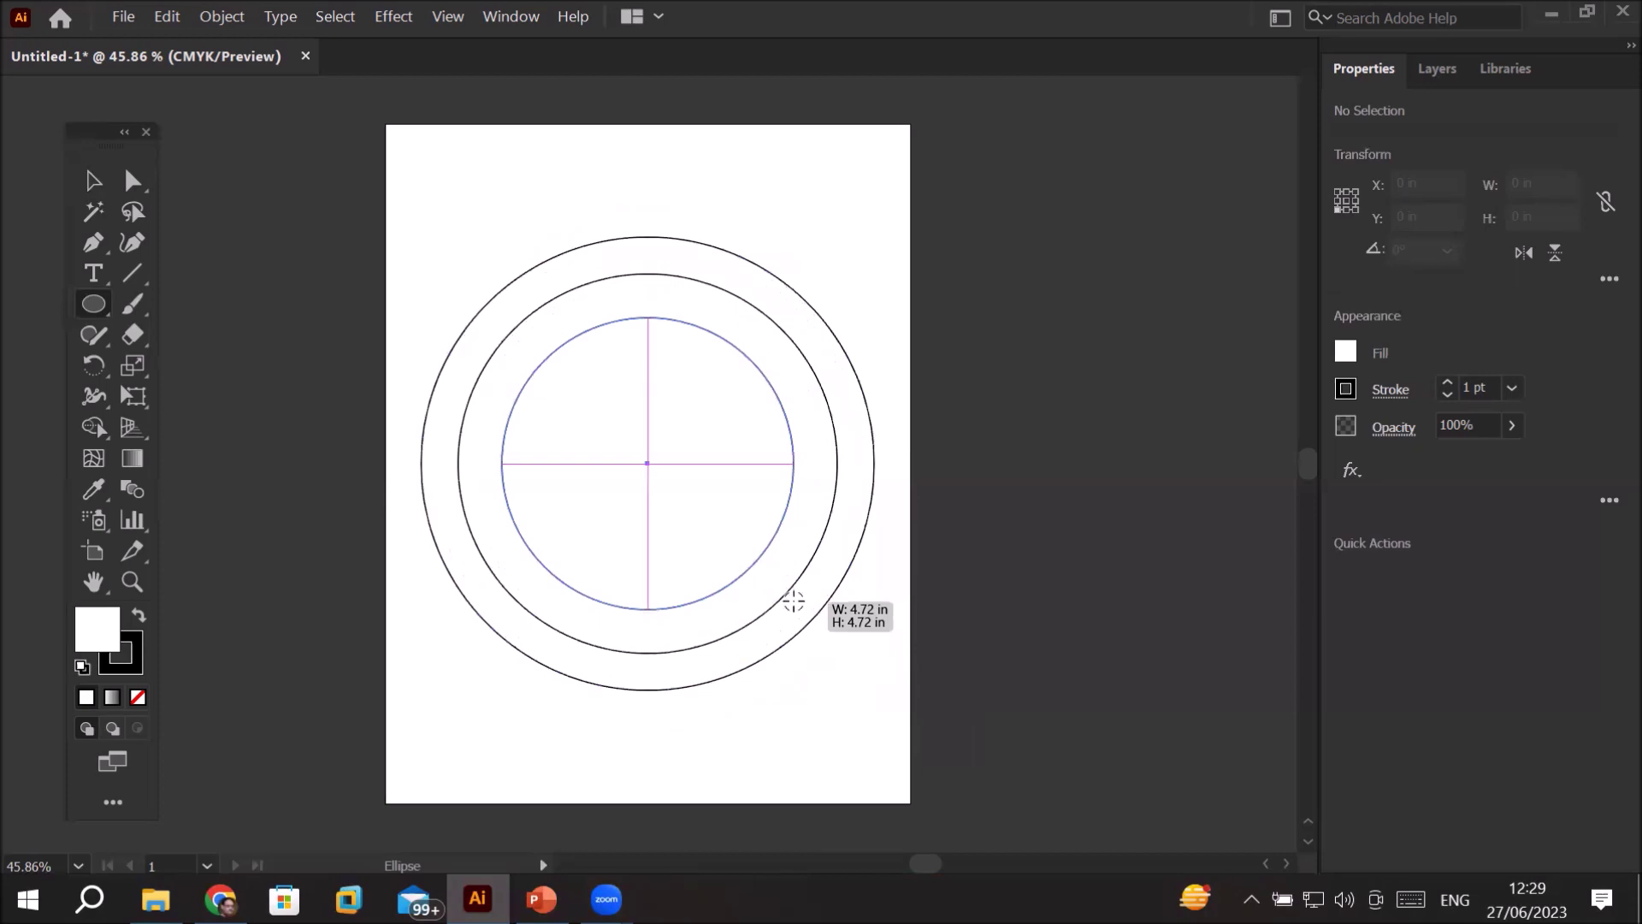
left_click_drag(794, 601, 793, 600)
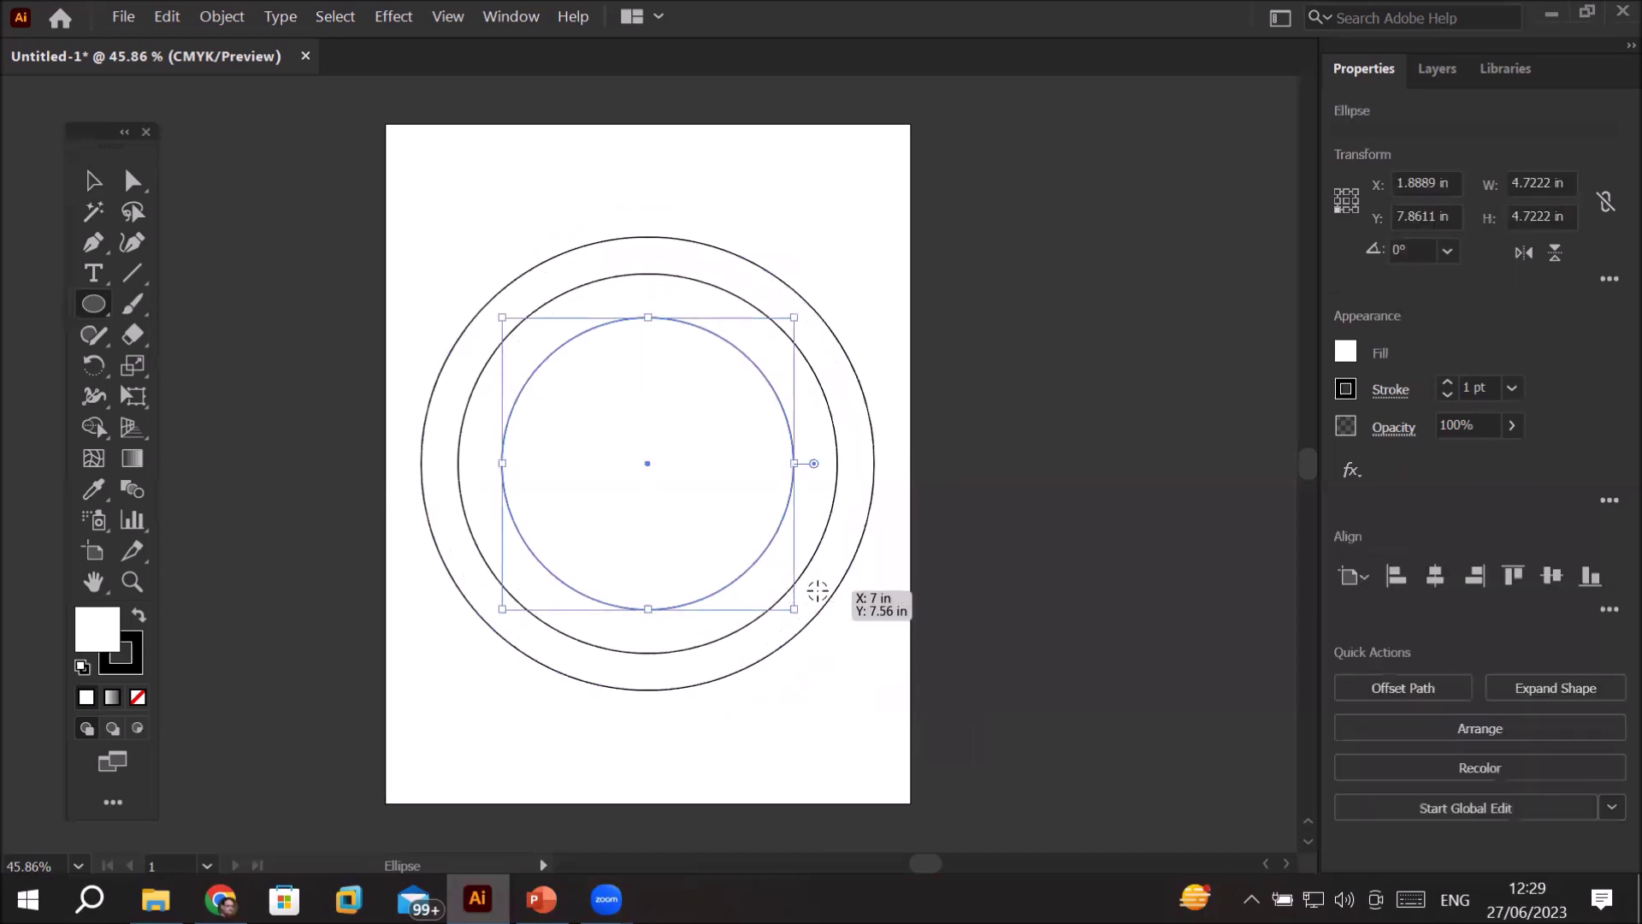
left_click(93, 180)
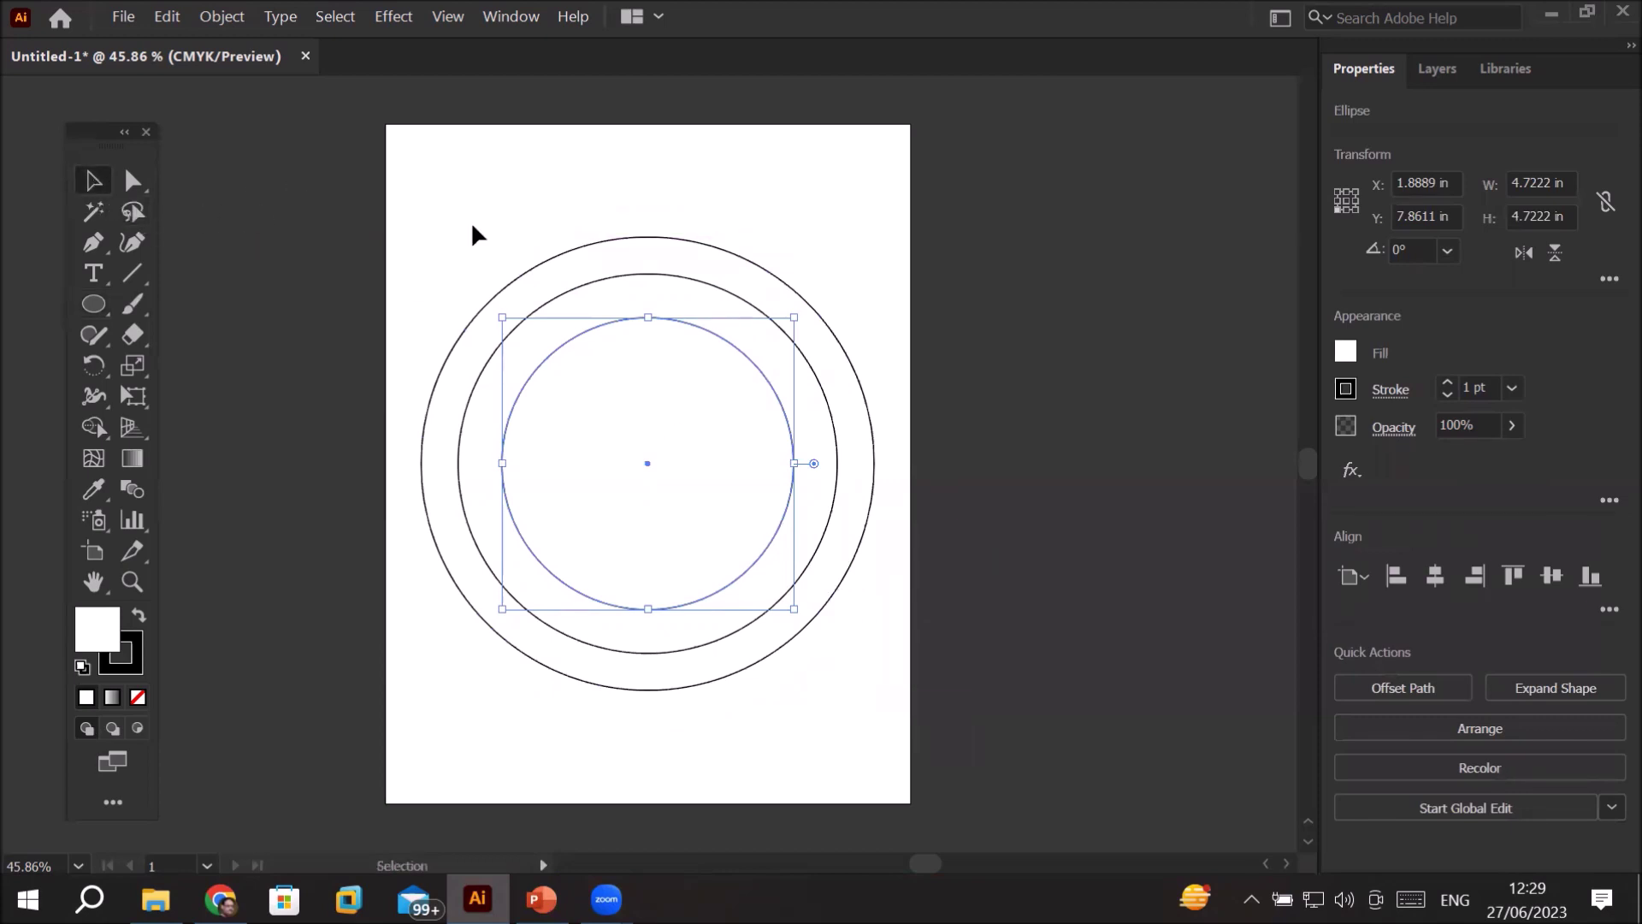
left_click(557, 195)
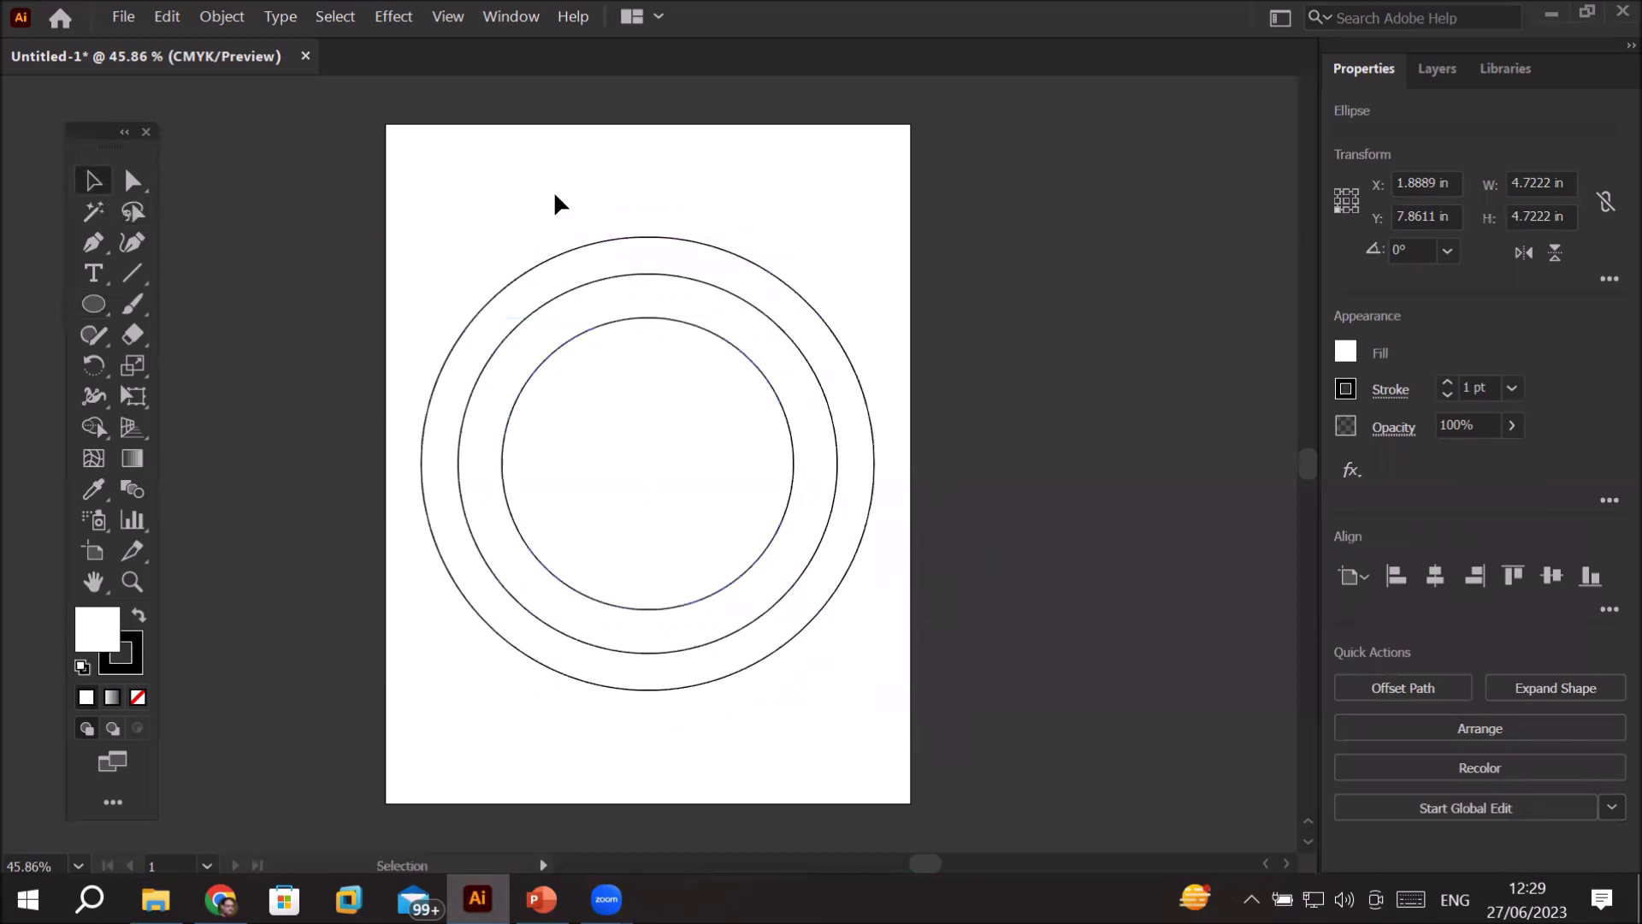
- Draw a fourth concentric circle about 3.44 in wide inside the other three, outward from their shared center
left_click(90, 306)
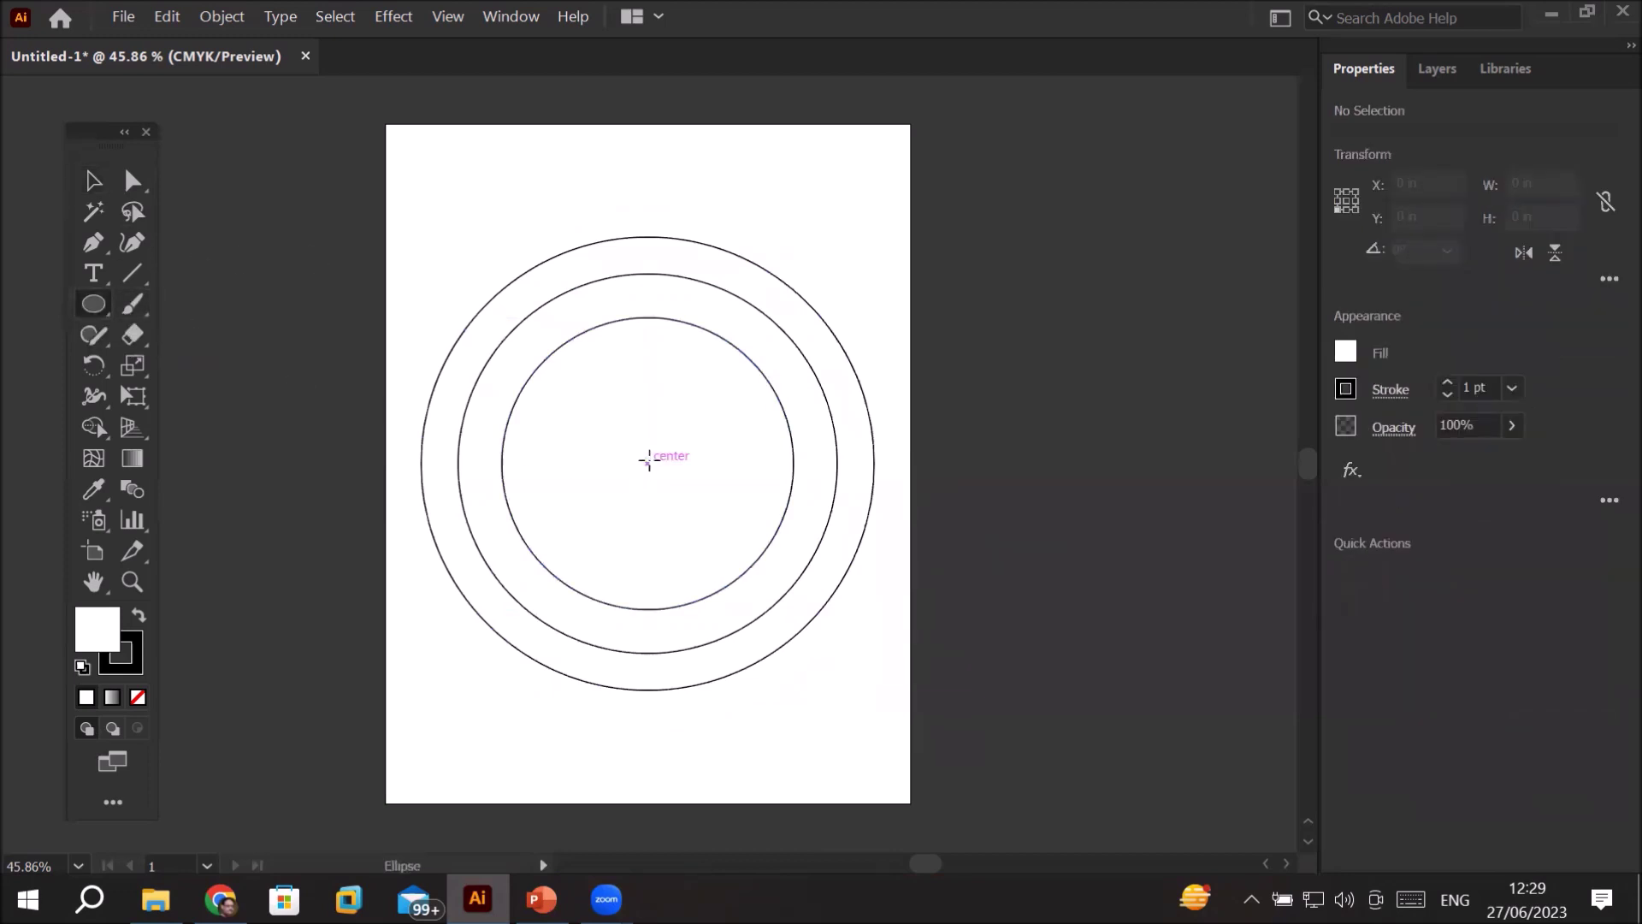
left_click_drag(649, 461, 805, 586)
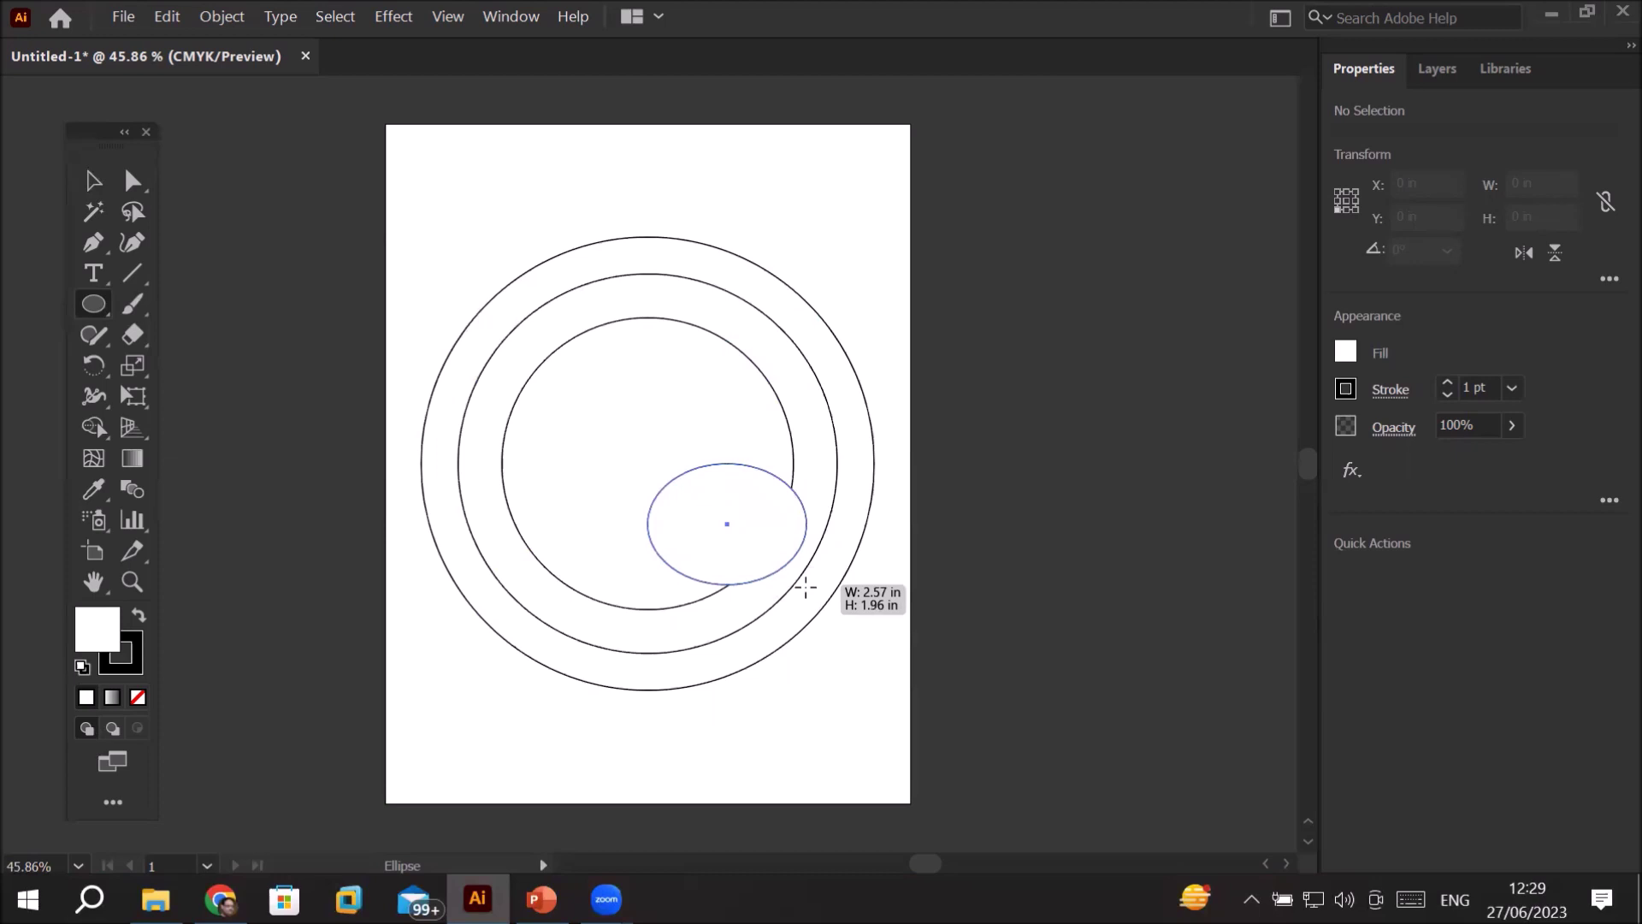
left_click_drag(806, 587, 806, 587)
key("alt")
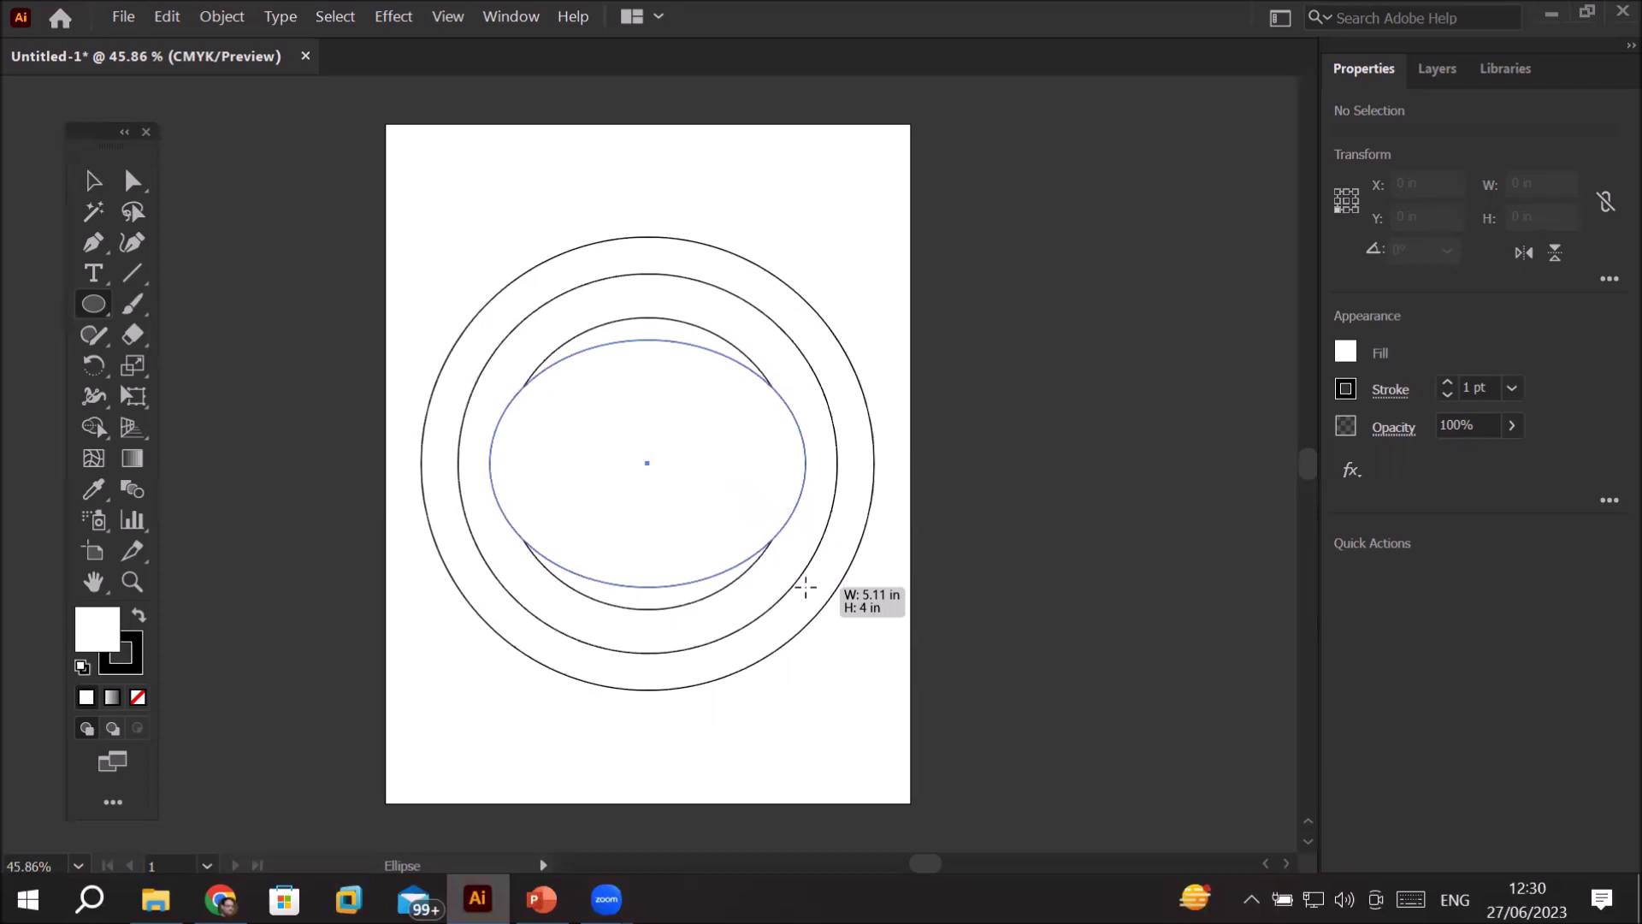
key("shift")
left_click_drag(806, 587, 909, 765)
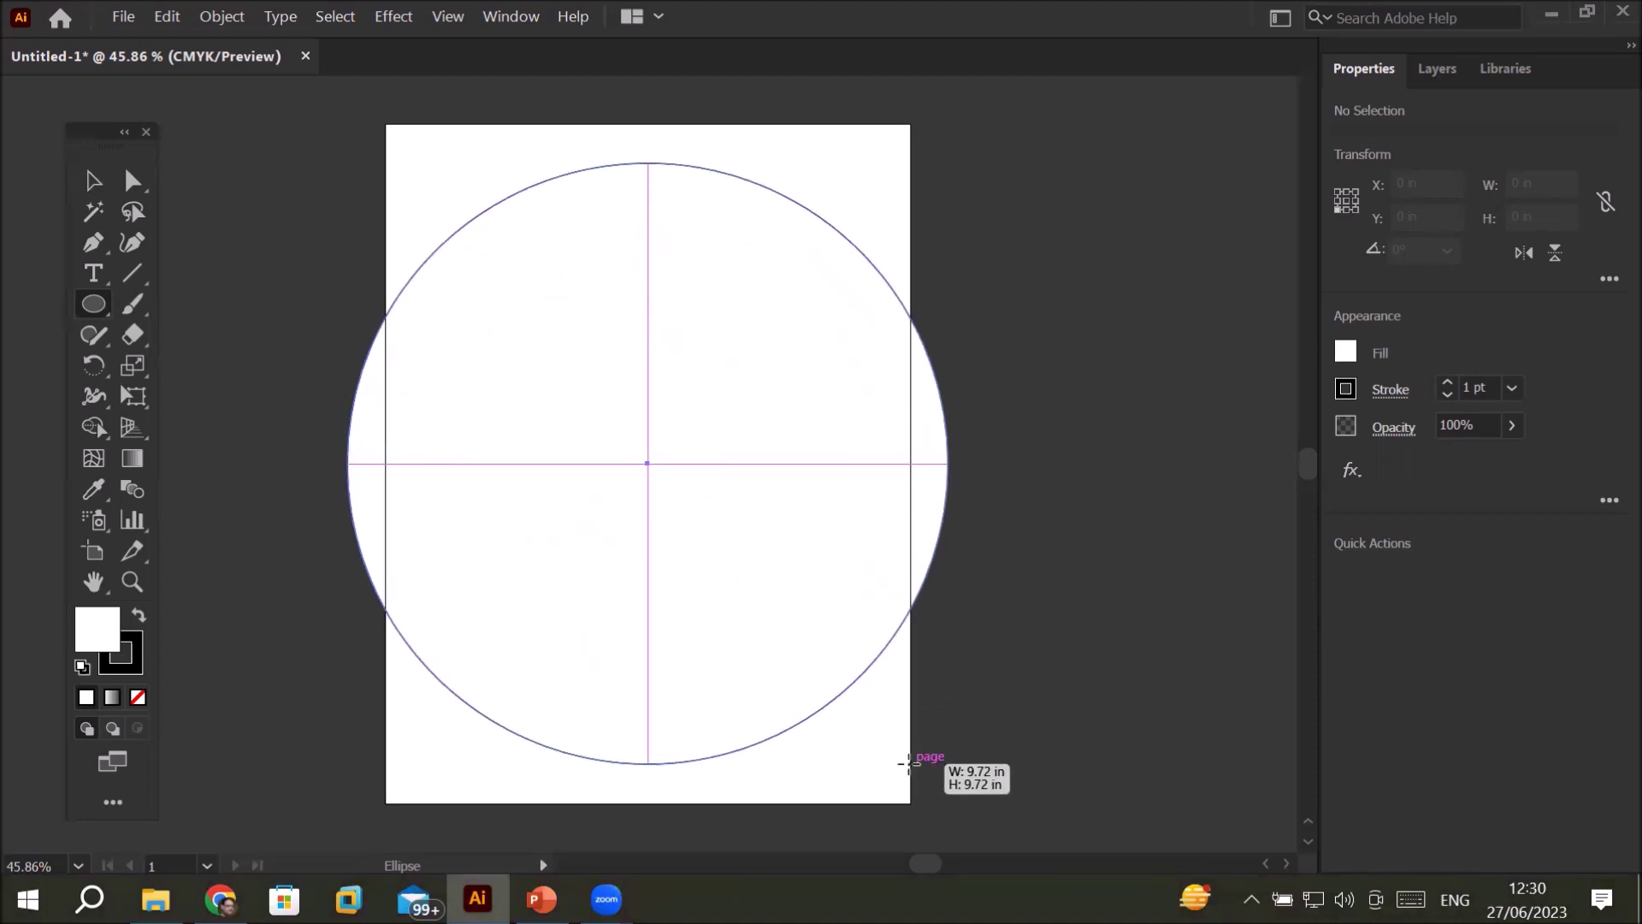
mouse_move(908, 764)
left_mouse_down()
mouse_move(755, 465)
mouse_move(913, 744)
left_mouse_up()
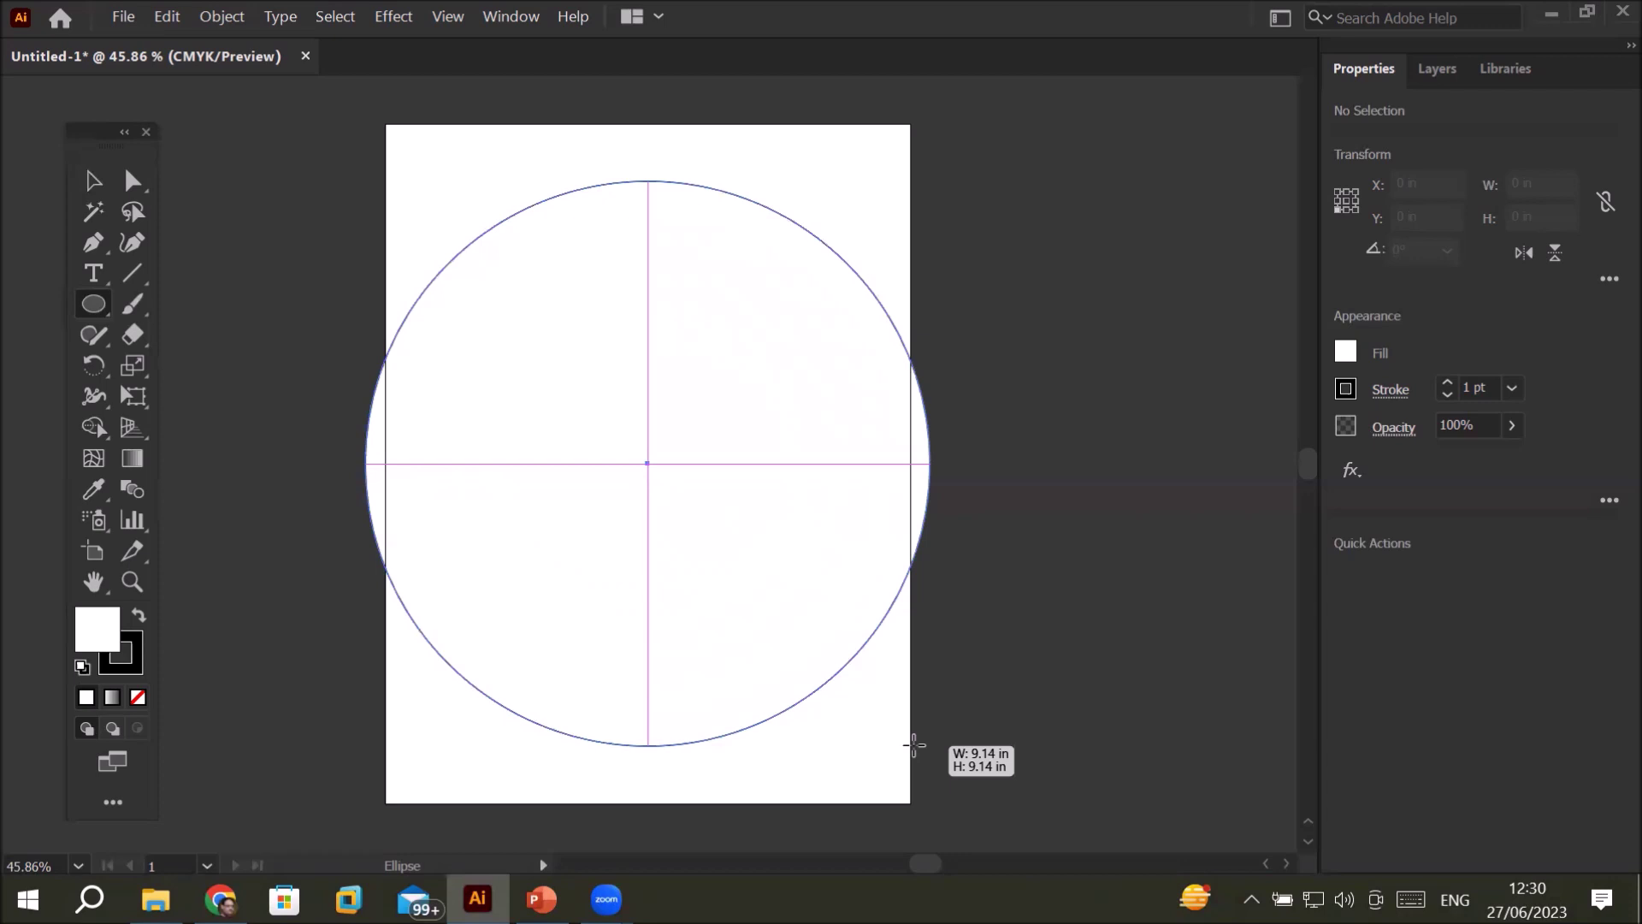
left_click_drag(914, 744, 753, 459)
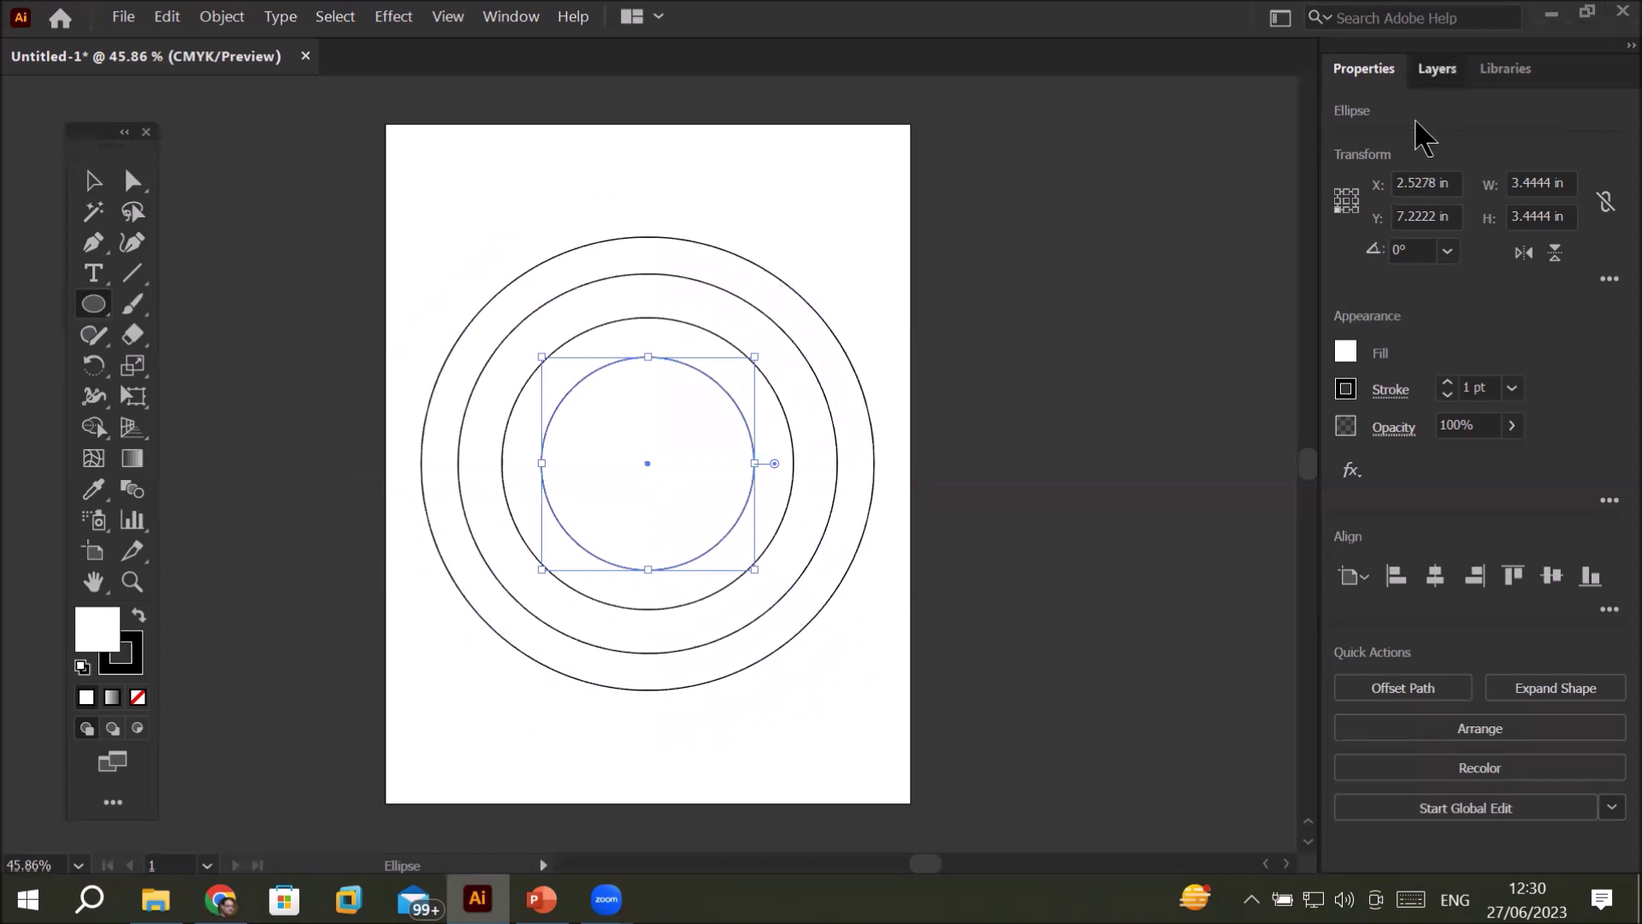
- Expand Layer 1 and select each concentric circle through its layer entry, from the outermost to the innermost
left_click(1437, 68)
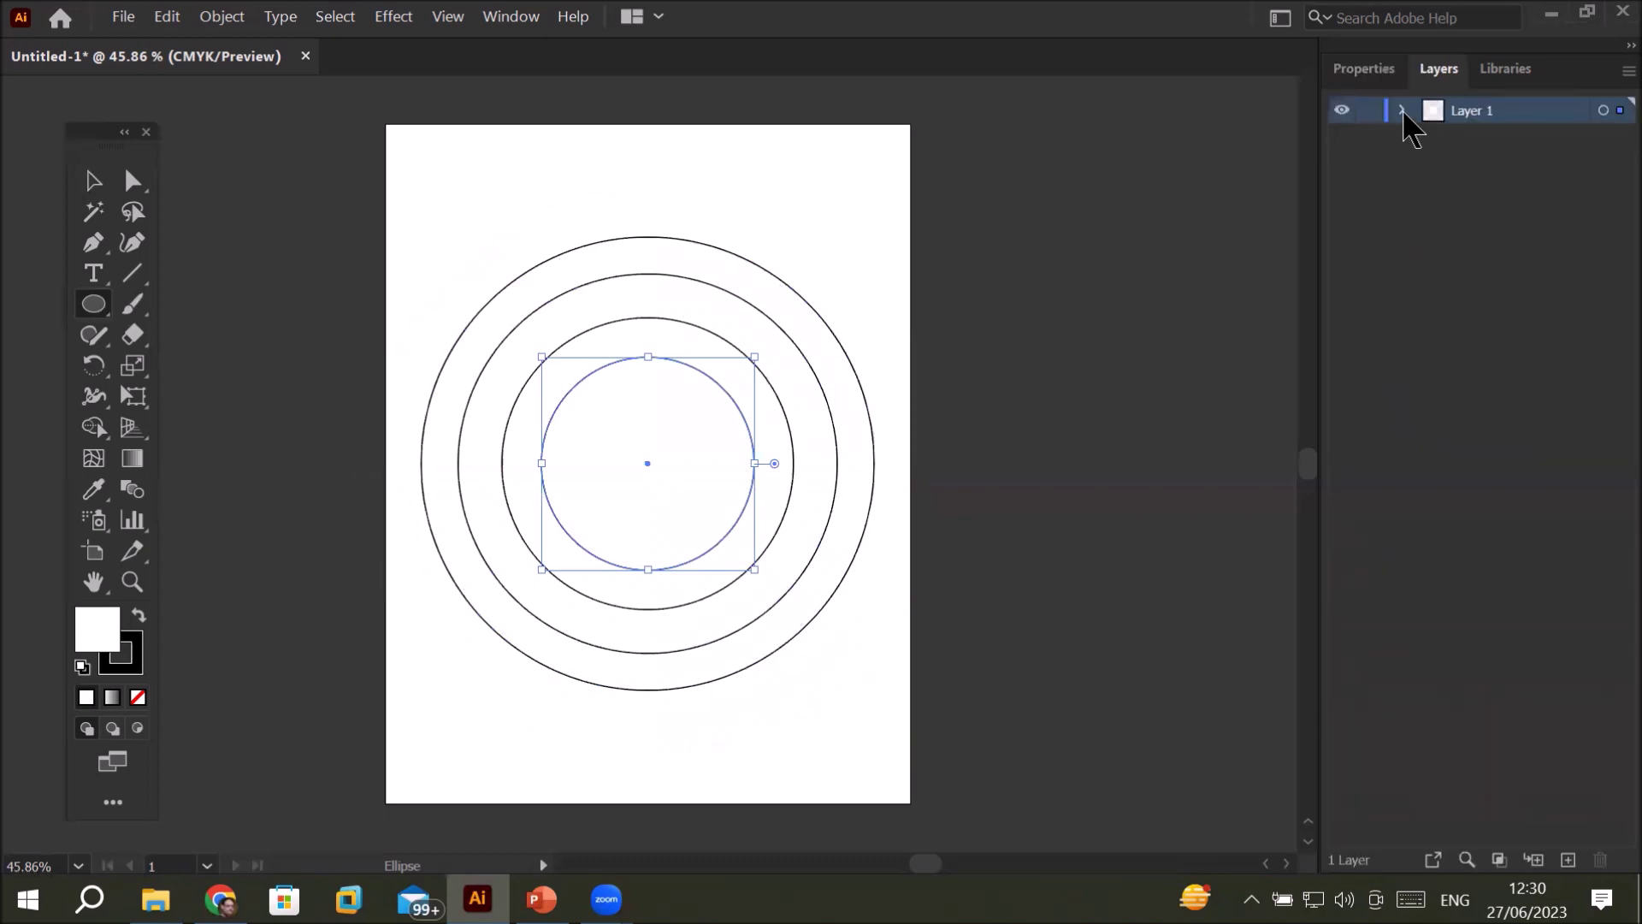
left_click(1402, 111)
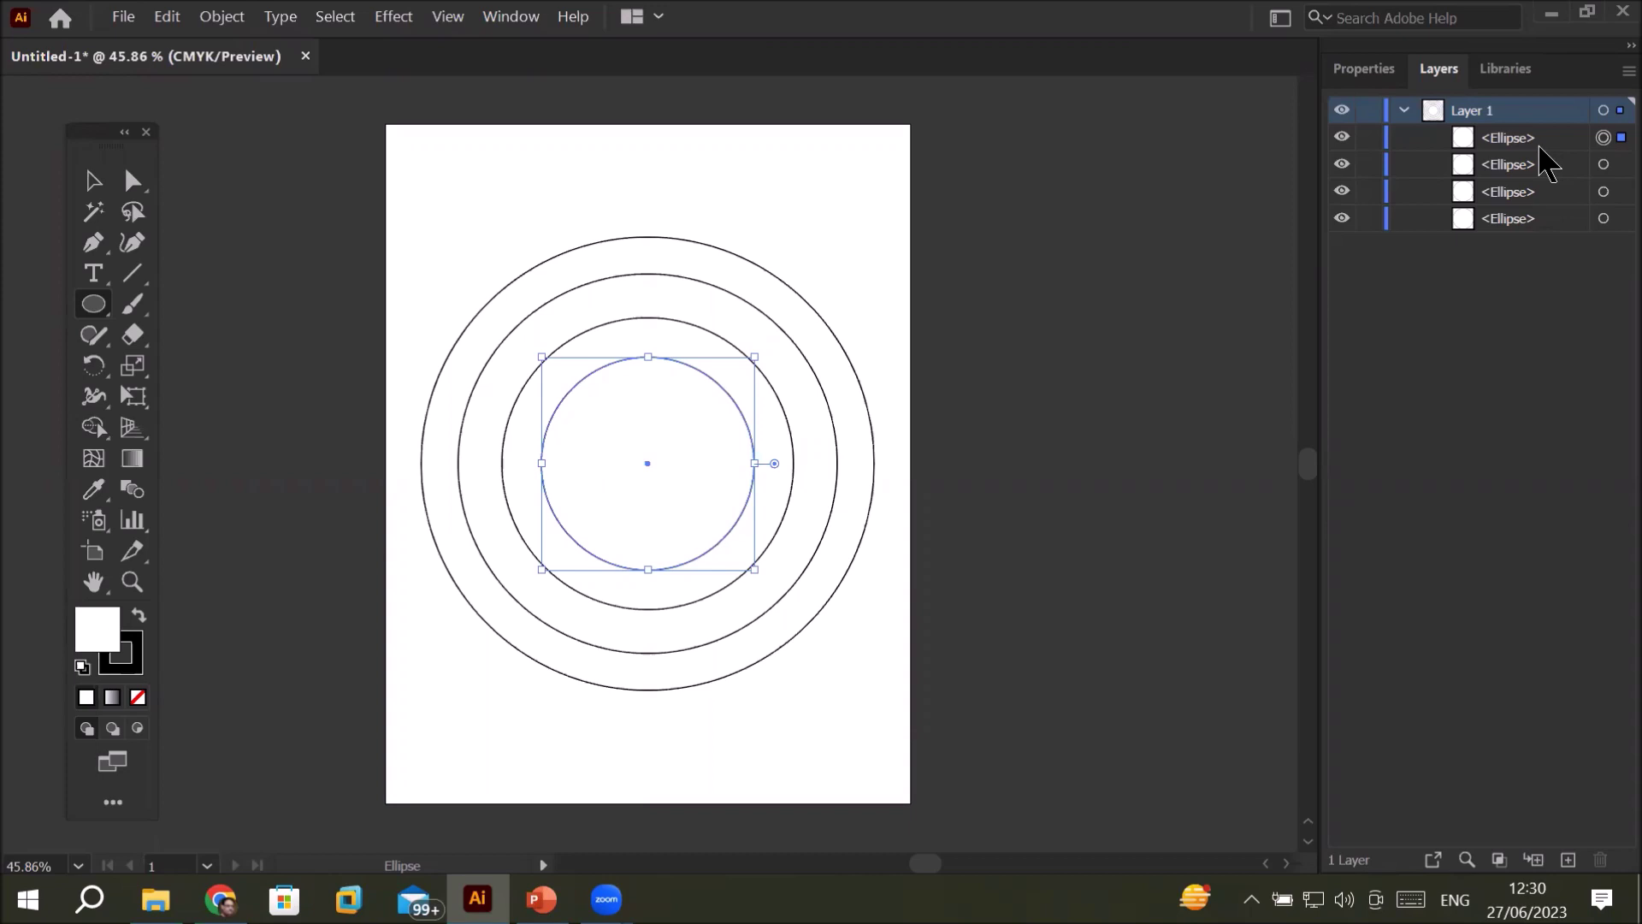
left_click(1605, 219)
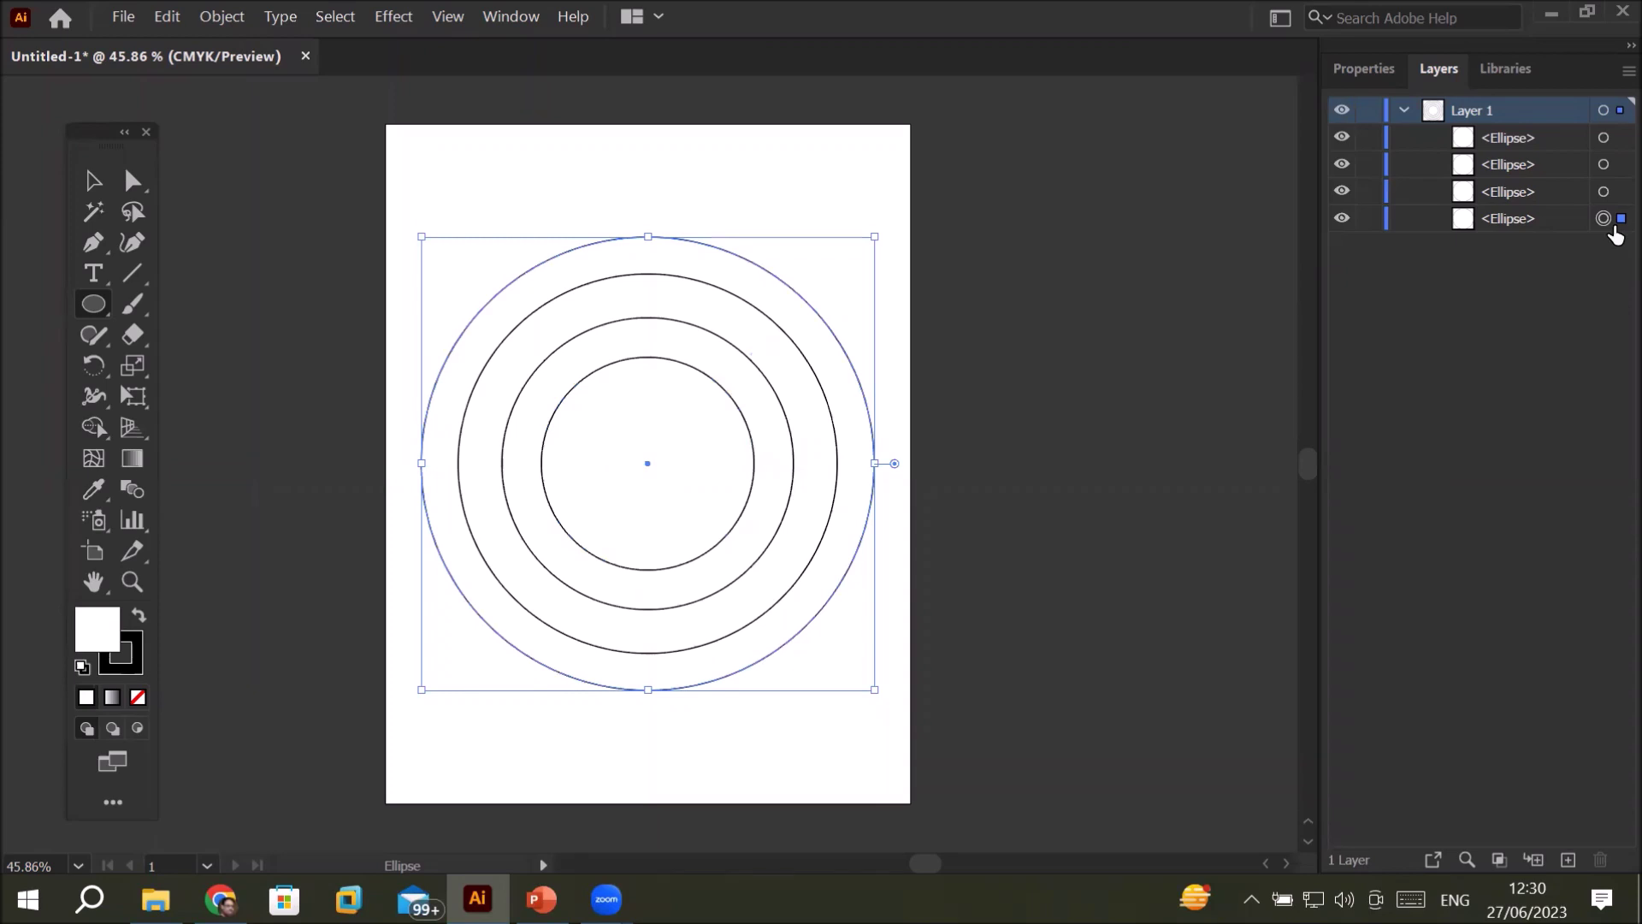
left_click(1604, 191)
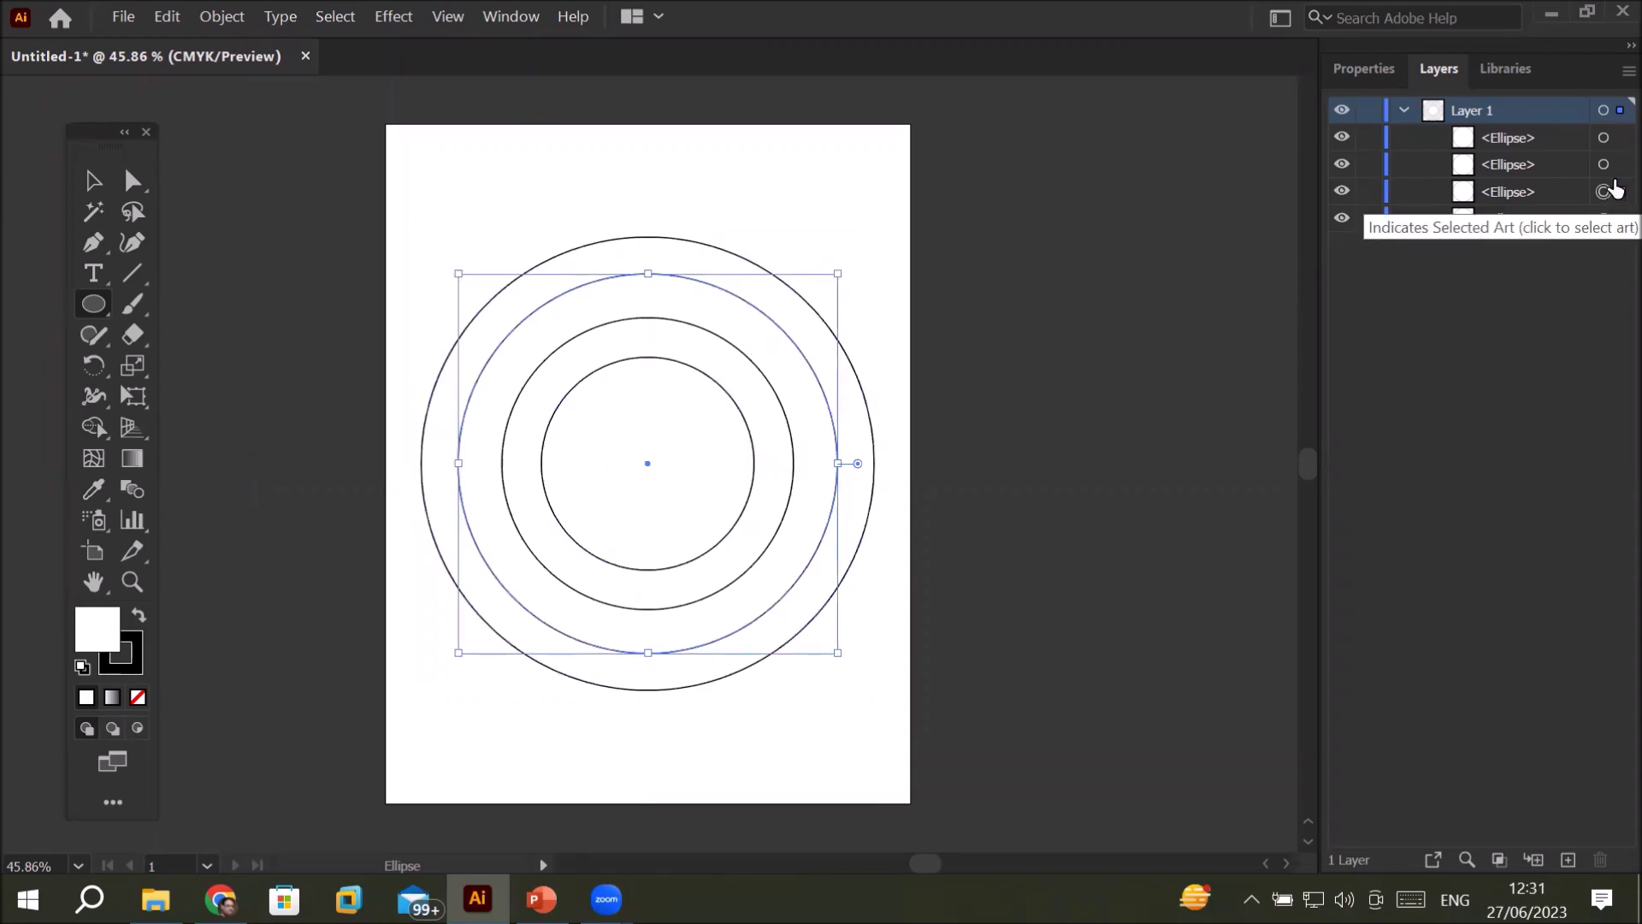
left_click(1605, 165)
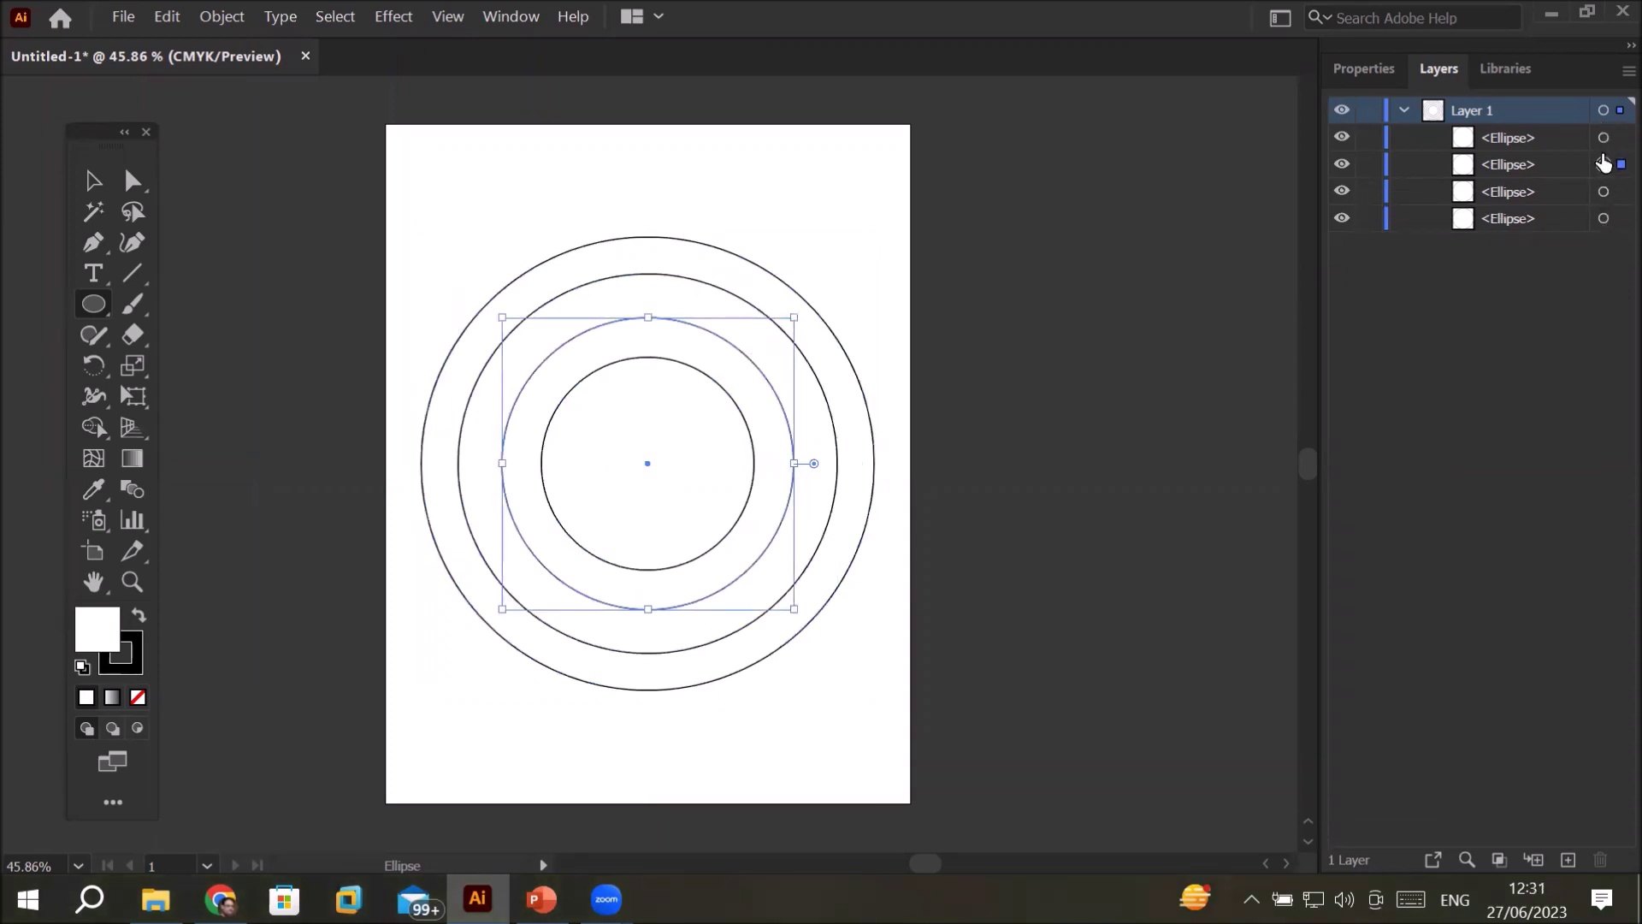
left_click(1605, 137)
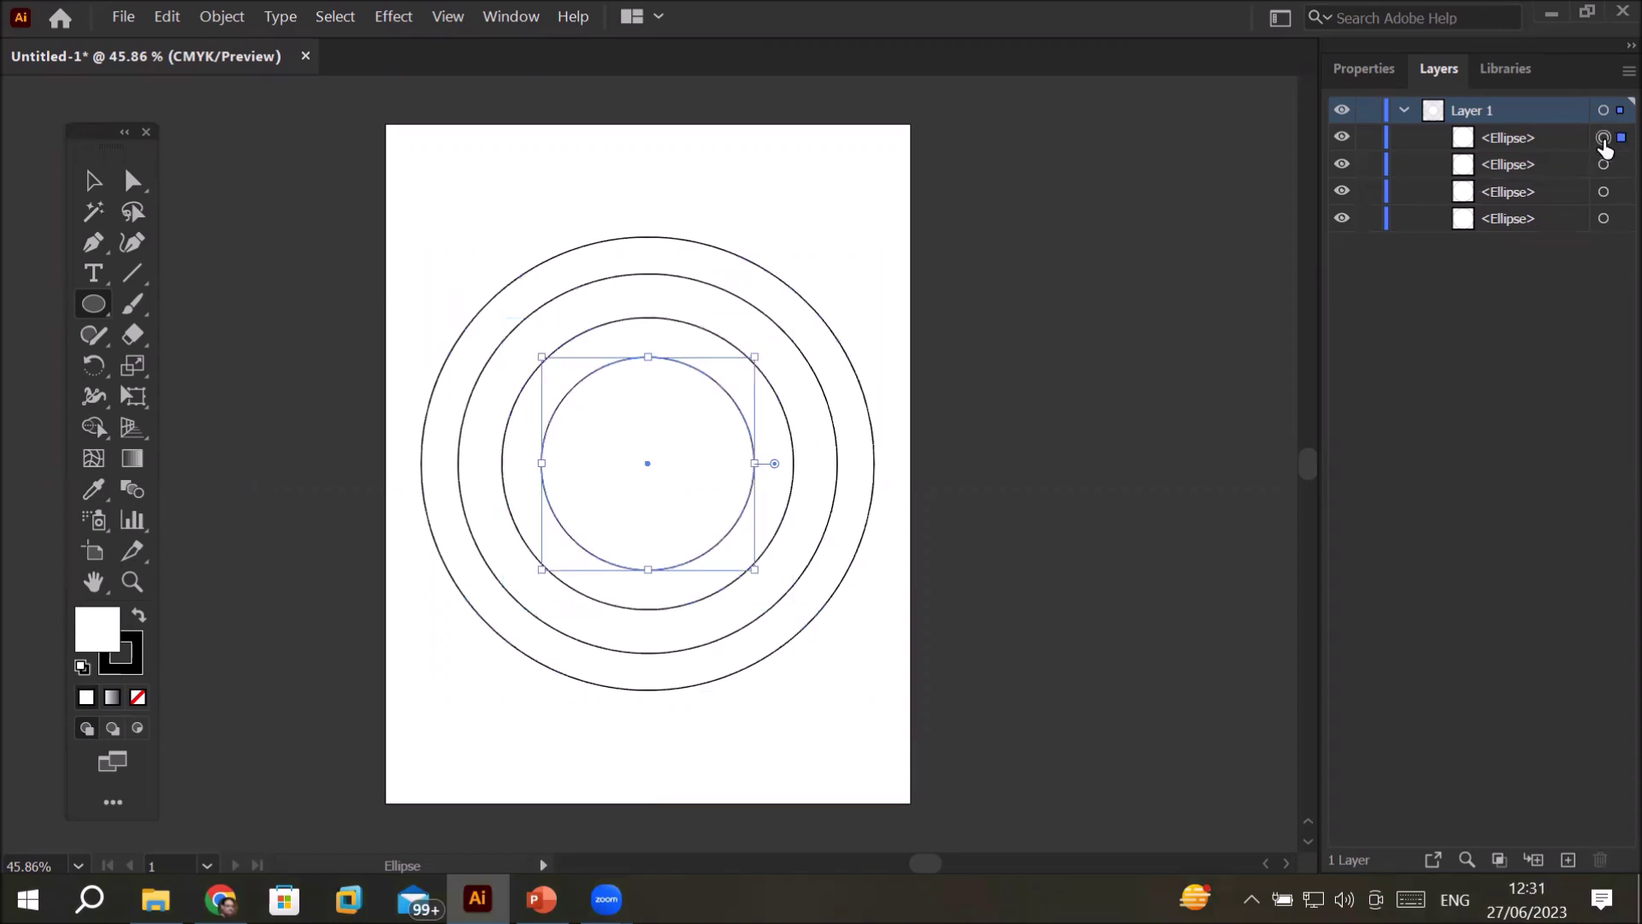
- Select all four circles together, and deselect them with the Selection tool
key("ctrl+a")
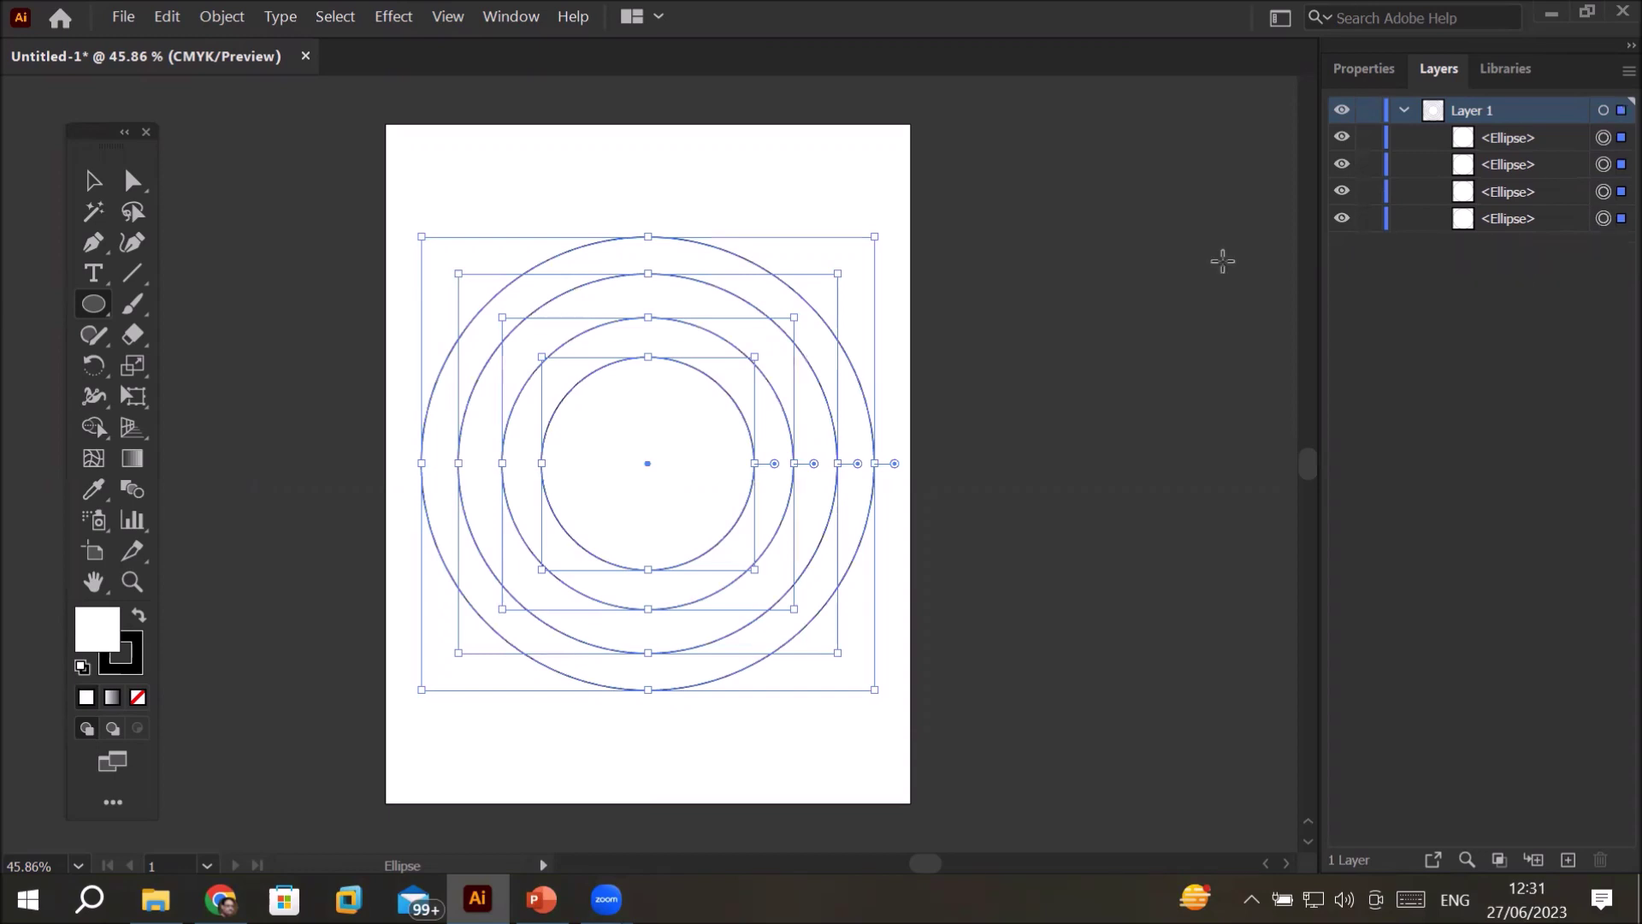
left_click(96, 308)
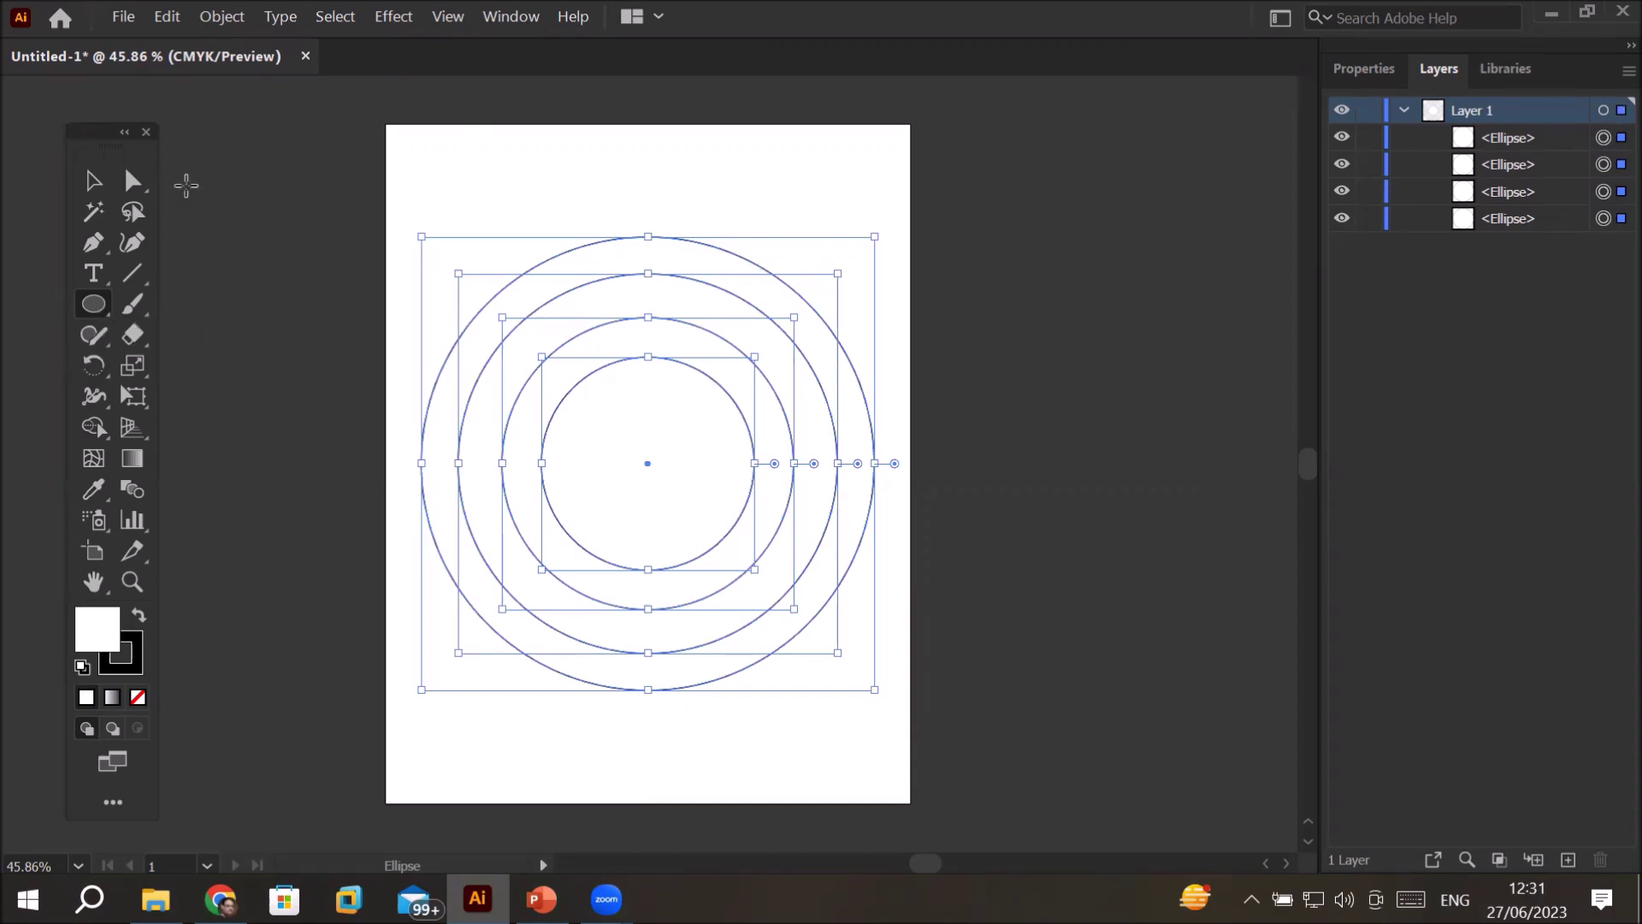
left_click(91, 183)
left_click(605, 183)
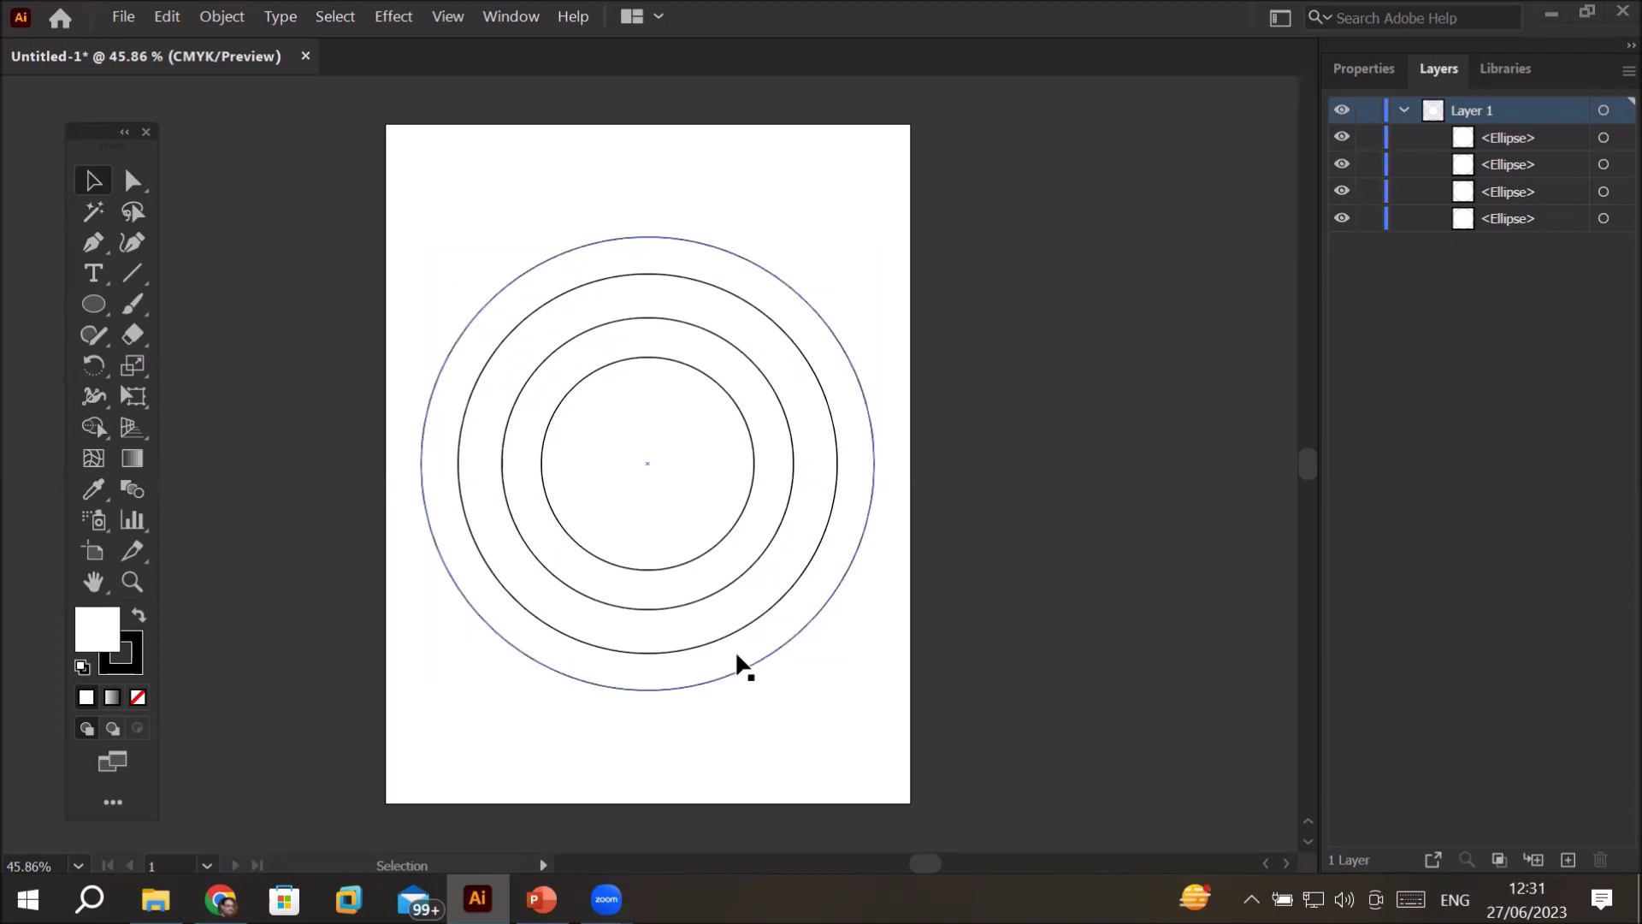
- Draw a square from the circles' shared center down and right to the outermost circle, and deselect it
left_click(101, 313)
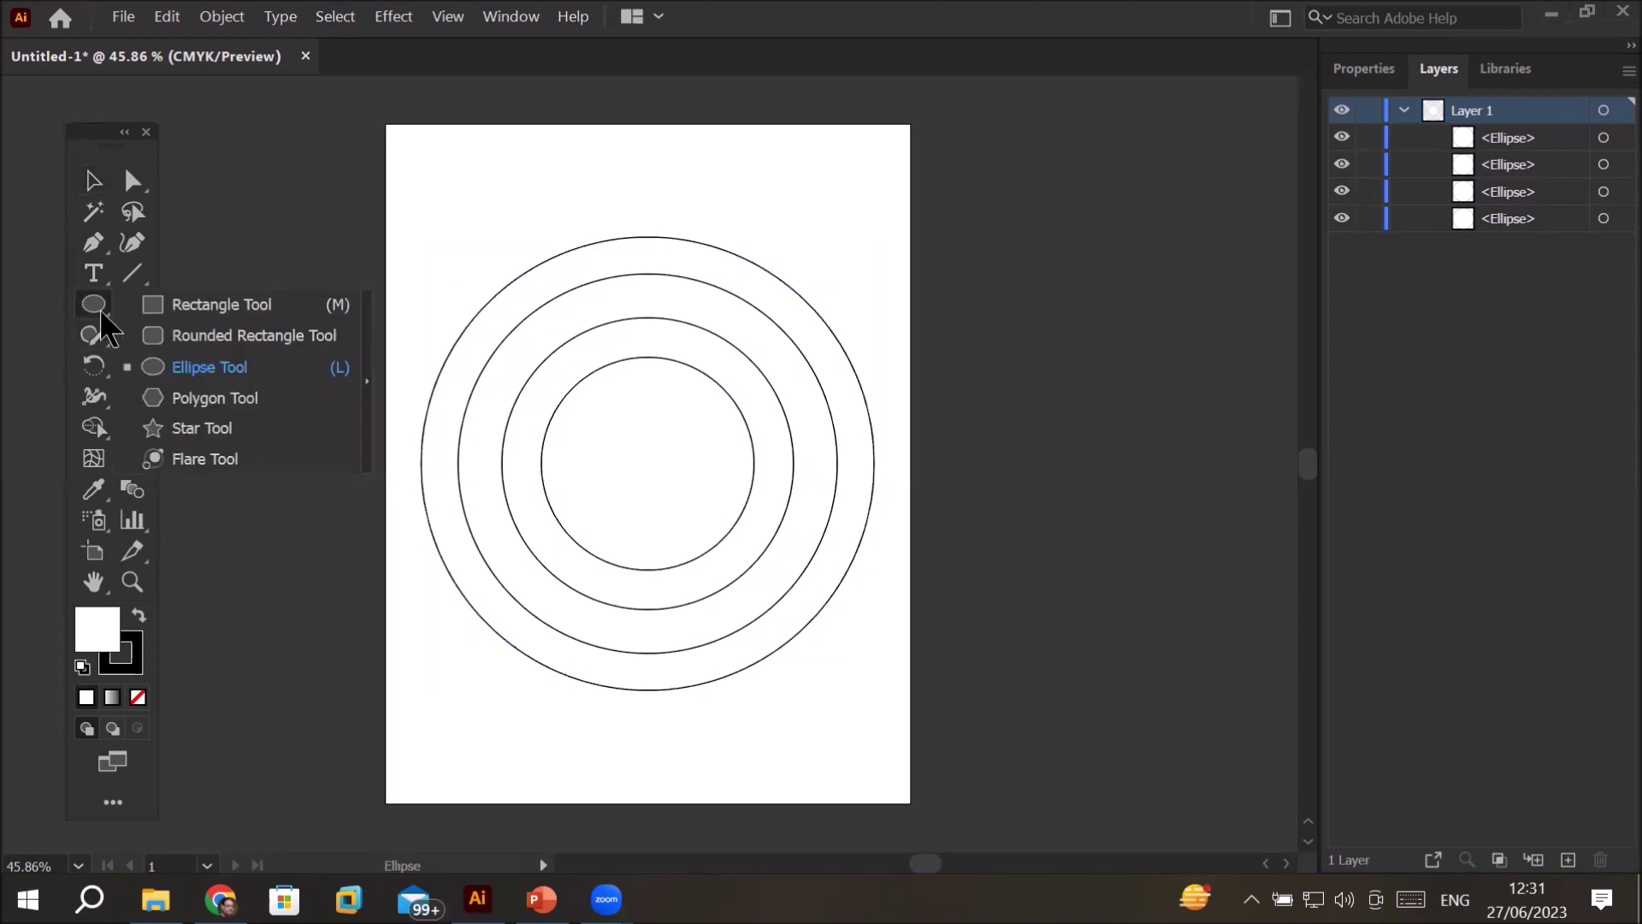
left_click(195, 306)
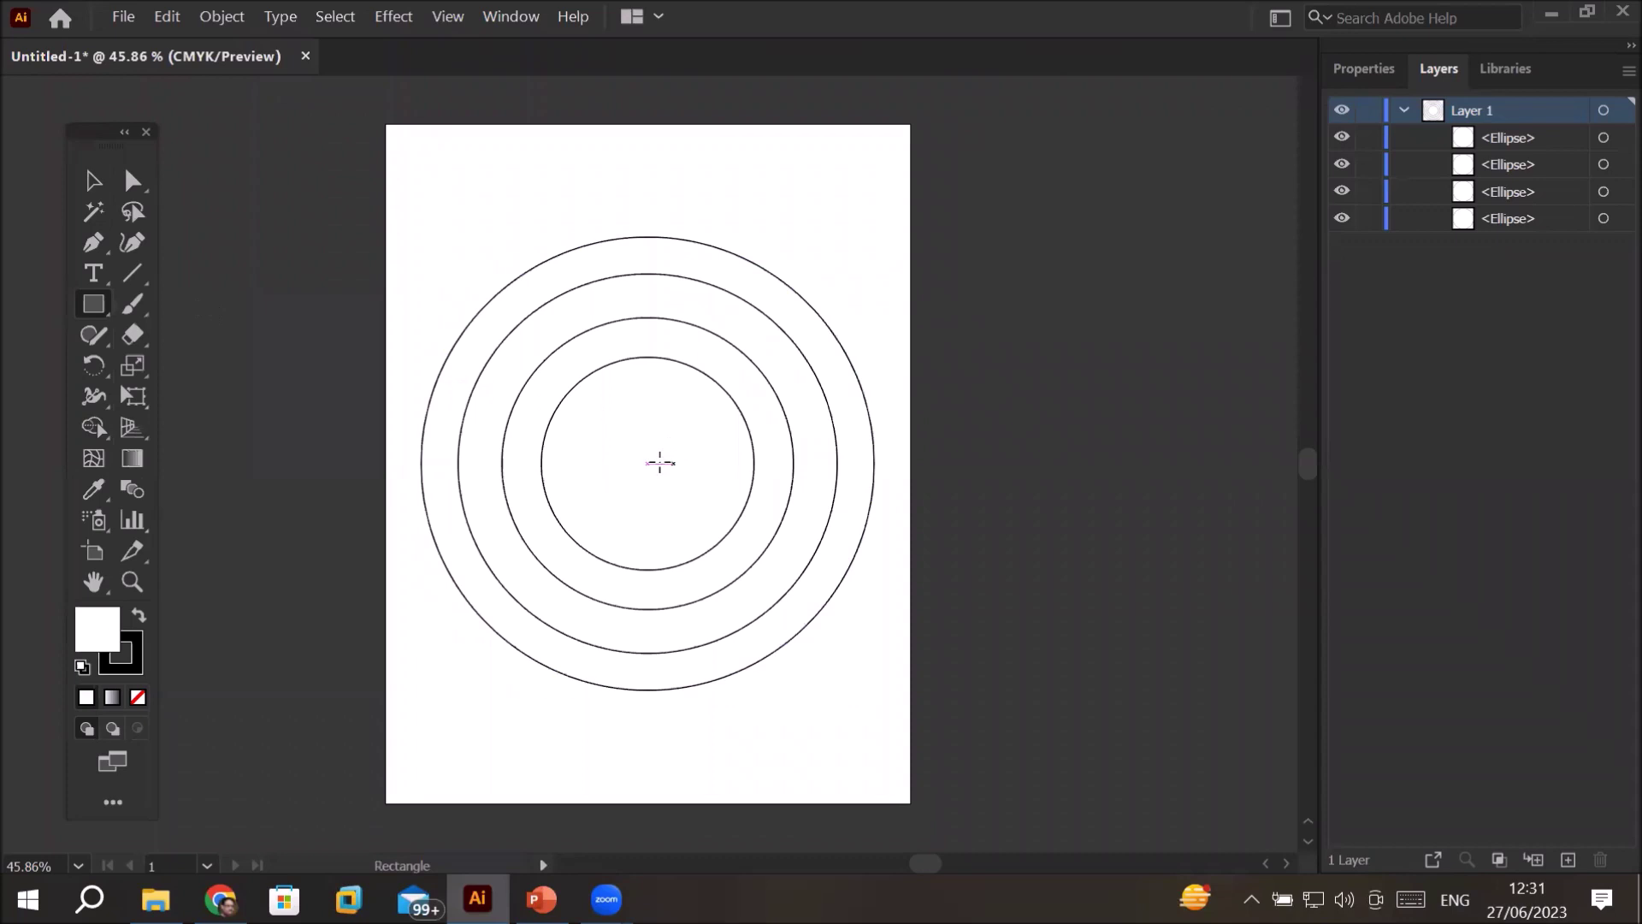
scroll(657, 458, "up", 2)
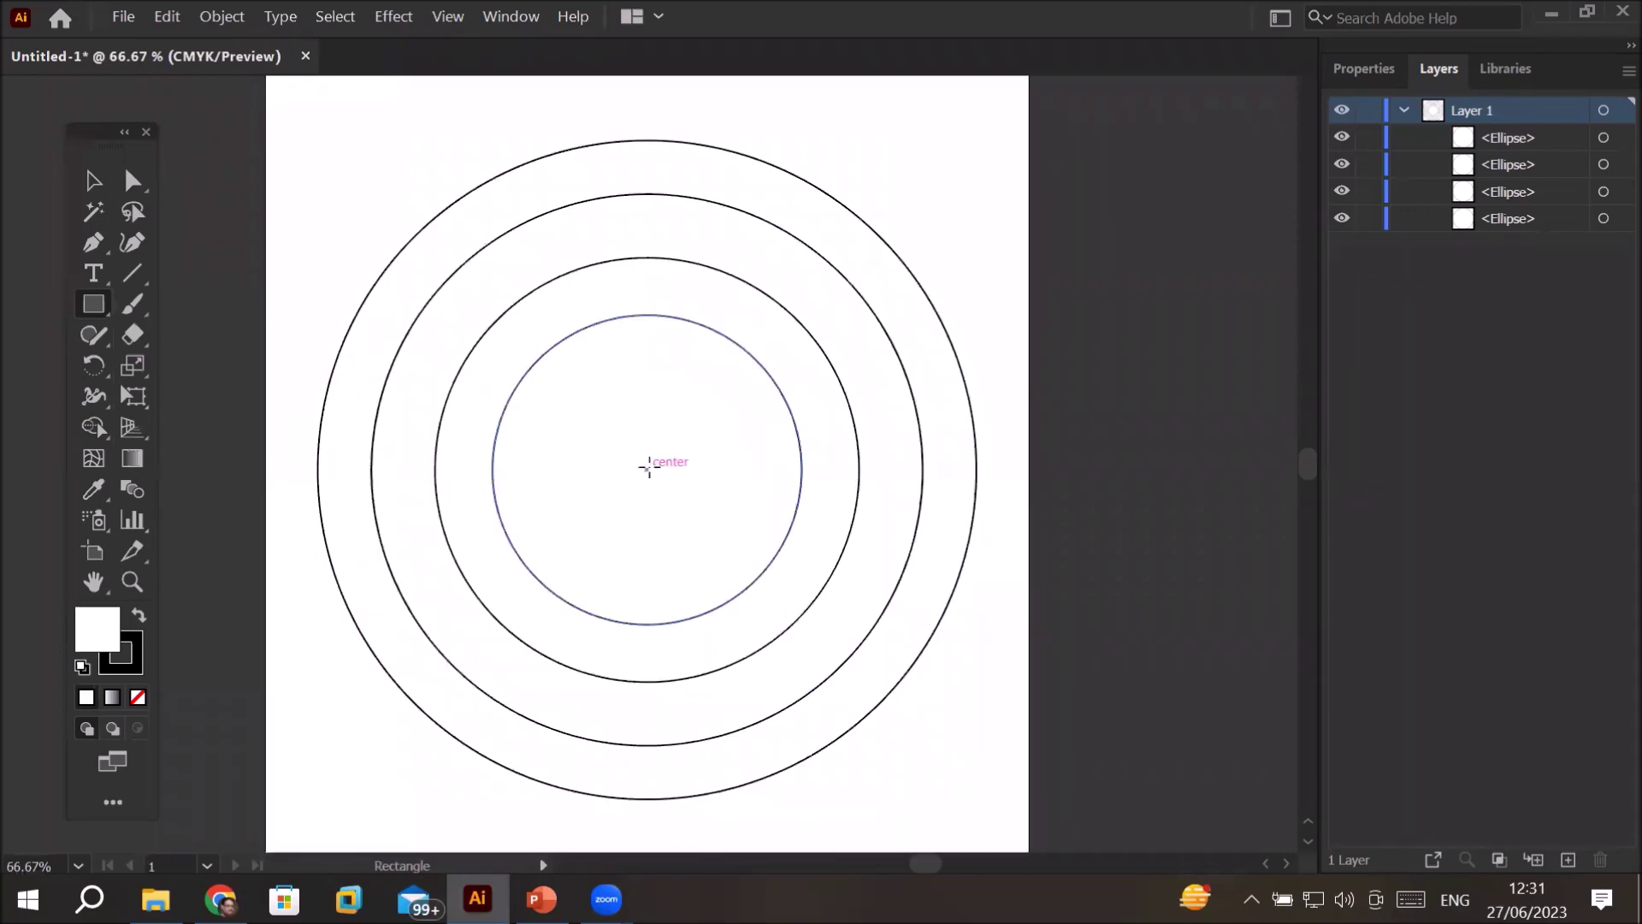
left_click_drag(647, 468, 851, 703)
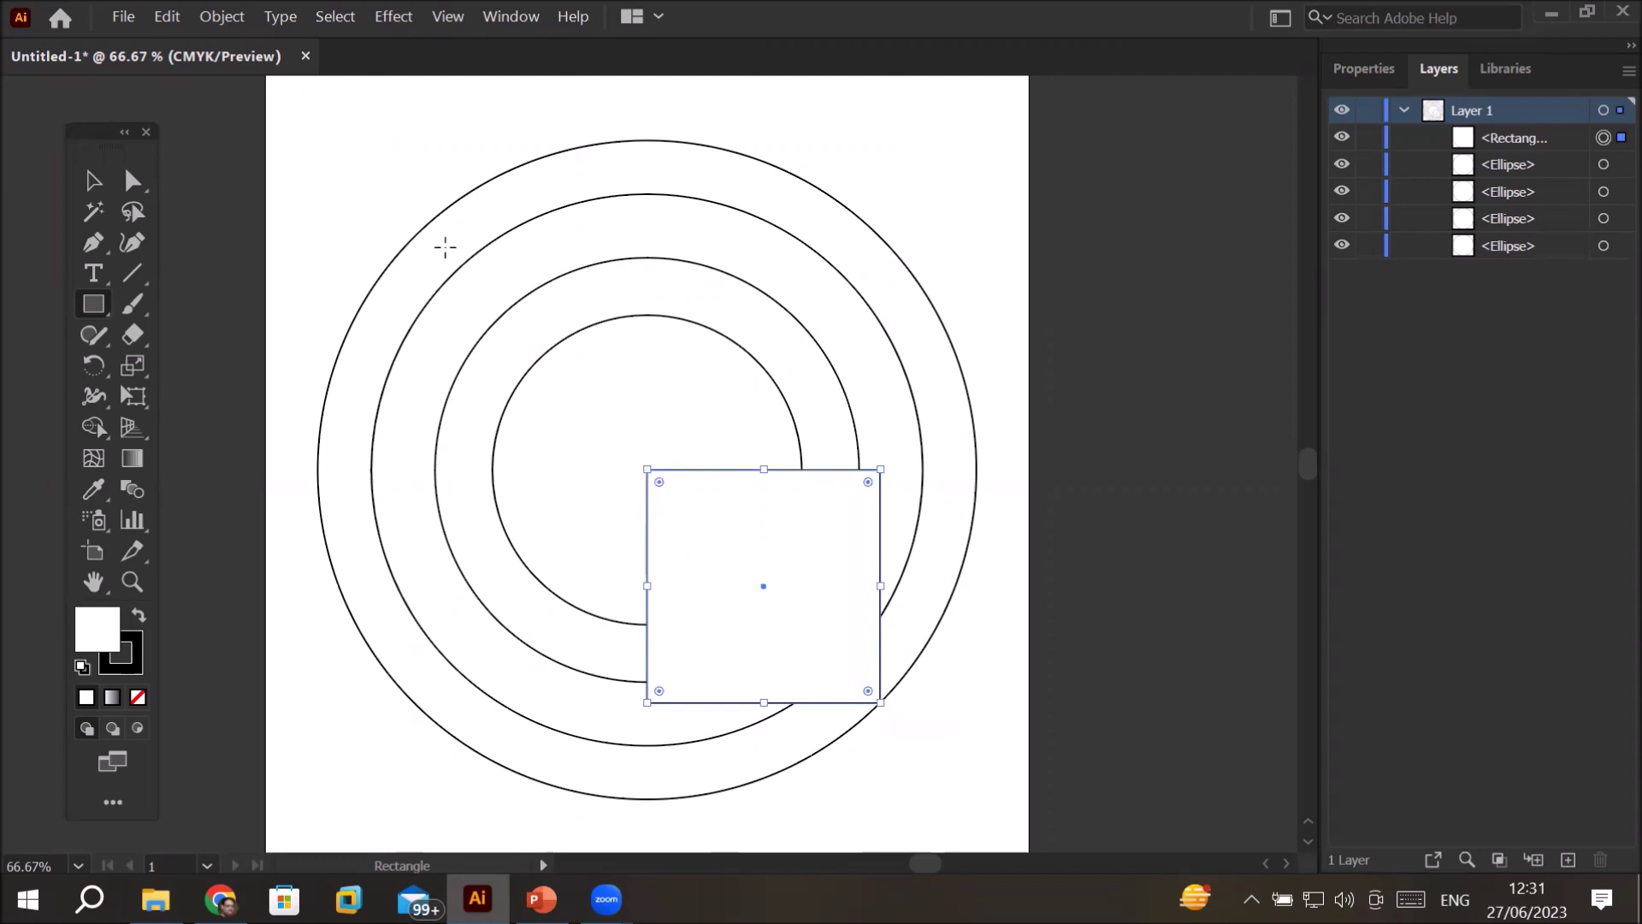
left_click(94, 181)
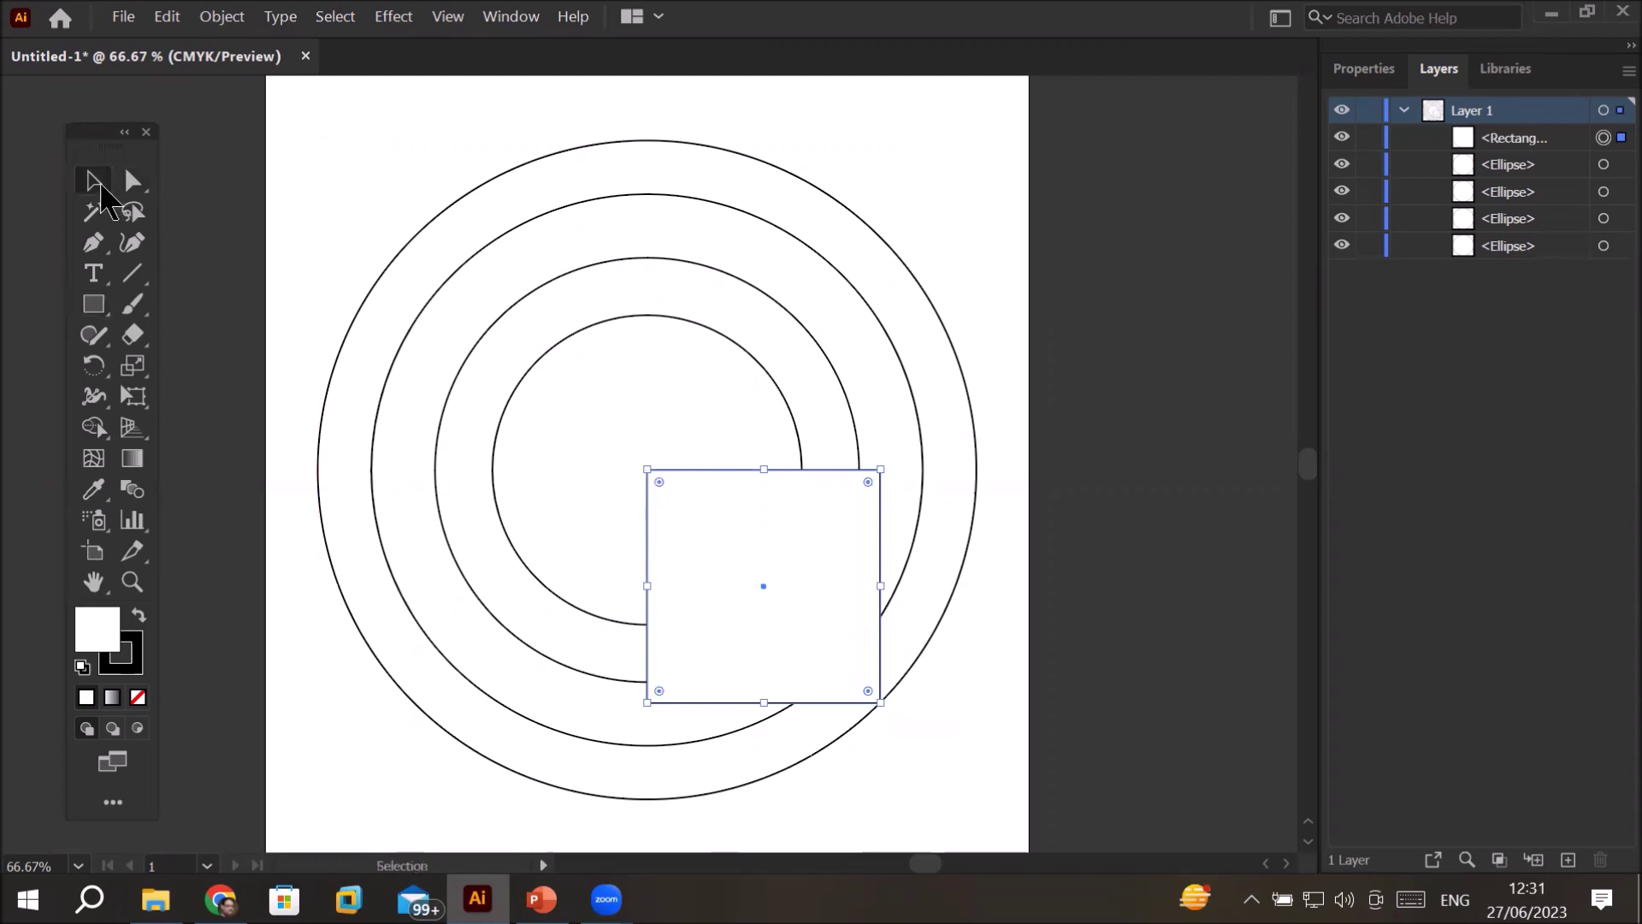
left_click(383, 152)
- Draw a matching square from the shared center up and left to the outermost circle, and deselect it
key("m")
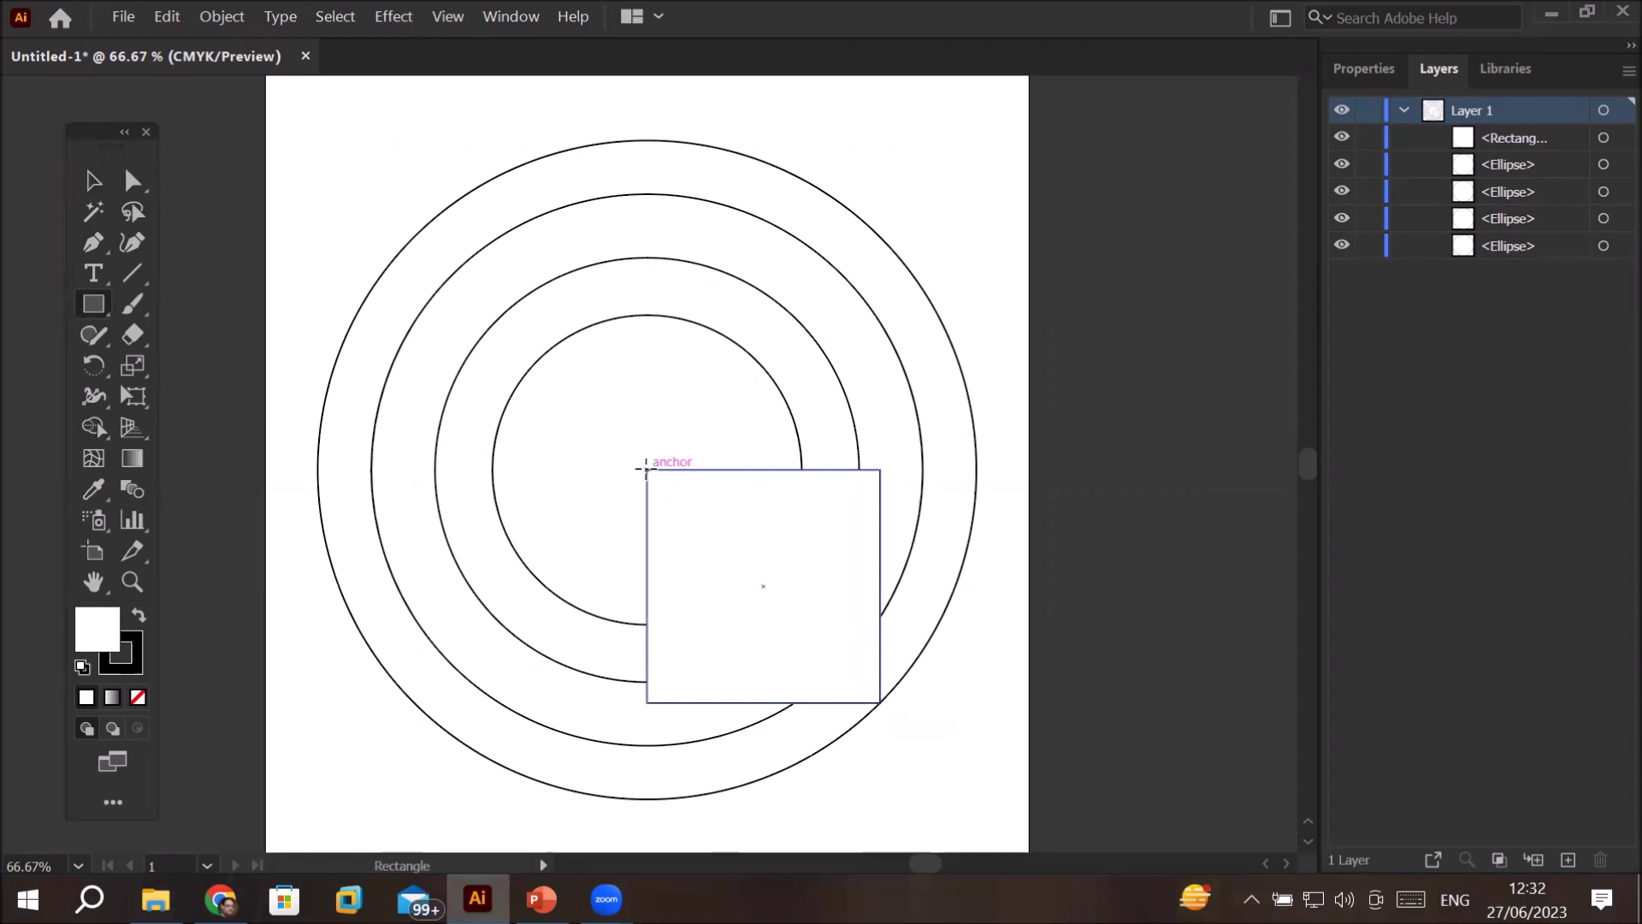
mouse_move(646, 468)
left_mouse_down()
mouse_move(542, 282)
mouse_move(539, 323)
mouse_move(440, 251)
mouse_move(446, 233)
left_mouse_up()
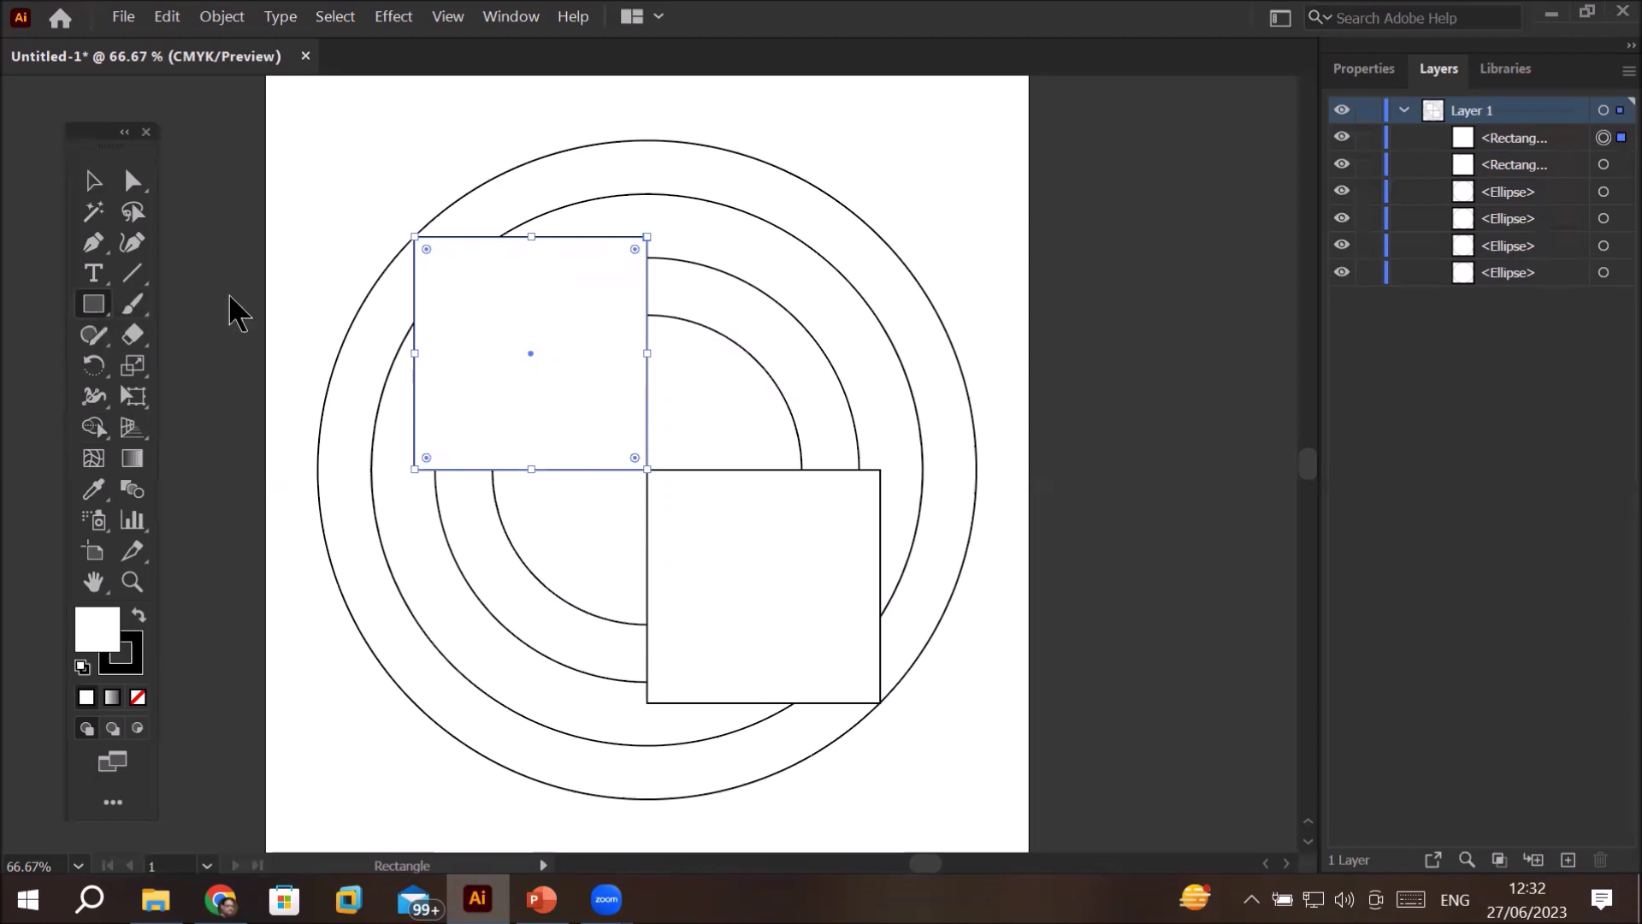
left_click(96, 183)
left_click(367, 153)
- Draw a third square outward from the shared center with its corners near the innermost circle, and deselect it
left_click(96, 310)
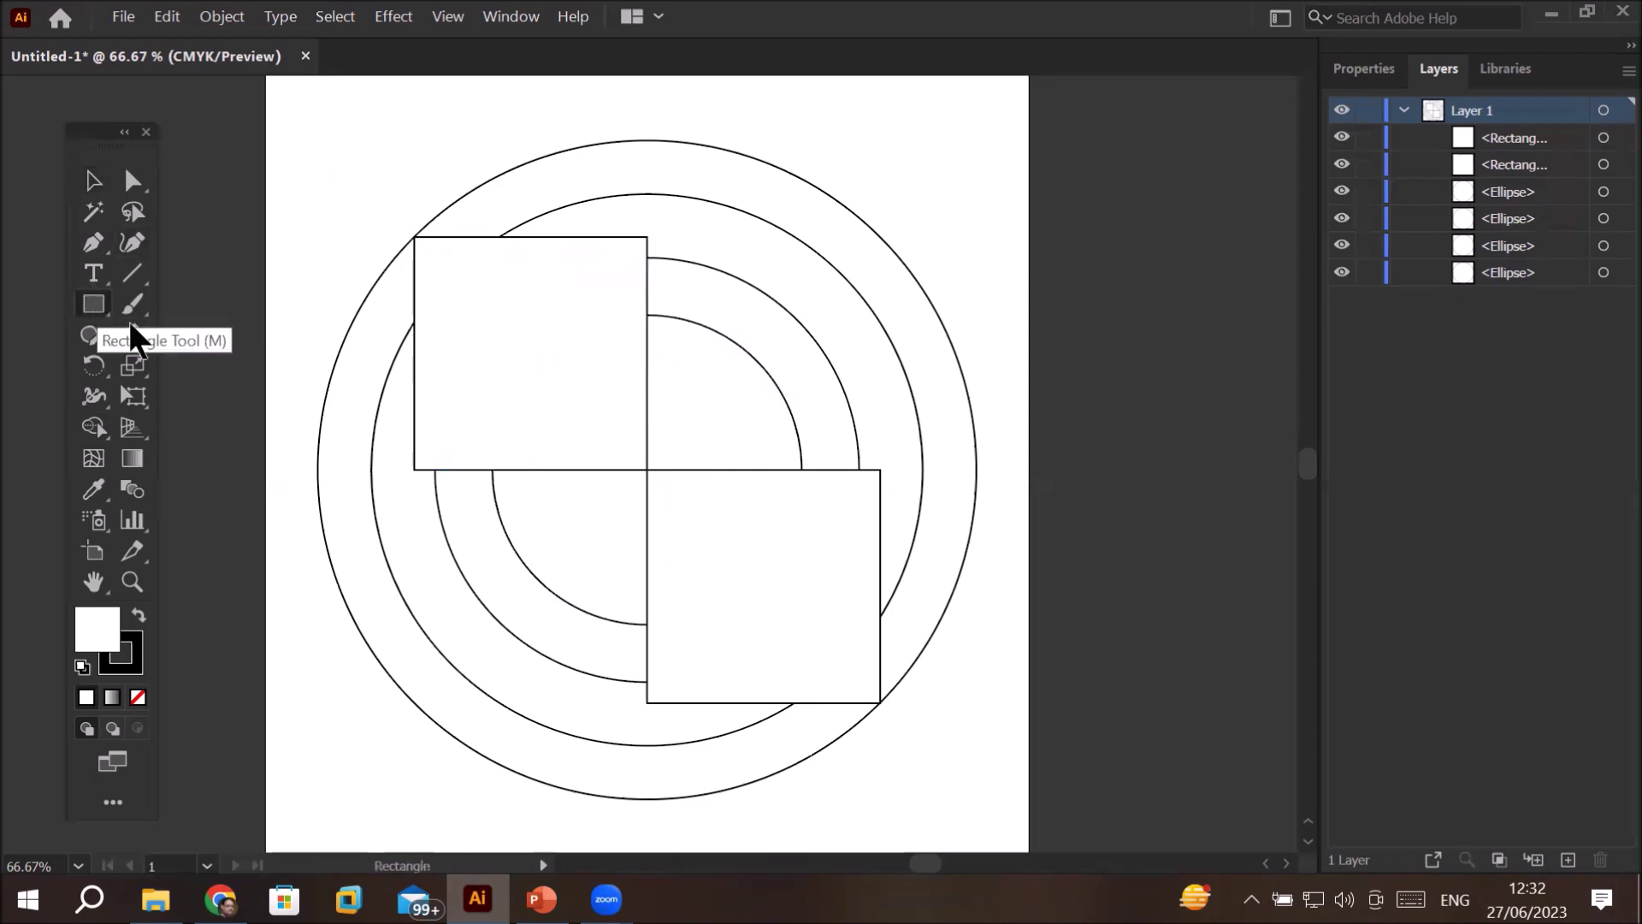
left_click_drag(646, 468, 855, 678)
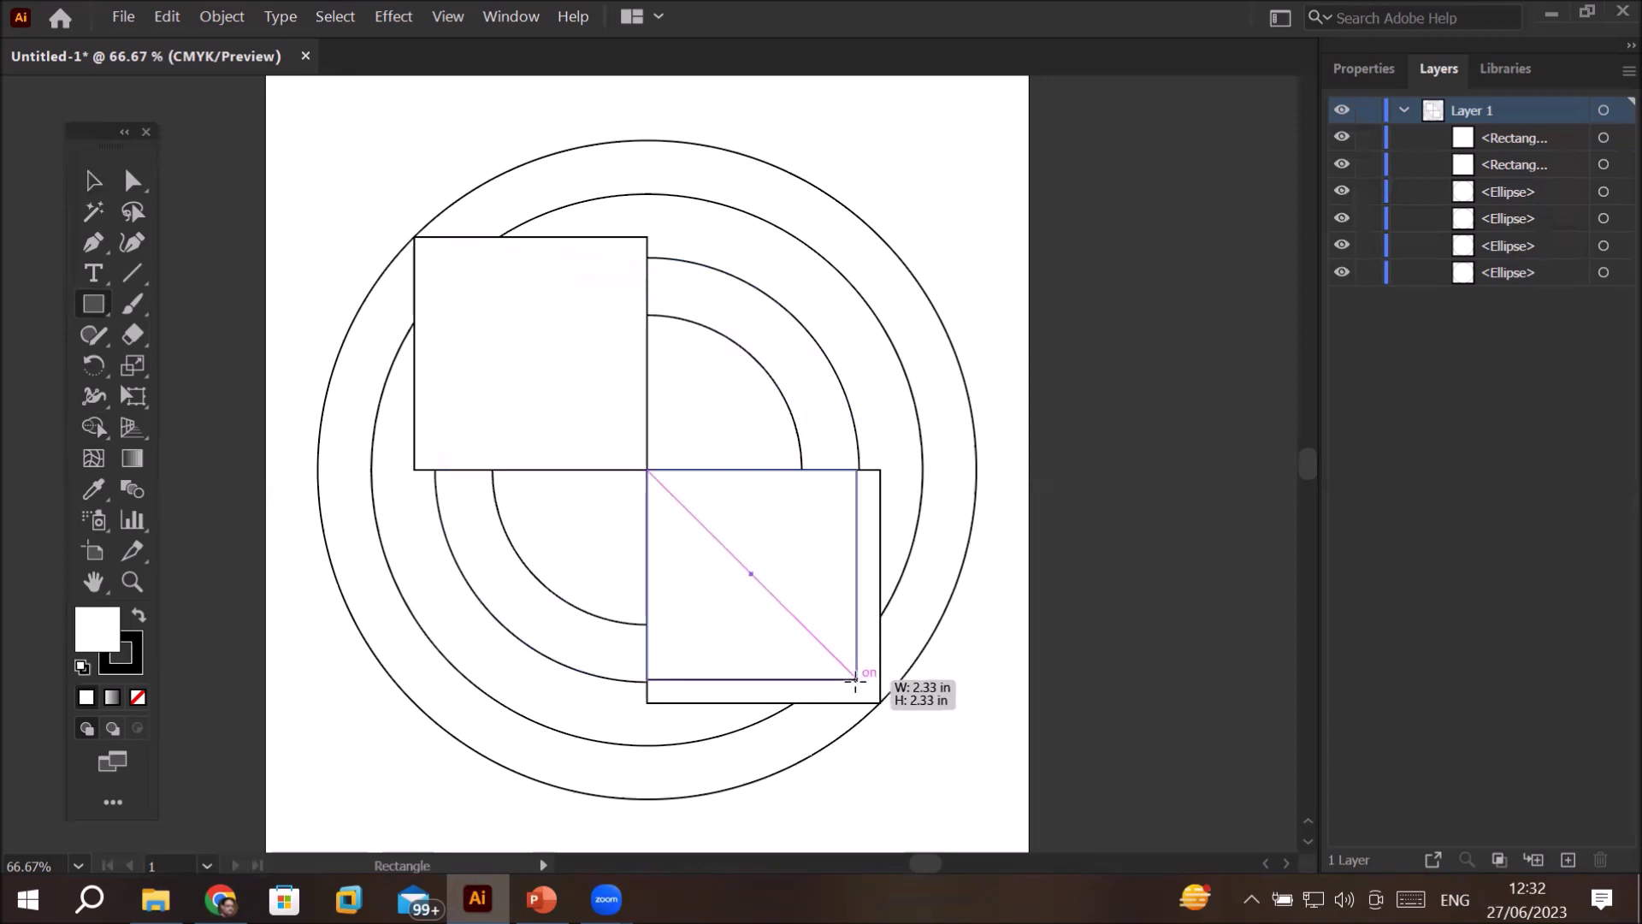
mouse_move(856, 678)
left_mouse_down()
mouse_move(753, 561)
mouse_move(835, 645)
mouse_move(780, 588)
left_mouse_up()
mouse_move(938, 480)
left_mouse_down()
mouse_move(917, 575)
mouse_move(923, 505)
mouse_move(922, 525)
mouse_move(883, 539)
mouse_move(804, 538)
mouse_move(693, 506)
mouse_move(758, 536)
left_mouse_up()
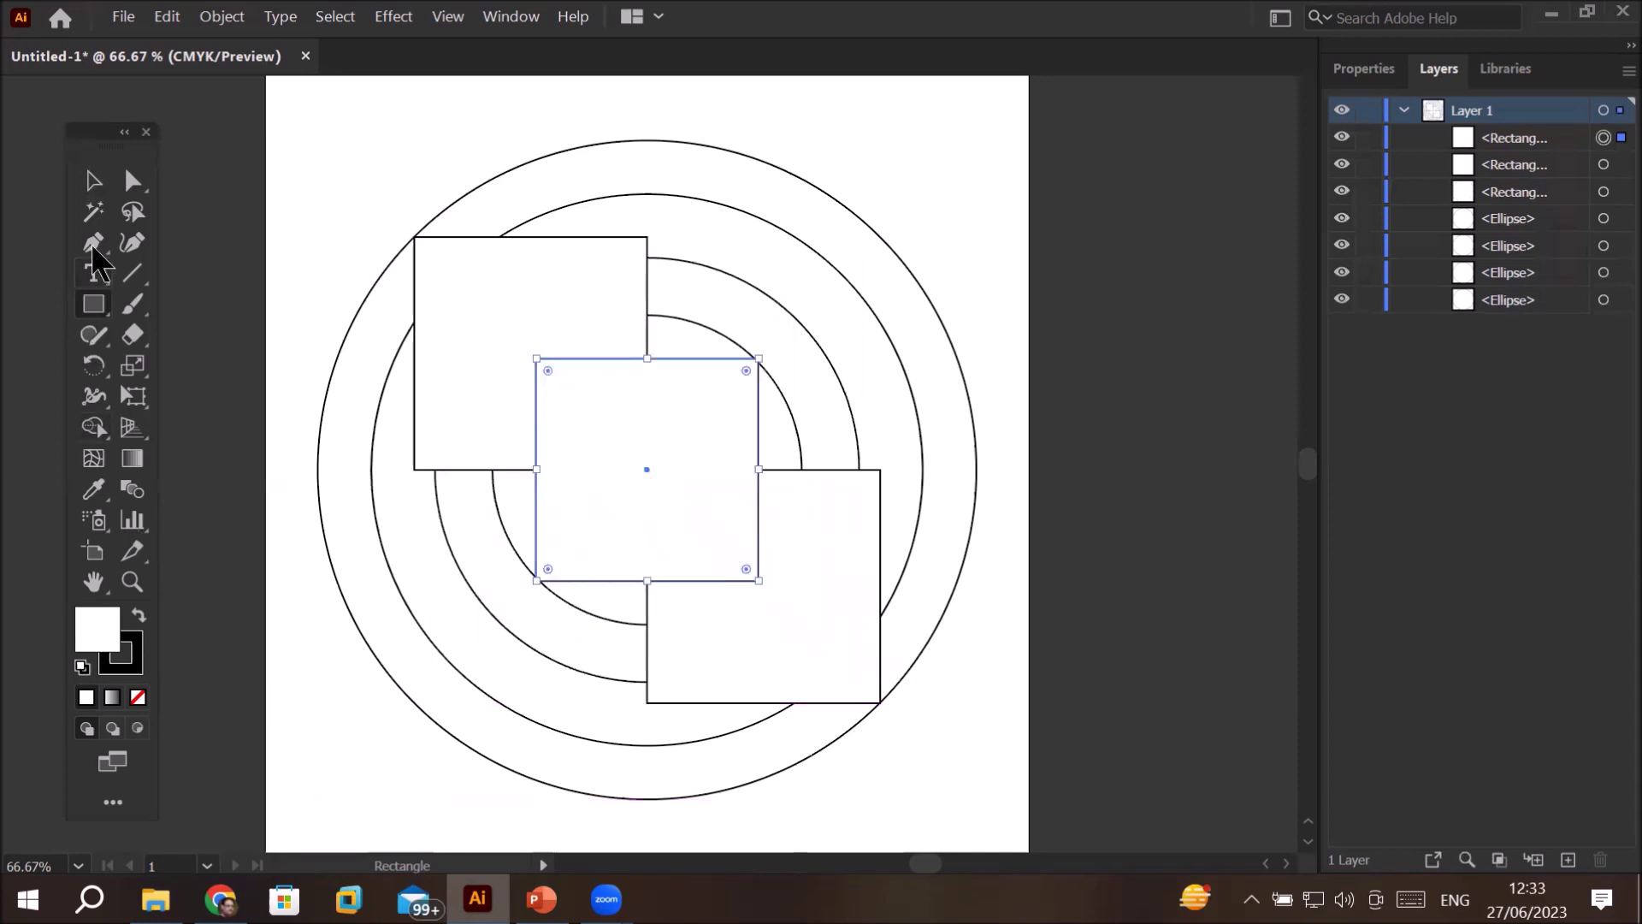
left_click(89, 181)
left_click(305, 157)
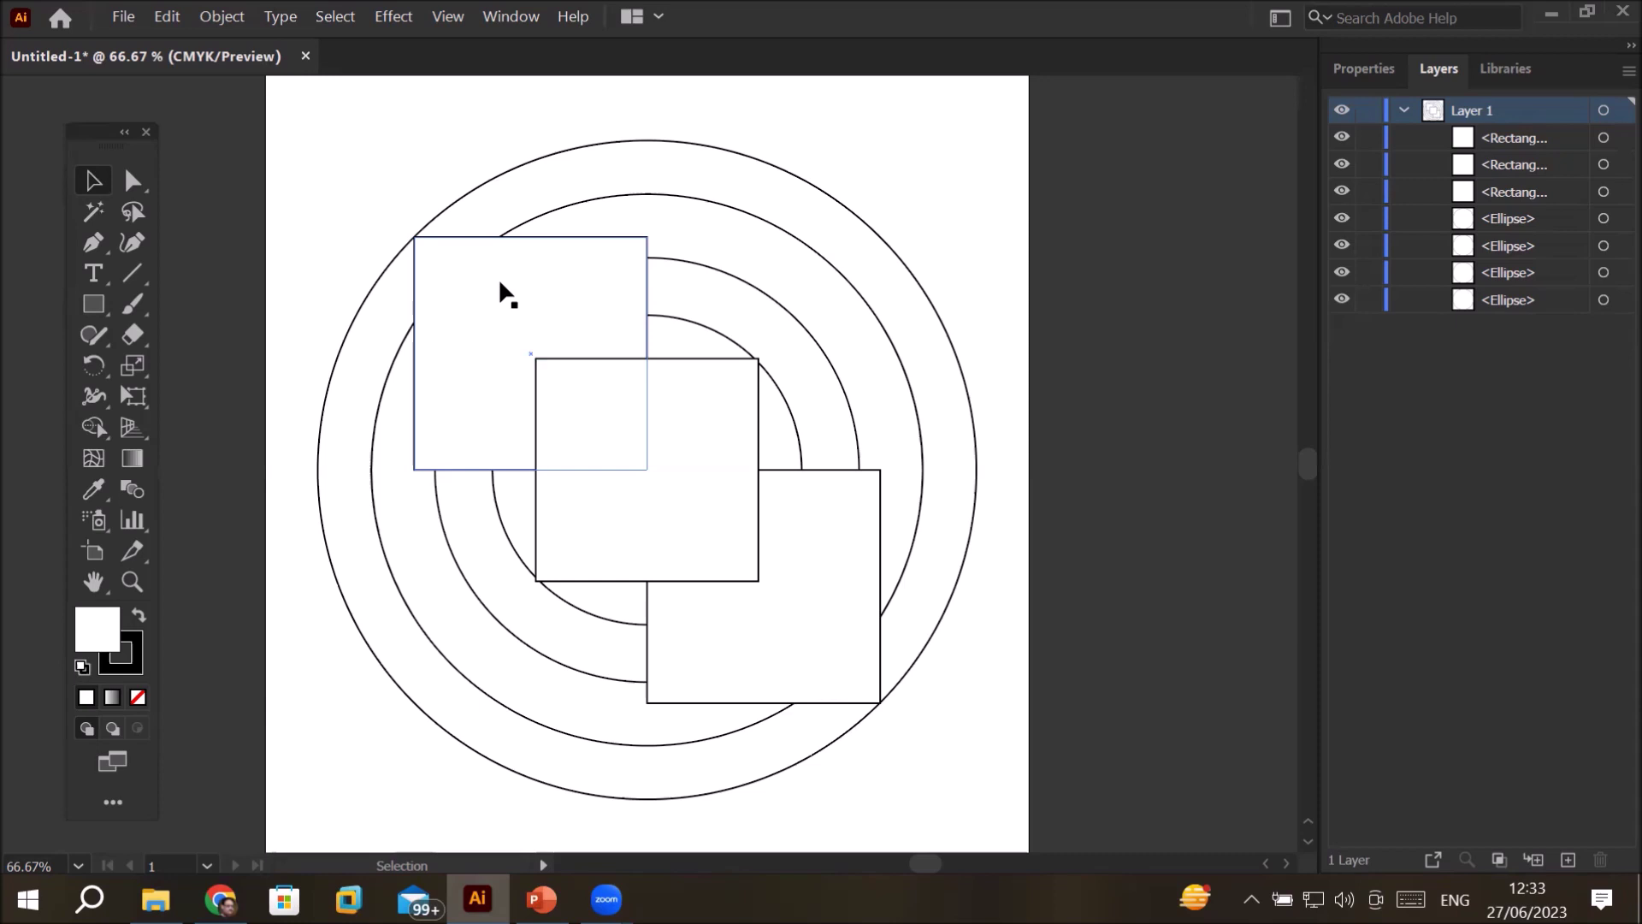
- Check the center square's layer entry, and select the outermost circle, the second-smallest circle and the center square together
left_click(1613, 146)
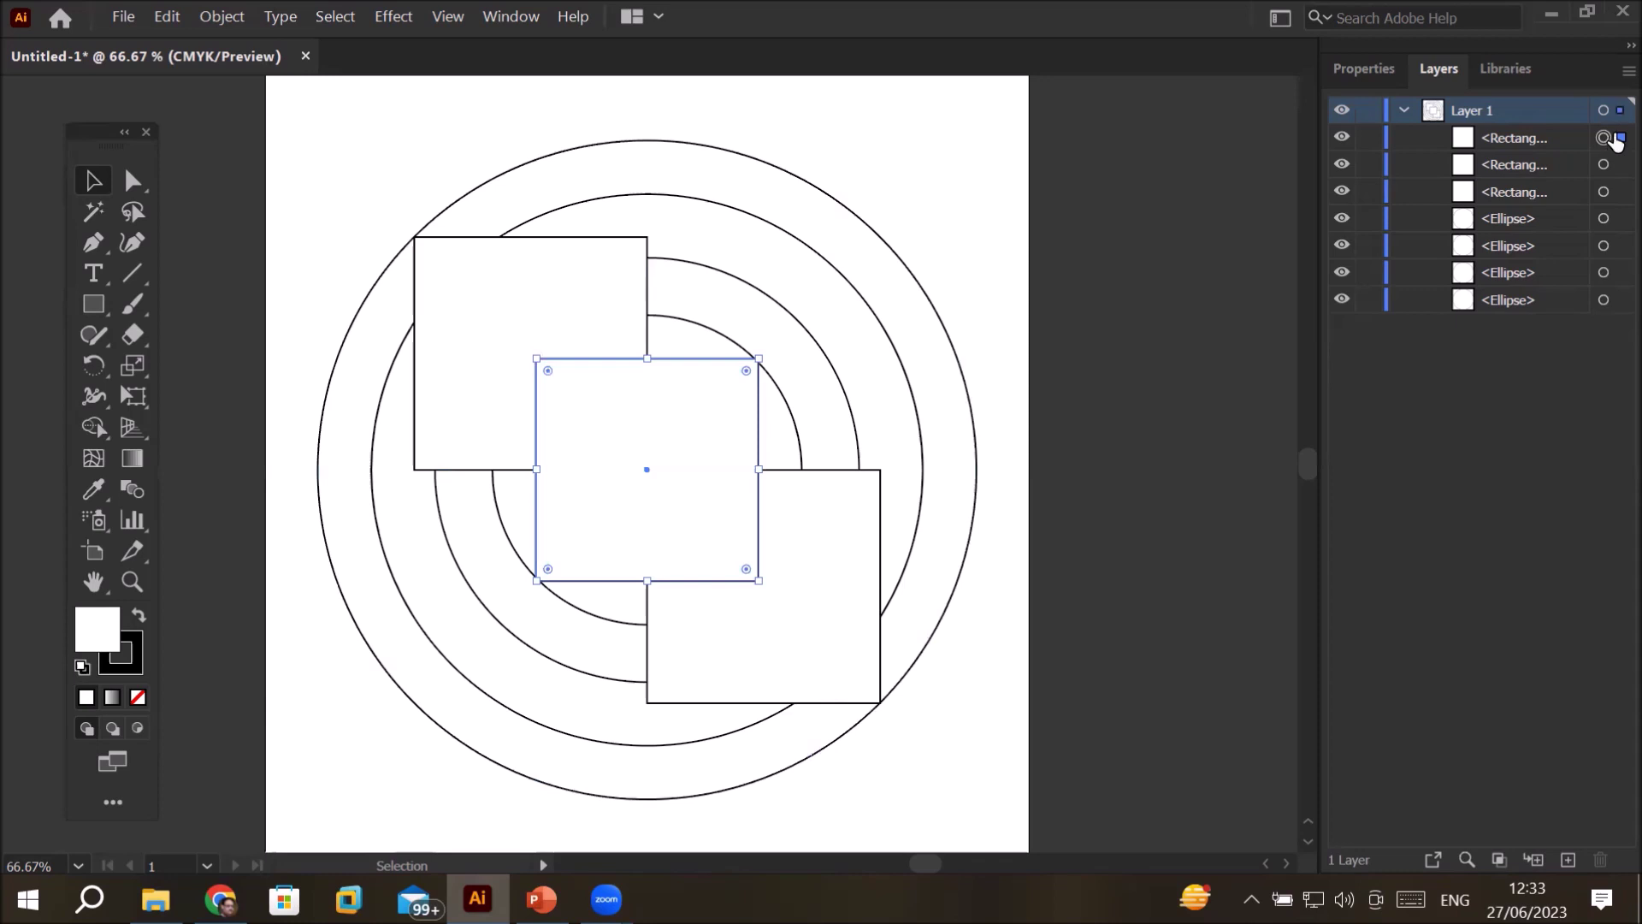
left_click(428, 139)
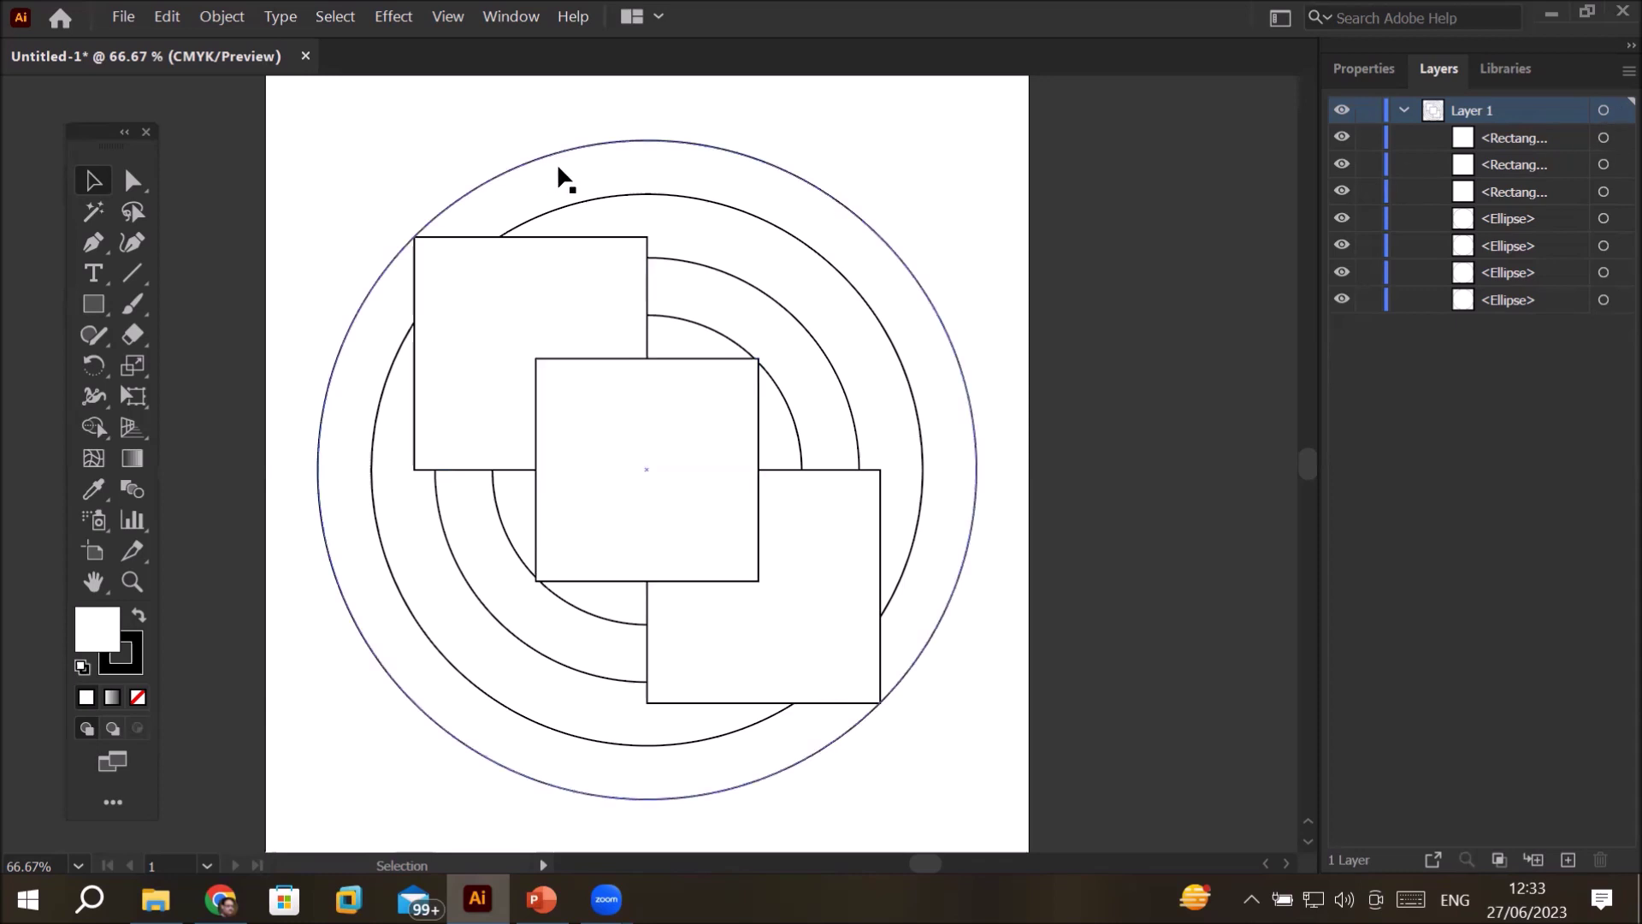
left_click(561, 151)
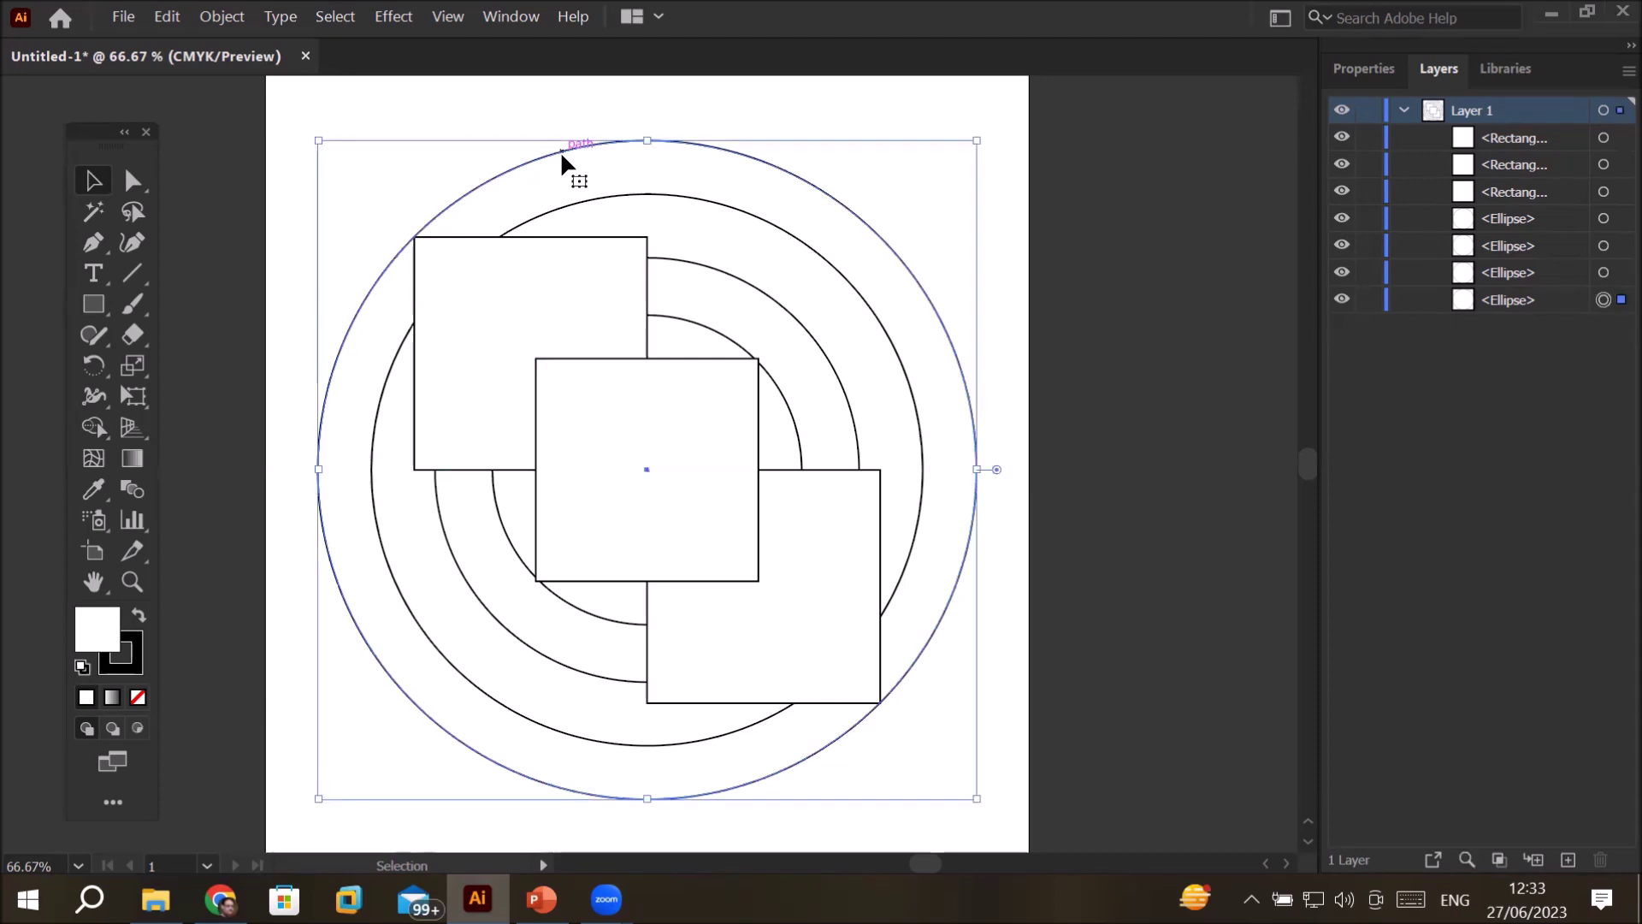
left_click(759, 288, "shift")
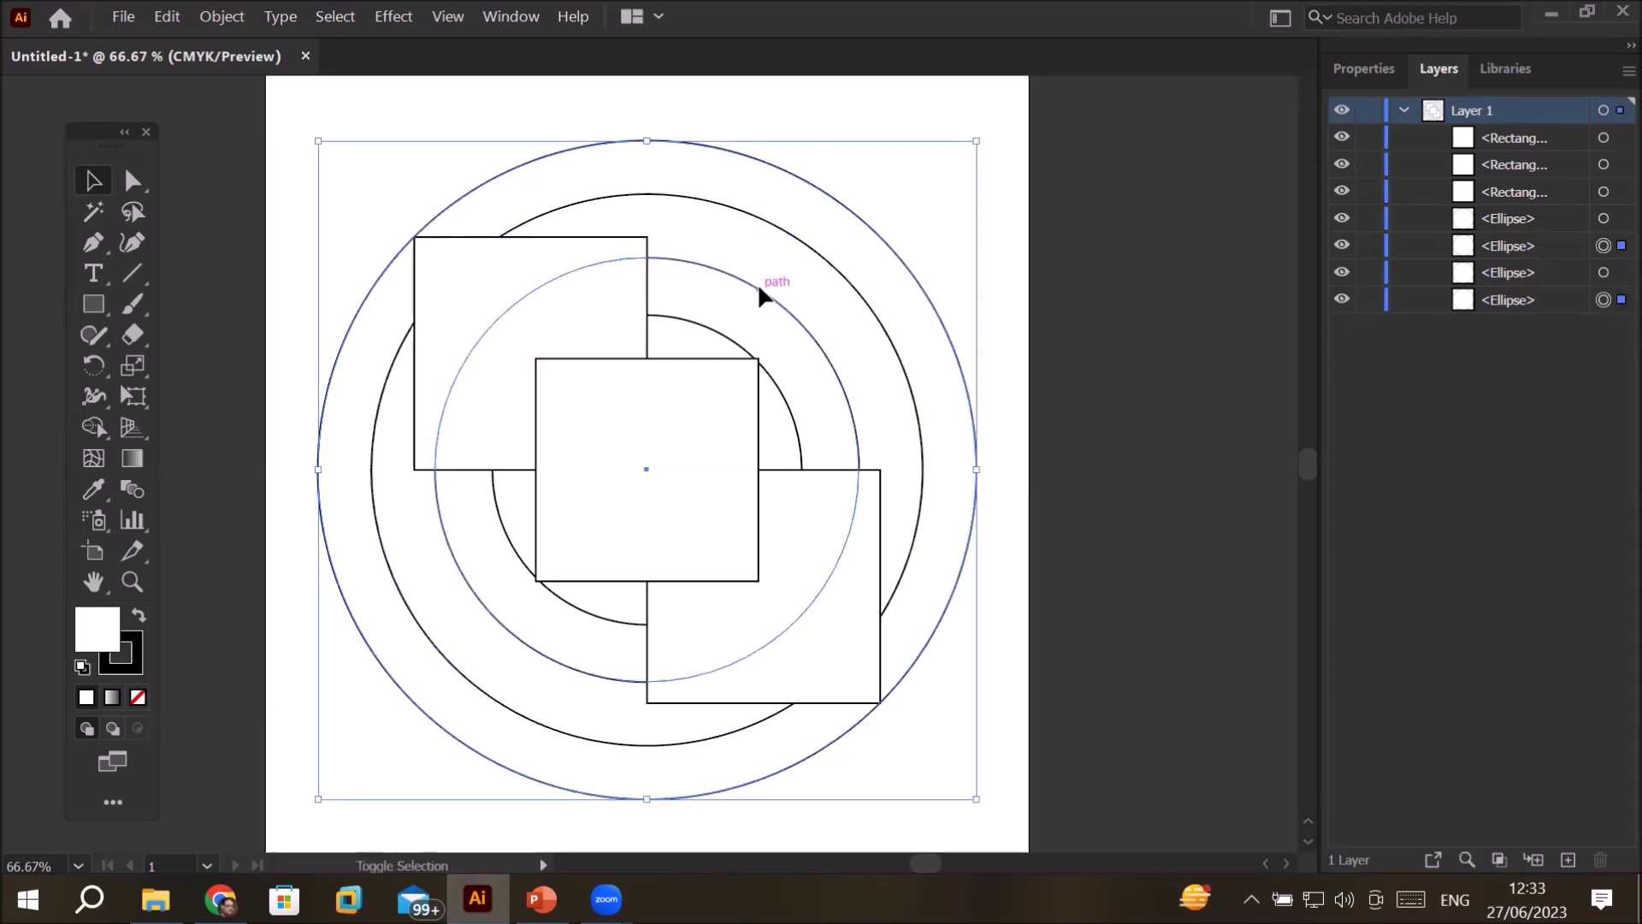
left_click(699, 358, "shift")
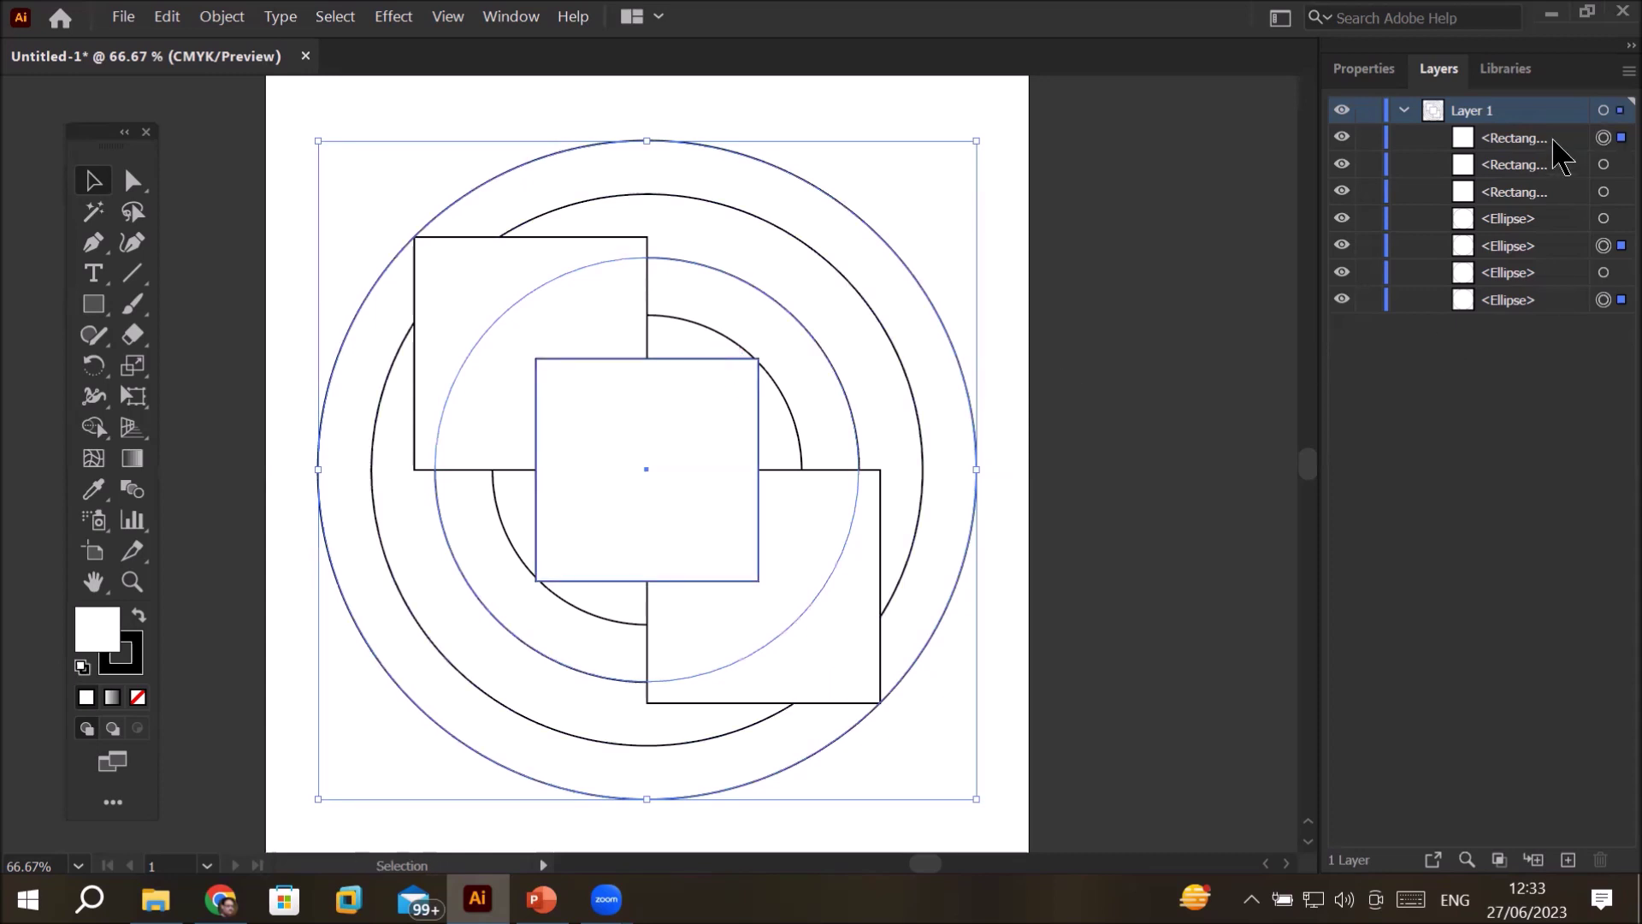
- Float the Layers panel over the artboard and lengthen it to fit all seven shape entries
left_click_drag(1439, 69, 955, 157)
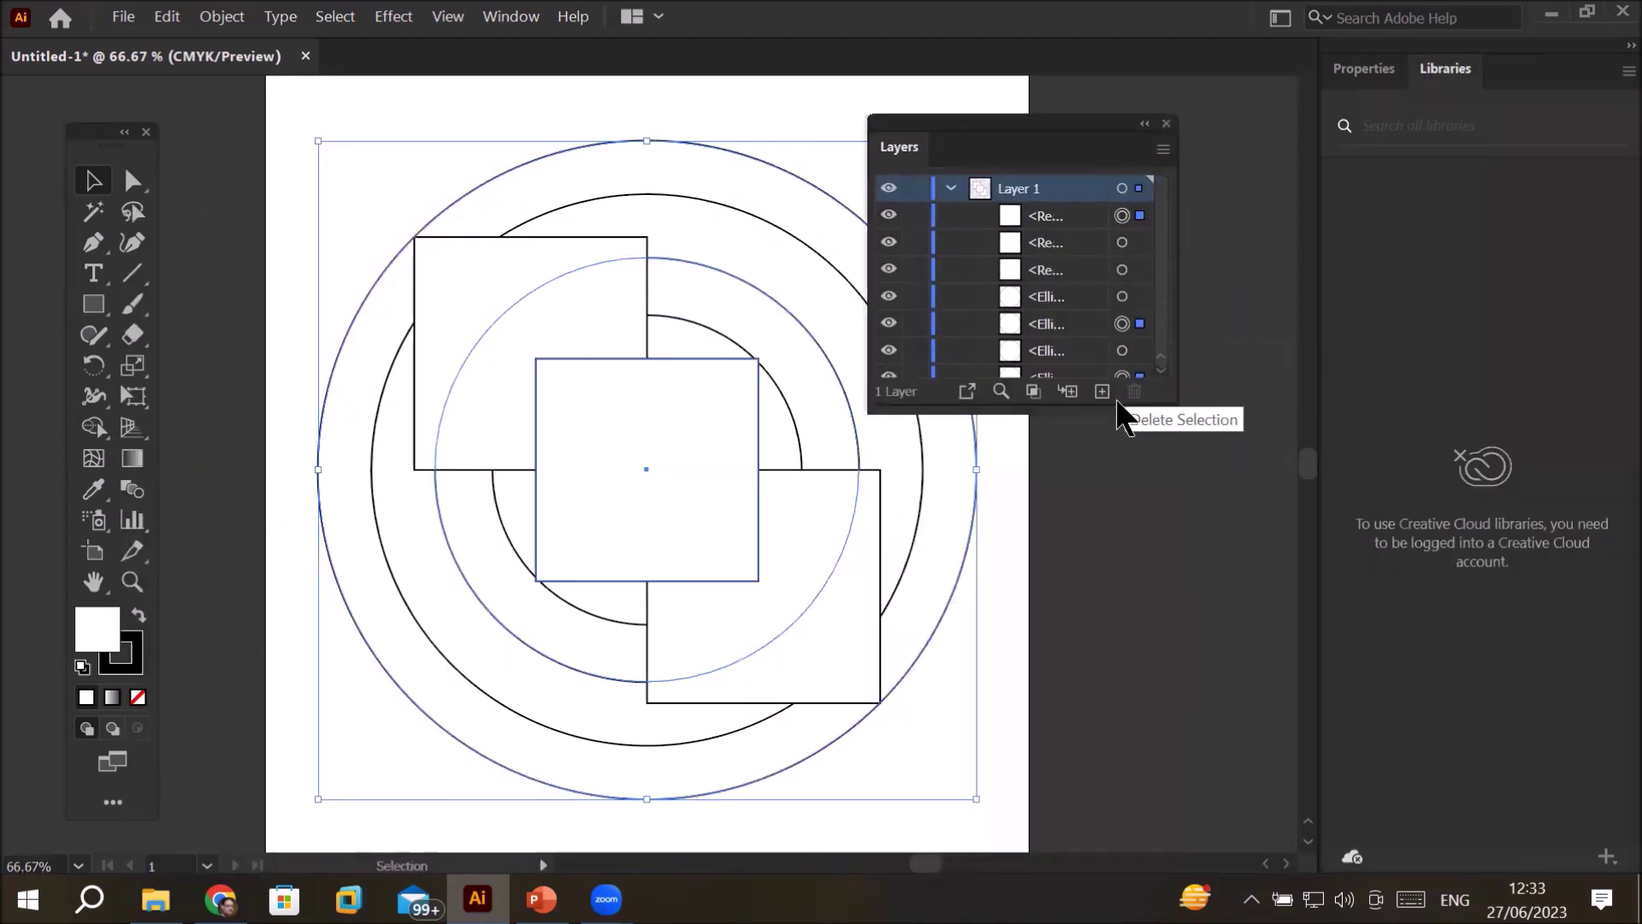
left_click_drag(1184, 580, 1184, 586)
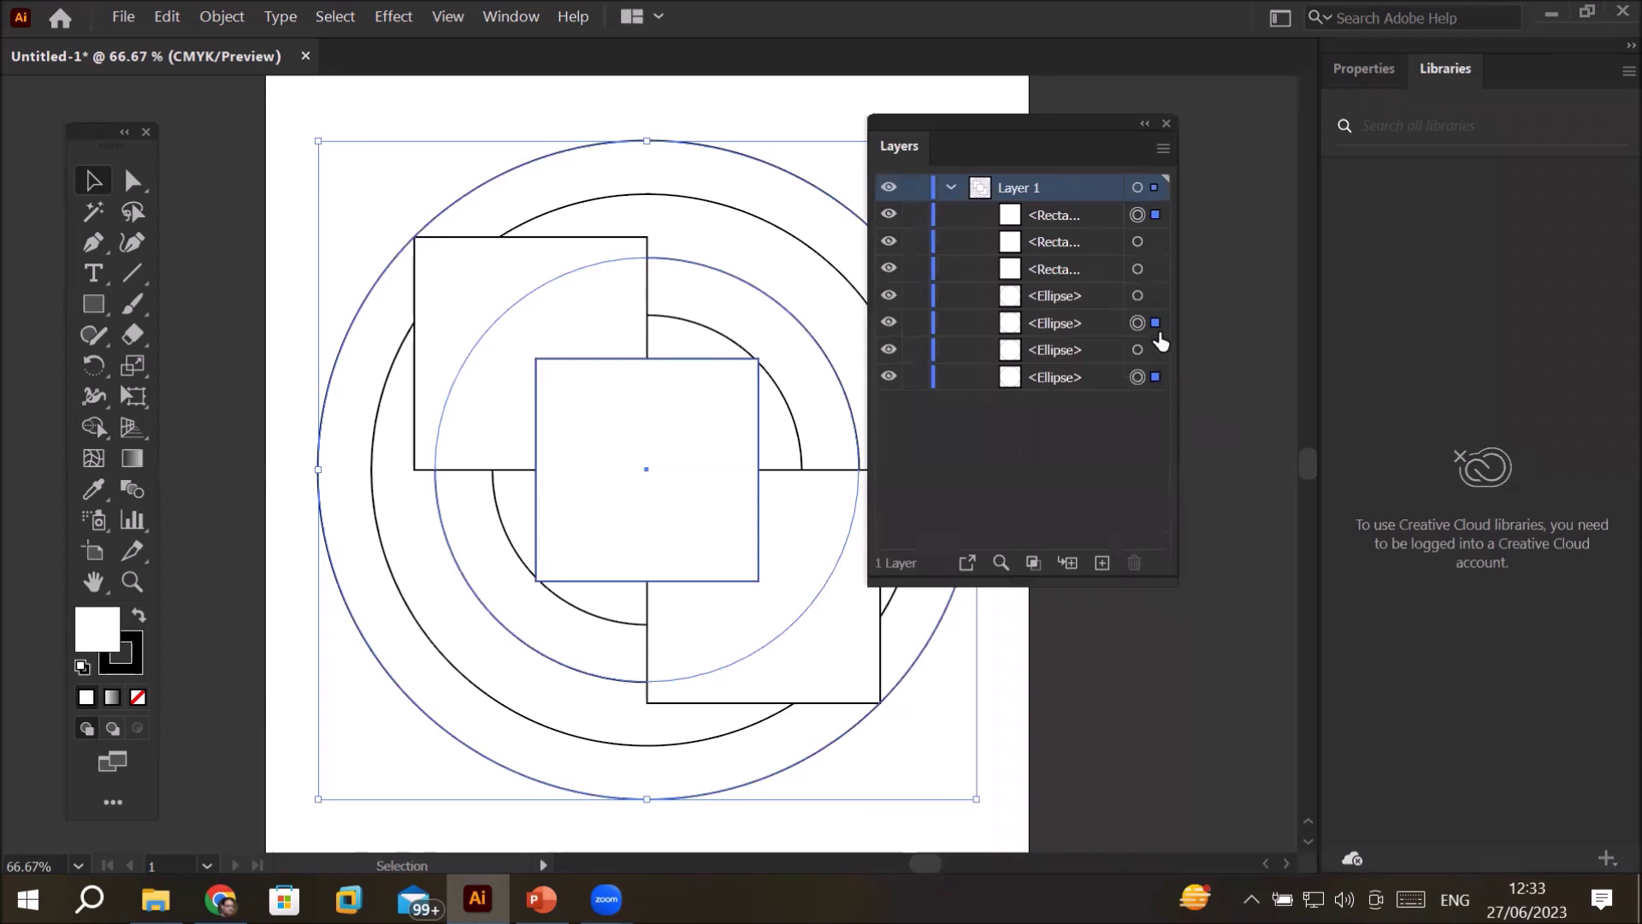
left_click_drag(1029, 135, 1076, 158)
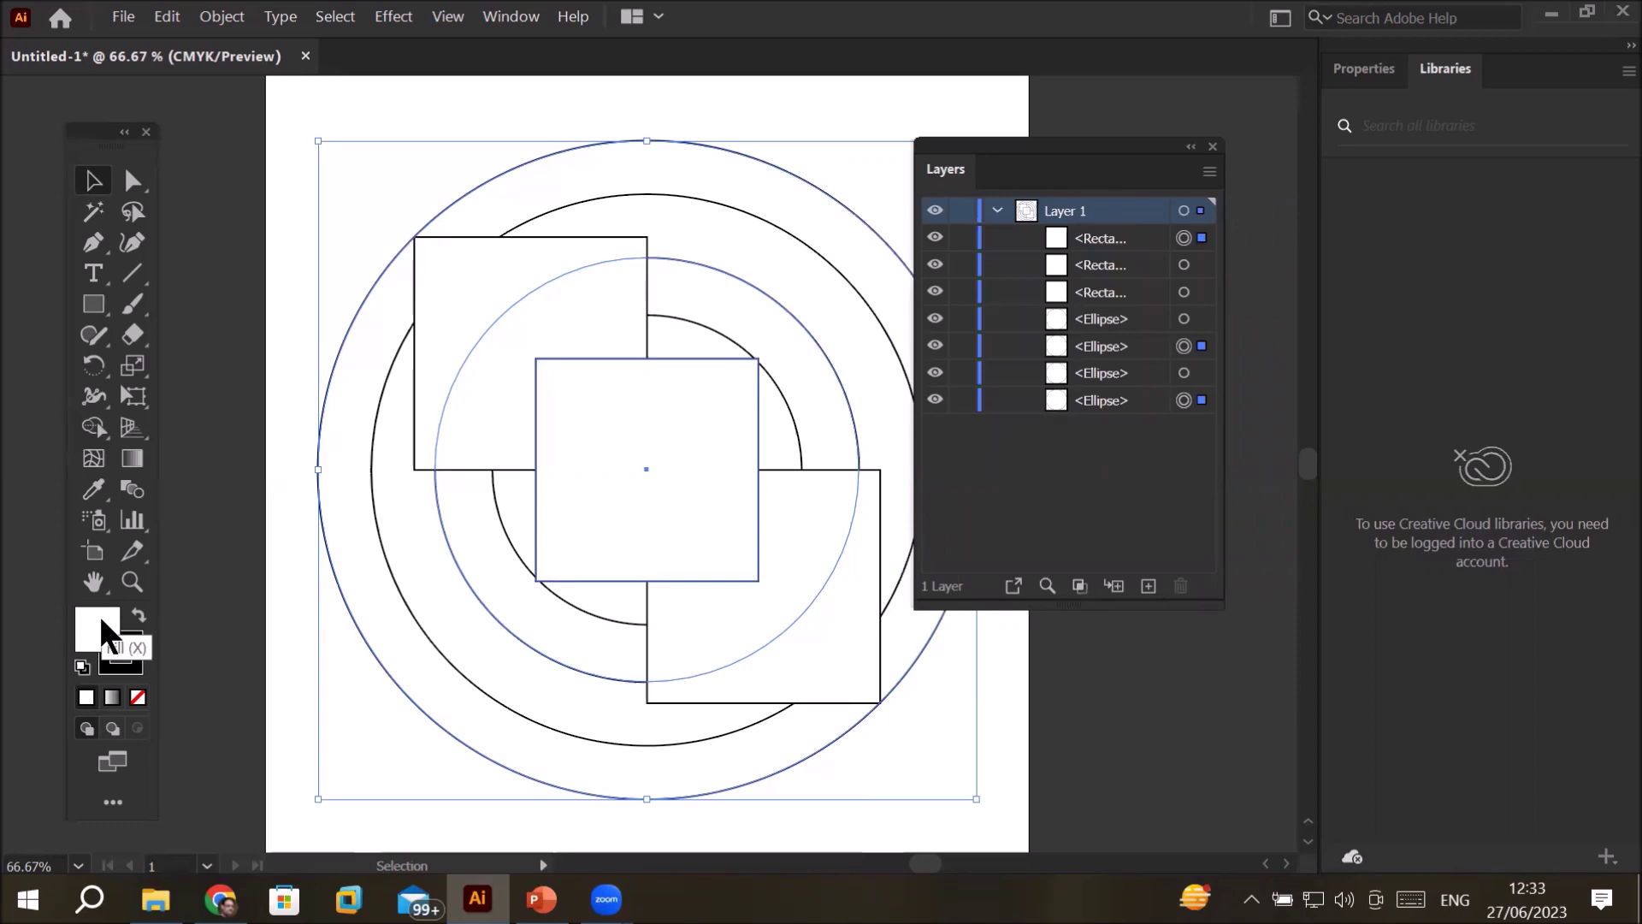
- Try removing the fill from the three selected shapes, and restore their solid white fill with the Color panel open
left_click(138, 699)
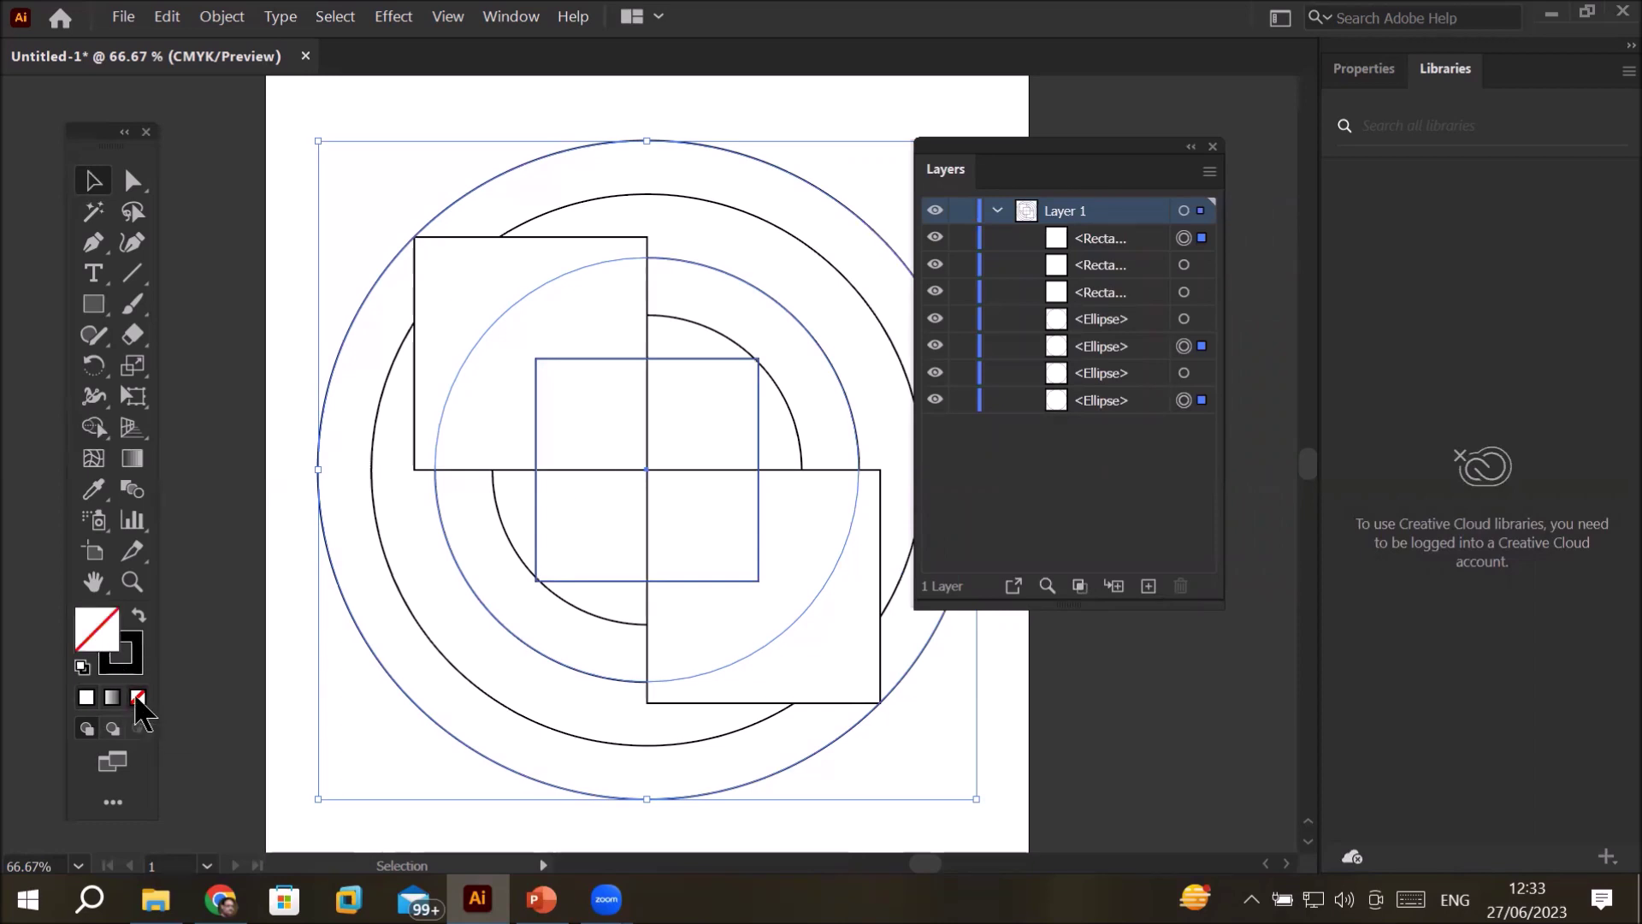
left_click(86, 698)
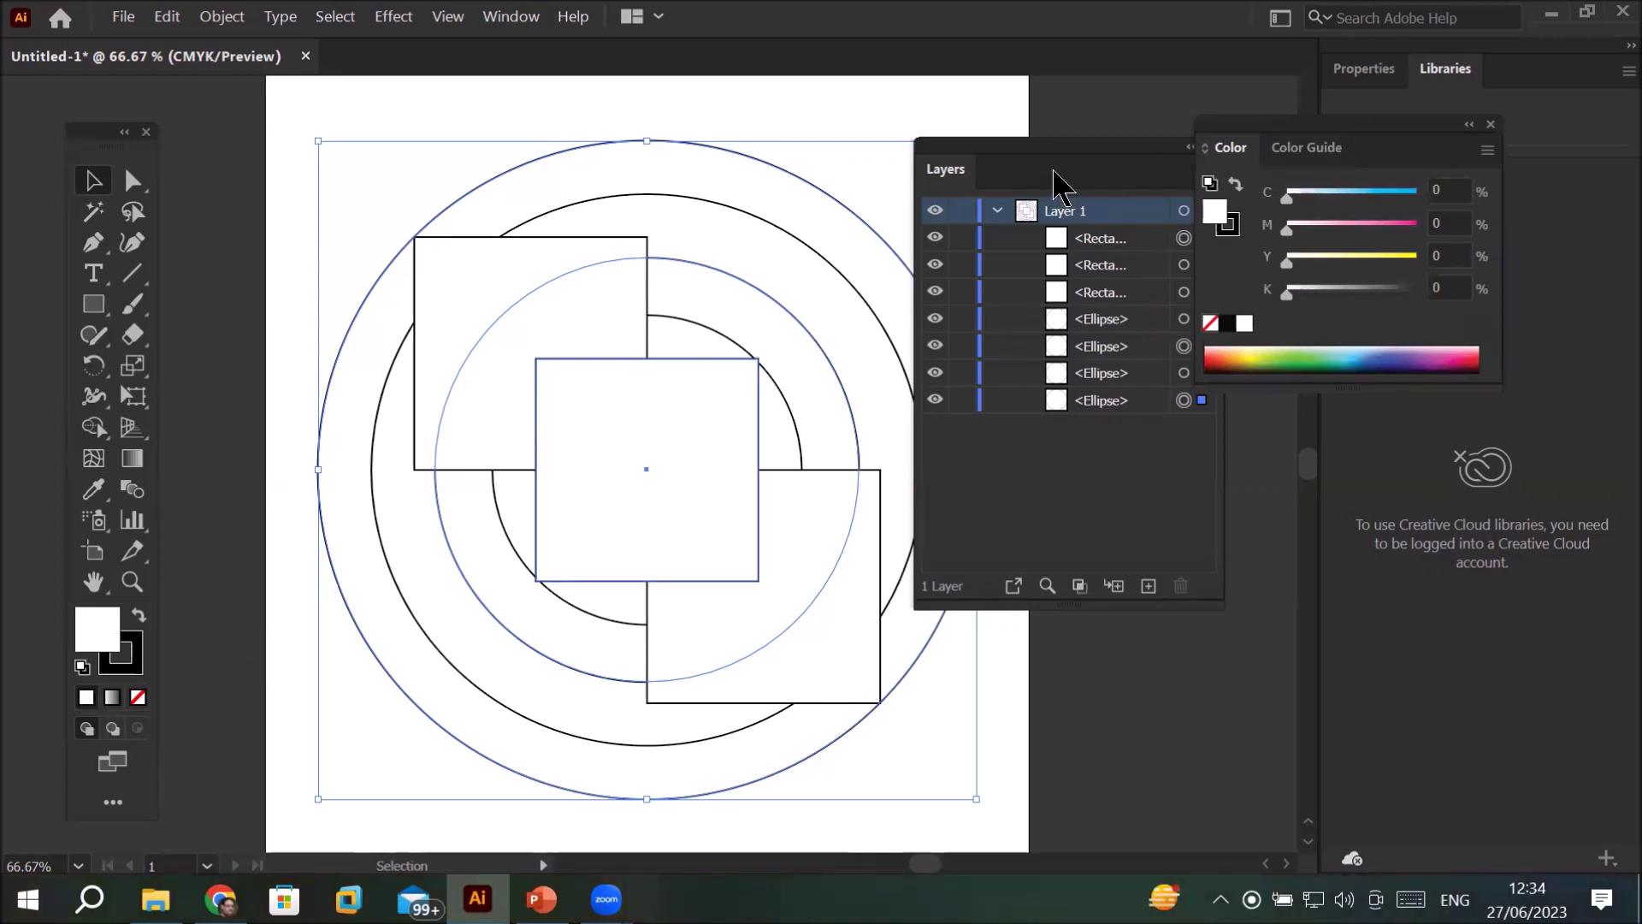
- Arrange the floating Color panel above the Layers panel beside the artwork
left_click_drag(1058, 171, 1088, 466)
left_click_drag(1290, 139, 1266, 142)
left_click_drag(1109, 154, 1096, 150)
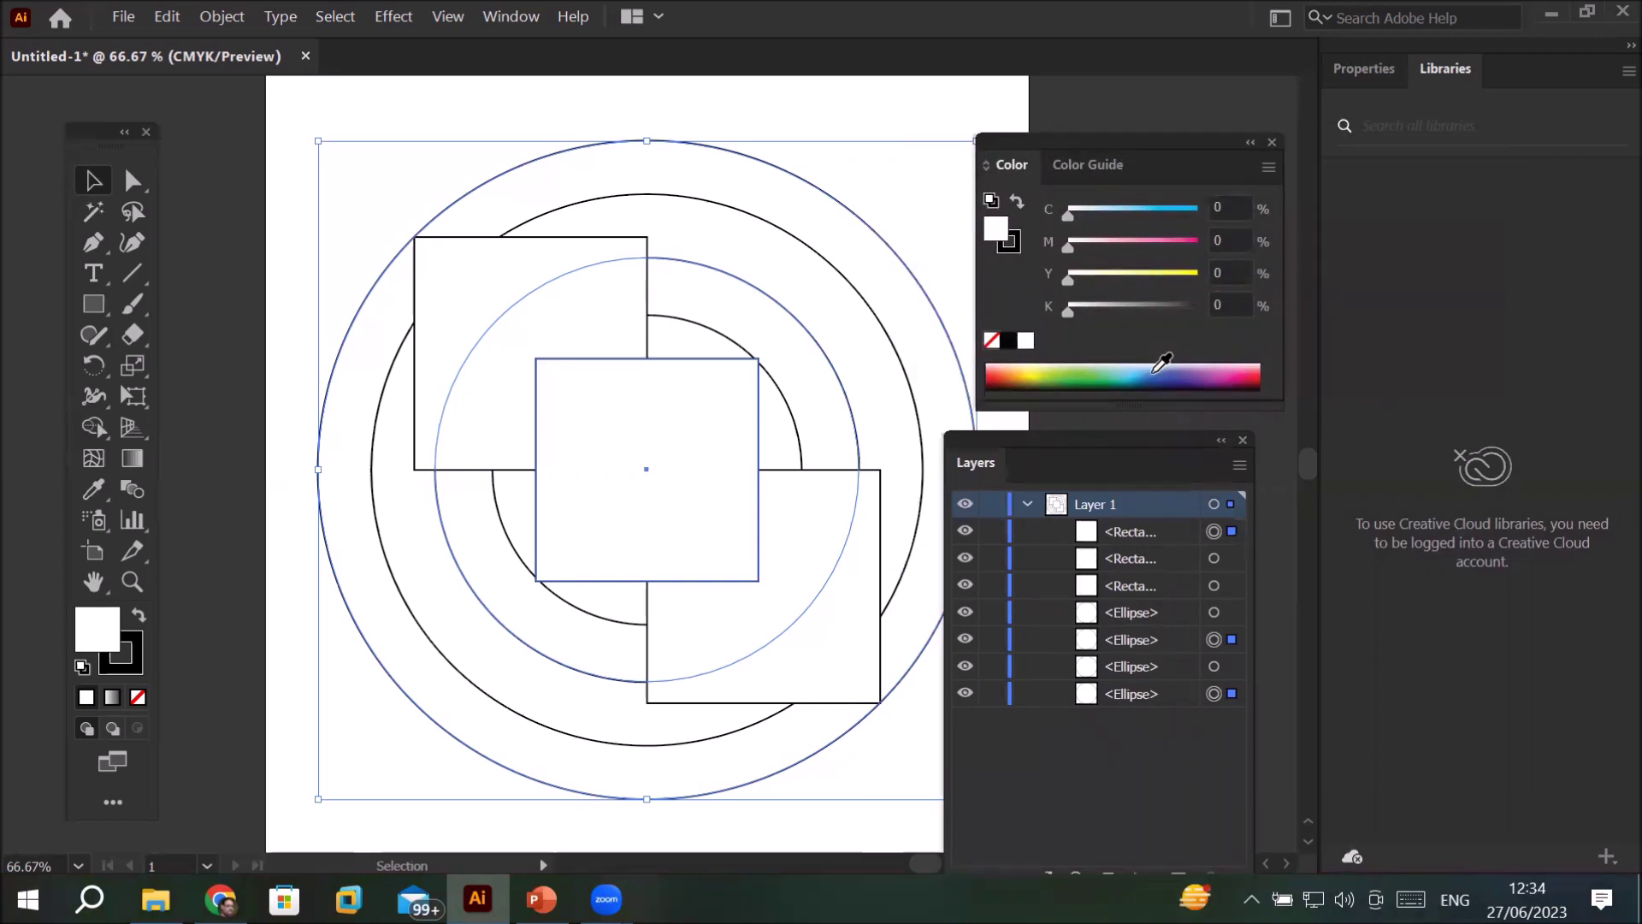
- Try blue and dark red fills on the selected shapes, and settle on purple (C 70.59, M 78.82, Y 0, K 0)
left_click(1175, 369)
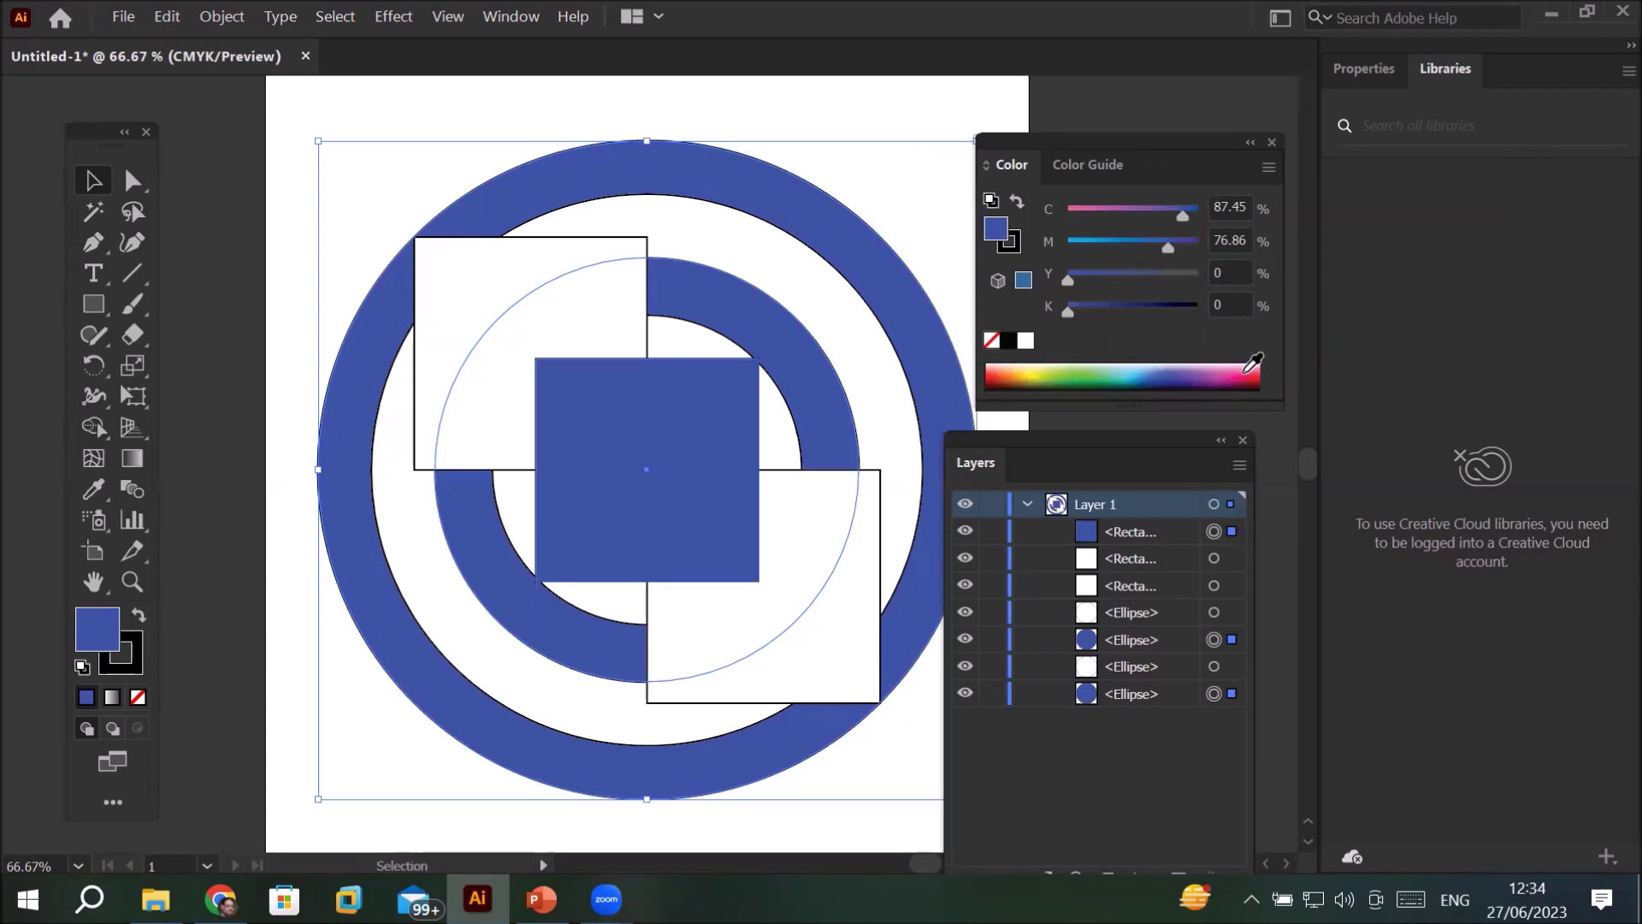
left_click(1250, 380)
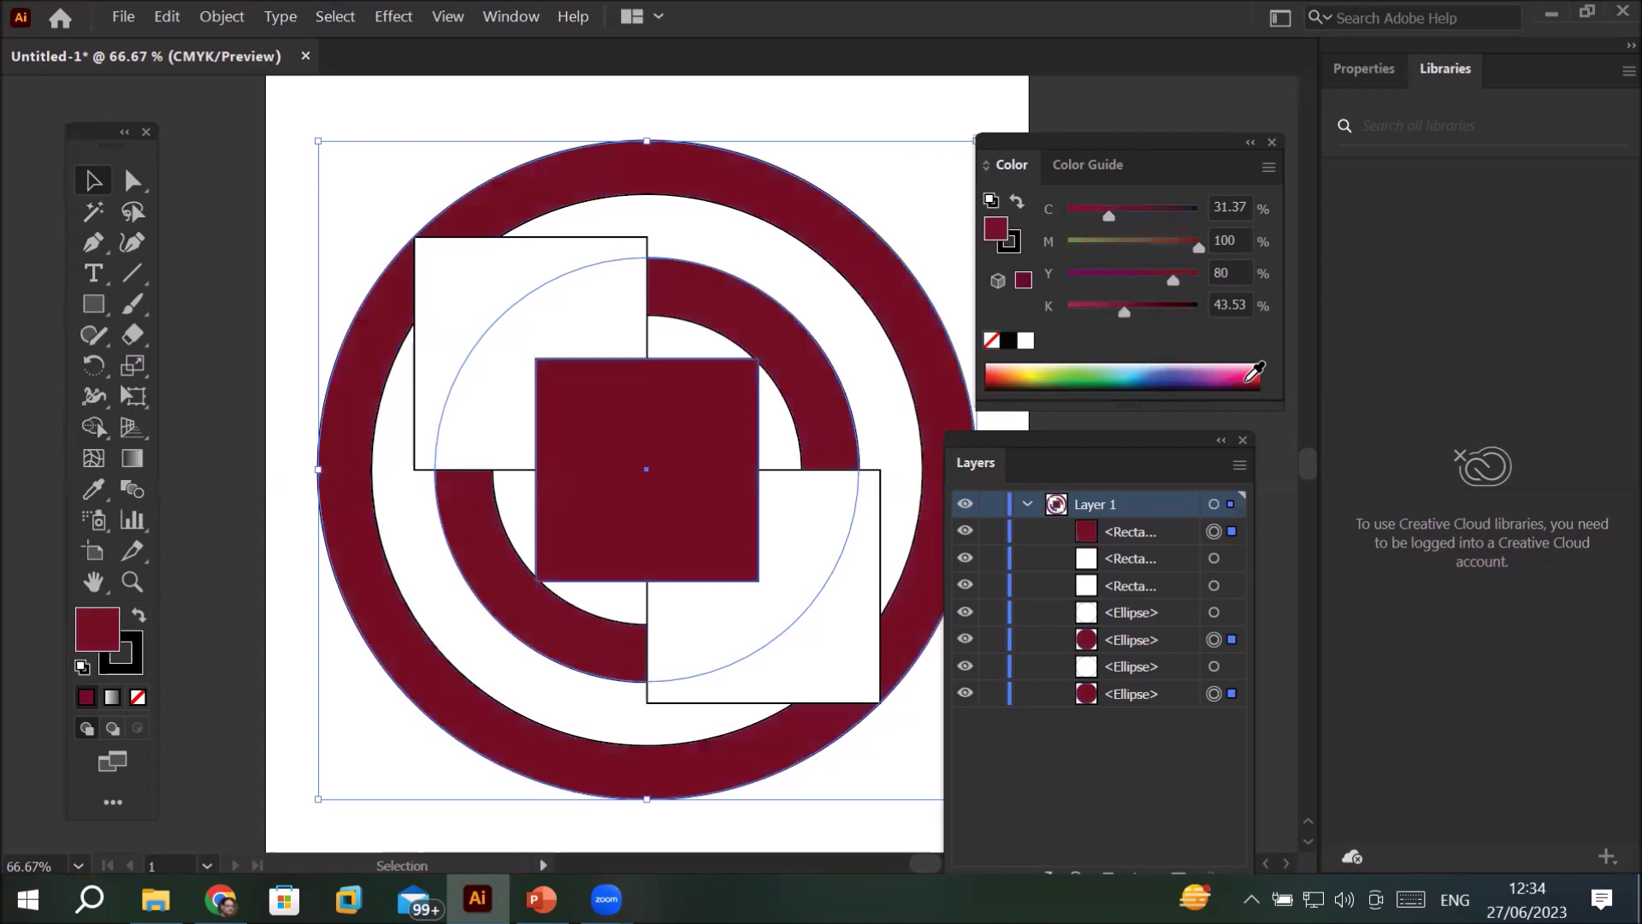
left_click(1190, 372)
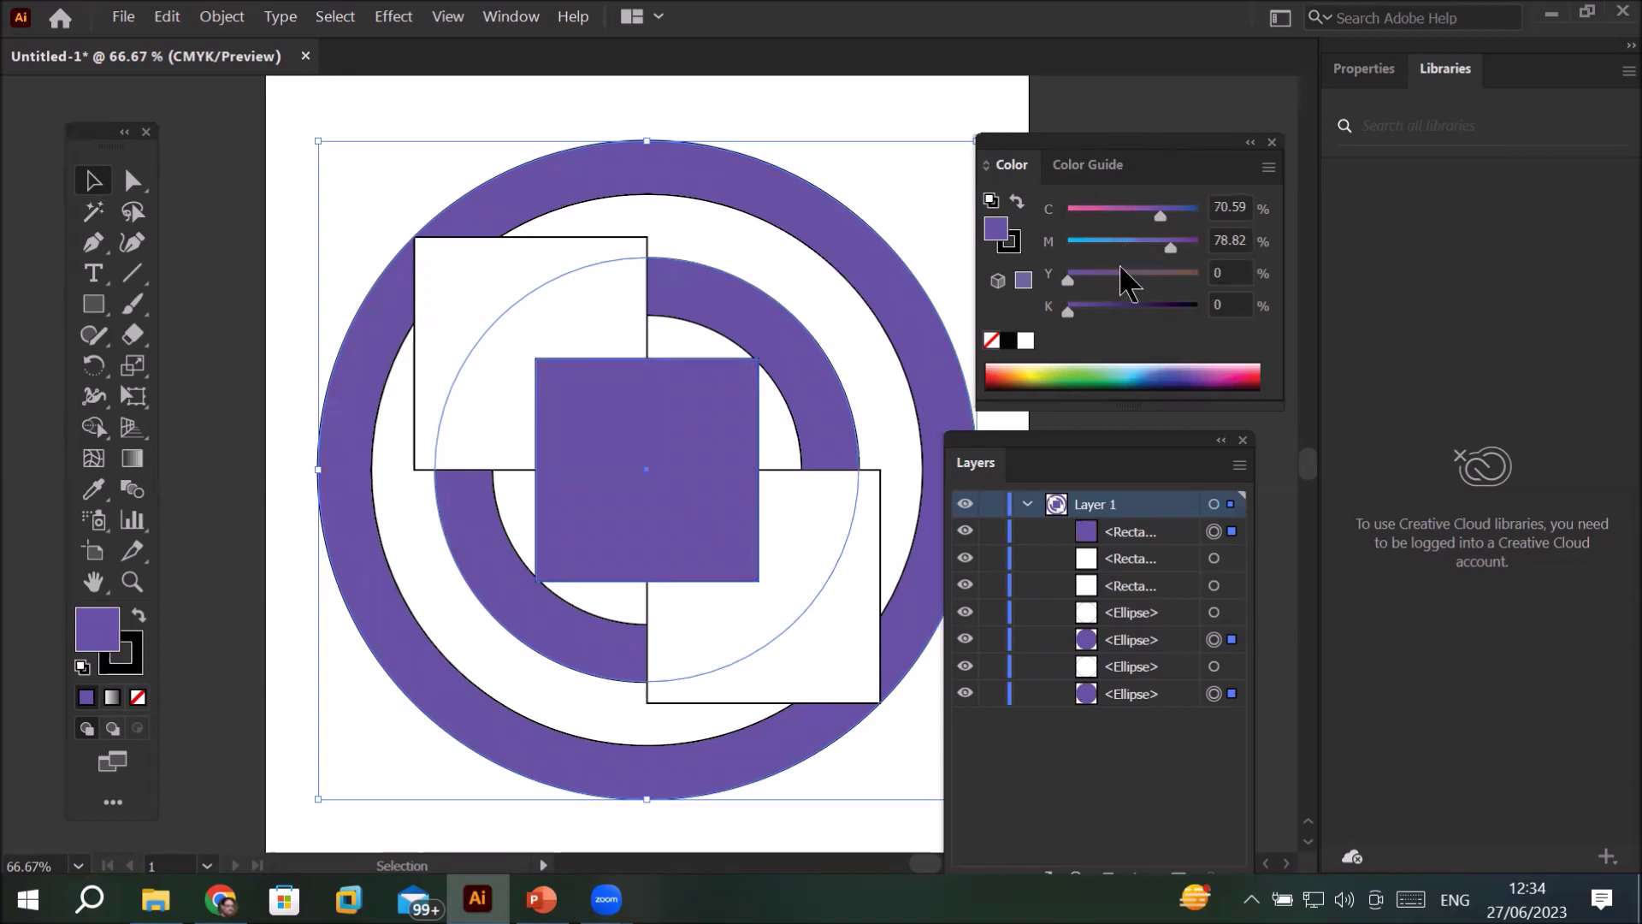
- Float the Properties panel beside the toolbox
left_click(1363, 70)
left_click_drag(1364, 69, 199, 150)
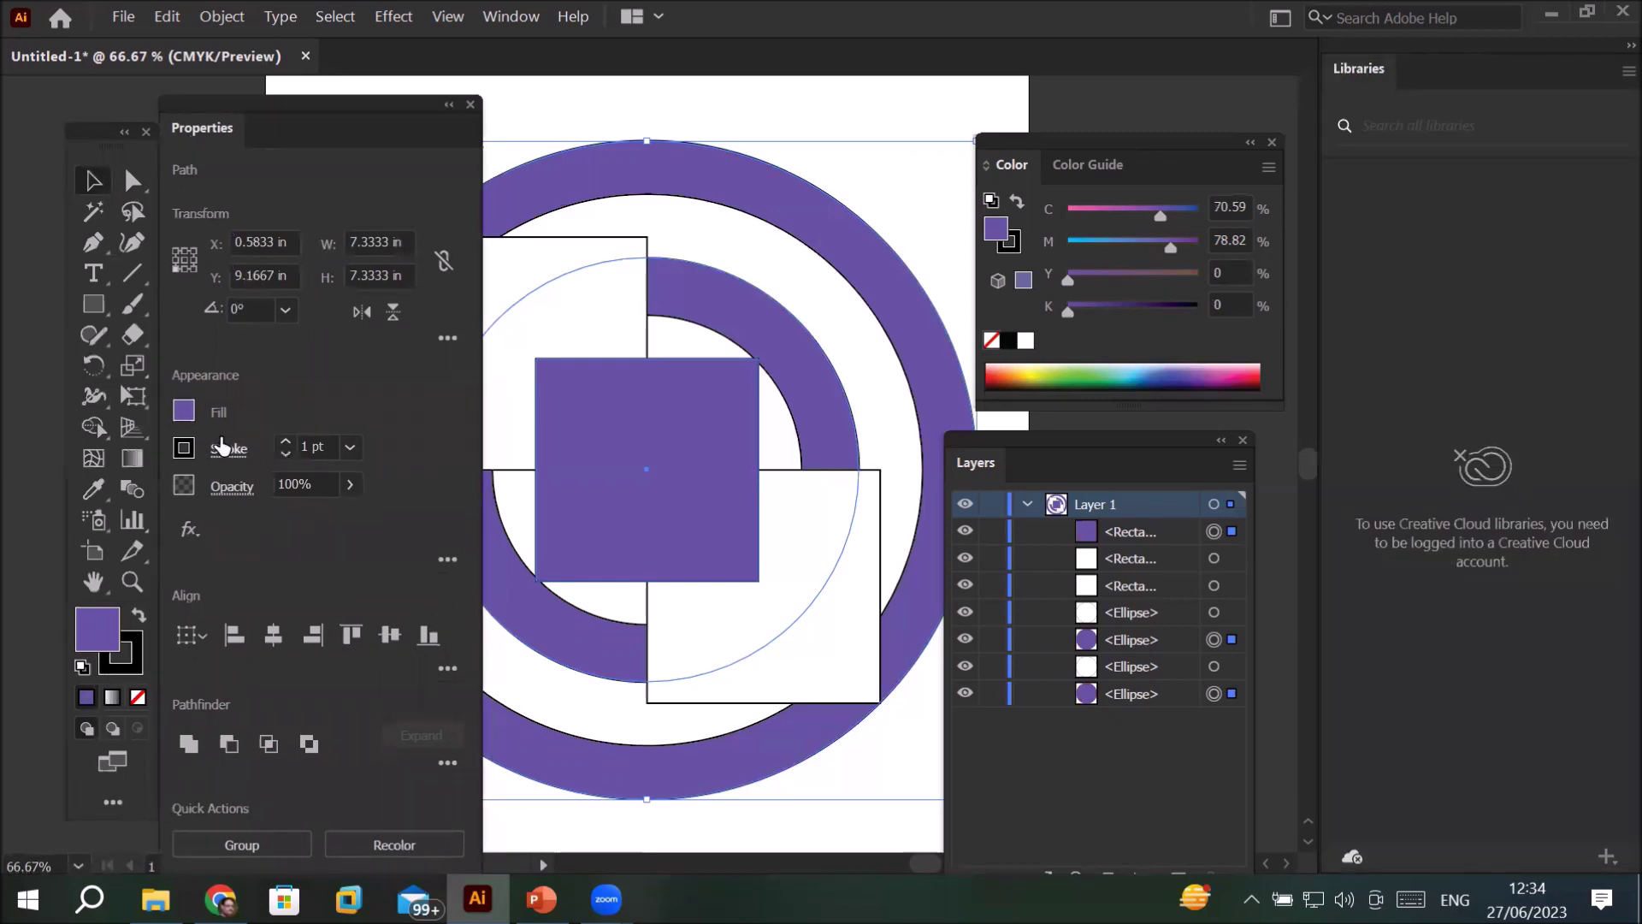
- Fill the three selected shapes with the red swatch C=15 M=100 Y=90 K=10
left_click(184, 413)
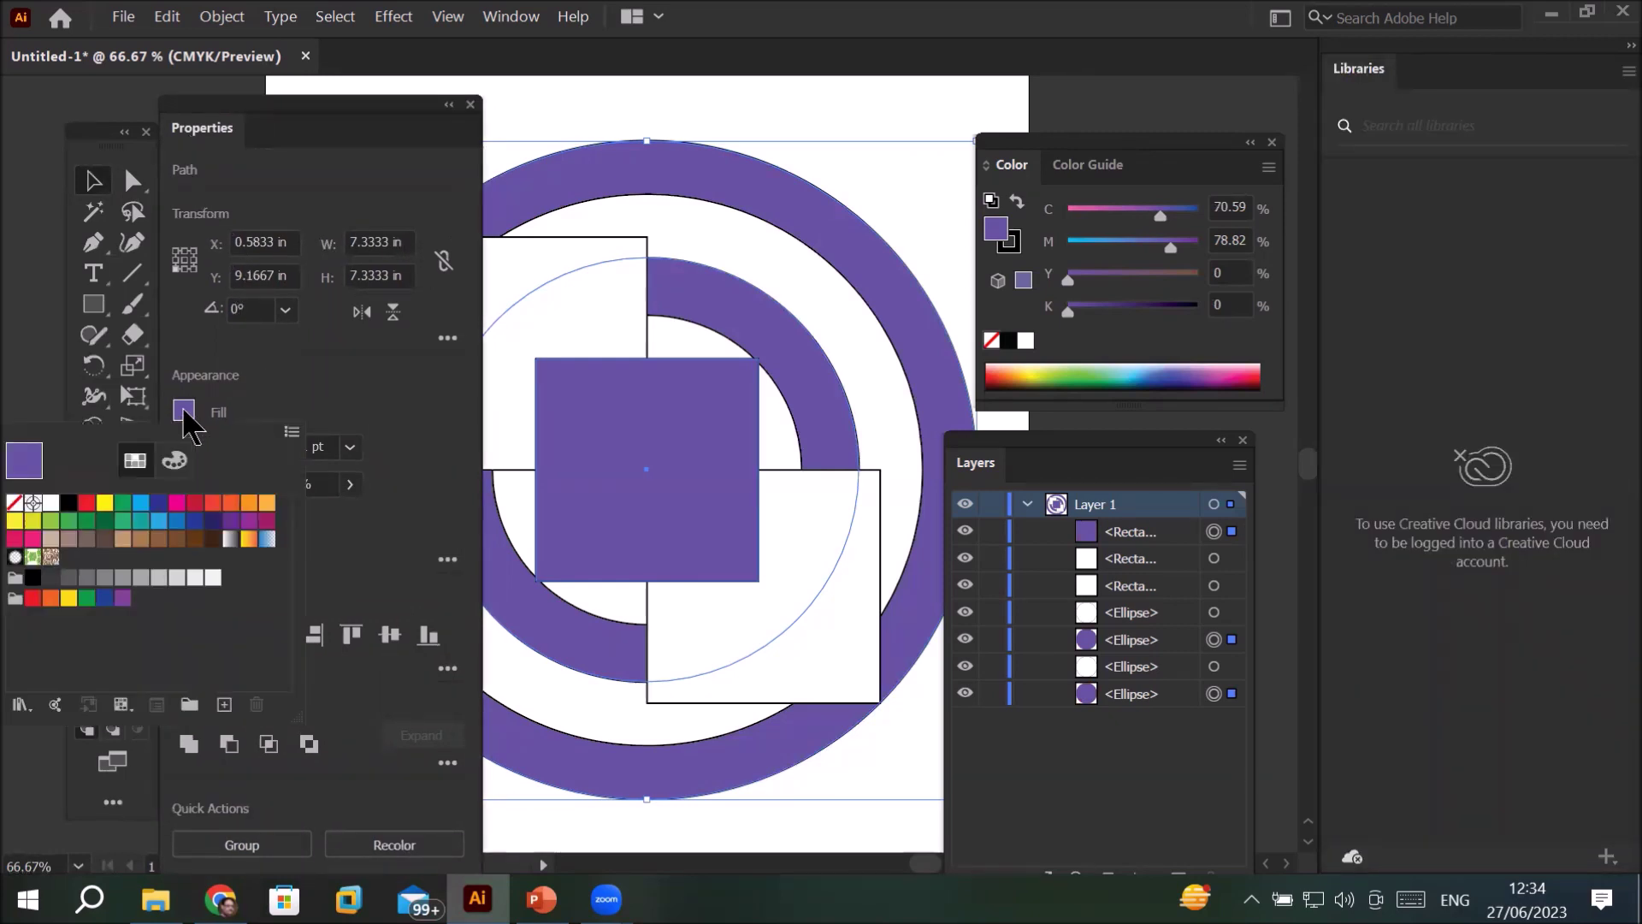
left_click(190, 504)
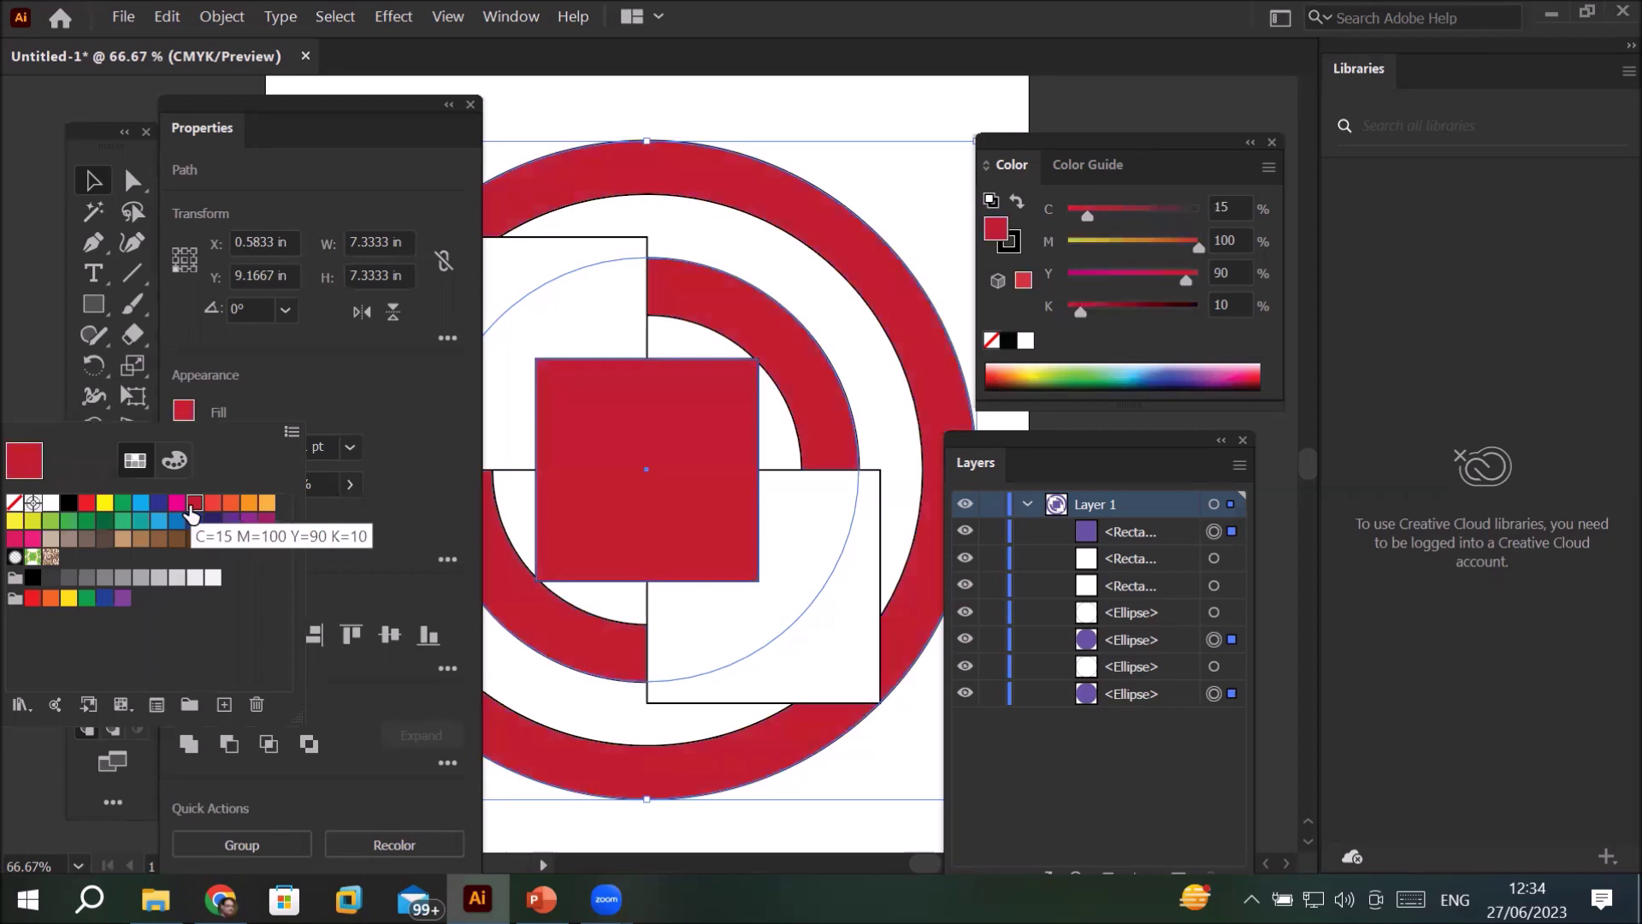
left_click(214, 417)
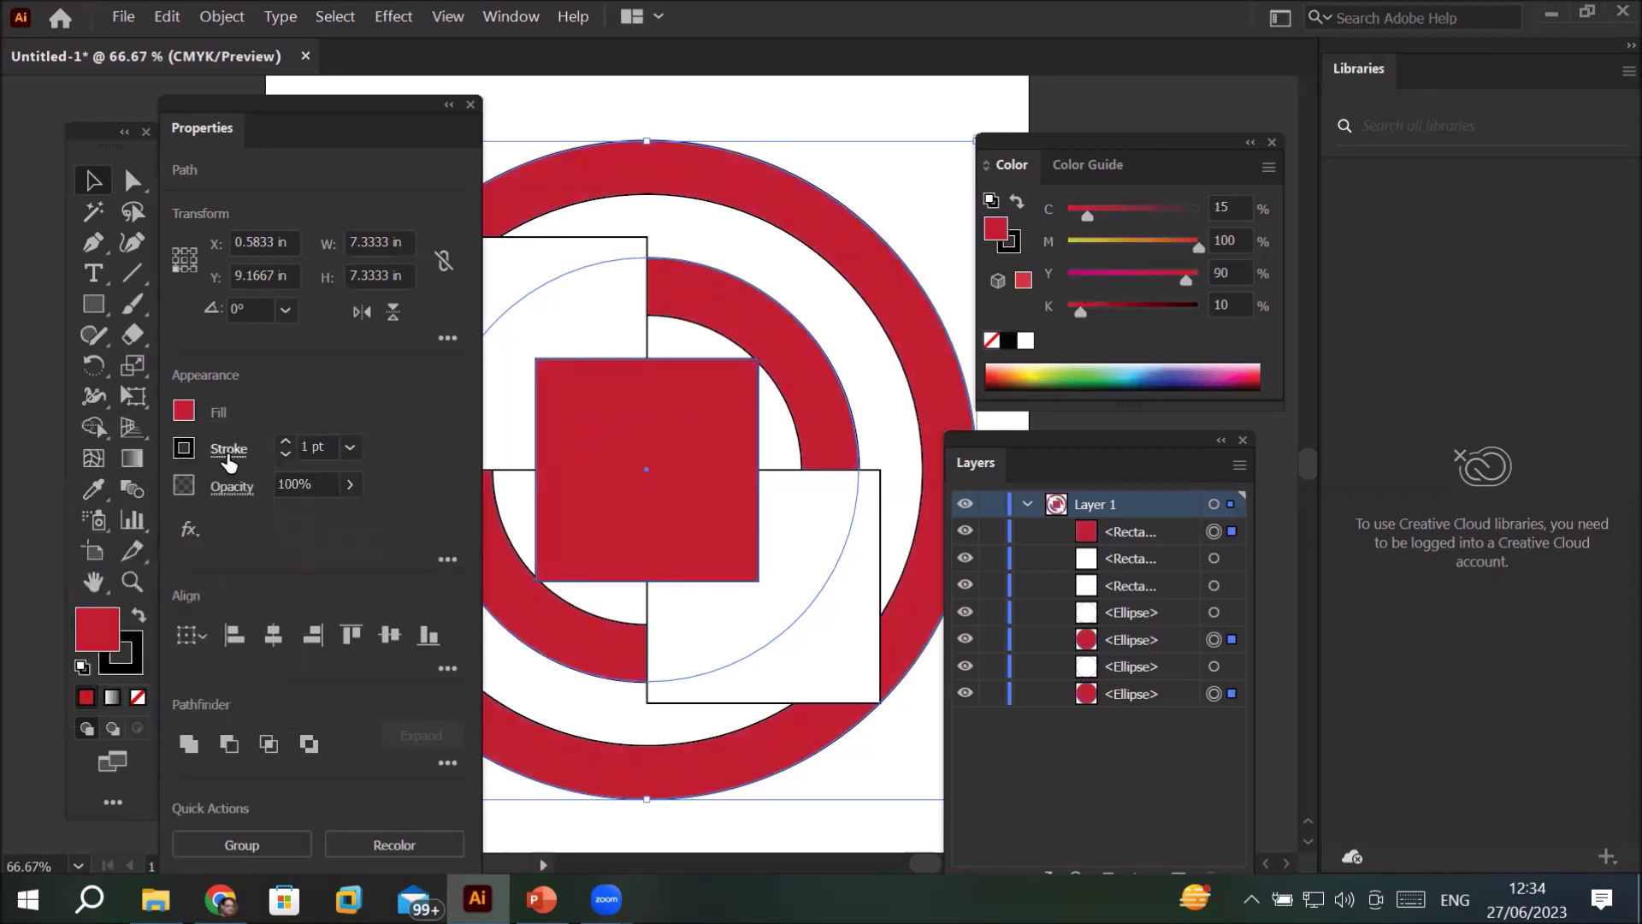
- Set the selected shapes' stroke weight to 11 pt, and dock the Properties panel with the Libraries panel
left_click(287, 443)
left_click(287, 443)
left_click(287, 443)
left_click(287, 443)
left_click(286, 443)
left_click(287, 443)
left_click(286, 443)
left_click(286, 443)
left_click(286, 443)
left_click(286, 443)
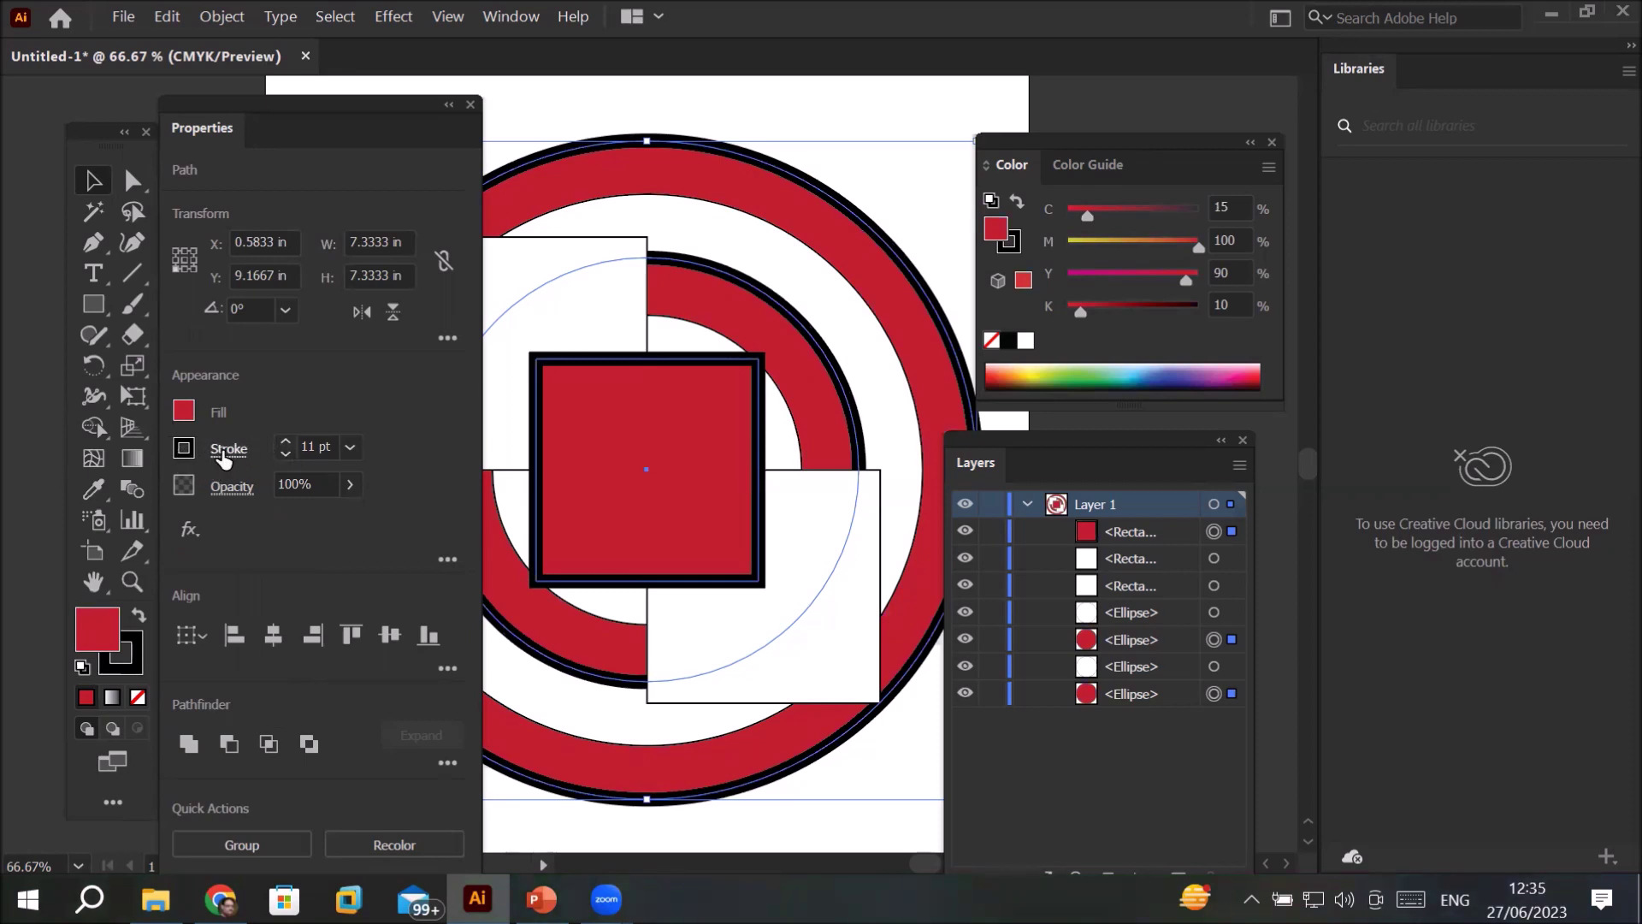
left_click_drag(359, 117, 1540, 118)
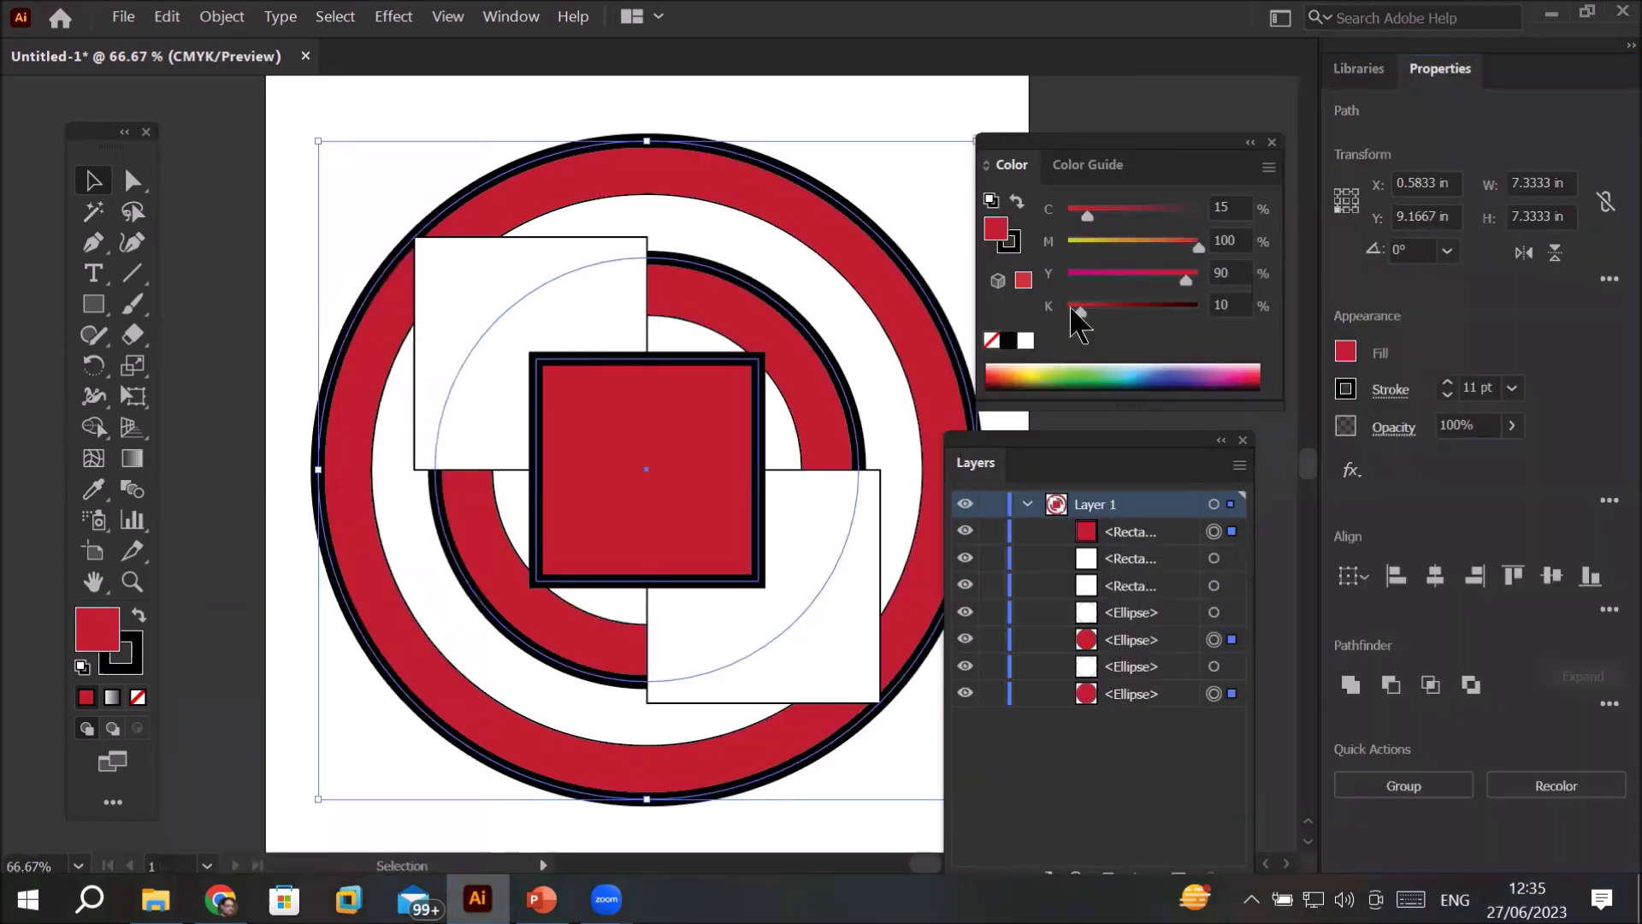
- Try purple tones for the selected shapes' stroke color, and settle on bright green (17E21B)
left_click(139, 664)
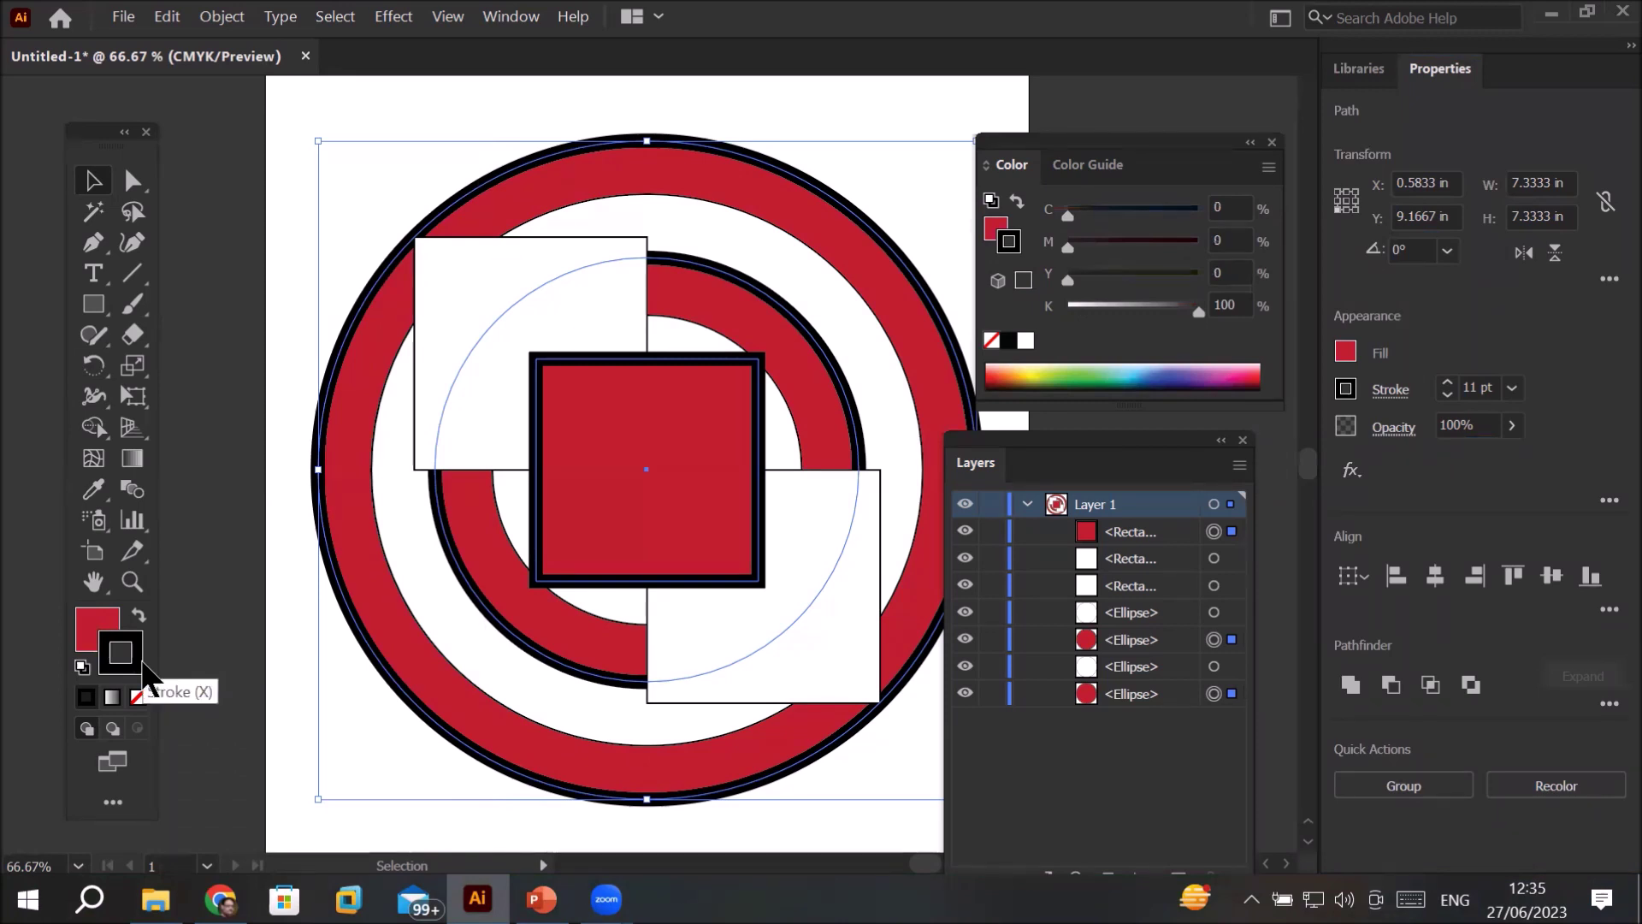
double_click(141, 664)
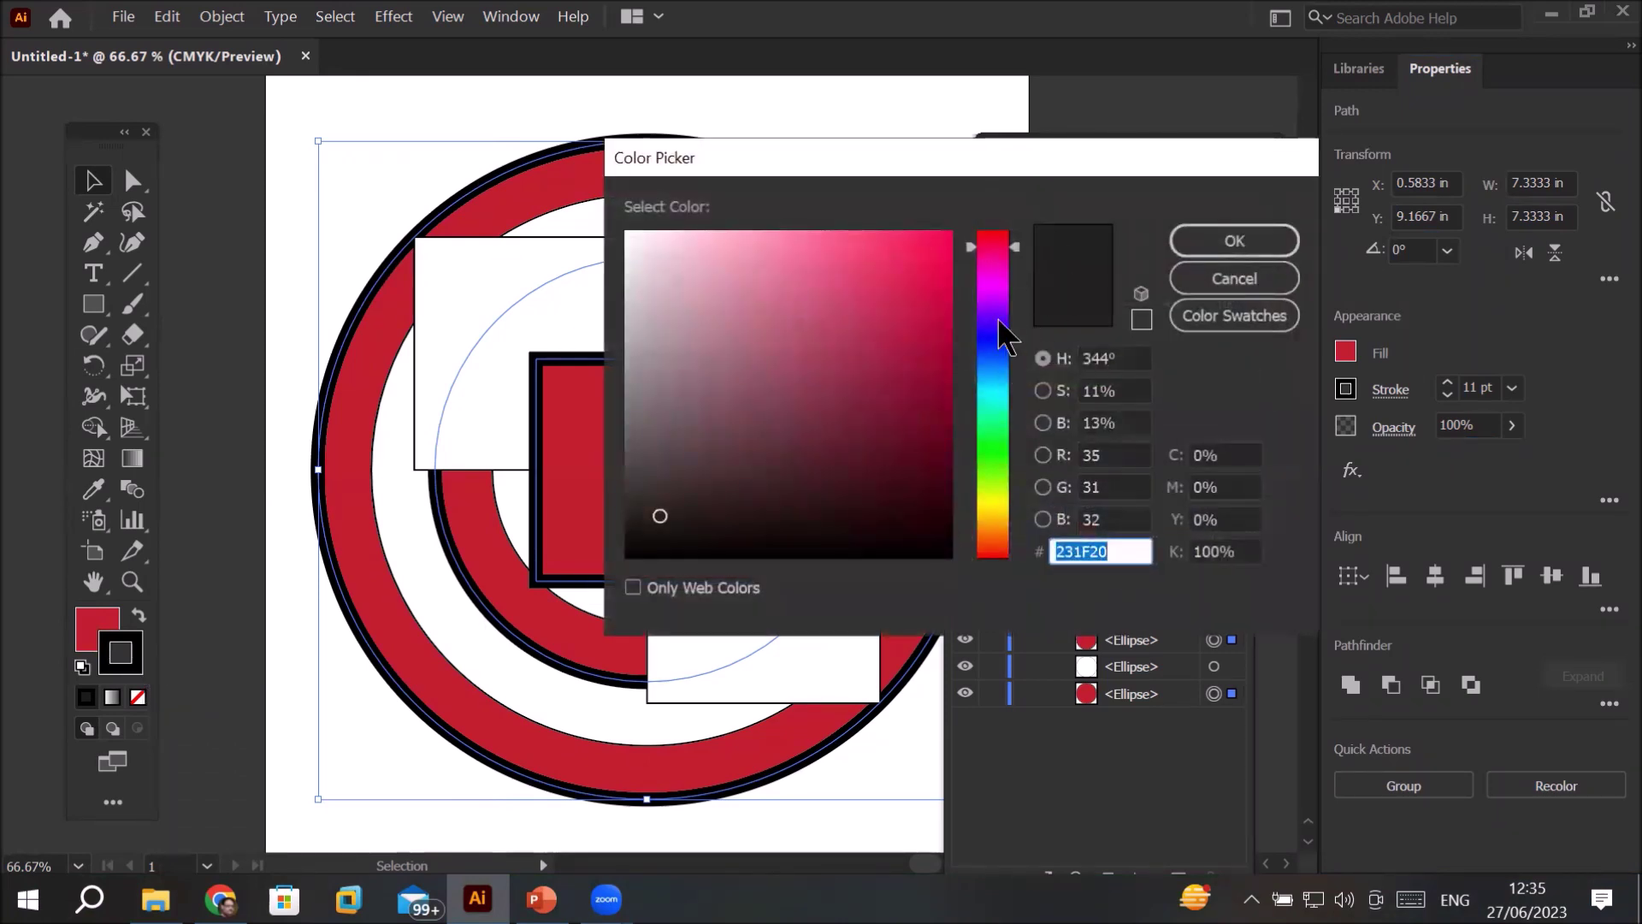
left_click(993, 284)
left_click(901, 243)
left_click(768, 263)
left_click(709, 317)
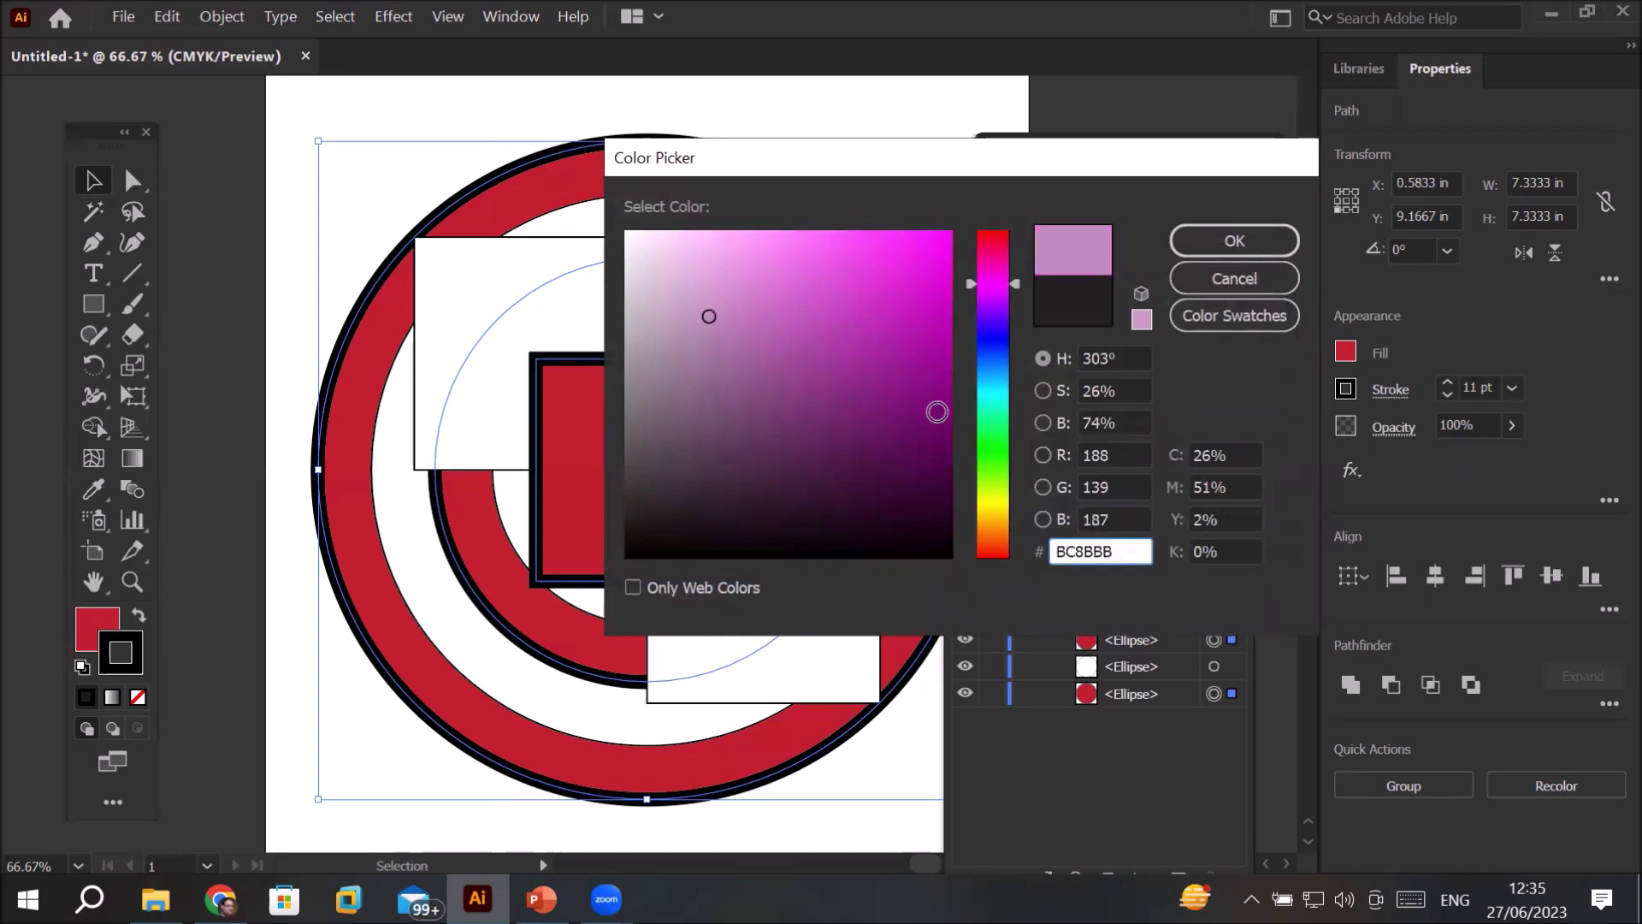
left_click(996, 446)
left_click(918, 268)
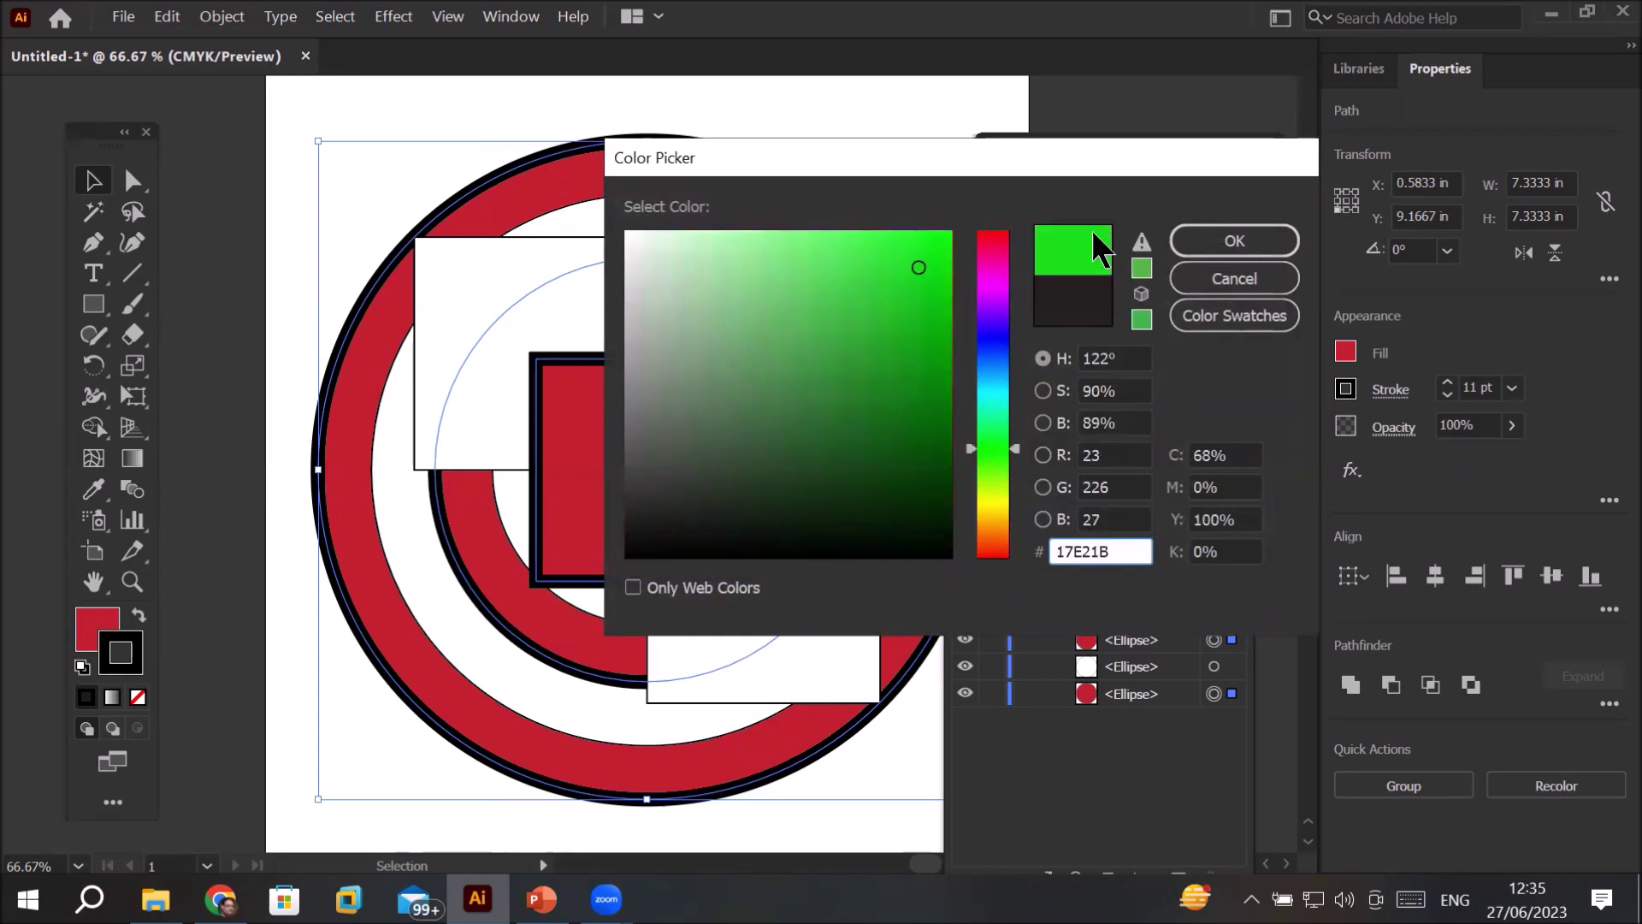
left_click(1242, 243)
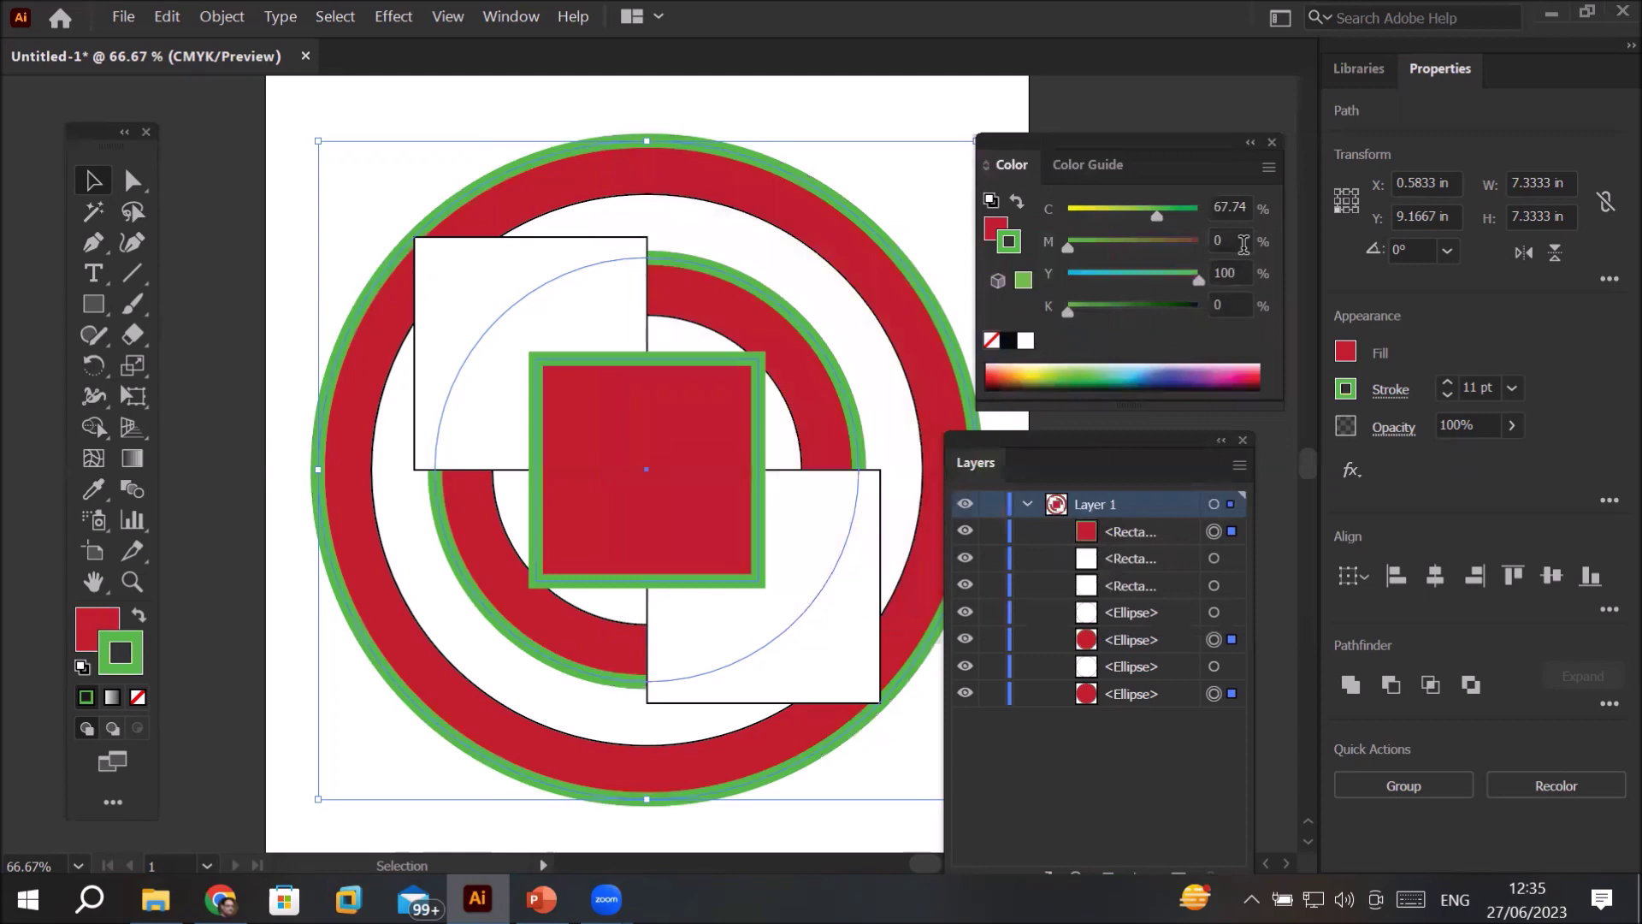
- Swap the selected shapes' fill and stroke colors back and forth, ending with the red fill and green stroke
left_click(994, 227)
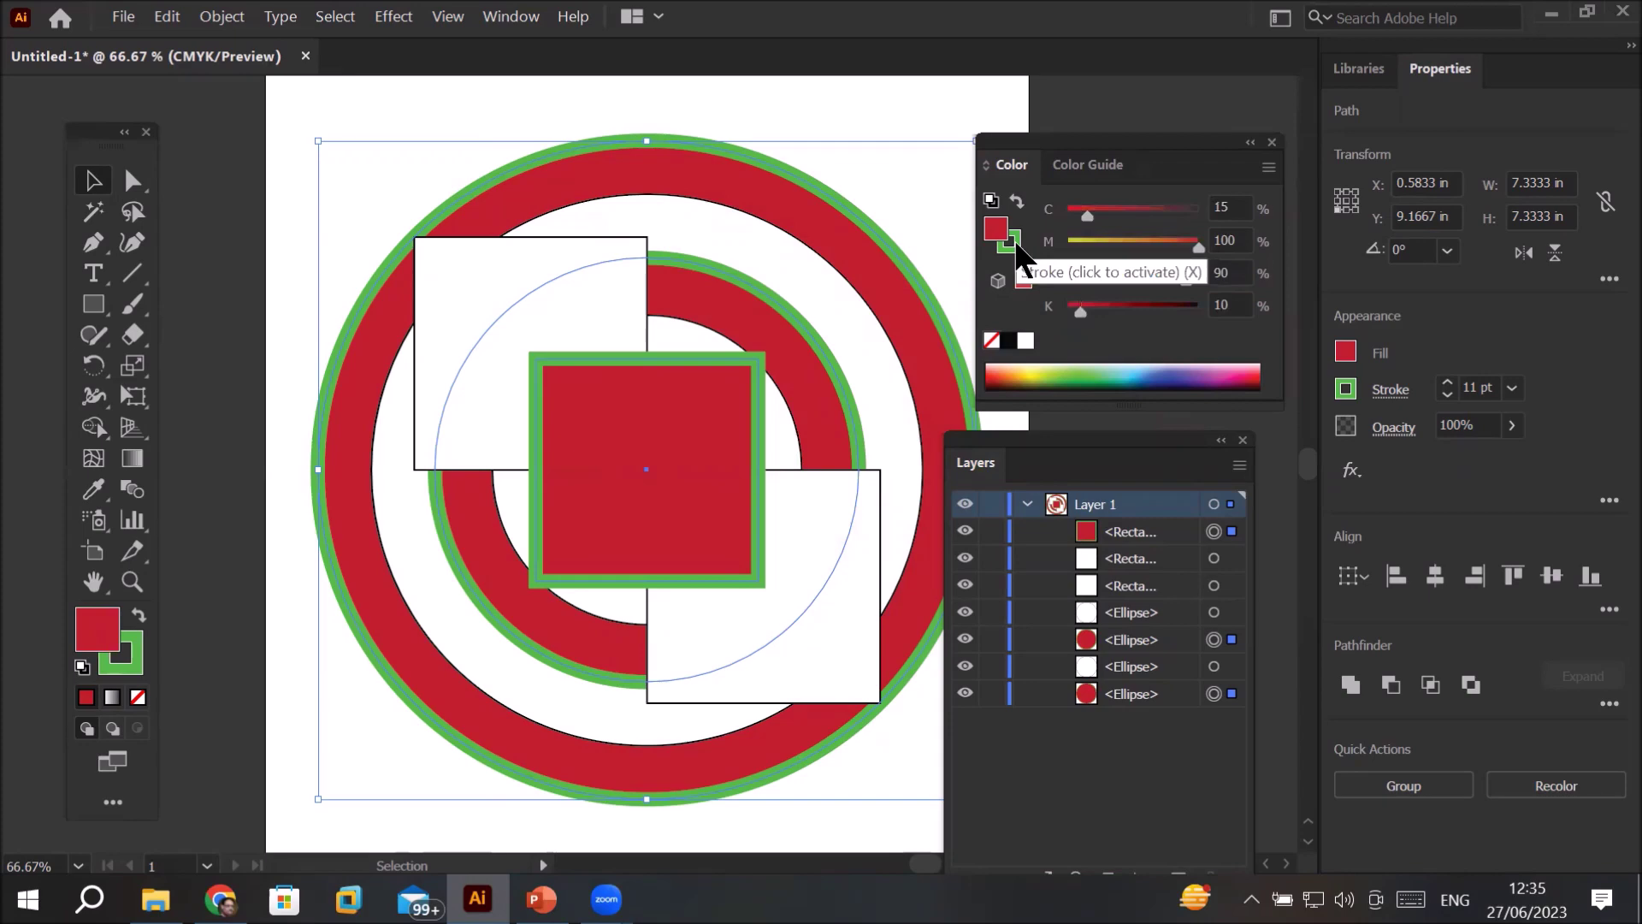
left_click(1016, 203)
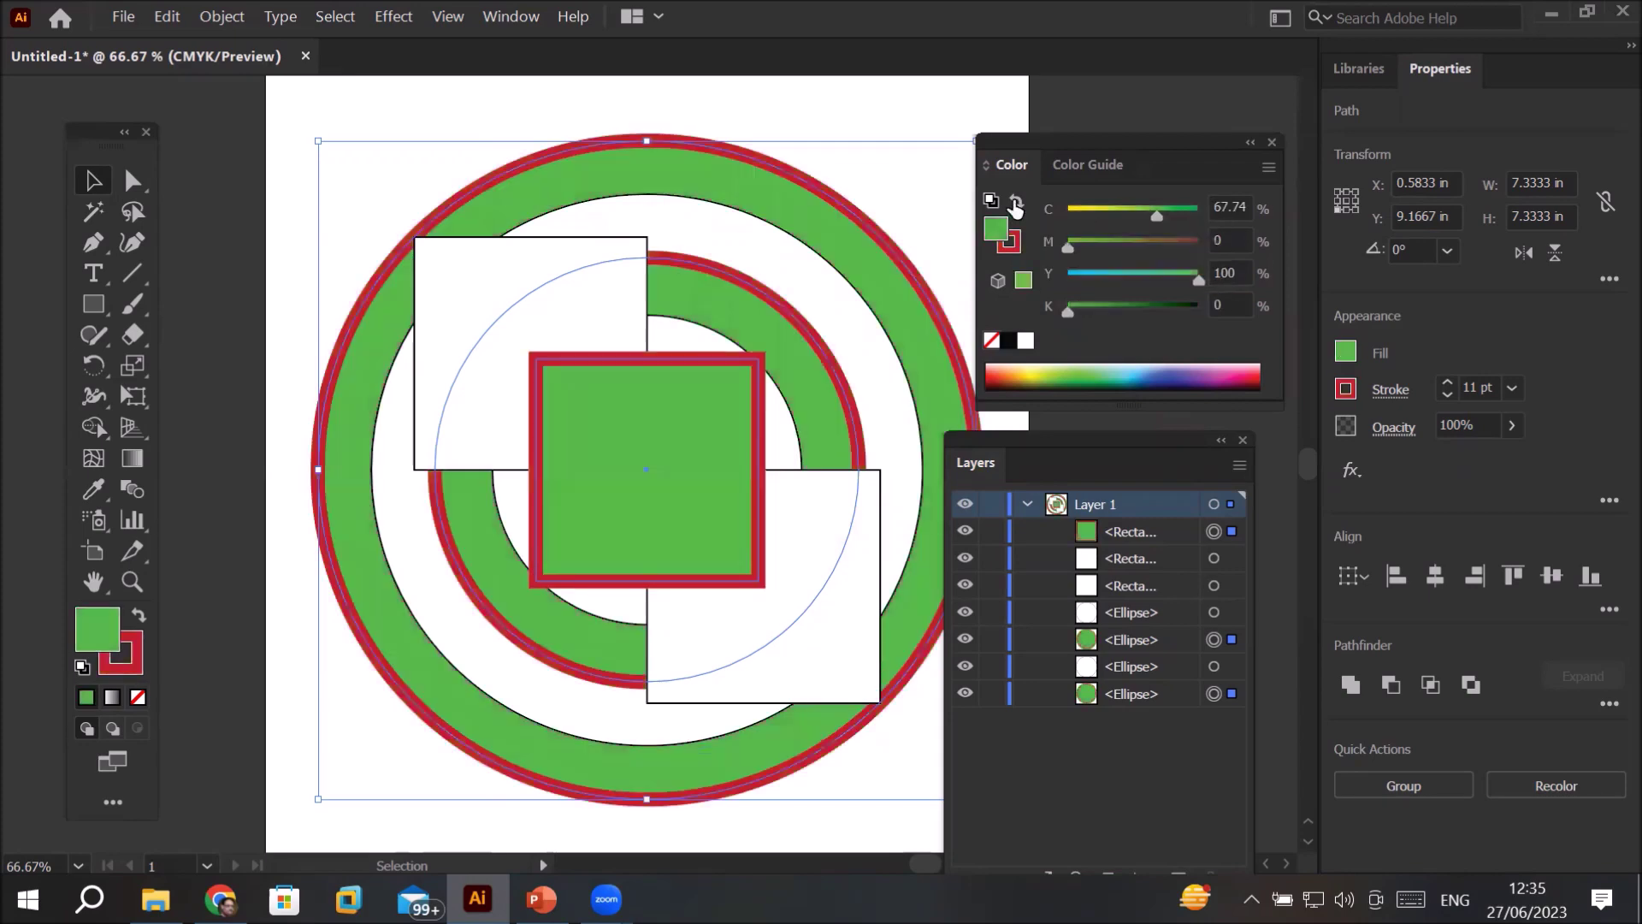
left_click(1016, 203)
left_click(1016, 203)
left_click(1016, 203)
left_click(1016, 203)
left_click(1016, 203)
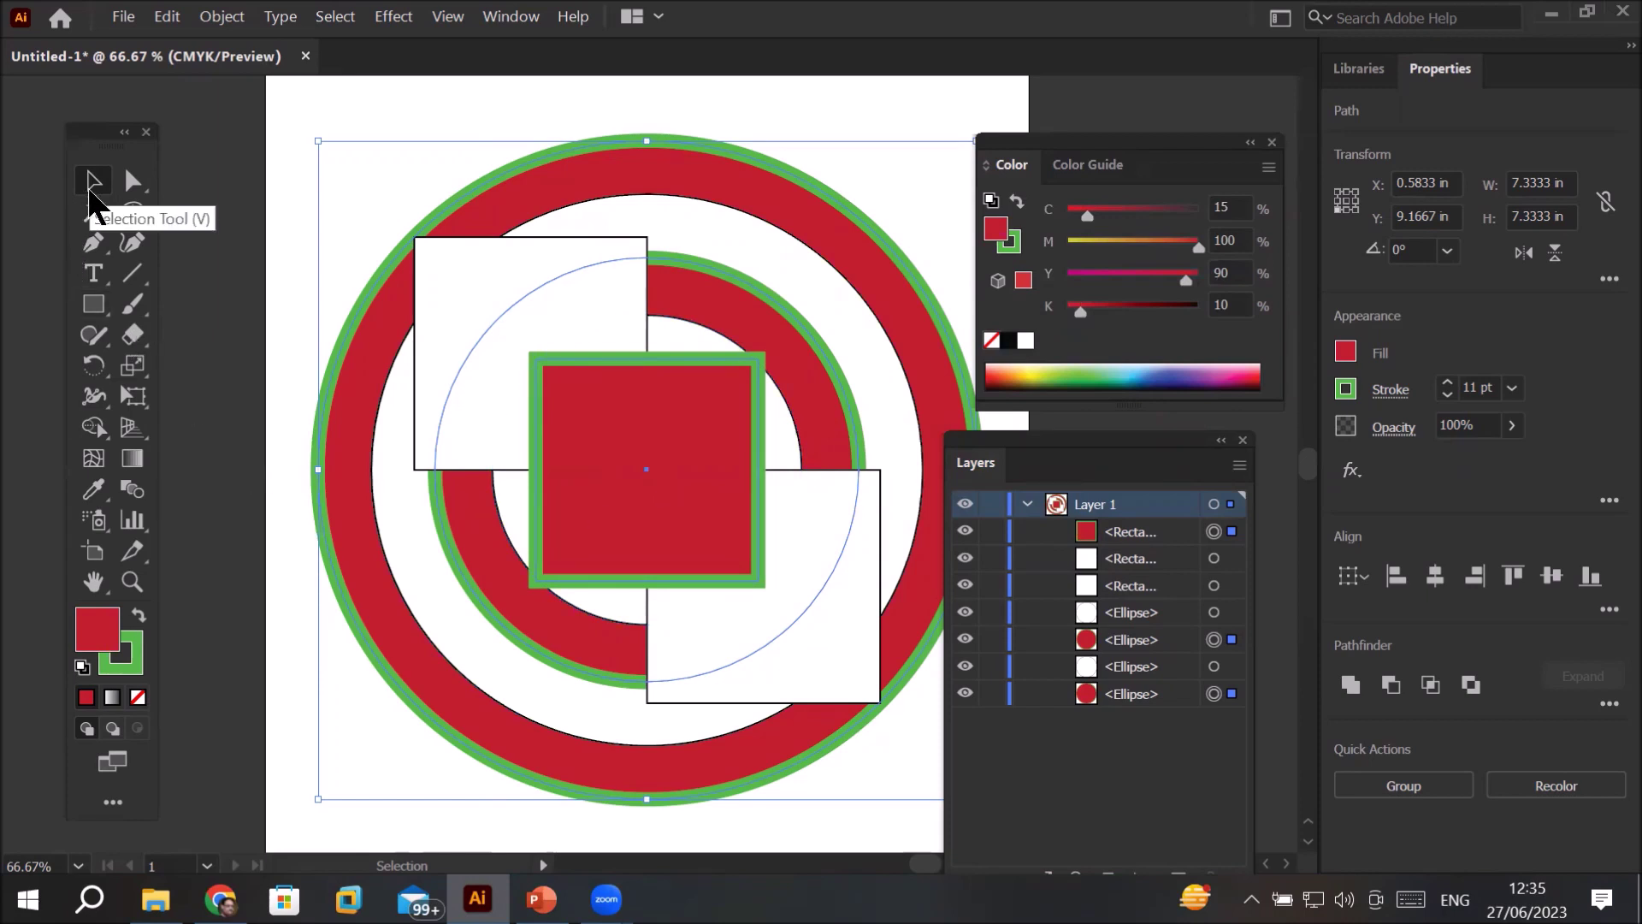
- Select the two white squares together, and dock the floating Layers panel beside the Properties panel
left_click(446, 254)
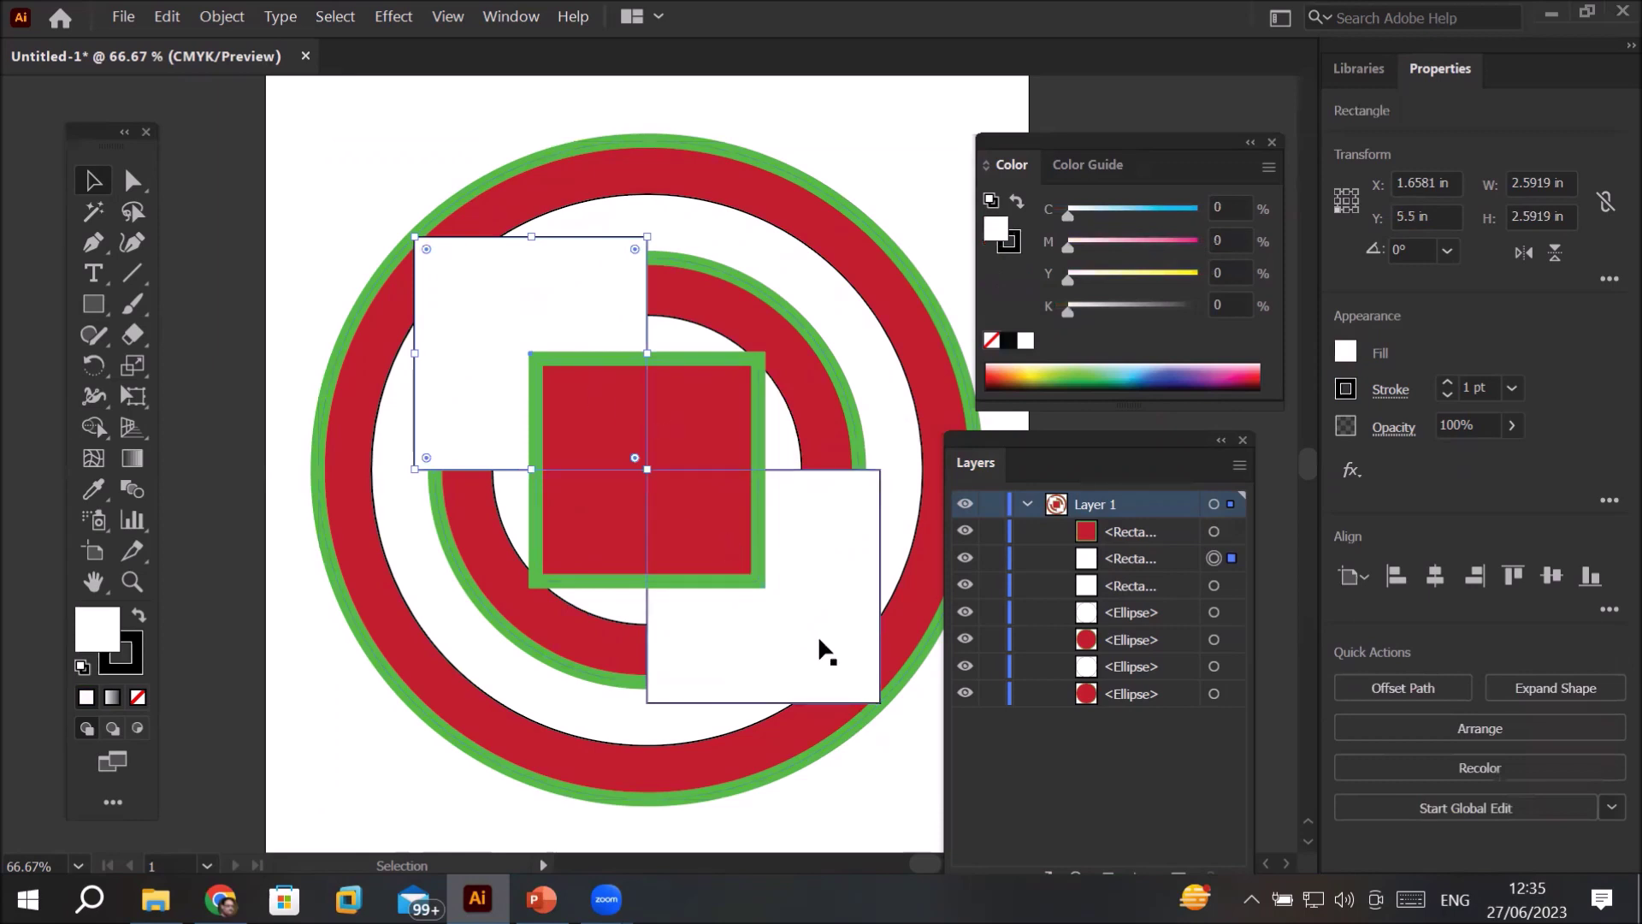
left_click(843, 654, "shift")
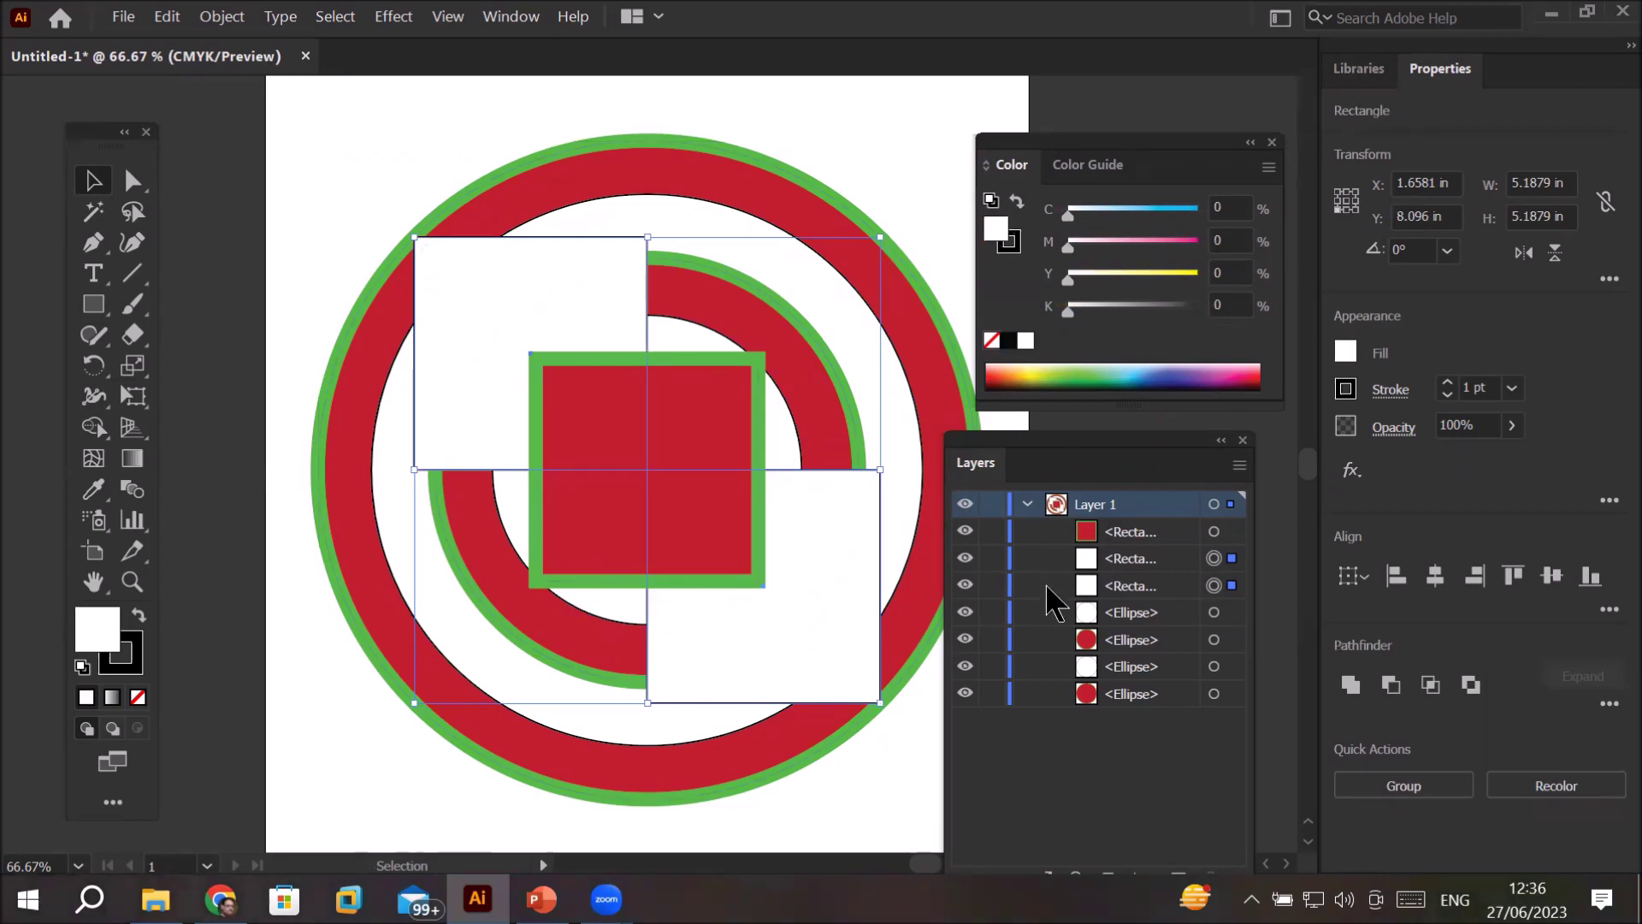
left_click_drag(1082, 444, 290, 219)
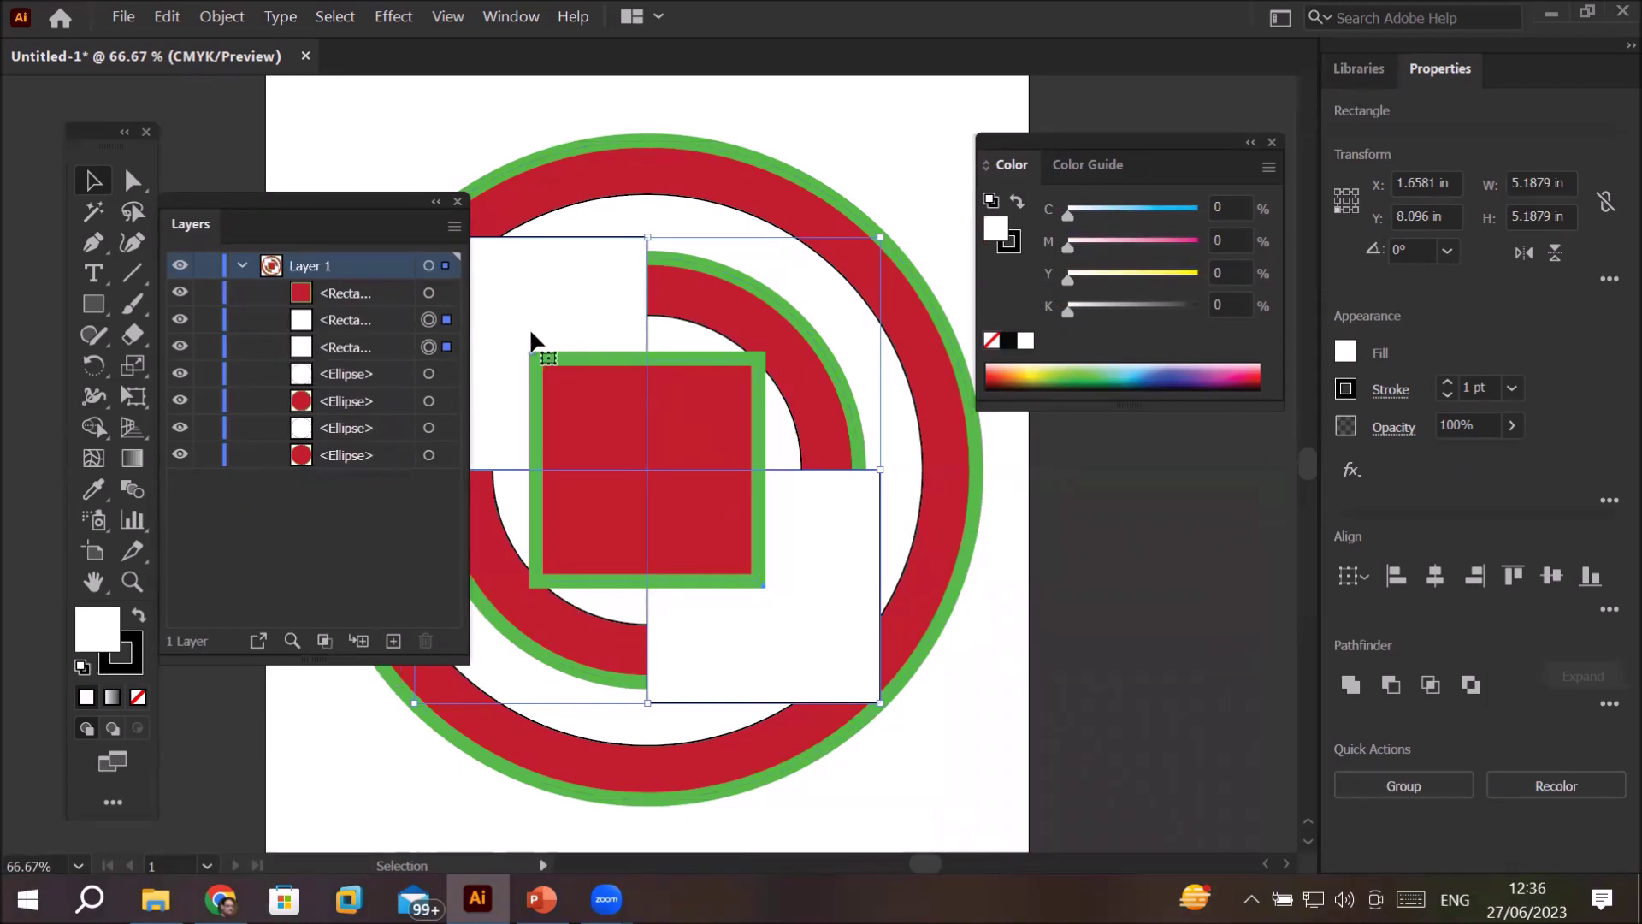
left_click_drag(465, 207, 878, 346)
left_click_drag(993, 400, 1299, 483)
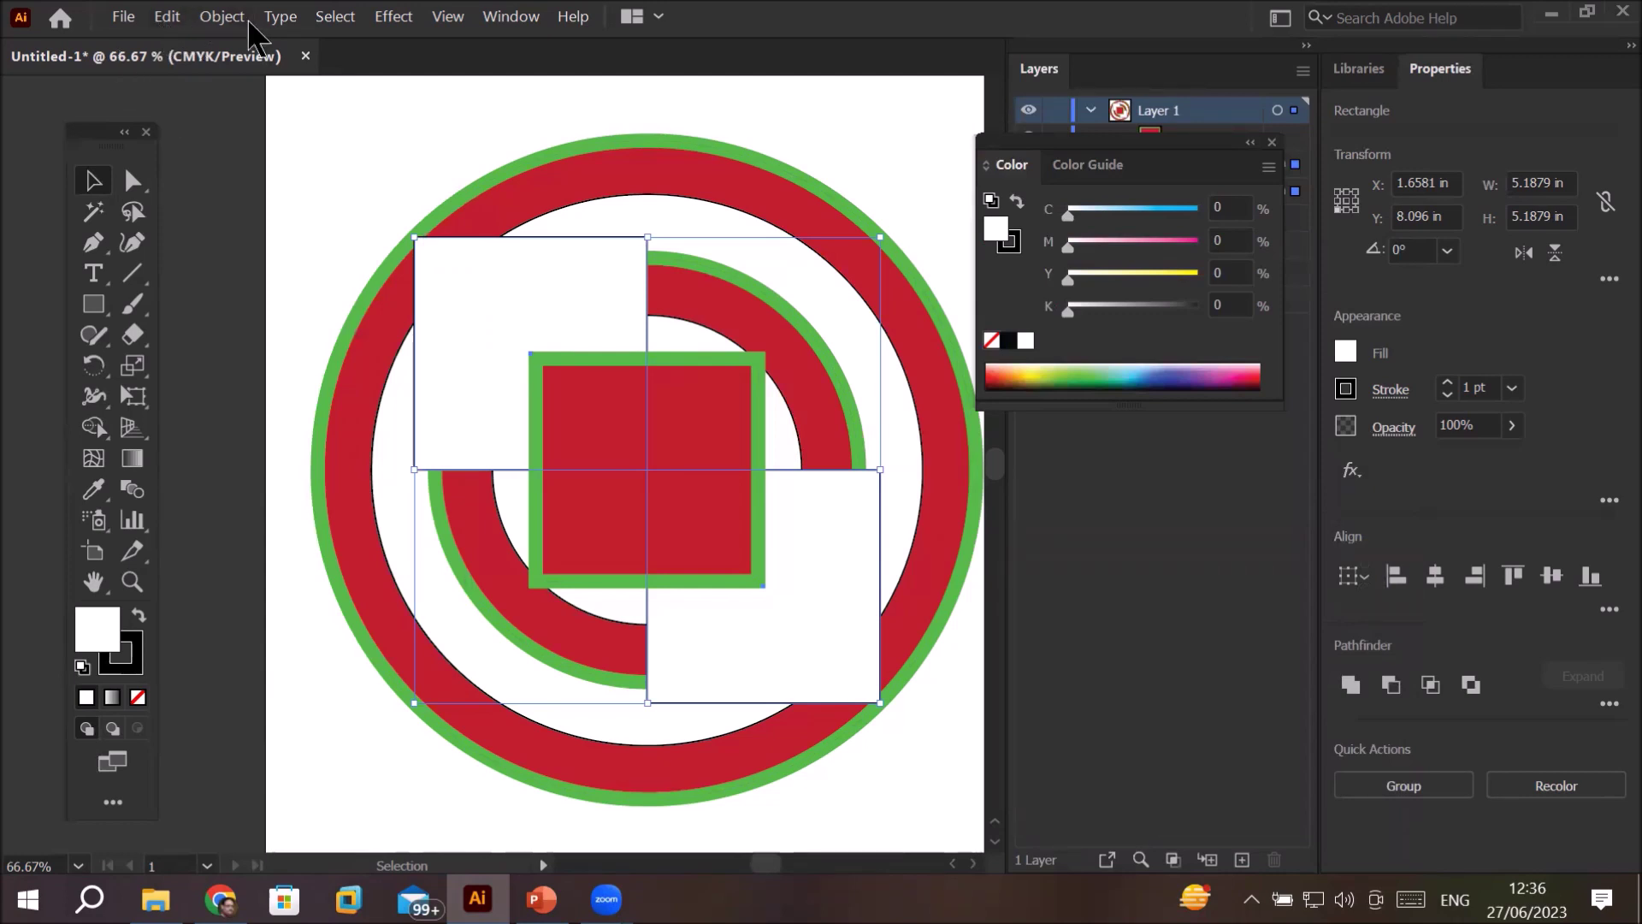
- Show the Control bar and fill the two selected squares with dark blue (C 100, M 100, Y 0, K 0)
left_click(517, 25)
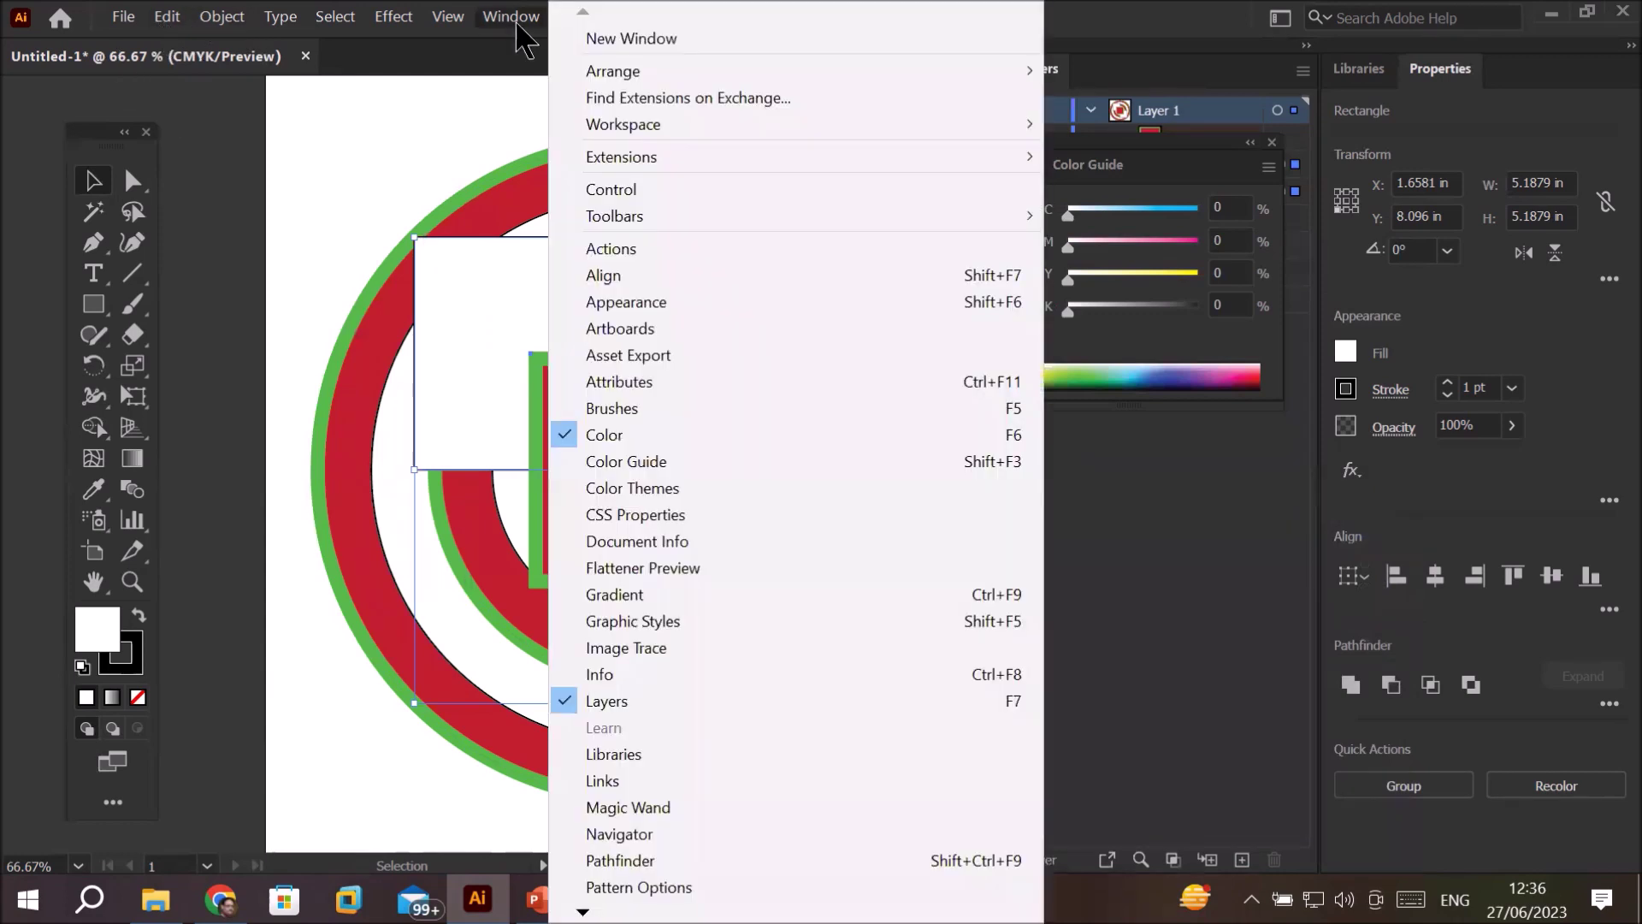
left_click(658, 189)
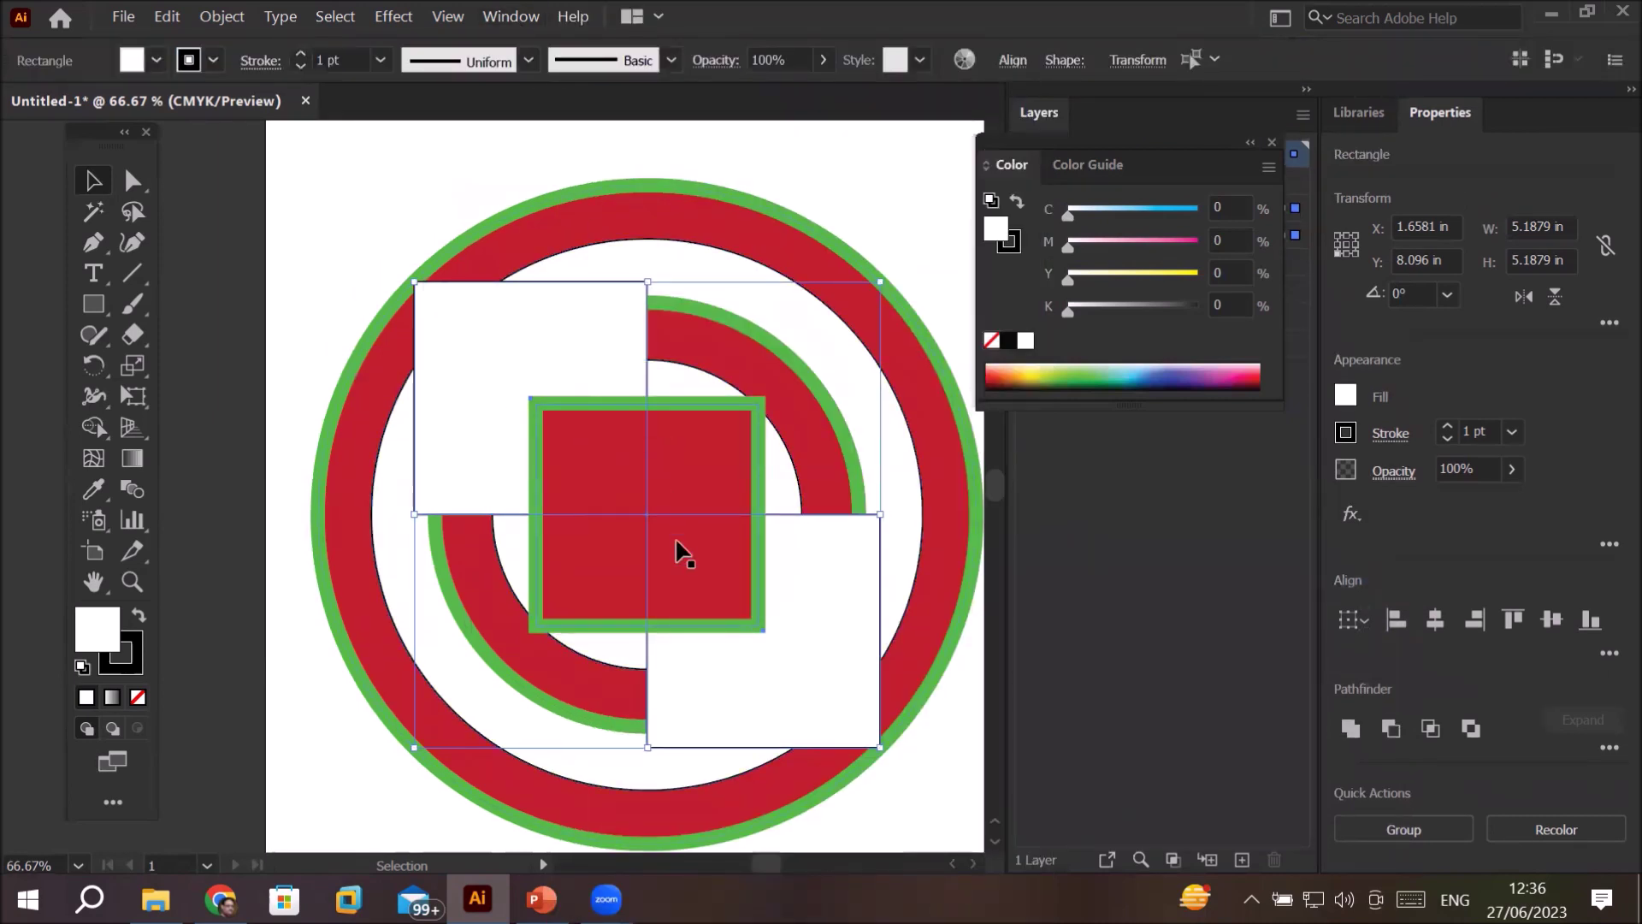
left_click(158, 60)
left_click(158, 103)
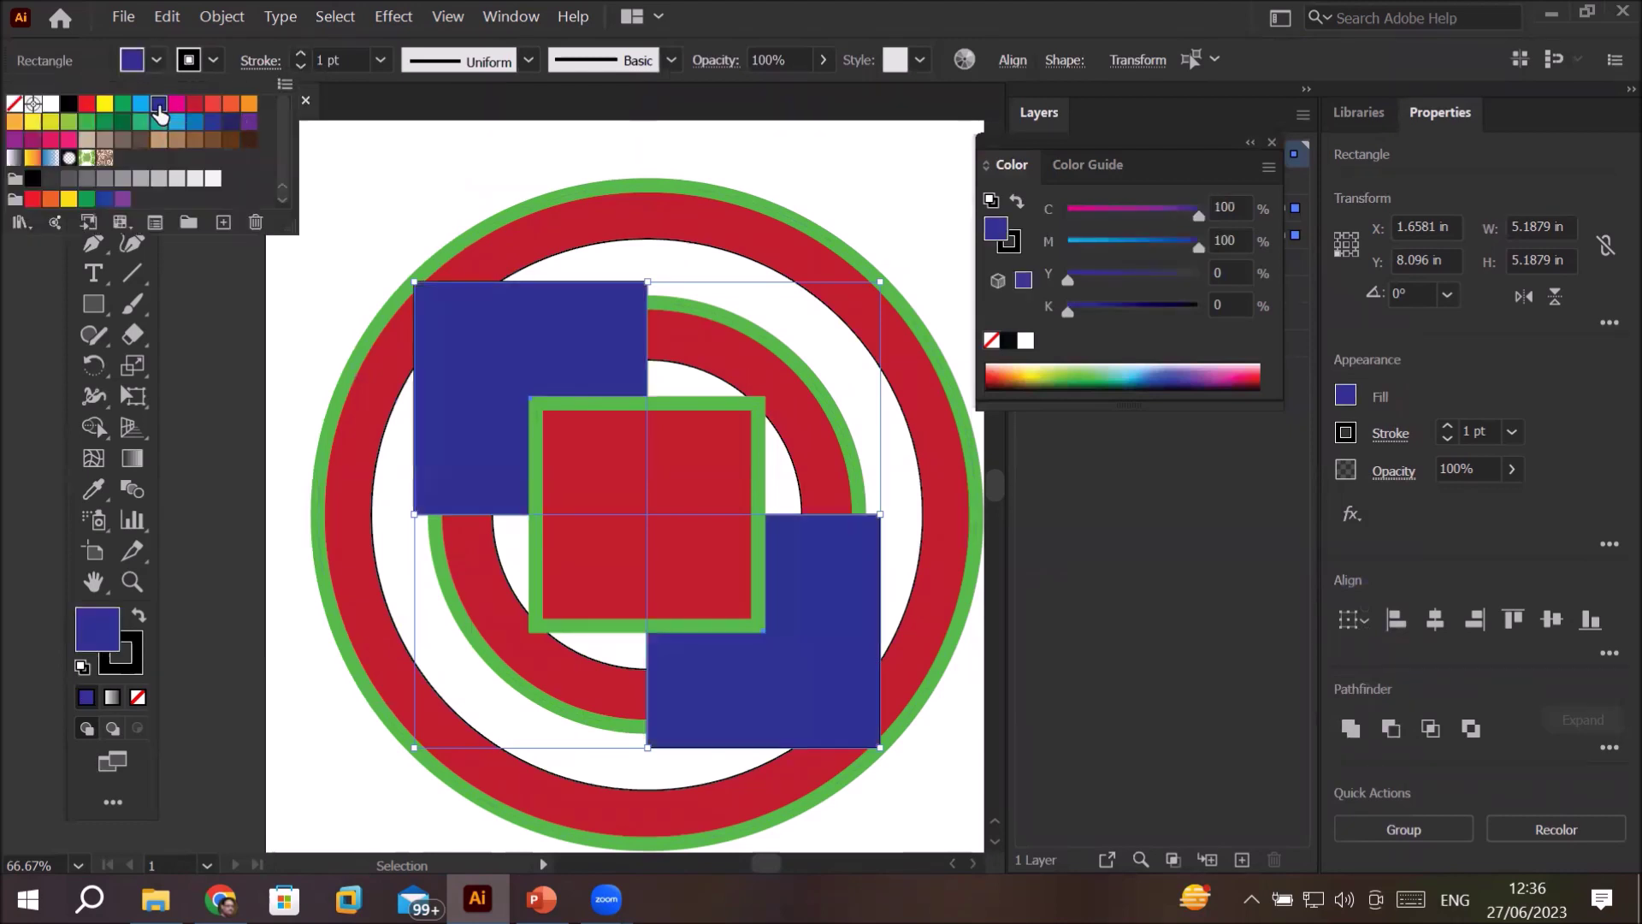
- Give the two selected squares a light blue 13 pt stroke, and deselect them
left_click(214, 61)
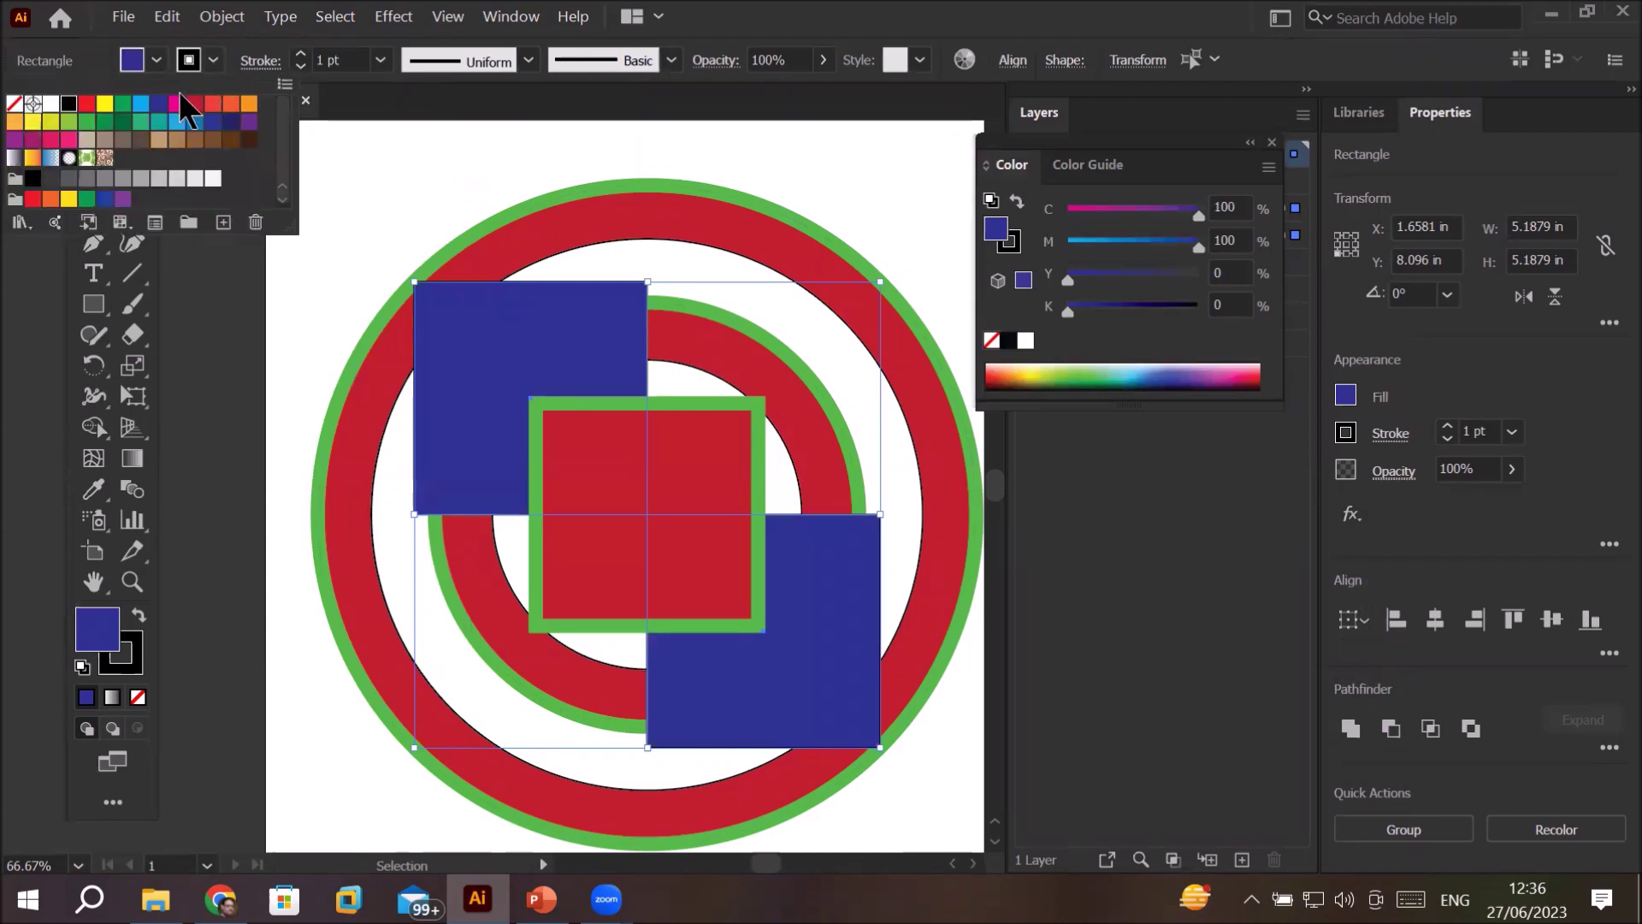
left_click(142, 107)
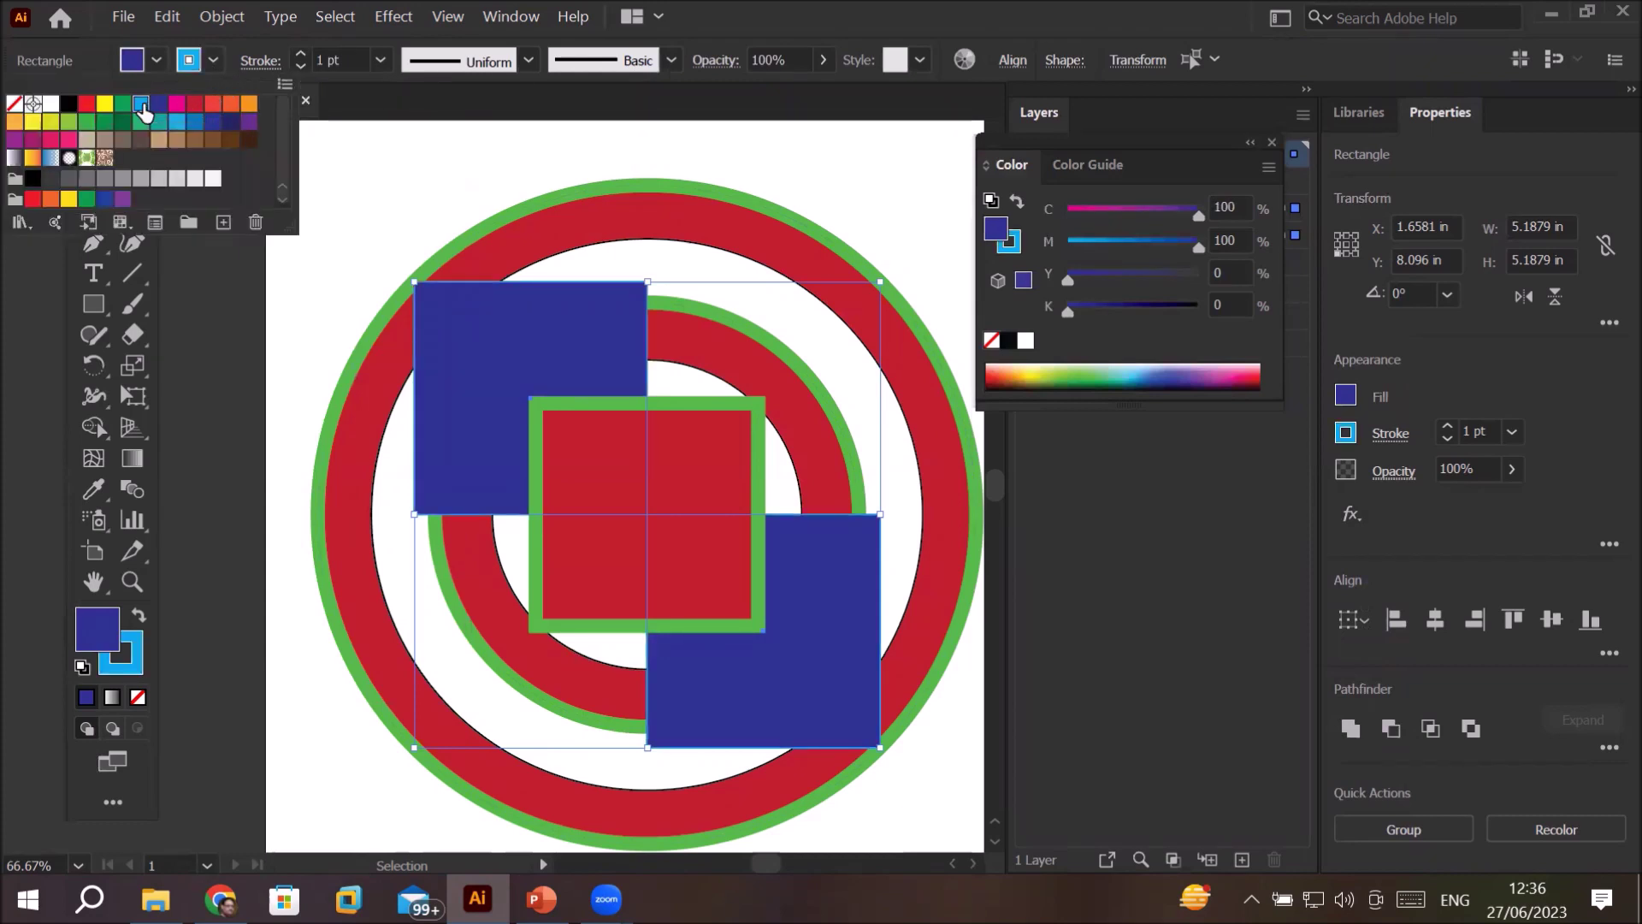
left_click(301, 54)
left_click(301, 55)
left_click(301, 55)
left_click(301, 54)
left_click(301, 55)
left_click(301, 55)
left_click(301, 55)
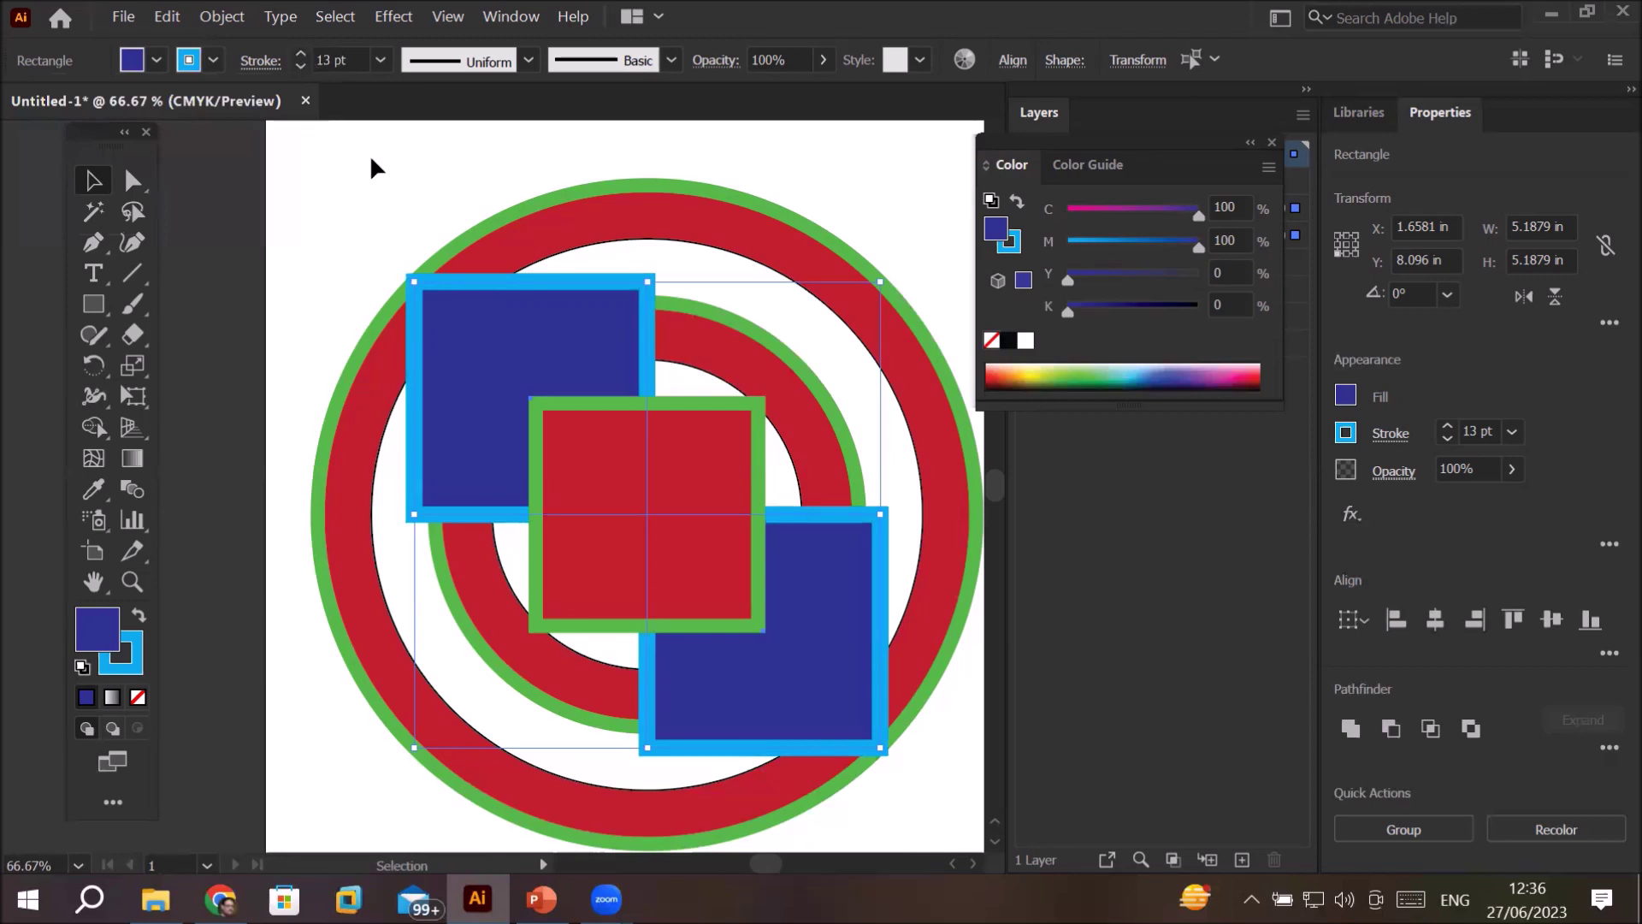
left_click(354, 209)
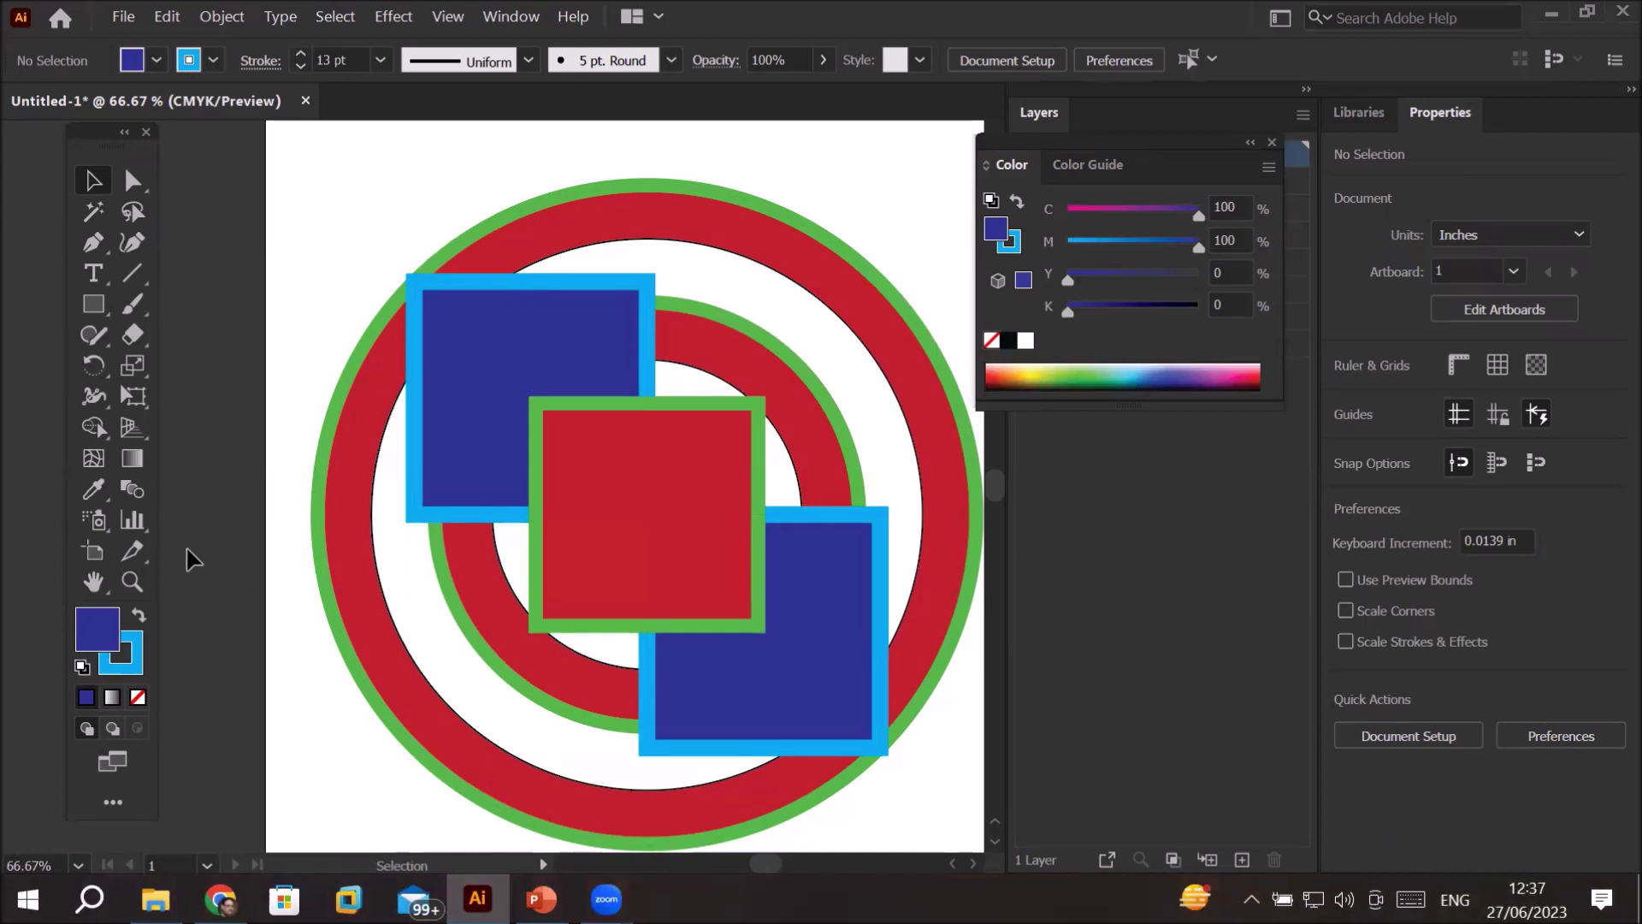
- Activate the Artboard tool and examine the boundary and label of Artboard 1 at different magnifications
scroll(682, 466, "down", 1)
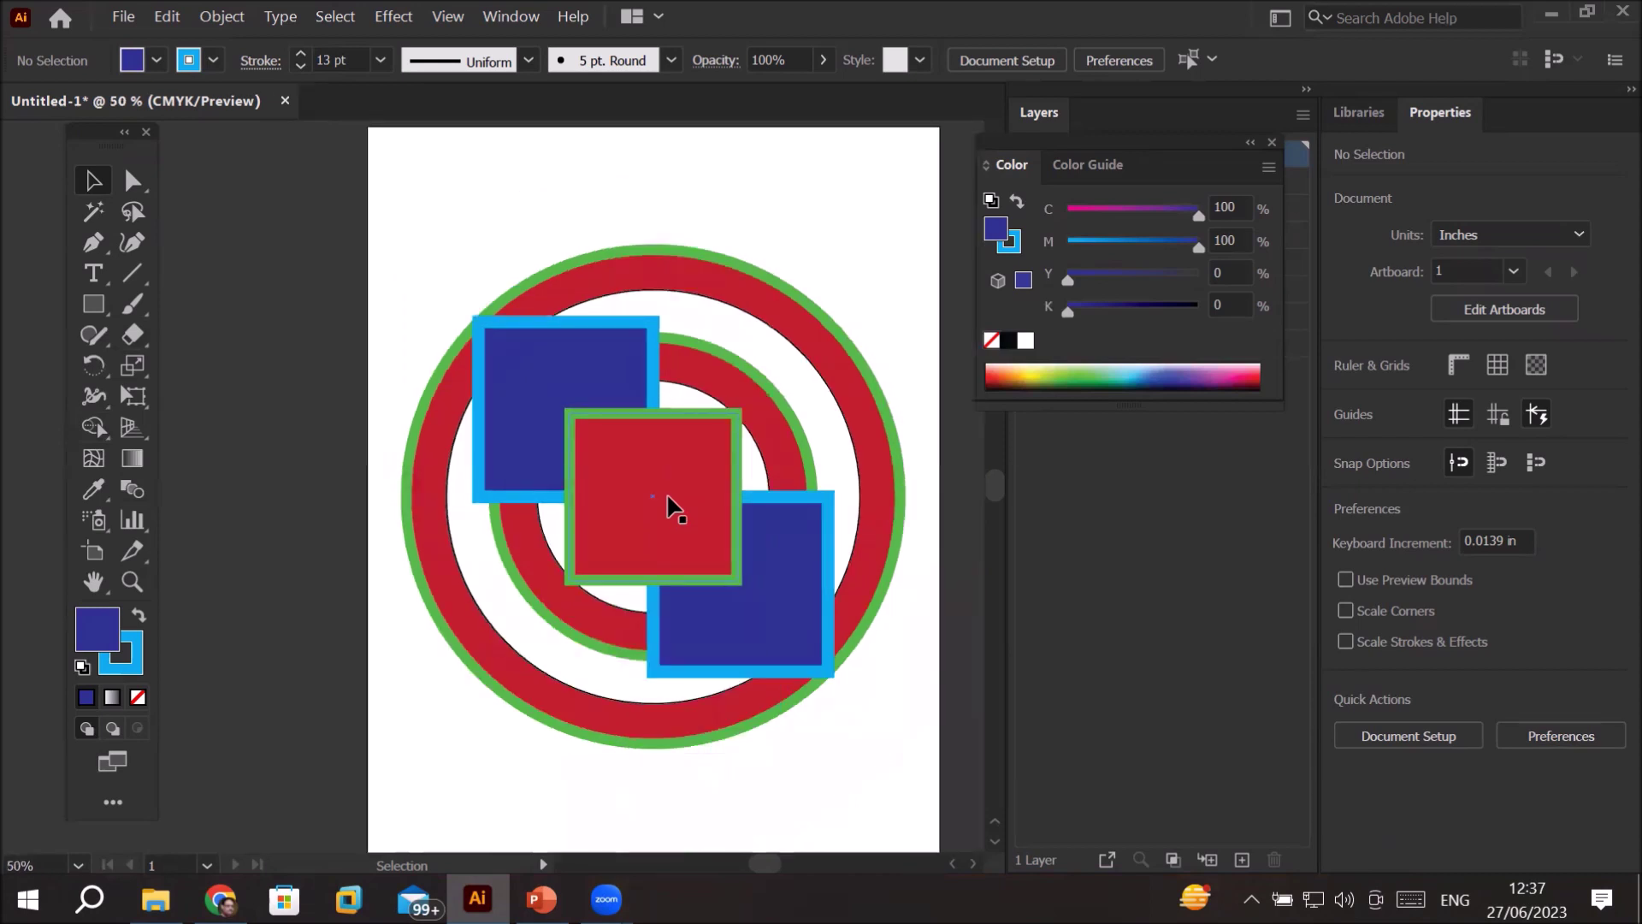
scroll(665, 509, "down", 2)
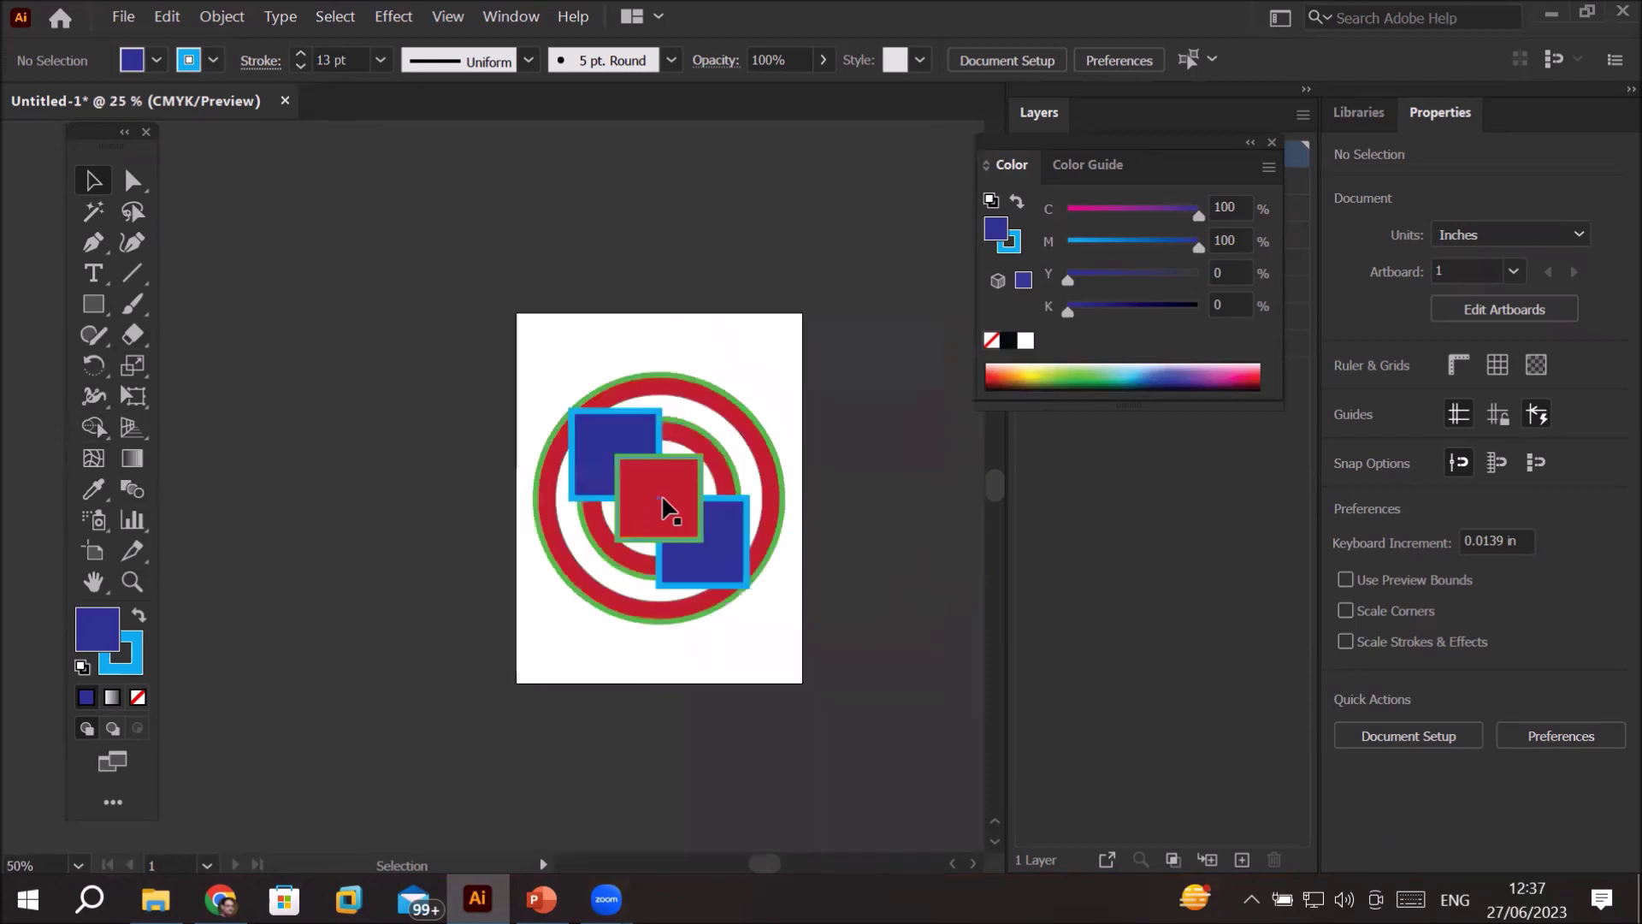
scroll(665, 509, "up", 1)
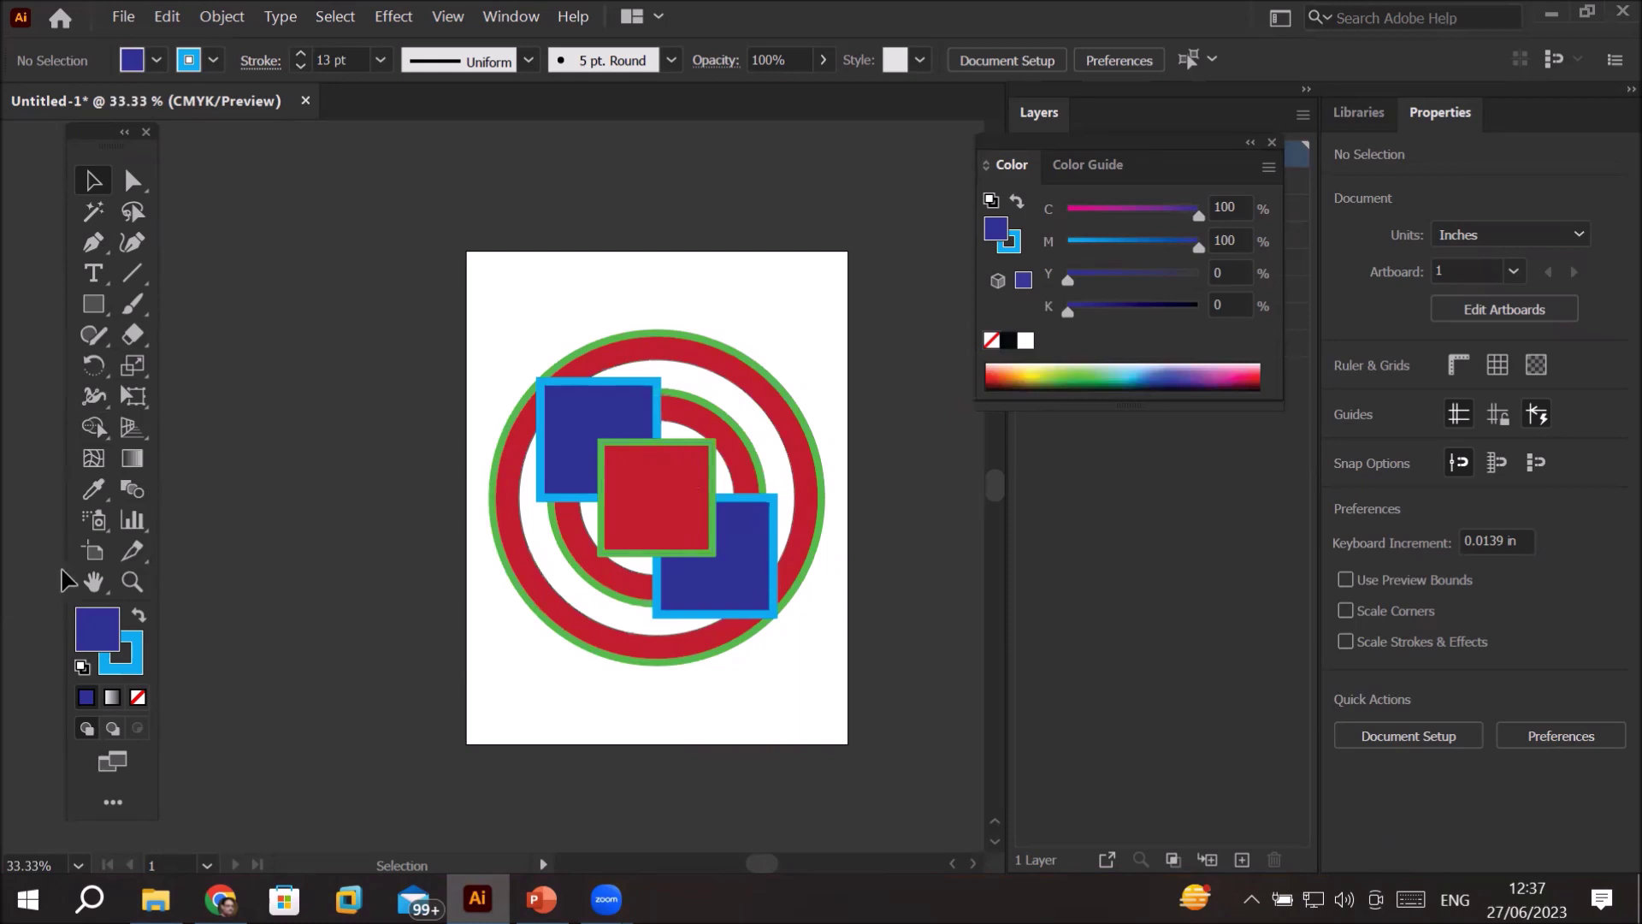
left_click(94, 553)
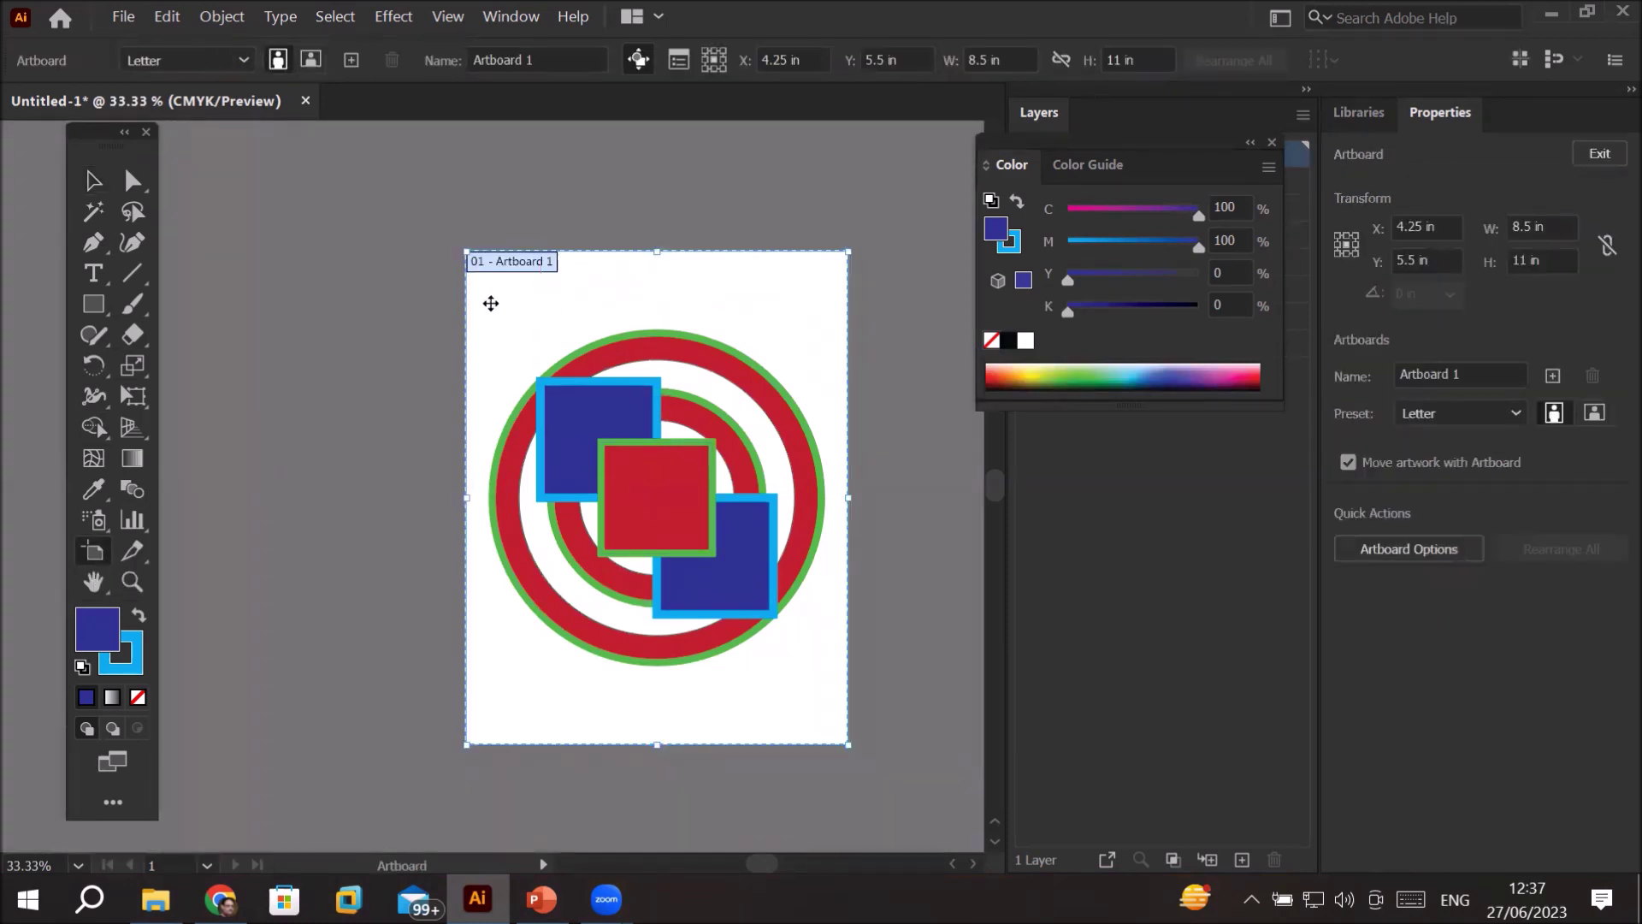
scroll(505, 227, "up", 4)
scroll(465, 353, "up", 4)
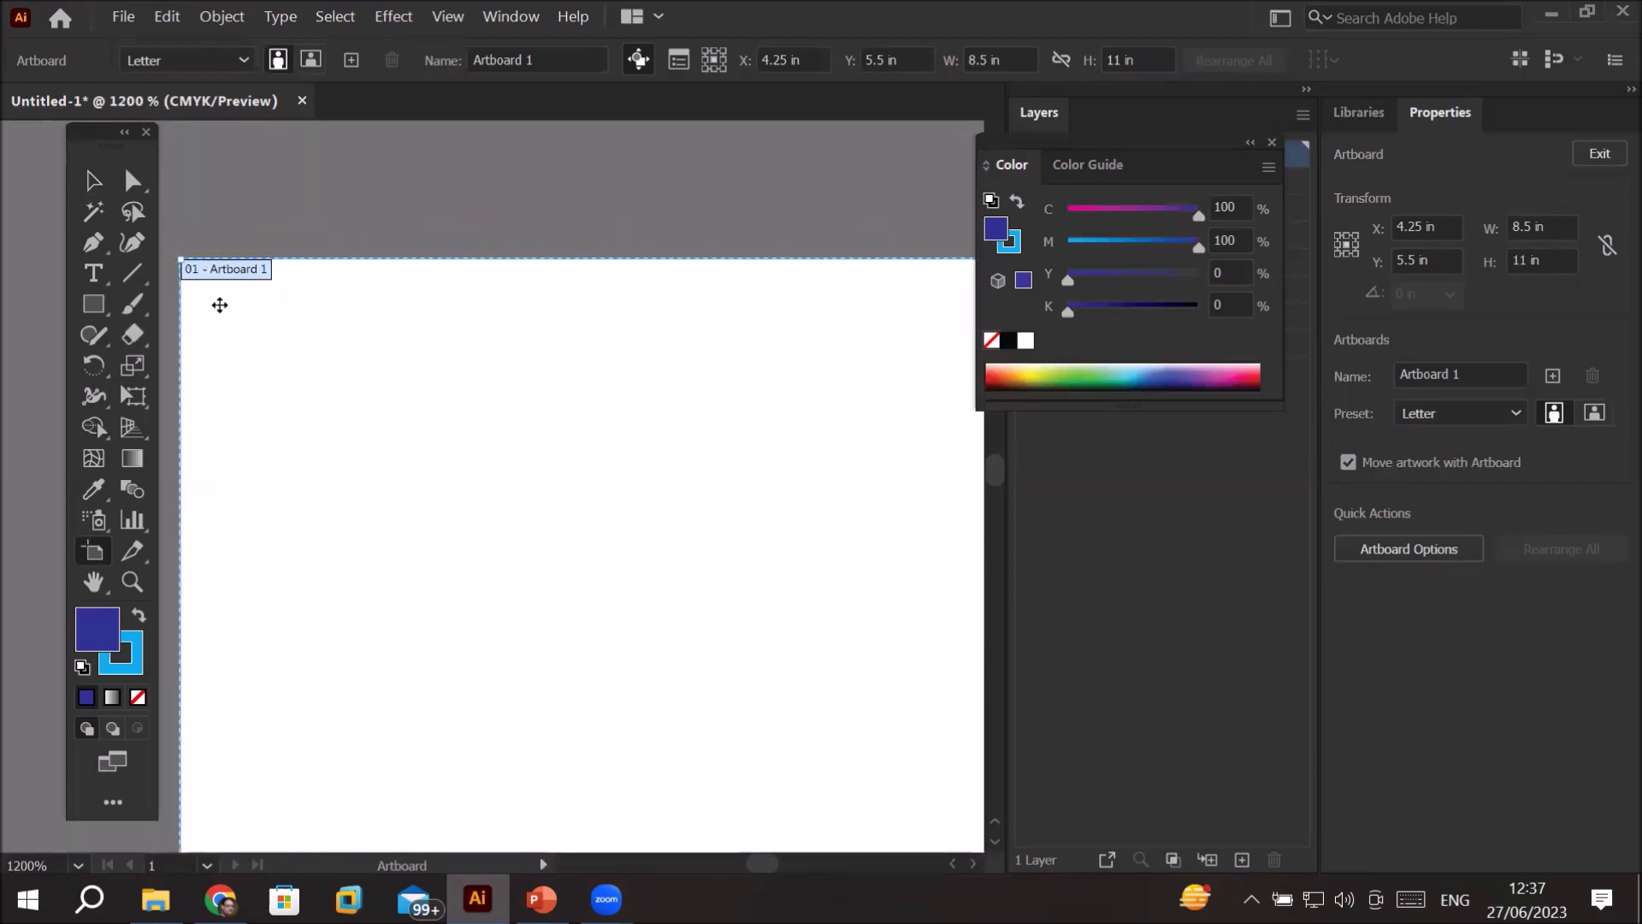
scroll(220, 305, "down", 13)
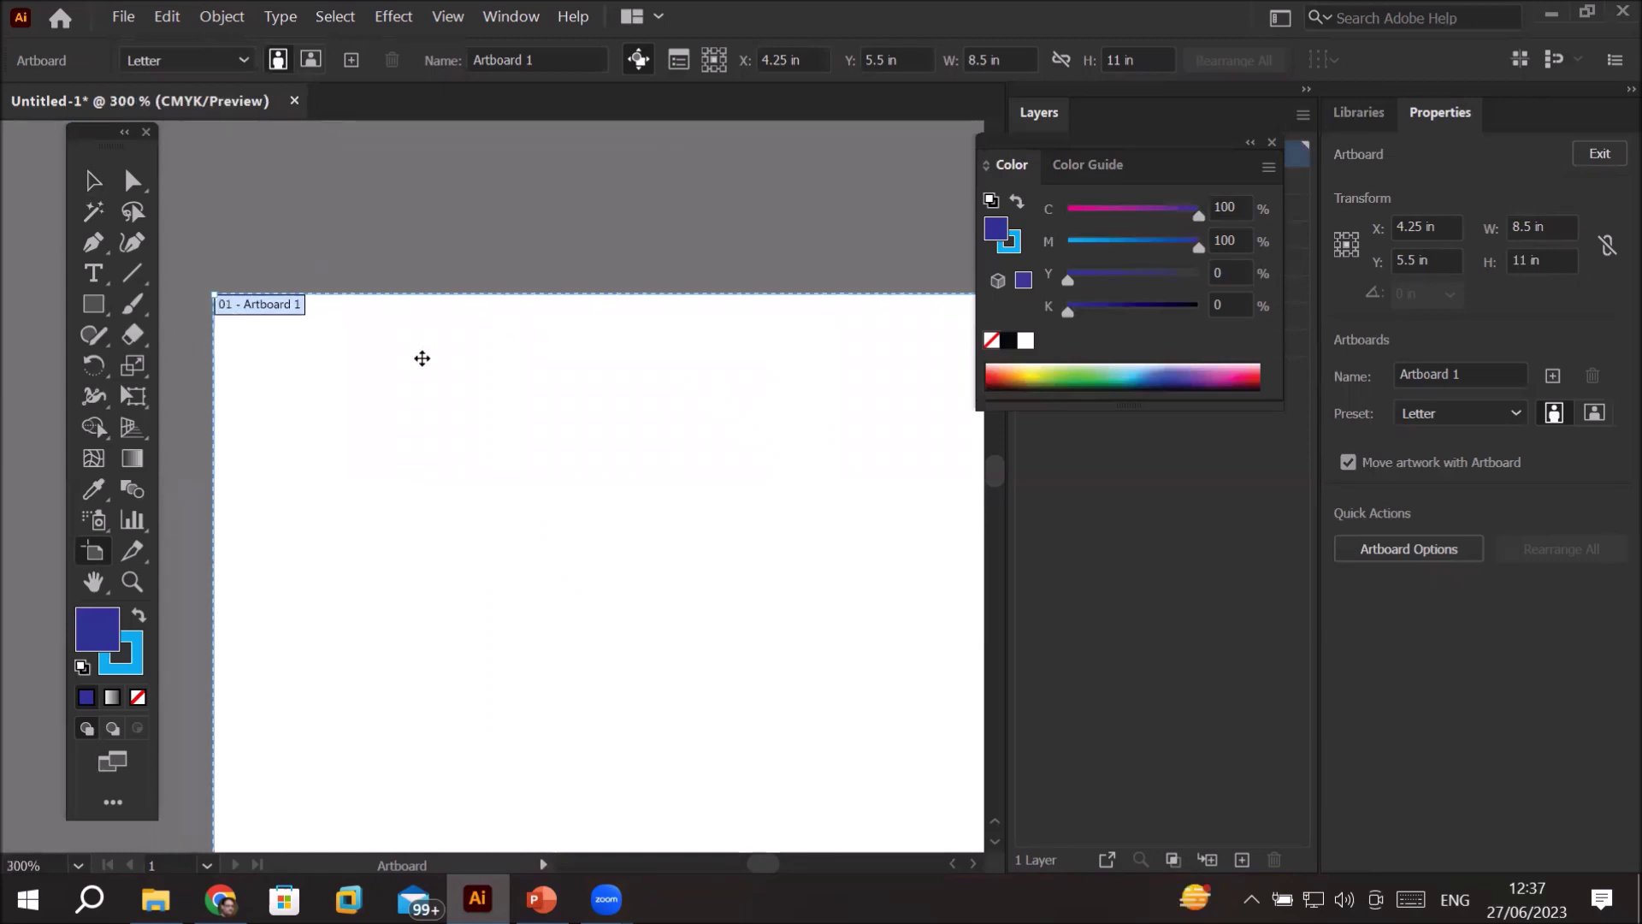
scroll(798, 587, "up", 2)
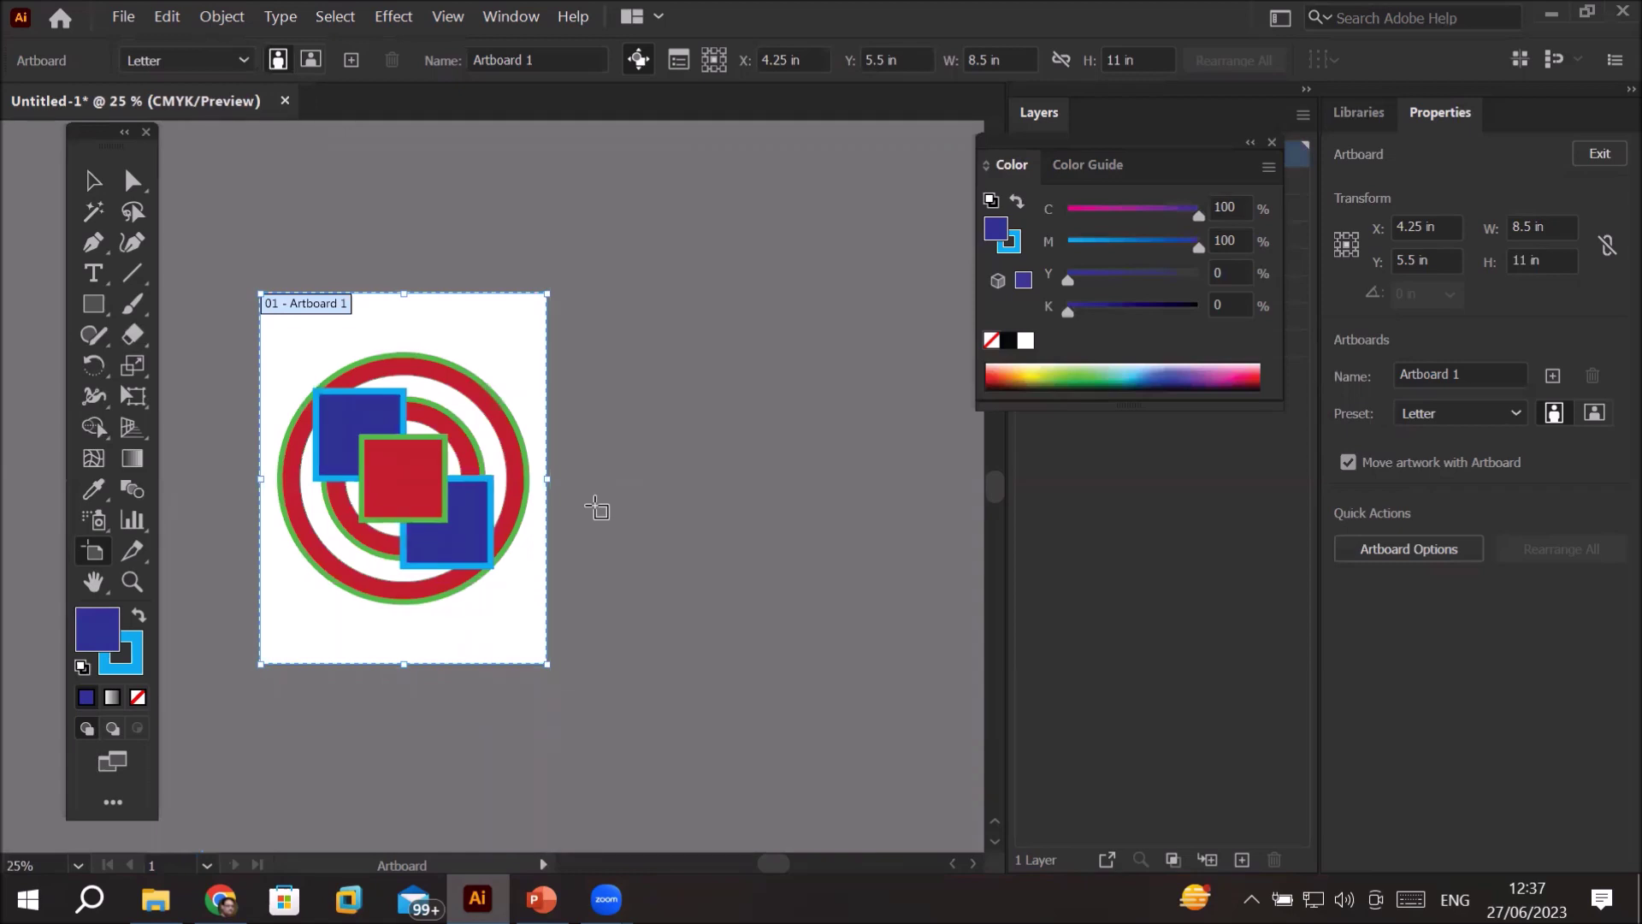
- Open the Artboards panel beside the artwork and fit Artboard 1 to the window
left_click(511, 19)
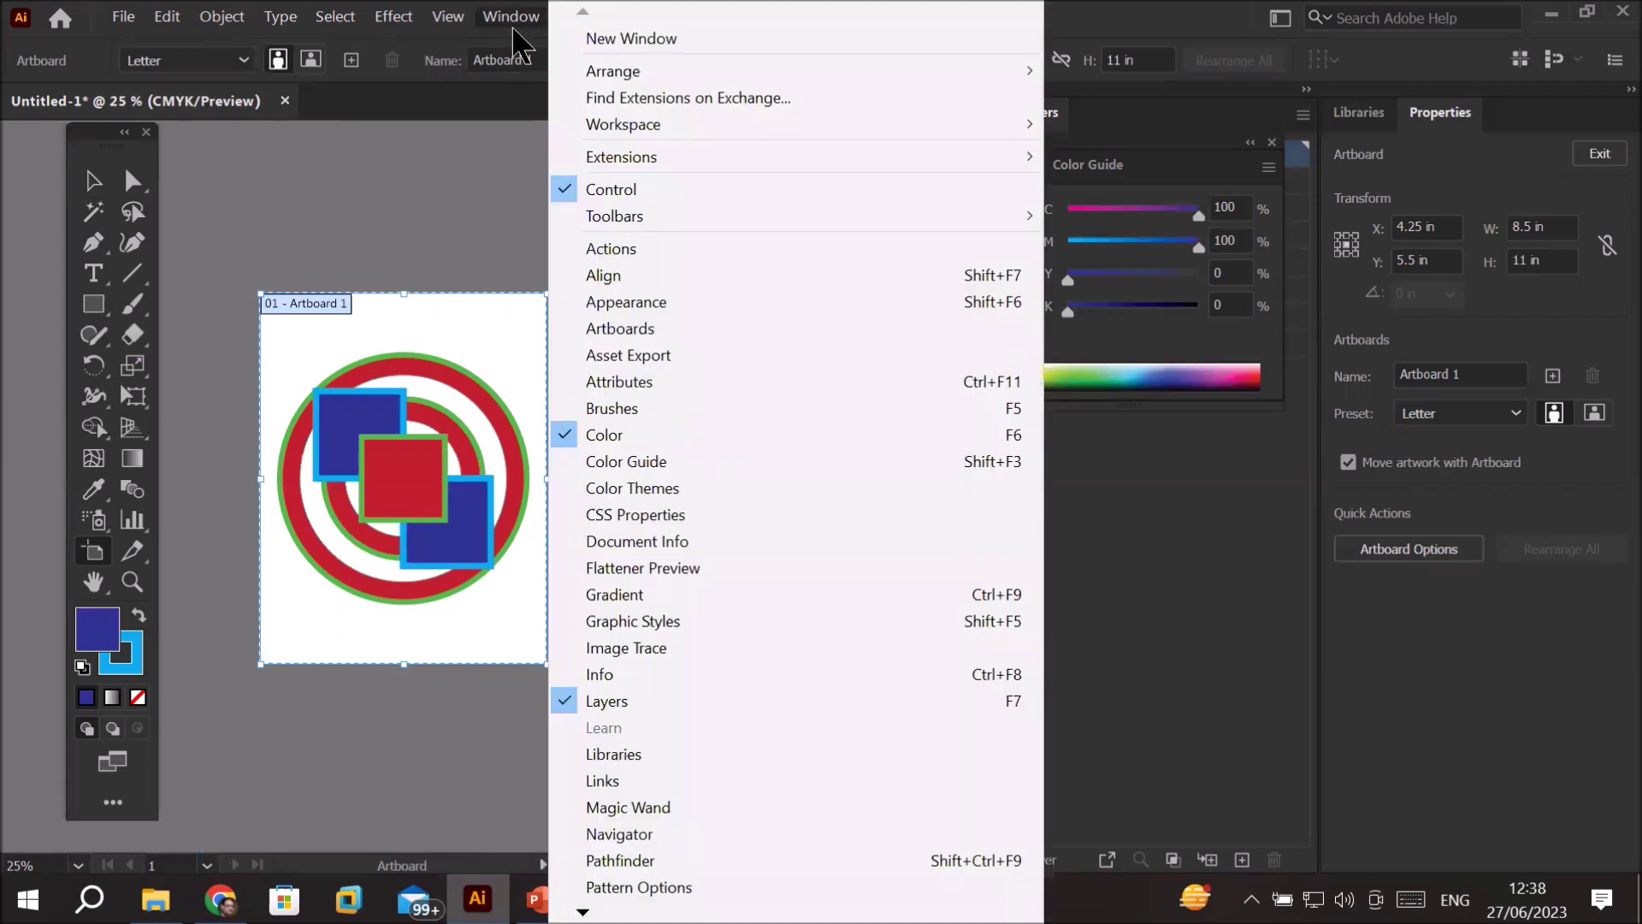
left_click(693, 326)
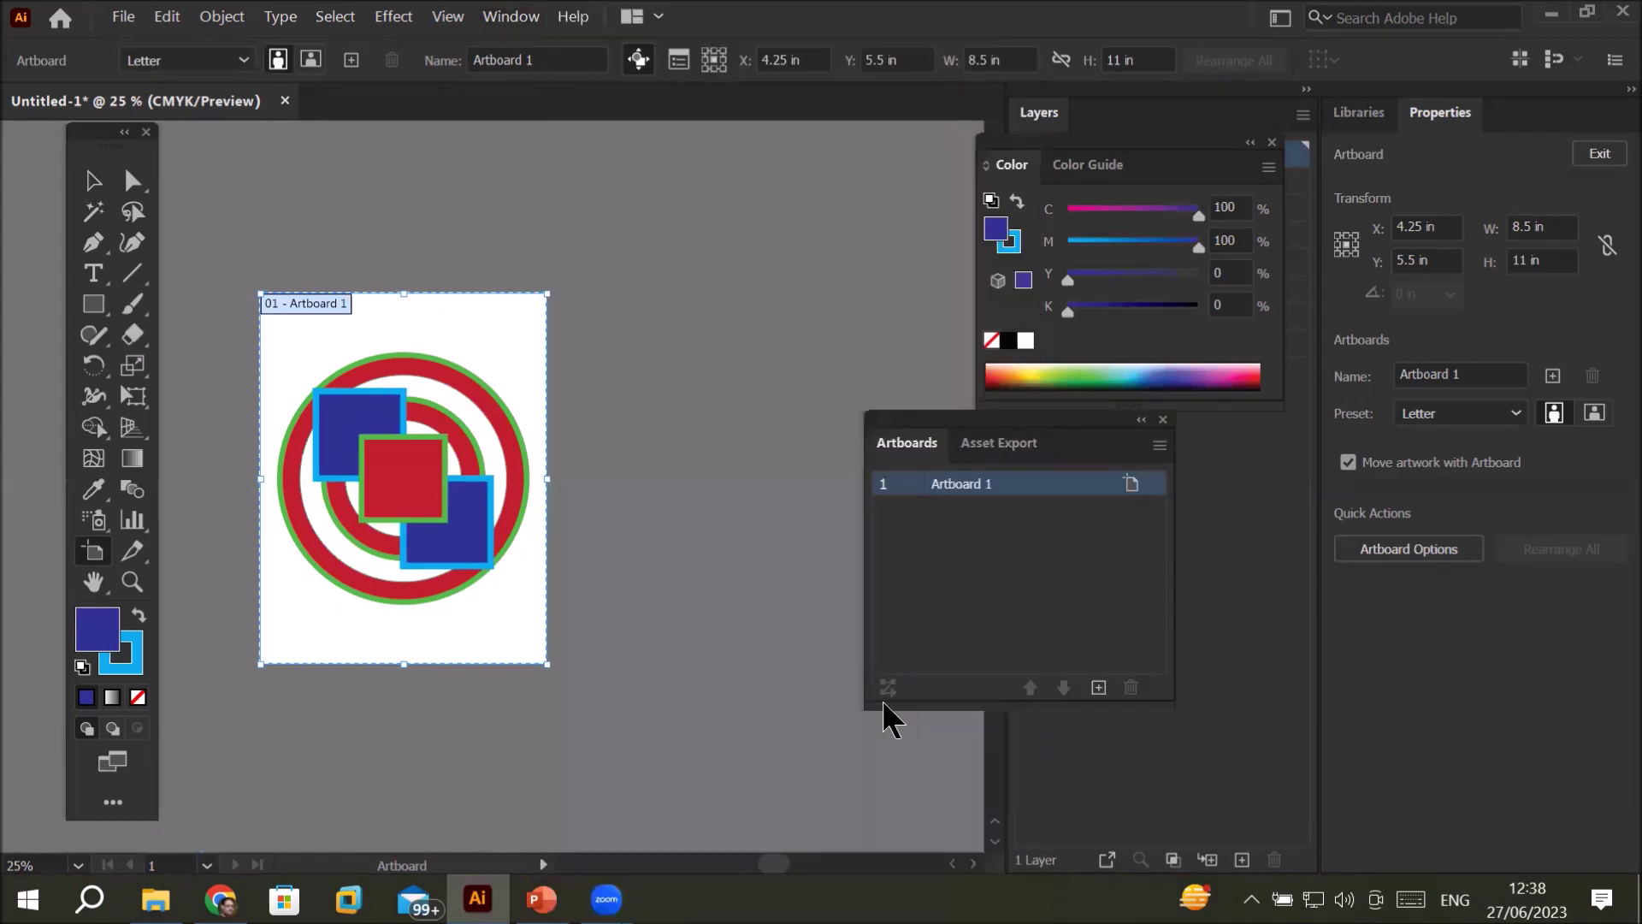
left_click_drag(937, 414, 801, 207)
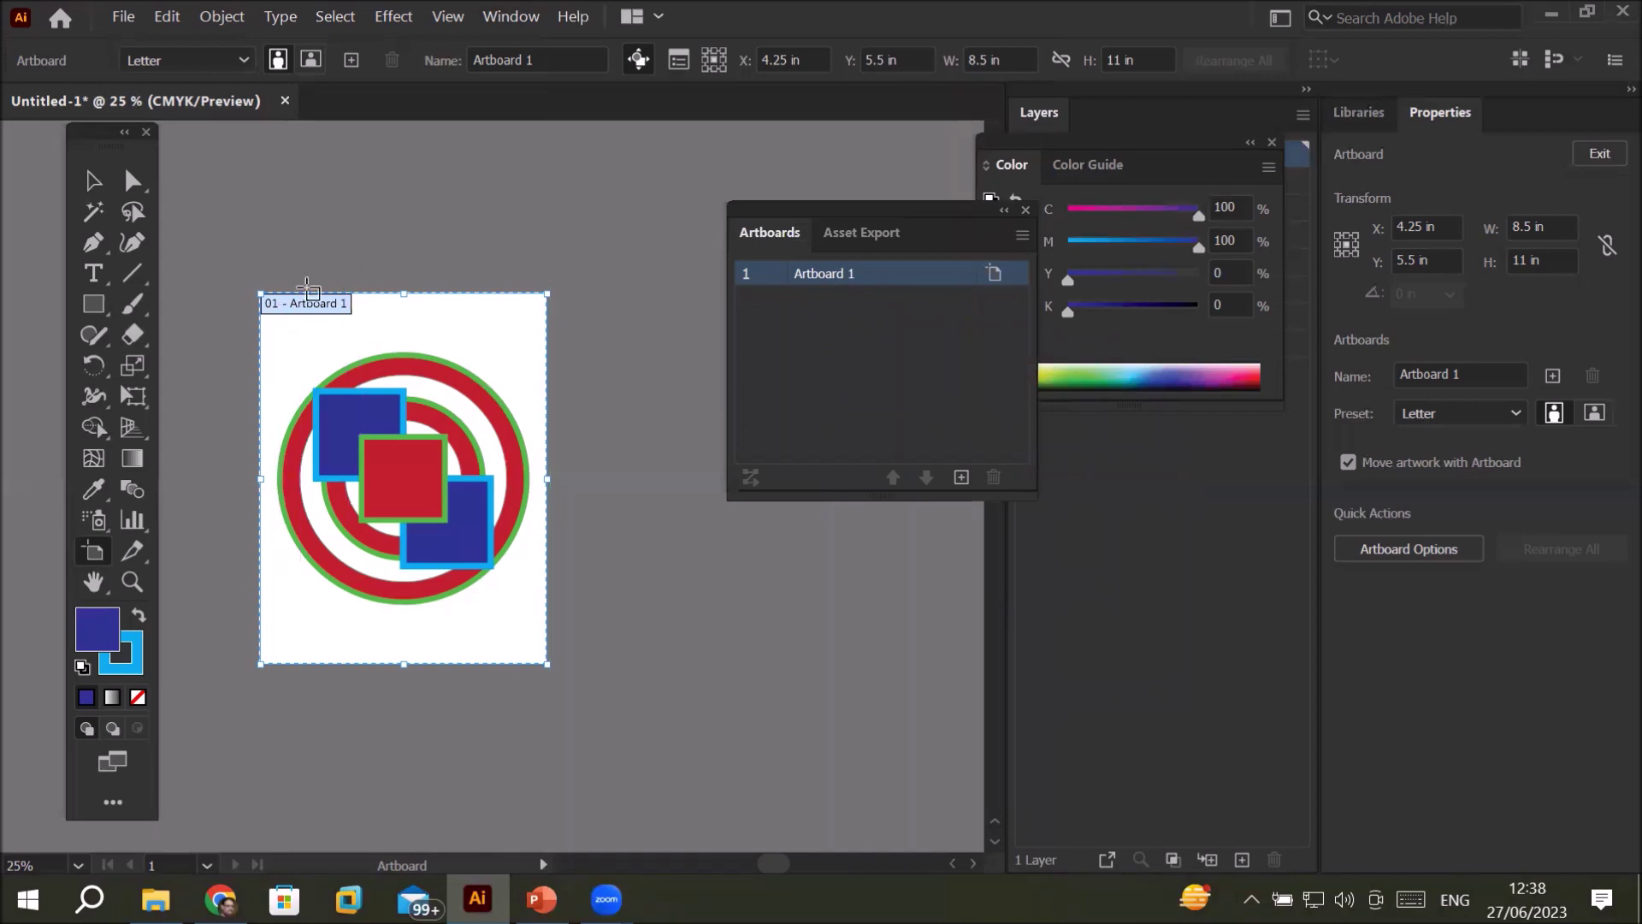
double_click(825, 279)
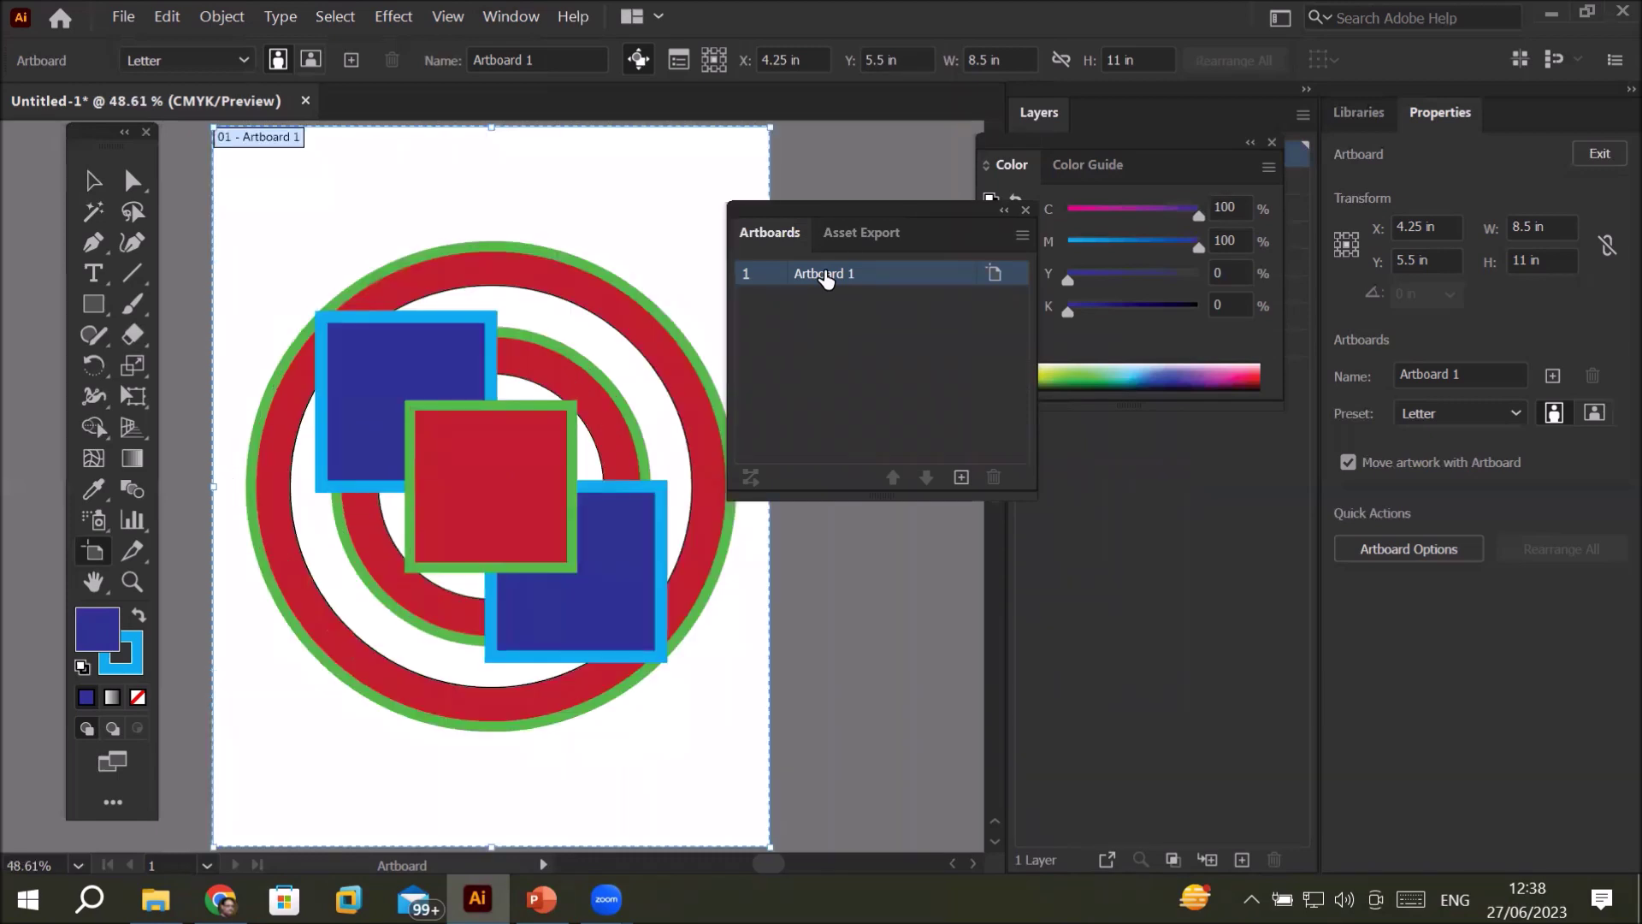
- Add a second artboard and switch the view back and forth between Artboard 1 and Artboard 2
left_click(960, 477)
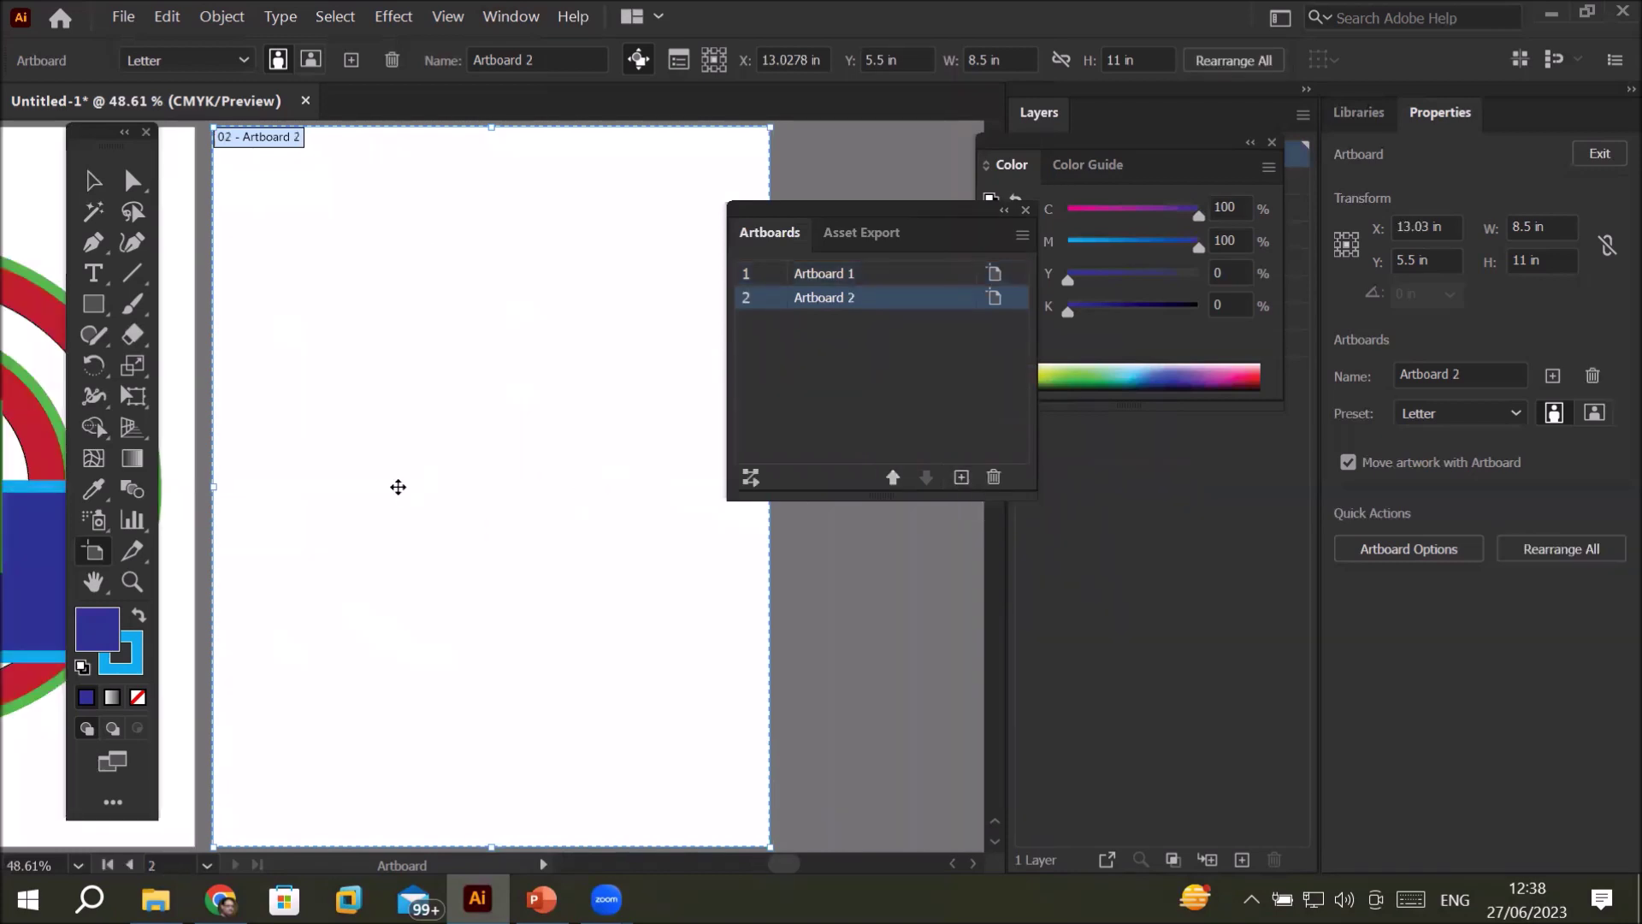
scroll(356, 433, "down", 3)
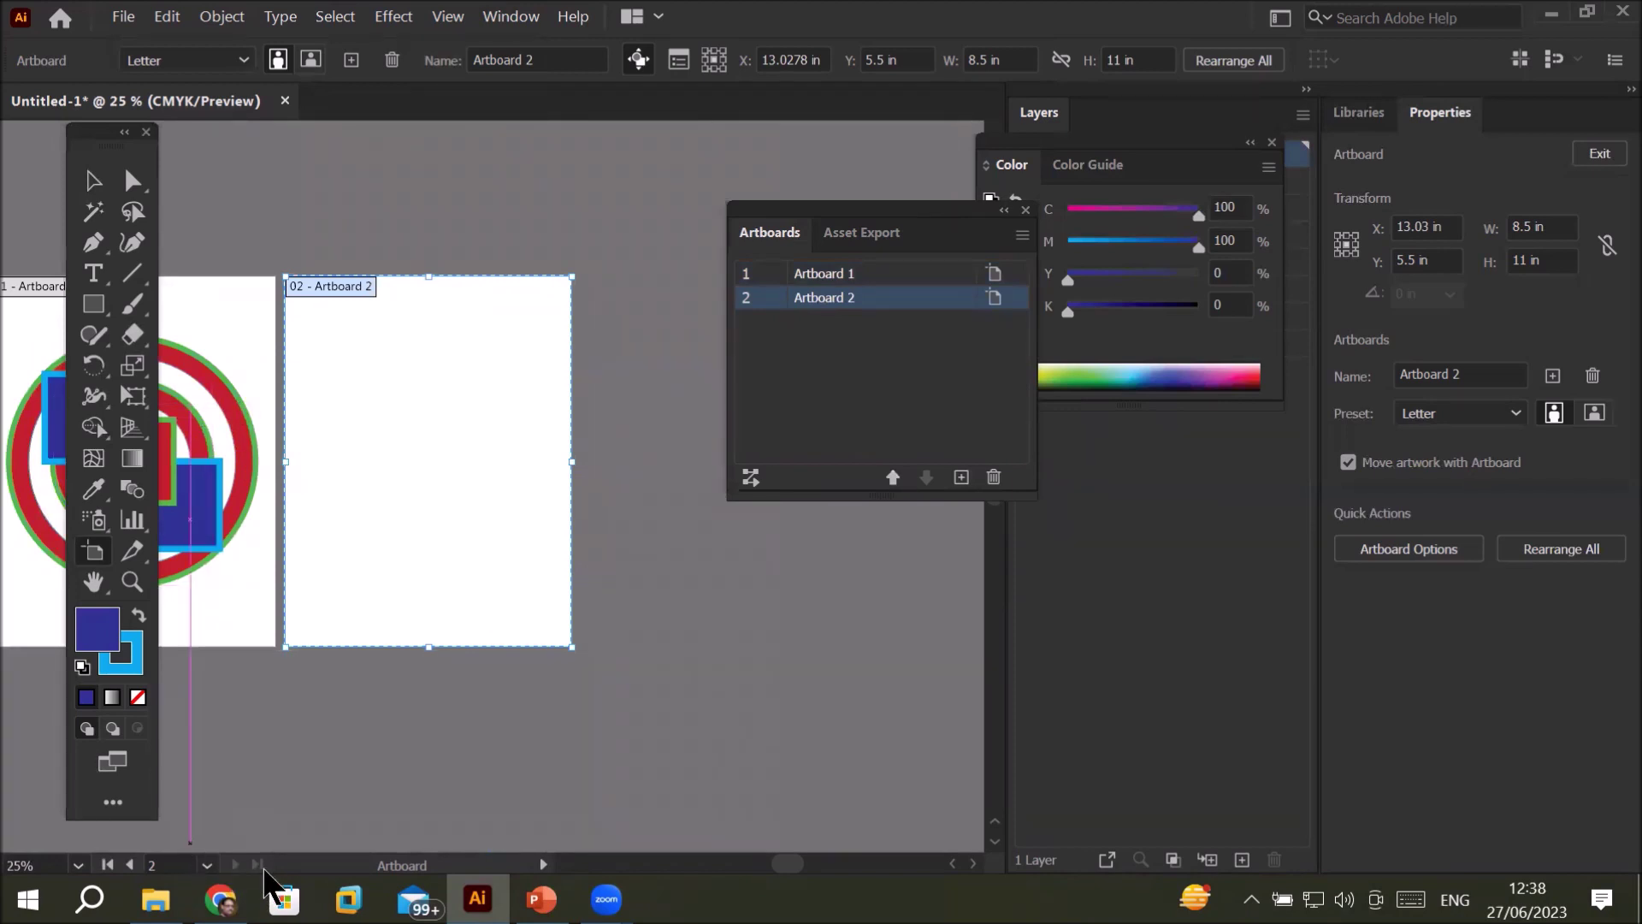
left_click(816, 282)
double_click(749, 277)
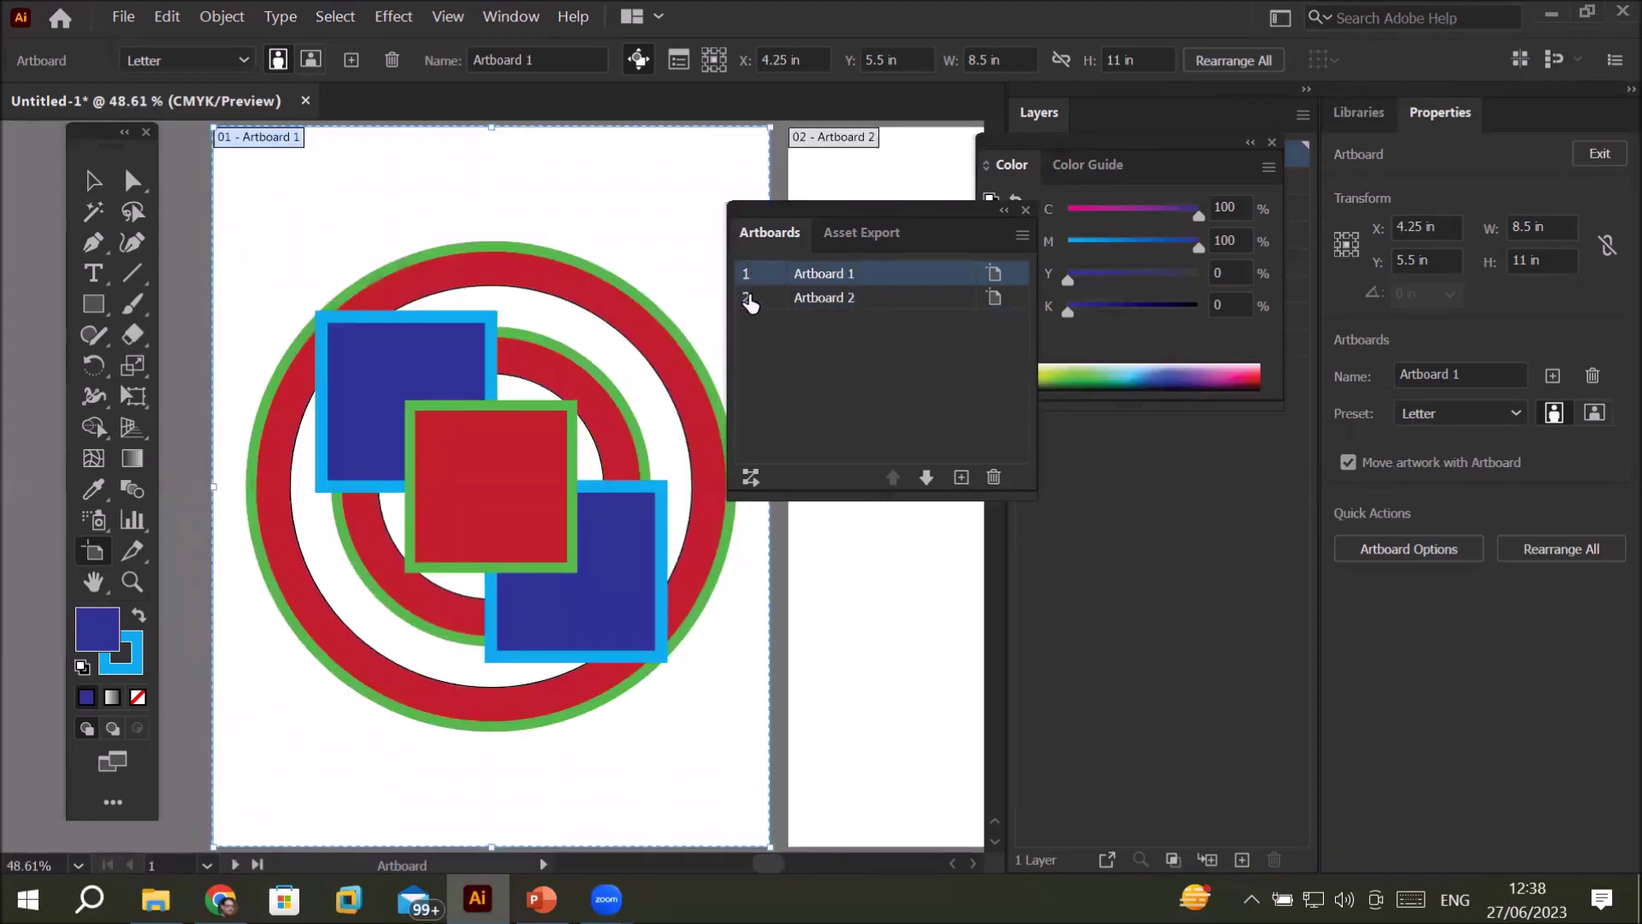
double_click(749, 299)
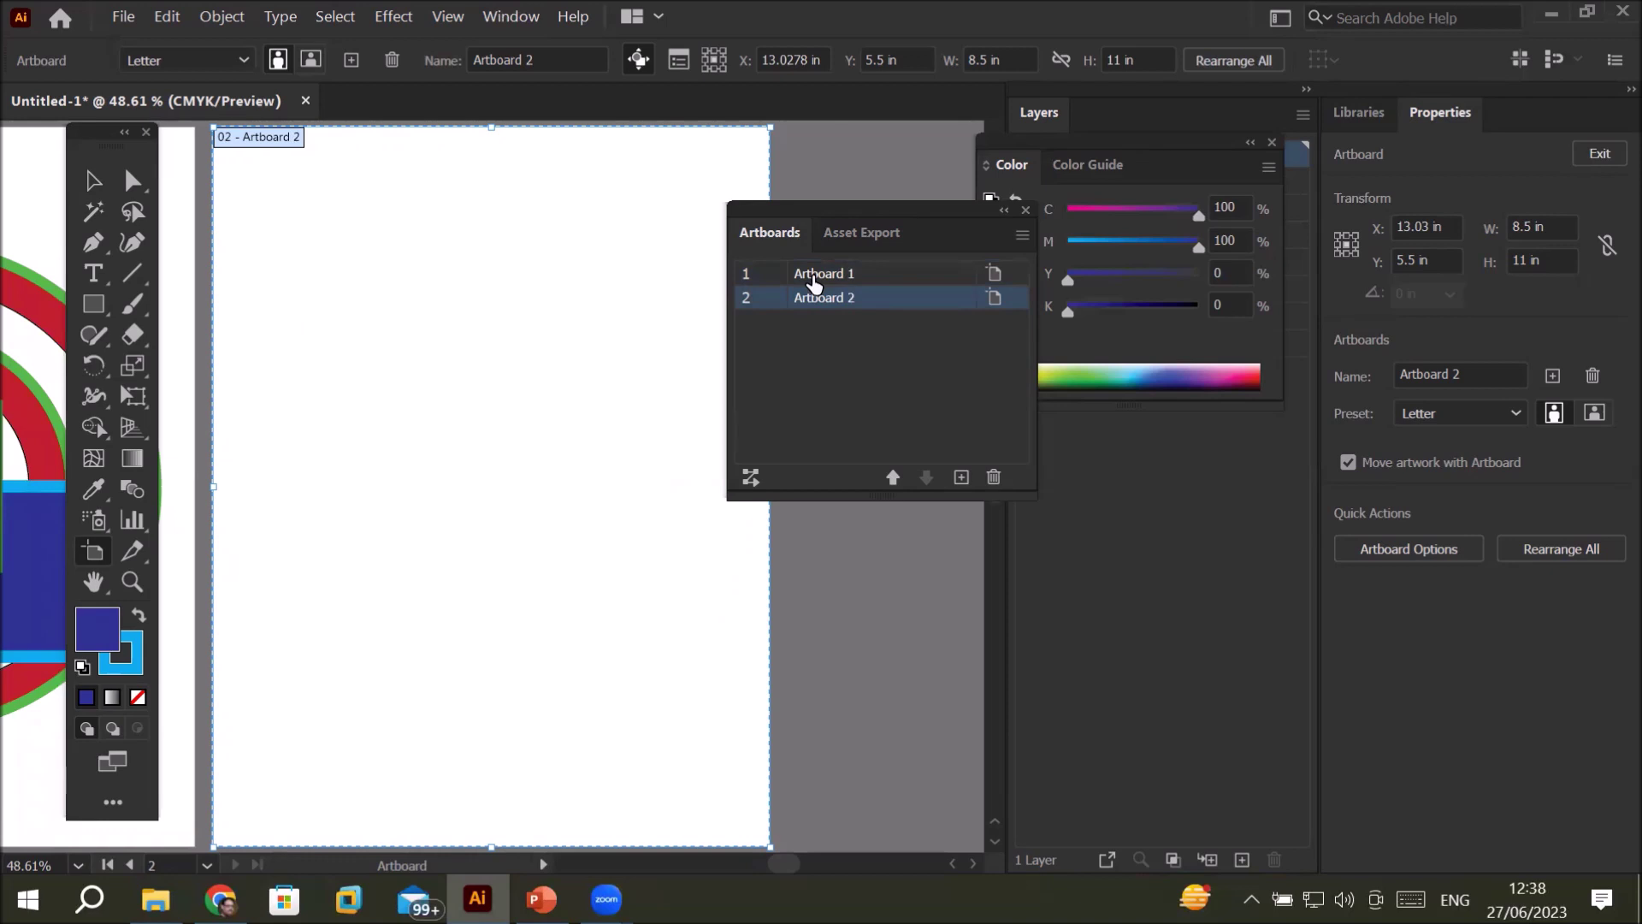
double_click(744, 278)
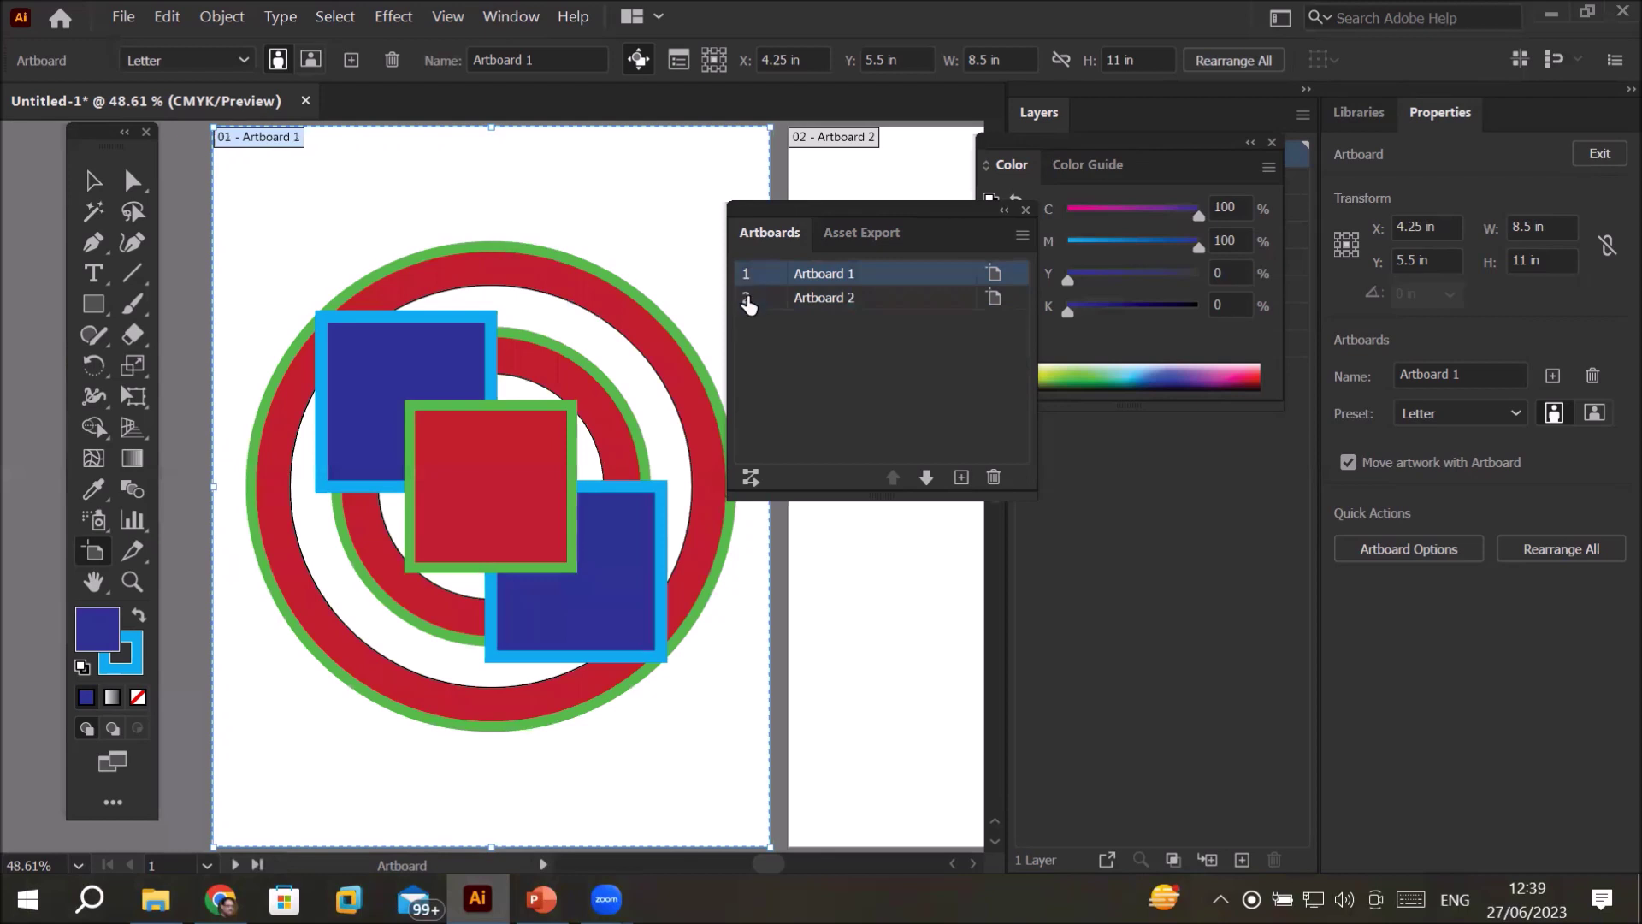
double_click(745, 299)
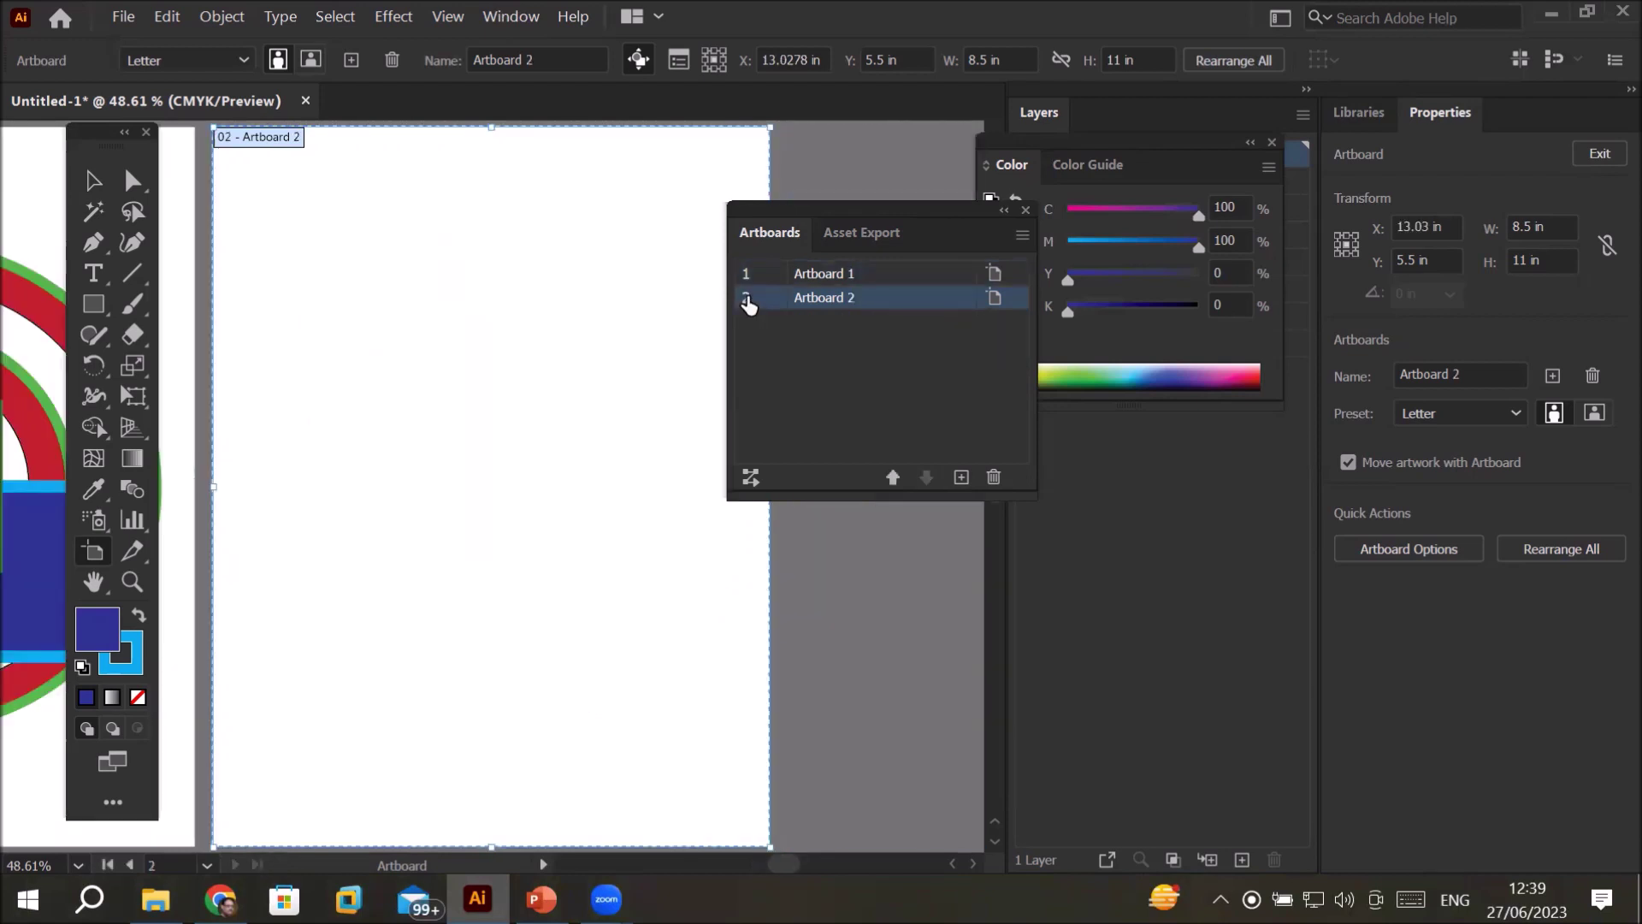
- Rename Artboard 1 as "Design with circles and square"
double_click(817, 276)
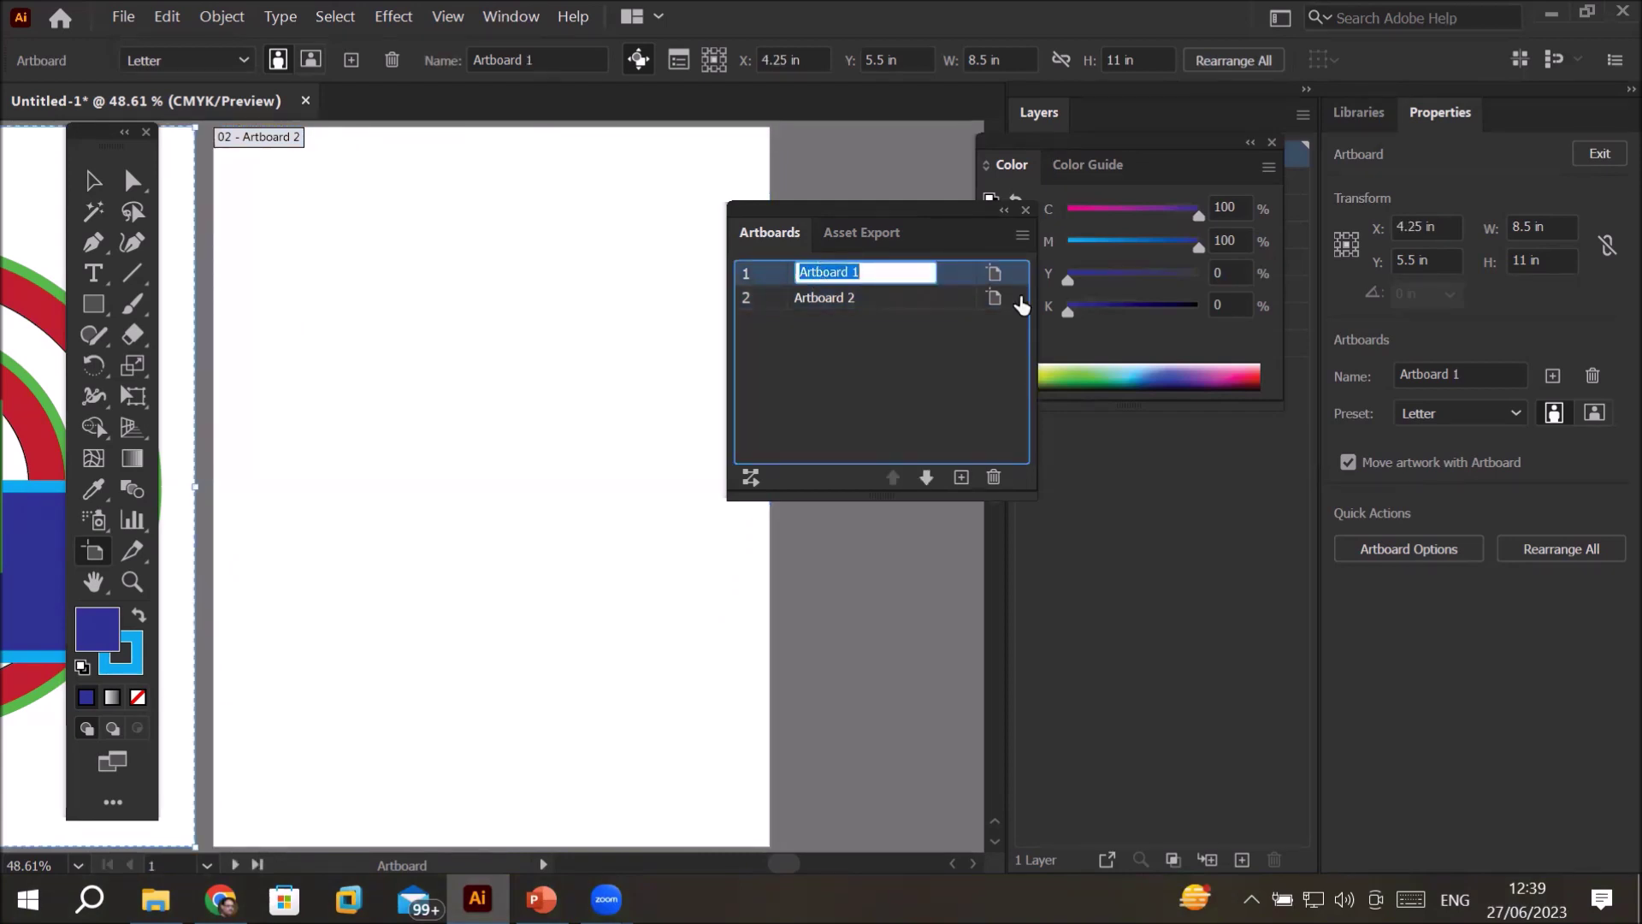
type("Design ")
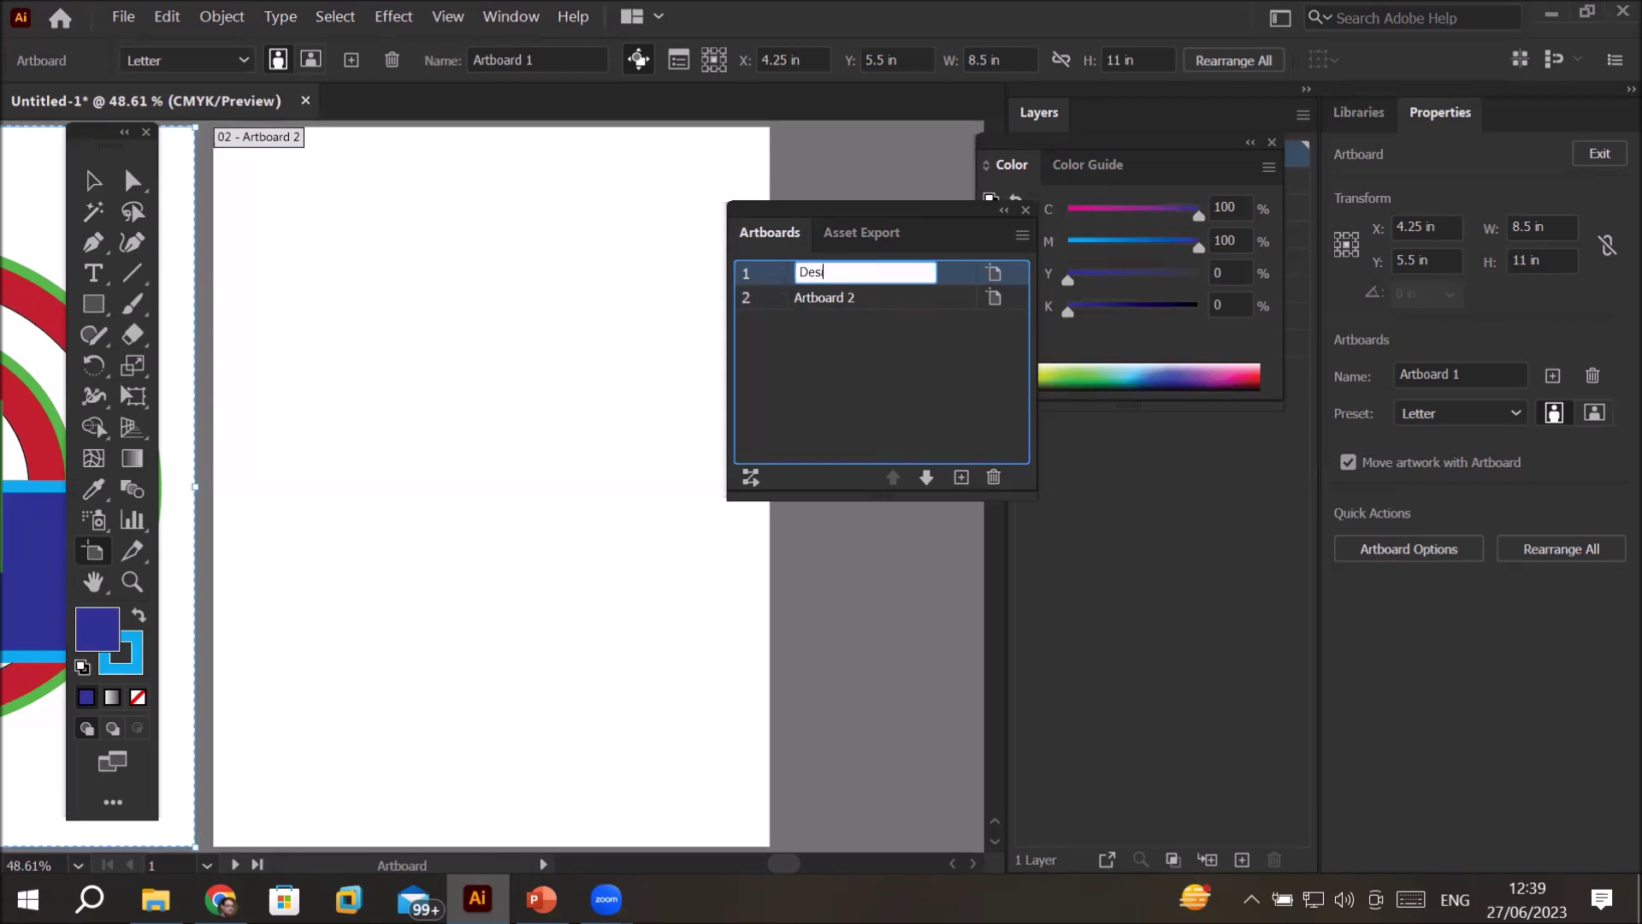
type("with cirlc")
key("BackSpace")
key("BackSpace")
type("cles a")
type("nd squa")
type("re")
key("Return")
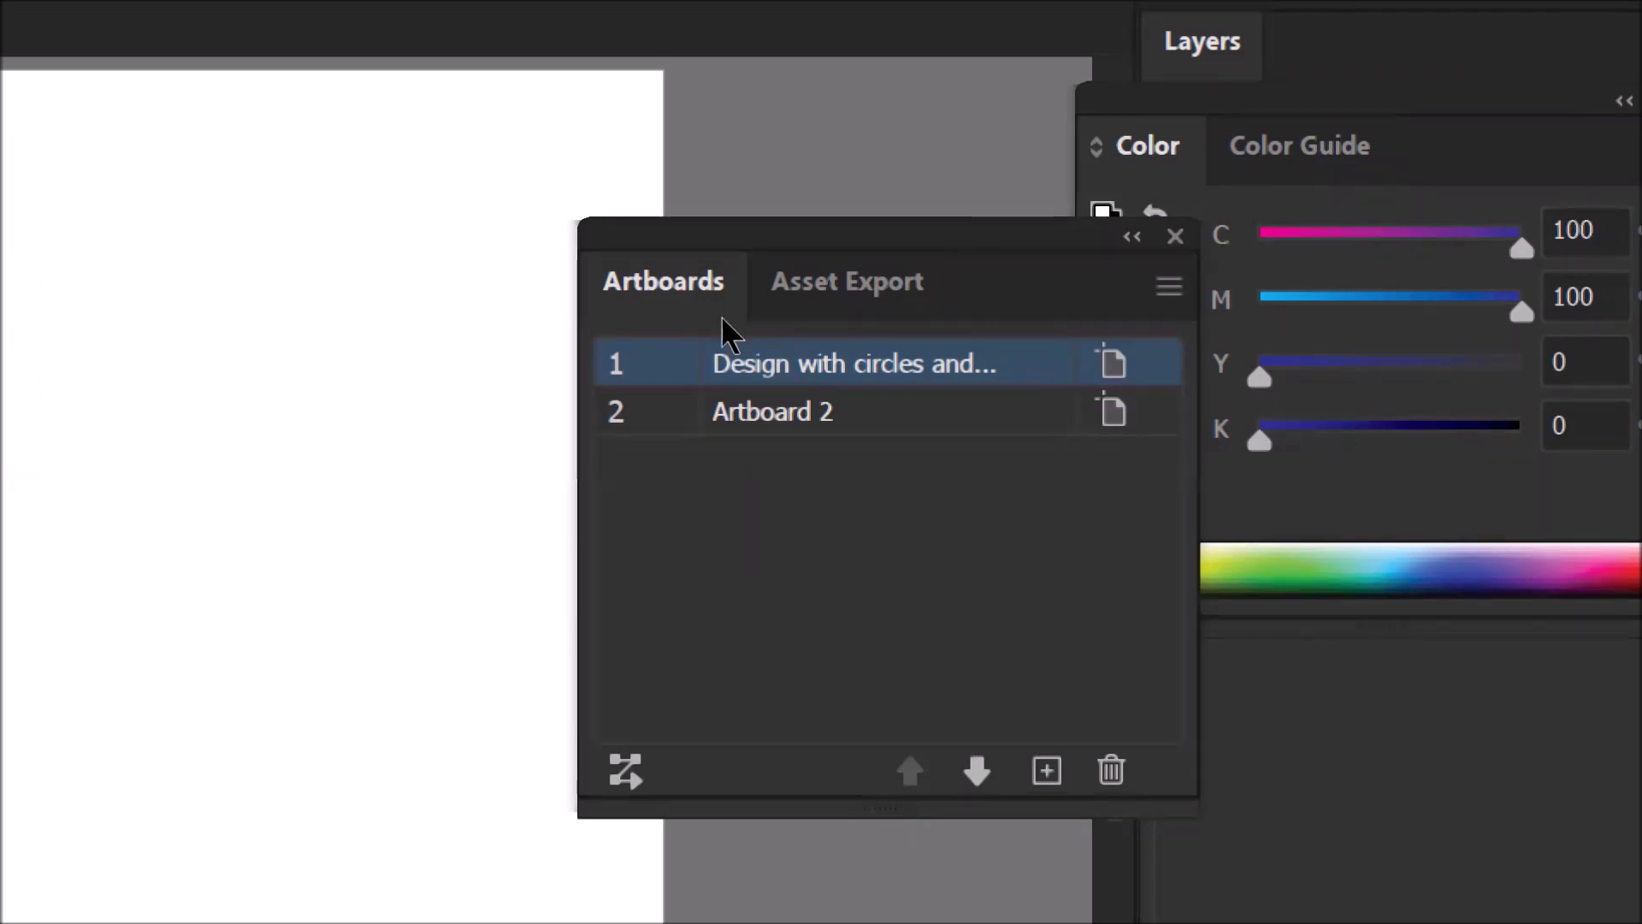
- Narrow the Artboards panel slightly and rename Artboard 2 as "Pologons artboard"
left_click_drag(578, 319, 839, 357)
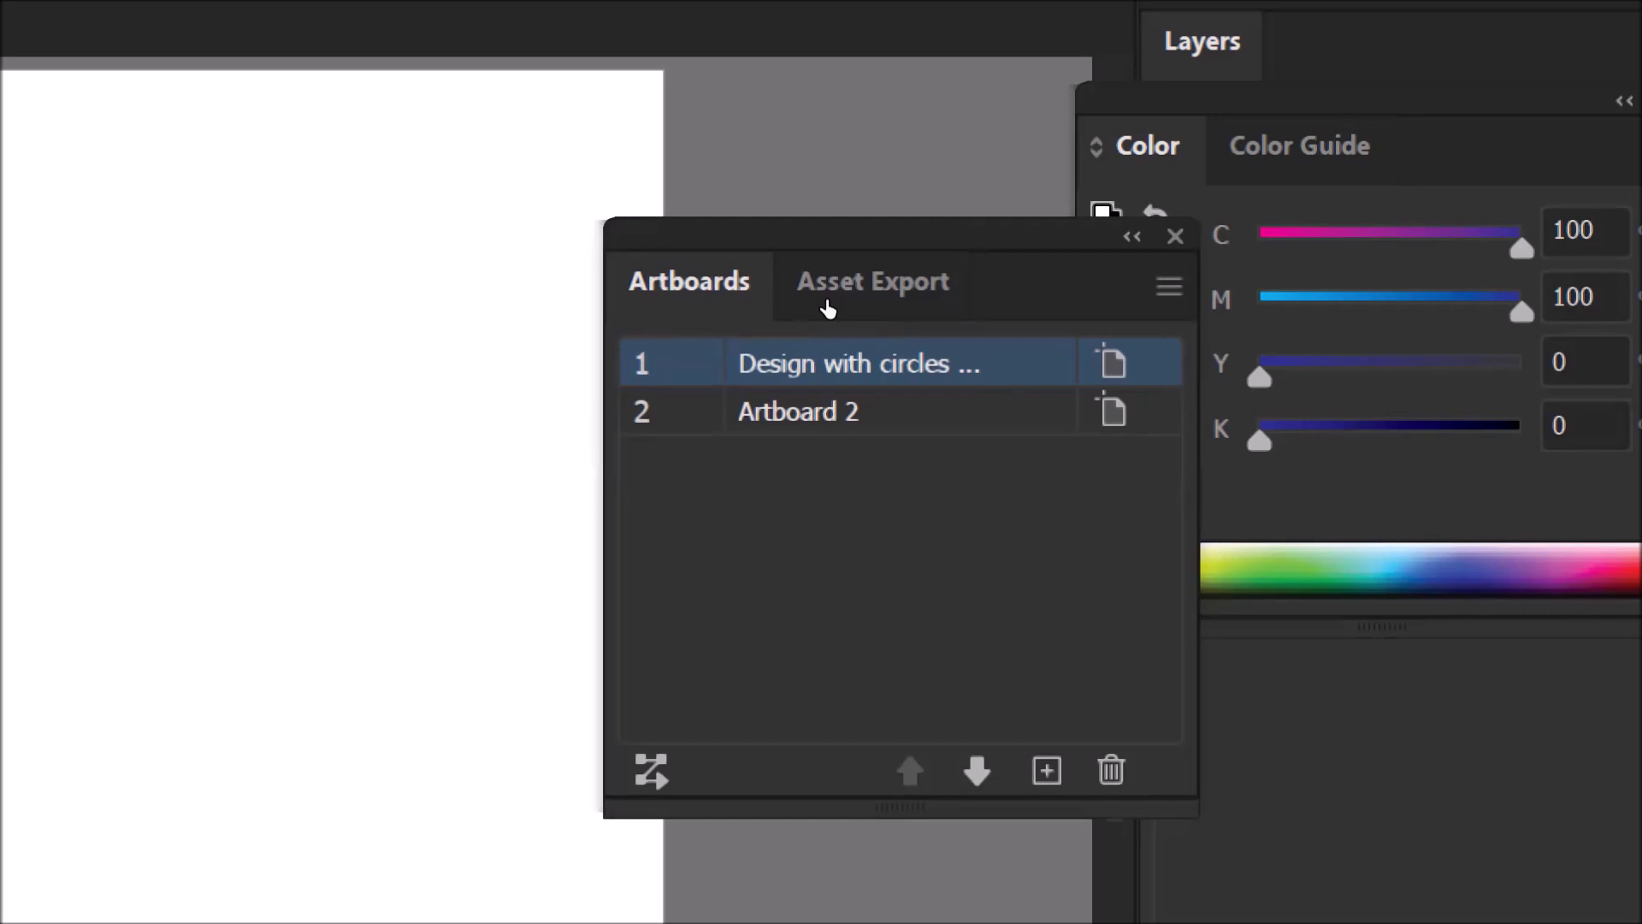
double_click(842, 412)
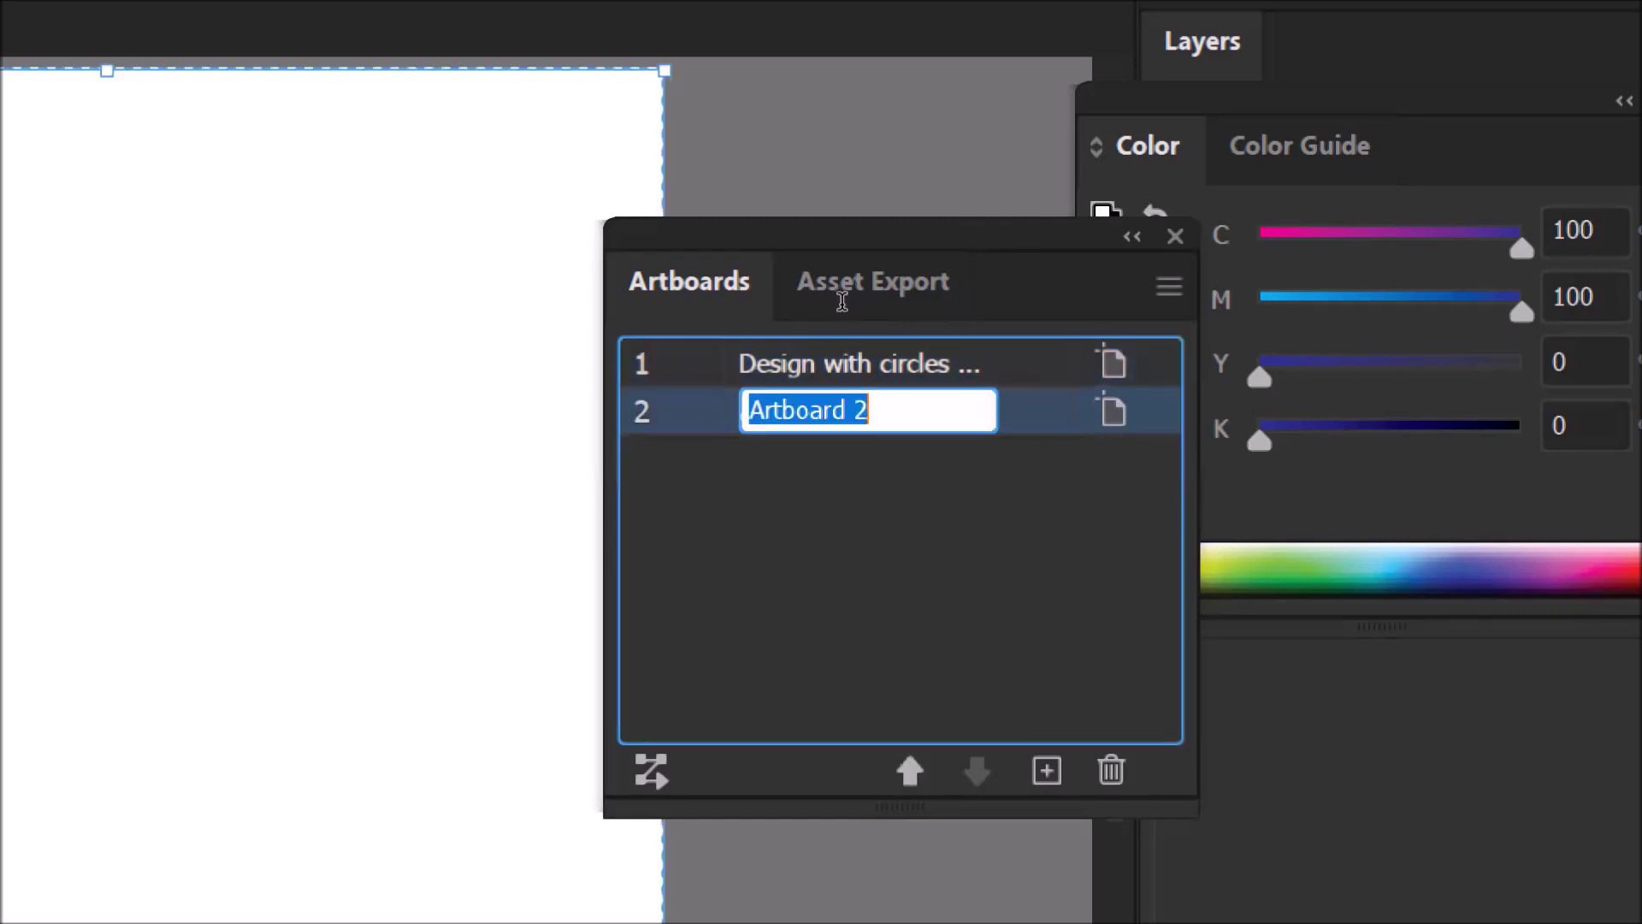
type("Pologo")
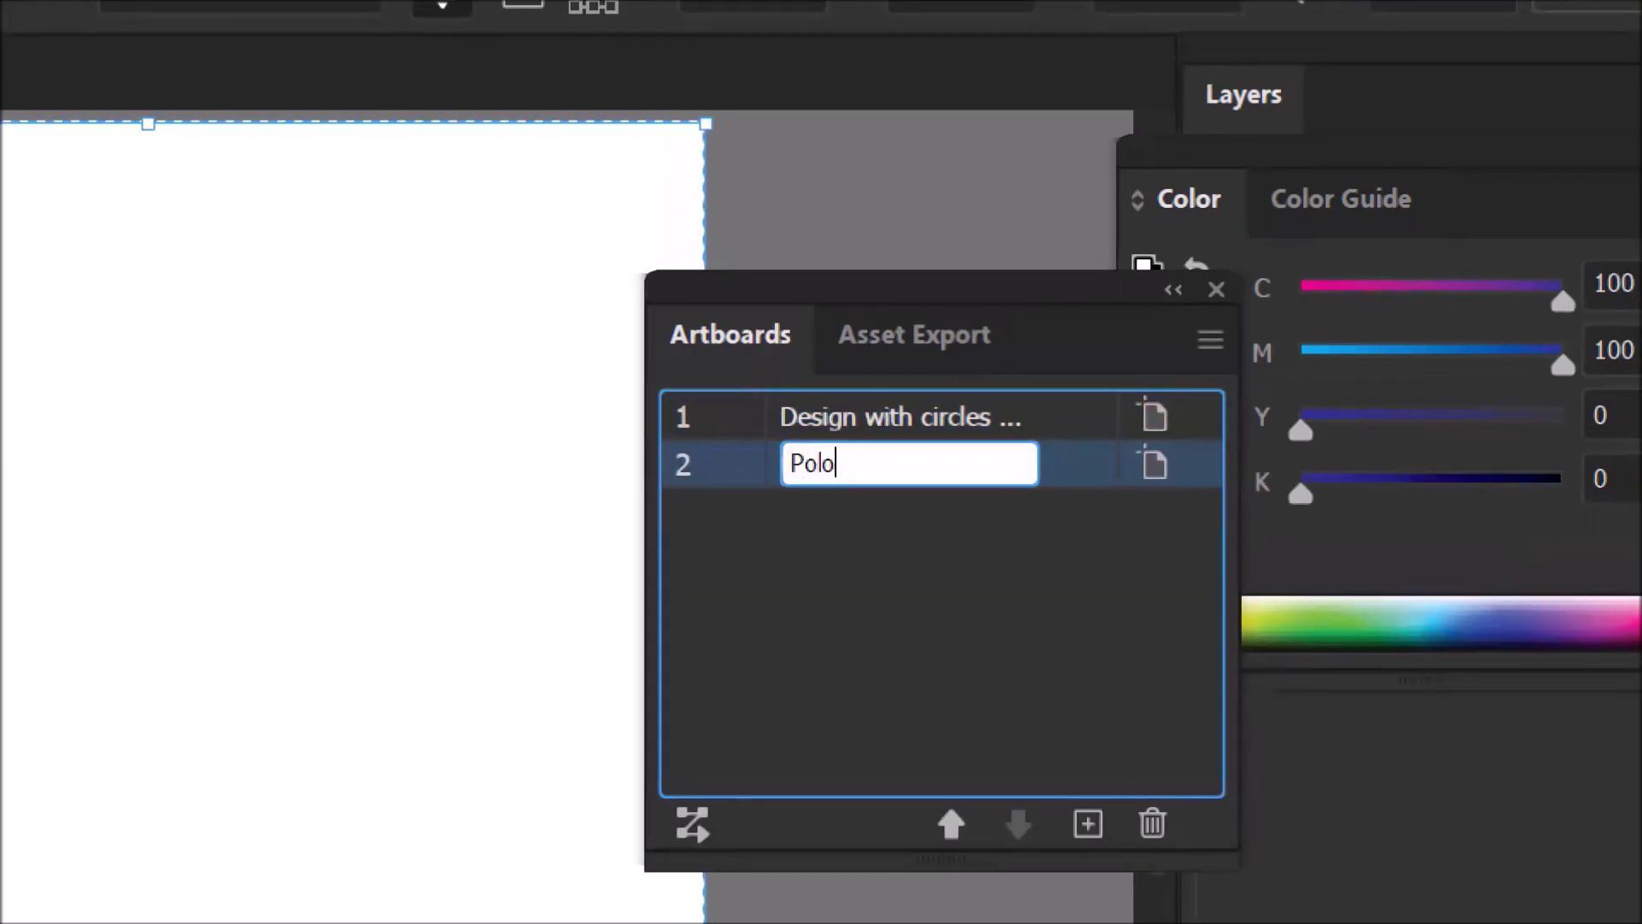
type("ns art")
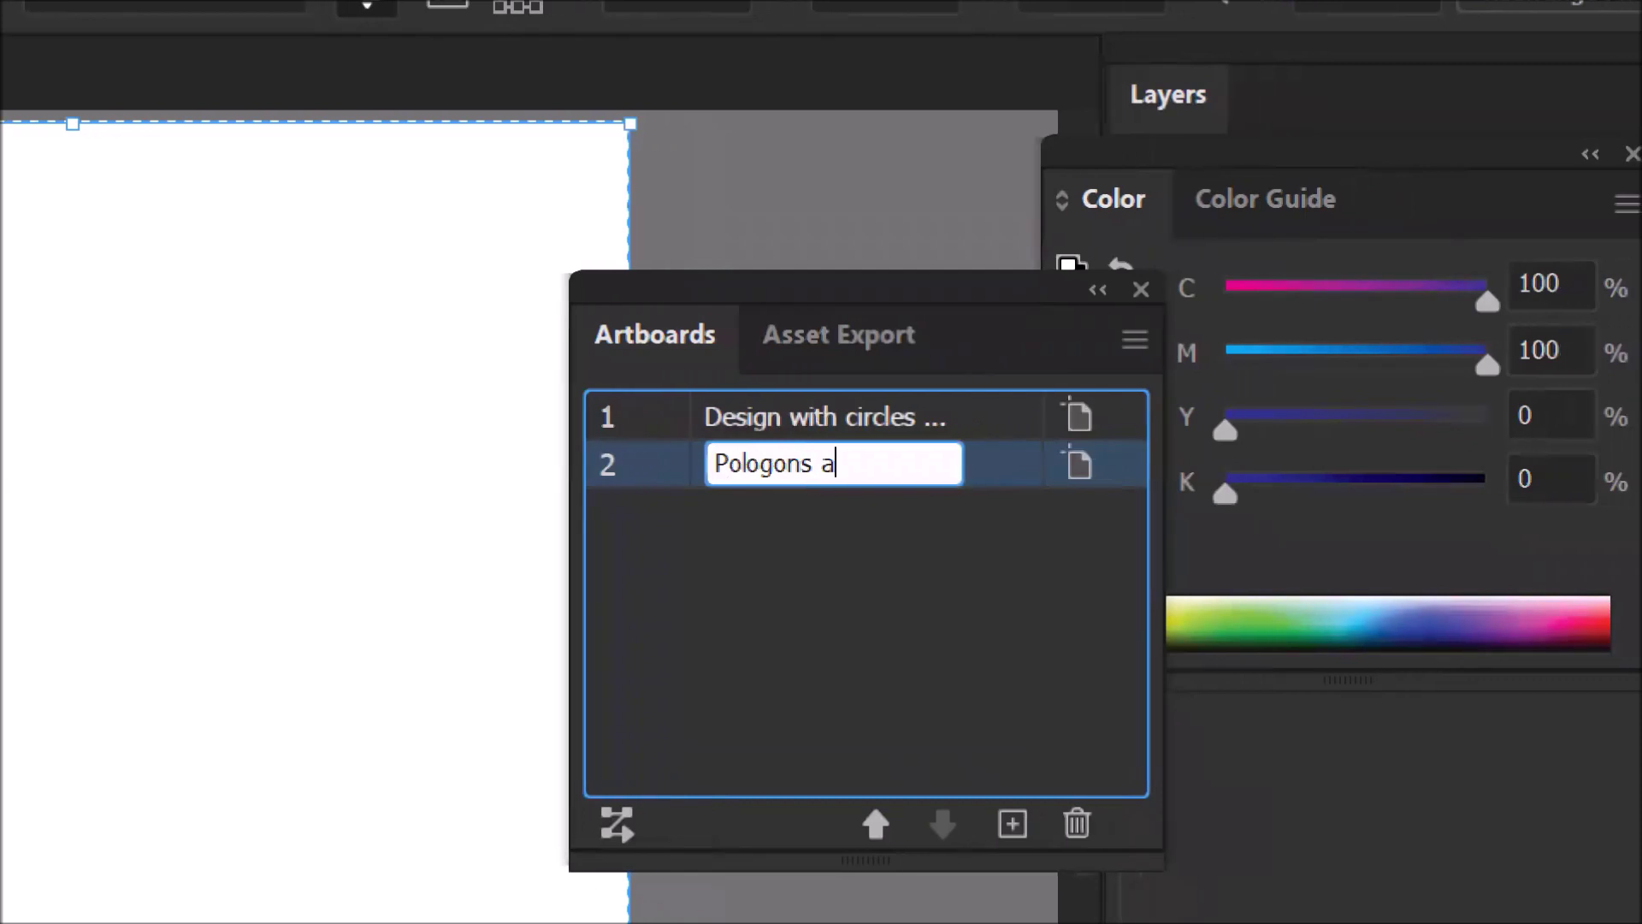
type("bao")
key("BackSpace")
key("BackSpace")
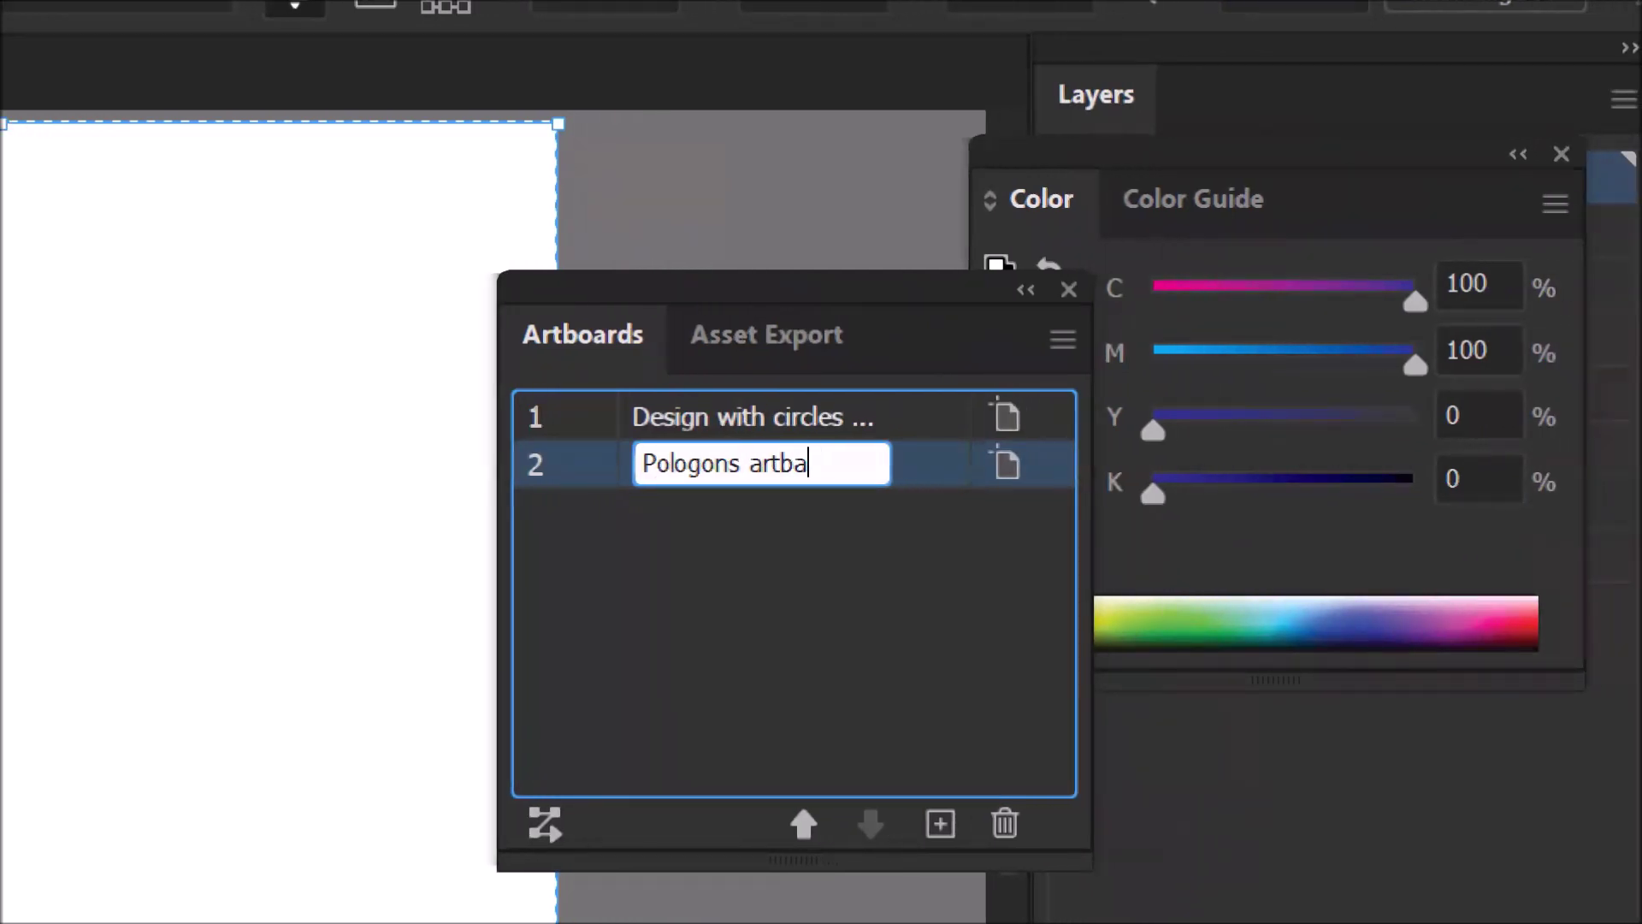
type("oard")
key("Return")
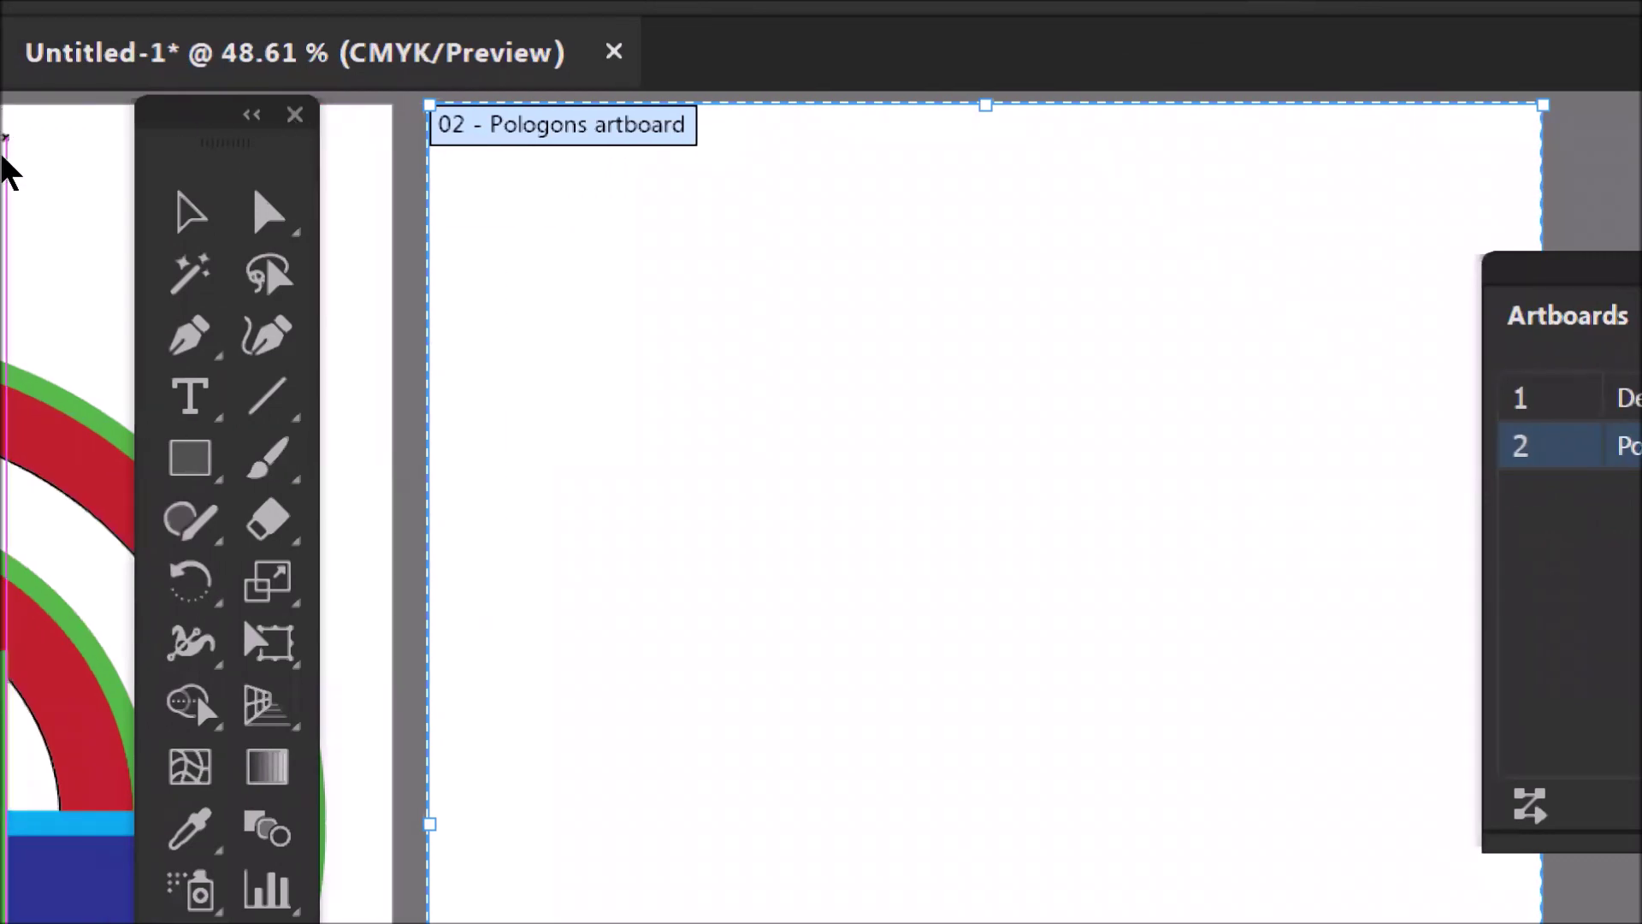
- Activate the first artboard, examine the name labels of both artboards, and switch between them
left_click(18, 195)
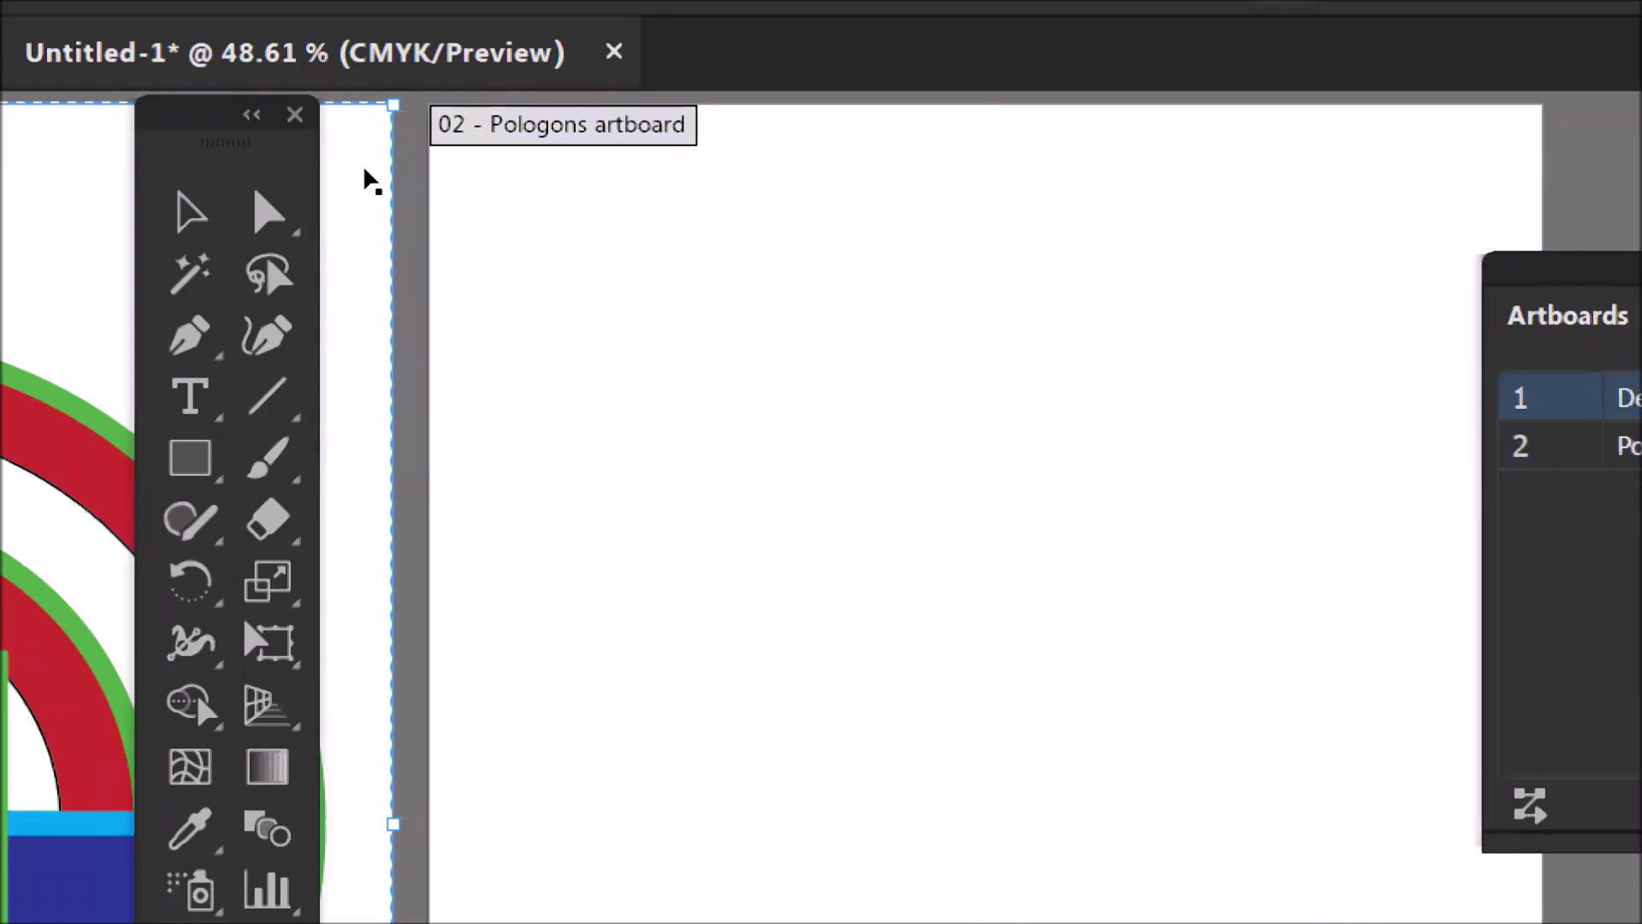
key("space")
left_click_drag(462, 296, 589, 268)
left_click_drag(234, 190, 301, 236)
key("space")
left_click_drag(705, 250, 197, 221)
left_click_drag(676, 249, 476, 287)
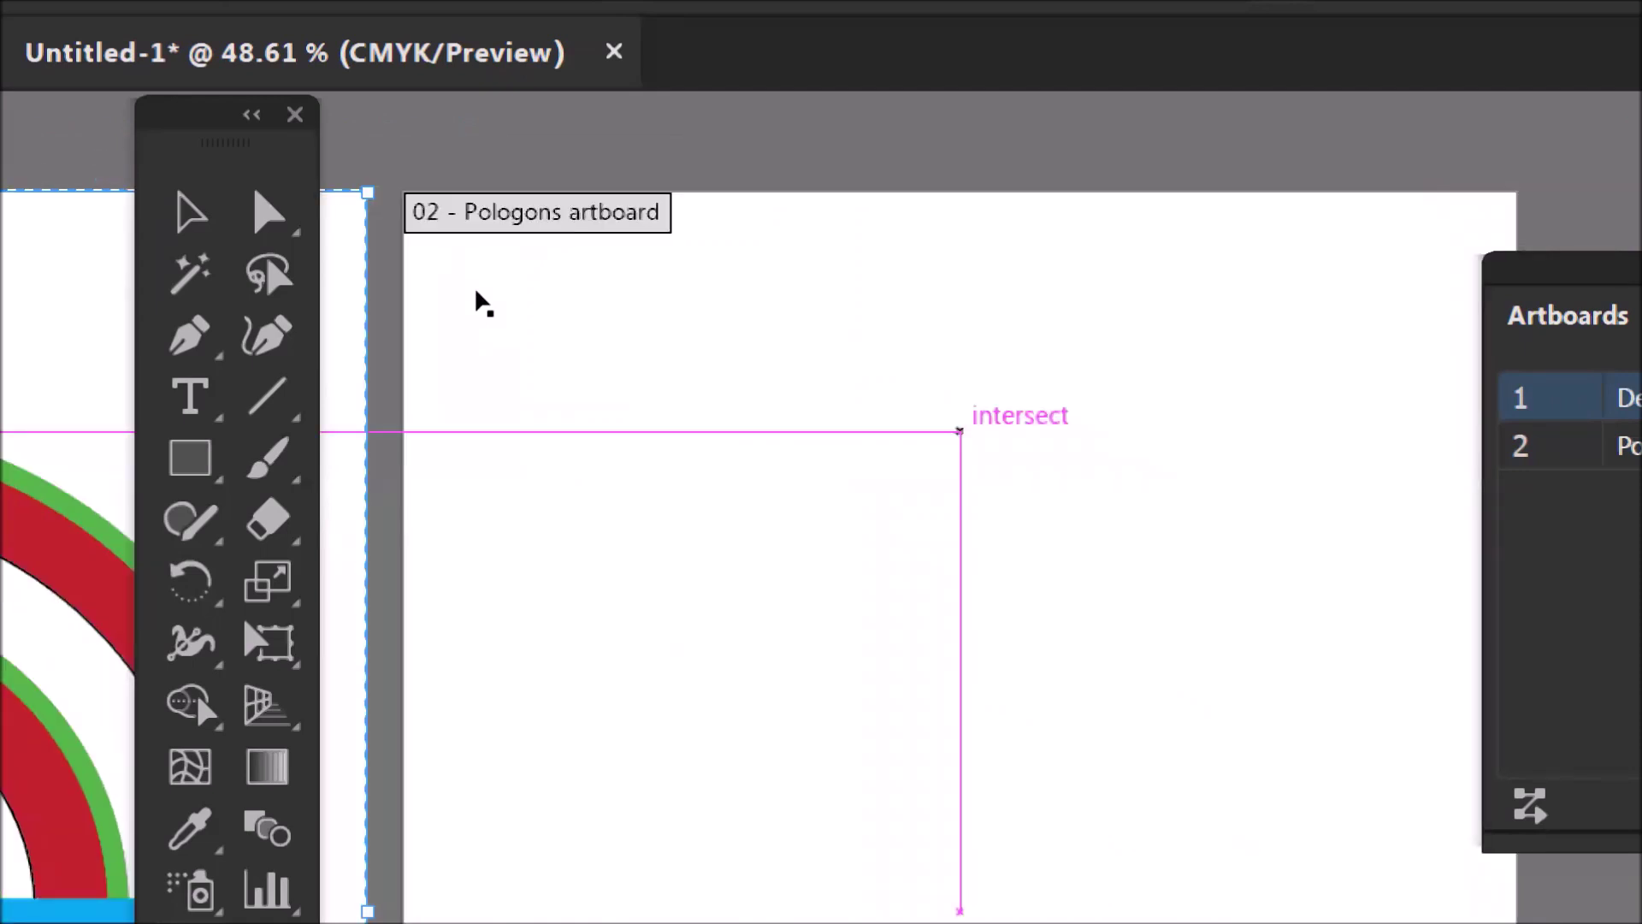
key("space")
left_click_drag(404, 242, 926, 194)
left_click_drag(440, 196, 780, 342)
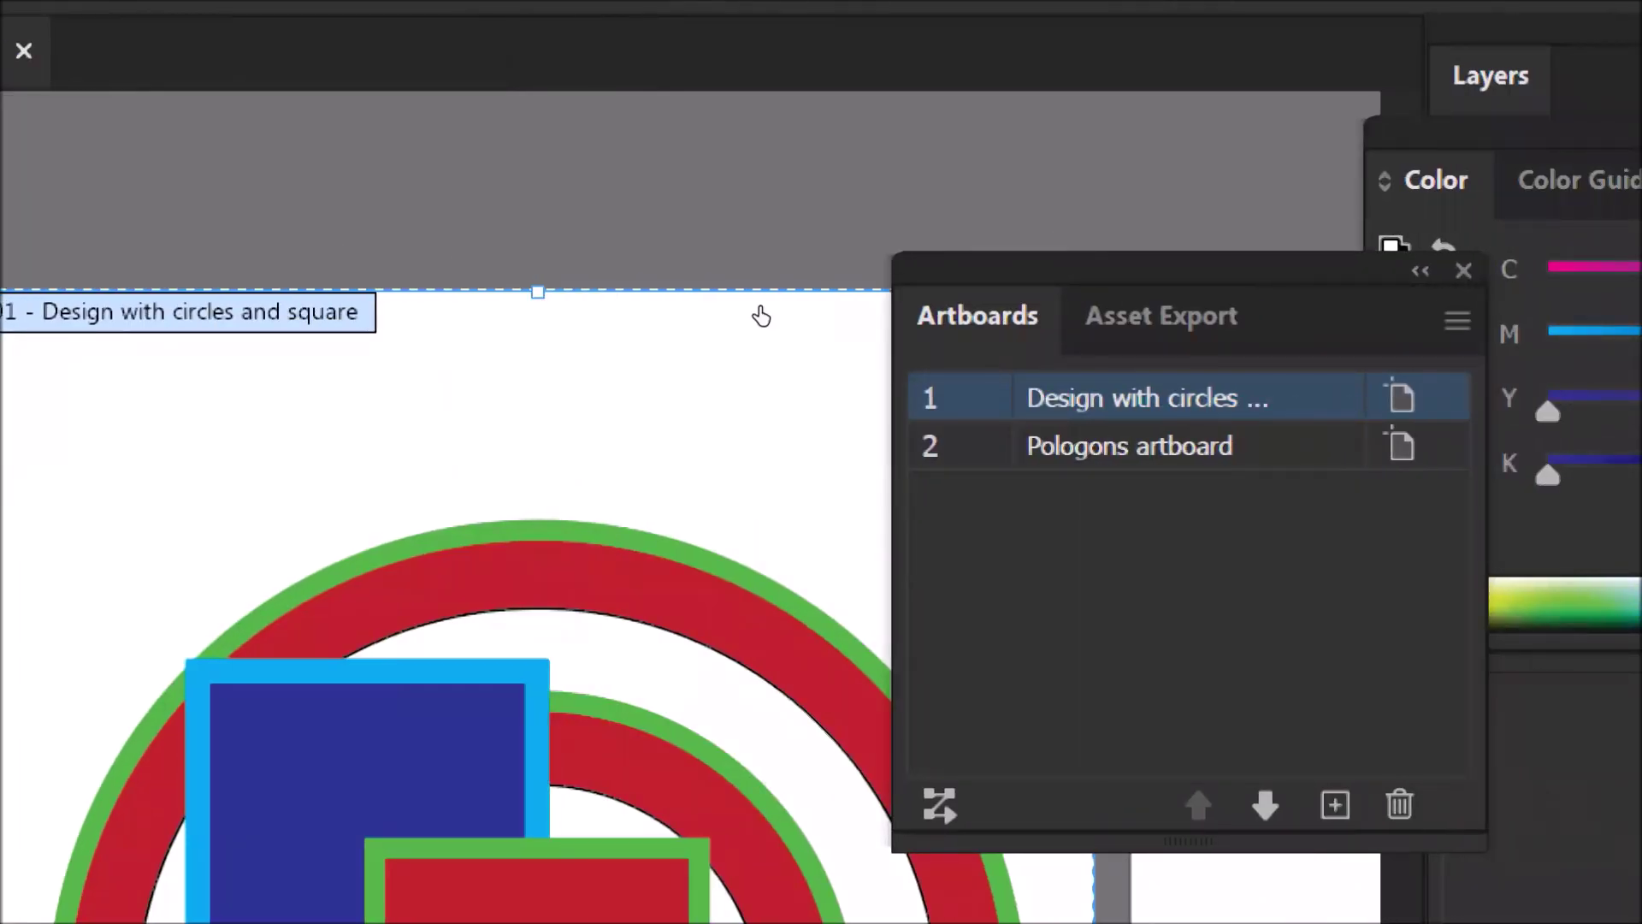
key("alt+Right")
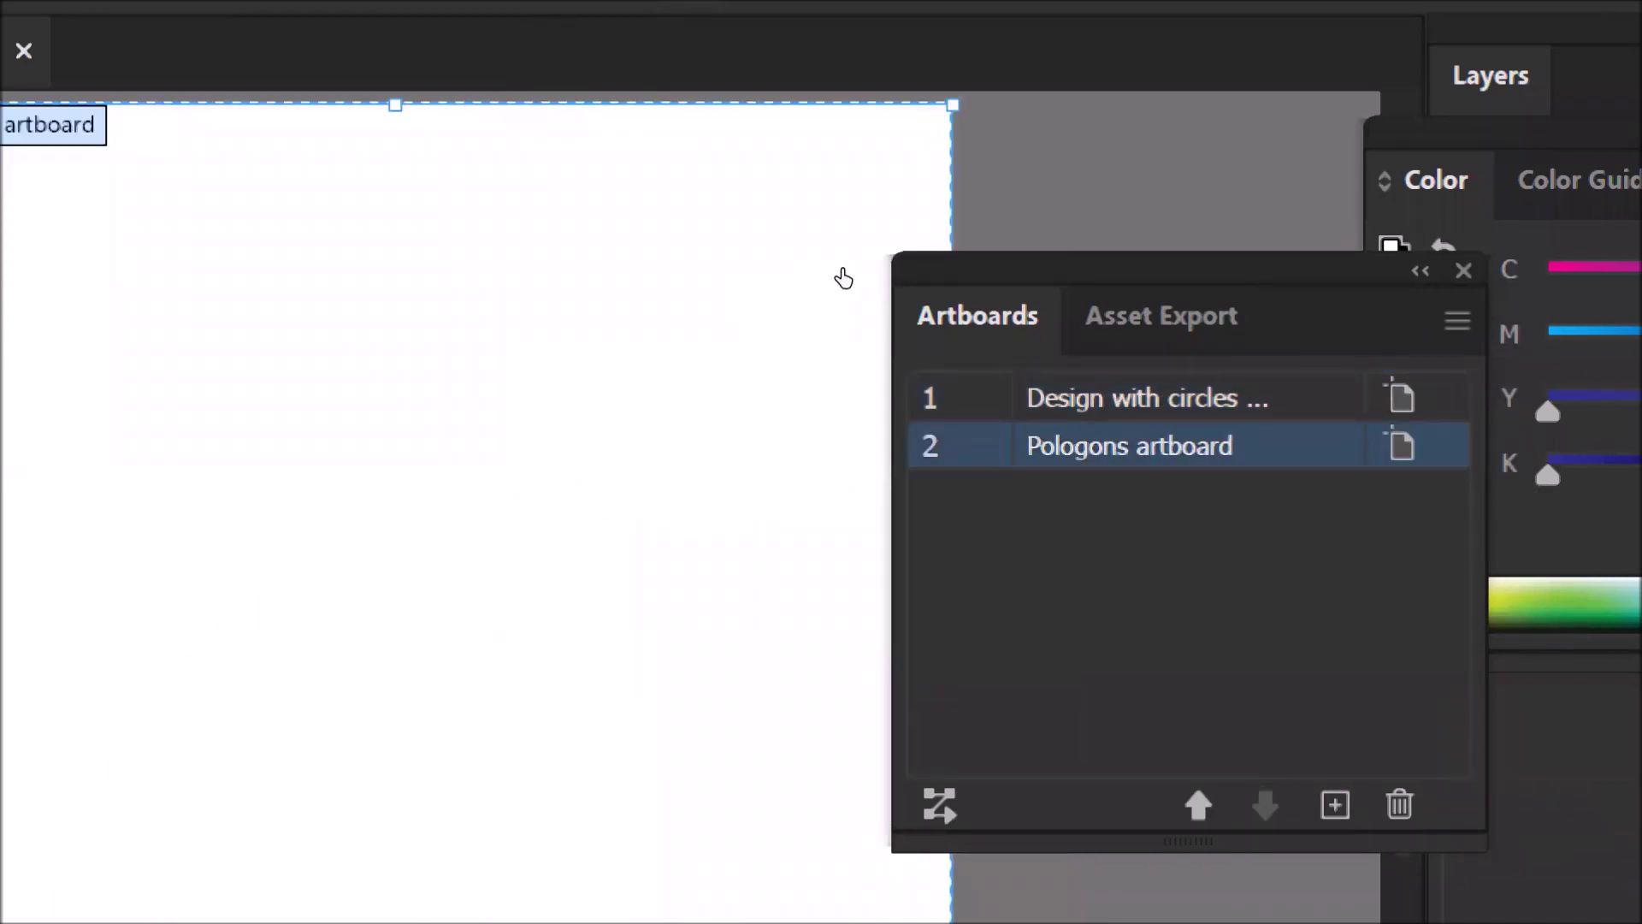
key("alt+Left")
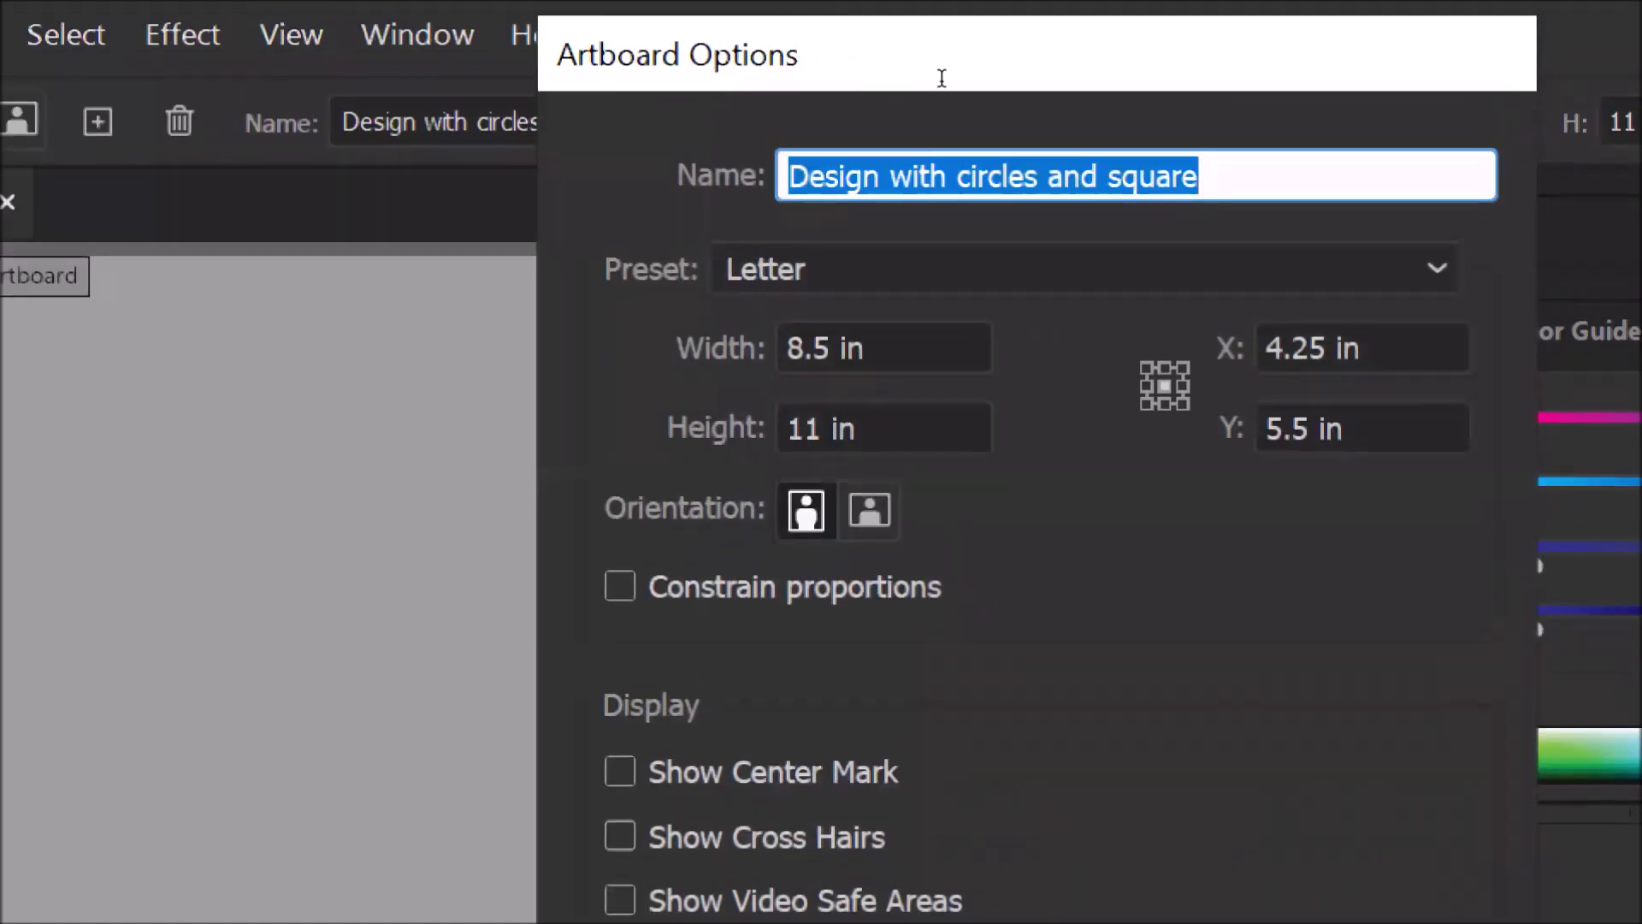
- Review the name, width and height in the first artboard's Artboard Options, and close the dialog
left_click(1206, 26)
left_click_drag(930, 87, 989, 99)
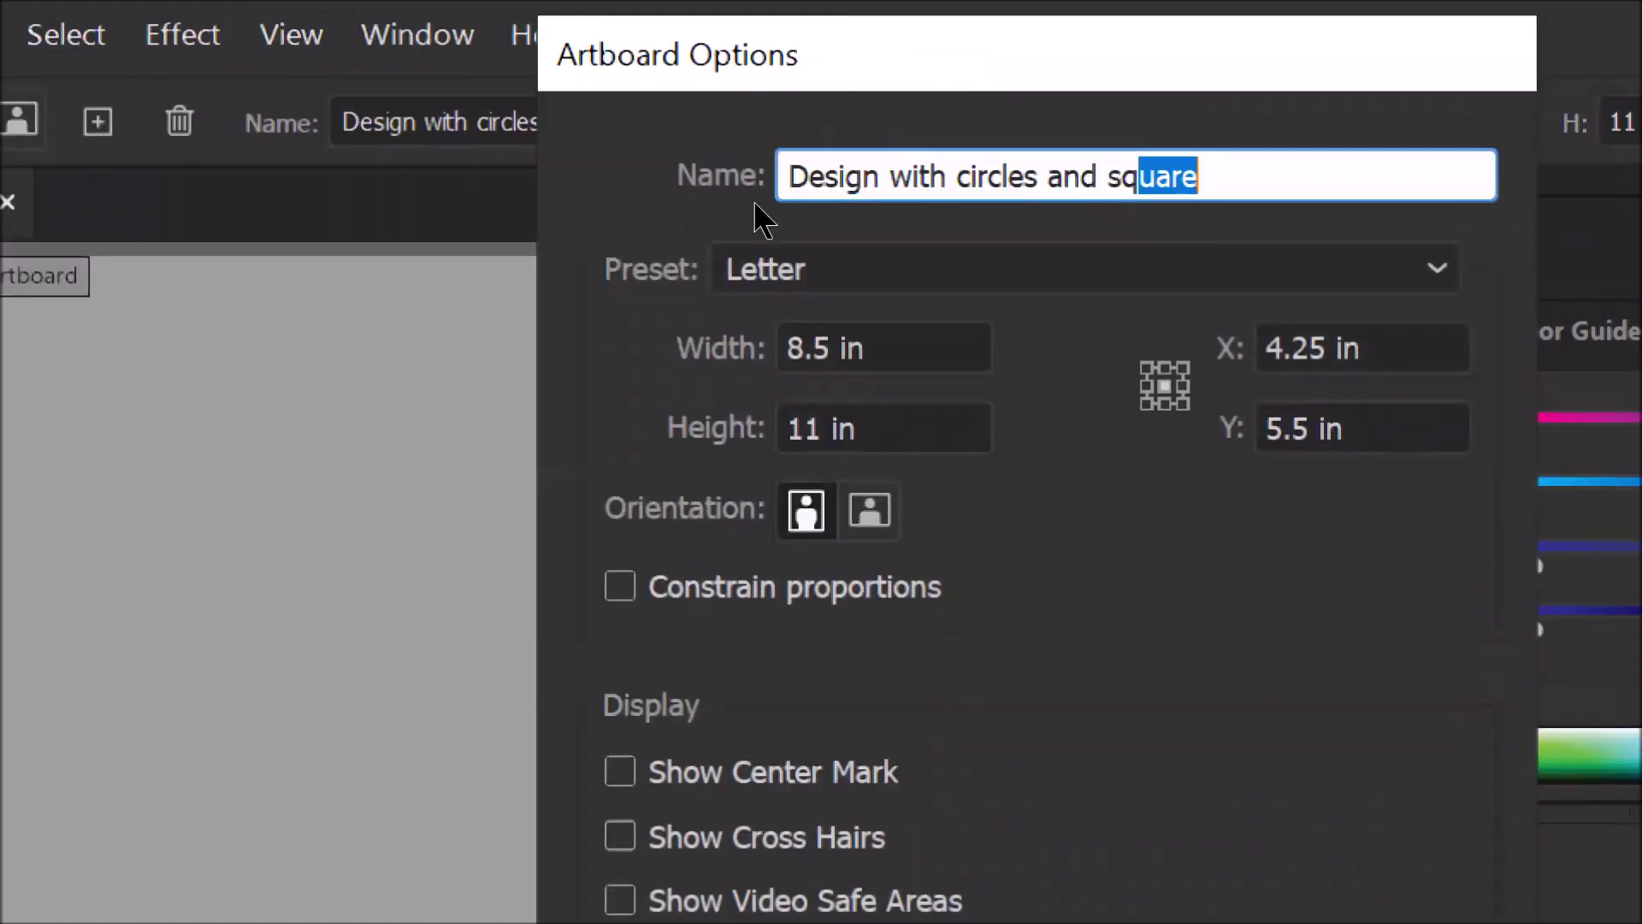
key("Tab")
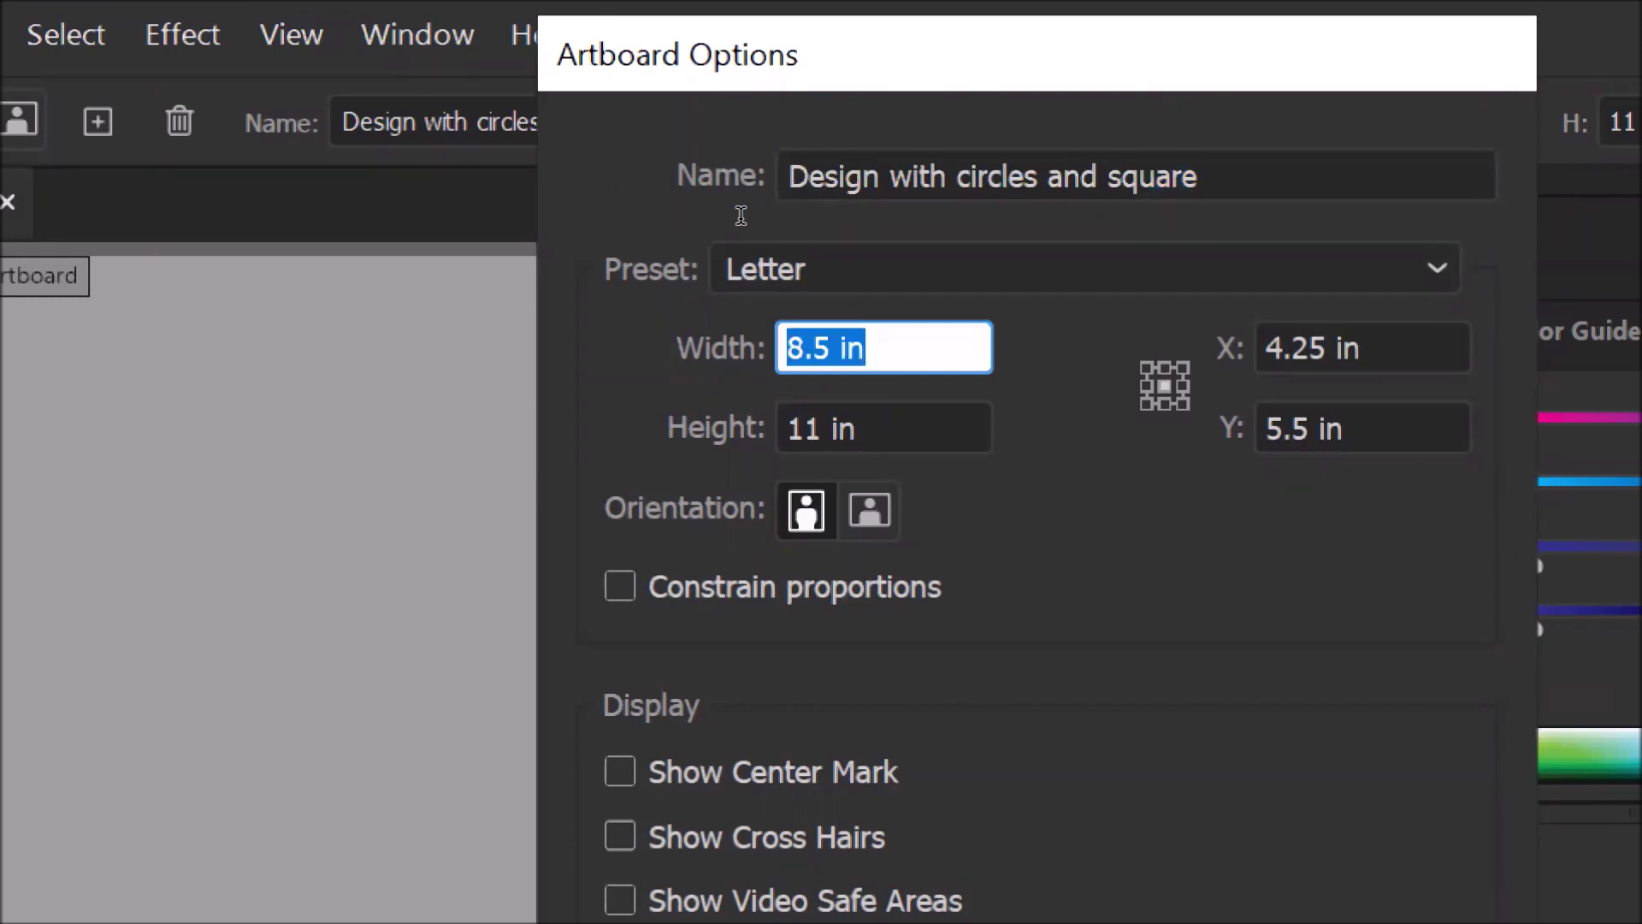
key("Tab")
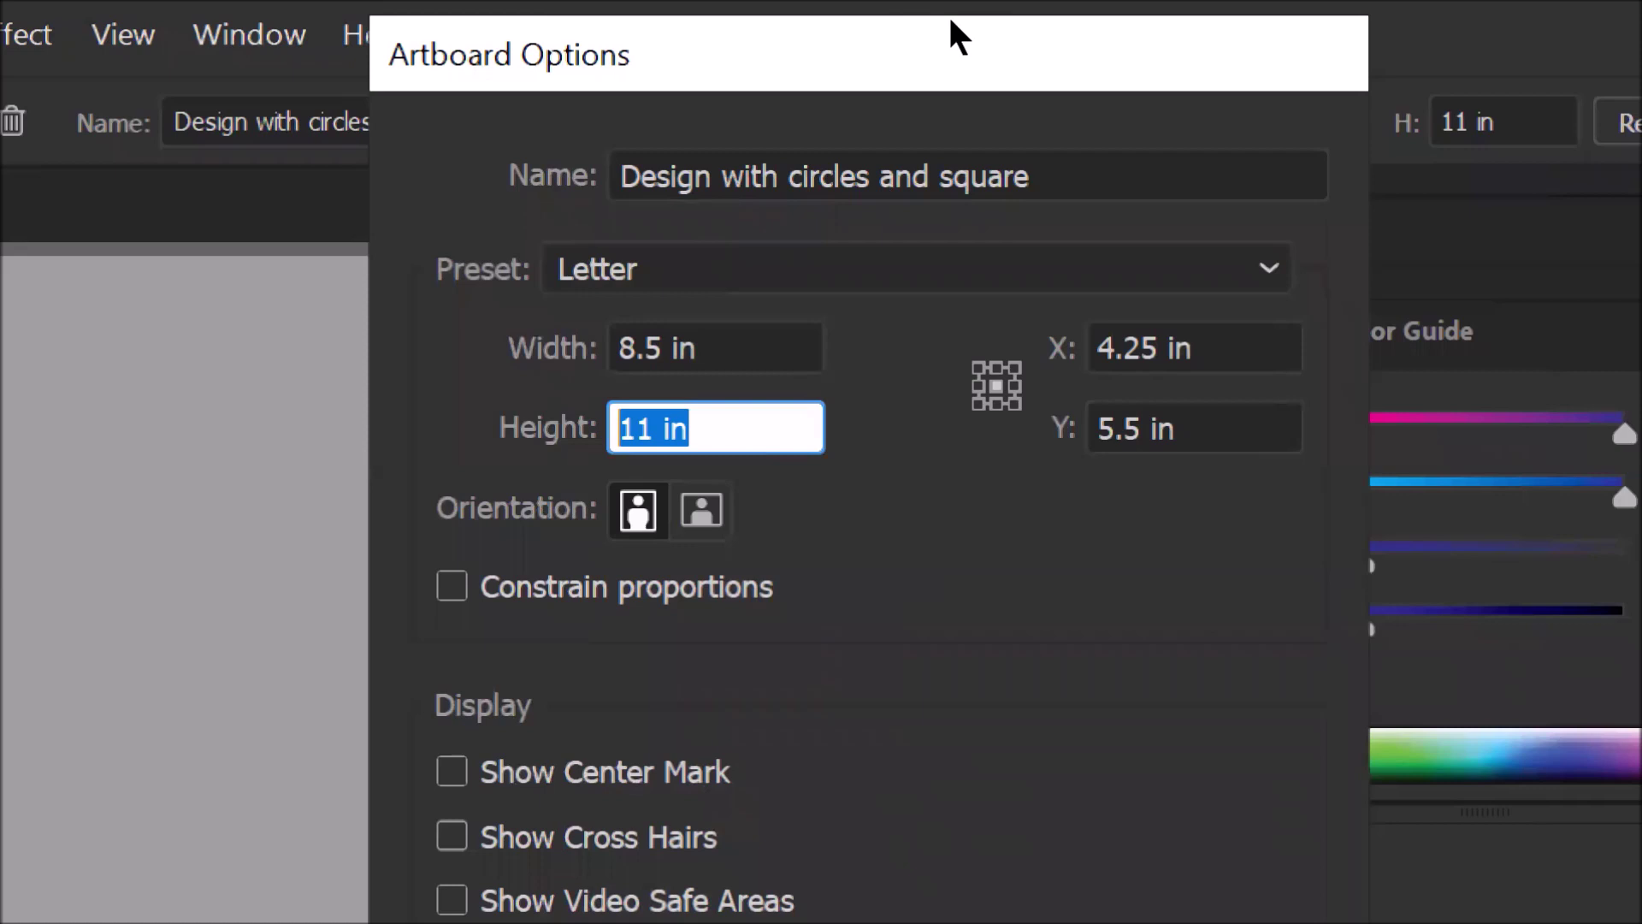
left_click_drag(951, 21, 507, 83)
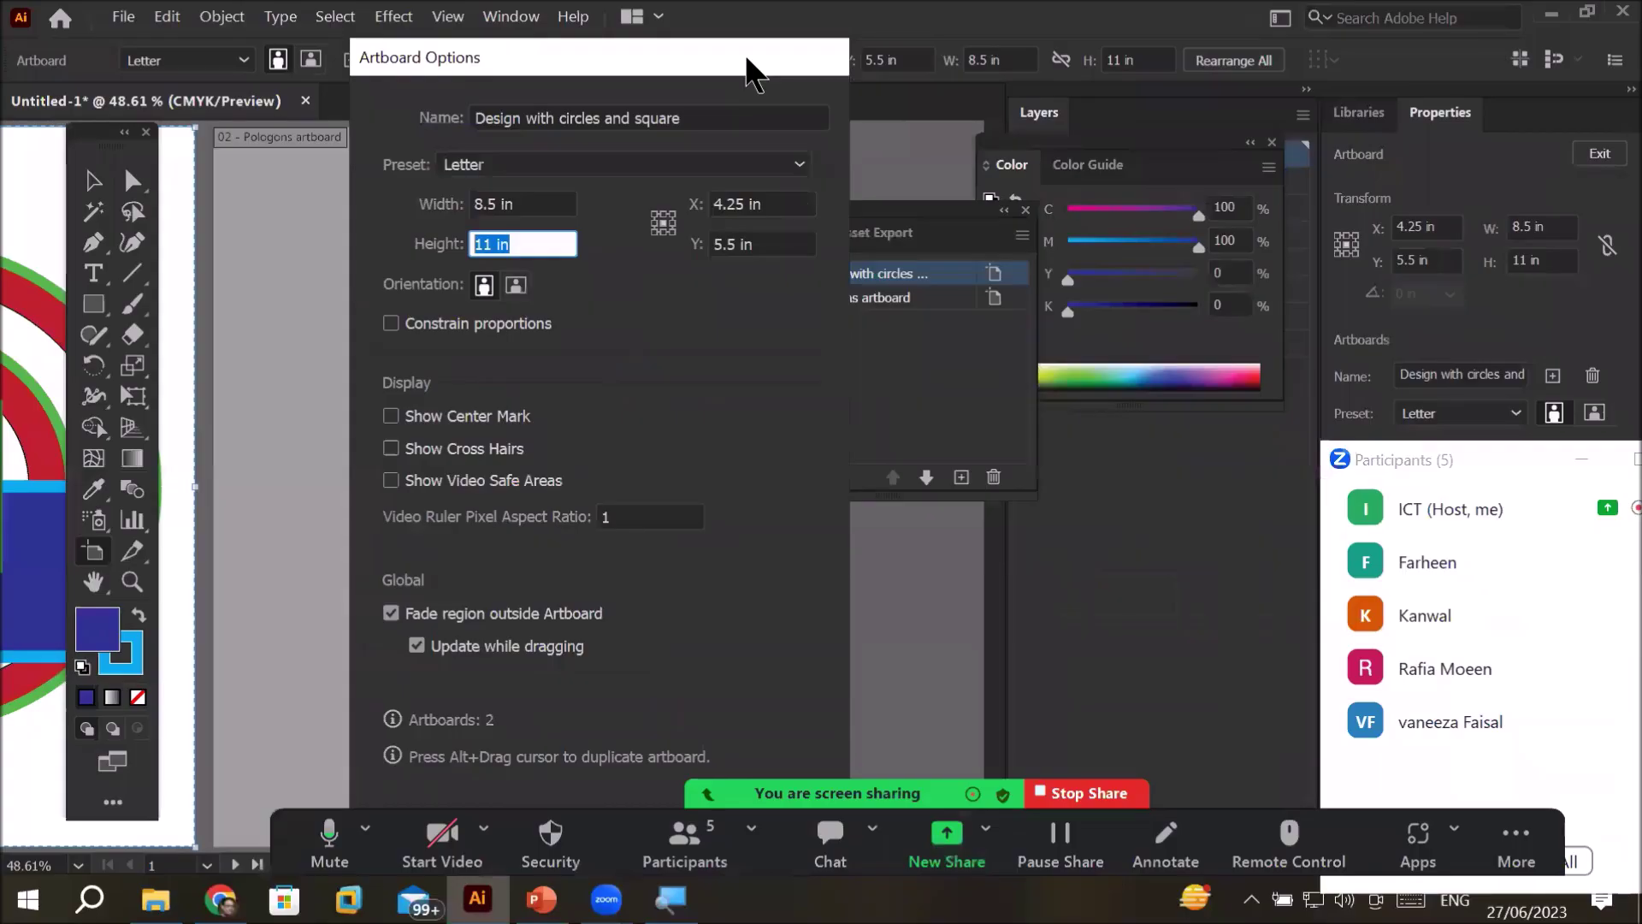
key("Return")
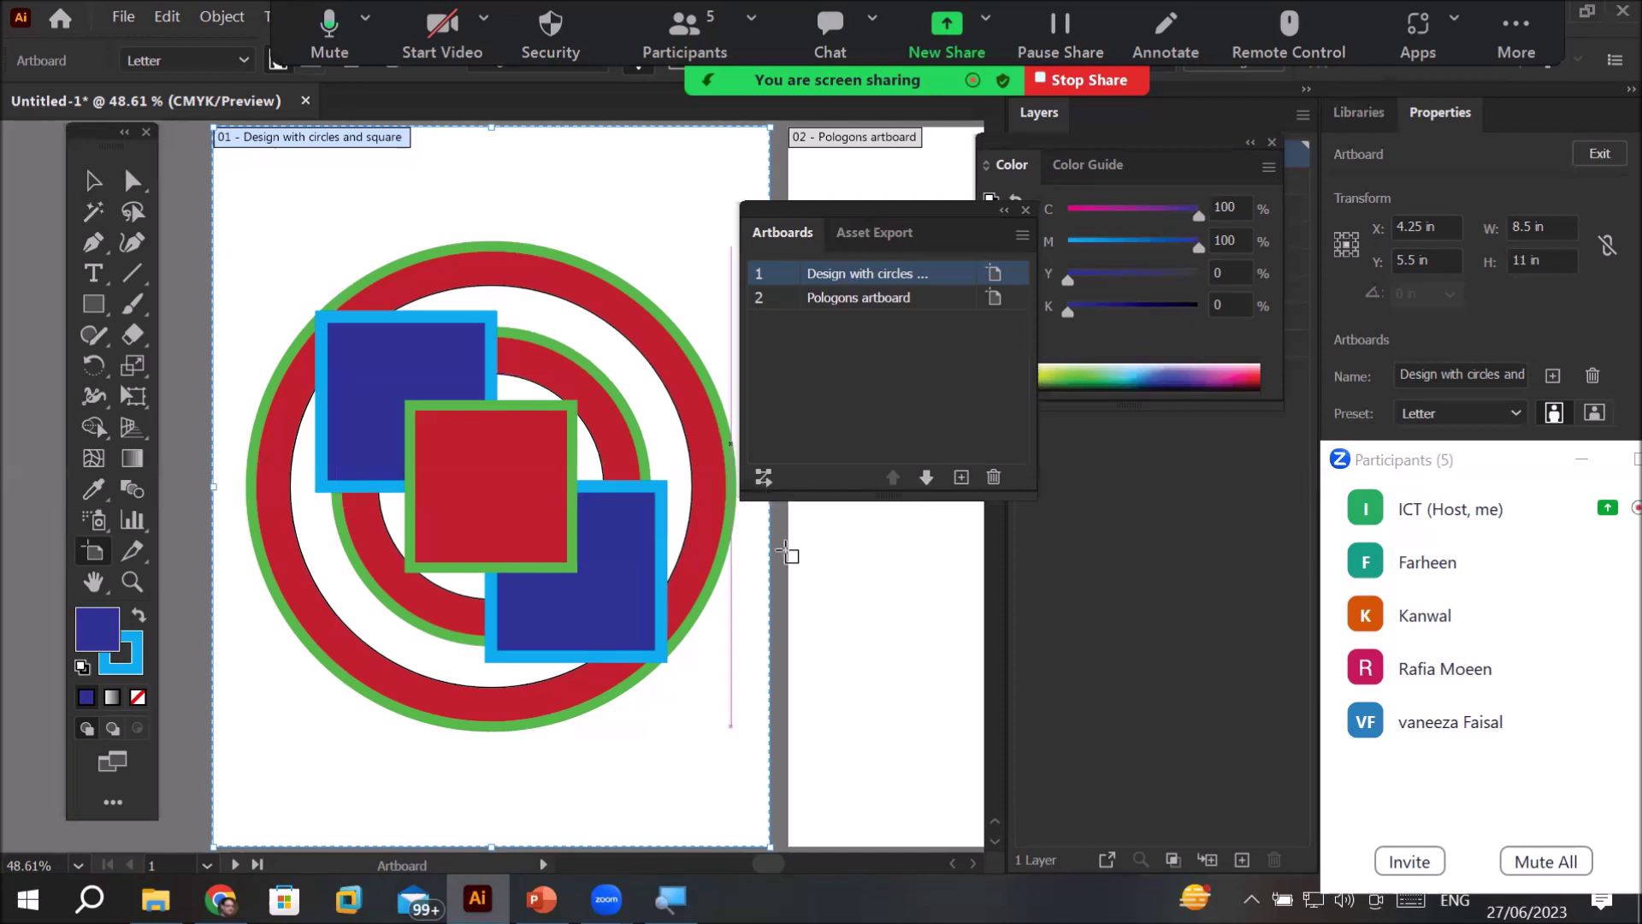
- View both artboards side by side at reduced magnification, and fit the circles and square artboard in the window
scroll(701, 509, "down", 3)
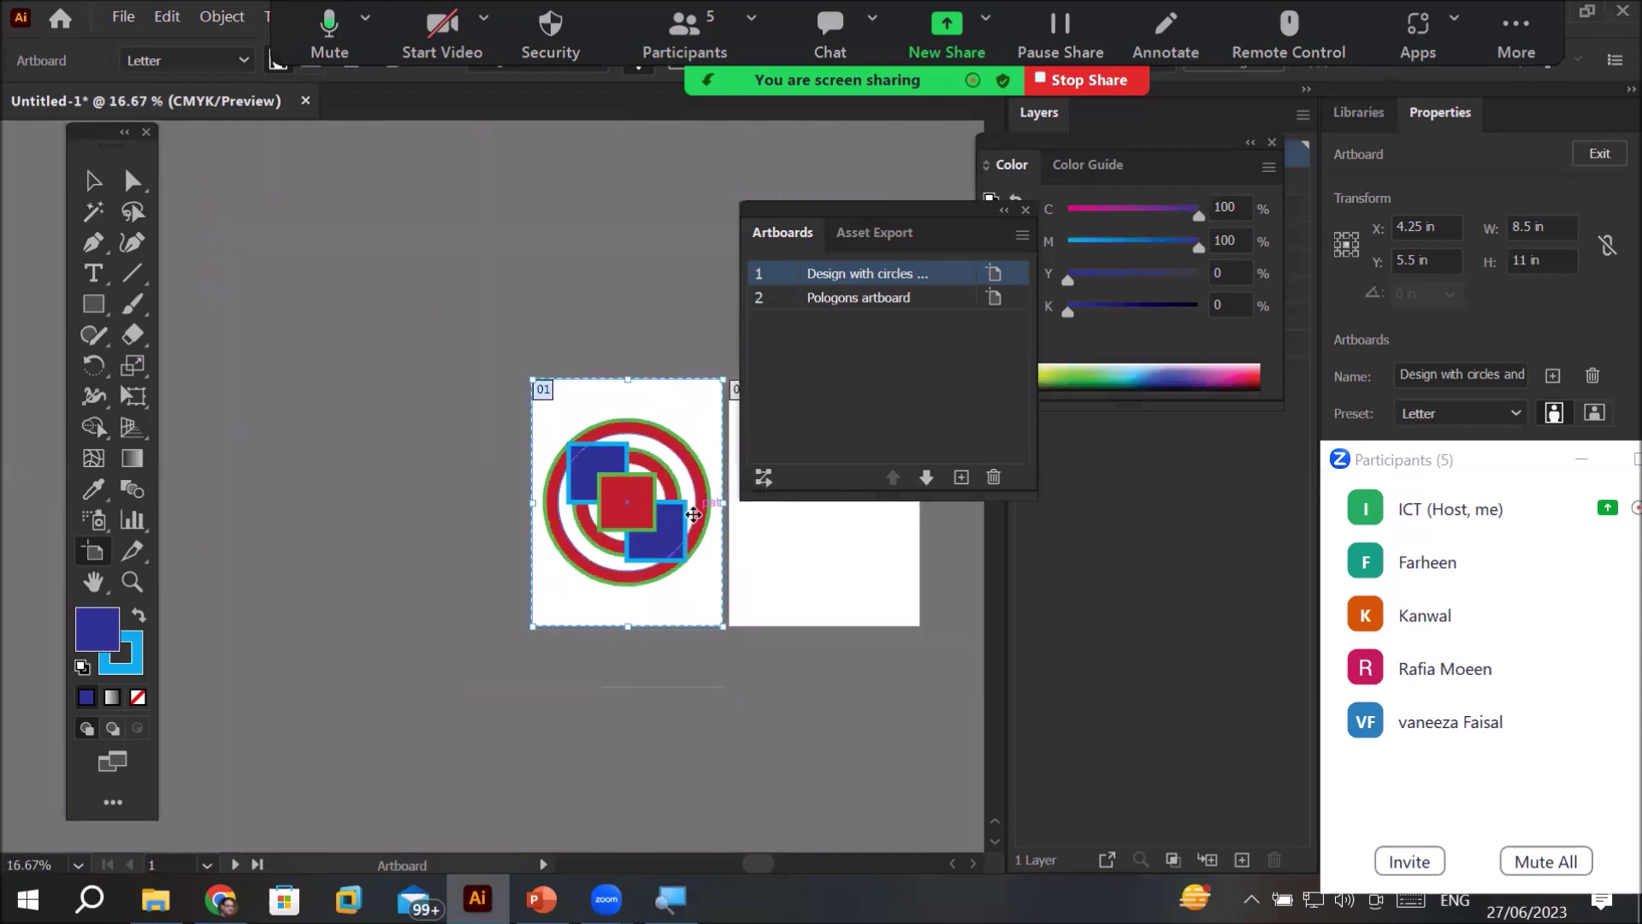
left_click(974, 864)
scroll(976, 864, "right", 10)
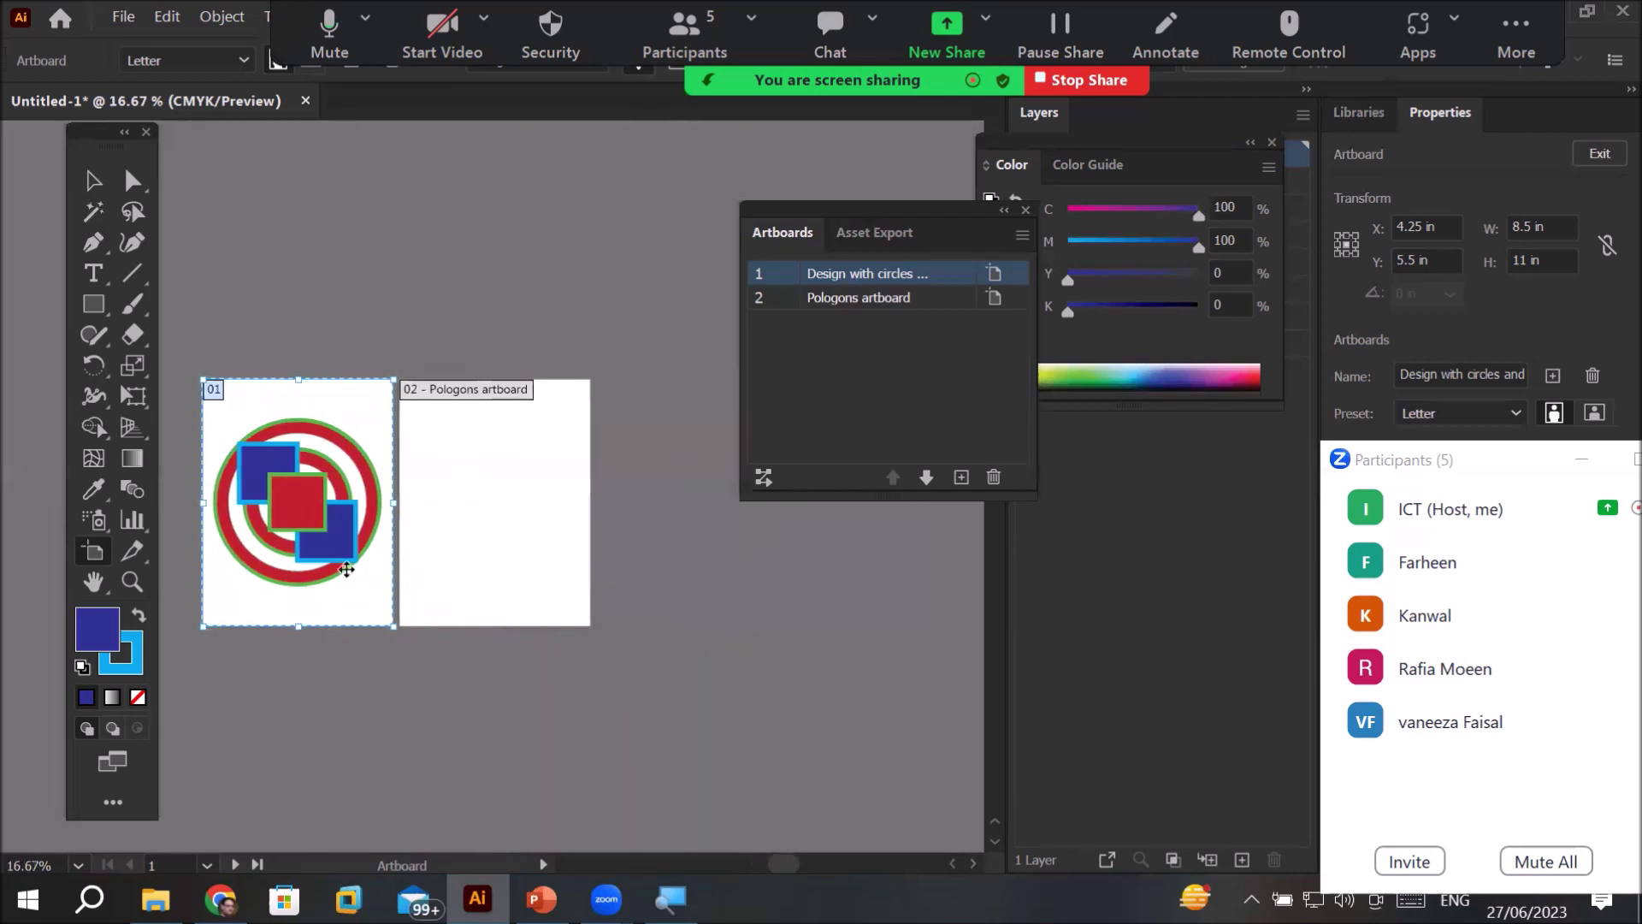
scroll(354, 518, "up", 1)
scroll(441, 382, "up", 1)
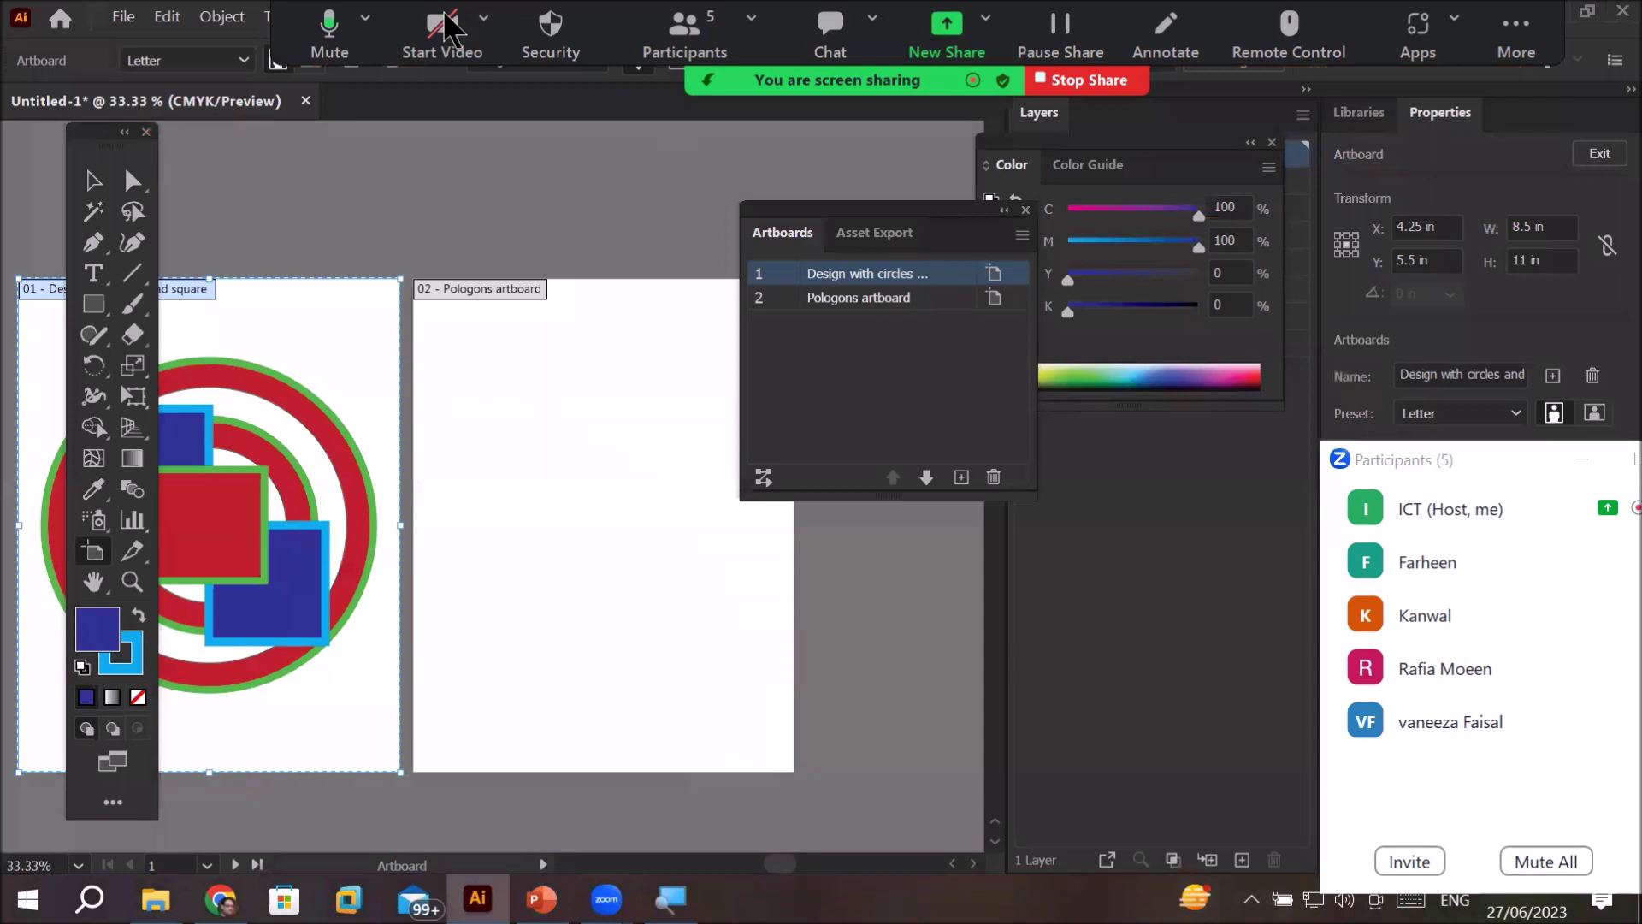
key("alt+v")
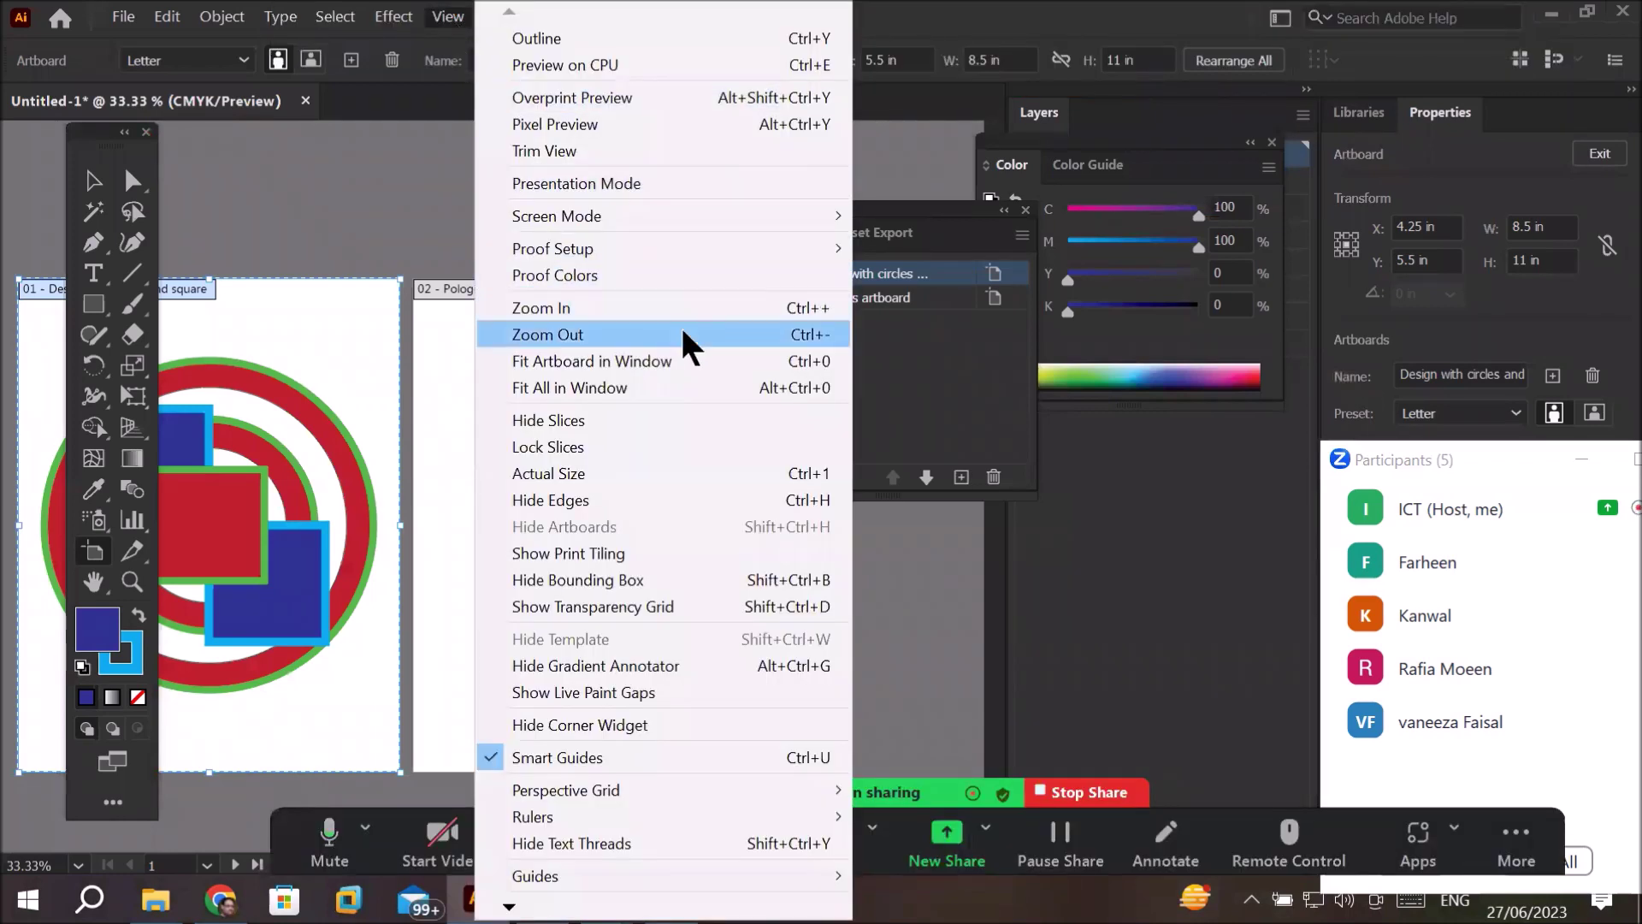
left_click(558, 362)
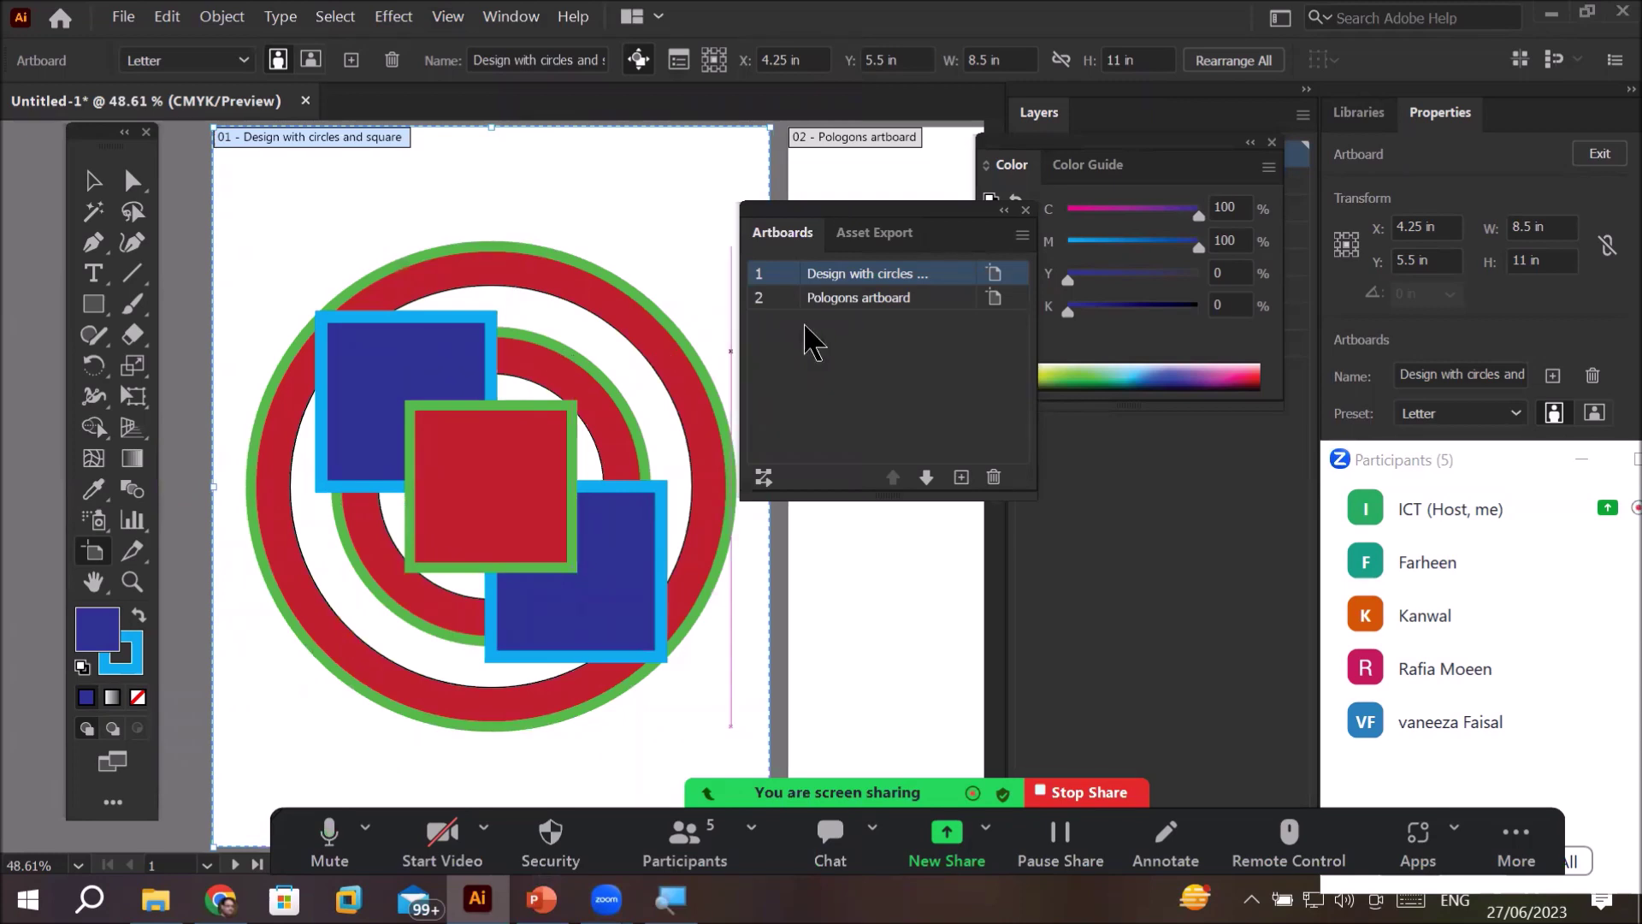
- Make Pologons artboard active, view it zoomed out beside the first artboard, and fit it in the window
left_click(757, 300)
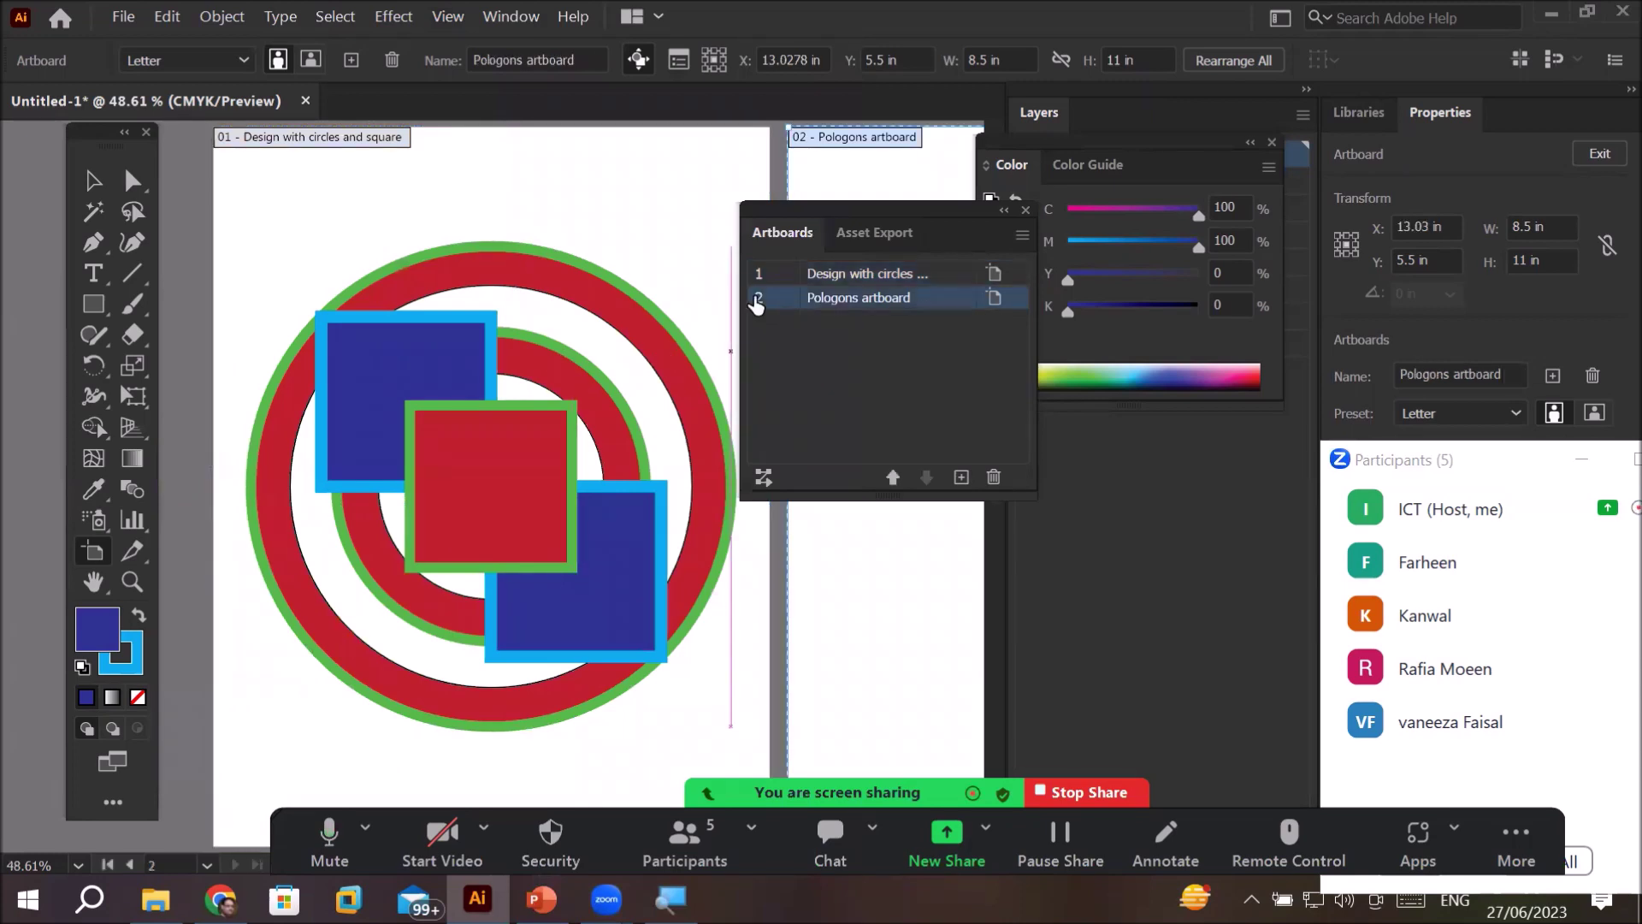
double_click(757, 300)
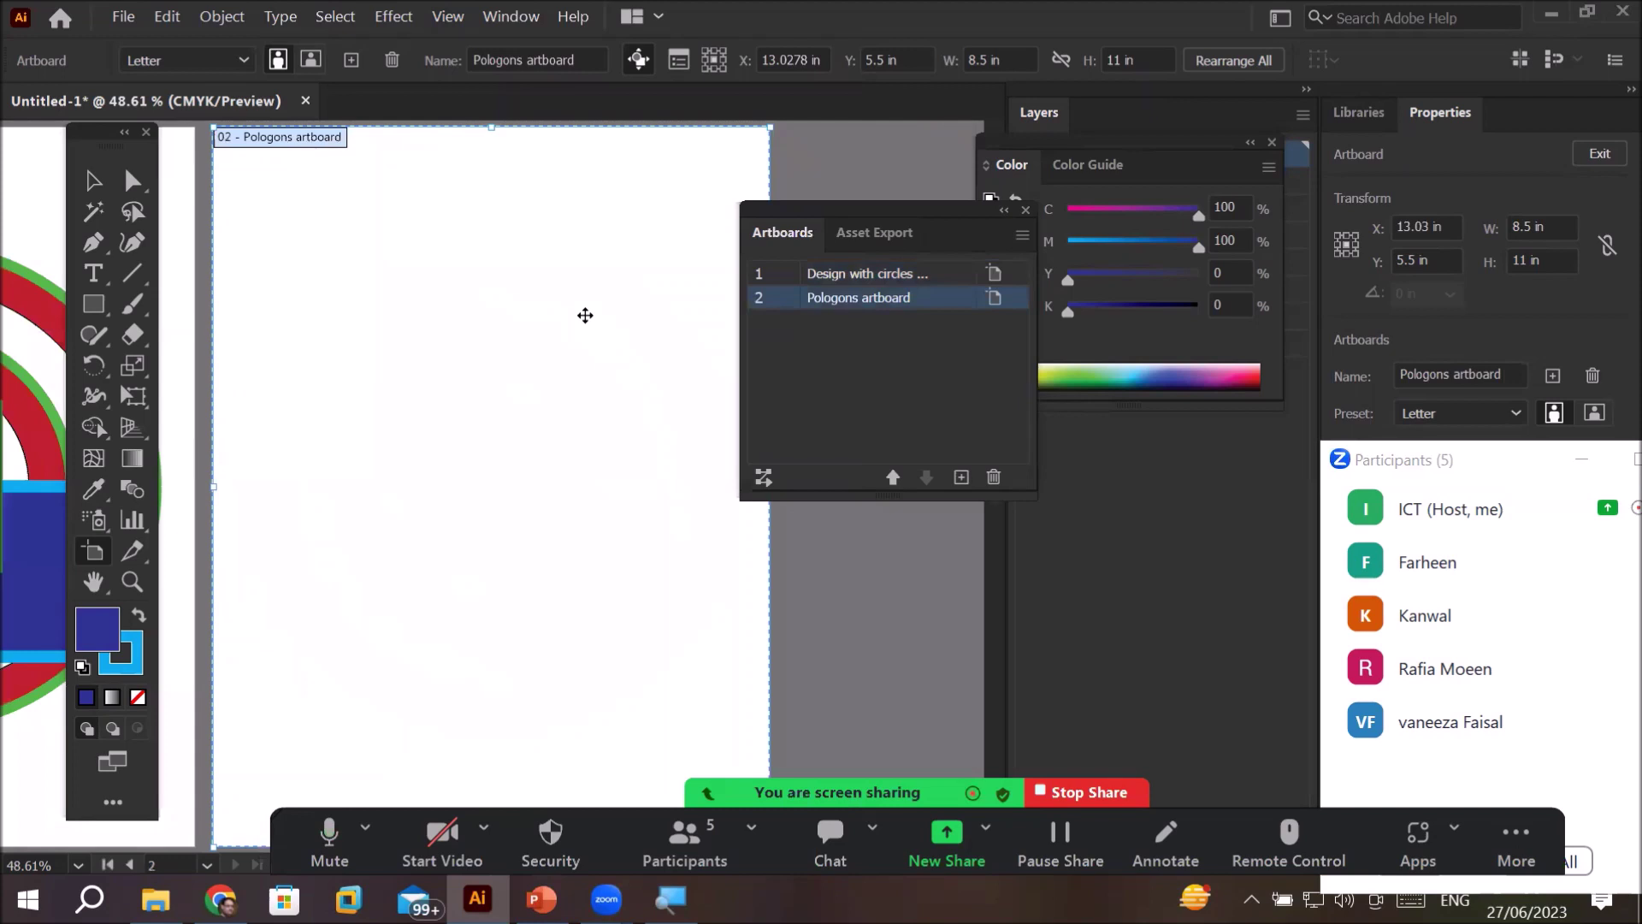
scroll(585, 315, "down", 4)
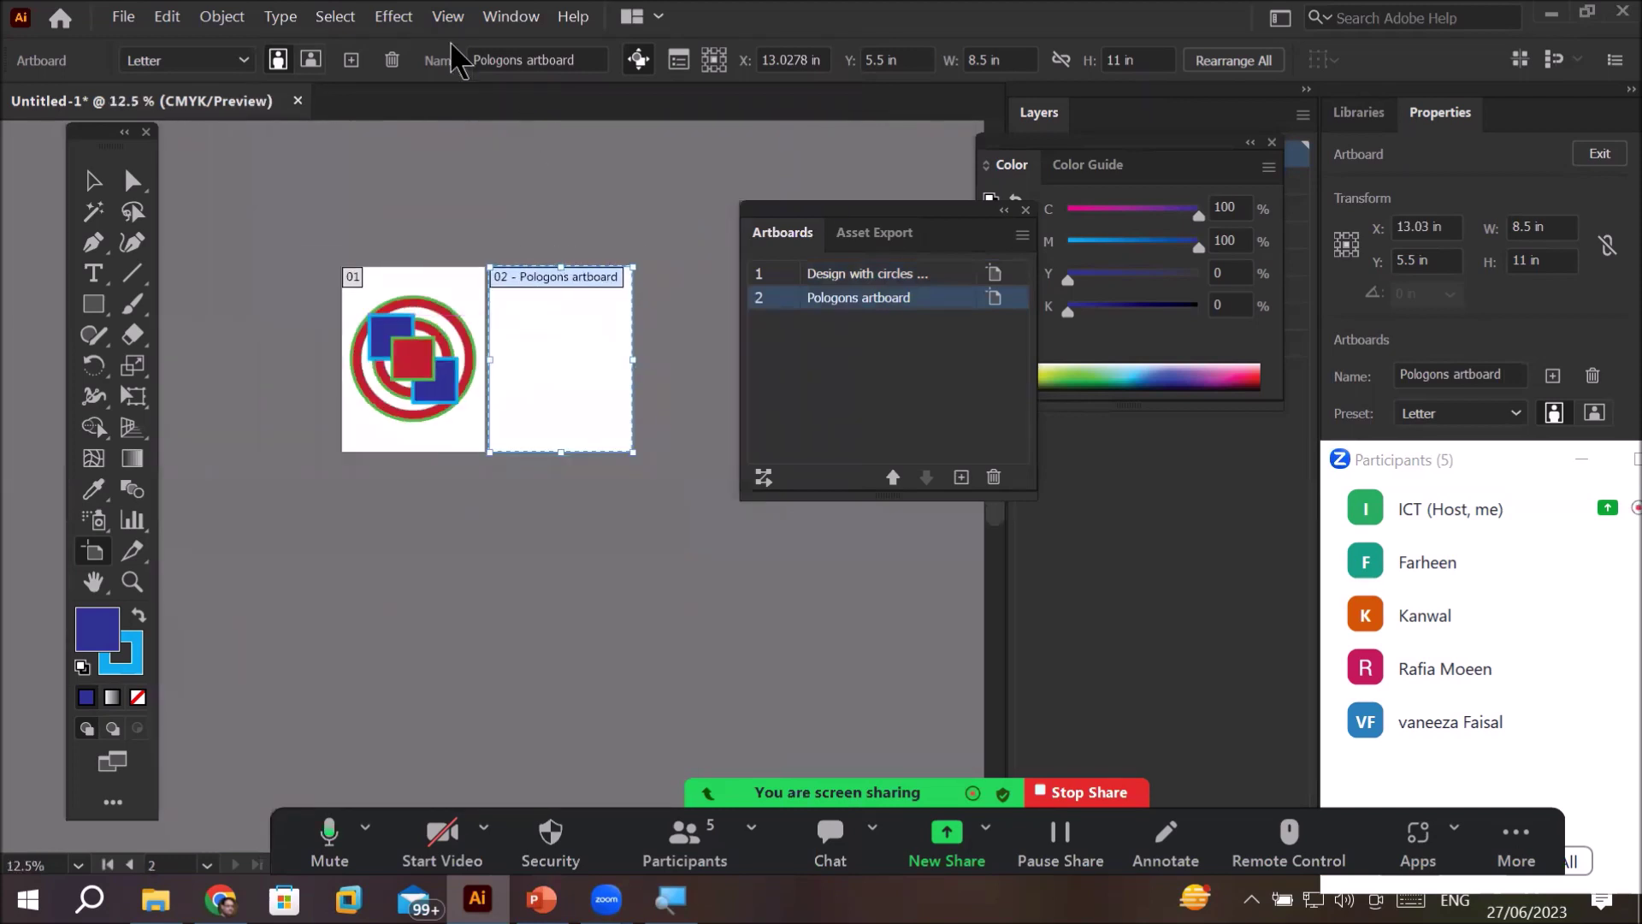
left_click(445, 19)
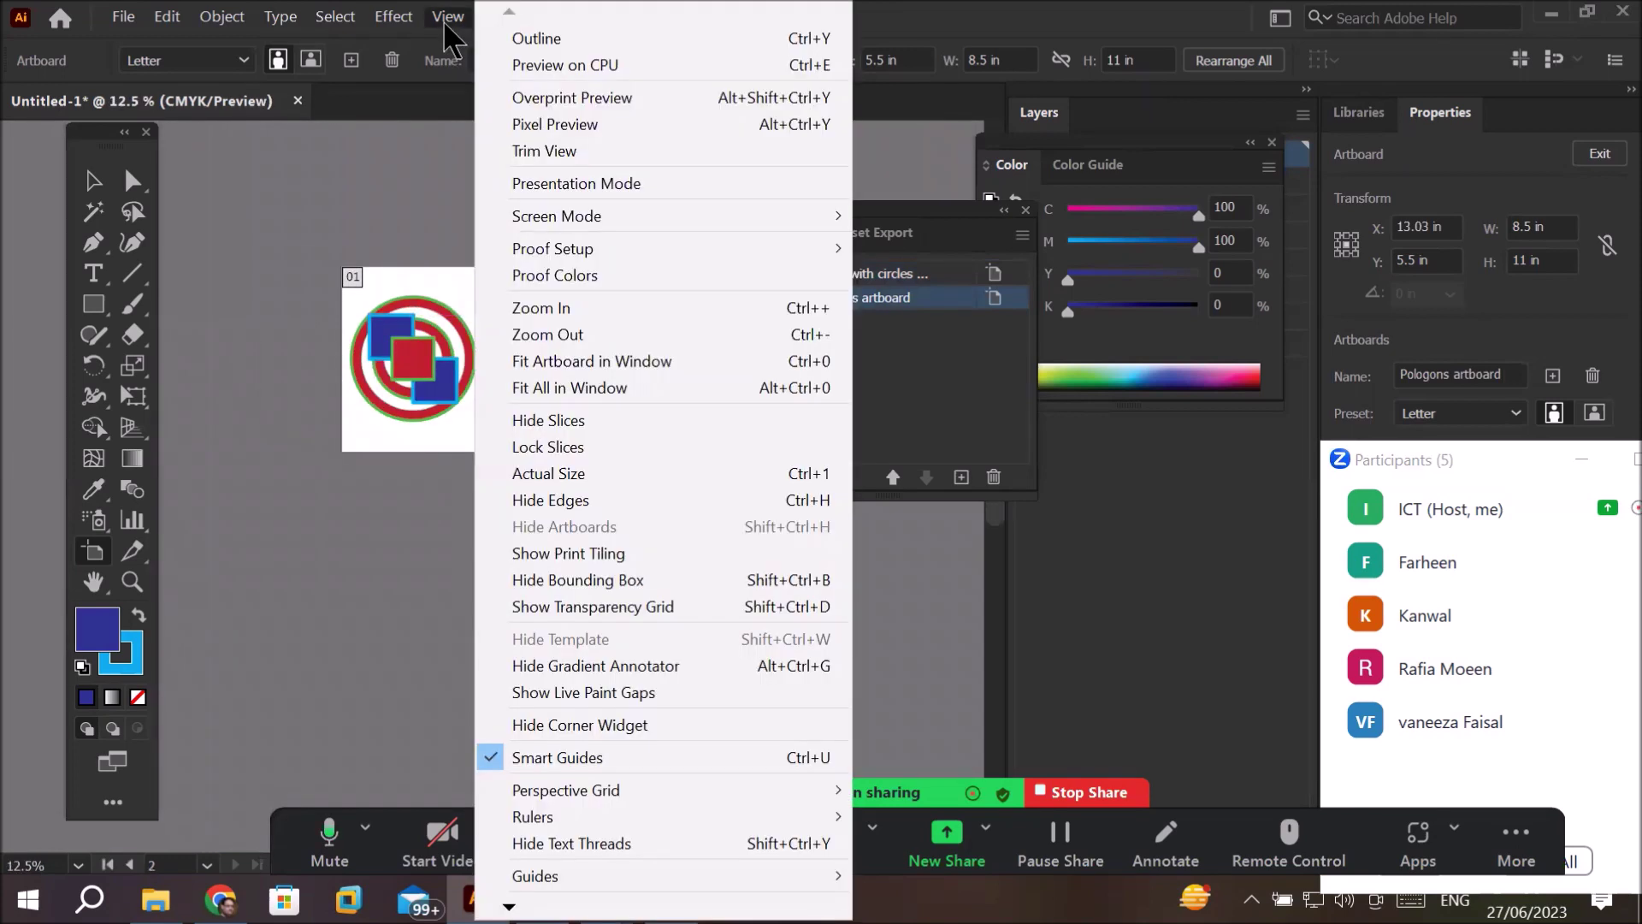
left_click(652, 374)
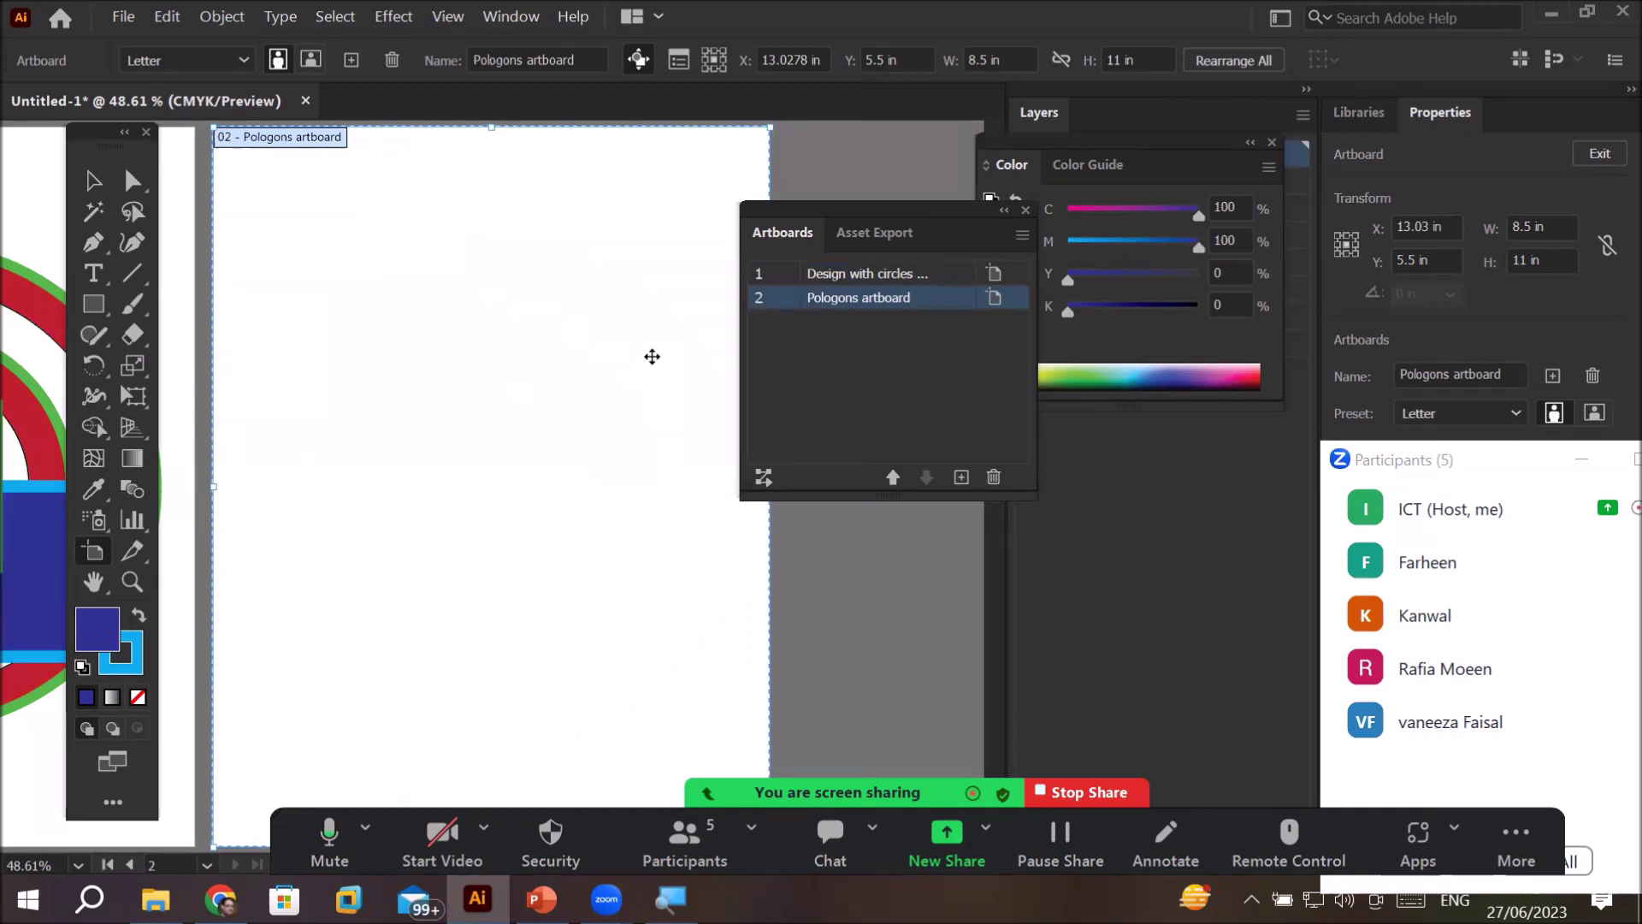
- Close the Color and Artboards panels, dock the Layers panel with Properties, and fit all artboards in the window
left_click(450, 23)
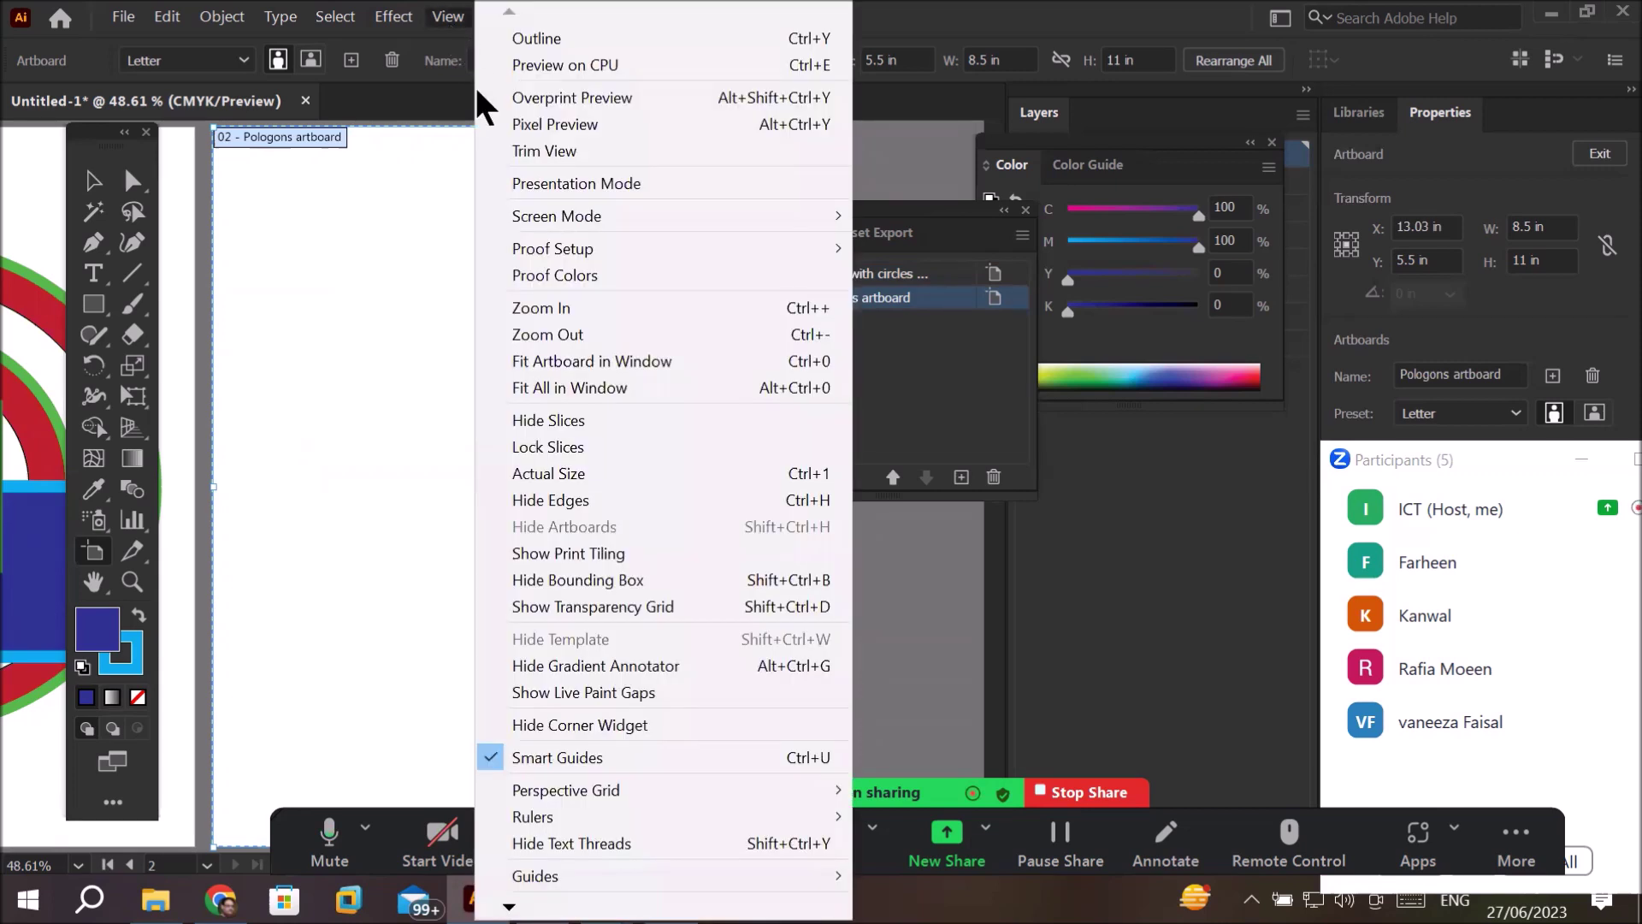
left_click(644, 386)
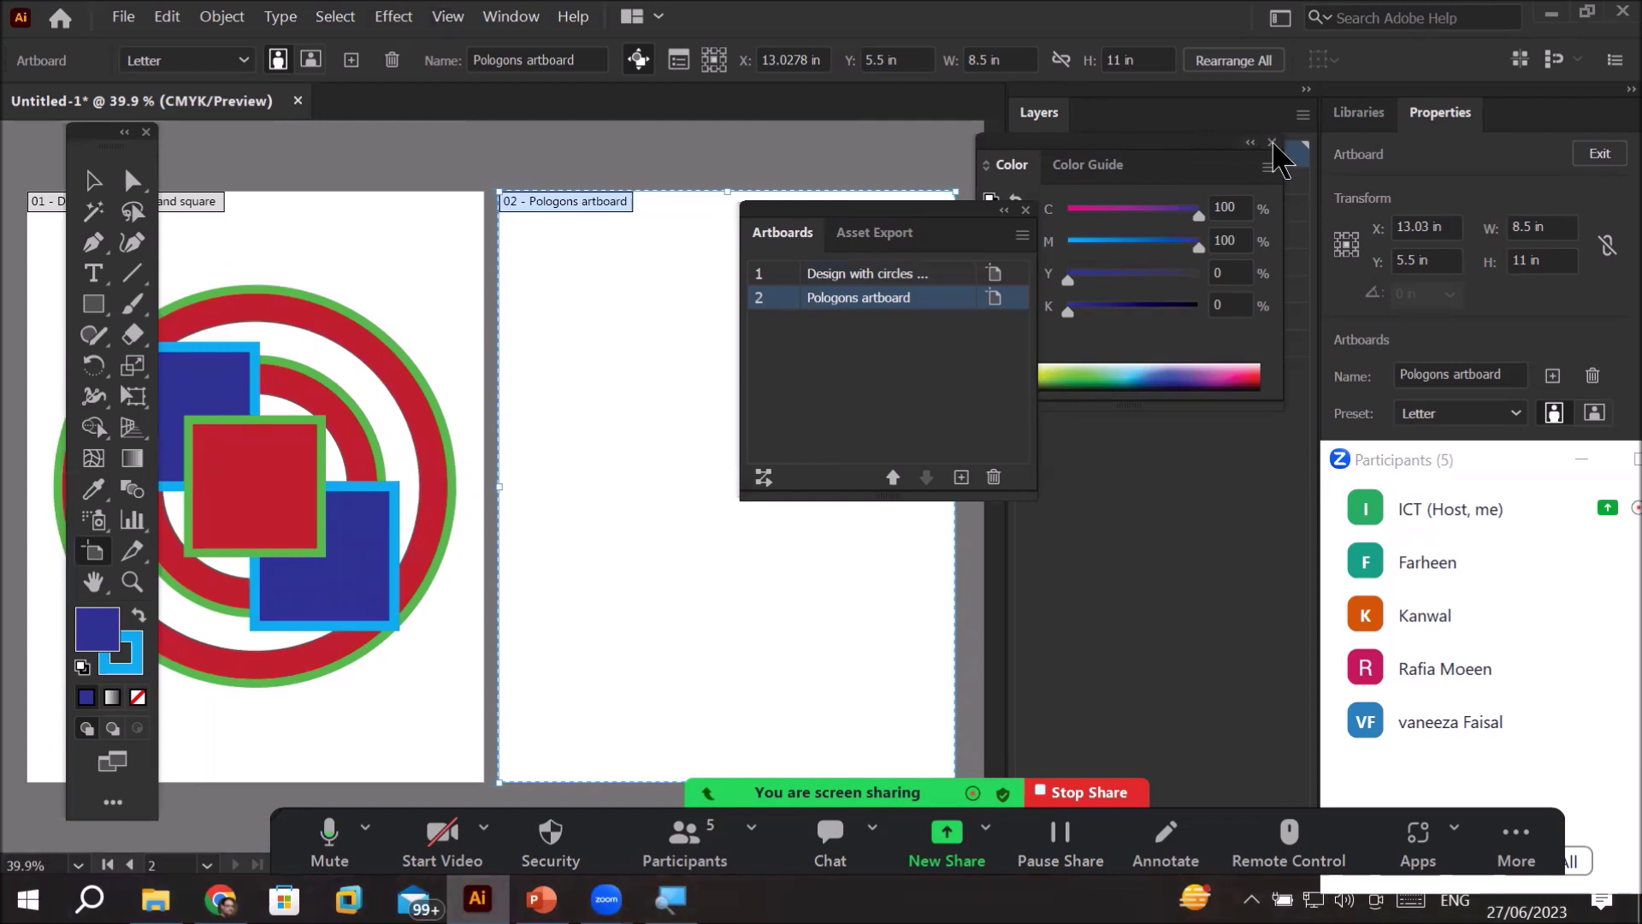
left_click(1272, 143)
left_click_drag(1097, 111, 1498, 119)
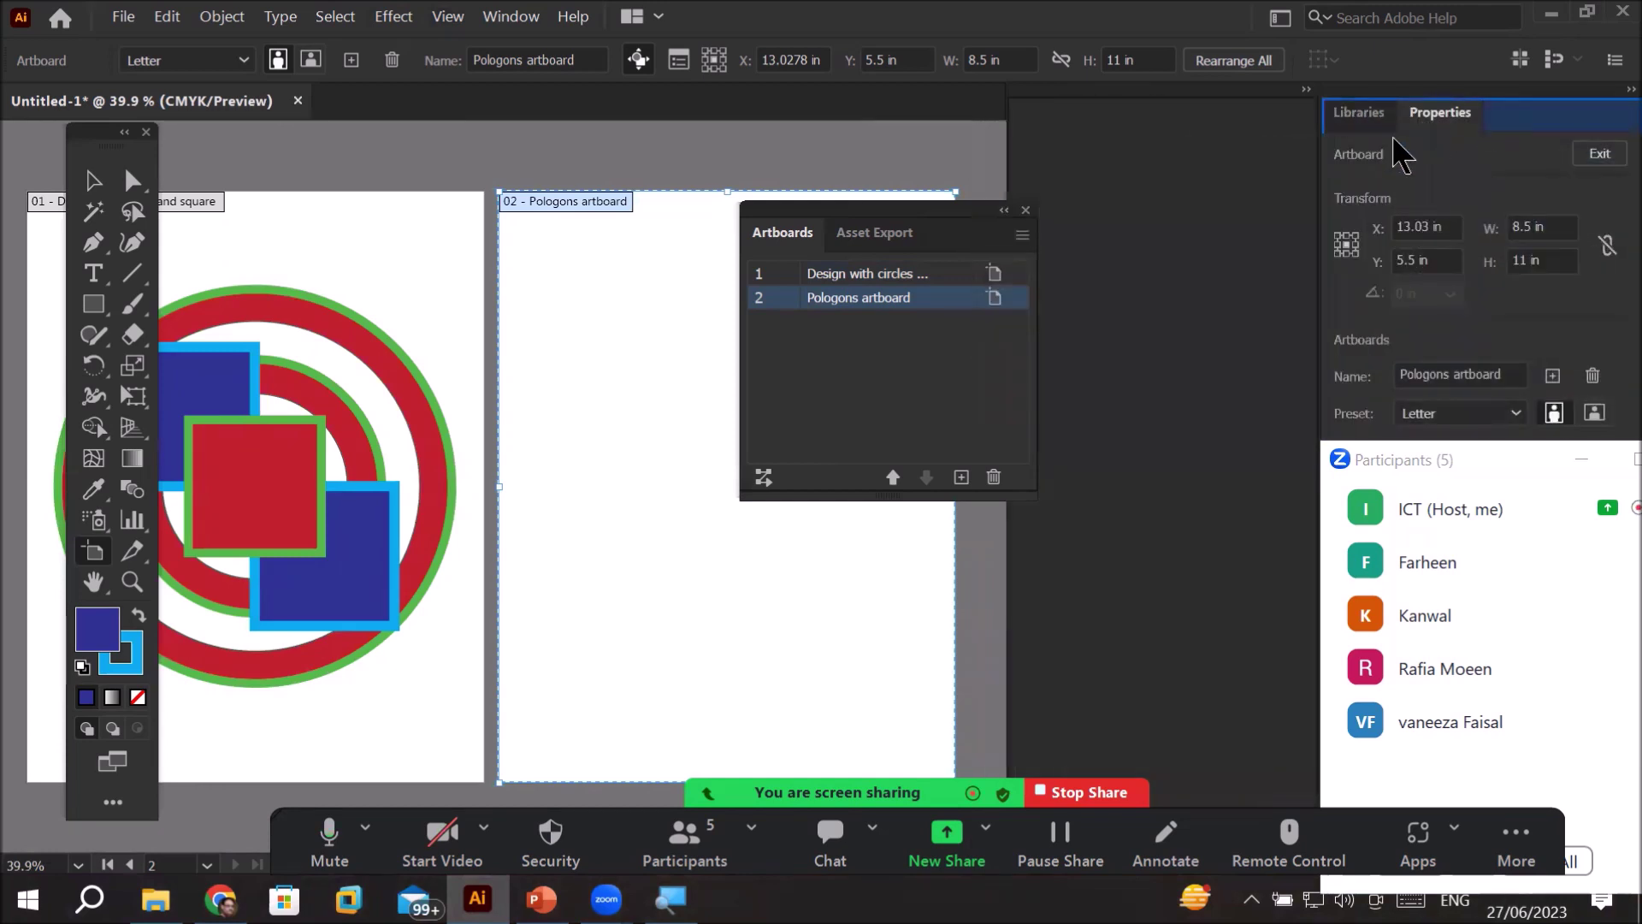
left_click(1027, 211)
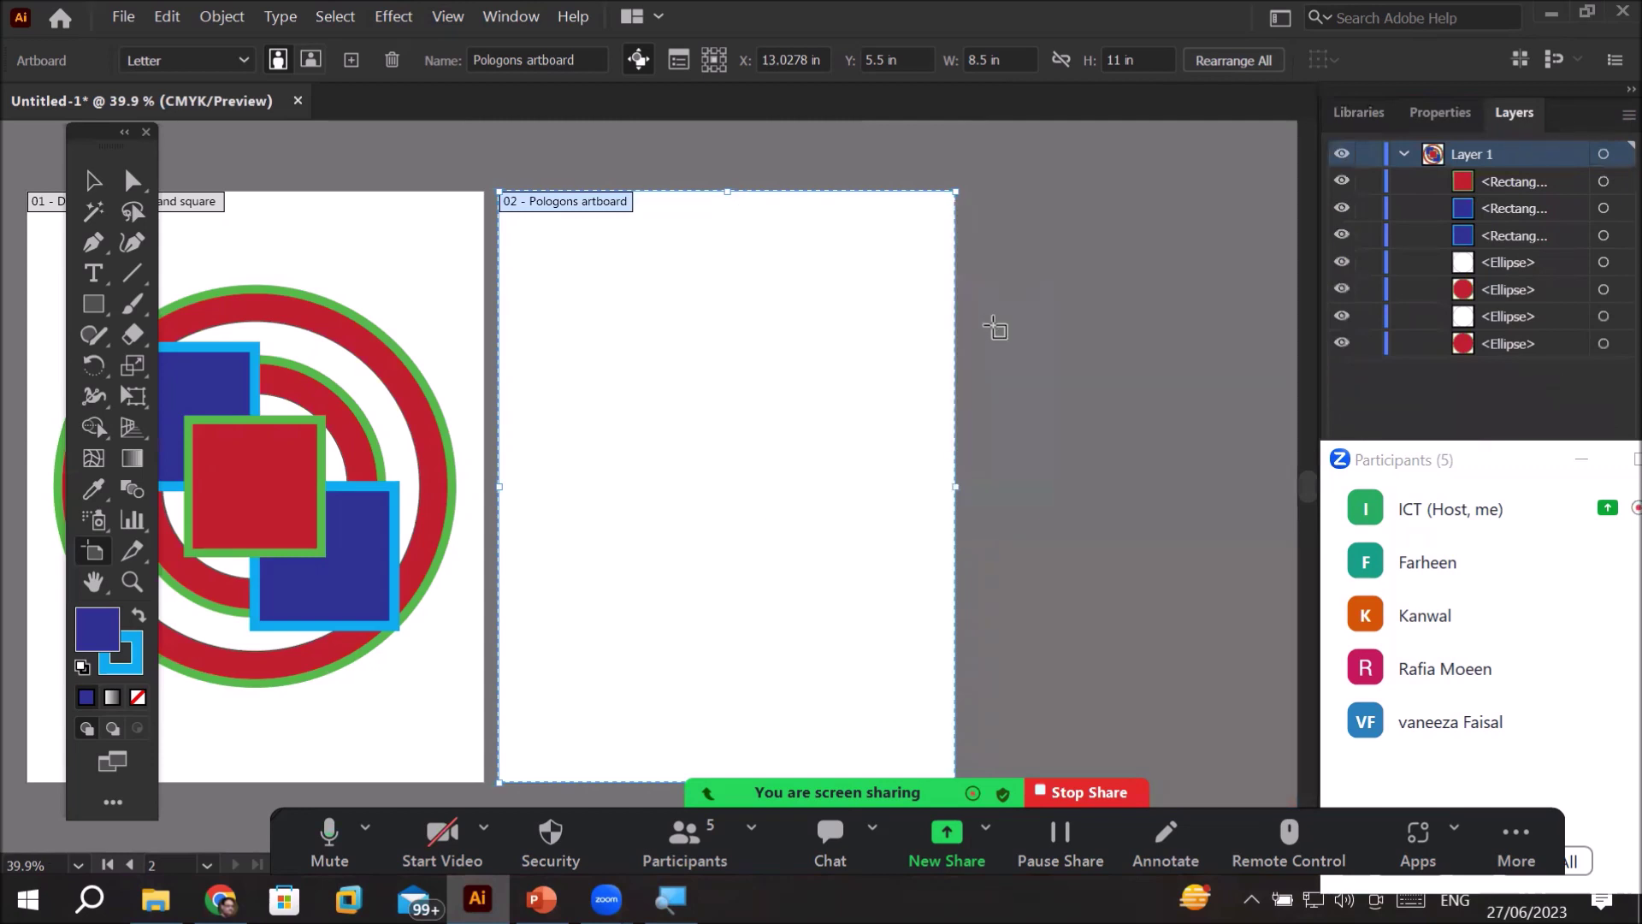
left_click(444, 19)
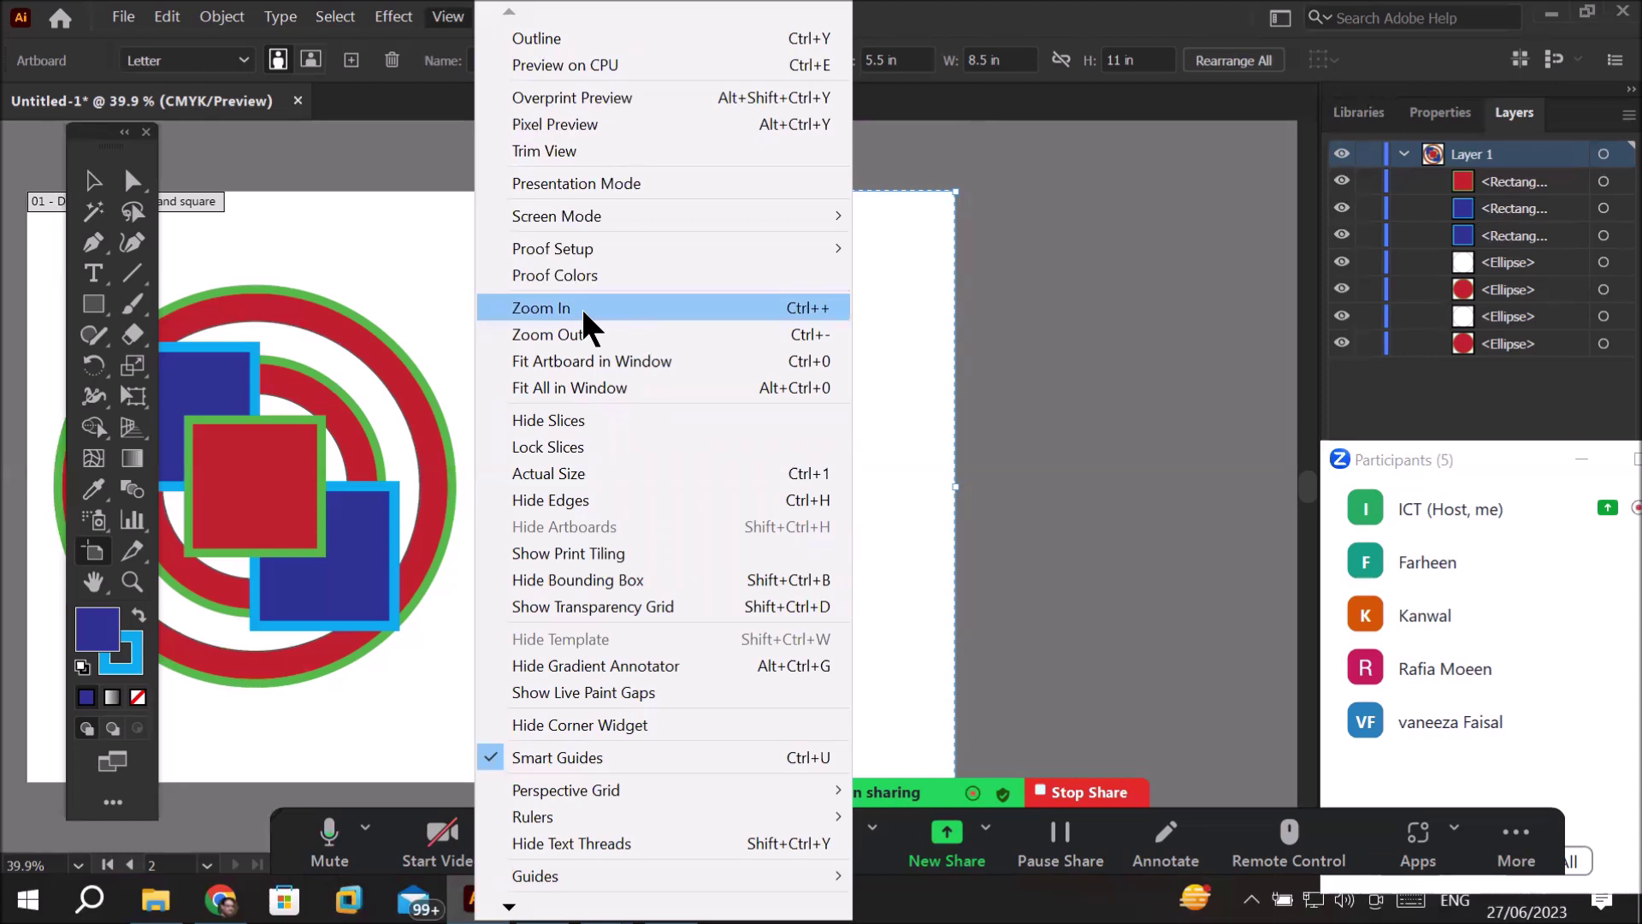
left_click(618, 387)
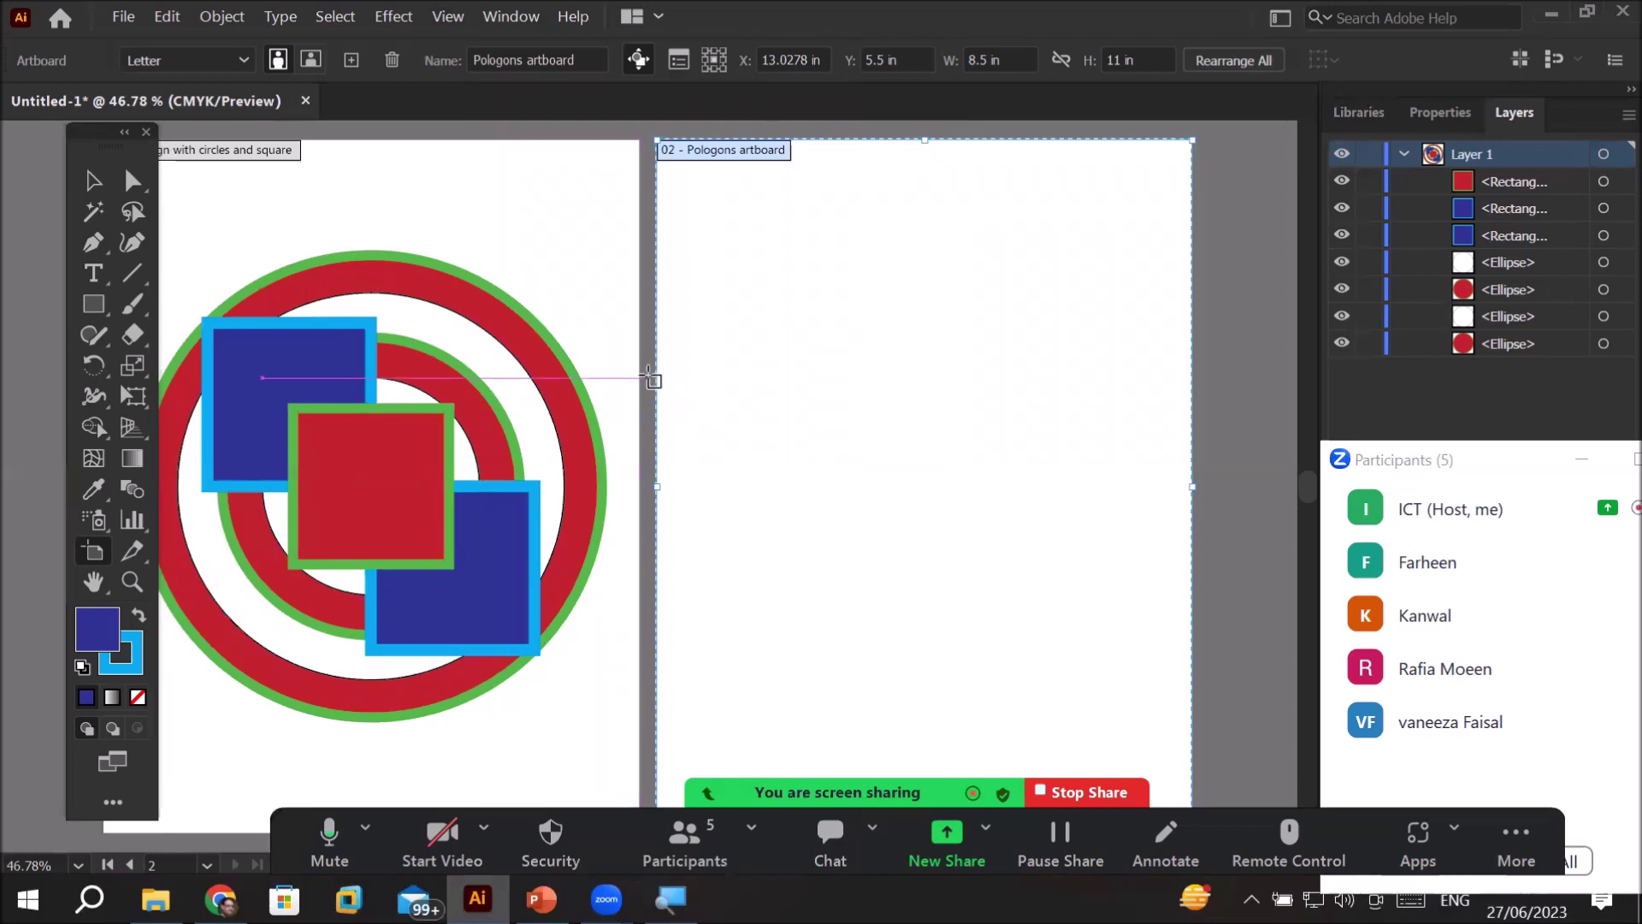
- View both artboards at reduced magnification, and fit only the active Pologons artboard in the window
key("ctrl+minus")
key("ctrl+minus")
key("ctrl+minus")
key("ctrl+minus")
key("ctrl+minus")
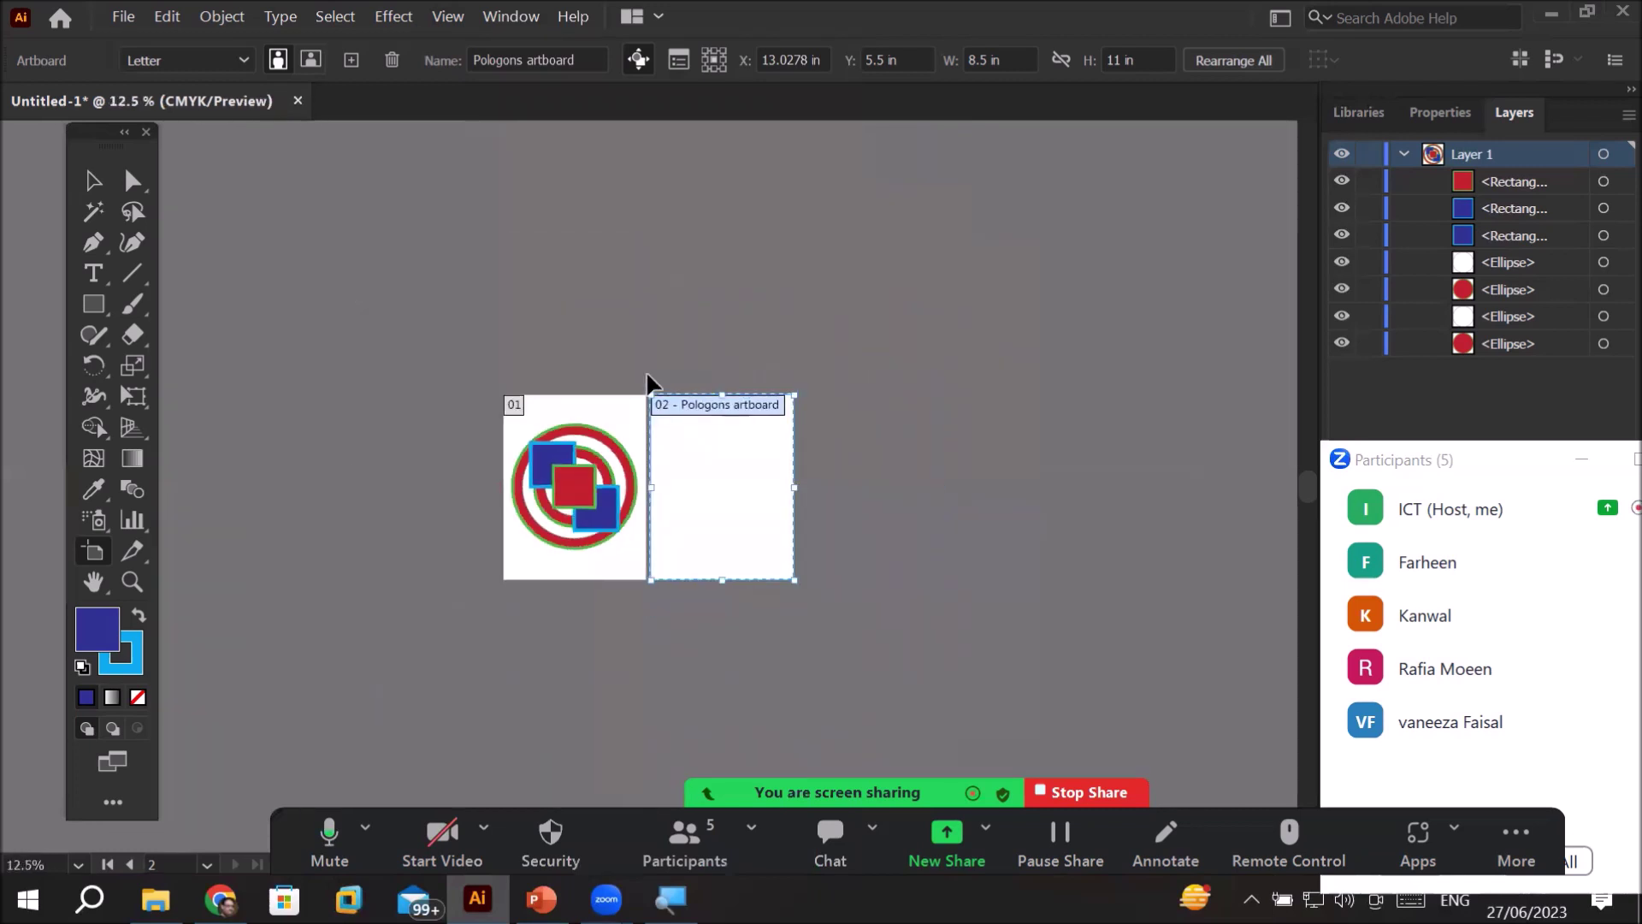
key("ctrl+plus")
key("ctrl+plus")
key("ctrl+plus")
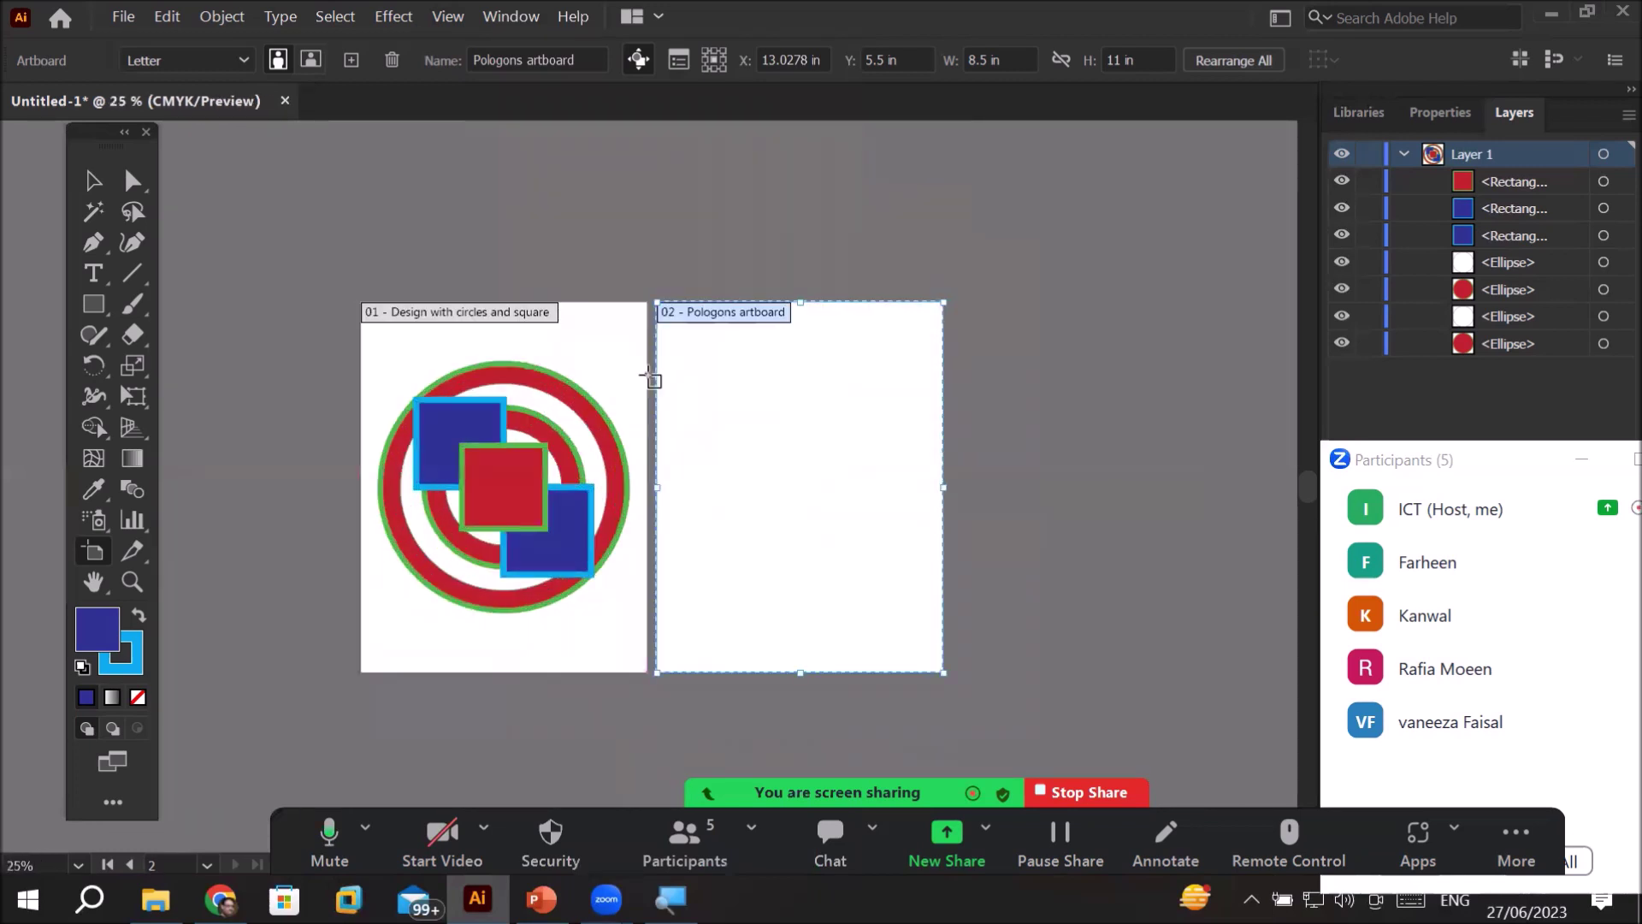
key("ctrl+0")
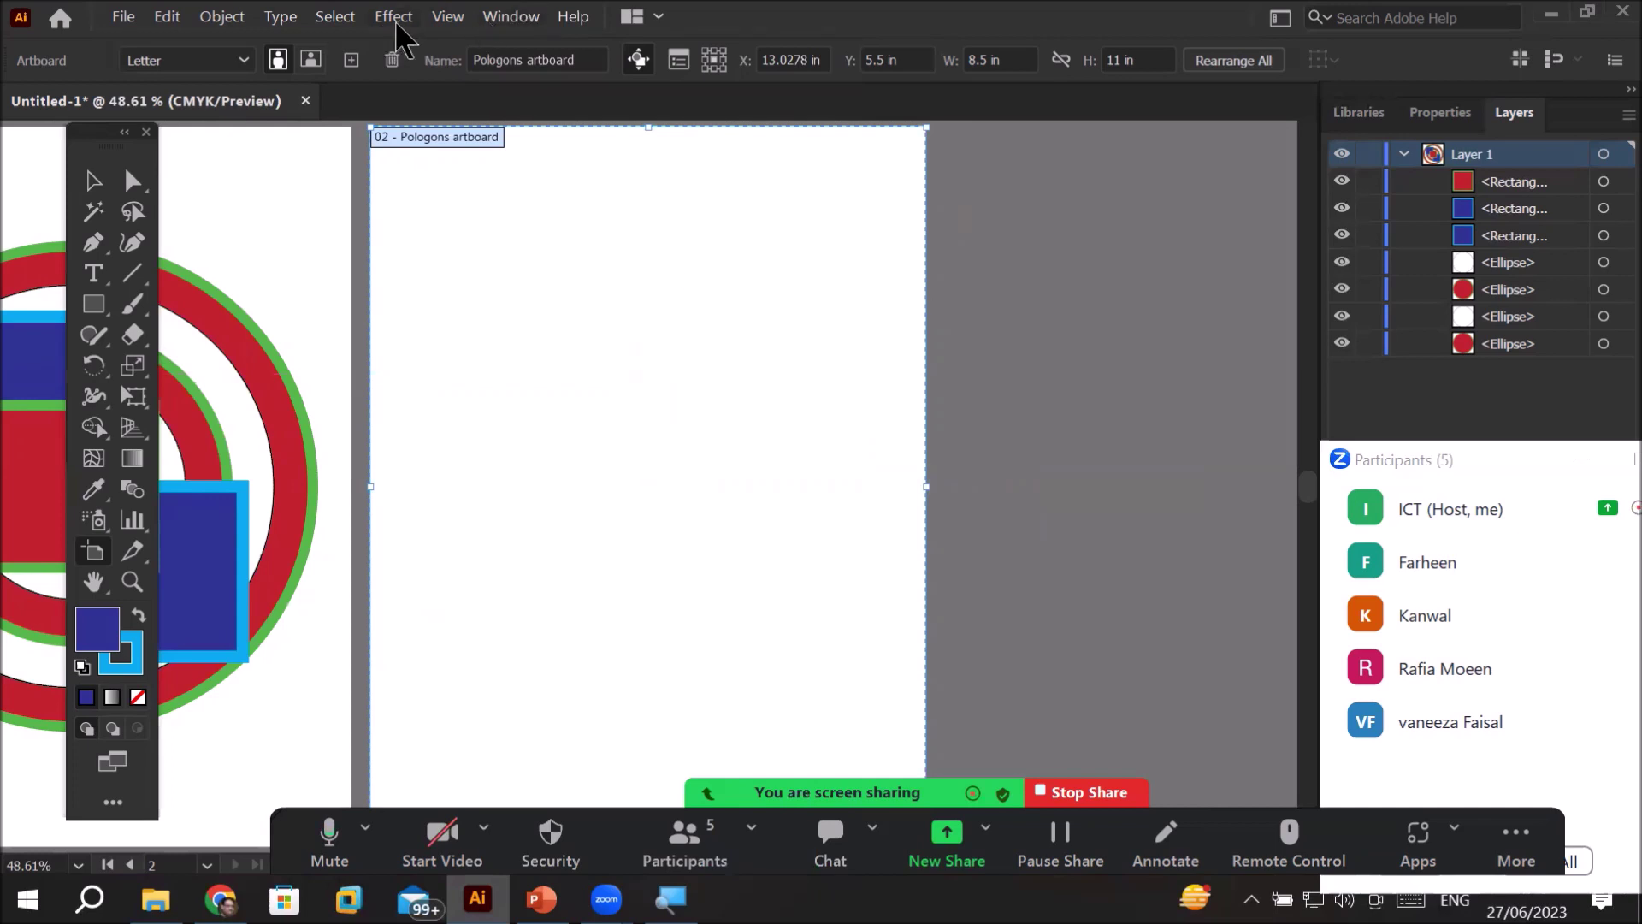
- Review the fit-in-window commands, fit all artboards in the window again, and view them far zoomed out
left_click(446, 19)
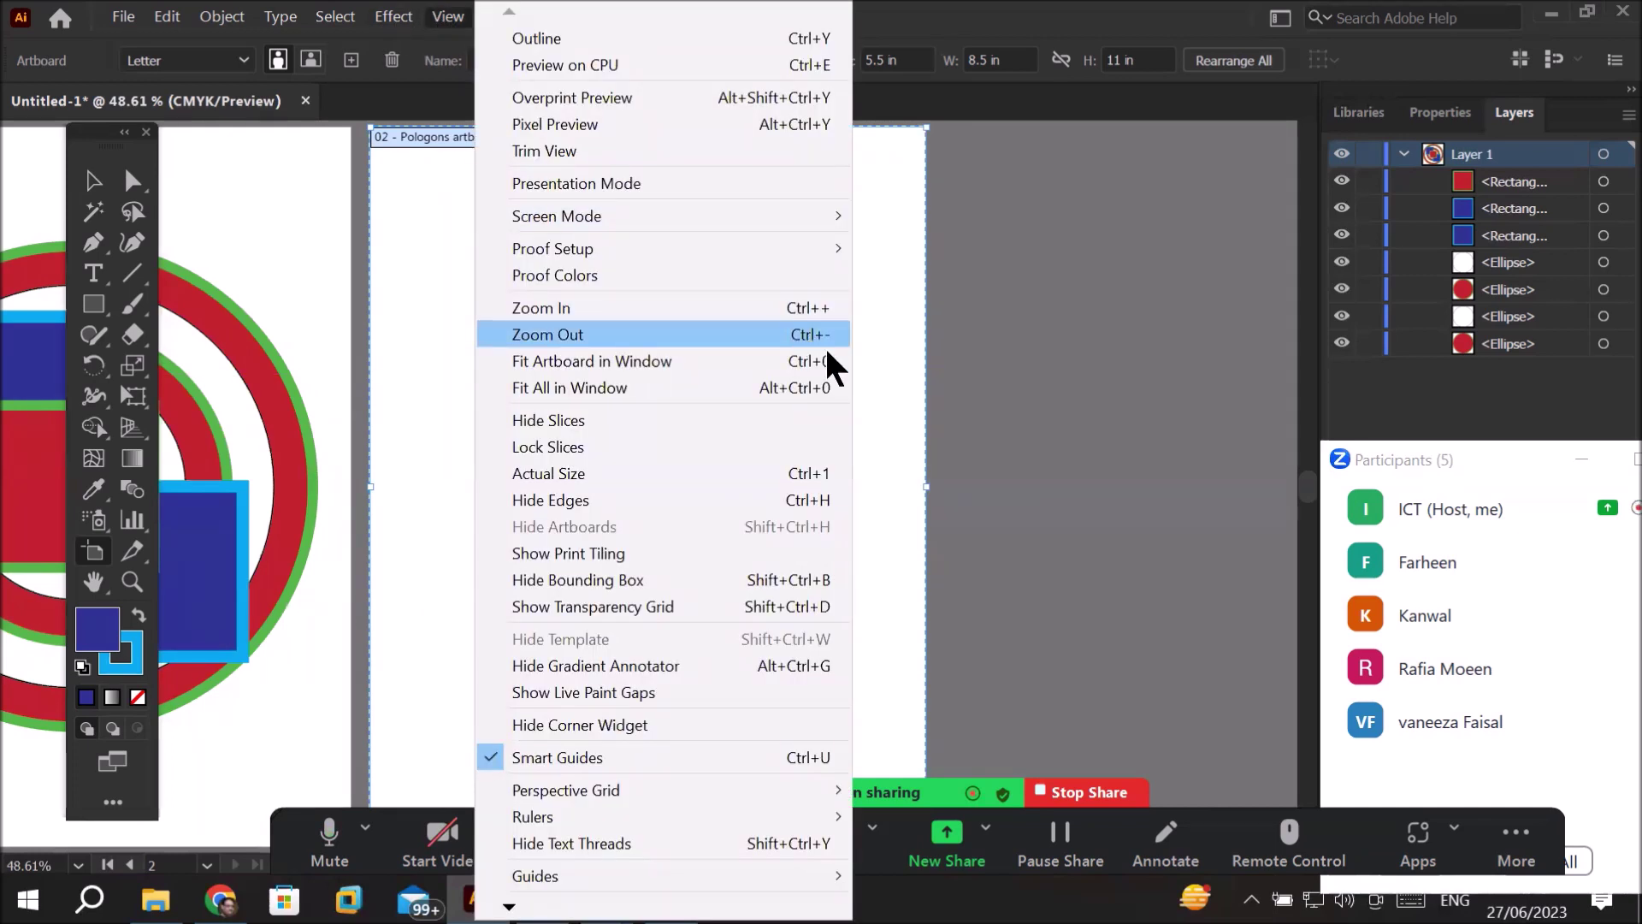
left_click(1111, 350)
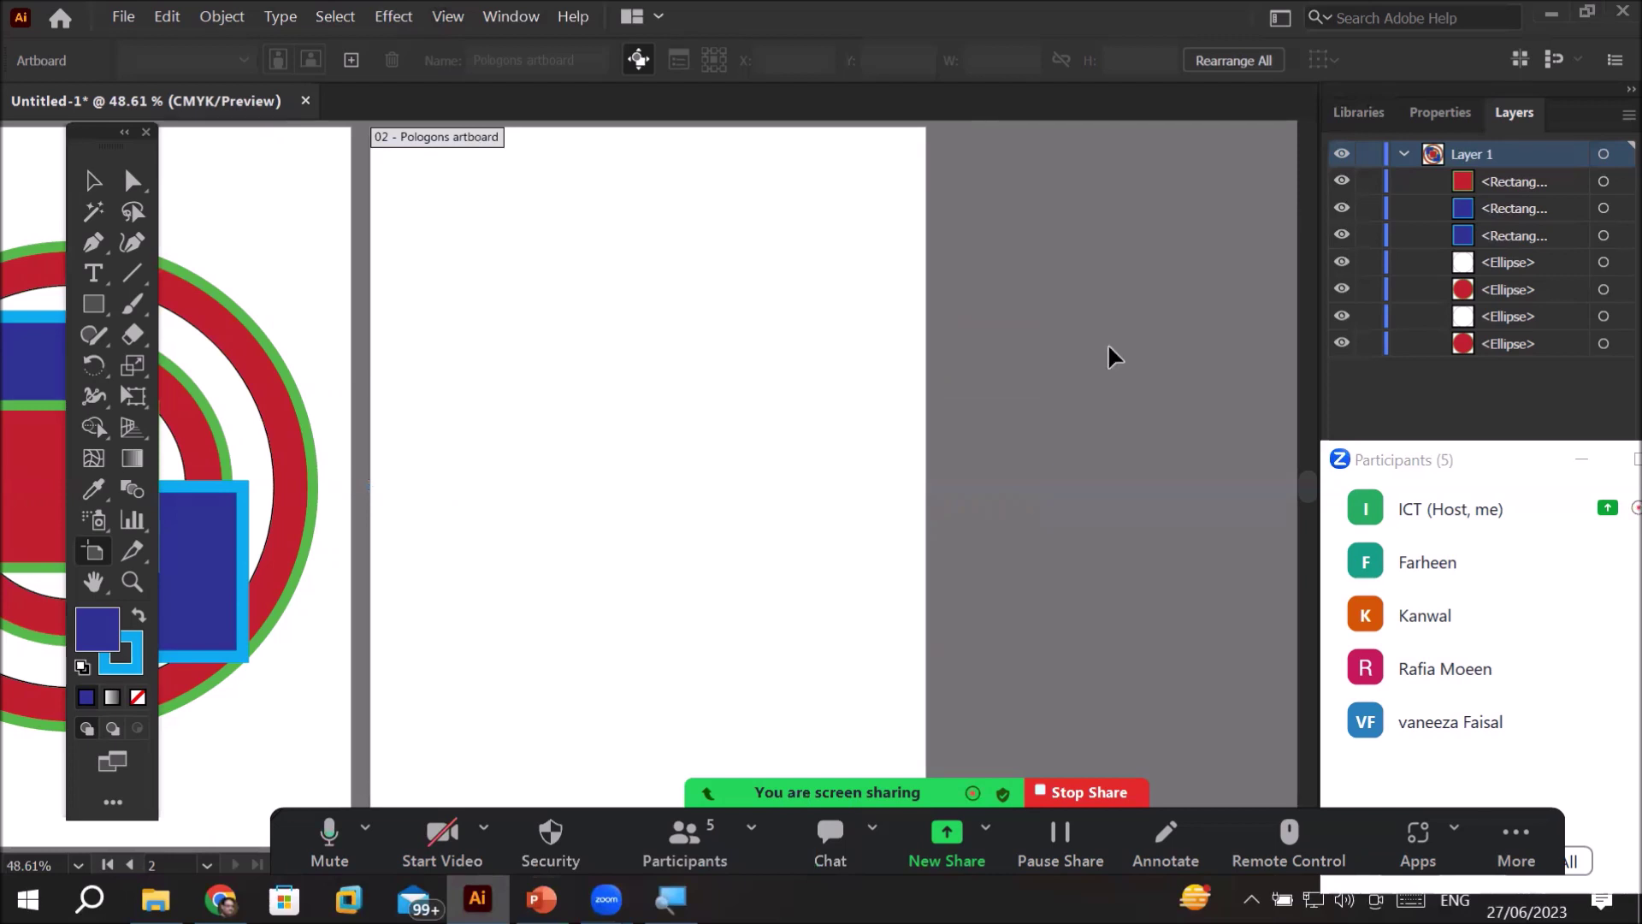
key("ctrl+alt+0")
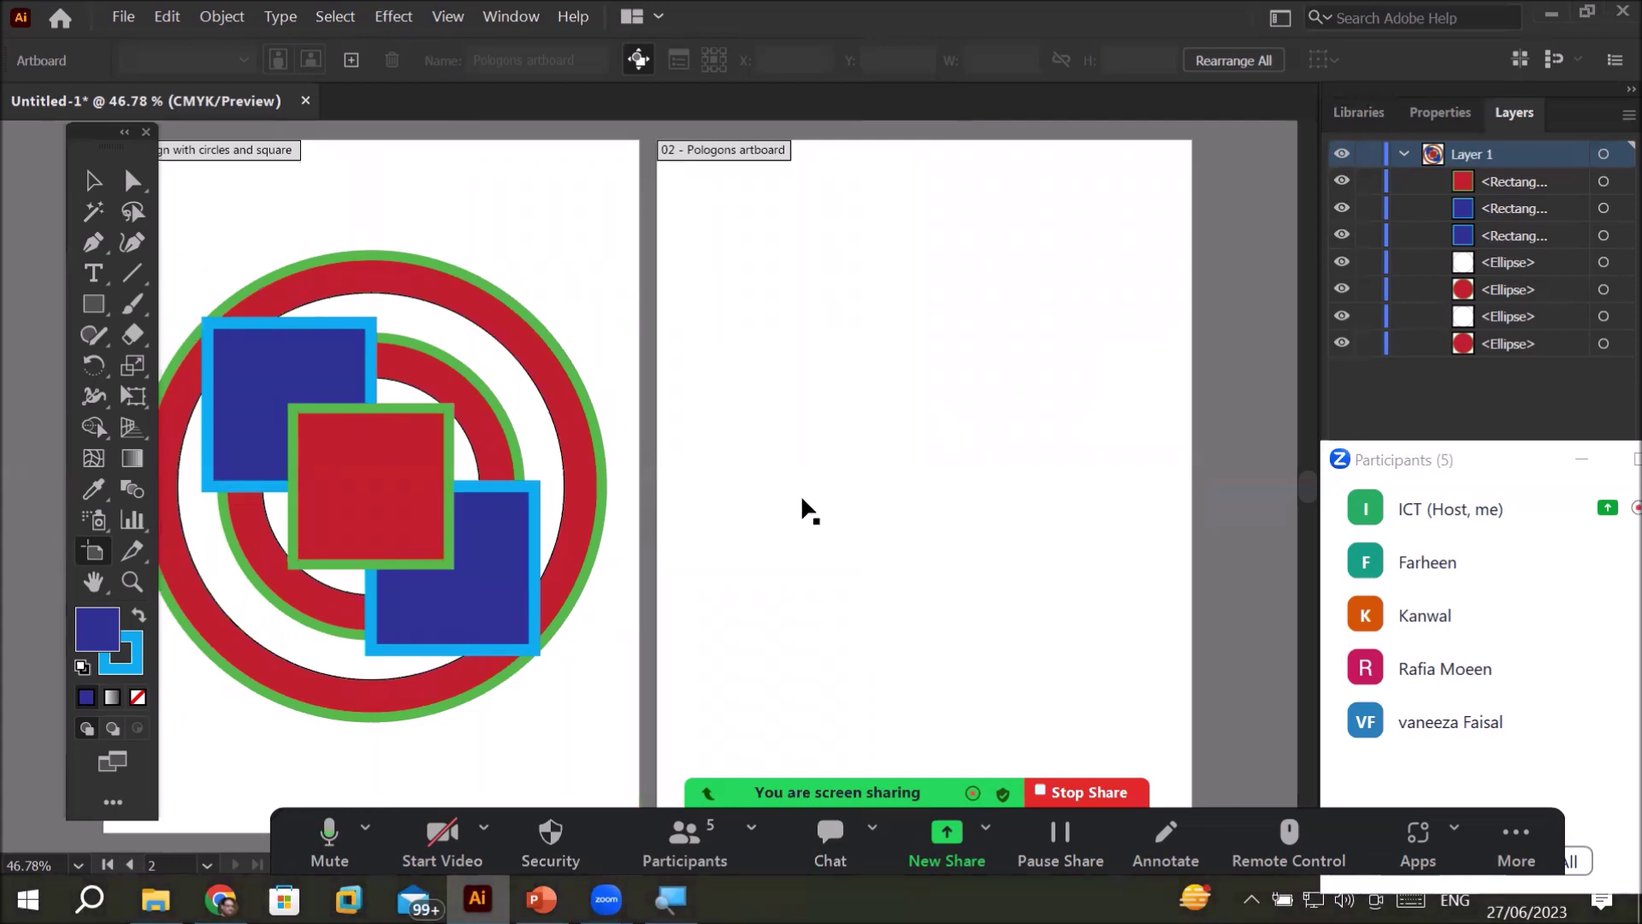
scroll(839, 474, "down", 8)
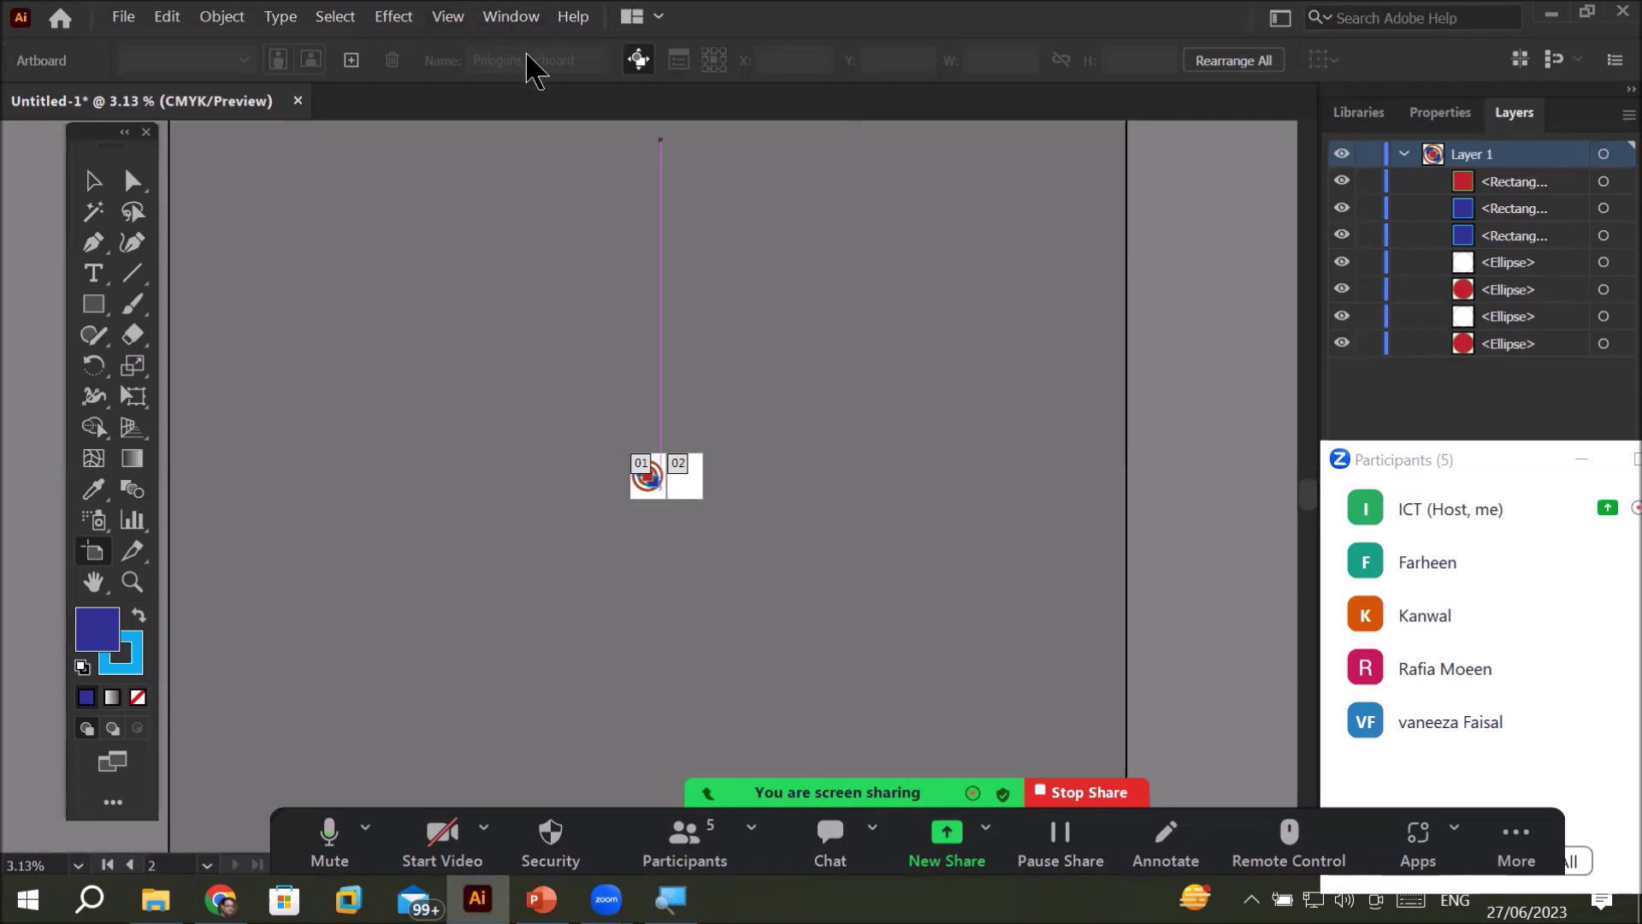
- Show the Artboards panel, use it to fit the circles and square artboard and finally Pologons artboard in the window, and collapse it
left_click(513, 18)
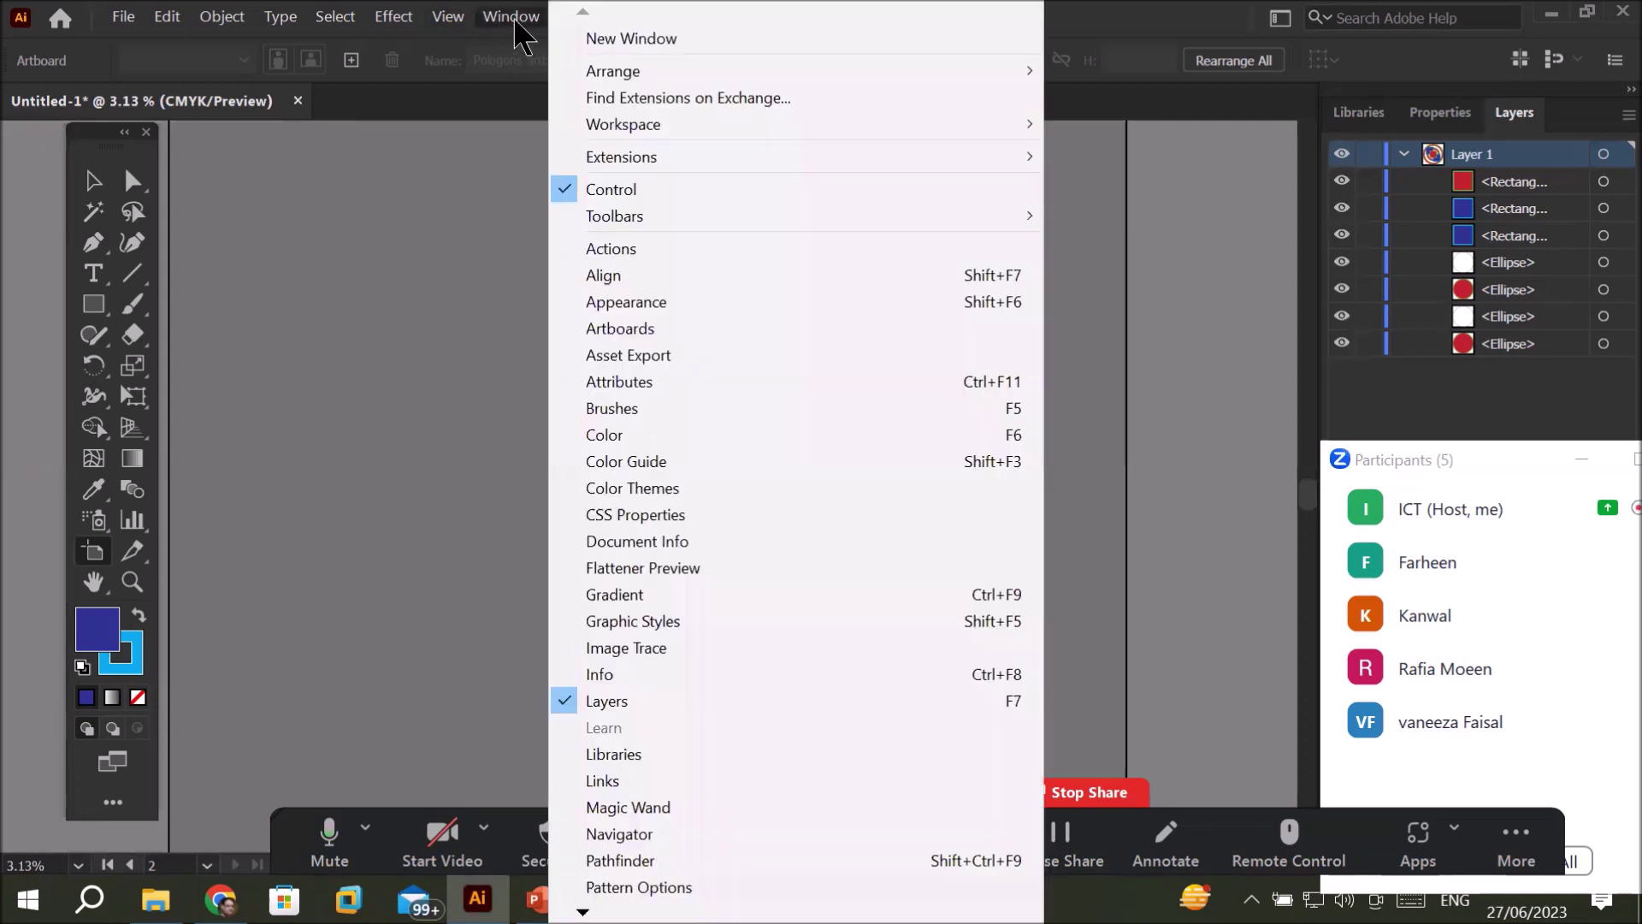
left_click(719, 325)
left_click_drag(890, 213, 1107, 236)
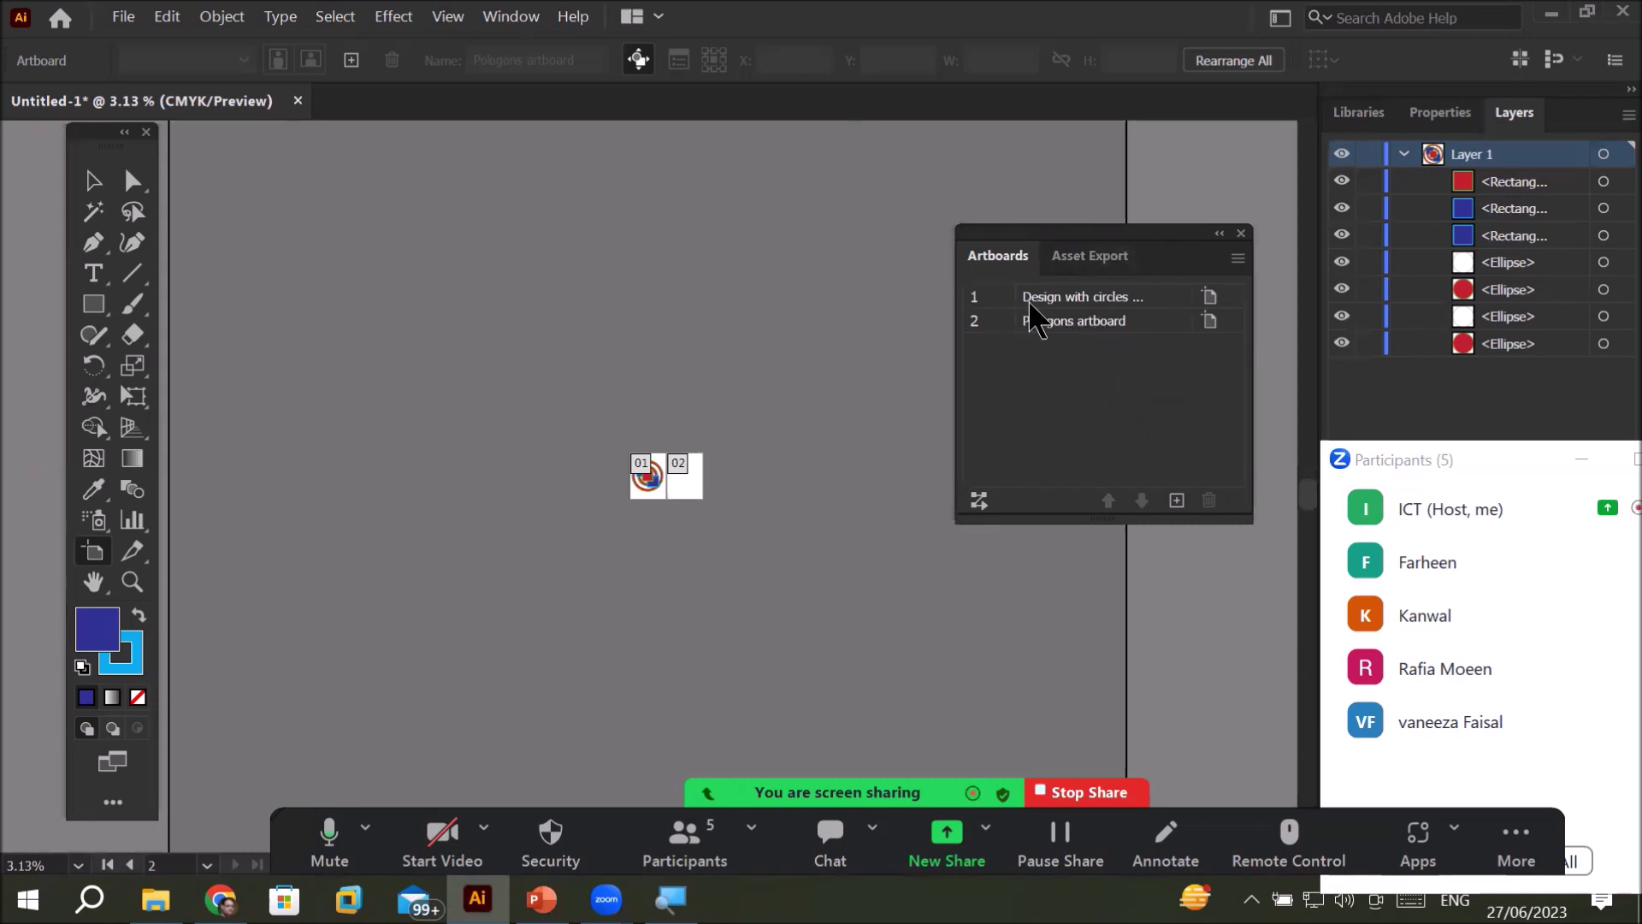
double_click(972, 308)
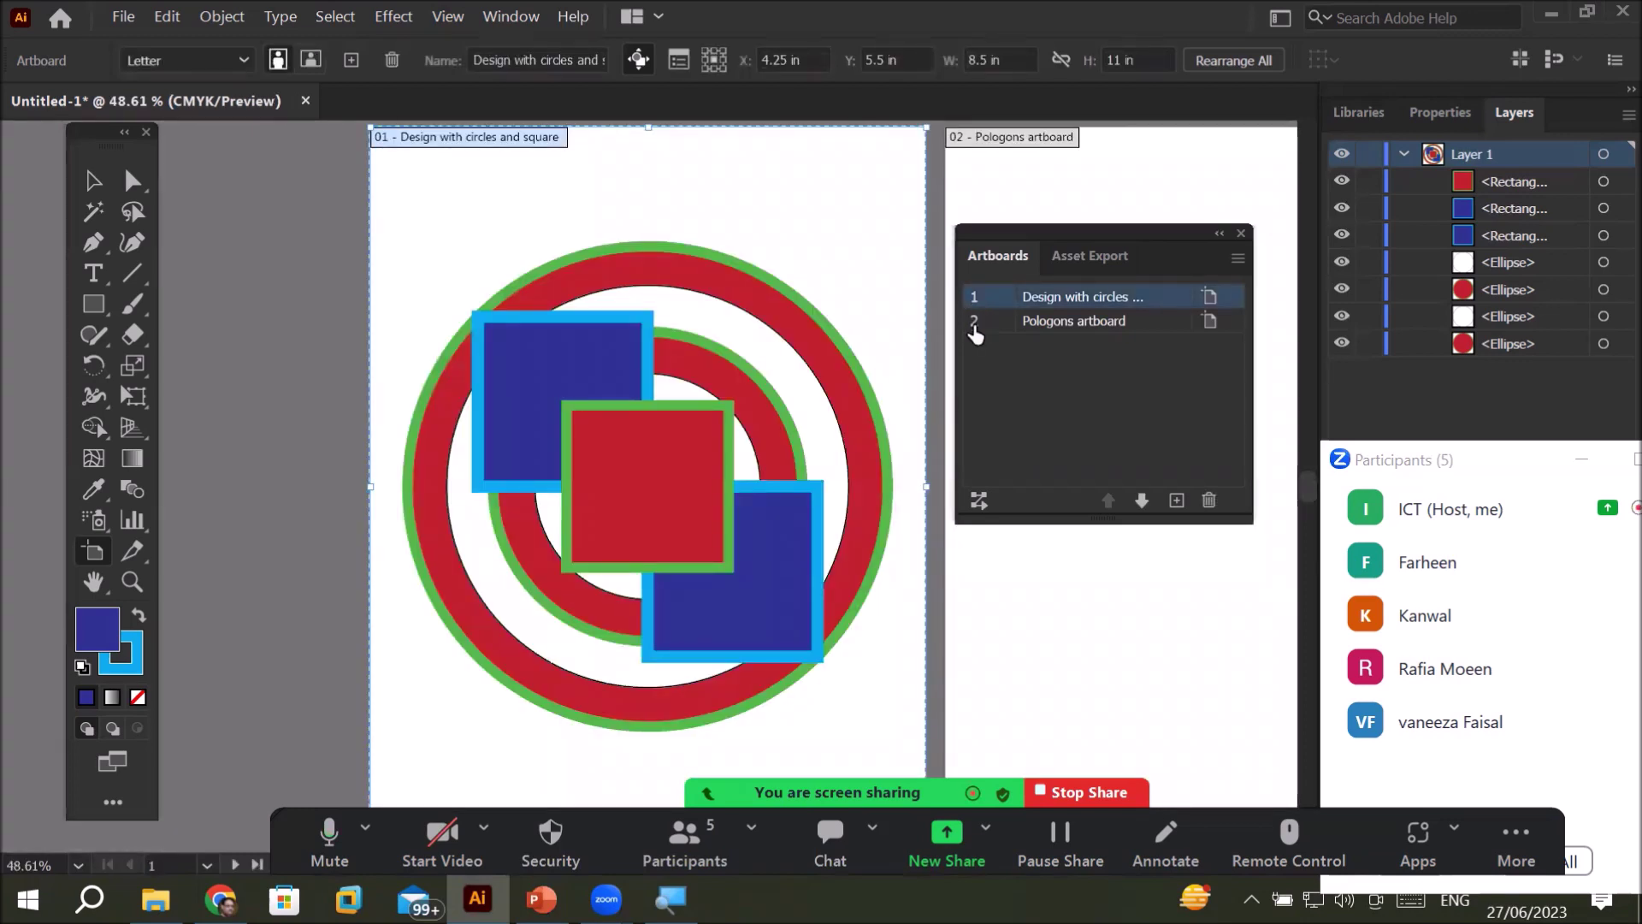
double_click(974, 328)
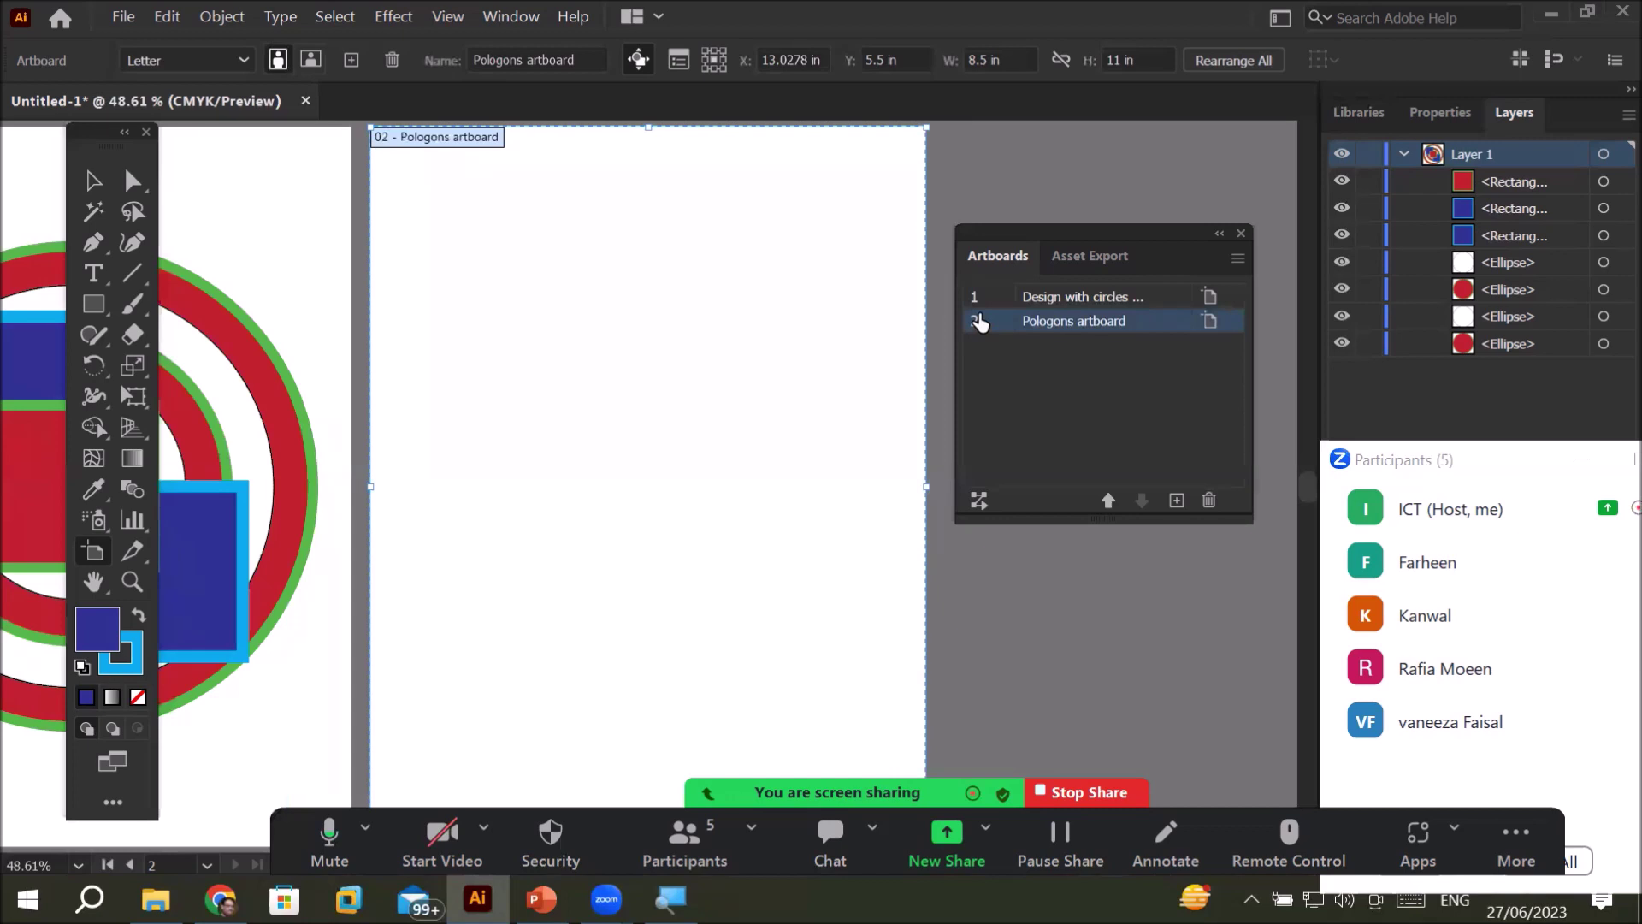
left_click(1219, 234)
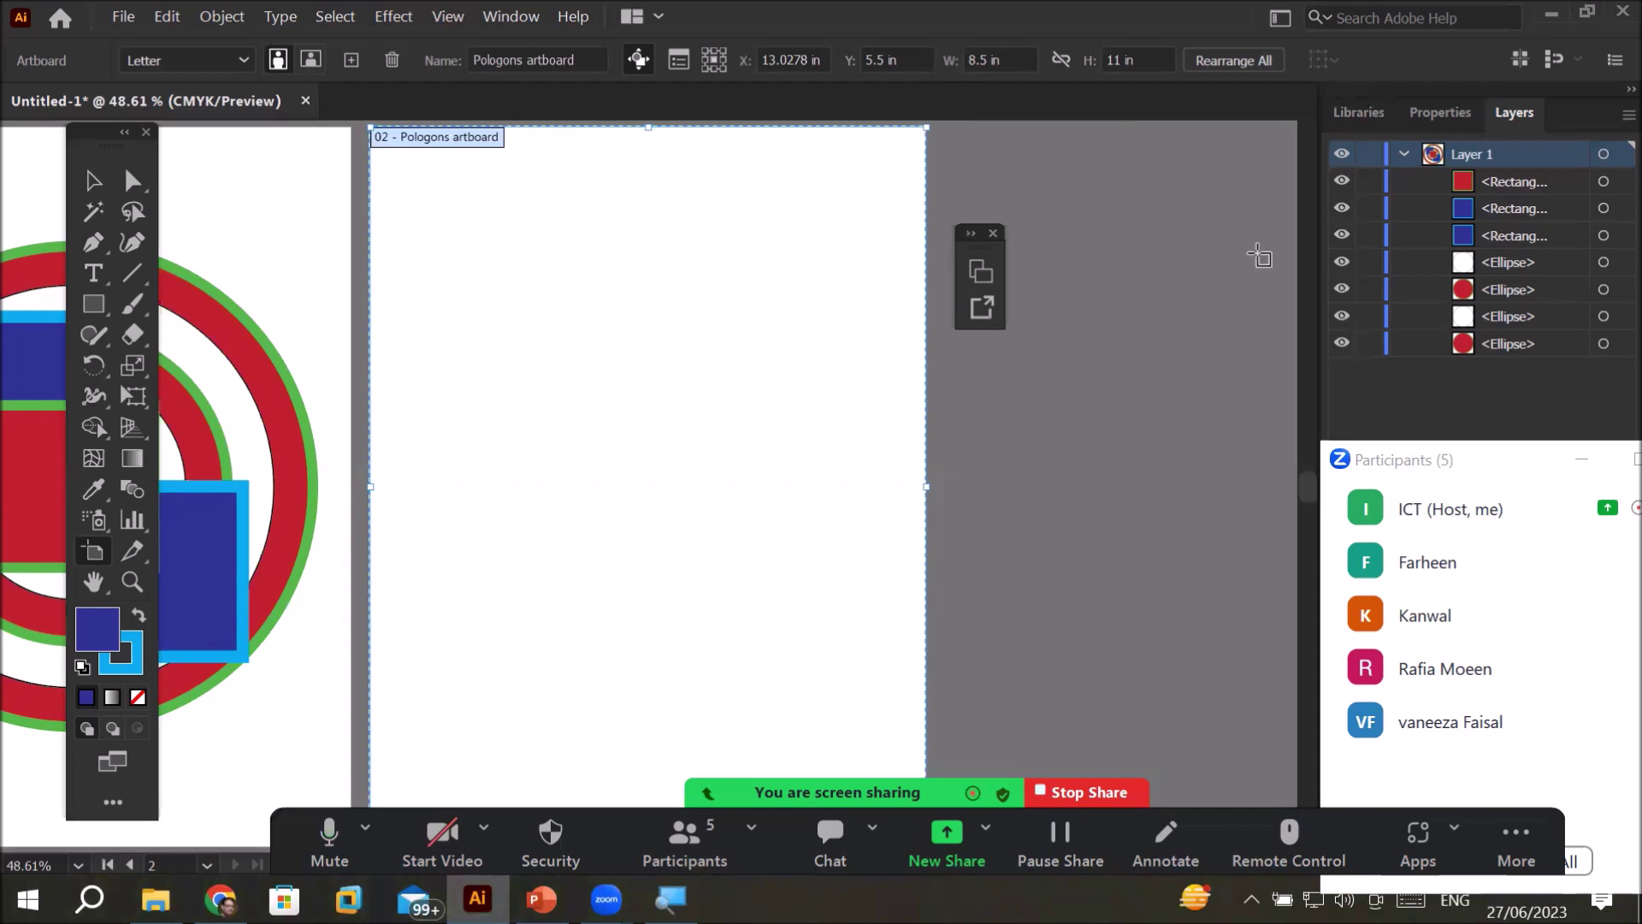
- Draw a large five-pointed star across Pologons artboard with the Star tool
left_click(93, 304)
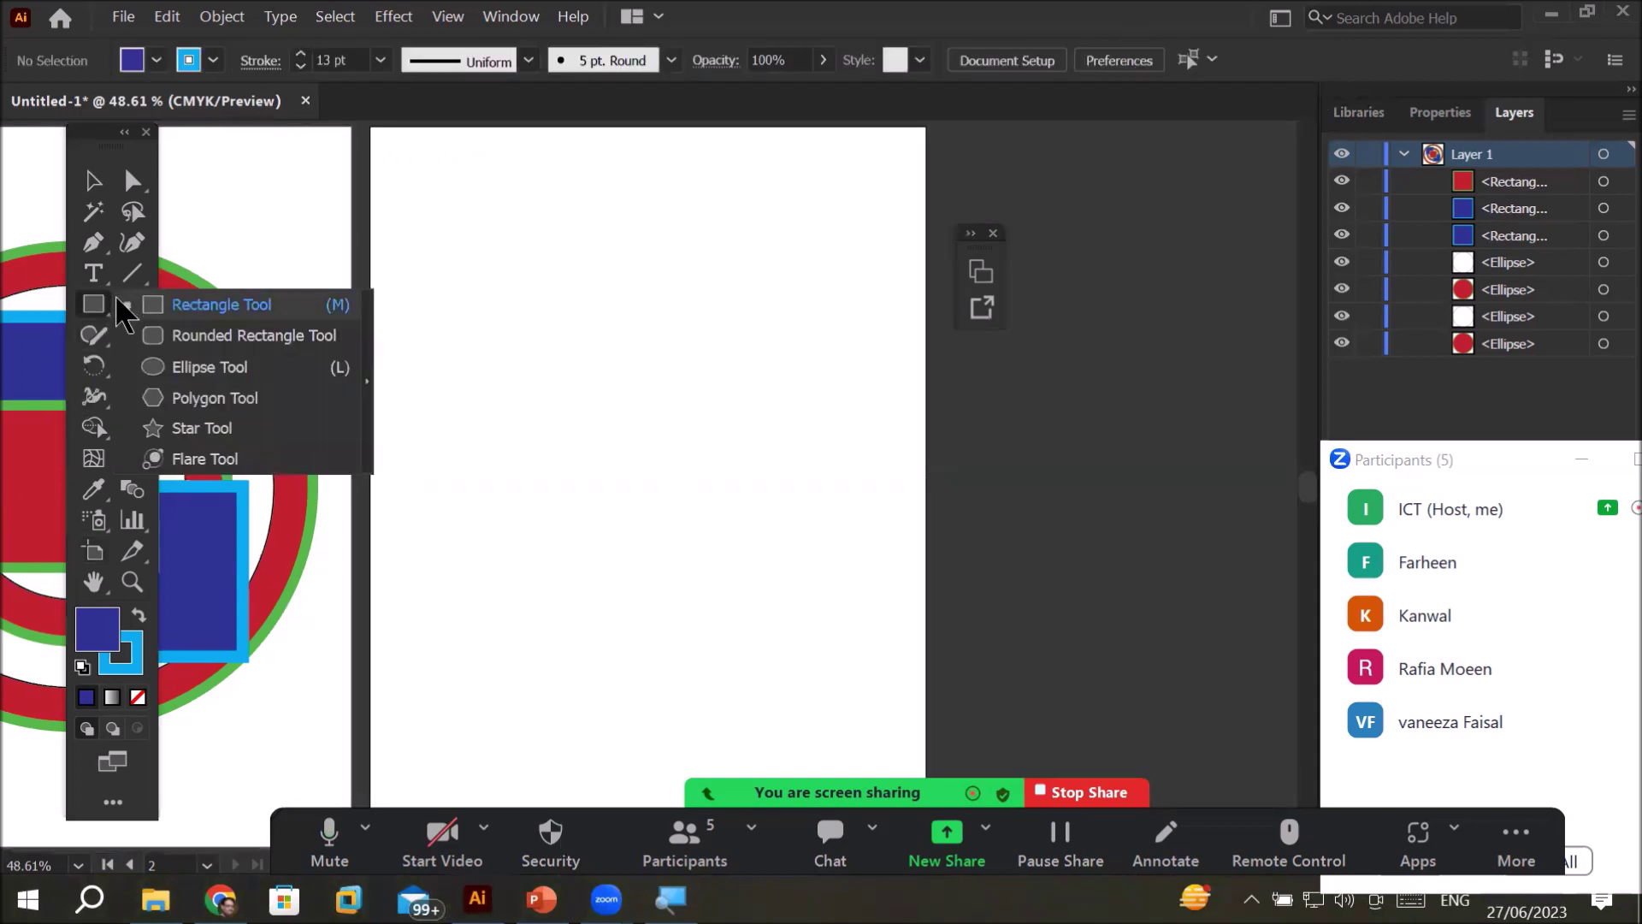
left_click(206, 428)
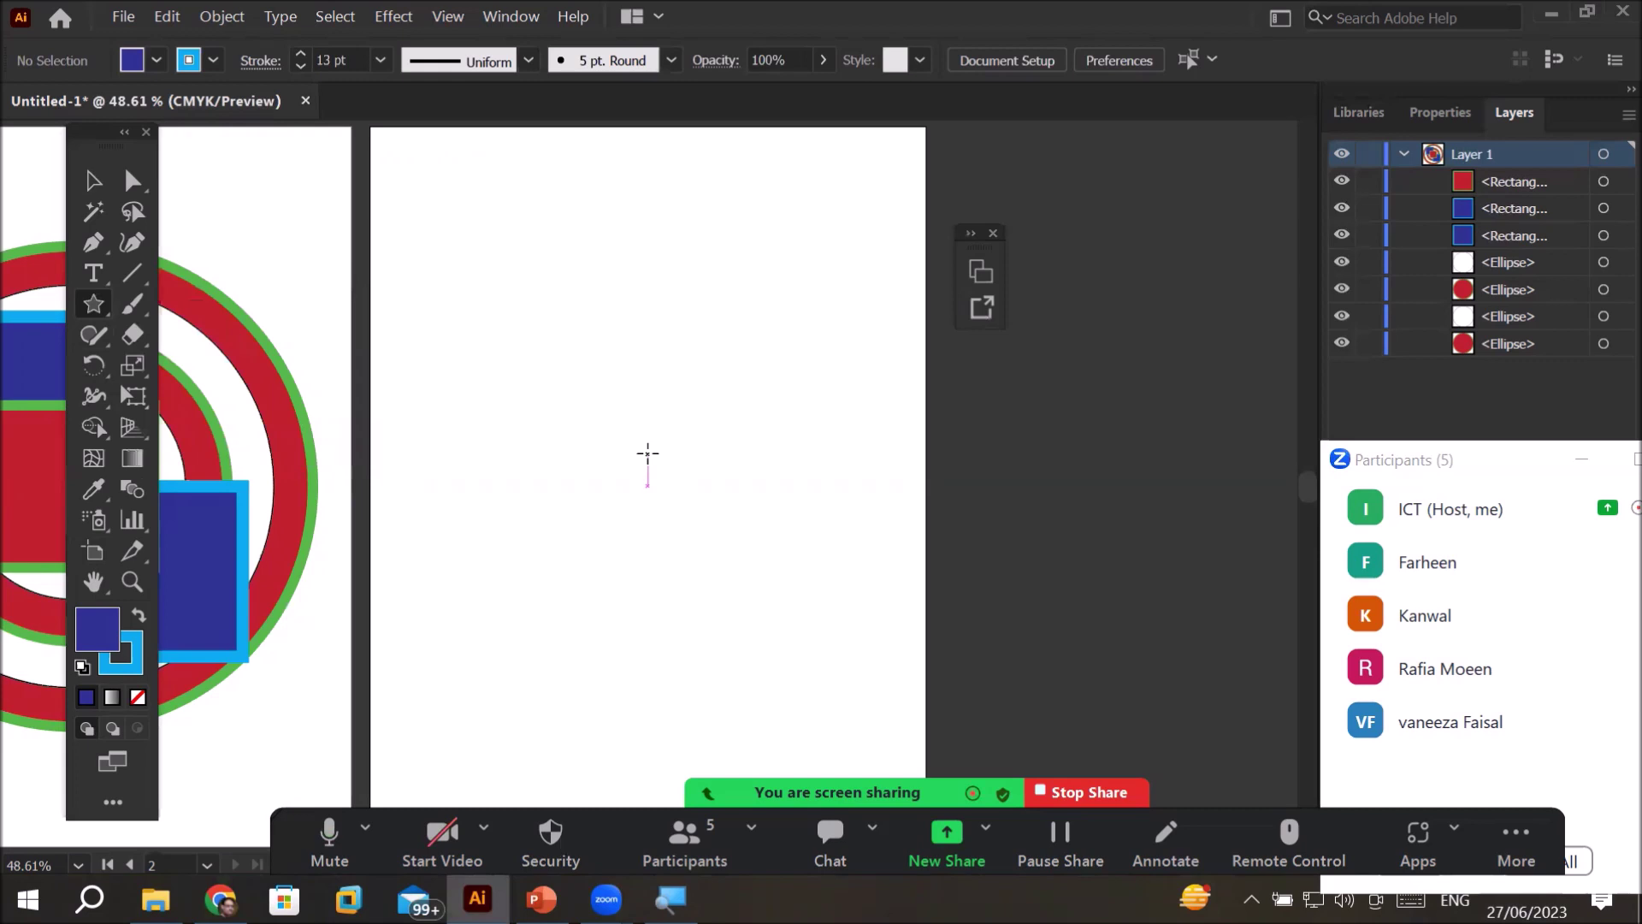
left_click_drag(648, 454, 790, 665)
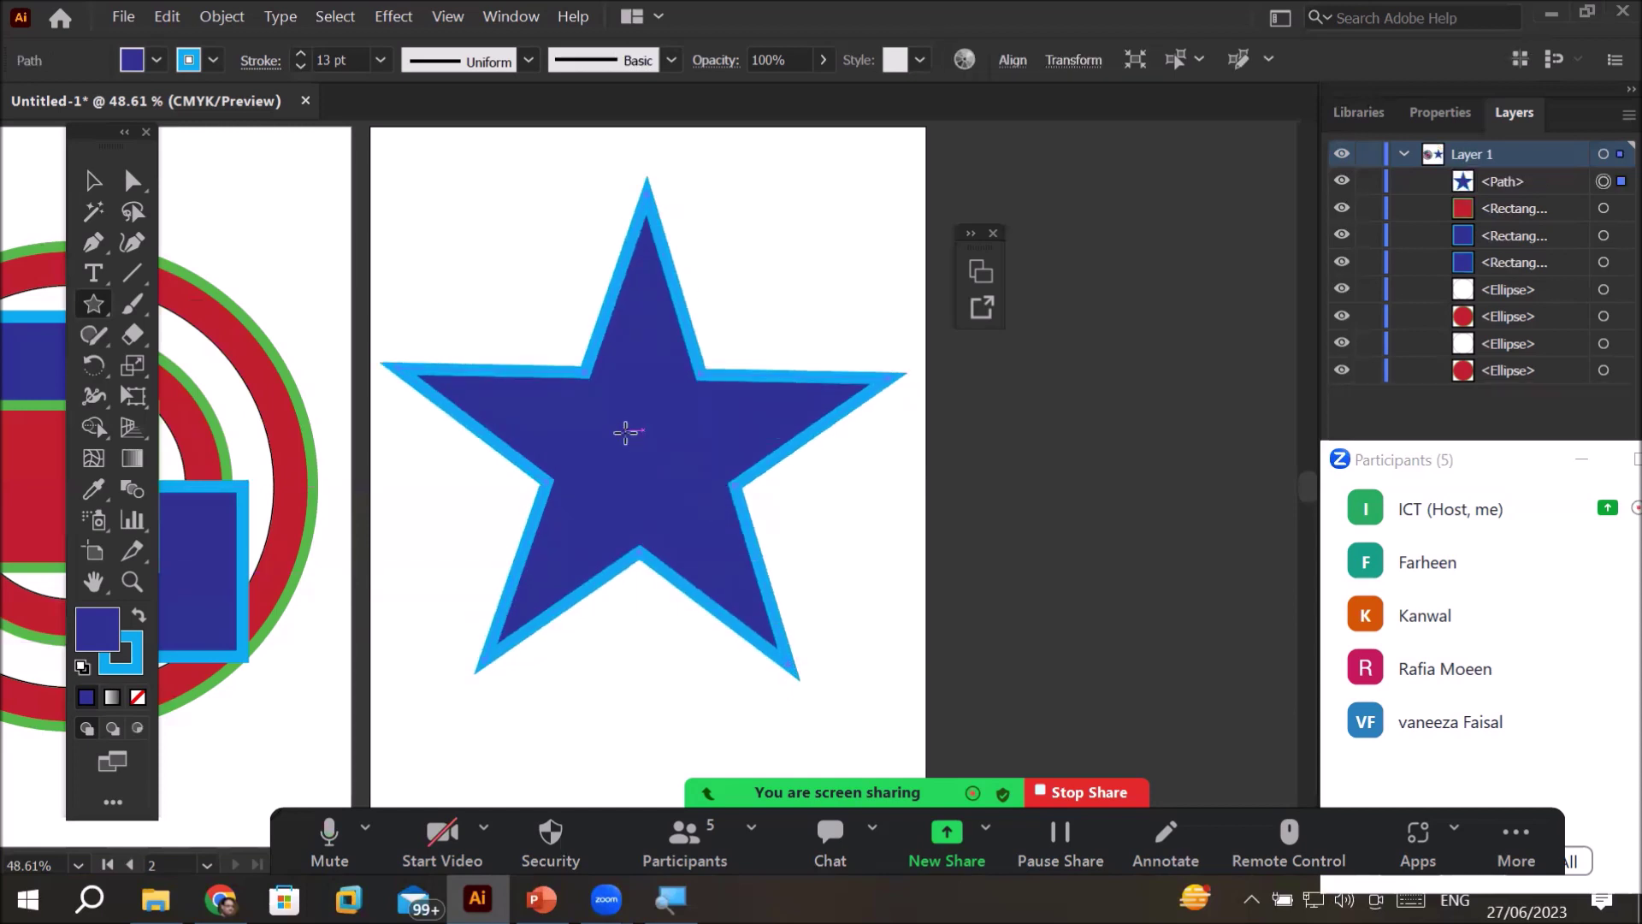
- Draw a small circle at the centre of the star with the Ellipse tool
left_click(95, 306)
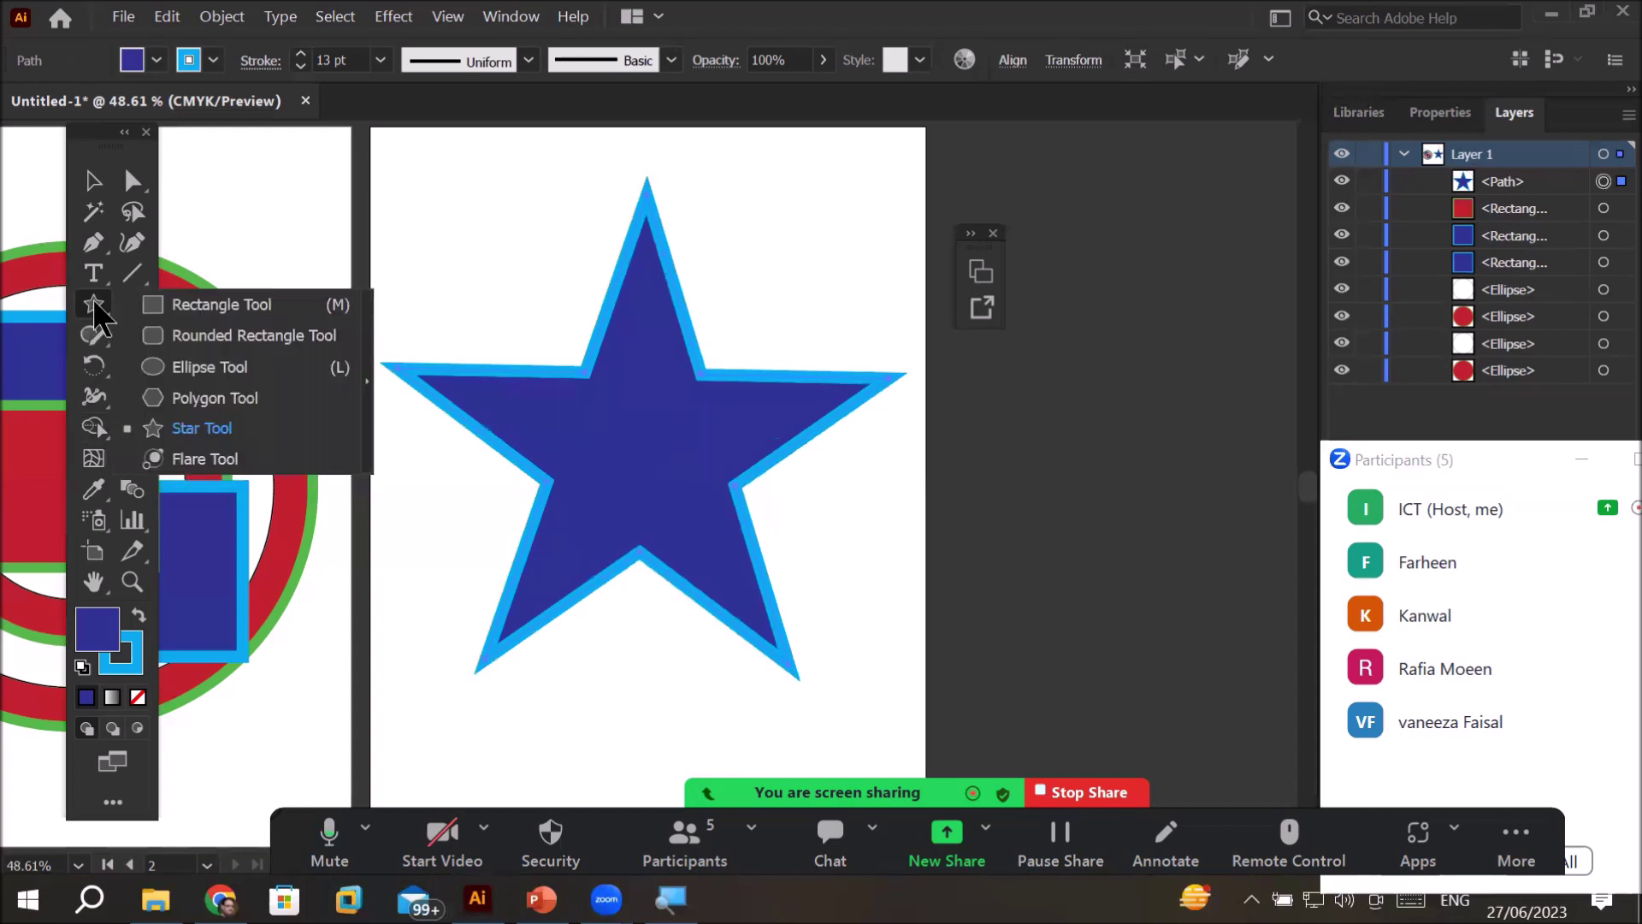
left_click(220, 371)
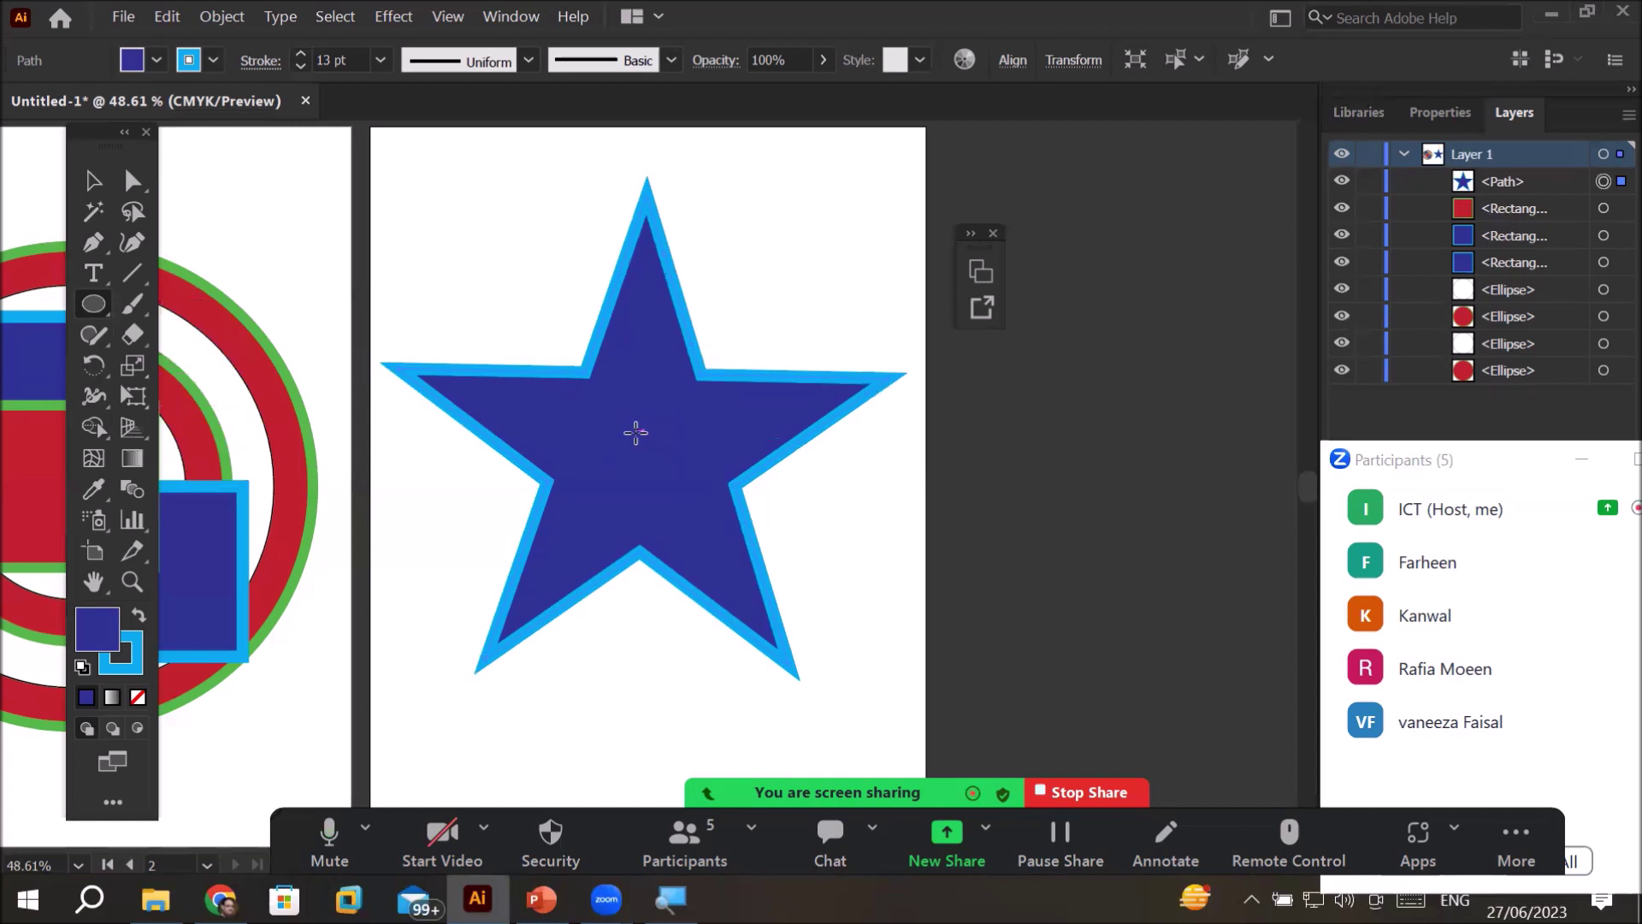
left_click_drag(638, 430, 689, 459)
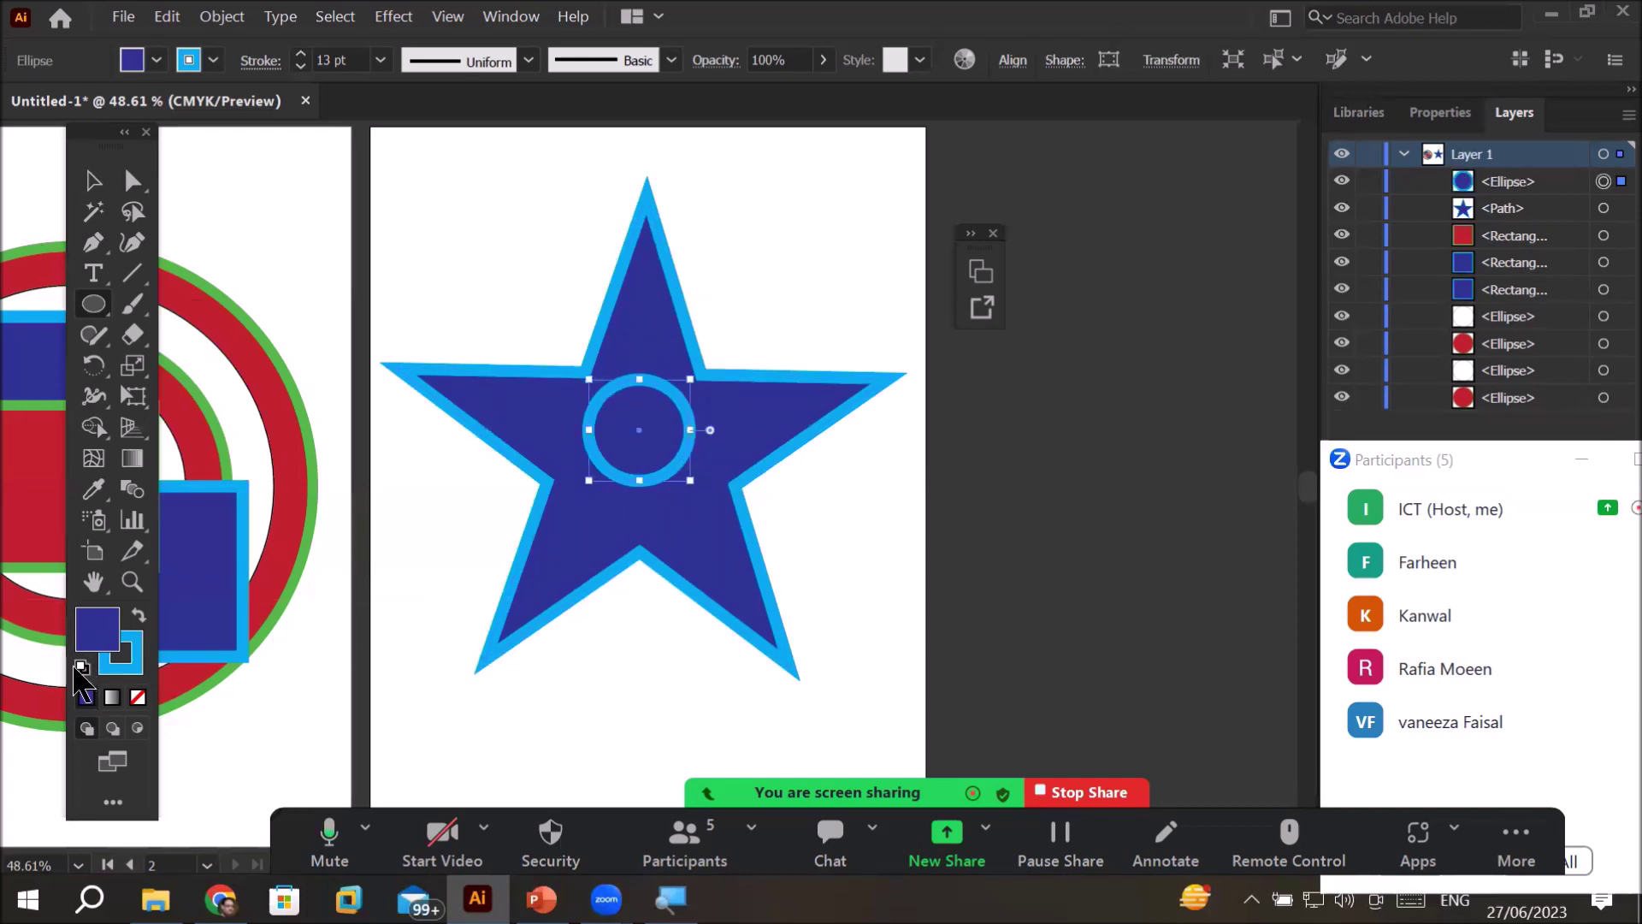
- Apply the default fill and stroke to the small circle, and swap them for a black fill and white stroke
left_click(80, 669)
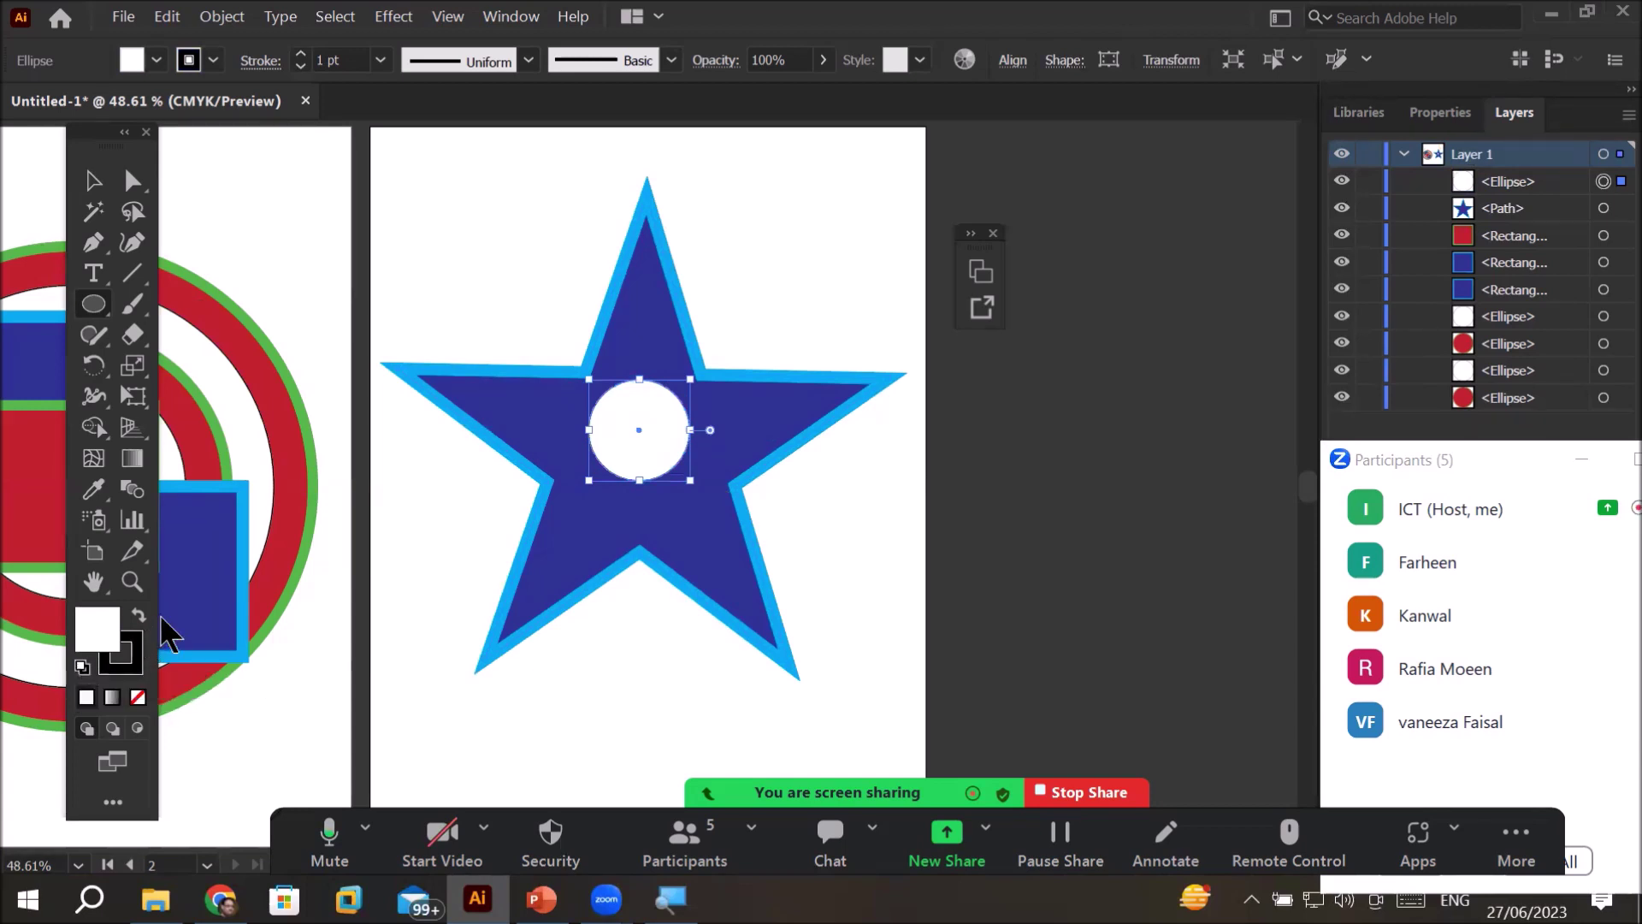
left_click(139, 621)
left_click(139, 621)
left_click(139, 621)
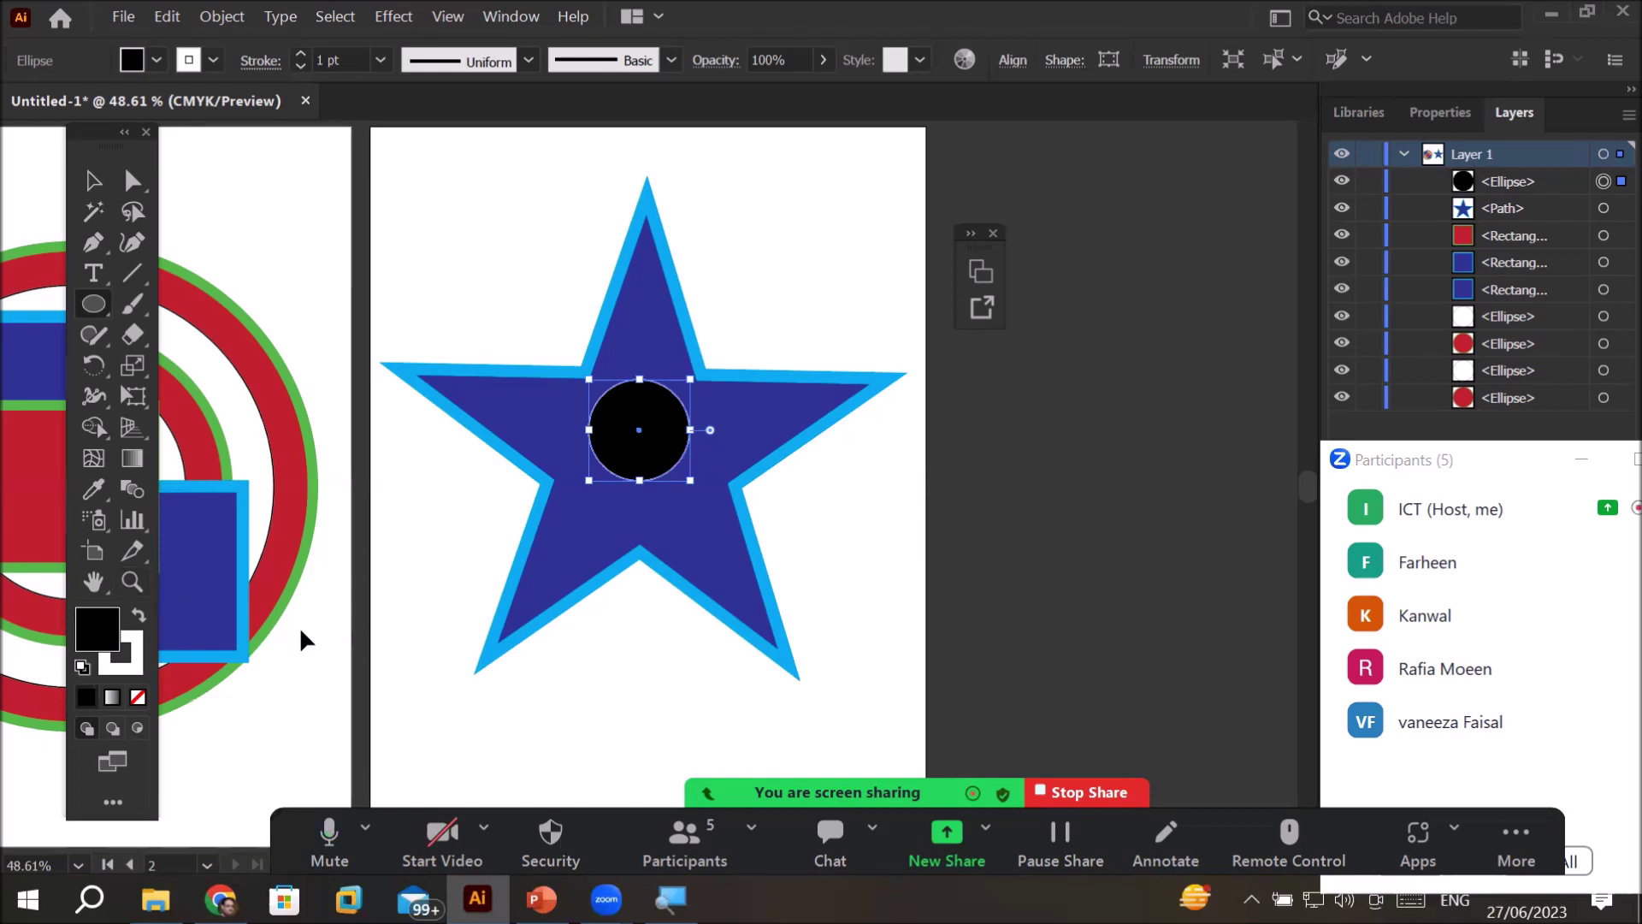
- Select the star and the circle together and delete them from Pologons artboard
left_click(94, 180)
left_click_drag(389, 150, 886, 726)
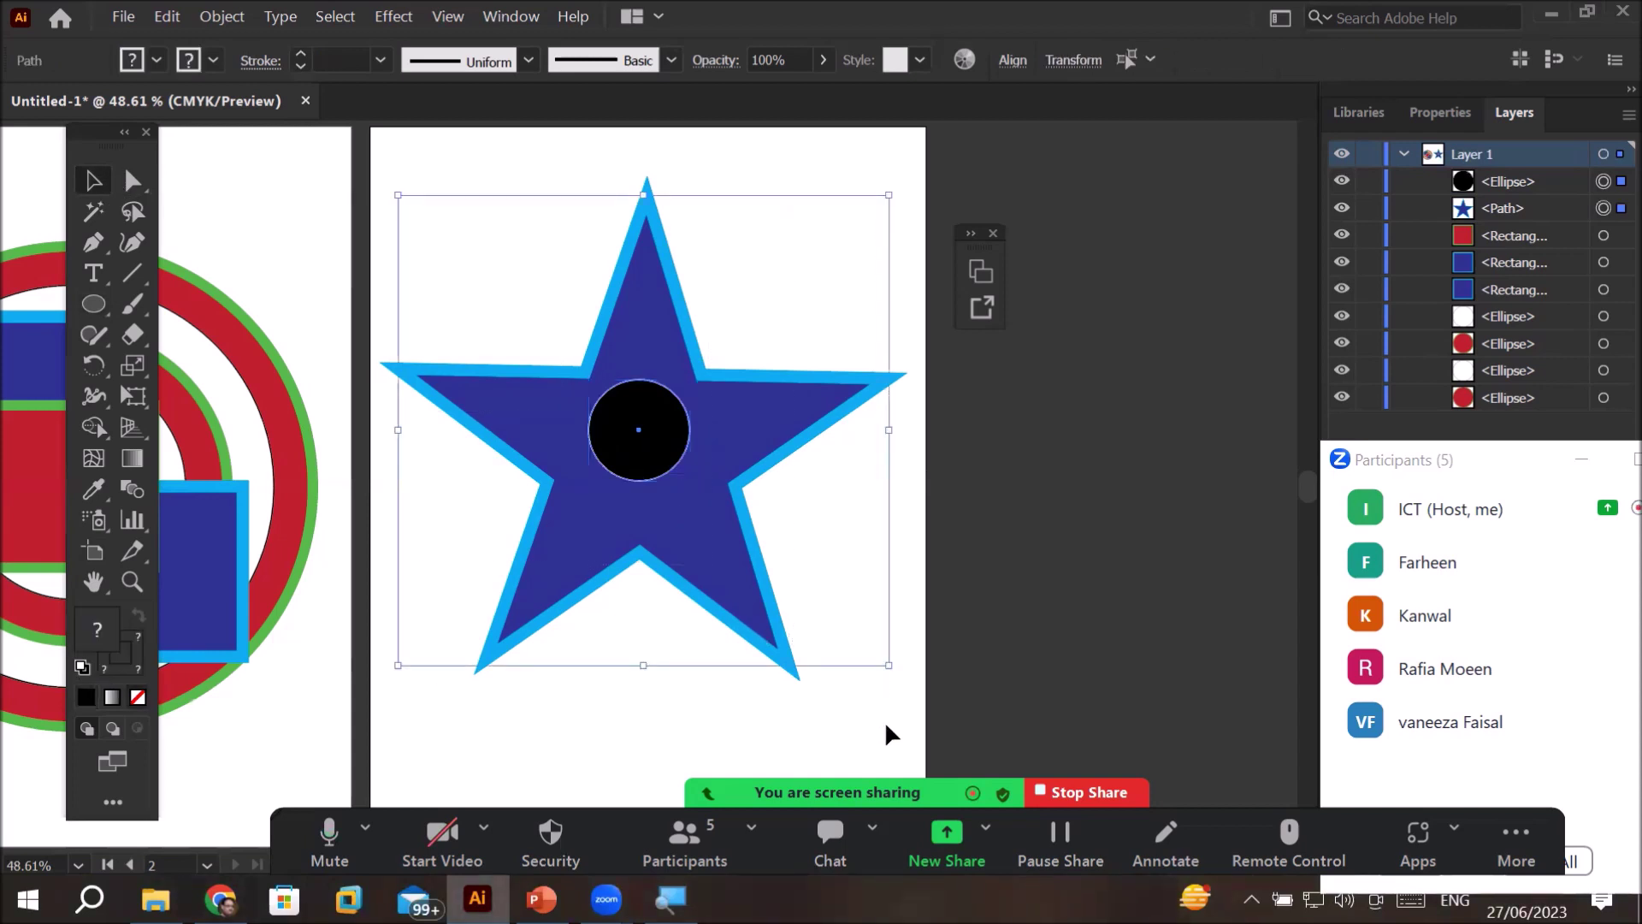
key("Delete")
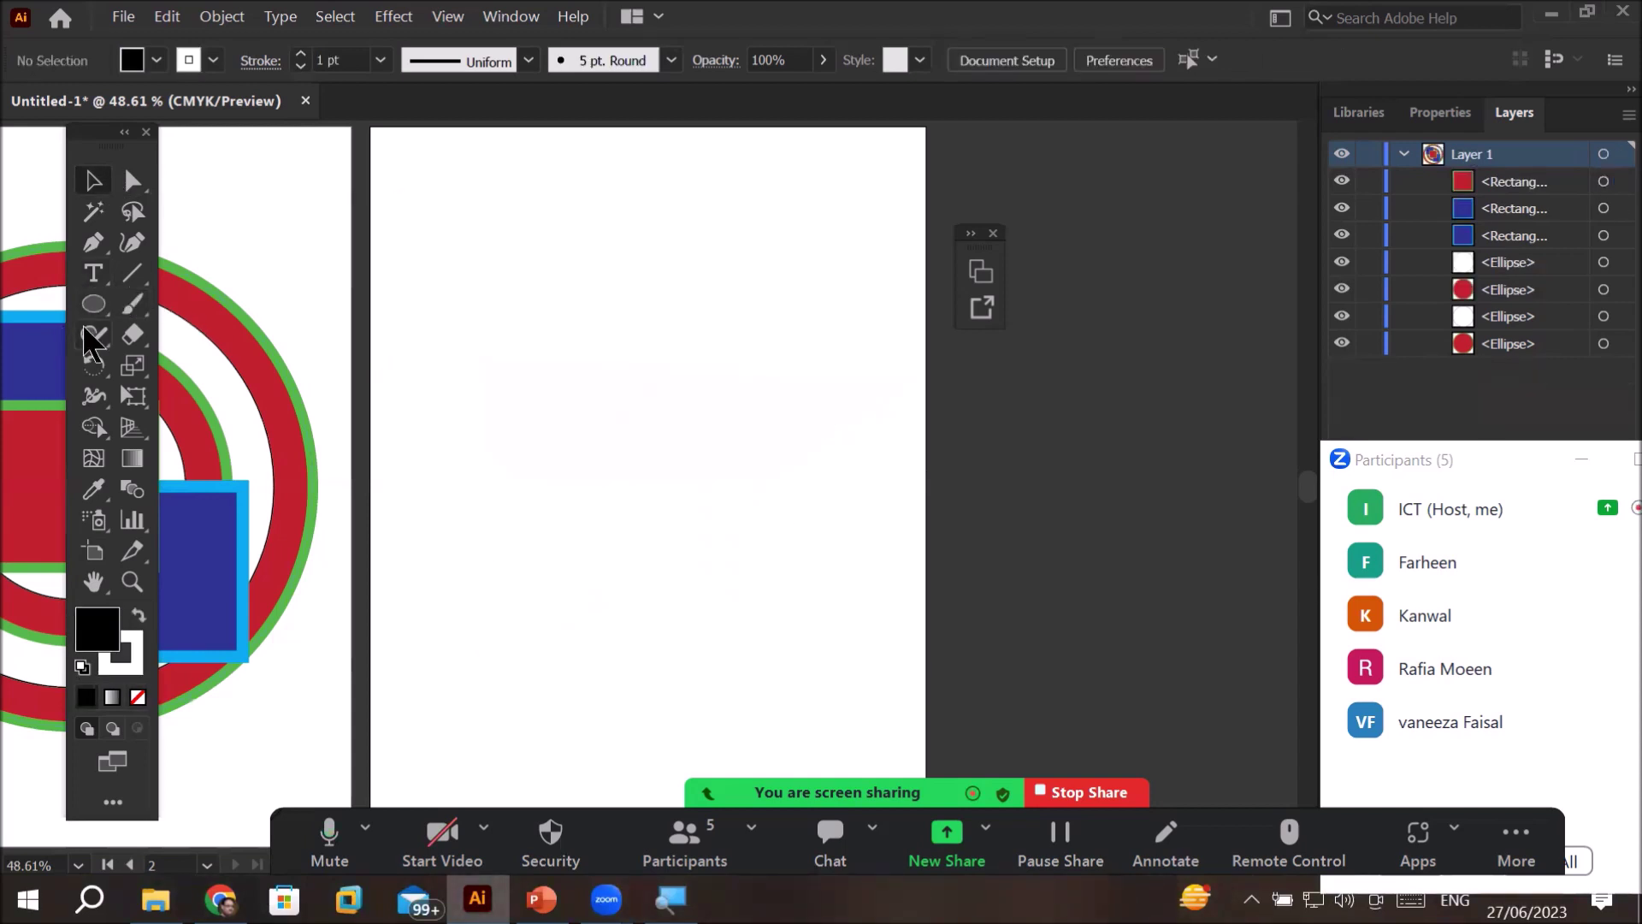
- Examine the tools grouped with Line Segment and Direct Selection, and return to the Selection tool
left_click(128, 282)
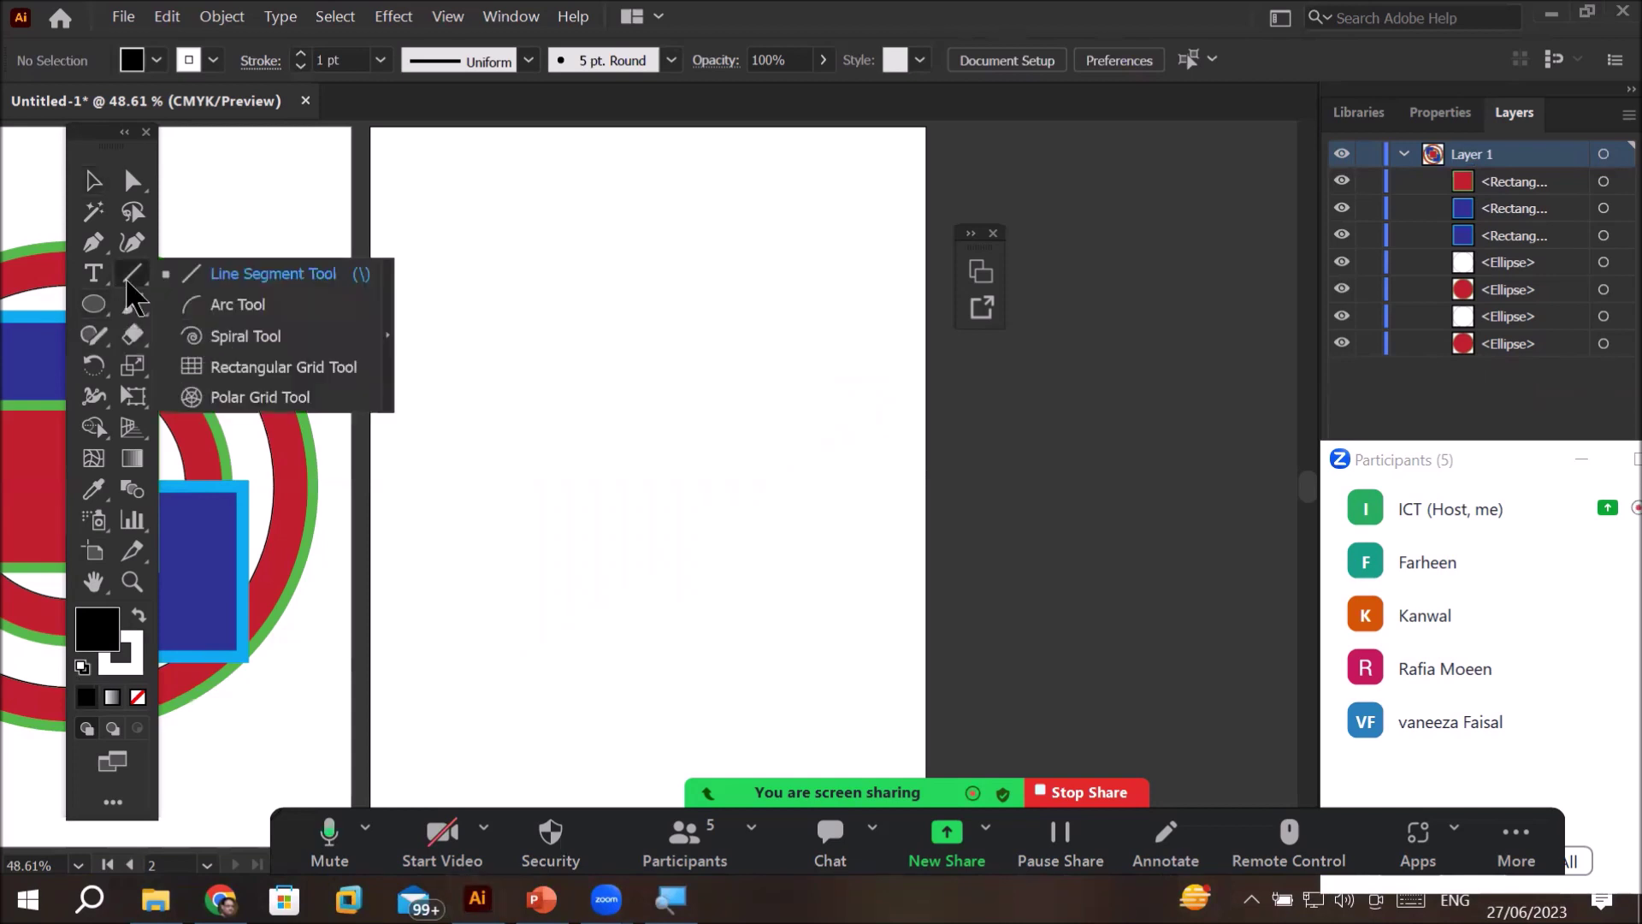
left_click(232, 274)
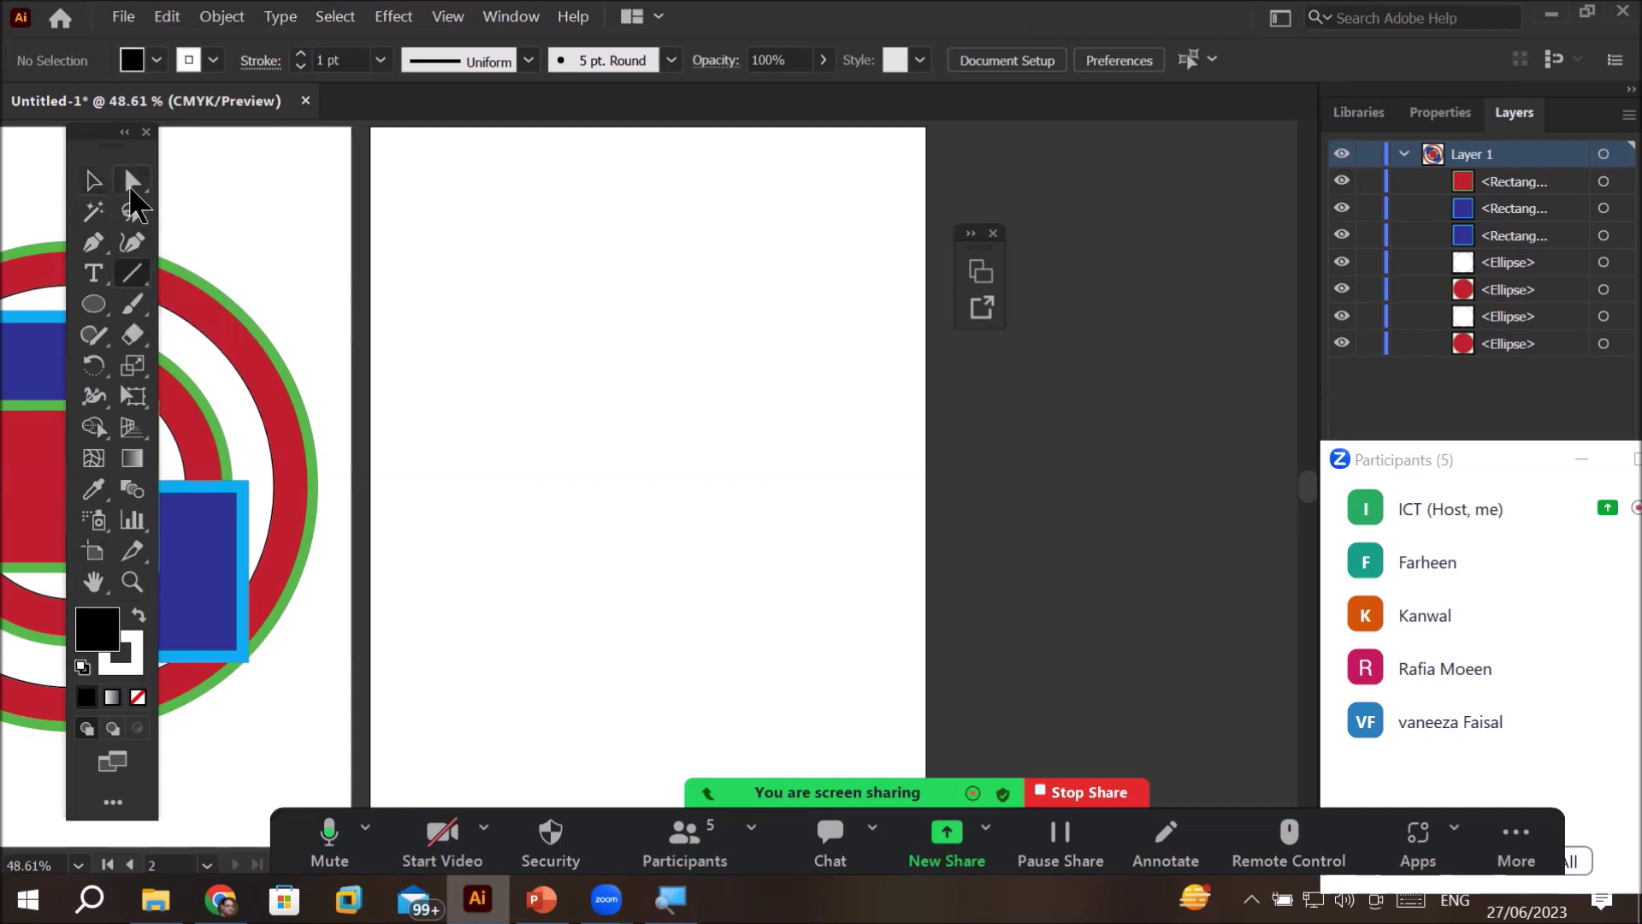
left_click(131, 183)
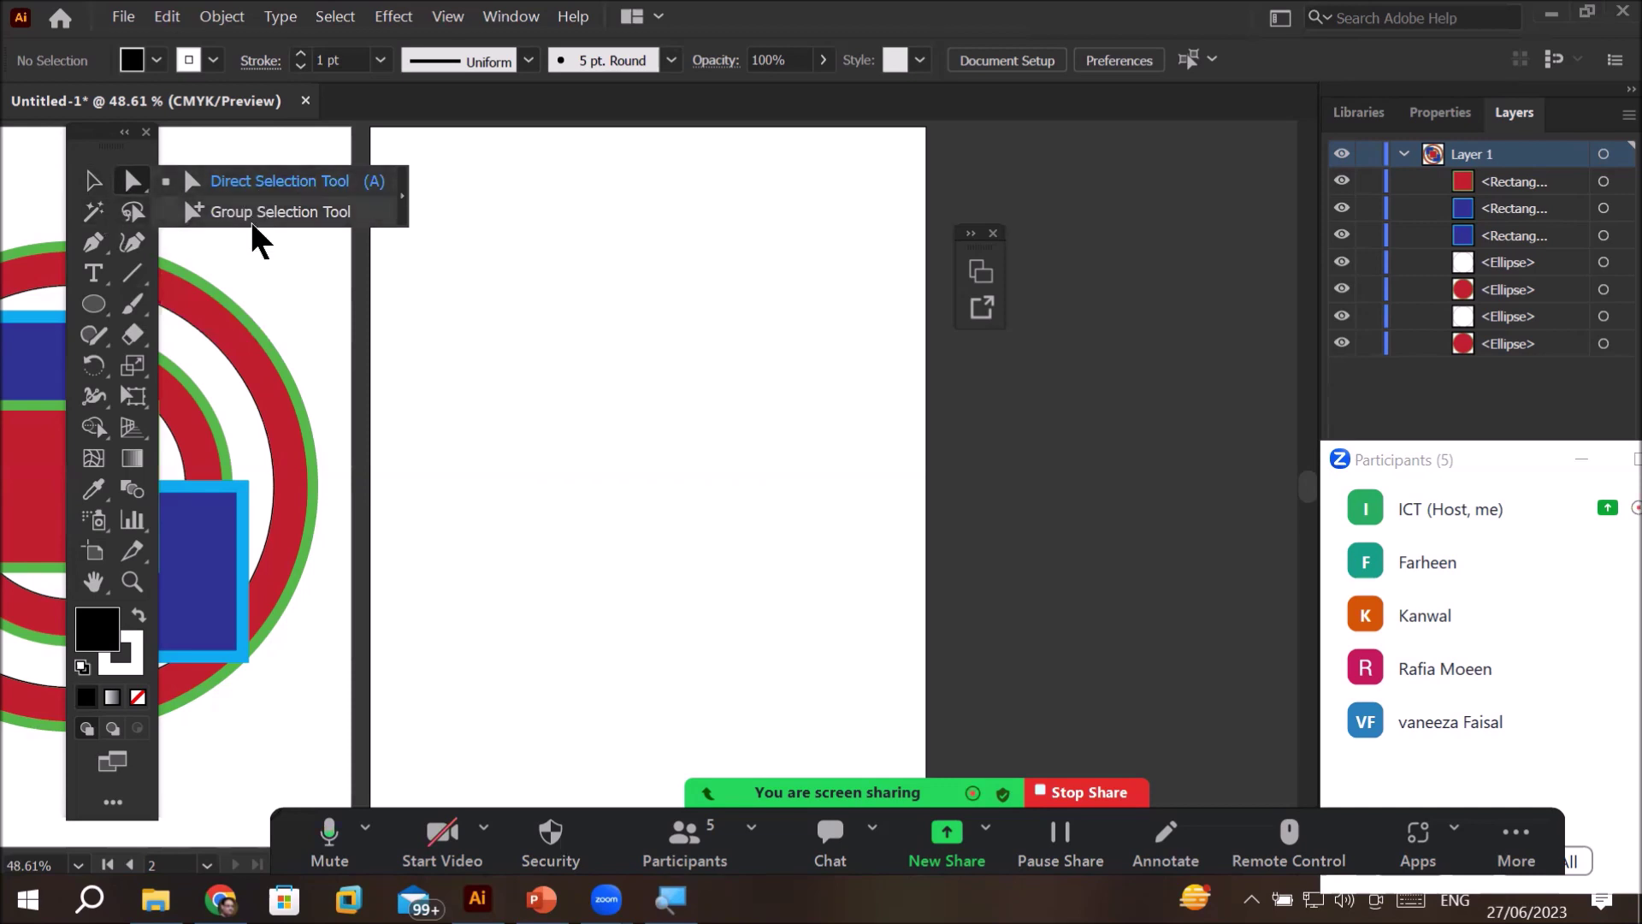
left_click(93, 183)
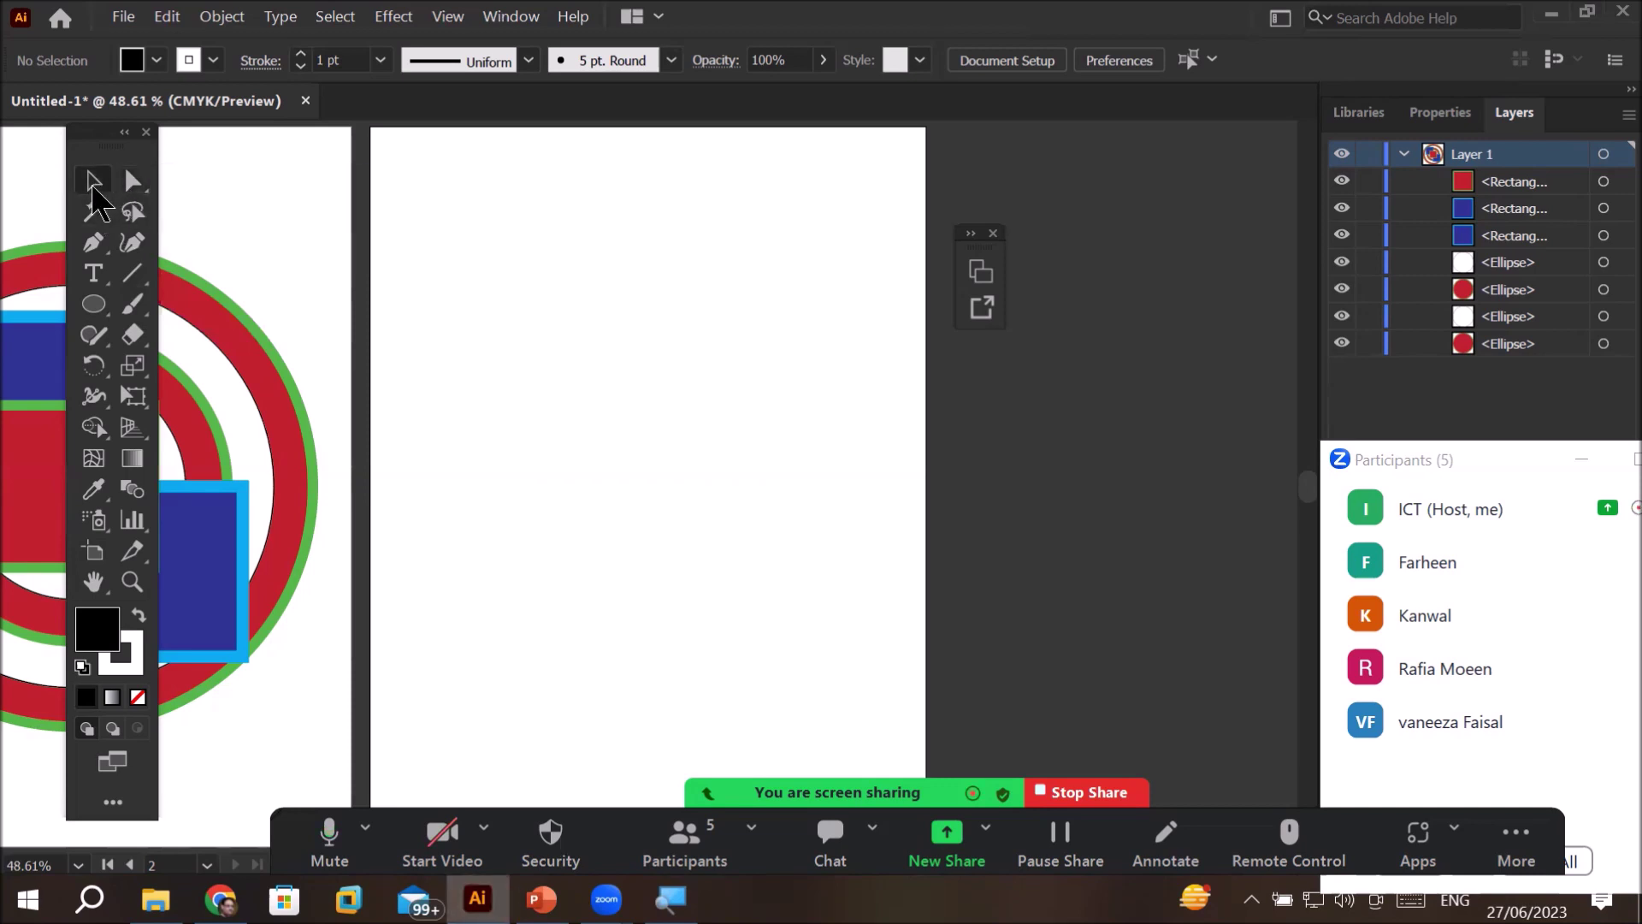
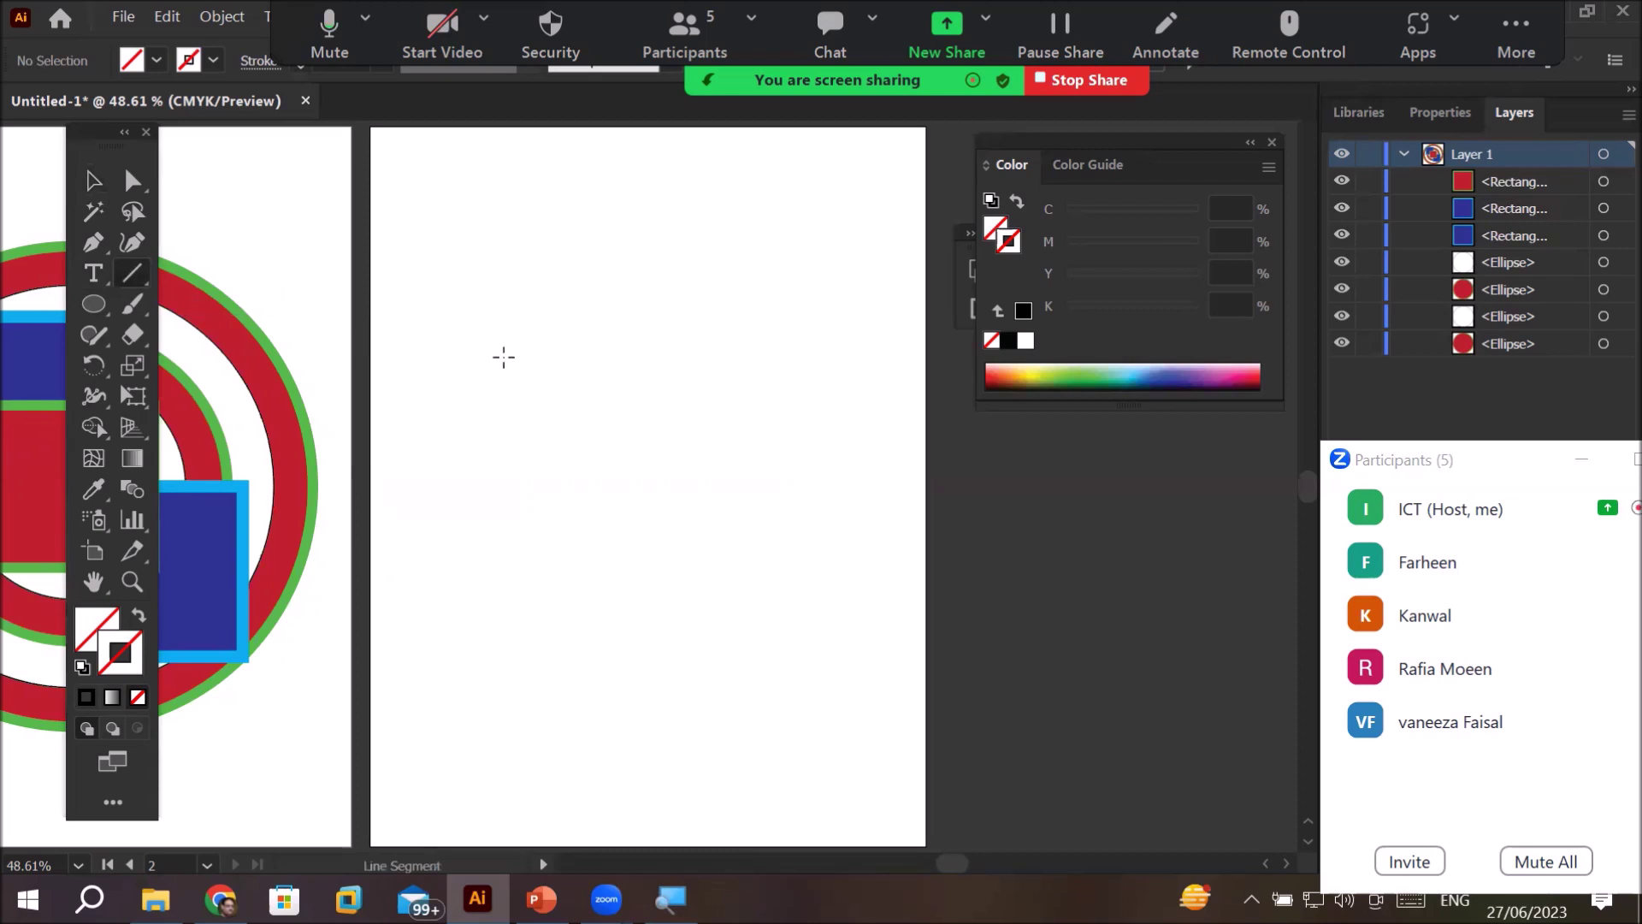
- Draw a nearly horizontal line without fill or stroke across the upper part of Pologons artboard
left_click_drag(453, 357, 815, 353)
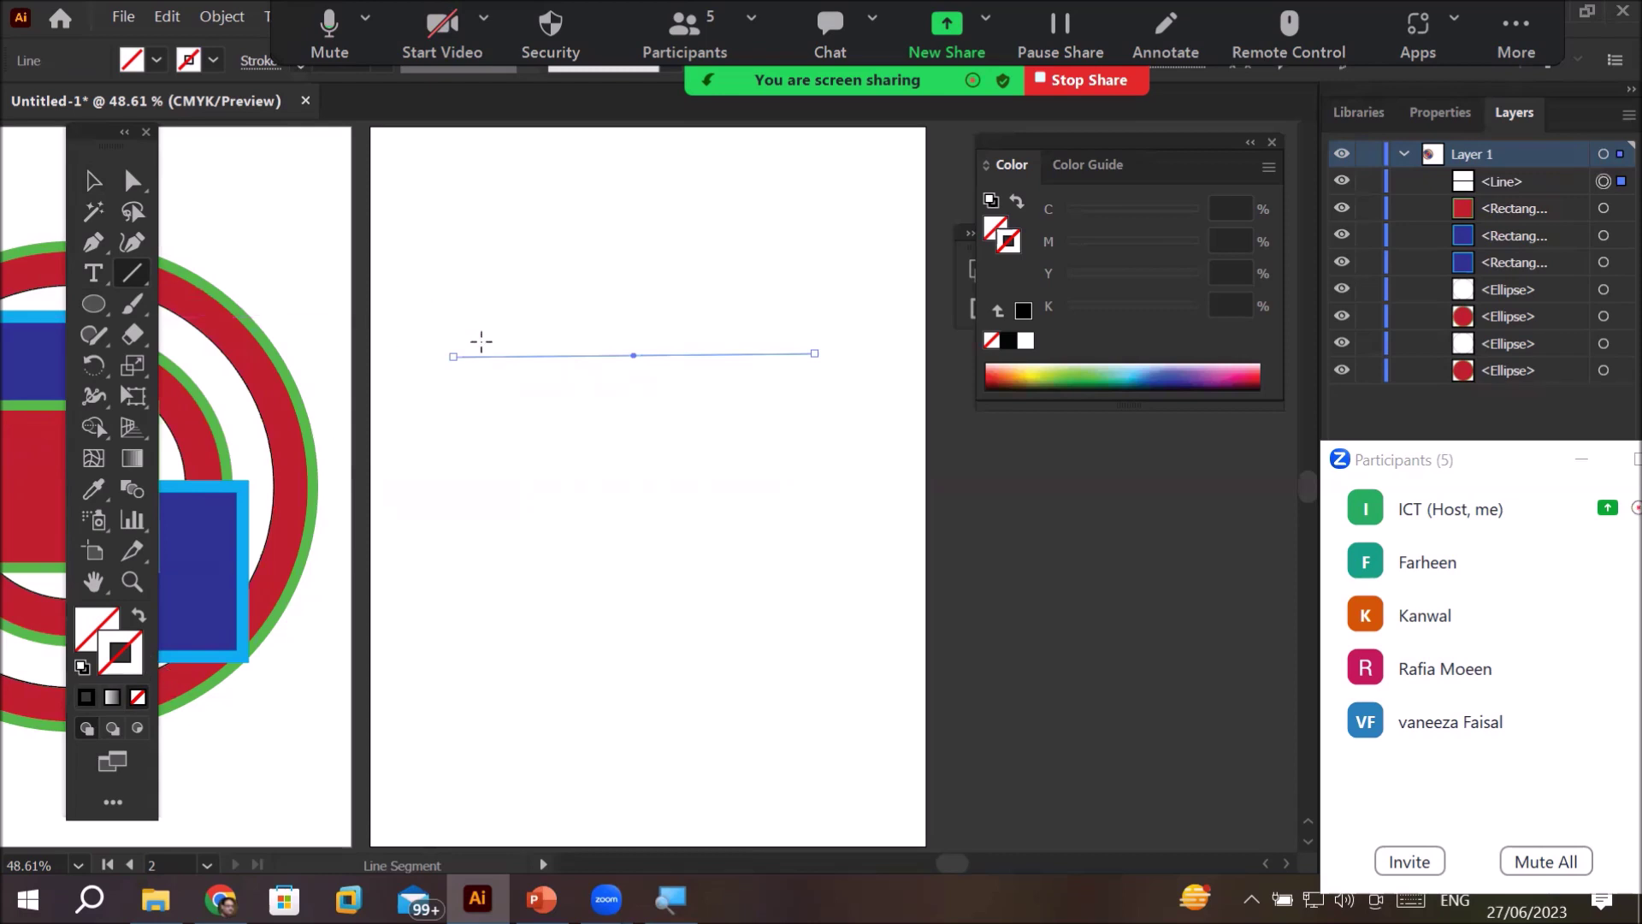
scroll(442, 346, "up", 2)
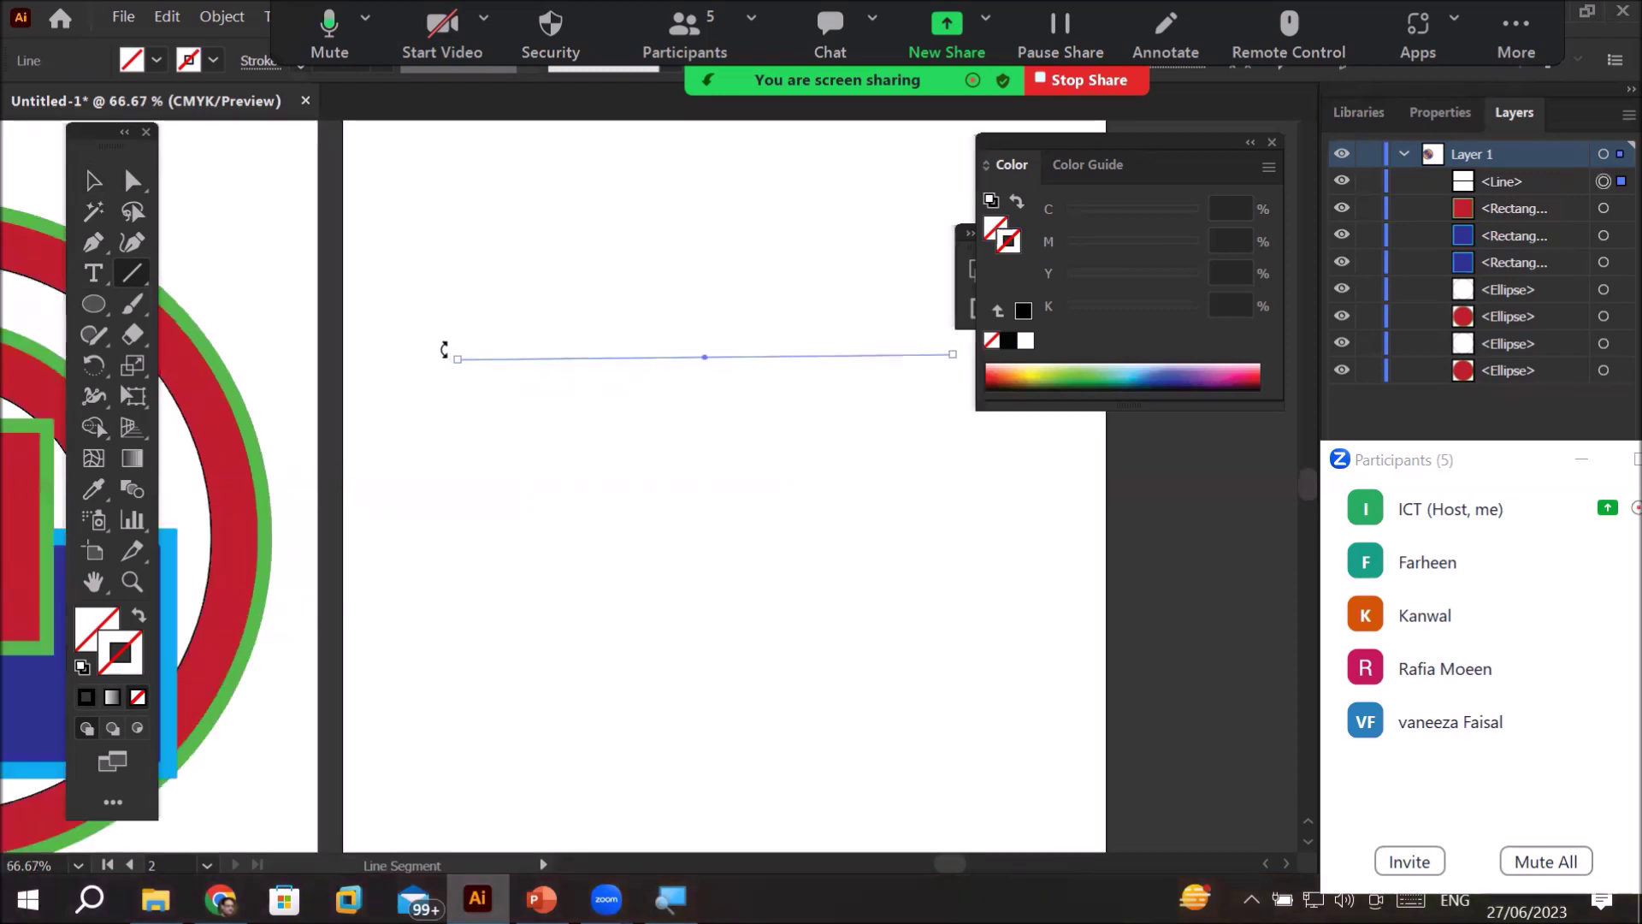
- Move both endpoints of the line lower on Pologons artboard, keeping it nearly horizontal, and deselect it
scroll(539, 366, "down", 1)
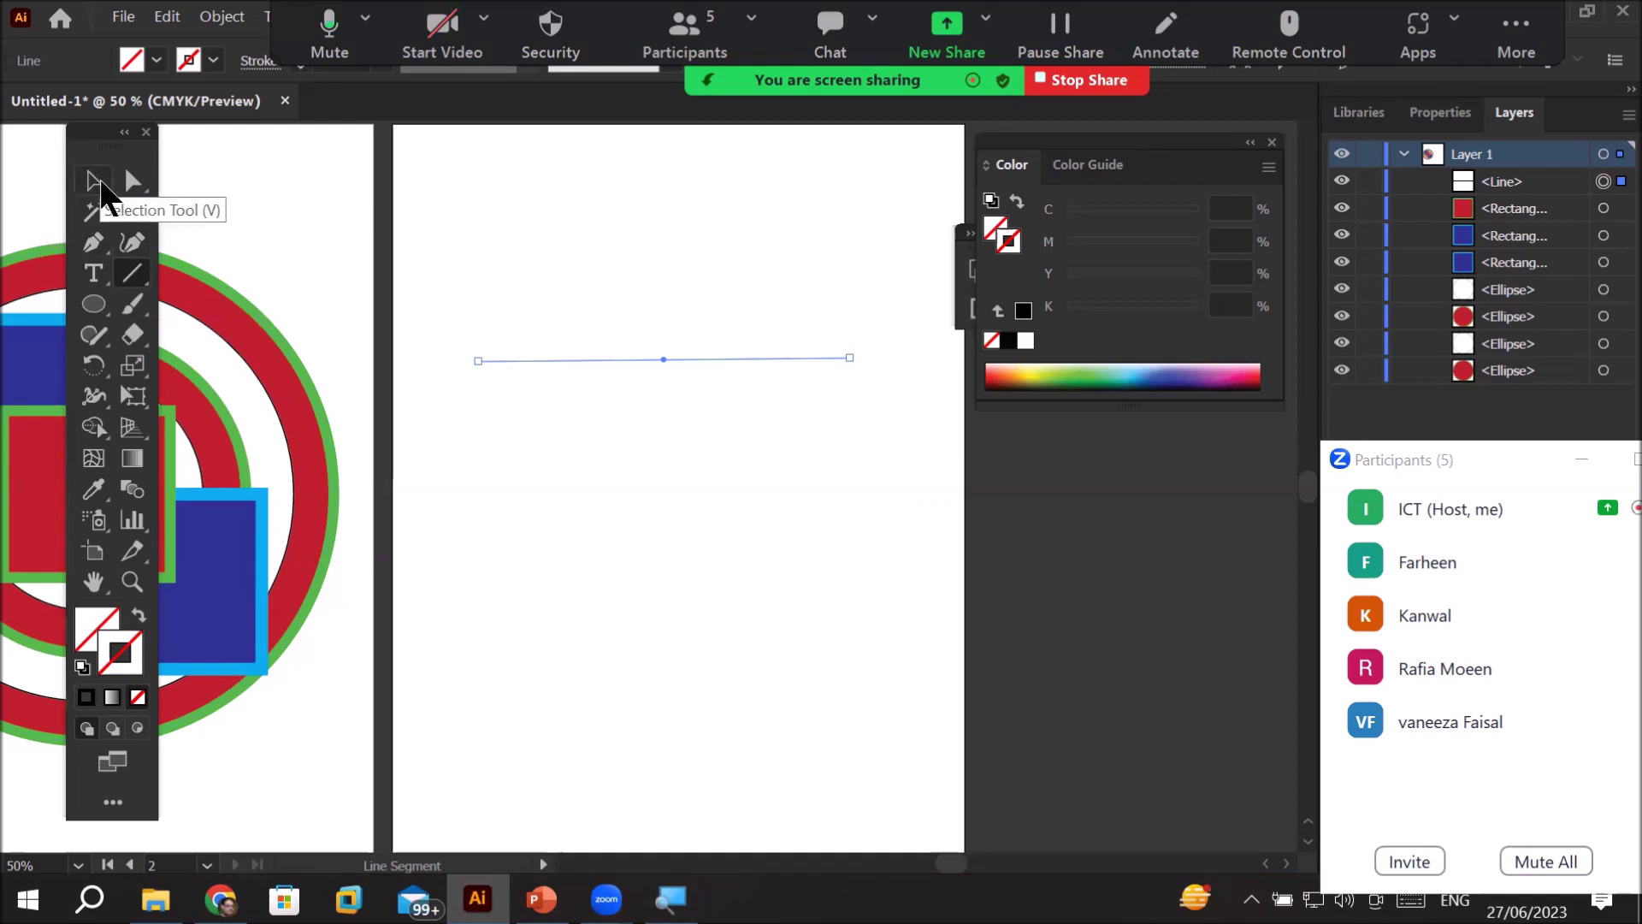
mouse_move(848, 358)
left_mouse_down()
mouse_move(629, 357)
mouse_move(662, 340)
mouse_move(638, 205)
mouse_move(786, 346)
mouse_move(725, 603)
mouse_move(612, 139)
mouse_move(814, 358)
mouse_move(815, 316)
mouse_move(847, 282)
mouse_move(876, 431)
left_mouse_up()
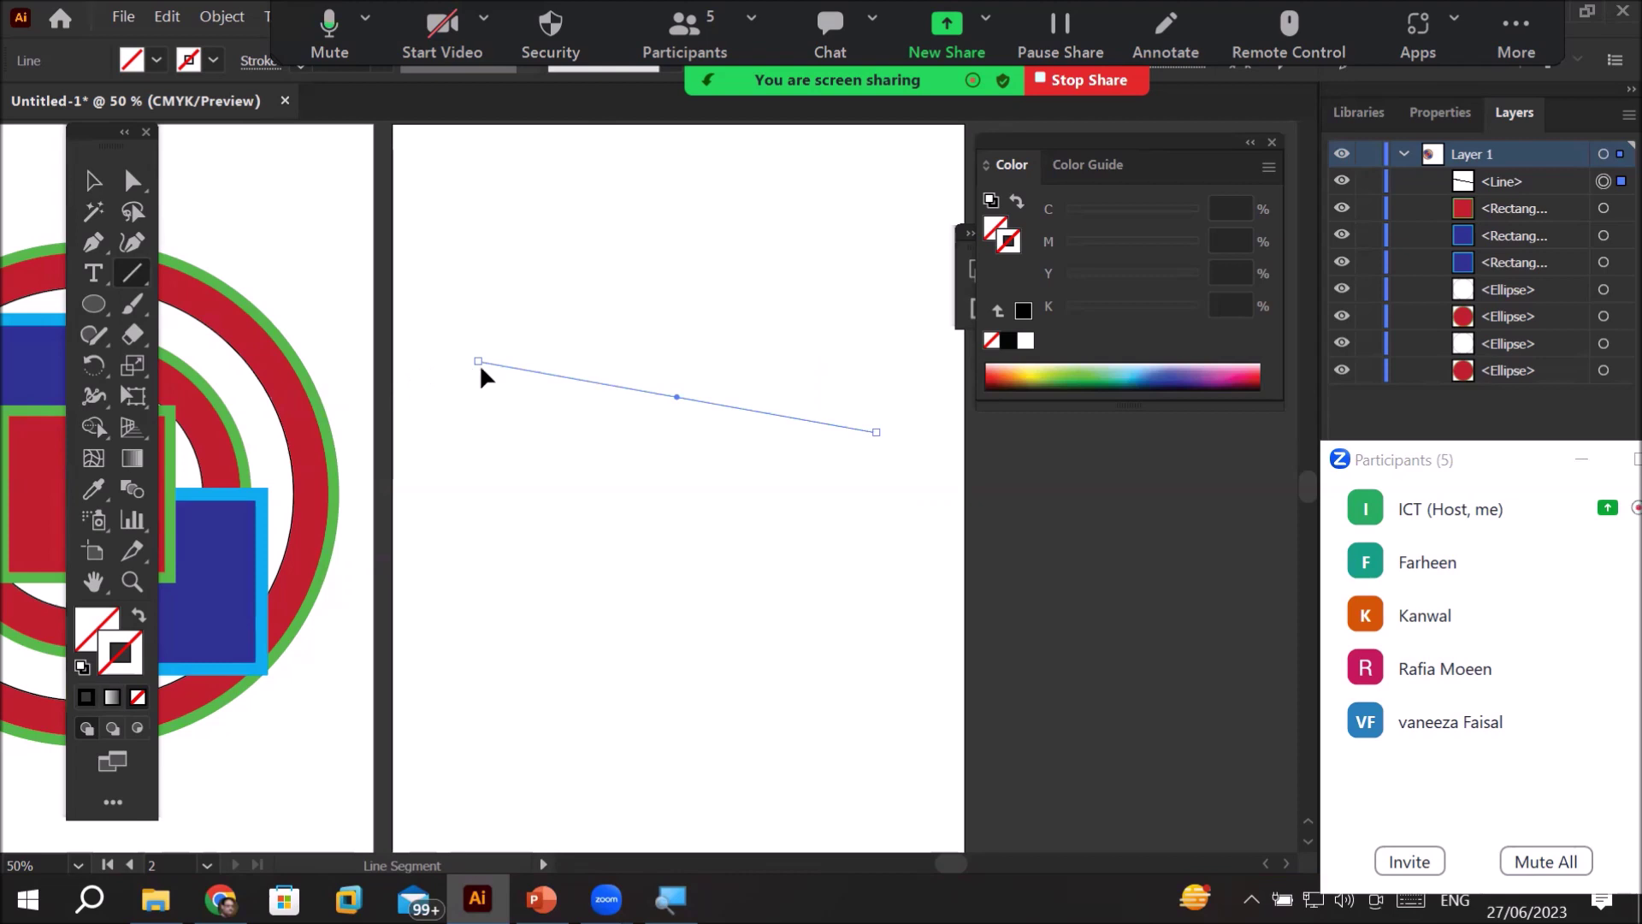
left_click_drag(481, 366, 496, 438)
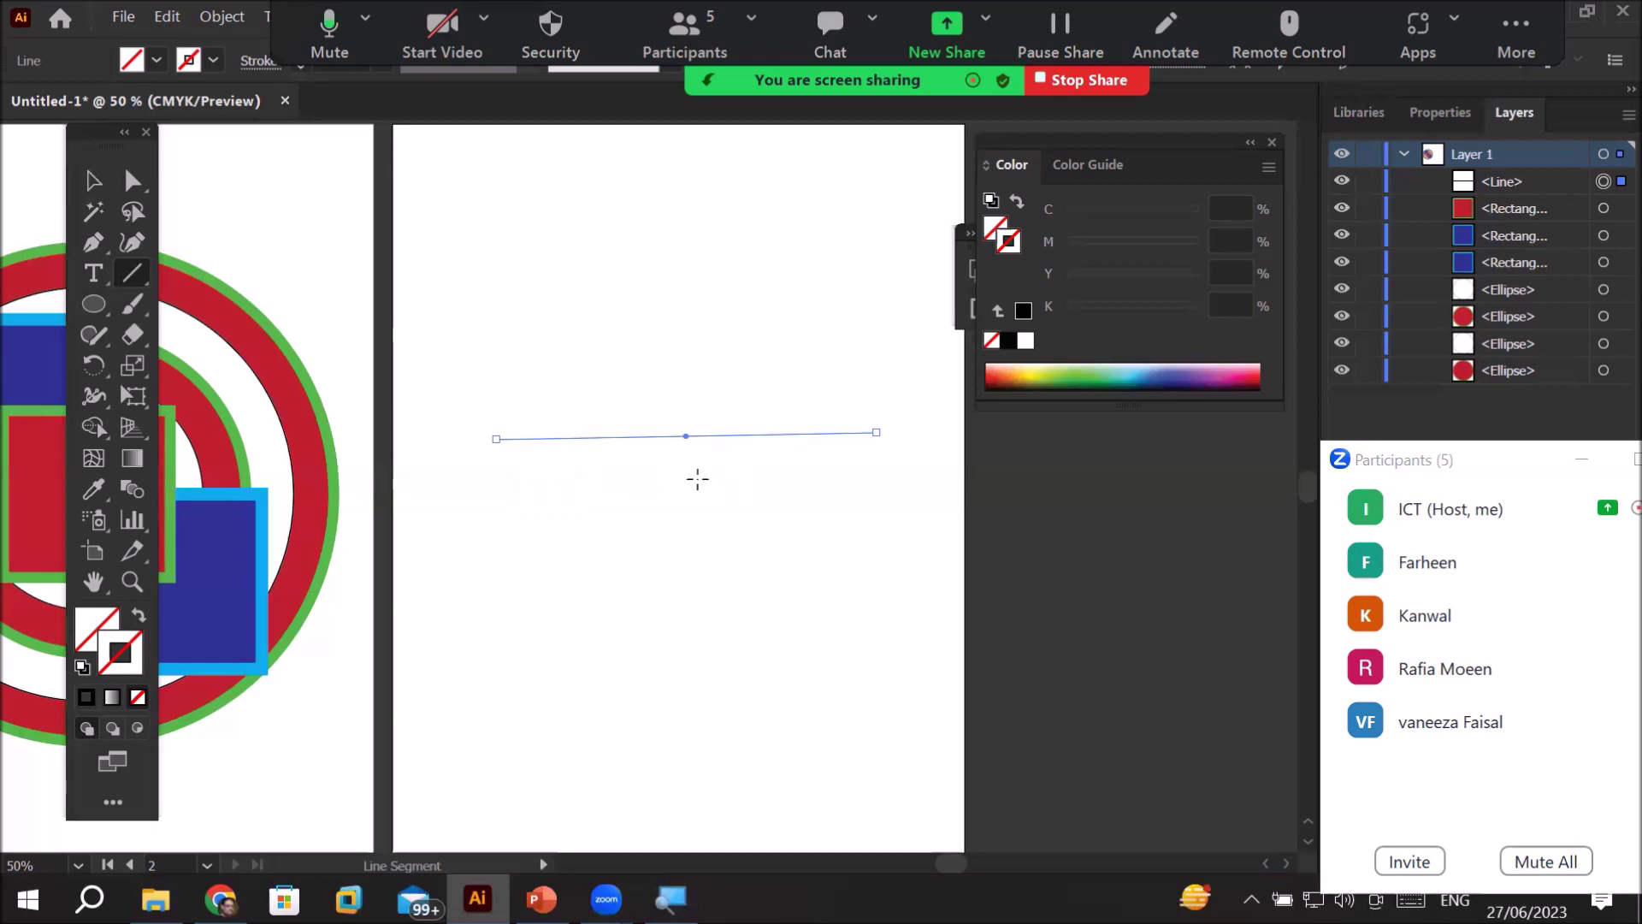
left_click(94, 190)
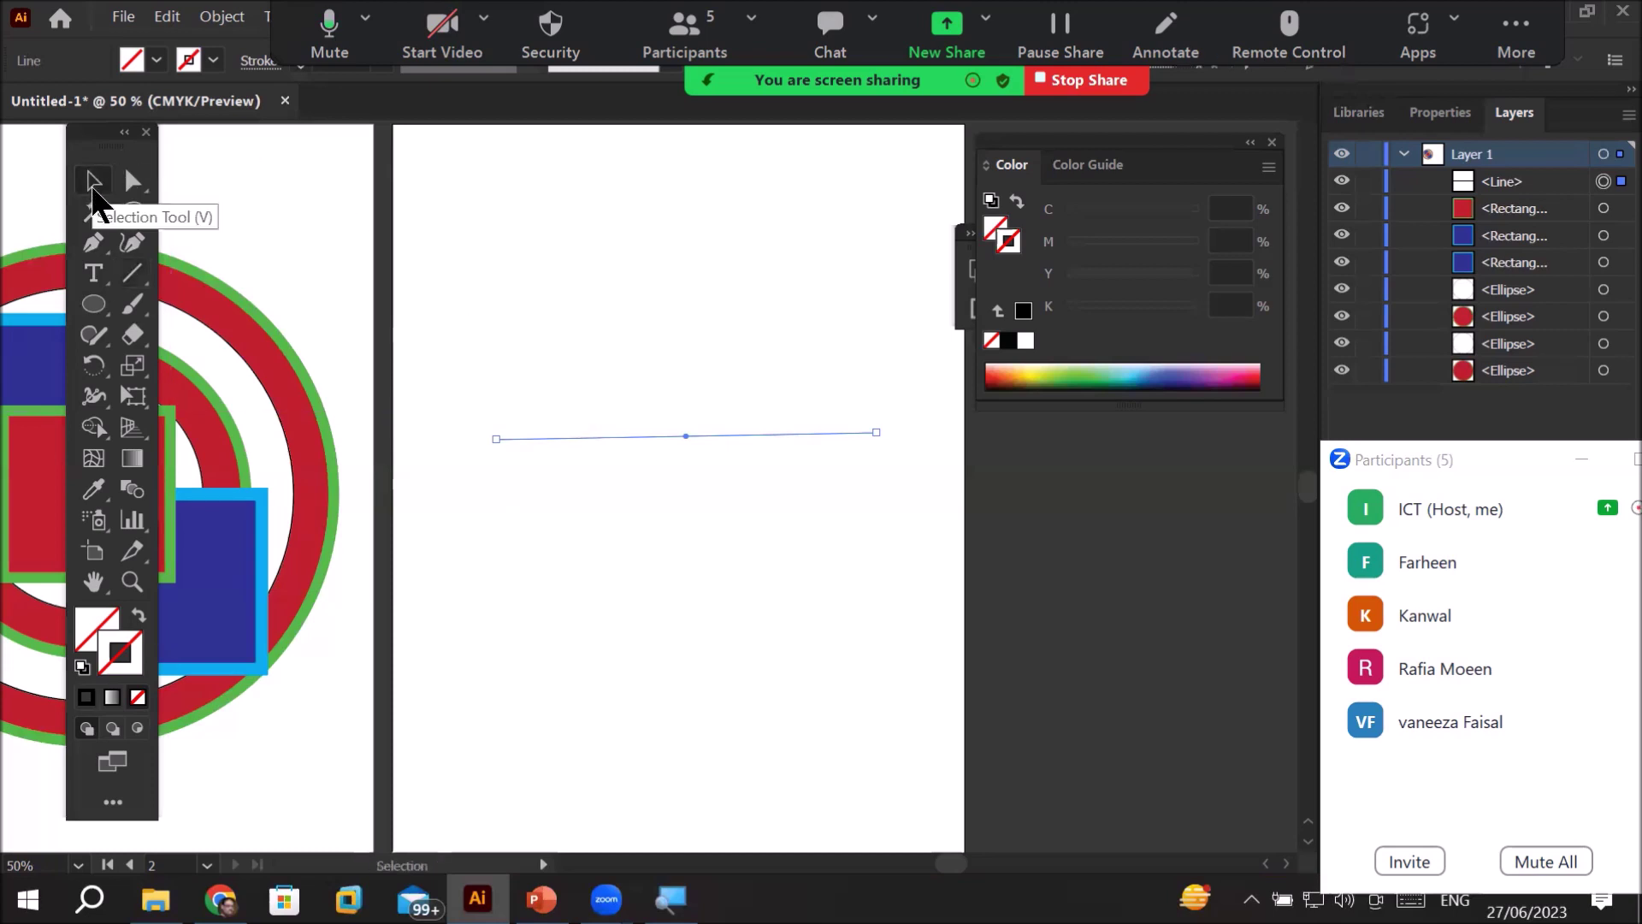
left_click(640, 206)
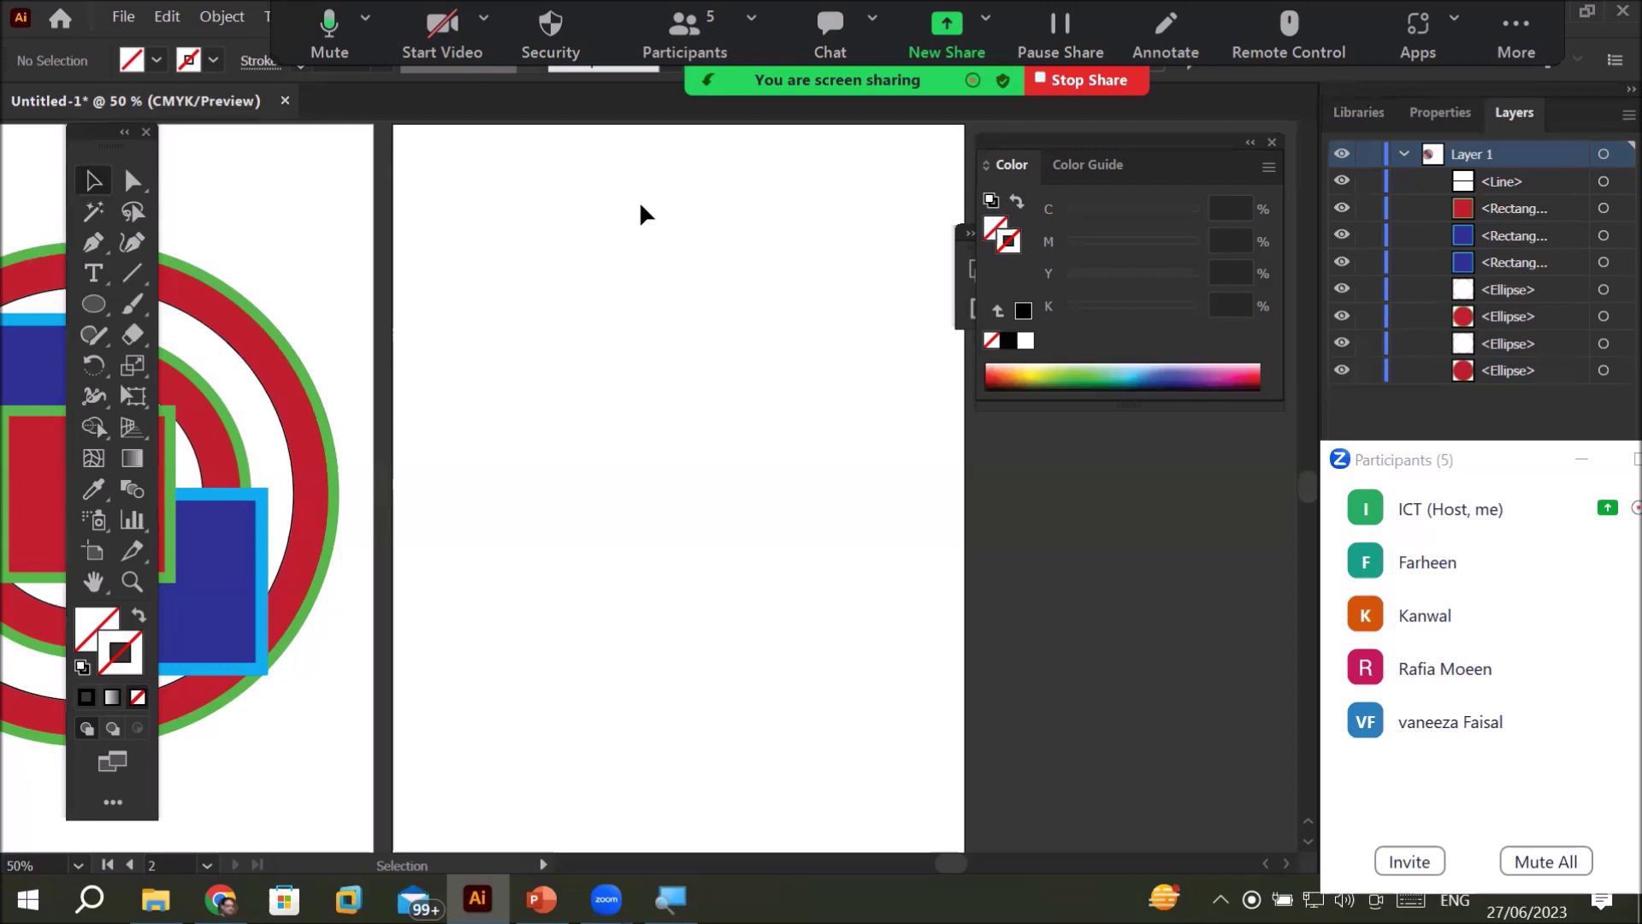
- Detach the Layers panel so it floats over the artboards, and use its Line entry to select the unpainted line
key("space")
left_click_drag(517, 568, 787, 578)
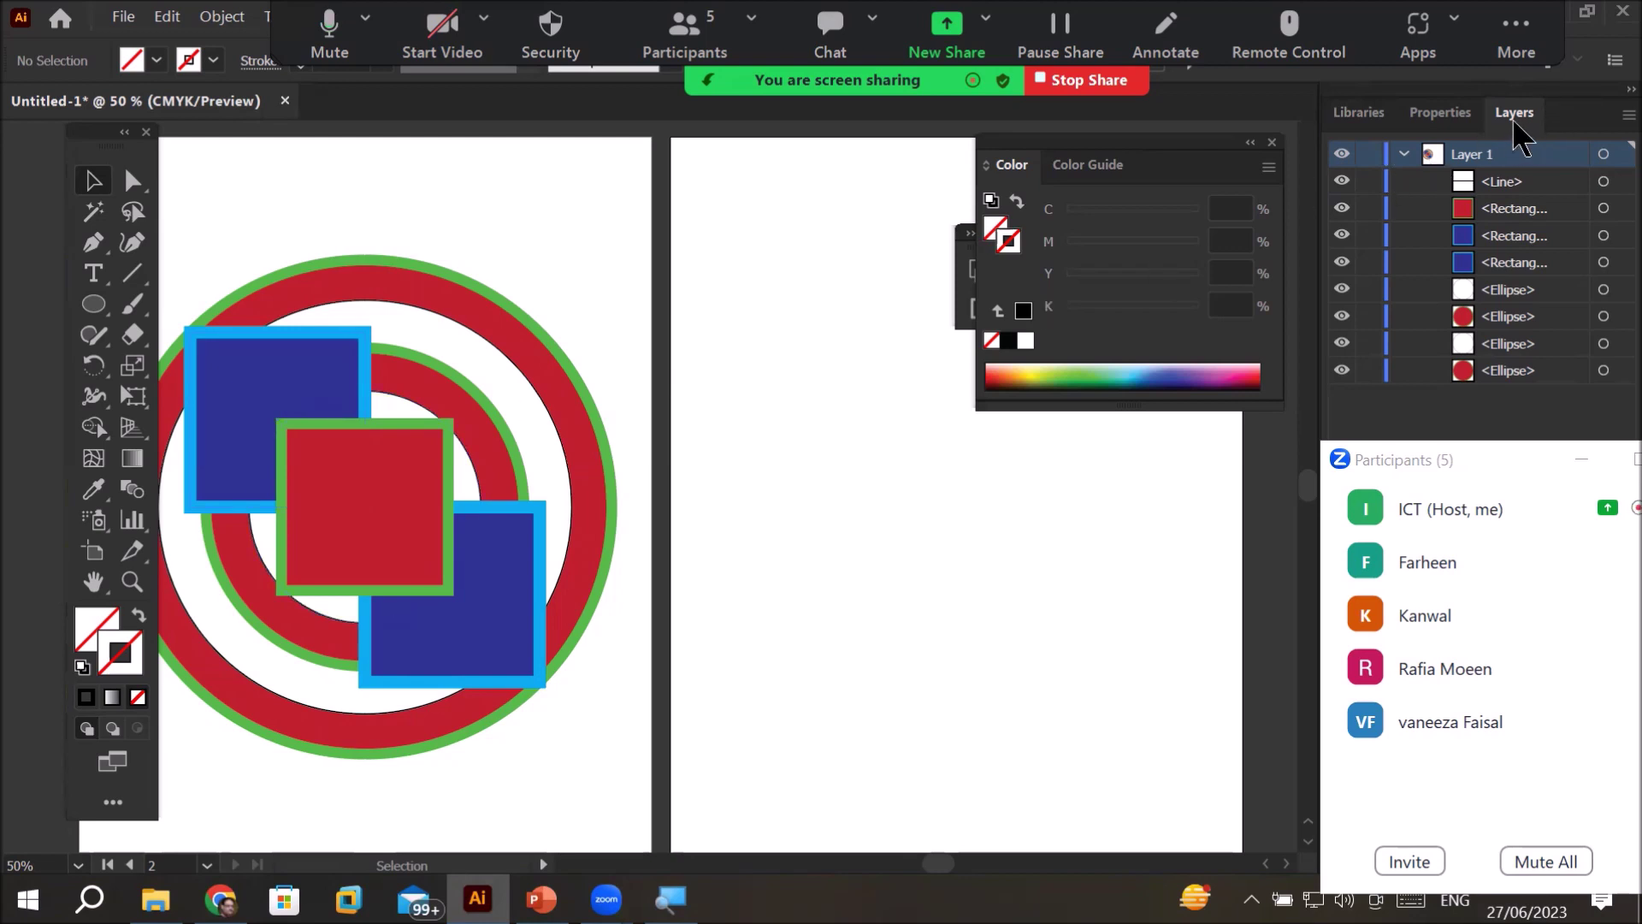
left_click_drag(1514, 133, 693, 240)
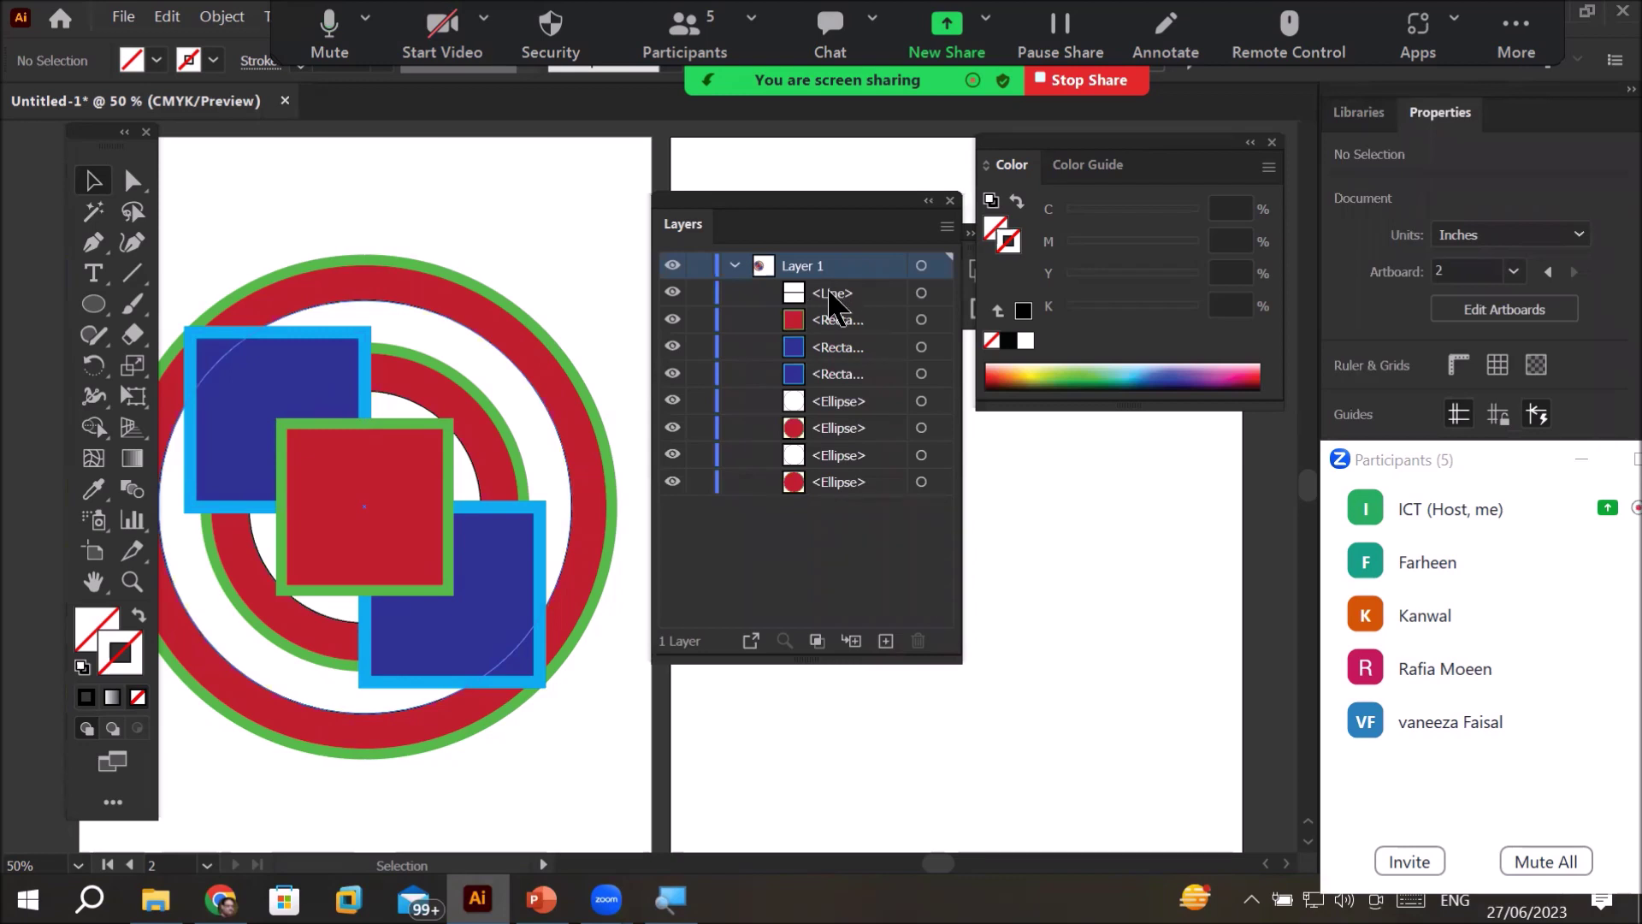
left_click(829, 293)
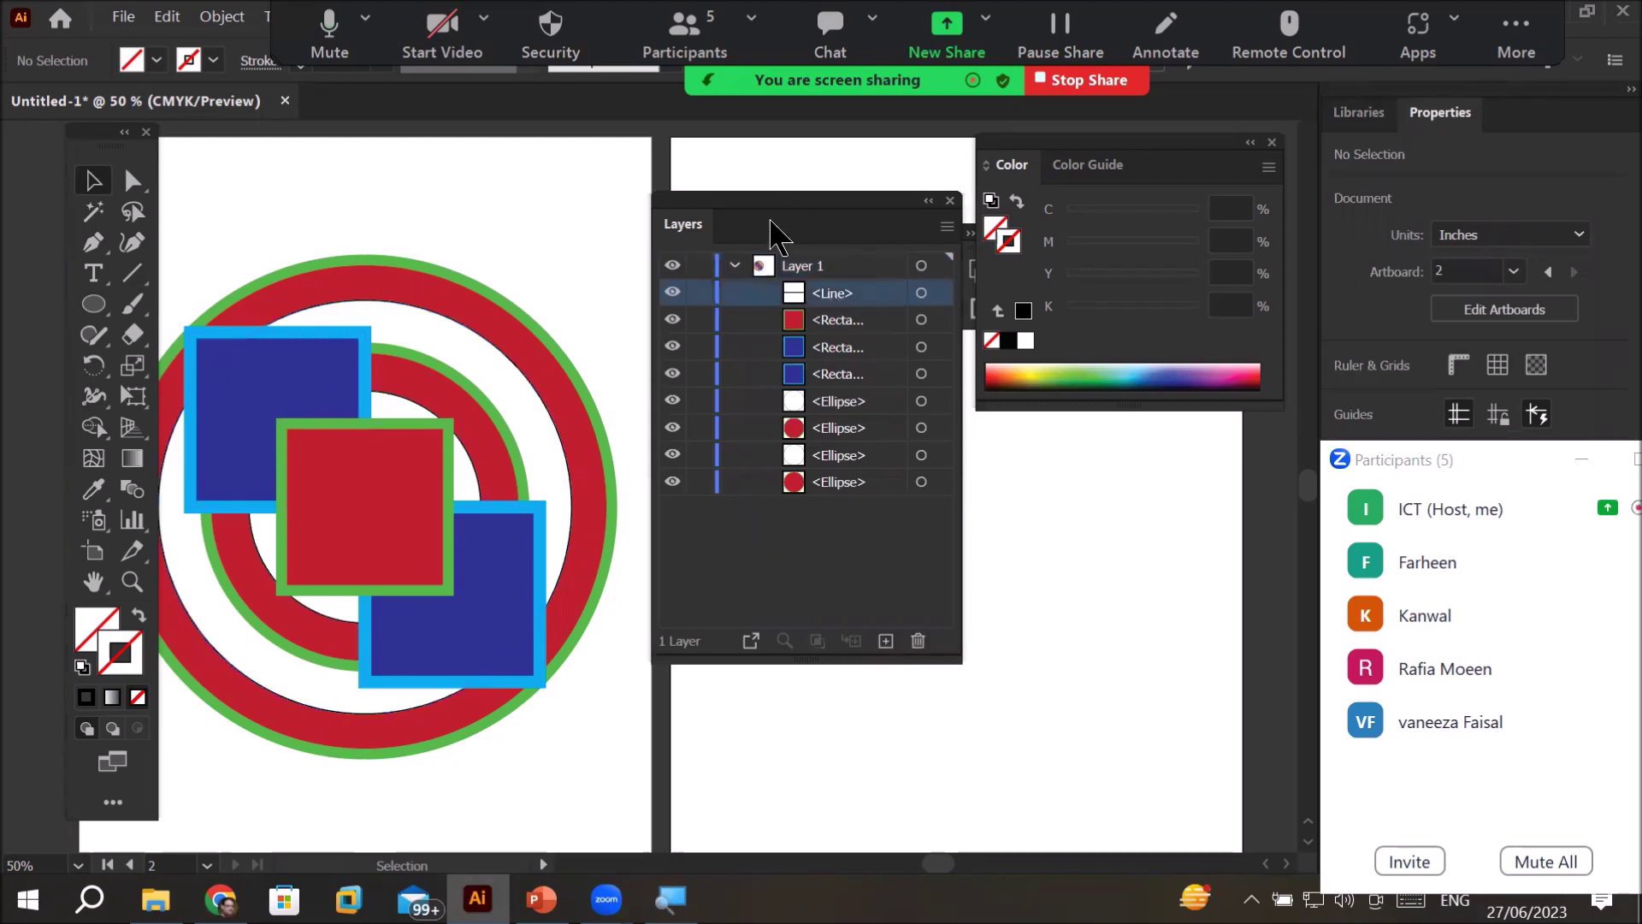
left_click_drag(773, 222, 534, 332)
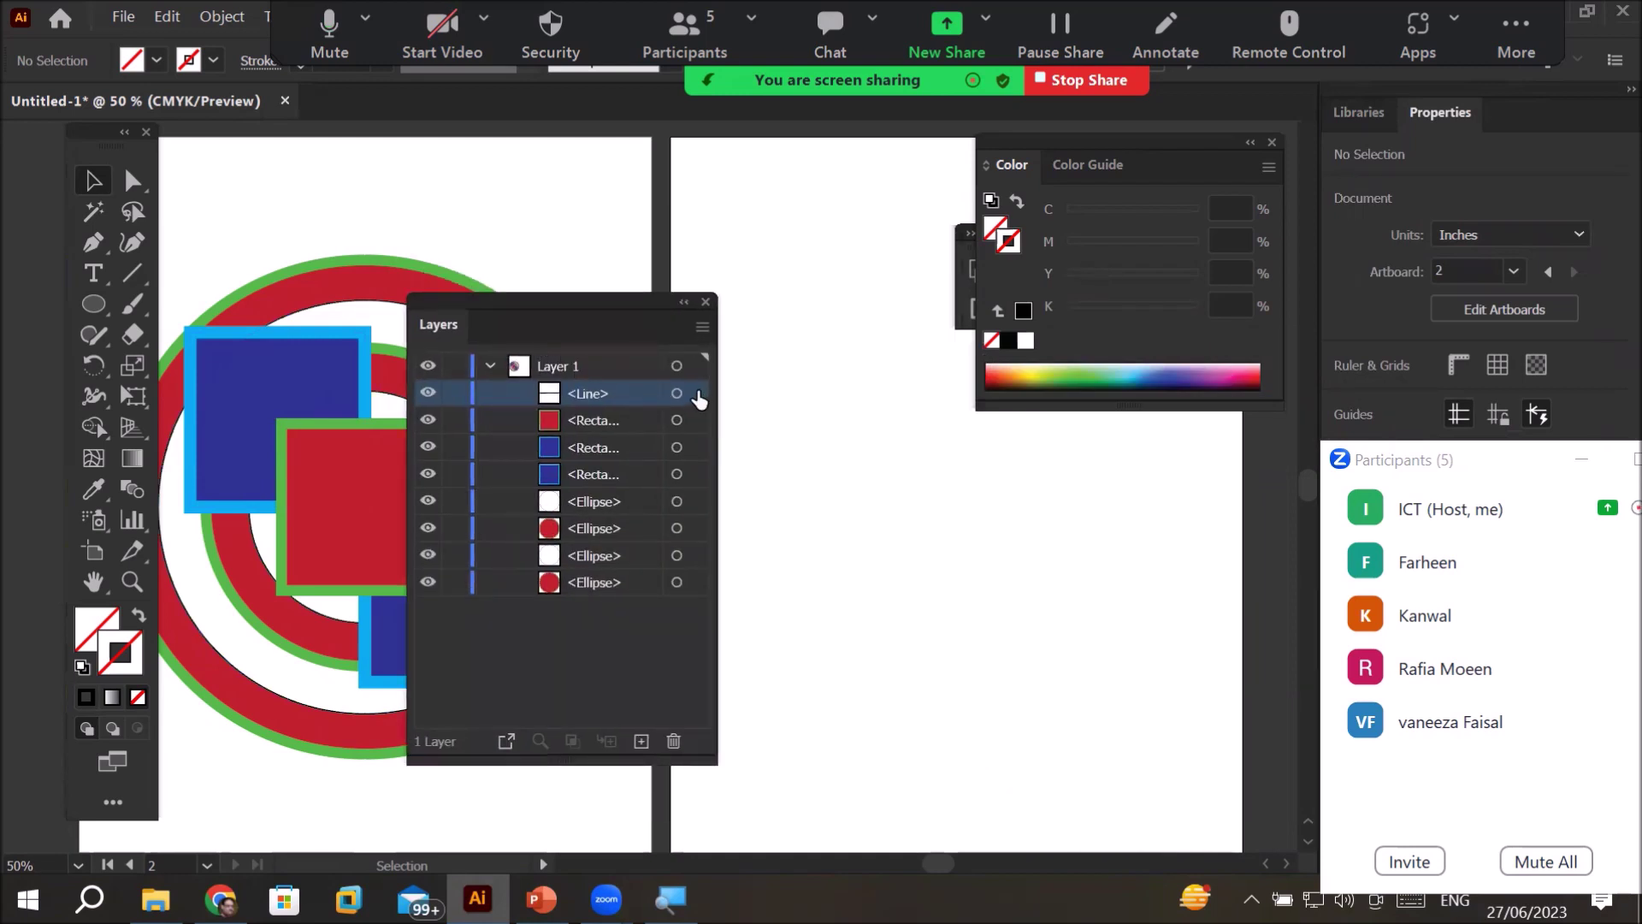
left_click(698, 395)
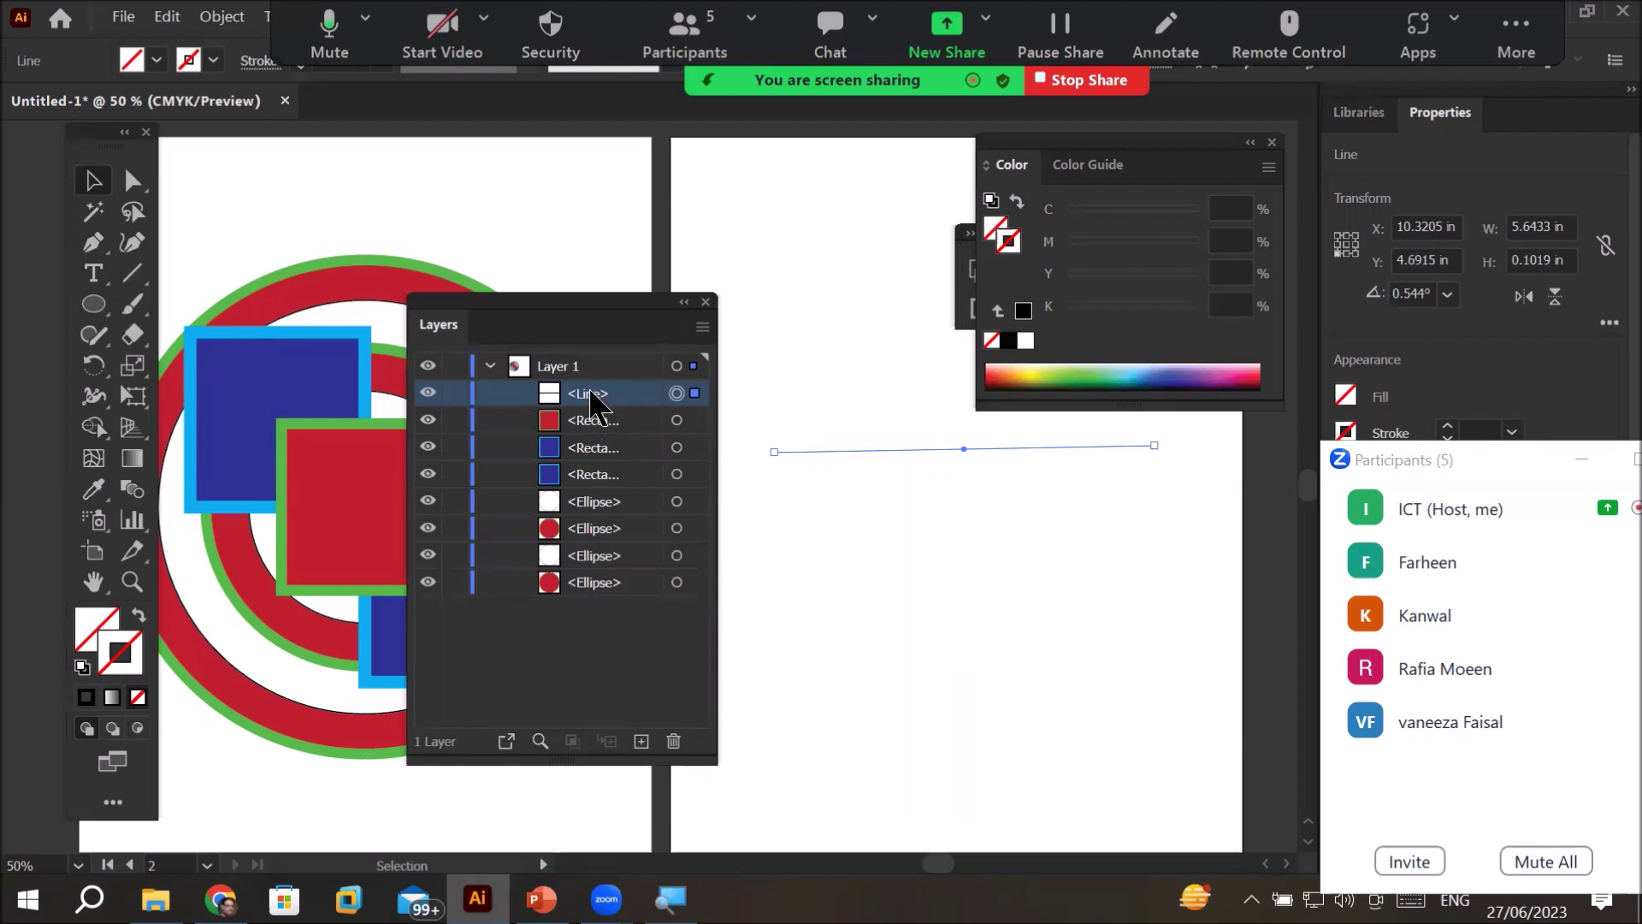
left_click_drag(597, 314, 703, 342)
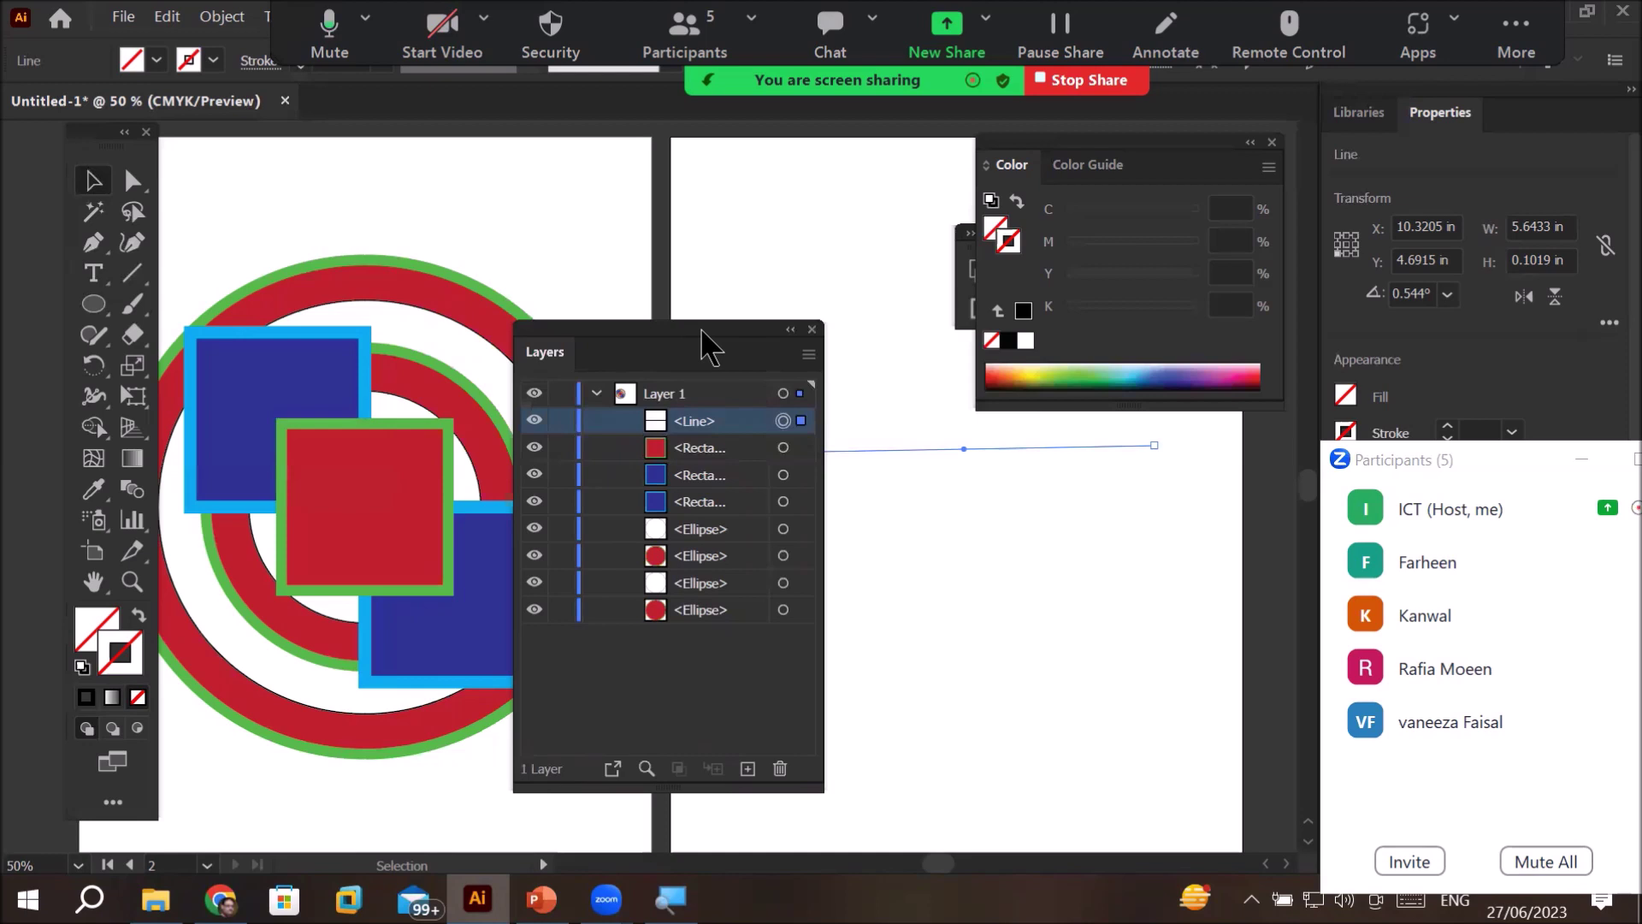
- Create a new layer above Layer 1, and collapse the contents of Layer 1
left_click(660, 395)
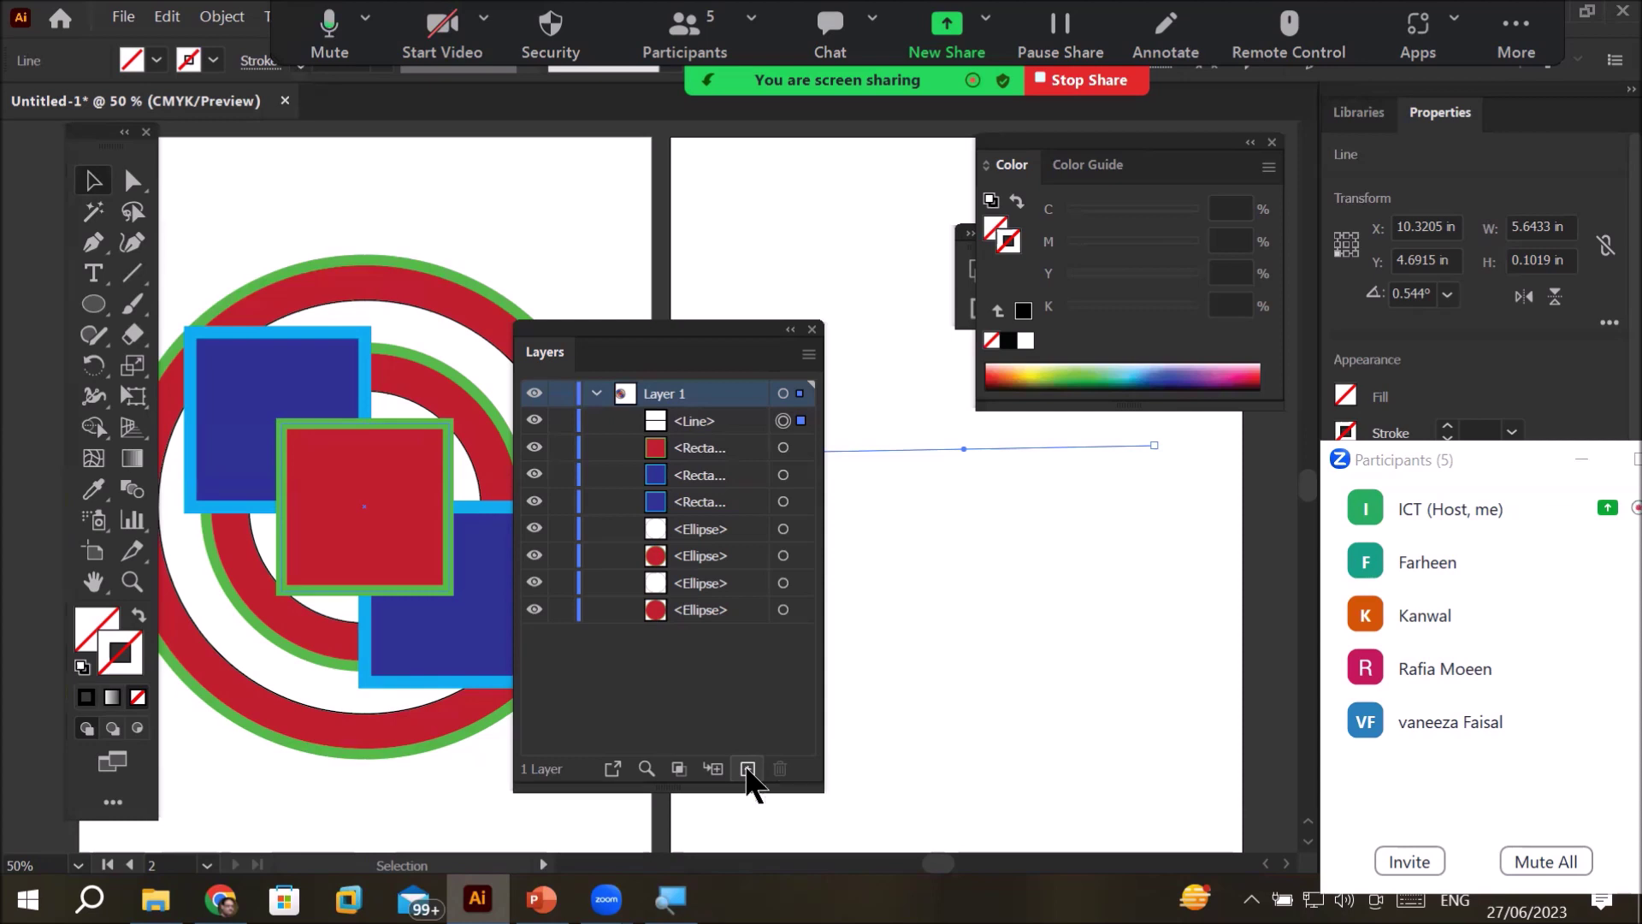
left_click(747, 769)
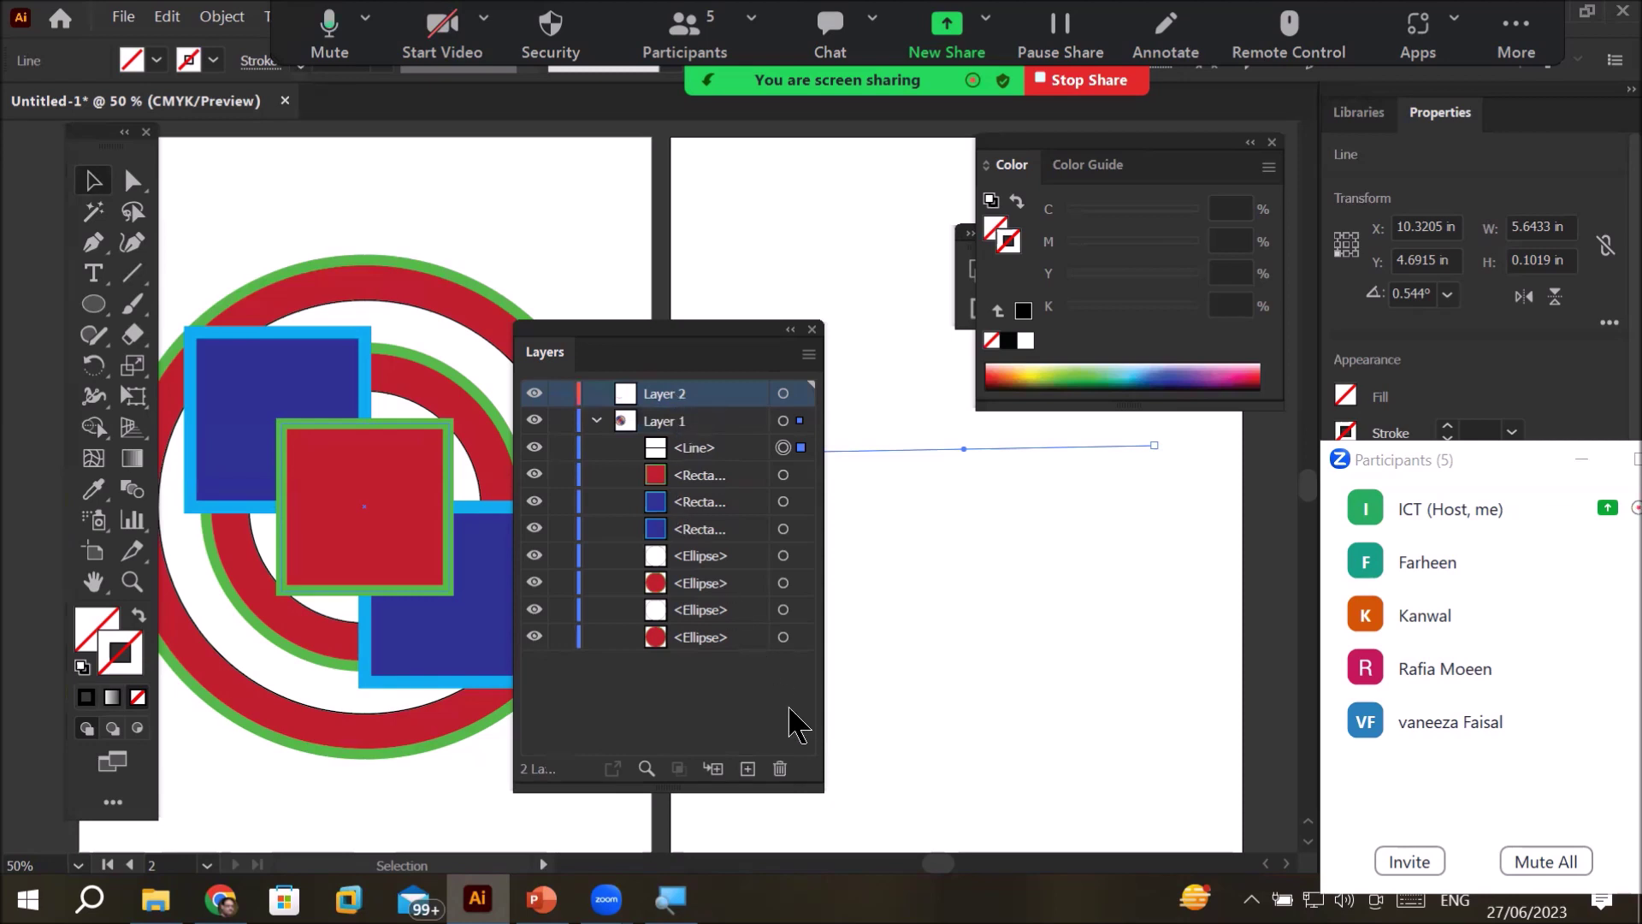
left_click(596, 420)
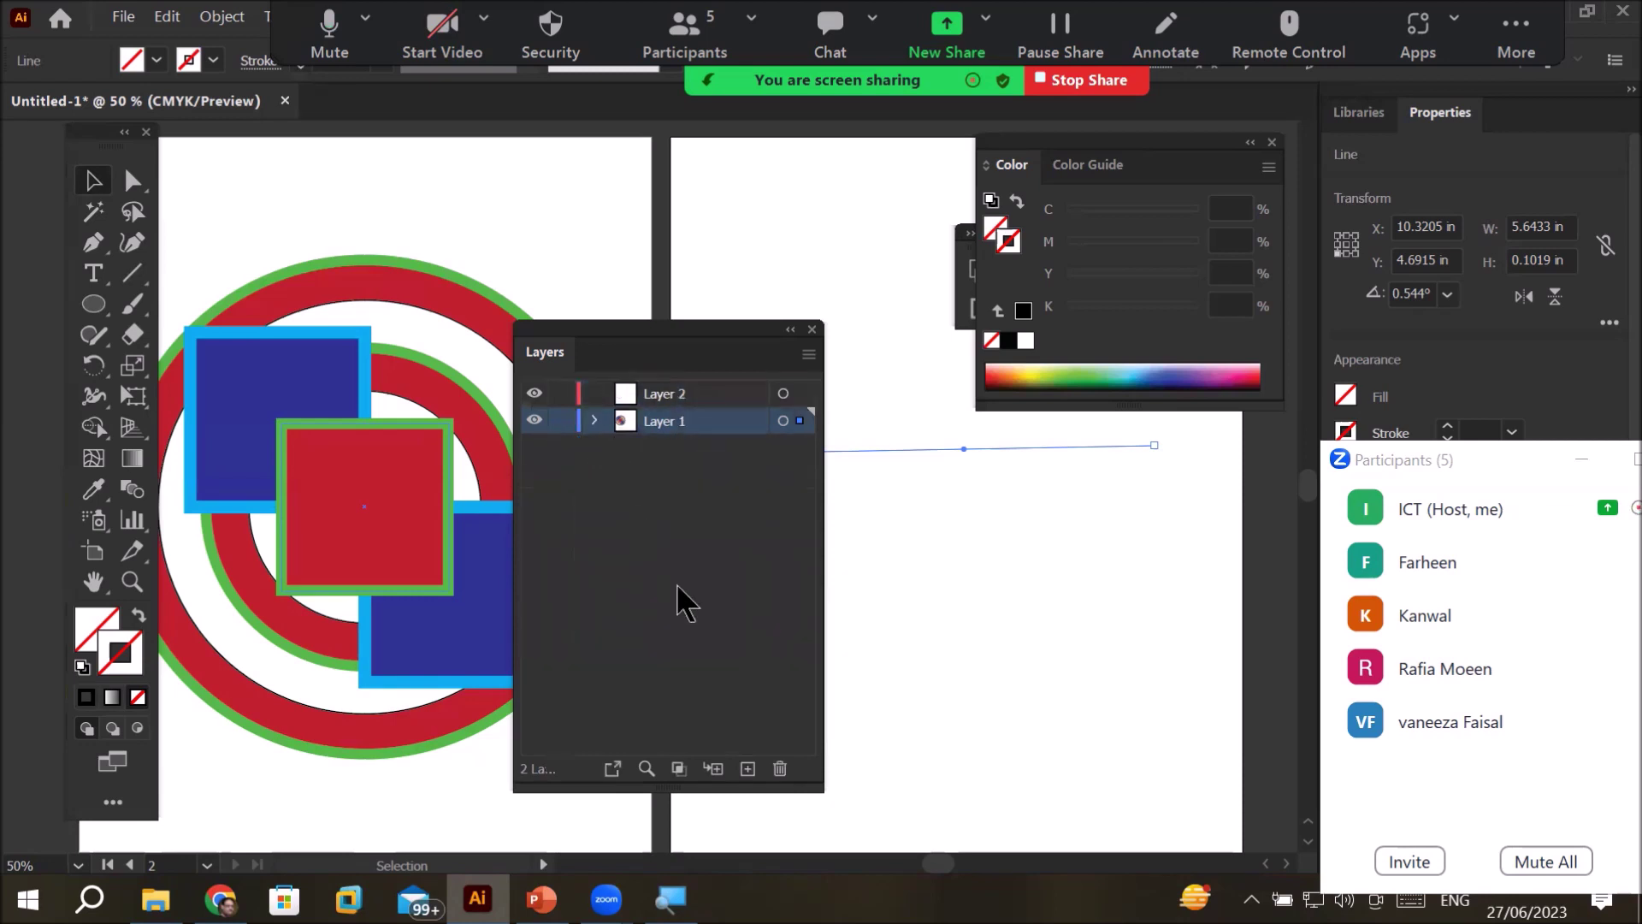
left_click(594, 421)
left_click(596, 425)
left_click(674, 394)
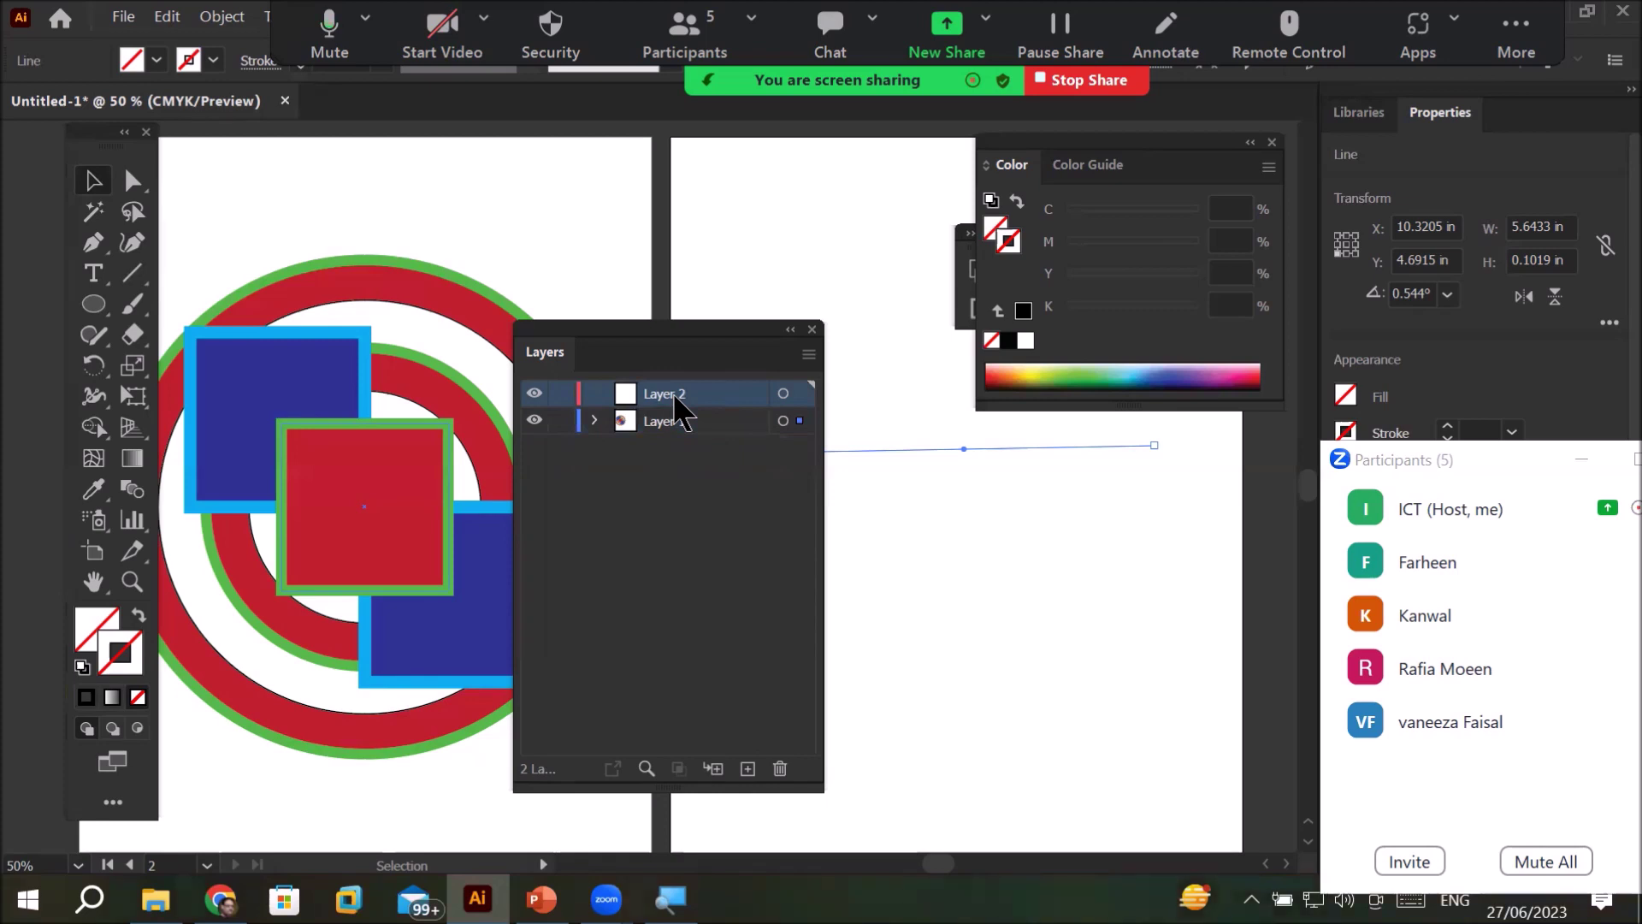
- Expand Layer 1 and move its Line object into Layer 2
left_click(668, 424)
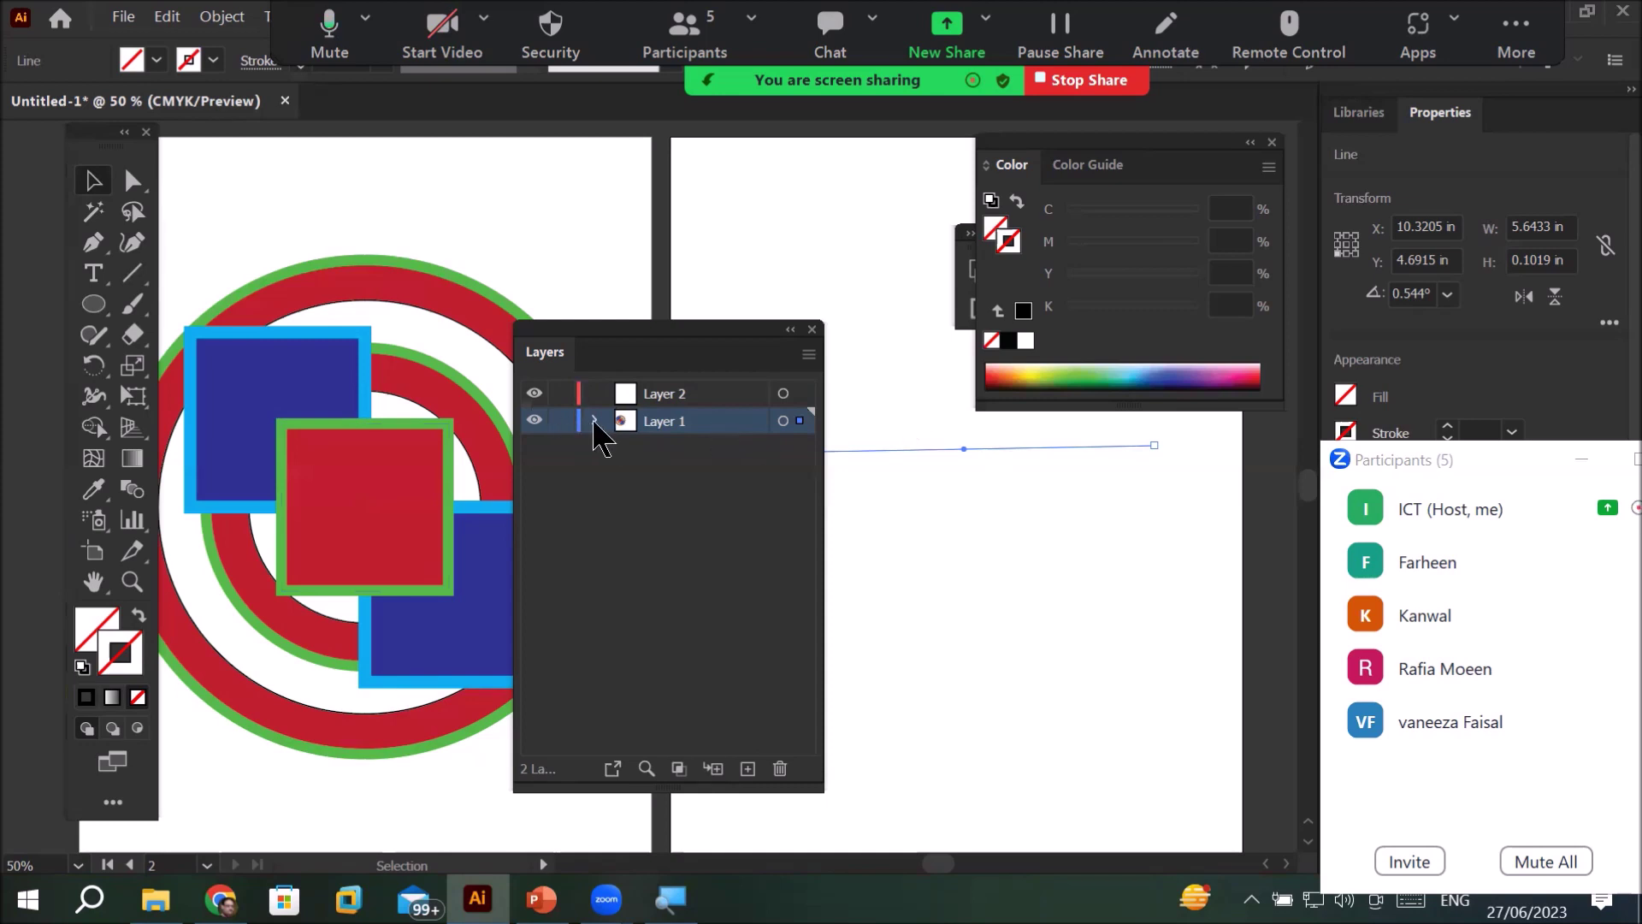
left_click(596, 421)
left_click(685, 451)
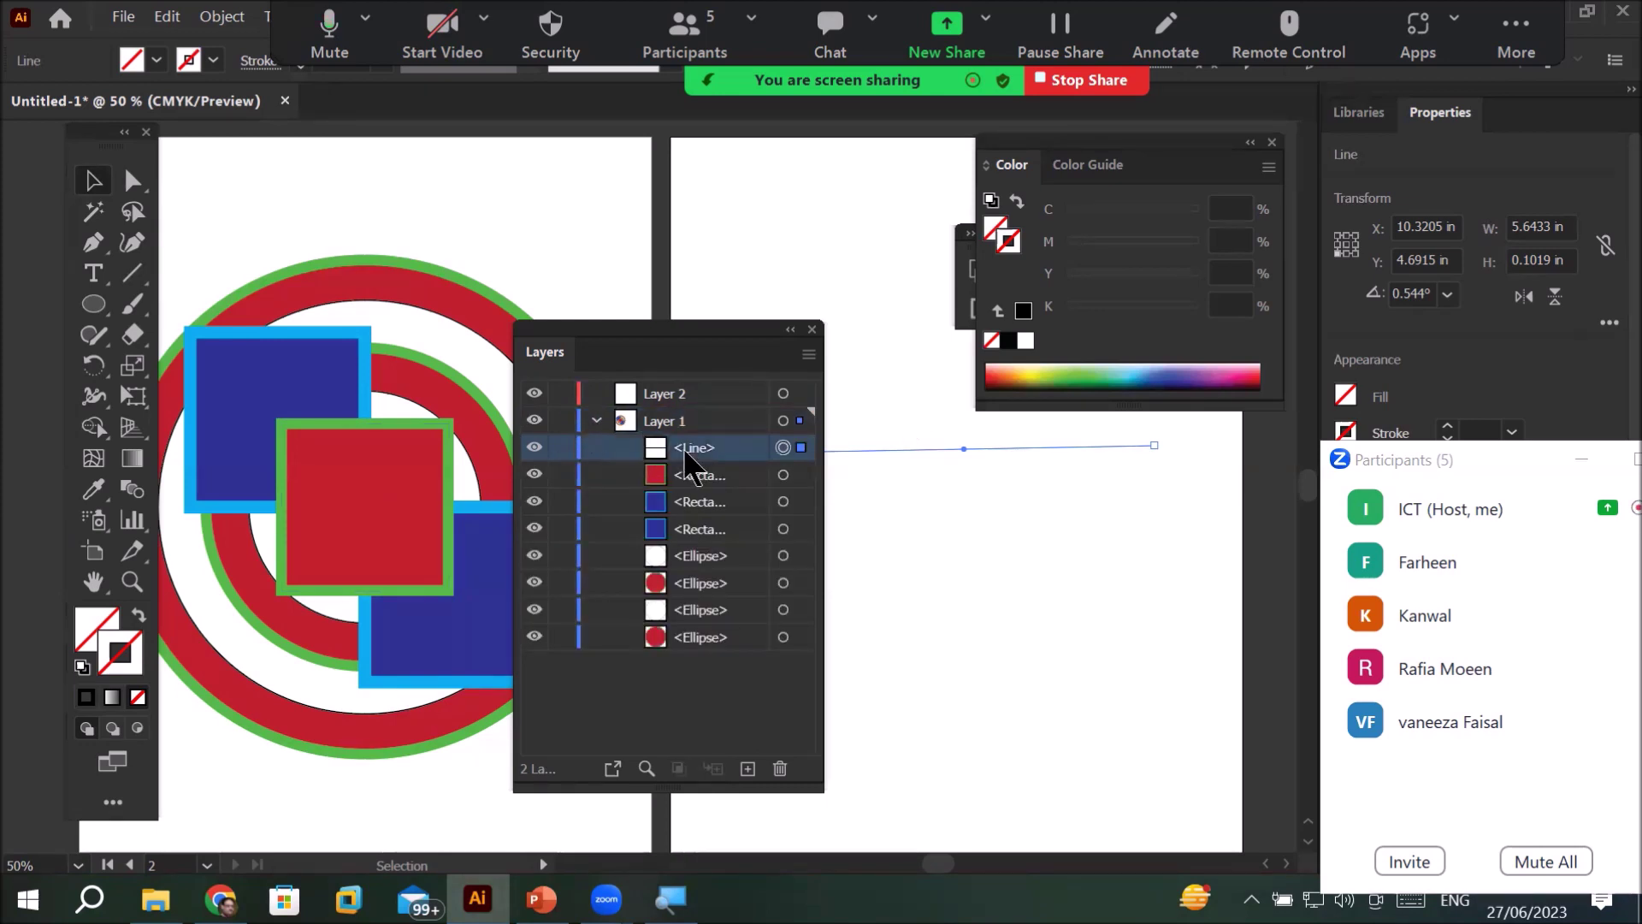
left_click_drag(685, 452, 691, 396)
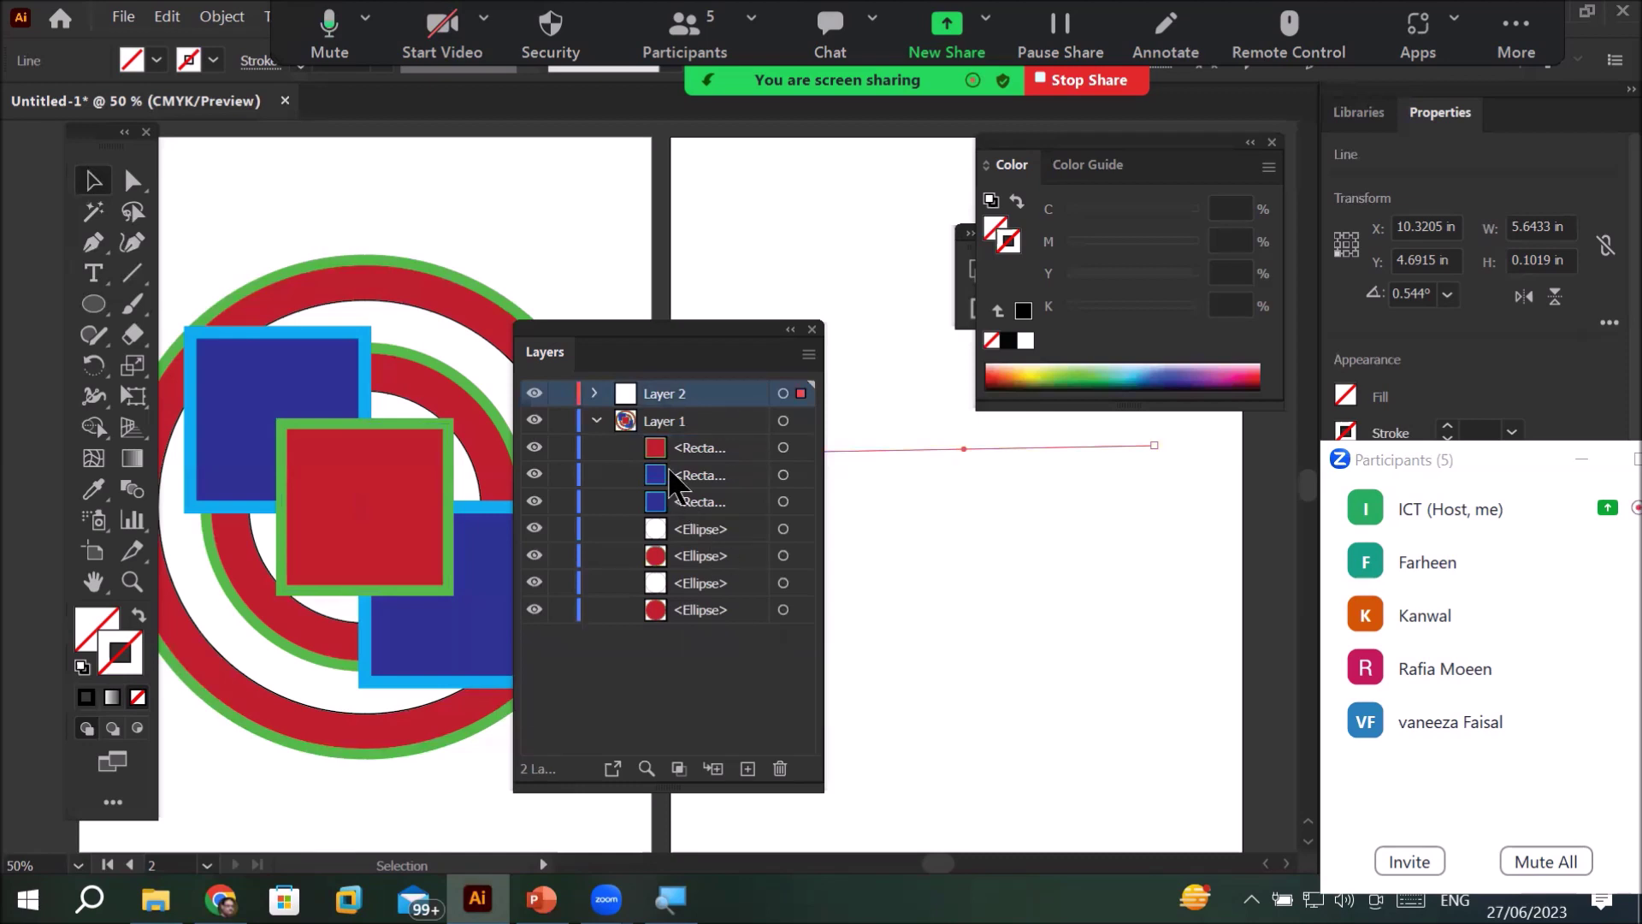
- Check the contents of Layer 2, collapse both layers, and place Layer 1 above Layer 2 in the stacking order
left_click(598, 422)
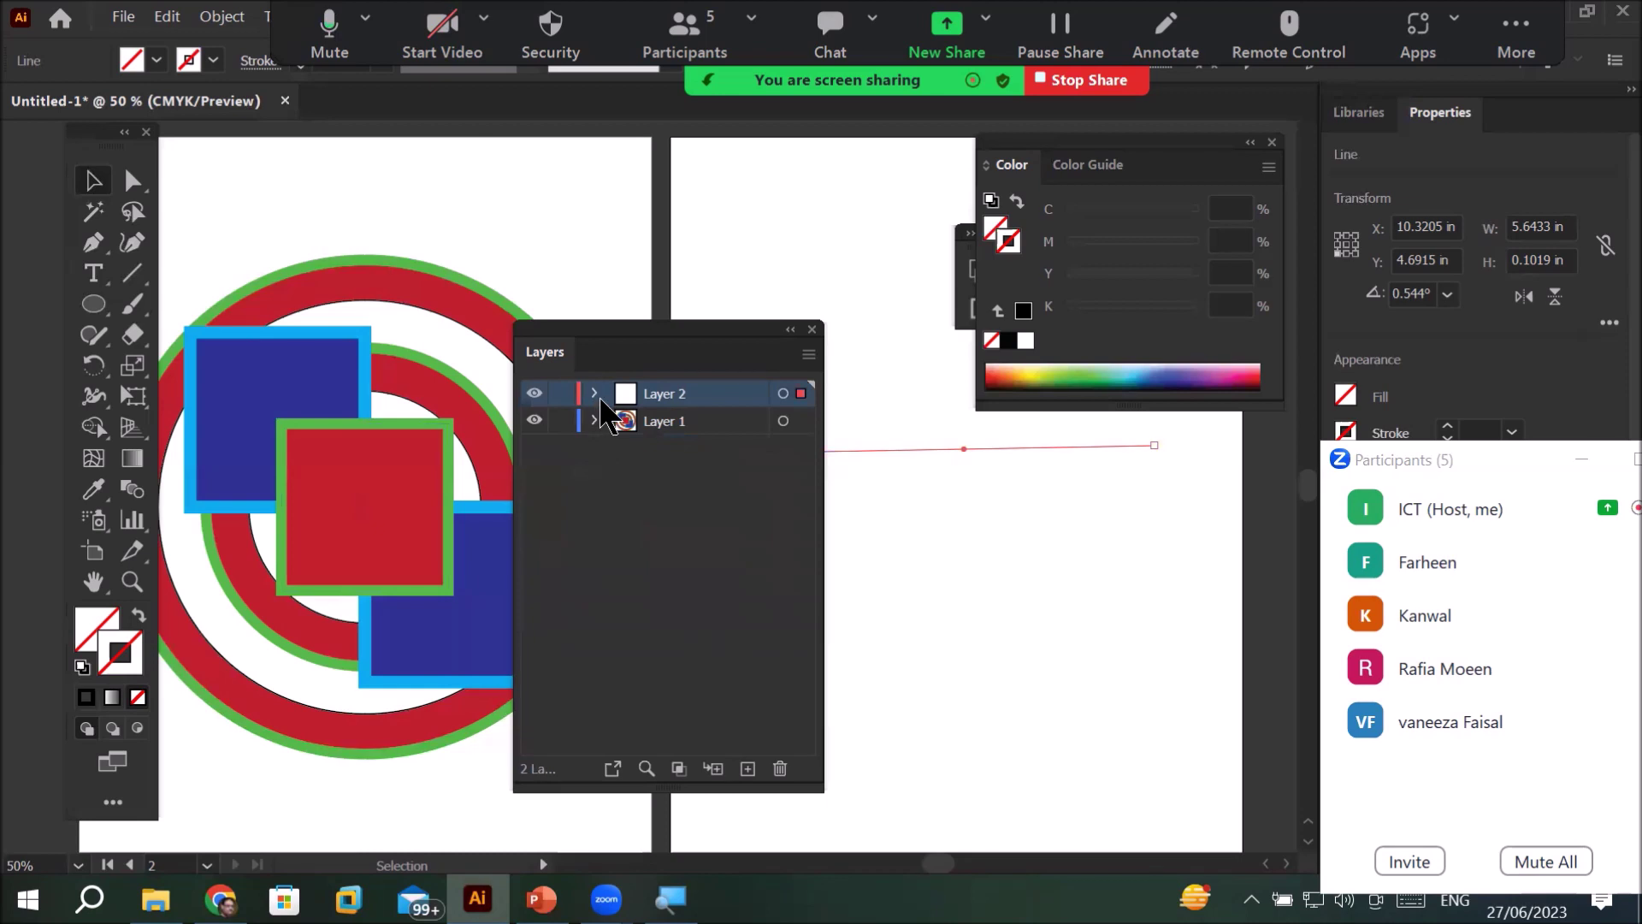
left_click(596, 394)
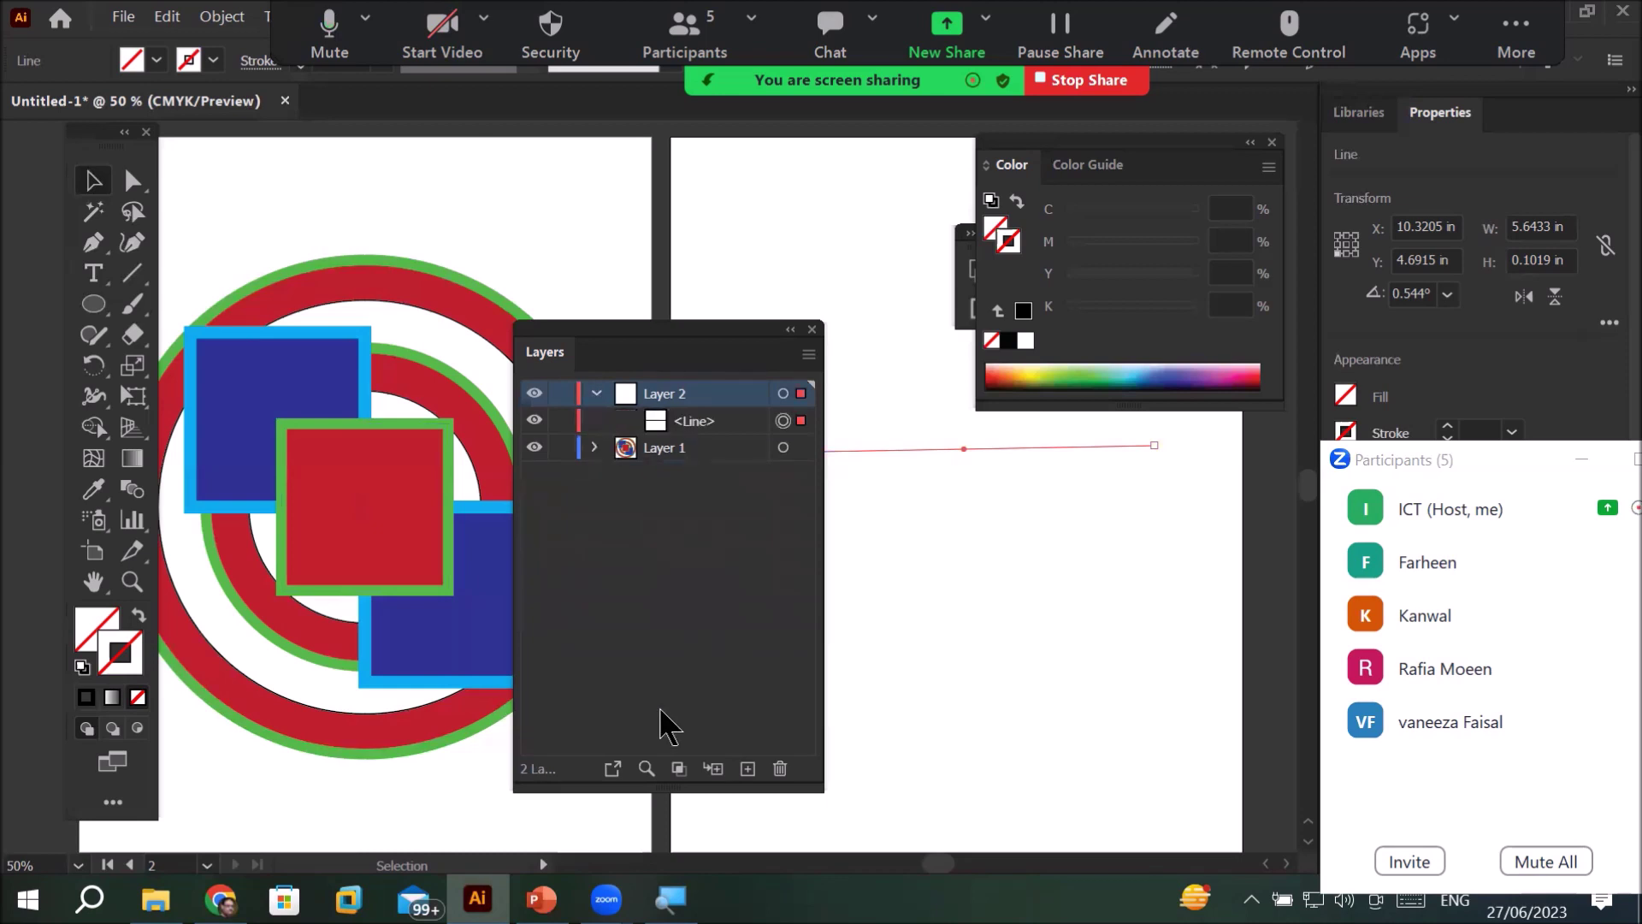
left_click(596, 393)
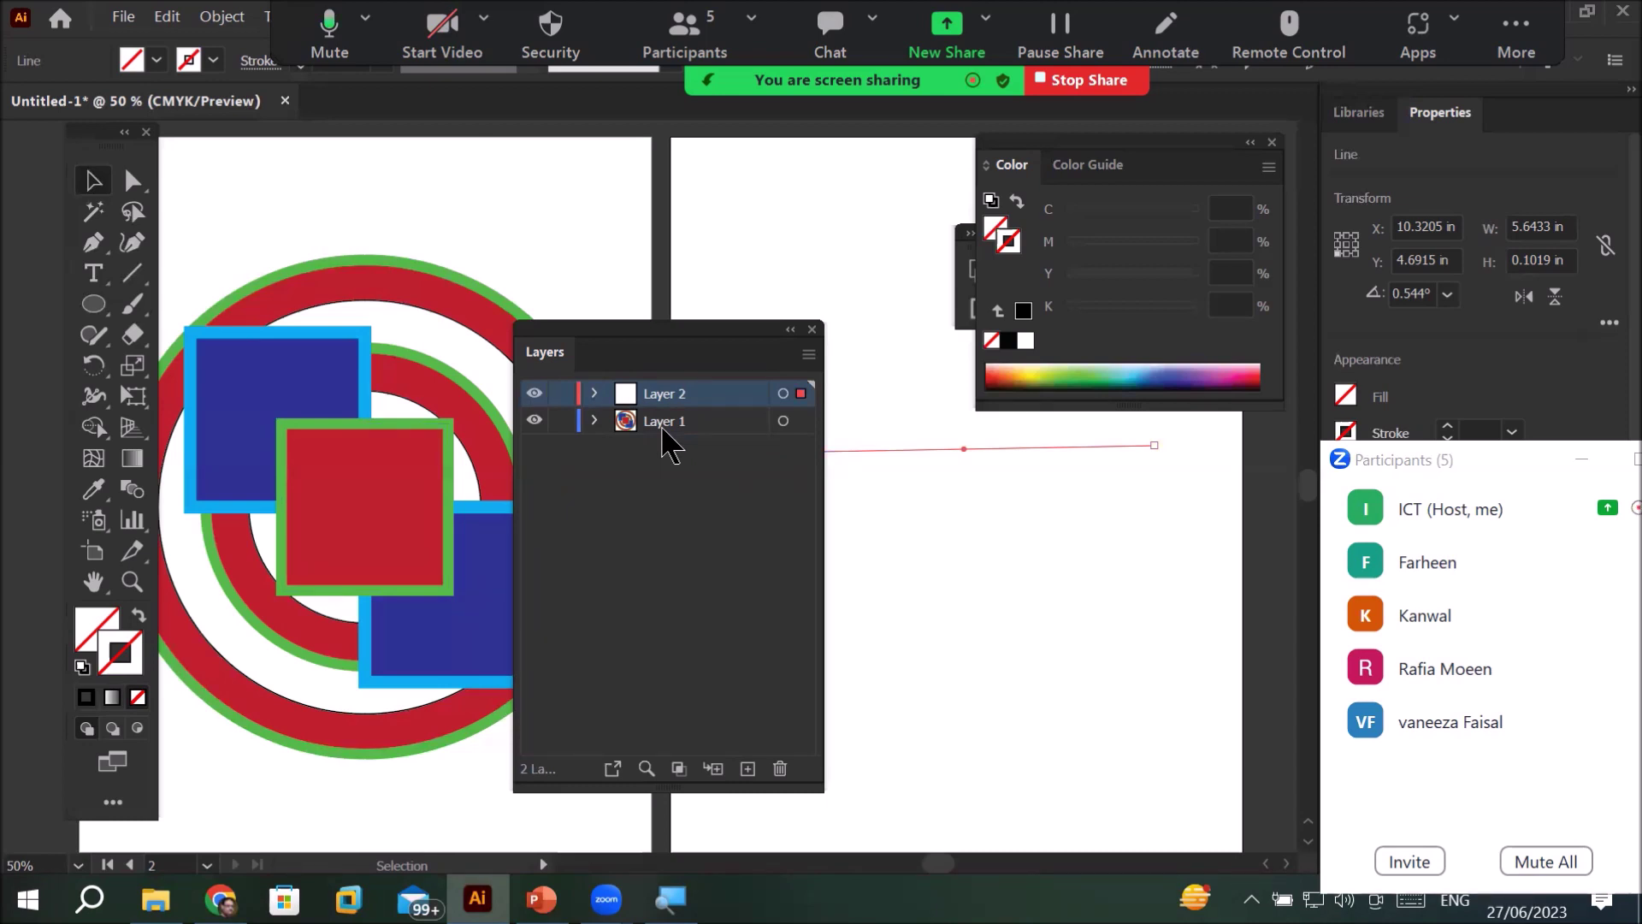
left_click_drag(663, 429, 661, 386)
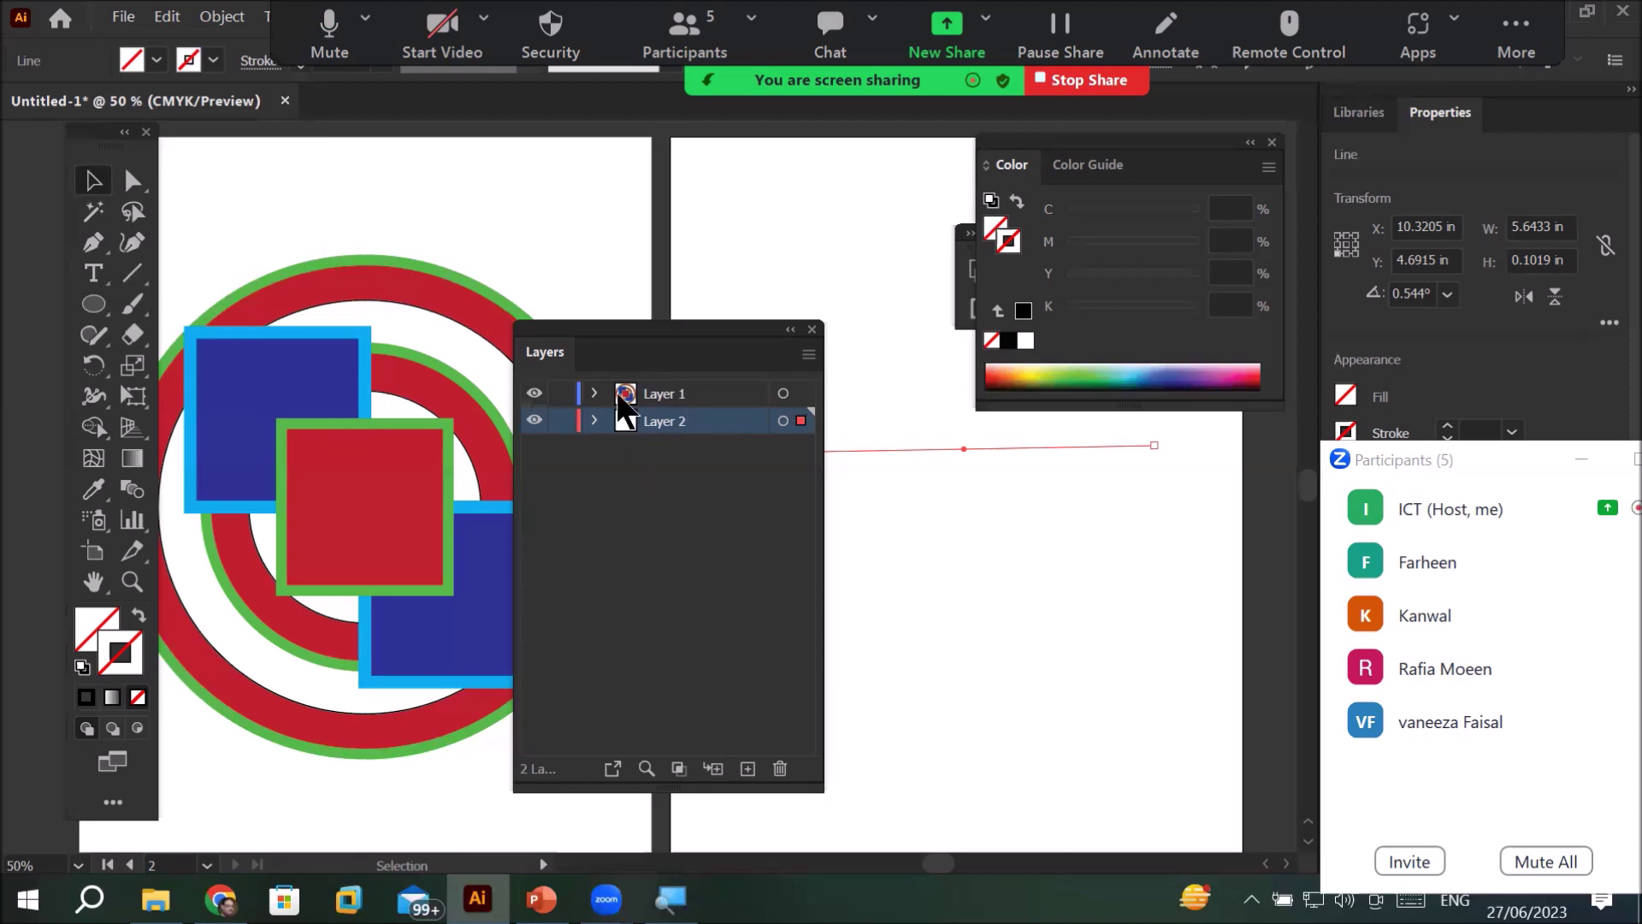
- Move the Layers panel clear of the line, and close the floating Color panel and the small collapsed panel group
left_click_drag(635, 340, 417, 376)
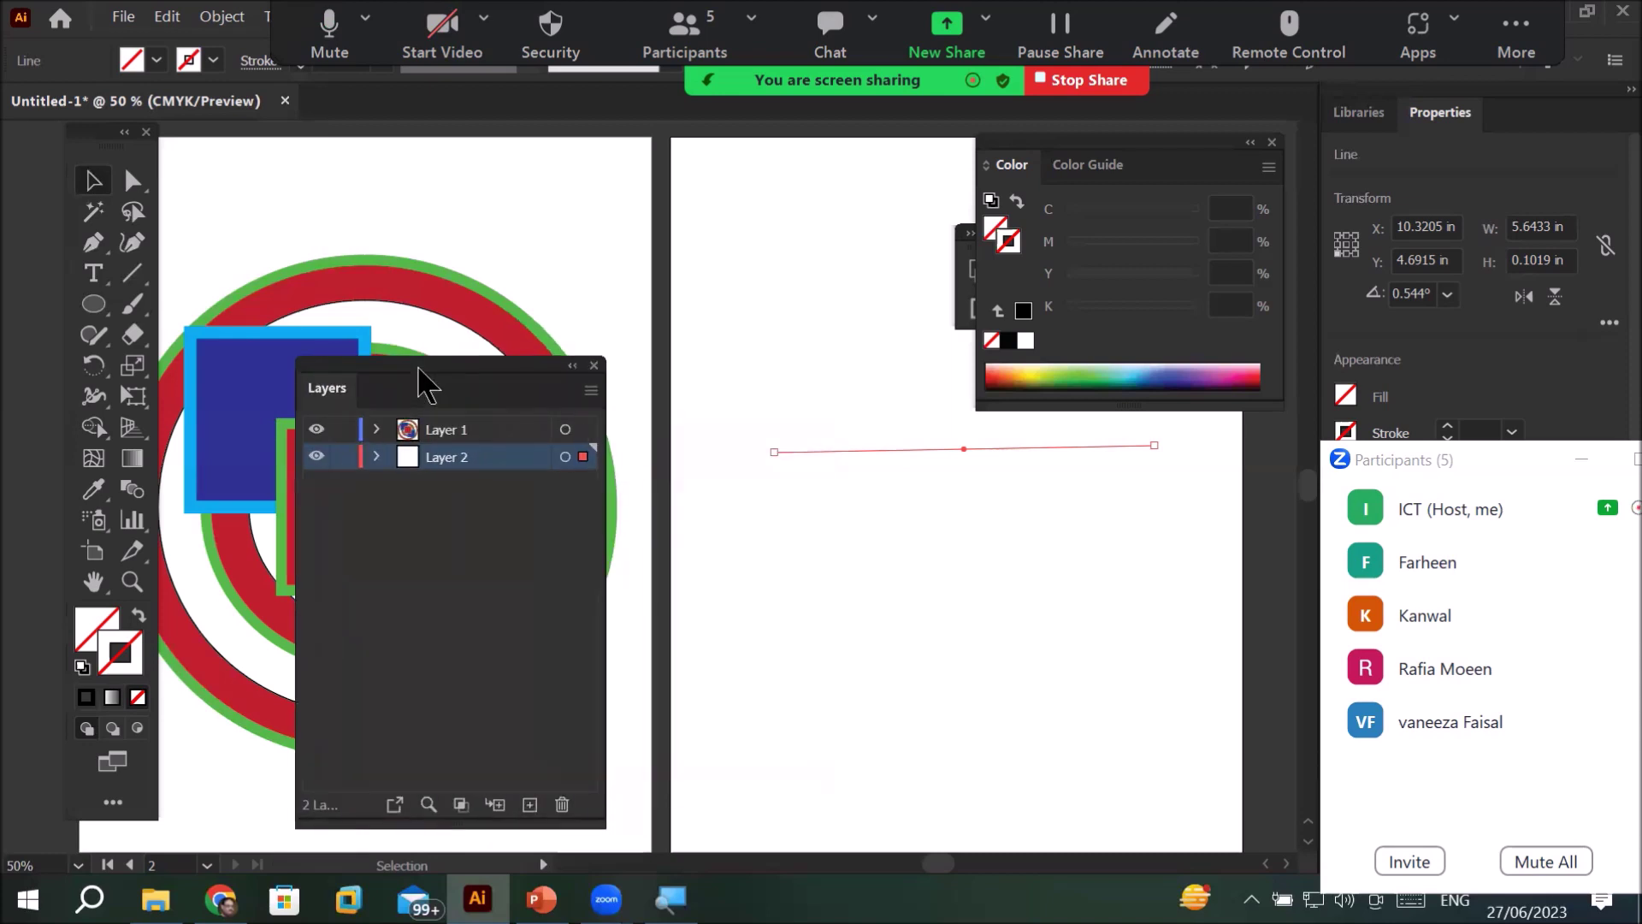
left_click(1271, 142)
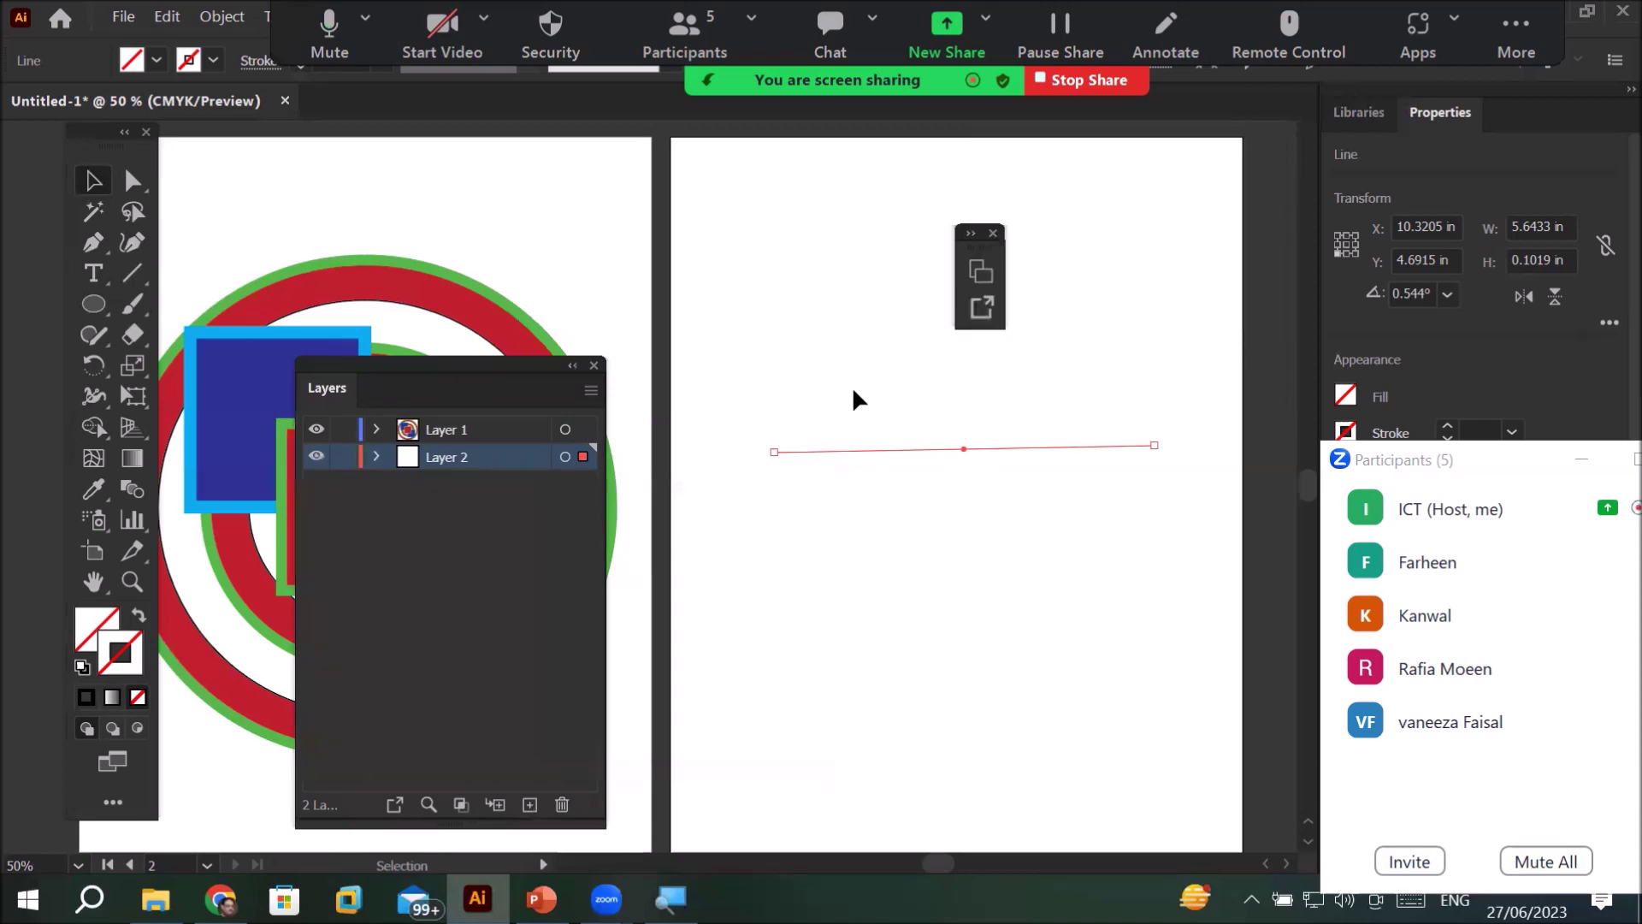
left_click(990, 231)
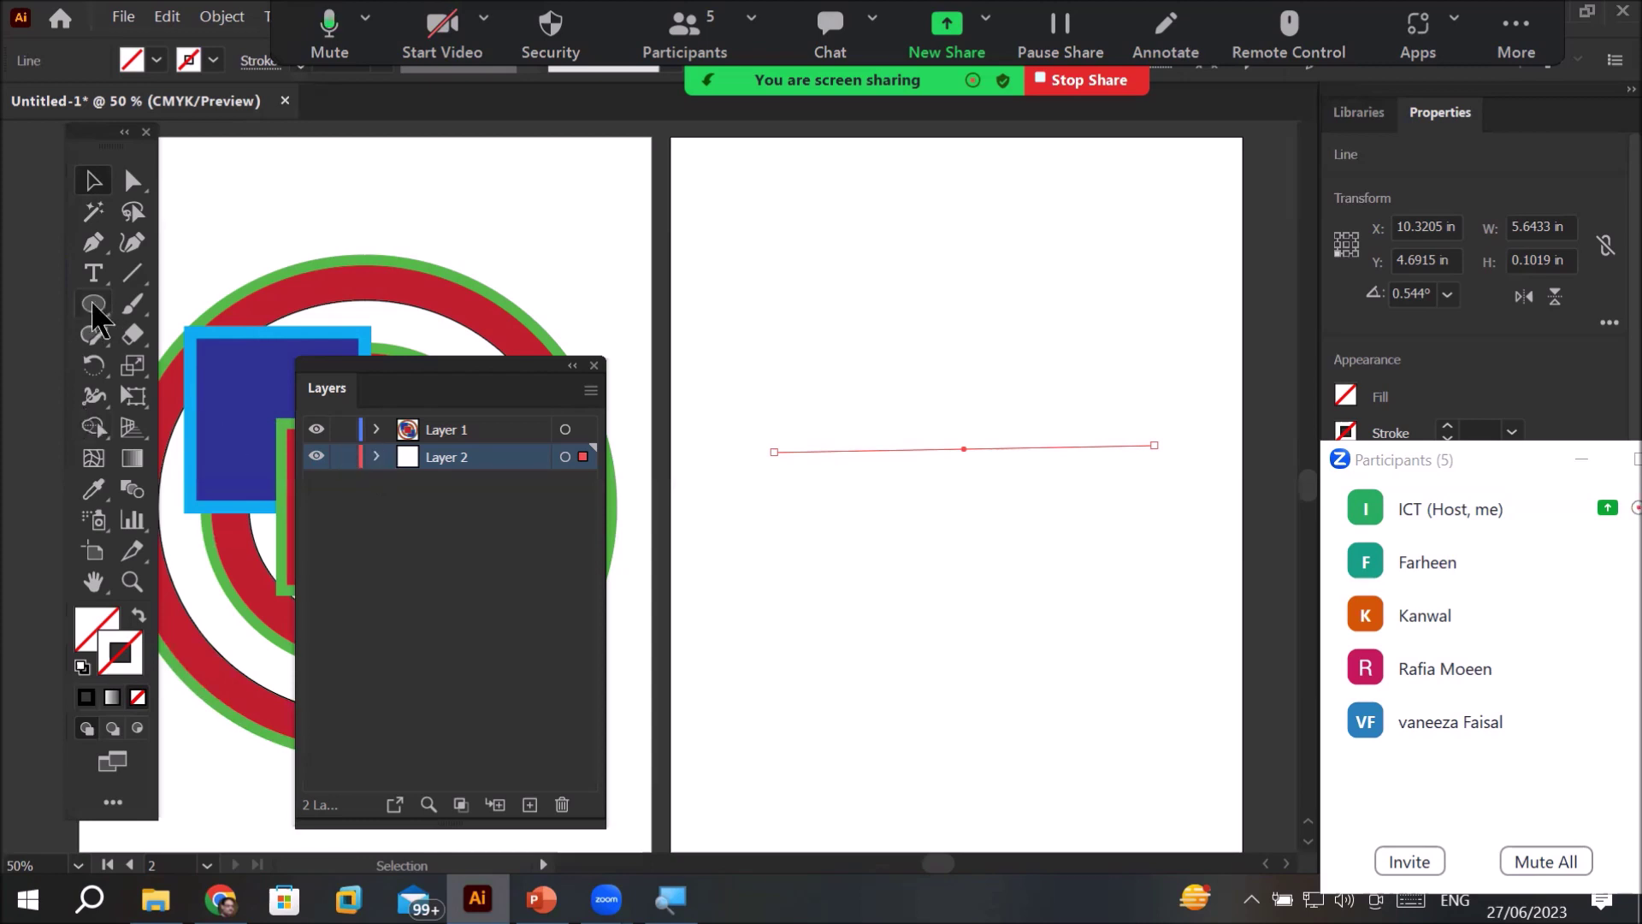
- Draw an unpainted circle about 2.79 in across on Layer 2, above the line on Pologons artboard, and deselect it
left_click(444, 431)
left_click(448, 463)
left_click(94, 305)
left_click_drag(866, 185, 1056, 374)
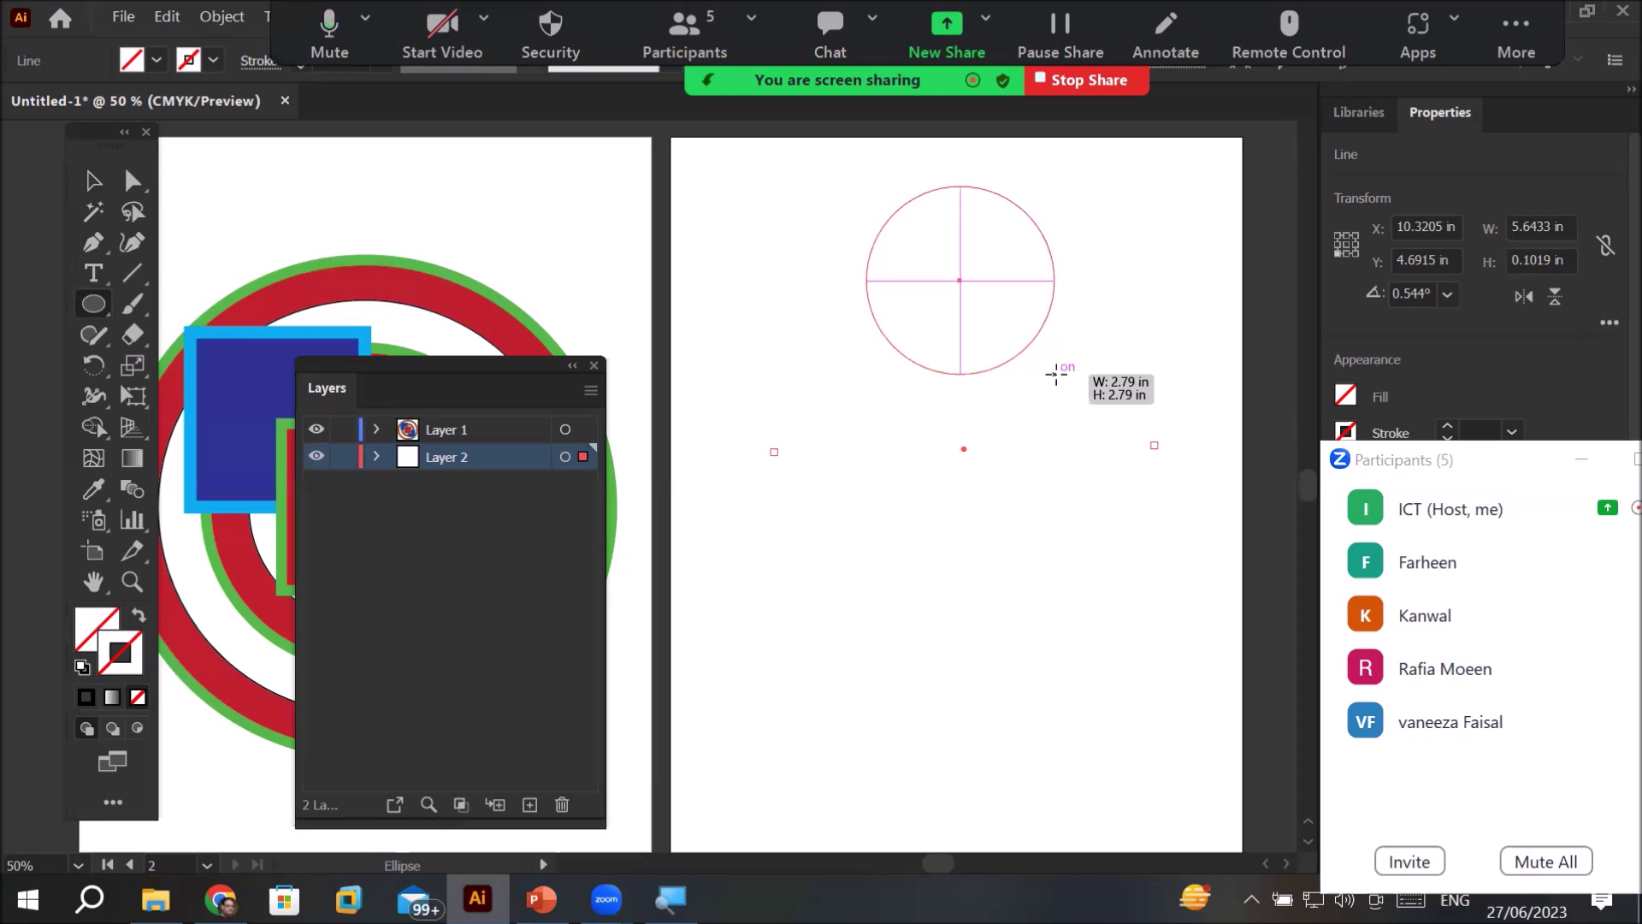
left_click_drag(1057, 374, 1055, 368)
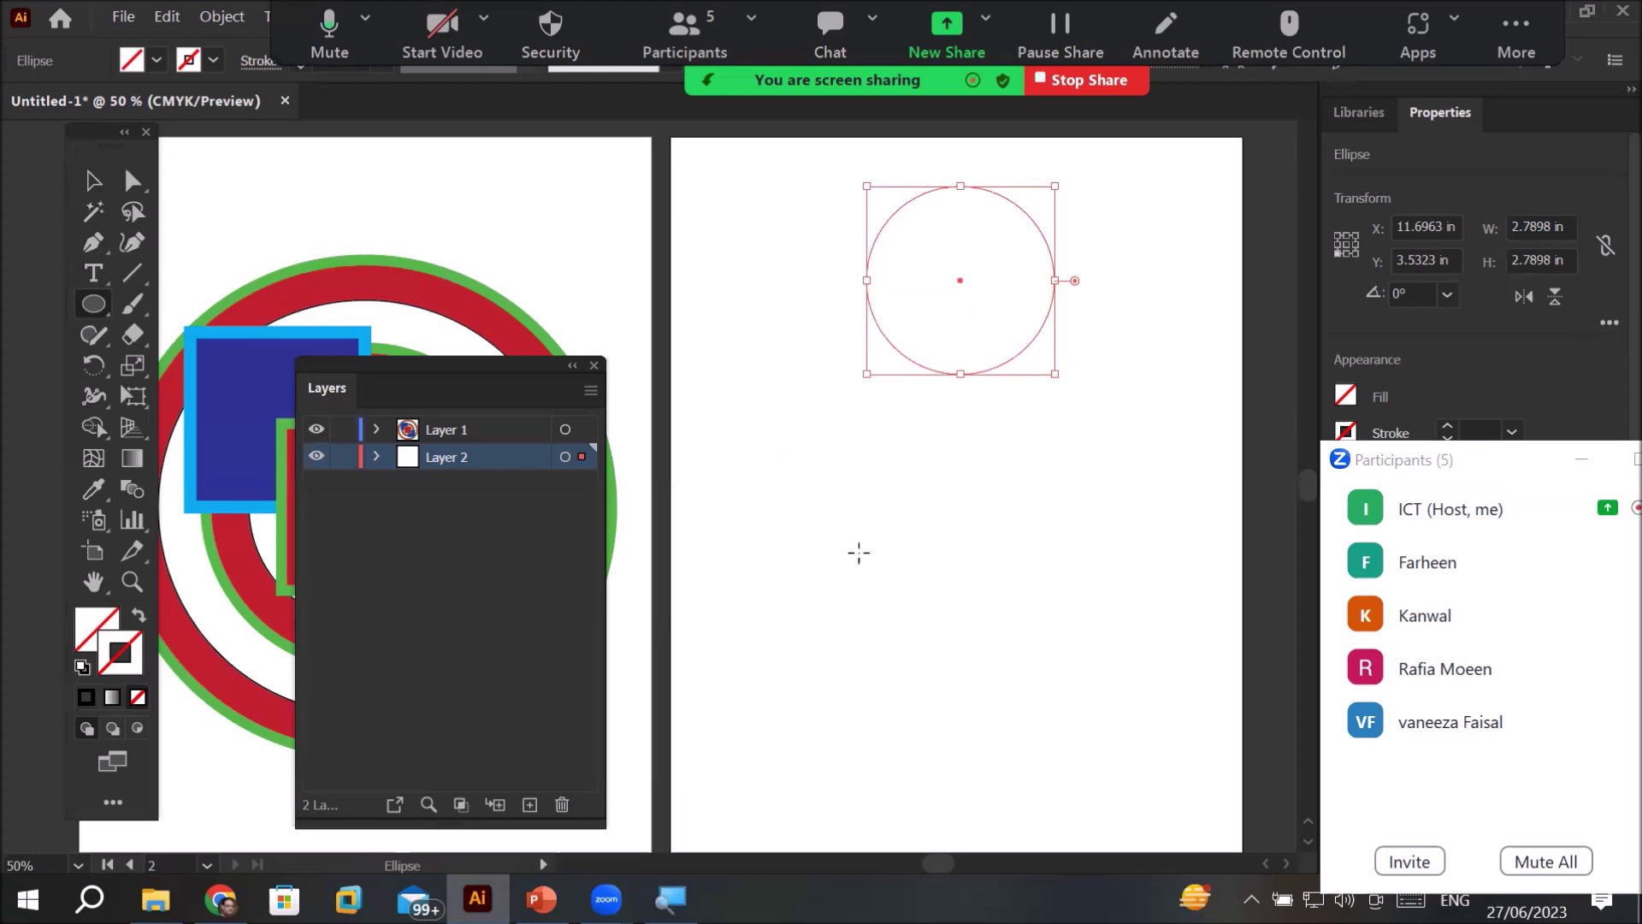
left_click(93, 181)
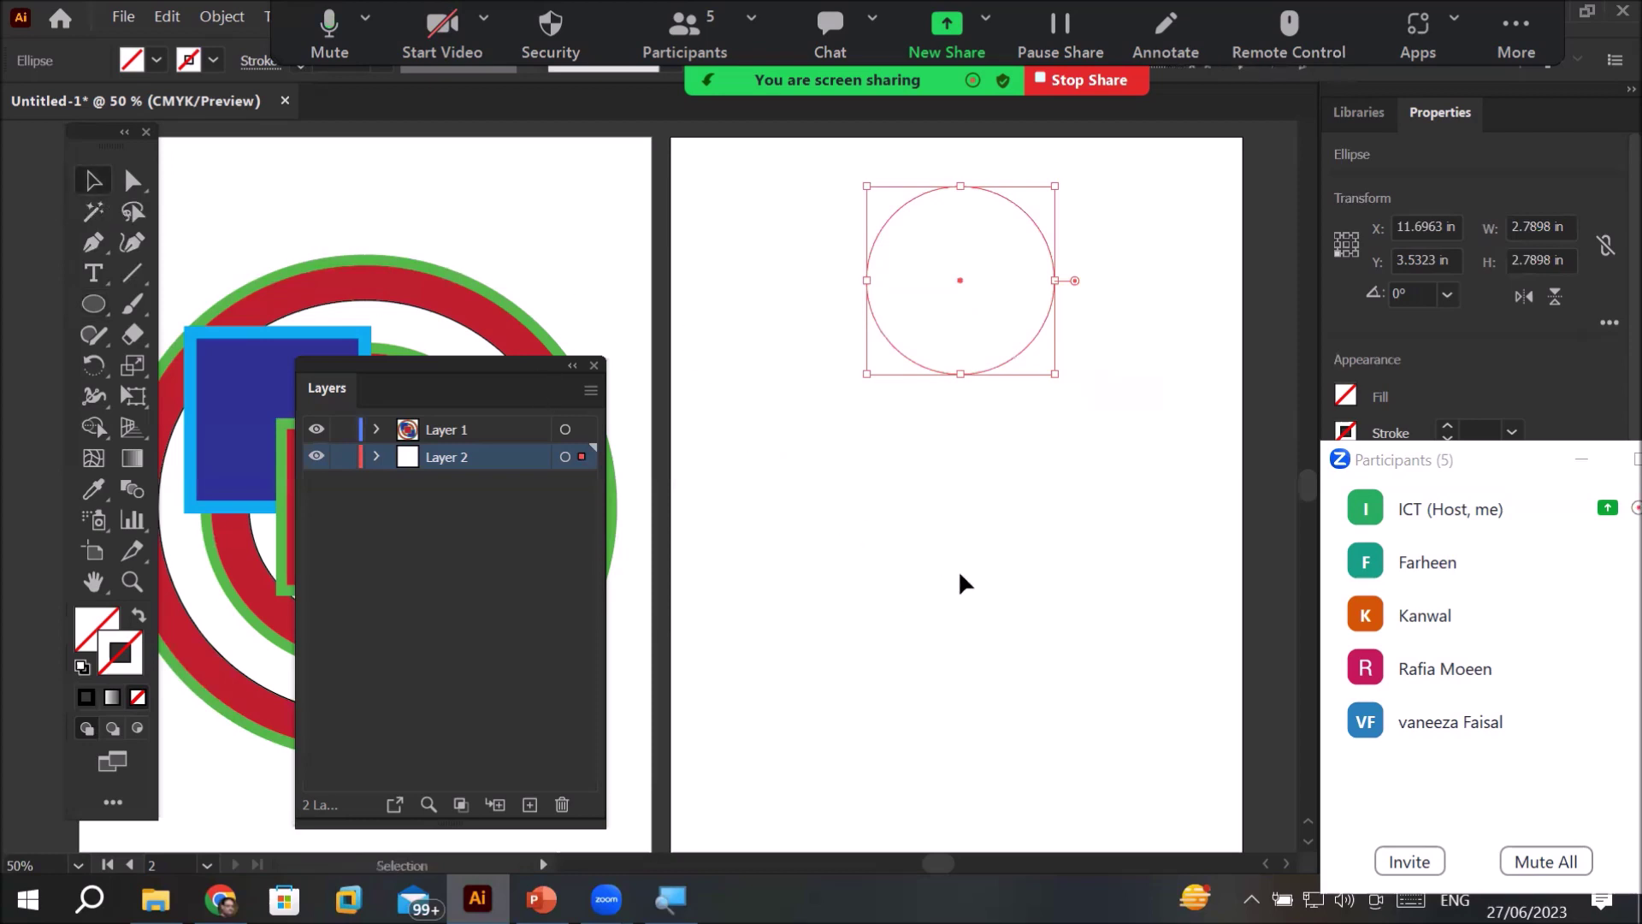
left_click(970, 583)
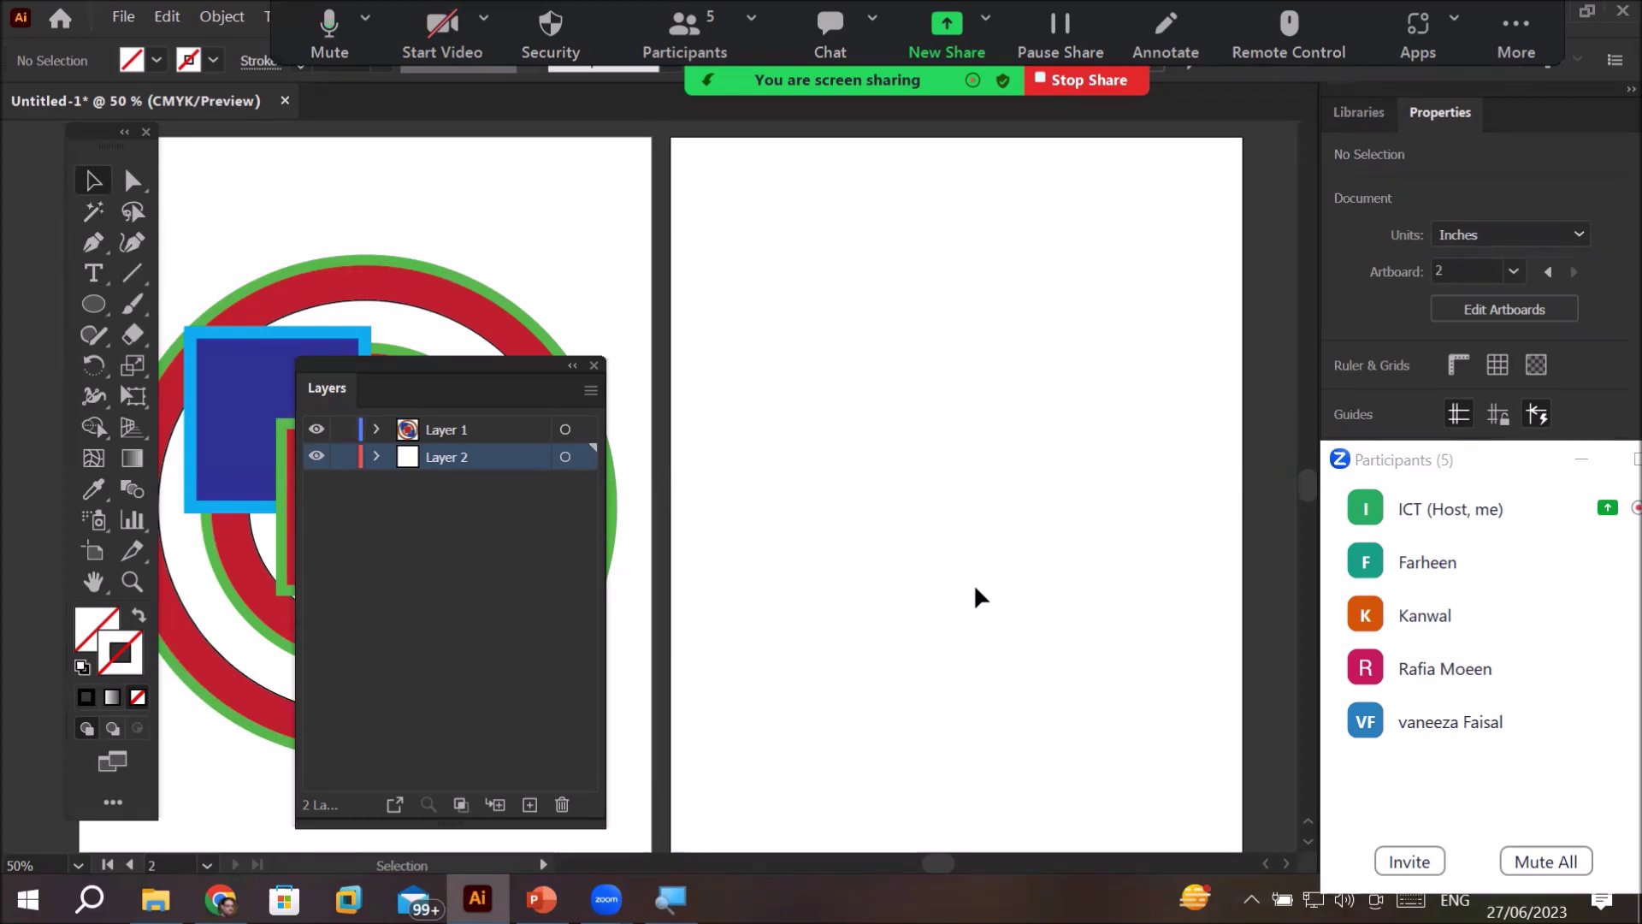
- Expand Layer 2, select its Ellipse object, and apply the default white fill and black stroke
left_click(376, 458)
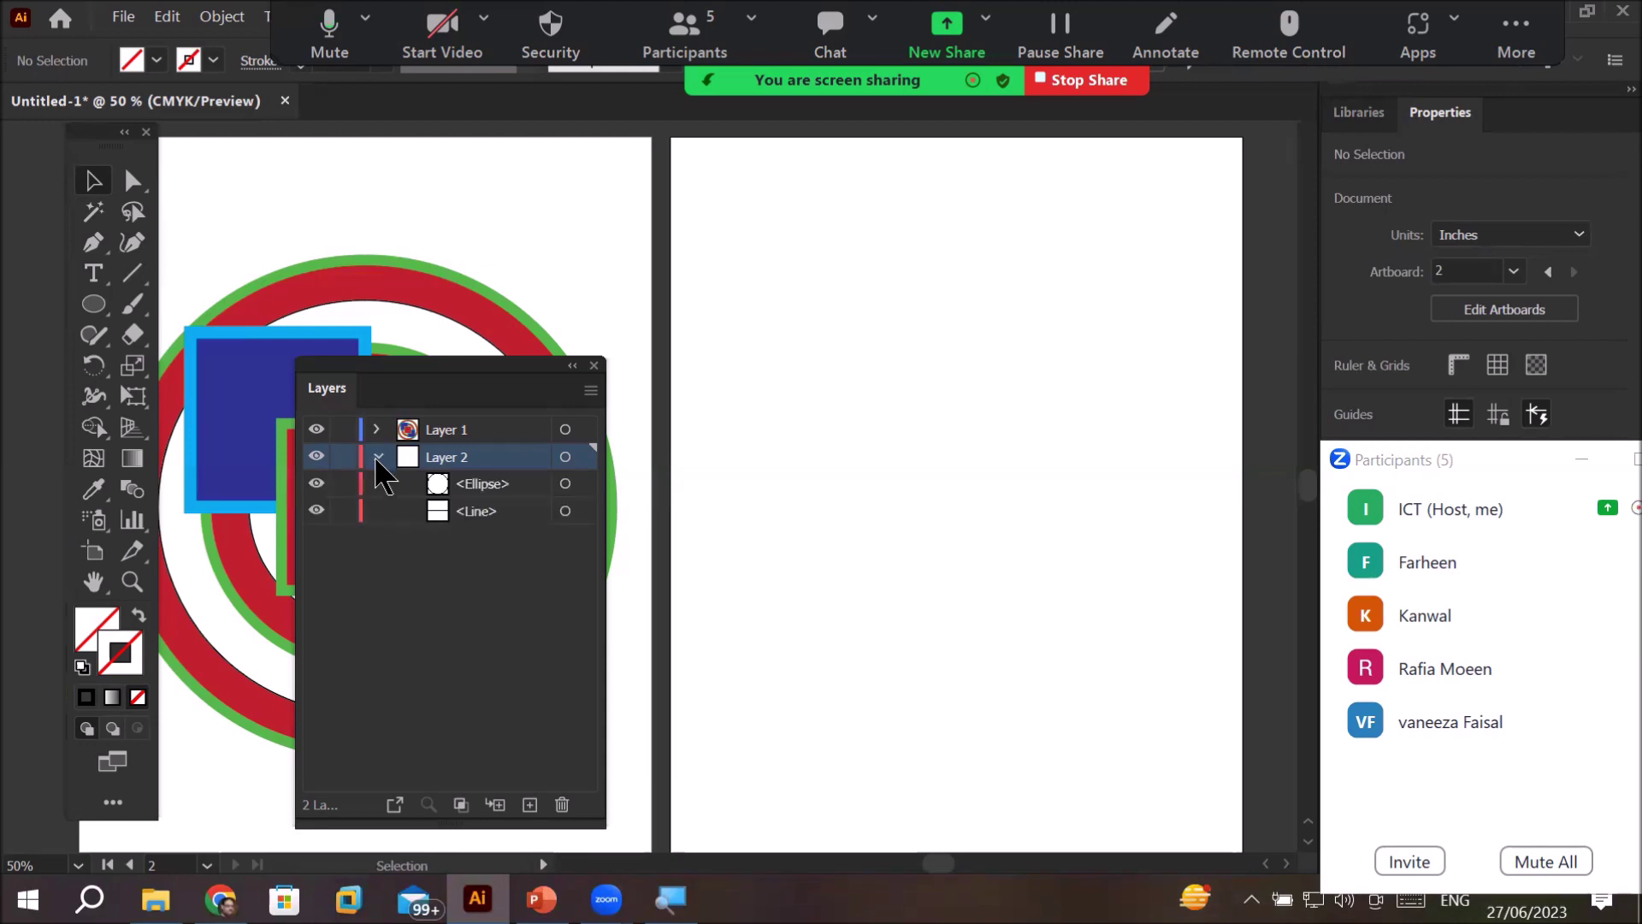
left_click(484, 485)
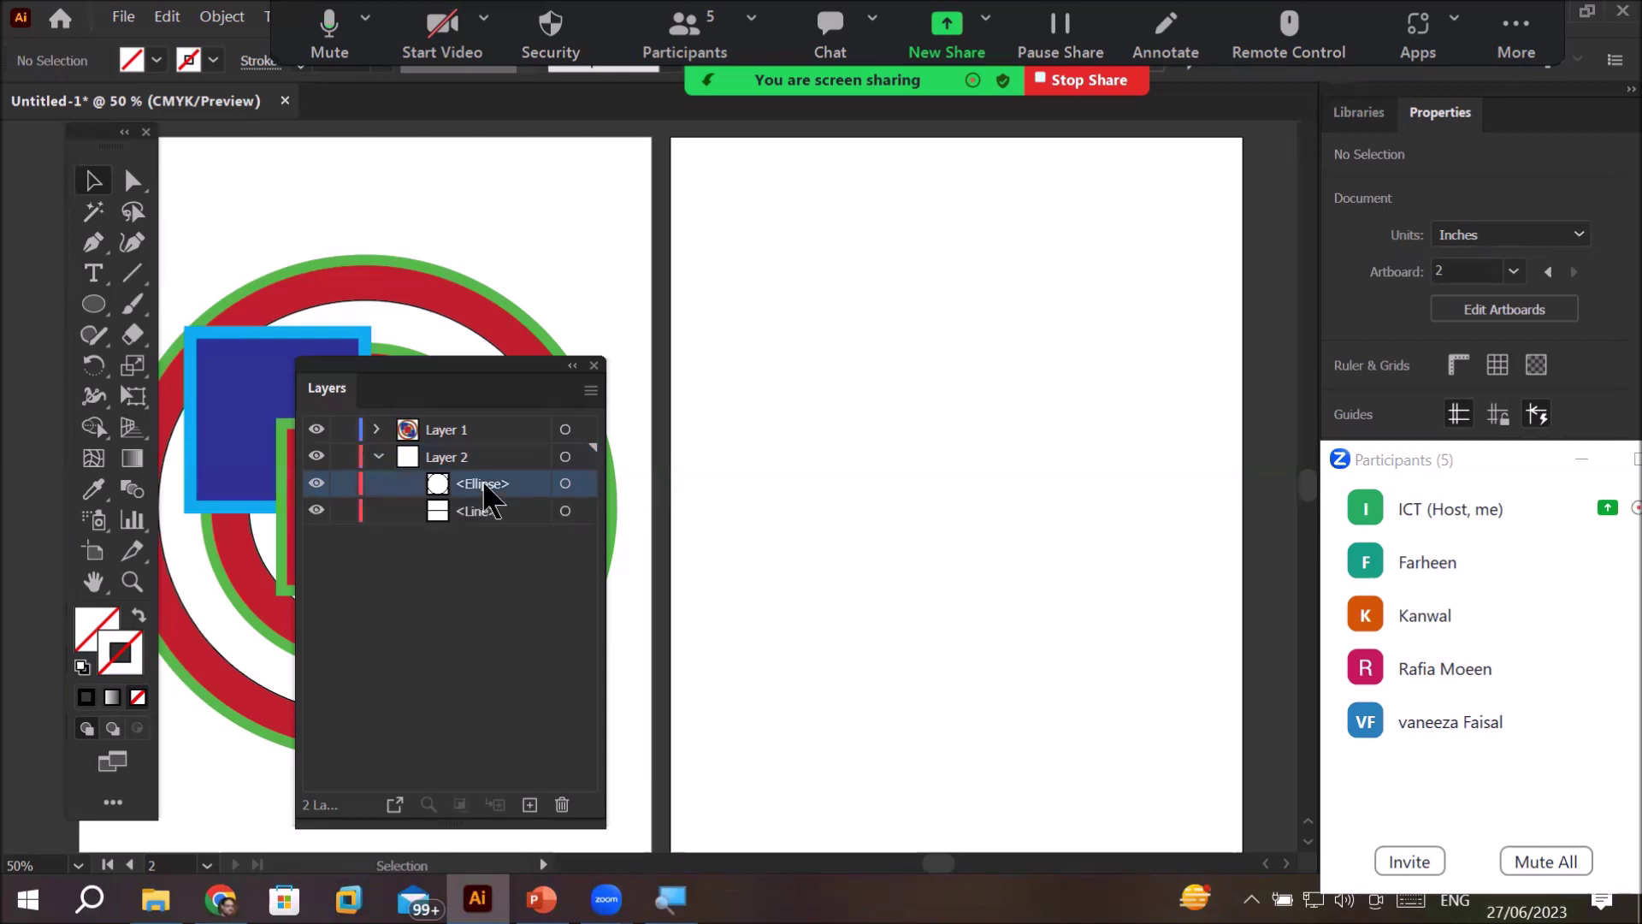
left_click(590, 485)
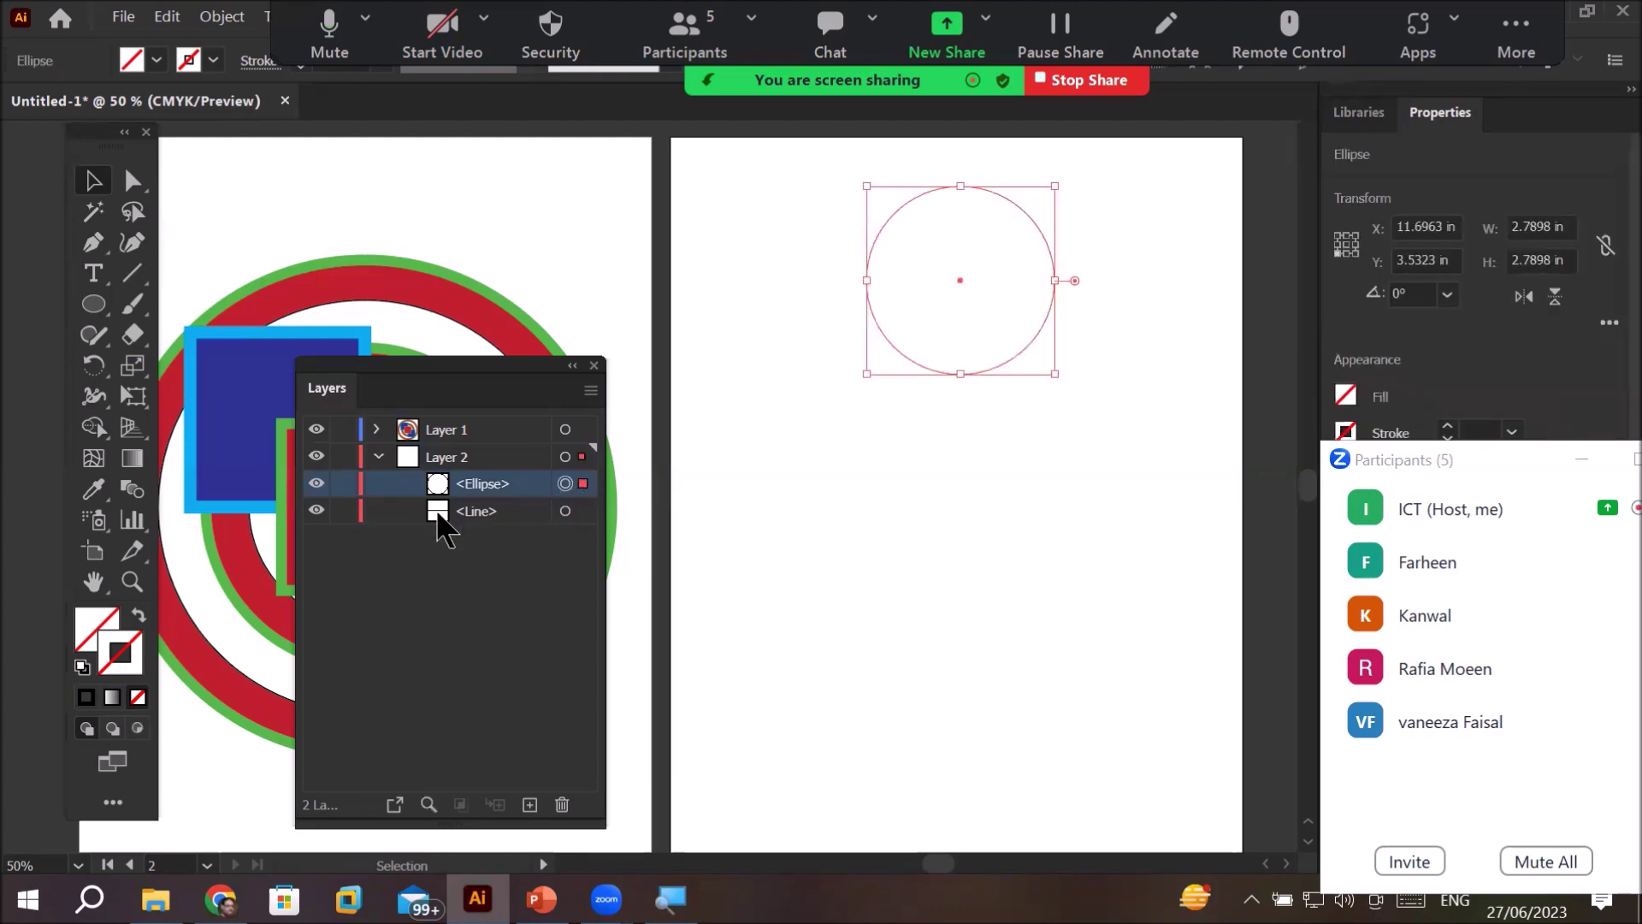
left_click(81, 668)
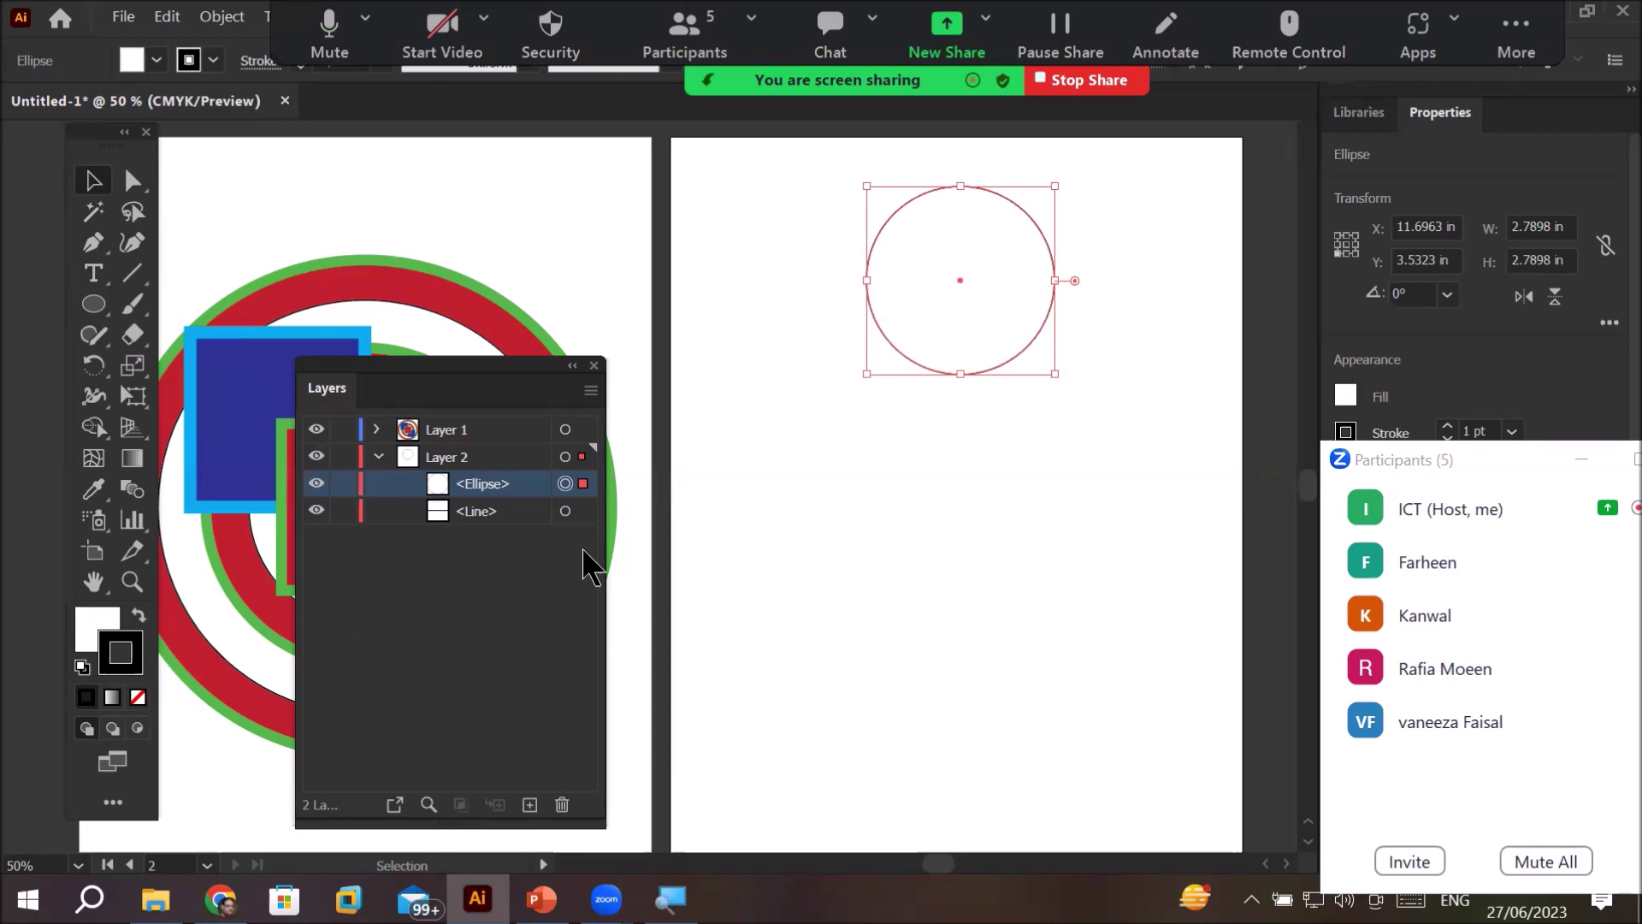
- Select the Line object inside Layer 2
left_click(588, 513)
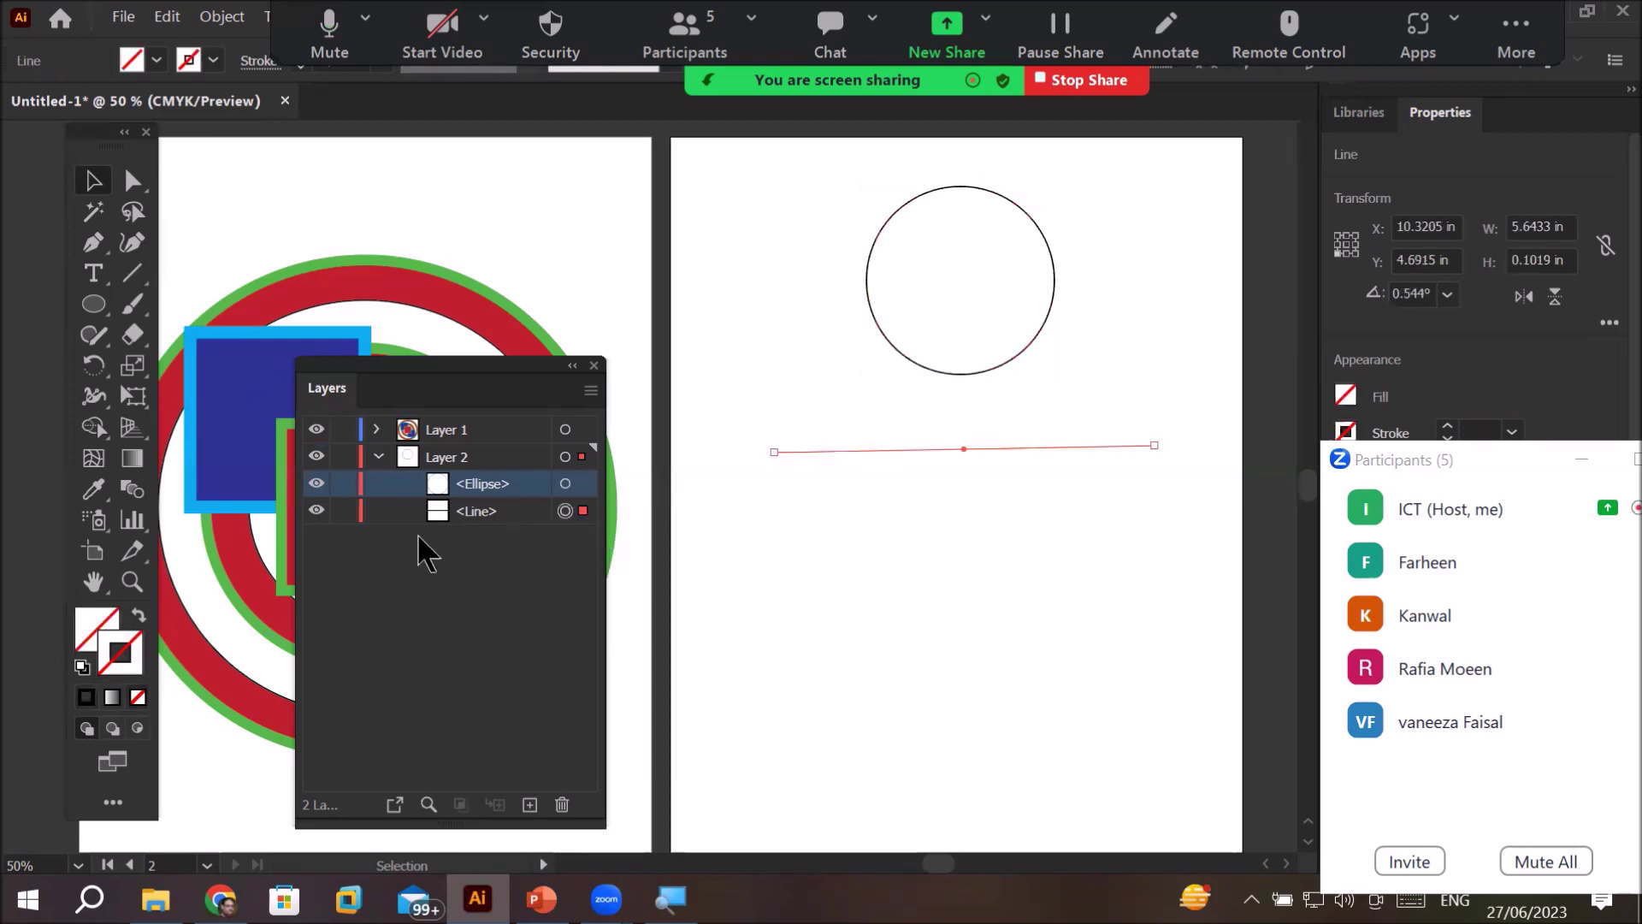
- Apply the default white fill and black stroke to the line on the second artboard, and deselect it
left_click(83, 669)
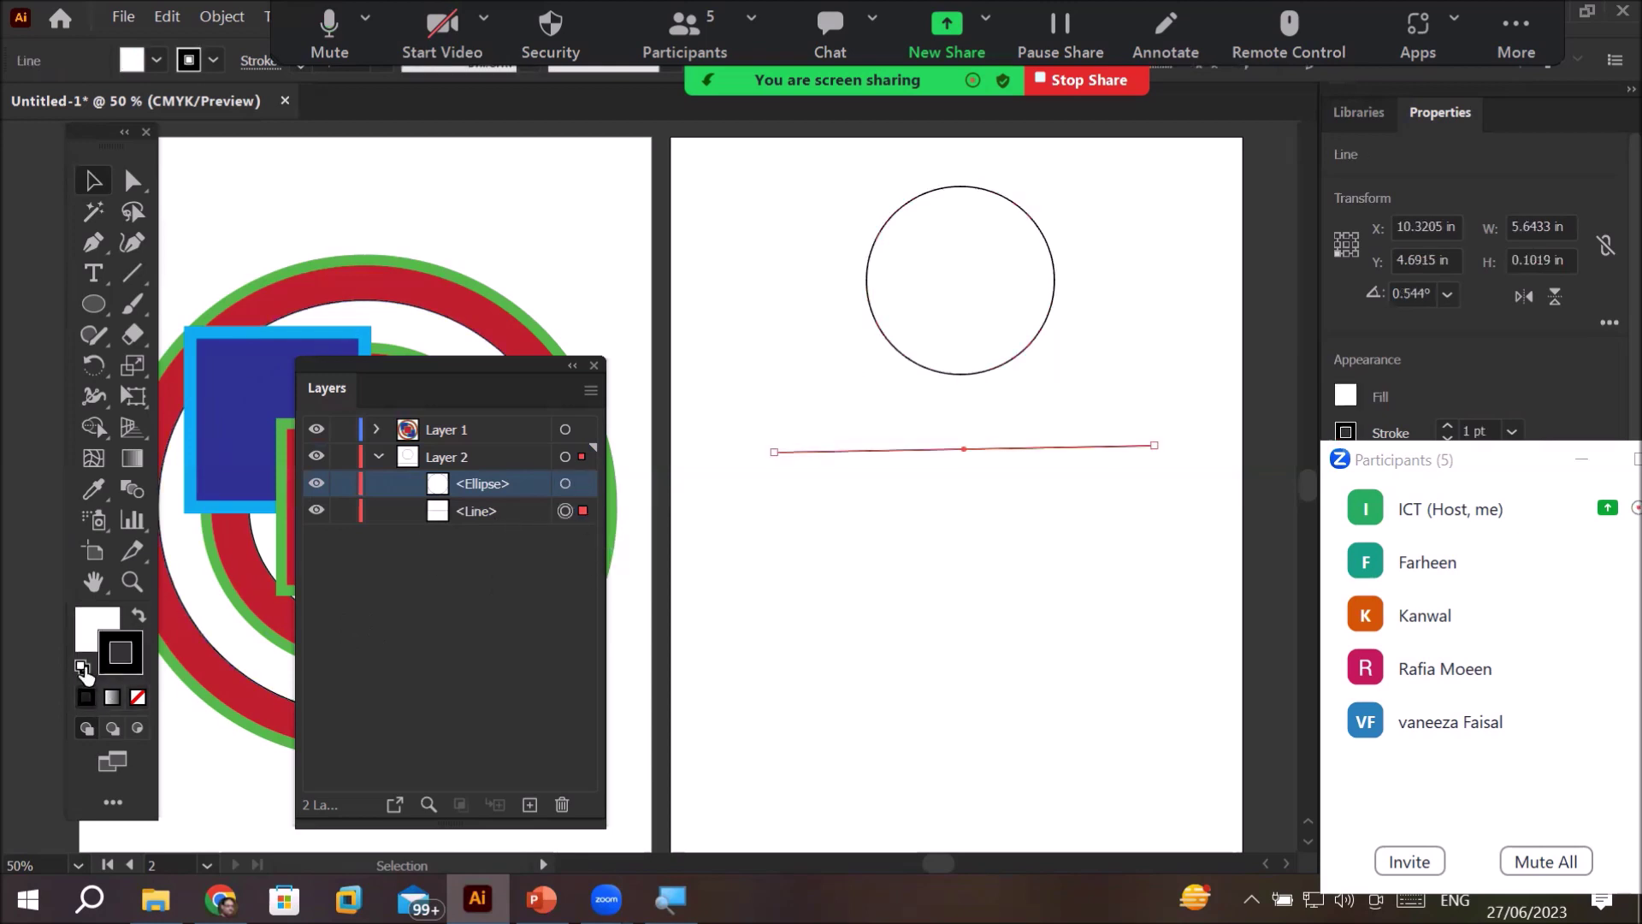
left_click(891, 681)
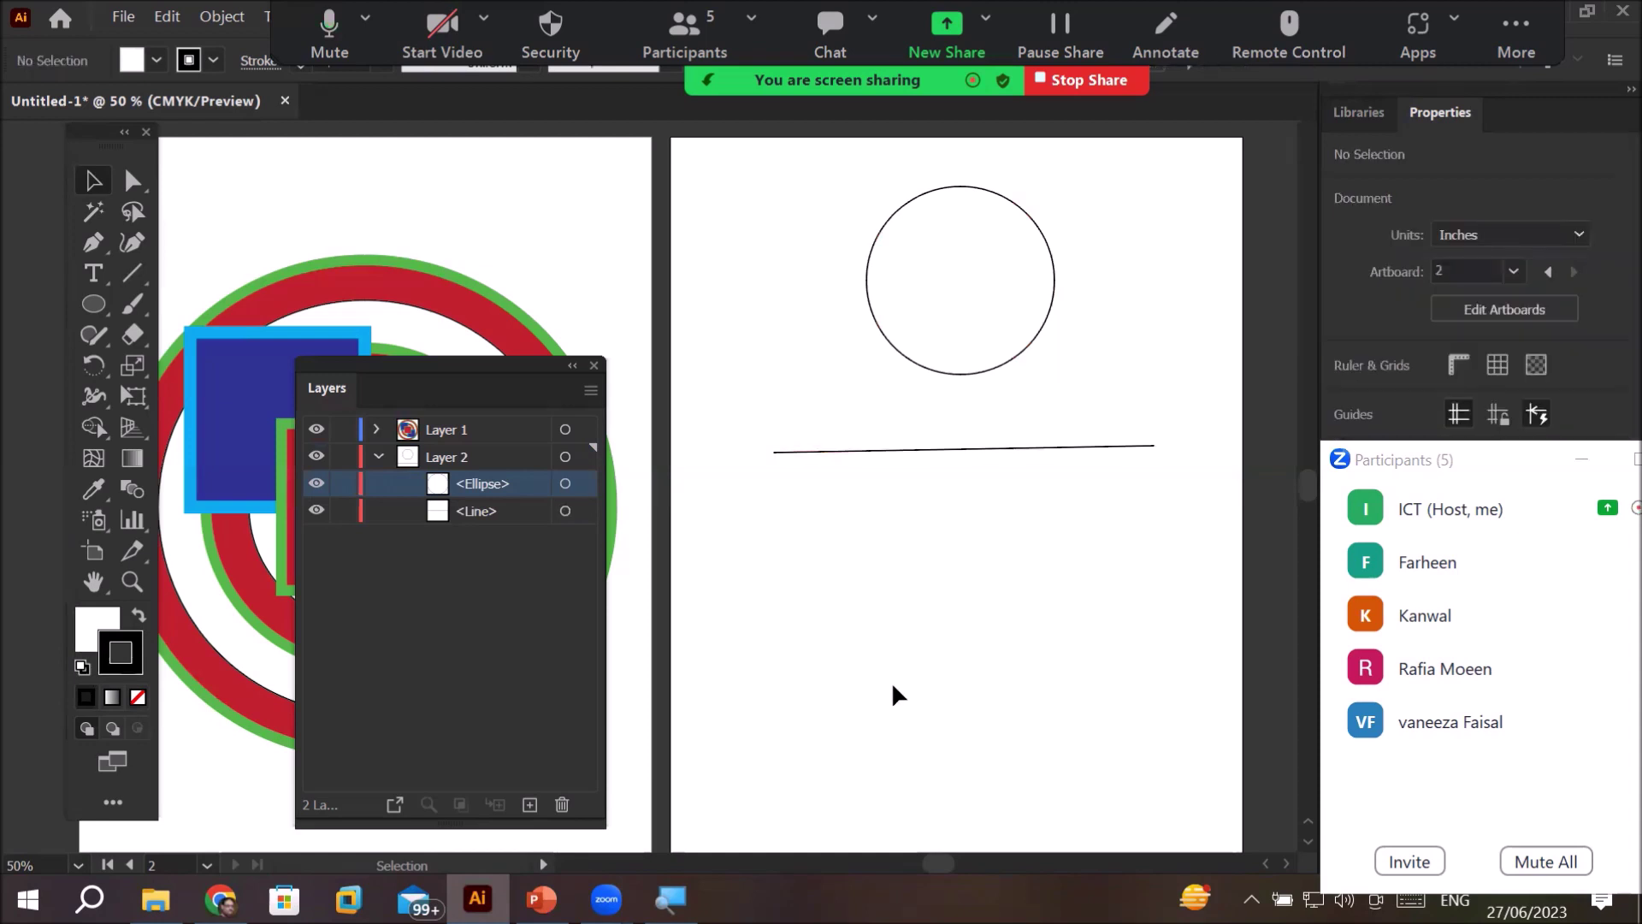
- Collapse Layer 2 and delete the circle above the line on the second artboard
left_click(376, 457)
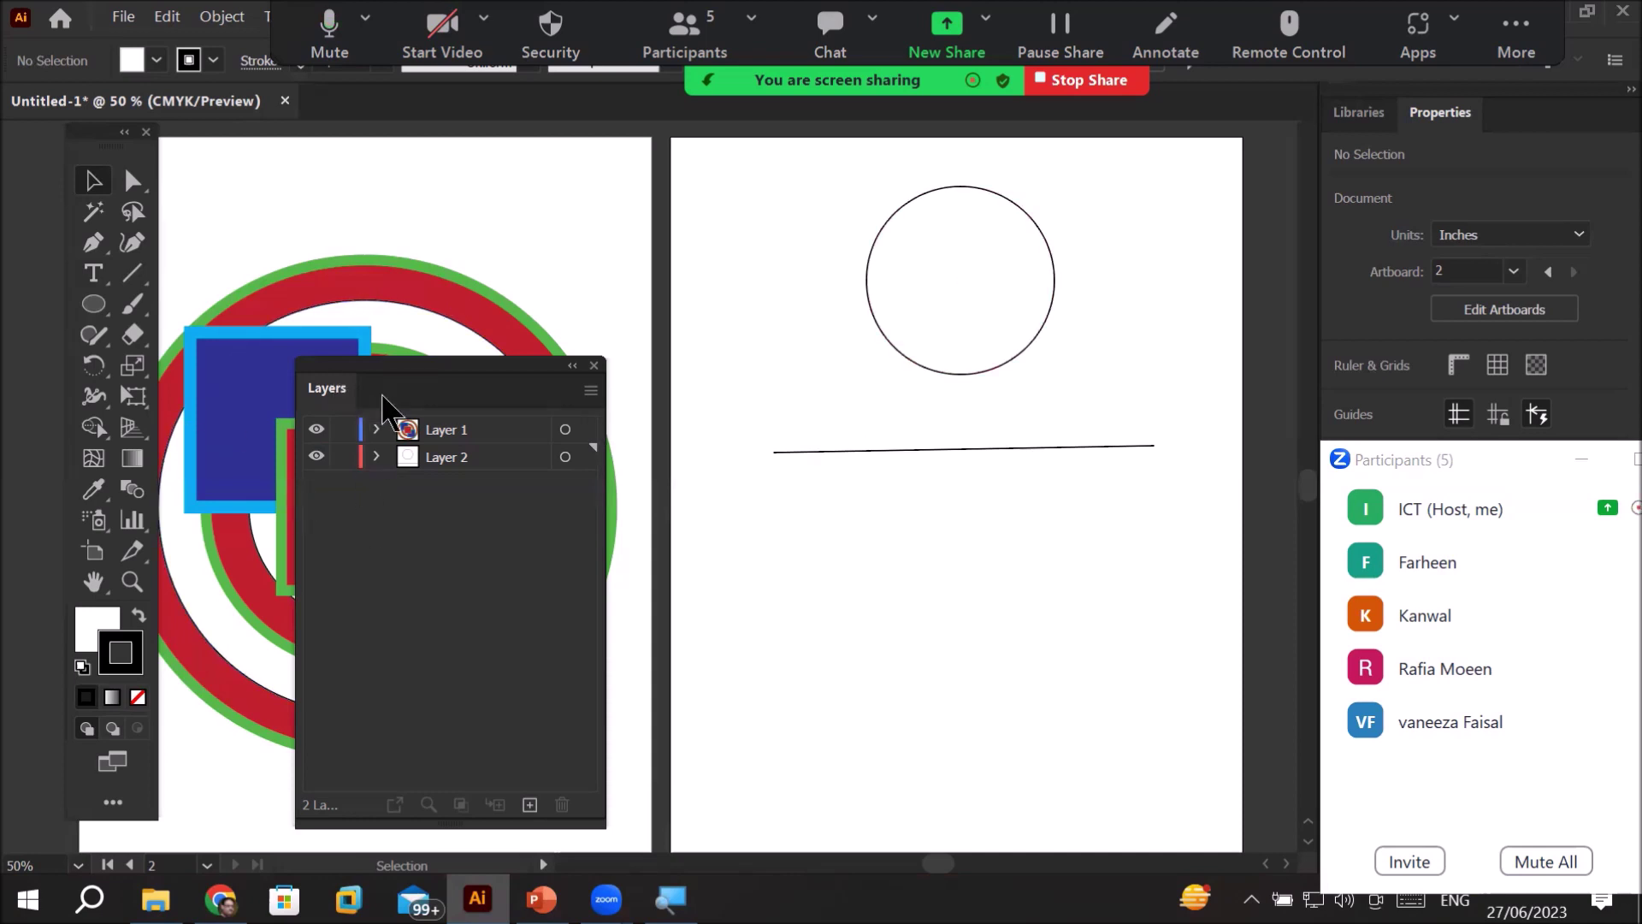
left_click(871, 254)
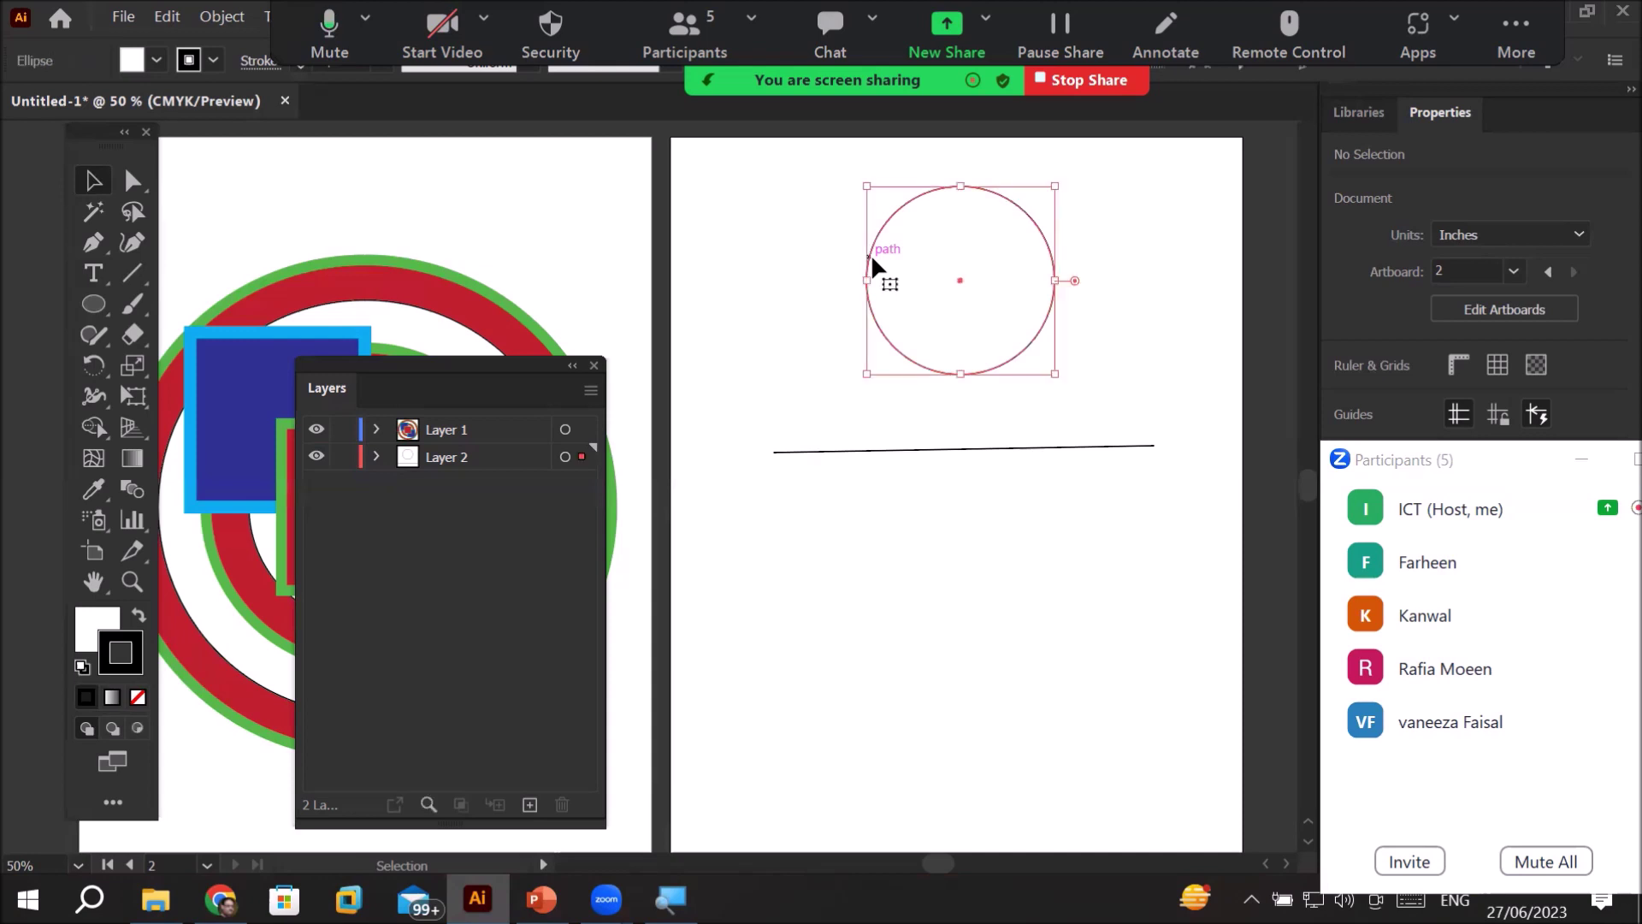
key("Delete")
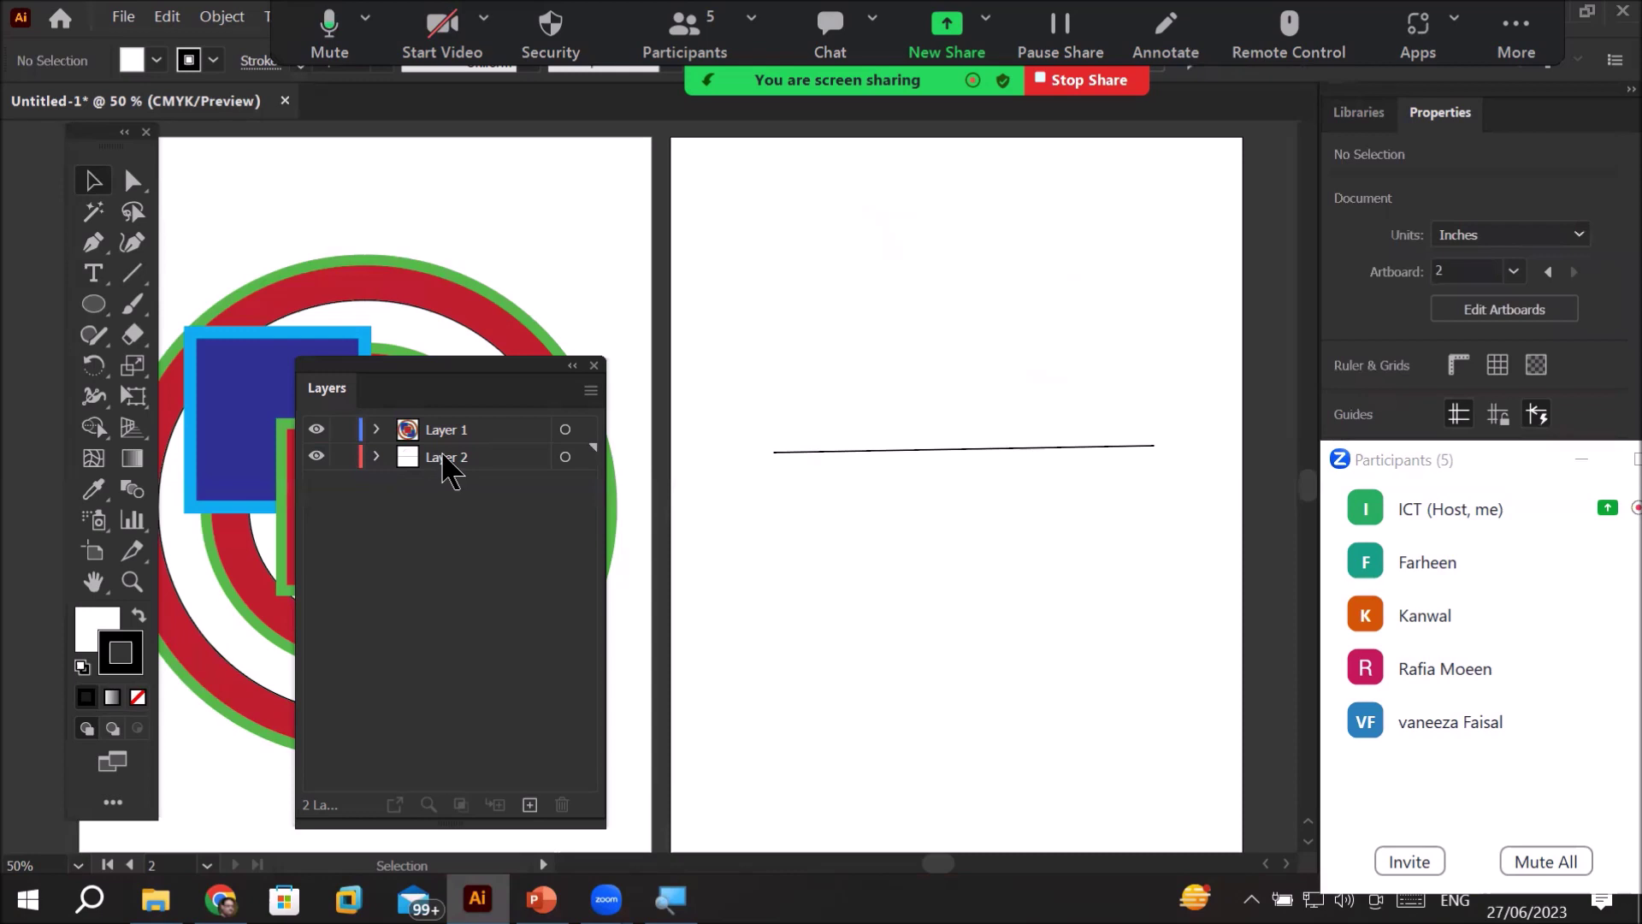
- Draw a rectangle about 2.93 by 2.42 in on Layer 1, above the line on the second artboard
left_click(444, 461)
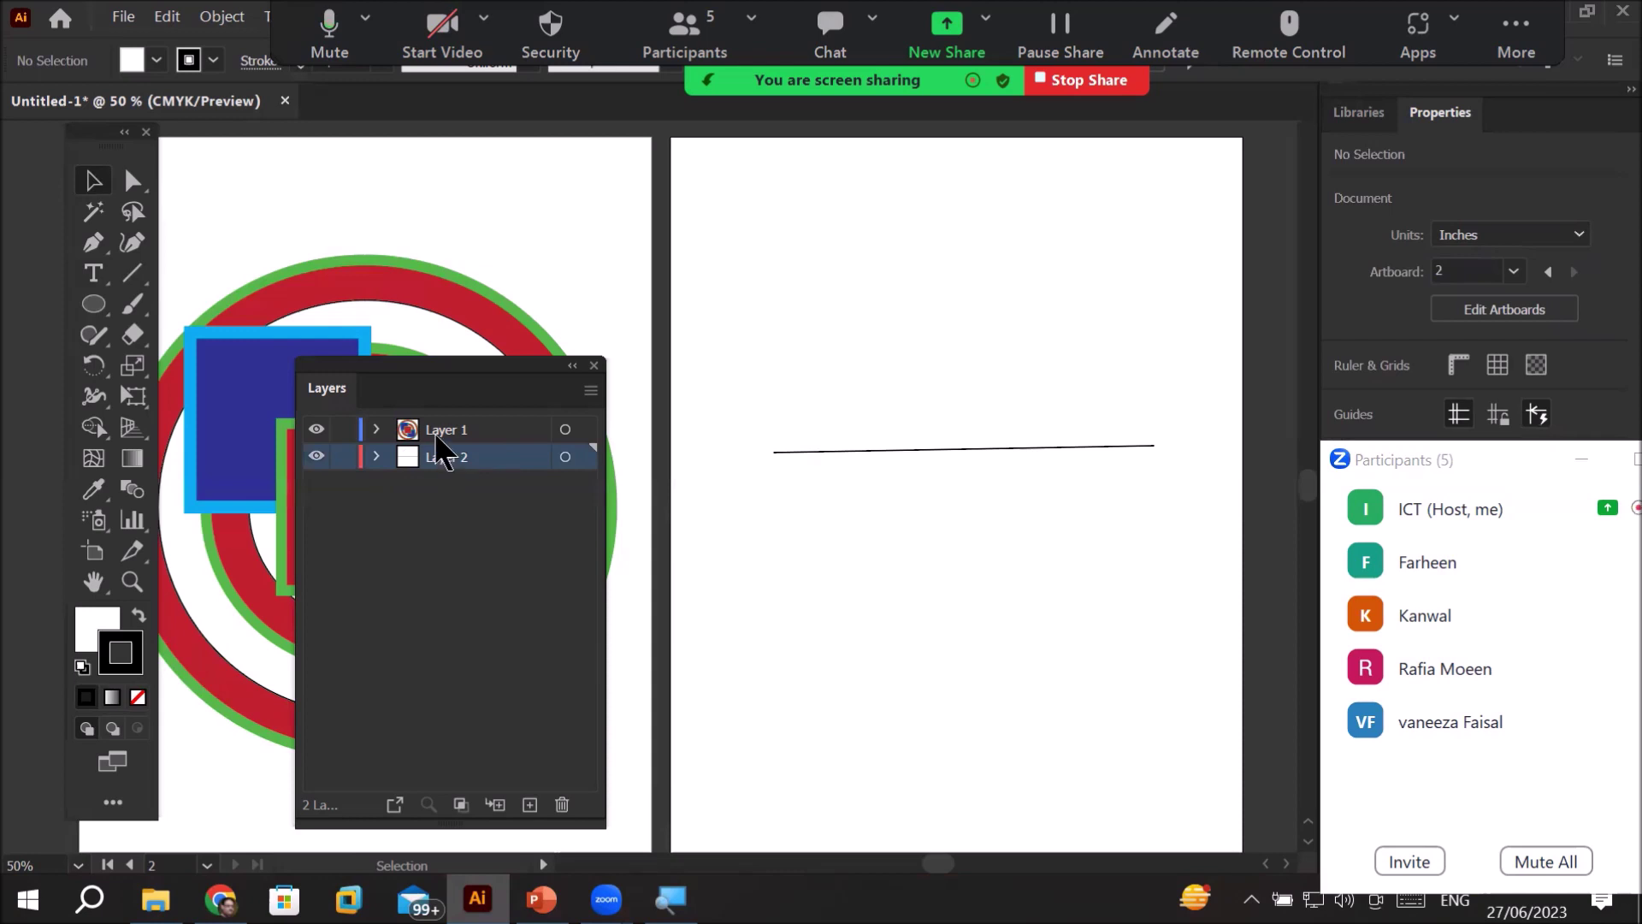
left_click(446, 432)
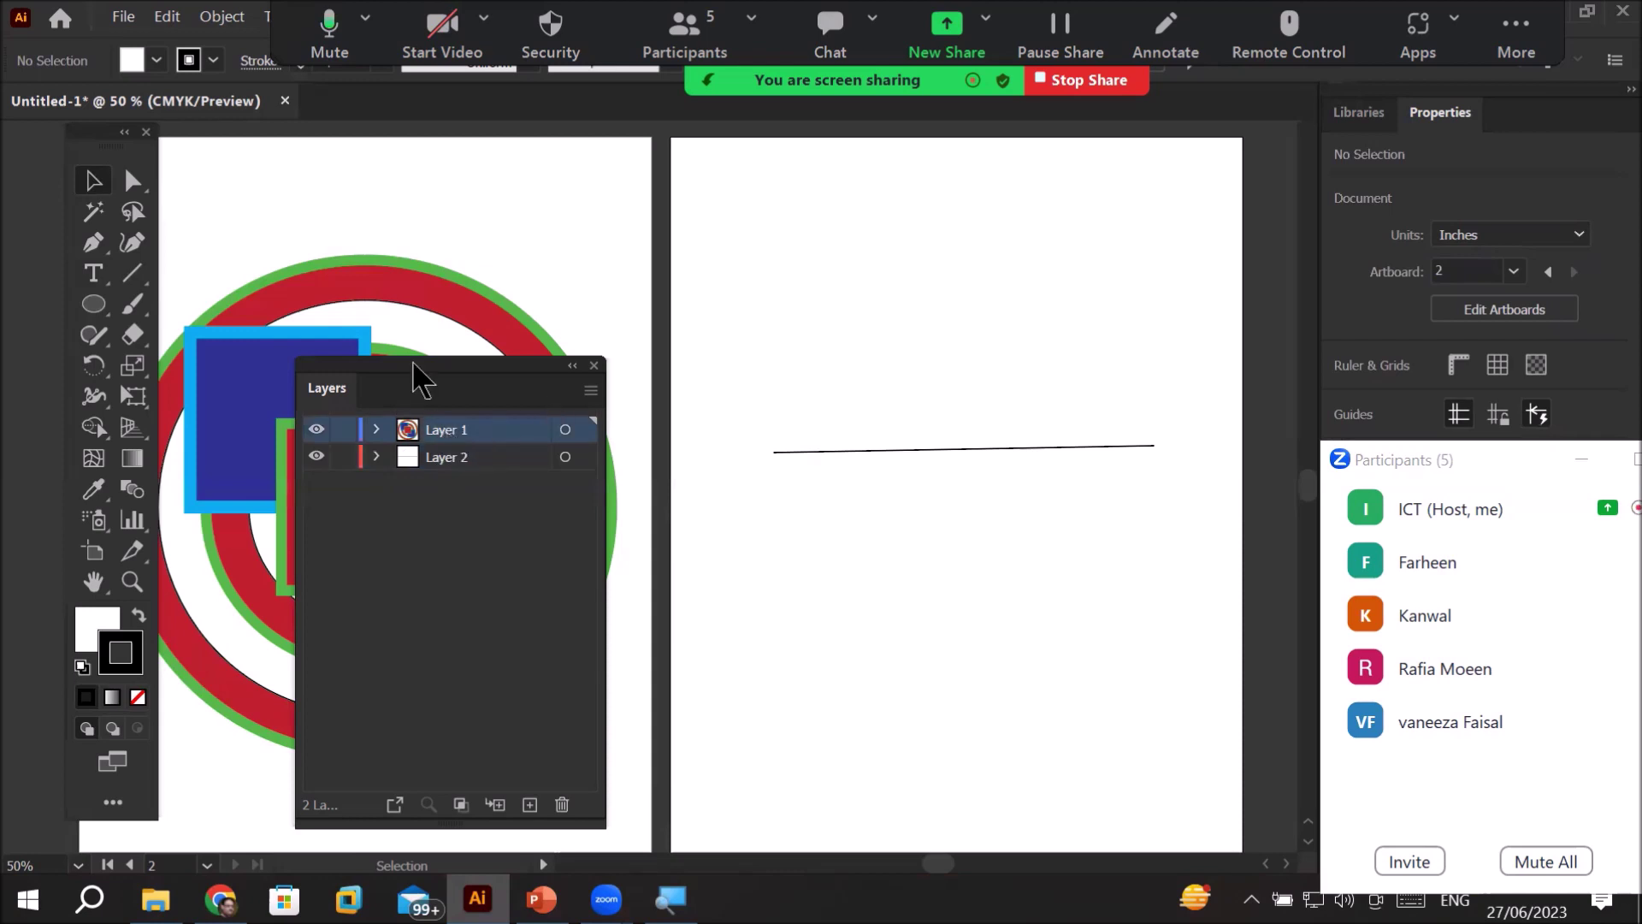
left_click(93, 305)
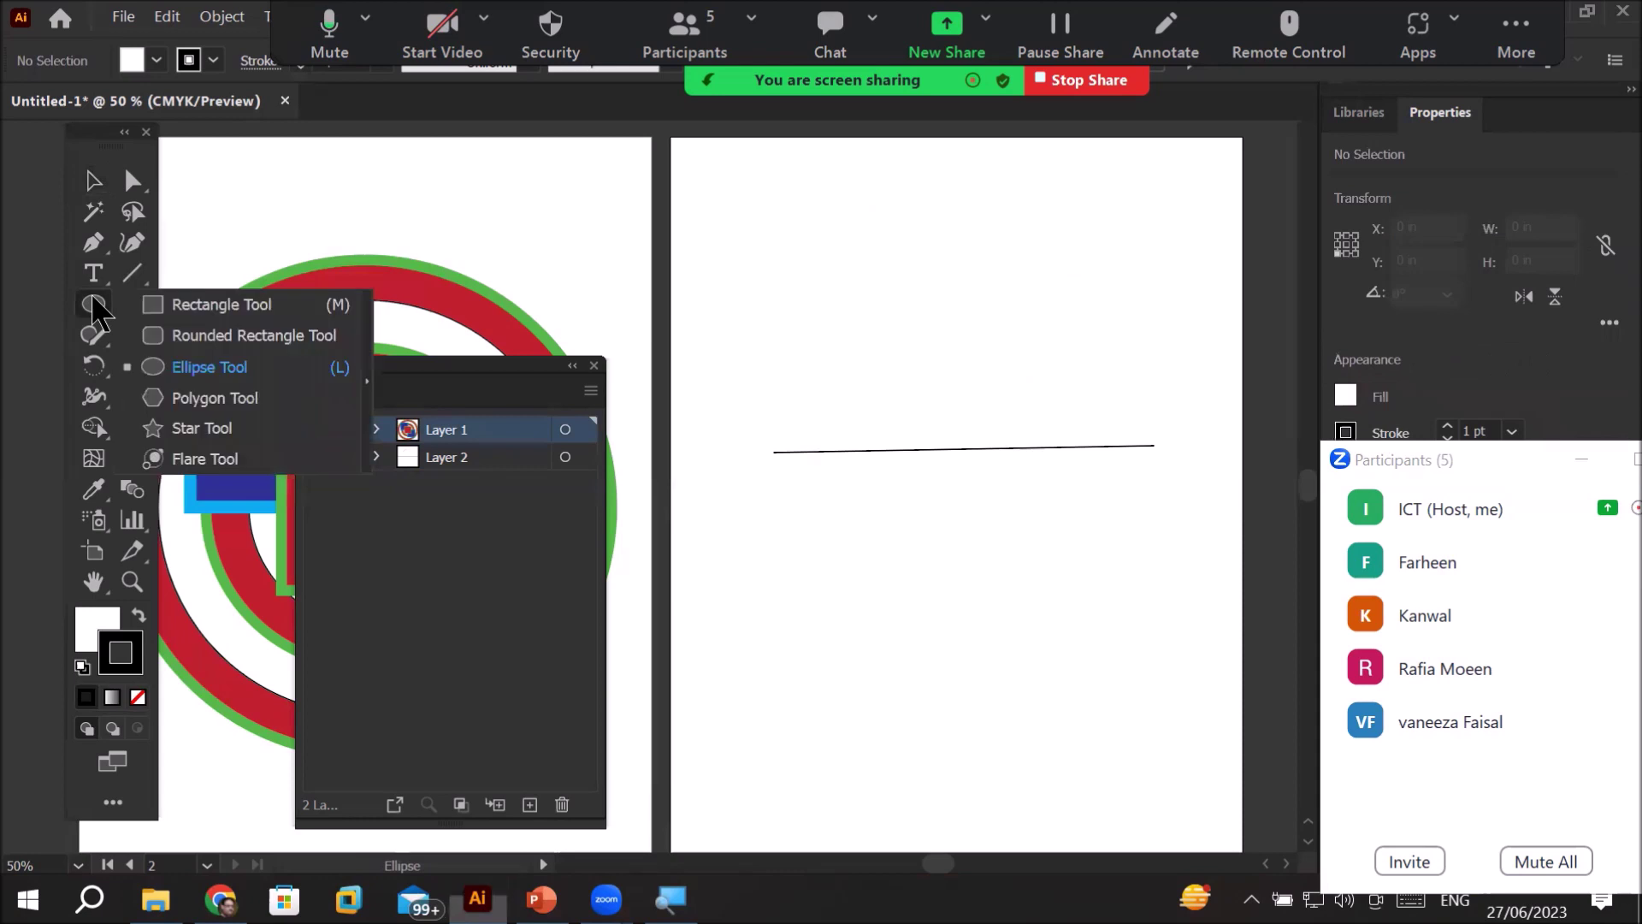
left_click(162, 303)
left_click_drag(866, 184, 1065, 347)
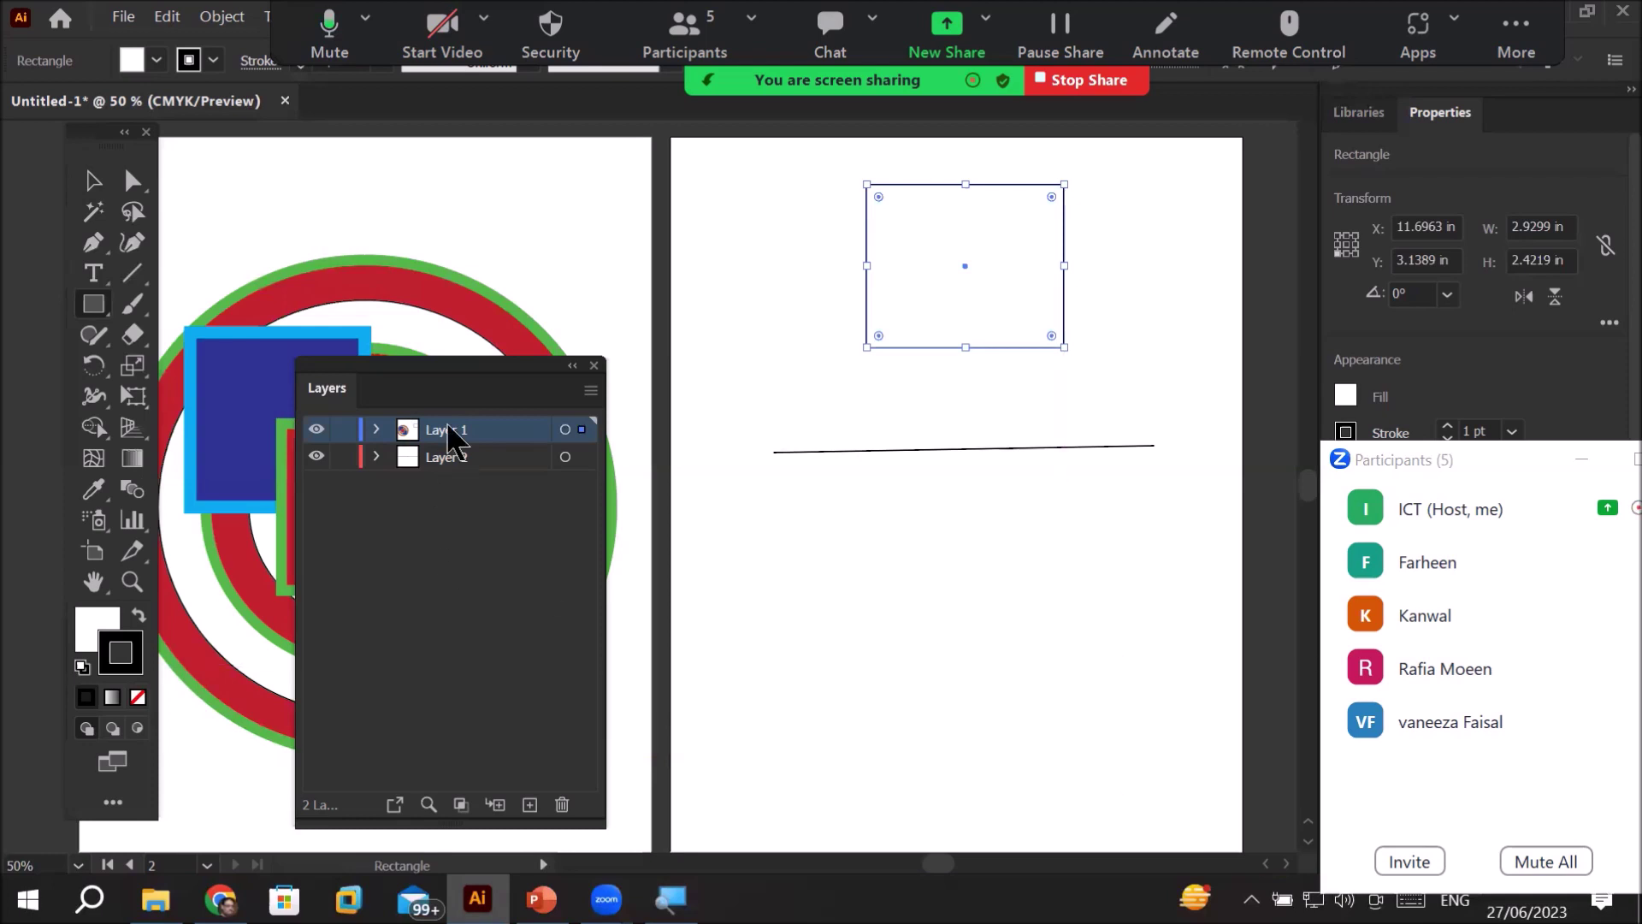
- Hide and show Layer 1 and Layer 2 in turn to check which artwork belongs to each layer
left_click_drag(451, 370, 1037, 526)
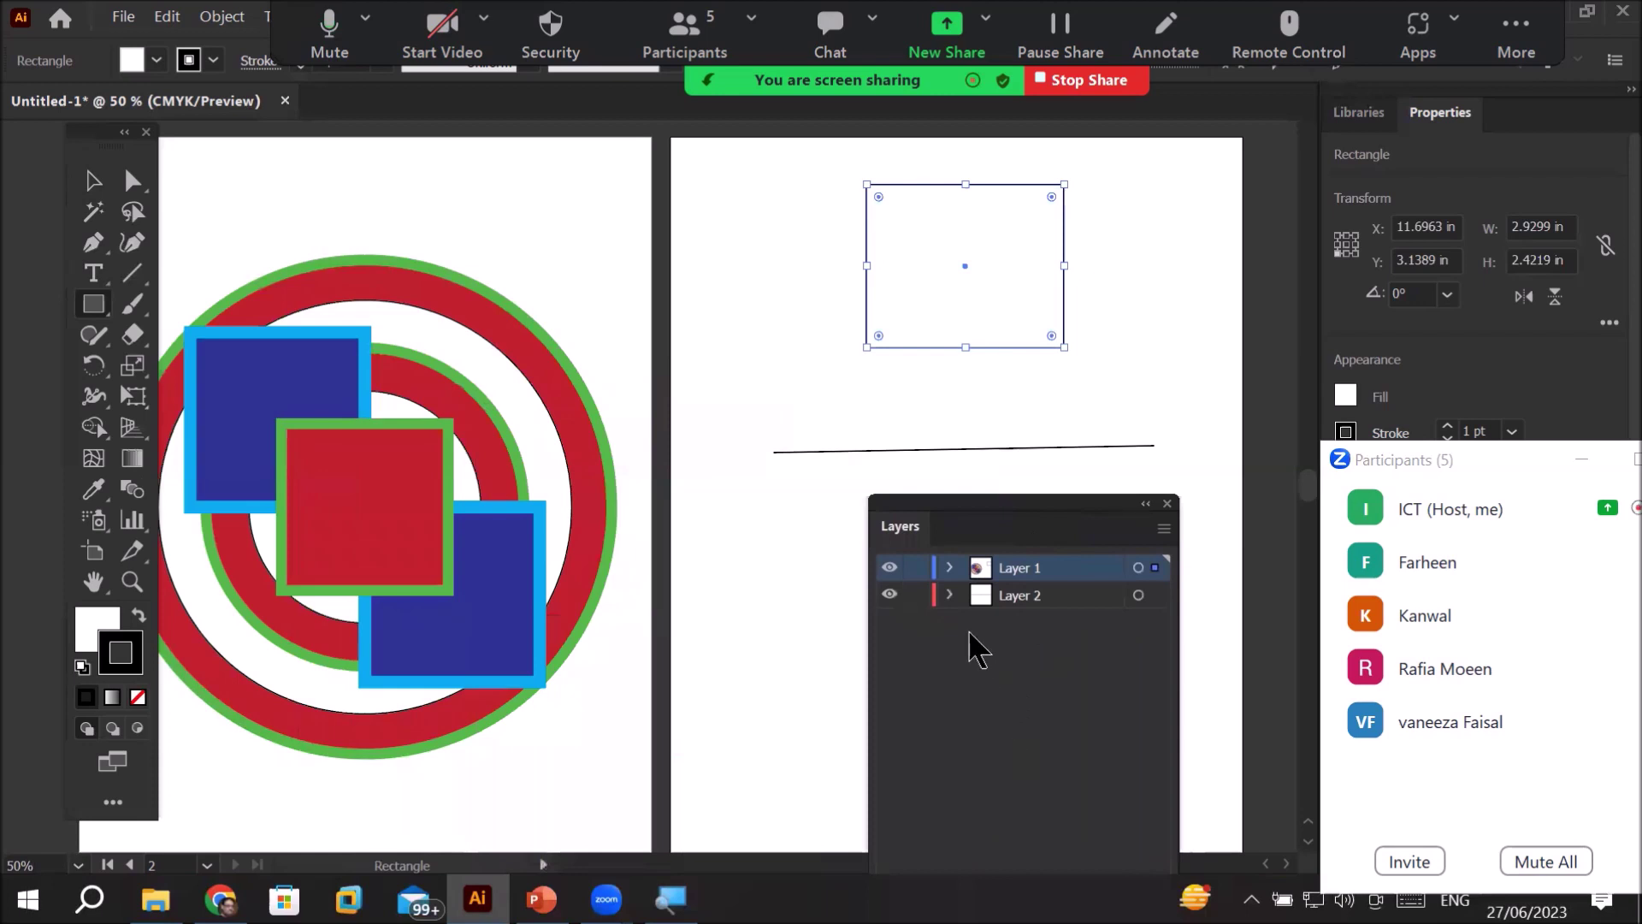
left_click(889, 569)
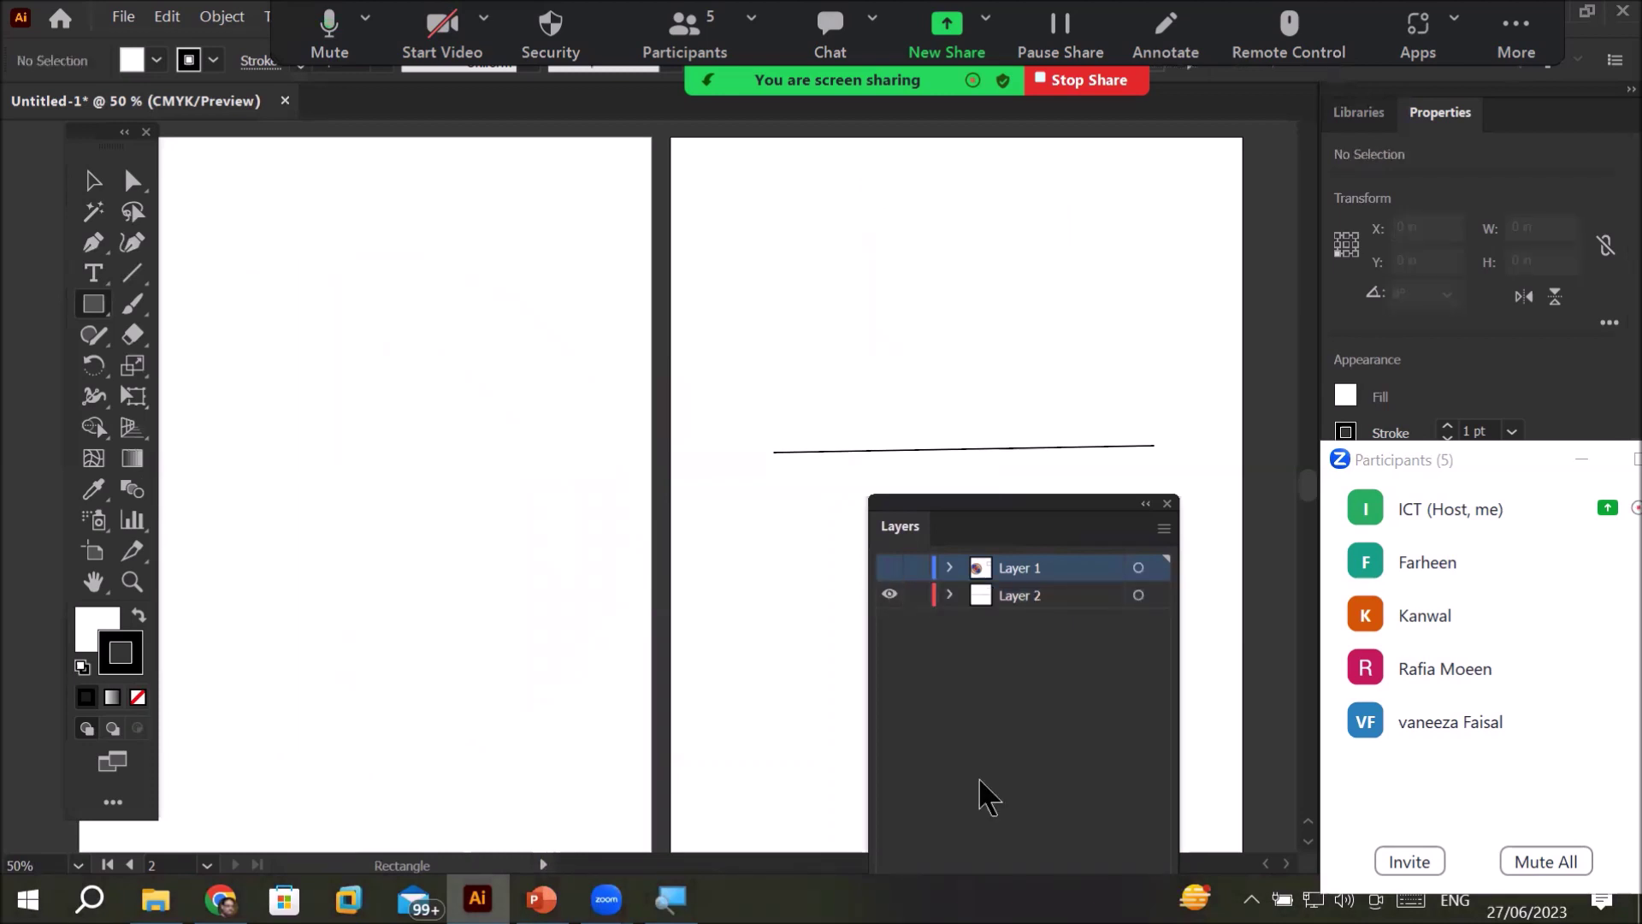
left_click(889, 568)
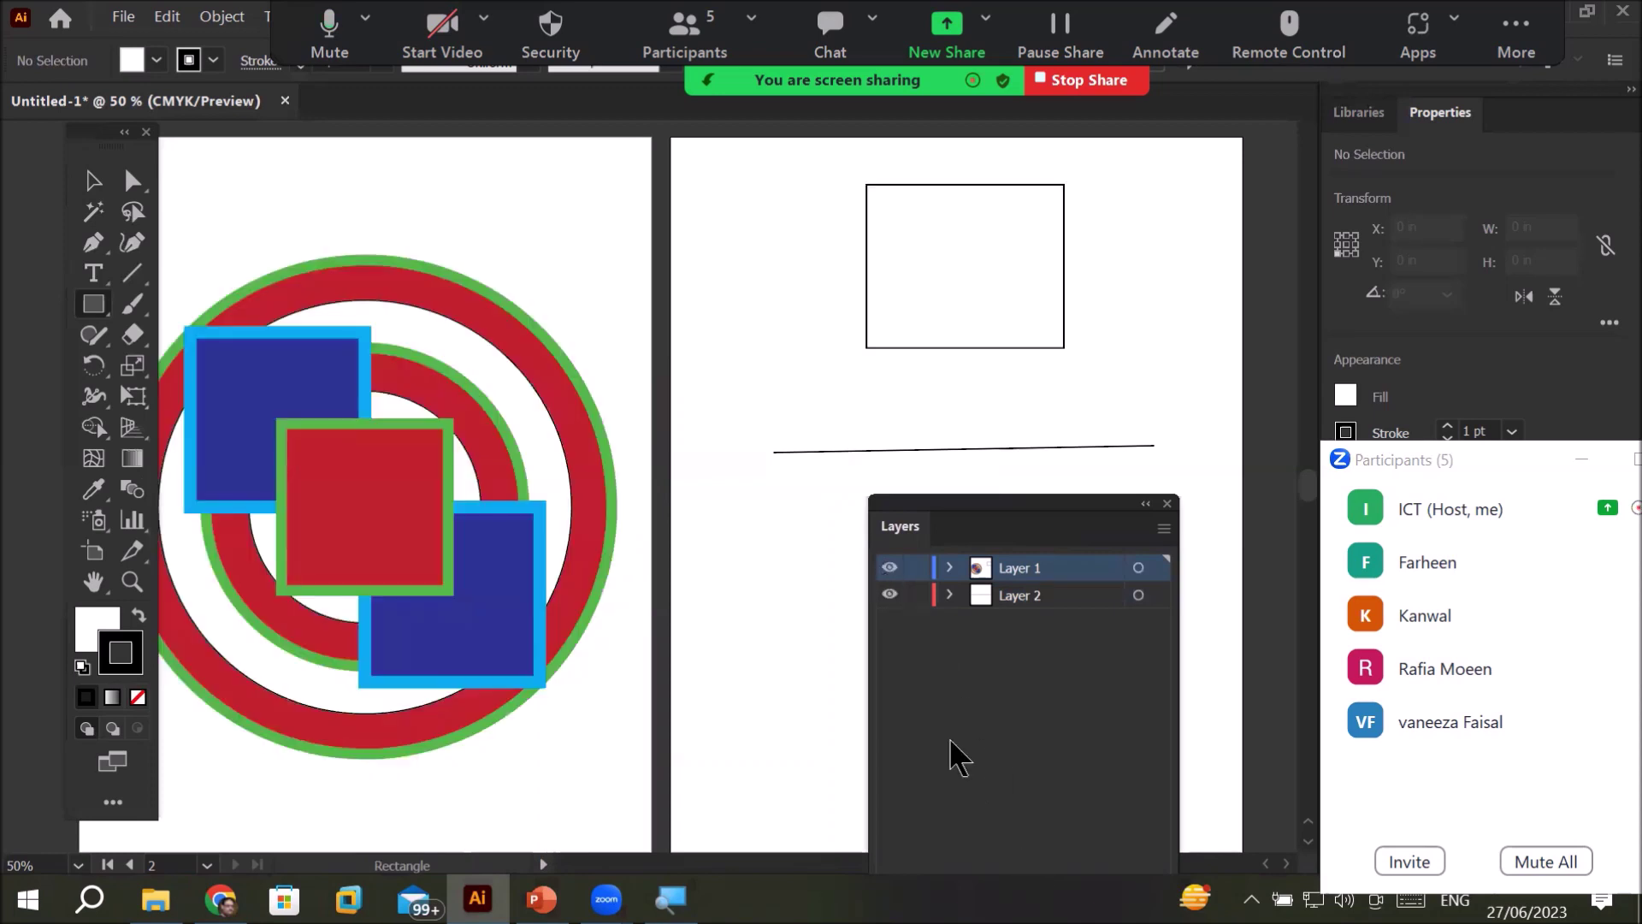
left_click(889, 569)
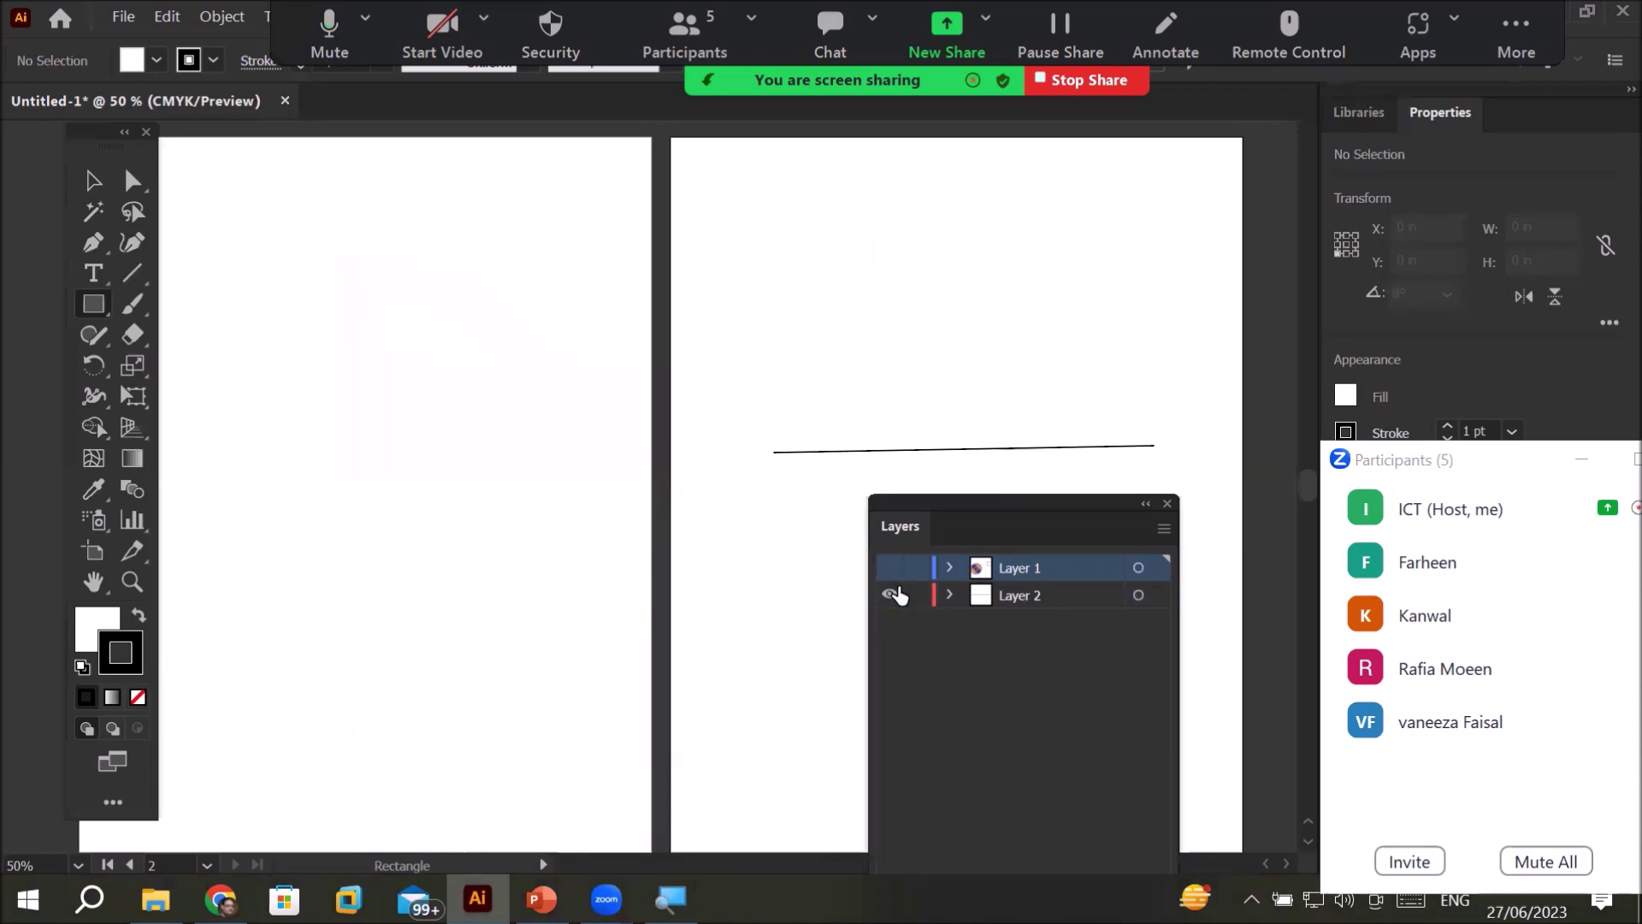
left_click(889, 569)
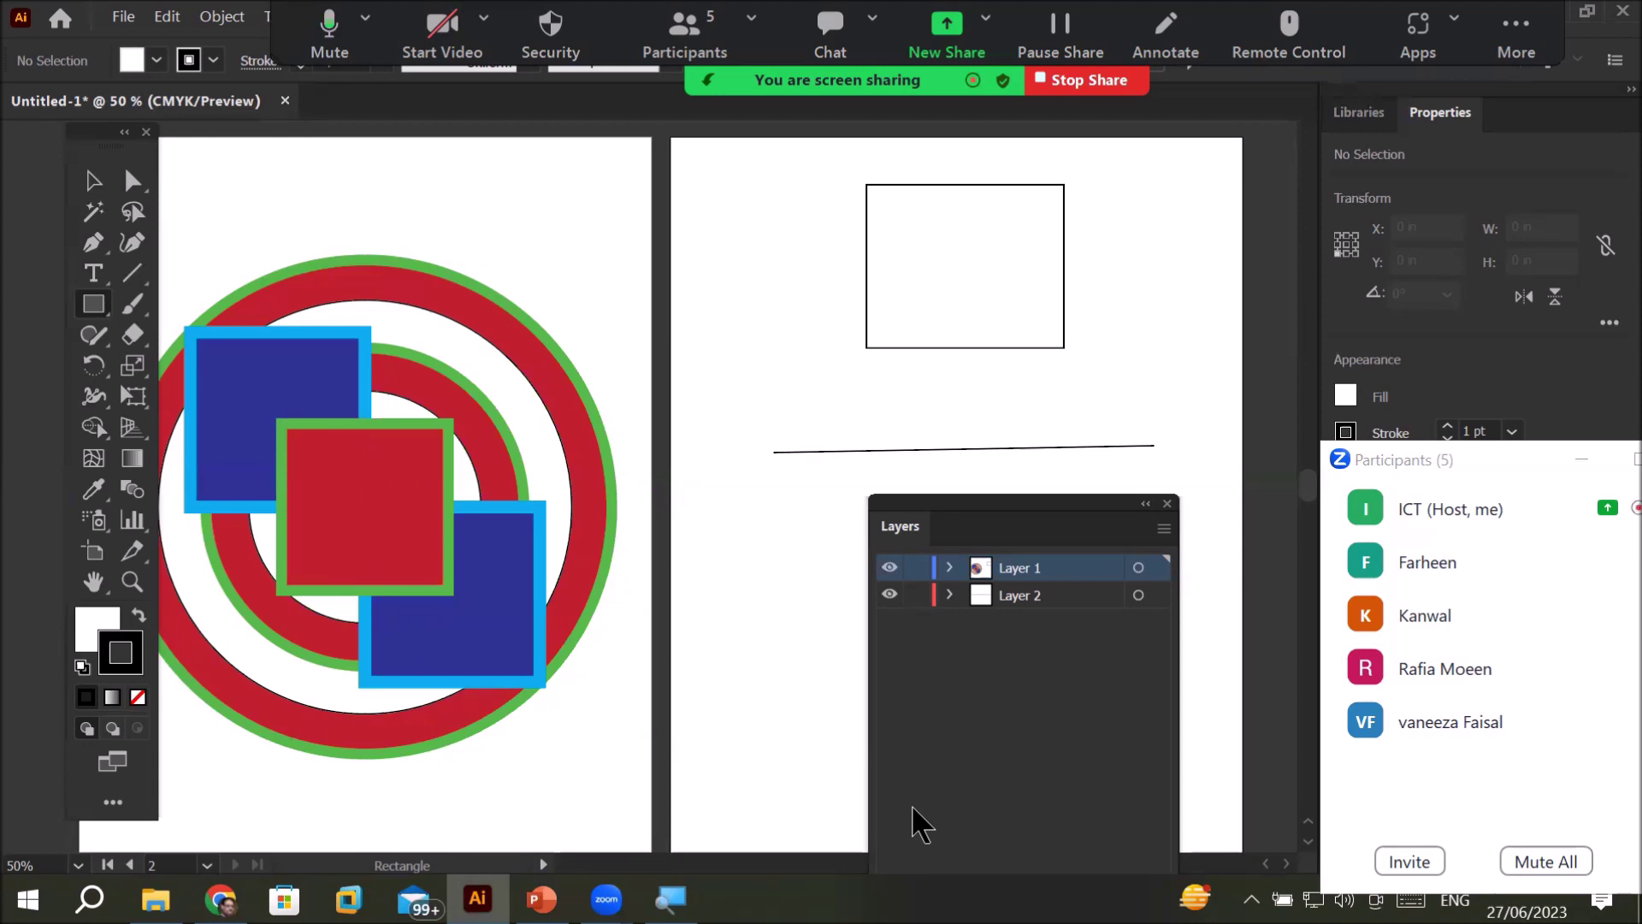
left_click(891, 568)
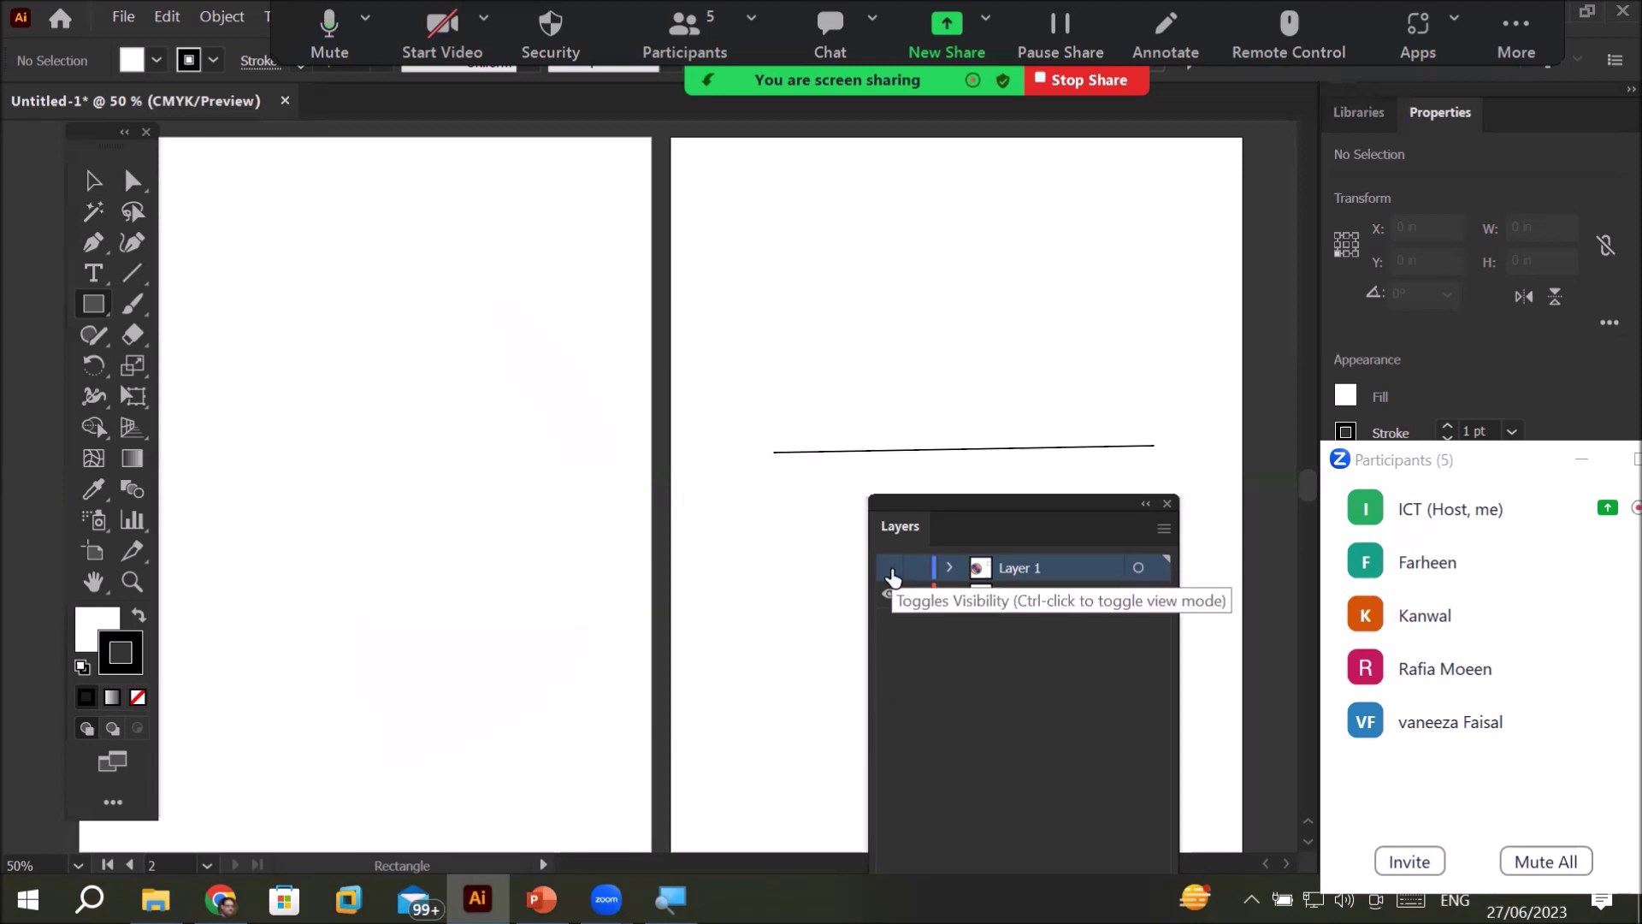
left_click(890, 569)
left_click(890, 596)
left_click(890, 598)
left_click(890, 598)
left_click(890, 598)
left_click(890, 598)
left_click(890, 598)
left_click(890, 598)
left_click(891, 599)
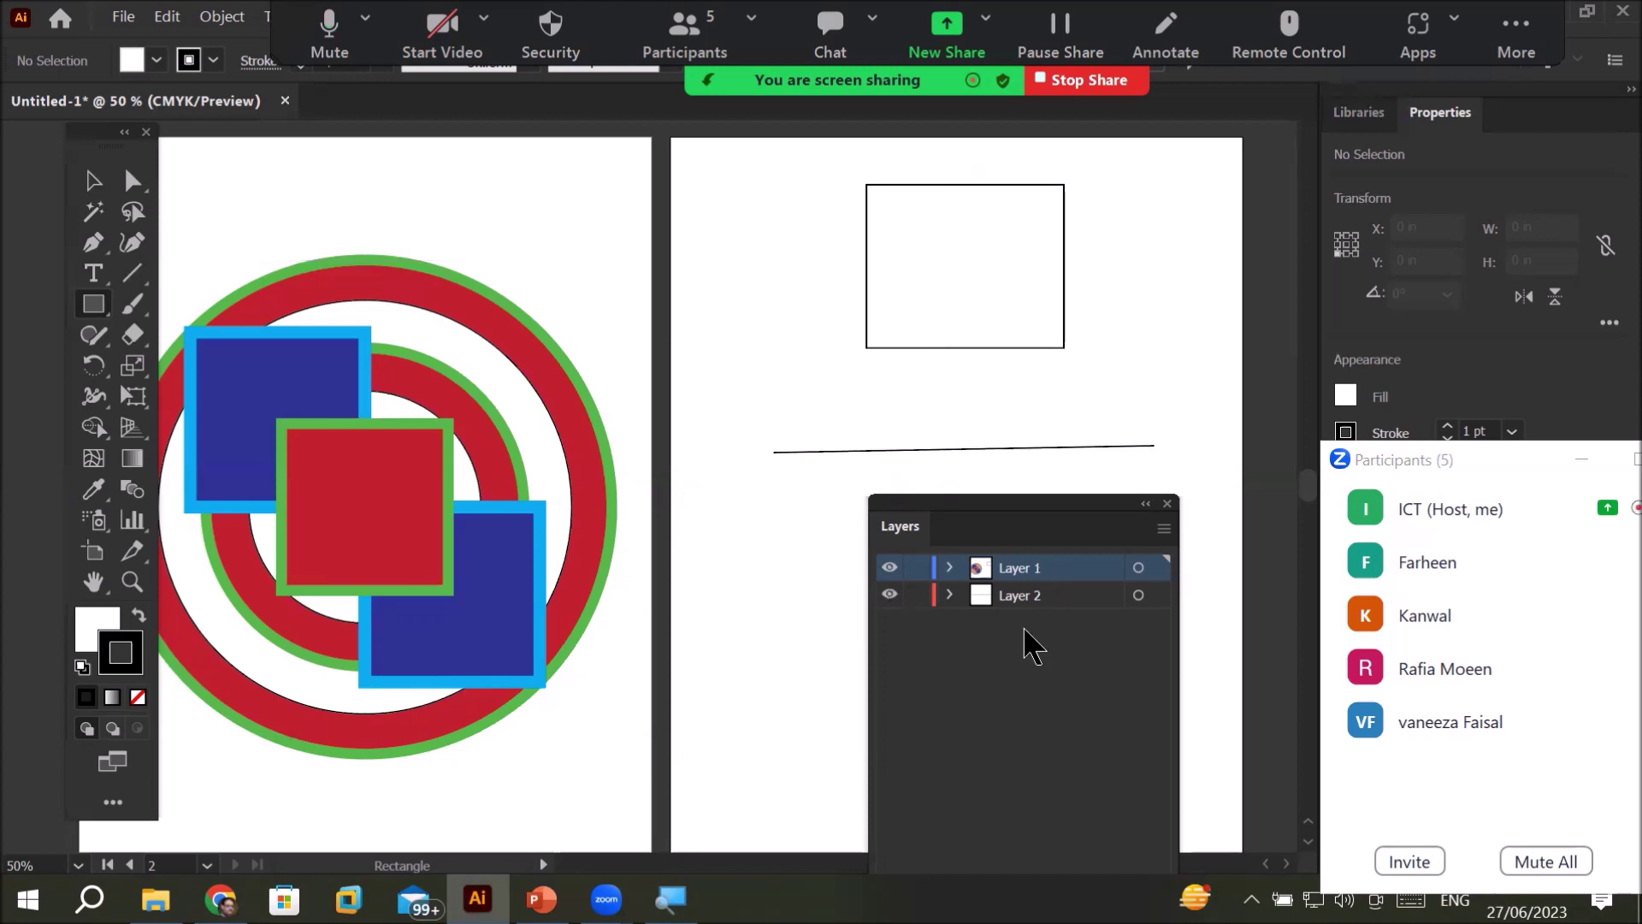
- Move the white rectangle on the second artboard from Layer 1 to Layer 2
left_click(951, 567)
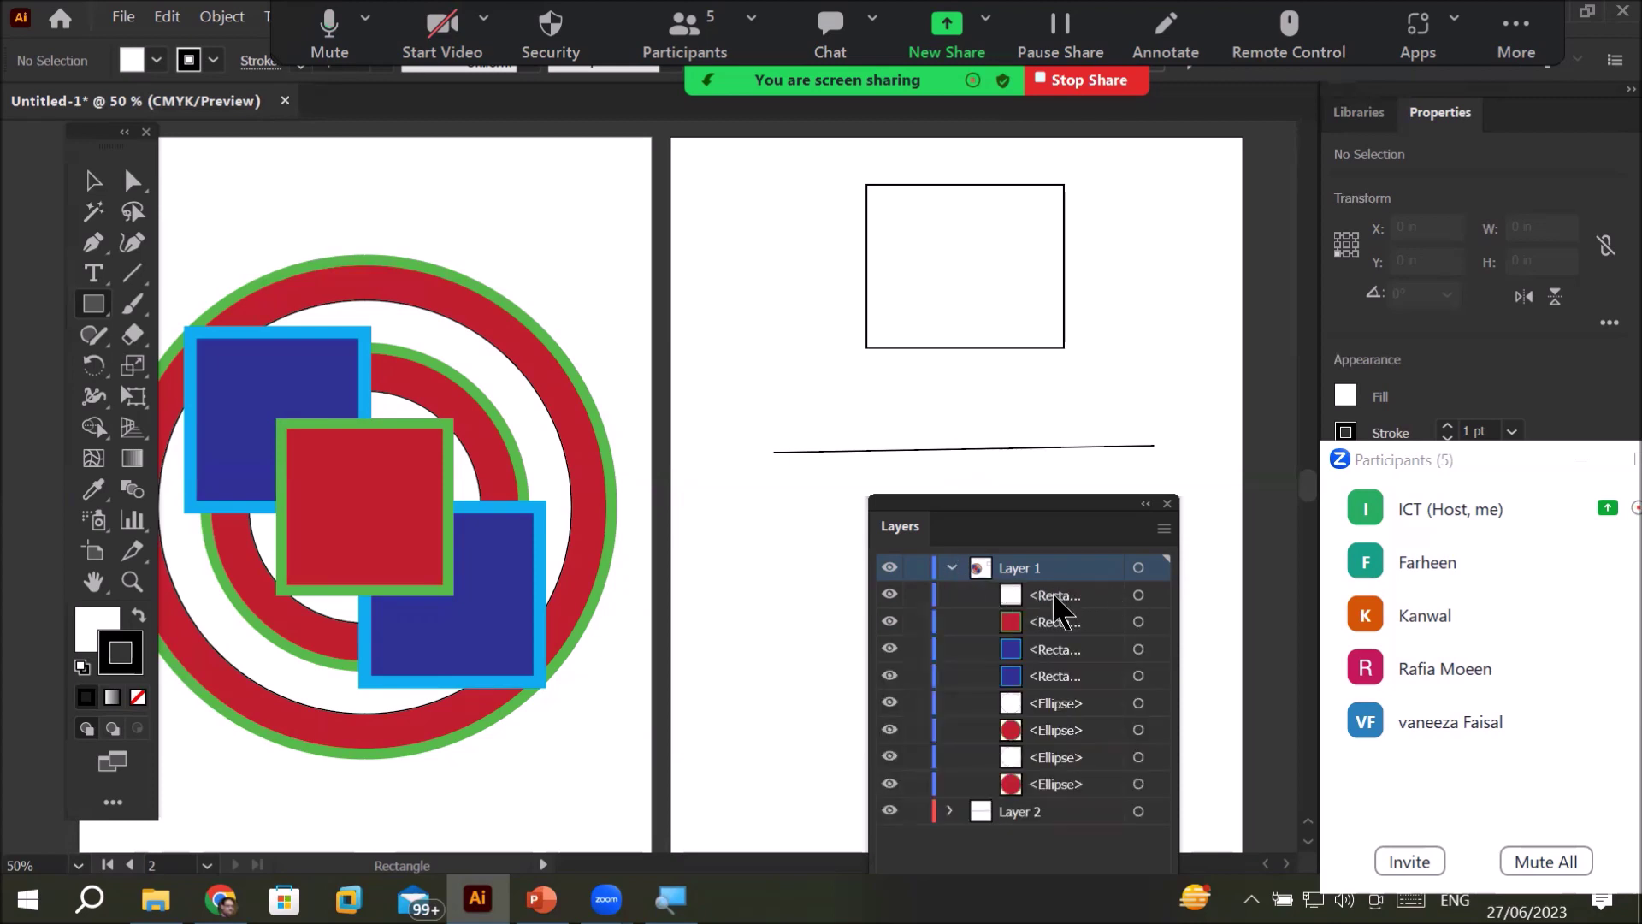
left_click(1151, 599)
left_click(1158, 596)
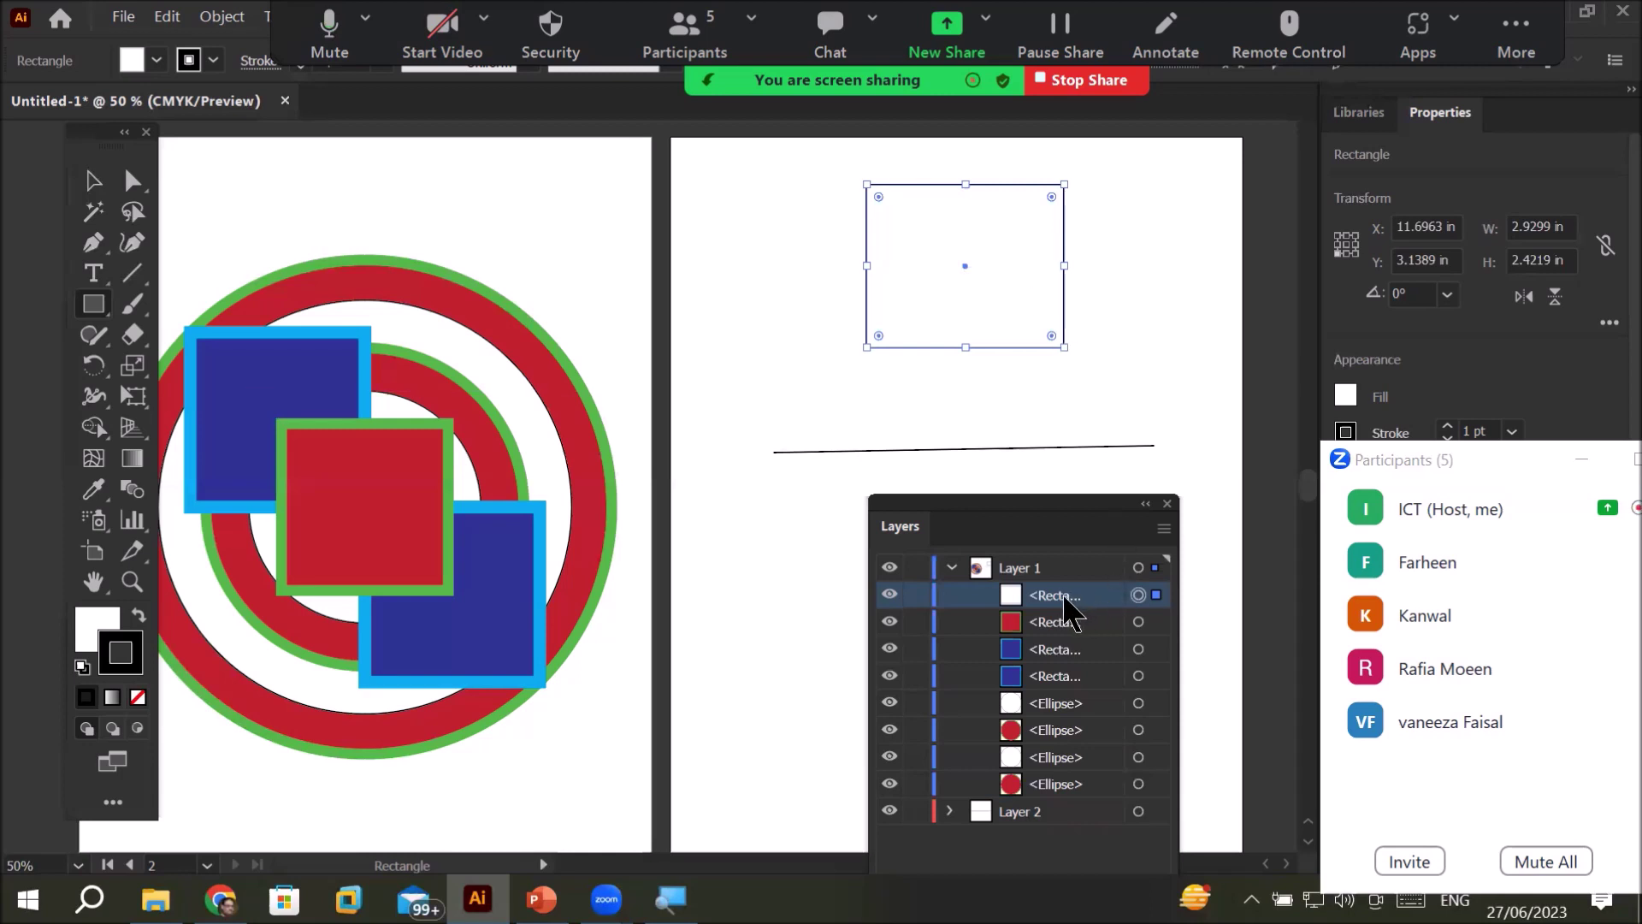
left_click_drag(1067, 615, 1041, 825)
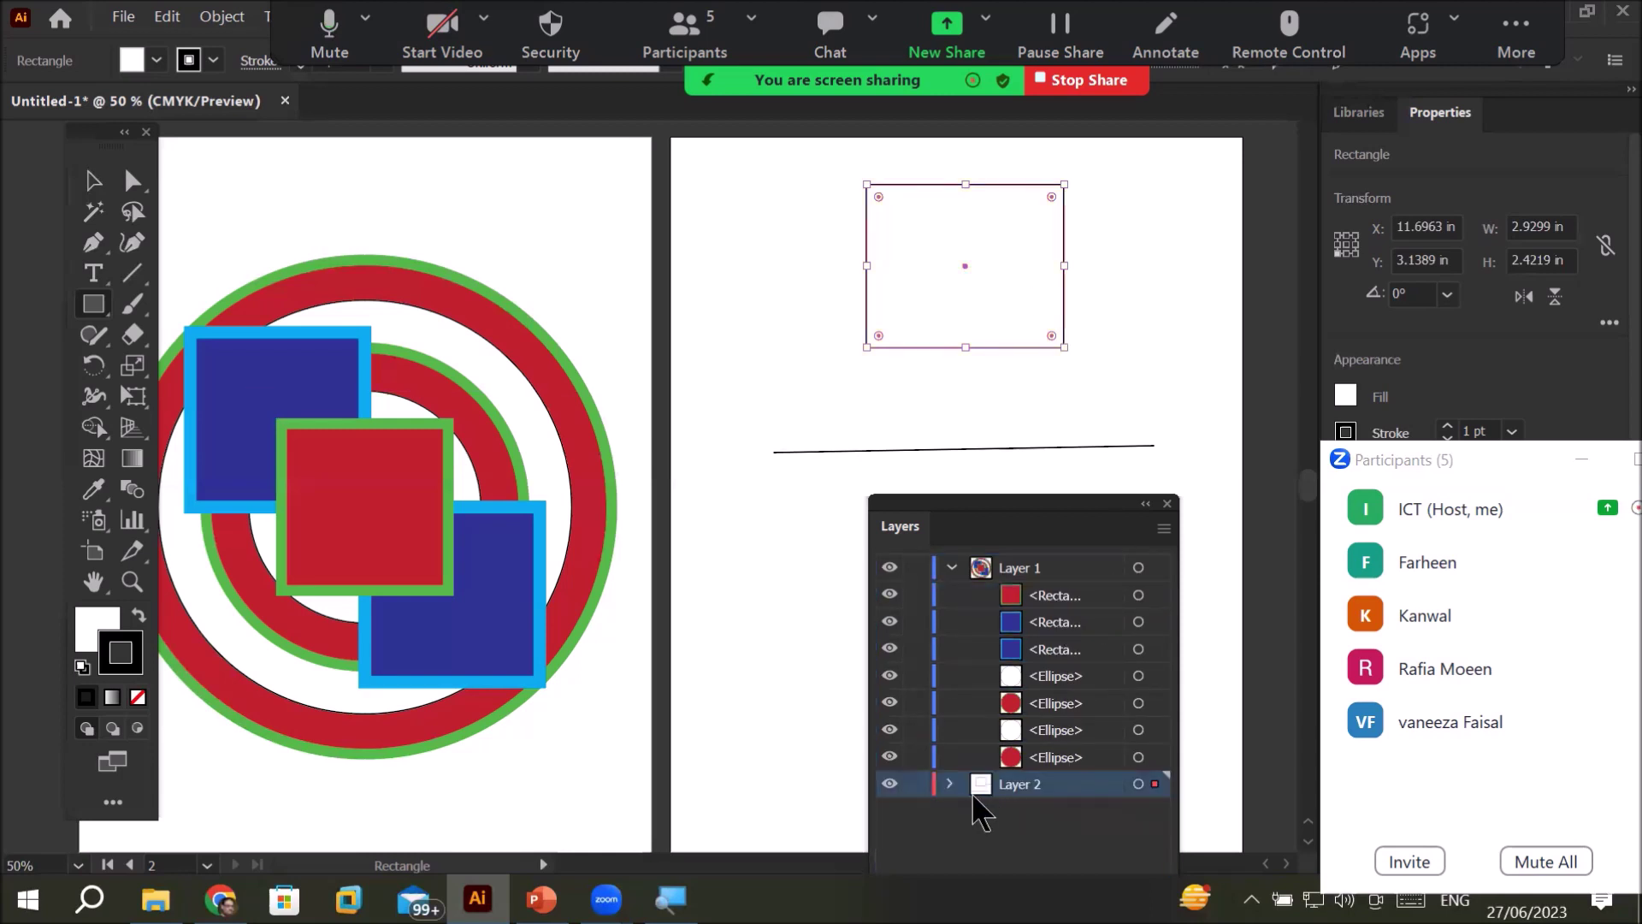
- Inspect the contents of Layer 2 by selecting its line and its rectangle in turn
left_click(951, 568)
left_click(951, 594)
left_click(1156, 652)
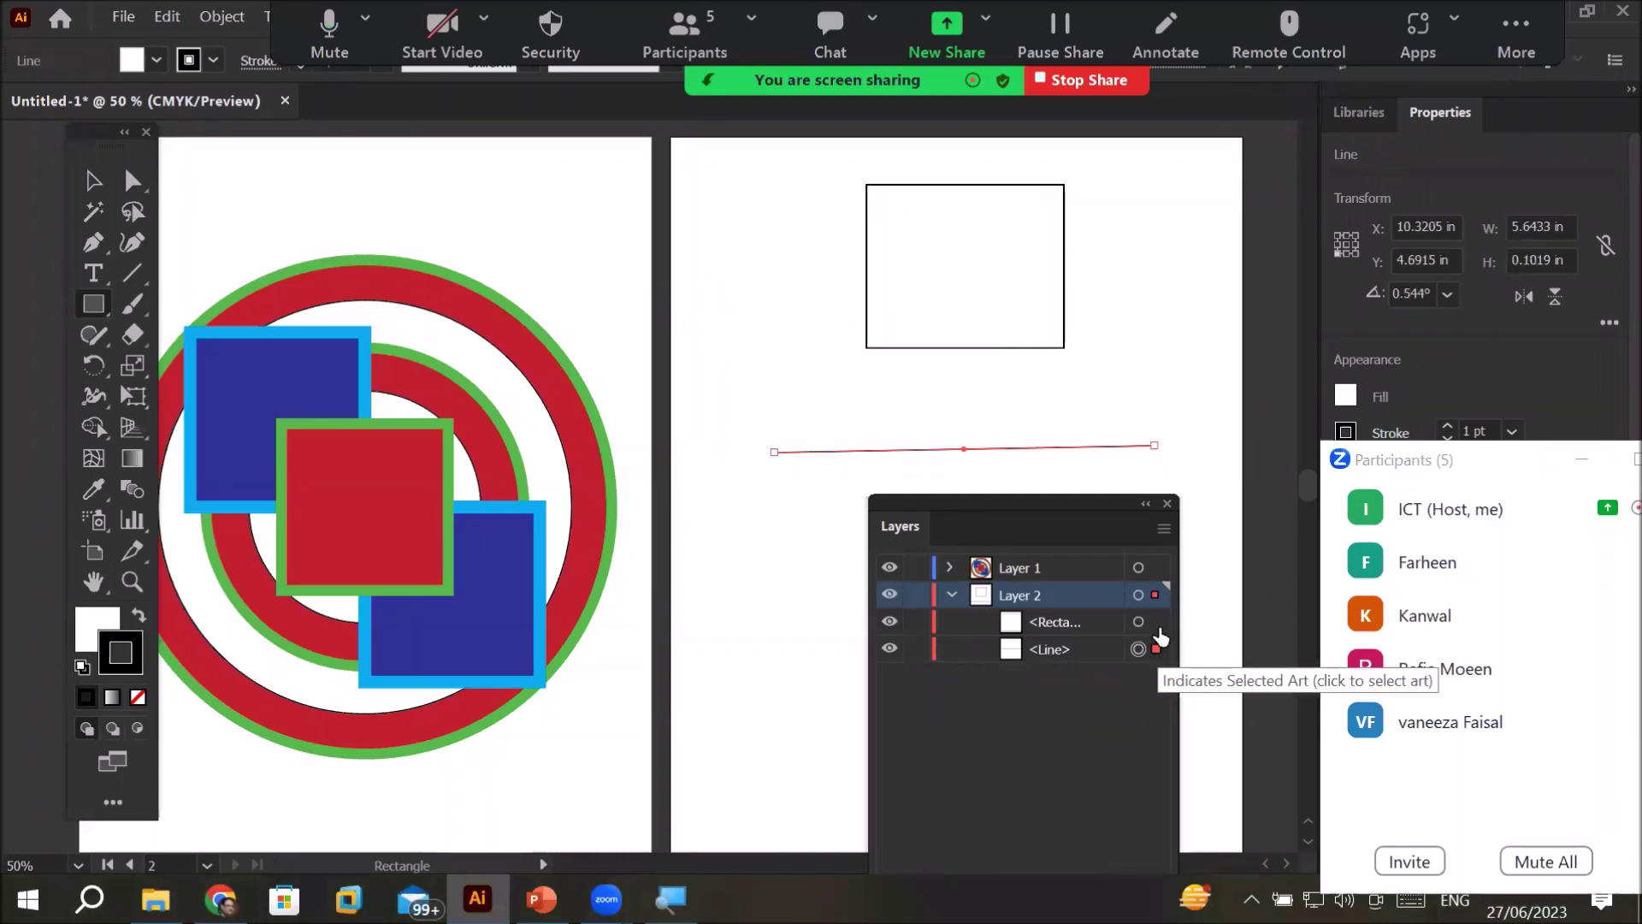
left_click(1158, 623)
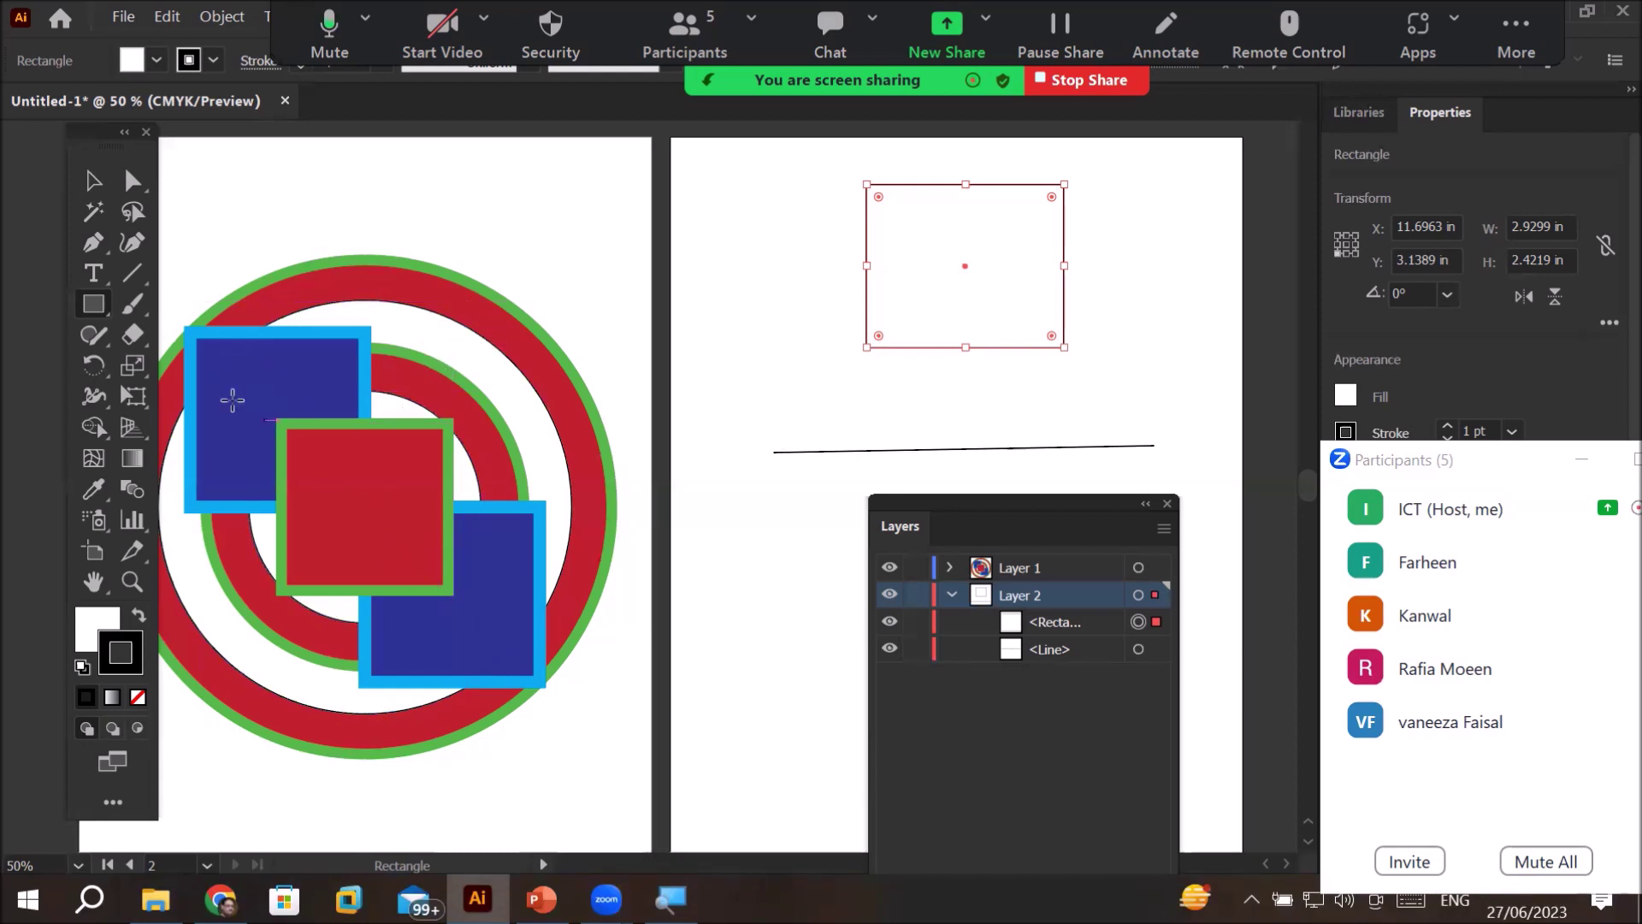
left_click(951, 594)
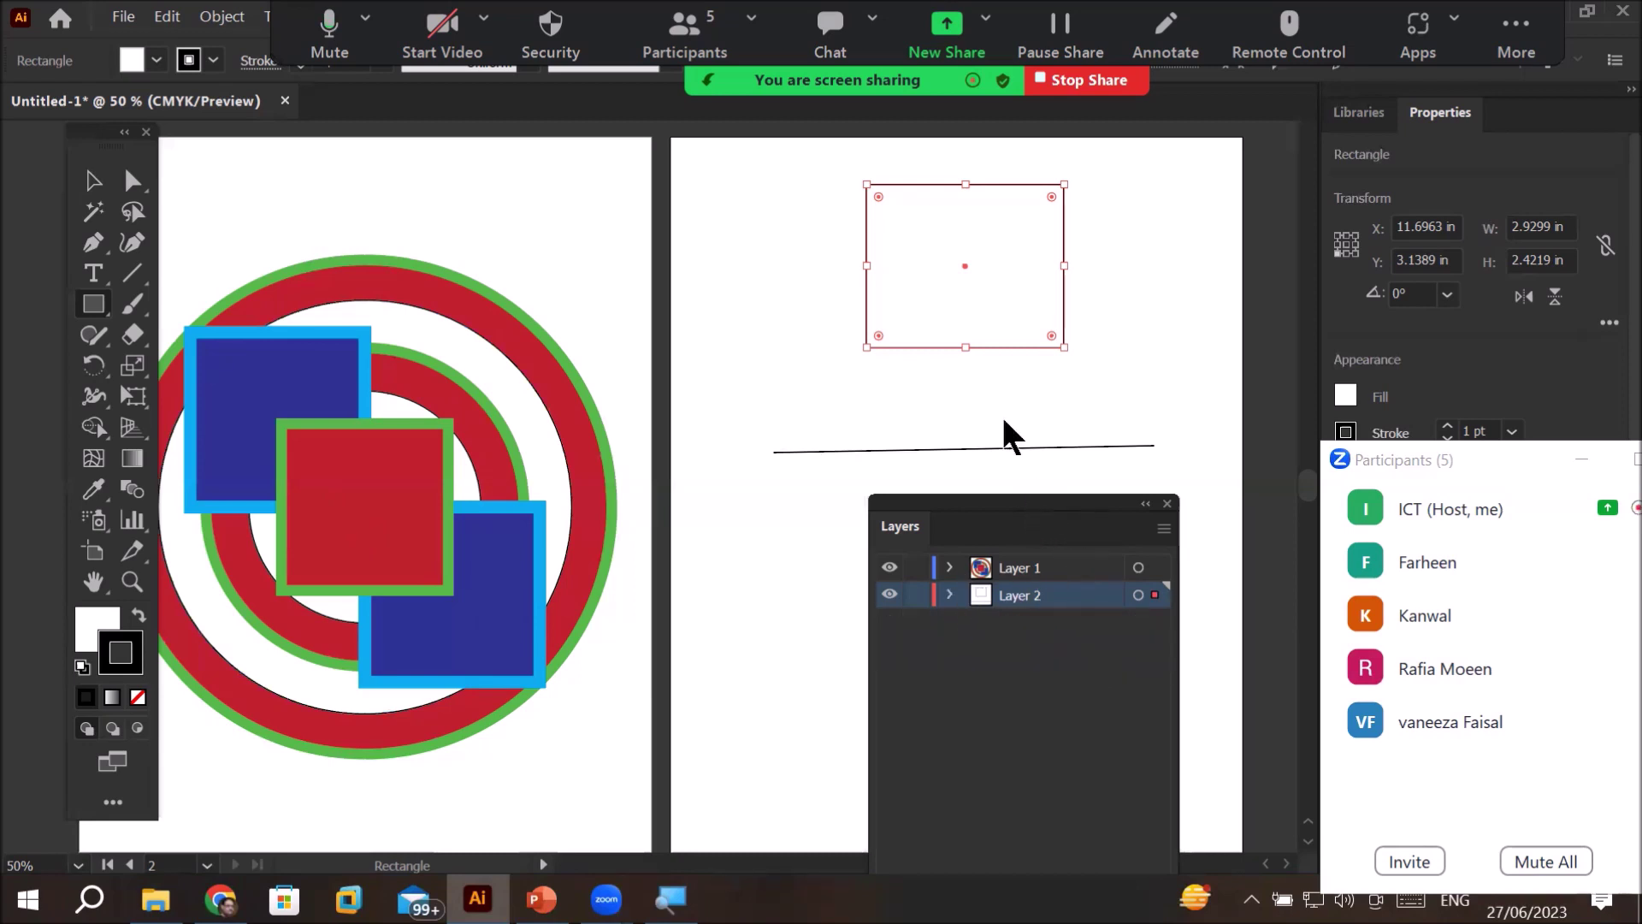
- Group the four concentric ellipses in Layer 1 and check the contents of the group
left_click_drag(1031, 520, 961, 249)
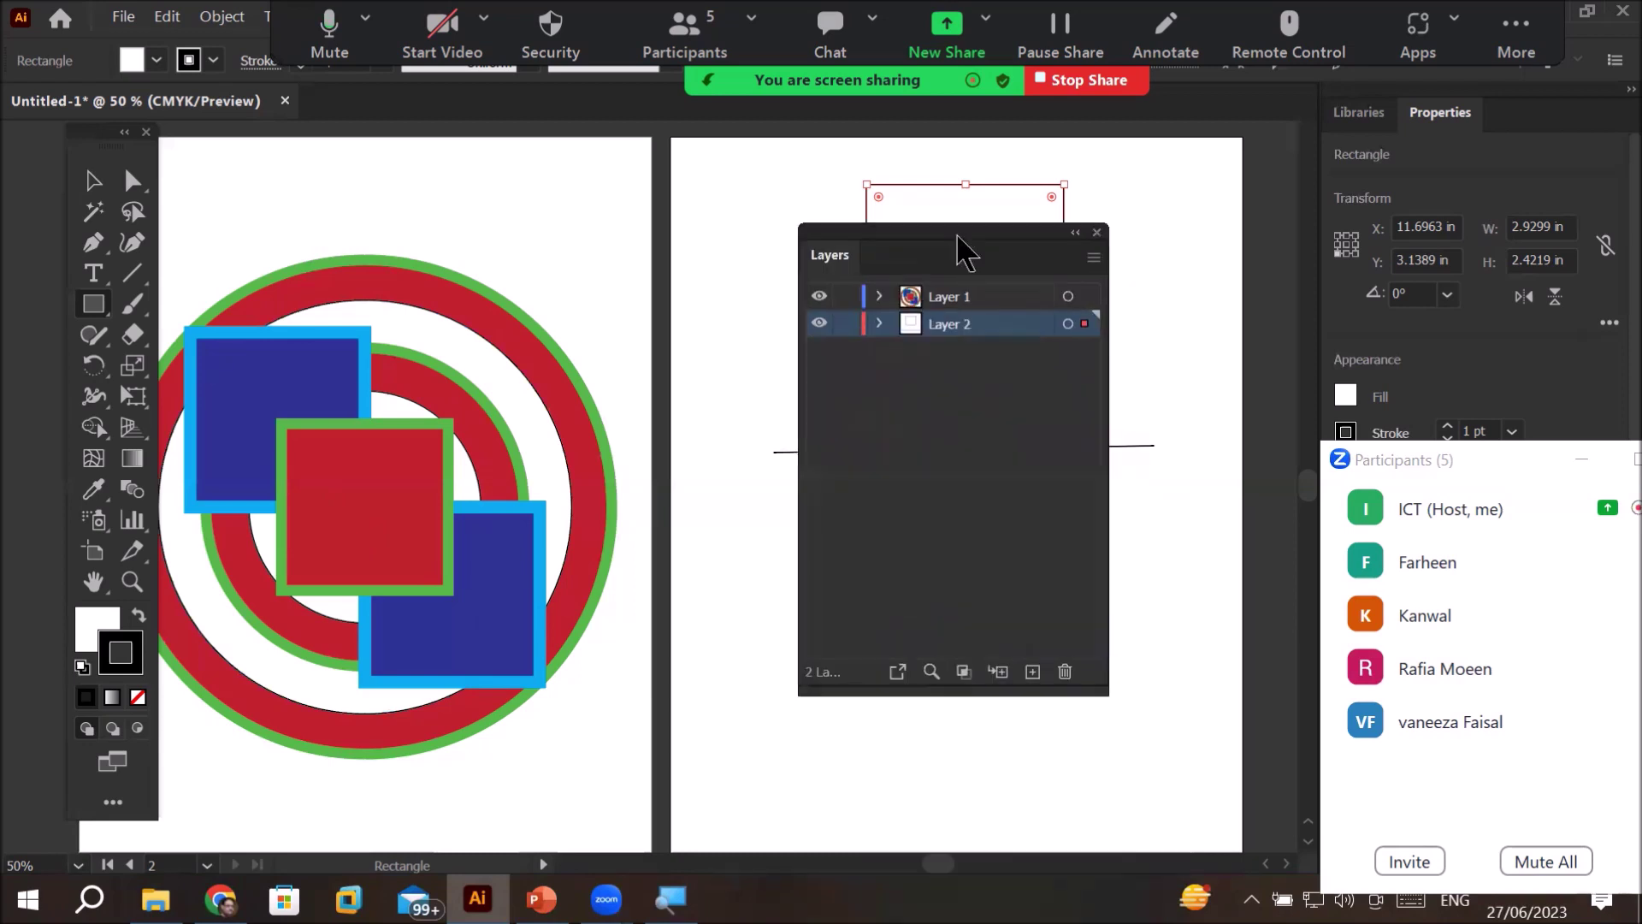
left_click(880, 297)
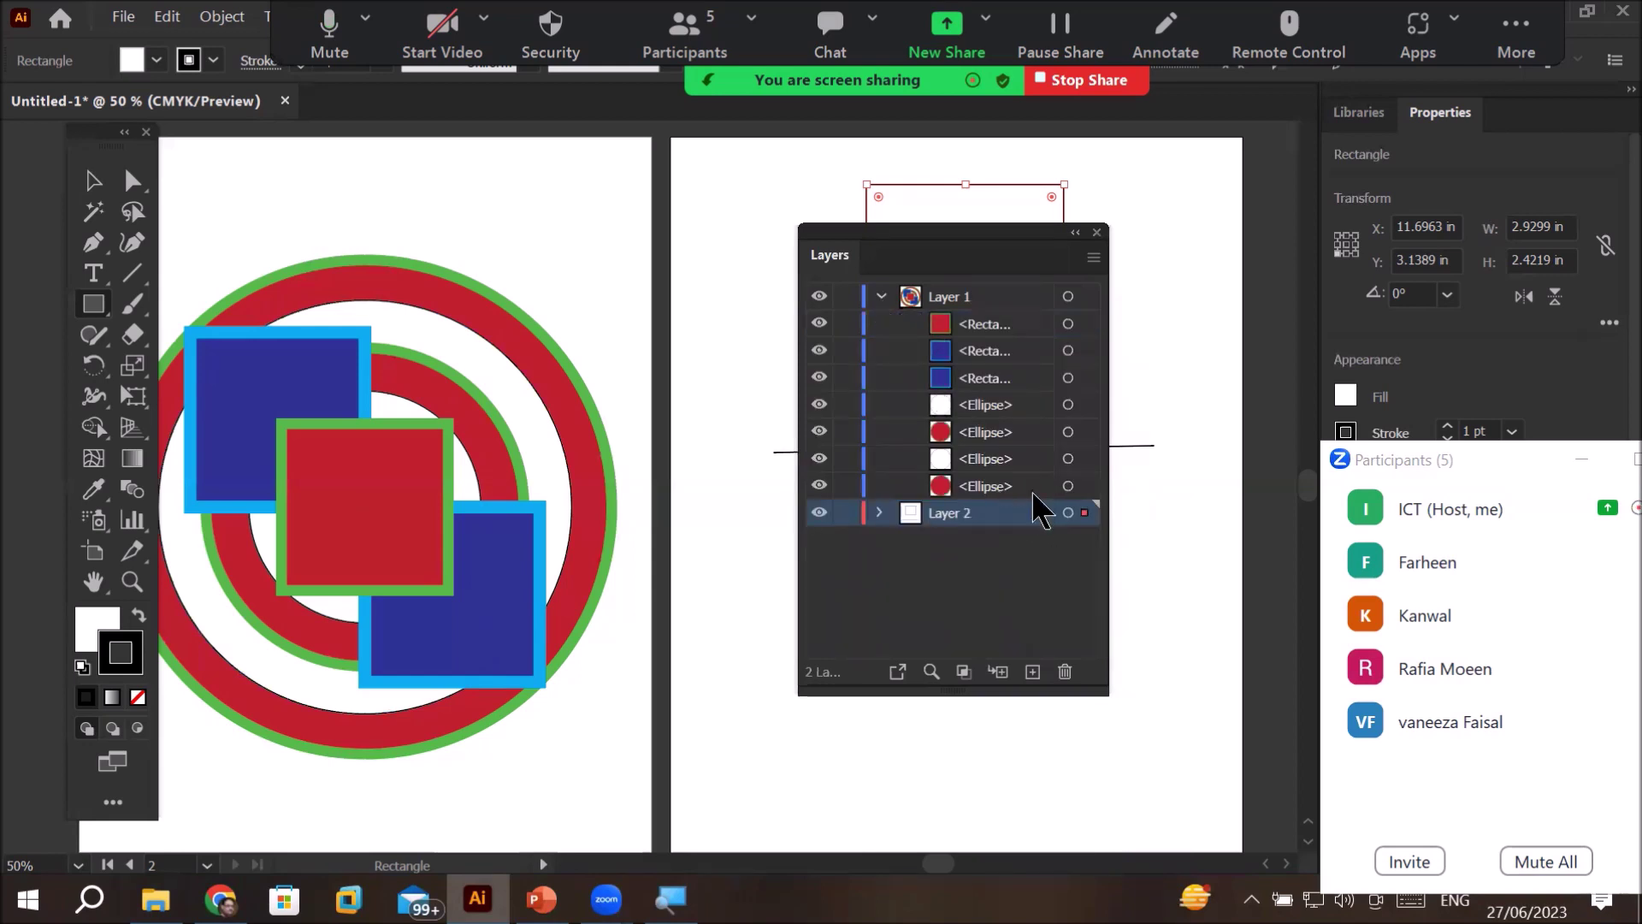
left_click(1087, 486)
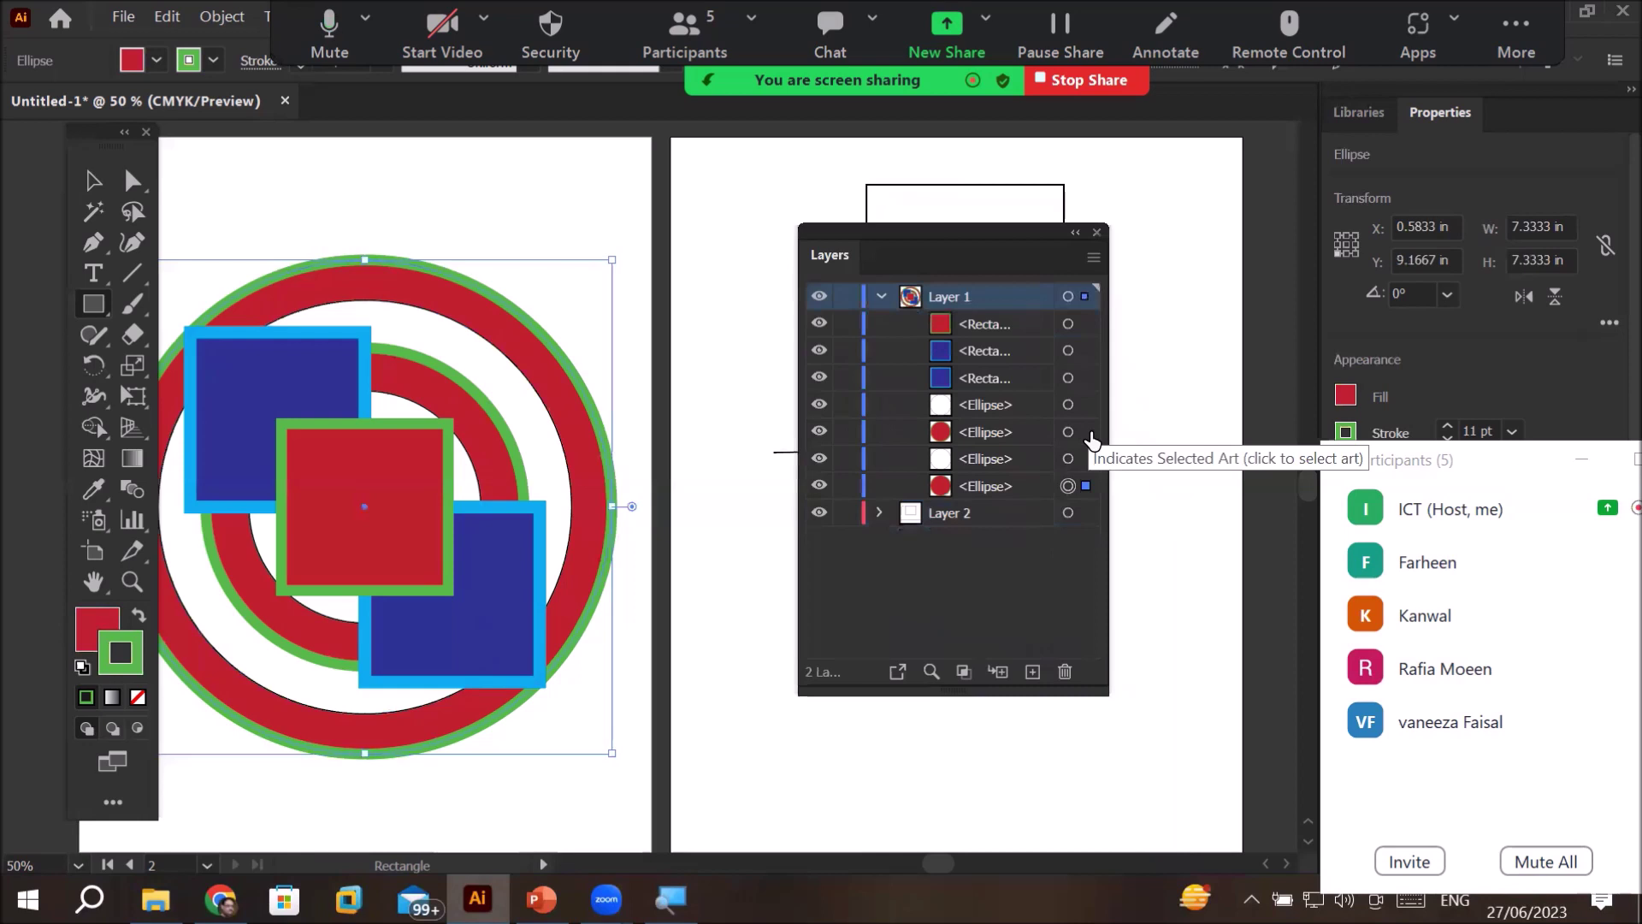
left_click(1086, 432, "shift")
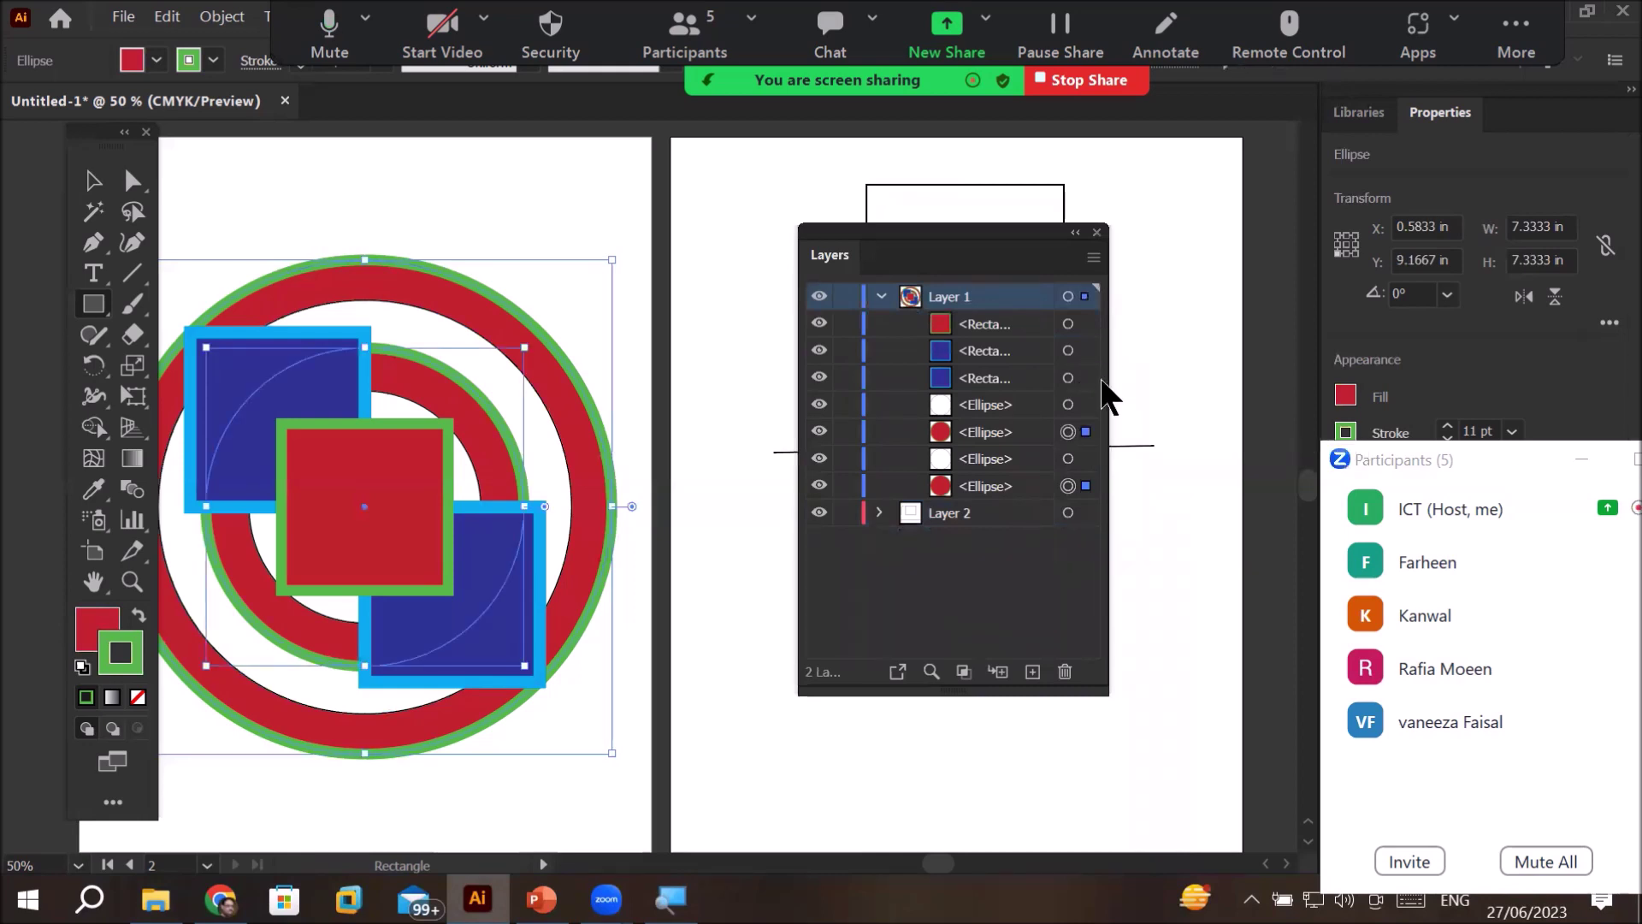
left_click(1086, 459)
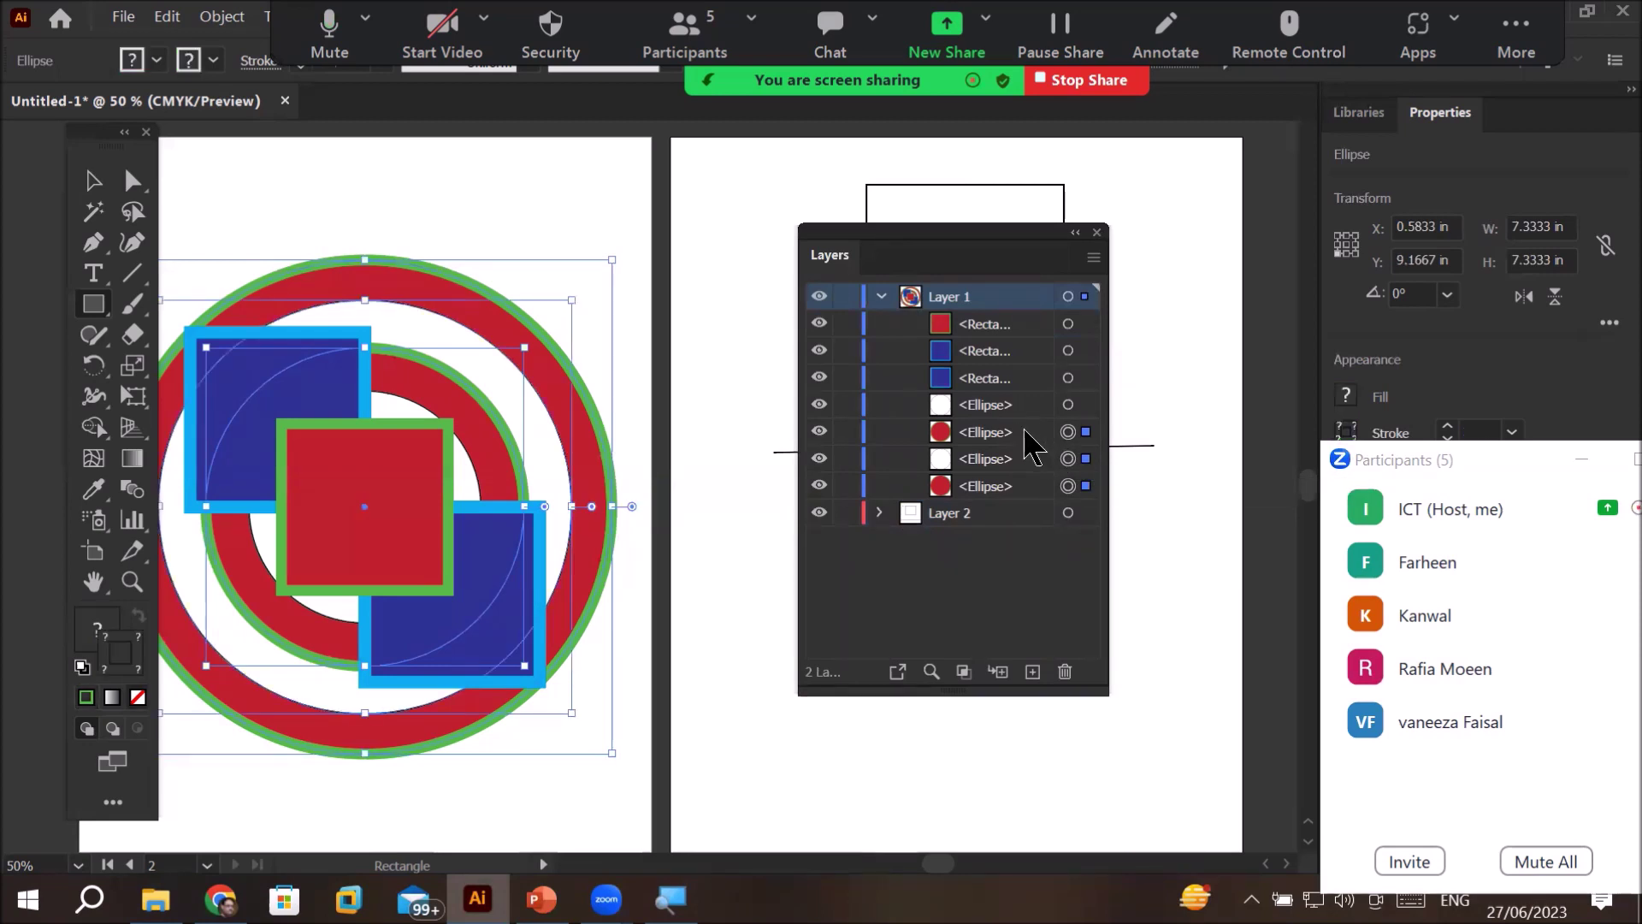
left_click(1086, 405)
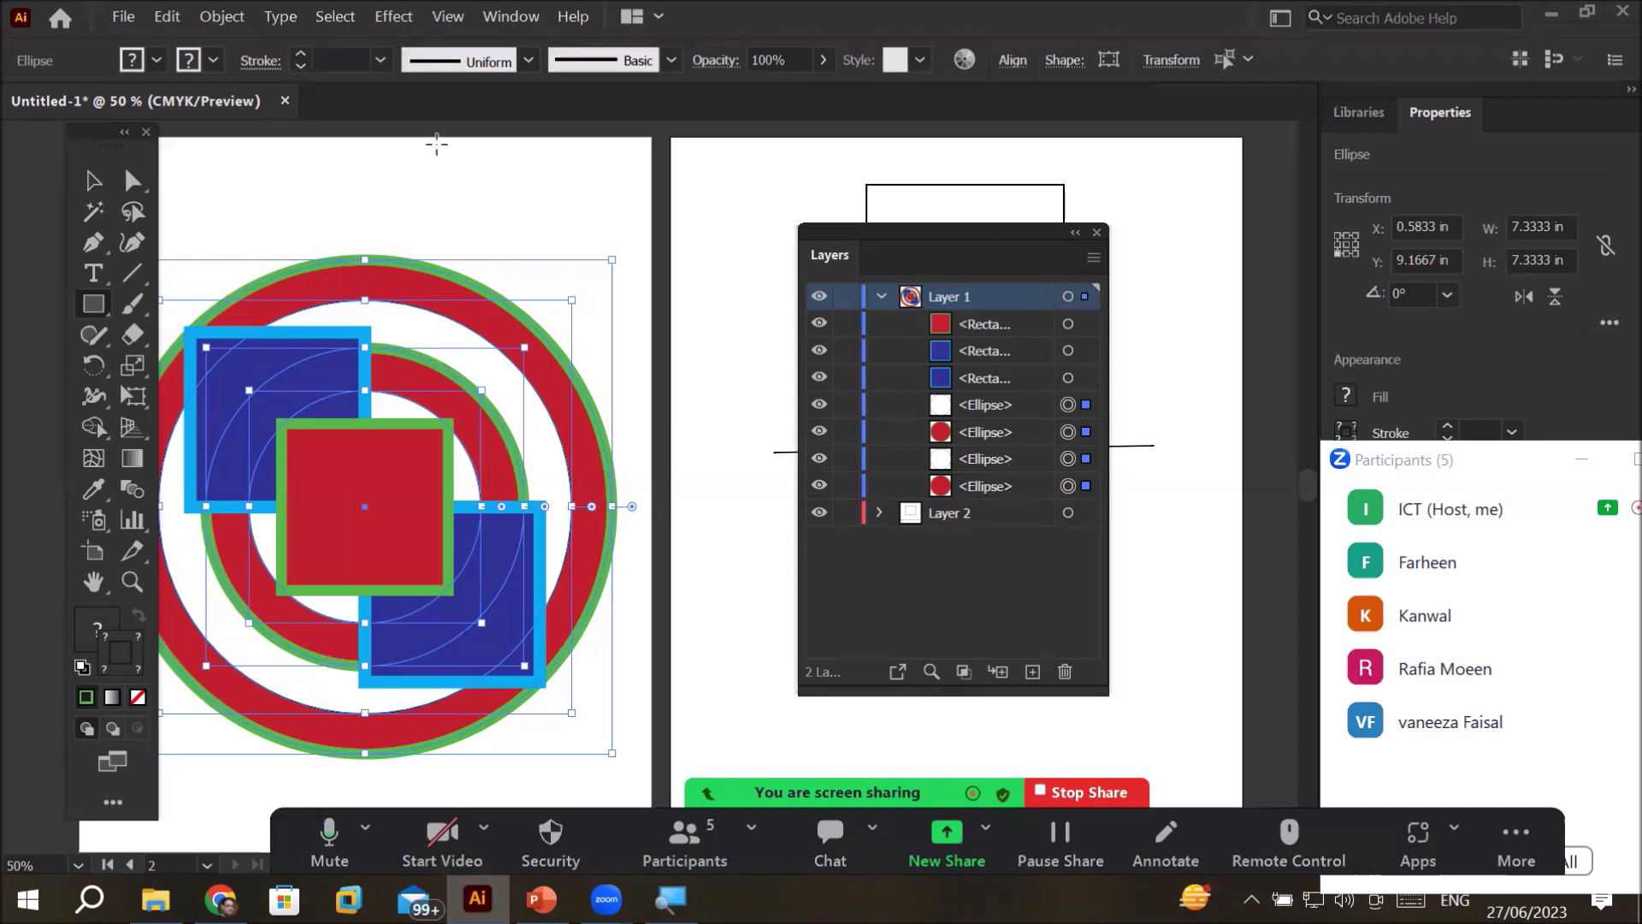
left_click(219, 17)
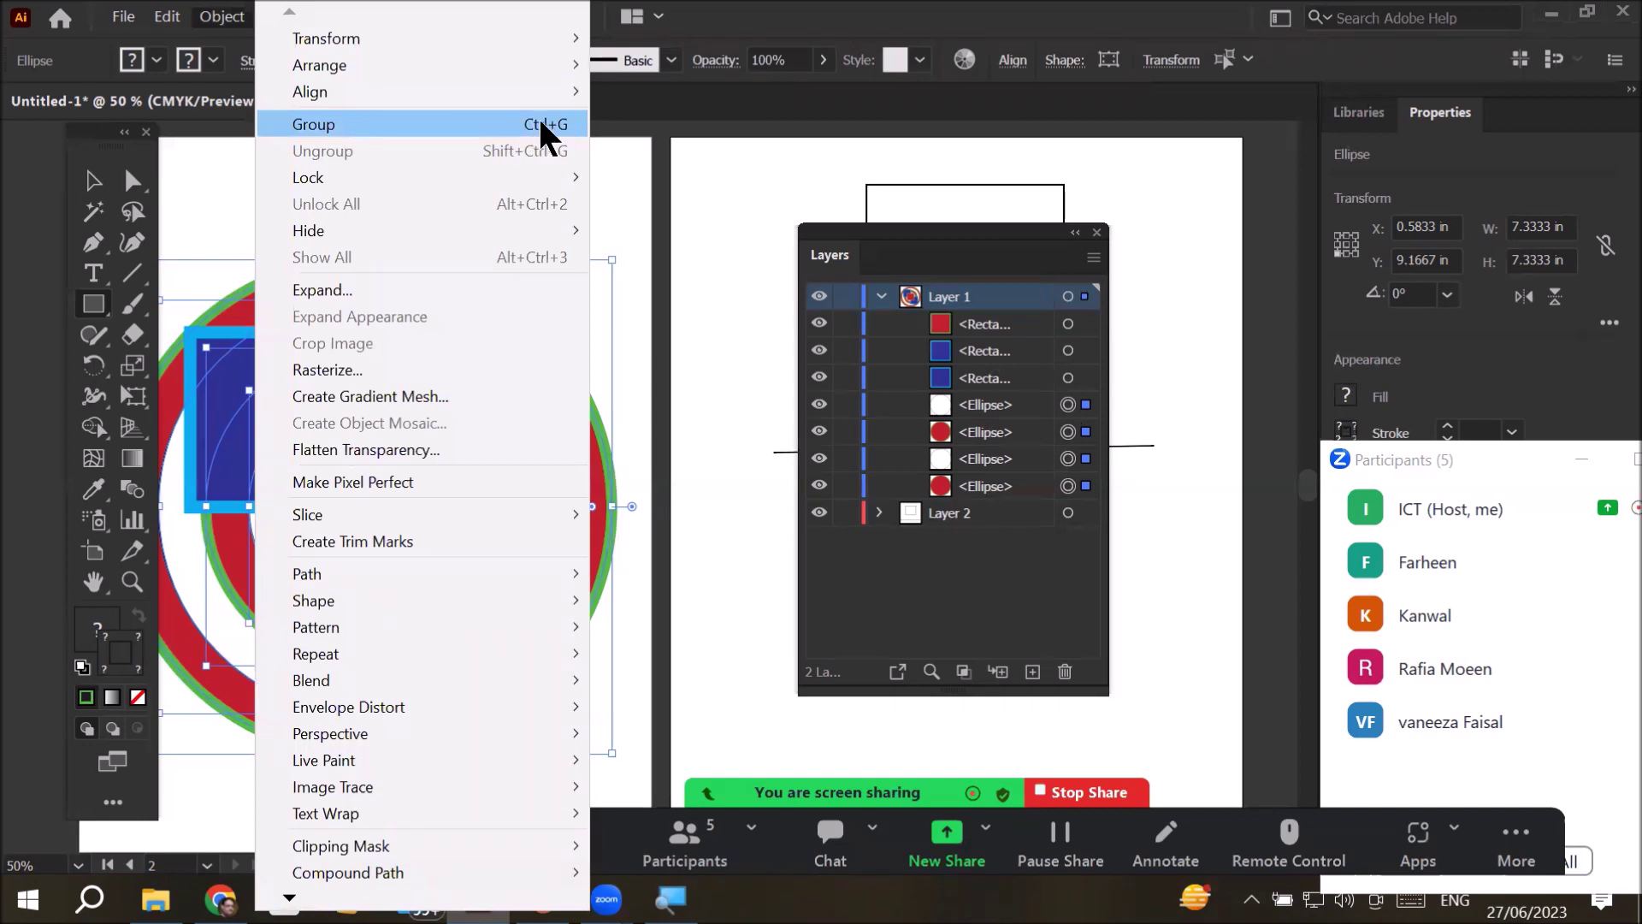
left_click(476, 128)
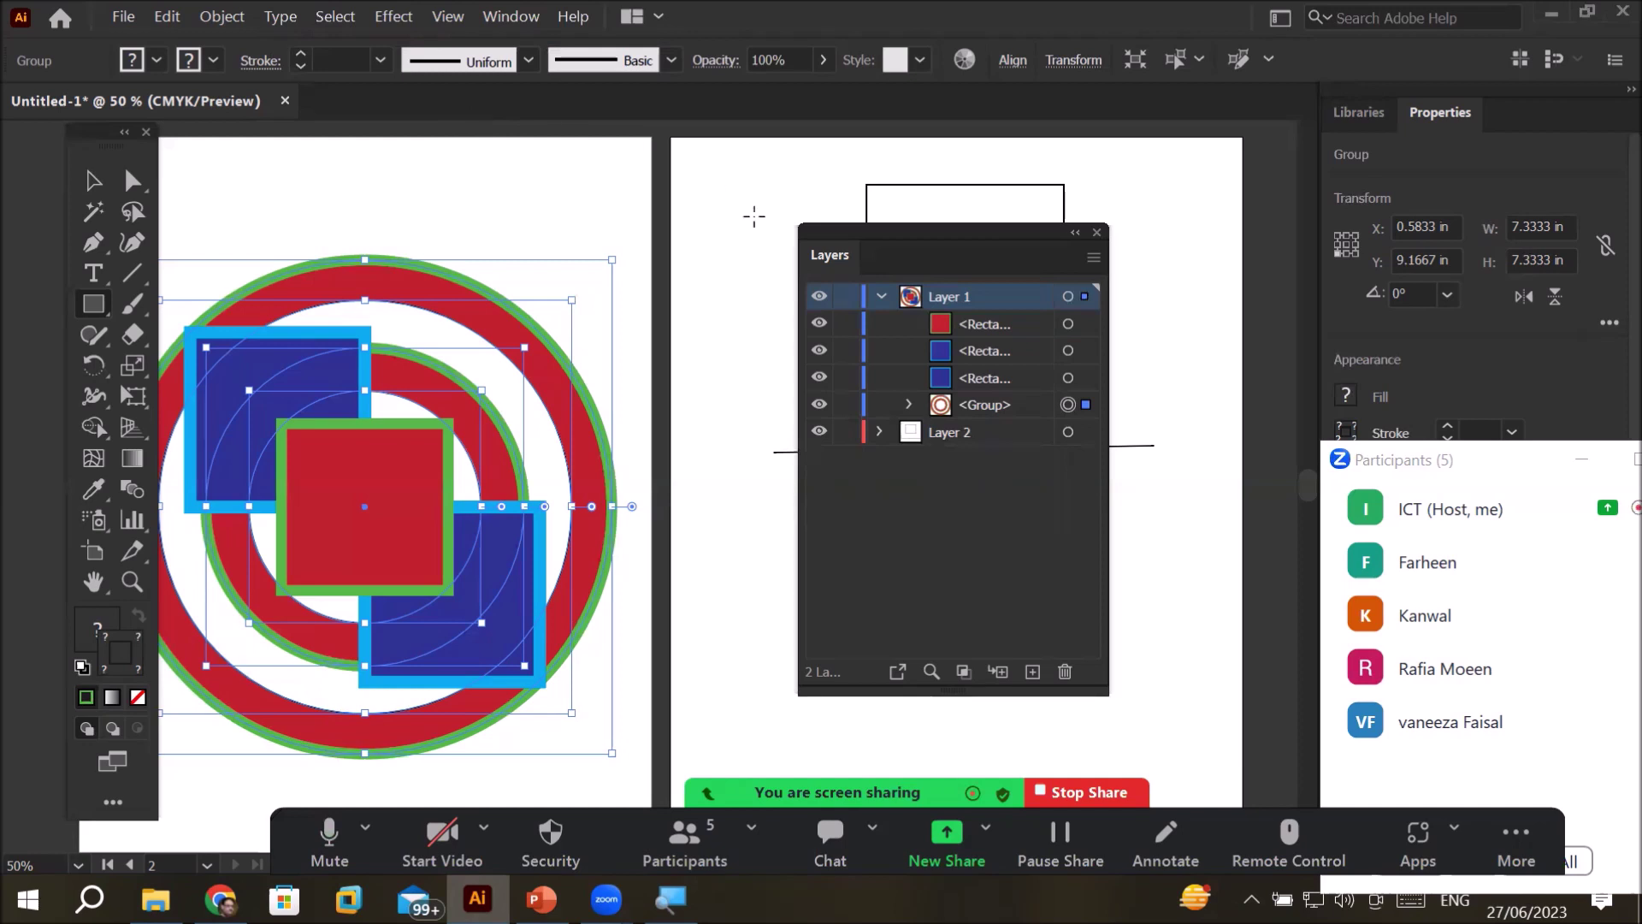
left_click(908, 406)
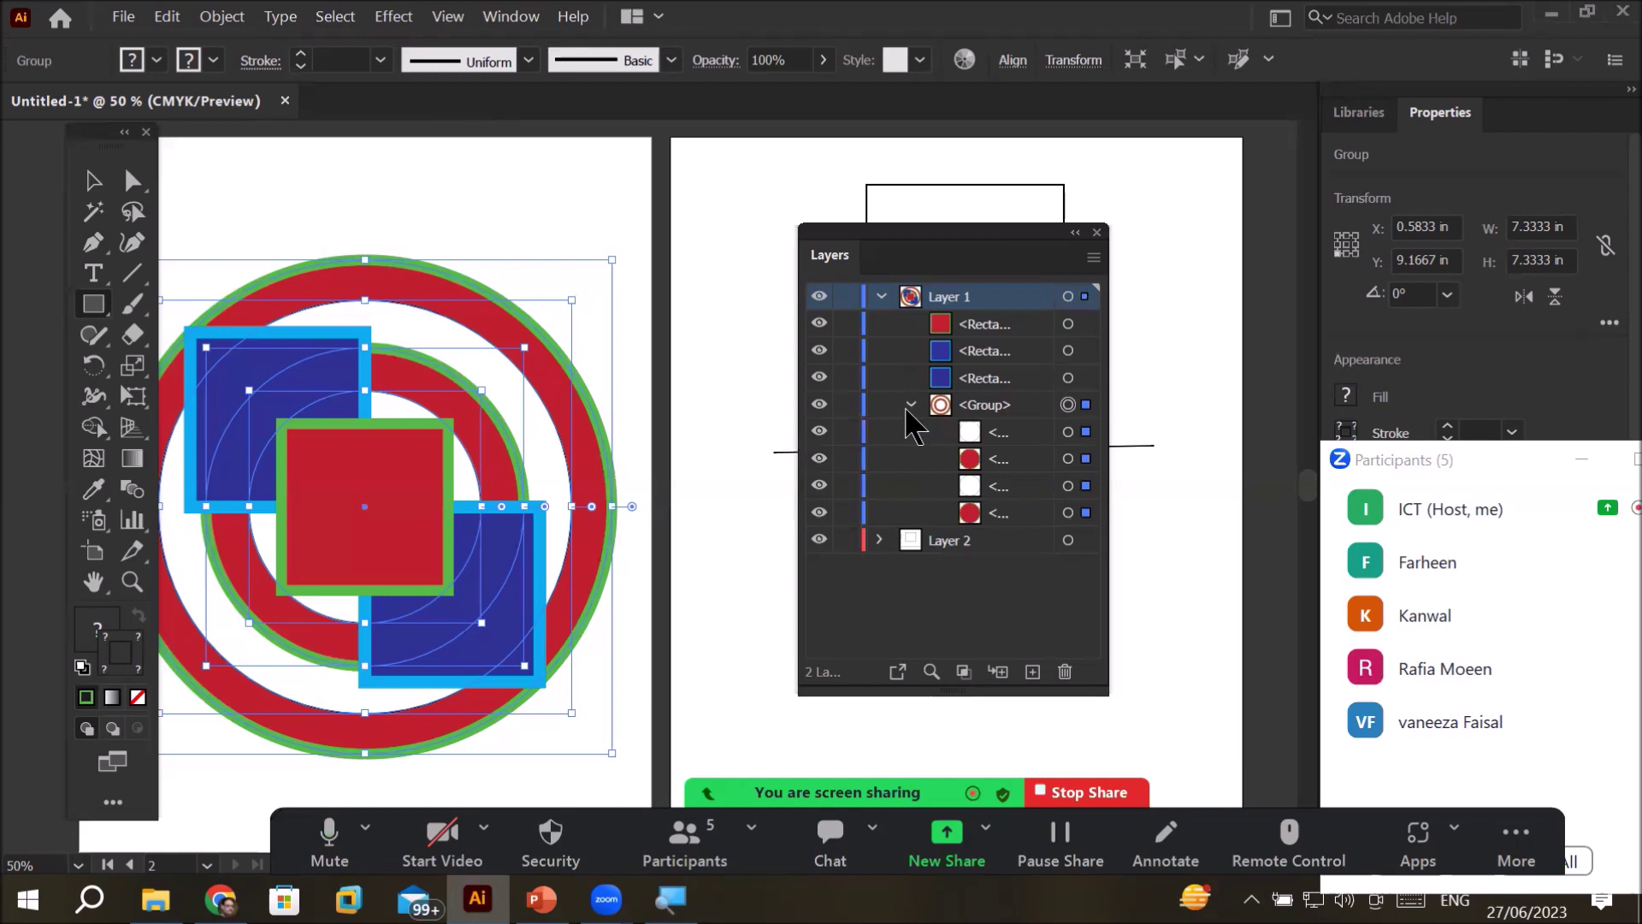
left_click(910, 406)
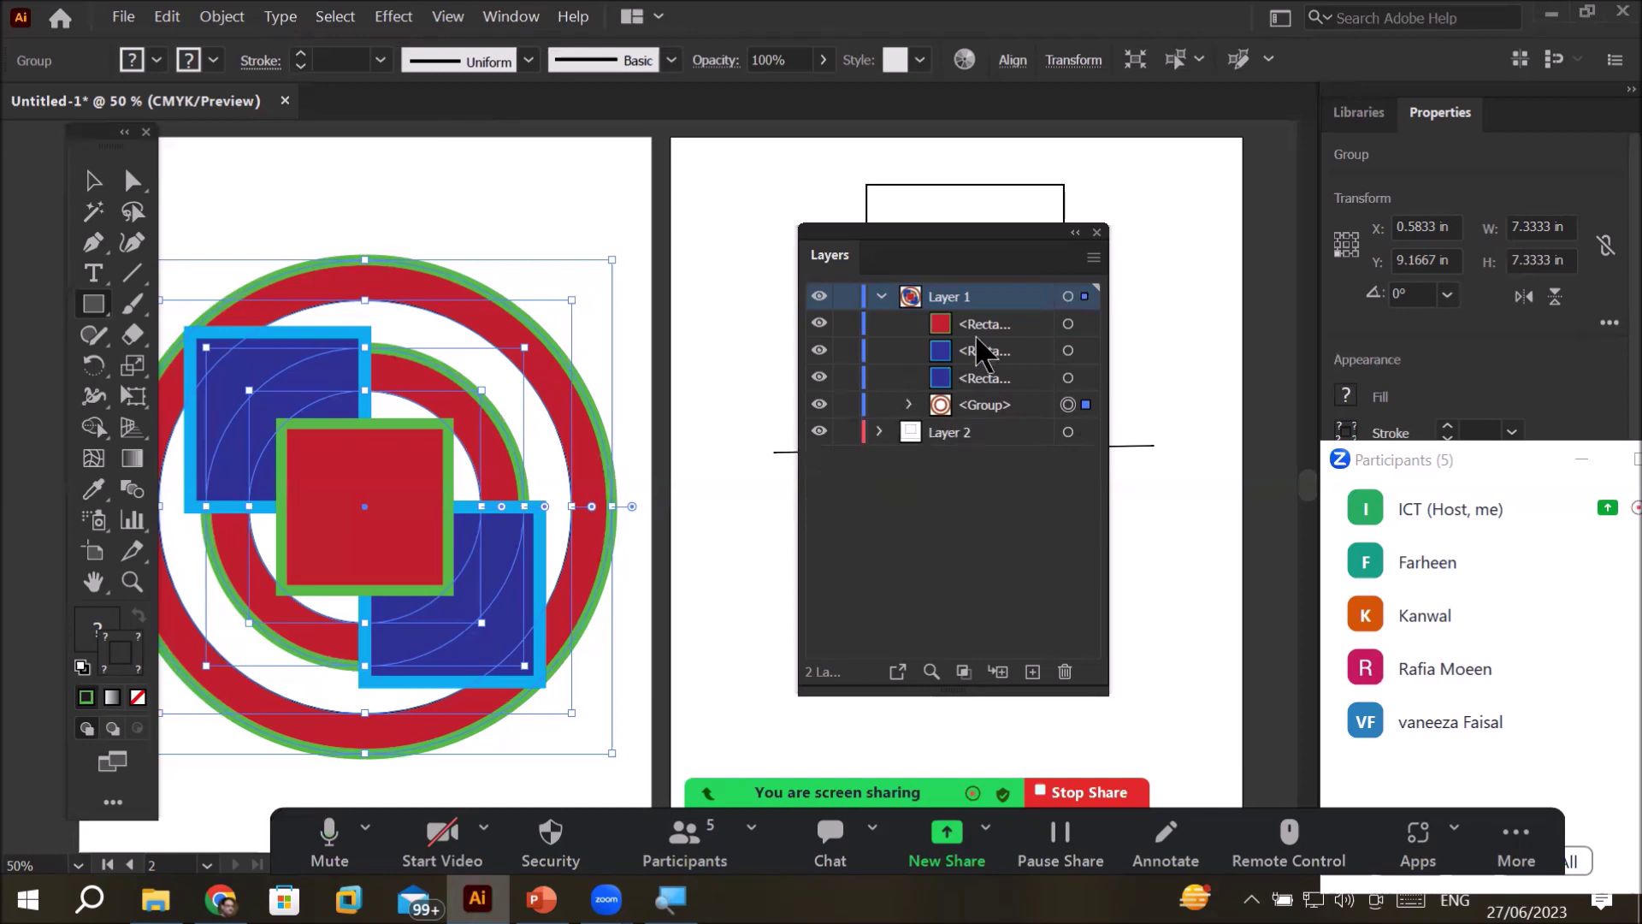
- Group the red rectangle and the two blue rectangles in Layer 1
left_click(1086, 323)
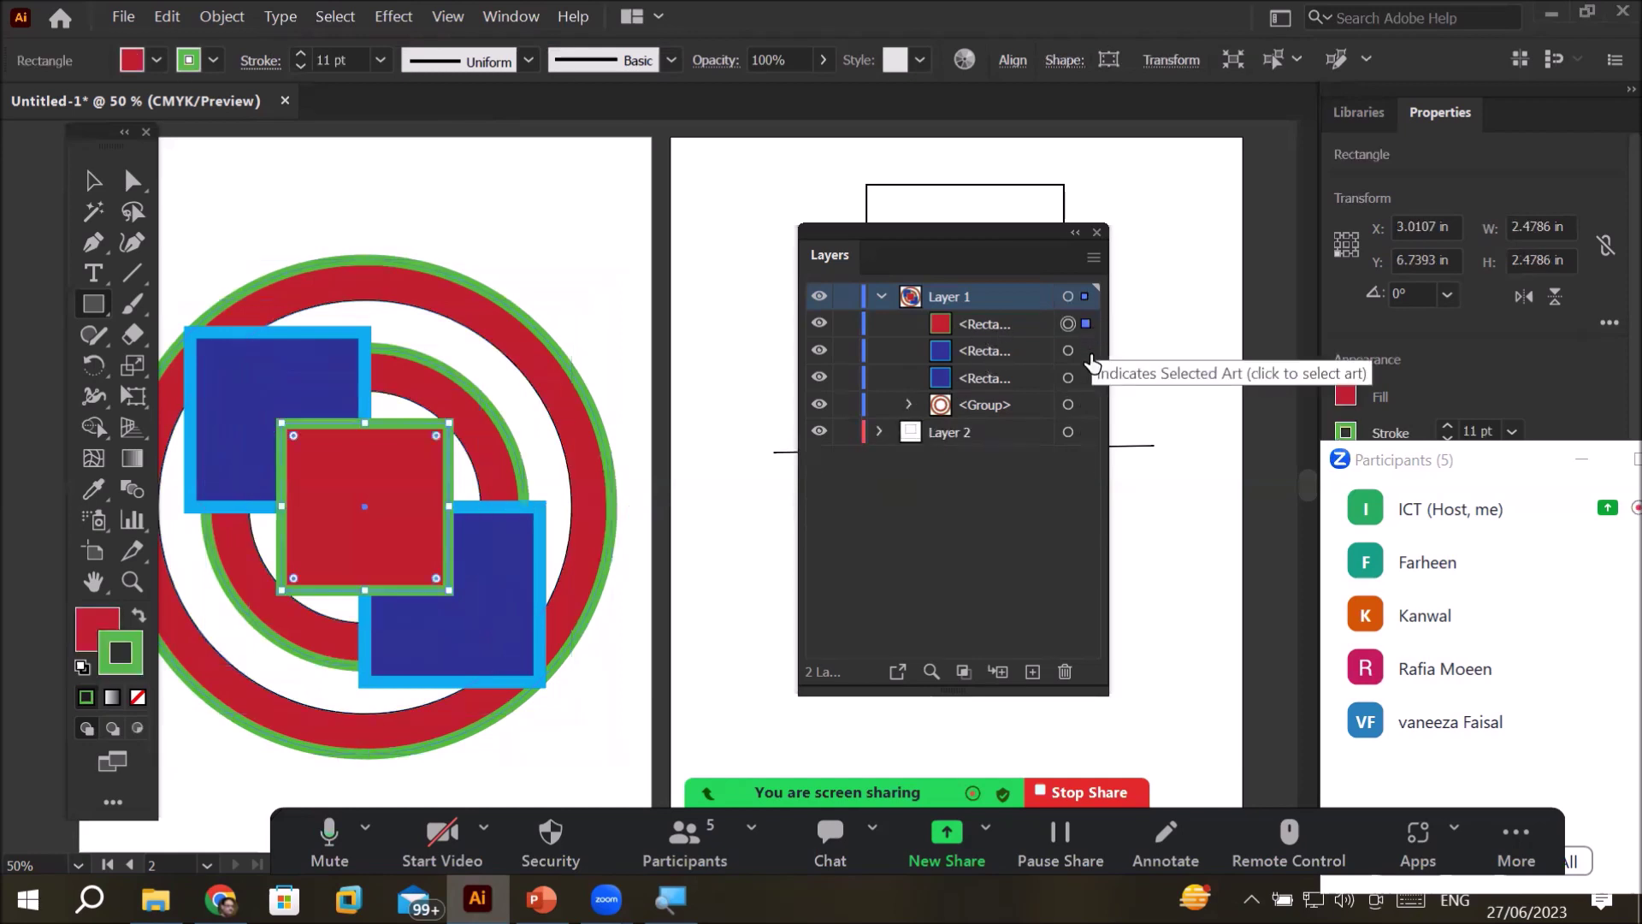
left_click(1086, 350, "shift")
left_click(1087, 378, "shift")
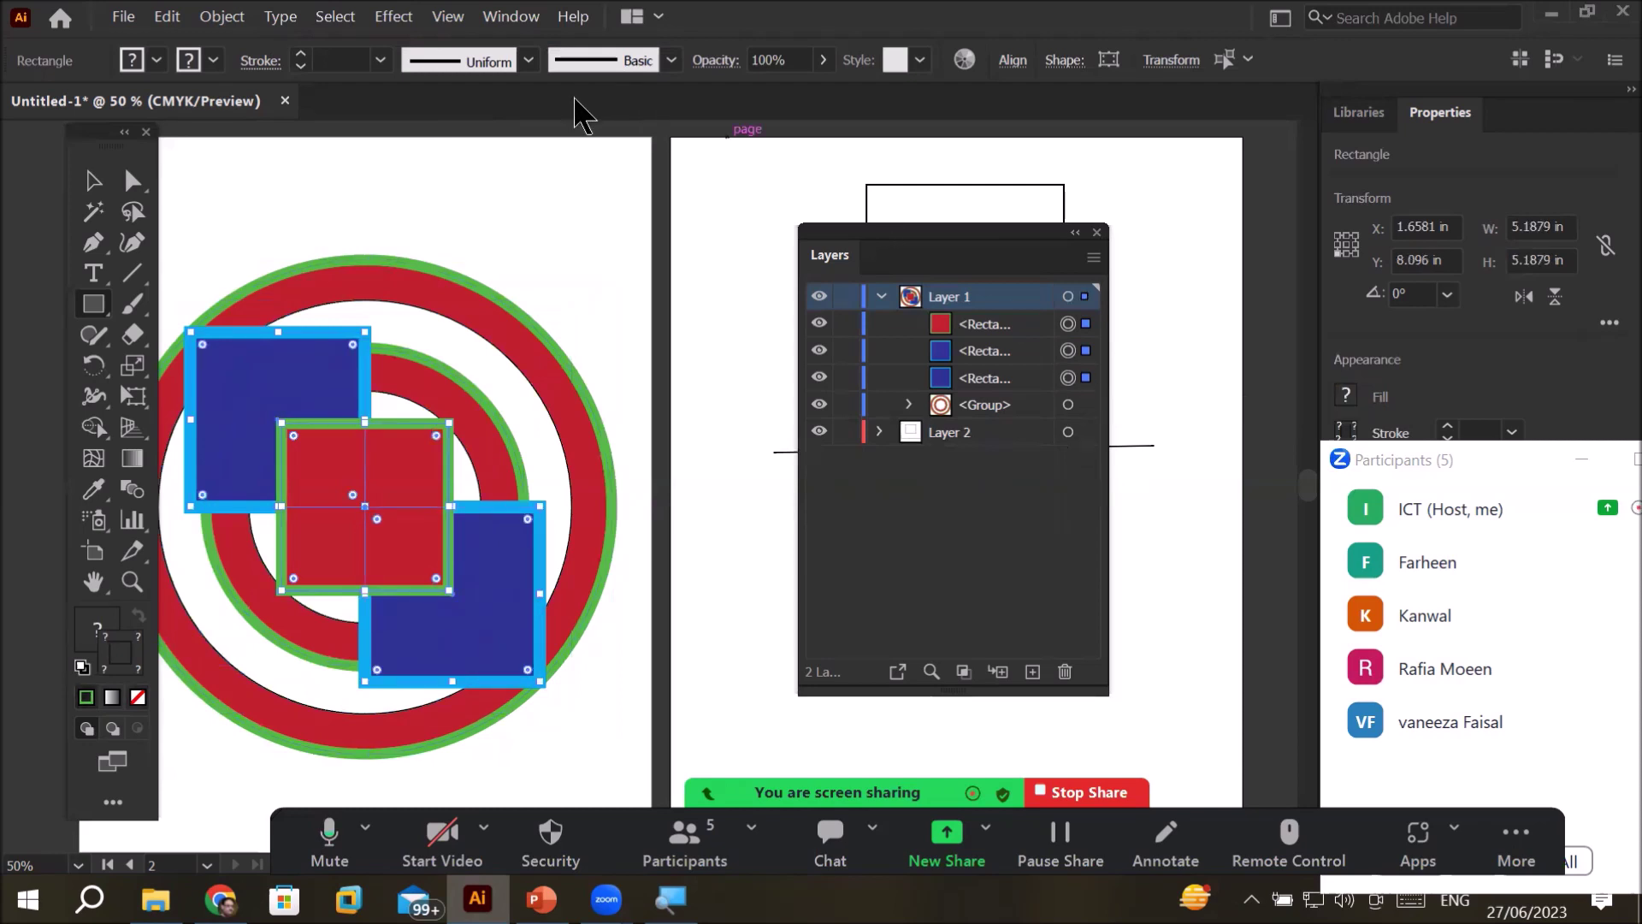
key("ctrl+g")
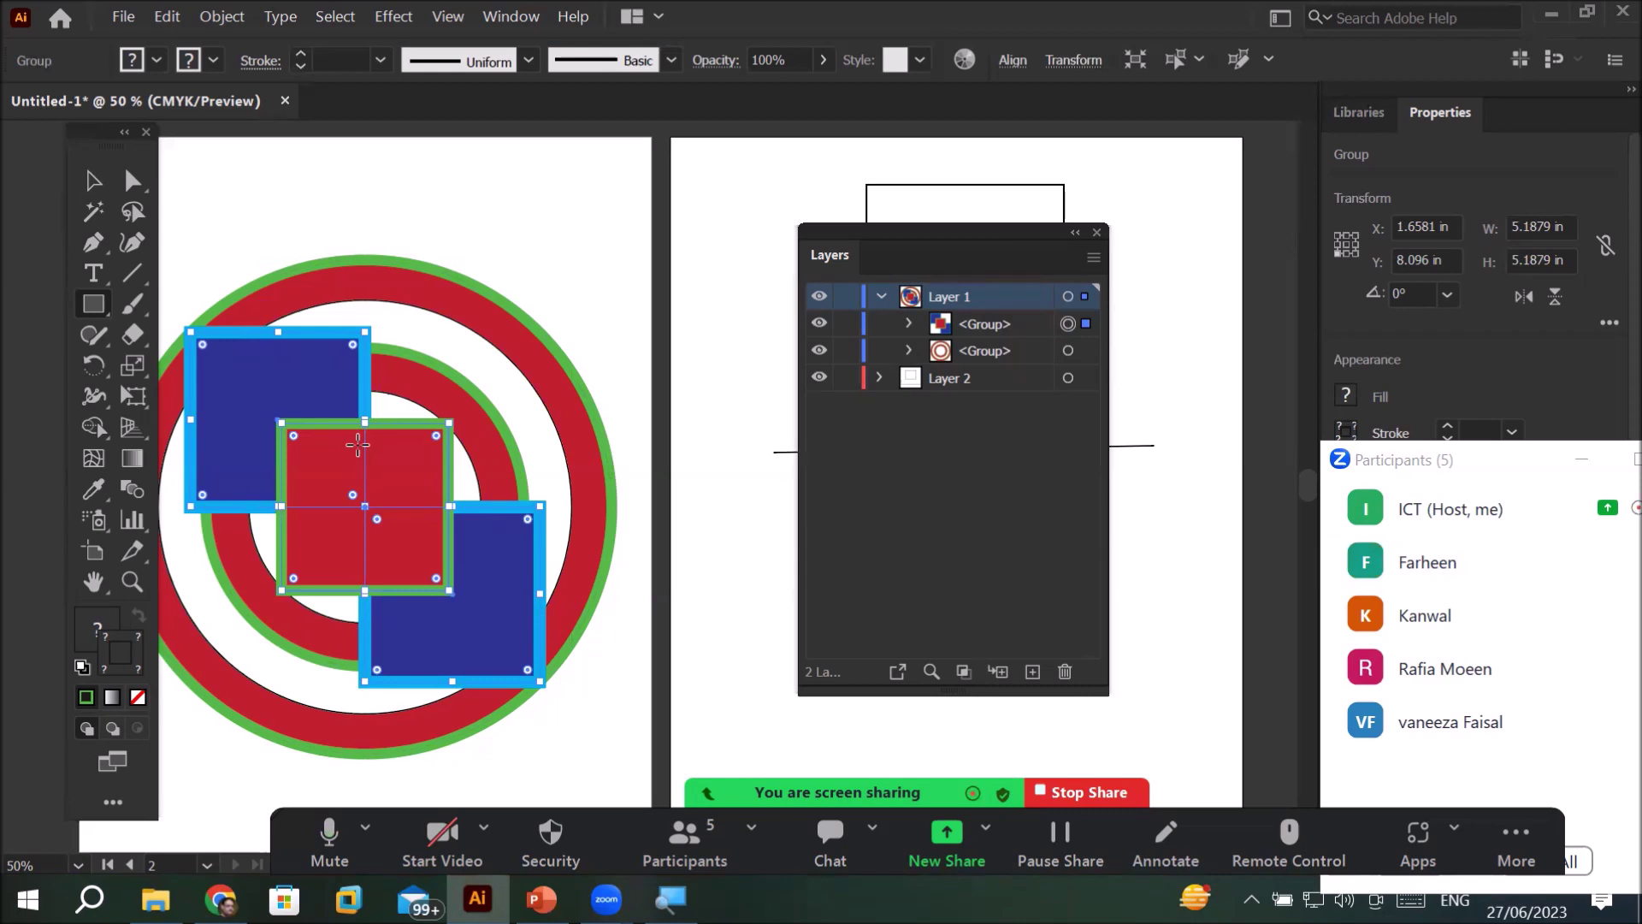
- Hide and show the rectangle group in Layer 1, and do the same with the ellipse group
left_click(819, 324)
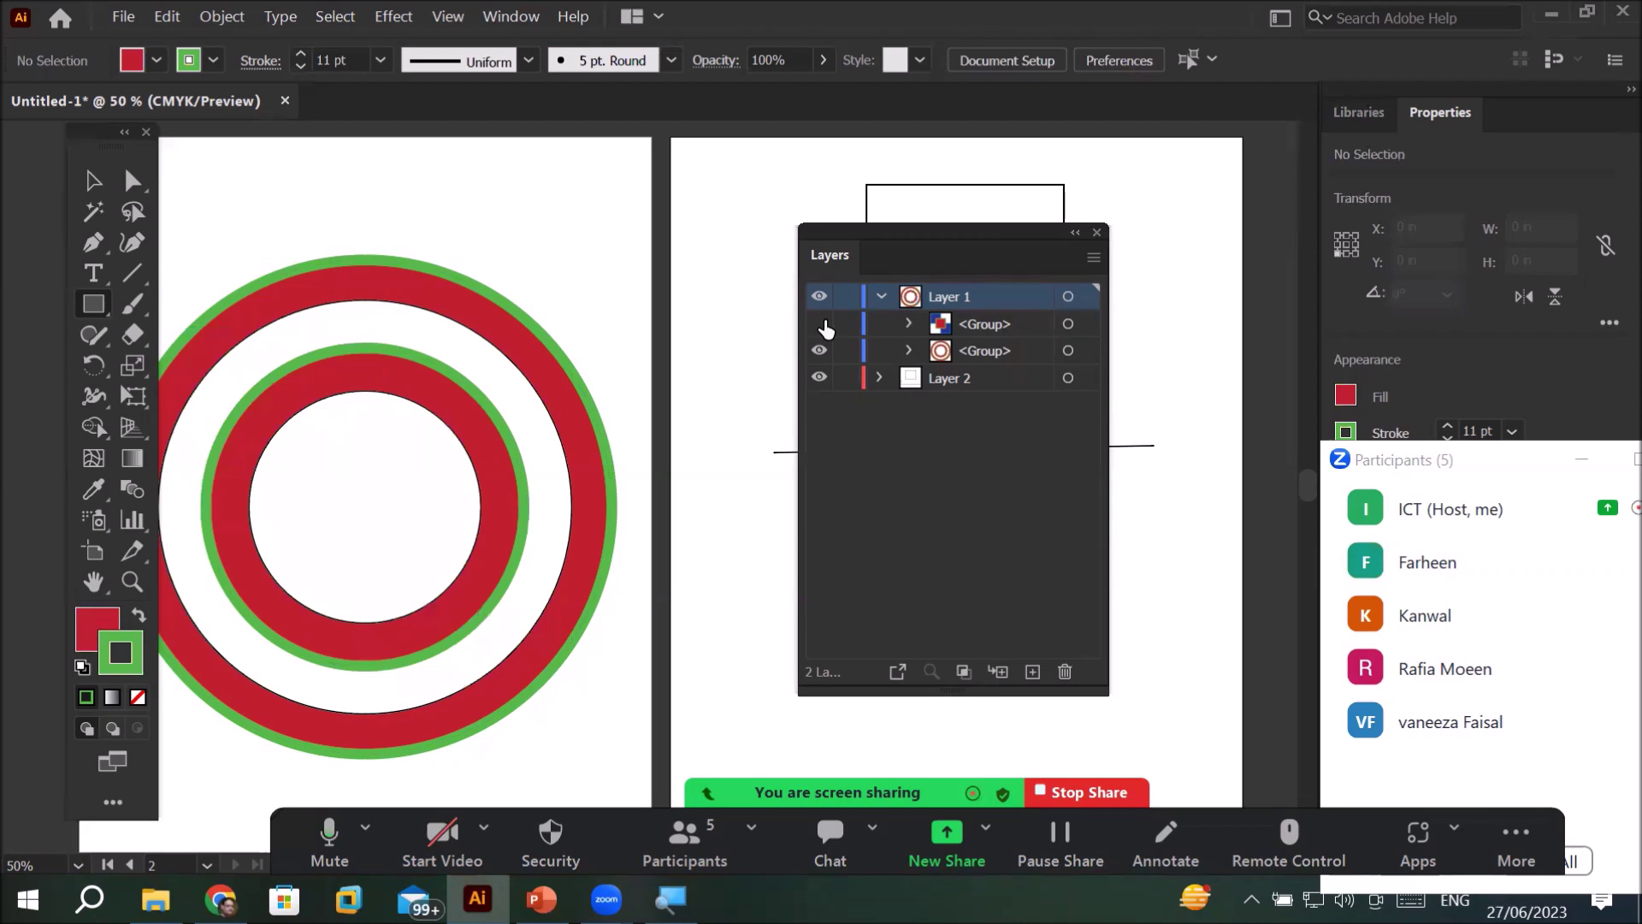
left_click(822, 325)
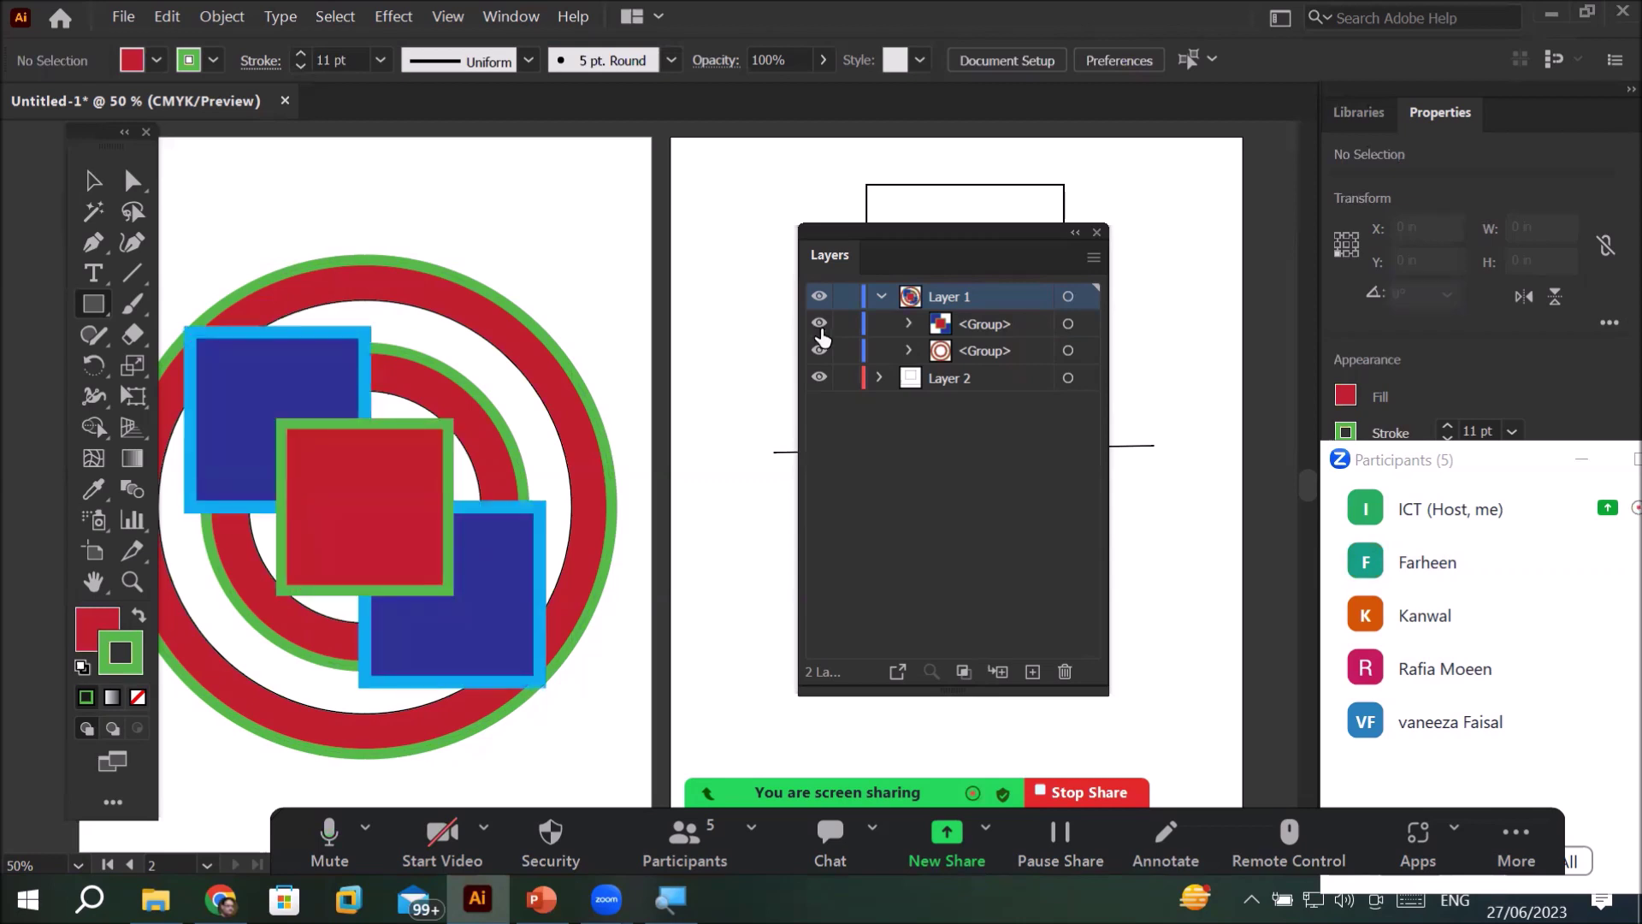
left_click(818, 350)
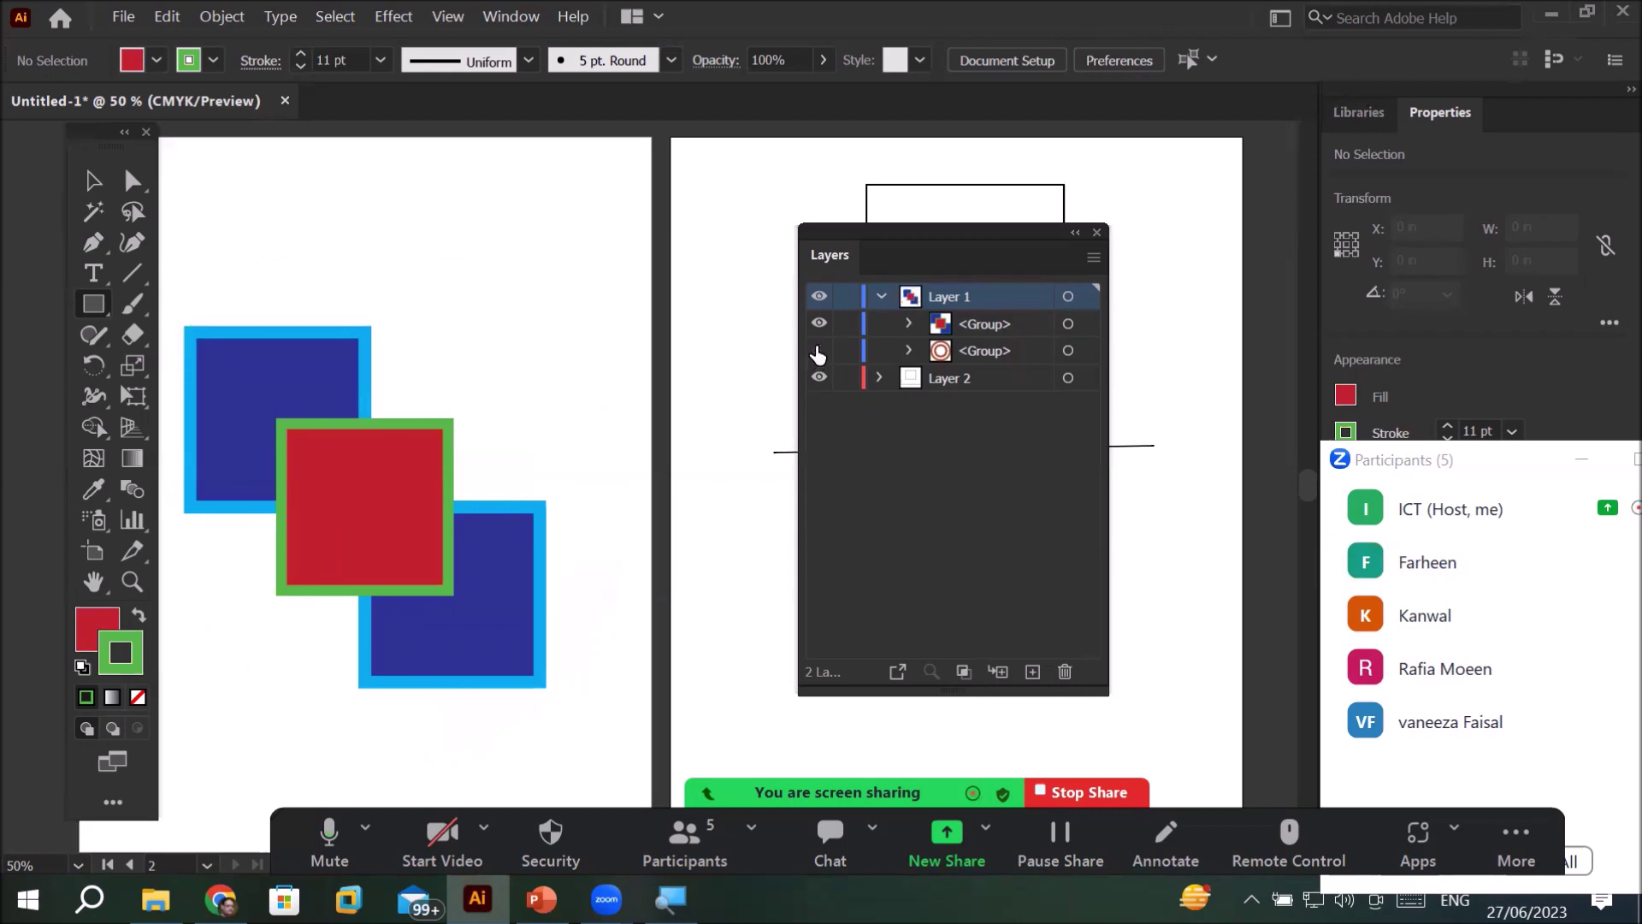
left_click(819, 351)
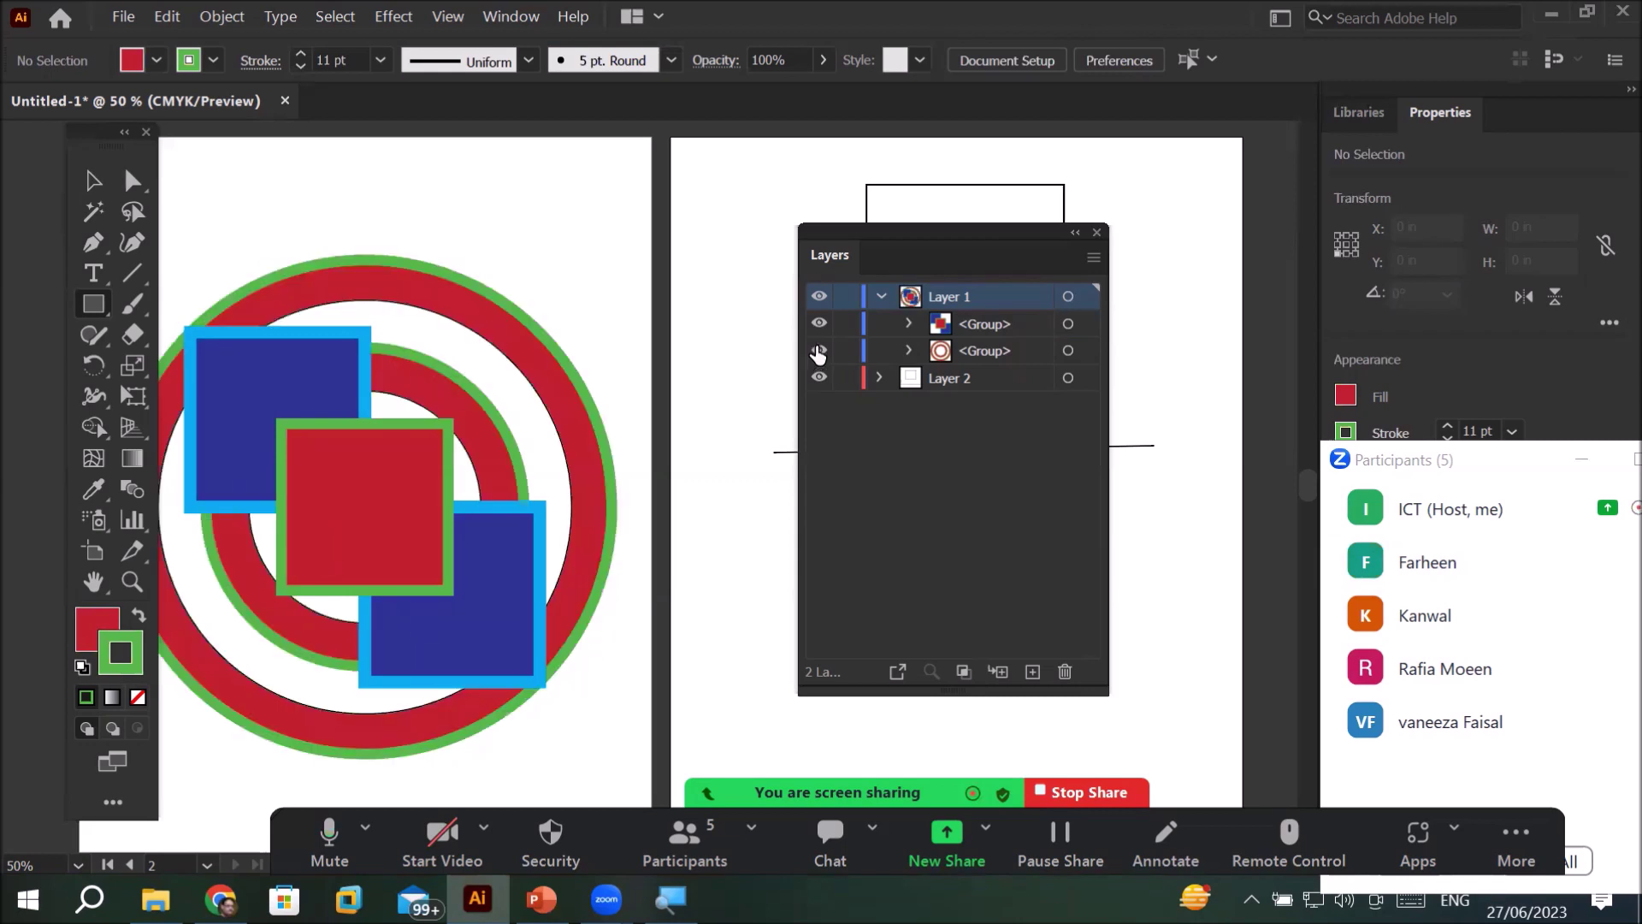
left_click(818, 351)
left_click(819, 351)
- Select the ellipse group, delete Layer 1 with its artwork, and undo the deletion
left_click(1088, 355)
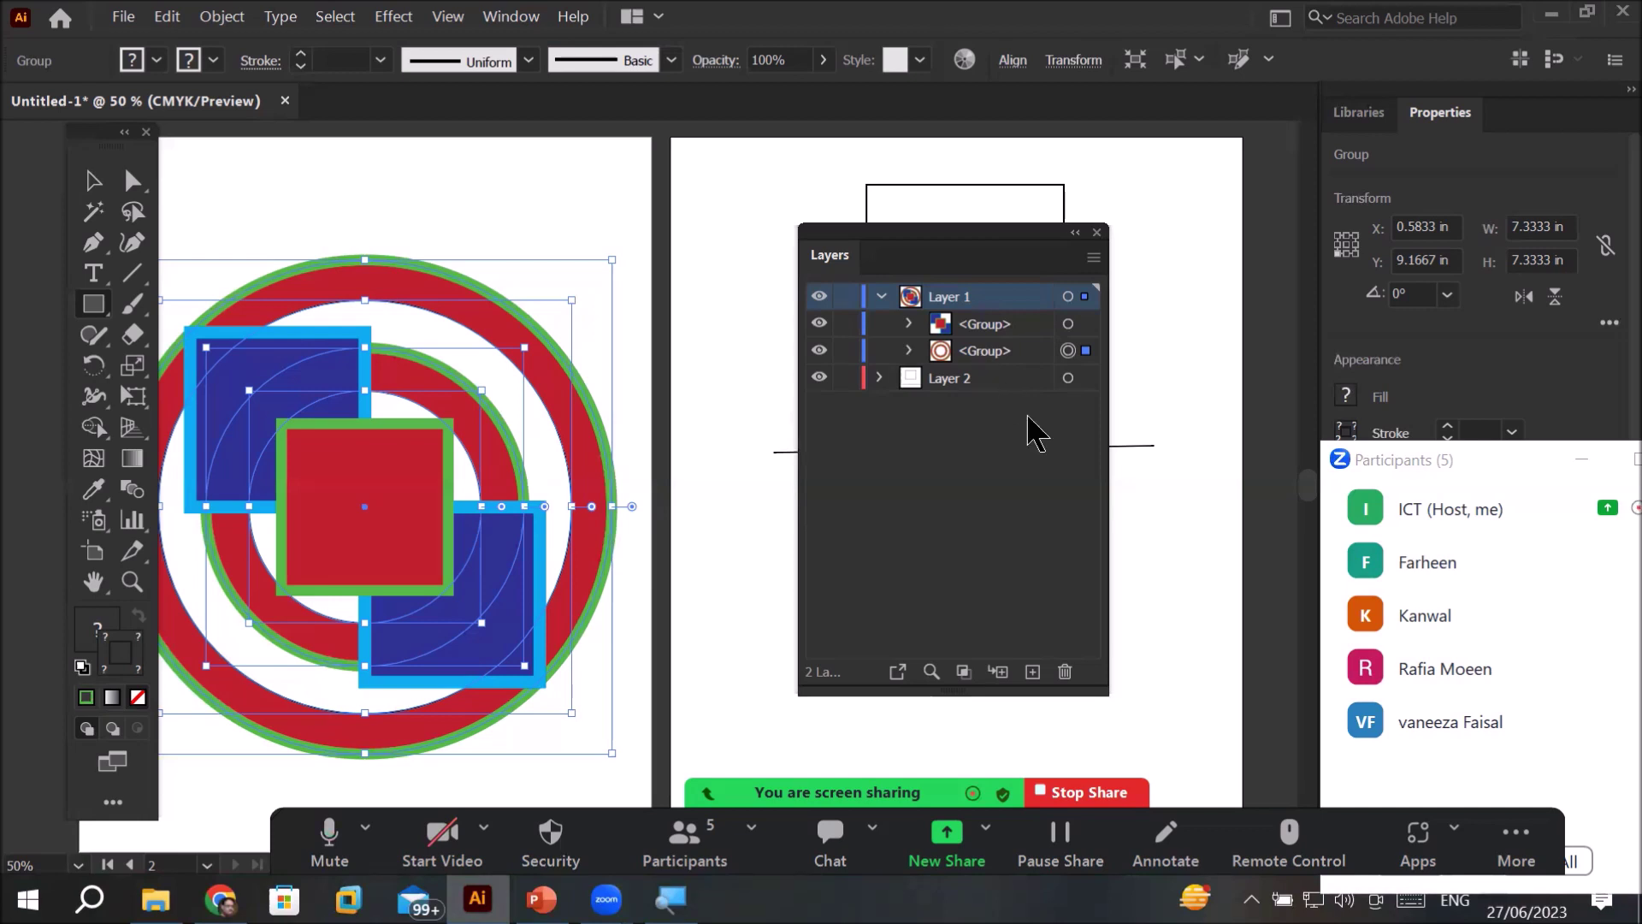
left_click(1065, 672)
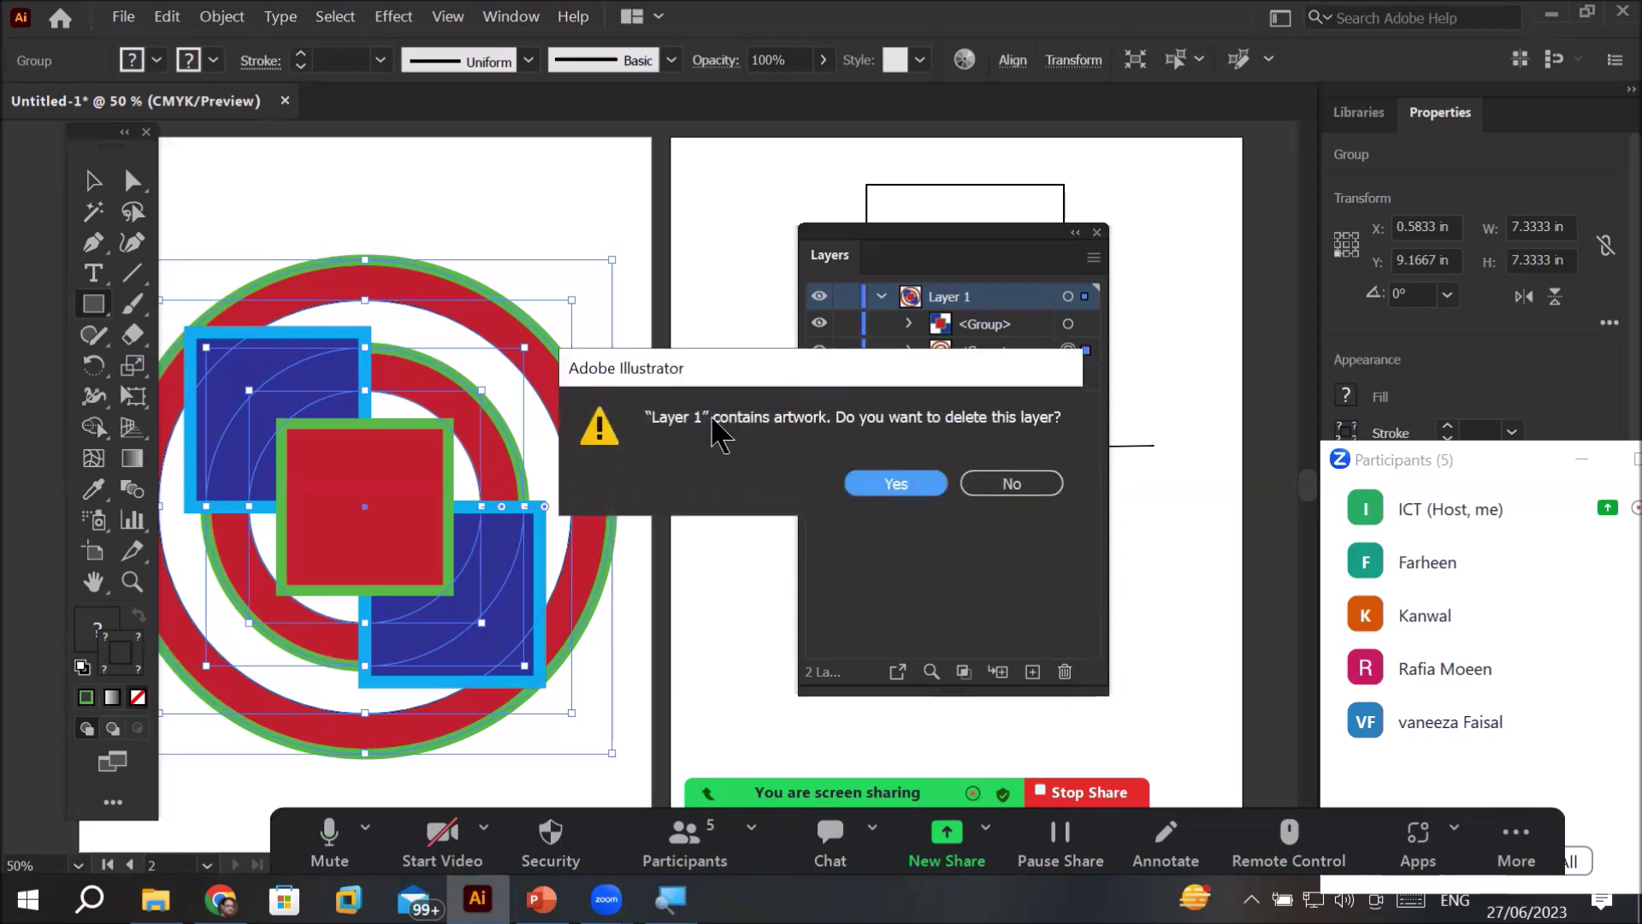
left_click(912, 475)
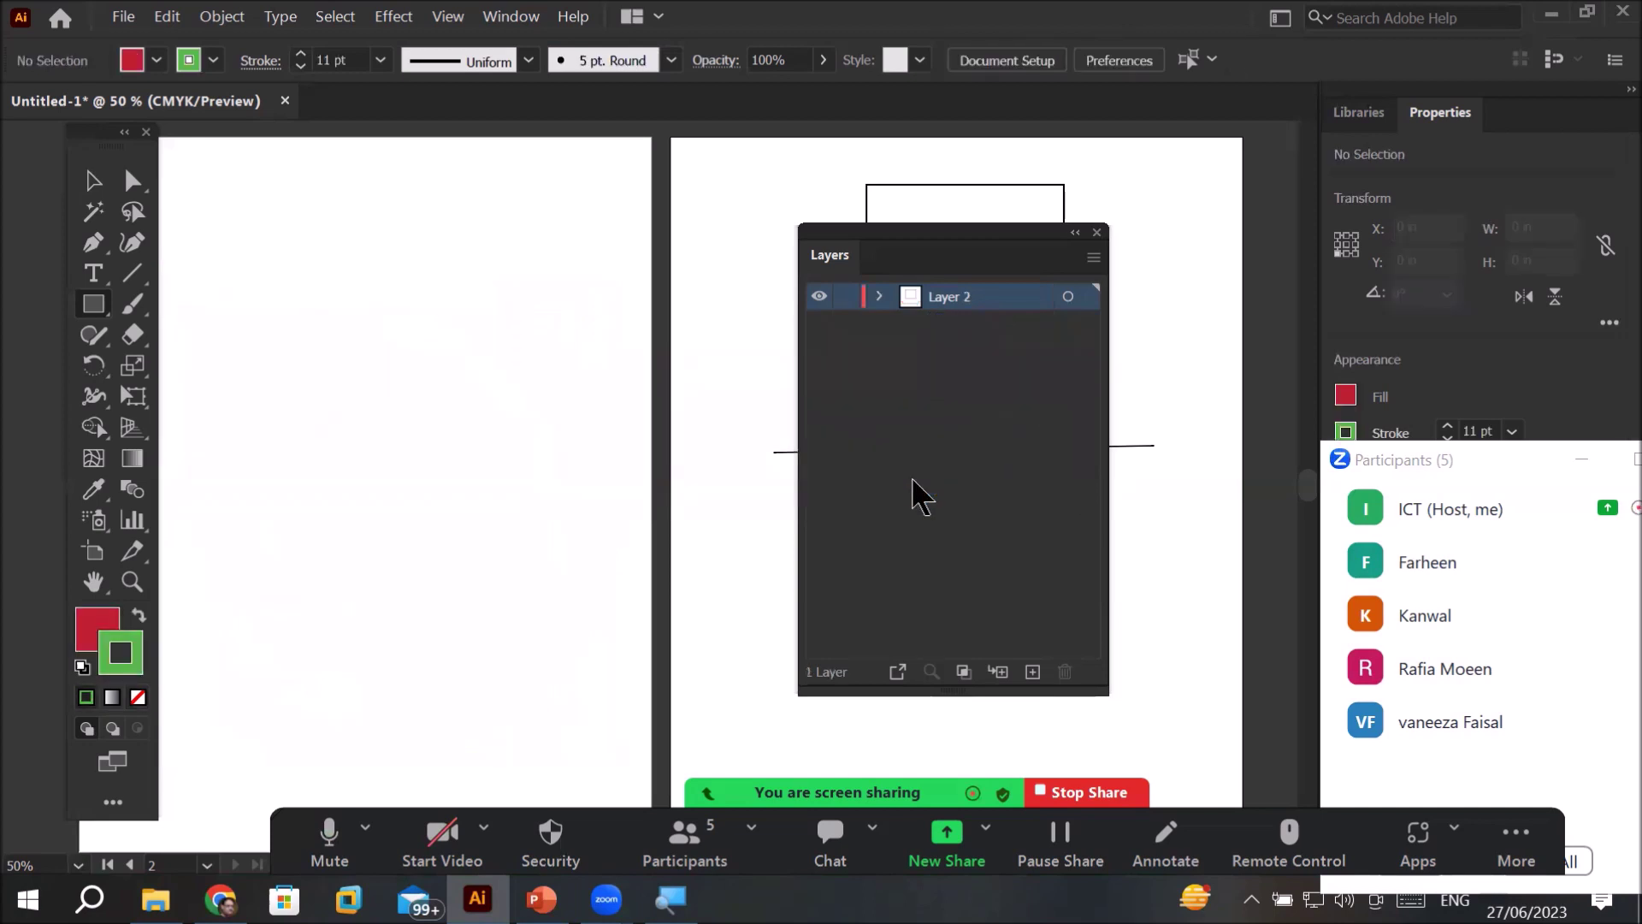
key("ctrl+z")
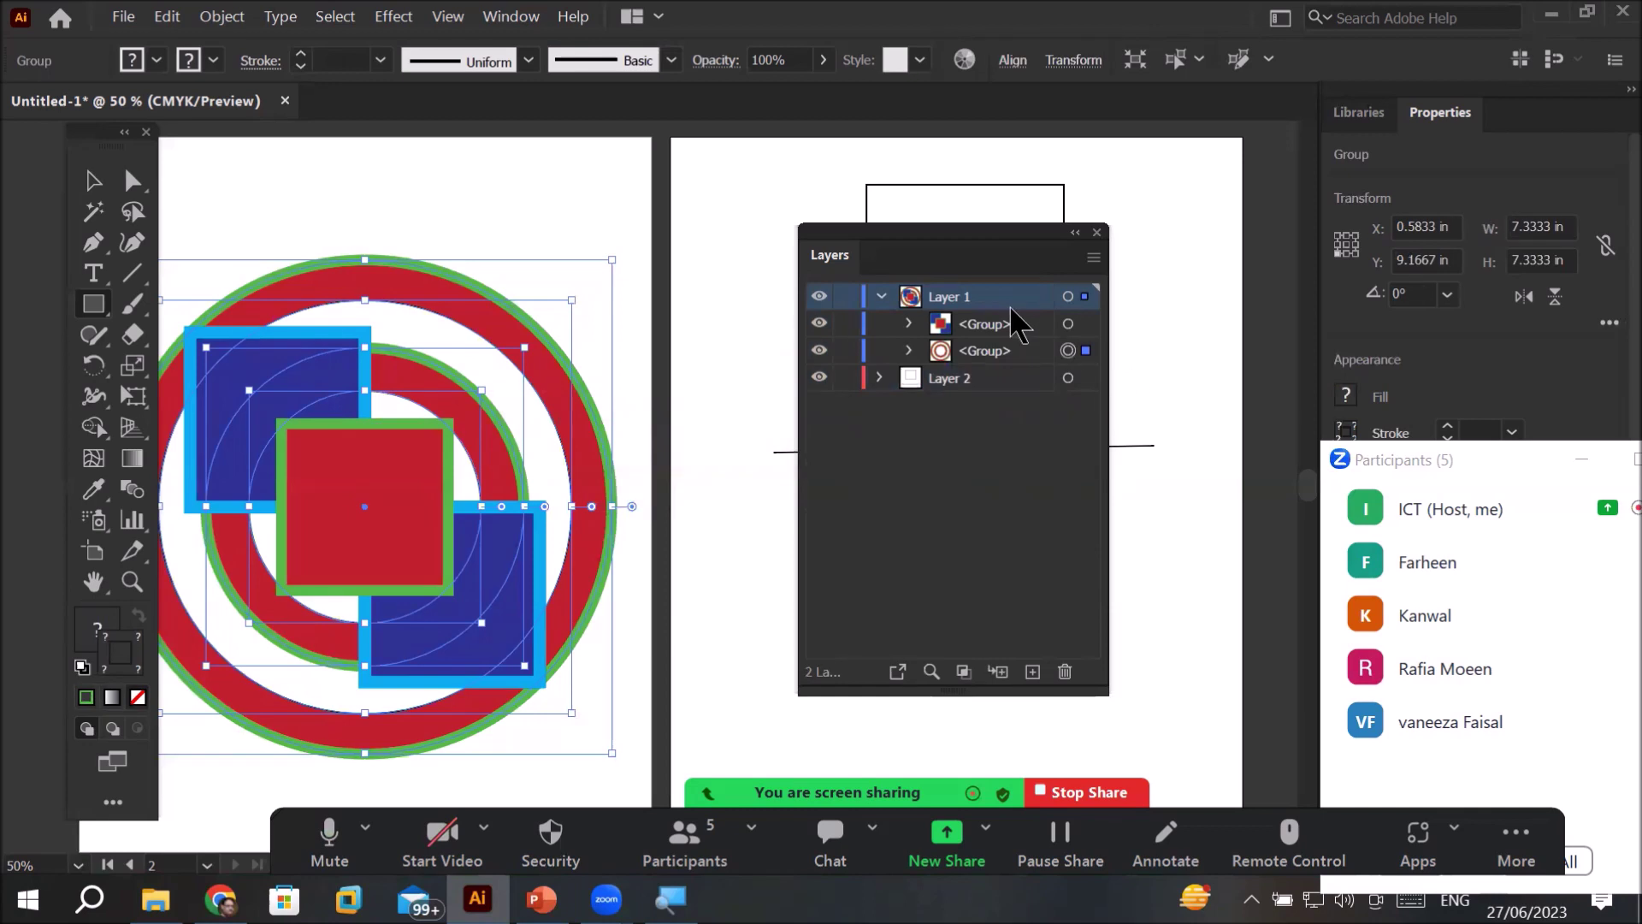
- Select the ellipse group, view its contents, delete the group and undo the deletion
left_click(1085, 323)
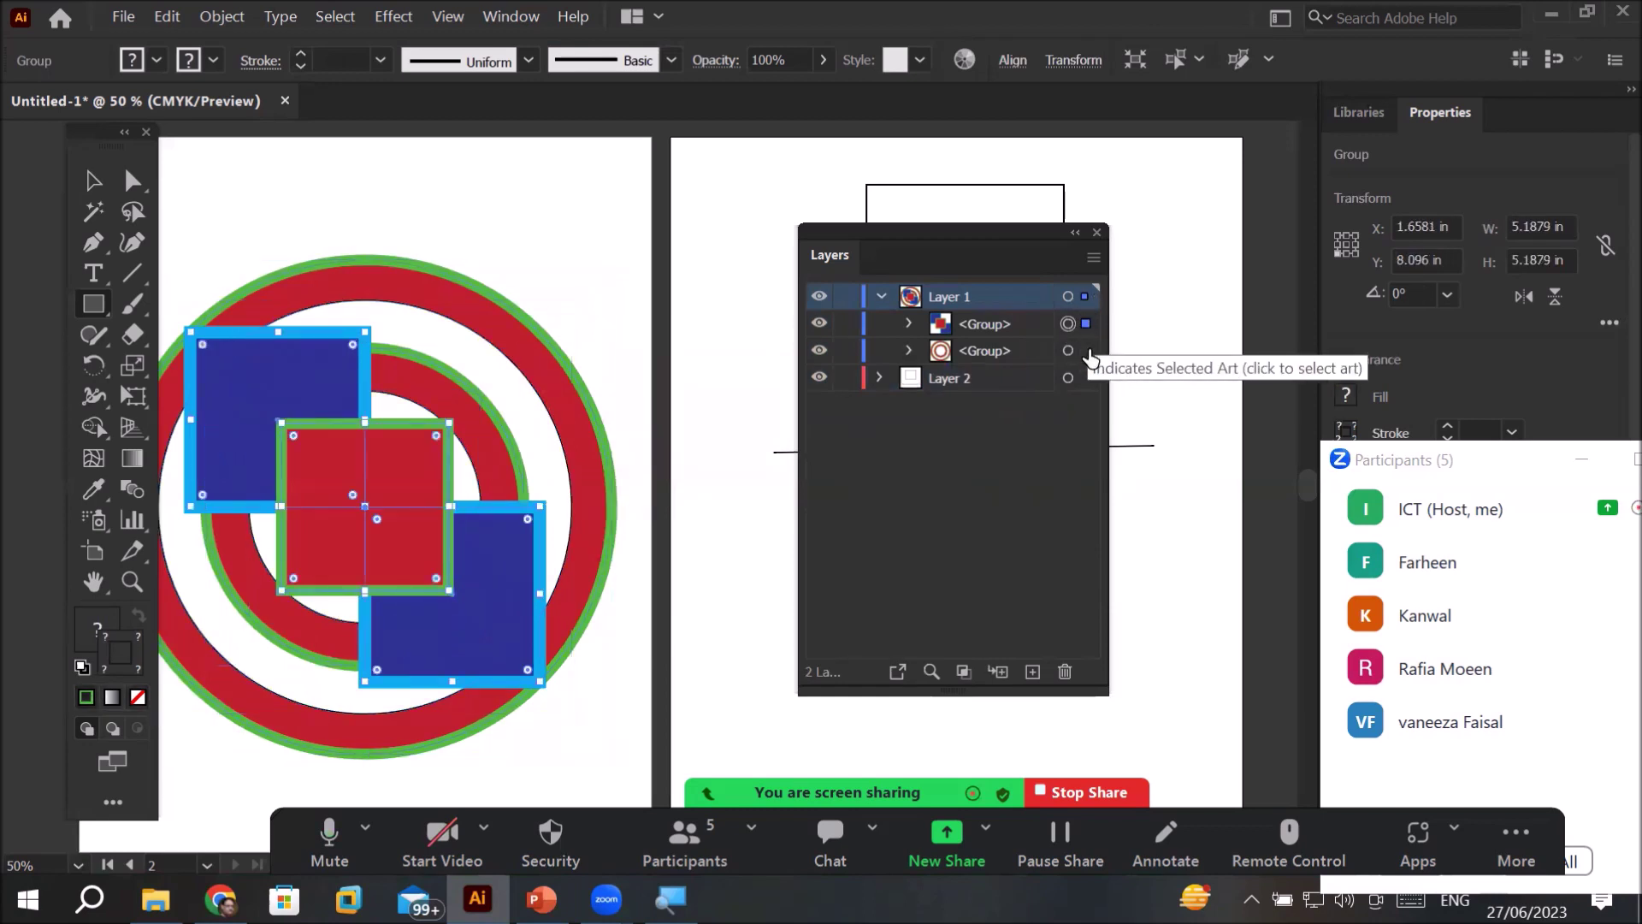
left_click(1085, 350)
left_click(908, 351)
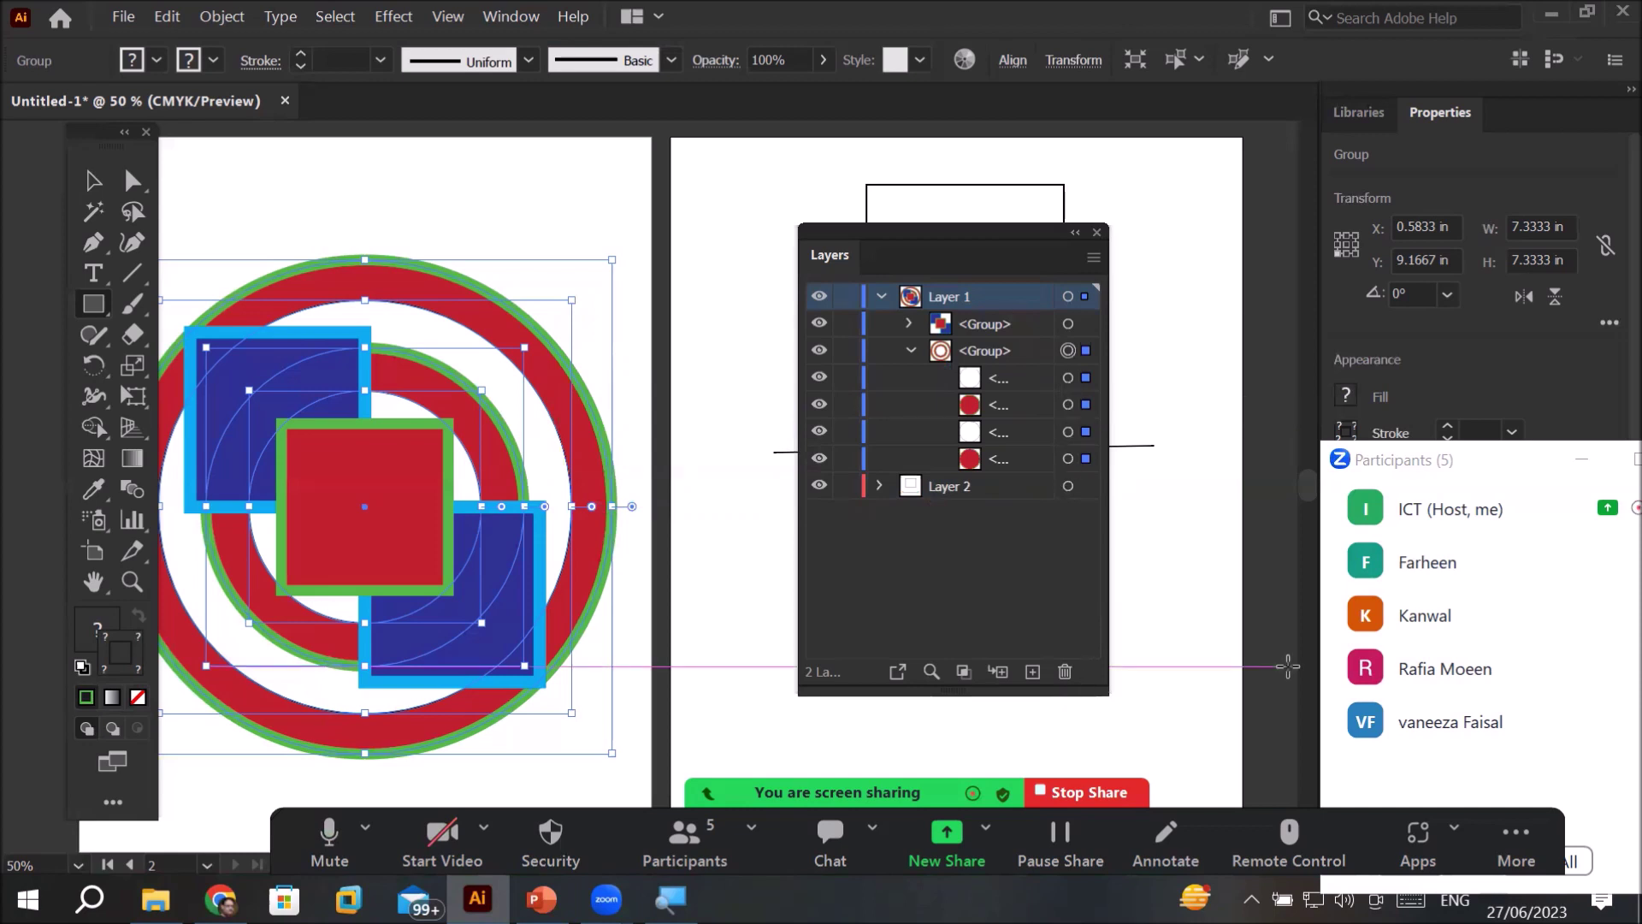
key("Delete")
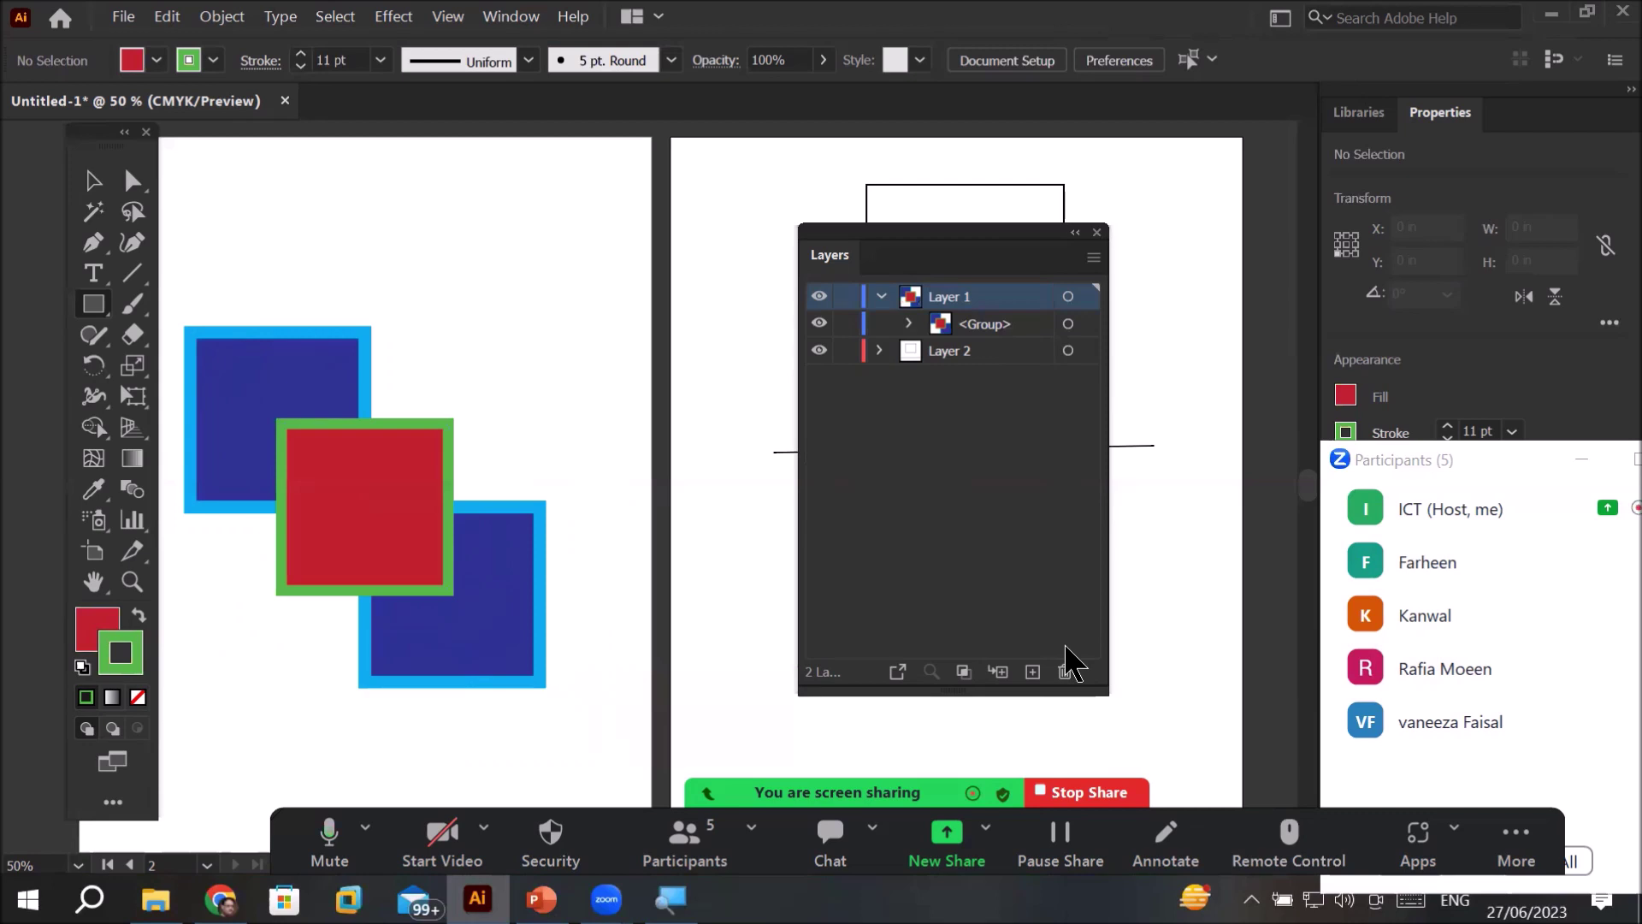
key("ctrl+z")
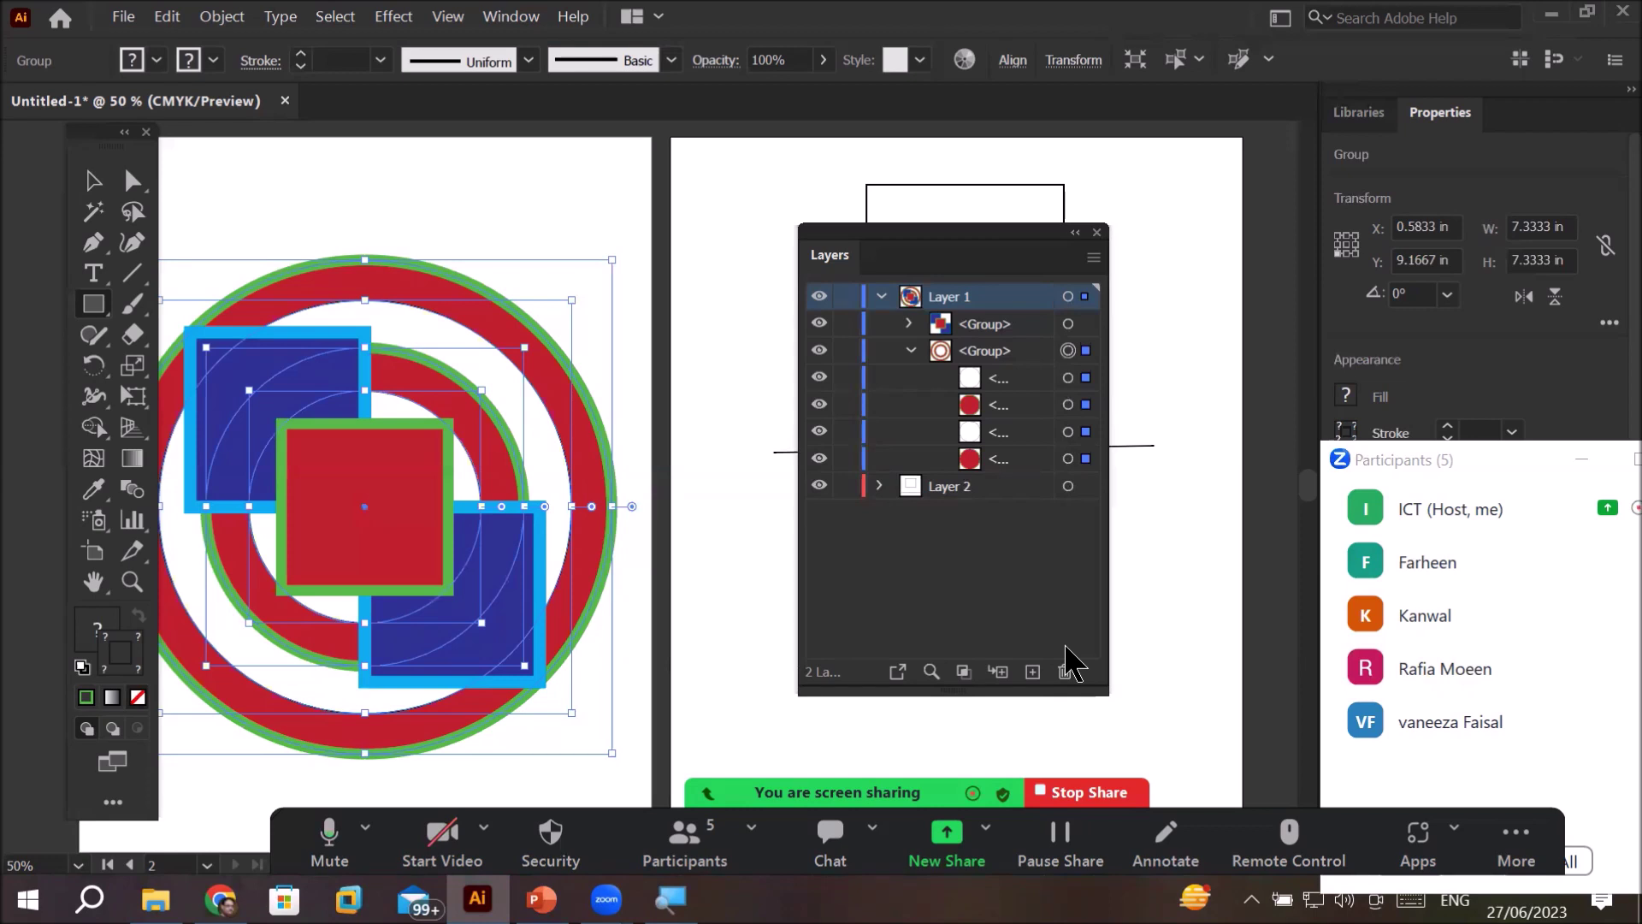
left_click(911, 350)
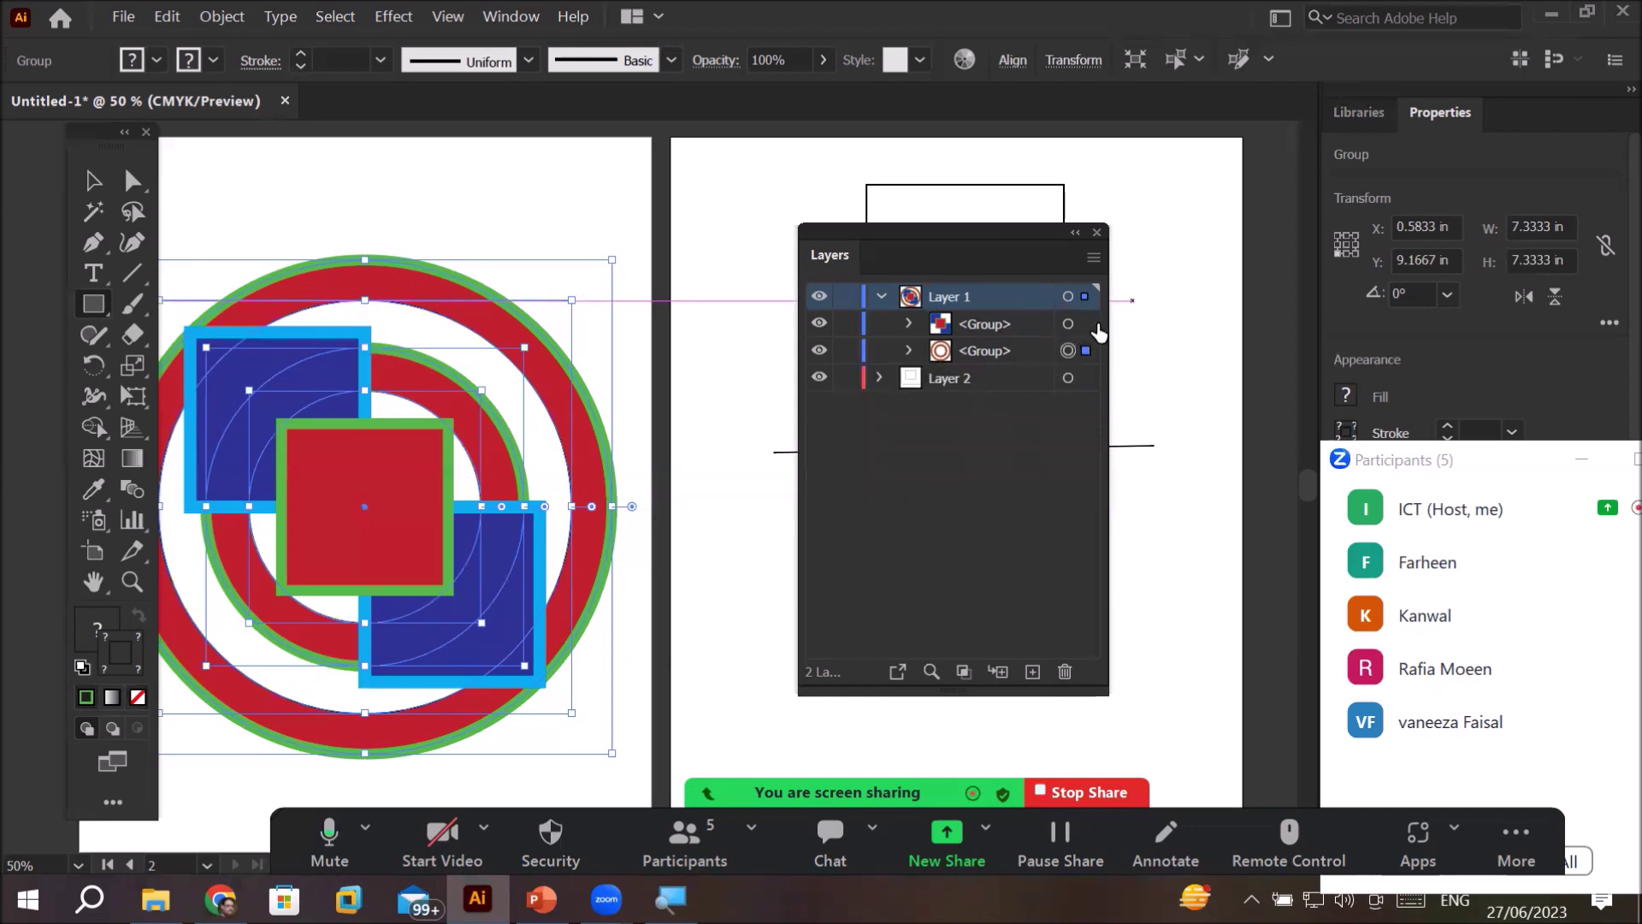
- Delete the rectangle group from Layer 1 and undo the deletion
left_click(1085, 326)
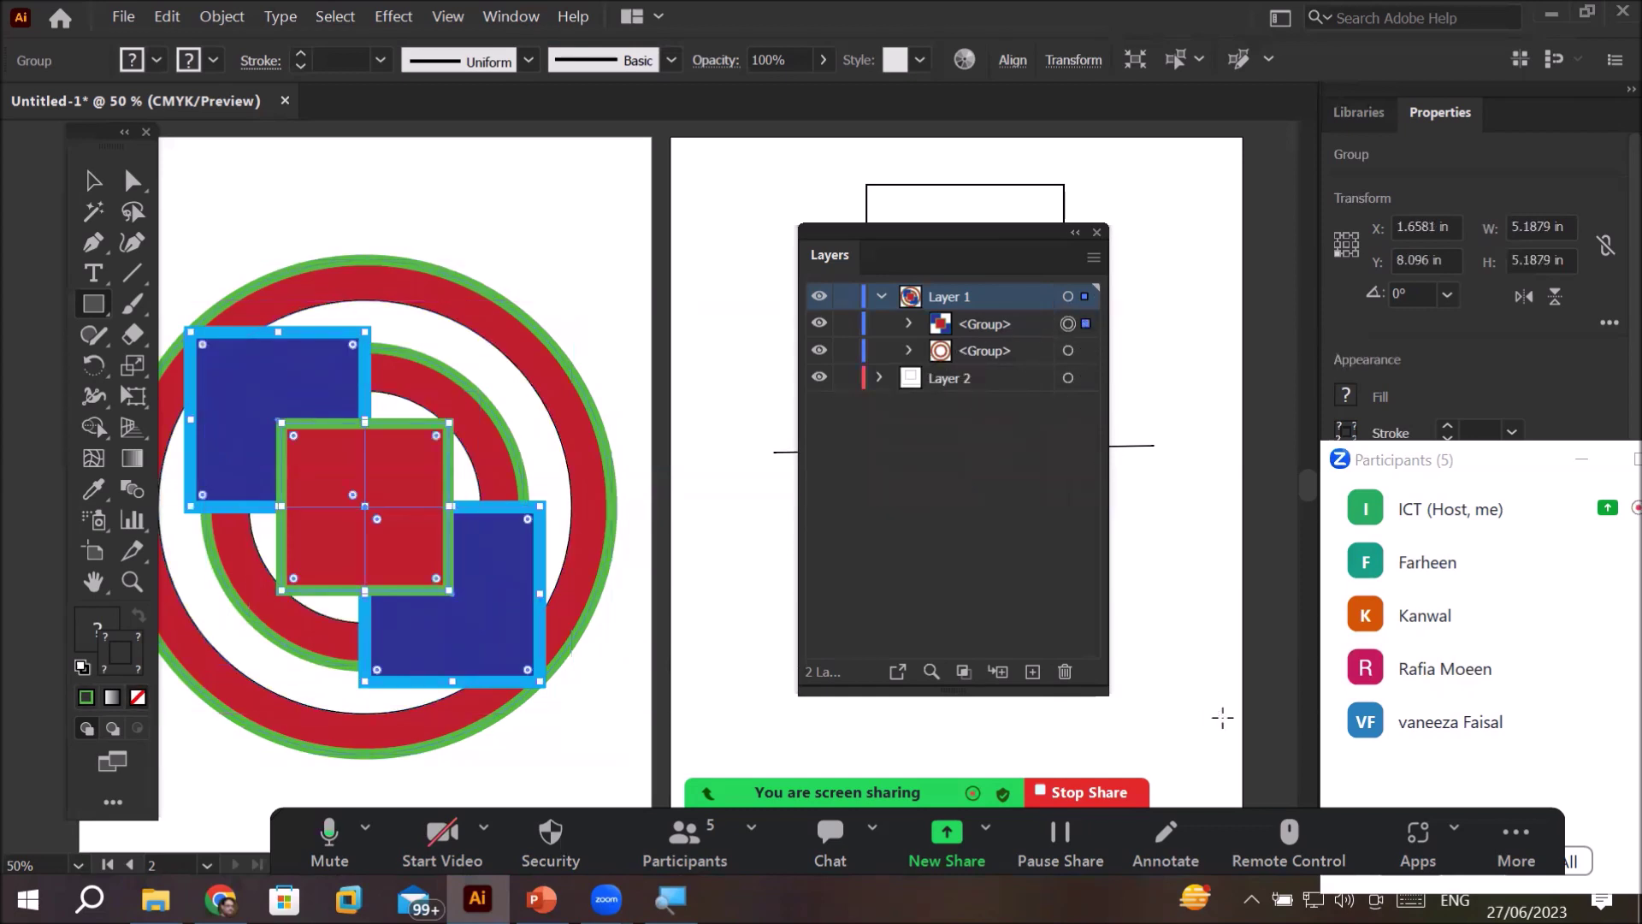
key("Delete")
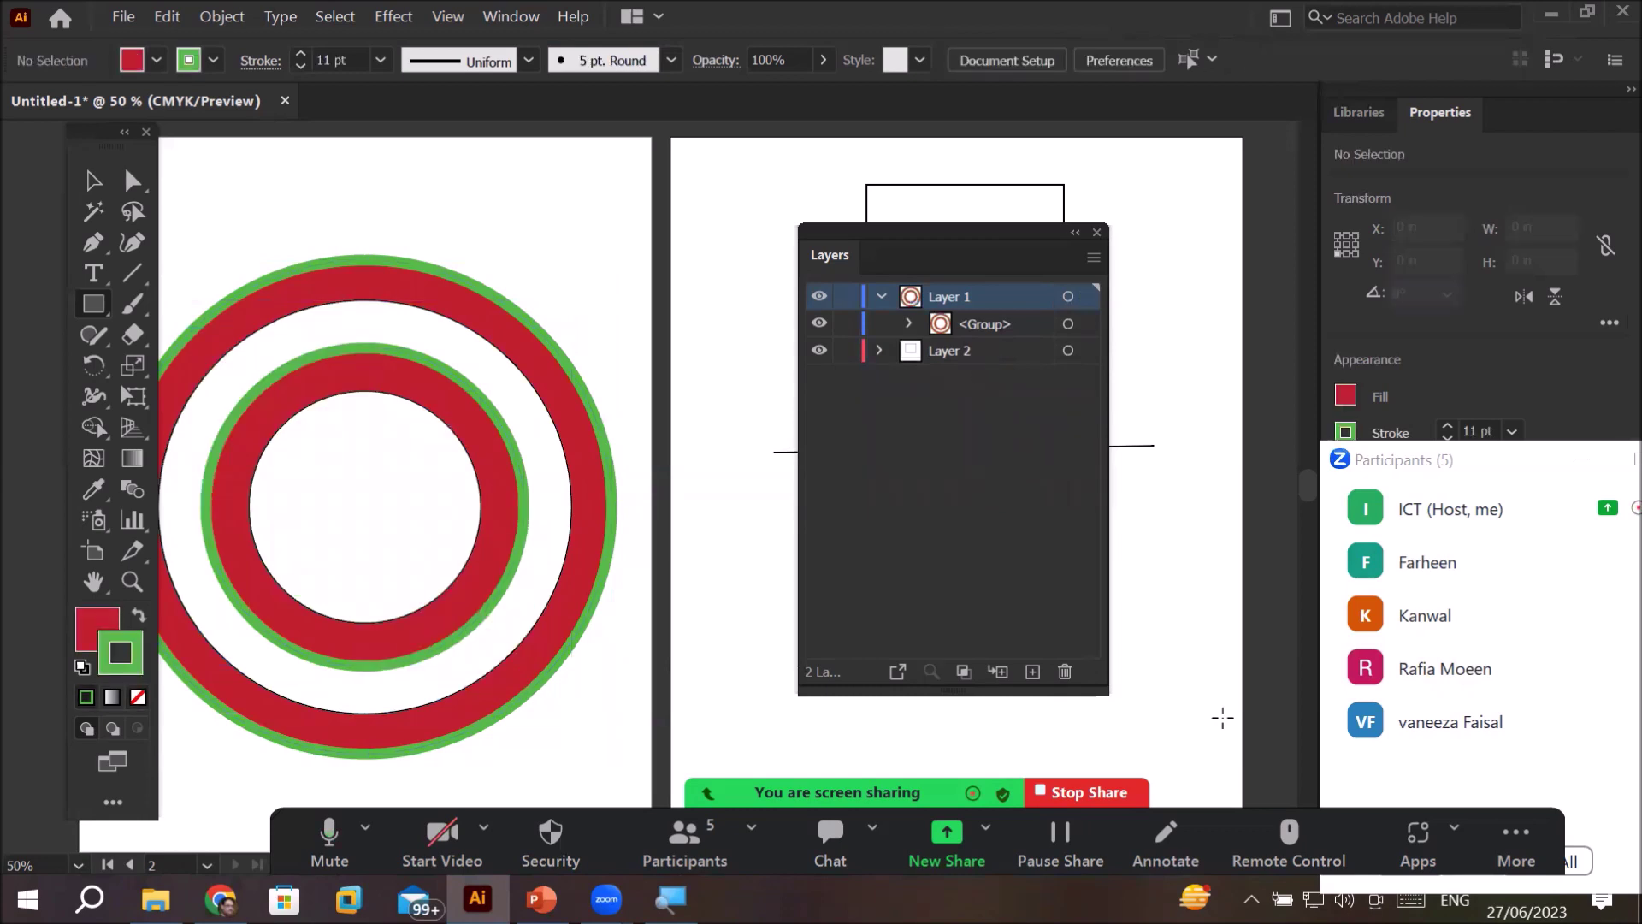
key("ctrl+z")
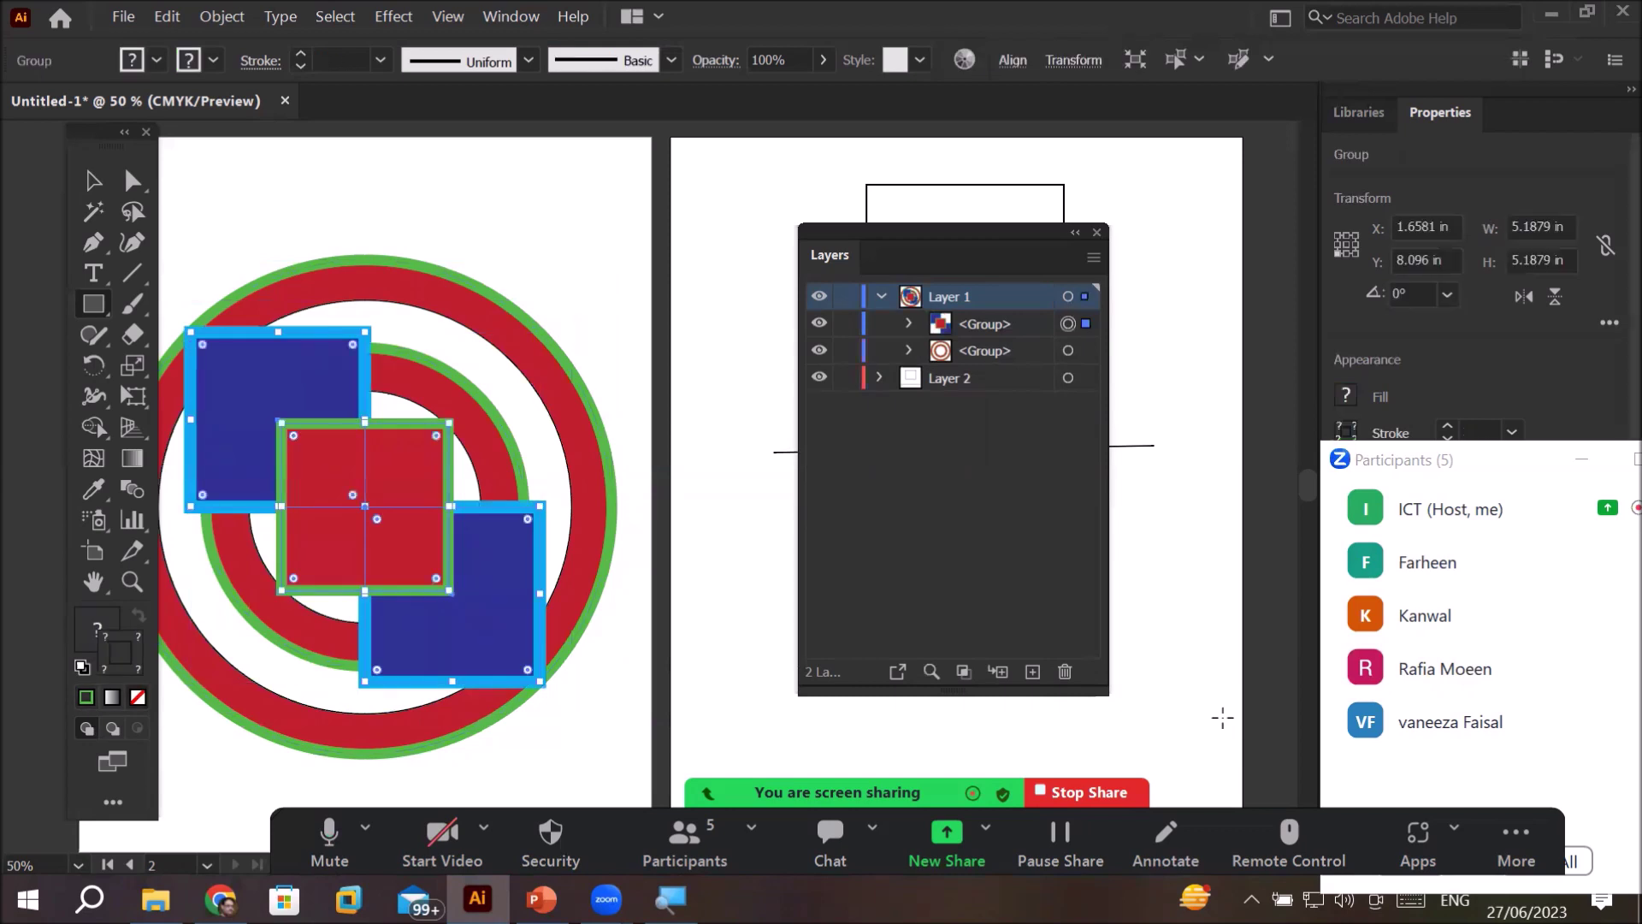
left_click(1086, 352)
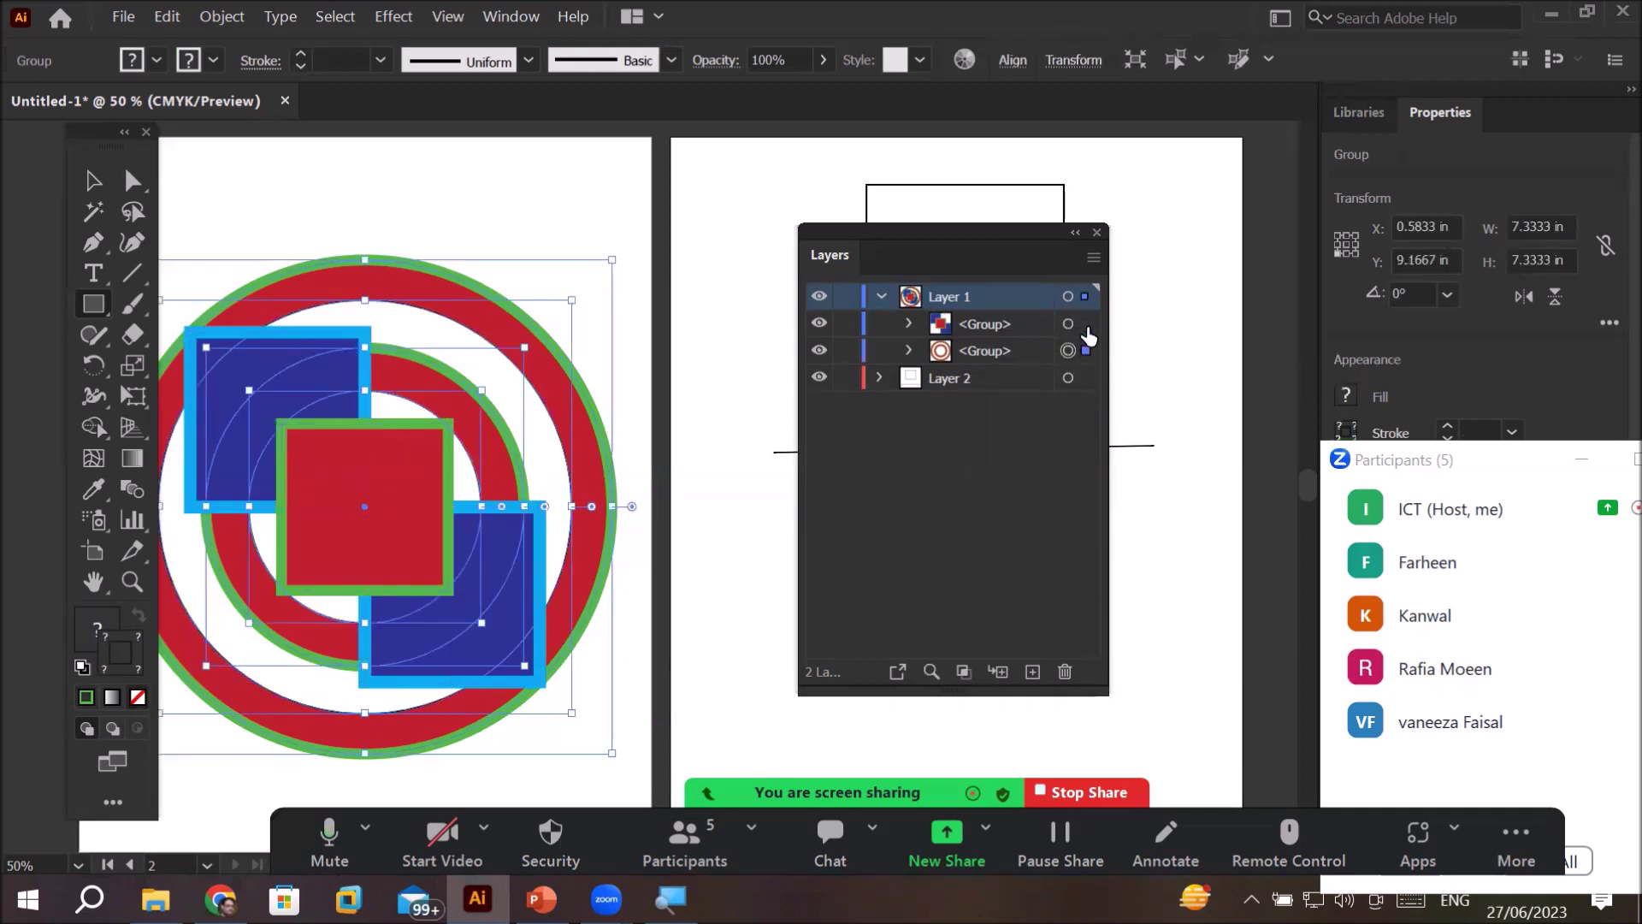
- Shrink the rectangle group to about 2.02 by 1.95 in, rotate it about 24°, and place it inside the innermost circle
left_click(1086, 324)
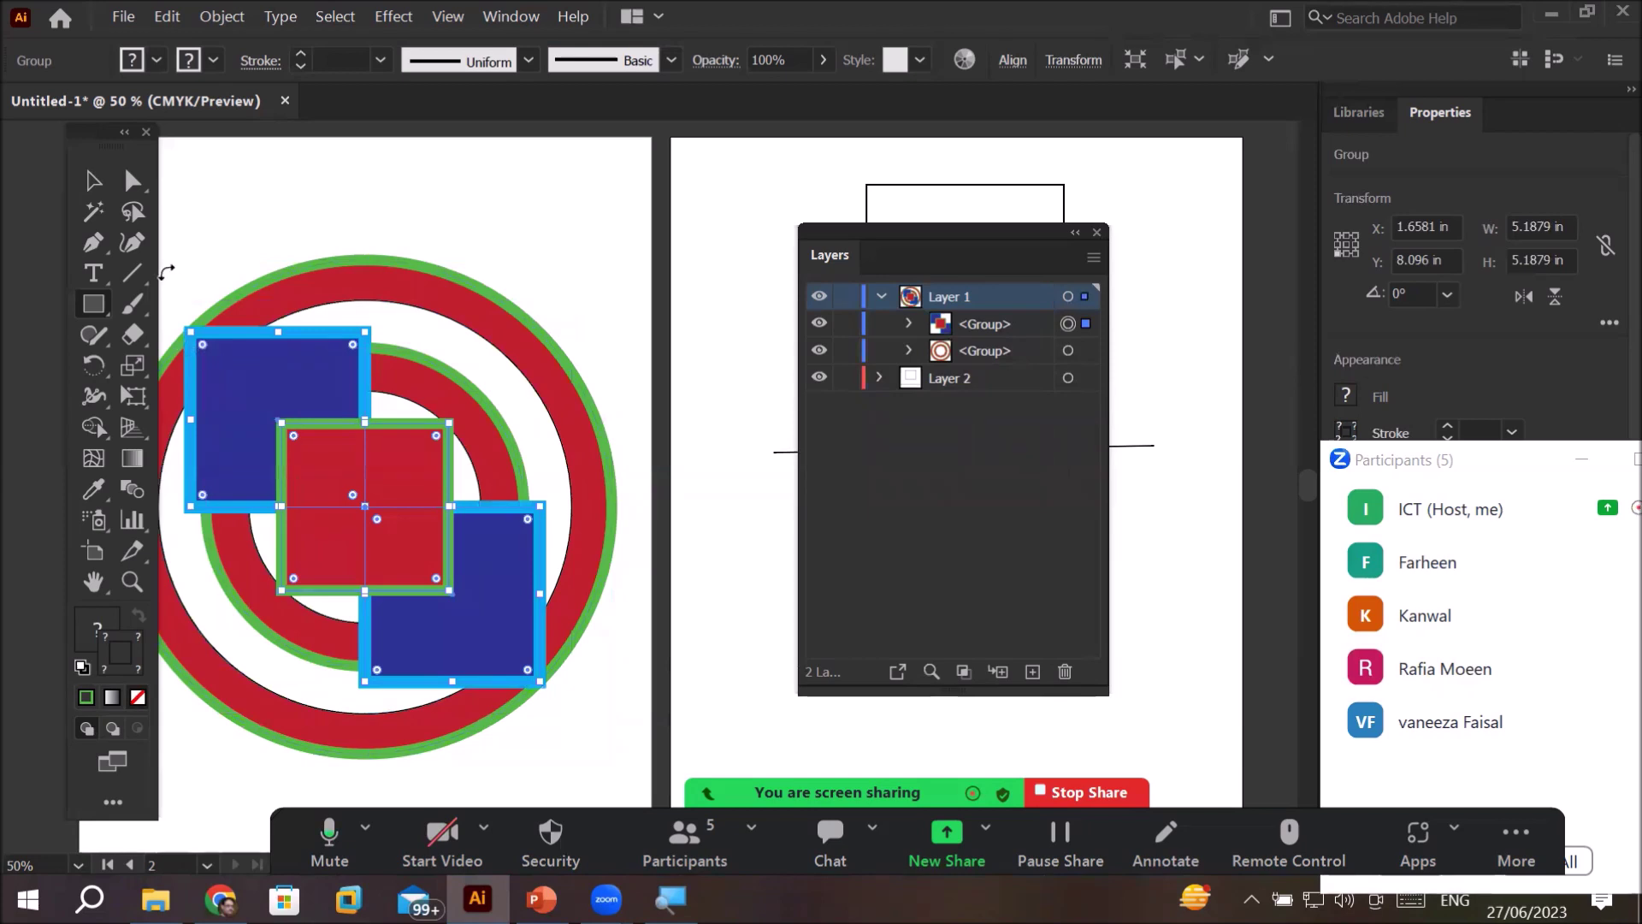
left_click(94, 181)
left_click_drag(335, 354, 415, 449)
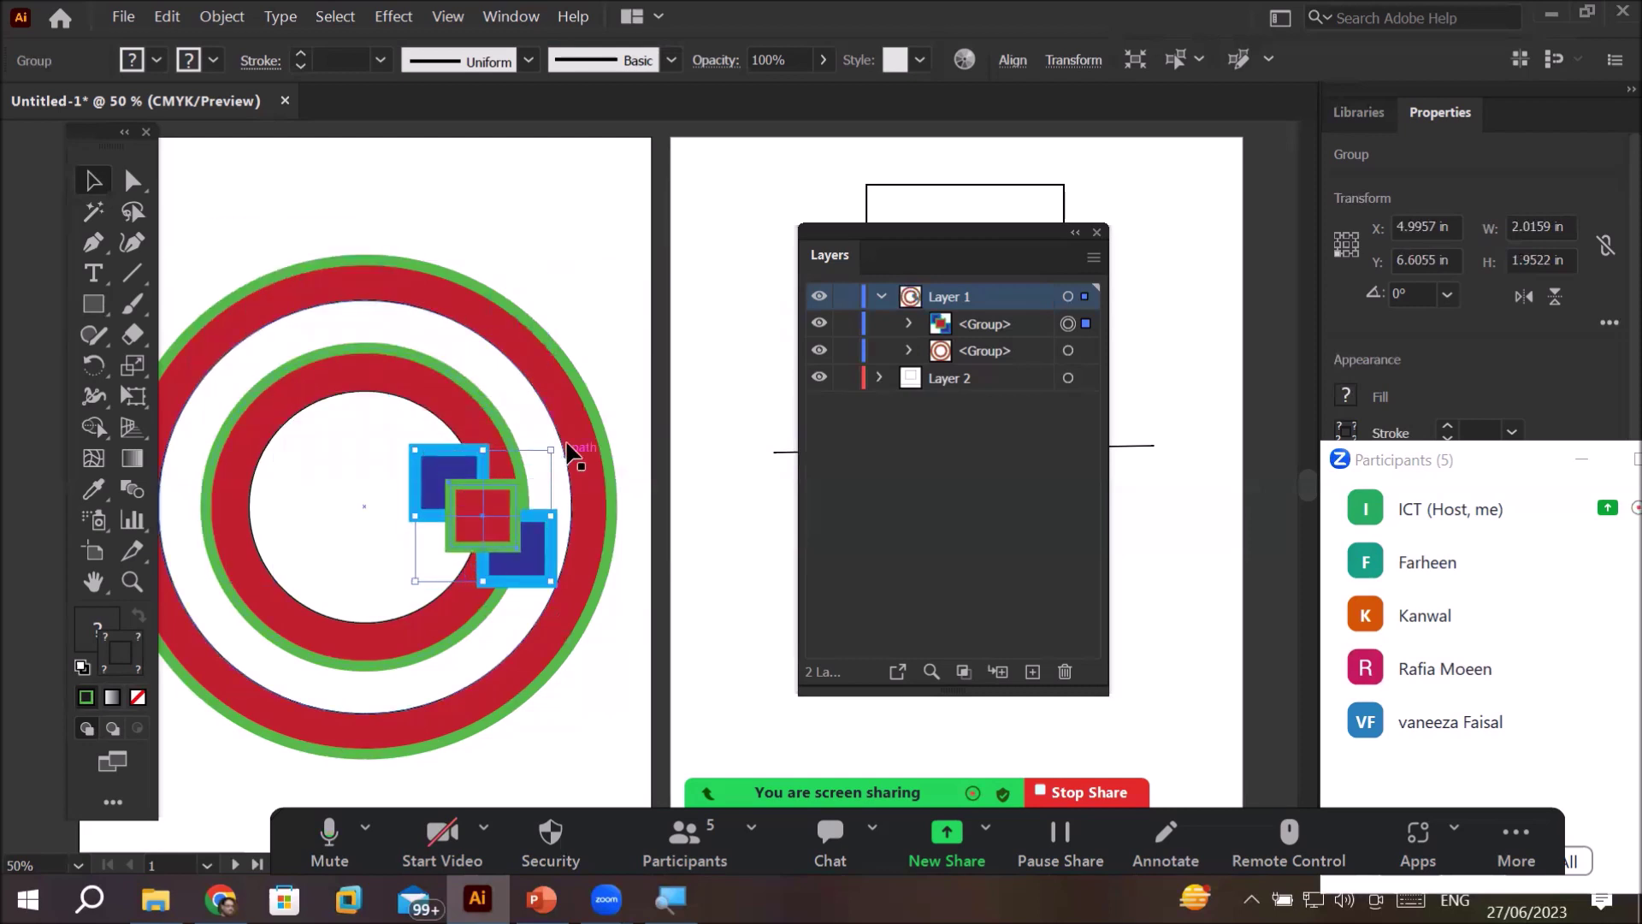
left_click_drag(556, 442, 525, 400)
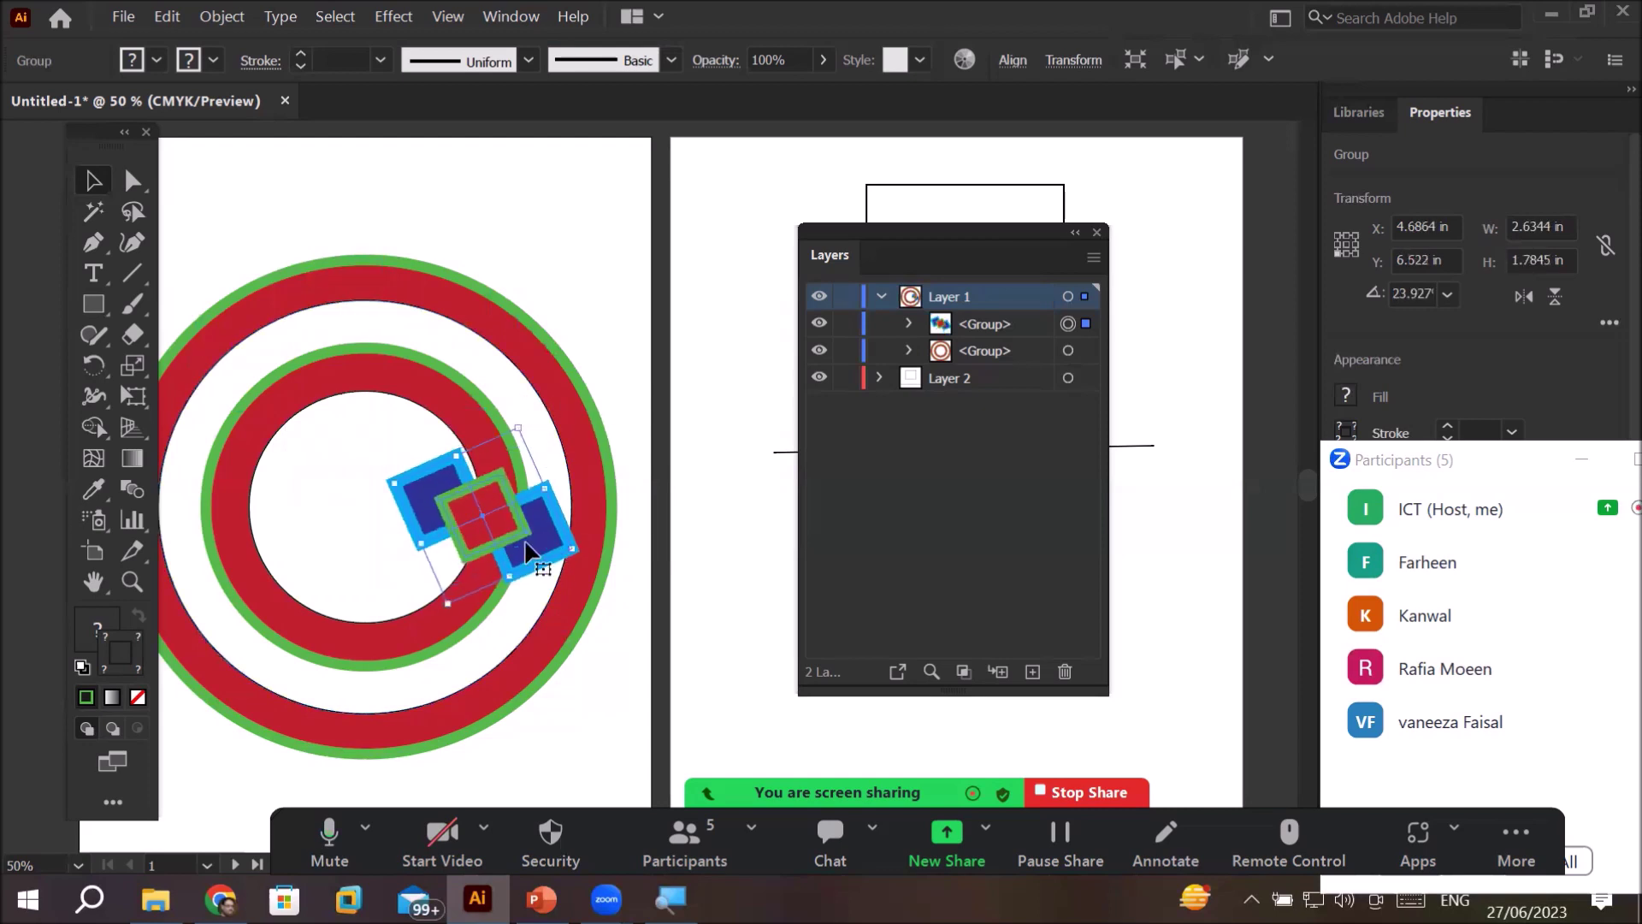
left_click_drag(512, 515, 397, 494)
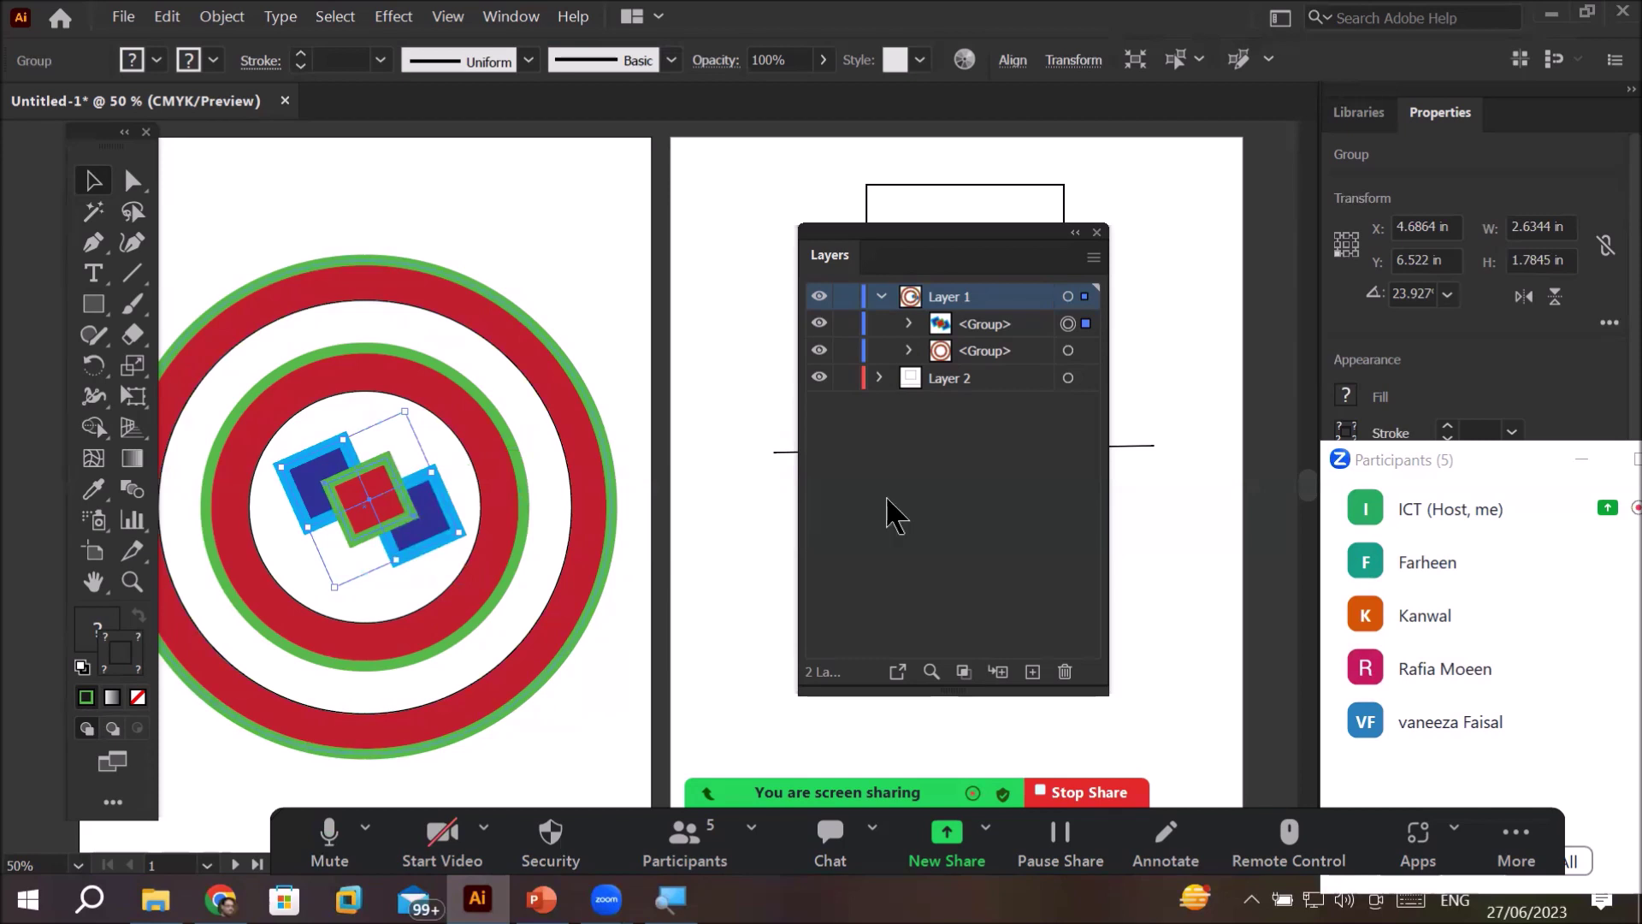
left_click(588, 245)
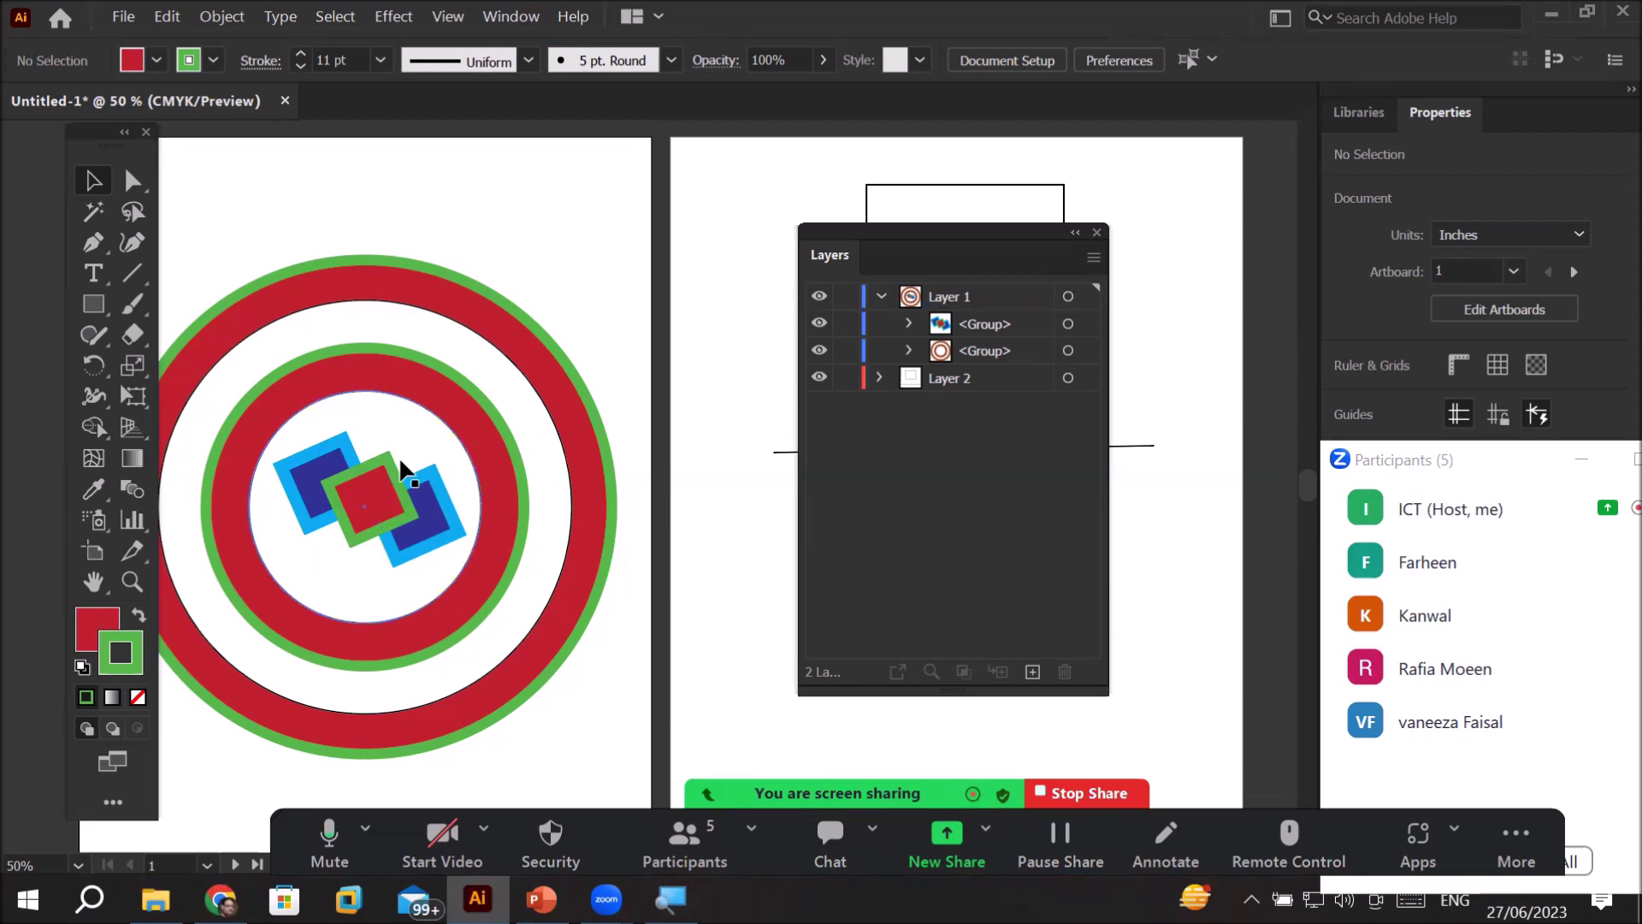
- Duplicate the rotated rectangle group and place the copy near the first artboard's upper-right corner
left_click(992, 327)
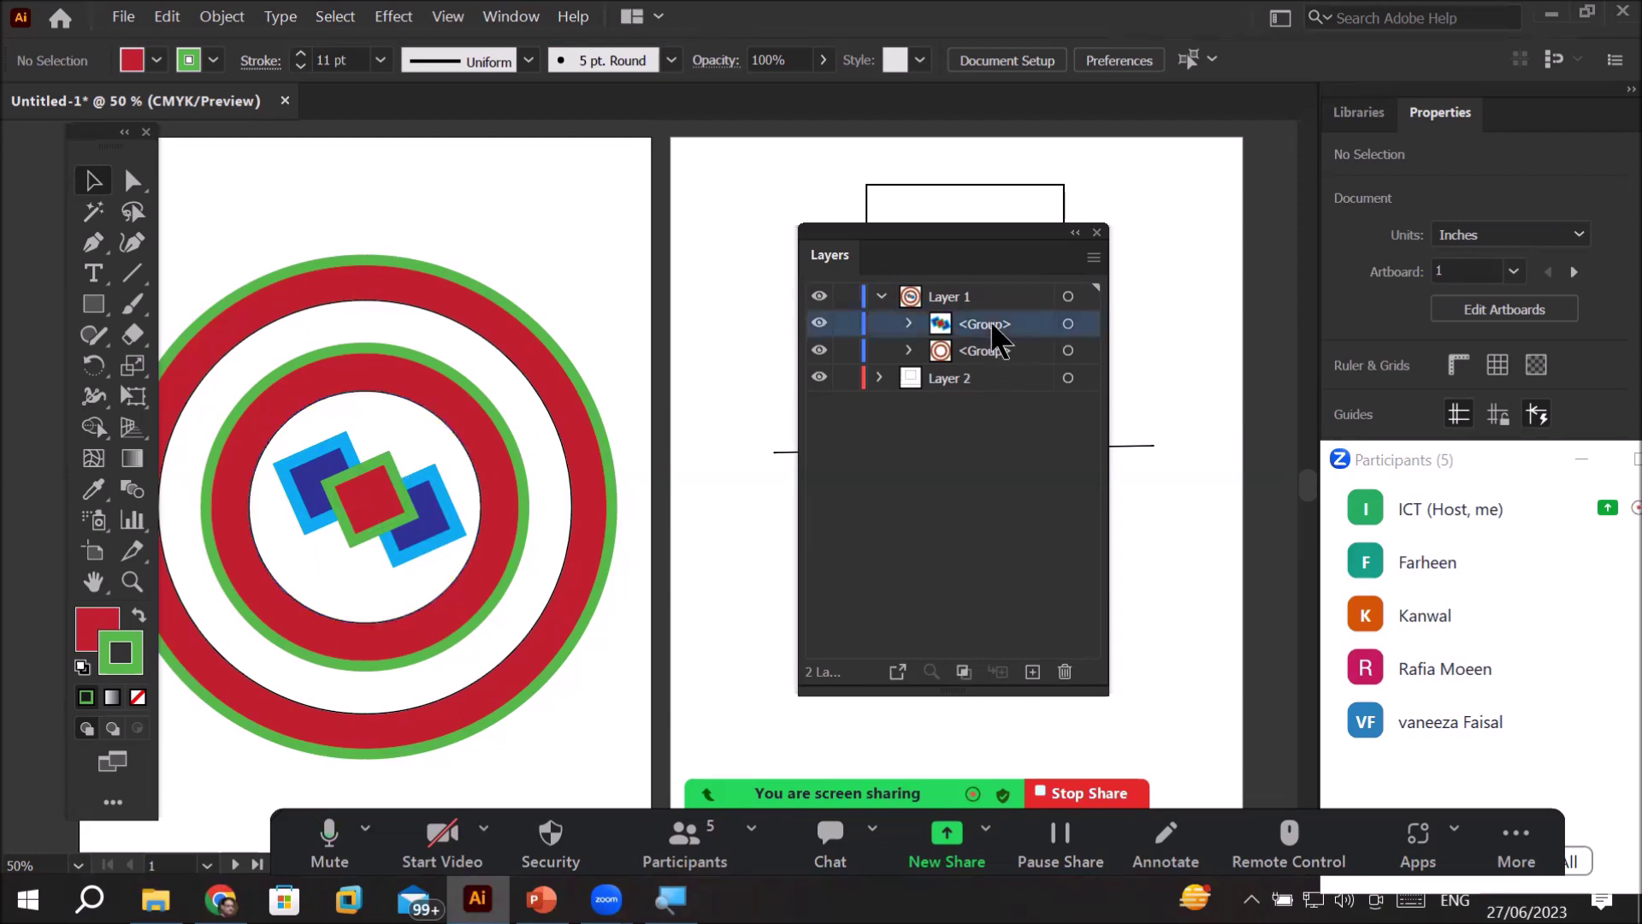
left_click(1089, 329)
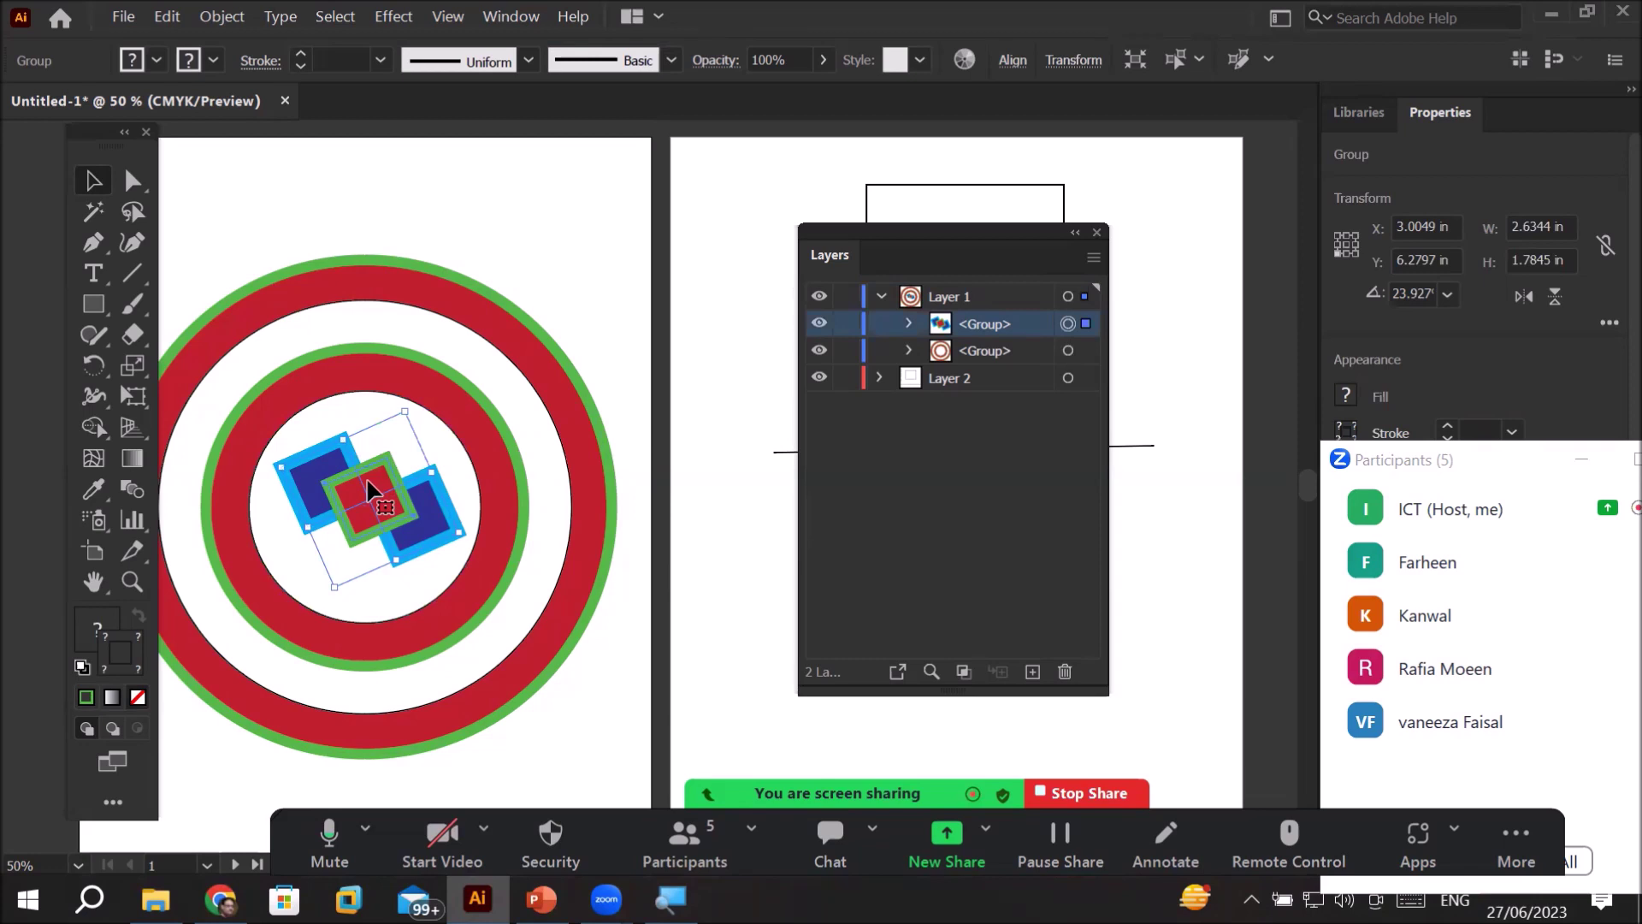
left_click_drag(385, 449, 540, 158)
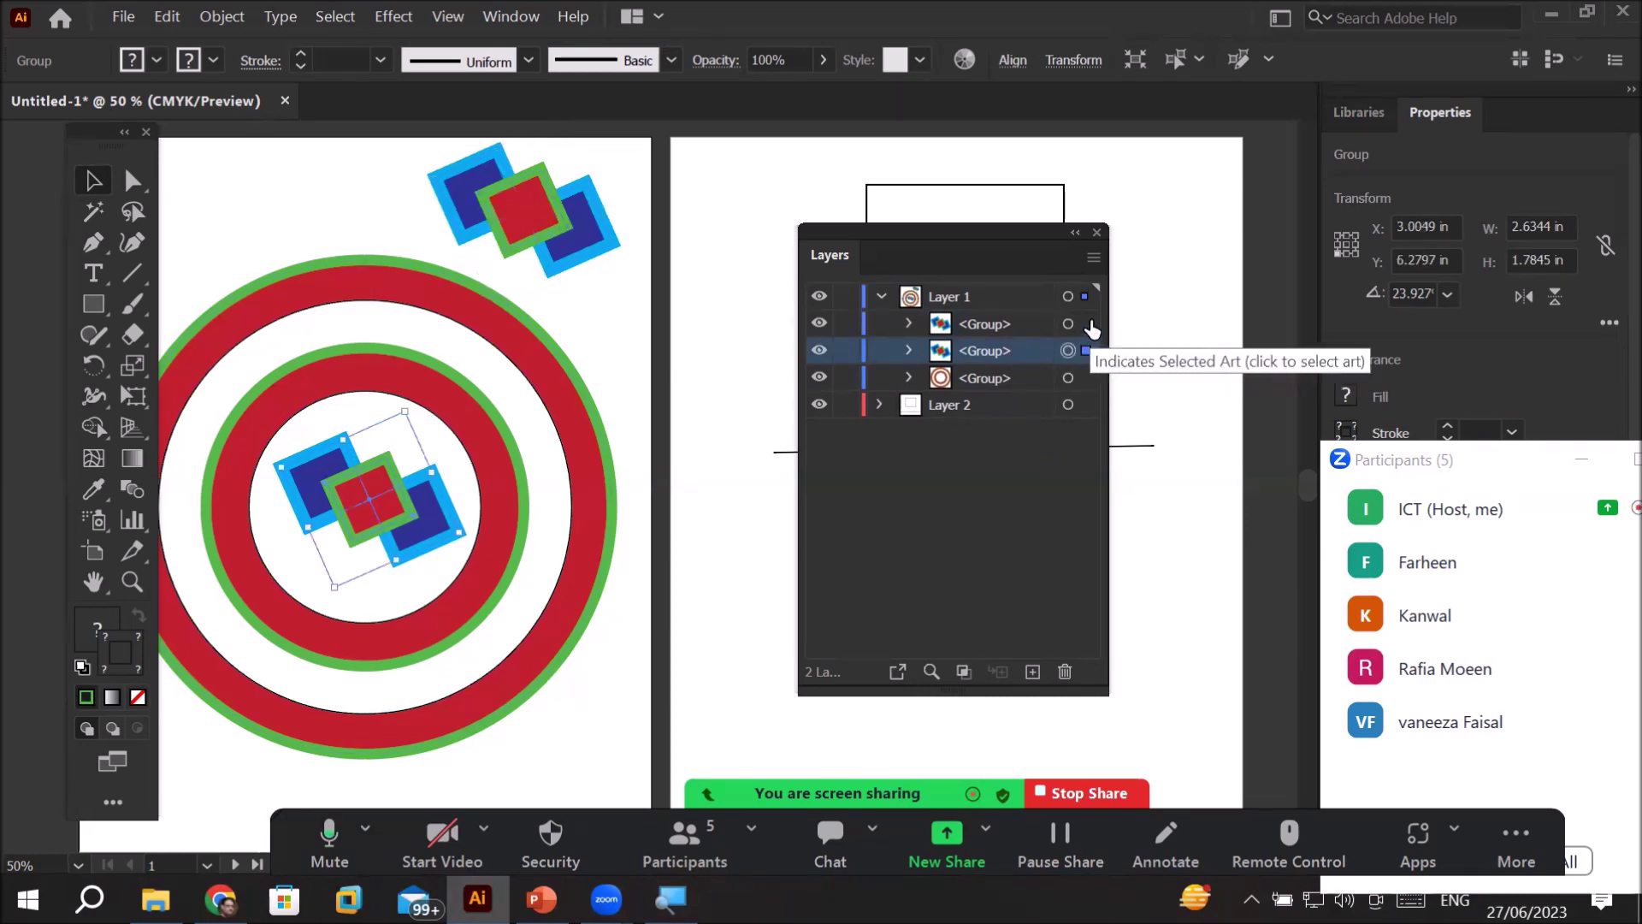
- Duplicate the upper-right rectangle group and place the new copy near the first artboard's lower-left corner
left_click(1086, 351)
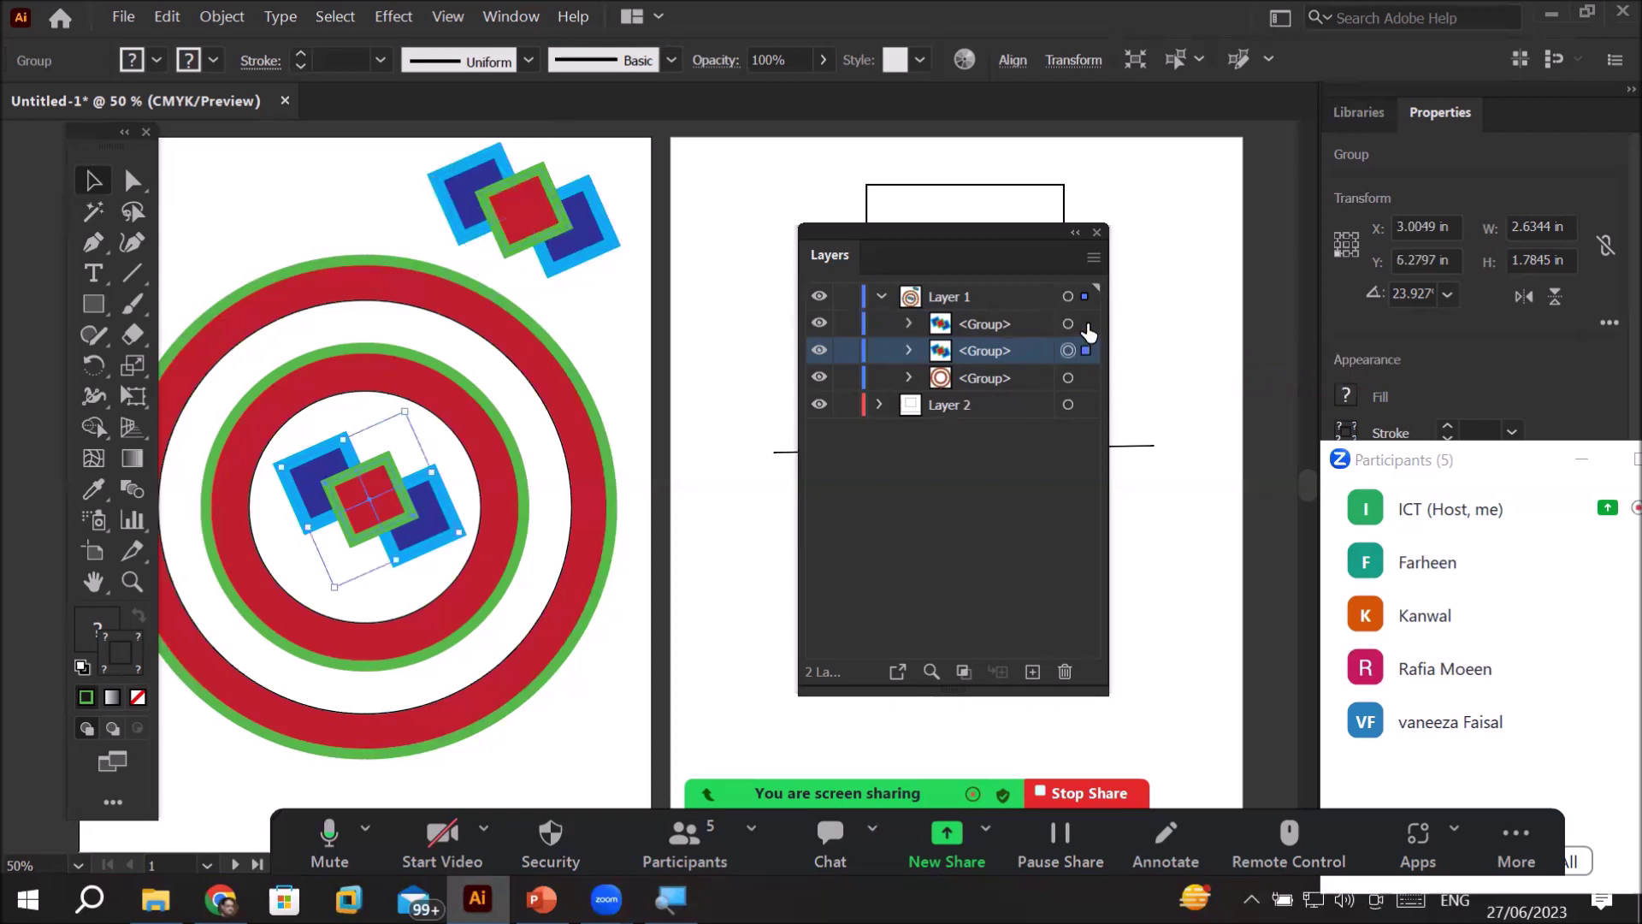
left_click(1085, 324)
left_click_drag(987, 330, 1038, 676)
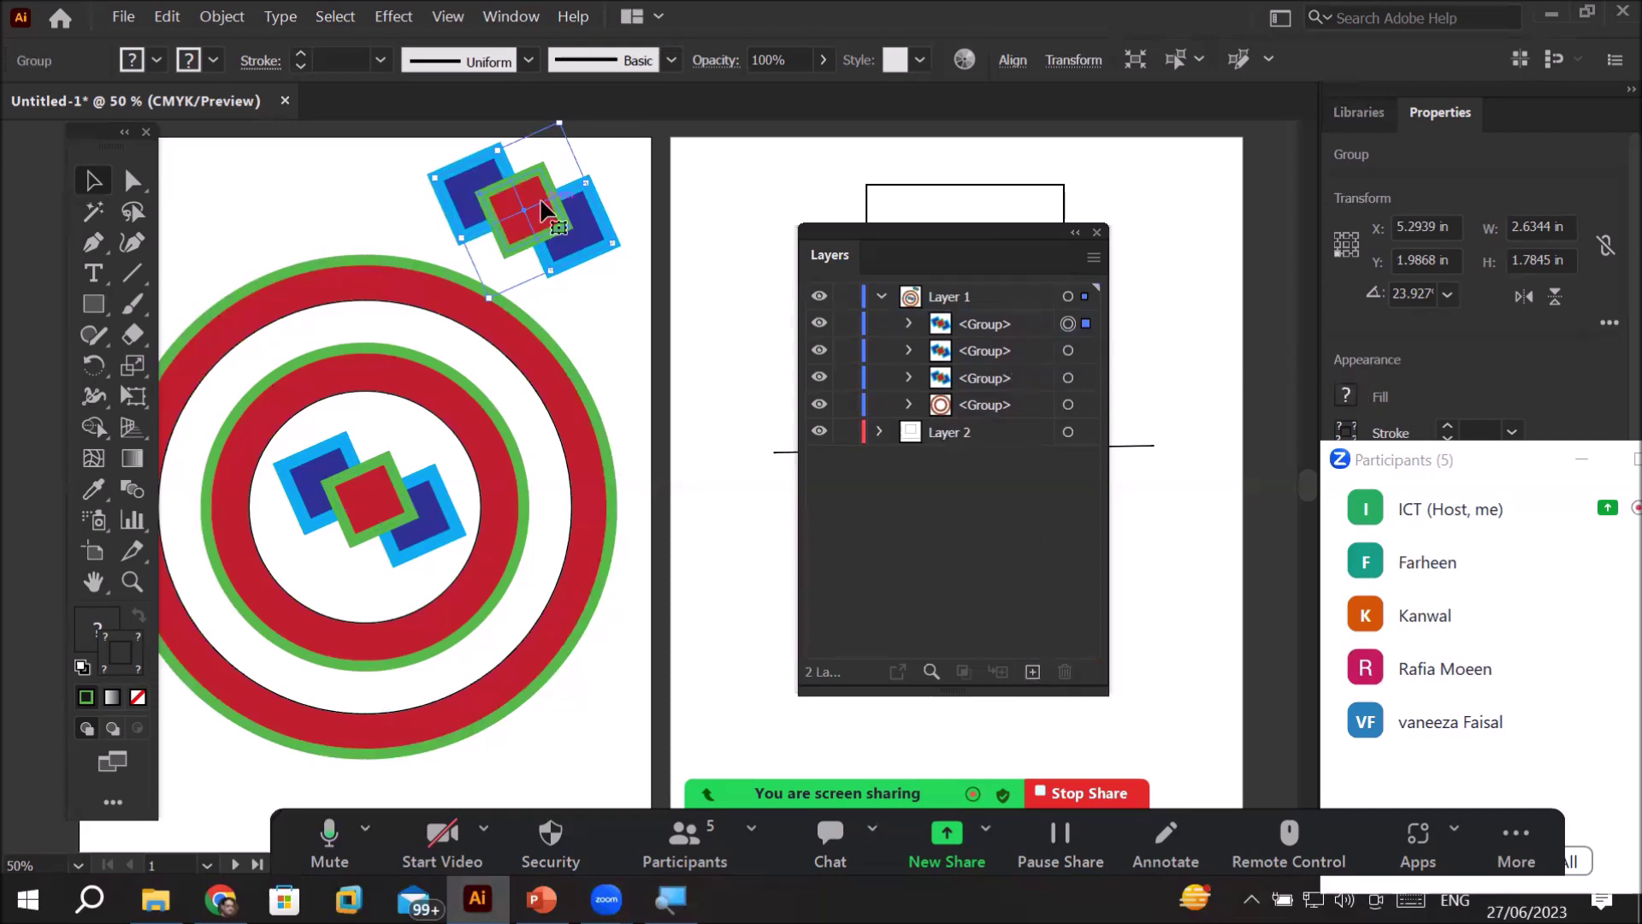
left_click_drag(544, 209, 212, 780)
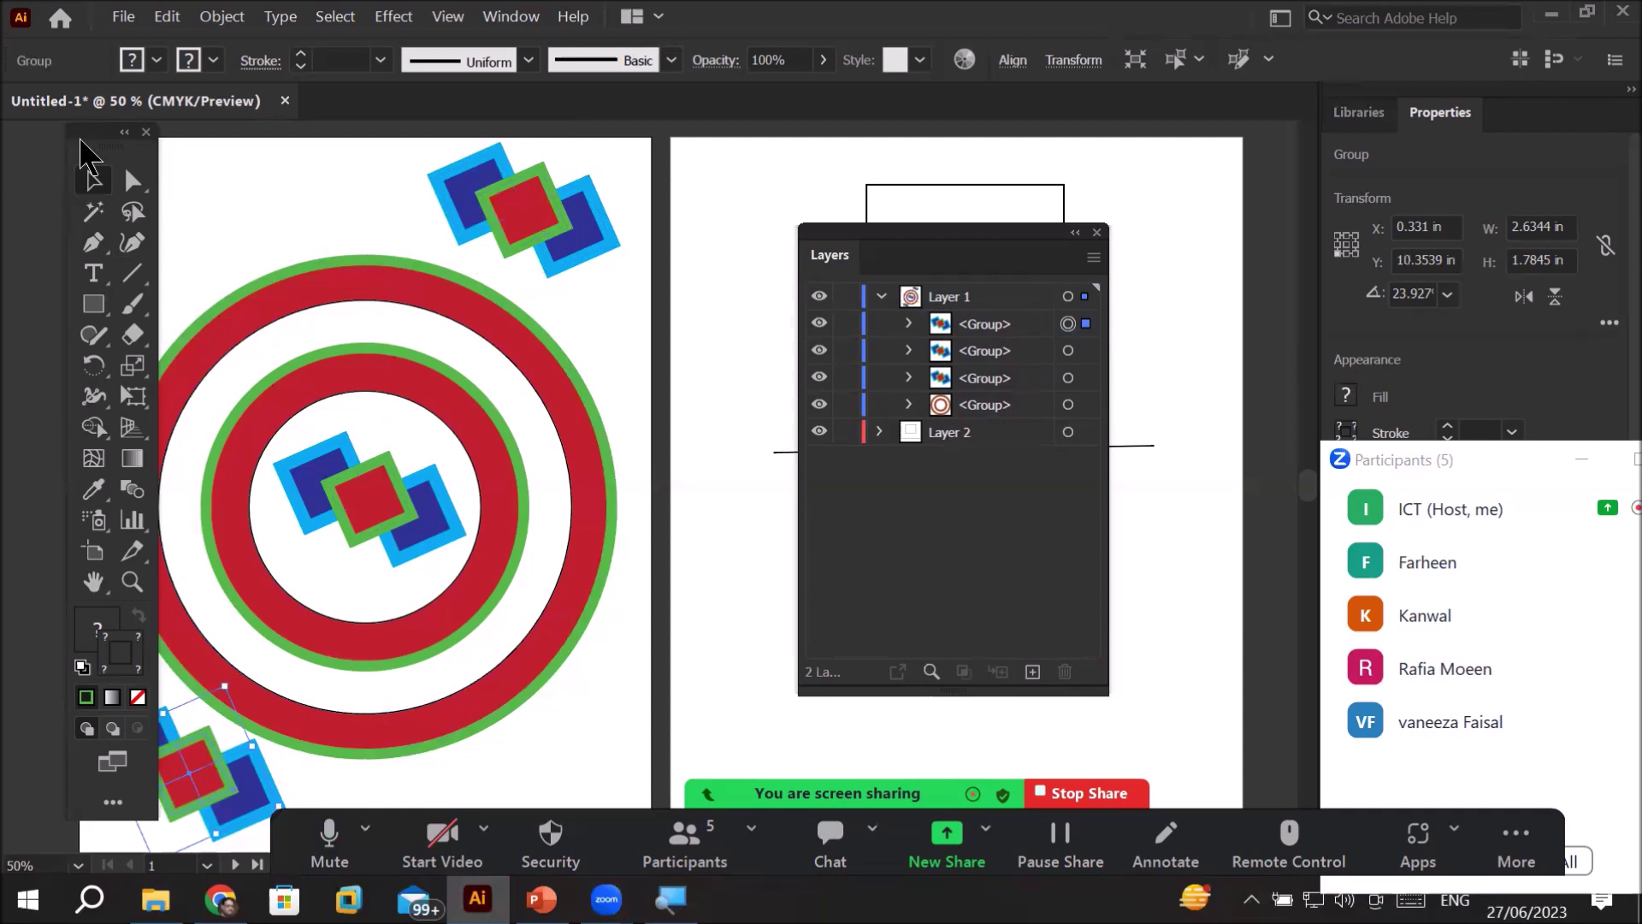
left_click_drag(81, 141, 43, 152)
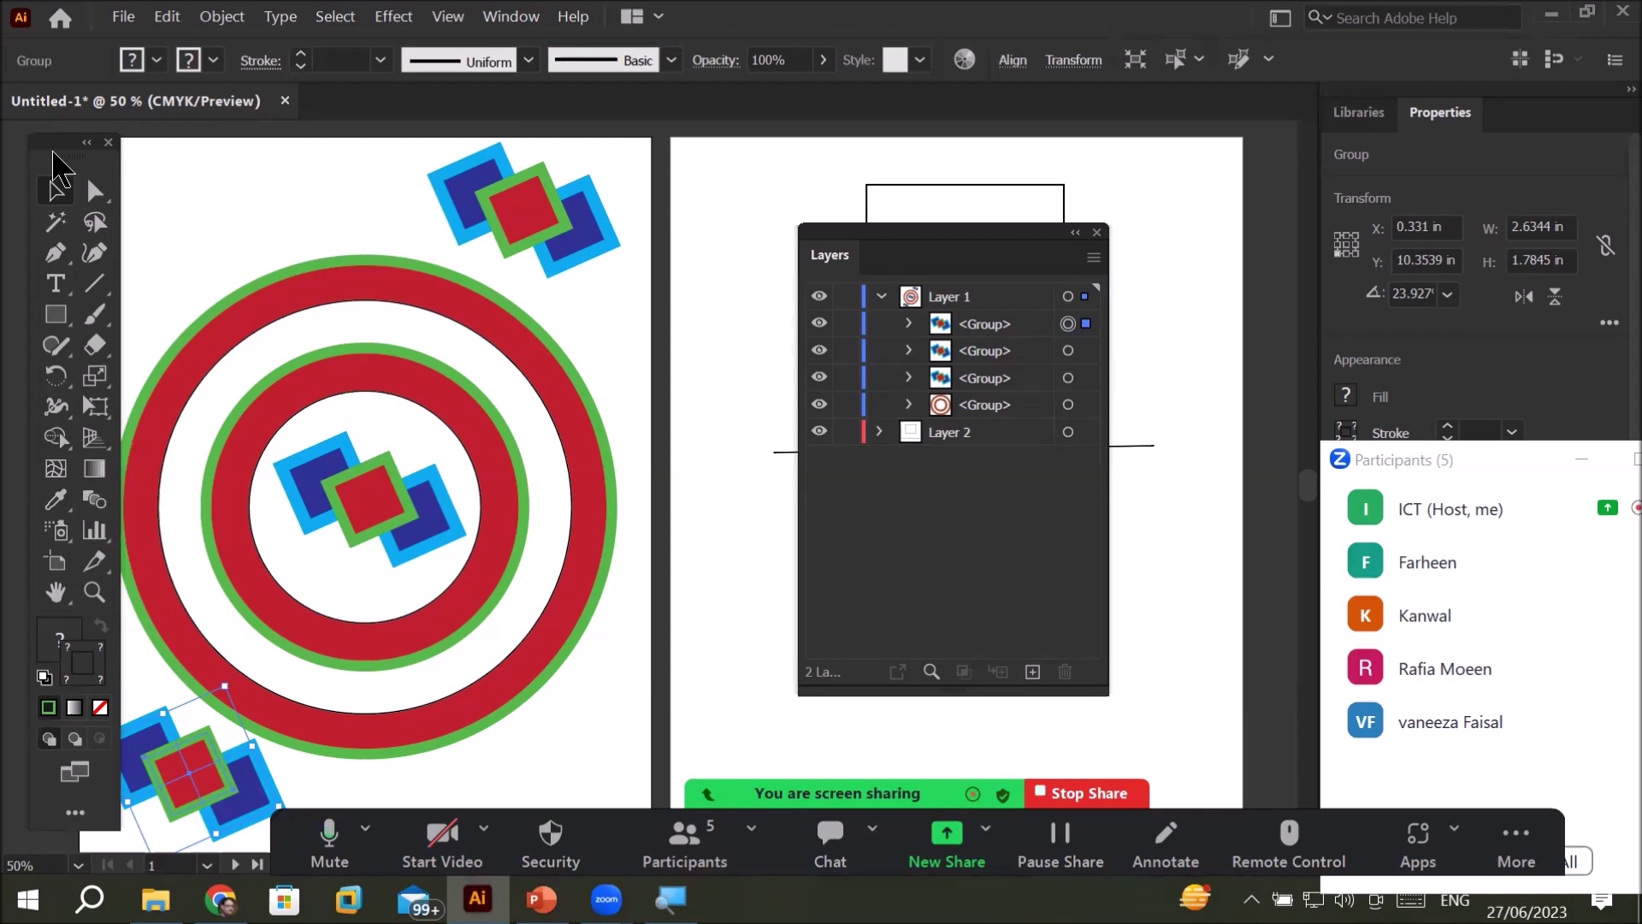
- Group the three rotated rectangle groups in Layer 1 into one parent group and display its contents
left_click(1088, 350)
left_click(1087, 378)
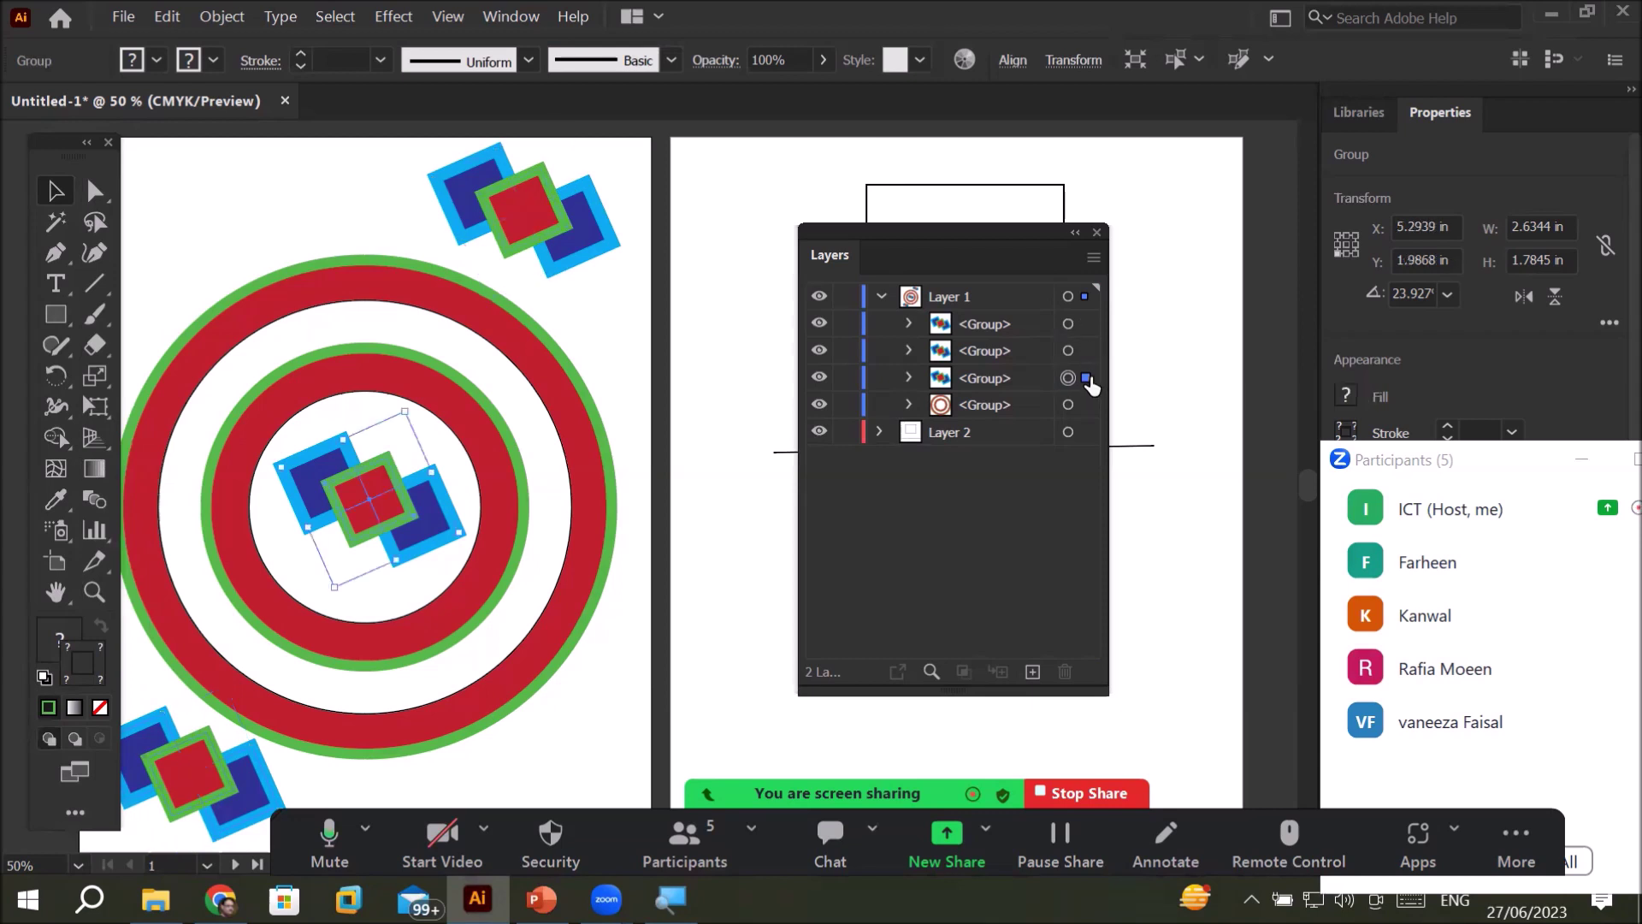
left_click(1086, 325)
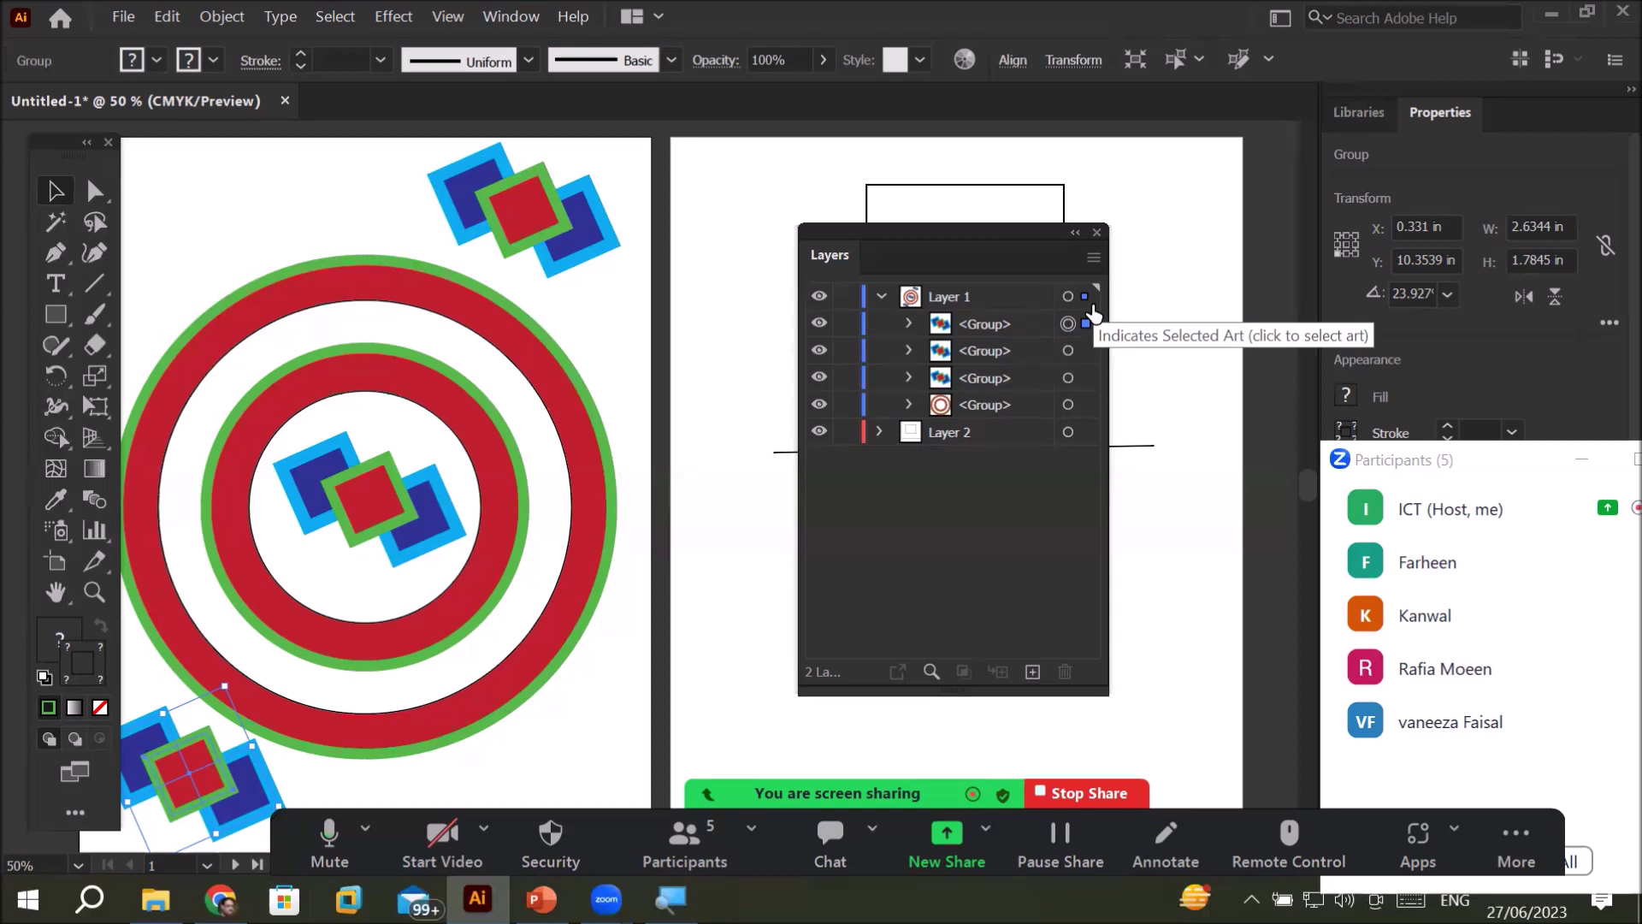
left_click(1085, 351, "shift")
left_click(1086, 378, "shift")
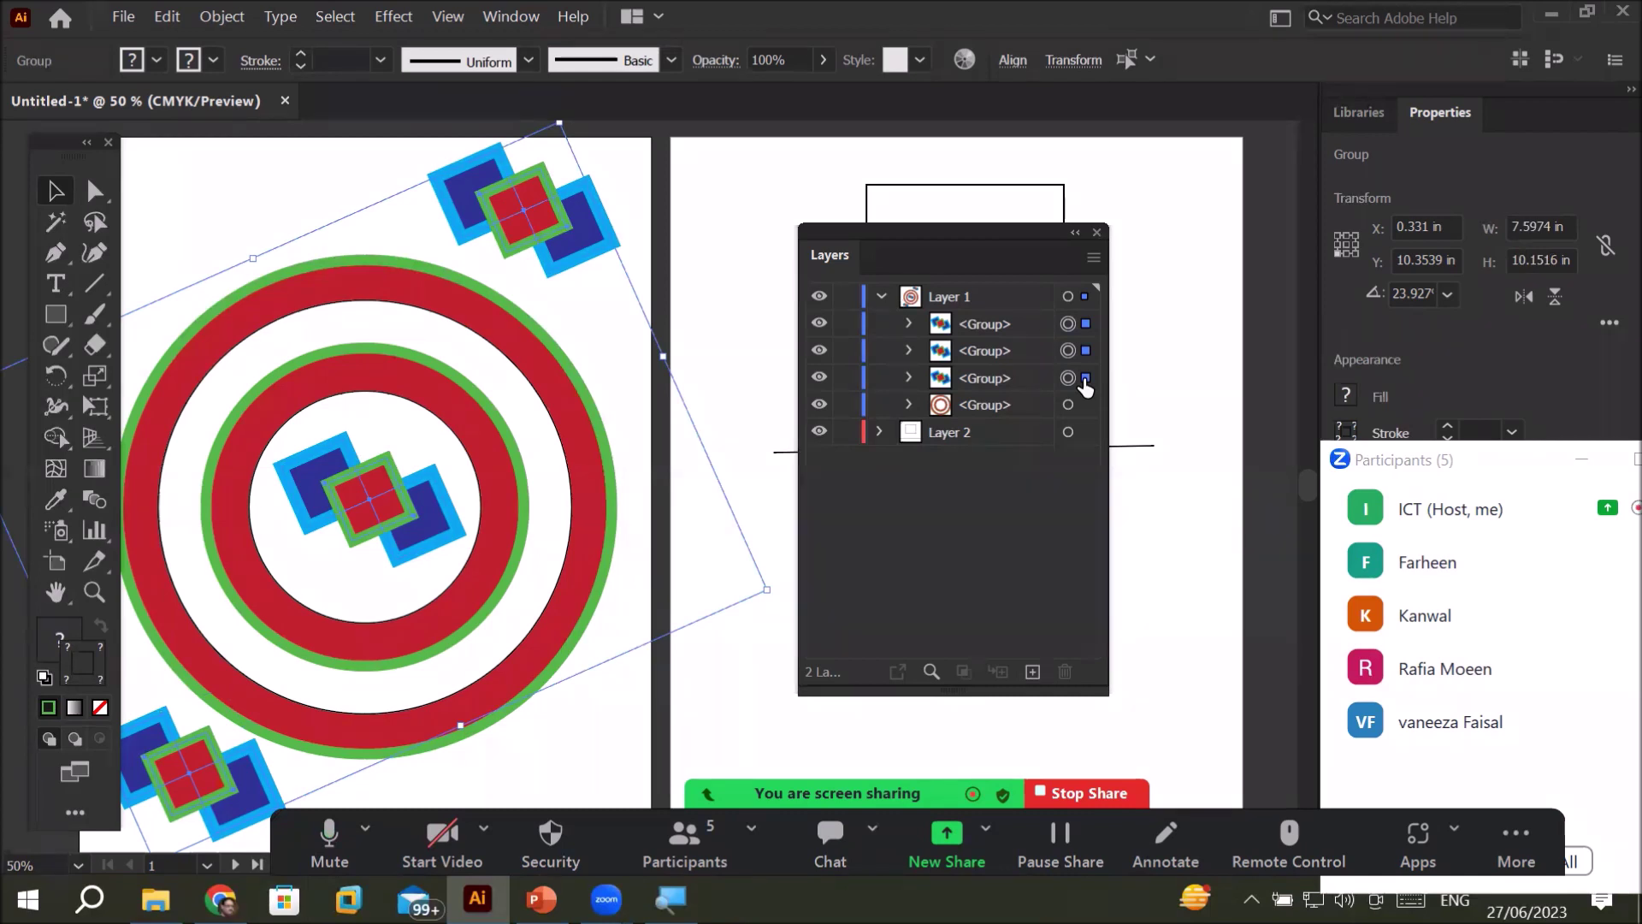
left_click(215, 17)
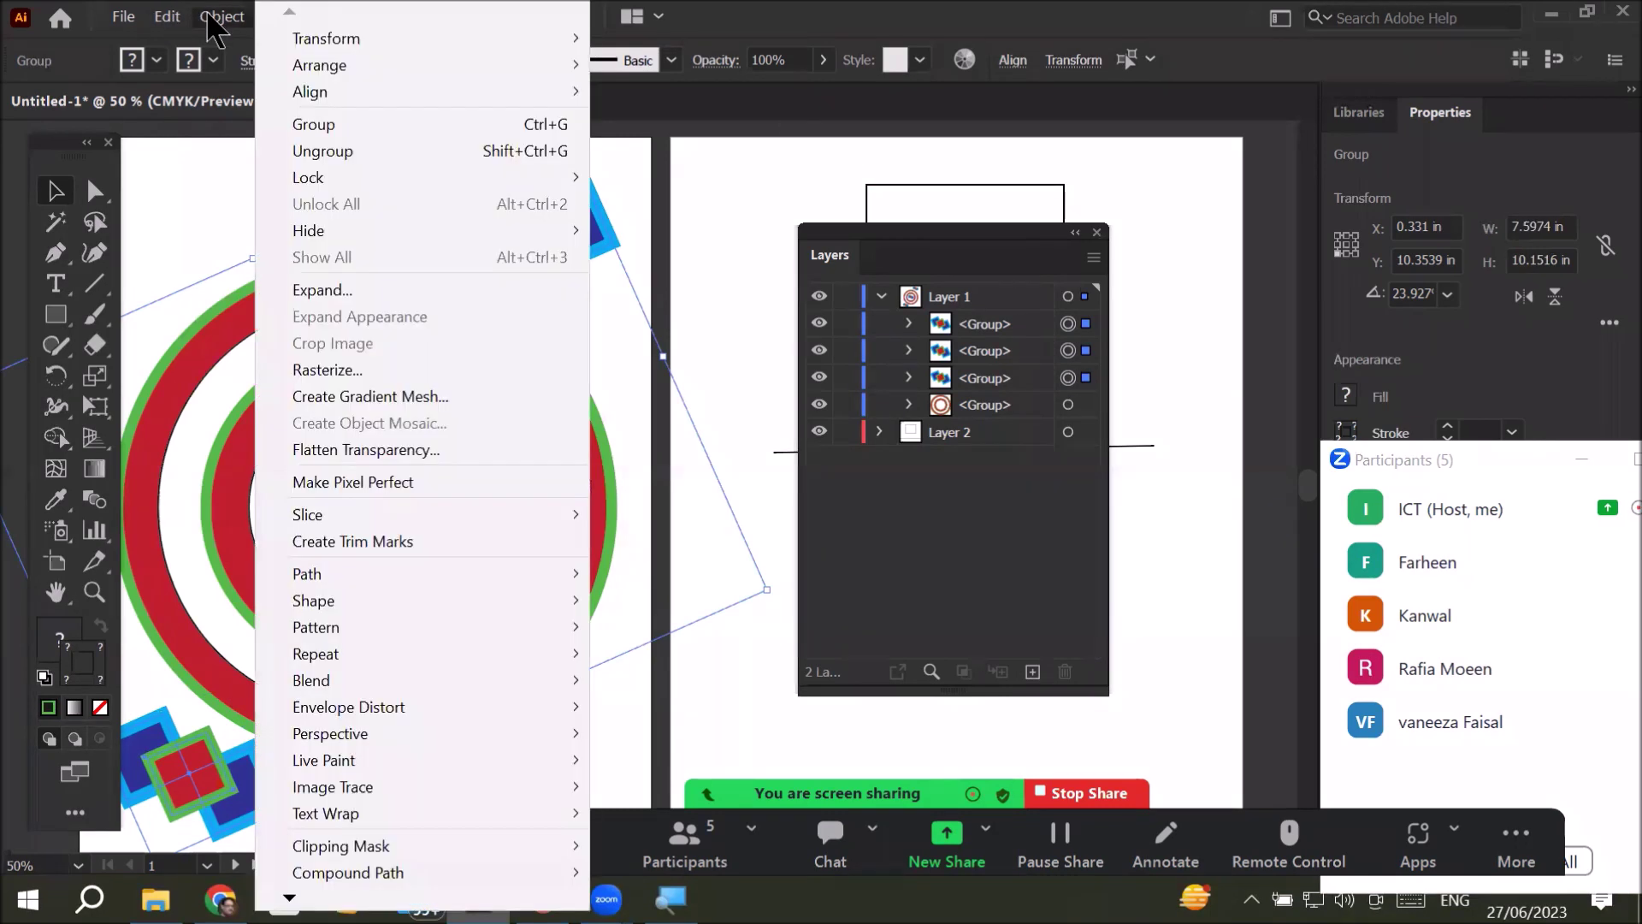
left_click(366, 131)
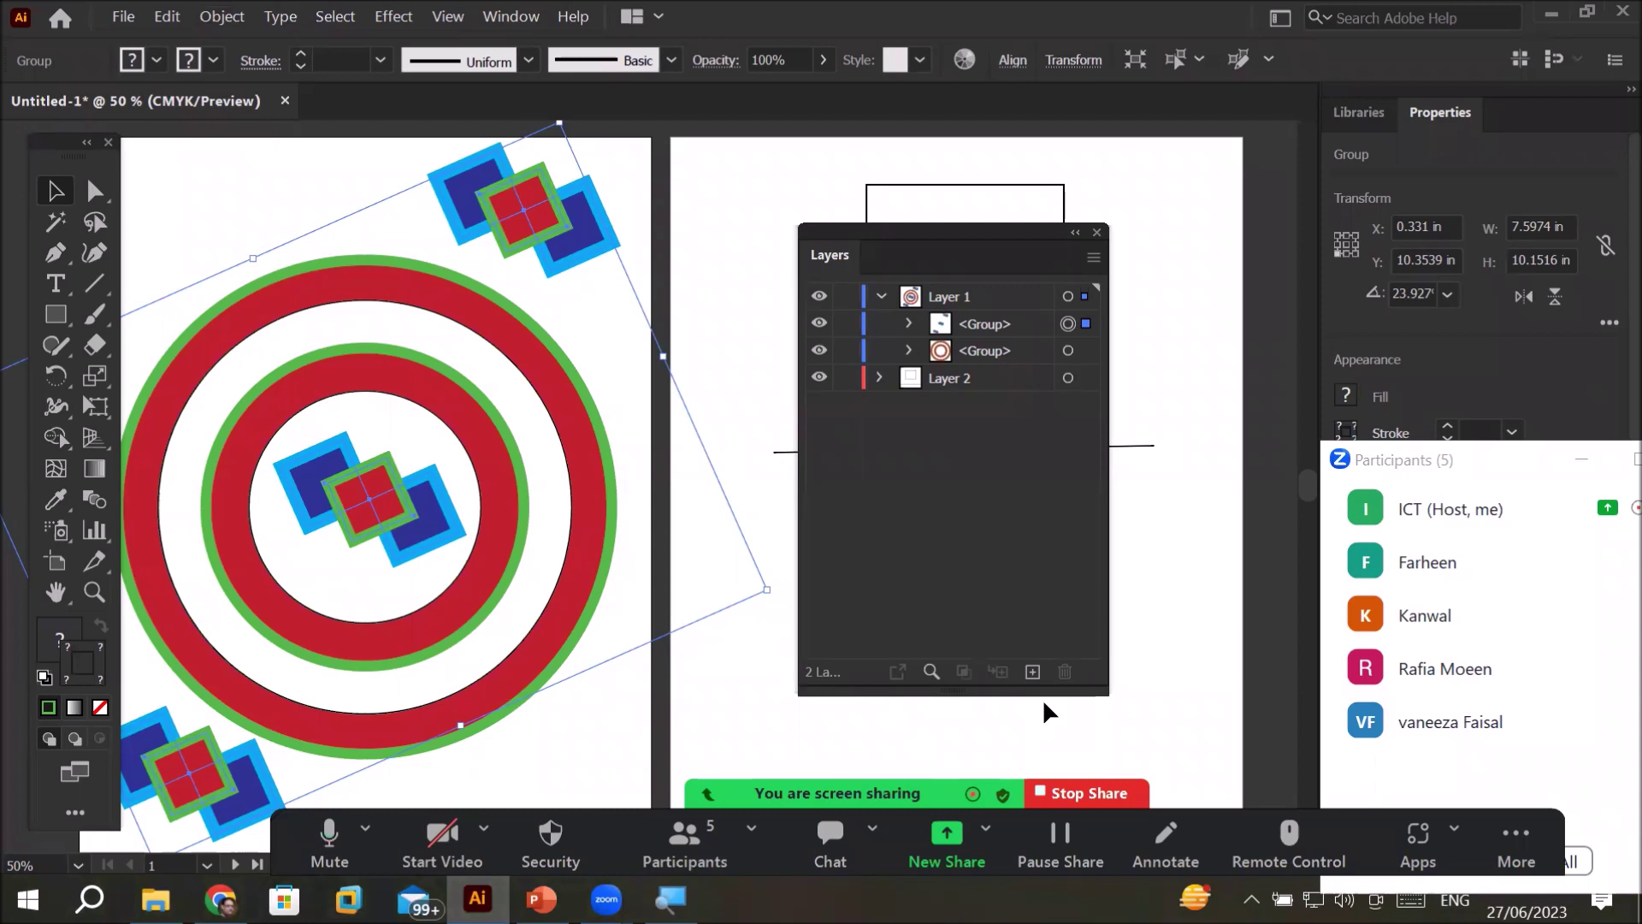
left_click(910, 325)
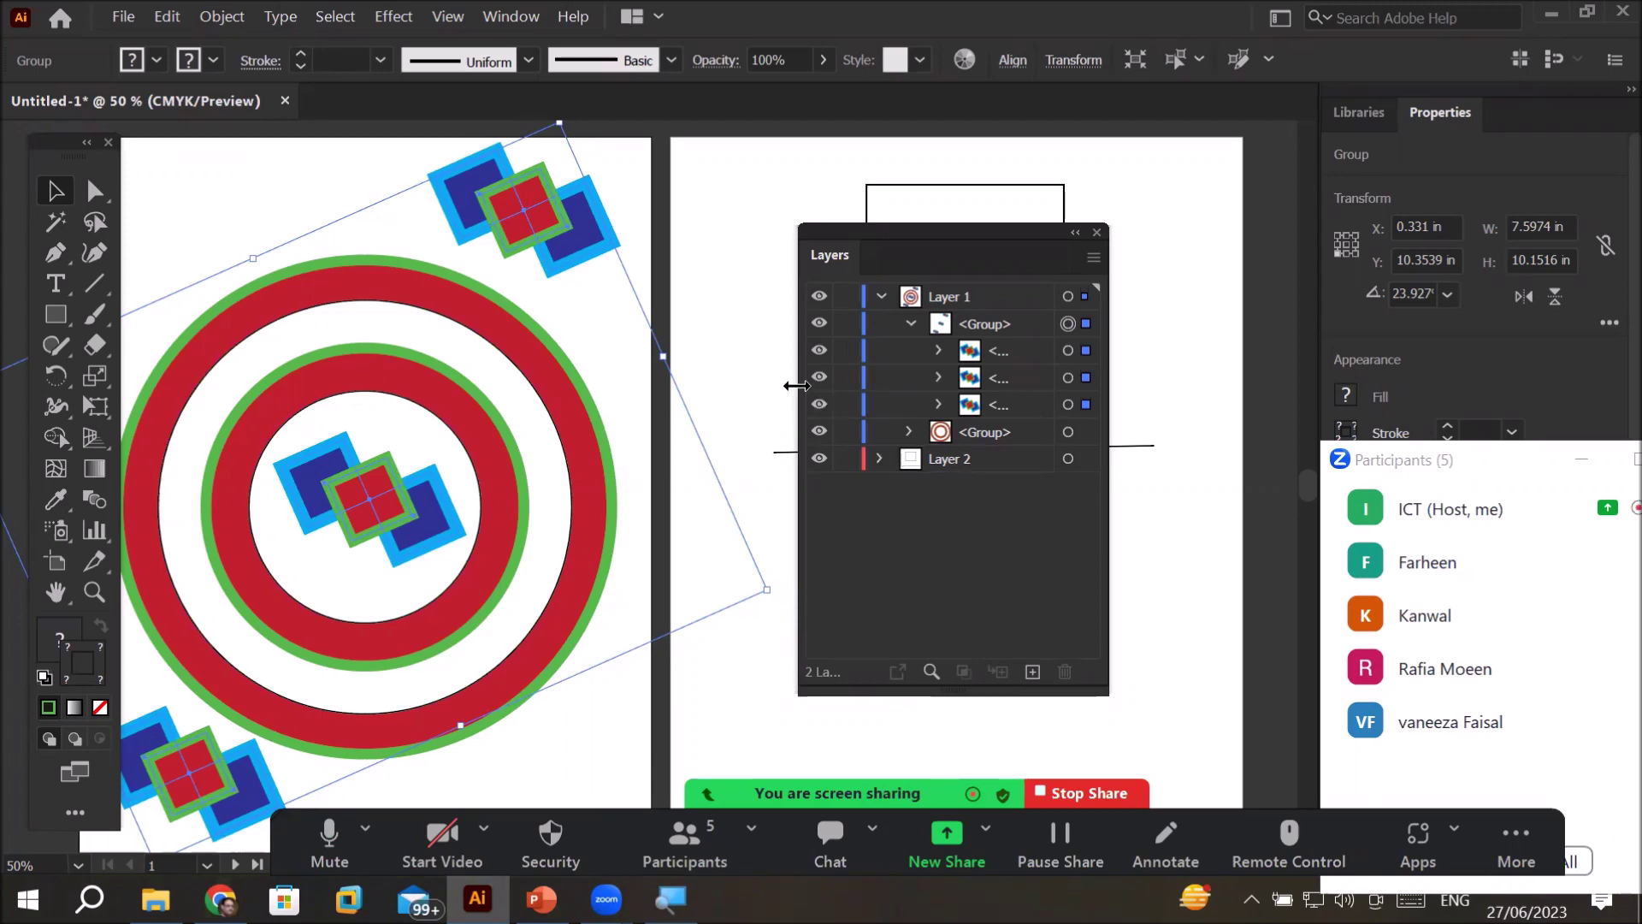
- Widen the Layers panel and rename the parent group of the rotated rectangles as "Rectaggle Groups"
left_click_drag(799, 398, 701, 396)
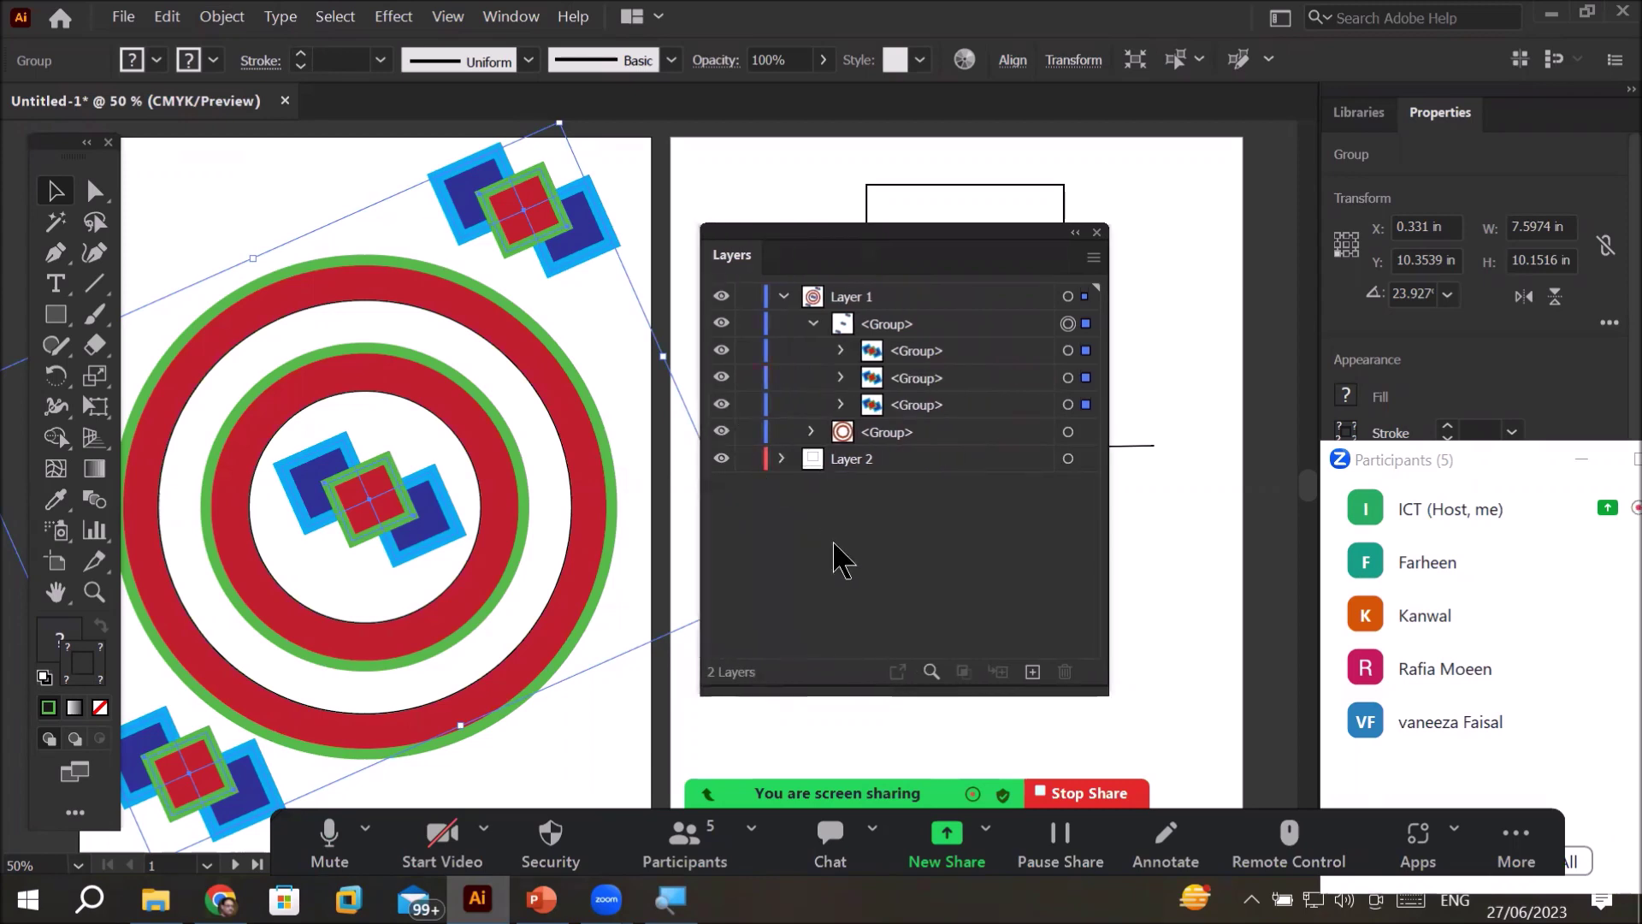
left_click(889, 324)
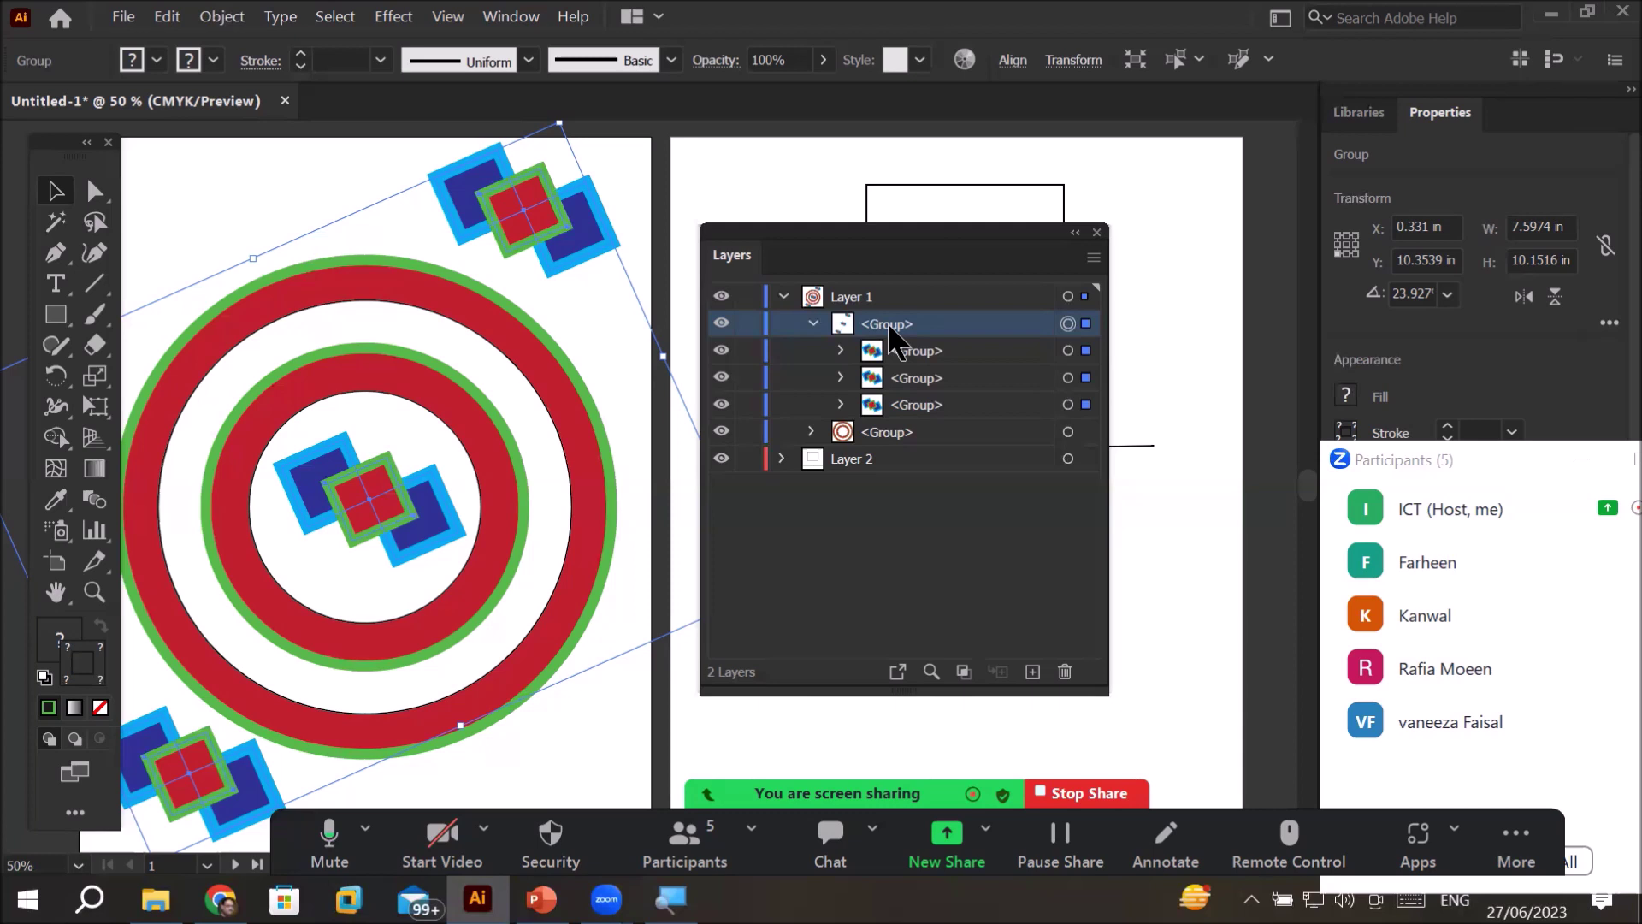
double_click(888, 324)
type("Rectag")
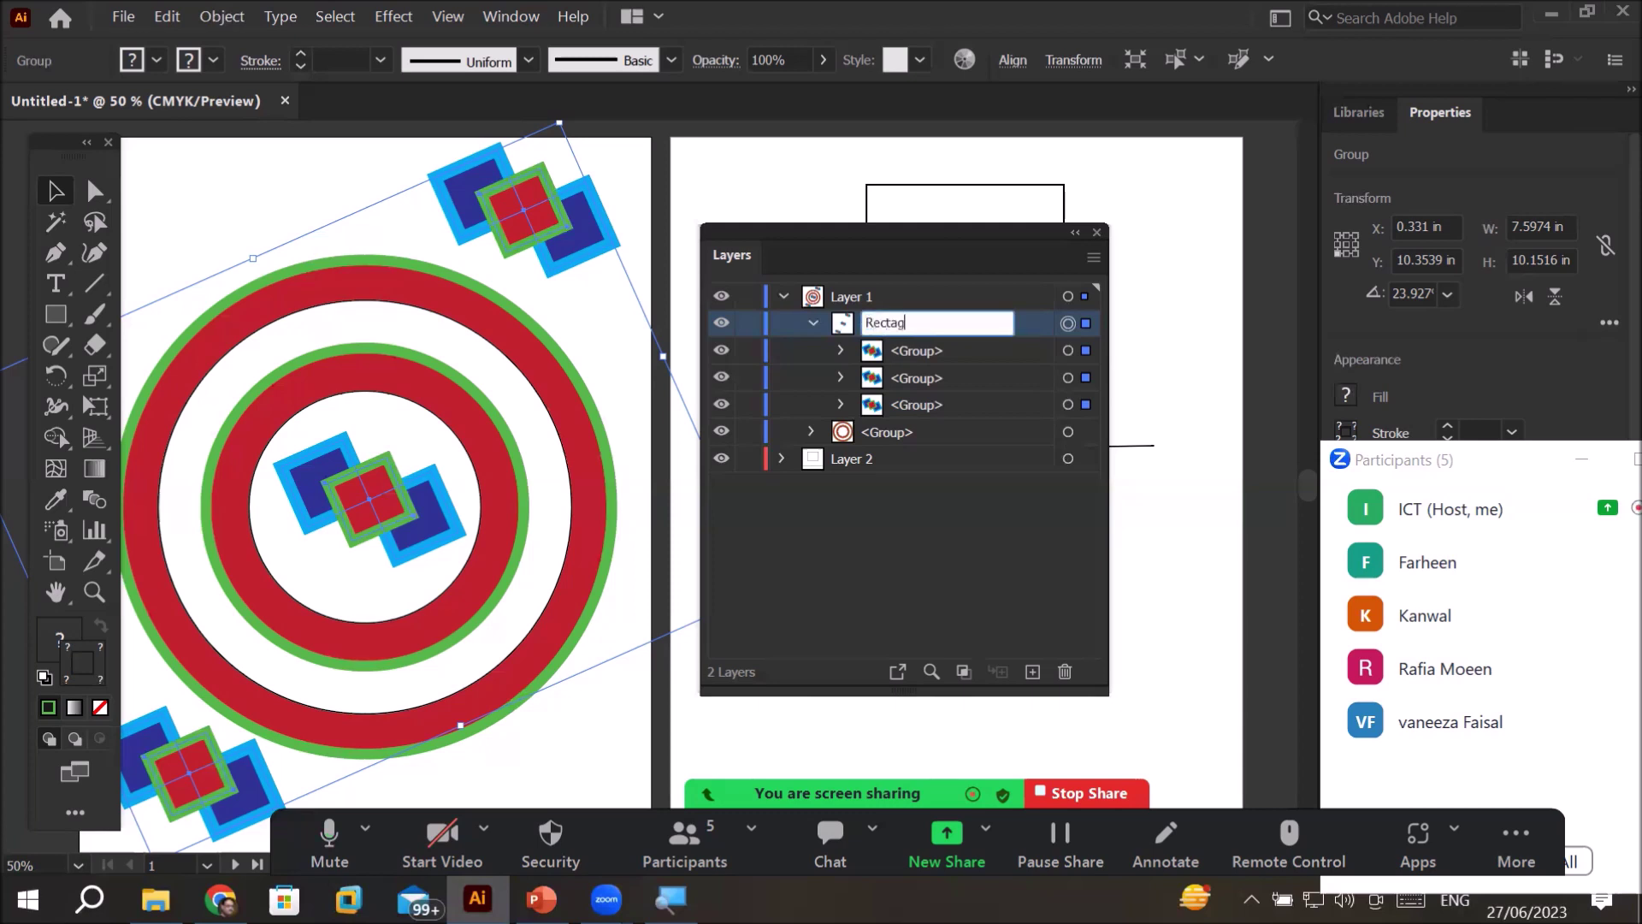
type("gles Group")
left_click(926, 322)
key("BackSpace")
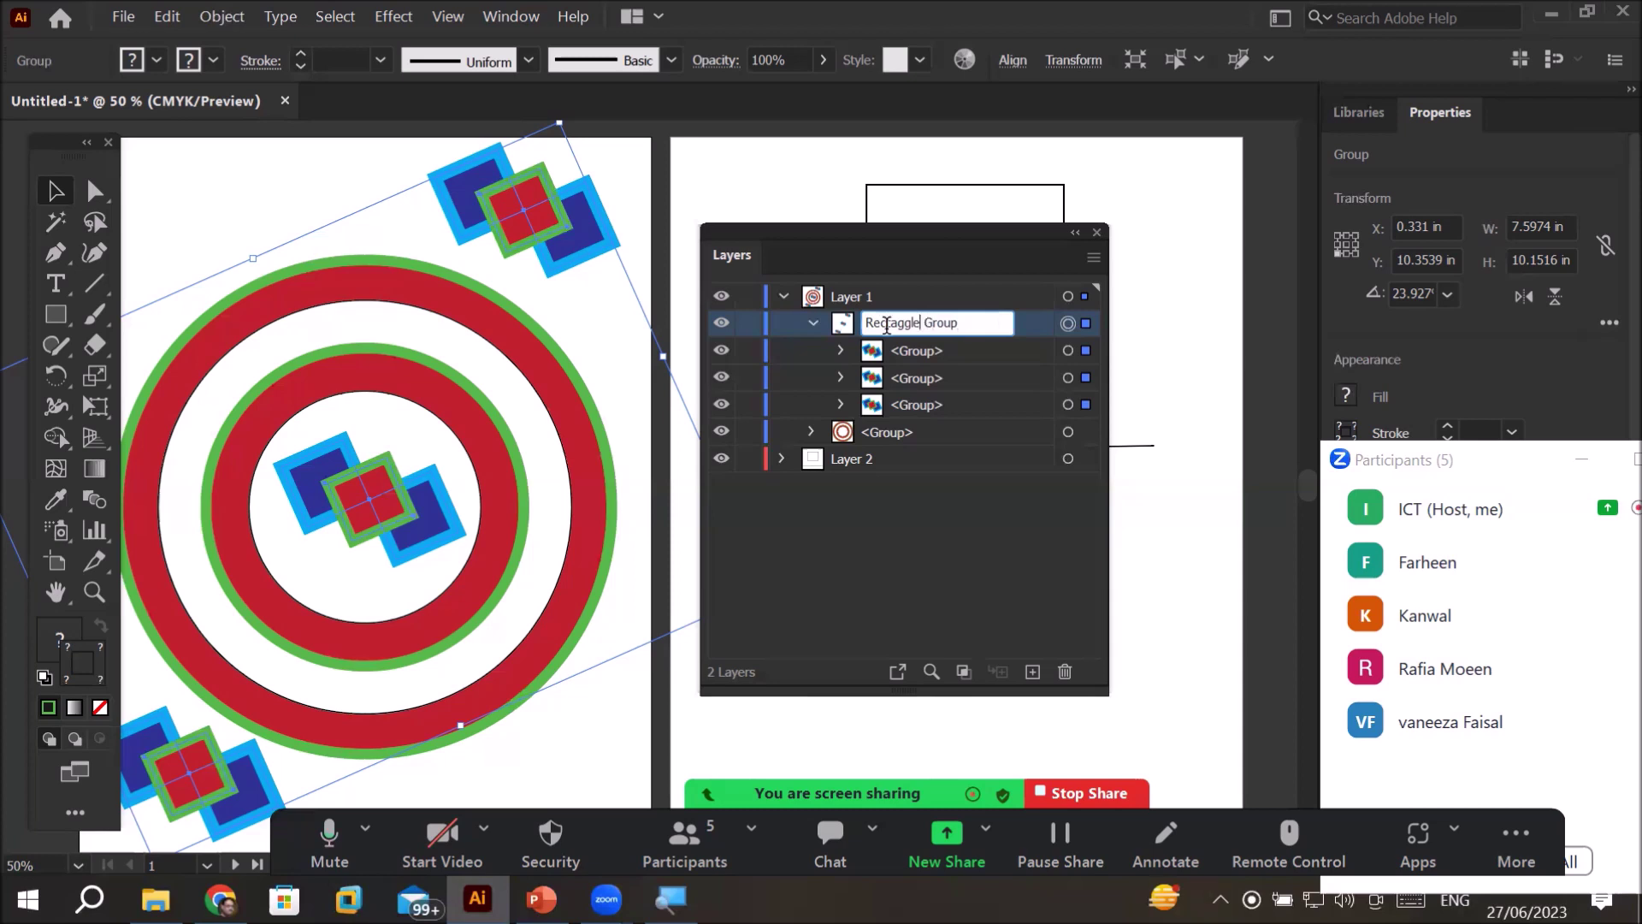
type("s")
key("Return")
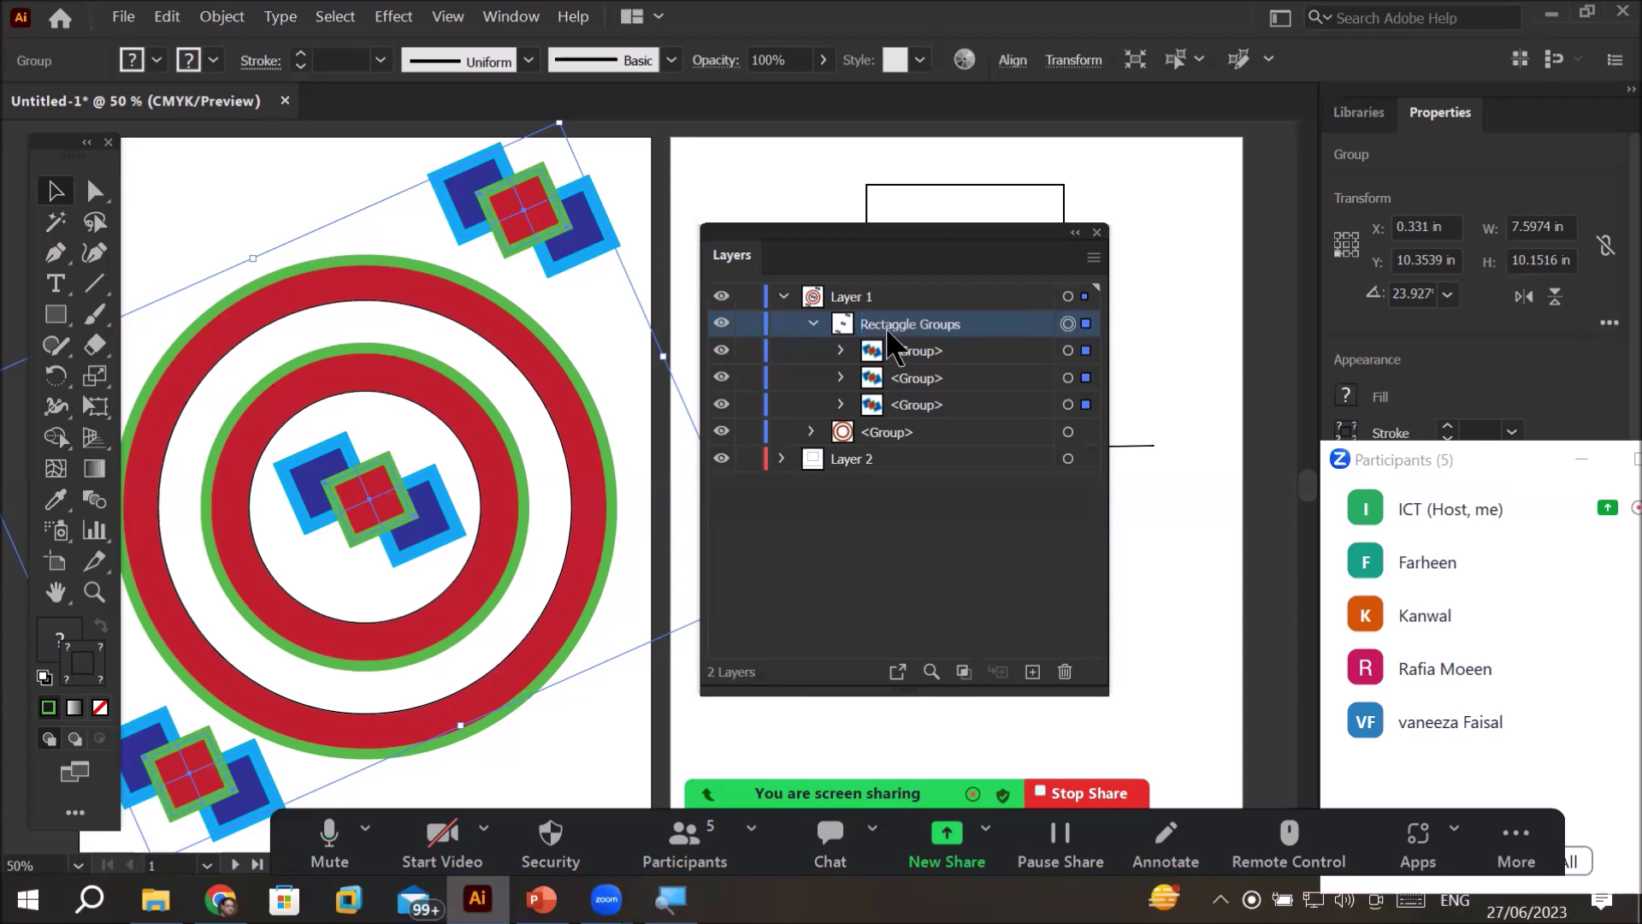
- Rename the first nested rectangle group as "R1 Group"
left_click(933, 353)
double_click(933, 353)
type("R")
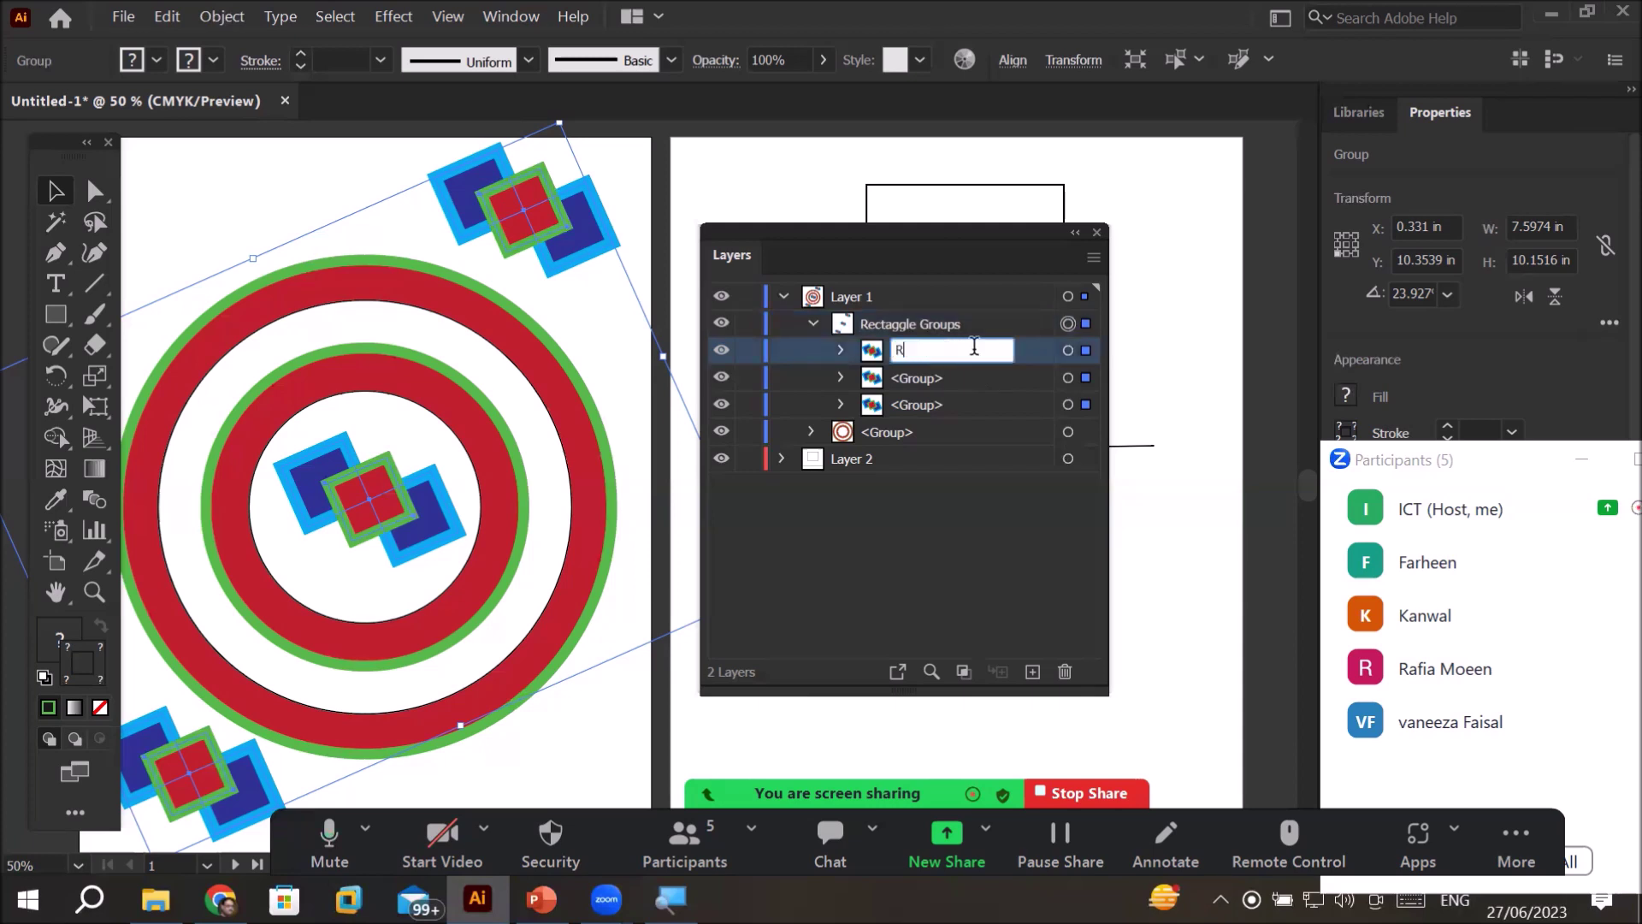
type("1 Group")
key("Return")
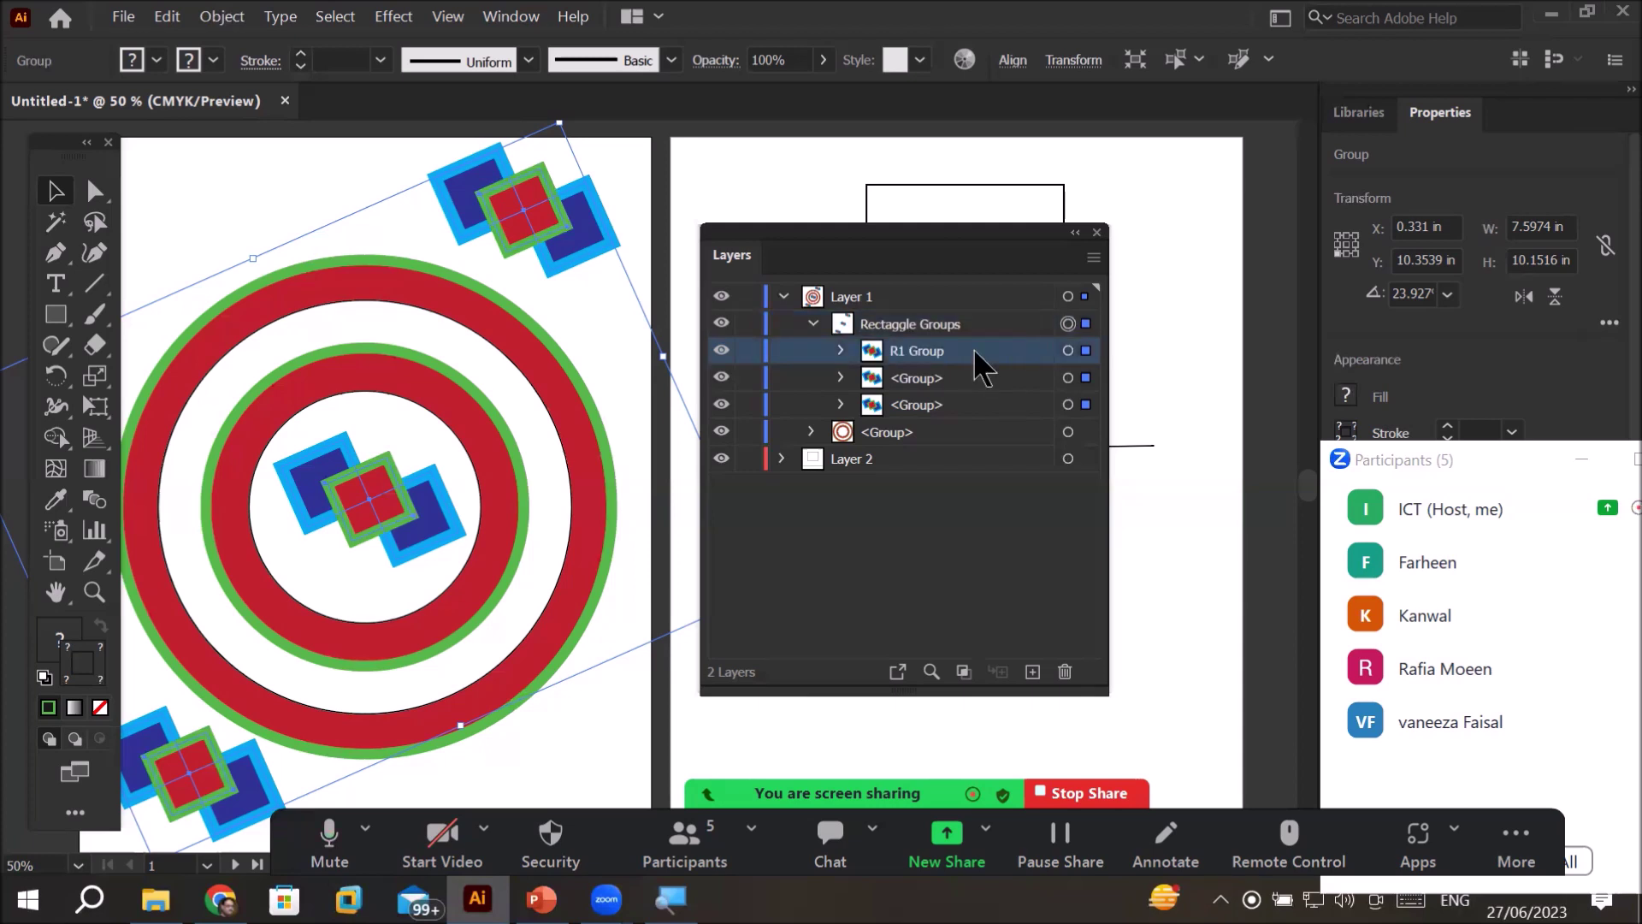
- Rename the second nested rectangle group as "R2 Group"
left_click(915, 385)
double_click(915, 378)
type("R")
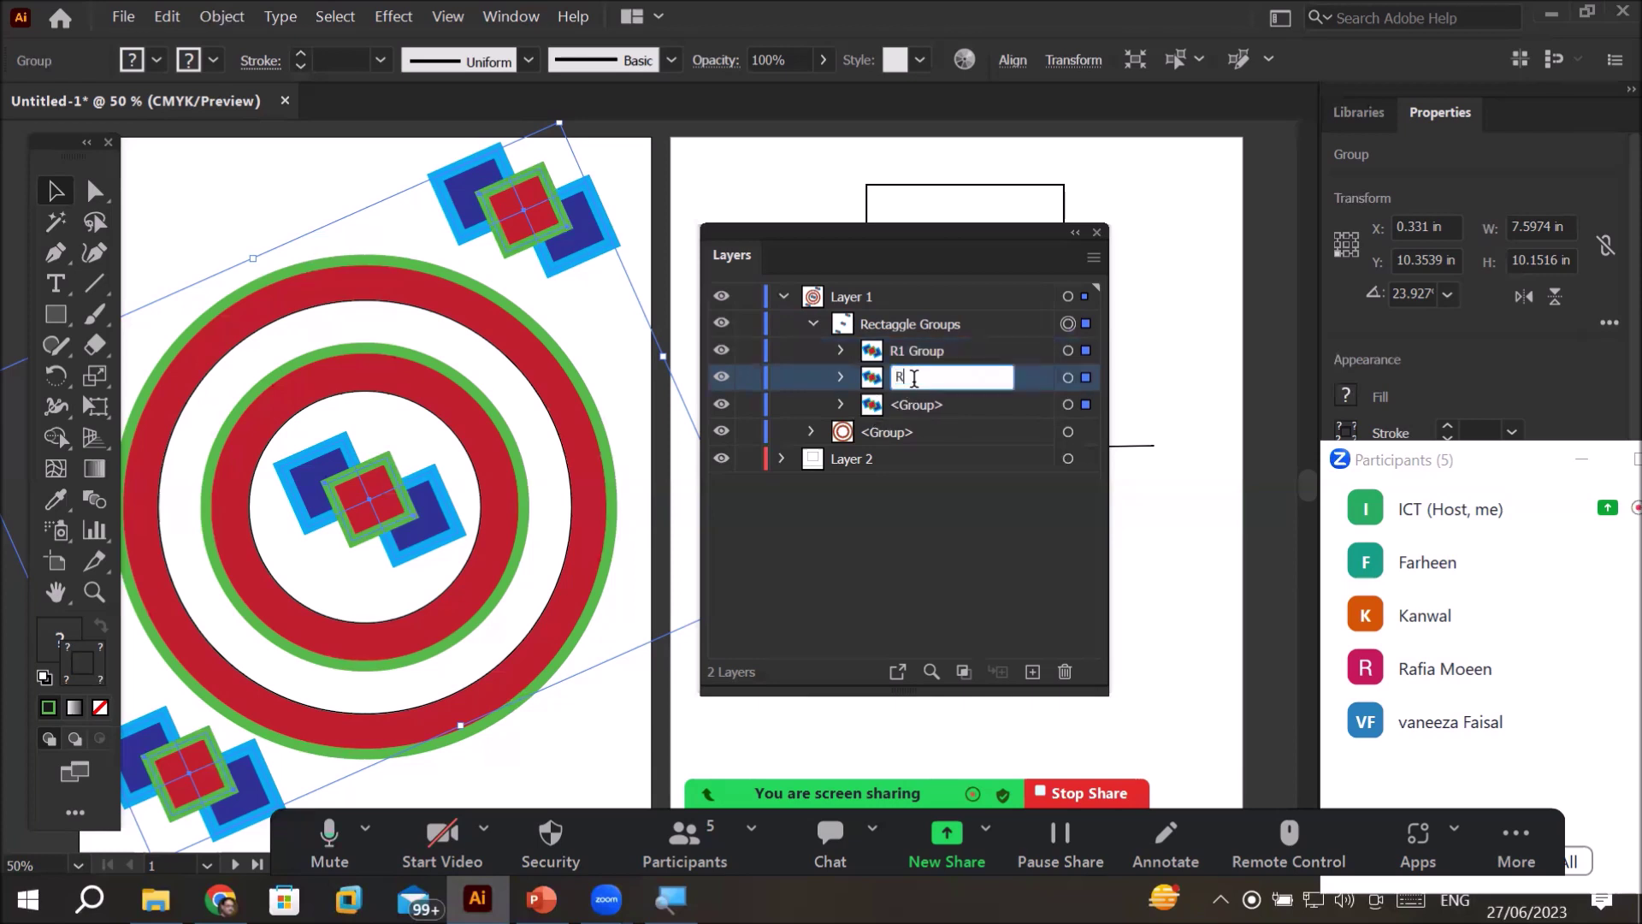
type("2 G")
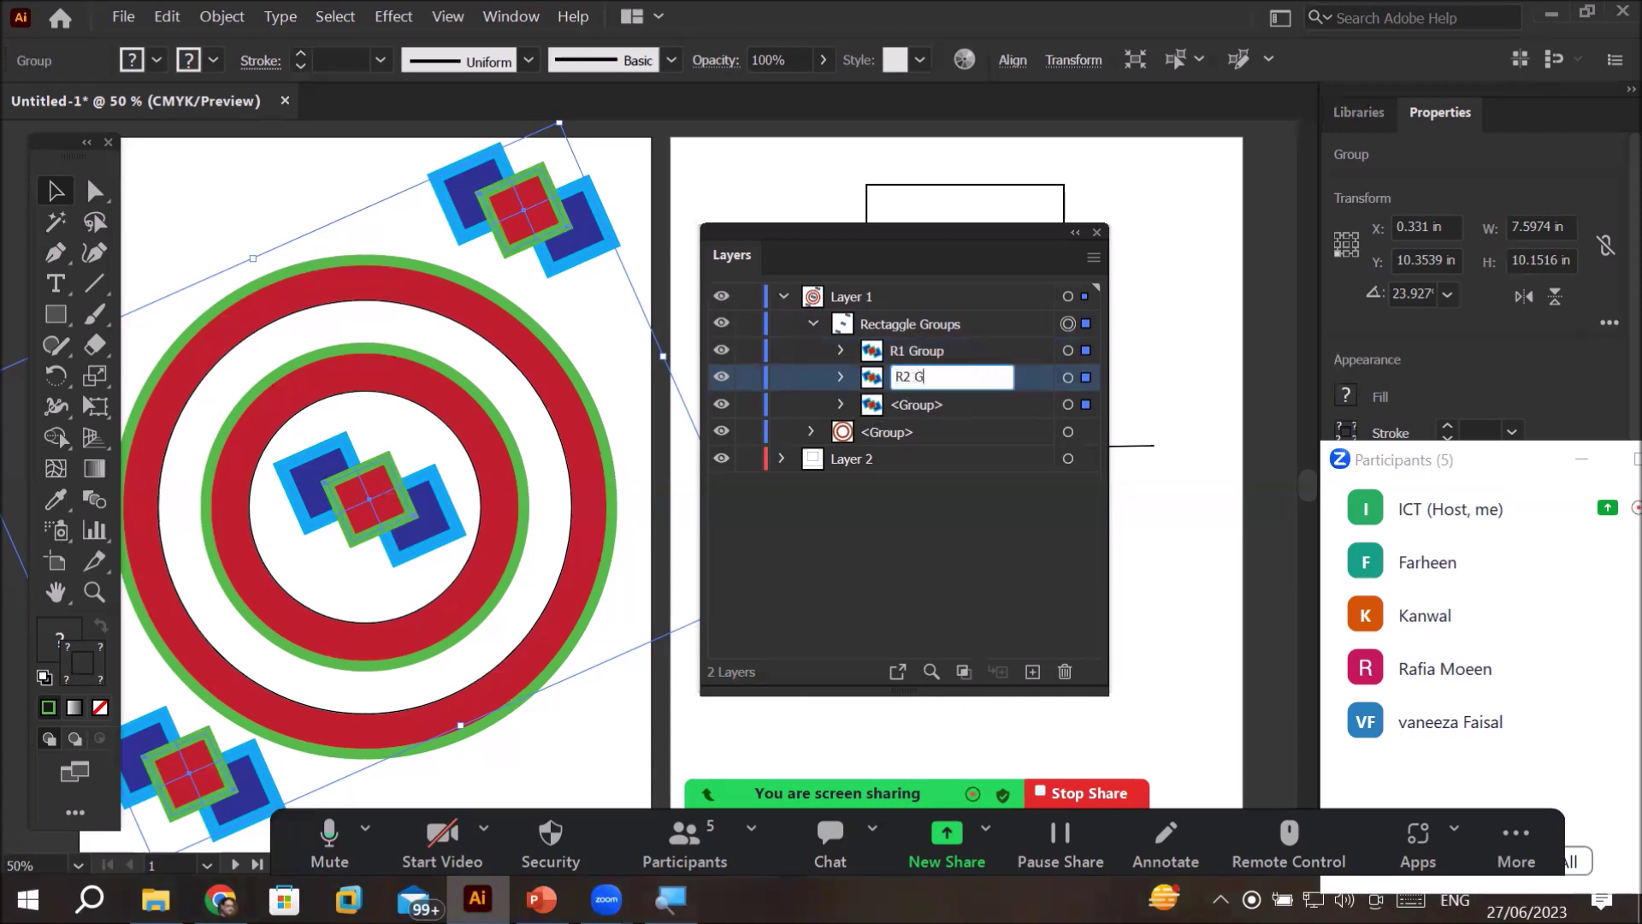
type("roup")
key("Return")
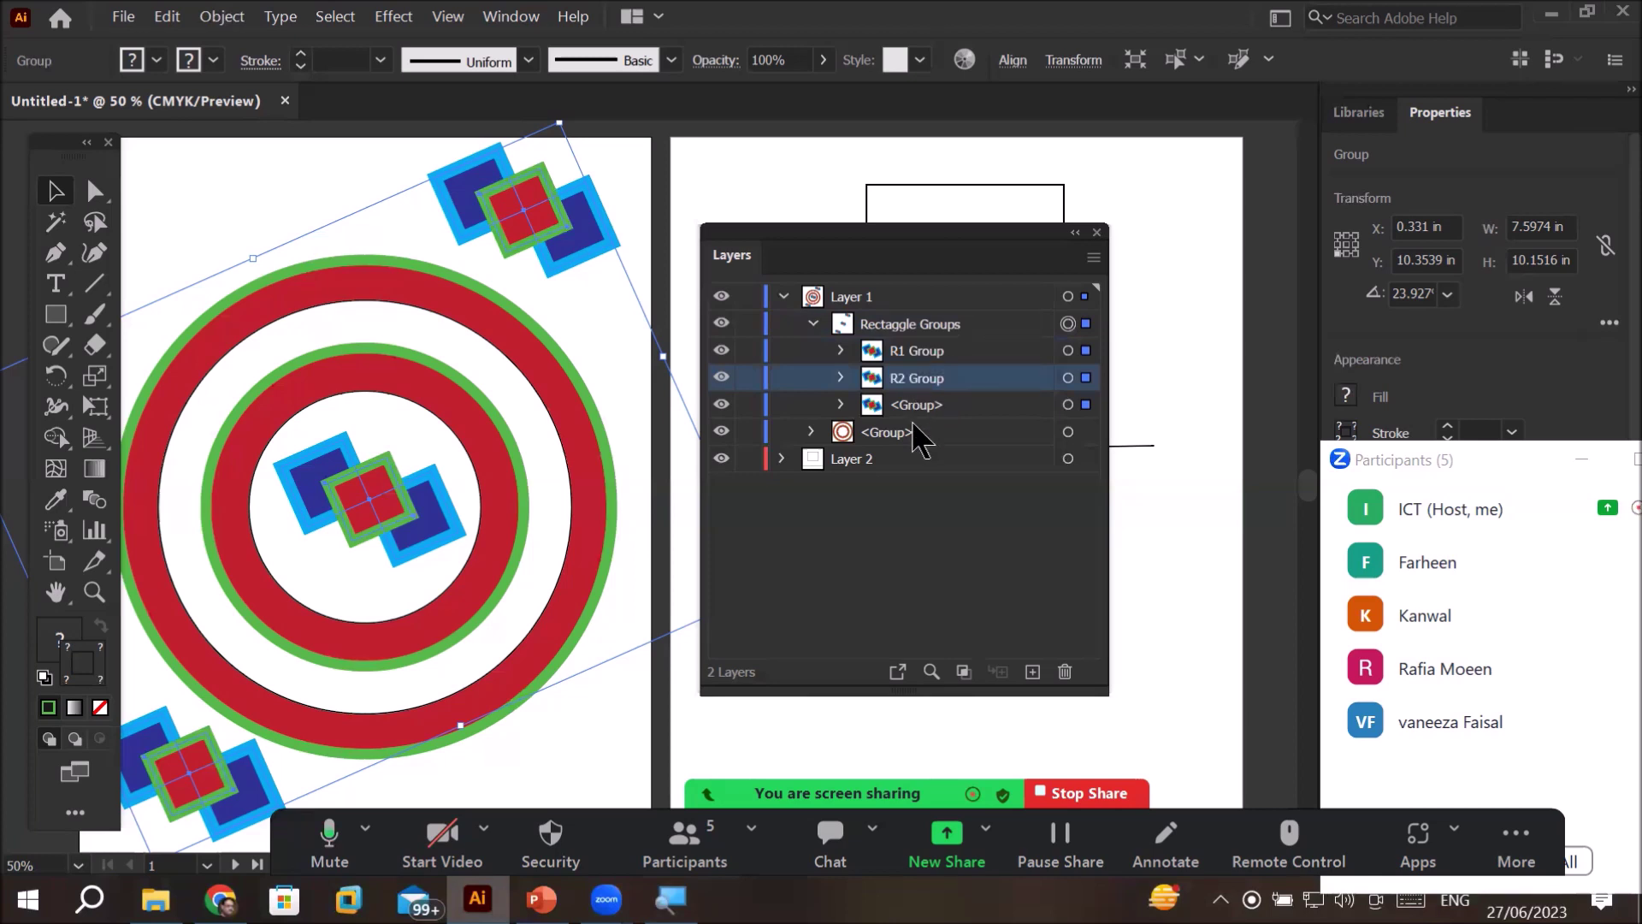
- Rename the third nested rectangle group as "R3 Group"
double_click(928, 402)
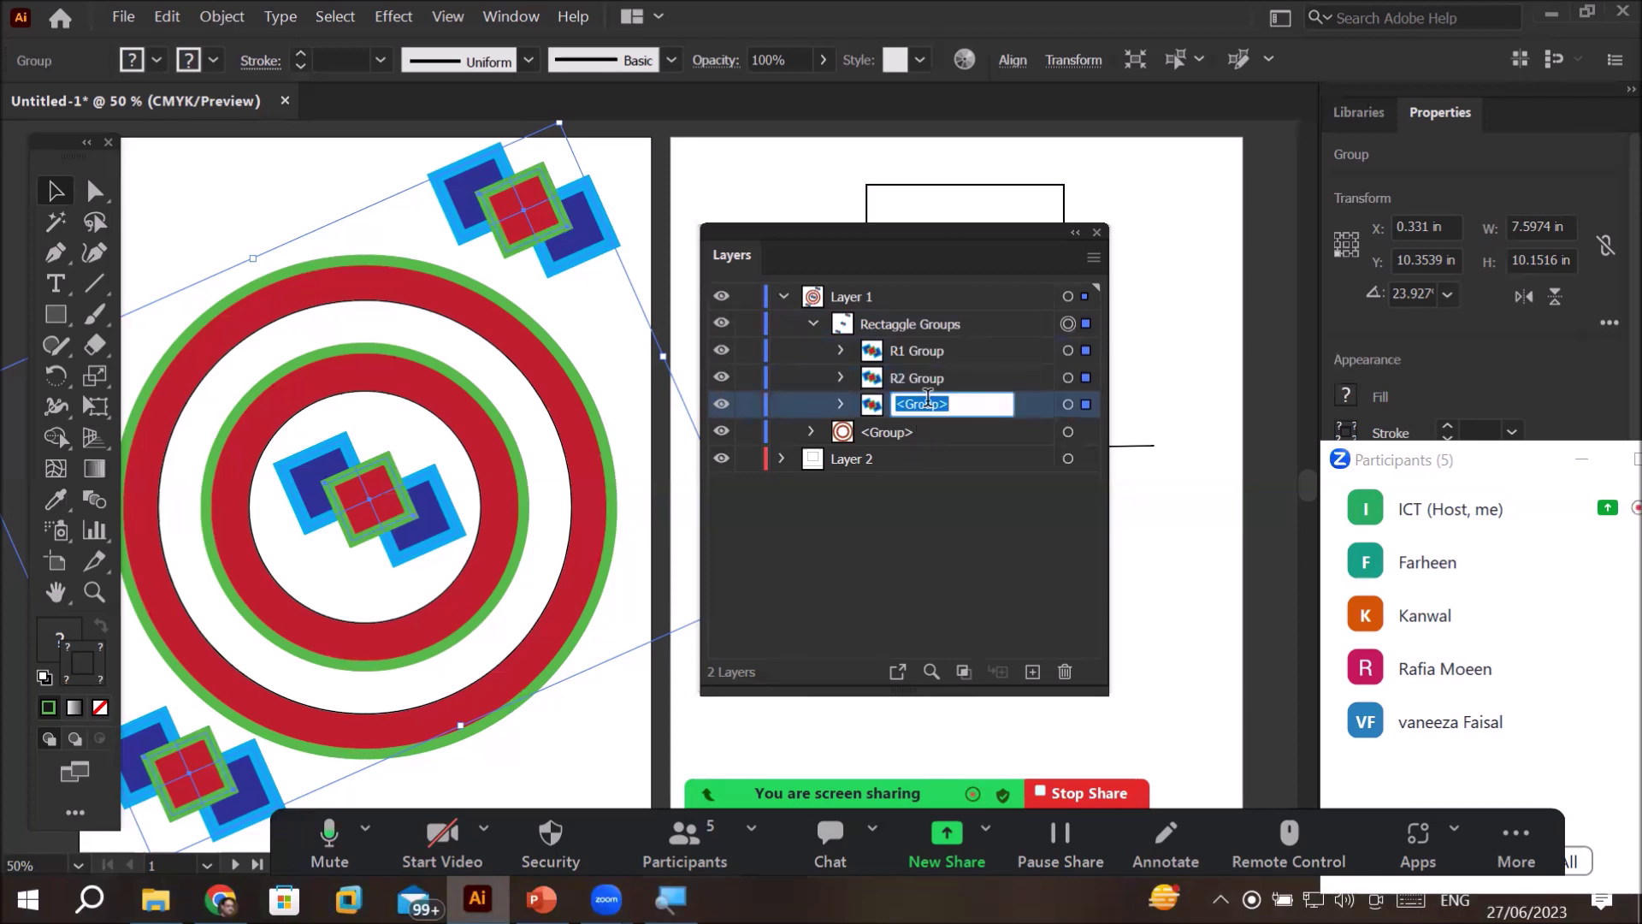
type("R3 Group")
key("Return")
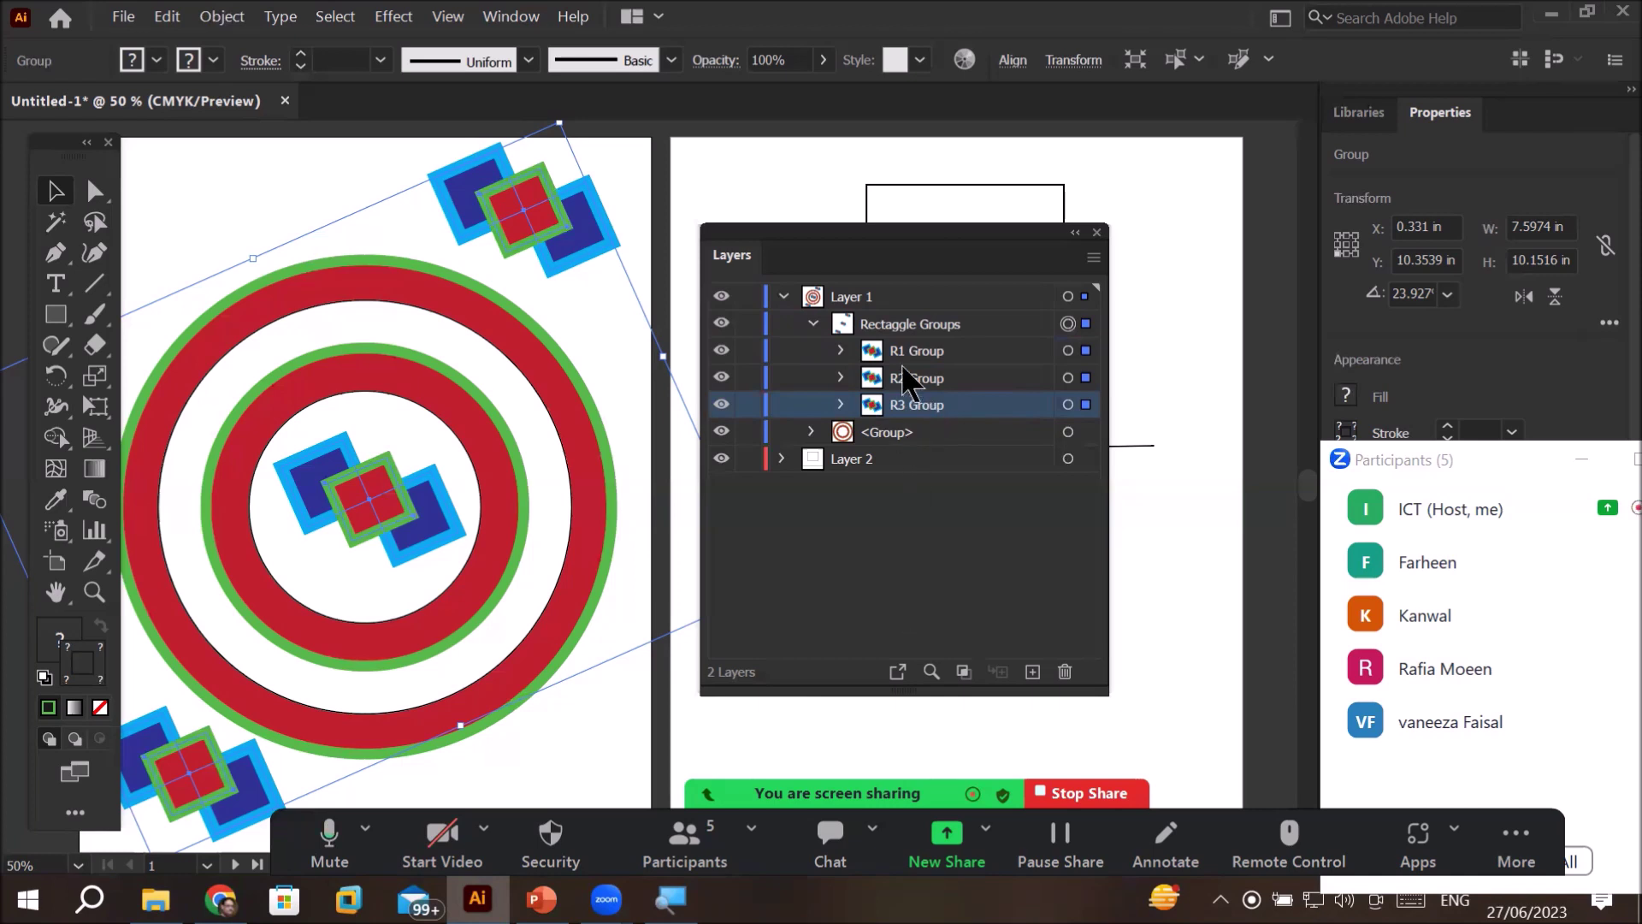
- Rename Layer 1 as "My Design-1"
double_click(854, 299)
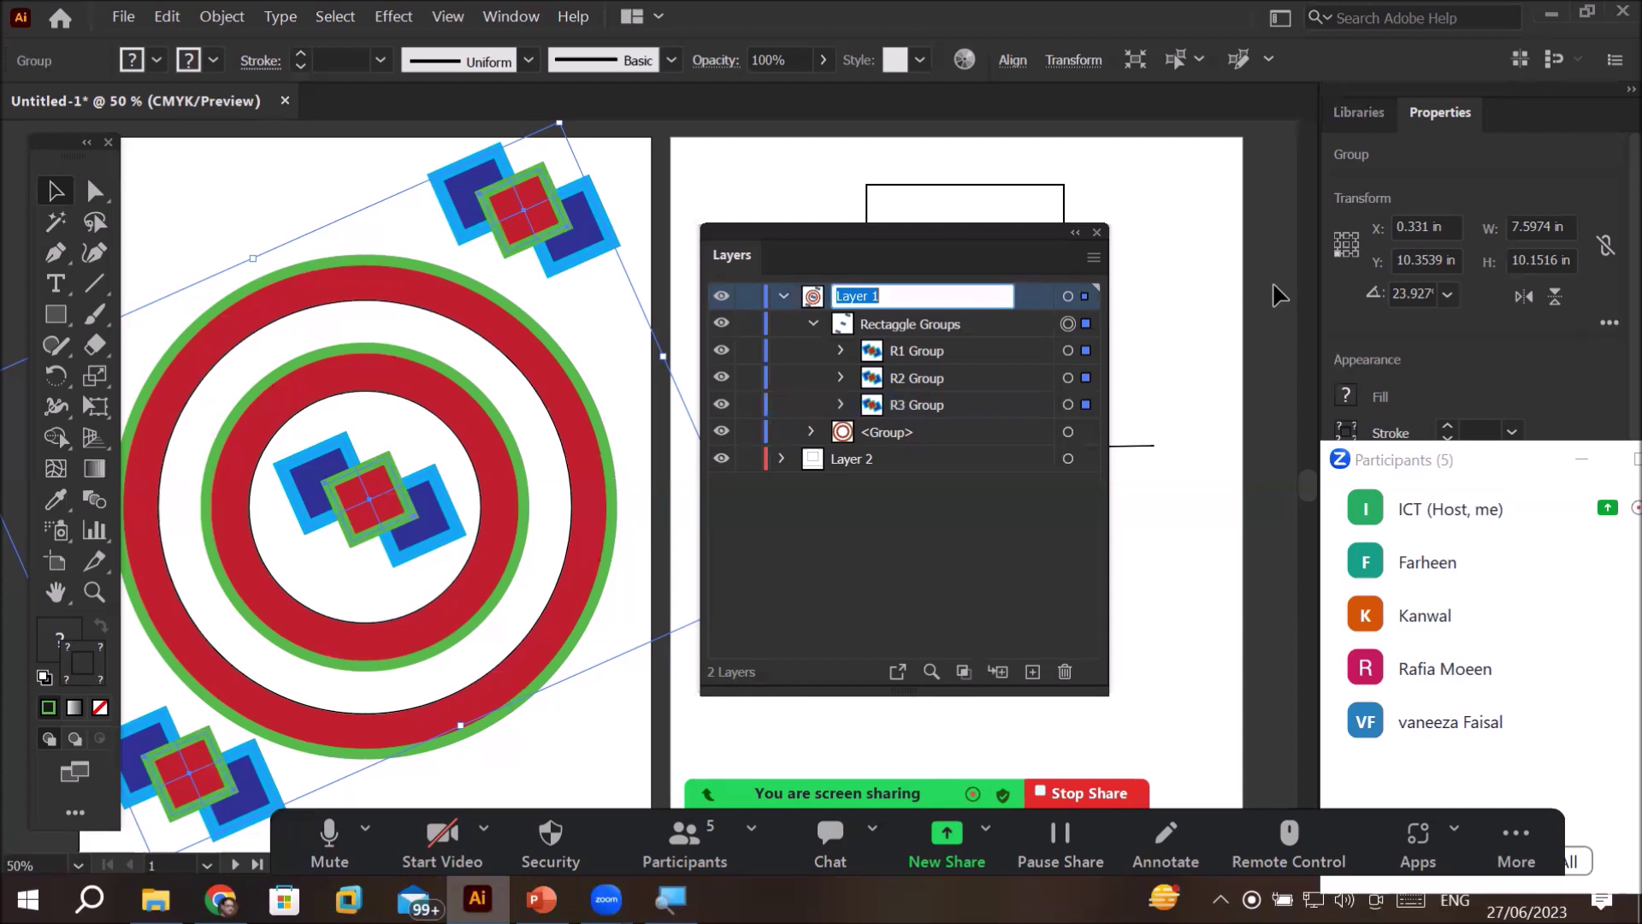
key("Right")
key("BackSpace")
key("BackSpace")
key("BackSpace")
key("BackSpace")
key("BackSpace")
type("My Design Layer ")
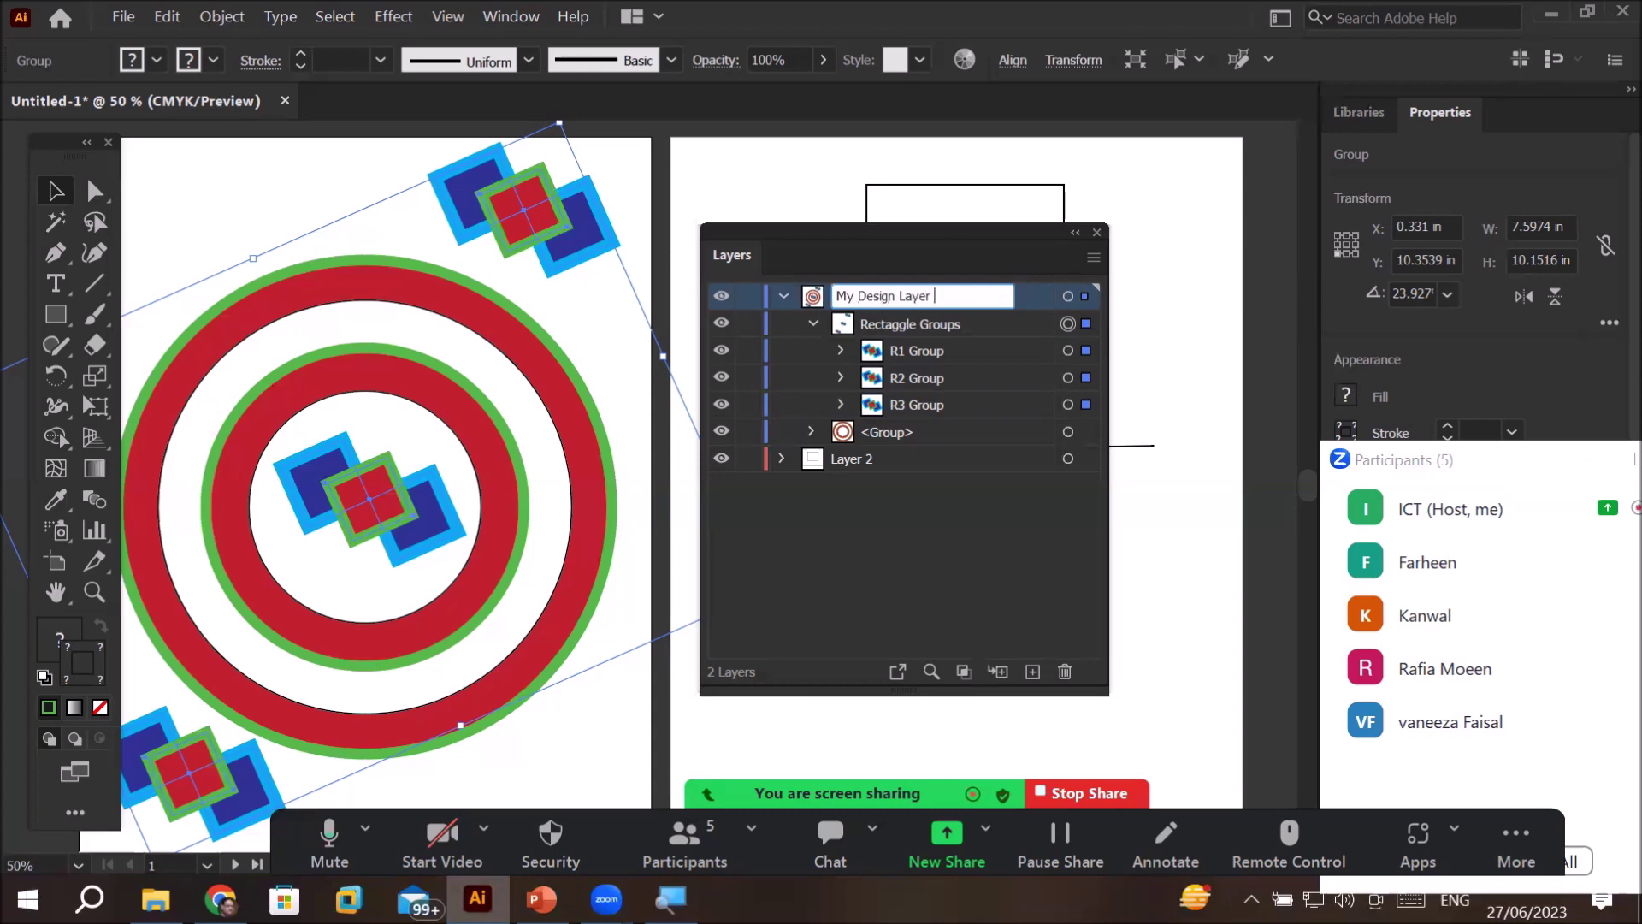
type("1")
key("BackSpace")
key("BackSpace")
key("BackSpace")
key("BackSpace")
key("BackSpace")
key("BackSpace")
key("BackSpace")
type("-1")
key("Return")
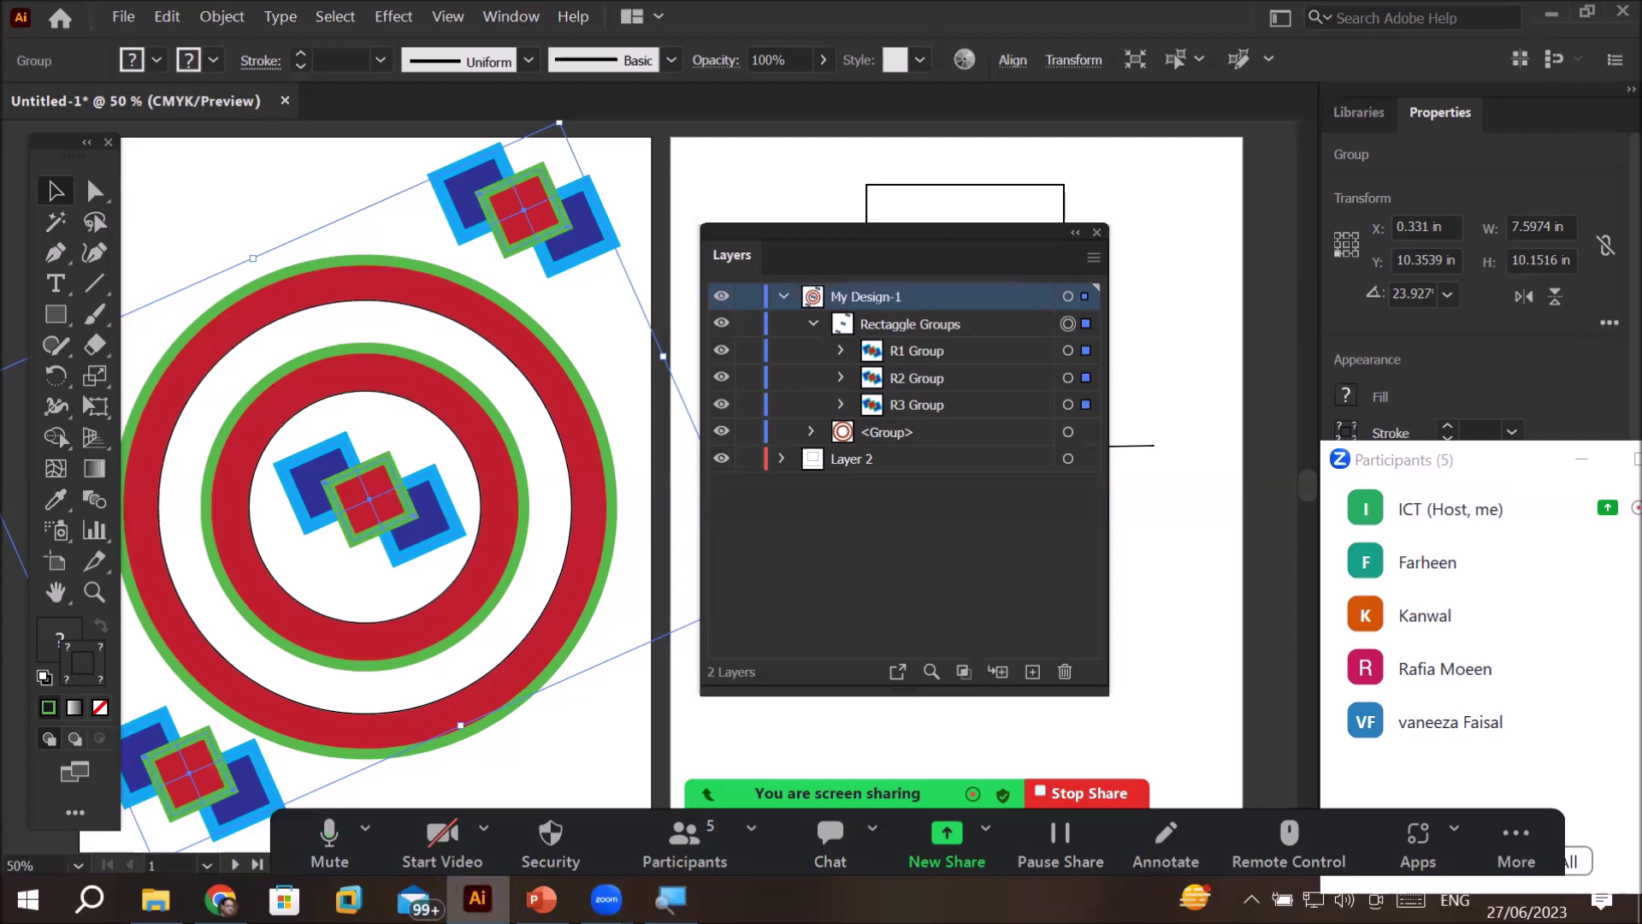
- Rename Layer 2 as "My Design-2"
left_click(851, 460)
double_click(851, 460)
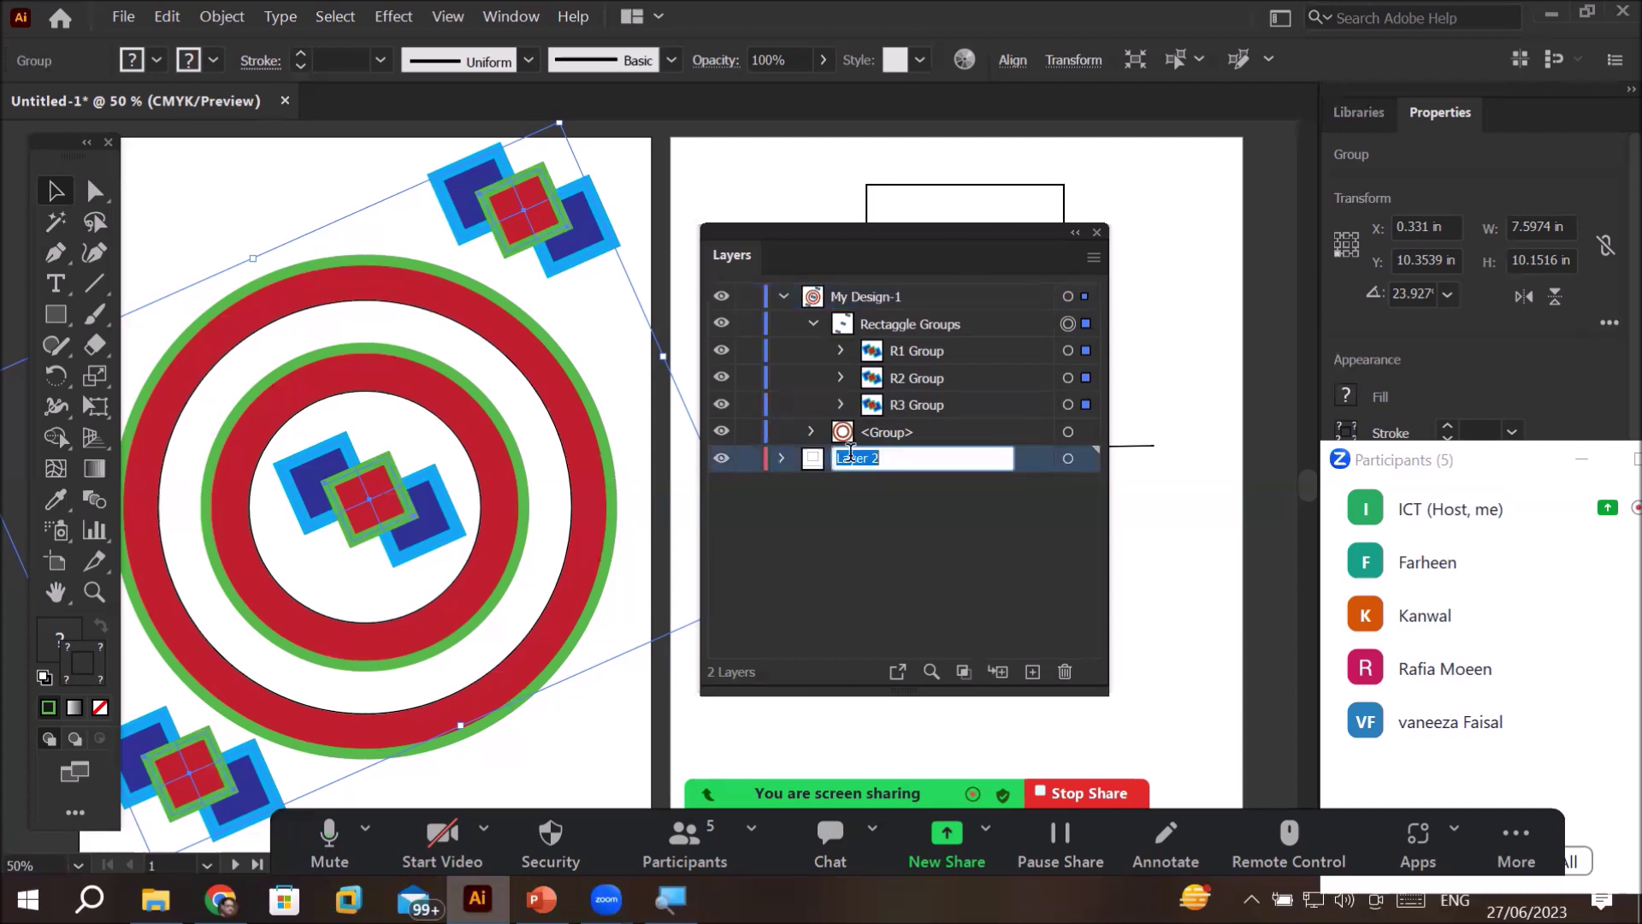
type("My Design")
key("BackSpace")
type("-2")
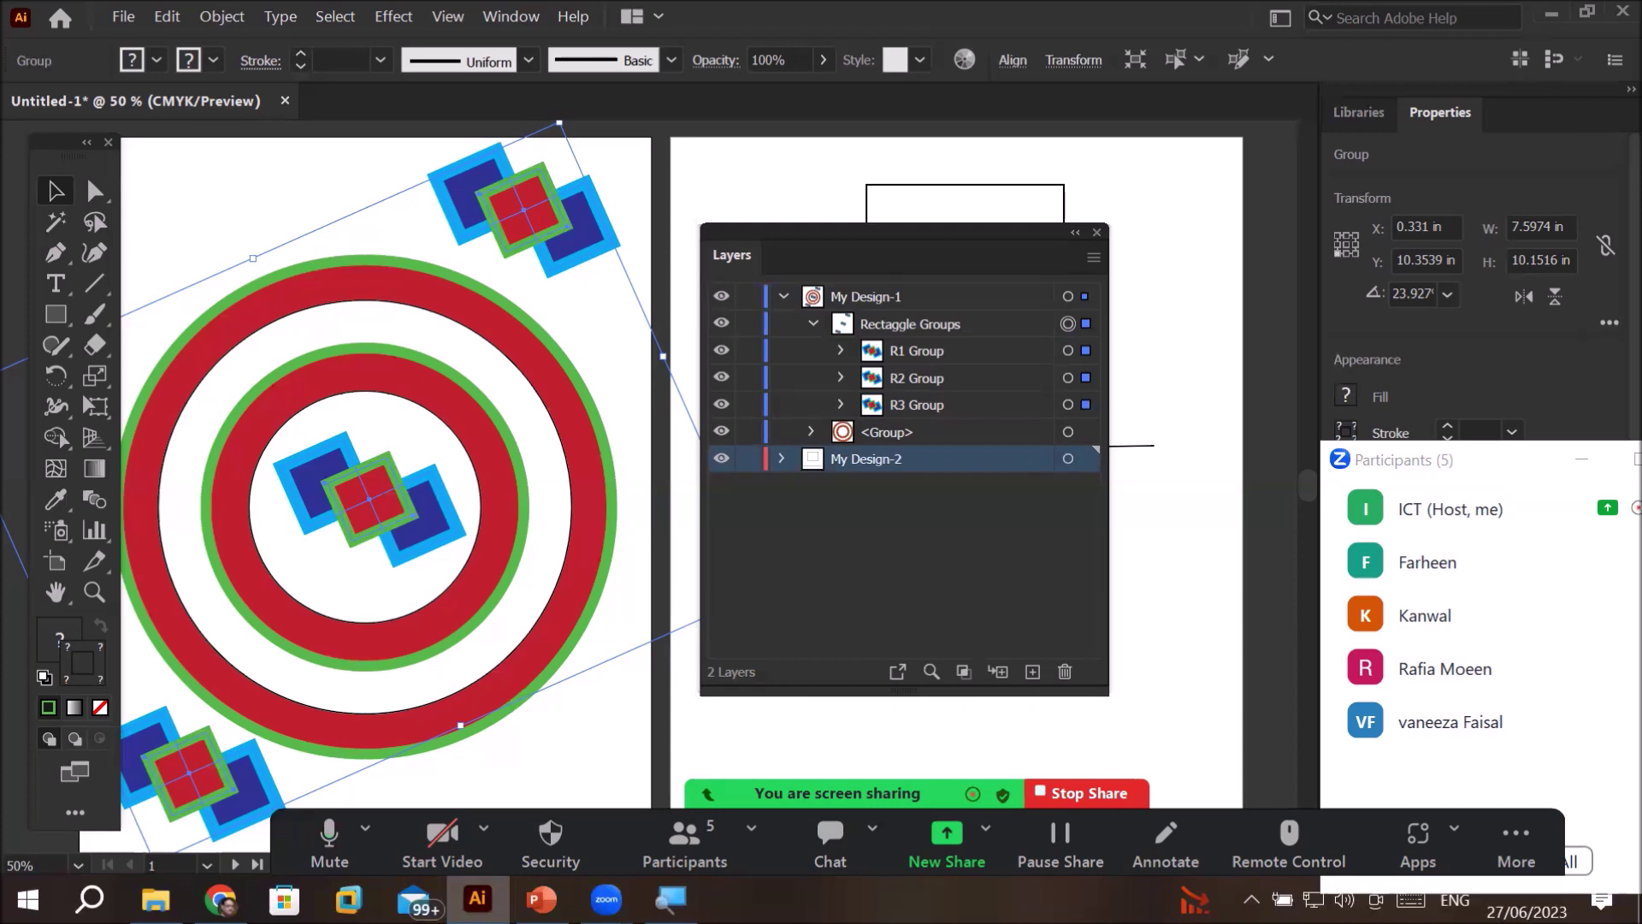
- Collapse the My Design-1 layer and toggle the visibility of both layers off and on to check what each contains
left_click_drag(964, 257, 1232, 291)
scroll(802, 341, "down", 2, "alt")
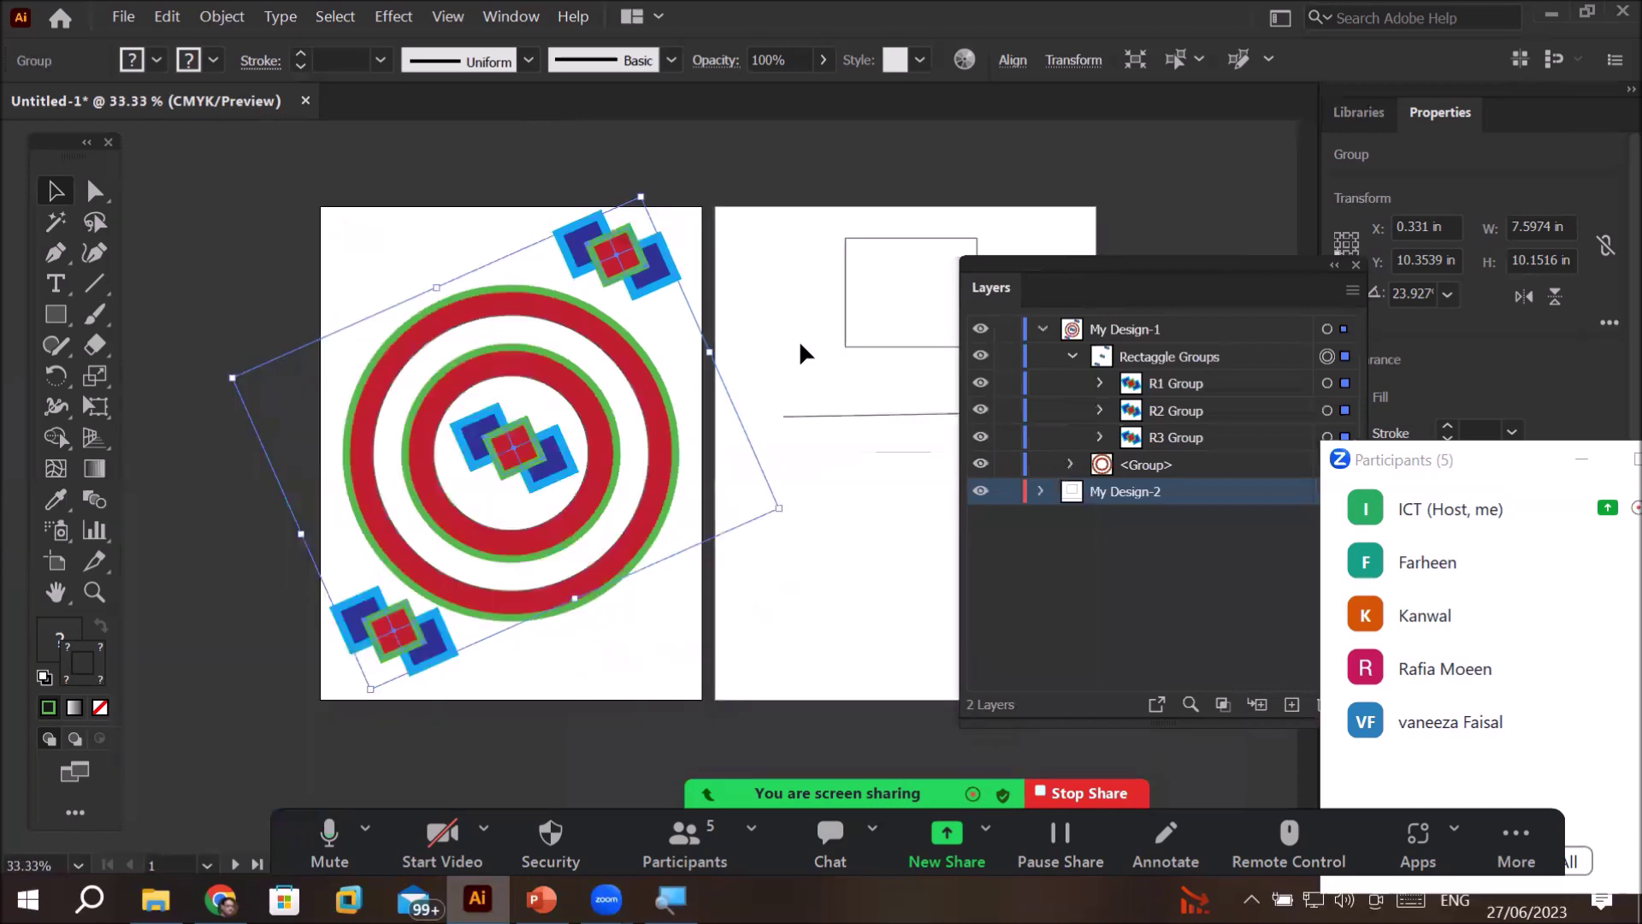
left_click(1042, 329)
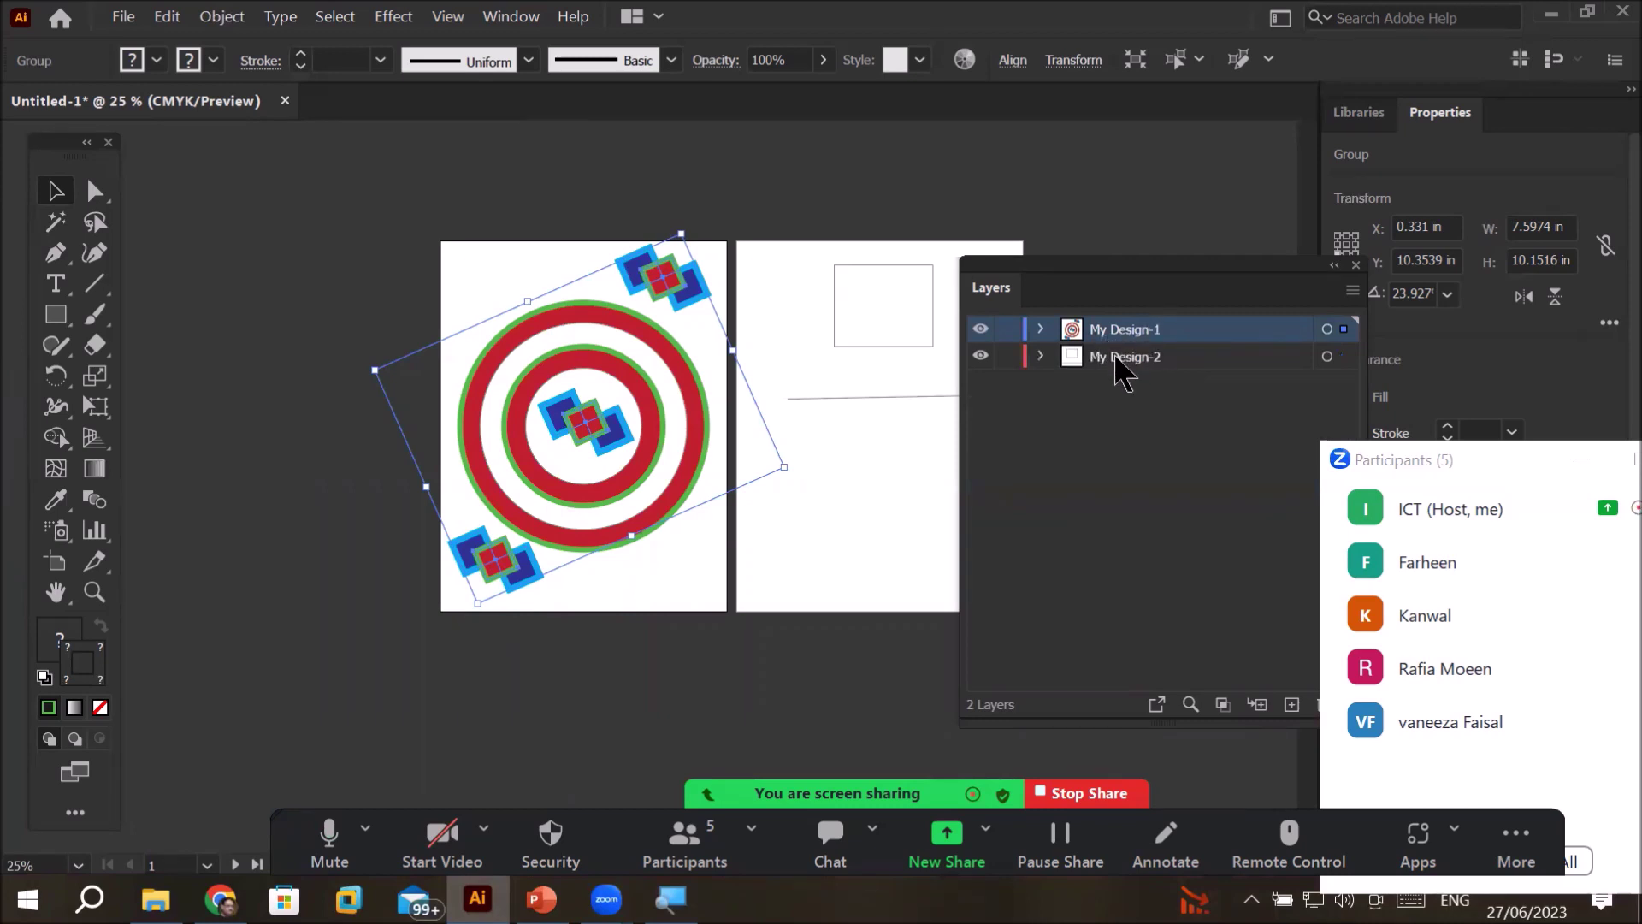
left_click(980, 330)
left_click(980, 329)
left_click(980, 357)
left_click(980, 356)
left_click(980, 356)
left_click(980, 357)
left_click(980, 356)
left_click(980, 357)
left_click(980, 357)
left_click(980, 356)
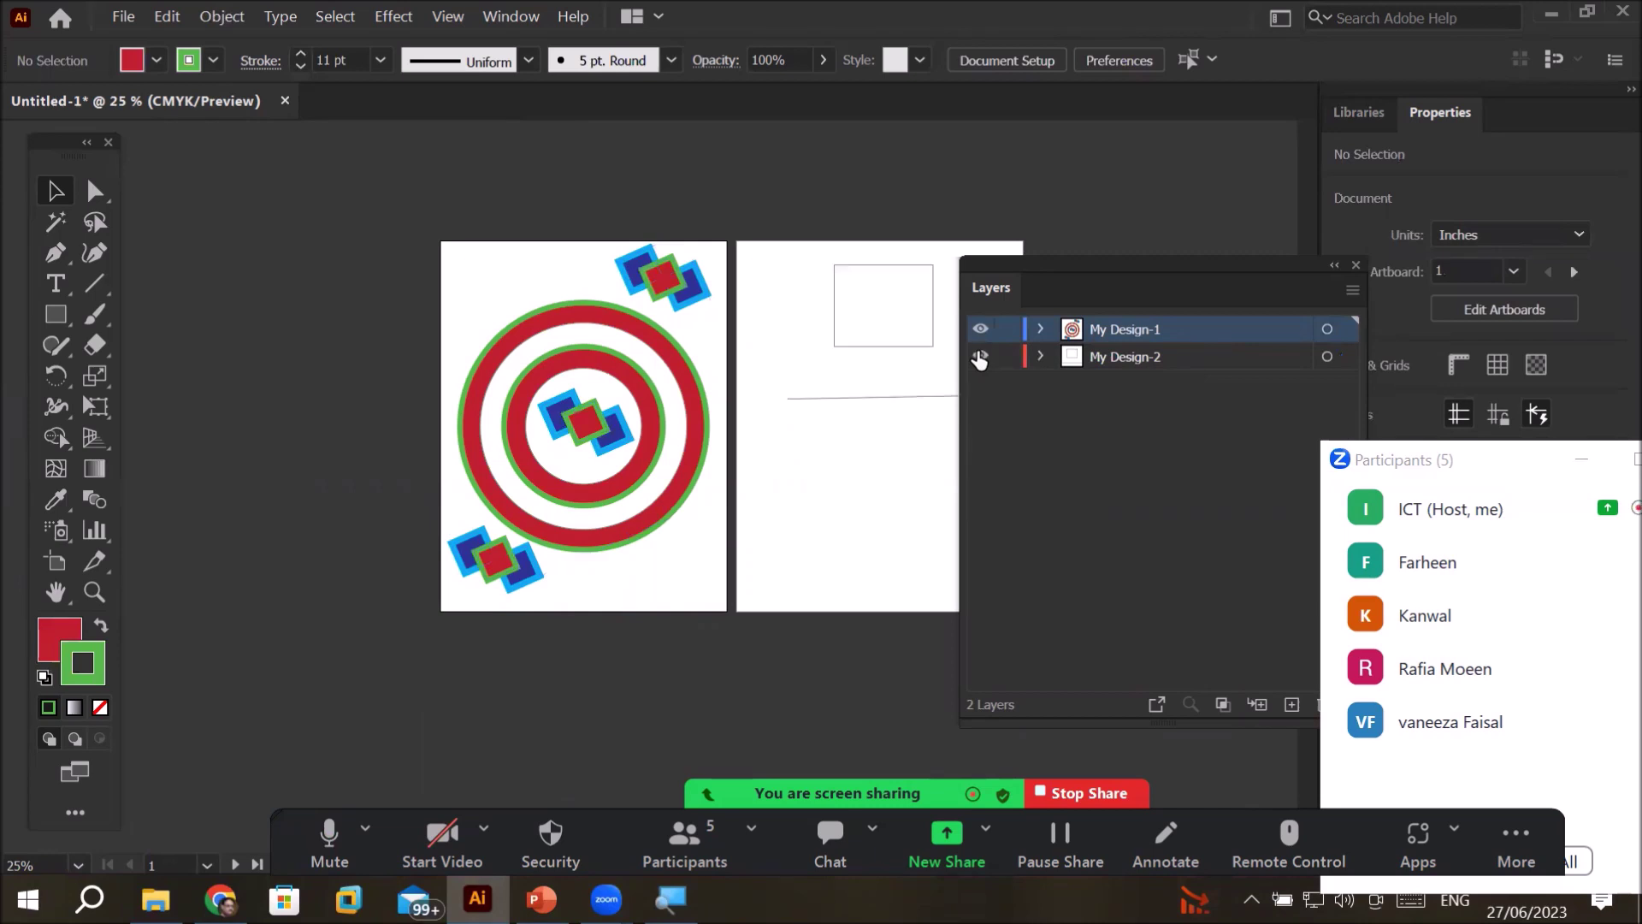
- Expand the My Design-1 layer and delete the outlined rectangle on the second artboard
left_click(1041, 330)
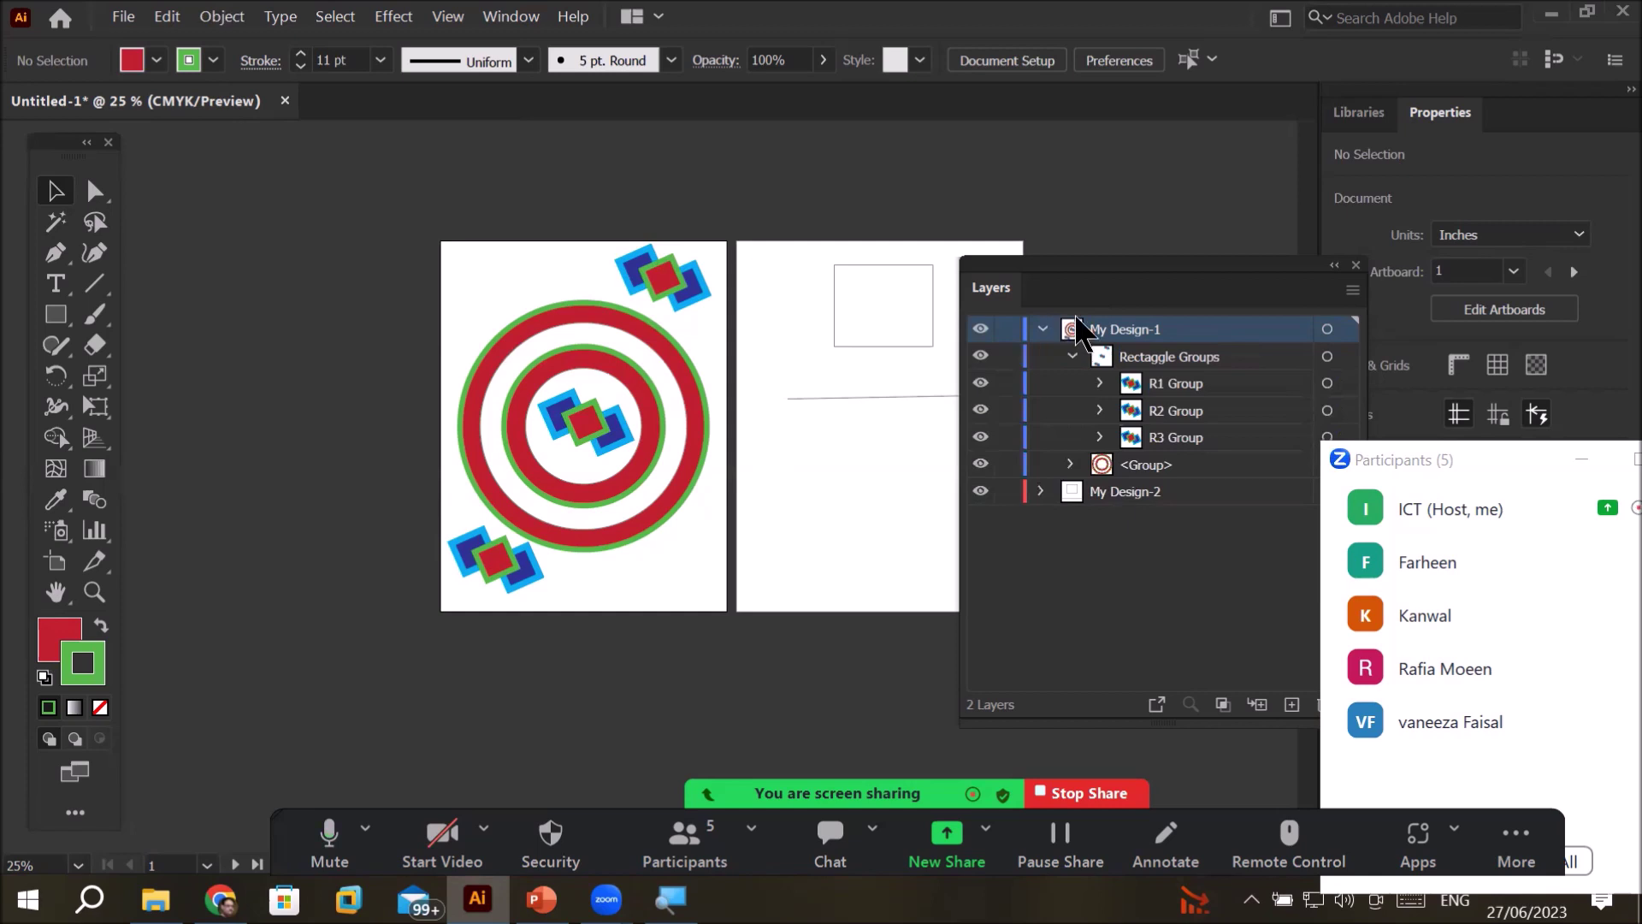
left_click_drag(823, 424, 458, 360)
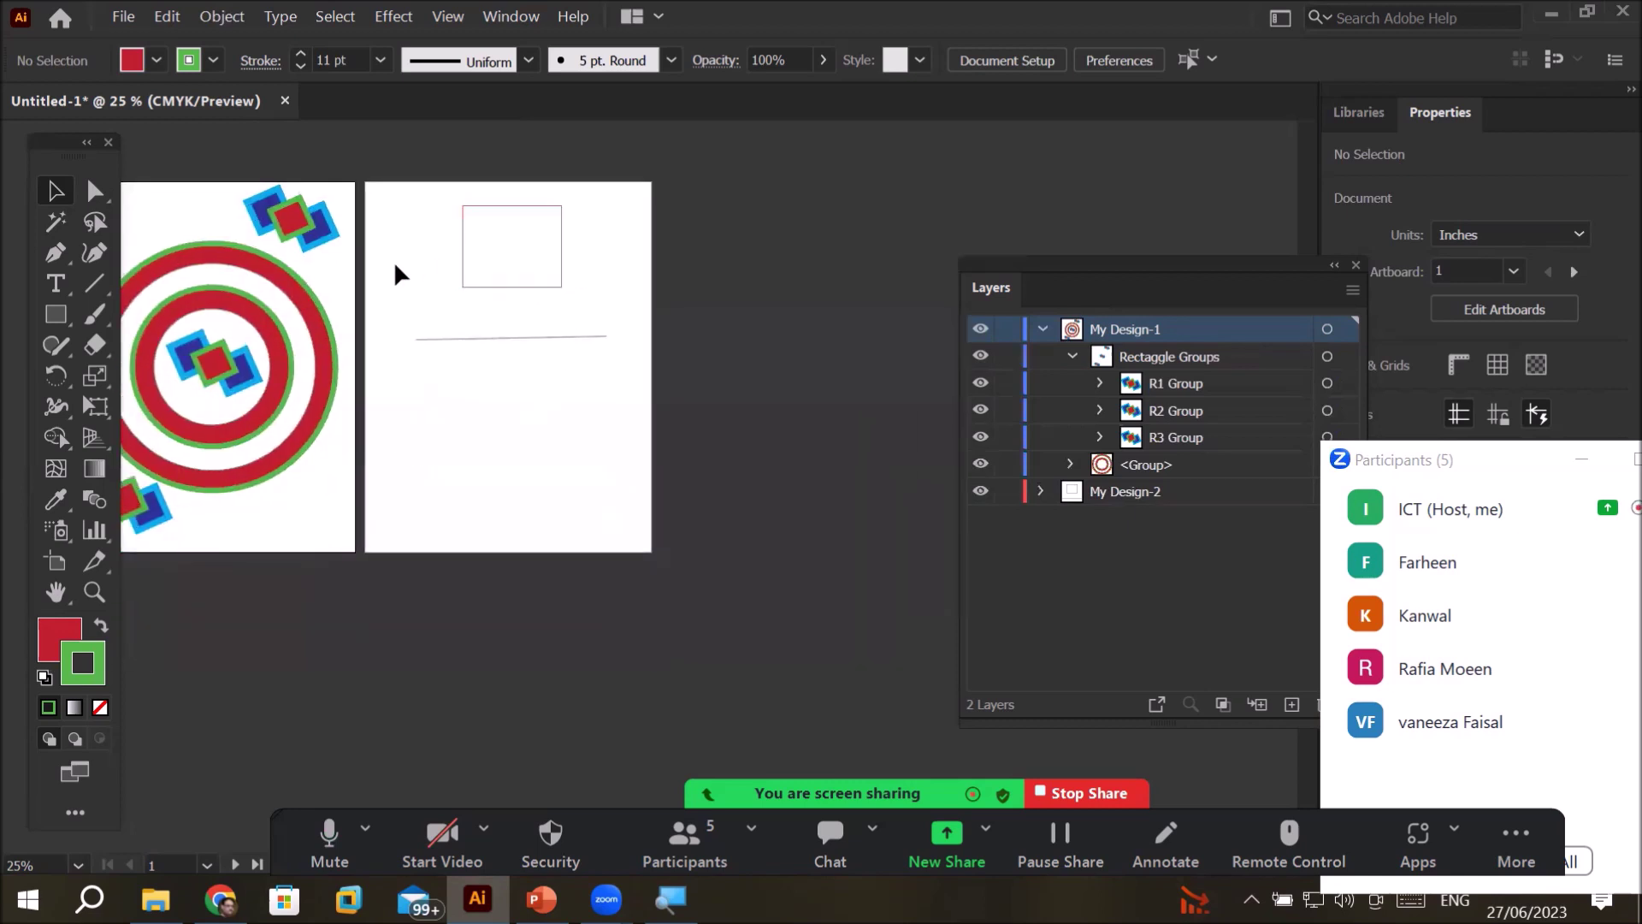
scroll(599, 195, "up", 3)
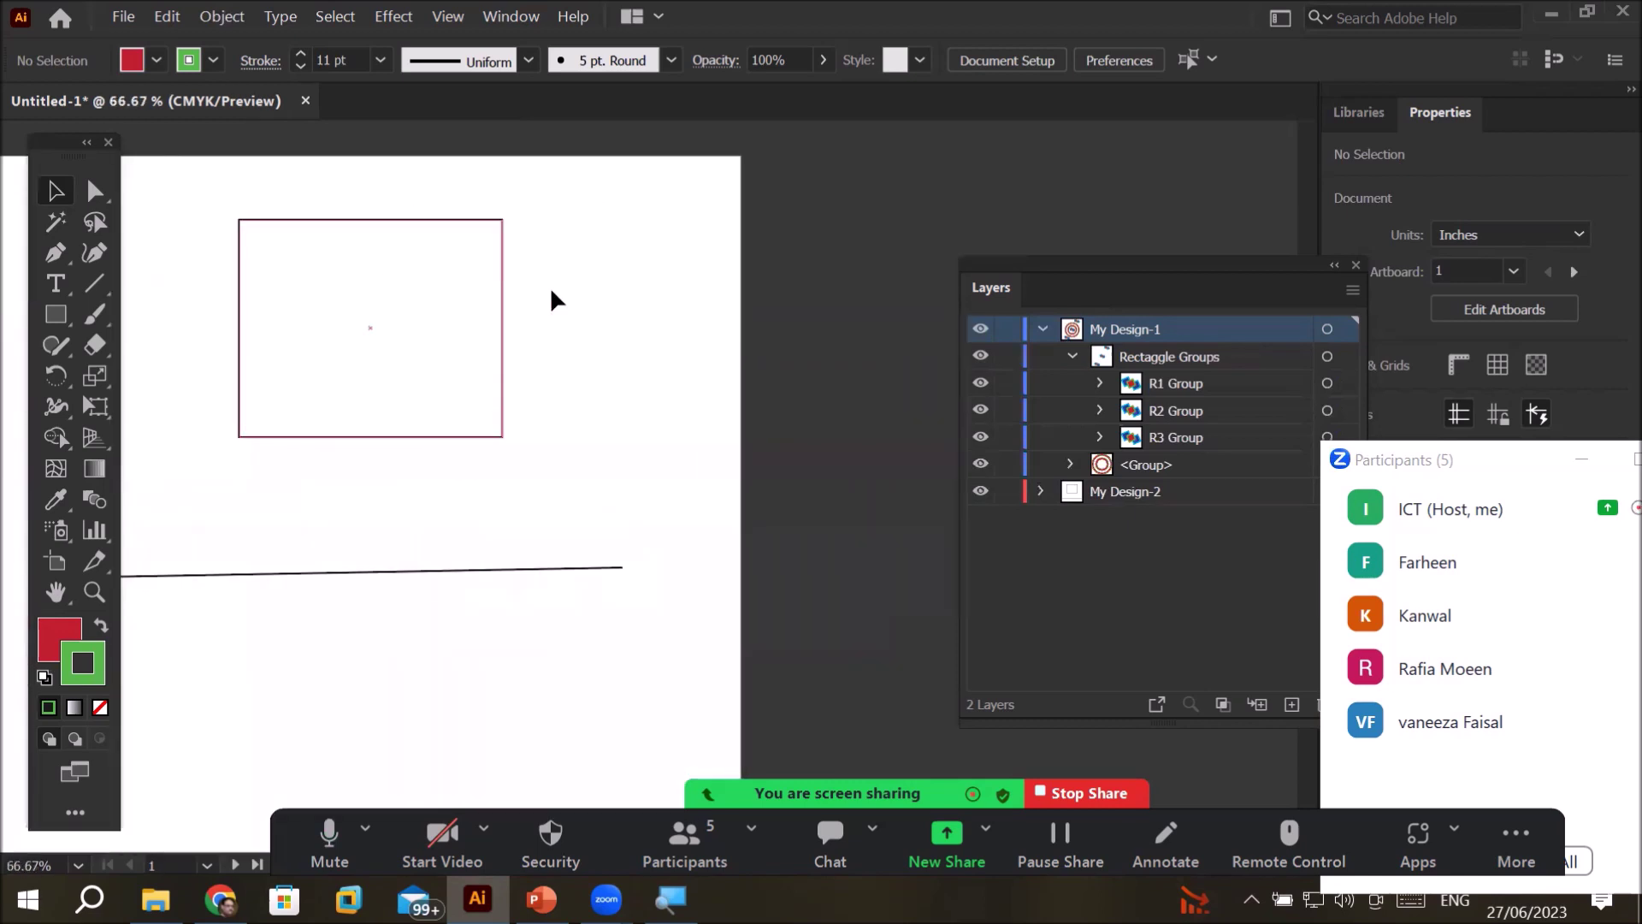
scroll(555, 291, "down", 1)
left_click(459, 399)
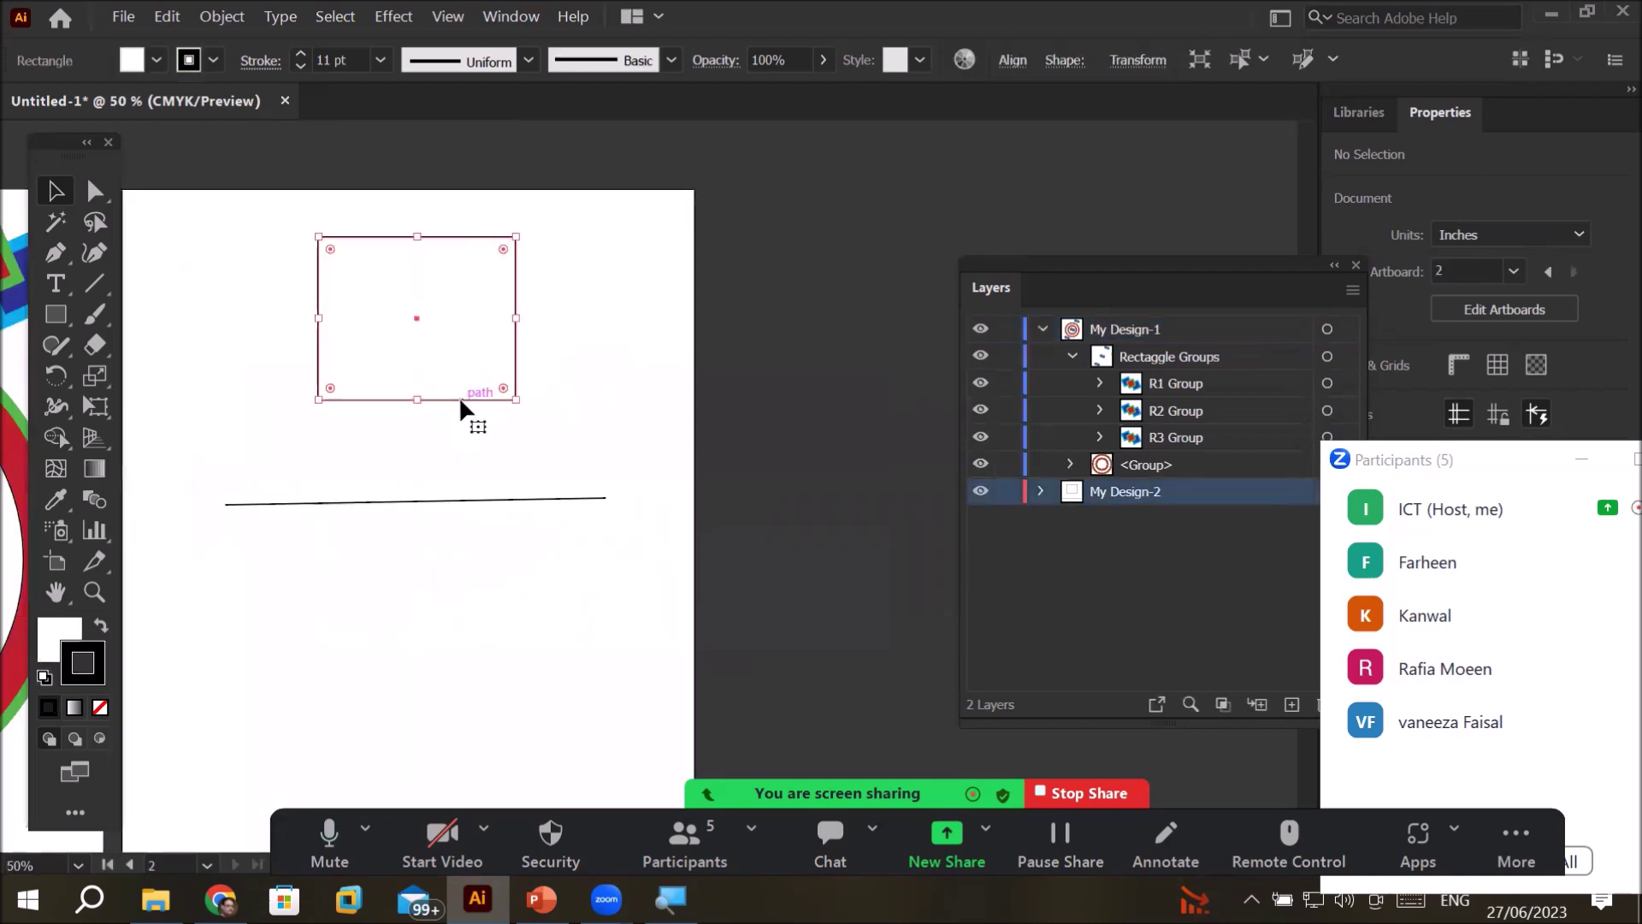
key("Delete")
- Move the line on the second artboard upward and adjust its endpoints into a horizontal line about 3.62 in long
left_click_drag(454, 501, 445, 238)
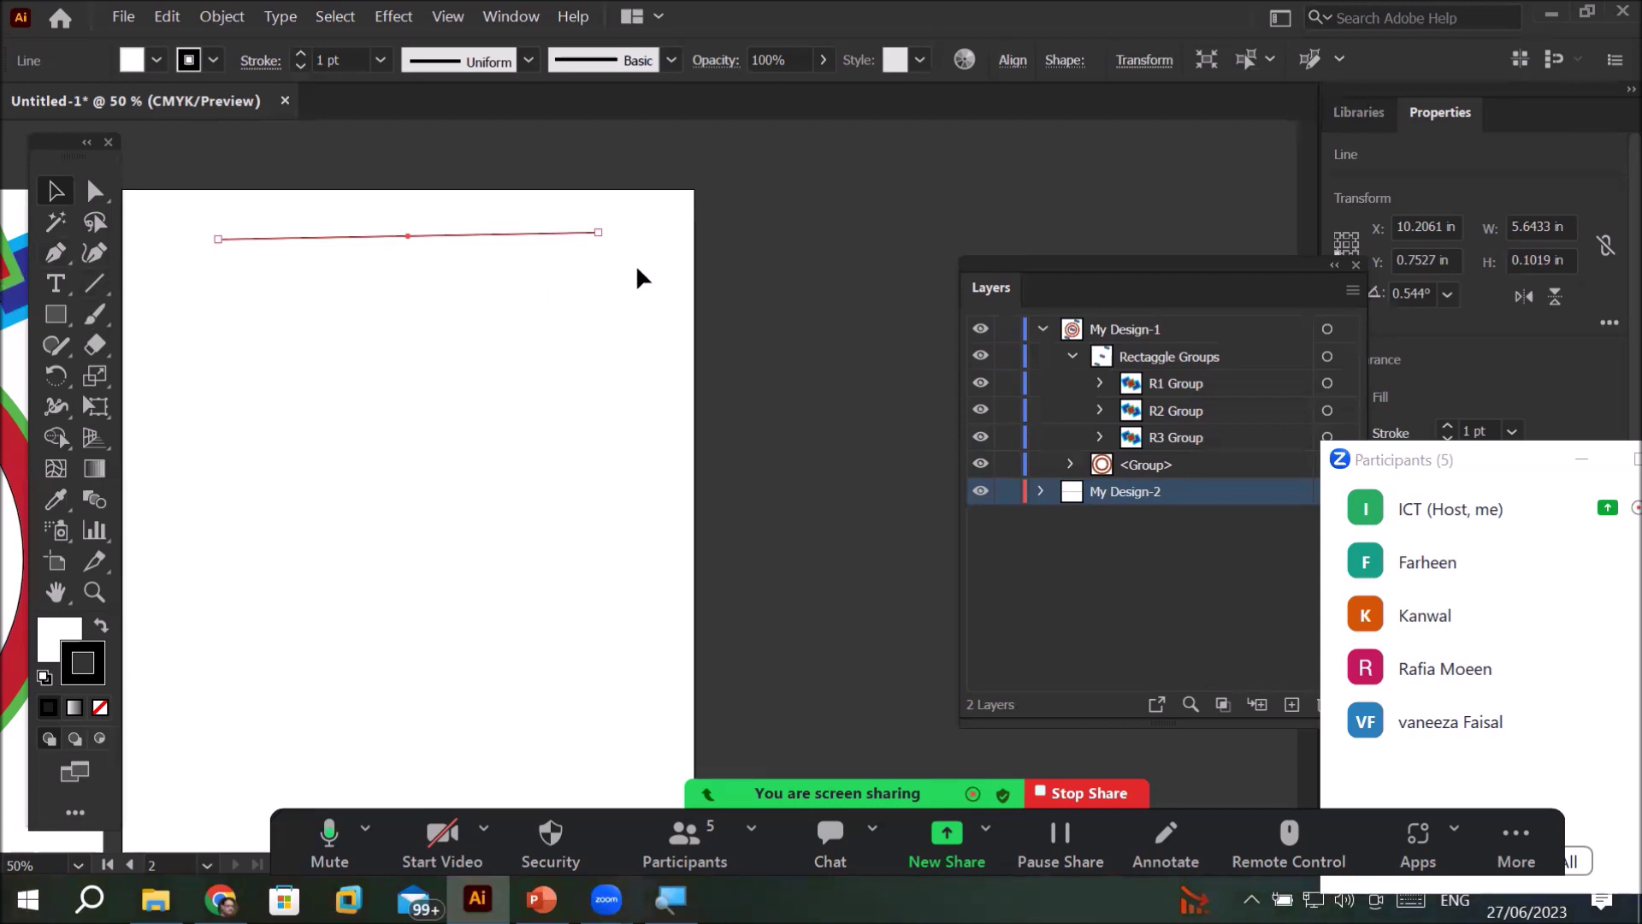
left_click_drag(598, 233, 589, 281)
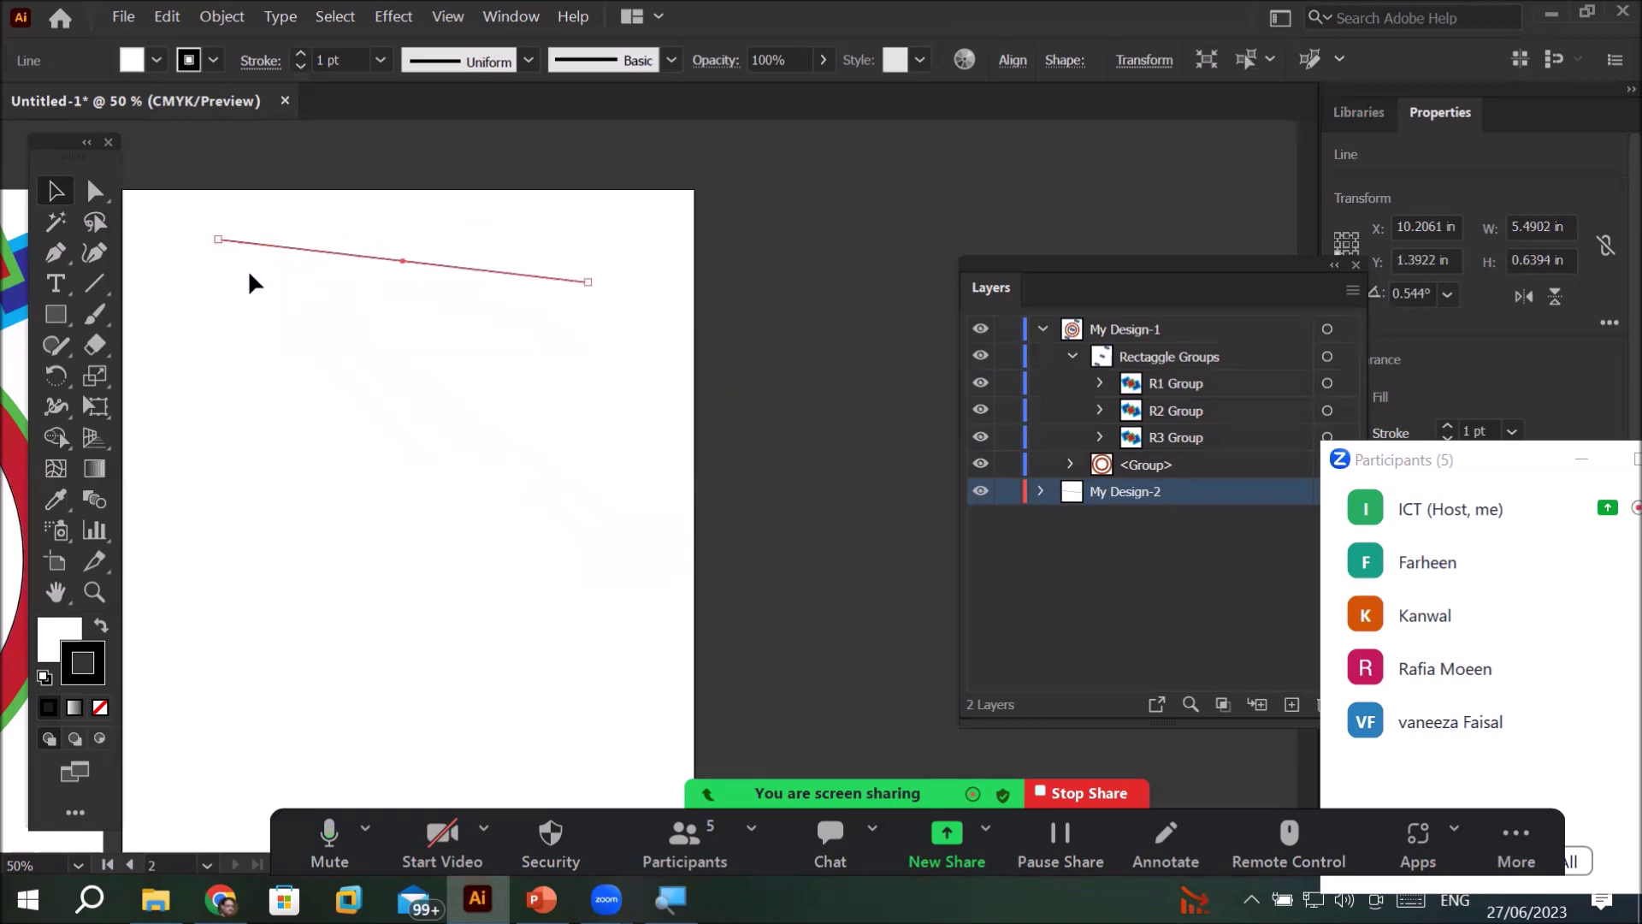
left_click_drag(214, 241, 217, 453)
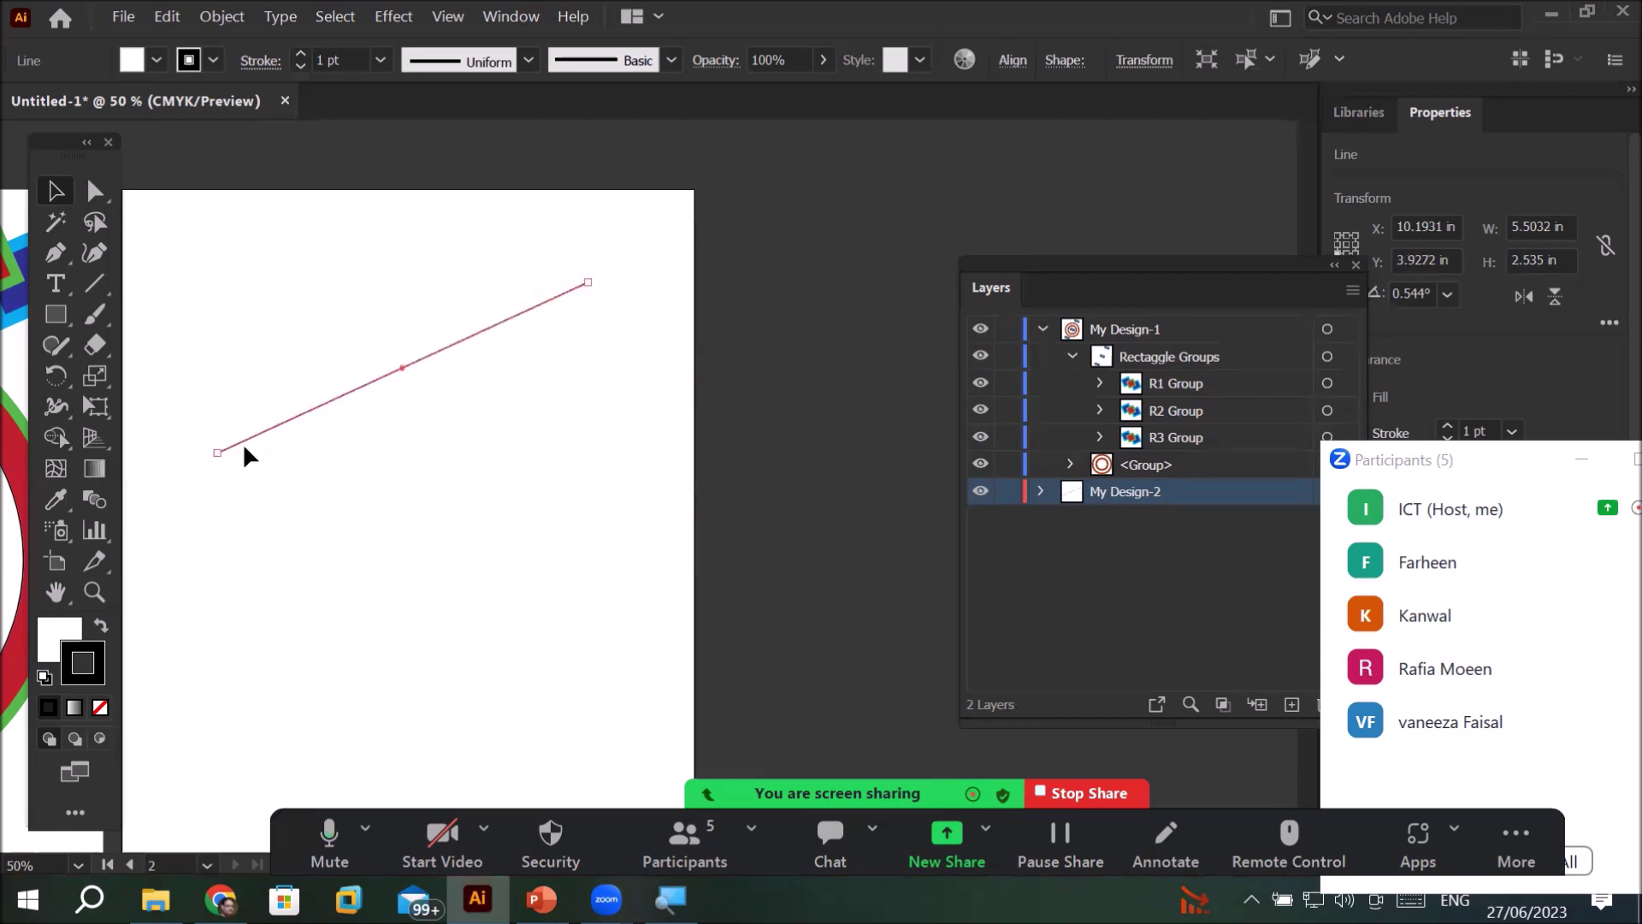
left_click_drag(216, 451, 336, 368)
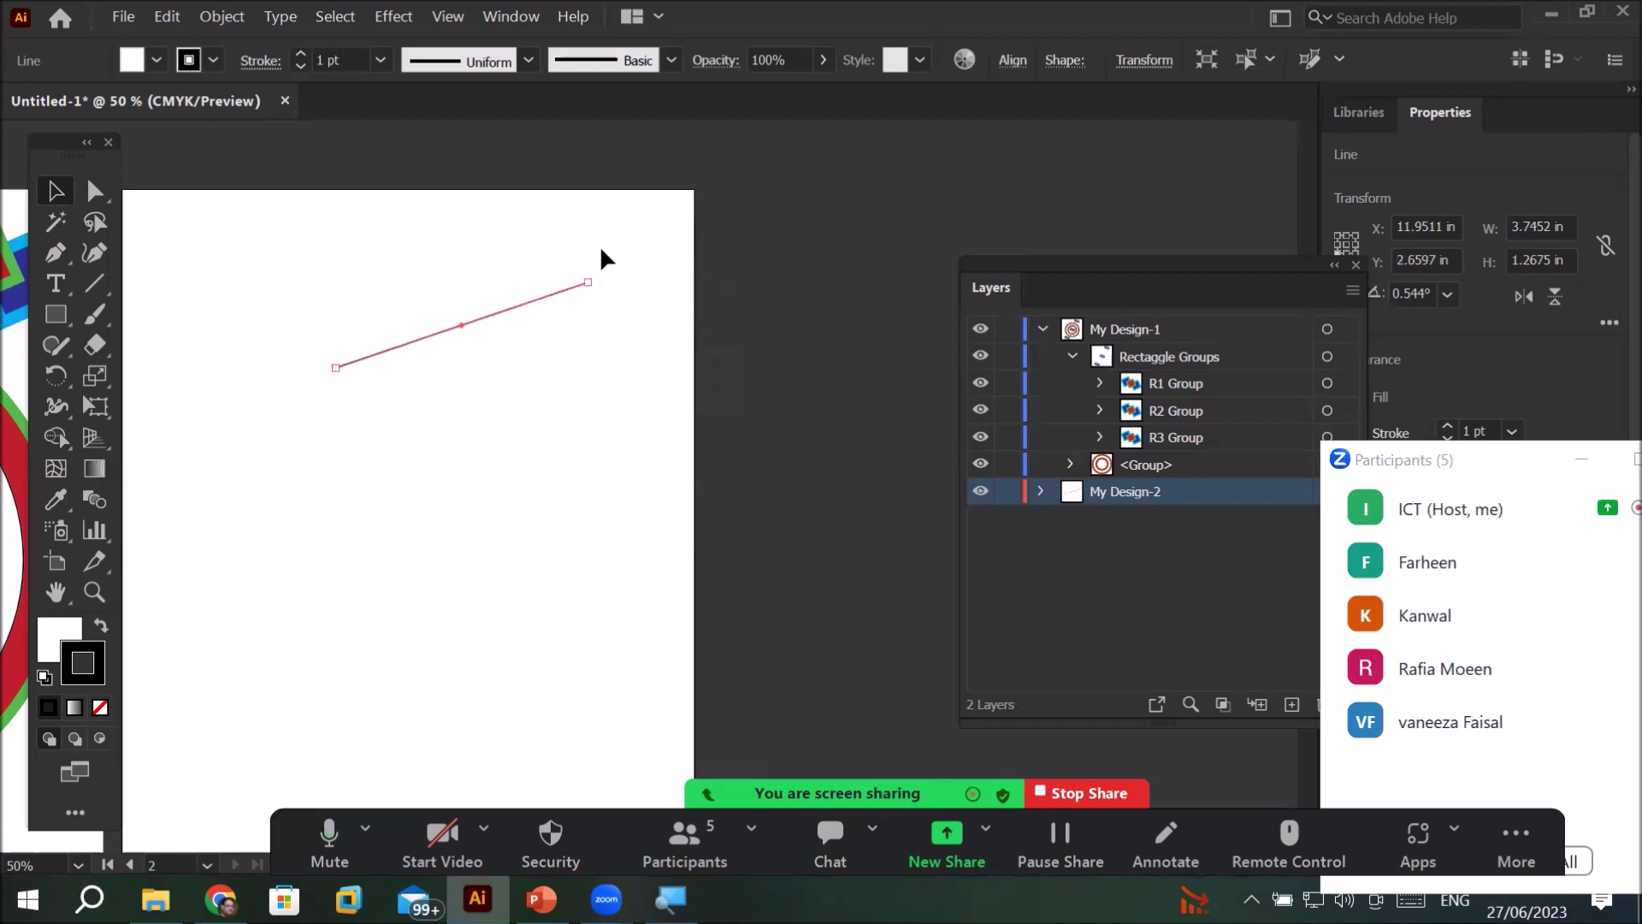
mouse_move(597, 272)
left_mouse_down()
mouse_move(582, 373)
mouse_move(586, 258)
mouse_move(590, 425)
mouse_move(596, 292)
left_mouse_up()
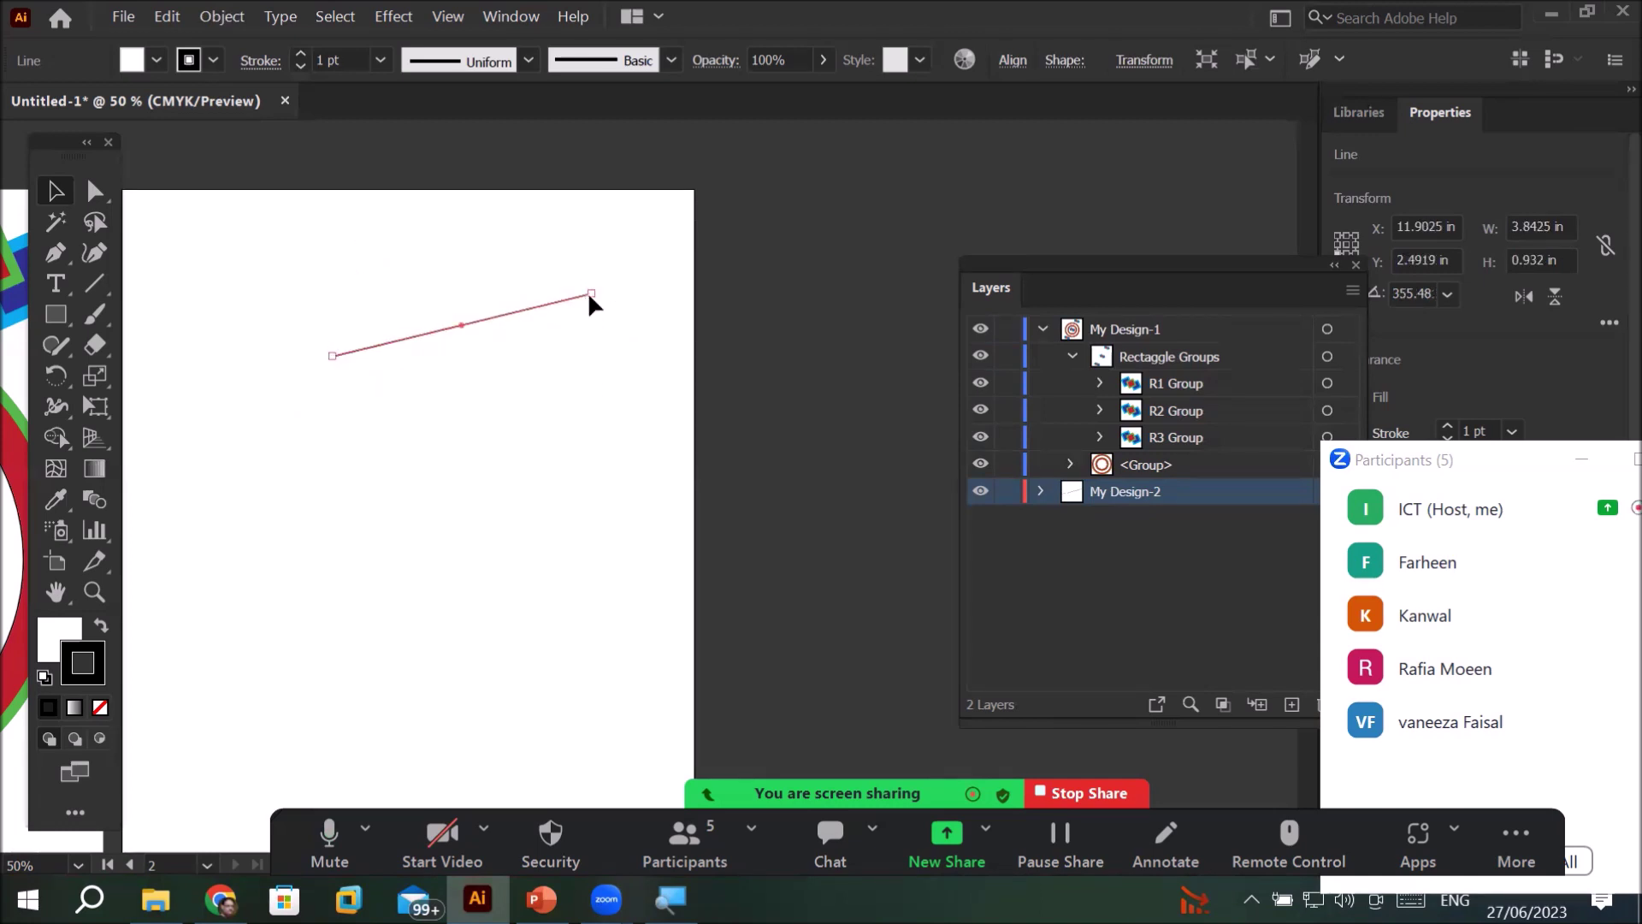
left_click_drag(589, 294, 576, 363)
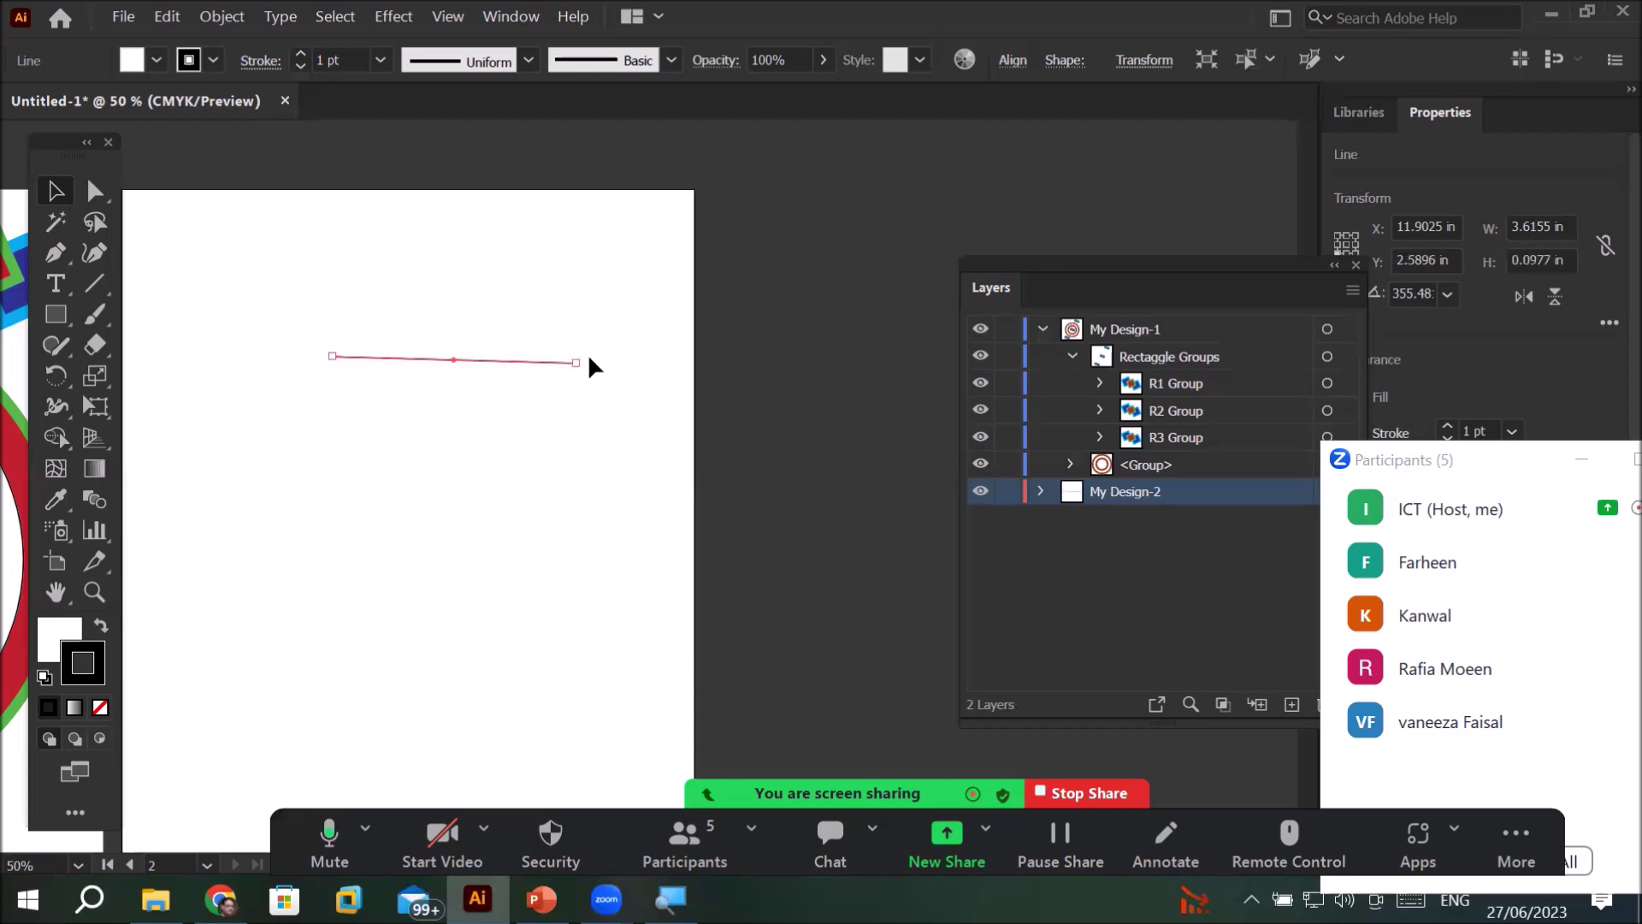
left_click_drag(594, 370, 636, 360)
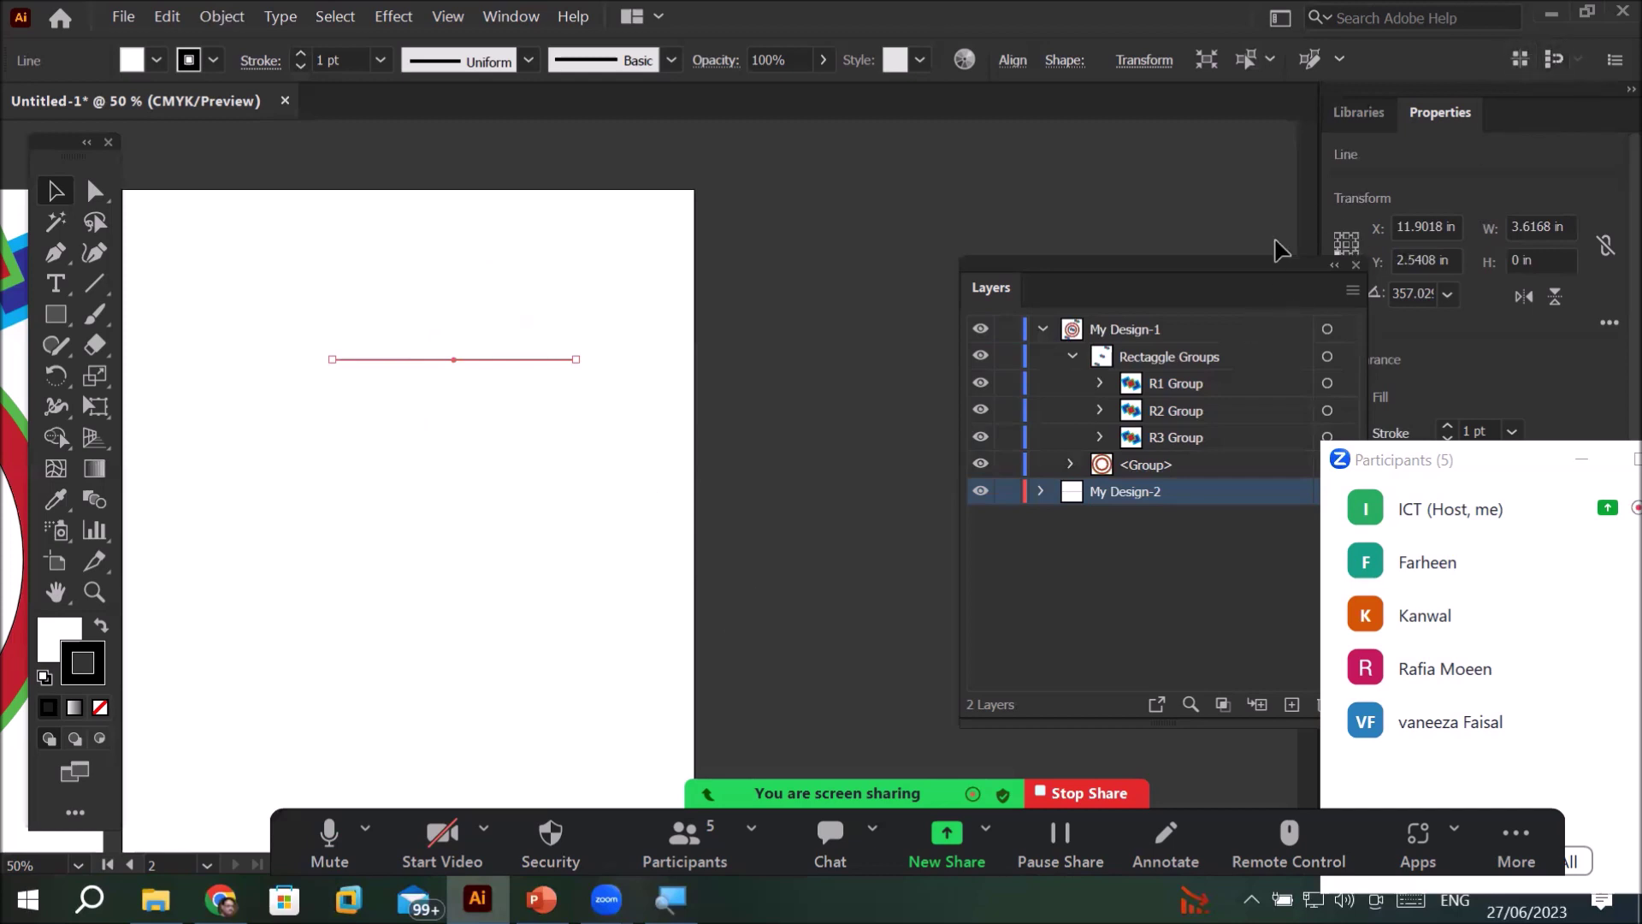
- Float the Properties panel beside the second artboard and examine the stroke options available for the selected line
left_click_drag(1077, 261, 1043, 161)
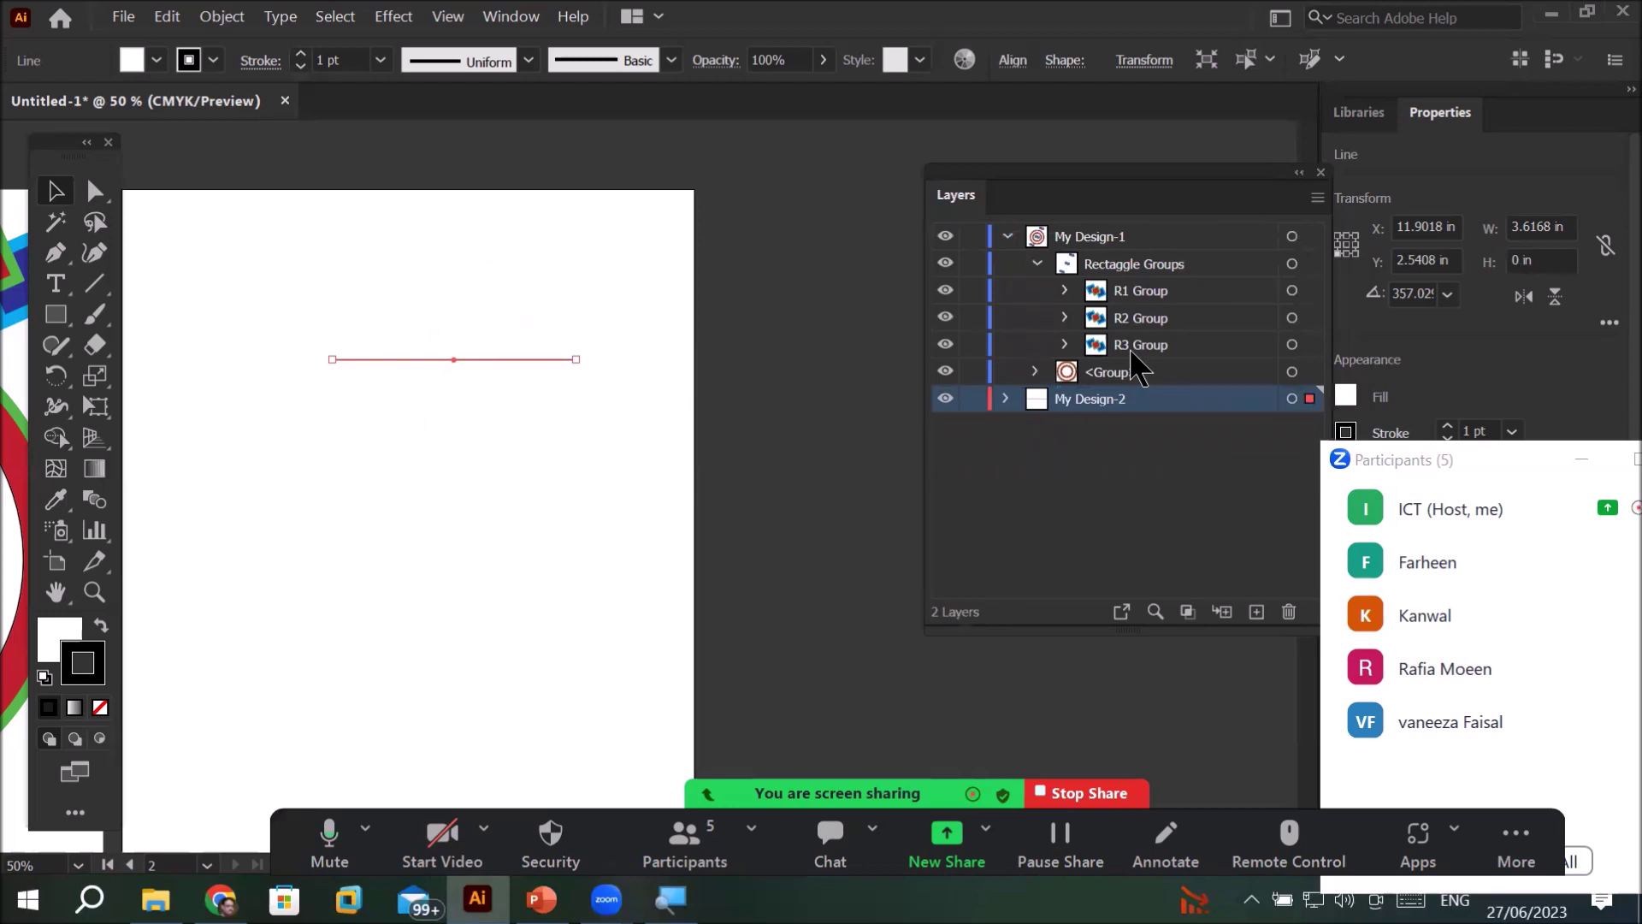
left_click_drag(1450, 118, 817, 181)
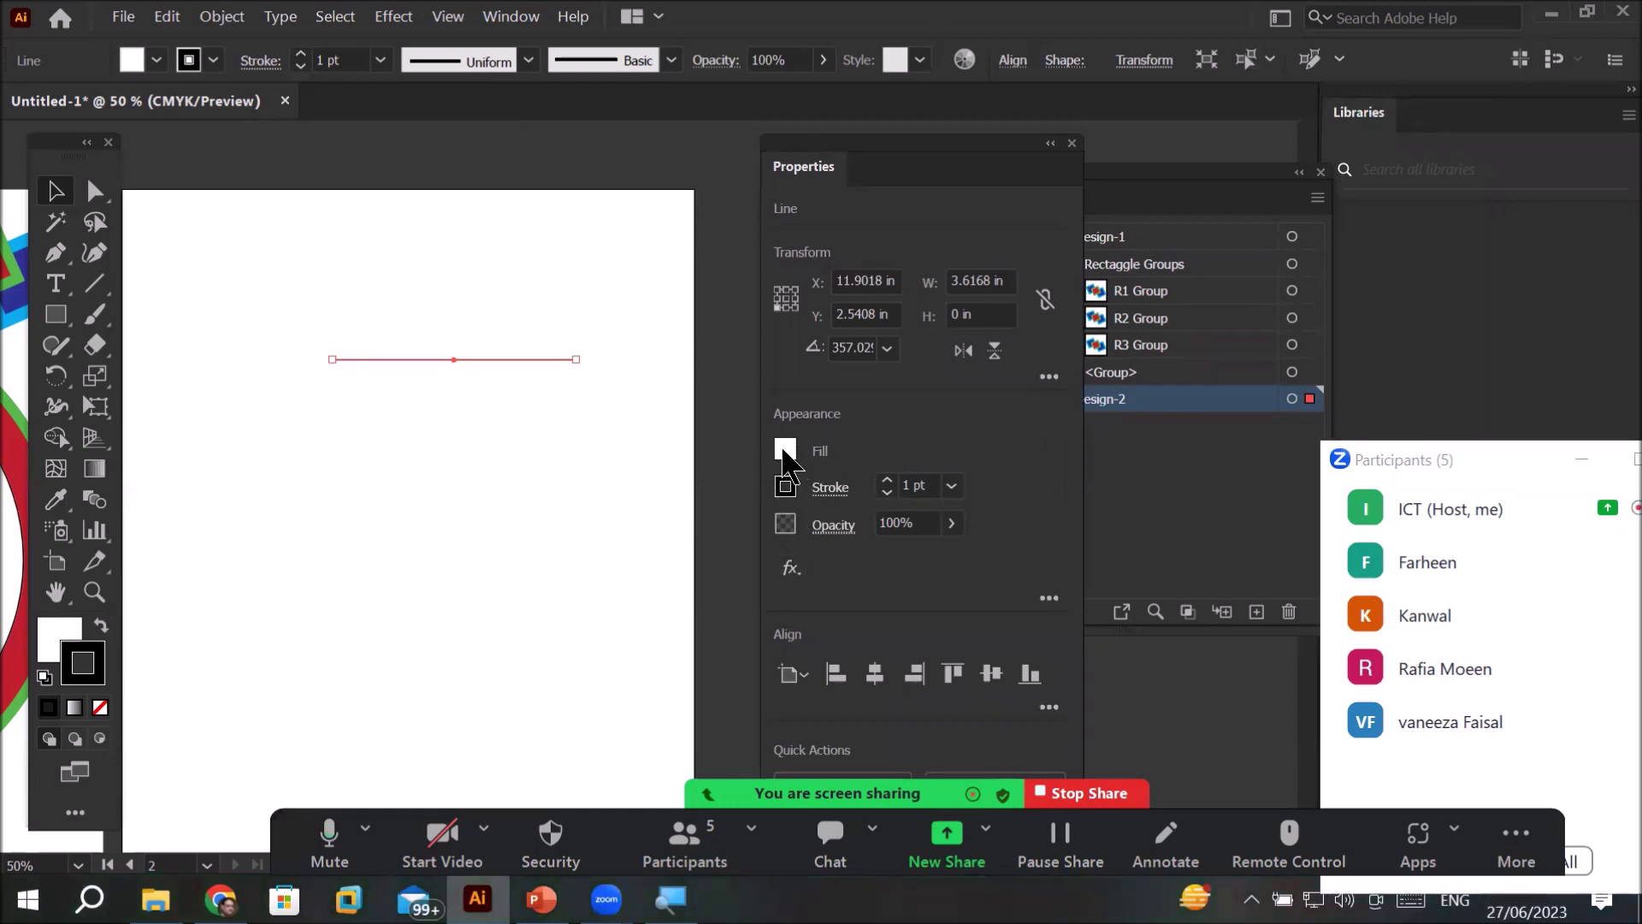
left_click(913, 485)
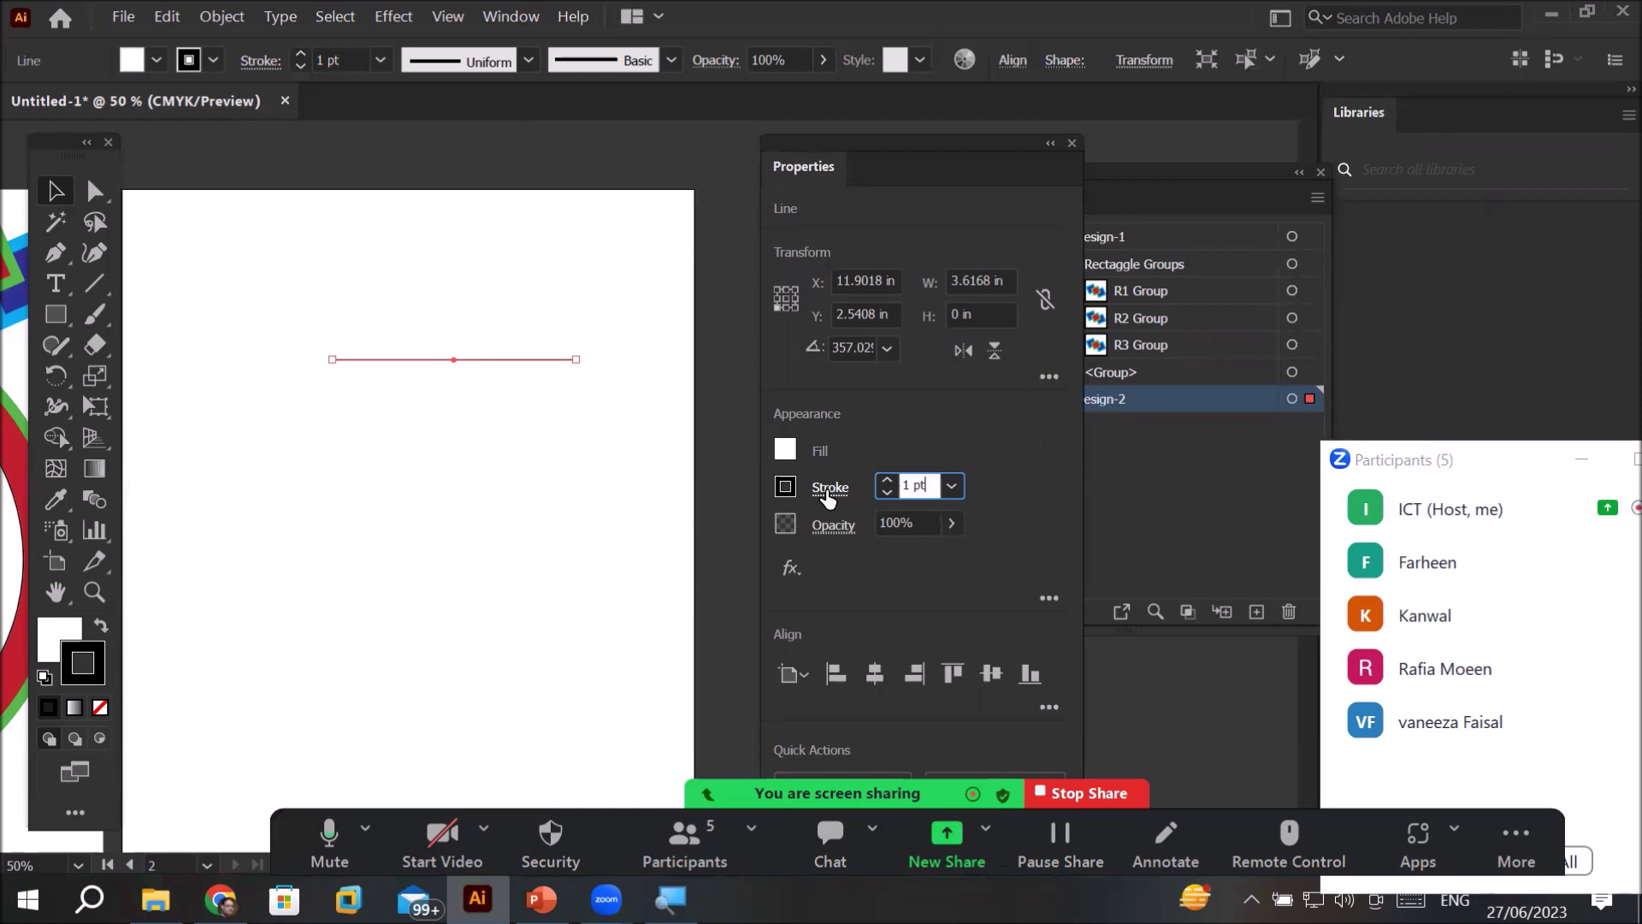
left_click(827, 493)
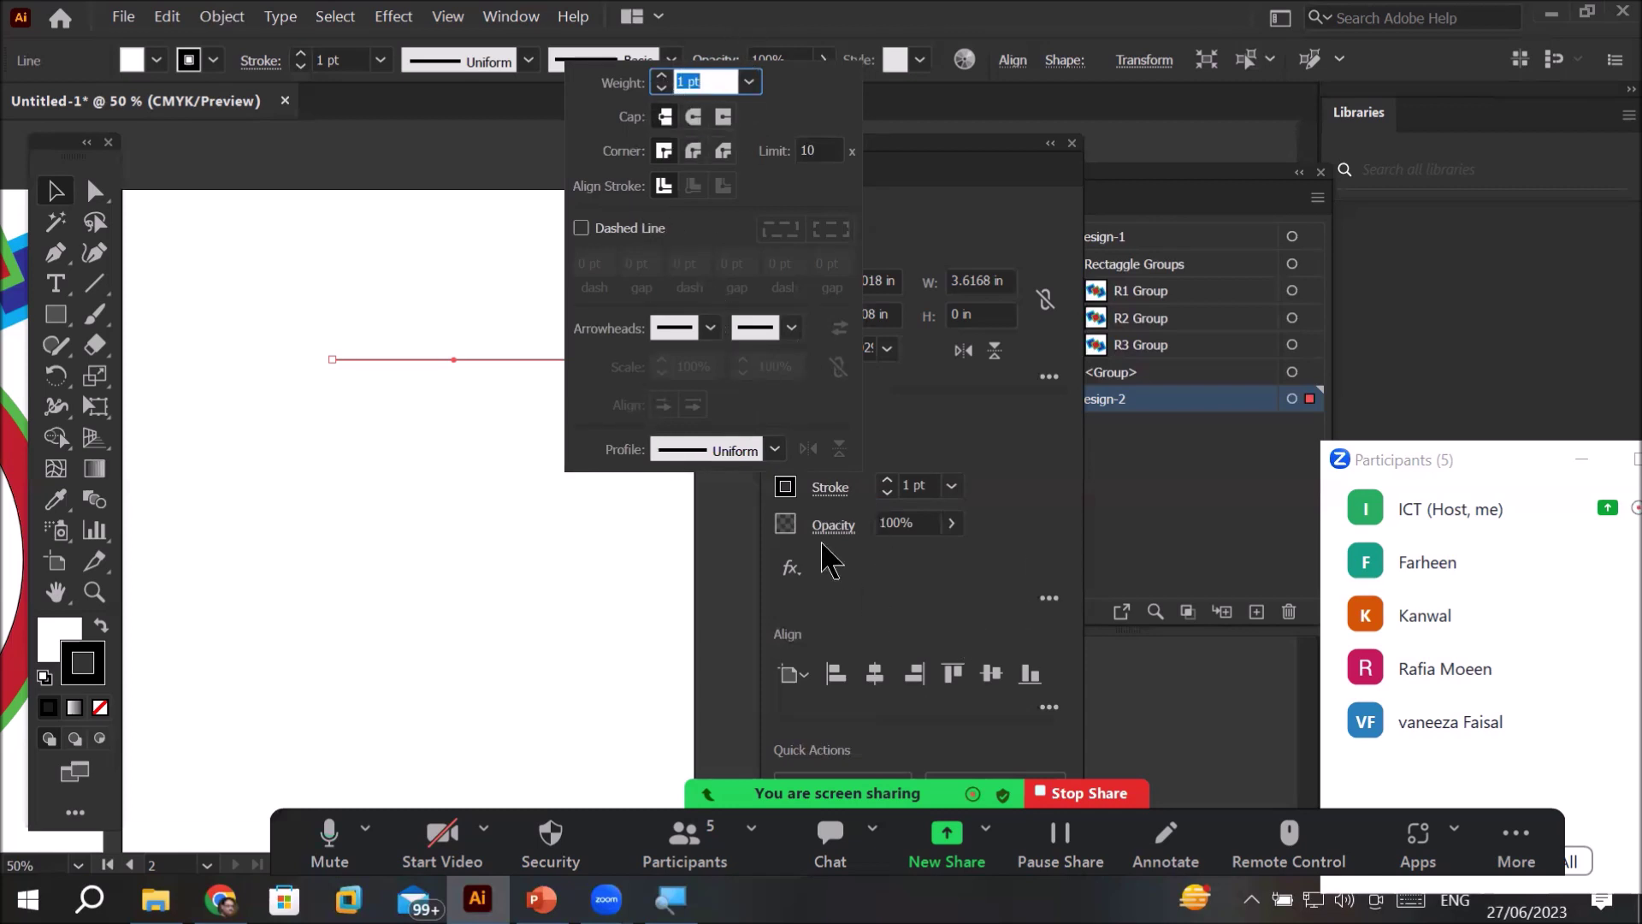
left_click(831, 495)
left_click(831, 494)
left_click(831, 495)
left_click(832, 494)
left_click(831, 494)
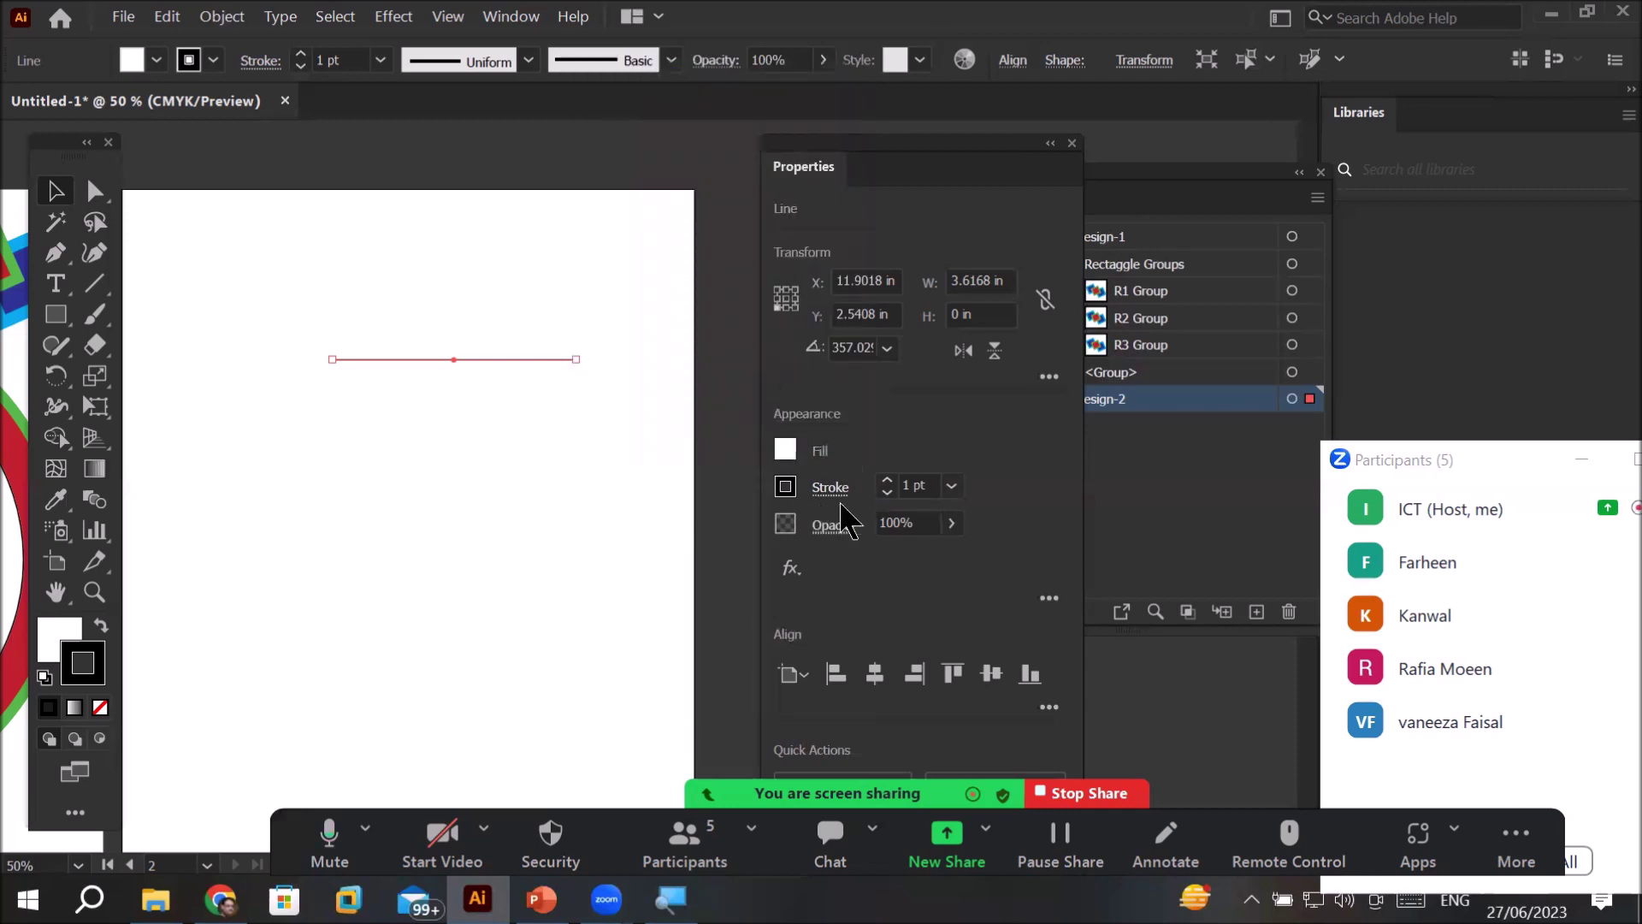
left_click(831, 494)
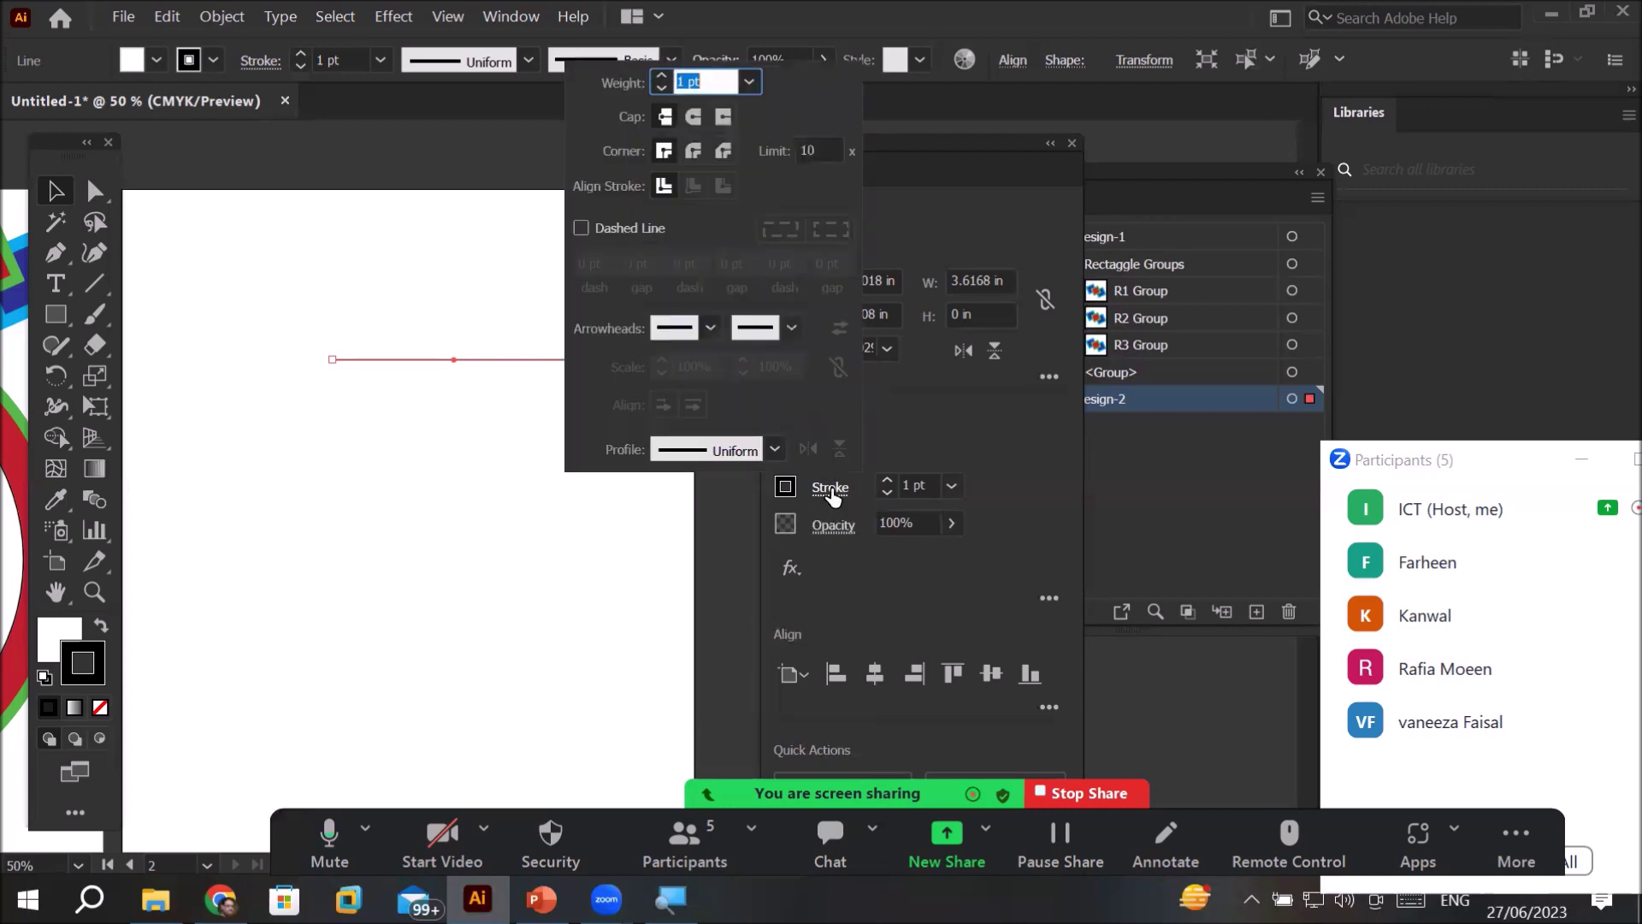
left_click(831, 494)
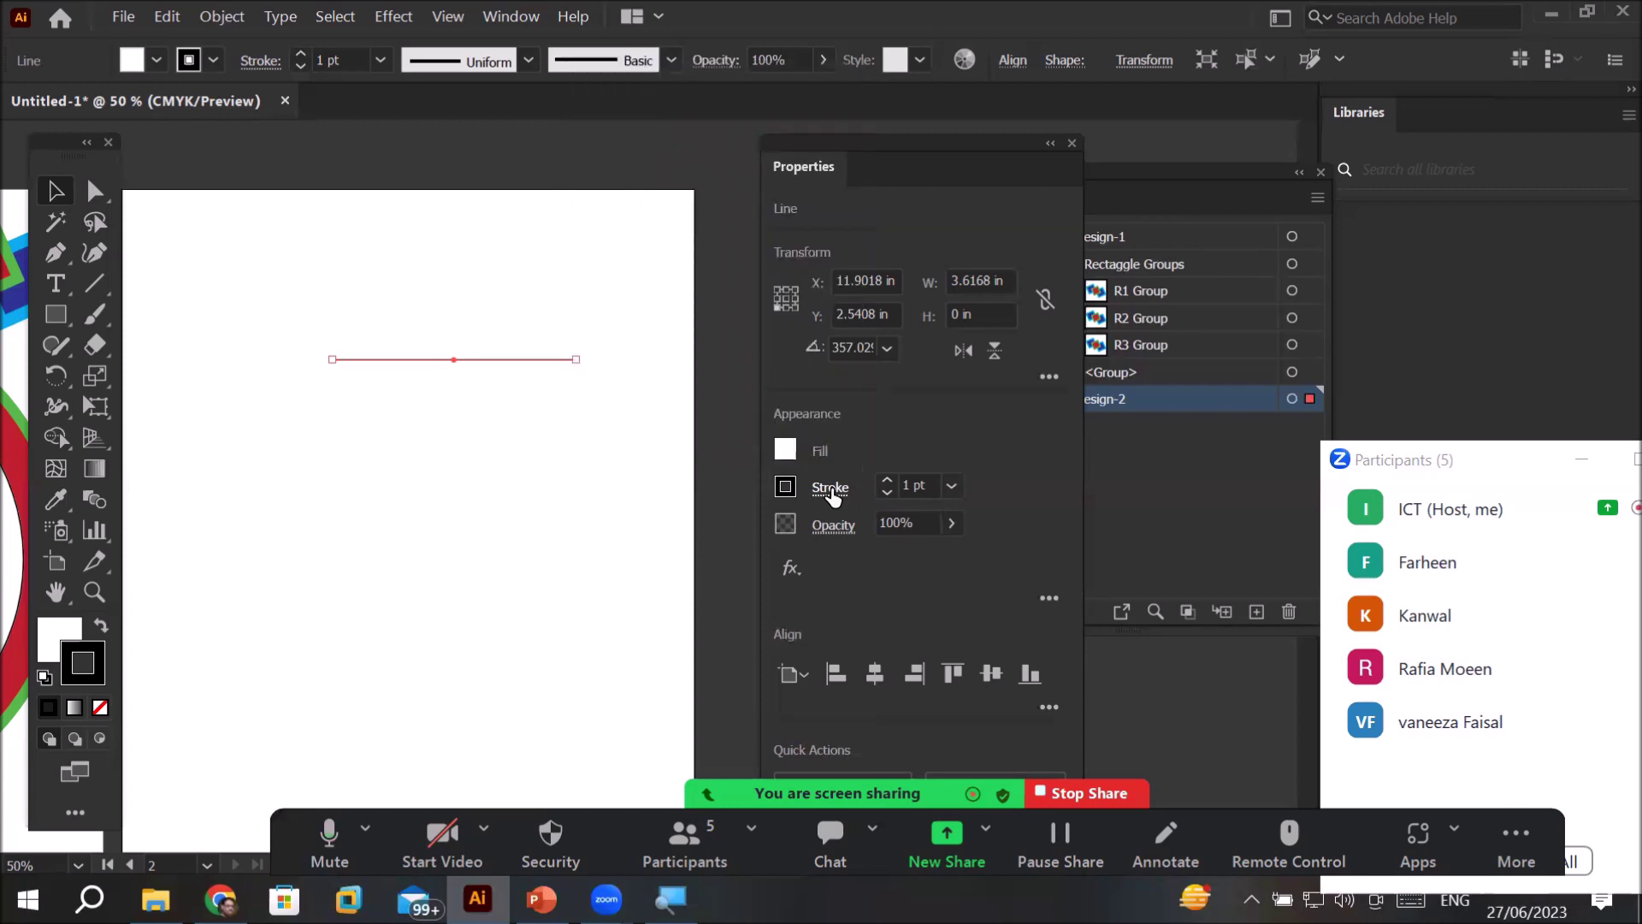
left_click(831, 494)
left_click(831, 494)
left_click(259, 60)
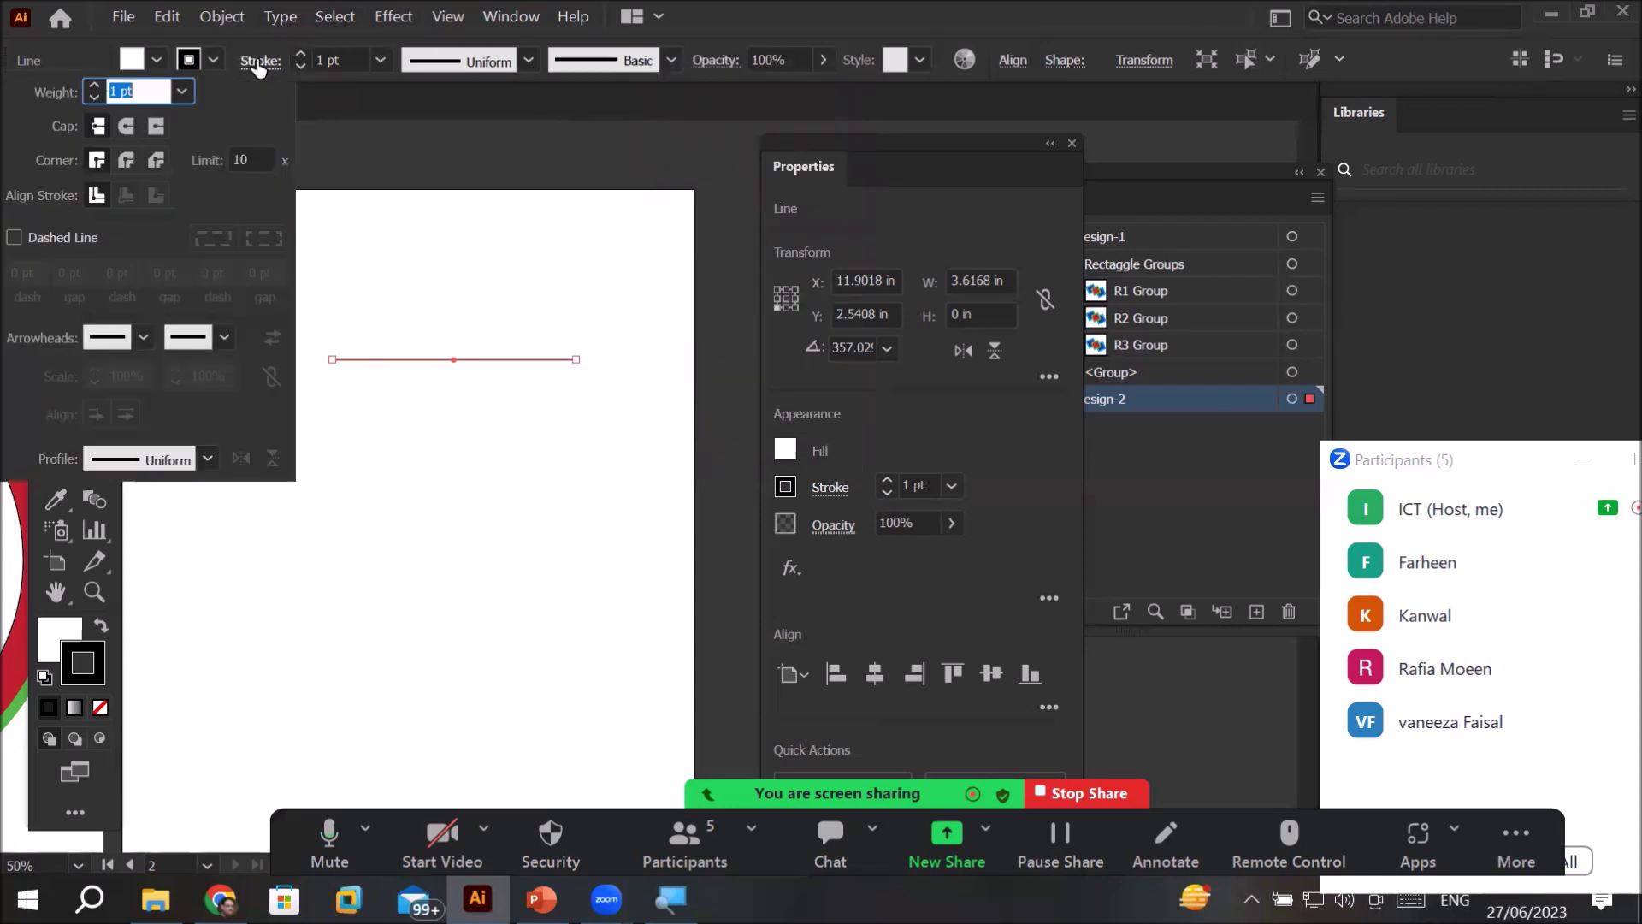
left_click(259, 60)
left_click(260, 61)
left_click(259, 60)
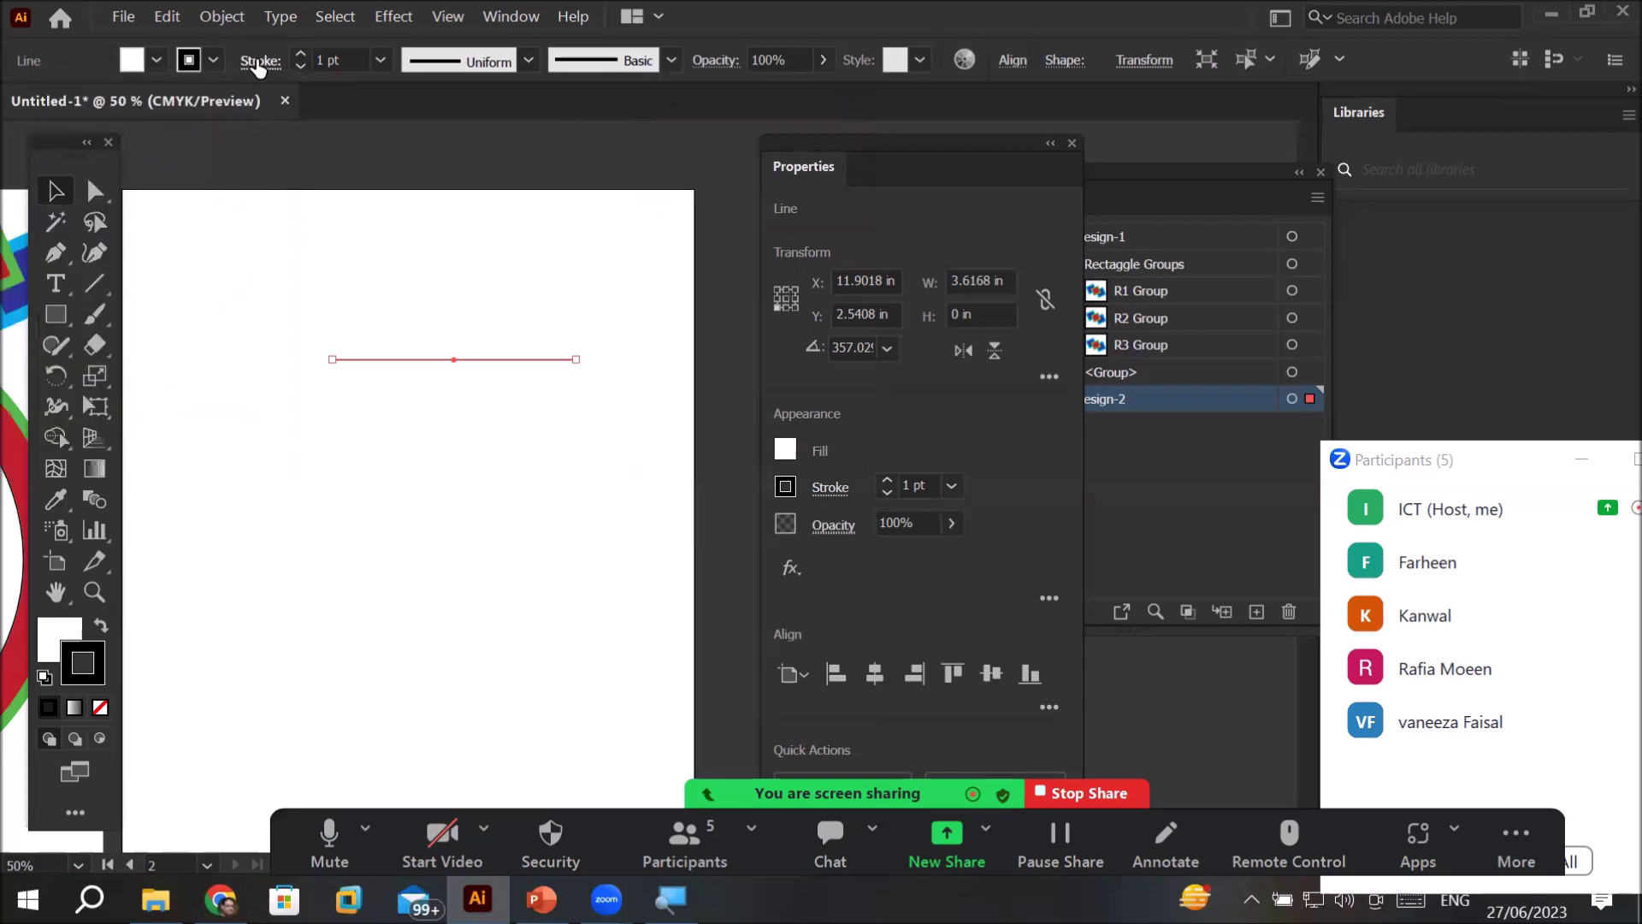
- Display the Stroke panel over the artboard with its full options, review them and close the panel
left_click(512, 17)
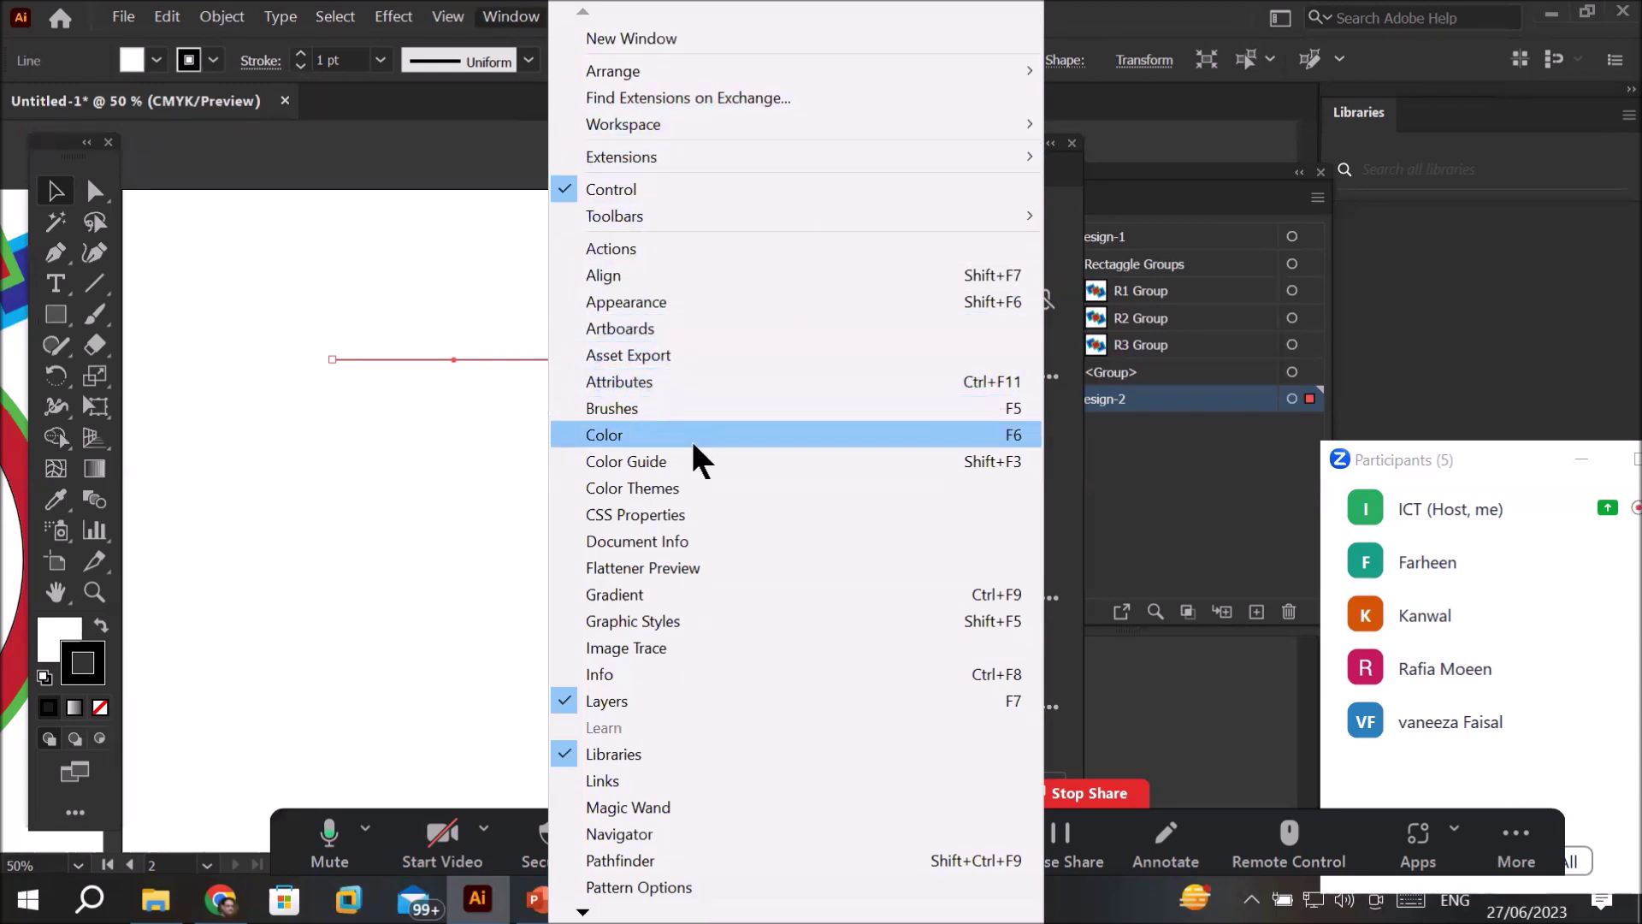
scroll(609, 879, "down", 5)
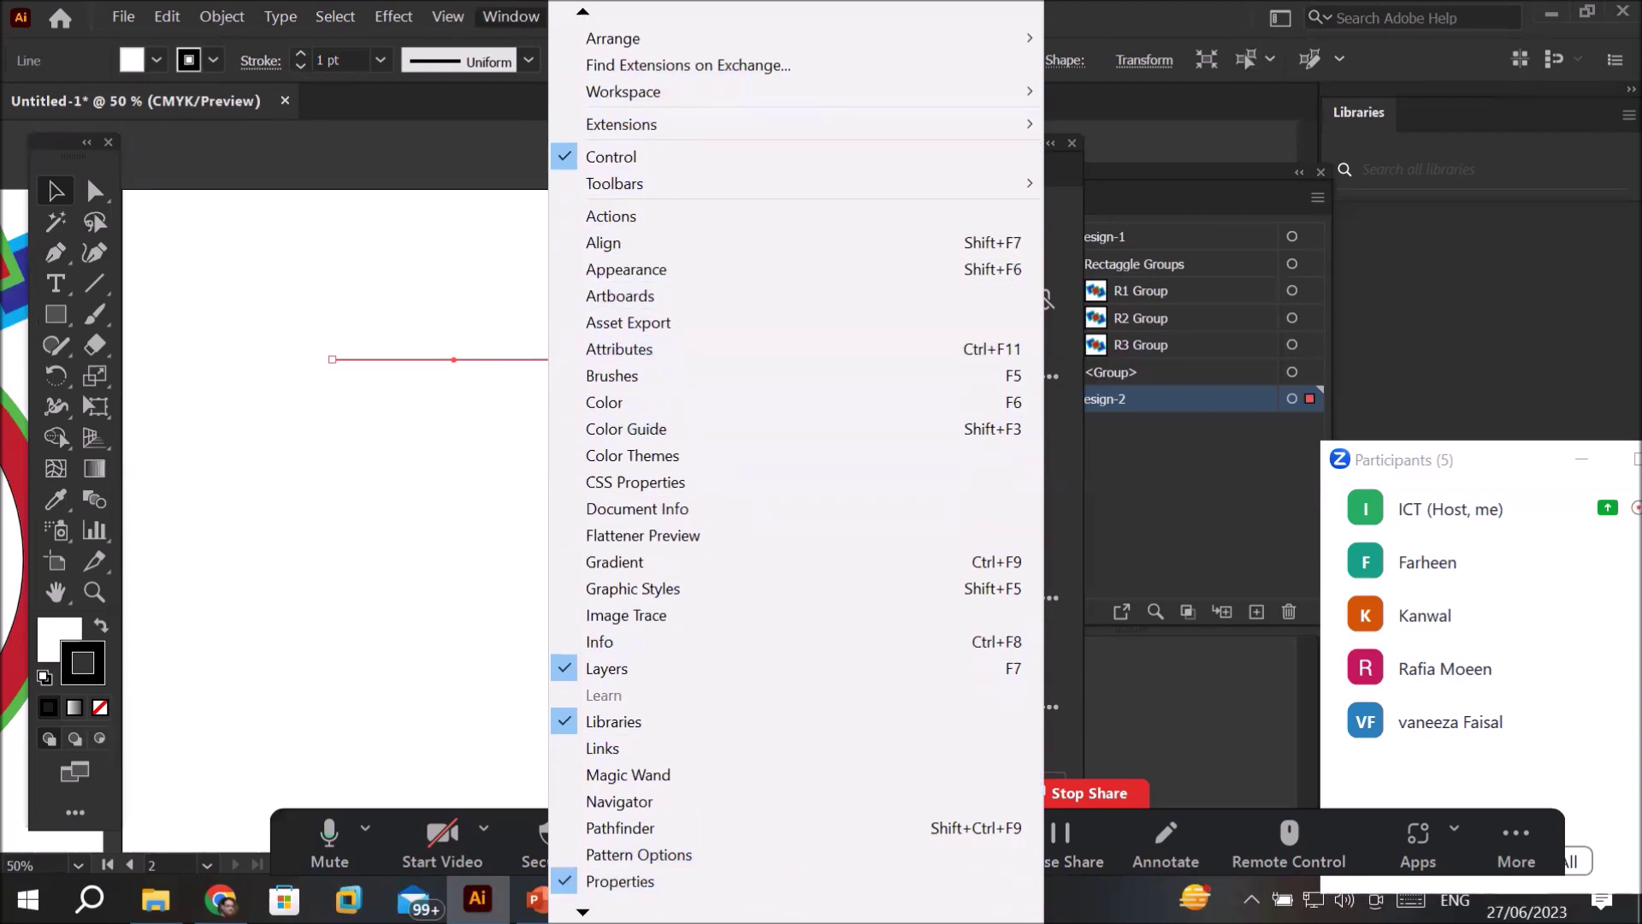
scroll(609, 879, "down", 5)
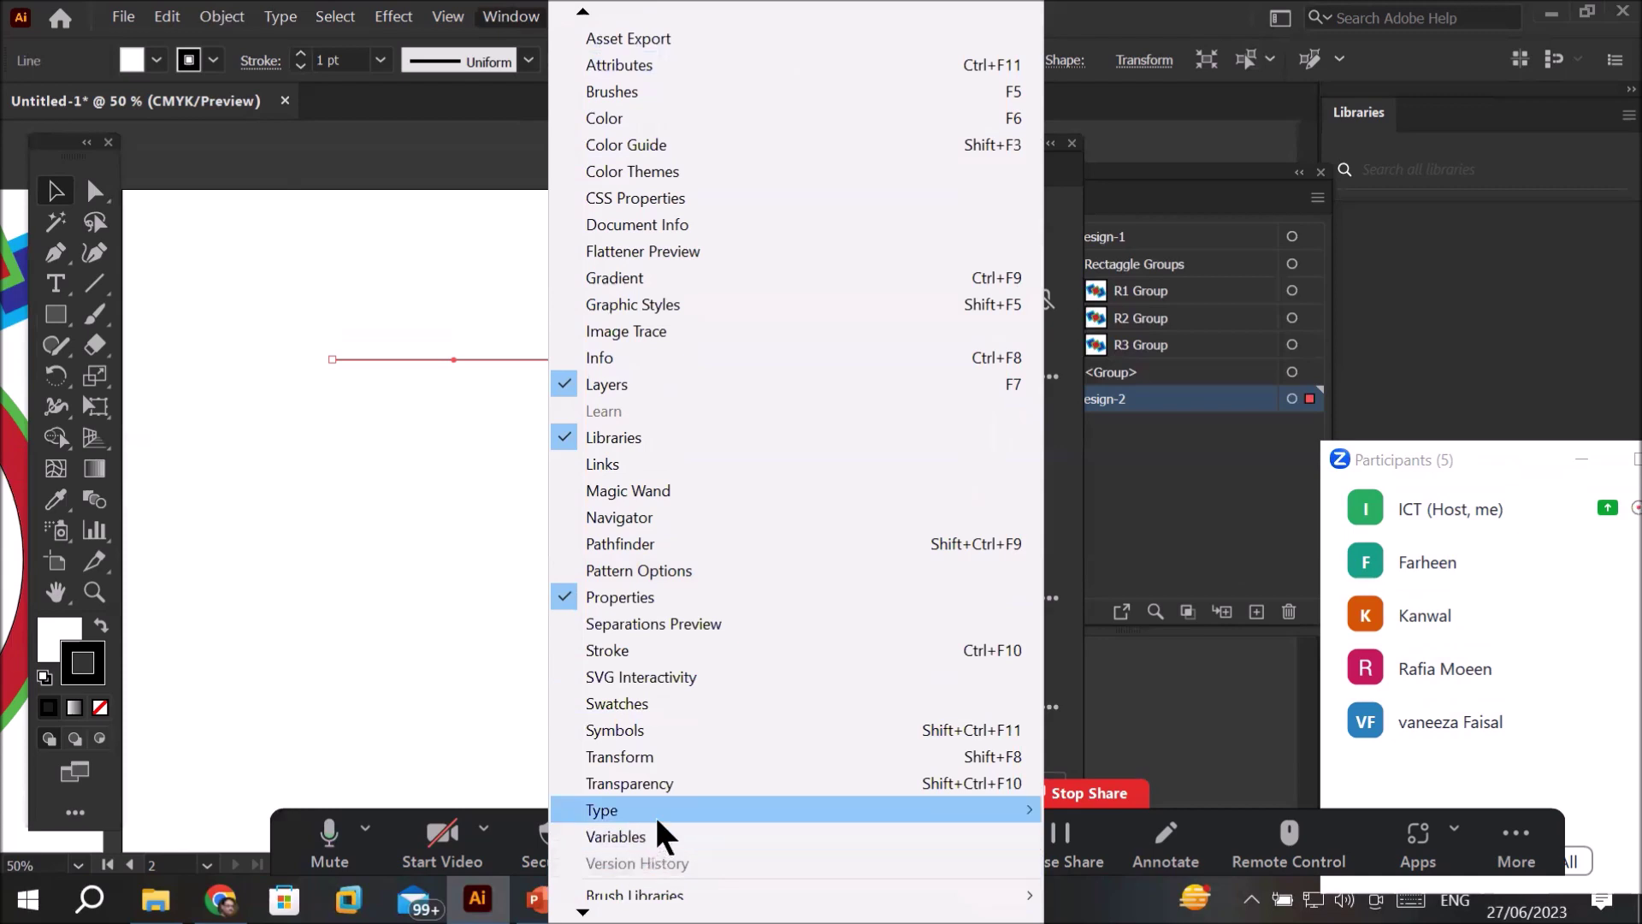
mouse_move(661, 798)
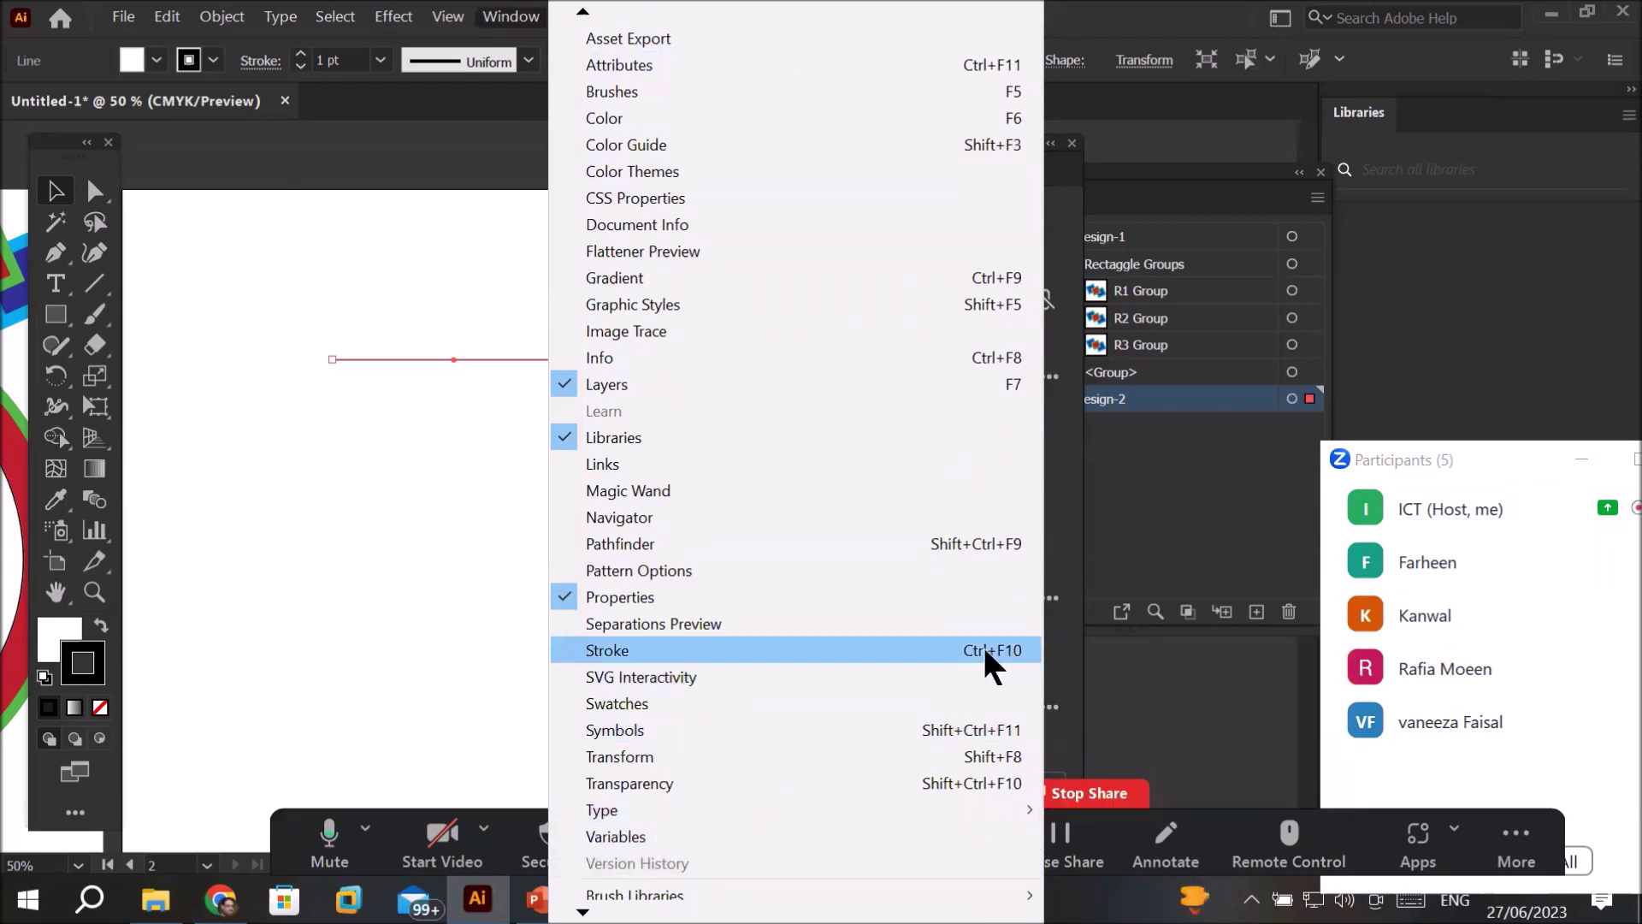
left_click(874, 648)
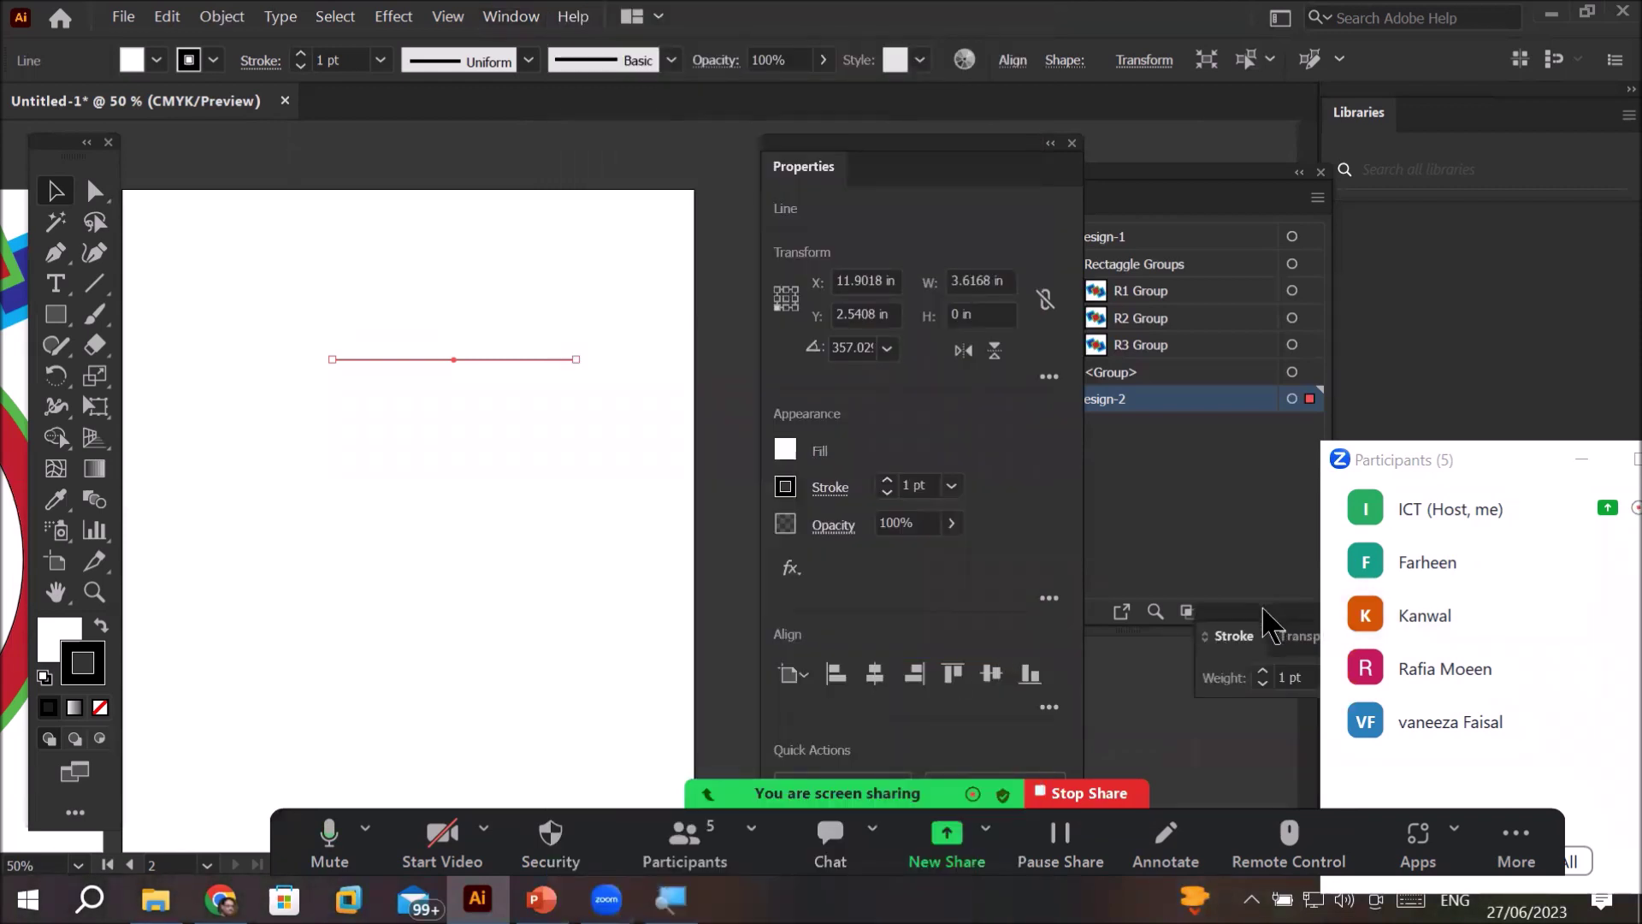
left_click_drag(1257, 624, 342, 319)
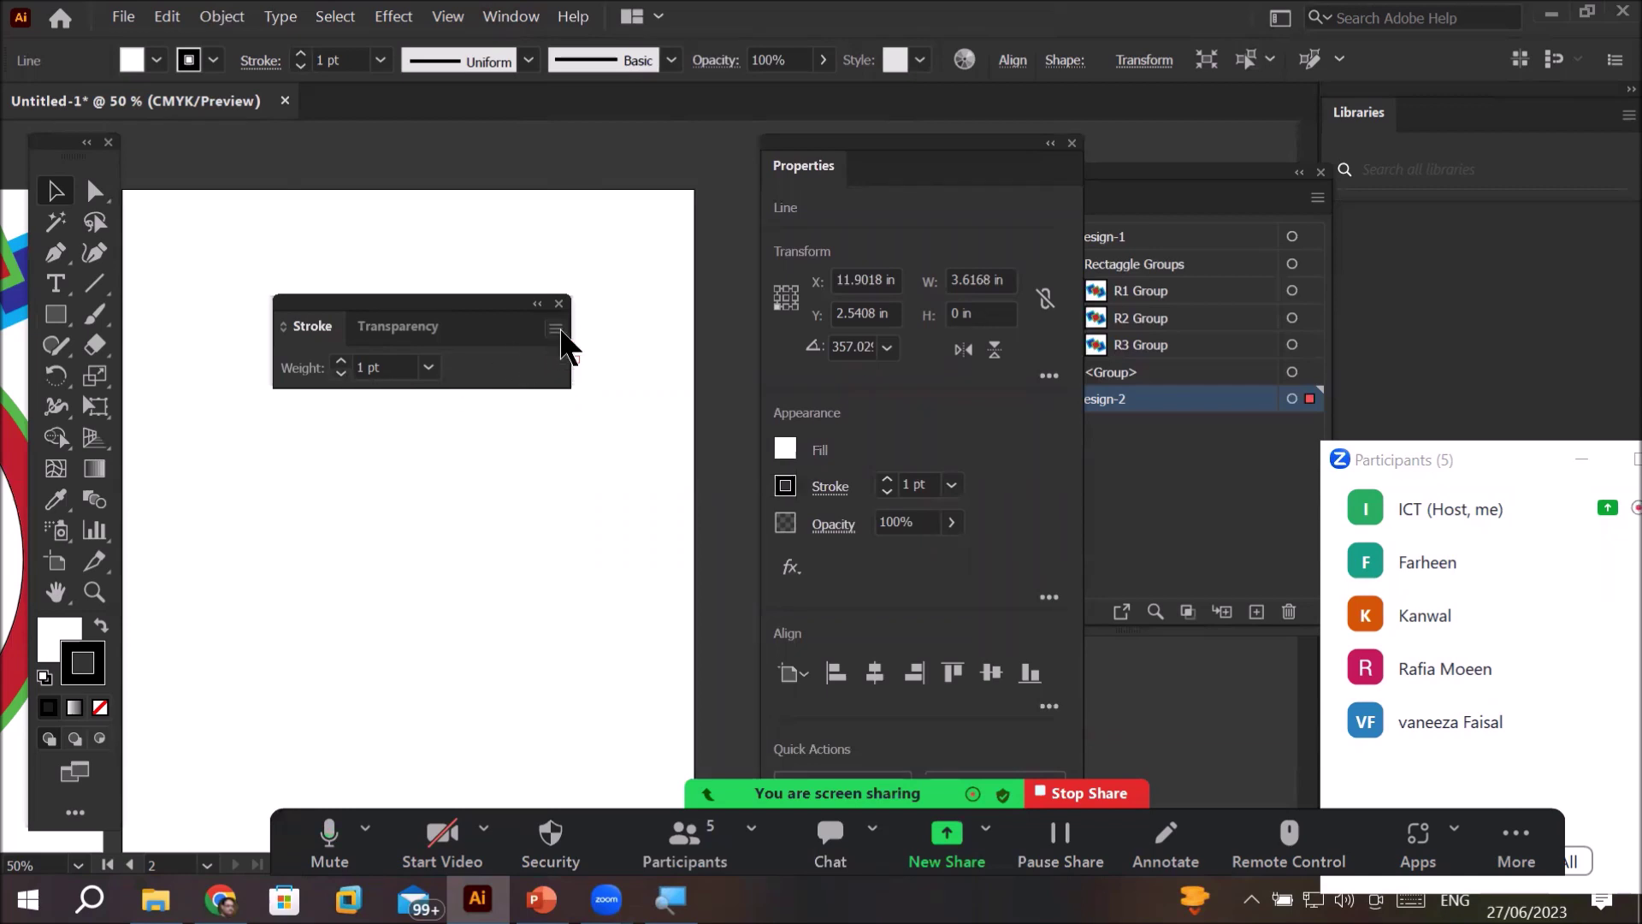
left_click(558, 330)
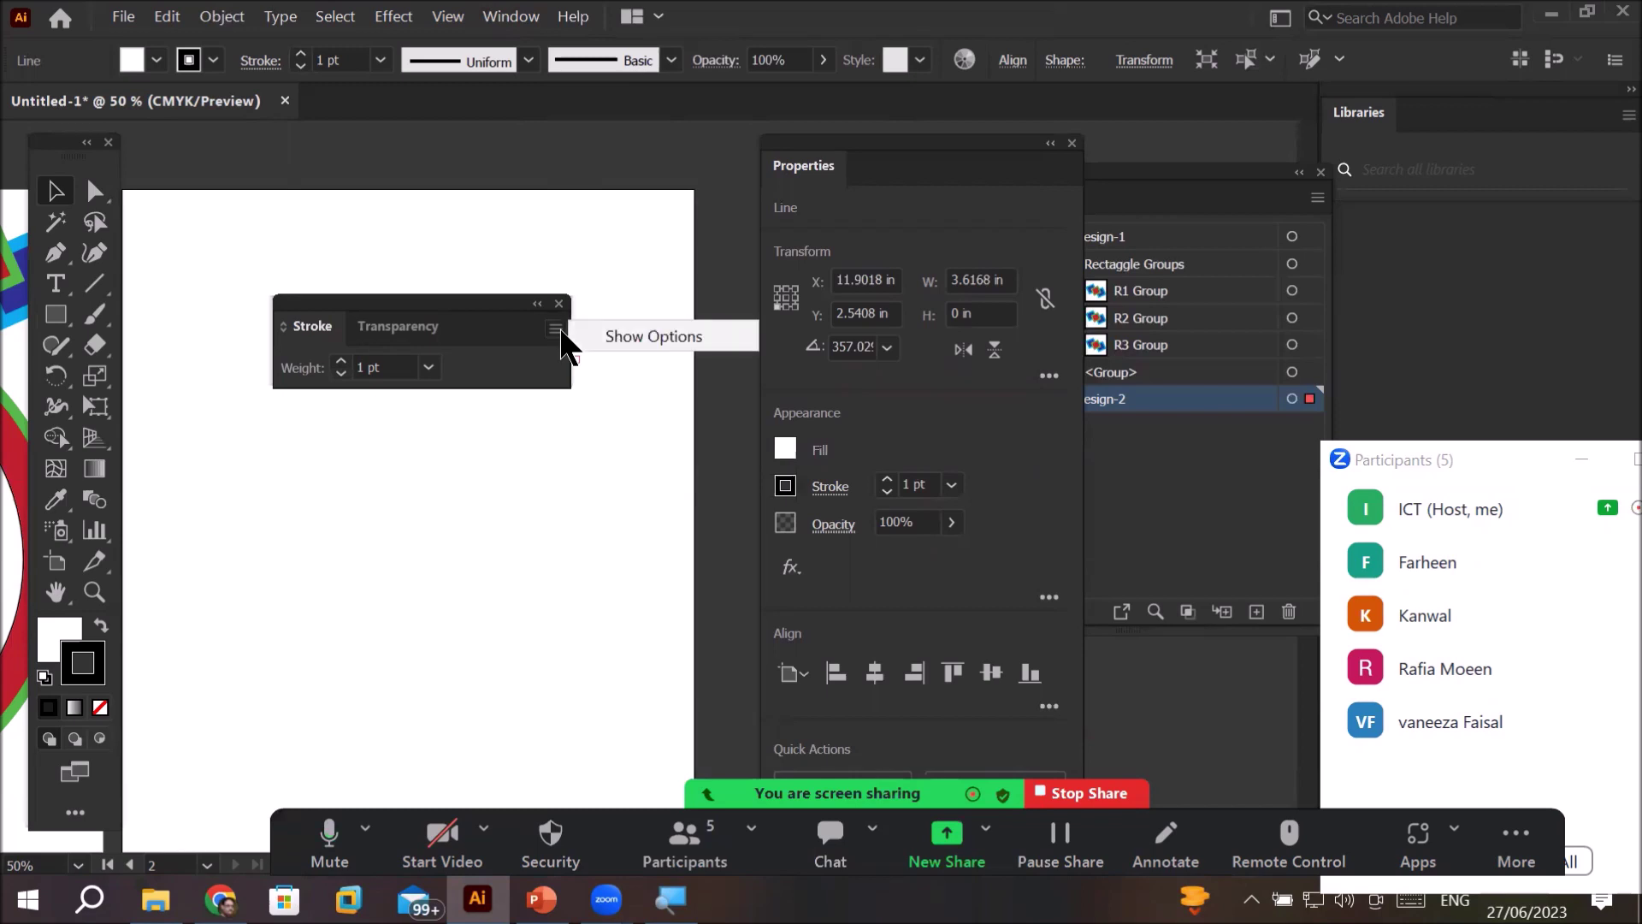
left_click(641, 332)
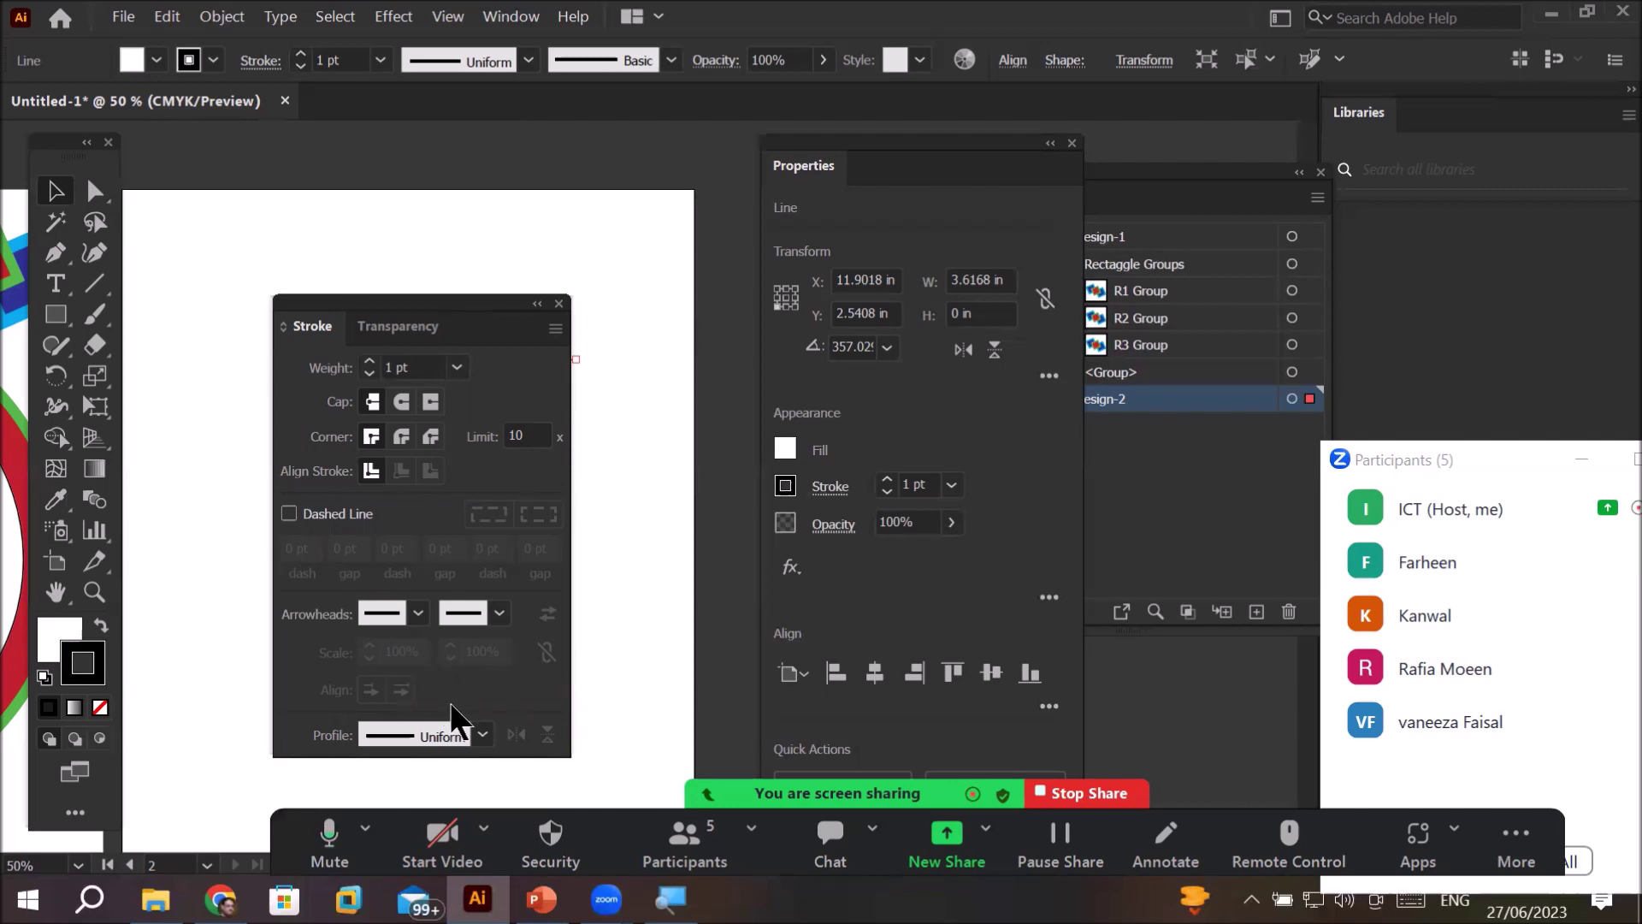
left_click(558, 304)
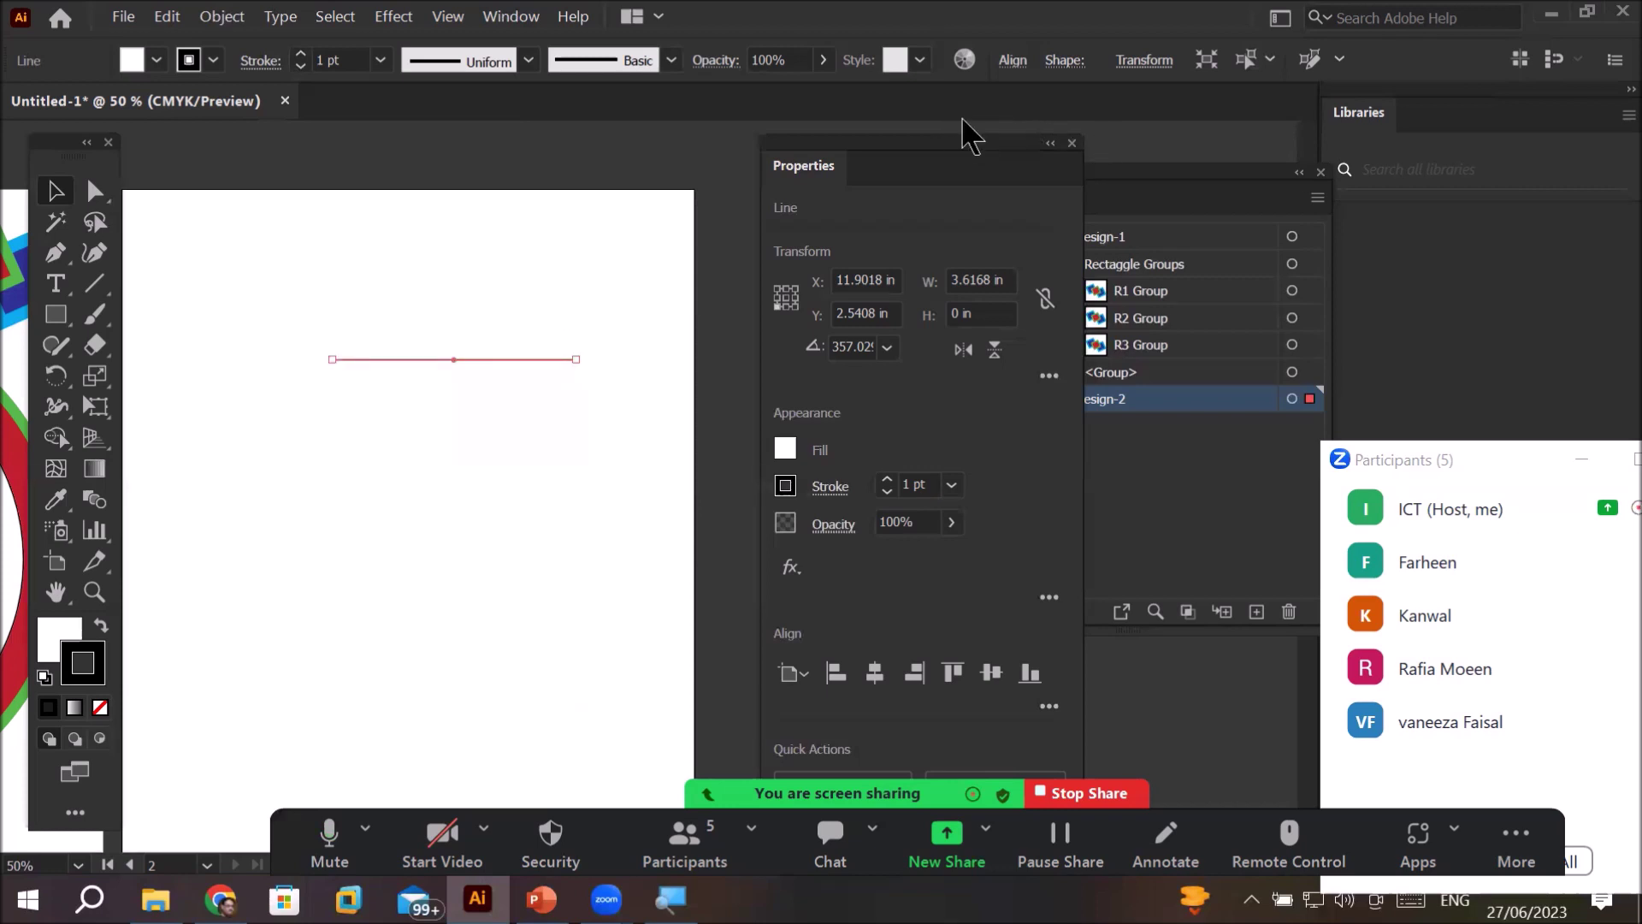
- Dock the Properties and Layers panels with Libraries, order them Layers, Properties, Libraries, and bring Properties to the front
left_click_drag(949, 146, 1539, 120)
left_click_drag(1074, 181, 1546, 114)
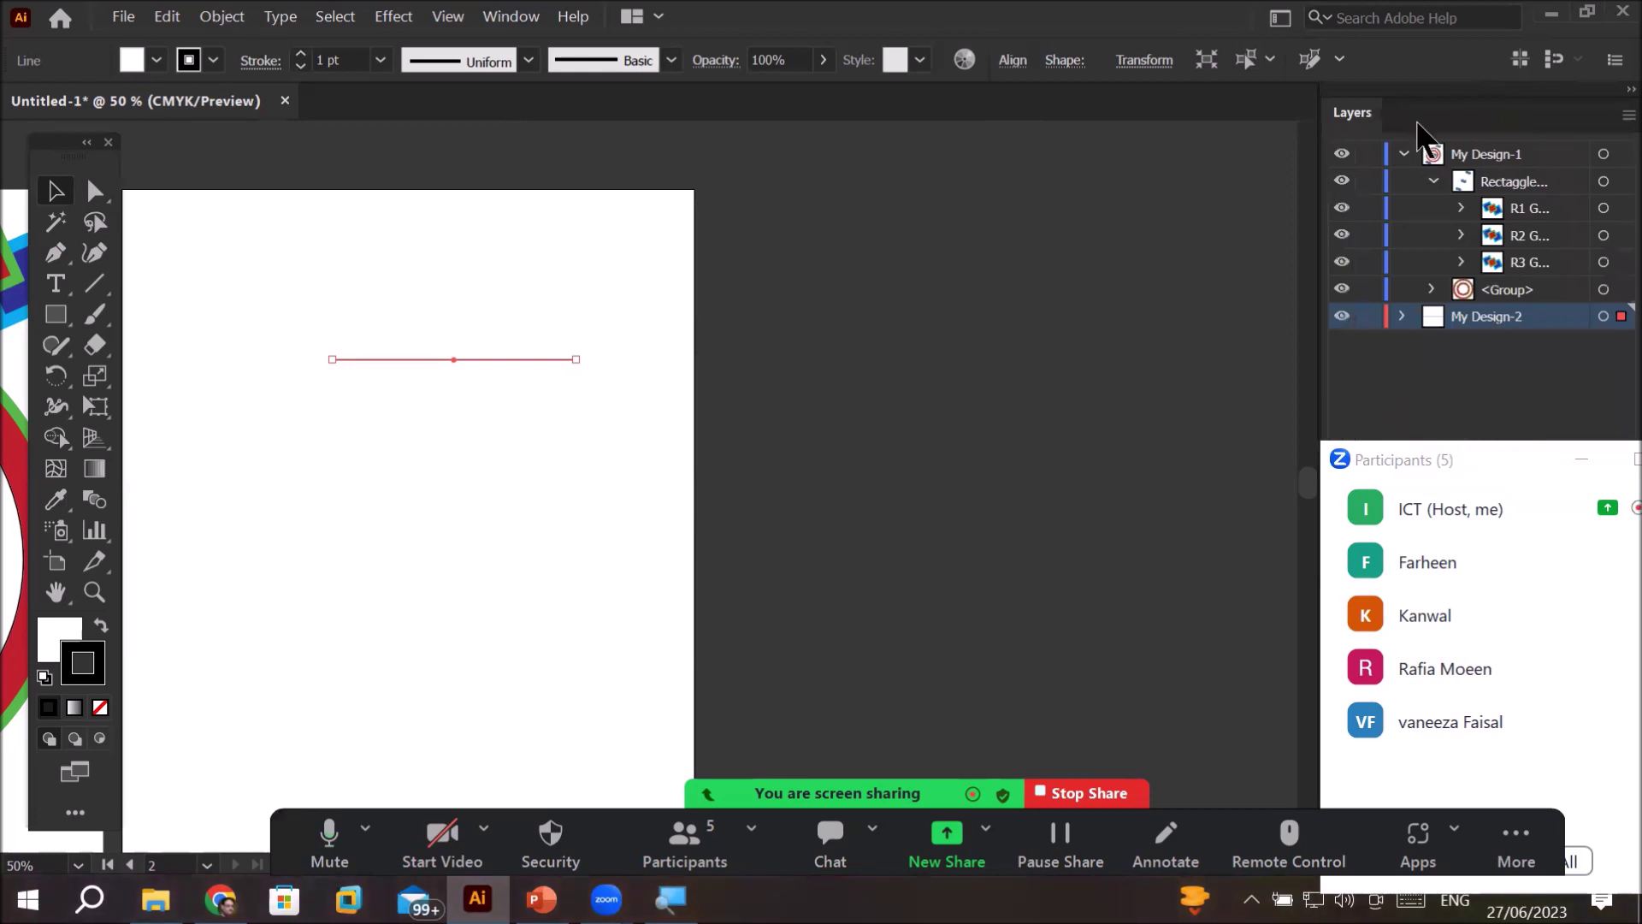
left_click_drag(1359, 113, 1531, 132)
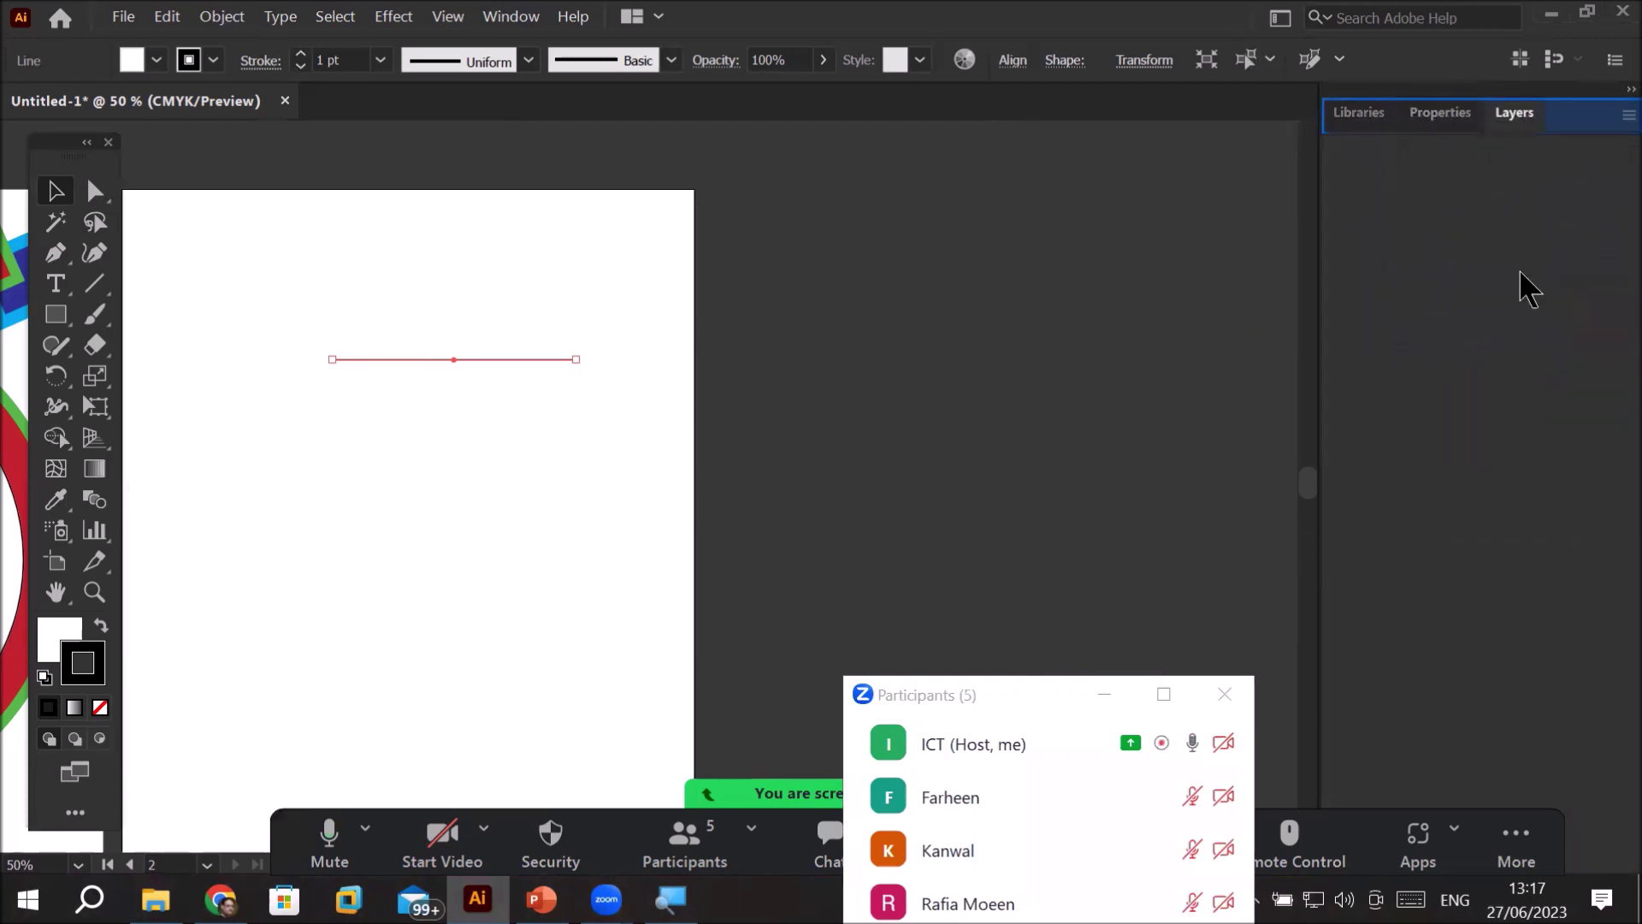
left_click(1440, 114)
left_click(1361, 116)
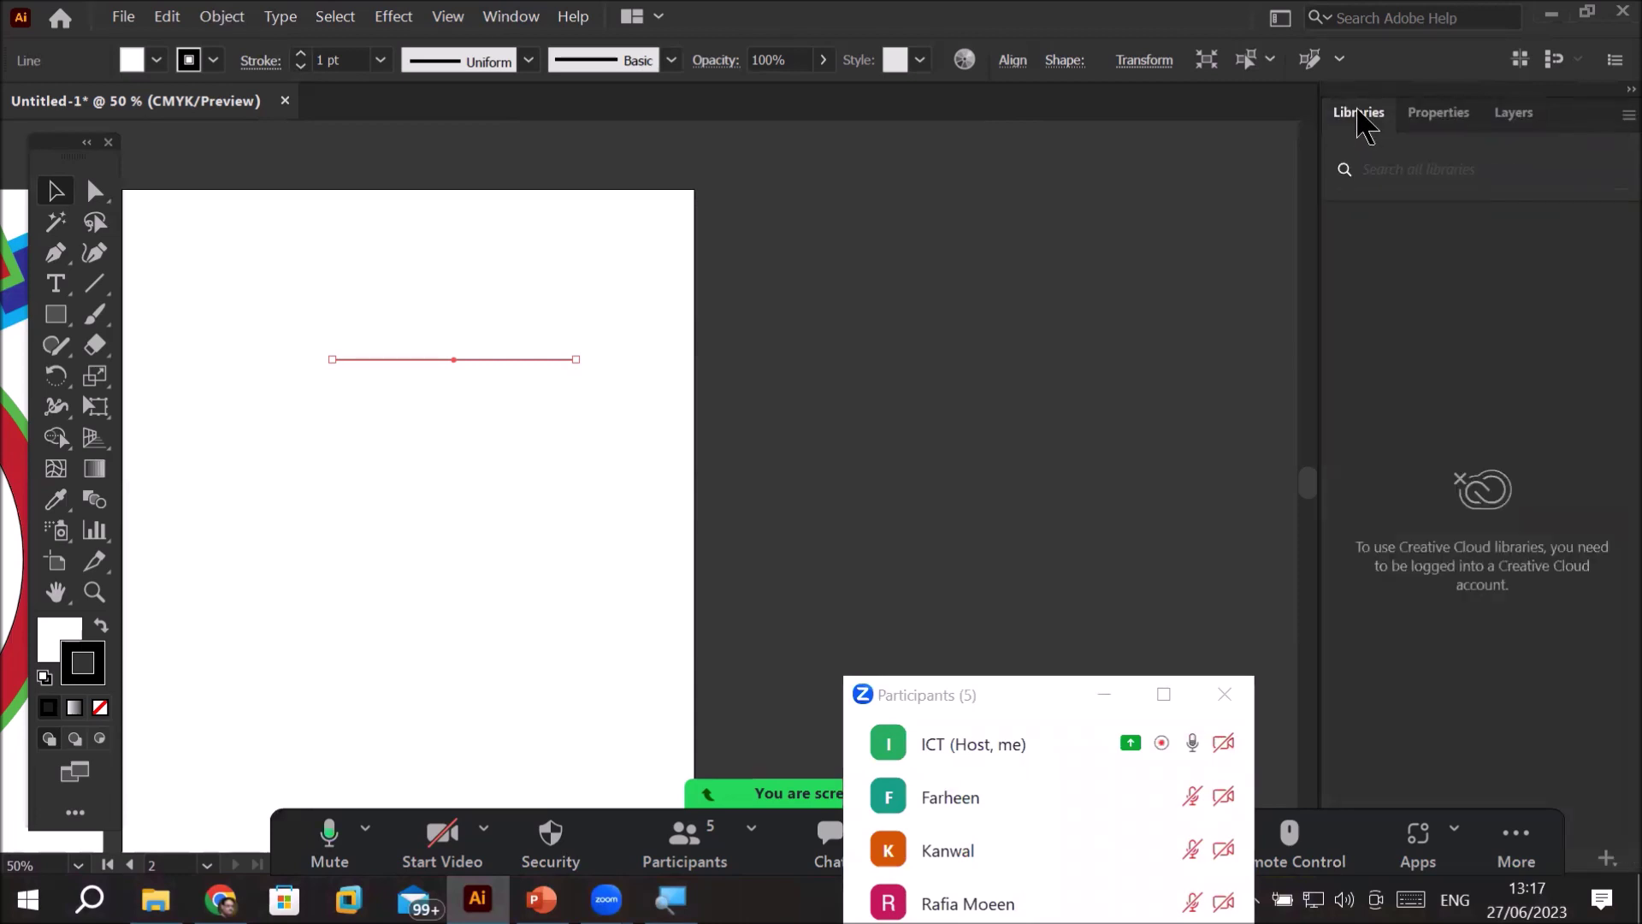
left_click_drag(1520, 124, 1351, 117)
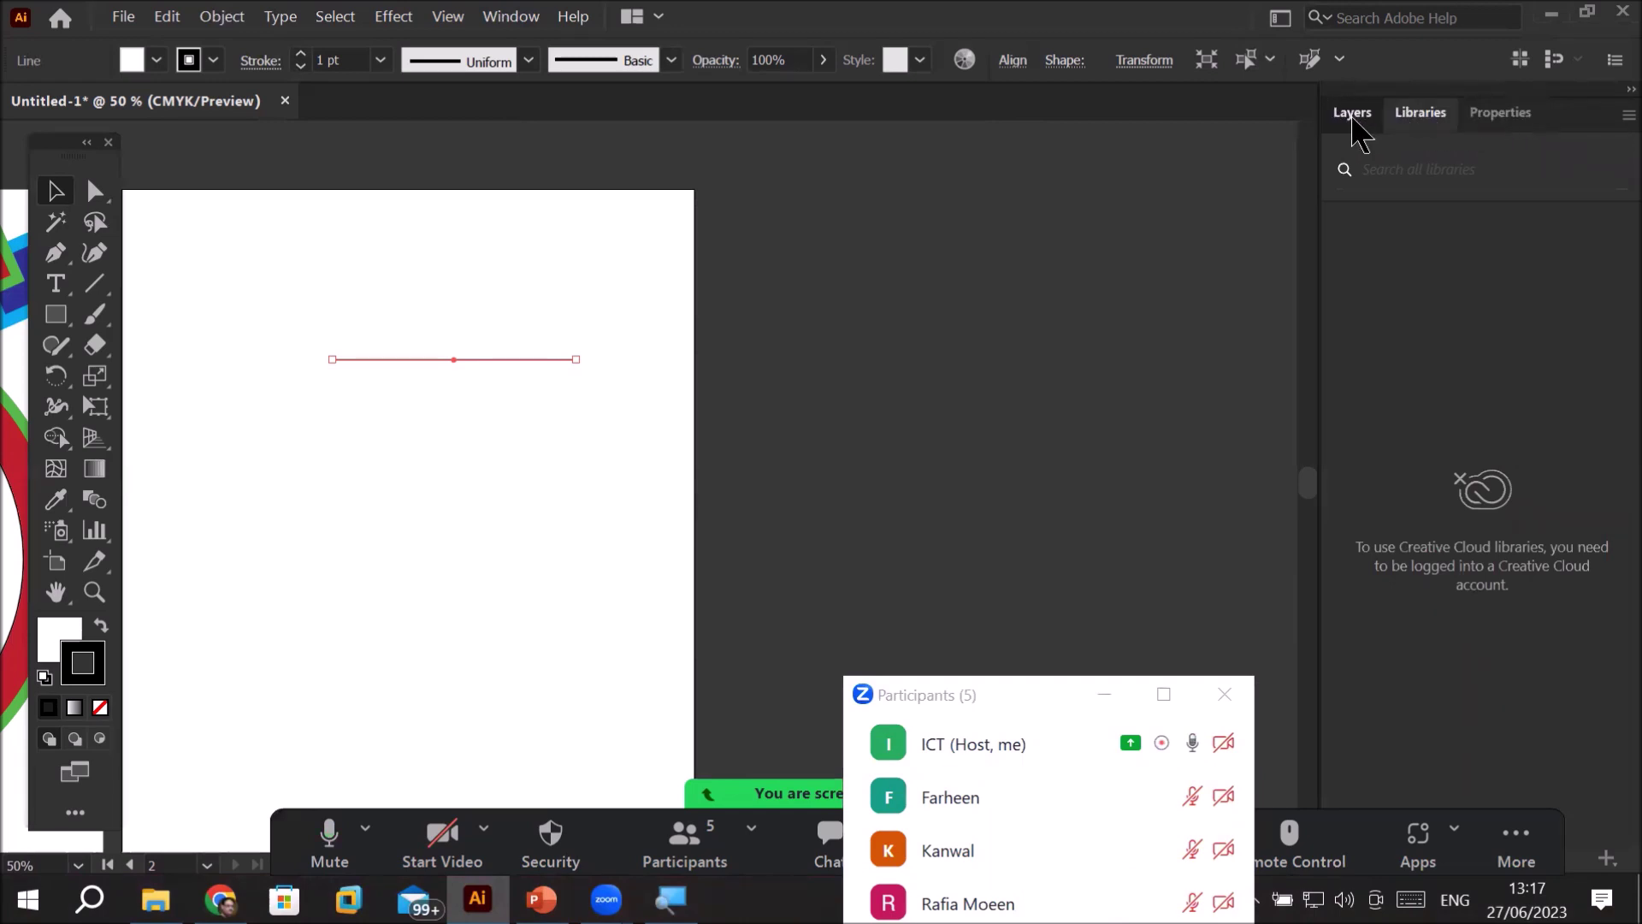
left_click(1509, 120)
left_click_drag(1518, 128, 1426, 118)
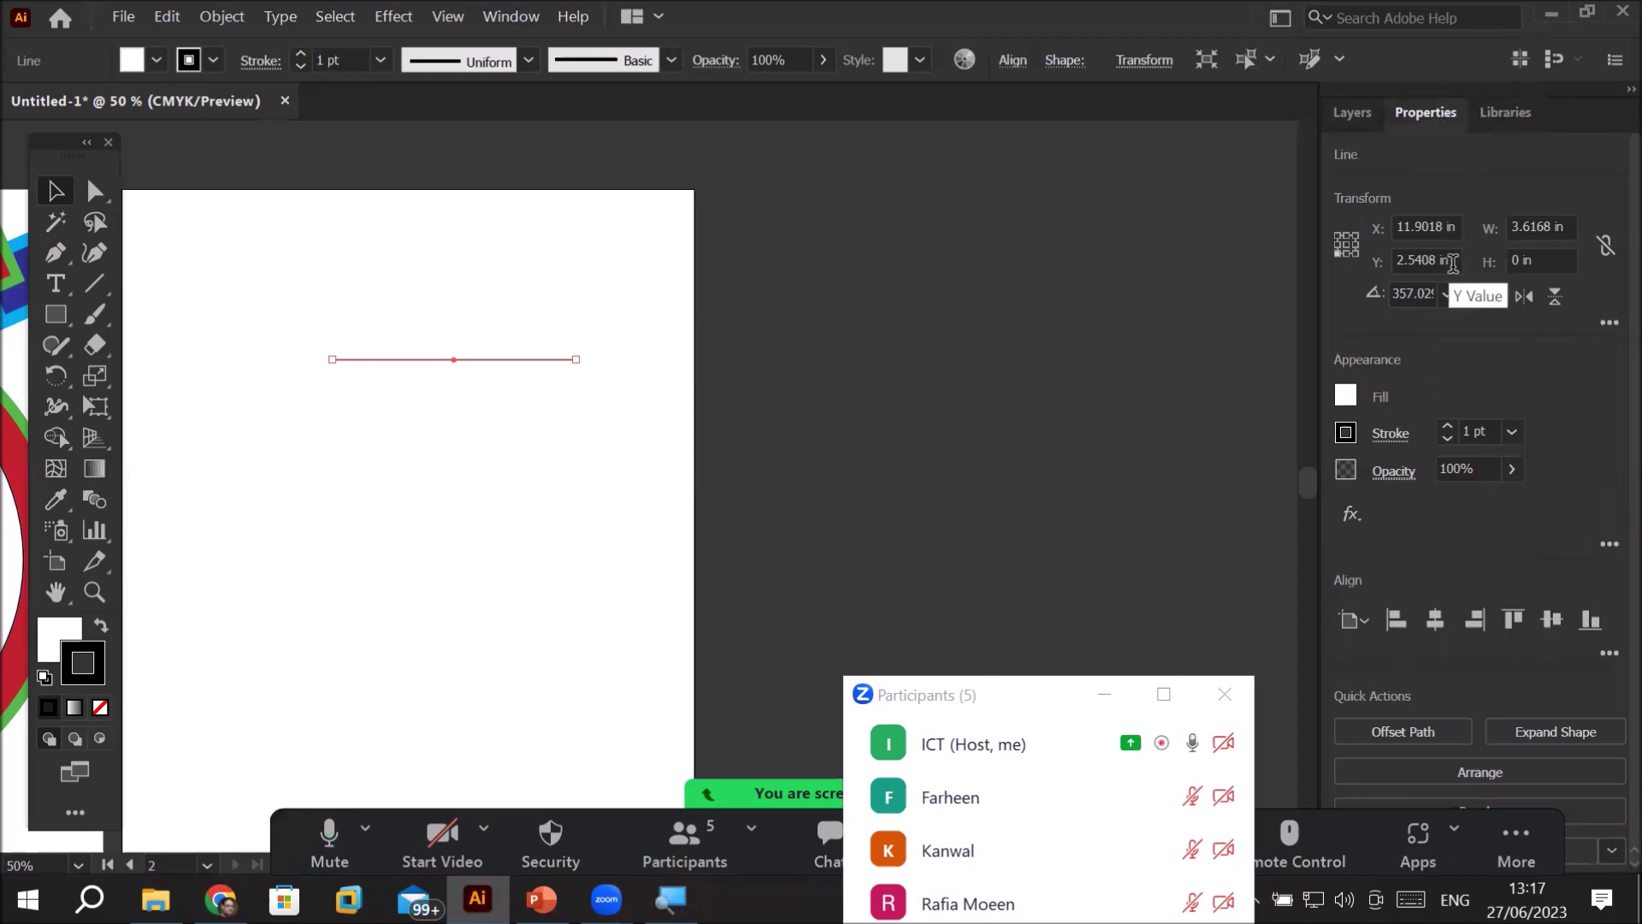
left_click(1360, 117)
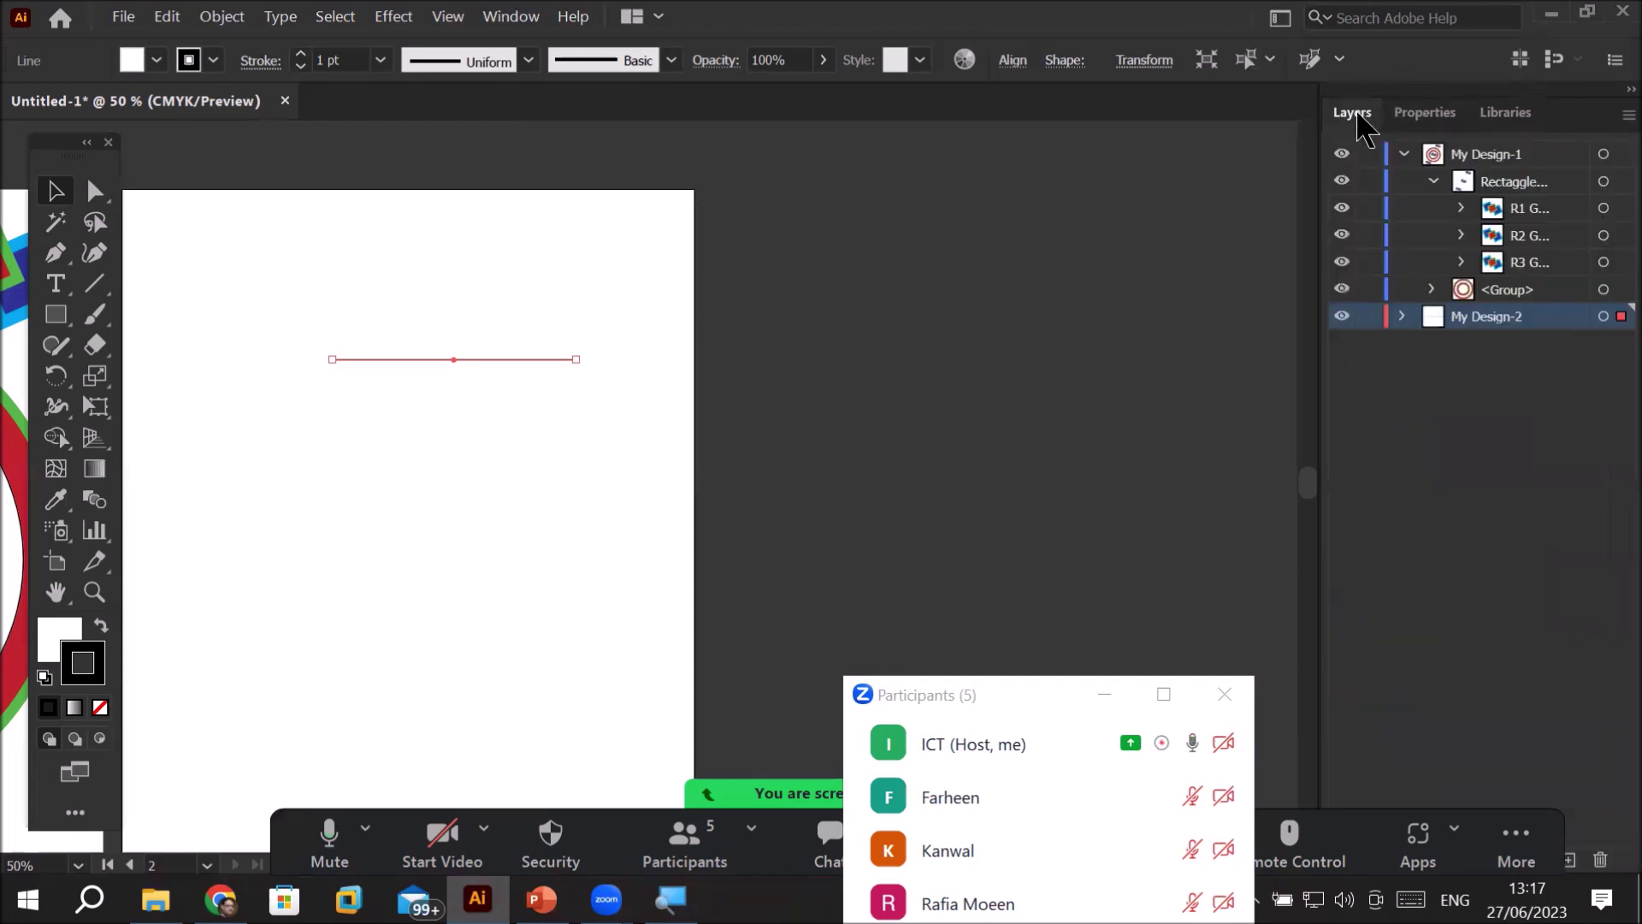
left_click(1439, 119)
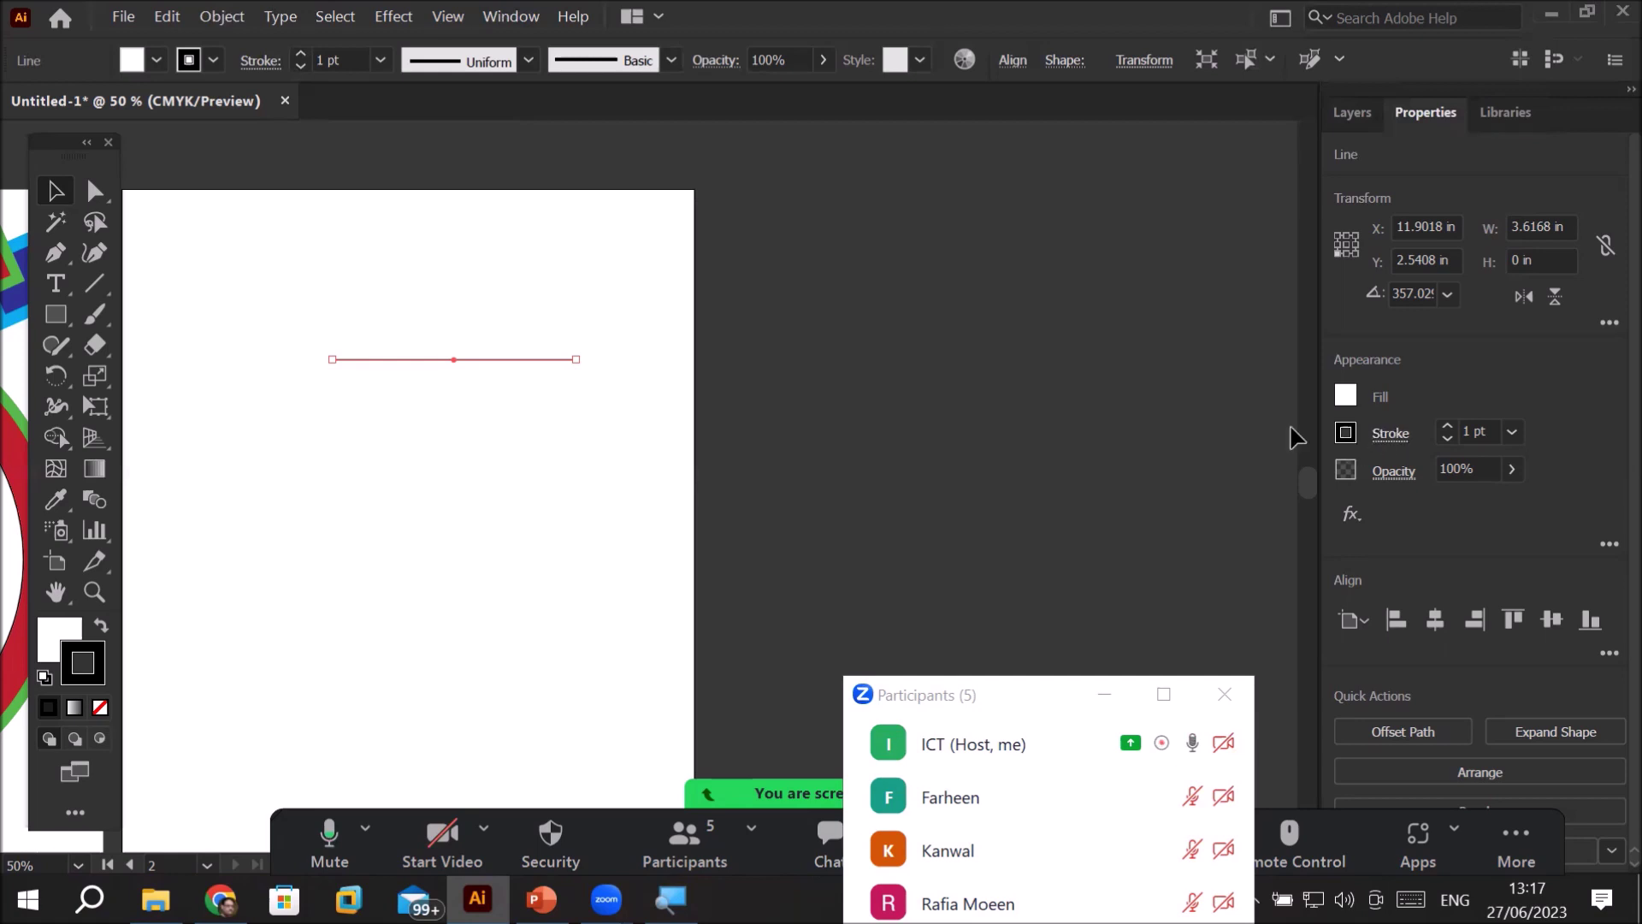
- Extend the line's left endpoint horizontally so that the line is about 5.13 in long
scroll(233, 335, "up", 1)
scroll(232, 336, "down", 1)
left_click_drag(436, 516, 704, 480)
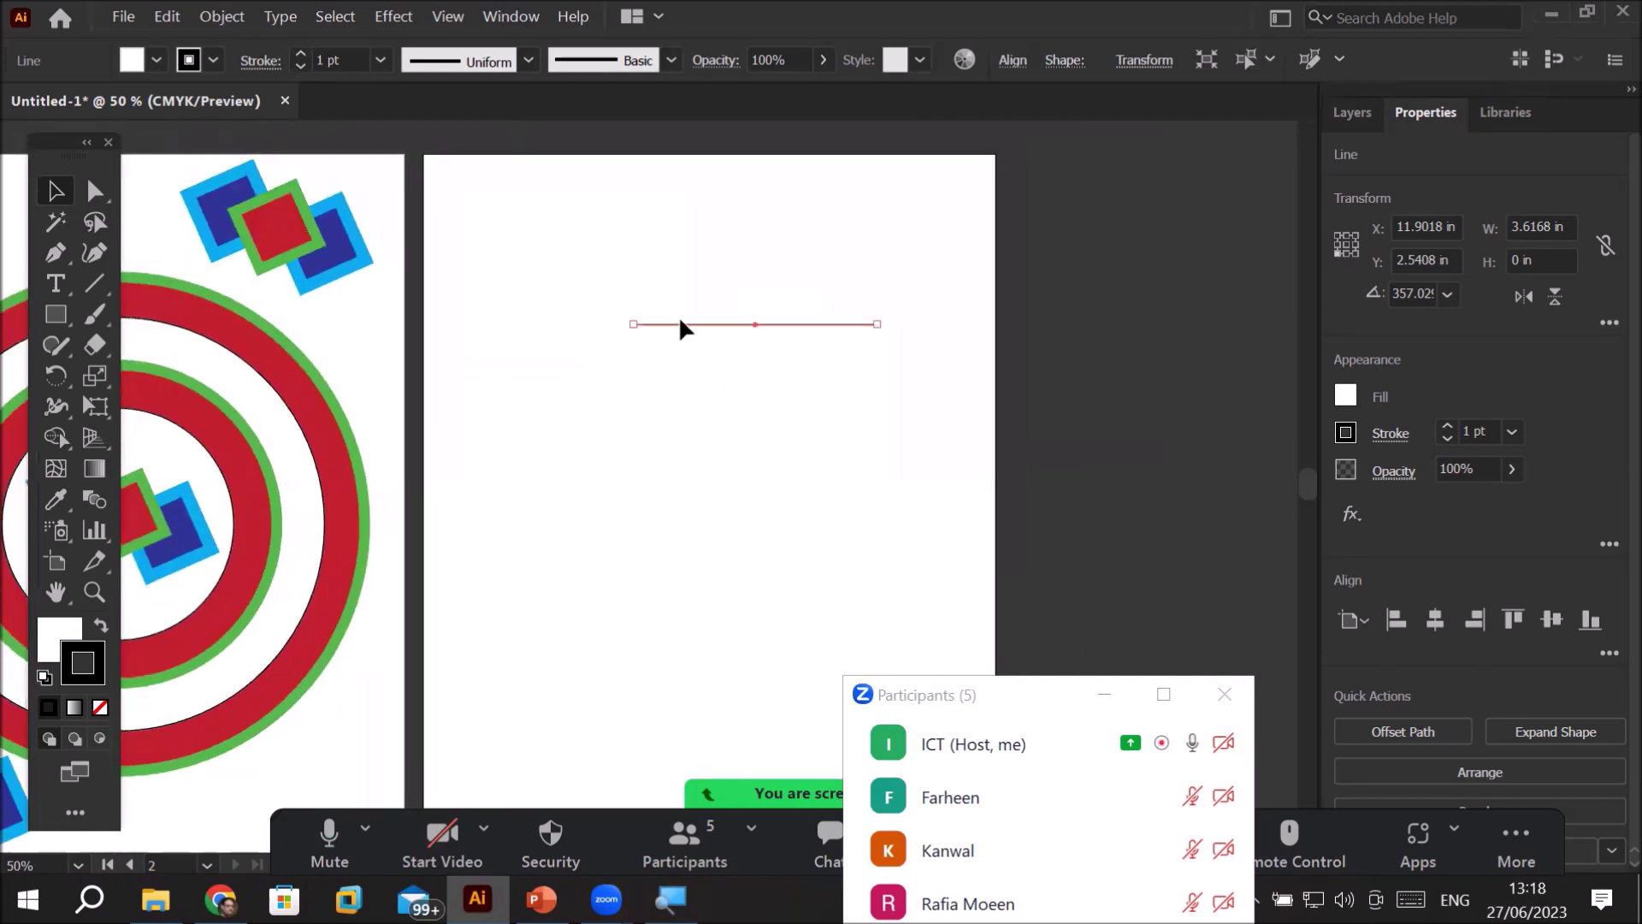
left_click_drag(633, 323, 530, 324)
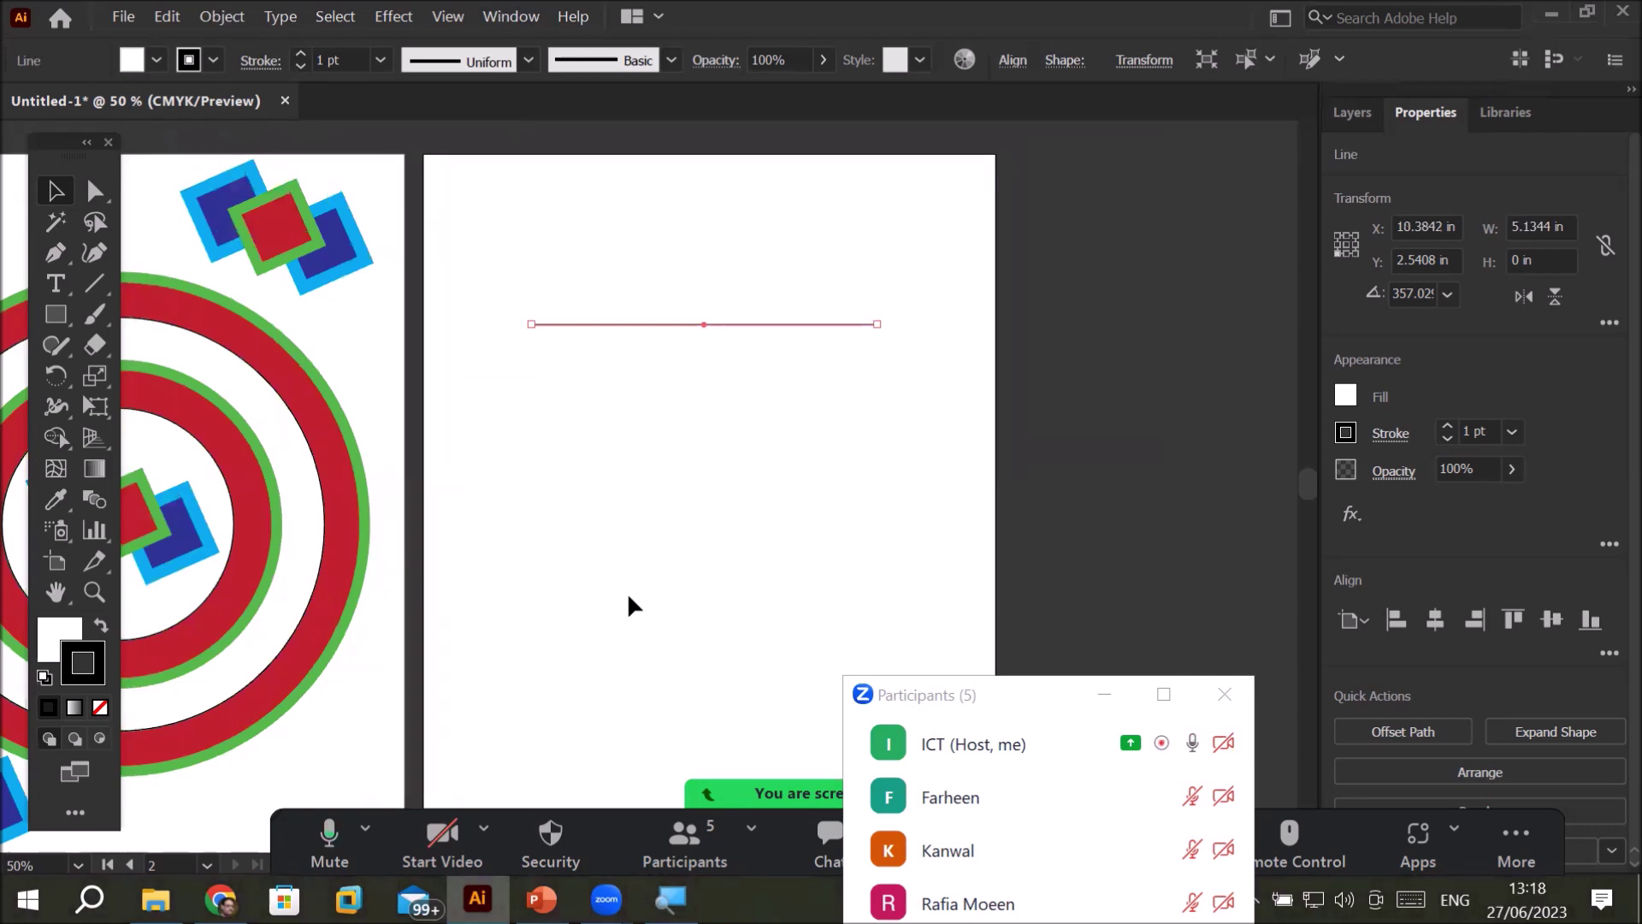
- Increase the line's stroke weight to 10 pt
left_click(299, 54)
left_click(299, 54)
left_click(299, 54)
left_click(299, 54)
left_click(299, 54)
left_click(300, 54)
left_click(299, 54)
left_click(300, 54)
left_click(300, 54)
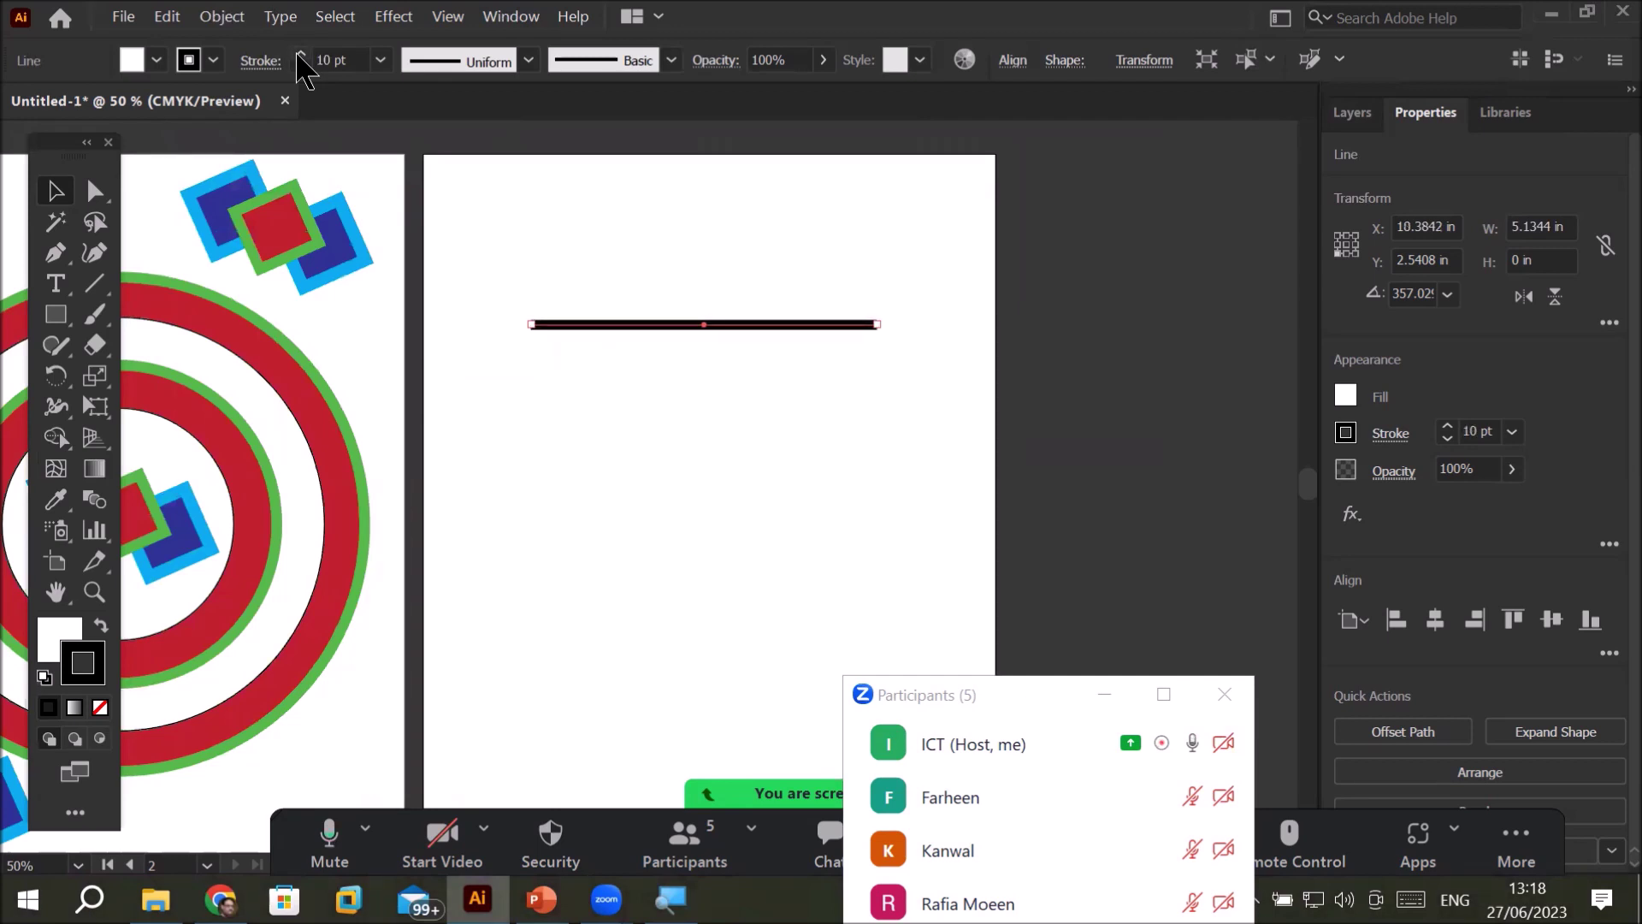
- Try light blue and magenta swatches on the line's stroke and settle on CMYK Blue
left_click(214, 60)
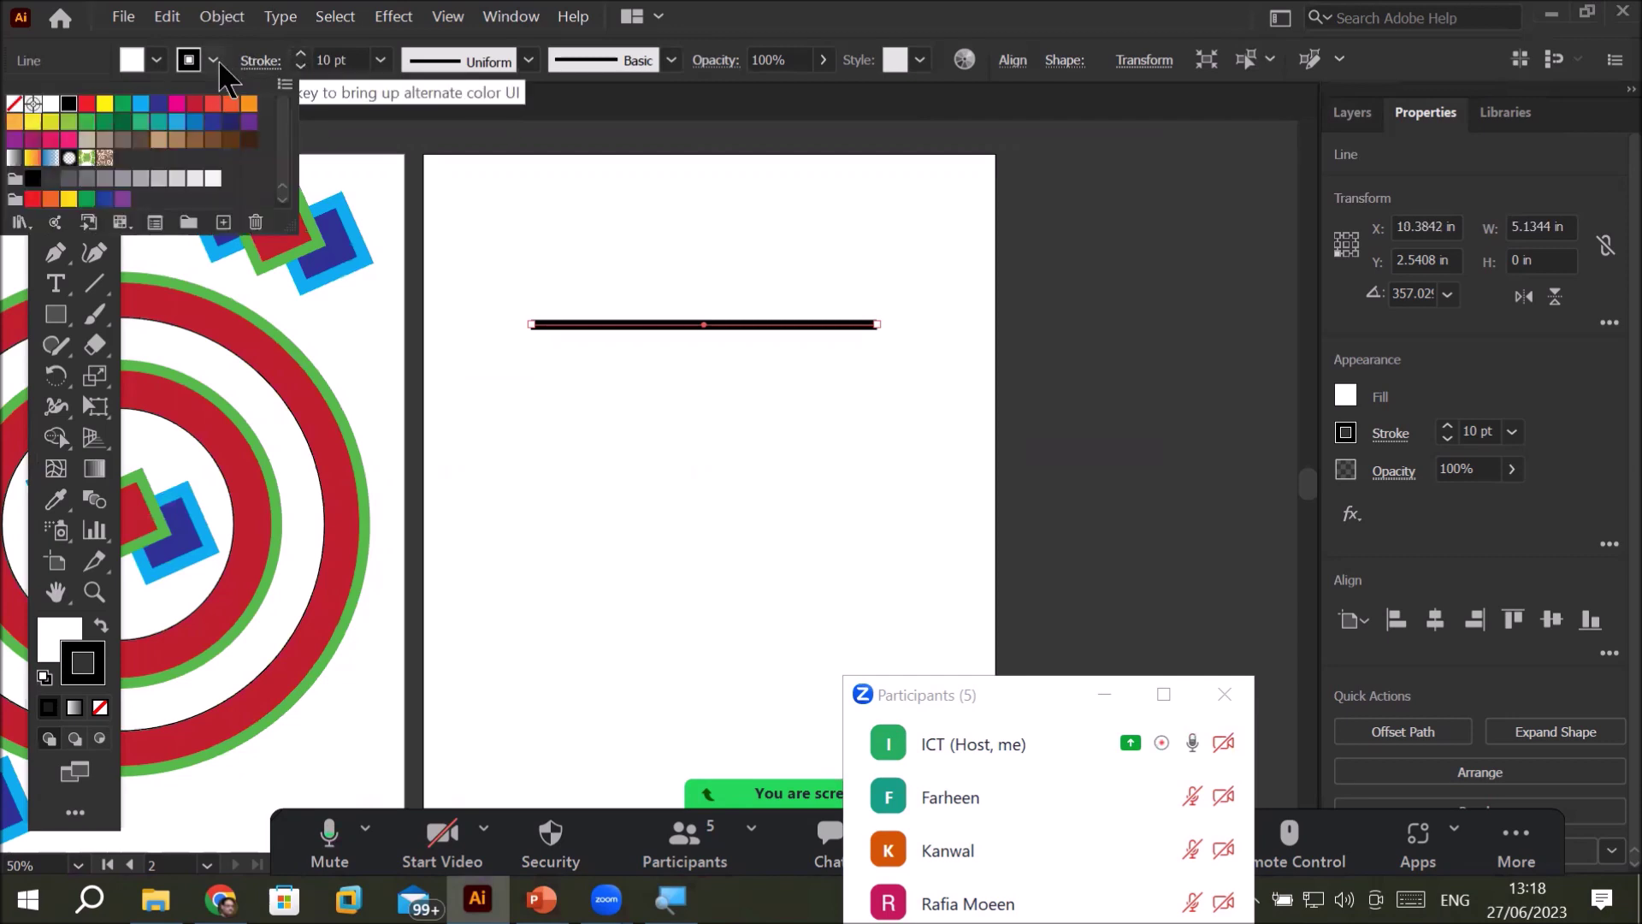
left_click(139, 106)
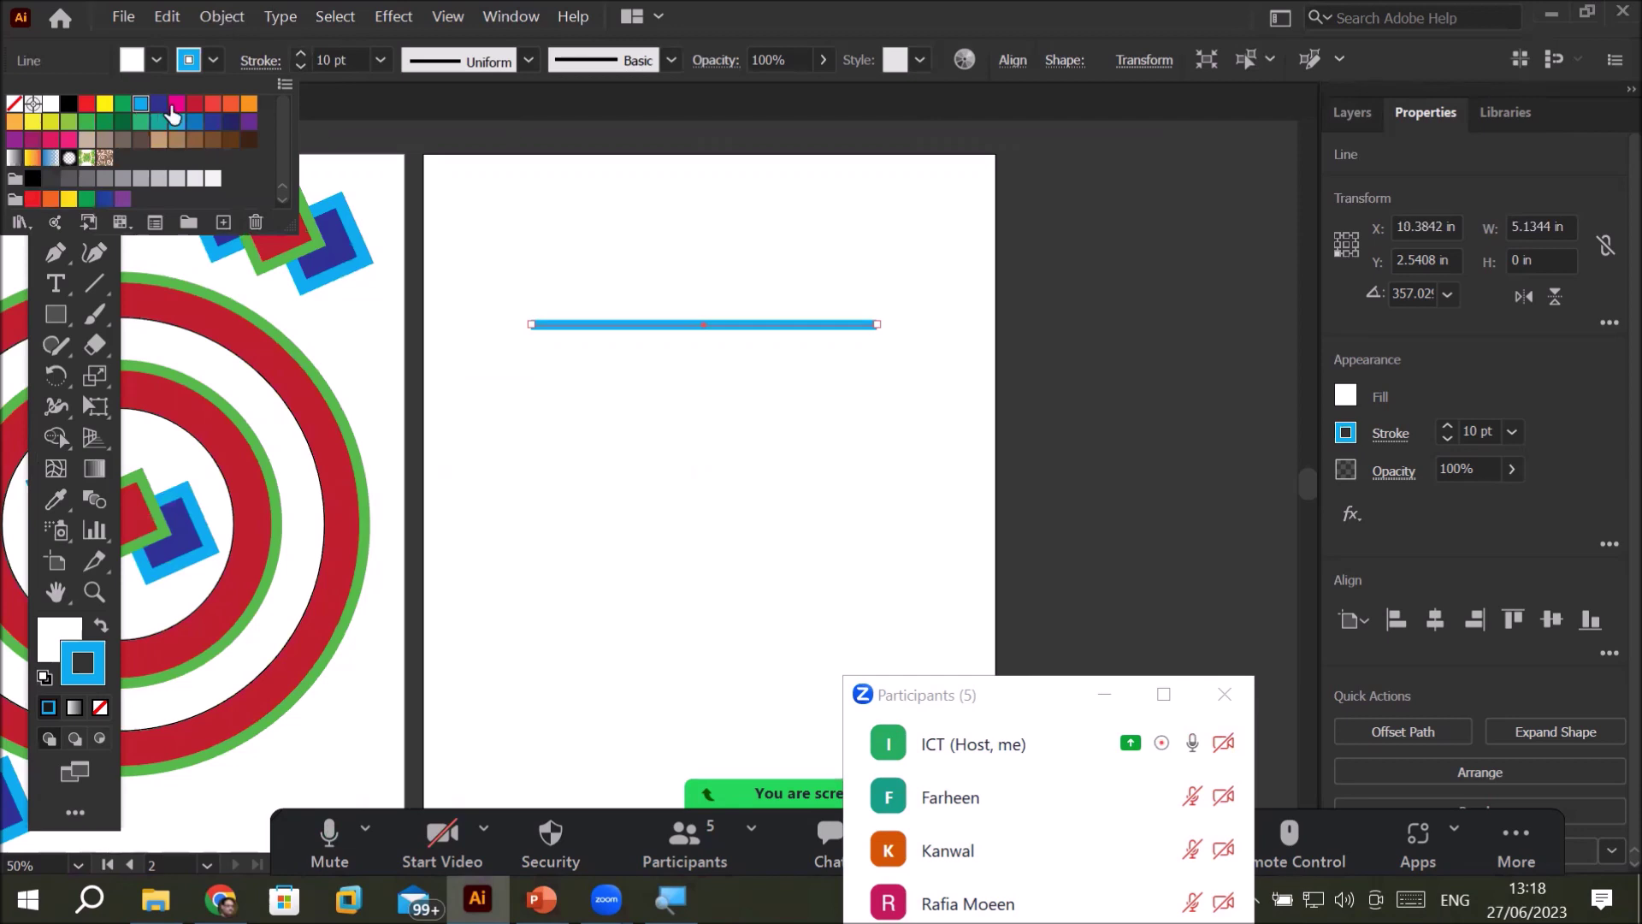
left_click(174, 106)
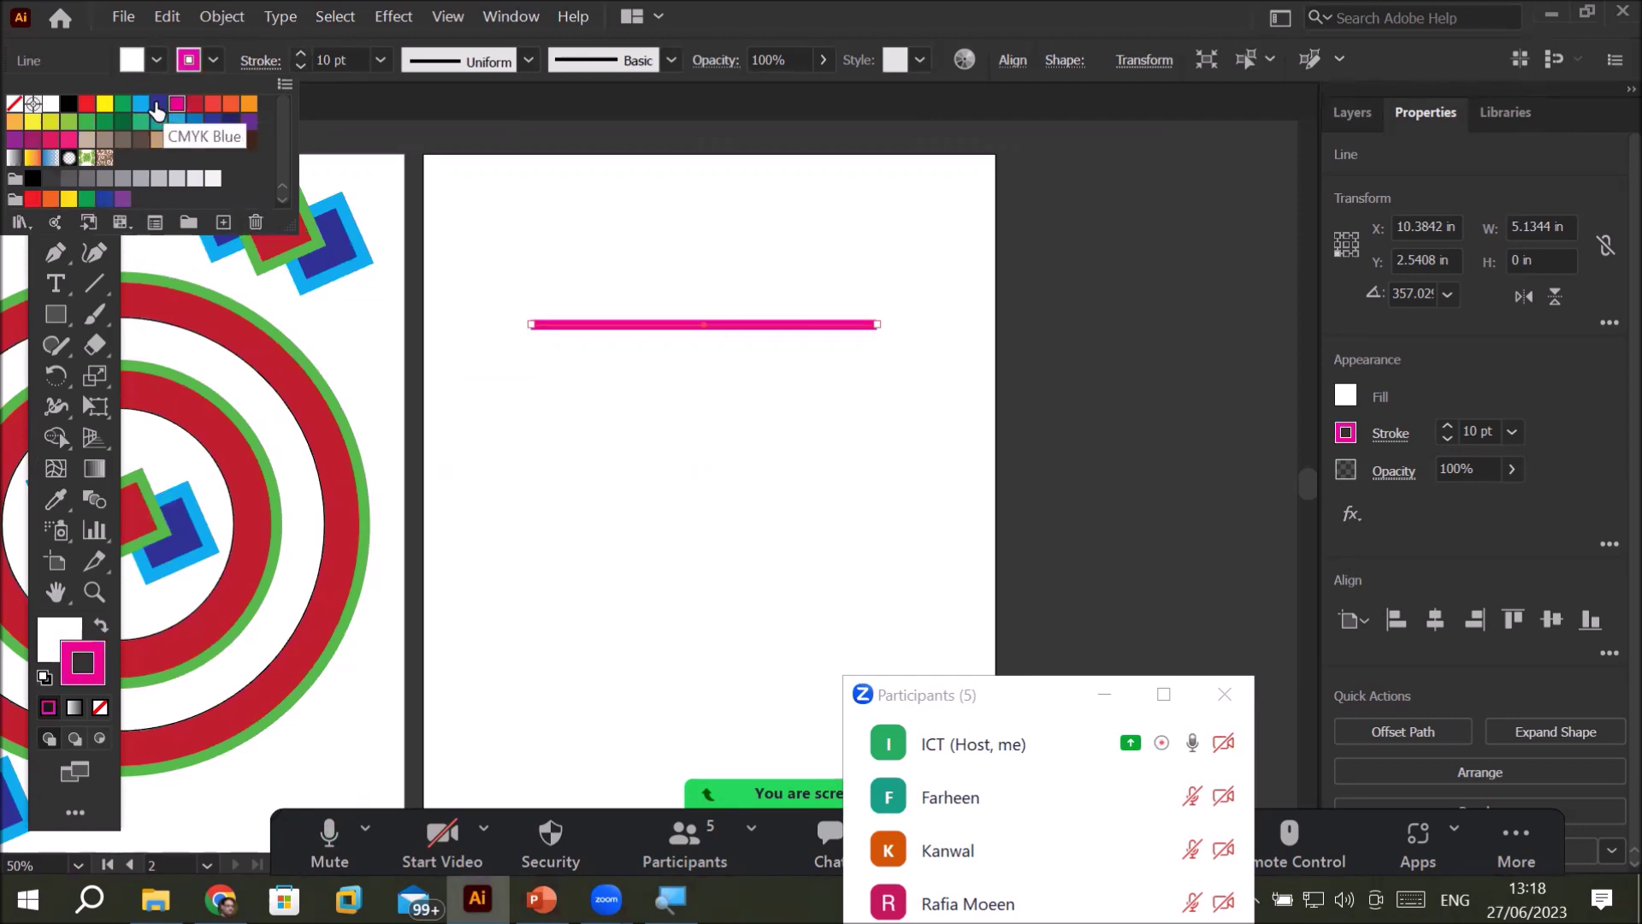
left_click(161, 104)
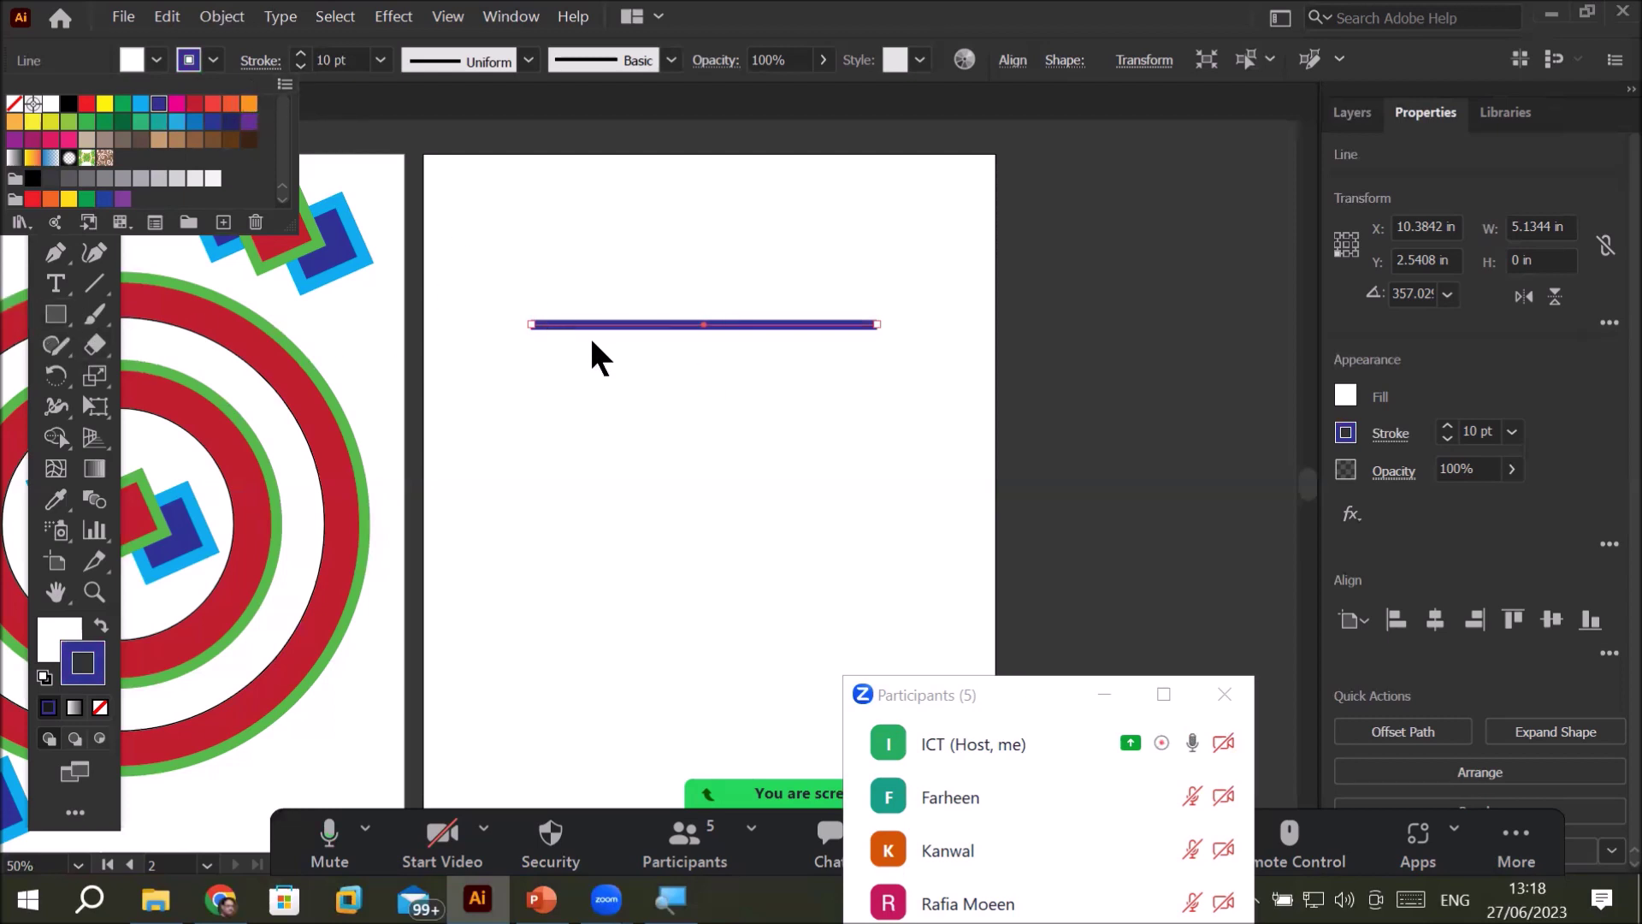
- Move the blue line up near the artboard's upper edge and place a duplicate about 0.68 in below it
left_click(644, 324)
left_click_drag(644, 325, 655, 207)
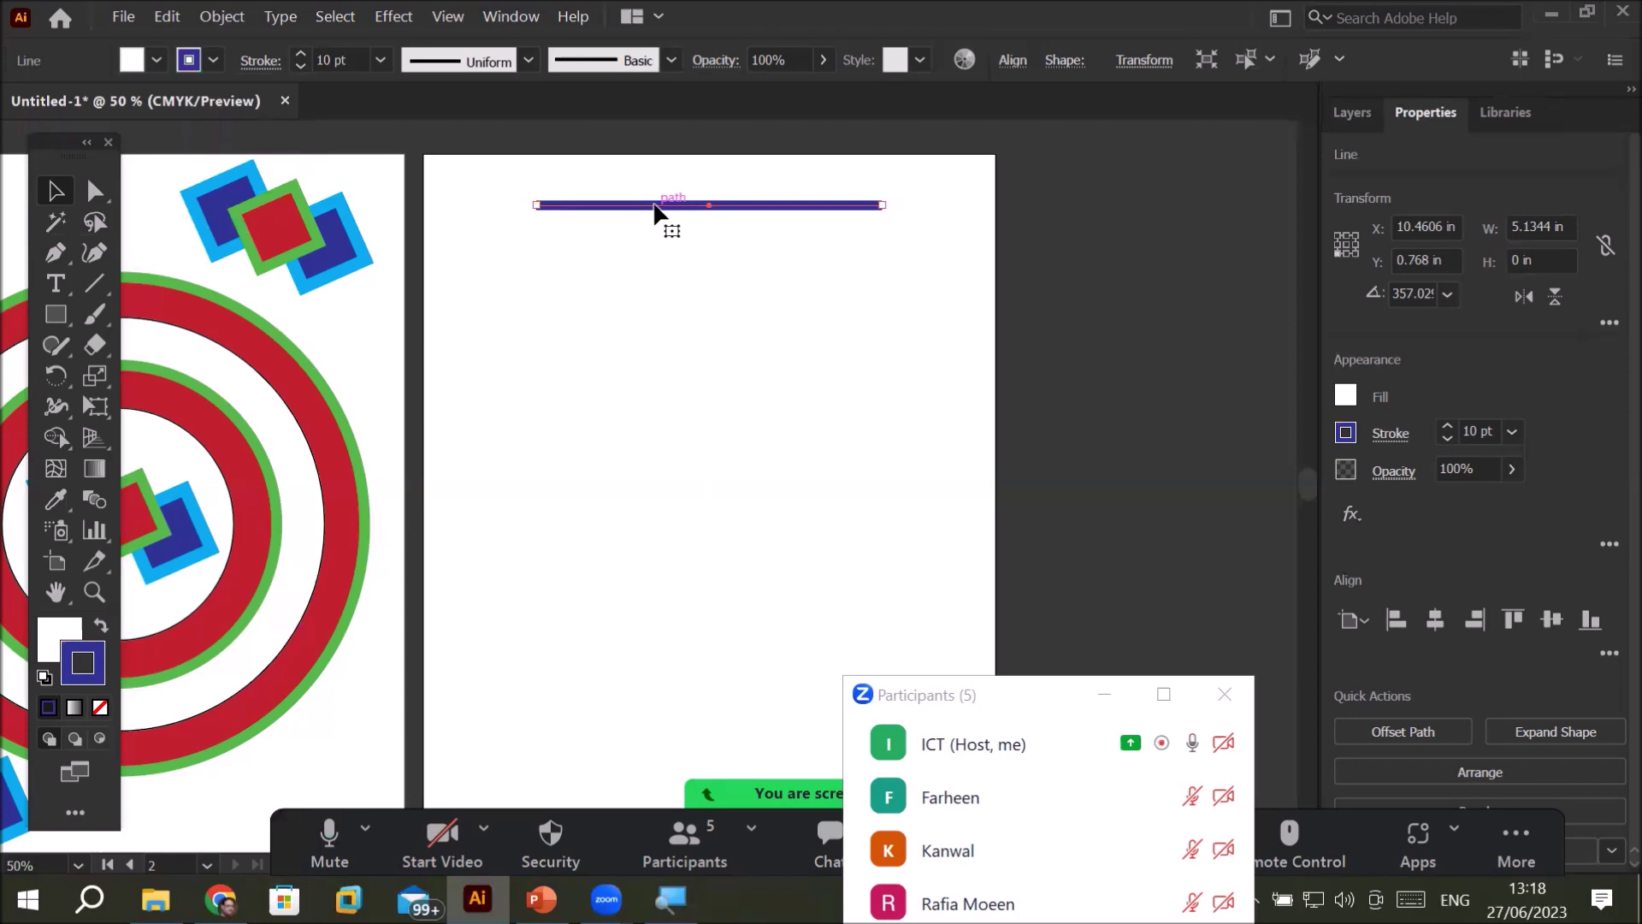
left_click_drag(655, 208, 657, 254)
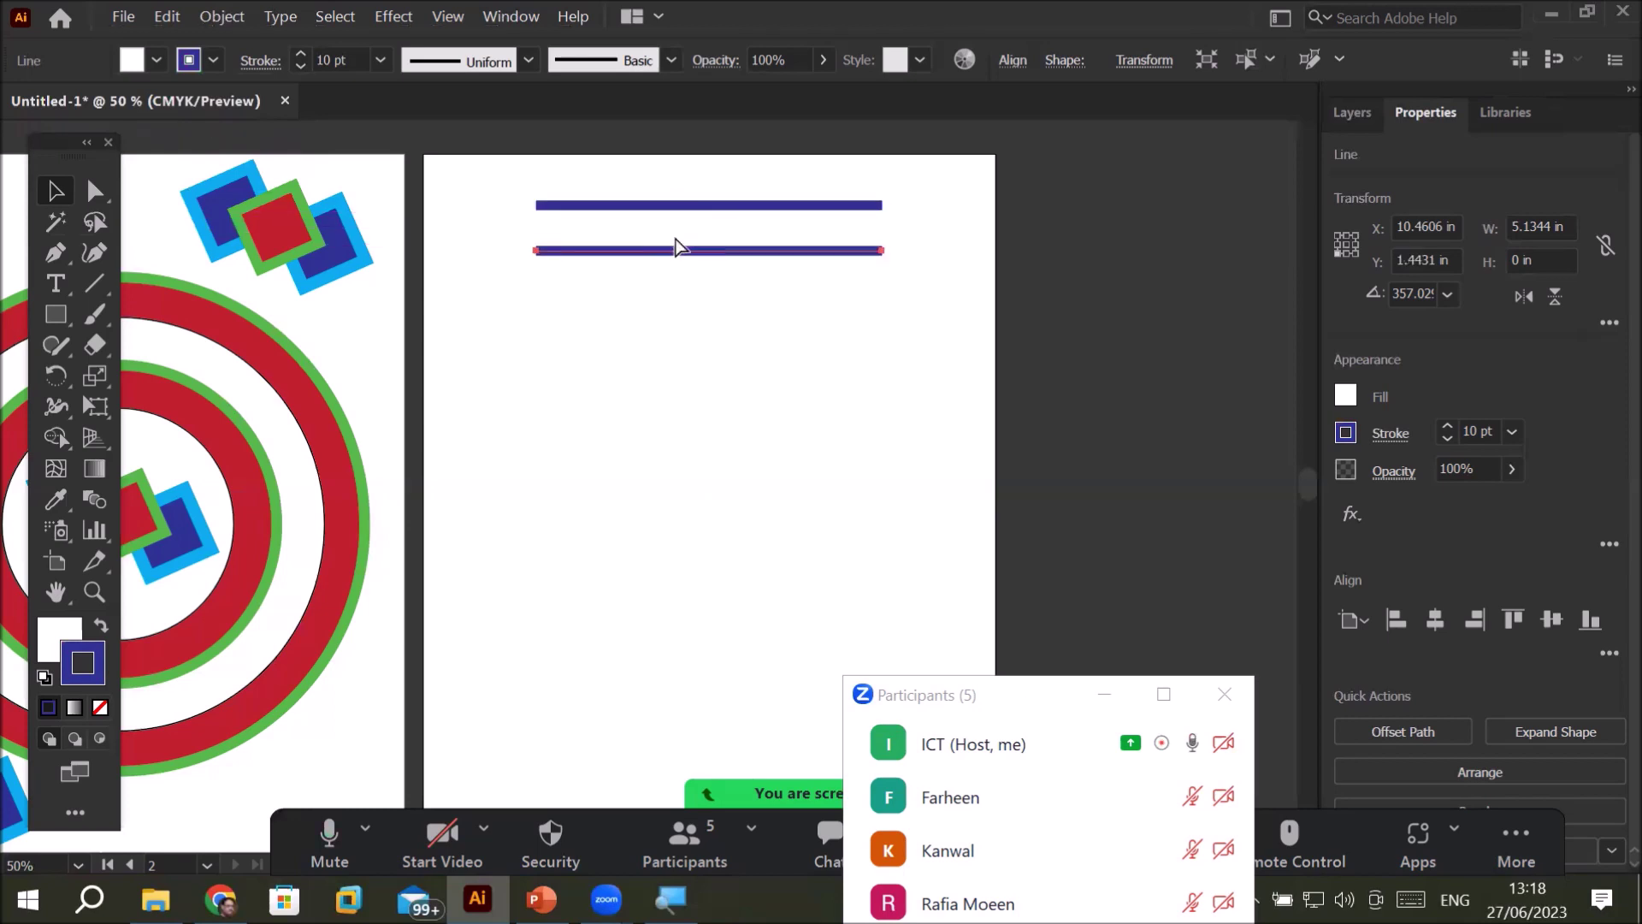
- Repeat the duplication five times to make a stack of seven evenly spaced blue lines down the artboard
key("ctrl+d")
key("ctrl+d")
key("ctrl+d")
key("ctrl+d")
key("ctrl+d")
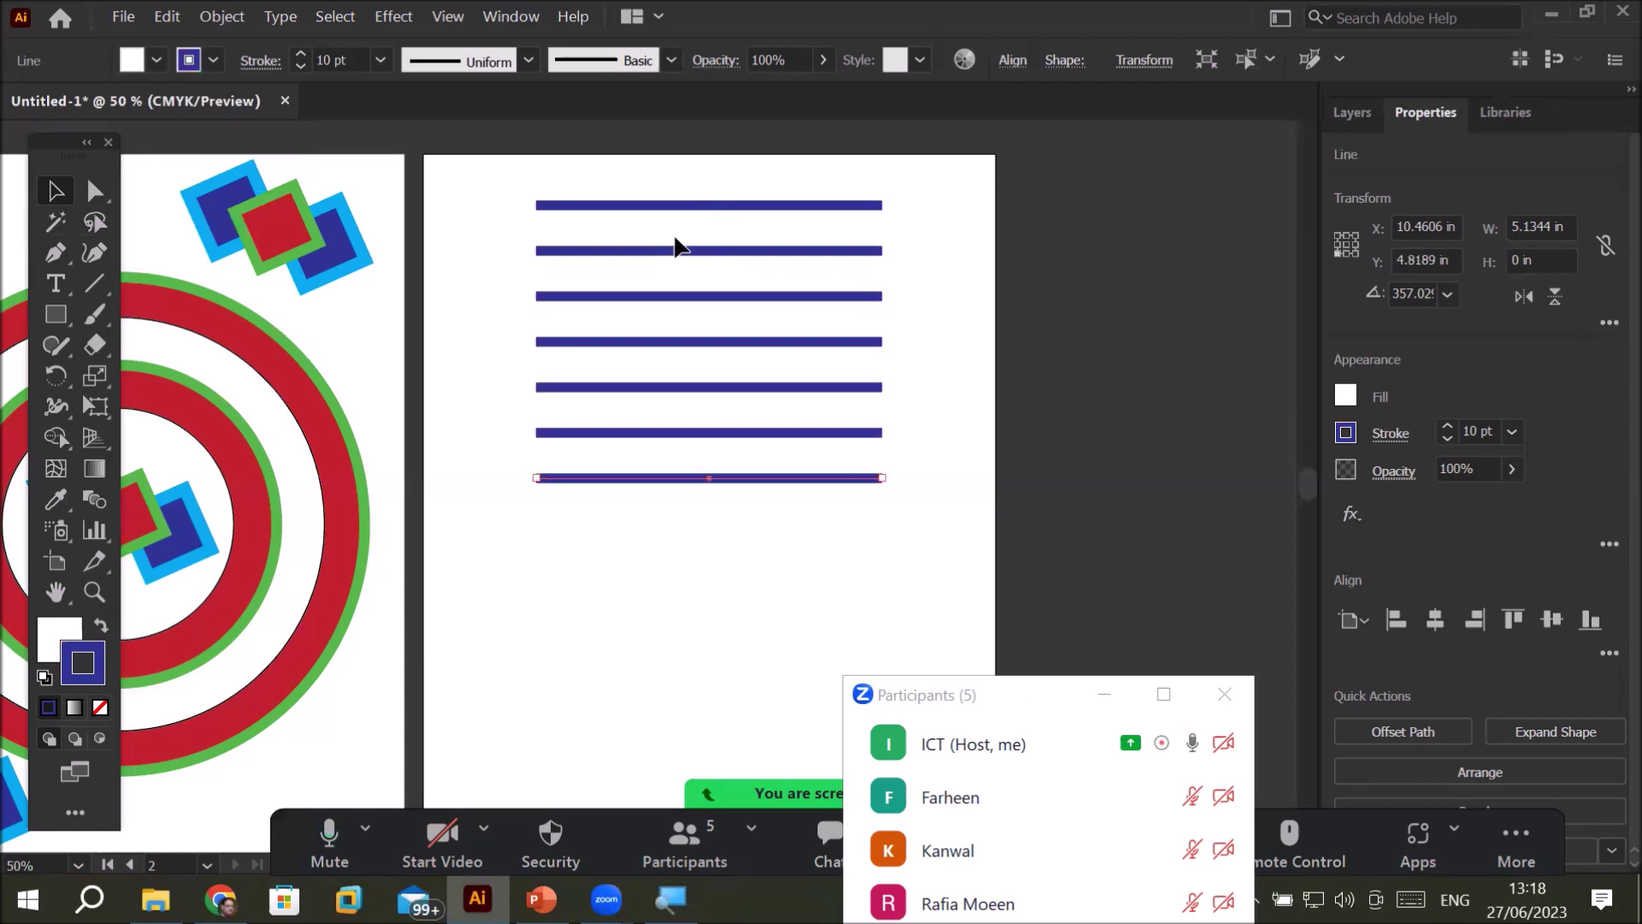
- Turn the top blue line into a dashed line with 12 pt dashes and minimise the meeting's participants window
left_click(689, 205)
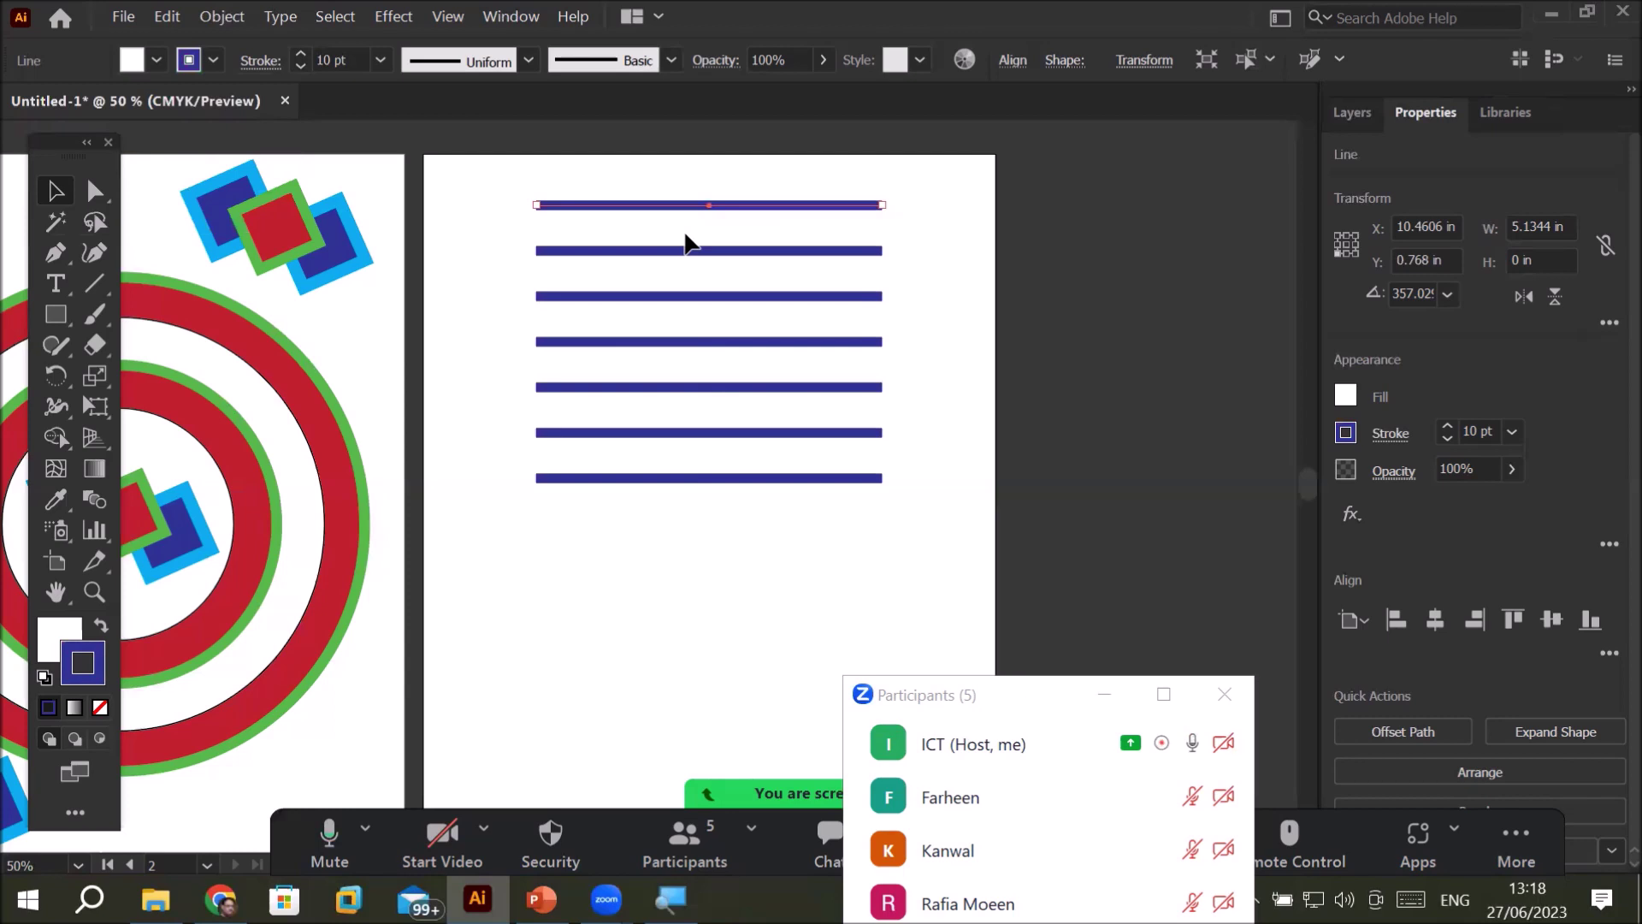
left_click(1392, 436)
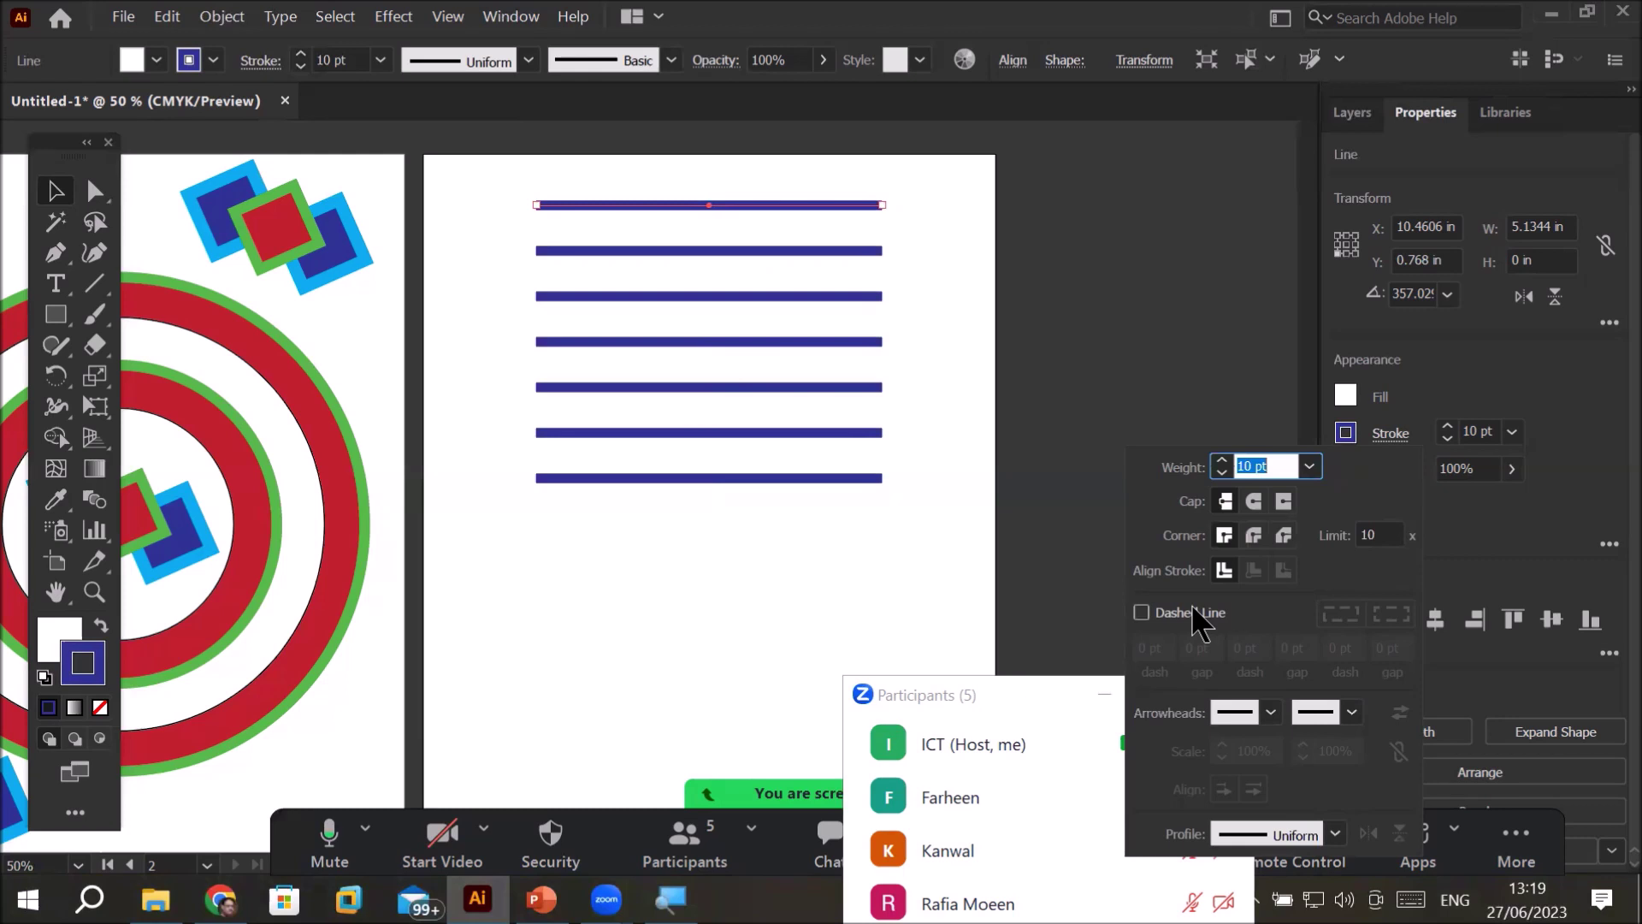
left_click(1140, 613)
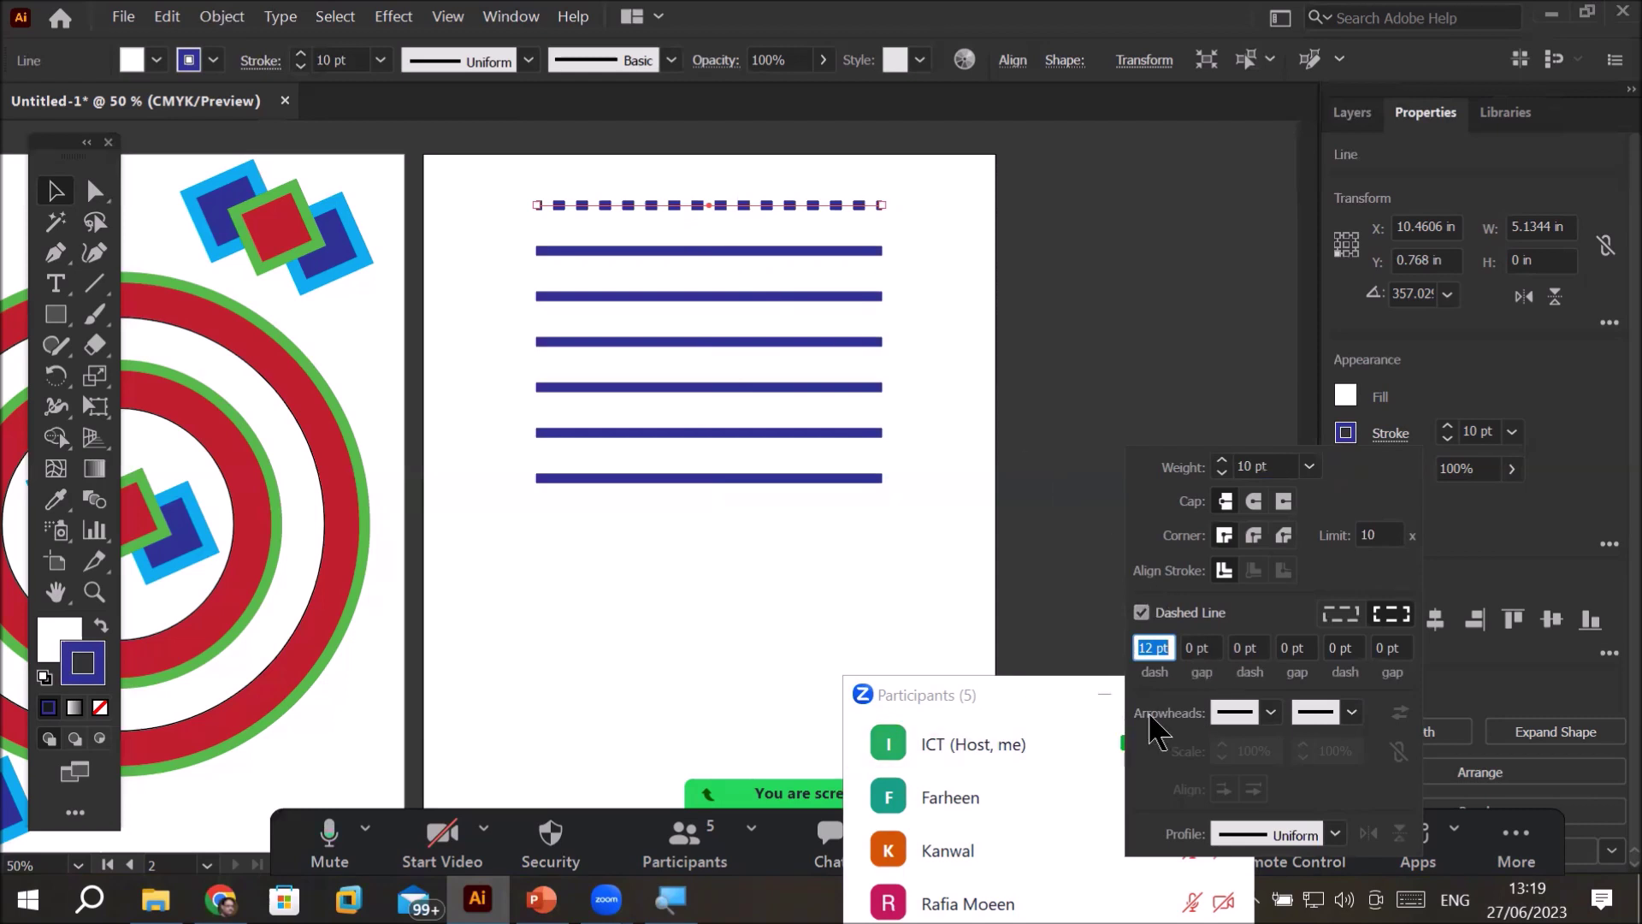
left_click_drag(1026, 694, 731, 690)
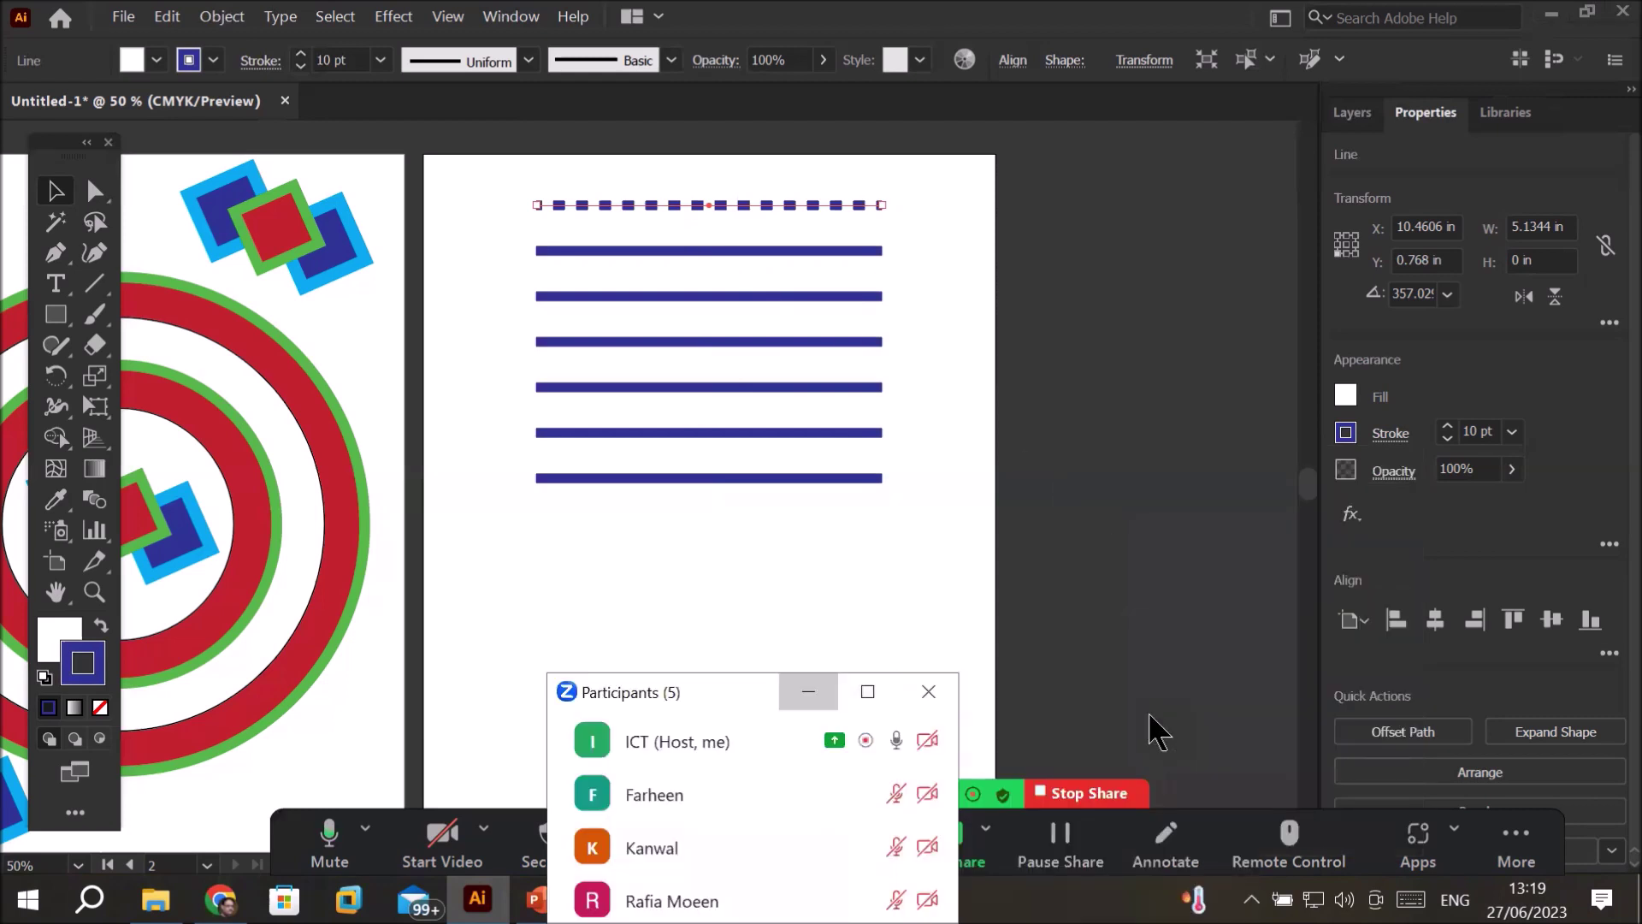
left_click(808, 690)
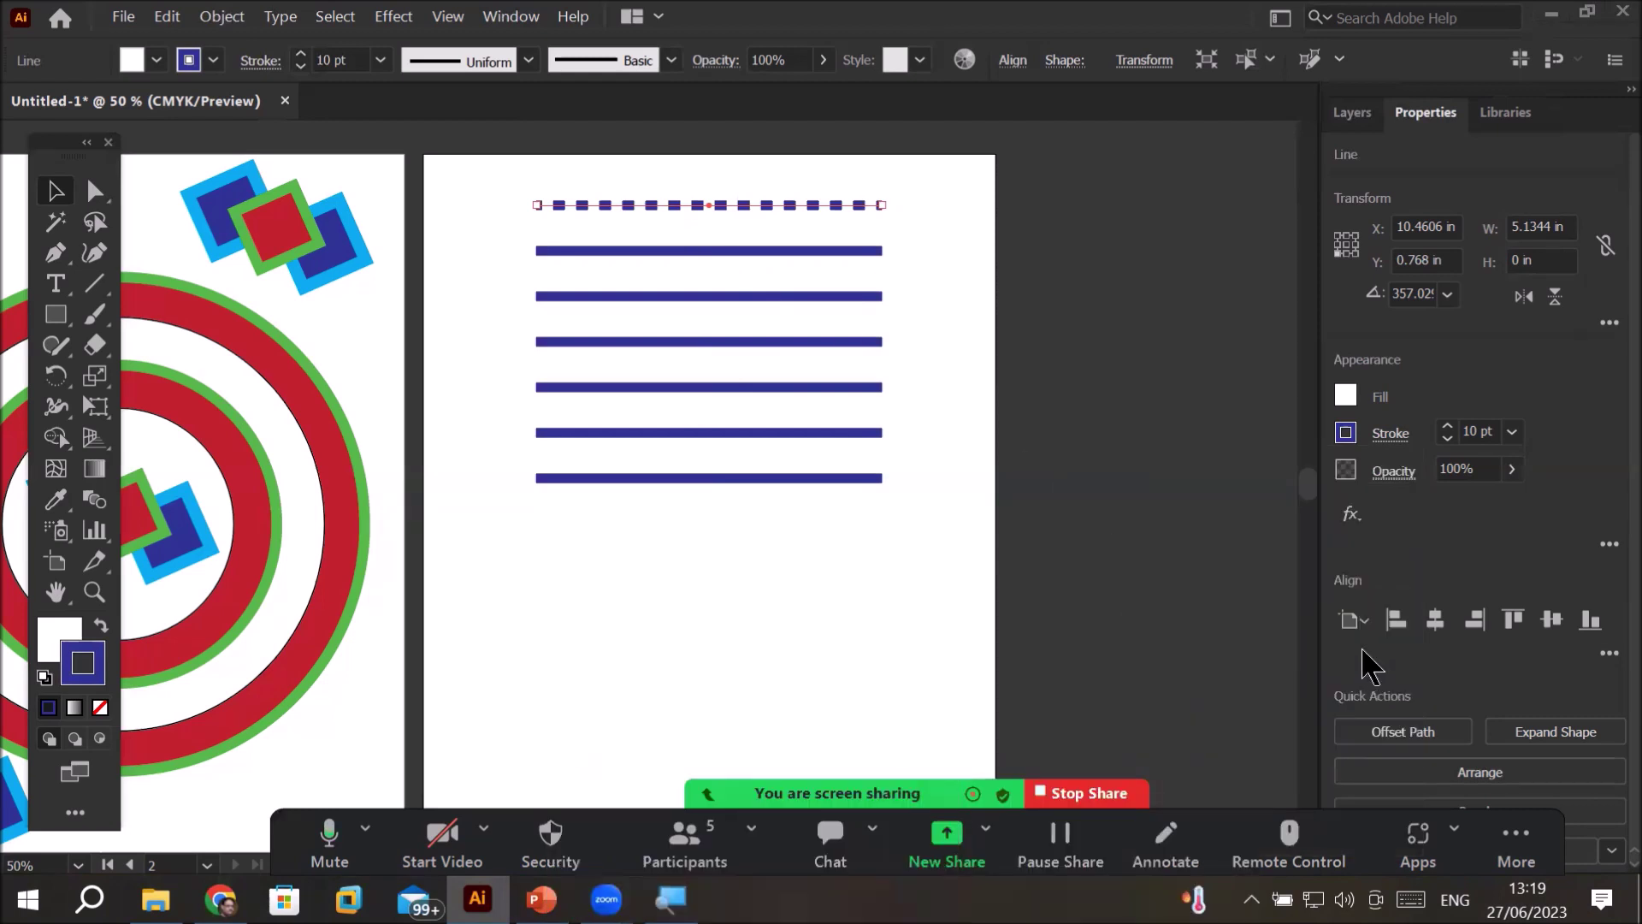
- Try the Arrow 21 circle at the start of the dashed line and the Arrow 5 arrowhead at its end
left_click(1392, 434)
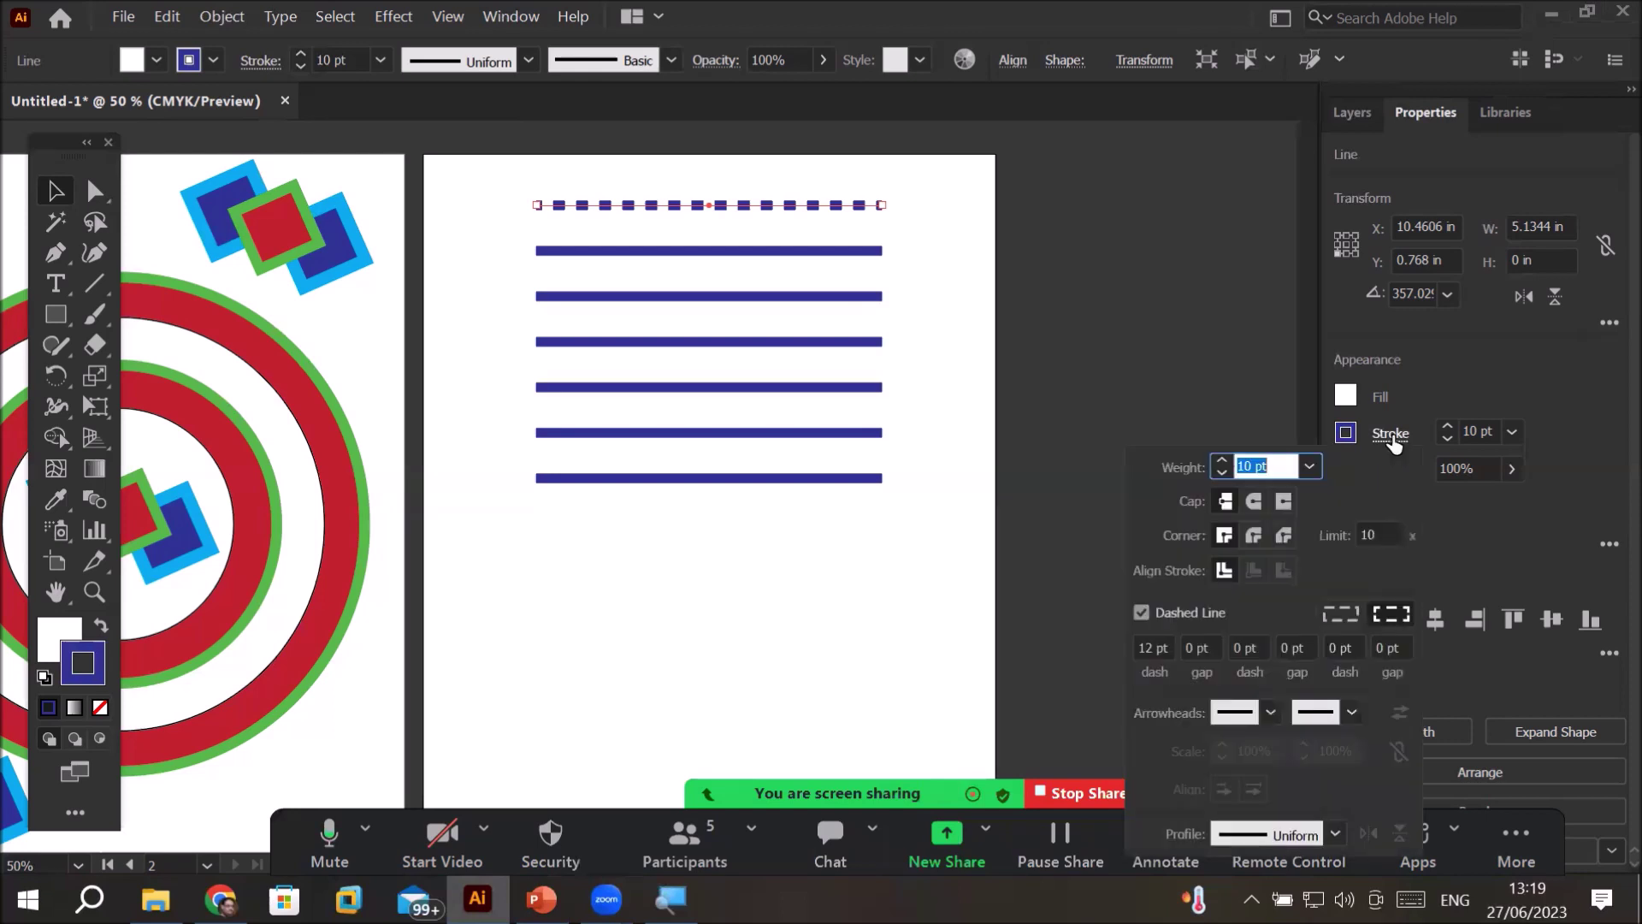
left_click(1272, 721)
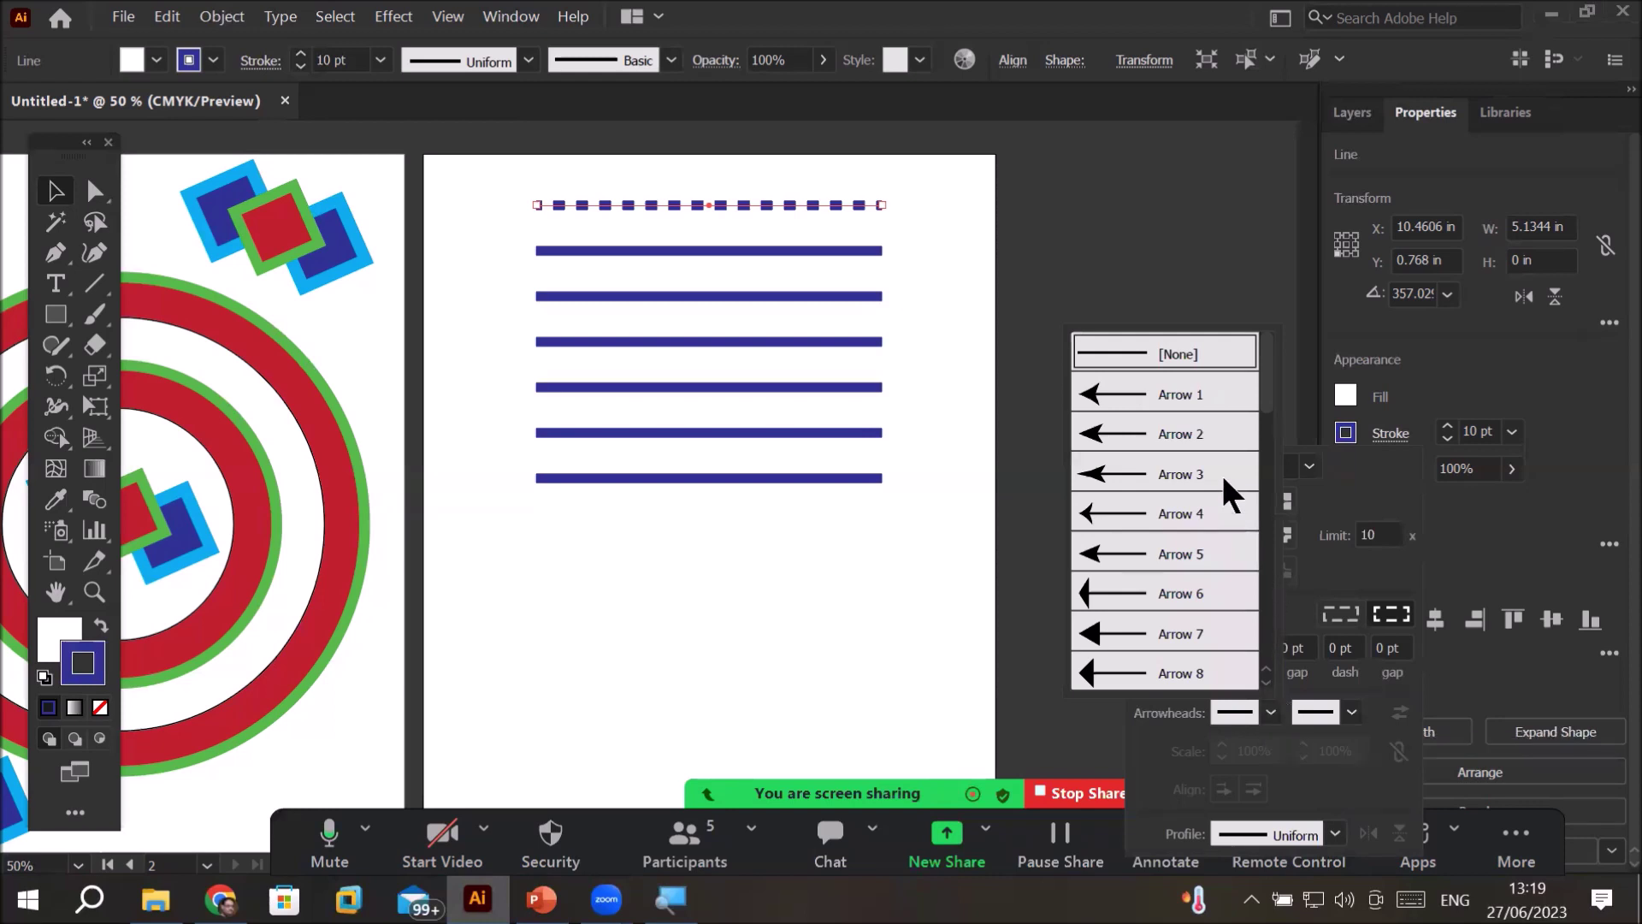
scroll(1214, 465, "down", 4)
scroll(1214, 466, "down", 2)
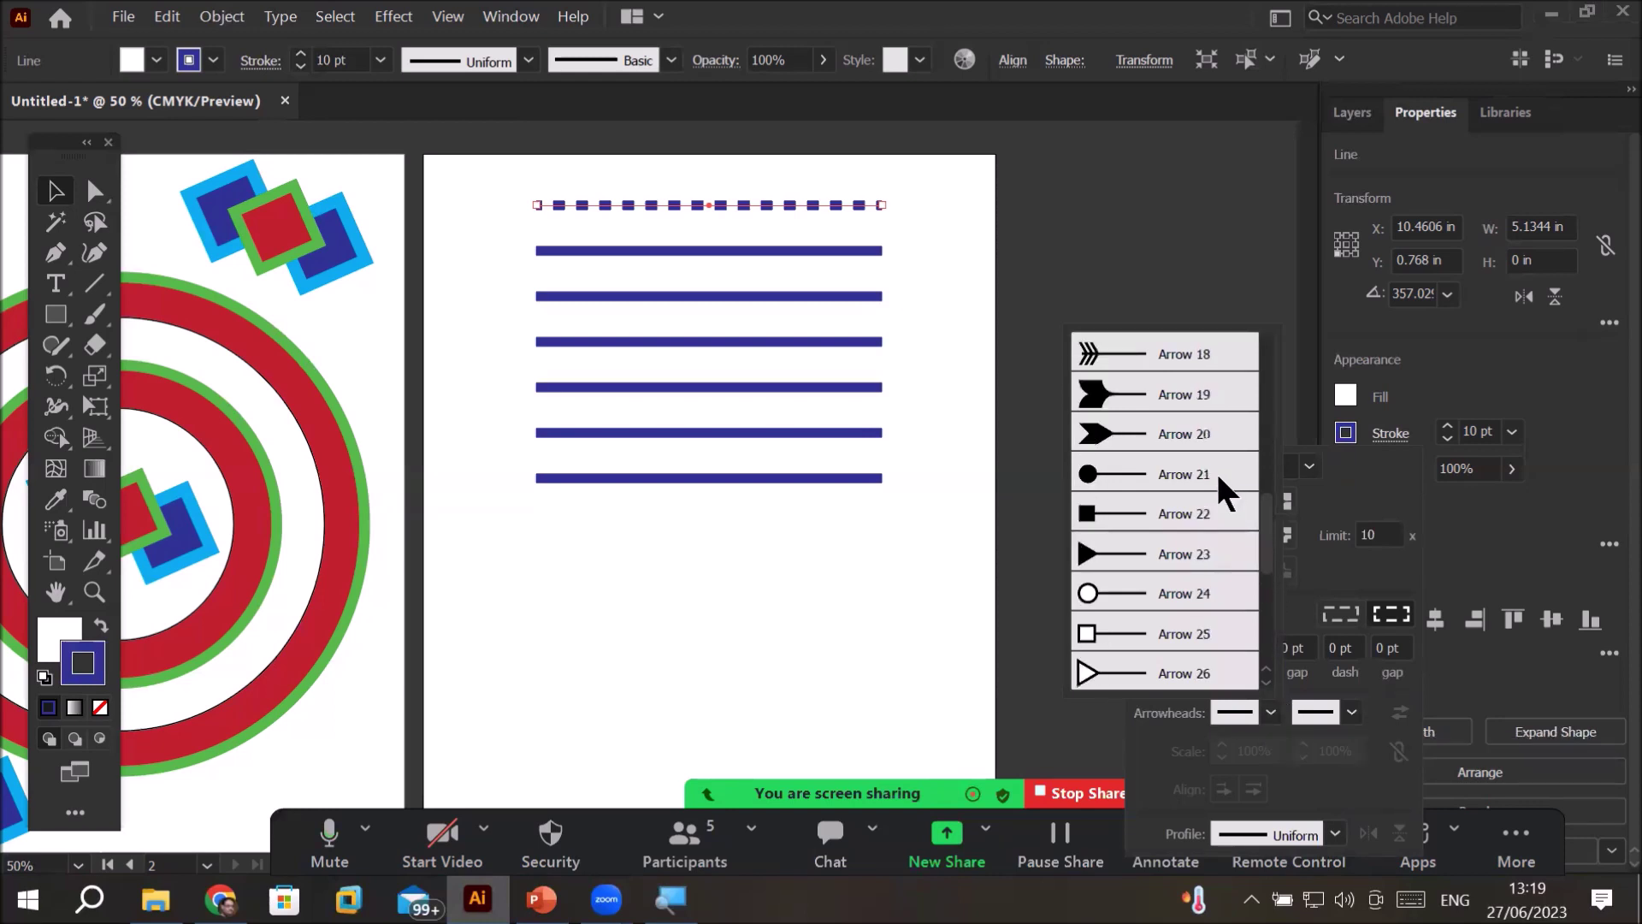
left_click(1087, 492)
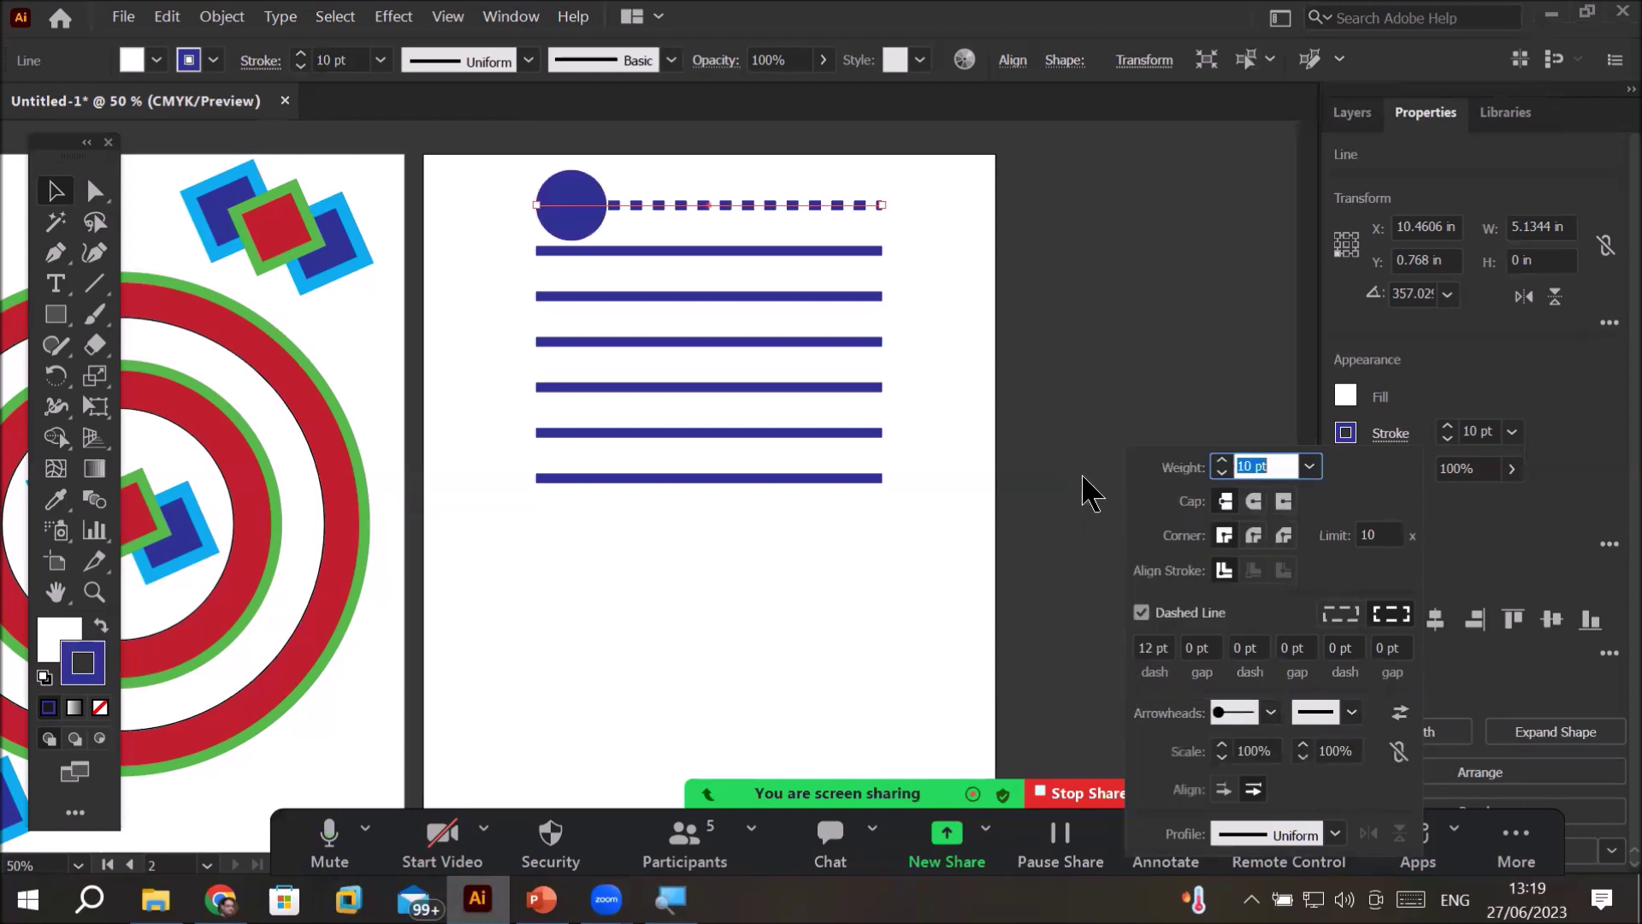
left_click(1352, 714)
left_click(1211, 542)
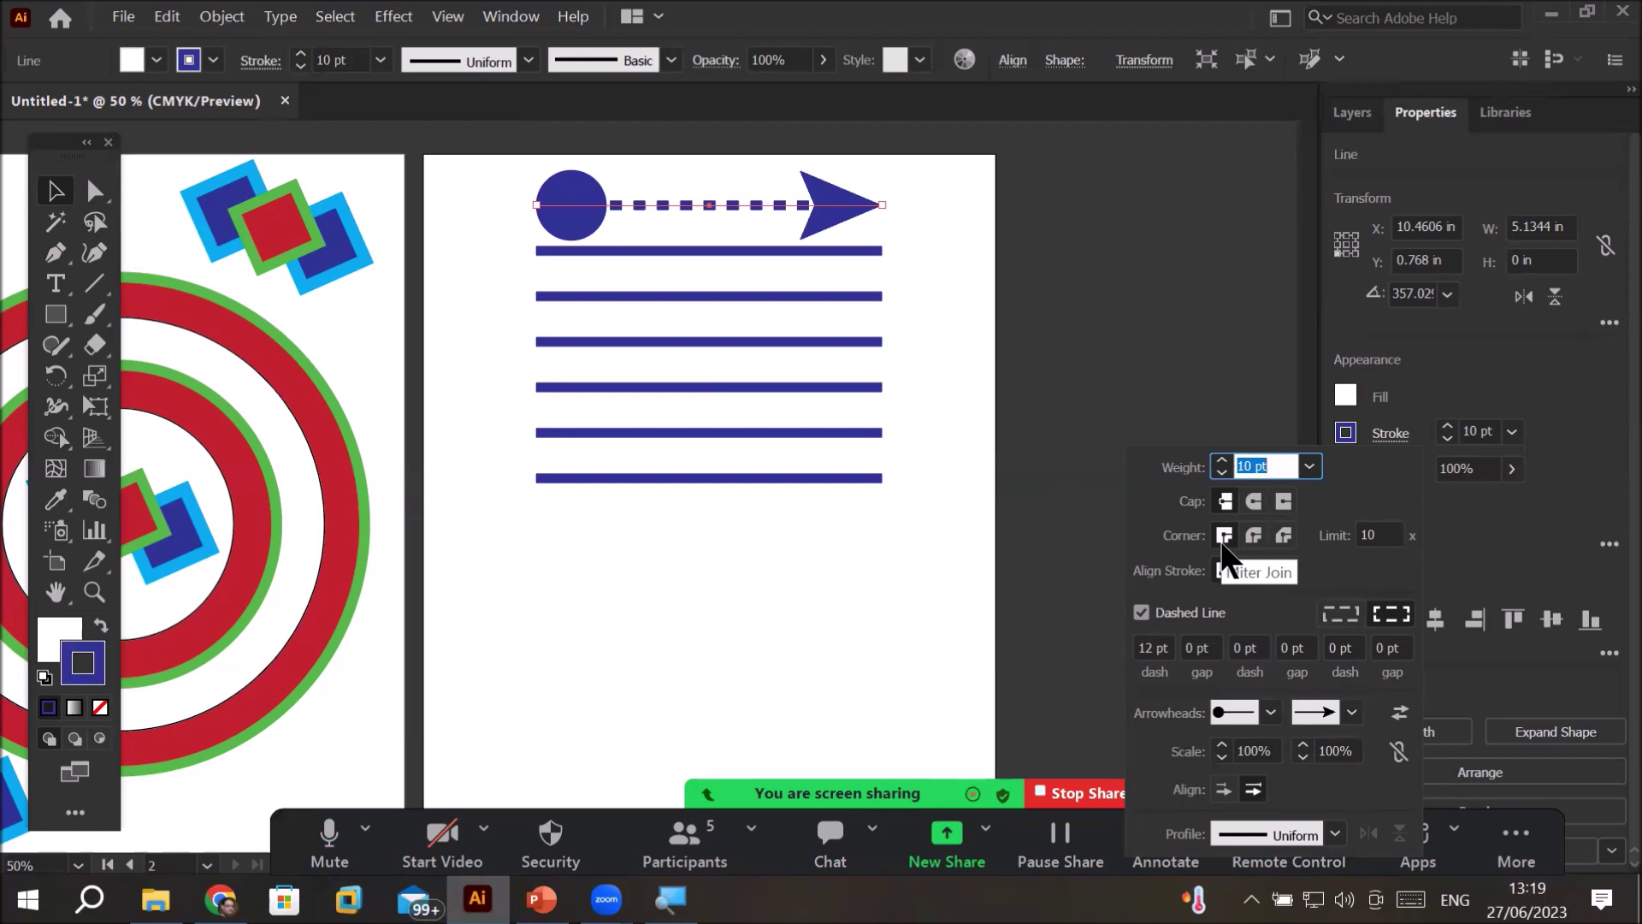
left_click(778, 478)
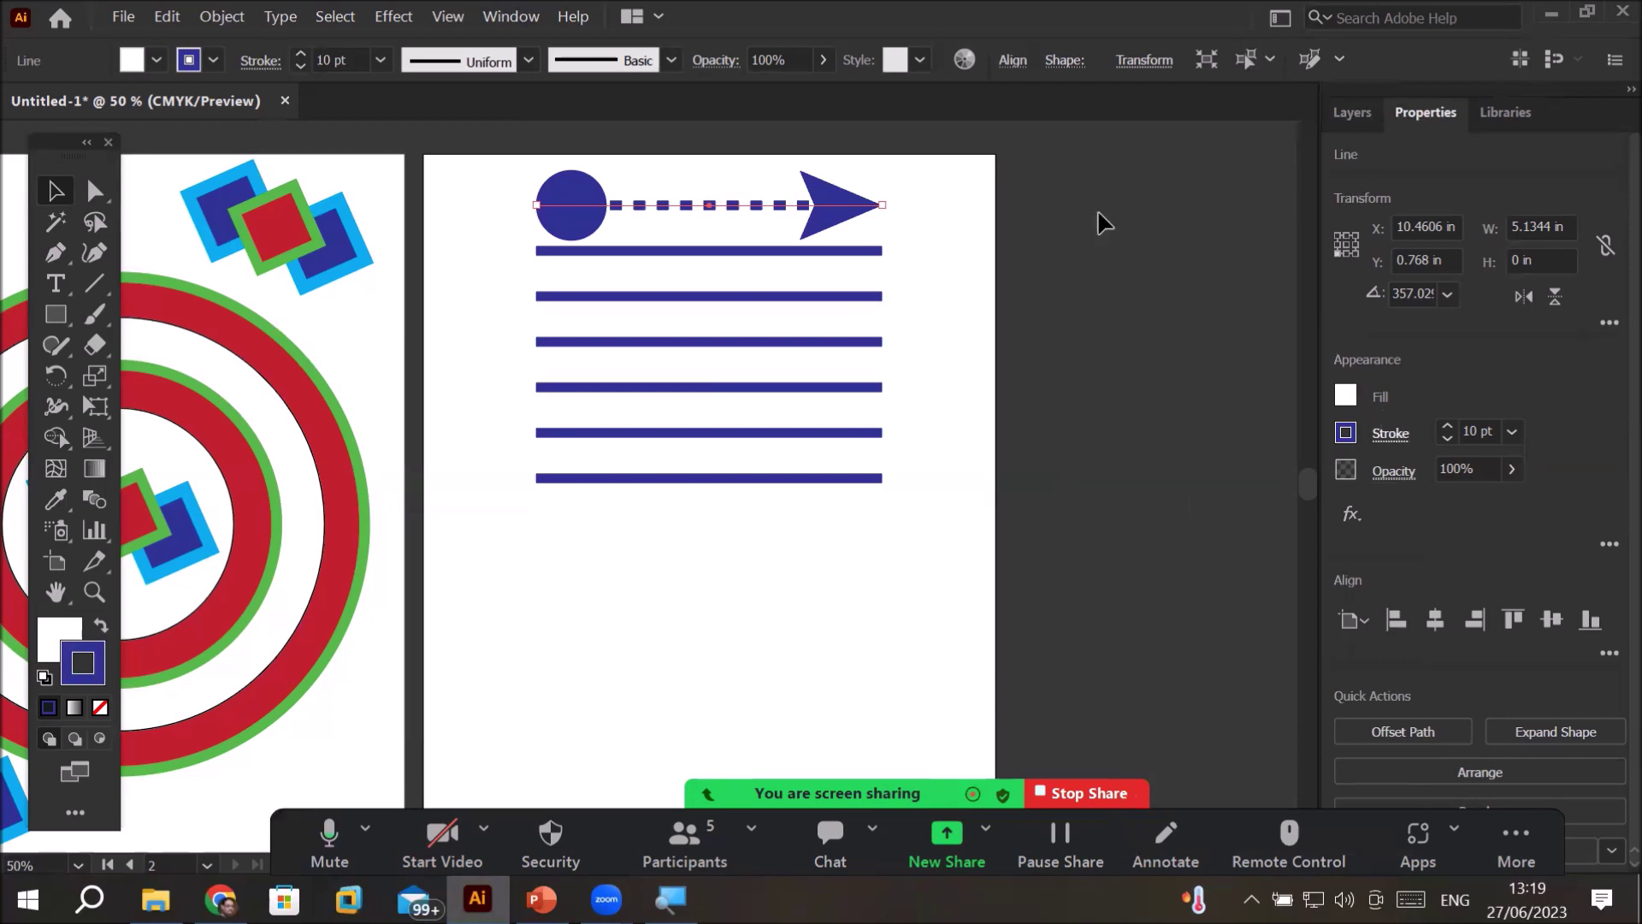
- Set the dashed line's start arrowhead to Arrow 29 and its end arrowhead to Arrow 18
left_click(266, 64)
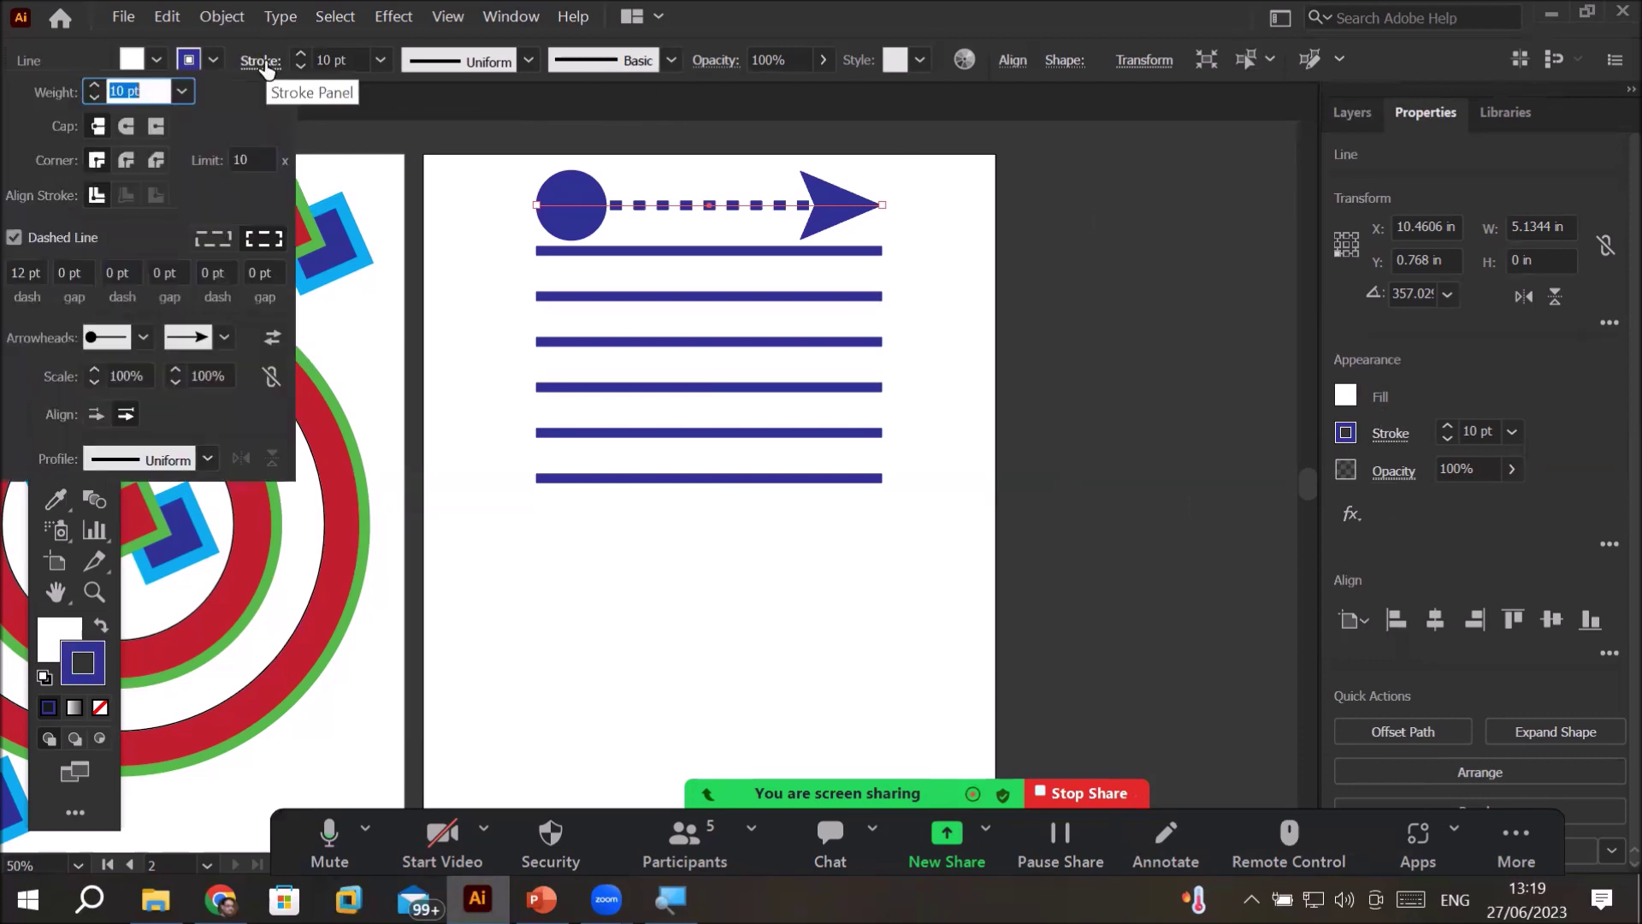
left_click(143, 337)
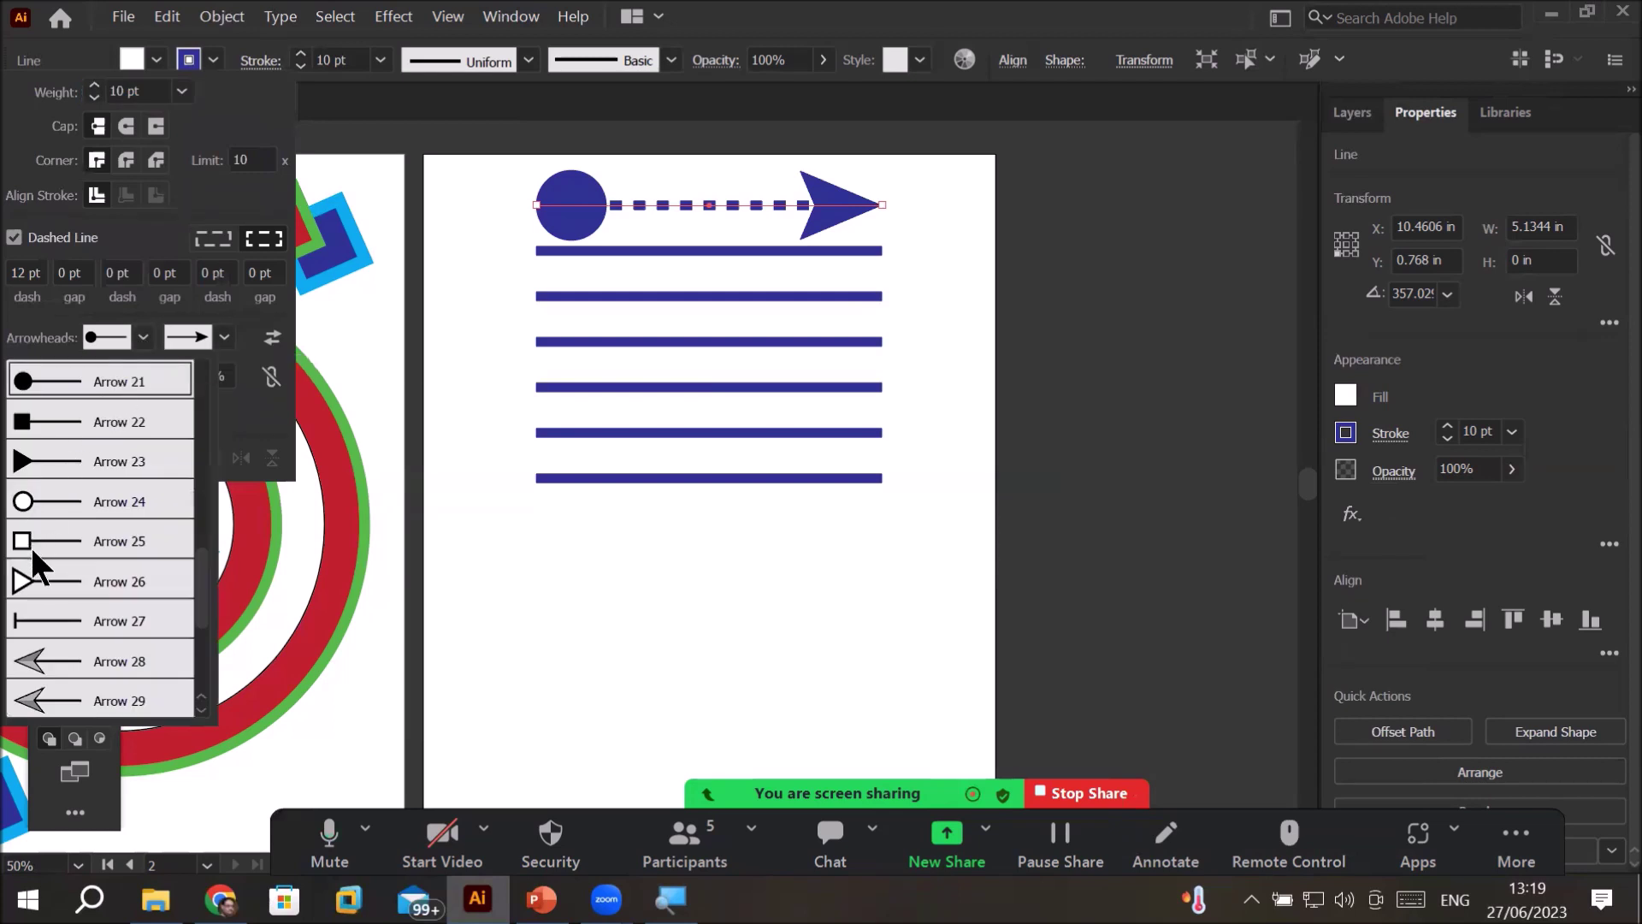
left_click(24, 688)
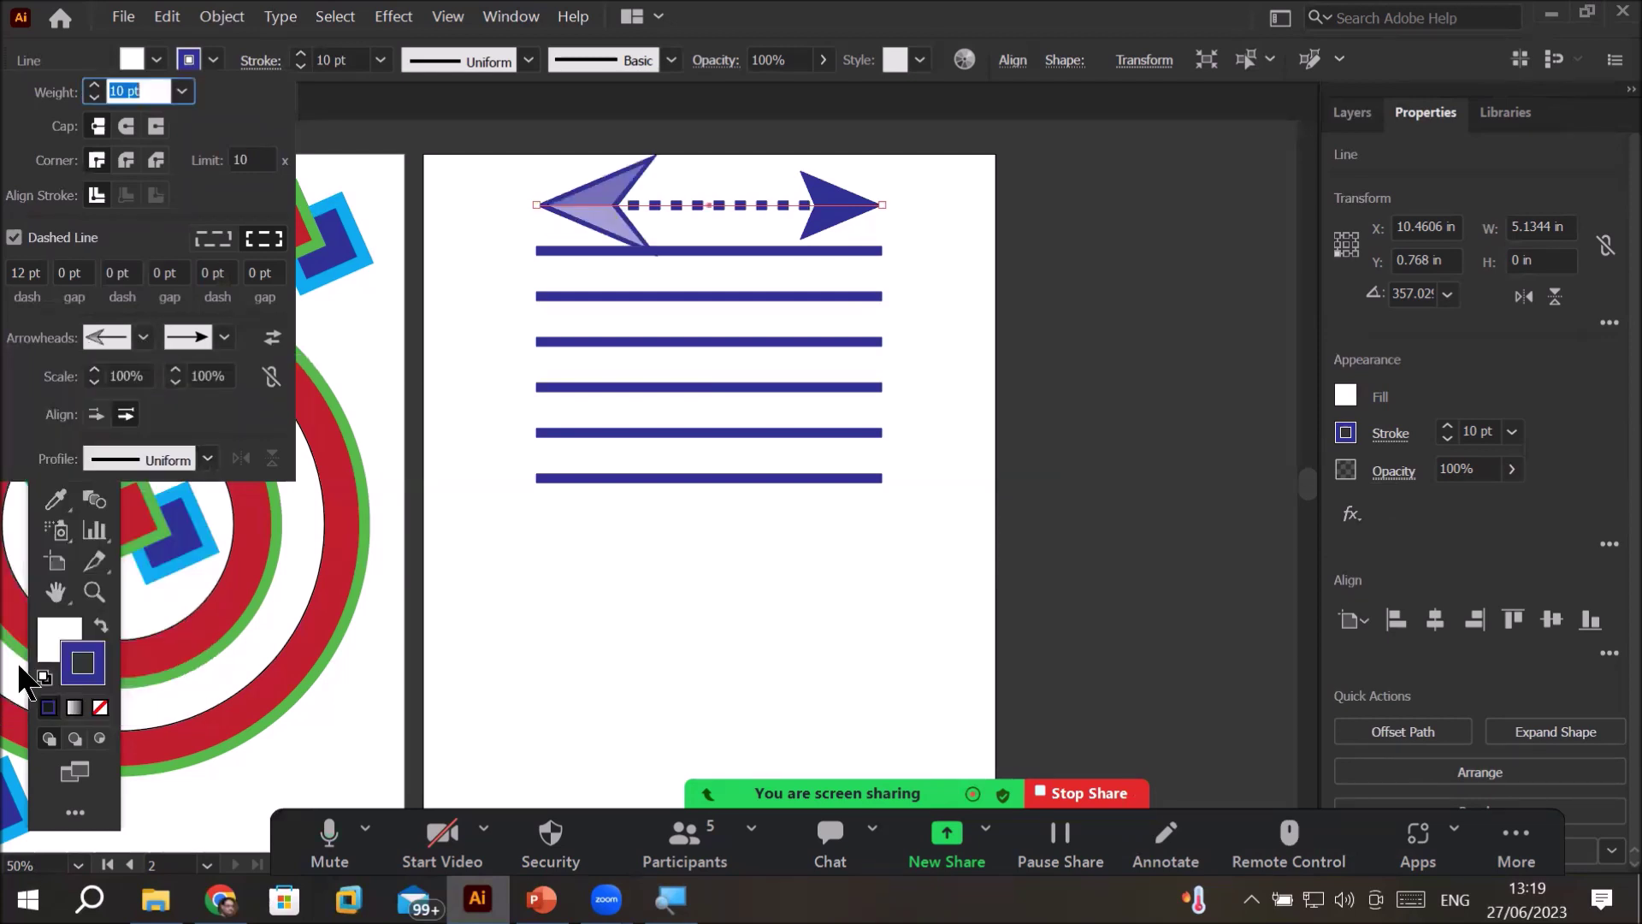
left_click(224, 337)
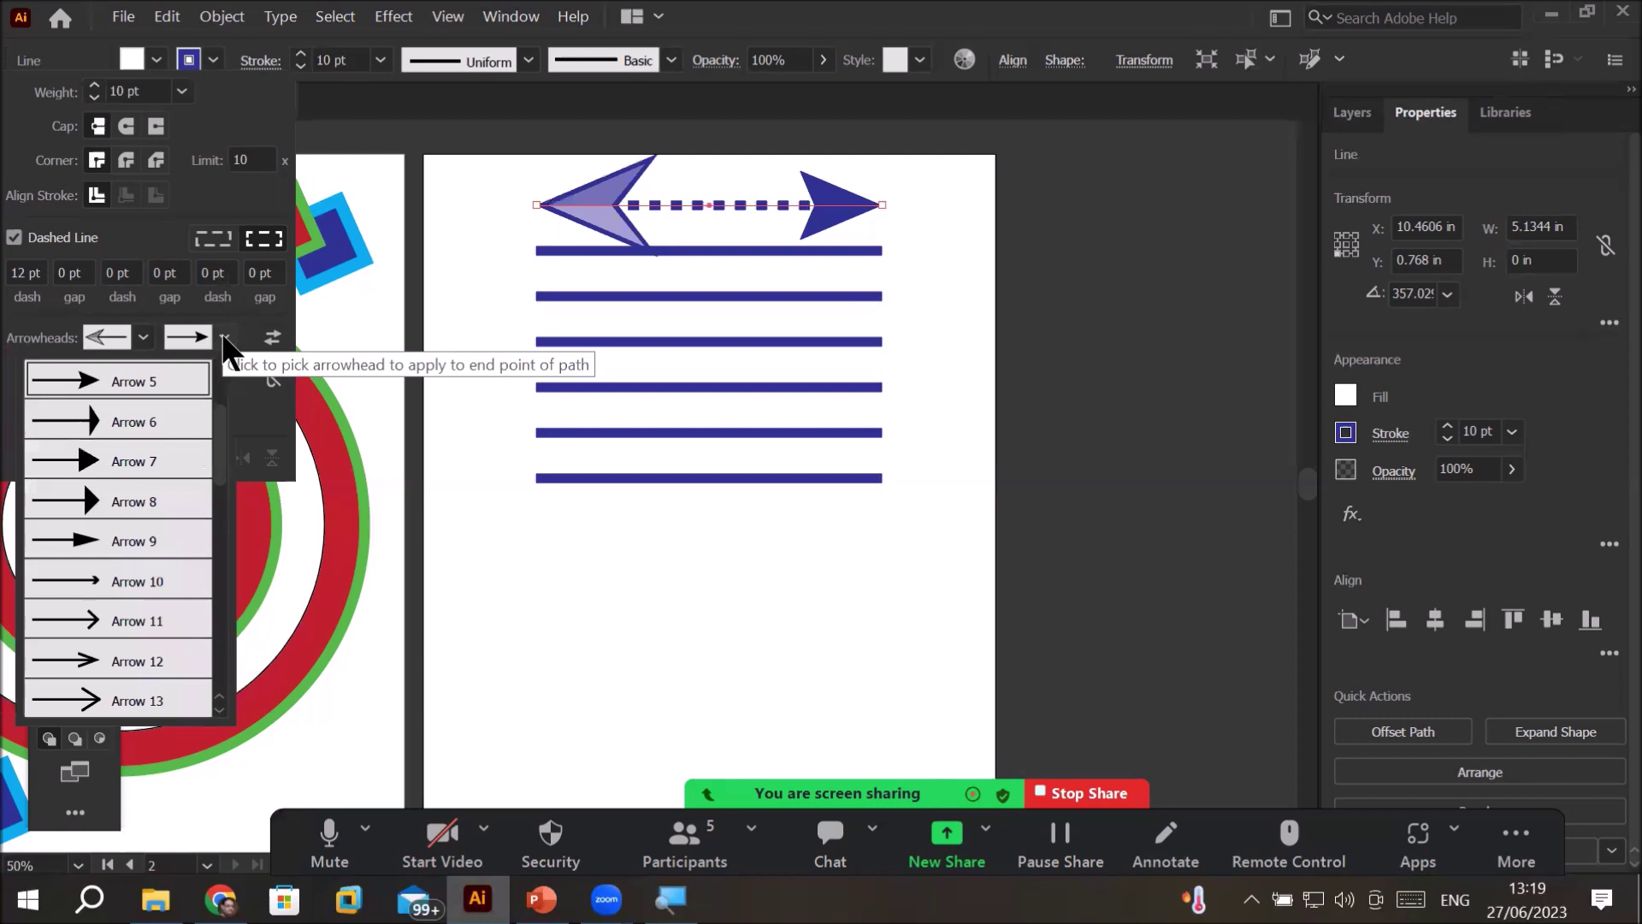
left_click(221, 599)
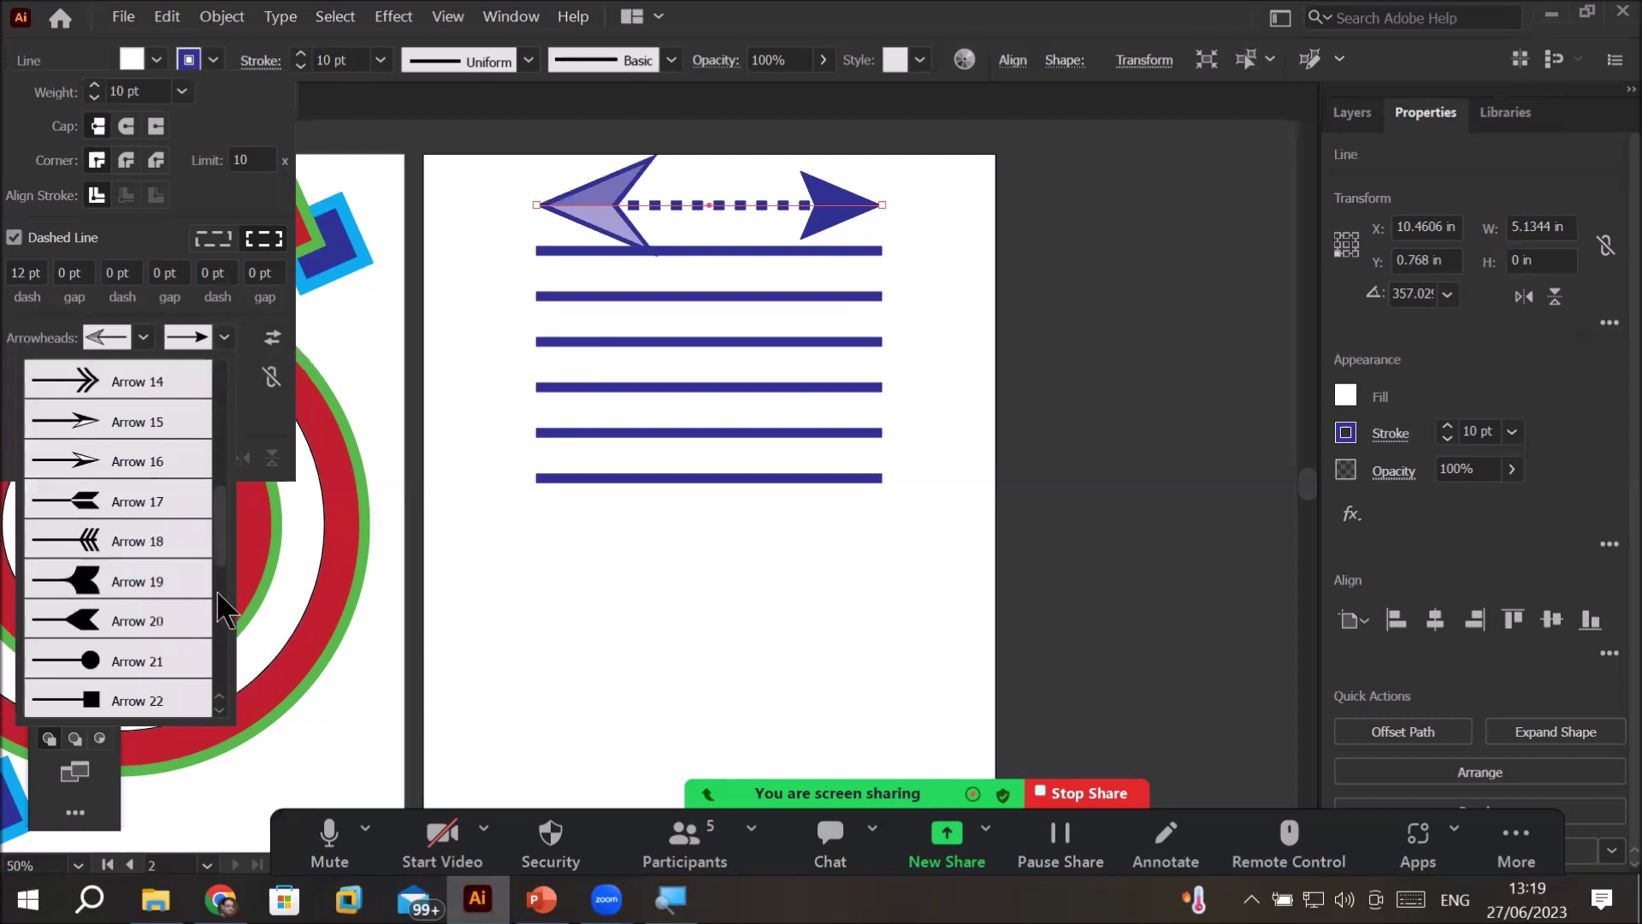
left_click(137, 531)
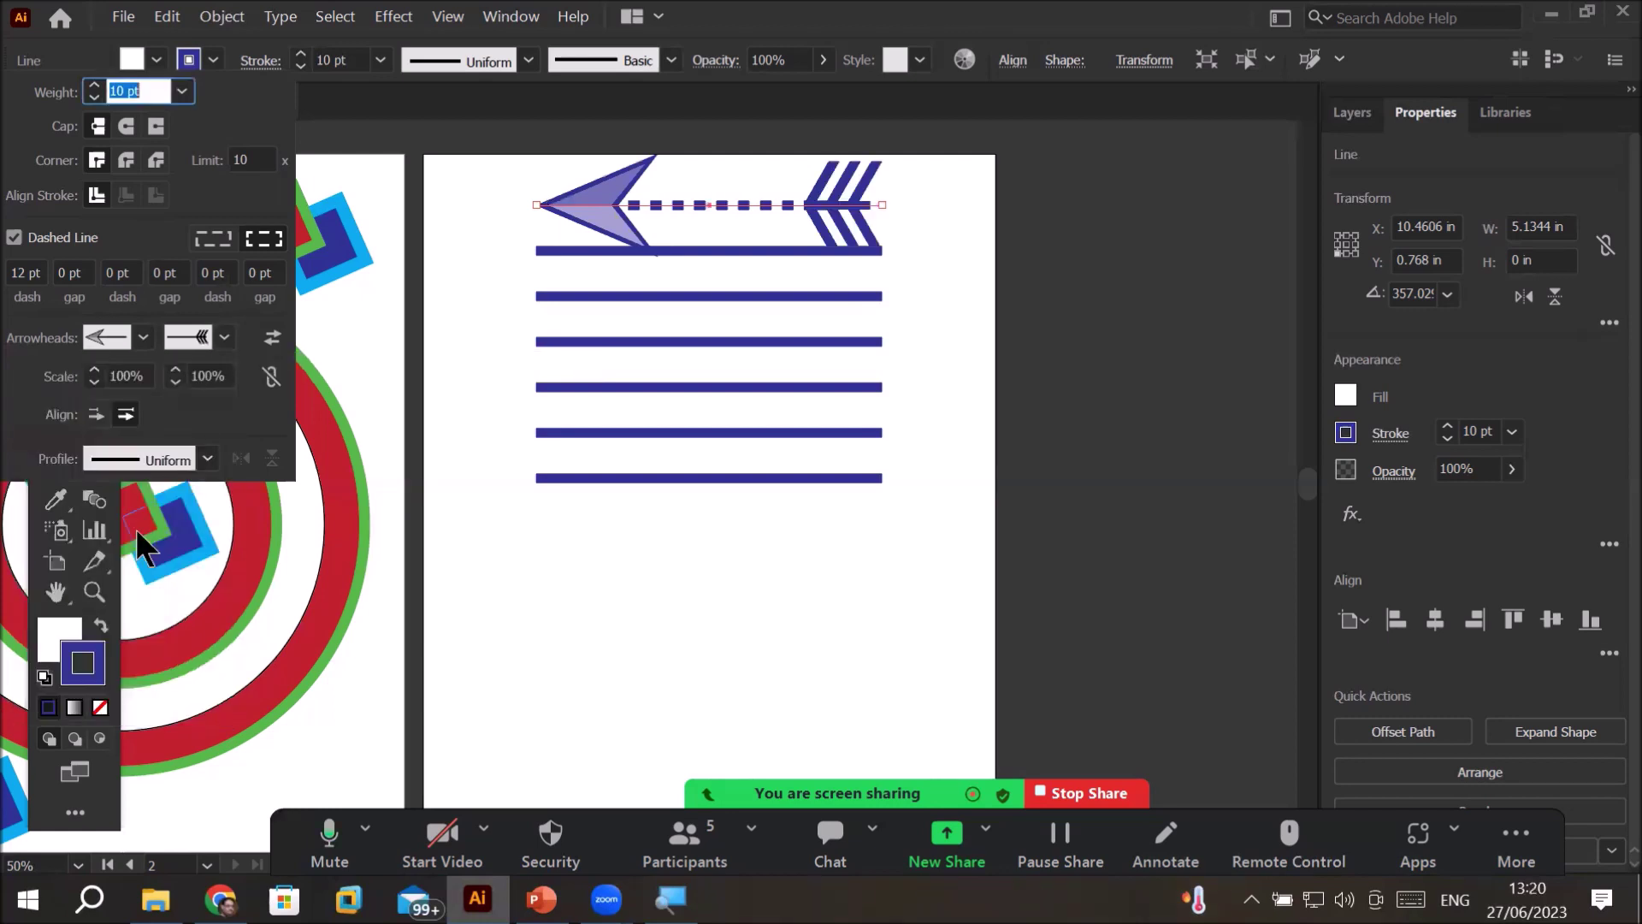
- Move the lowest line about 0.68 in down and give it an Arrow 1 start and an Arrow 24 end
left_click(736, 476)
mouse_move(736, 475)
left_mouse_down()
mouse_move(729, 560)
mouse_move(749, 525)
left_mouse_up()
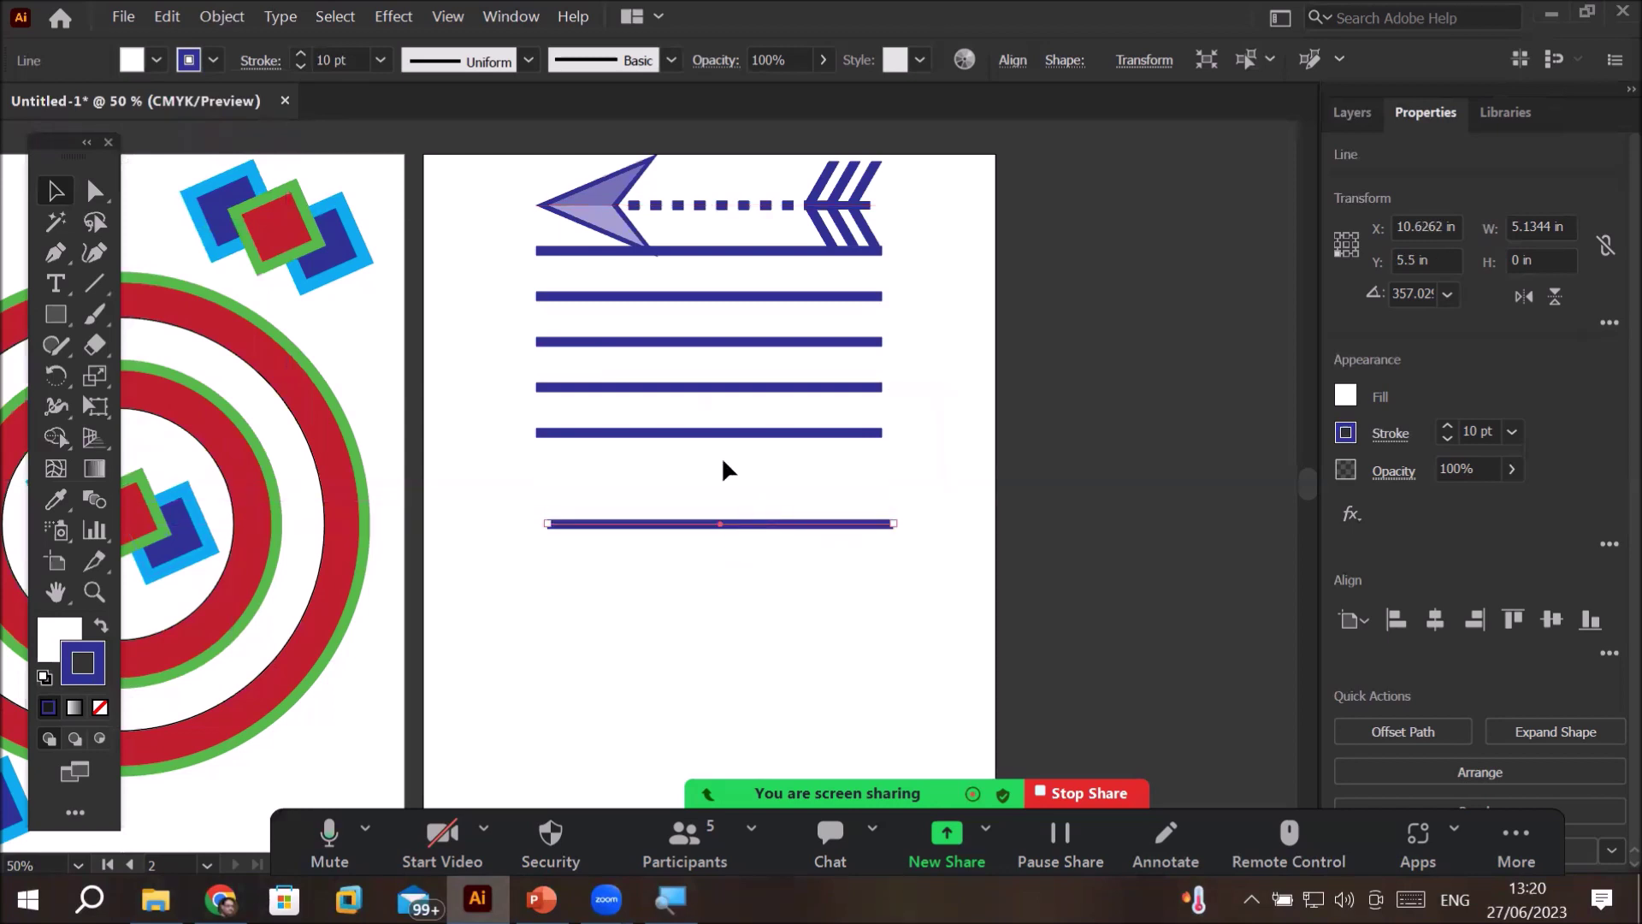
left_click(260, 60)
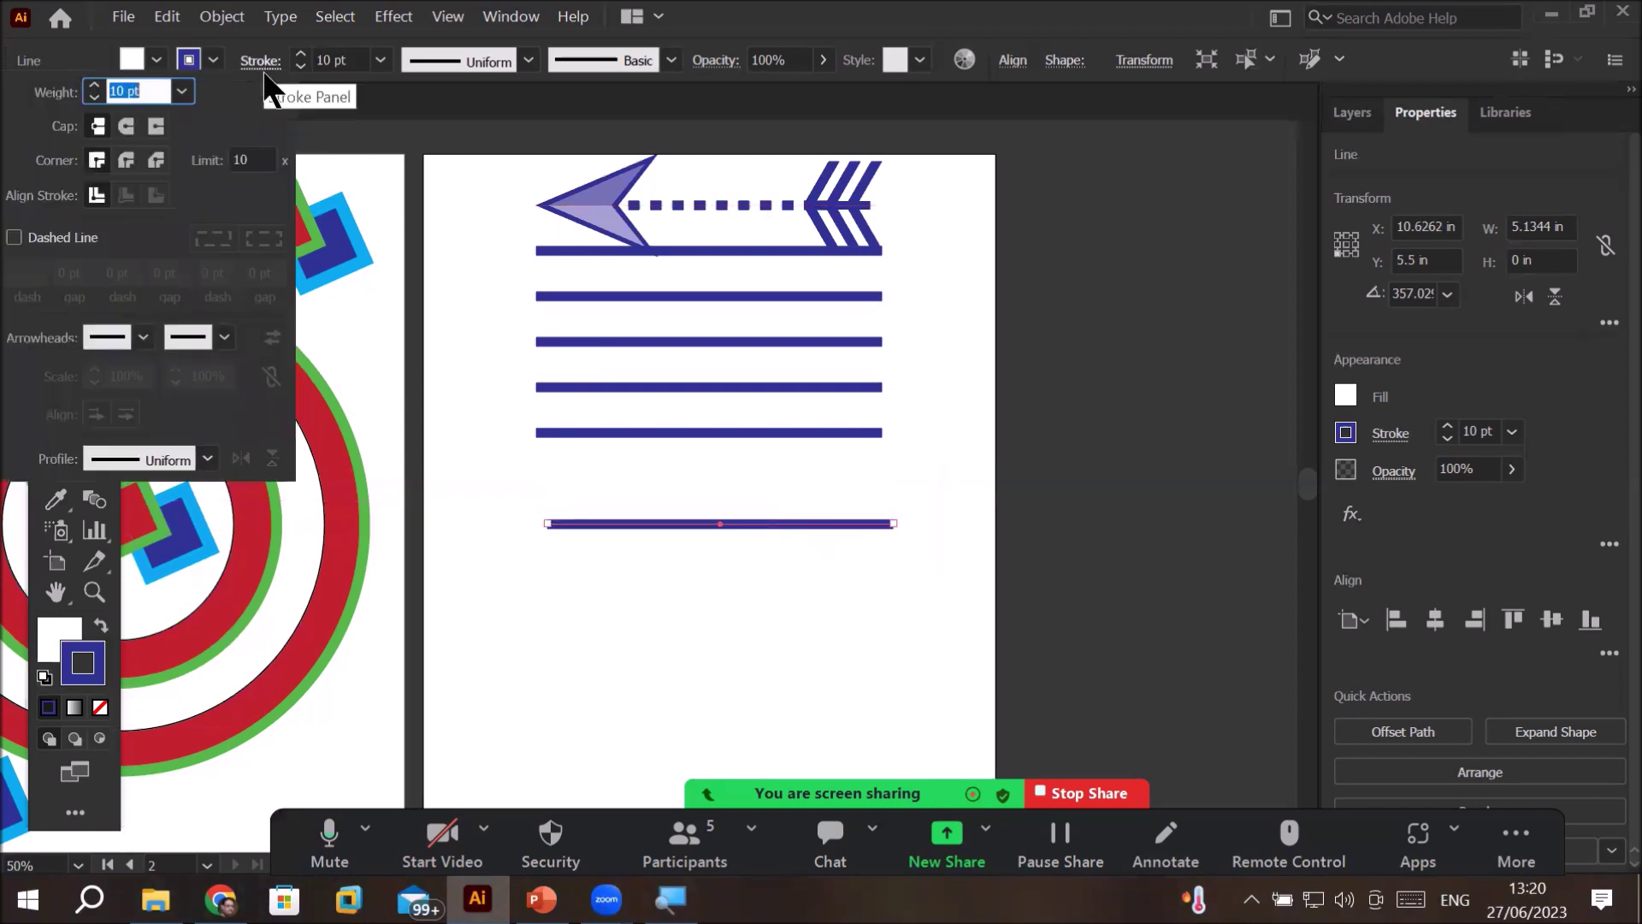
left_click(142, 337)
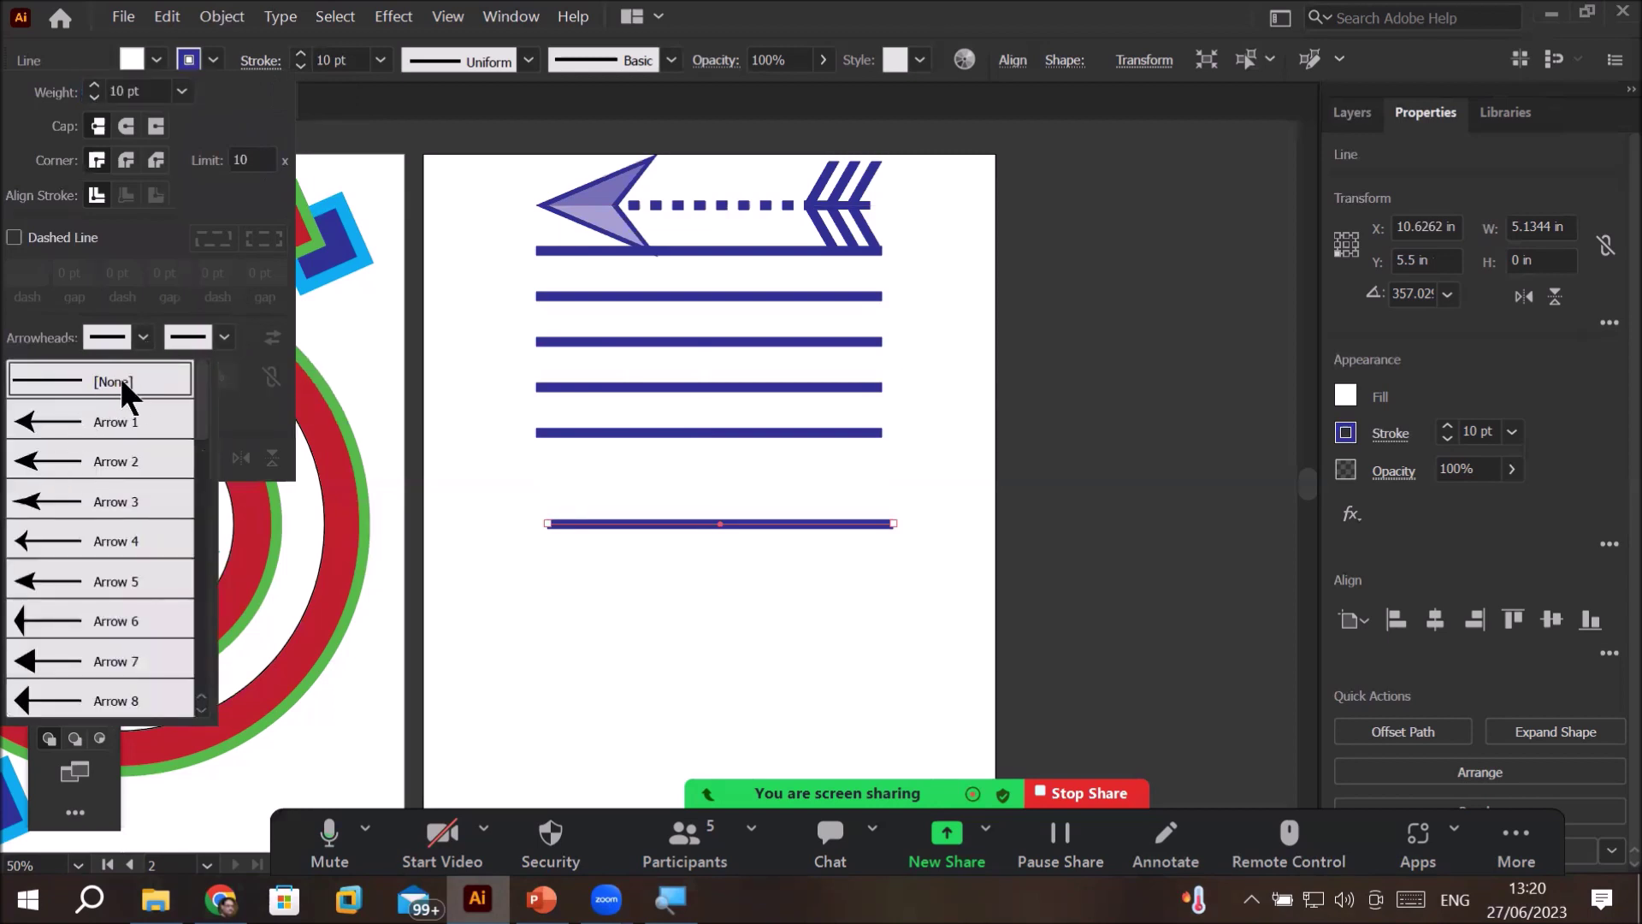
left_click(79, 419)
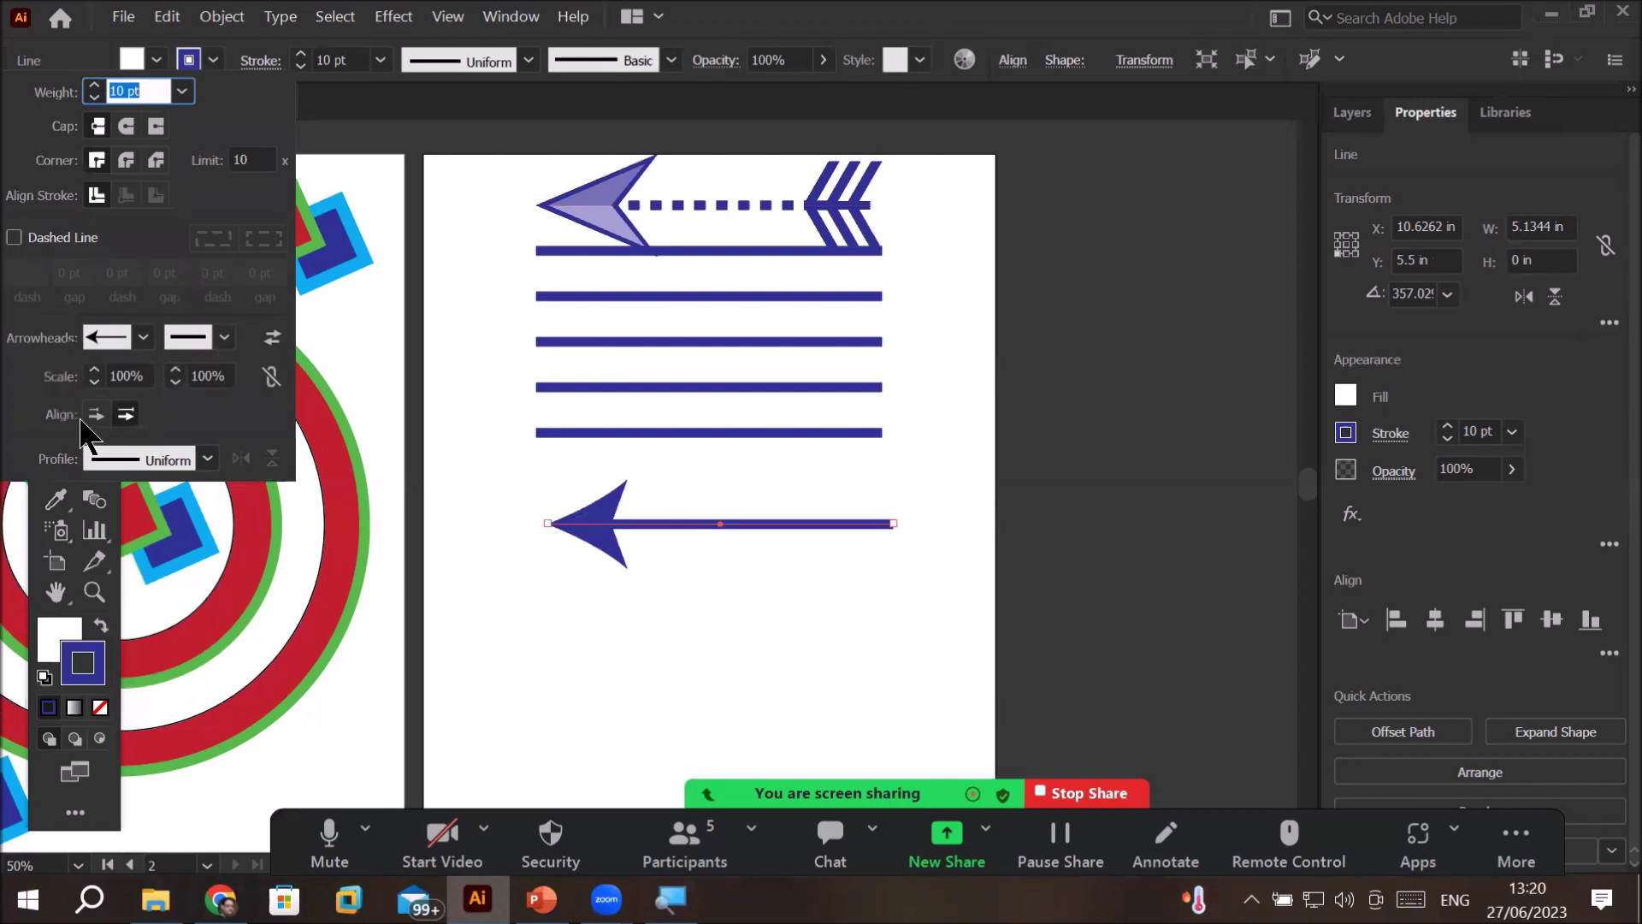
left_click(223, 337)
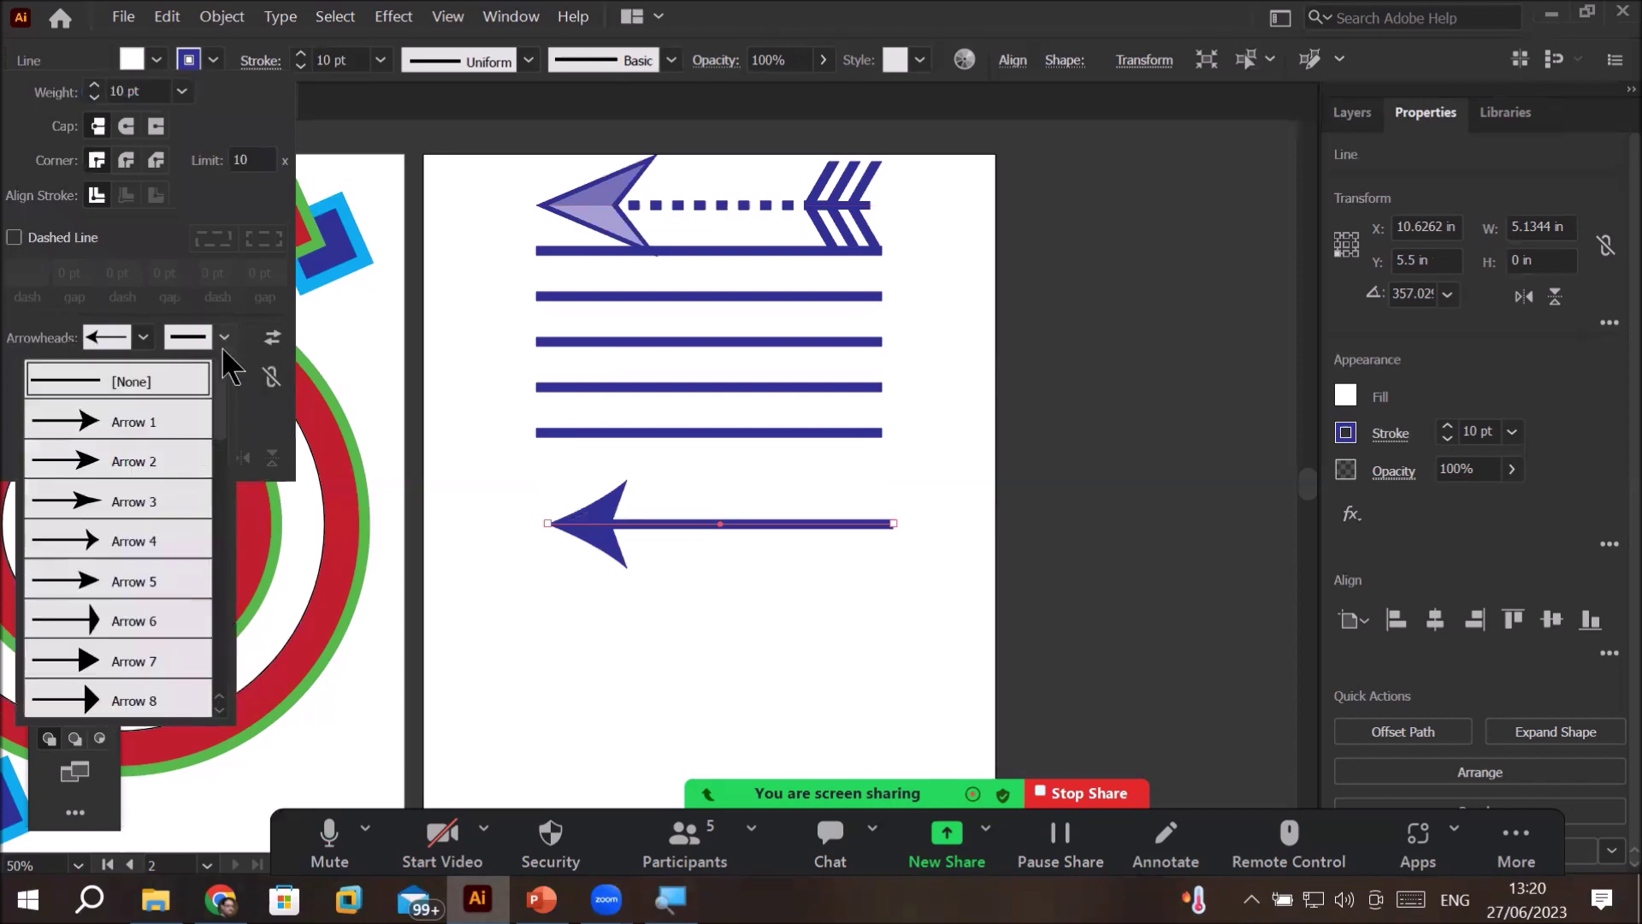
left_click(220, 626)
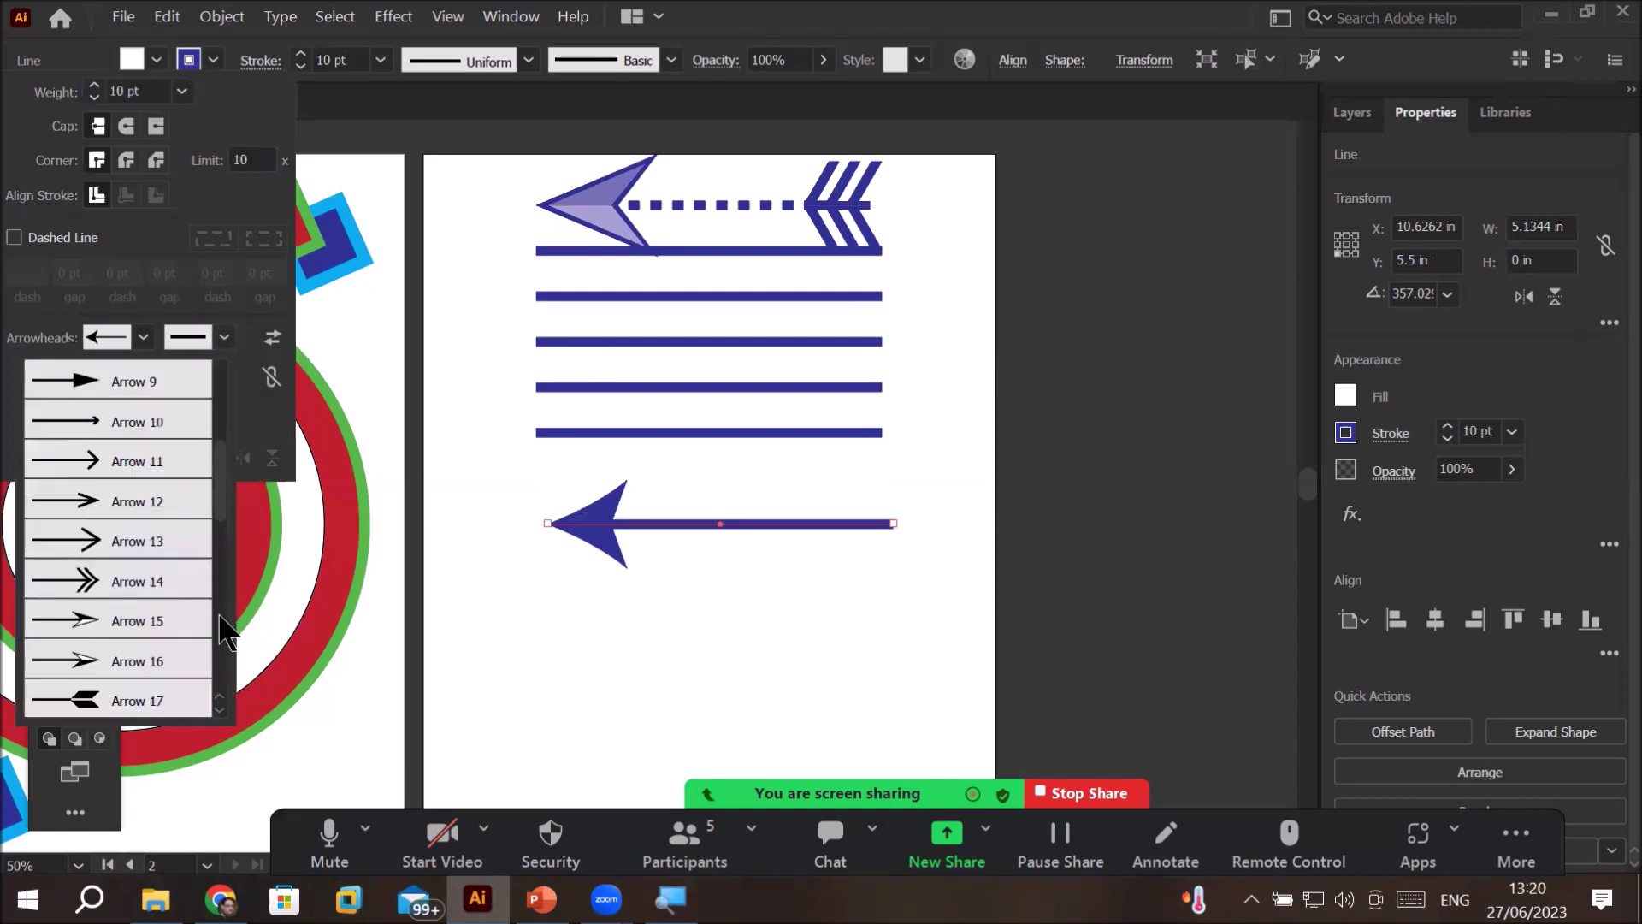
left_click(221, 614)
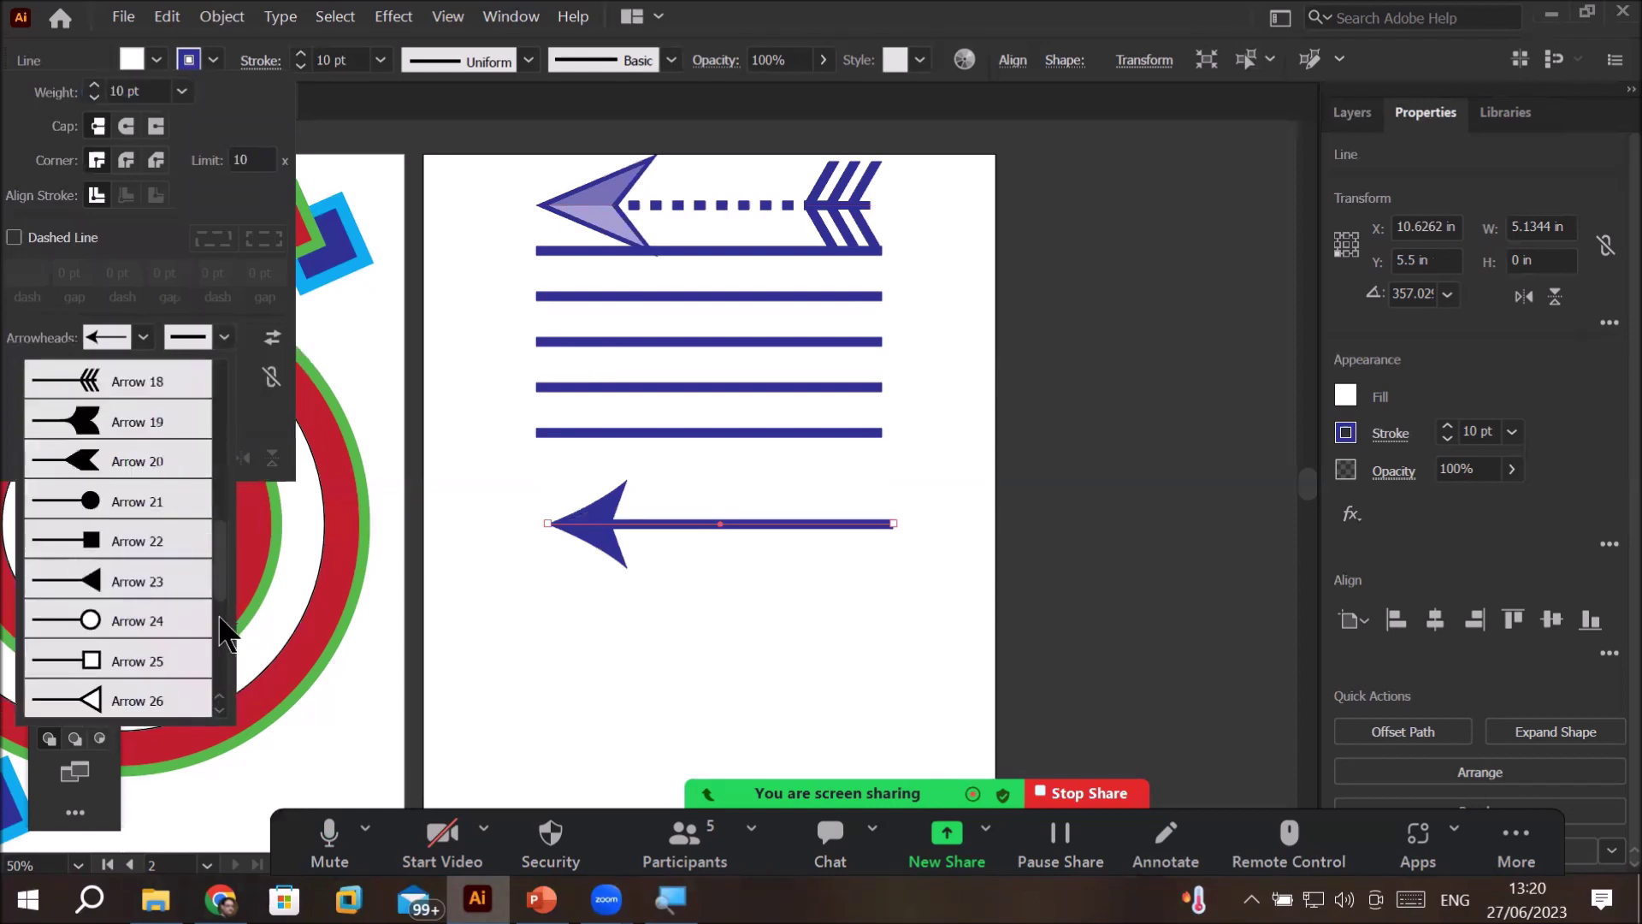
left_click(134, 612)
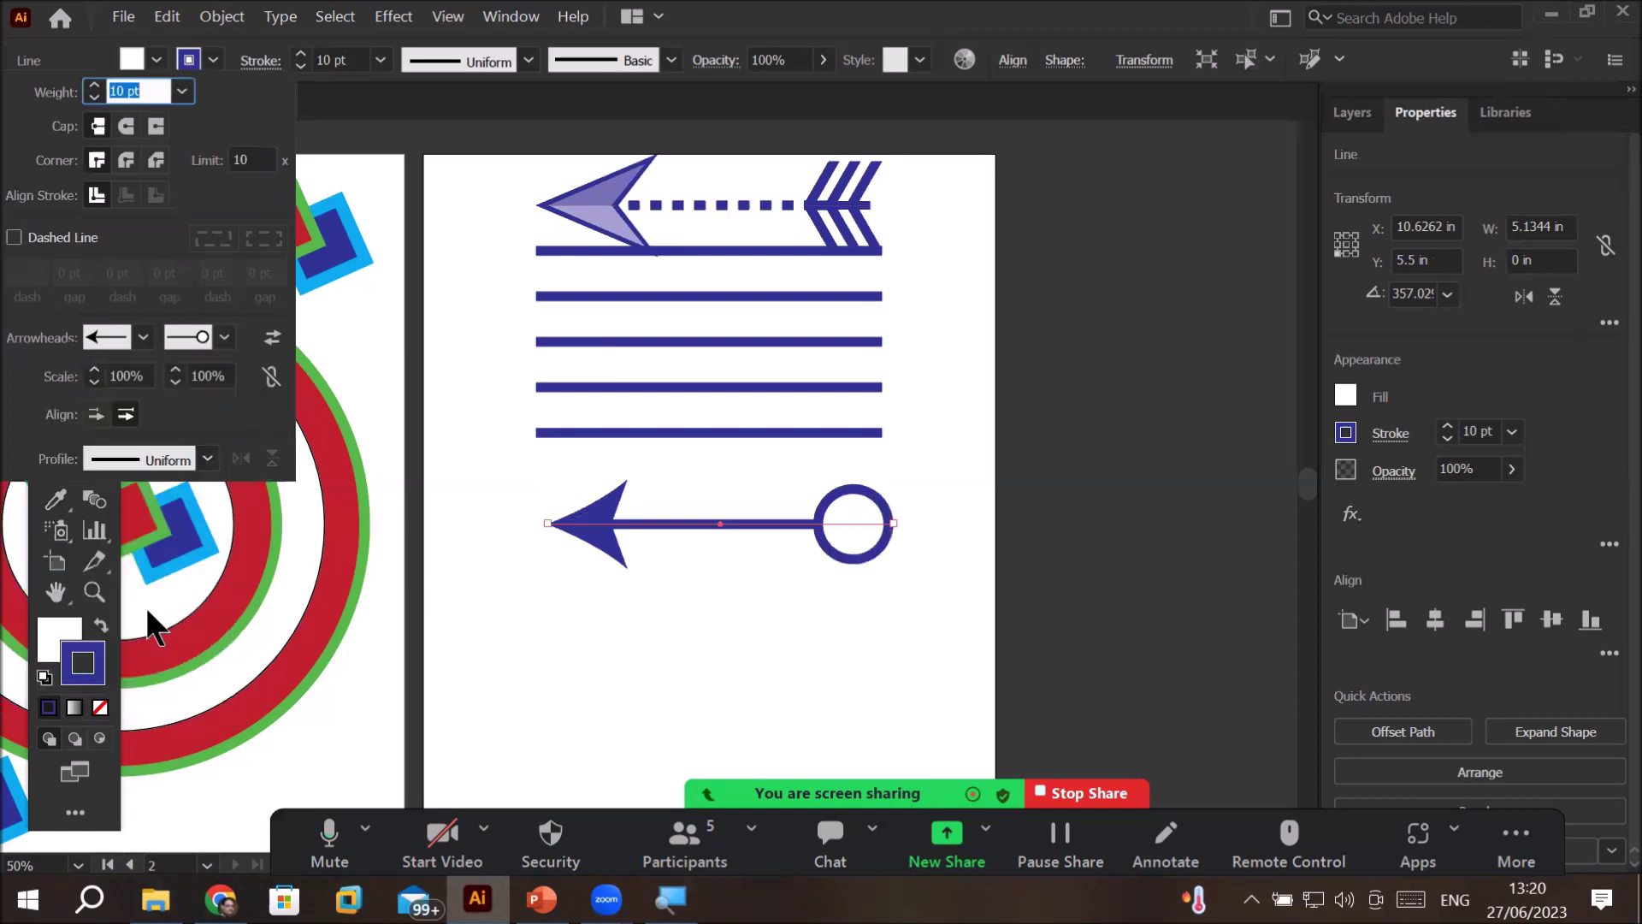
- Swap the lowest line's start and end arrowheads back and forth
left_click(272, 338)
left_click(272, 338)
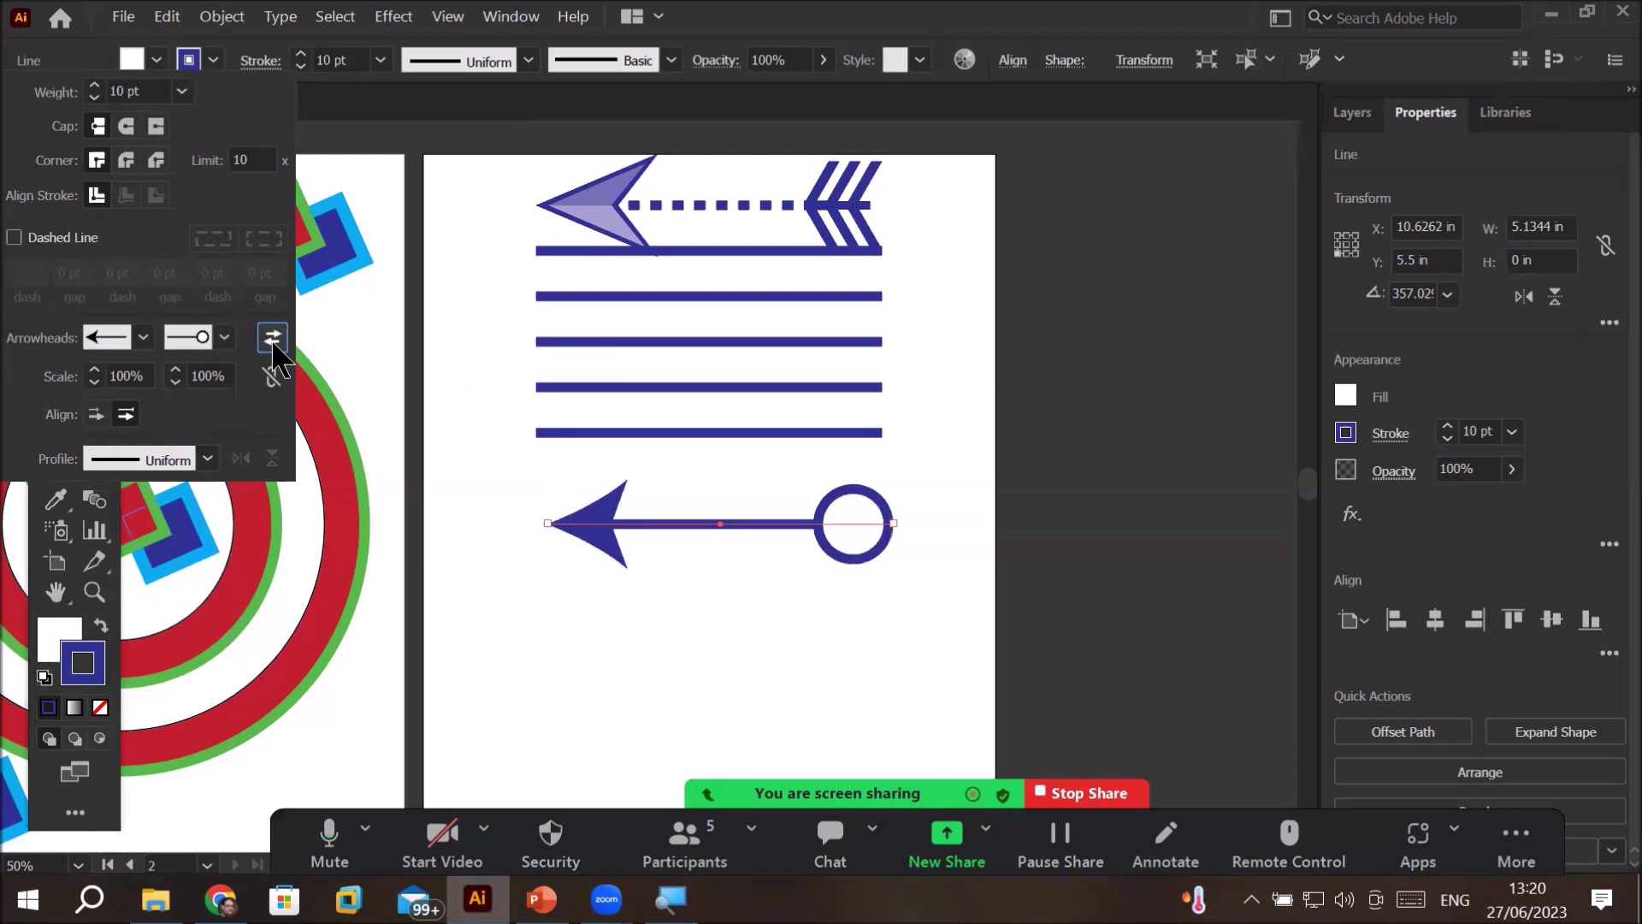
left_click(272, 338)
left_click(272, 338)
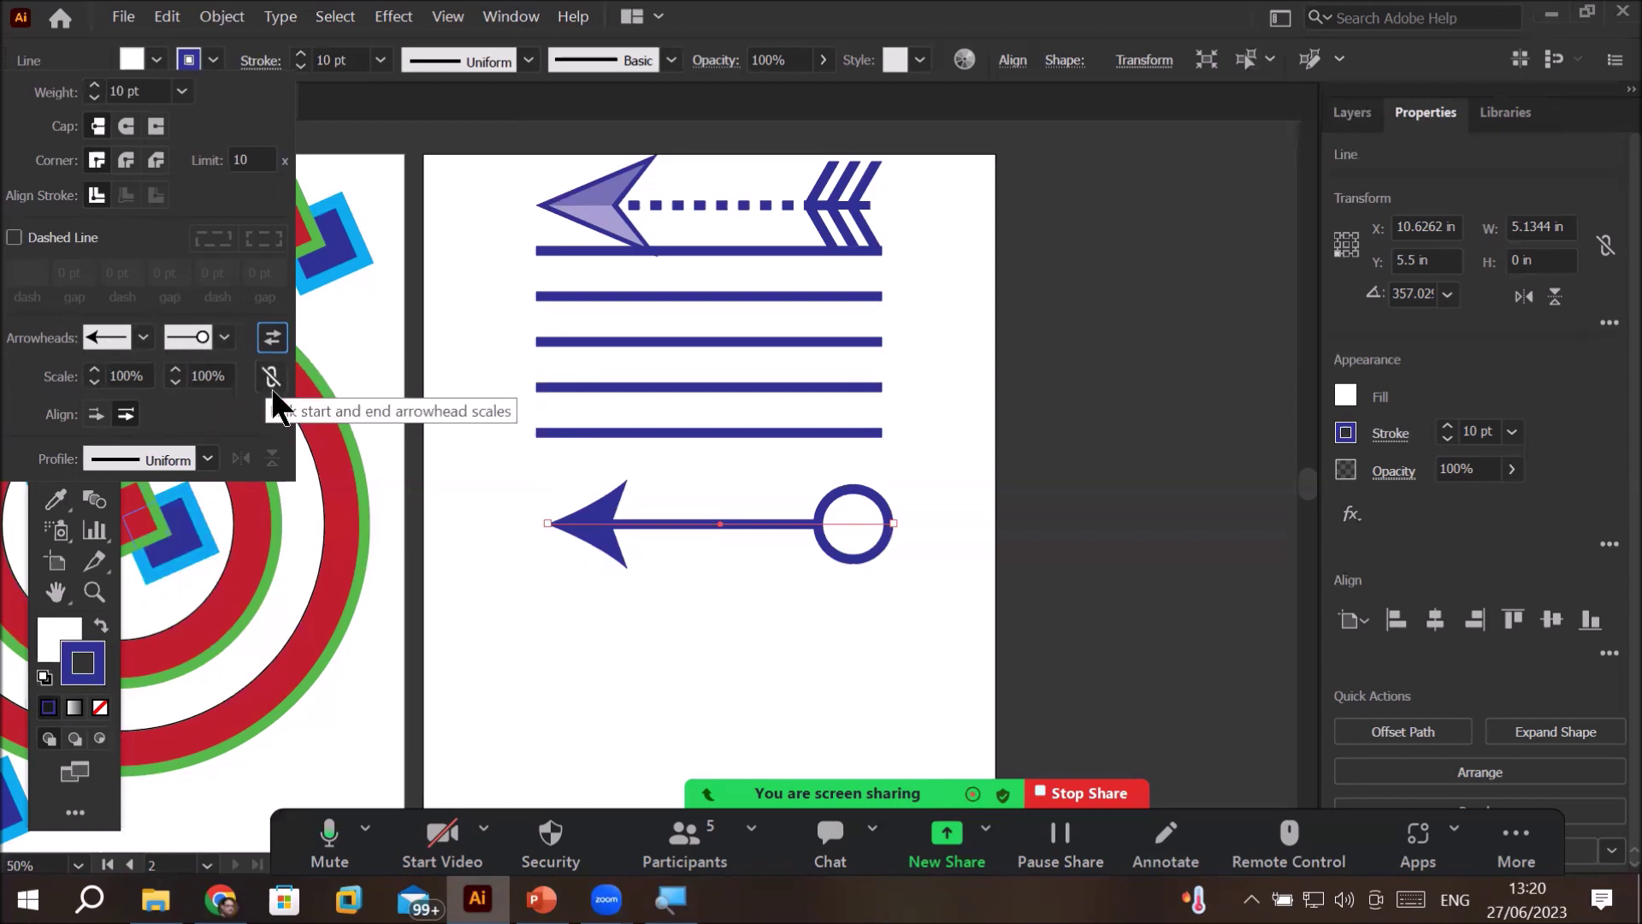
- Reduce the scale of the lowest line's start arrowhead to 61%
left_click(95, 383)
left_click(94, 383)
left_click(94, 383)
left_click(95, 384)
left_click(95, 384)
left_click(95, 384)
left_click(95, 384)
left_click(95, 384)
left_click(95, 384)
left_click(95, 384)
left_click(95, 384)
left_click(95, 384)
left_click(95, 384)
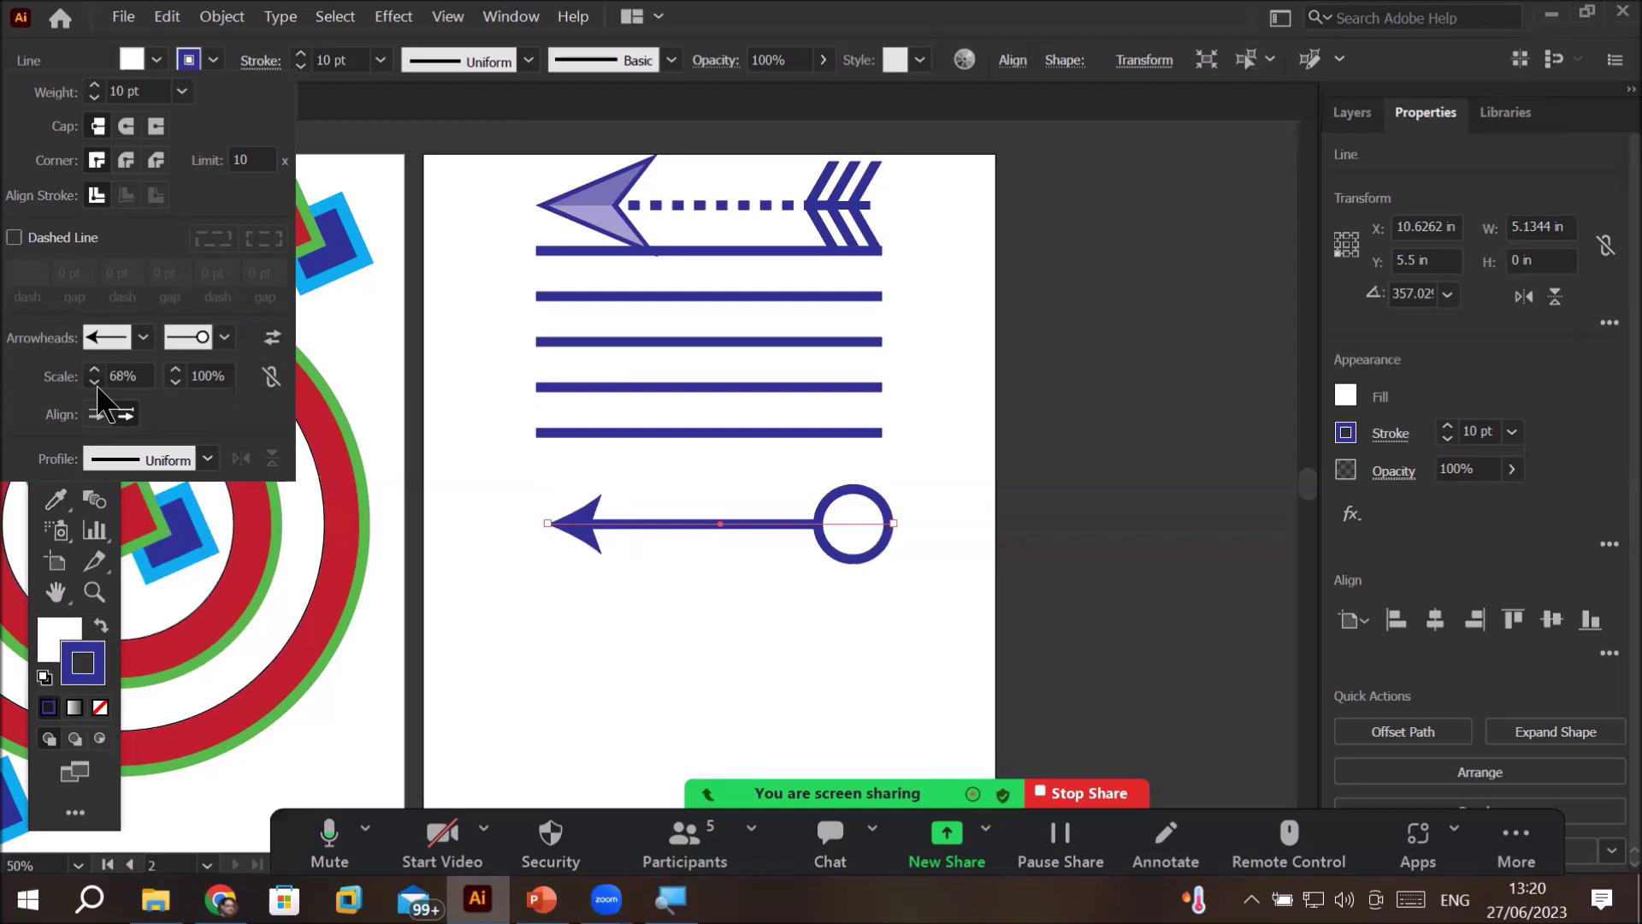
left_click(95, 384)
left_click(95, 384)
left_click(95, 384)
- Reduce the scale of the open-circle end arrowhead on the lowest line to 75%
left_click(176, 383)
left_click(183, 383)
left_click(183, 382)
left_click(183, 382)
left_click(183, 382)
left_click(183, 382)
left_click(183, 382)
left_click(183, 383)
left_click(183, 382)
left_click(183, 382)
left_click(183, 382)
left_click(183, 383)
left_click(183, 382)
left_click(183, 382)
left_click(183, 382)
left_click(183, 382)
left_click(183, 382)
left_click(183, 382)
left_click(183, 382)
left_click(183, 383)
left_click(183, 382)
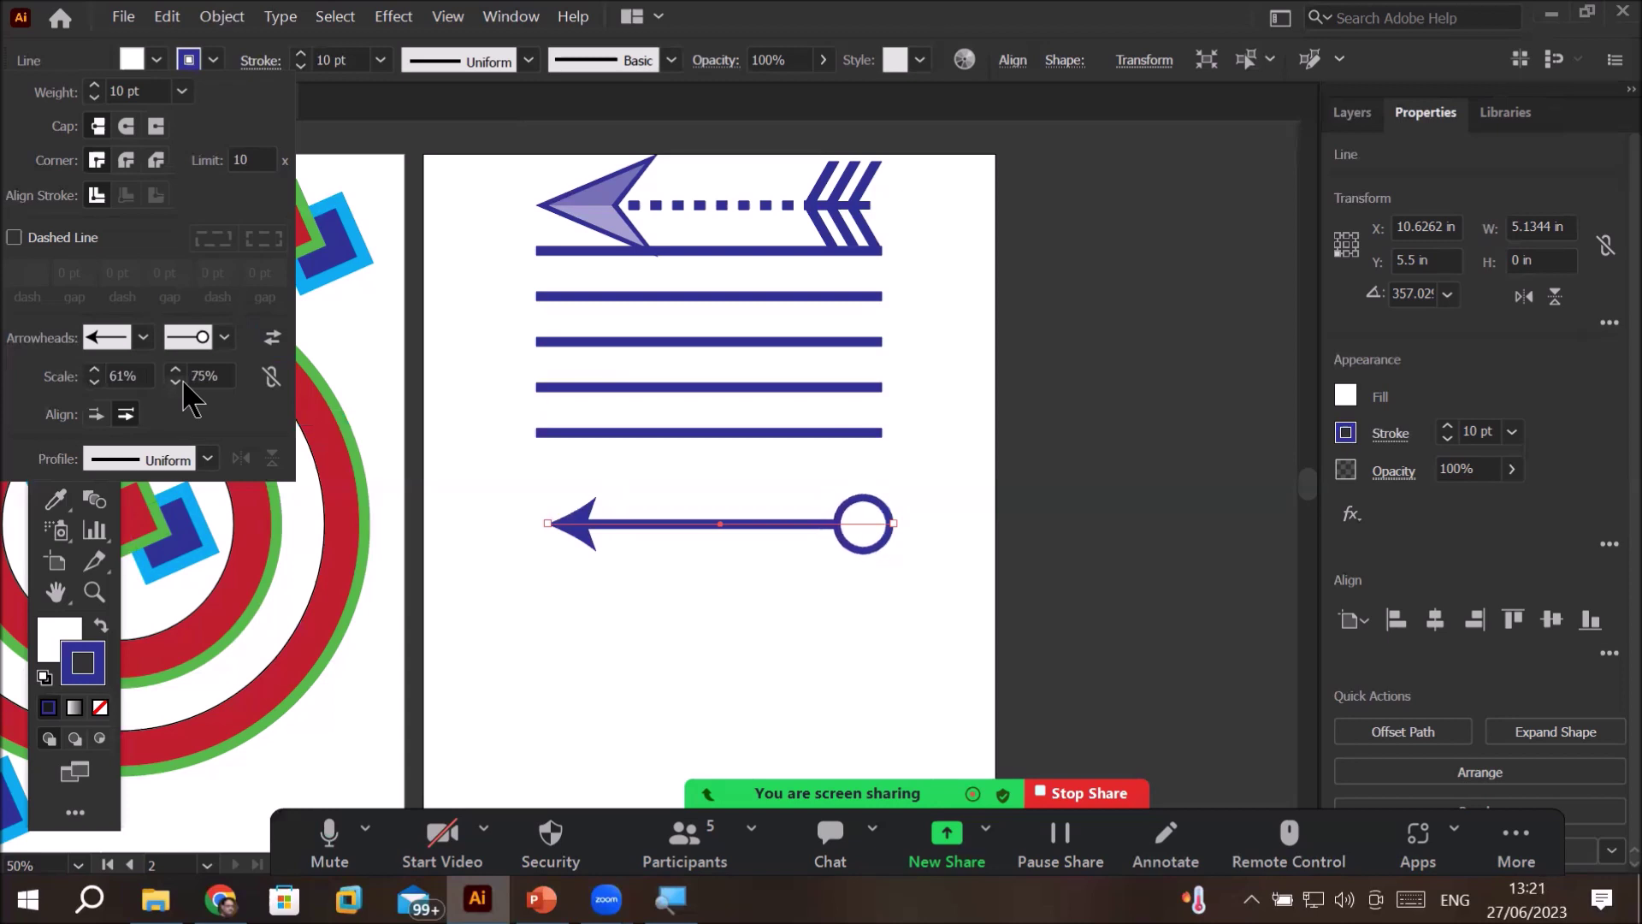
- Link the start and end arrowhead scales and raise them together to 82% and 101%
left_click(270, 377)
left_click(94, 370)
left_click(94, 370)
left_click(94, 370)
left_click(94, 371)
left_click(94, 370)
left_click(94, 370)
left_click(94, 370)
left_click(94, 371)
left_click(94, 370)
left_click(94, 370)
left_click(94, 370)
left_click(94, 370)
left_click(94, 370)
left_click(94, 370)
left_click(94, 371)
left_click(94, 371)
left_click(94, 370)
left_click(94, 371)
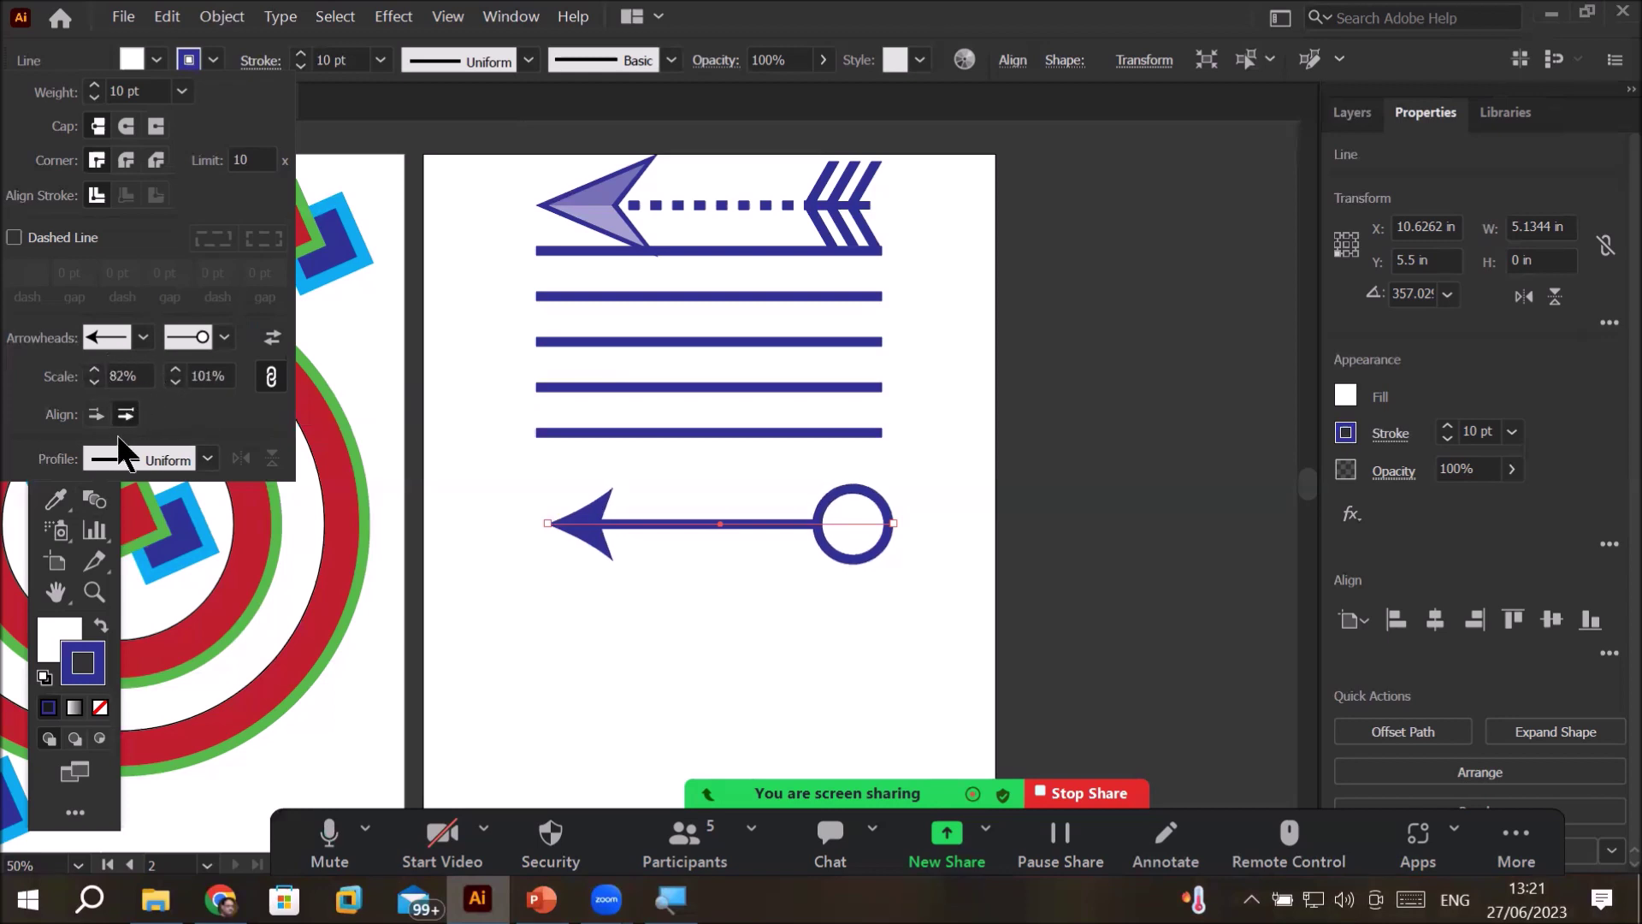
- Lower the linked arrowhead scales together to 62% at the start and 76% at the end
left_click(95, 382)
left_click(94, 383)
left_click(94, 383)
left_click(94, 382)
left_click(94, 383)
left_click(94, 382)
left_click(94, 382)
left_click(94, 383)
left_click(94, 383)
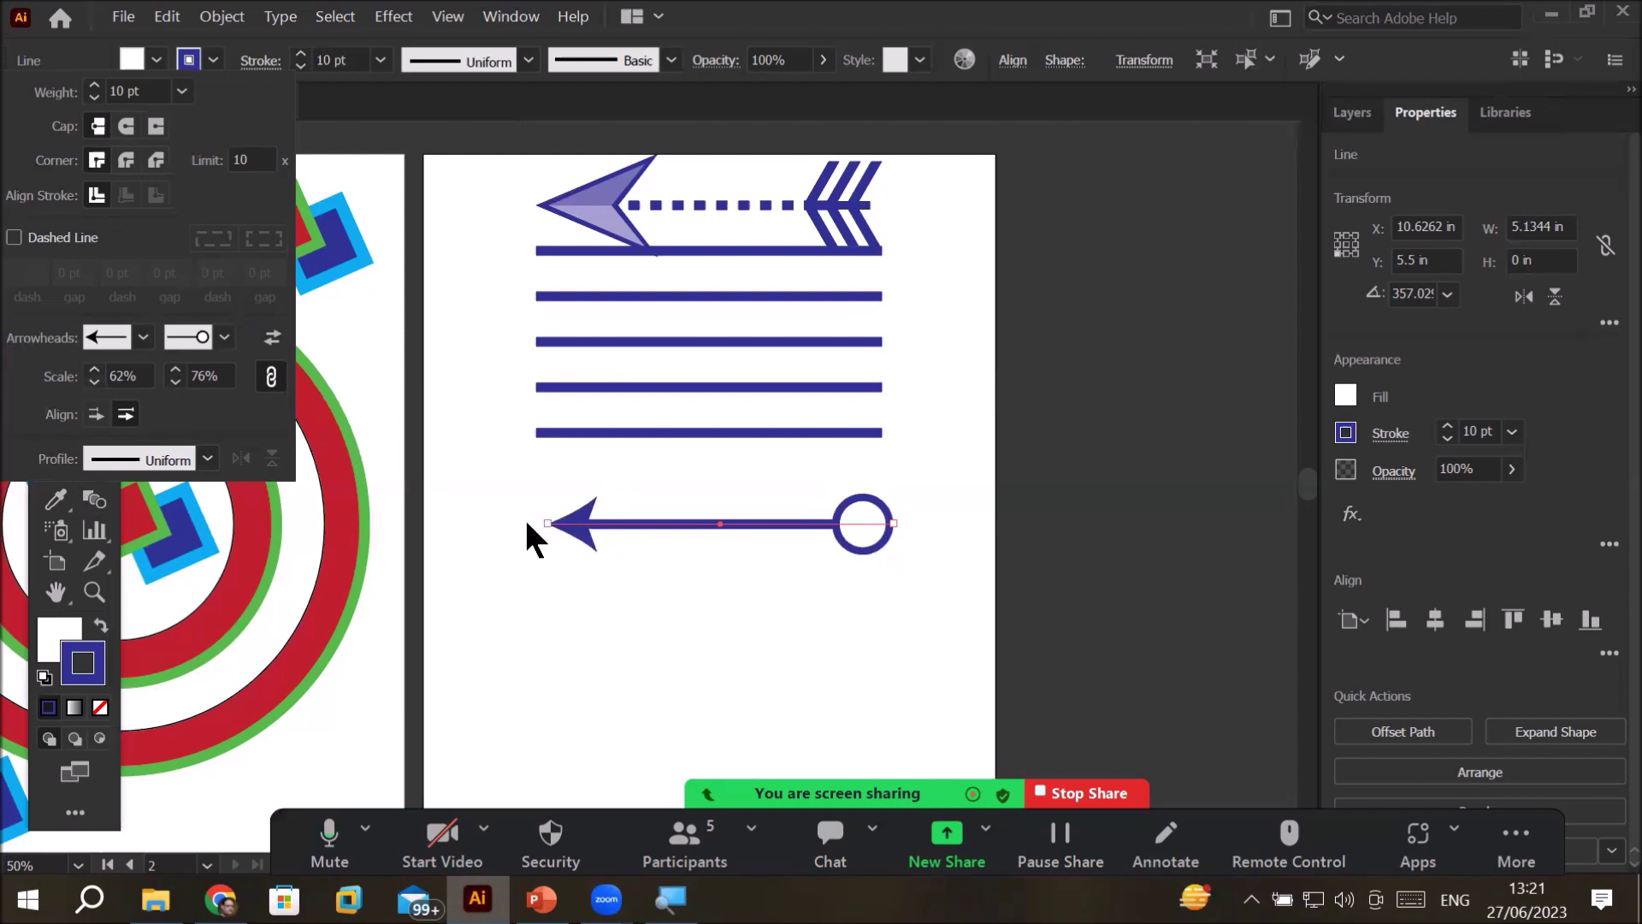
- Examine up close how the start arrowhead's tip meets the end point of the lowest line
scroll(539, 526, "up", 3)
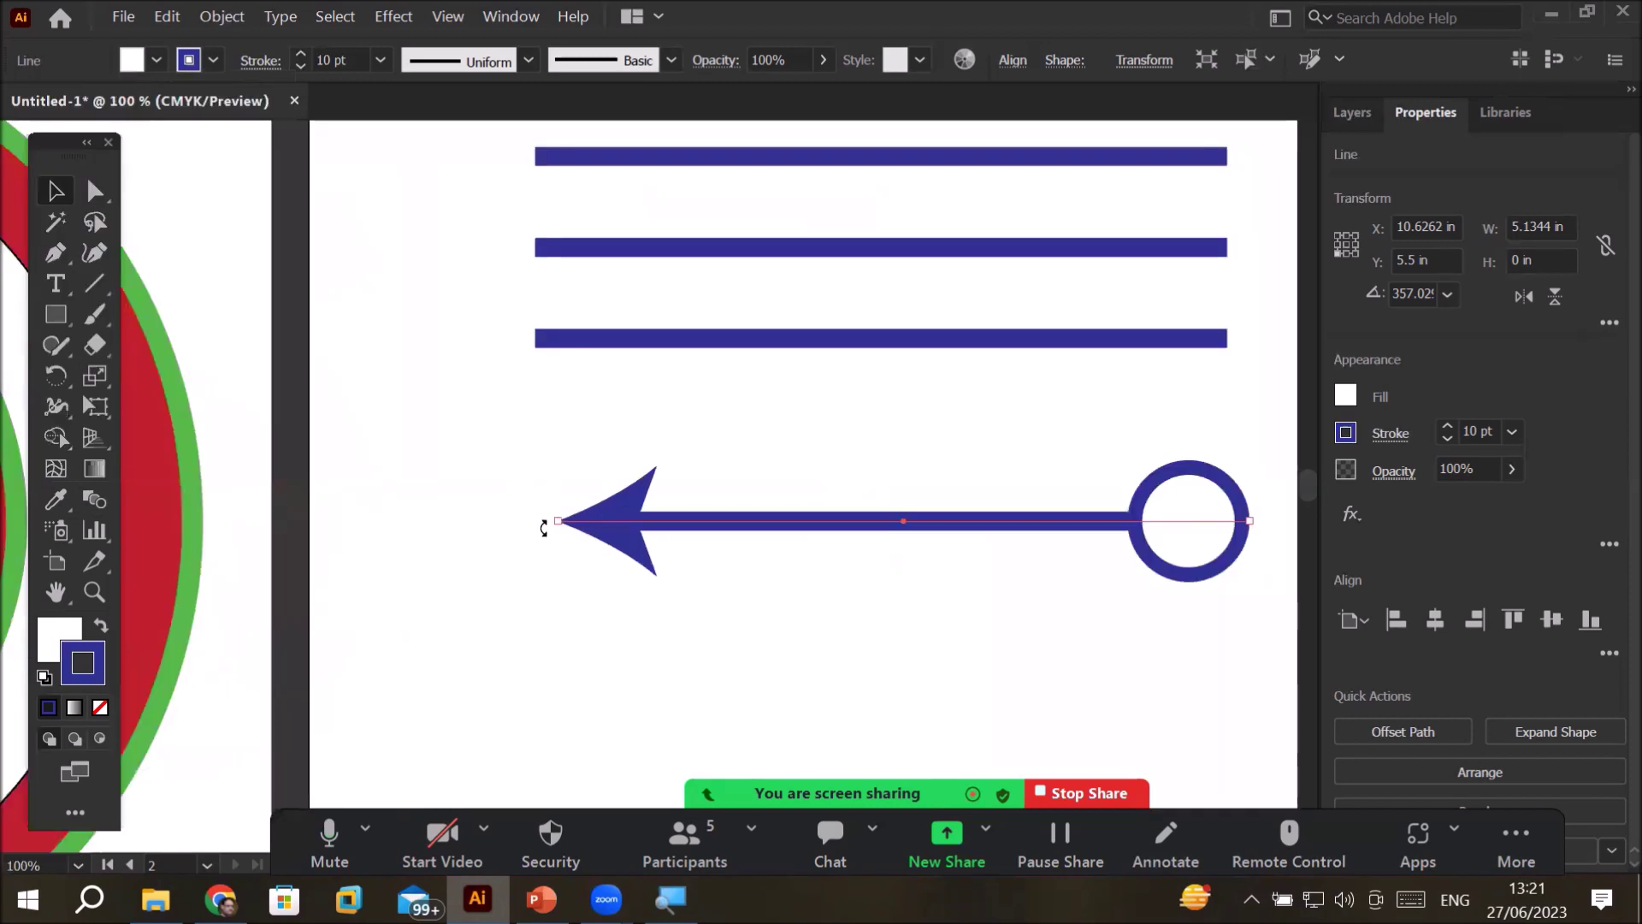
scroll(601, 523, "up", 5)
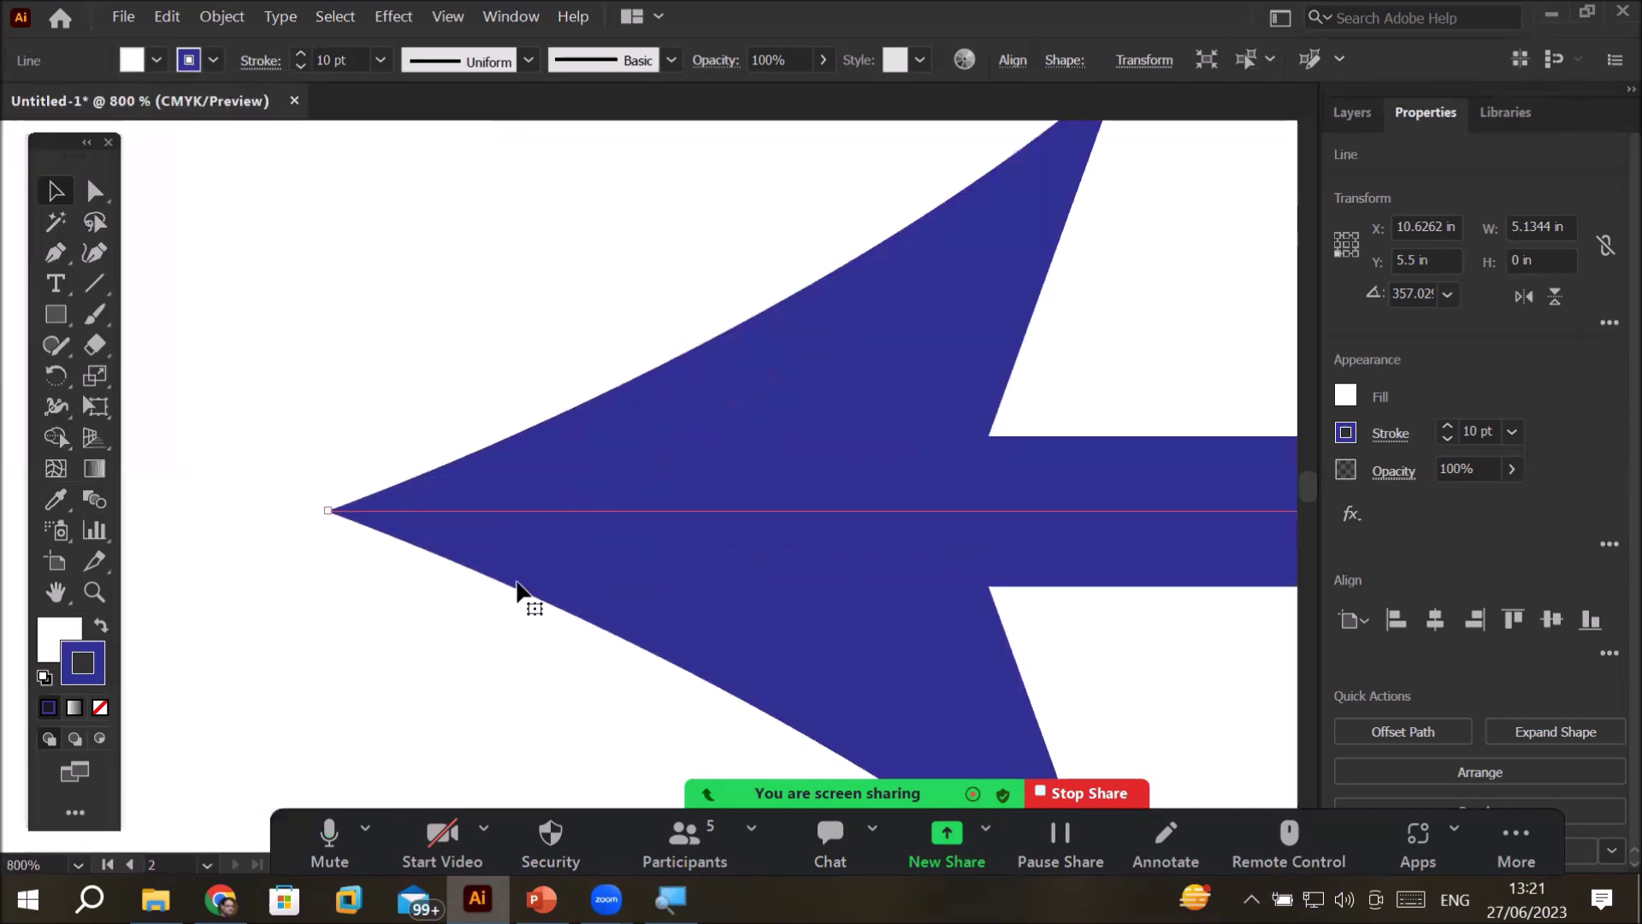
scroll(444, 563, "up", 3)
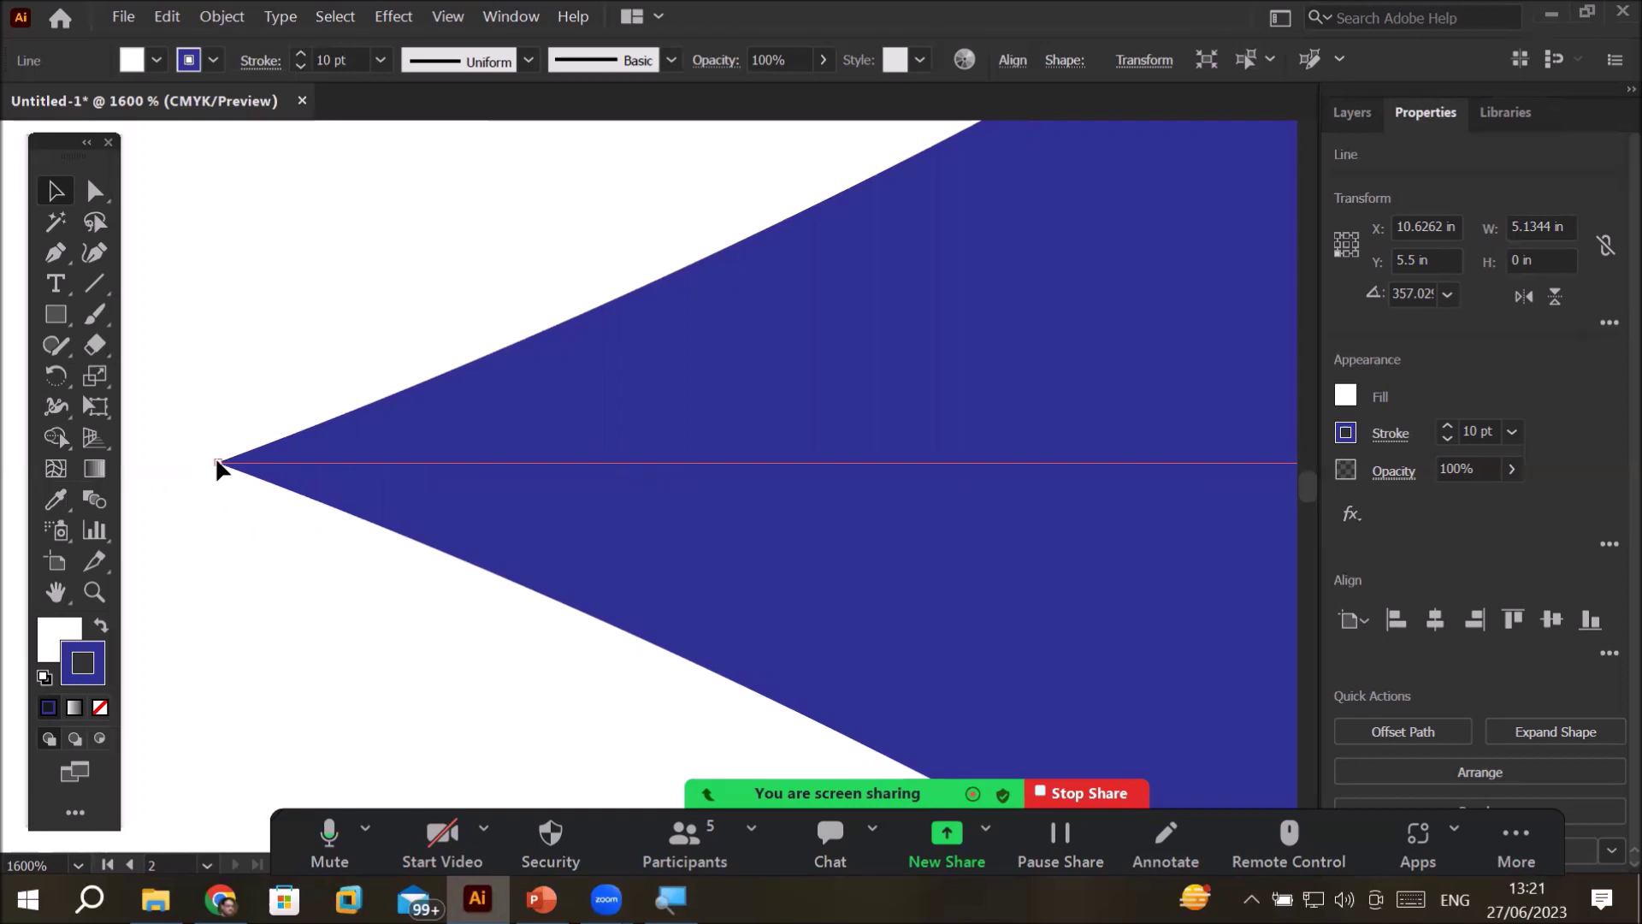
left_click_drag(590, 510, 861, 513)
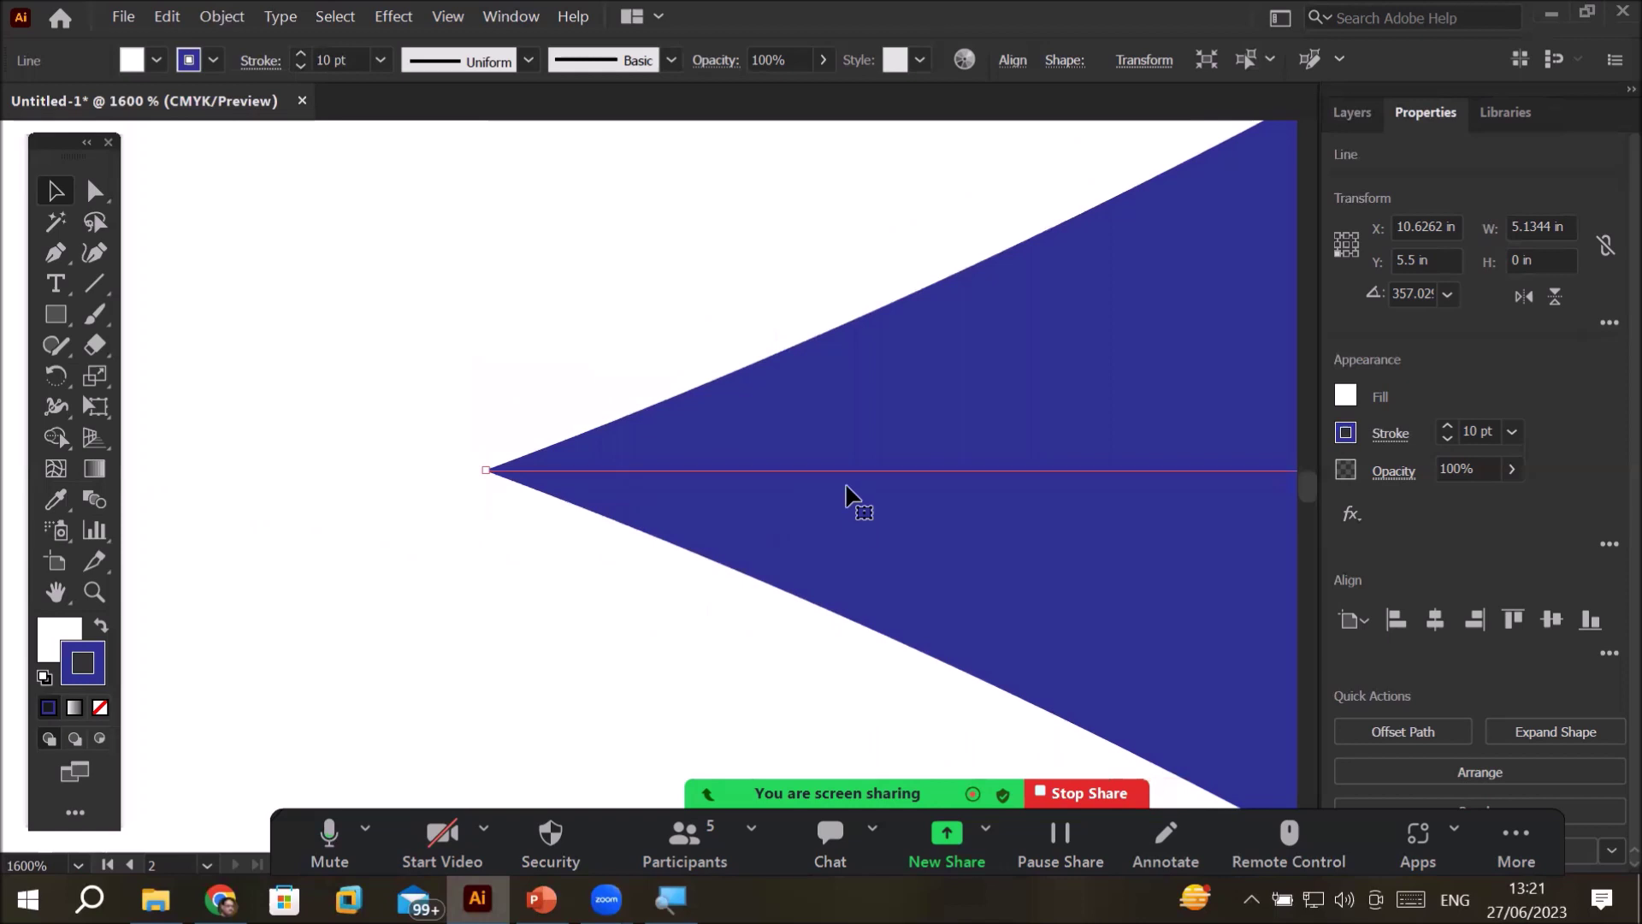
- Align the lowest line's arrowheads so their tips extend beyond the end of the path
left_click(251, 62)
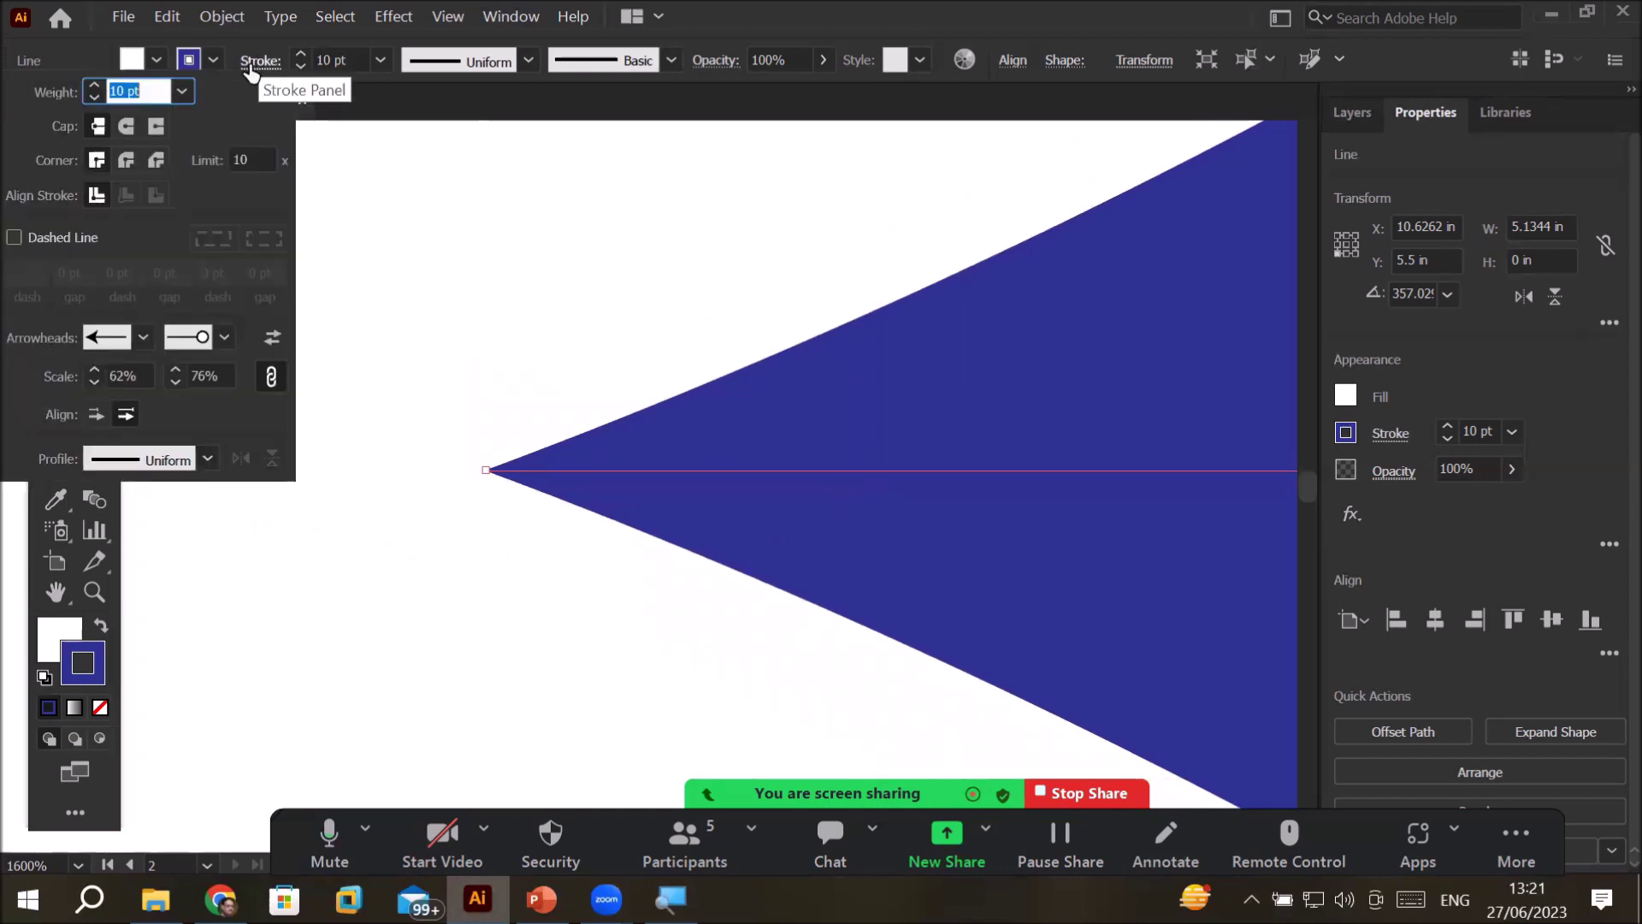
left_click(96, 416)
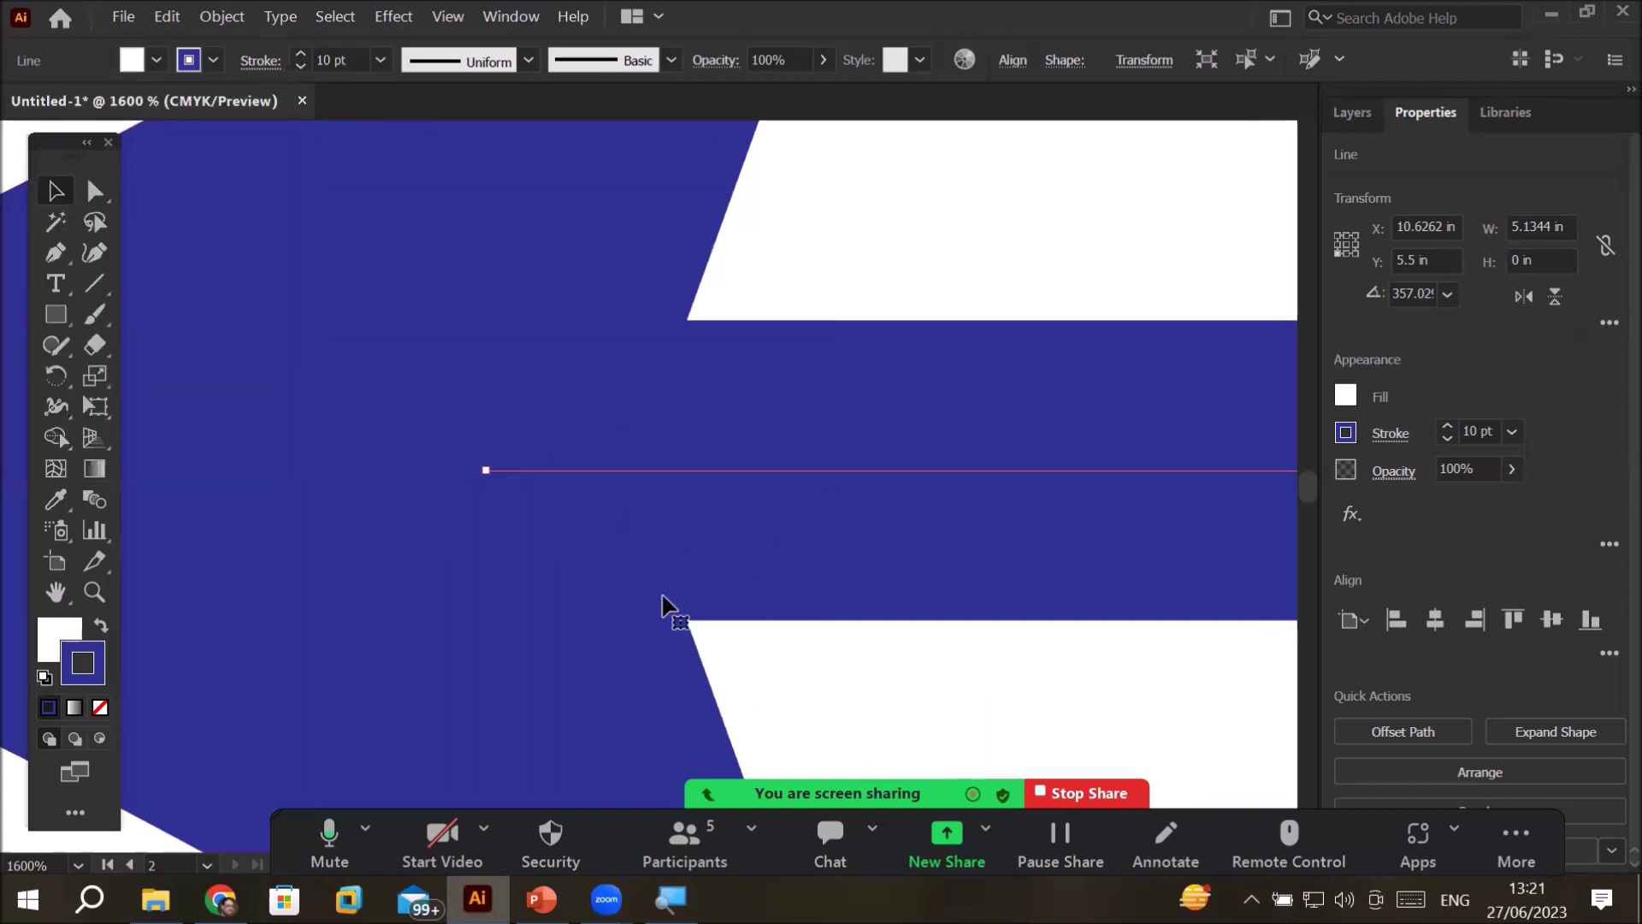
scroll(667, 604, "down", 2)
scroll(667, 605, "down", 1)
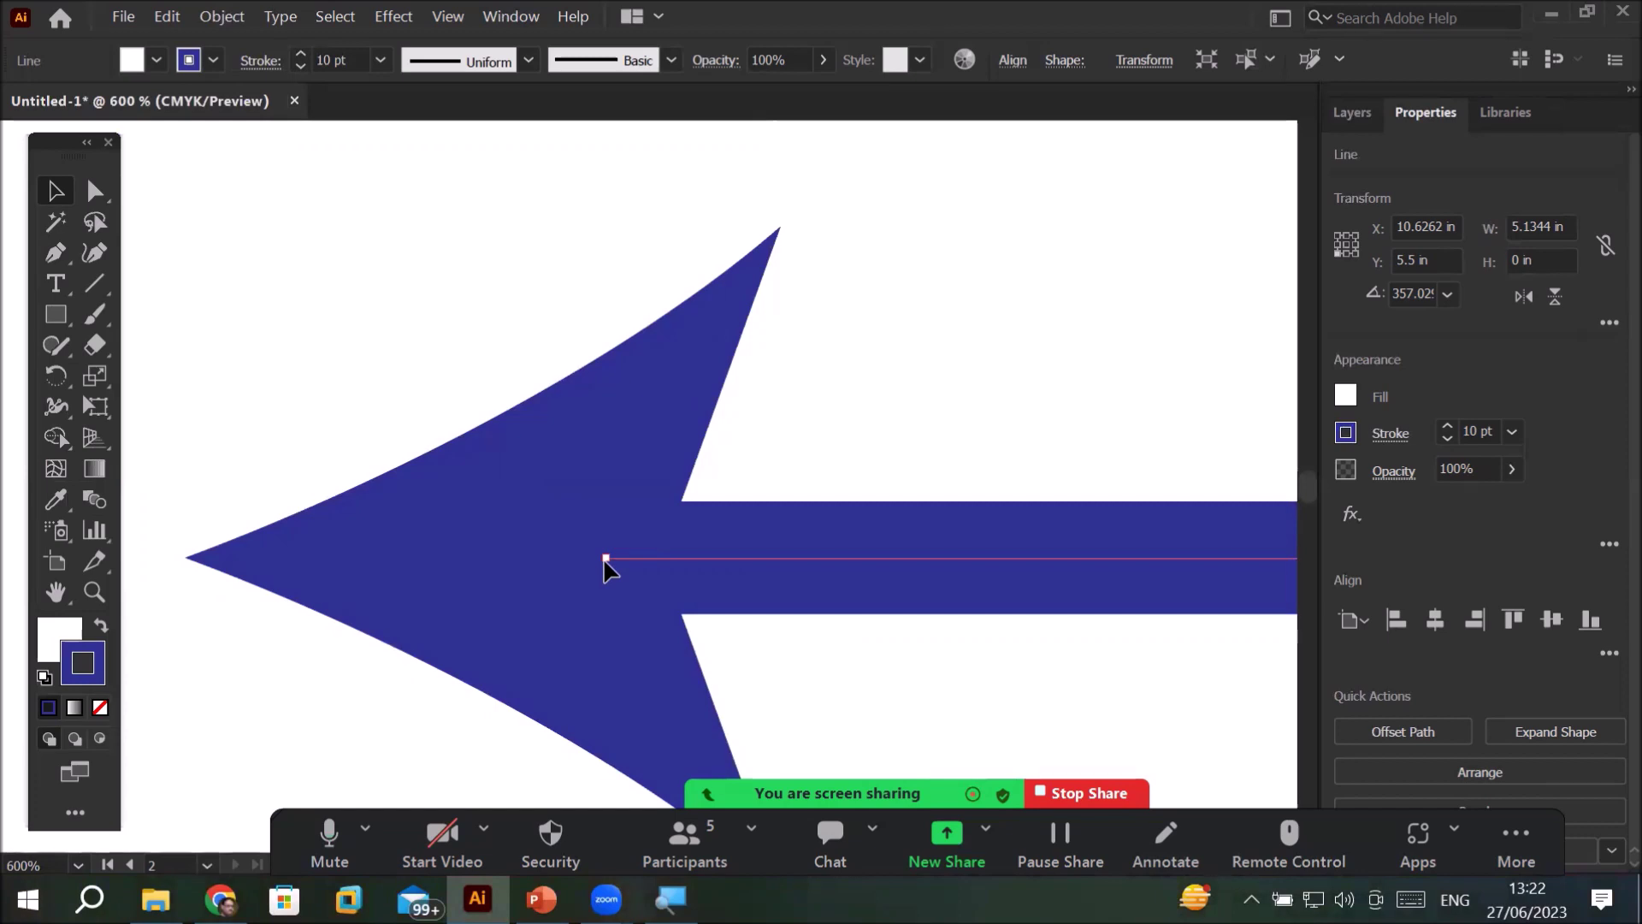
- Compare the two arrowhead alignments on the lowest line, finishing with the arrow tips placed at the end of the path
left_click(259, 61)
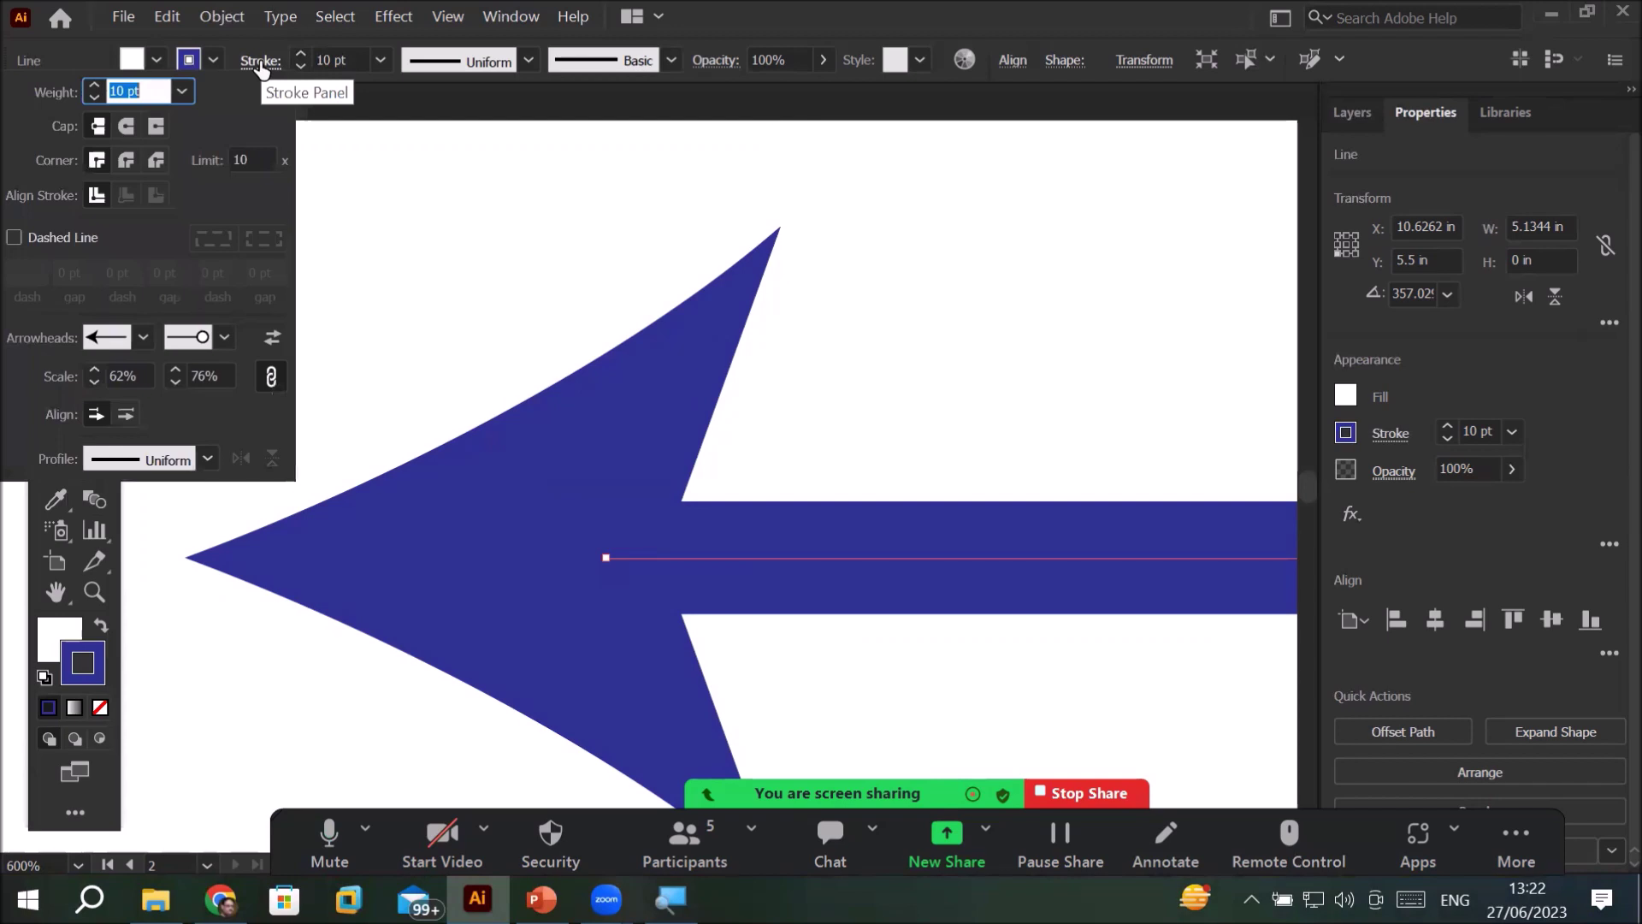
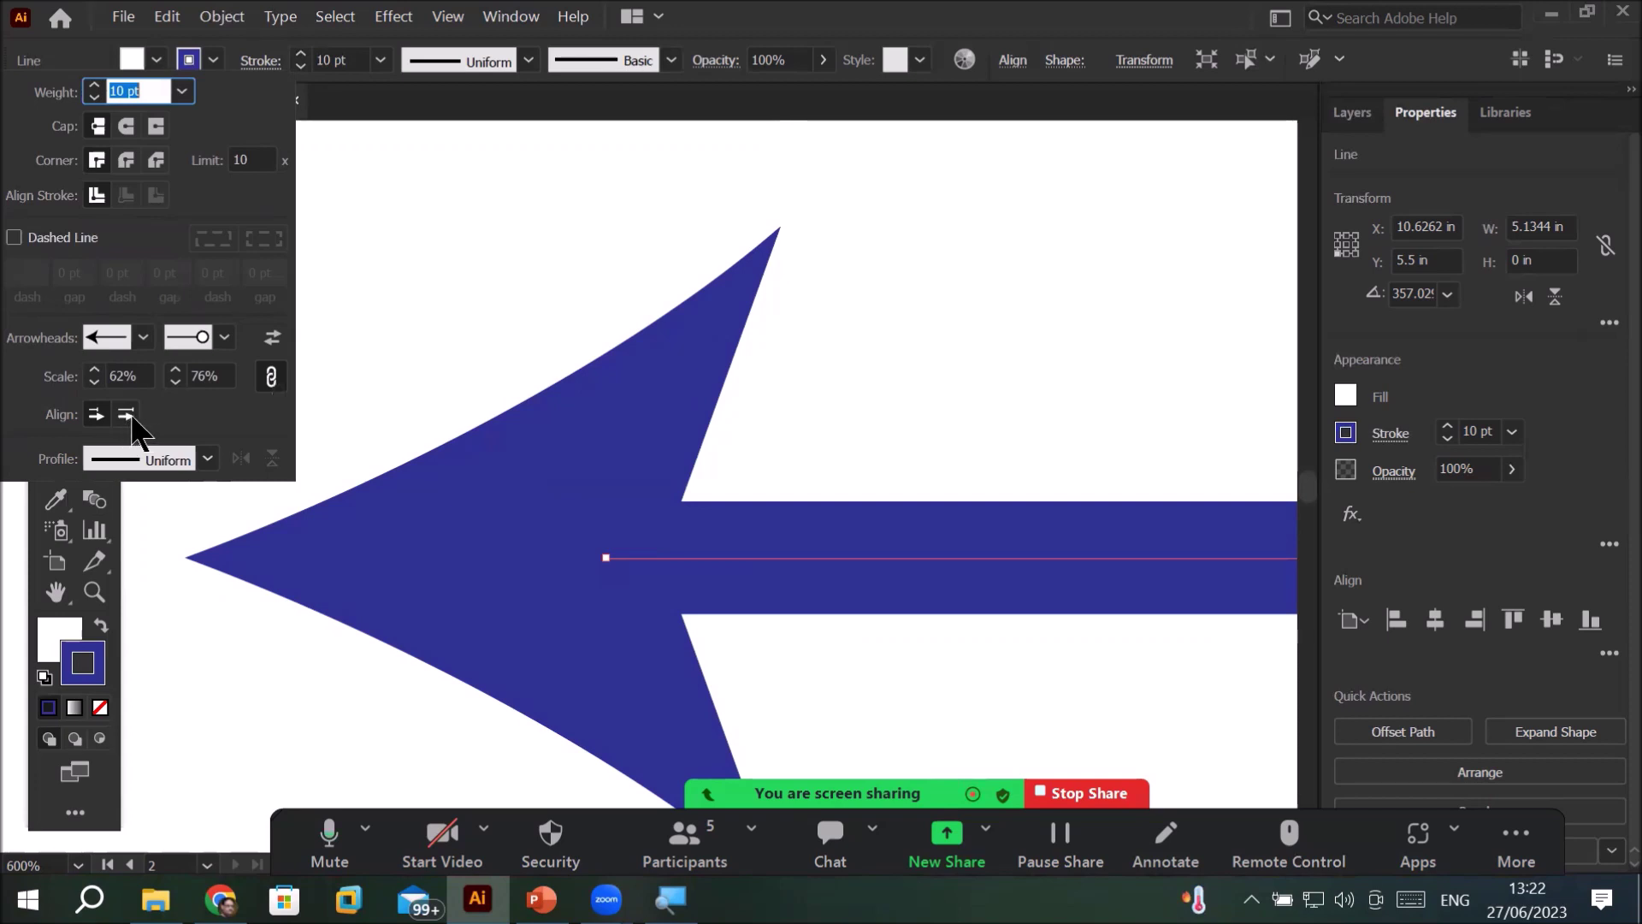
left_click(128, 415)
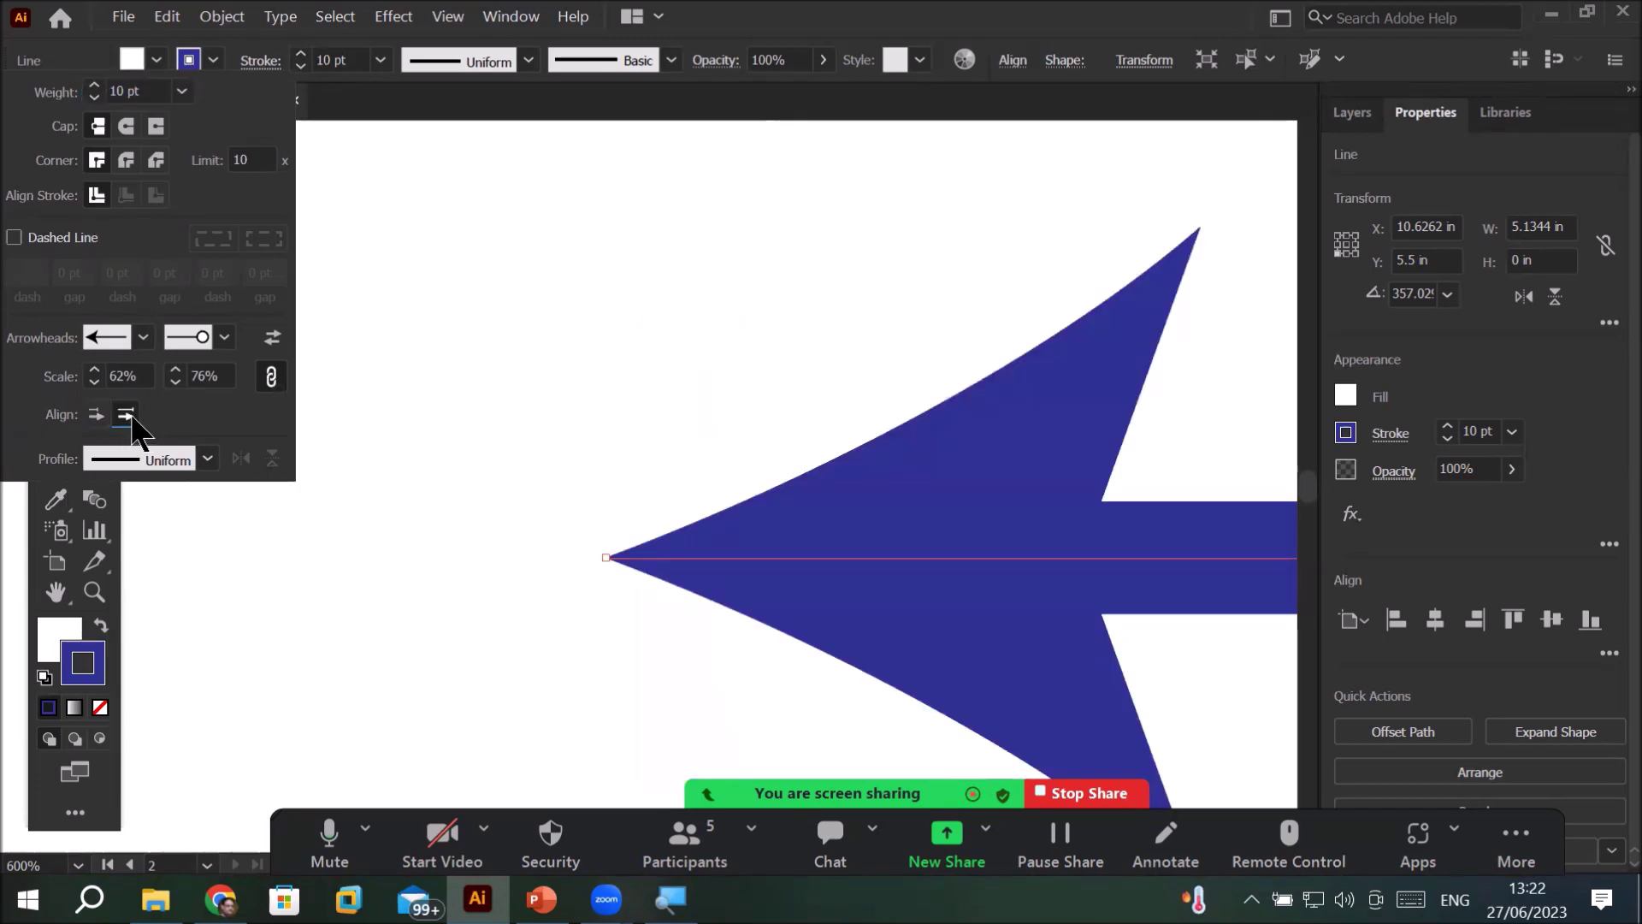
left_click(96, 415)
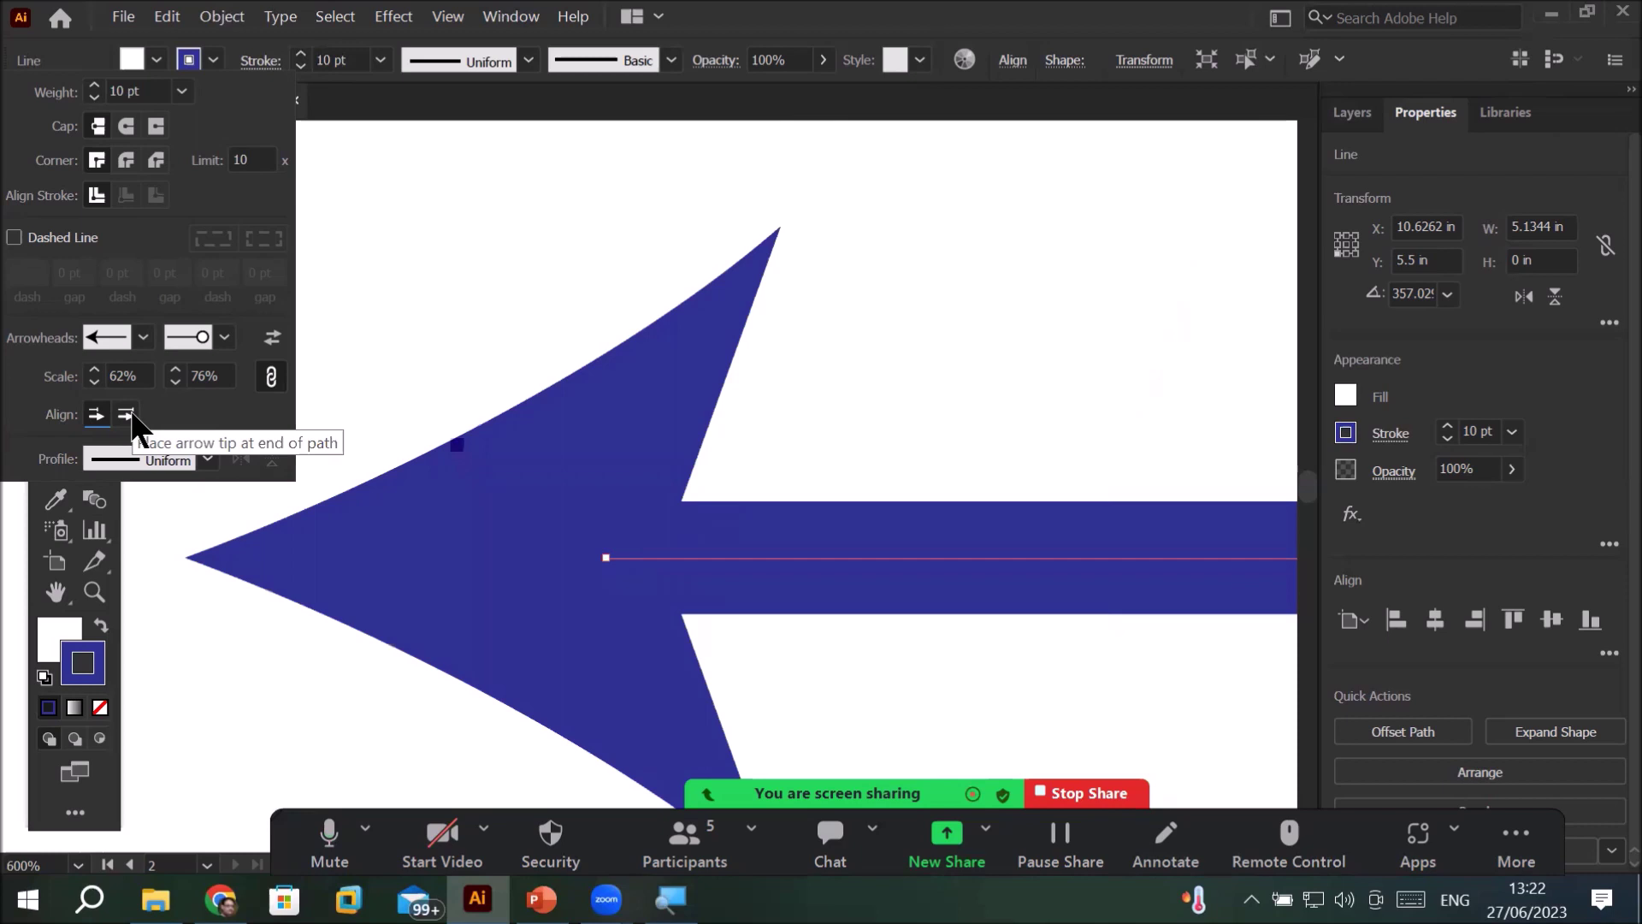
left_click(131, 417)
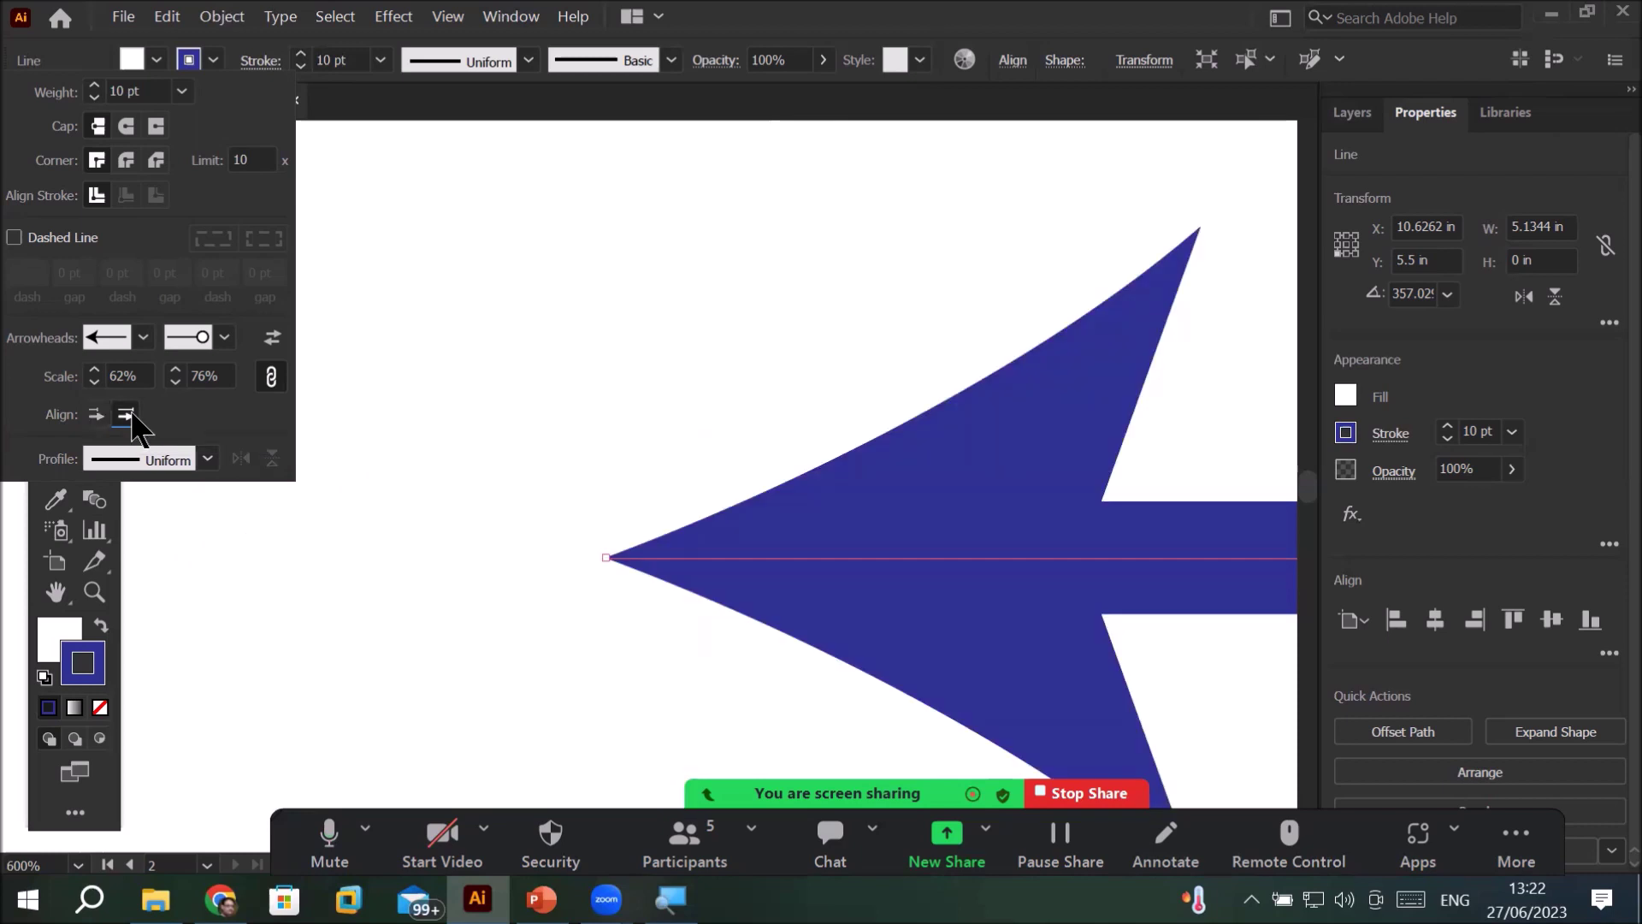
left_click(795, 392)
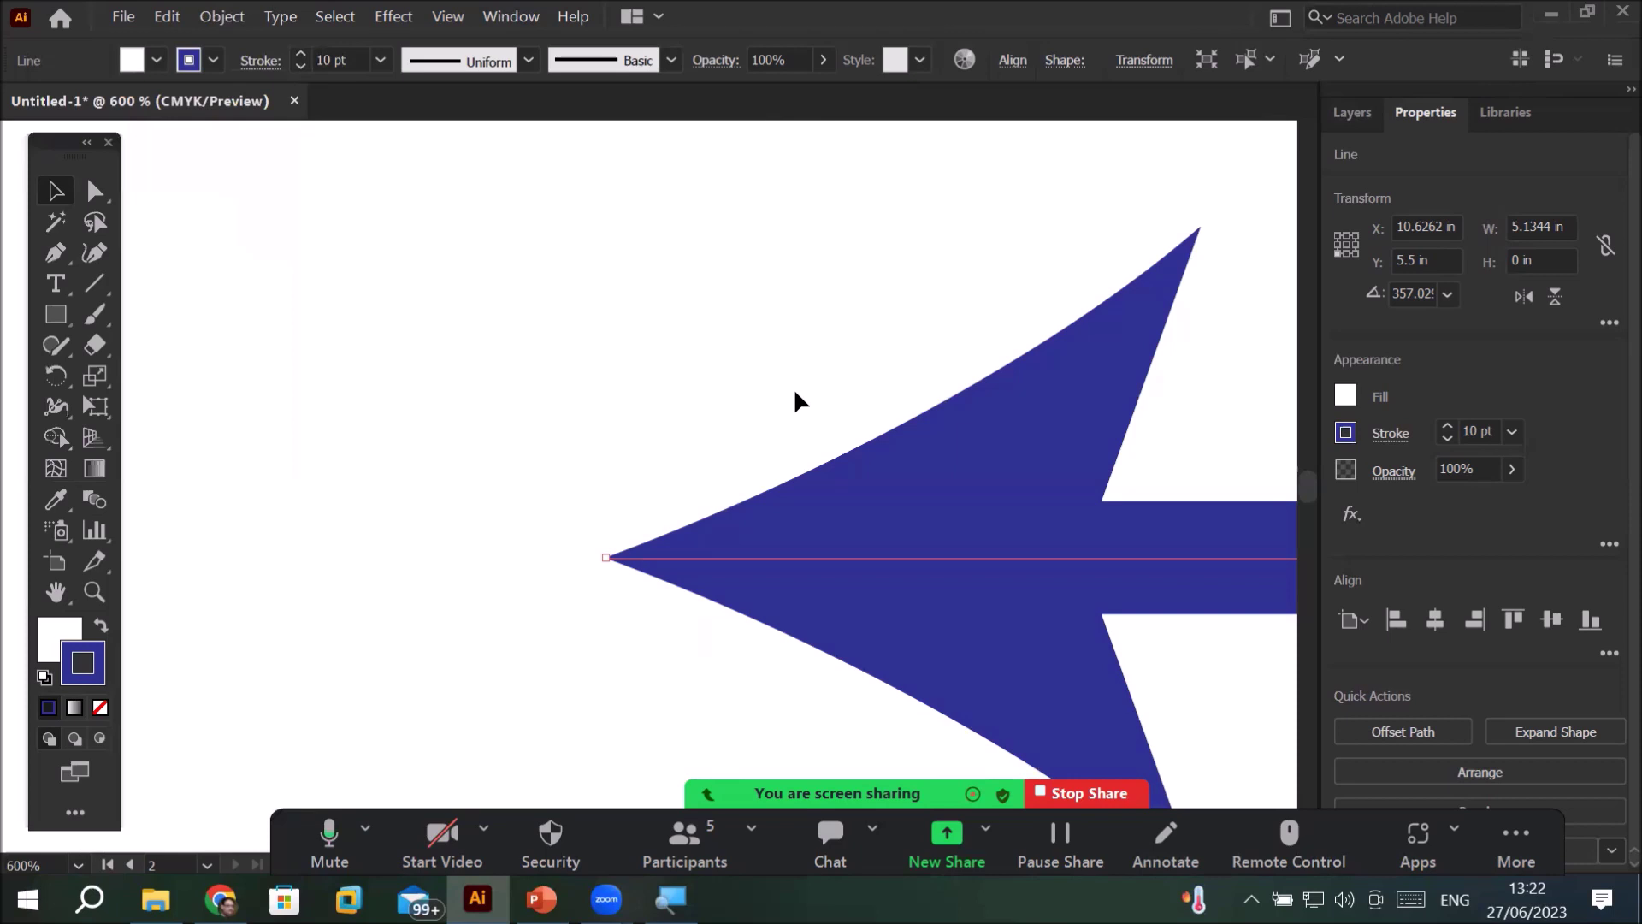
- Examine how the open-circle end and the start arrowhead of the lowest line sit against the path's end points
scroll(794, 401, "down", 6)
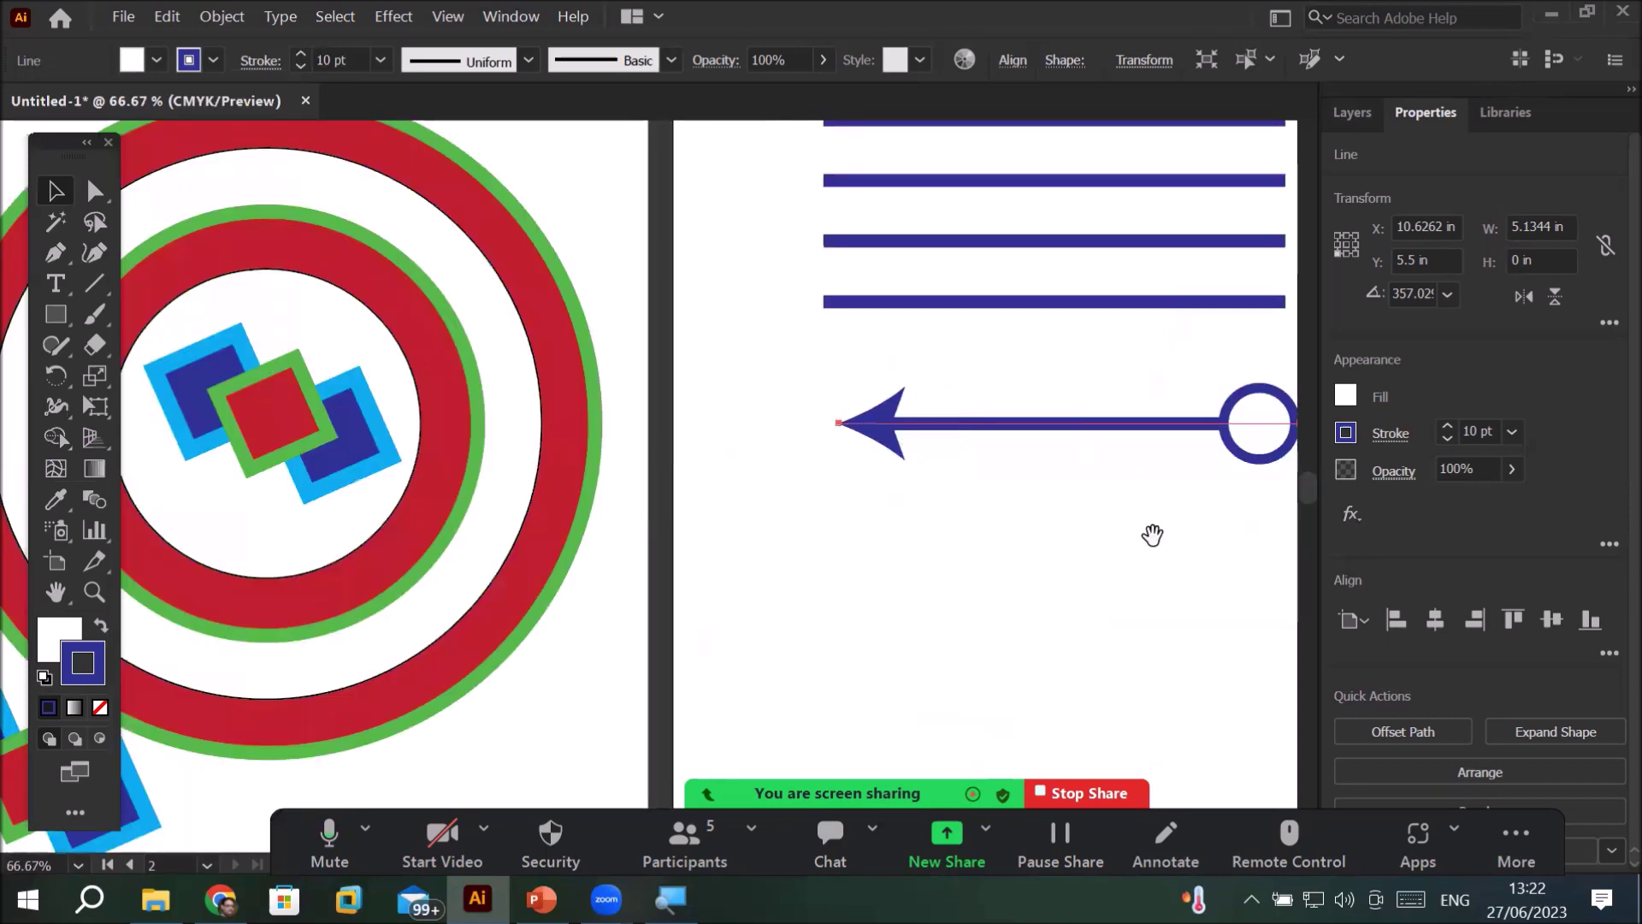
left_click_drag(1152, 535, 746, 616)
scroll(750, 639, "up", 2)
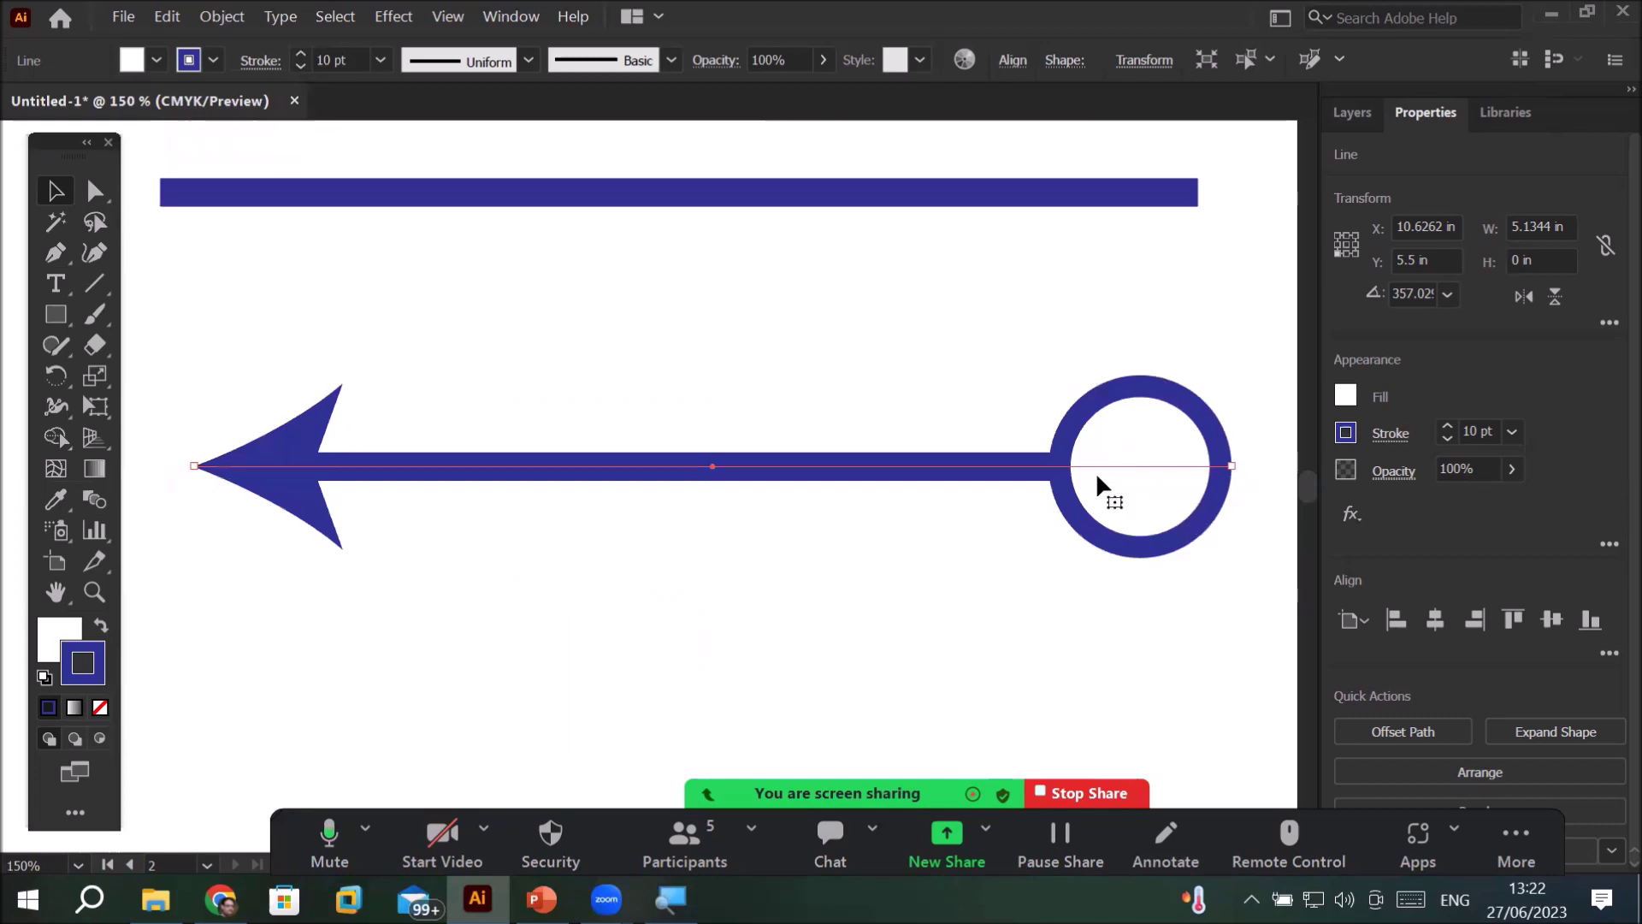
scroll(1238, 467, "up", 5)
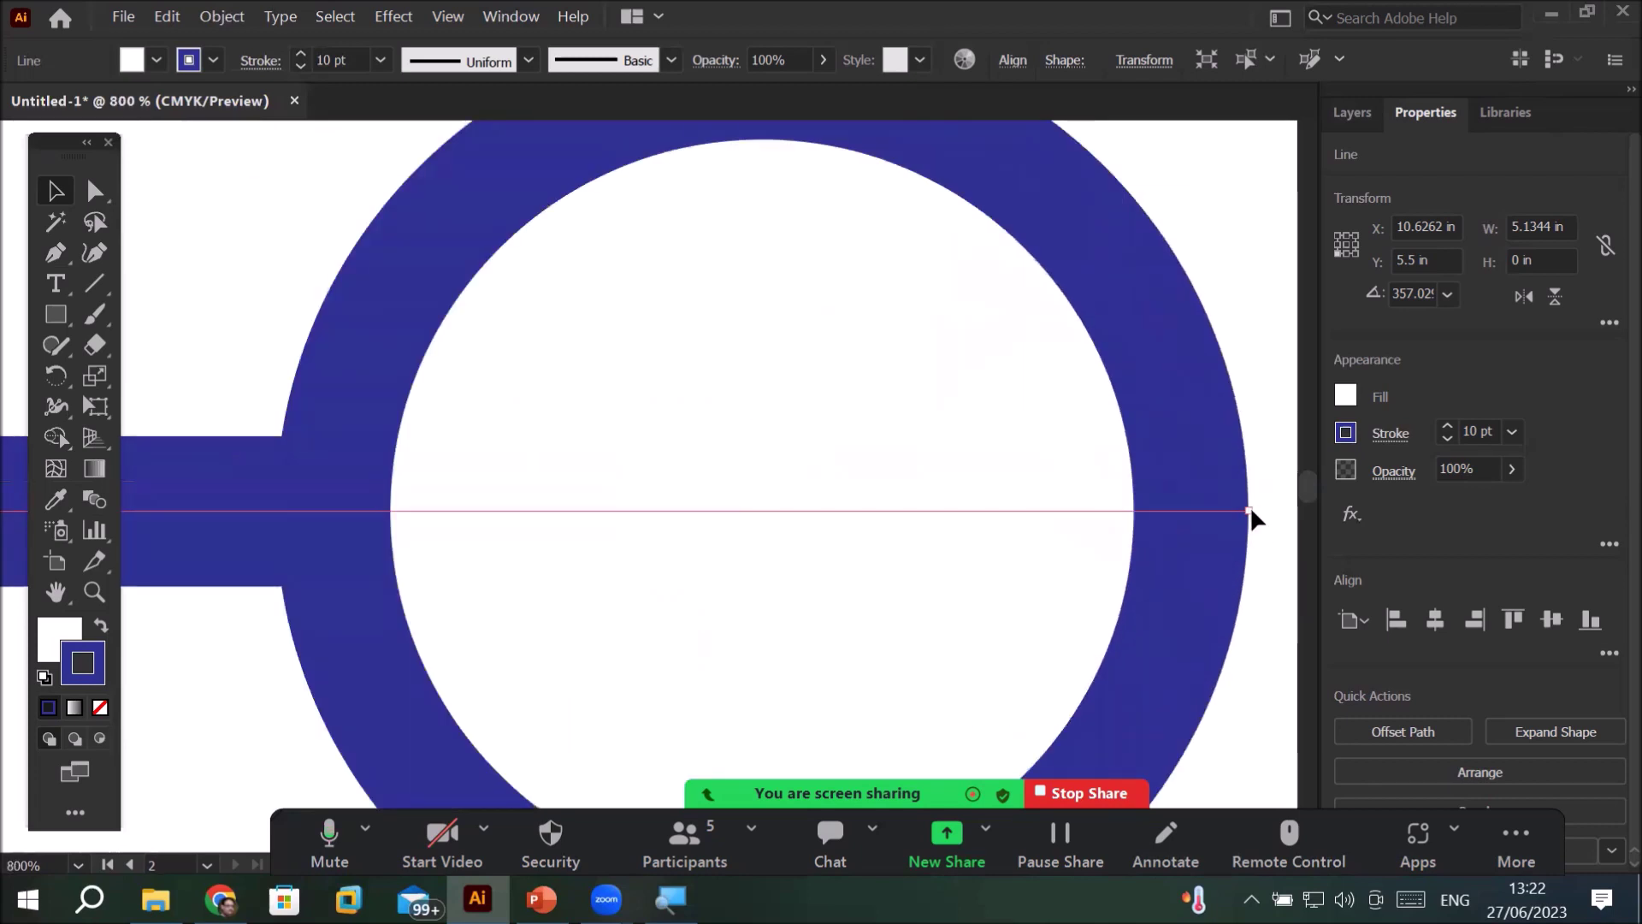
scroll(688, 536, "down", 2)
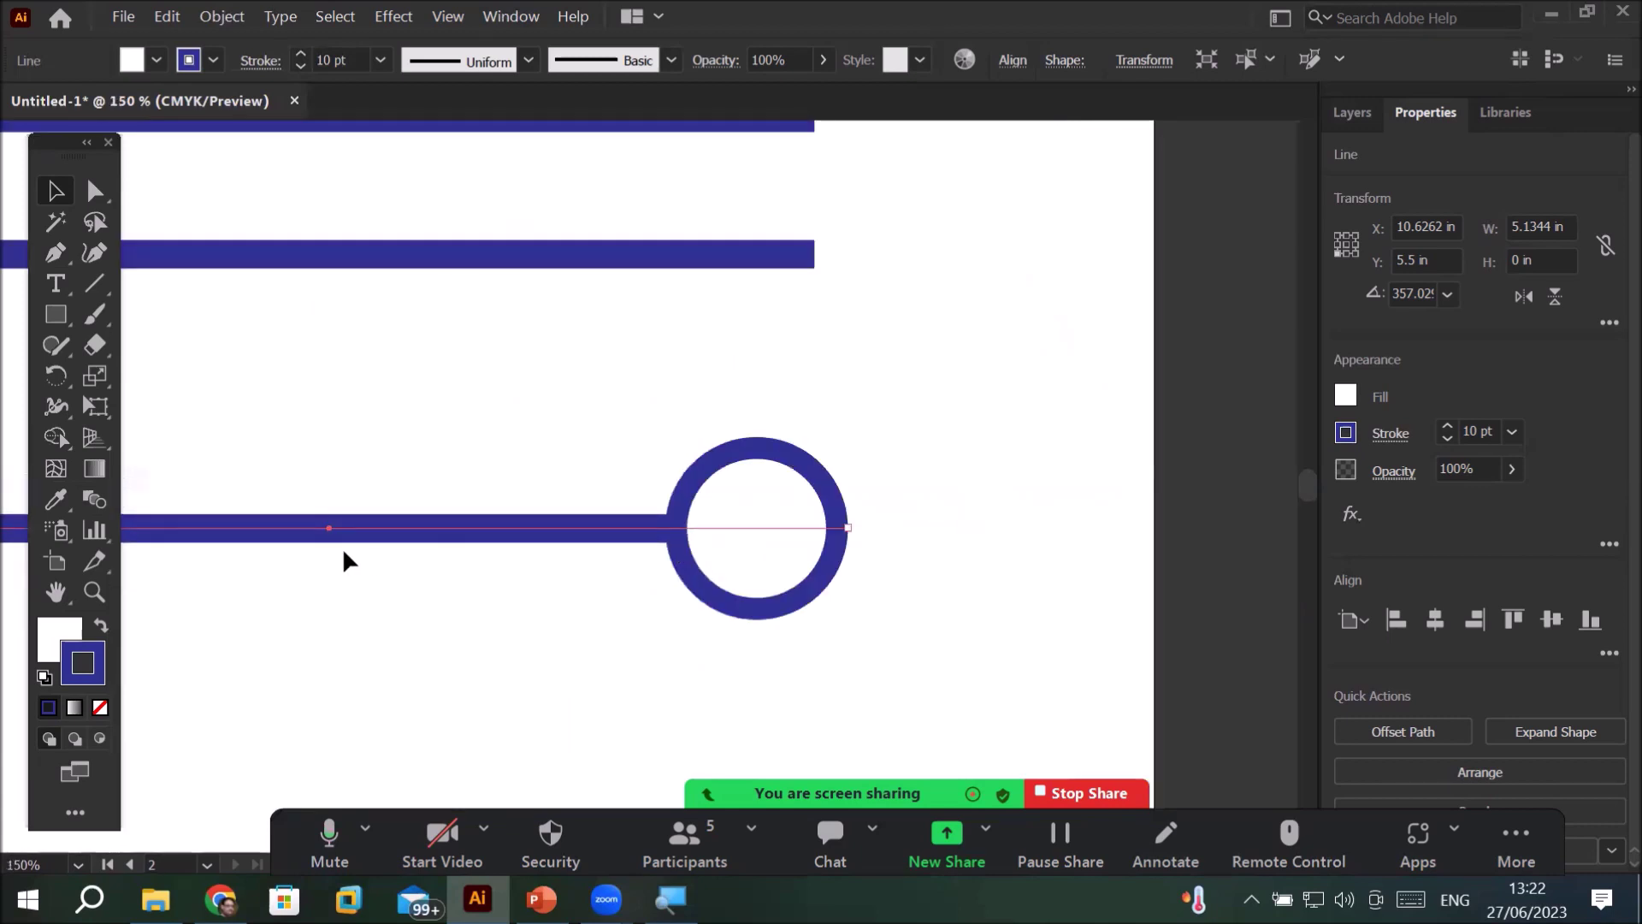
scroll(310, 558, "down", 2)
scroll(505, 576, "up", 3)
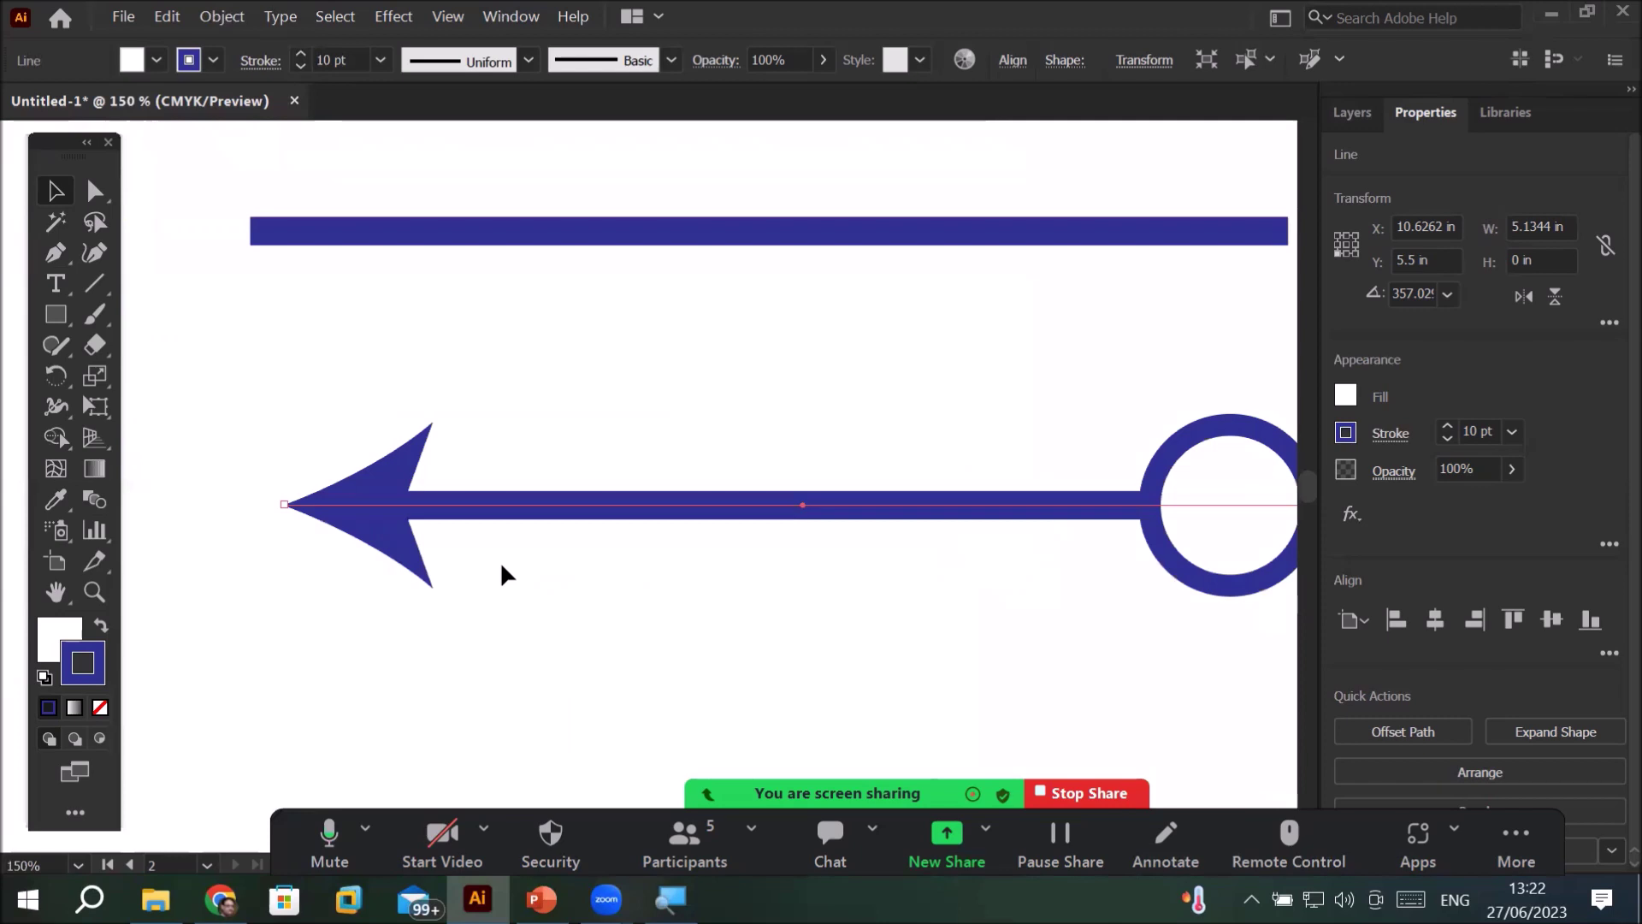
scroll(505, 576, "down", 1)
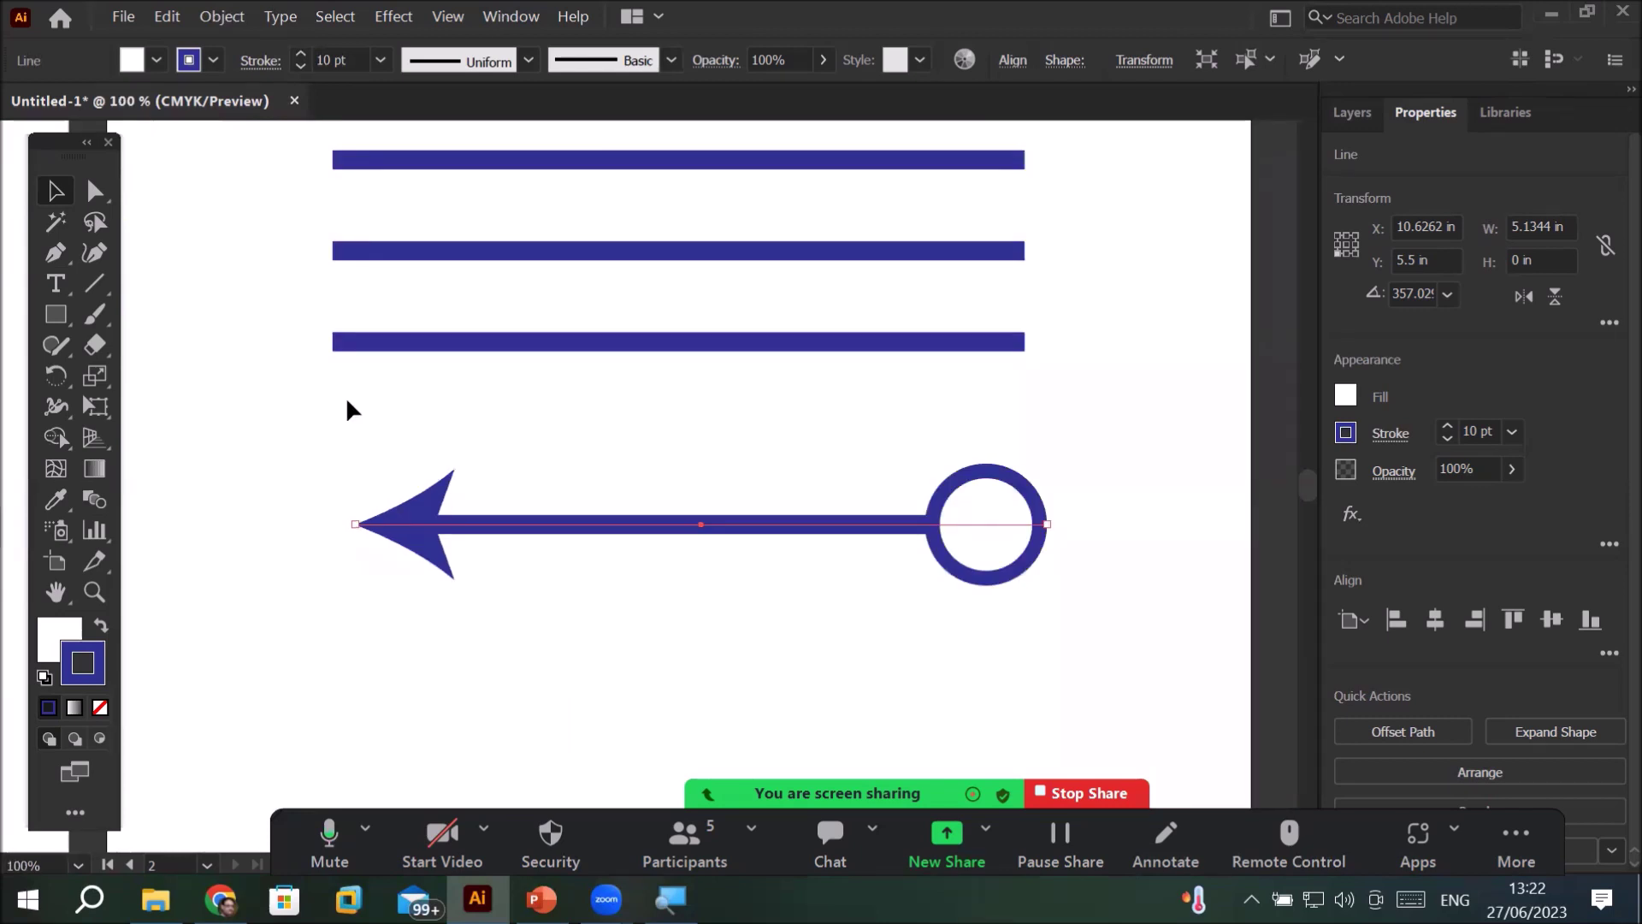
- Alternate the arrowhead alignment between extending beyond the path and placing tips at its end, finishing with tips at the path end
left_click(257, 64)
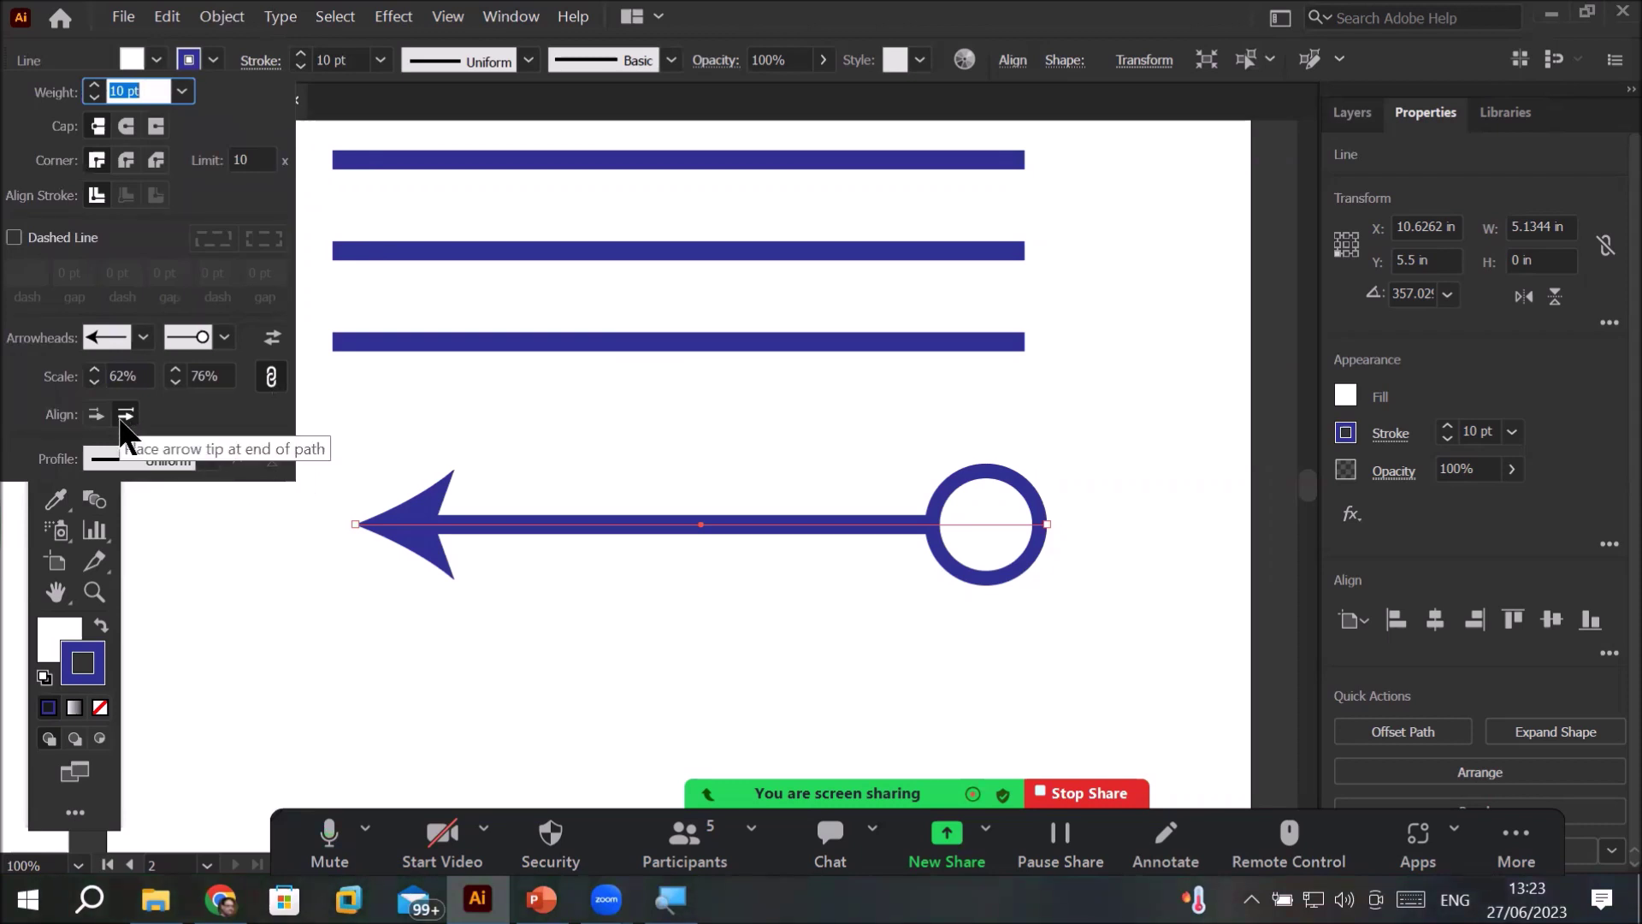
left_click(125, 415)
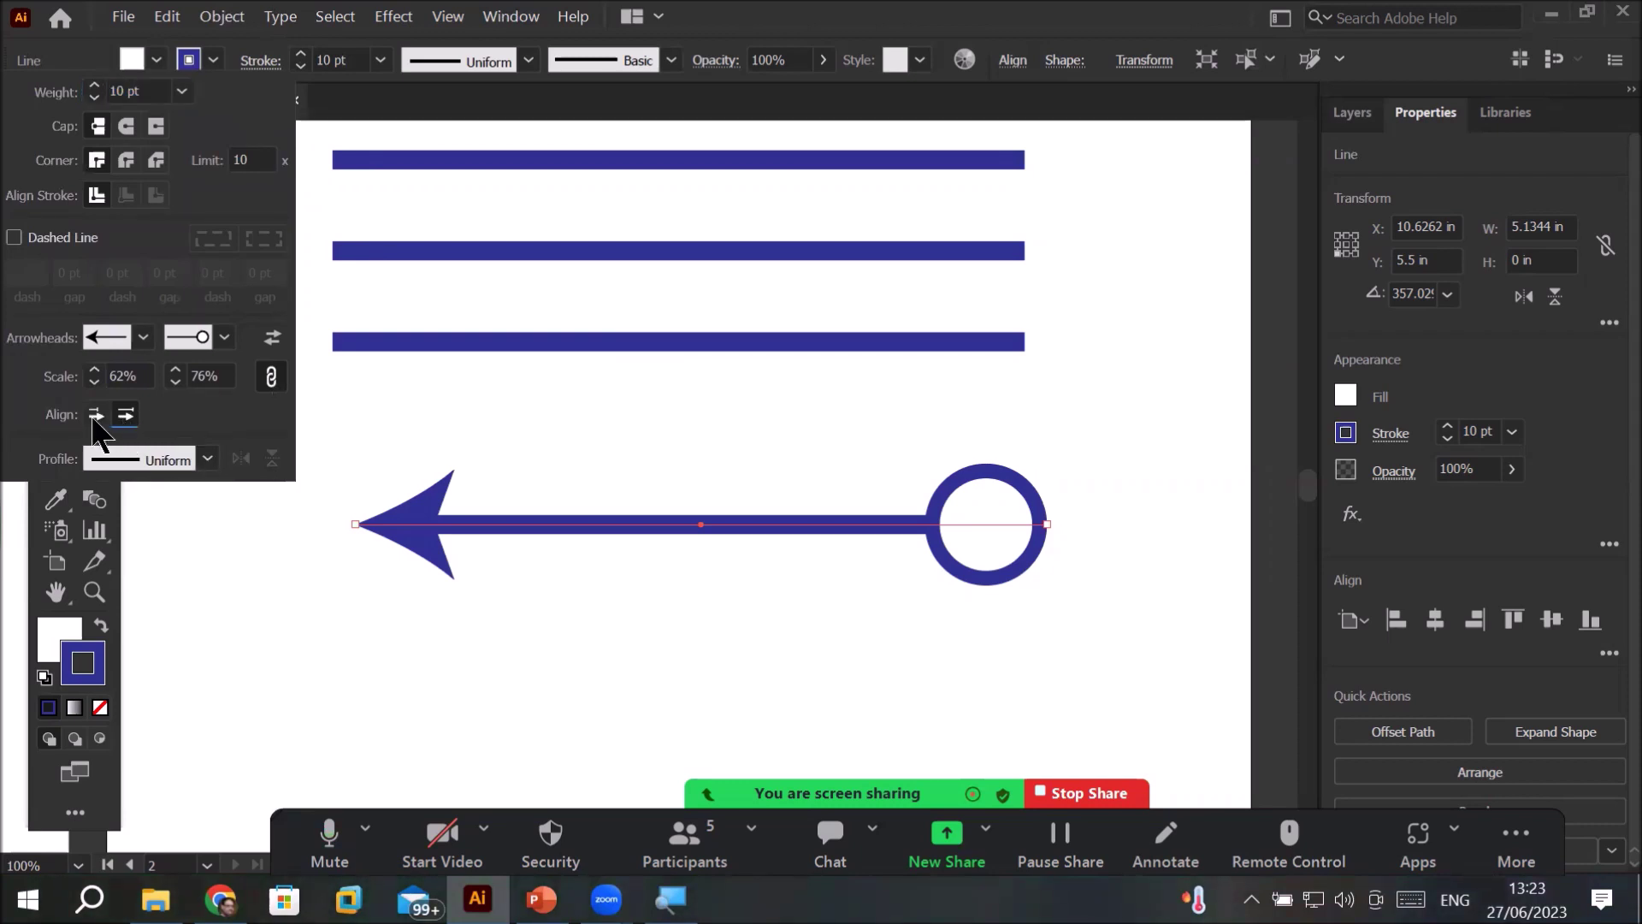
left_click(96, 416)
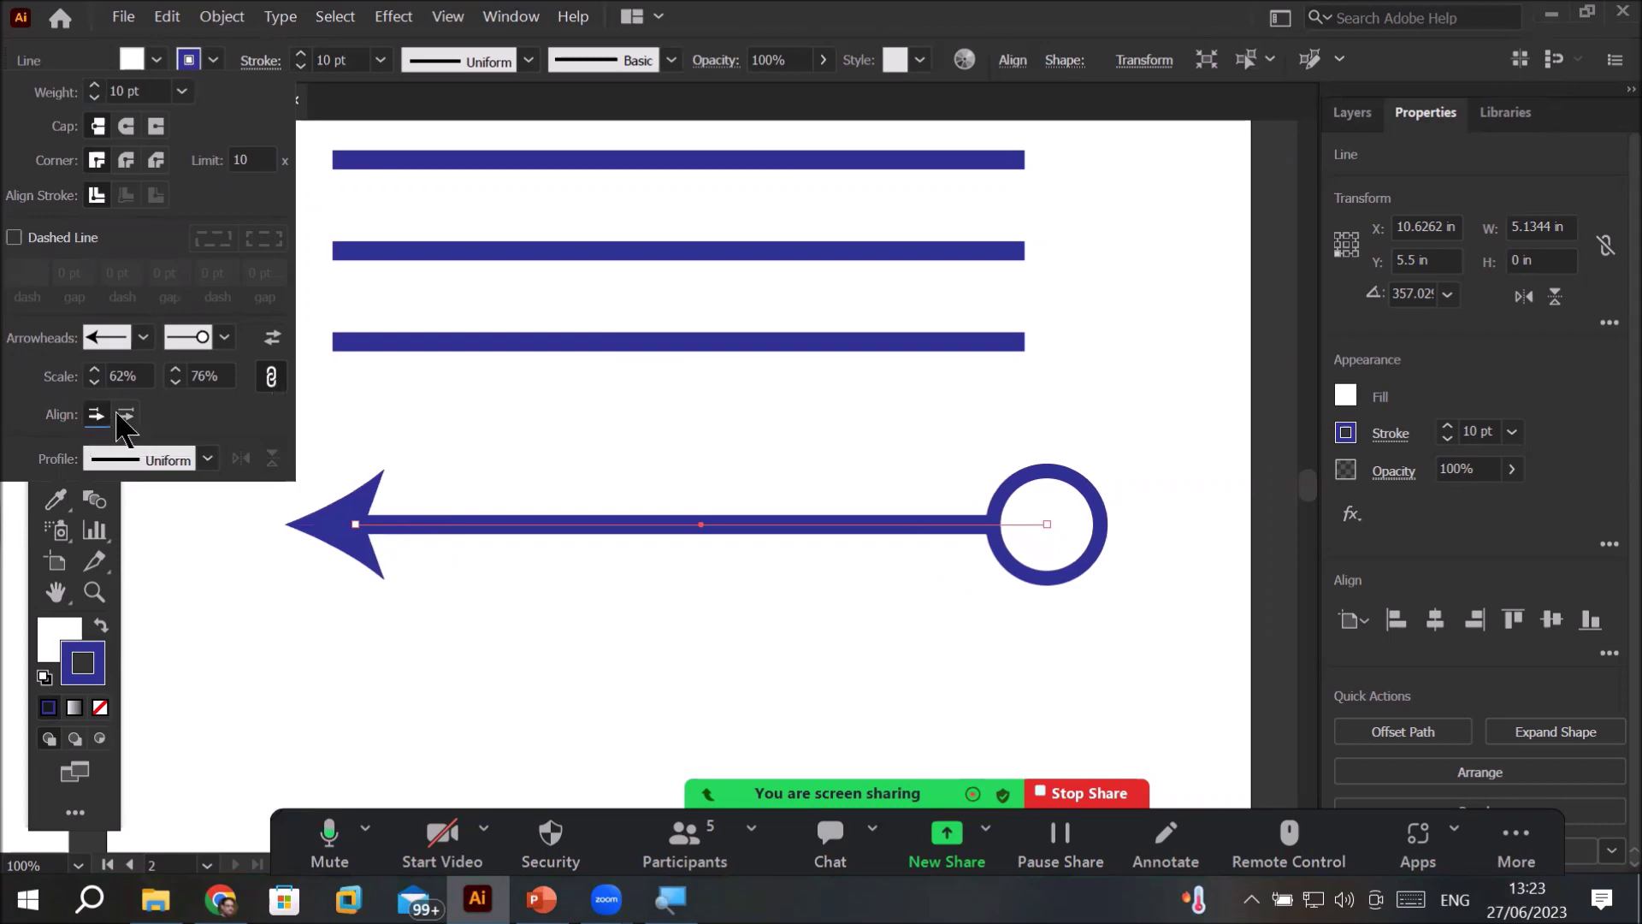
left_click(126, 414)
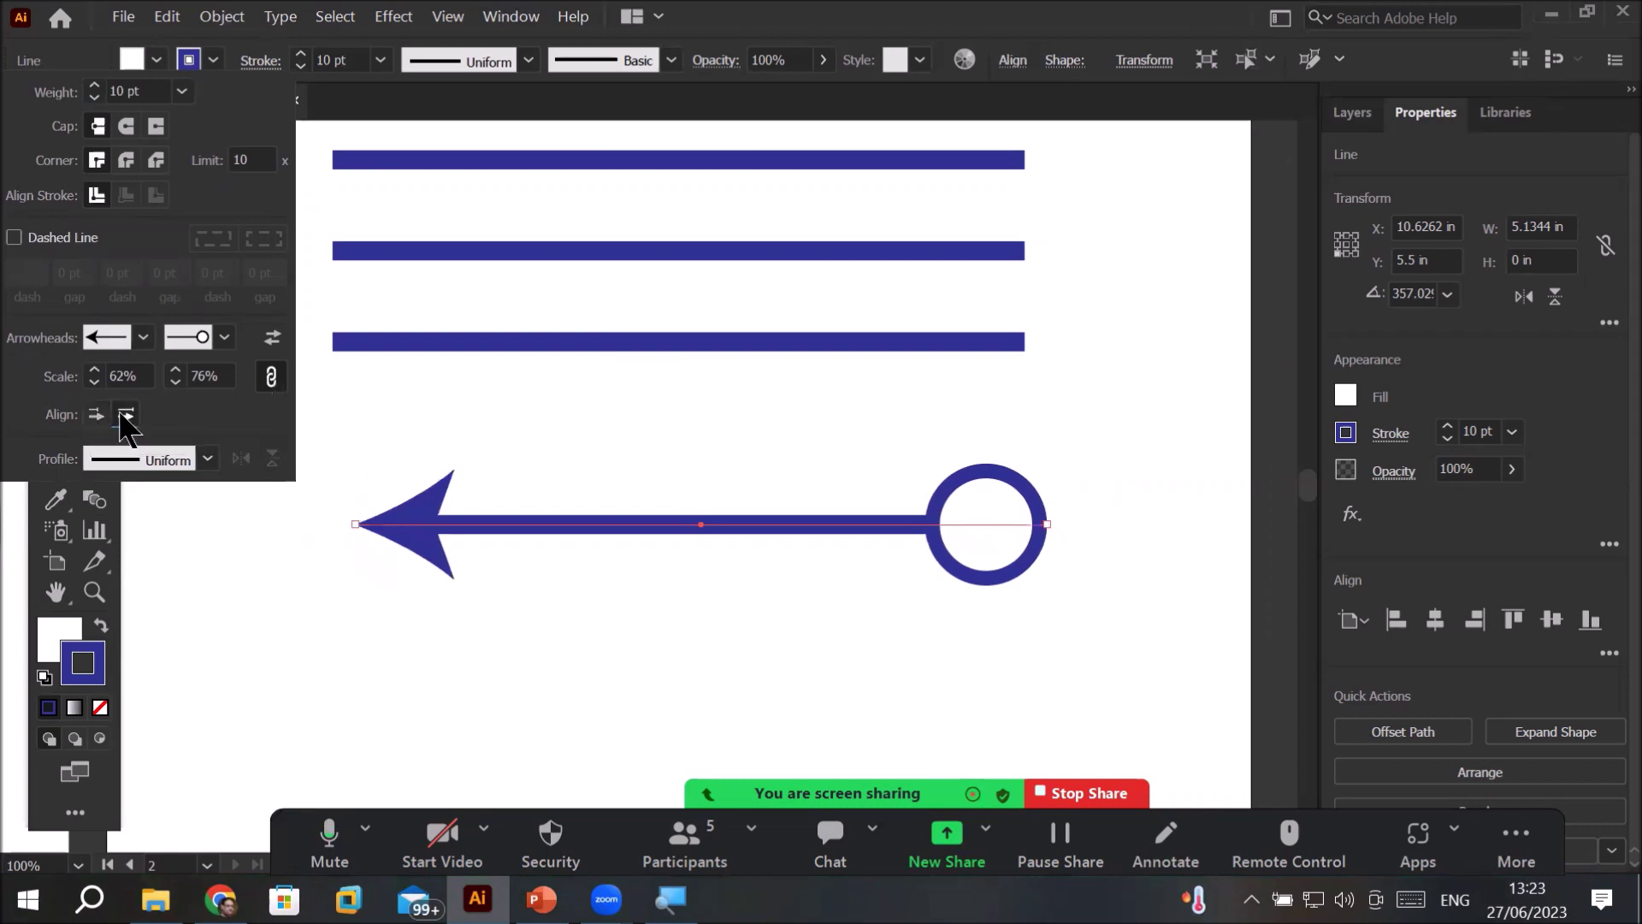
left_click(94, 414)
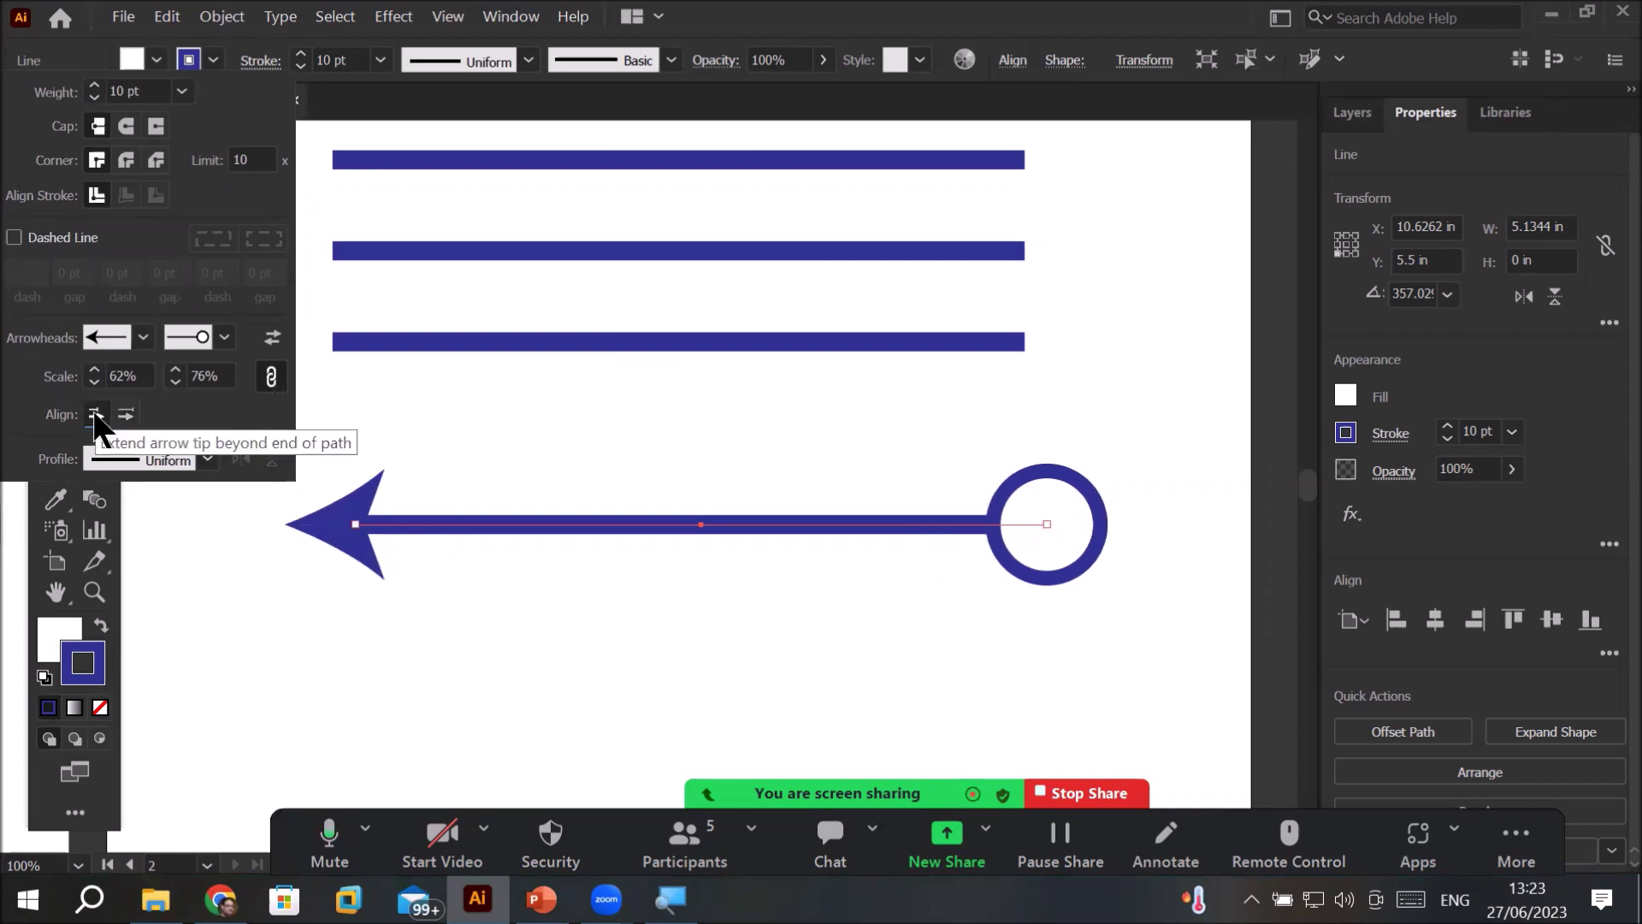
left_click(126, 415)
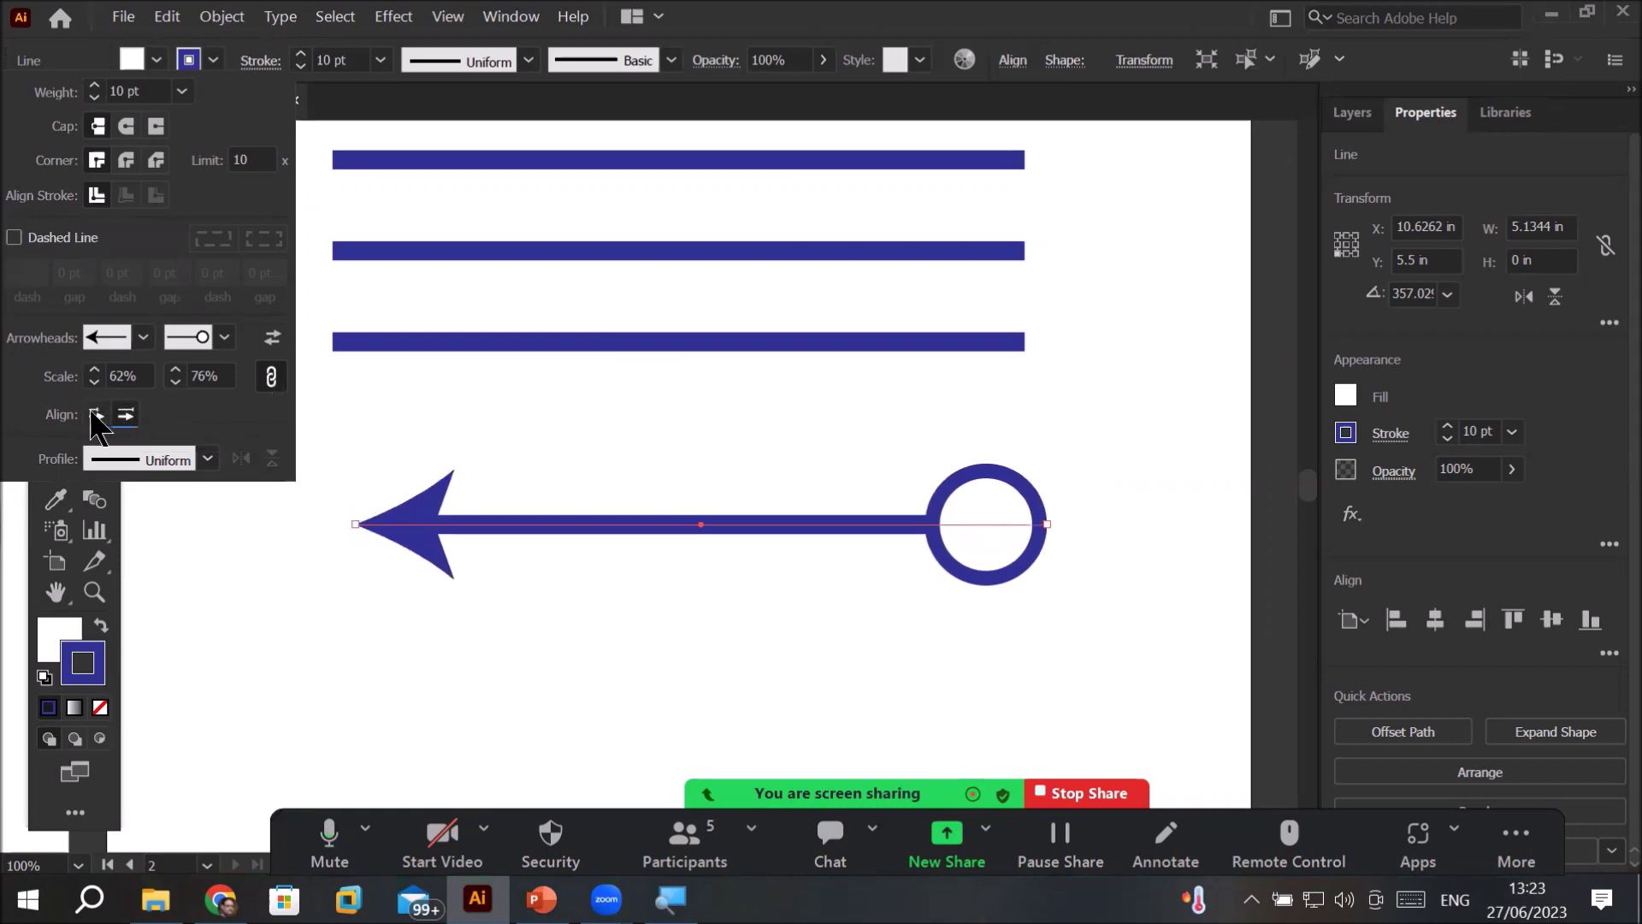
left_click(95, 415)
left_click(125, 415)
- Turn the lowest line's stroke into a dashed line with a 12 pt dash, toggling dashes off and on to compare
left_click(14, 239)
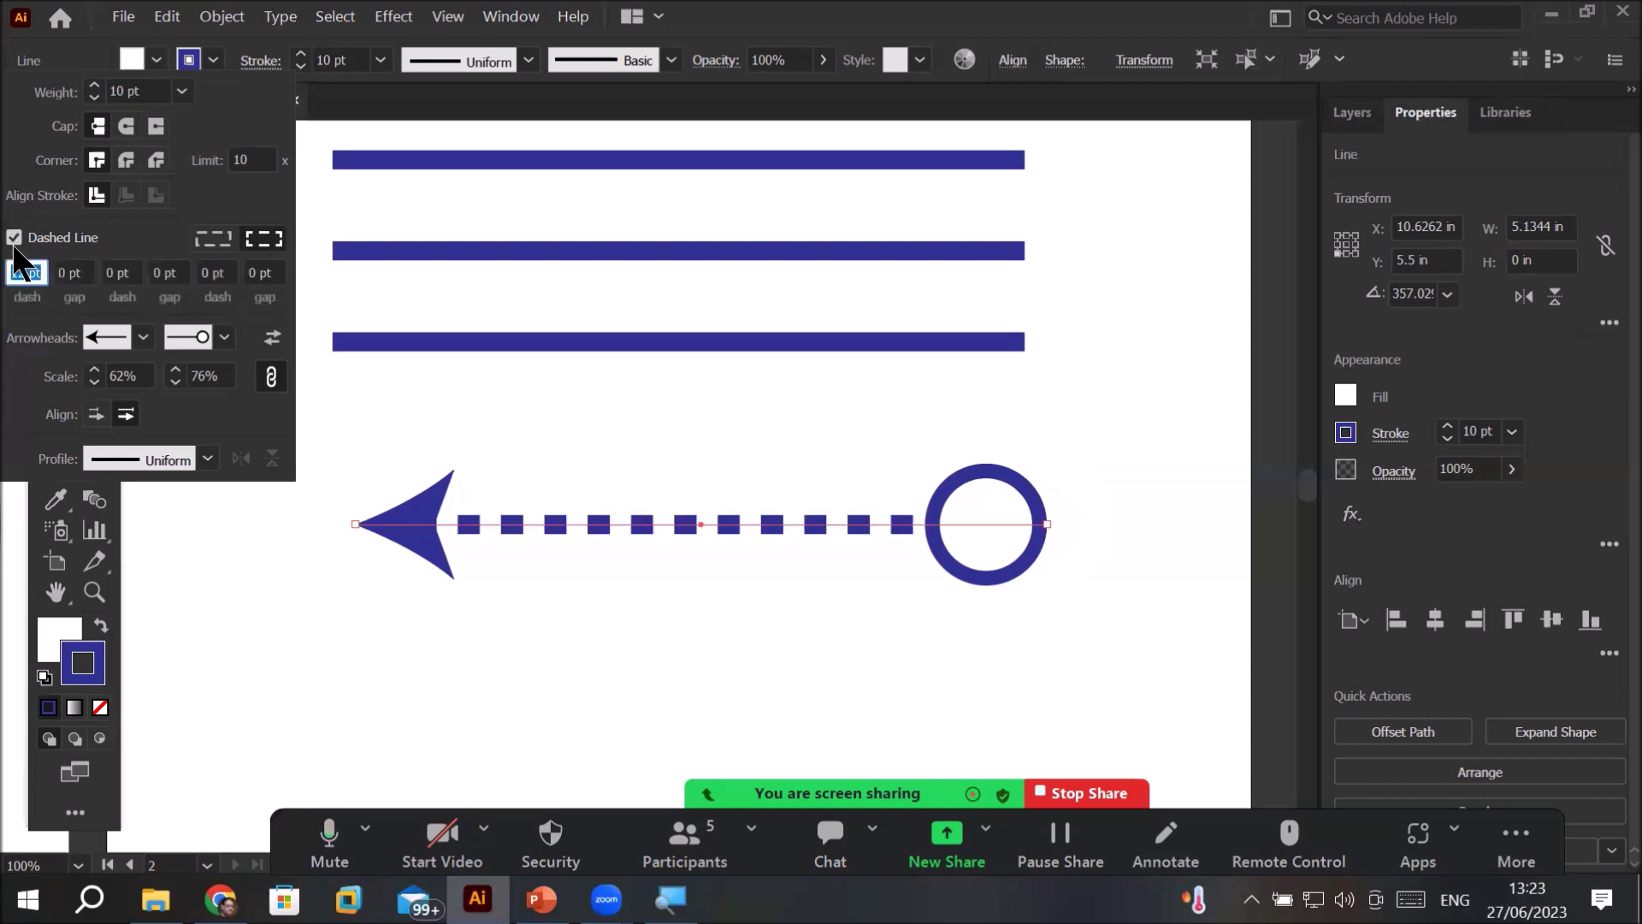
left_click(14, 240)
left_click(13, 239)
left_click(13, 240)
left_click(13, 240)
left_click(38, 270)
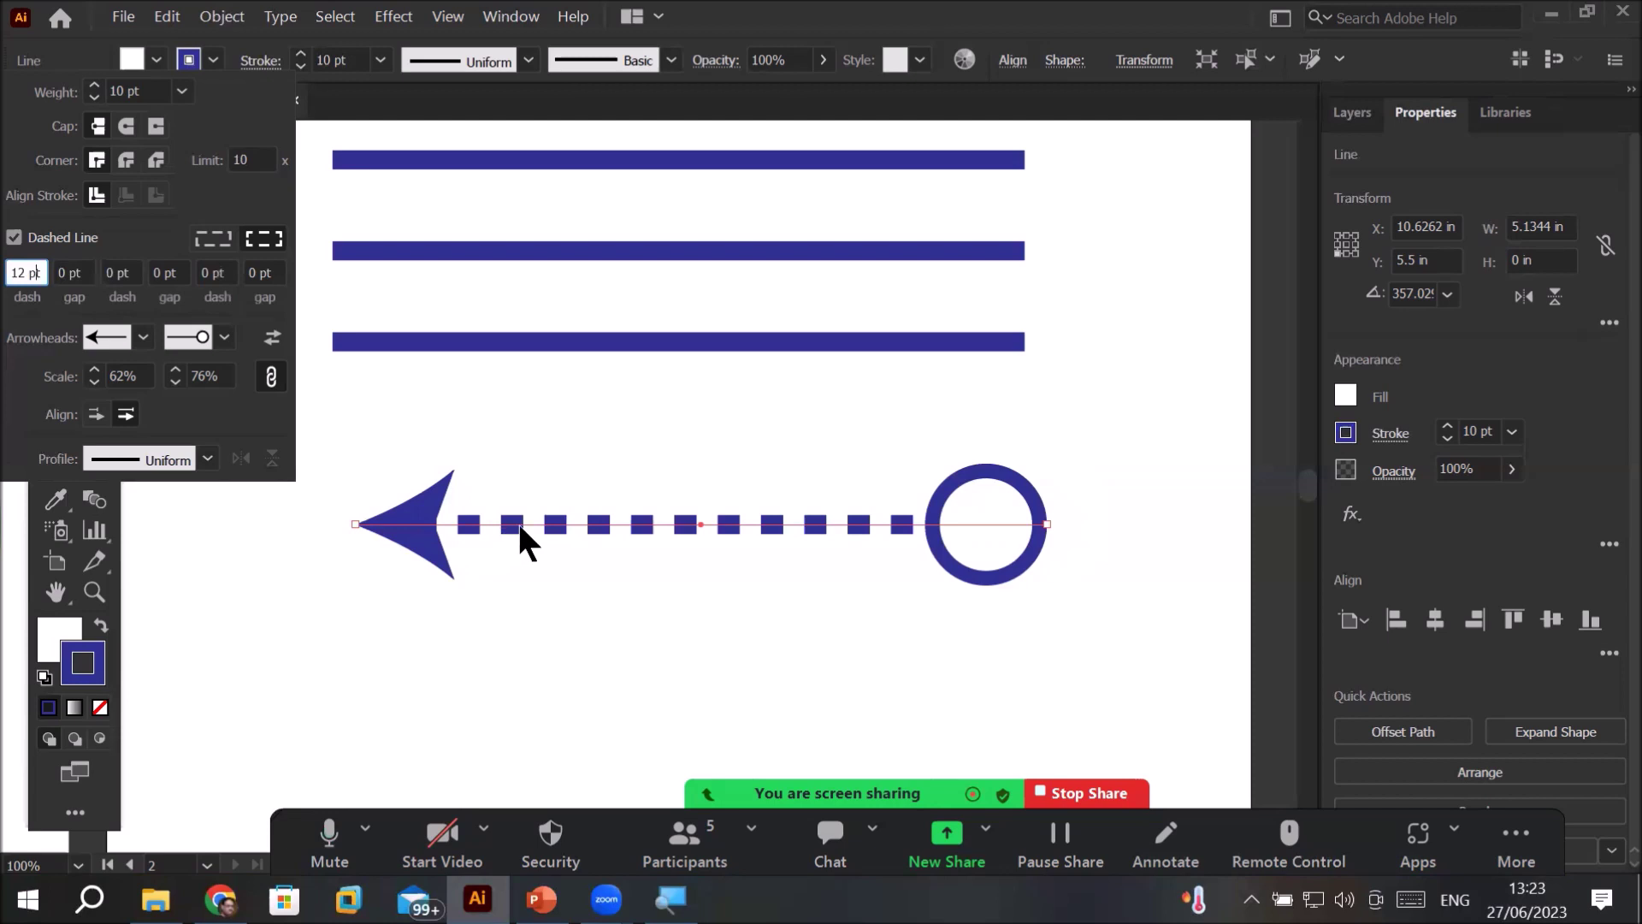
key("Escape")
scroll(466, 535, "up", 2)
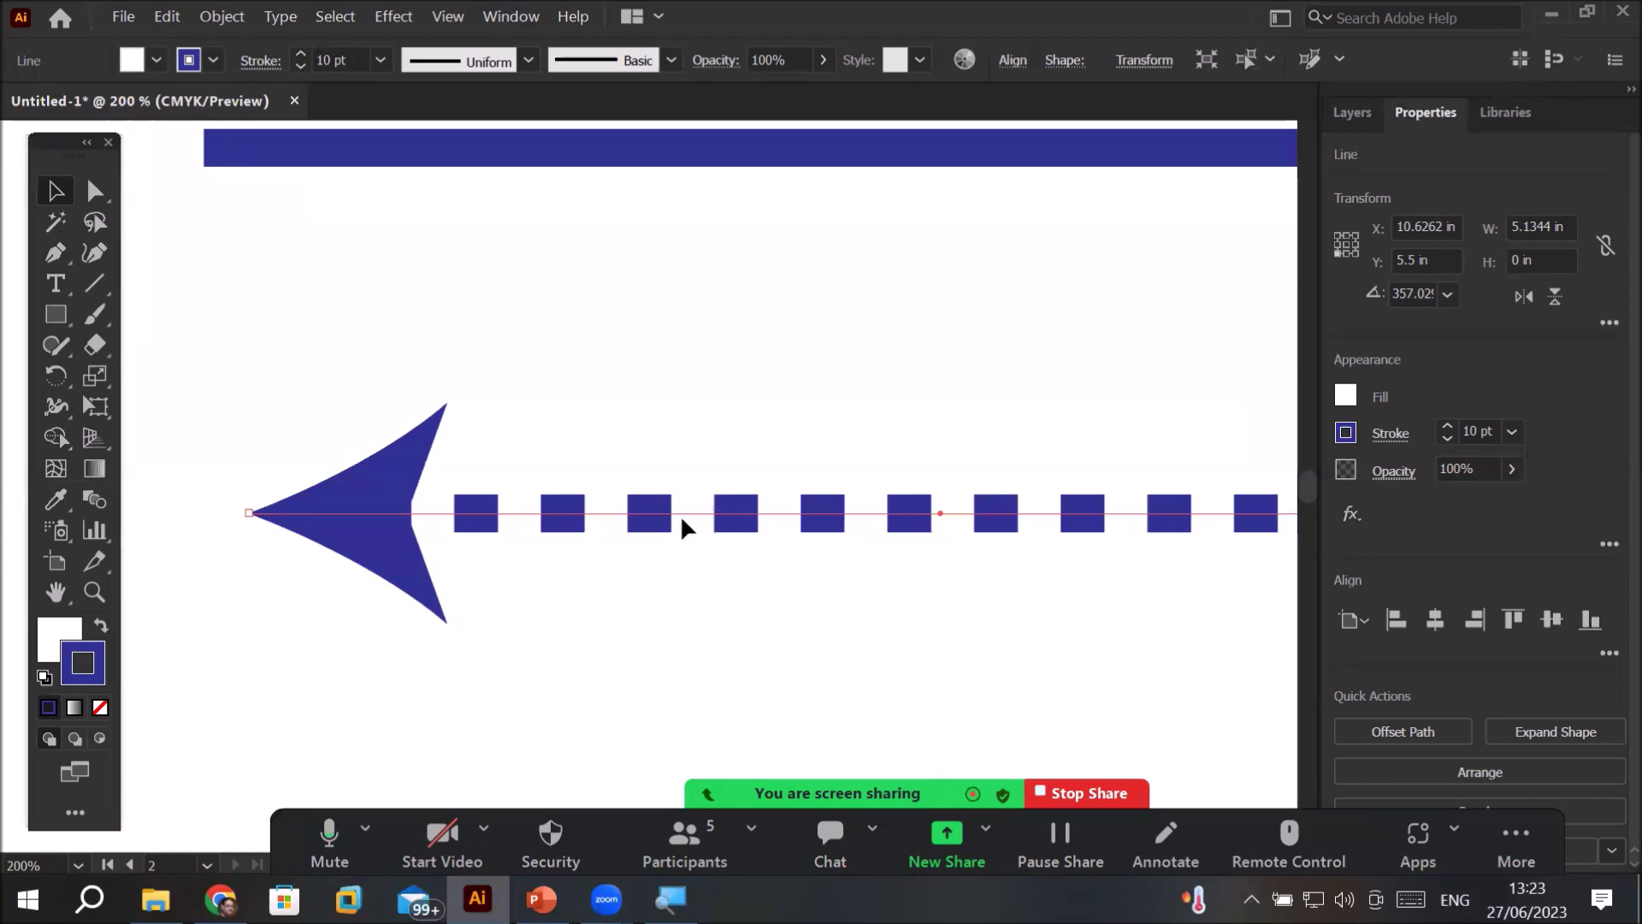
- Try exact dash and gap lengths on the lowest line, then return to dashes aligned to corners and path ends
left_click(258, 69)
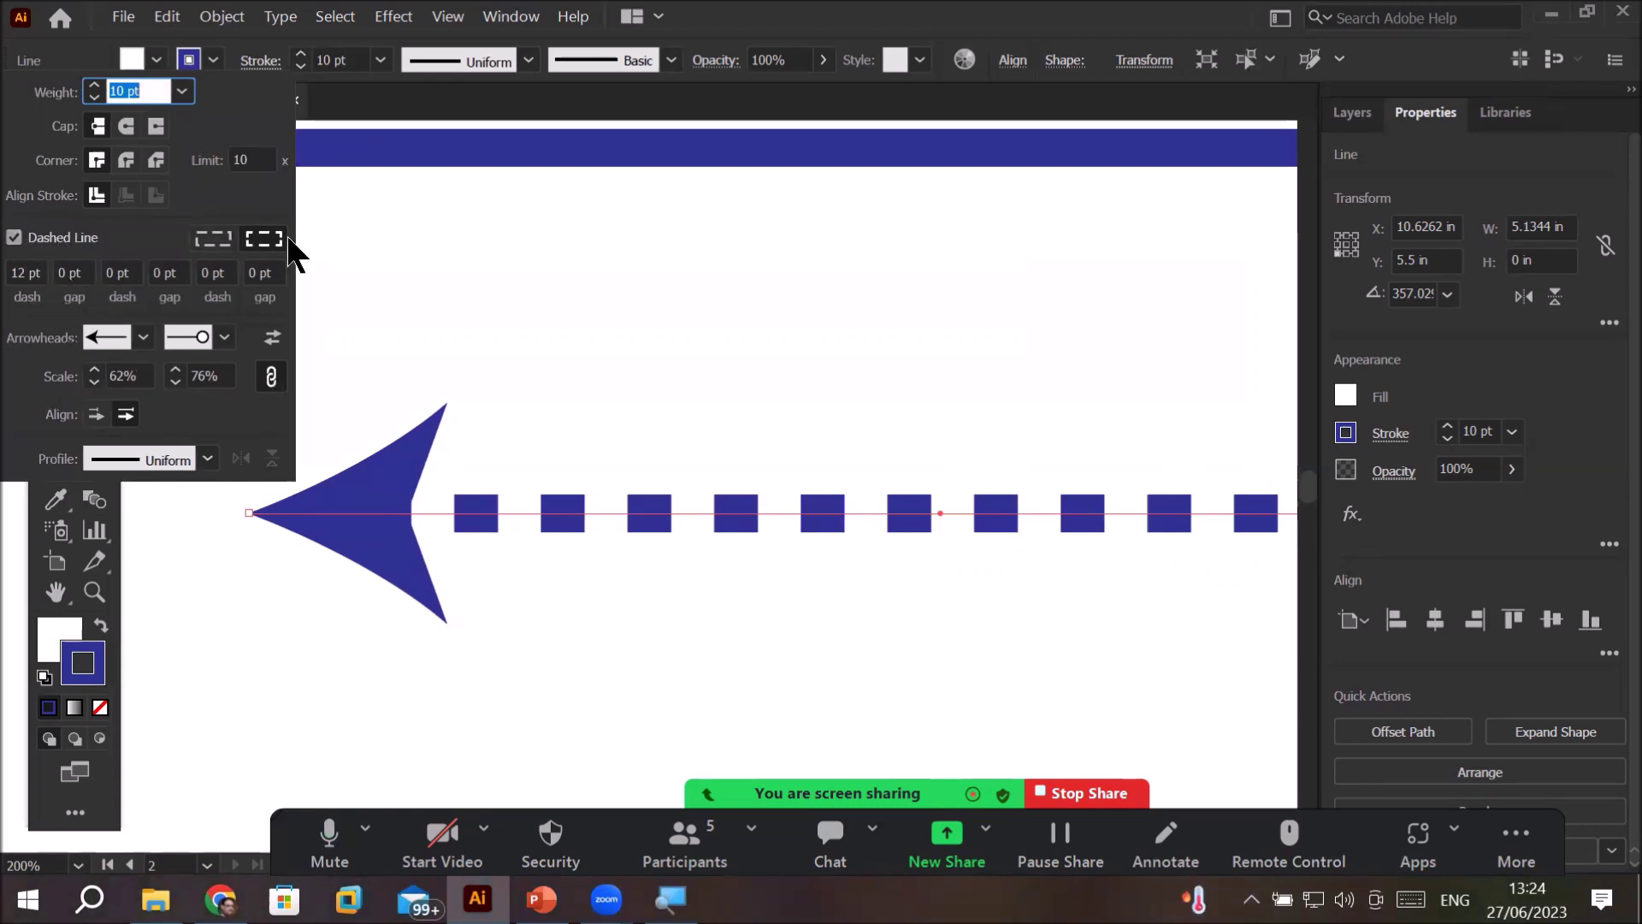
left_click(213, 240)
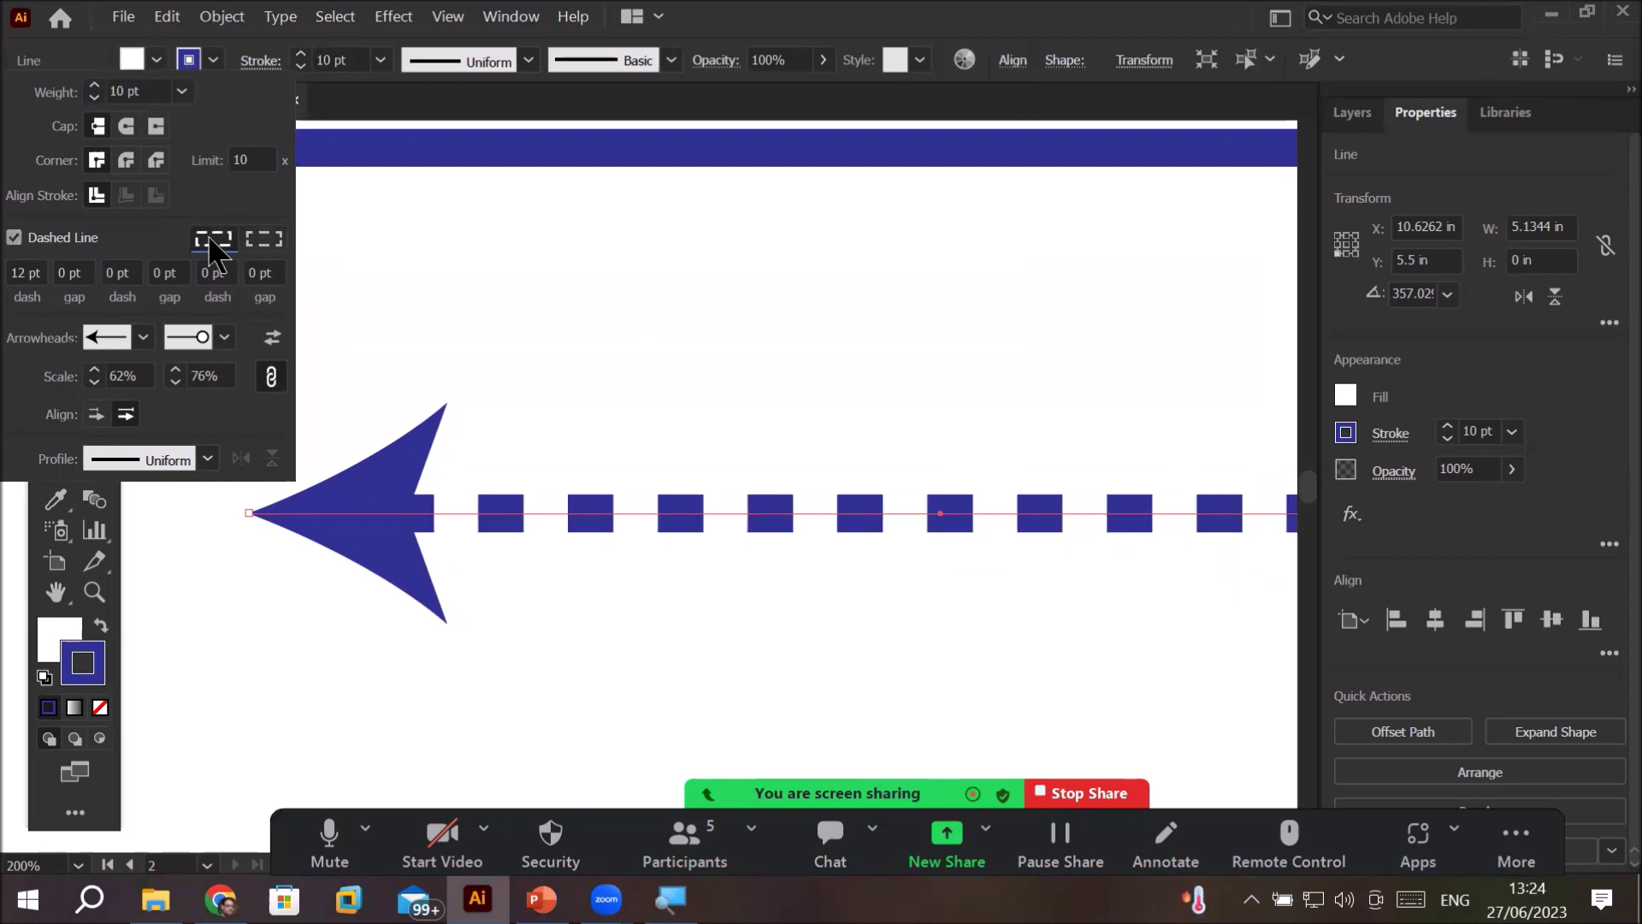
left_click(269, 242)
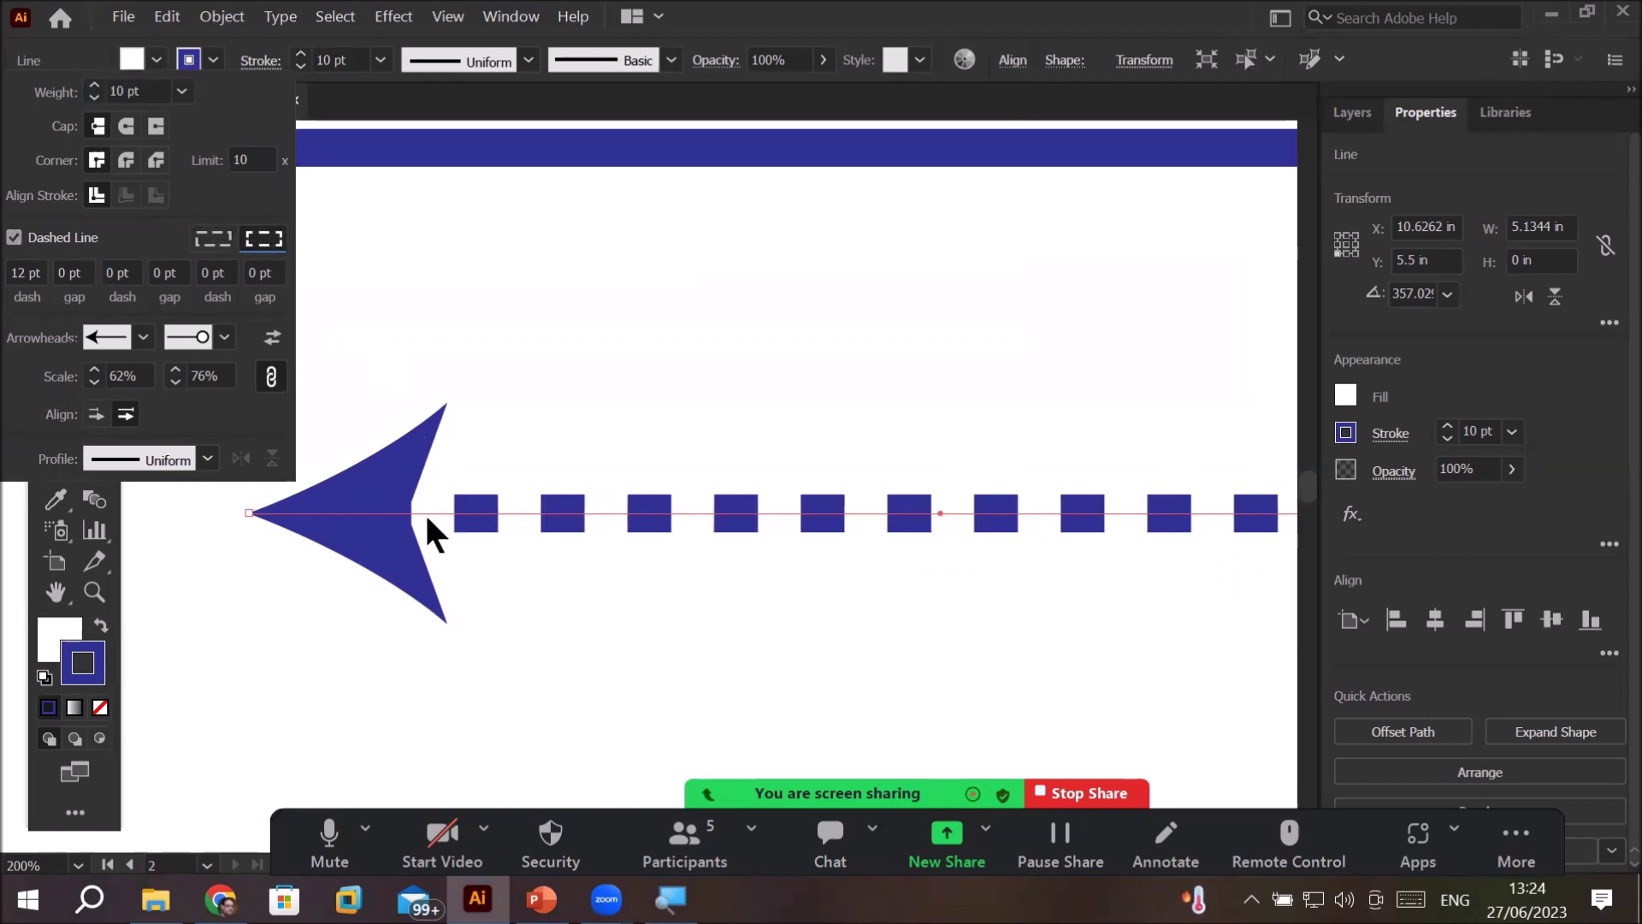
left_click(909, 557)
- Compare both dash alignments across the whole lowest line, finishing with exact dash and gap lengths preserved
scroll(1094, 602, "down", 1)
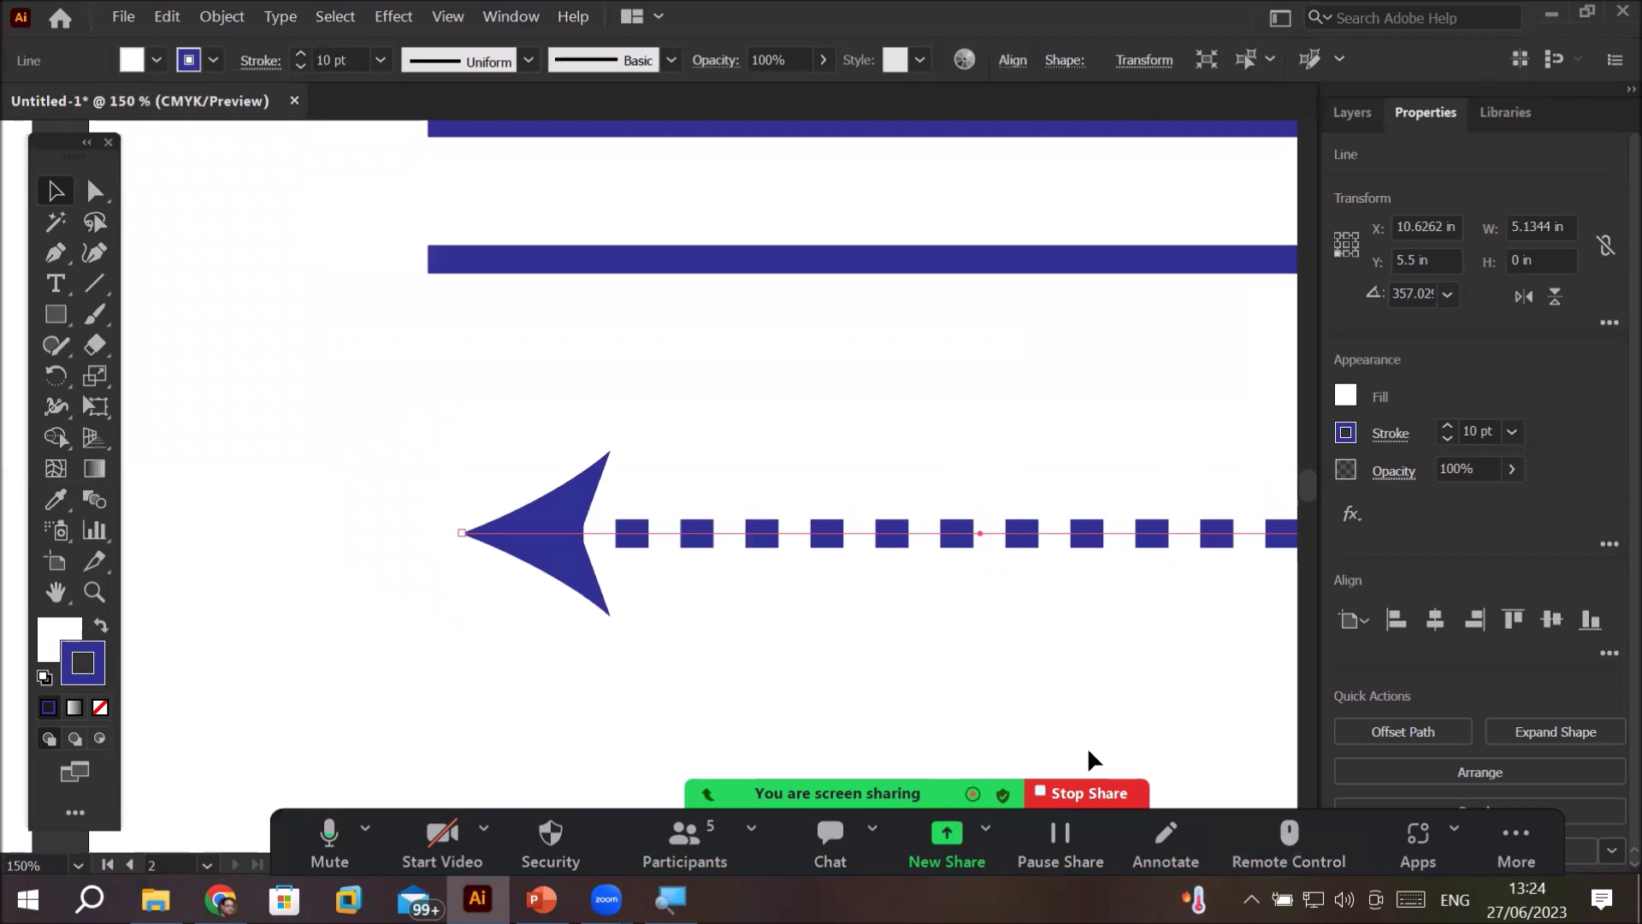
left_click(1293, 860)
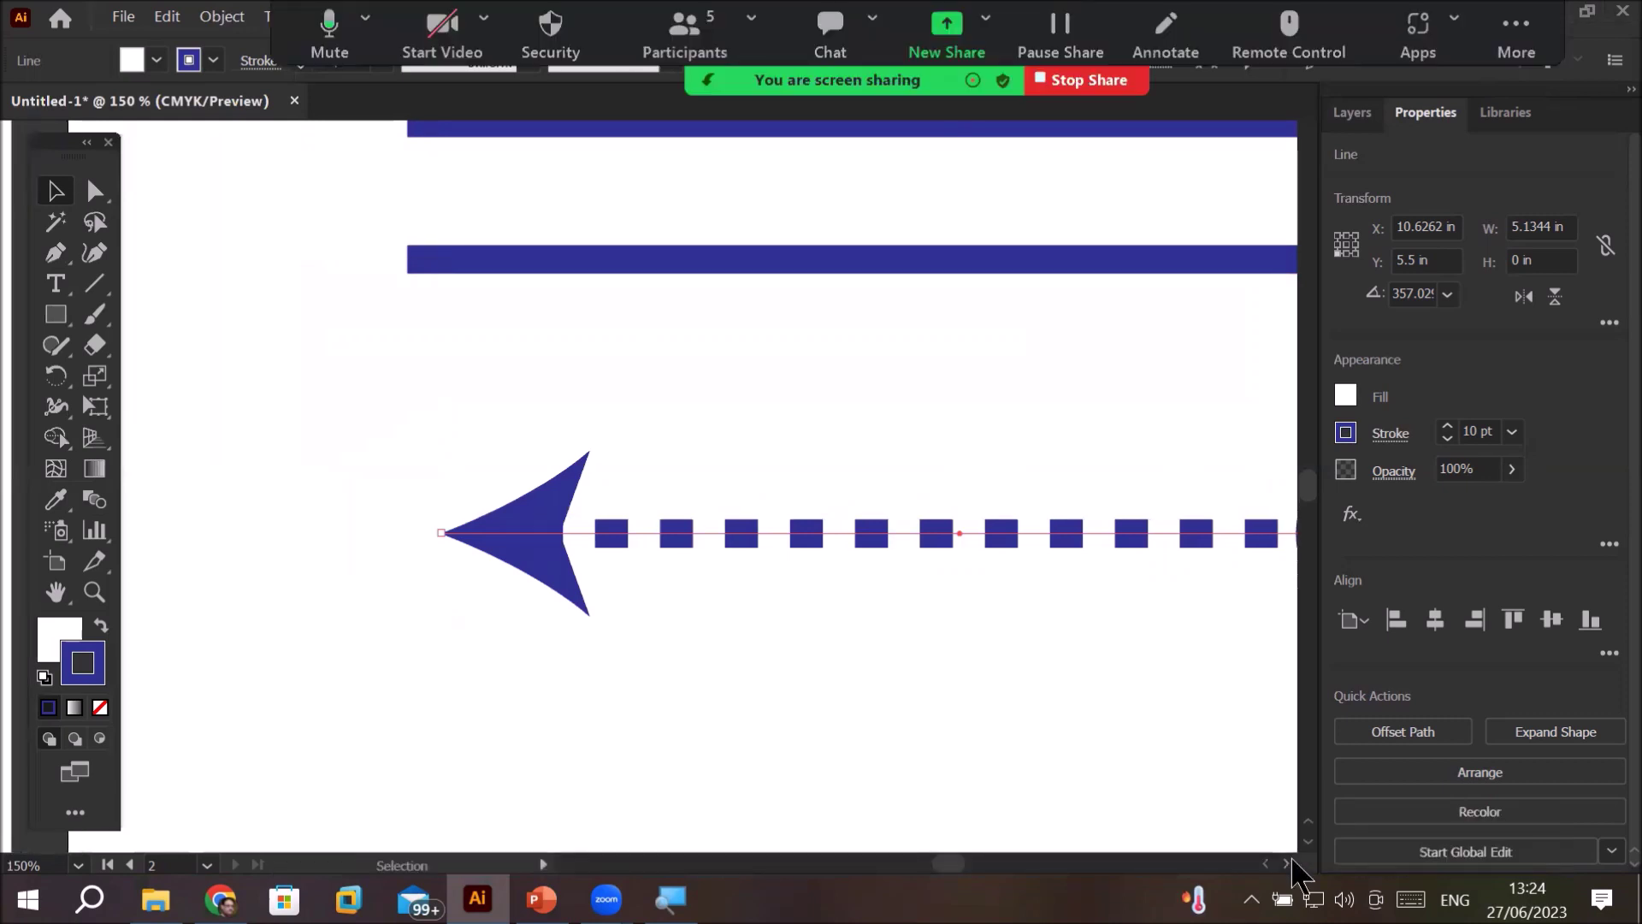
left_click(1292, 860)
left_click(1292, 860)
left_click(1292, 860)
left_click(1291, 860)
left_click(1291, 860)
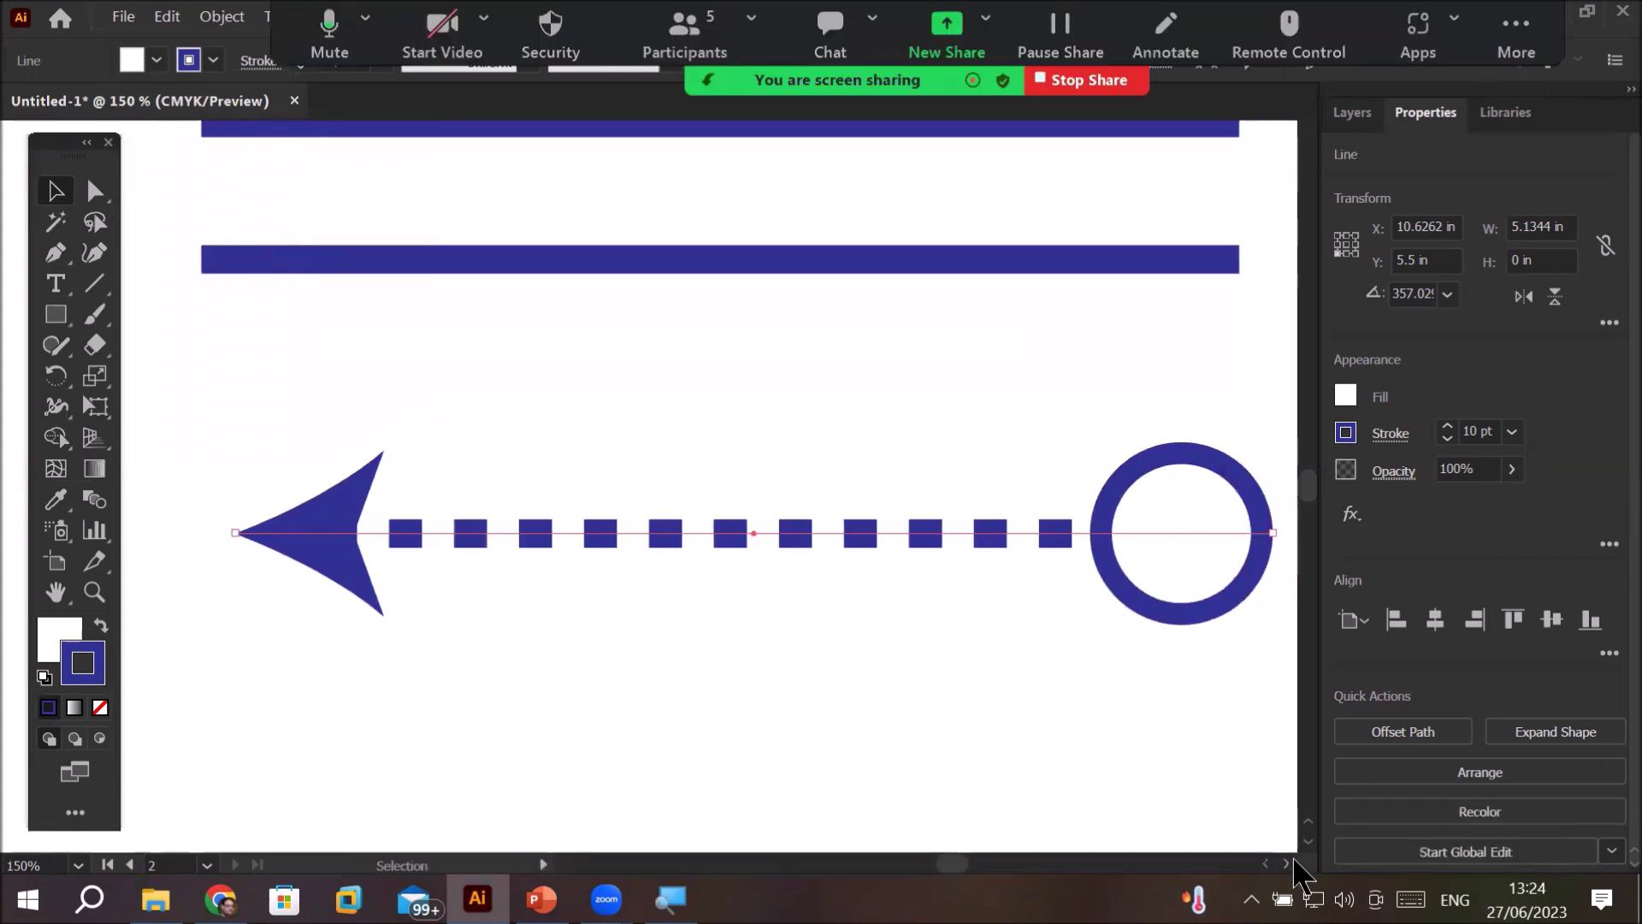
left_click(1286, 858)
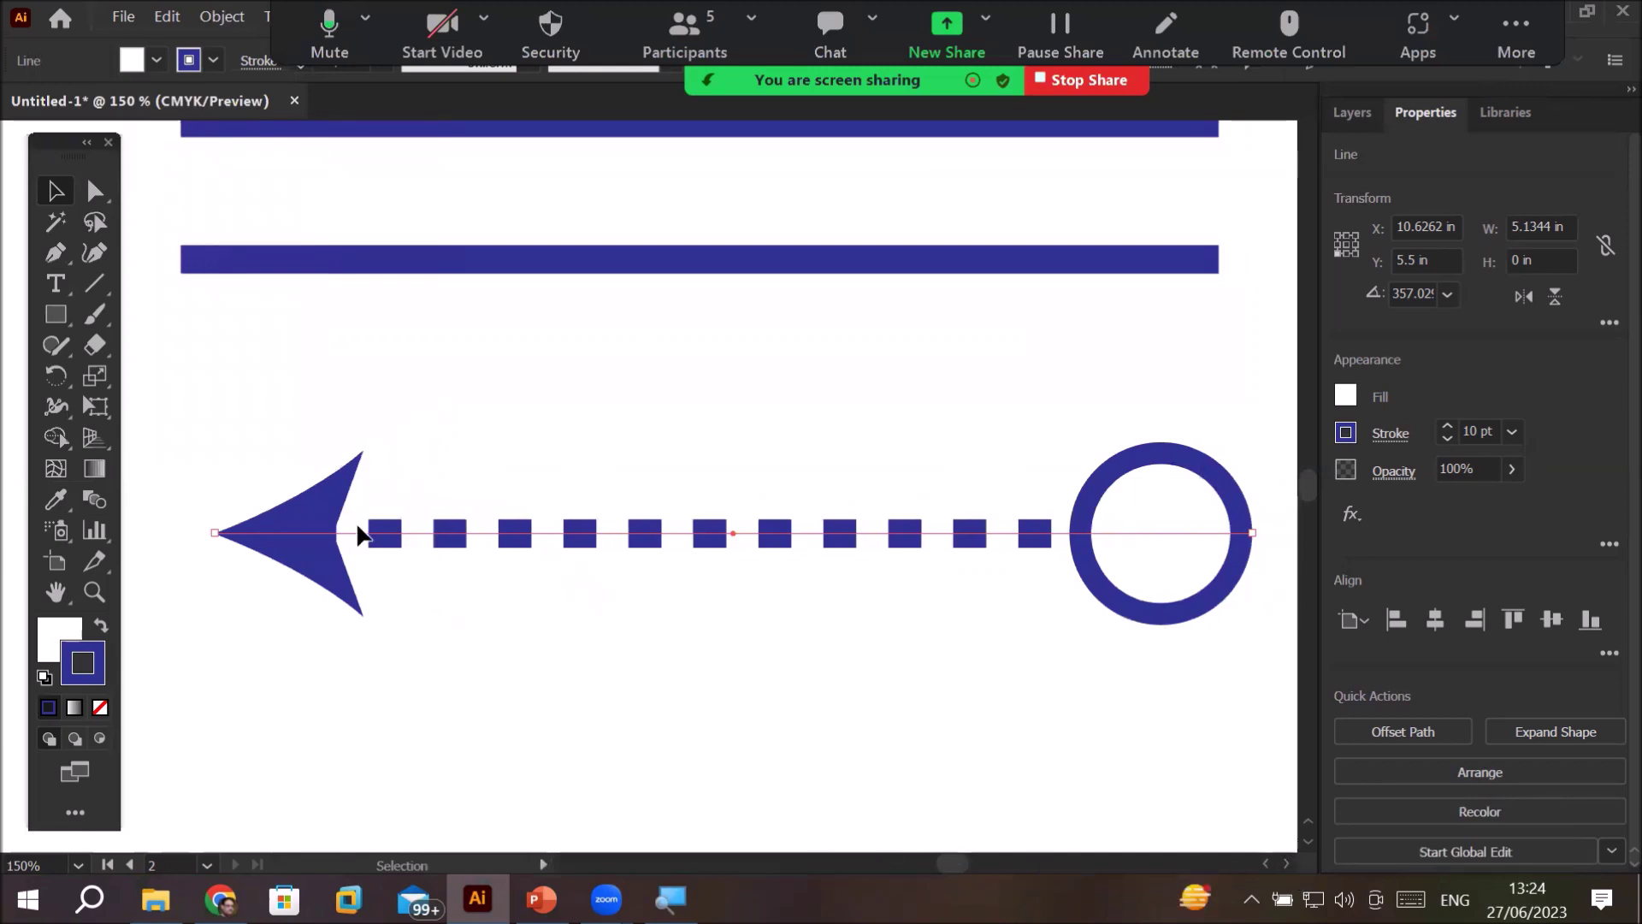
left_click(258, 60)
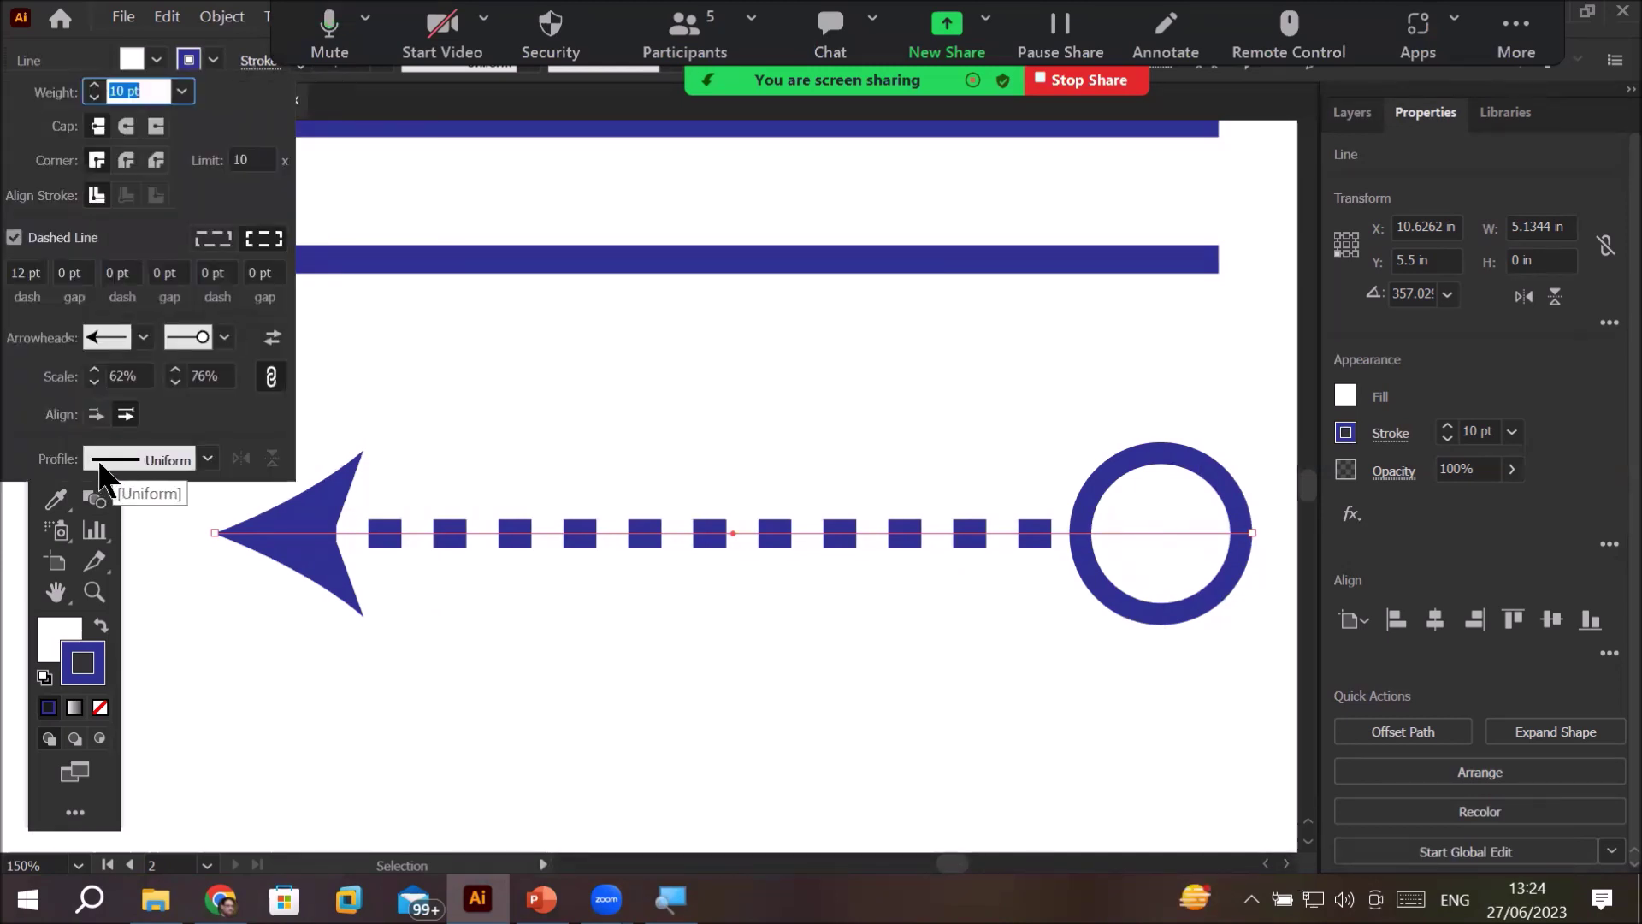
left_click(213, 241)
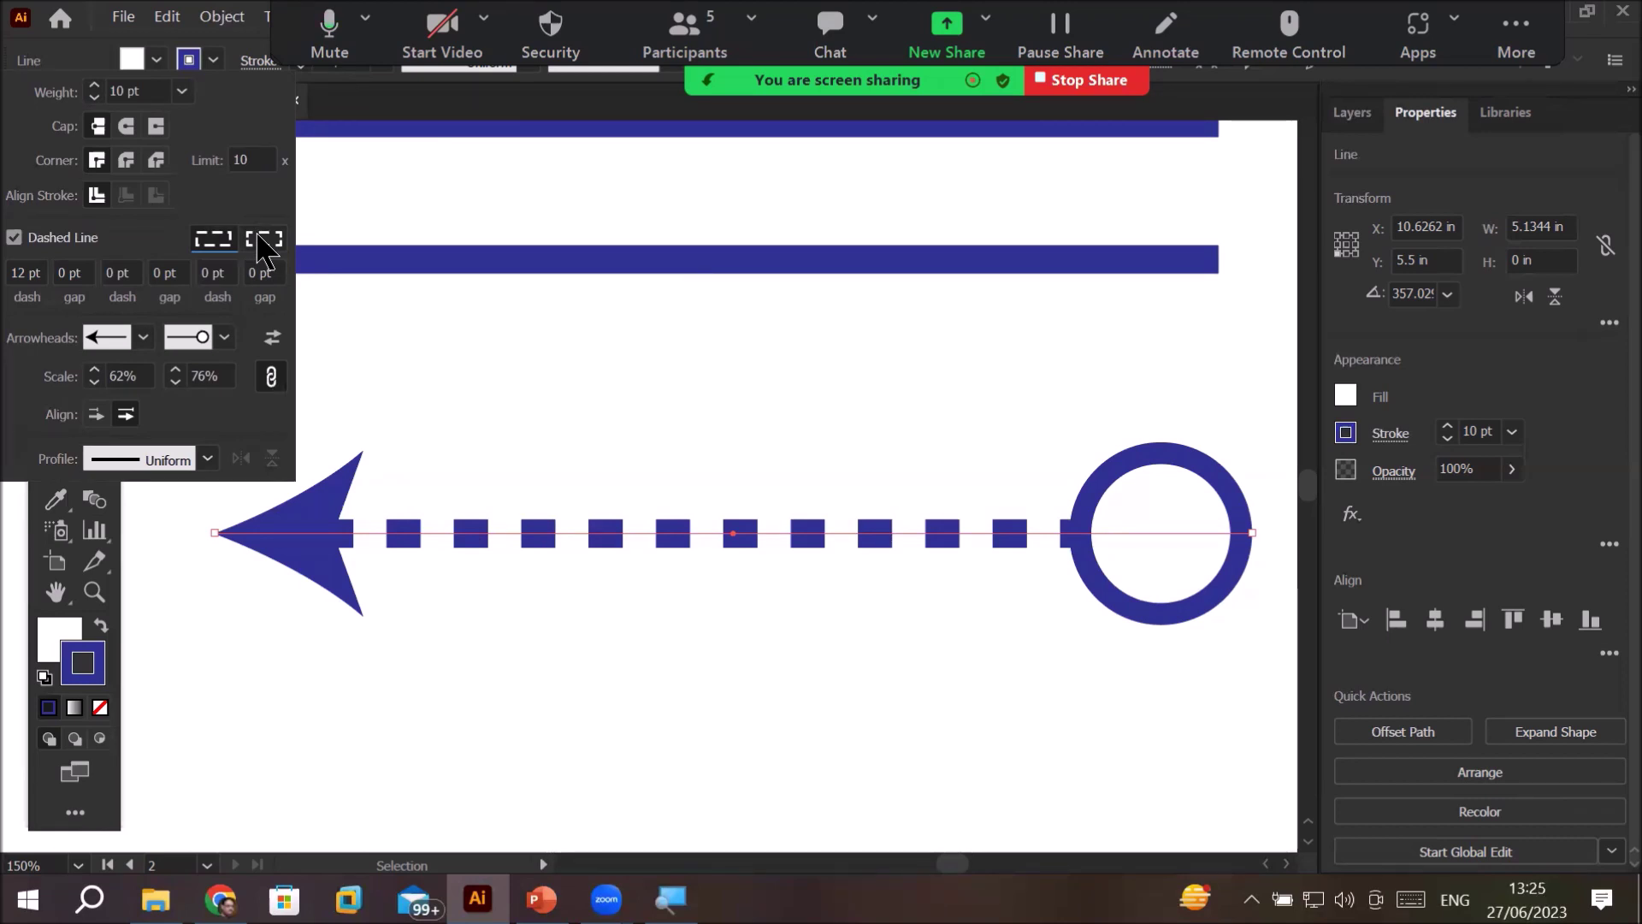
left_click(260, 240)
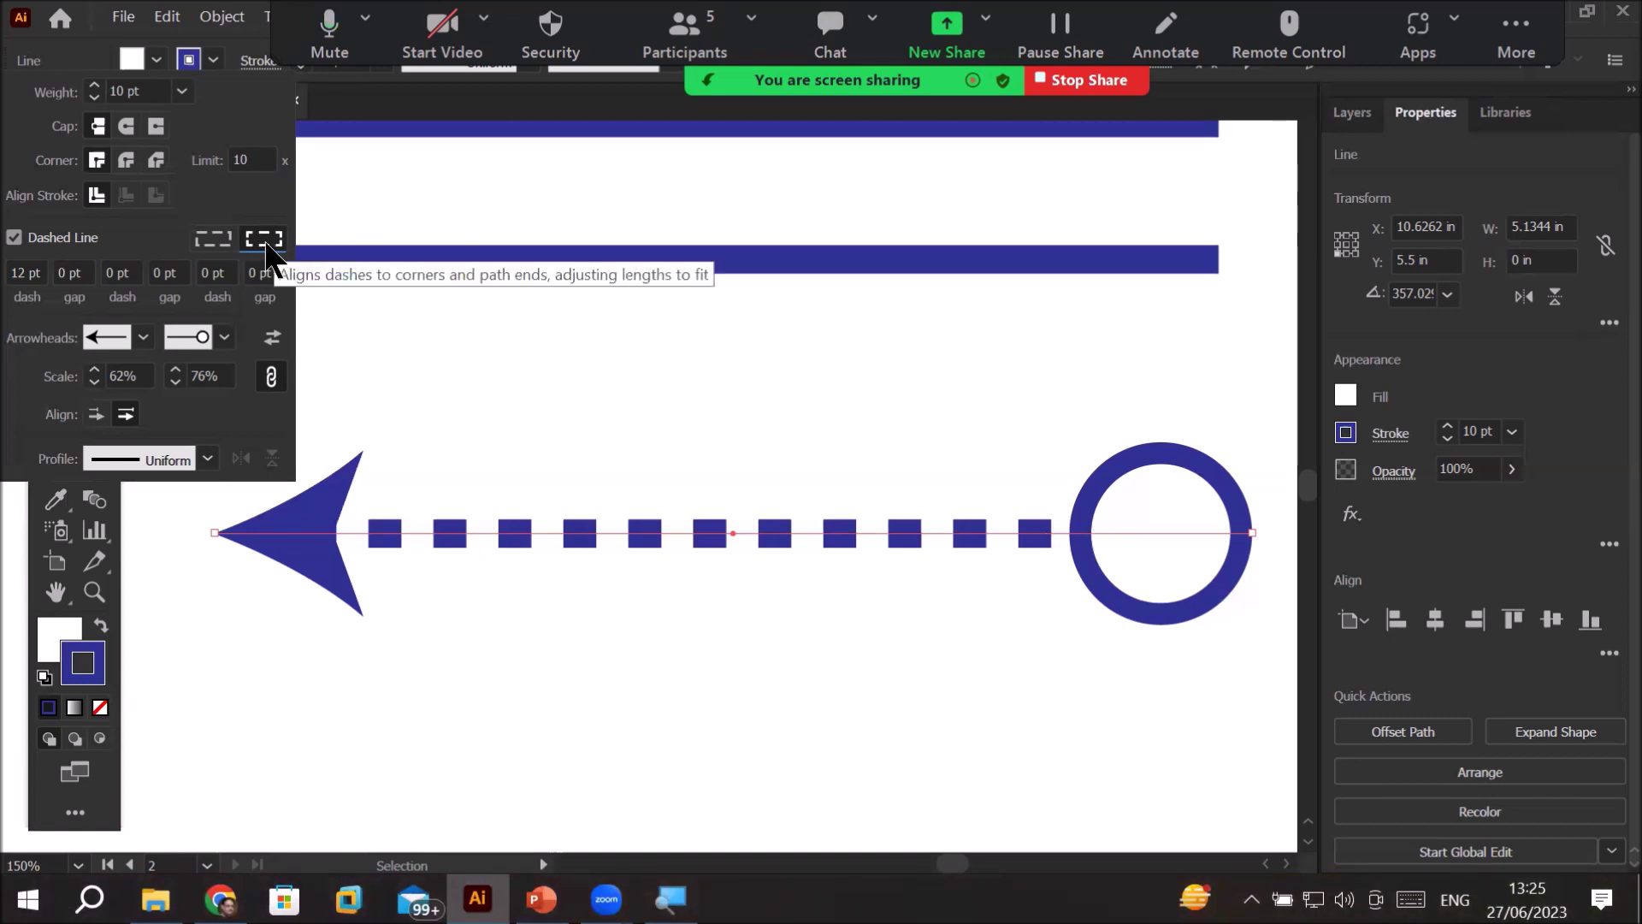
left_click(209, 241)
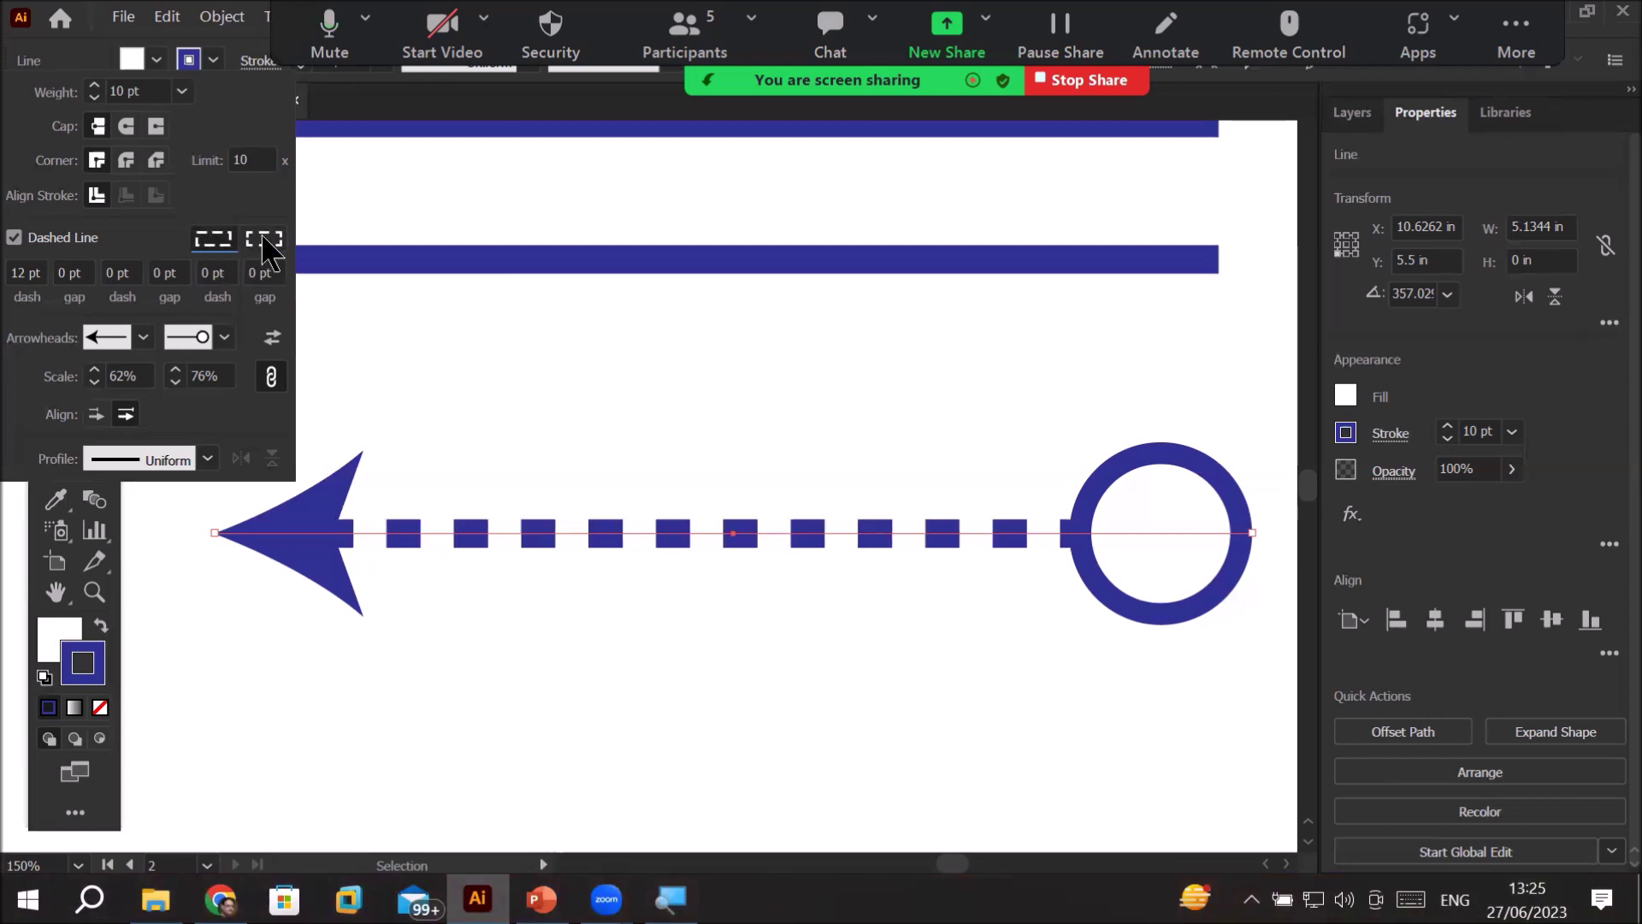
- Alternate the lowest line between exact dash lengths and dashes aligned to path ends, finishing with aligned dashes
left_click(263, 241)
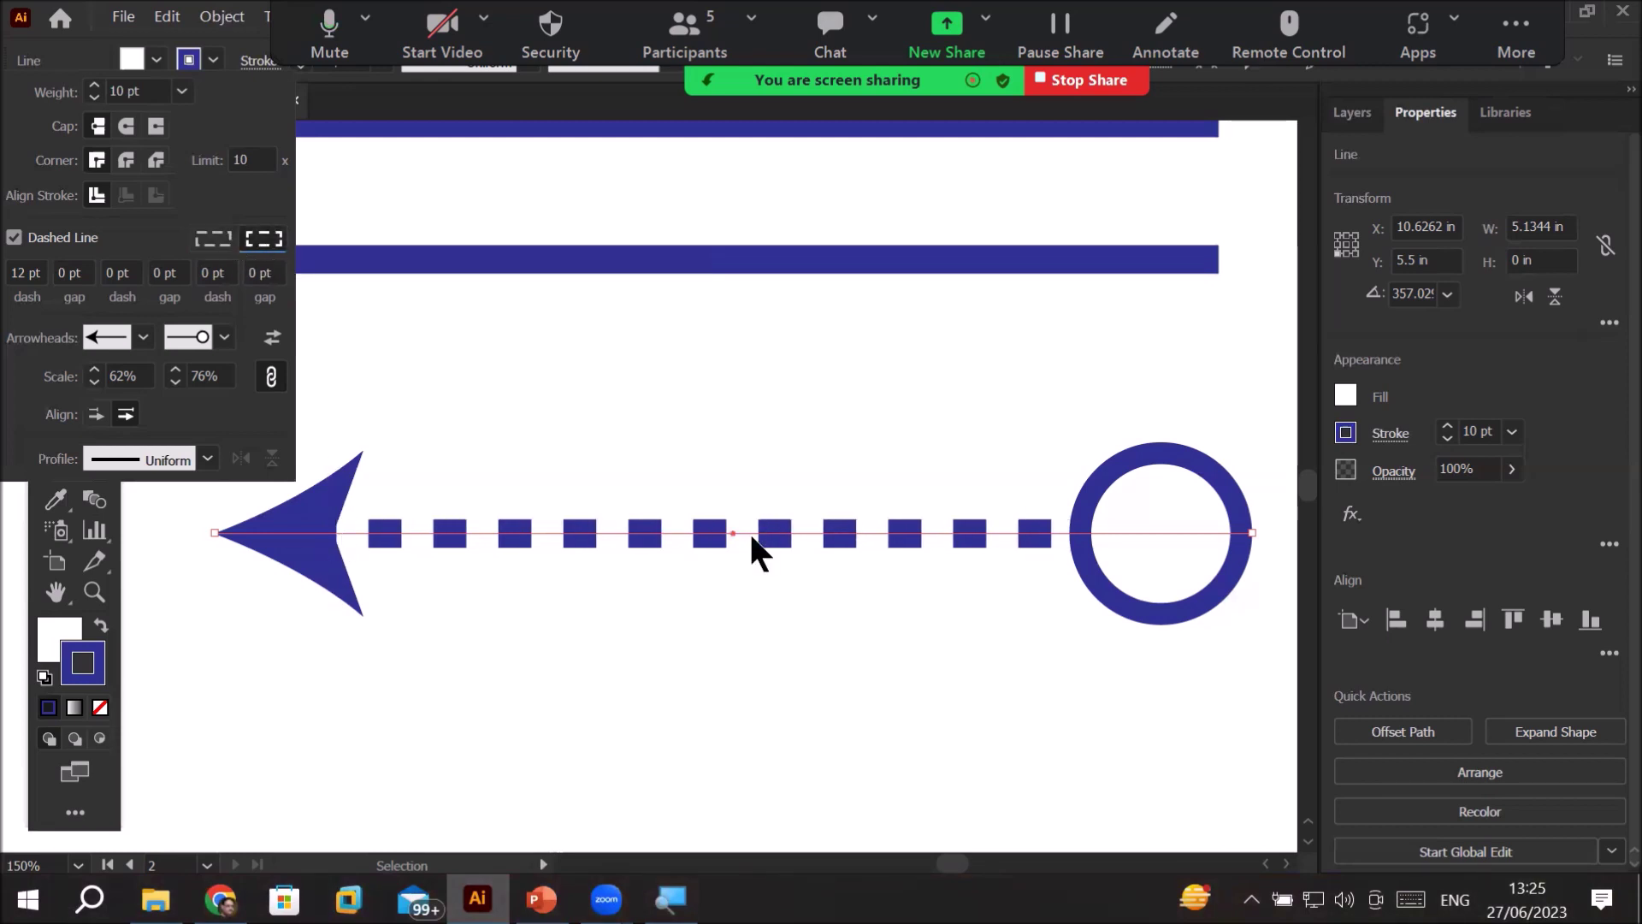
left_click(212, 242)
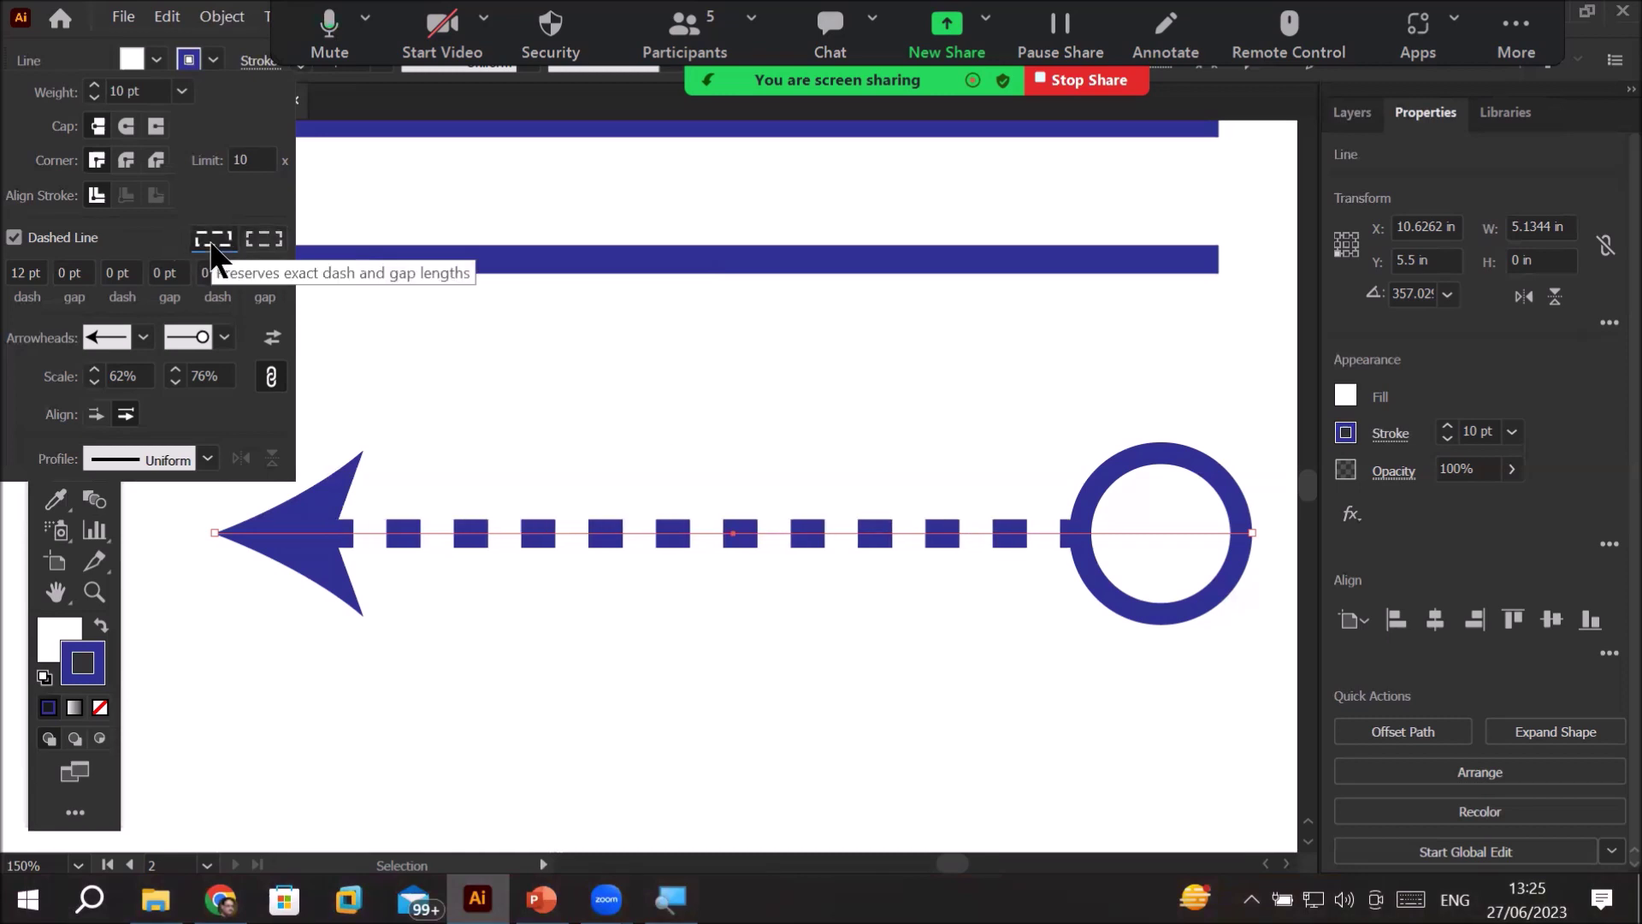
left_click(263, 241)
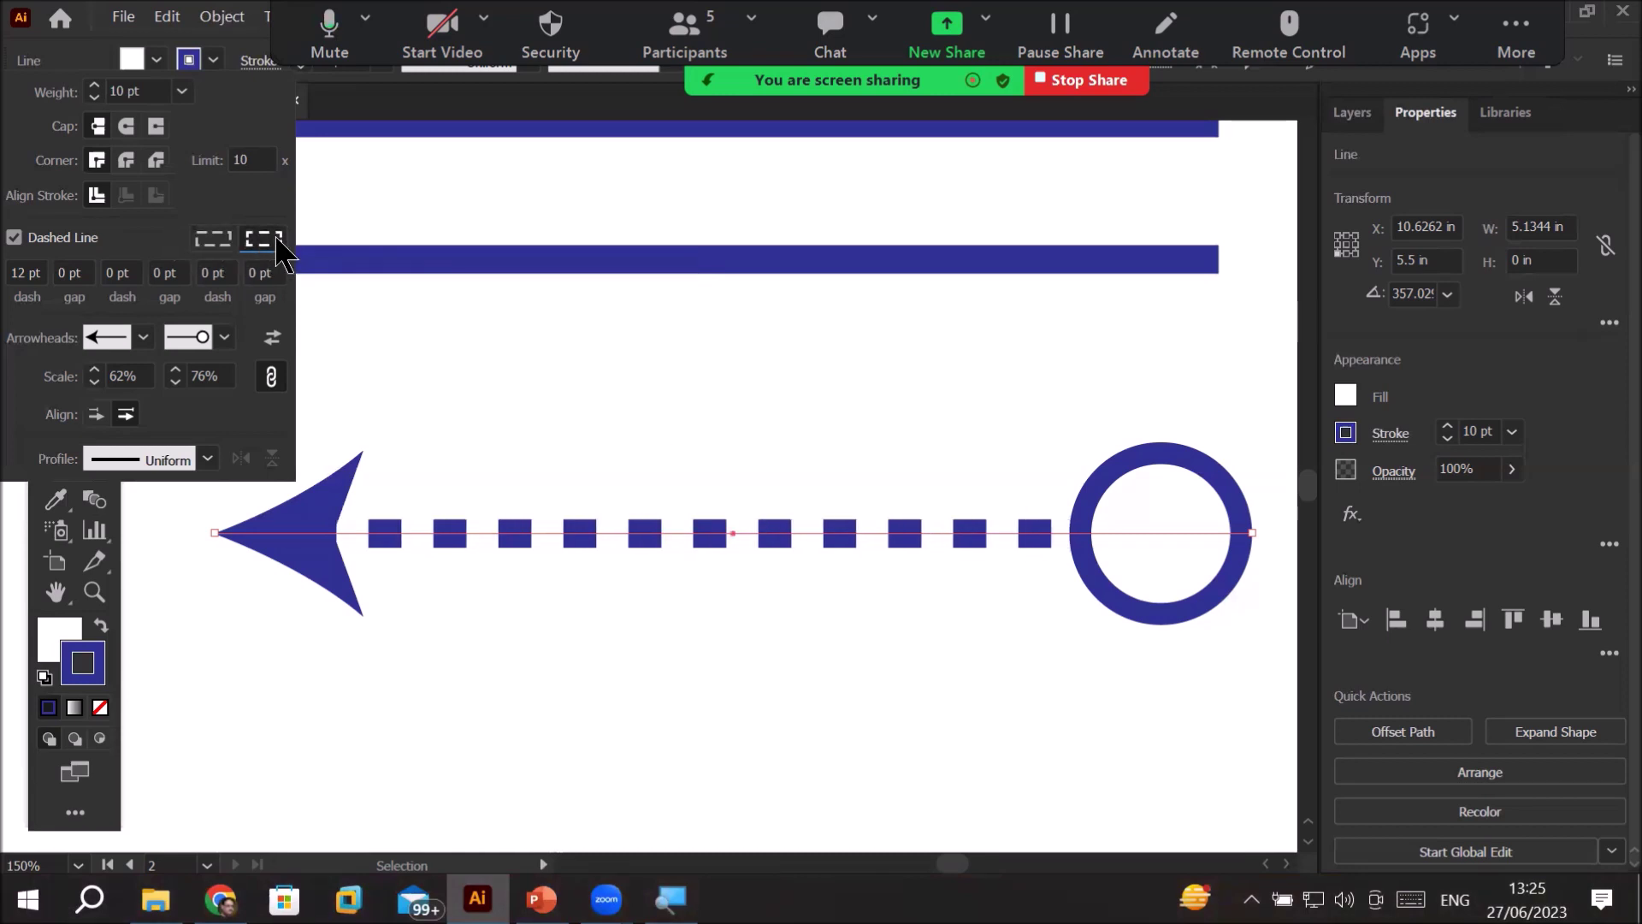
left_click(214, 242)
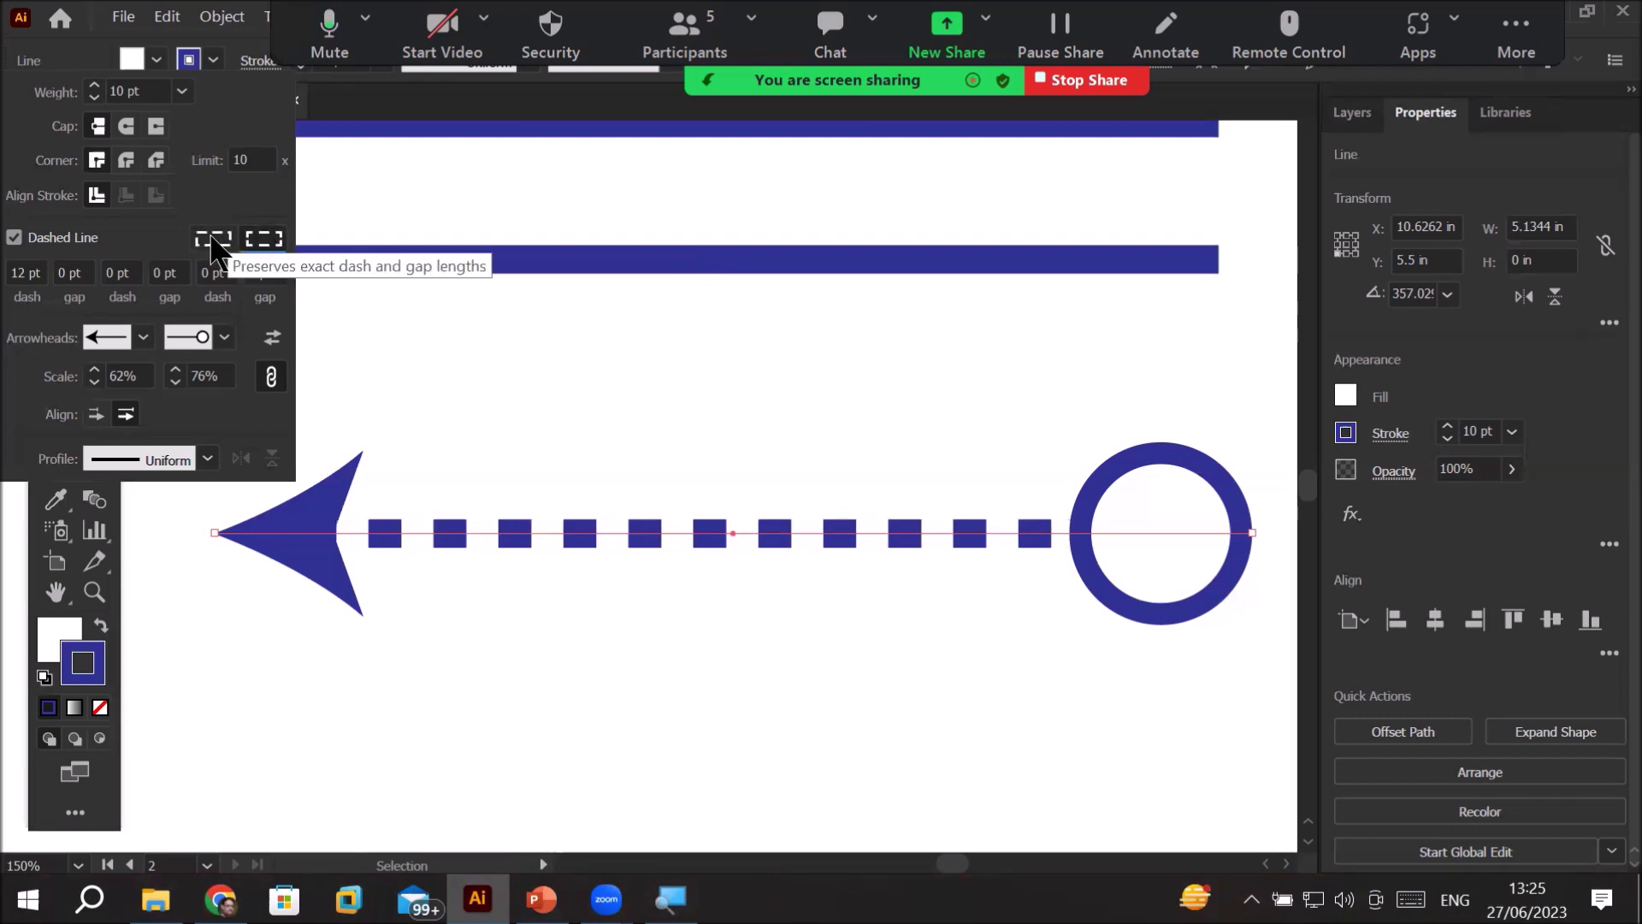
left_click(265, 241)
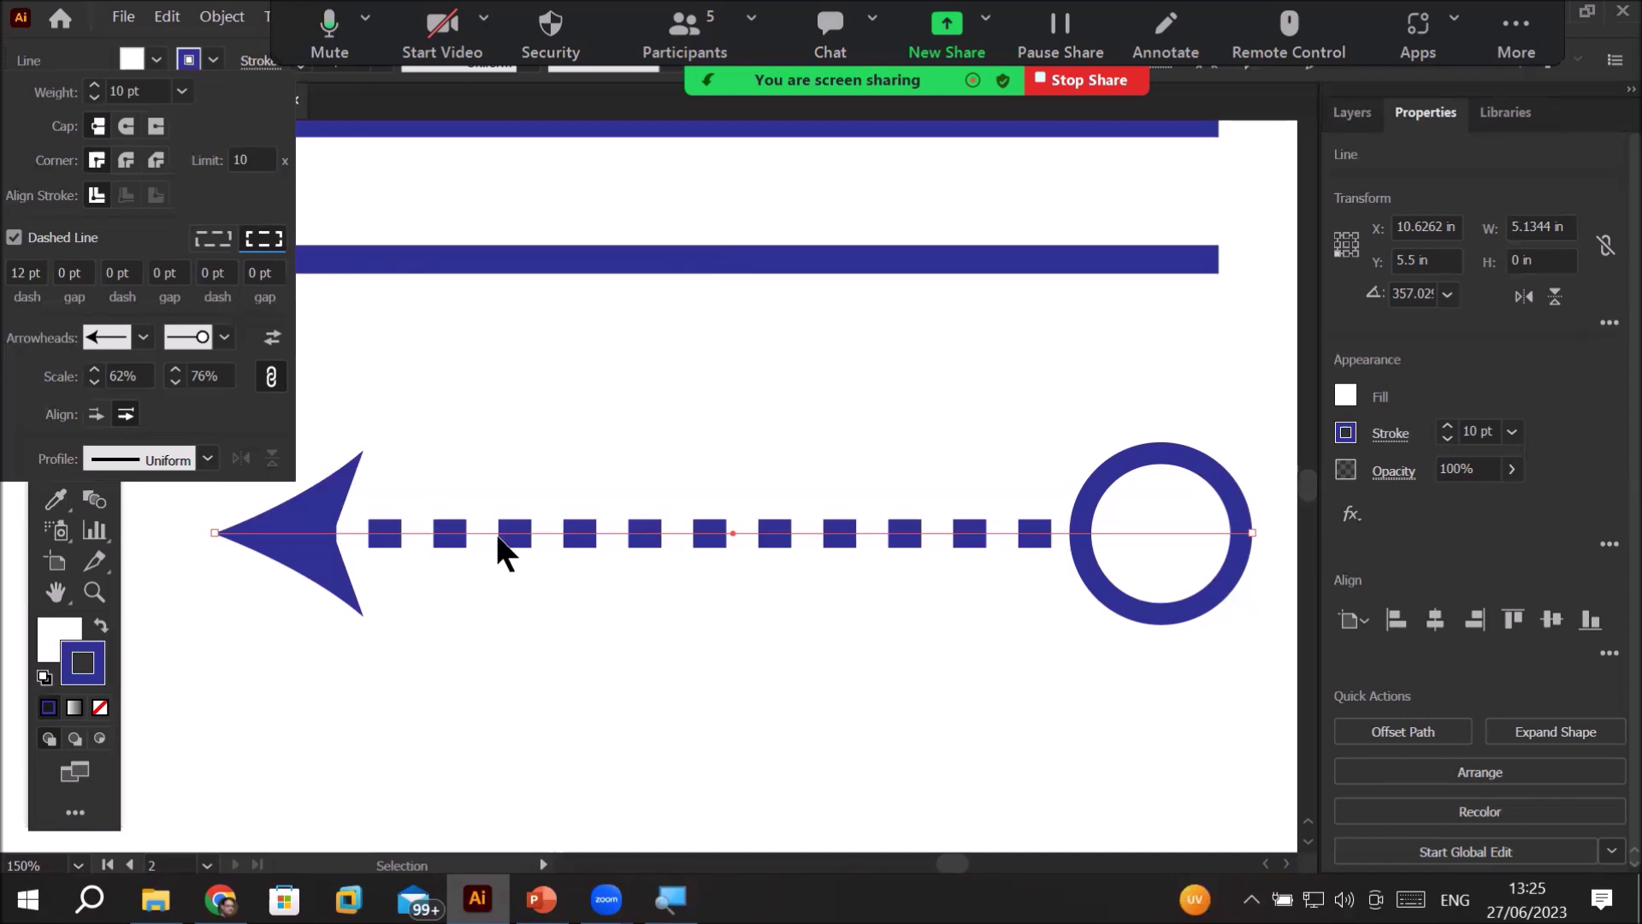
- Set the first gap of the lowest line's dash pattern to 24 pt
left_click(8, 272)
mouse_move(4, 275)
left_mouse_down()
mouse_move(107, 275)
mouse_move(3, 282)
mouse_move(18, 288)
left_mouse_up()
left_click(87, 272)
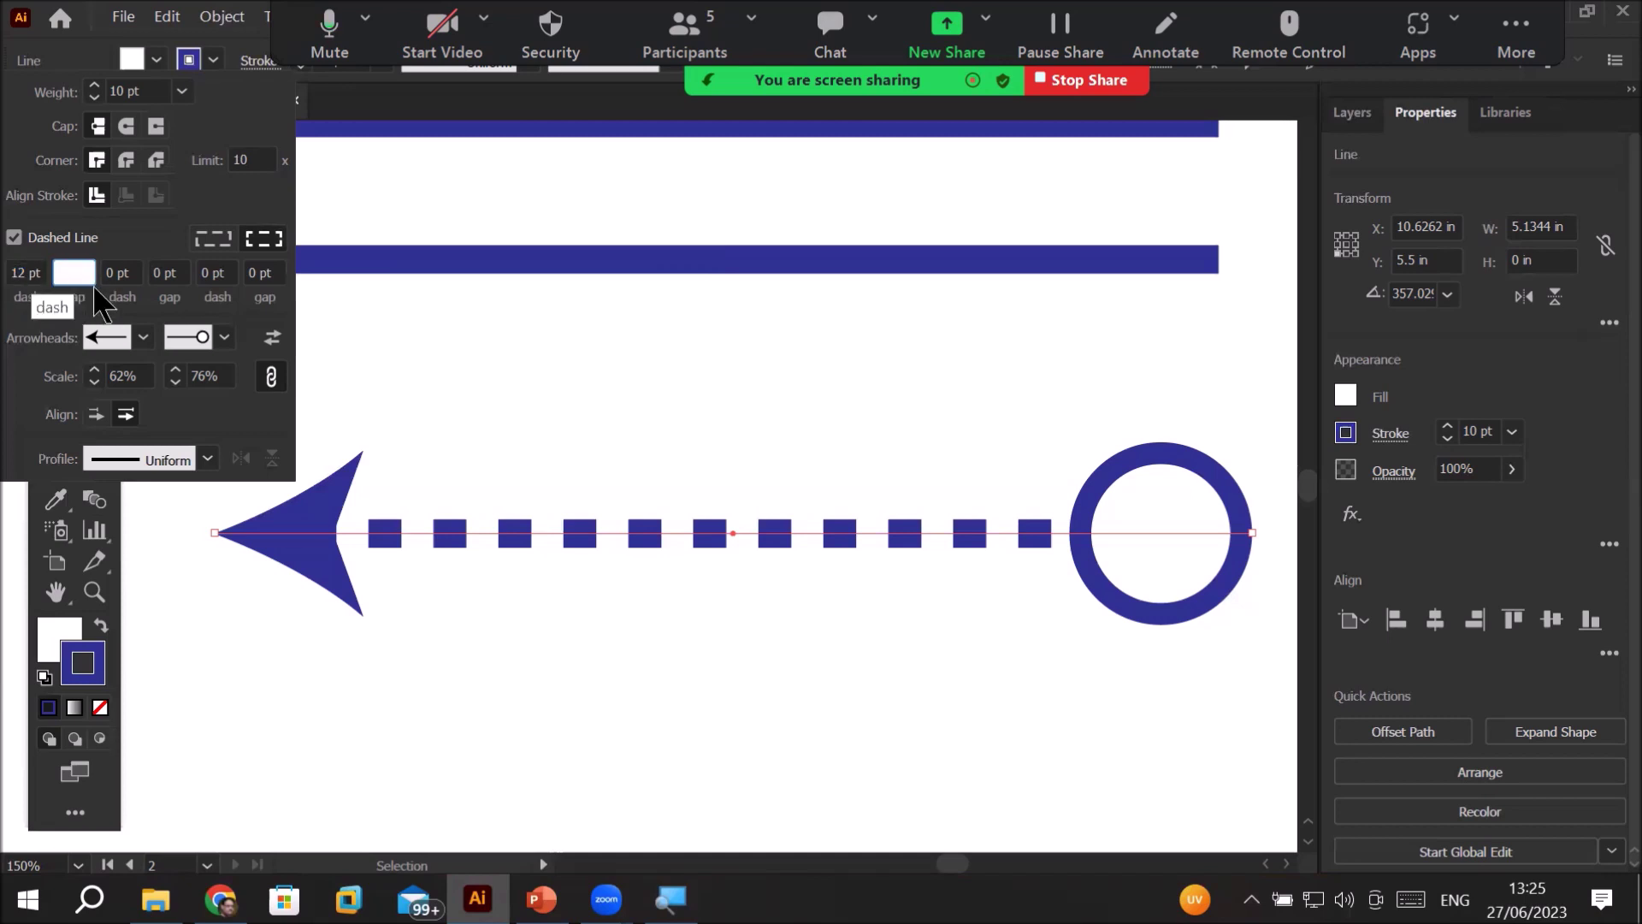
type("2")
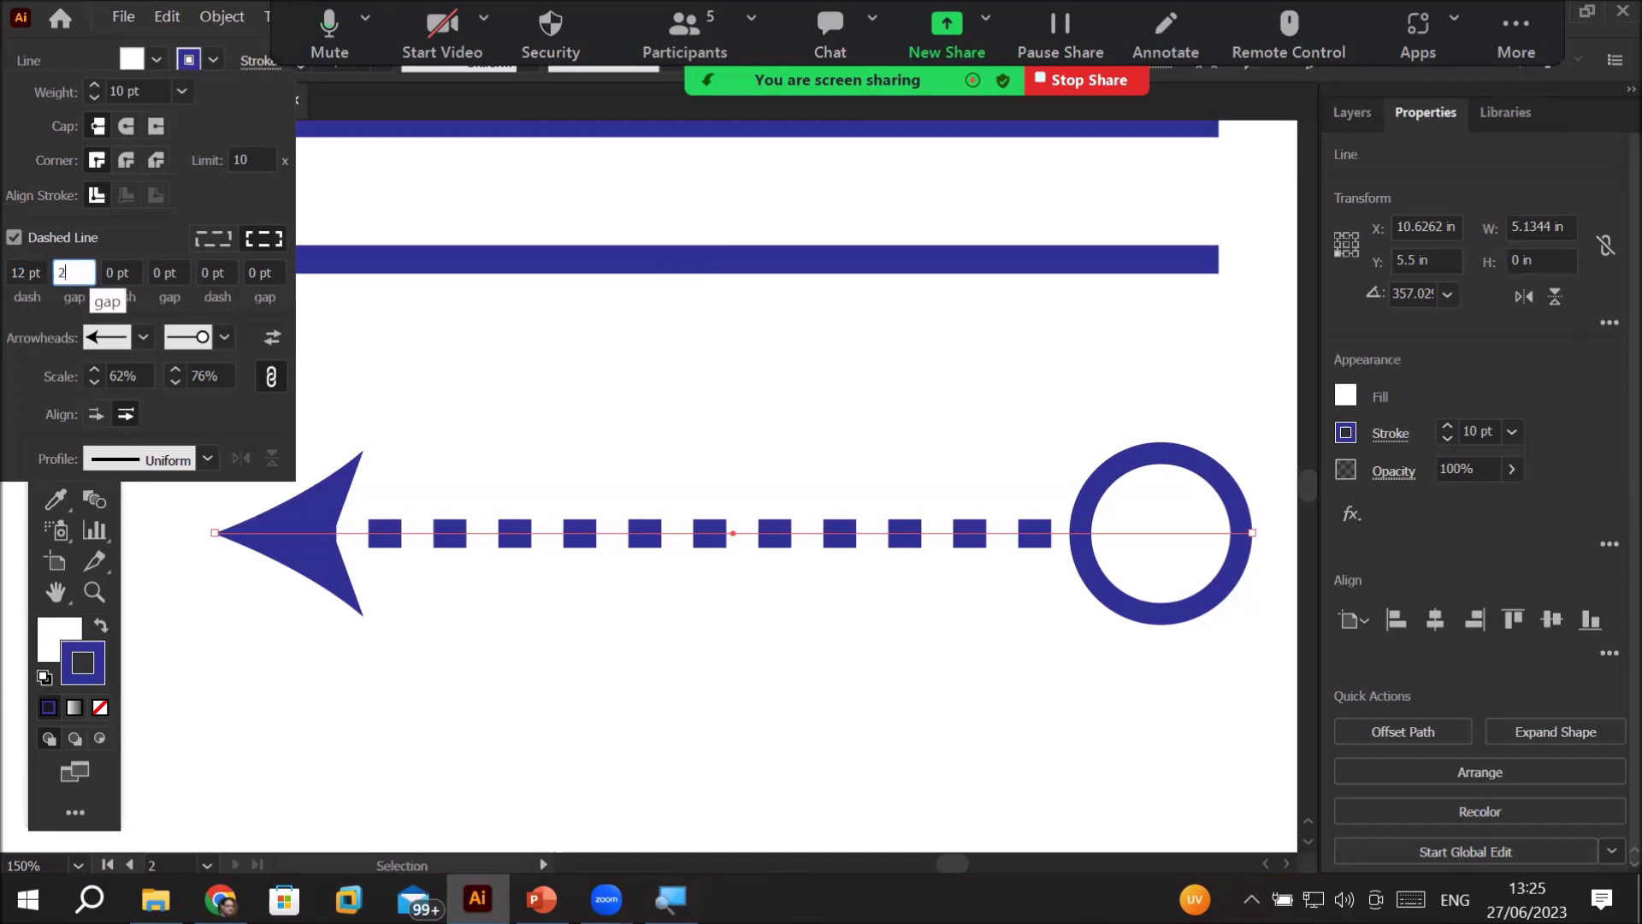
type("4")
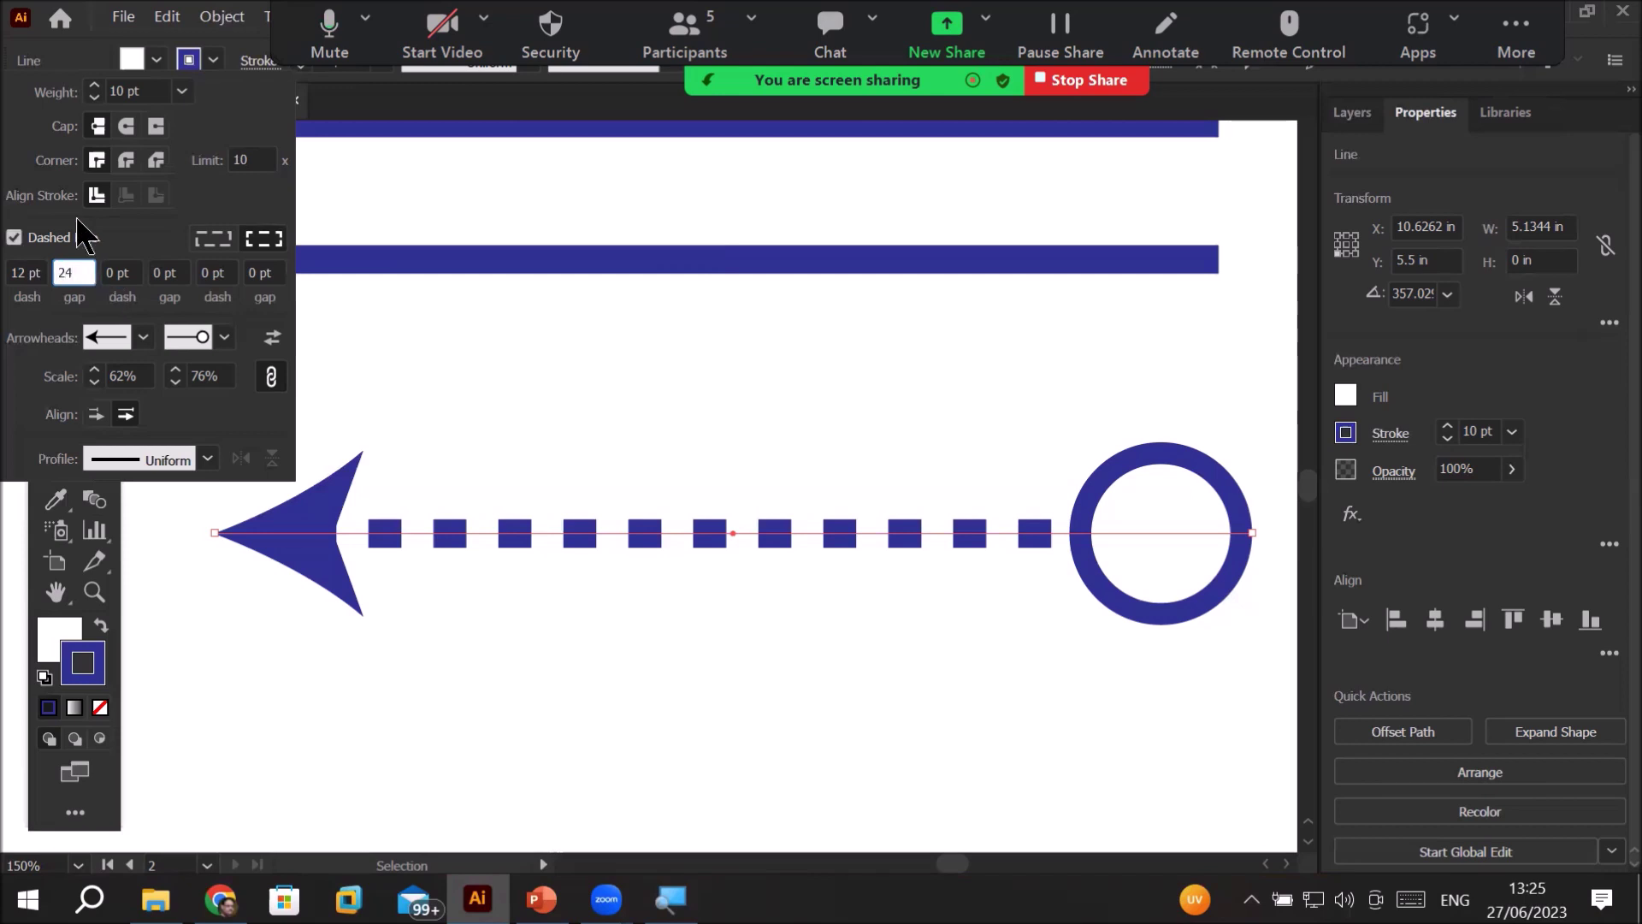
left_click(128, 272)
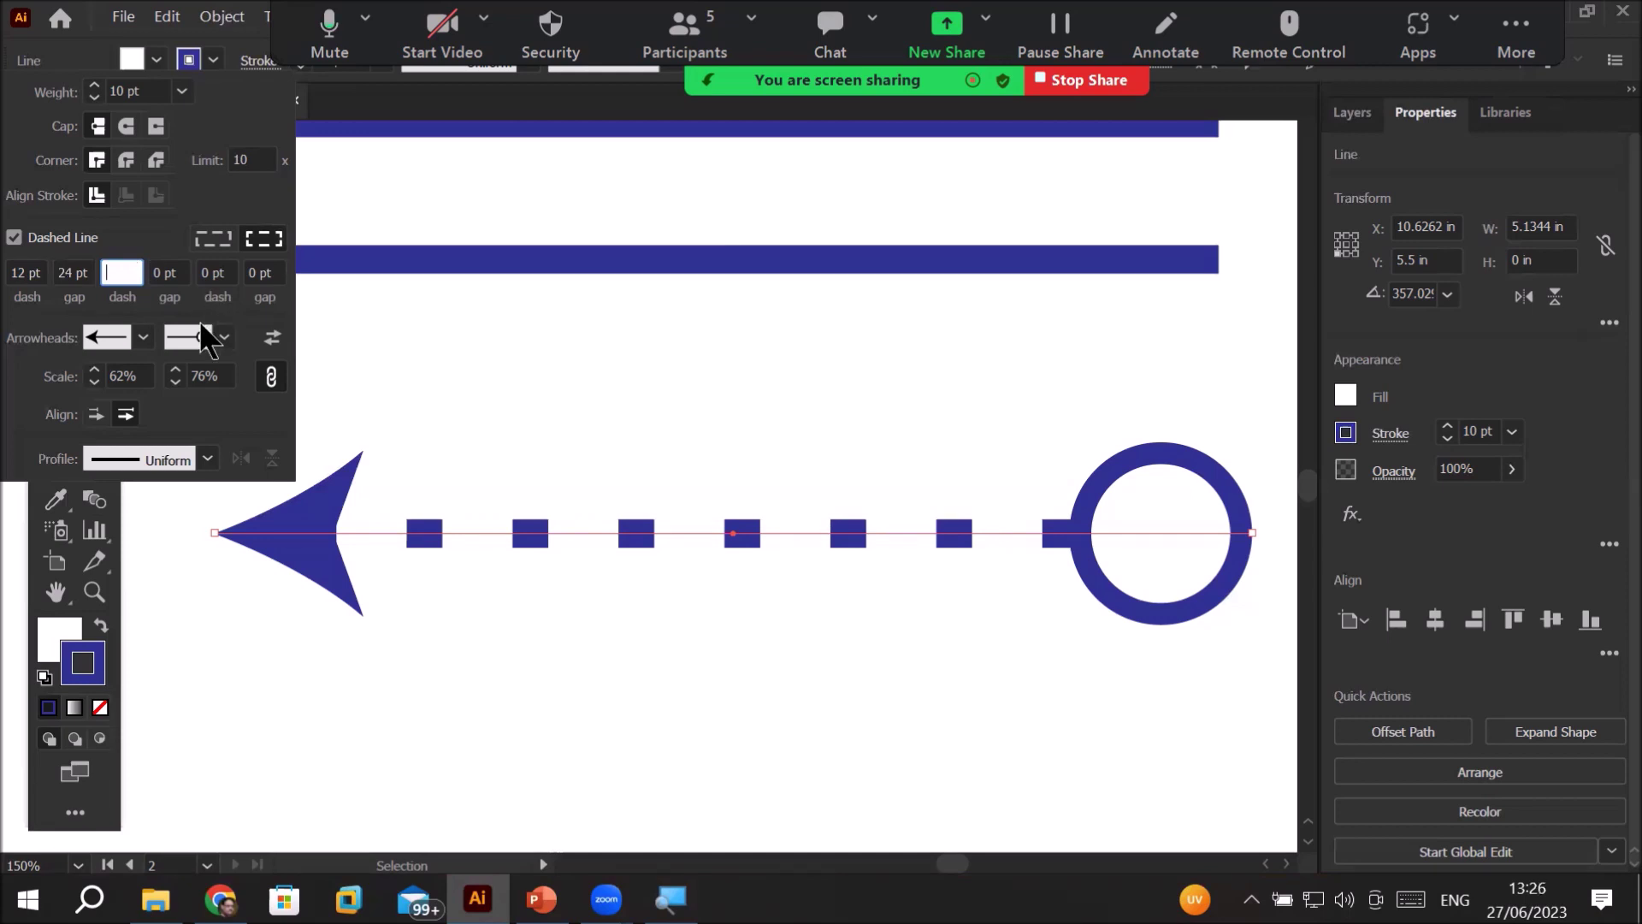
left_click_drag(84, 271, 28, 275)
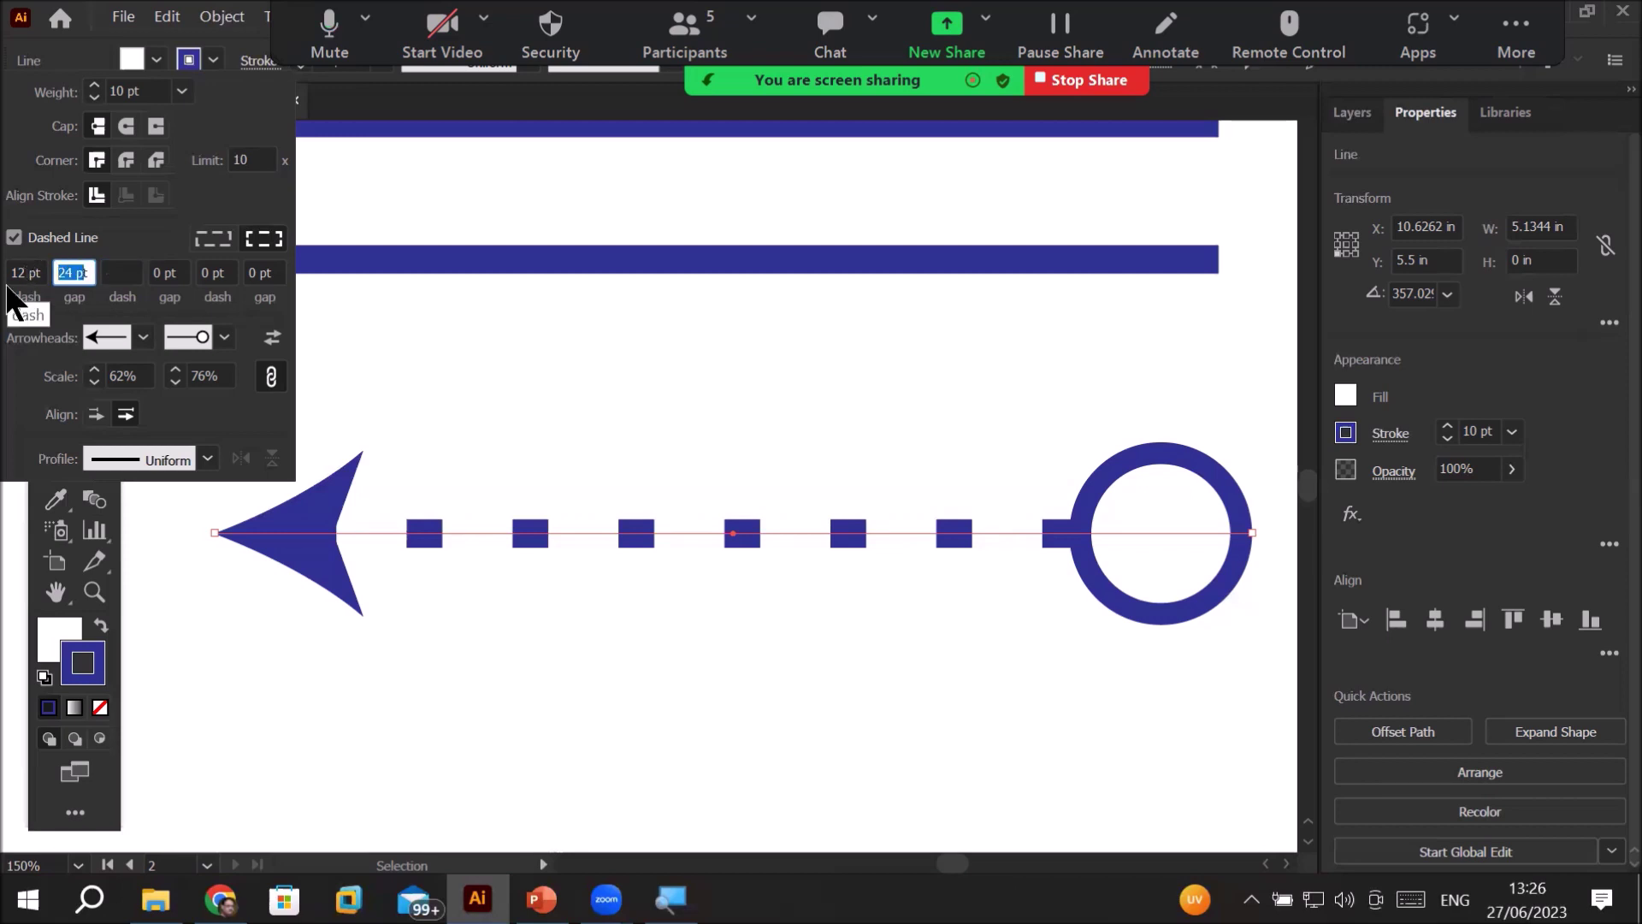
type("6")
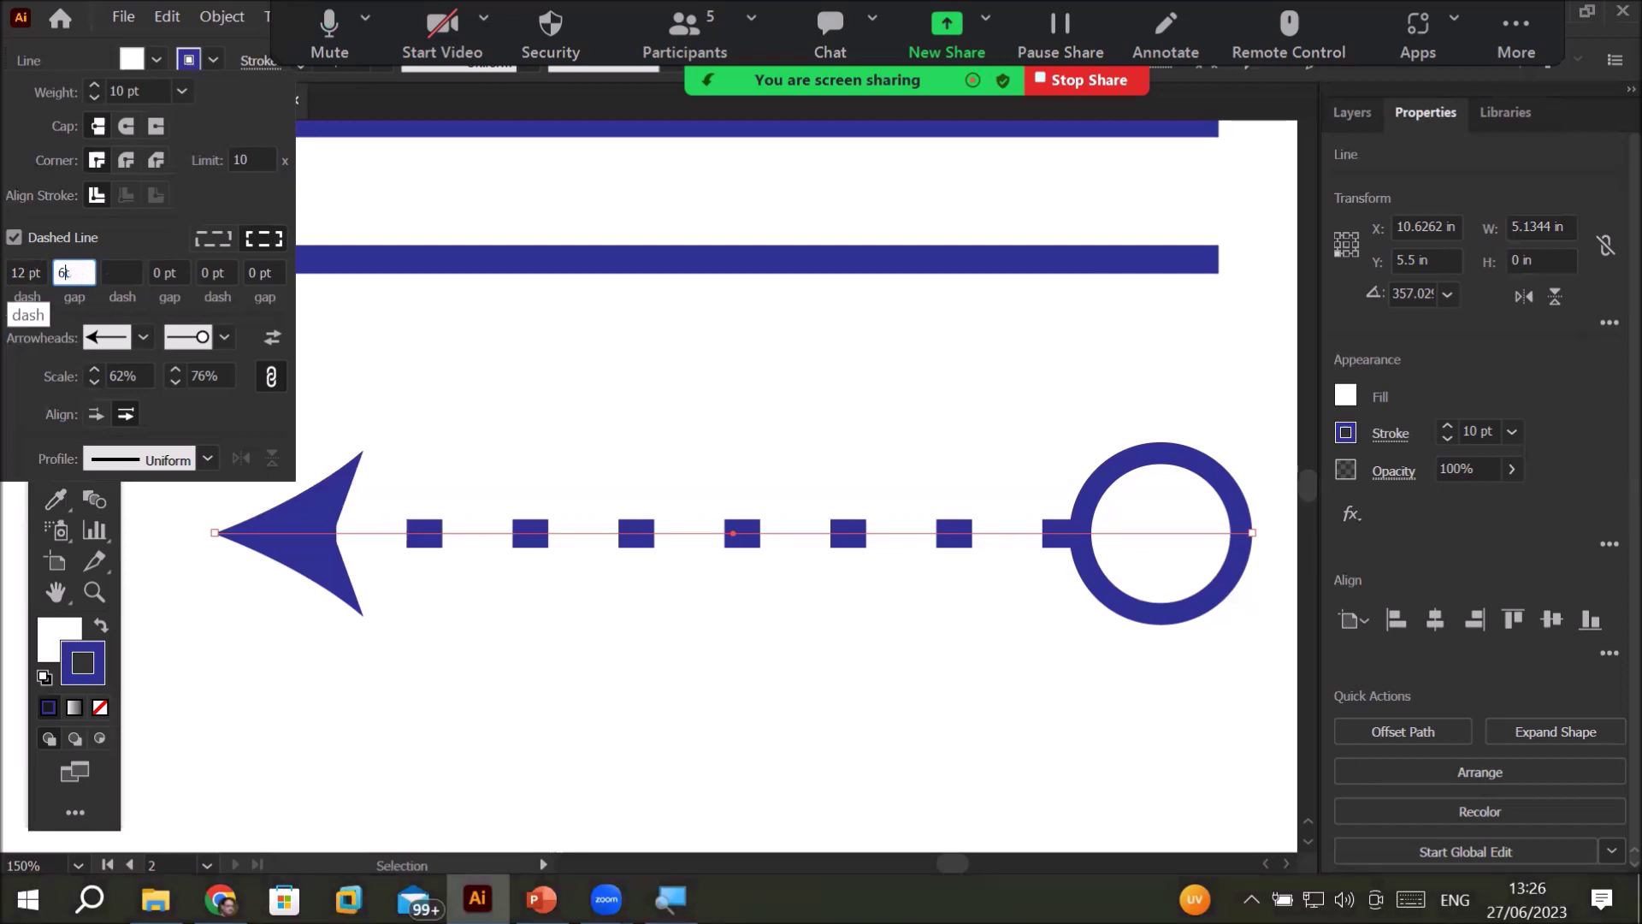
key("Escape")
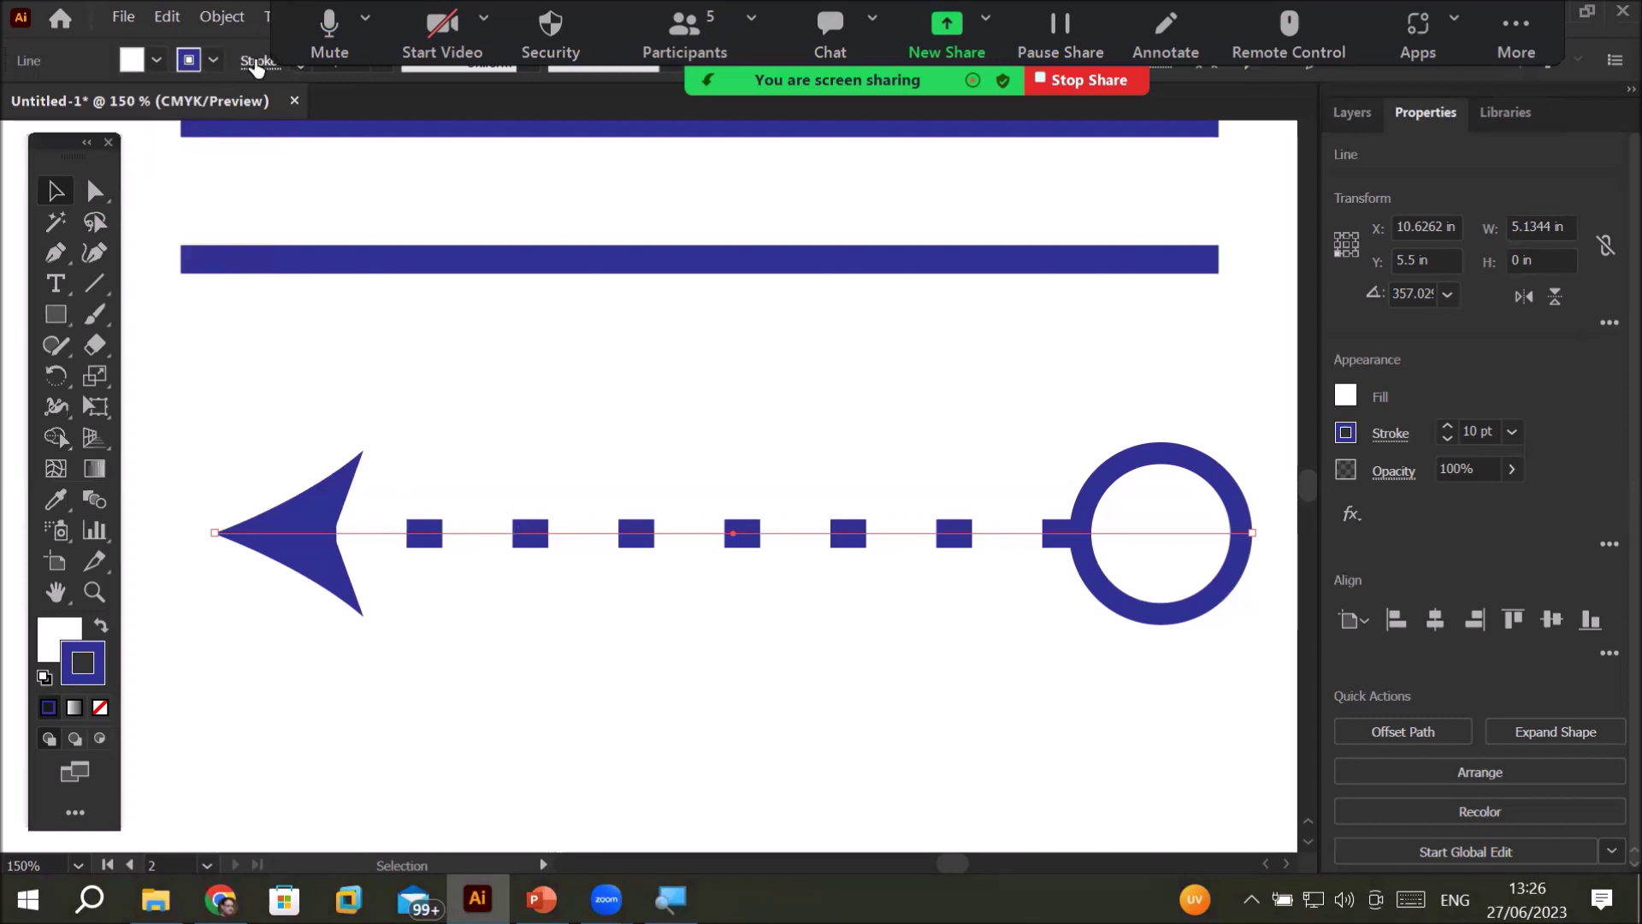
- Reduce the lowest line's first gap gradually, passing 10 pt and ending at 1 pt
left_click(255, 59)
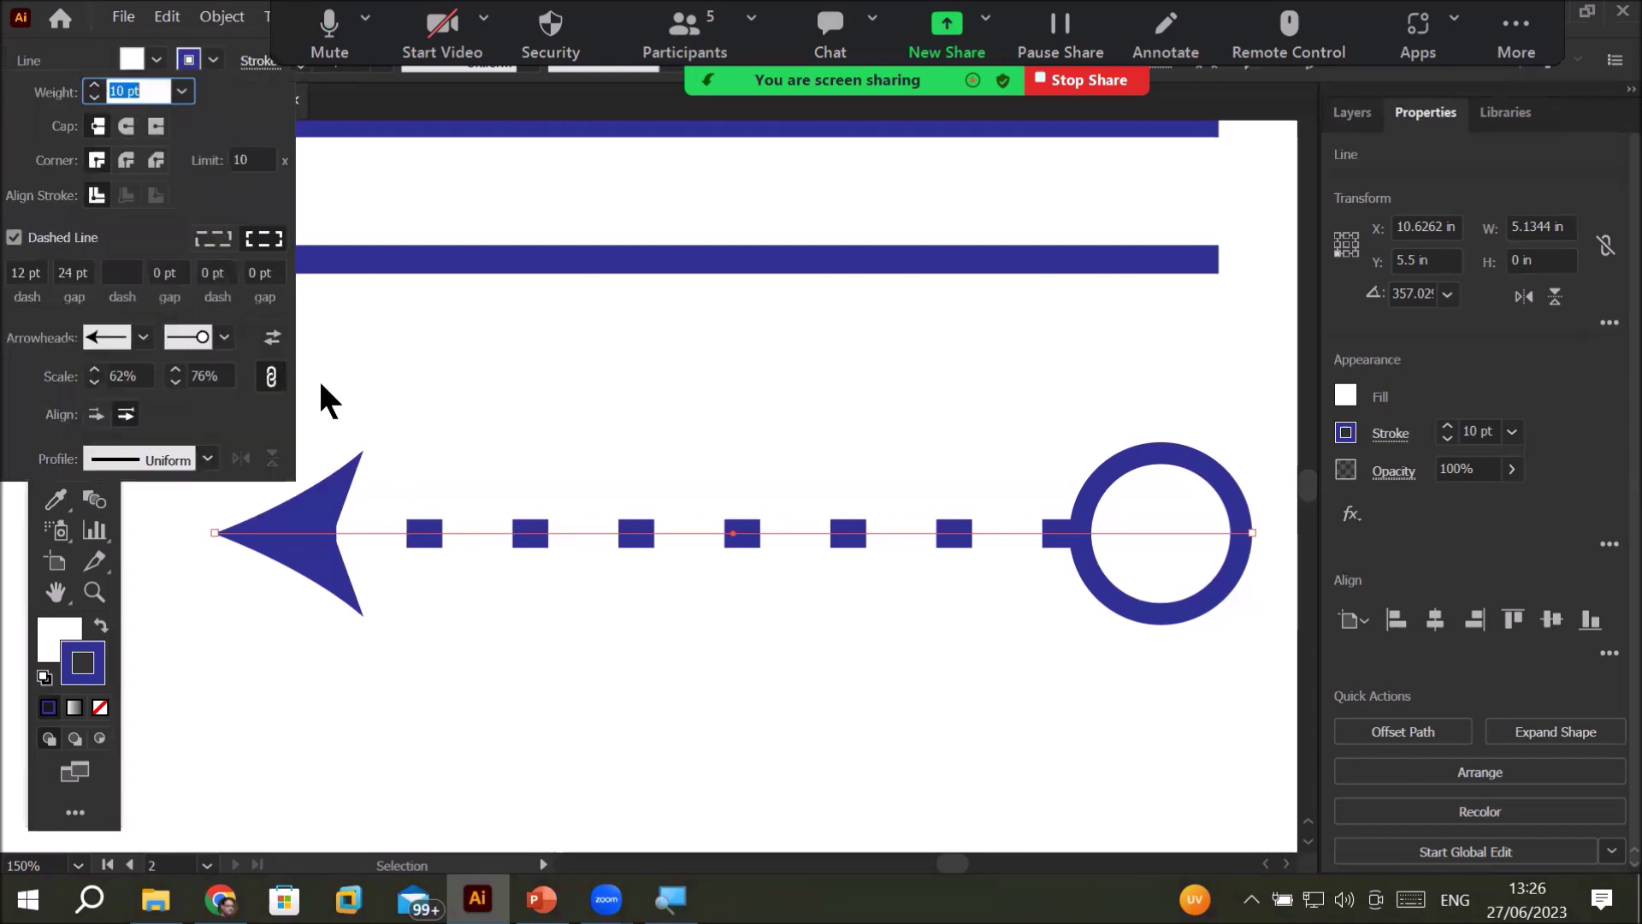
left_click(74, 272)
type("18")
key("Return")
scroll(75, 273, "down", 8)
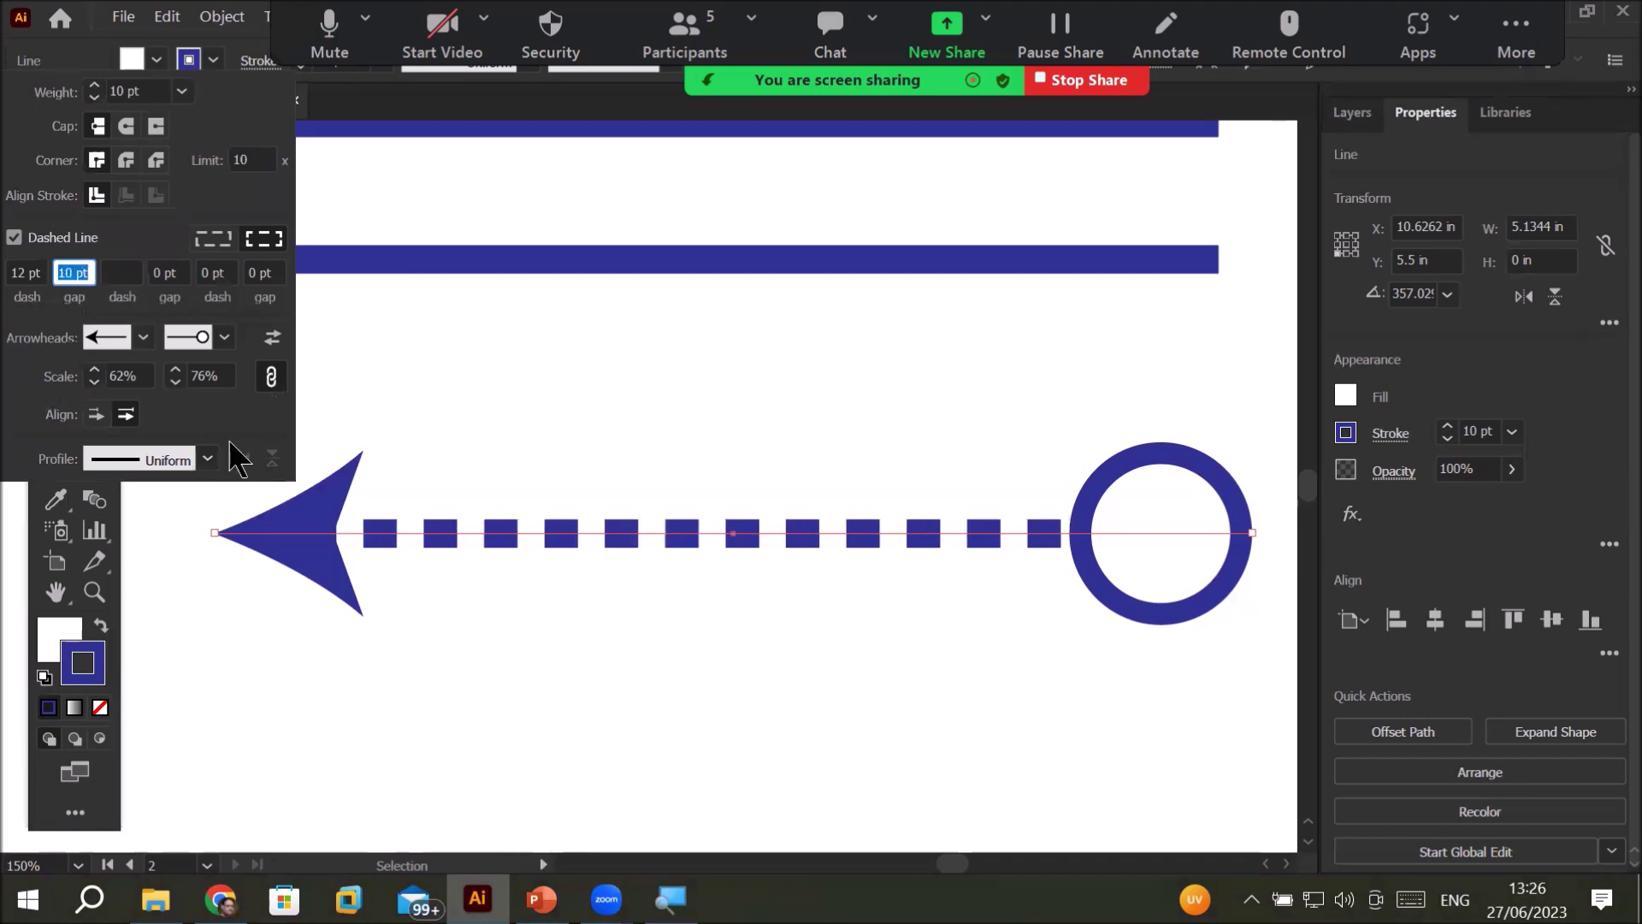
left_click(74, 271)
scroll(73, 270, "down", 6)
scroll(73, 269, "down", 3)
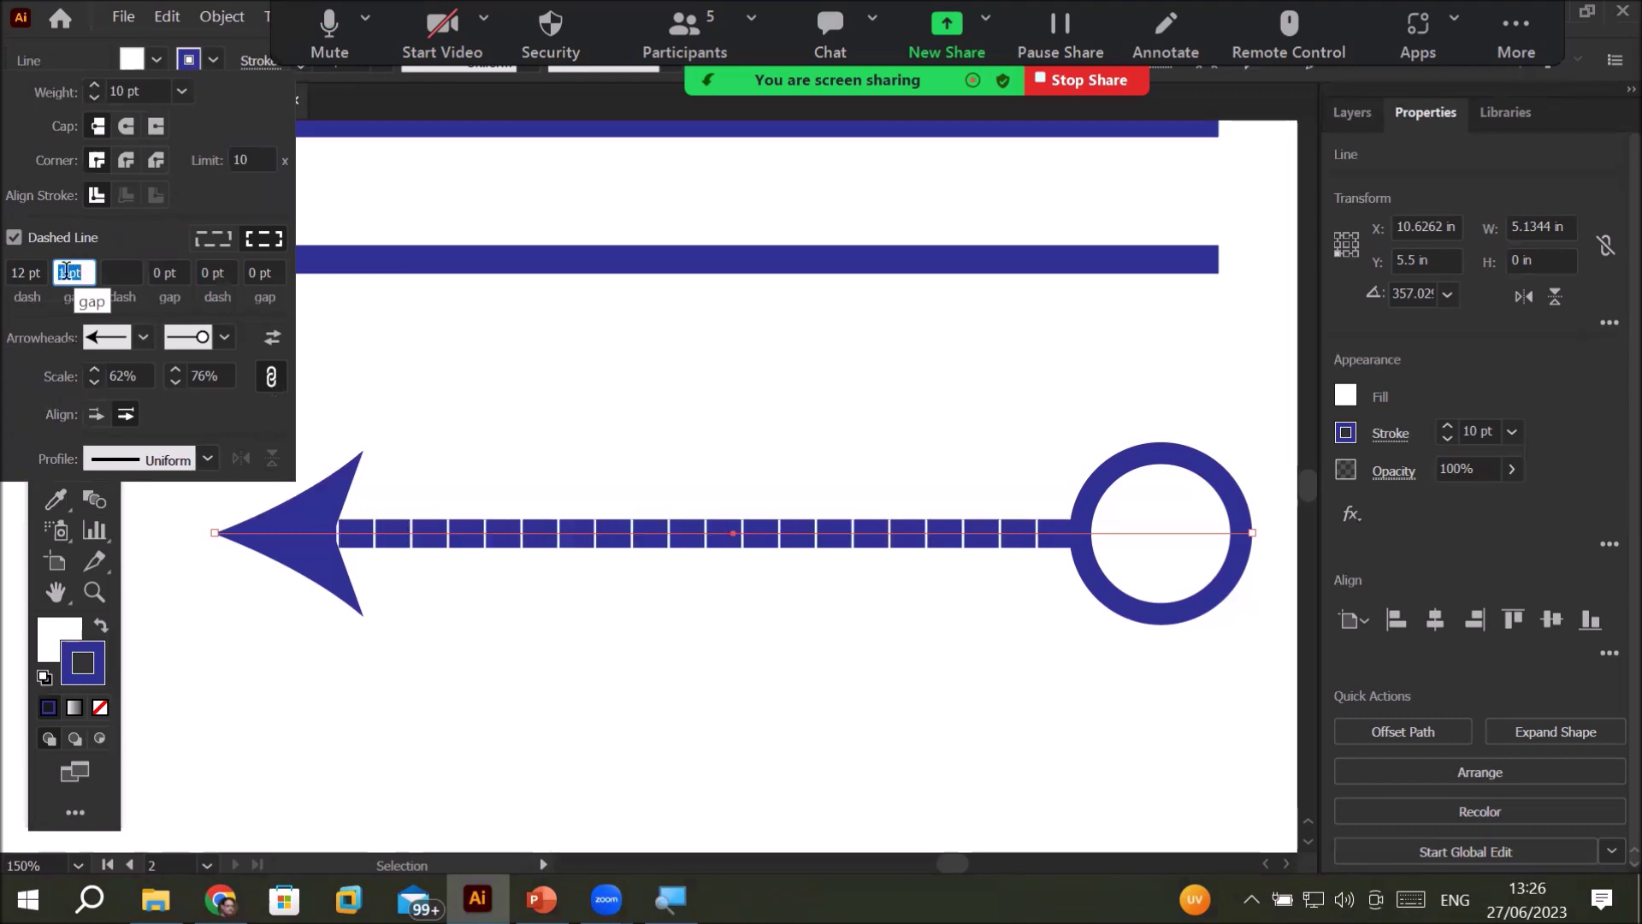
- Widen the first gap gradually to 43 pt, and narrow it back to 11 pt
left_click(75, 269)
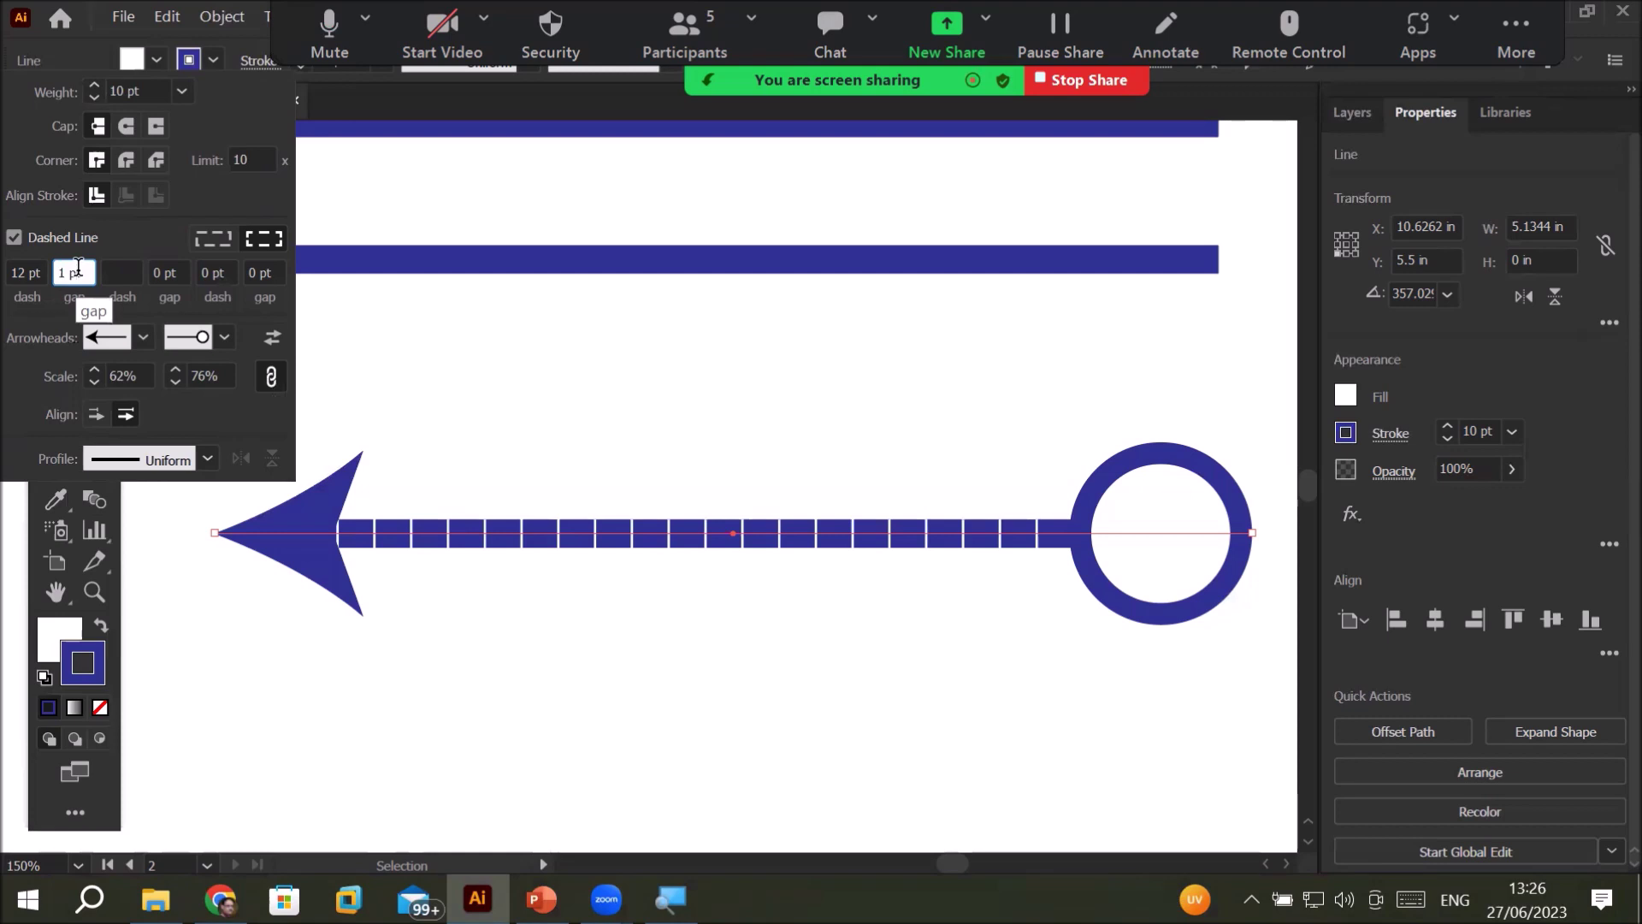
scroll(77, 267, "up", 2)
scroll(77, 268, "up", 12)
scroll(77, 268, "up", 20)
scroll(77, 268, "up", 8)
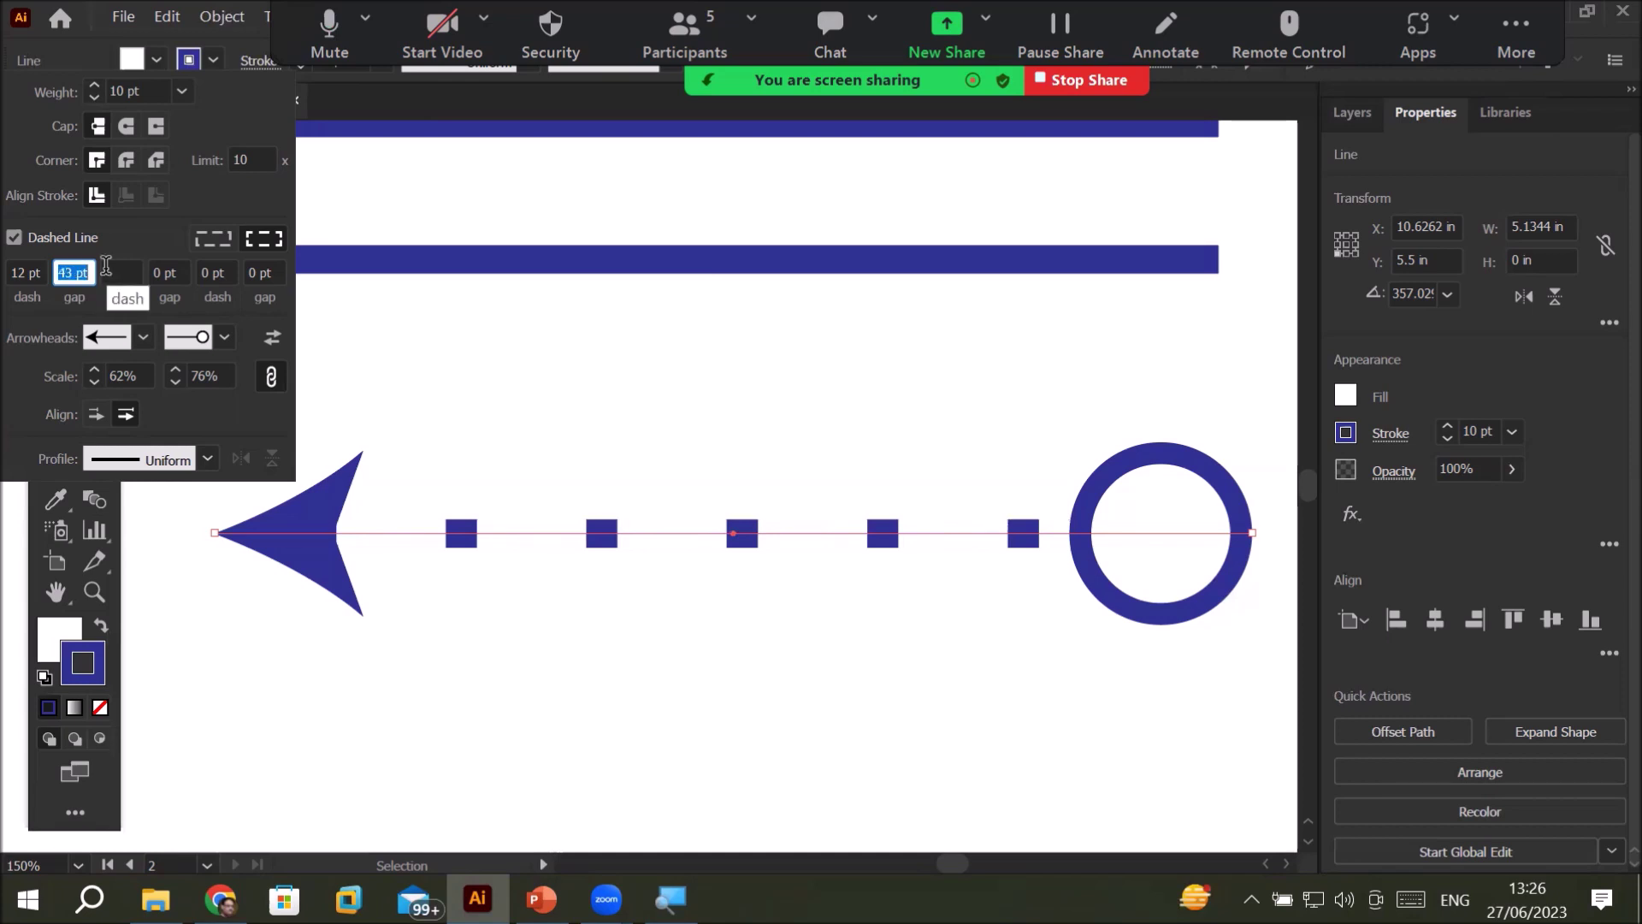
left_click(77, 266)
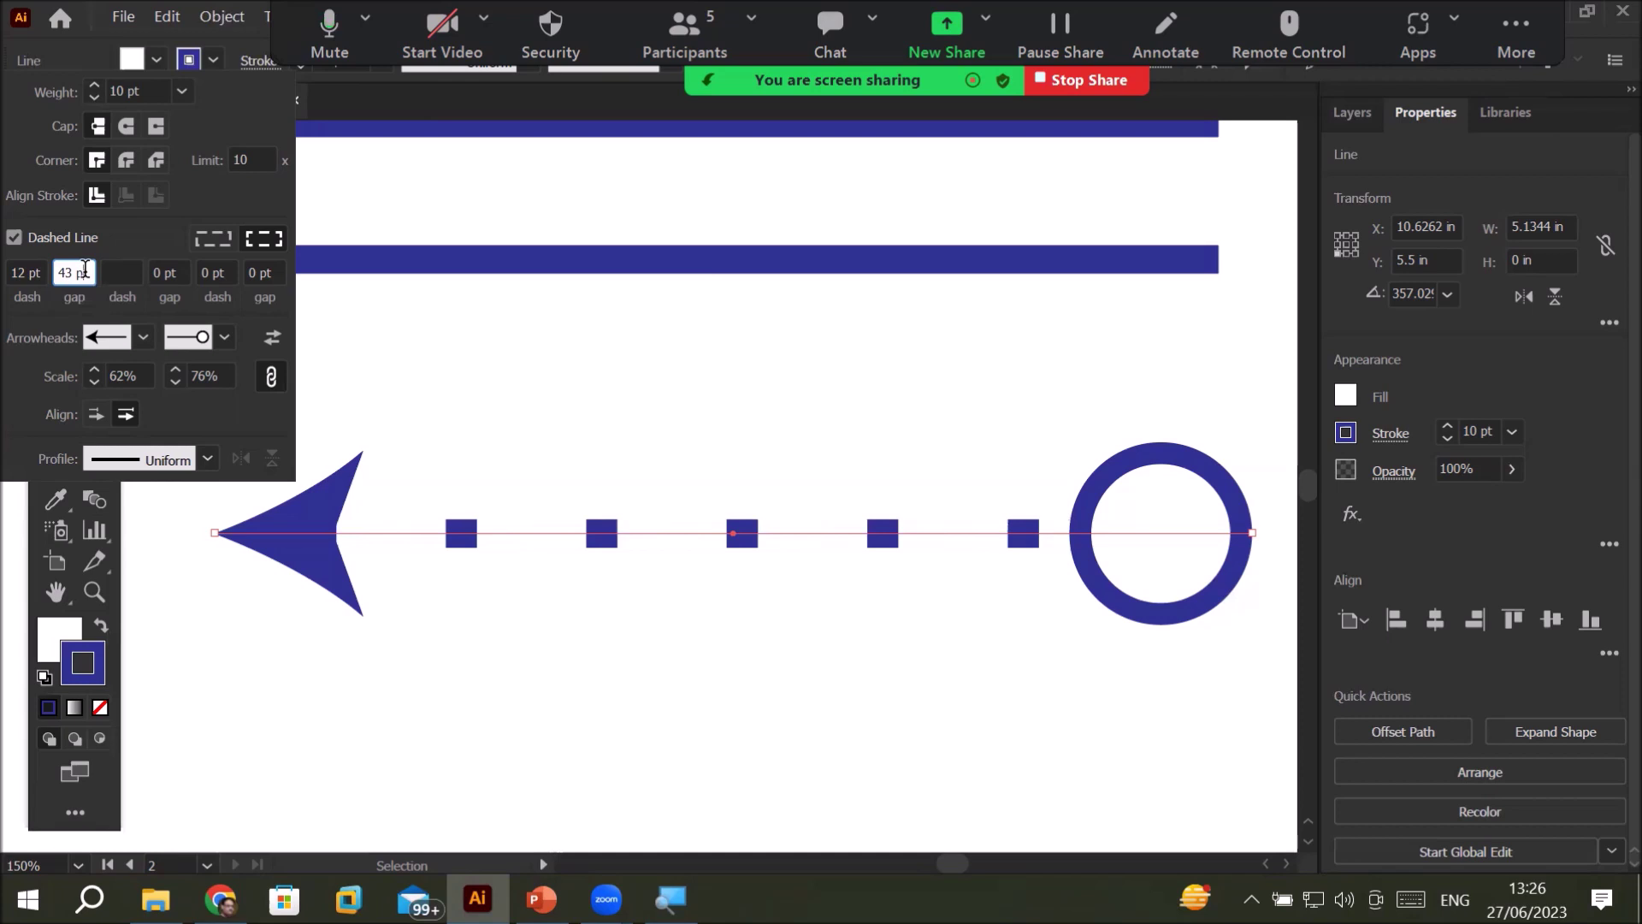
scroll(85, 269, "down", 19)
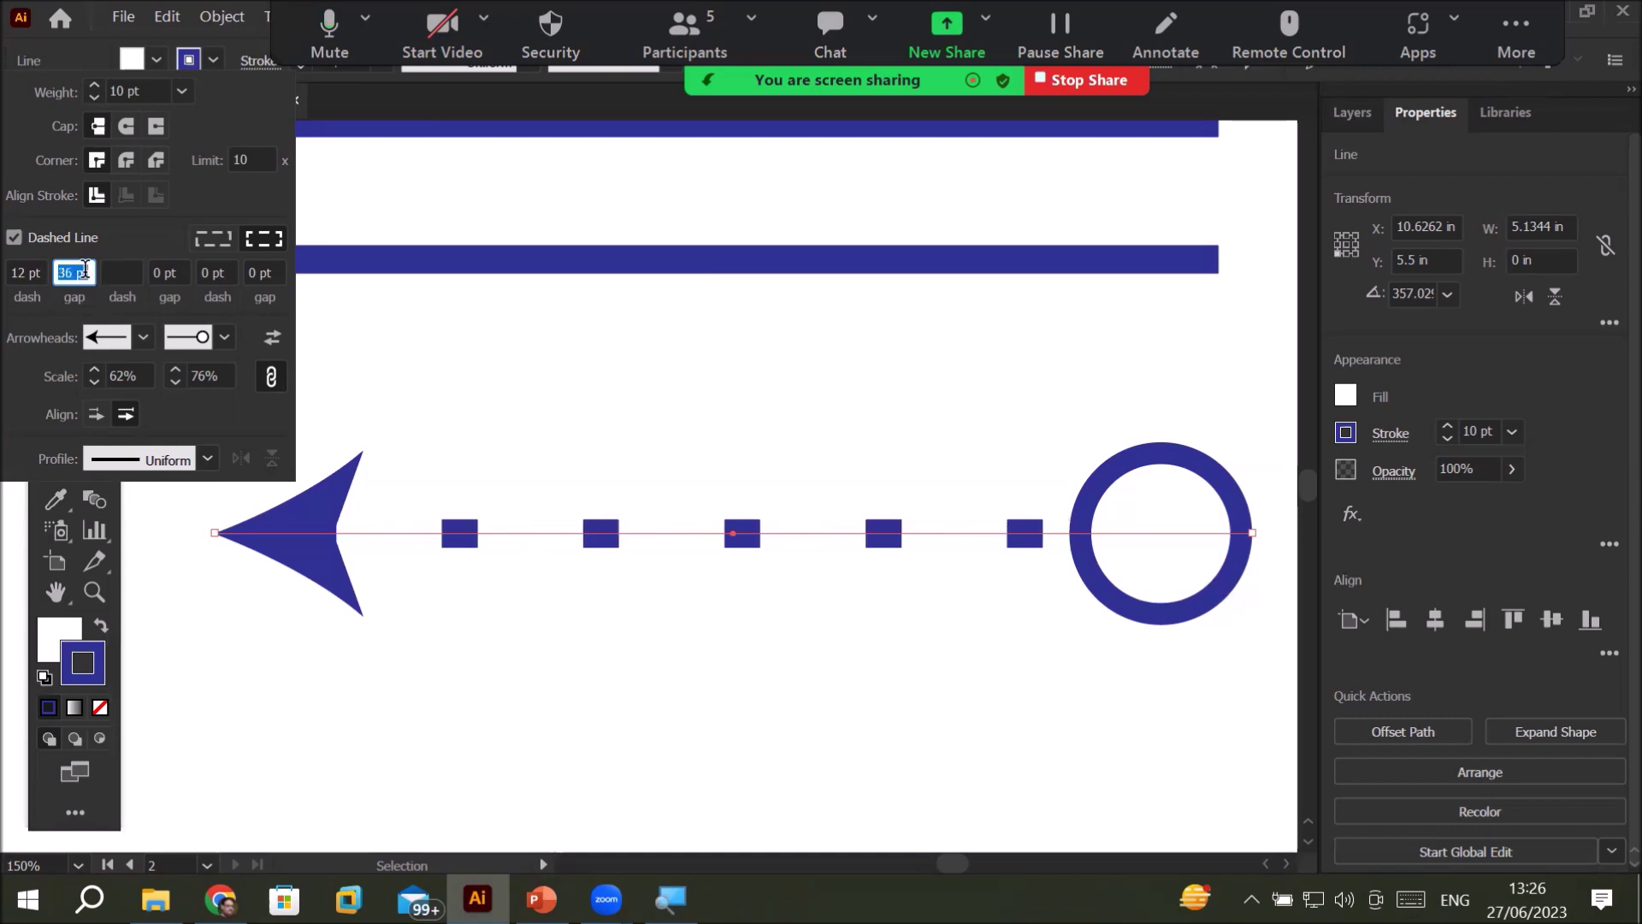
scroll(85, 269, "down", 13)
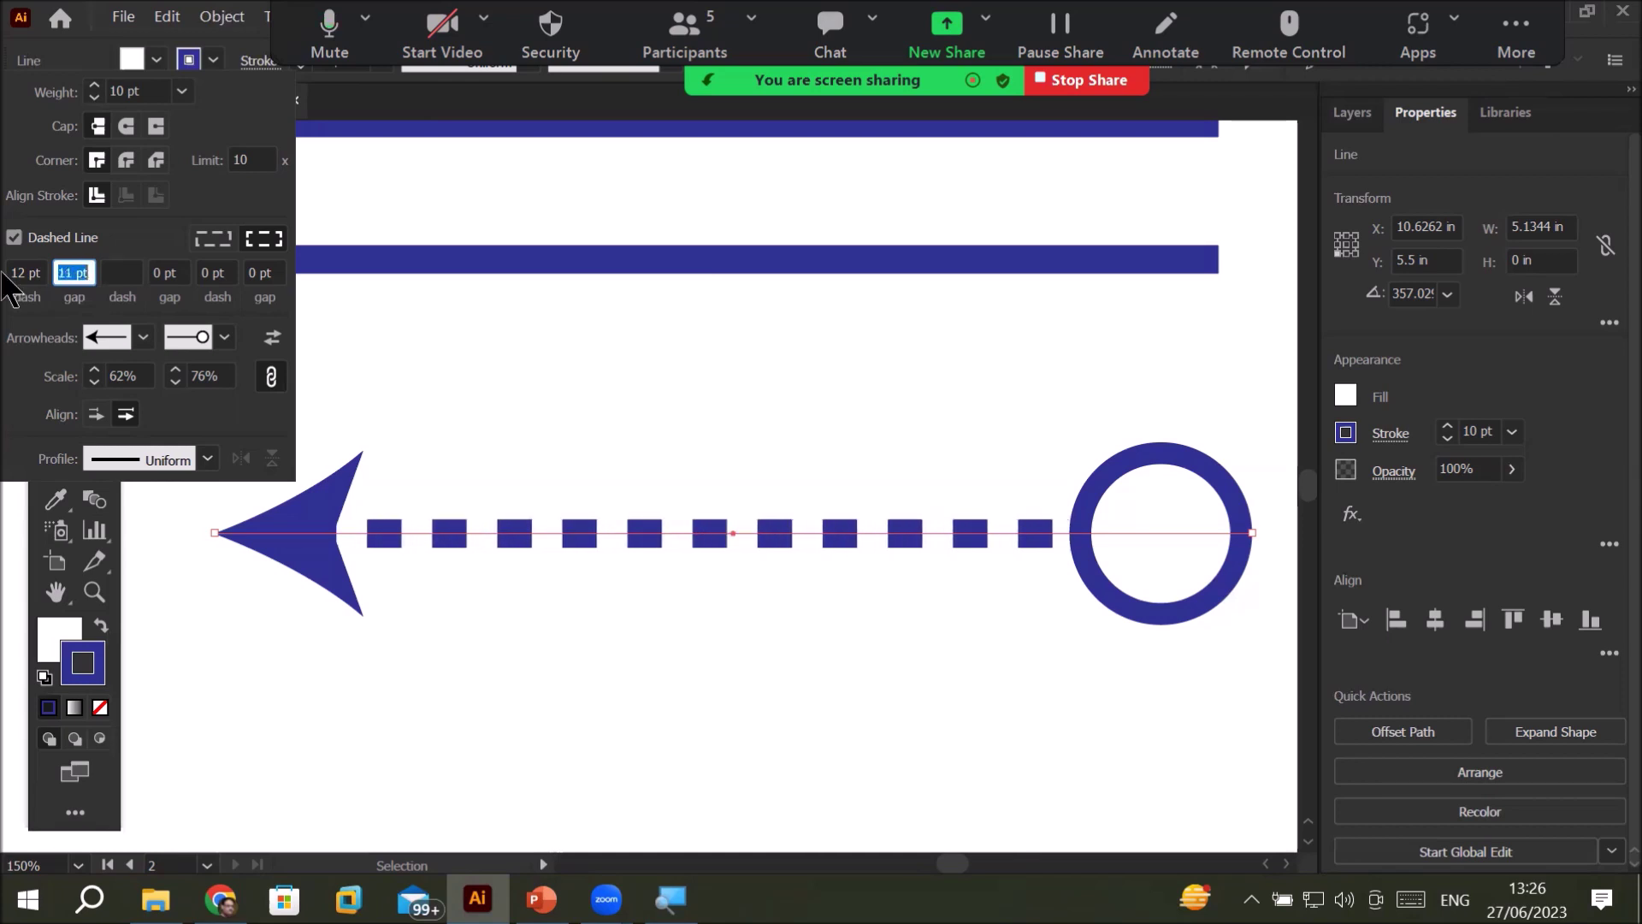
- Set the lowest line's first gap to 6 pt, leaving the first dash length as it is
left_click_drag(30, 272, 4, 278)
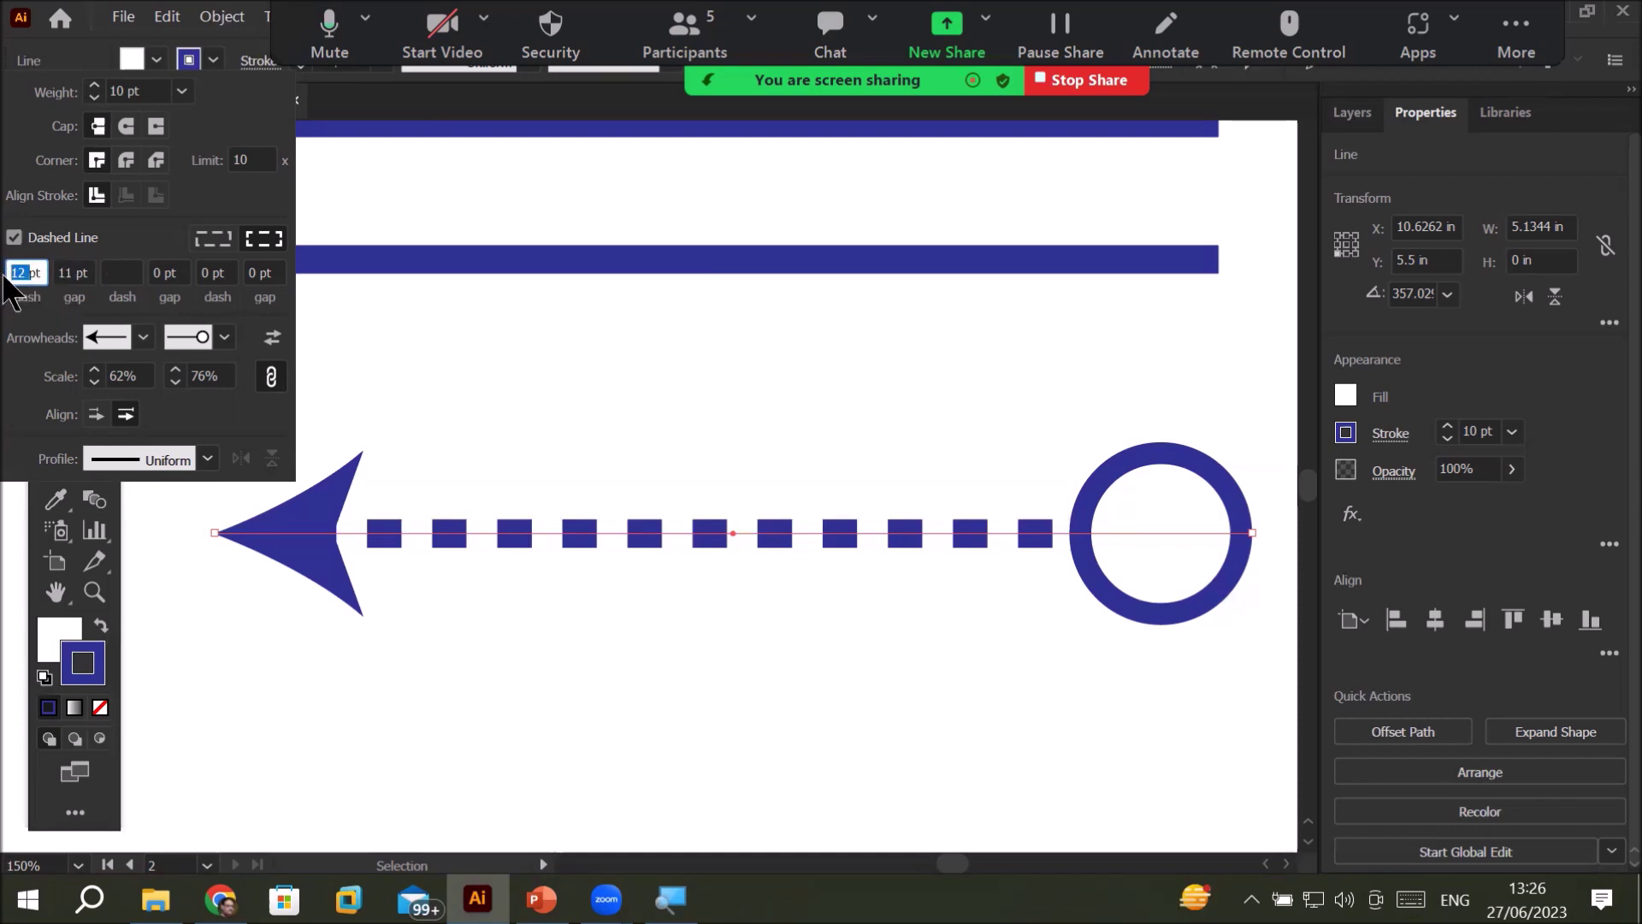
double_click(75, 272)
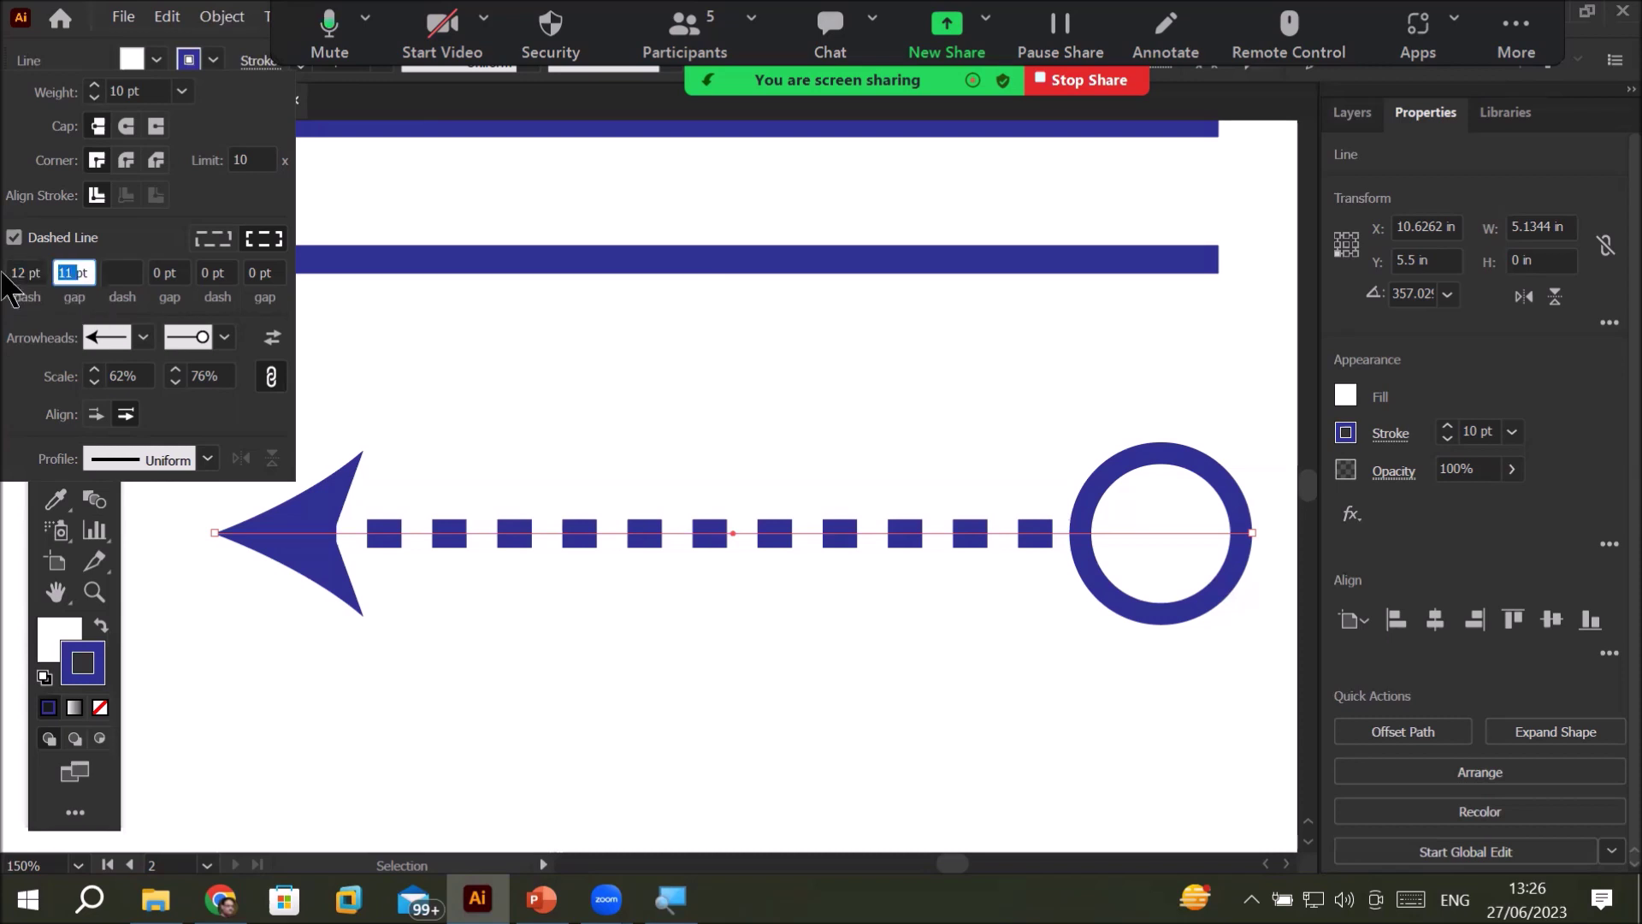
type("6")
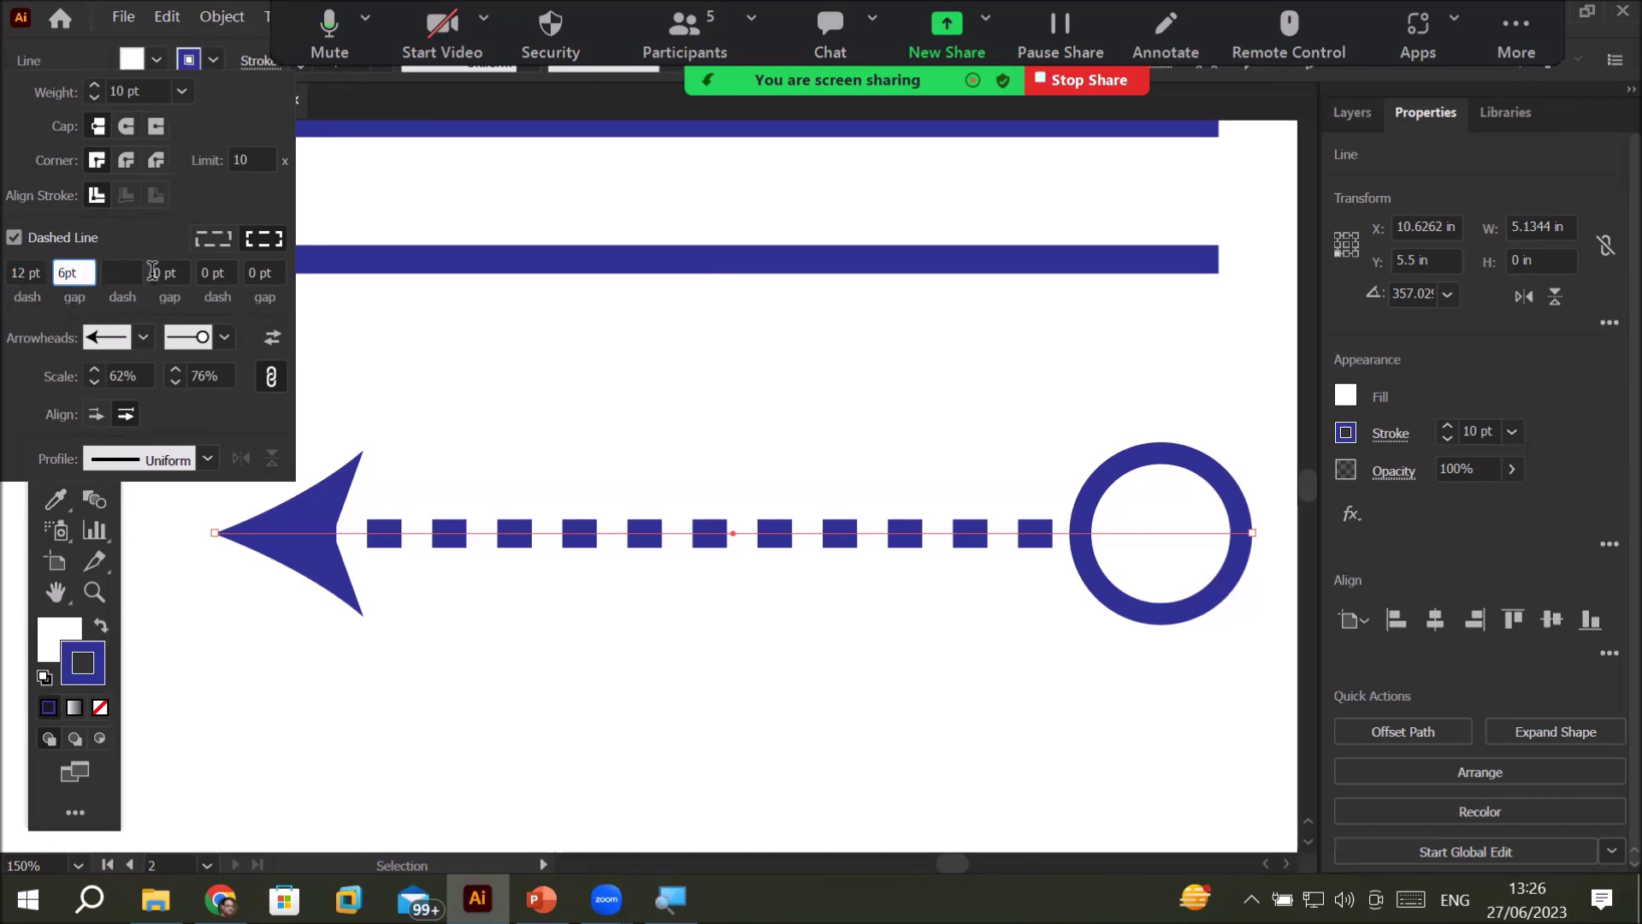
- Add a second dash of 20 pt and a second gap of 10 pt to the lowest line's pattern
left_click(125, 272)
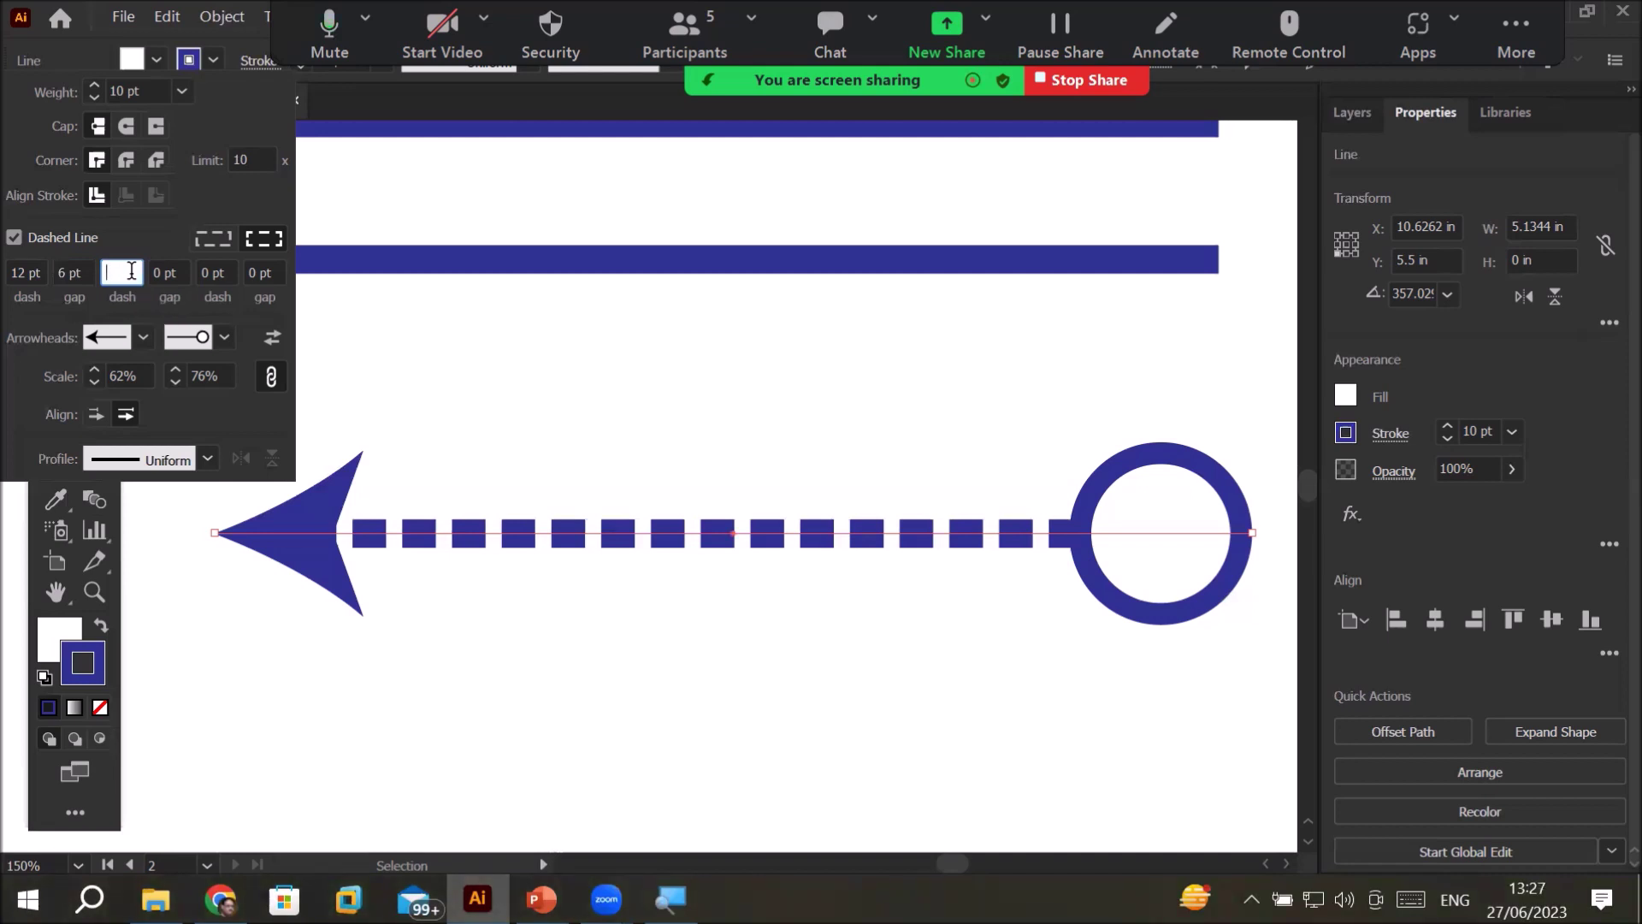
type("0")
left_click(176, 274)
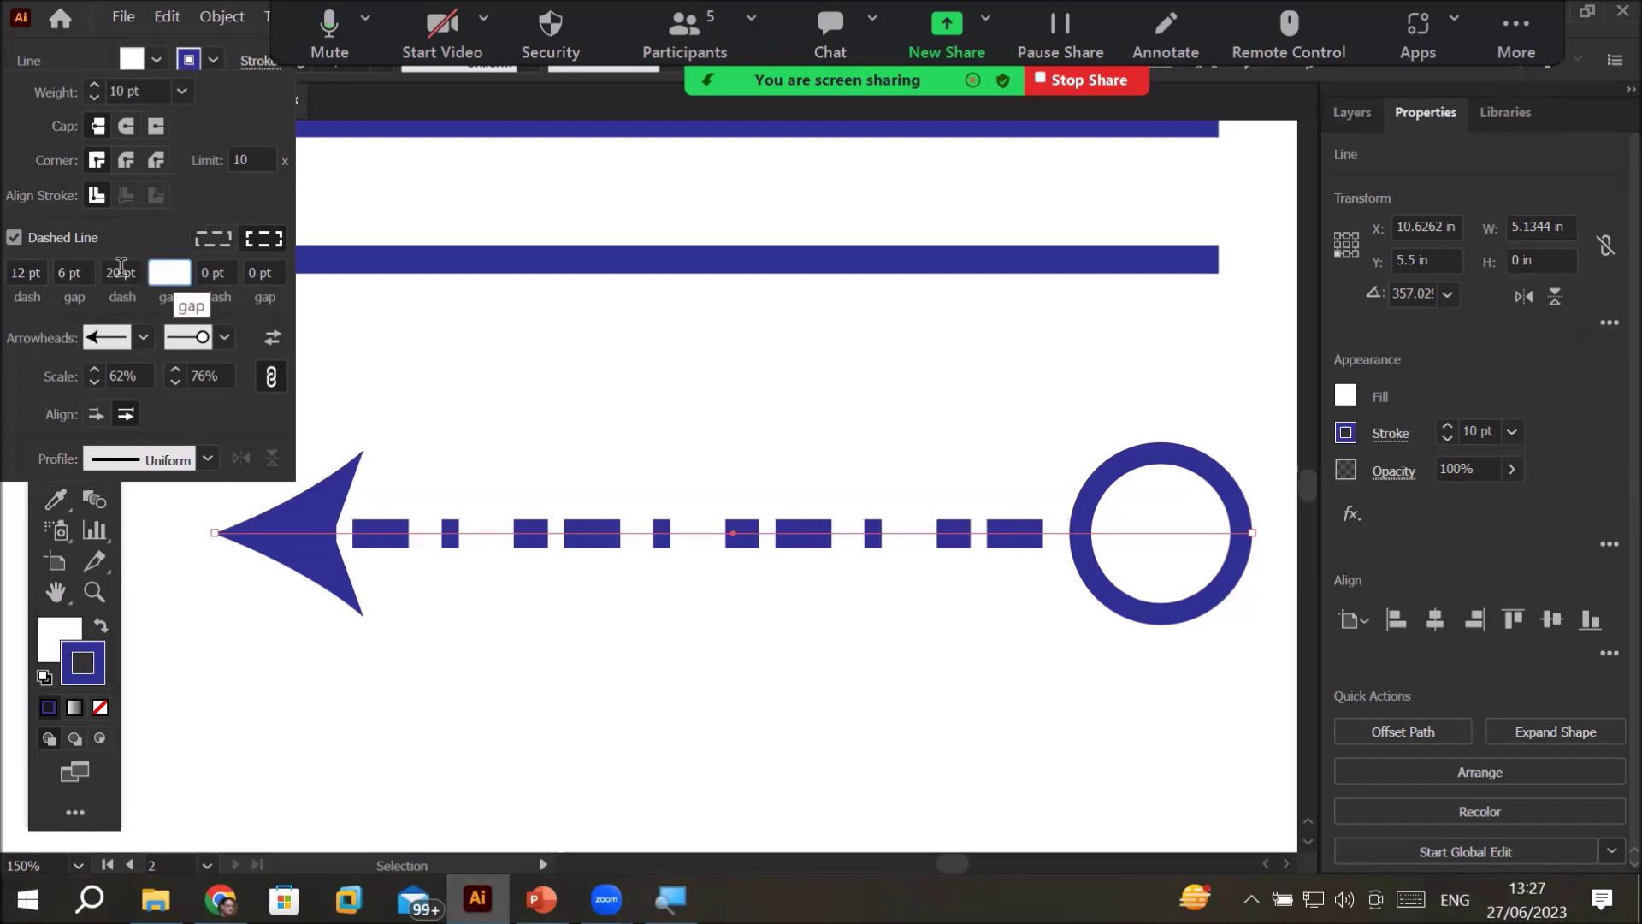
type("10")
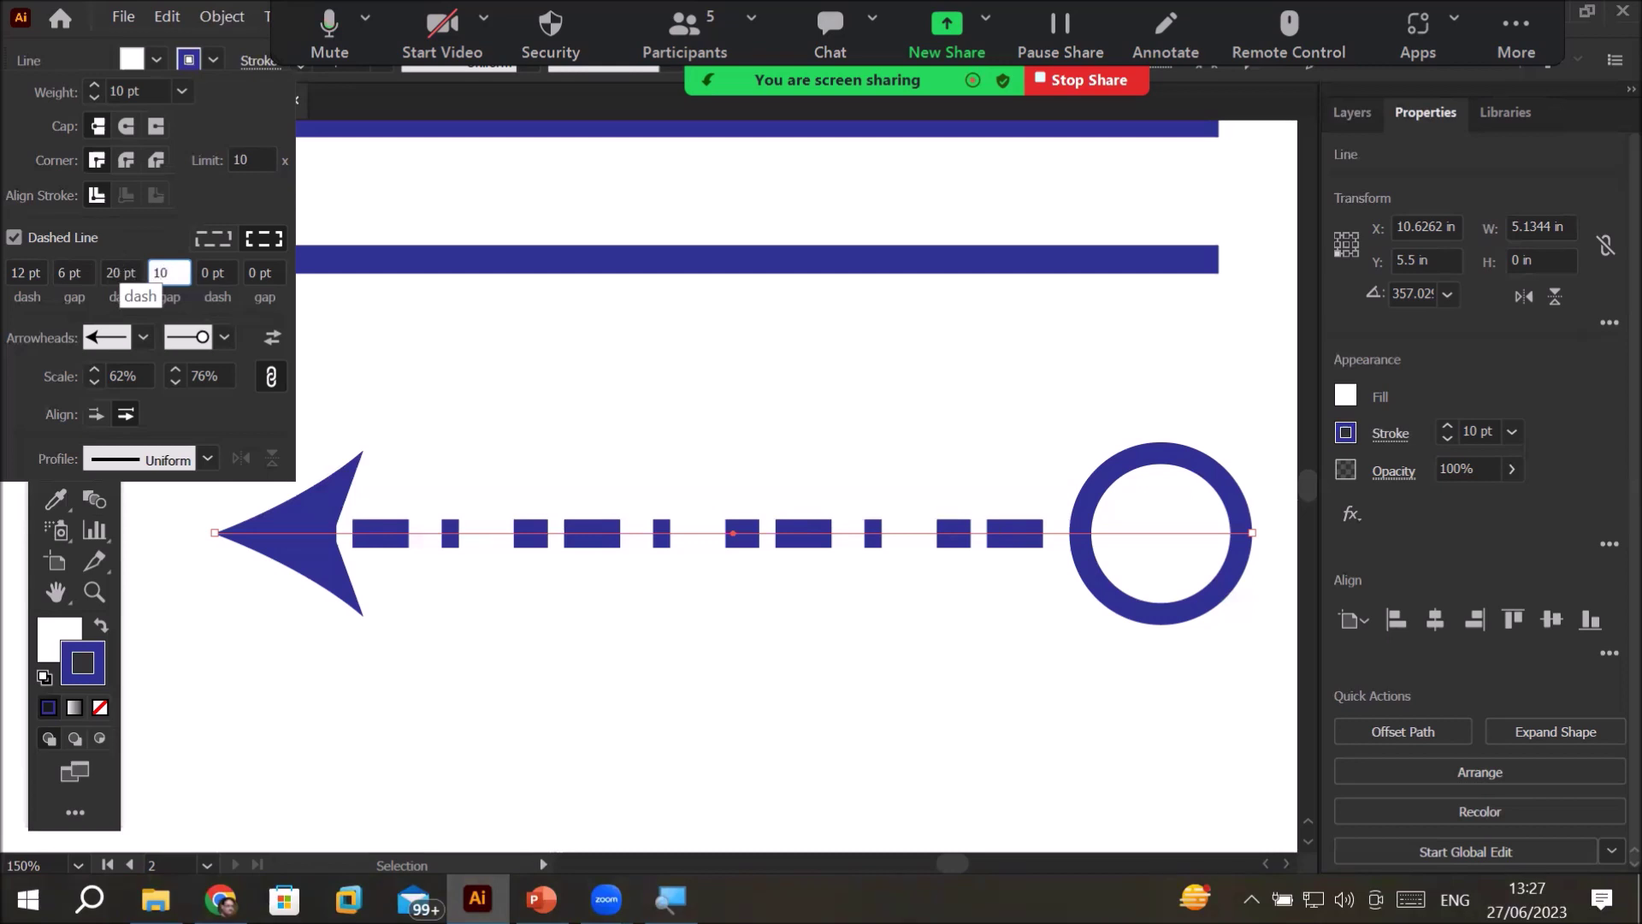
key("Return")
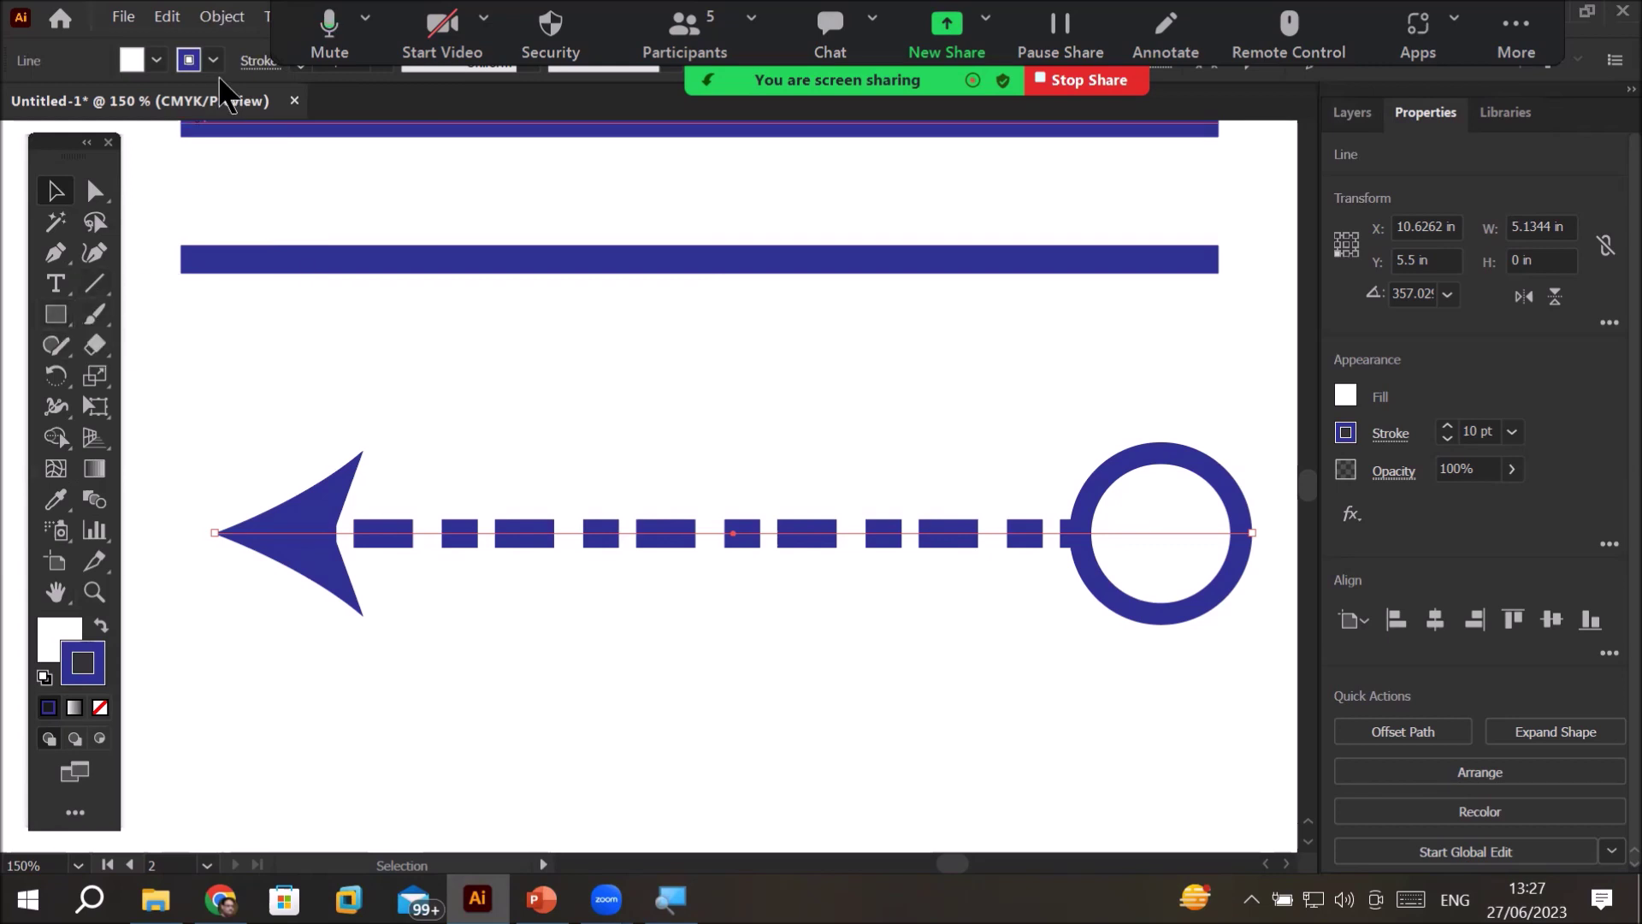
- Apply Width Profile 1 to the lowest line's stroke and flip the profile along the path
left_click(258, 62)
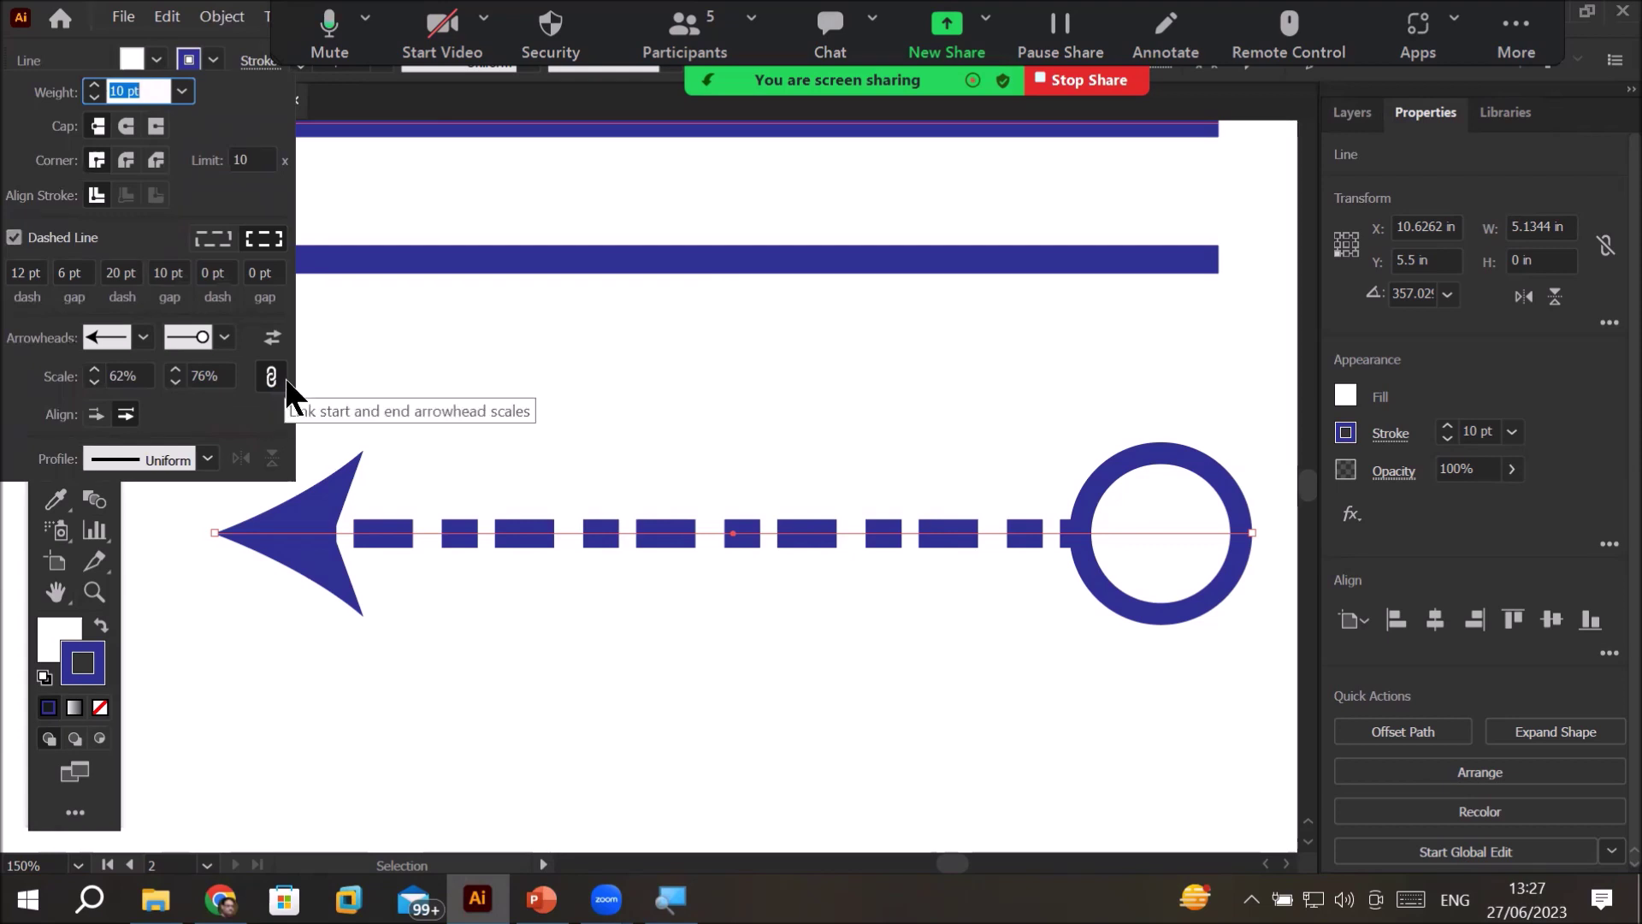
left_click(208, 460)
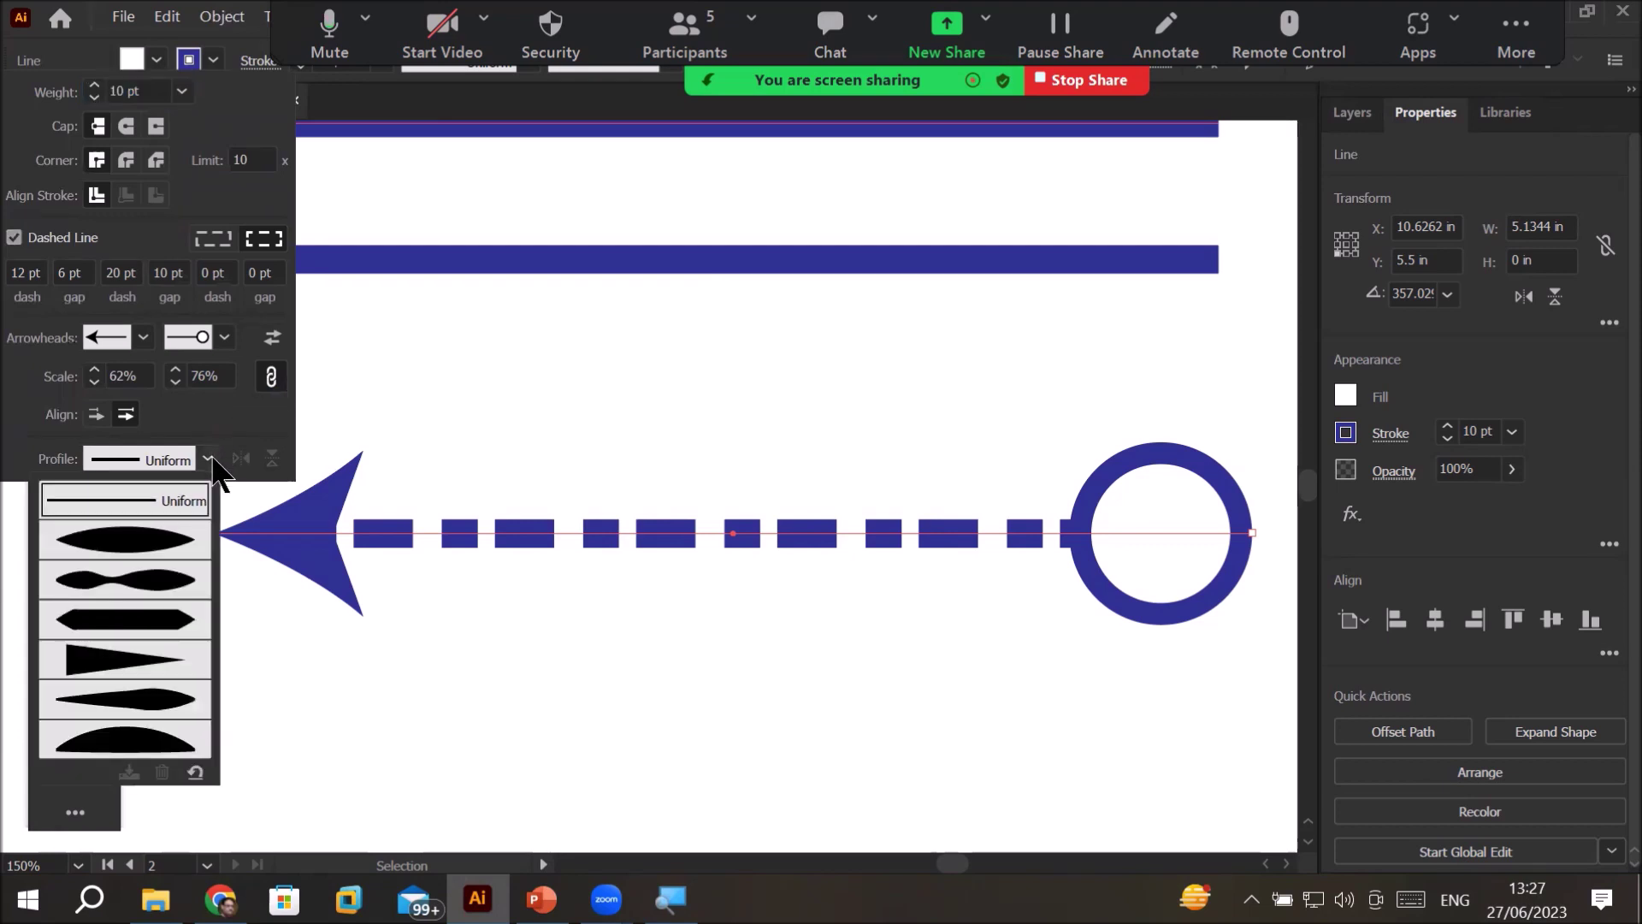
left_click(154, 535)
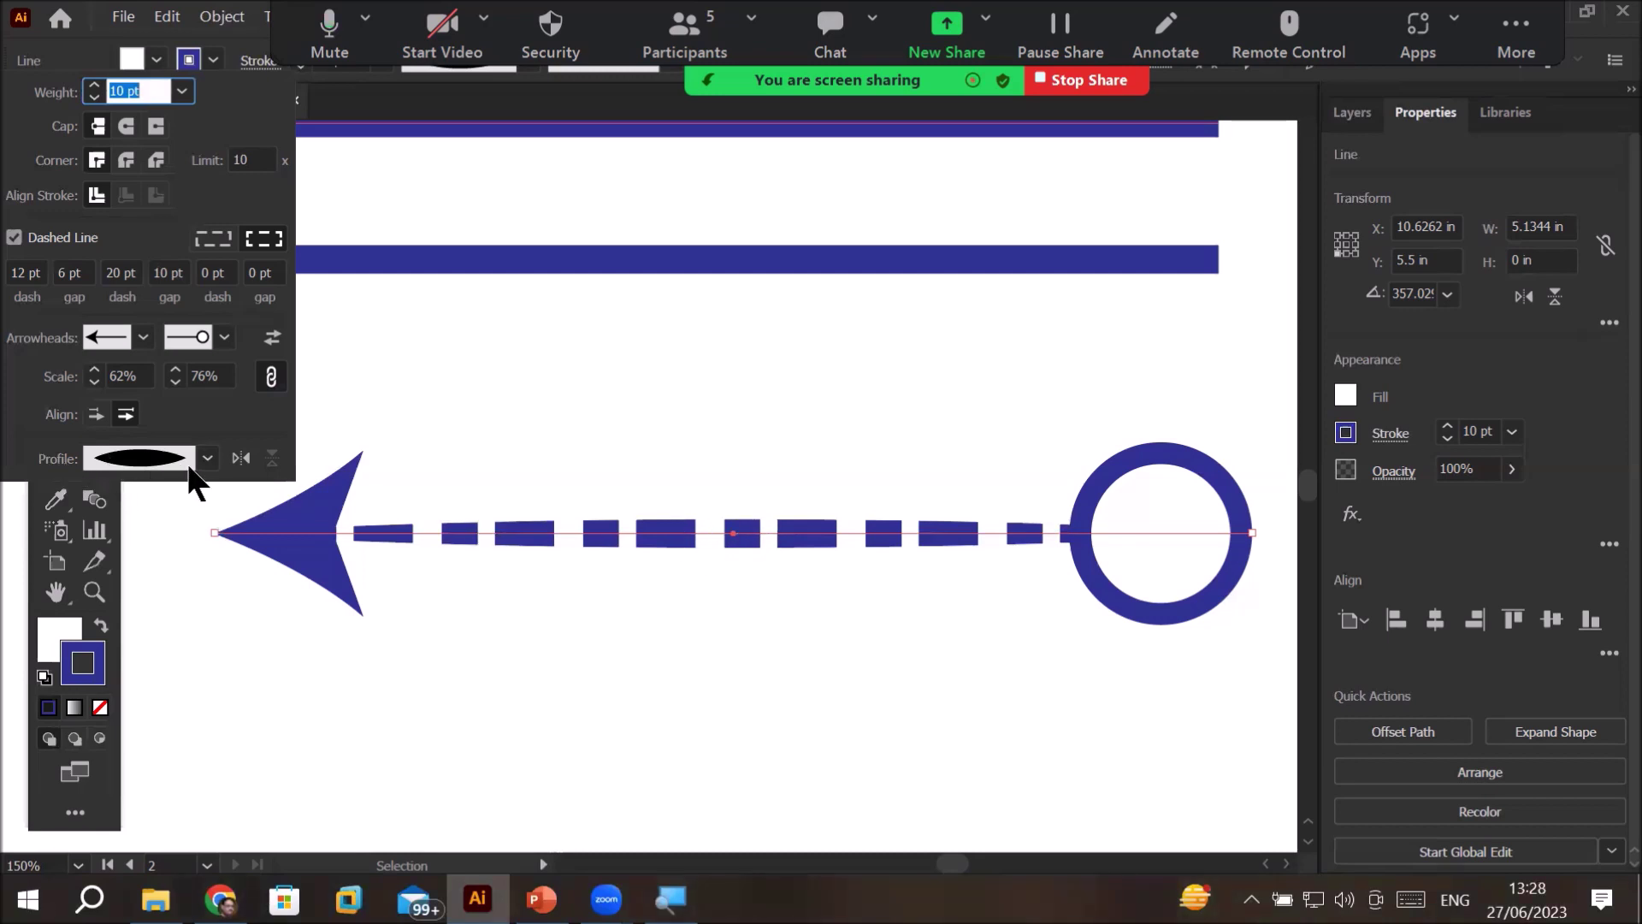
left_click(235, 461)
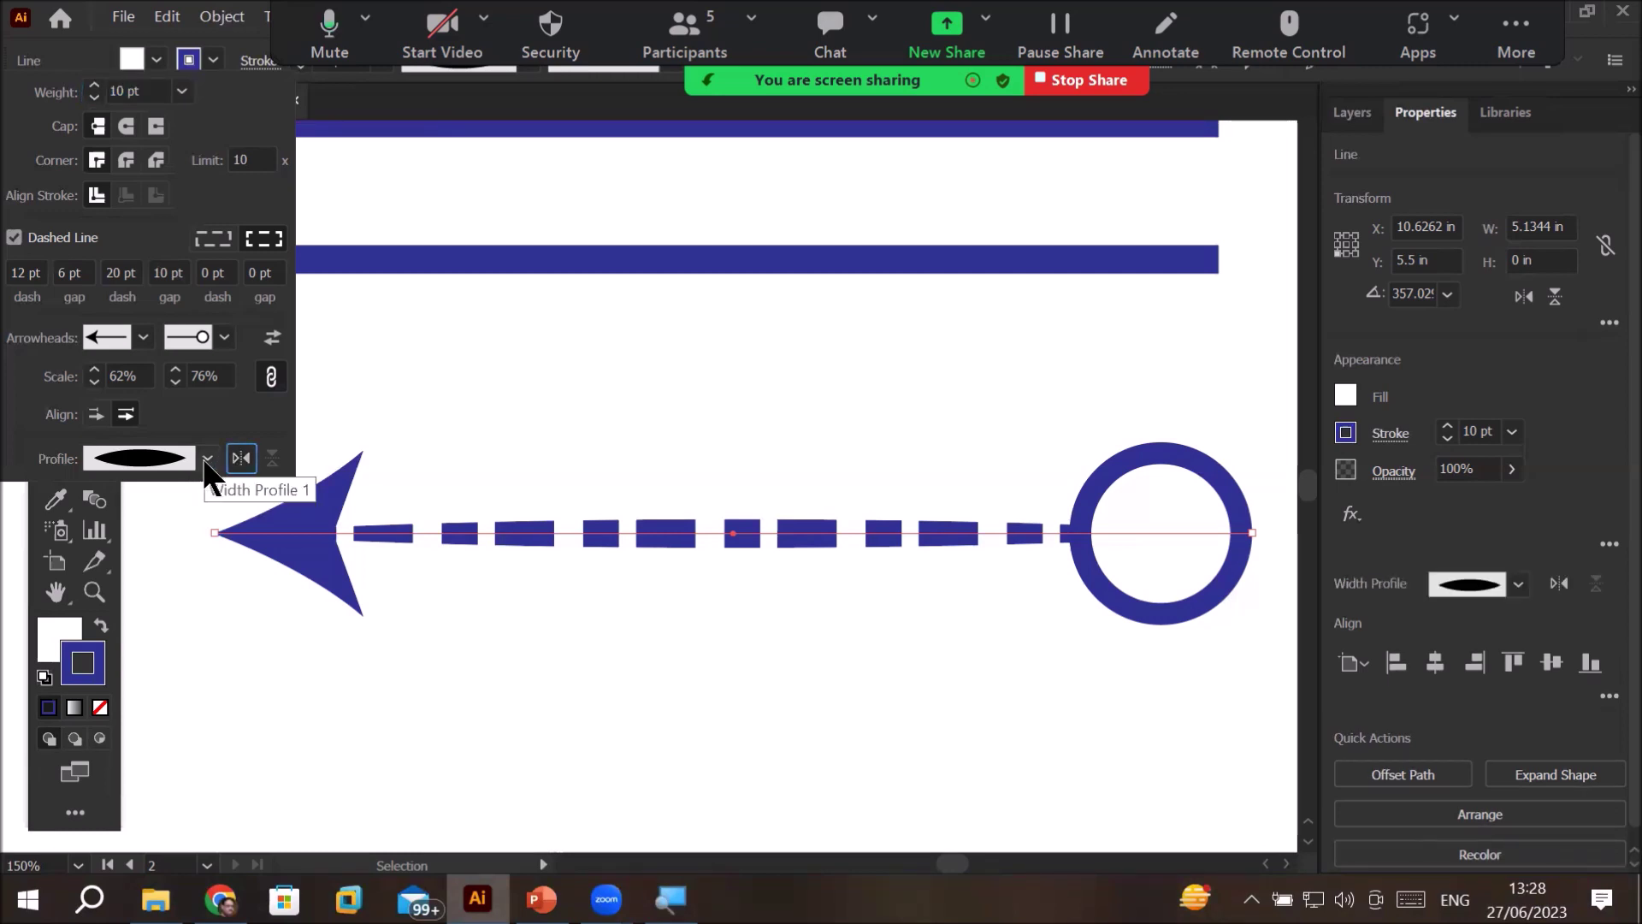
- Apply the width profile with two bulges and a narrow middle to the lowest line, flipping it along the path and back
left_click(207, 459)
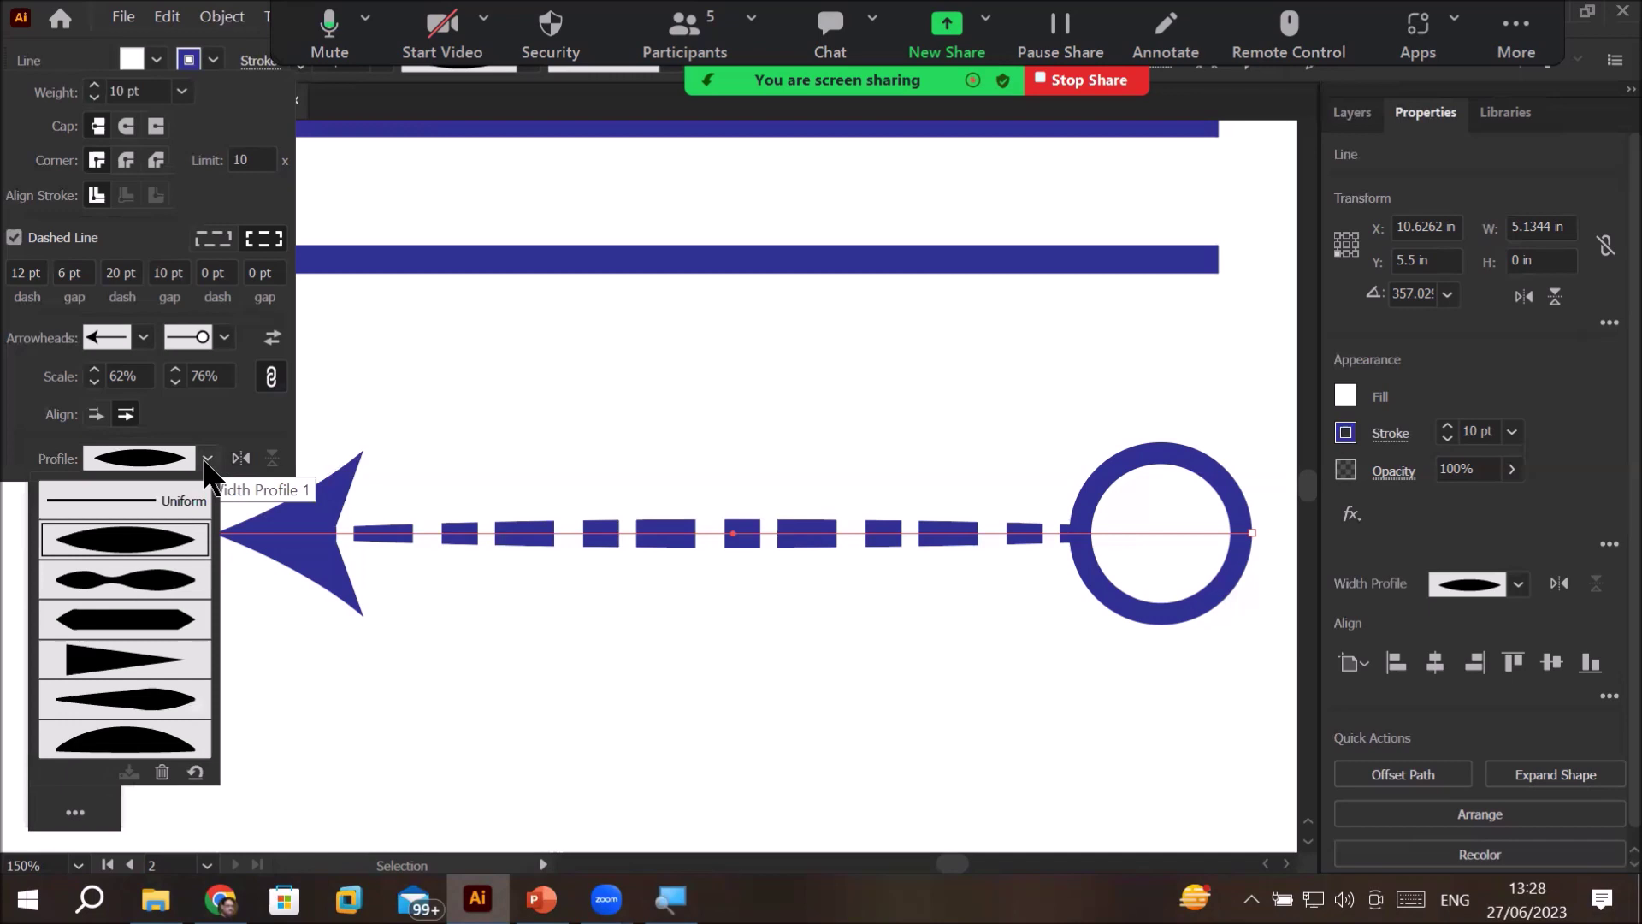
left_click(137, 590)
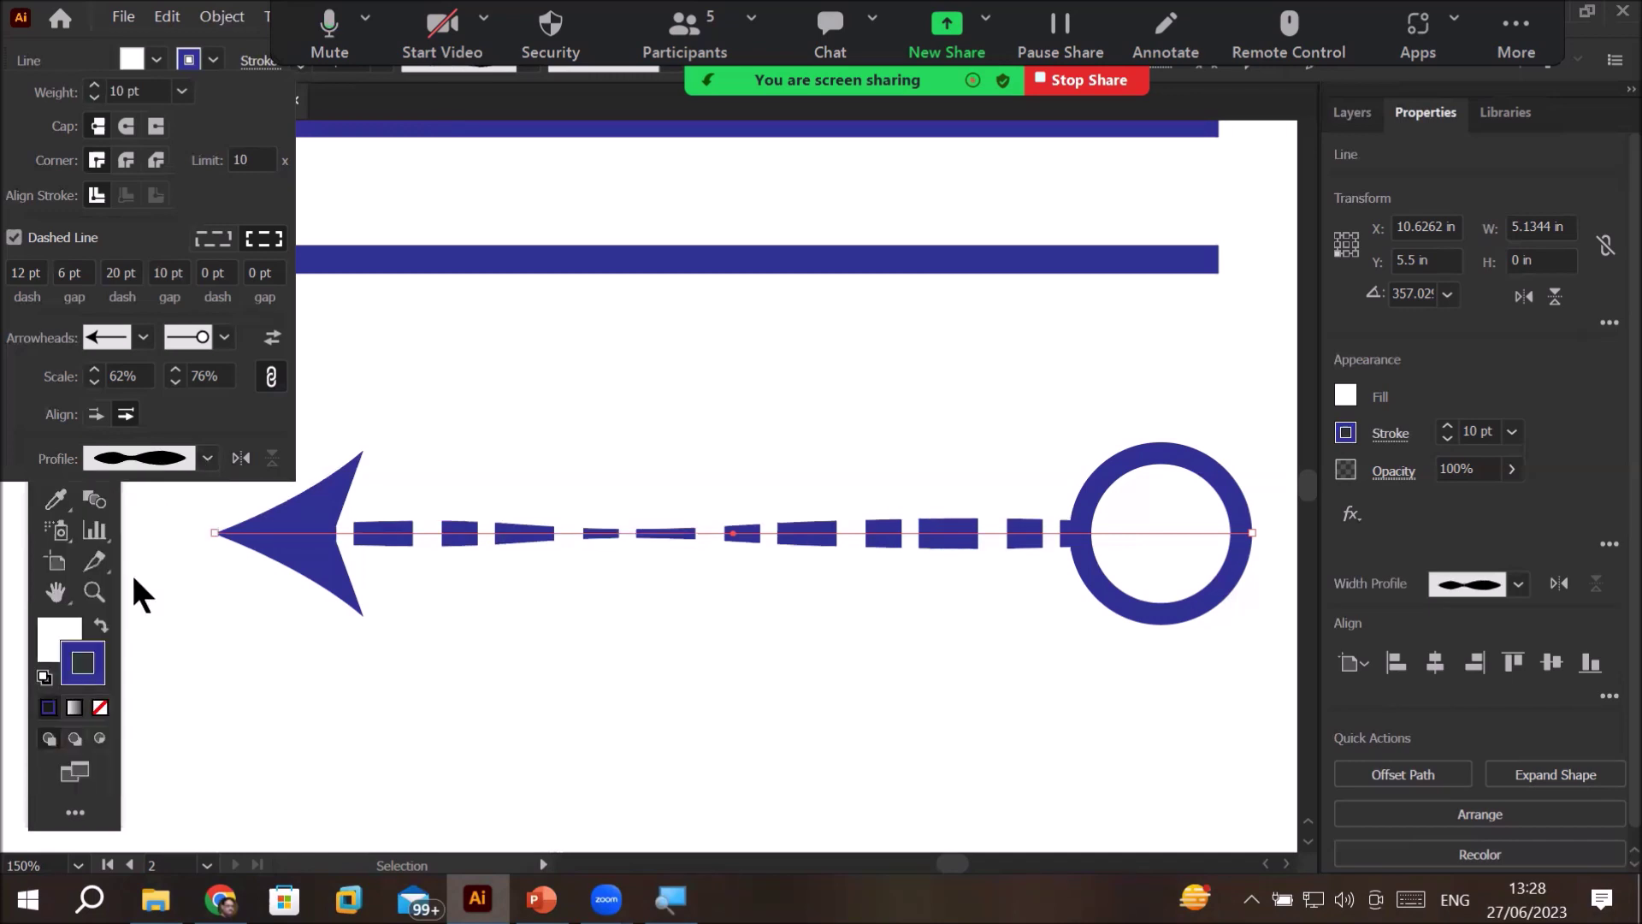
left_click(240, 458)
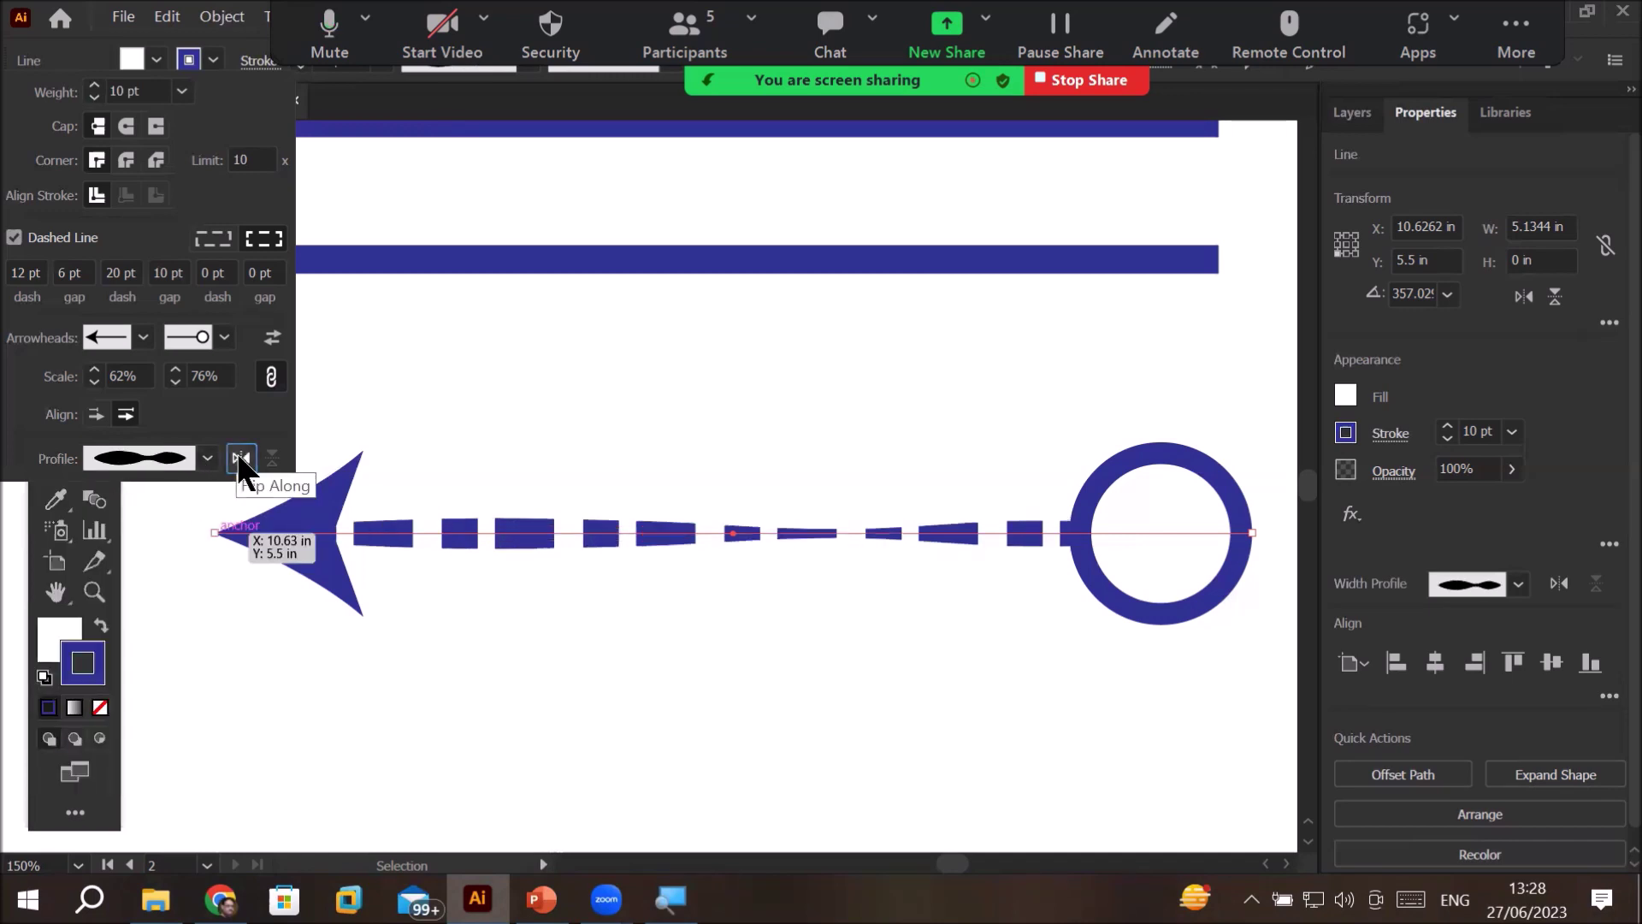
left_click(241, 459)
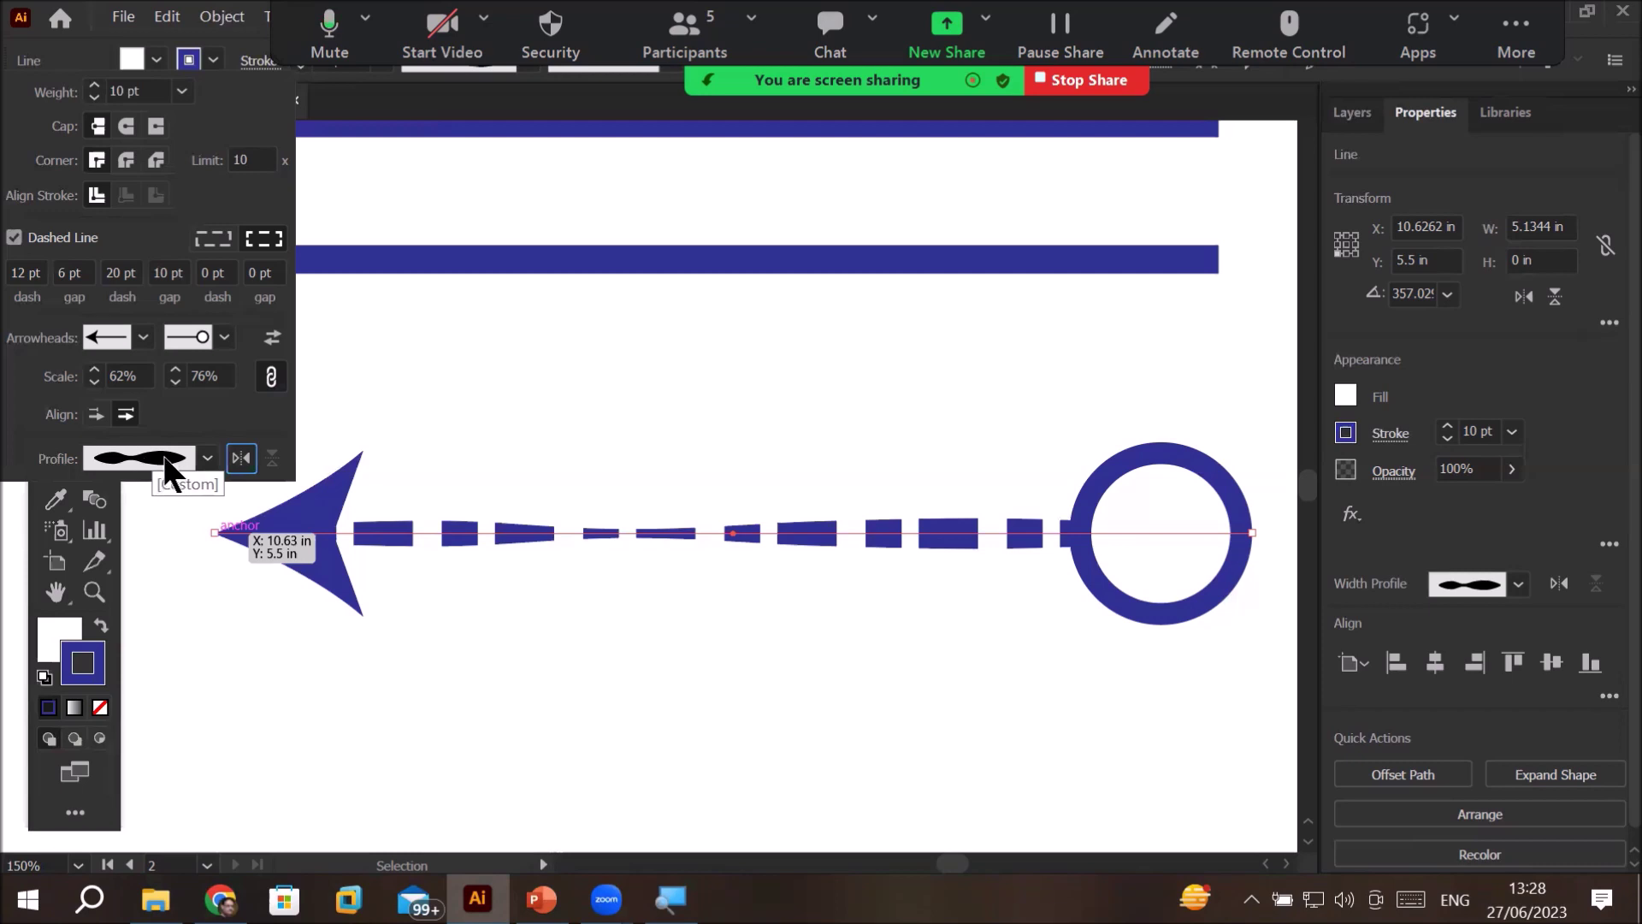
- Flip the lowest line's two-bulge profile along the path and replace it with the evenly thick profile with pointed ends
left_click(240, 460)
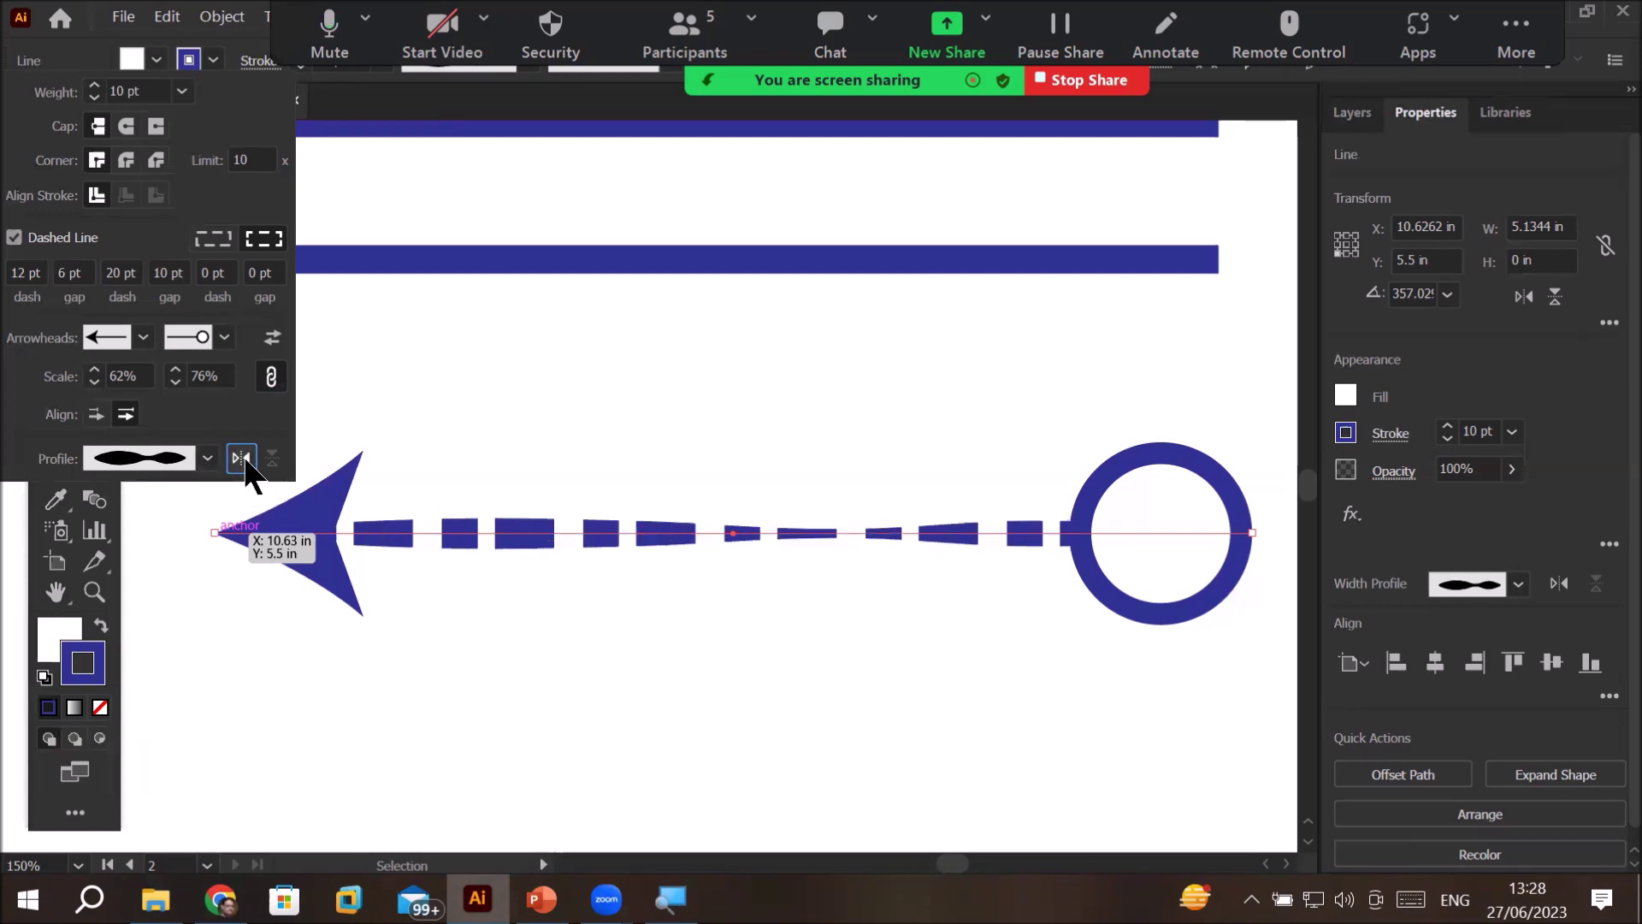
left_click(207, 460)
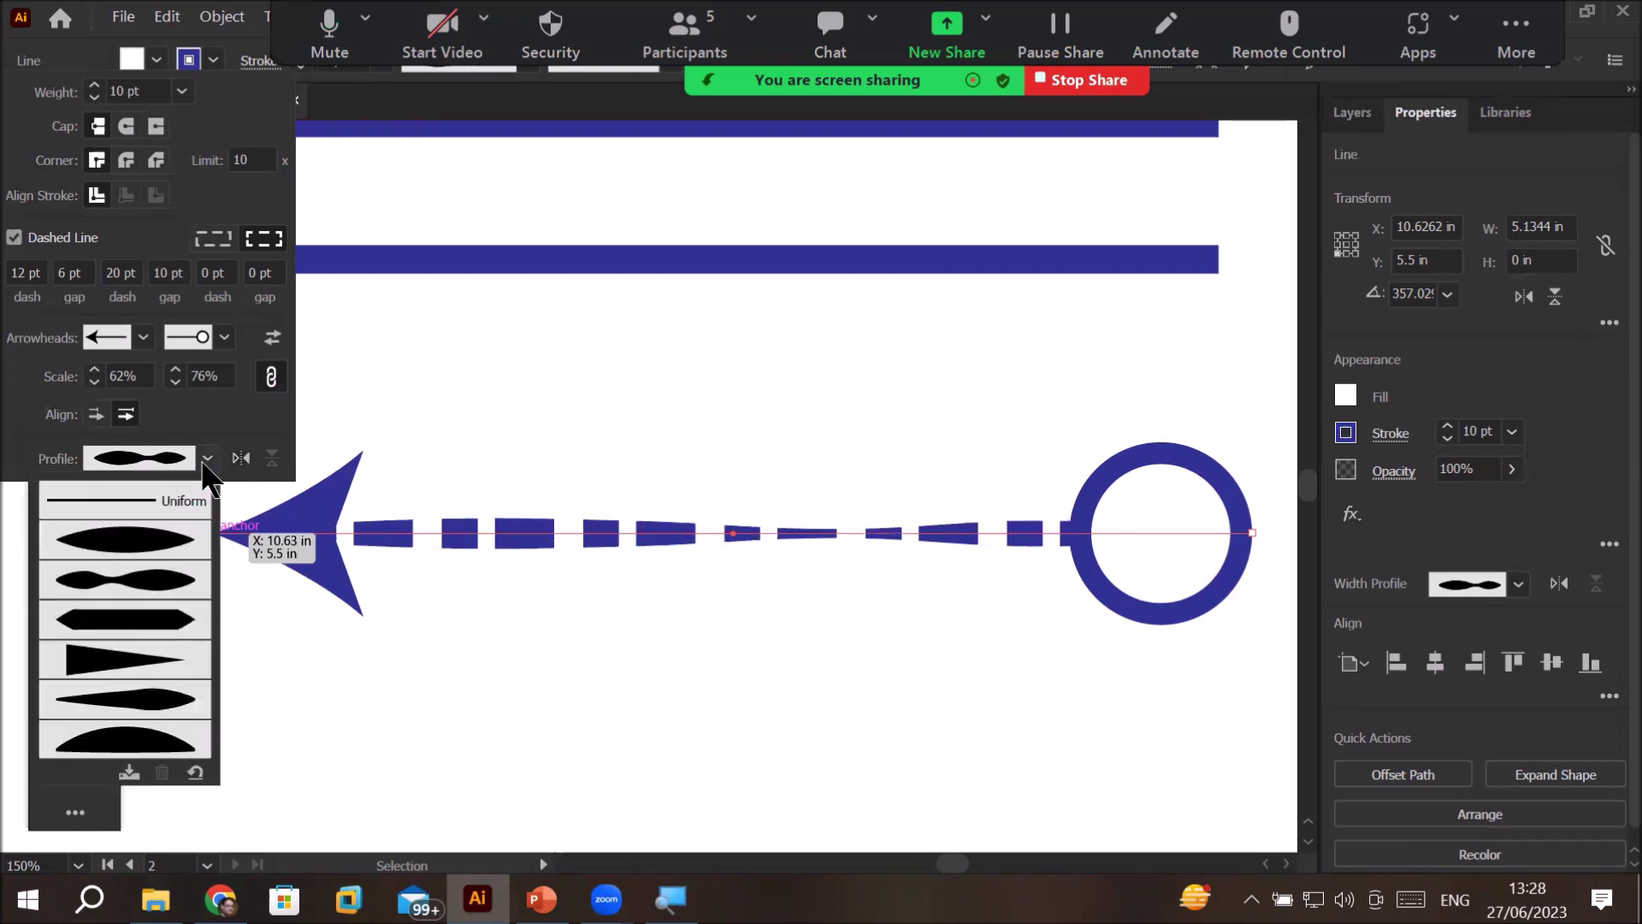
left_click(146, 617)
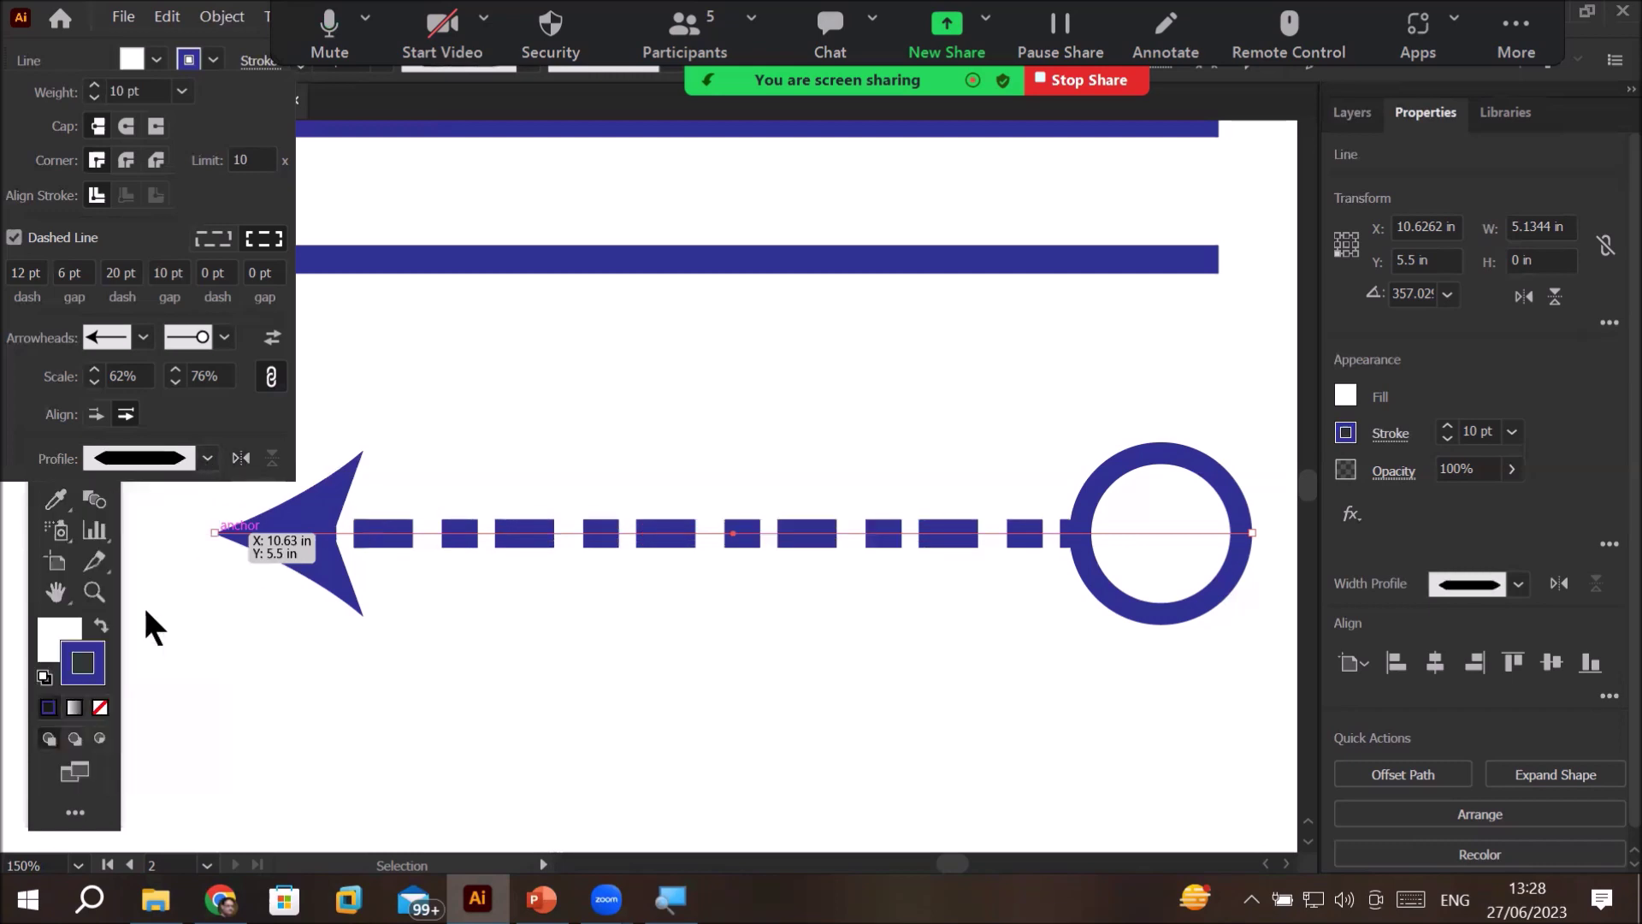
- Try the tapering wedge profile on the lowest line, flipping it back and forth along the path, and restore the Uniform profile
left_click(205, 460)
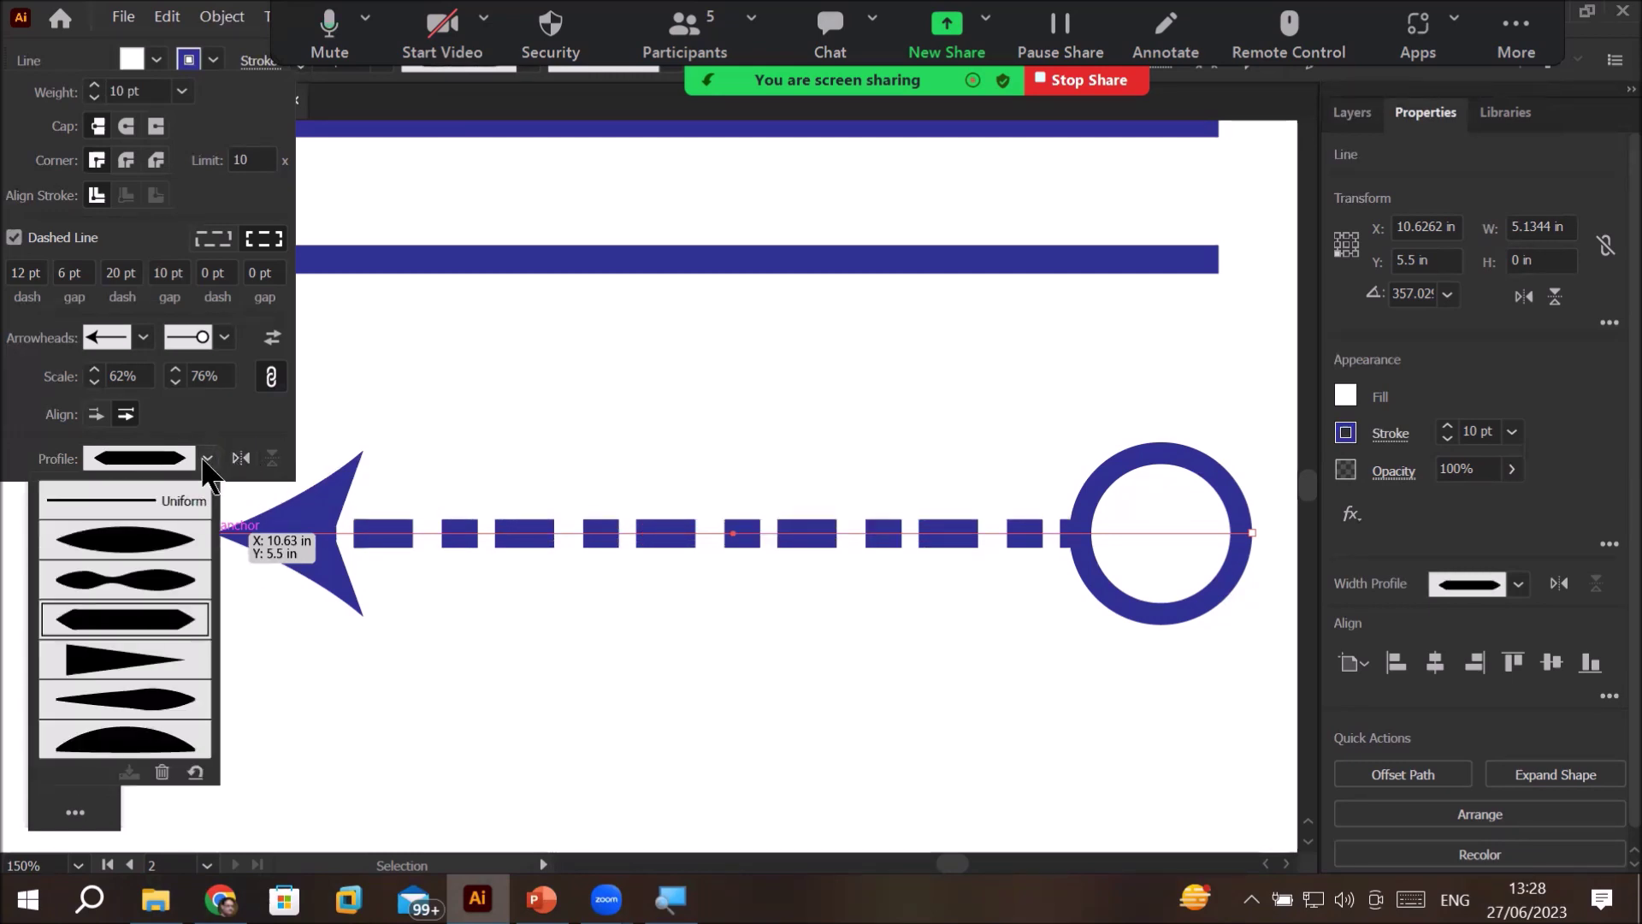
left_click(129, 667)
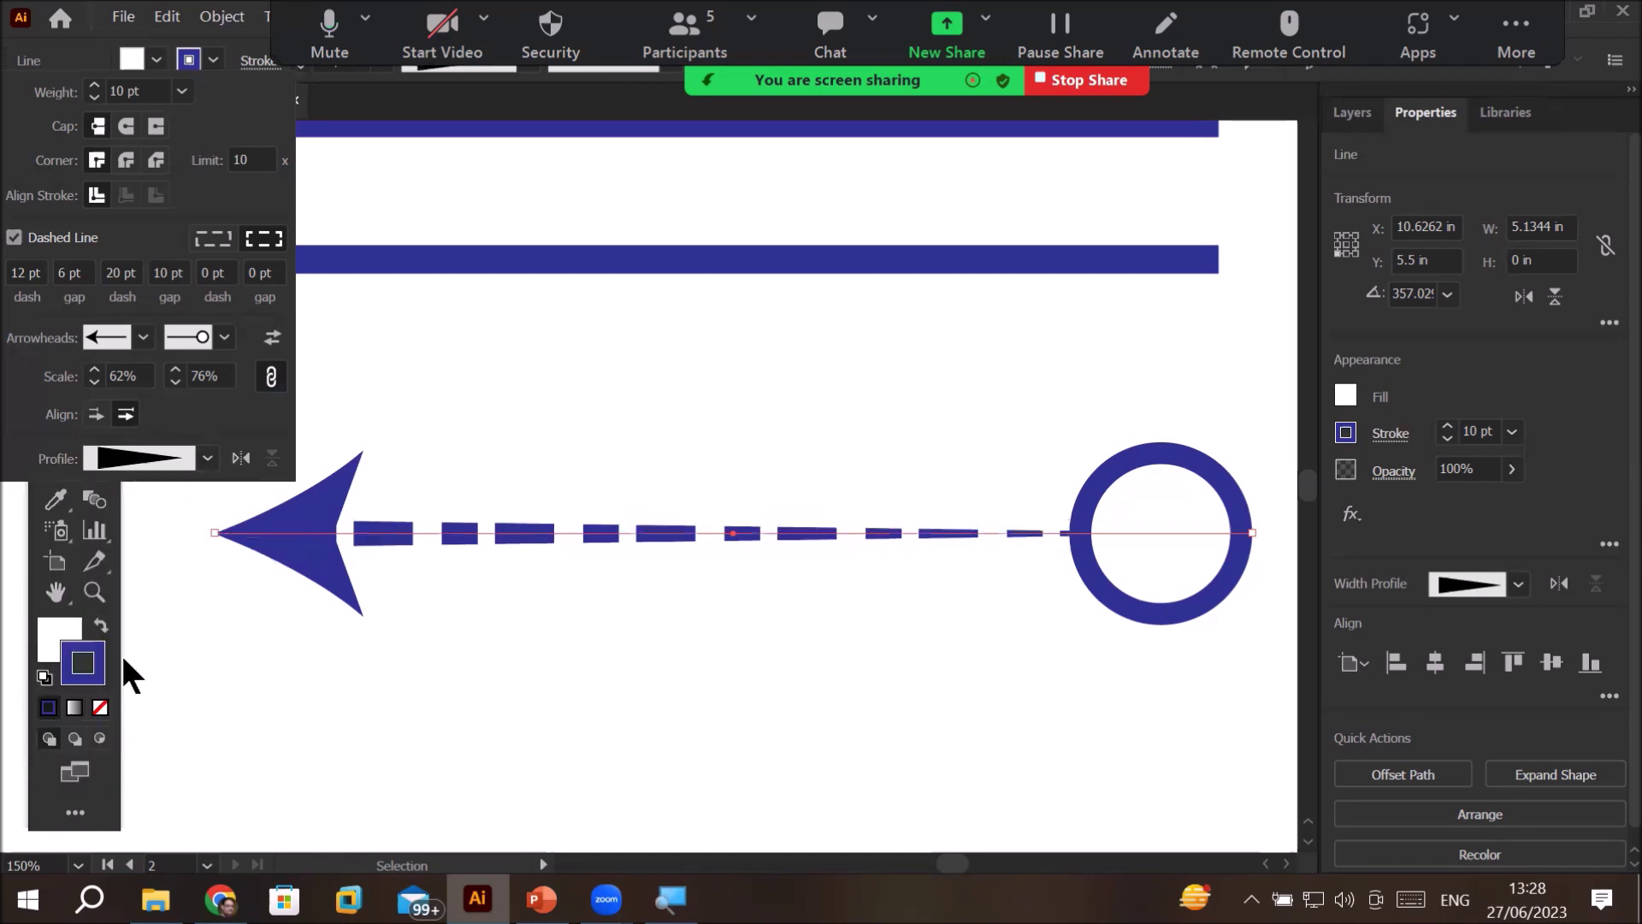
left_click(239, 459)
left_click(240, 459)
left_click(240, 459)
left_click(240, 459)
left_click(241, 459)
left_click(241, 459)
left_click(240, 459)
left_click(241, 459)
left_click(207, 459)
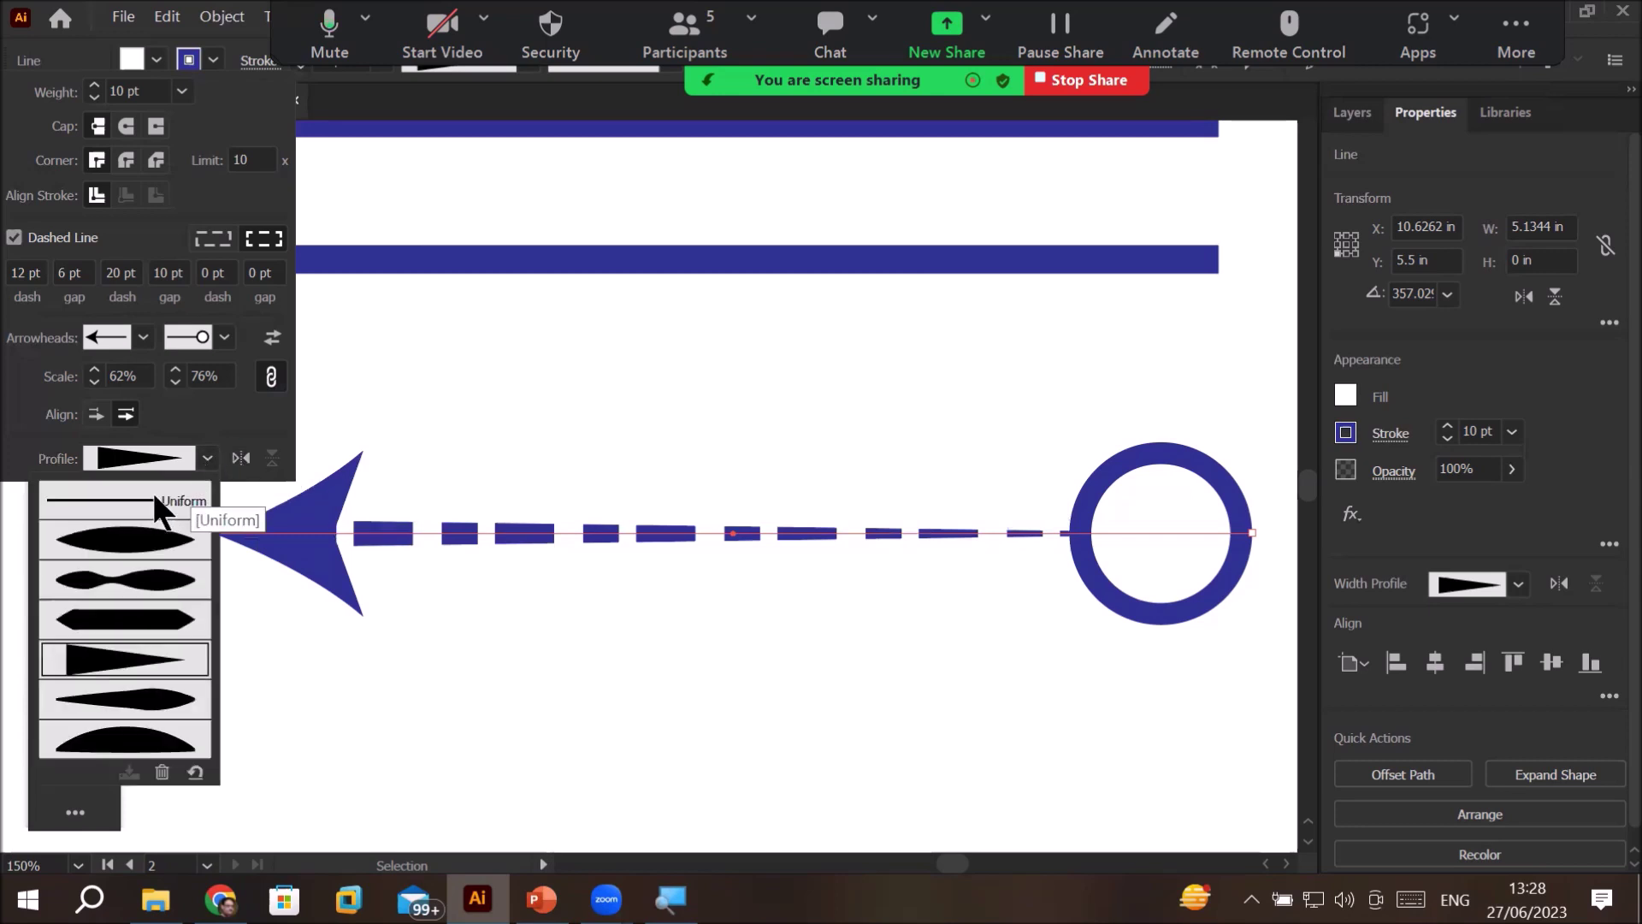
left_click(152, 494)
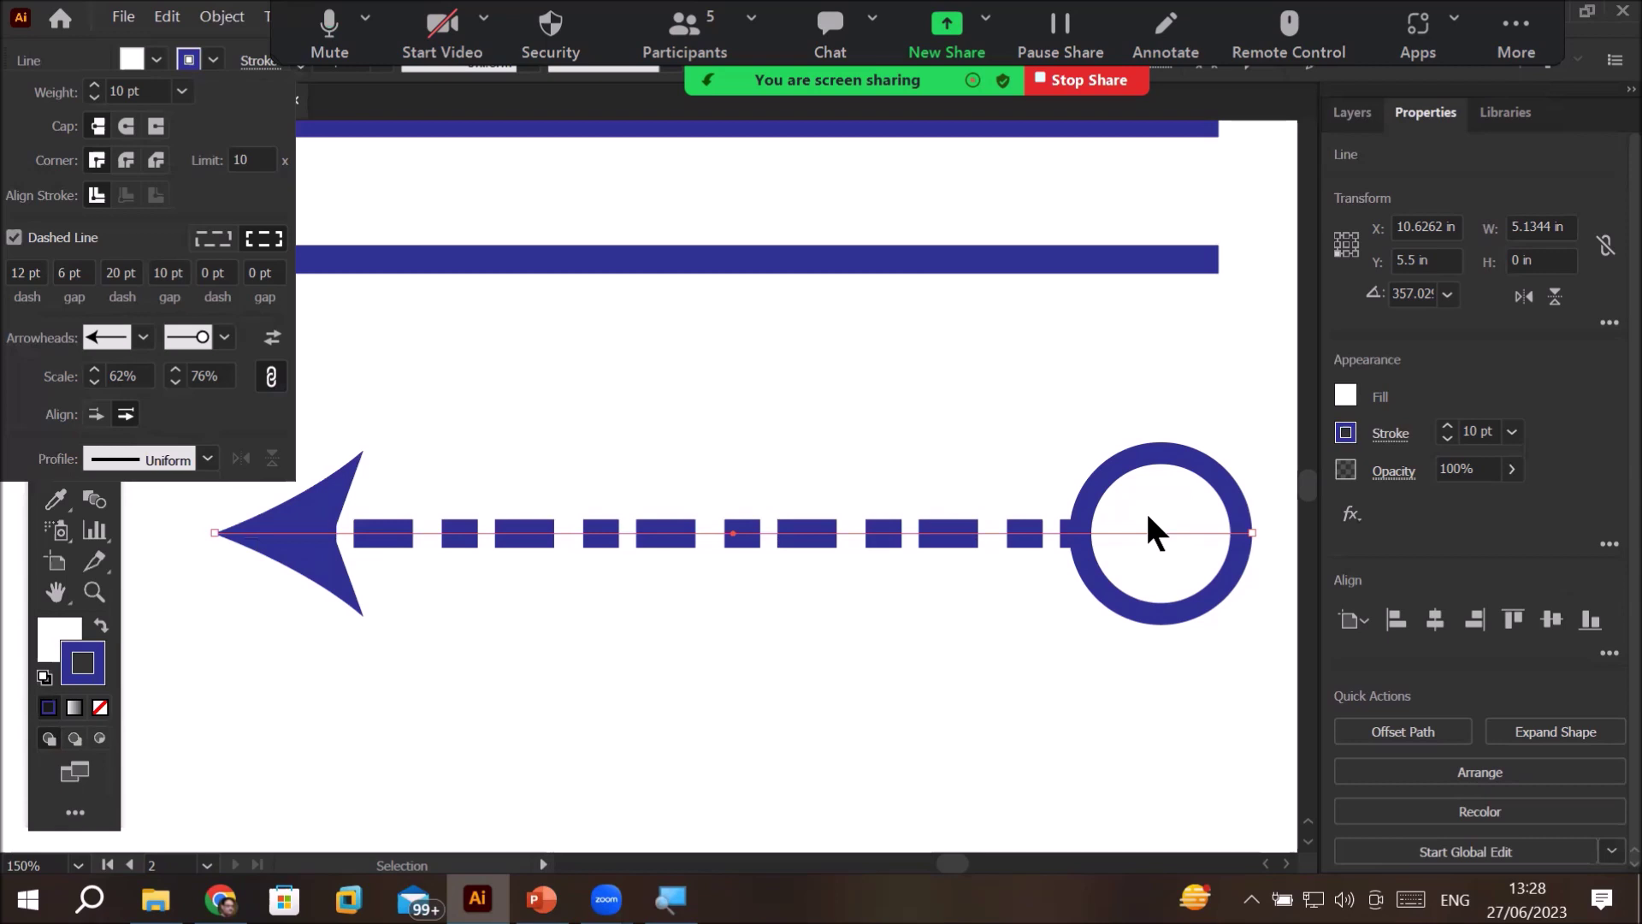
- Apply the half-dome width profile to the lowest line, flipping it repeatedly across the path and once along it
left_click(208, 460)
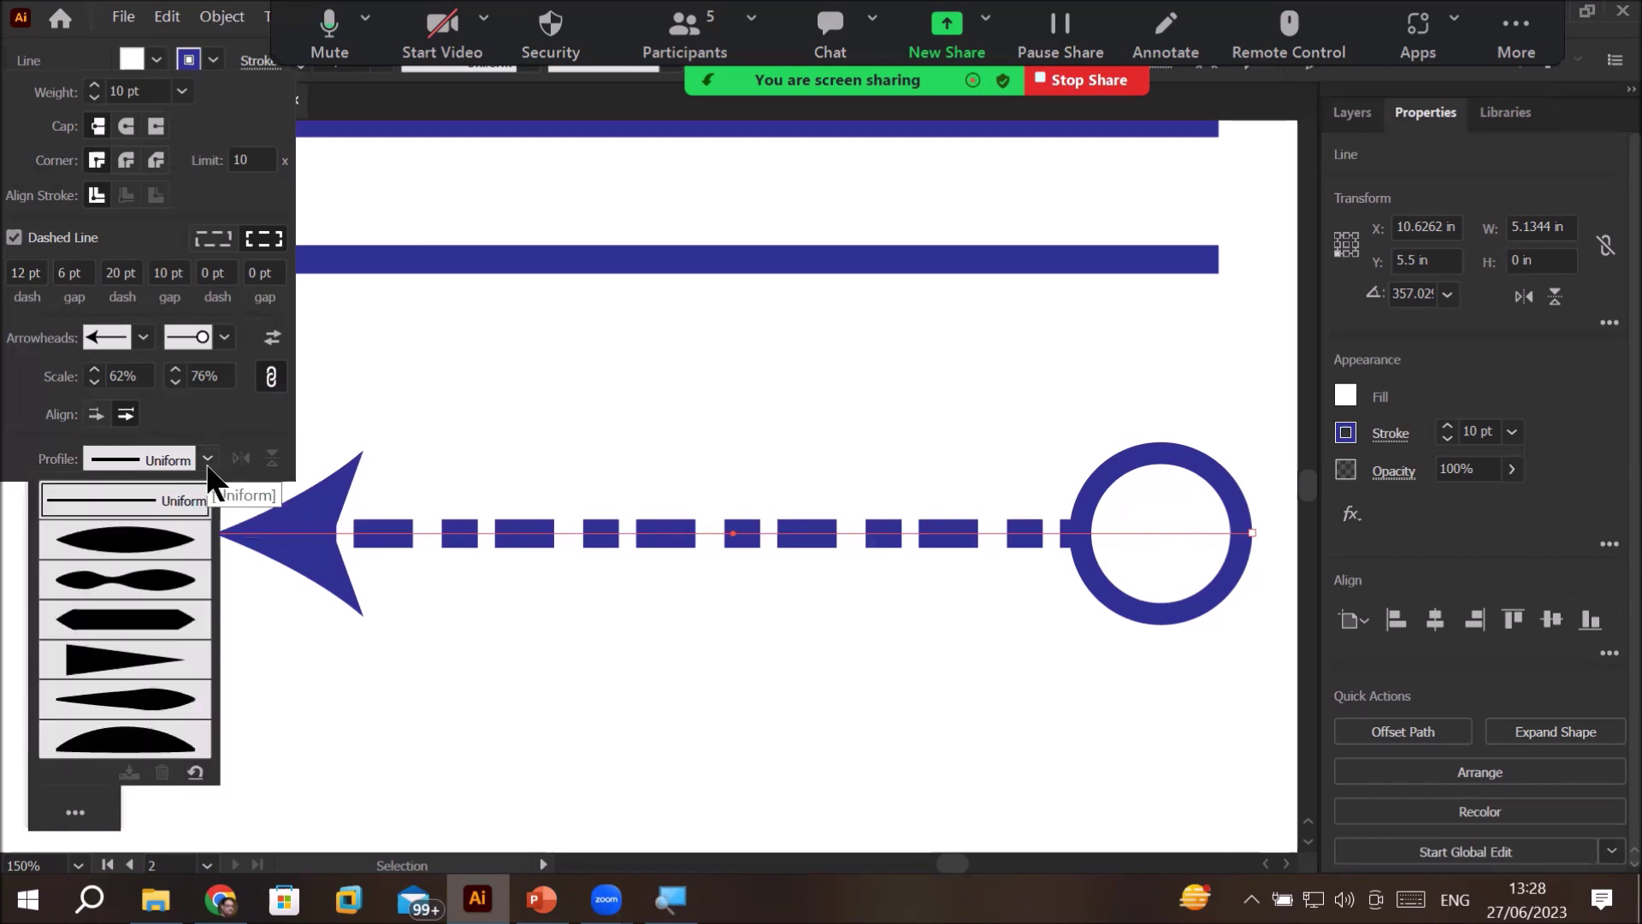
left_click(147, 740)
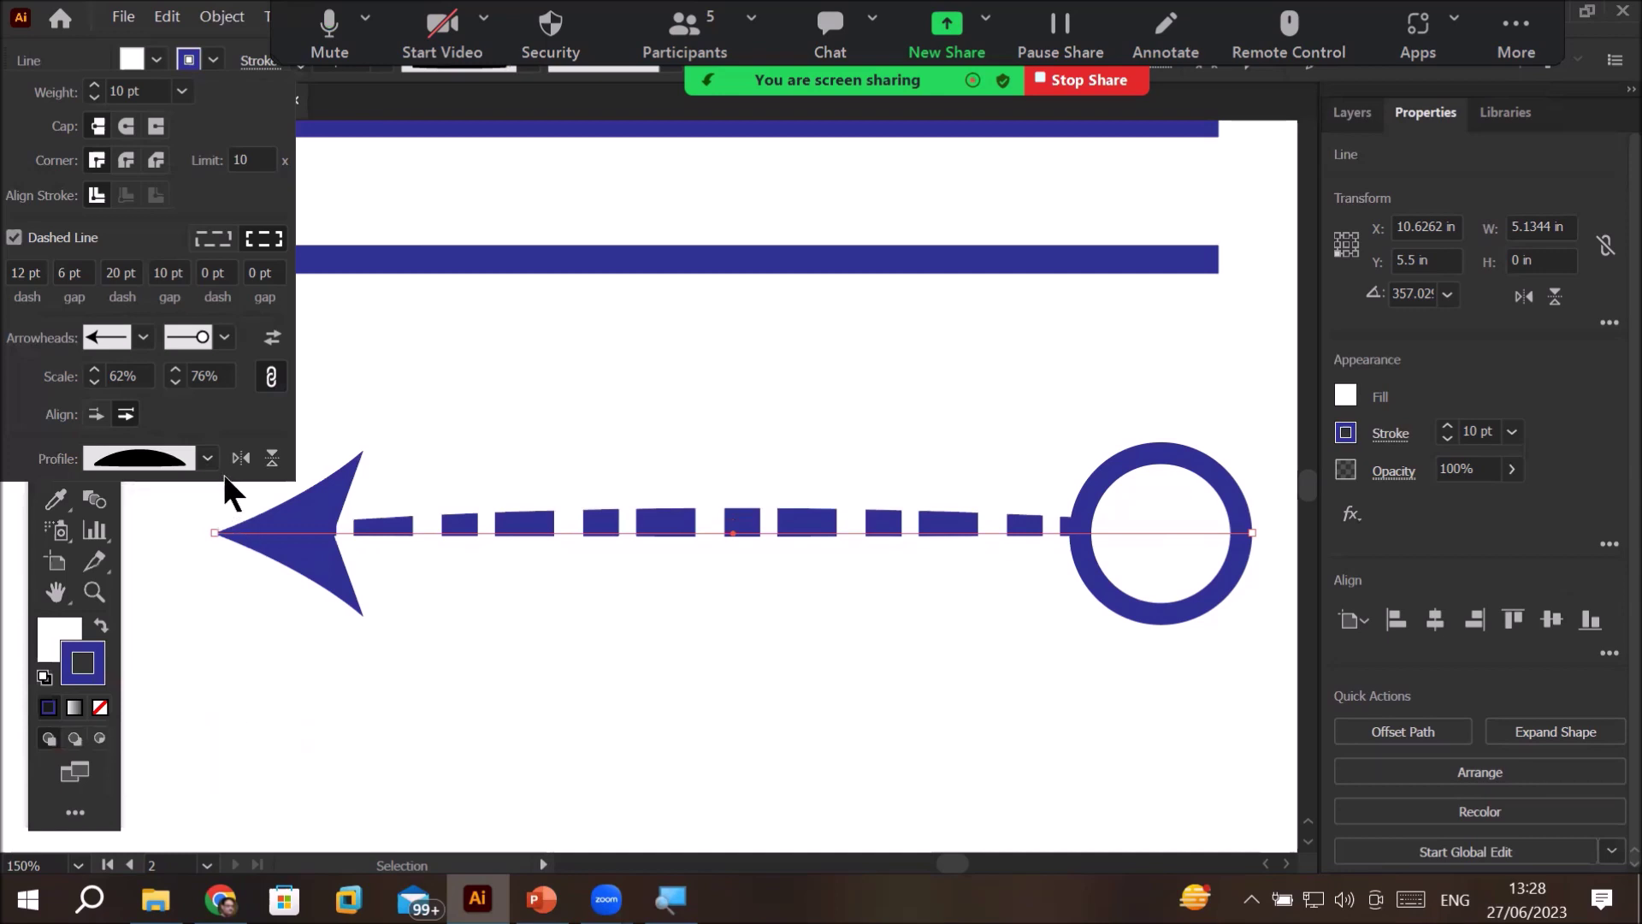
left_click(279, 462)
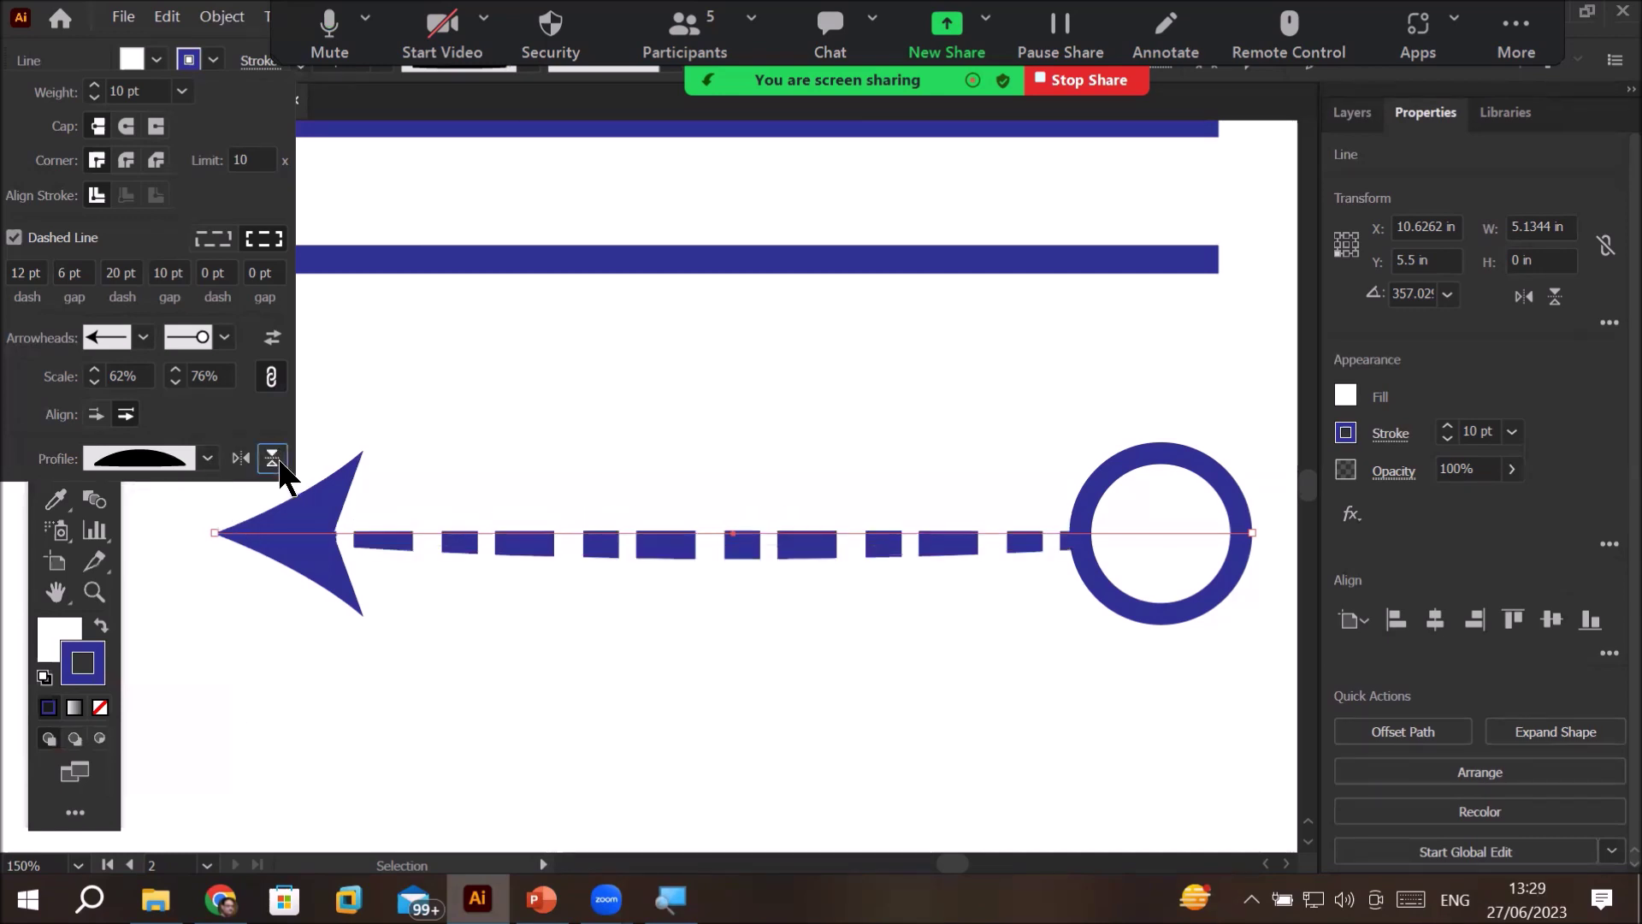
left_click(277, 462)
left_click(275, 462)
left_click(276, 462)
left_click(273, 460)
left_click(235, 456)
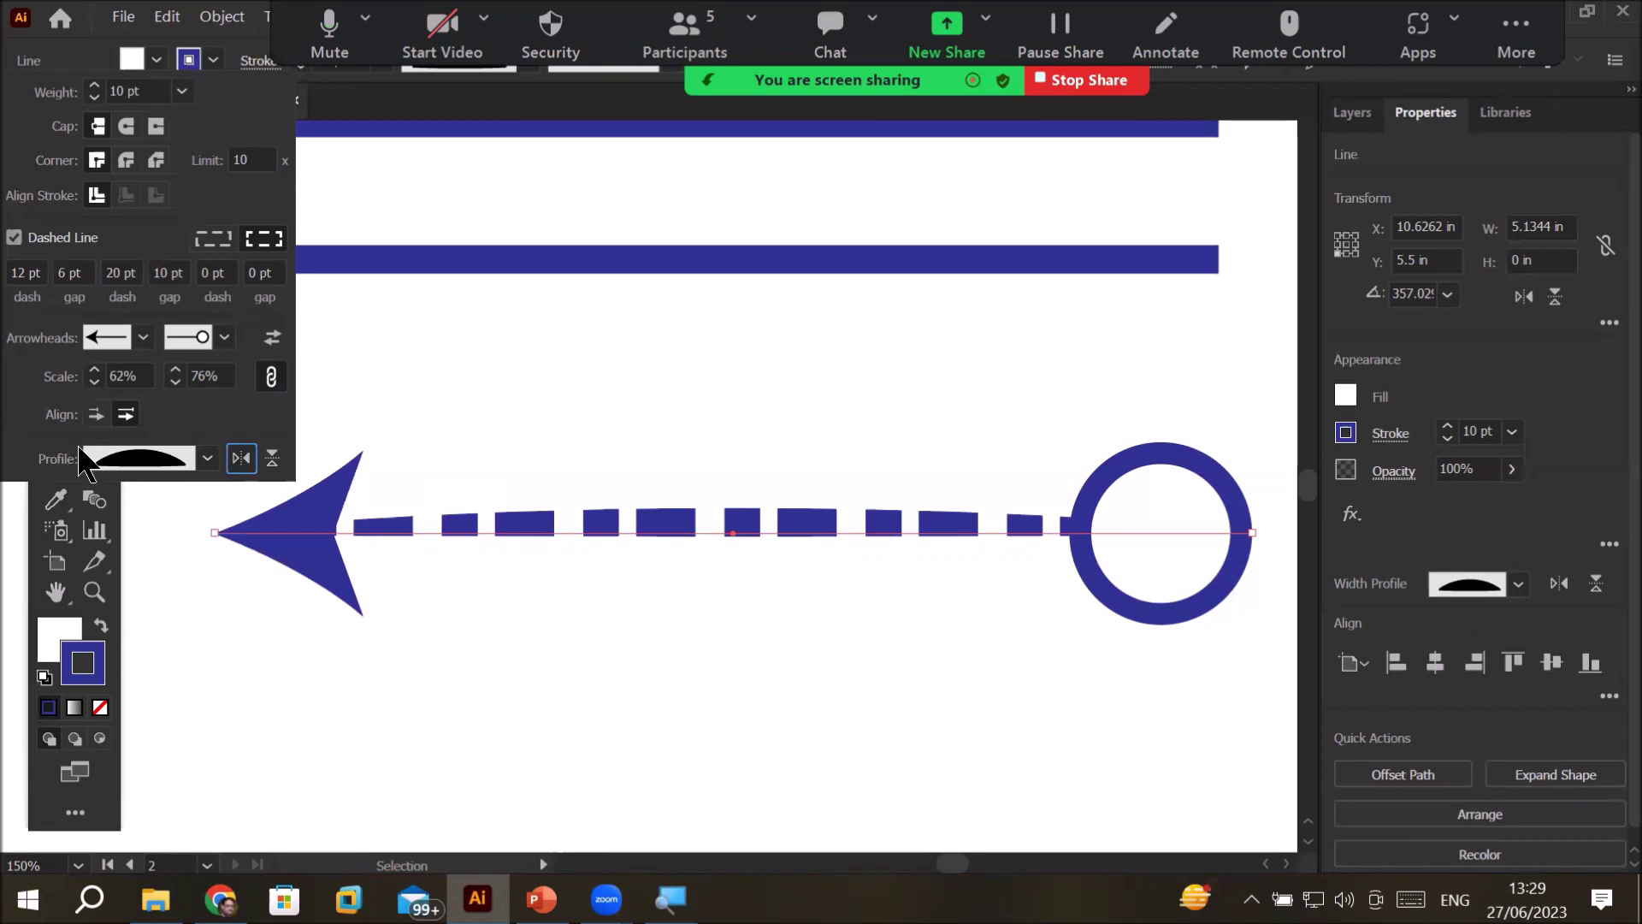
- Apply the elongated teardrop width profile to the lowest line and flip it along so the thicker part lies near the arrowhead
left_click(209, 459)
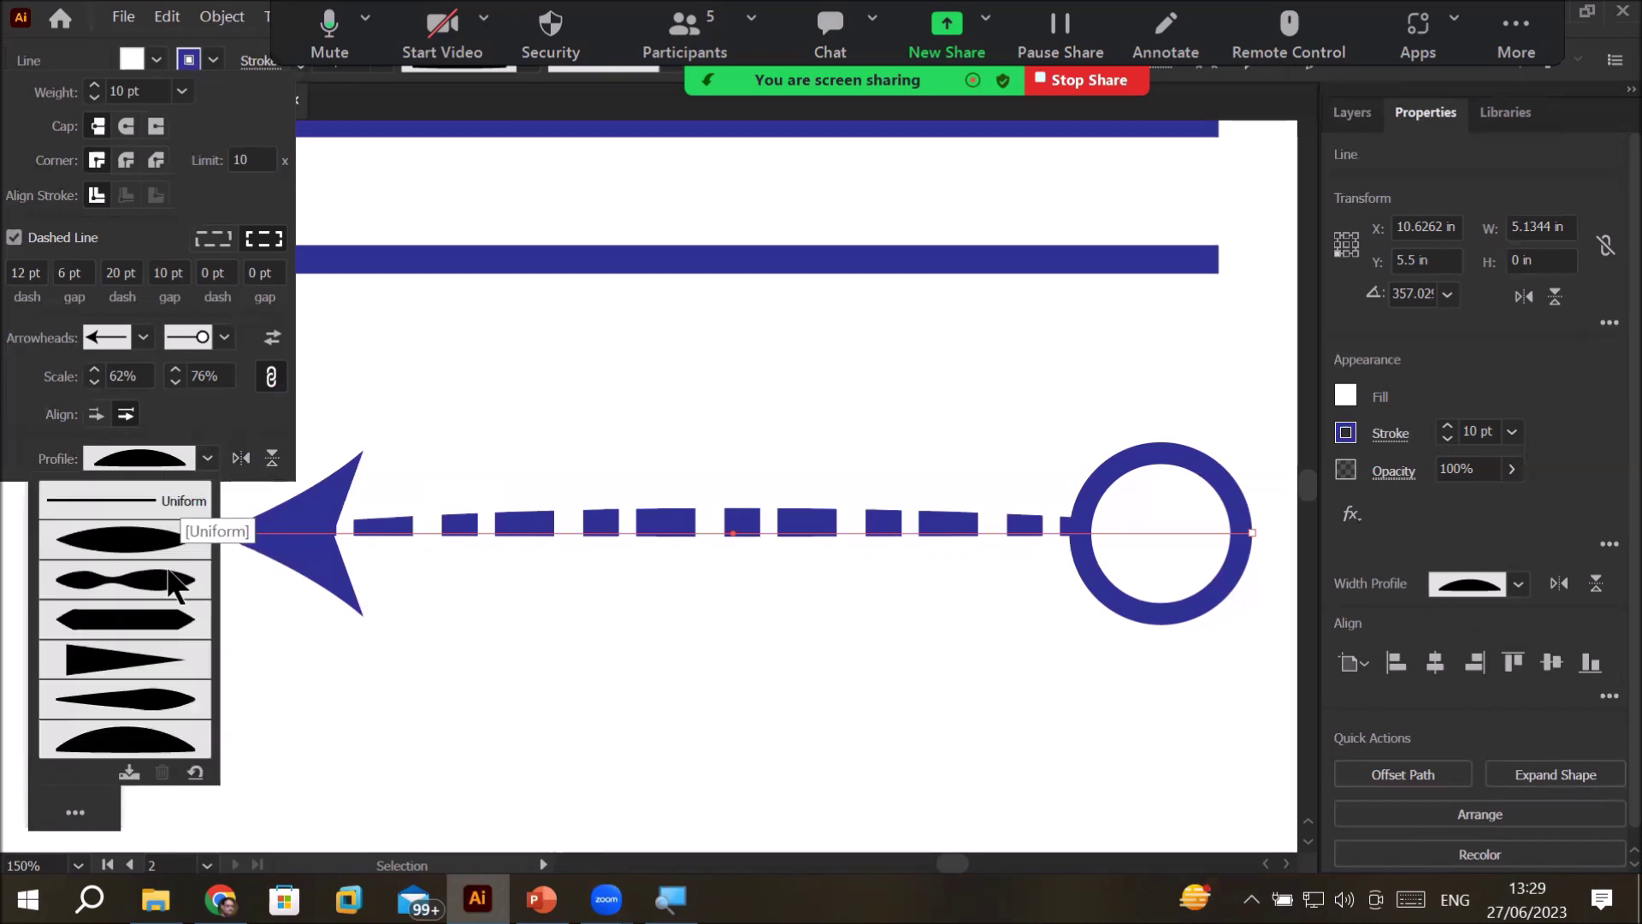
left_click(137, 699)
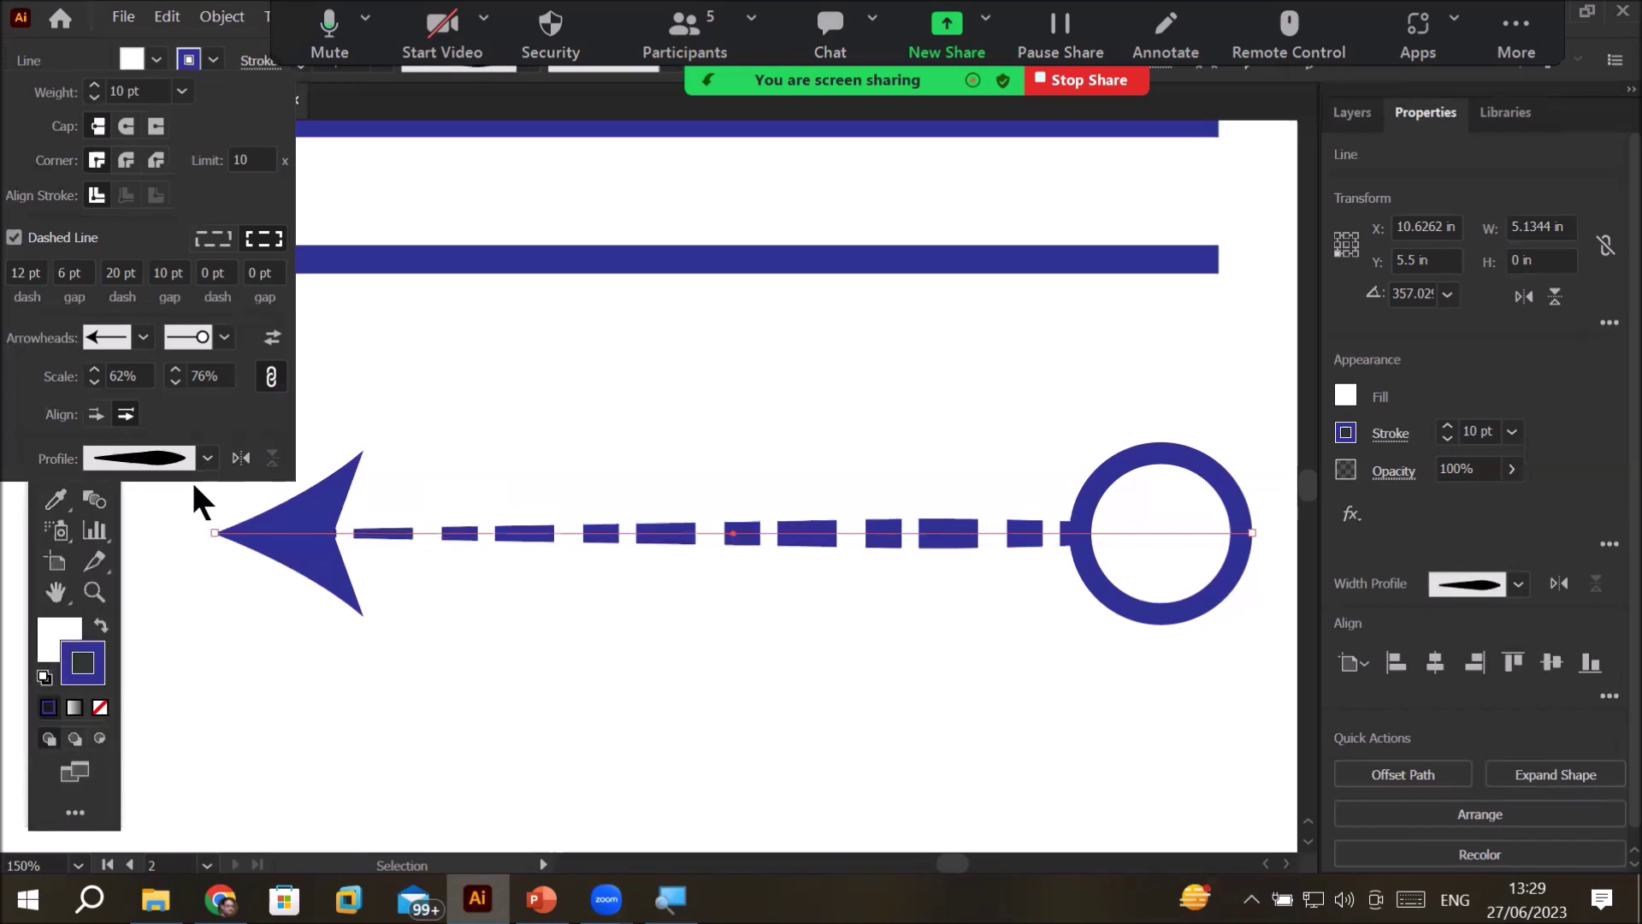
left_click(241, 459)
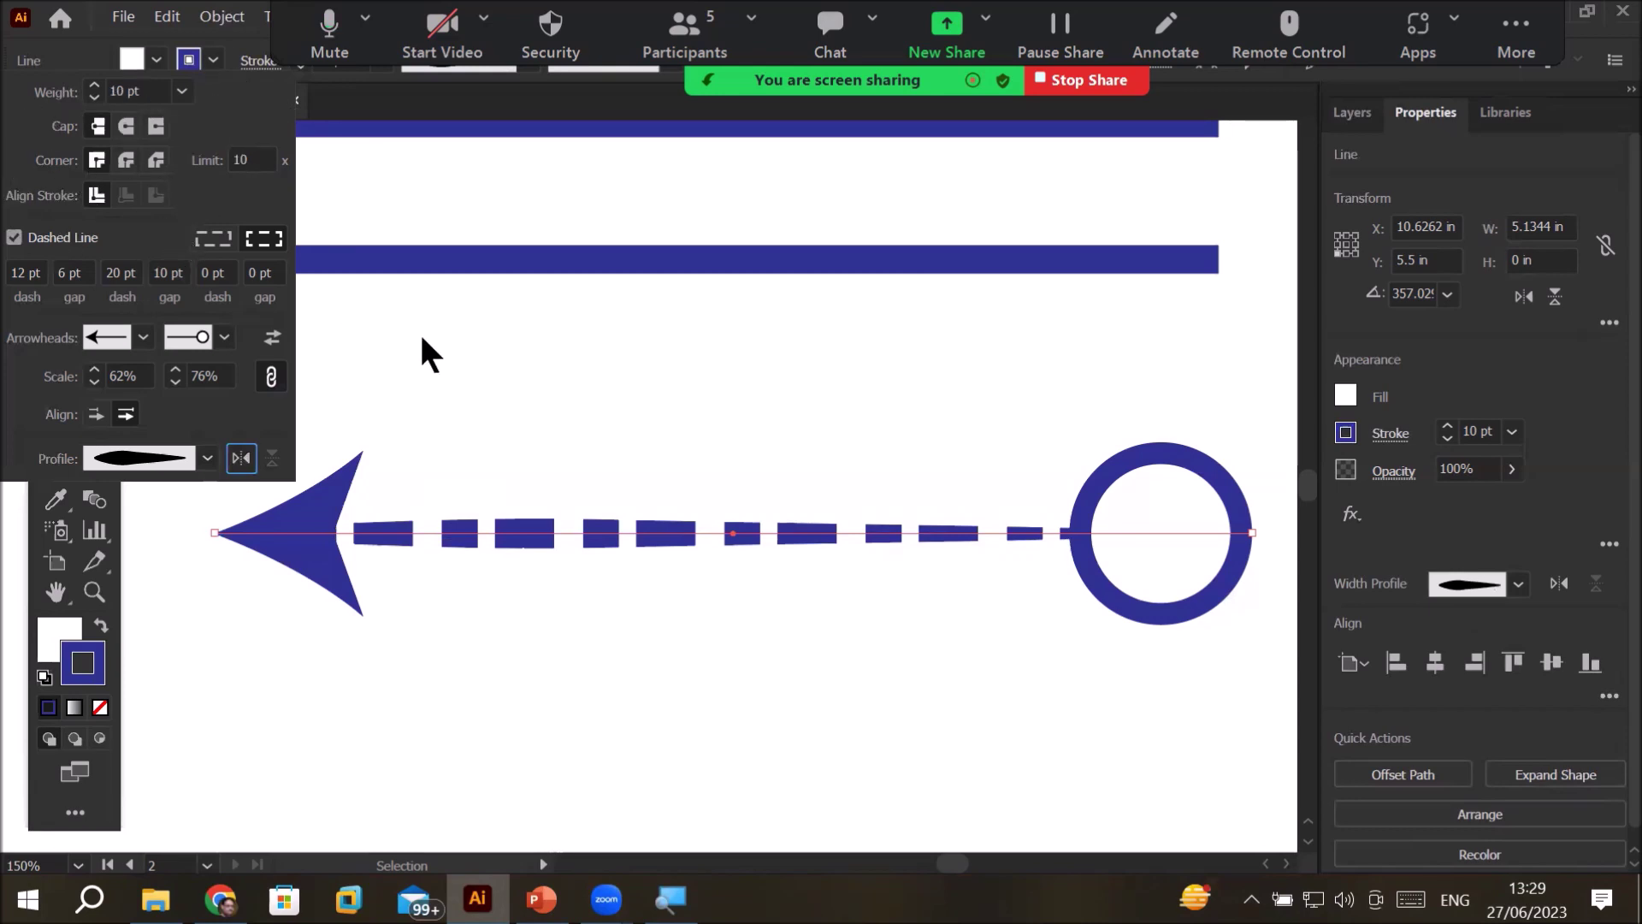
- Delete the dotted arrow and all plain blue lines above the lowest dashed arrow on artboard 2
scroll(546, 426, "down", 2)
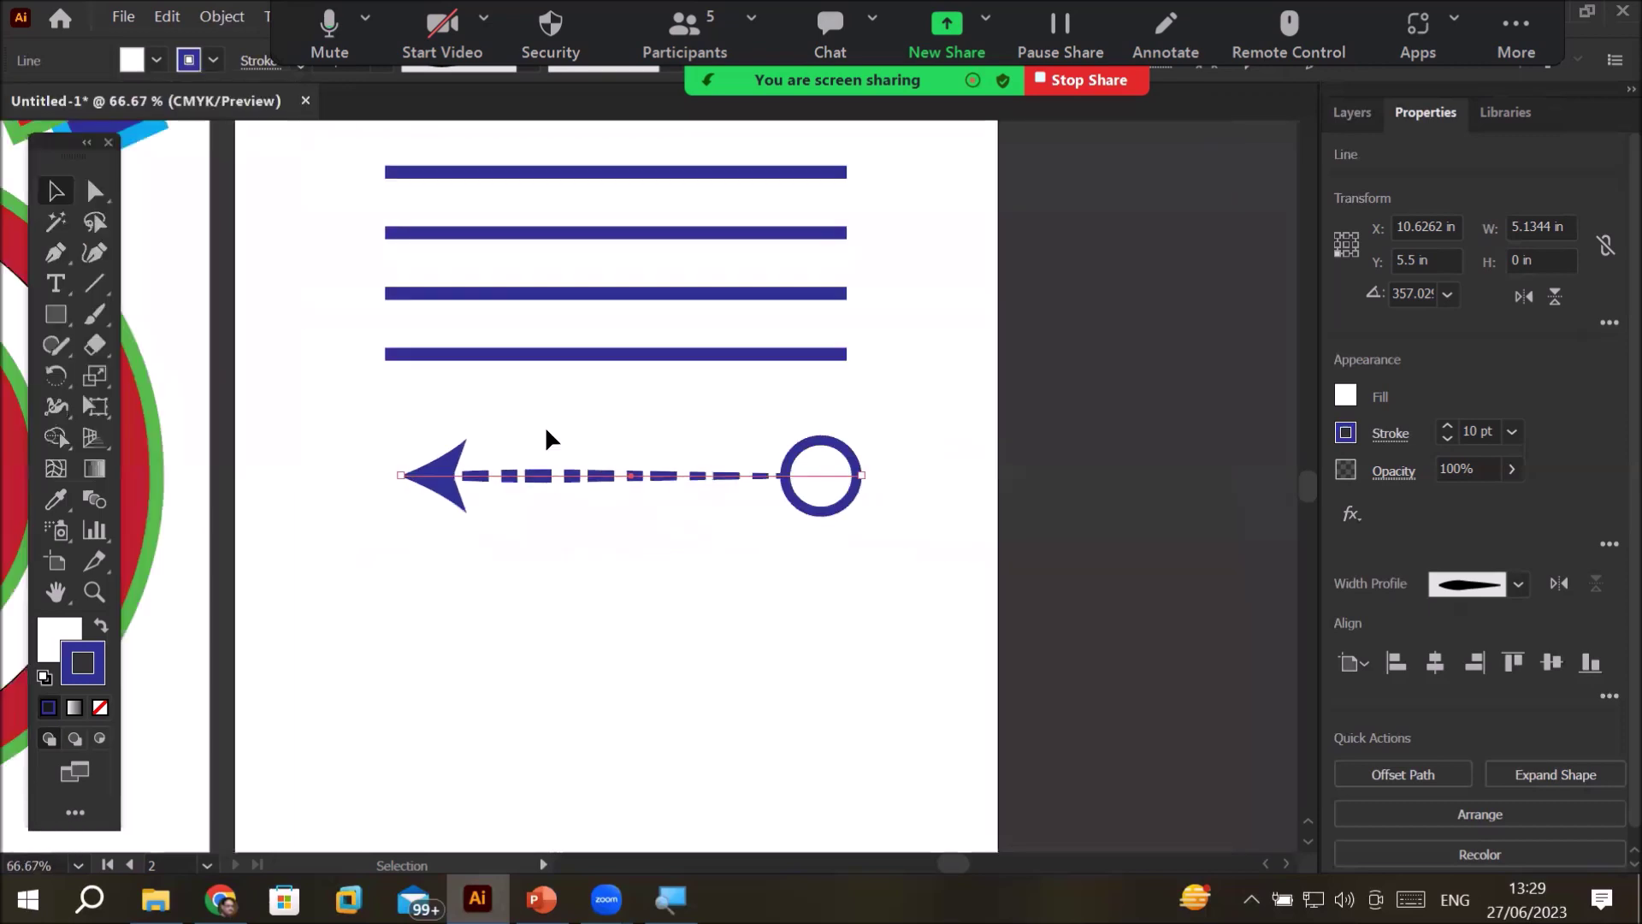
scroll(548, 438, "down", 1)
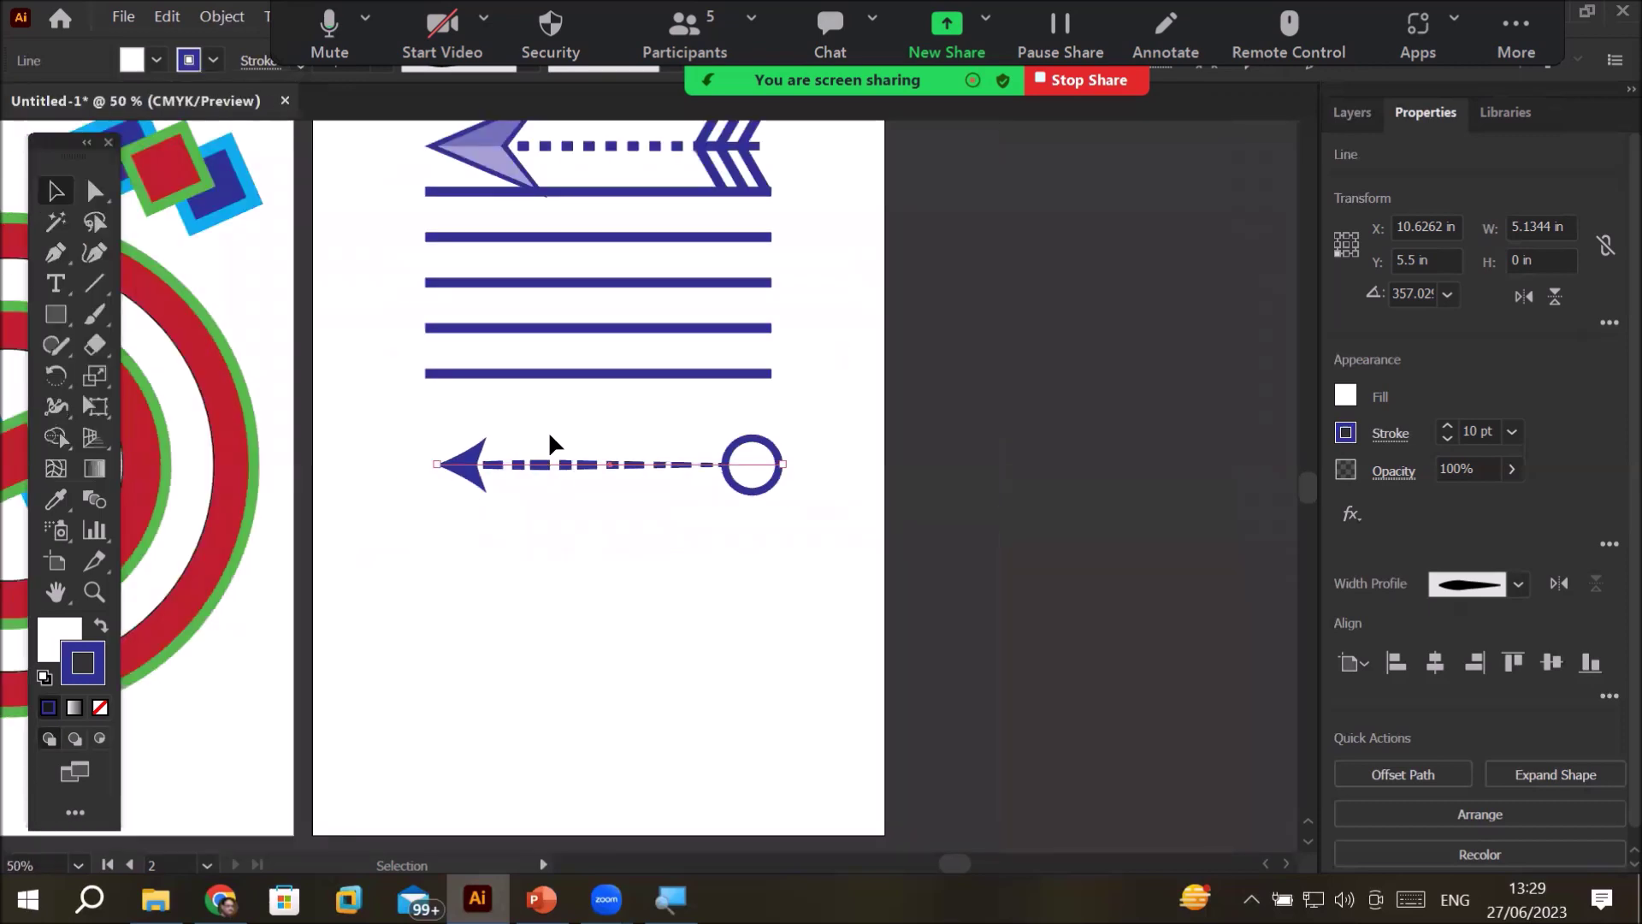
scroll(547, 429, "down", 1)
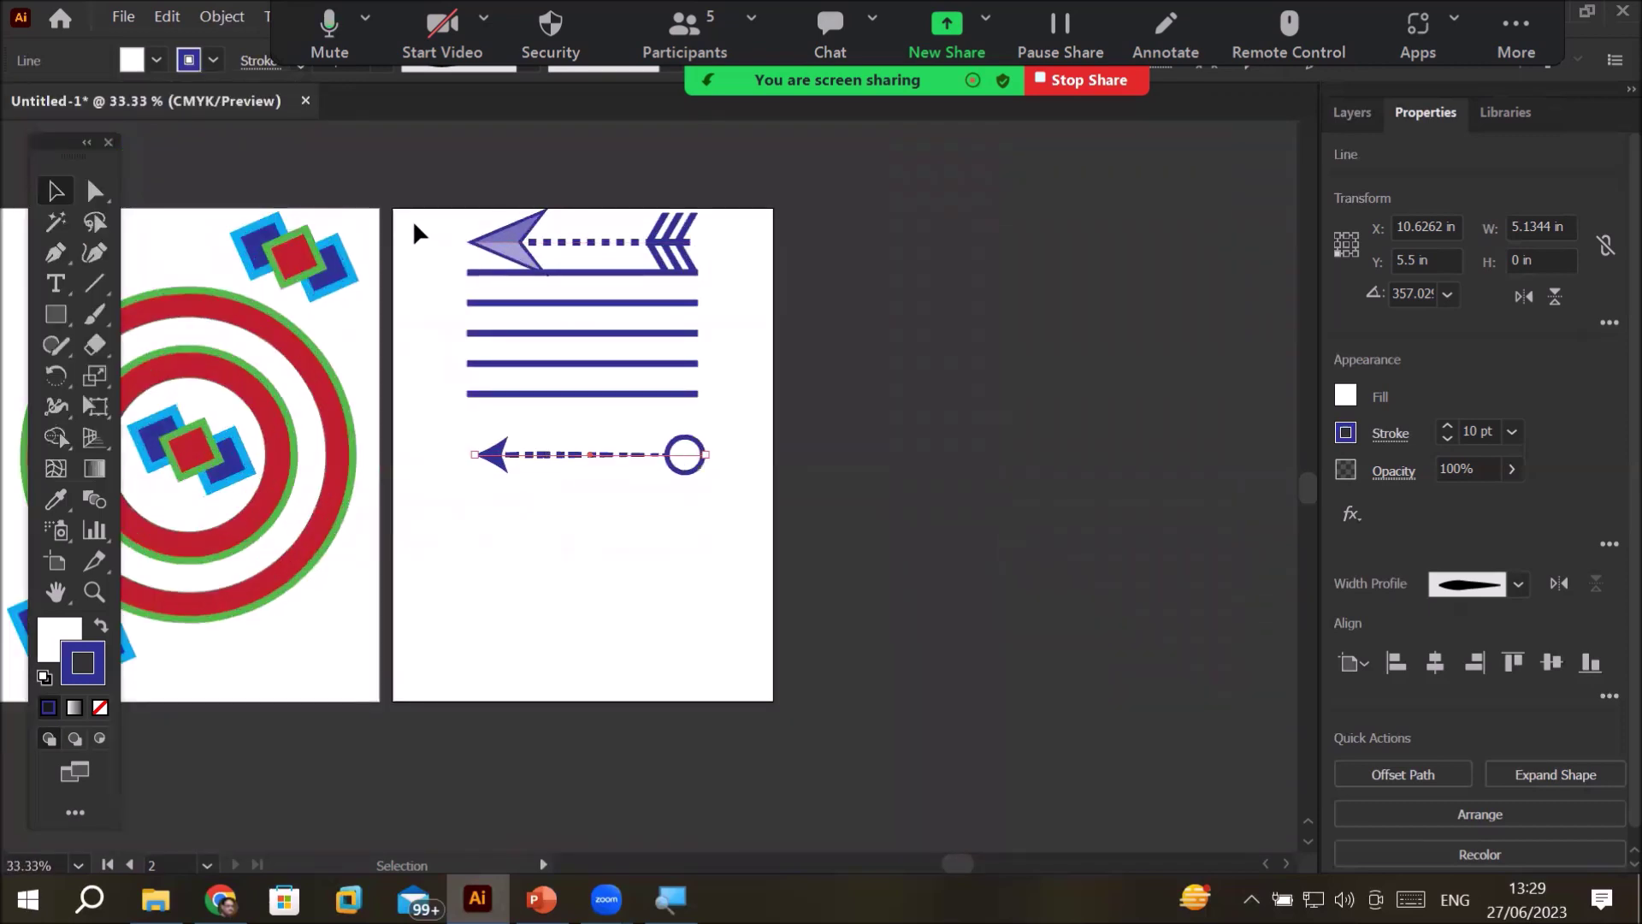
left_click_drag(425, 207, 737, 420)
key("Delete")
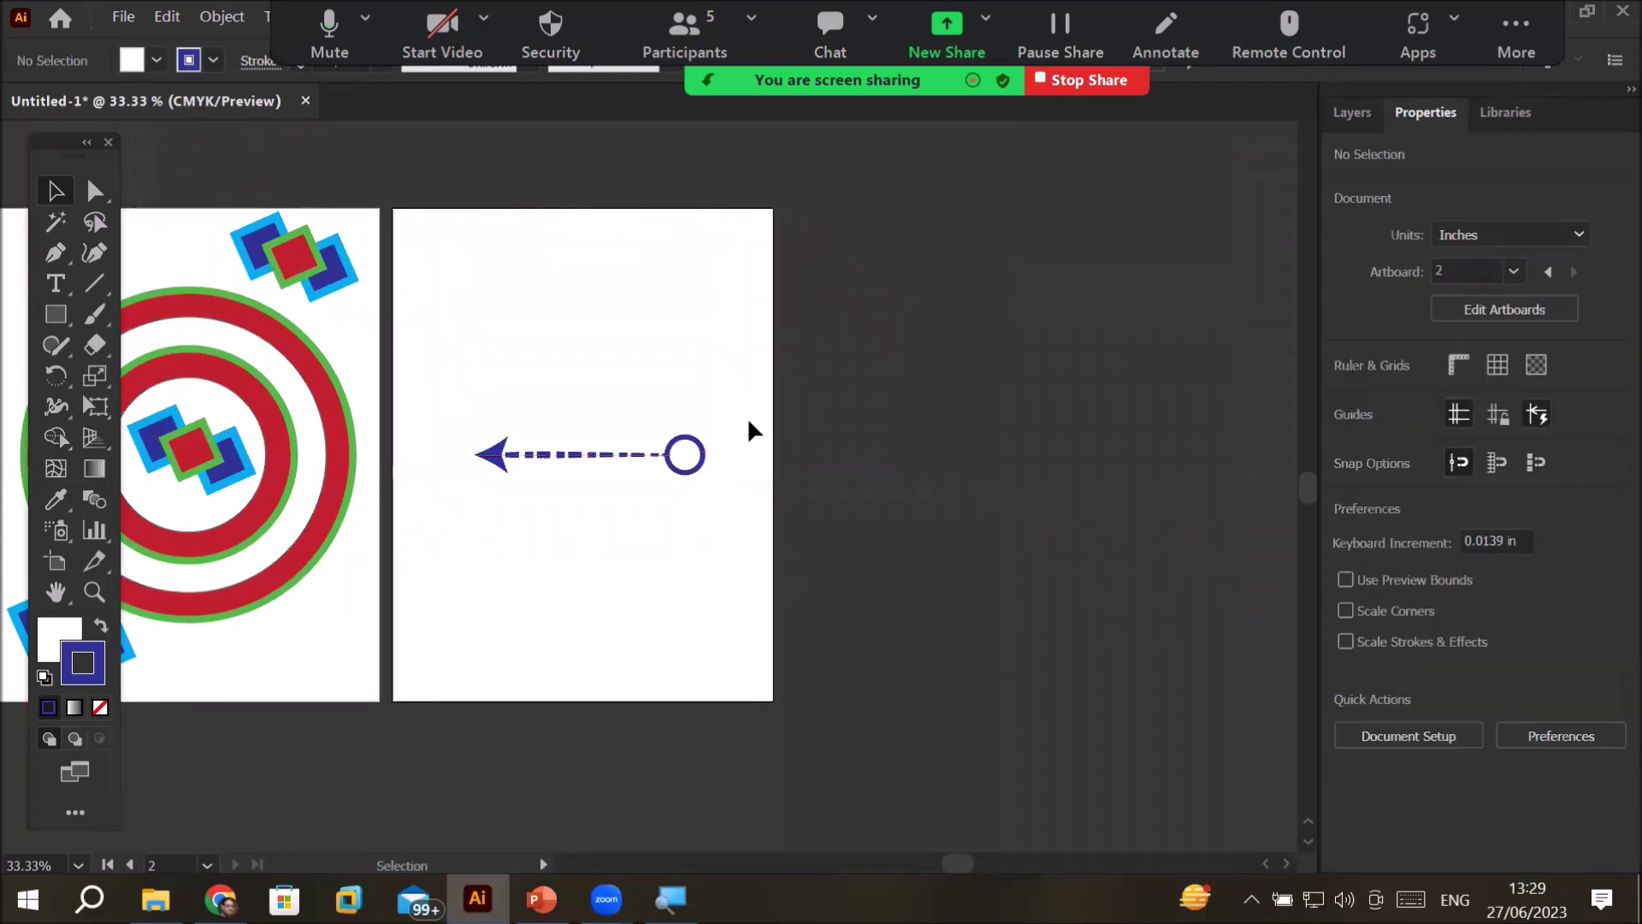
- Rotate the dashed arrow to nearly vertical with its arrowhead pointing down and move it to the artboard's upper-left corner
left_click(582, 456)
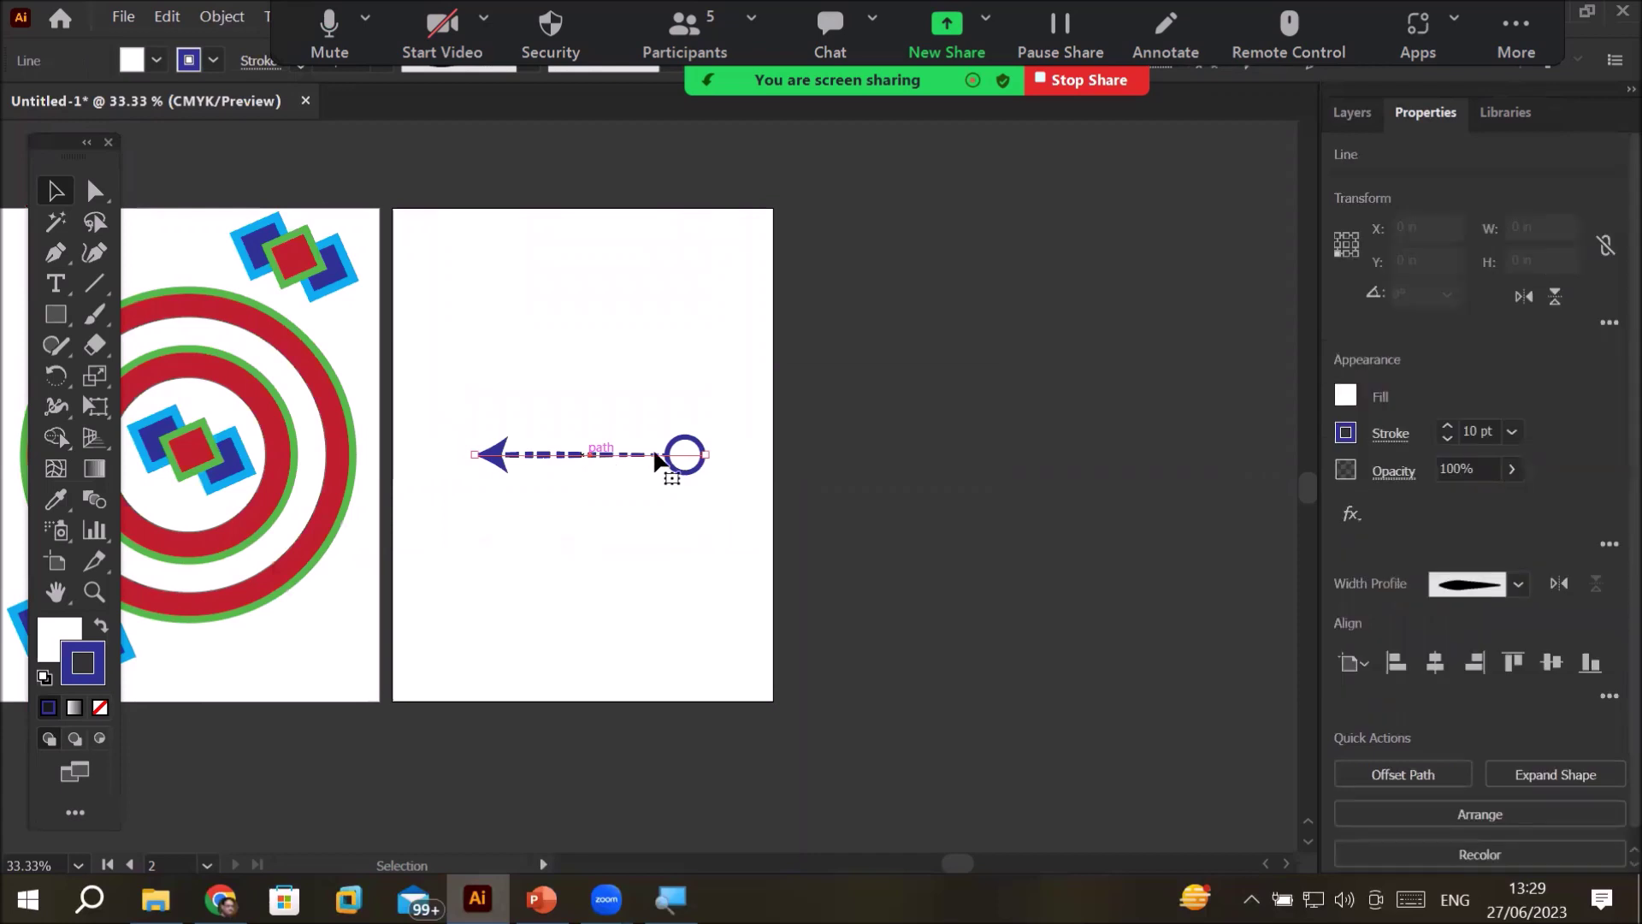
left_click_drag(716, 453, 580, 265)
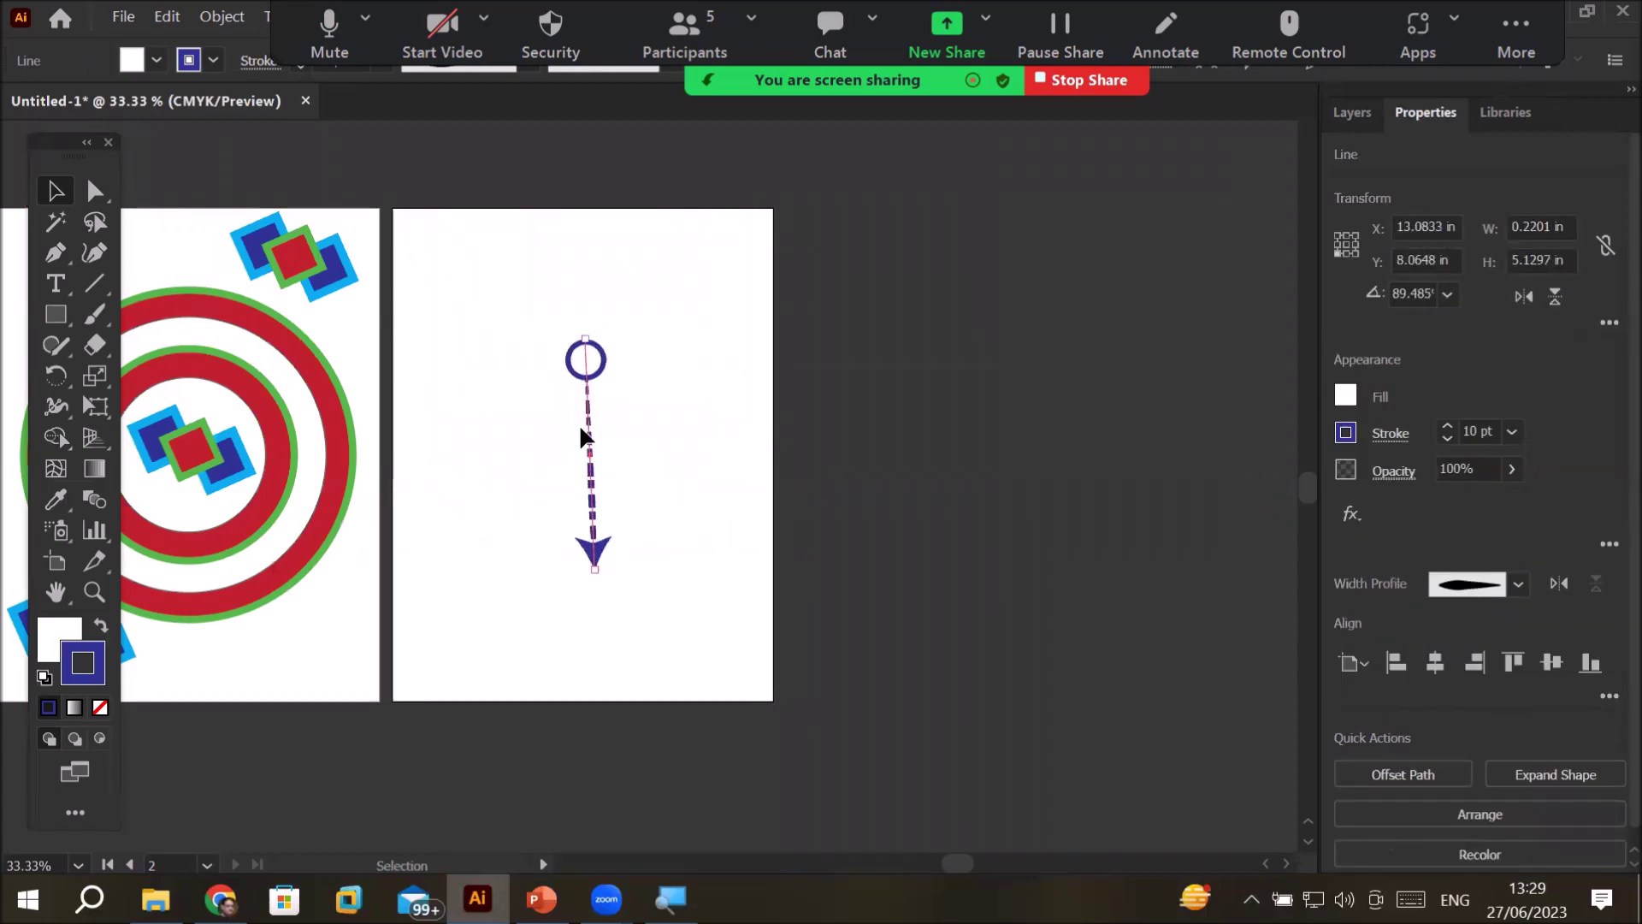
left_click_drag(575, 428, 431, 313)
left_click_drag(462, 456, 452, 520)
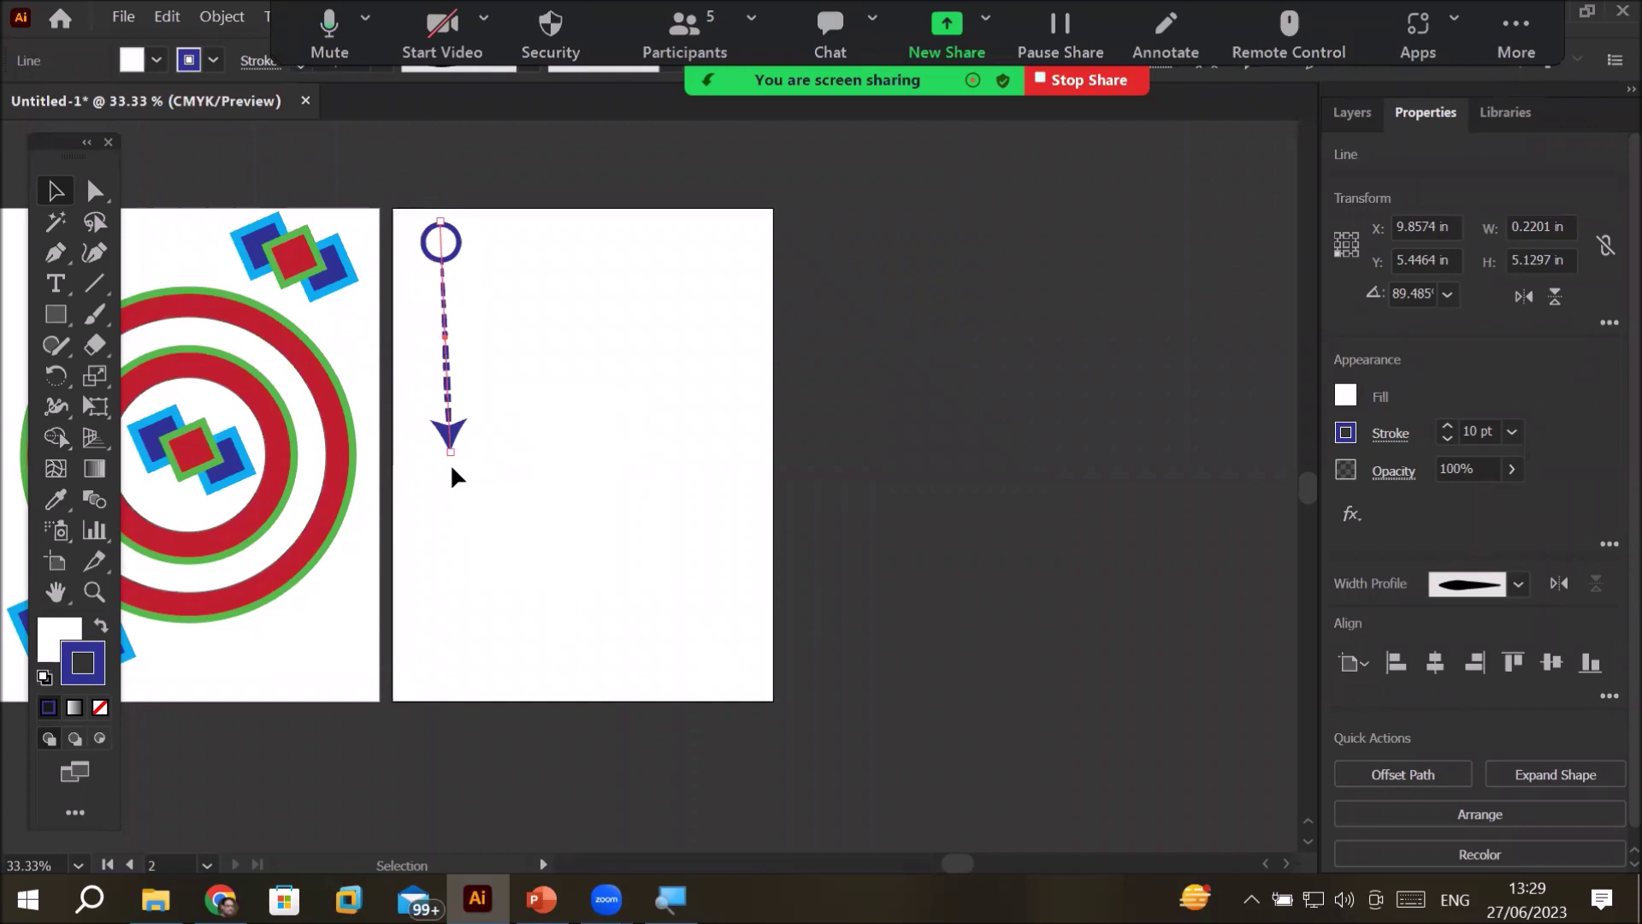
left_click_drag(459, 460, 478, 507)
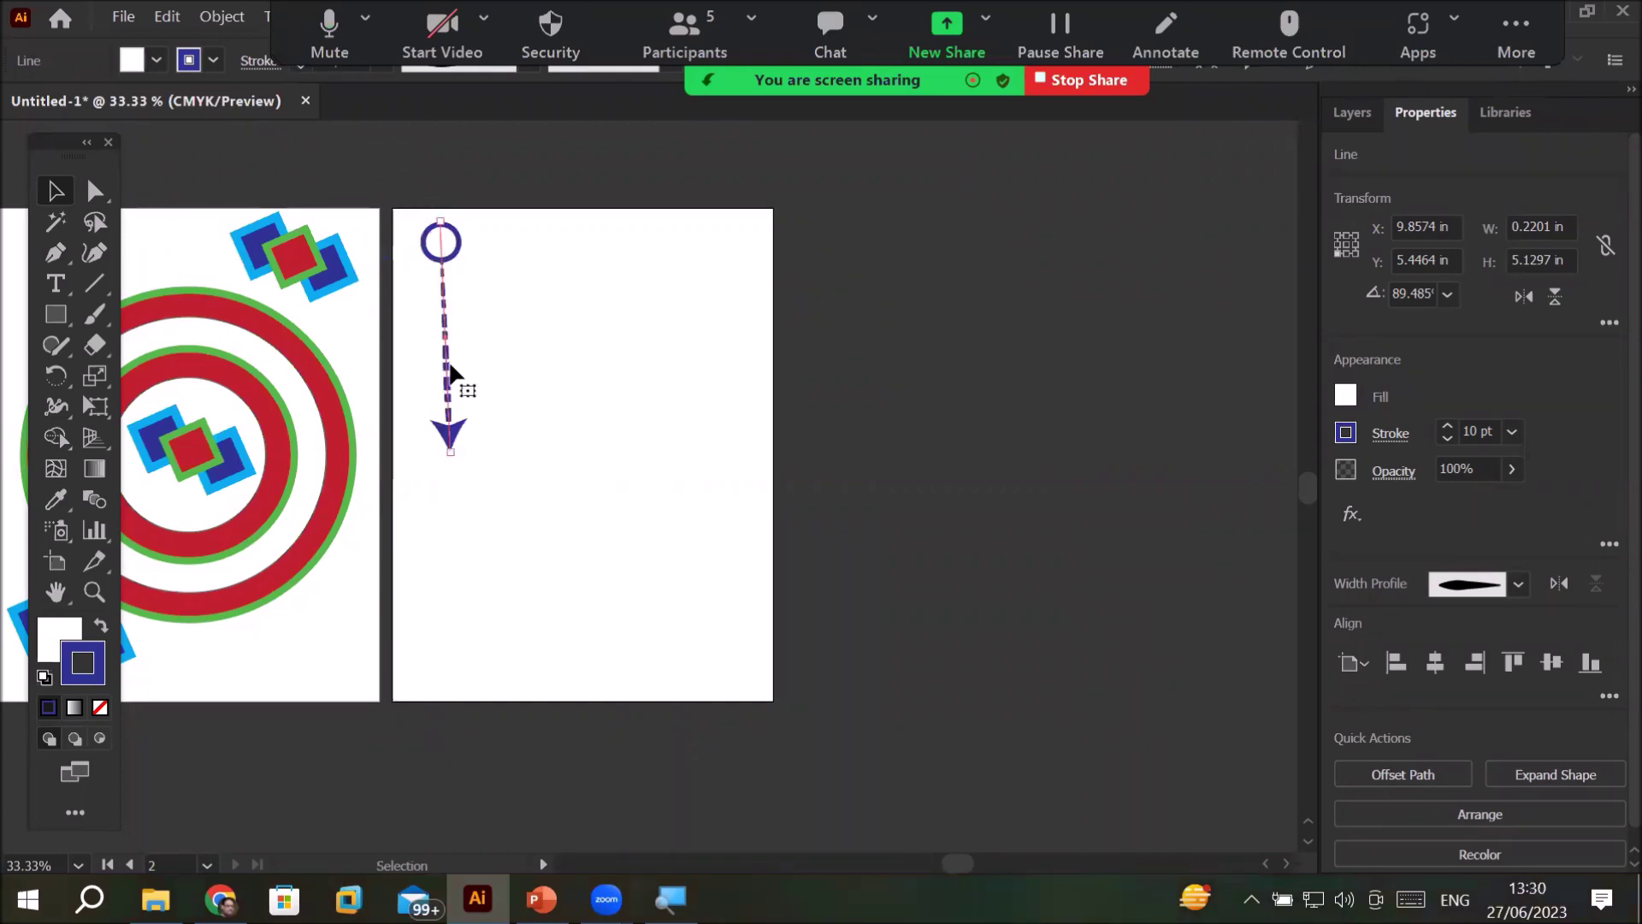
- Add two copies of the arrow to its right, made exactly vertical and about 6.8 in and 8.1 in long
left_click_drag(445, 366, 520, 374)
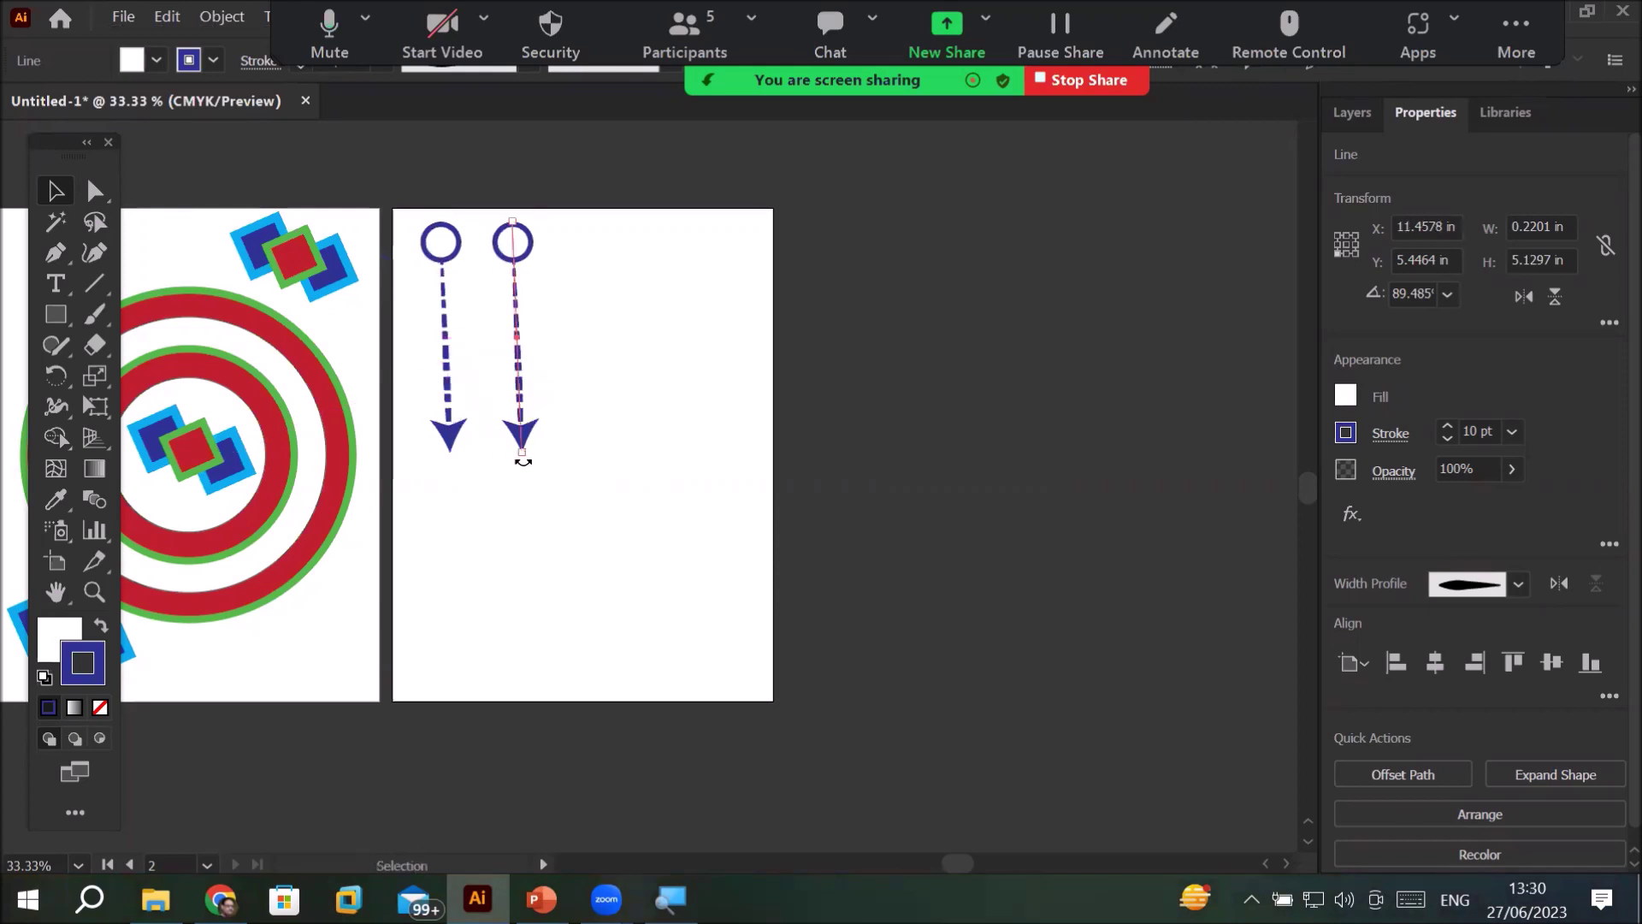
left_click_drag(523, 458, 541, 652)
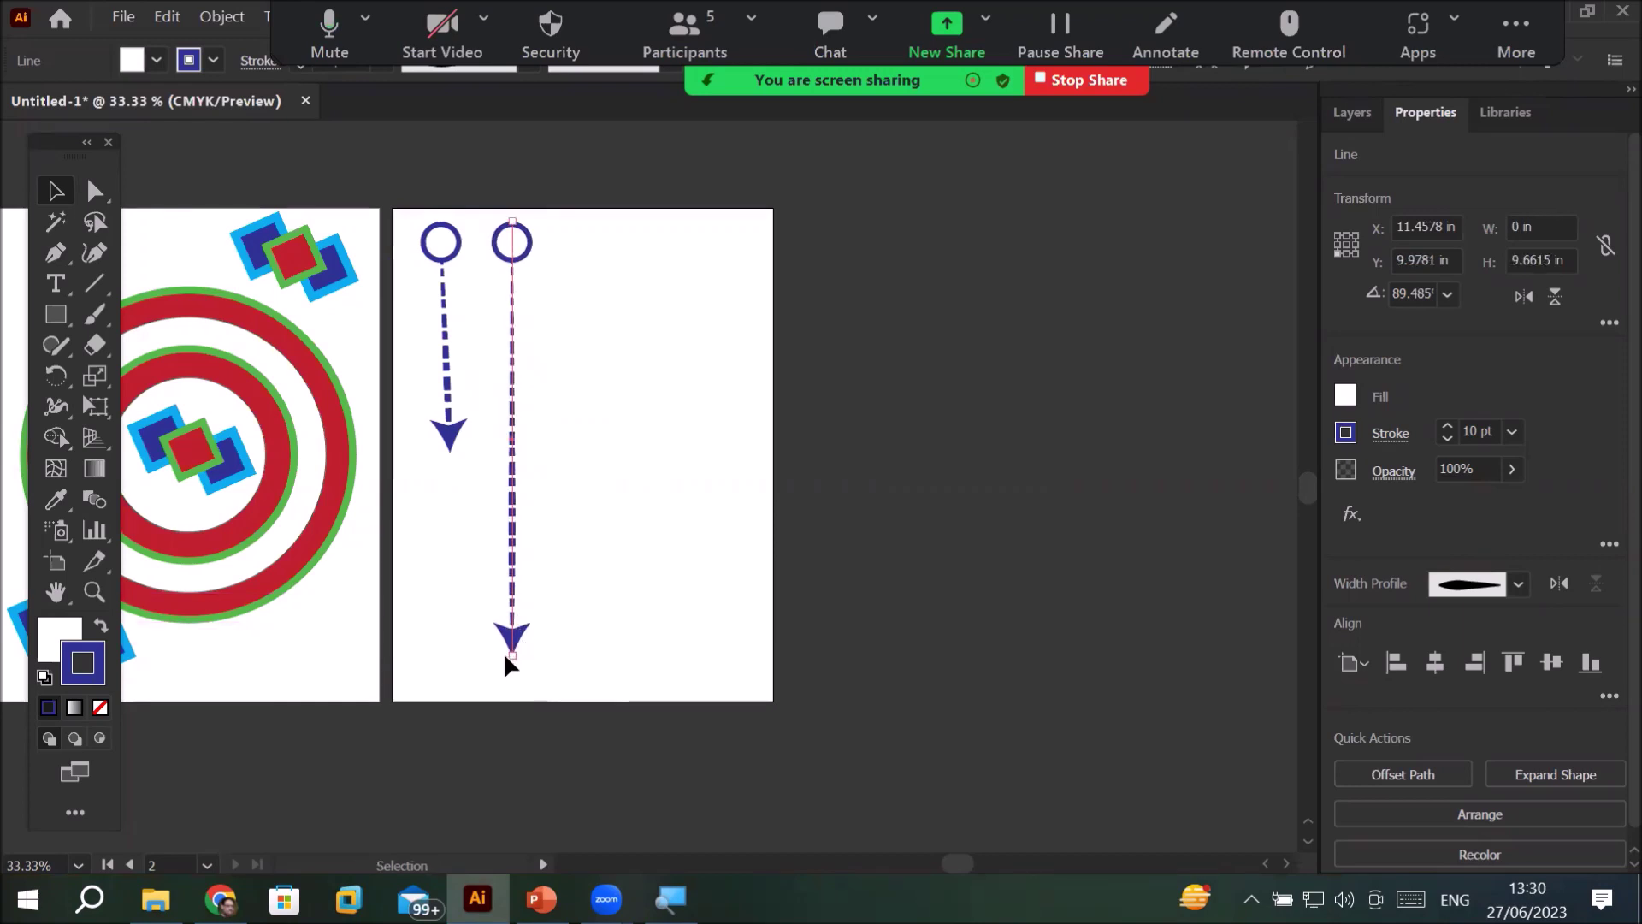
left_click_drag(517, 660, 524, 479)
left_click_drag(510, 363, 586, 363)
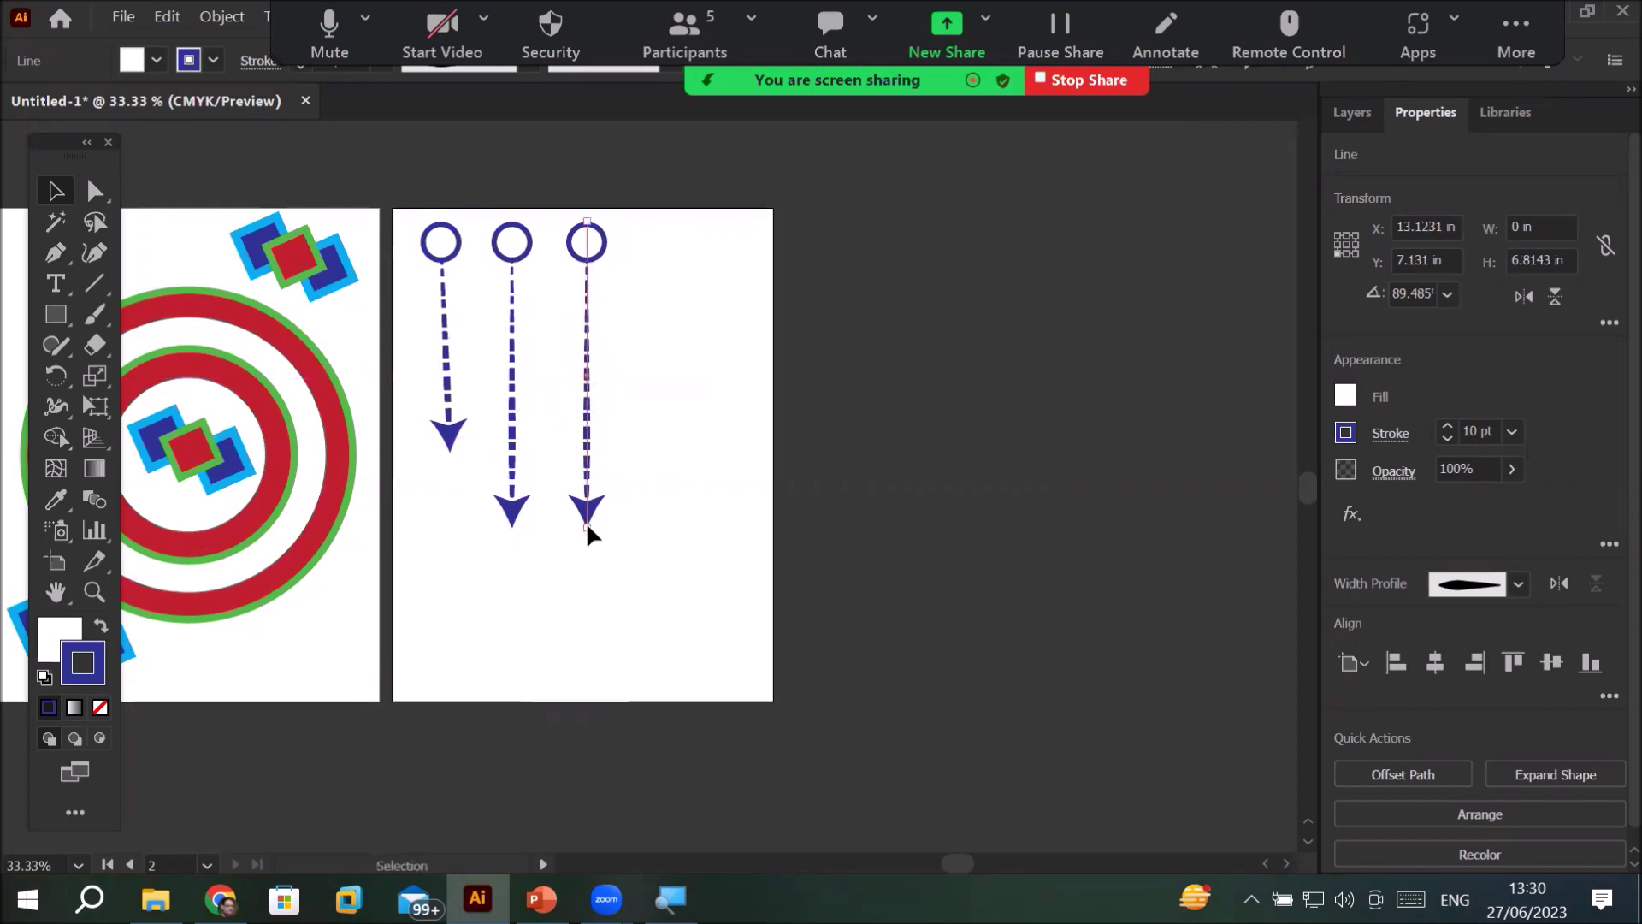
left_click_drag(587, 528, 583, 590)
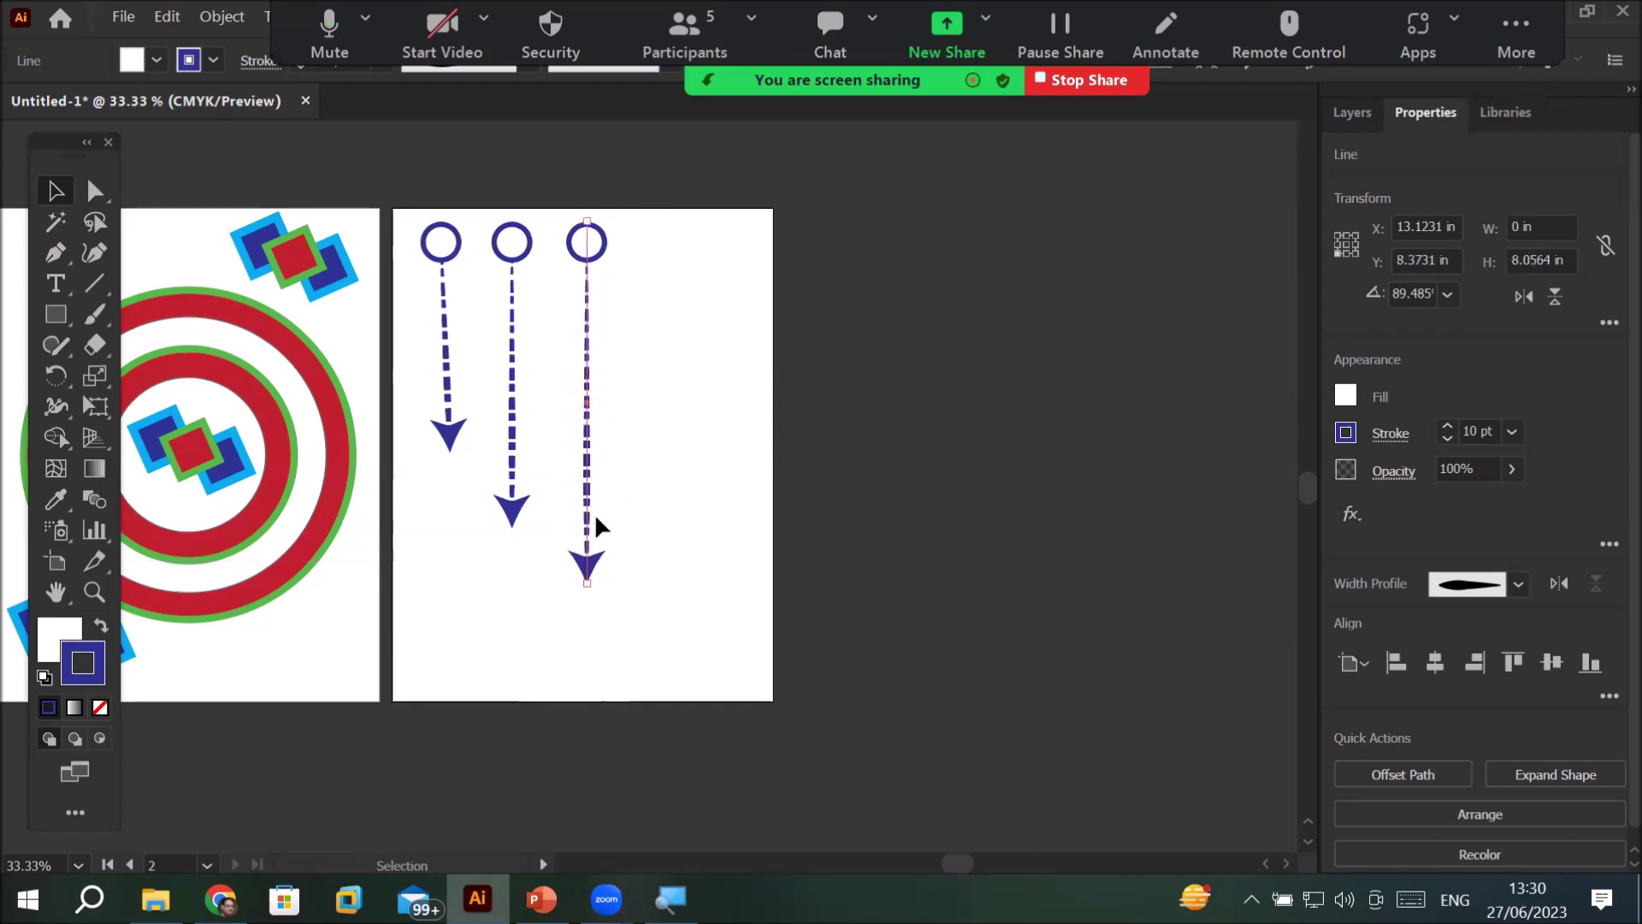
- Add two more arrow copies to the right, the fourth about 8.9 in long and the fifth reaching close to the artboard's lower edge
left_click_drag(587, 515, 672, 516)
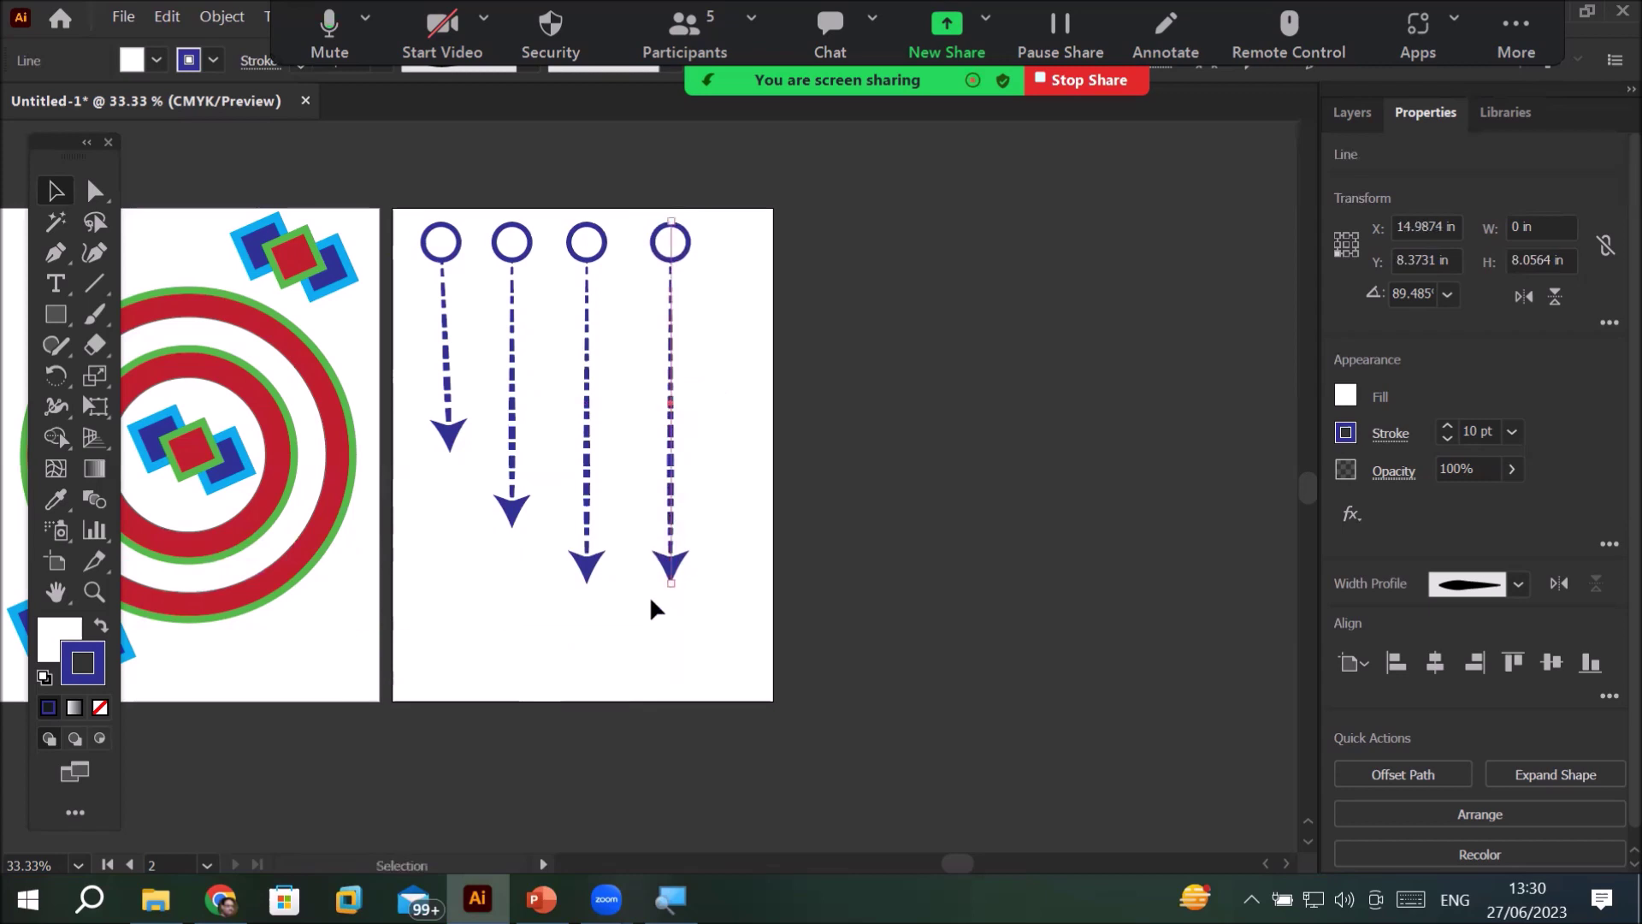
left_click_drag(675, 590, 675, 630)
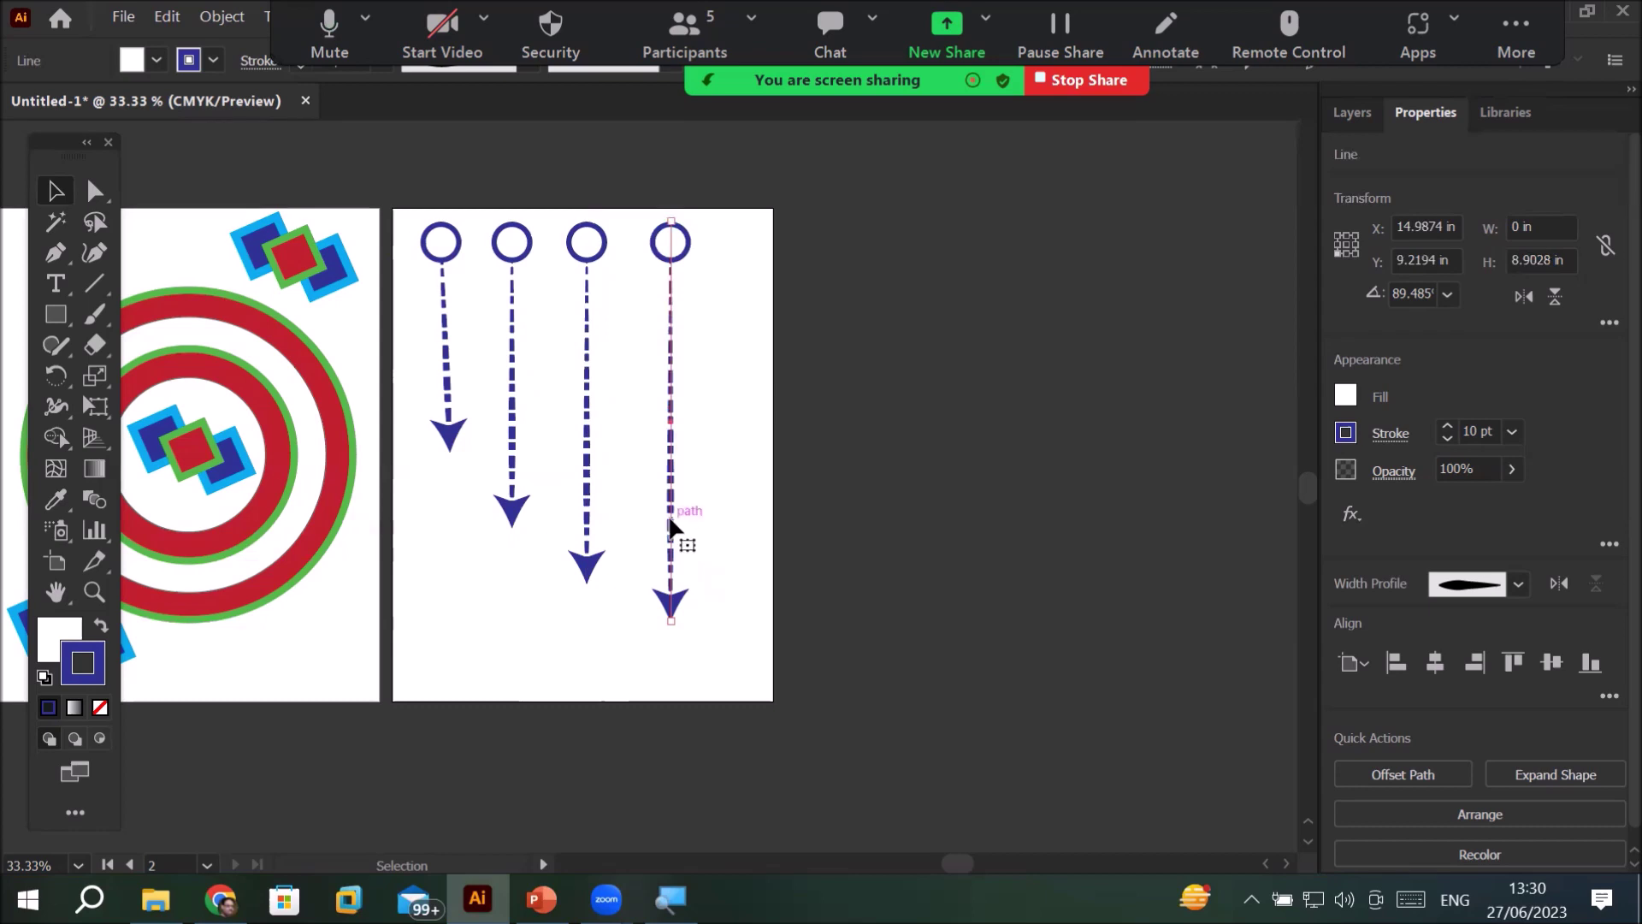
left_click_drag(671, 526, 751, 511)
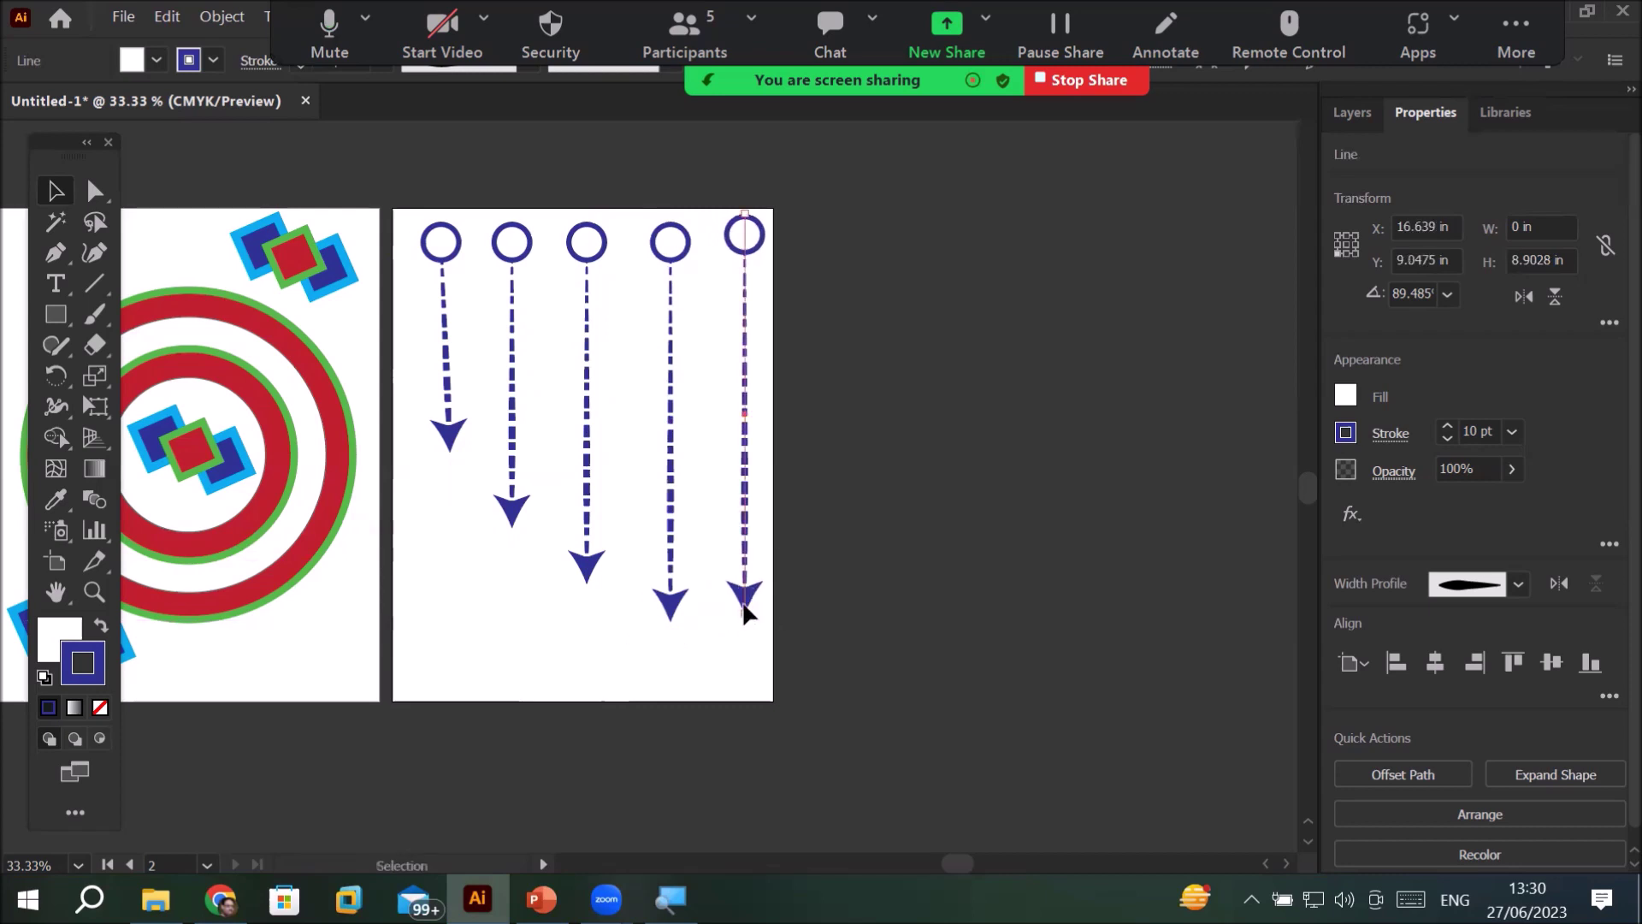
left_click_drag(745, 614, 746, 673)
- Duplicate all five arrows onto the canvas right of artboard 2 and rotate the copies 135° to point diagonally up and right
left_click_drag(403, 189, 932, 746)
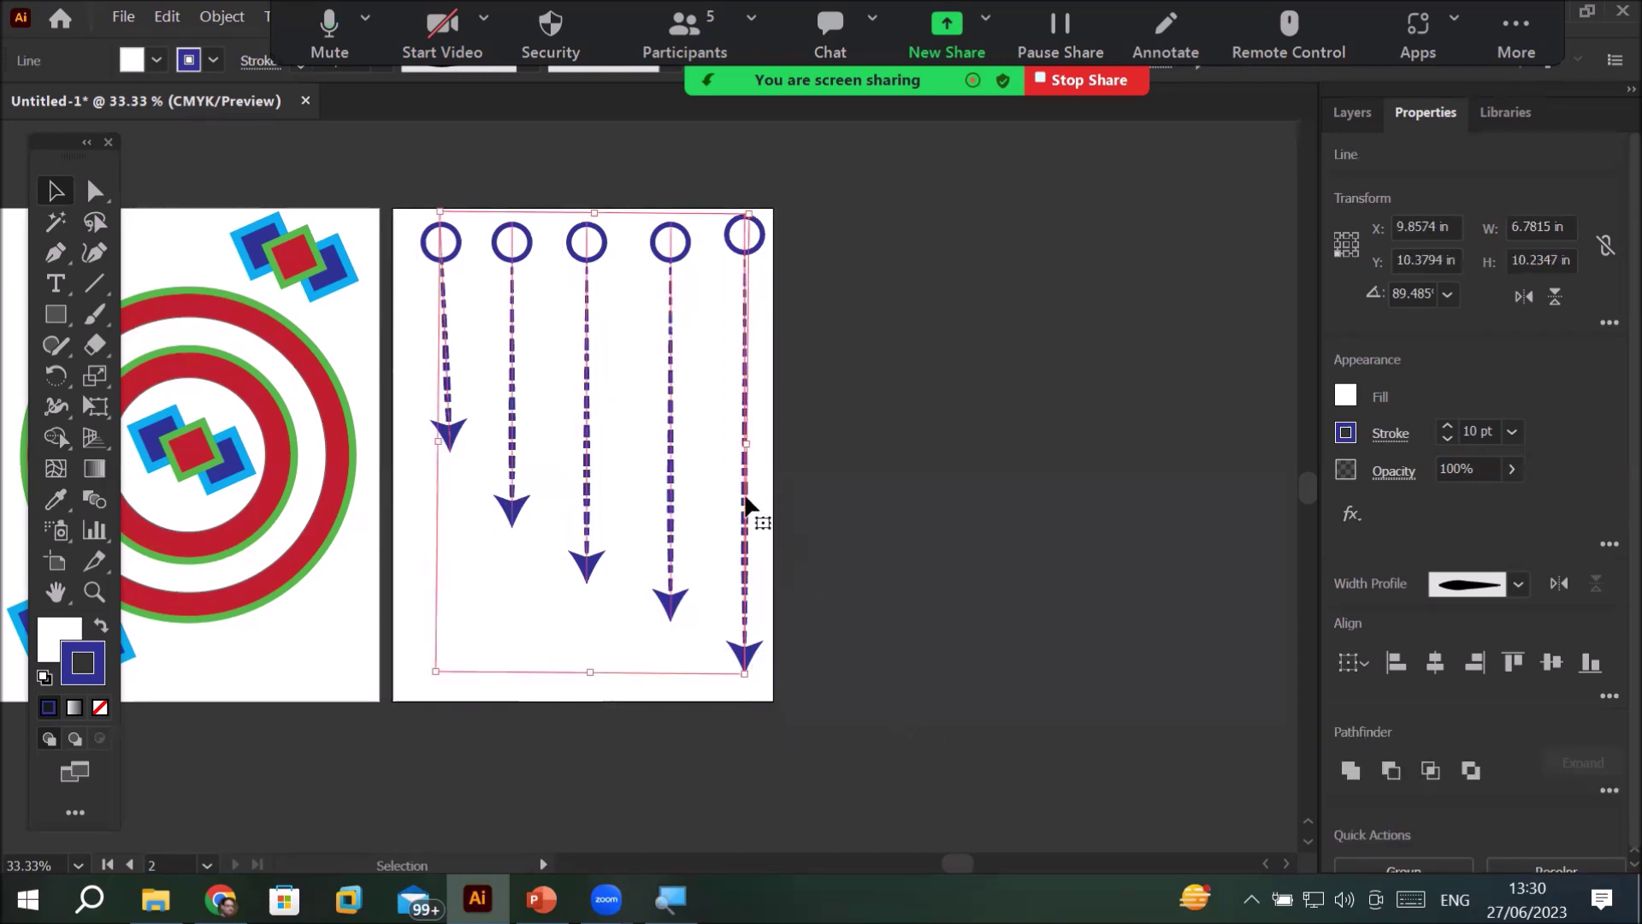
left_click_drag(746, 505, 1168, 511)
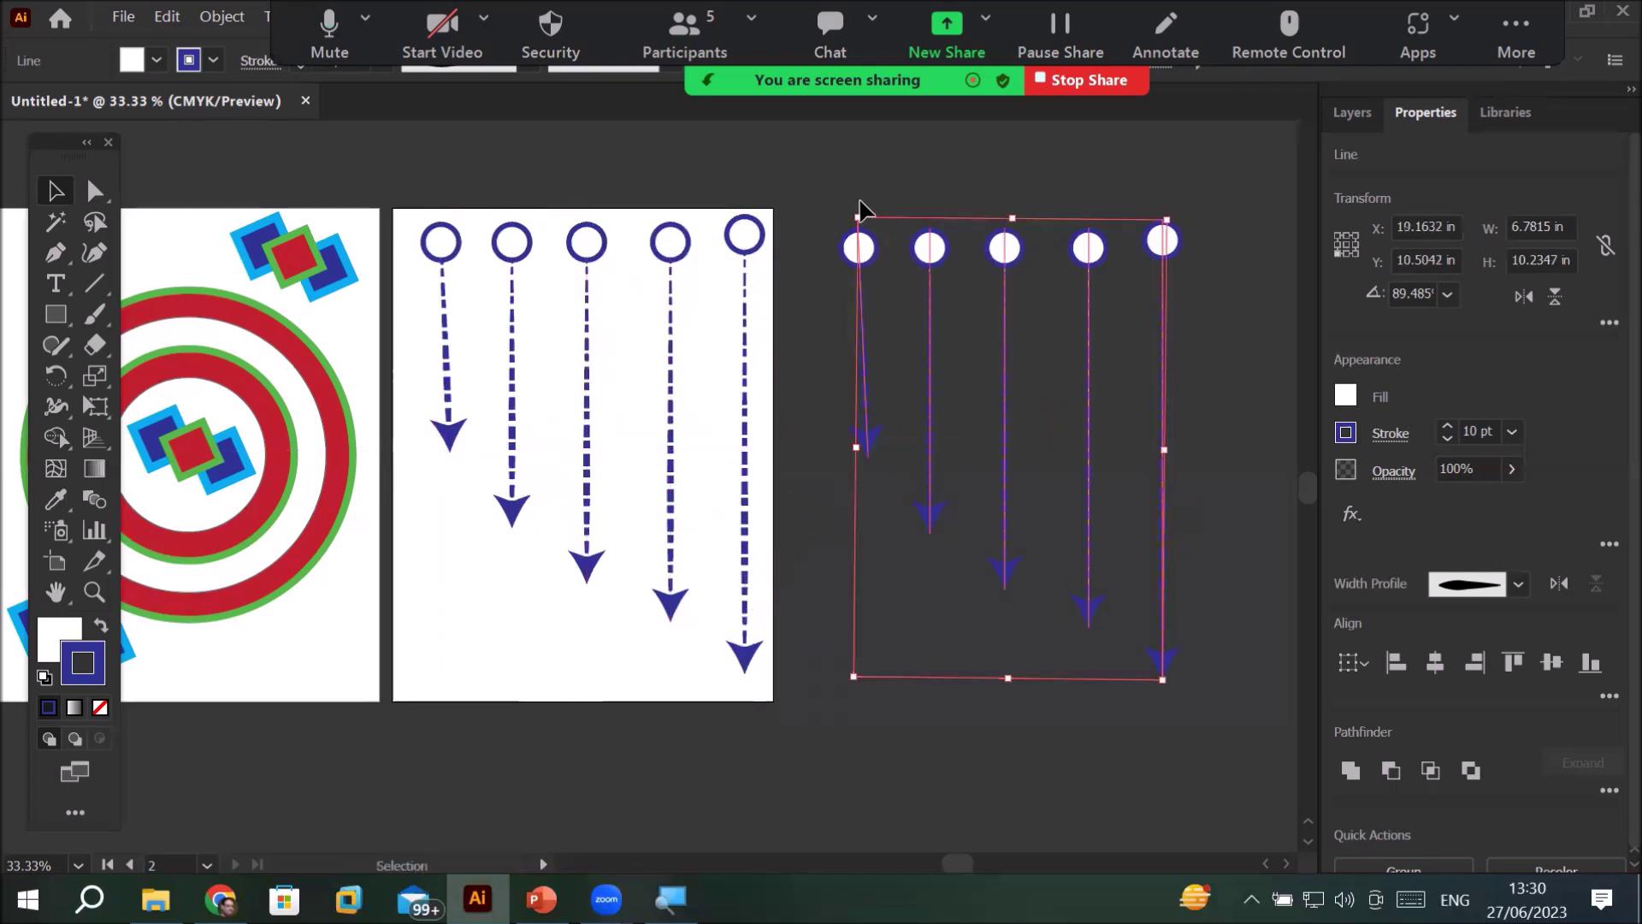
left_click_drag(853, 208, 941, 816)
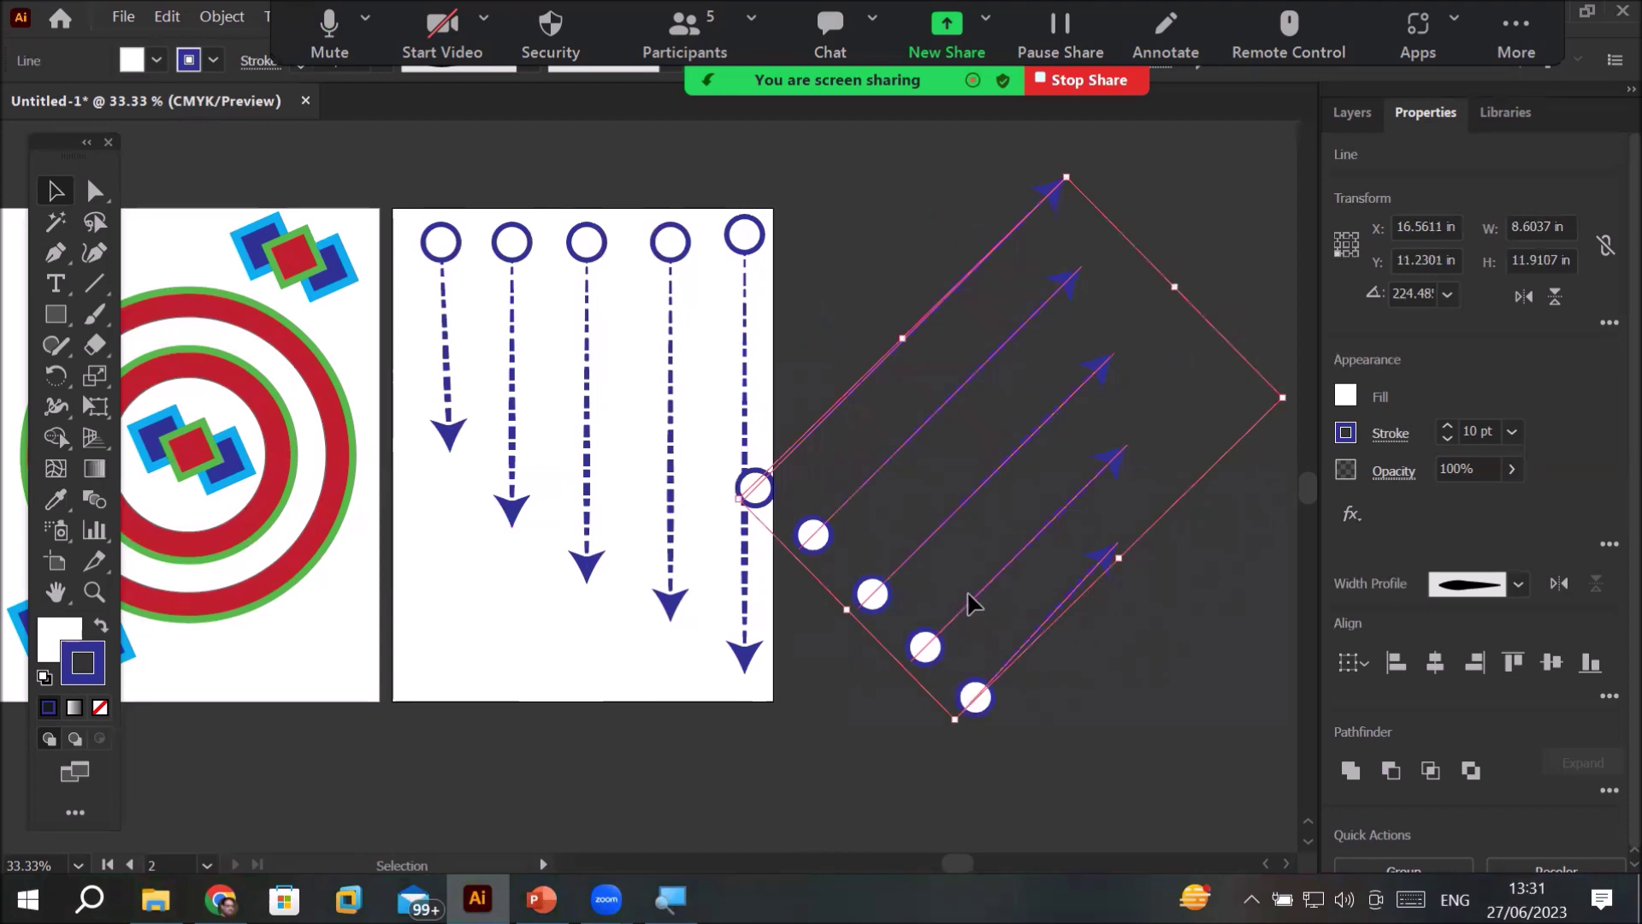
- Move the five rotated arrows onto artboard 2 so they overlap the vertical arrows
left_click_drag(817, 611, 768, 619)
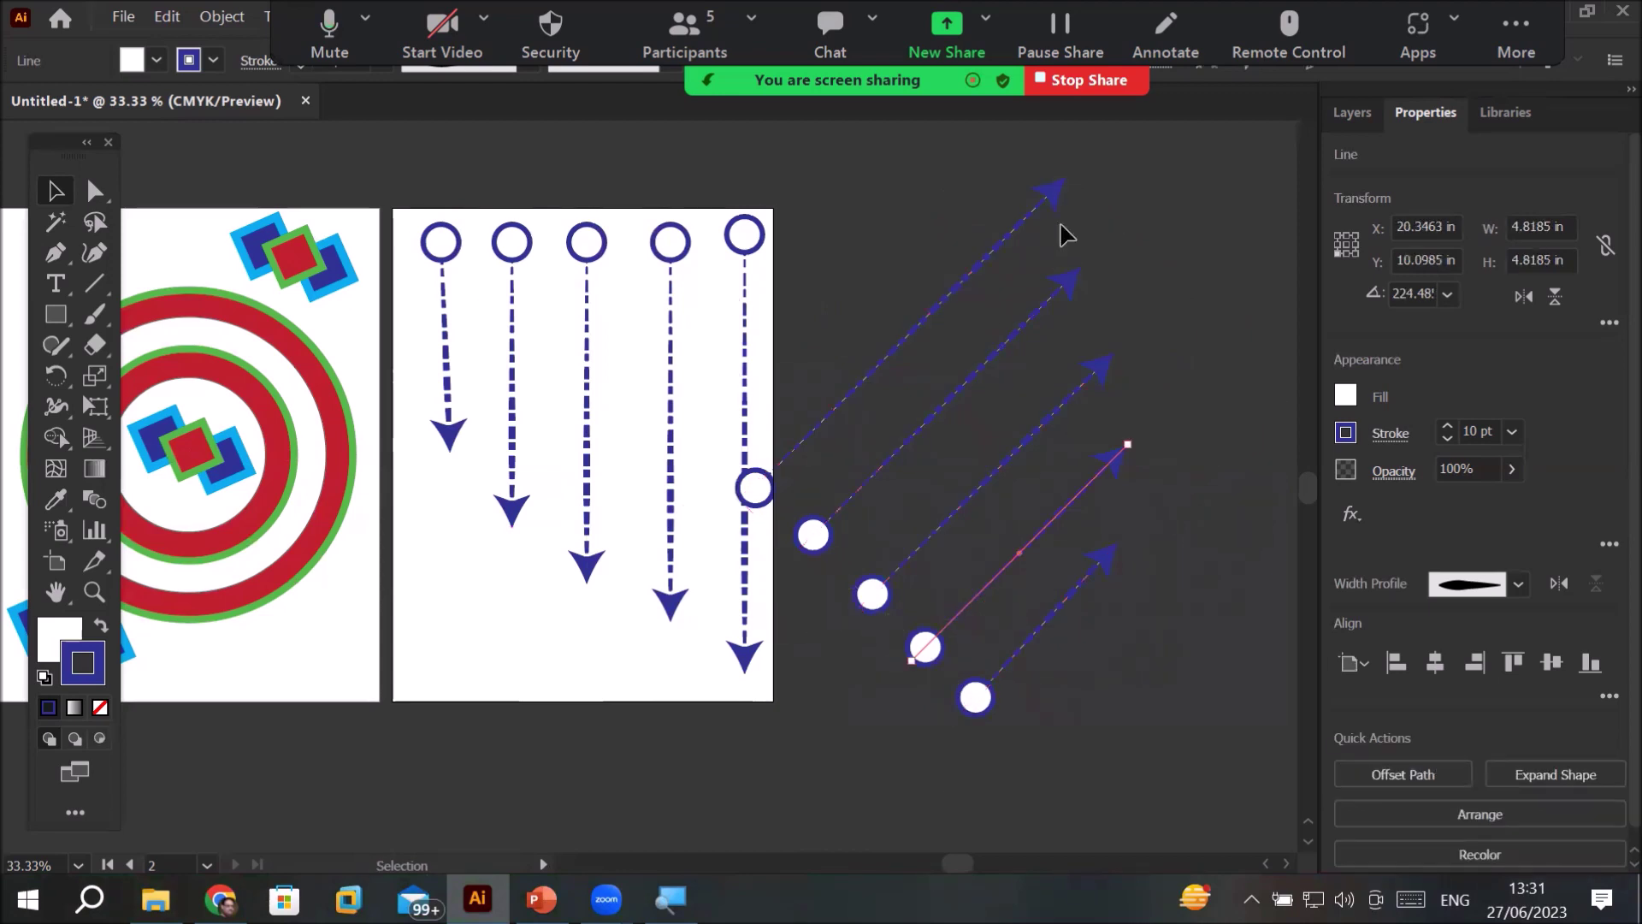
left_click_drag(902, 170, 1214, 717)
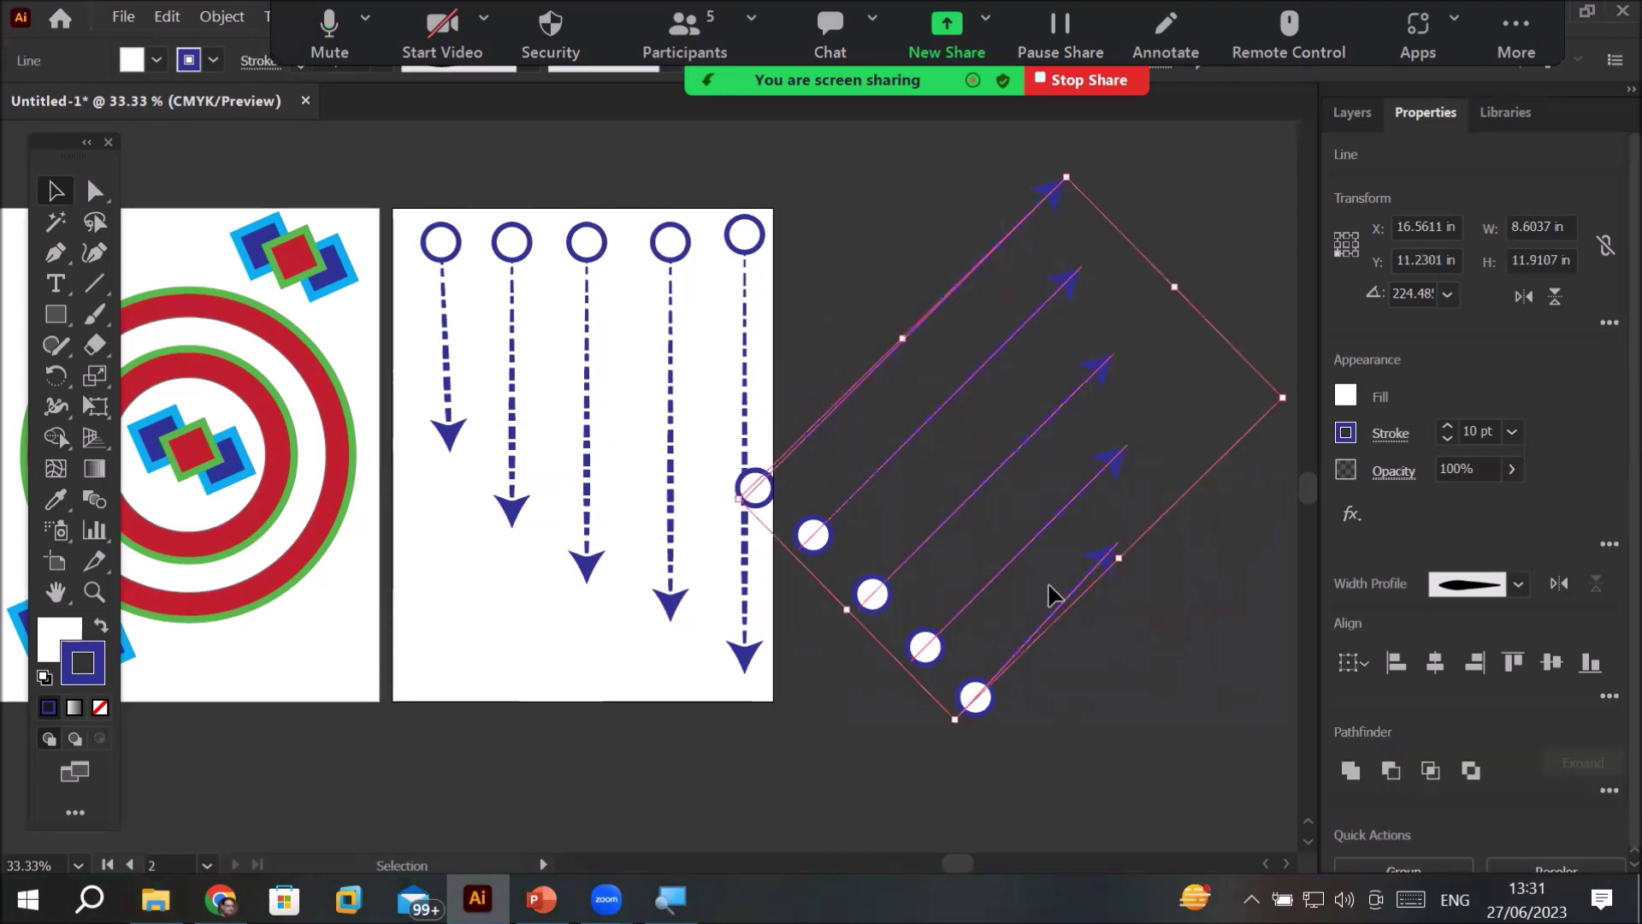
left_click_drag(1016, 572, 683, 548)
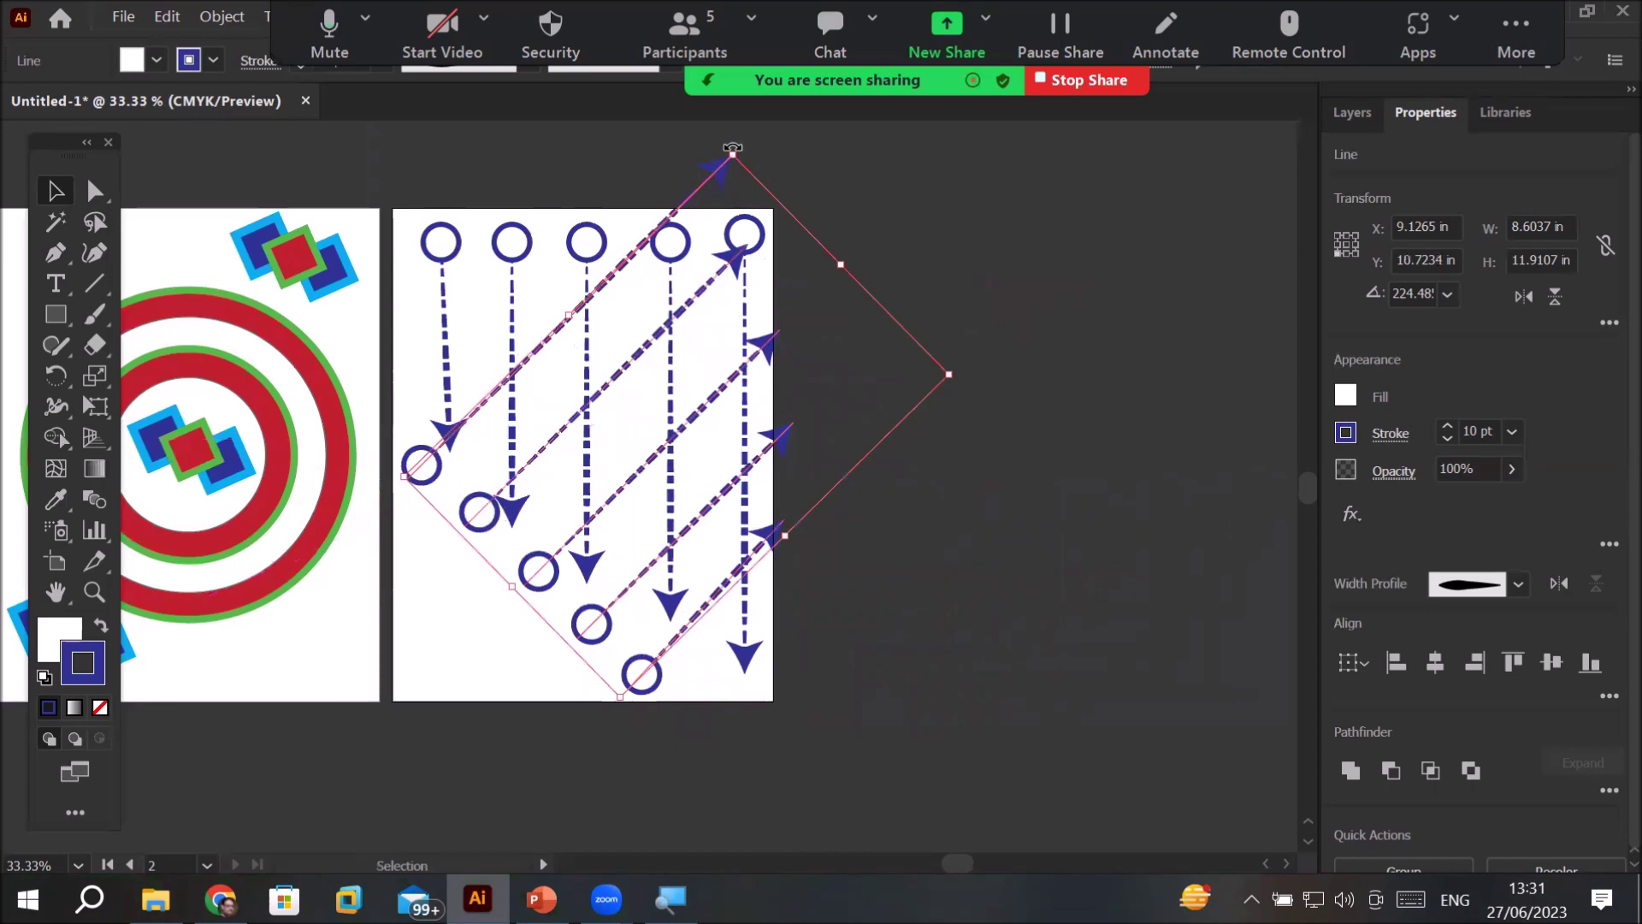
- Scale the five diagonal arrows down to about 6.2 by 8.6 in and position them inside artboard 2
left_click_drag(736, 156, 743, 272)
left_click_drag(641, 448, 578, 451)
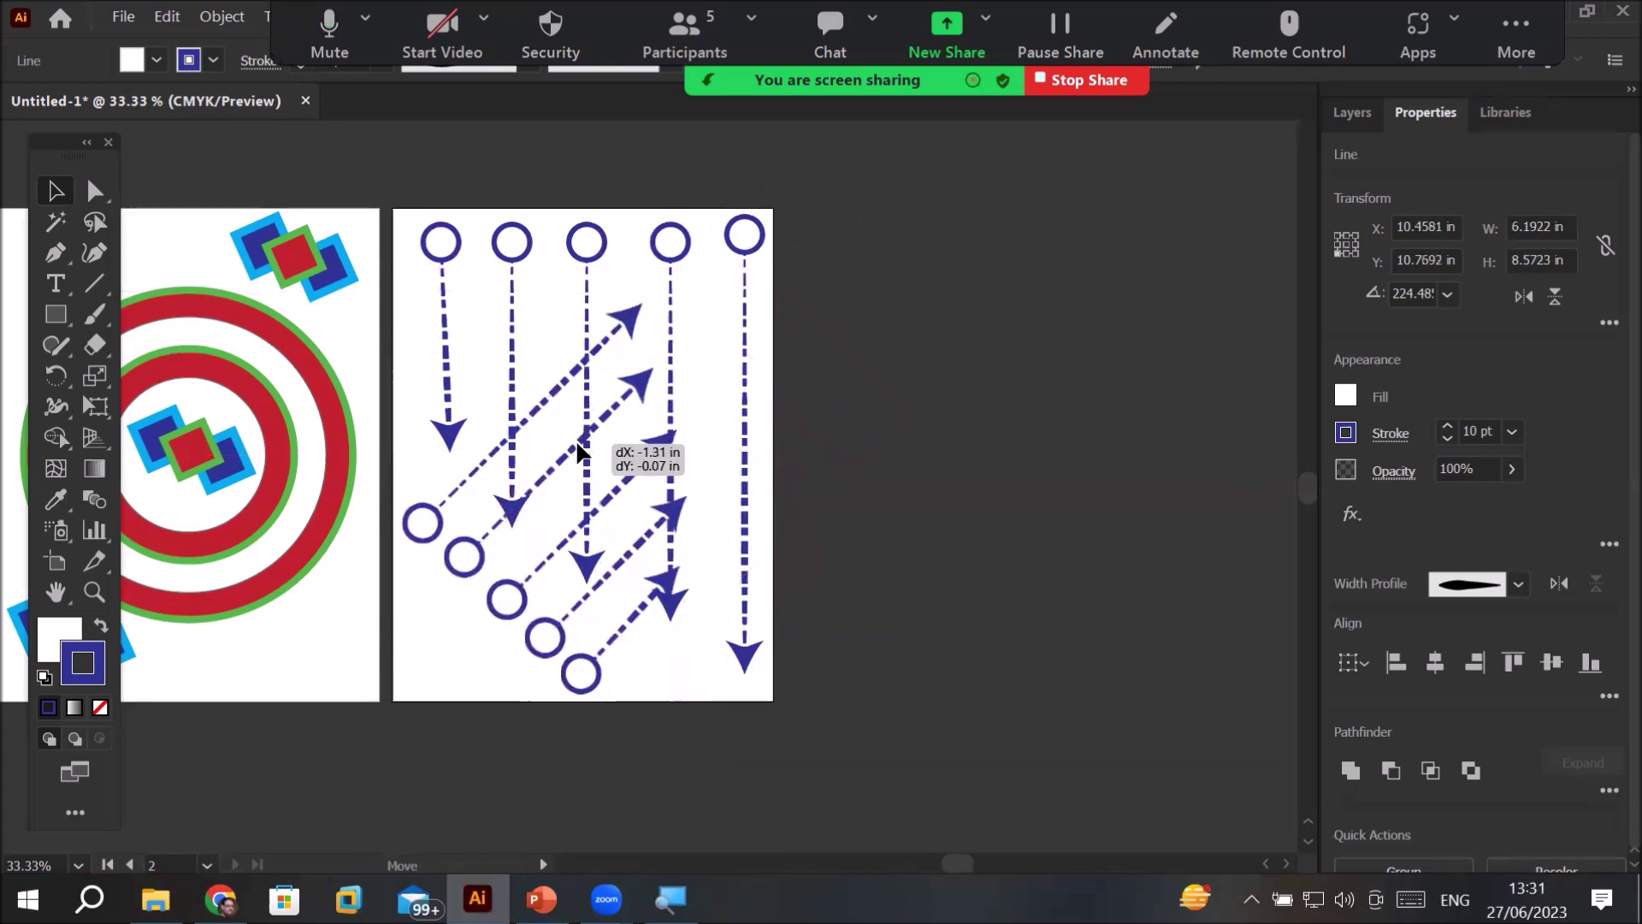
left_click_drag(701, 475, 702, 475)
left_click(862, 479)
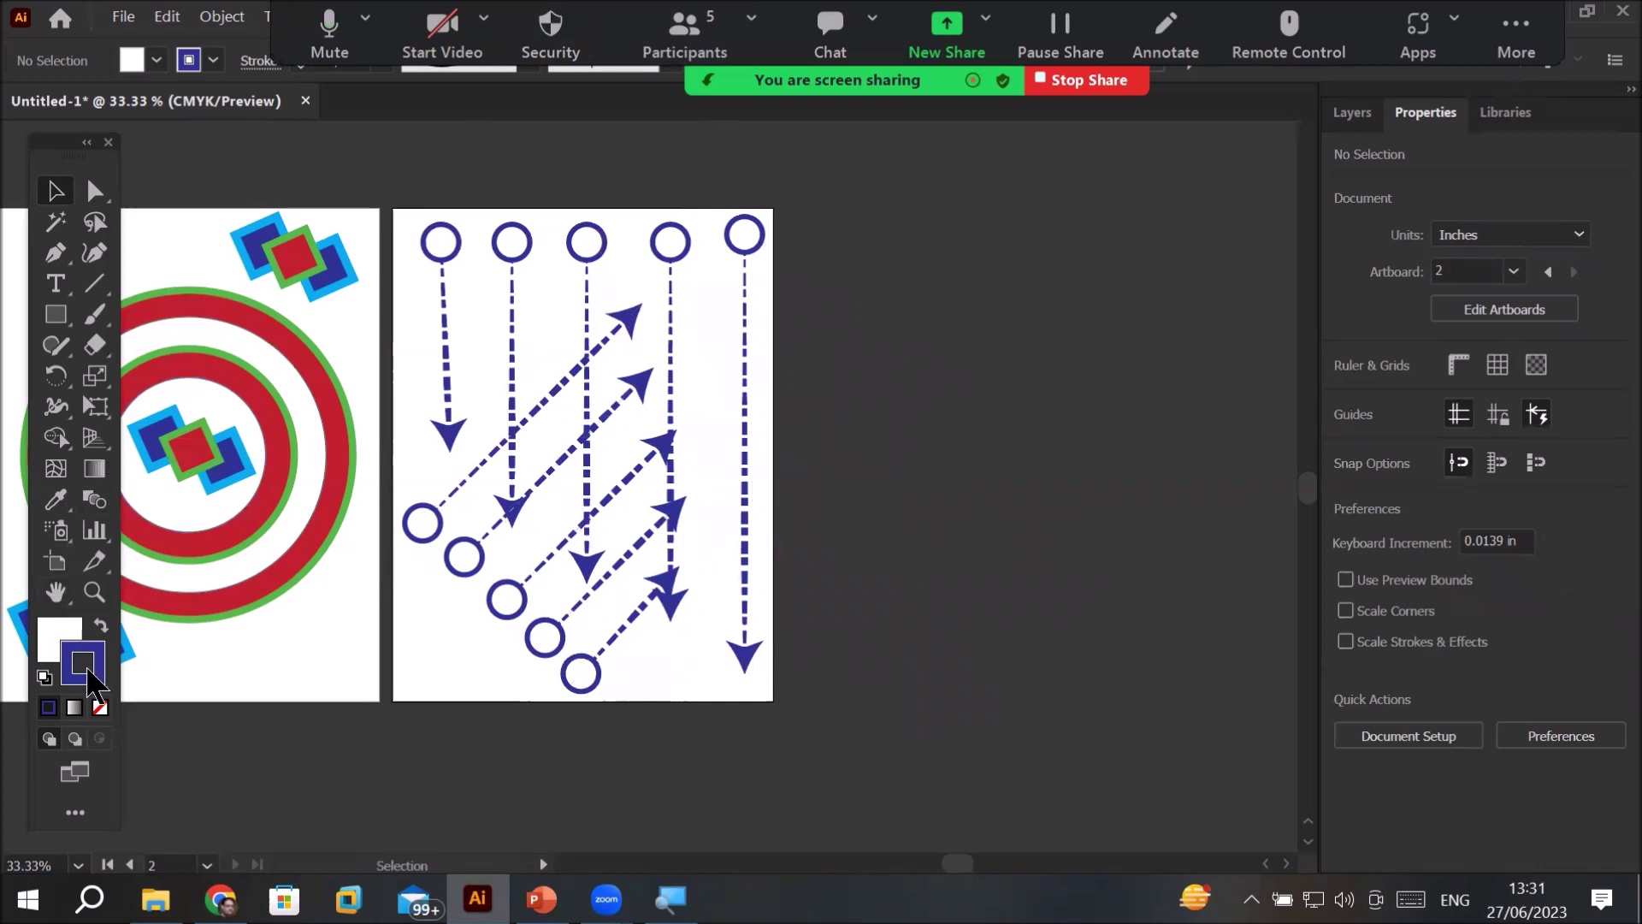
- Add a third artboard to the document
left_click(58, 565)
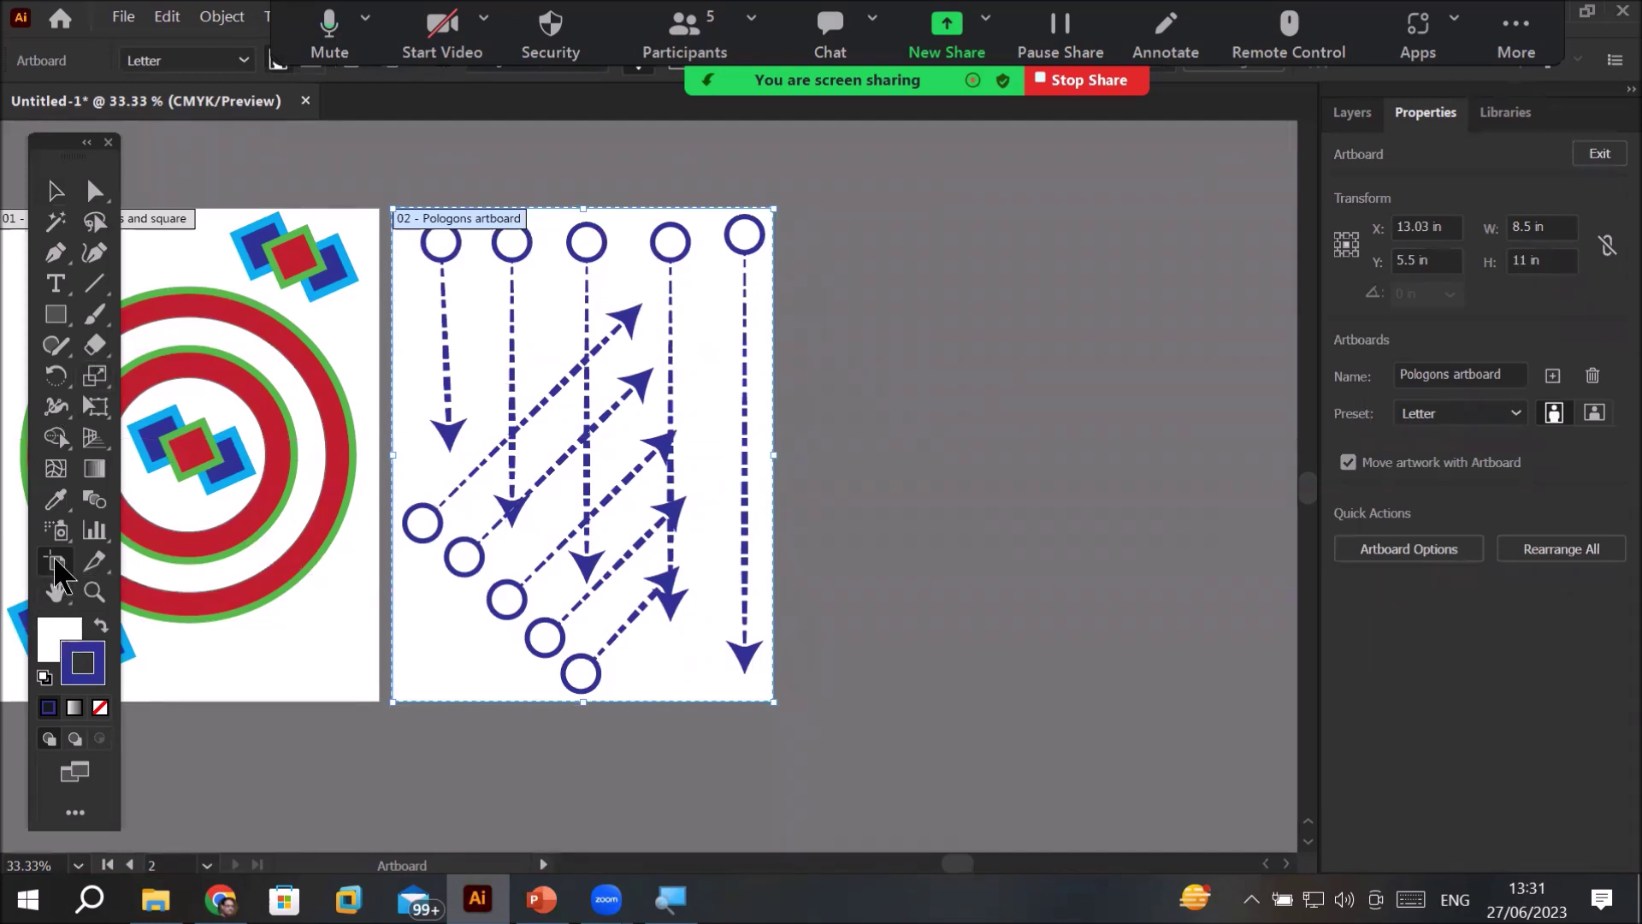
left_click(55, 191)
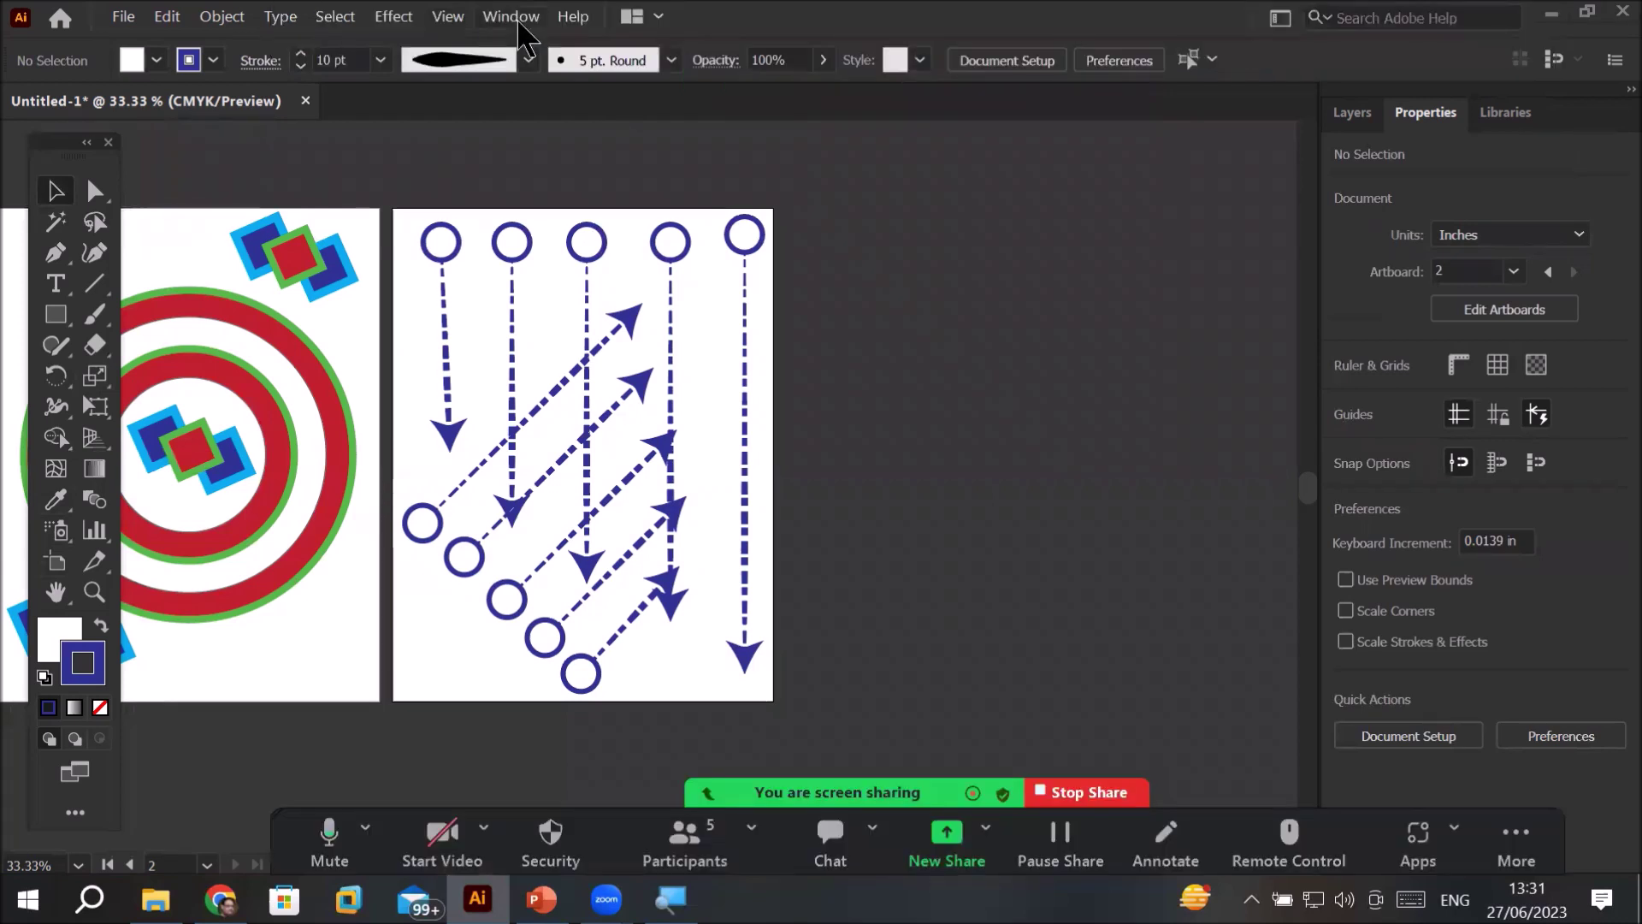
left_click(511, 17)
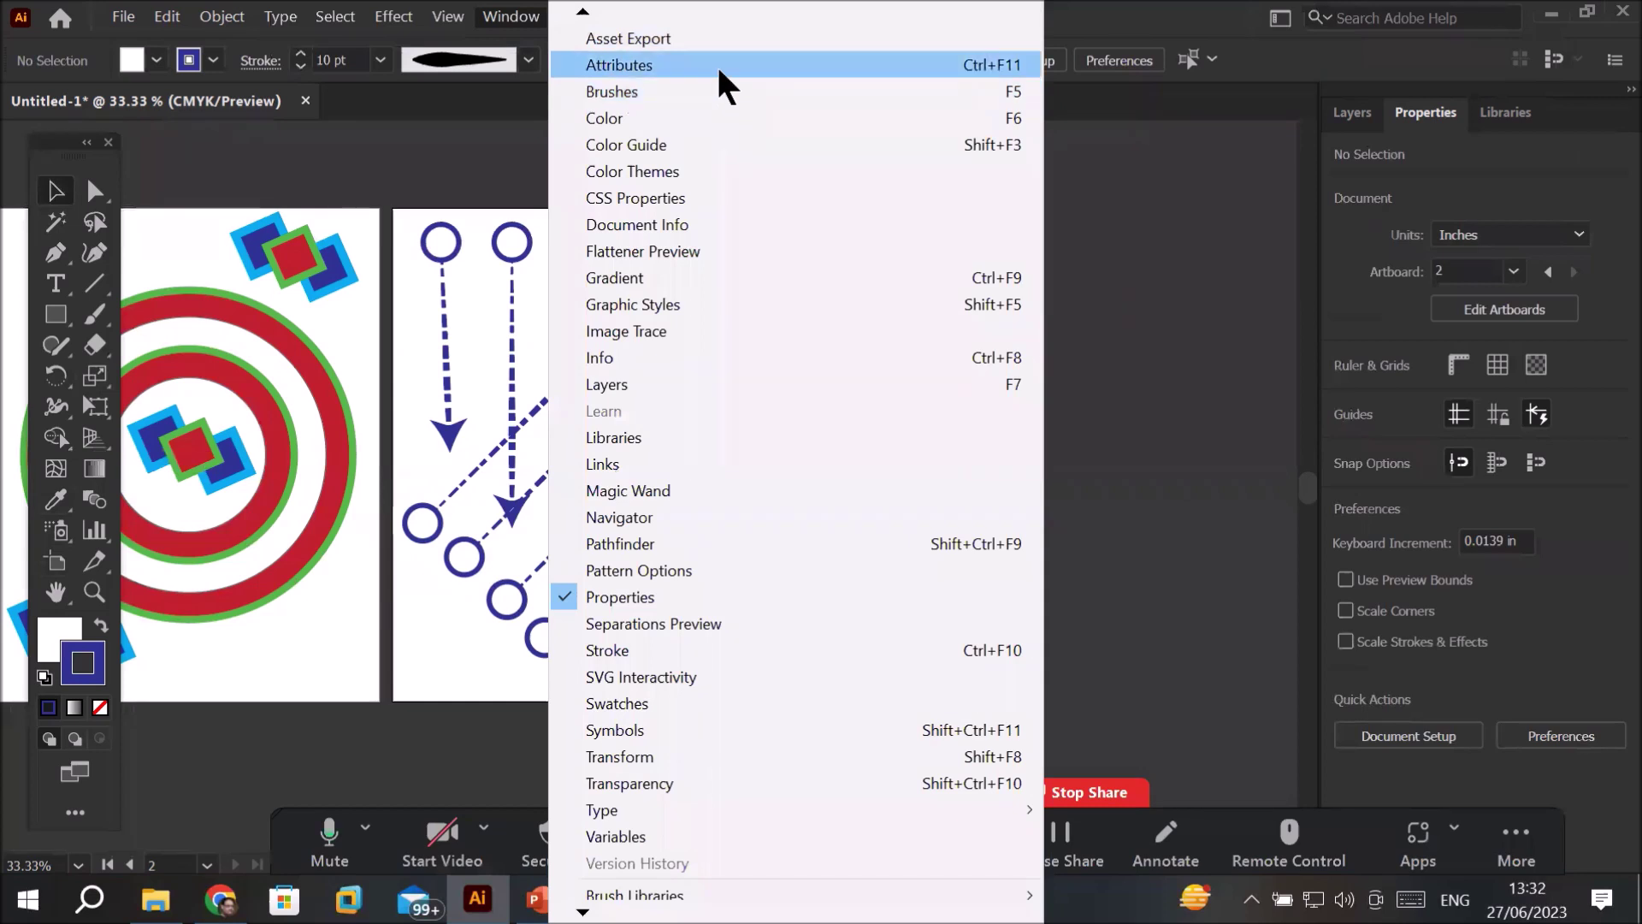
mouse_move(582, 12)
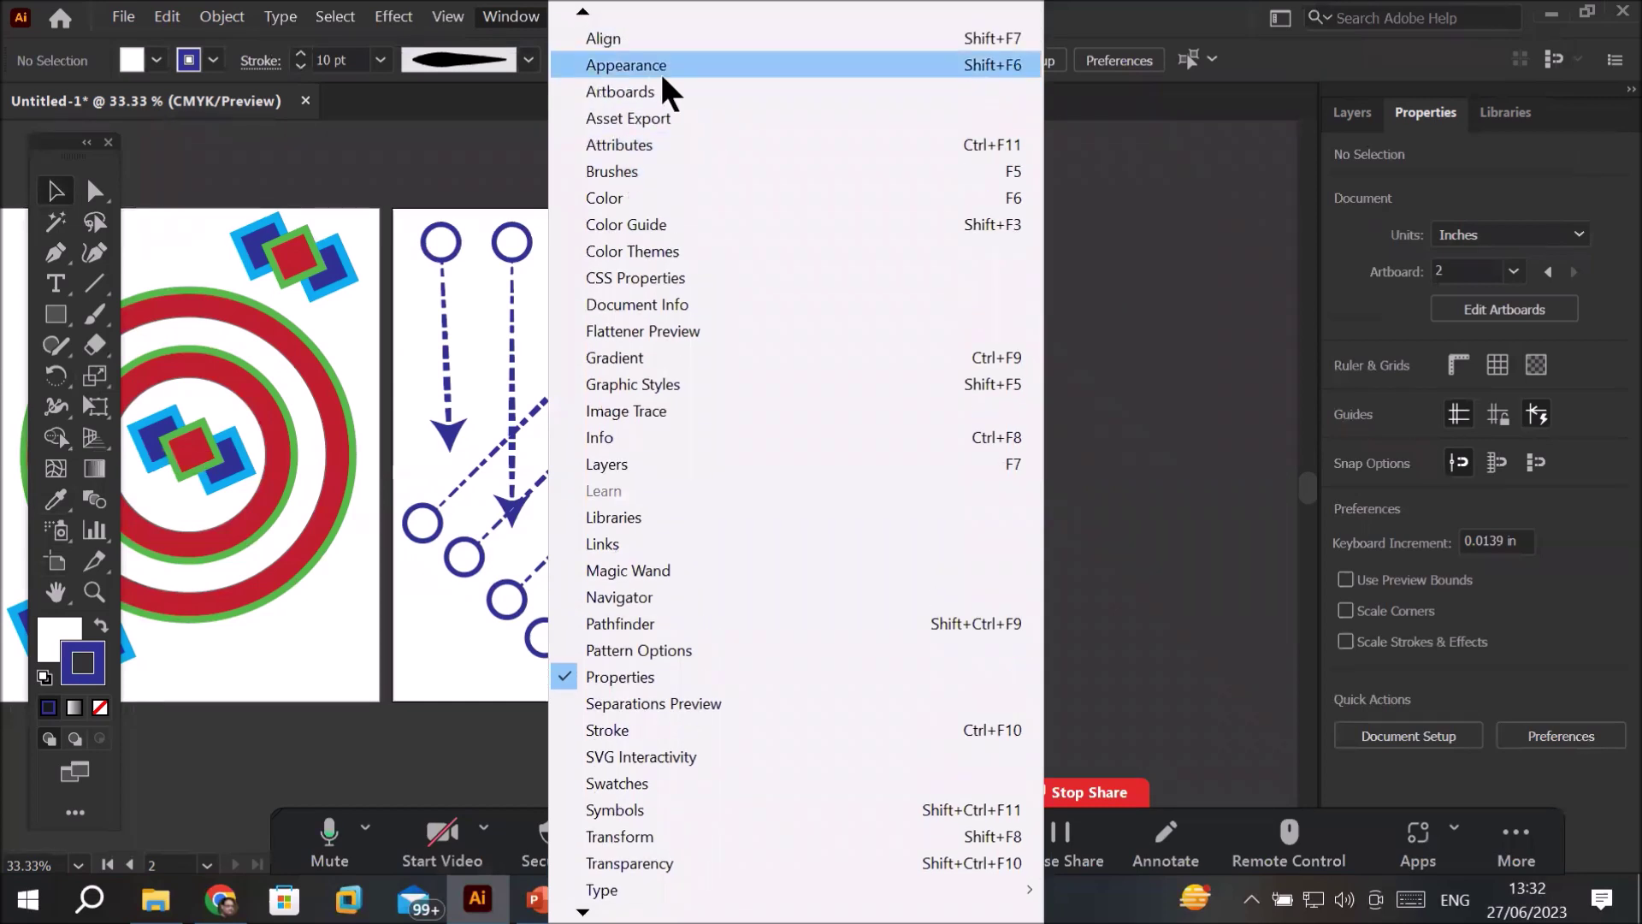
left_click(653, 77)
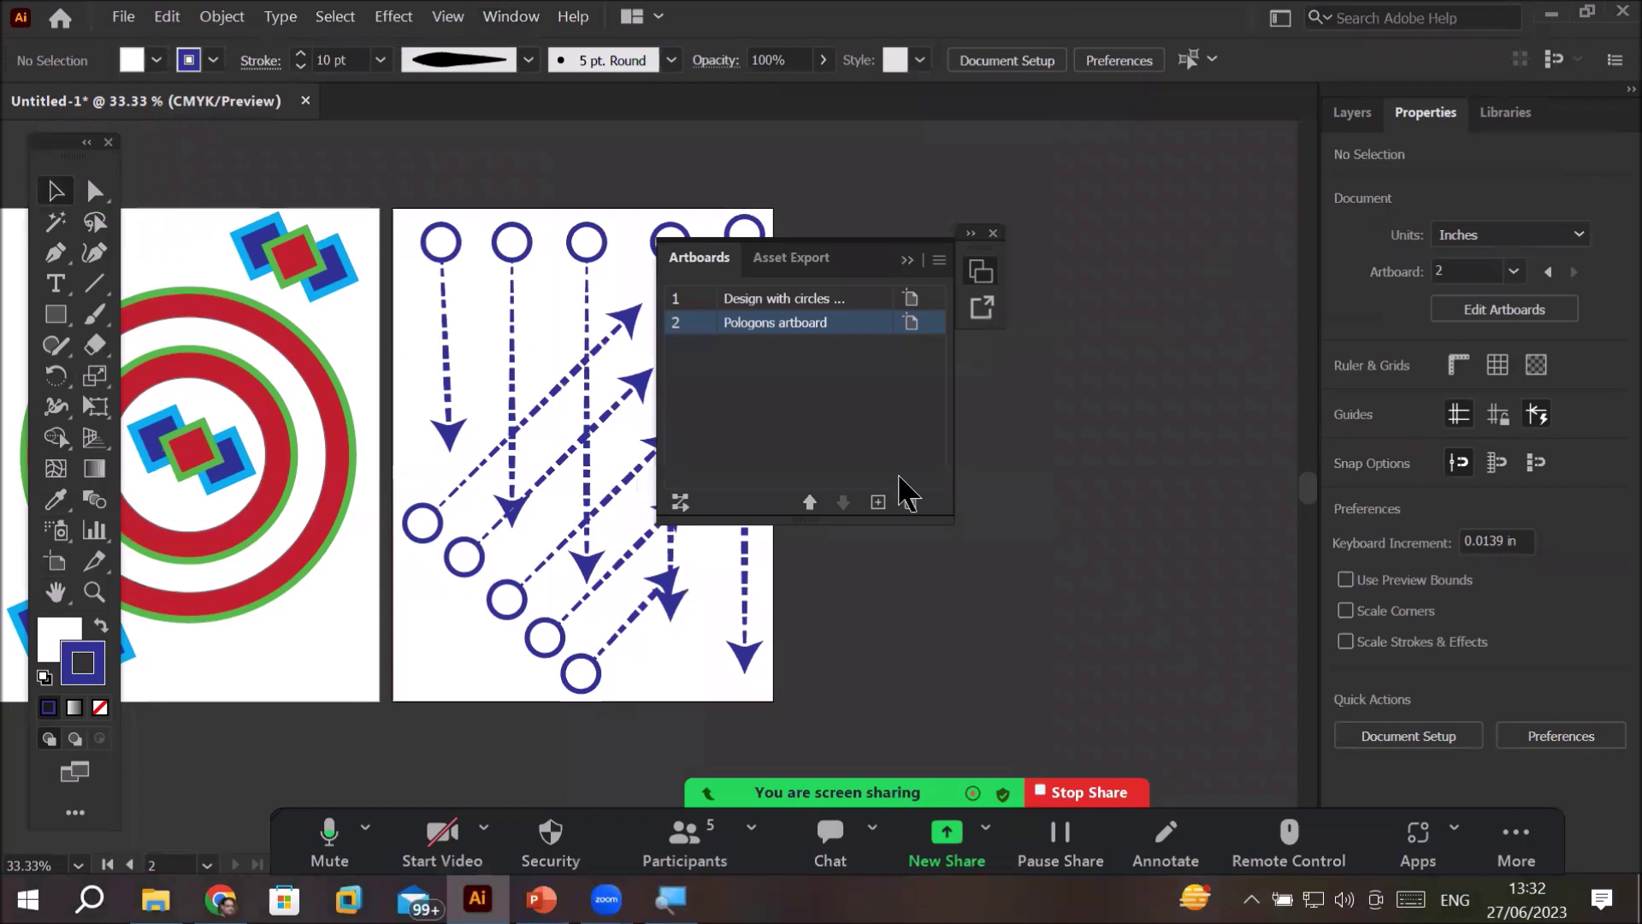
left_click(878, 502)
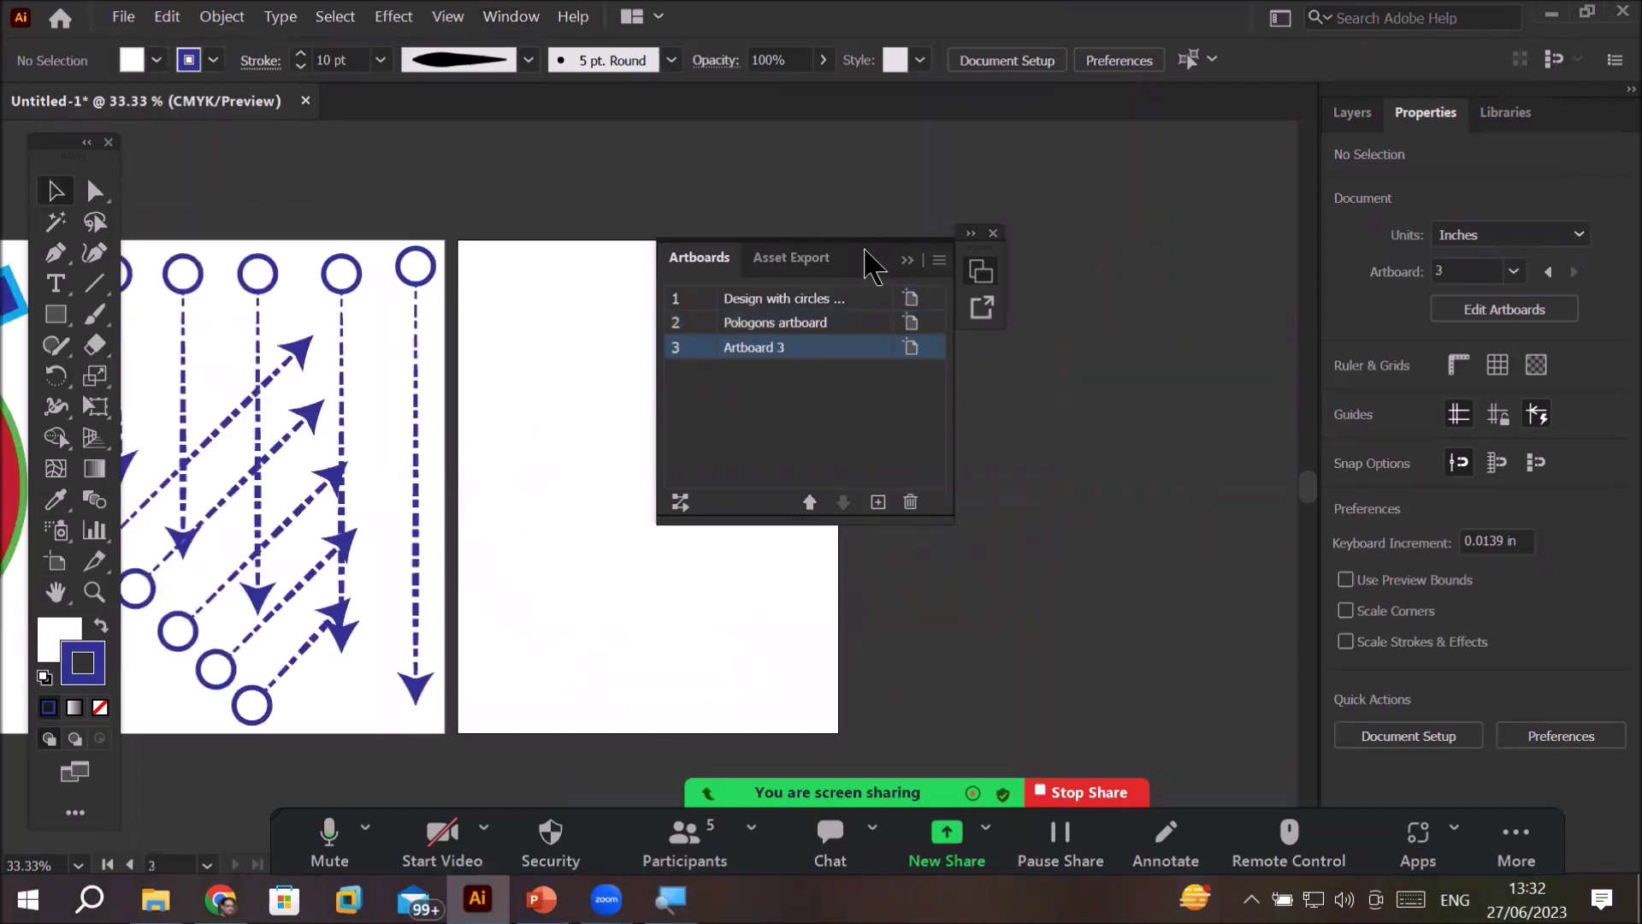
left_click_drag(866, 256, 1038, 220)
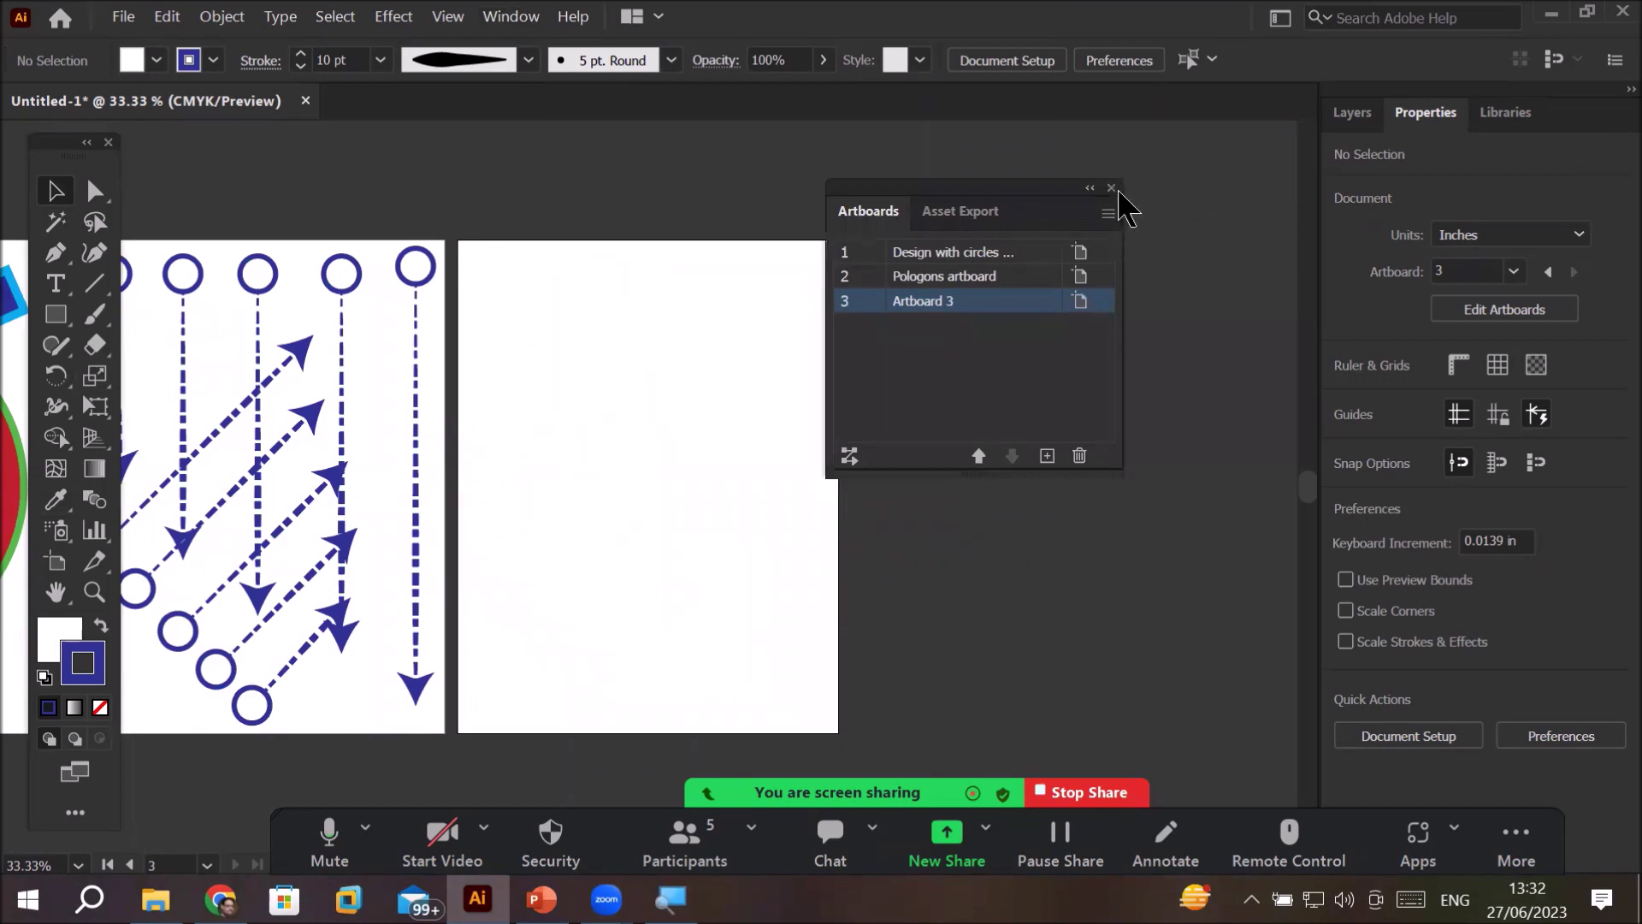
left_click(1117, 194)
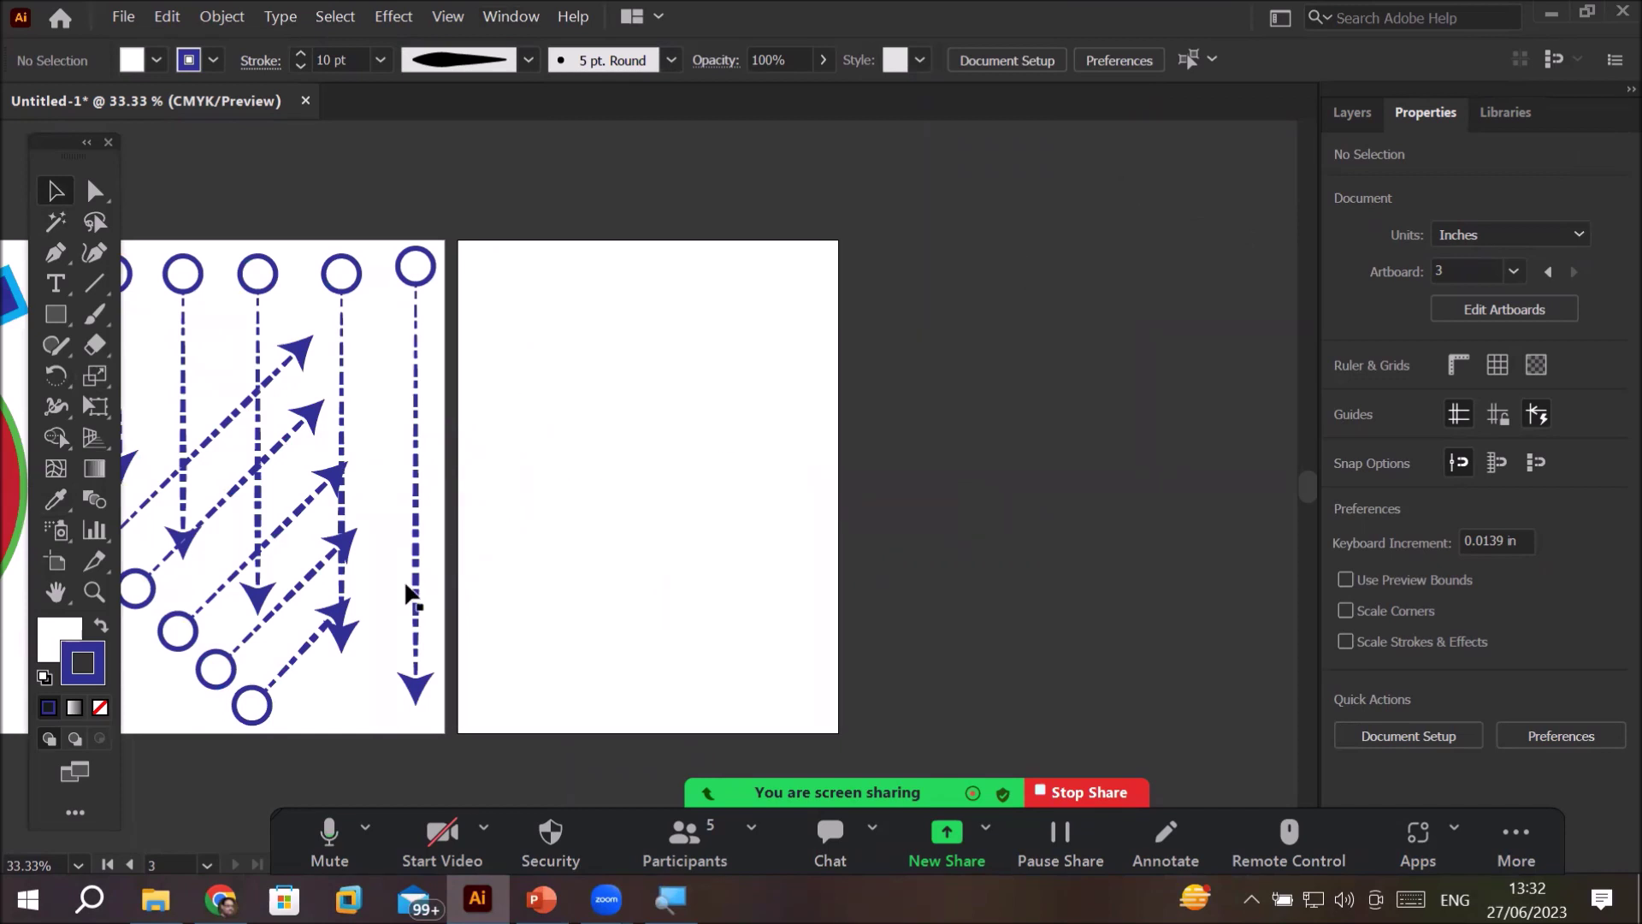
- Draw a square about 1.95 in wide on artboard 3 with the default white fill and black stroke, placed near the artboard's upper-left corner
left_click(56, 324)
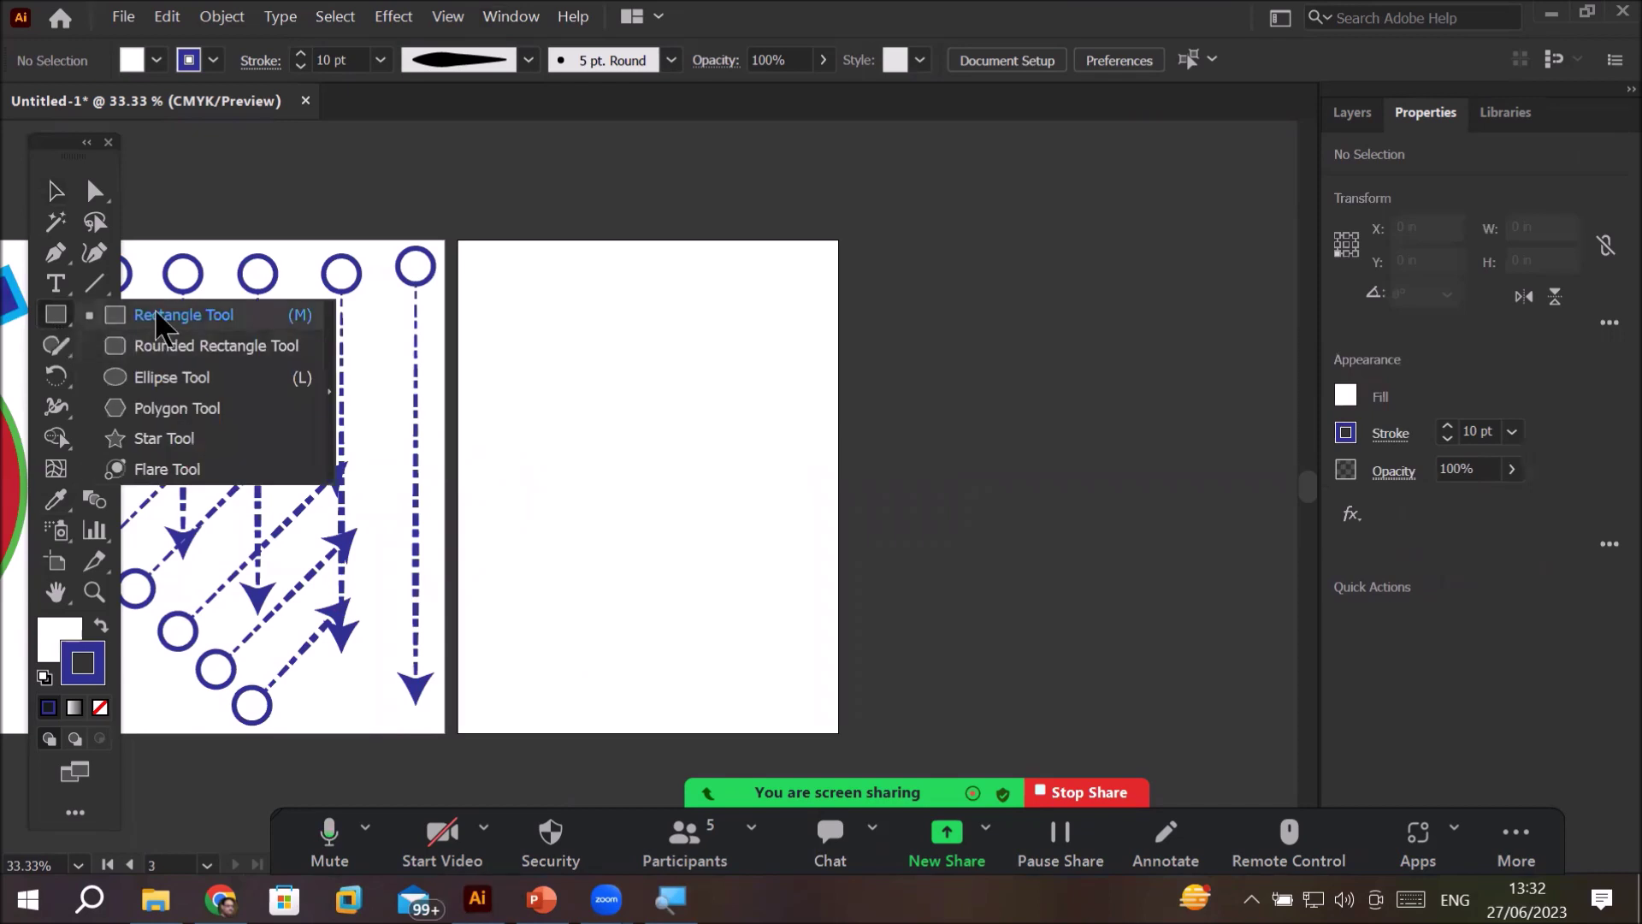
left_click(156, 317)
mouse_move(517, 276)
left_mouse_down()
mouse_move(579, 371)
mouse_move(647, 406)
mouse_move(605, 359)
left_mouse_up()
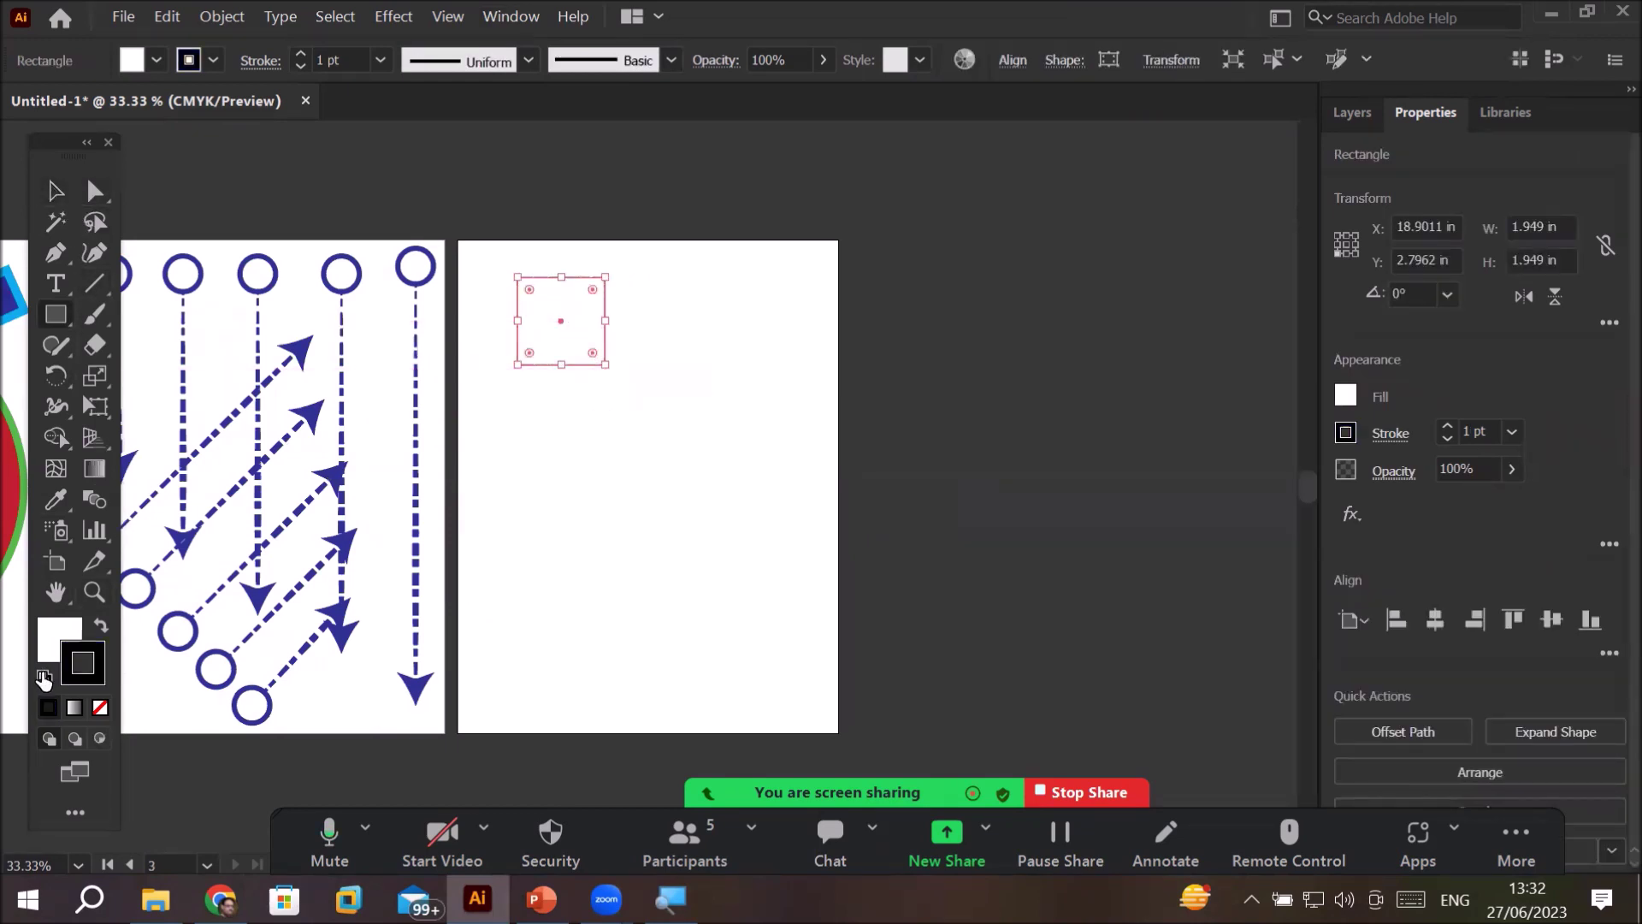
left_click(43, 680)
left_click(53, 197)
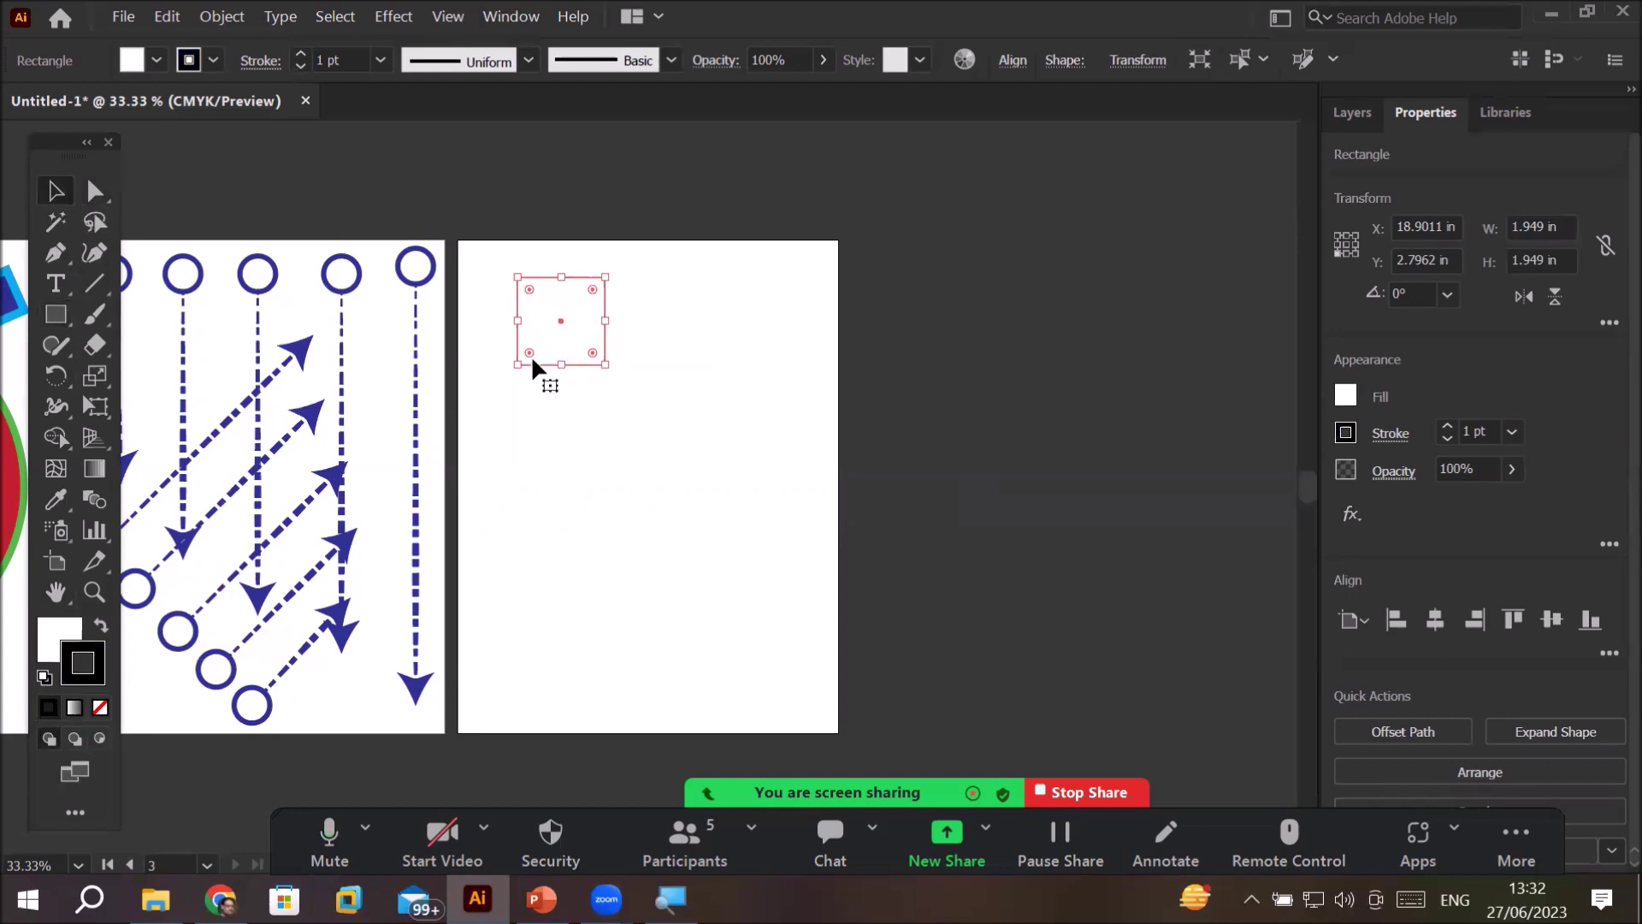
left_click_drag(533, 363, 516, 360)
key("ctrl+equal")
key("ctrl+equal")
key("ctrl+equal")
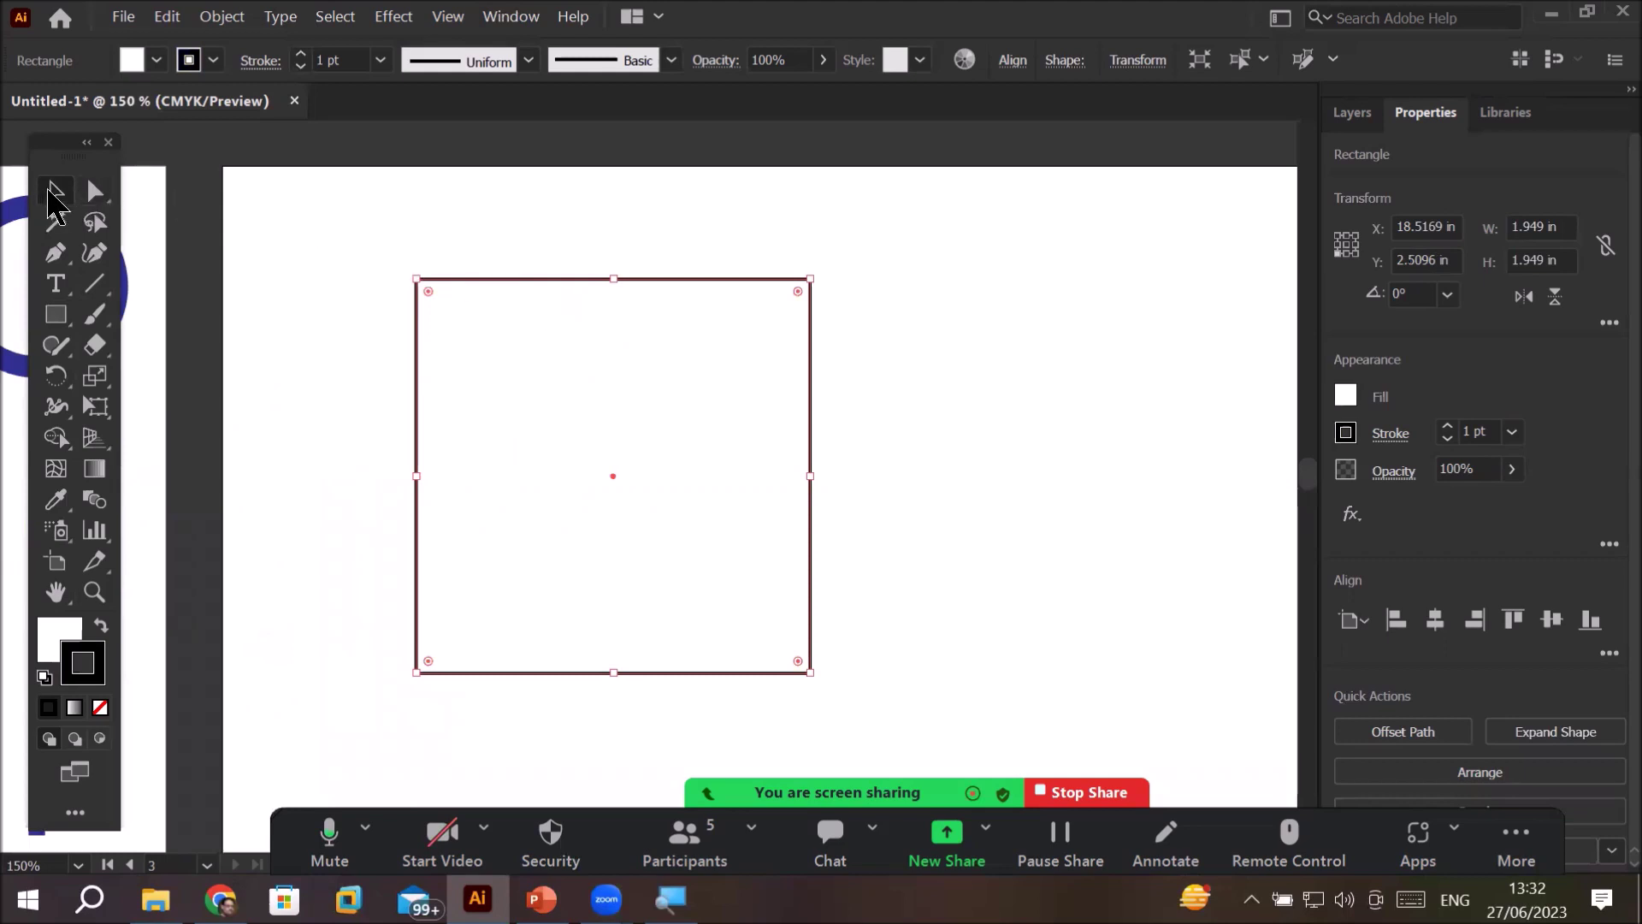
- Try reshaping the square from its upper-left corner and rounding its corners with the corner widgets, undoing each attempt
left_click(55, 192)
left_click_drag(411, 277, 374, 252)
key("ctrl+z")
scroll(430, 303, "up", 5)
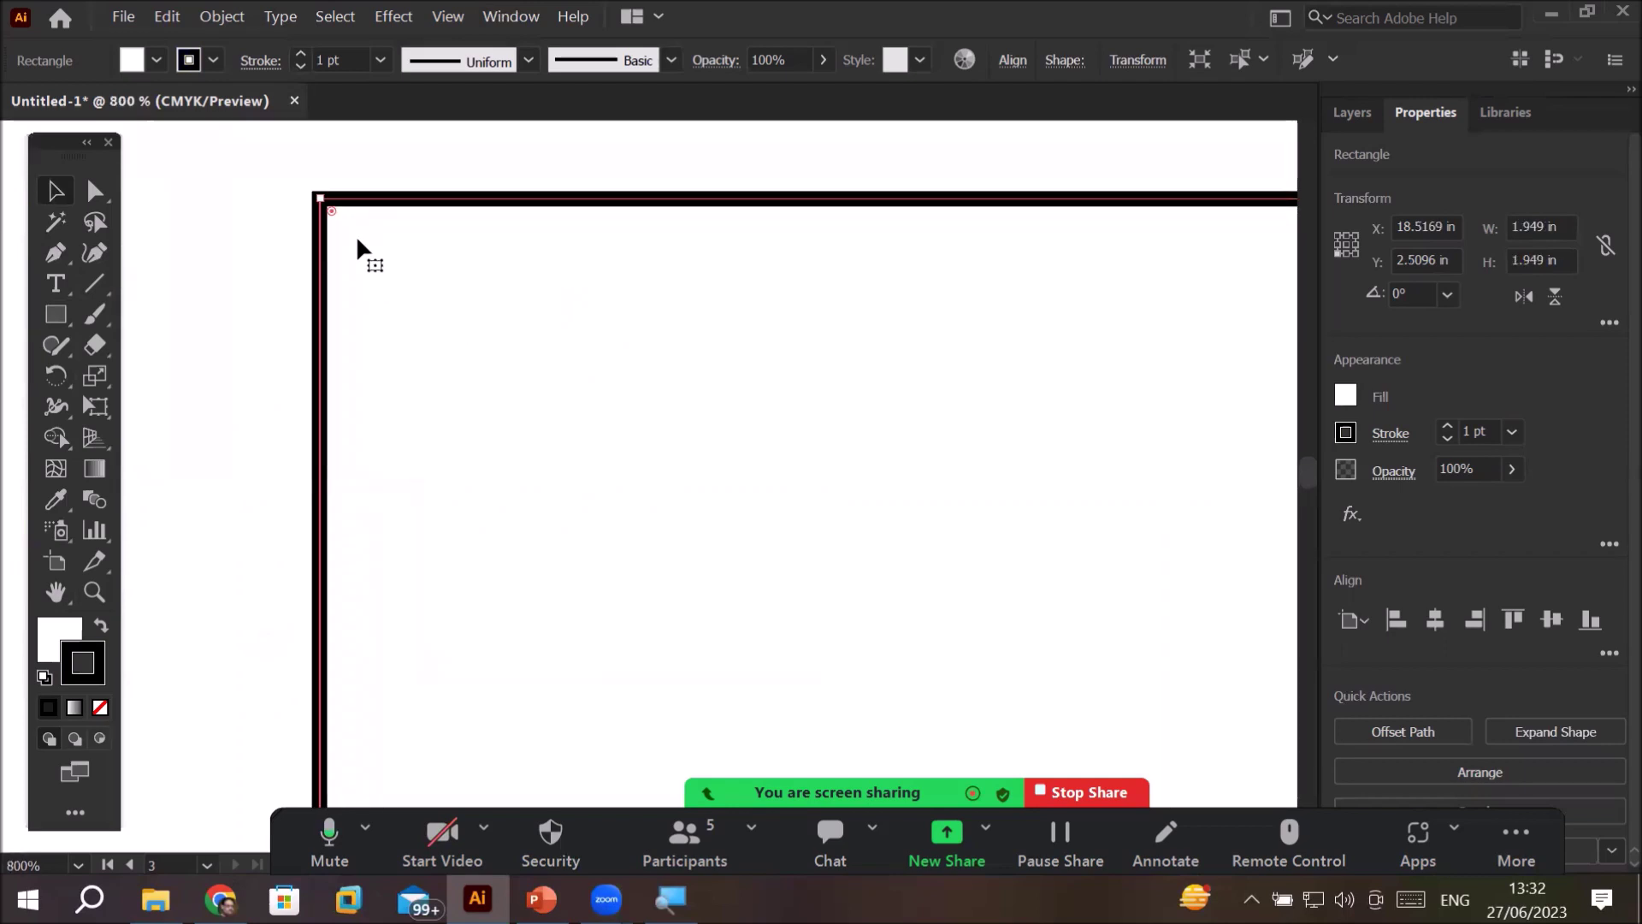
scroll(356, 234, "down", 5)
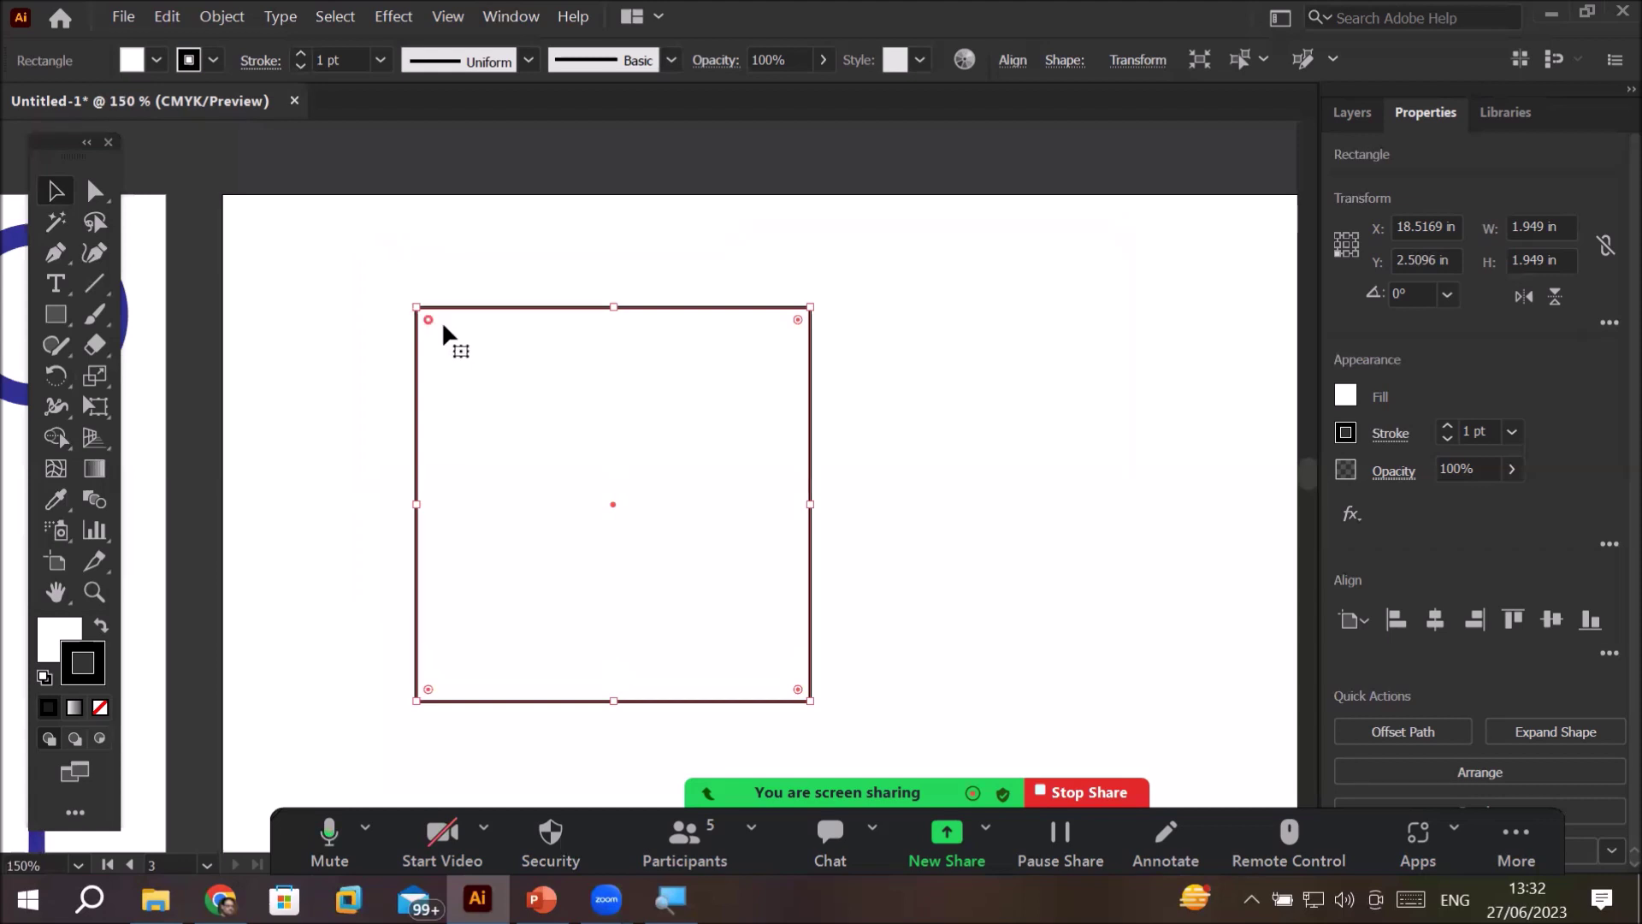
left_click_drag(431, 320, 489, 395)
key("ctrl+z")
left_click(1059, 337)
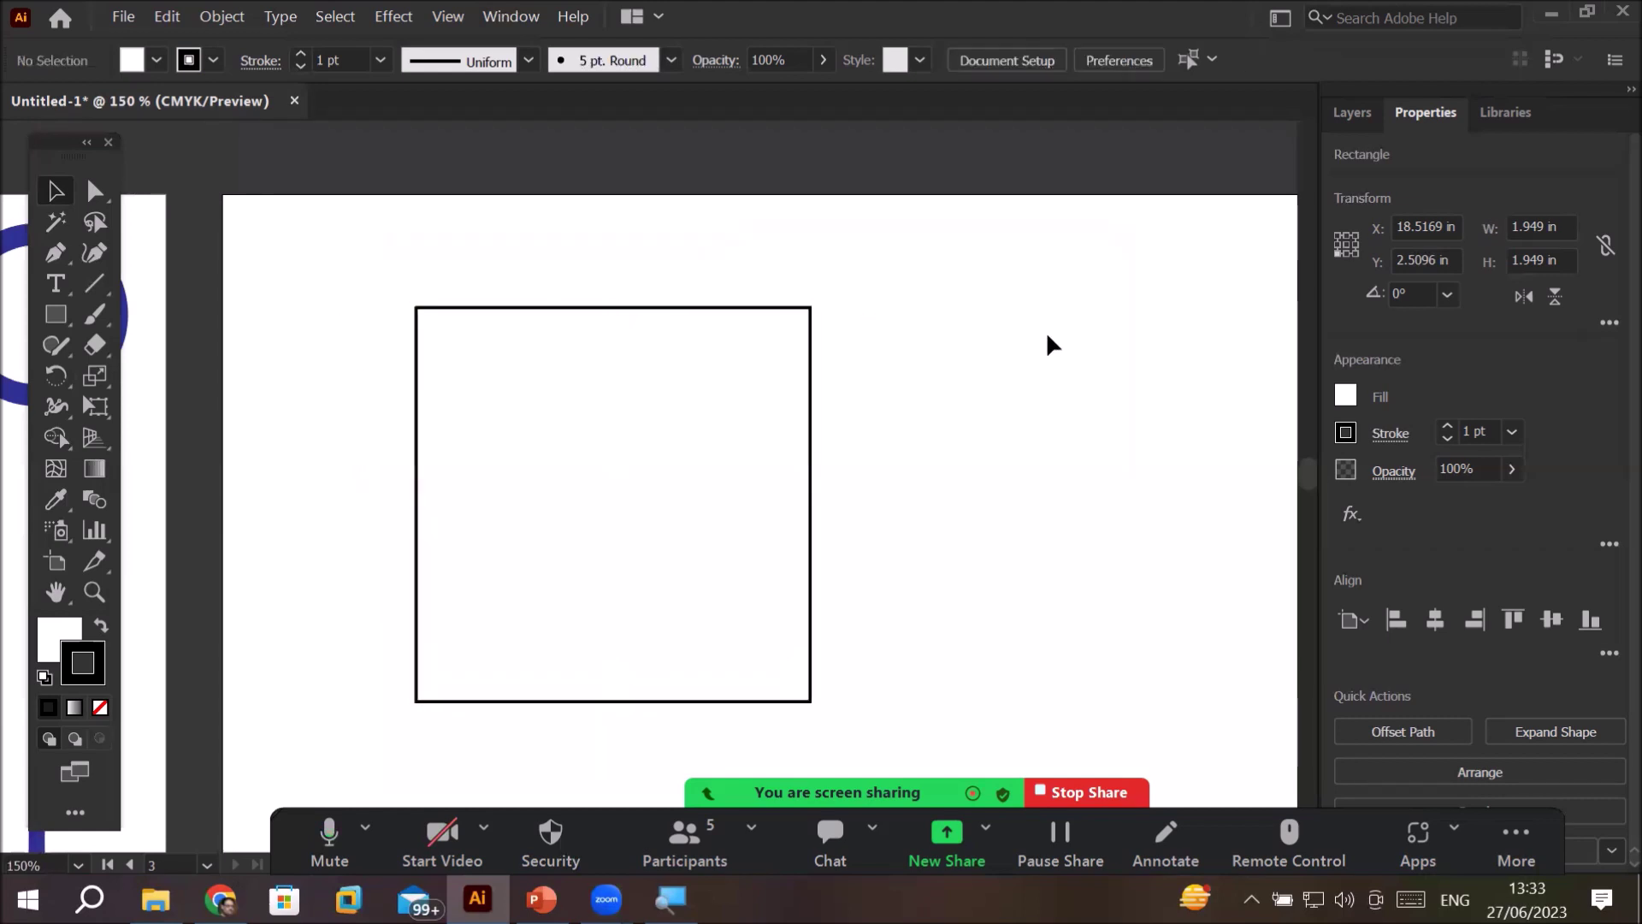
left_click(737, 306)
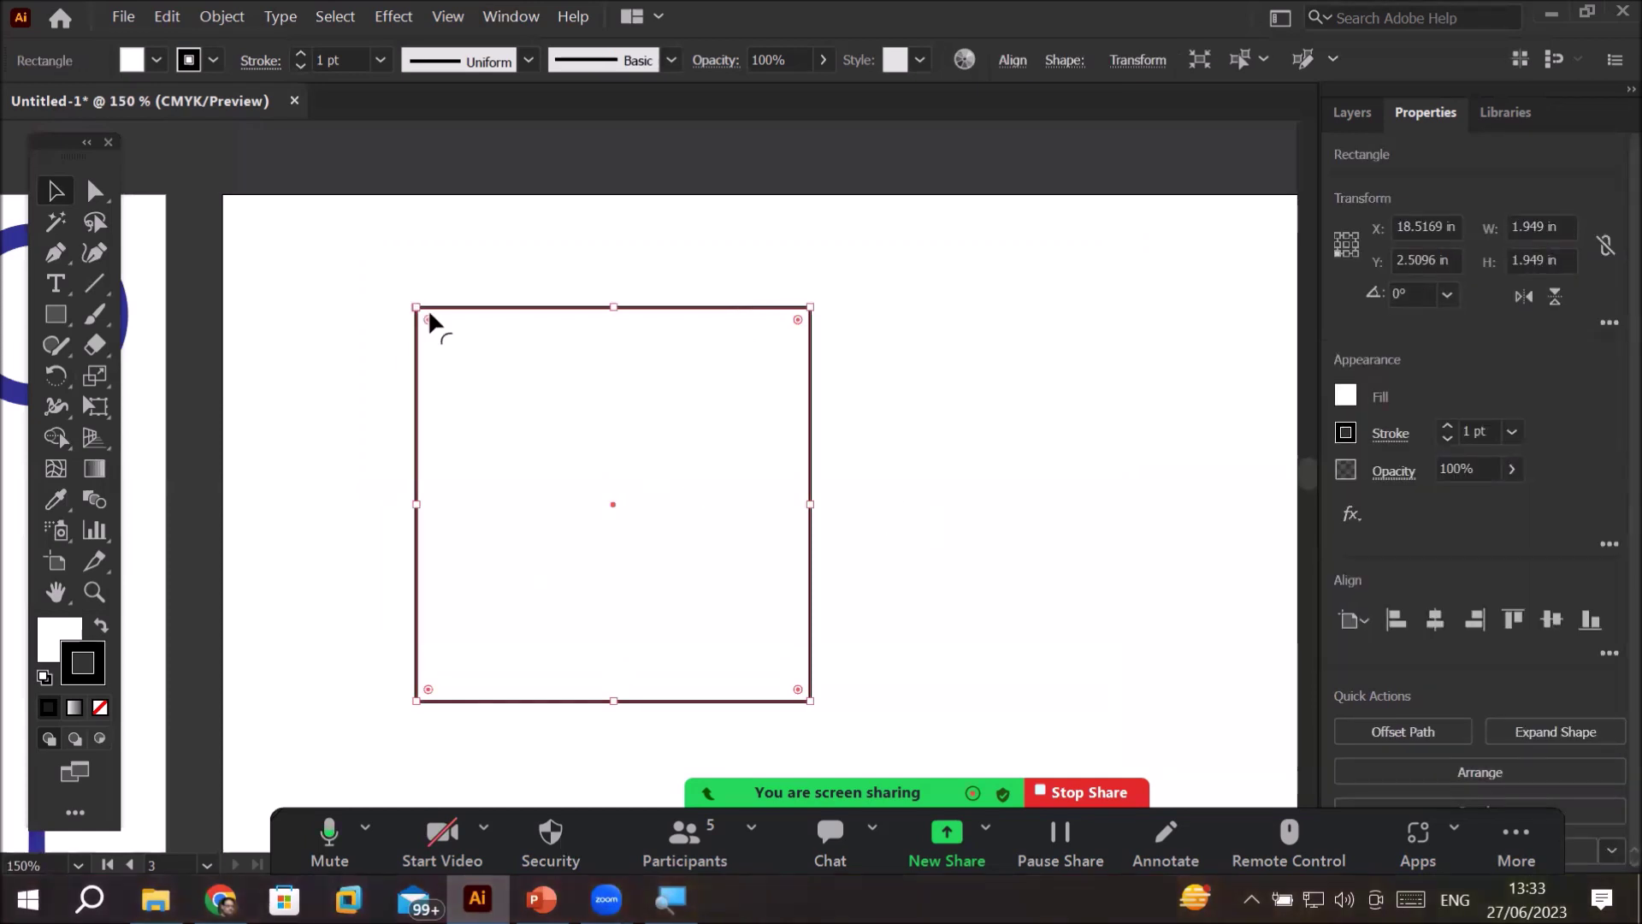
left_click_drag(428, 317, 320, 284)
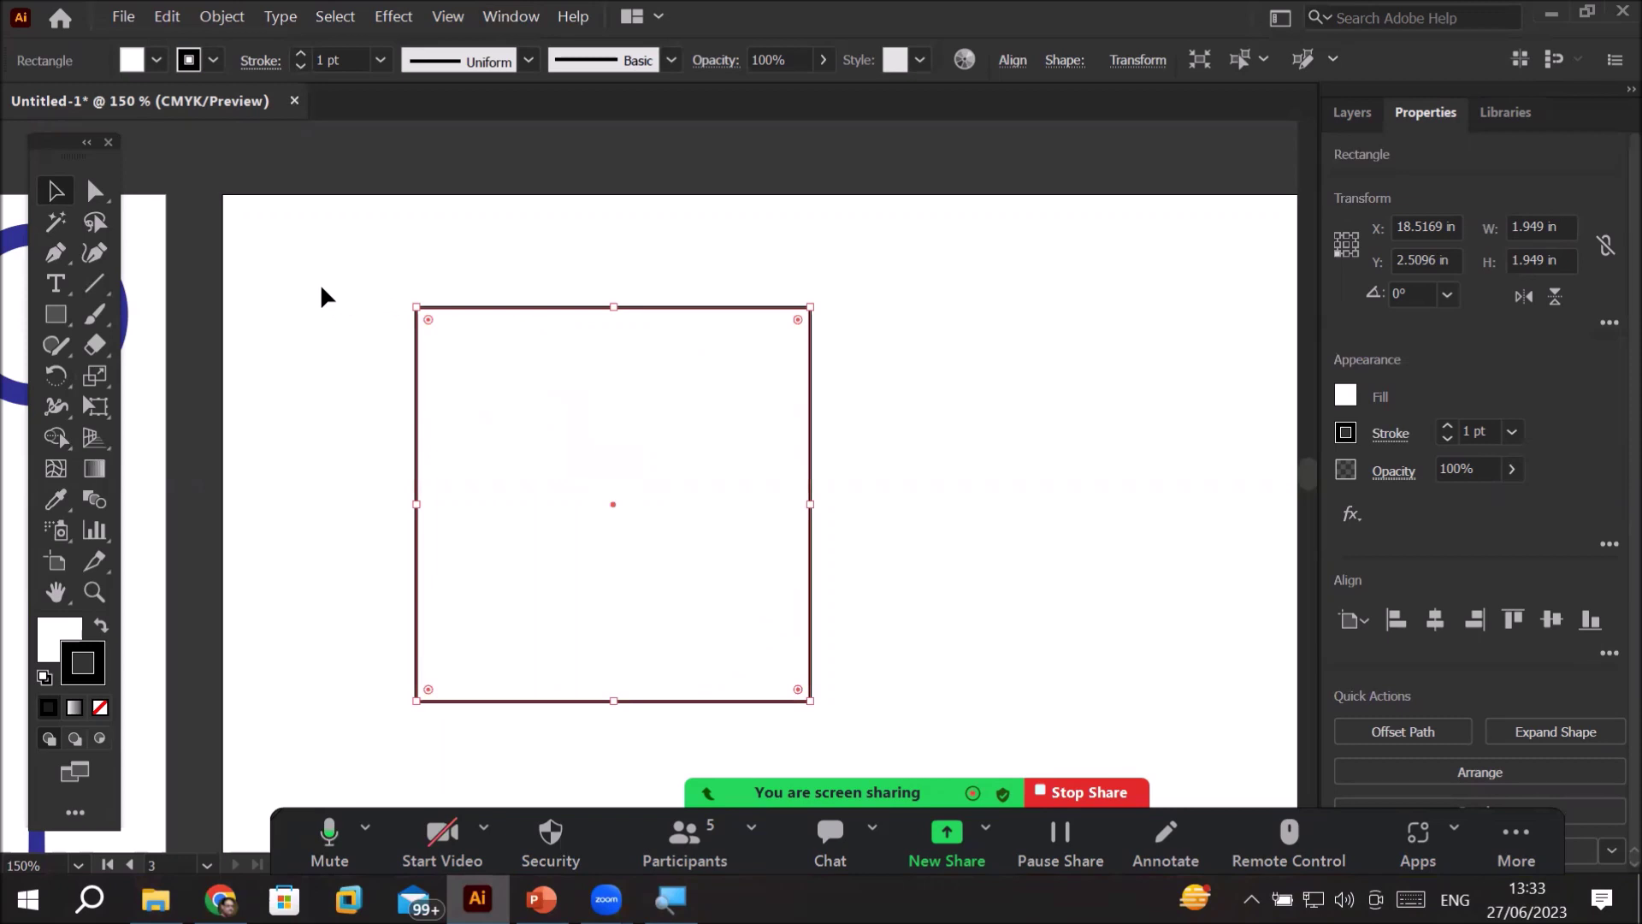
left_click(321, 290)
- Draw a seven-sided polygon about 1.9 in wide and place it on artboard 3 to the right of the square
left_click(65, 313)
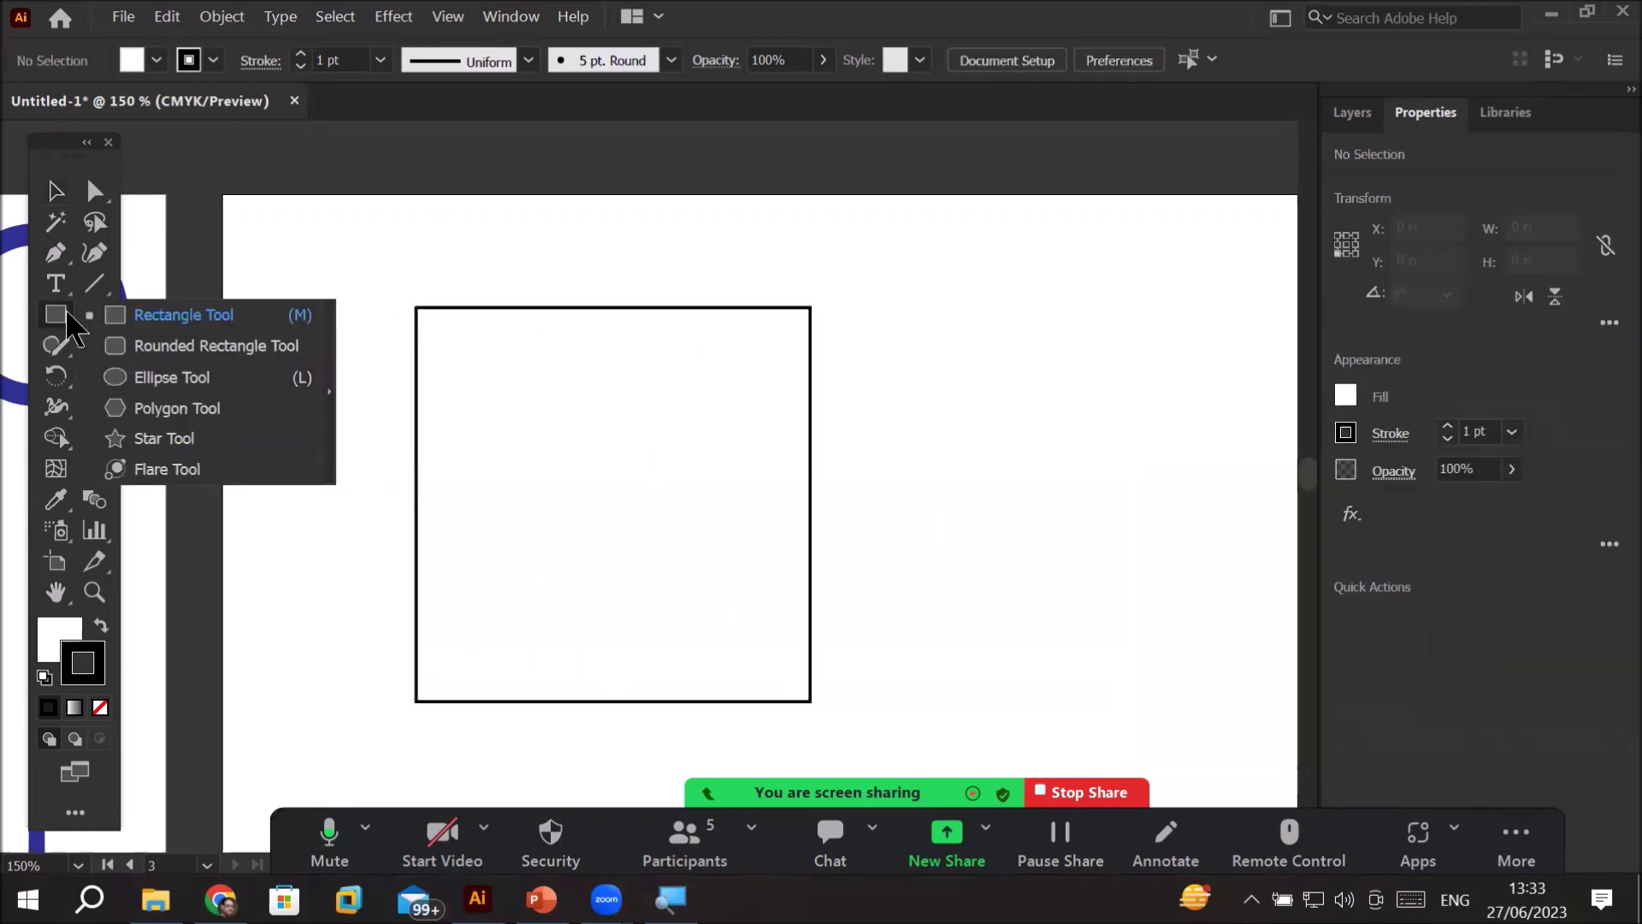
left_click(206, 411)
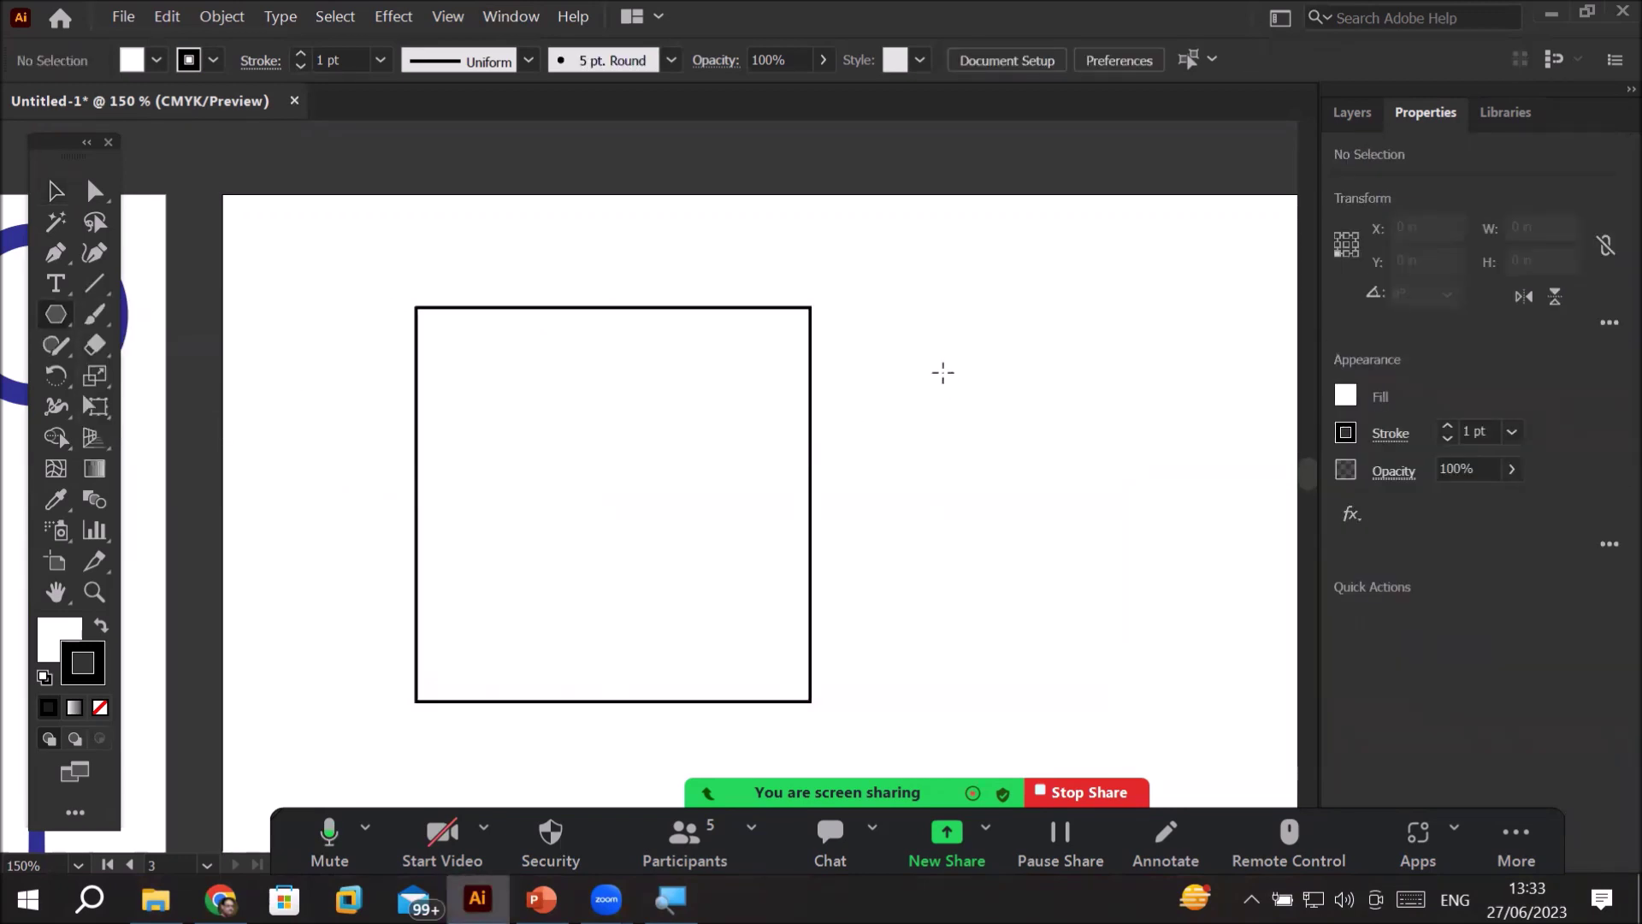
left_click_drag(928, 341, 999, 508)
key("space")
left_click_drag(1100, 664, 695, 689)
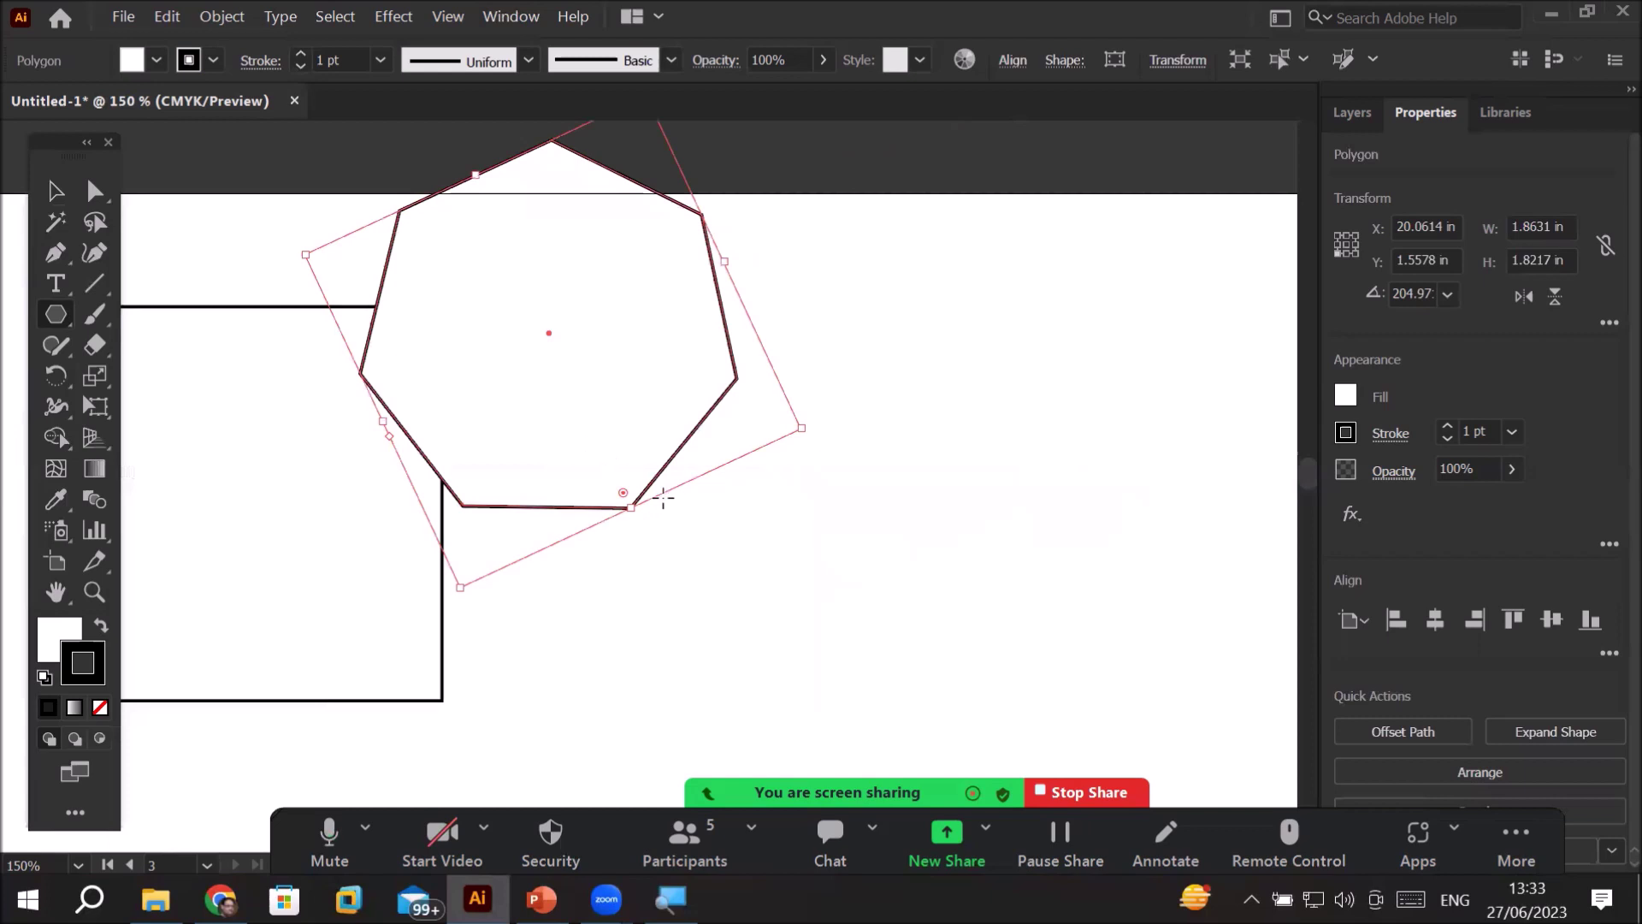
left_click(56, 190)
left_click_drag(665, 462, 930, 608)
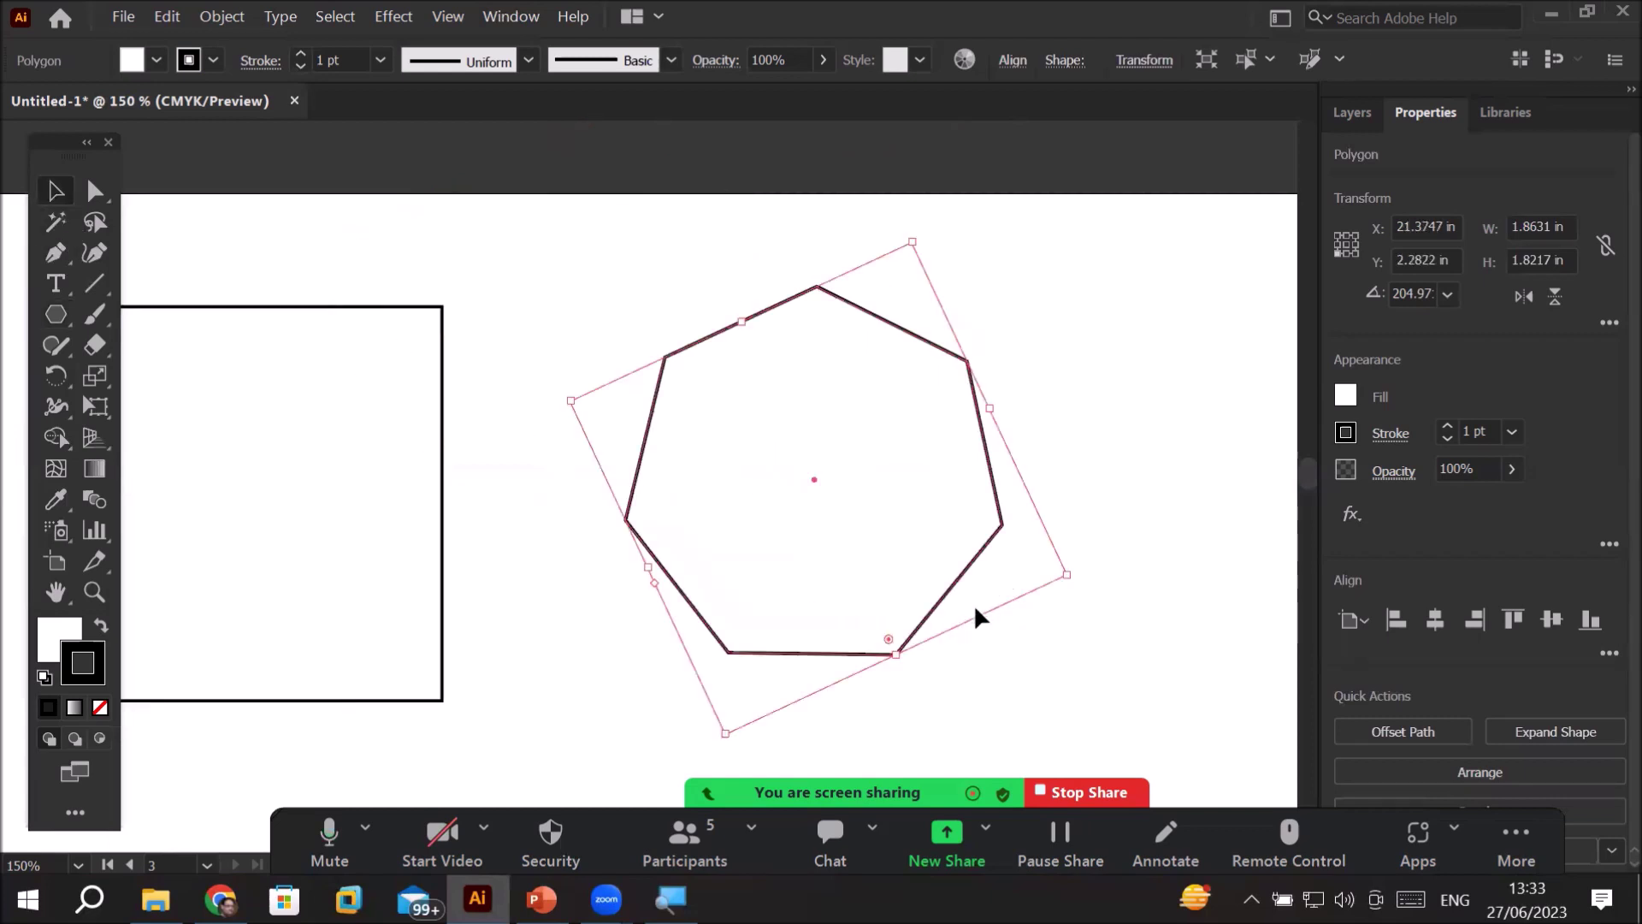
- Try rounding the heptagon's corners with its single live corner widget, restoring the sharp corners
left_click_drag(889, 637, 902, 681)
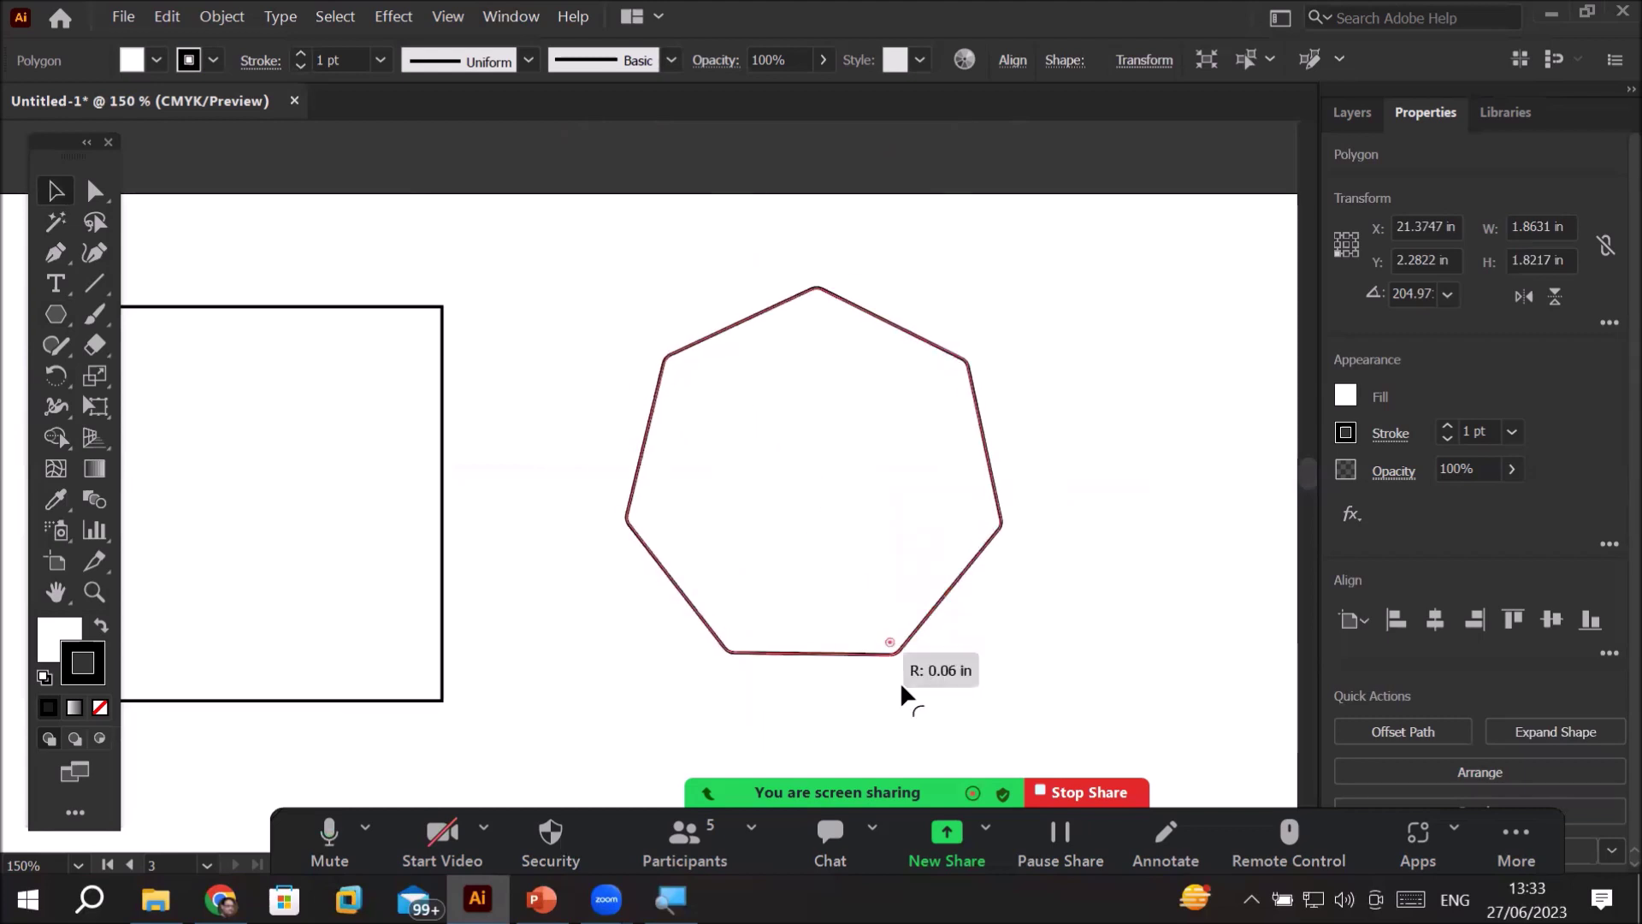
left_click_drag(833, 578, 911, 729)
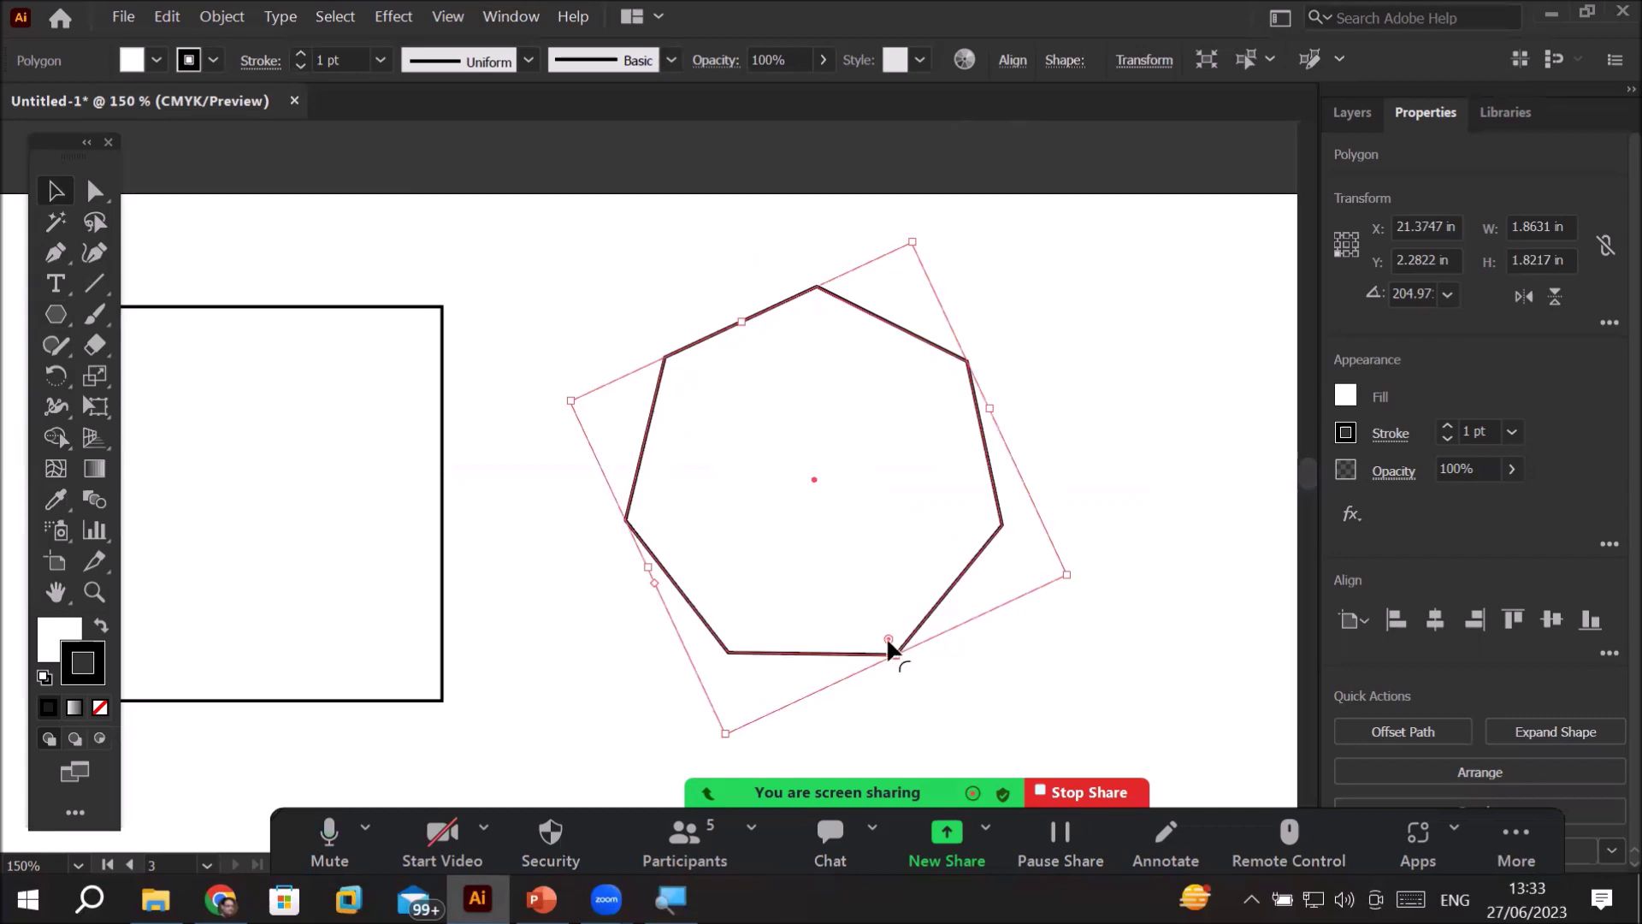
mouse_move(888, 648)
left_mouse_down()
mouse_move(840, 551)
mouse_move(956, 753)
mouse_move(886, 659)
left_mouse_up()
left_click(1184, 594)
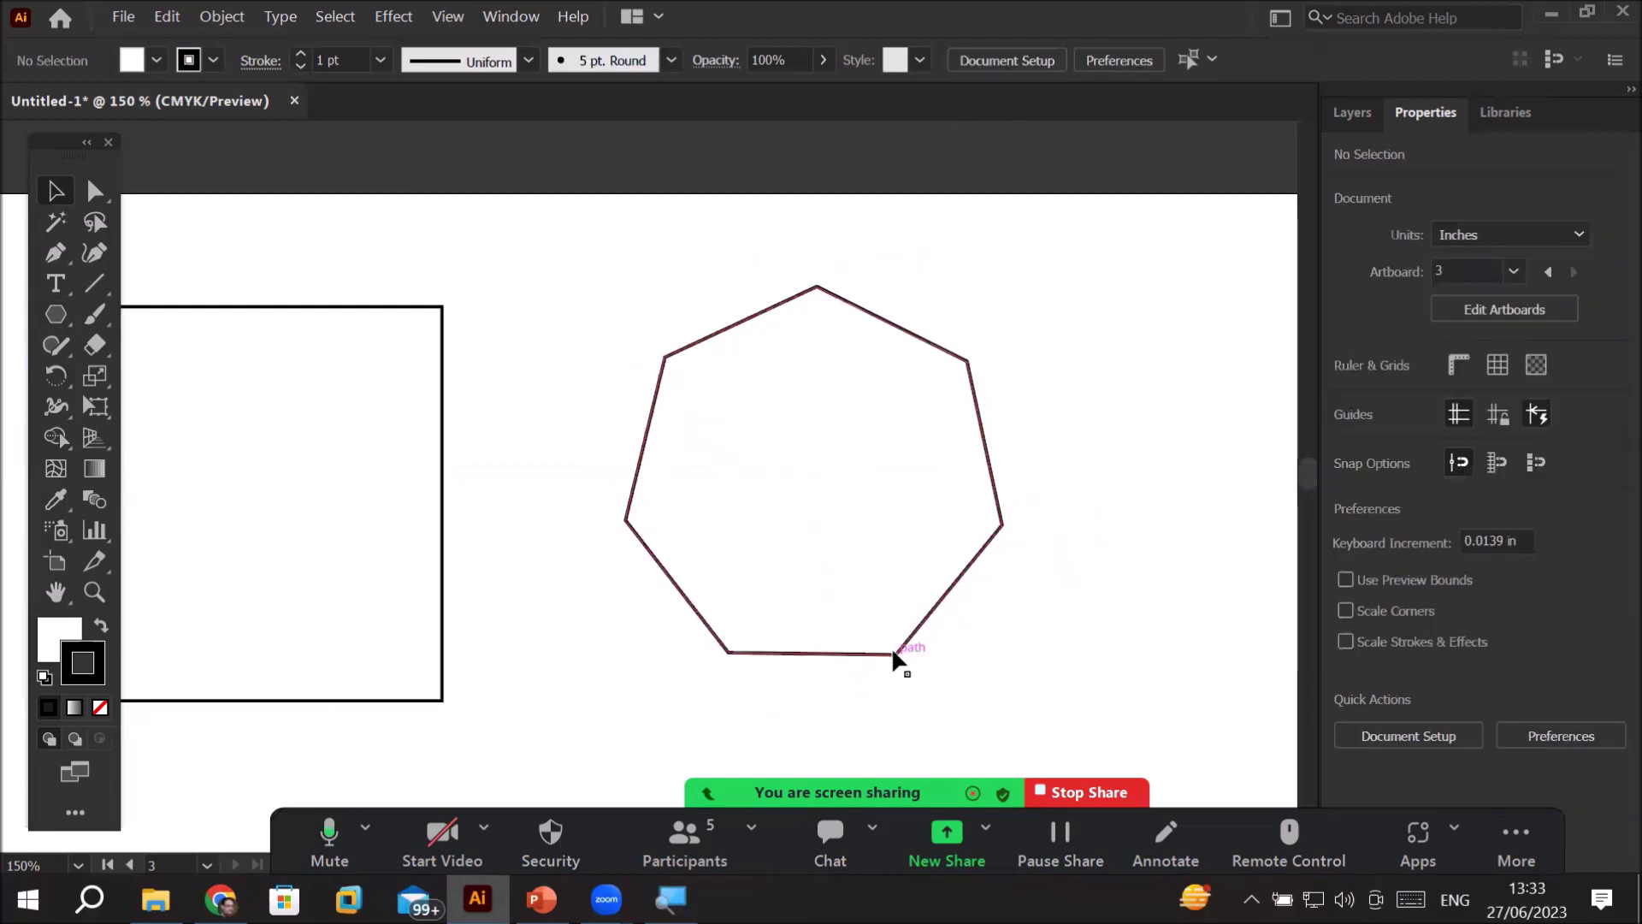
left_click(892, 649)
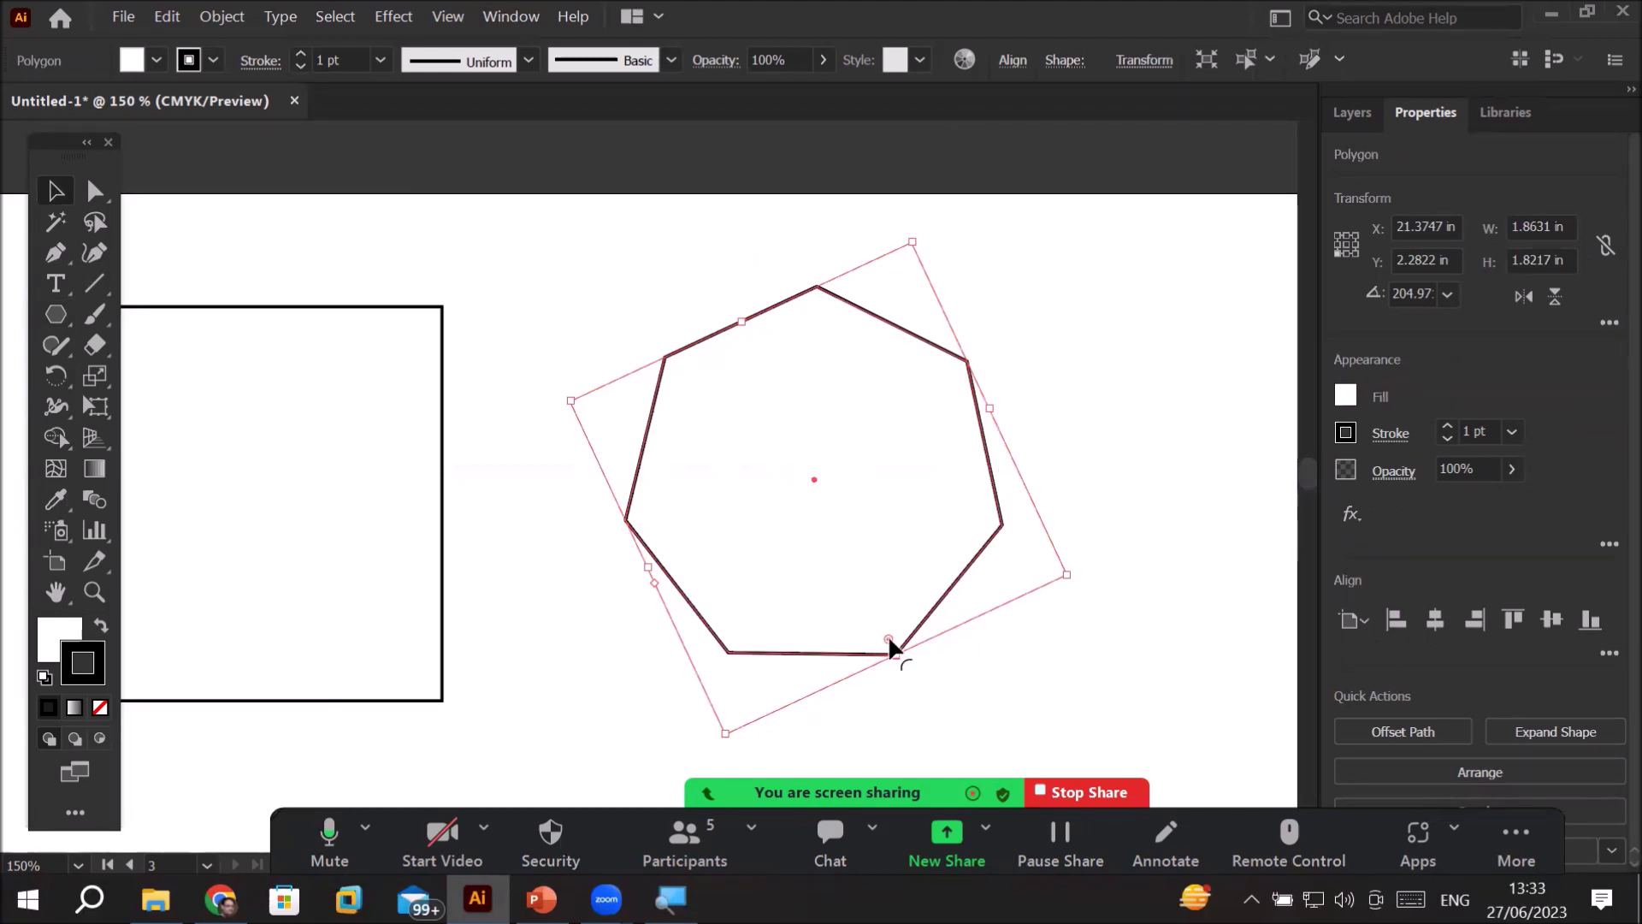
left_click_drag(889, 641, 932, 710)
- Shape the square into a leaf by strongly rounding only its upper-right and lower-left corners
left_click(306, 480)
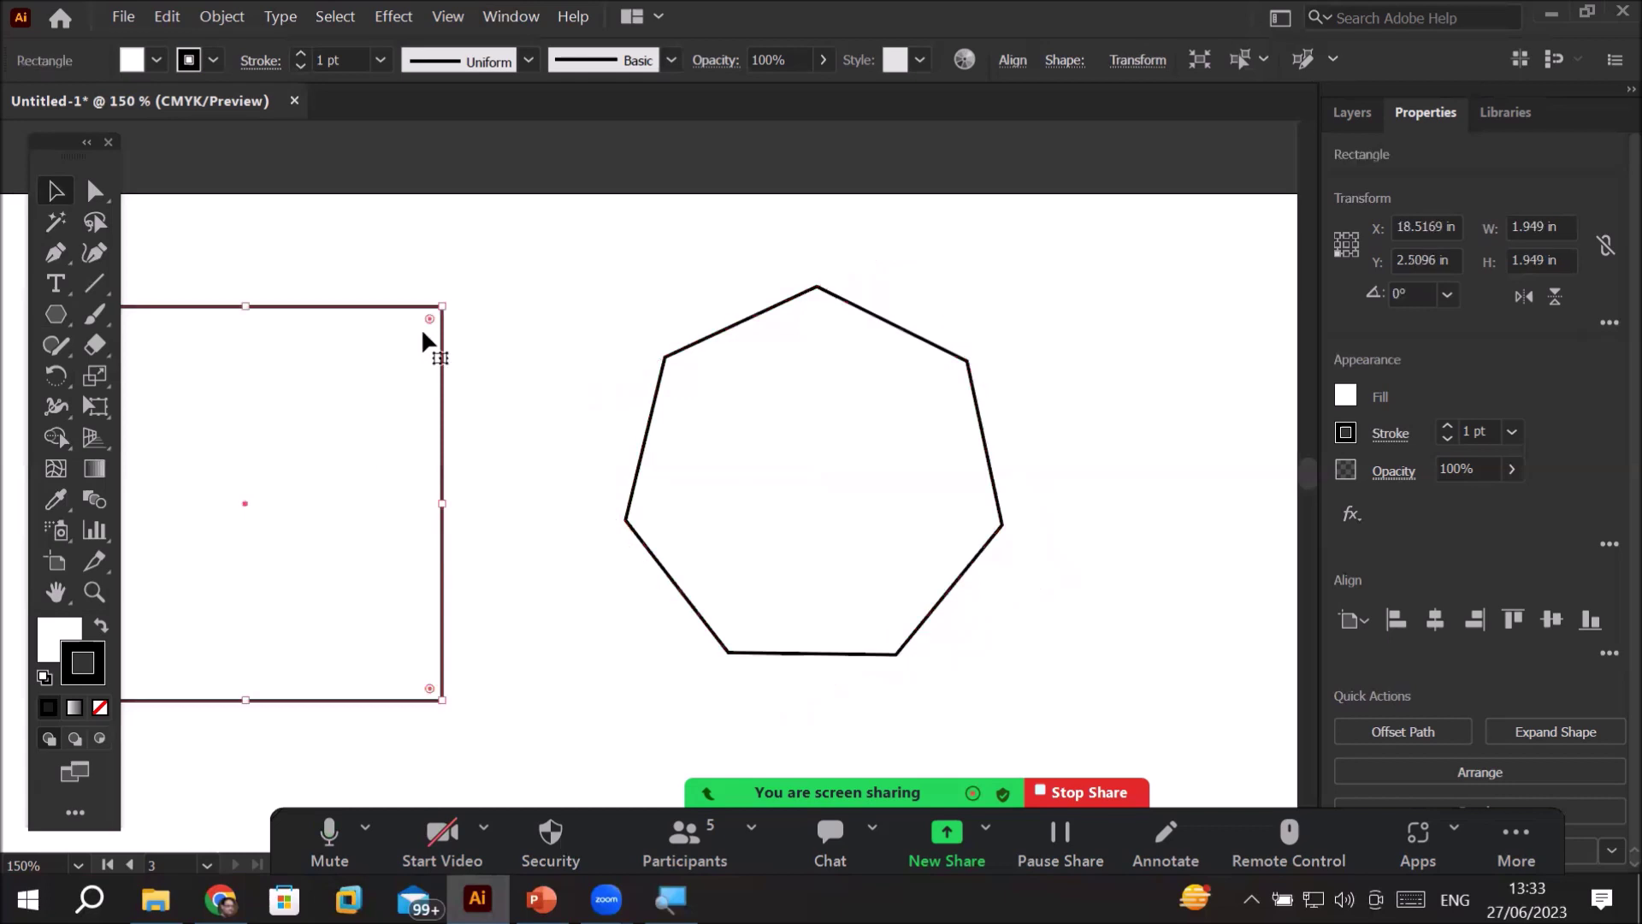
left_click_drag(431, 316, 376, 398)
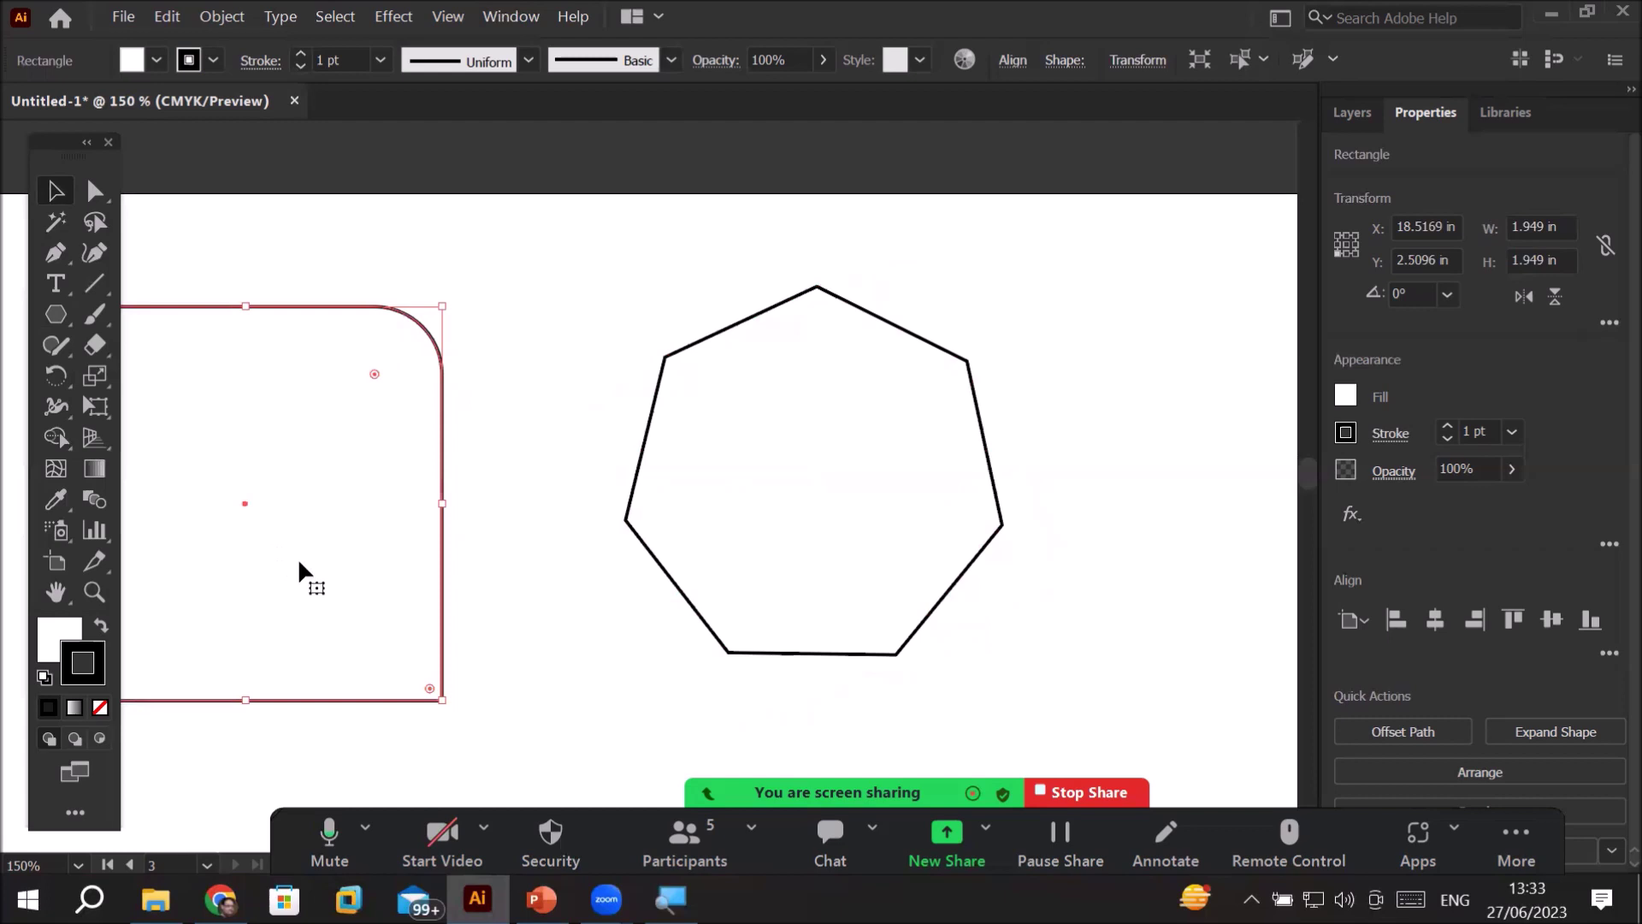
left_click_drag(289, 587, 620, 594)
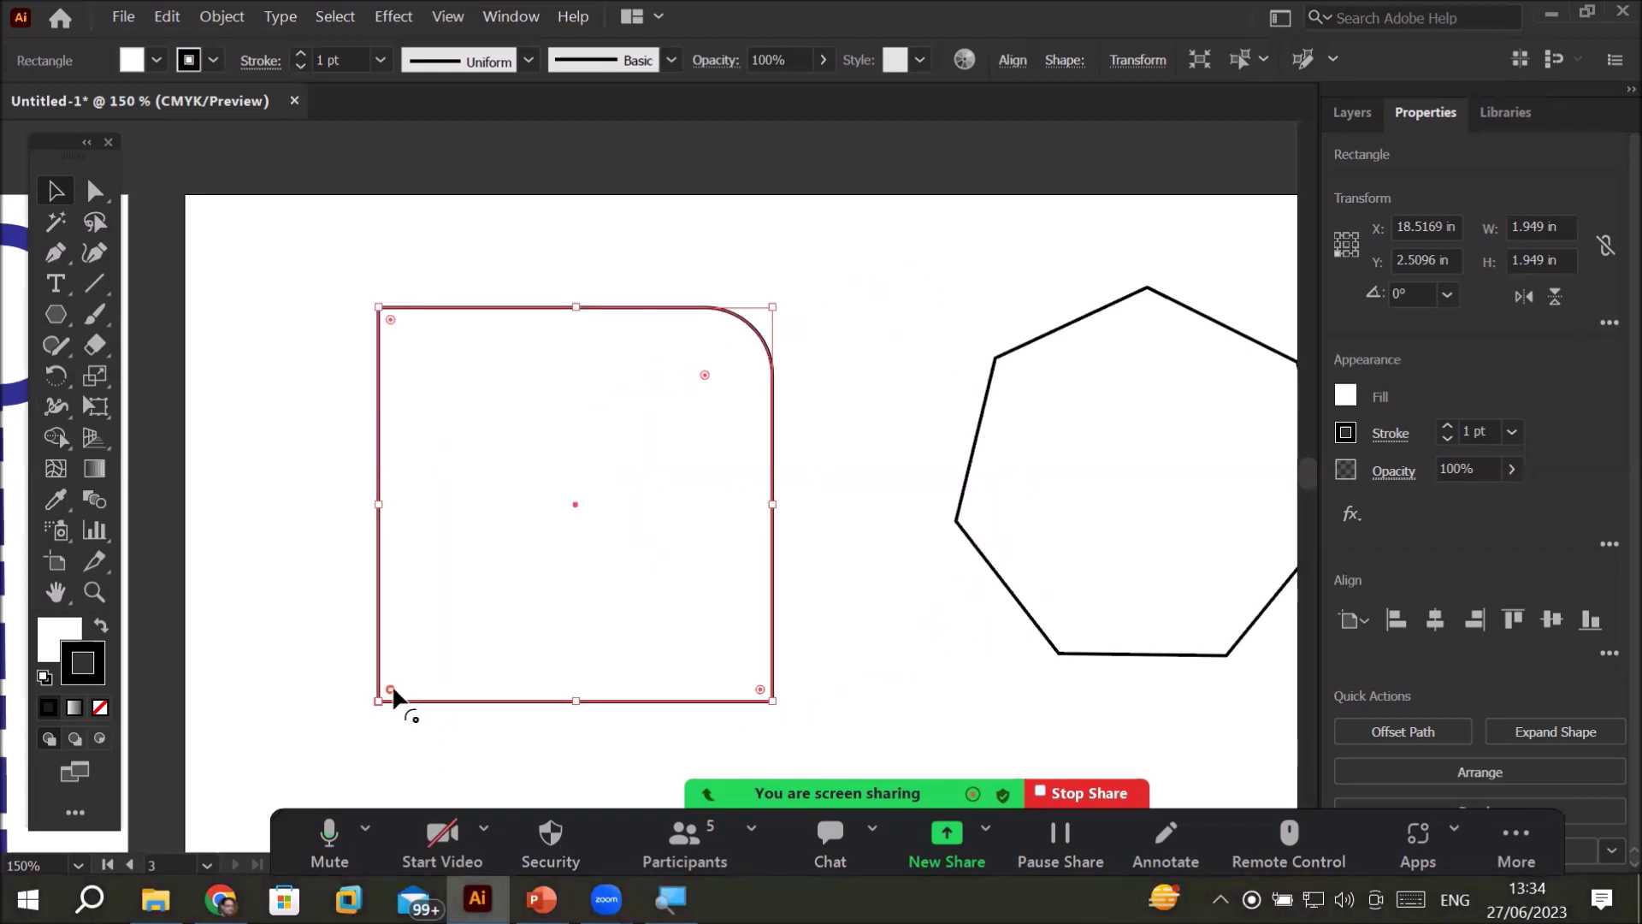
left_click_drag(392, 684, 965, 361)
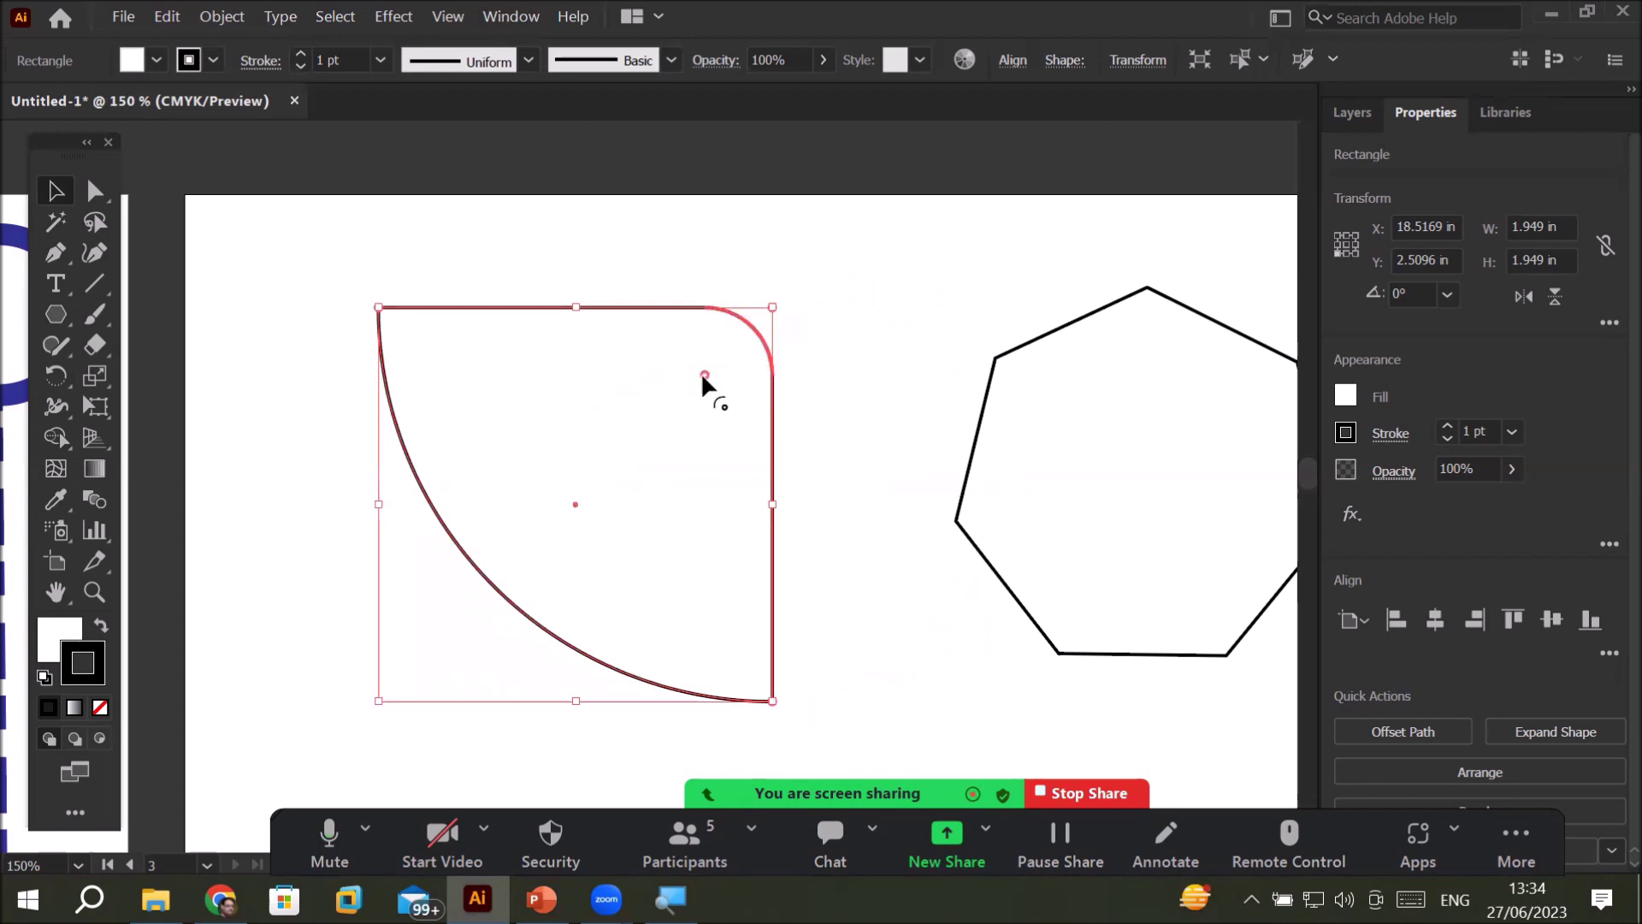
left_click_drag(700, 372, 501, 744)
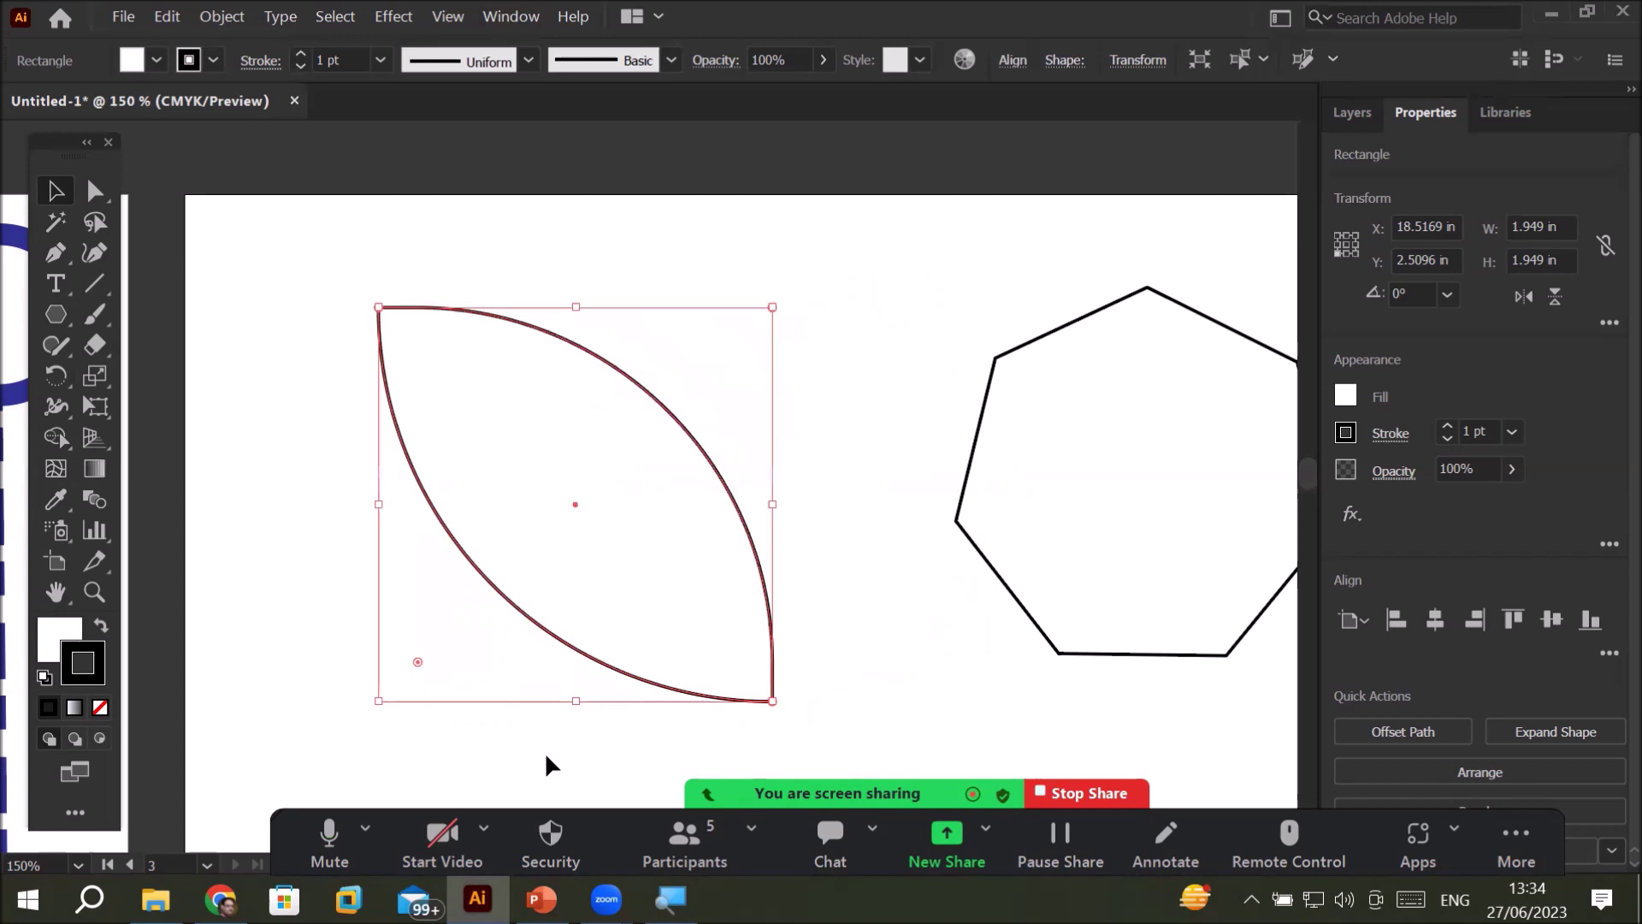
- Fill the leaf shape with green (C 81.57, M 8.63, Y 100, K 1.18) picked from the CMYK spectrum
left_click(51, 637)
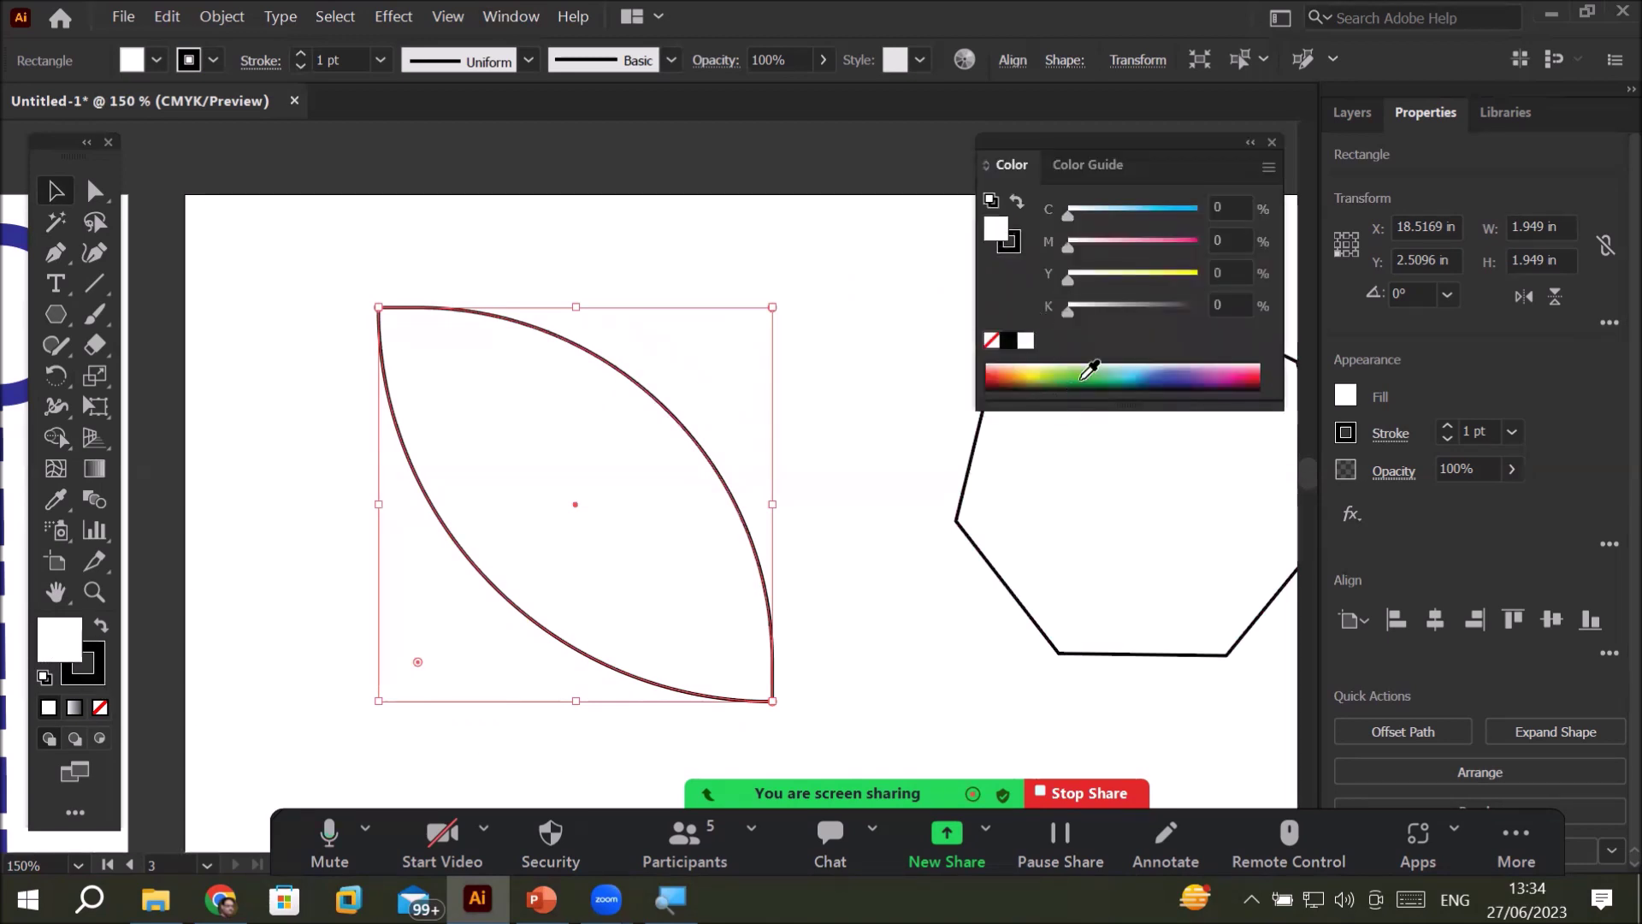
left_click(1123, 373)
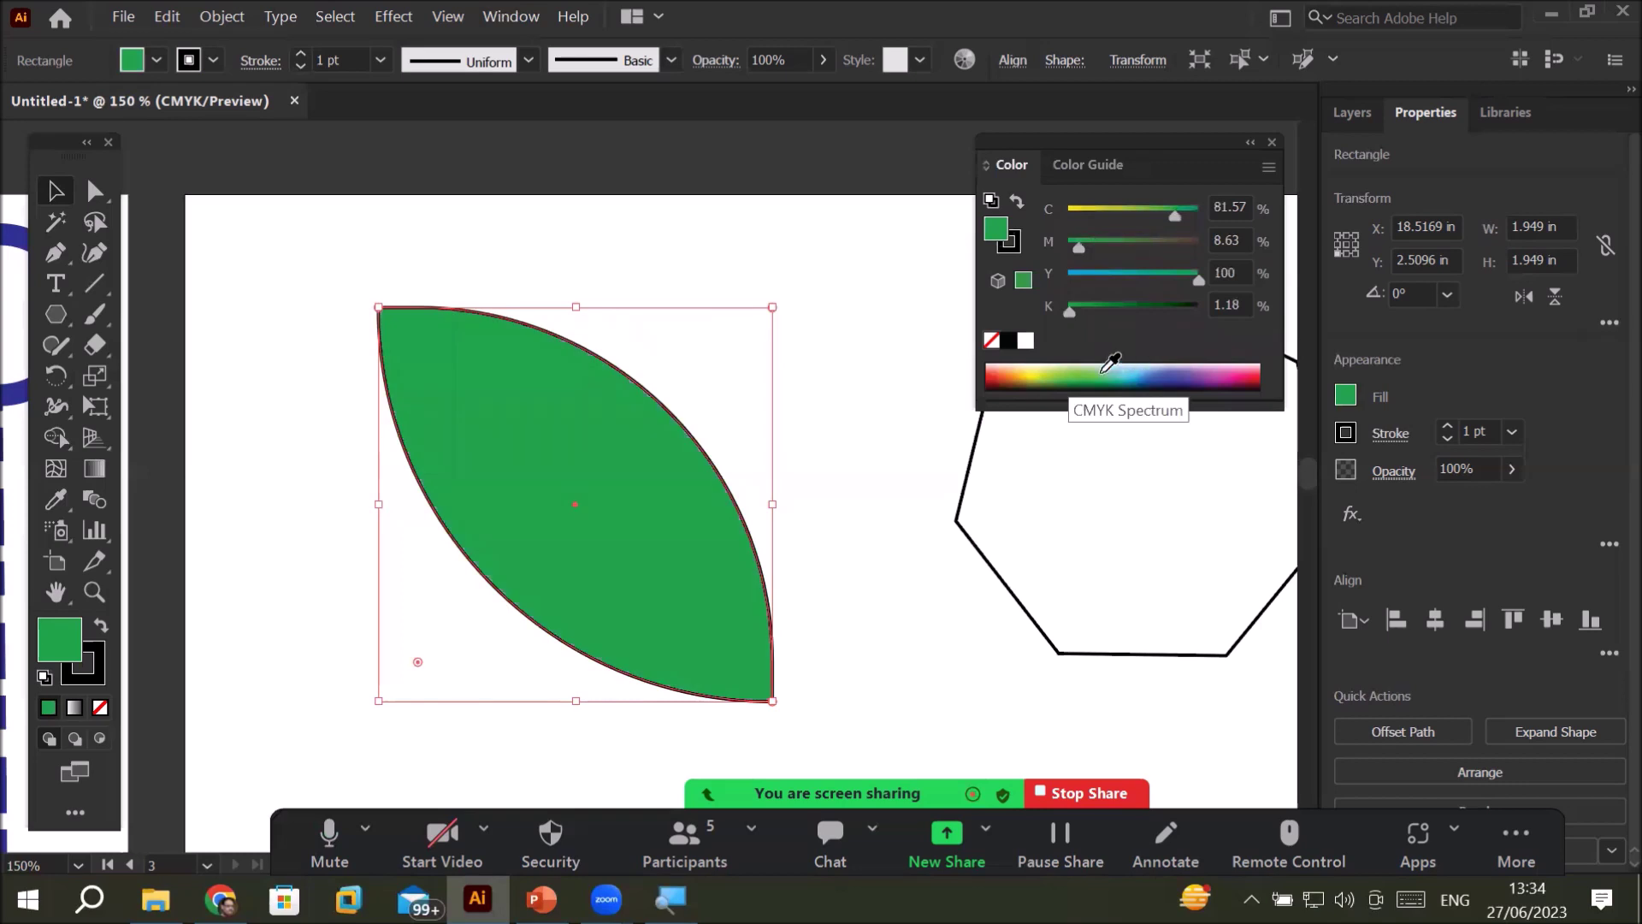
- Try other fill colours on the leaf shape, and undo its colour and corner changes back to the plain white square
left_click(1103, 367)
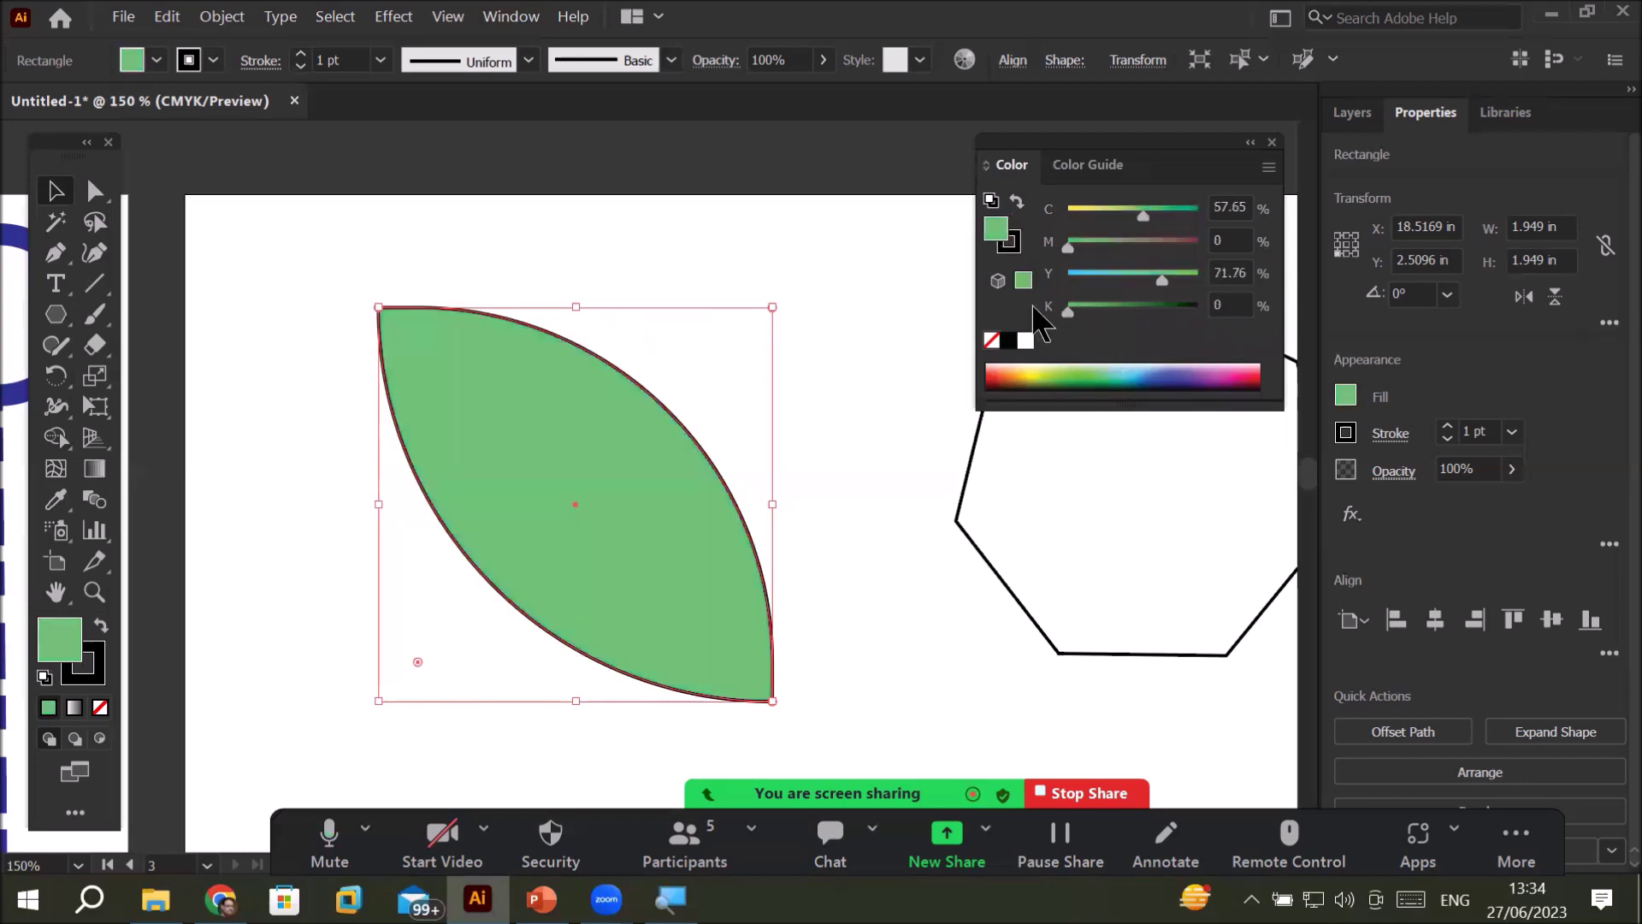
left_click(1054, 382)
key("ctrl+z")
key("ctrl+z")
key("ctrl+z")
key("ctrl+z")
key("ctrl+z")
key("ctrl+z")
key("ctrl+z")
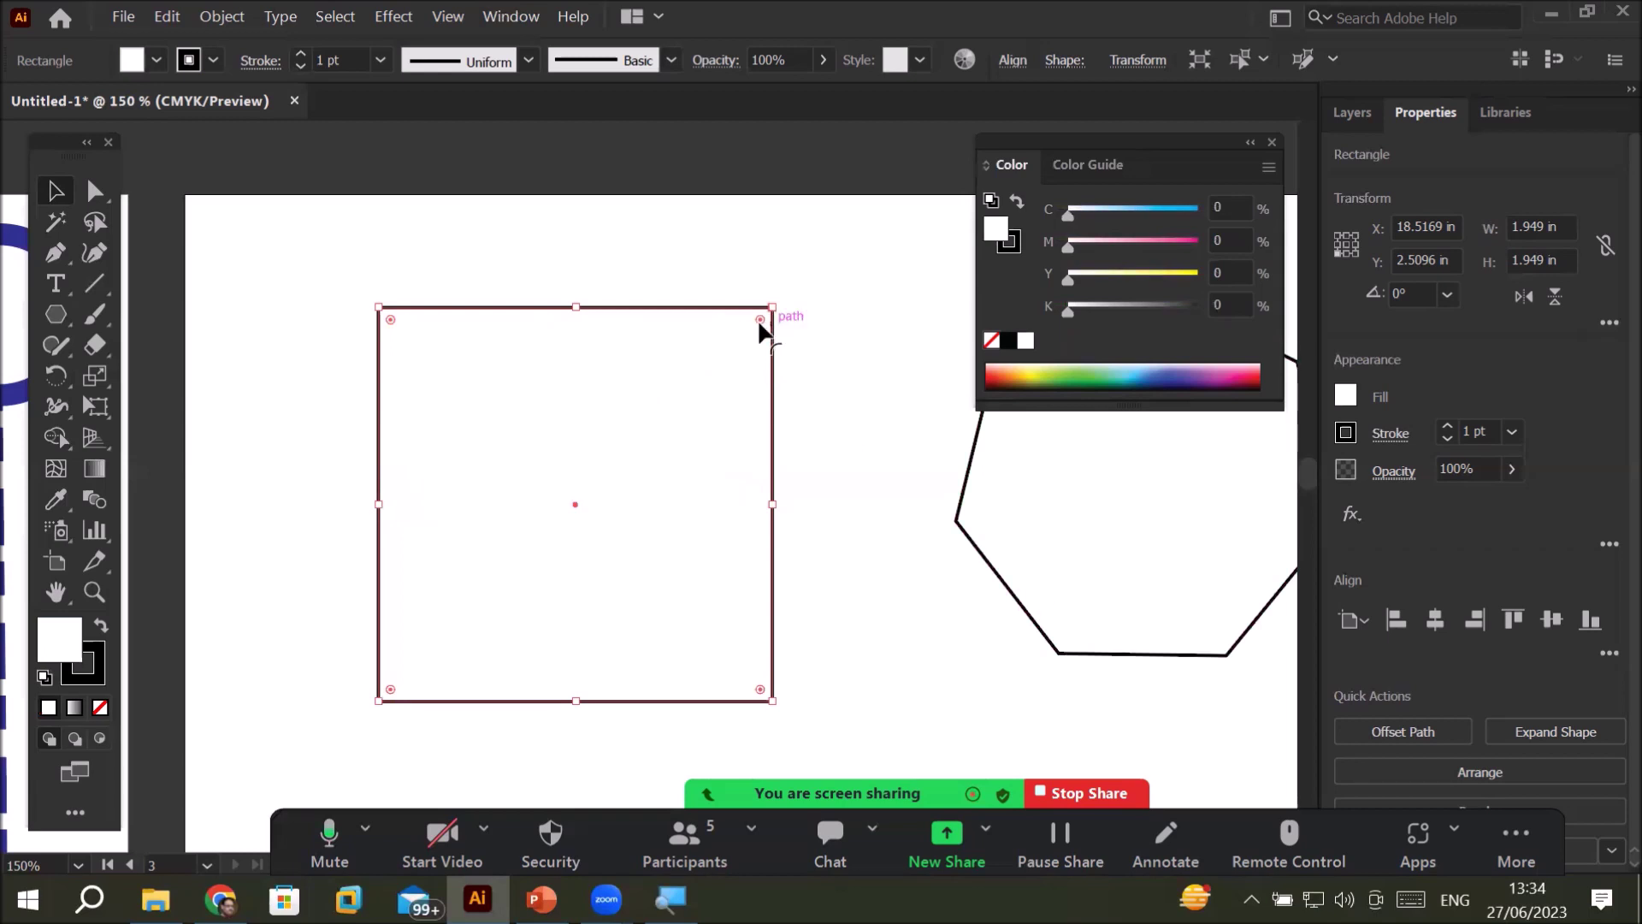
- Round only the upper-right corner of the white square
left_click_drag(761, 317, 824, 252)
left_click_drag(761, 323, 608, 471)
- Delete the heptagon beside the square
scroll(829, 576, "down", 2)
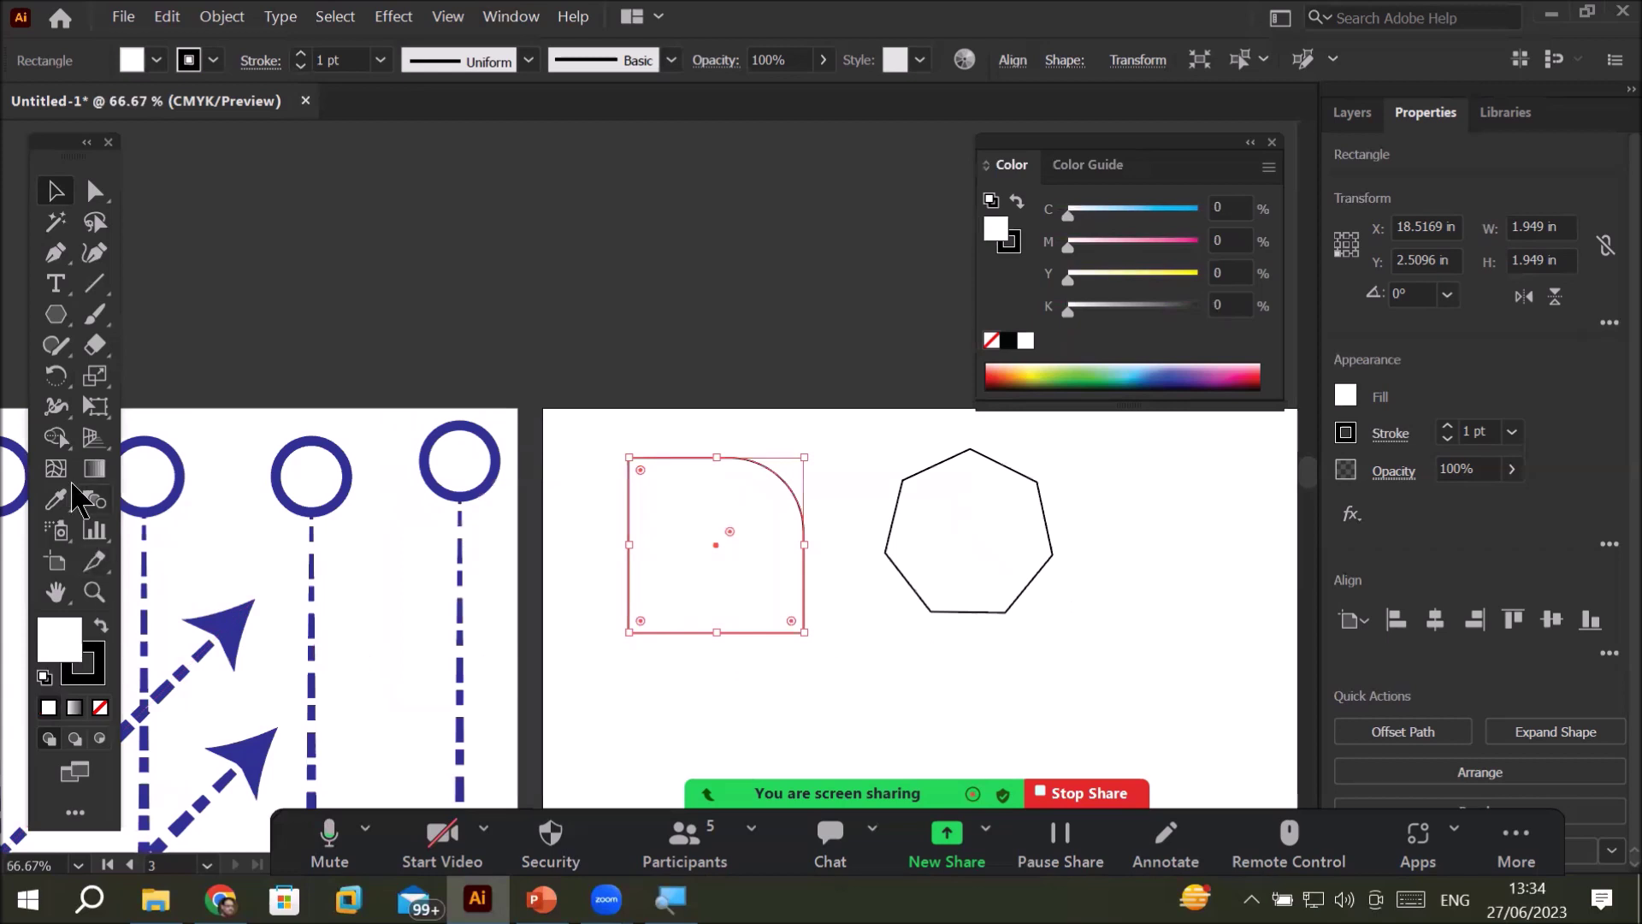
left_click(1007, 477)
key("Delete")
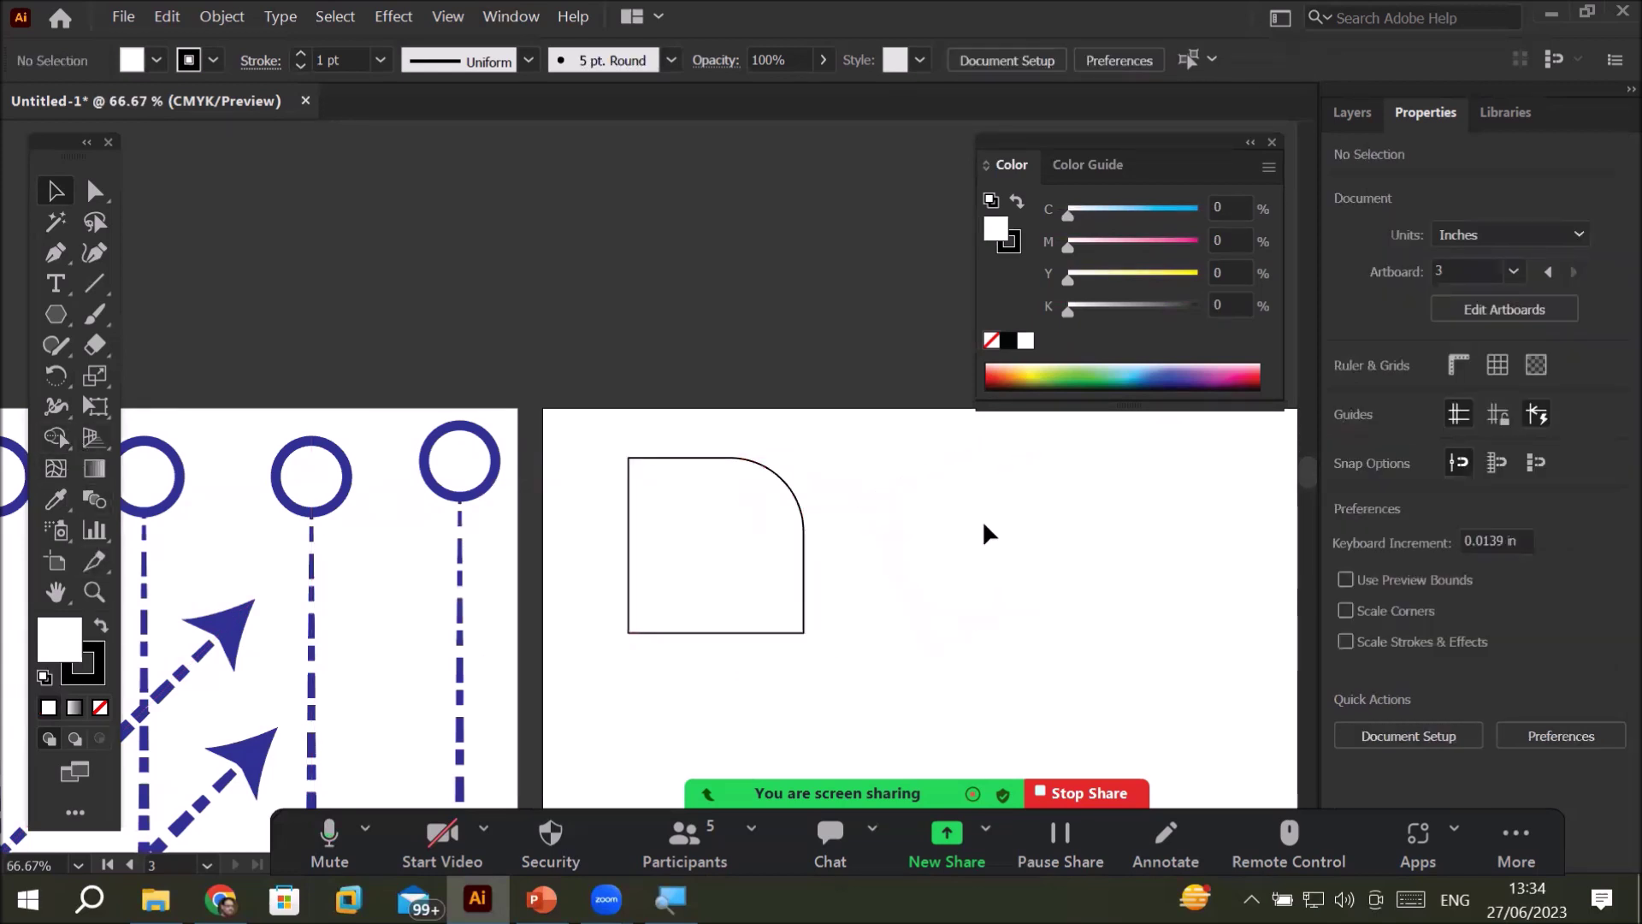
- Draw a triangle about 1.74 in wide and 1.51 in high with the Polygon tool and place it to the right of the square
left_click(54, 315)
left_click_drag(962, 488, 1026, 548)
key("Down")
key("Down")
key("Down")
key("Down")
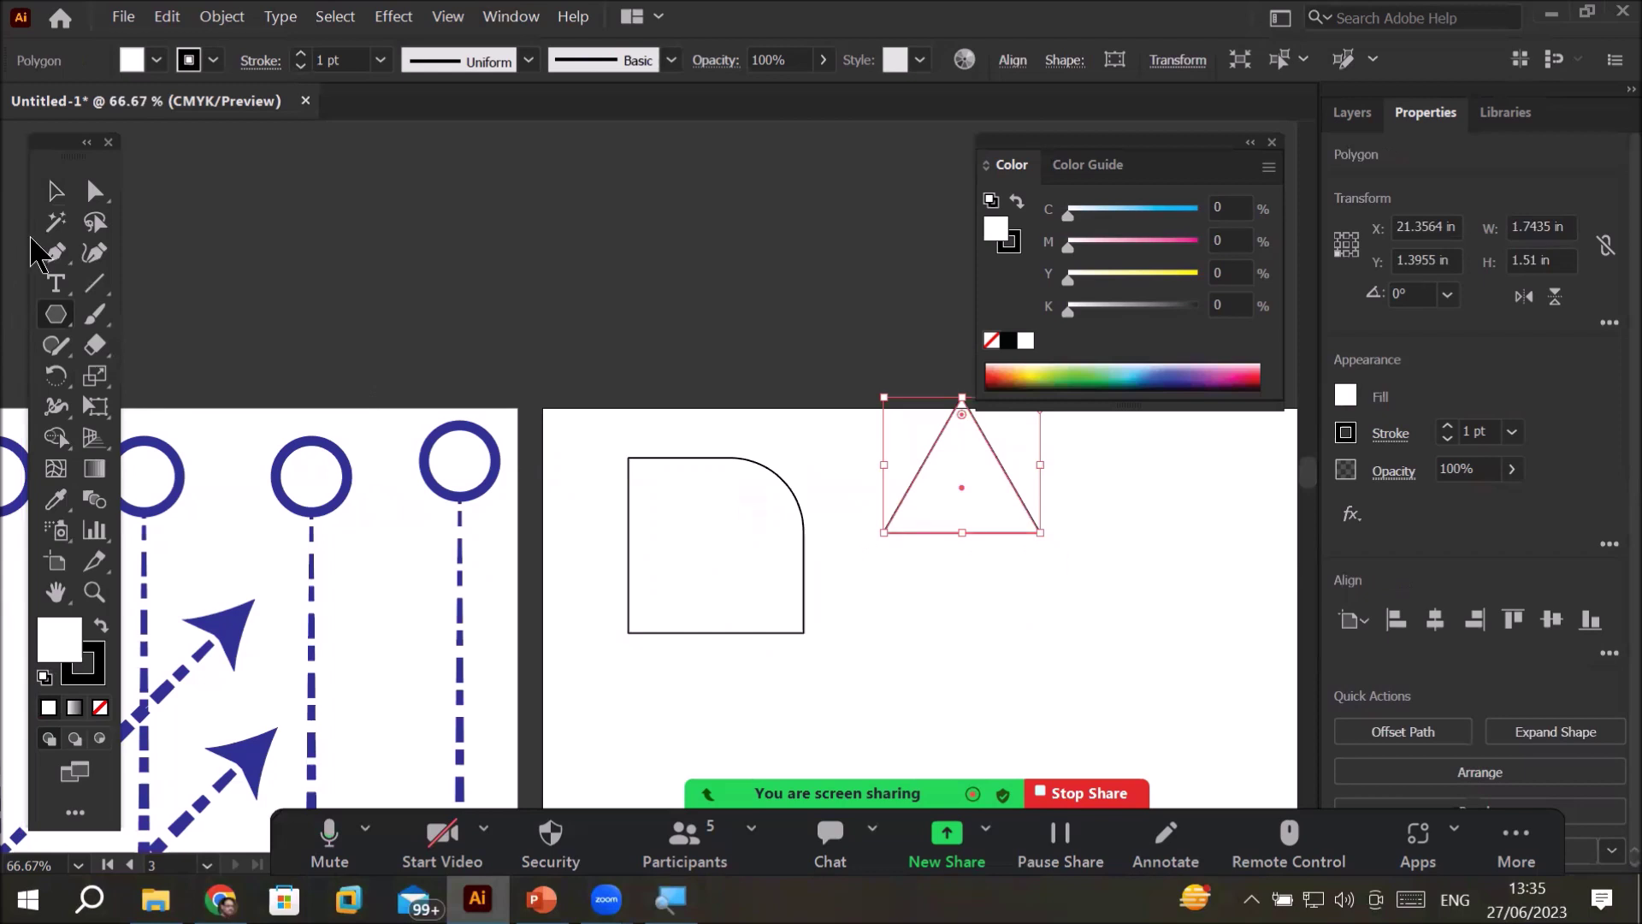
left_click(55, 190)
left_click_drag(997, 528, 1027, 596)
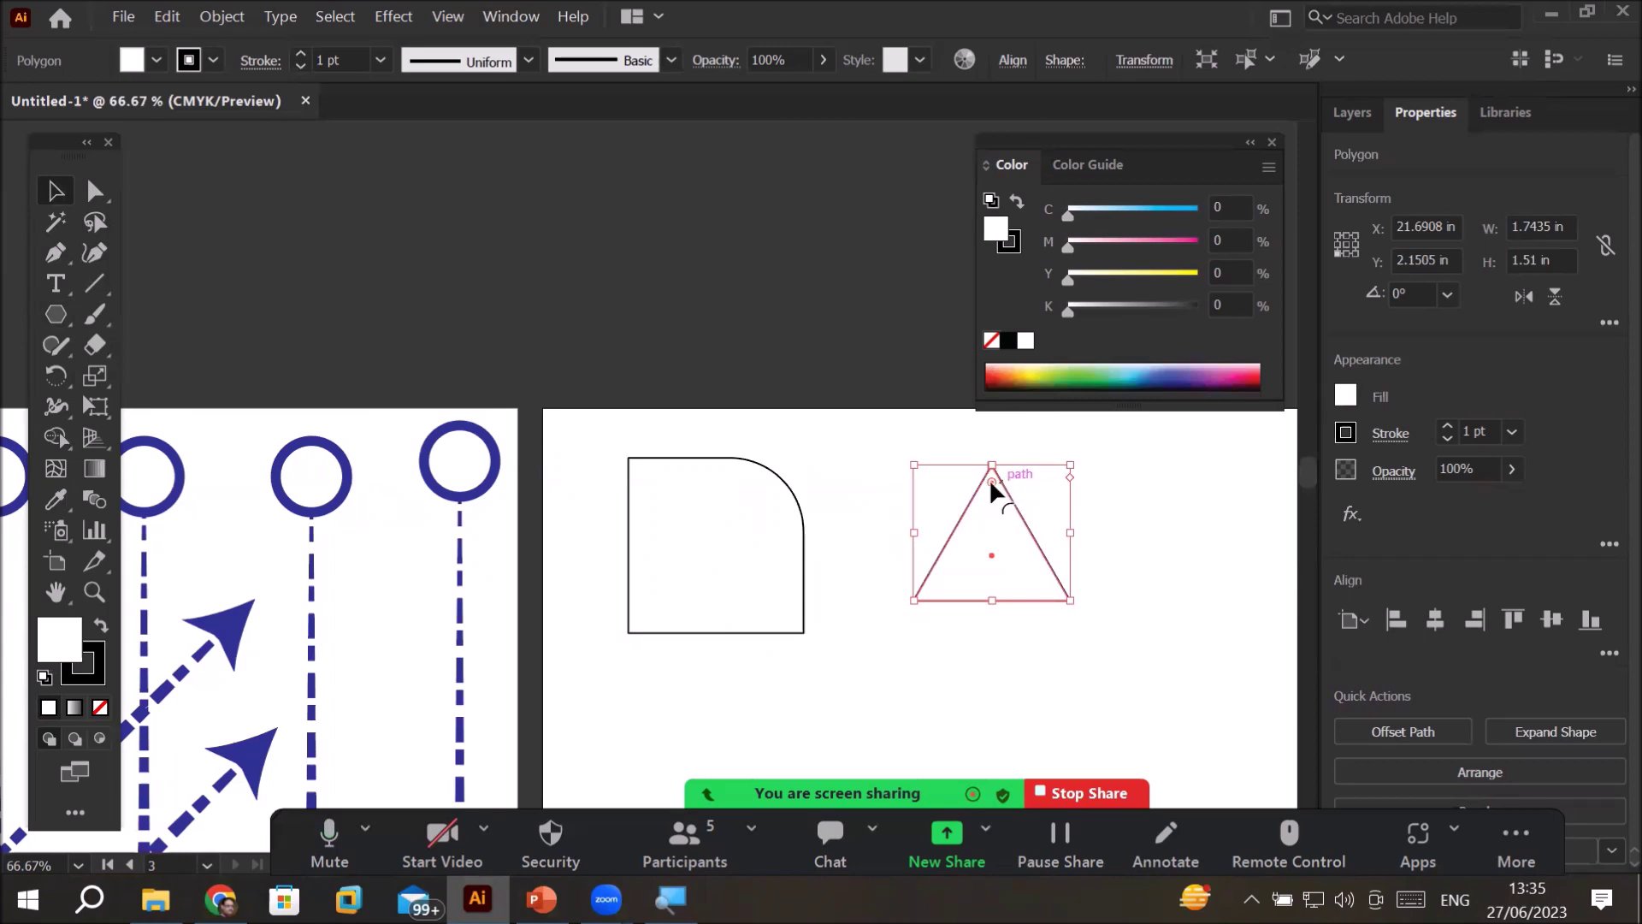
- Round only the triangle's lower-right corner to a radius of about 0.47 in using the Direct Selection tool
left_click_drag(991, 481, 1017, 462)
left_click_drag(990, 479, 982, 404)
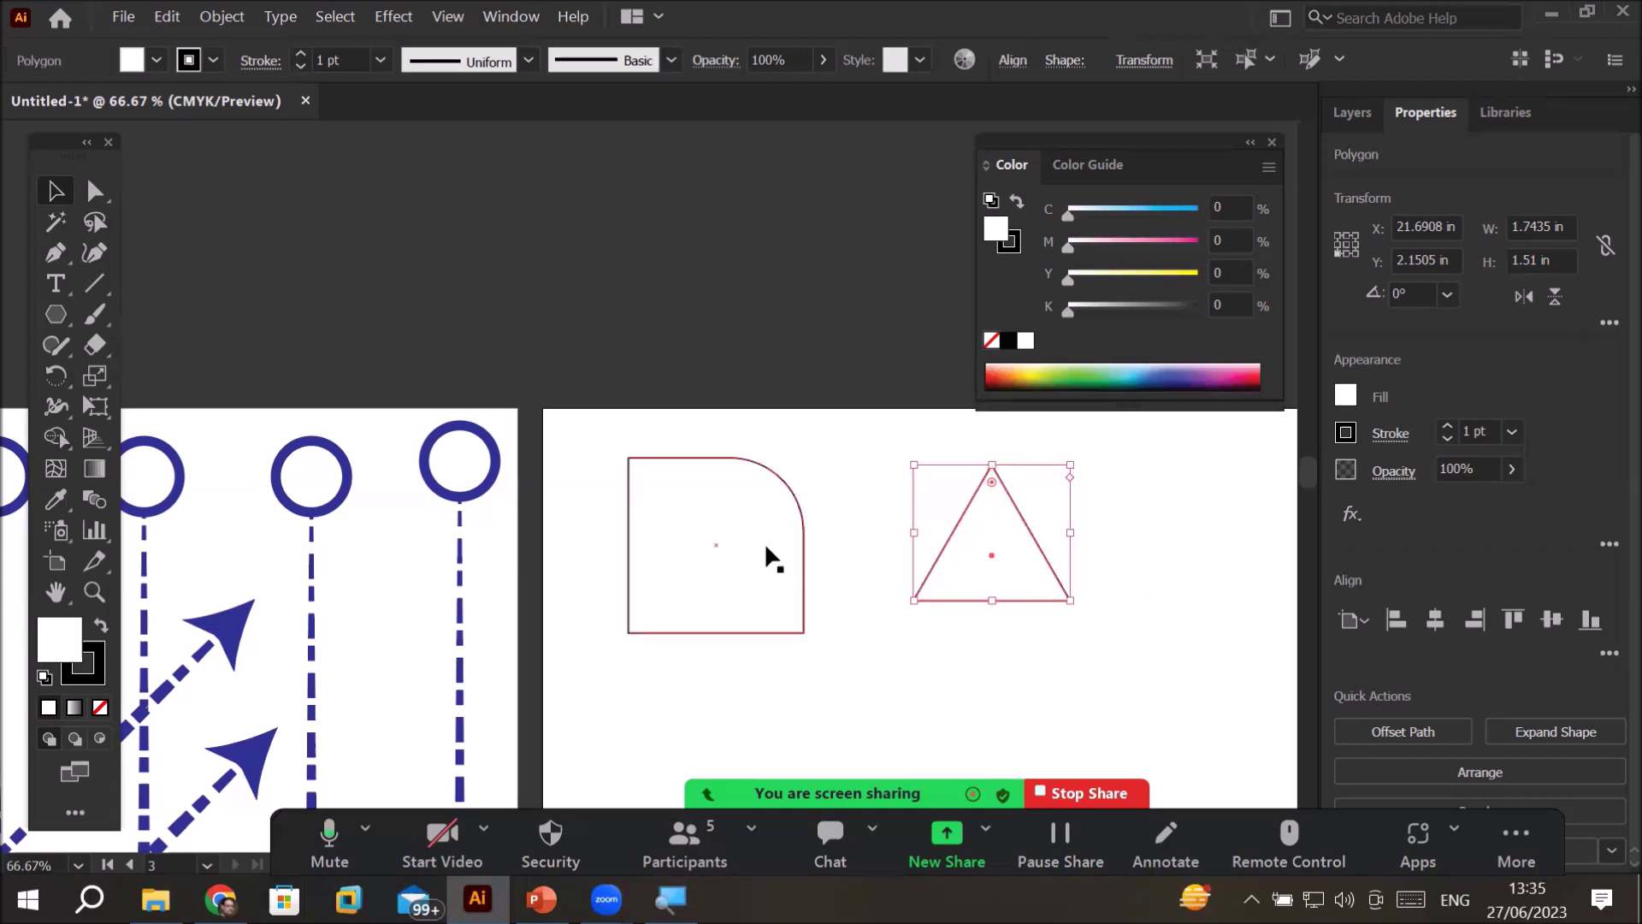
left_click(96, 193)
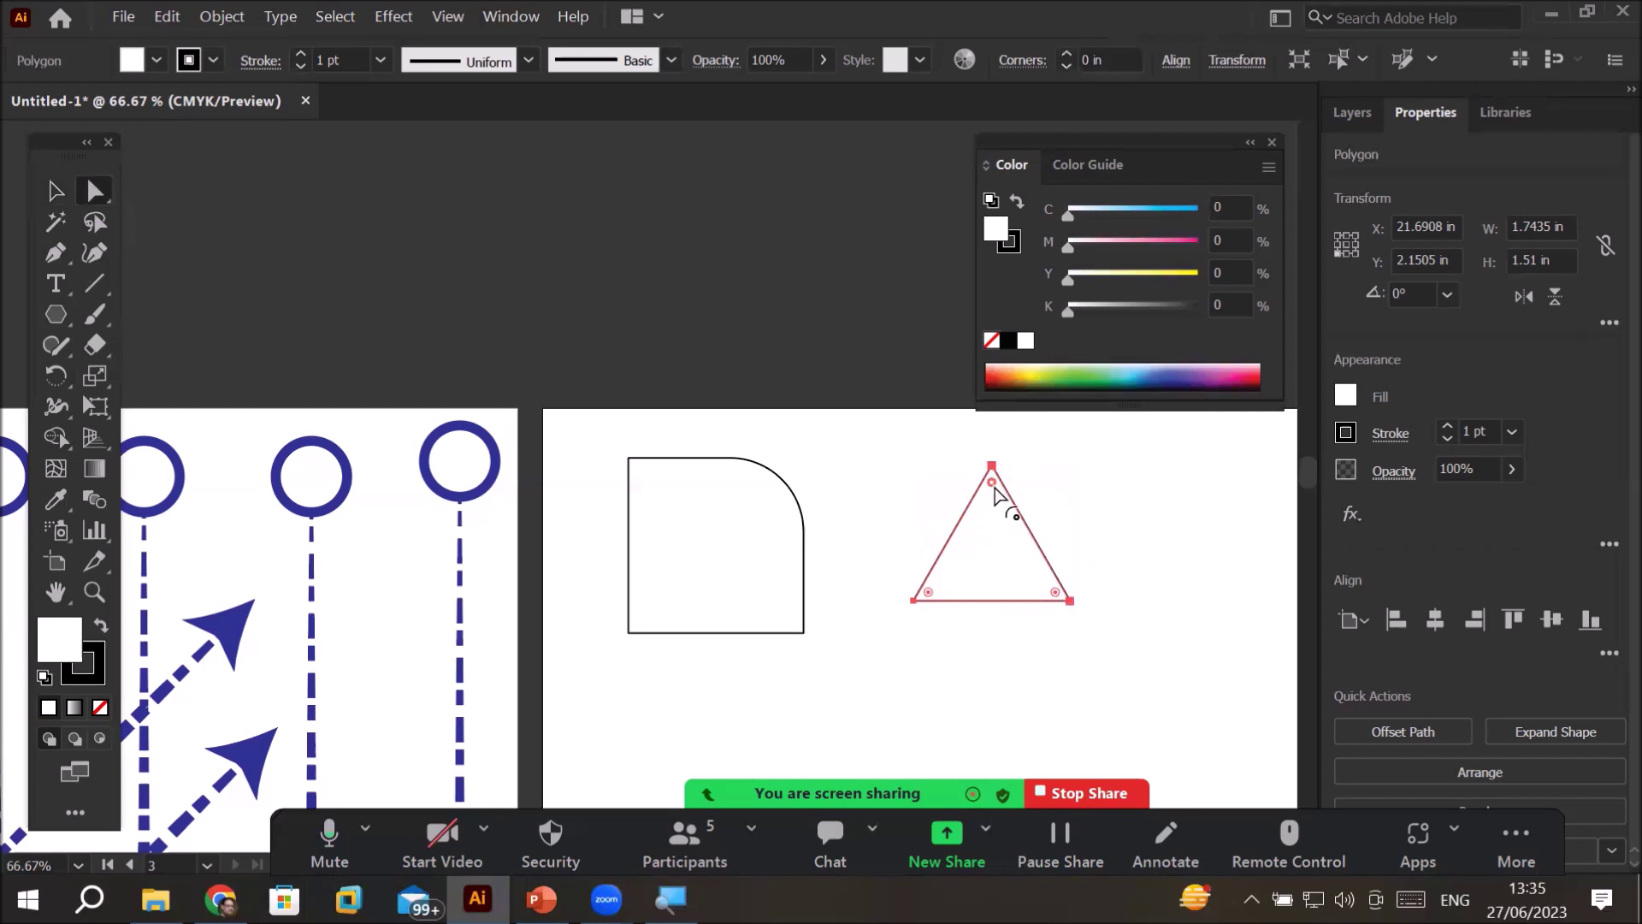
left_click_drag(994, 494, 1005, 432)
left_click_drag(1057, 600, 1076, 628)
left_click_drag(1059, 600, 1015, 584)
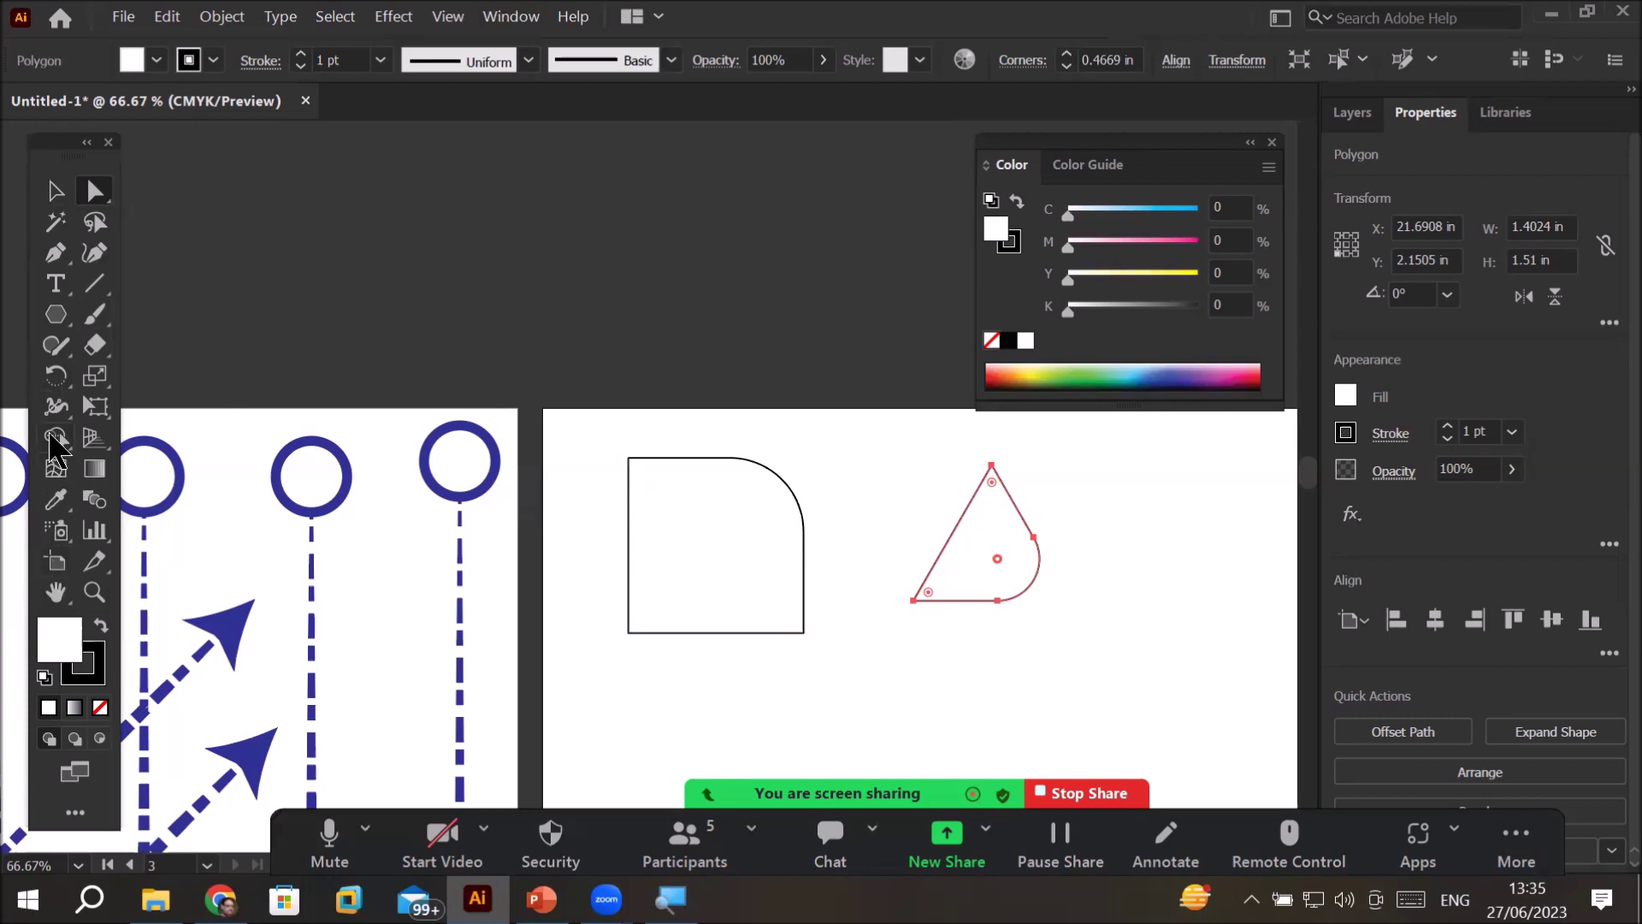
- Draw a hexagon about 1.78 in wide and 2.03 in high and place it below and between the square and the triangle
left_click(54, 325)
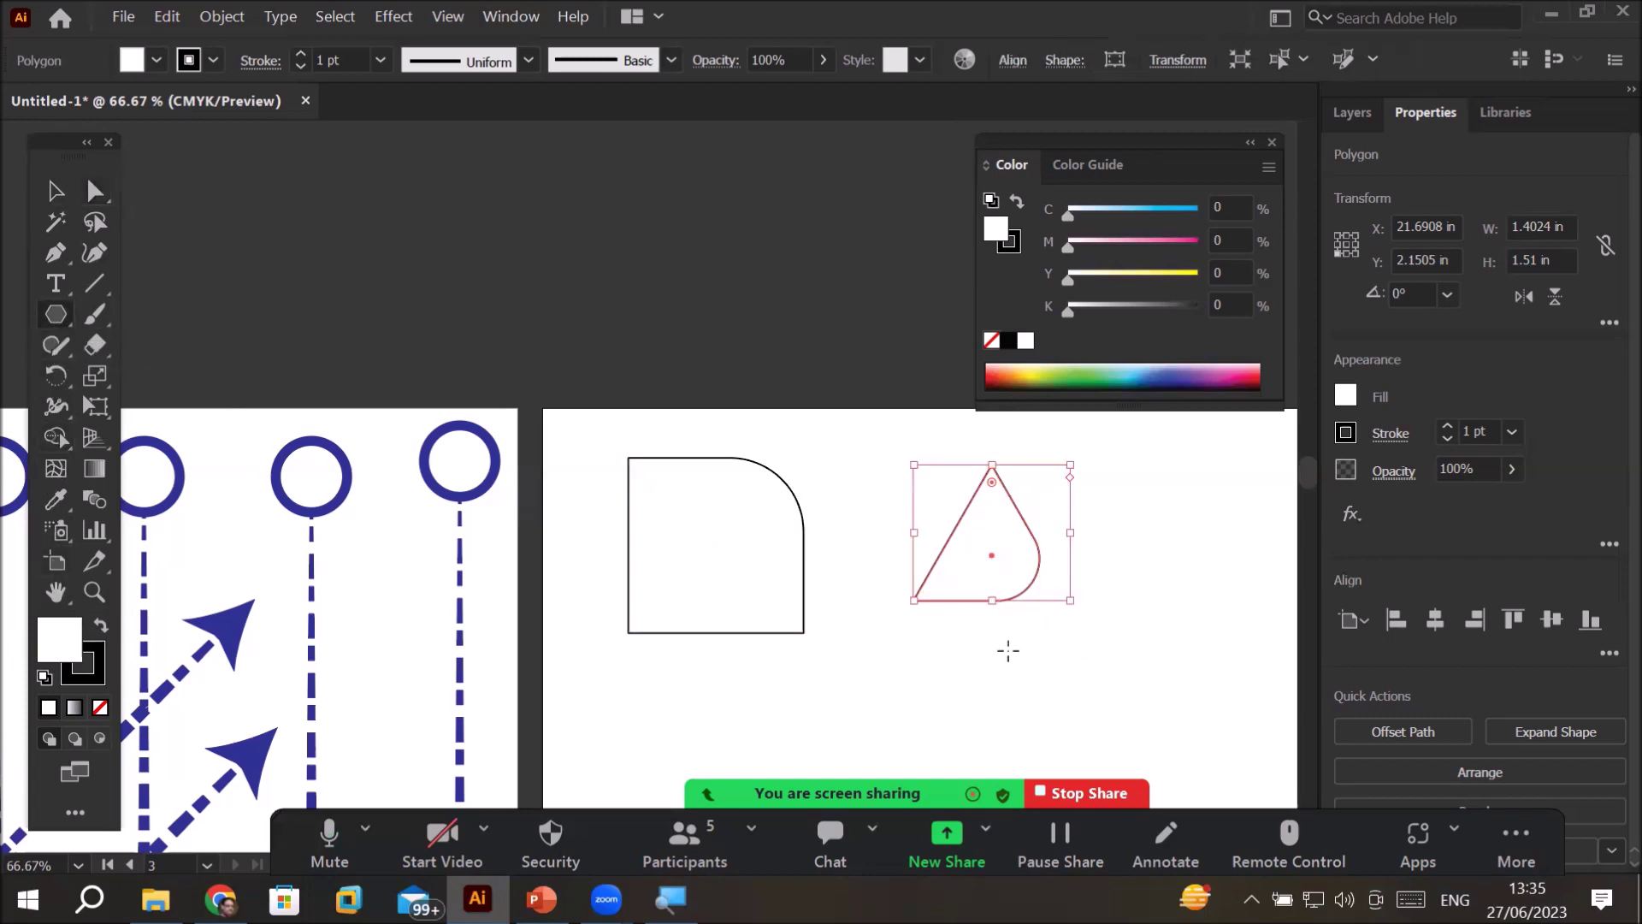
left_click_drag(1007, 646, 1087, 692)
key("Up")
key("Up")
key("Up")
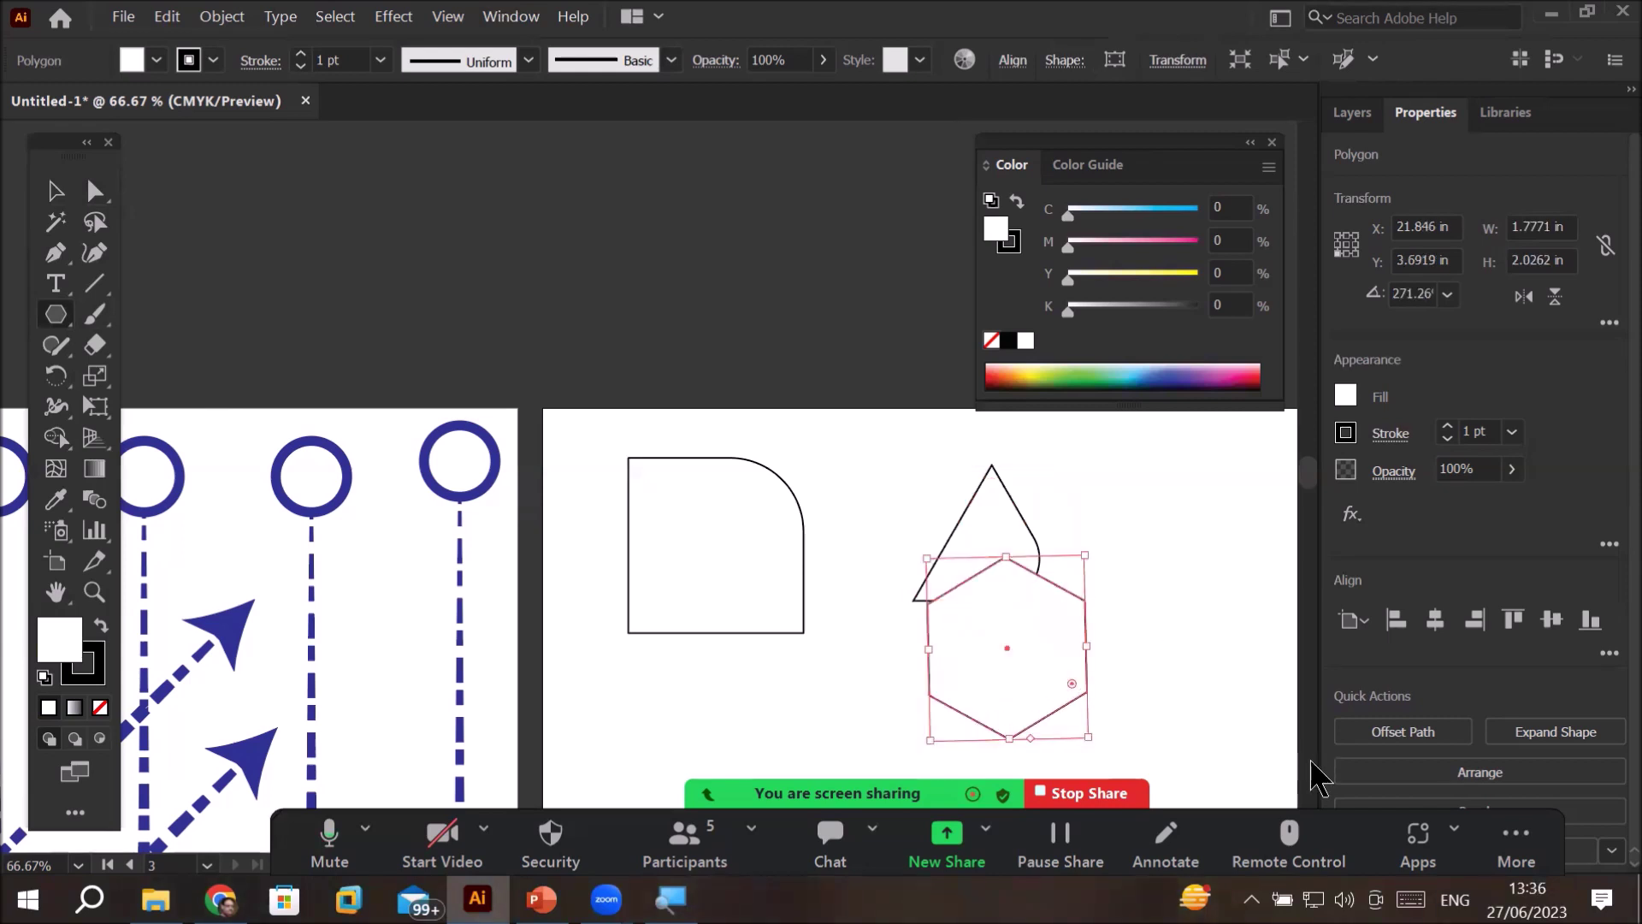
left_click_drag(1186, 693, 932, 469)
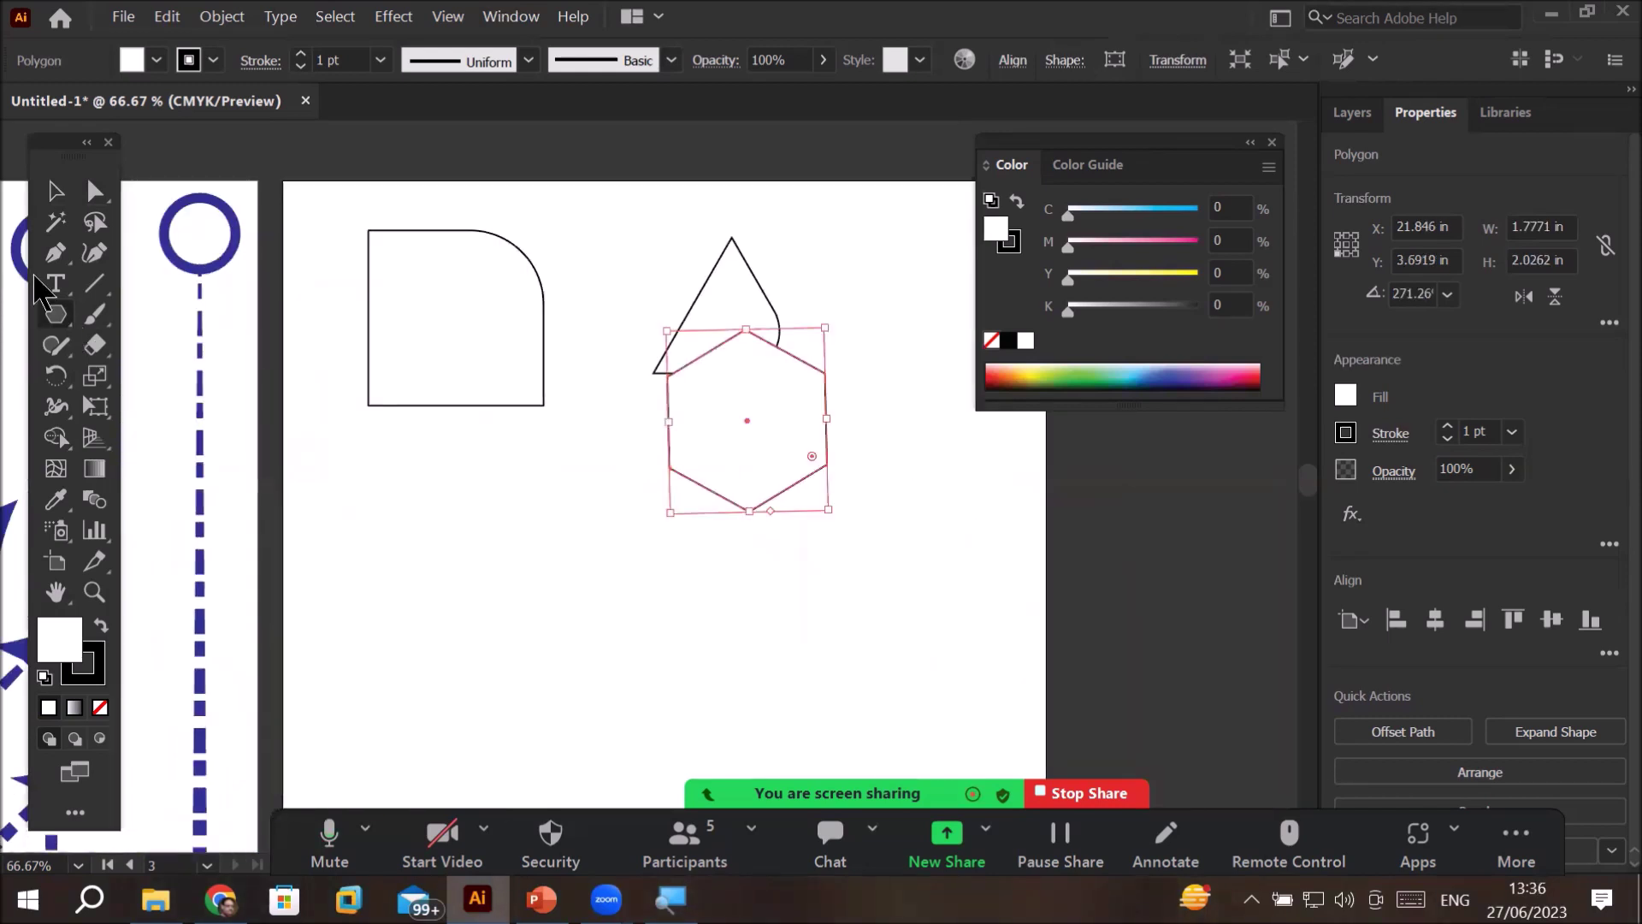
left_click(53, 195)
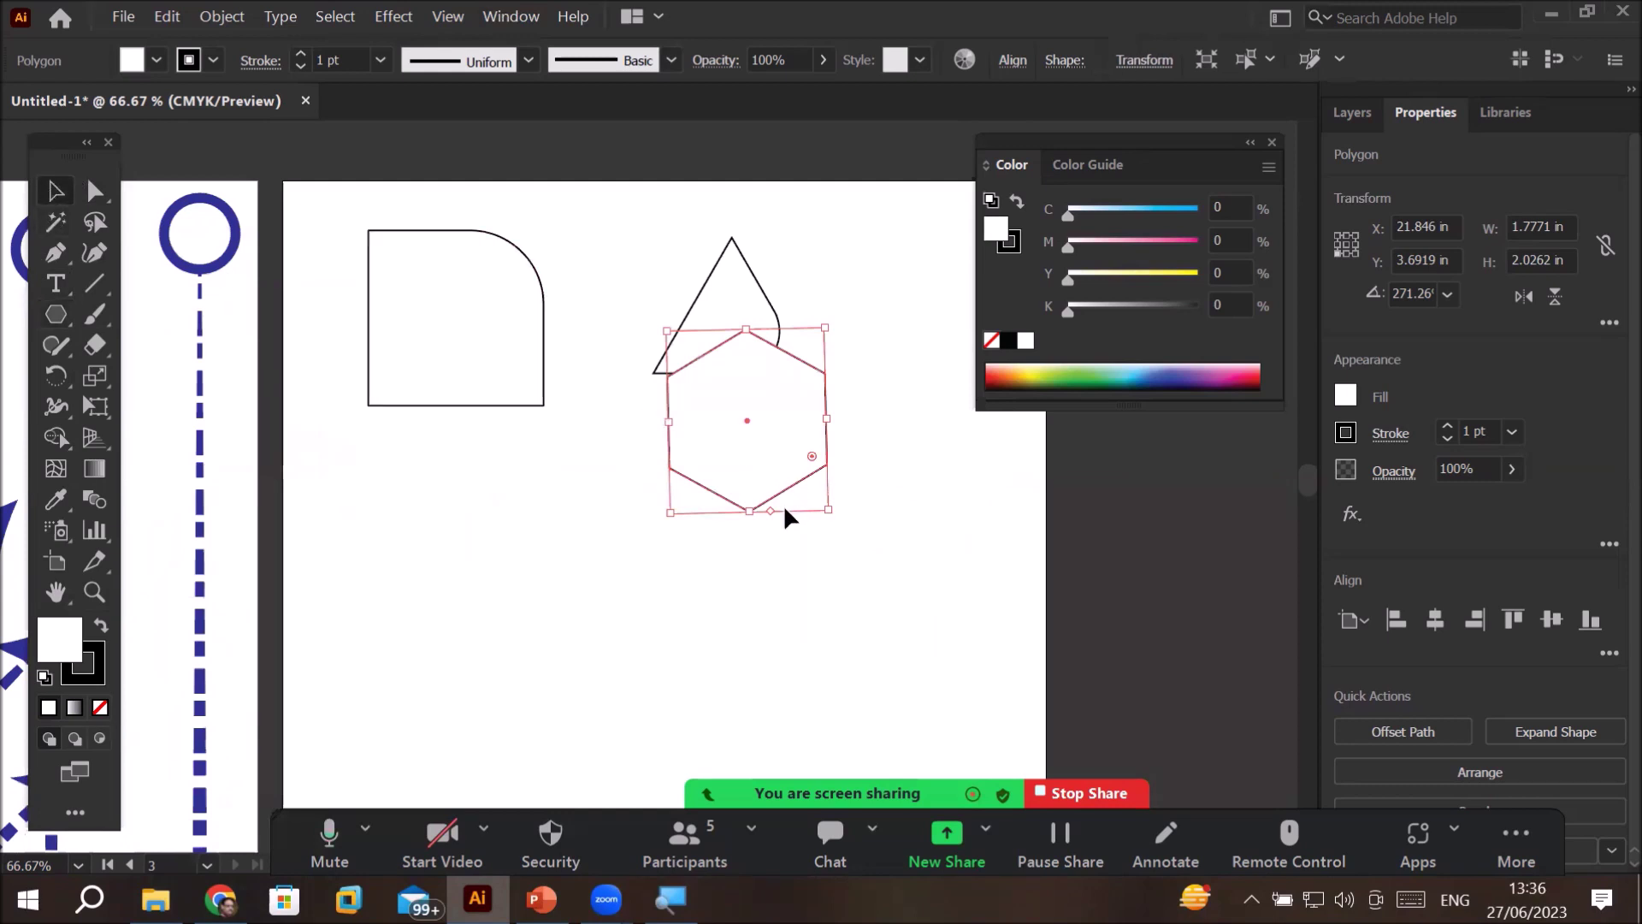
left_click_drag(749, 500, 667, 630)
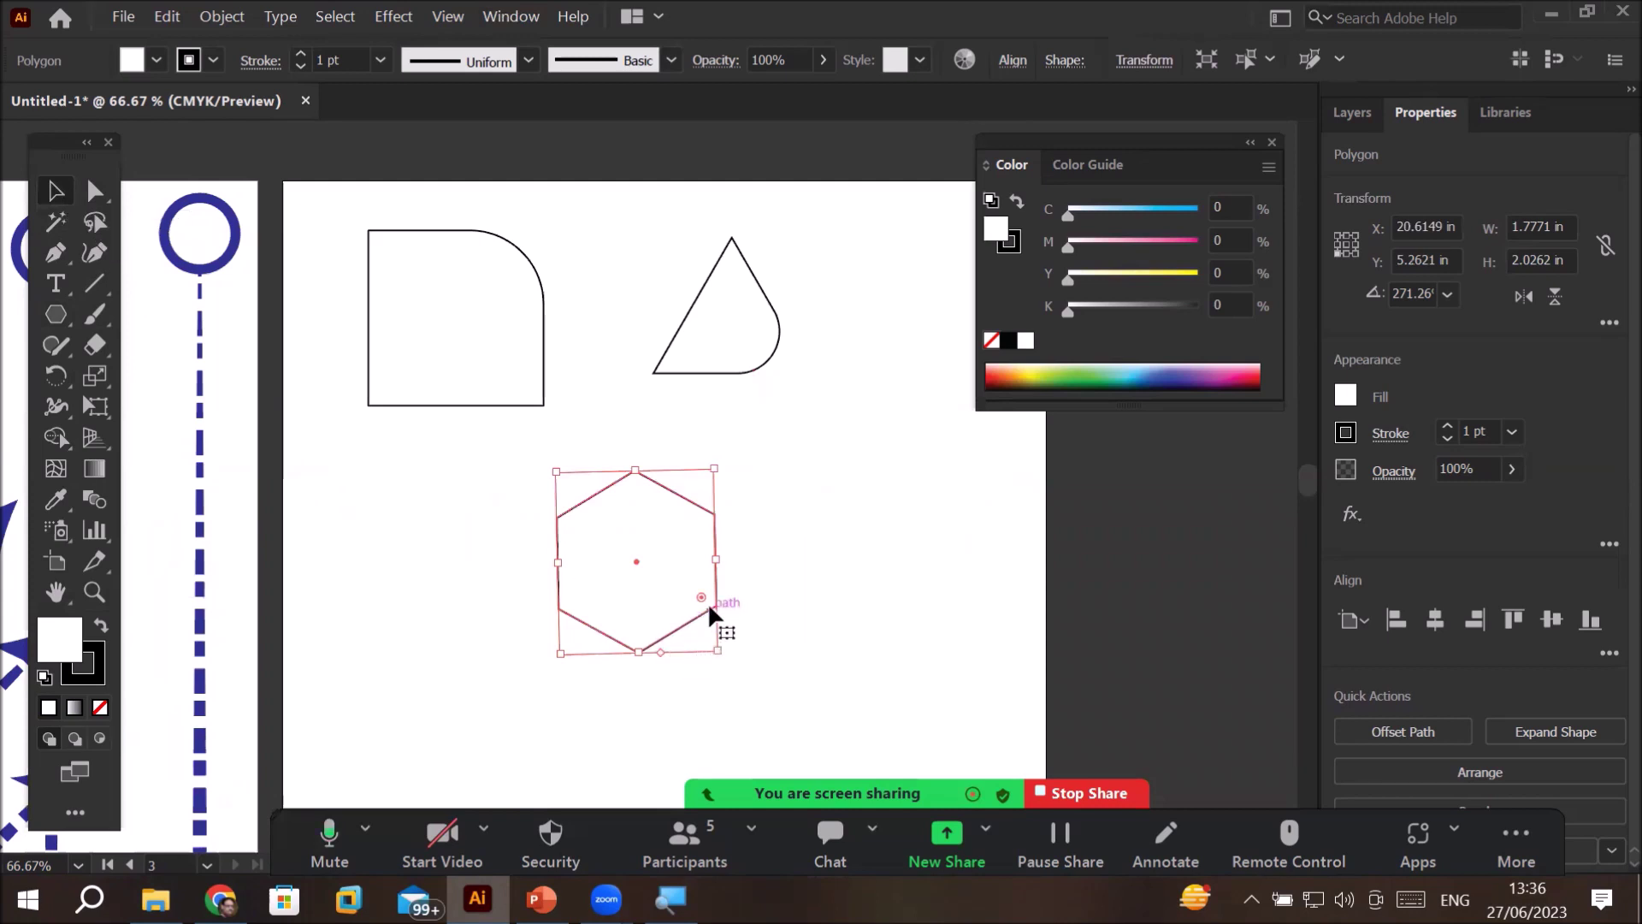
- Round the hexagon's top corner to a radius of about 0.66 in and its bottom corner to about 0.79 in
scroll(719, 625, "up", 3)
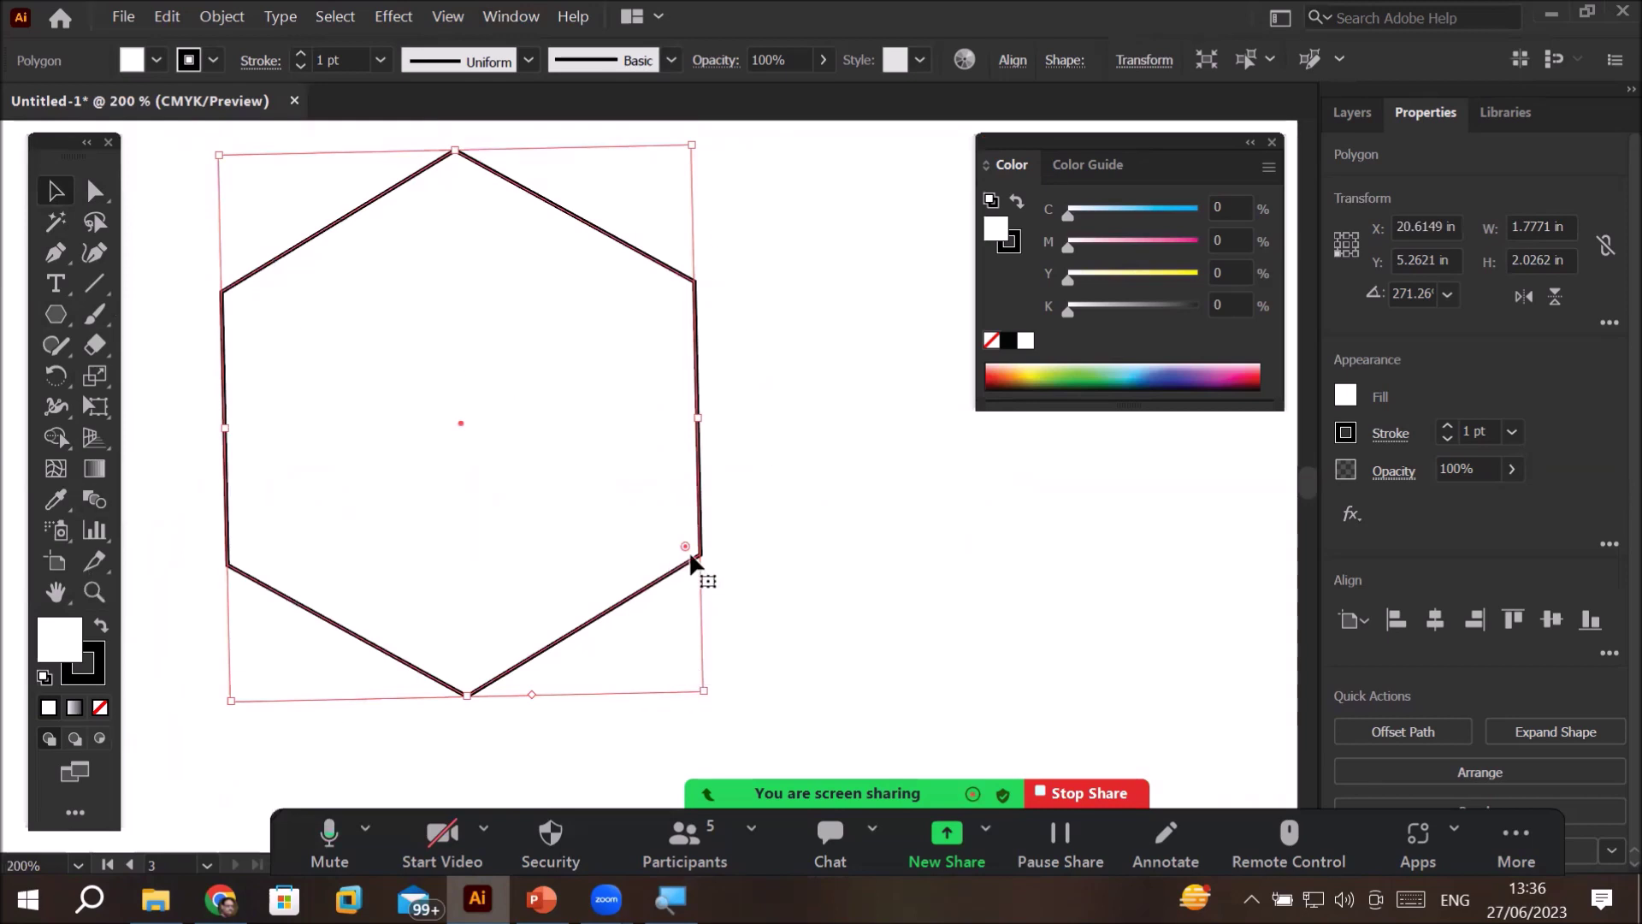
left_click_drag(684, 545, 732, 562)
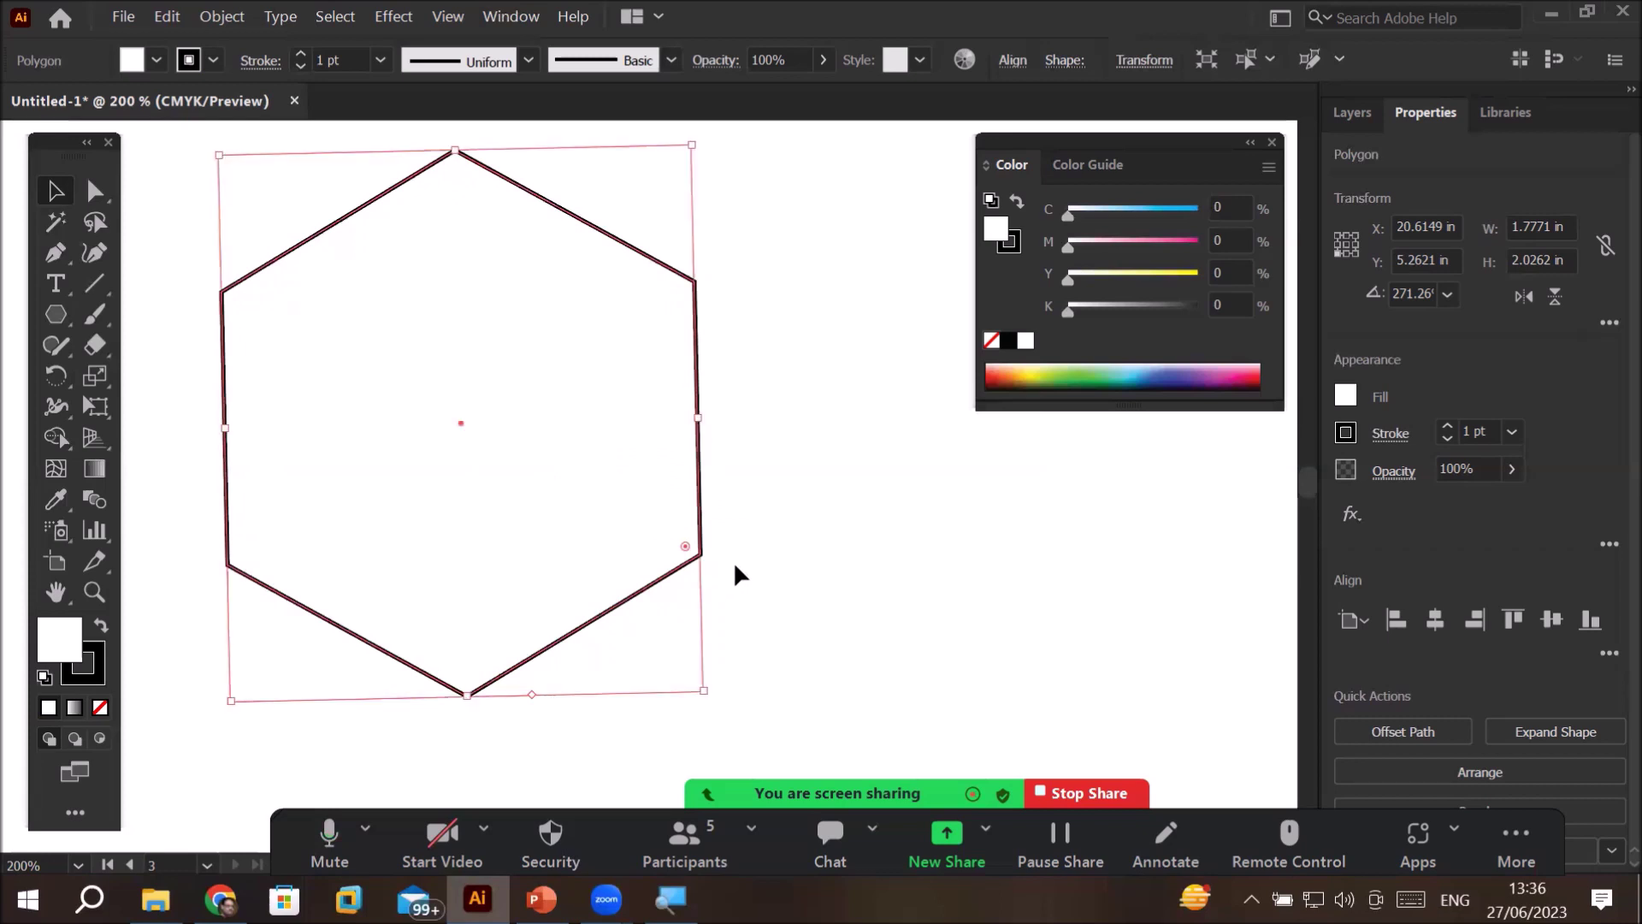
left_click(94, 192)
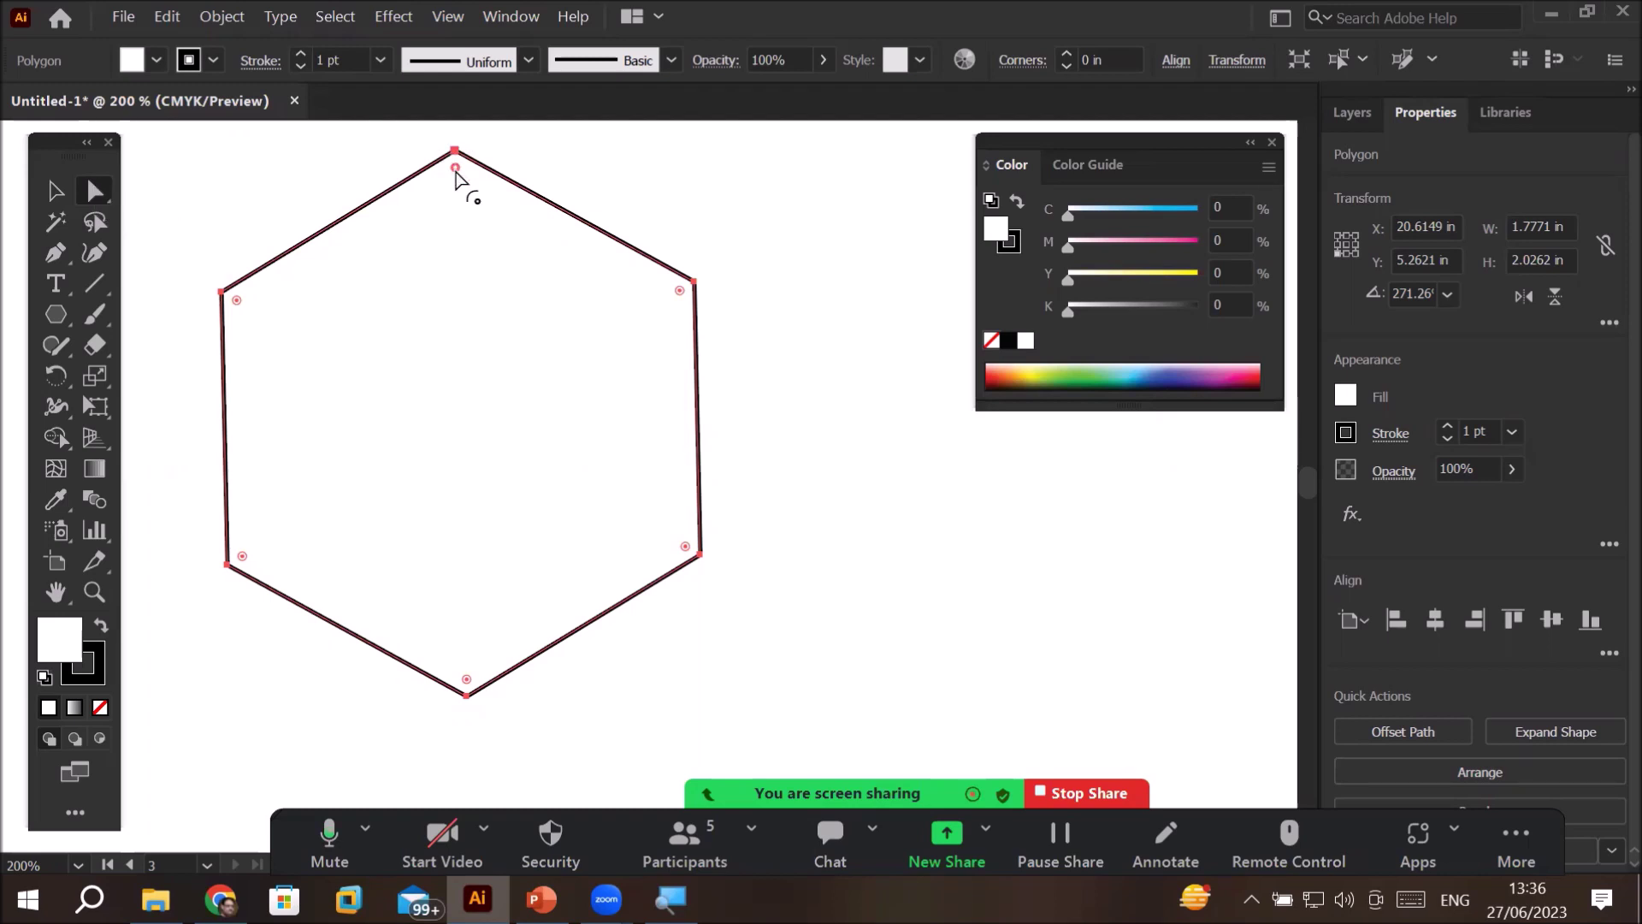
left_click_drag(457, 172, 455, 368)
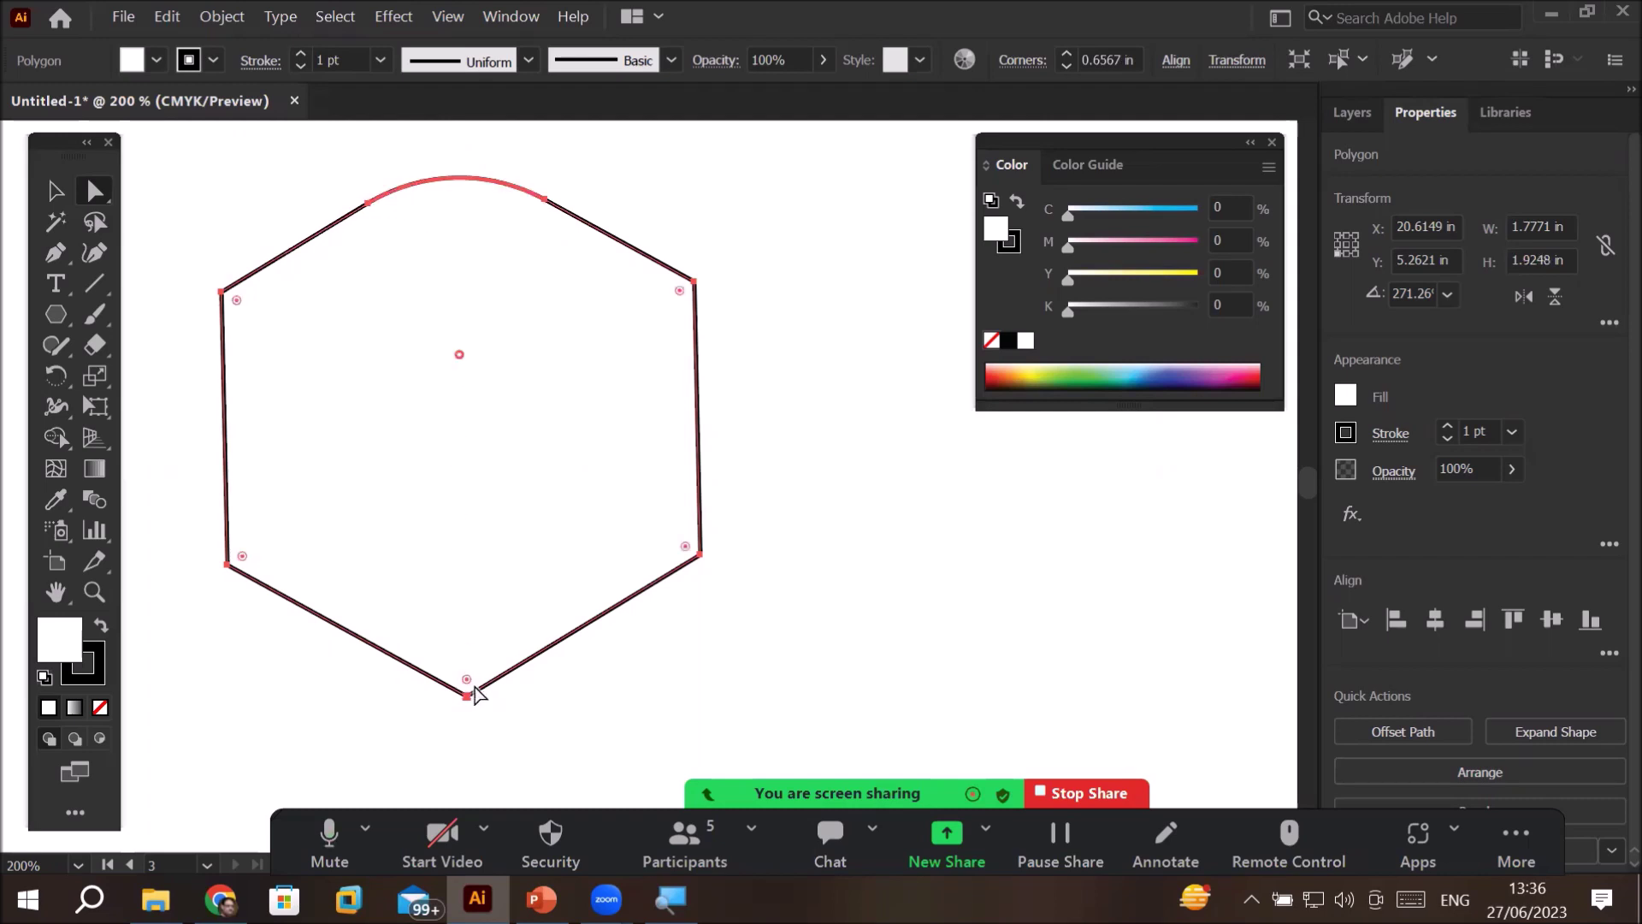
left_click(467, 682)
left_click_drag(466, 682, 505, 463)
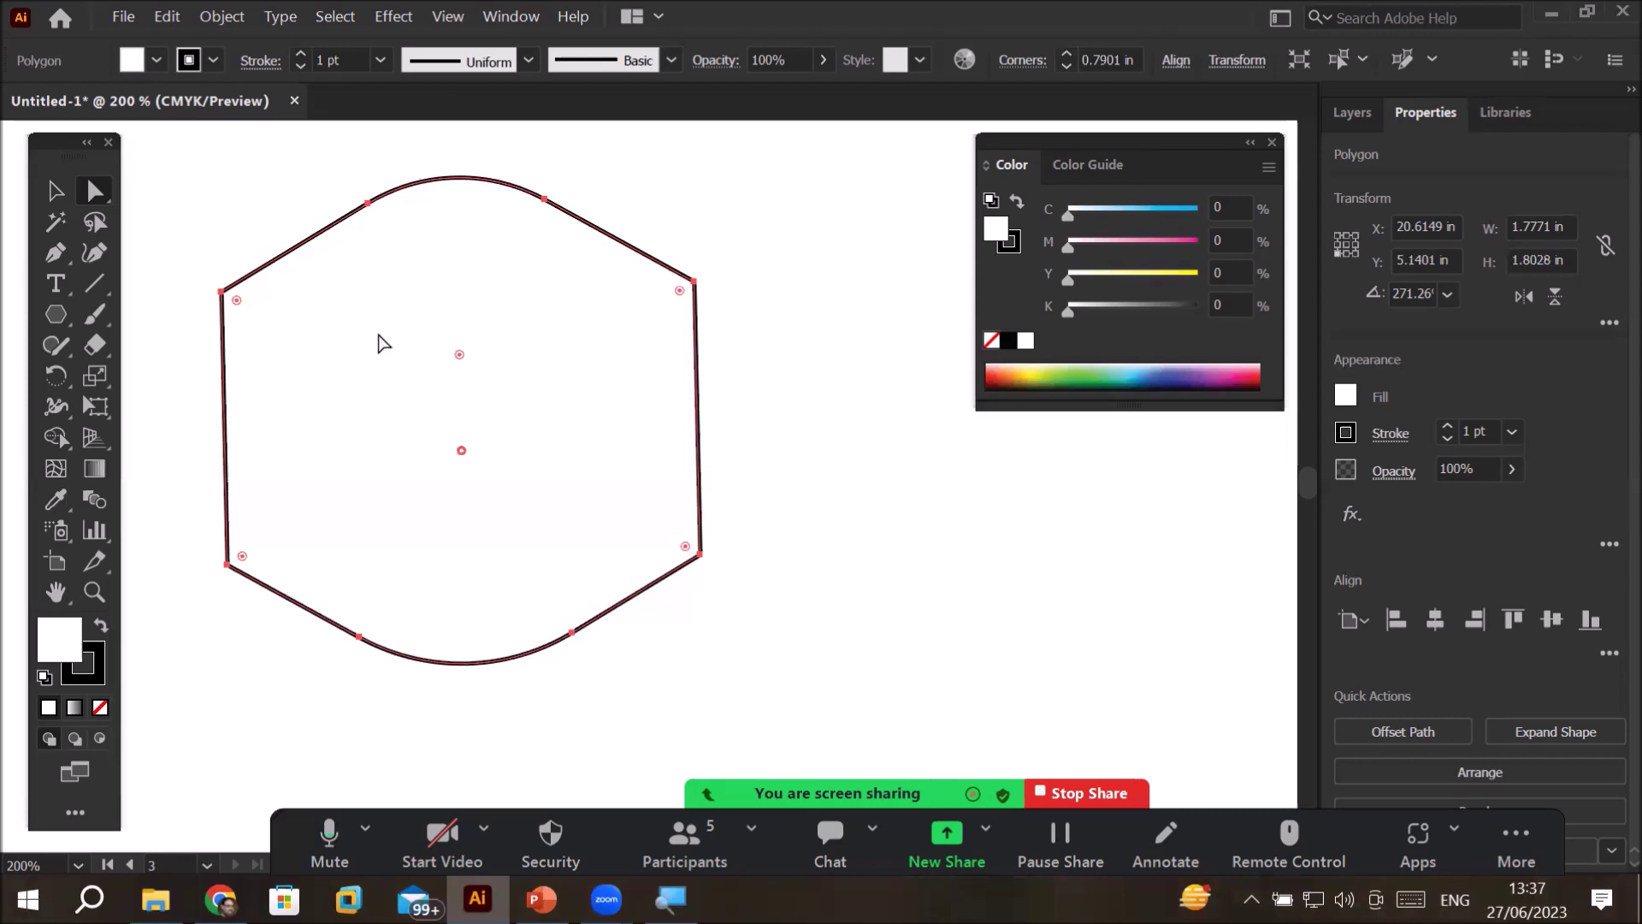
- Compare the corner-rounding handles on the hexagon and square under the Selection and Direct Selection tools
left_click(55, 194)
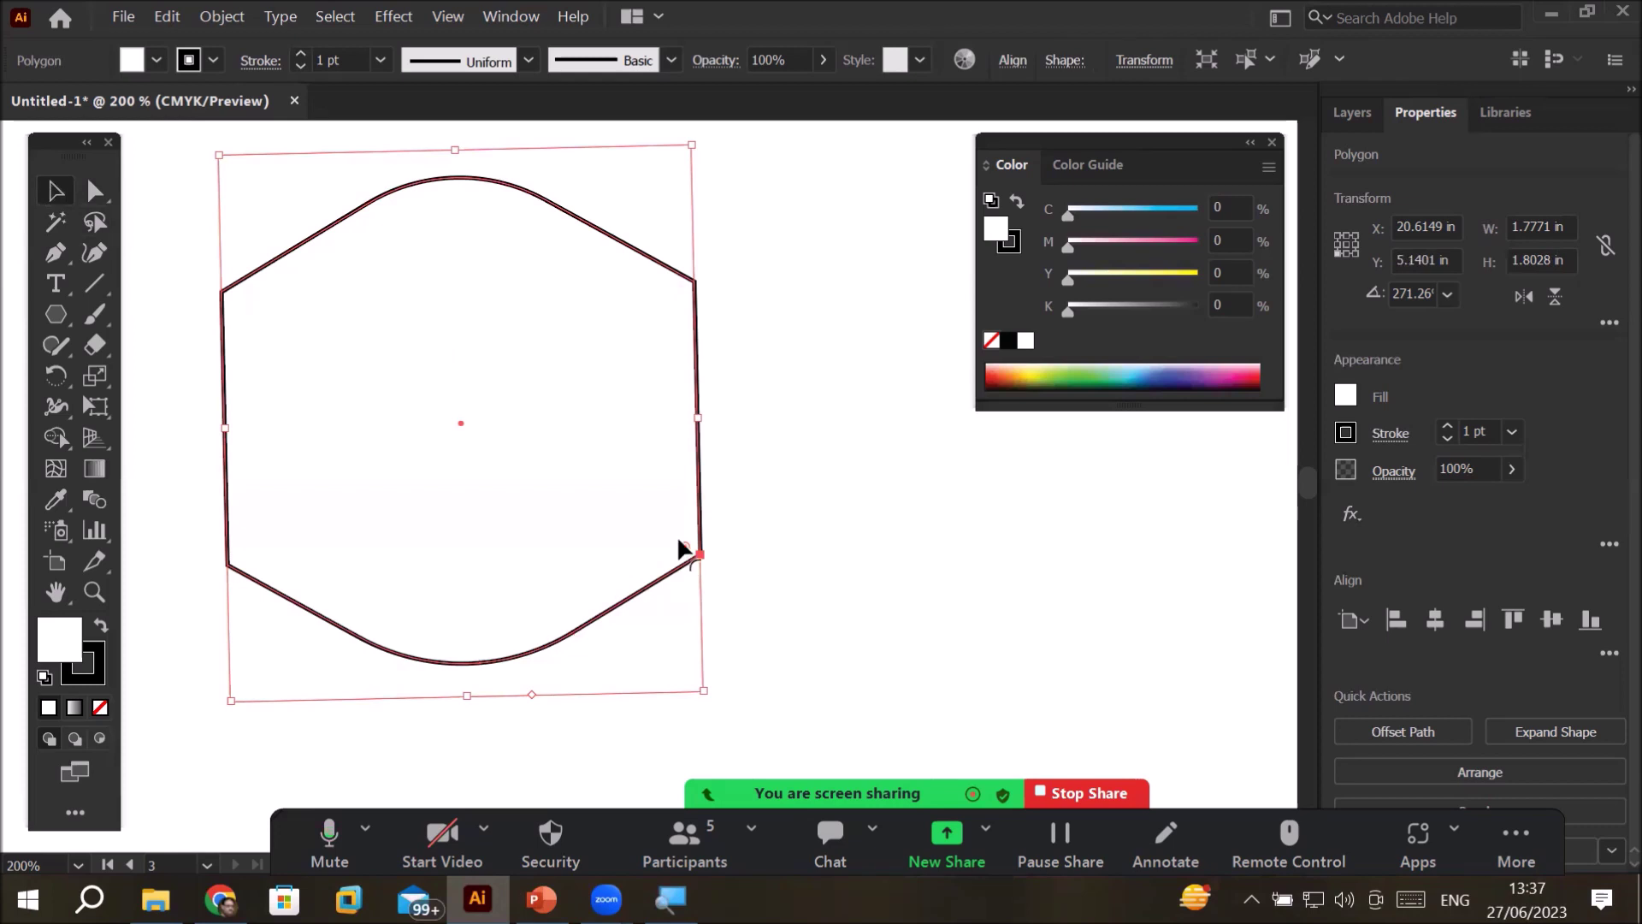
left_click(95, 191)
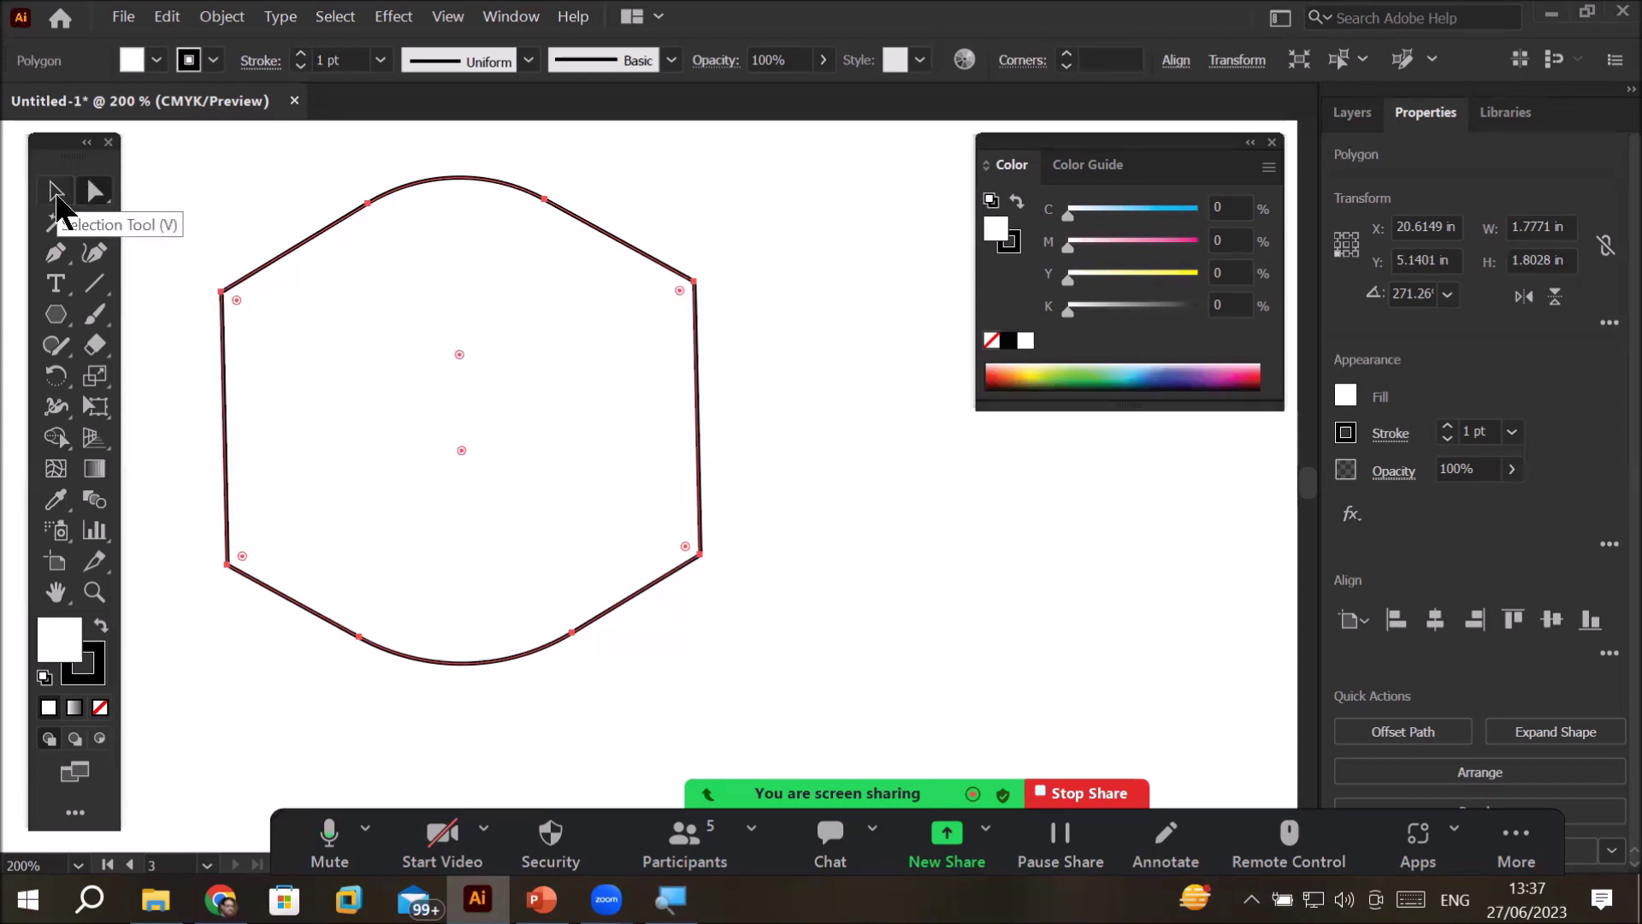
left_click(55, 195)
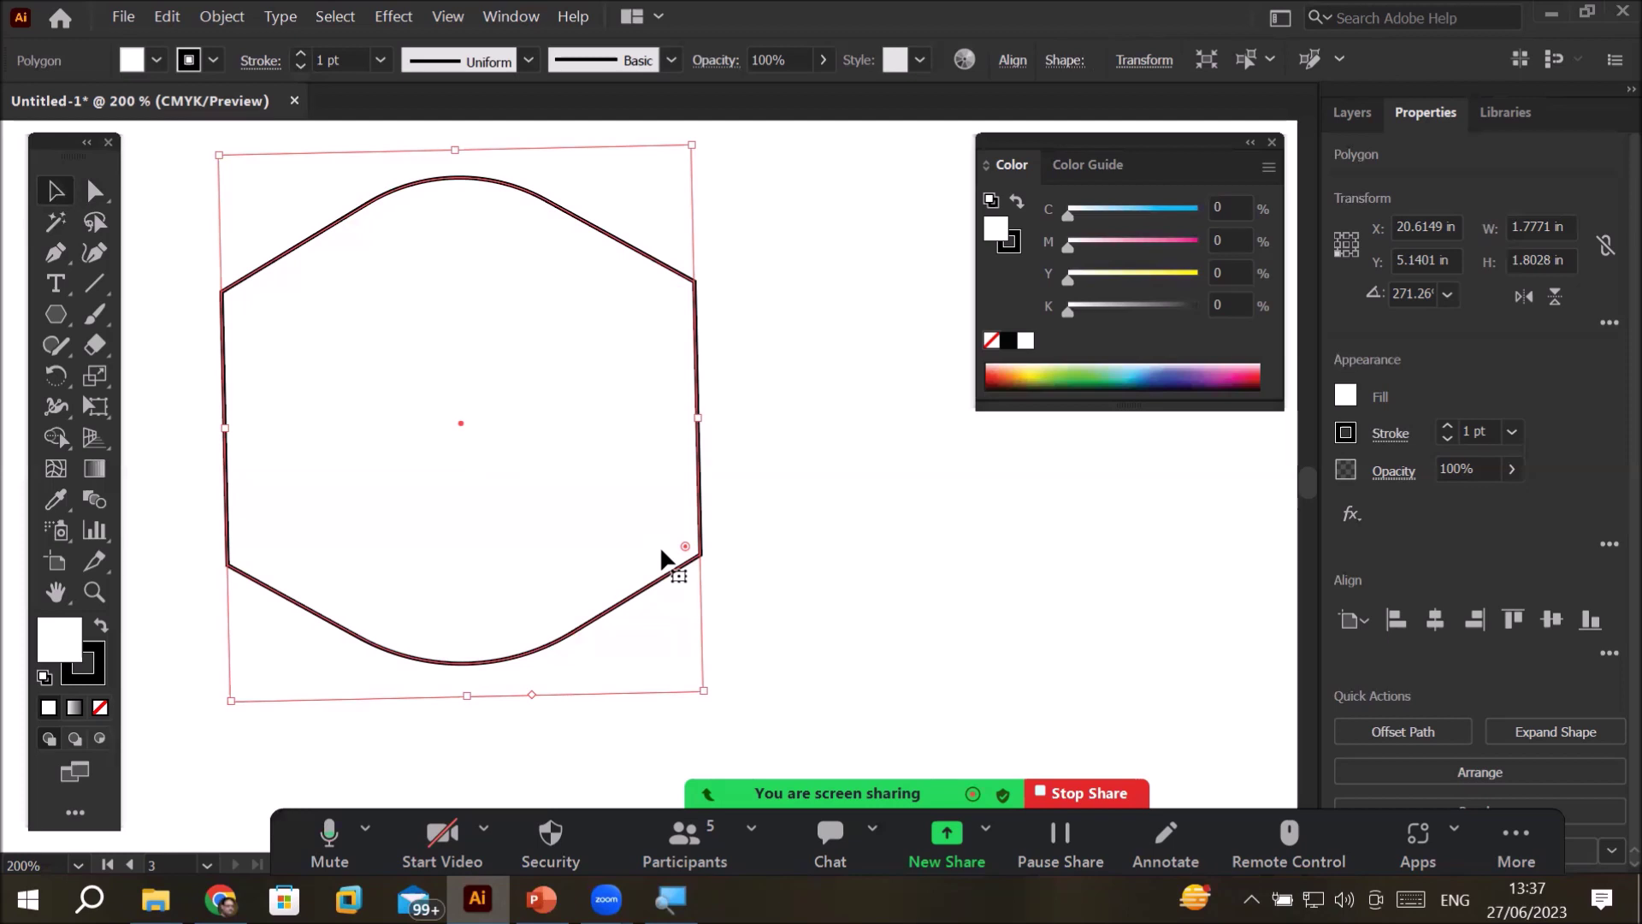
left_click(905, 552)
scroll(904, 547, "down", 2)
scroll(899, 550, "down", 1)
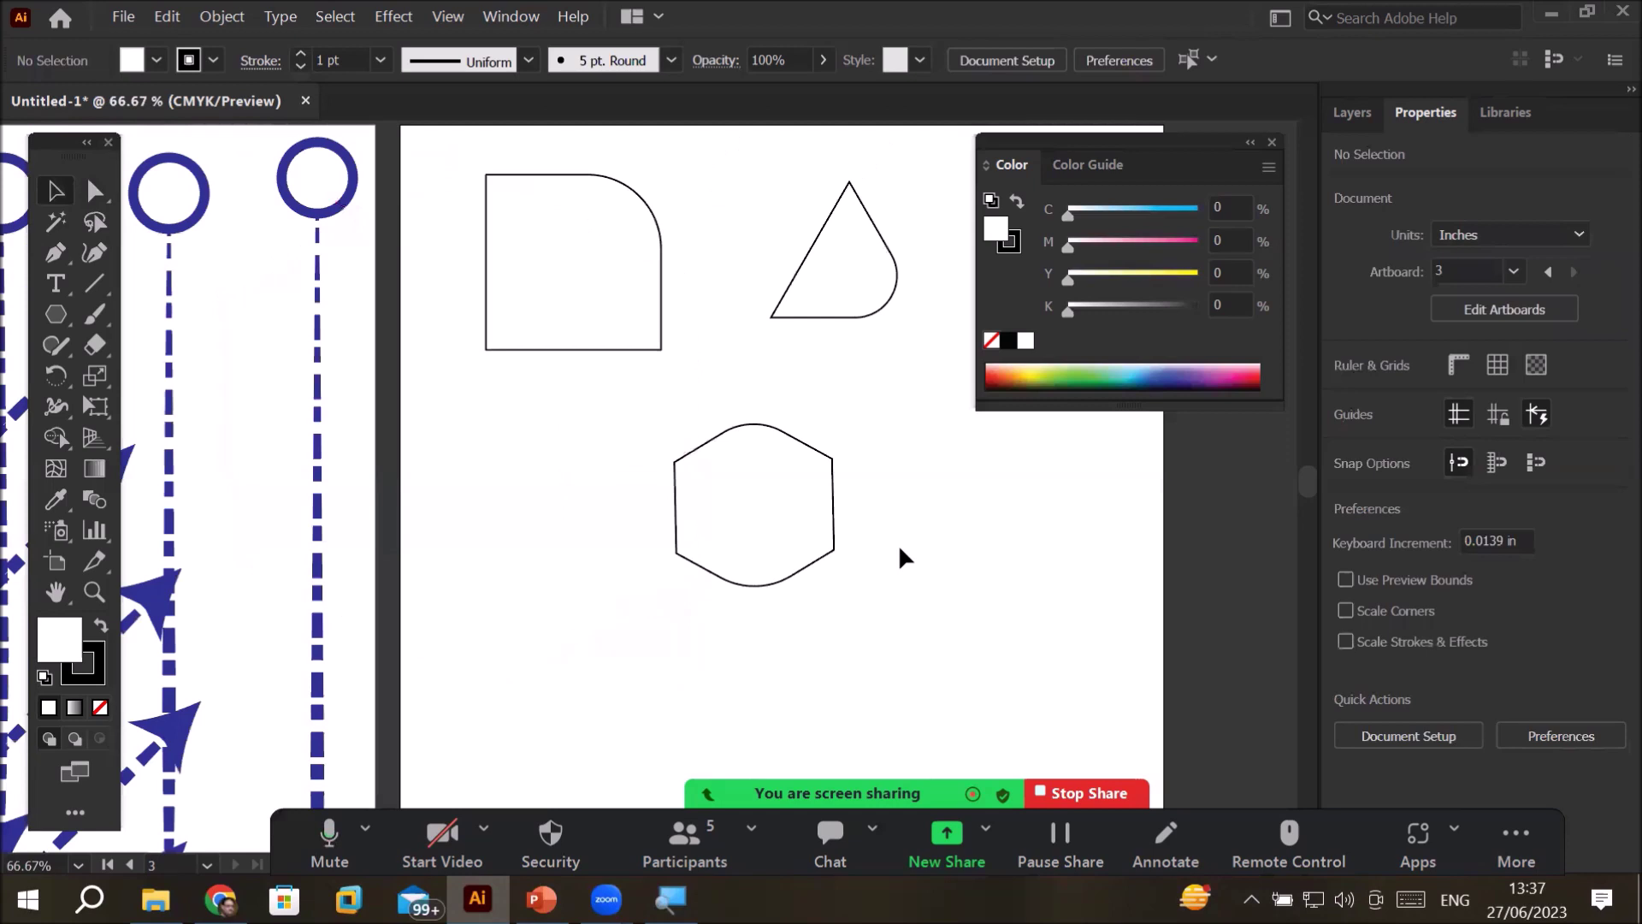
left_click(652, 343)
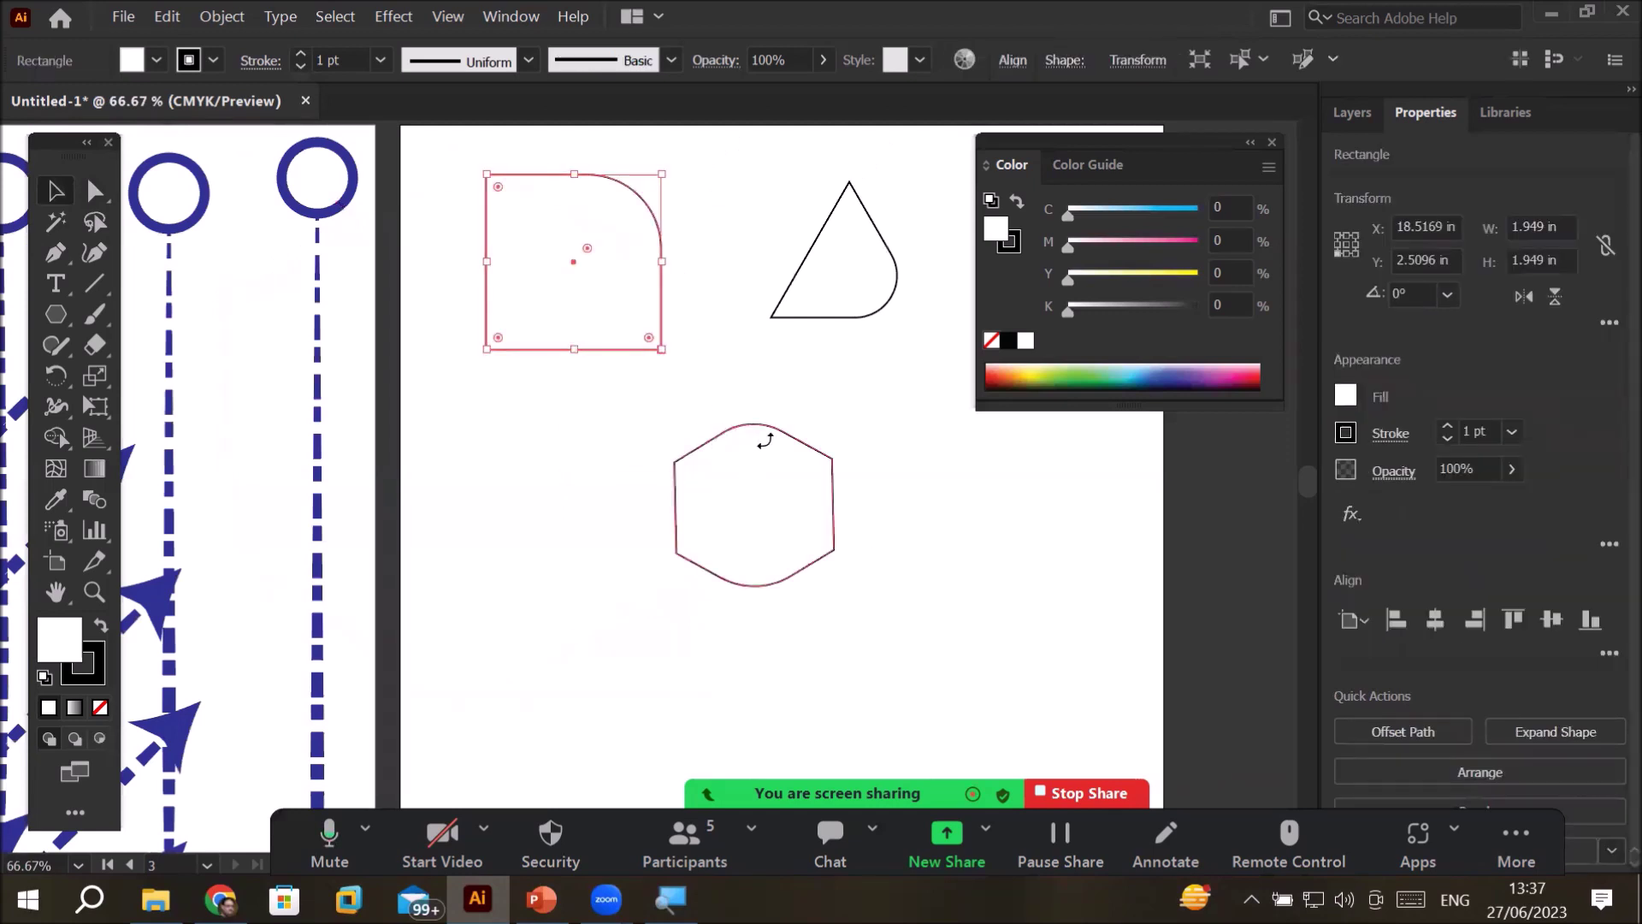
left_click(815, 537)
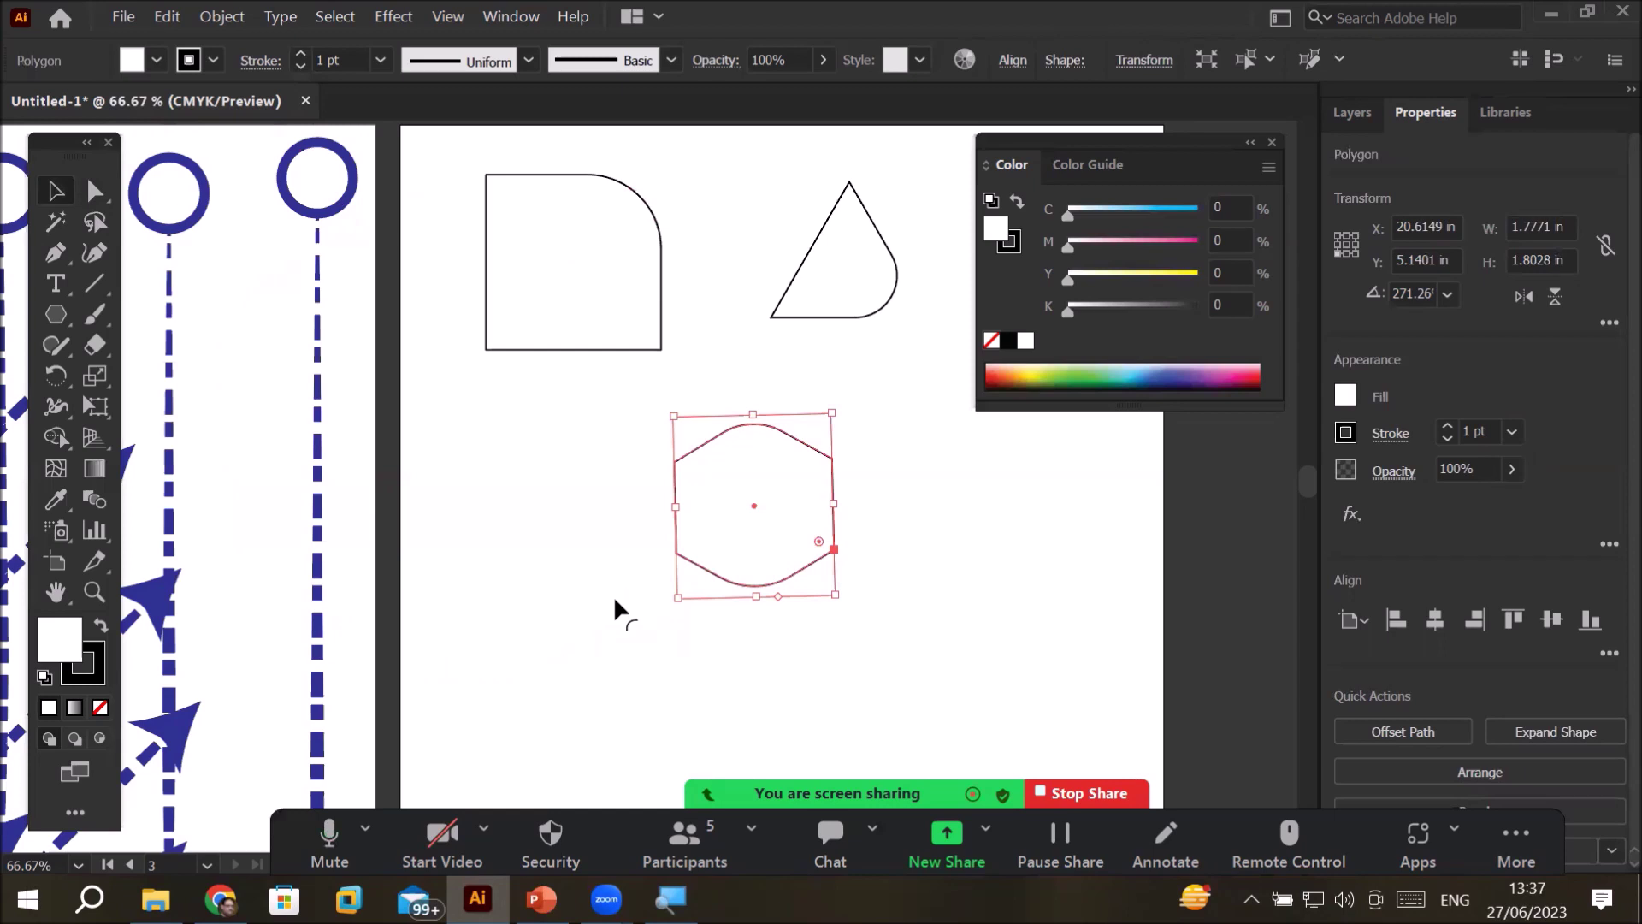
- Delete the square, triangle and hexagon from the third artboard and close the Color panel
key("ctrl+a")
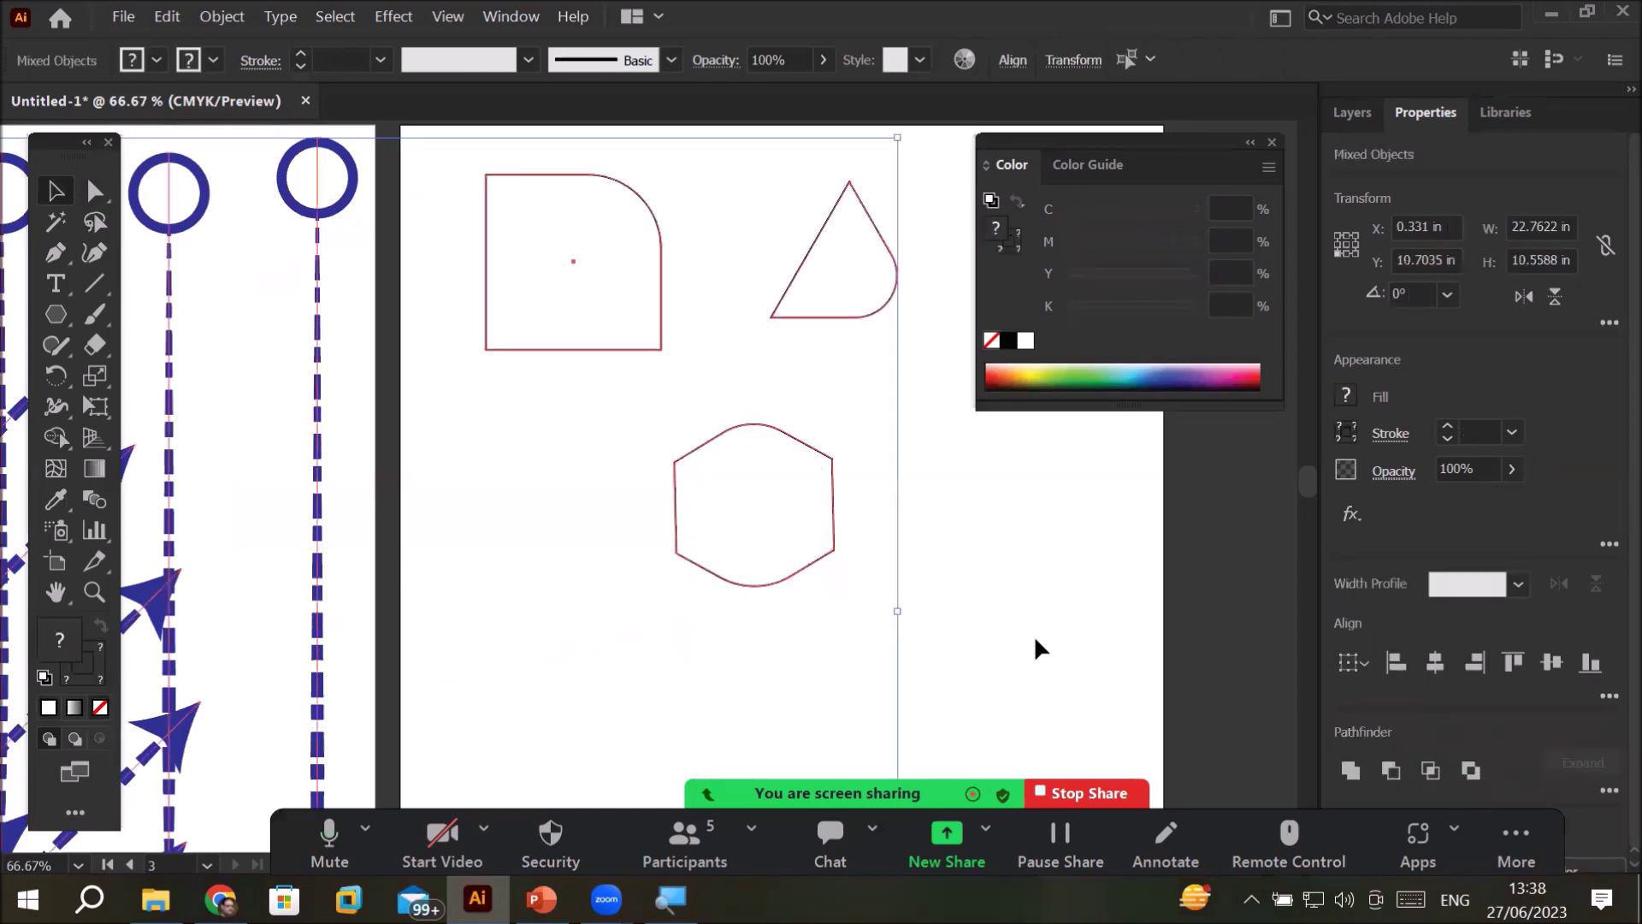
left_click(1035, 639)
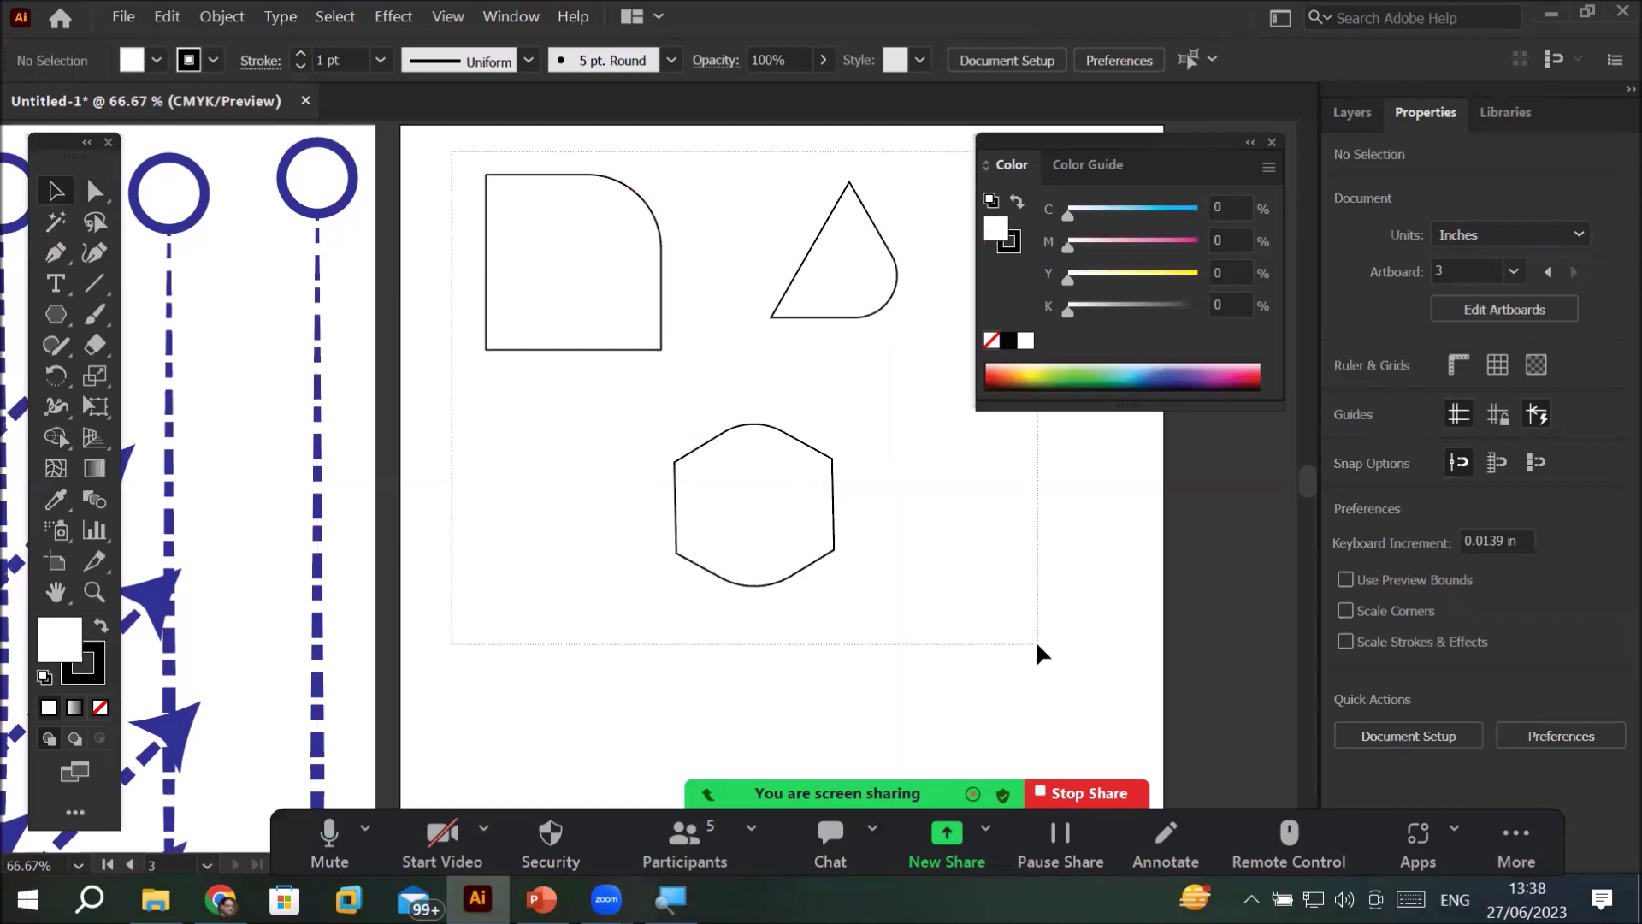
key("ctrl+a")
key("Delete")
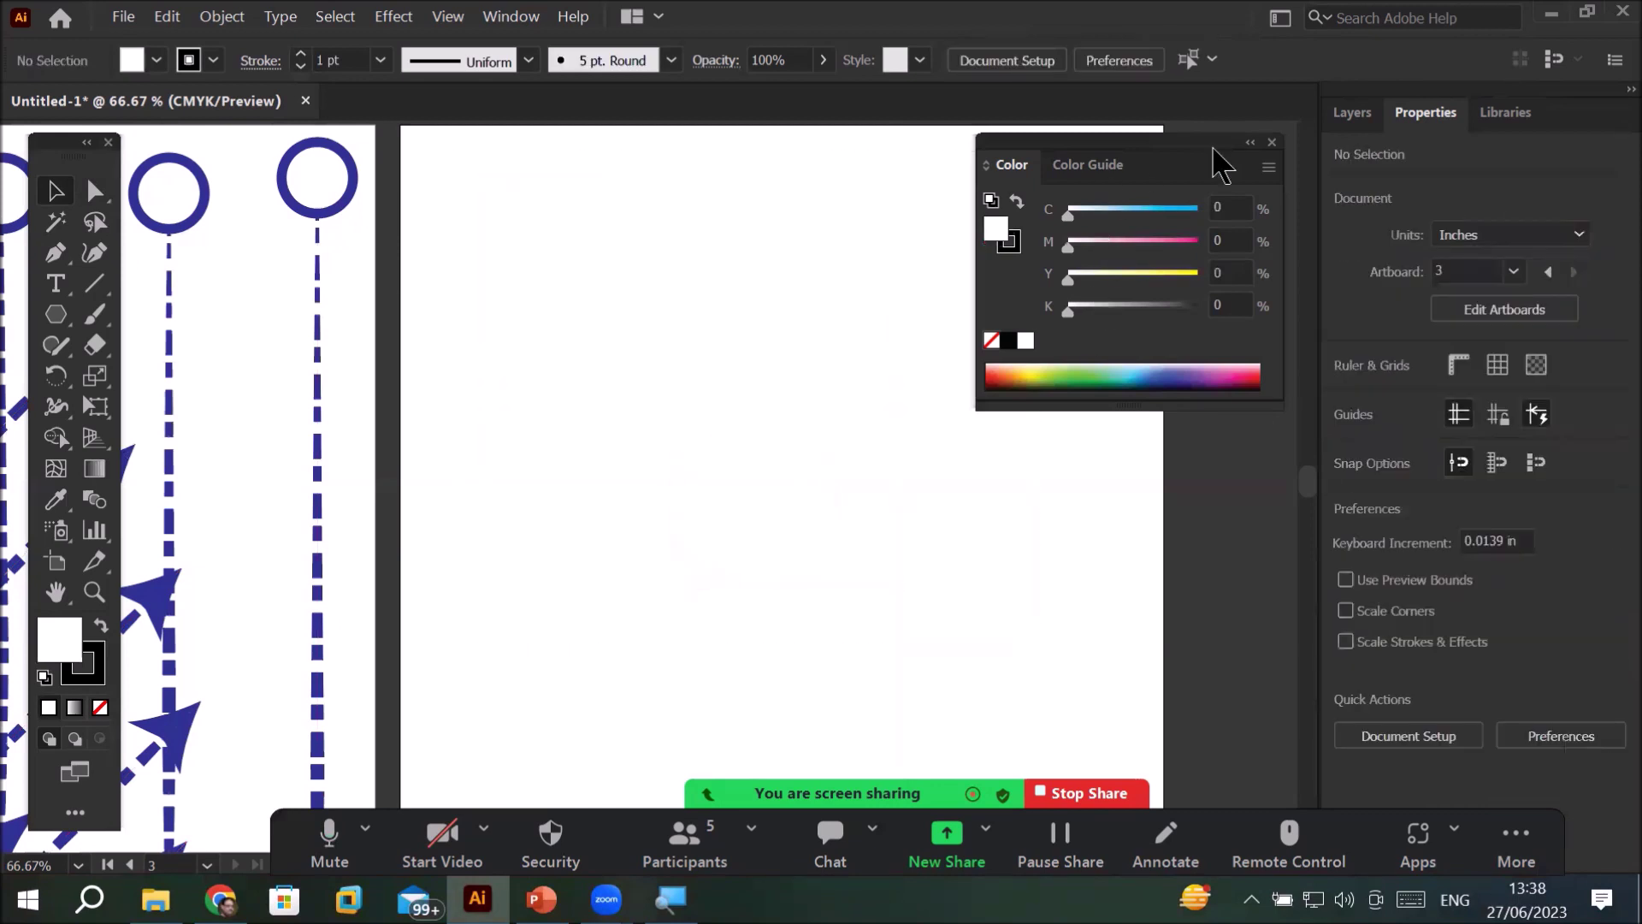
left_click(1271, 143)
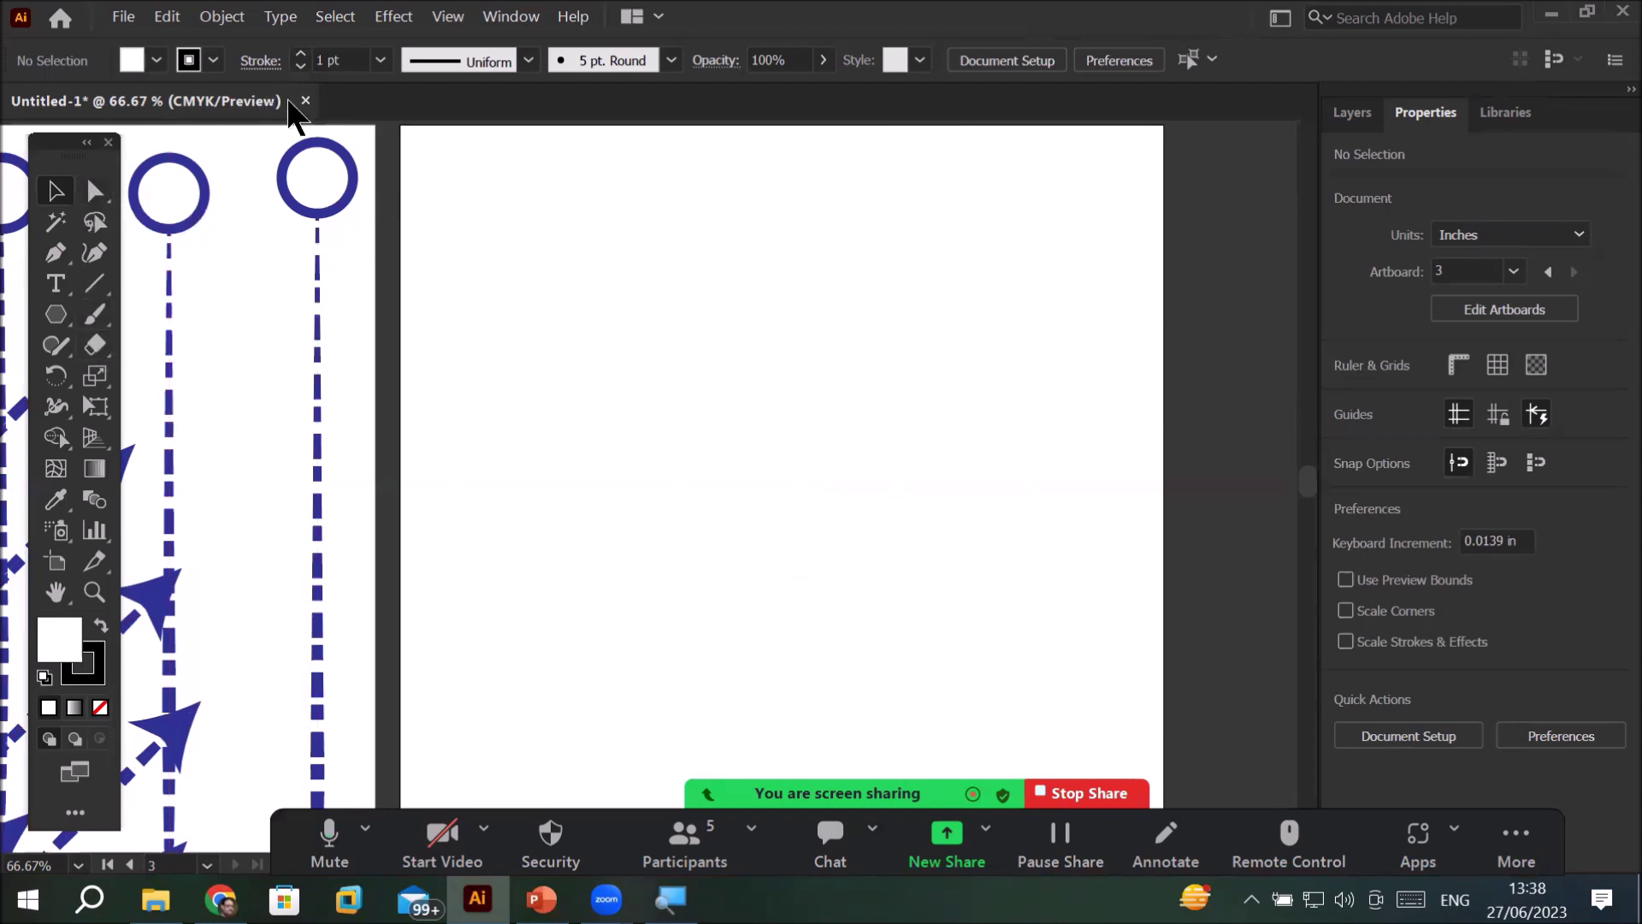
- Show the Stroke panel near the artboard's right edge and enable the Dashed Line option
left_click(260, 62)
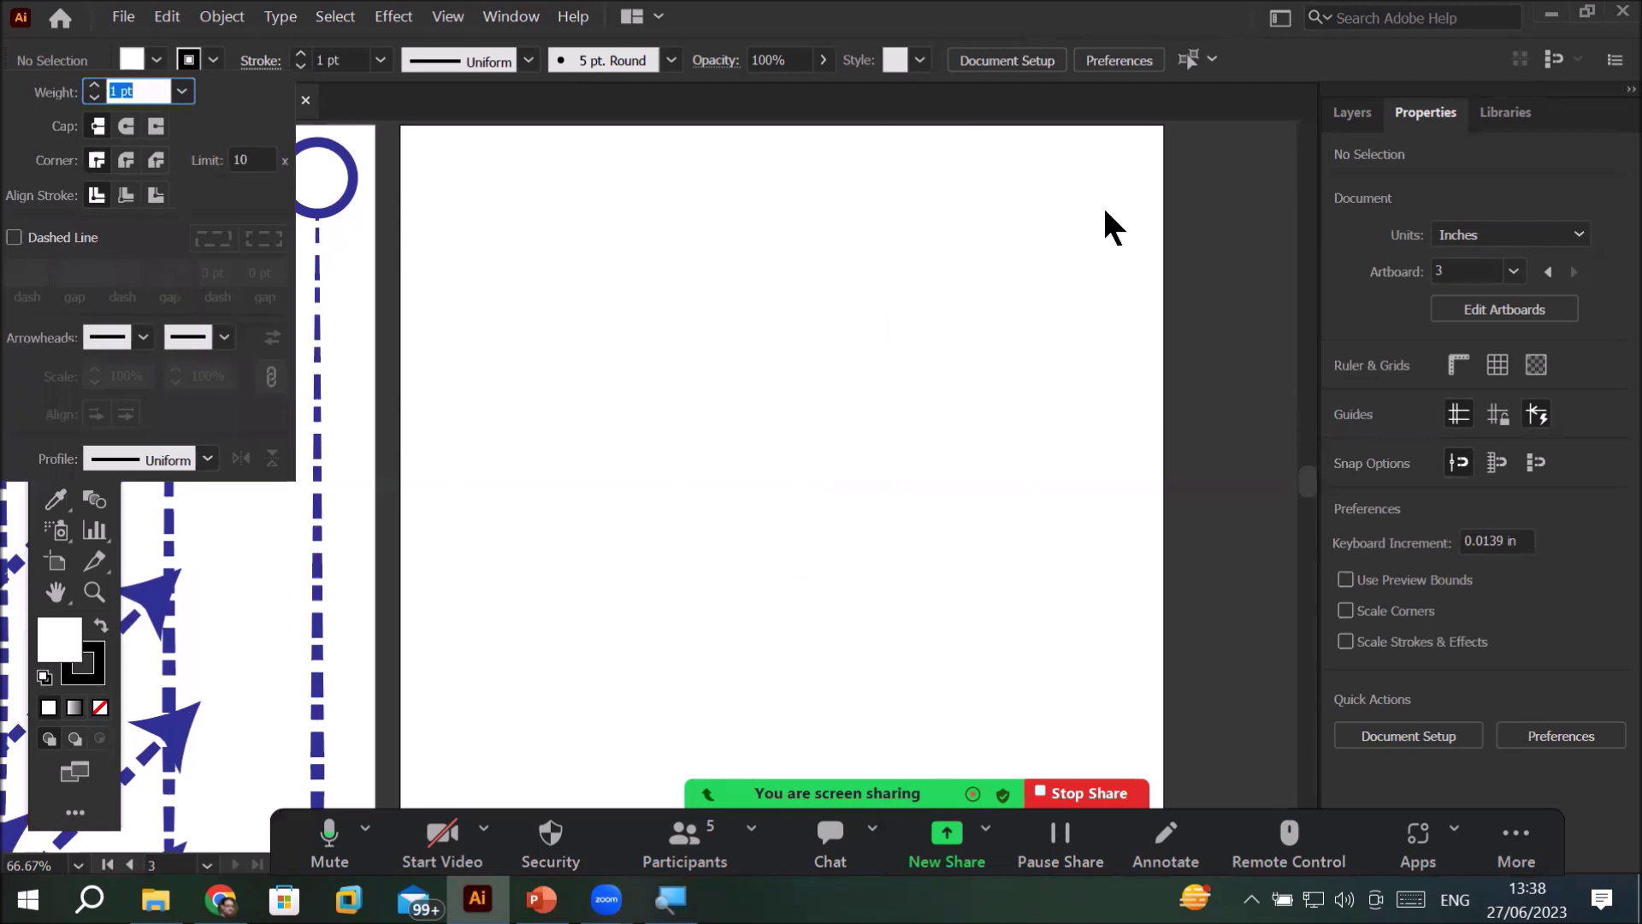
left_click(531, 12)
left_click(486, 15)
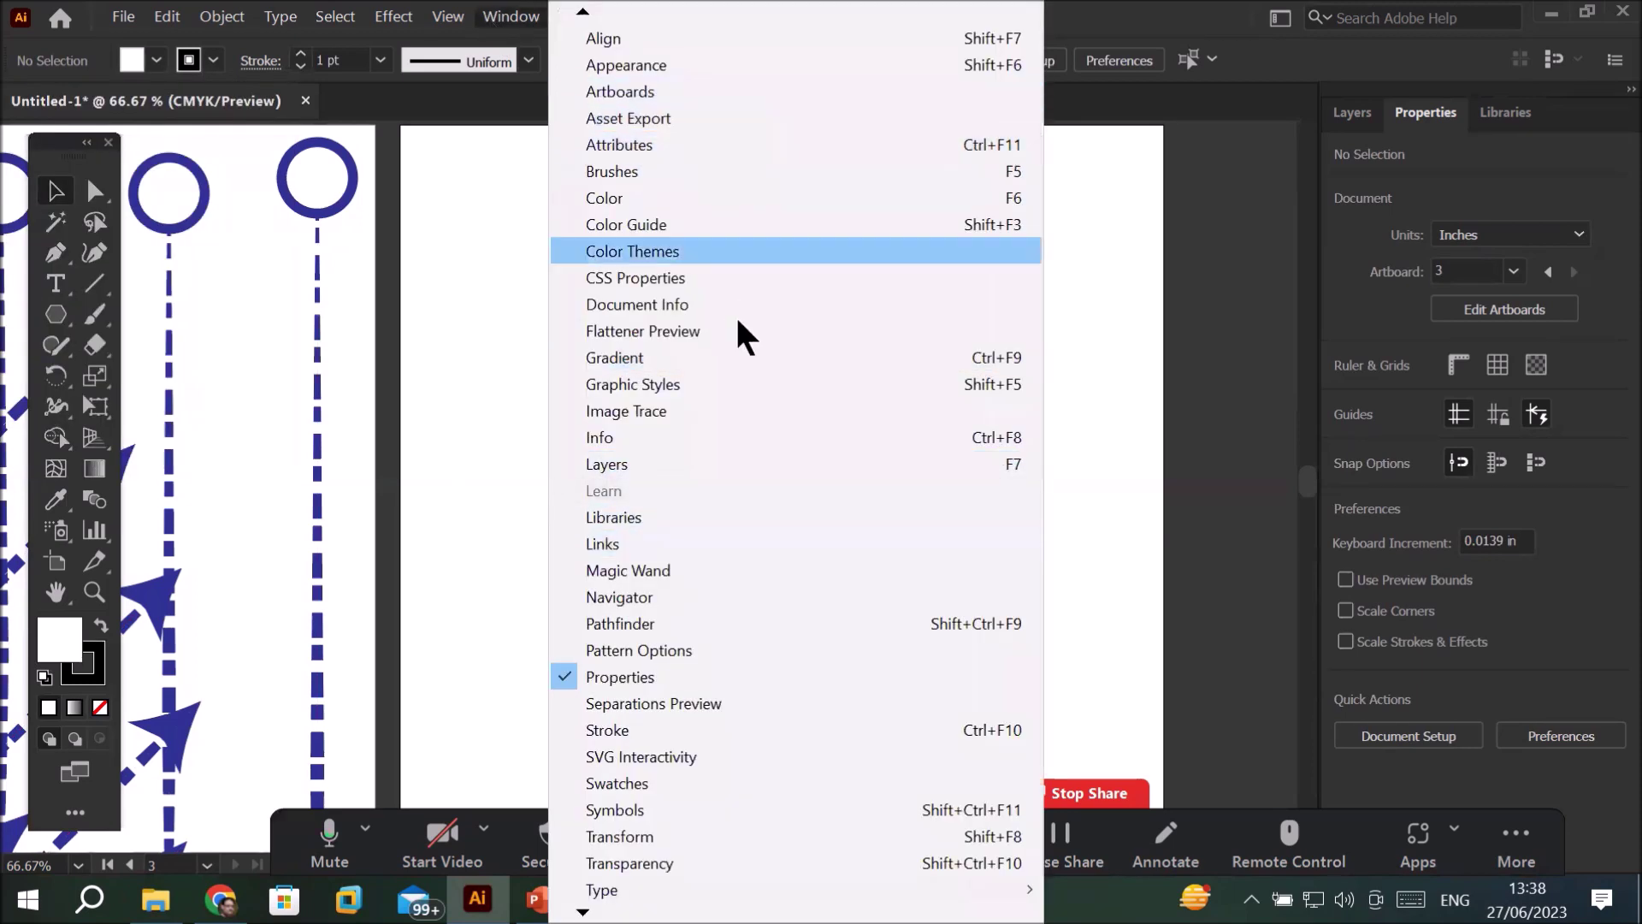
mouse_move(766, 912)
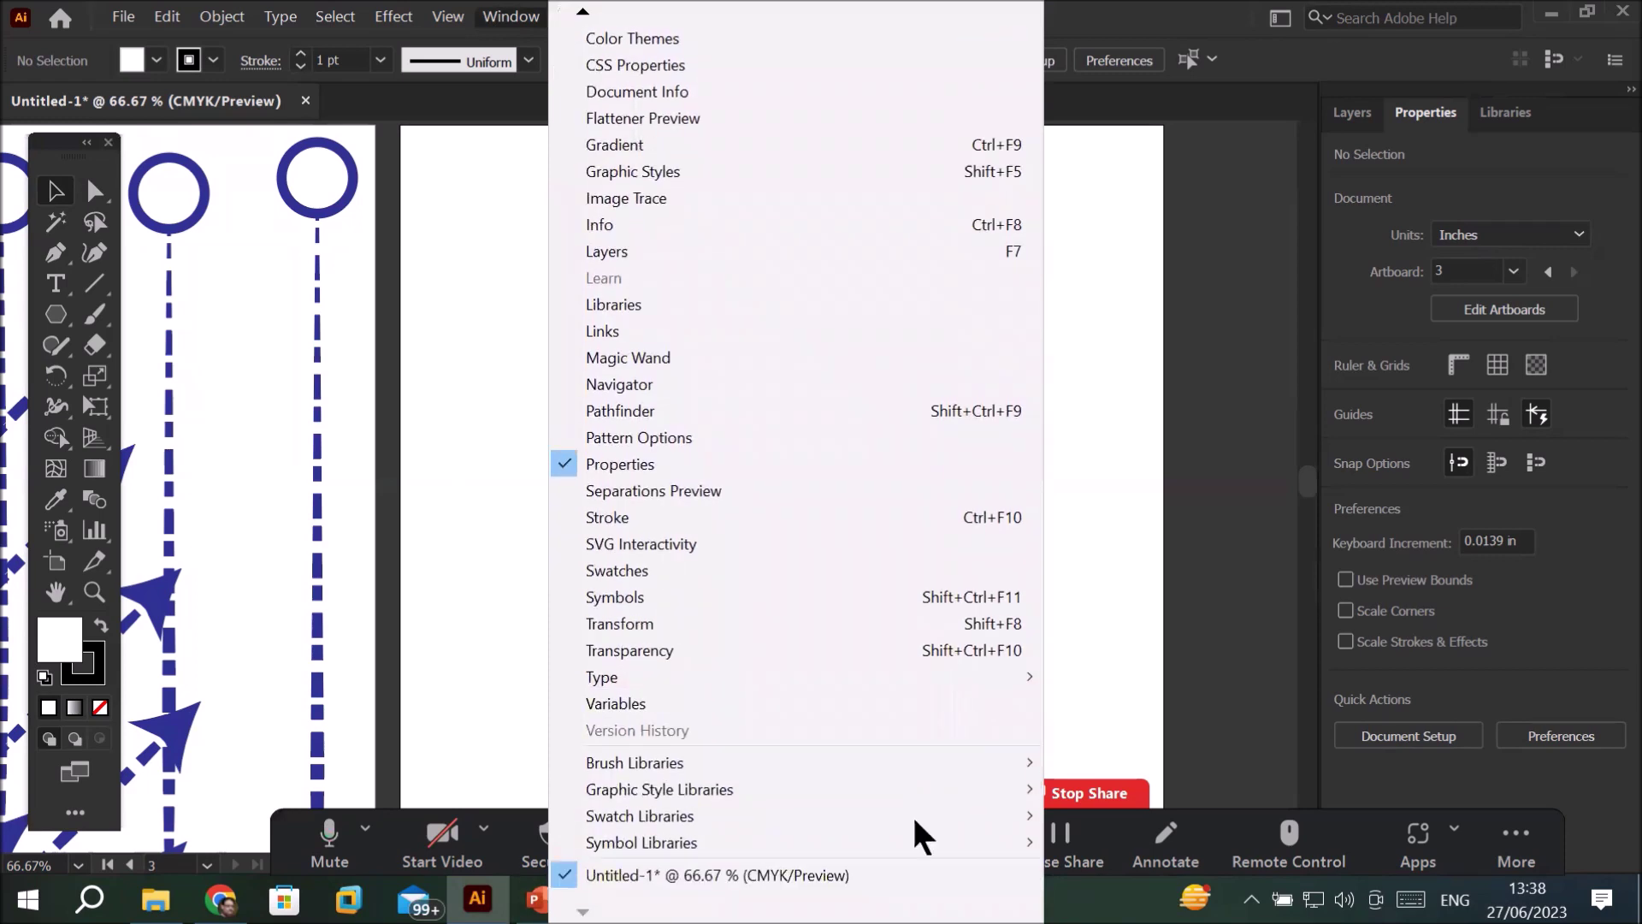
left_click(715, 518)
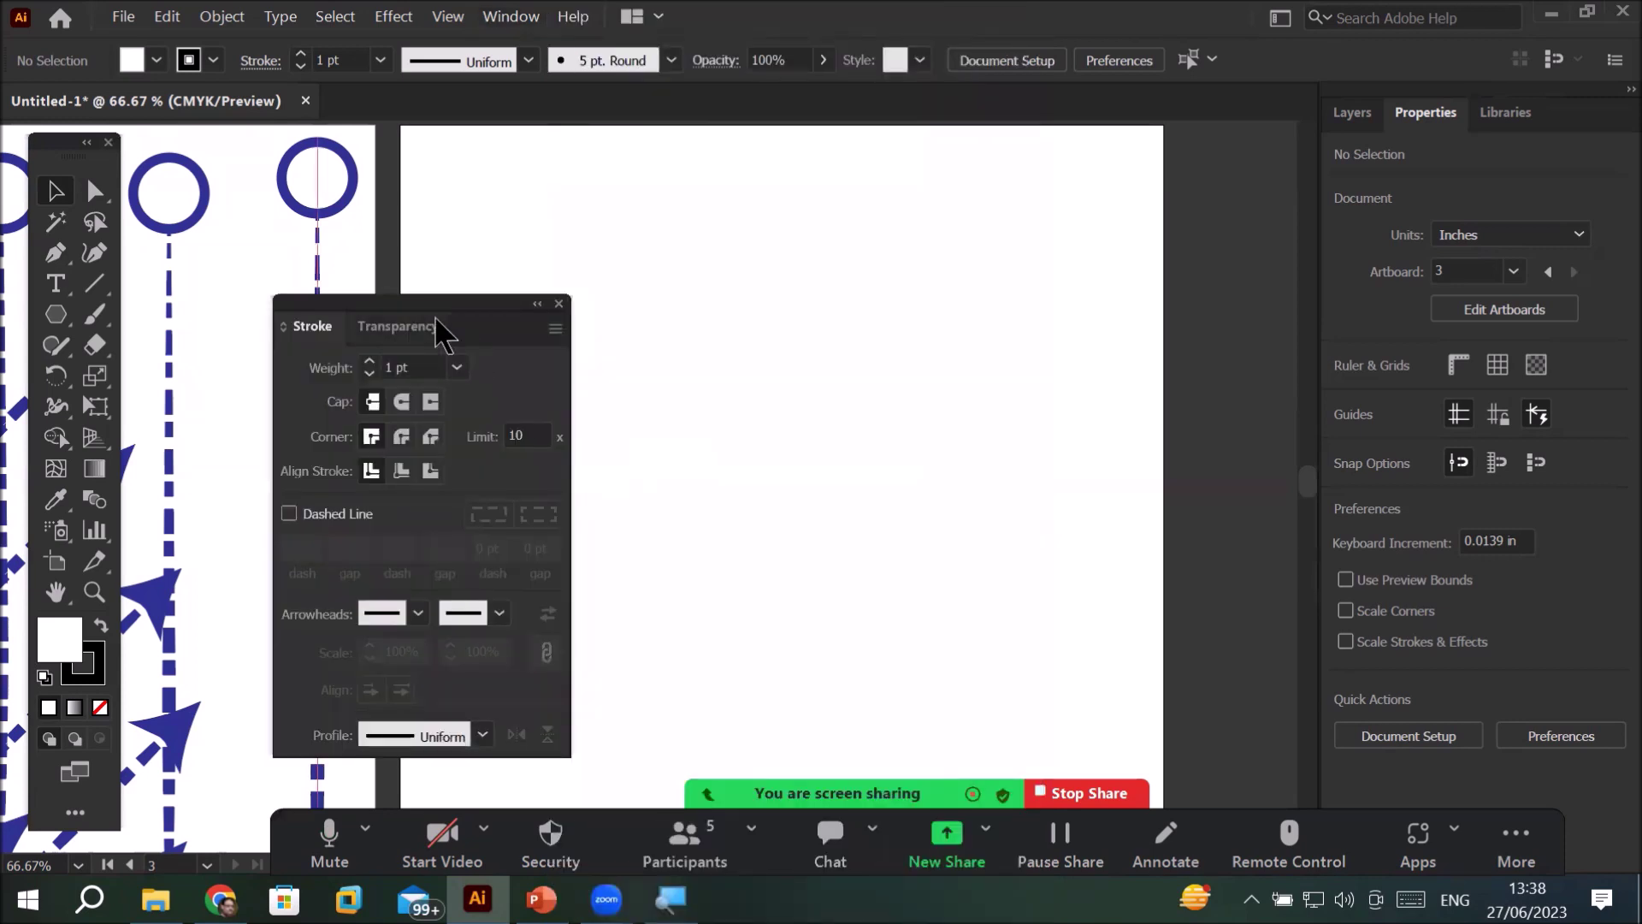
mouse_move(436, 318)
left_mouse_down()
mouse_move(1178, 285)
mouse_move(1113, 267)
mouse_move(1130, 255)
left_mouse_up()
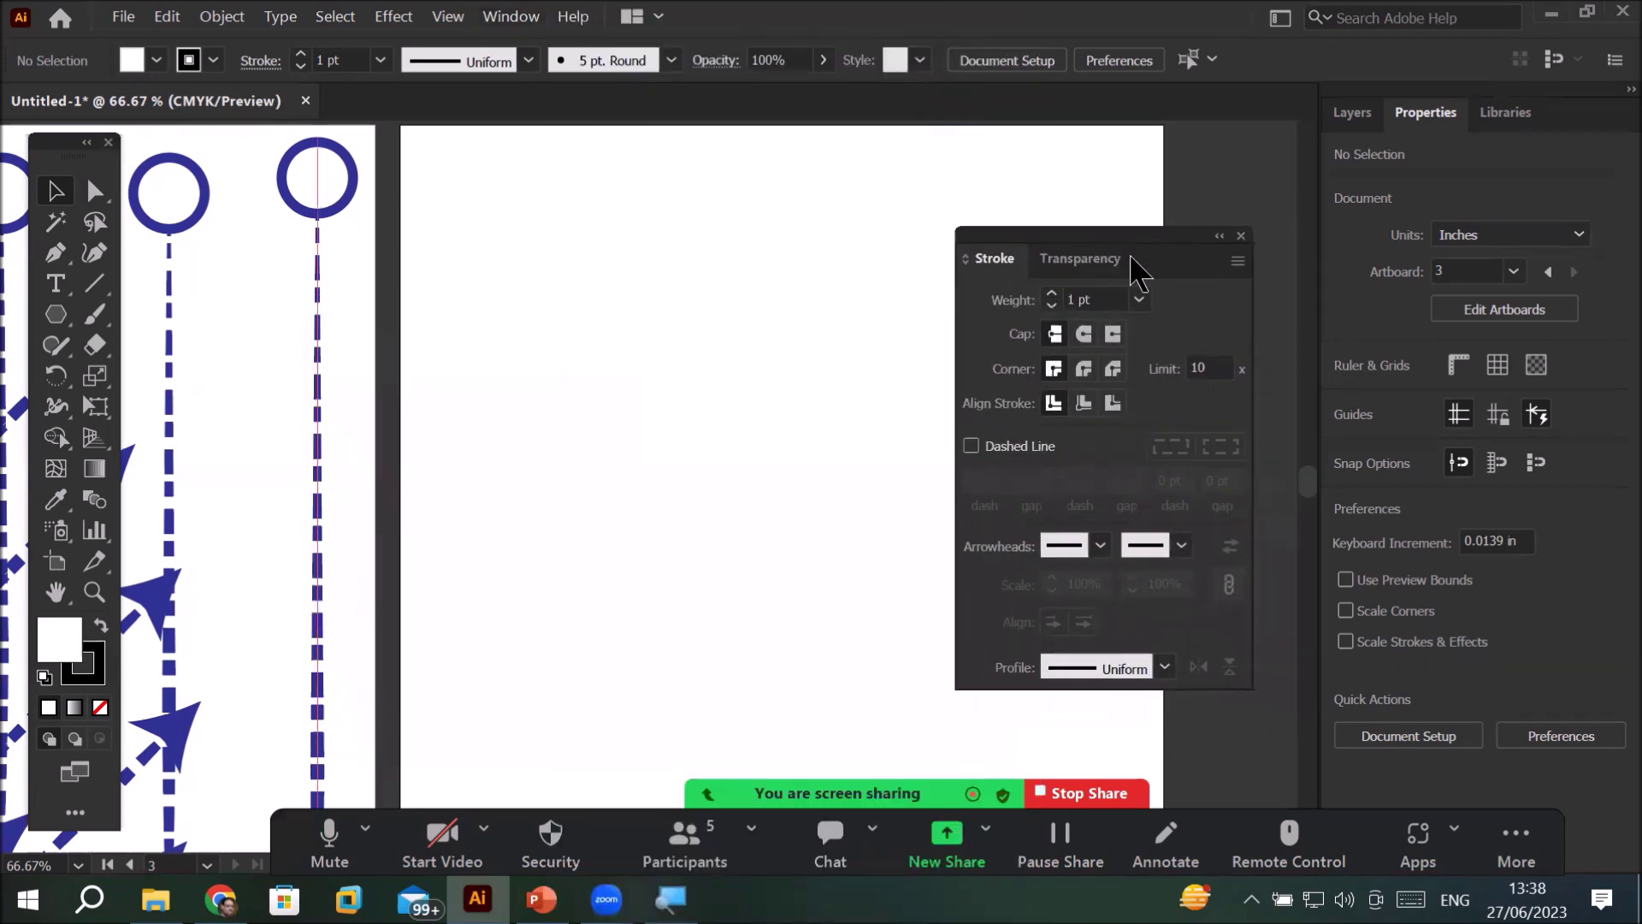
left_click(970, 446)
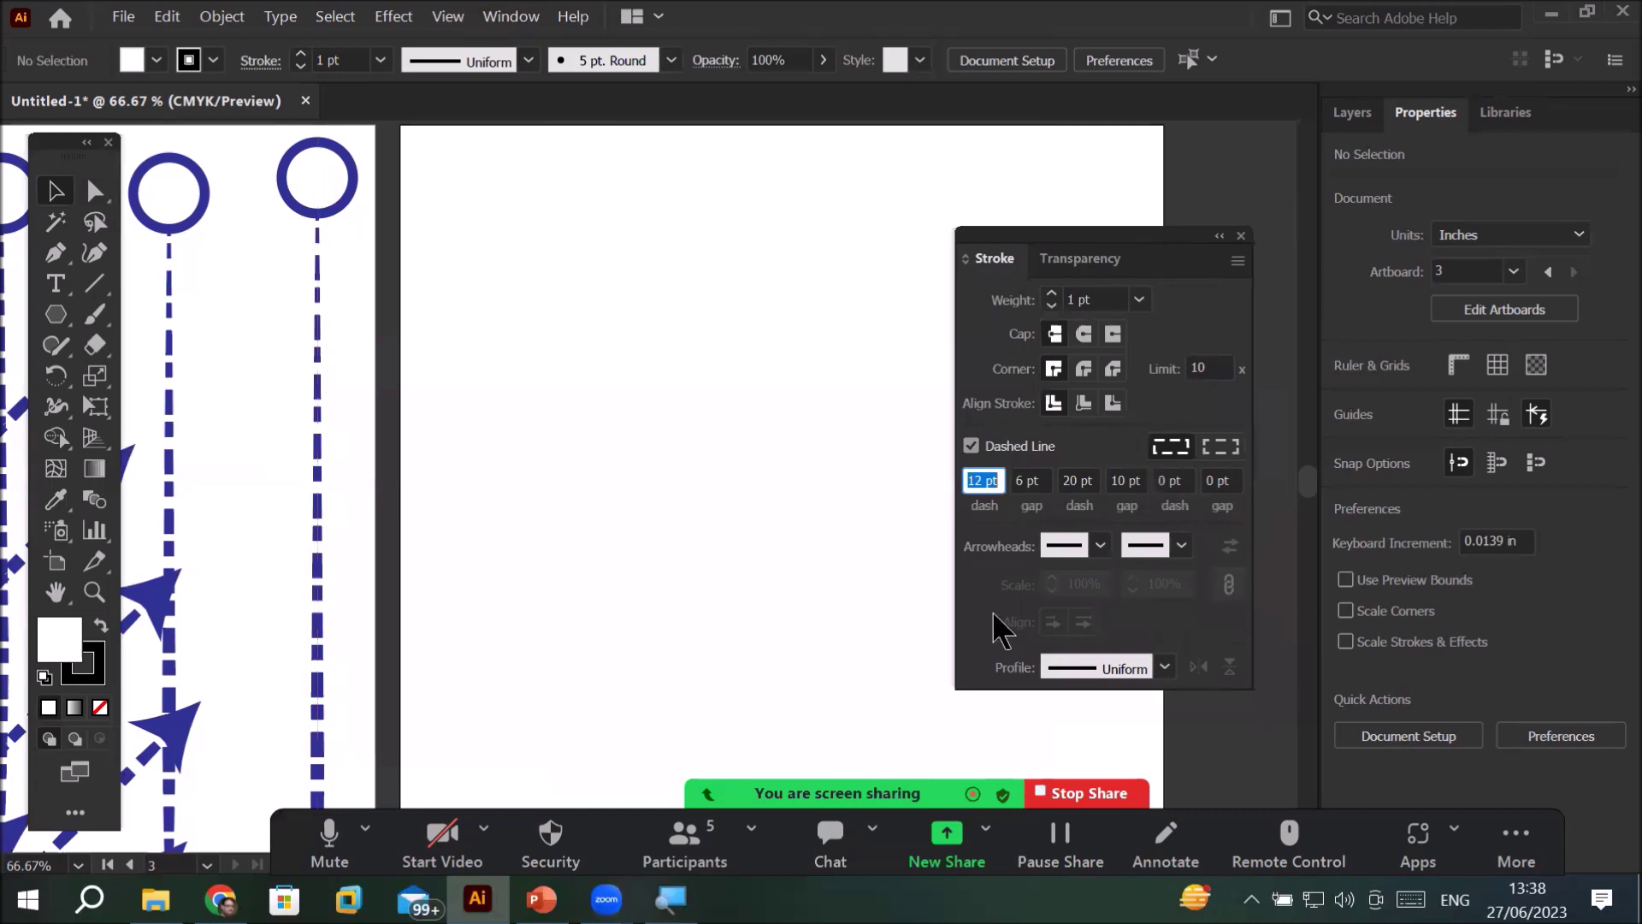
- Turn off the Dashed Line option and draw a square about 2.19 in wide near the empty artboard's upper-left corner
left_click(973, 446)
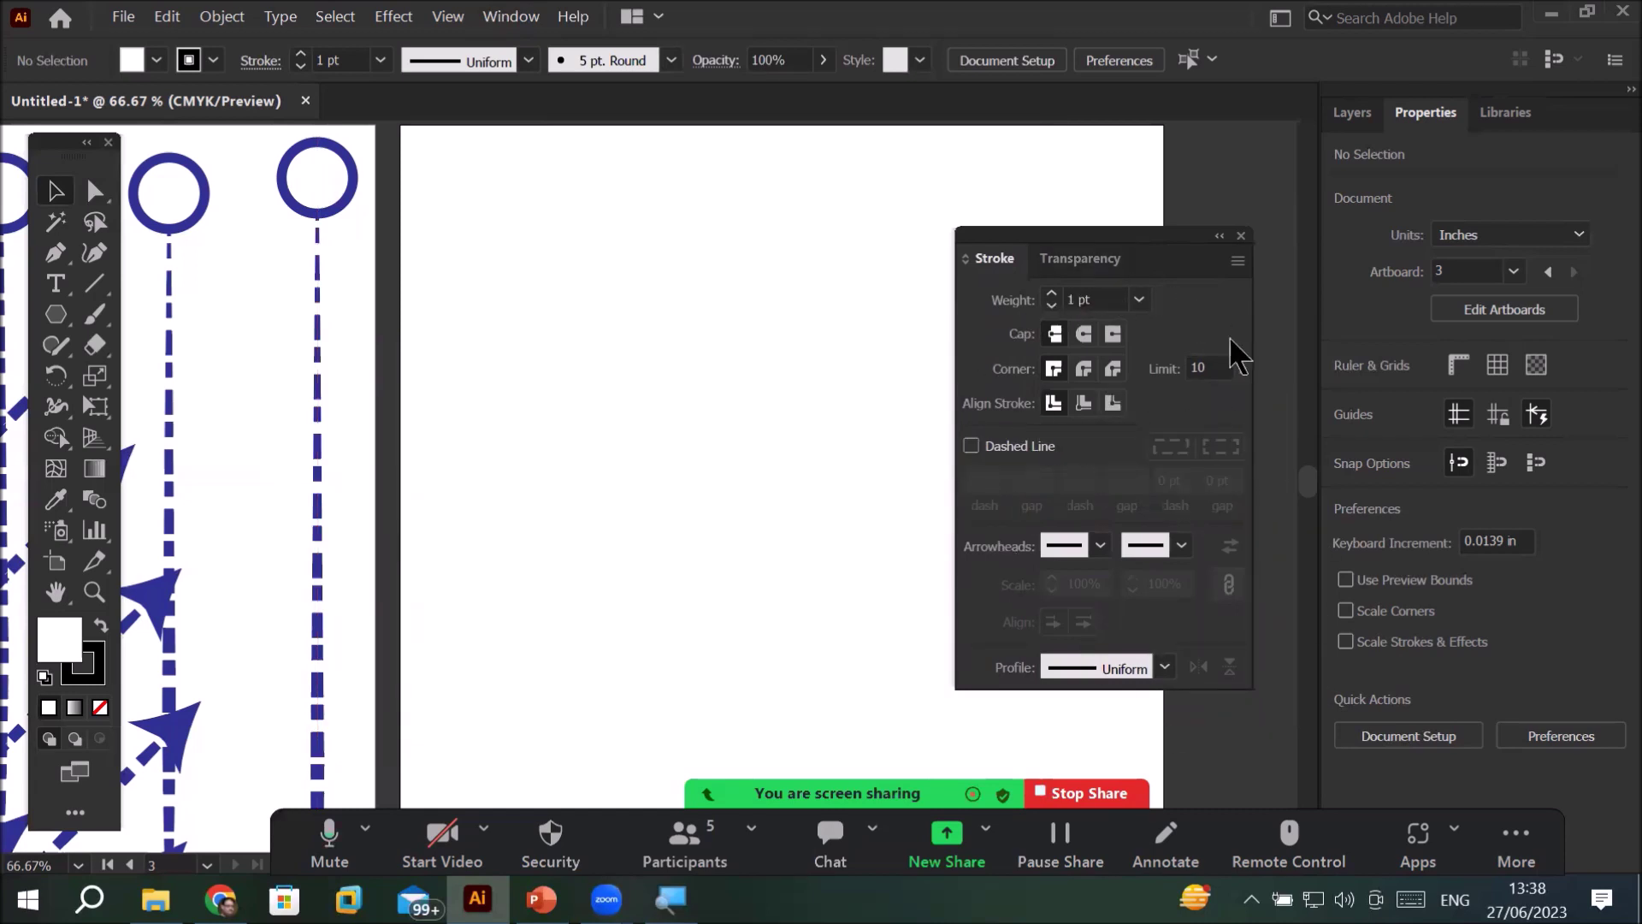
left_click(53, 315)
left_click_drag(53, 325, 132, 316)
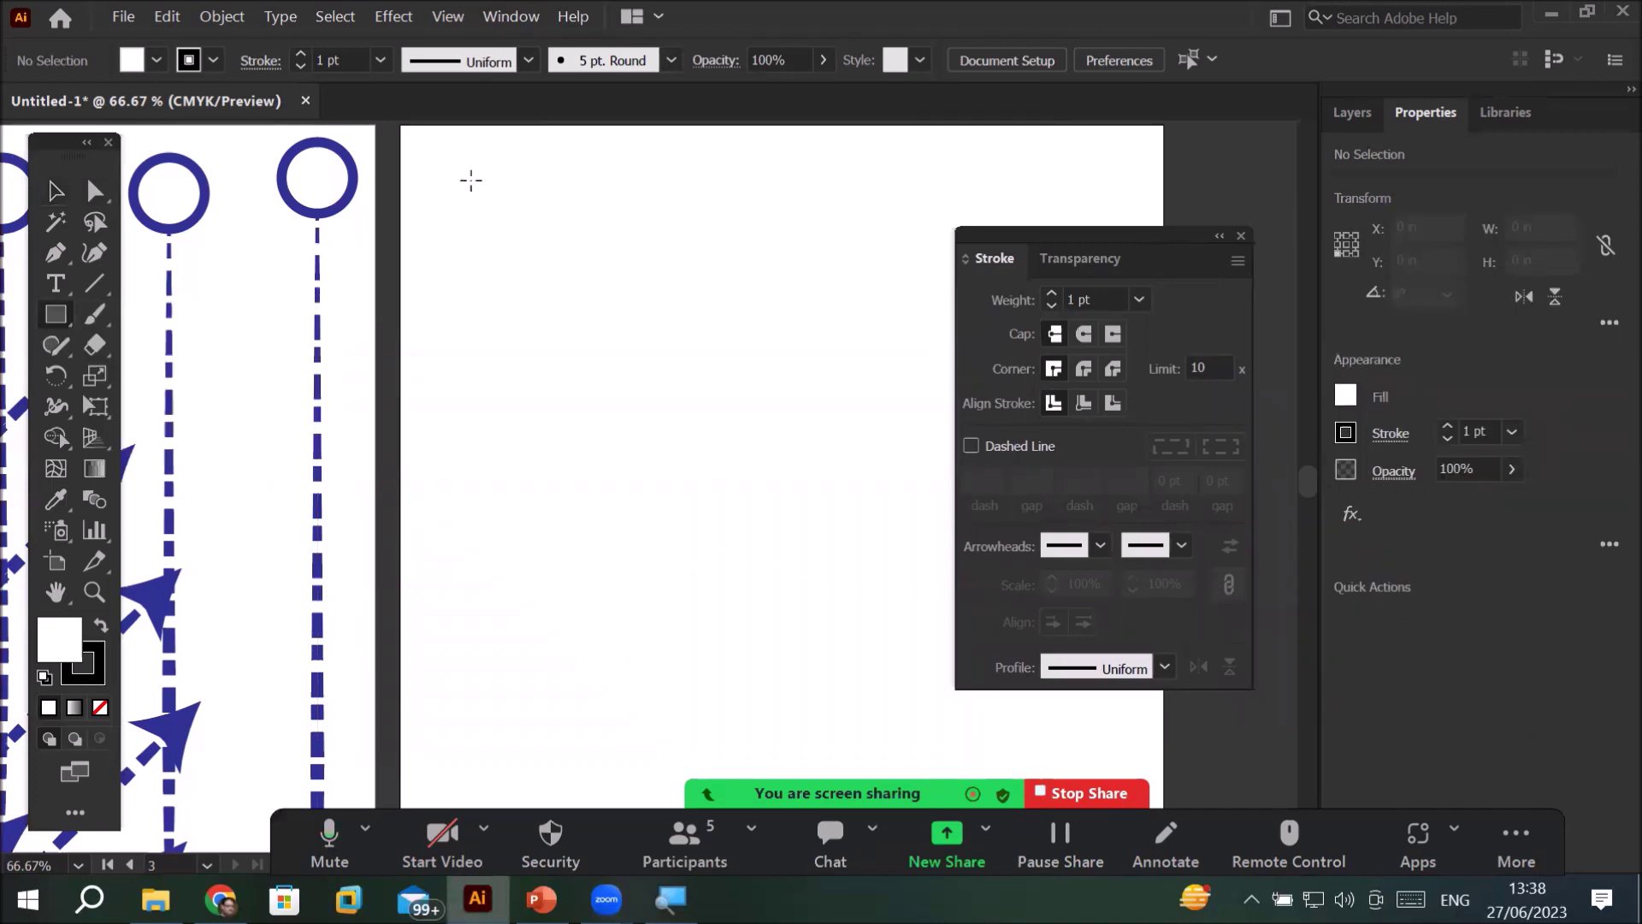
left_click_drag(471, 180, 620, 376)
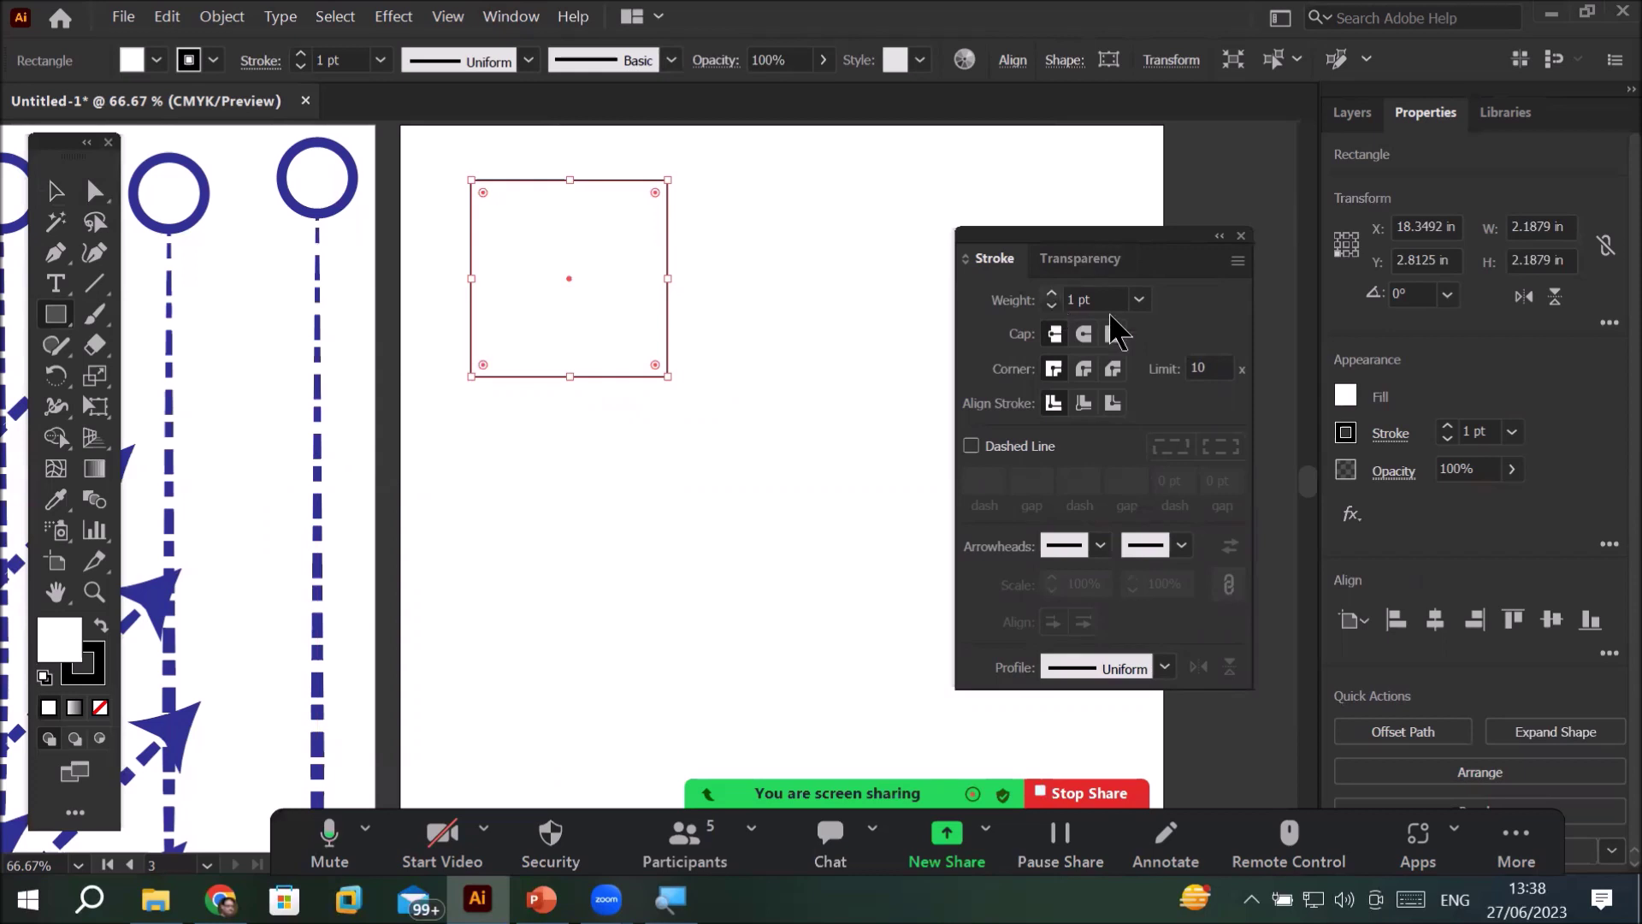
- Increase the square's stroke weight gradually to 20 pt
left_click(1138, 299)
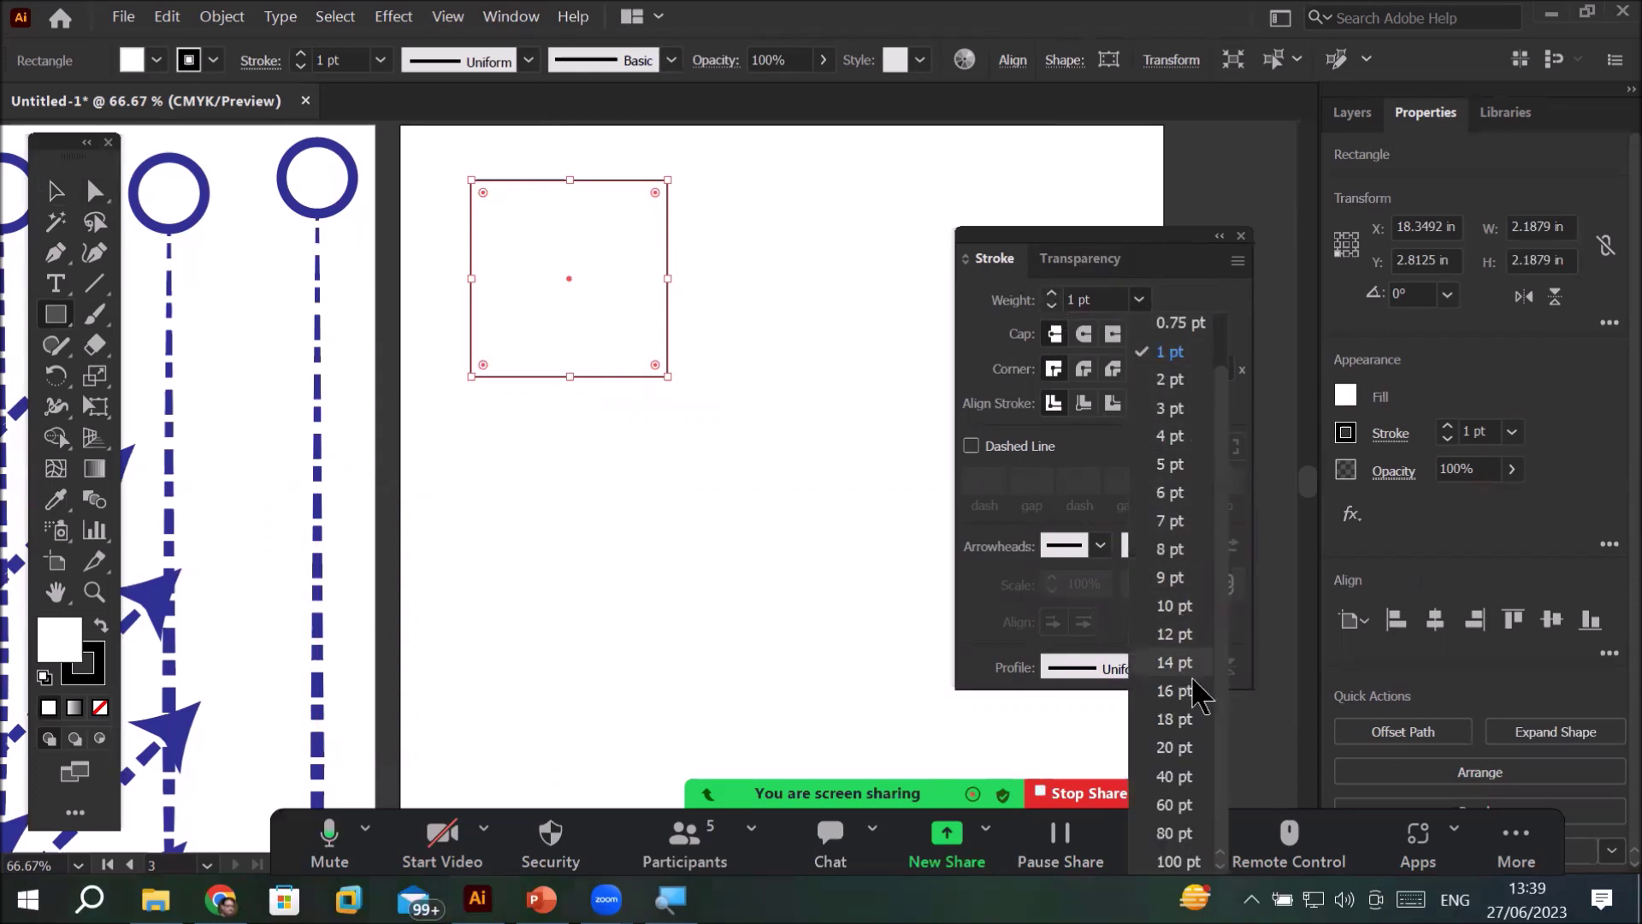
left_click(1050, 295)
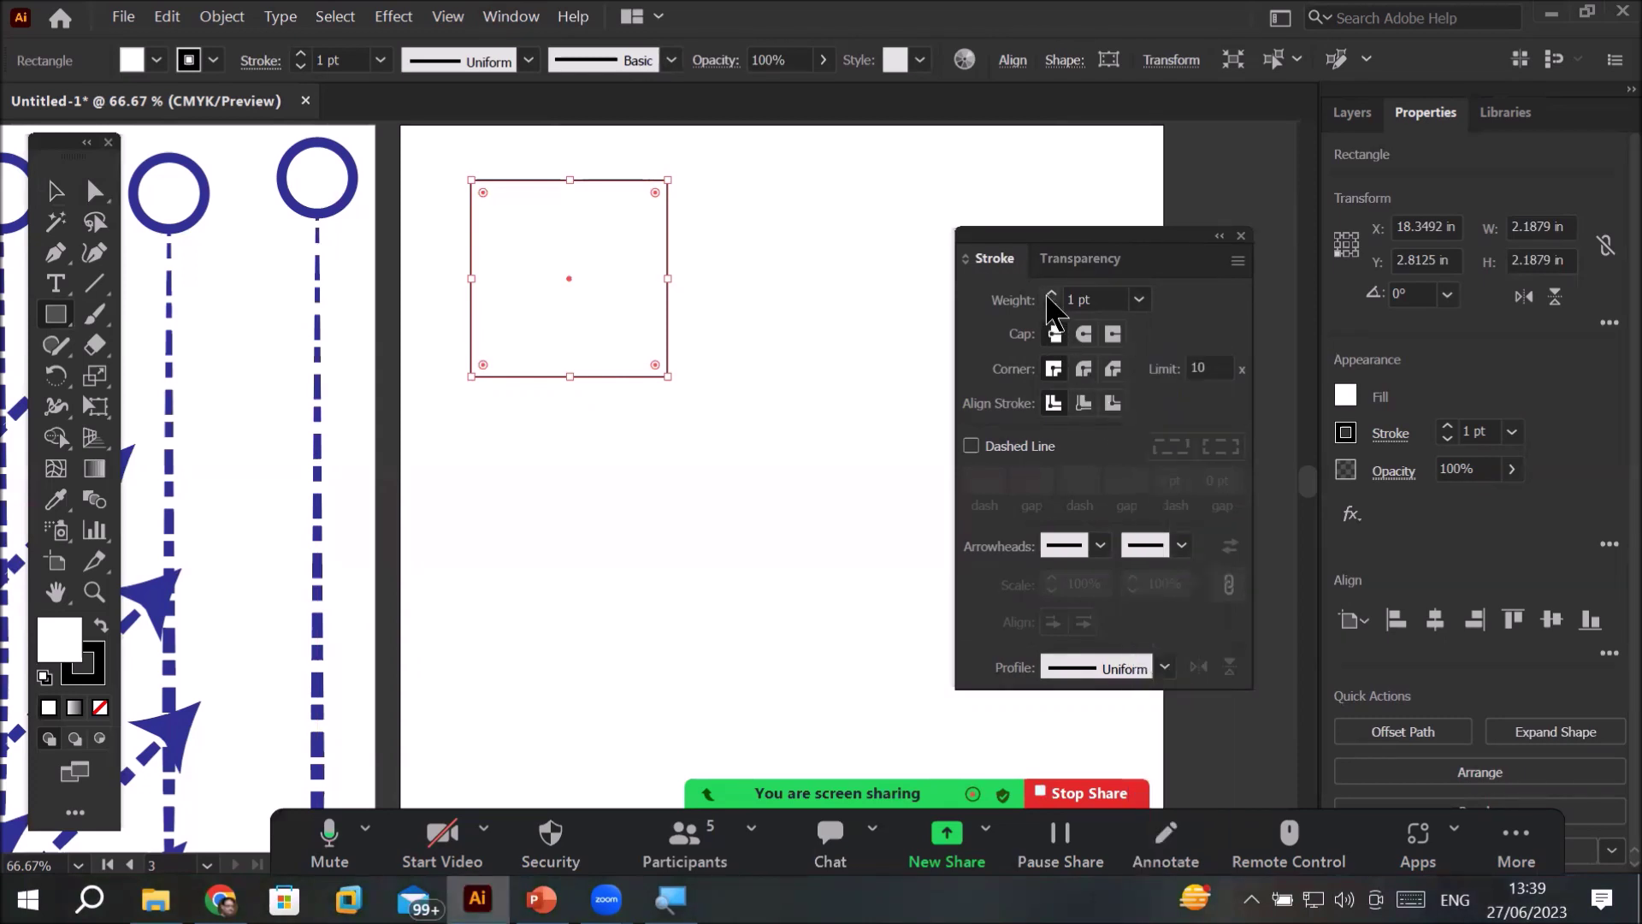
left_click(1051, 295)
left_click(1050, 295)
left_click(1050, 295)
left_click(1051, 295)
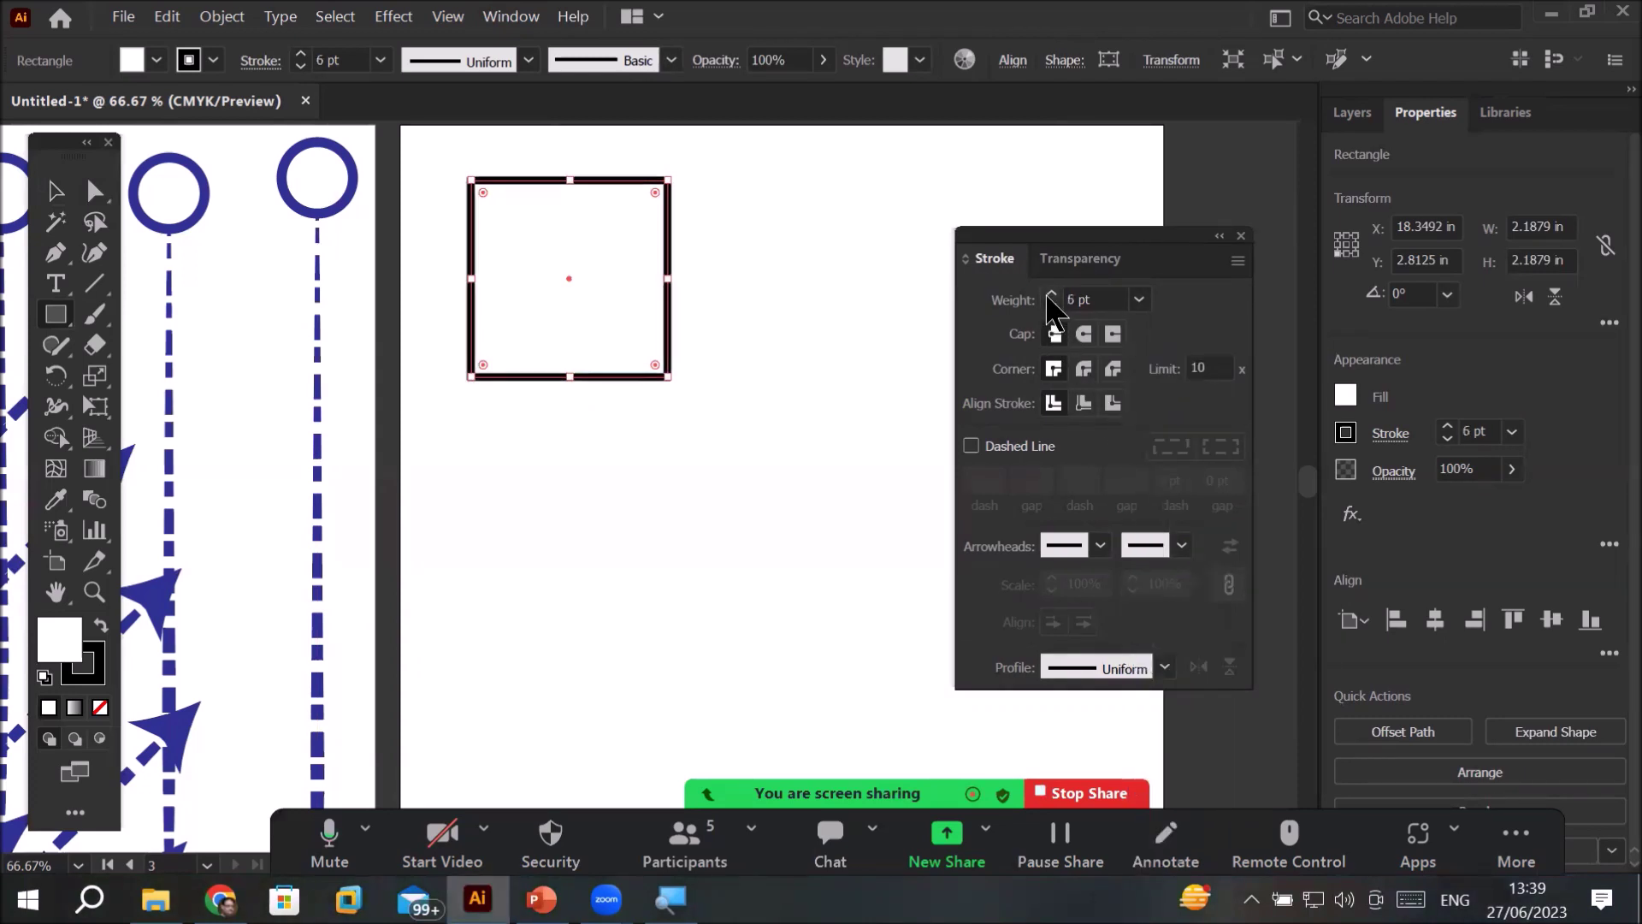
left_click(1050, 295)
left_click(1050, 295)
left_click(1050, 295)
left_click(1050, 295)
left_click(1050, 295)
left_click(1050, 296)
left_click(1051, 295)
left_click(1050, 295)
left_click(1050, 295)
left_click(1050, 295)
left_click(1050, 295)
left_click(1050, 295)
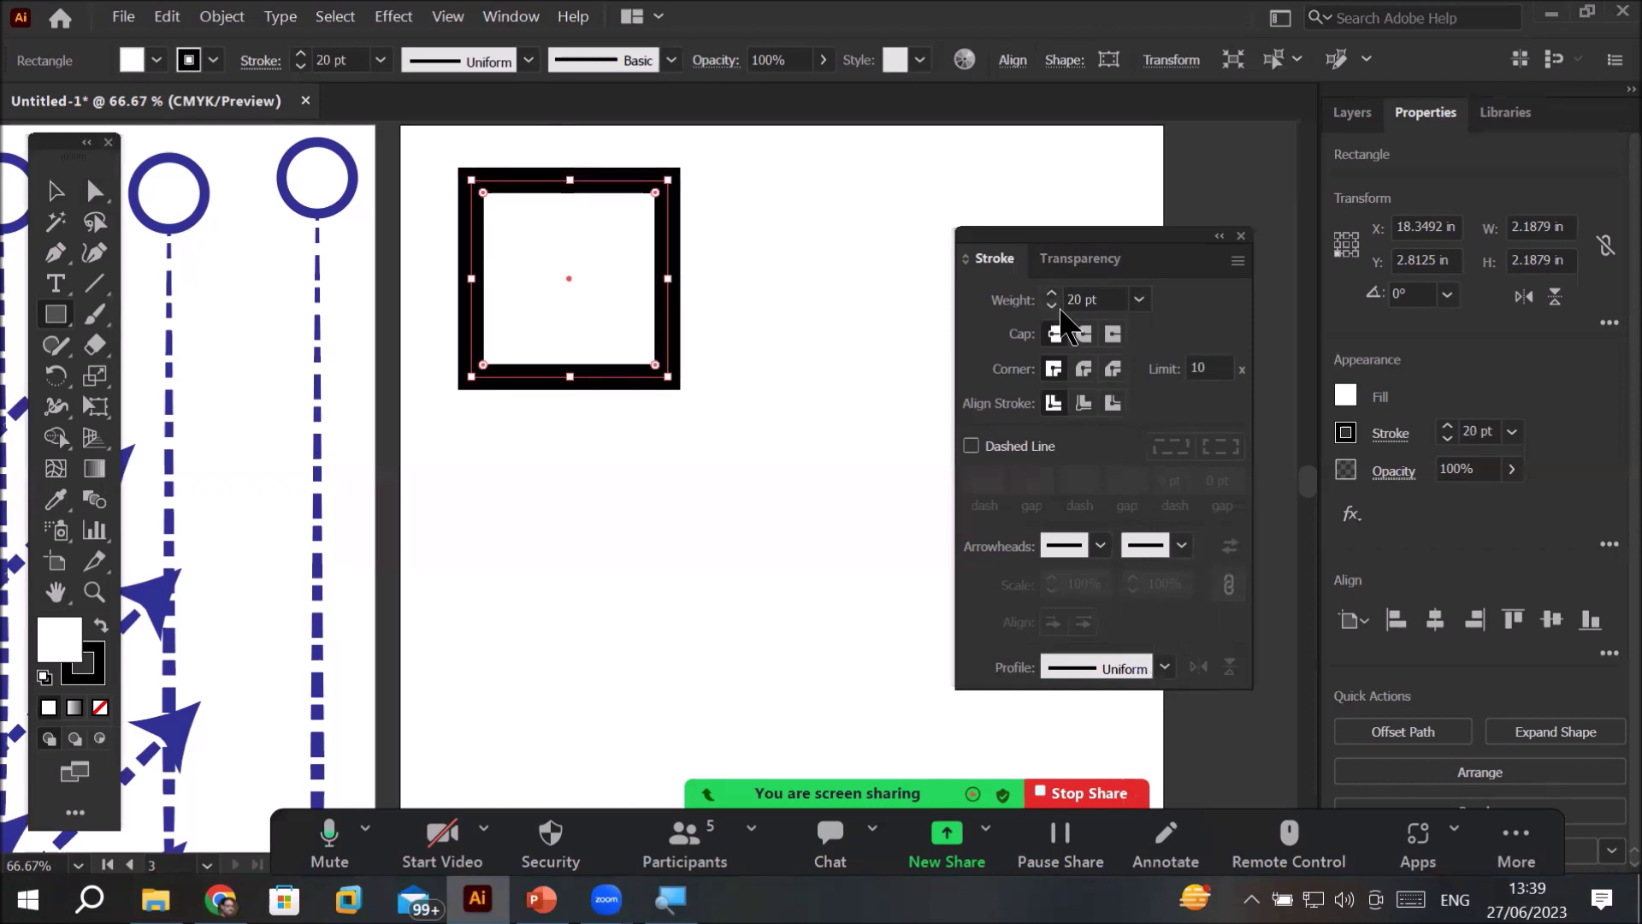
- Reduce the square's stroke weight all the way to 0 pt
left_click(1051, 305)
left_click(1051, 305)
left_click(1051, 305)
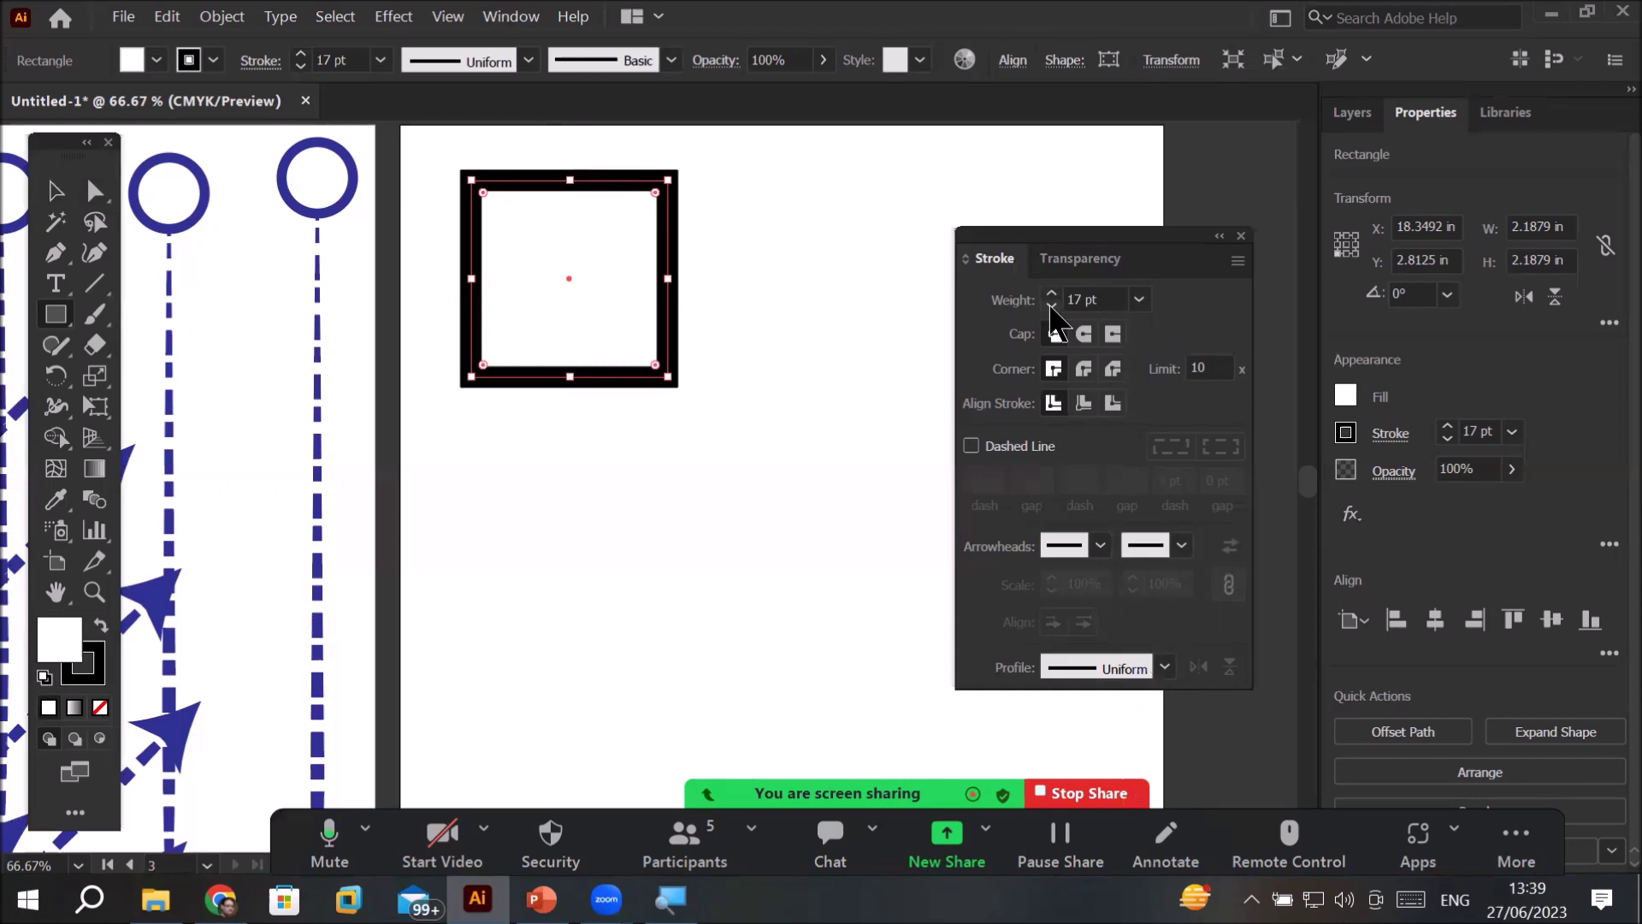
left_click_drag(1051, 305, 1051, 305)
left_click(1051, 305)
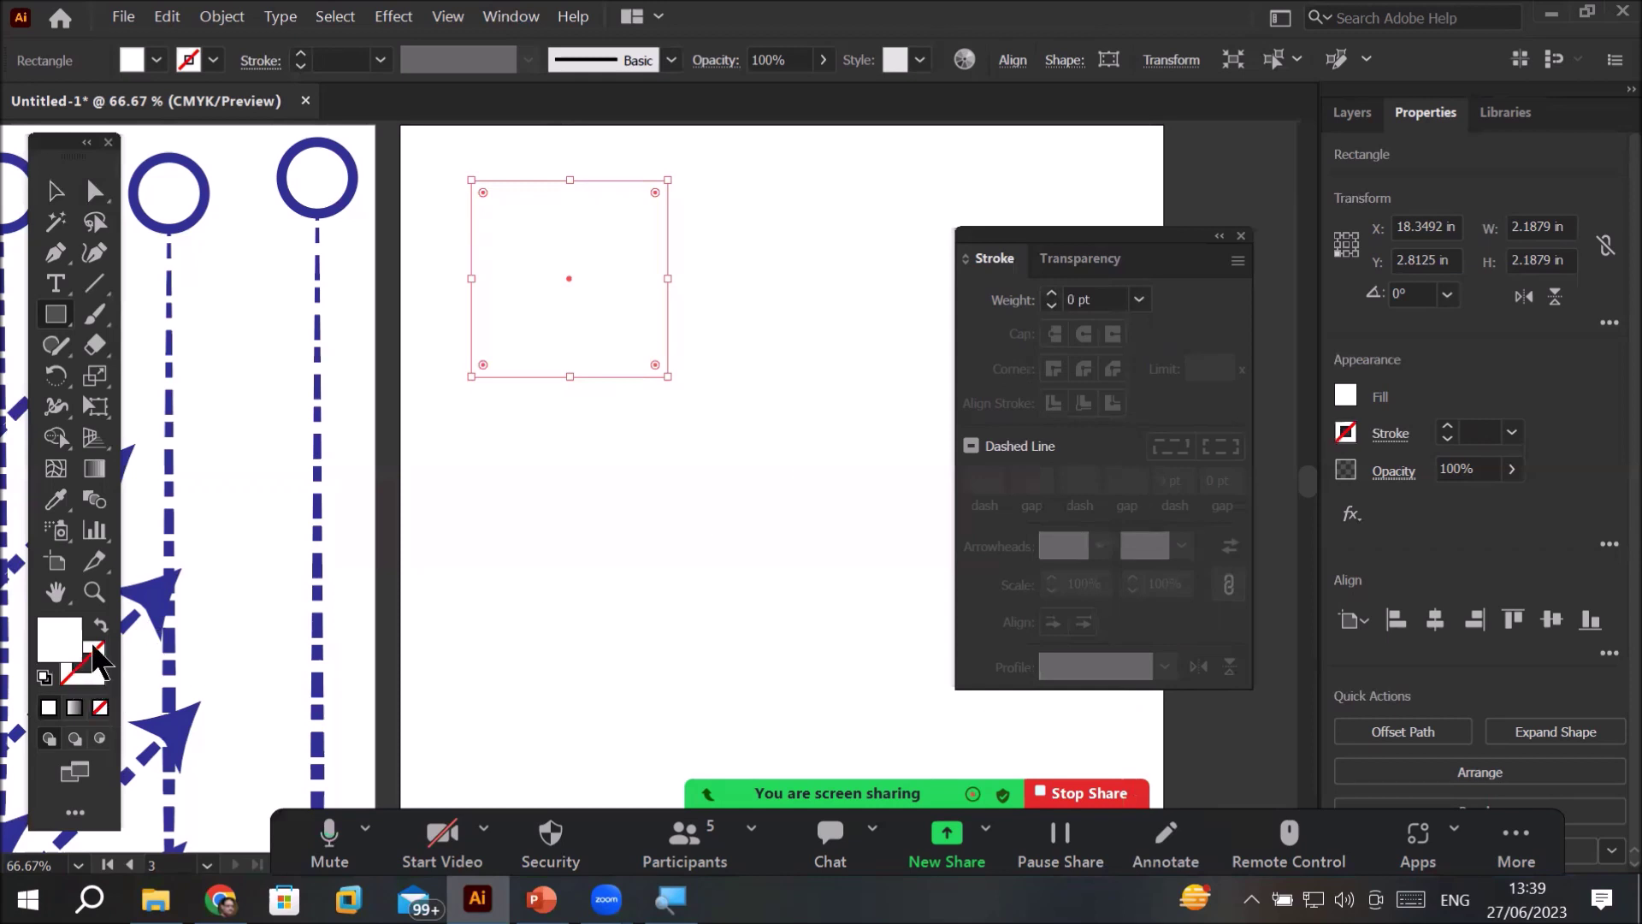
- Set the square's stroke weight to 7 pt
left_click(1053, 296)
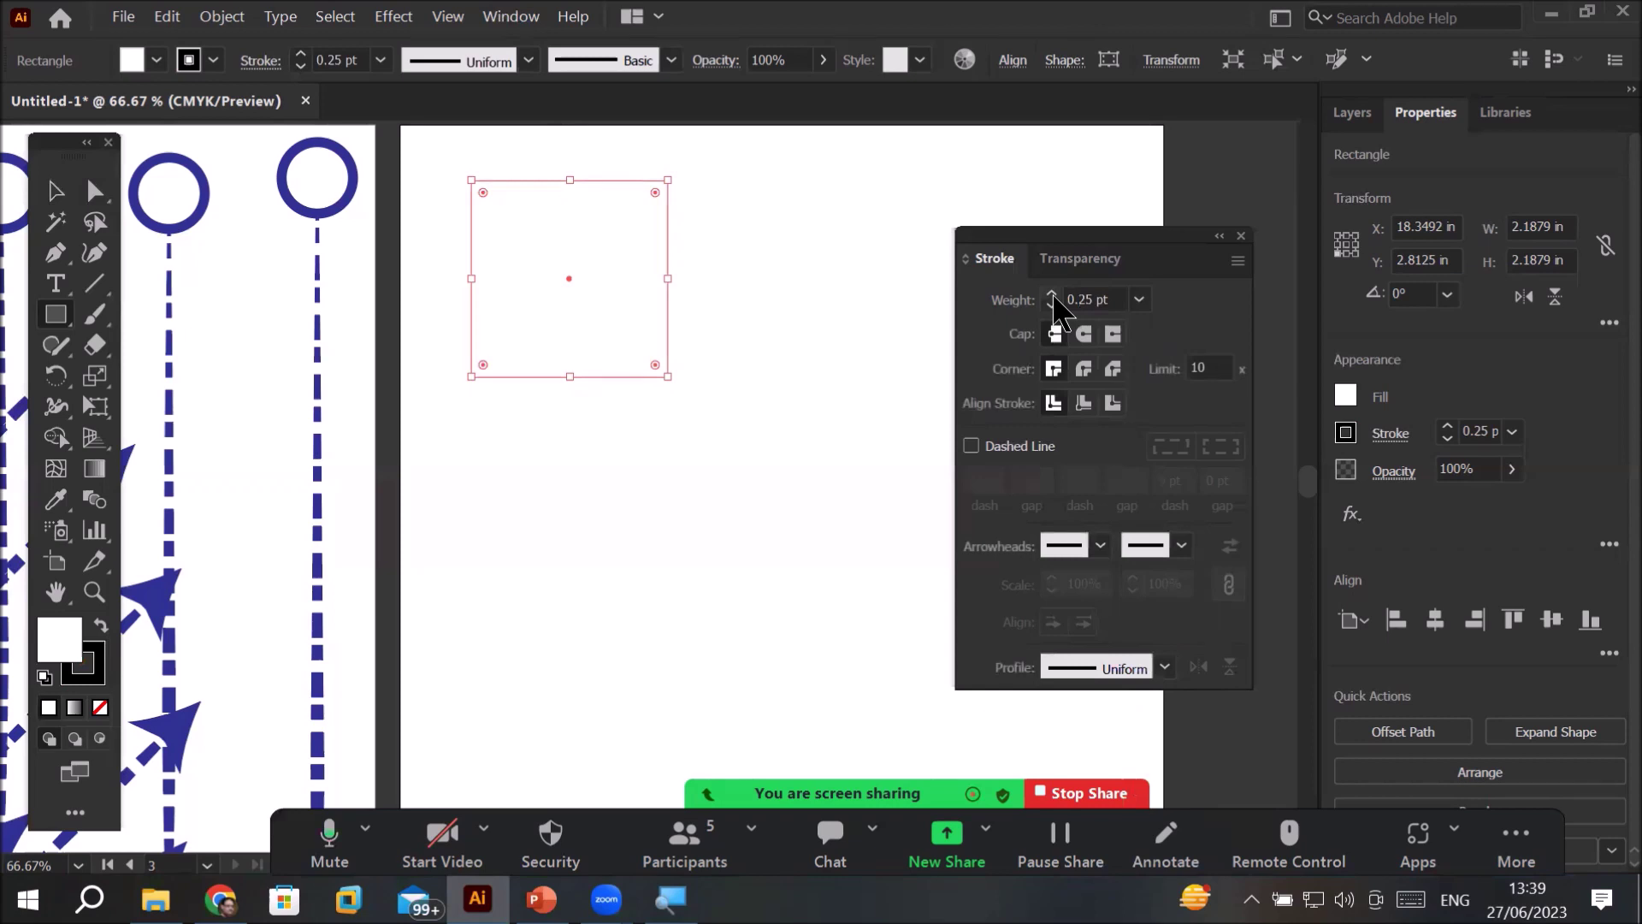
left_click(1052, 296)
left_click(1052, 296)
left_click(1052, 296)
left_click(1052, 296)
left_click(1052, 296)
left_click(1052, 296)
left_click(1052, 296)
left_click(1052, 295)
left_click(1052, 296)
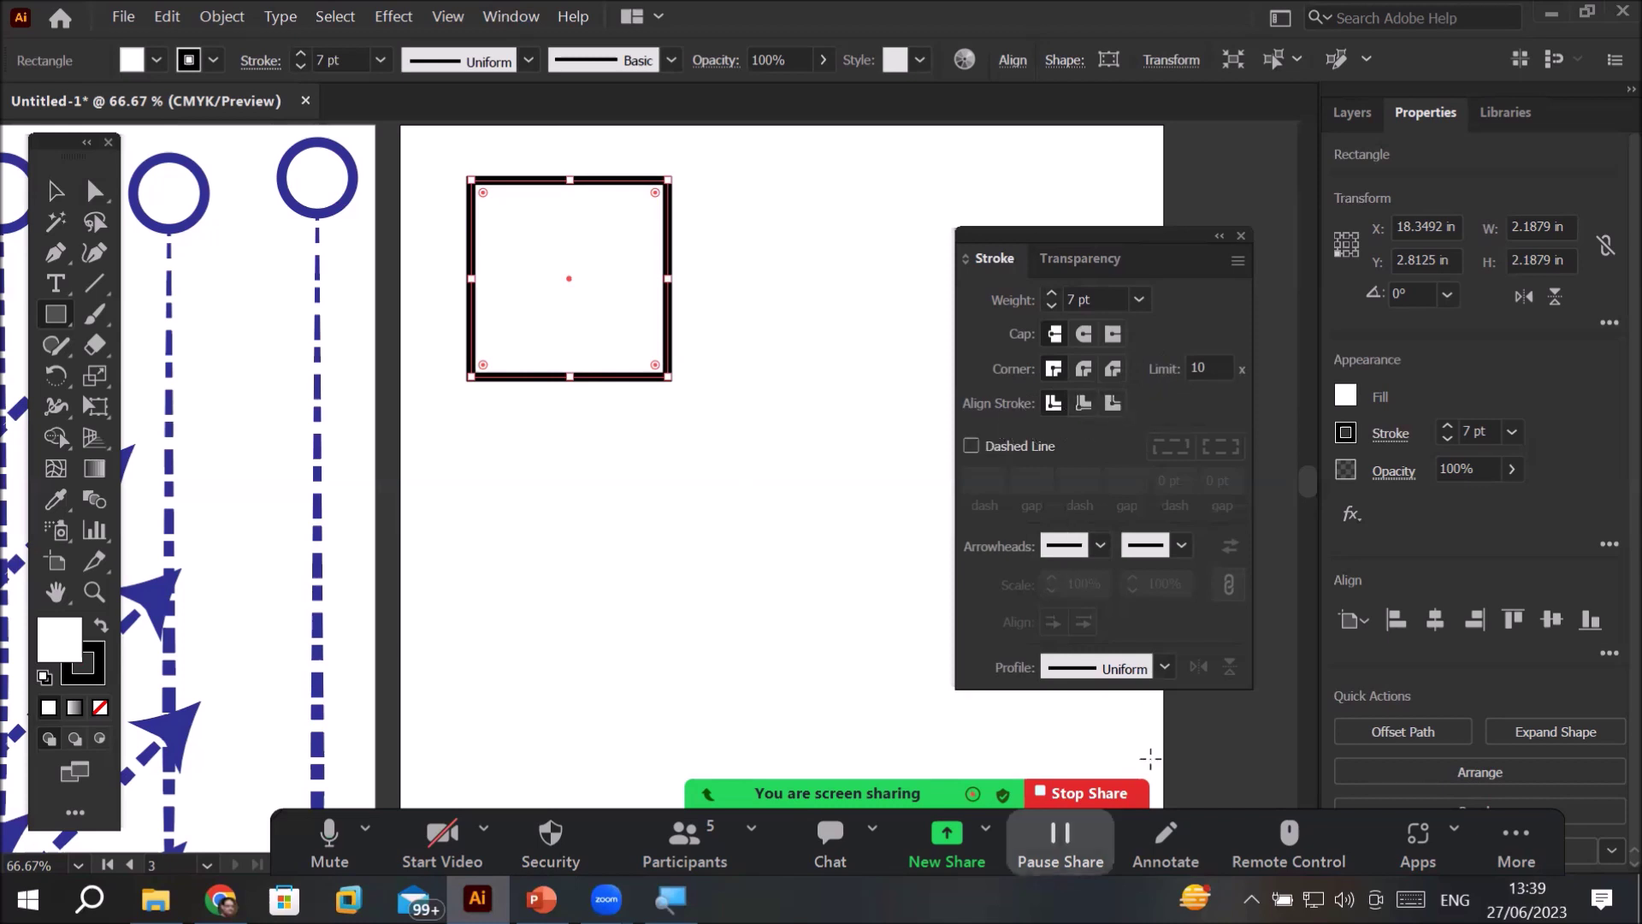
- Move the square down about 1.03 in and add an "Align Stroke" heading above it, scaled to about 45 pt
left_click(69, 203)
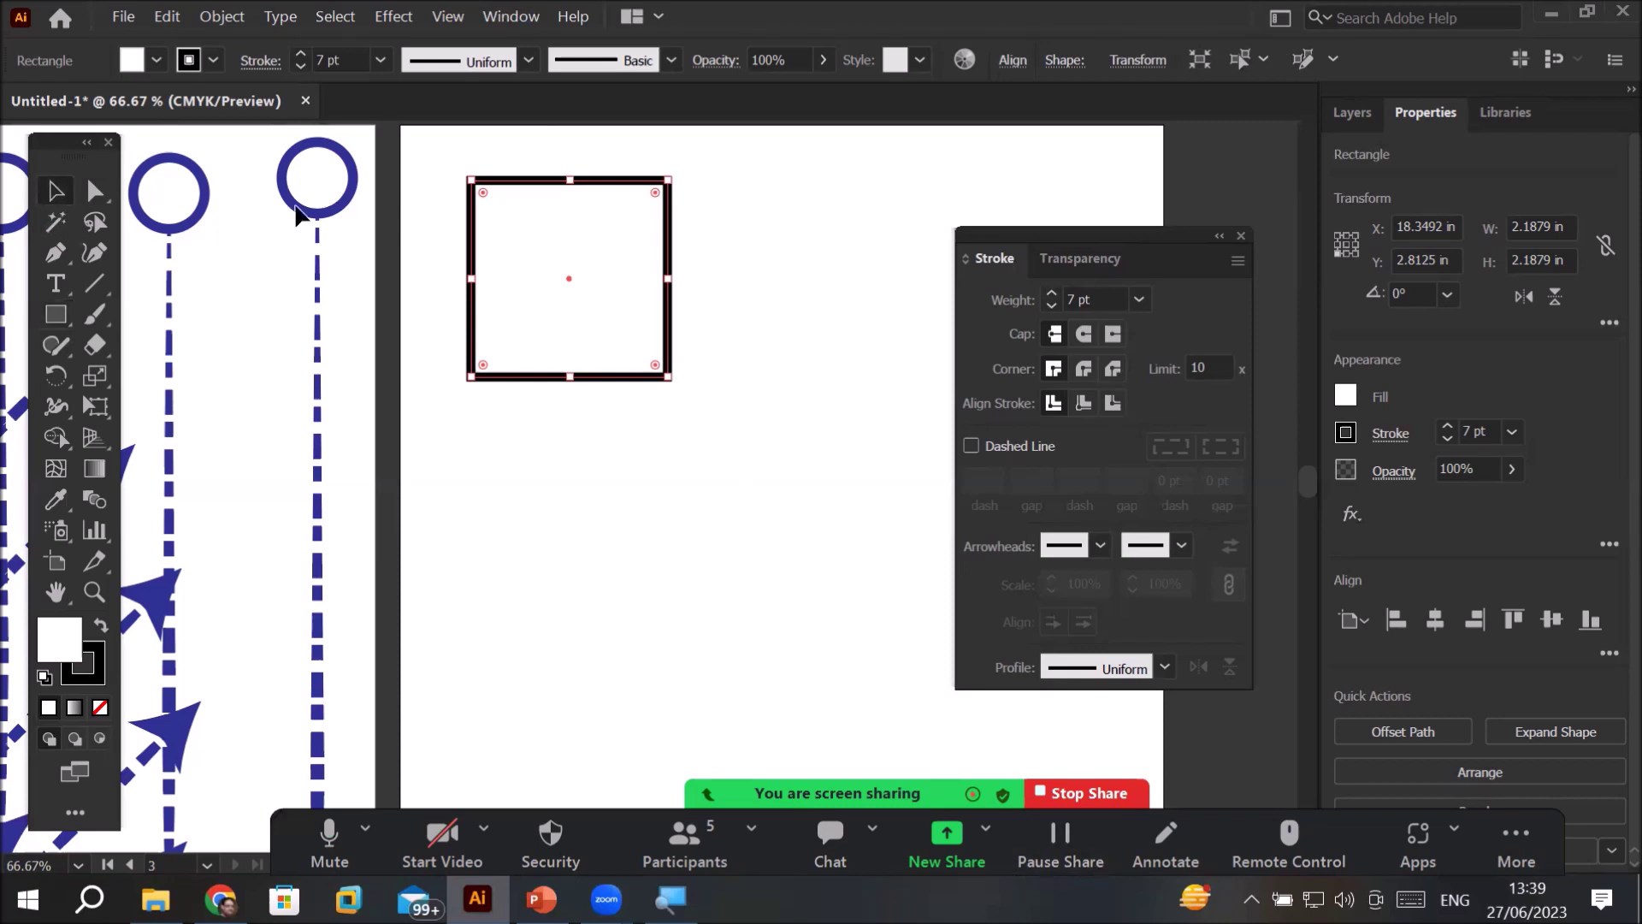
left_click_drag(544, 188, 543, 280)
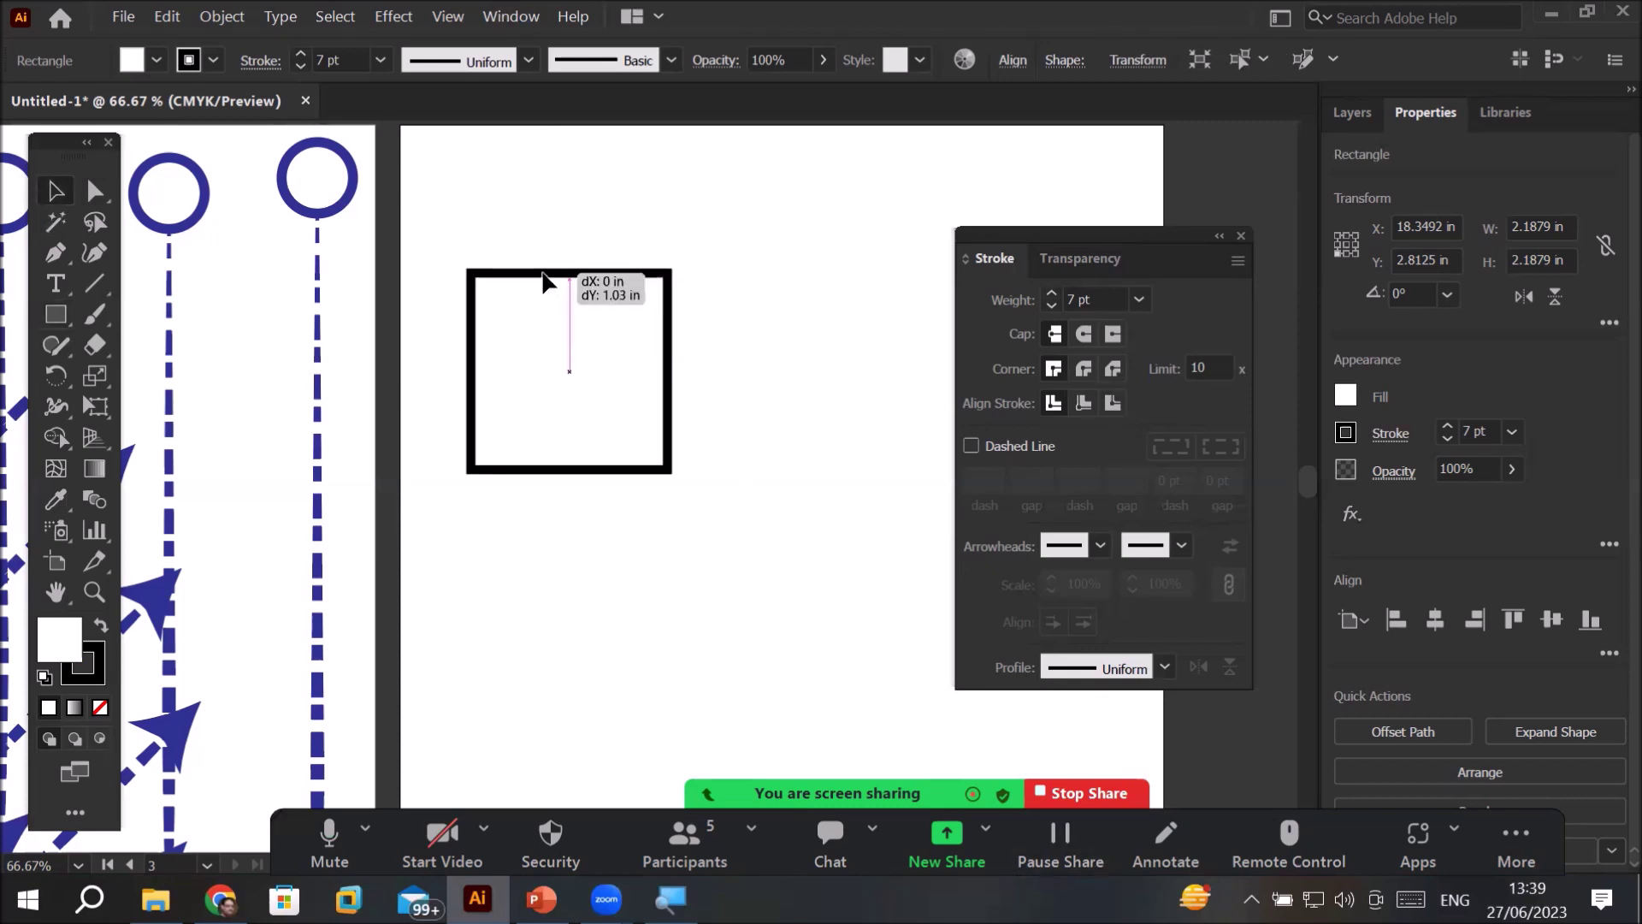
left_click(56, 283)
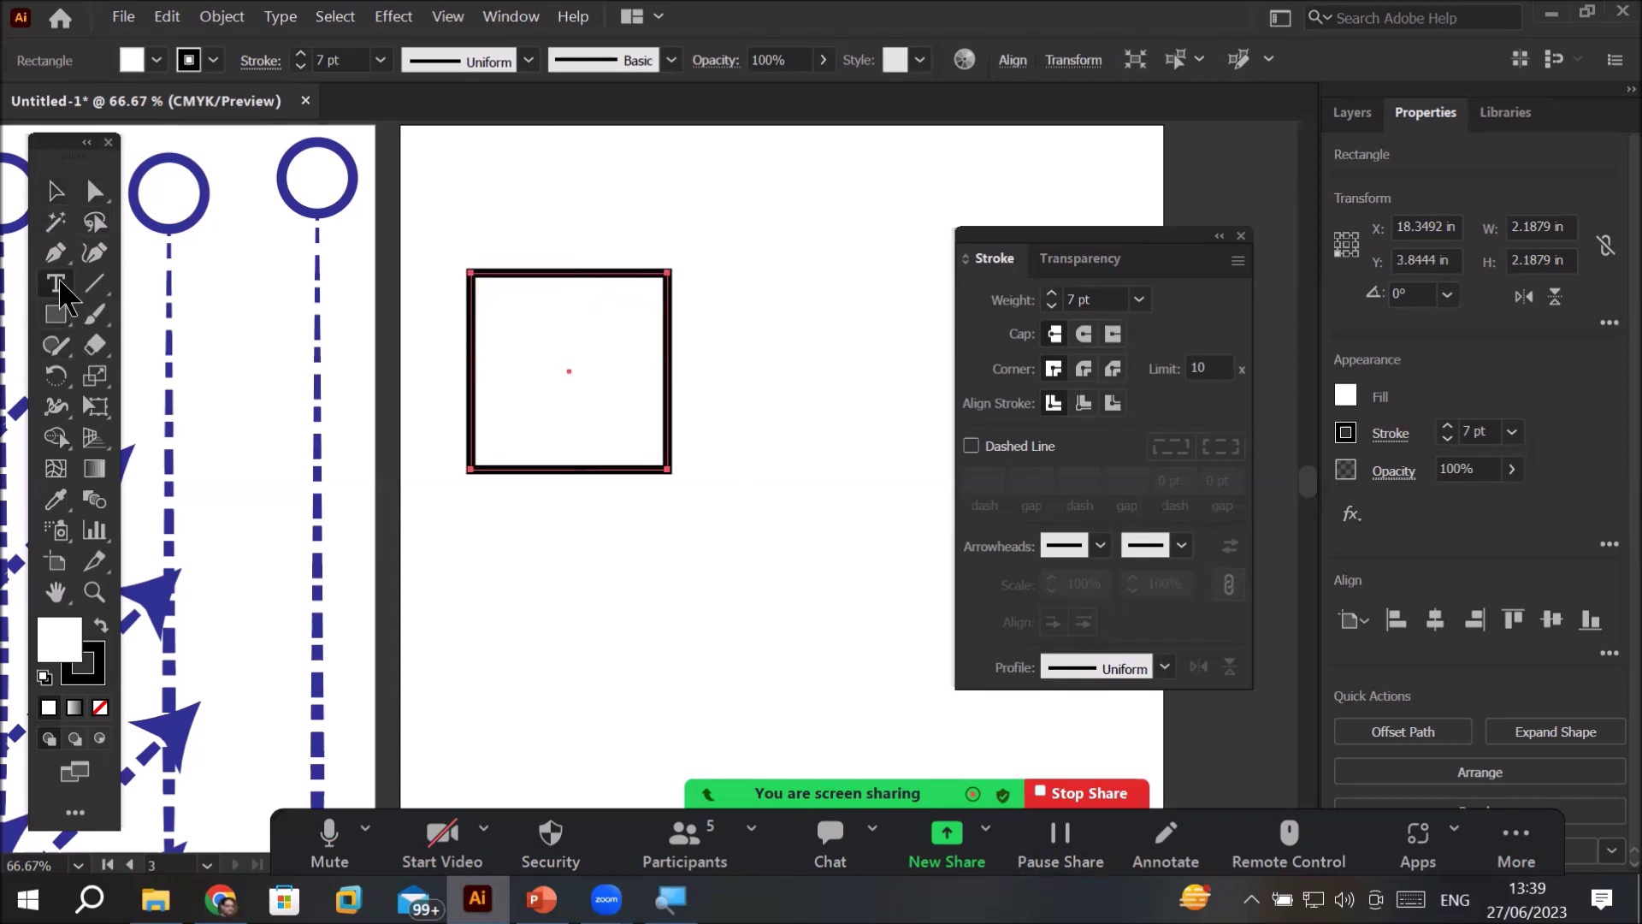
left_click(495, 177)
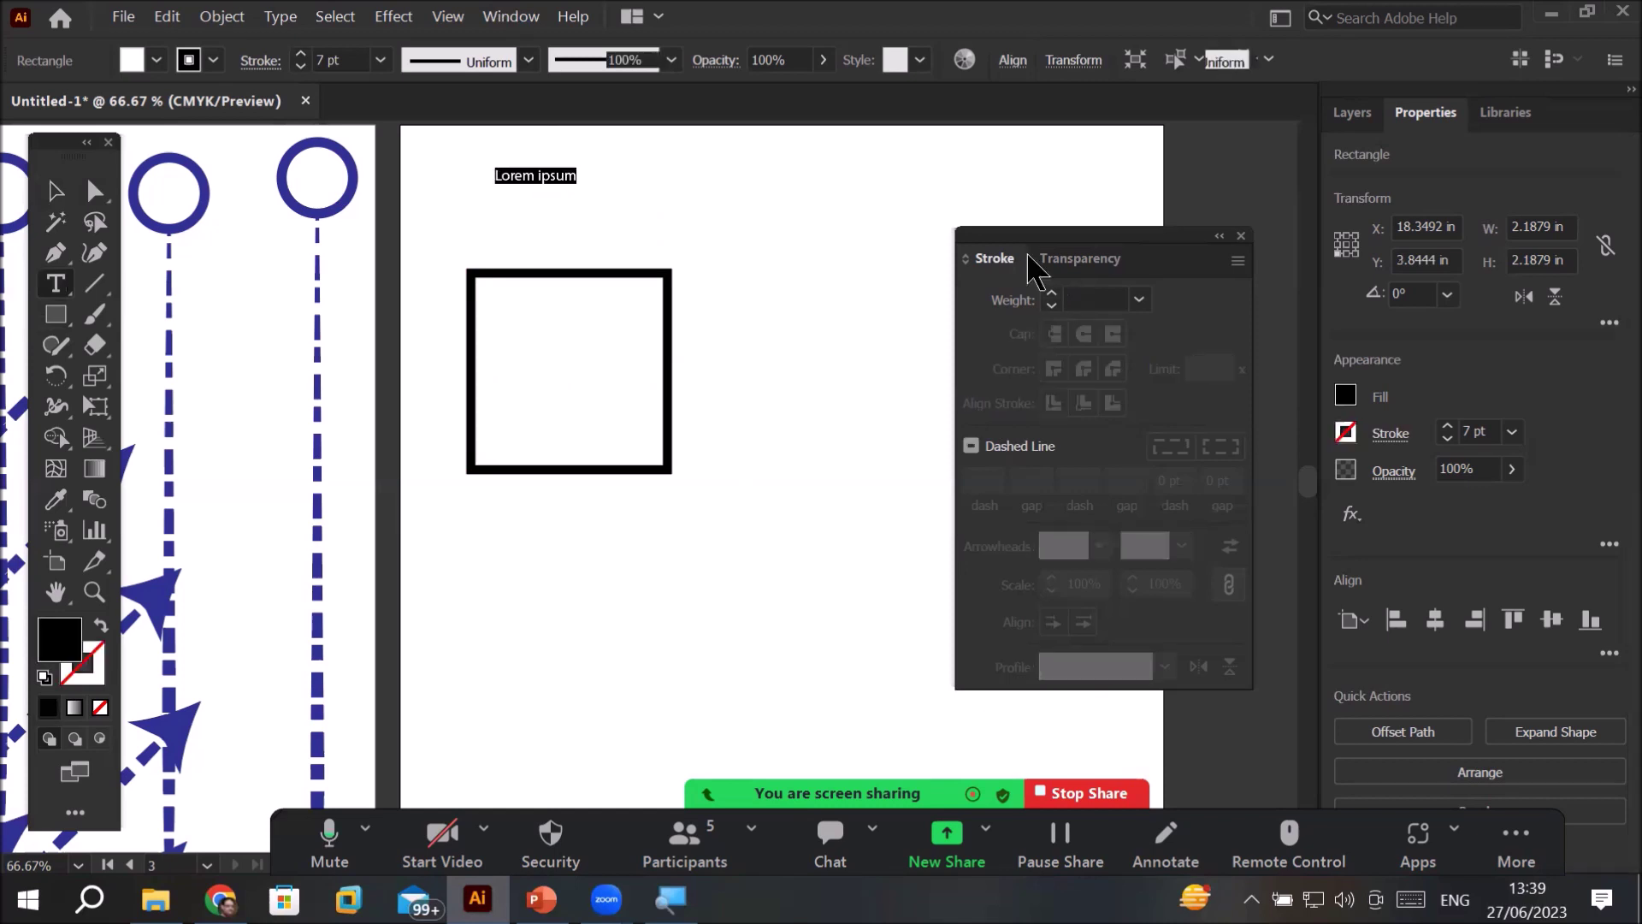
type("Align Stroke")
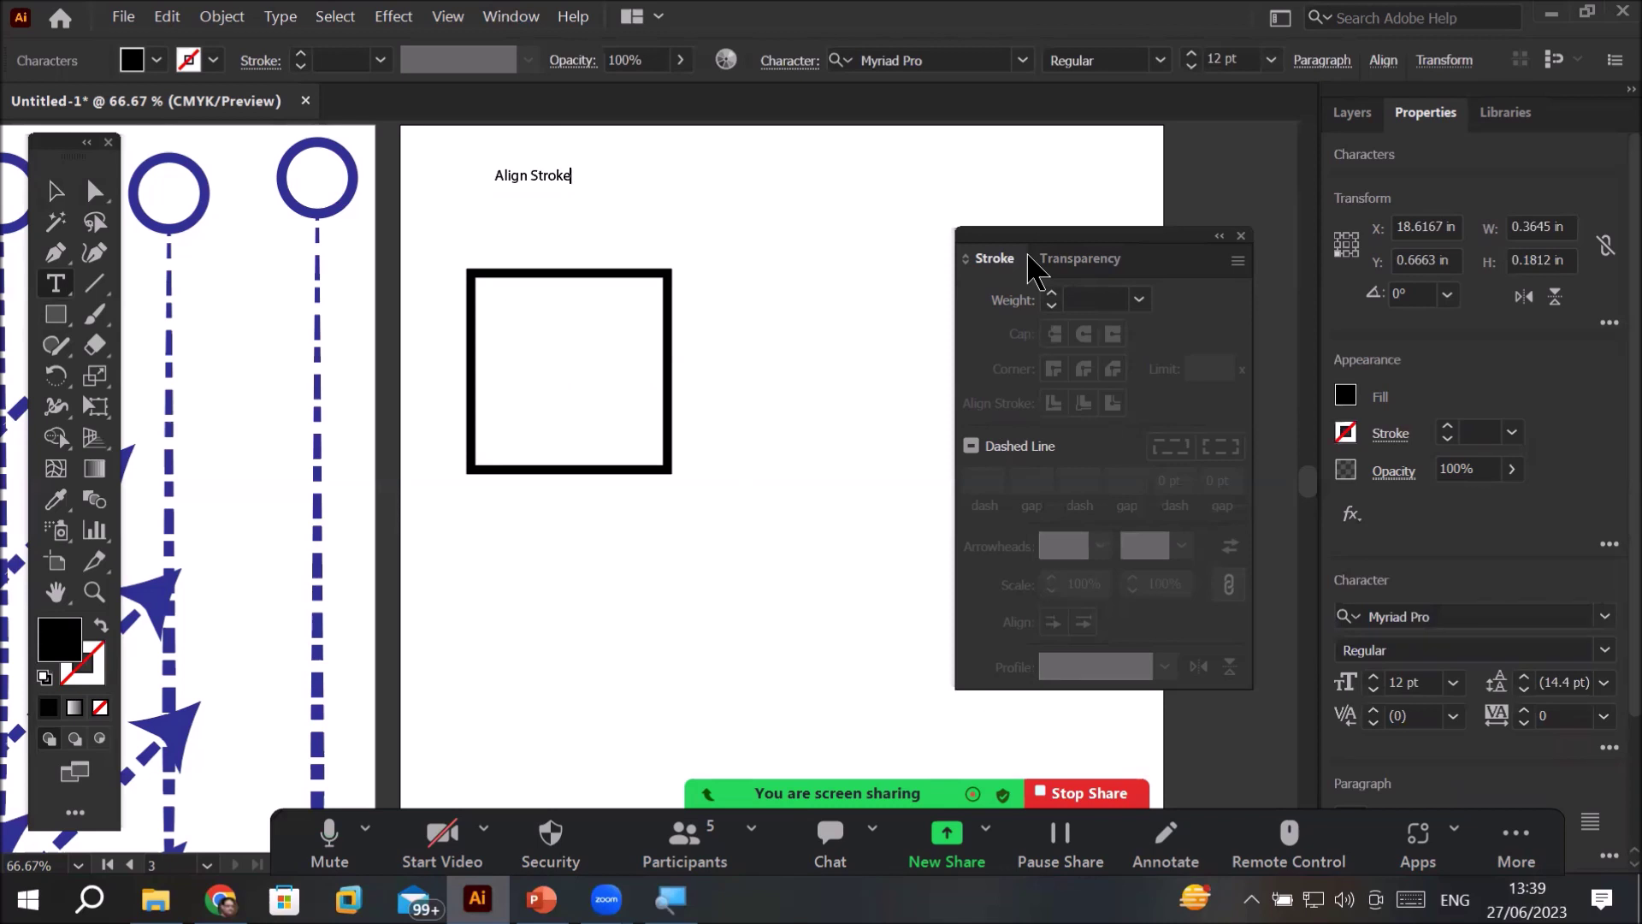
key("Escape")
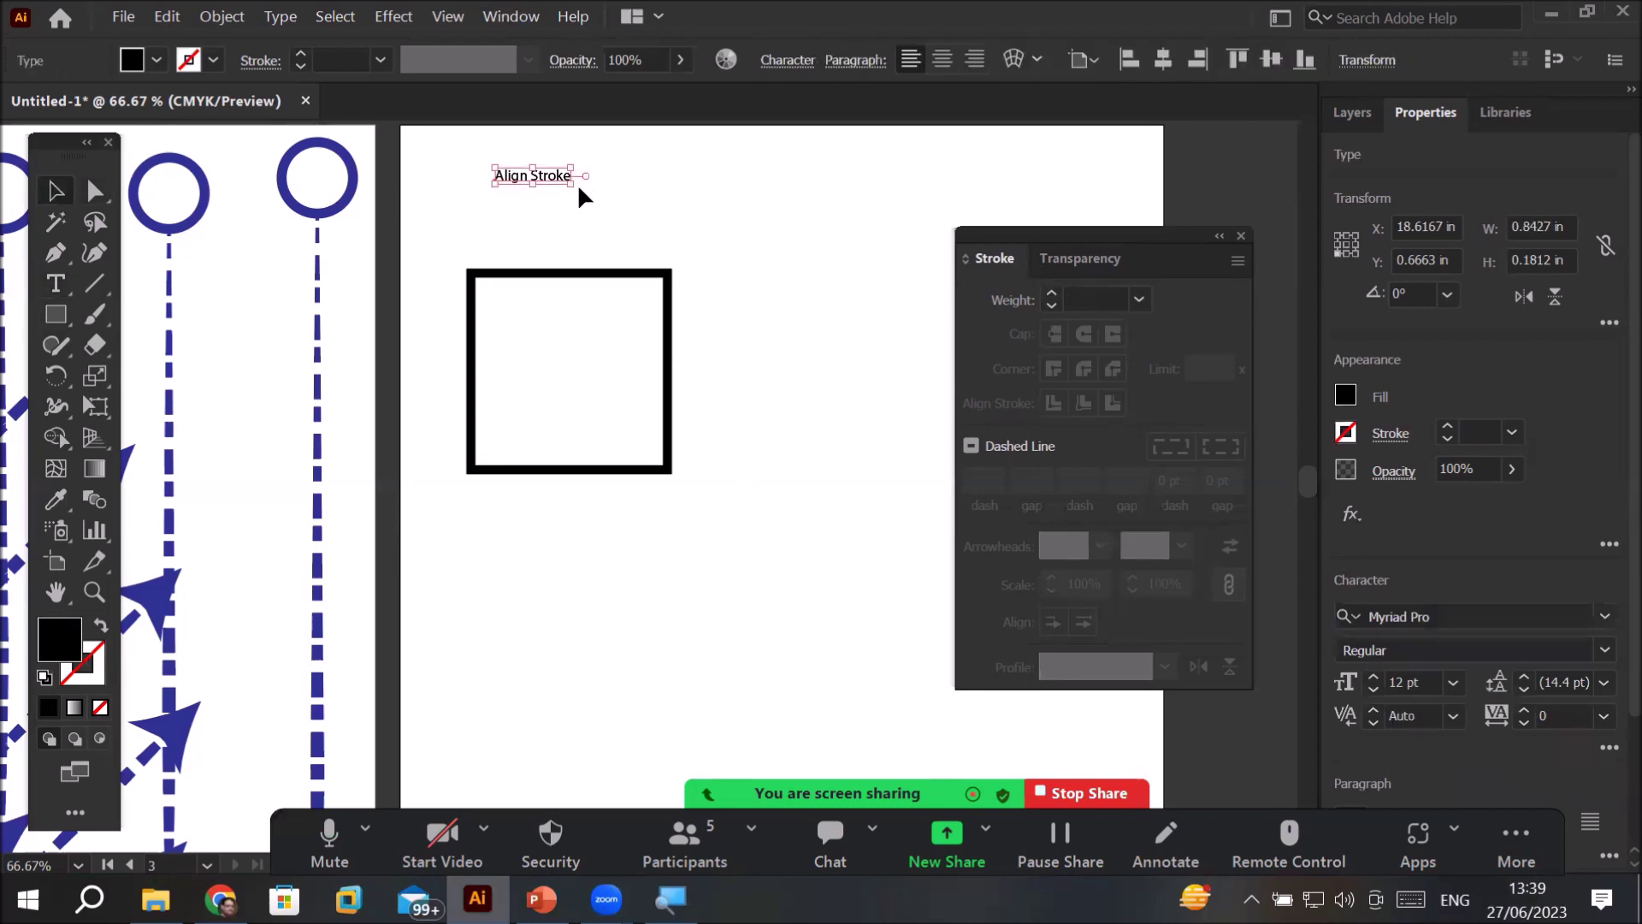
mouse_move(571, 182)
left_mouse_down()
mouse_move(616, 193)
mouse_move(773, 304)
left_mouse_up()
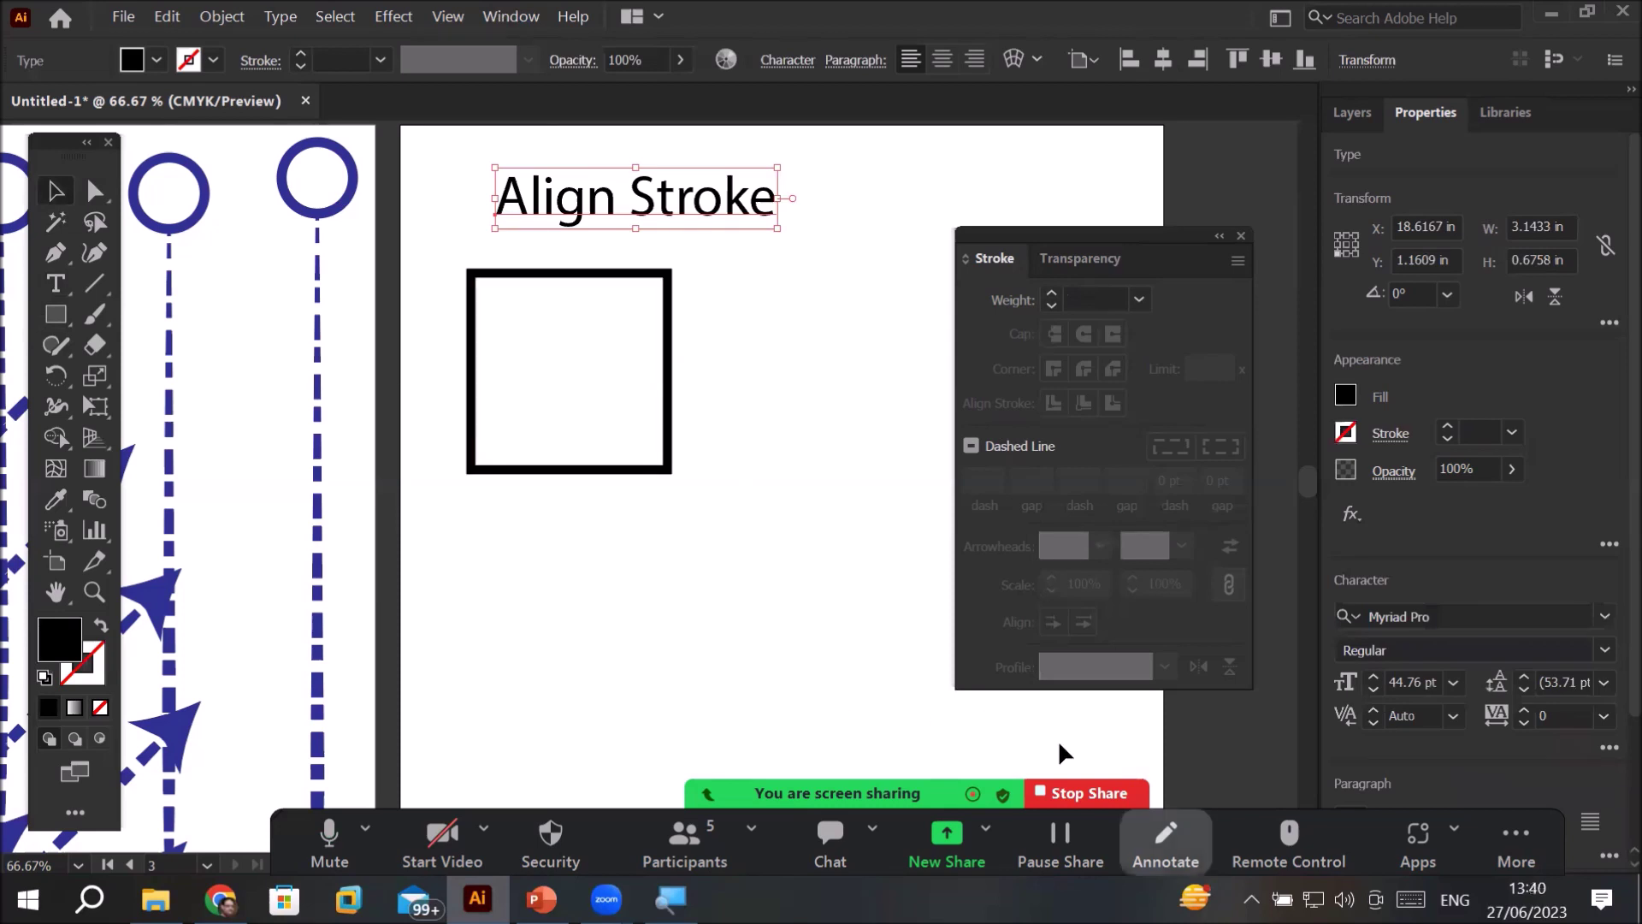
- Duplicate the square twice to its right to form an aligned row of three squares
left_click_drag(788, 576, 504, 575)
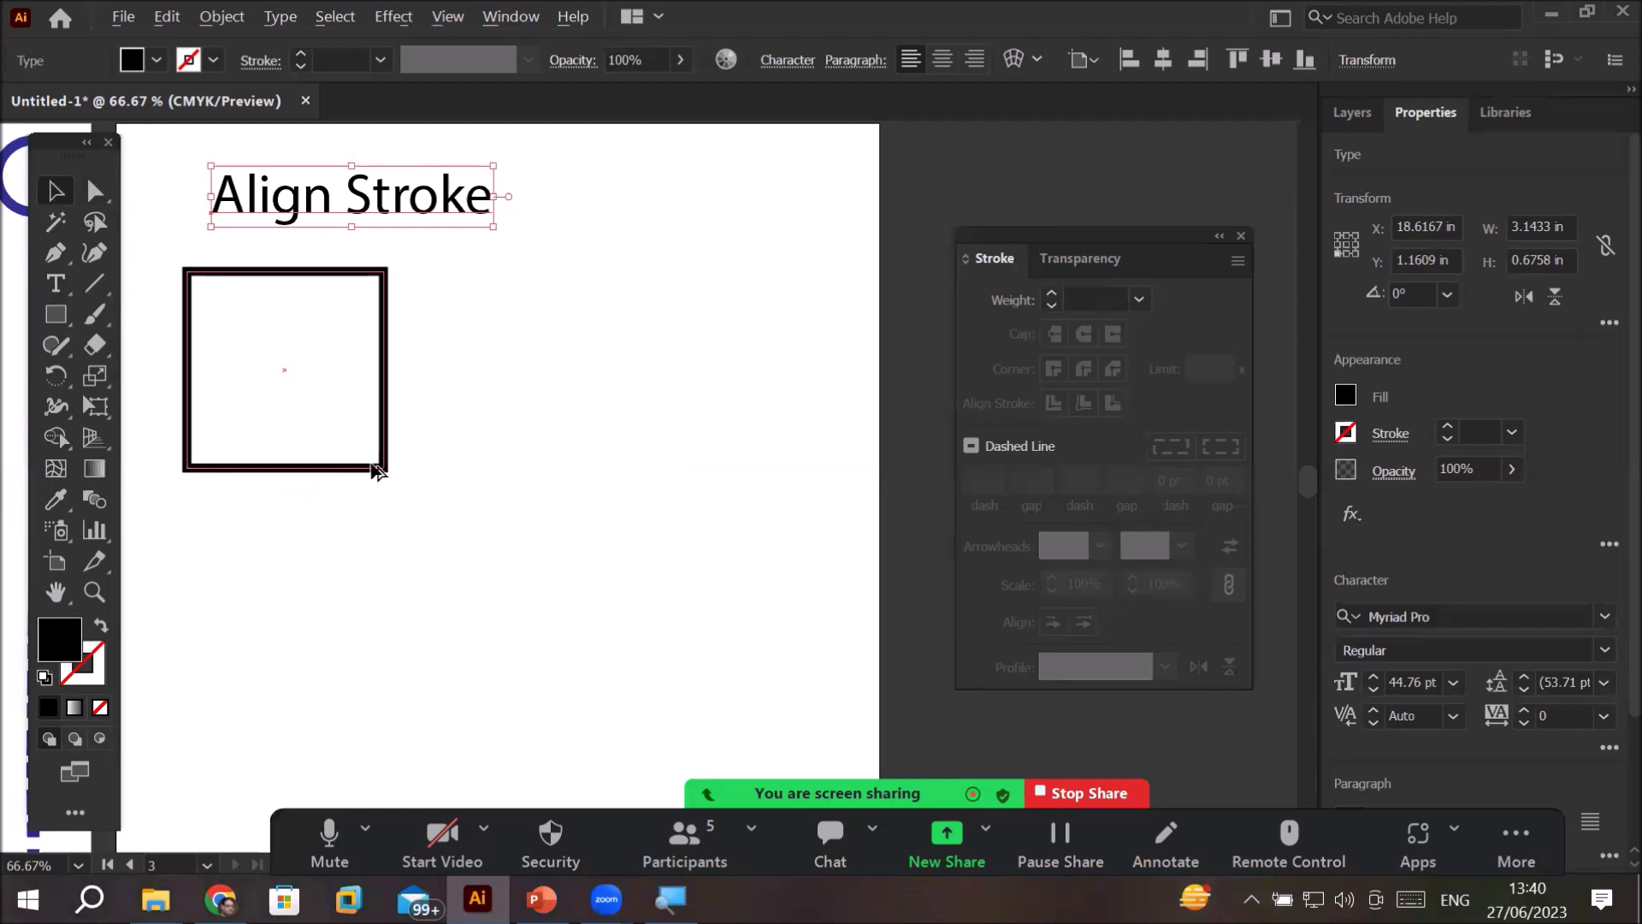
left_click_drag(376, 470, 814, 470)
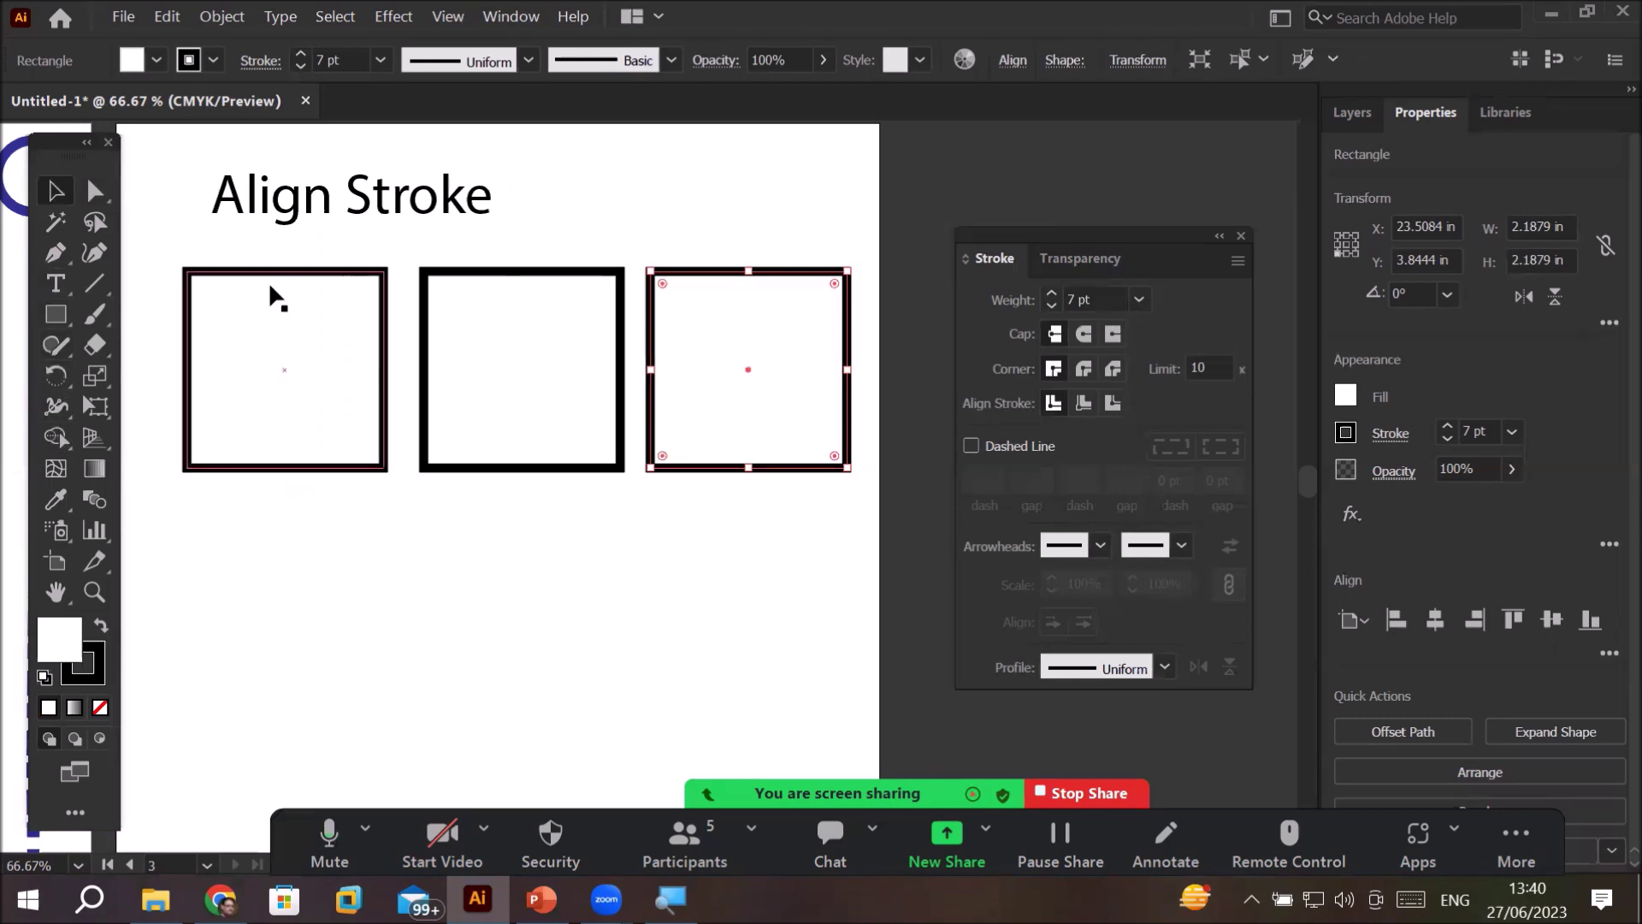
- Fill the third square in the row with a light cyan-blue using the Color Picker
scroll(273, 282, "up", 2)
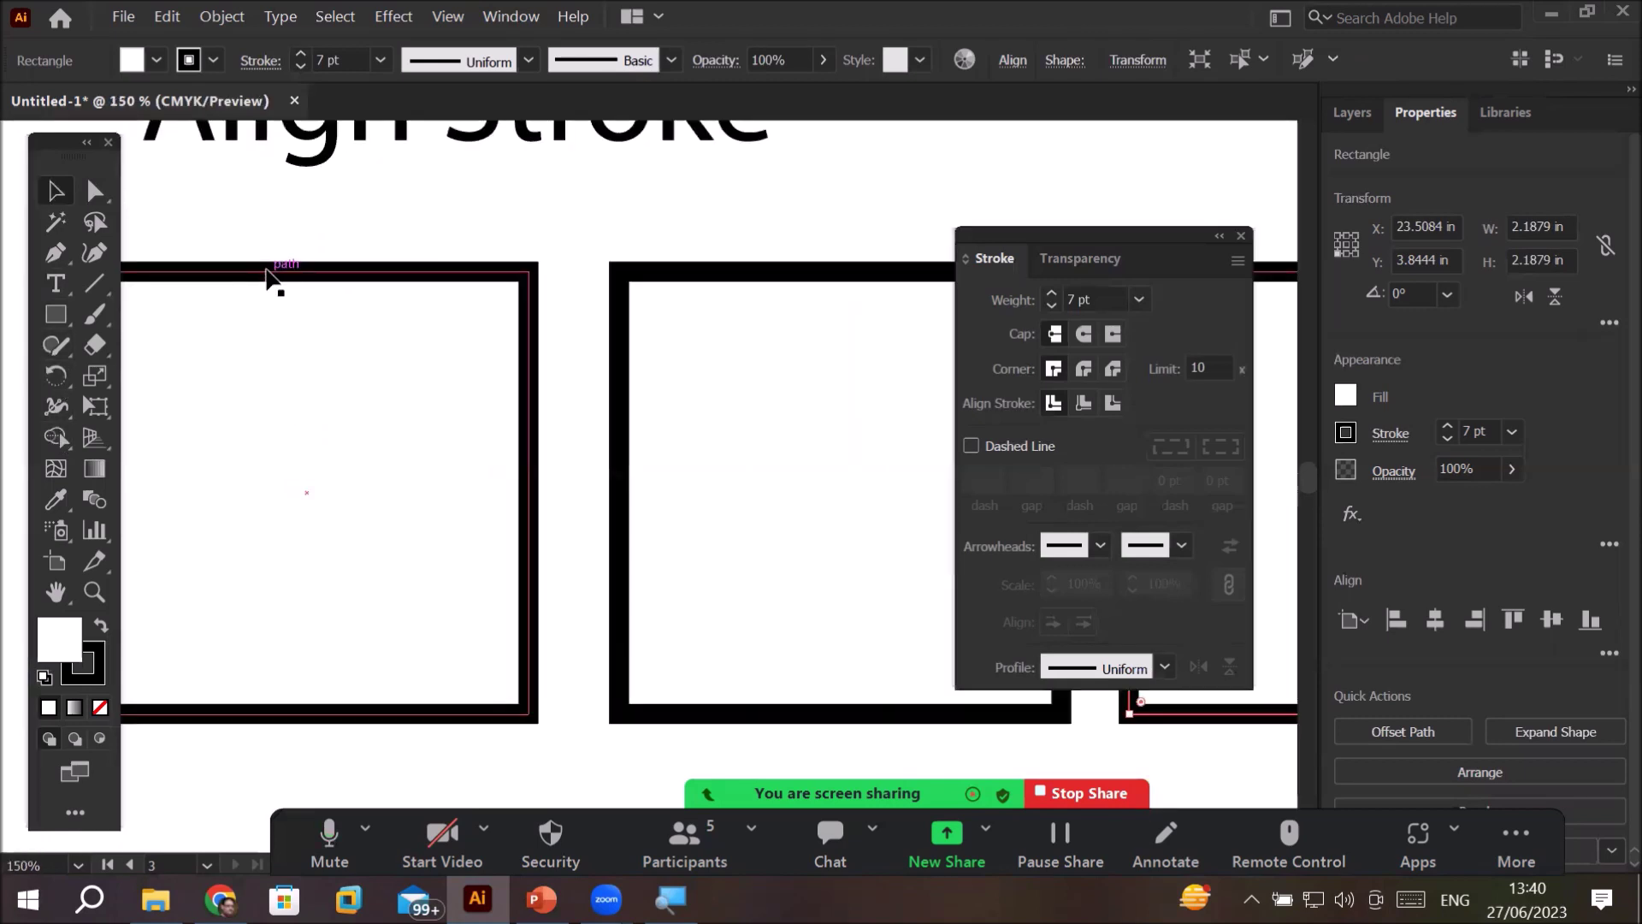
left_click_drag(85, 150, 26, 441)
left_click_drag(32, 264, 81, 144)
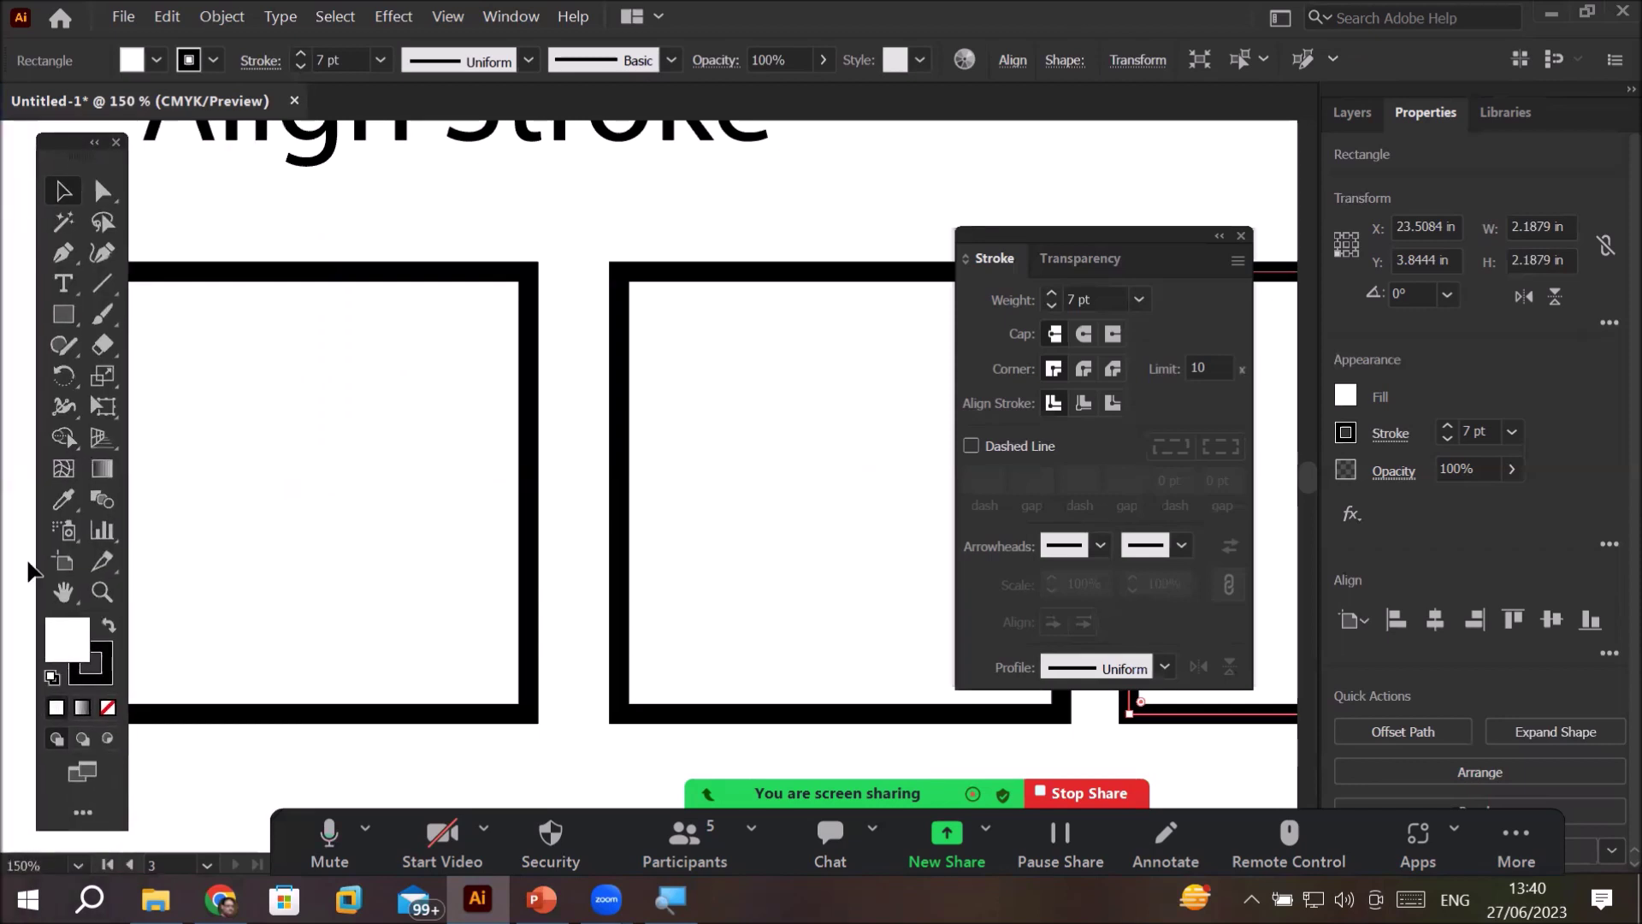
double_click(67, 637)
left_click(993, 397)
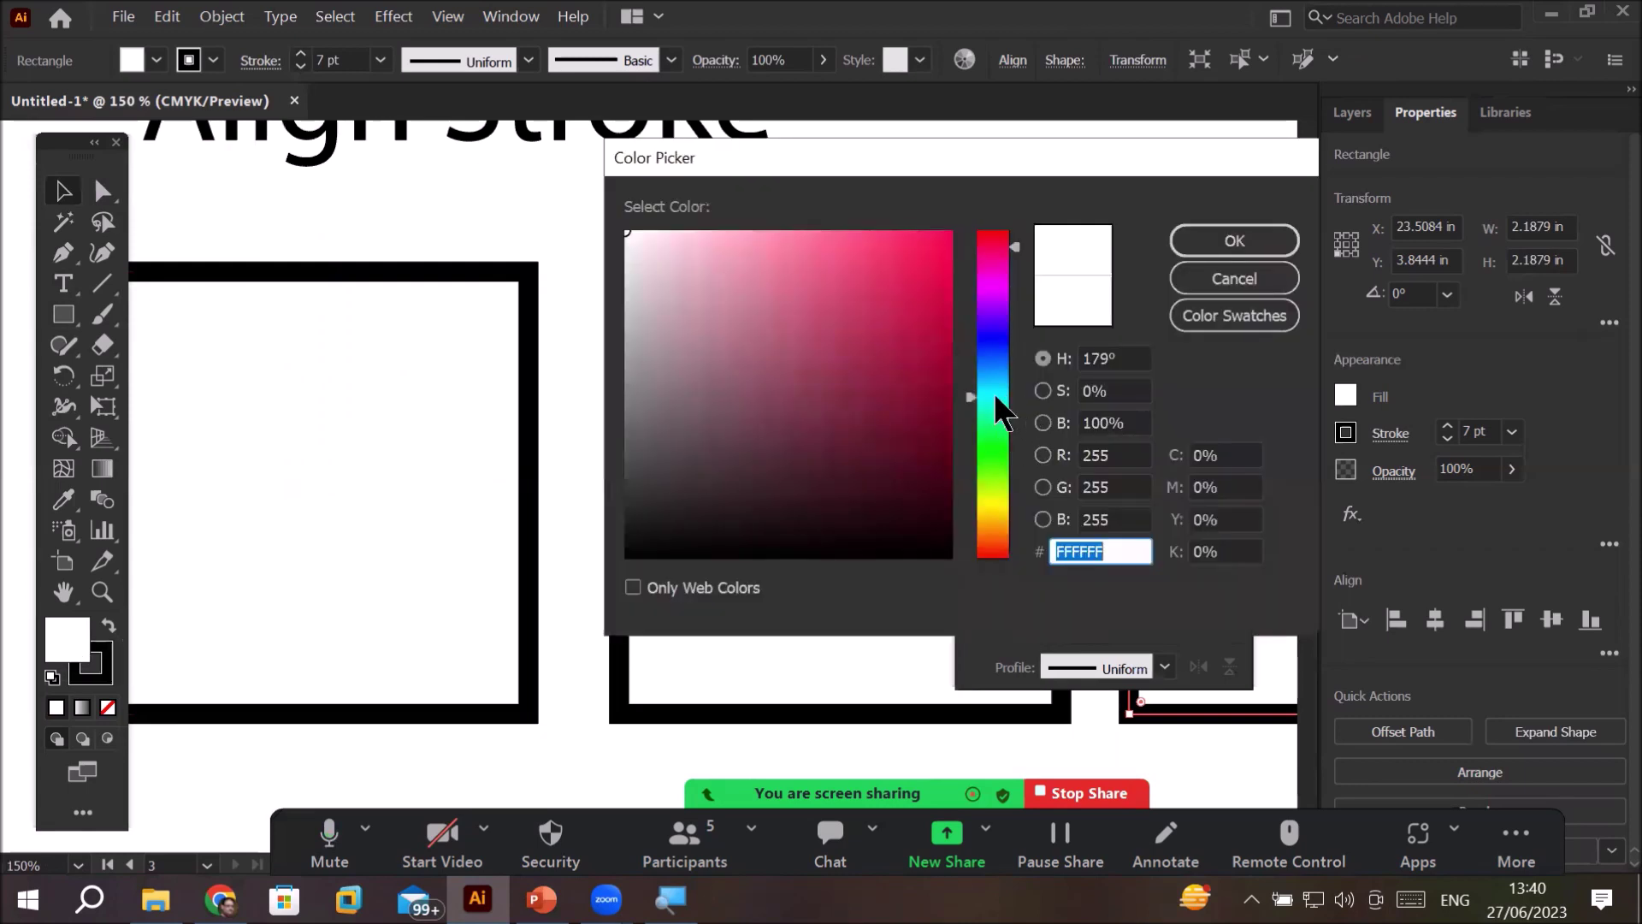
left_click(939, 250)
left_click(1242, 237)
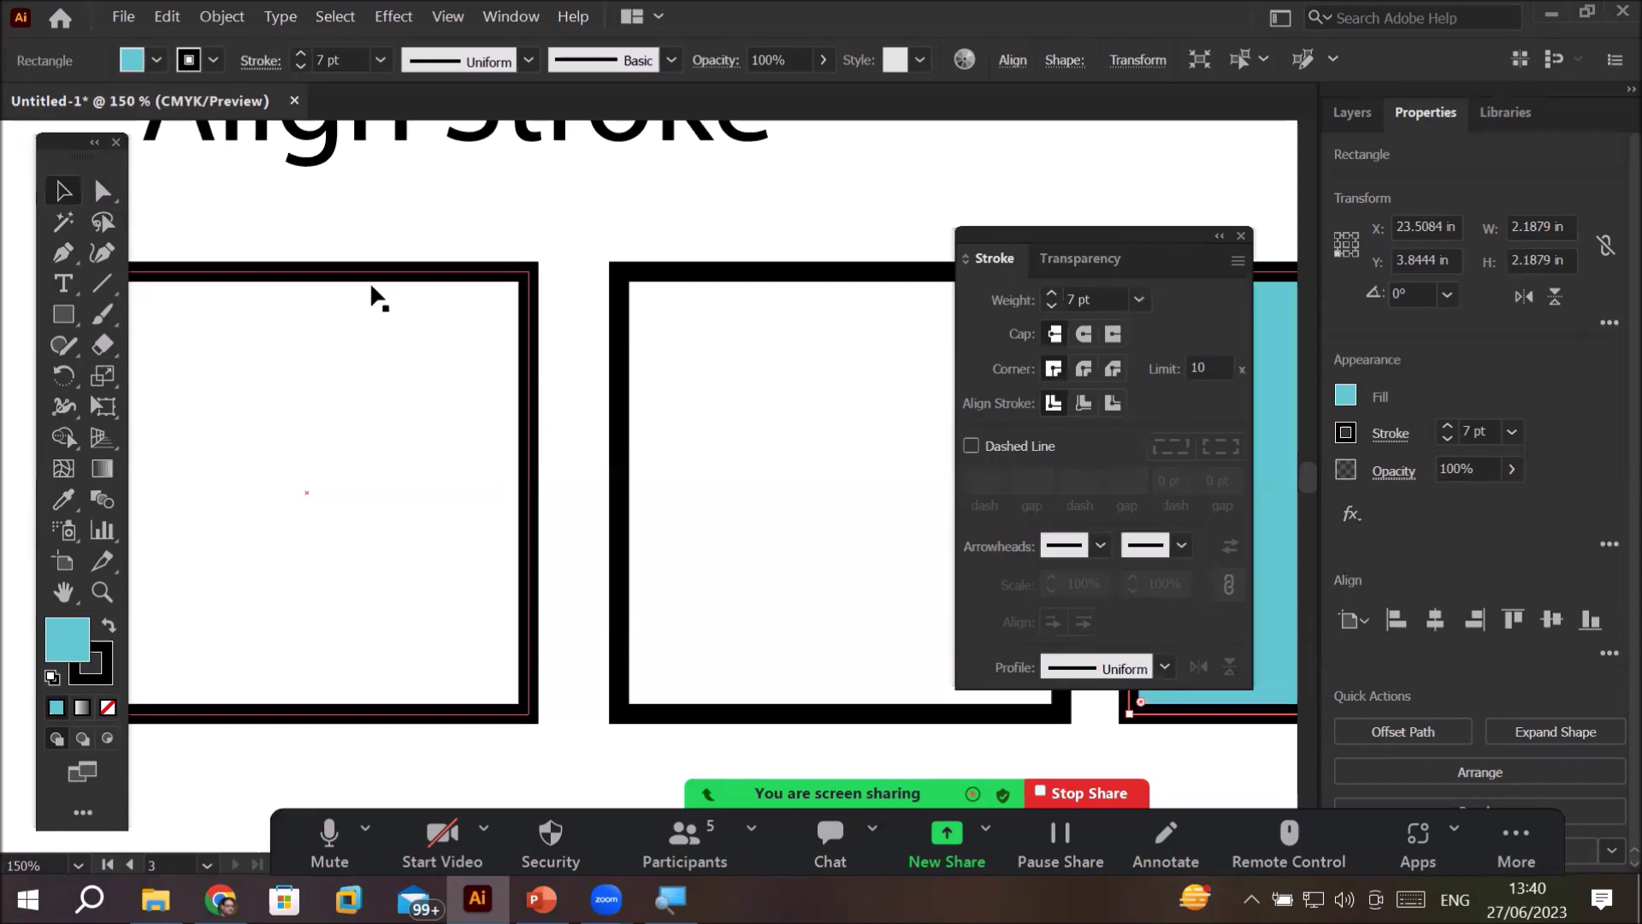
- Fill the first and second squares together with the cyan-blue color 15D6EA
scroll(378, 284, "down", 2)
left_click(356, 305)
left_click(629, 331, "shift")
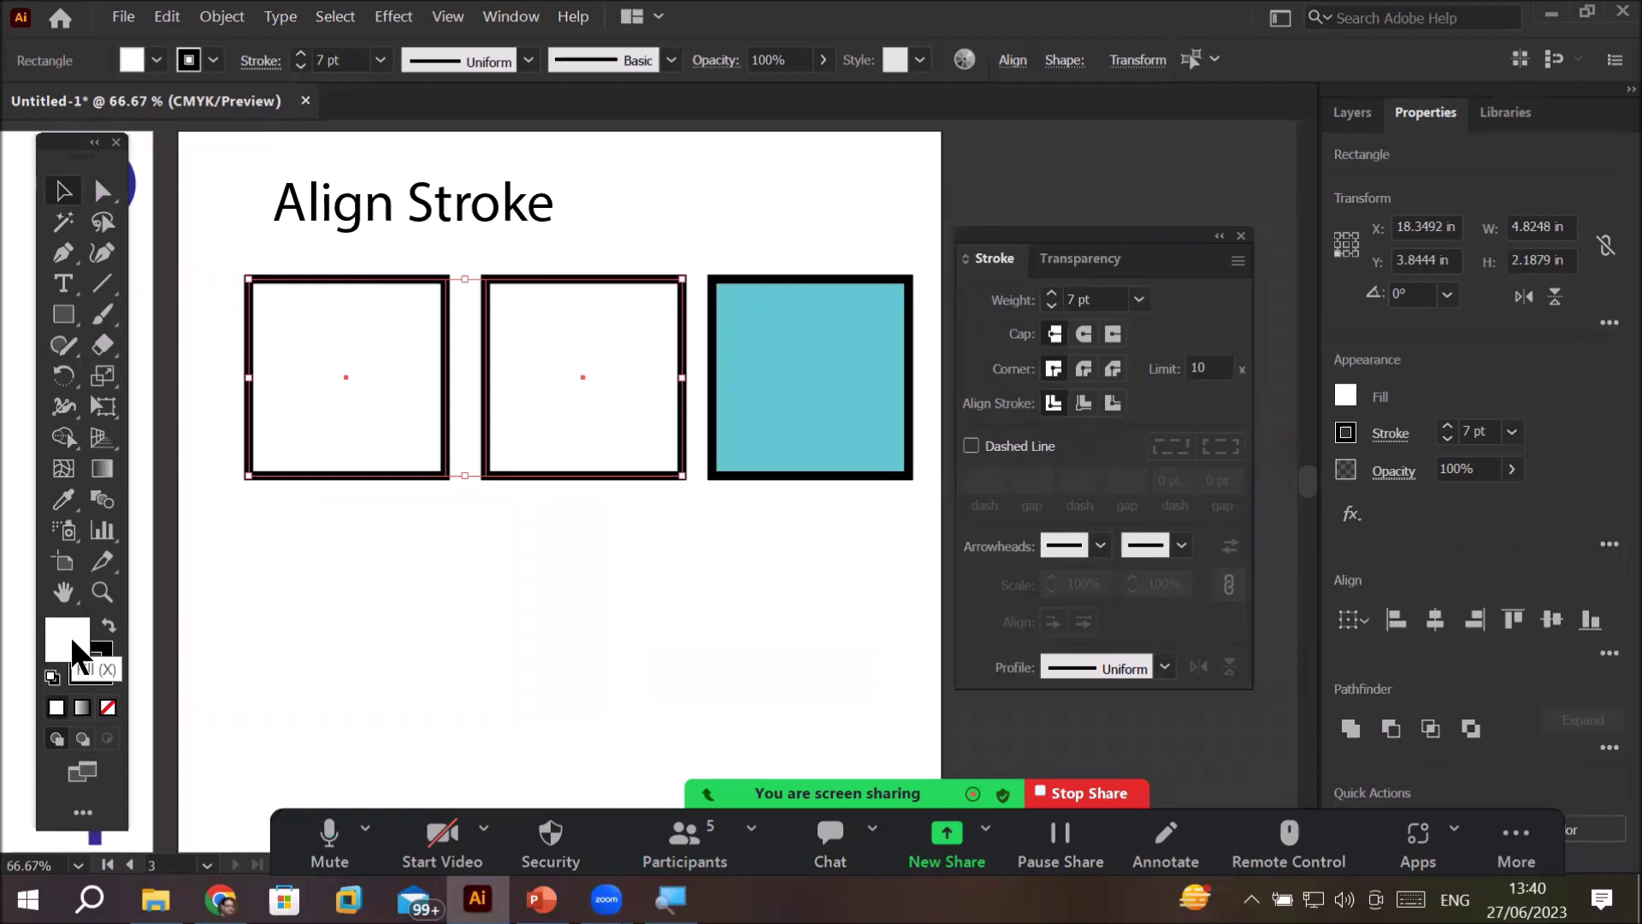
double_click(72, 643)
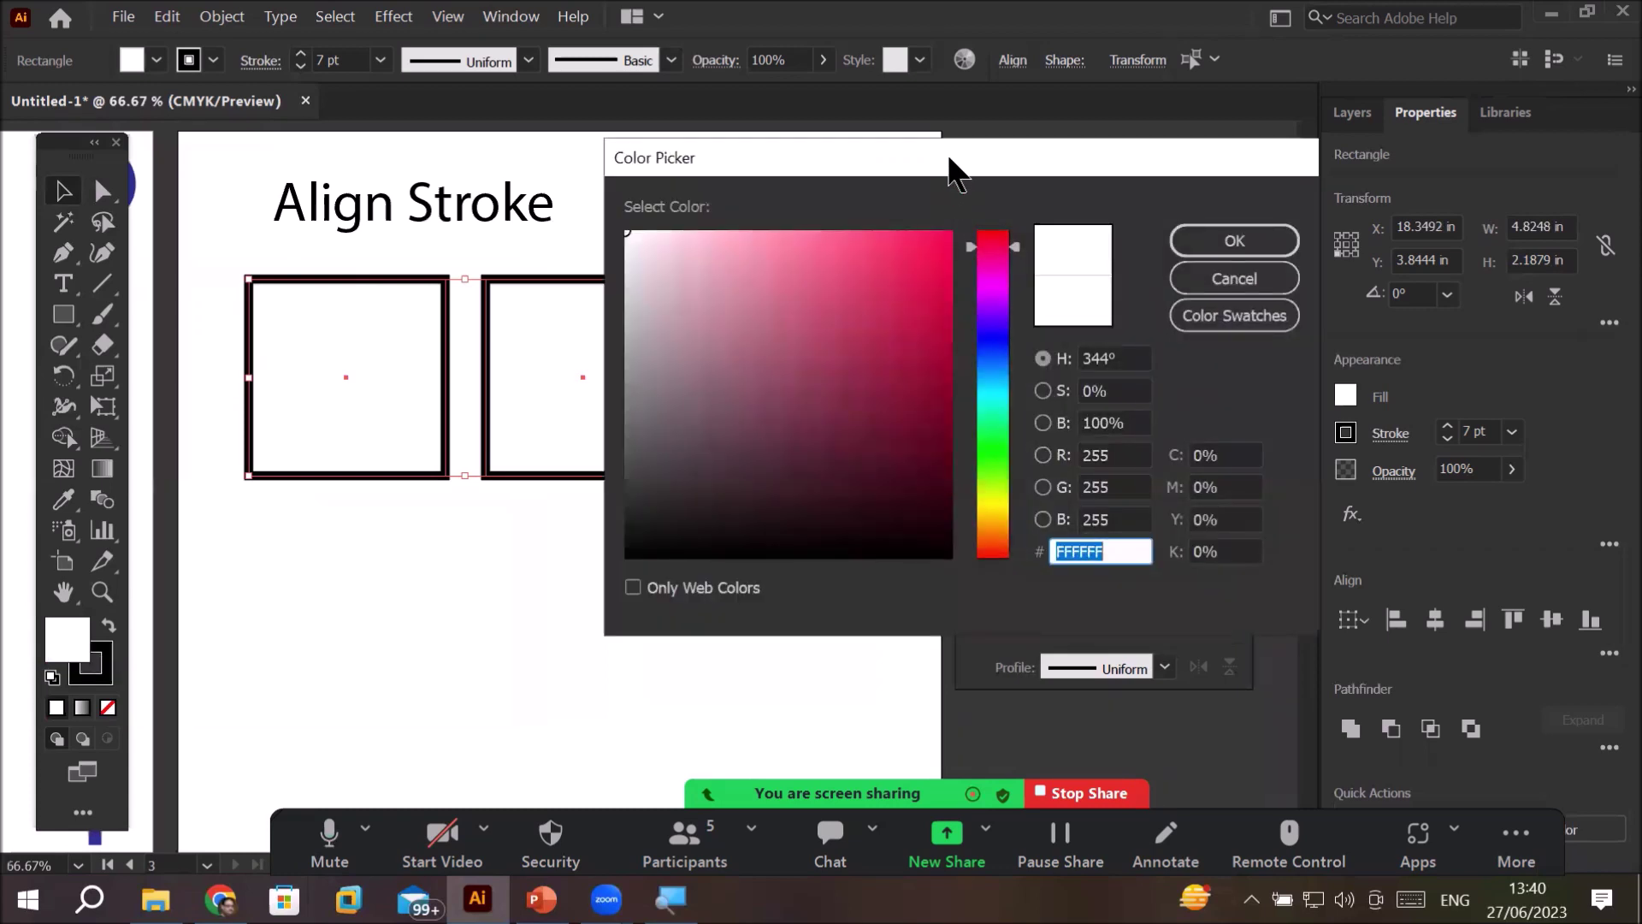
left_click_drag(949, 167, 1058, 241)
left_click_drag(1101, 321, 1100, 462)
left_click(1029, 330)
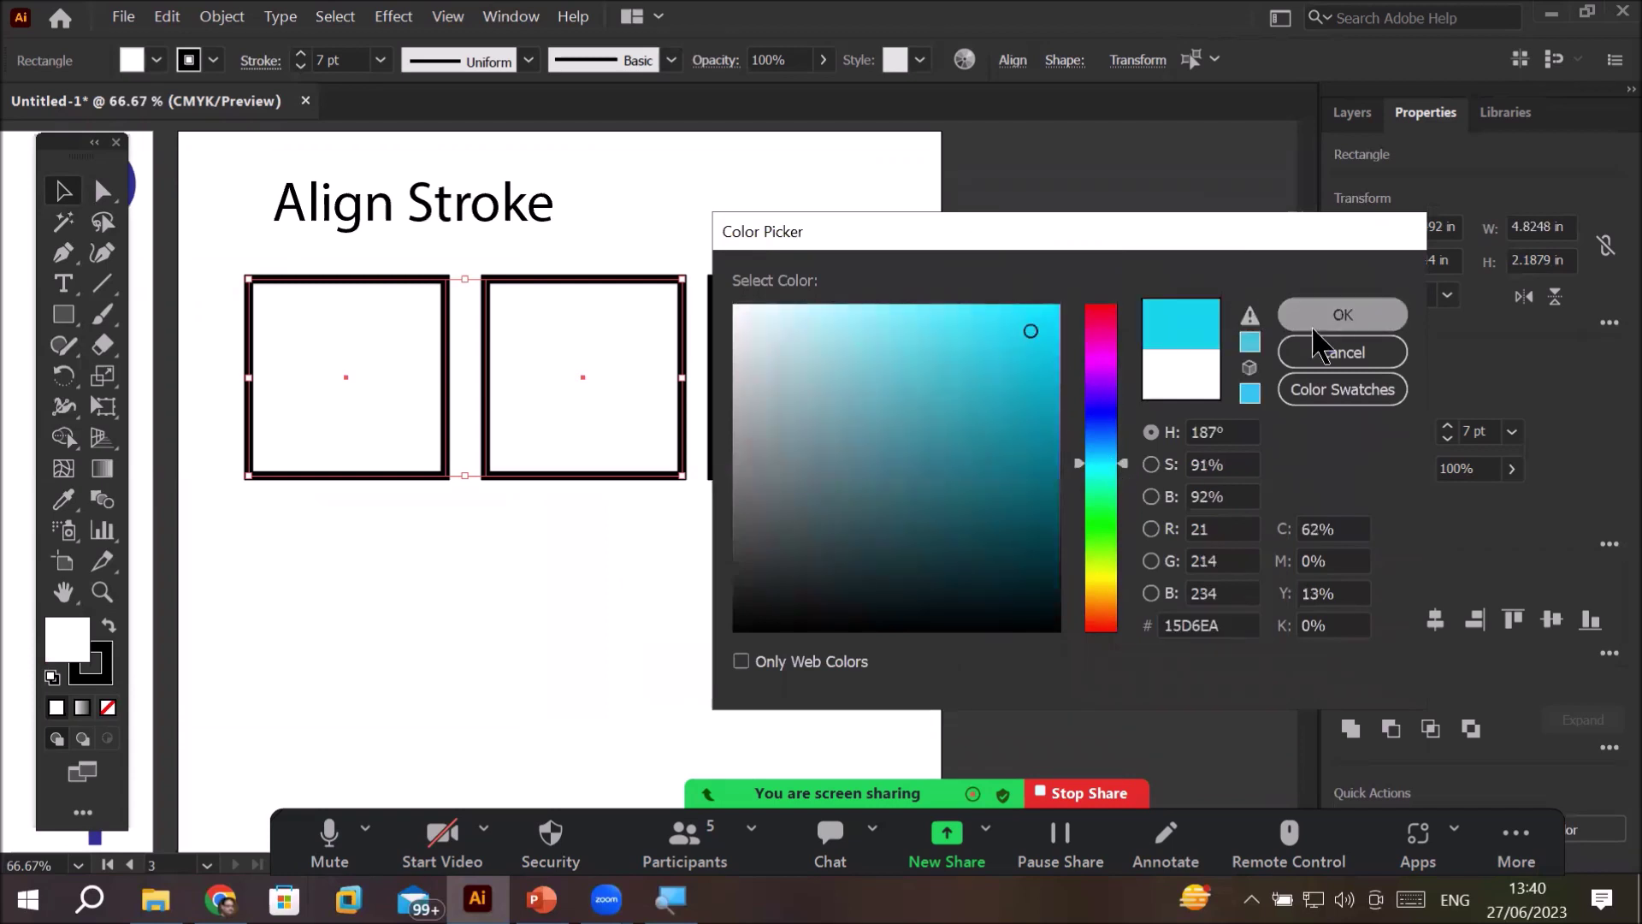
left_click(1341, 315)
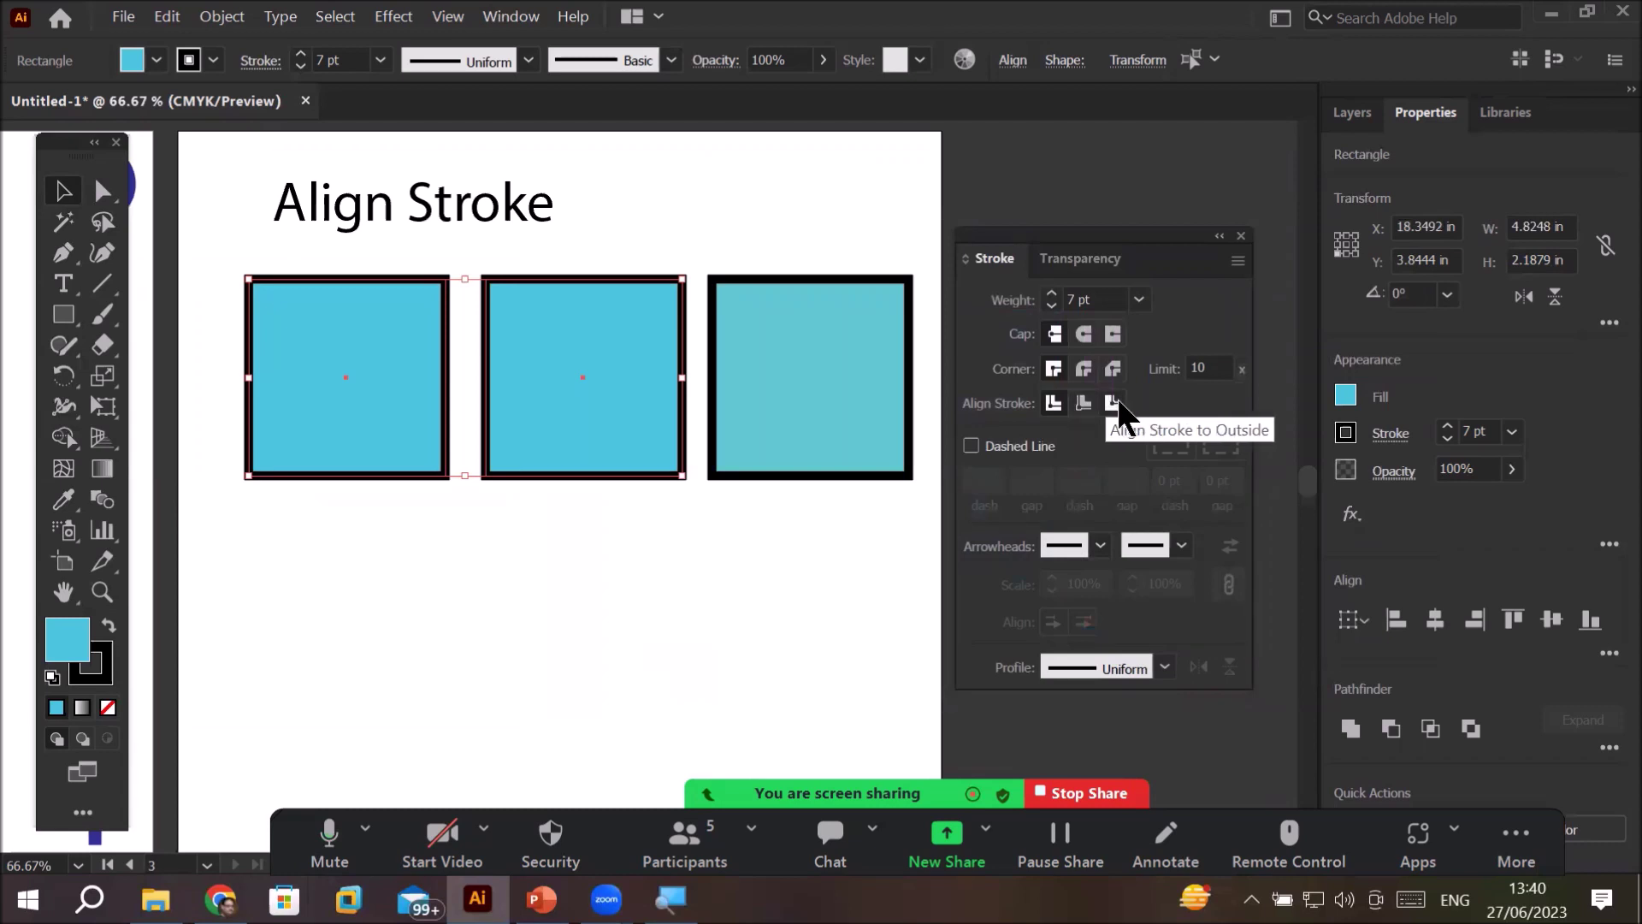
- Set the stroke weight of the first two squares to 10 pt
scroll(262, 279, "up", 5)
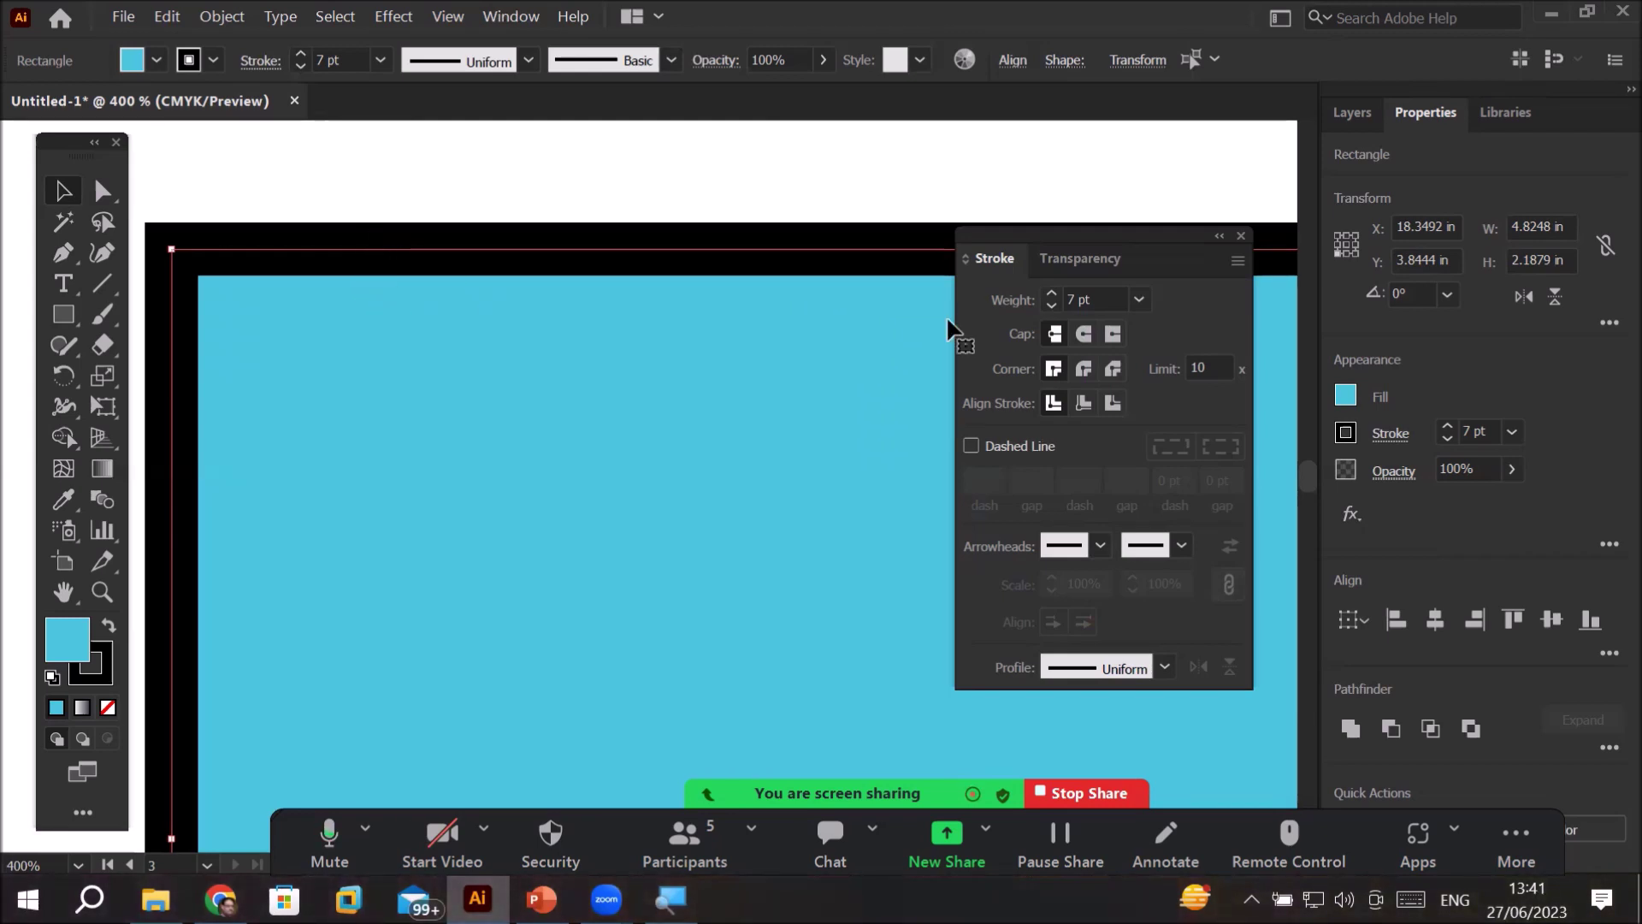
left_click(1140, 300)
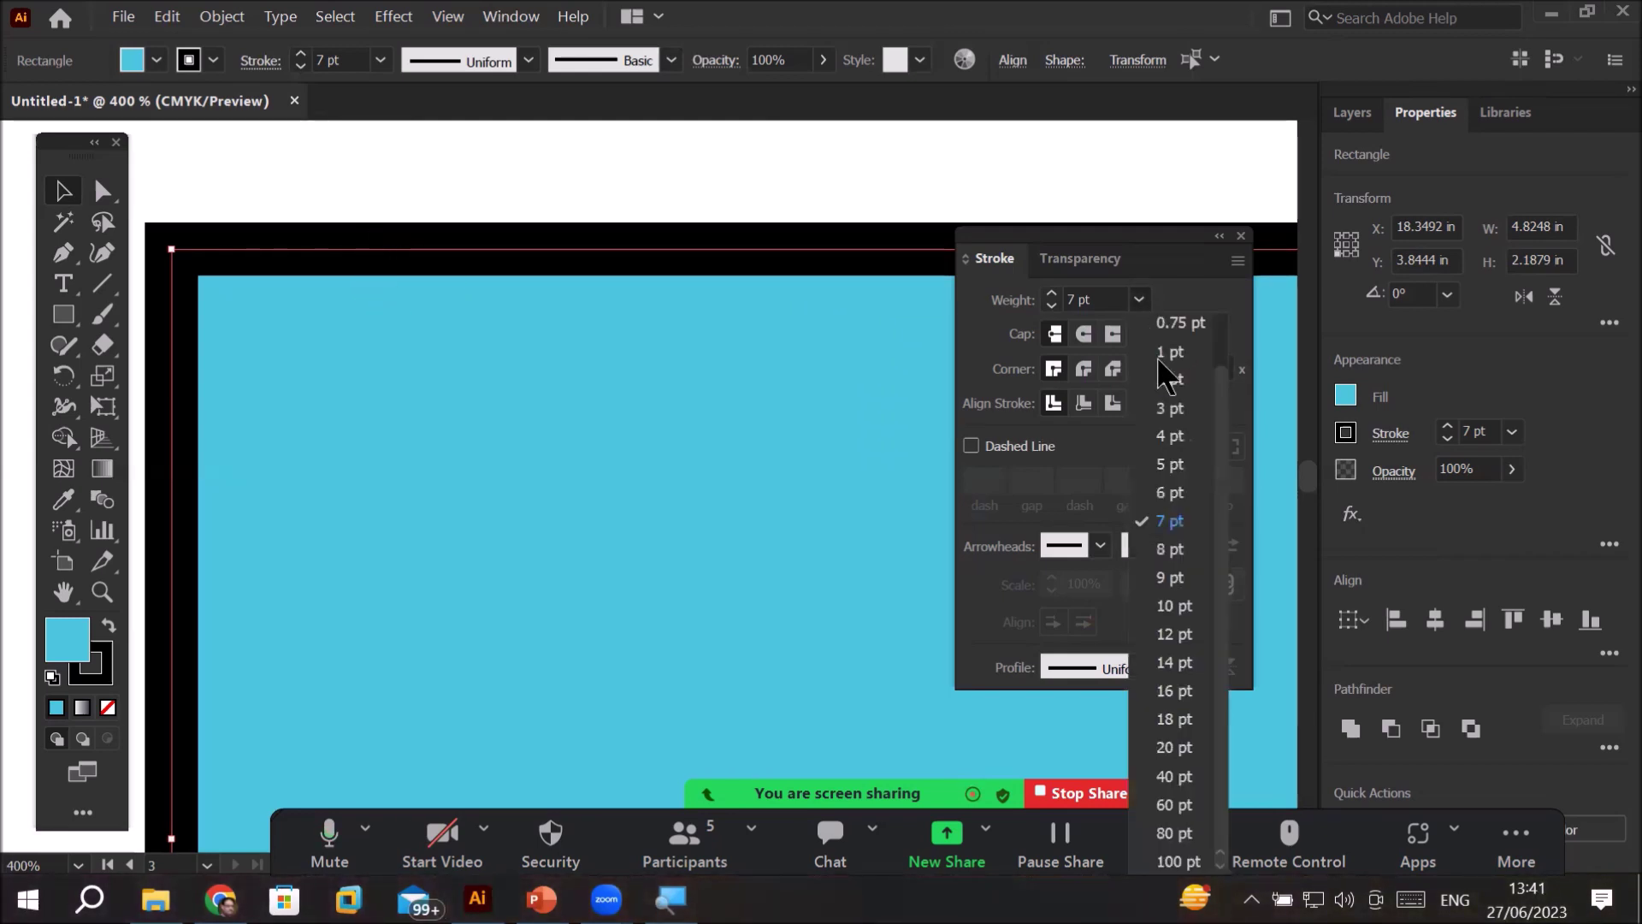
left_click(1171, 606)
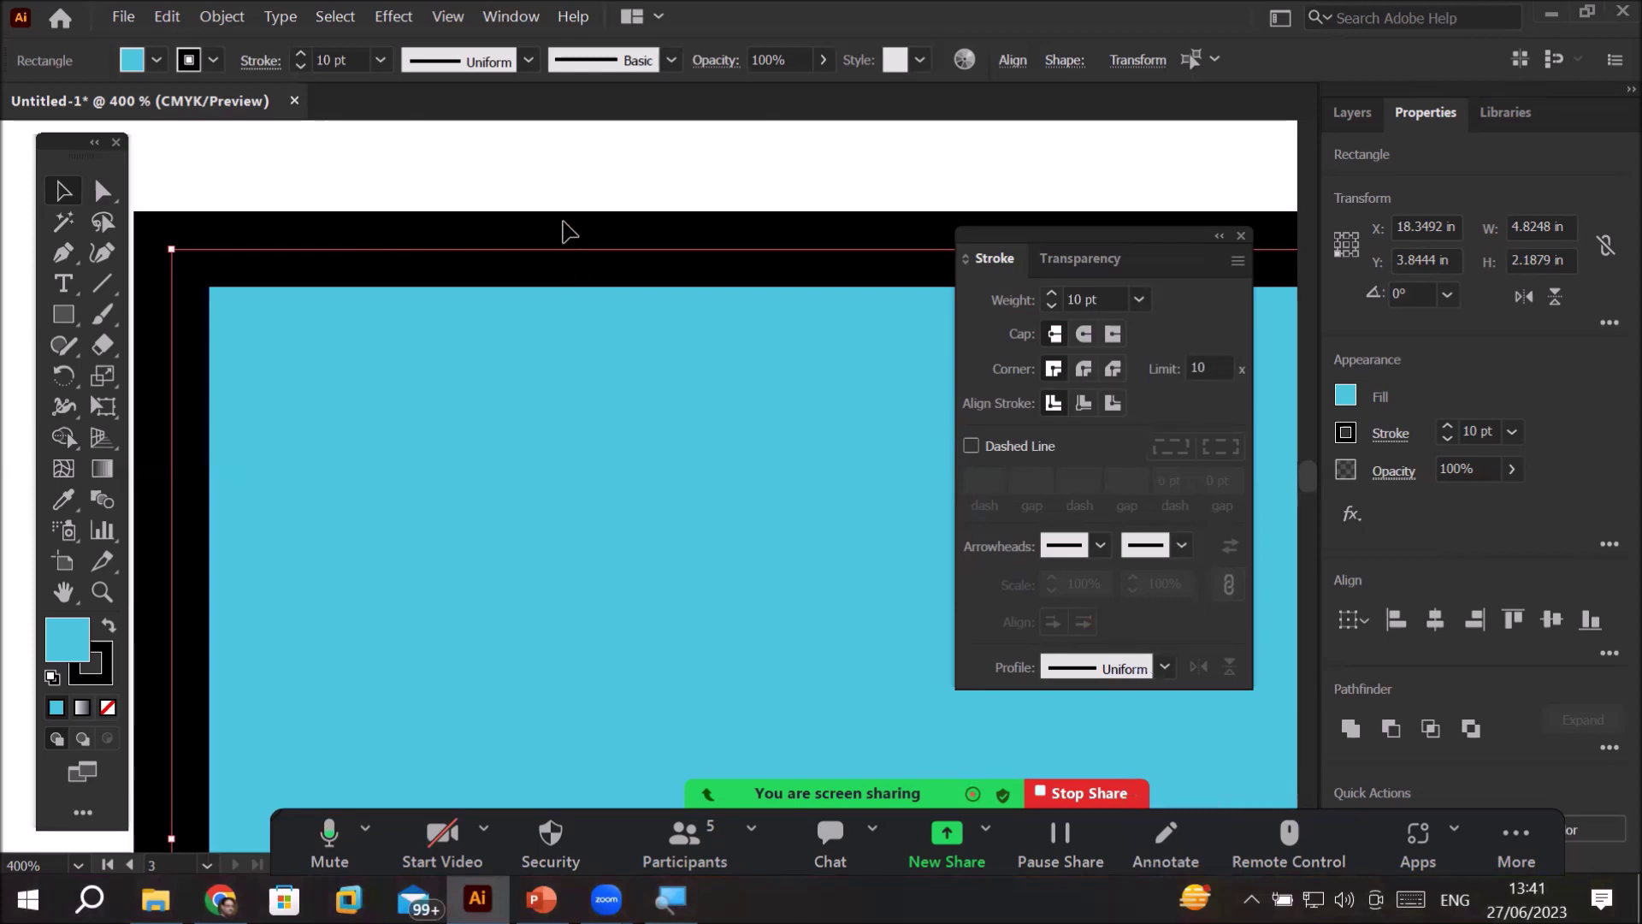
scroll(616, 391, "down", 3)
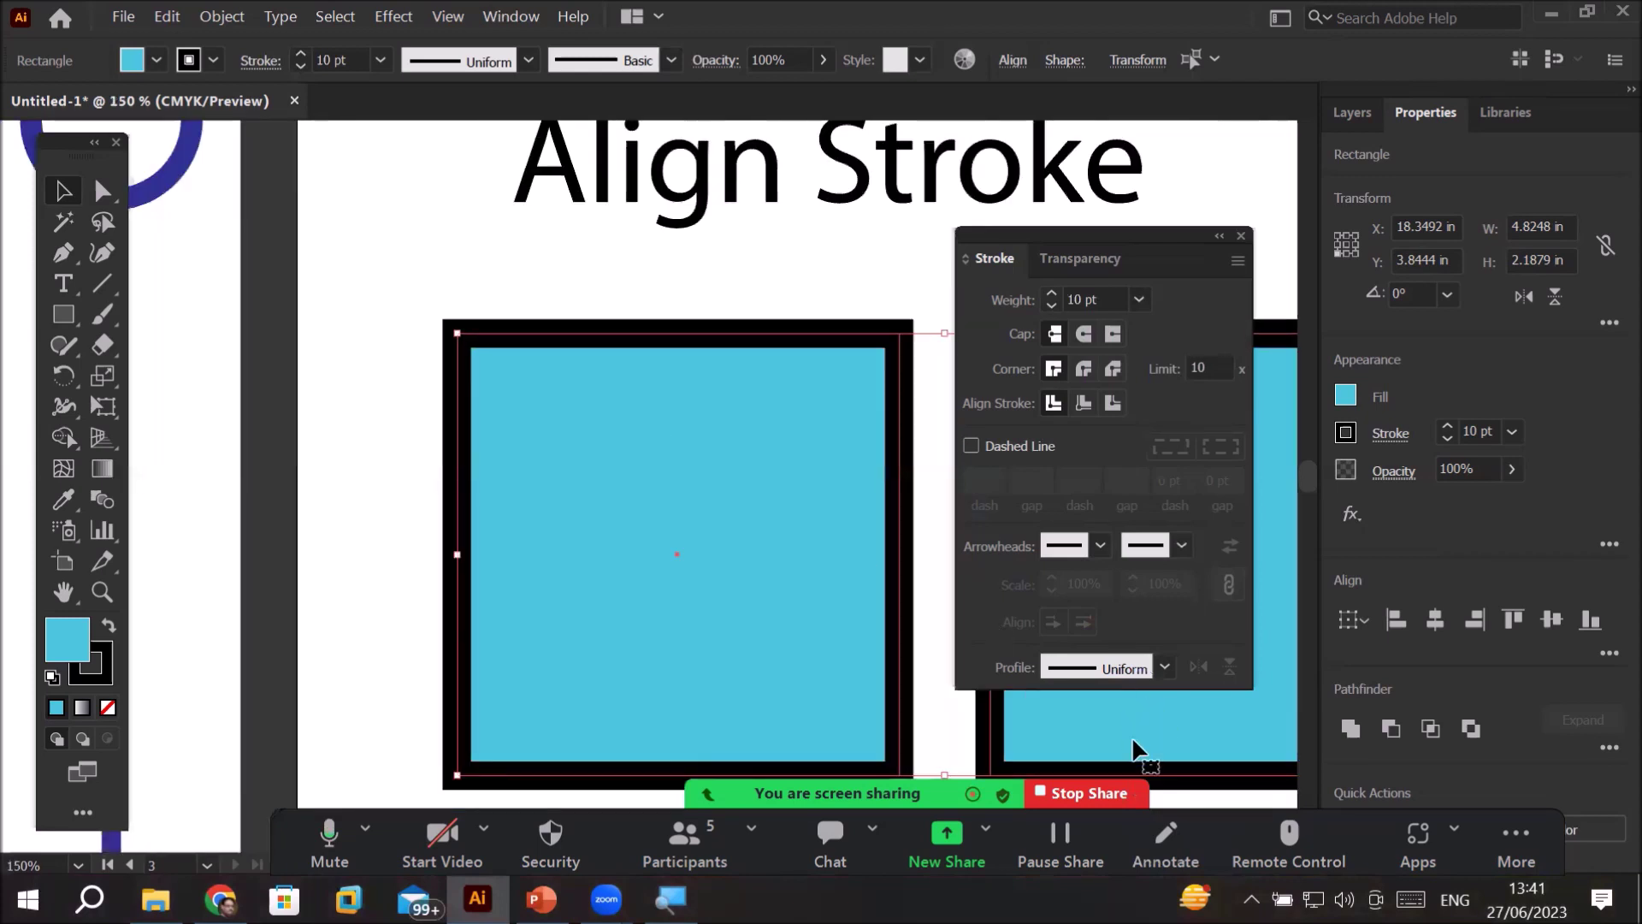
- Add the text label "Align Center" inside the first square
left_click_drag(757, 542, 672, 499)
left_click(66, 286)
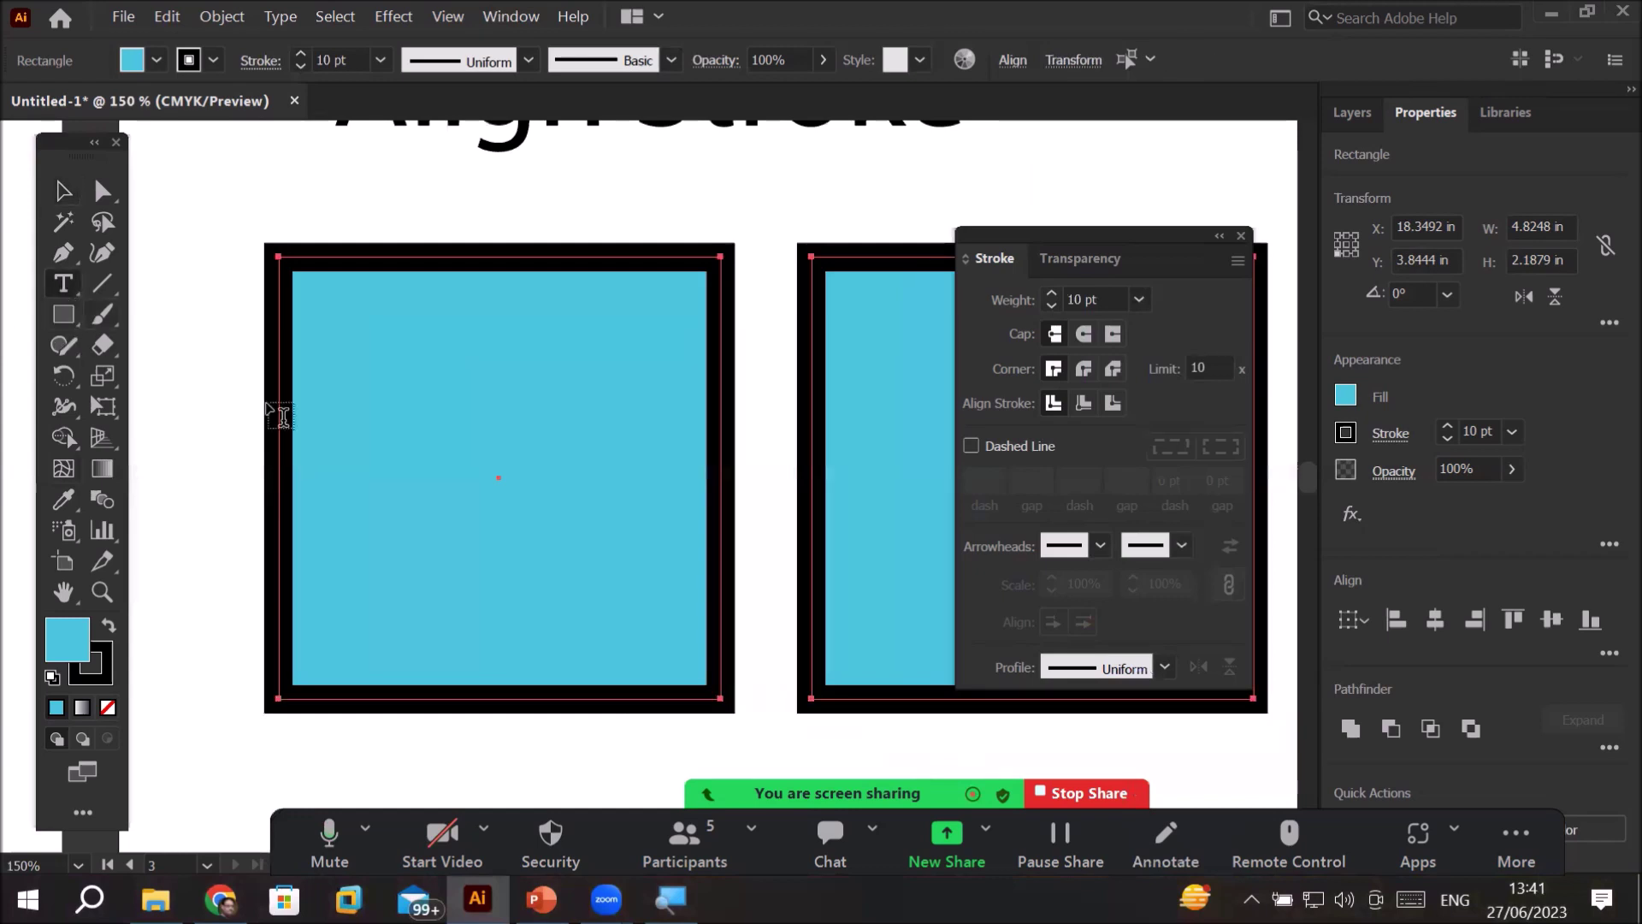
left_click(356, 435)
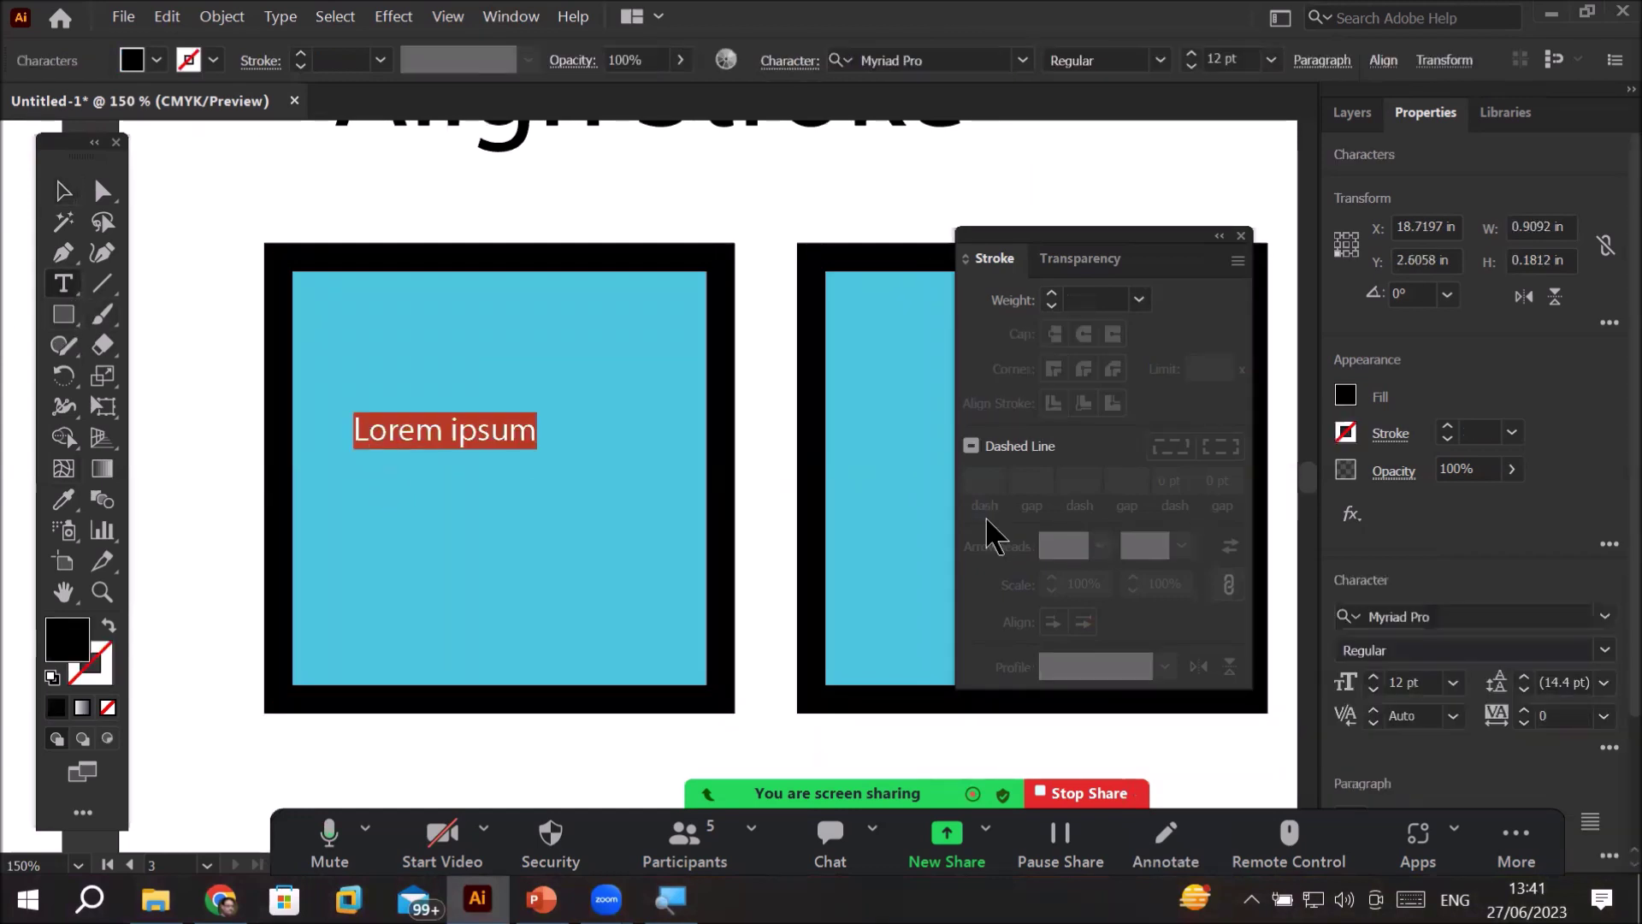
type("a")
type("Align Center")
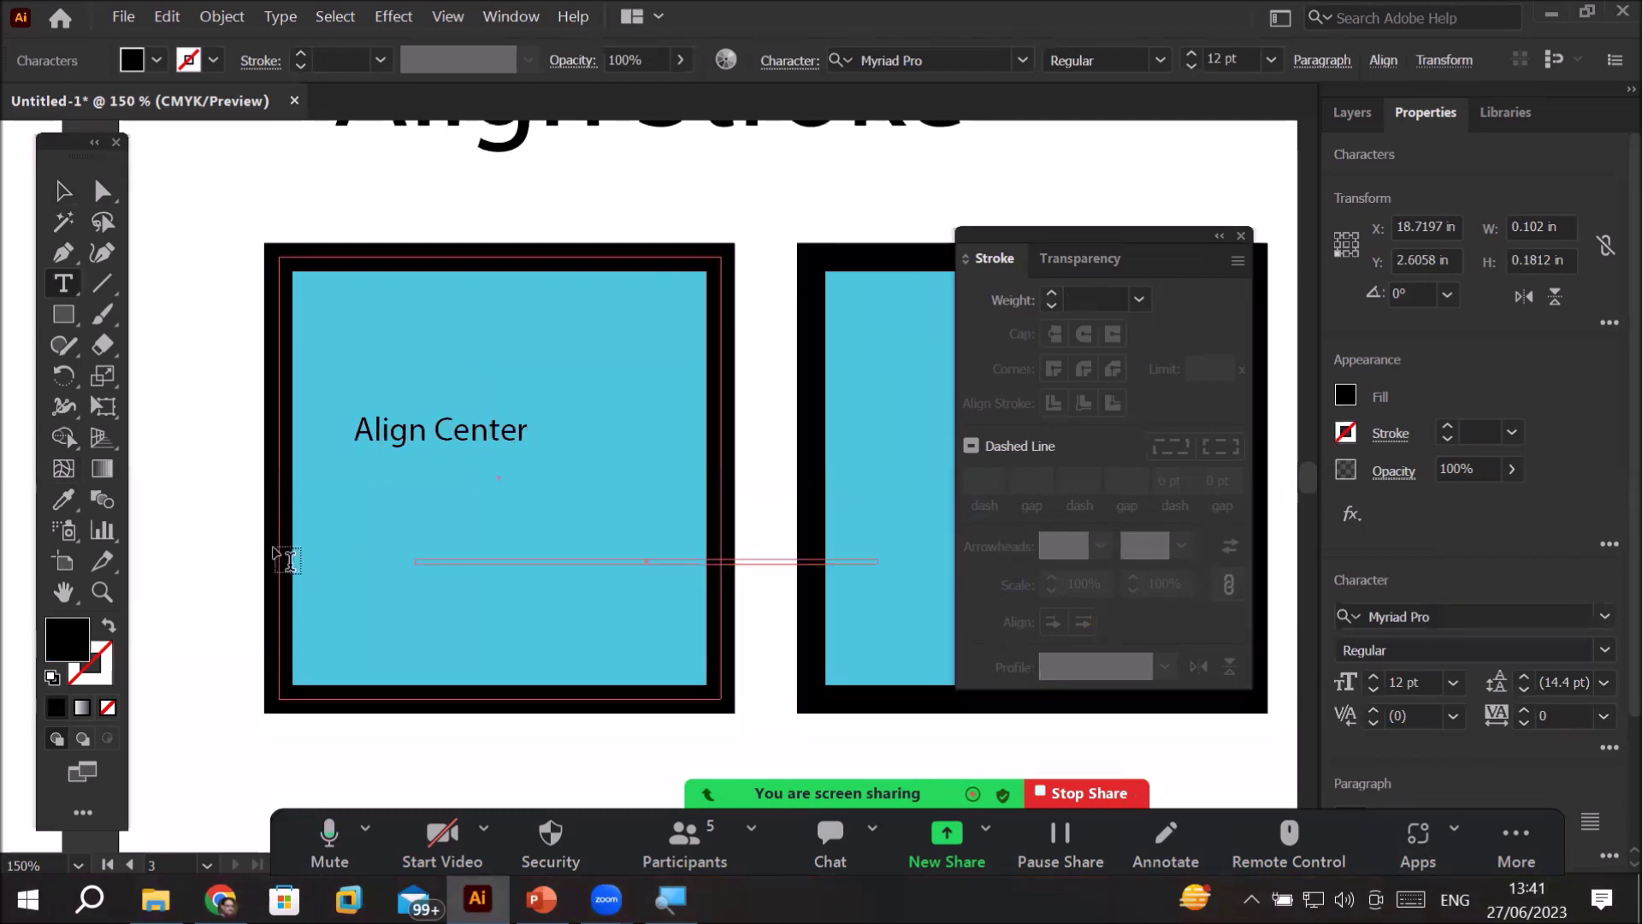
- Add the text label "Align Outside" inside the second square
key("Escape")
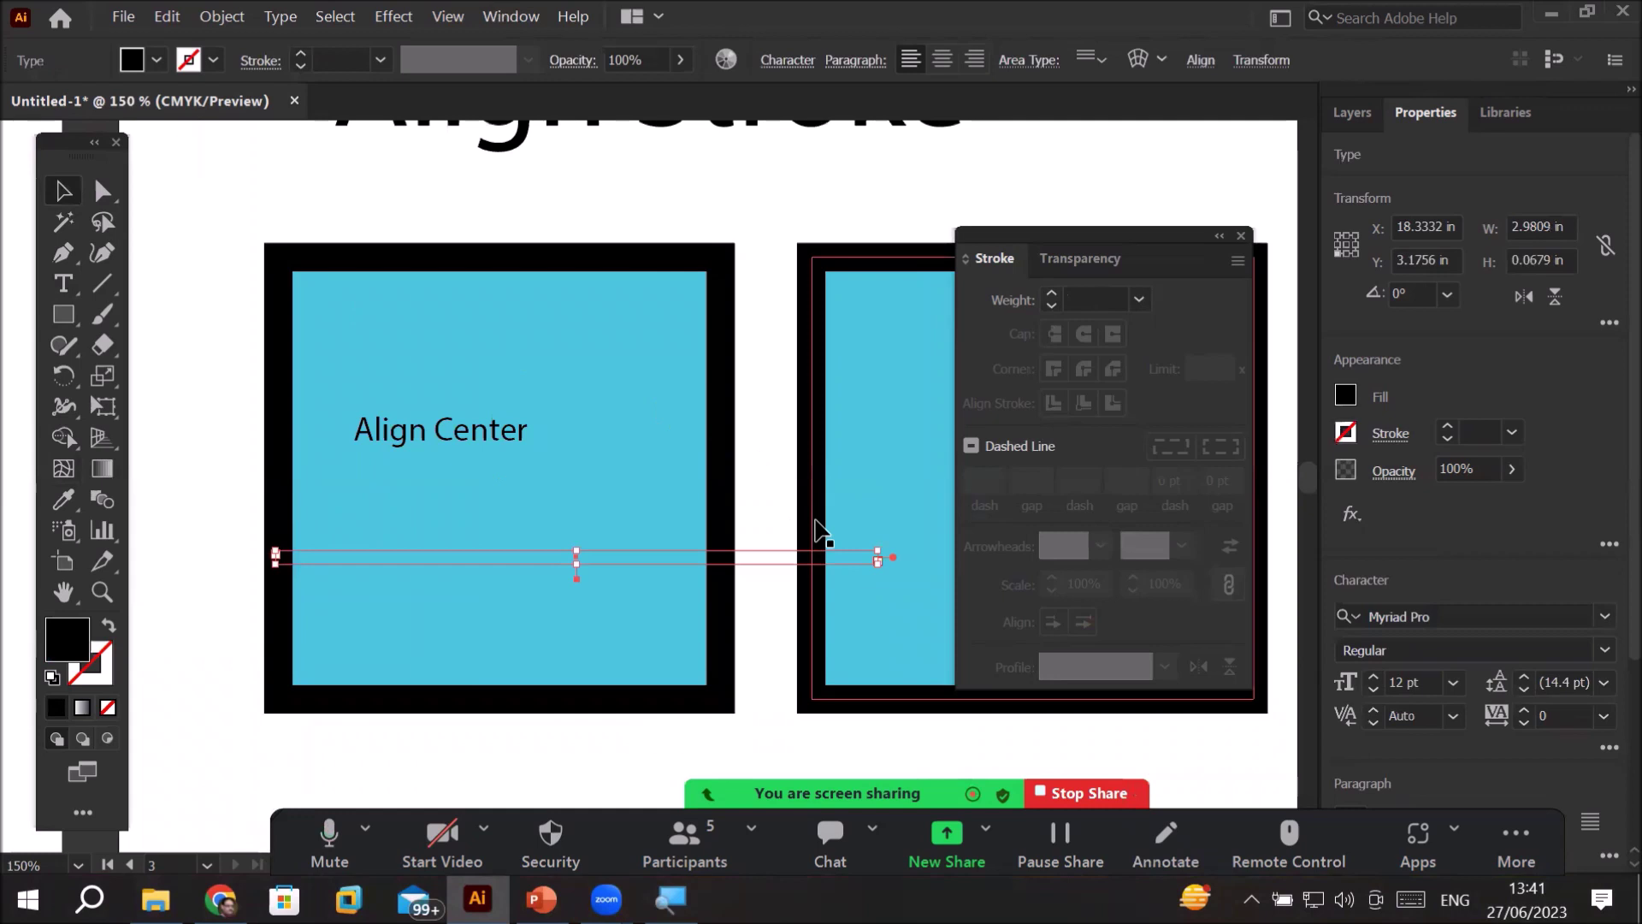
key("ctrl+shift+a")
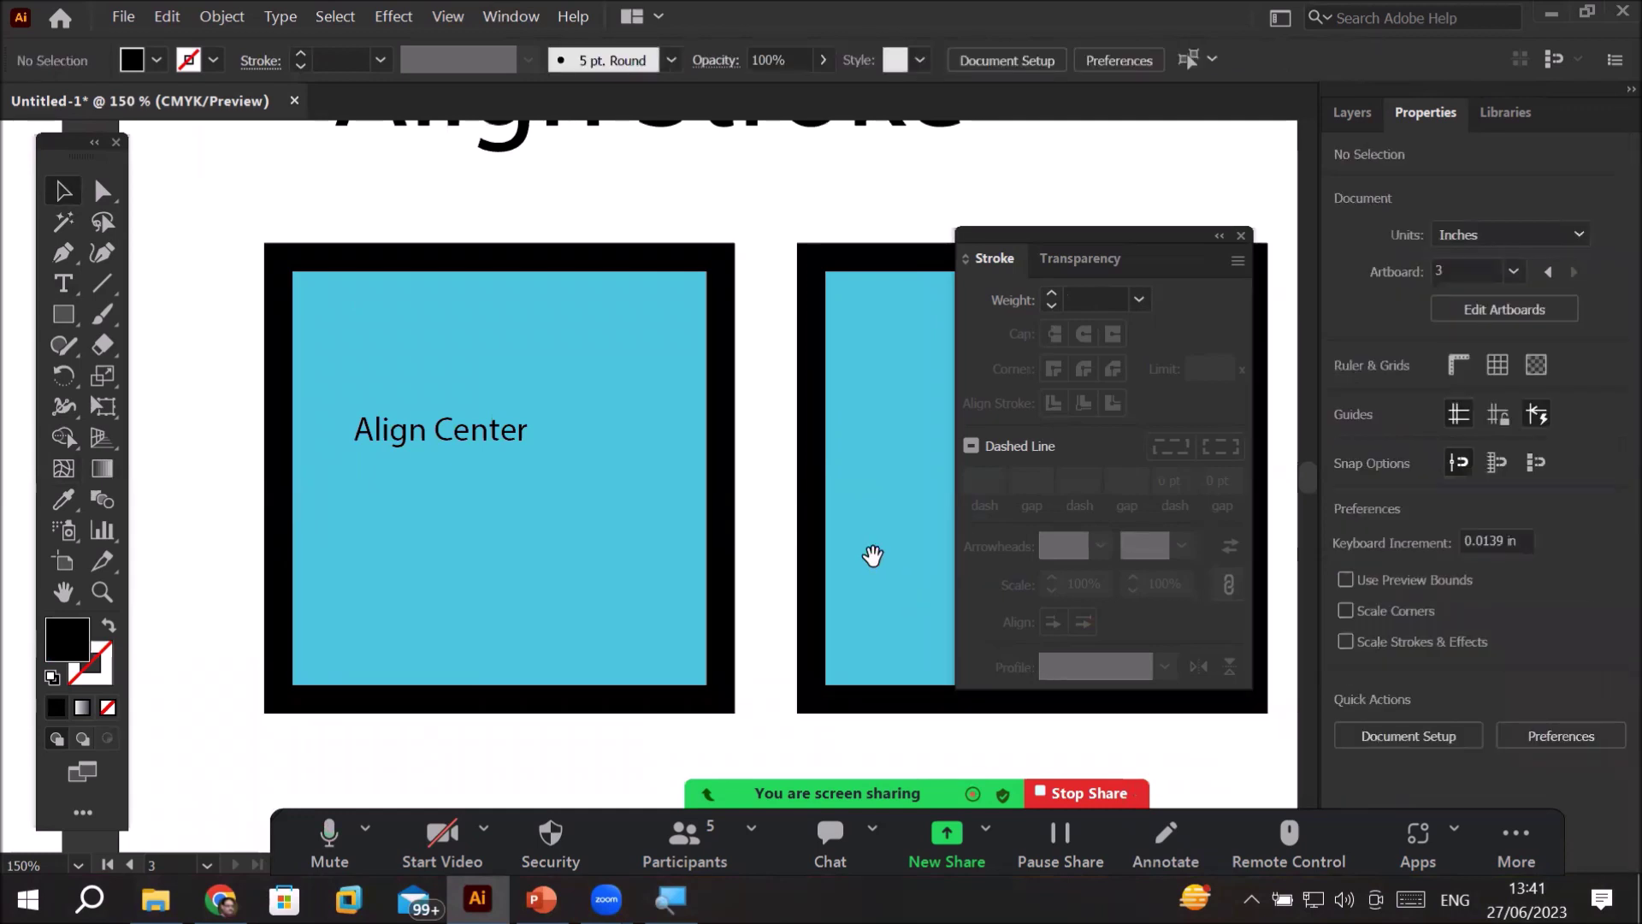
left_click_drag(778, 566, 371, 568)
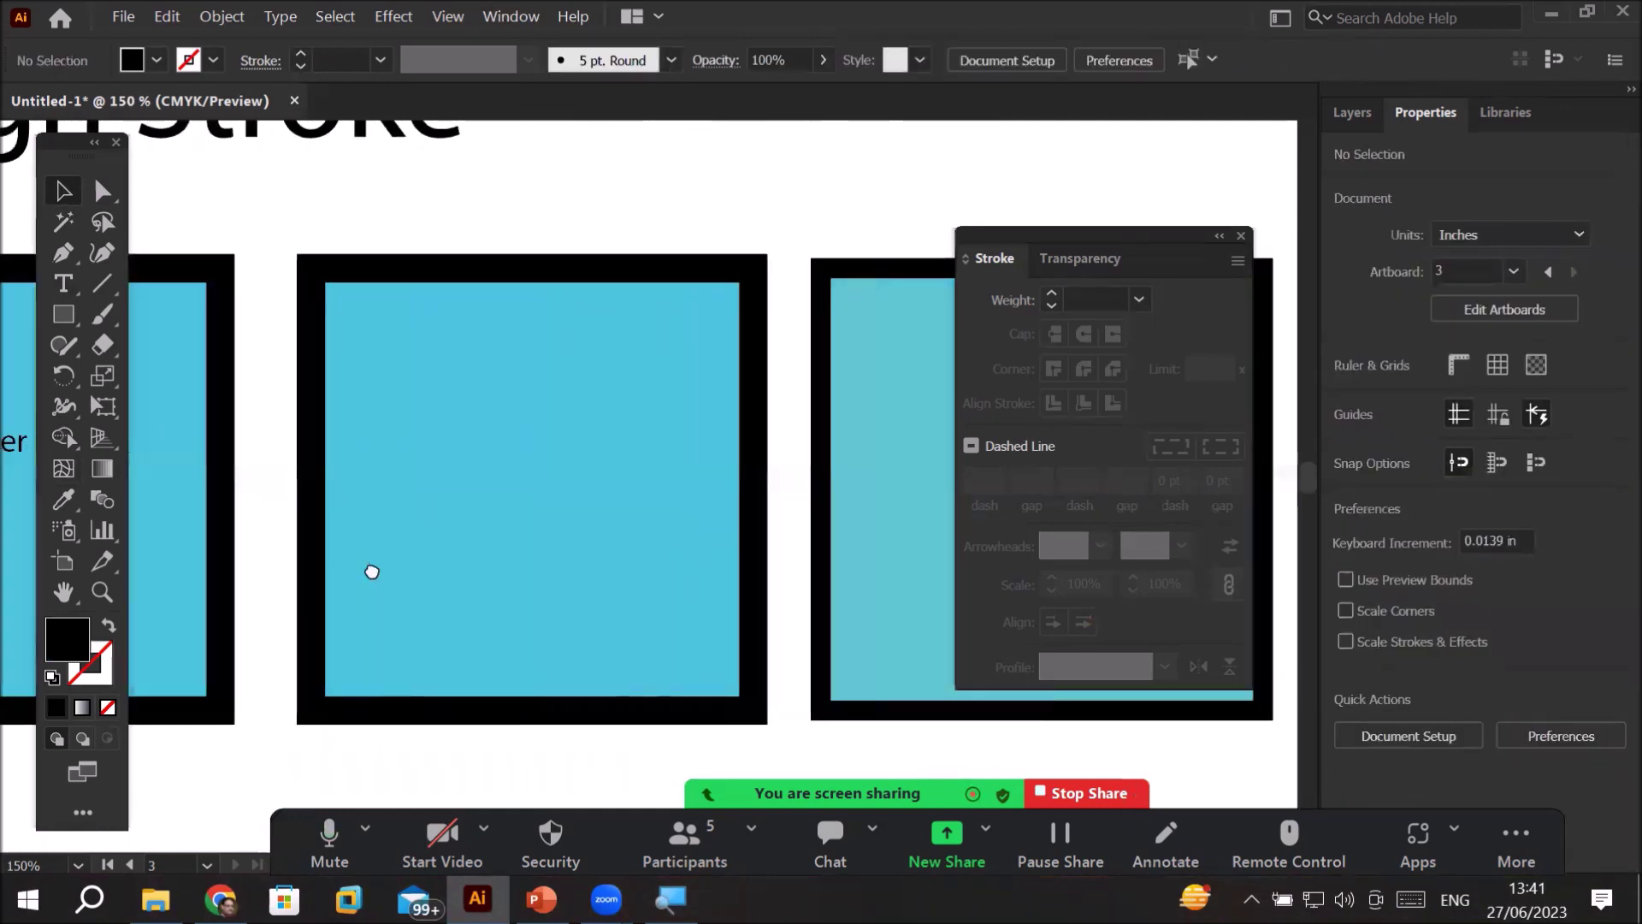
left_click(64, 285)
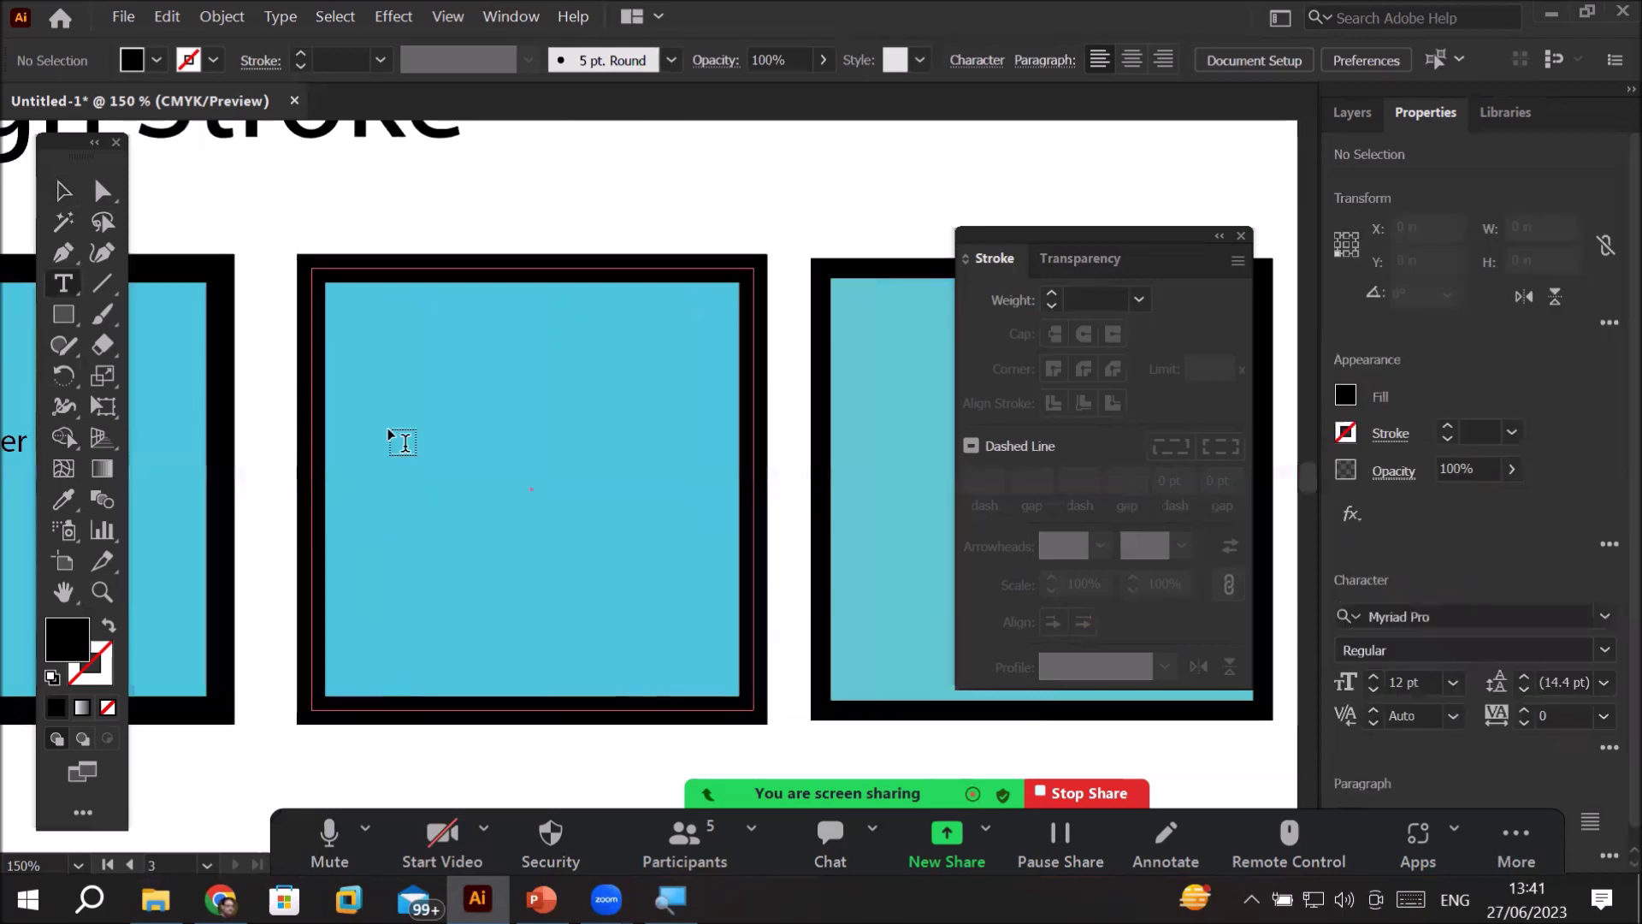
left_click(398, 449)
type("Align")
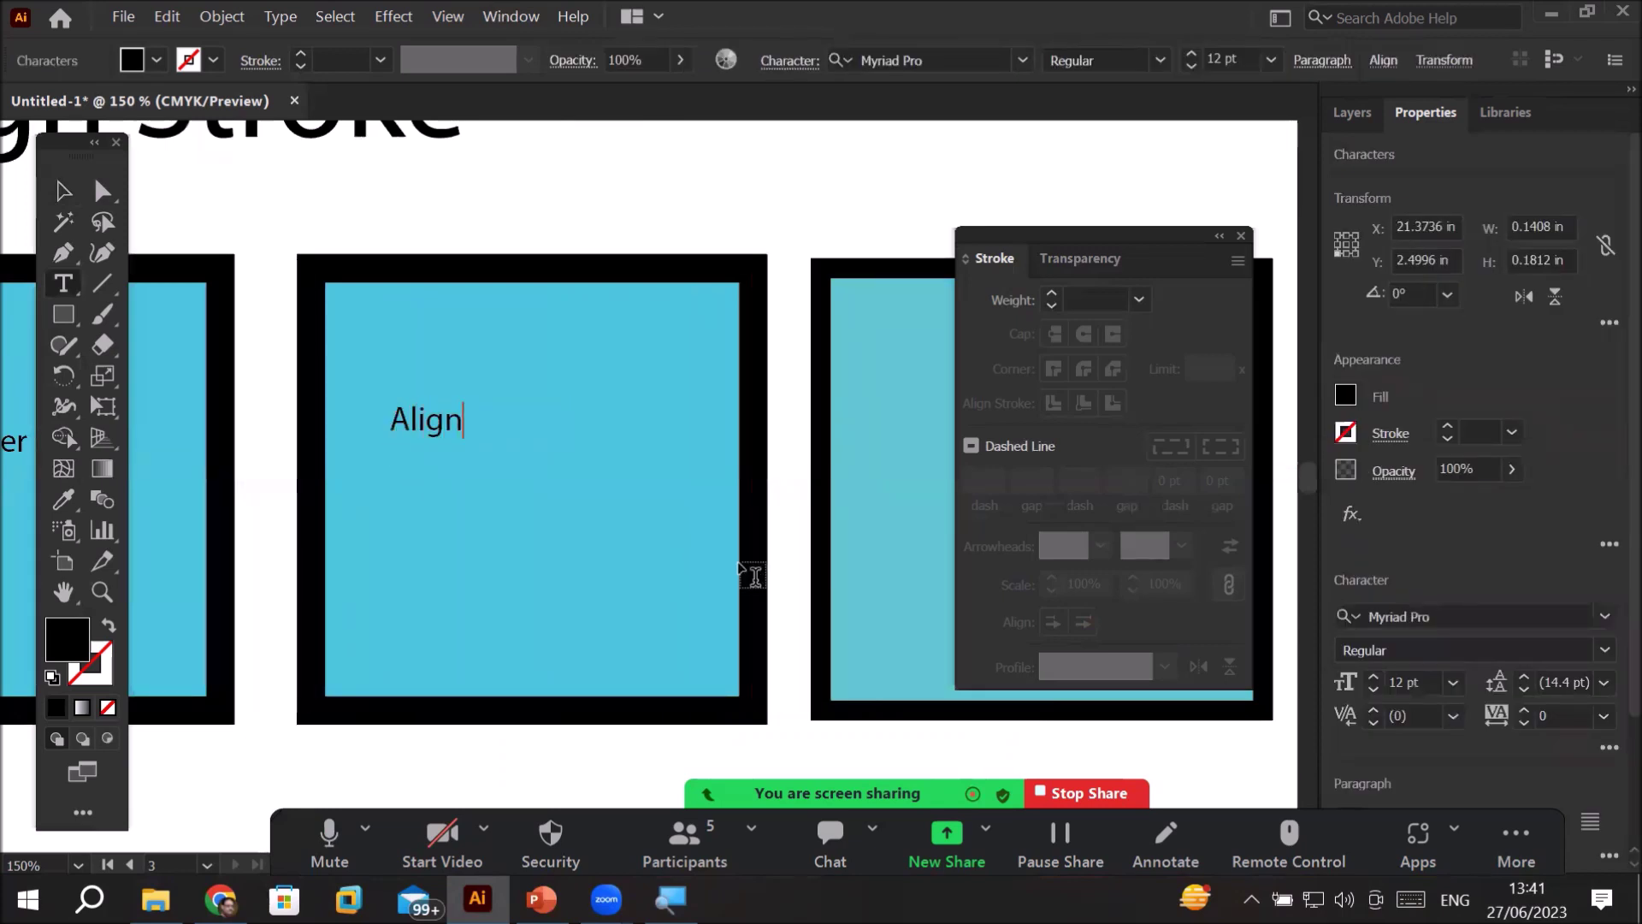
type(" Outside")
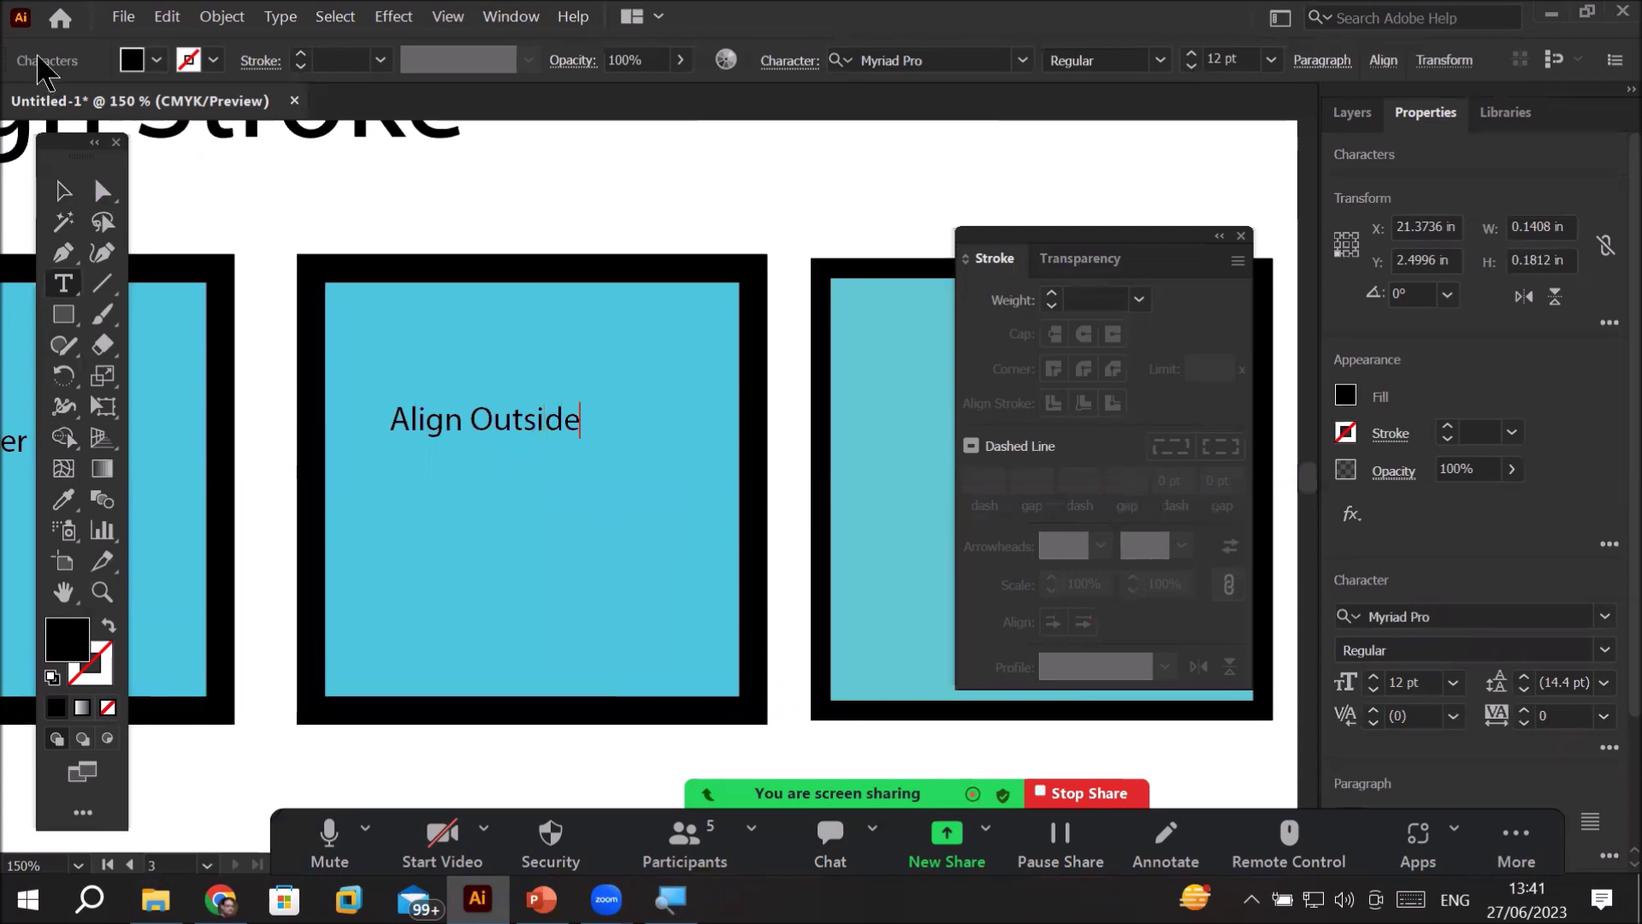
left_click(67, 195)
- Add the text label "Align Inside" inside the third square
left_click(891, 524)
left_click_drag(890, 524, 556, 536)
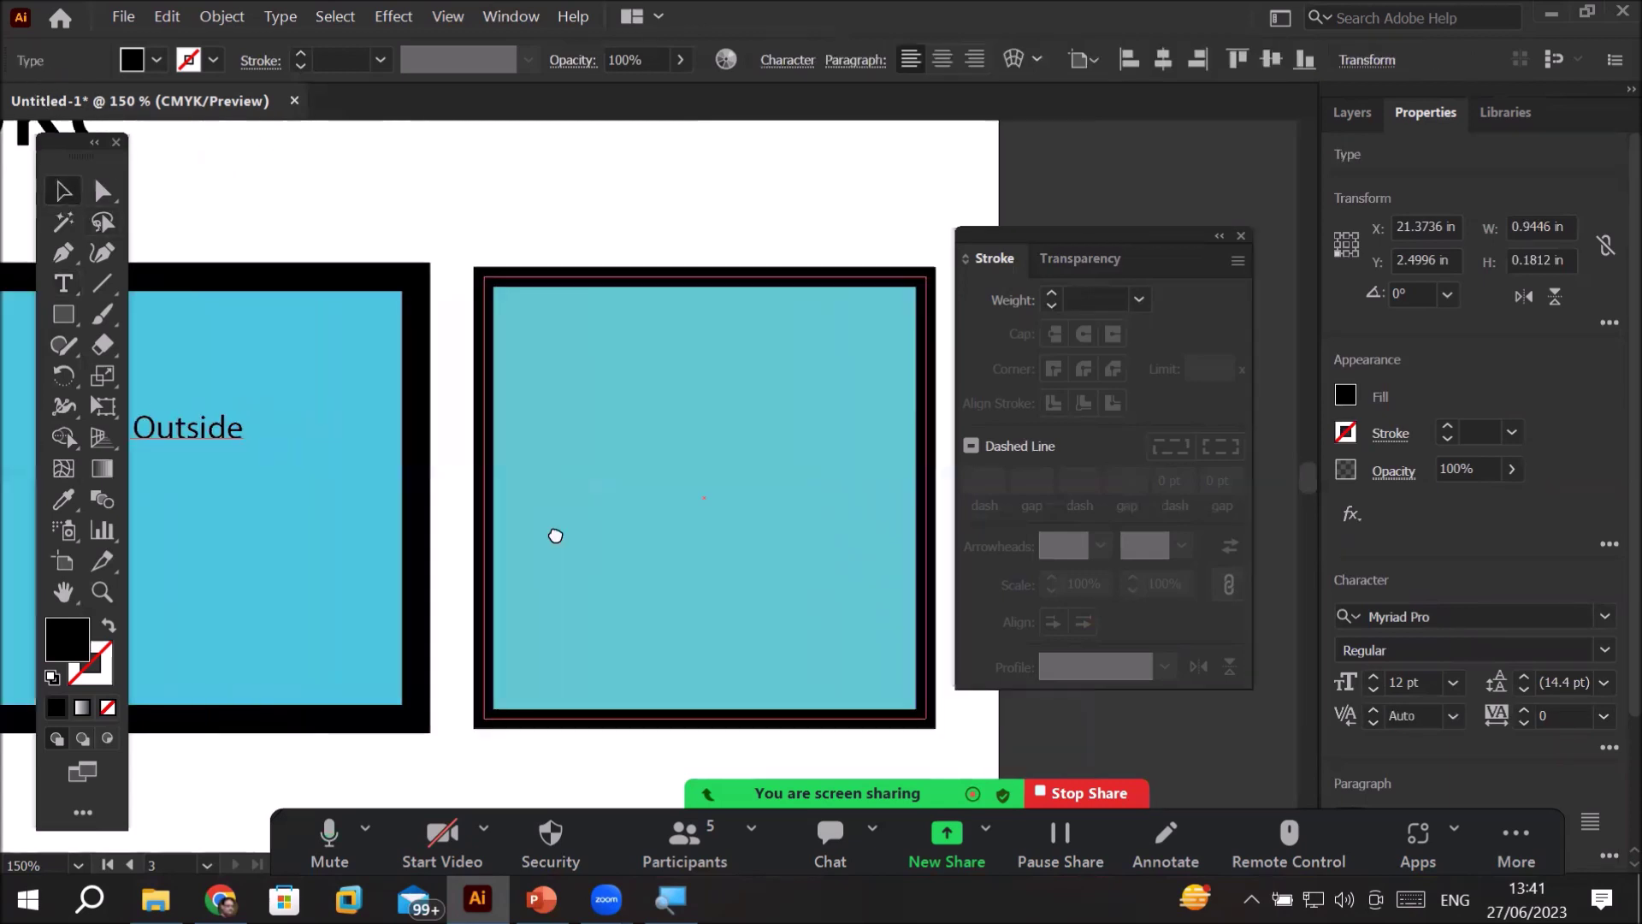
left_click(71, 291)
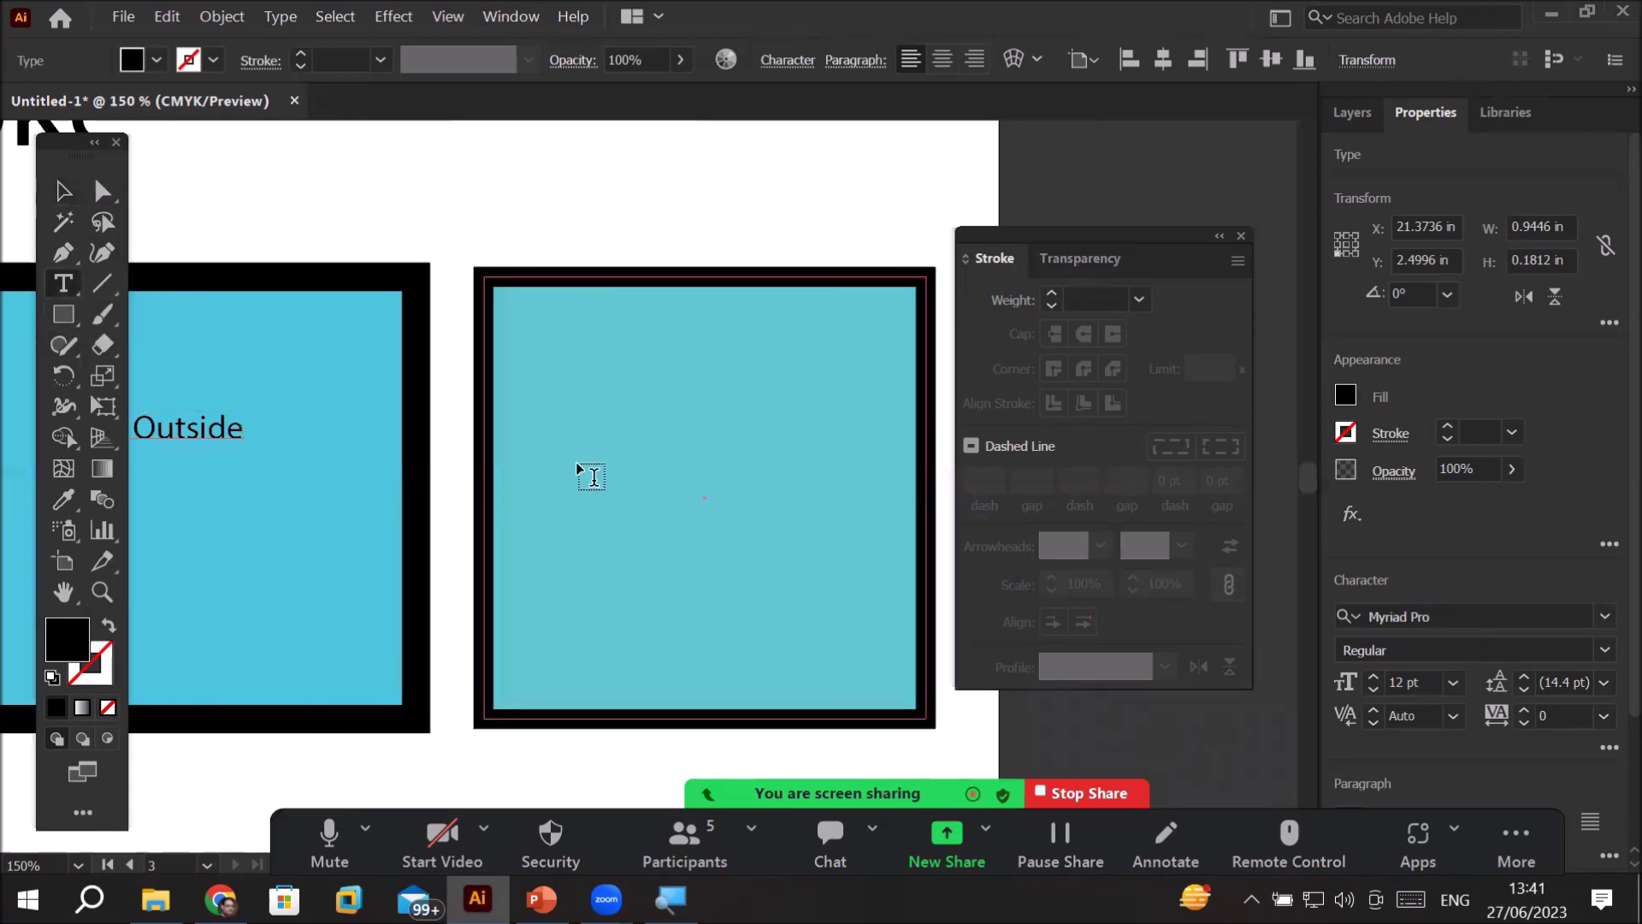
left_click(582, 462)
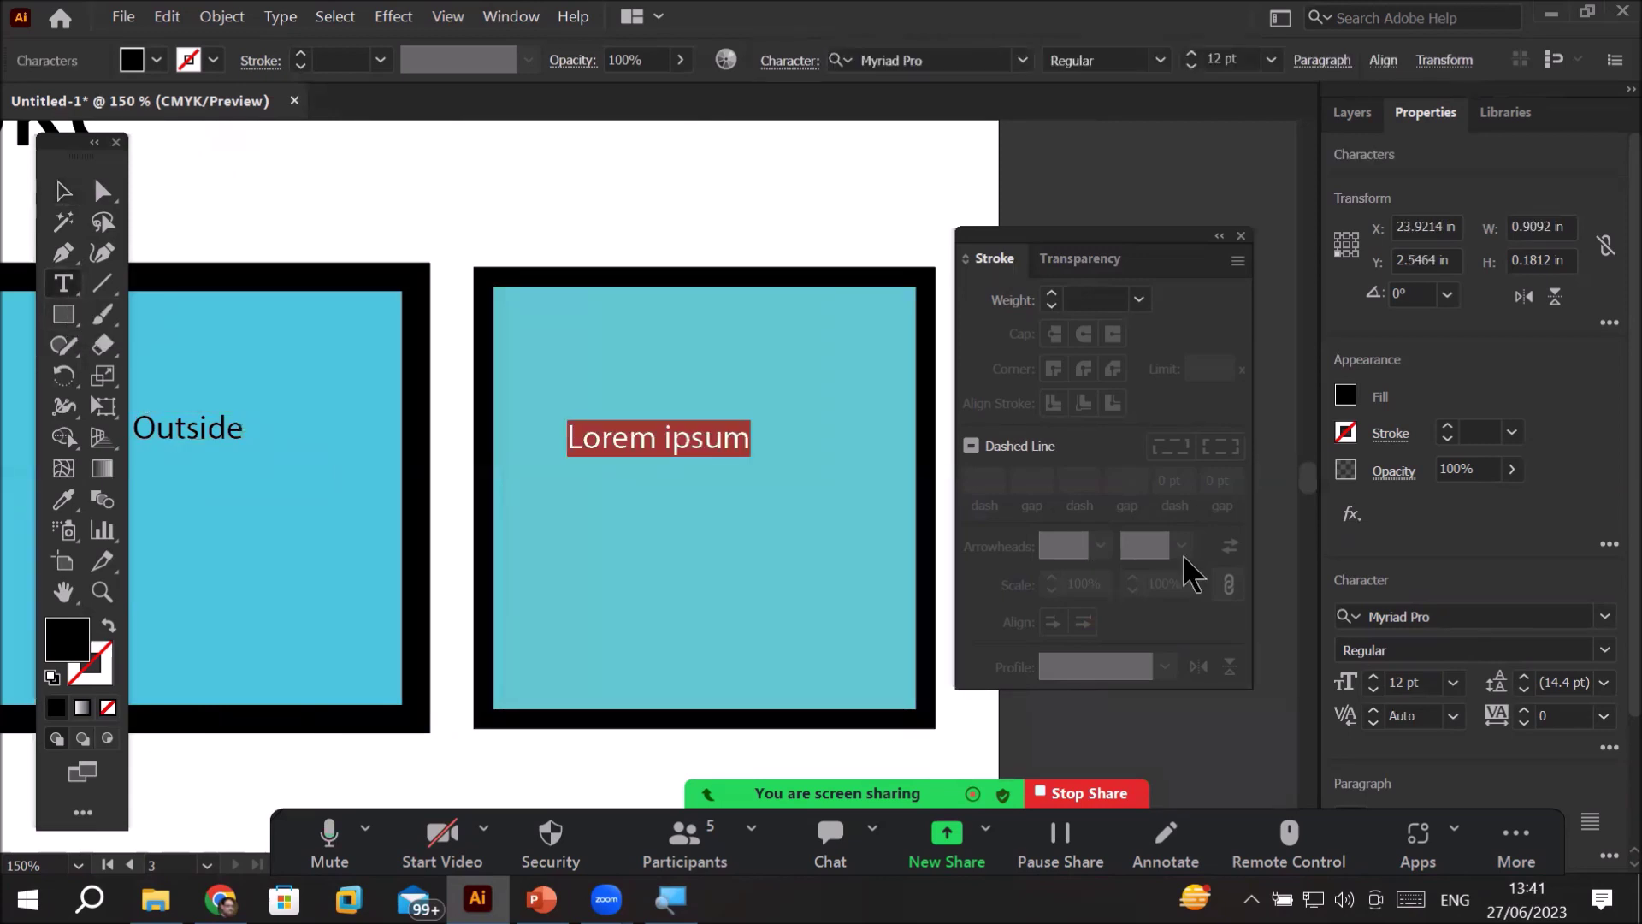
type("Align Inside")
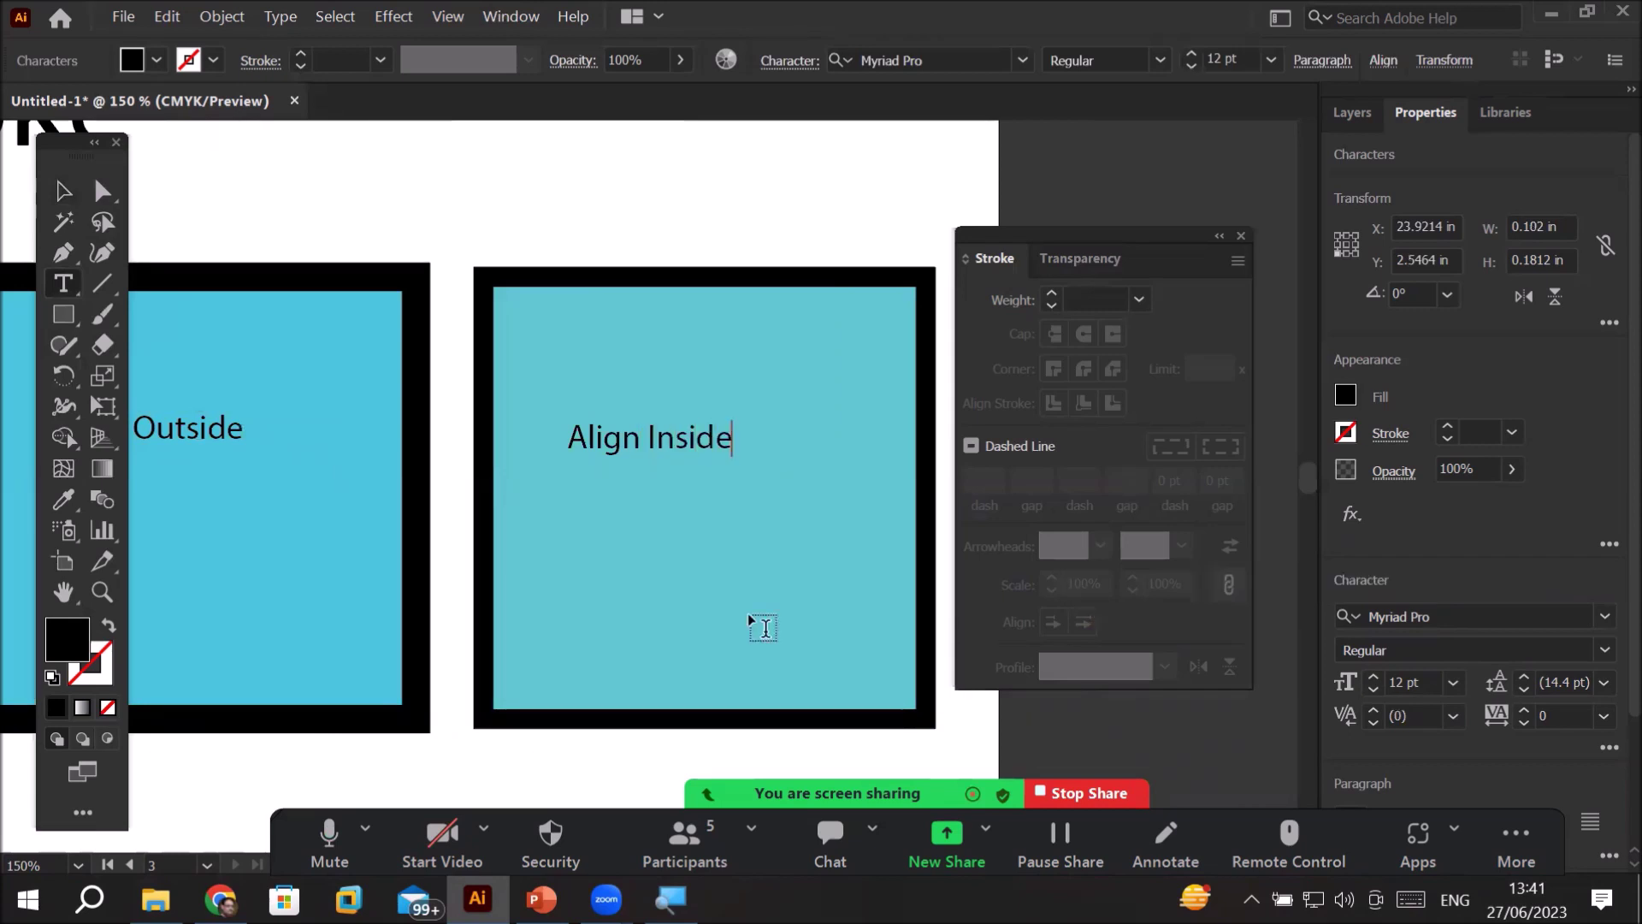
scroll(588, 583, "down", 1)
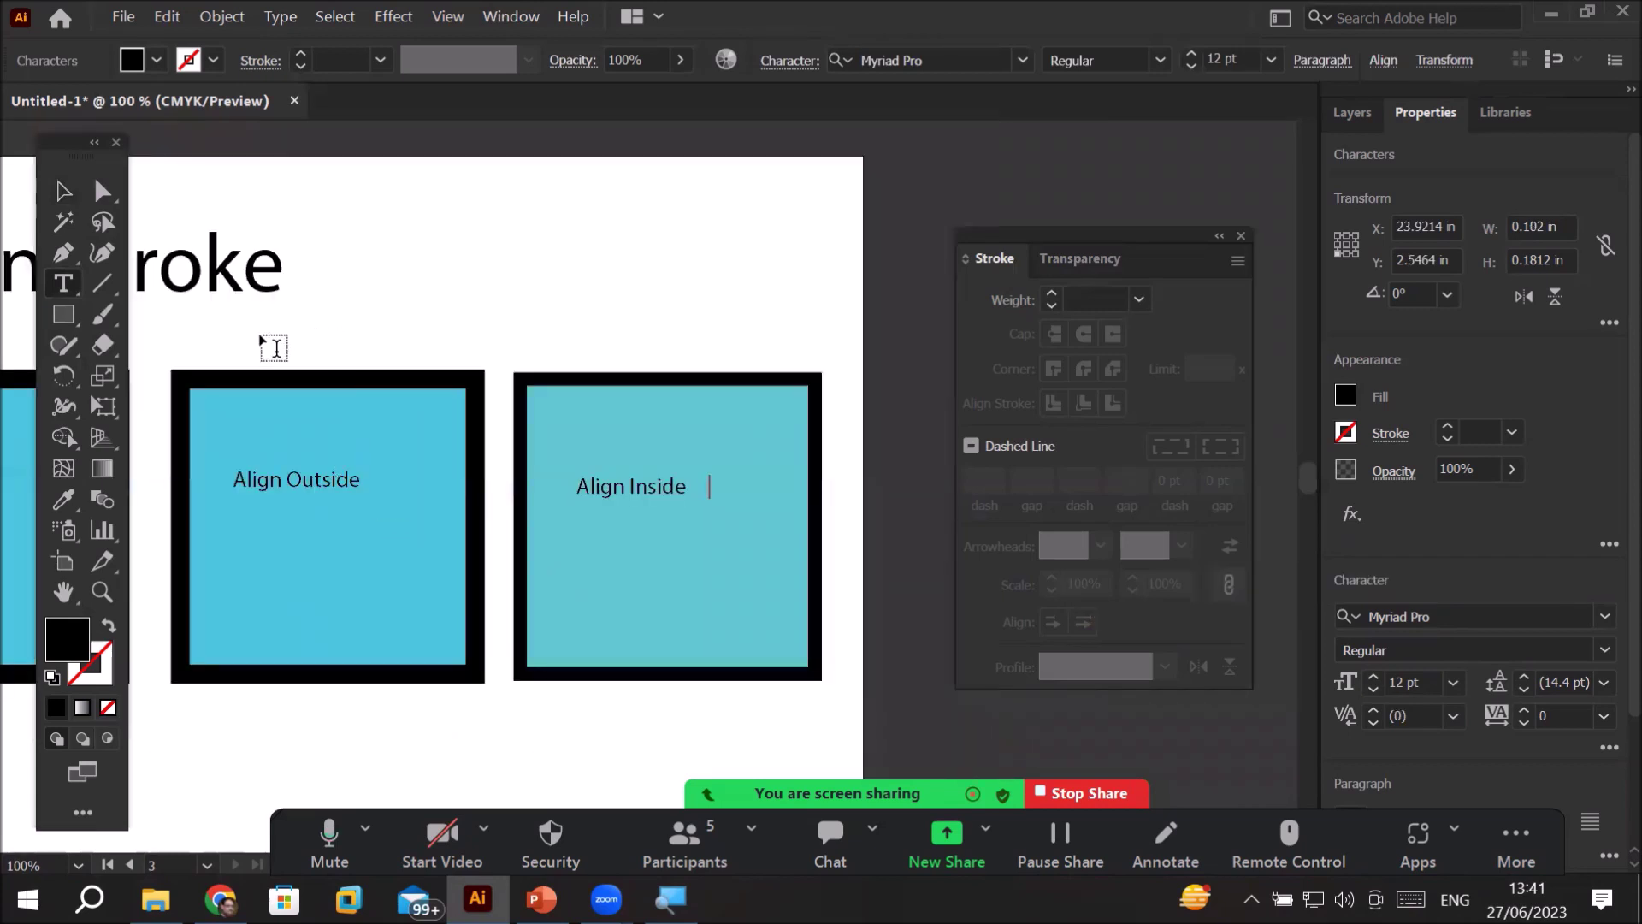
left_click(370, 304)
left_click(65, 190)
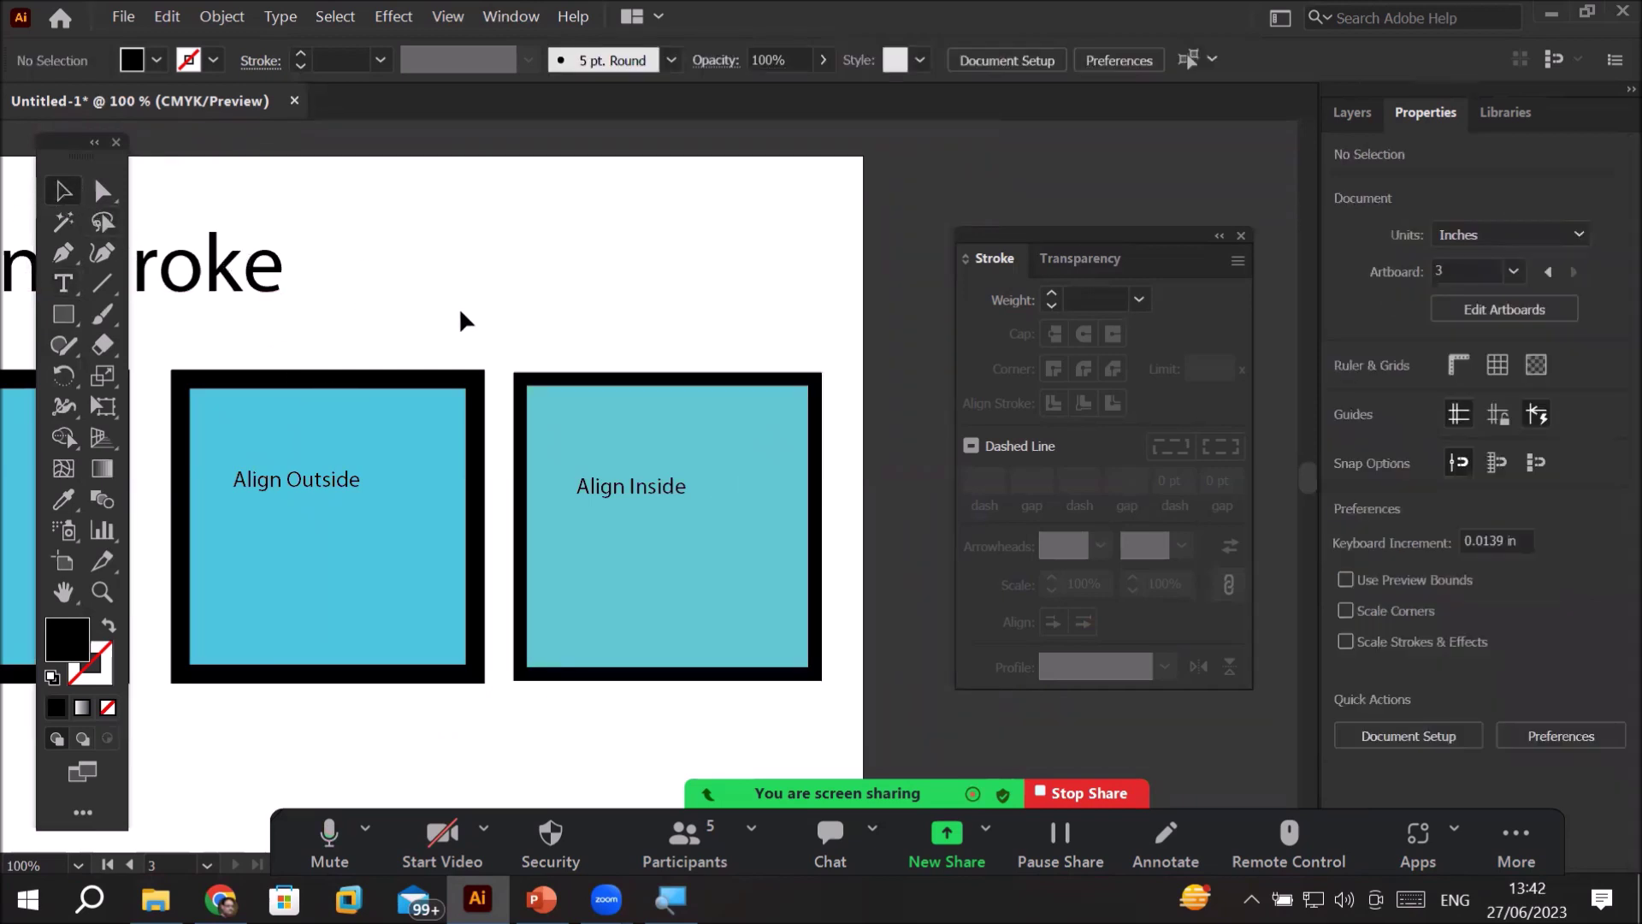
- Align the stroke of the square labeled "Align Outside" to the outside of its path
left_click_drag(426, 311, 634, 271)
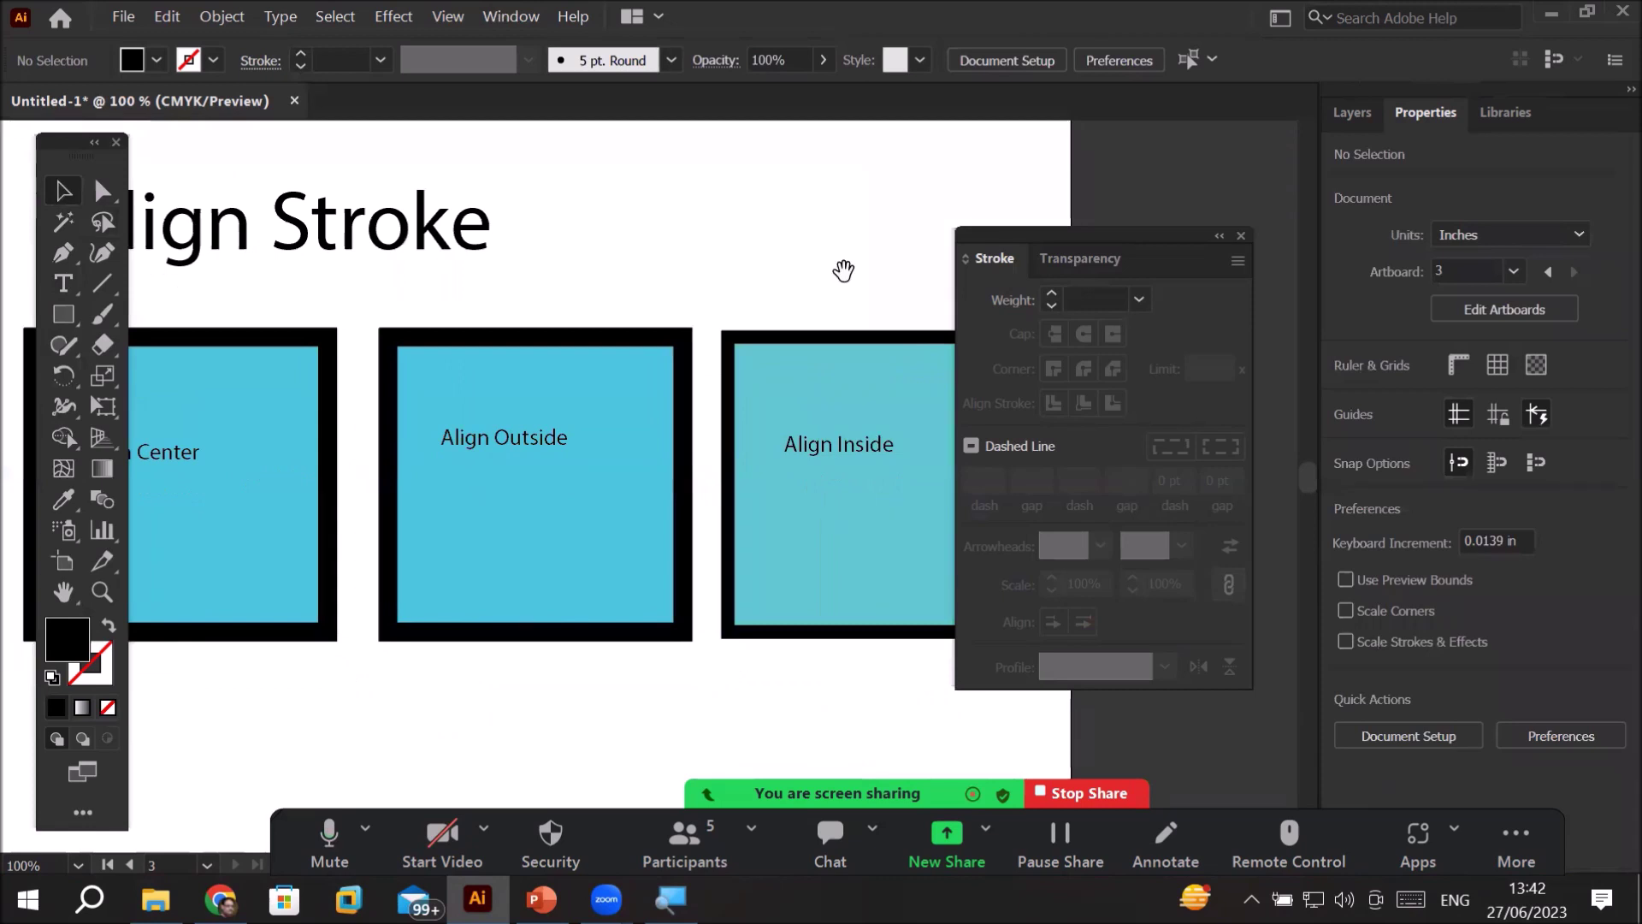
left_click_drag(1125, 249, 1237, 311)
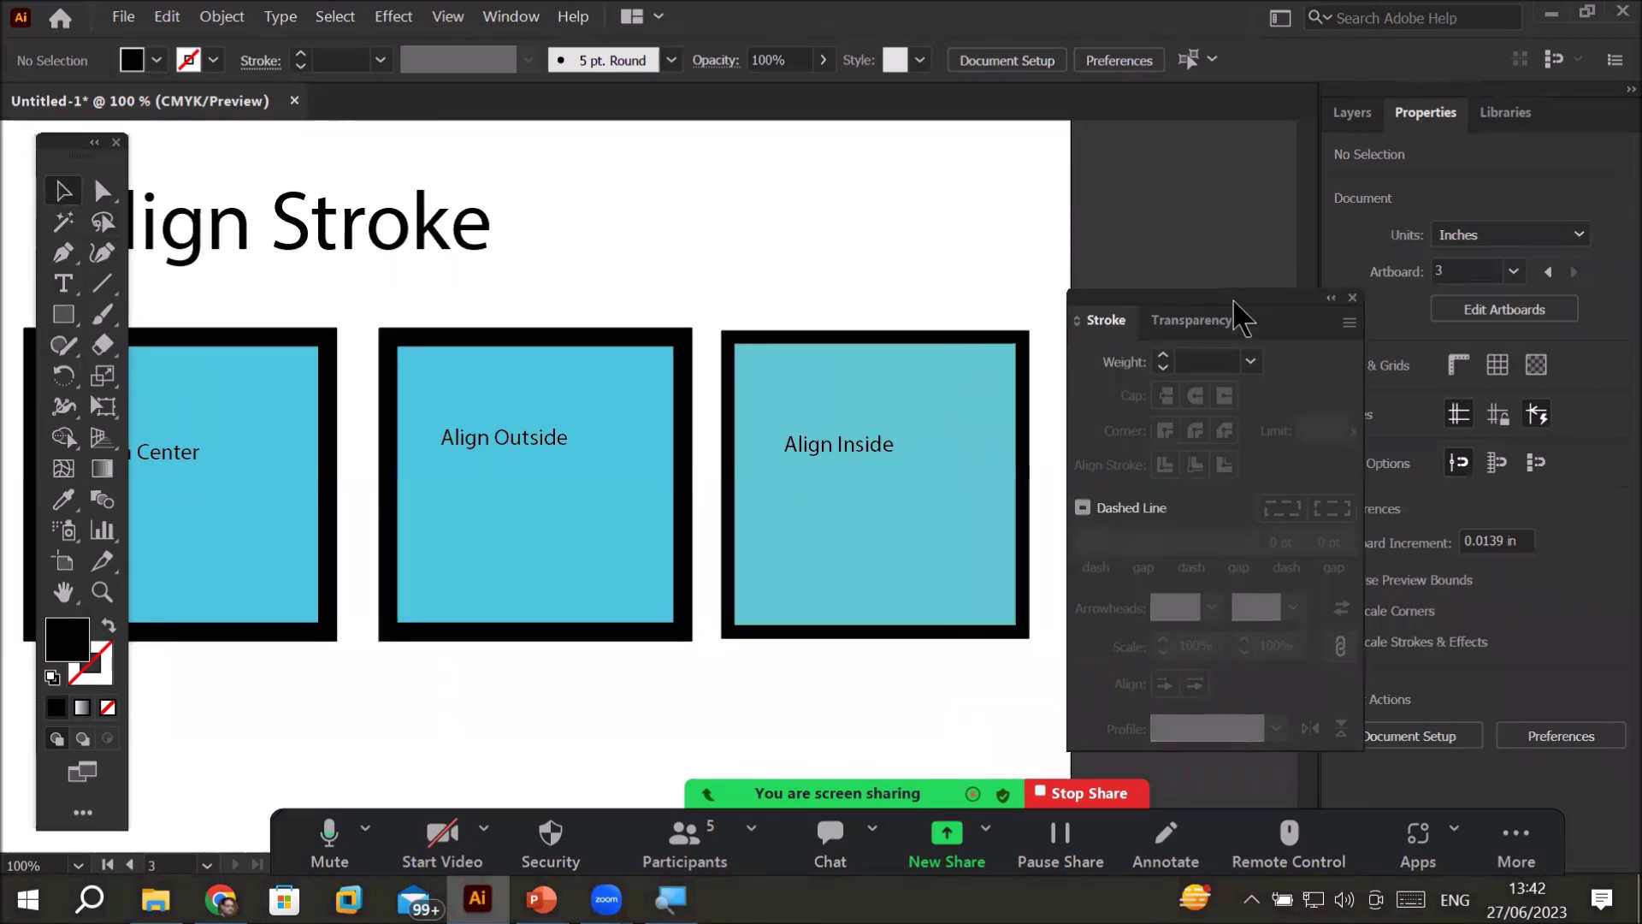
left_click(208, 357)
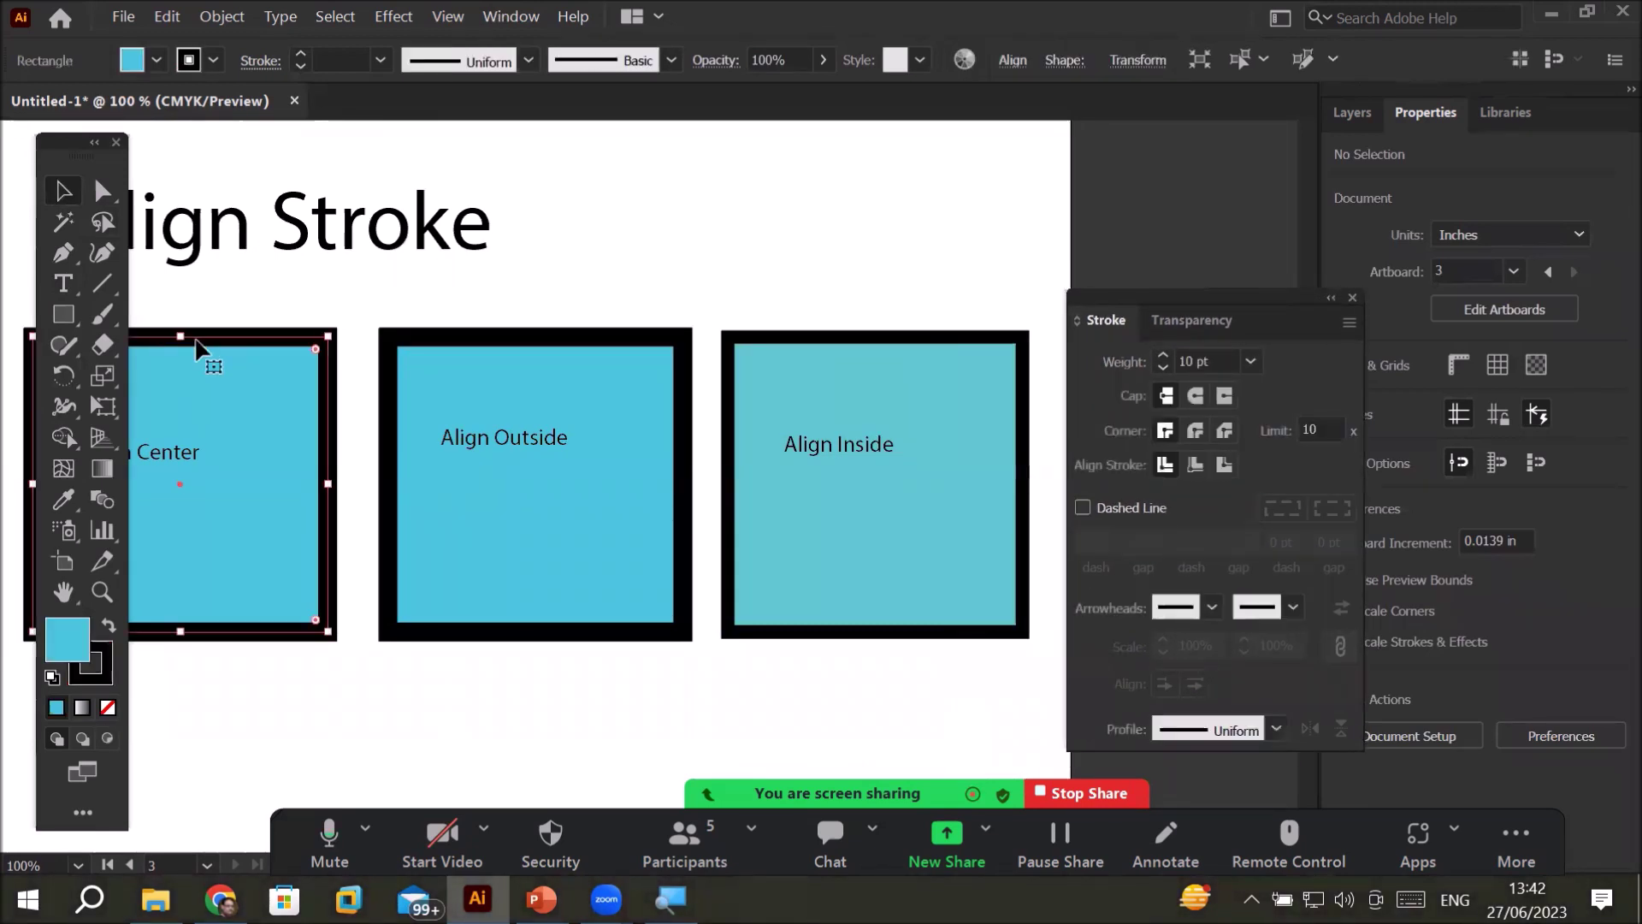
left_click(457, 349)
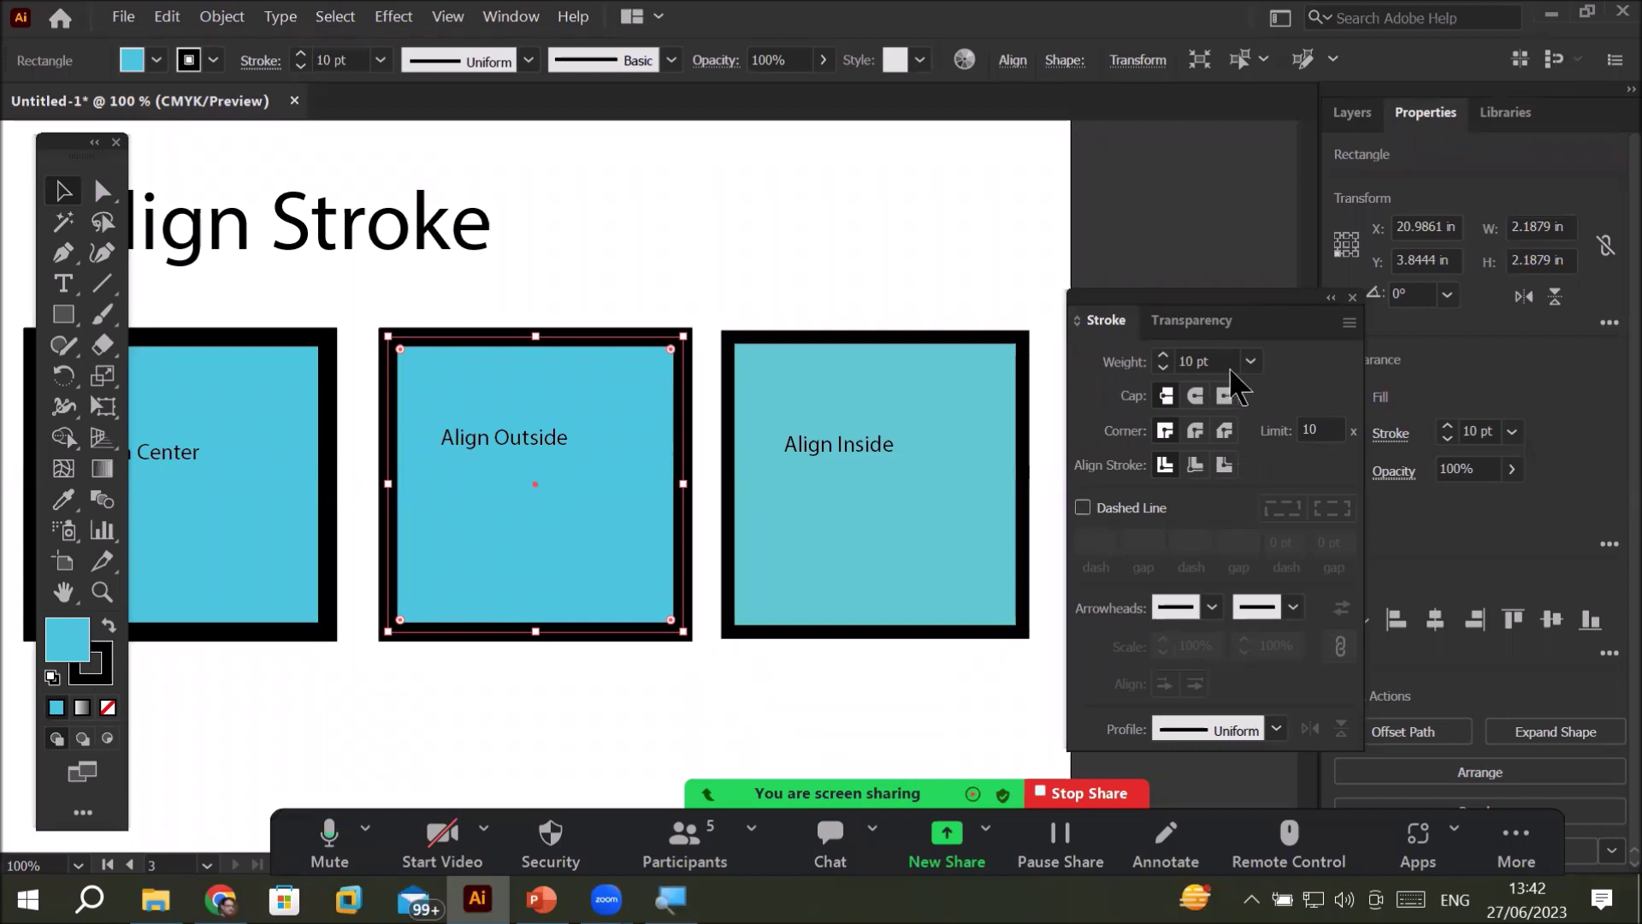
left_click(1225, 466)
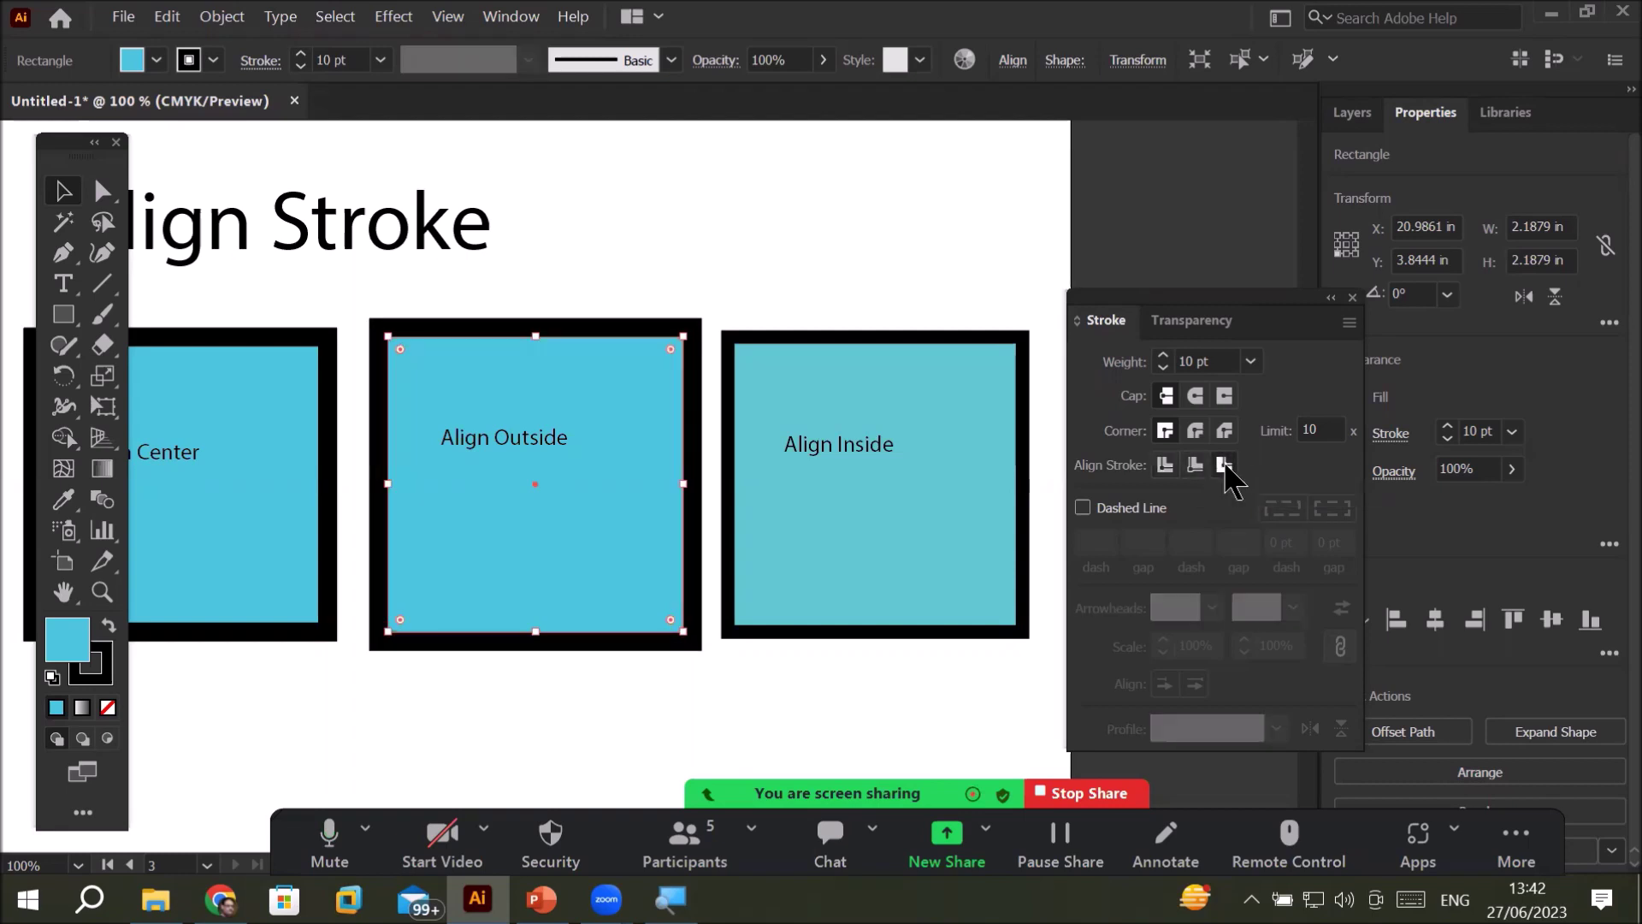
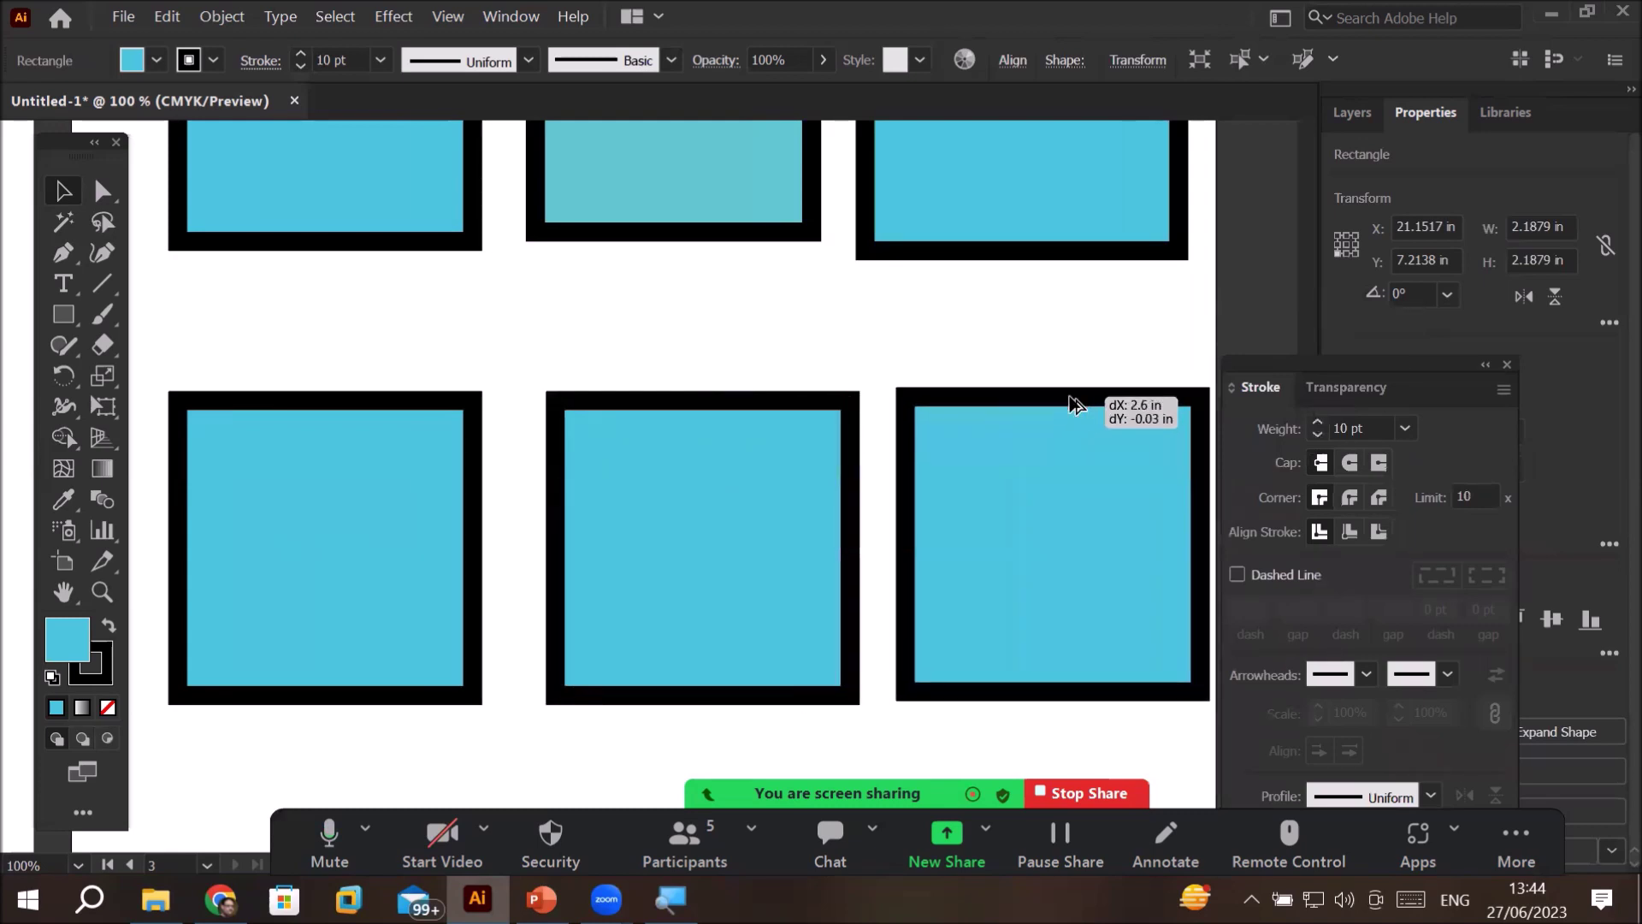
- Give the middle square of the unlabeled second row a Round Join corner
left_click(334, 438)
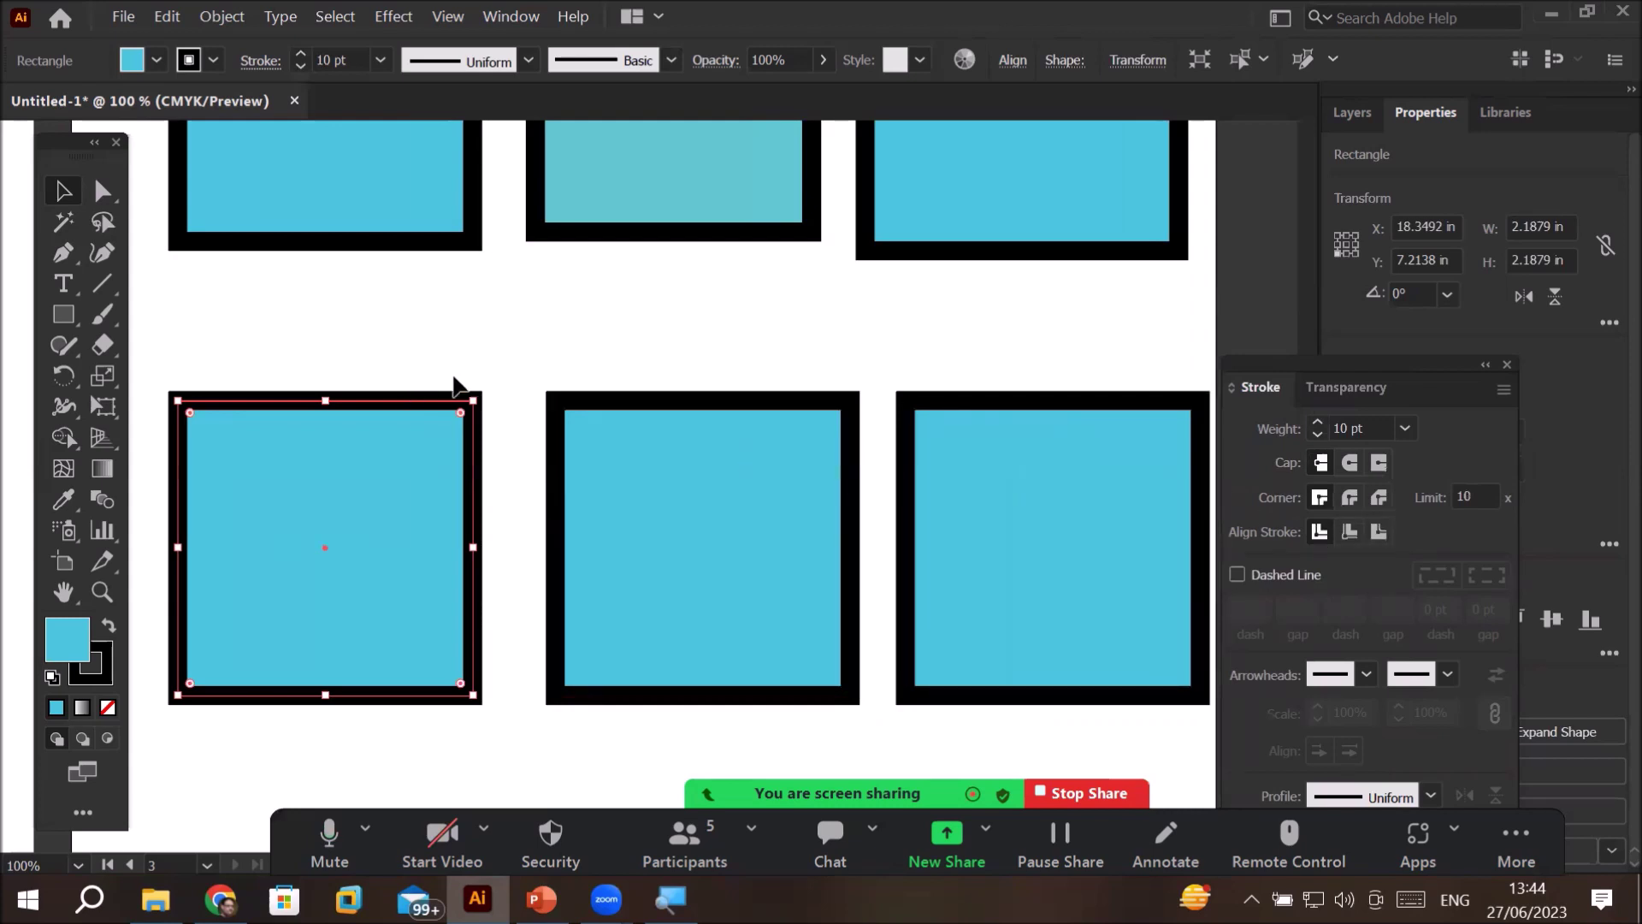
scroll(454, 381, "up", 1)
left_click(872, 472)
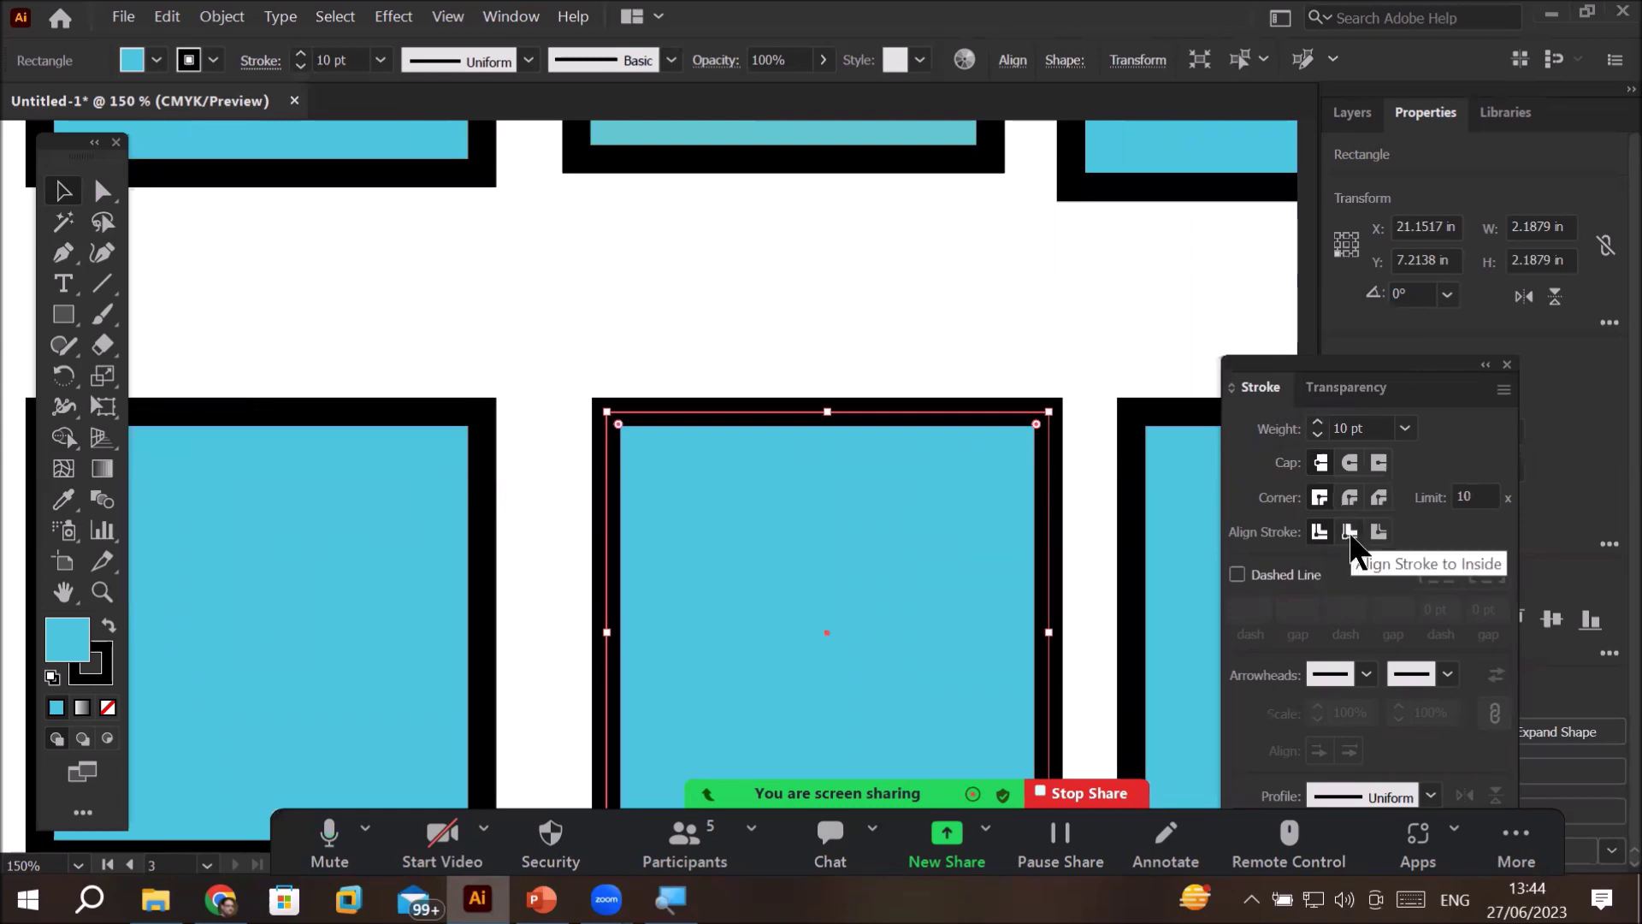
left_click(1351, 499)
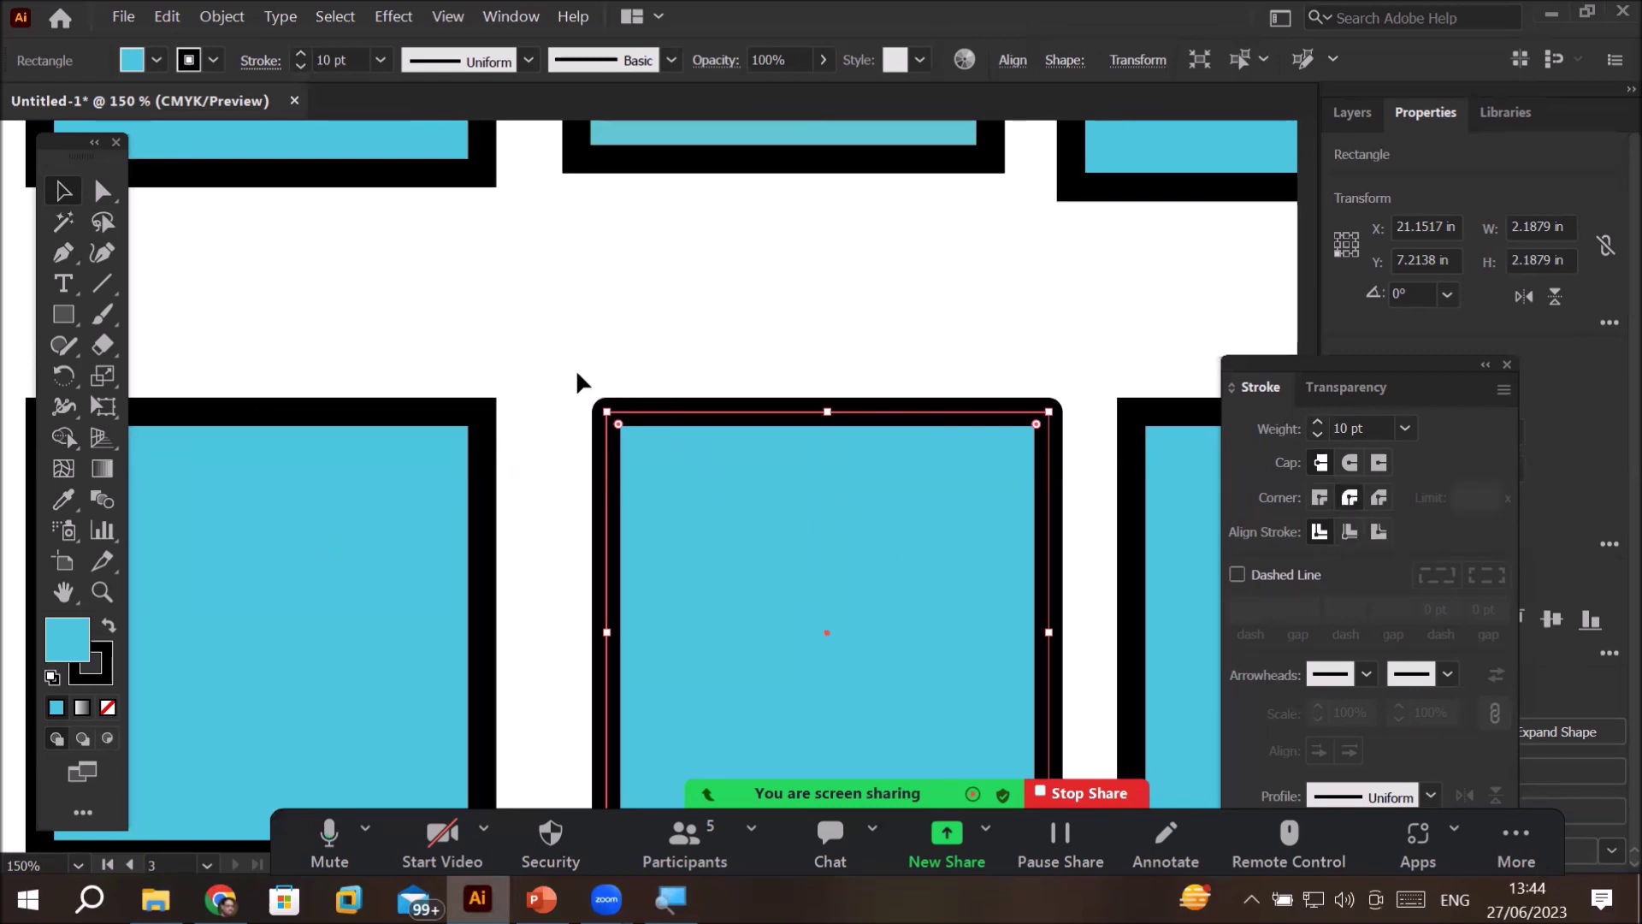
- Give the third square of the second row a Bevel Join corner
scroll(582, 381, "up", 4)
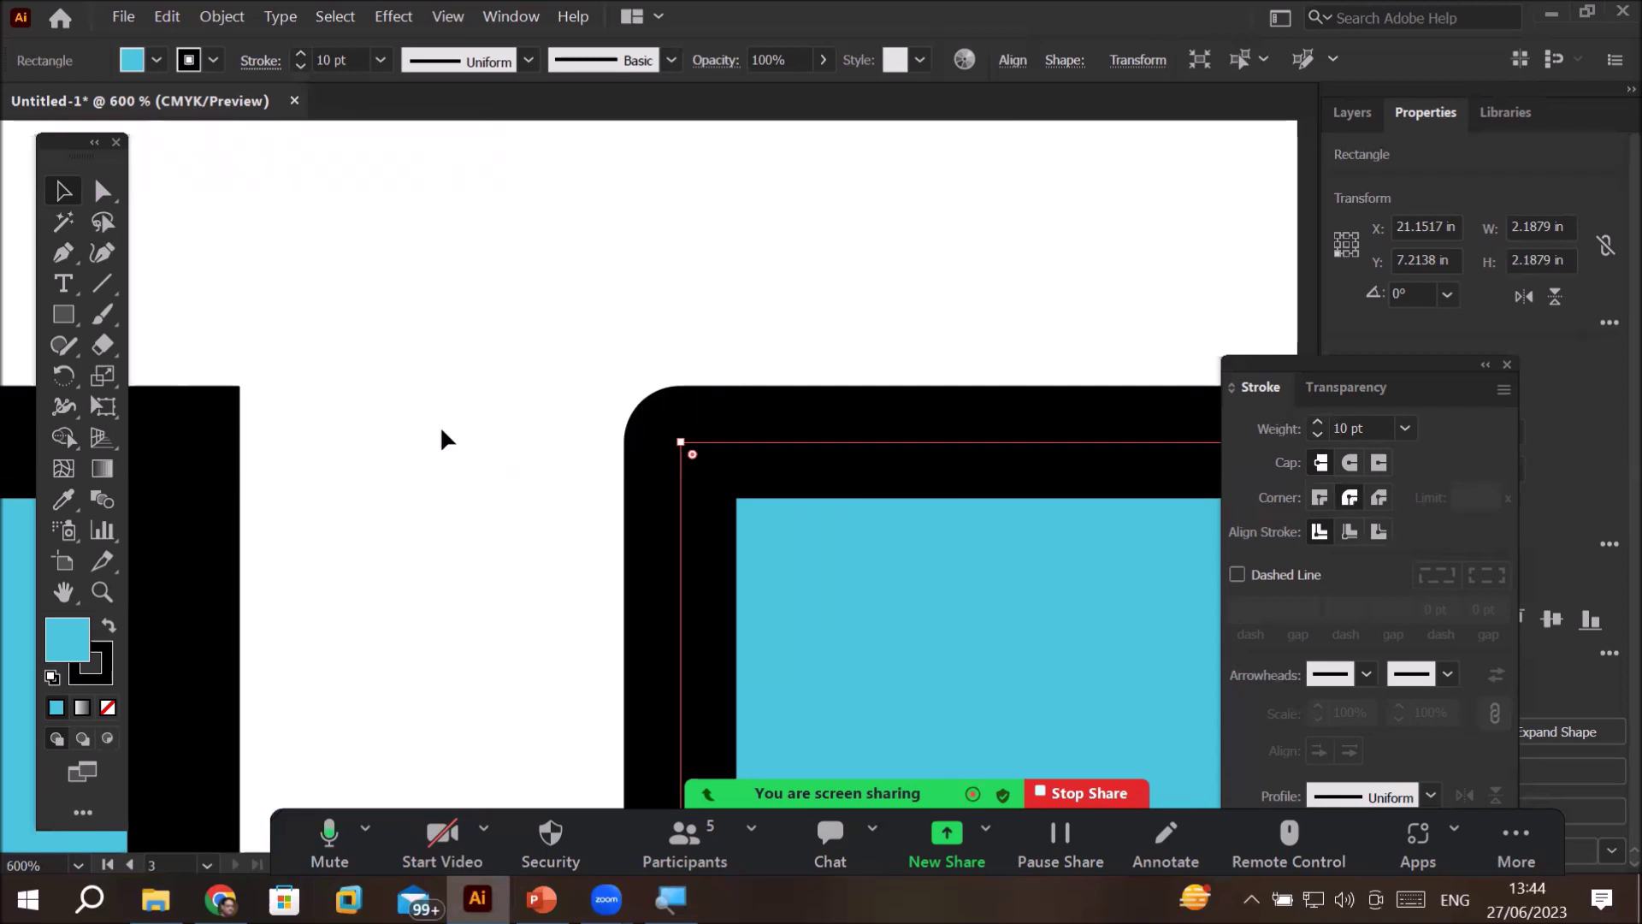
key("space")
left_click_drag(998, 513, 61, 438)
left_click_drag(1026, 468, 148, 425)
key("space")
left_click_drag(715, 487, 213, 532)
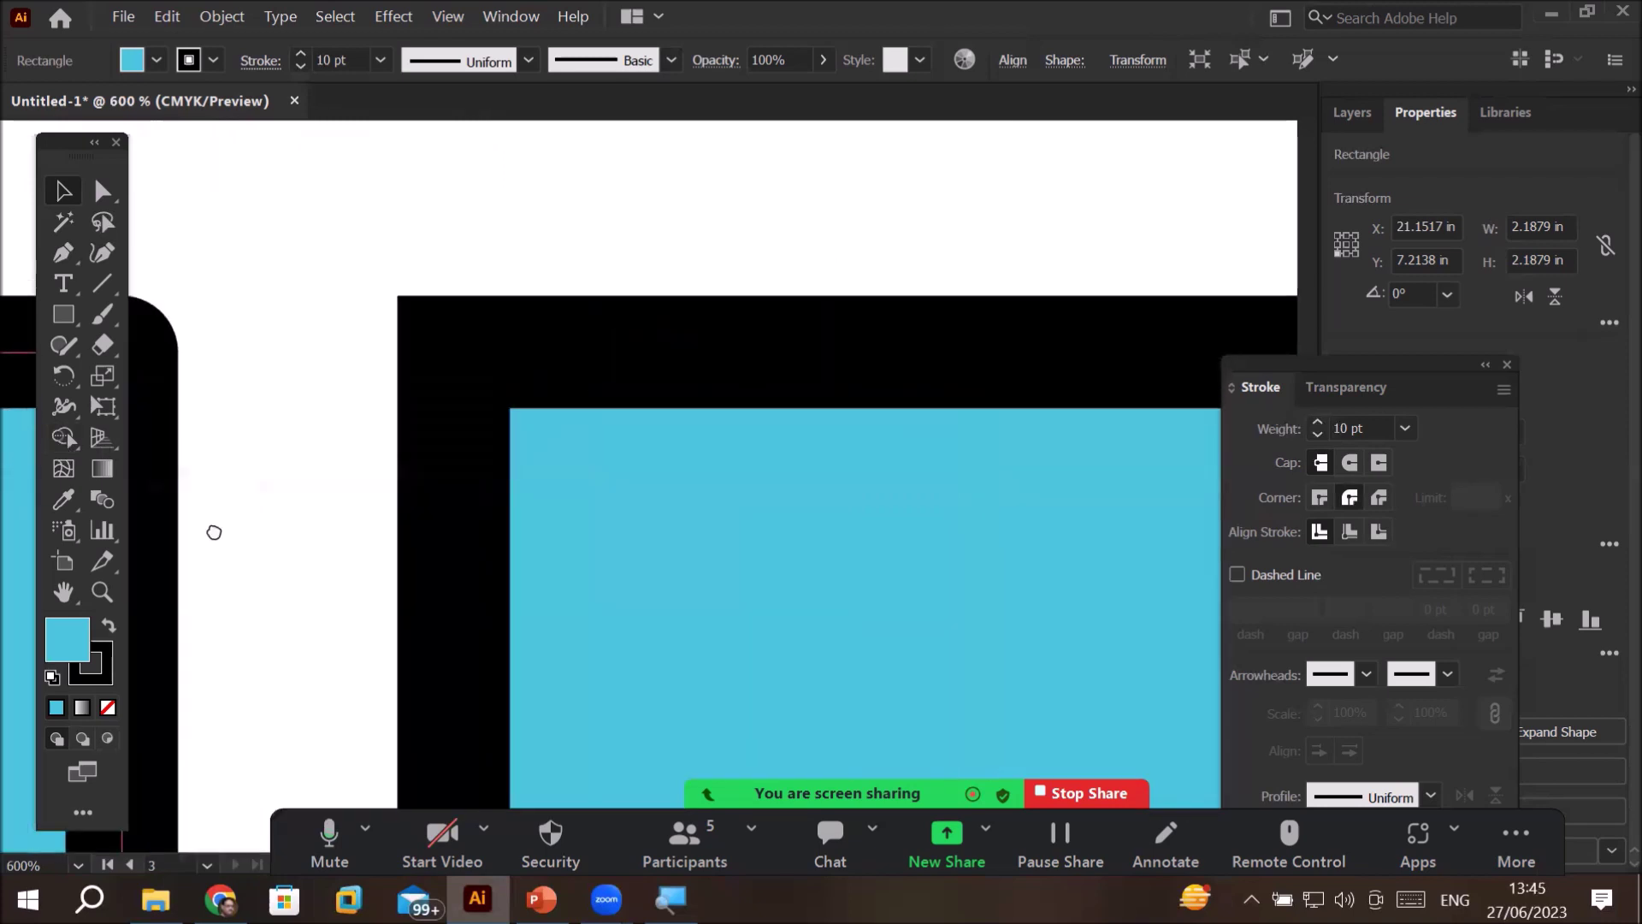
left_click(778, 497)
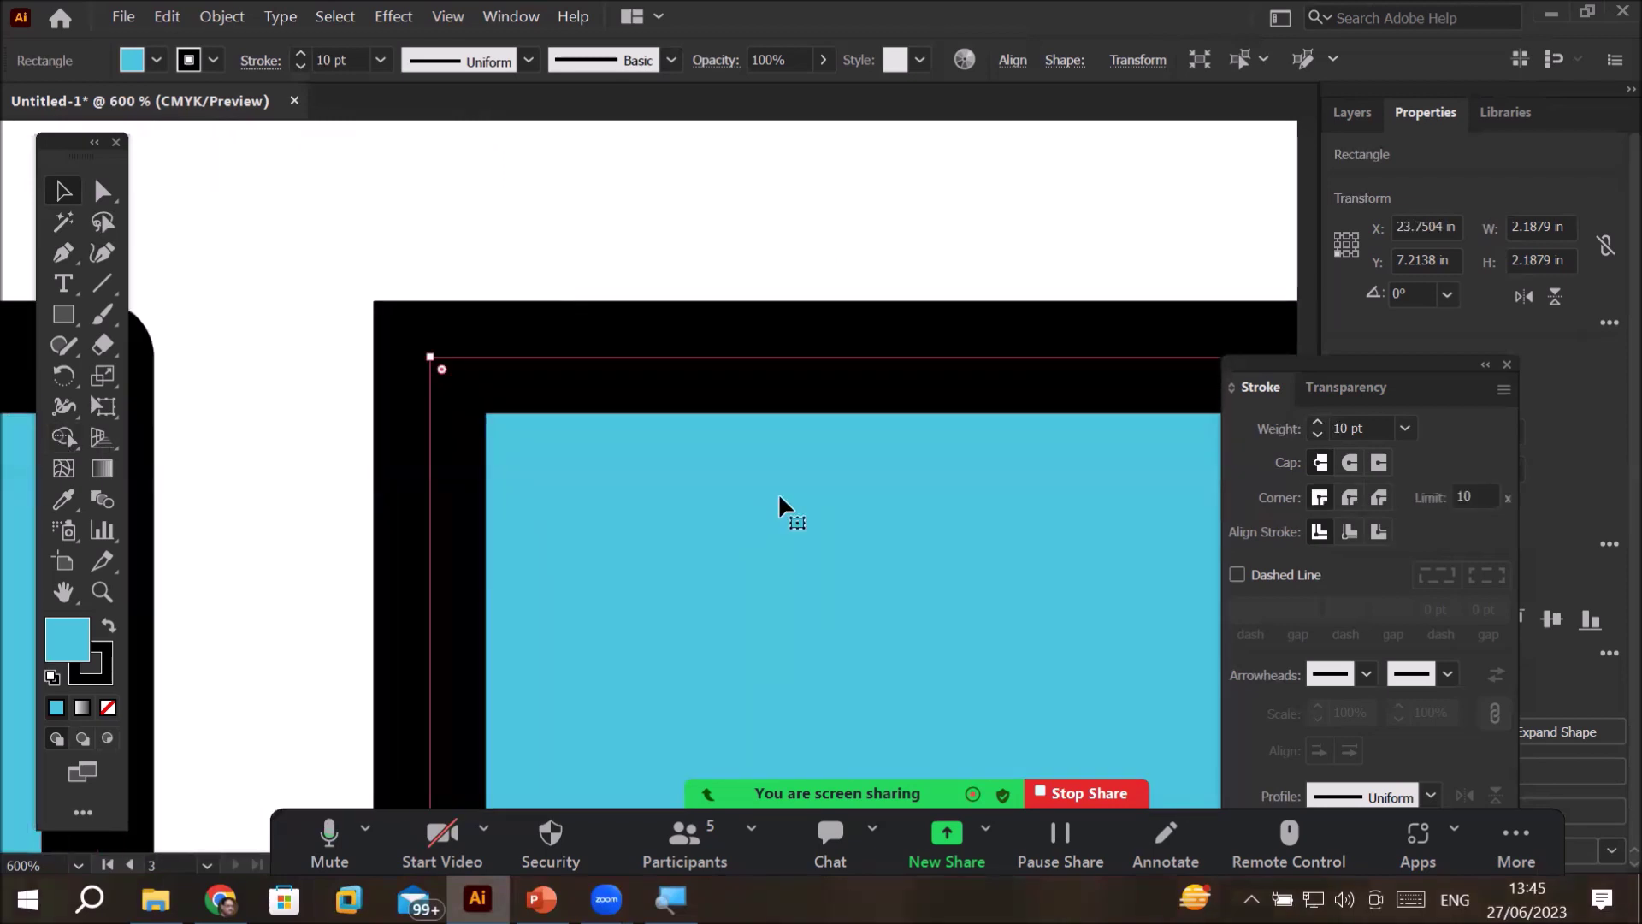
left_click(1379, 498)
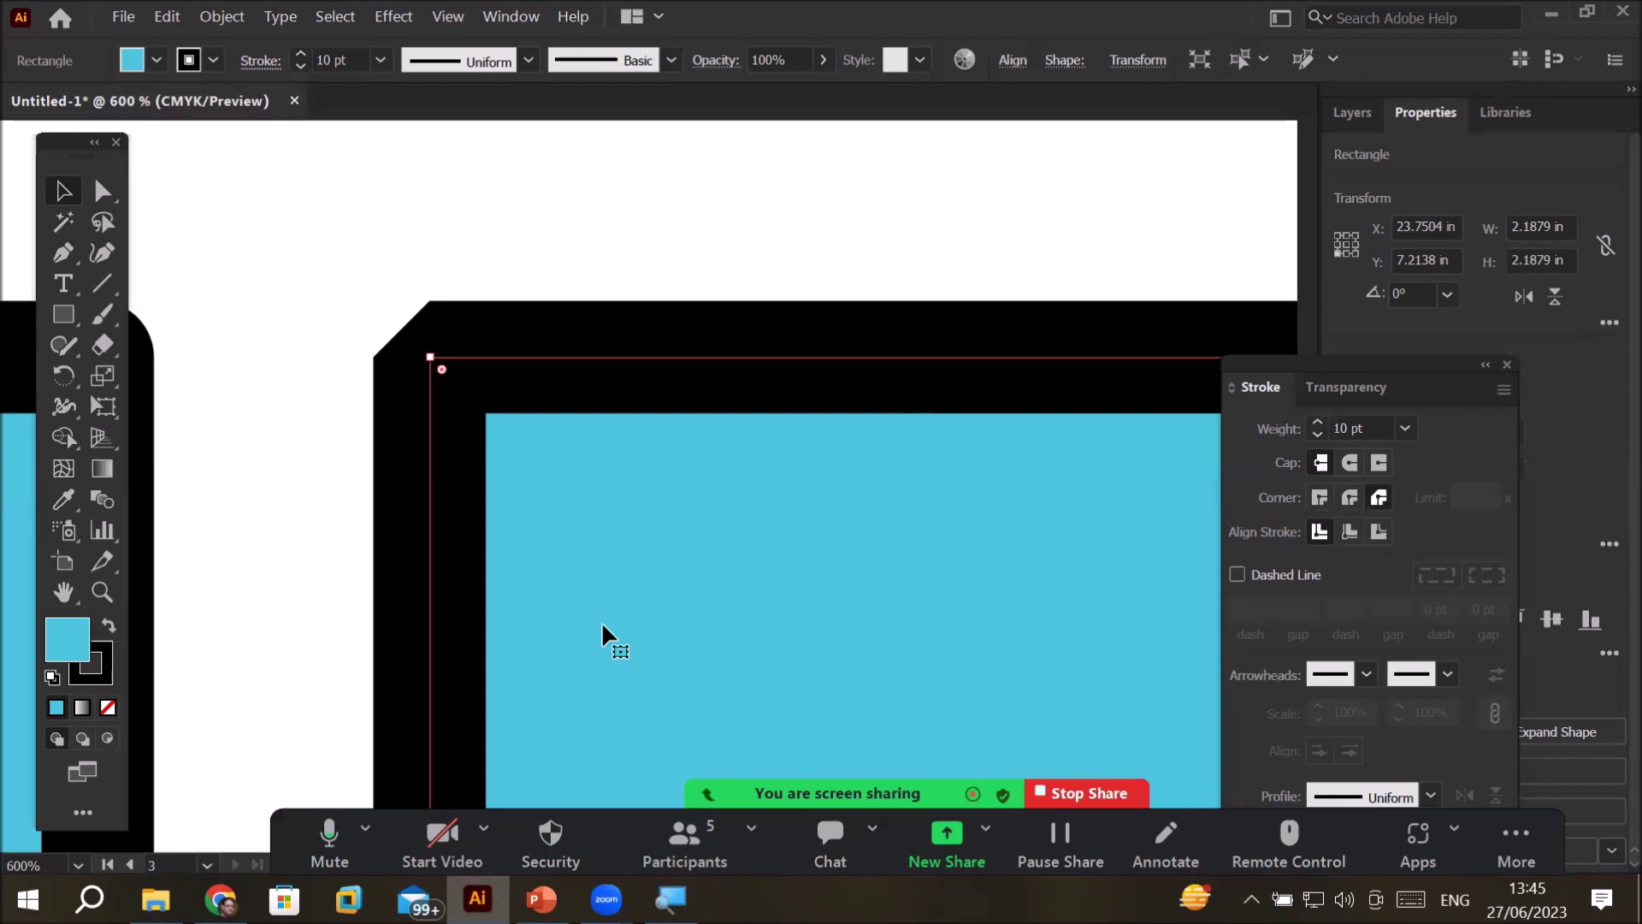
- Duplicate the sharp-cornered first square of the second row to build a new row of three squares below it
scroll(562, 609, "down", 3)
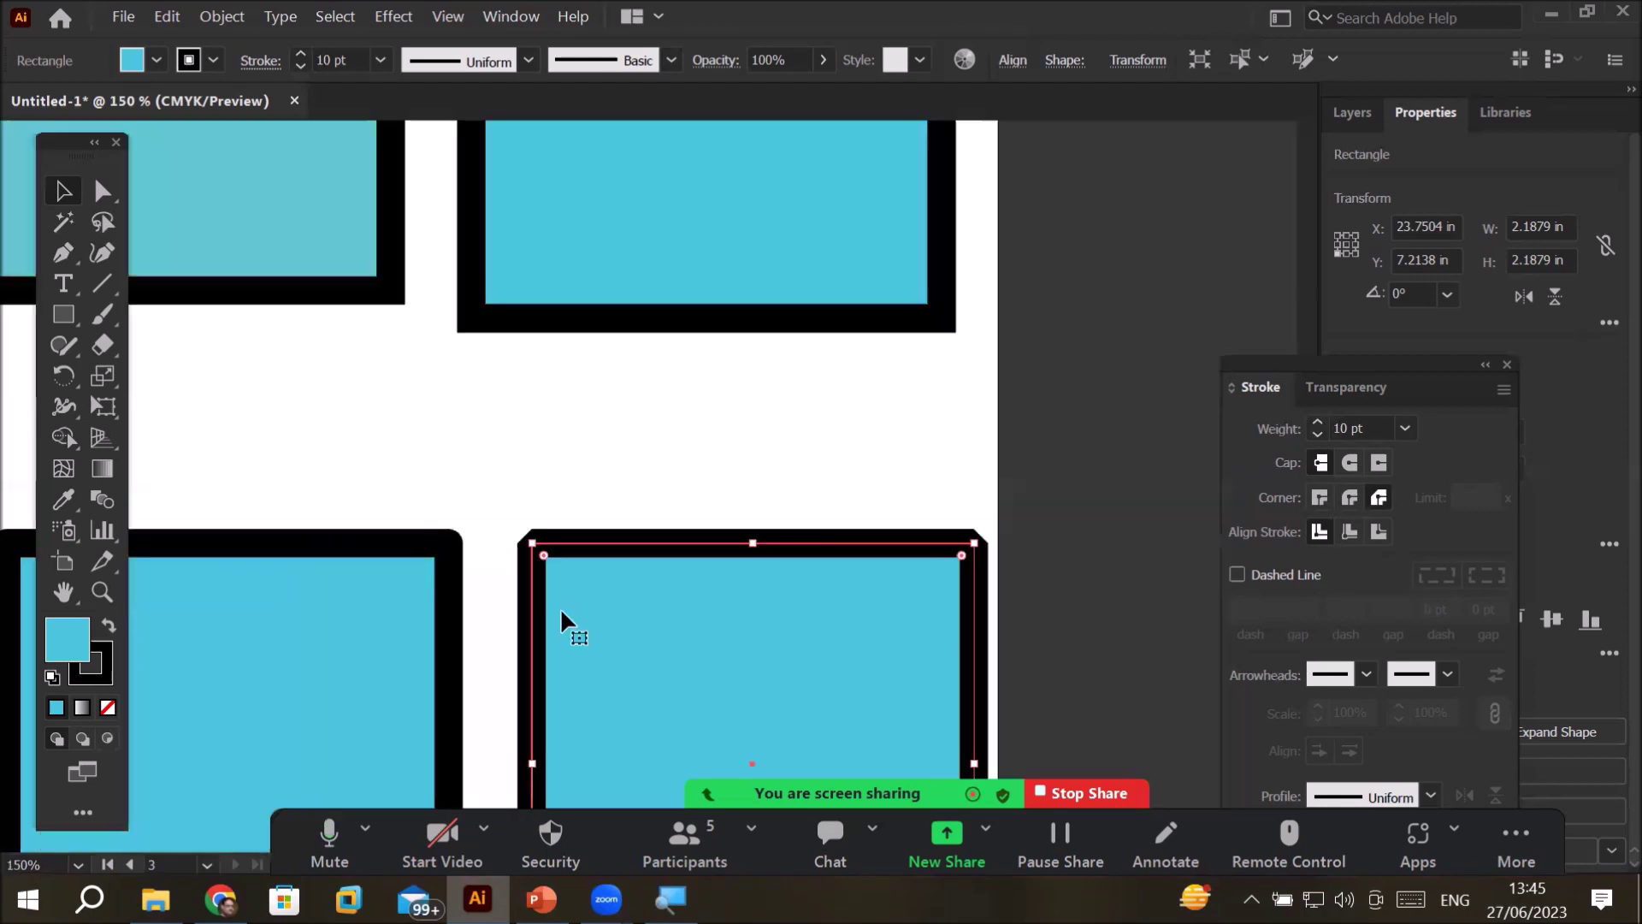
scroll(561, 608, "down", 3)
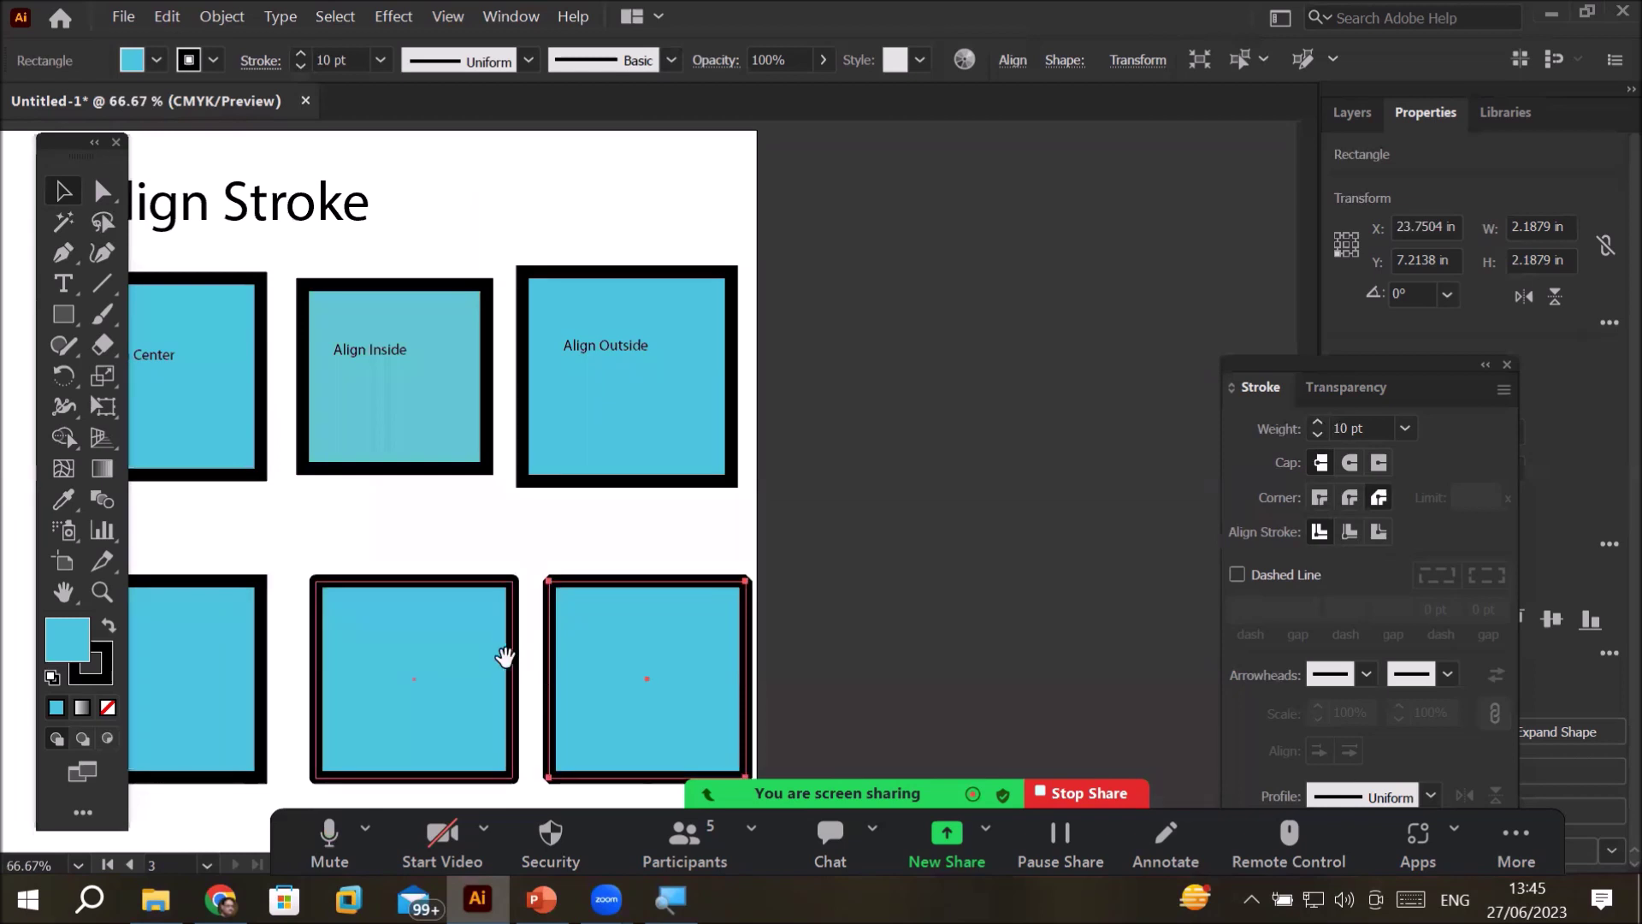
left_click_drag(506, 655, 733, 286)
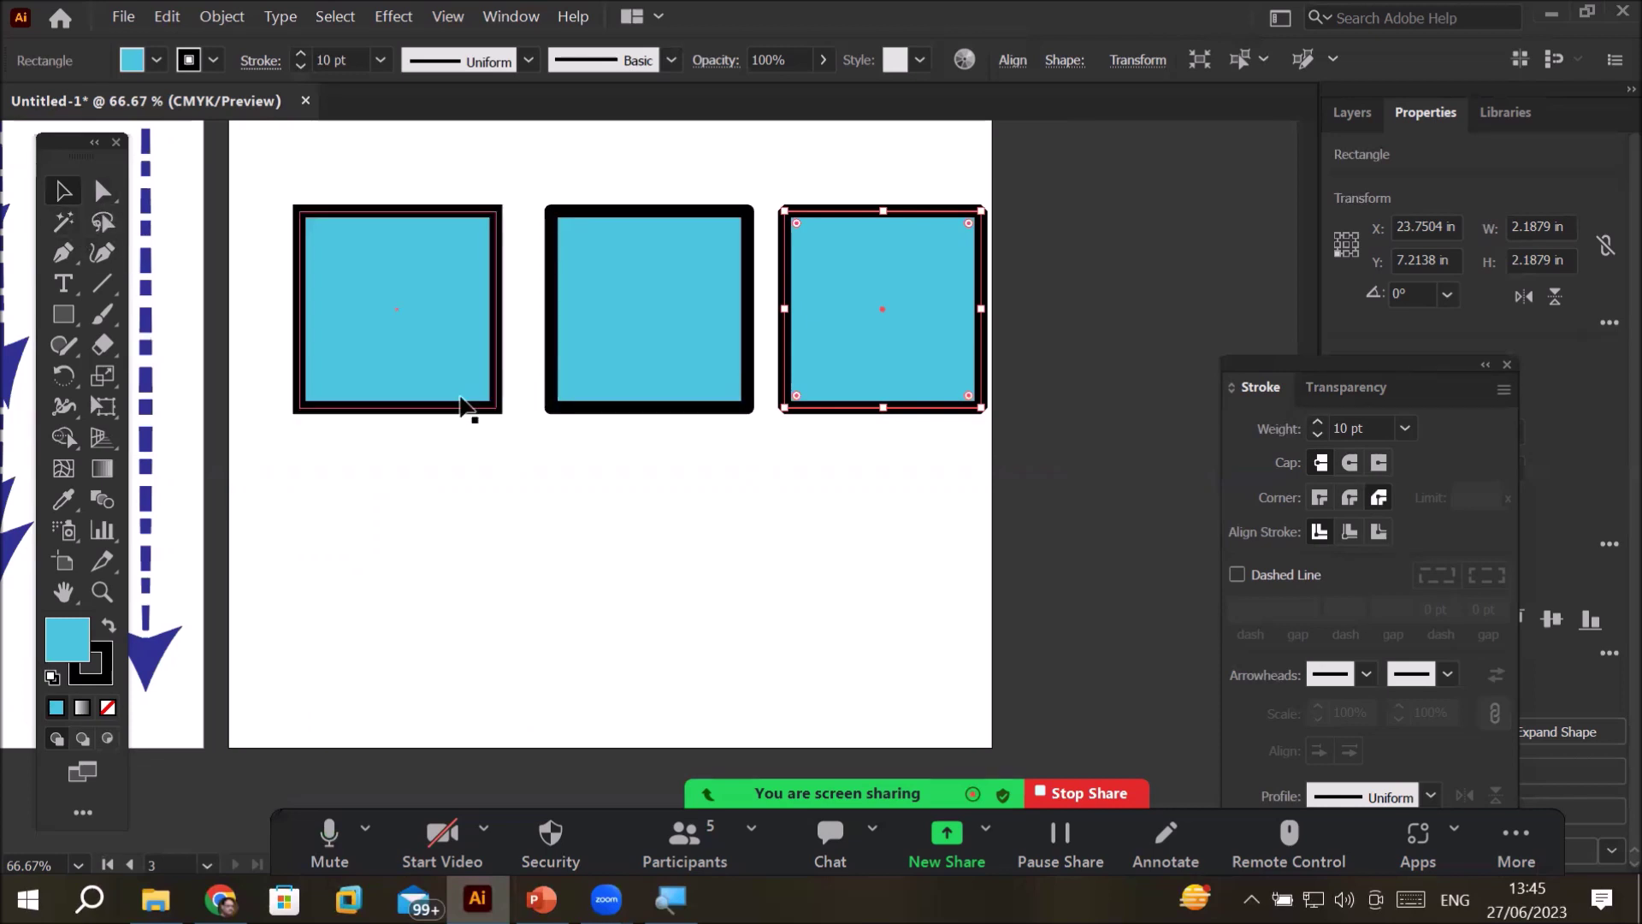
left_click_drag(475, 417, 483, 686)
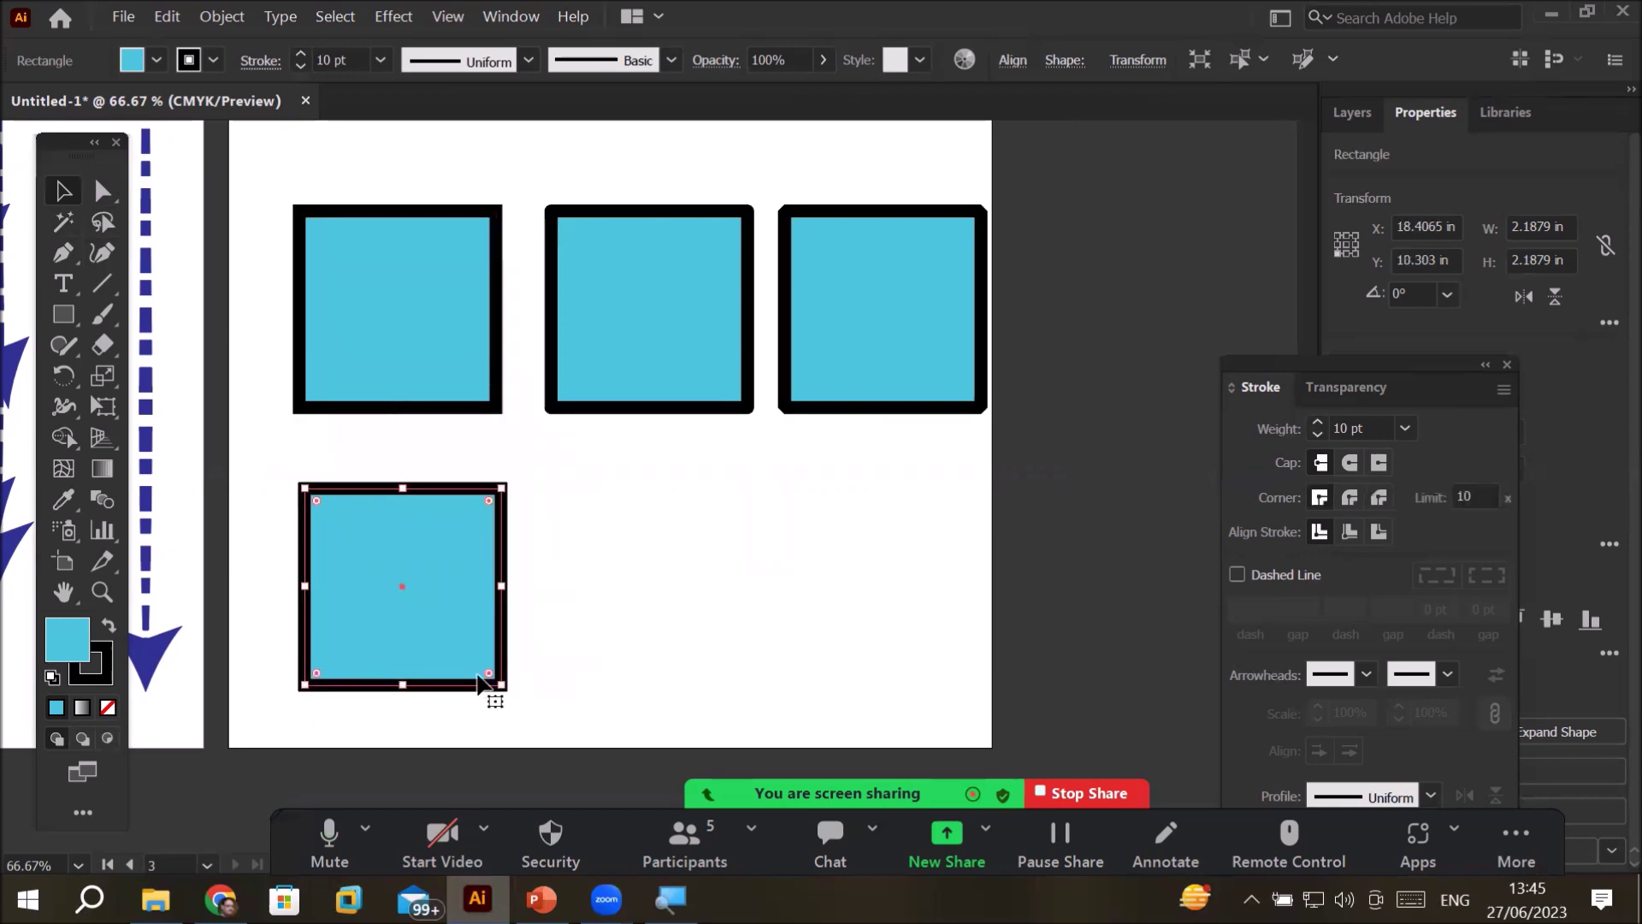
left_click_drag(469, 684, 975, 684)
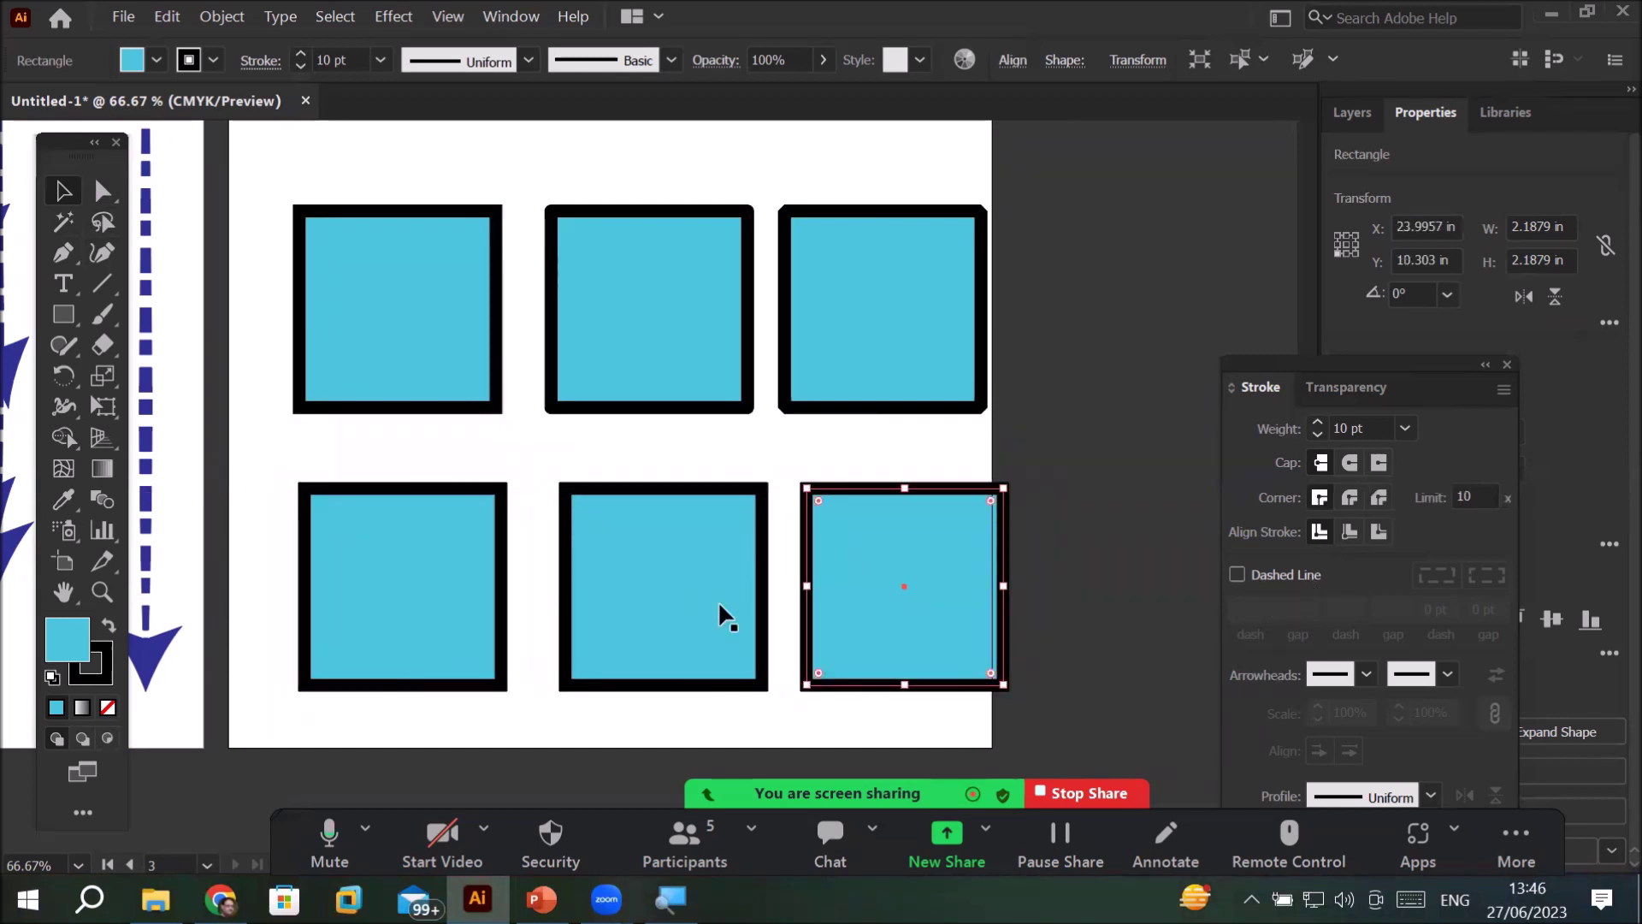
- Give the bottom row's first square a Butt Cap dashed stroke with 12 pt dashes, clearing the first gap and the second dash and gap
left_click(431, 564)
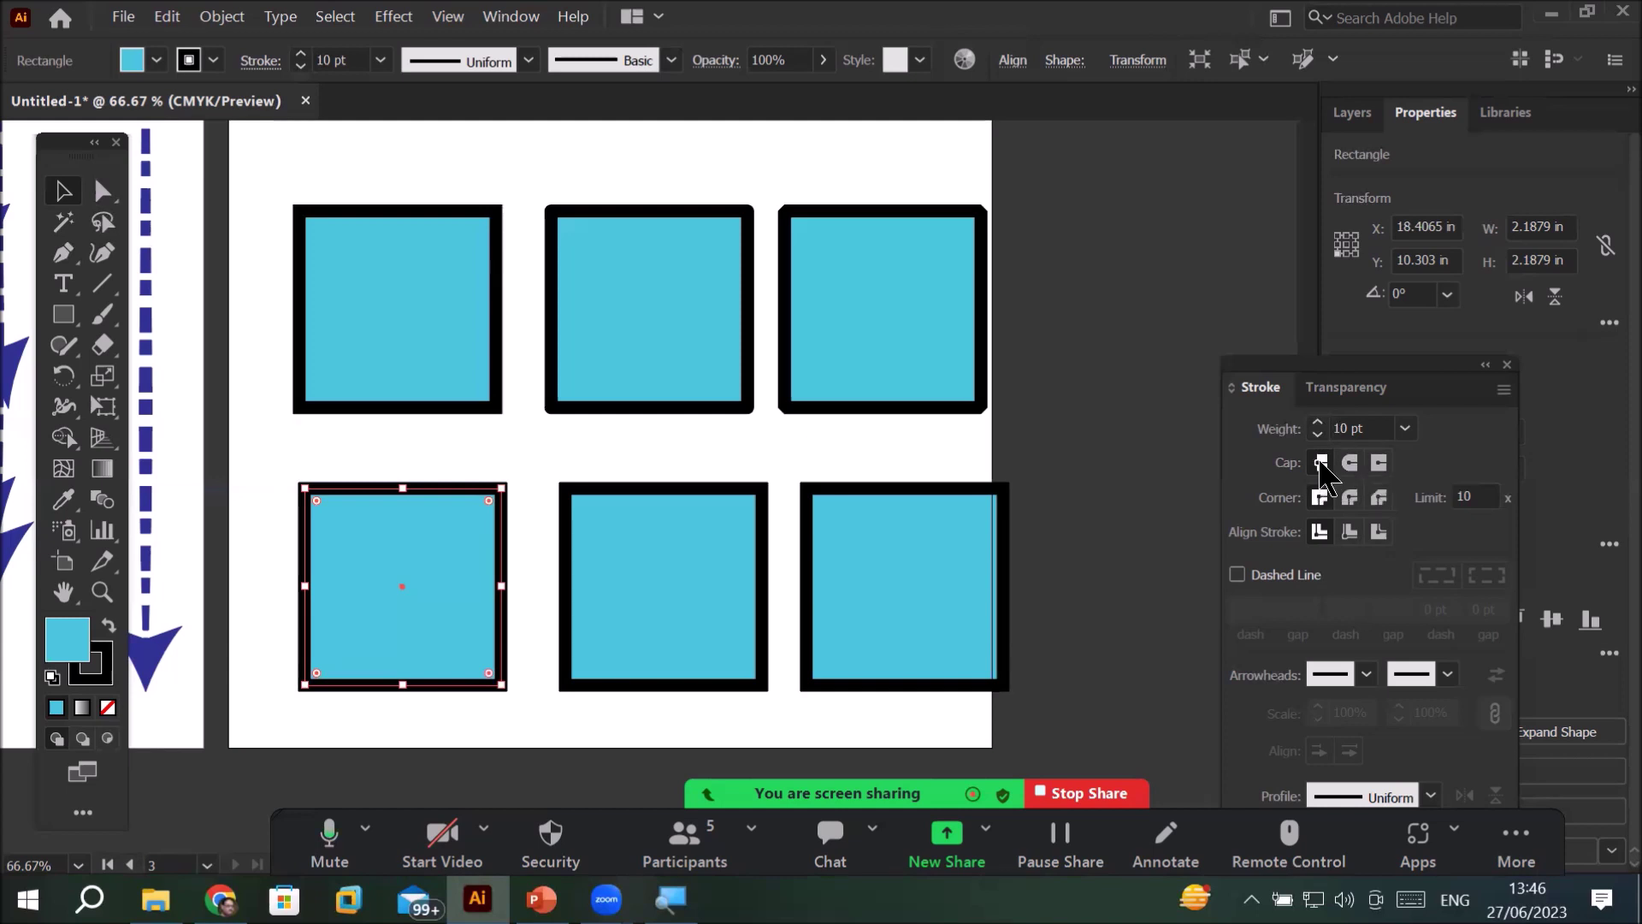
left_click(1239, 571)
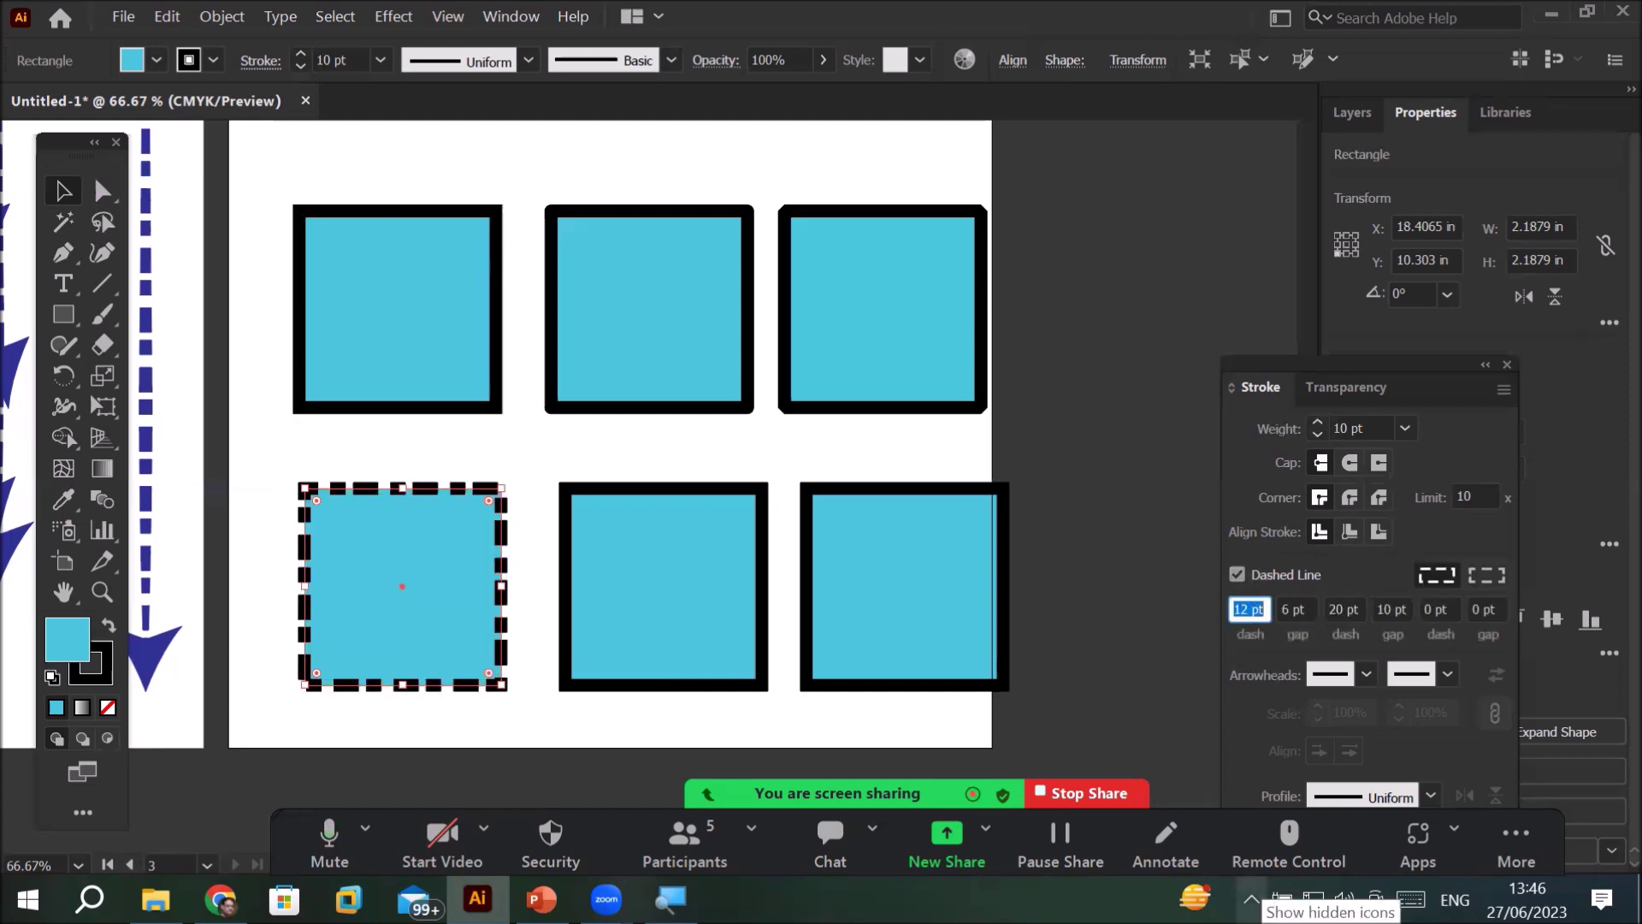
scroll(294, 495, "up", 2)
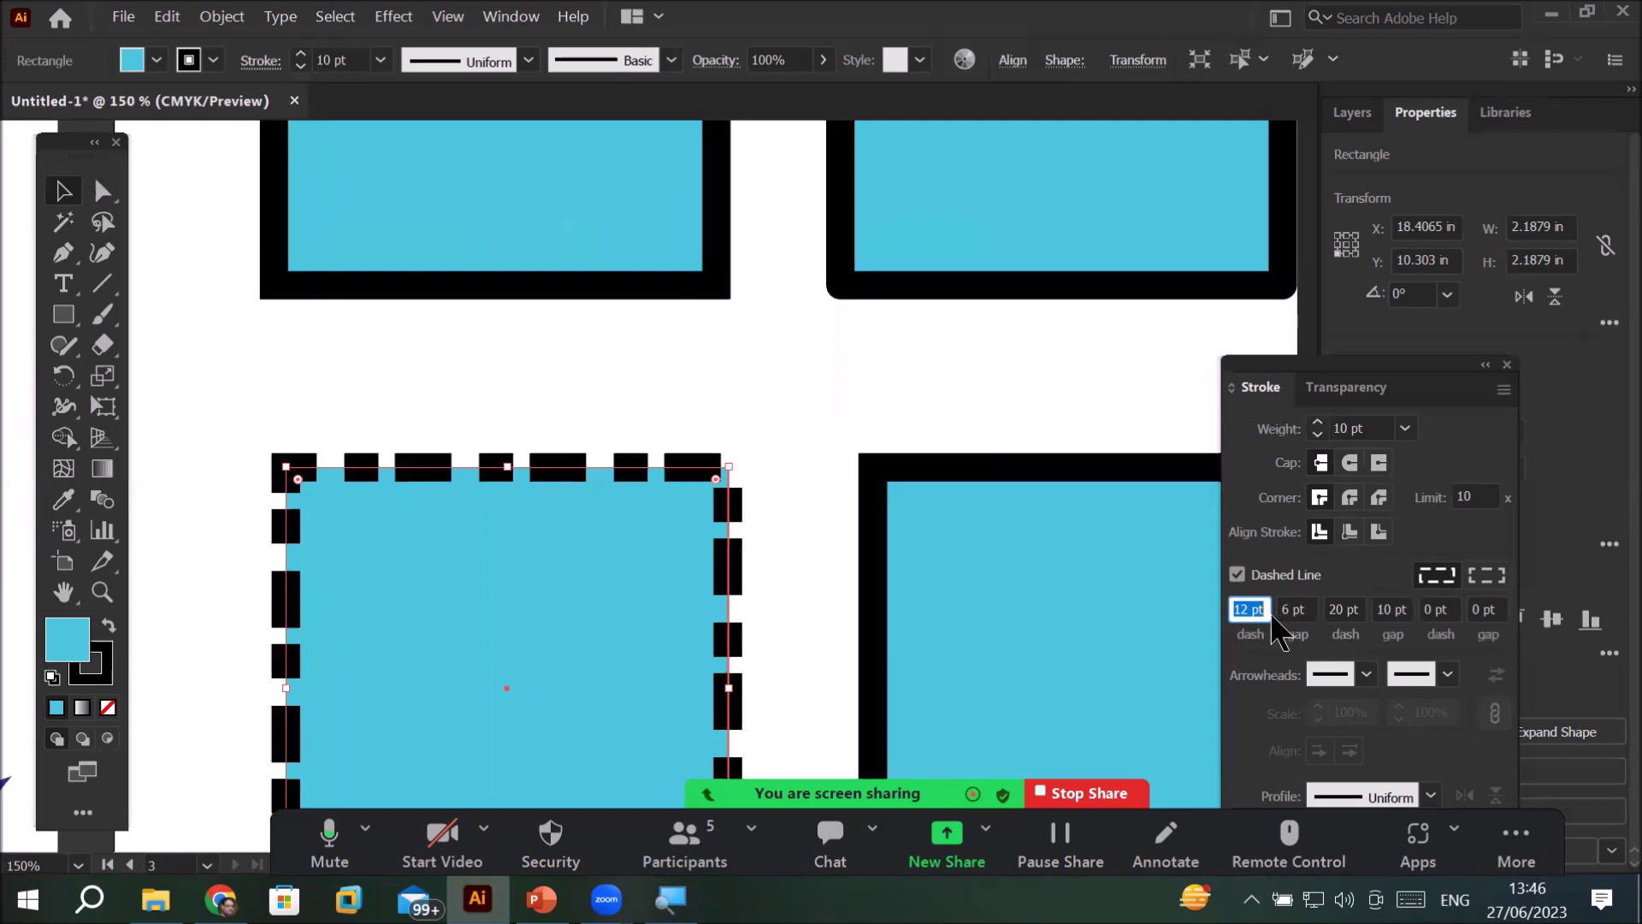
left_click(1309, 608)
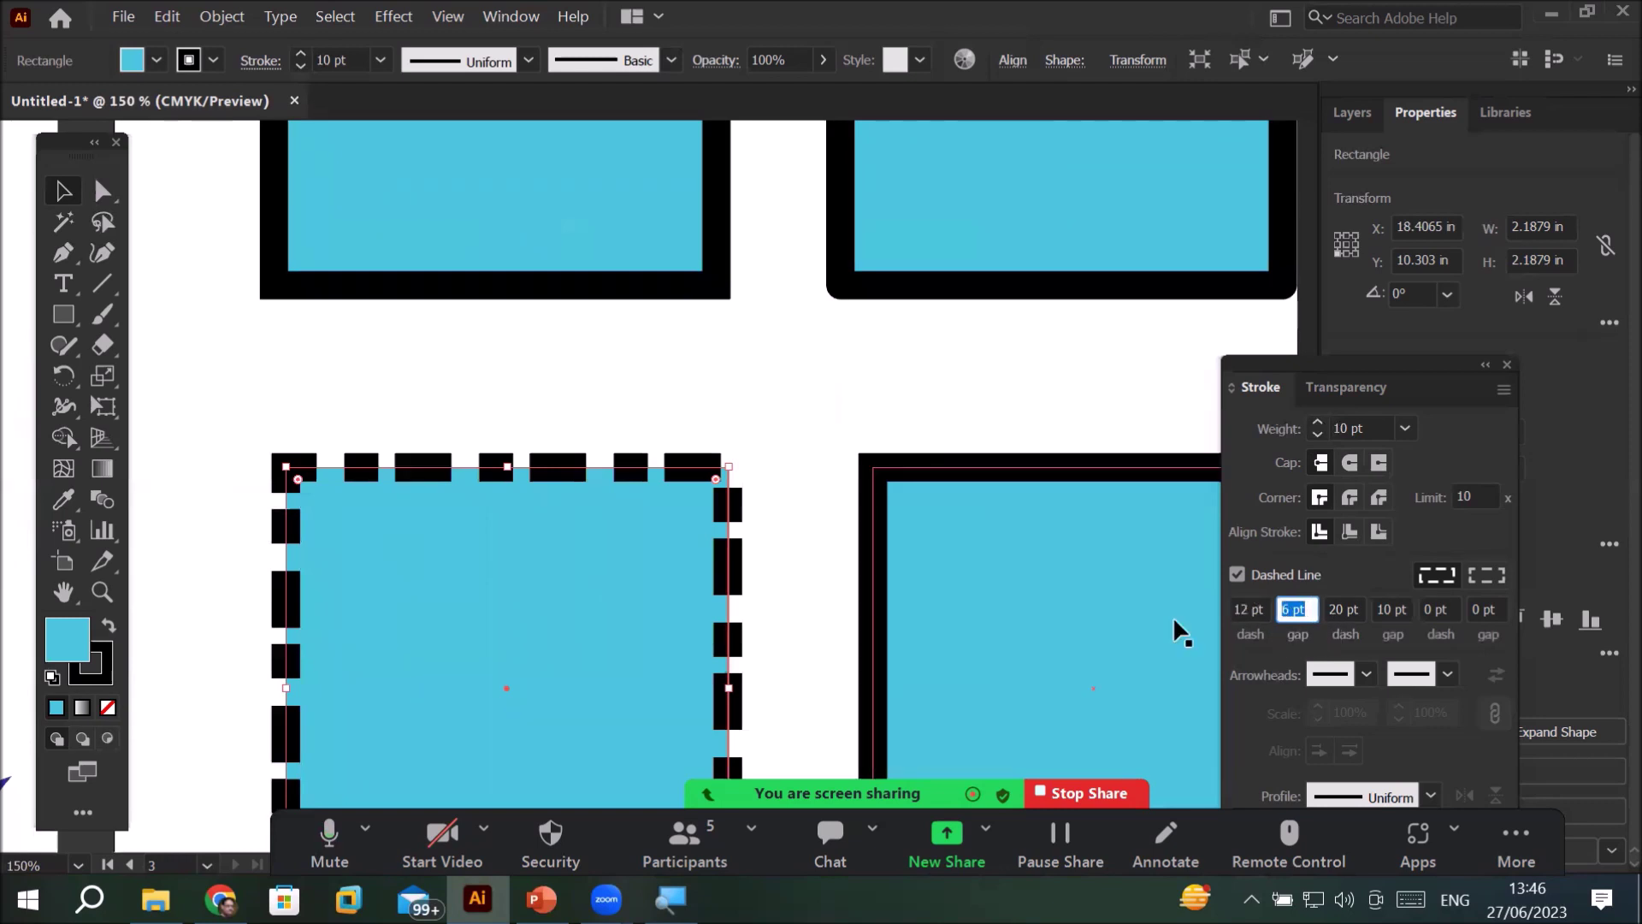
key("BackSpace")
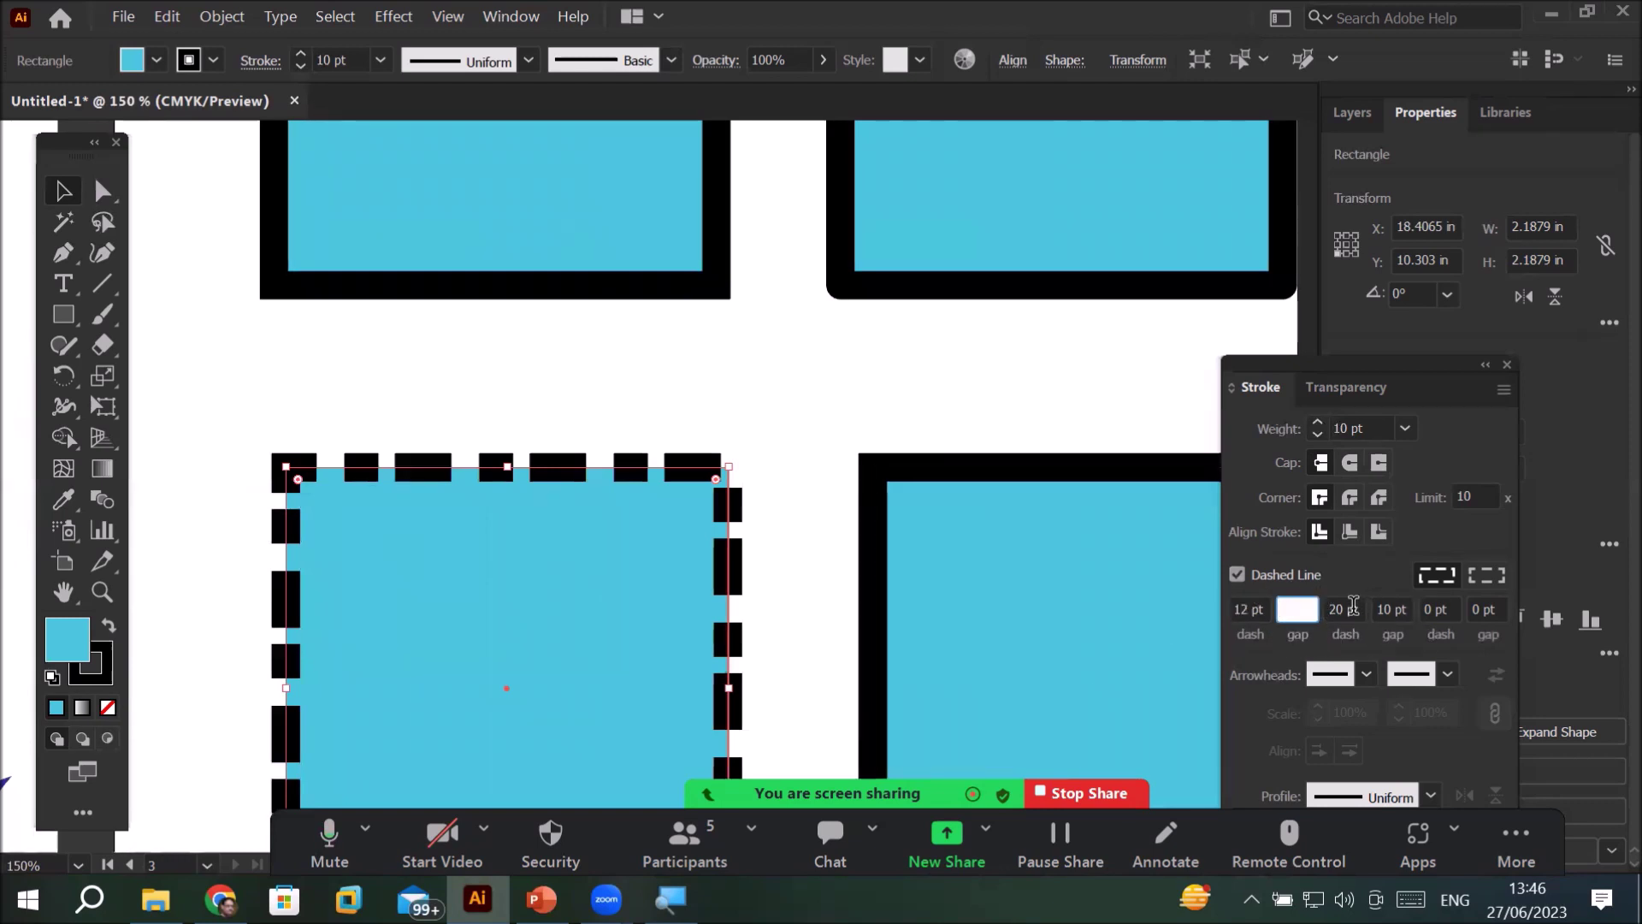
left_click(1353, 607)
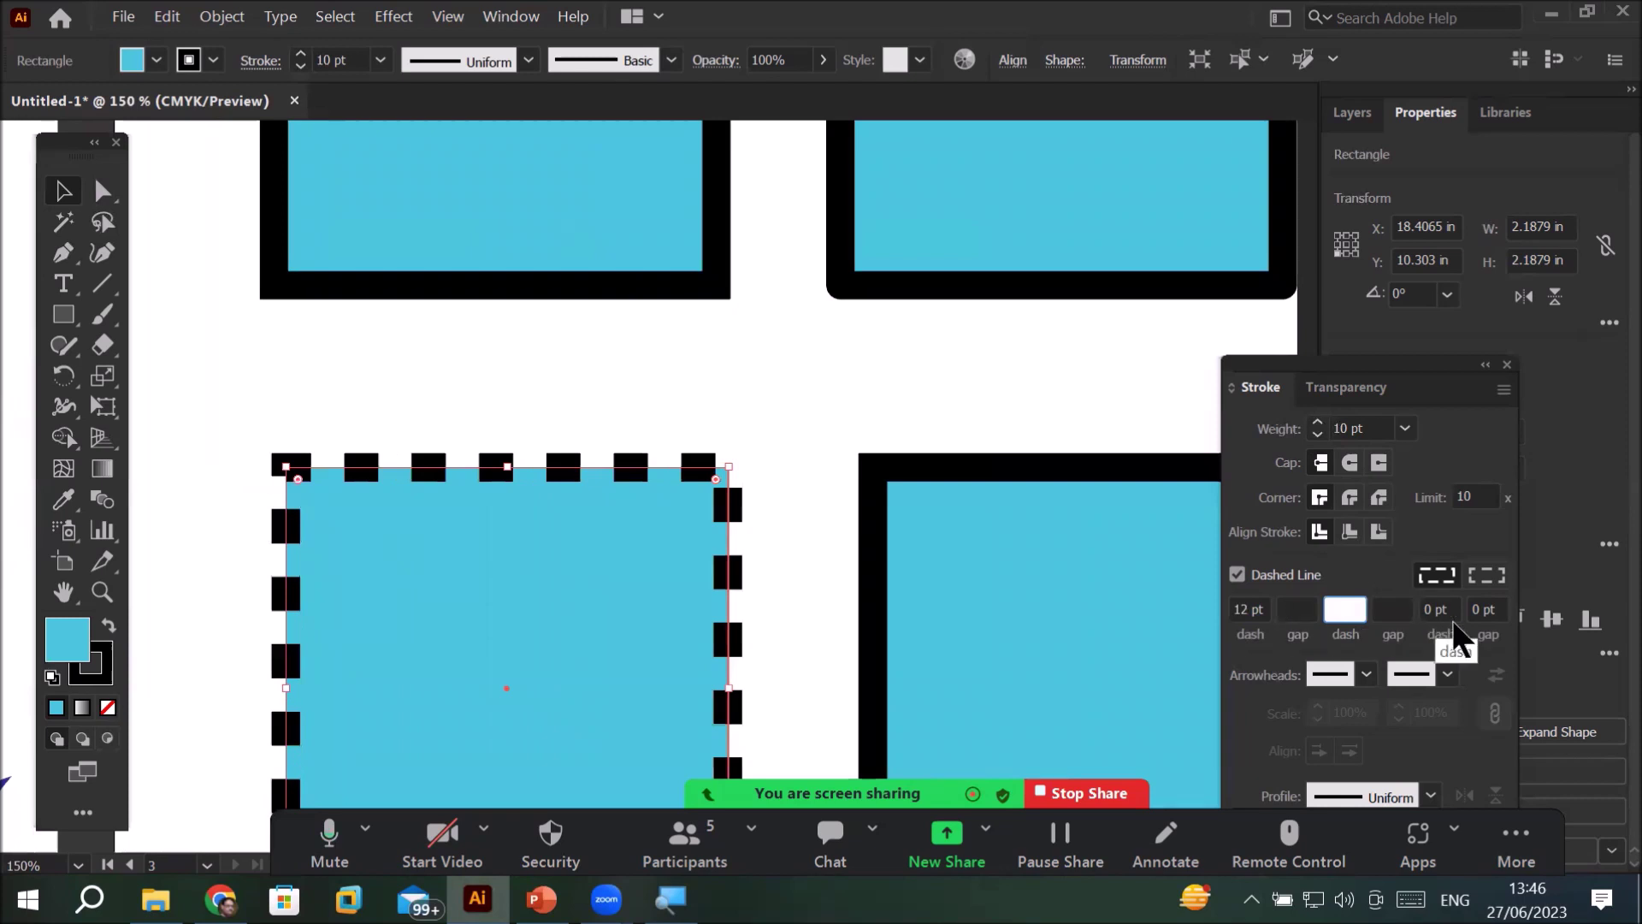
left_click(1392, 608)
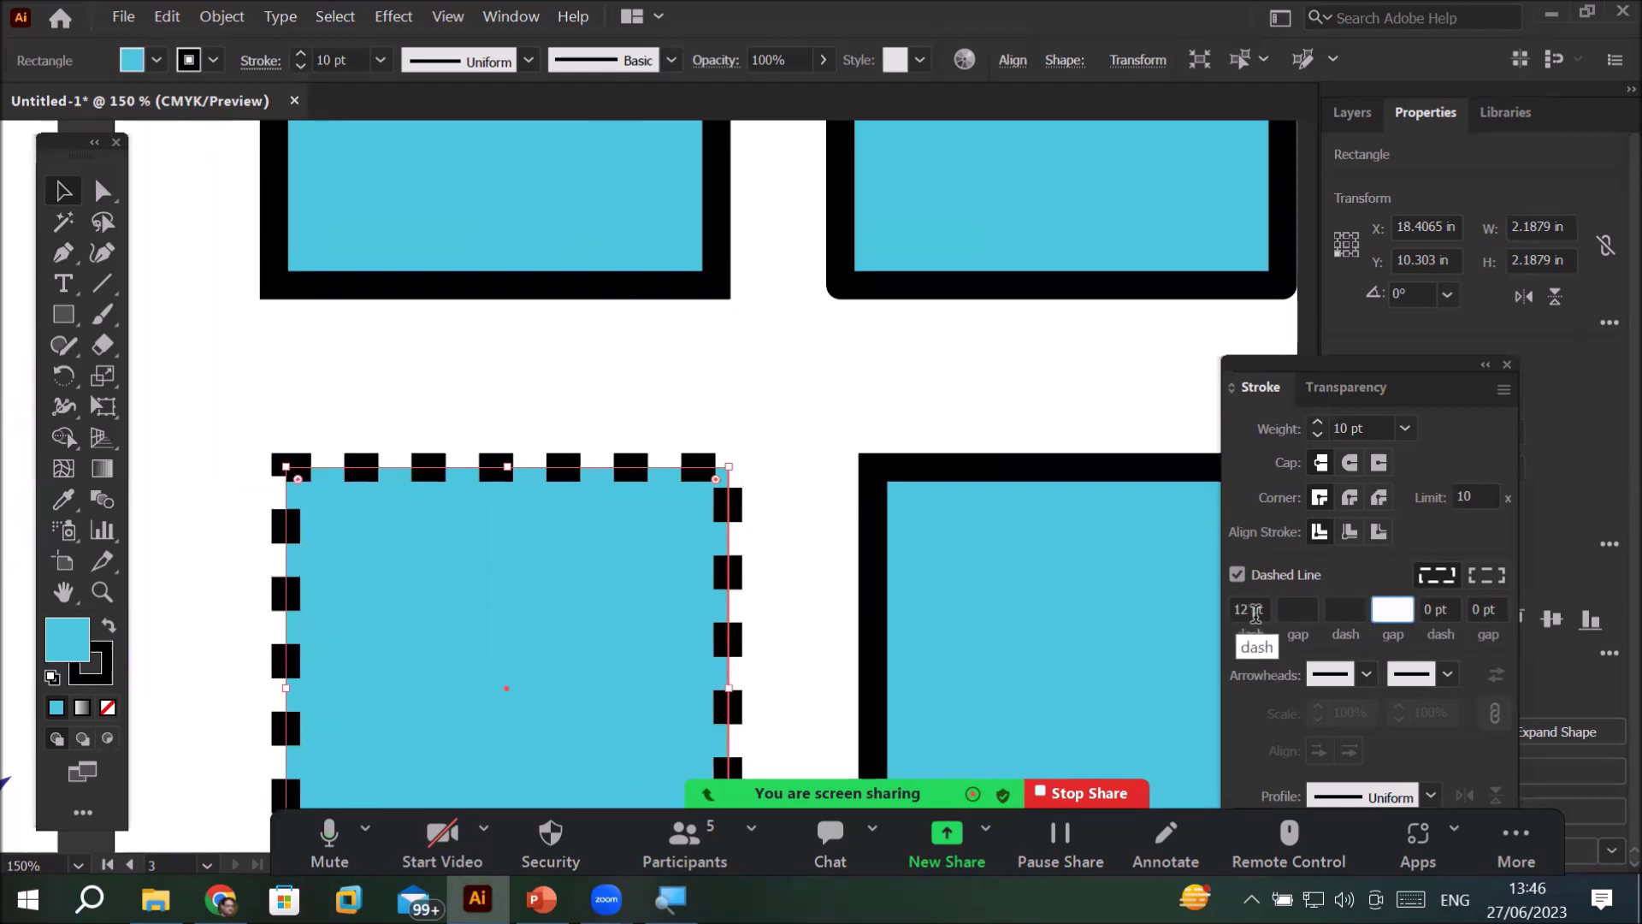
left_click(1254, 611)
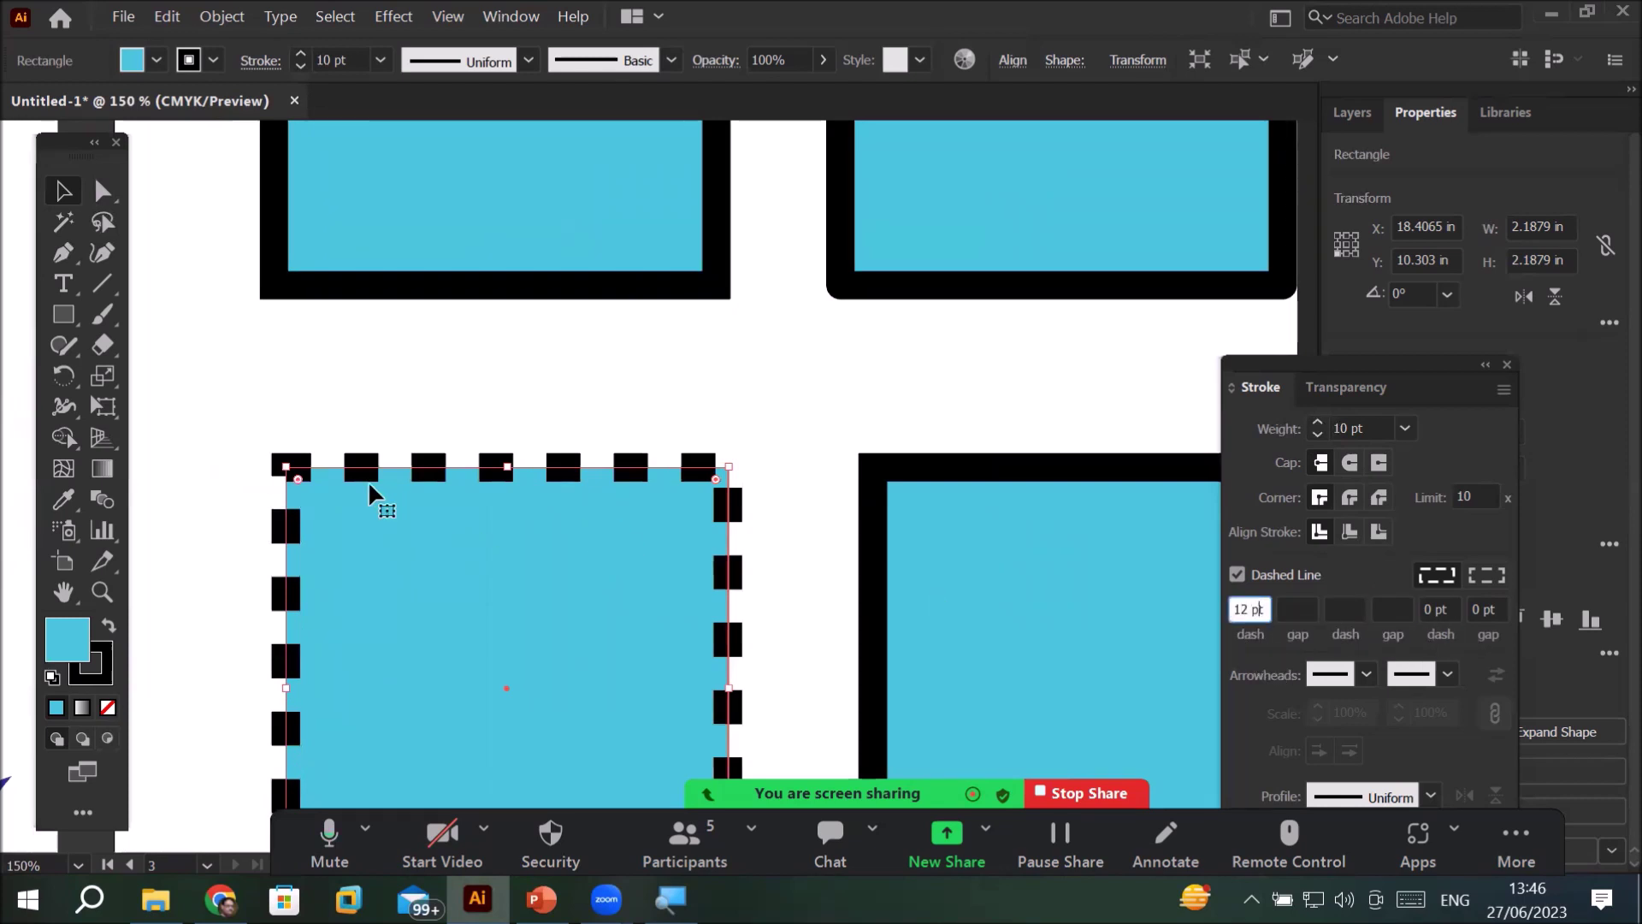
scroll(378, 484, "up", 1)
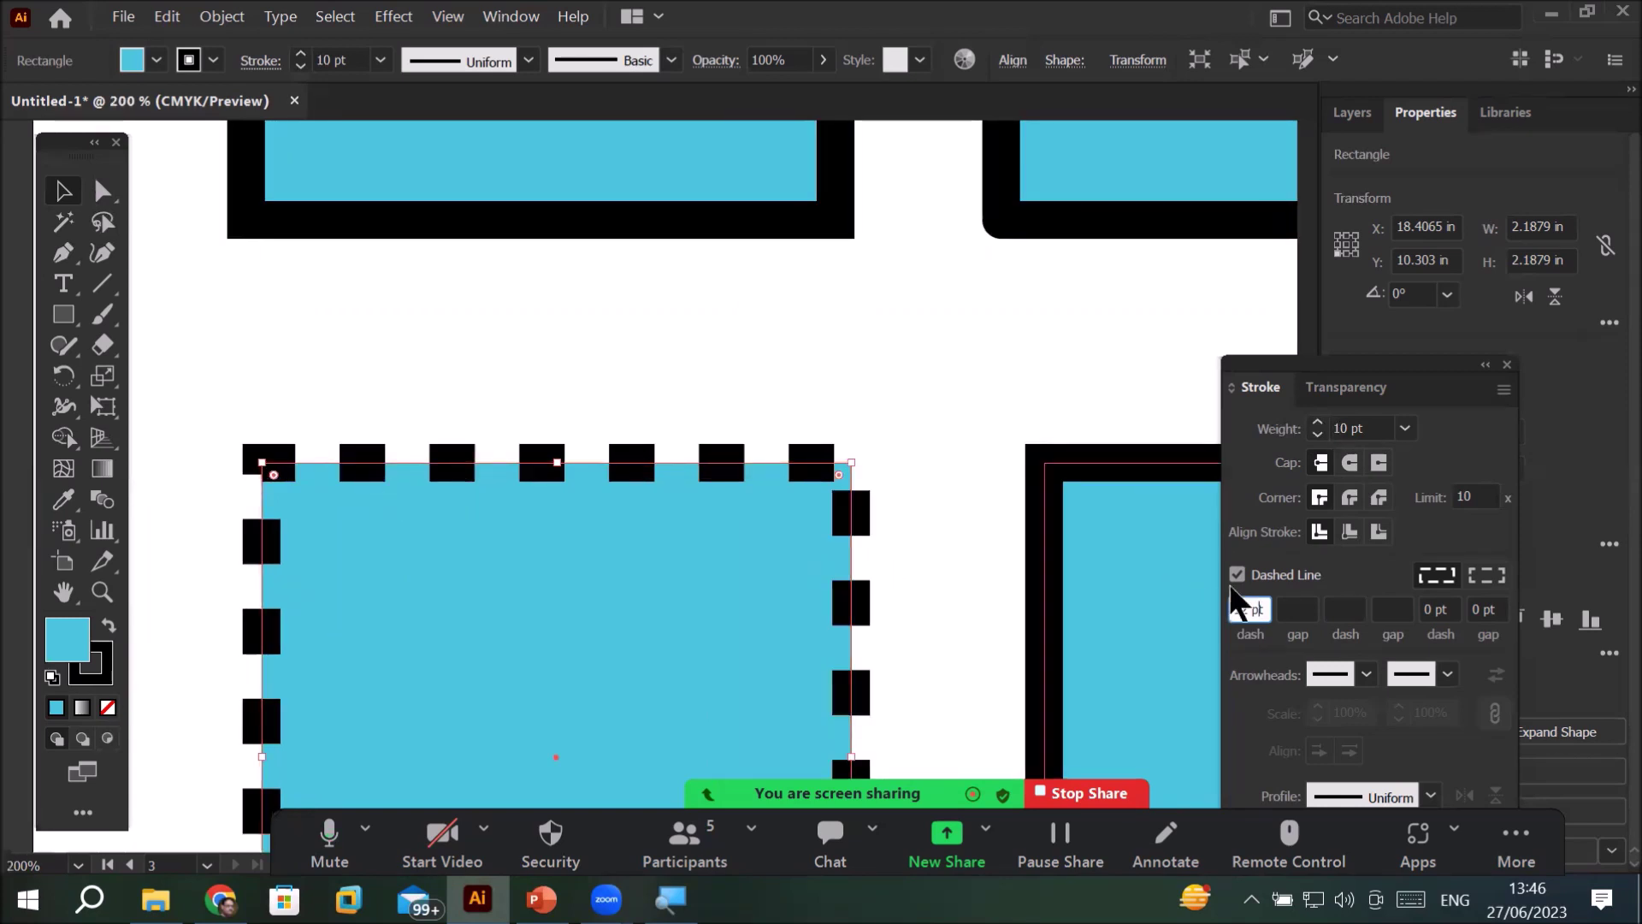
left_click(1321, 466)
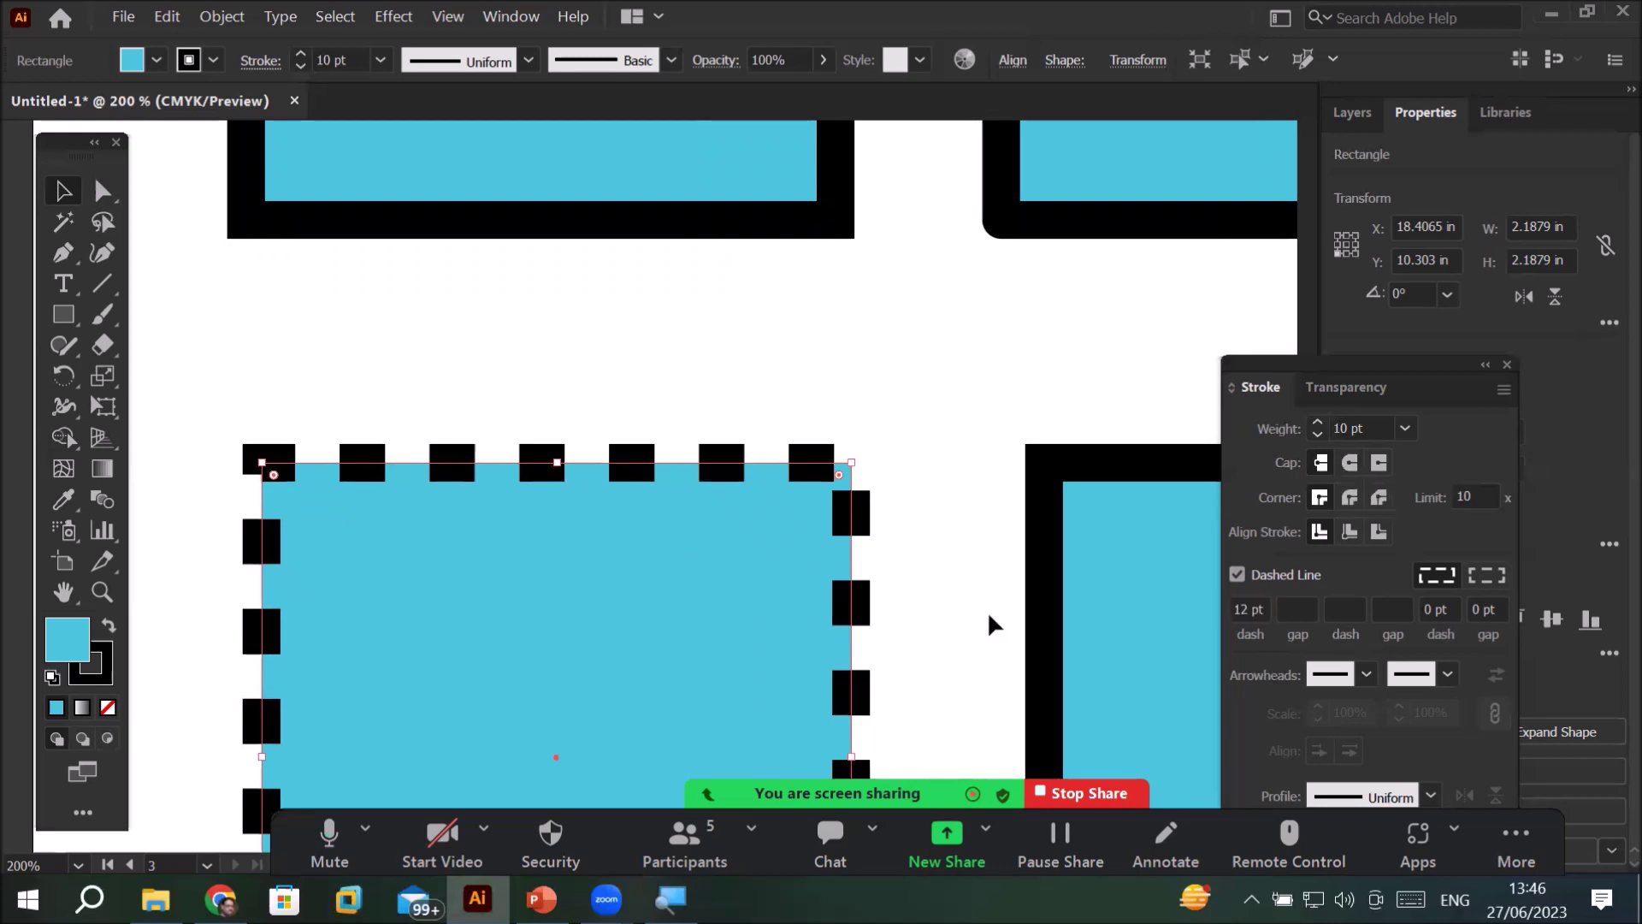
- Turn the middle square's stroke in the bottom row into a dashed line with Round Cap ends
left_click(1143, 681)
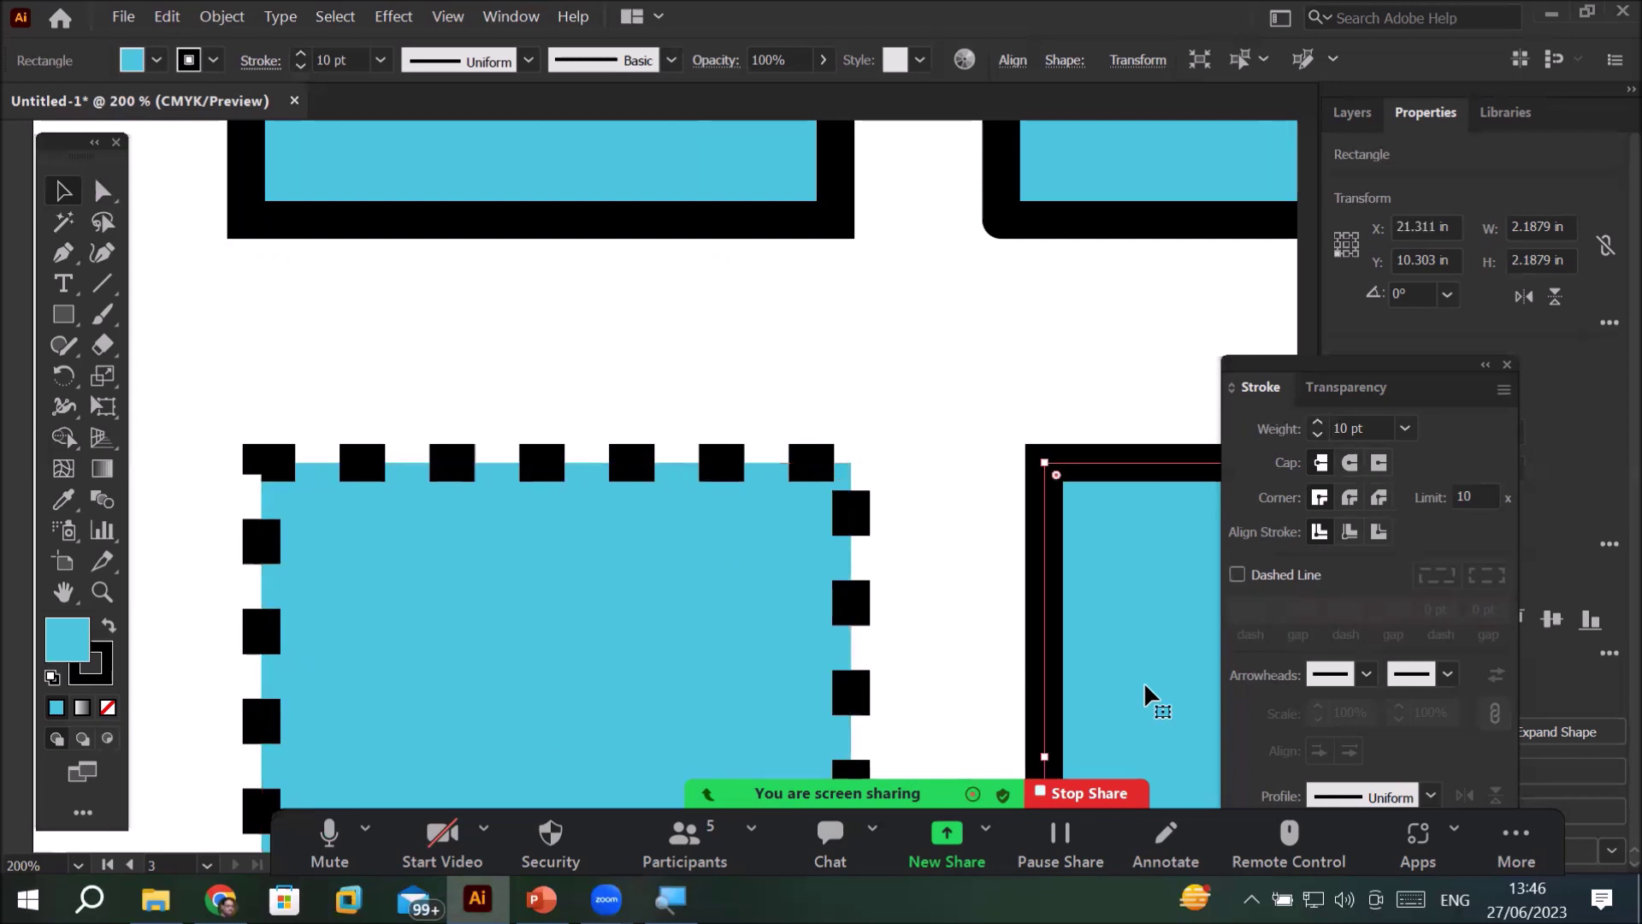
left_click_drag(1144, 684, 503, 609)
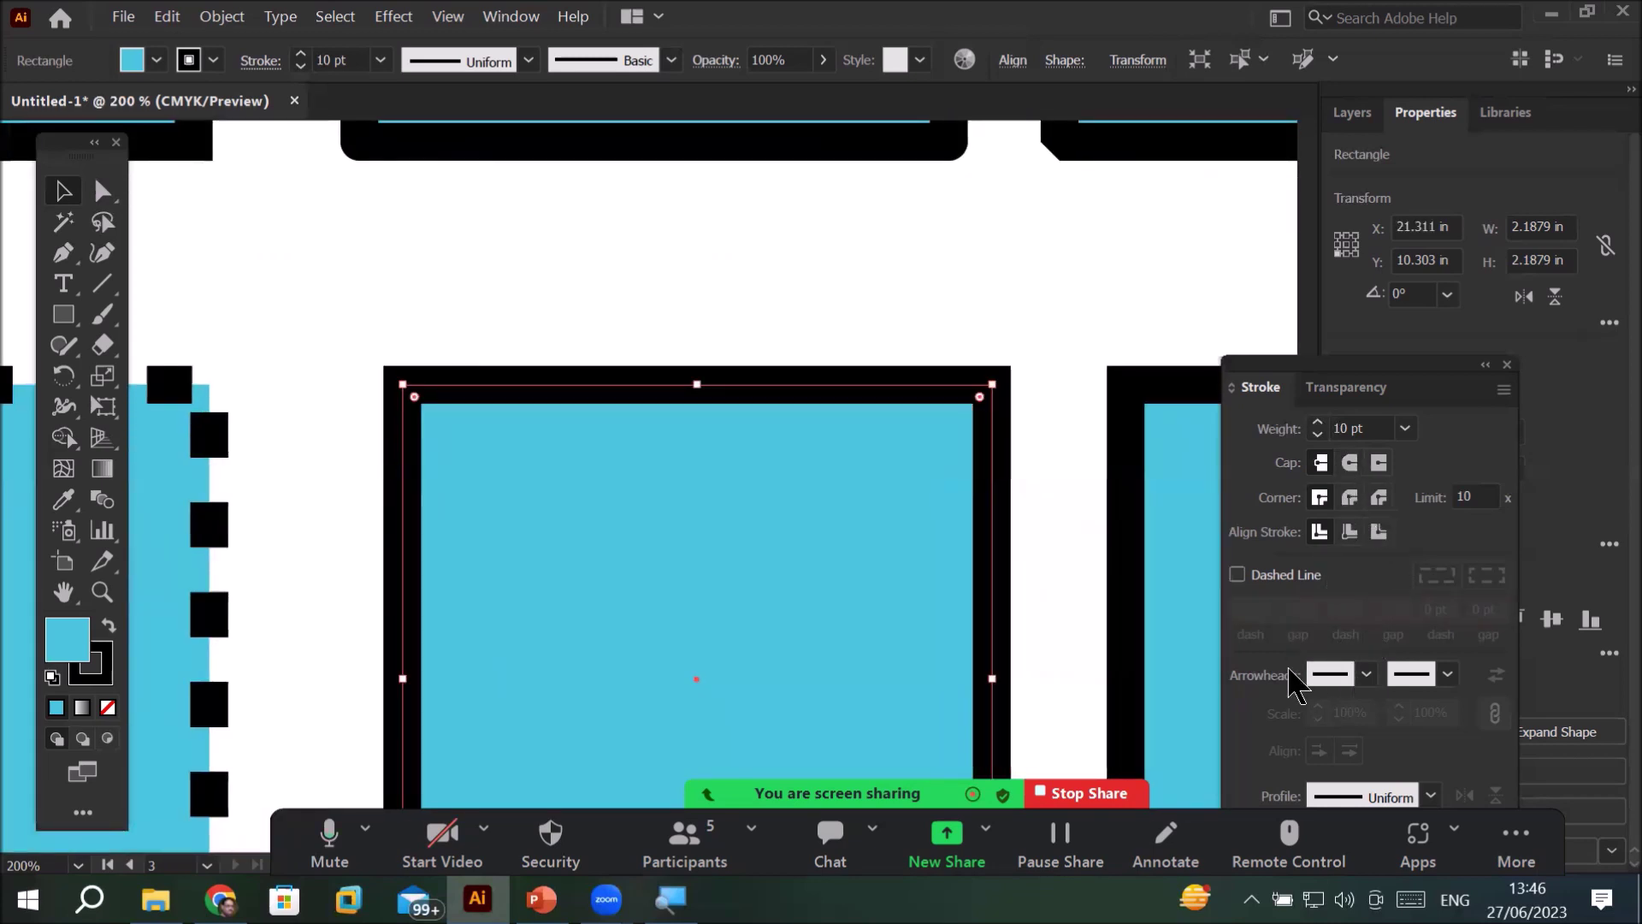
left_click(1238, 574)
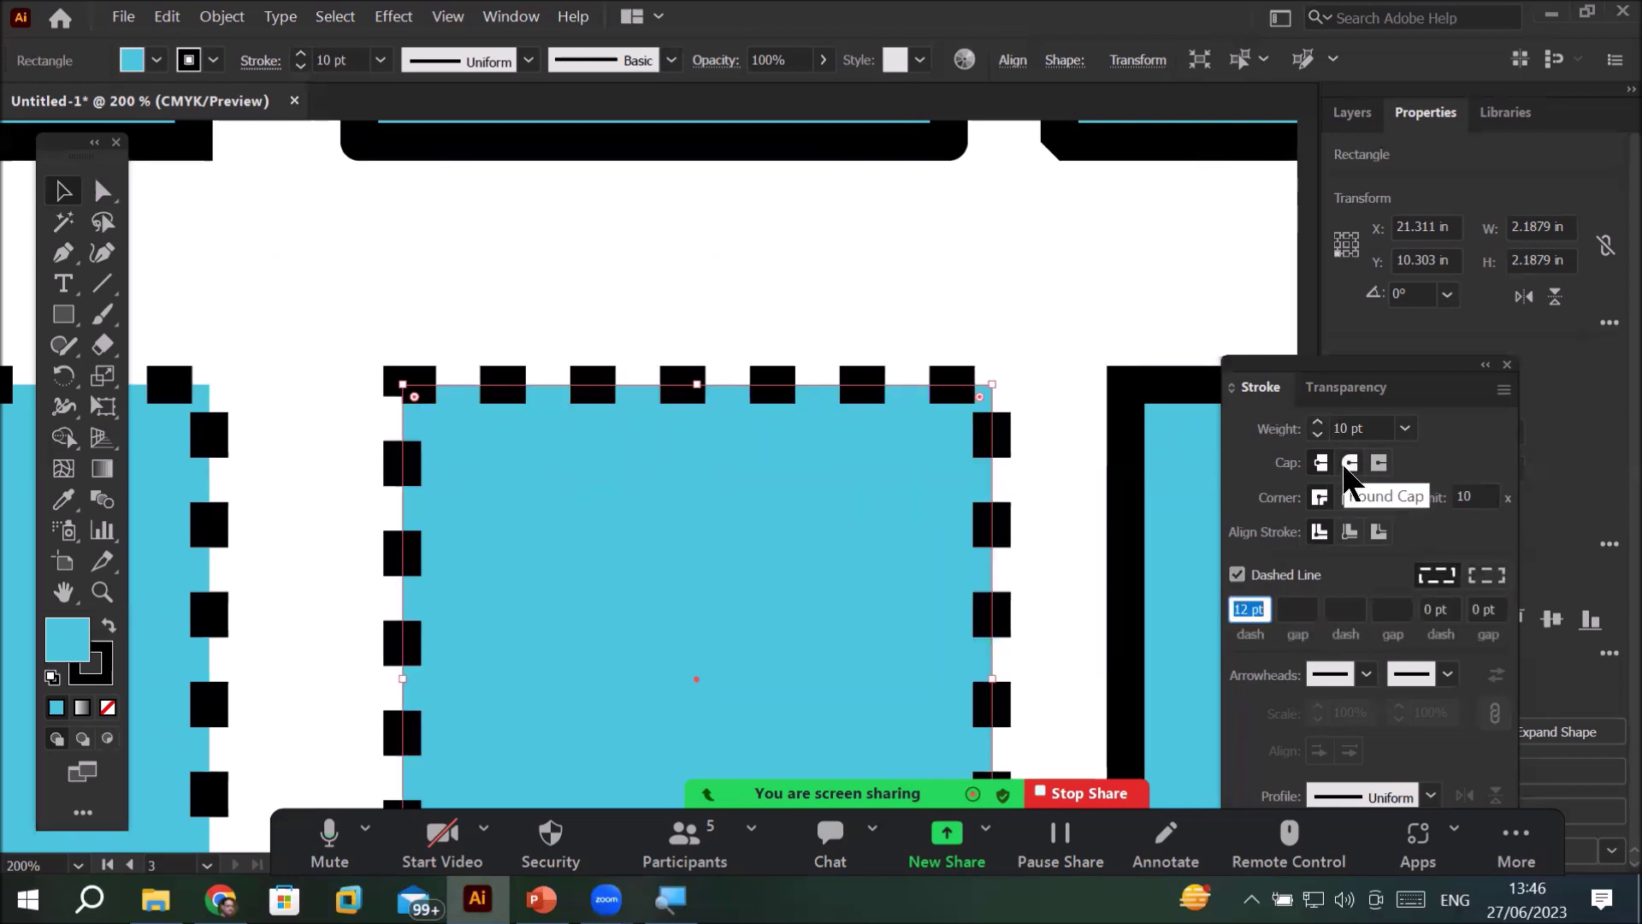
left_click(1348, 463)
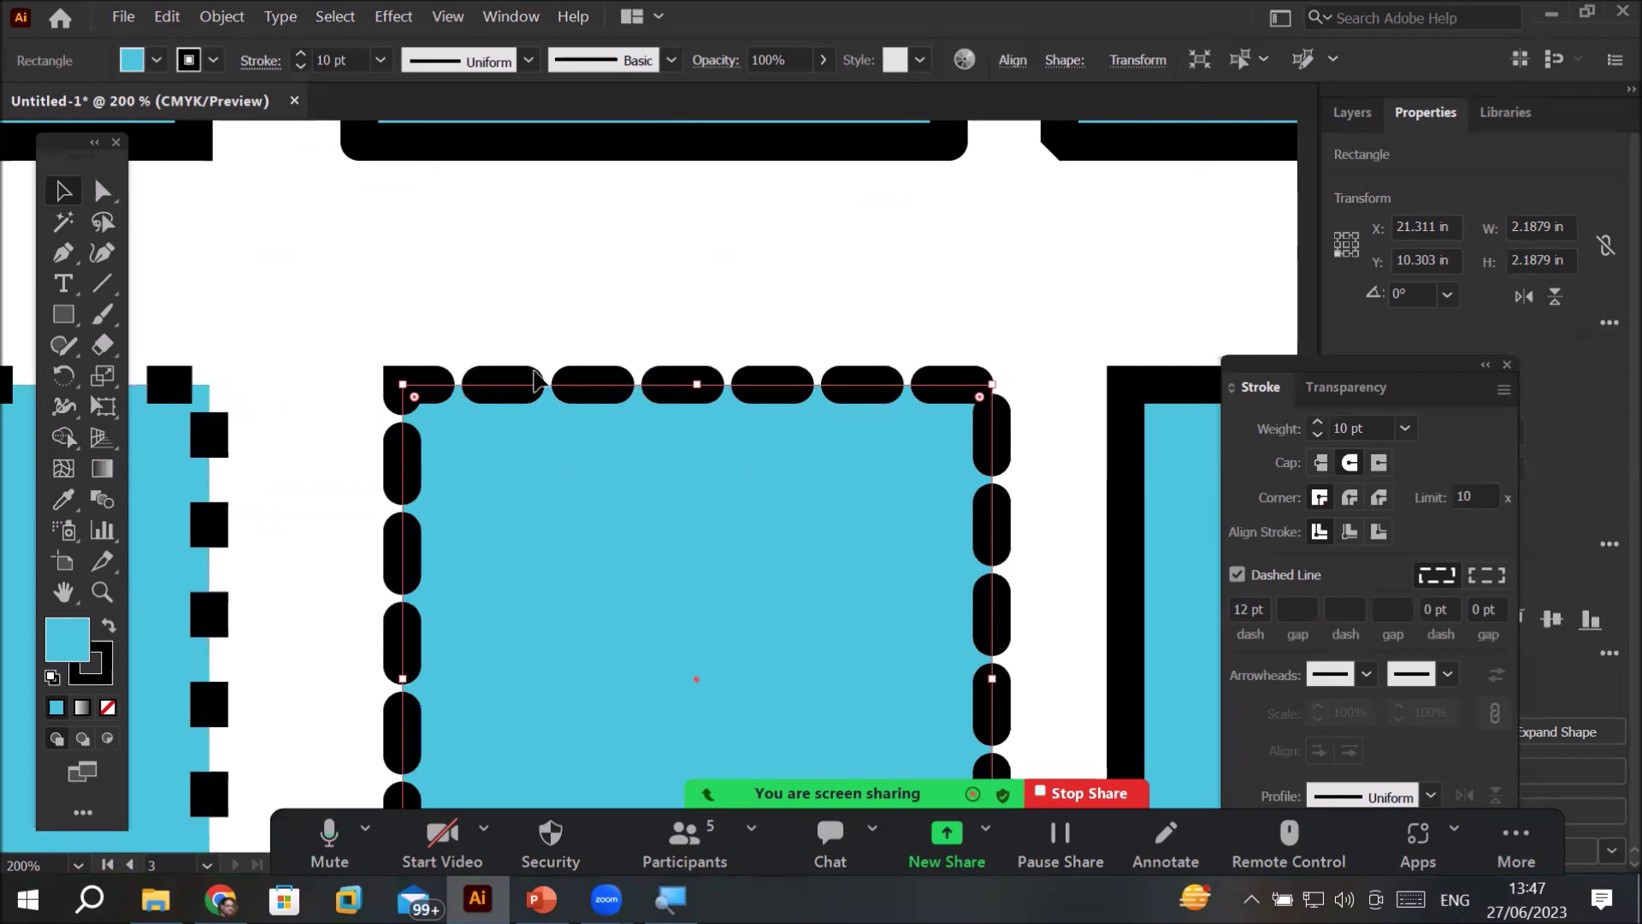
- Give the third square of the bottom row a dashed stroke with Projecting Cap ends
key("space")
left_click_drag(1188, 573, 647, 527)
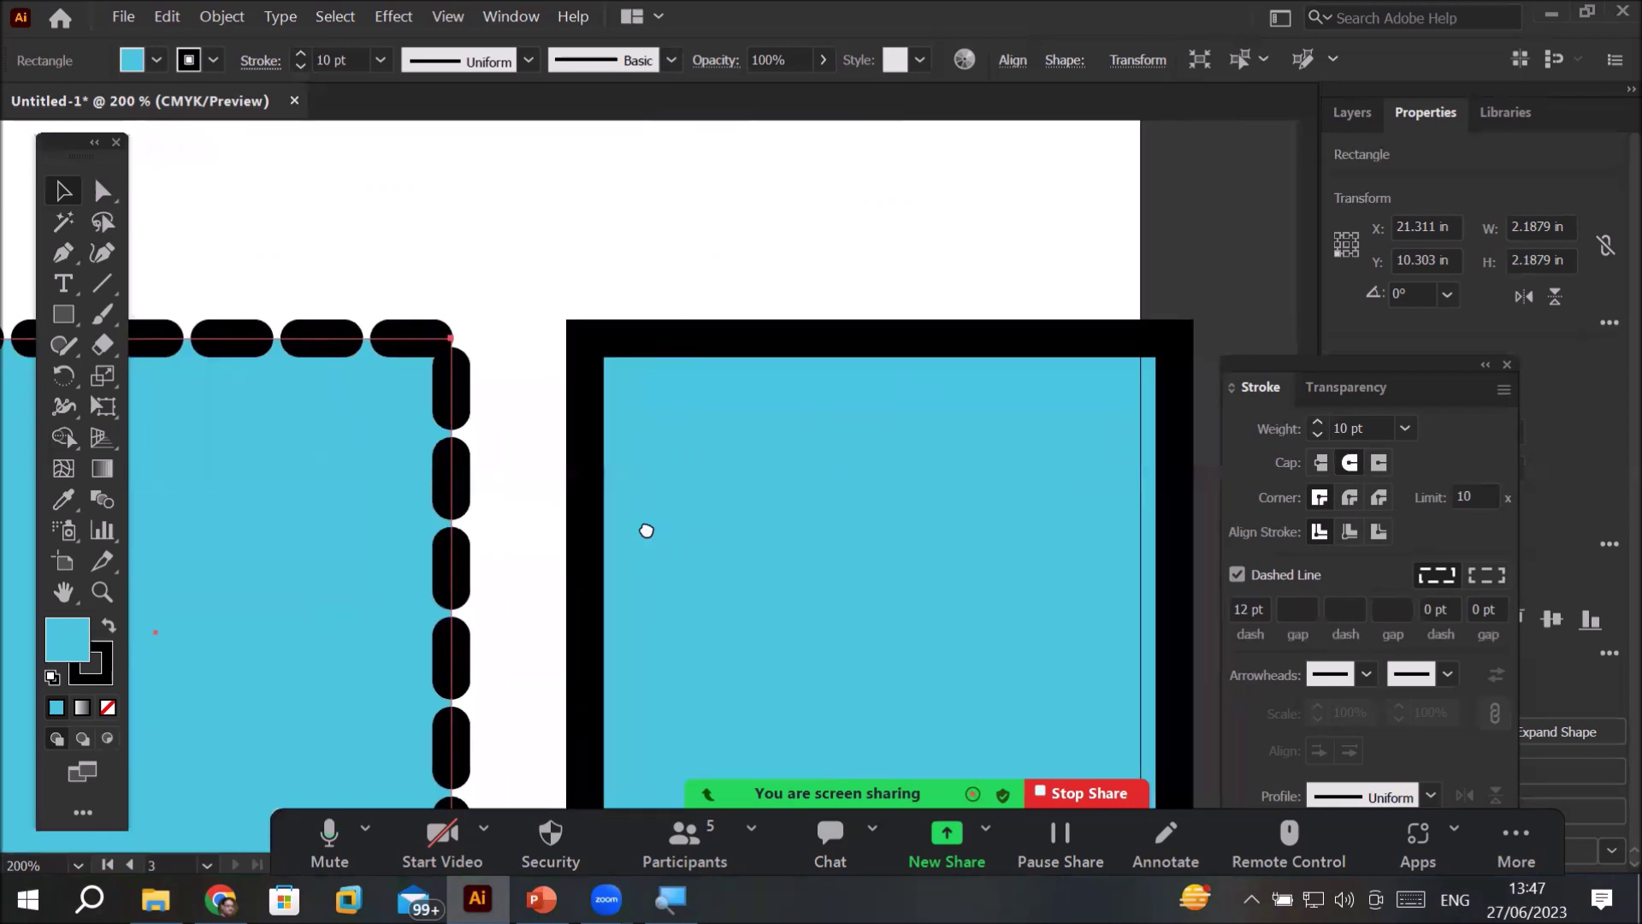
left_click(726, 413)
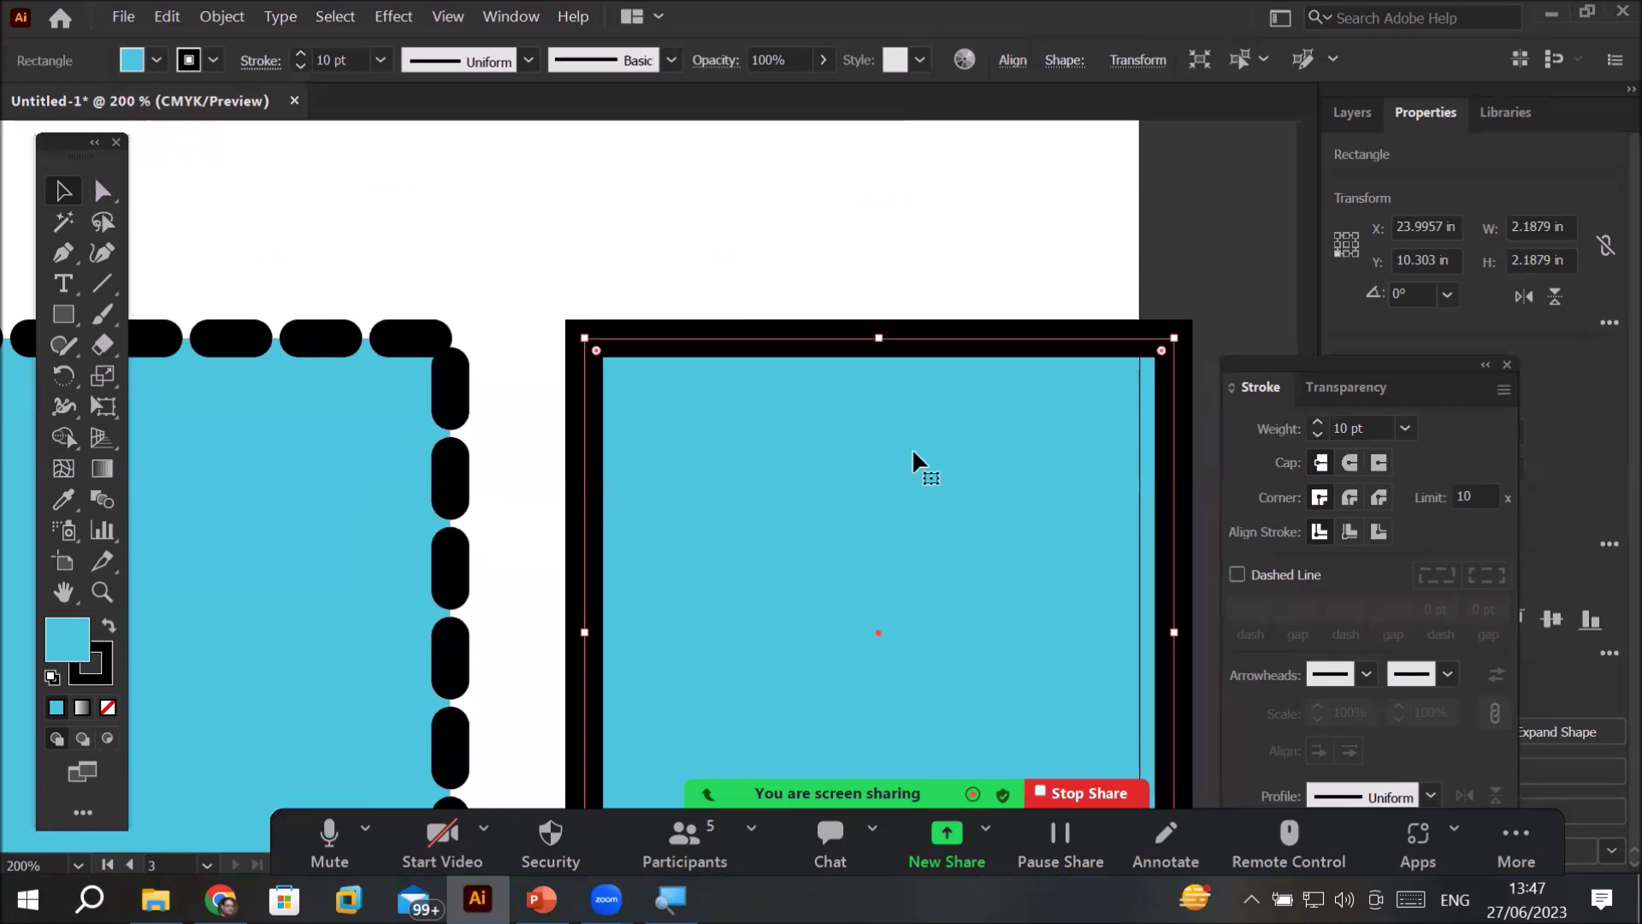
left_click(1379, 469)
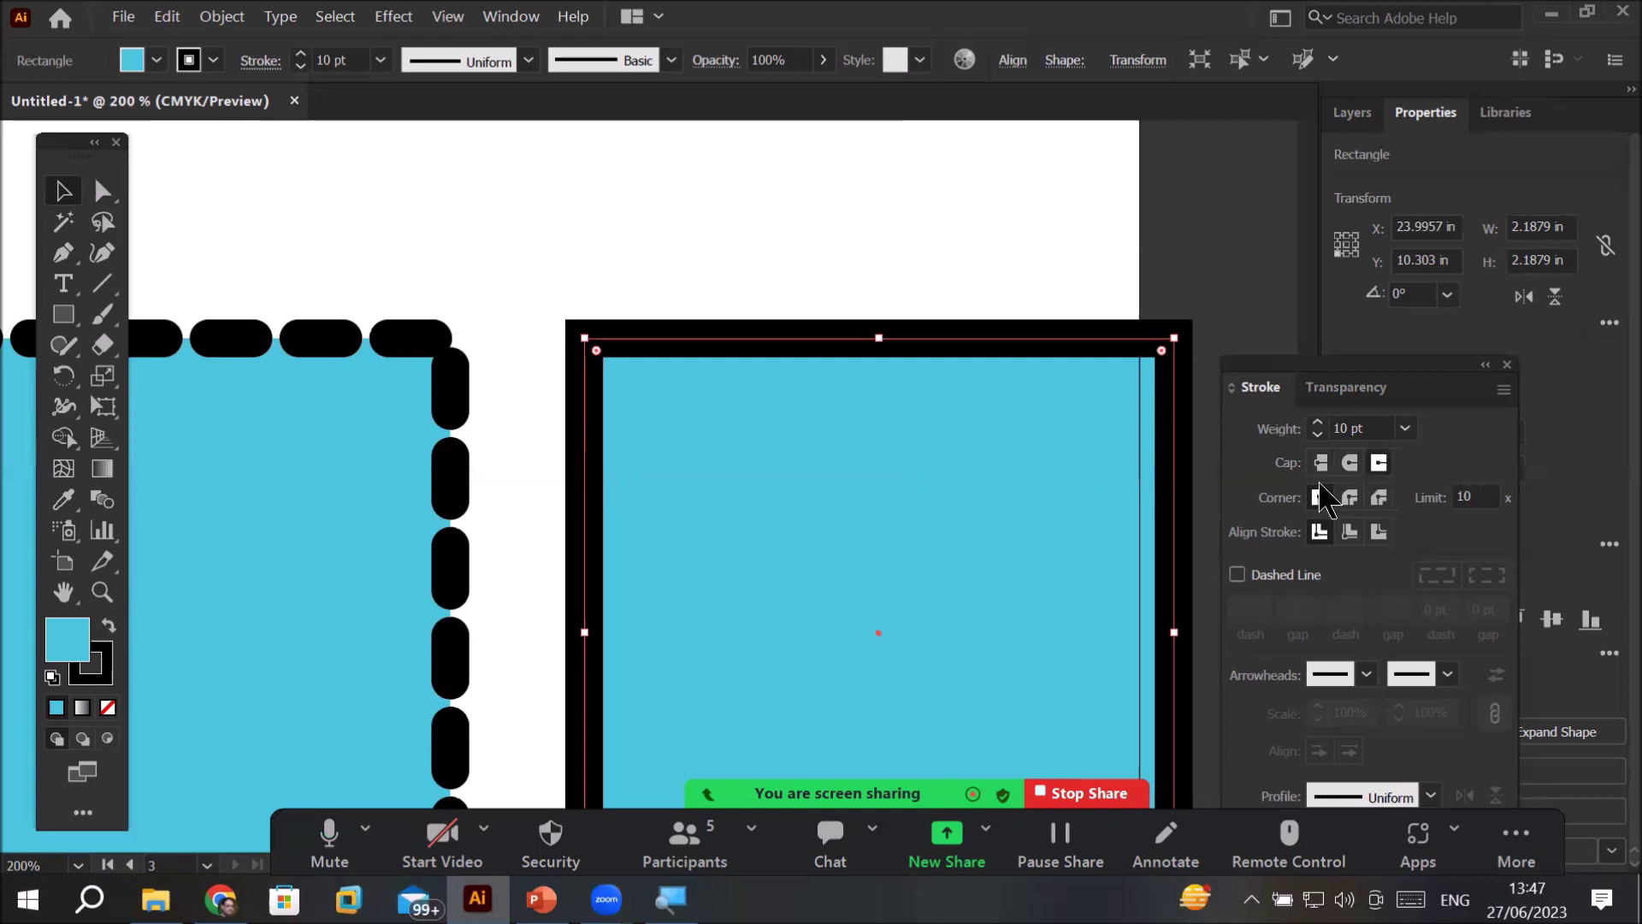
left_click(1237, 574)
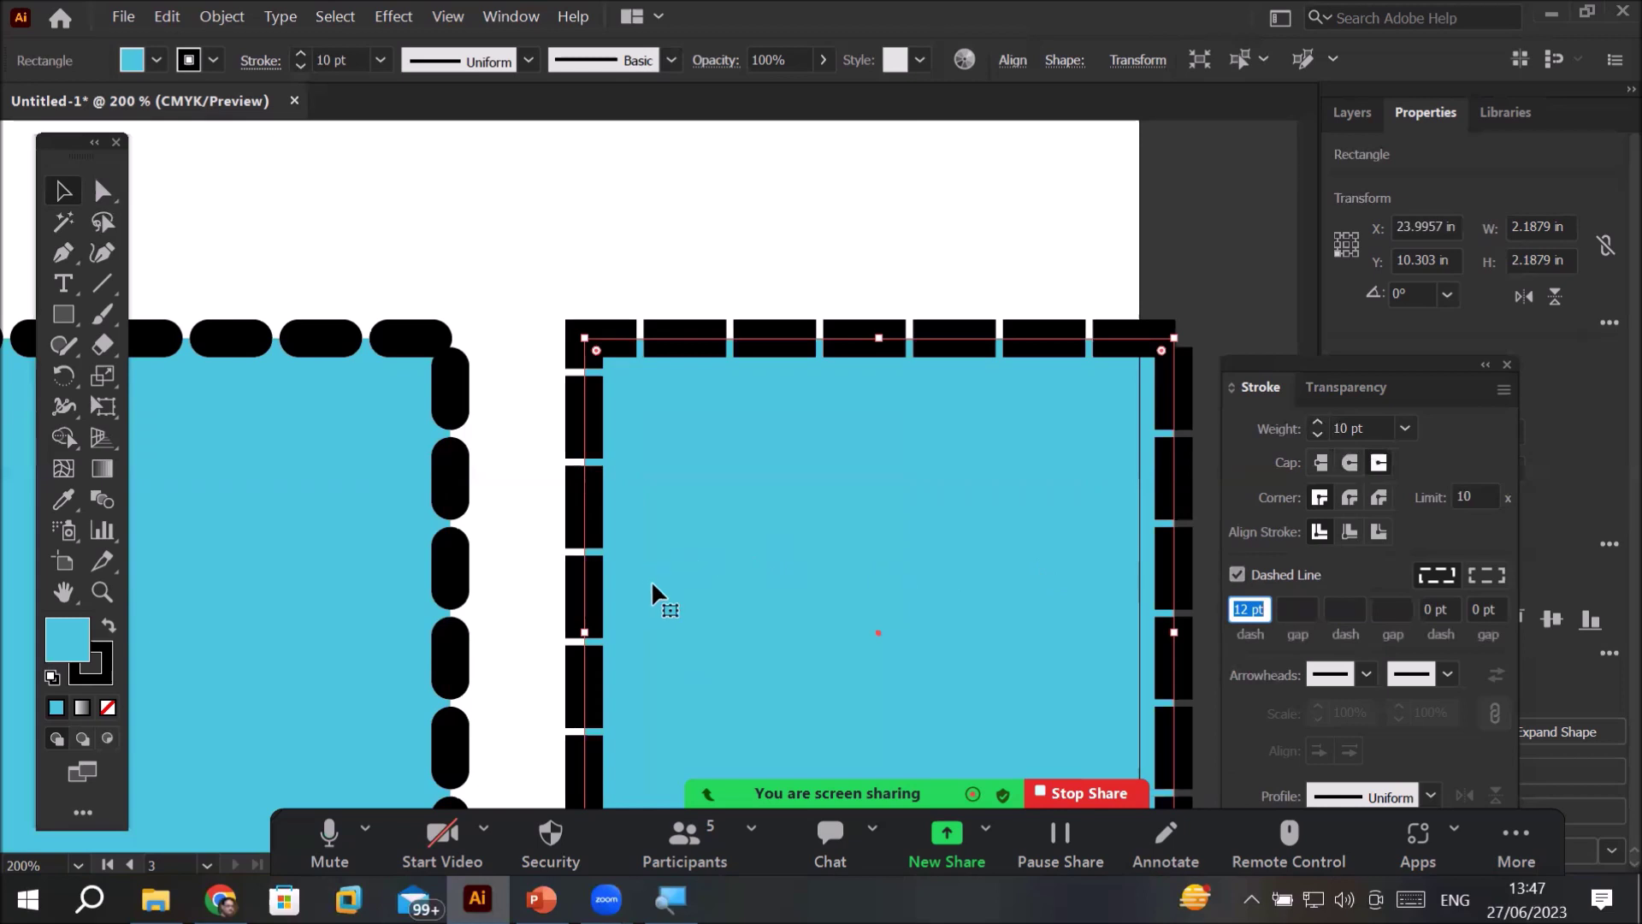
scroll(650, 580, "down", 2)
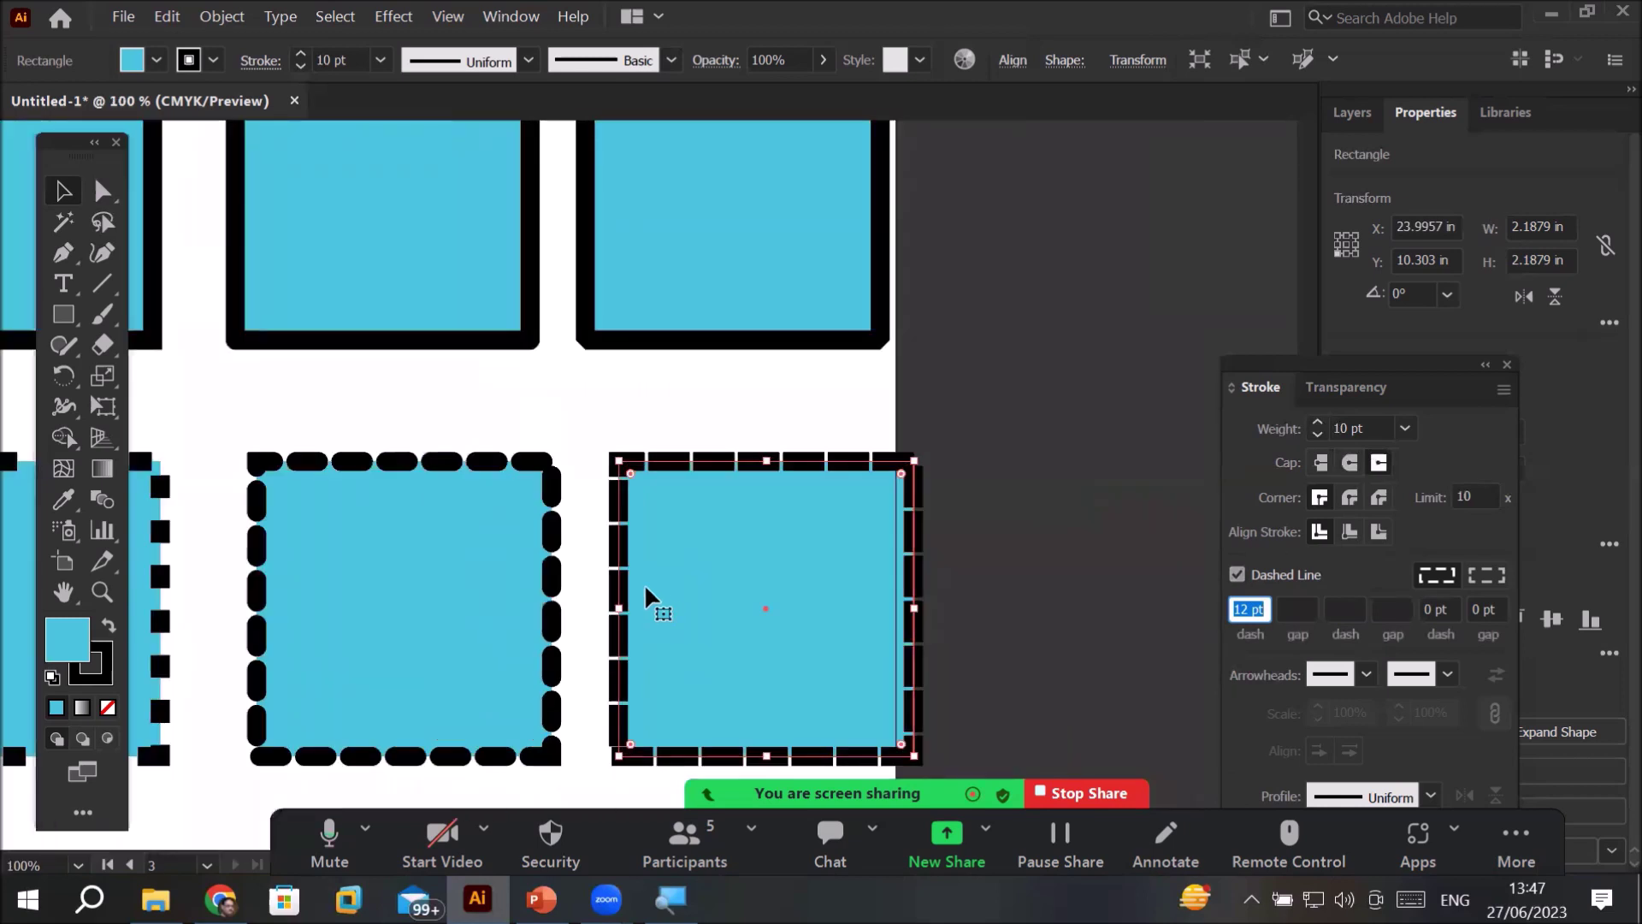
left_click_drag(496, 593, 704, 488)
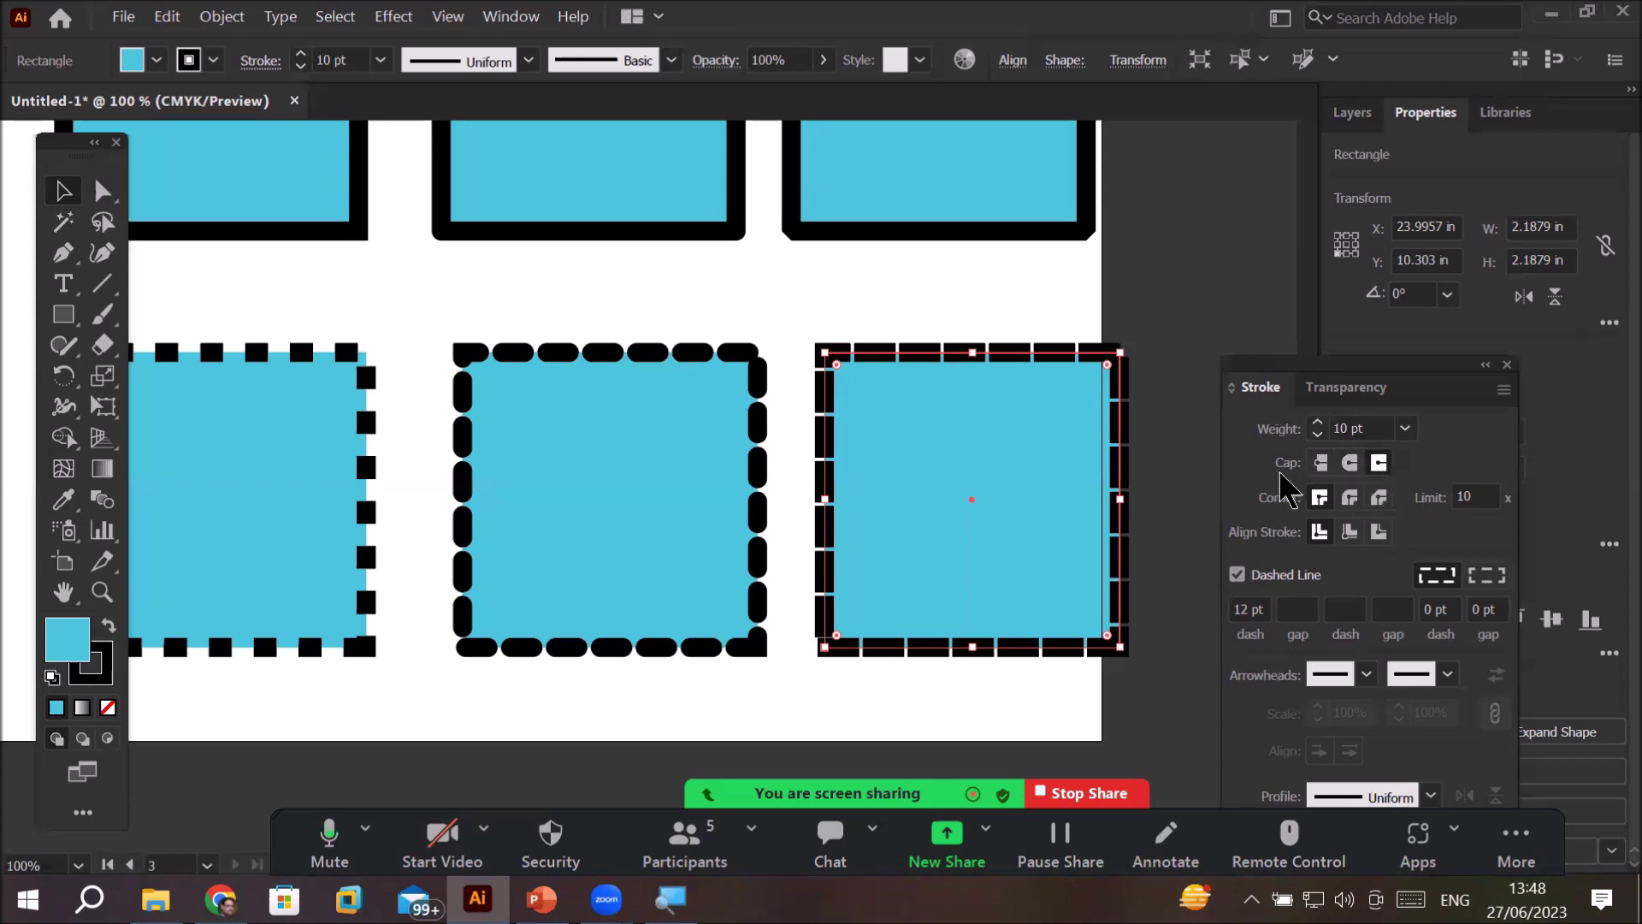
- Compare the third square's stroke with Dashed Line off and on, then reselect its Projecting Cap
left_click(1237, 575)
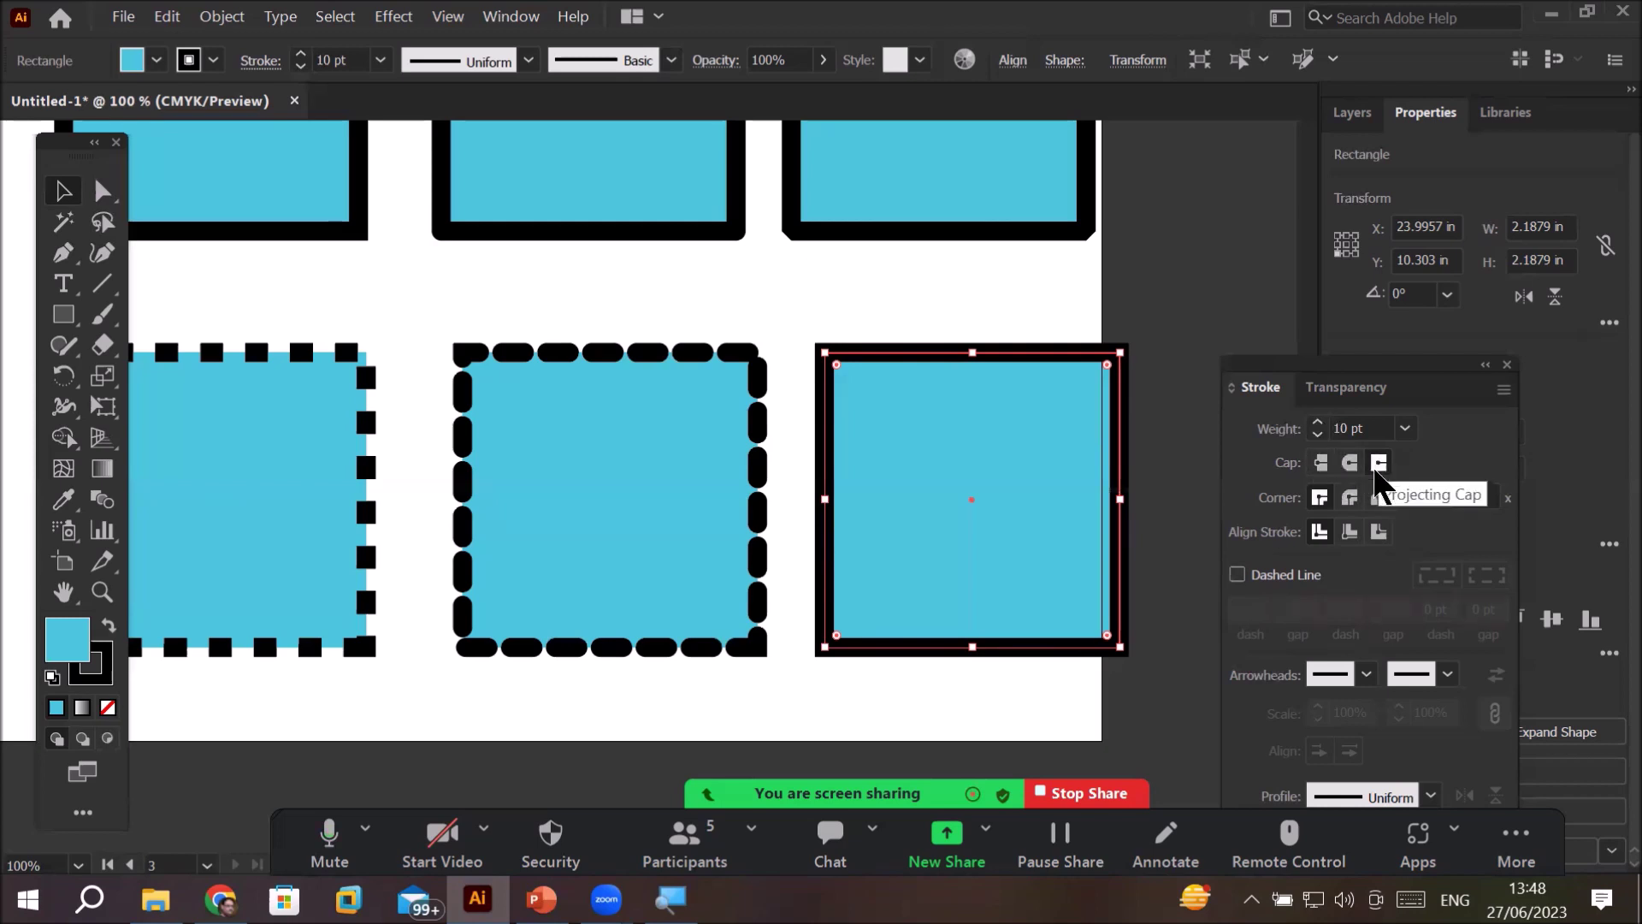
left_click_drag(1328, 369, 1266, 207)
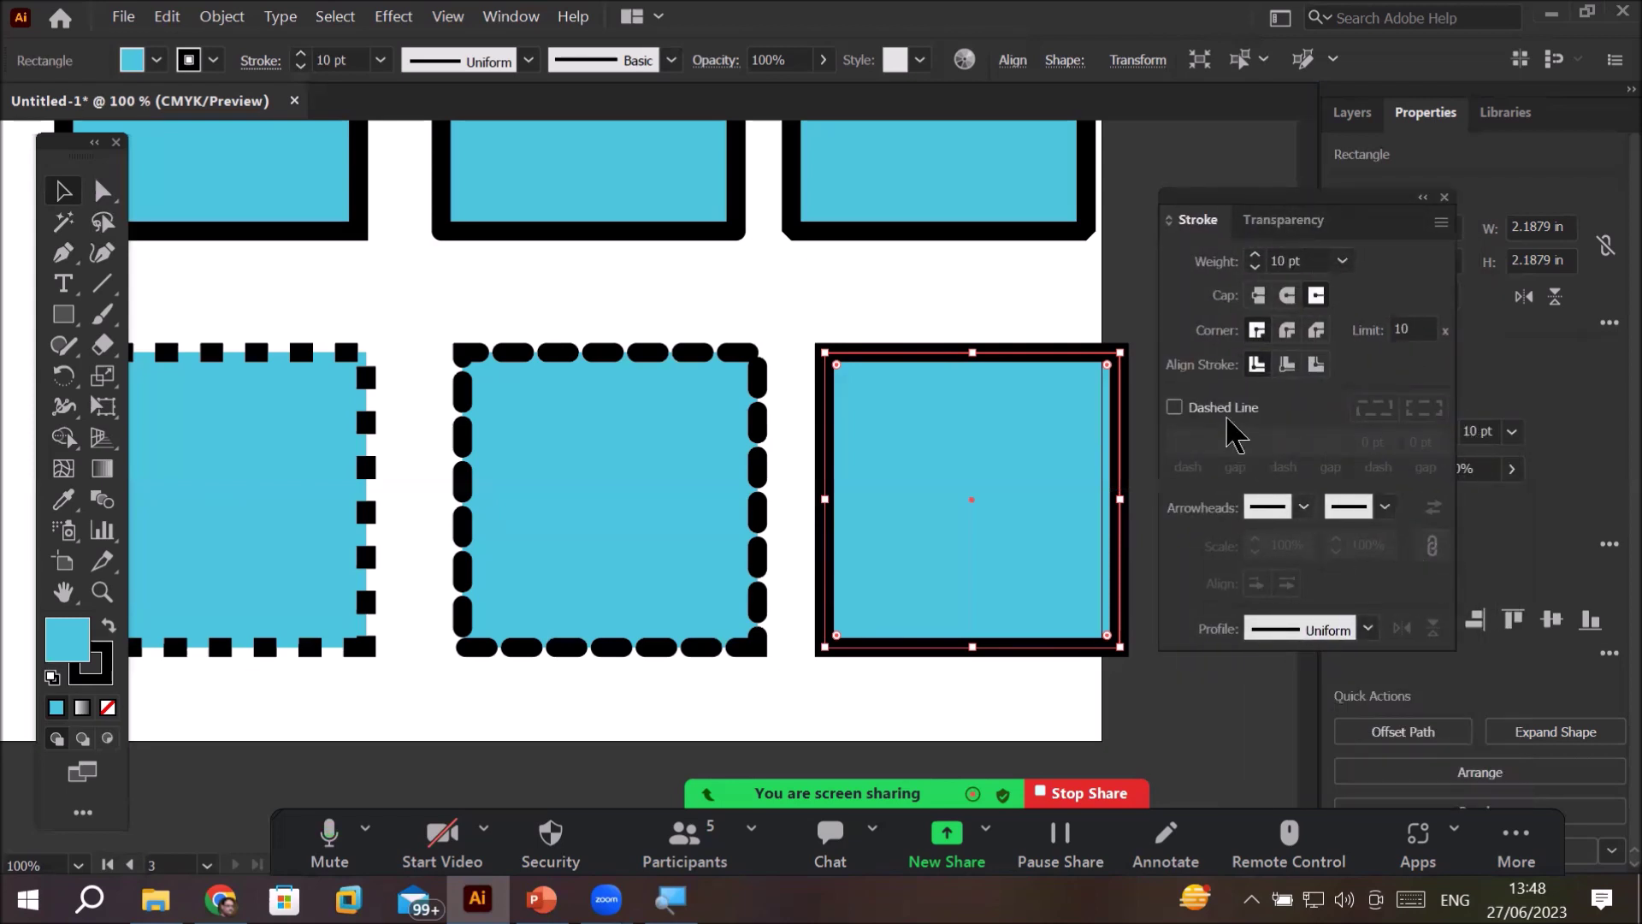
left_click(1175, 407)
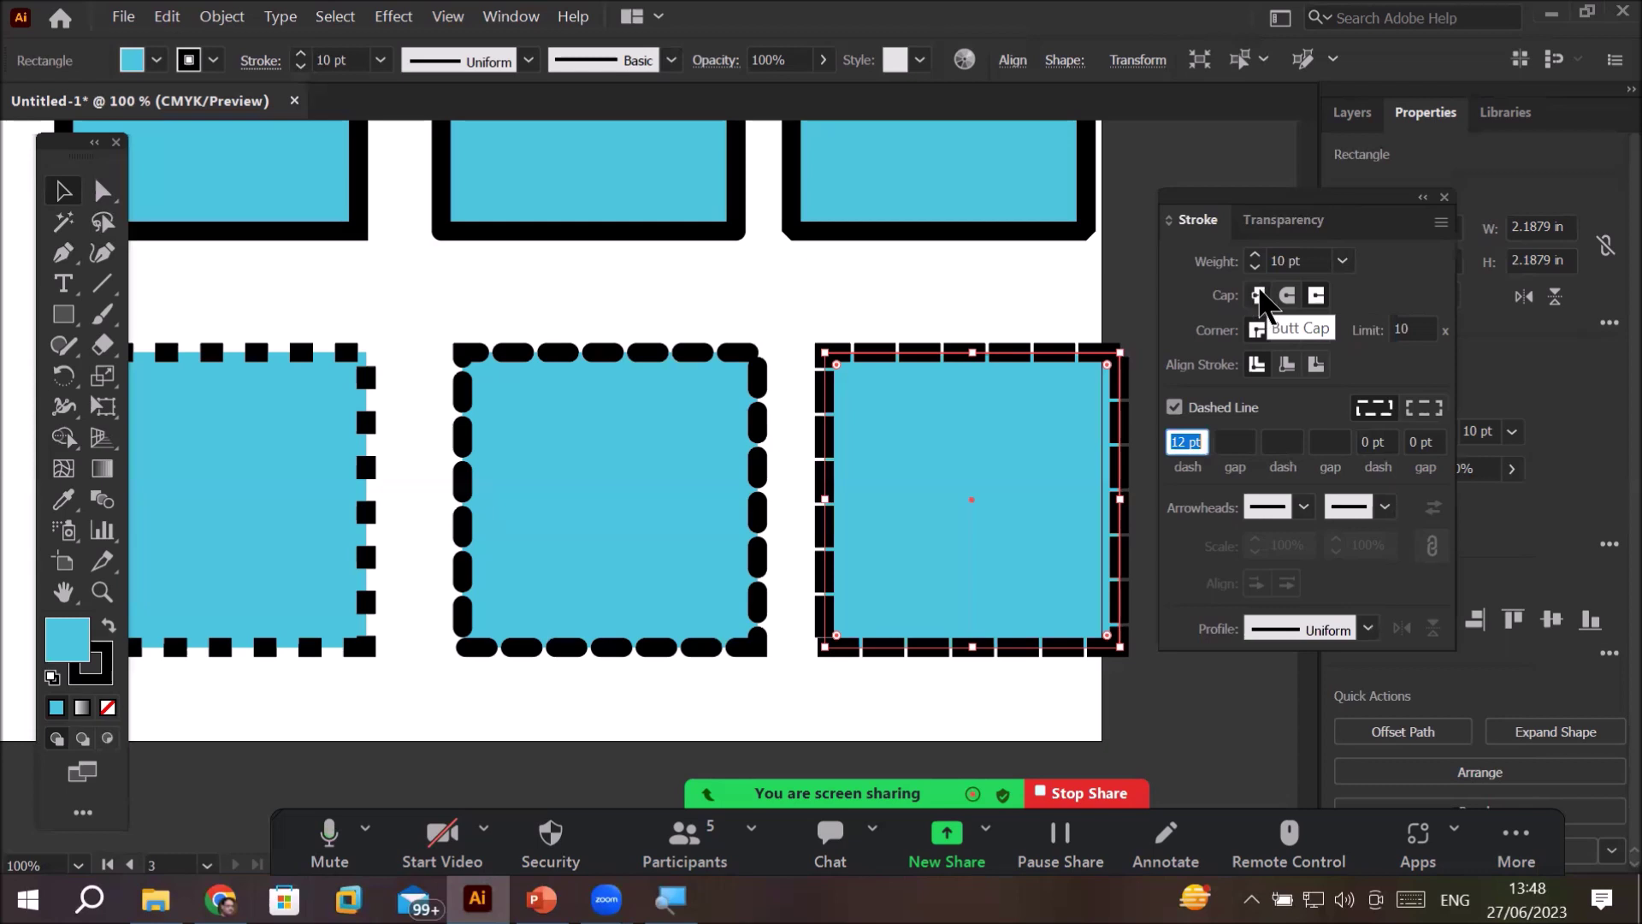
left_click(1258, 296)
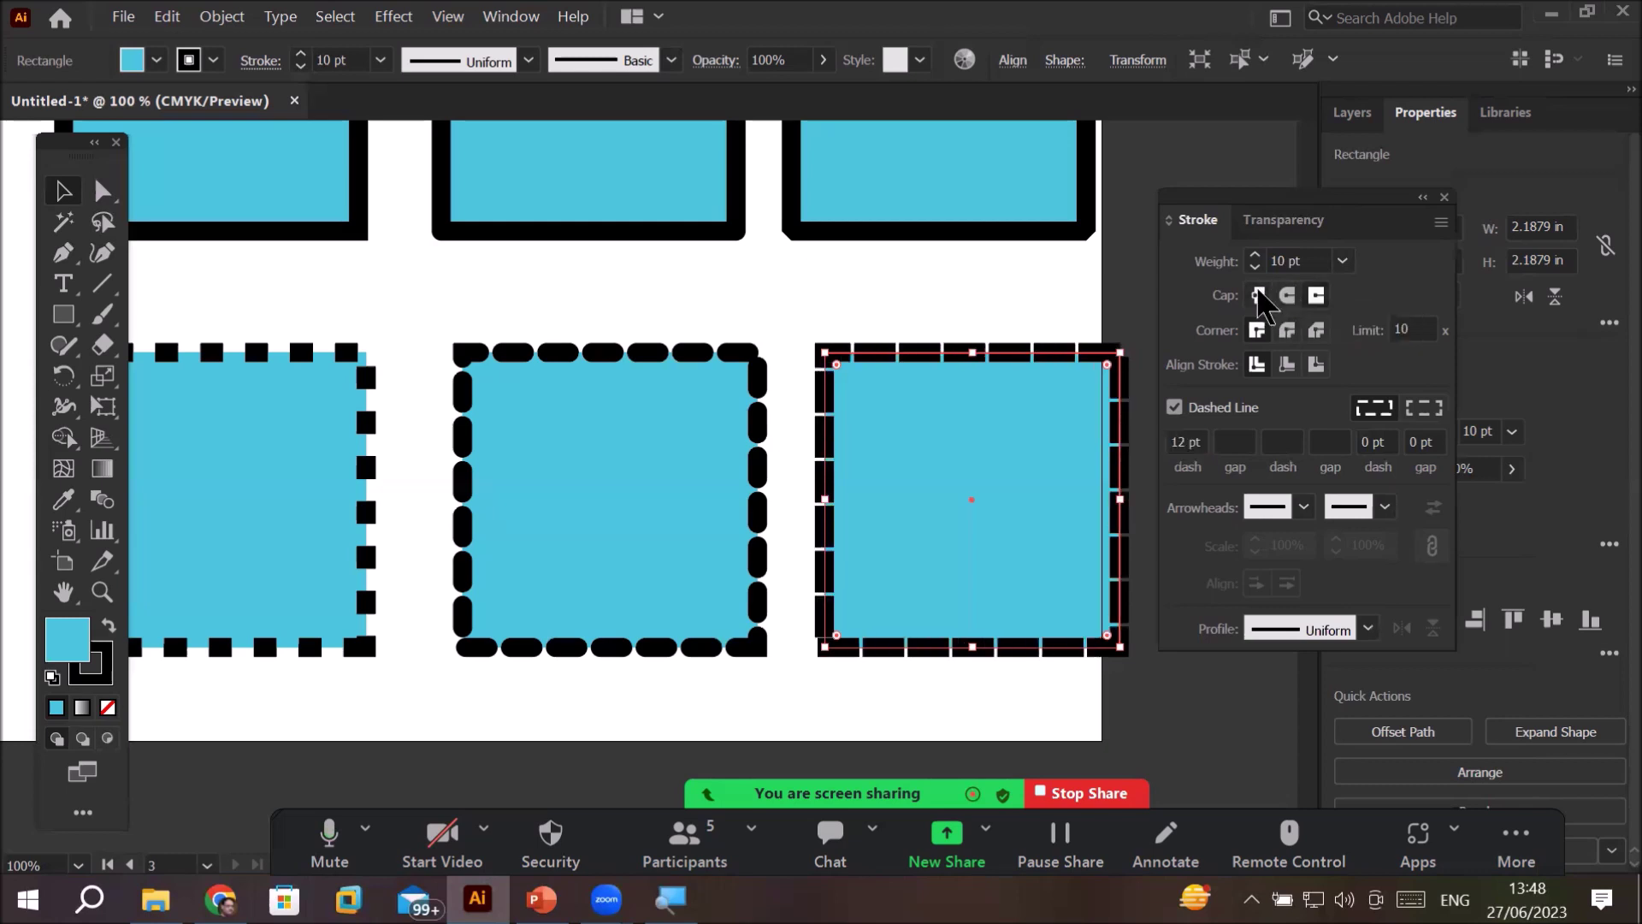
left_click(1317, 297)
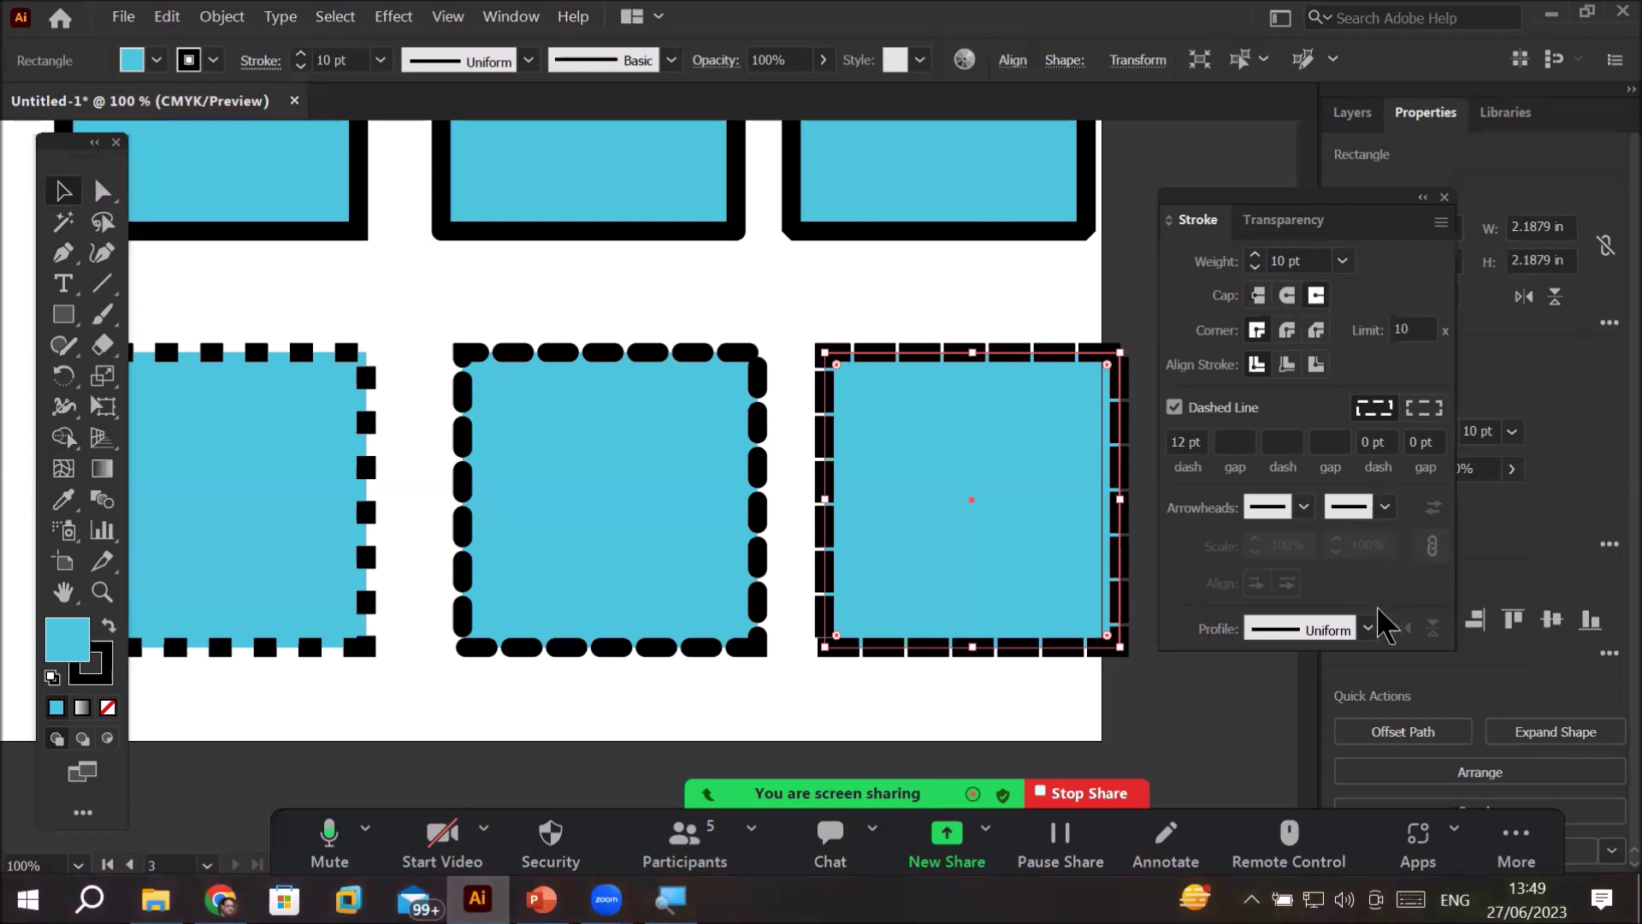
- Try Width Profiles 5, 4, 1, 2 and again 4 on the dashed stroke of the bottom row's third square
left_click(1368, 629)
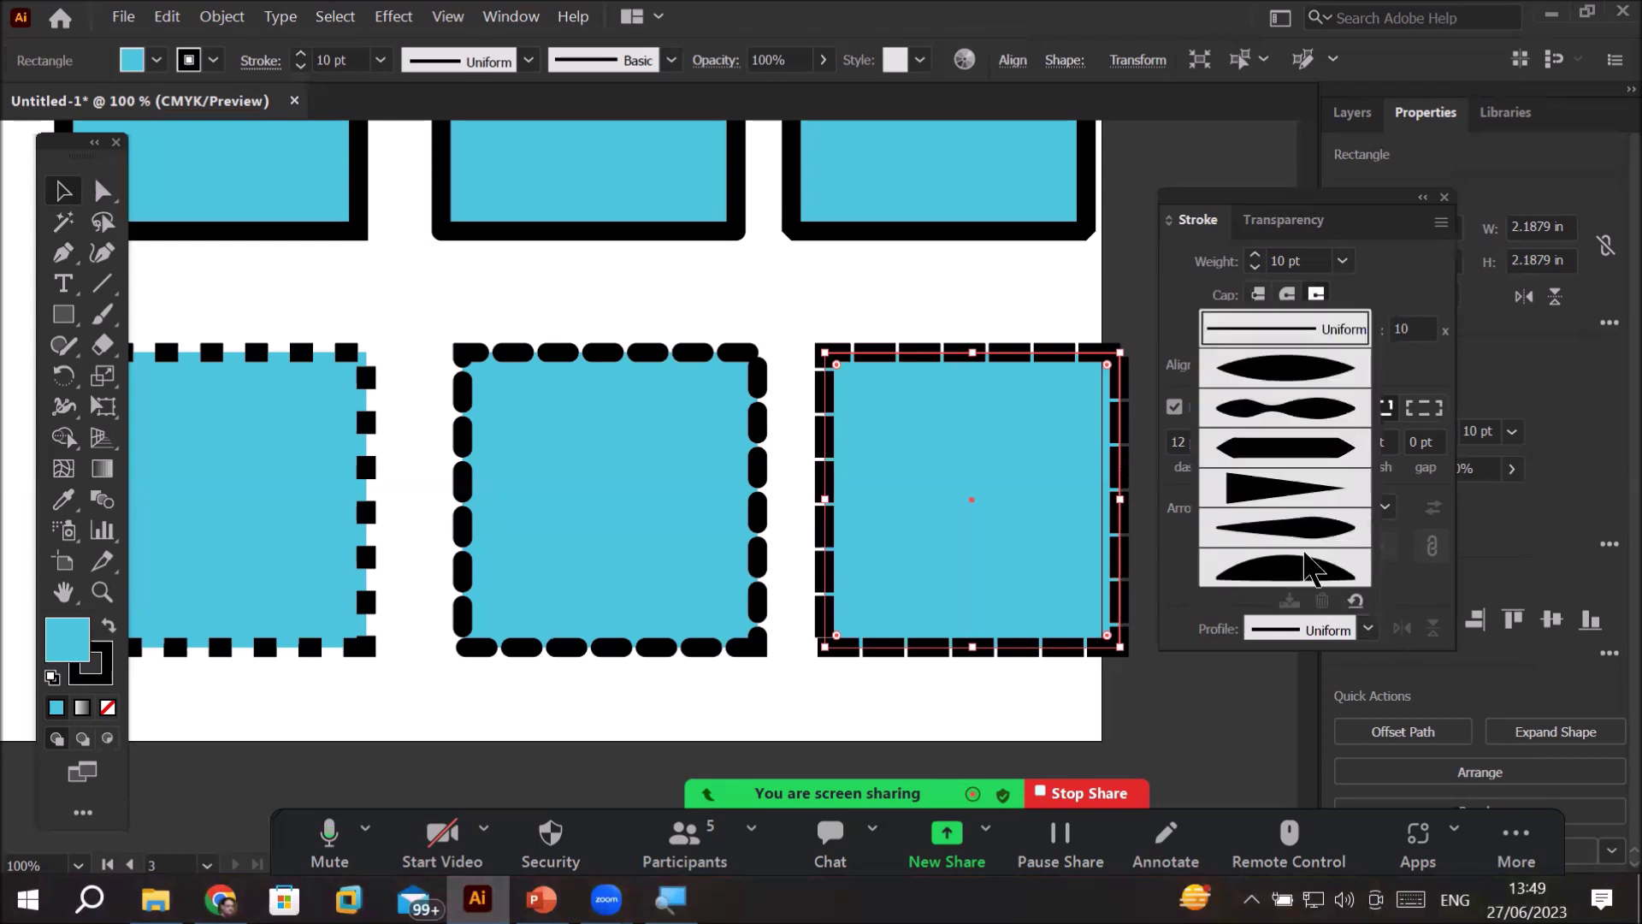
left_click(1309, 530)
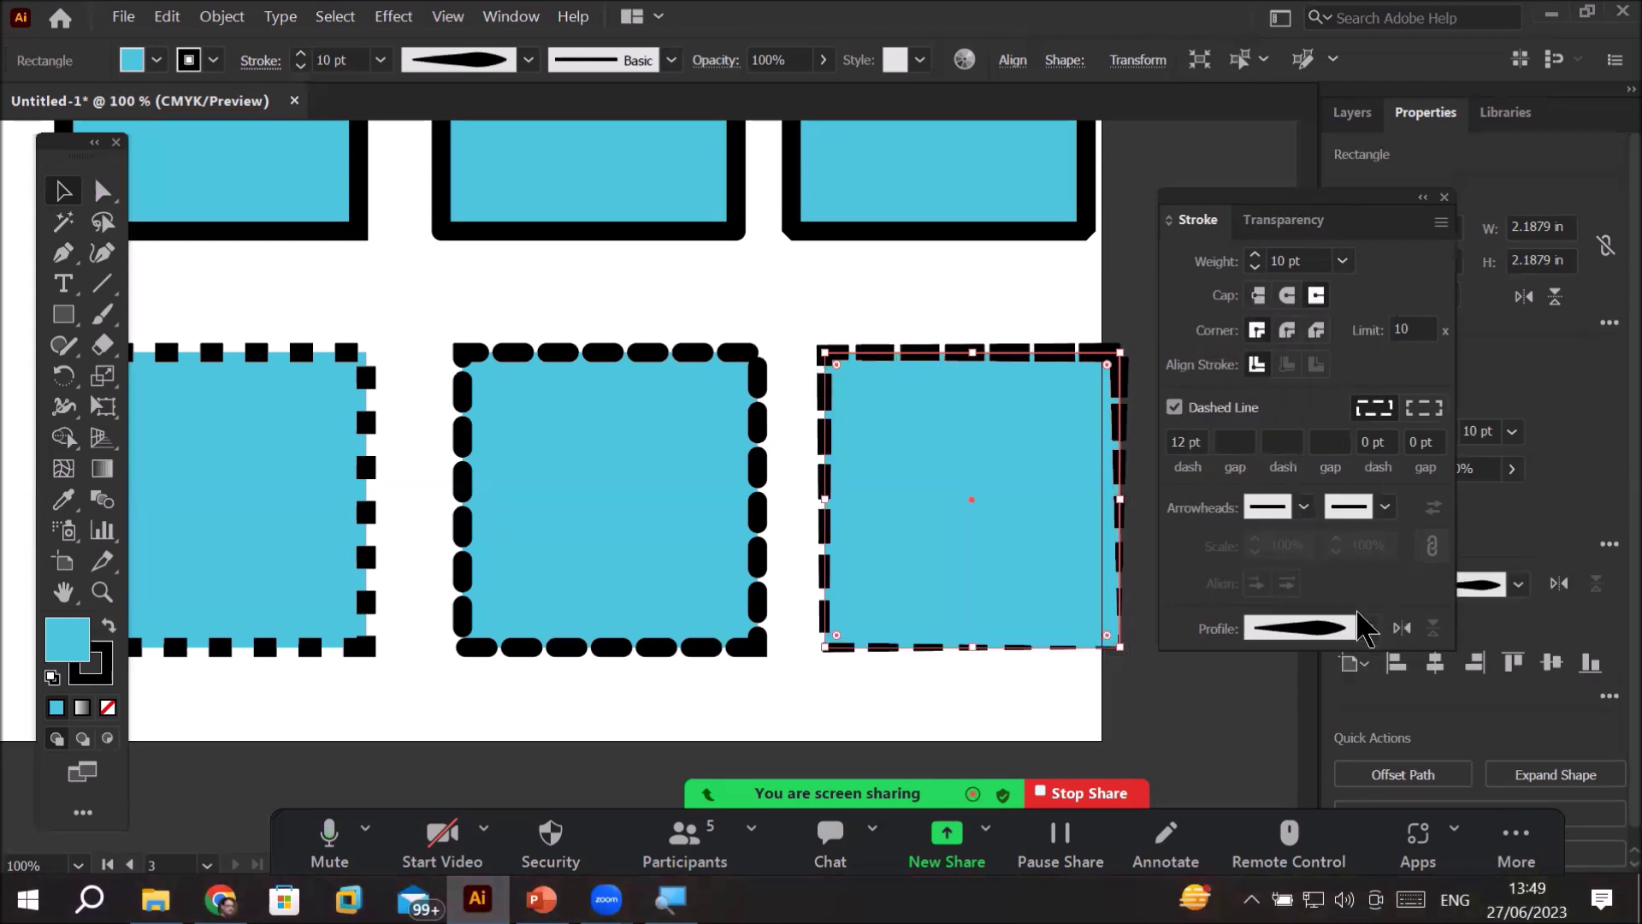
left_click(1368, 629)
left_click(1280, 491)
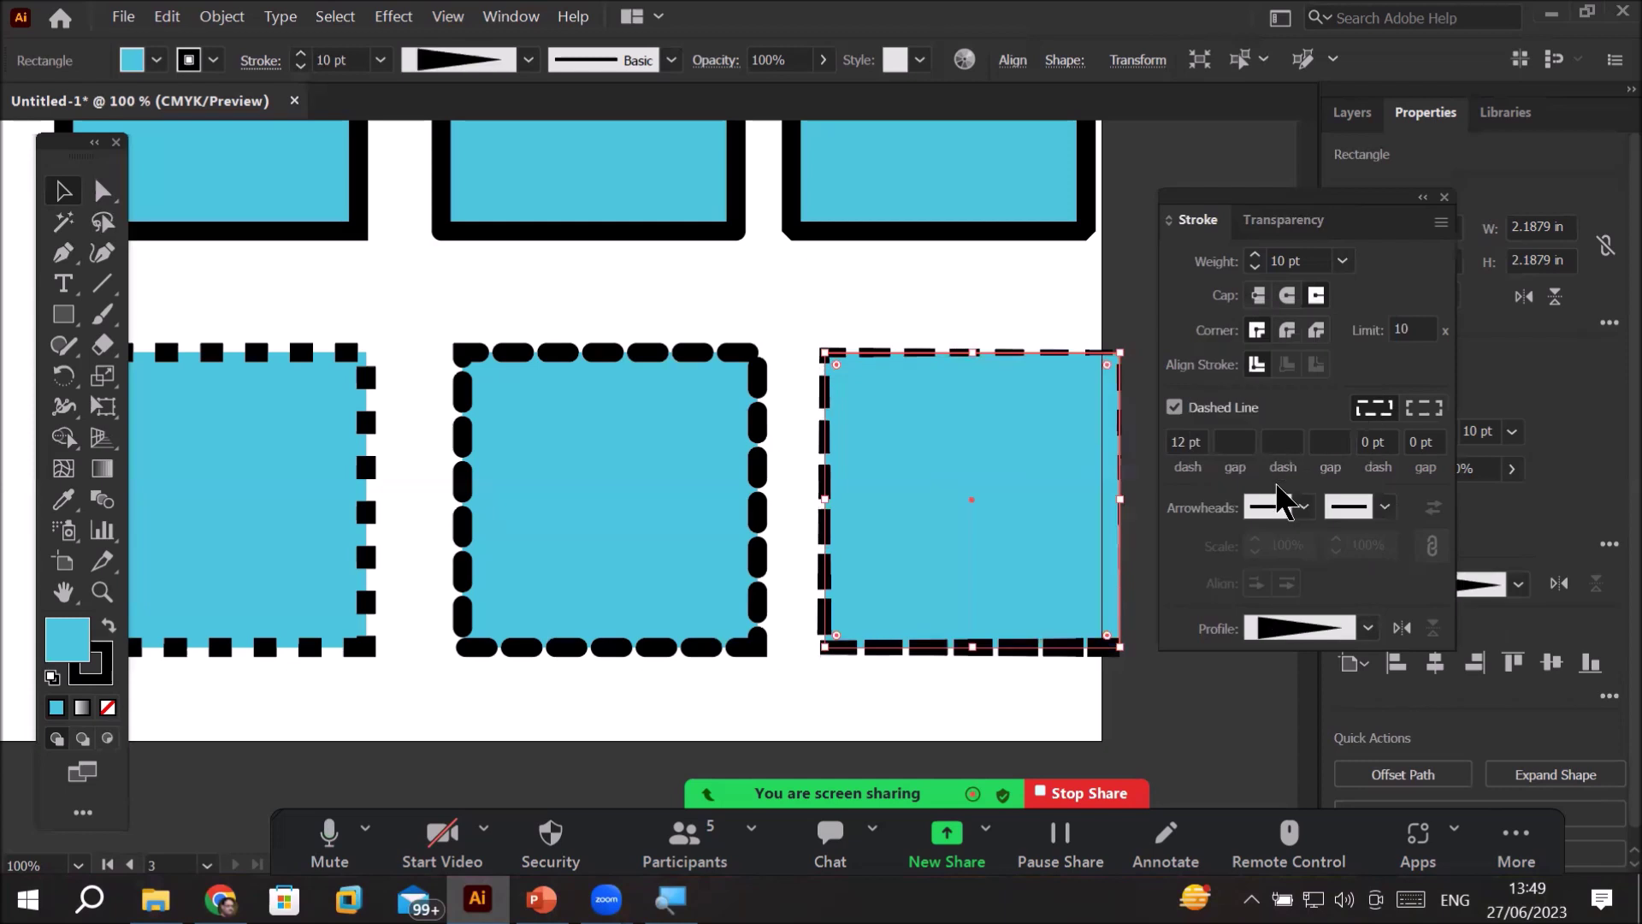
left_click(1368, 629)
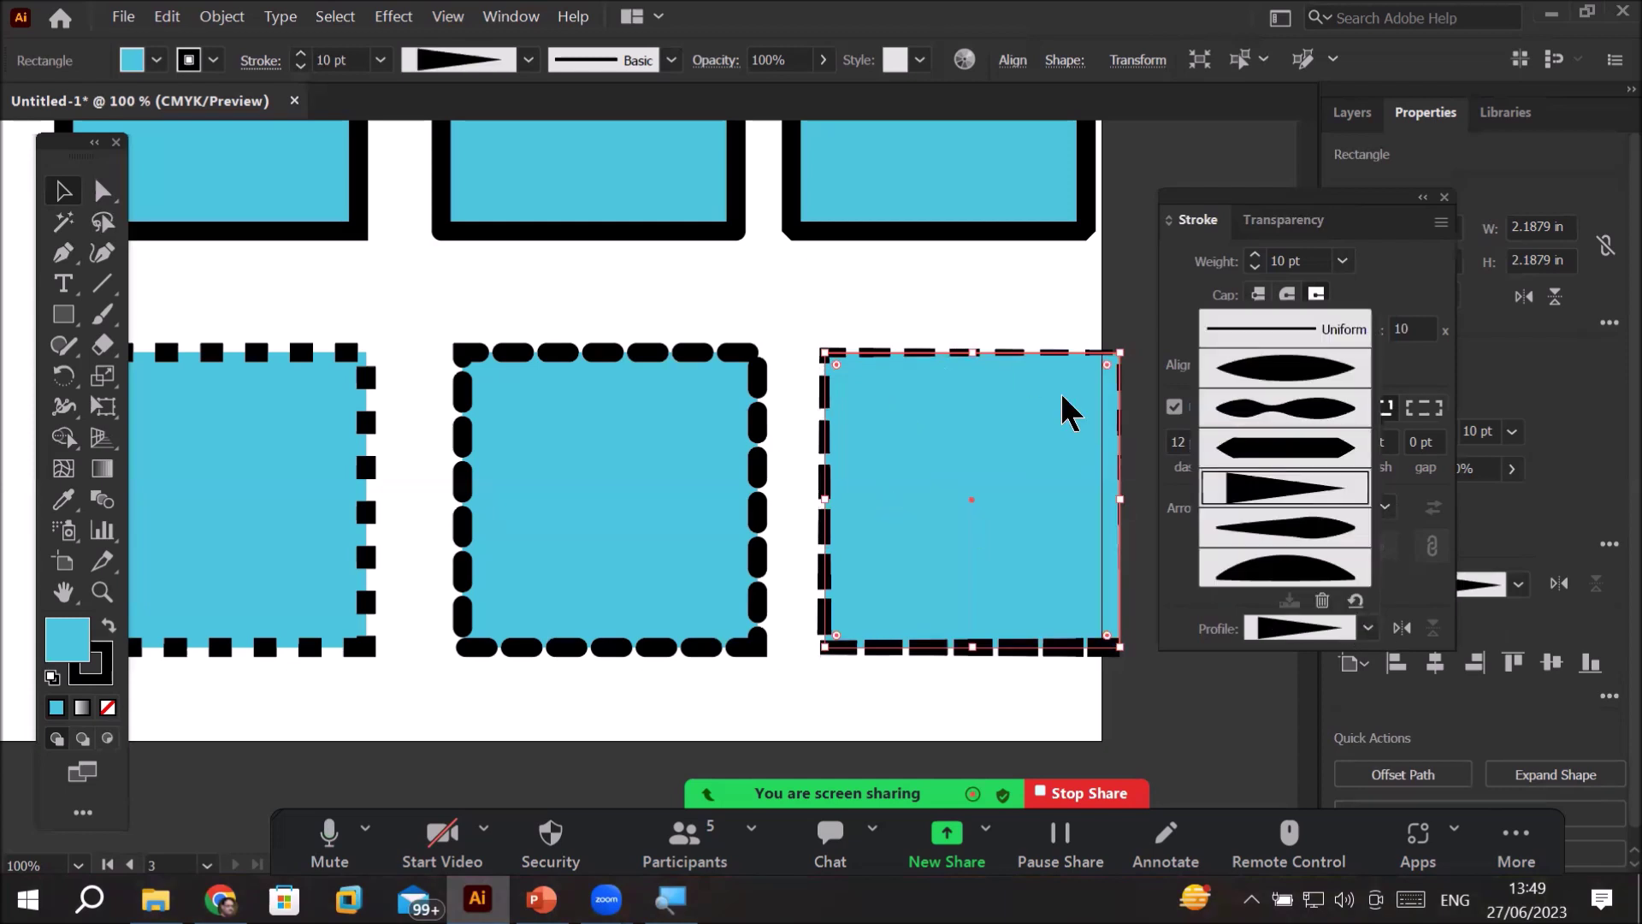
left_click(1285, 368)
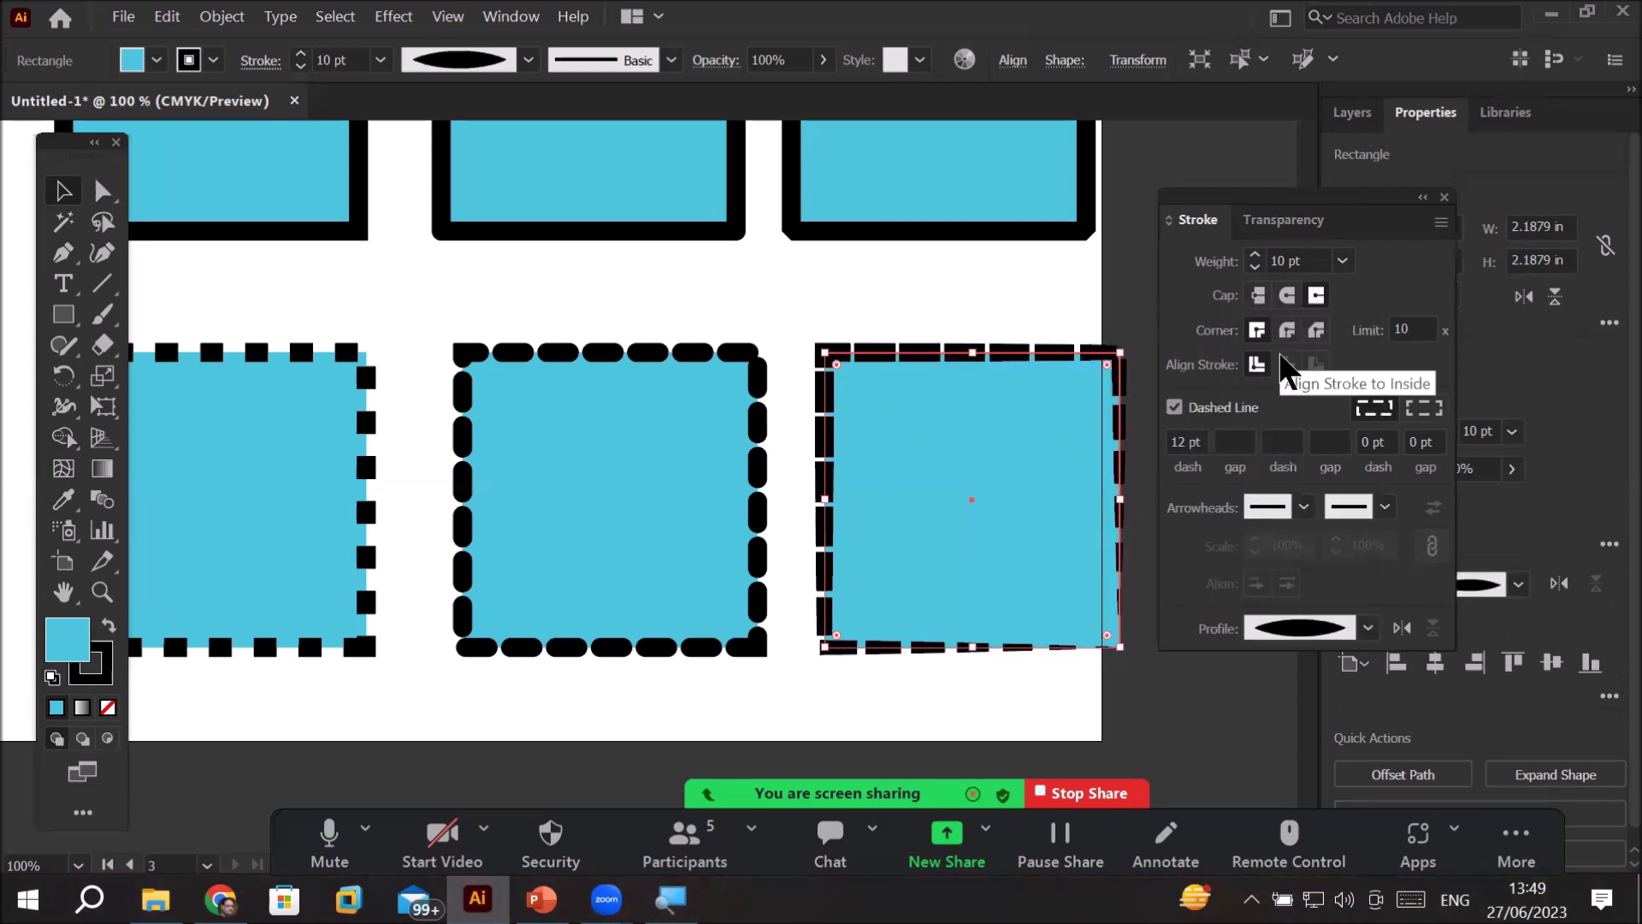
left_click(528, 60)
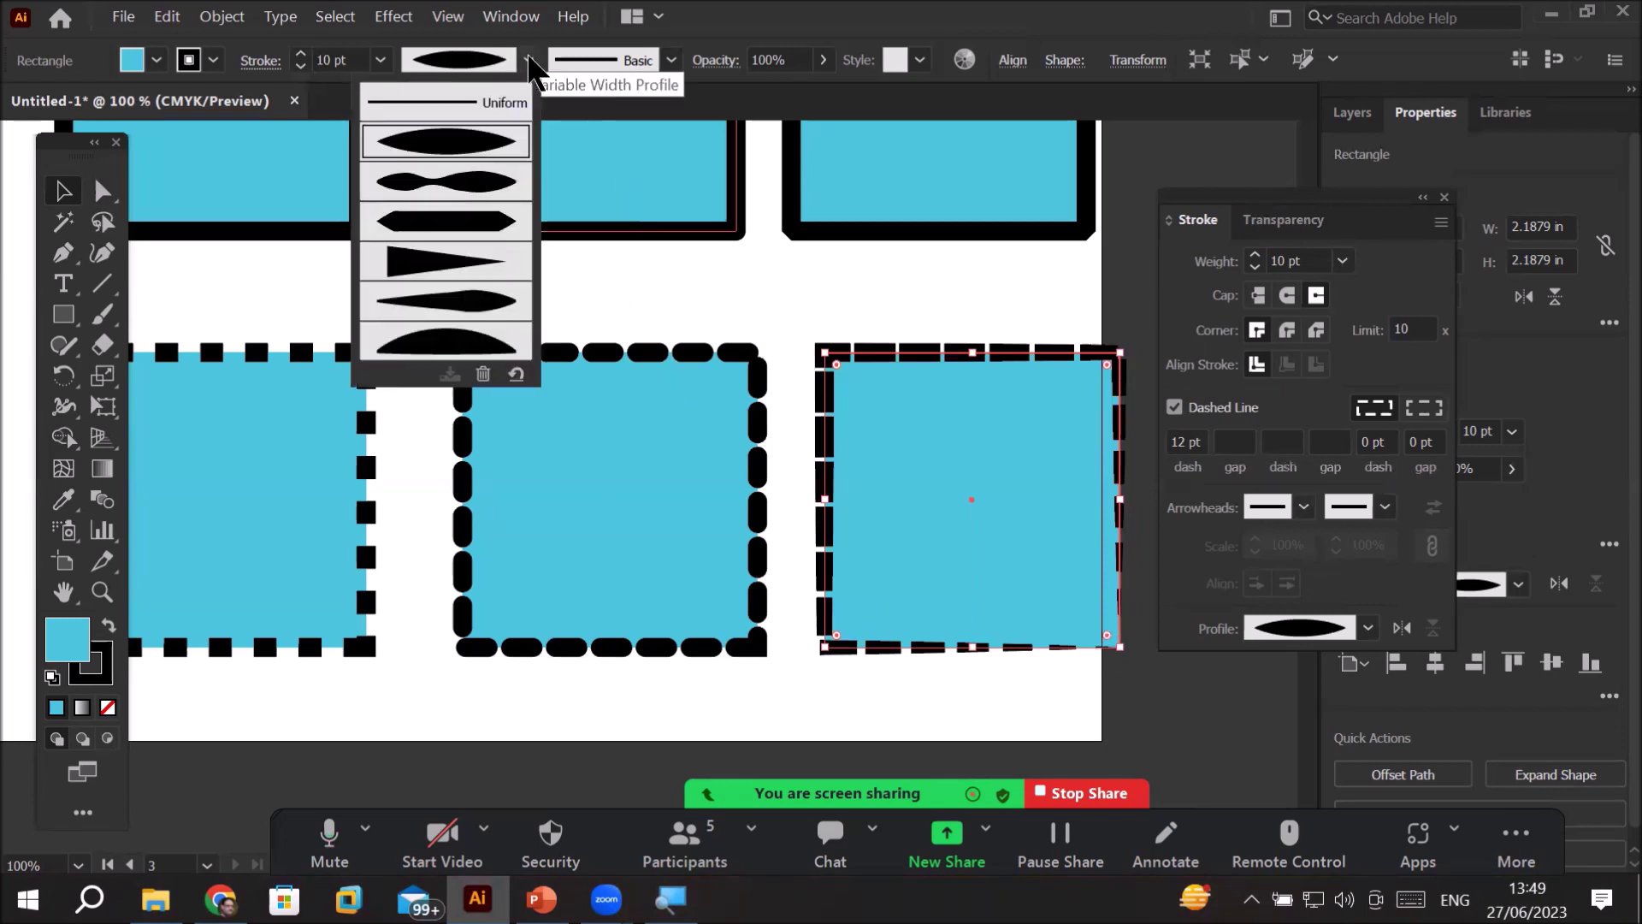
left_click(513, 182)
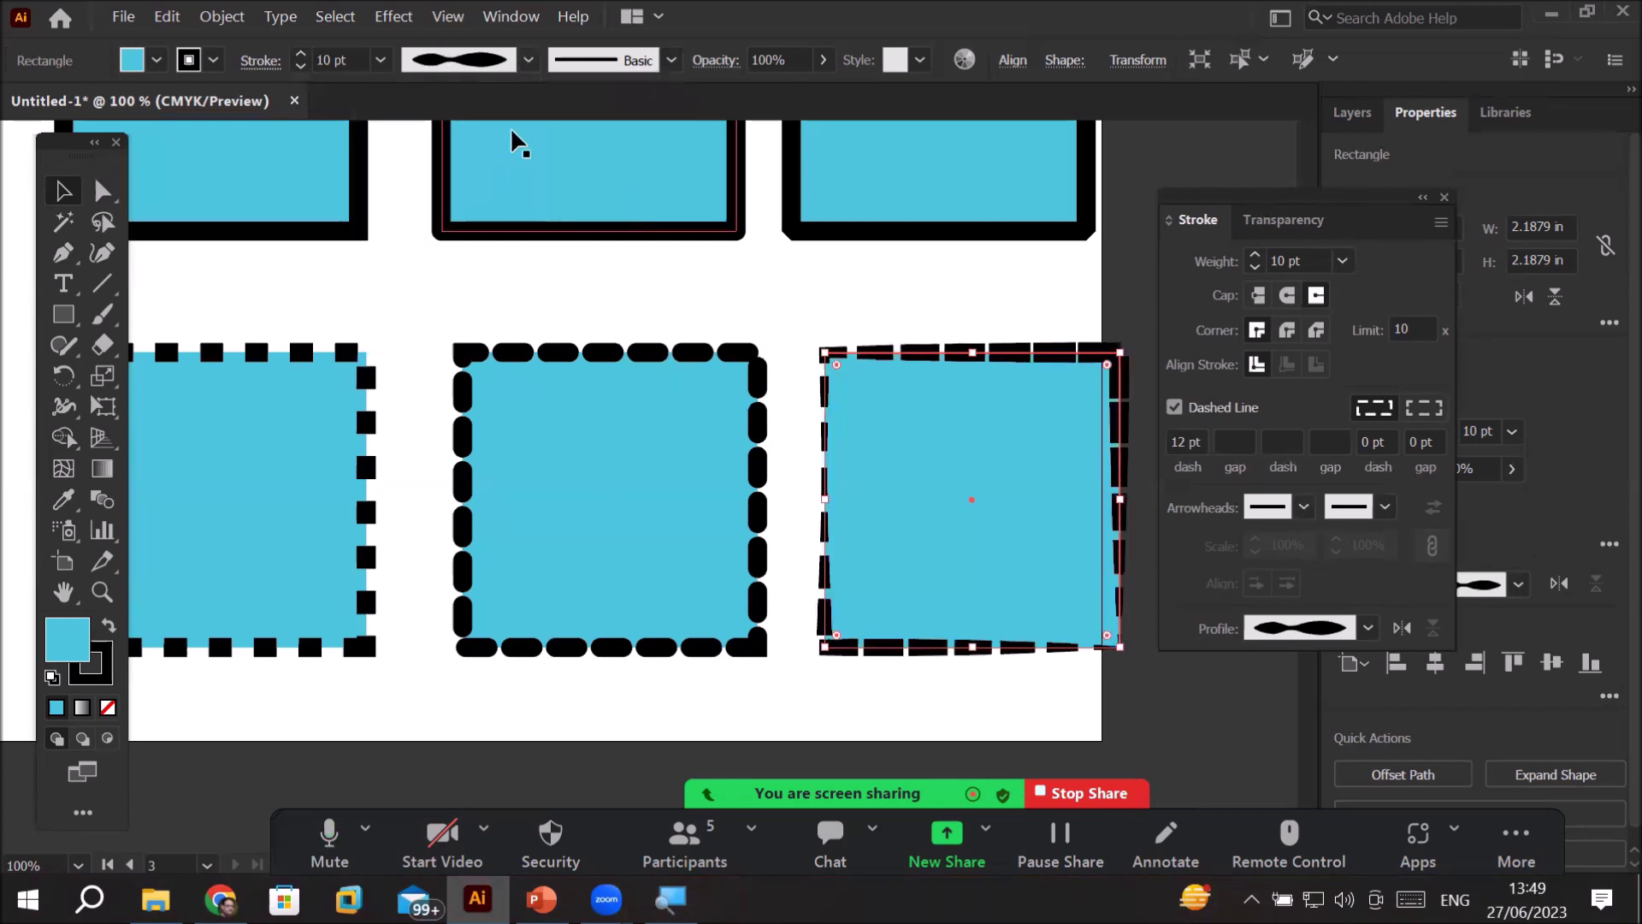
left_click(529, 60)
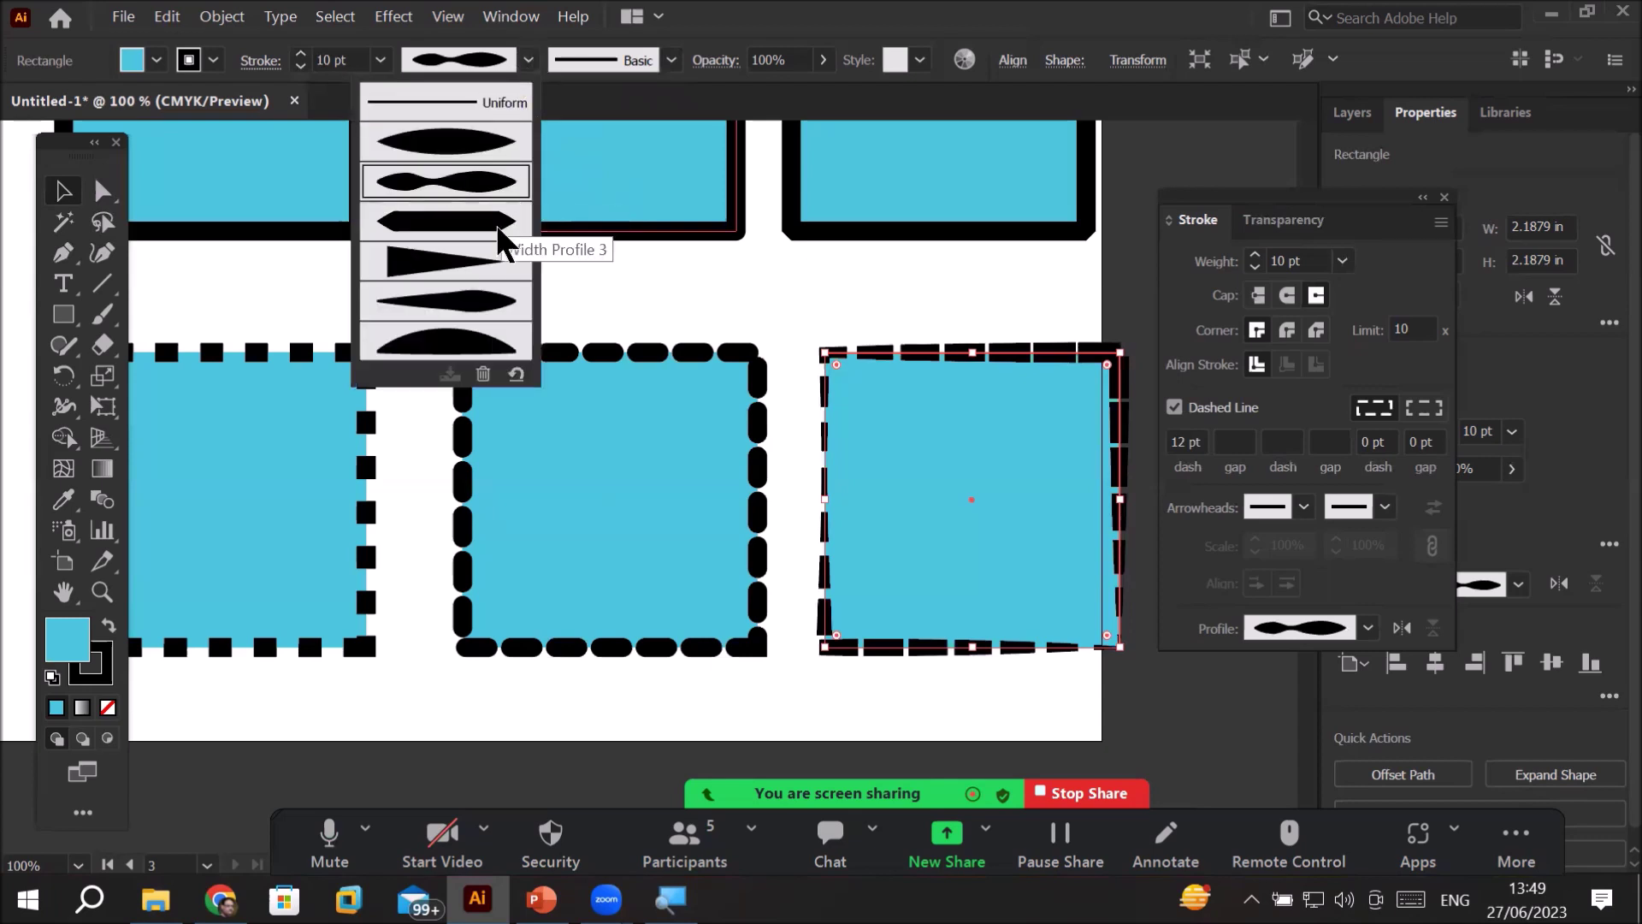
left_click(479, 269)
- Apply the dome-shaped Width Profile 6 to the dashed stroke of the bottom row's third square
left_click(528, 60)
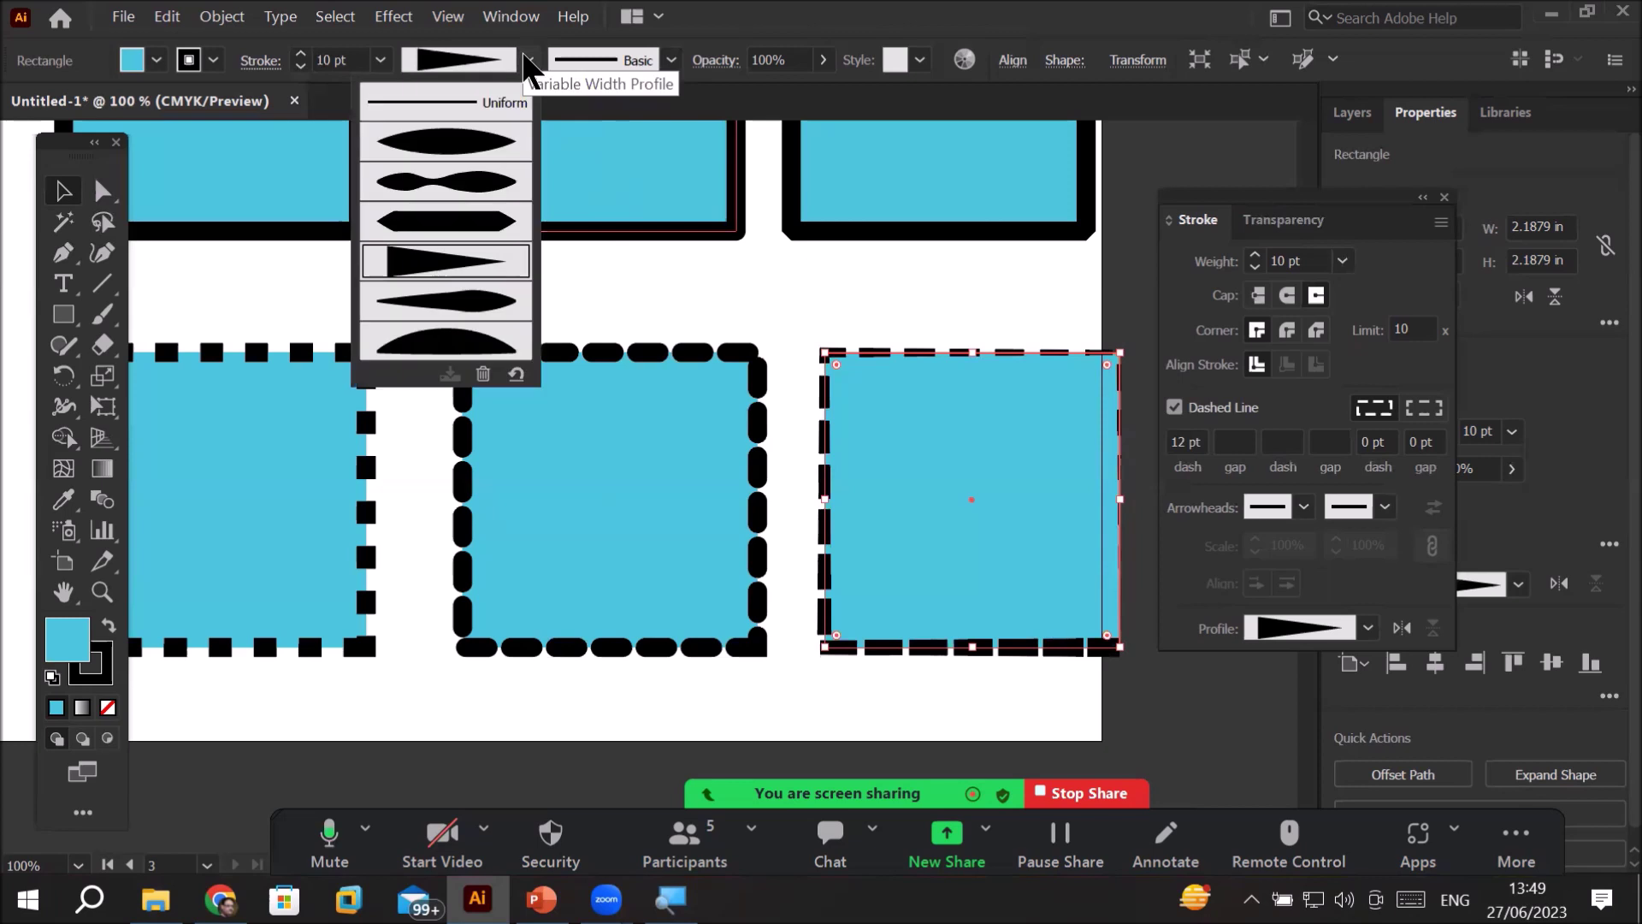
left_click(450, 334)
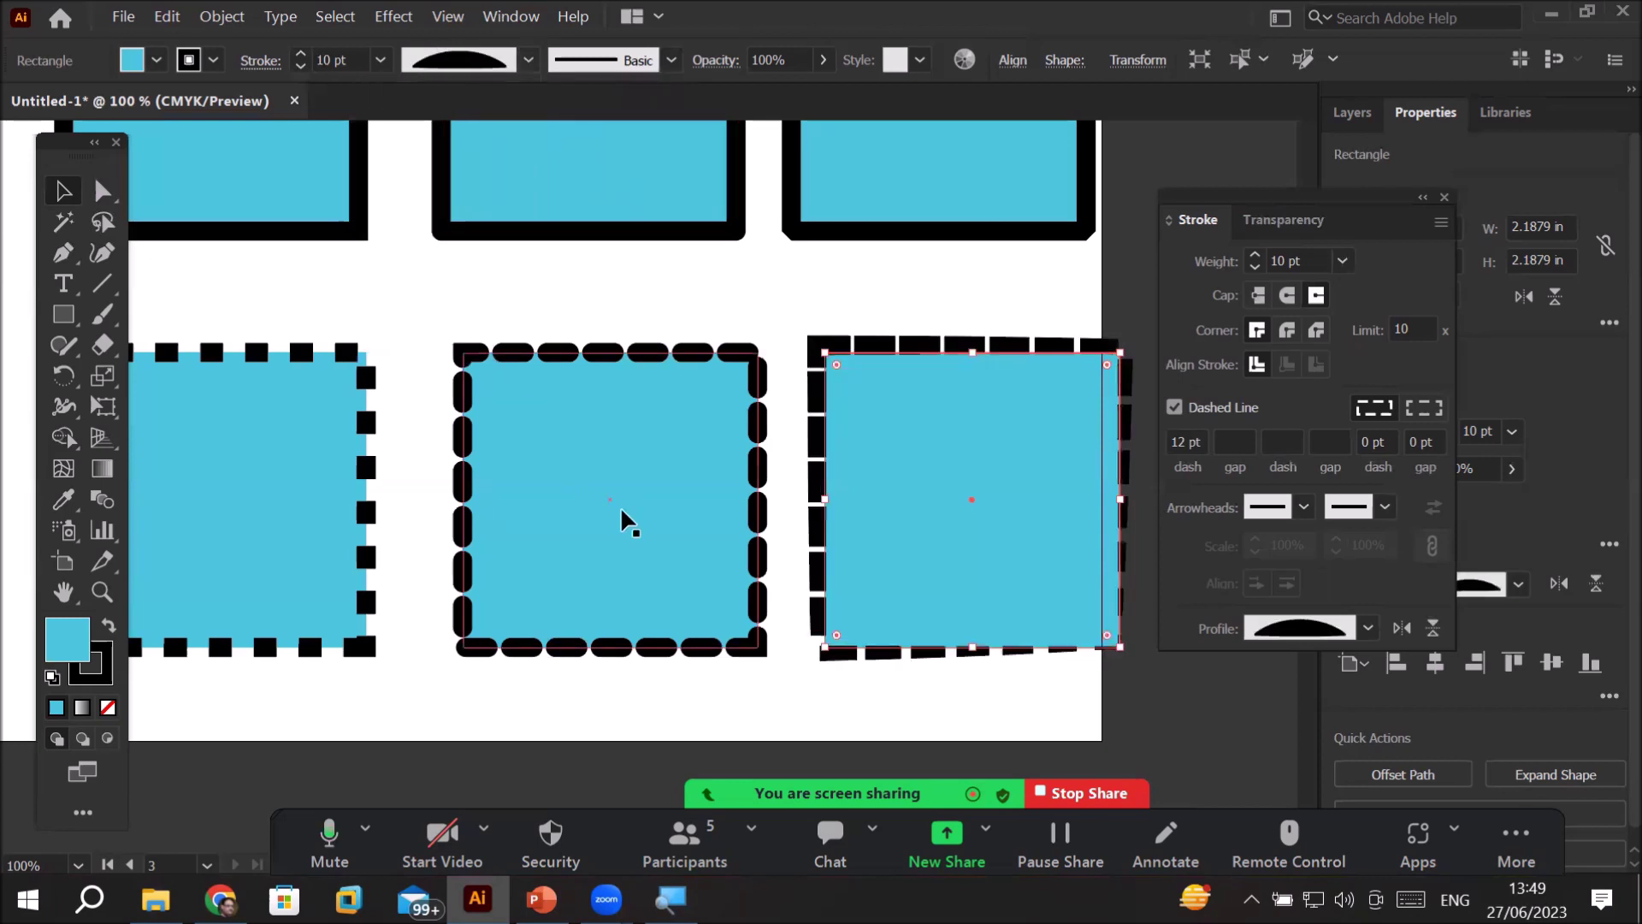
- Add a new blank artboard to the document after Artboard 3, and close the artboard list
scroll(622, 518, "down", 2)
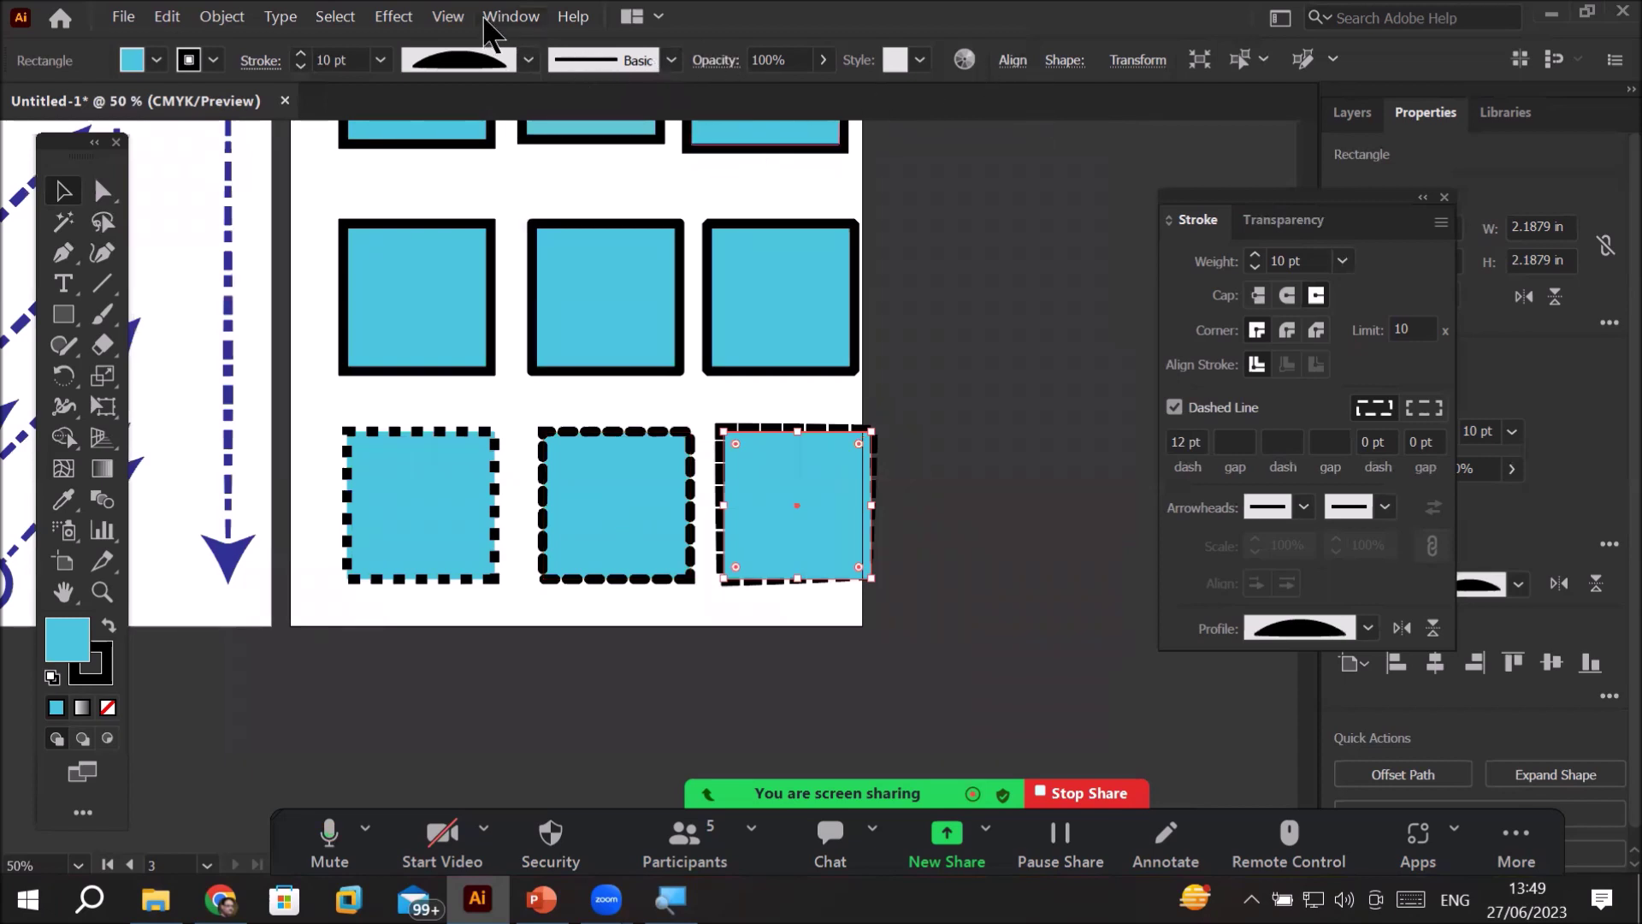
left_click(510, 21)
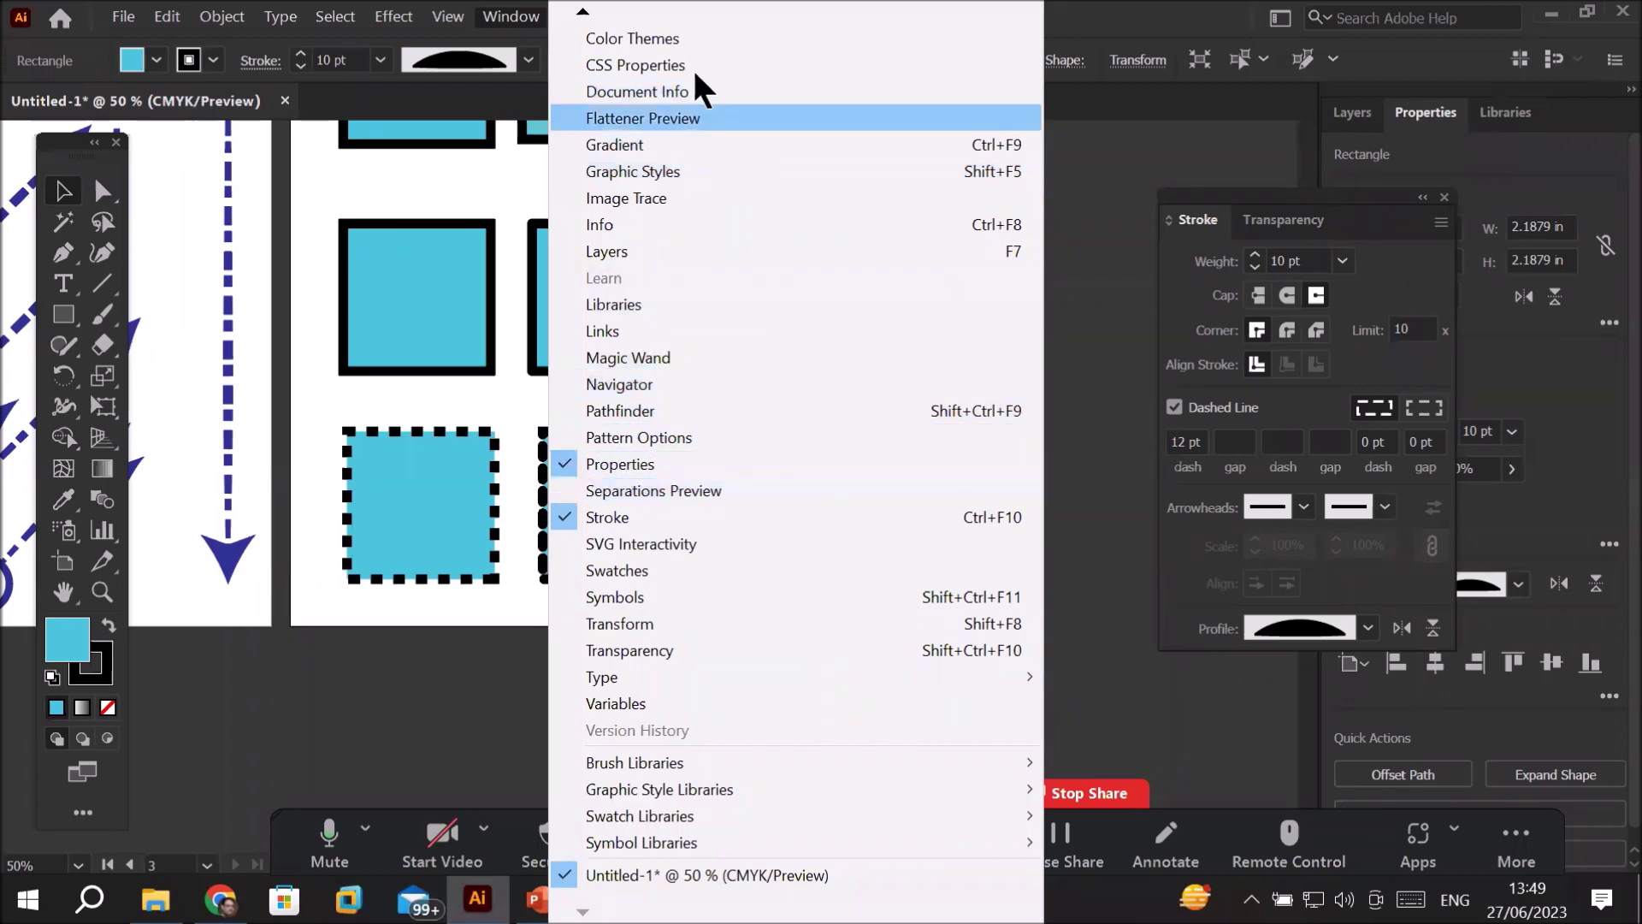
mouse_move(577, 9)
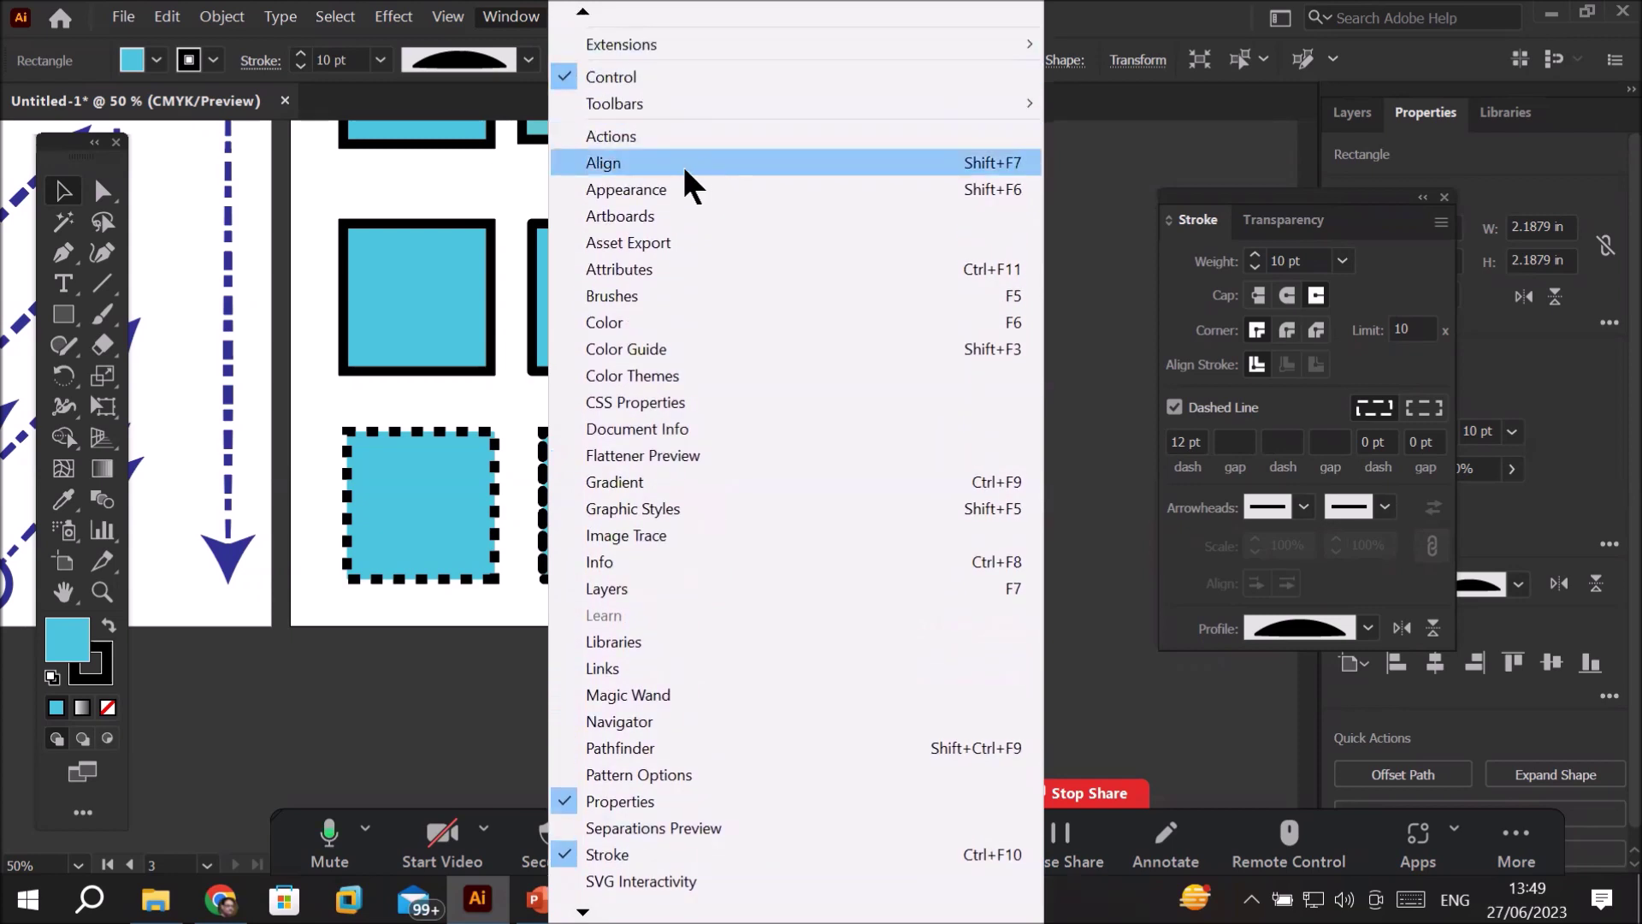
left_click(722, 215)
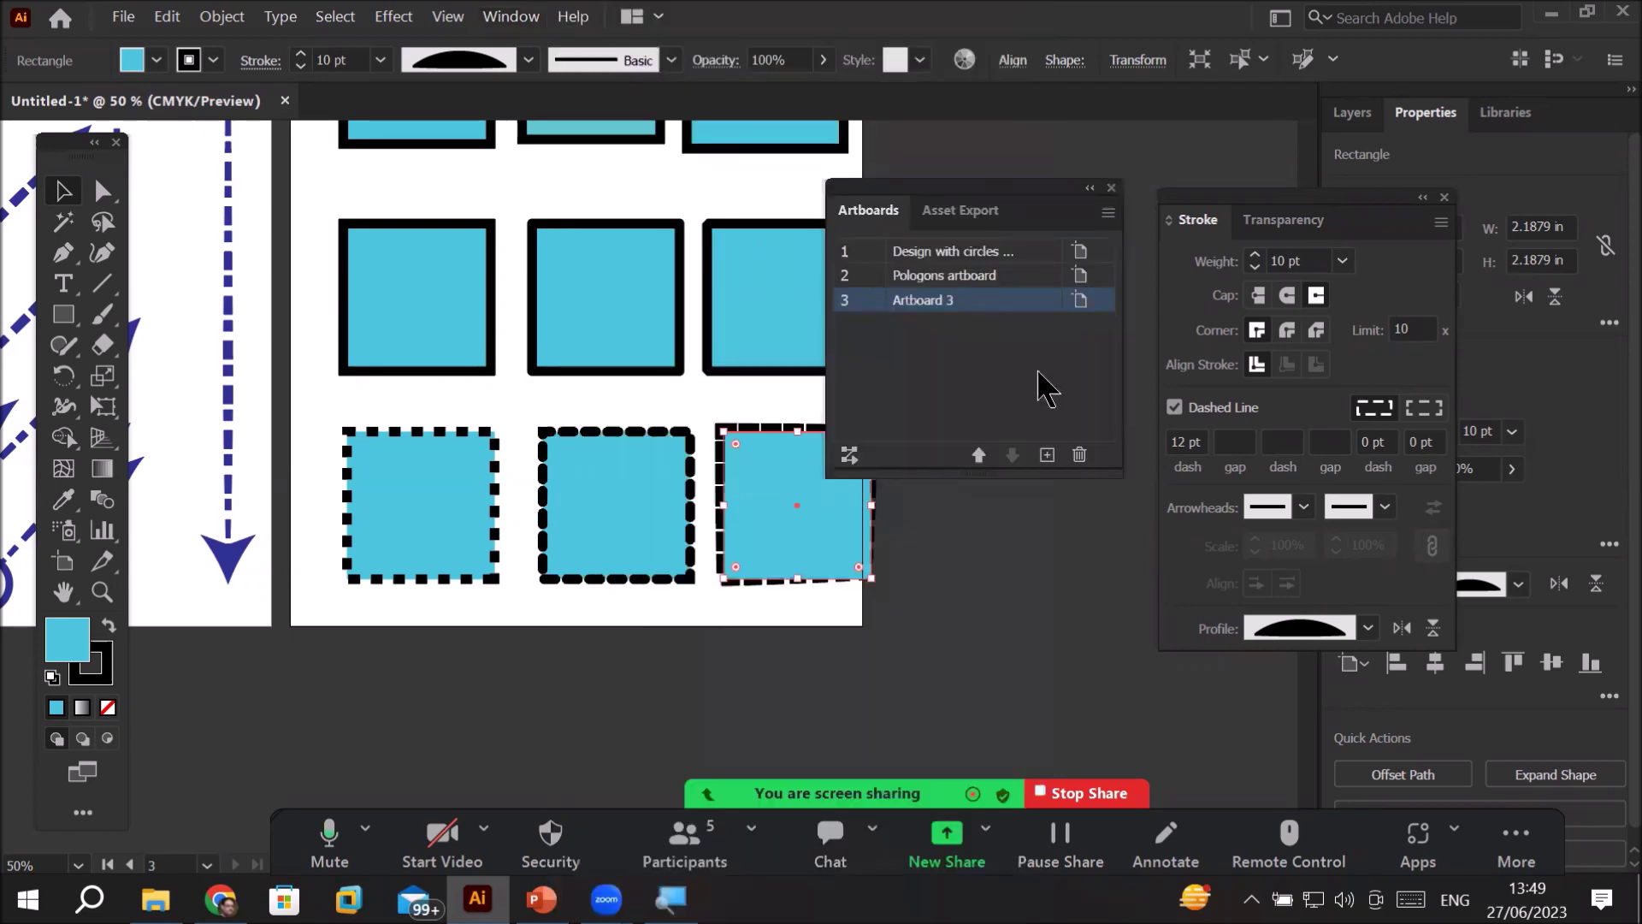
left_click(1052, 455)
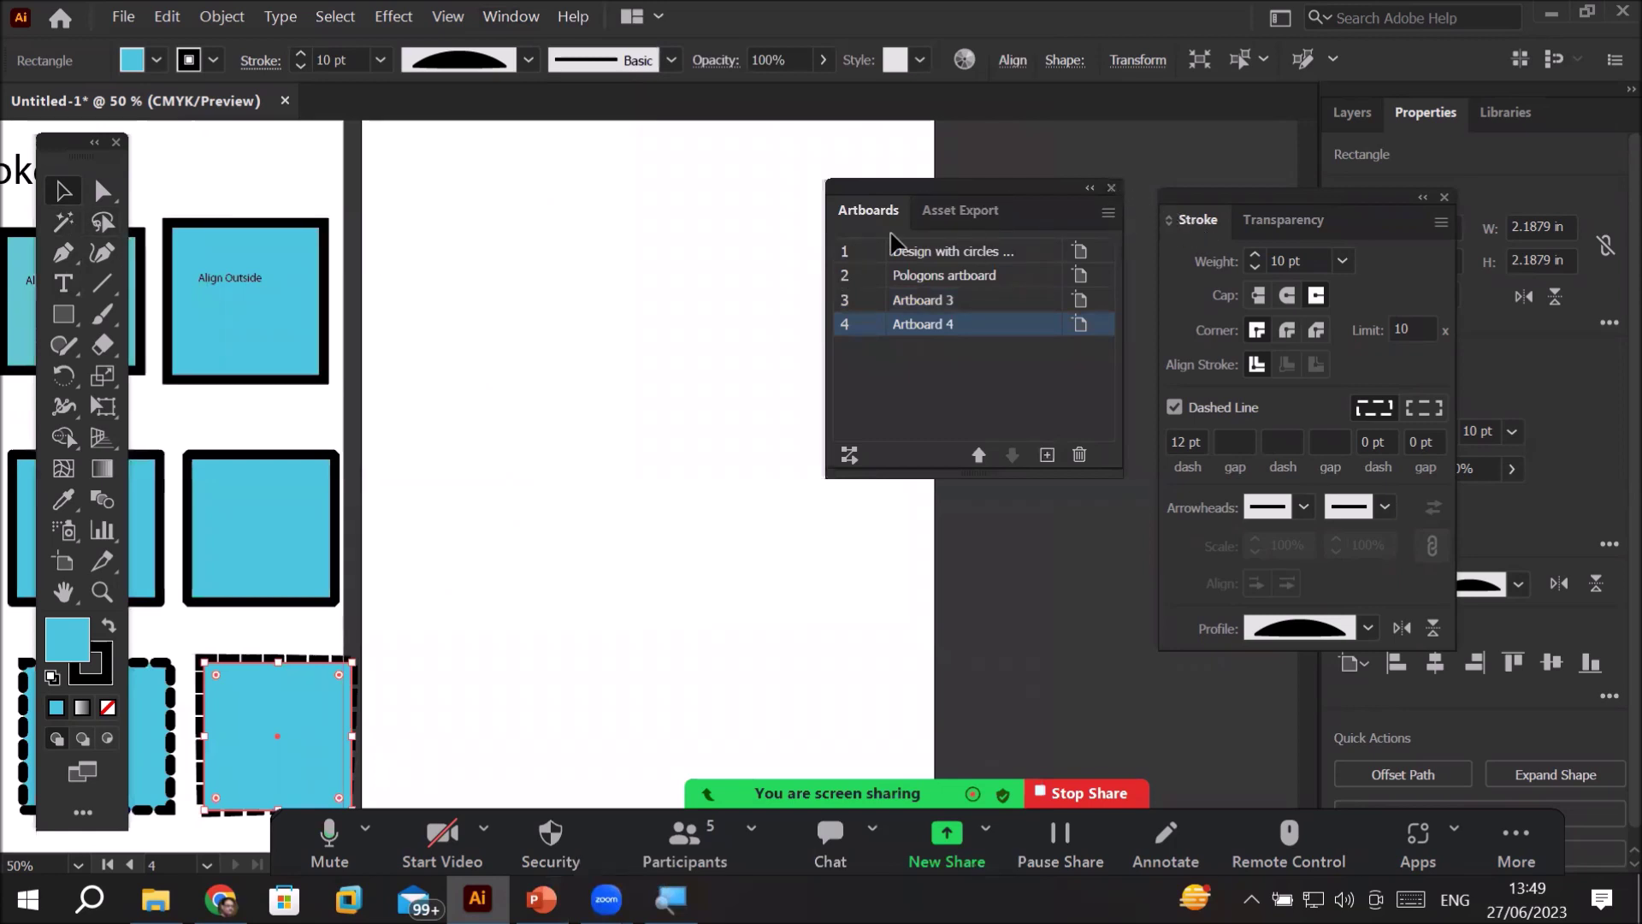
left_click(1111, 188)
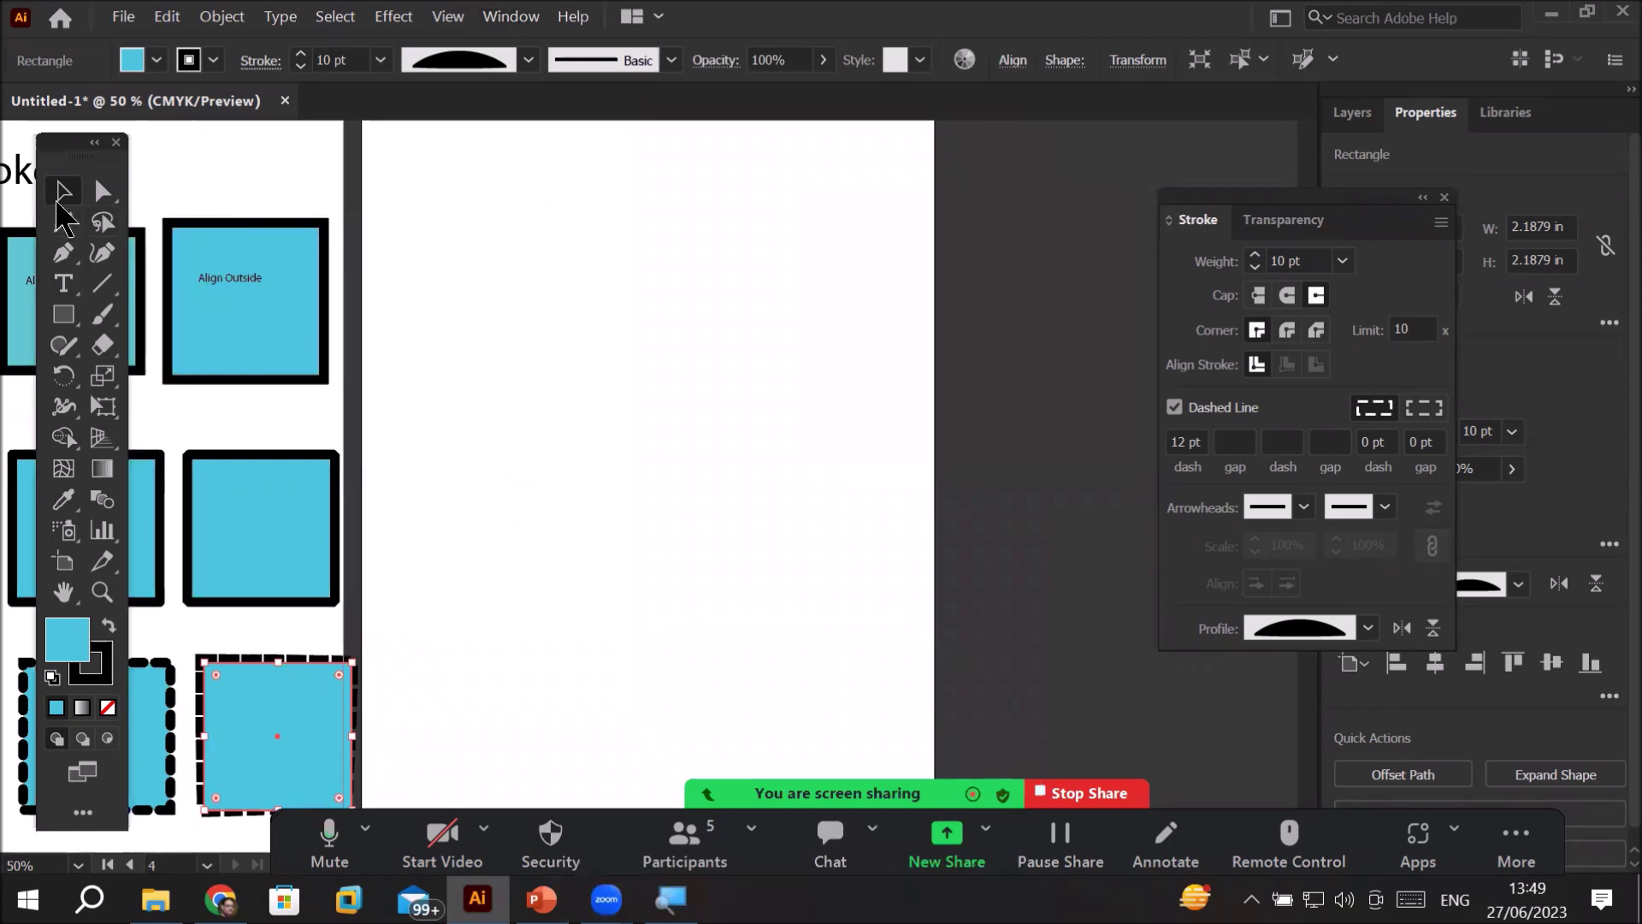
- Draw a rectangle about 6.34 by 5.61 in on the new artboard and reset it to the default white fill and black stroke
left_click(63, 314)
left_click_drag(421, 285, 849, 661)
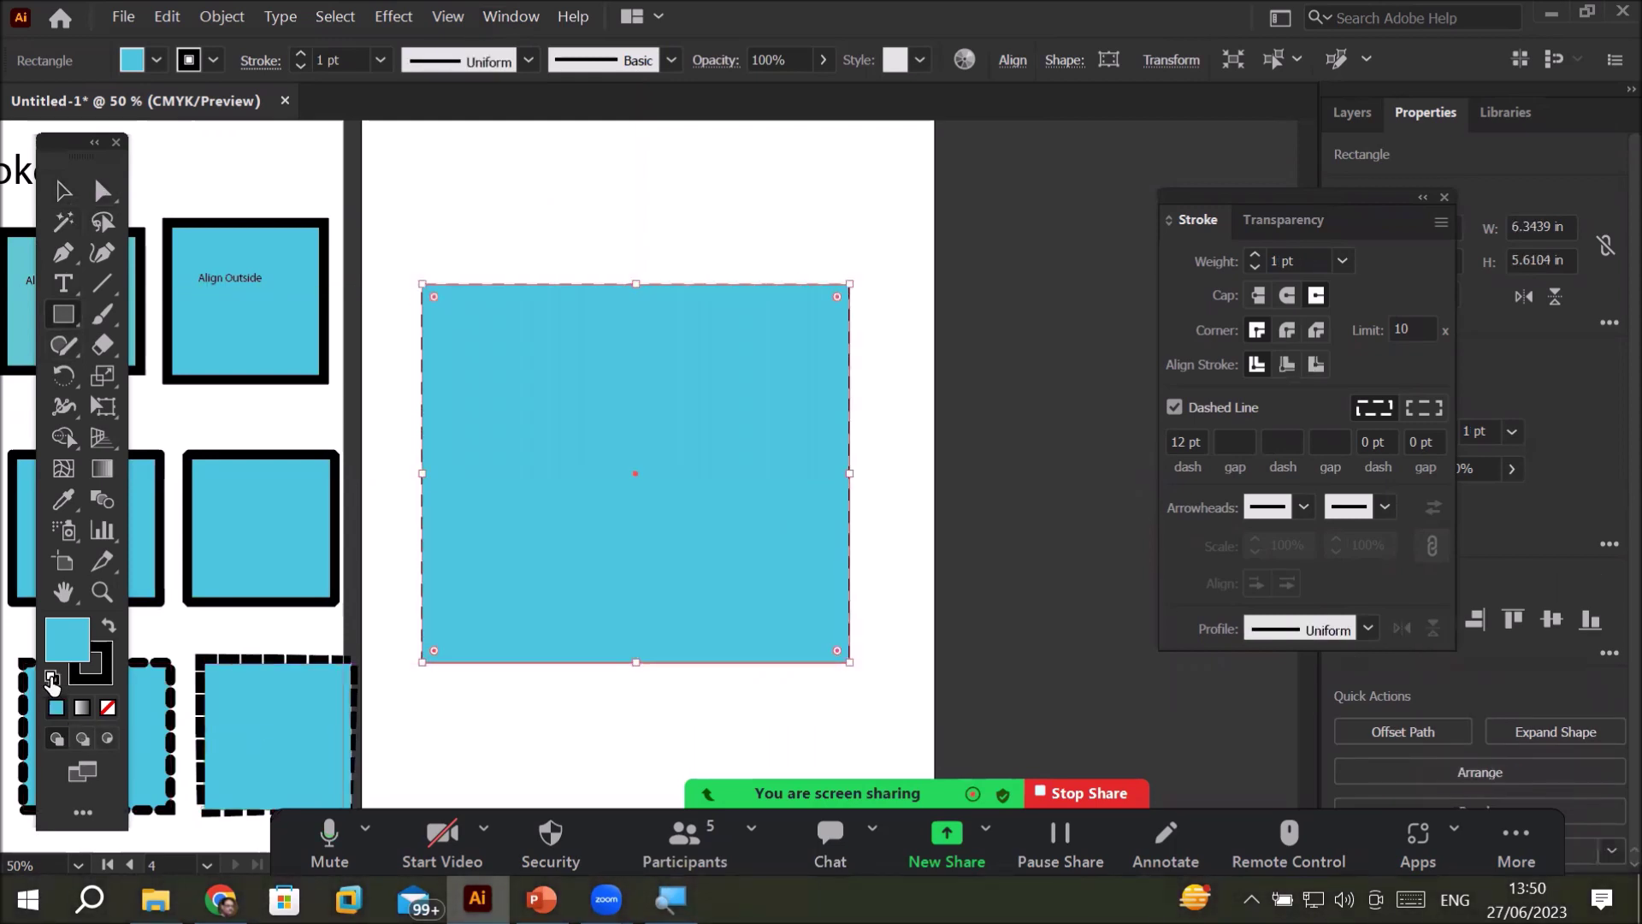
left_click(52, 678)
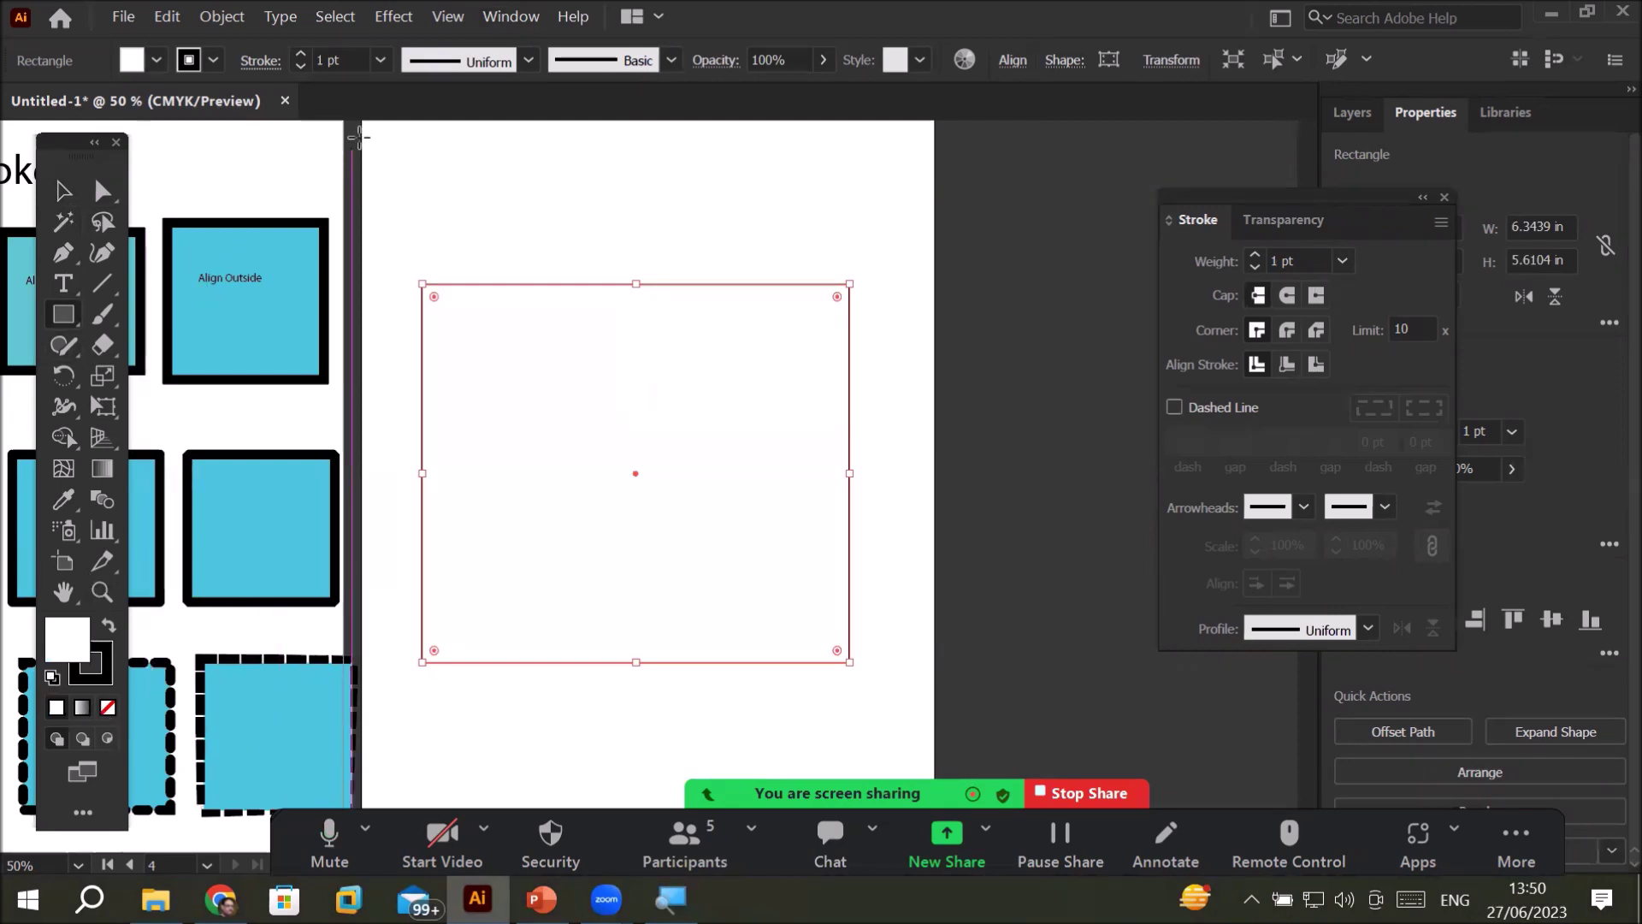
- Set the new rectangle's stroke weight to 25 pt
left_click(301, 55)
left_click(301, 56)
left_click(301, 55)
left_click(301, 55)
left_click(301, 56)
left_click(301, 55)
left_click(301, 55)
left_click(301, 56)
left_click(301, 56)
left_click(301, 56)
left_click(301, 56)
left_click(301, 56)
left_click(301, 55)
left_click(301, 55)
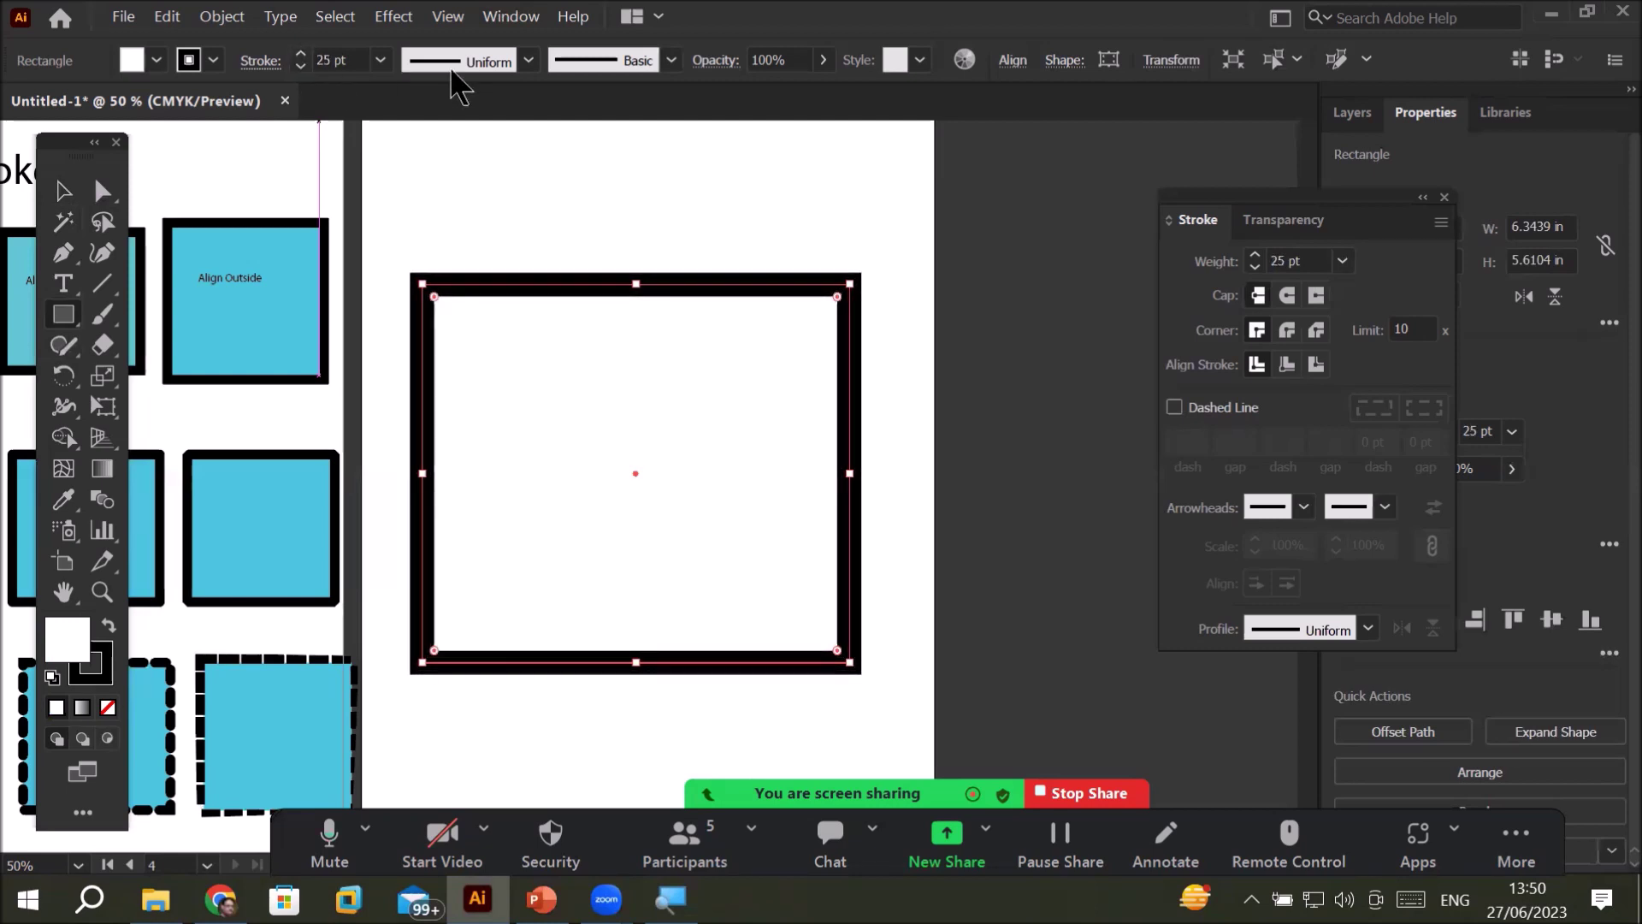
- Try Width Profiles 1 and 2 on the rectangle's stroke, settling on the wedge-shaped Width Profile 4
left_click(528, 61)
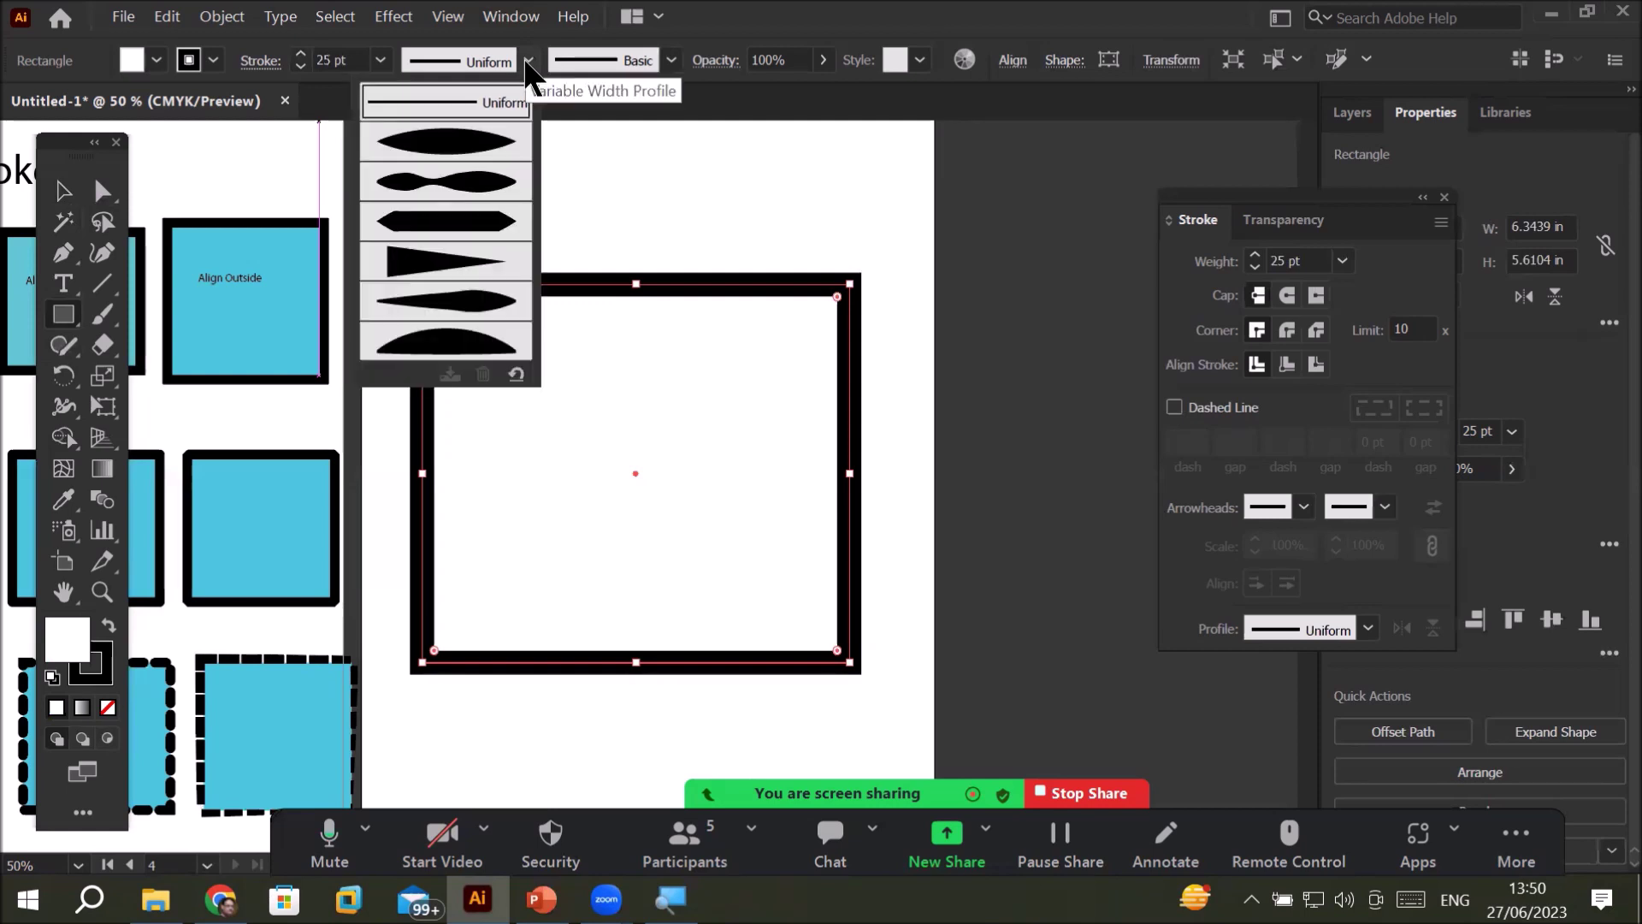
left_click(441, 149)
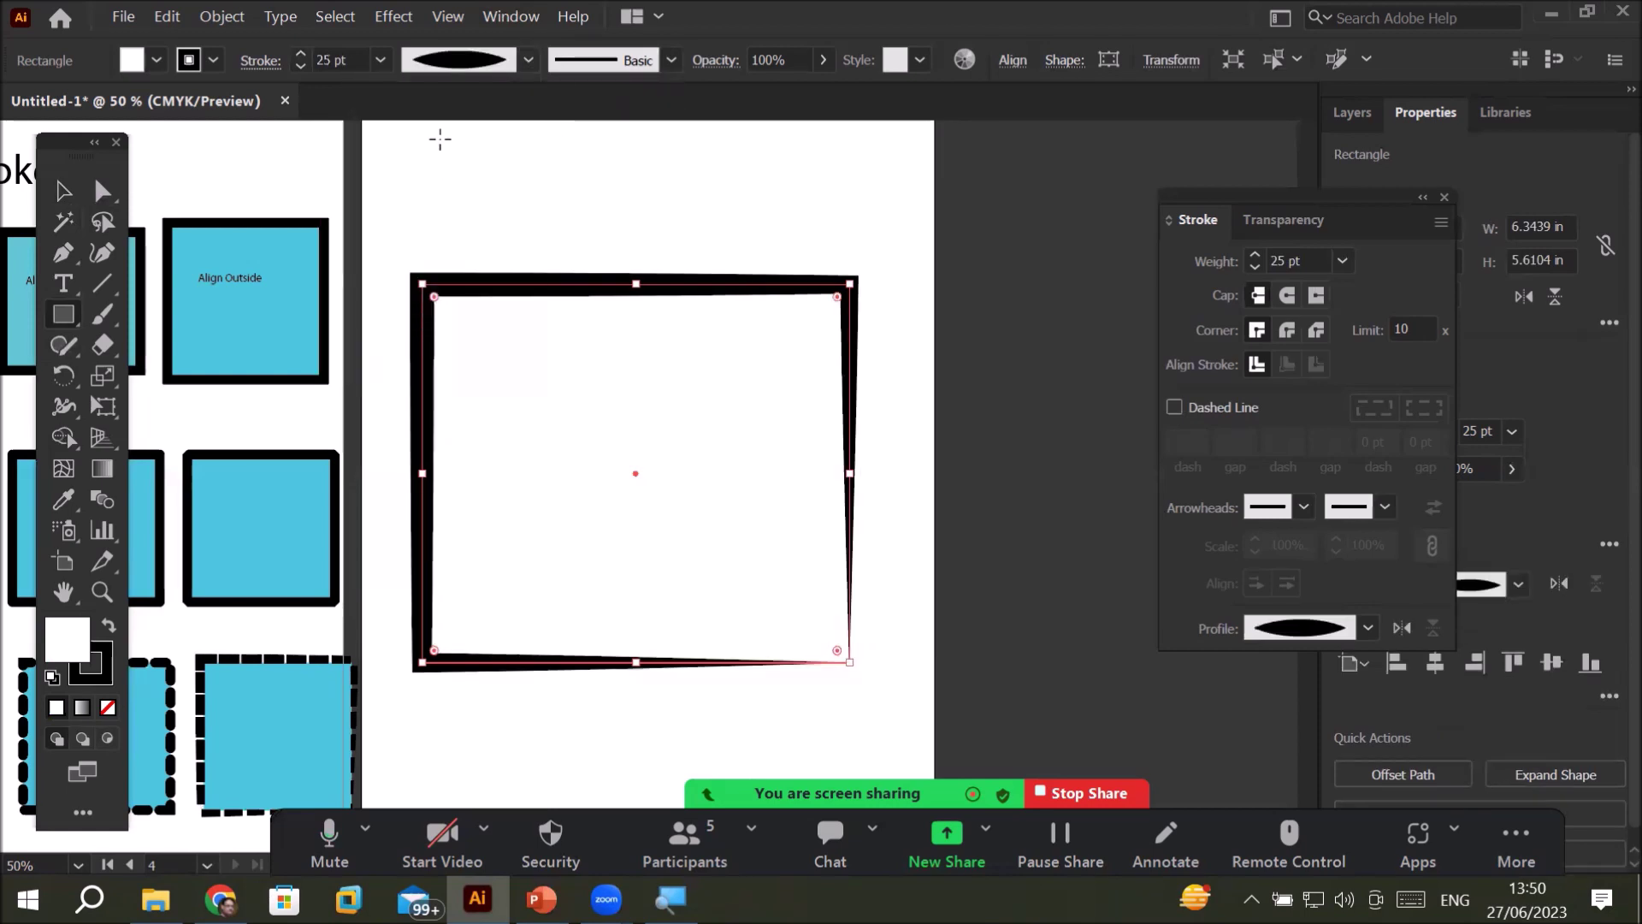
left_click(529, 60)
left_click(476, 179)
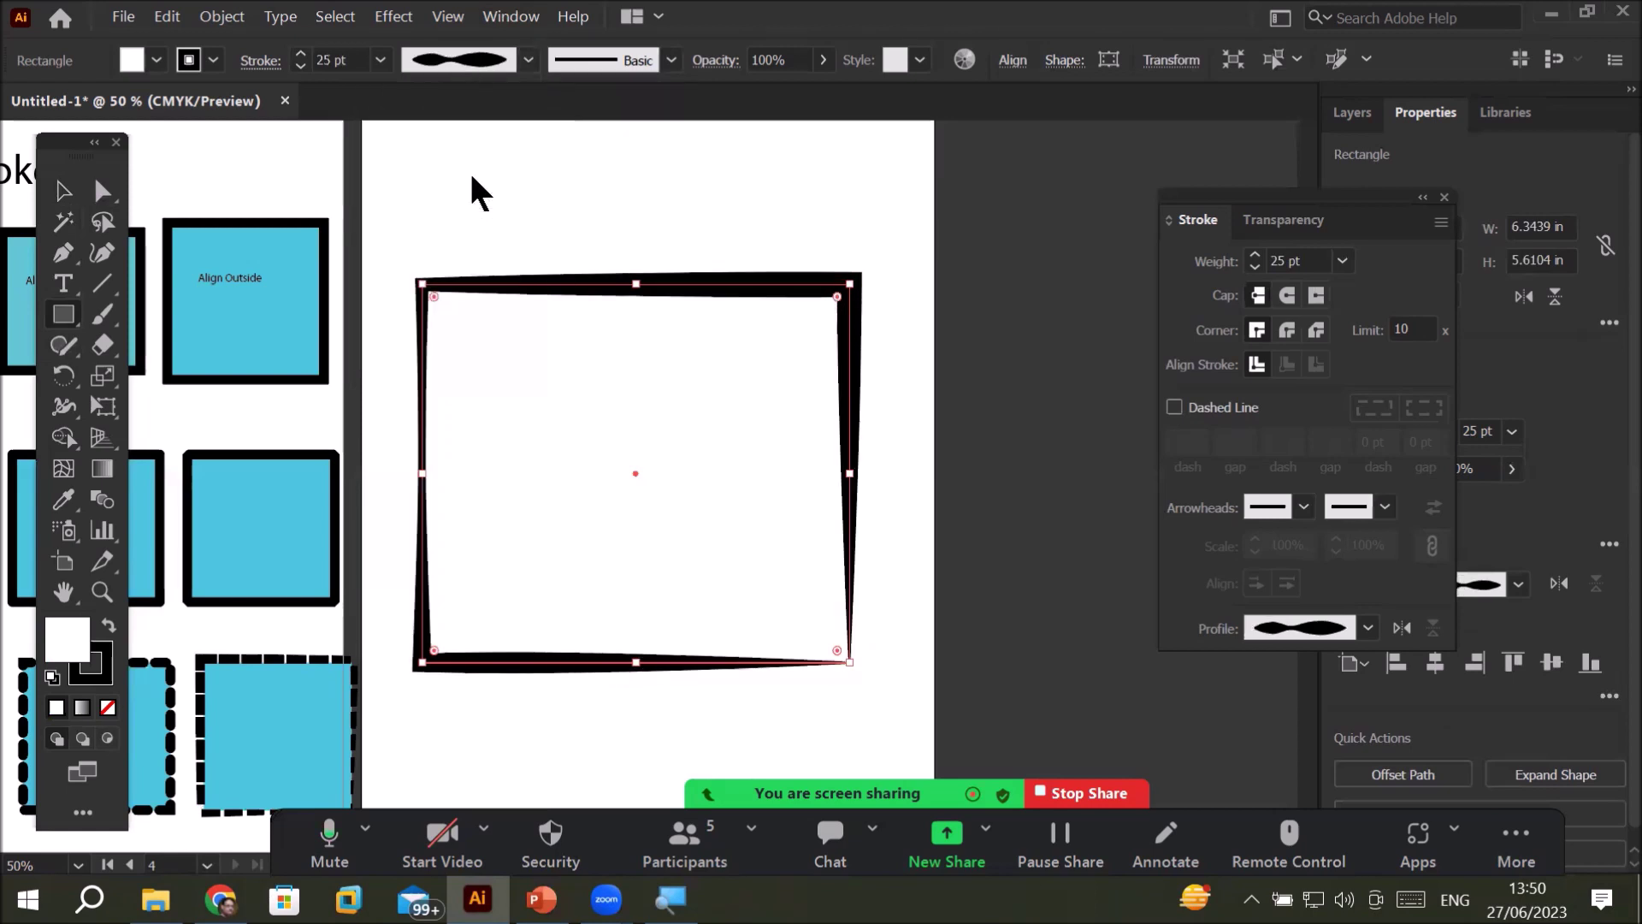
left_click(528, 60)
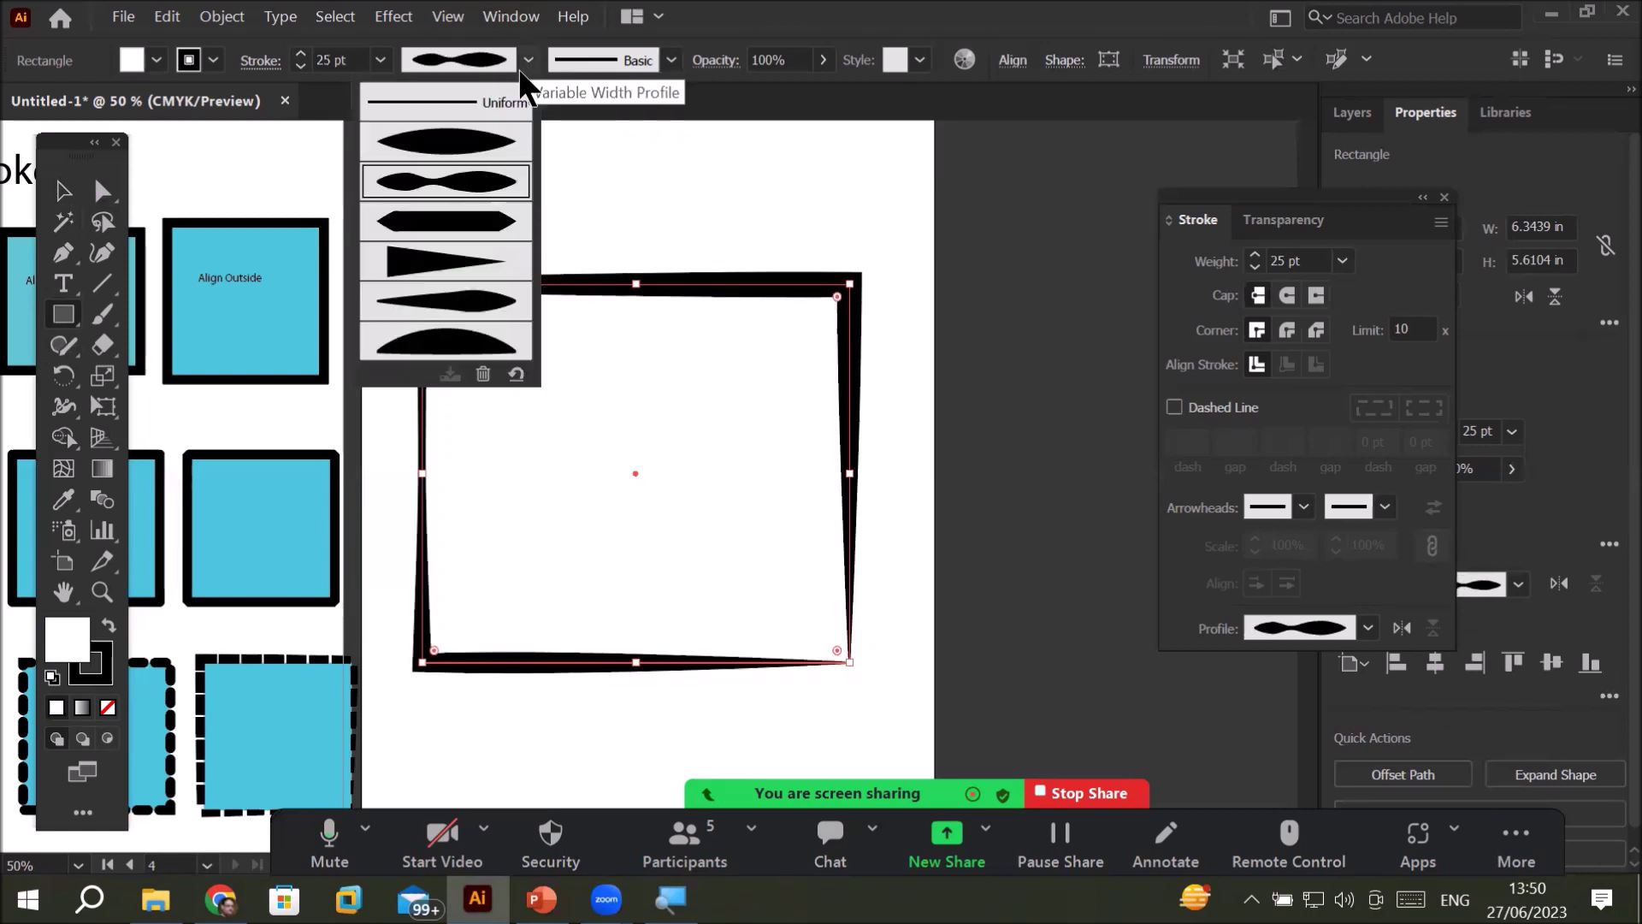
left_click(485, 256)
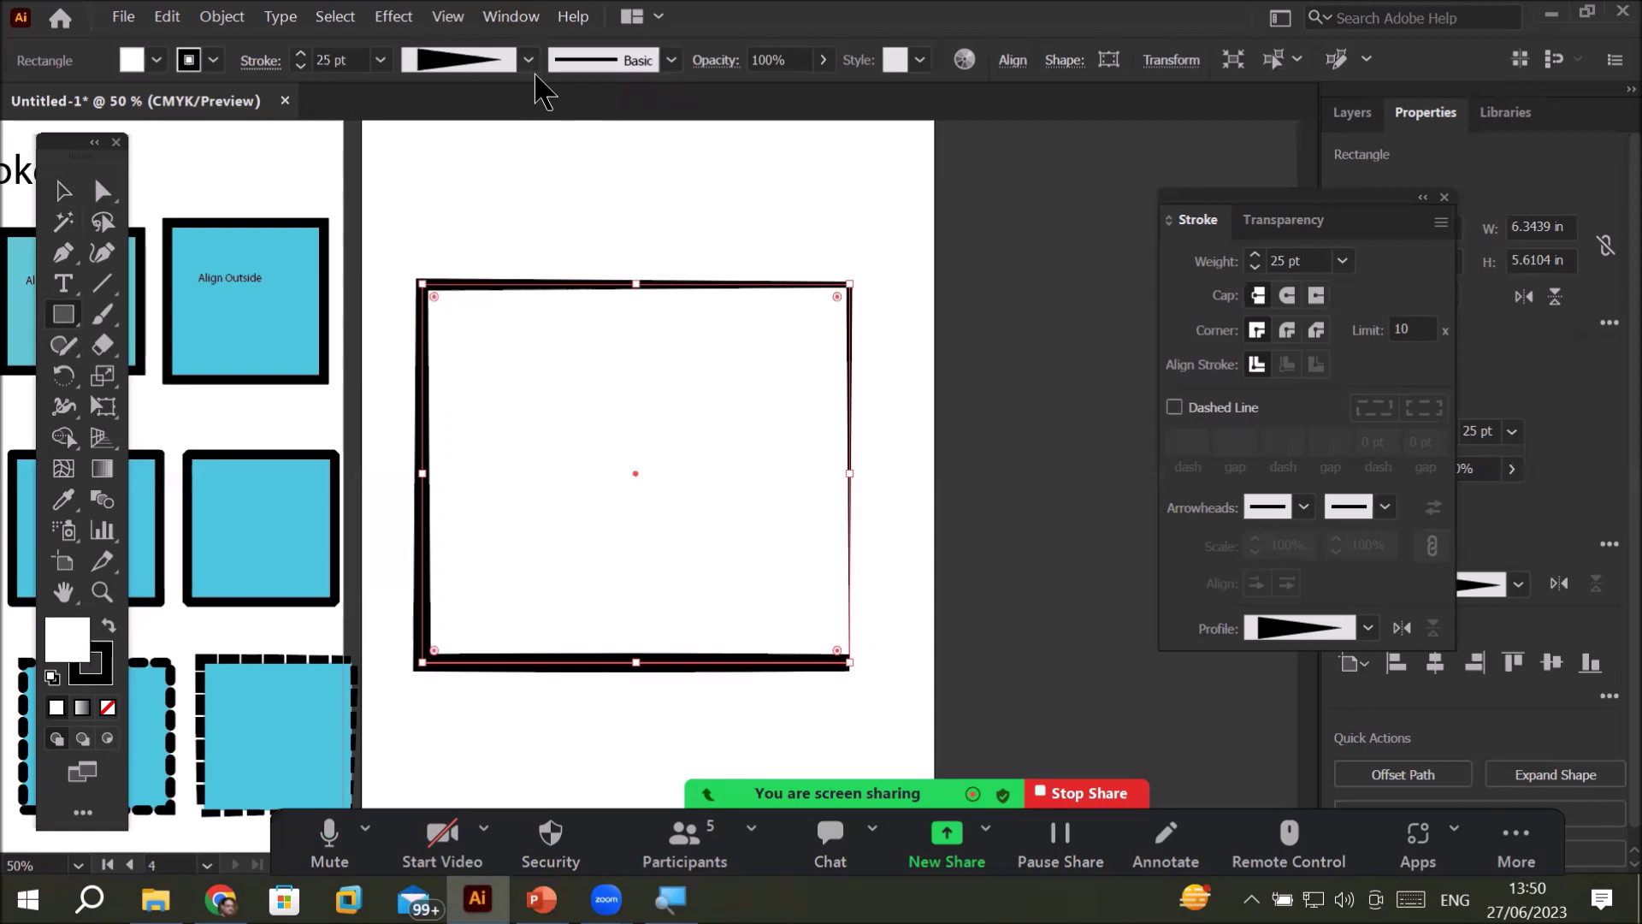
- Draw a circle about 4.5 in across with the Ellipse tool, centred inside the rectangle
left_click_drag(73, 329, 213, 377)
left_click(67, 198)
left_click(622, 214)
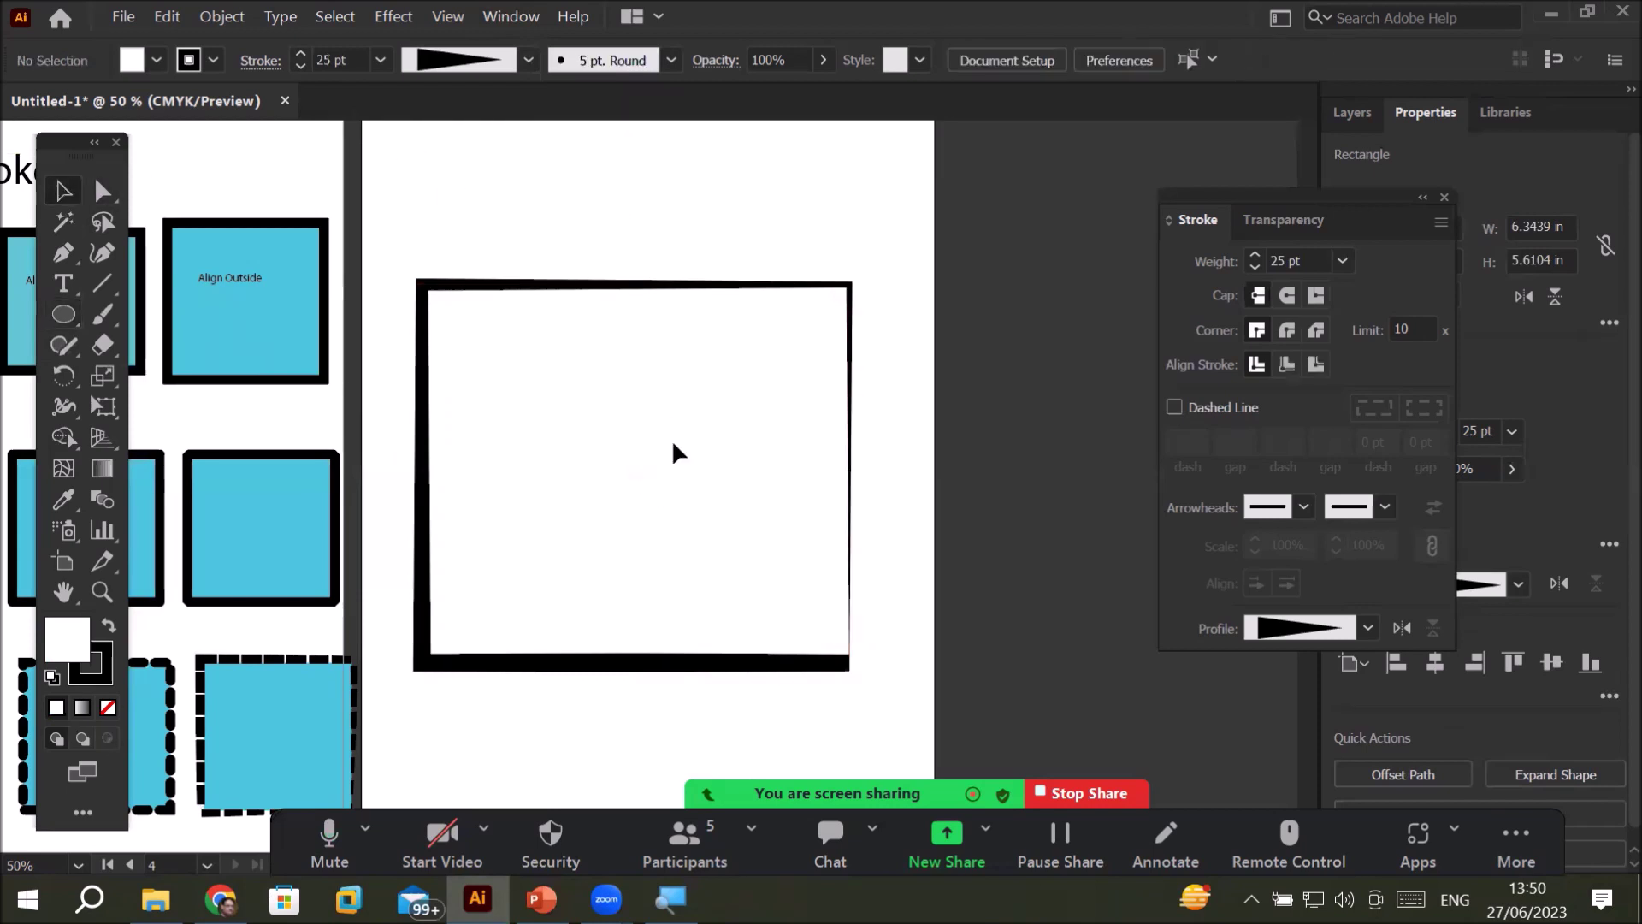
left_click(68, 314)
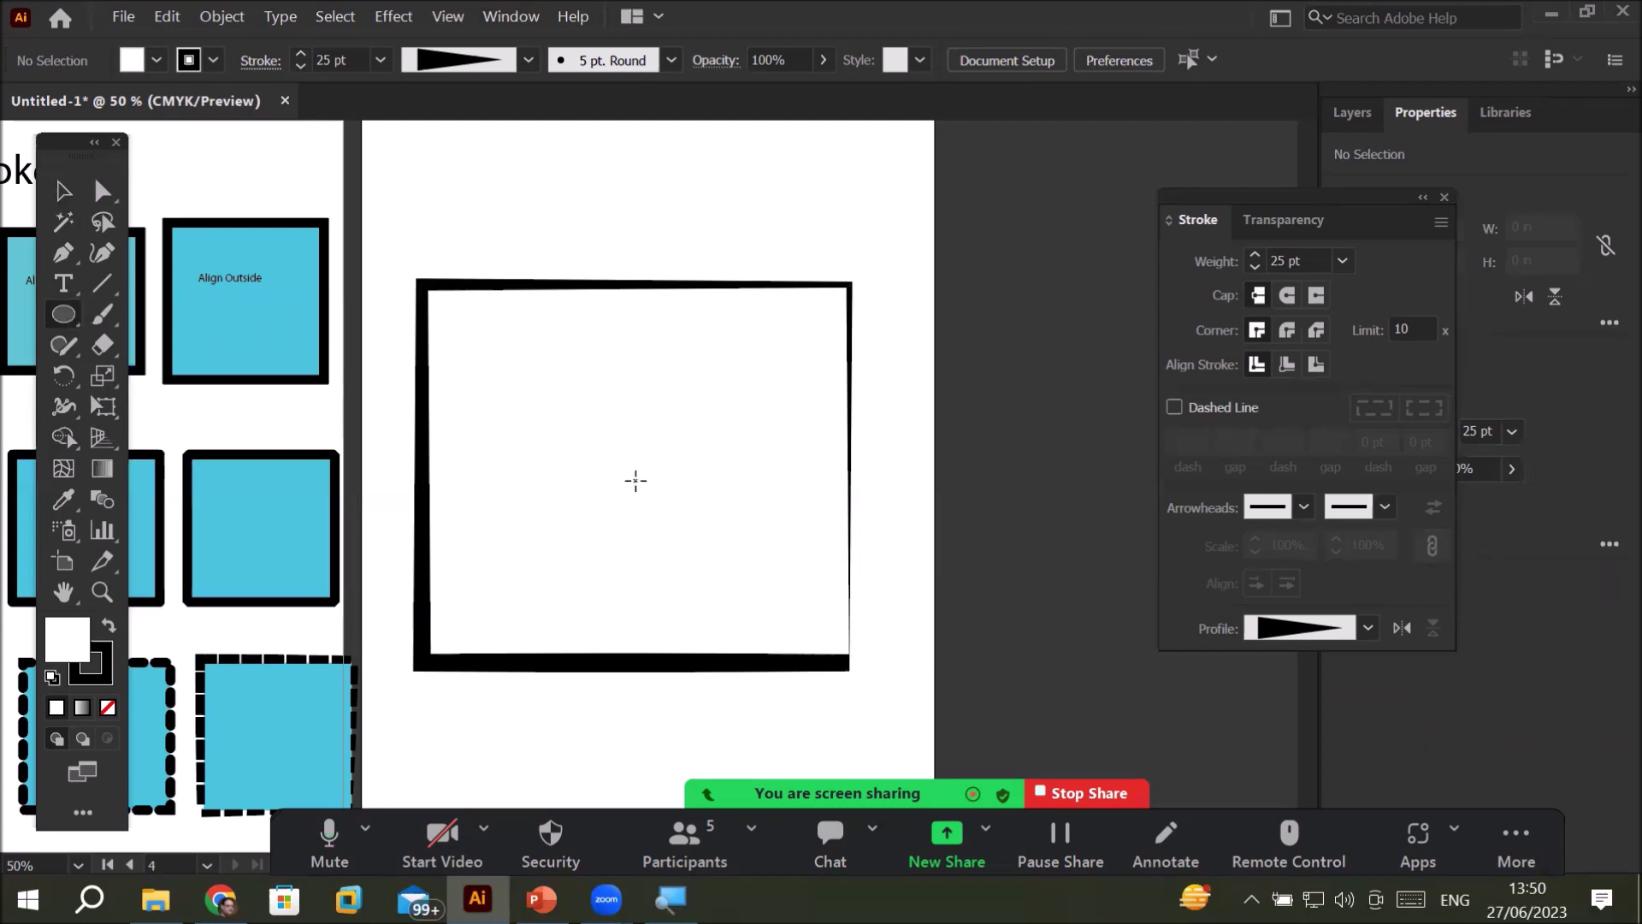
left_click_drag(636, 480, 787, 632)
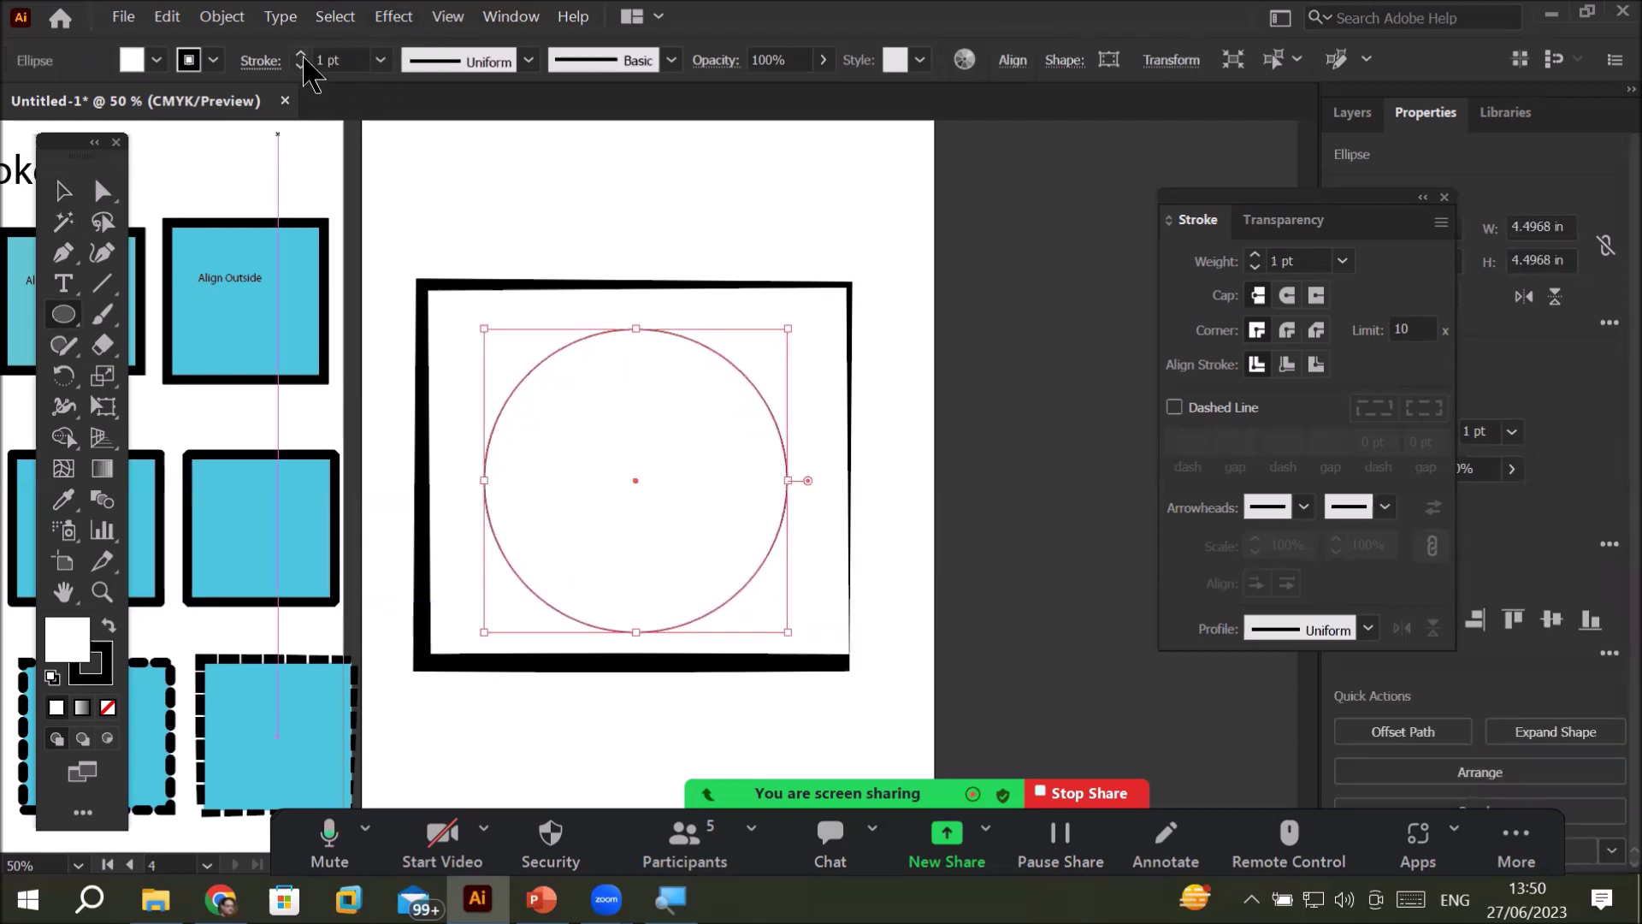
- Try Width Profile 1 and the wedge-shaped Width Profile 4 on the circle's stroke
left_click(528, 60)
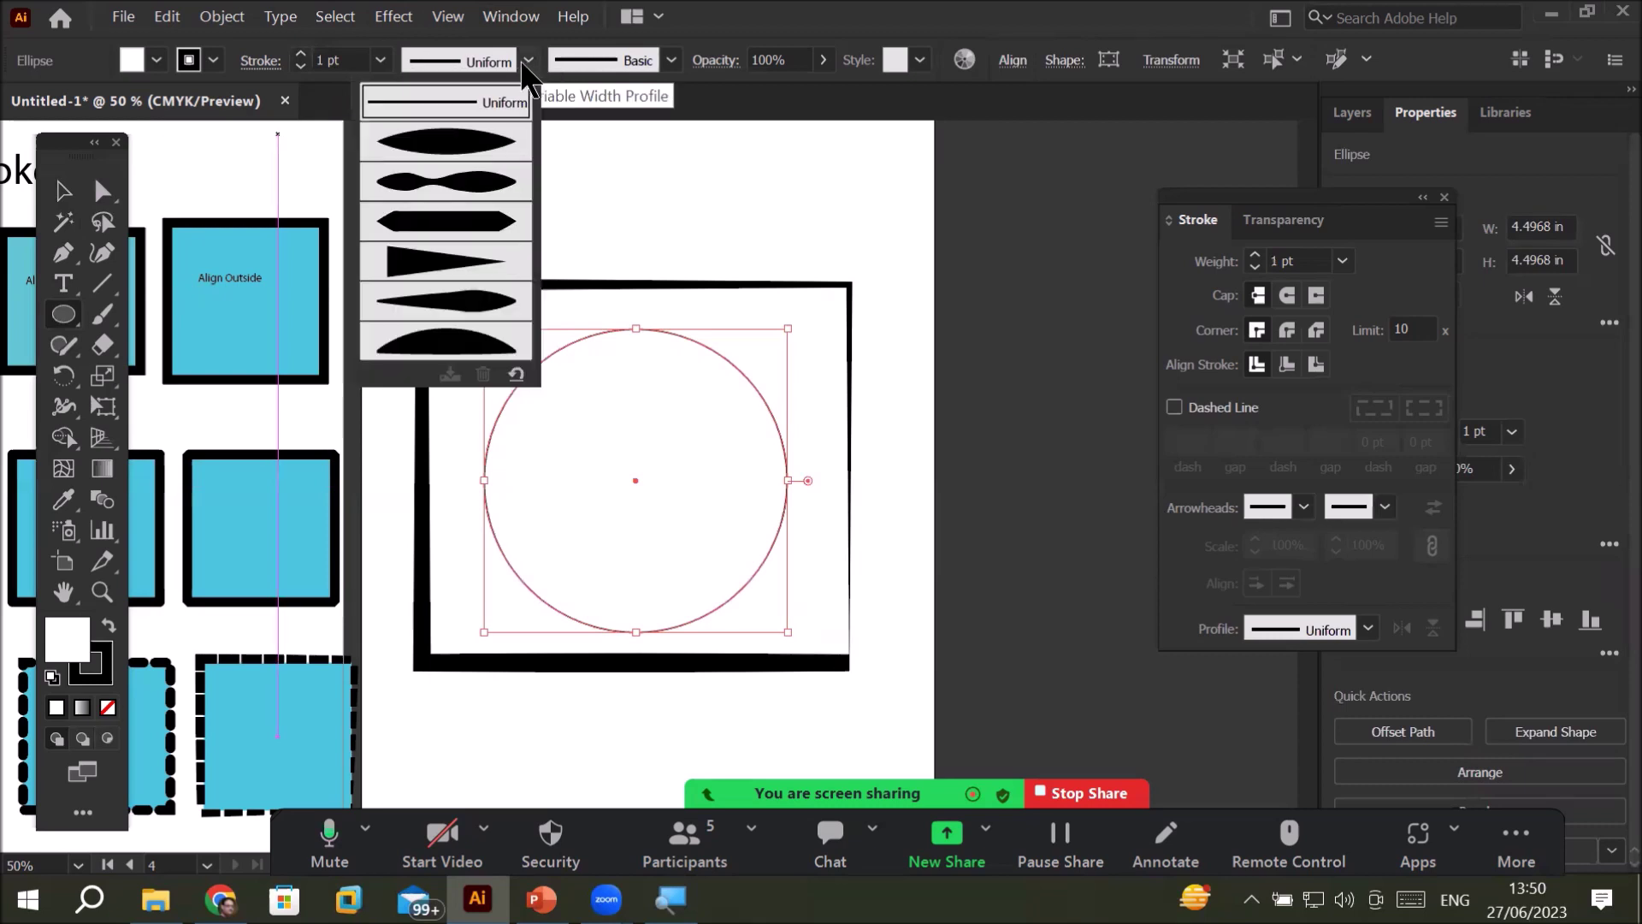
left_click(441, 139)
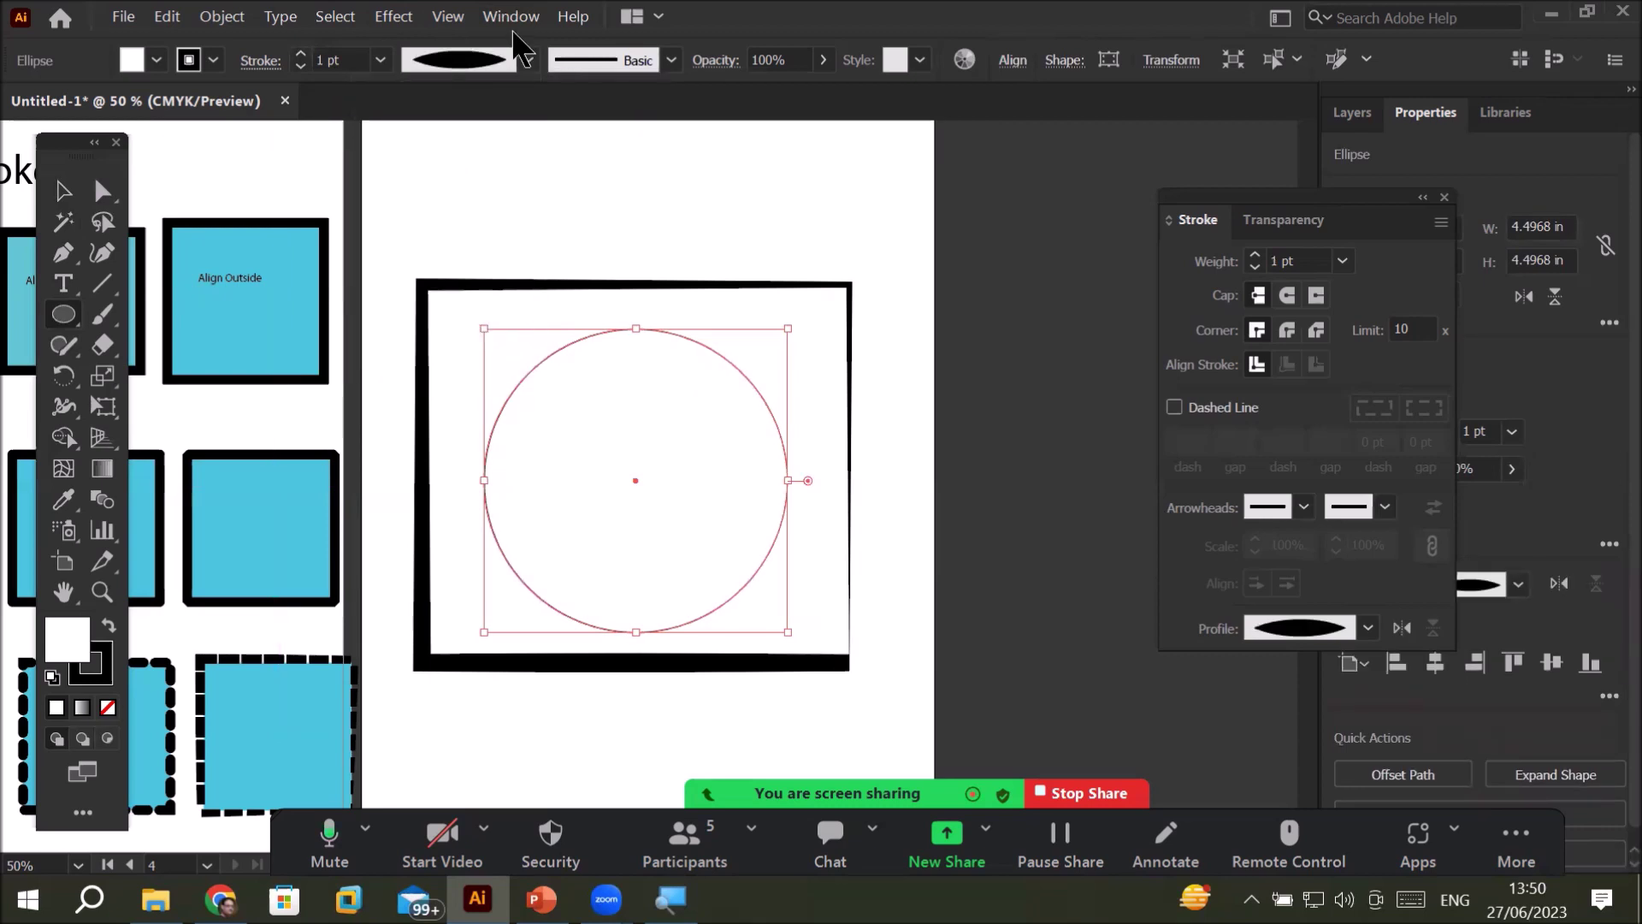
left_click(529, 60)
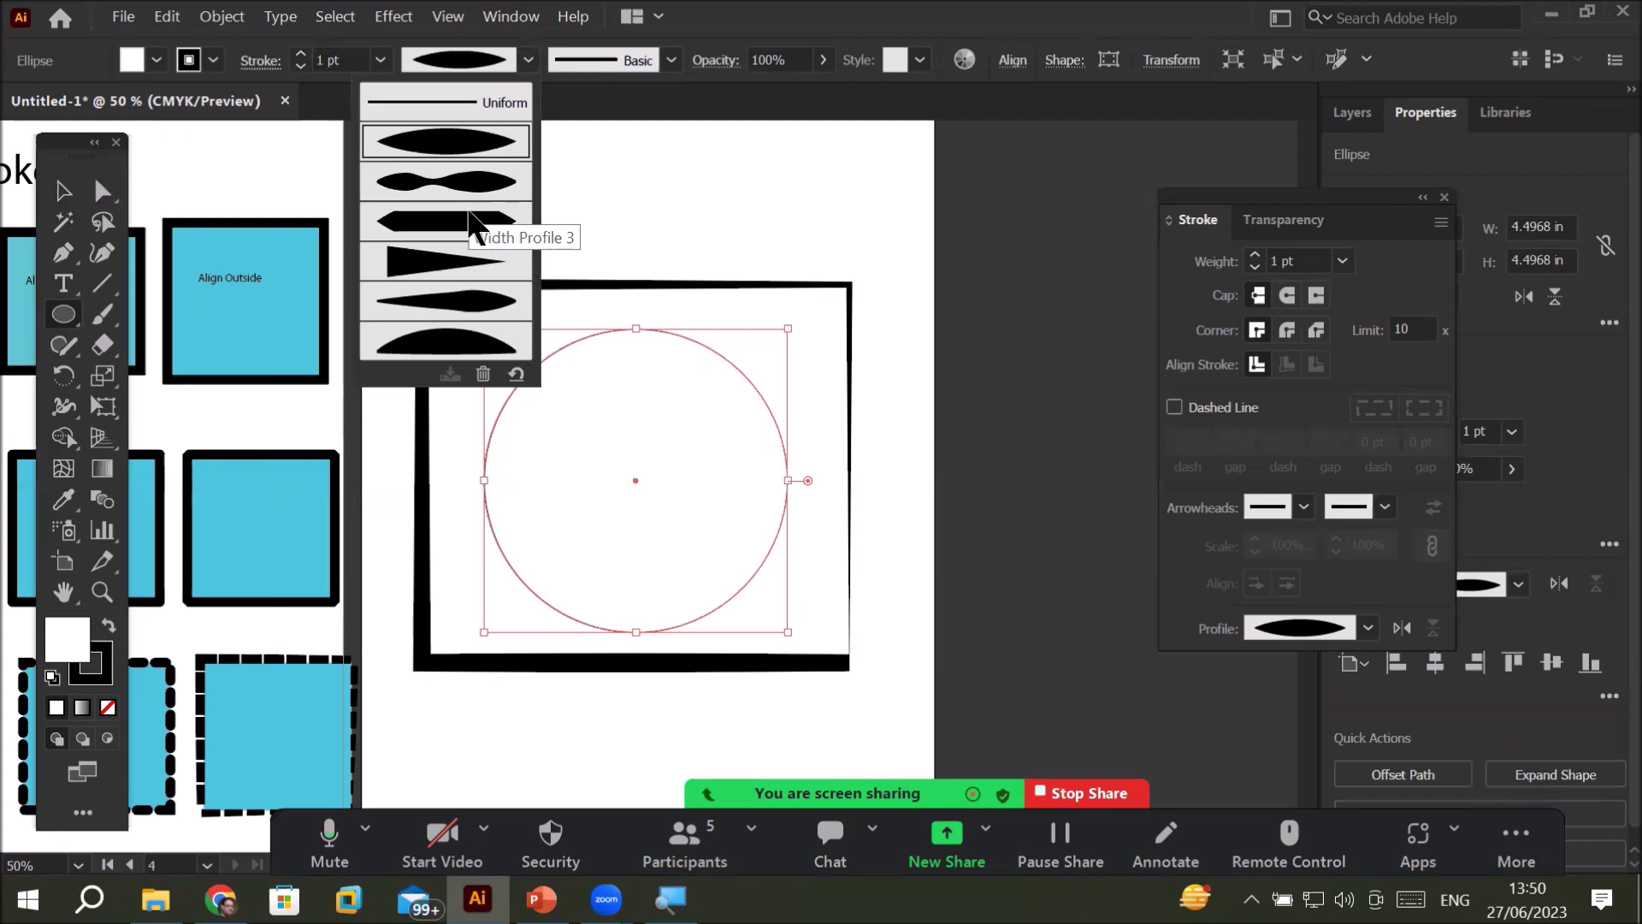
left_click(445, 262)
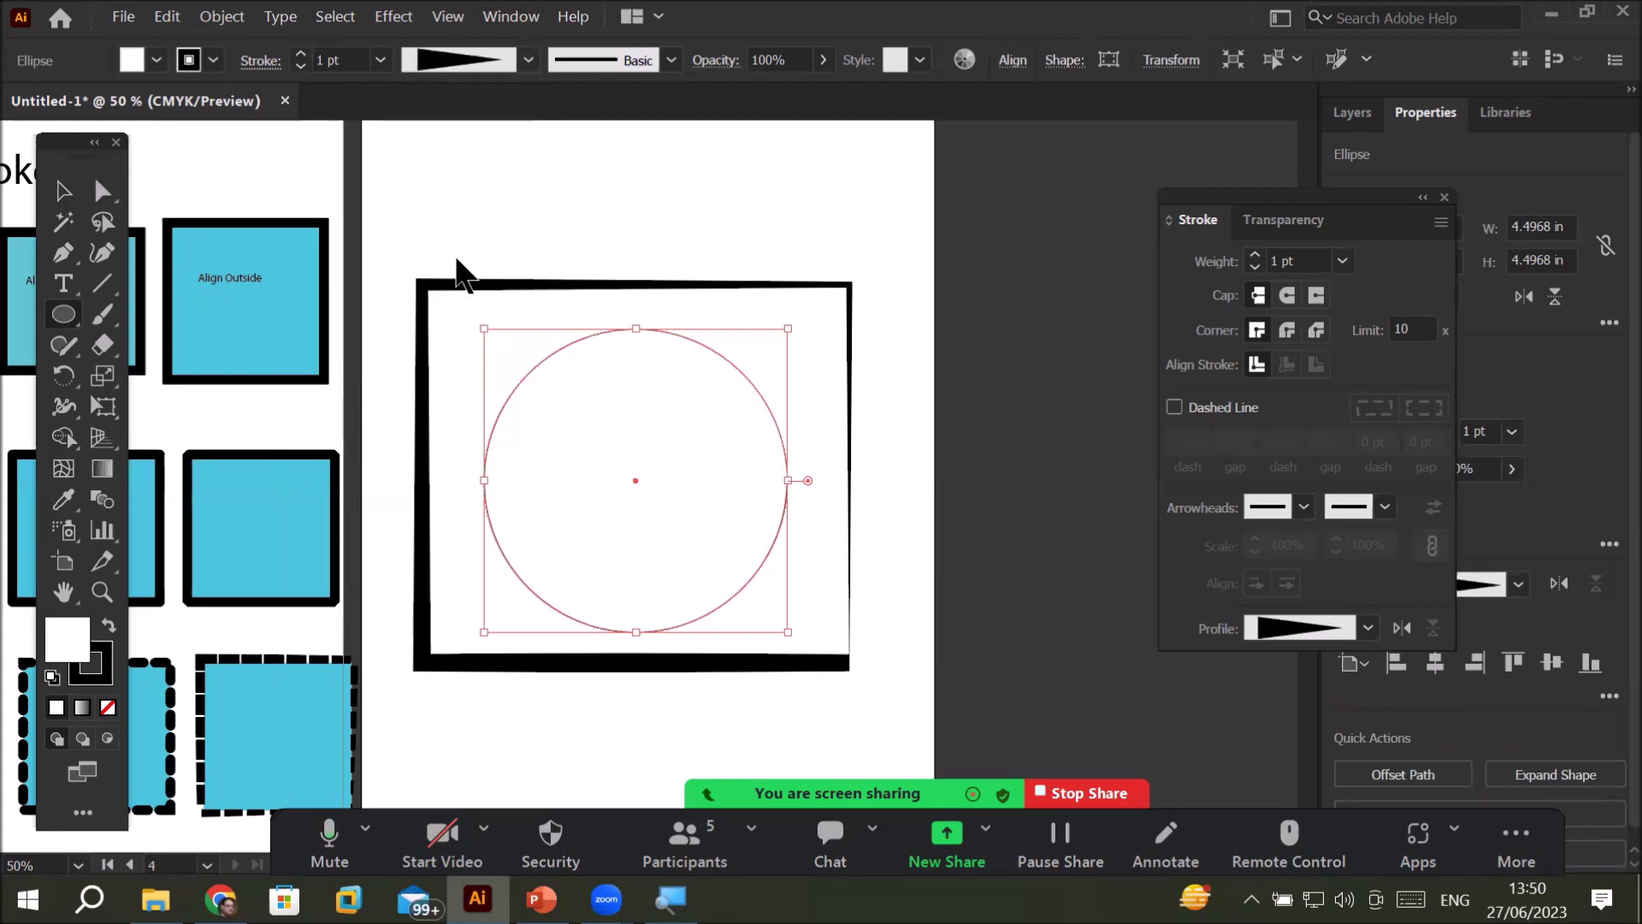
- Set the circle's stroke weight to 33 pt
left_click(306, 57)
left_click(307, 58)
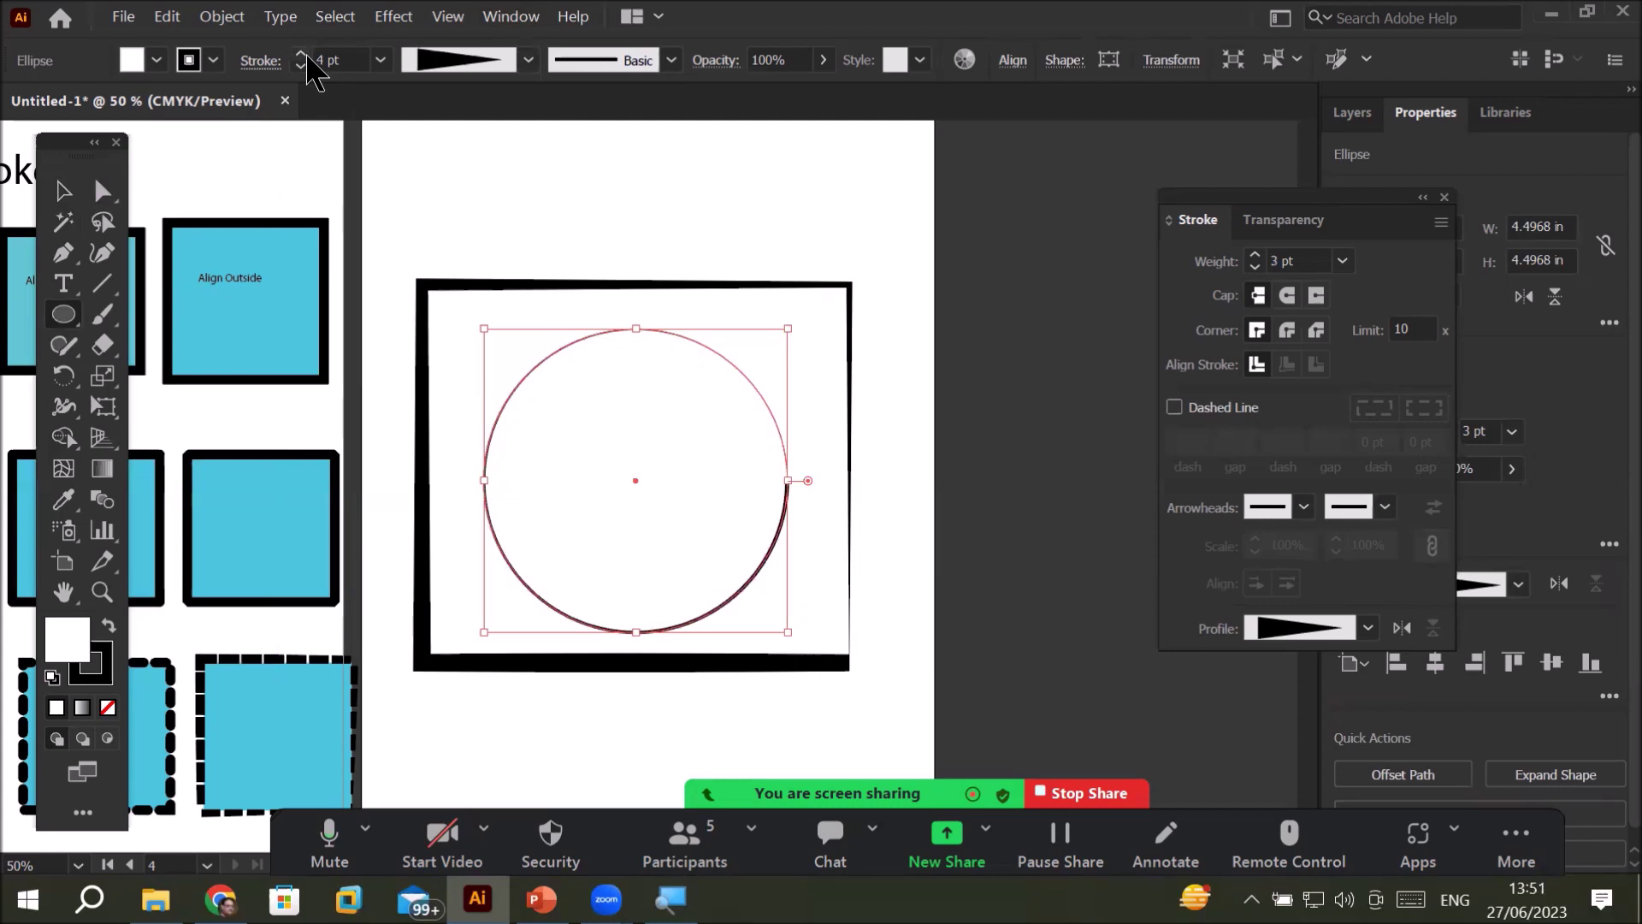
left_click(306, 58)
left_click(306, 57)
left_click(306, 57)
left_click(307, 57)
left_click(306, 57)
left_click(306, 57)
left_click(300, 54)
left_click(300, 54)
left_click(300, 54)
left_click(300, 54)
left_click(300, 54)
left_click(300, 54)
left_click(300, 54)
left_click(301, 54)
left_click(306, 57)
left_click(307, 57)
left_click(306, 57)
left_click(306, 56)
left_click(306, 57)
left_click(306, 56)
left_click(306, 56)
left_click(306, 57)
left_click(307, 56)
left_click(306, 56)
left_click(306, 56)
left_click(307, 56)
left_click(306, 57)
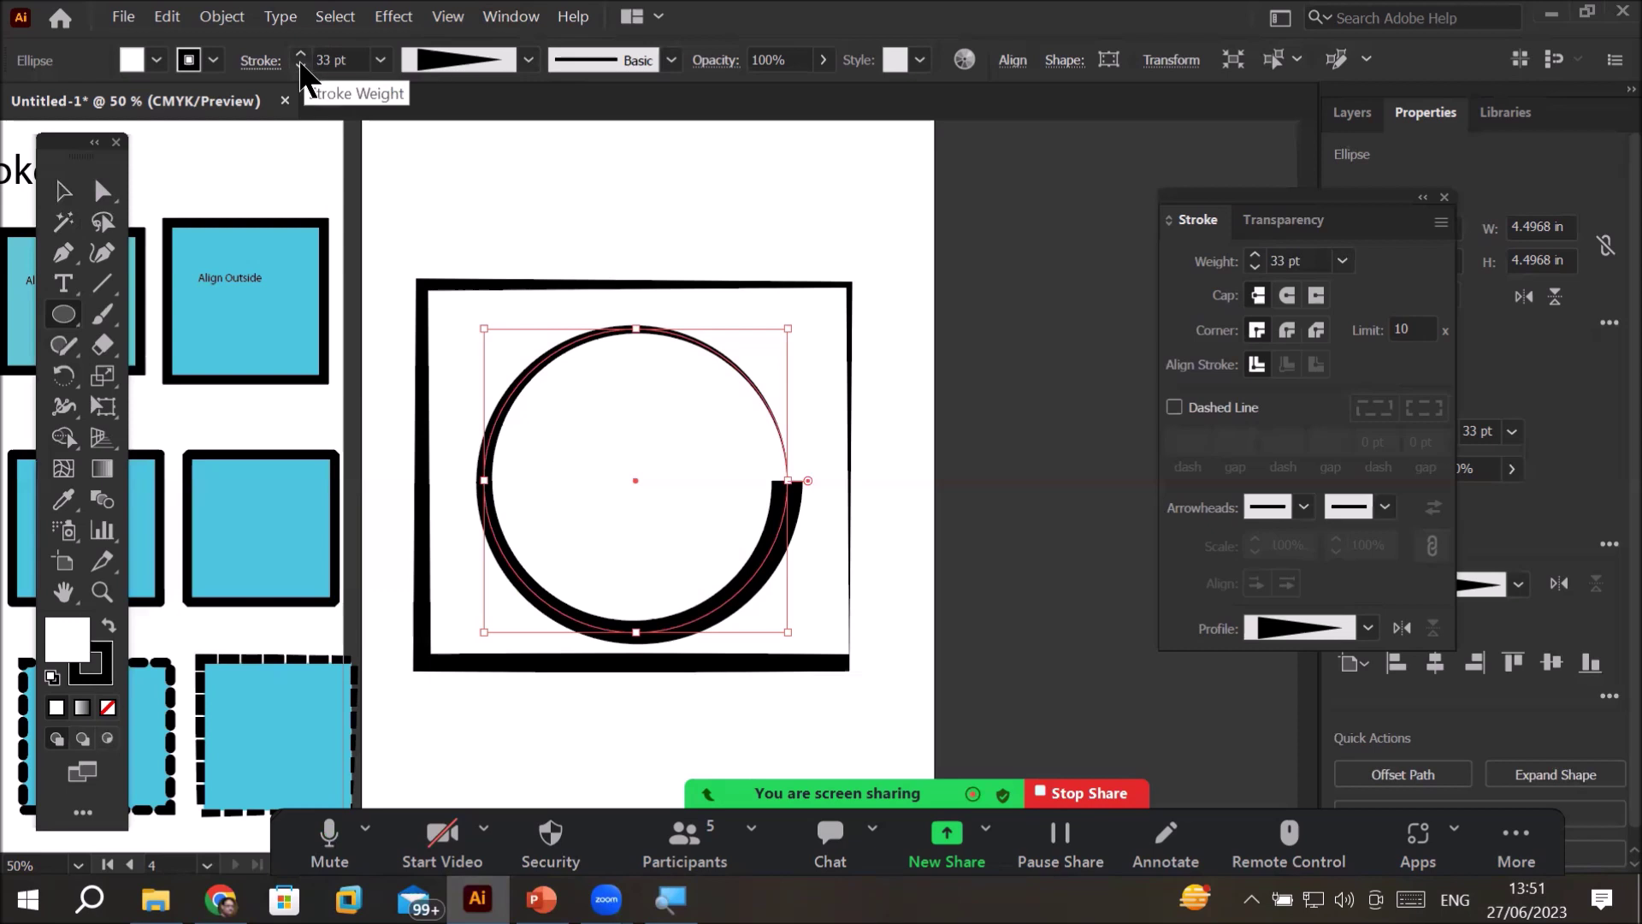
- Try Width Profiles 1 and 5 on the circle's stroke, settling on the double-bulge Width Profile 2
left_click(529, 59)
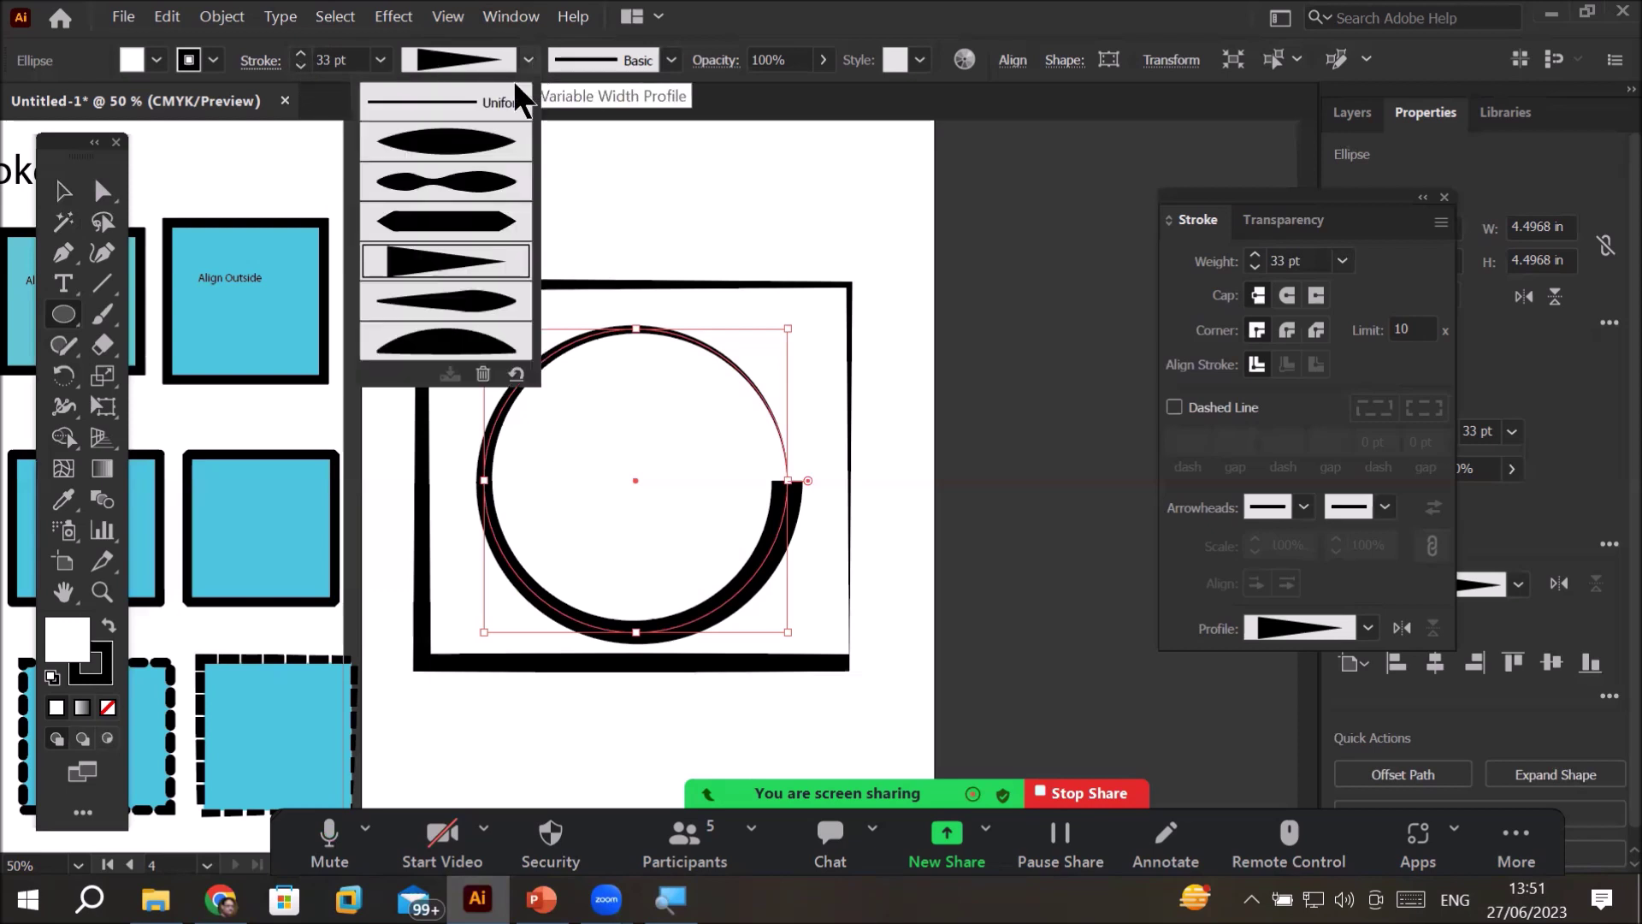
left_click(472, 145)
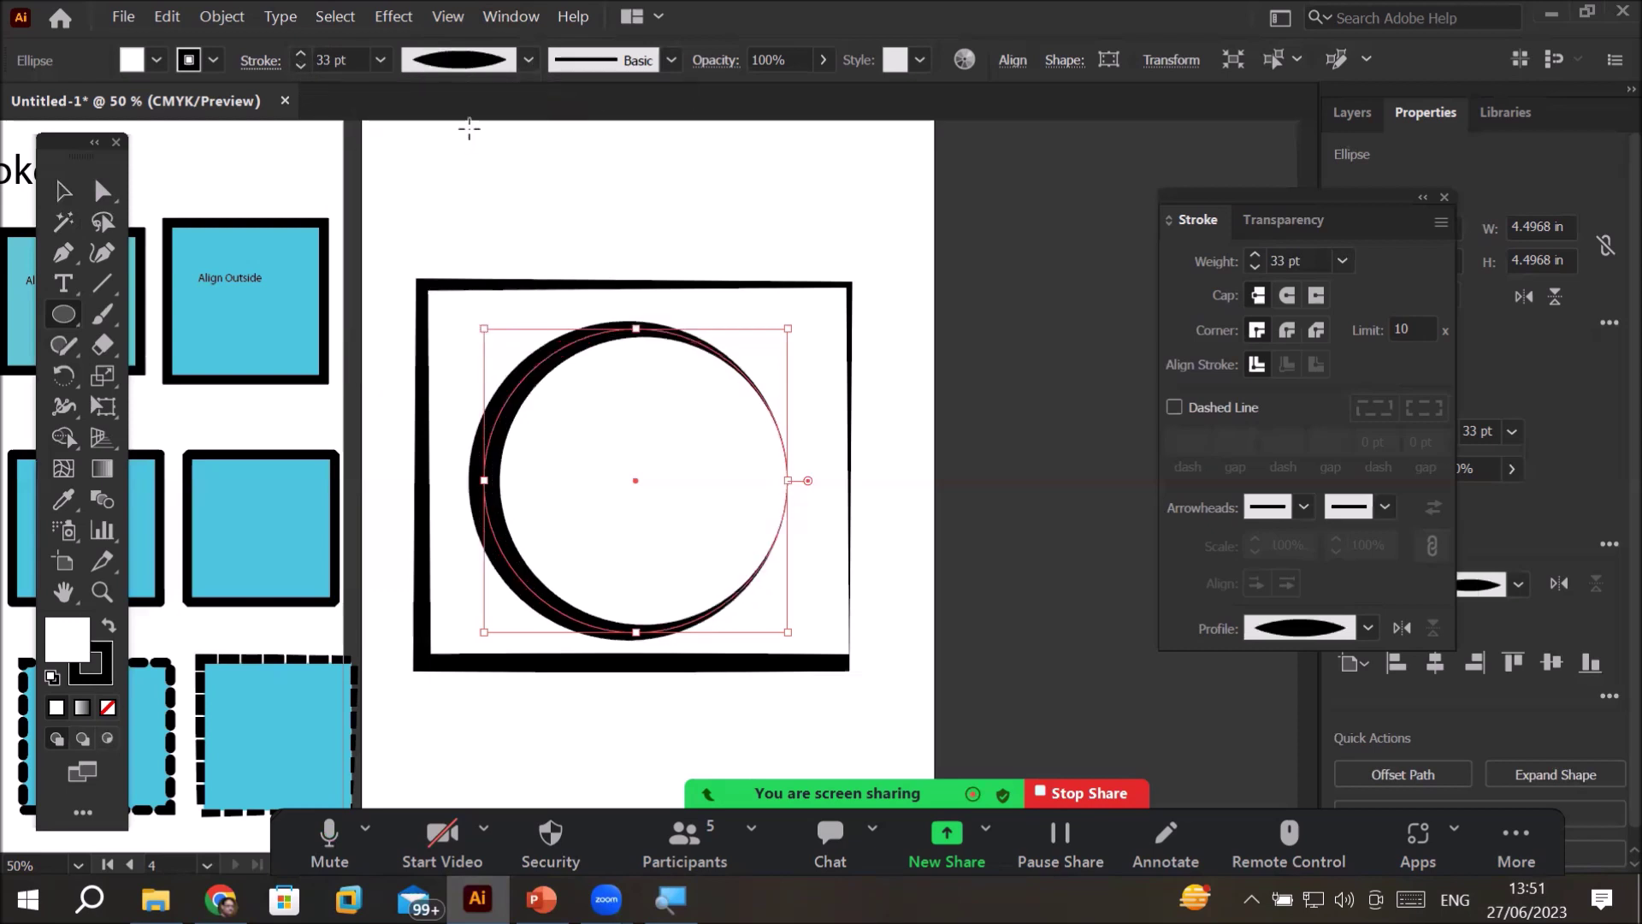
left_click(528, 60)
left_click(501, 318)
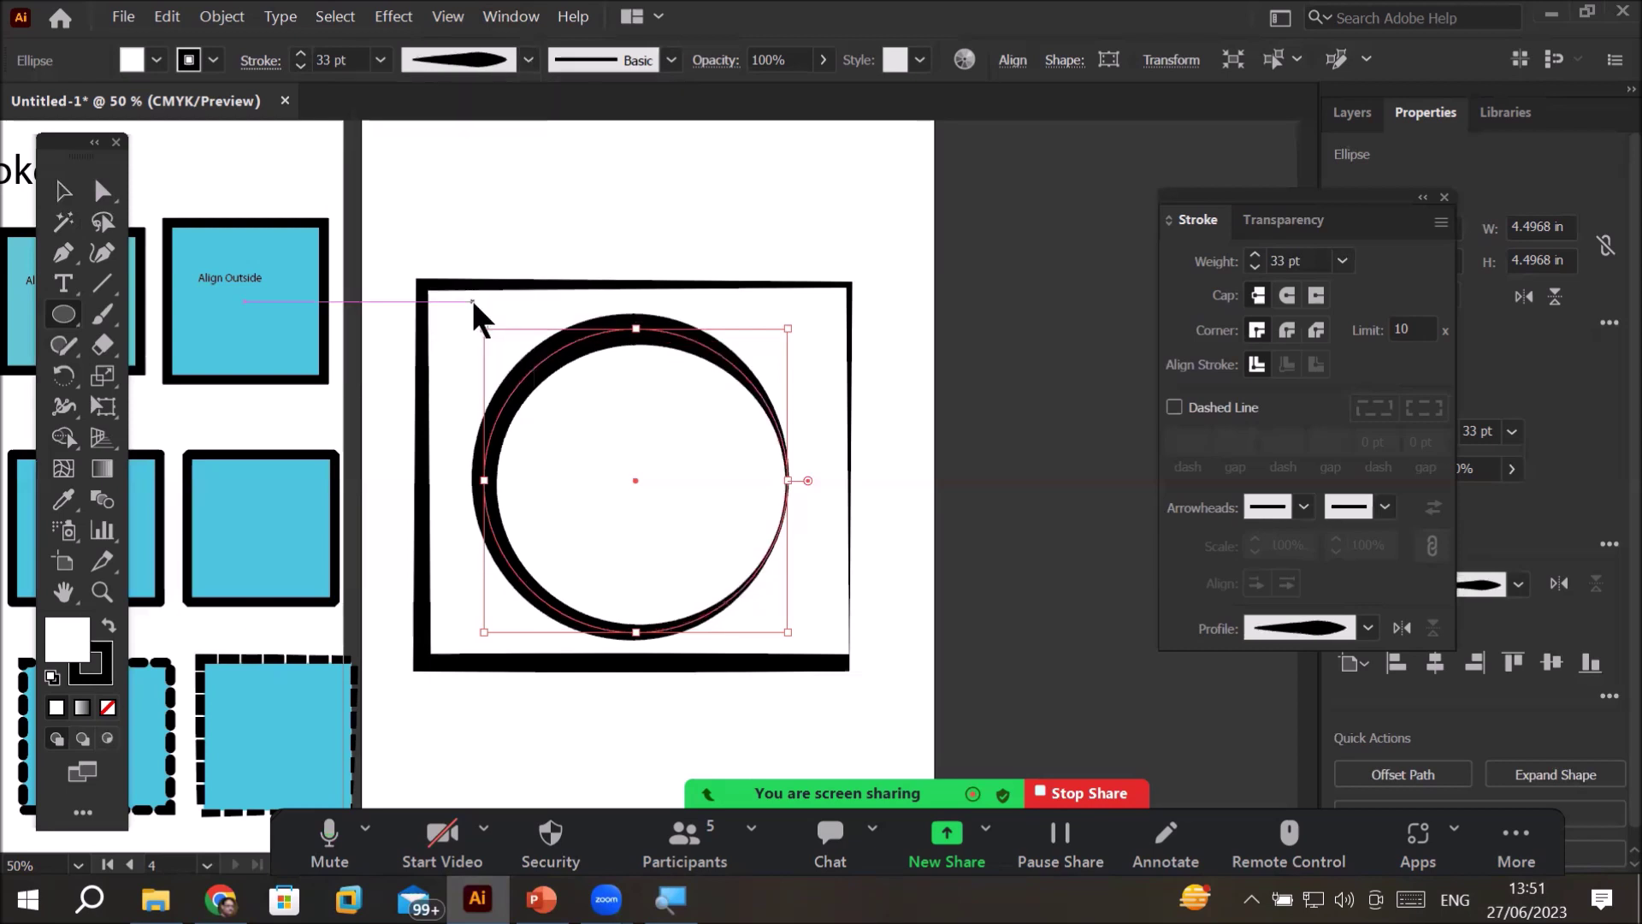
left_click(528, 60)
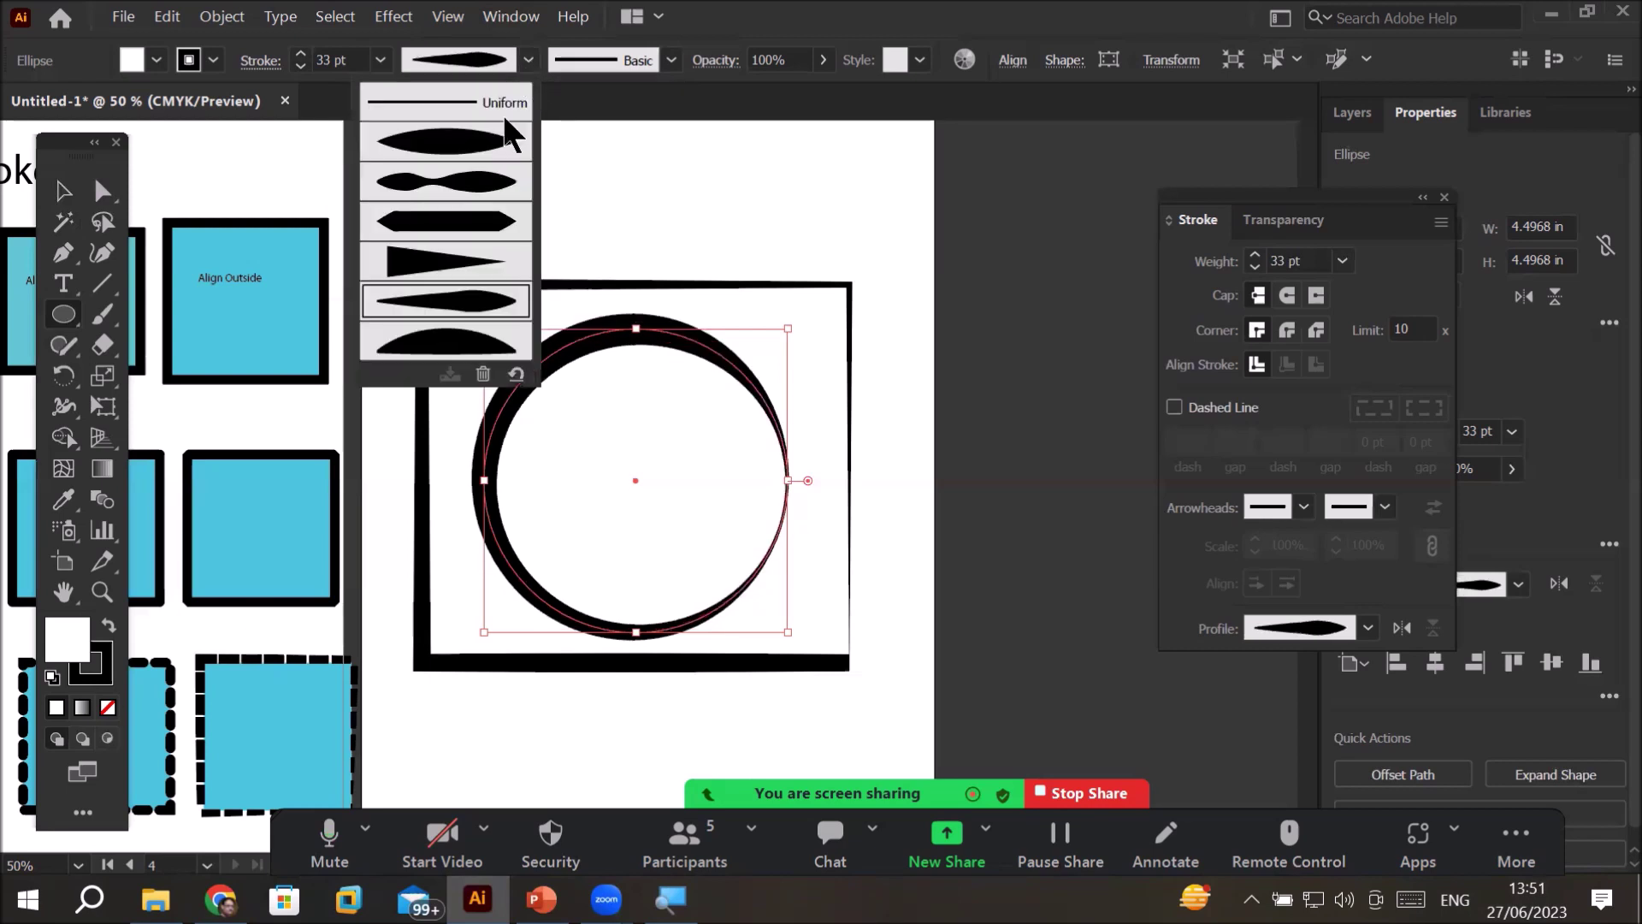
left_click(475, 180)
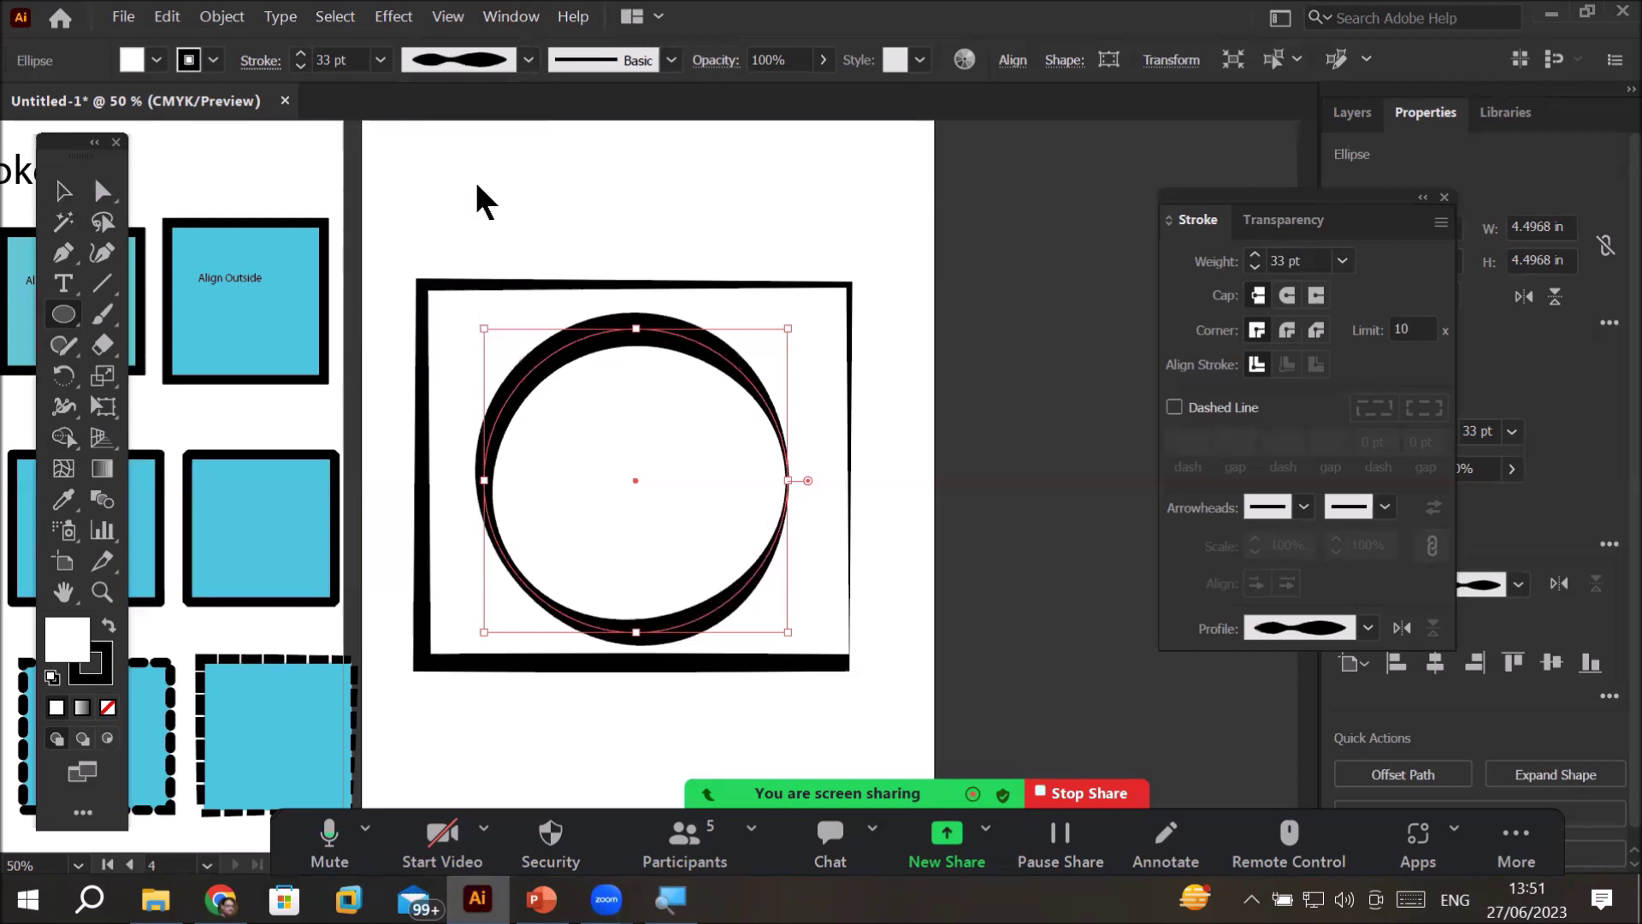
- Scale the circle about its centre to about 4.33 in across, and paste a copy of it
left_click(66, 193)
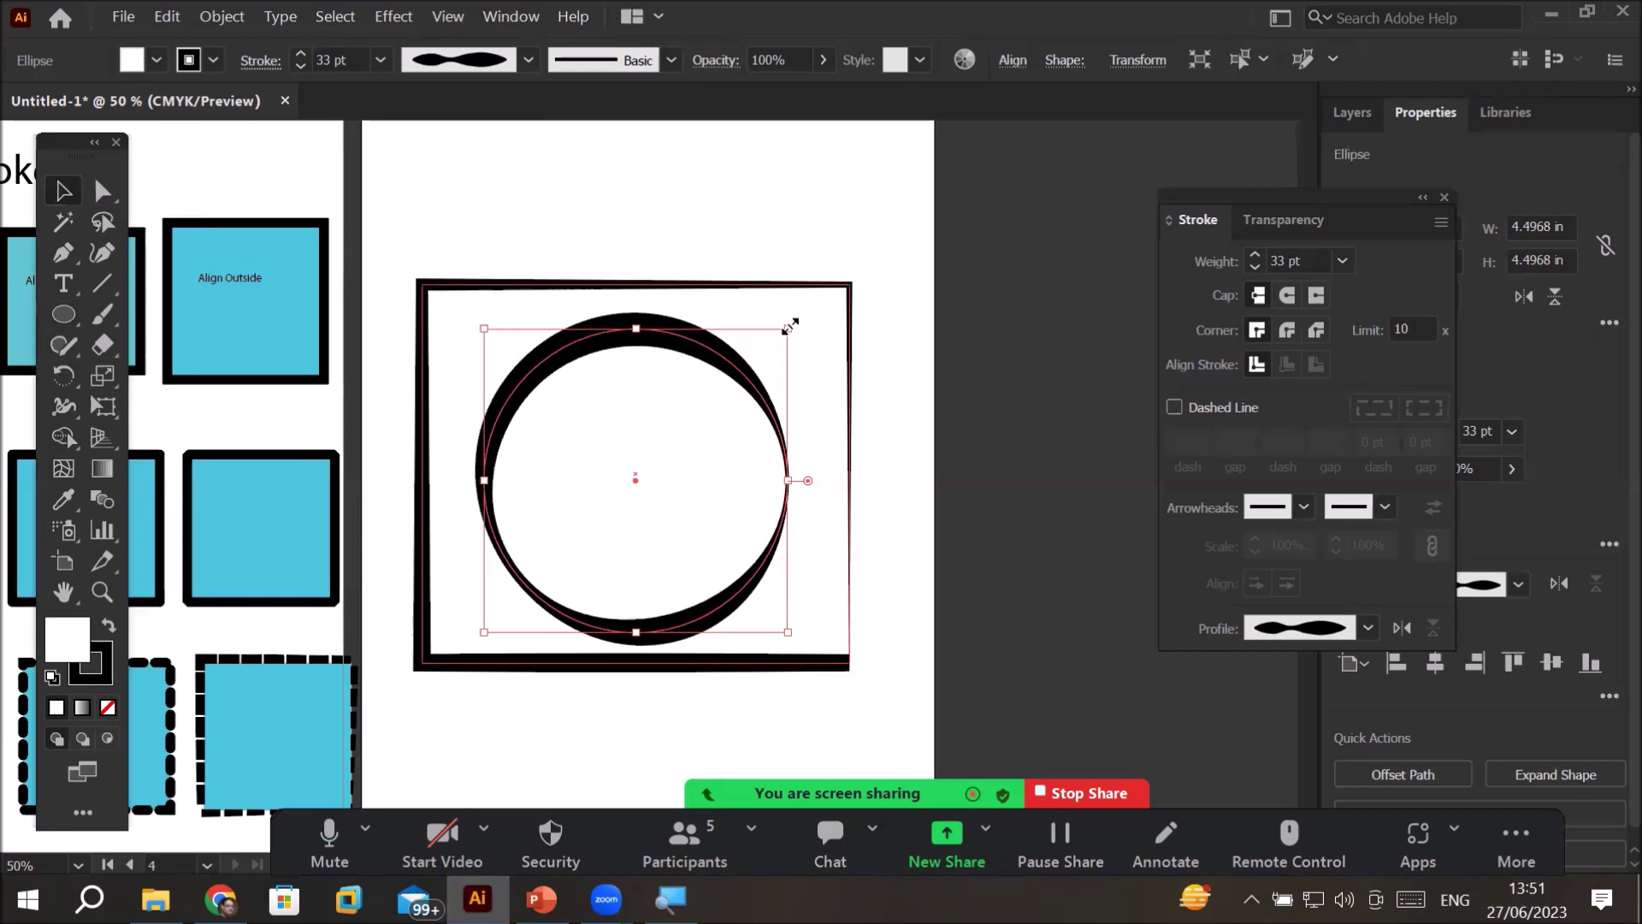
left_click_drag(787, 328, 890, 337)
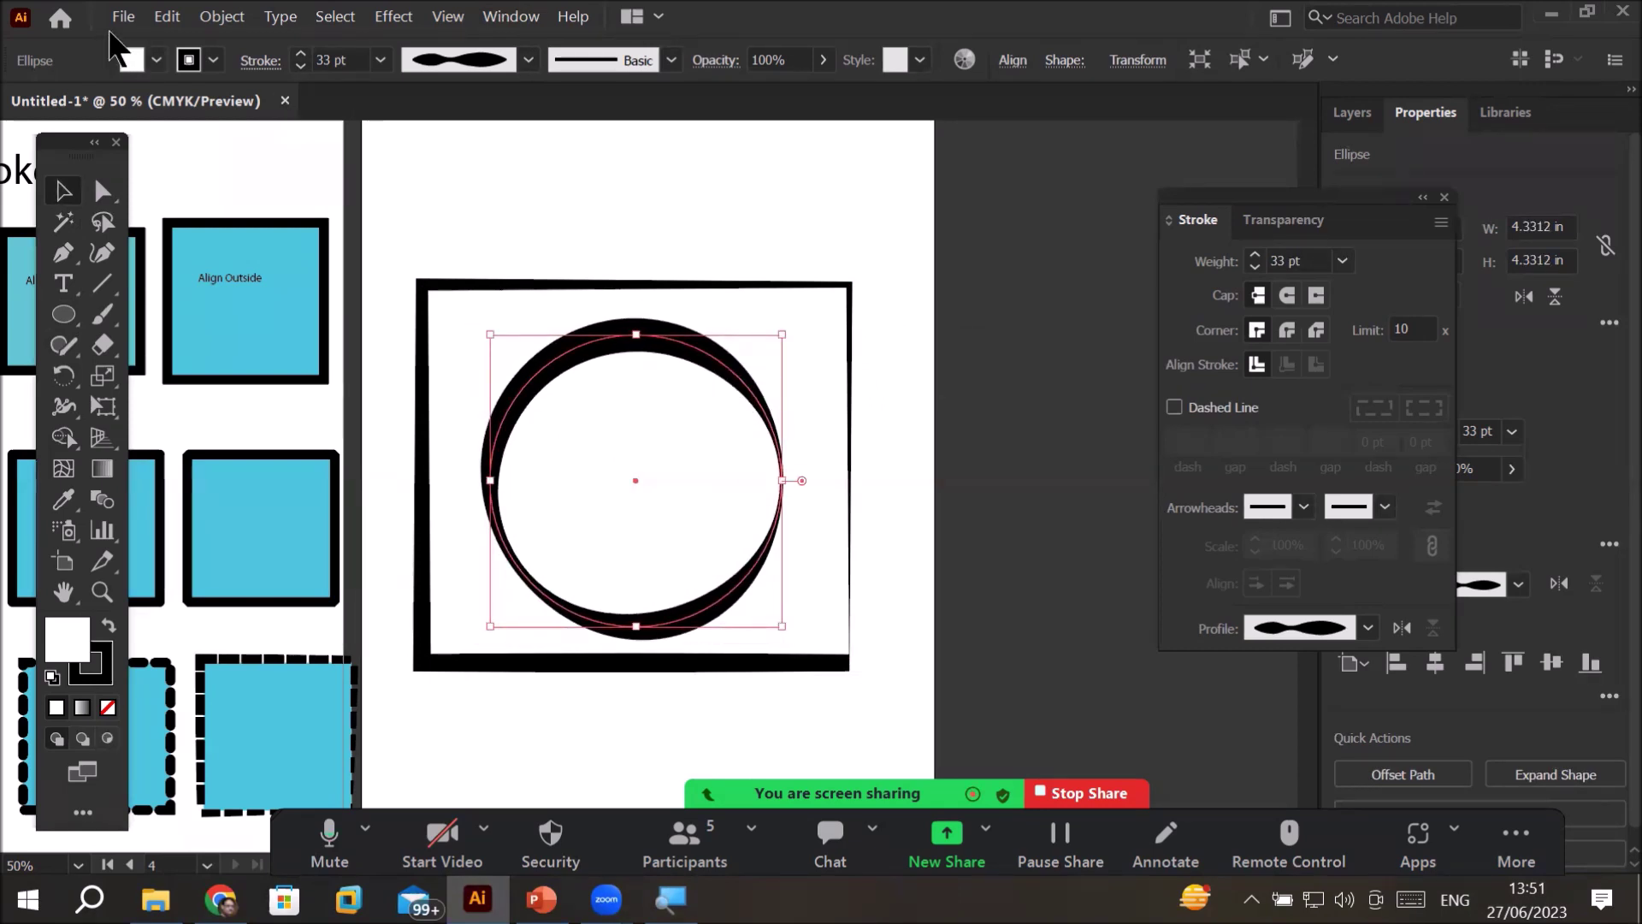
left_click(168, 17)
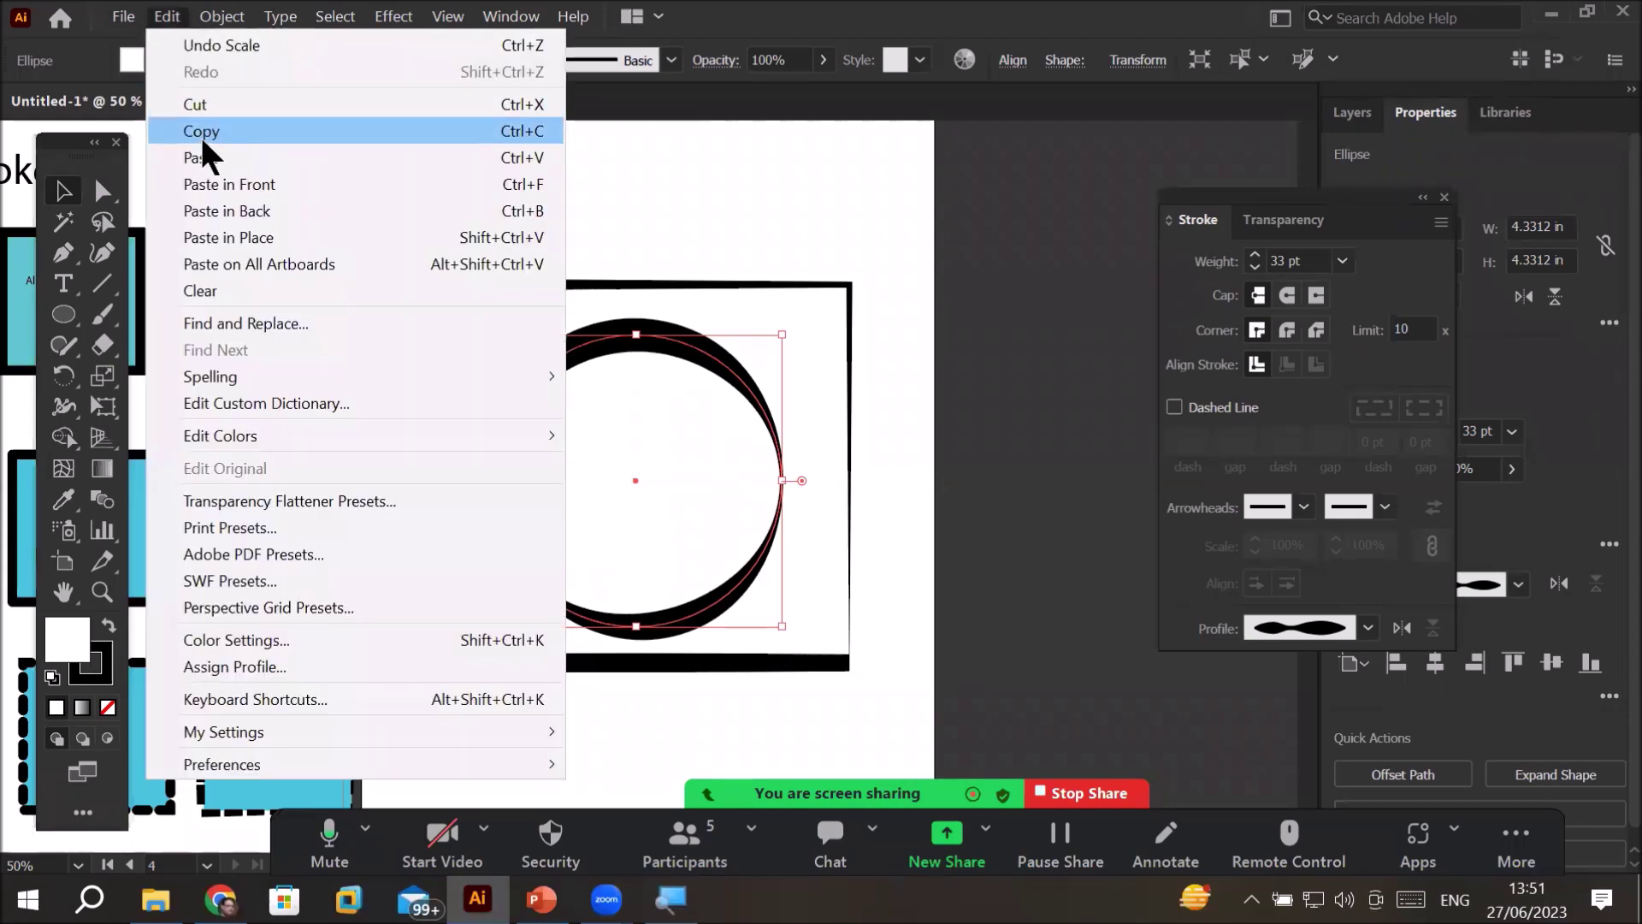
left_click(198, 133)
left_click(167, 17)
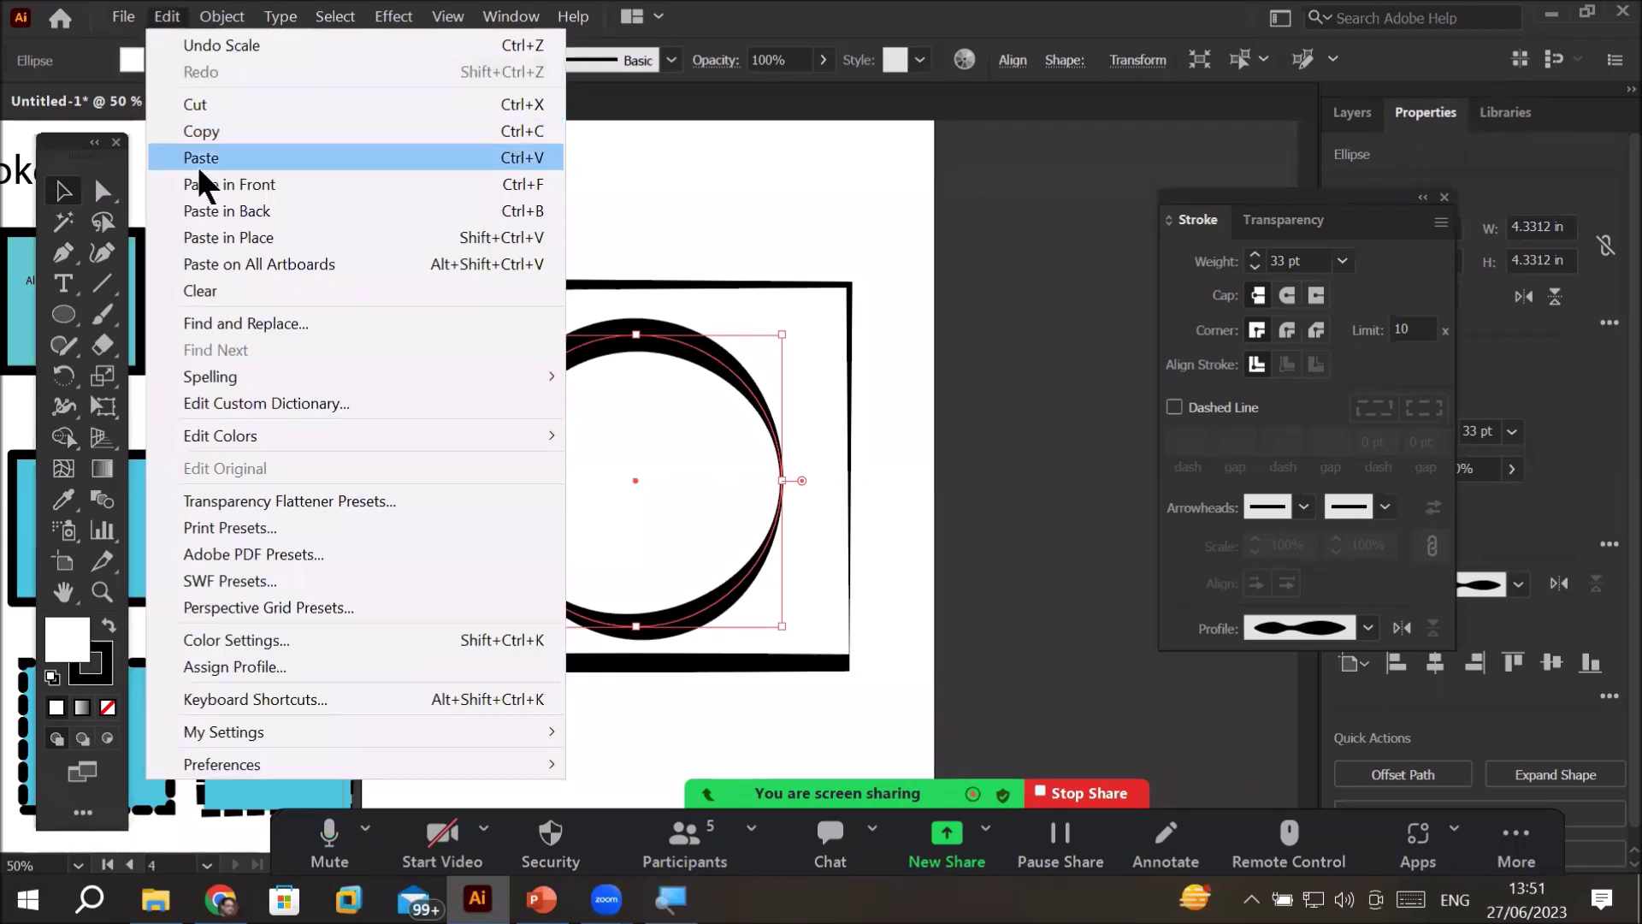
left_click(199, 157)
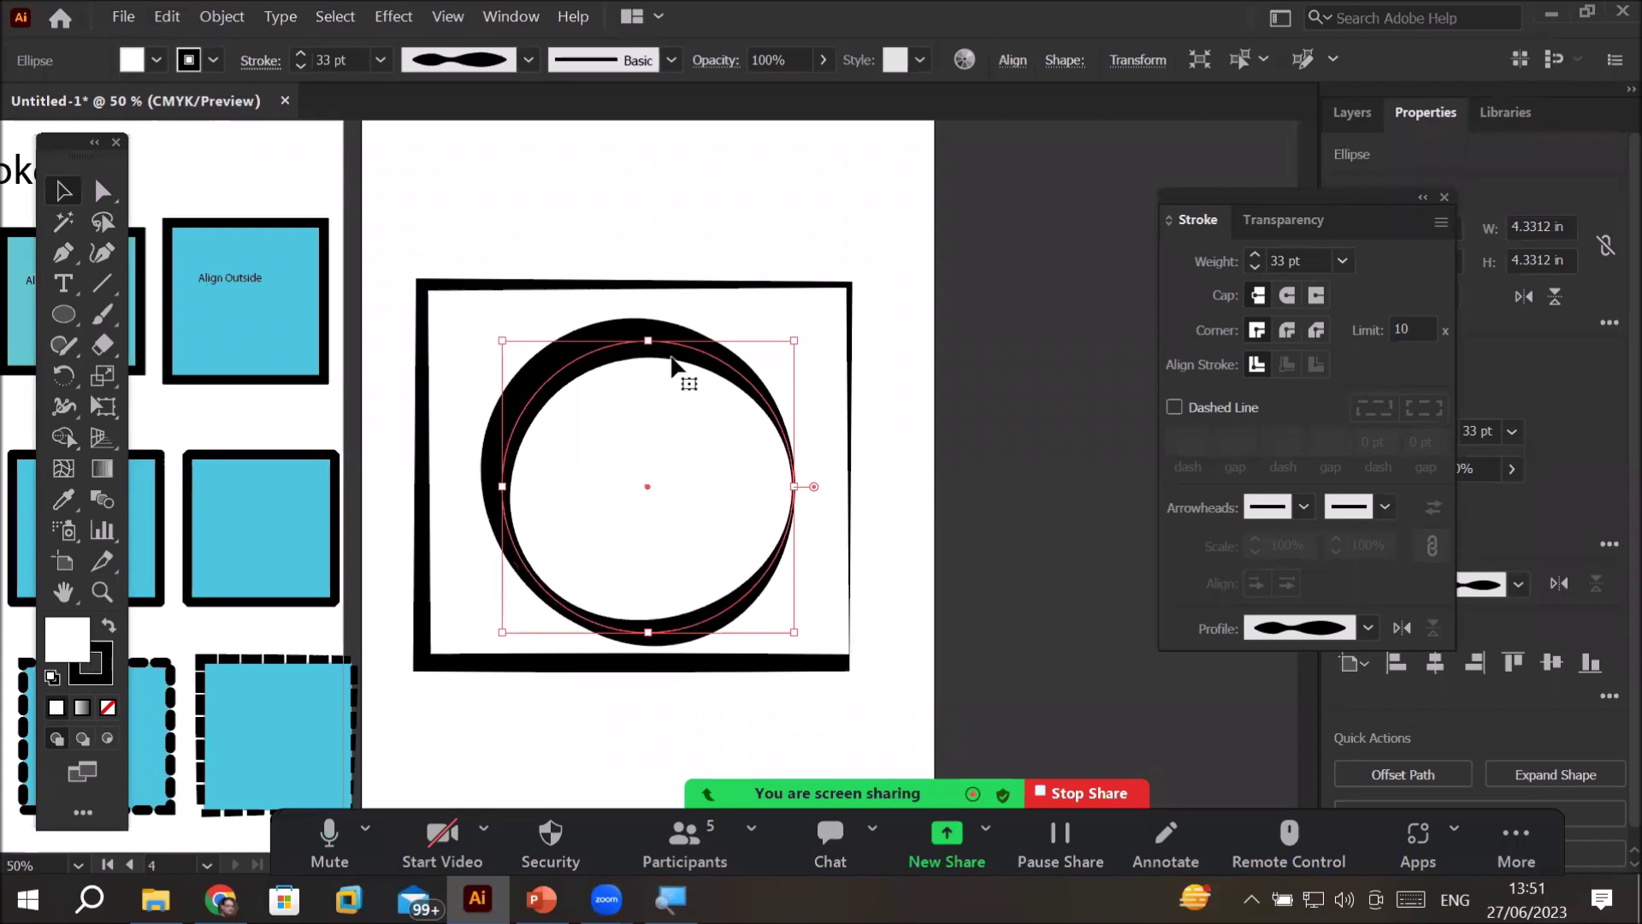
- Align the pasted circle with the original and shrink it proportionally about its centre to roughly half size, then deselect it
left_click_drag(668, 359, 666, 357)
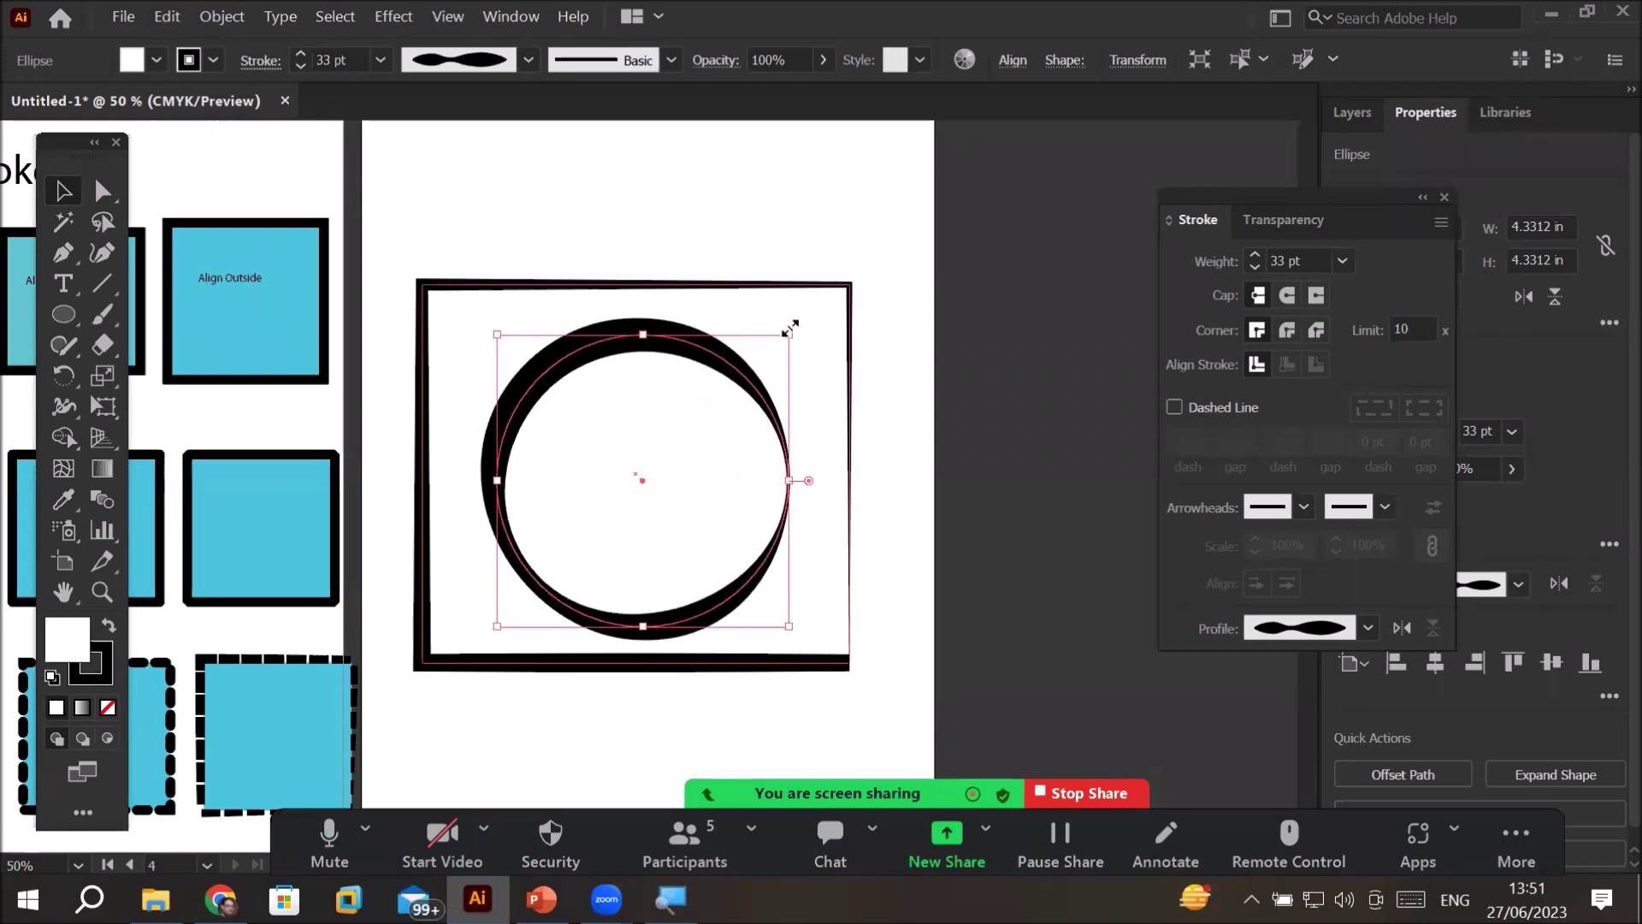
left_click_drag(788, 331, 720, 401)
left_click(872, 518)
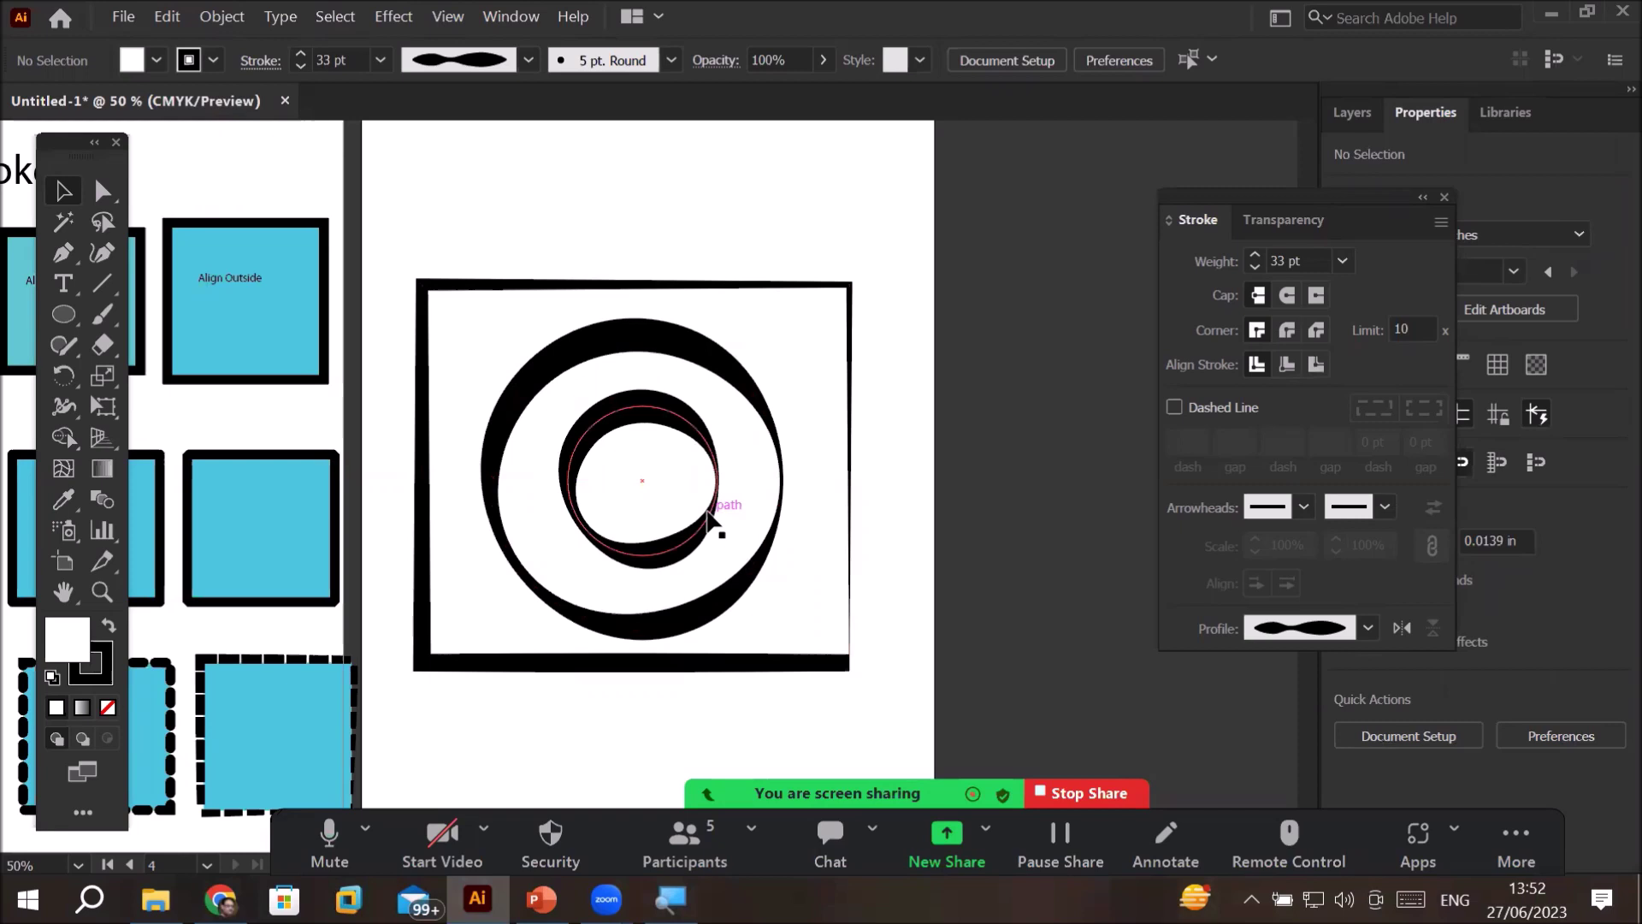
- Apply the double-bulge Width Profile 2 to the rectangular frame's stroke and fill the rectangle with bright blue
left_click(770, 289)
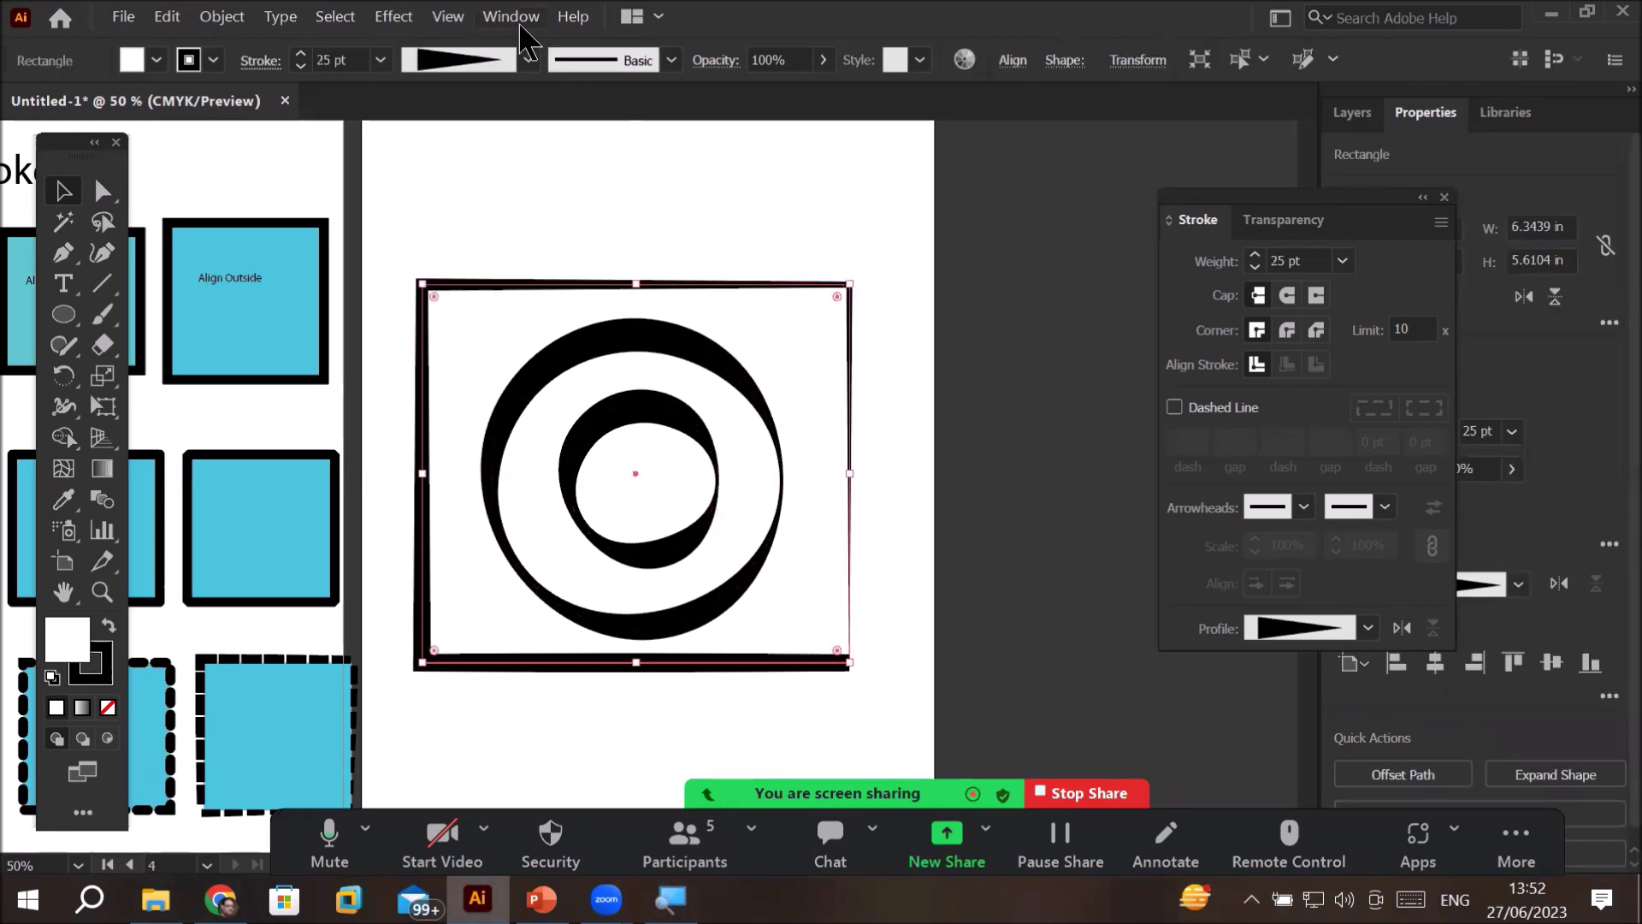
left_click(527, 60)
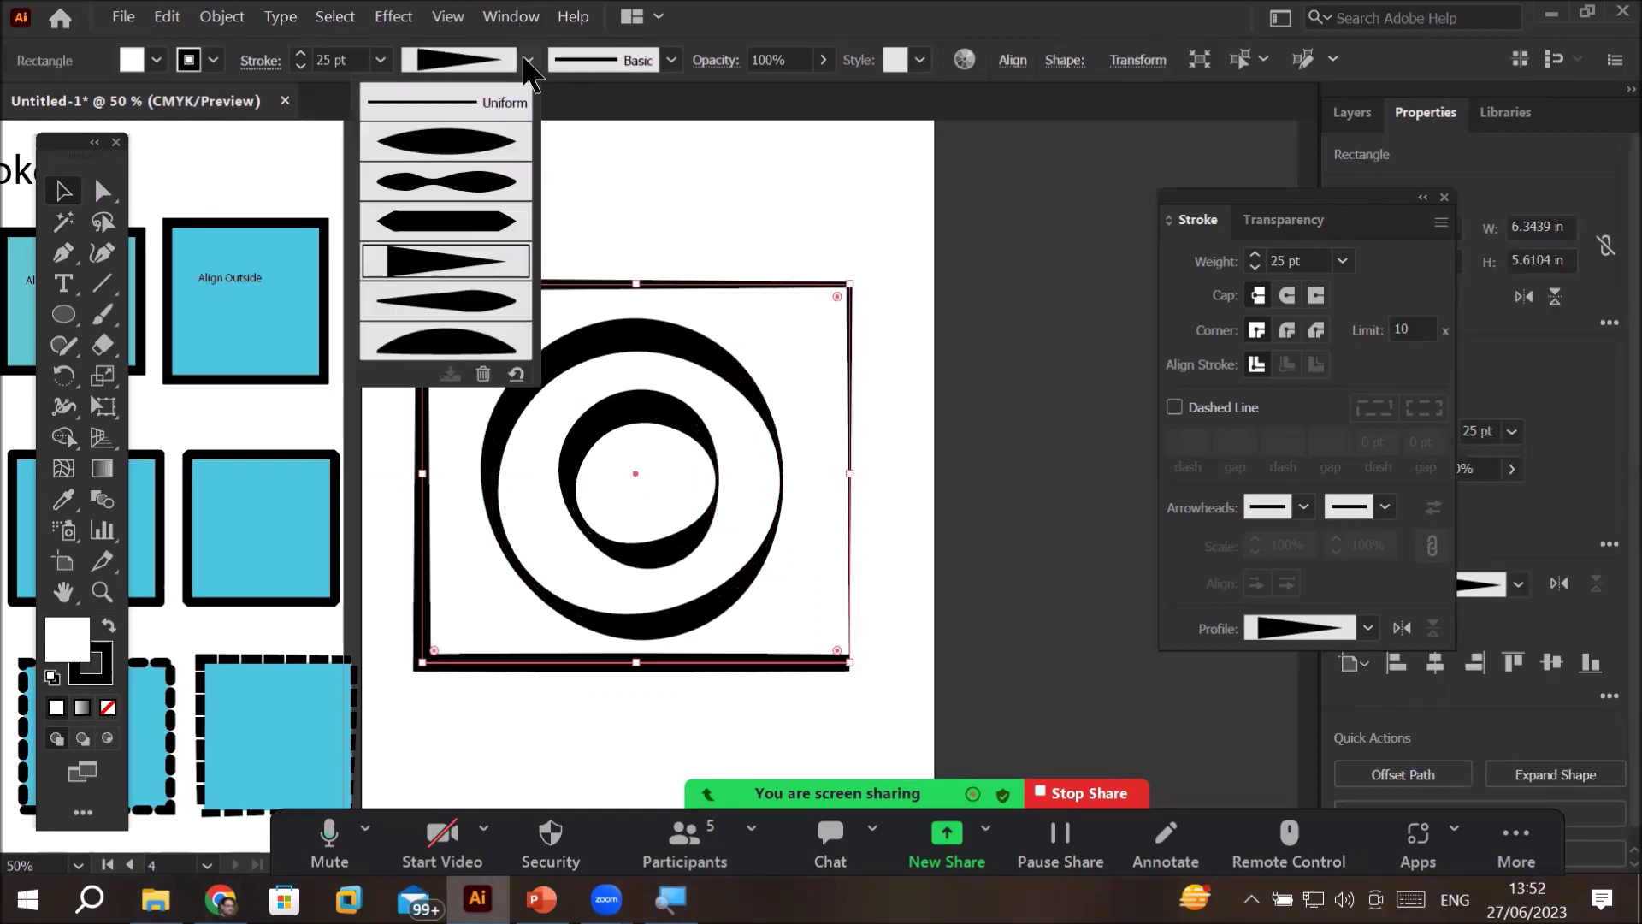
left_click(488, 188)
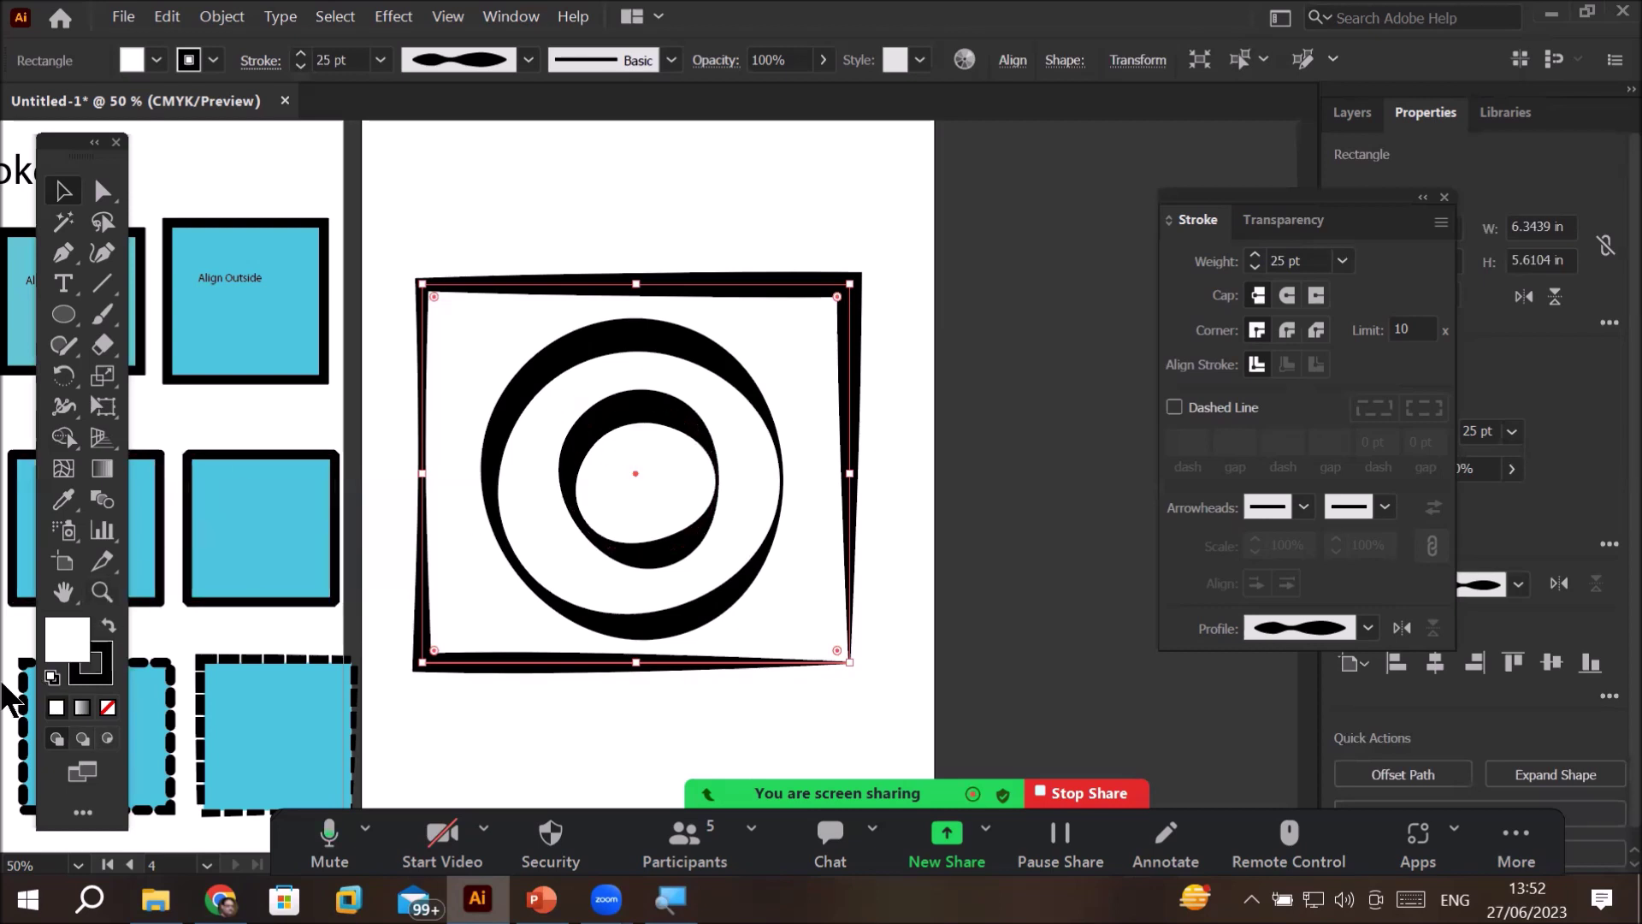
left_click(156, 60)
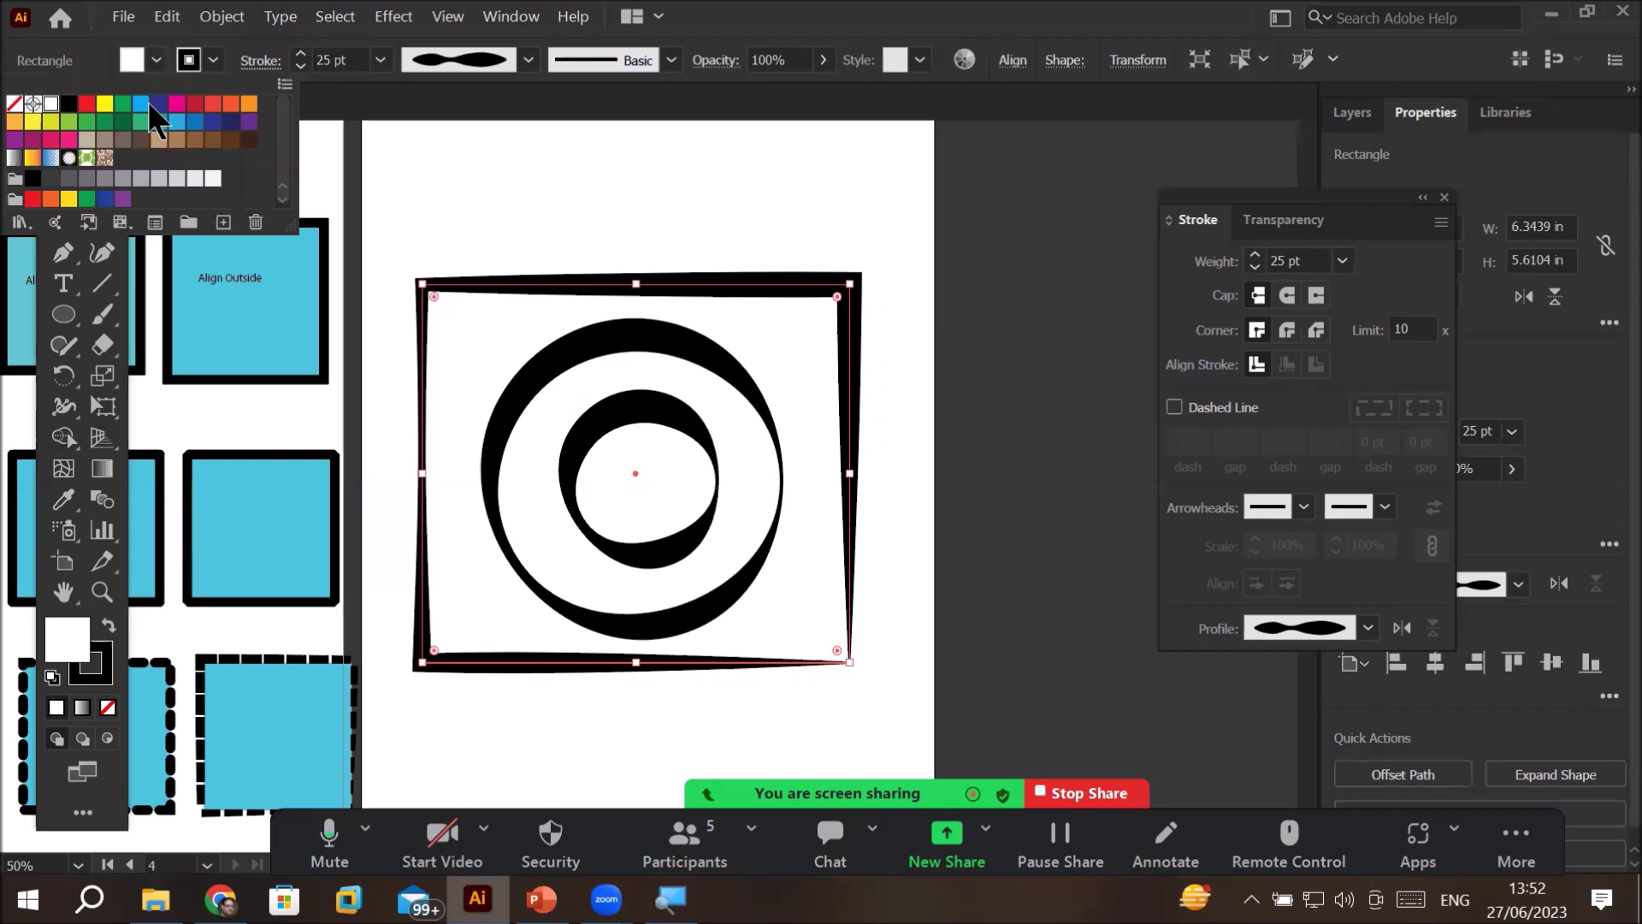
left_click(140, 103)
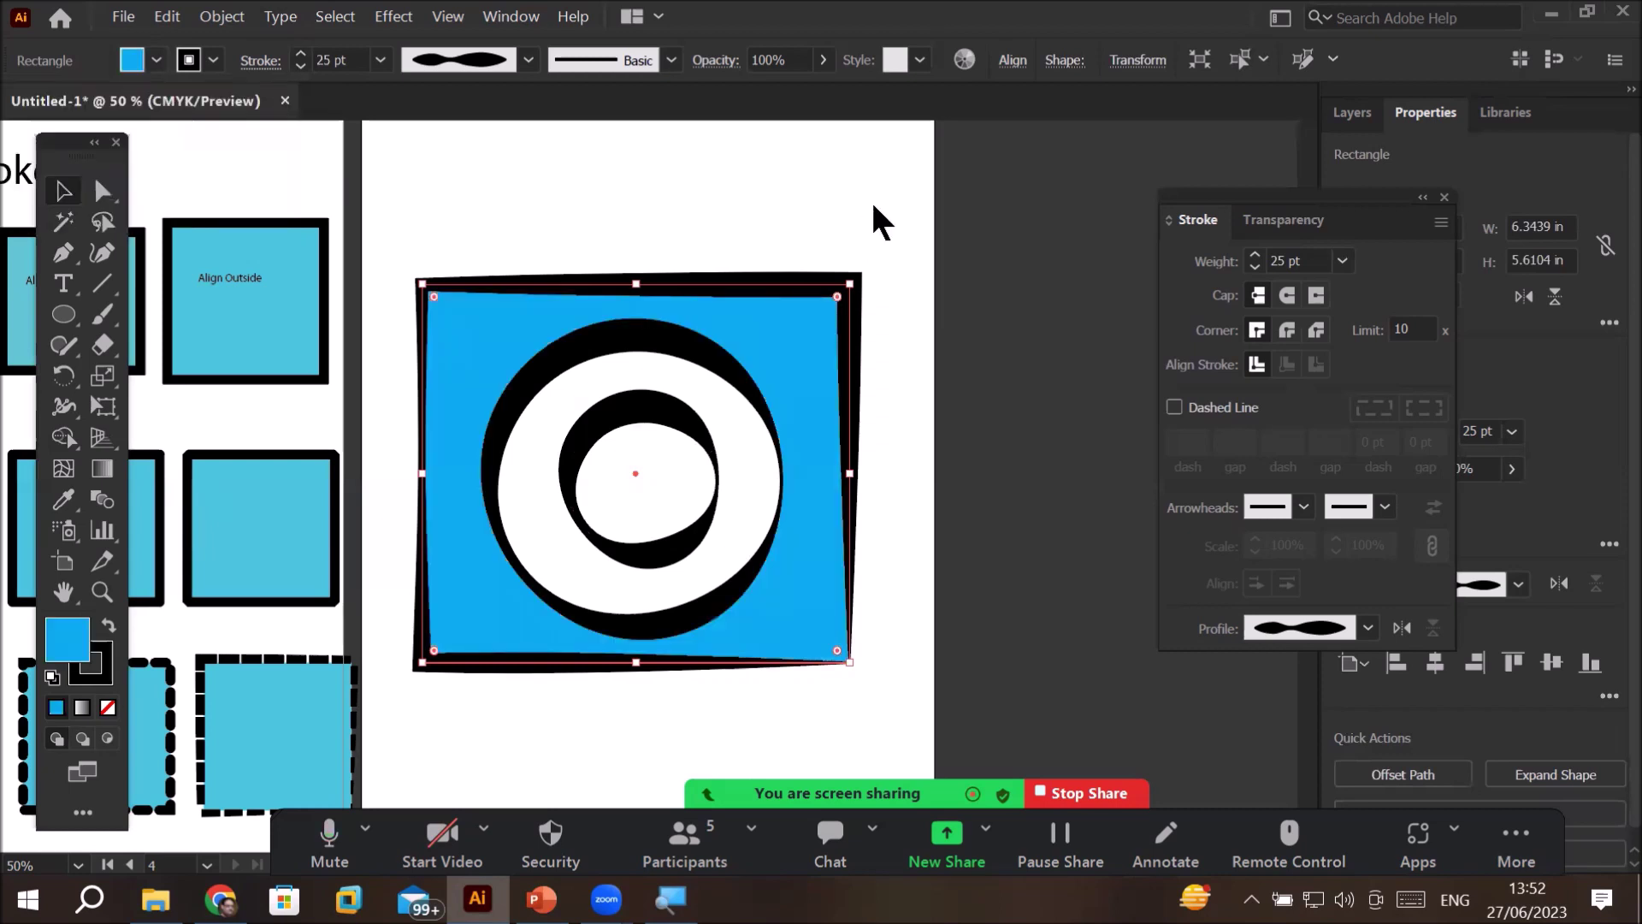
- Give the inner circle a magenta stroke and, after trying dark blue, a black fill, then deselect it
left_click(700, 423)
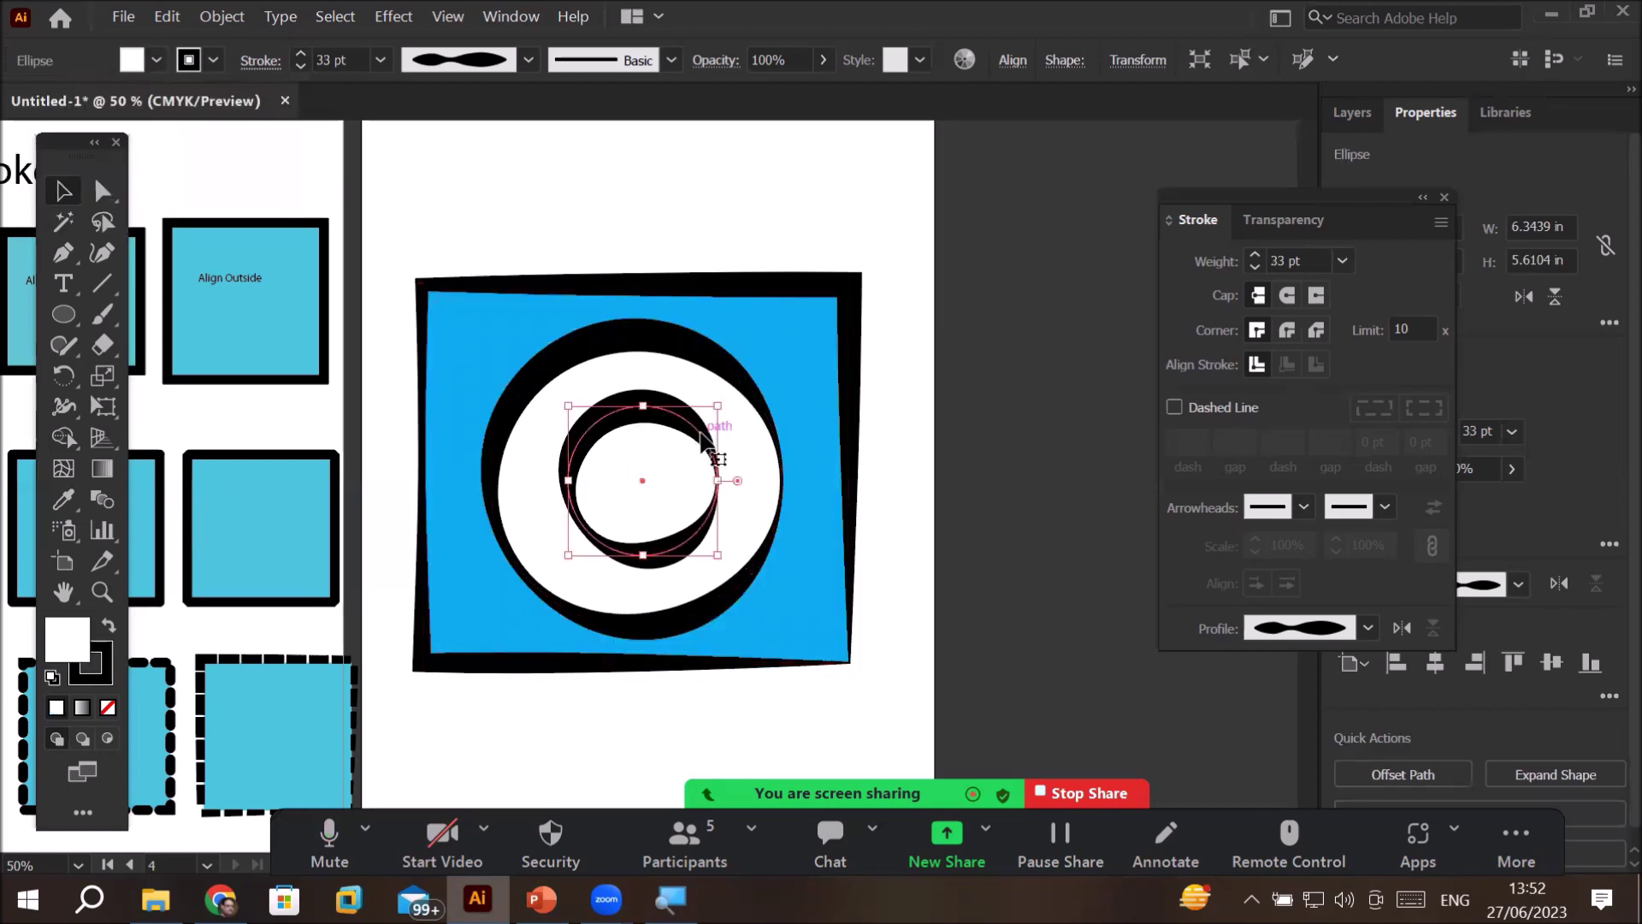
left_click(213, 59)
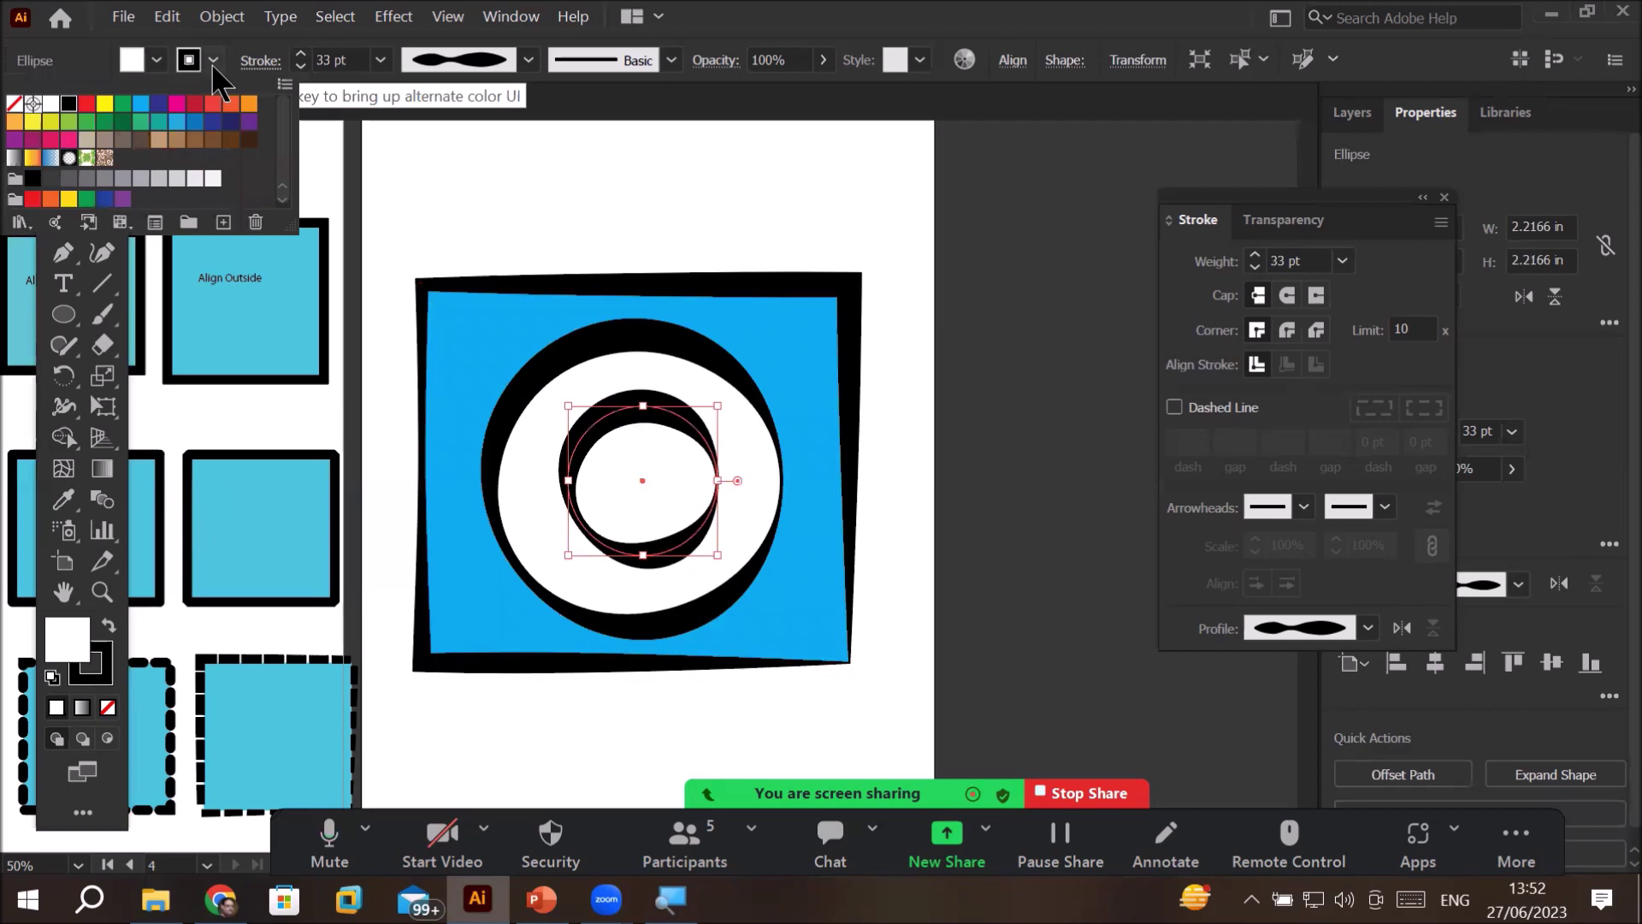
left_click(176, 104)
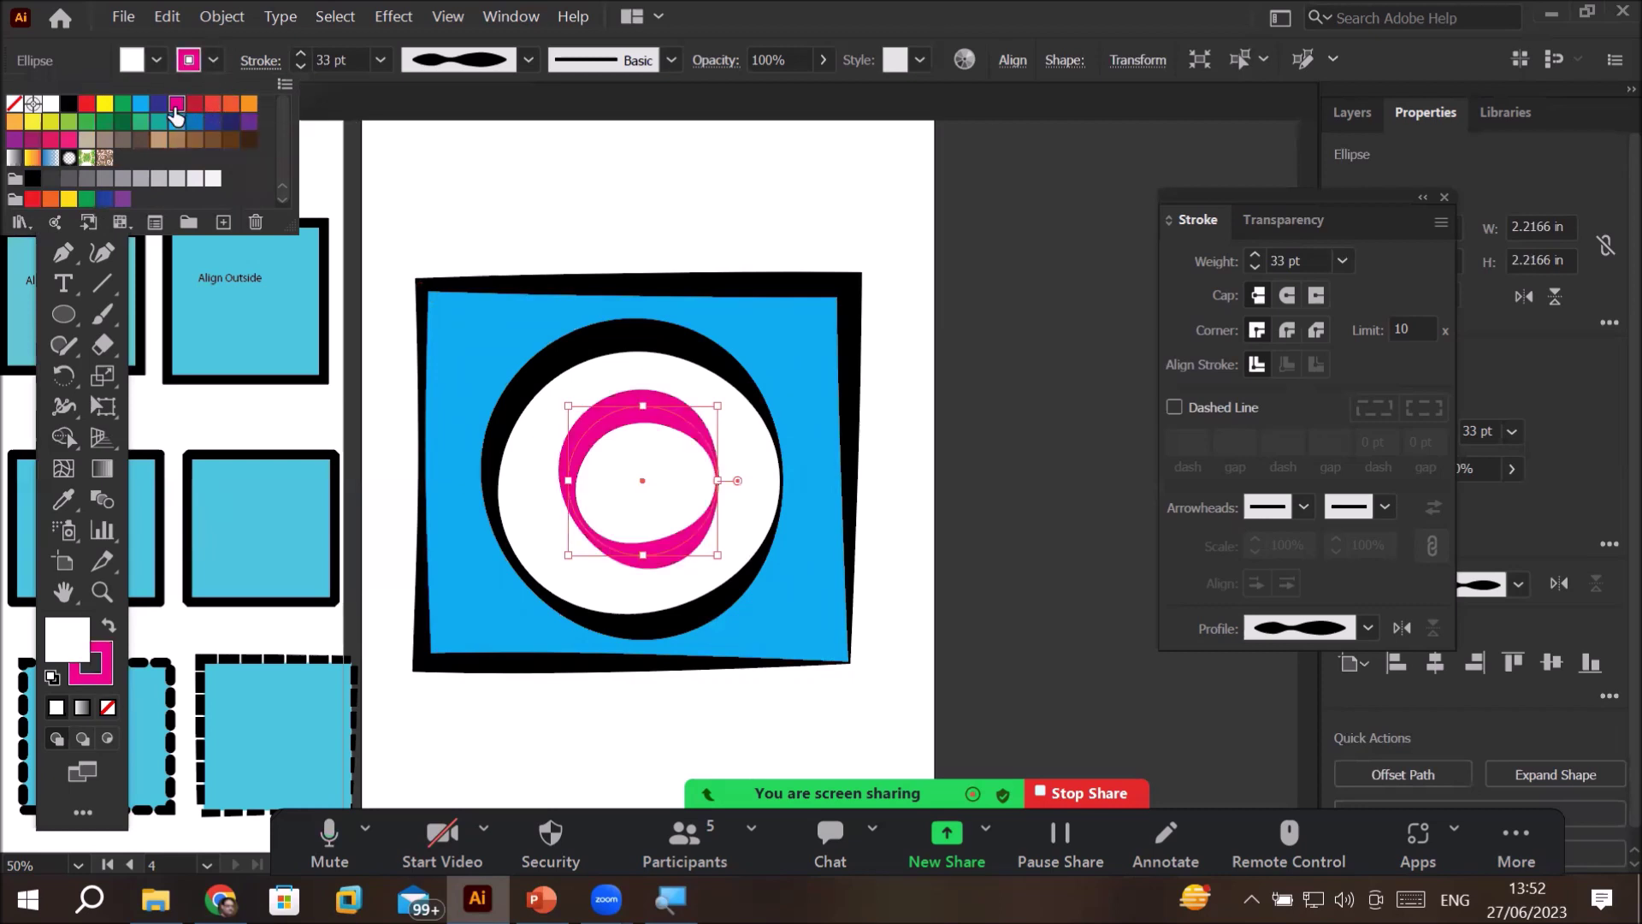
left_click(152, 65)
left_click(157, 61)
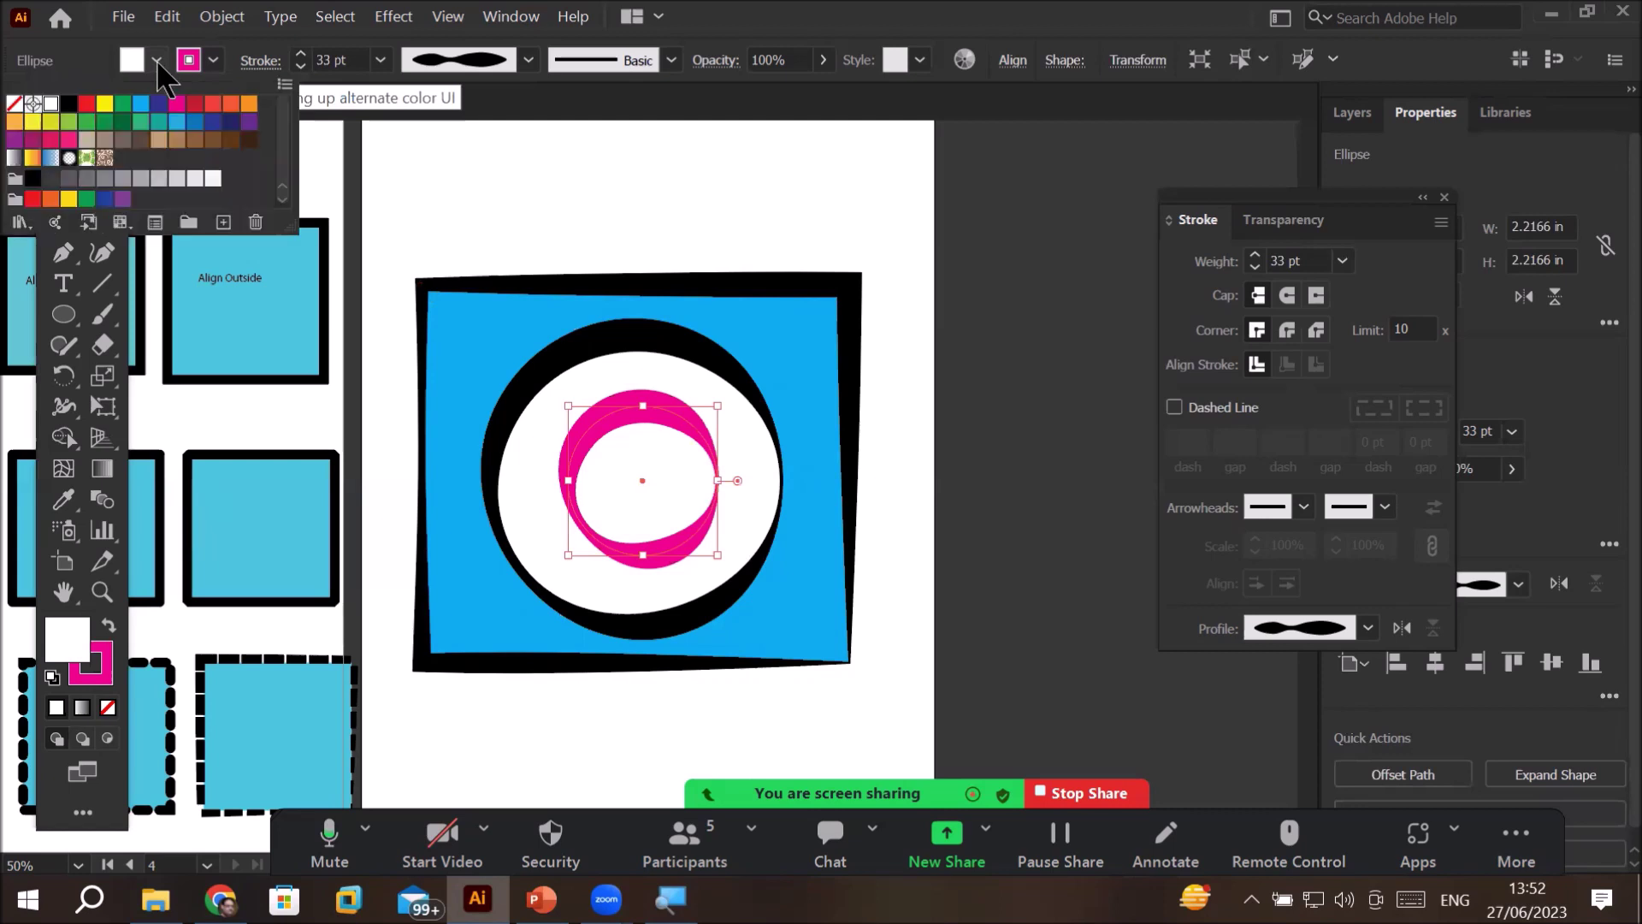
left_click(158, 106)
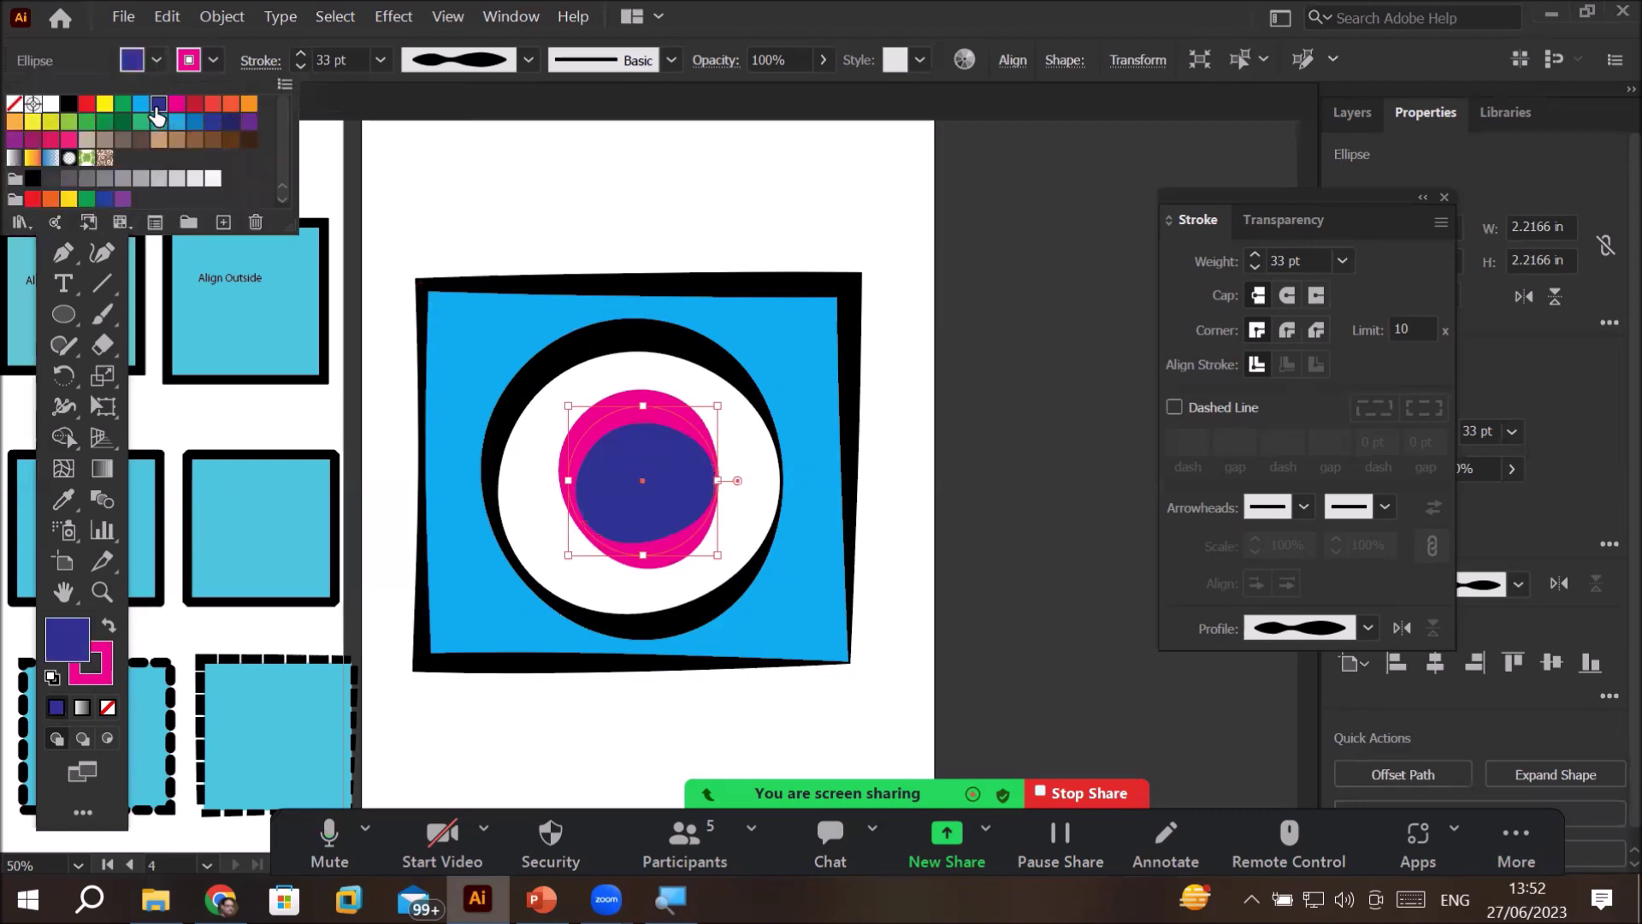
left_click(68, 104)
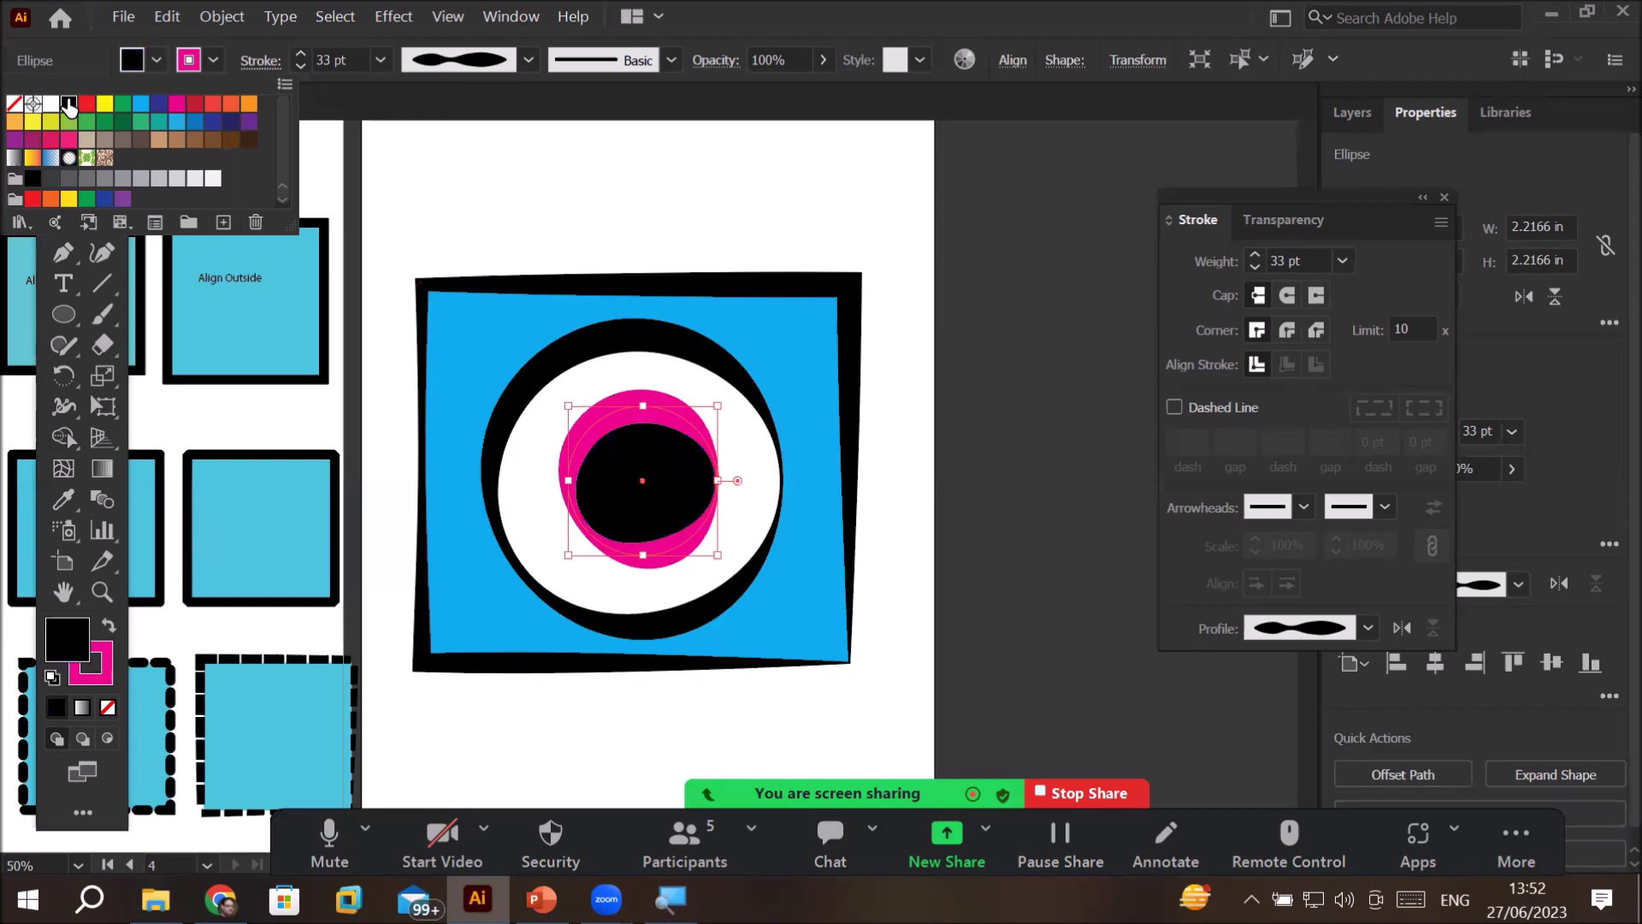
left_click(700, 163)
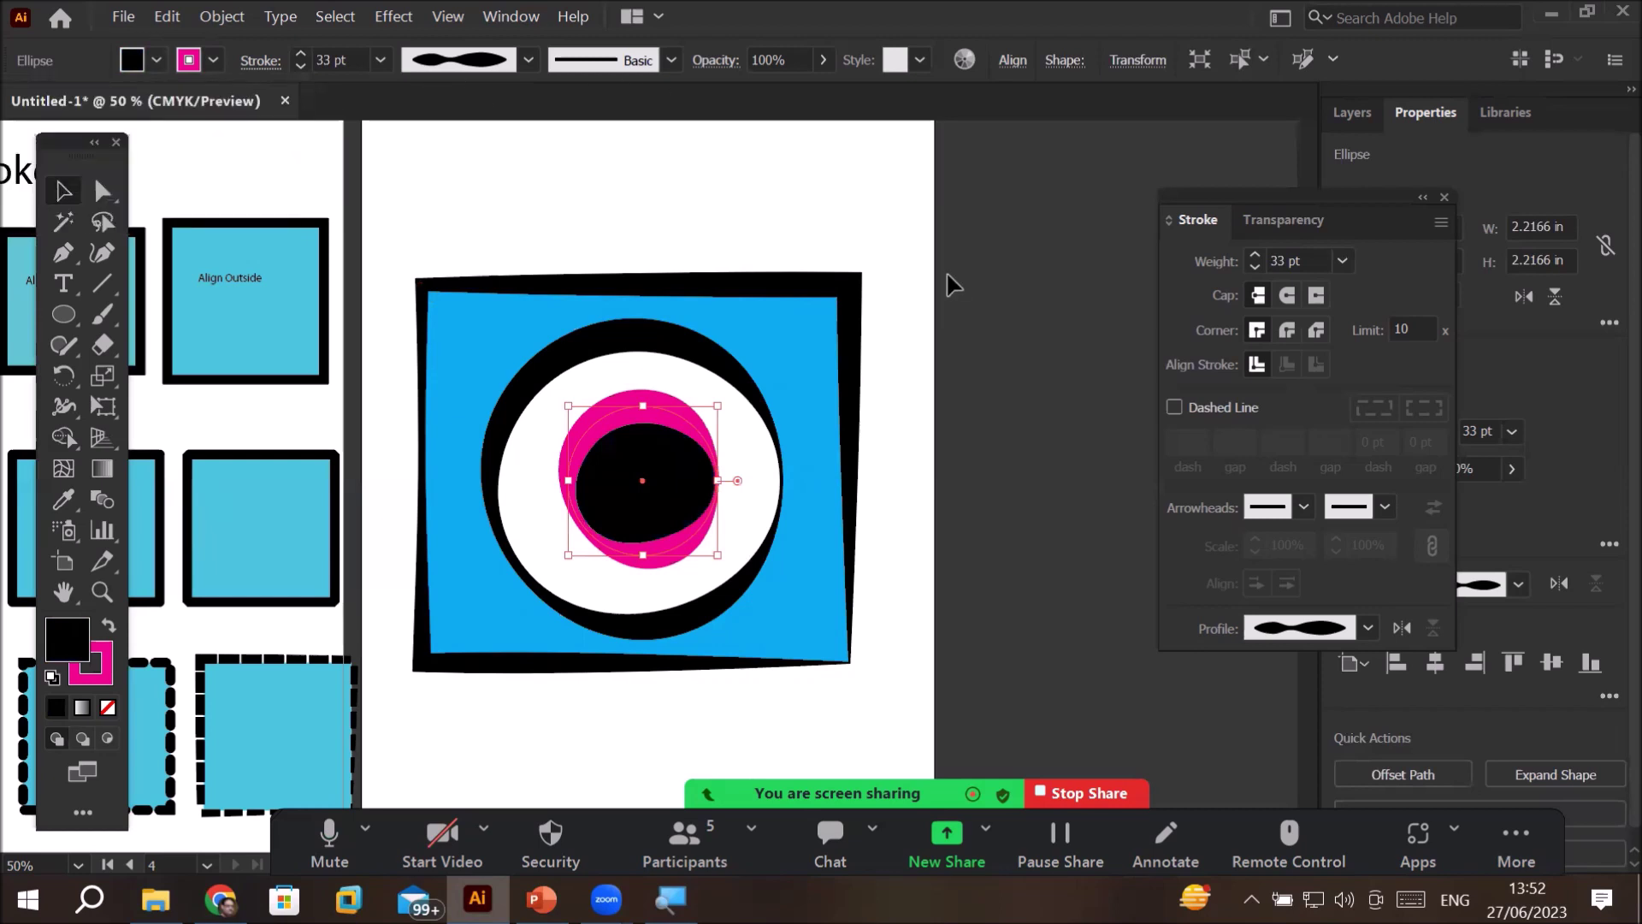
left_click(893, 276)
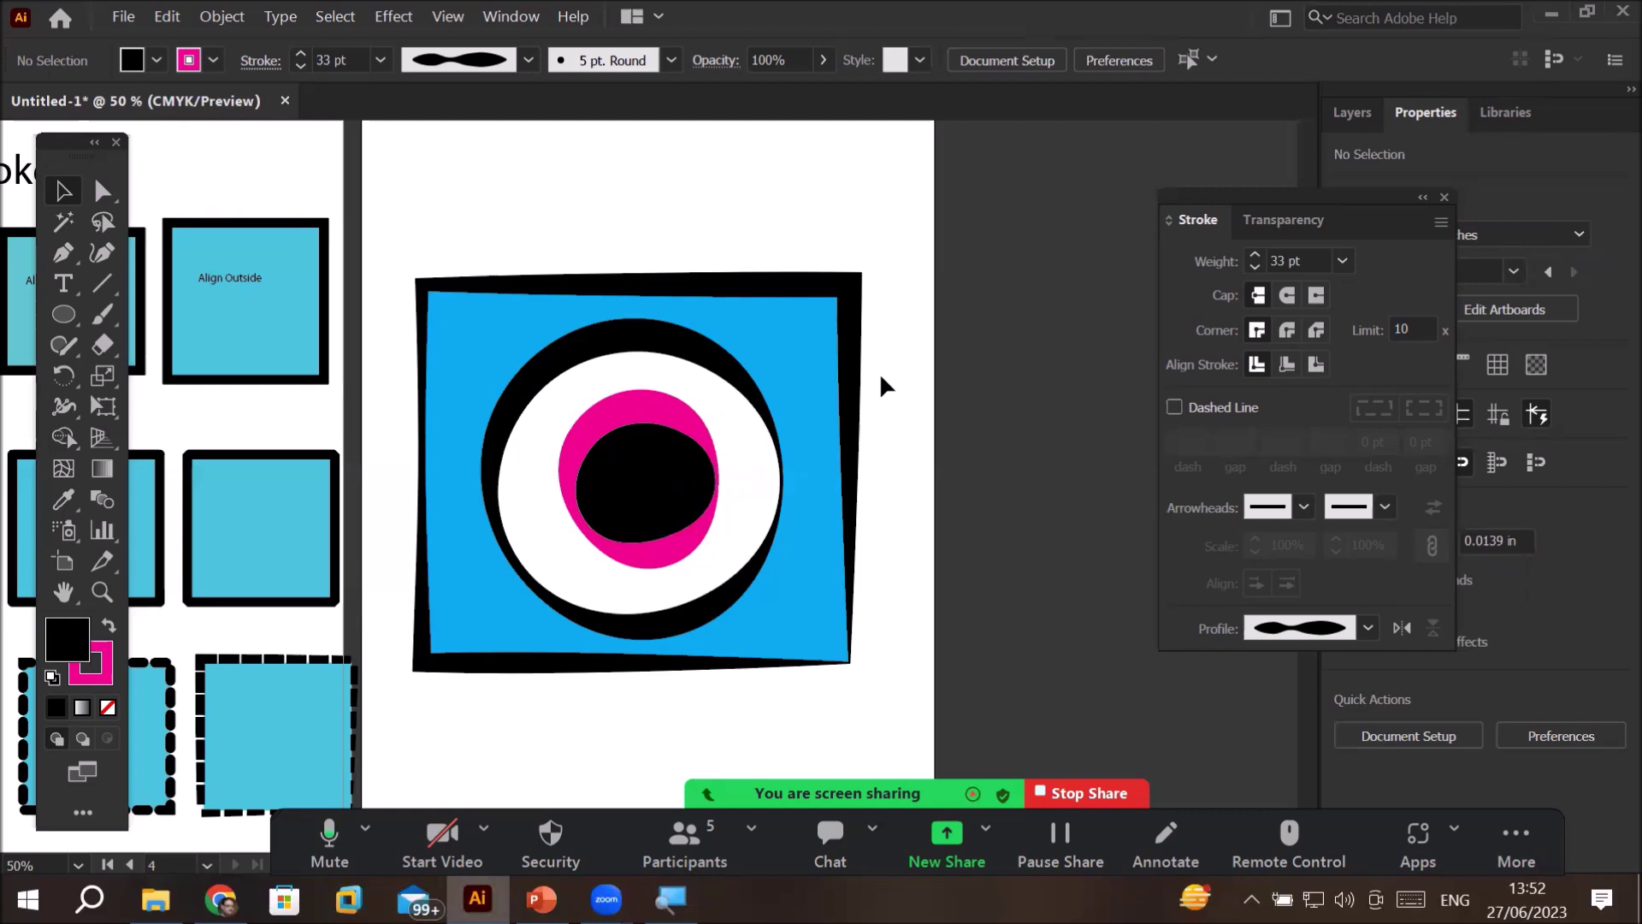
left_click(527, 59)
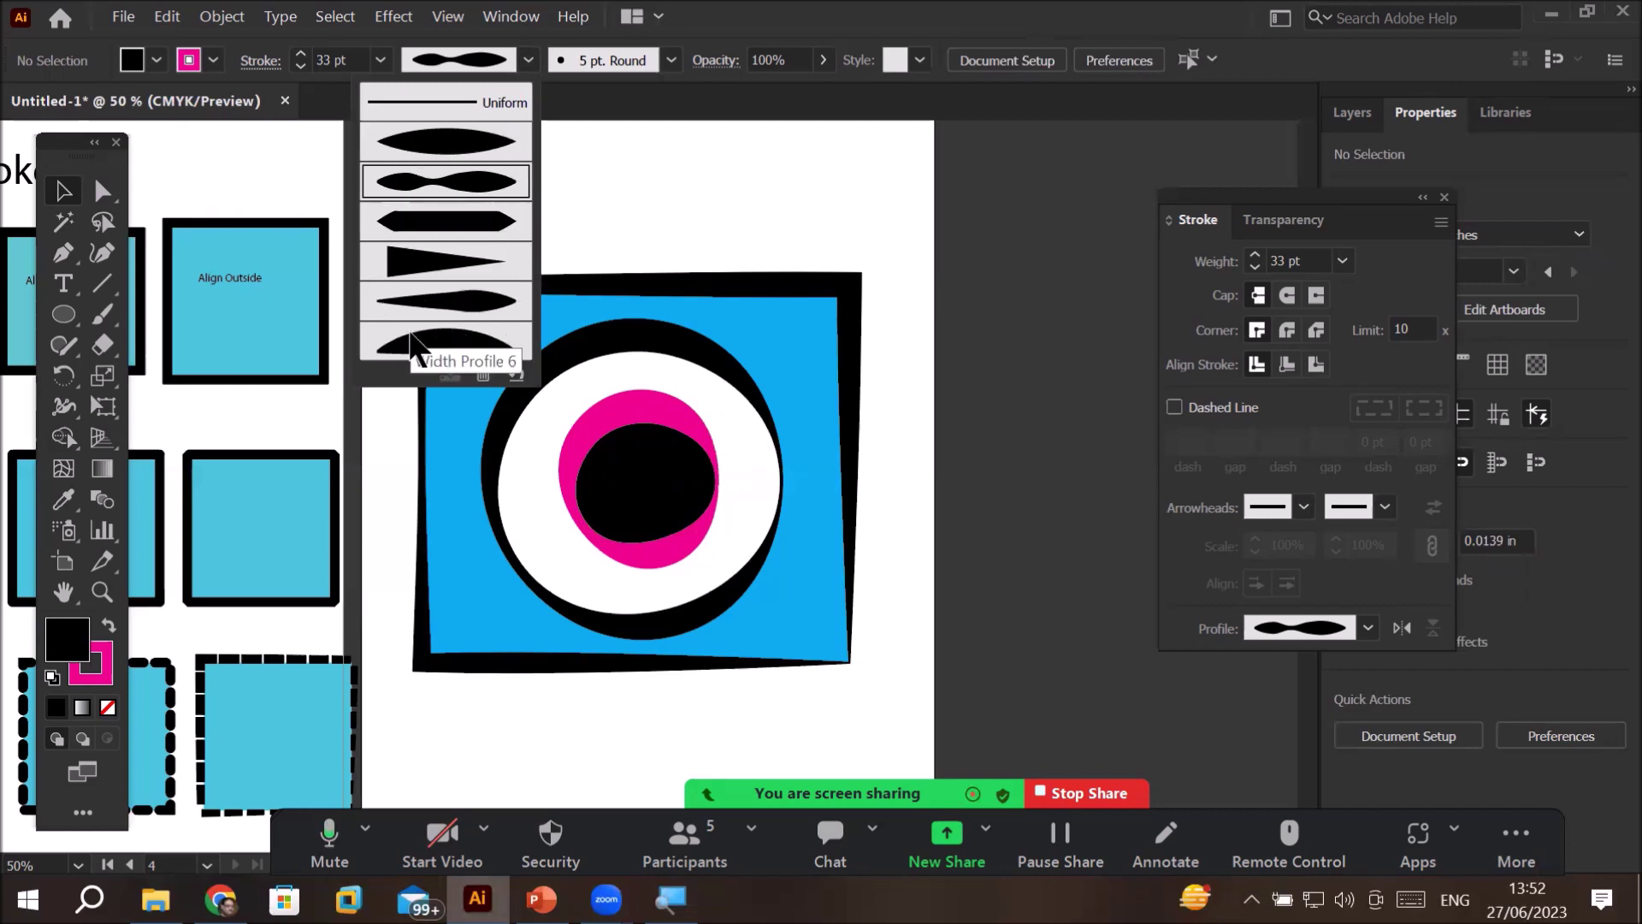
left_click(838, 248)
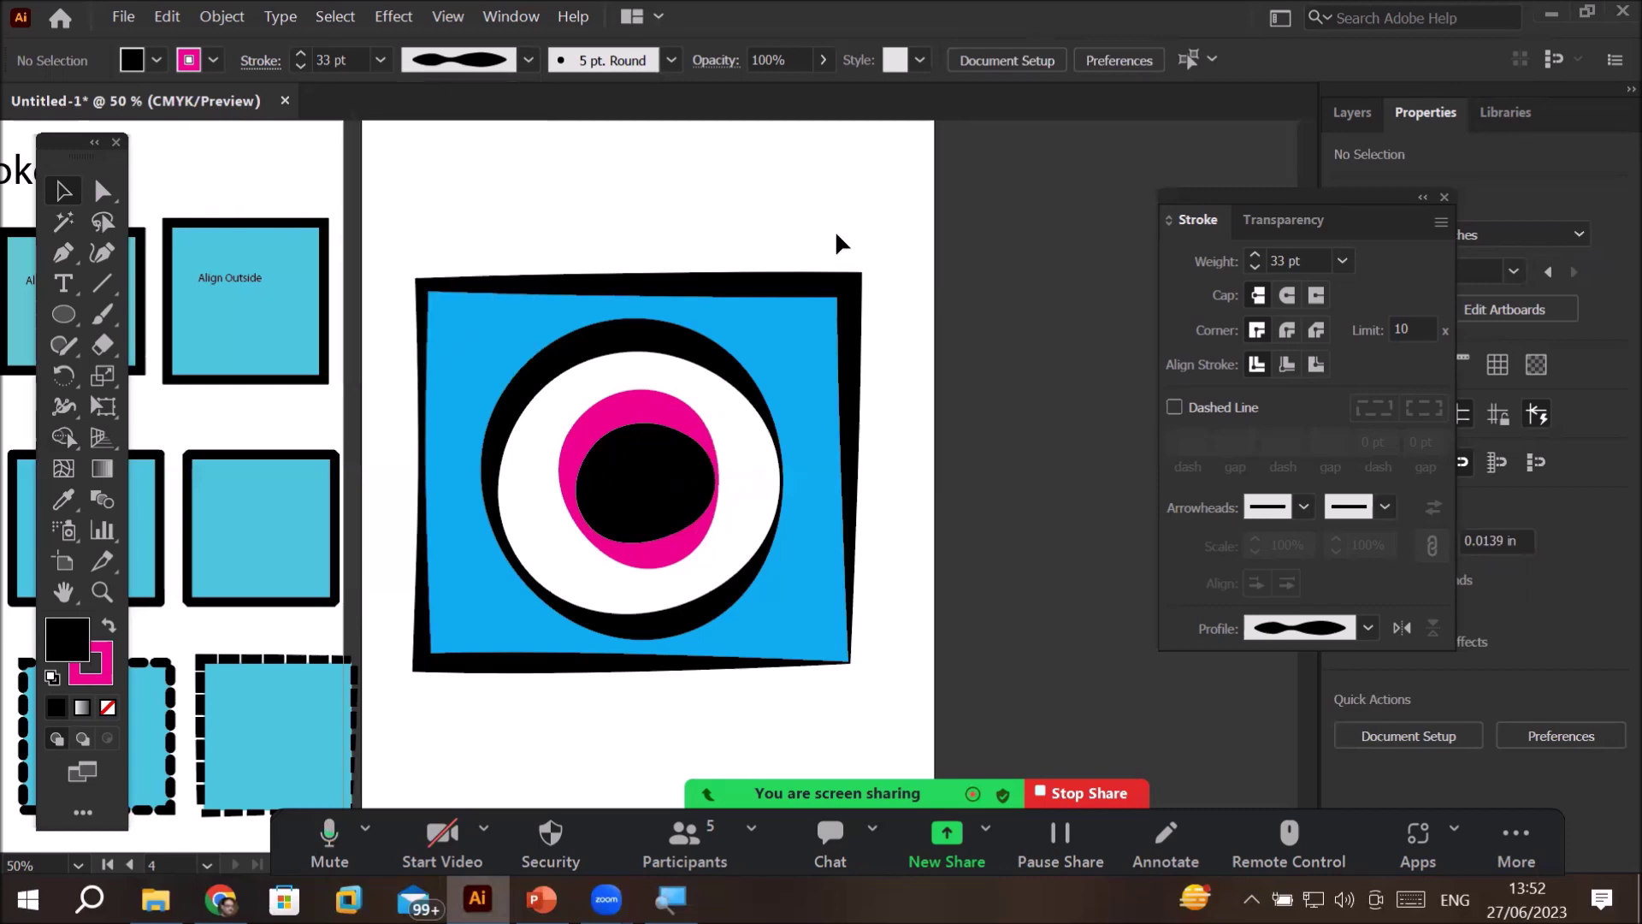
left_click(528, 59)
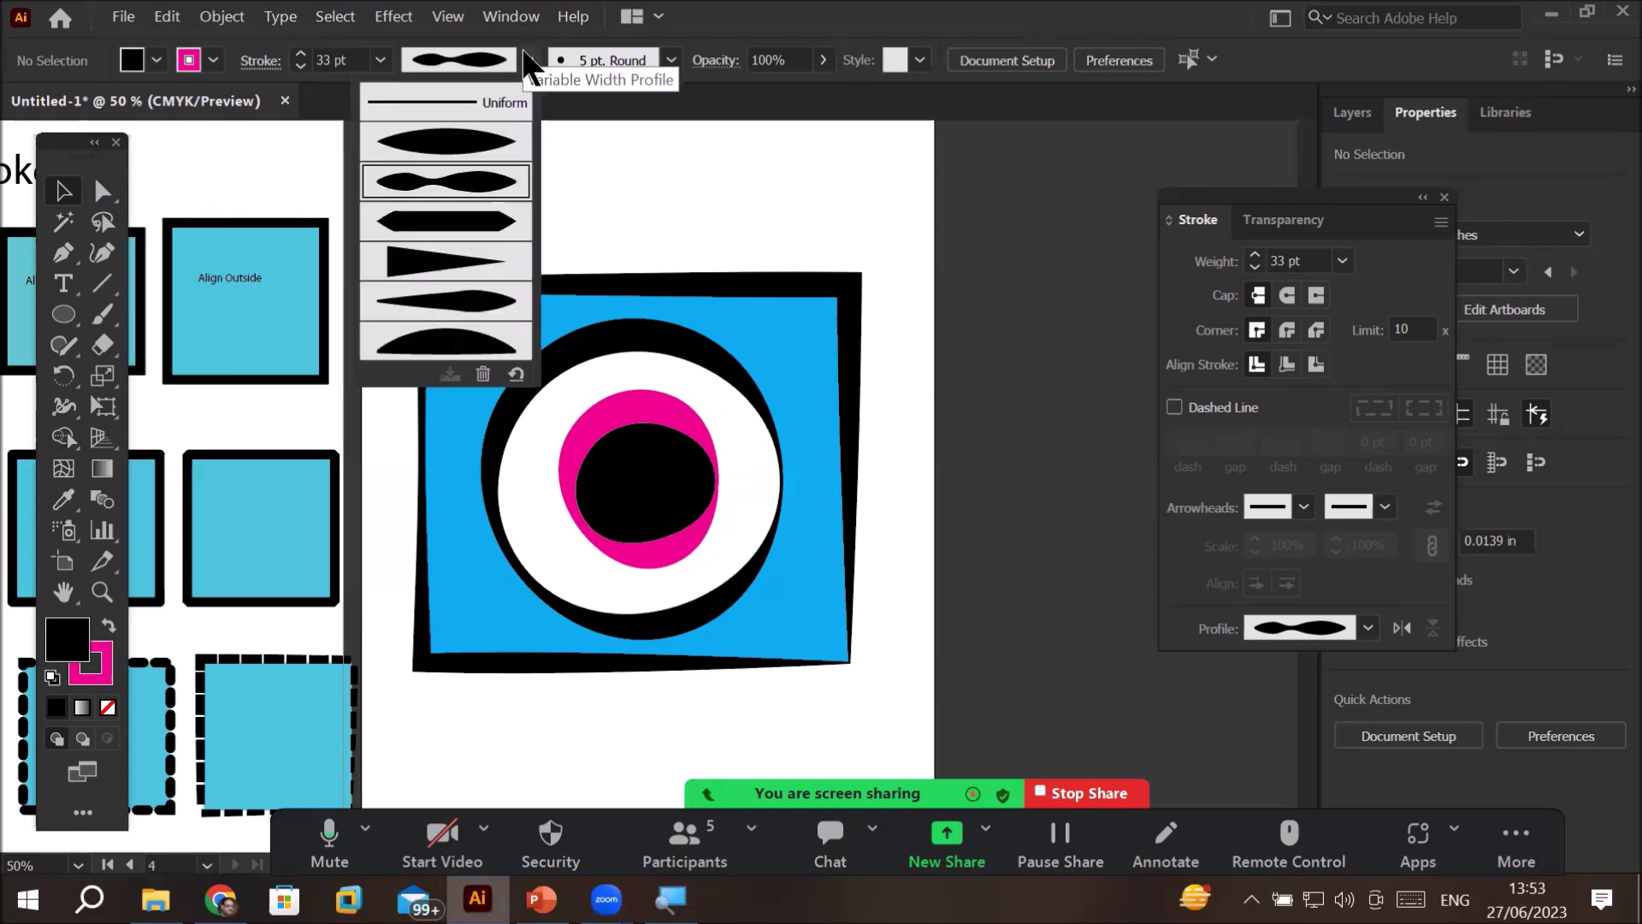
left_click(528, 59)
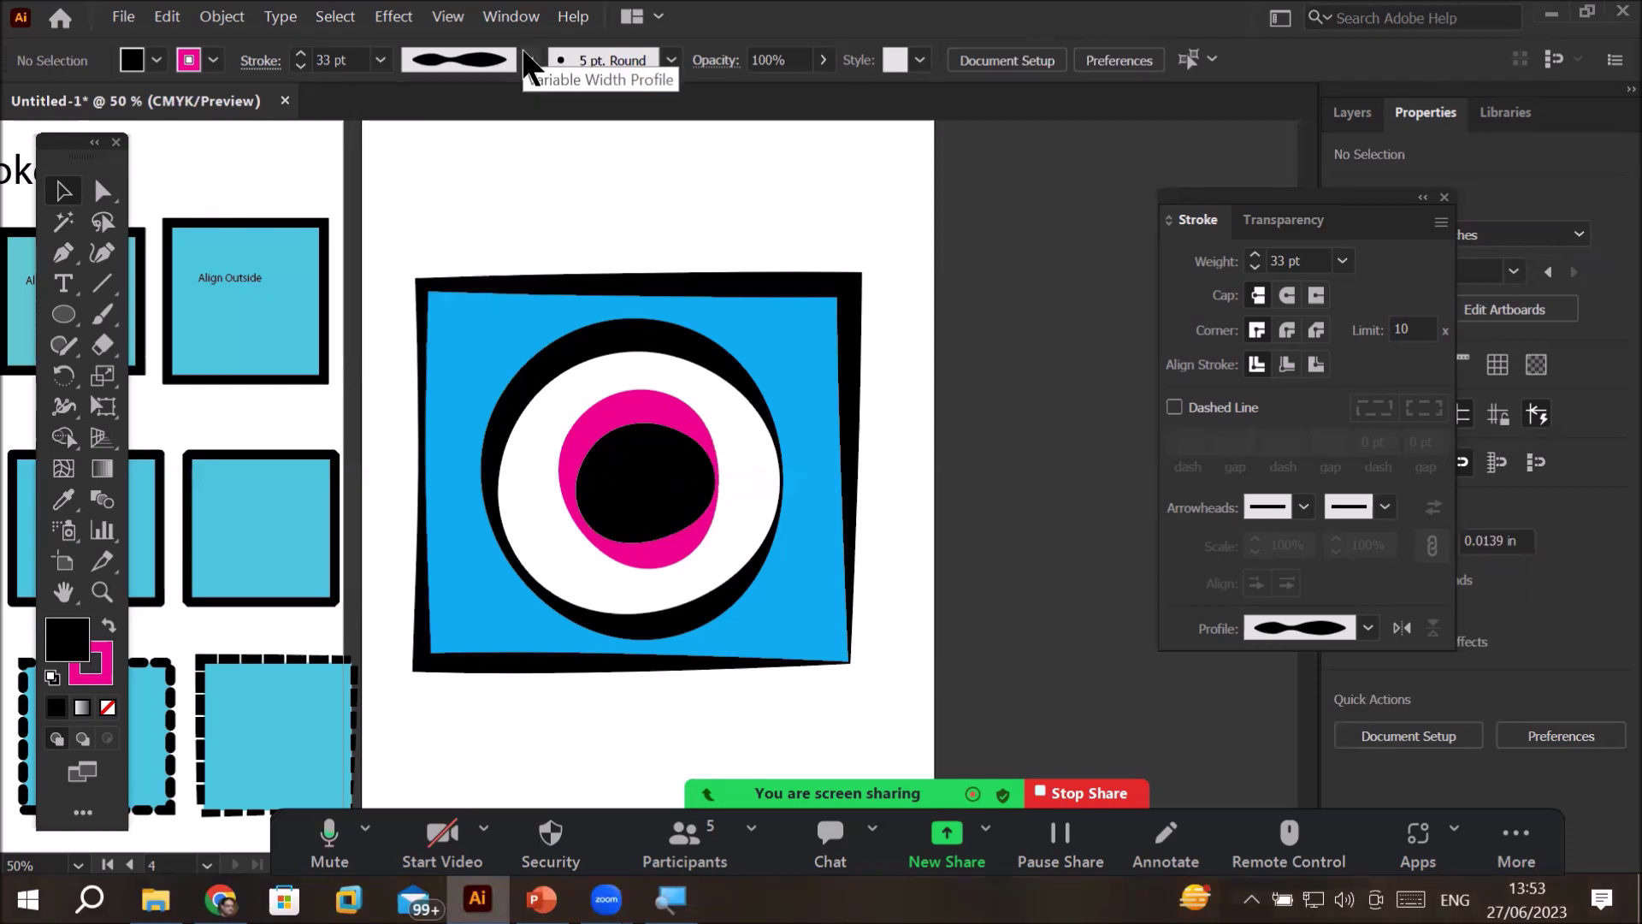
left_click(673, 60)
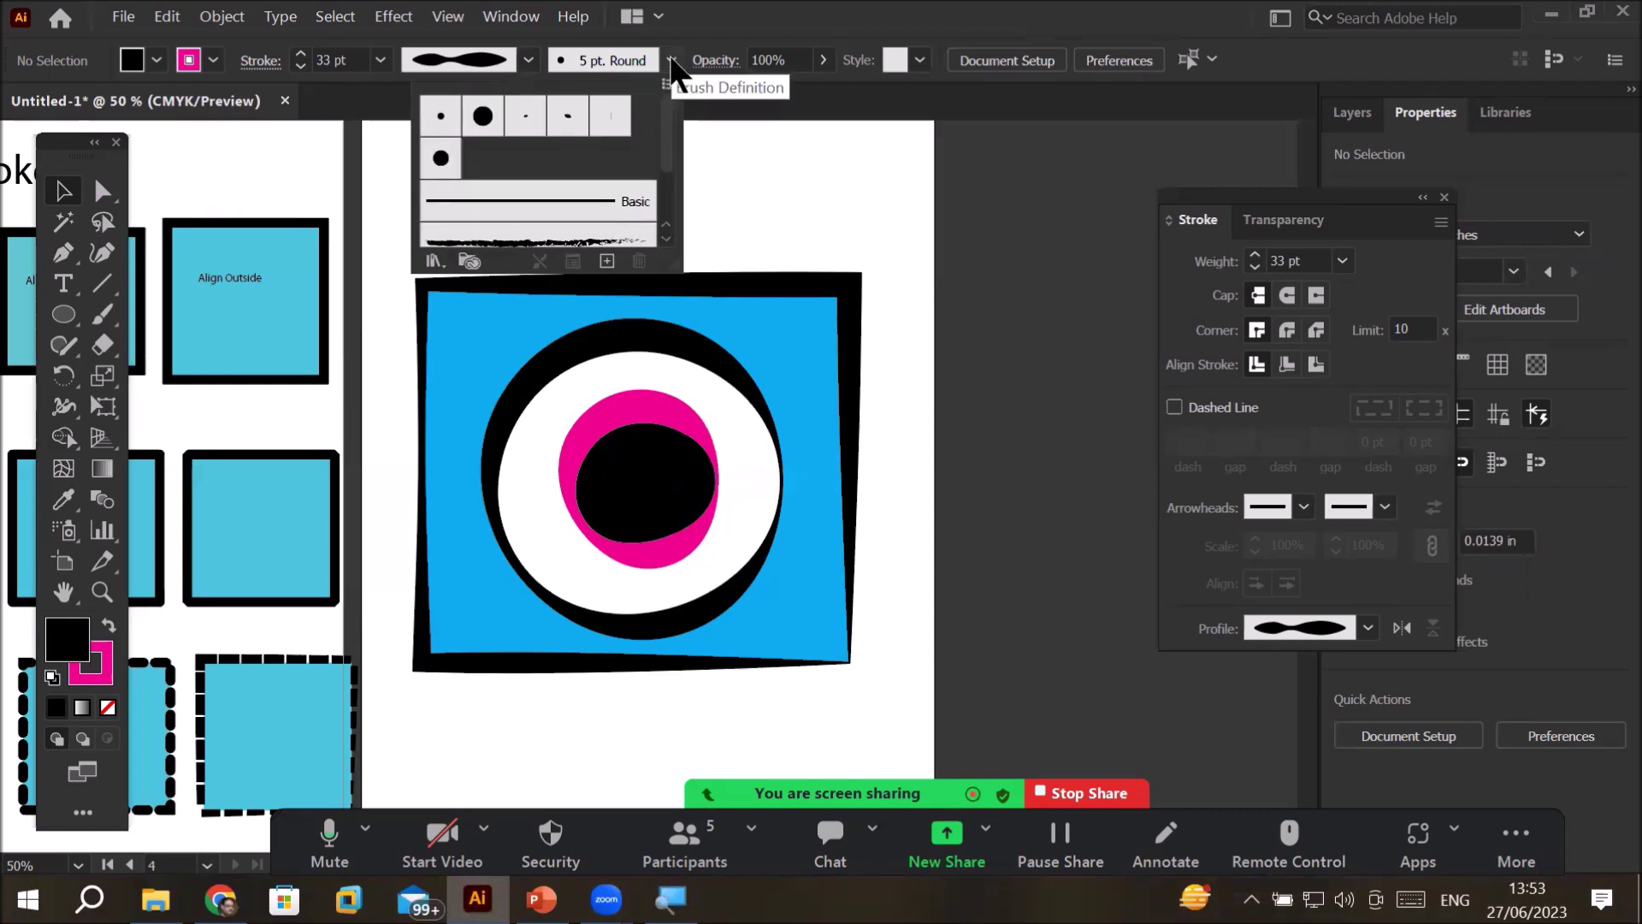
left_click(799, 240)
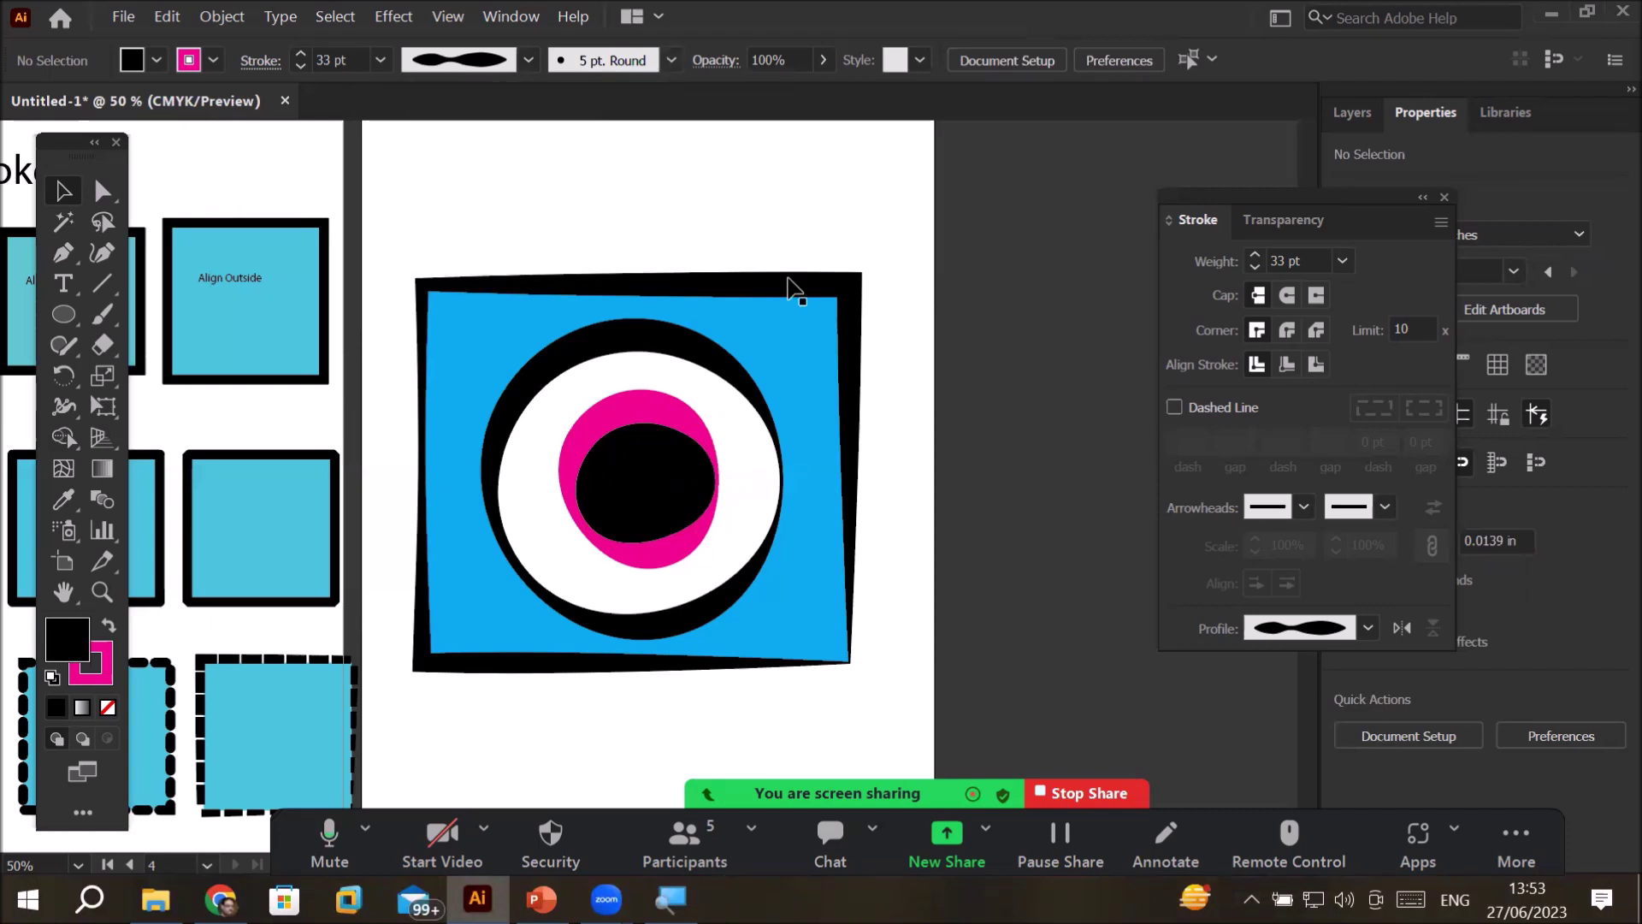
- Try the rough charcoal-style brush on the outer circle's stroke with a weight of 7 pt
left_click(672, 348)
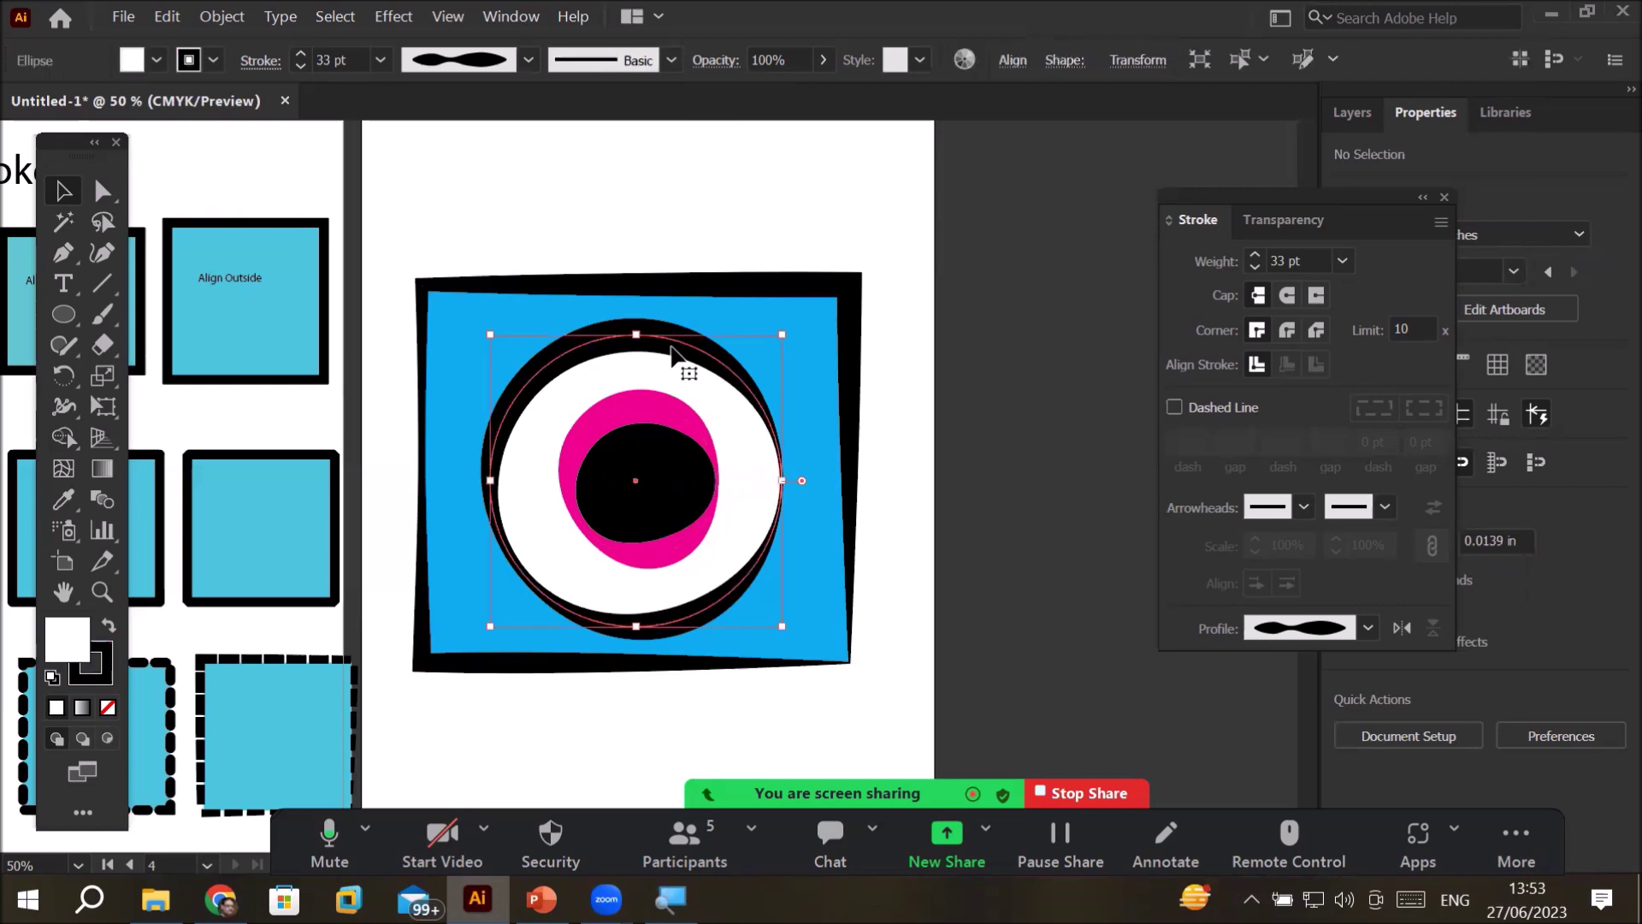
left_click(673, 58)
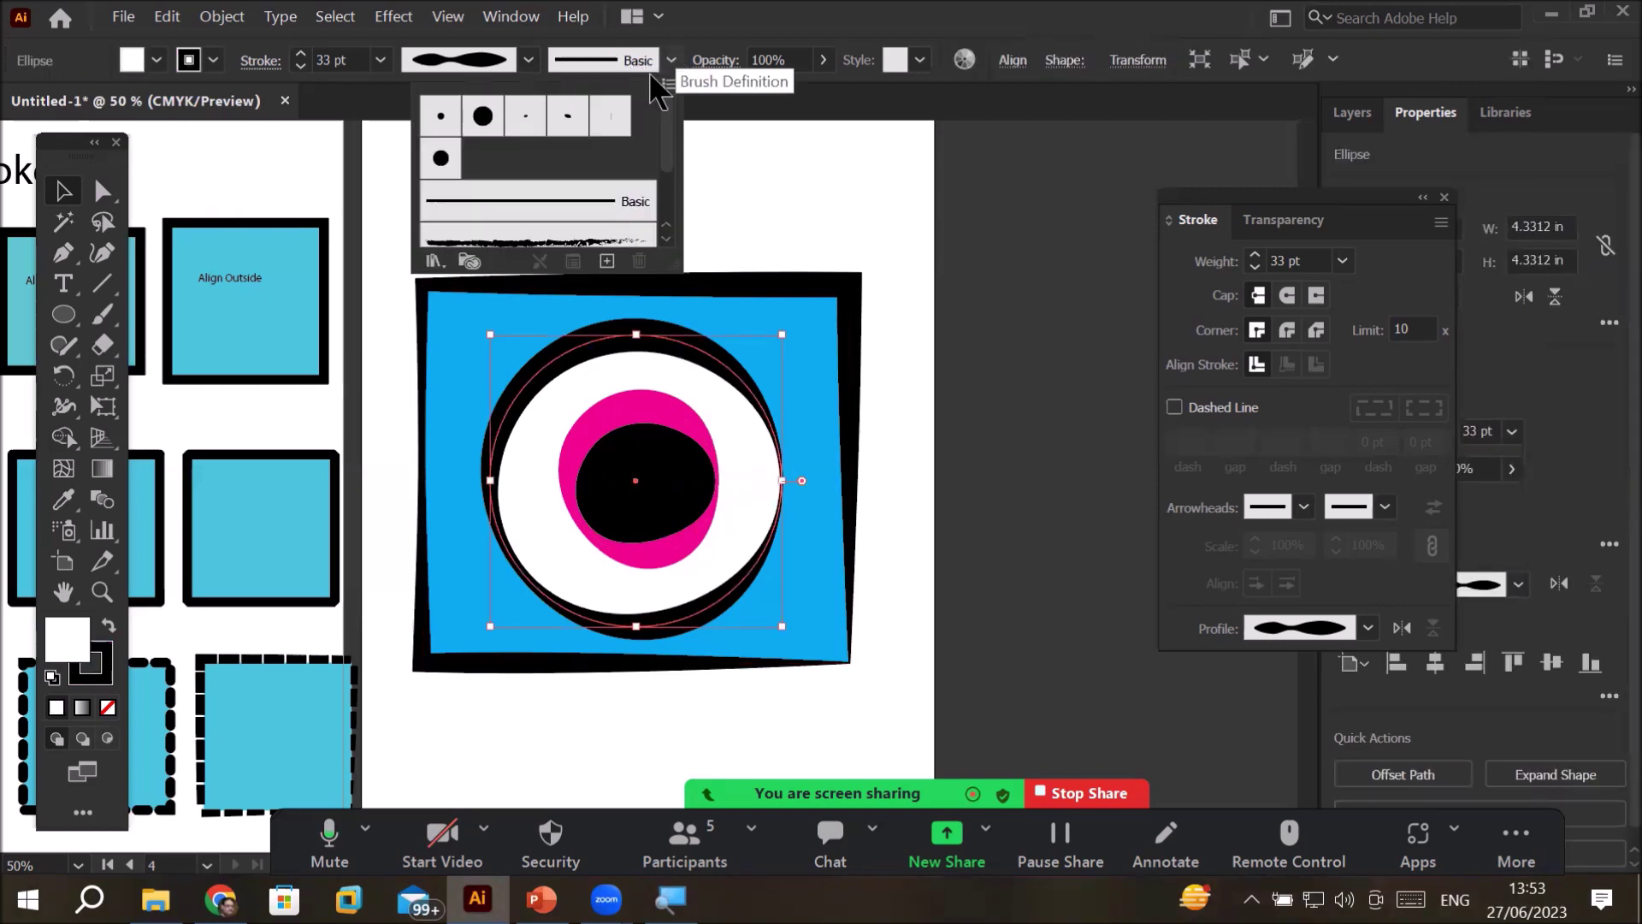
left_click(578, 239)
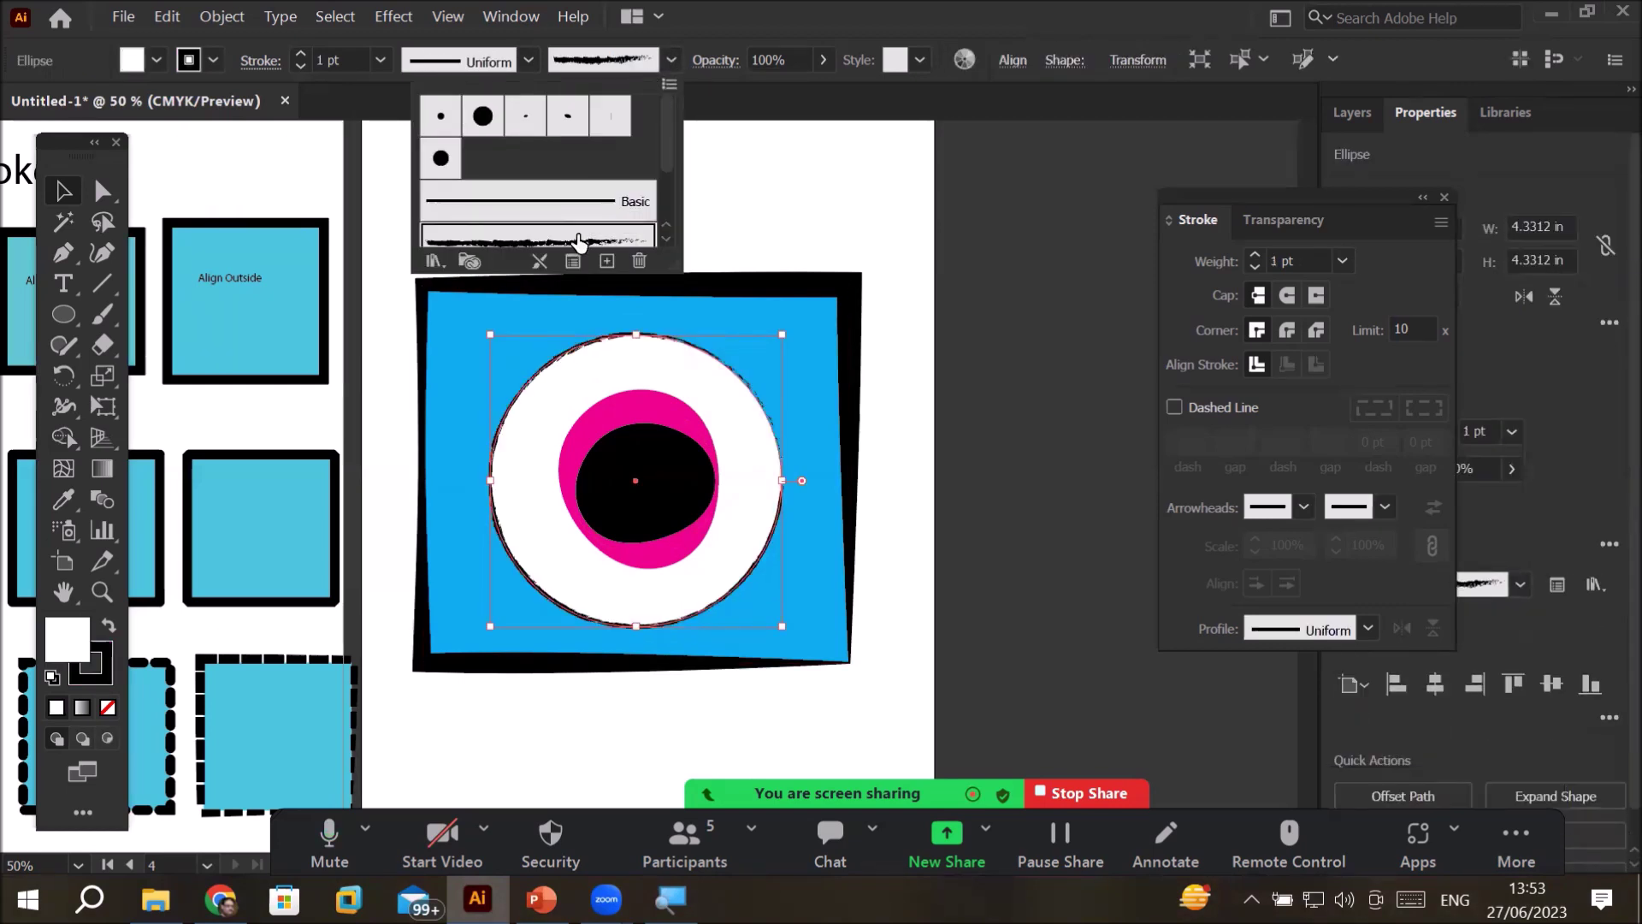
left_click(300, 53)
left_click(300, 54)
left_click(300, 54)
left_click(301, 54)
left_click(300, 53)
left_click(300, 54)
left_click(300, 54)
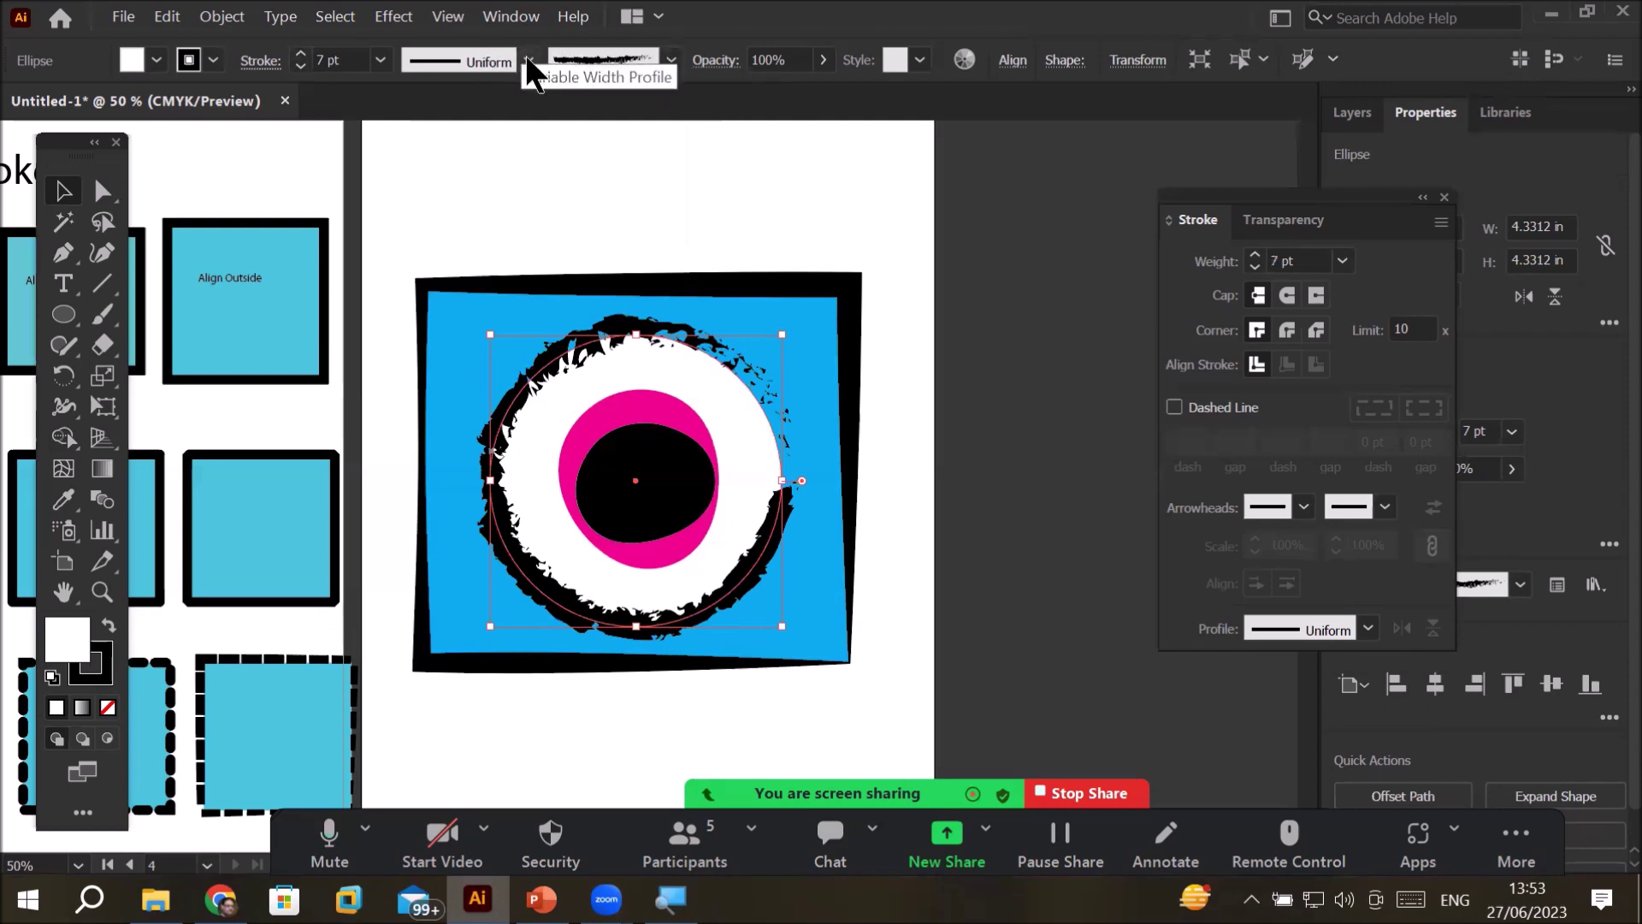
- Try the Divider brush and the 6.00 bristle brush on the outer circle's stroke, settling on the blue denim pattern brush
left_click(671, 60)
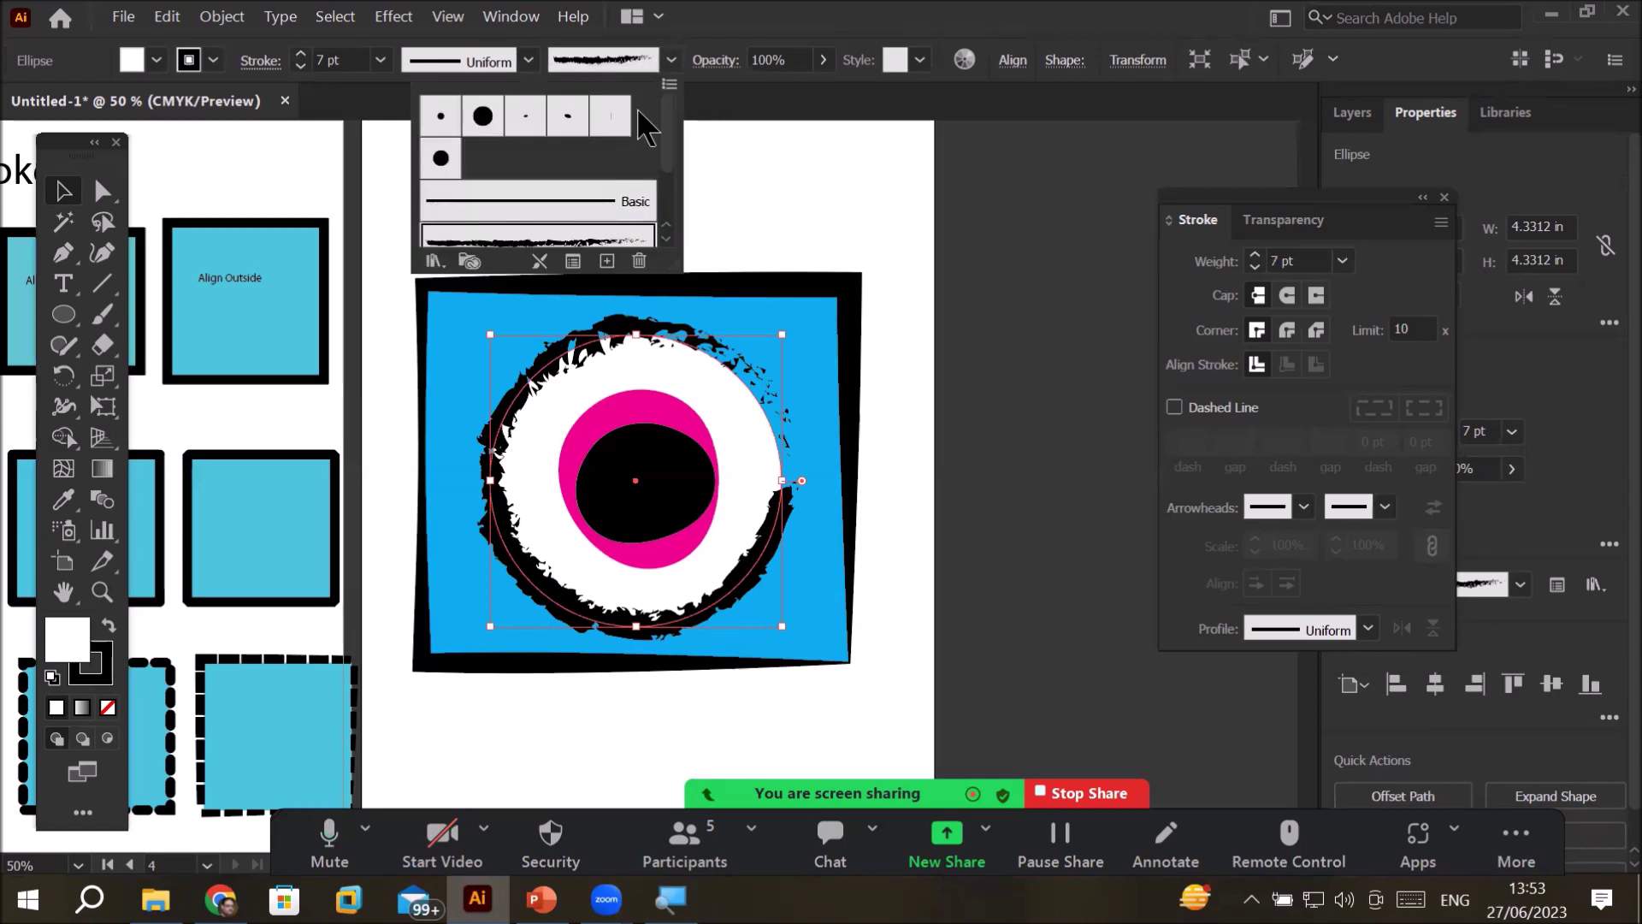
left_click(666, 239)
left_click(667, 238)
left_click(666, 239)
left_click(667, 238)
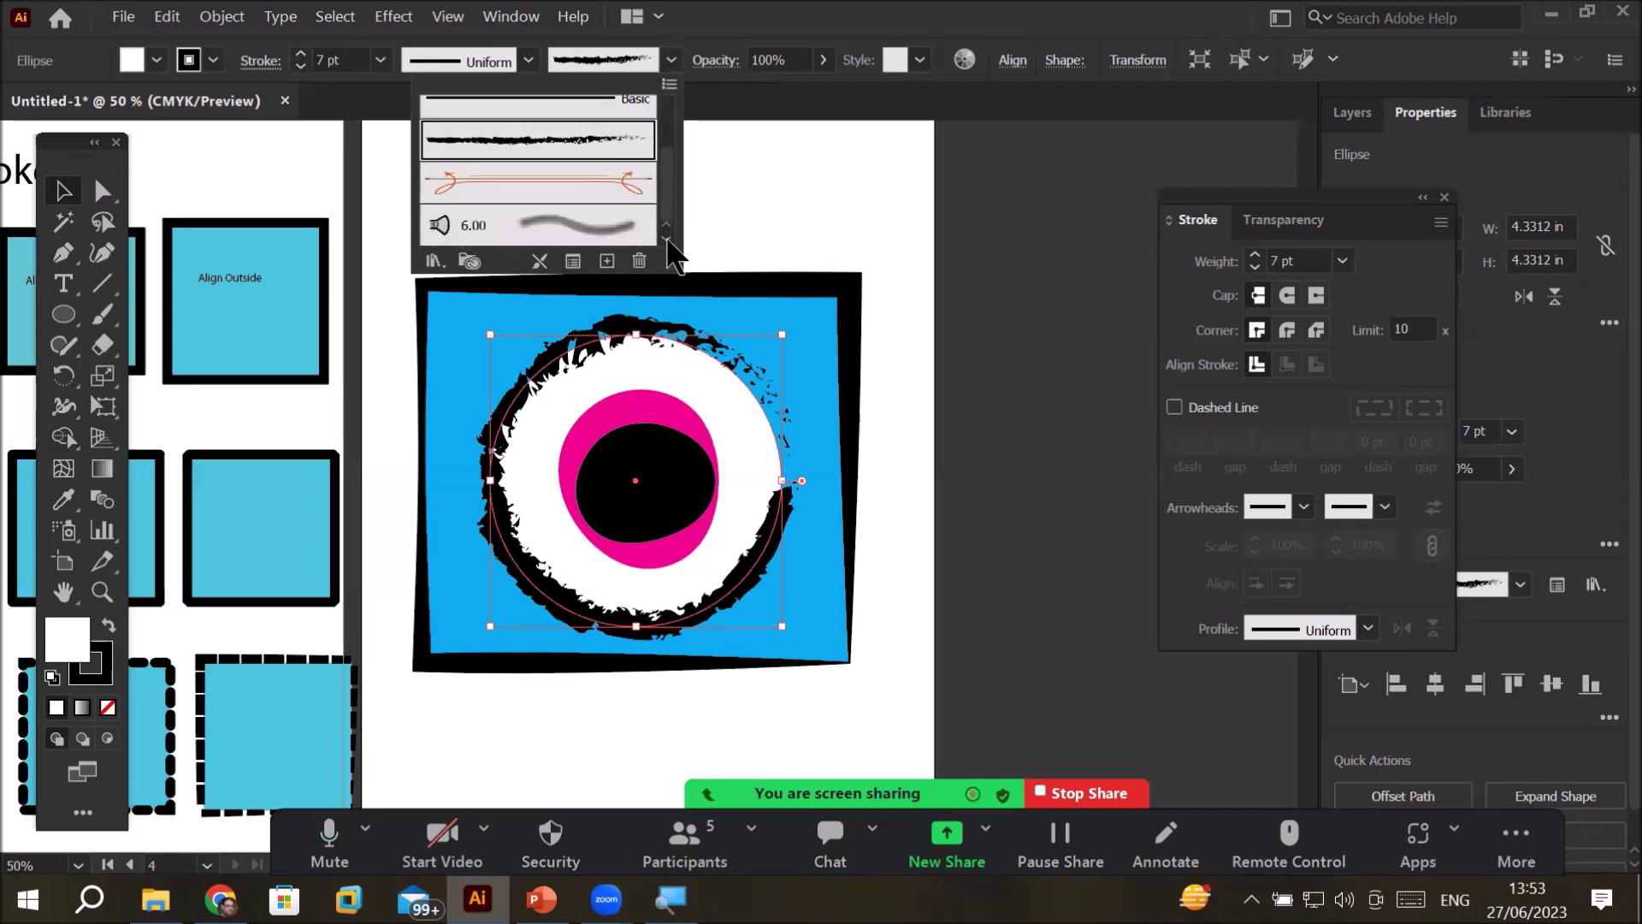
left_click(615, 182)
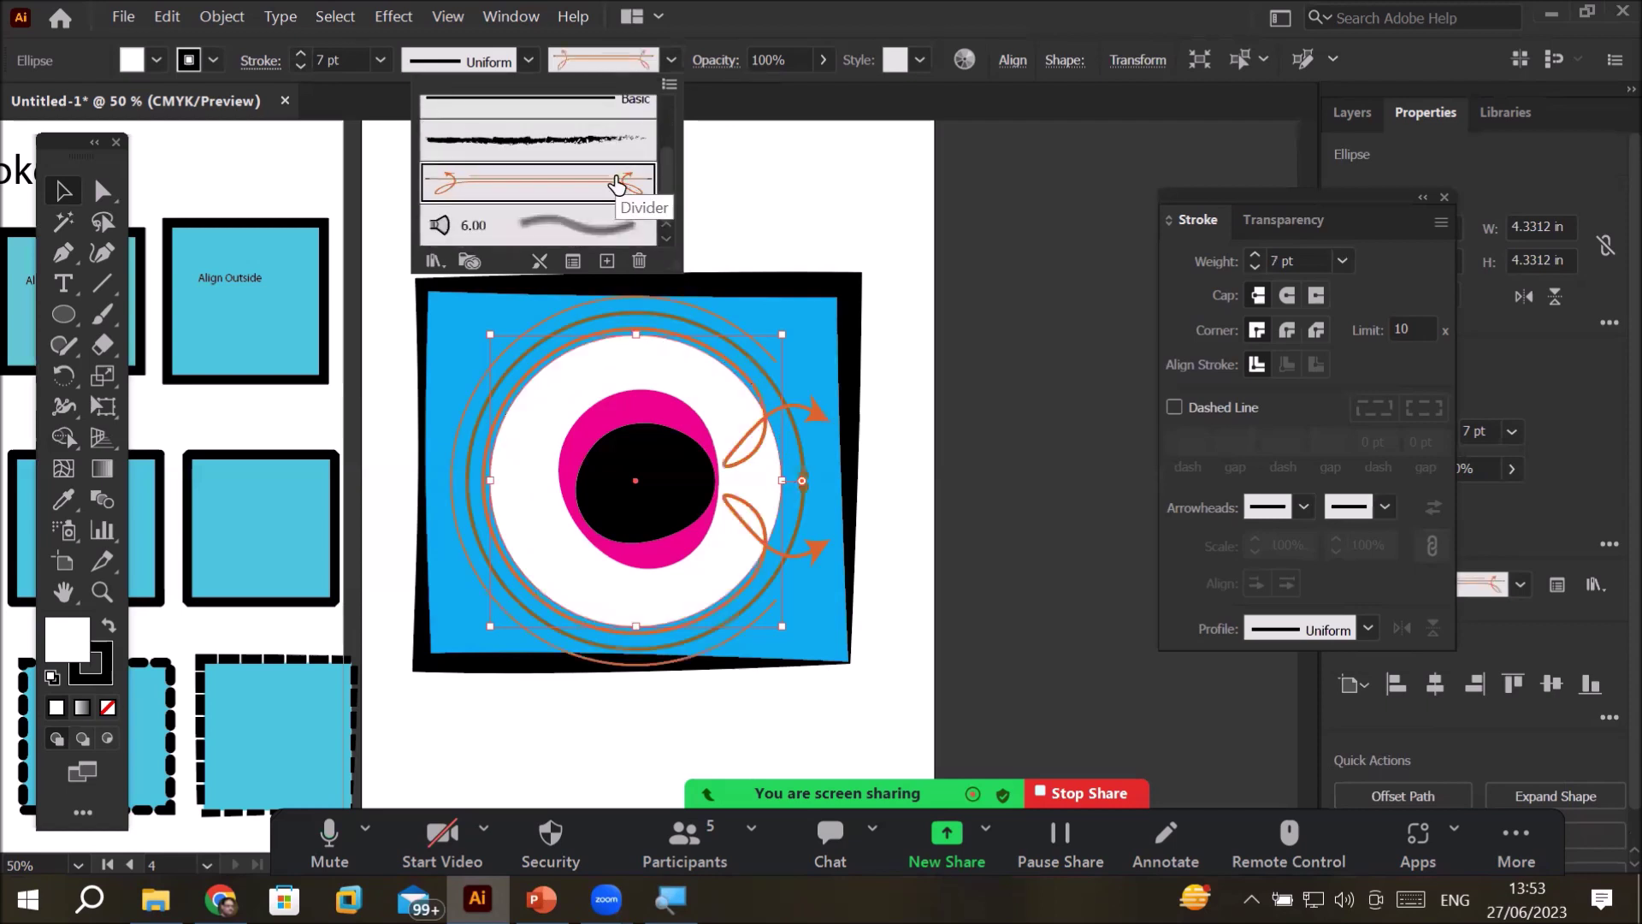
scroll(650, 209, "down", 1)
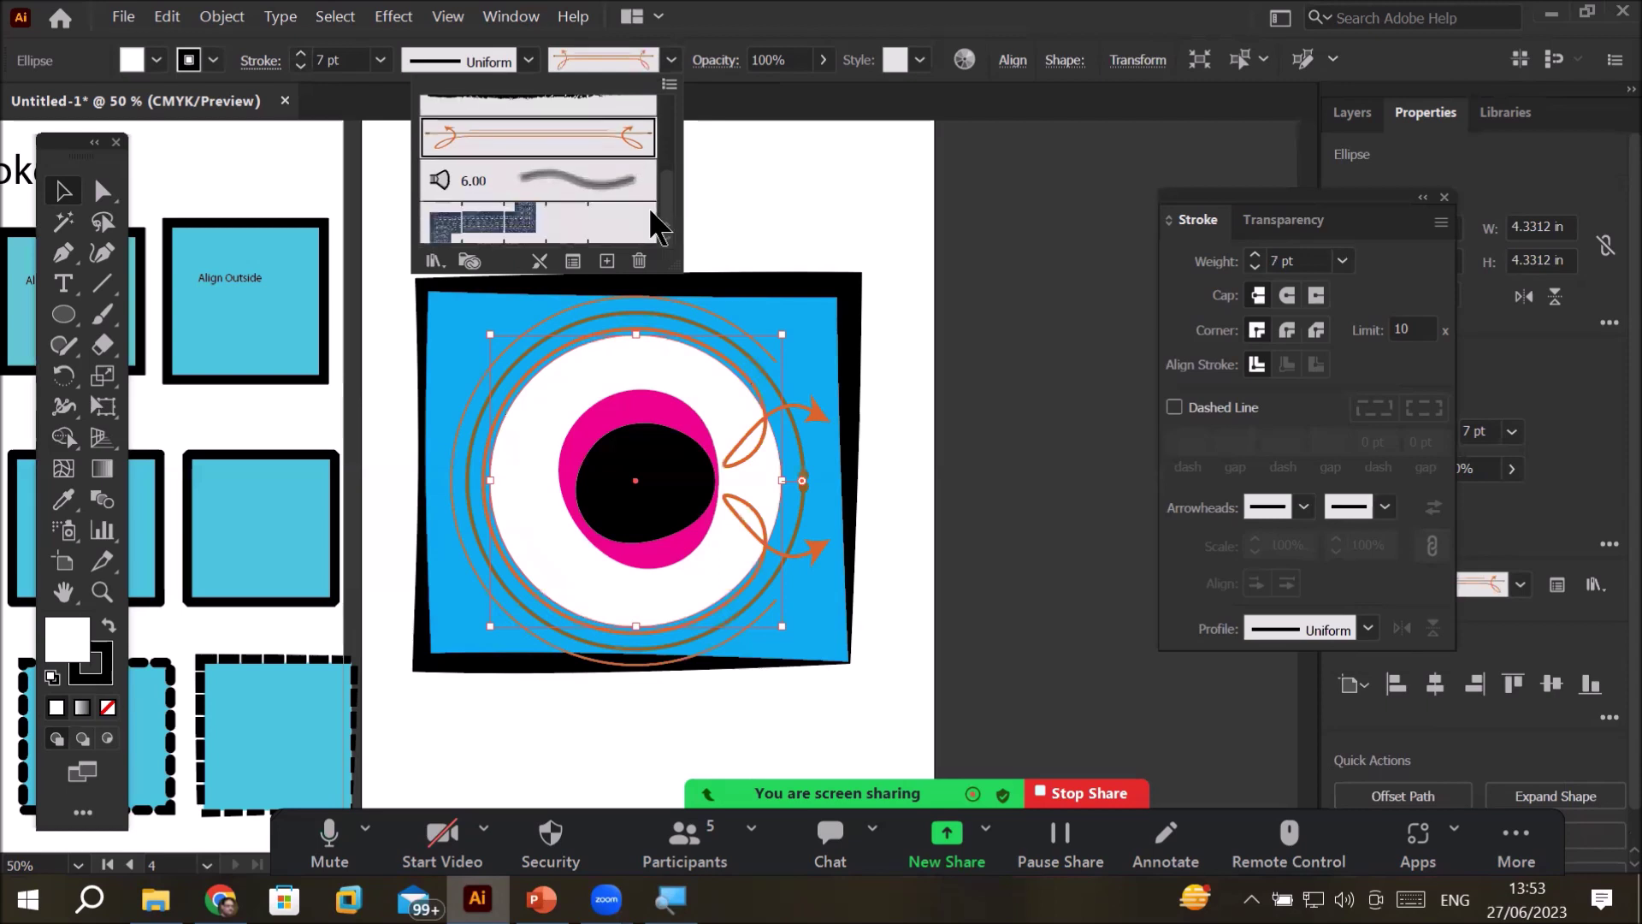
left_click(571, 188)
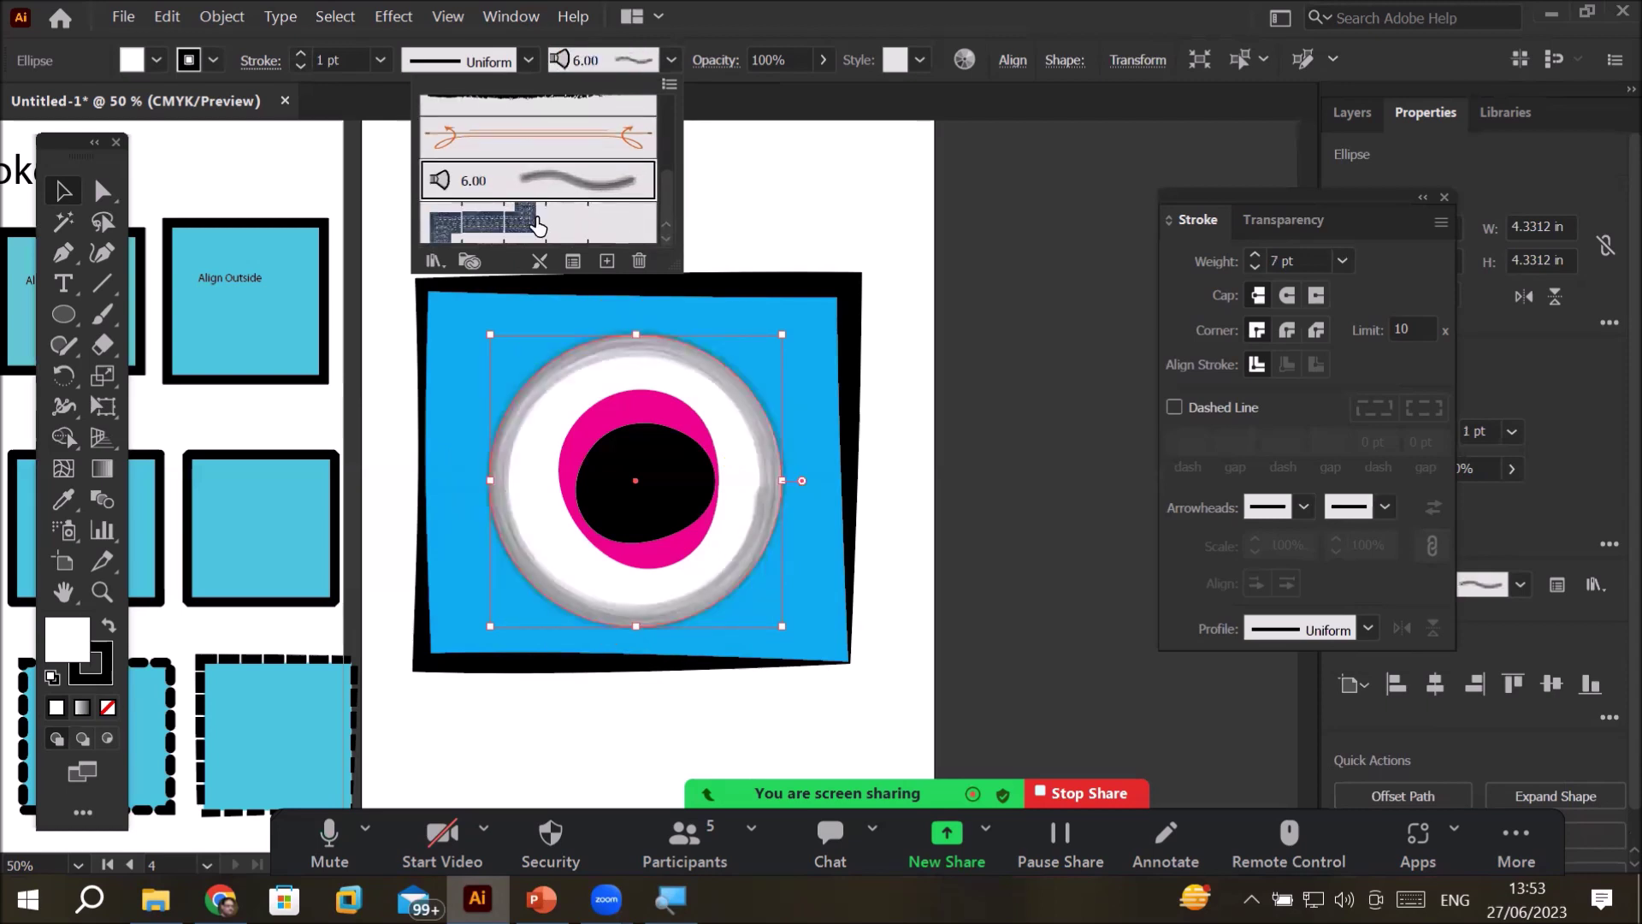
left_click(537, 224)
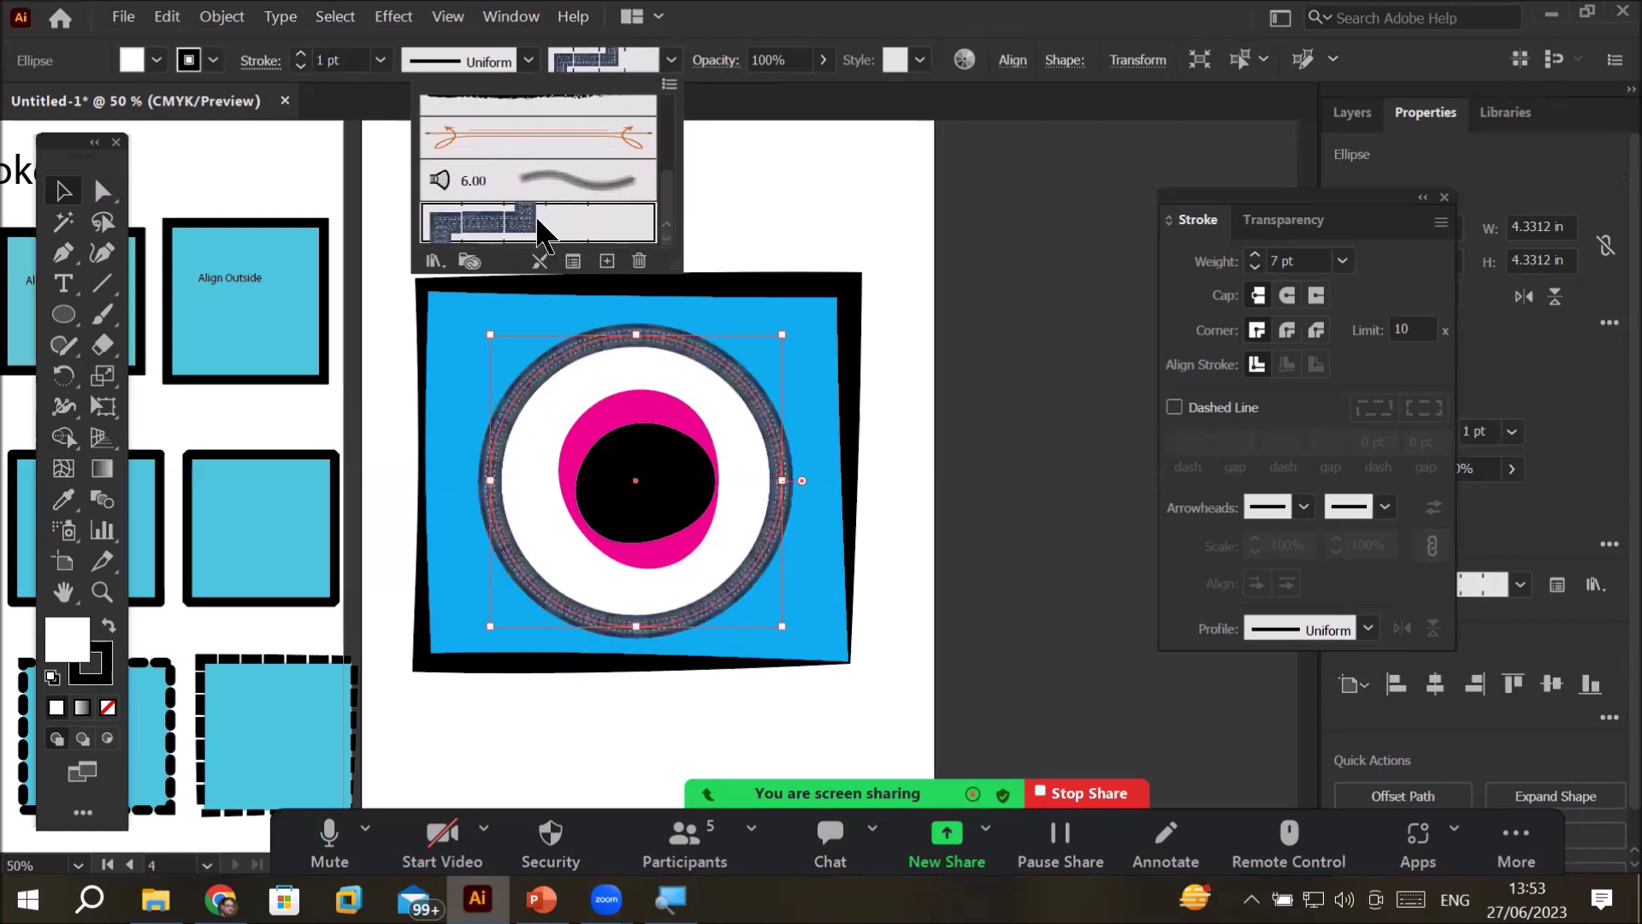
- Look through the whole list of brush definitions for other stroke styles
left_click(663, 225)
left_click(663, 226)
left_click(664, 227)
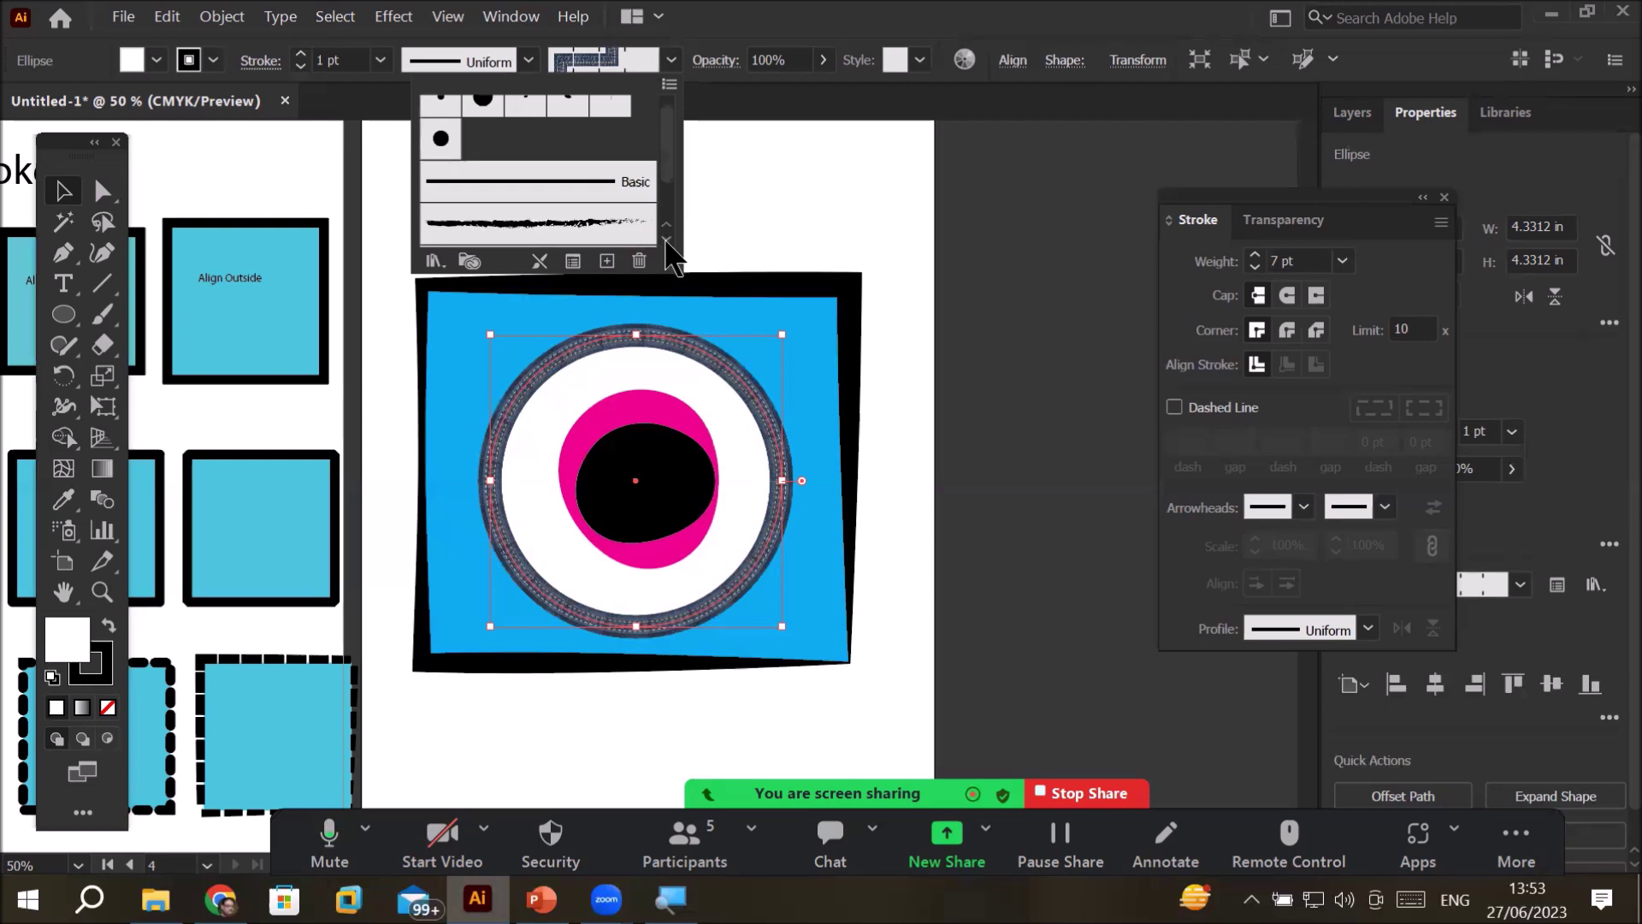
left_click(666, 240)
left_click(666, 241)
left_click(666, 240)
left_click(666, 240)
left_click(666, 241)
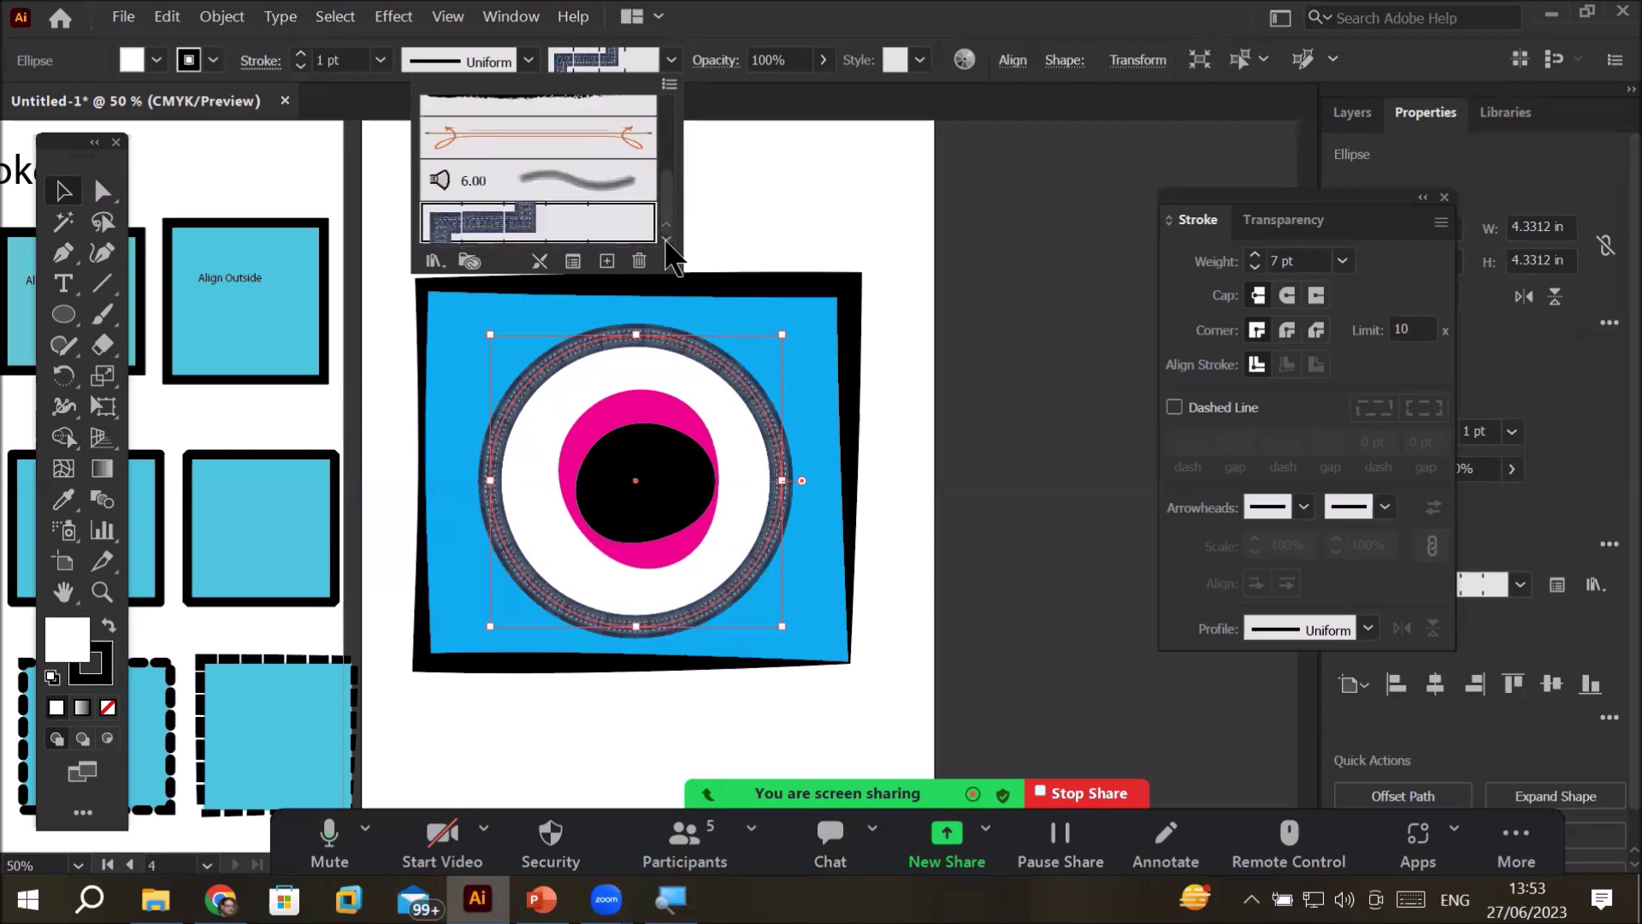
- Browse the brush library categories and open the Decorative_Banners and Seals library
left_click(432, 265)
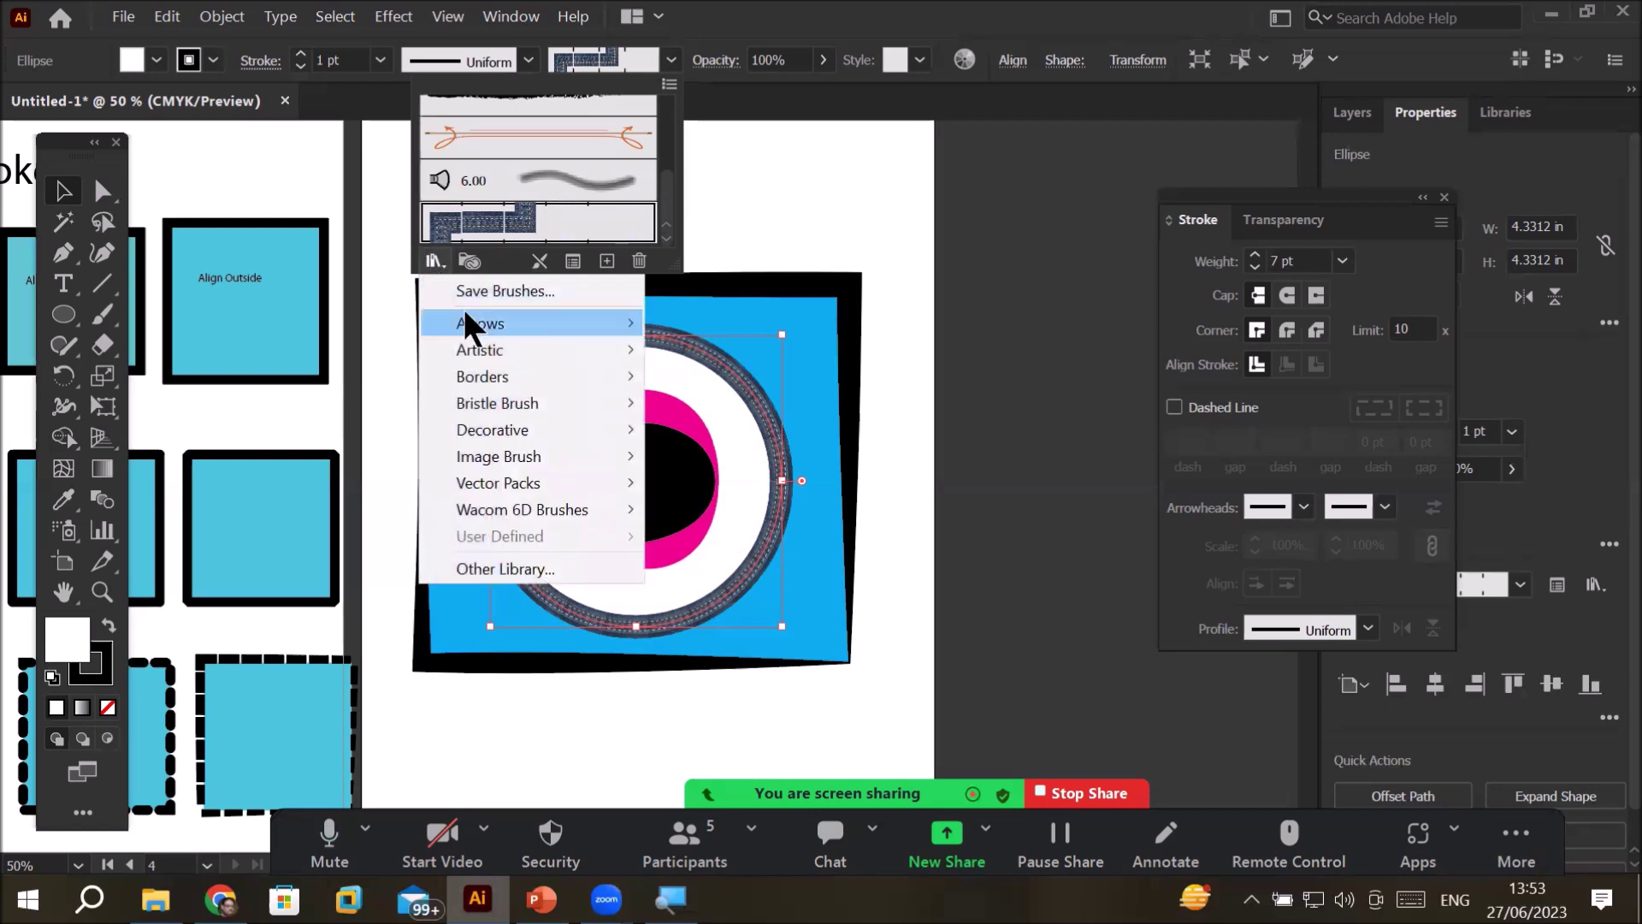
mouse_move(480, 352)
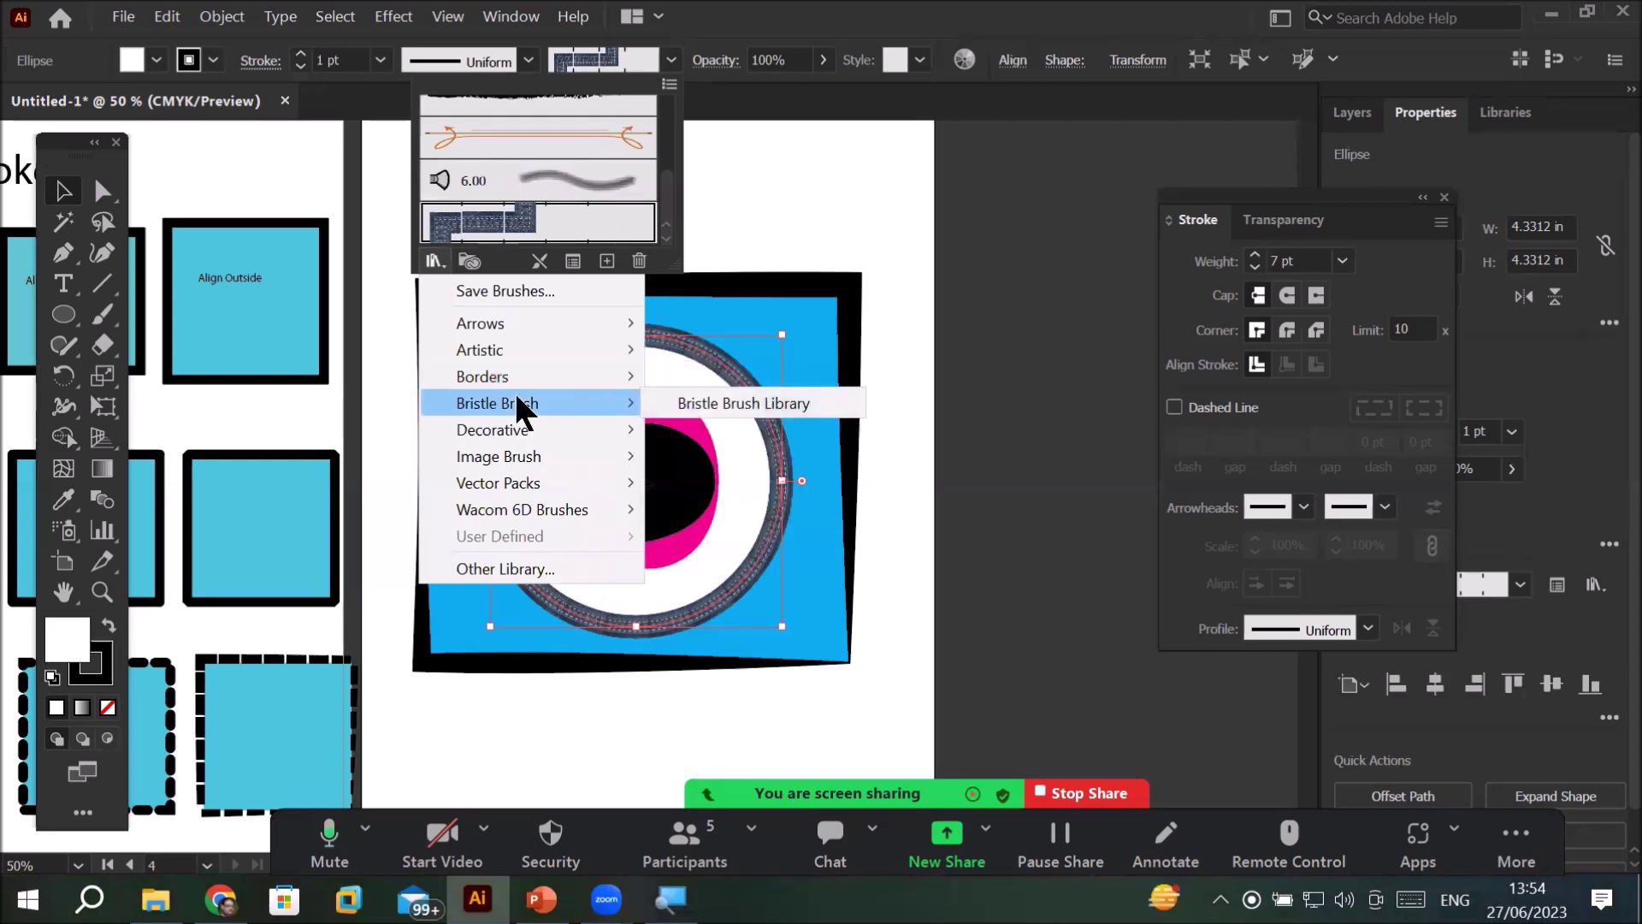
mouse_move(520, 423)
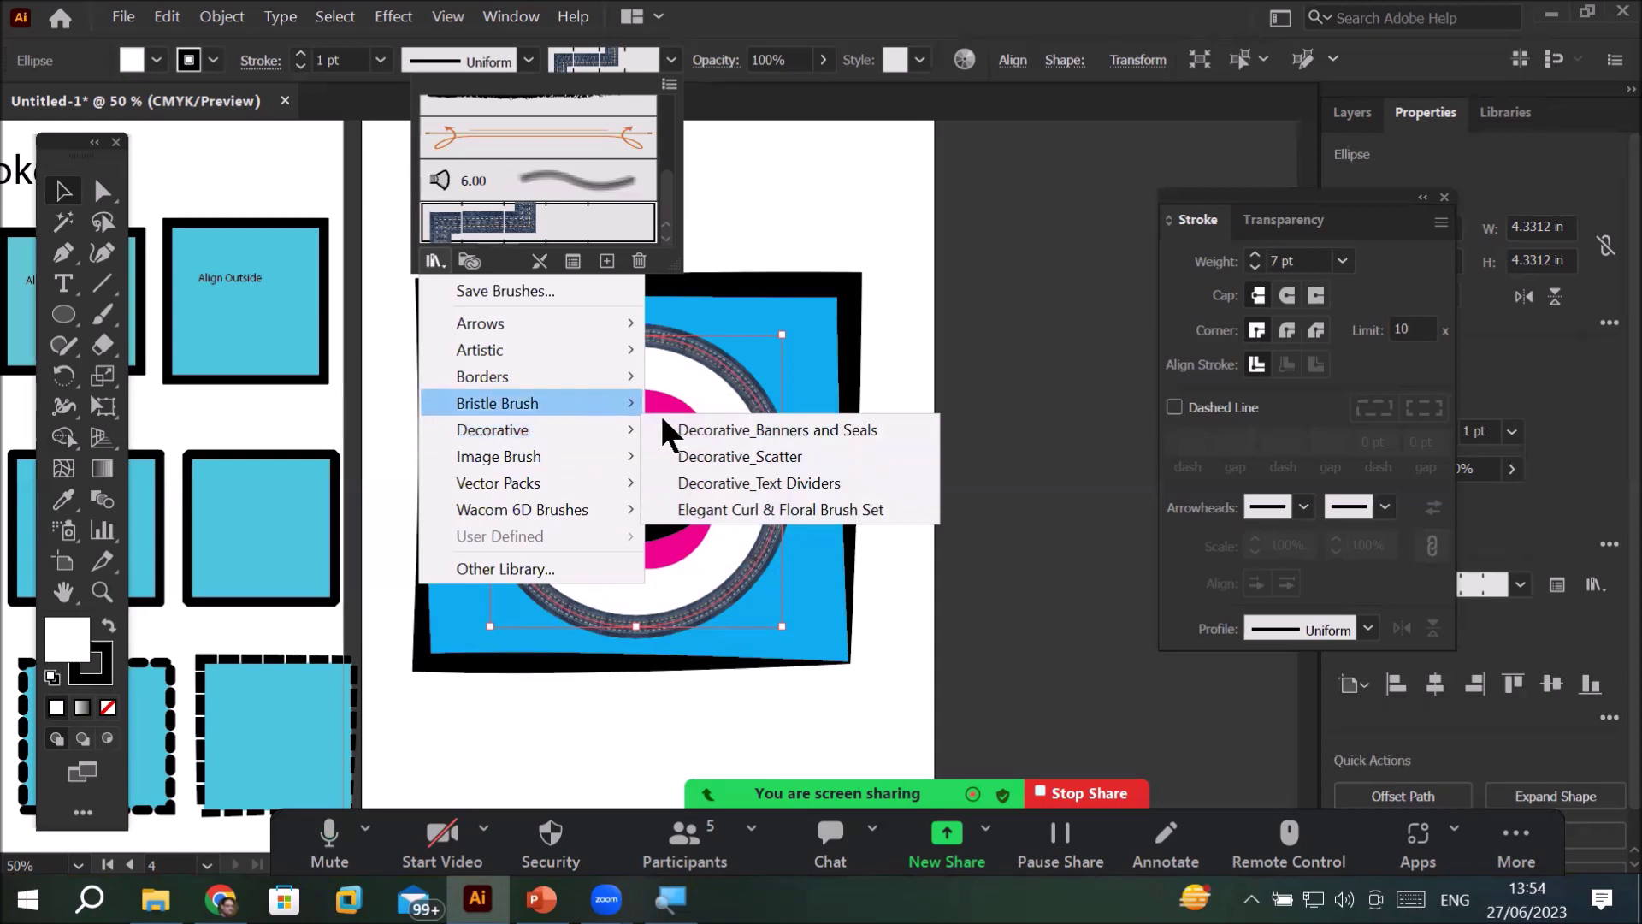
left_click(854, 432)
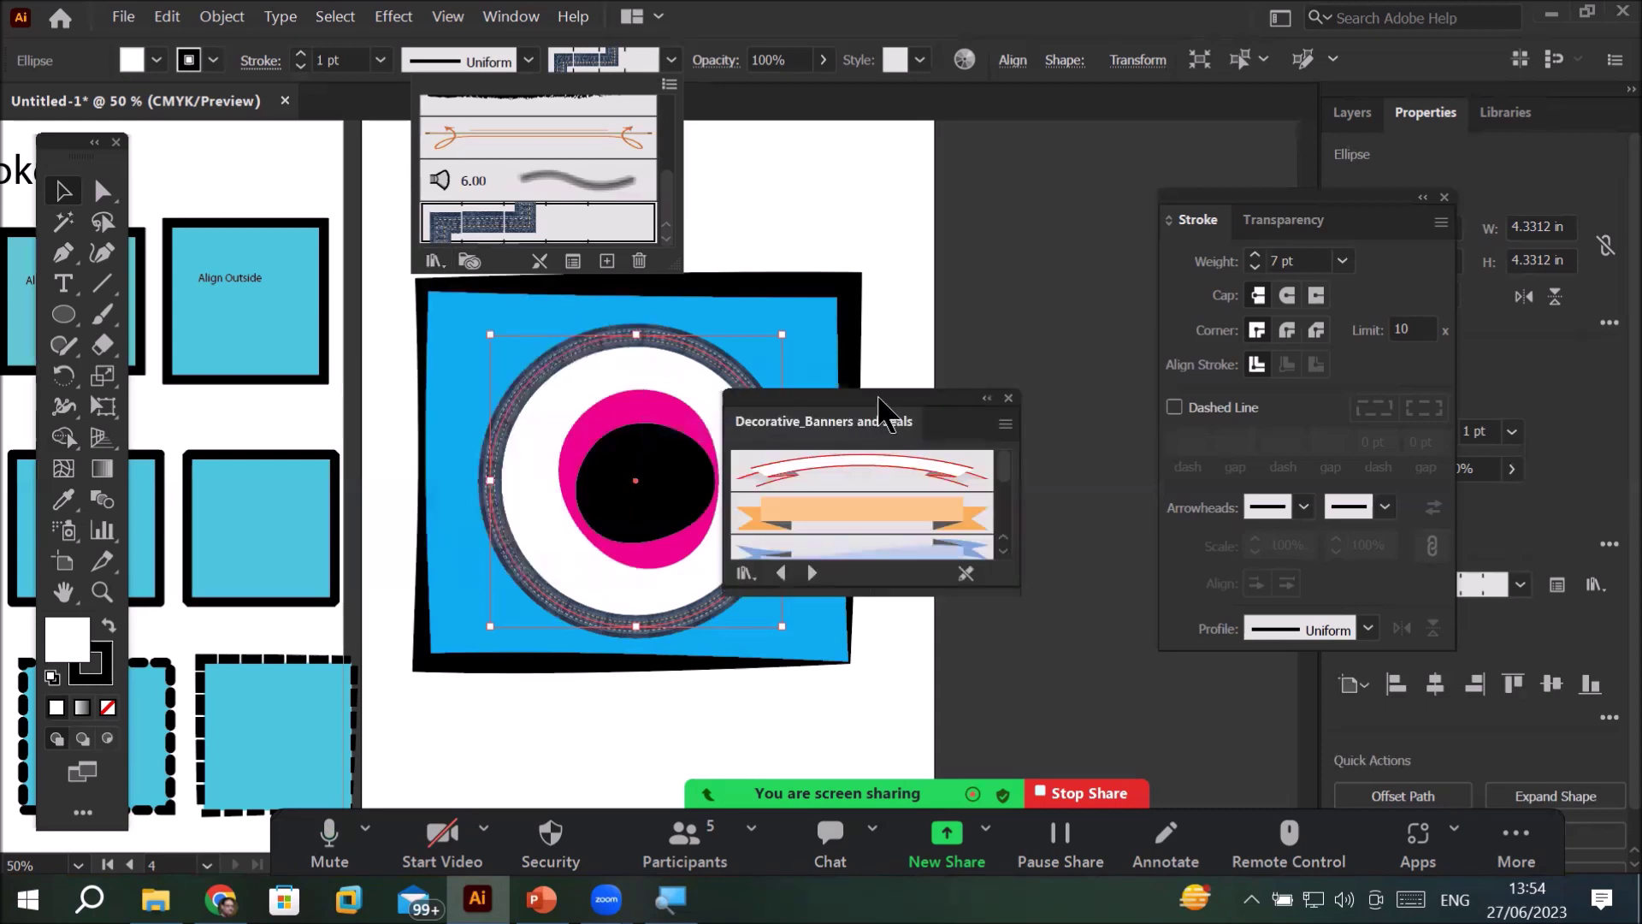
- Try the red-outlined Banner 1, the orange banner and the blue banner brushes on the outer circle's stroke
left_click(885, 413)
left_click_drag(891, 402, 992, 200)
left_click(979, 270)
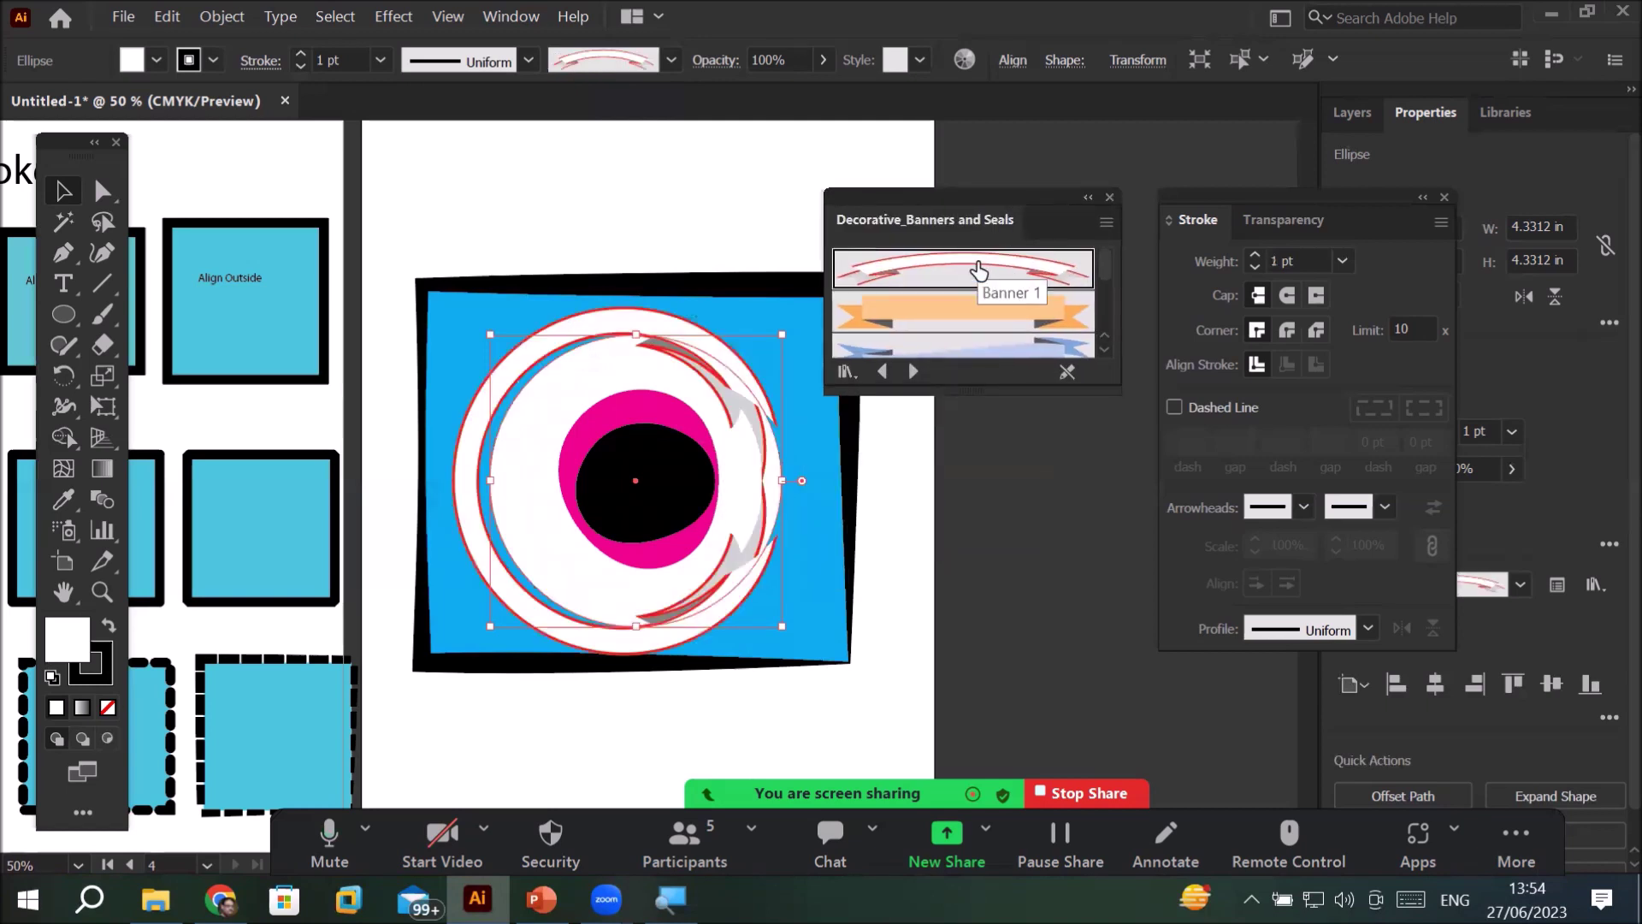
left_click(975, 309)
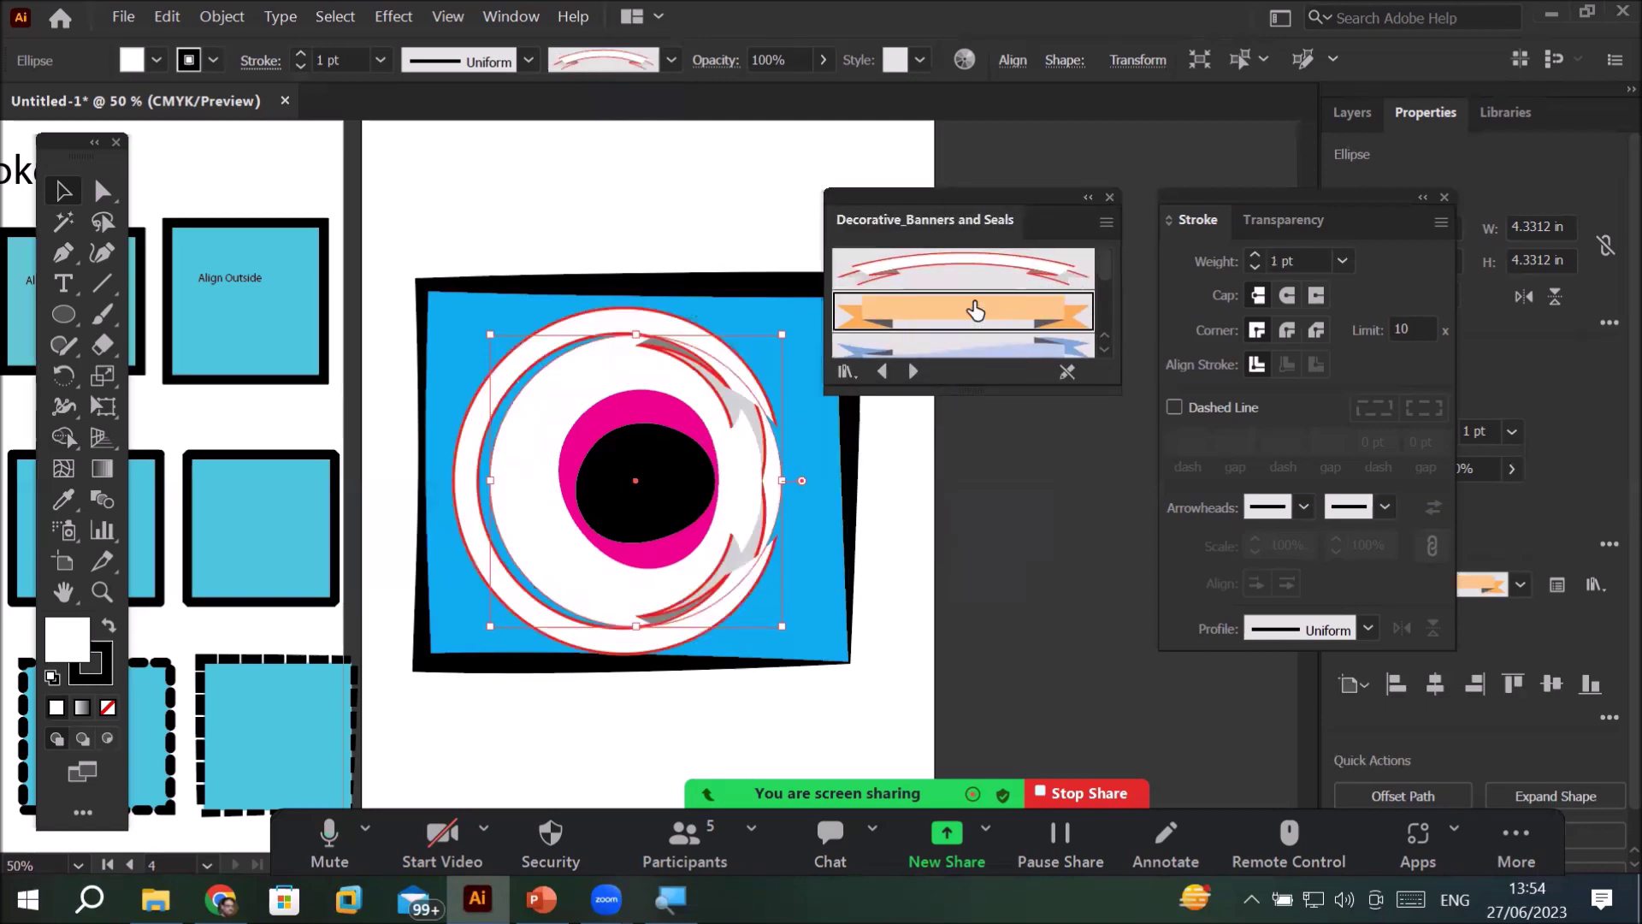
left_click(1011, 356)
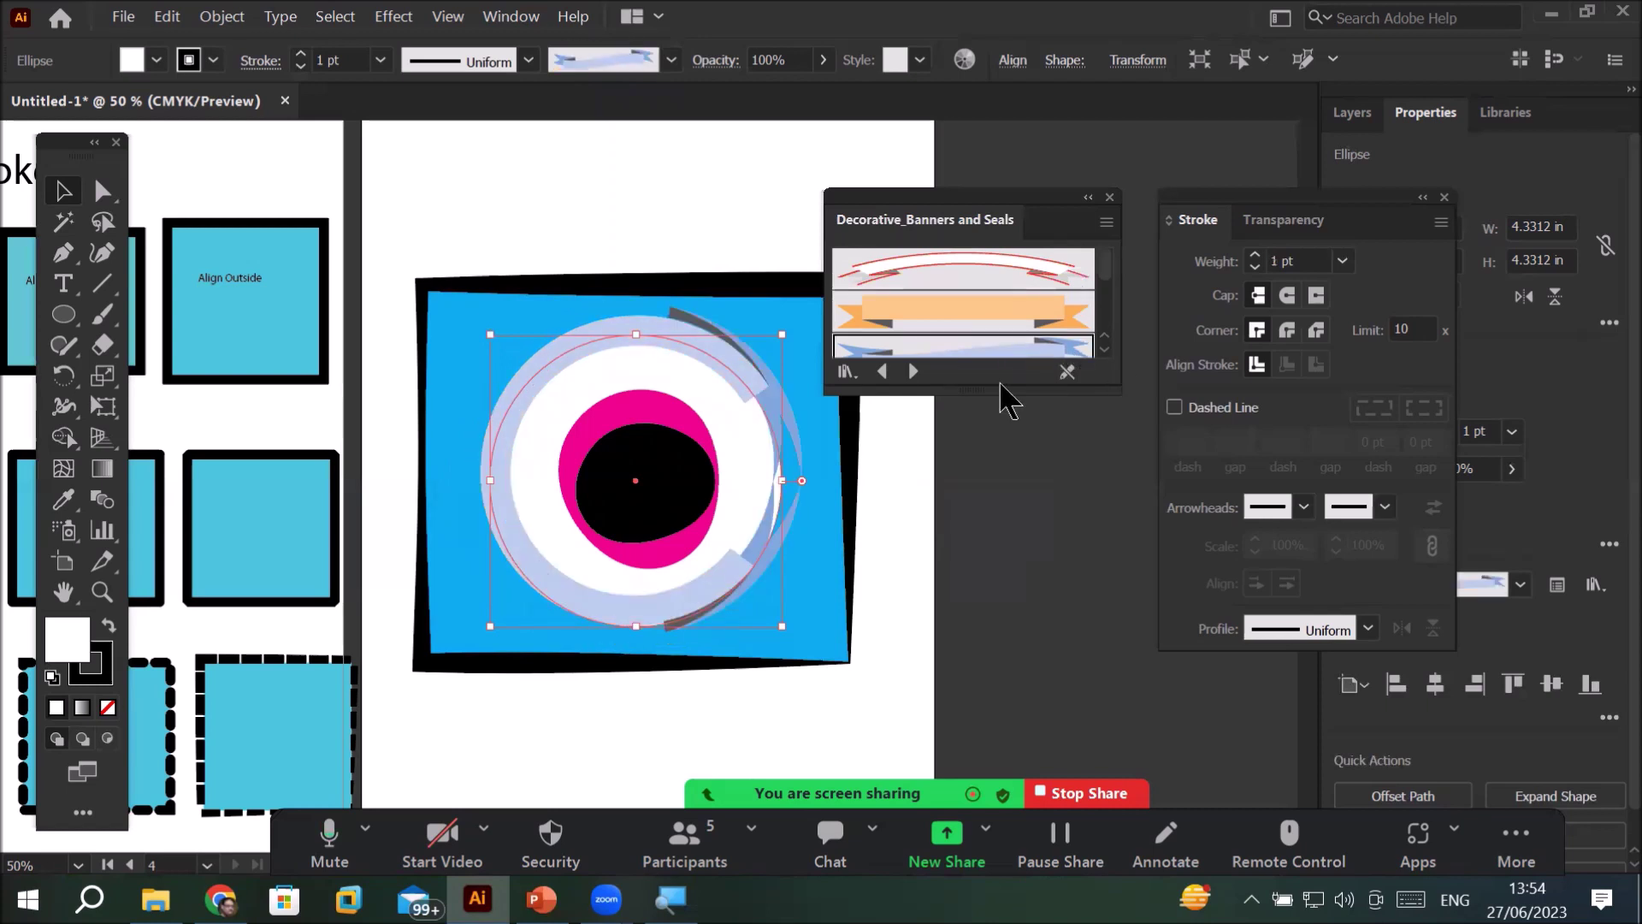
- Enlarge the brush library and try further banner and seal brushes on the outer circle, ending with the purple spiky seal
left_click_drag(1015, 390, 1043, 718)
left_click(1029, 578)
scroll(1032, 590, "down", 3)
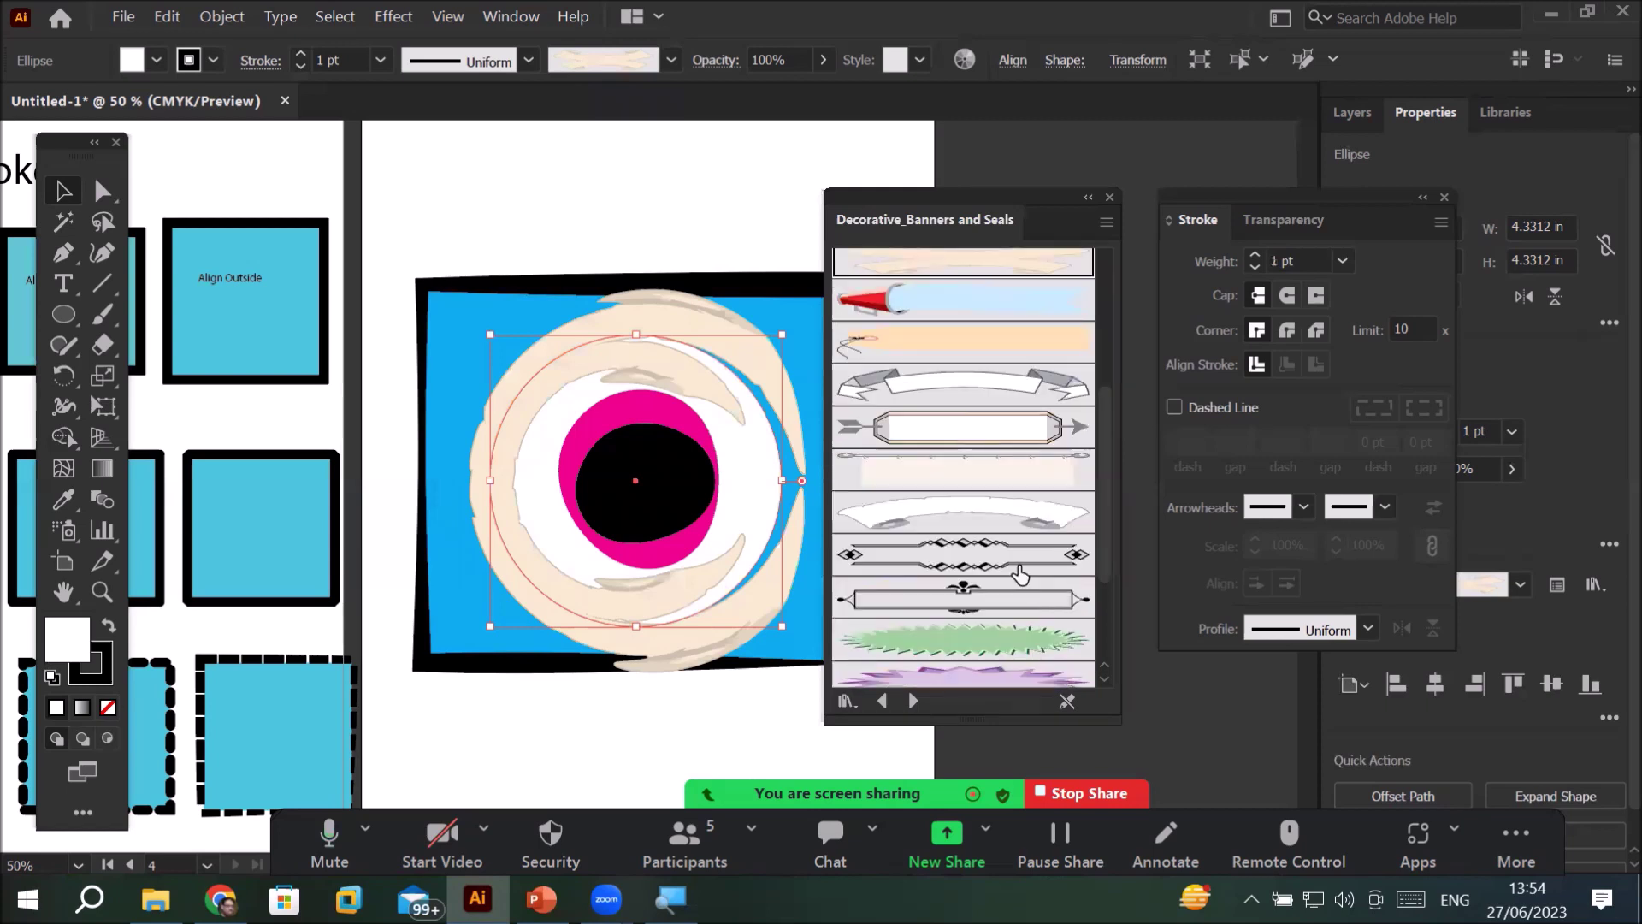
left_click(1016, 590)
scroll(1015, 609, "down", 3)
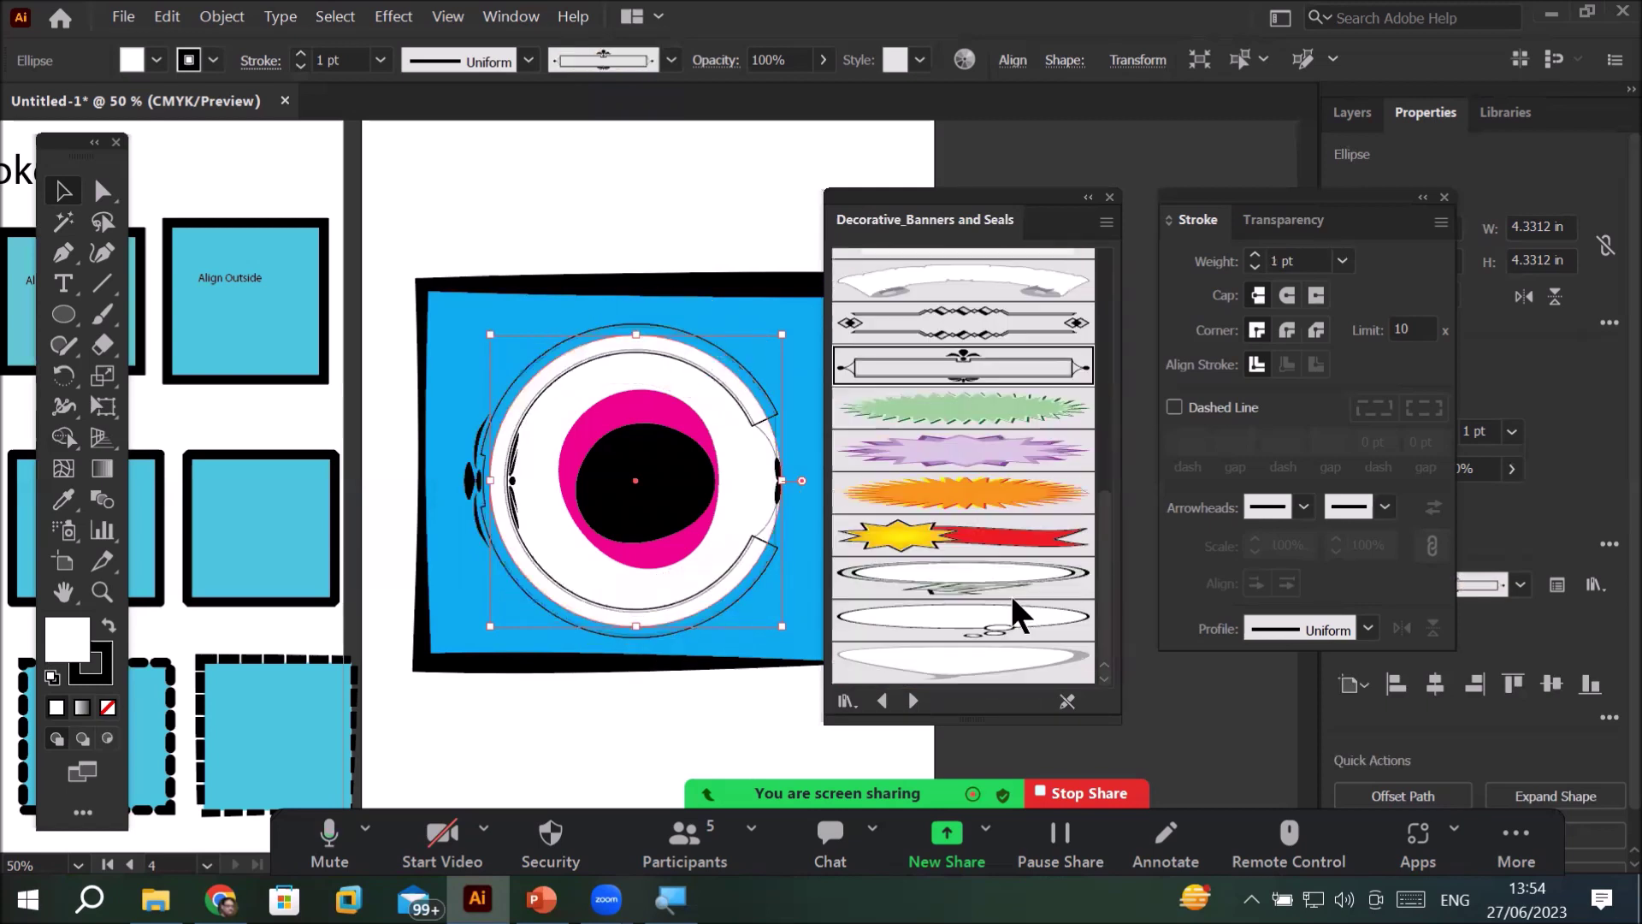
left_click(1014, 611)
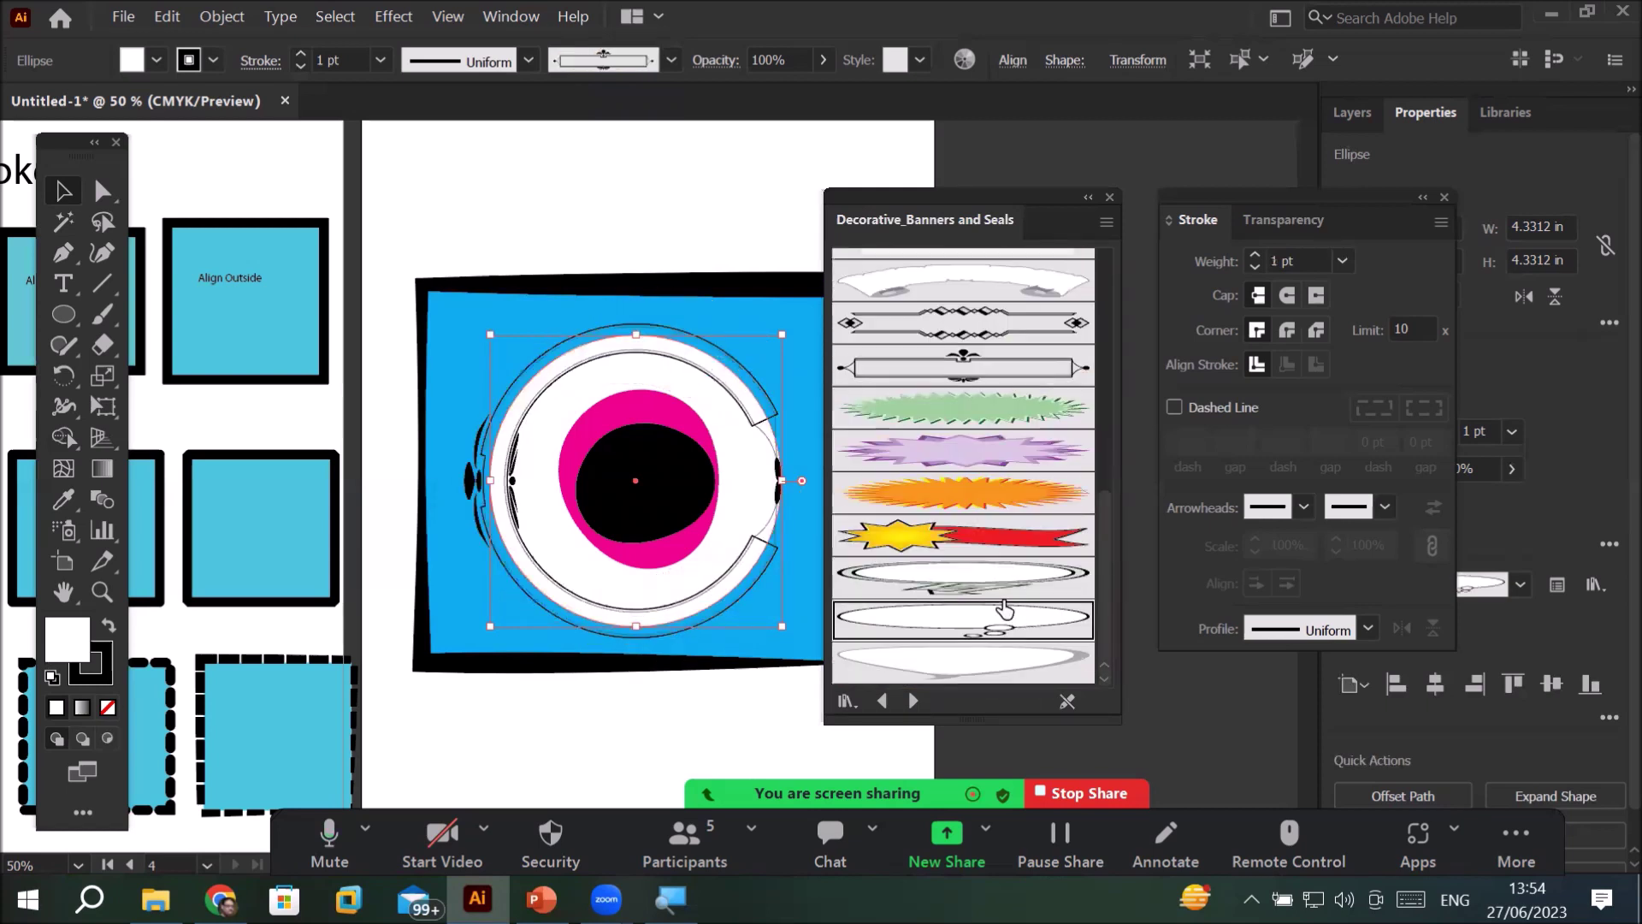
left_click(990, 672)
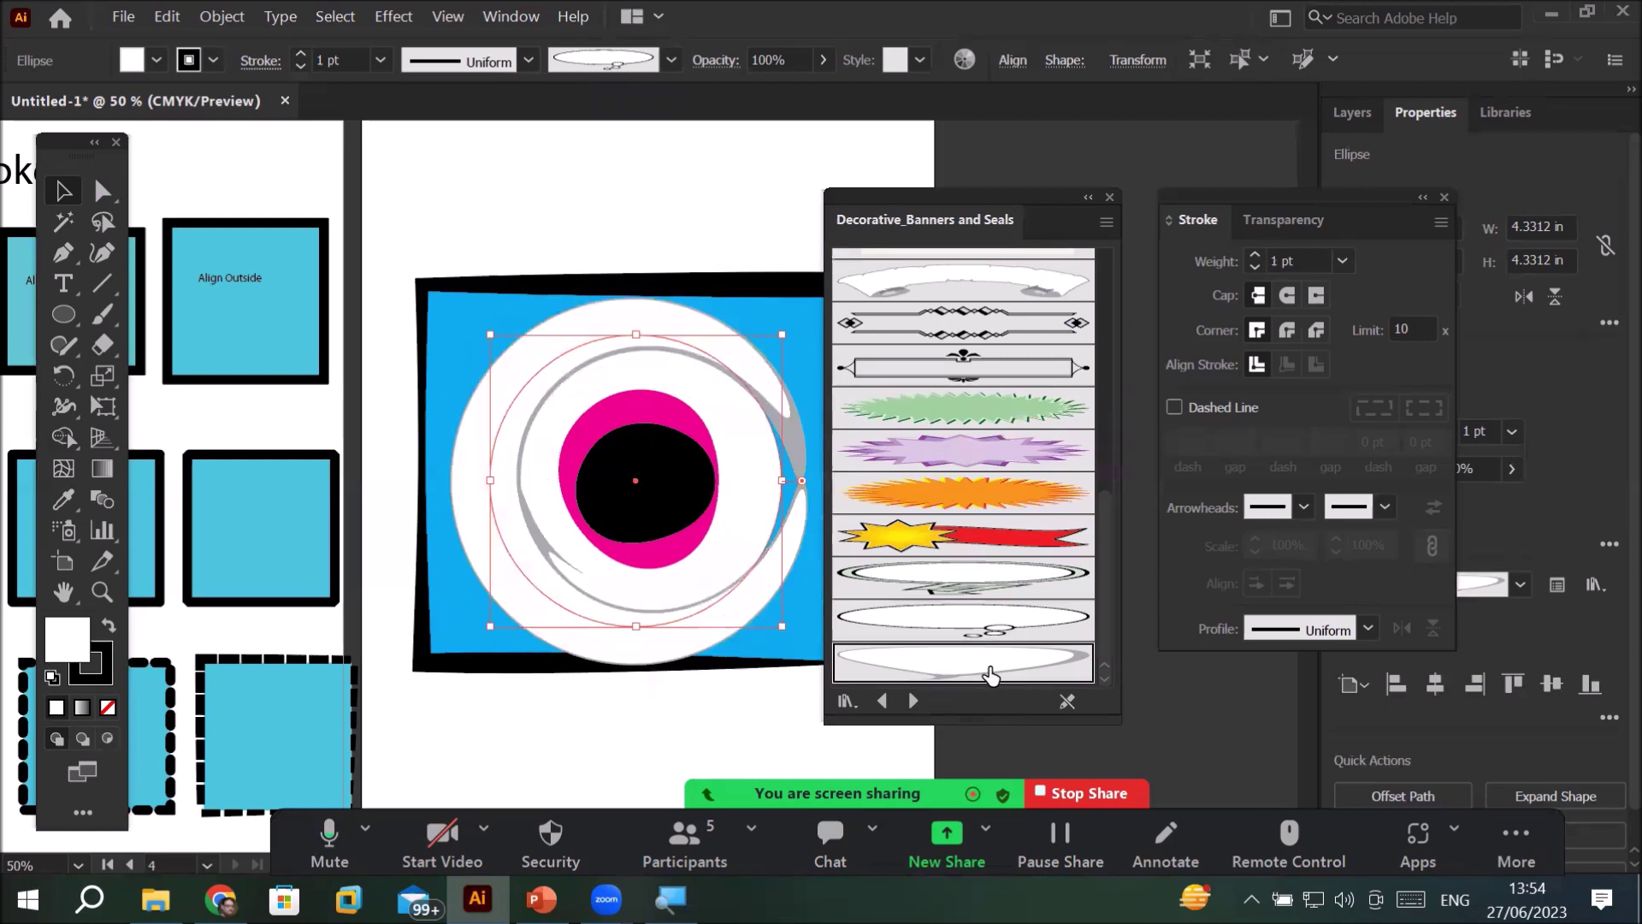
left_click(981, 455)
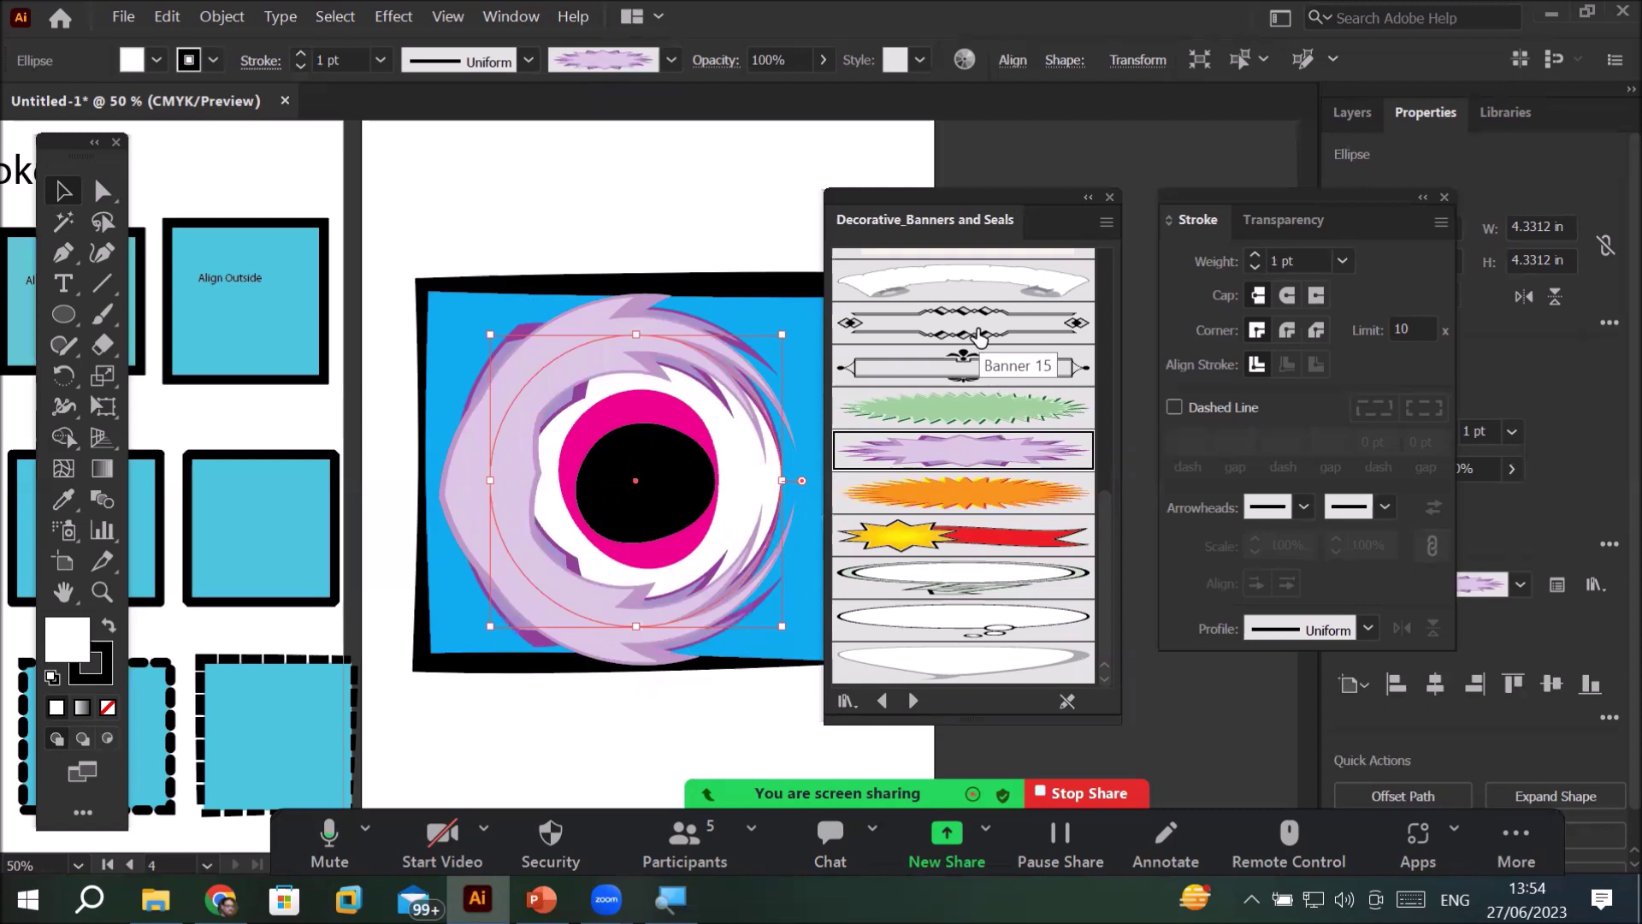
- Load the Decorative_Scatter library and try the Pie, Tiny Stars, Star 1 and Bubbles brushes on the outer circle's stroke
left_click(914, 702)
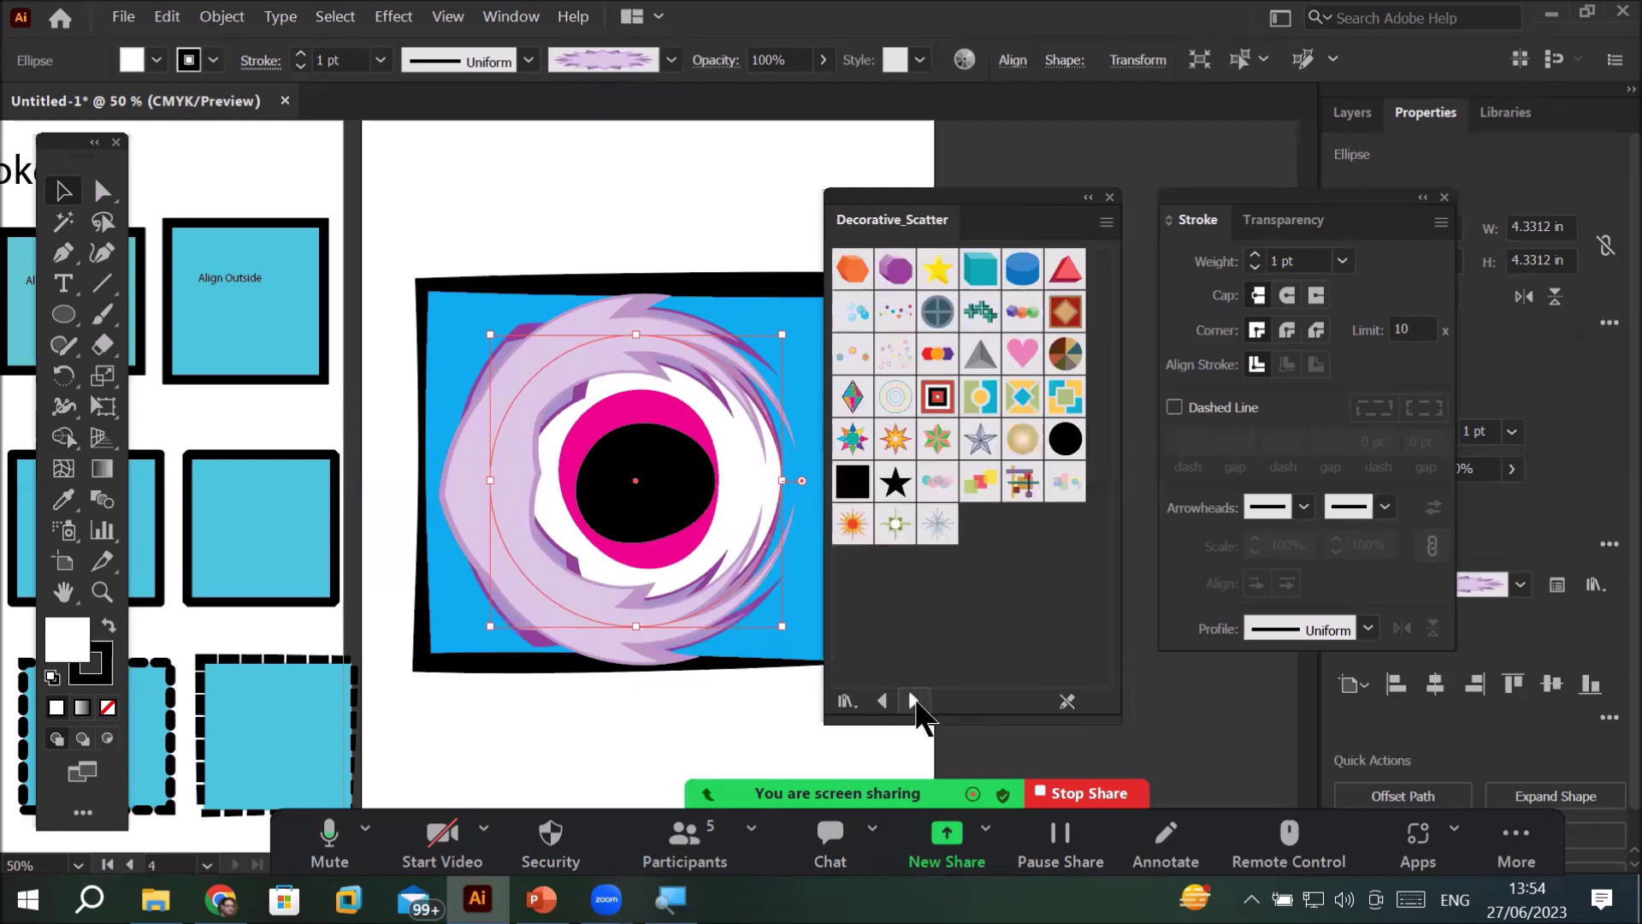
left_click(1055, 363)
left_click(1023, 482)
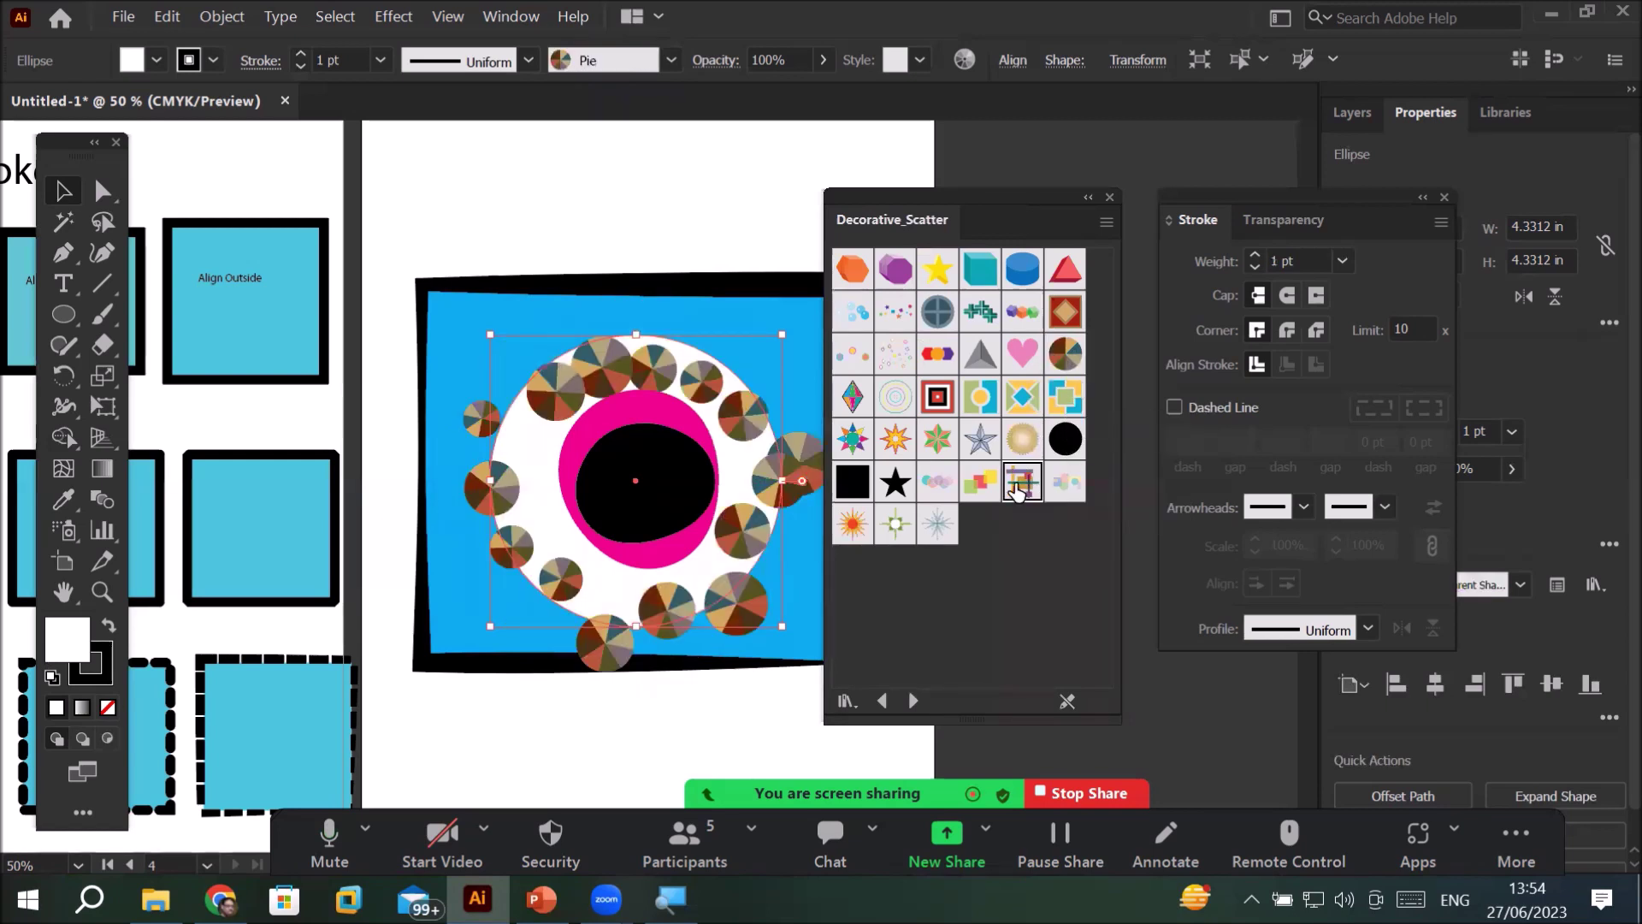
left_click(896, 482)
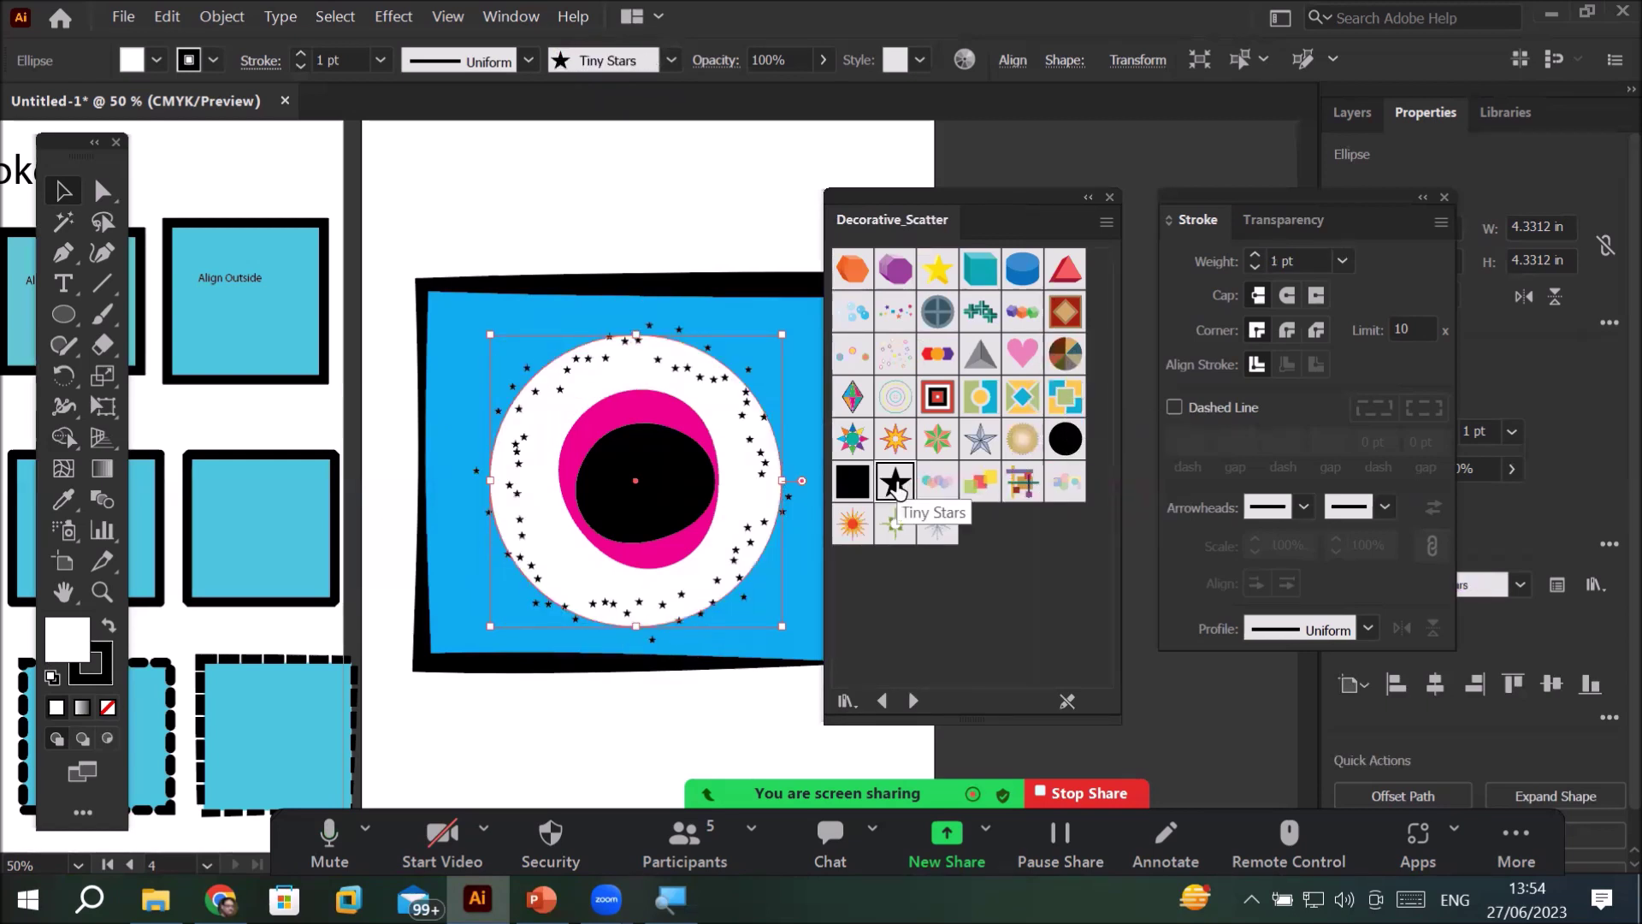
left_click(852, 438)
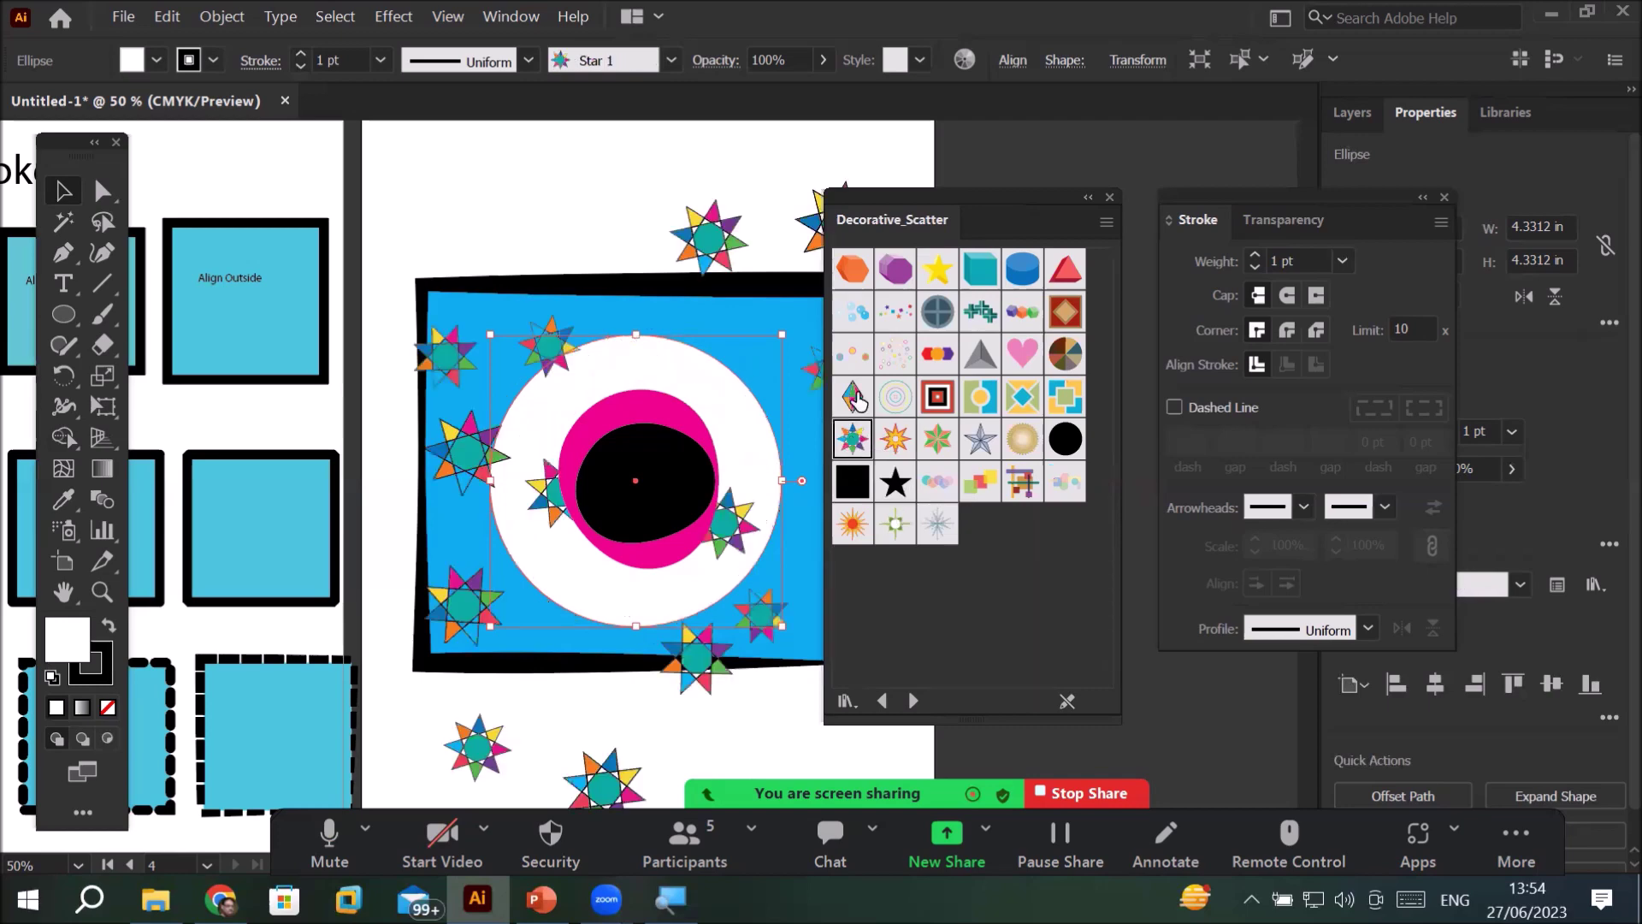
left_click(854, 396)
left_click(853, 311)
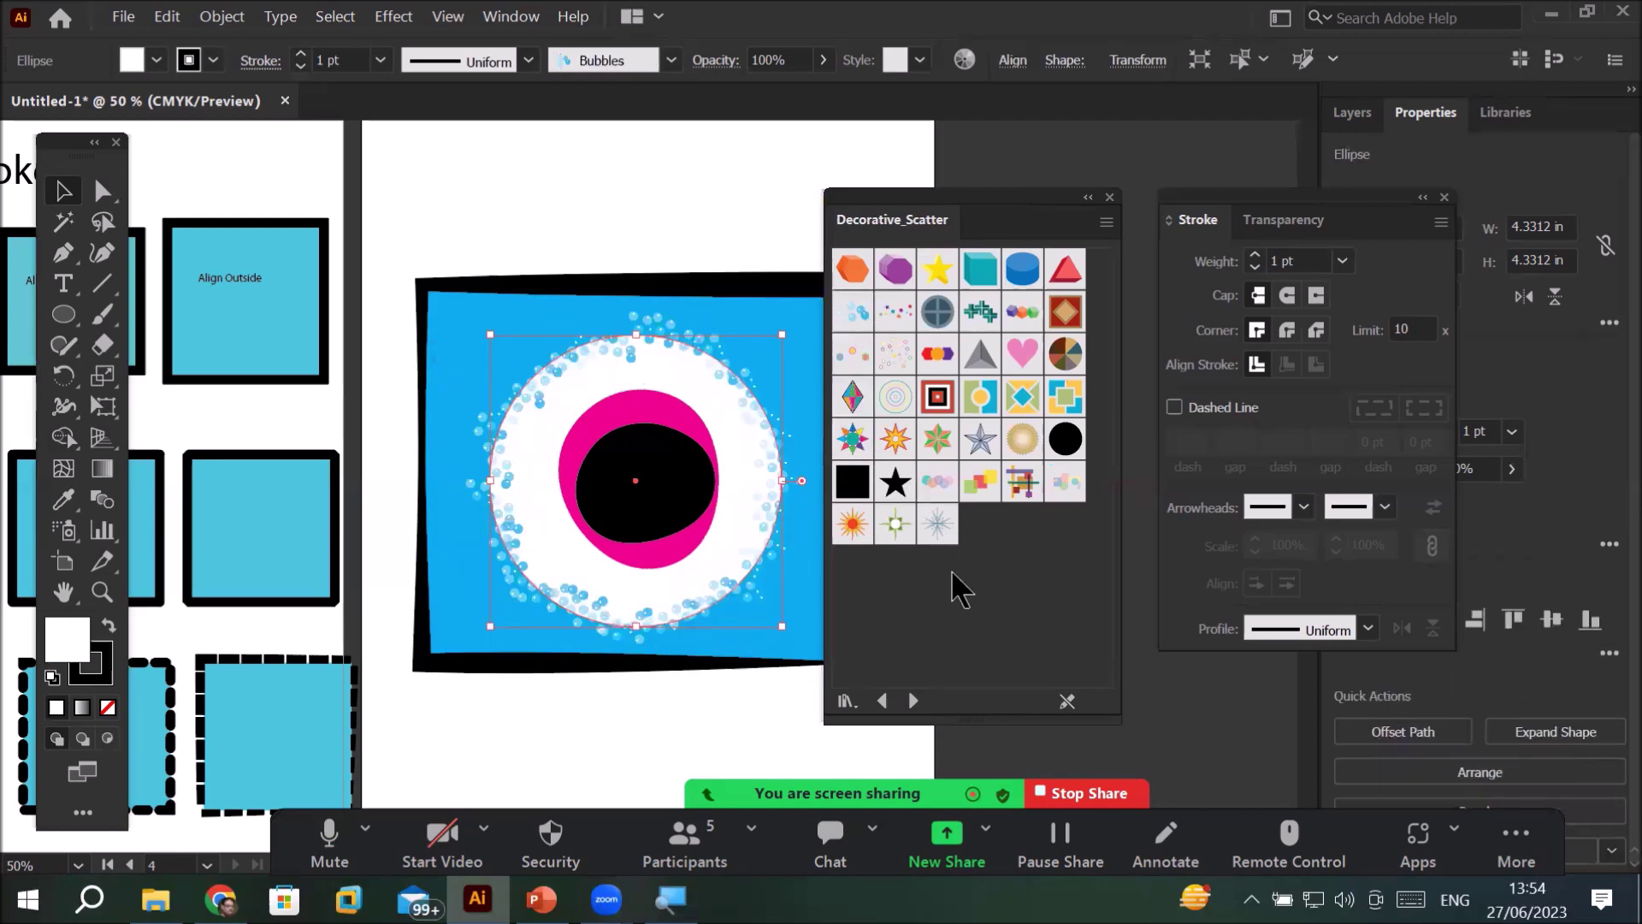
- Load the Elegant Curl & Floral Brush Set and try its floral stem and leaf brushes, including Floral Stem 4 and Floral Leaves
left_click(914, 701)
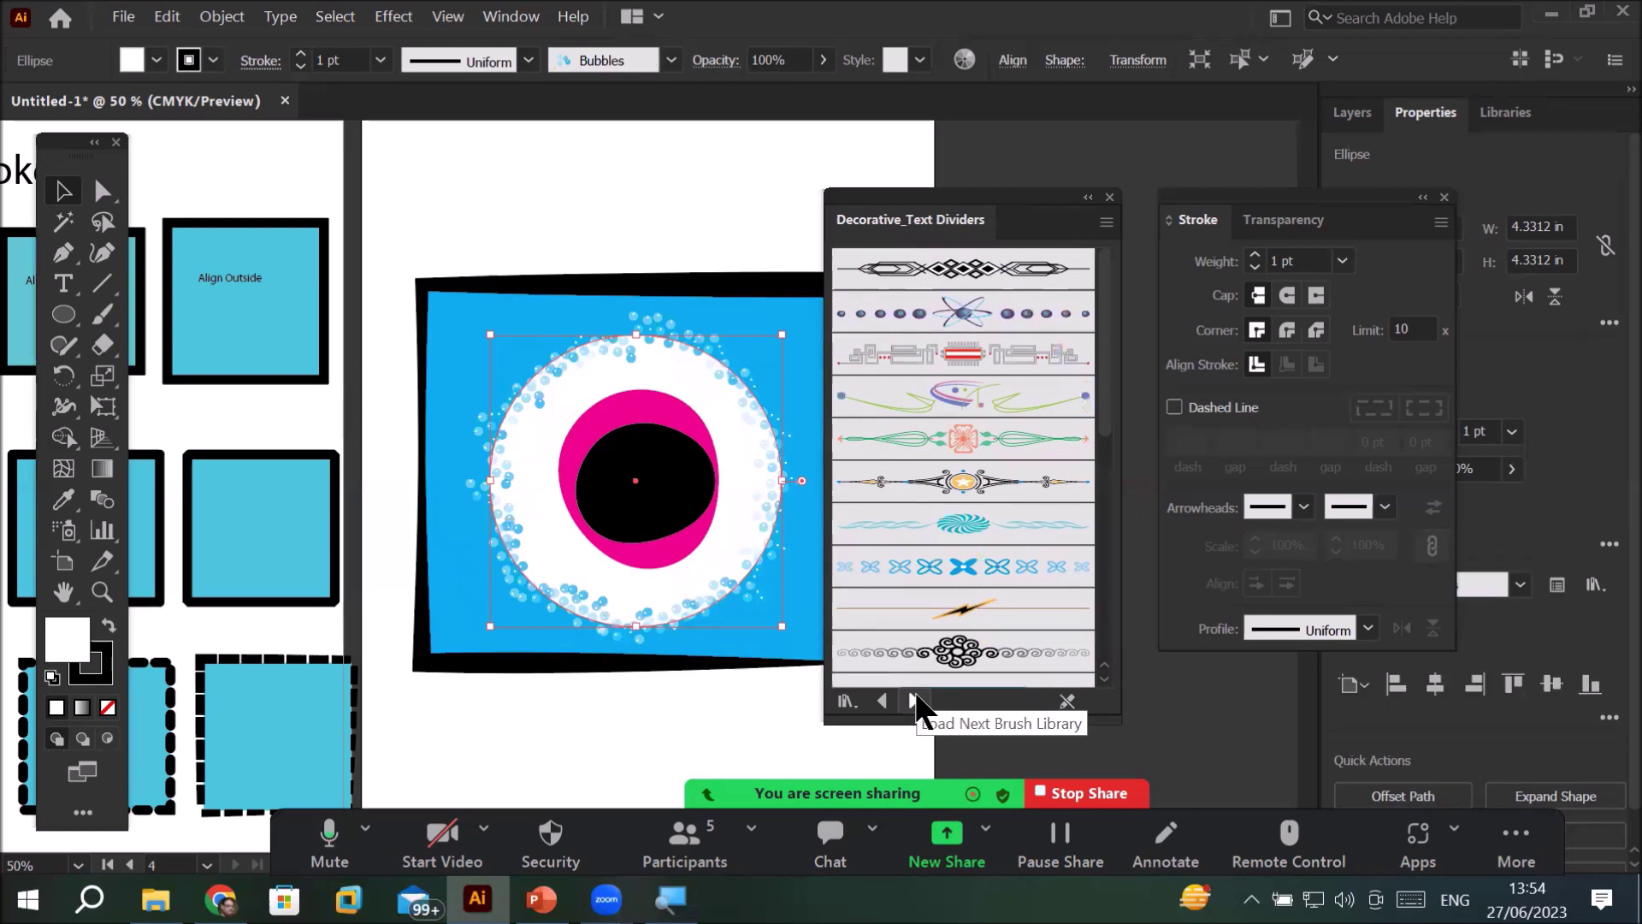
left_click(914, 702)
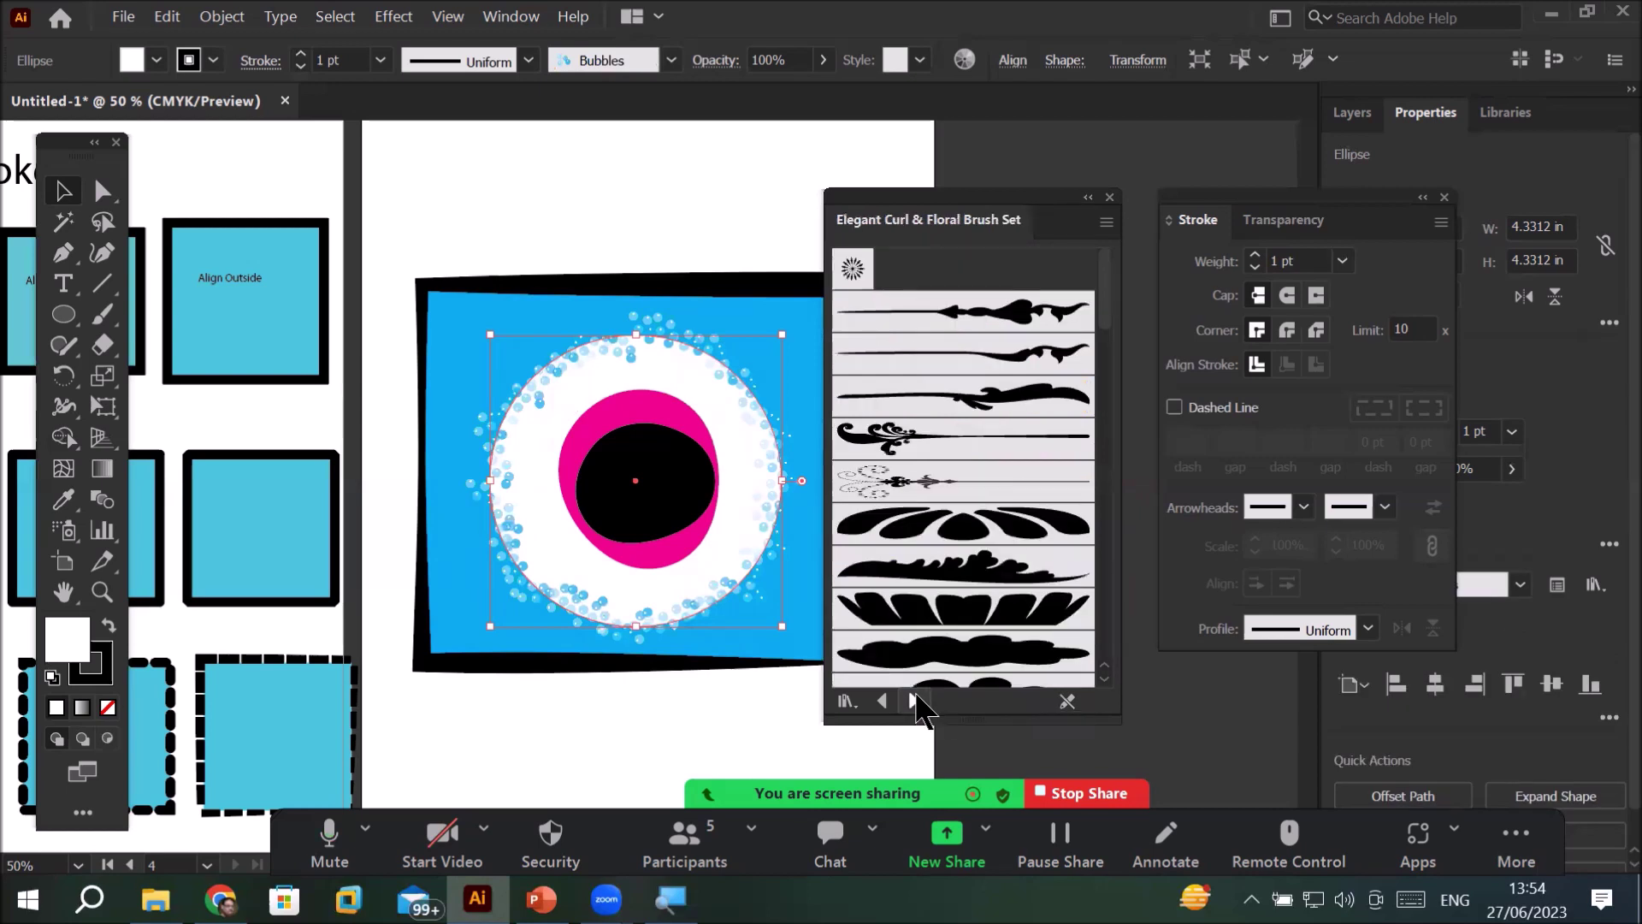
left_click(992, 323)
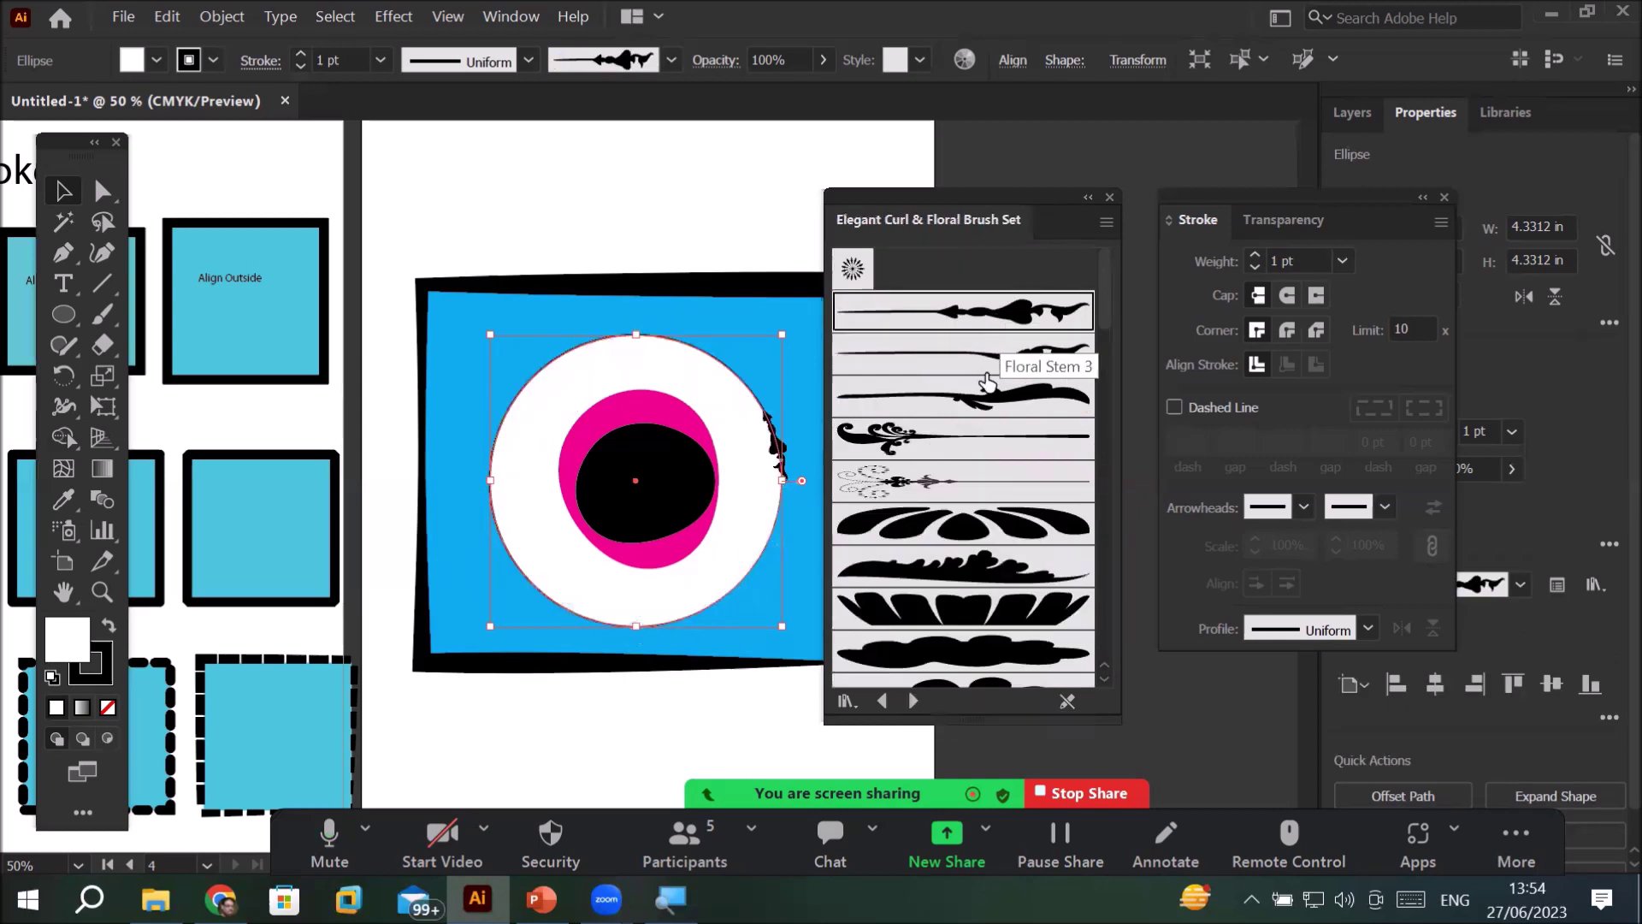
left_click(985, 404)
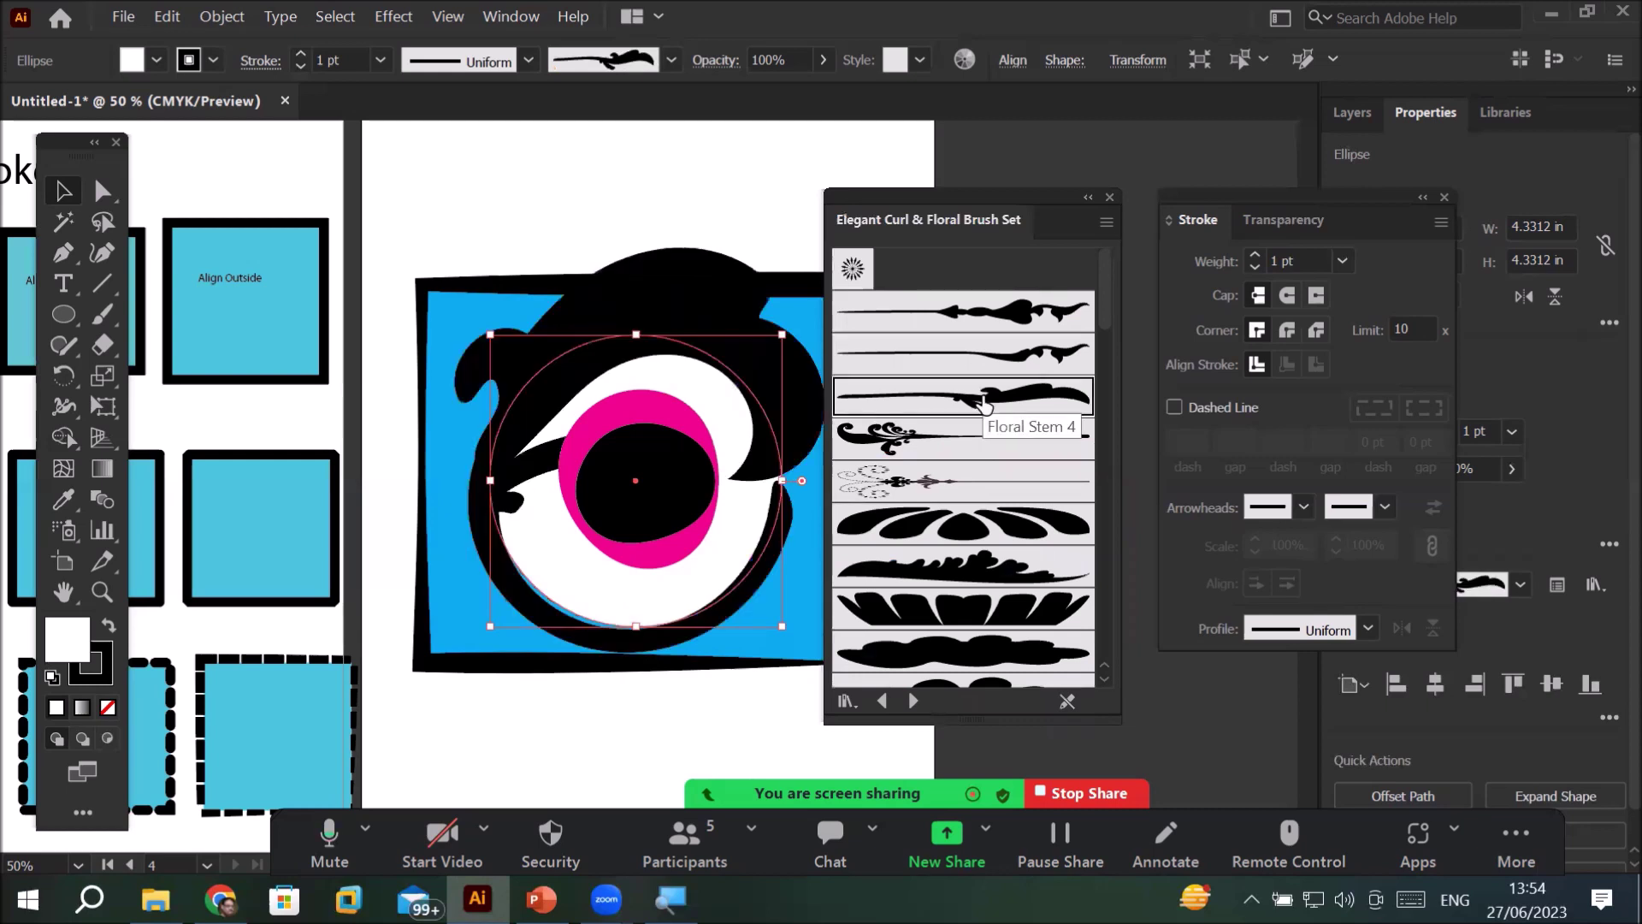
left_click(978, 443)
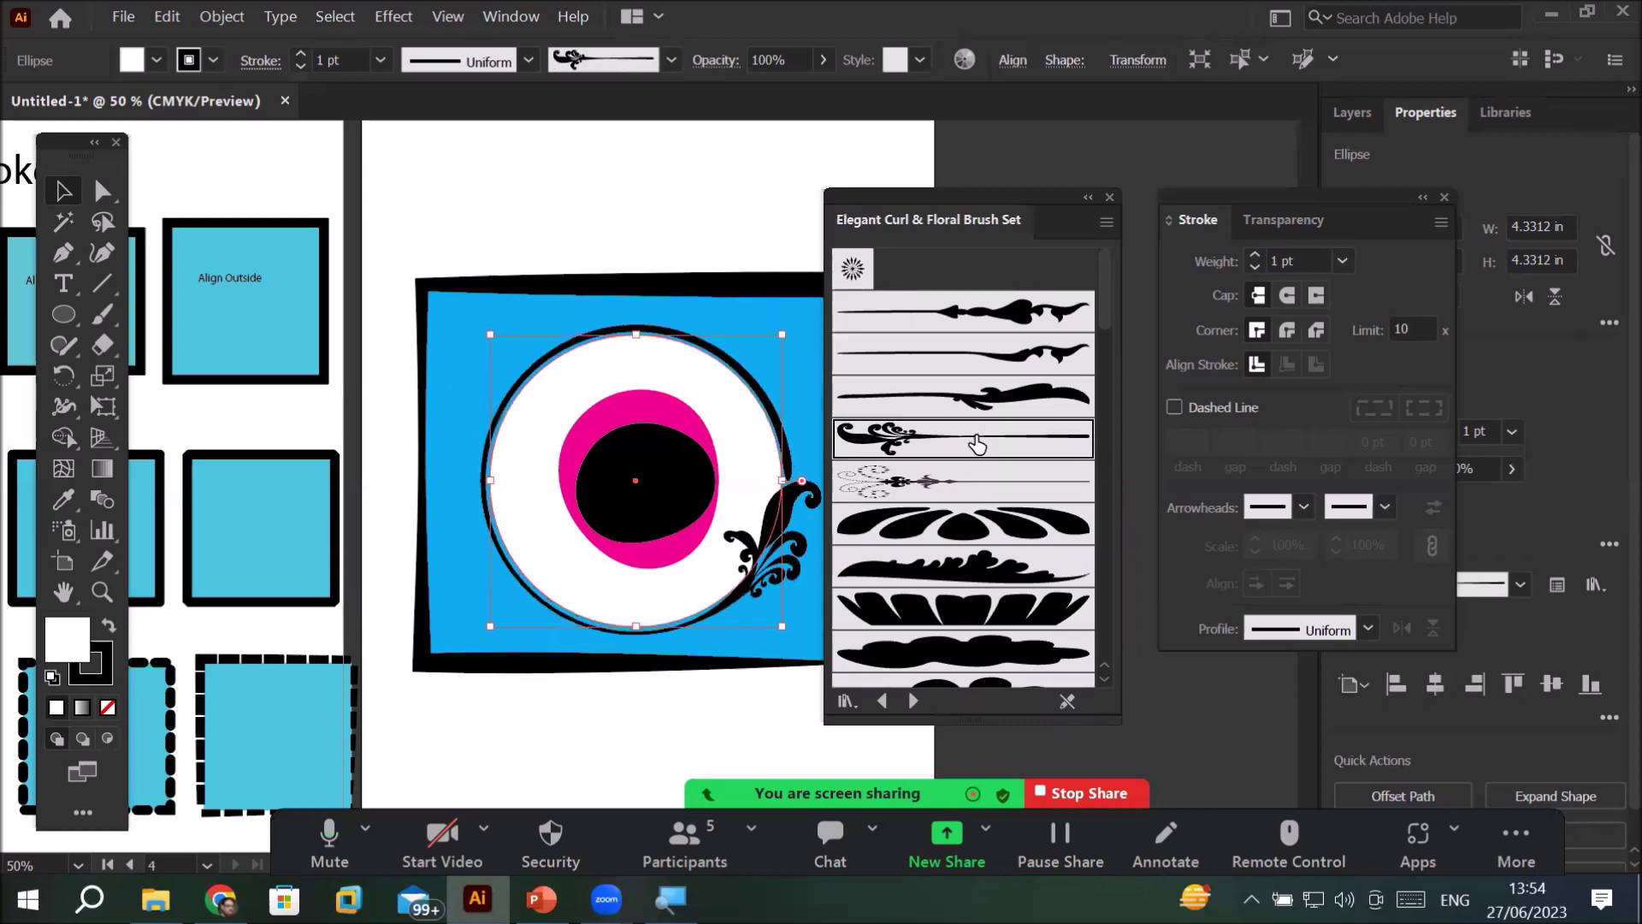
left_click(979, 527)
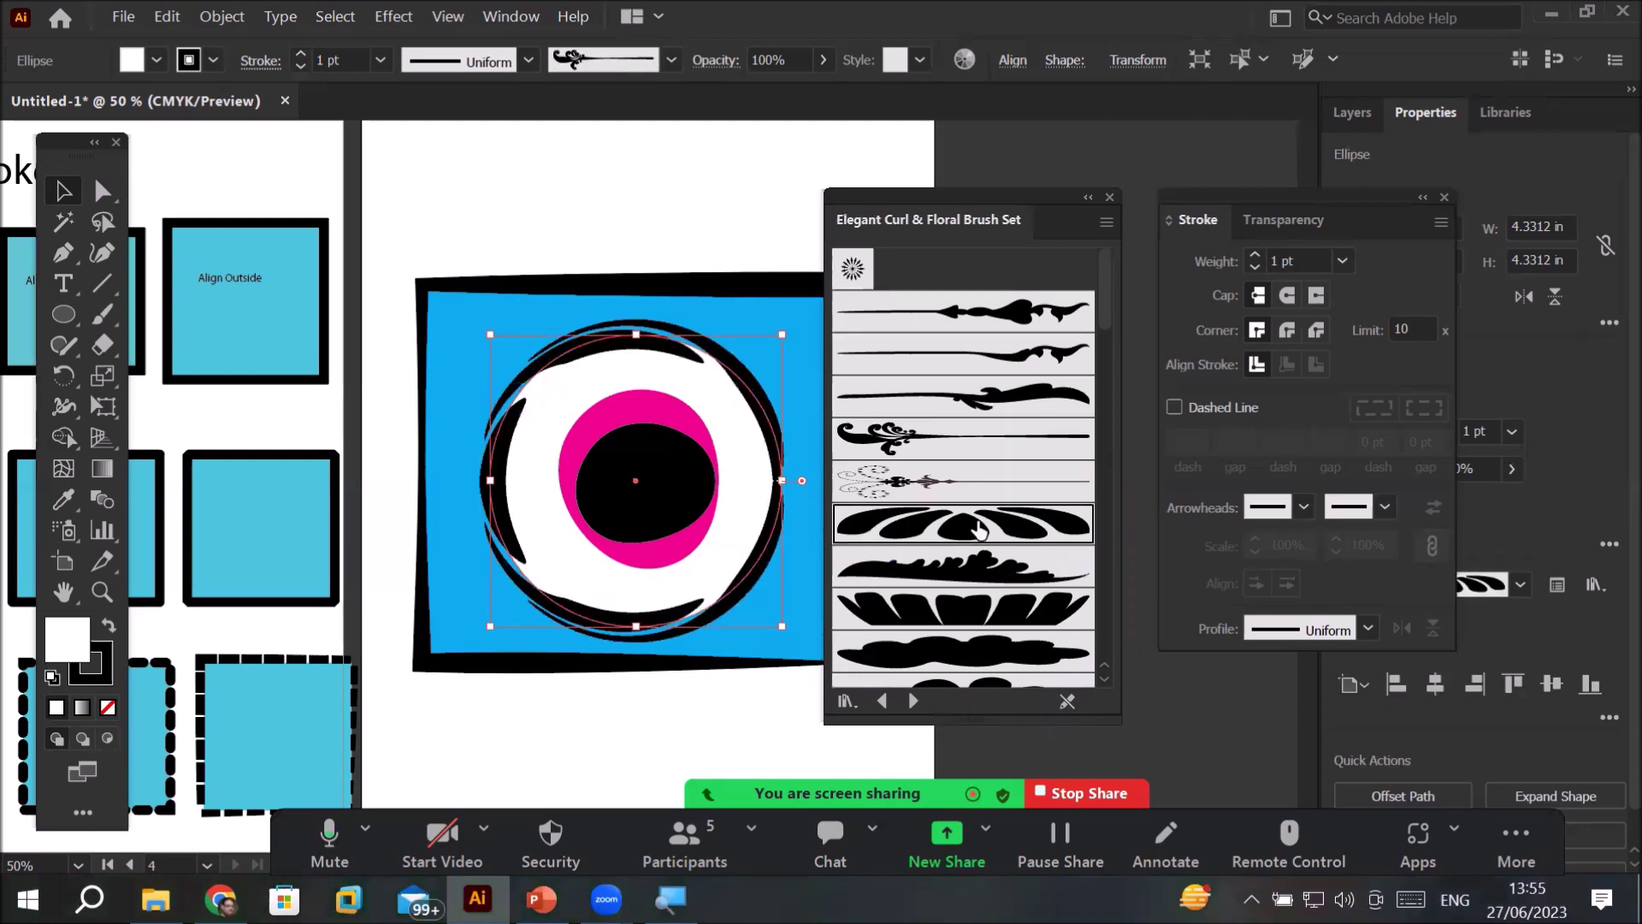
left_click(985, 578)
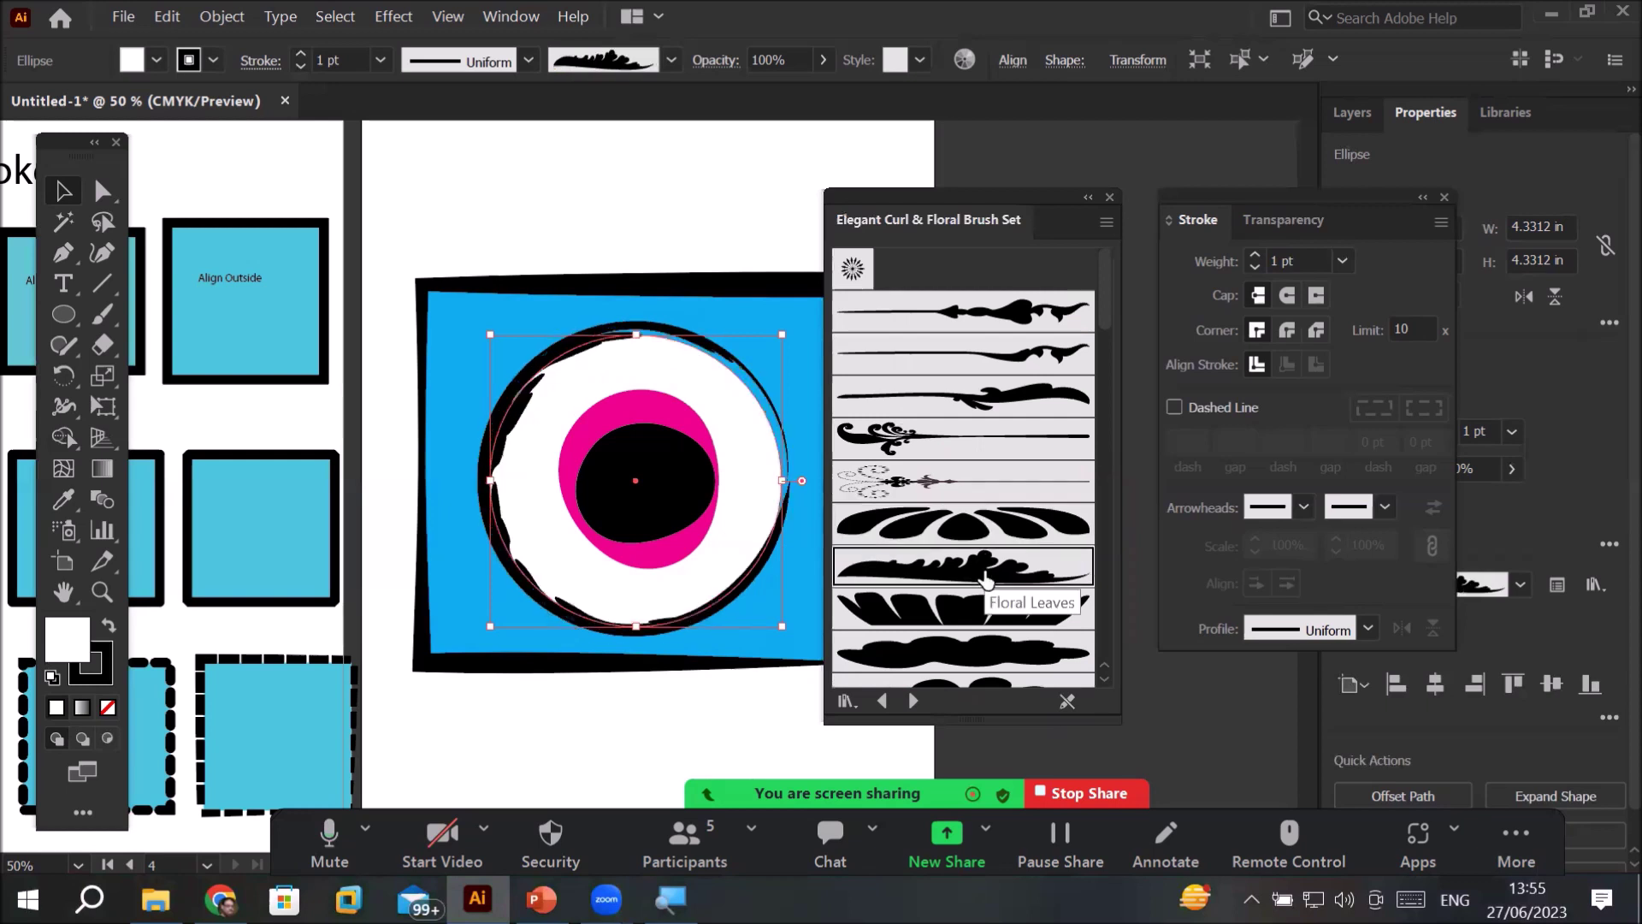
left_click(973, 623)
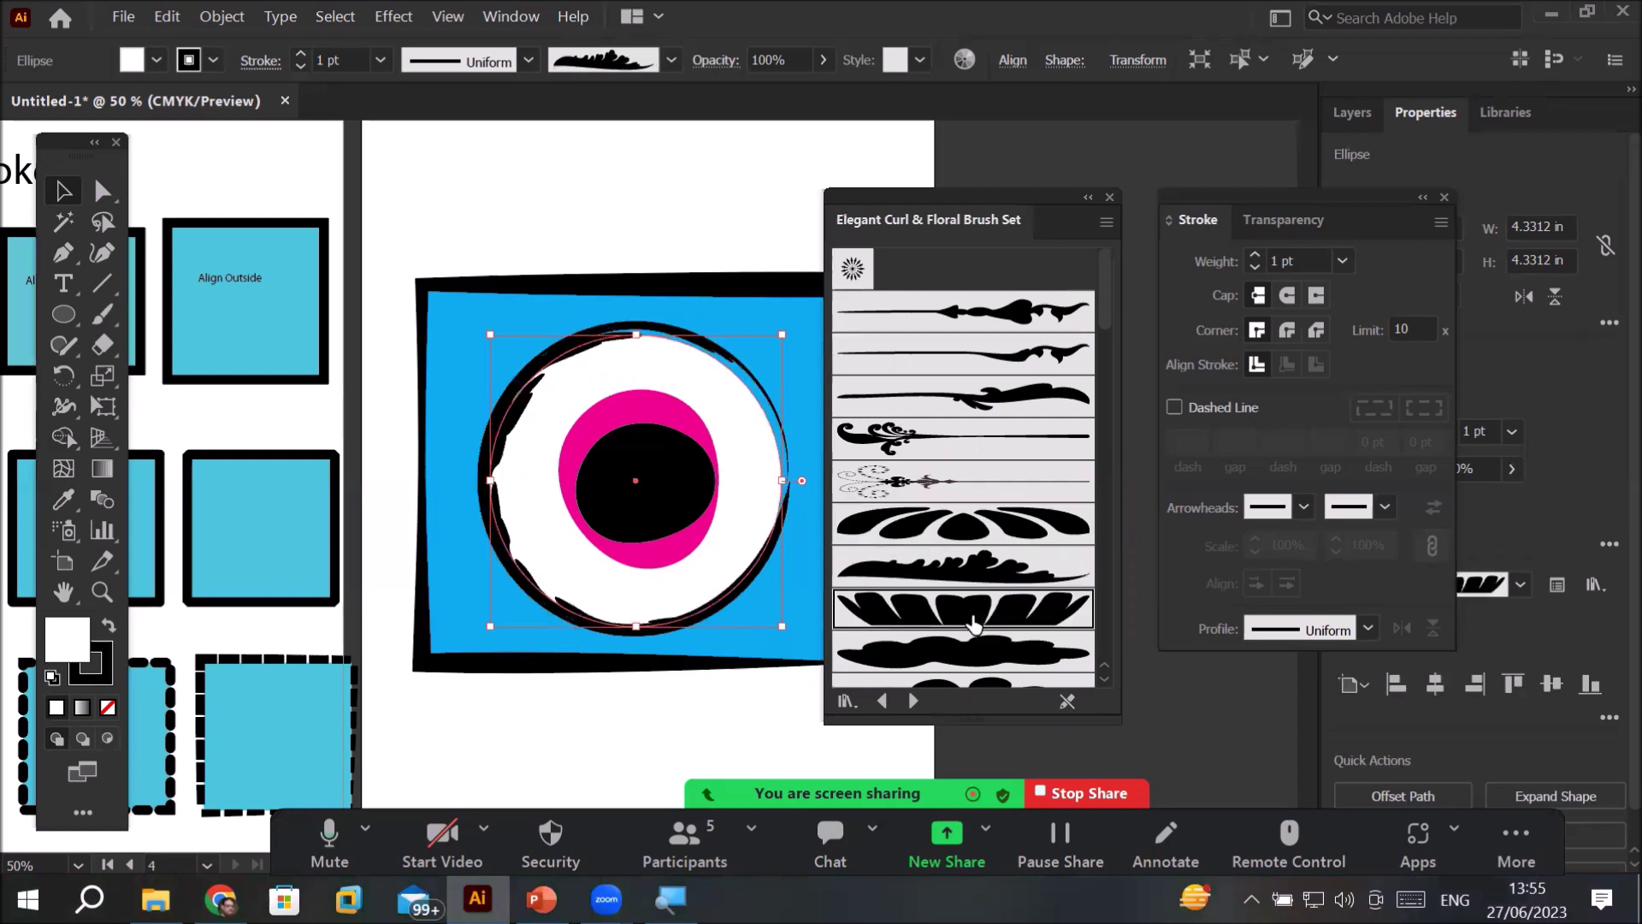
left_click(956, 658)
- Try Floral Brush 4 and further floral brushes on the outer circle, settling on the leafy brush just after Floral Brush 10
scroll(1109, 678, "down", 10)
scroll(1110, 684, "down", 3)
left_click(964, 395)
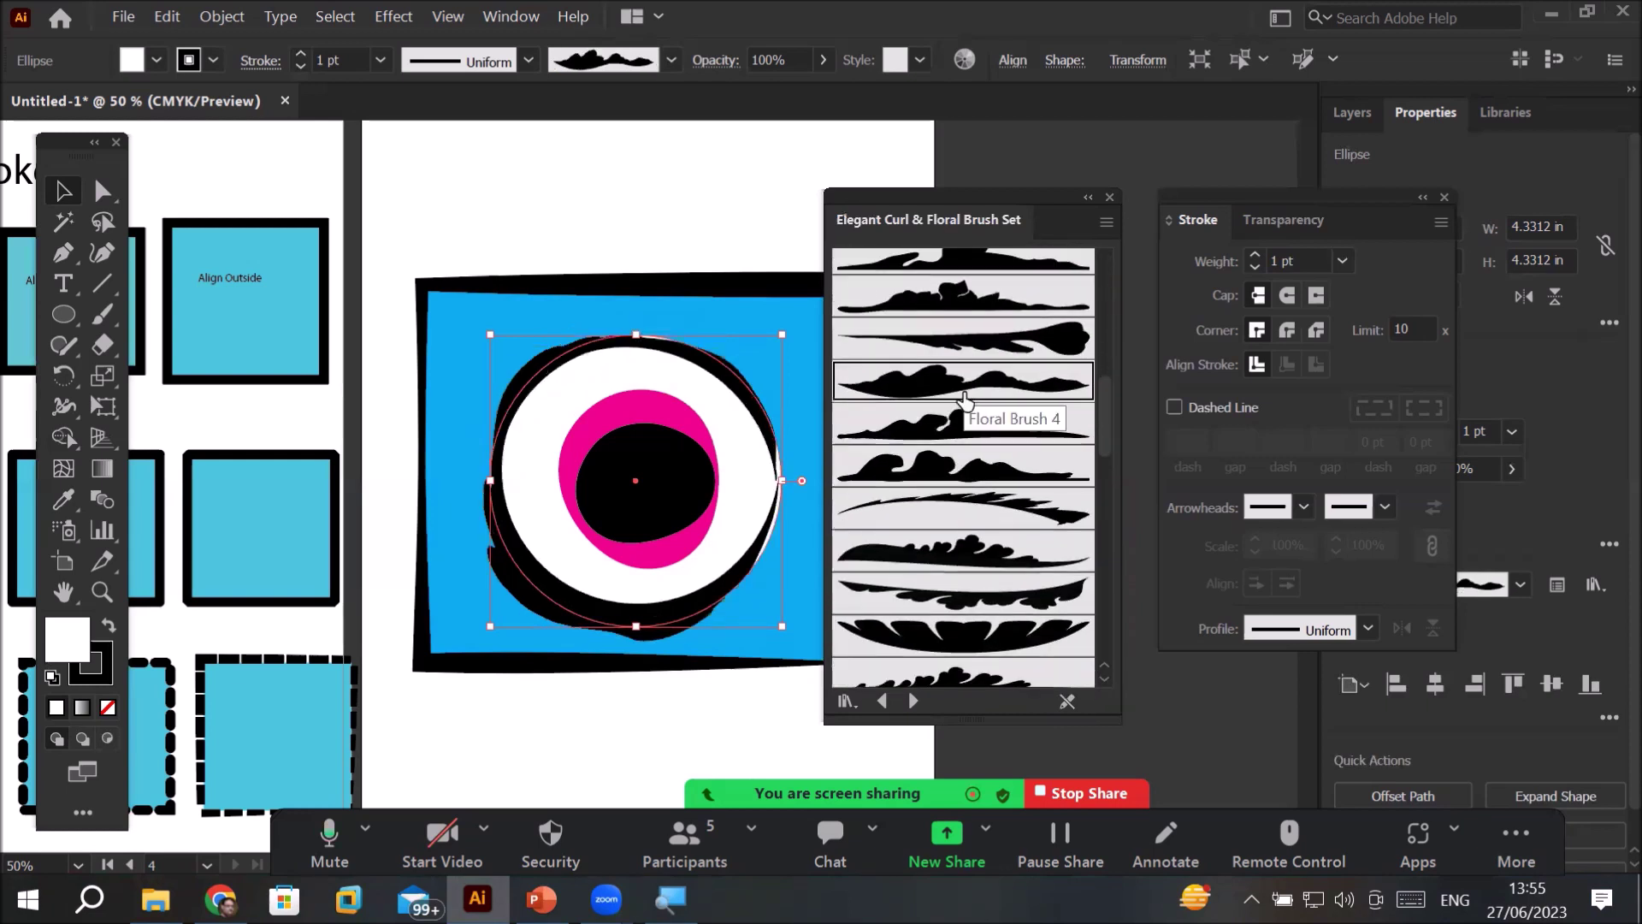
left_click(966, 467)
left_click(976, 505)
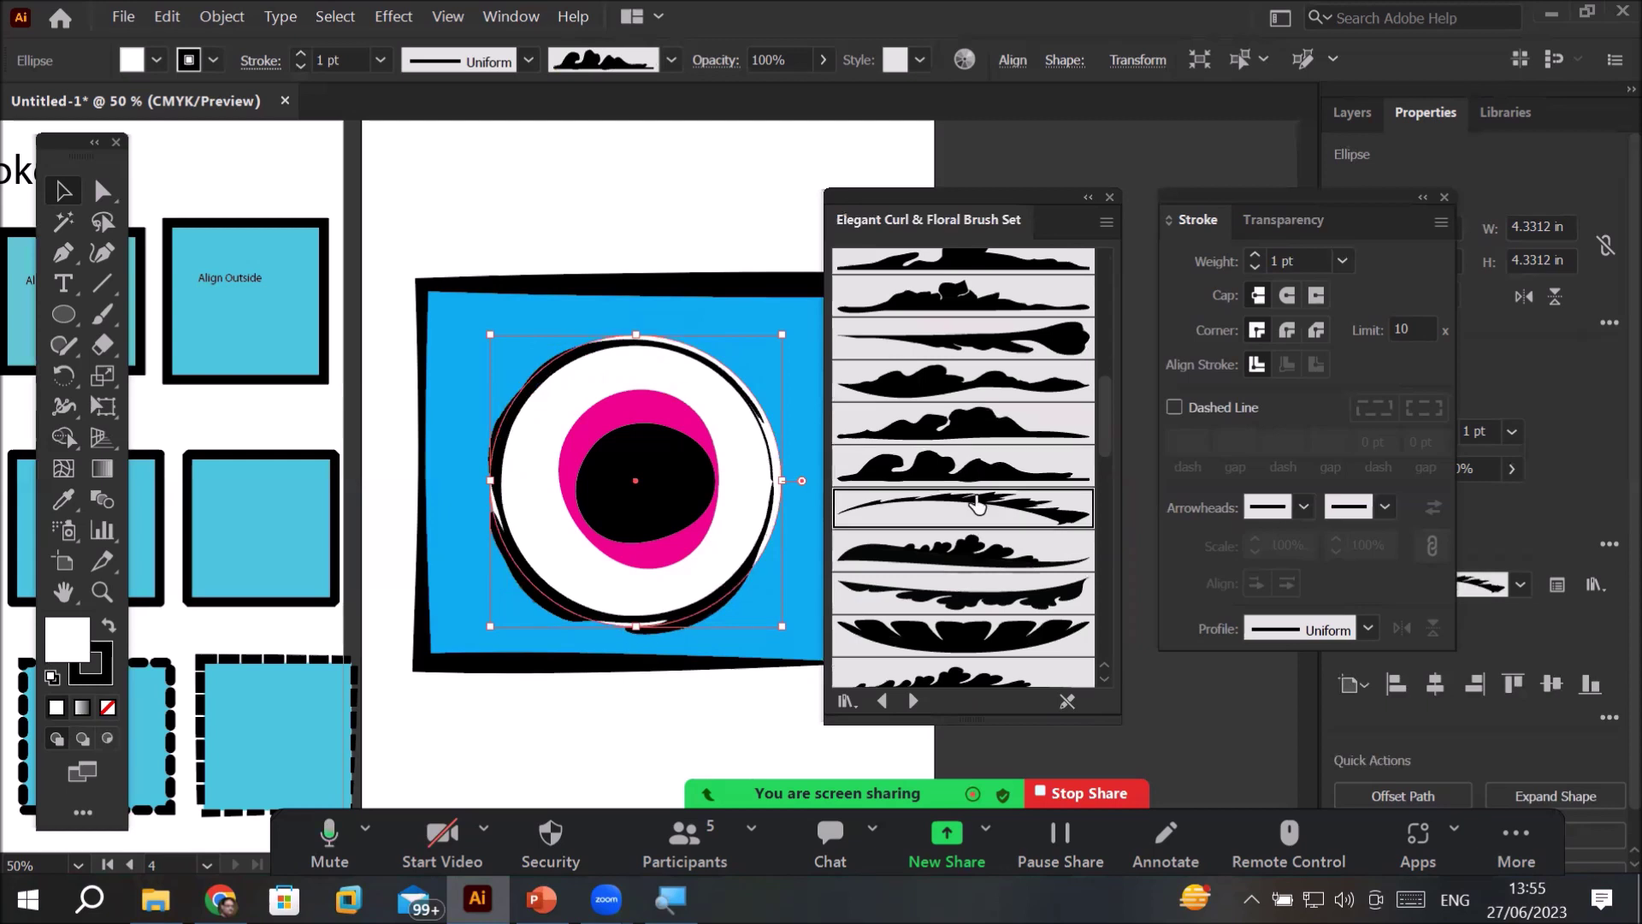
left_click(979, 552)
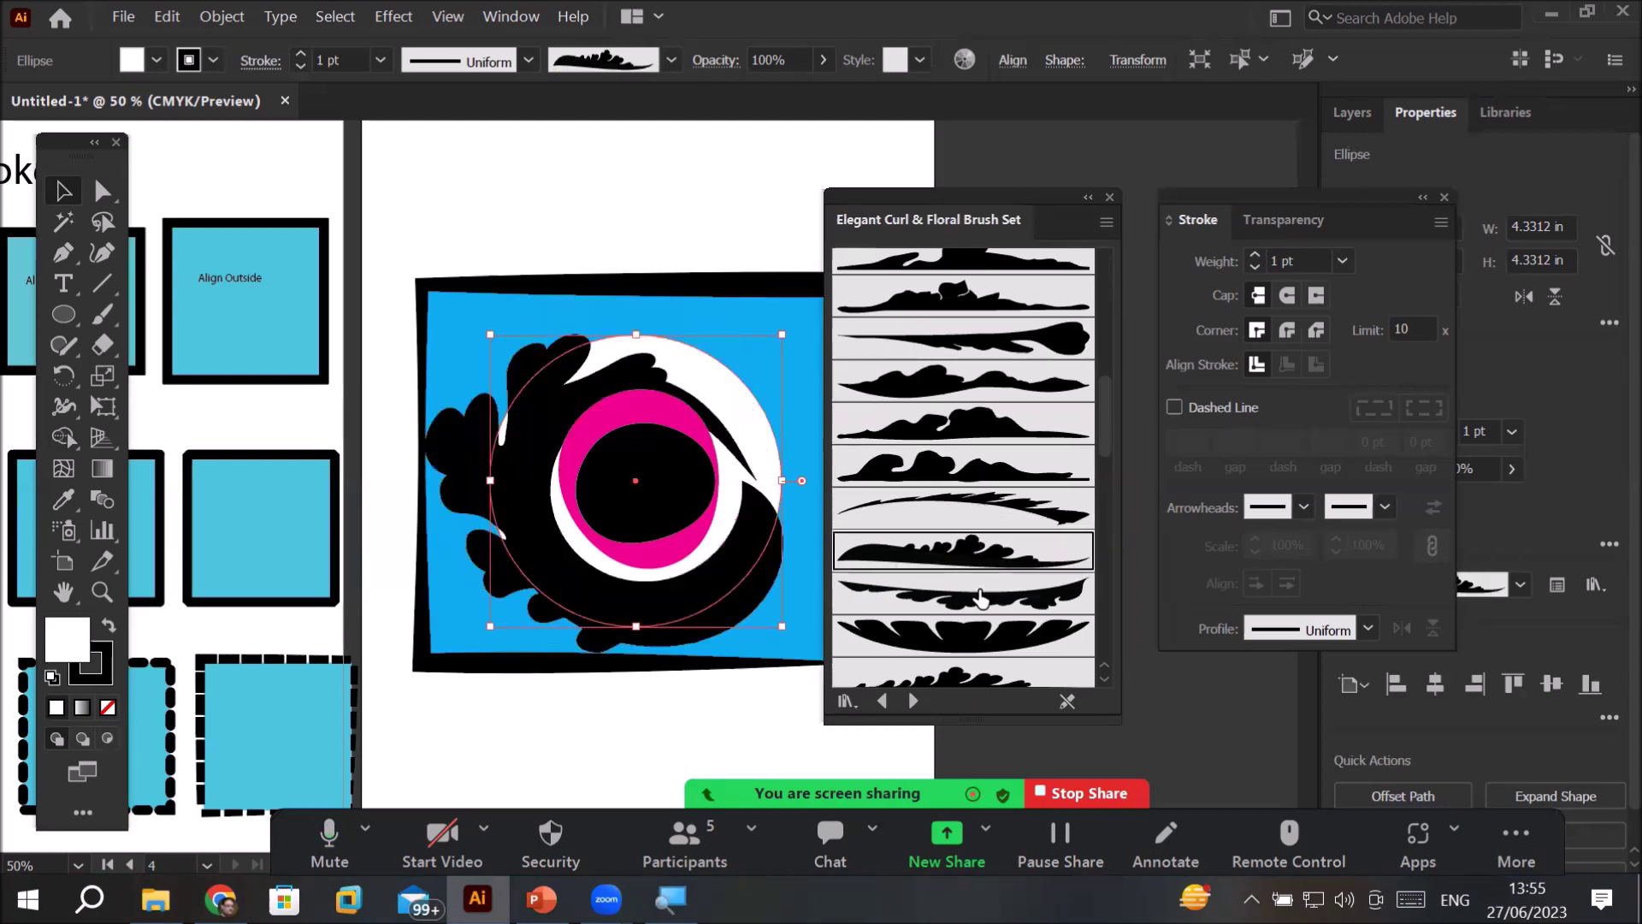
left_click(981, 598)
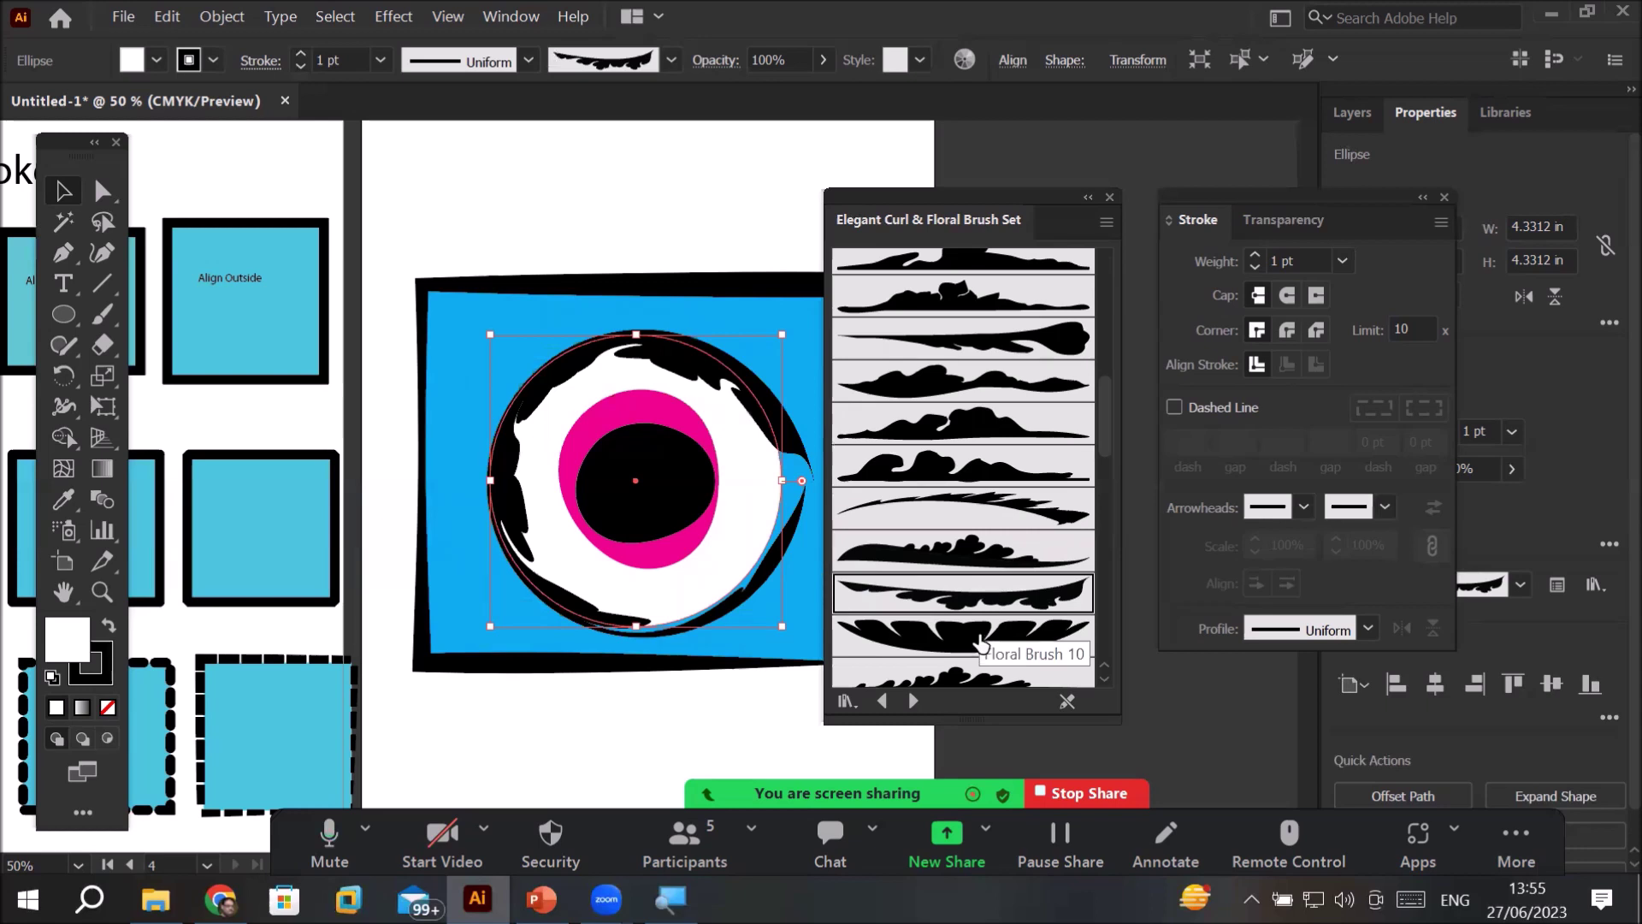
left_click(981, 643)
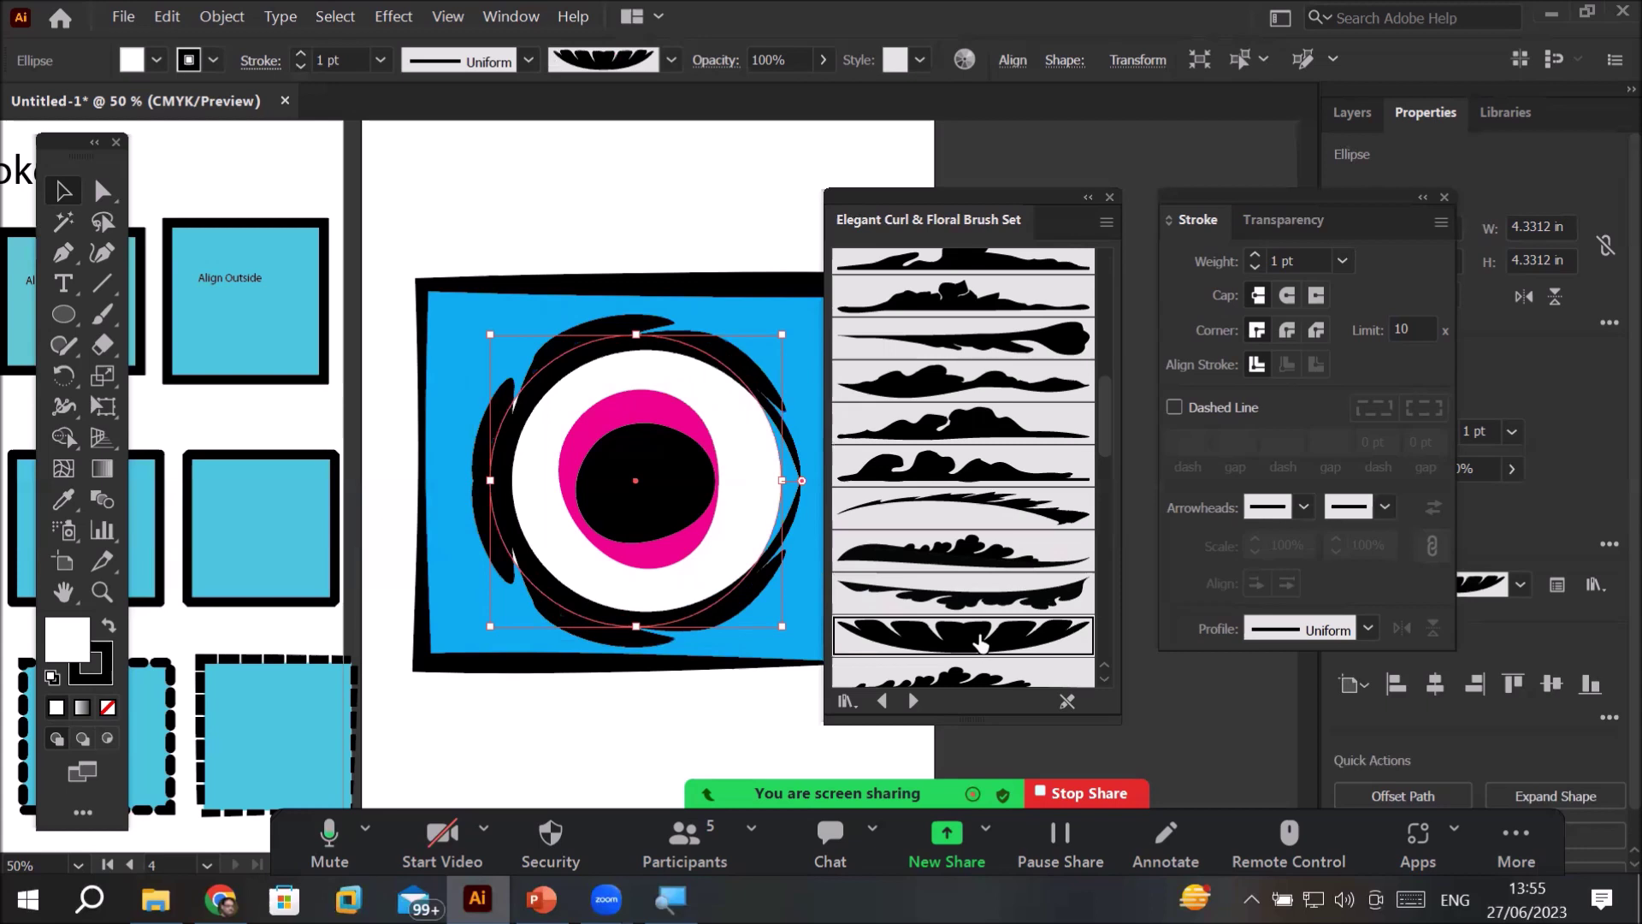
left_click(977, 678)
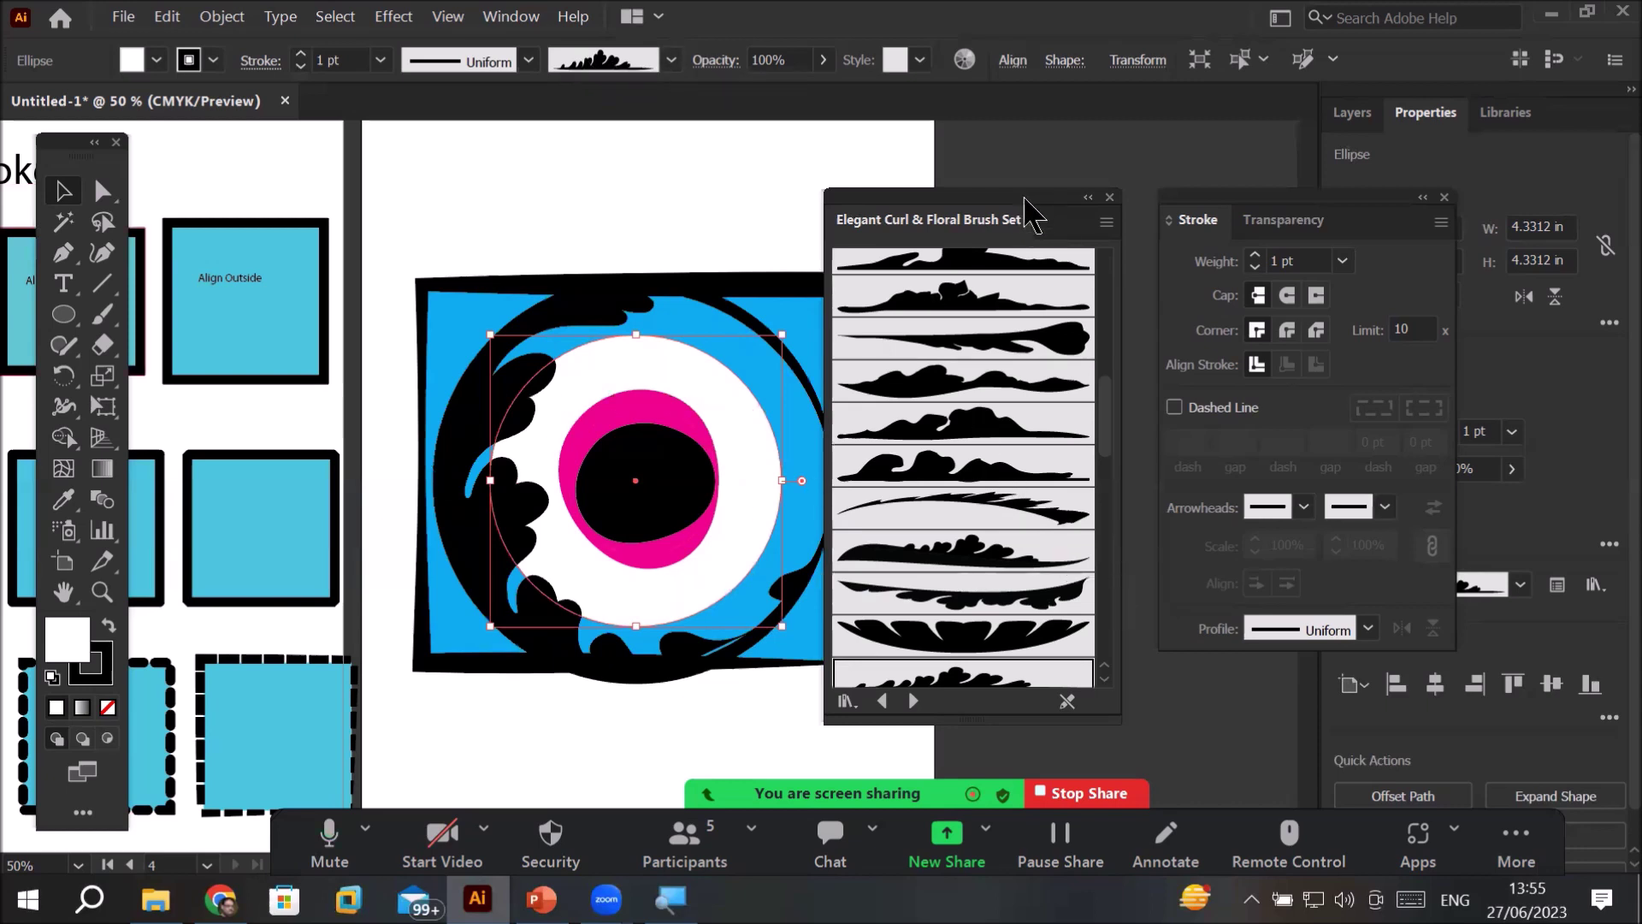
- Draw a rectangle about 8.5 in by 10.86 in covering the whole artboard that holds the circle design
mouse_move(1017, 197)
left_mouse_down()
mouse_move(1140, 122)
mouse_move(1241, 137)
left_mouse_up()
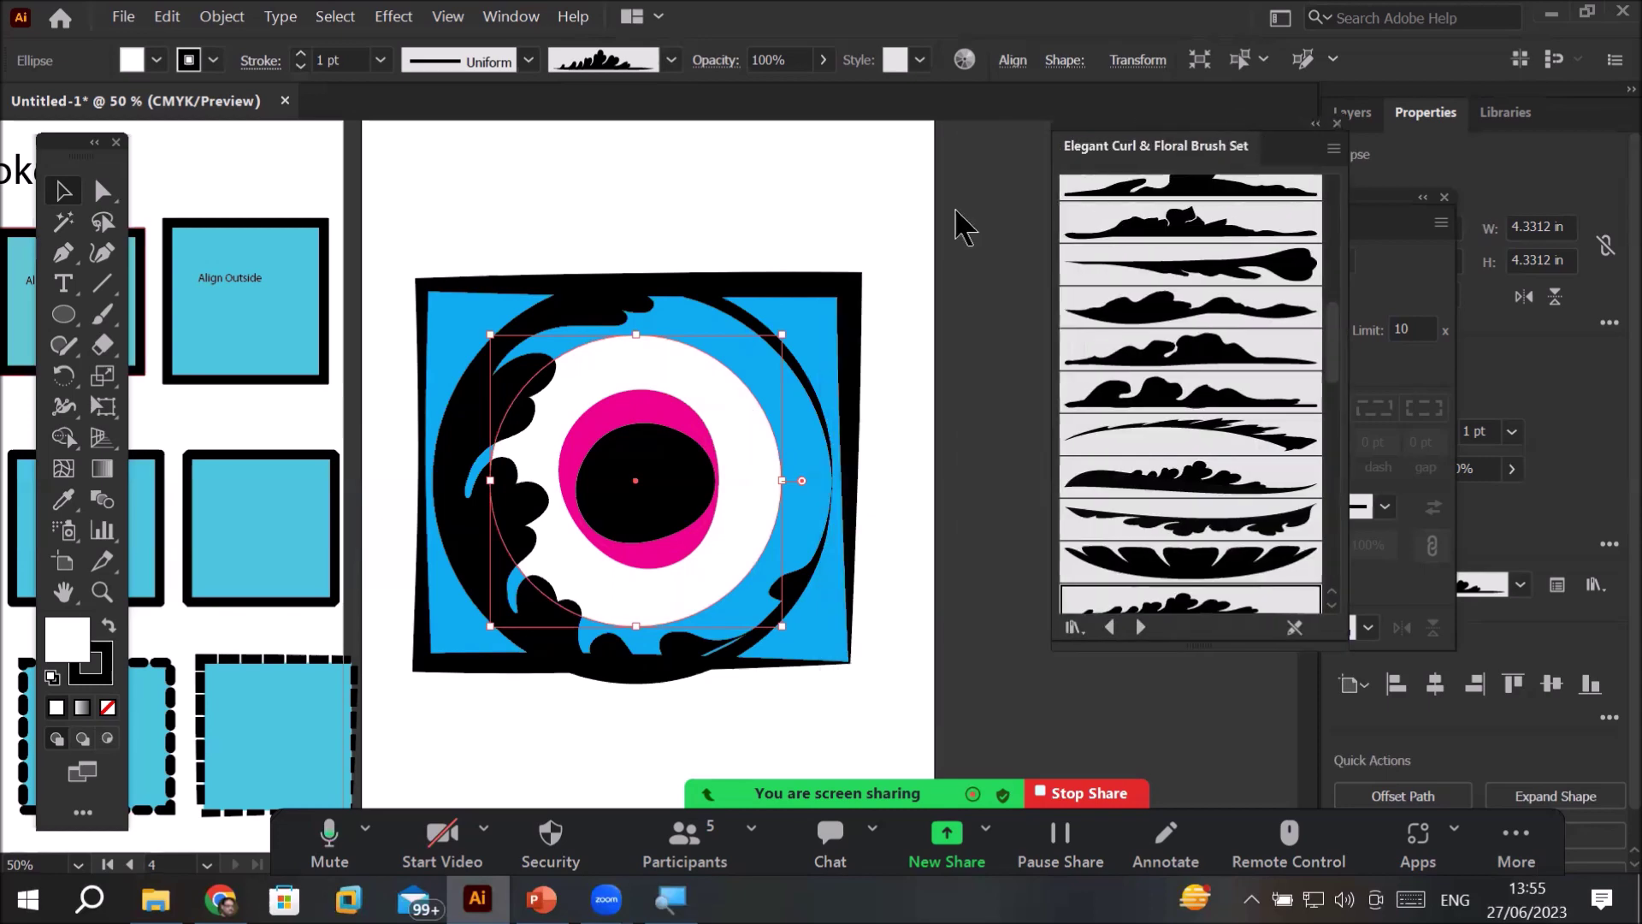
scroll(769, 279, "down", 3)
scroll(772, 280, "up", 1)
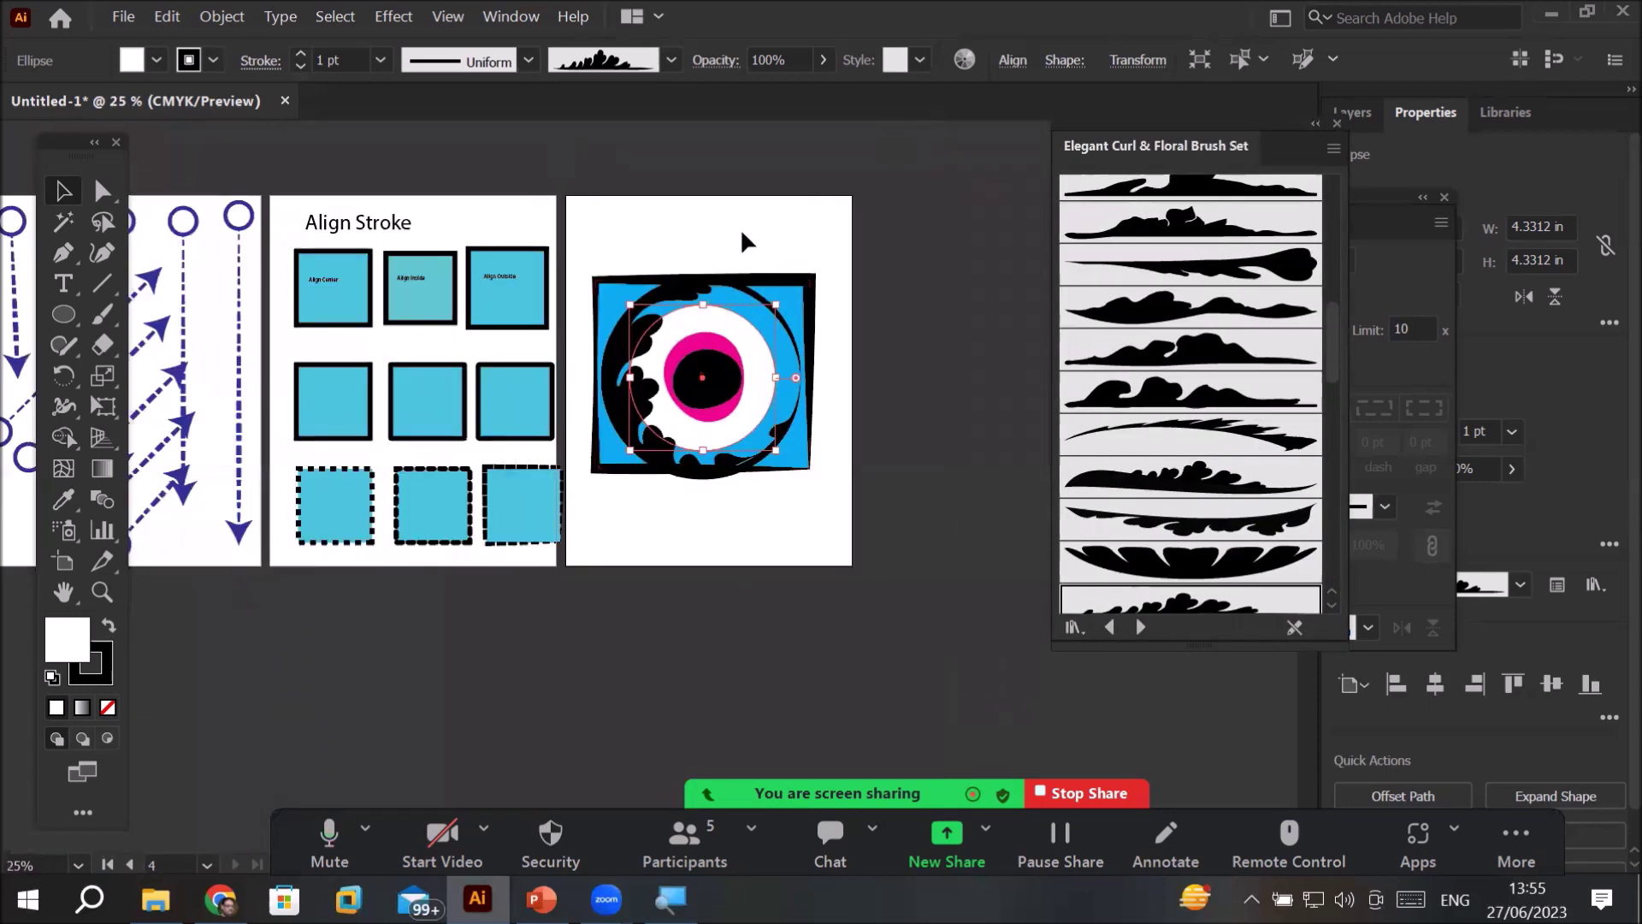
left_click(64, 318)
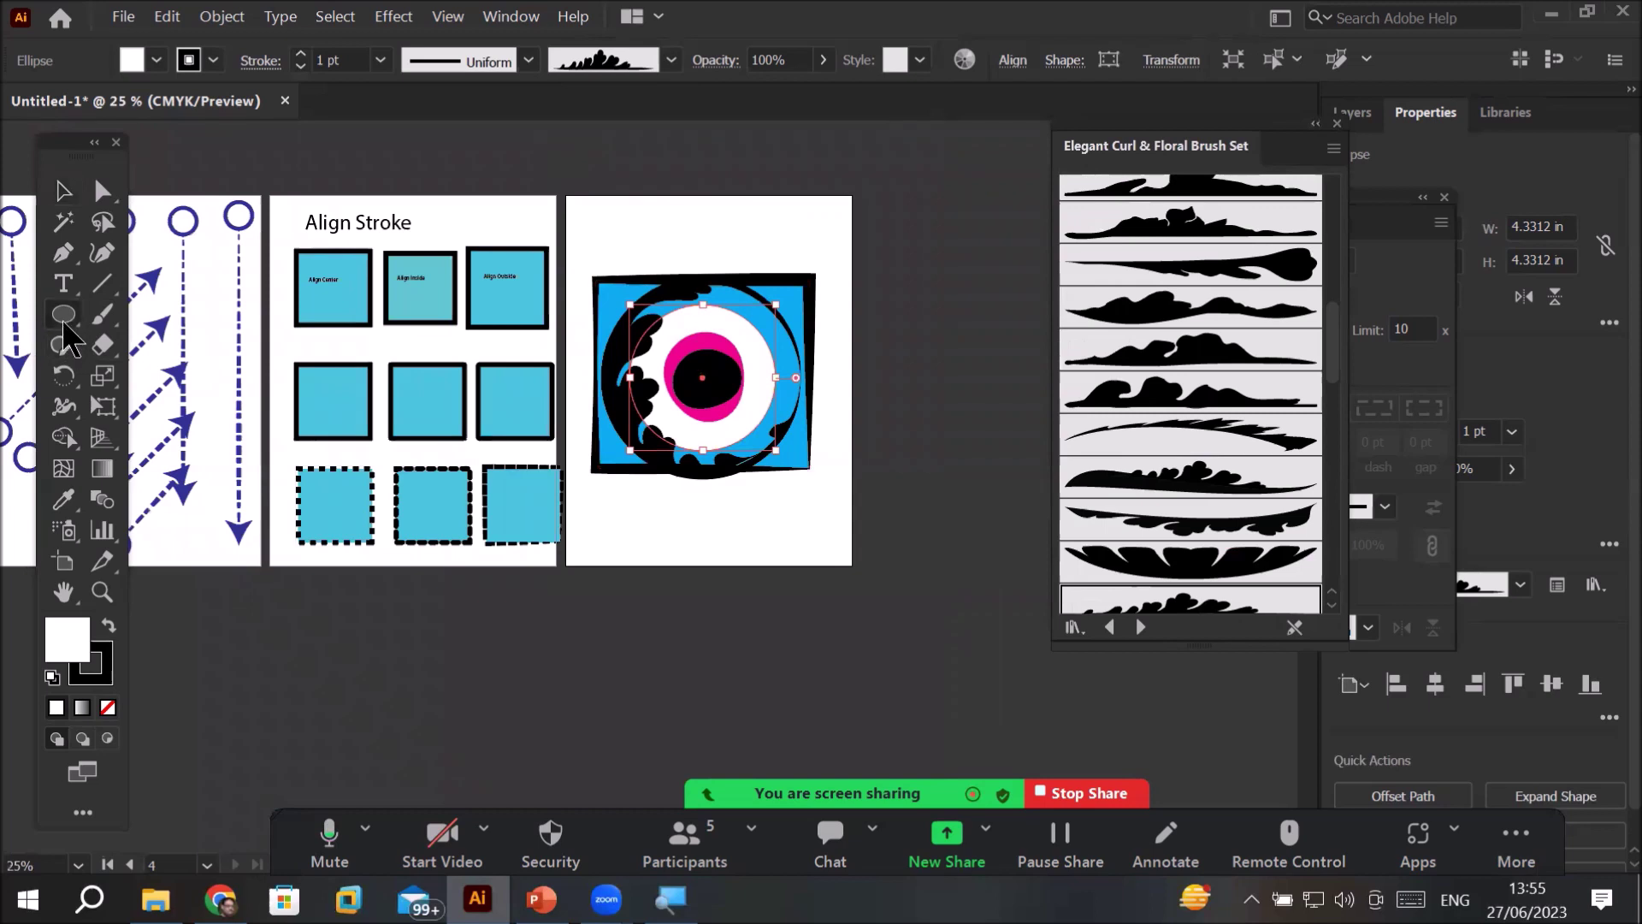
left_click(190, 315)
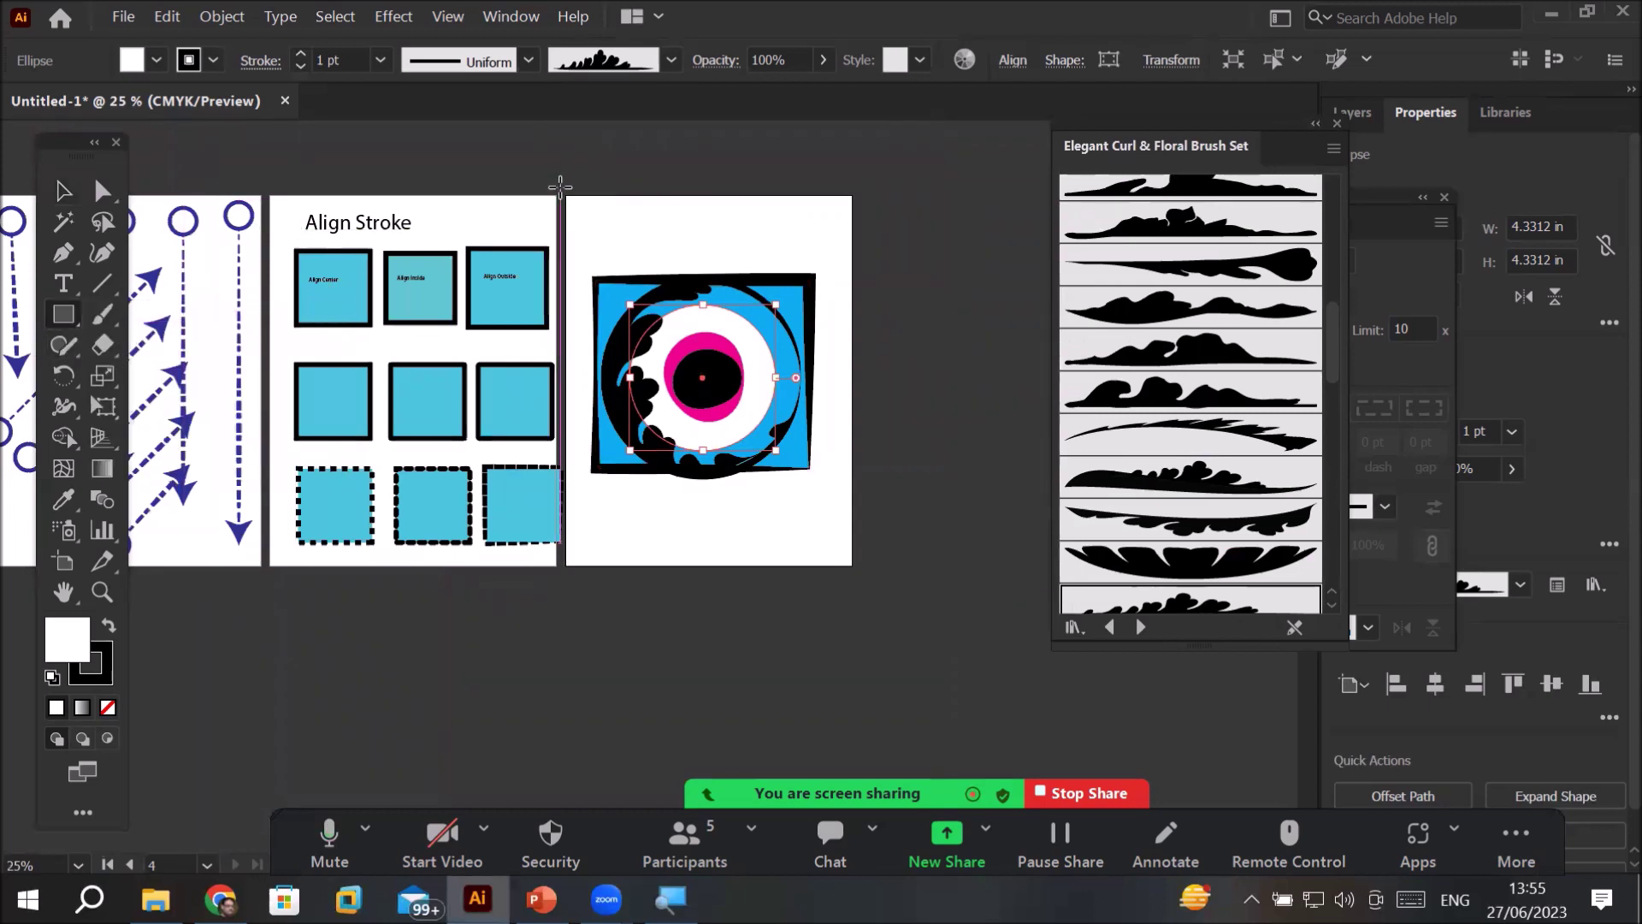
left_click_drag(568, 190, 851, 566)
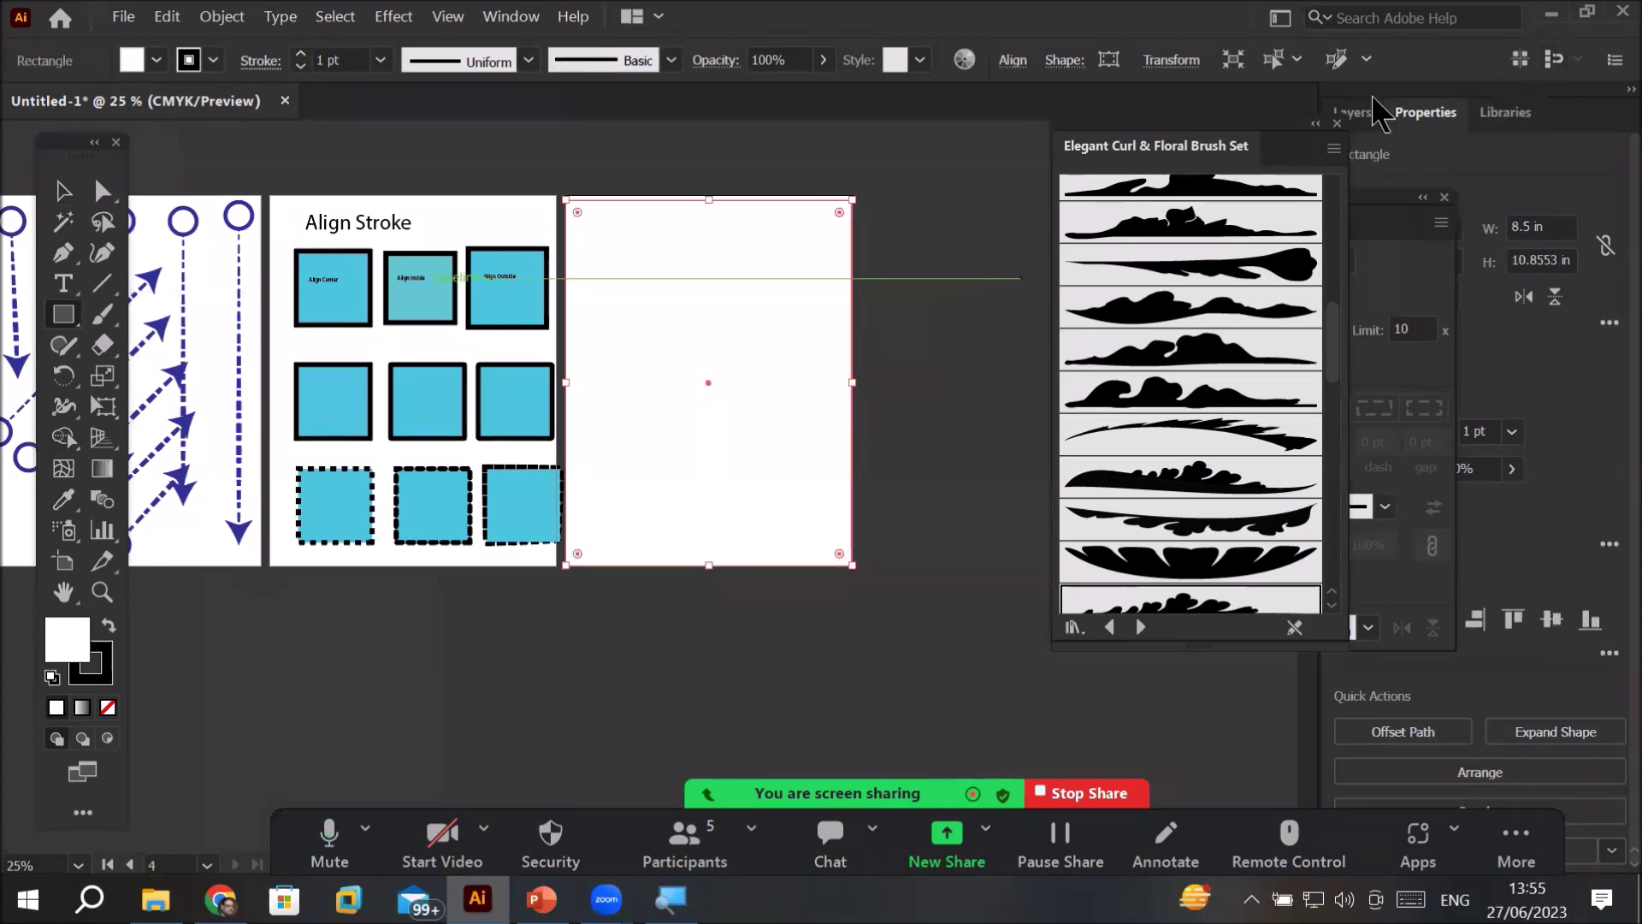
- Show the document's layers, clear the floating panels out of the way, and select the "Rectaggle..." sublayer under My Design-1
left_click_drag(1162, 154, 1082, 131)
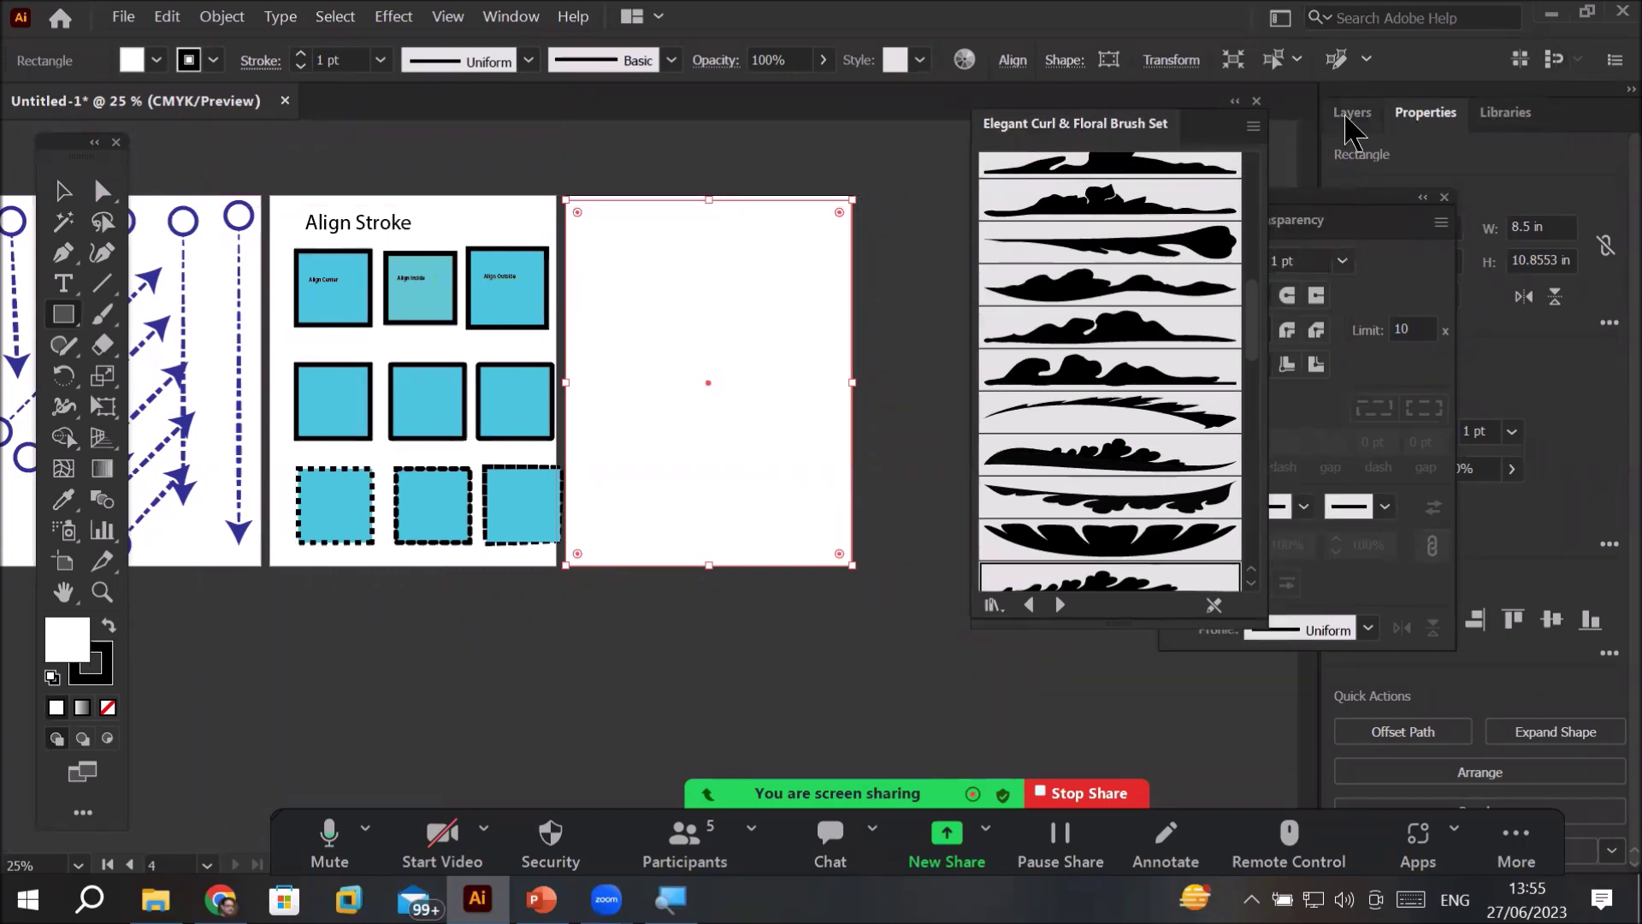
left_click(1351, 113)
mouse_move(1347, 216)
left_mouse_down()
mouse_move(1163, 313)
mouse_move(1101, 406)
left_mouse_up()
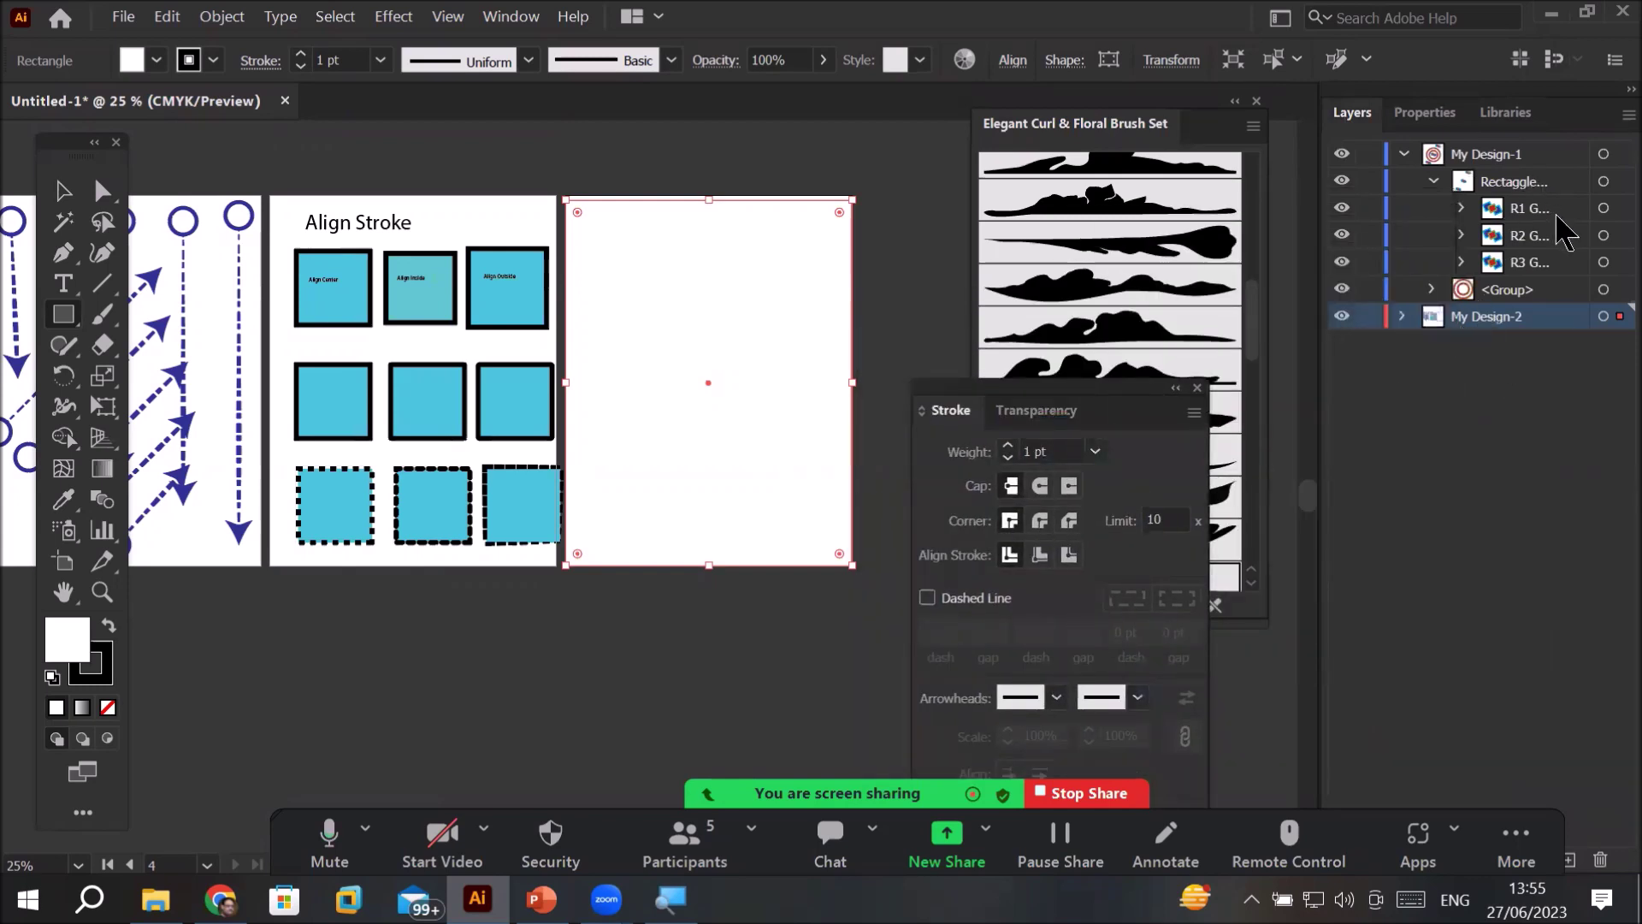
left_click(1485, 180)
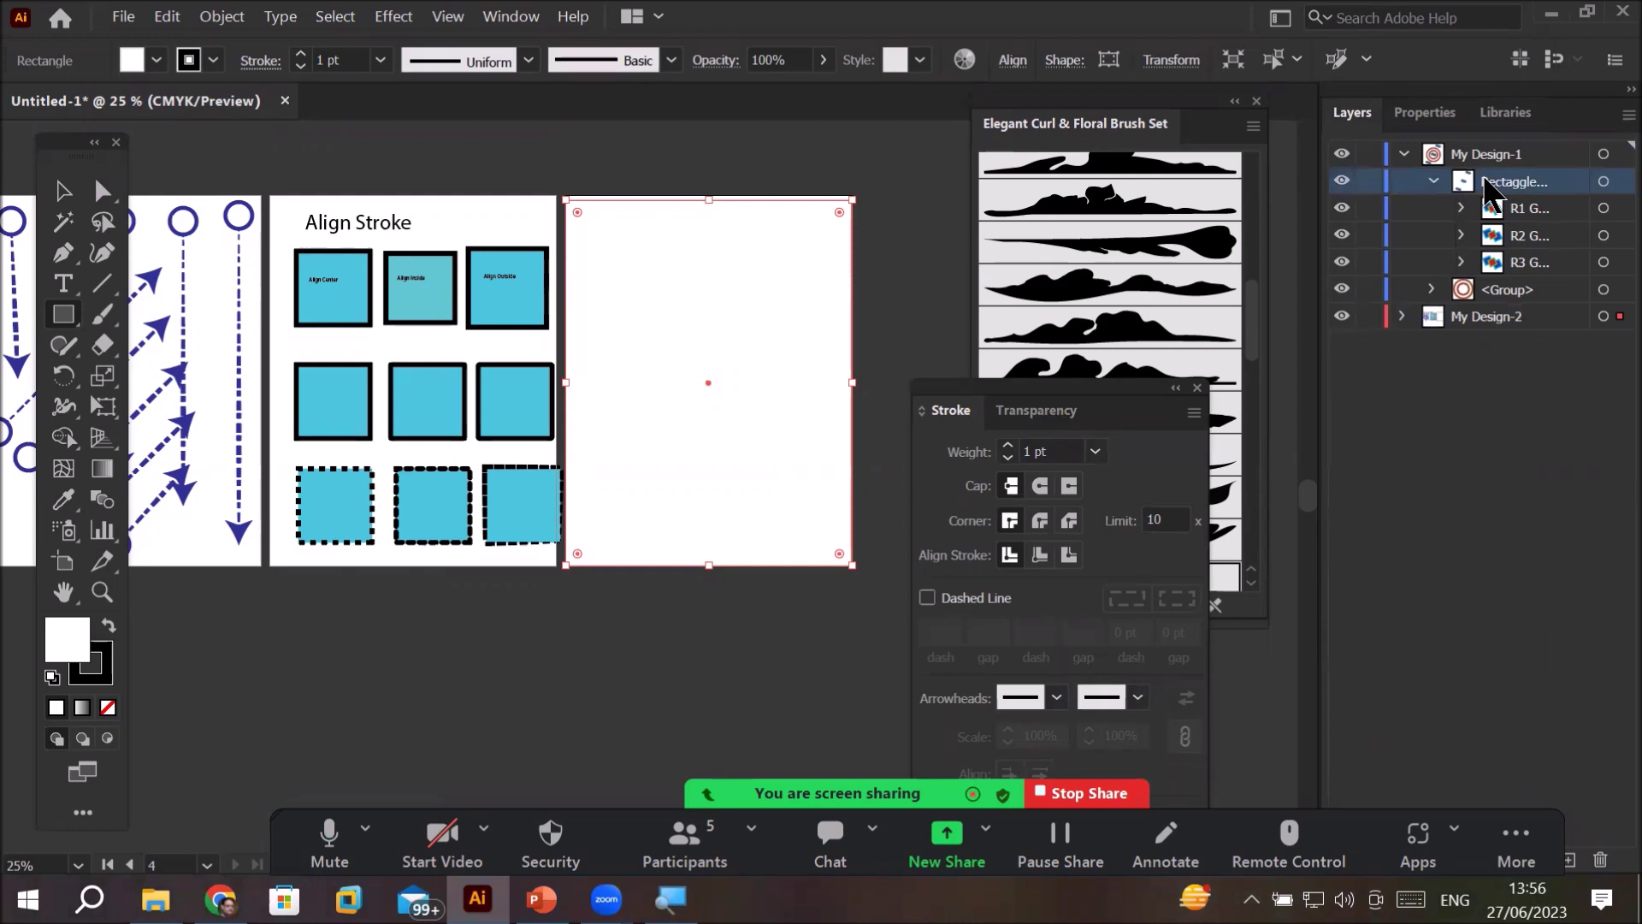
- Select the My Design-2 layer, collapse the "Rectaggle..." sublayer, and expand My Design-2 to list its objects
left_click_drag(1486, 184, 1404, 332)
left_click(1342, 182)
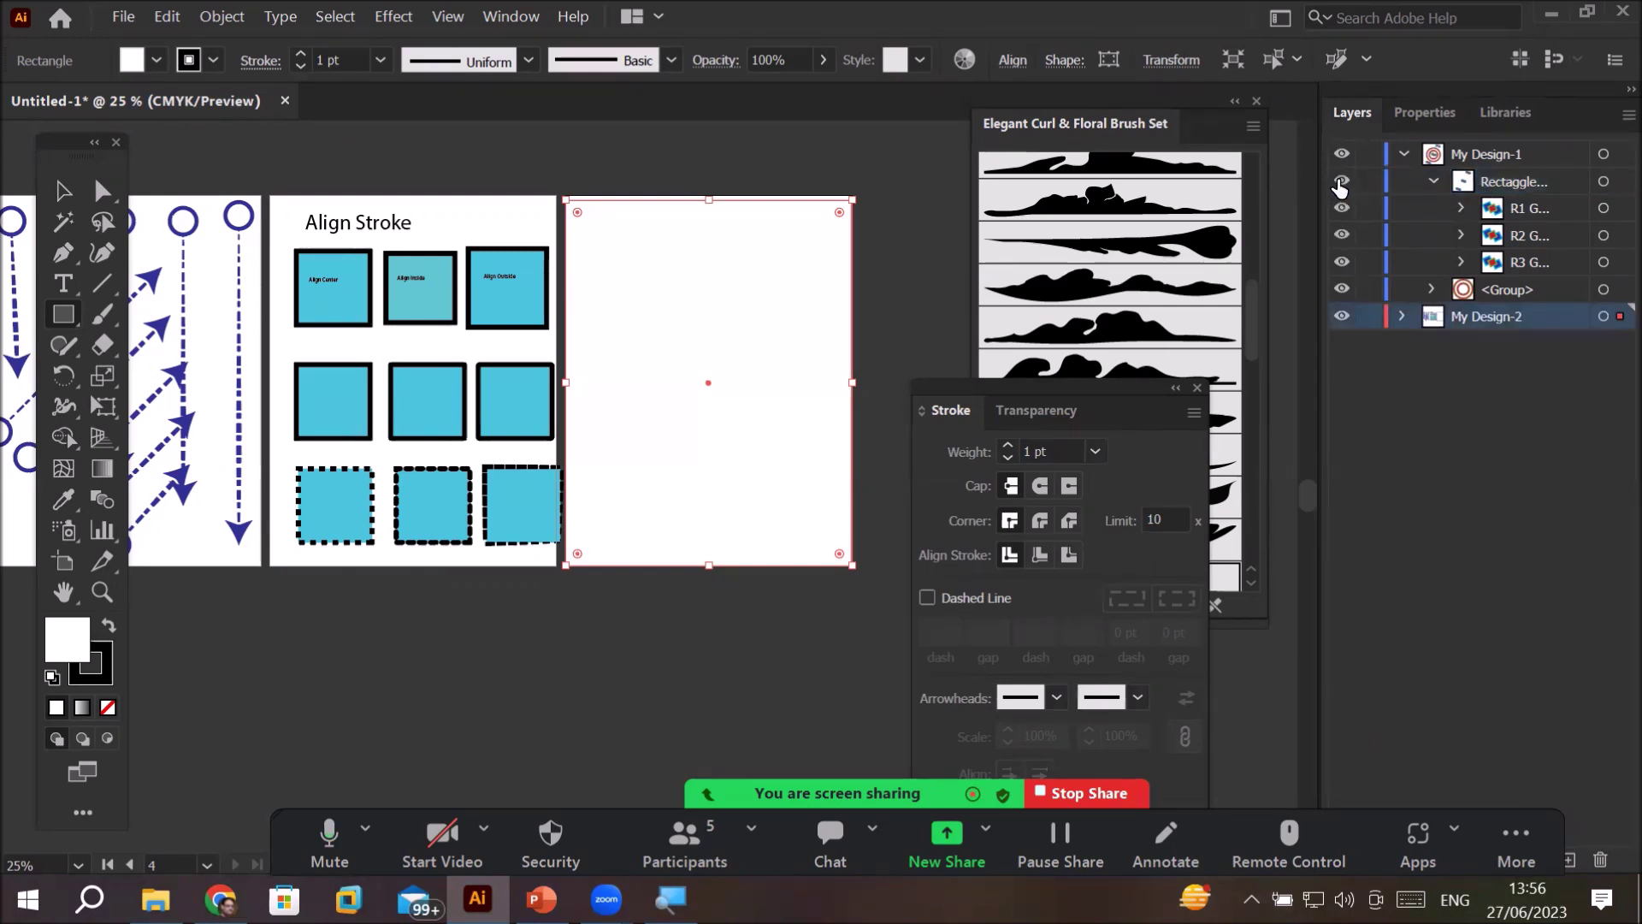
left_click(1433, 181)
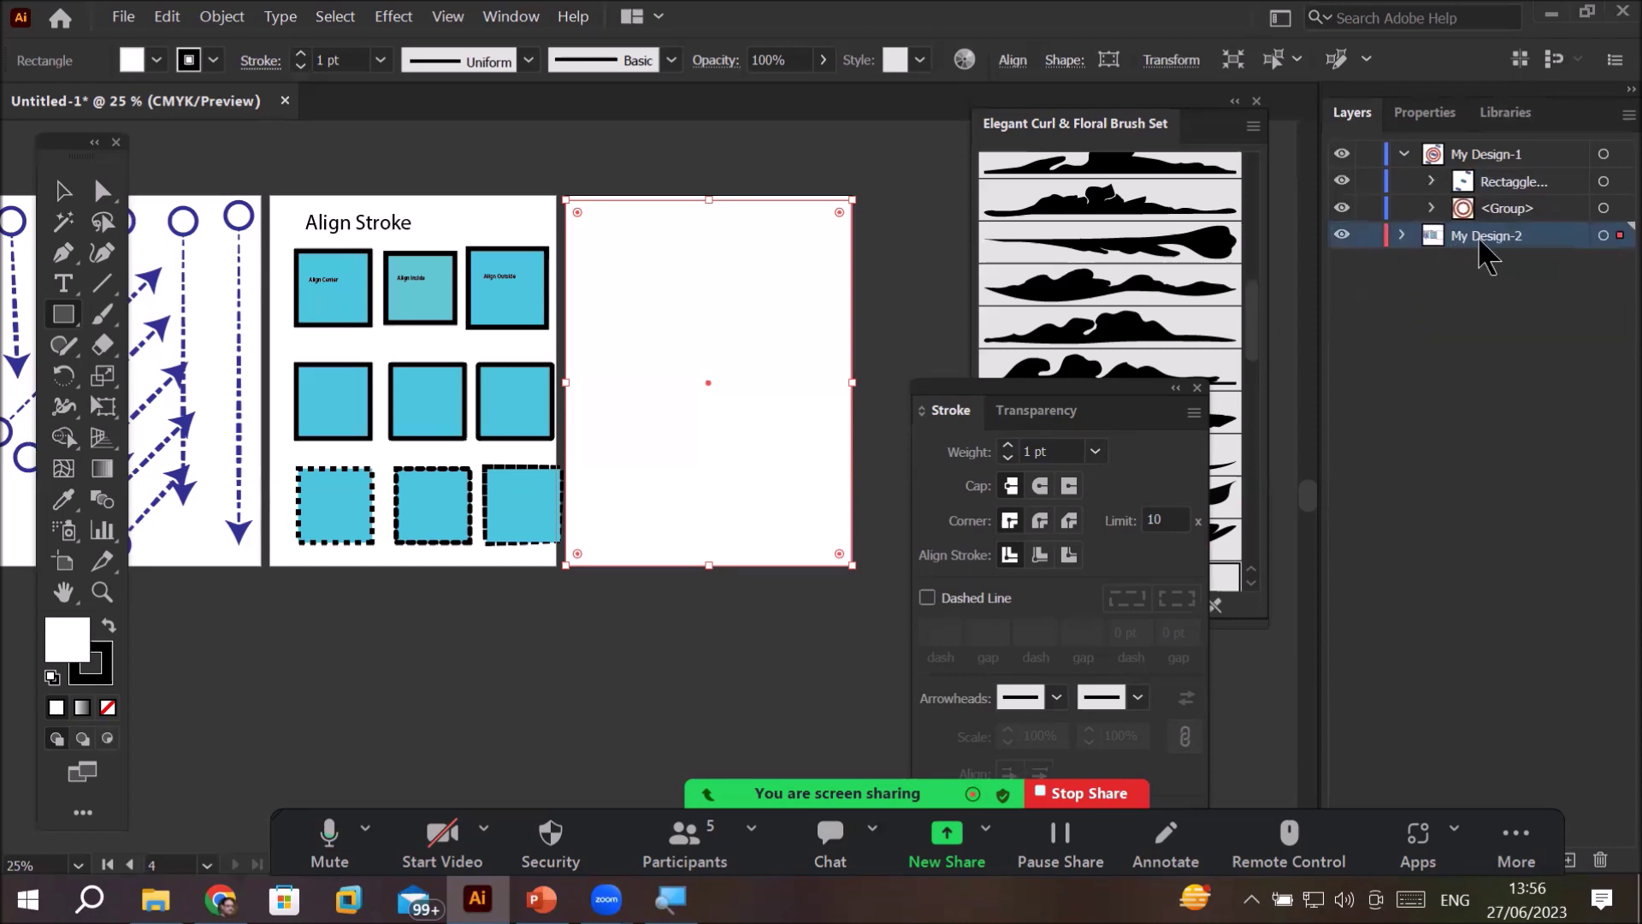
left_click(1402, 236)
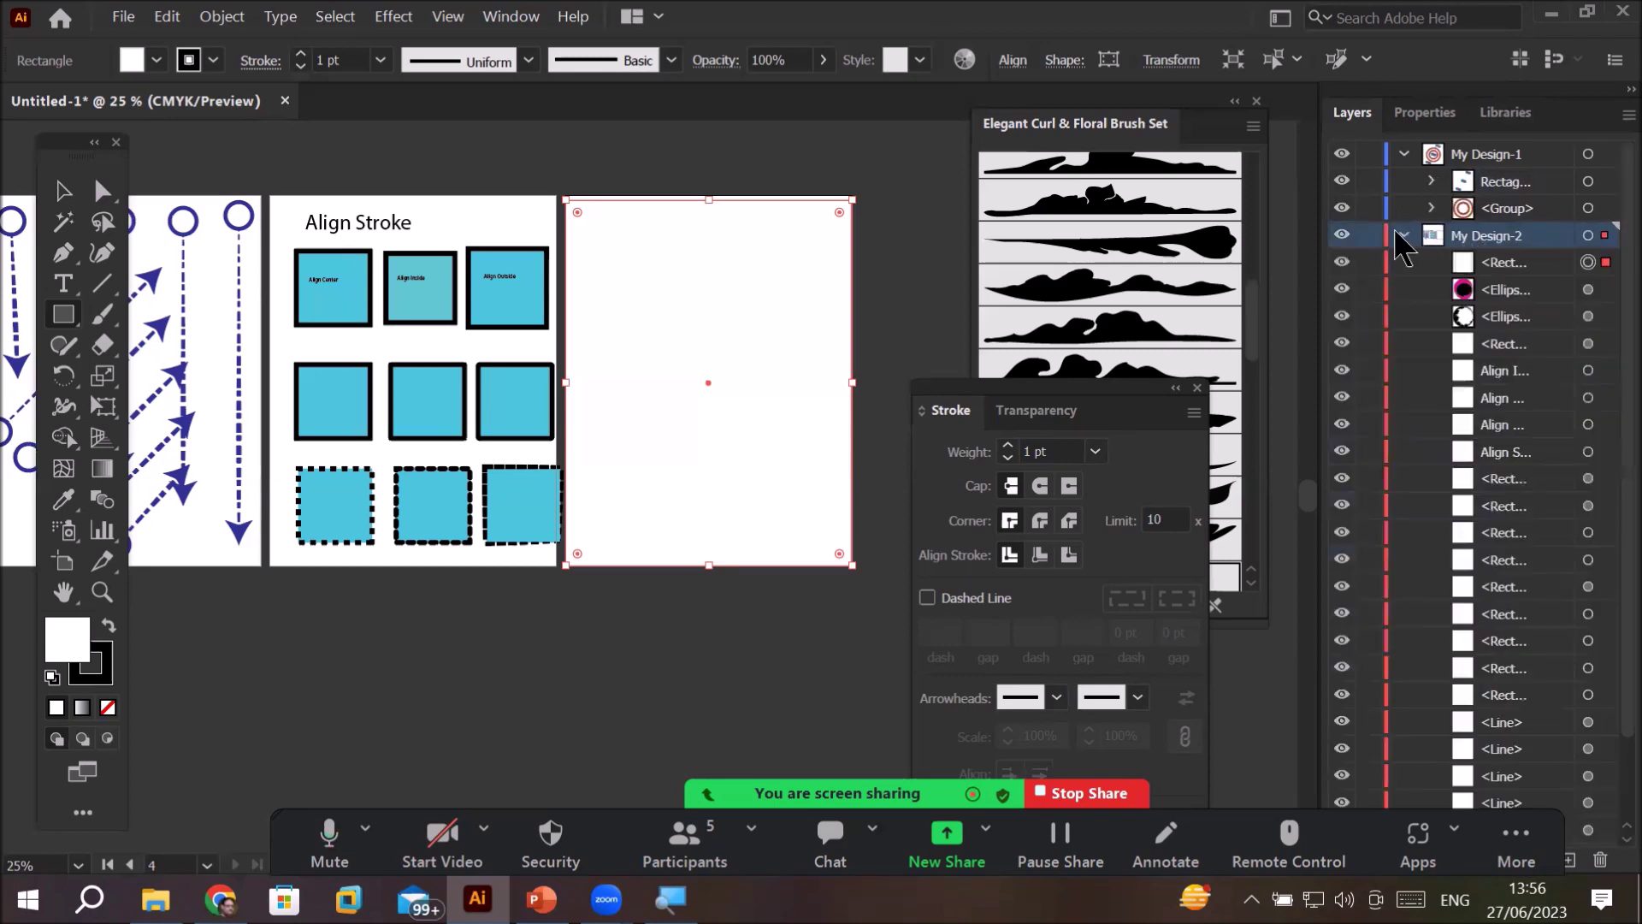
- Toggle the visibility of the topmost rectangle in My Design-2 to identify the page-sized cover, and delete that rectangle
left_click(1339, 263)
left_click(1340, 263)
left_click(1339, 263)
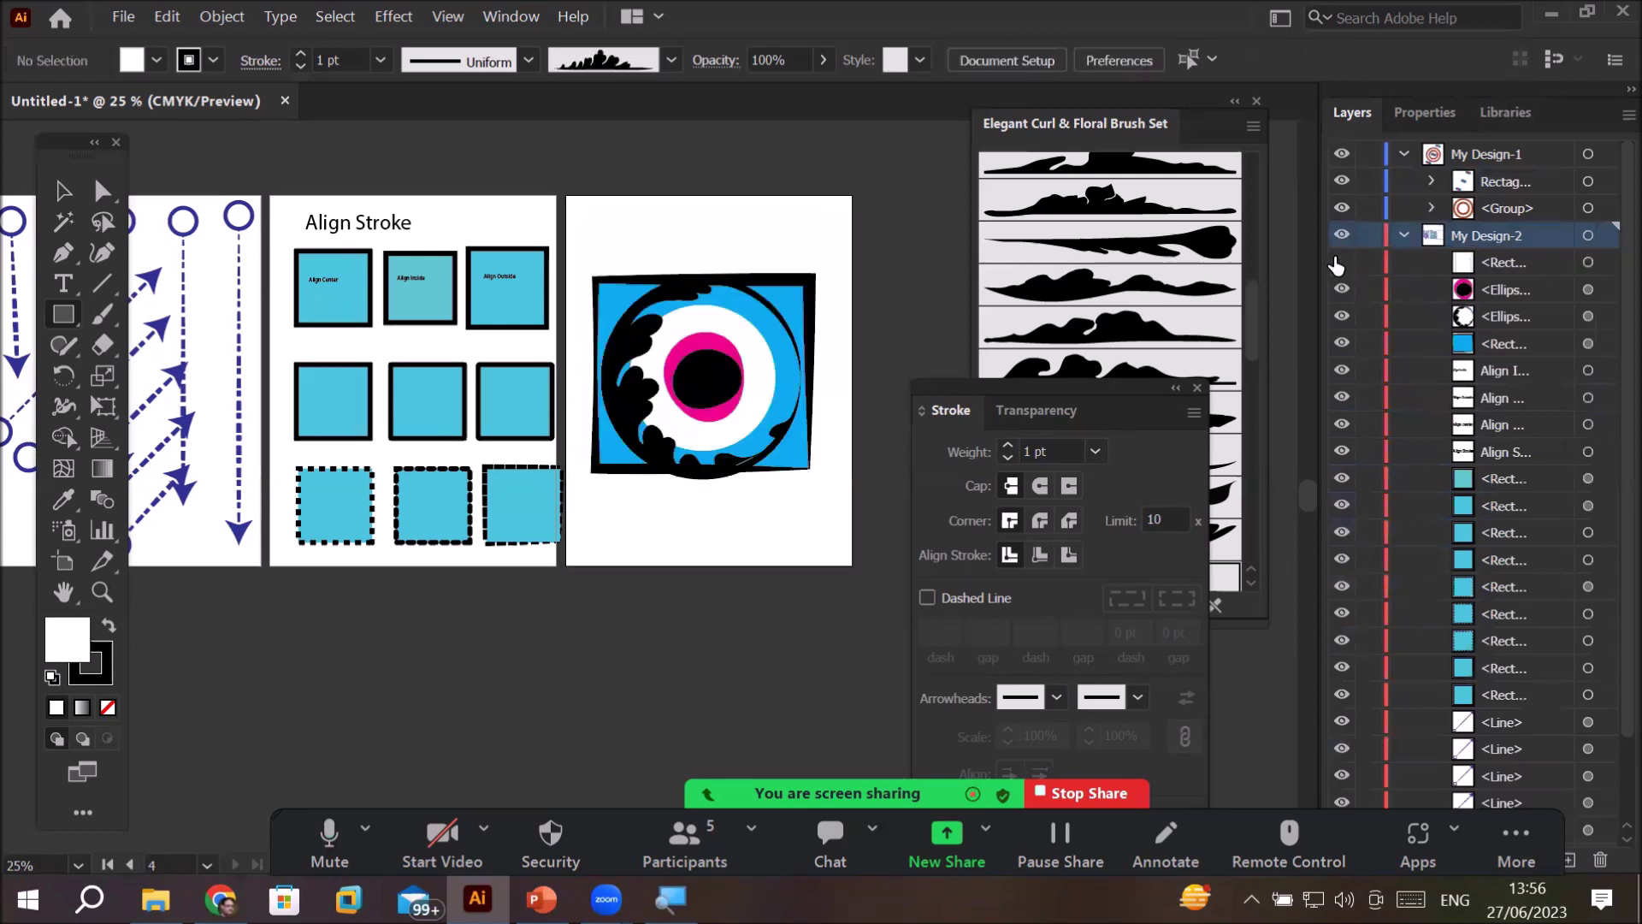
left_click(1339, 262)
left_click(1481, 261)
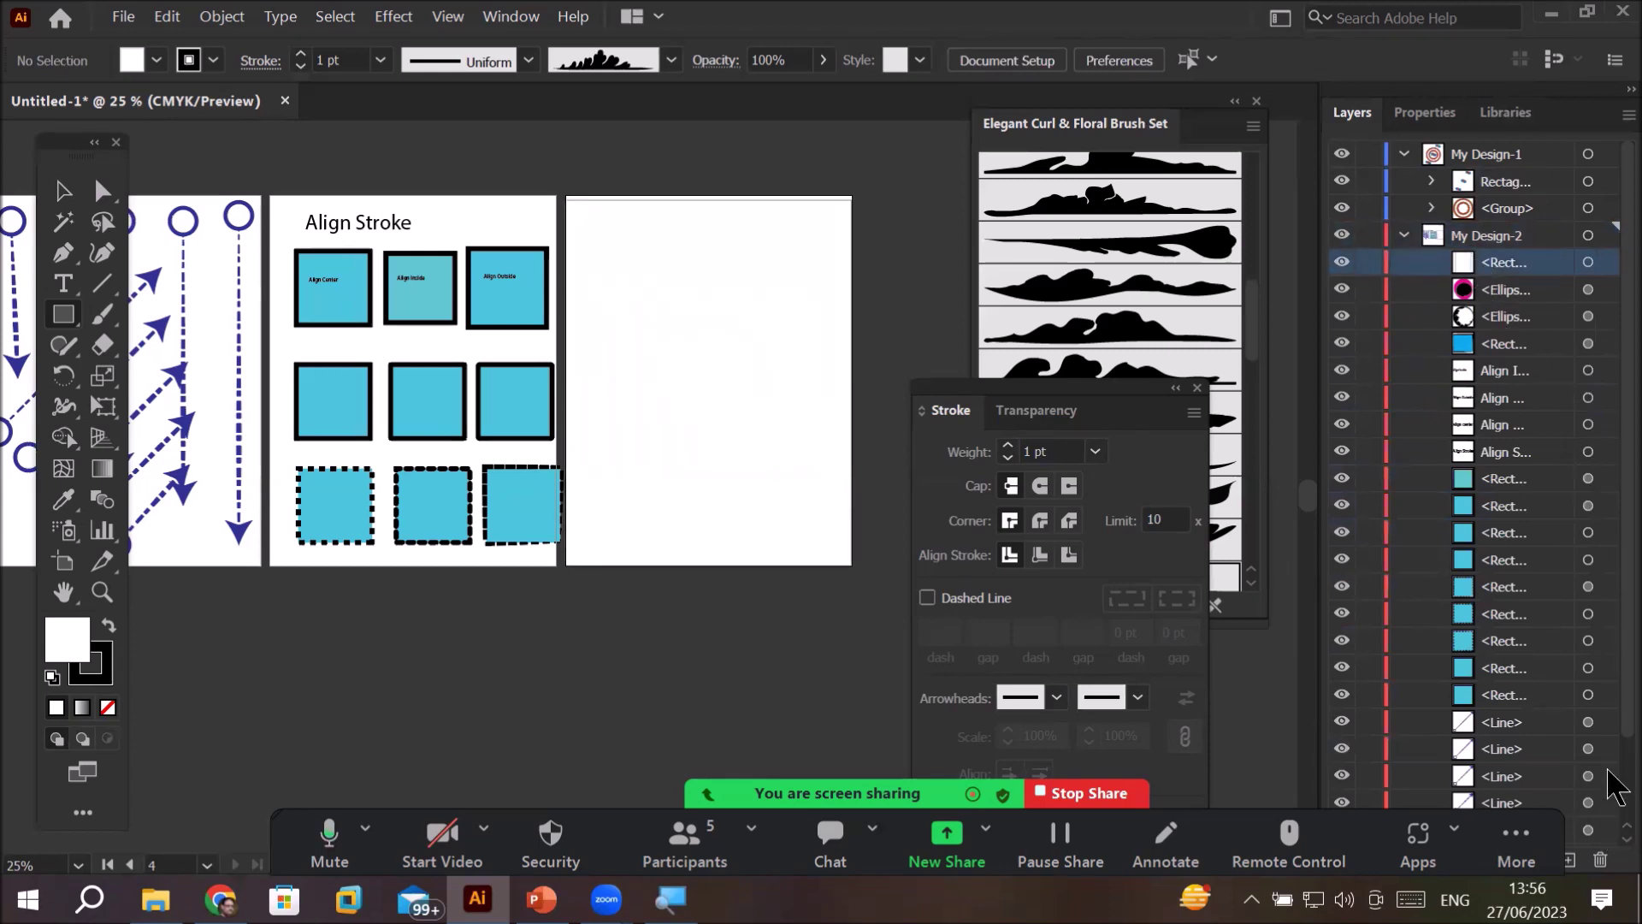
left_click(1610, 264)
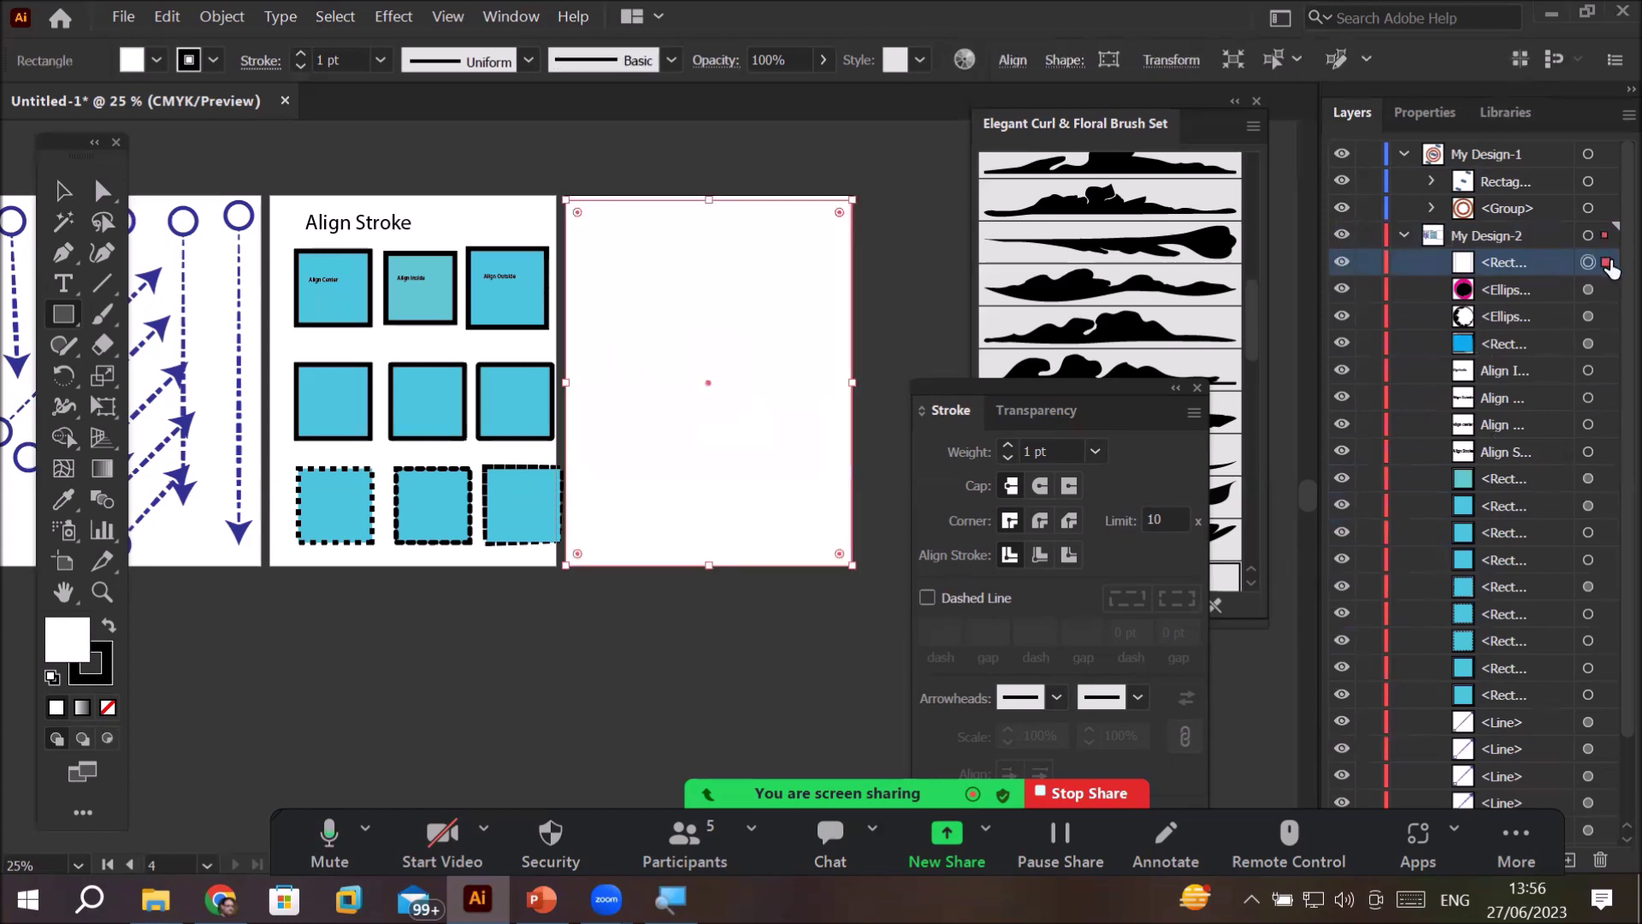
key("Delete")
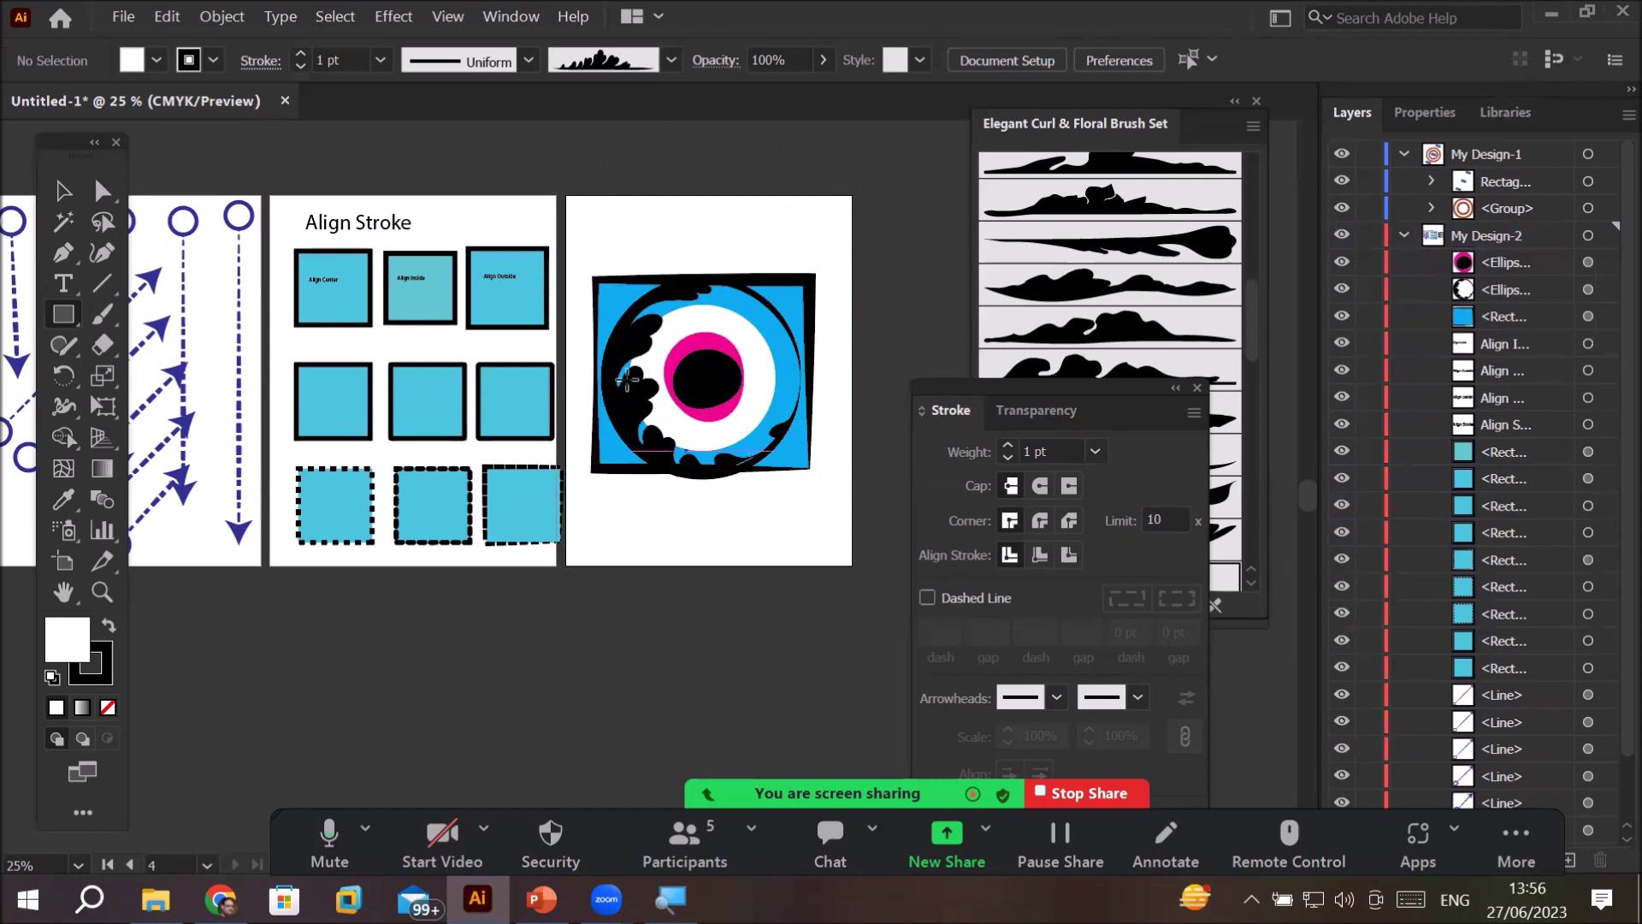
- Collapse the My Design-2 and My Design-1 layers and move the floating Stroke options higher on the screen
left_click(1404, 235)
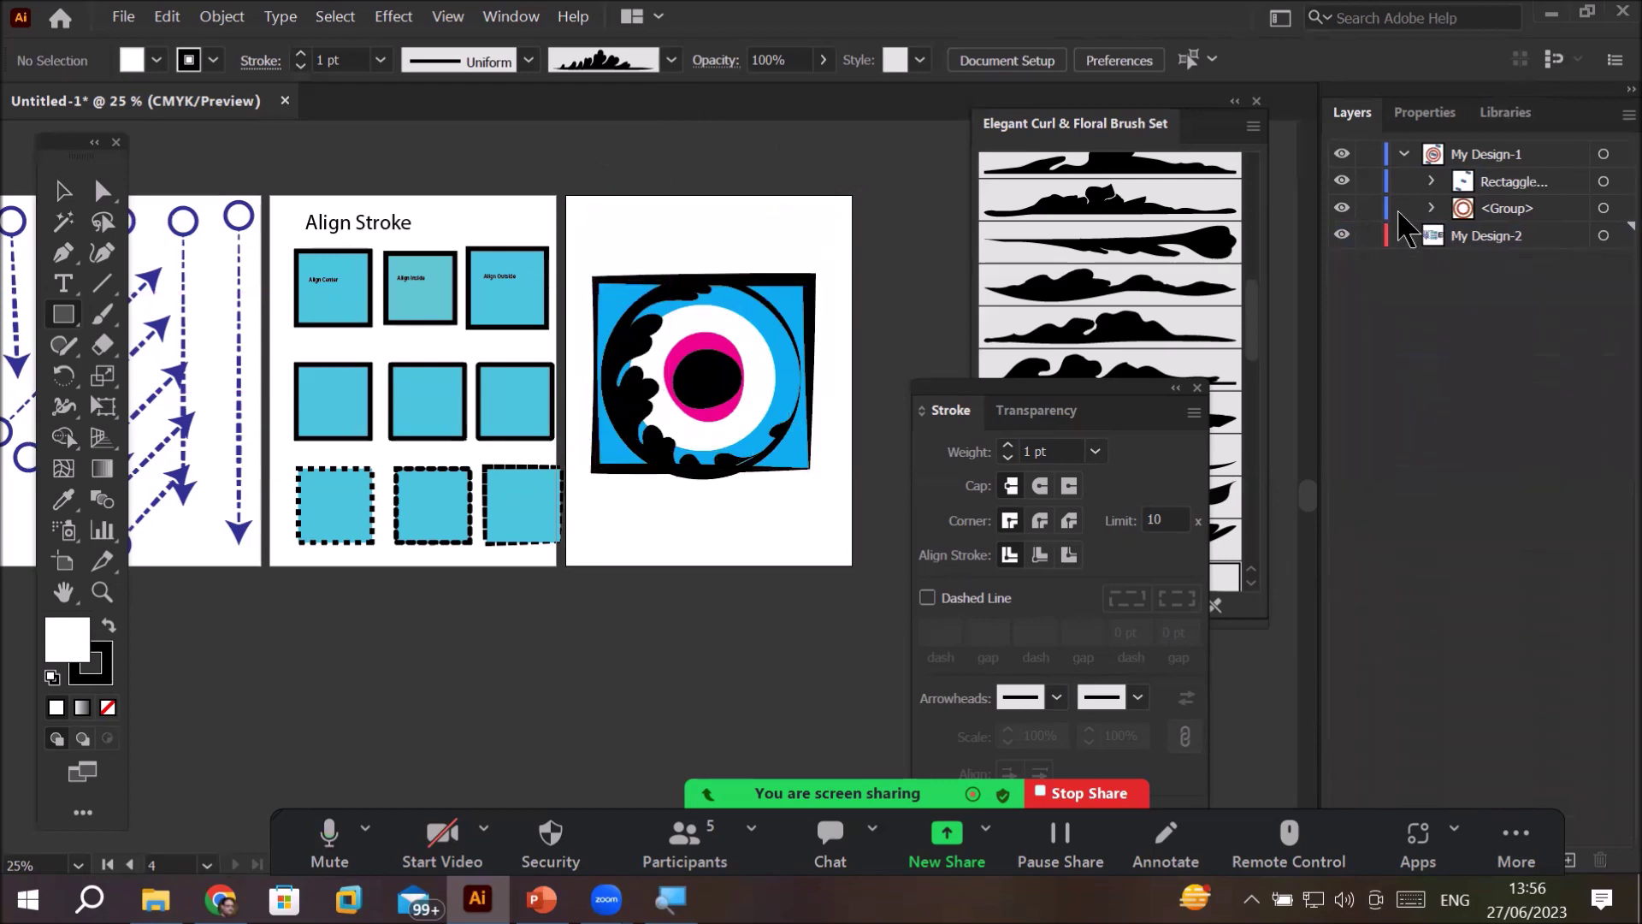
left_click(1405, 154)
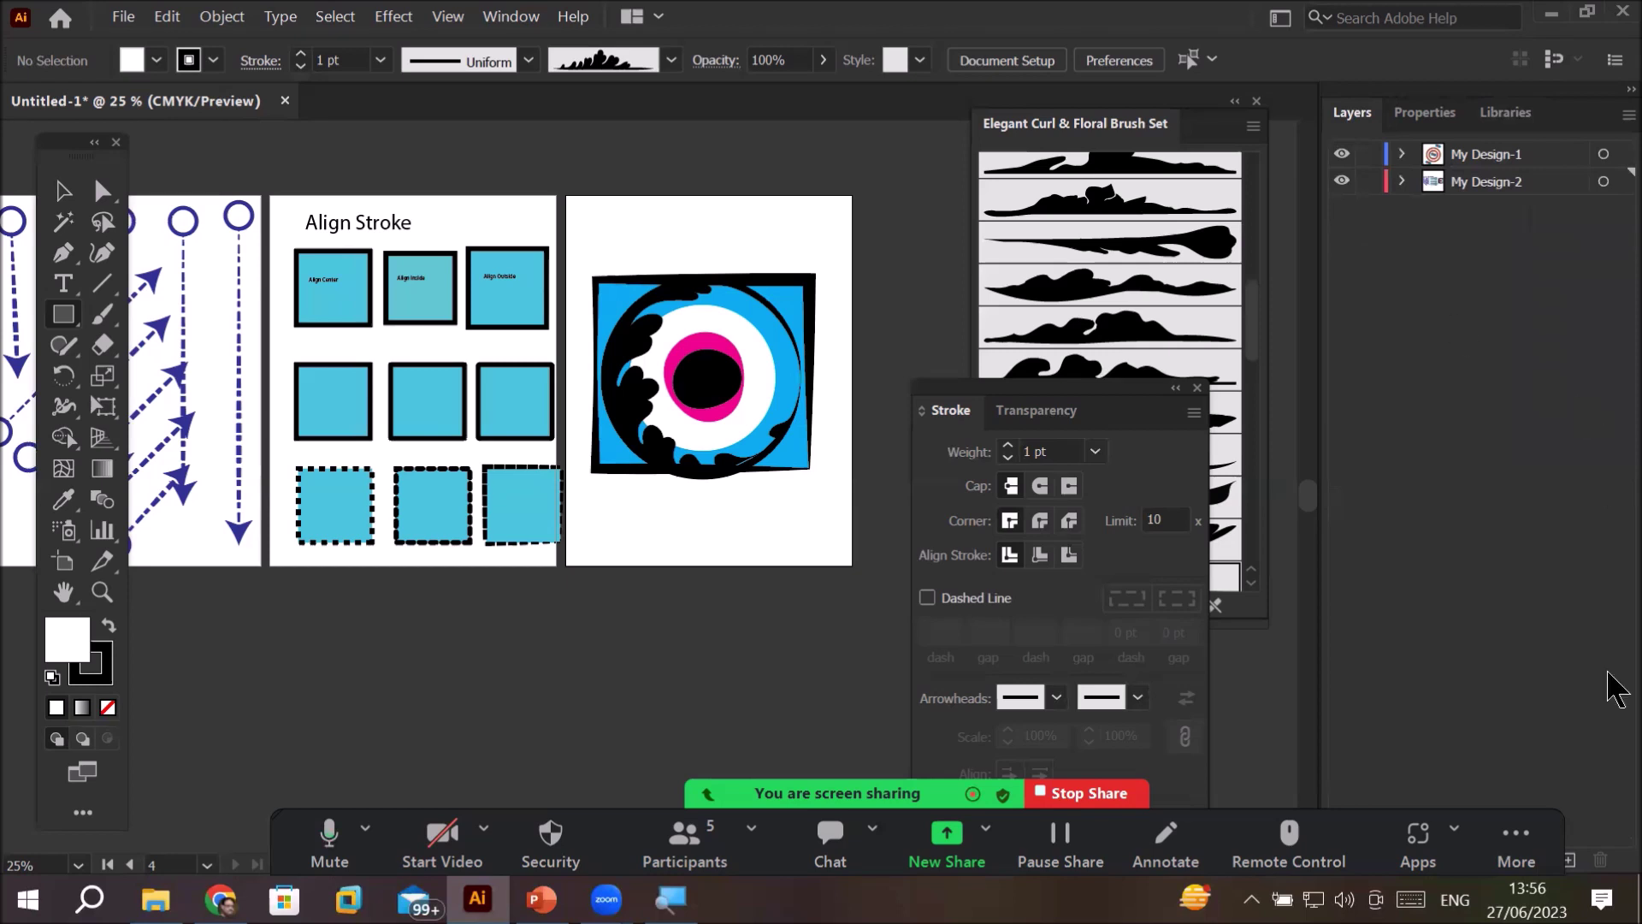
mouse_move(1086, 376)
left_mouse_down()
mouse_move(1121, 323)
mouse_move(1090, 293)
mouse_move(1090, 318)
left_mouse_up()
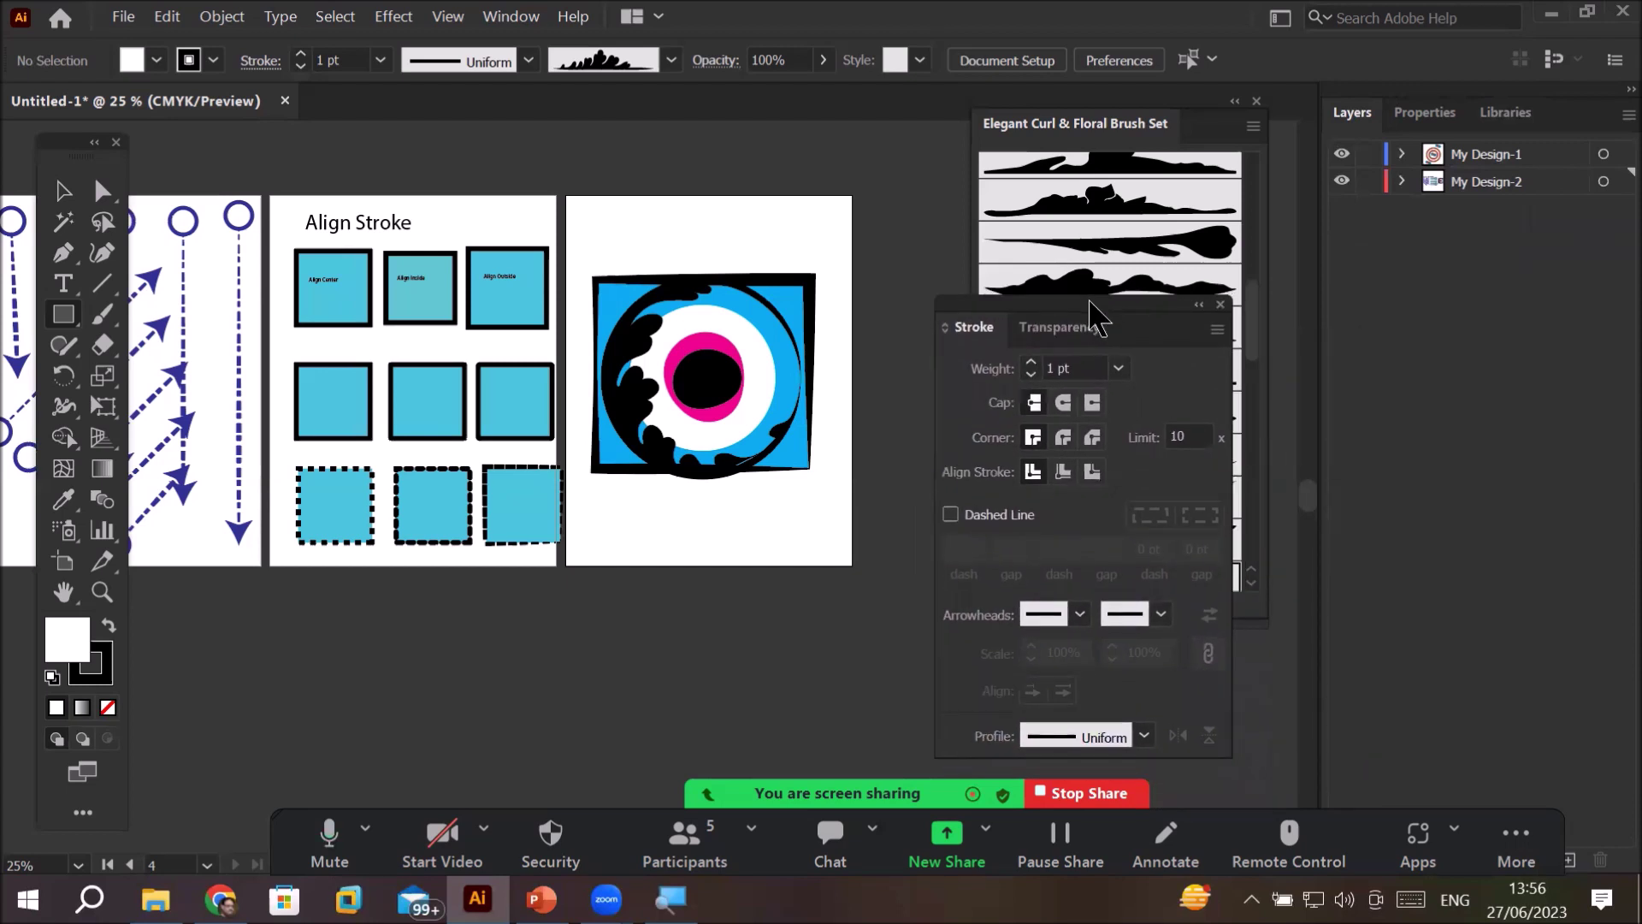
left_click_drag(1090, 301, 1090, 303)
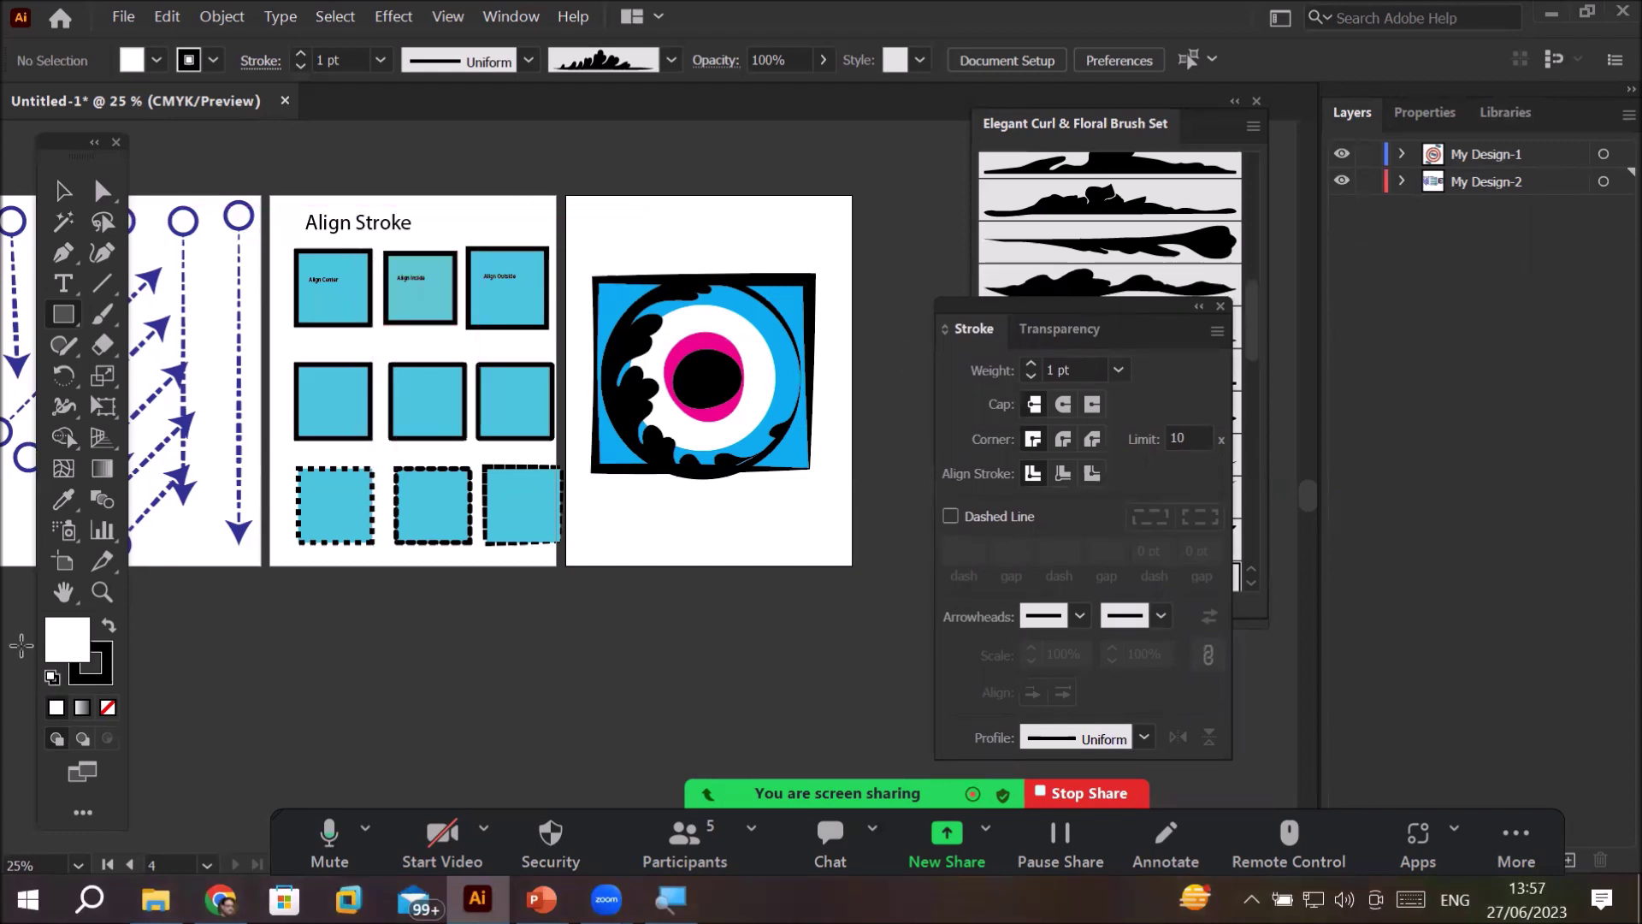
- Rename Artboard 4, which holds the circle design, as "Eye Design"
left_click(62, 562)
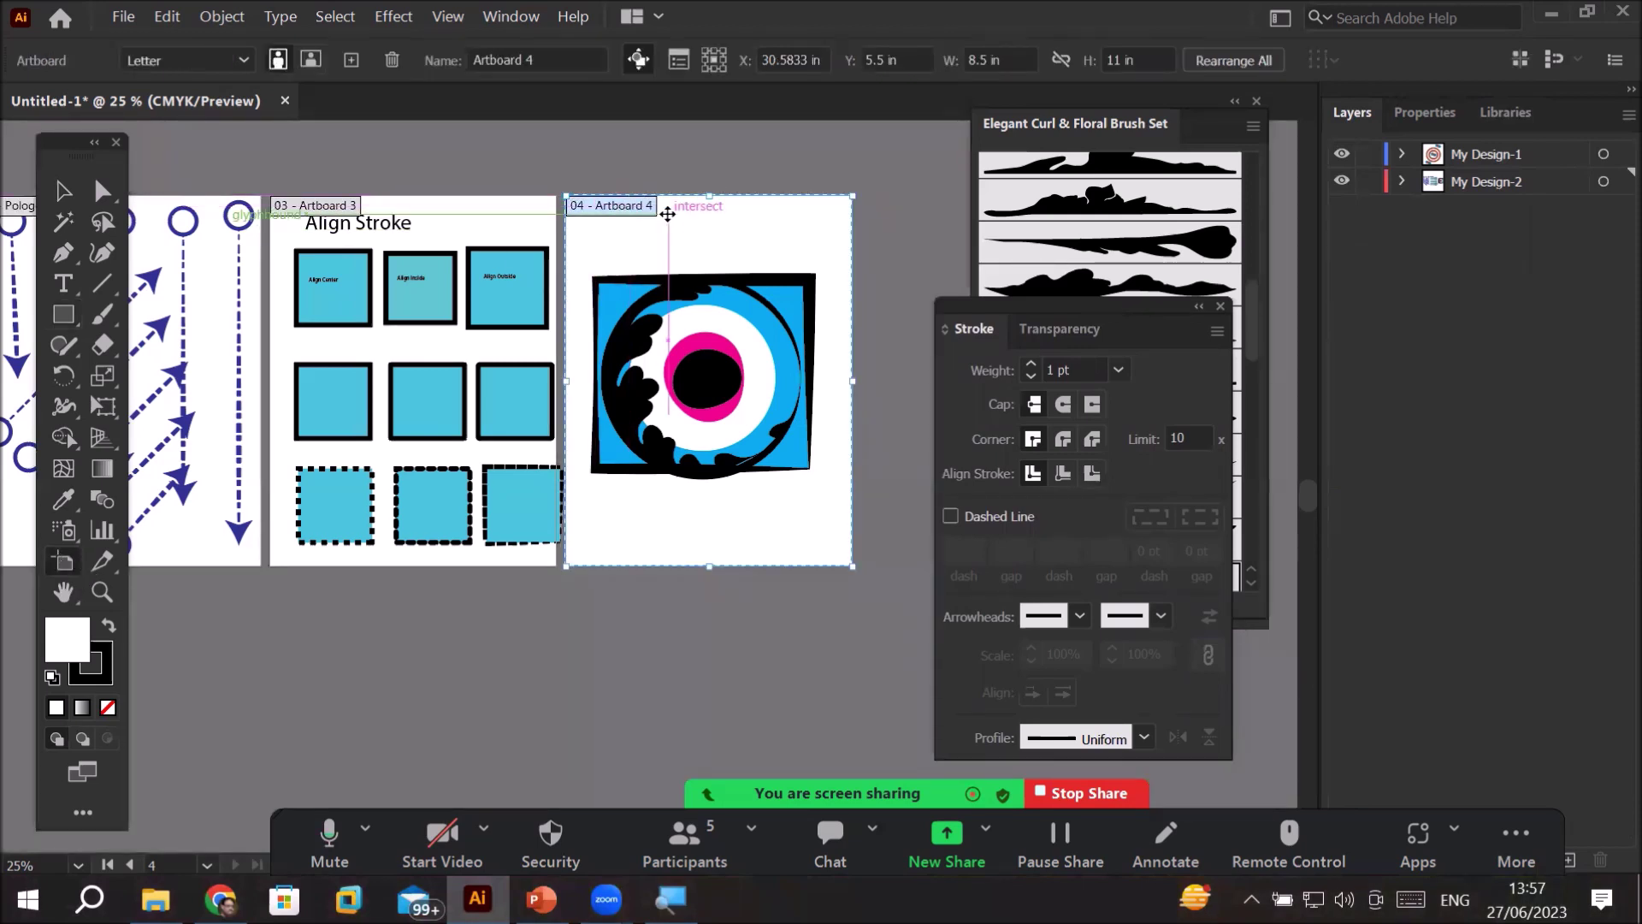
double_click(619, 205)
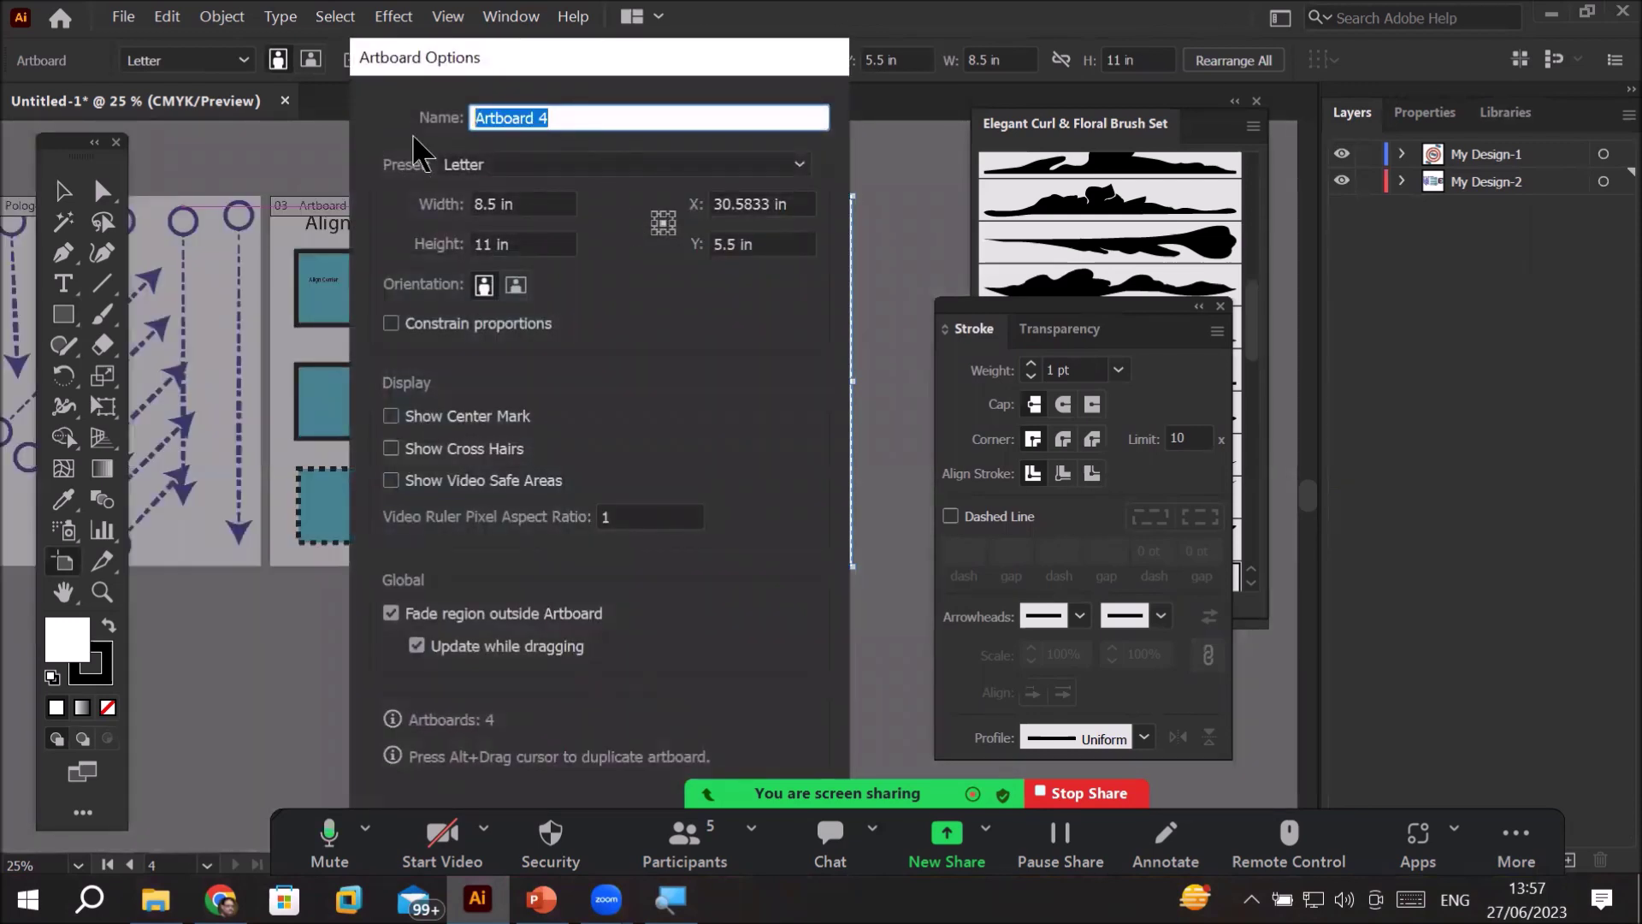
type("Eye Design")
key("Return")
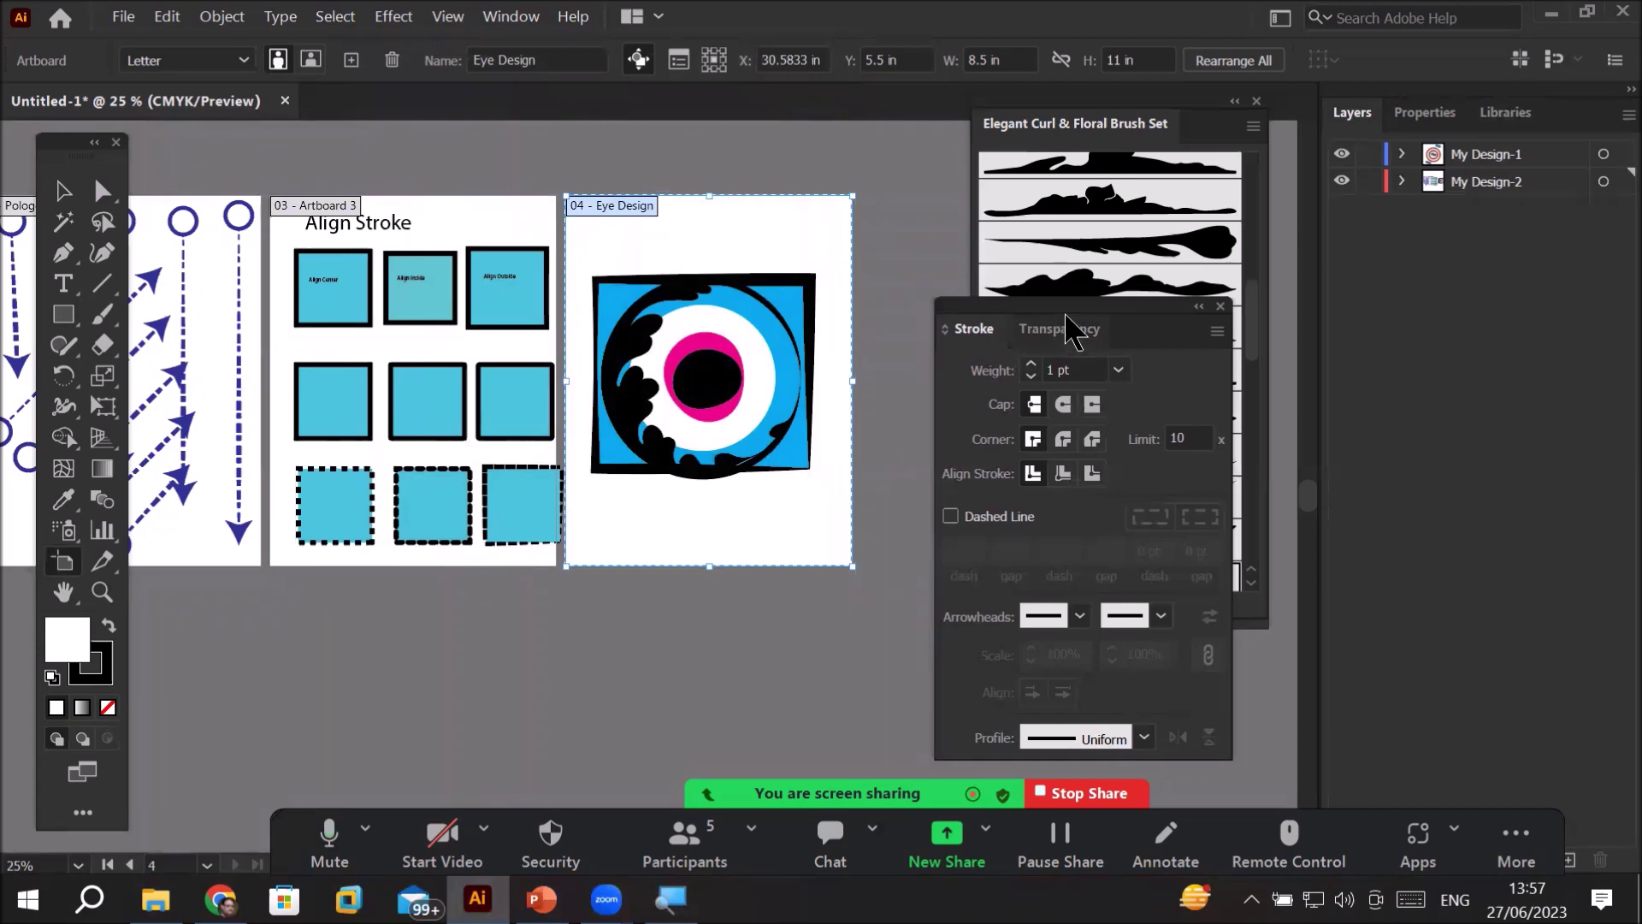
left_click_drag(1065, 314, 1068, 313)
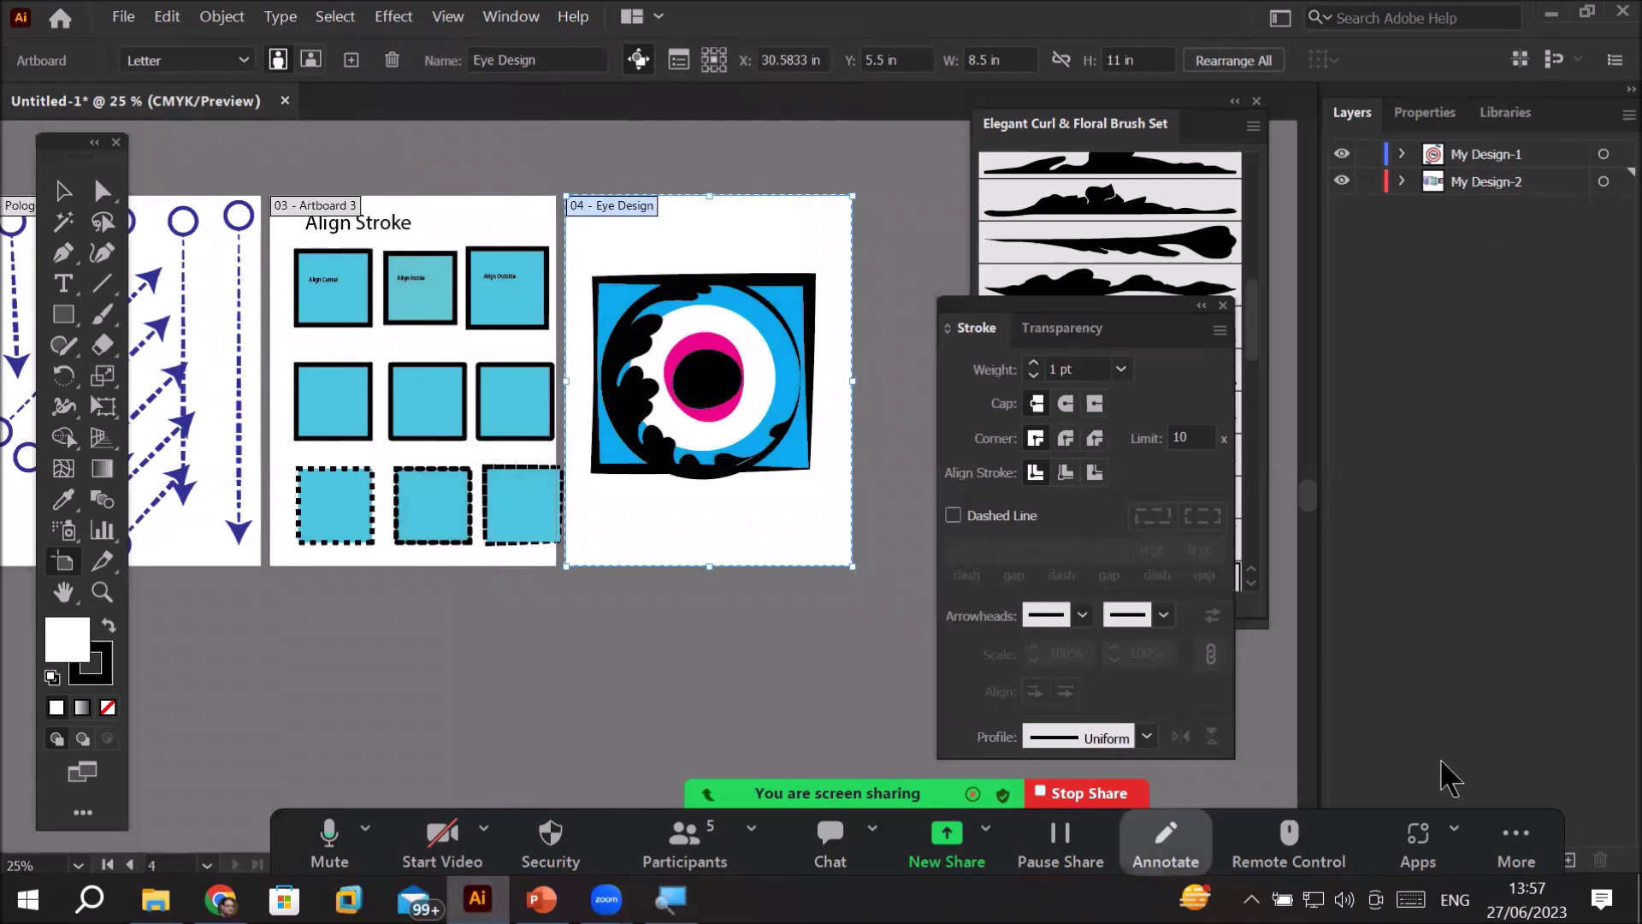
- Create a new layer above My Design-2 and name it "Eye Design Layer"
left_click(1568, 859)
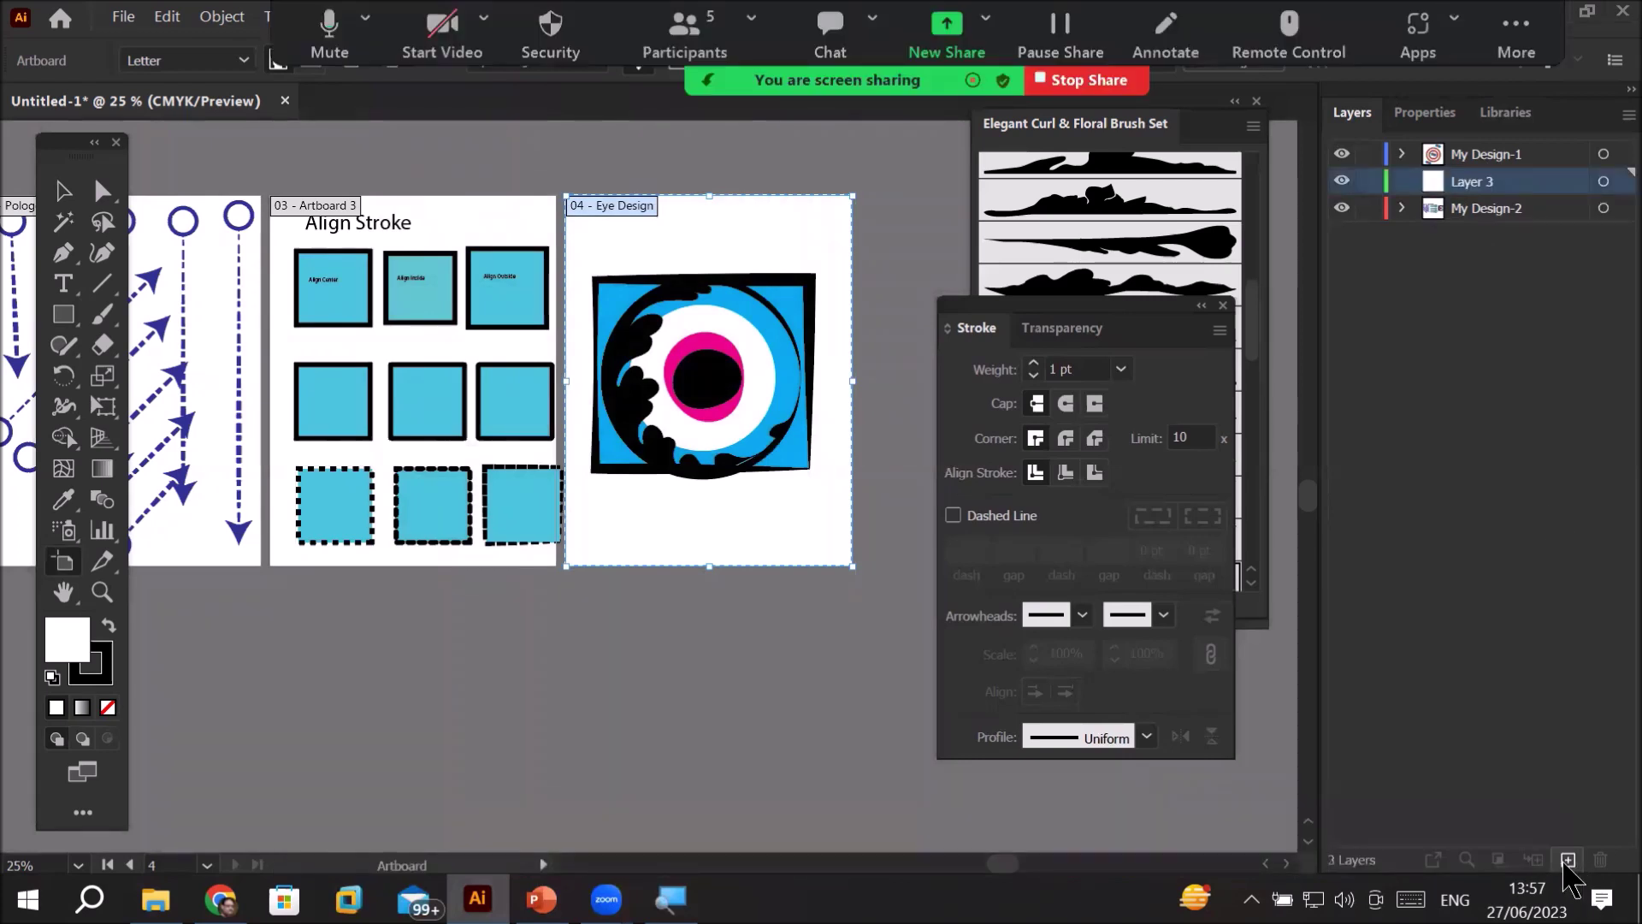
double_click(1462, 184)
key("BackSpace")
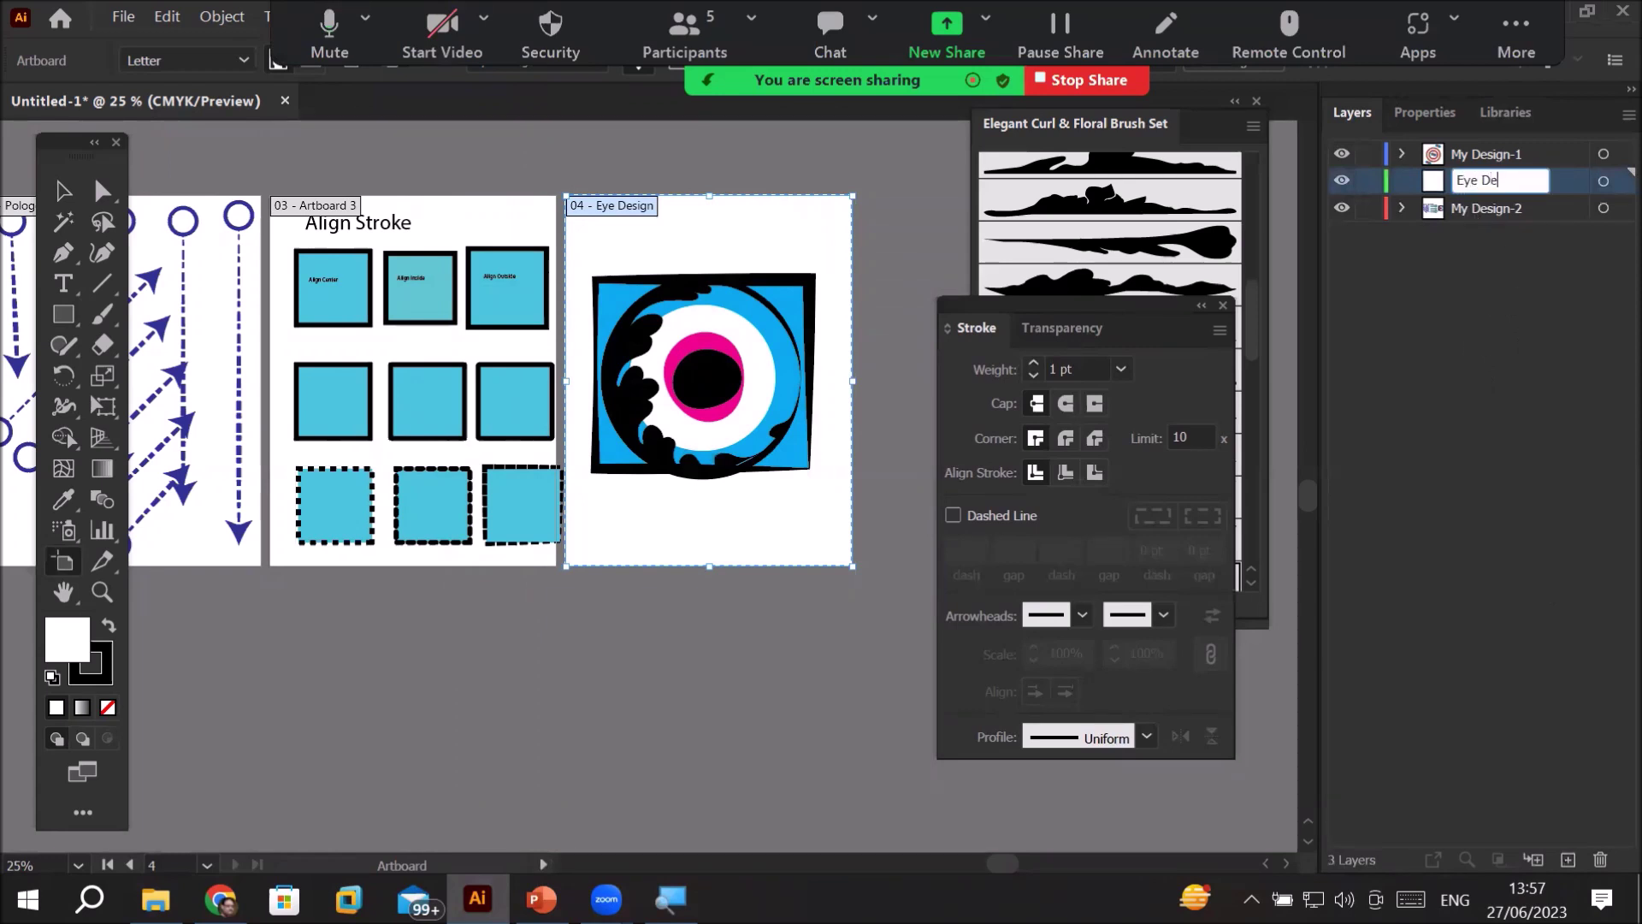
type("Eye Design Layer")
key("Return")
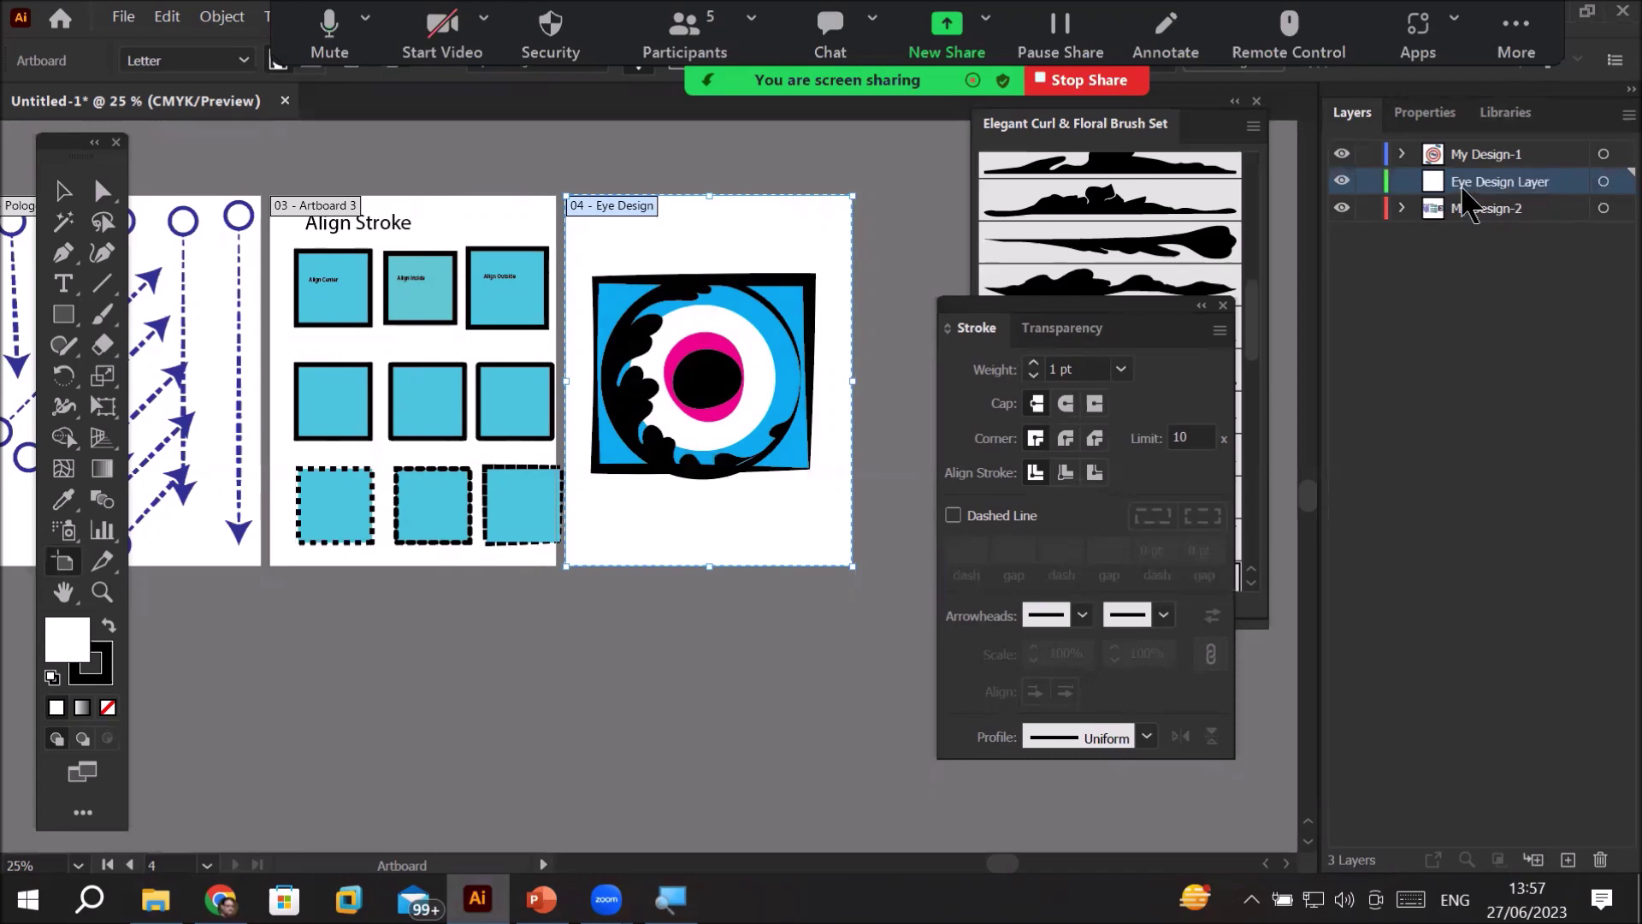
- Select the whole eye artwork, move its pink ellipse from My Design-2 into Eye Design Layer, and expand that layer
left_click(66, 191)
left_click(710, 347)
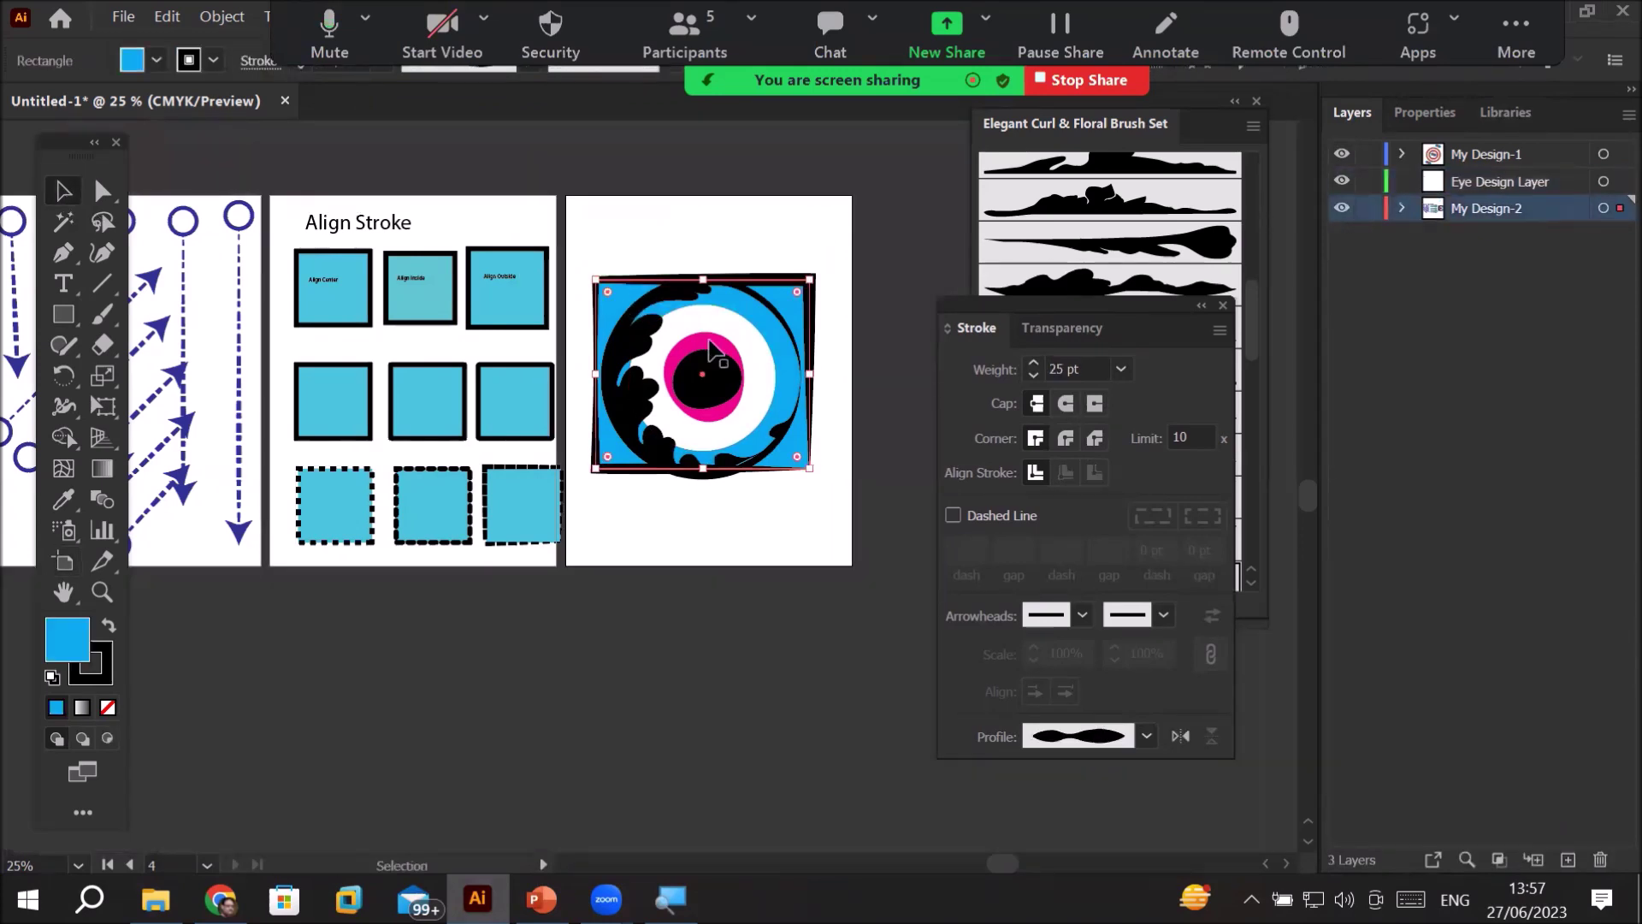
left_click_drag(575, 226, 851, 542)
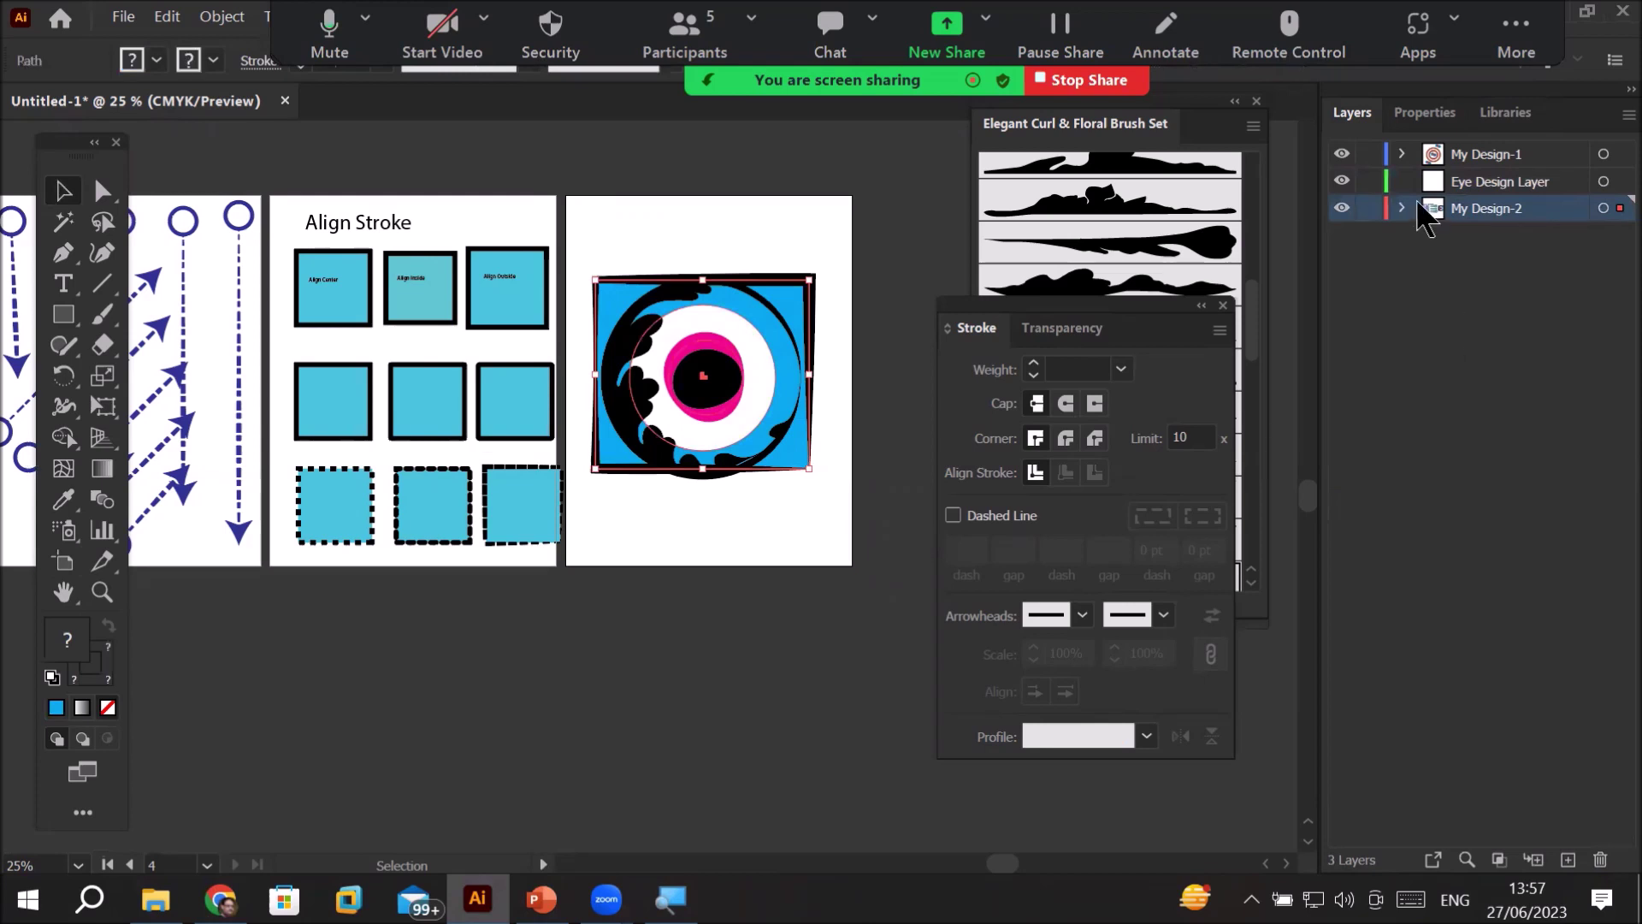
left_click(1402, 209)
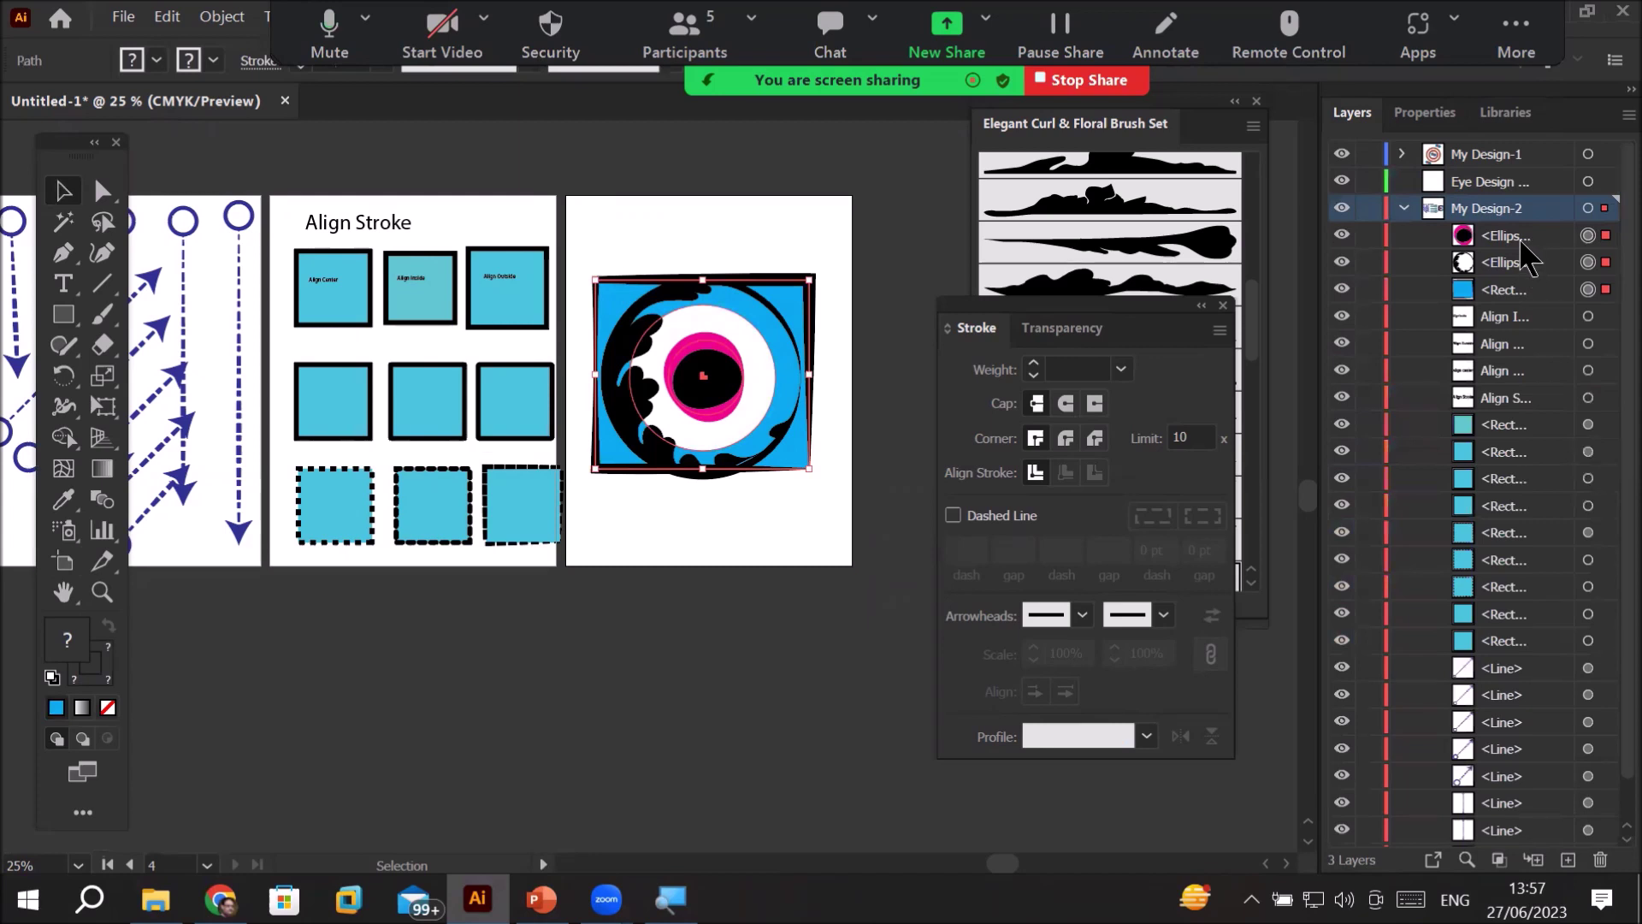
left_click(1522, 242)
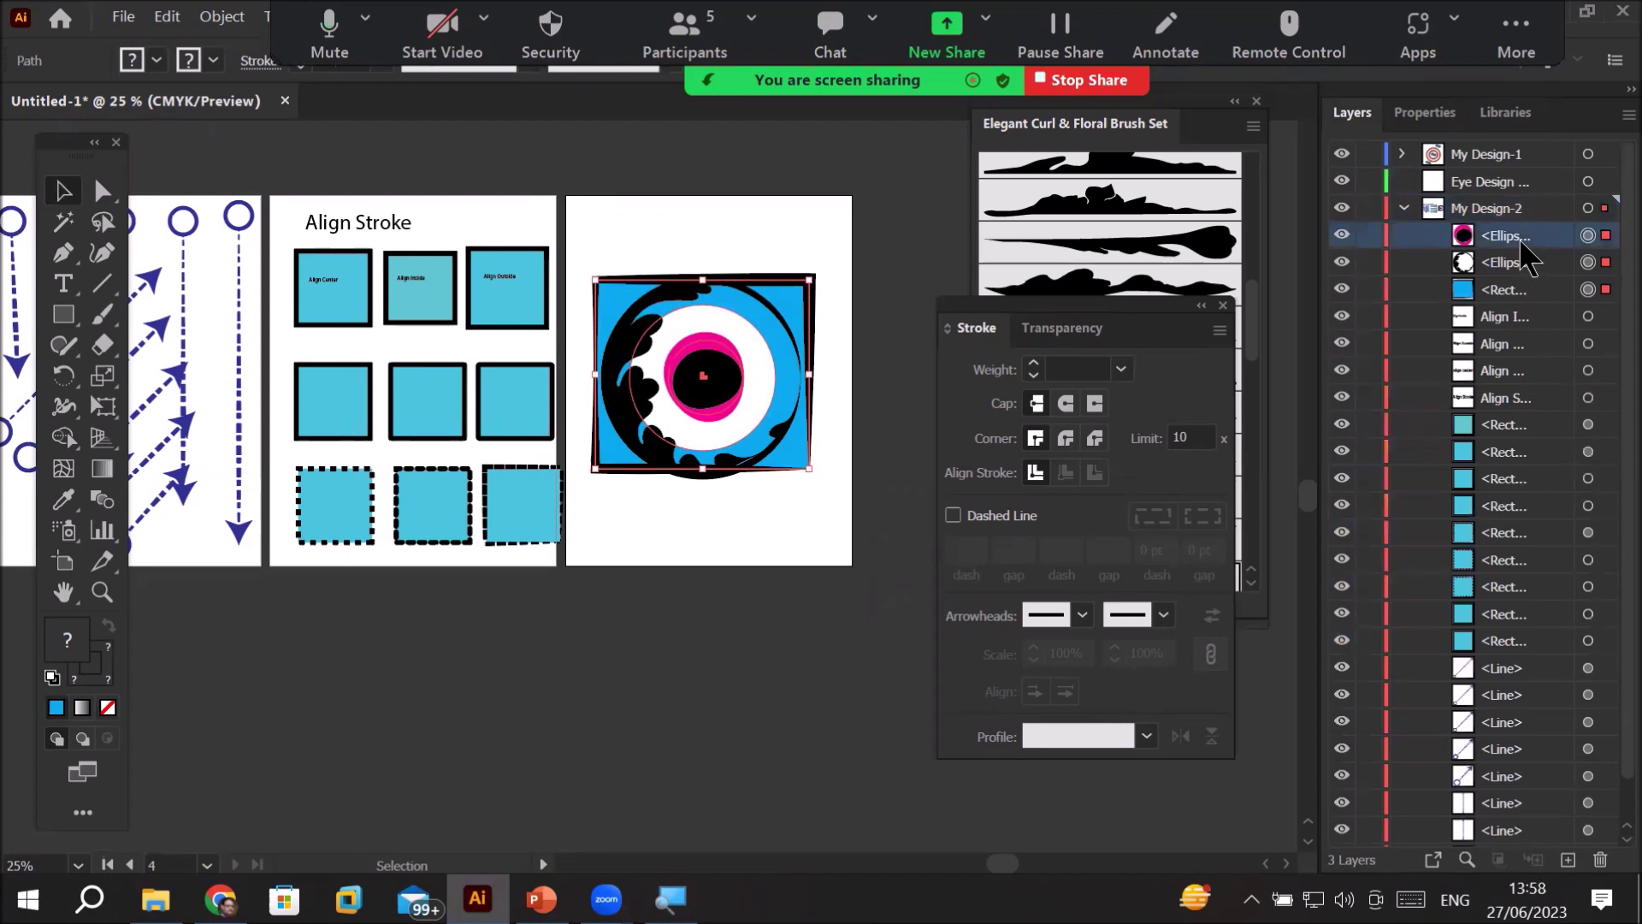
left_click_drag(1520, 241, 1507, 183)
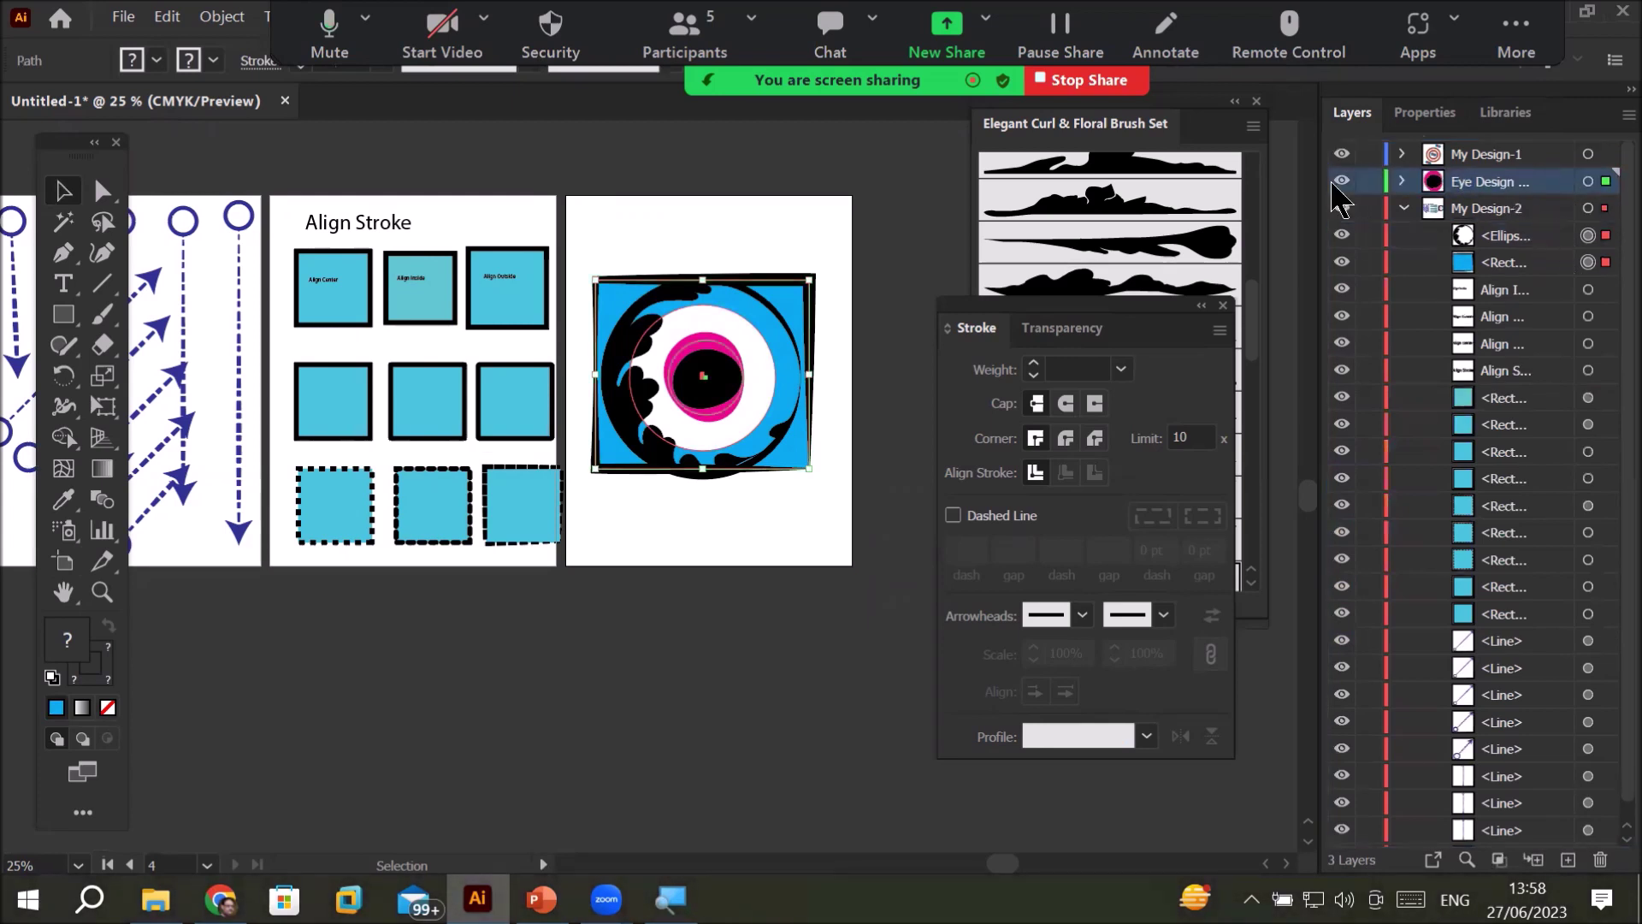
left_click(1401, 182)
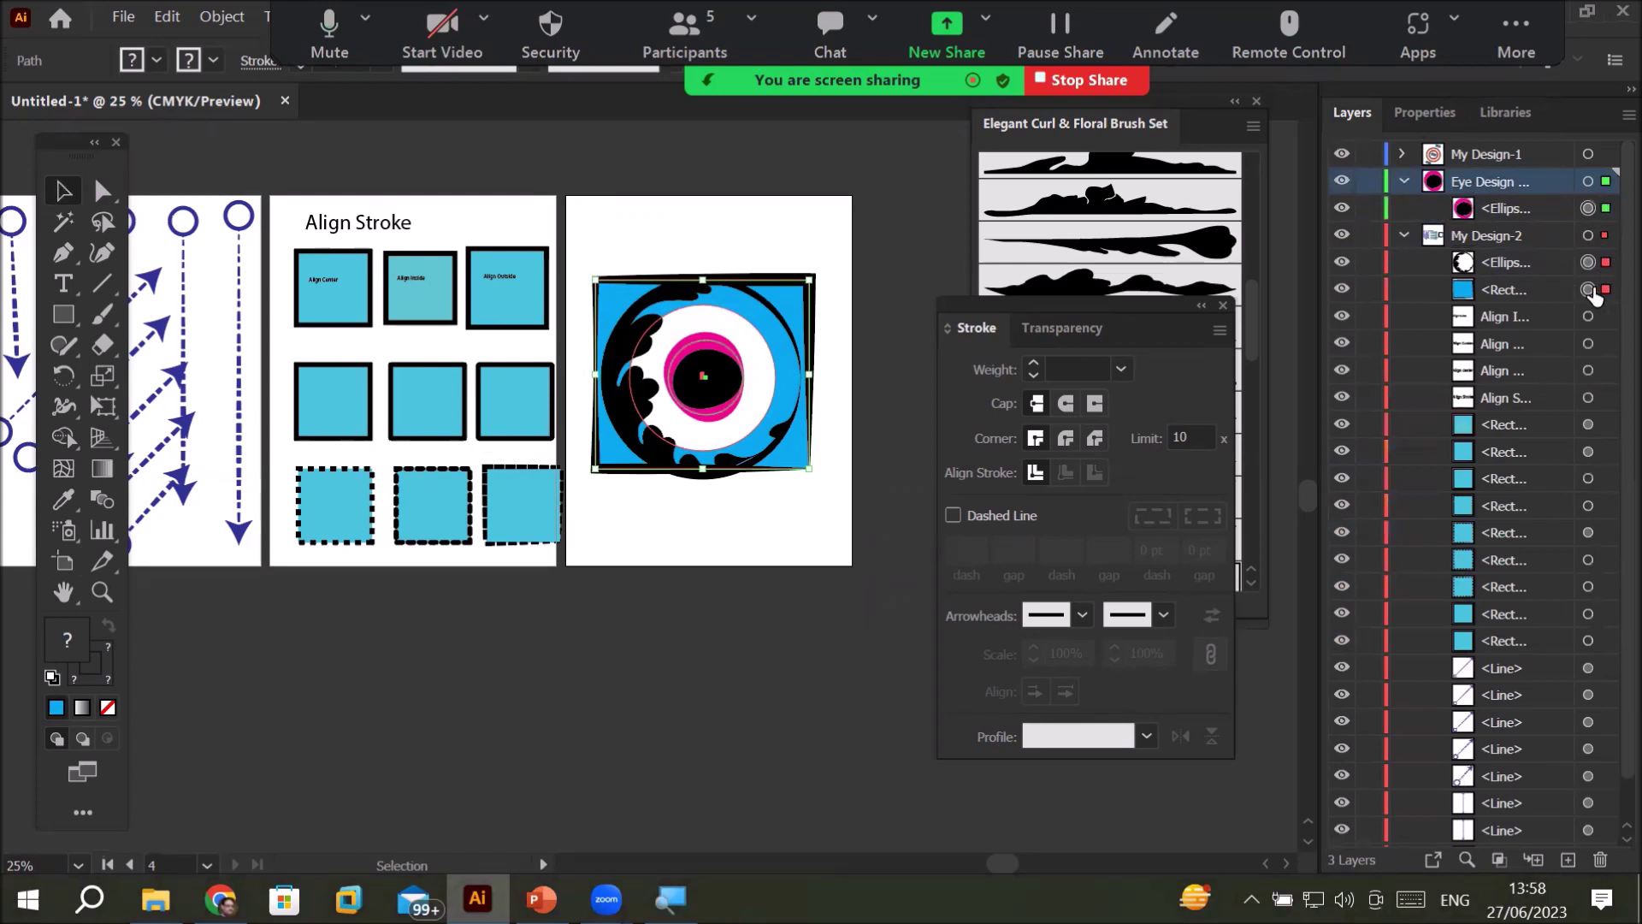
- Move the eye's white ellipse and blue rectangle from My Design-2 into Eye Design Layer, and collapse My Design-2
left_click(1552, 261)
left_click(1571, 295, "shift")
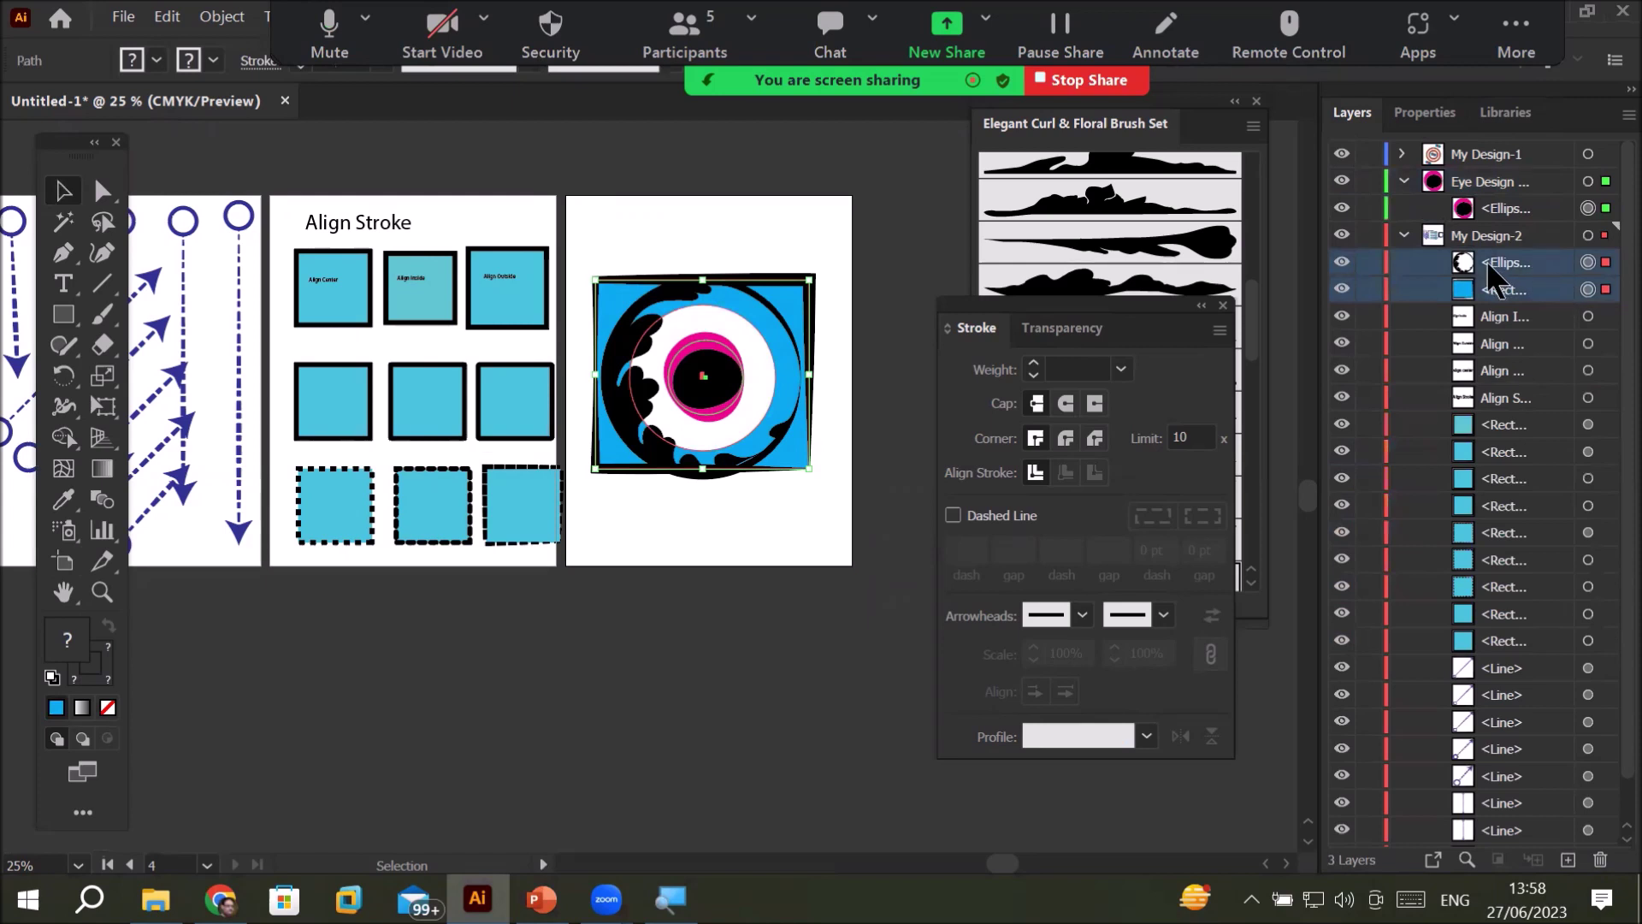
left_click_drag(1486, 260, 1488, 236)
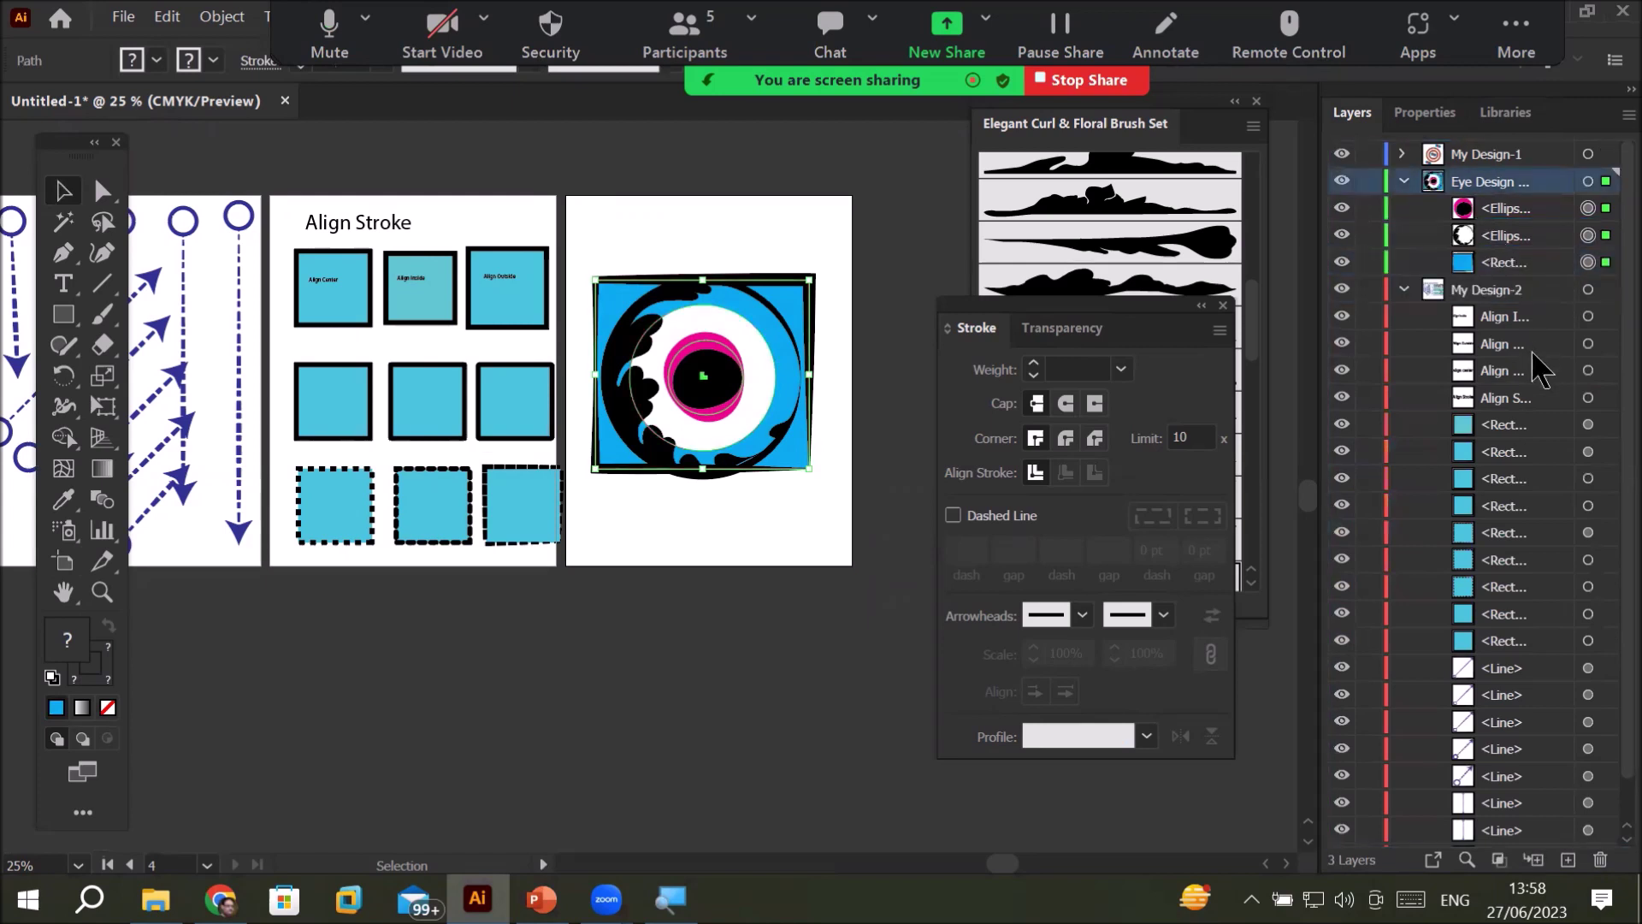
left_click(1404, 289)
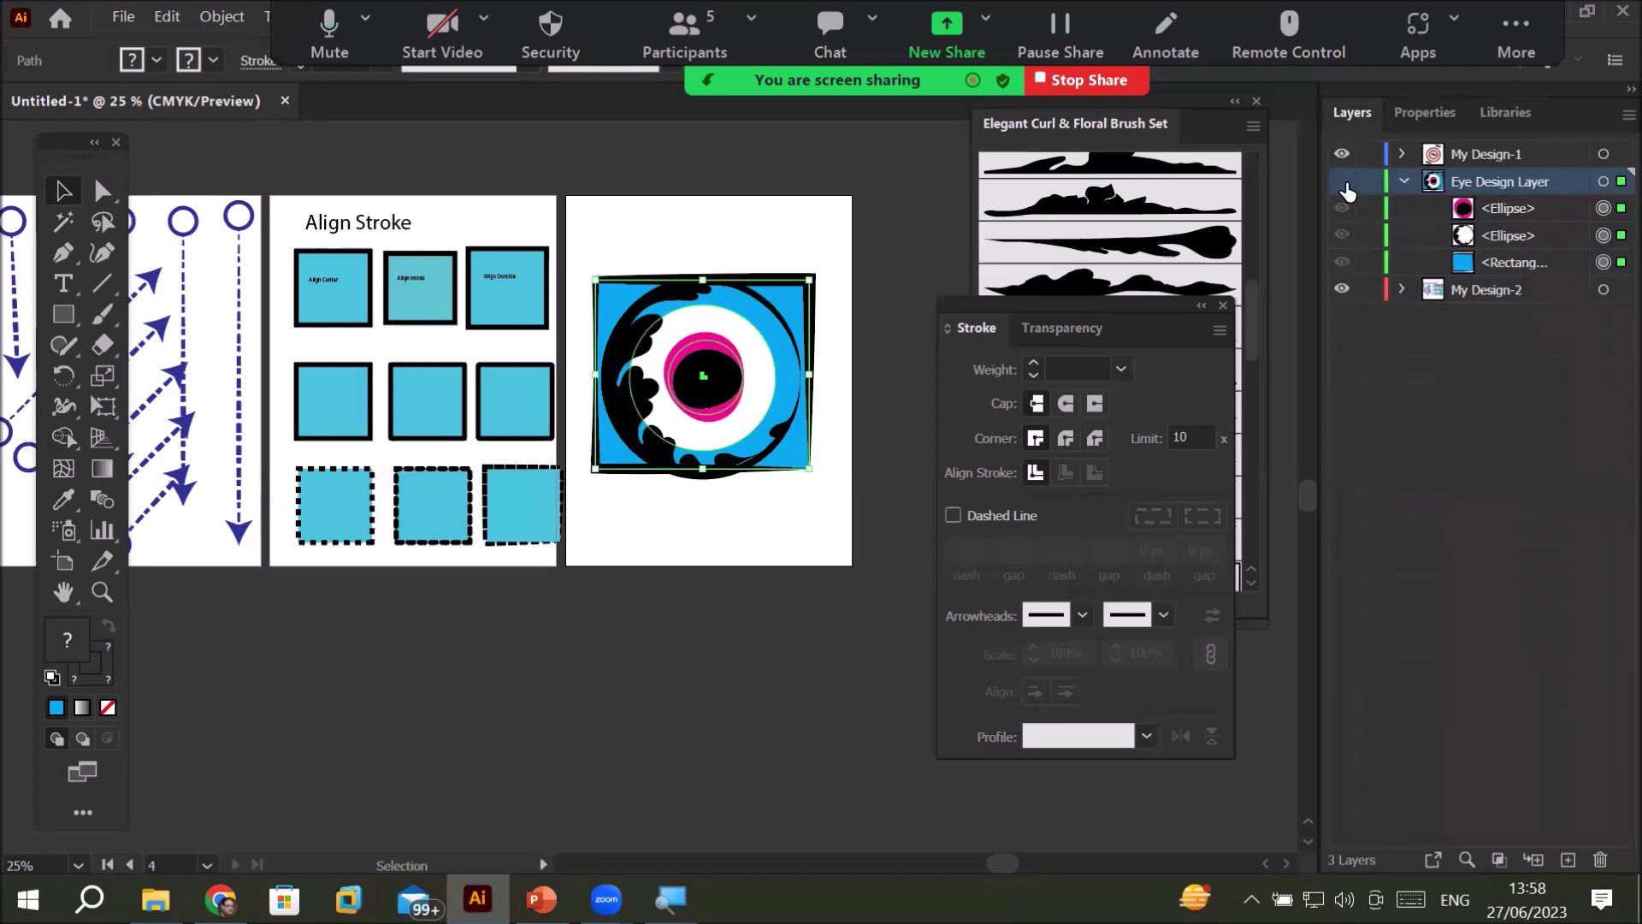
- Toggle the visibility of Eye Design Layer off and on repeatedly to check that it controls the whole eye artwork
left_click(1344, 182)
left_click(1344, 182)
left_click(1343, 182)
left_click(1344, 182)
left_click(1344, 182)
left_click(1344, 182)
left_click(1343, 183)
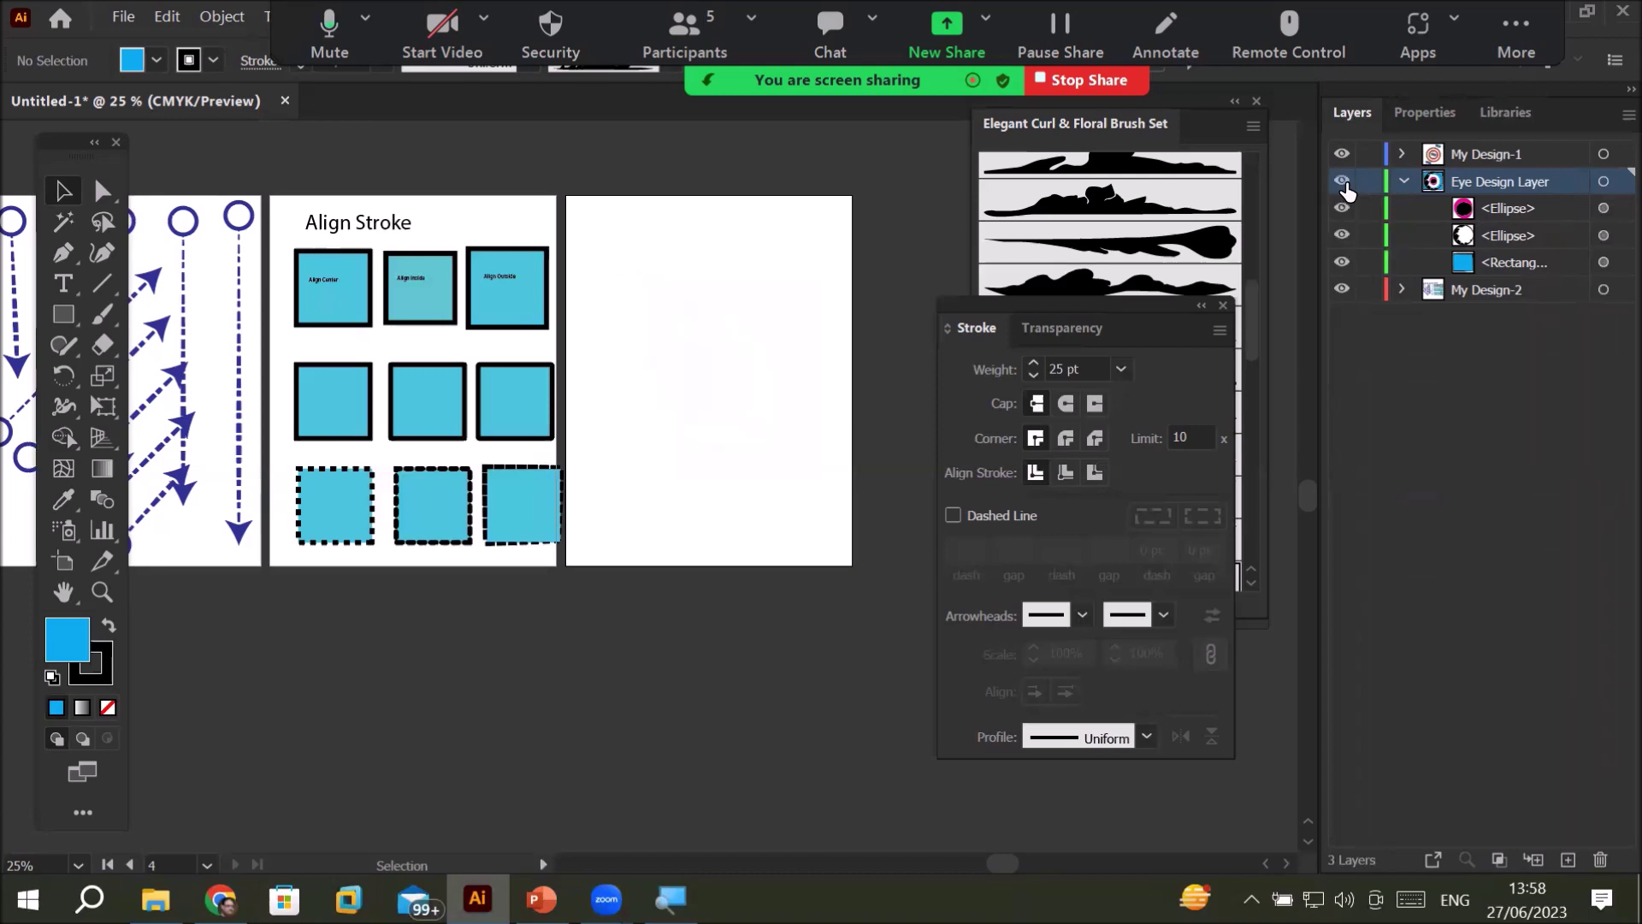
- Draw a blue rectangle covering nearly the whole Eye Design artboard and place it at the bottom of Eye Design Layer, behind the eye
left_click(1507, 264)
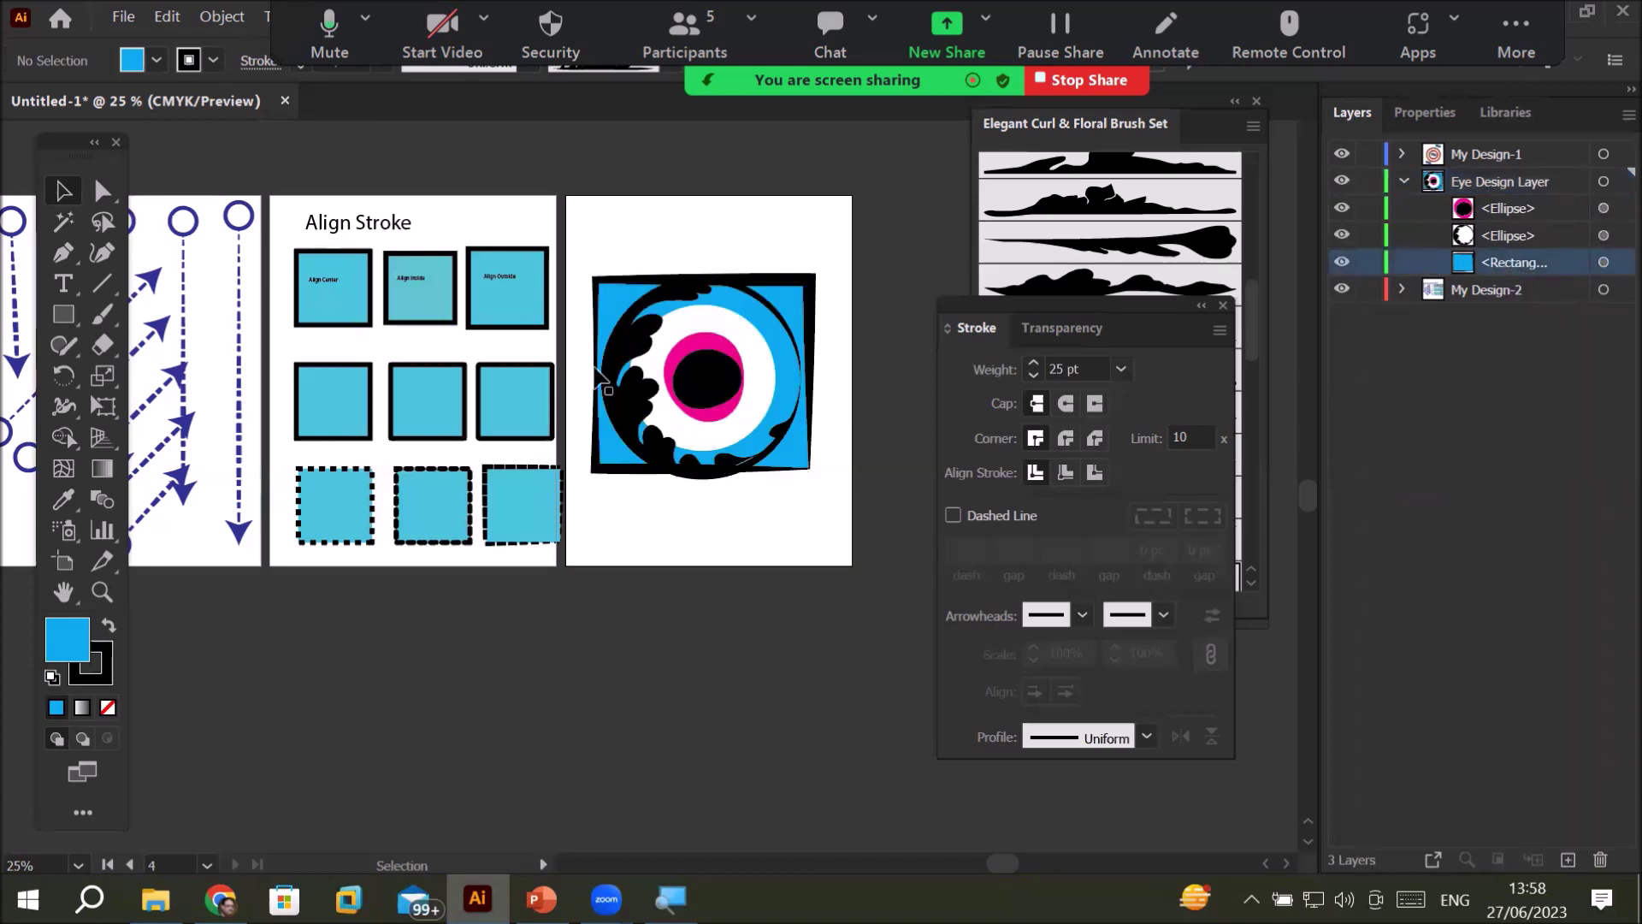
left_click(56, 318)
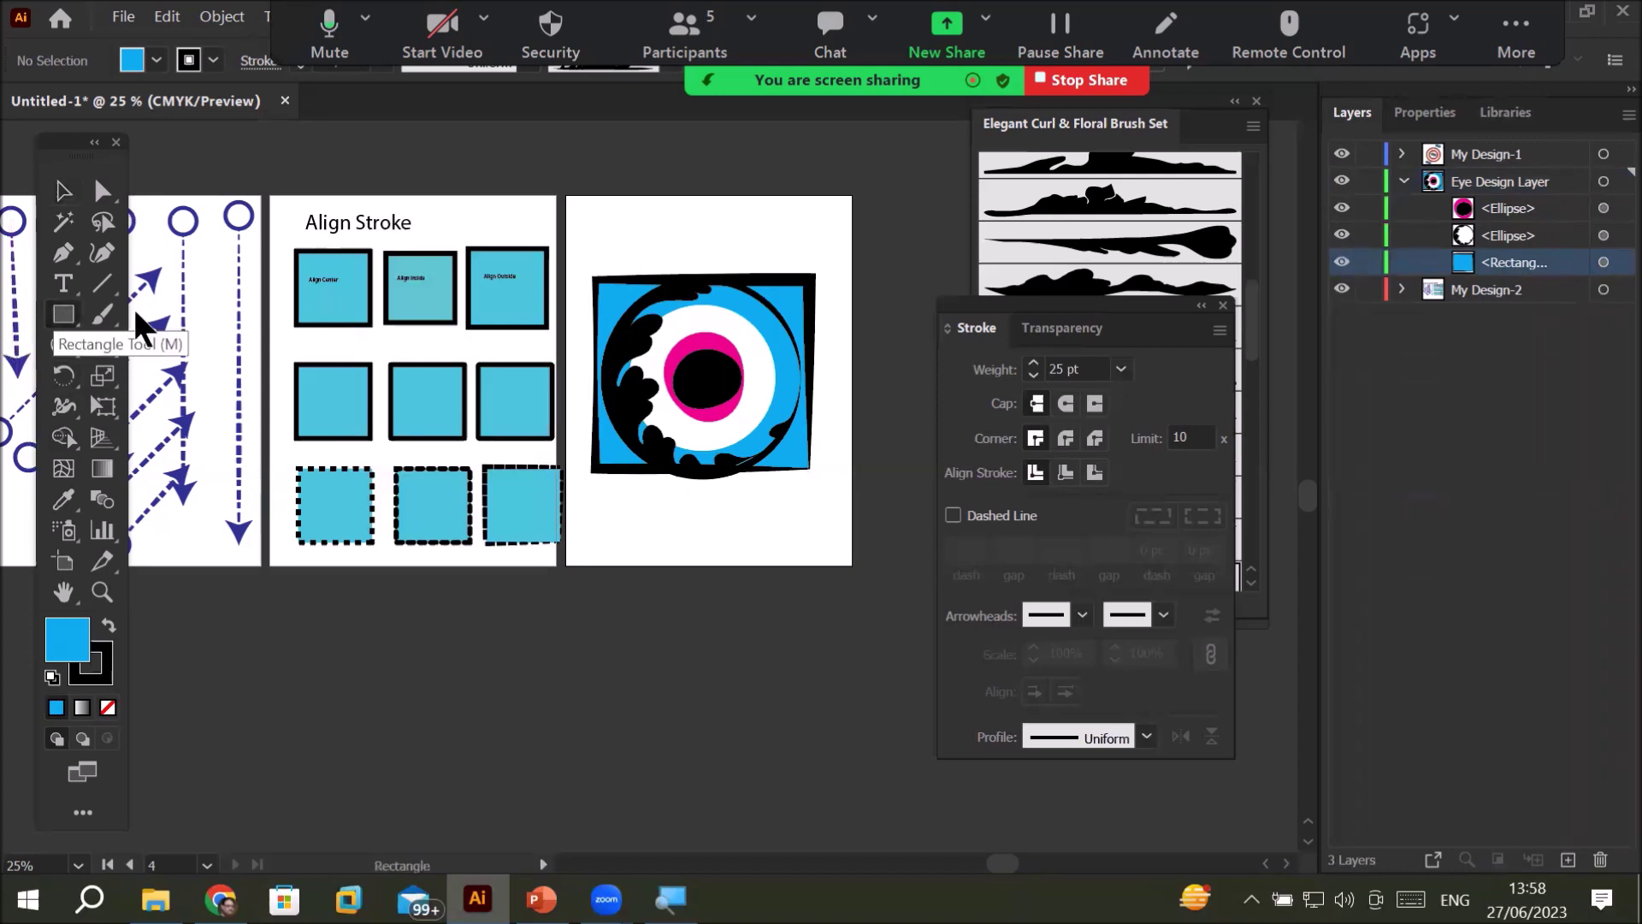
mouse_move(573, 200)
left_mouse_down()
mouse_move(637, 316)
mouse_move(774, 432)
mouse_move(851, 565)
left_mouse_up()
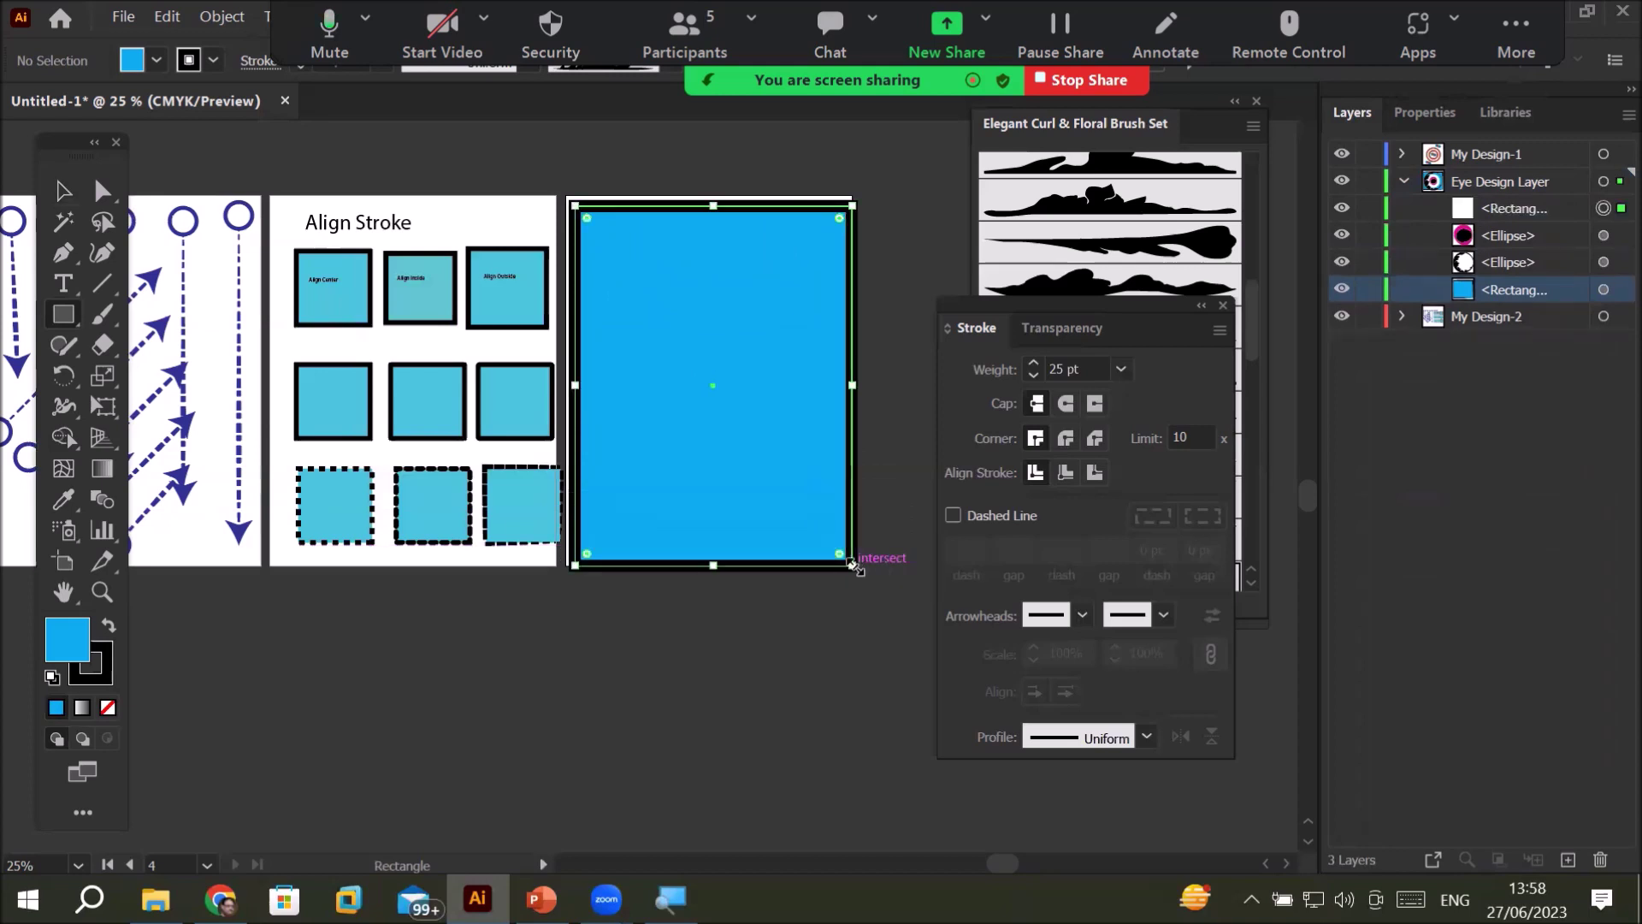
left_click(1507, 211)
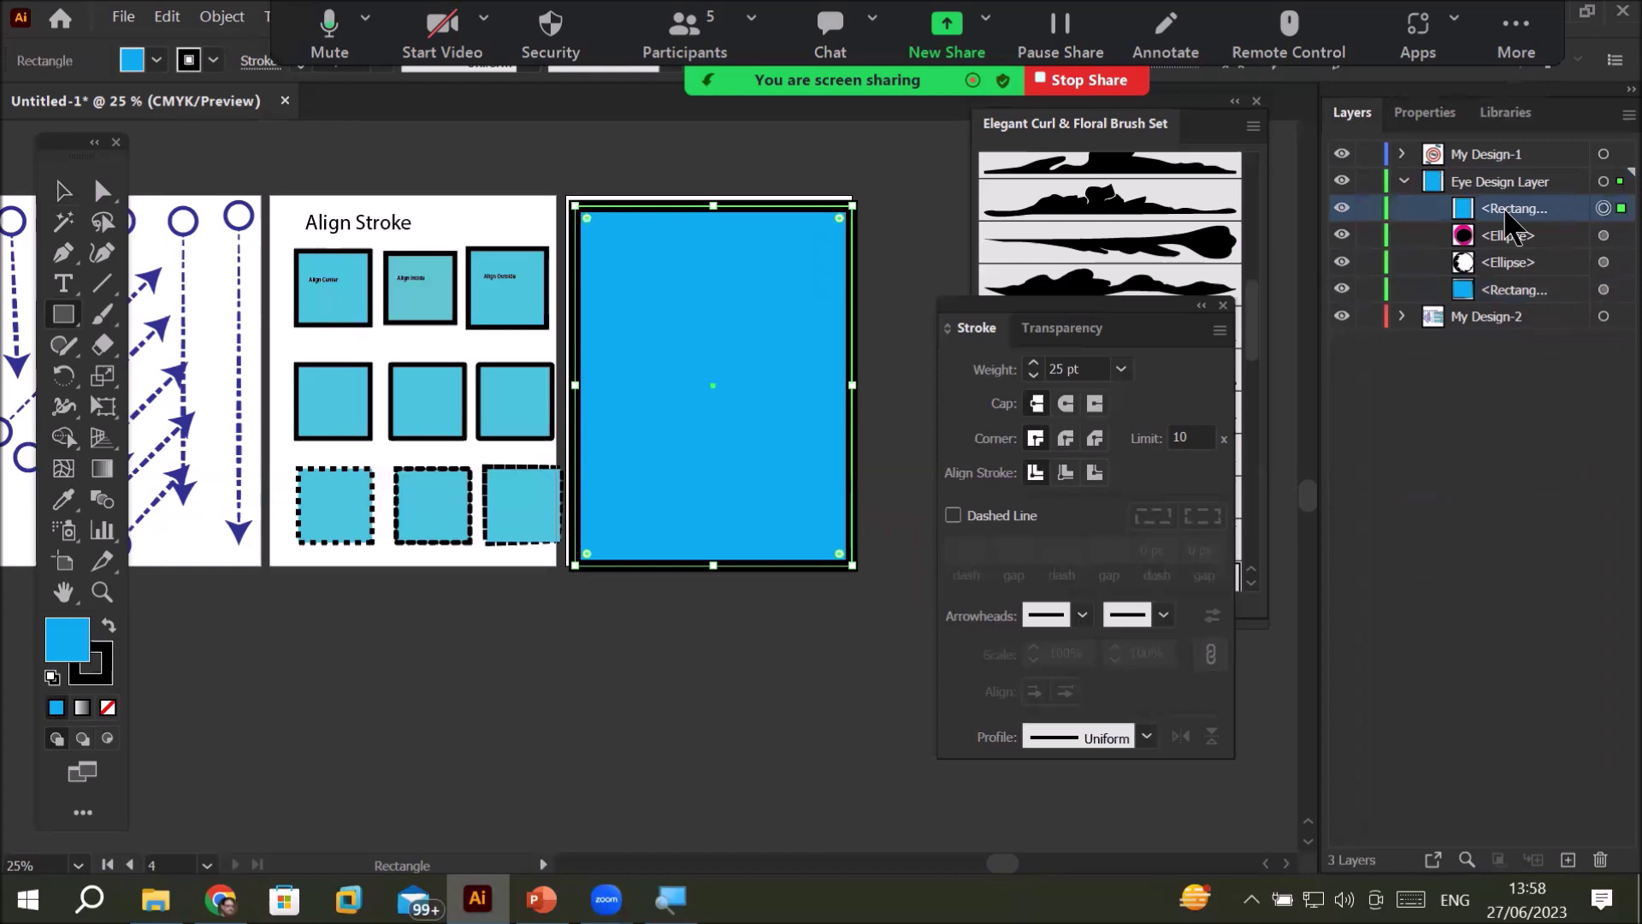
left_click_drag(1507, 221, 1507, 310)
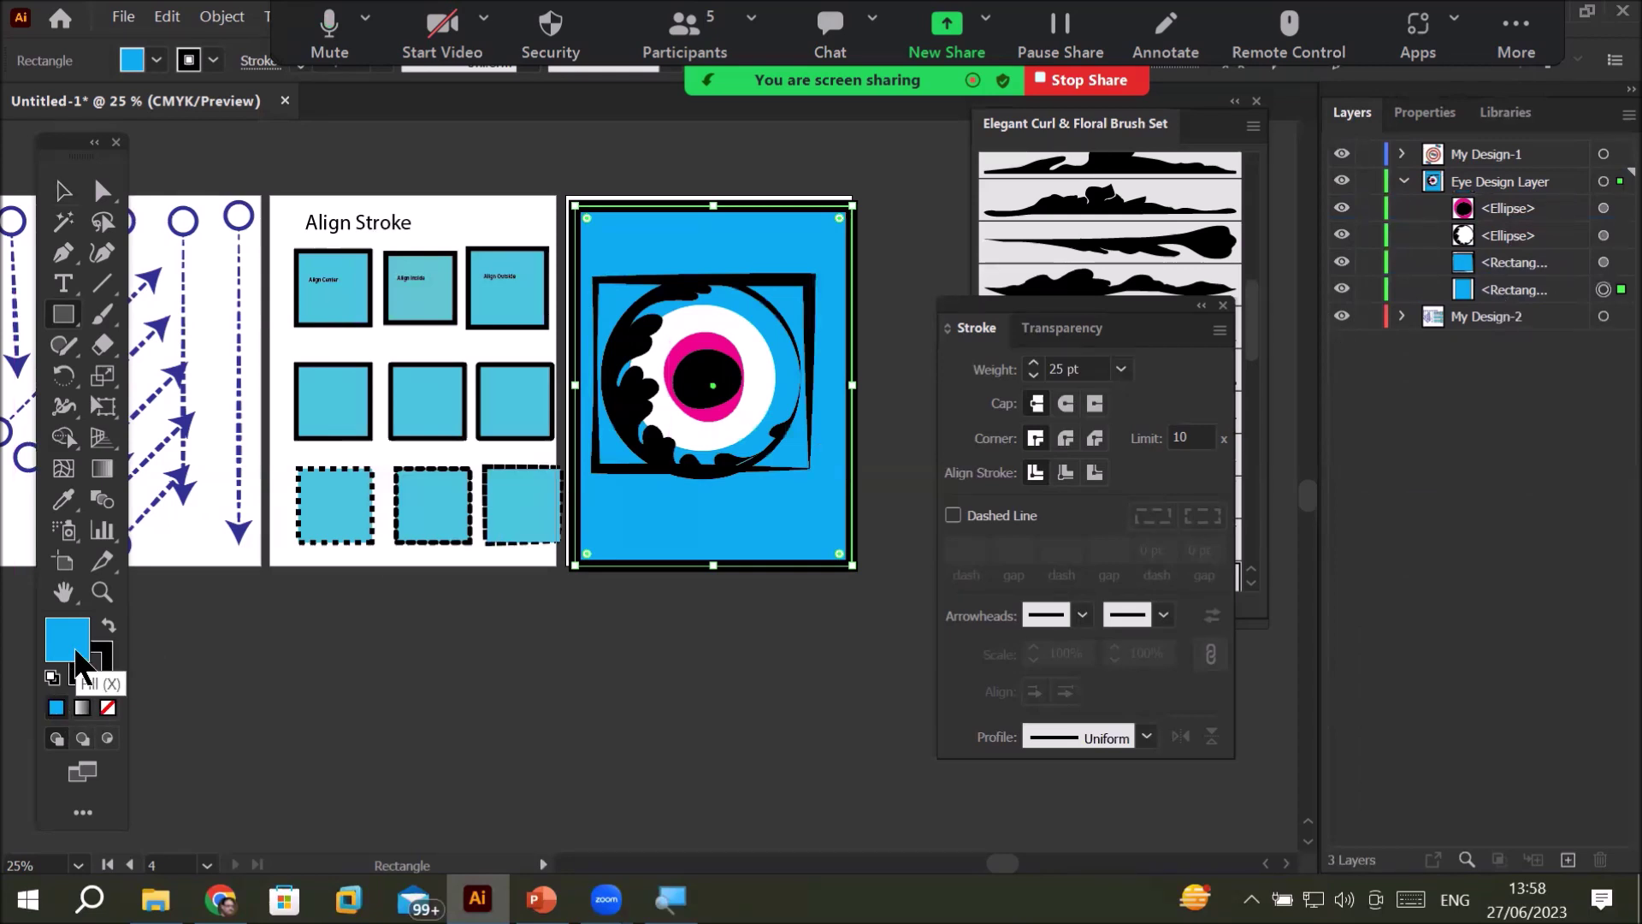
- Change the background rectangle's fill to lime green B4F20A
double_click(80, 655)
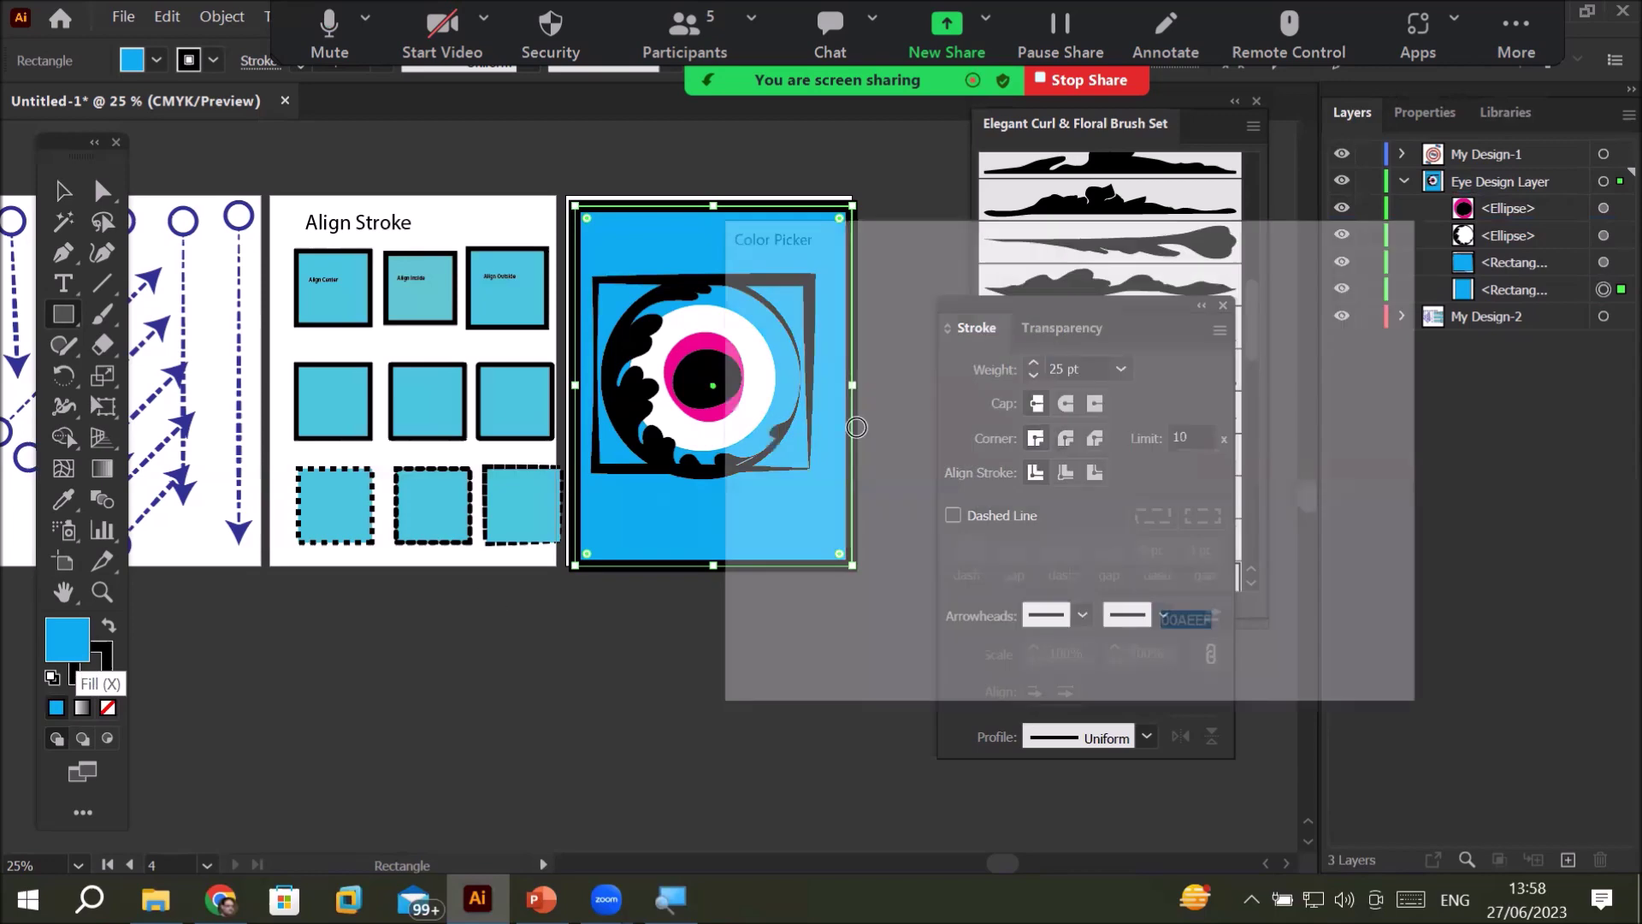
left_click(1097, 563)
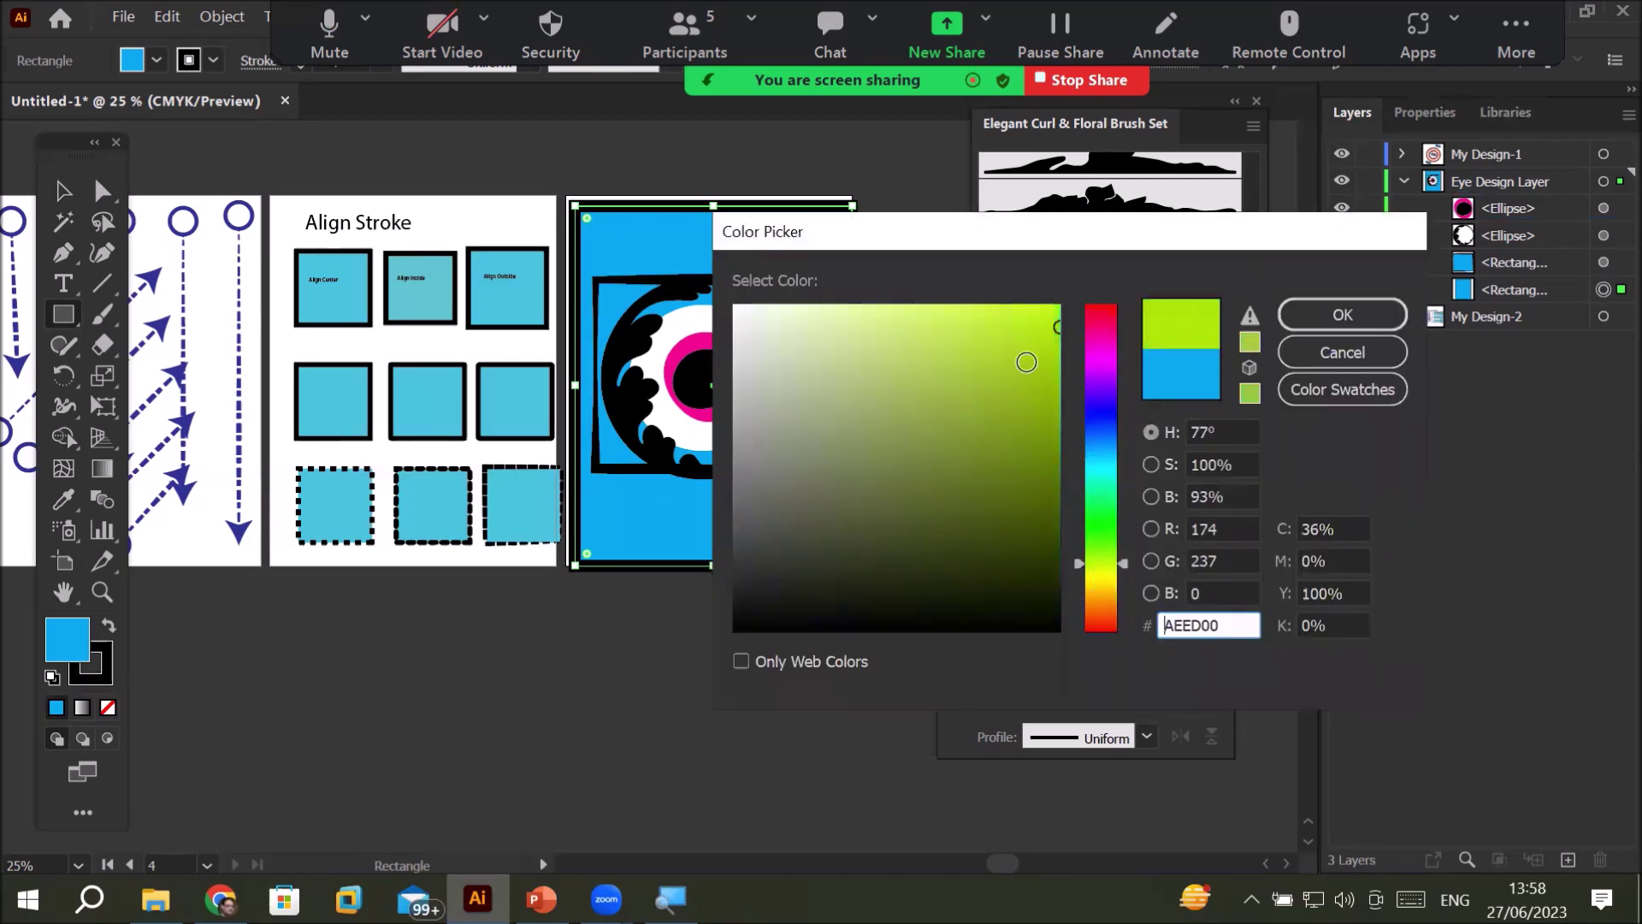
left_click(1047, 320)
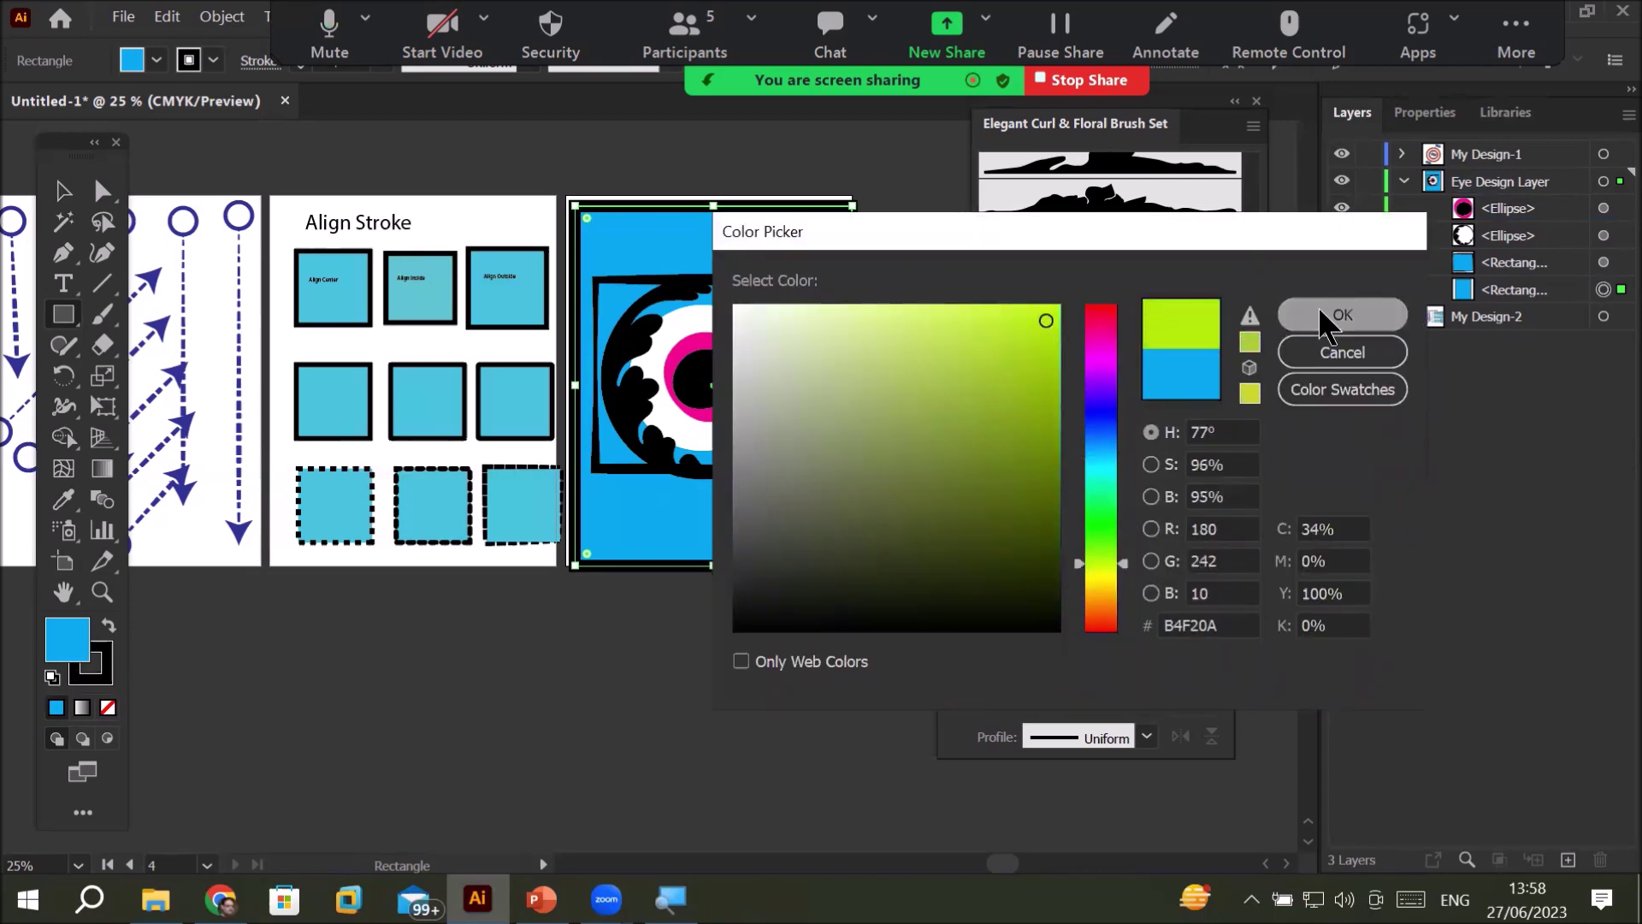
left_click(1317, 314)
- Adjust the green rectangle's upper, lower and left edges to fit the Eye Design artboard more closely
scroll(680, 285, "up", 2)
scroll(685, 290, "down", 1)
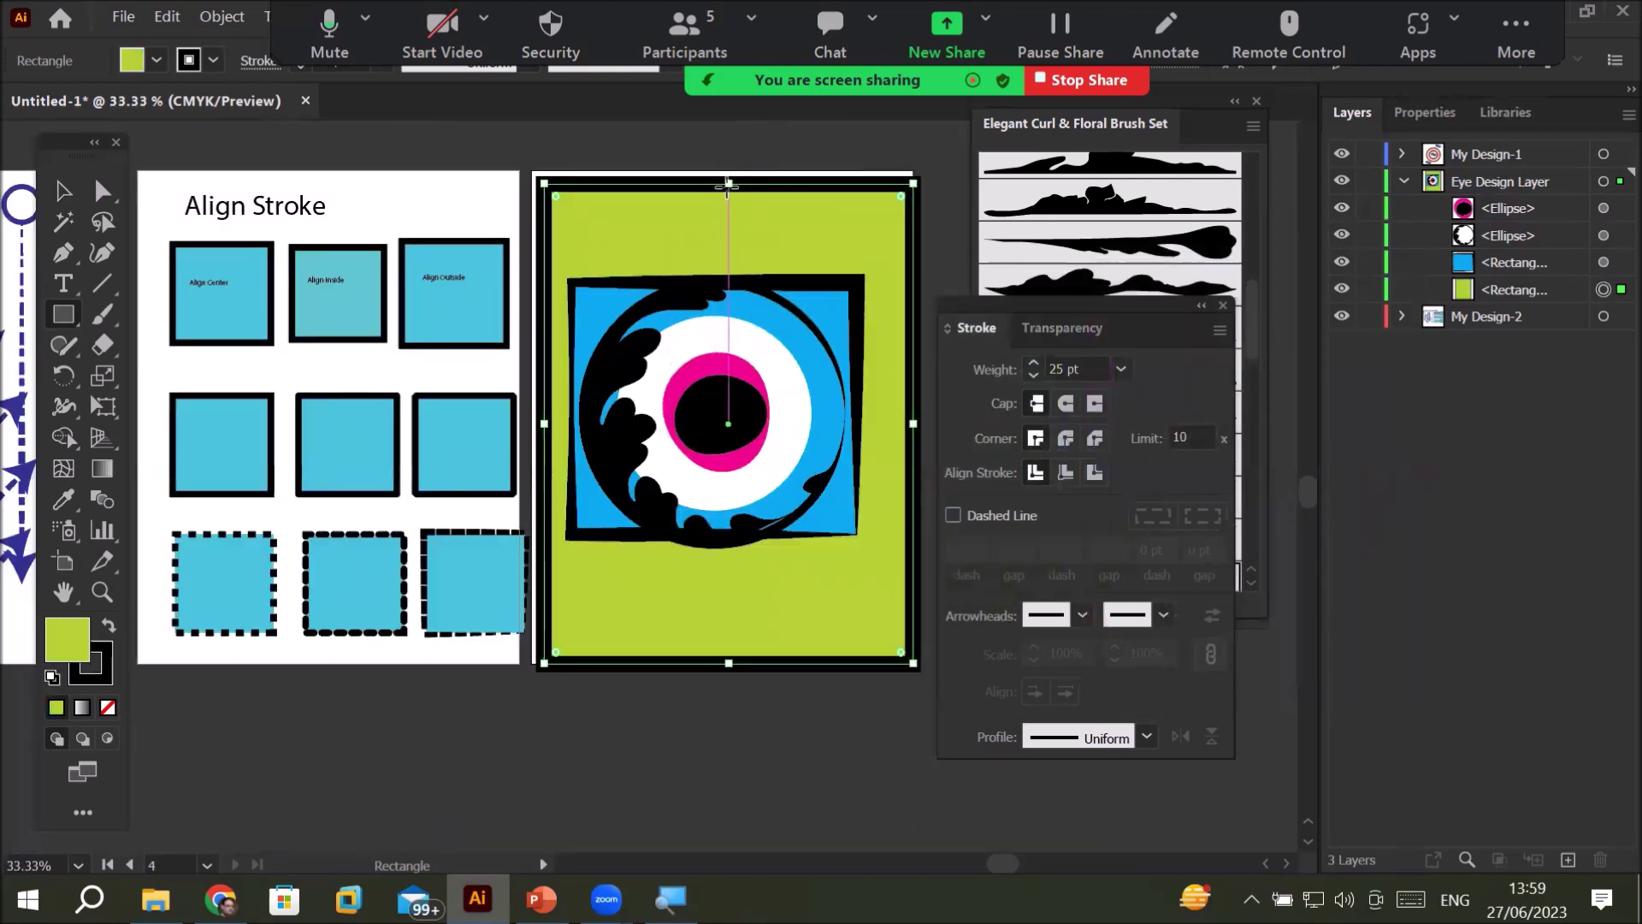
left_click_drag(732, 183, 726, 181)
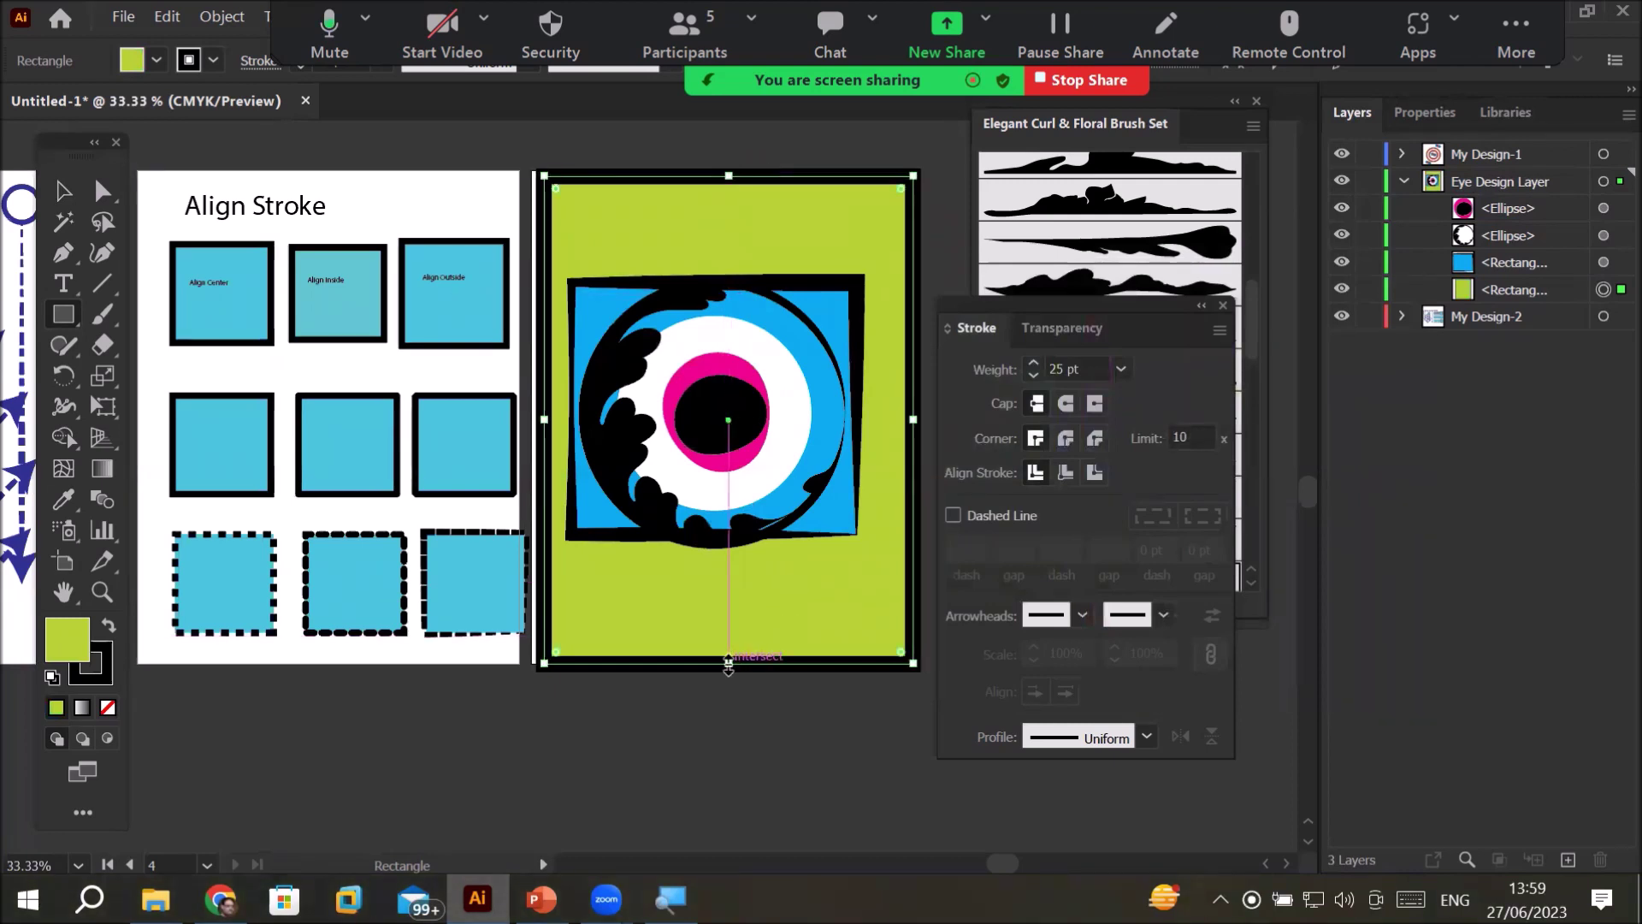
left_click_drag(728, 663, 726, 655)
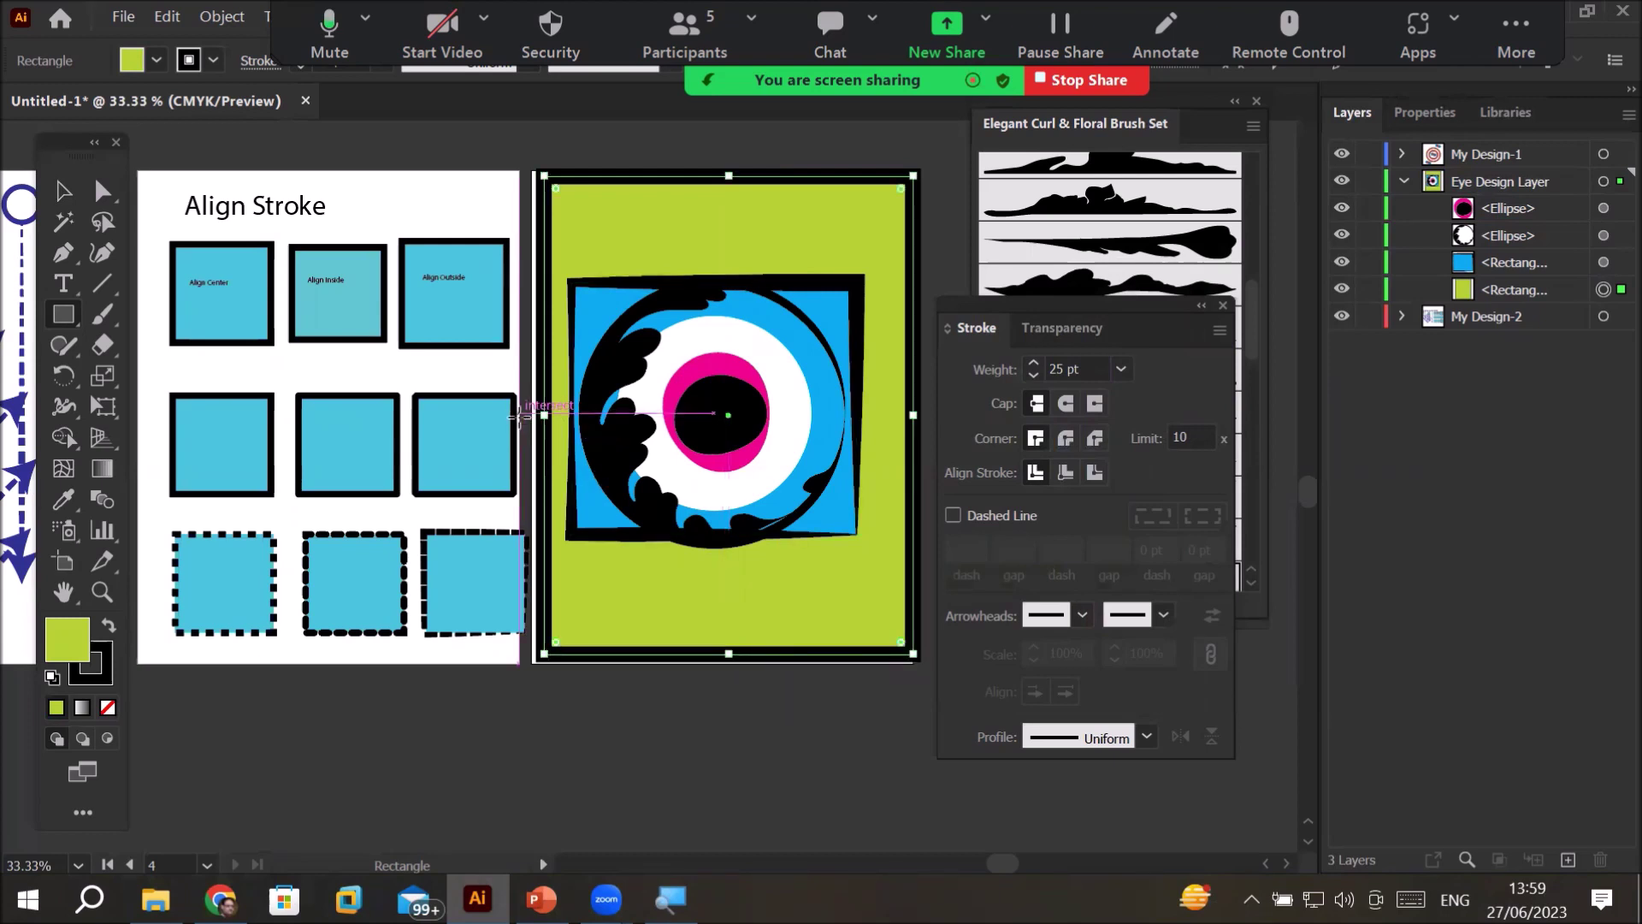
left_click_drag(544, 422, 537, 421)
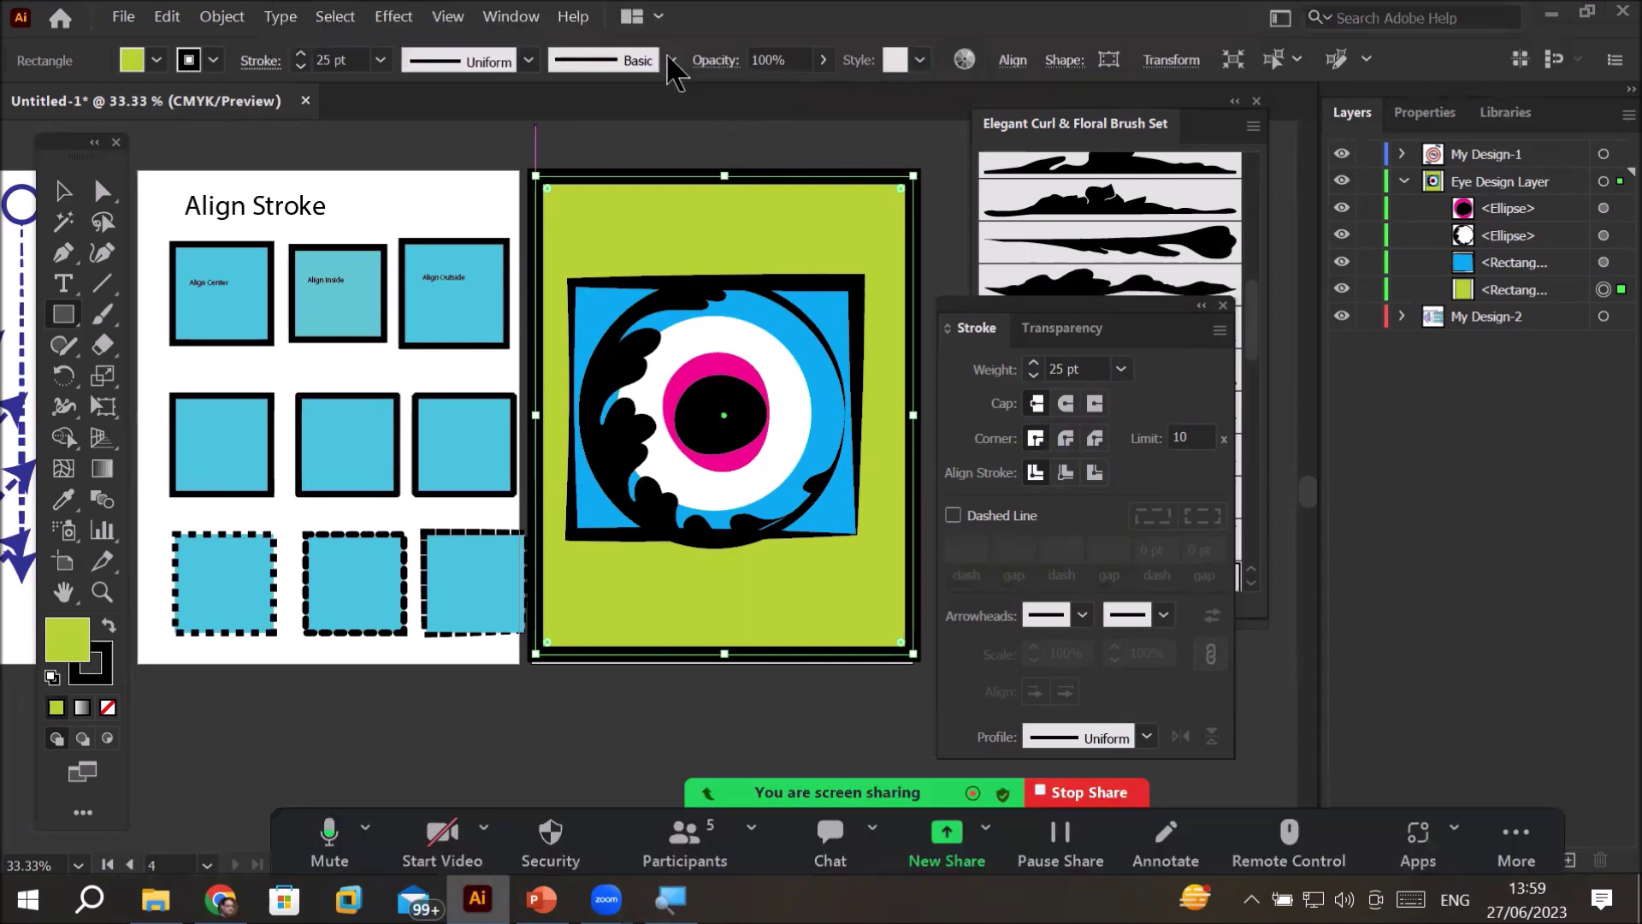
- Try Floral Brush 9 and the two floral brushes listed after it on the green rectangle's stroke
left_click(671, 59)
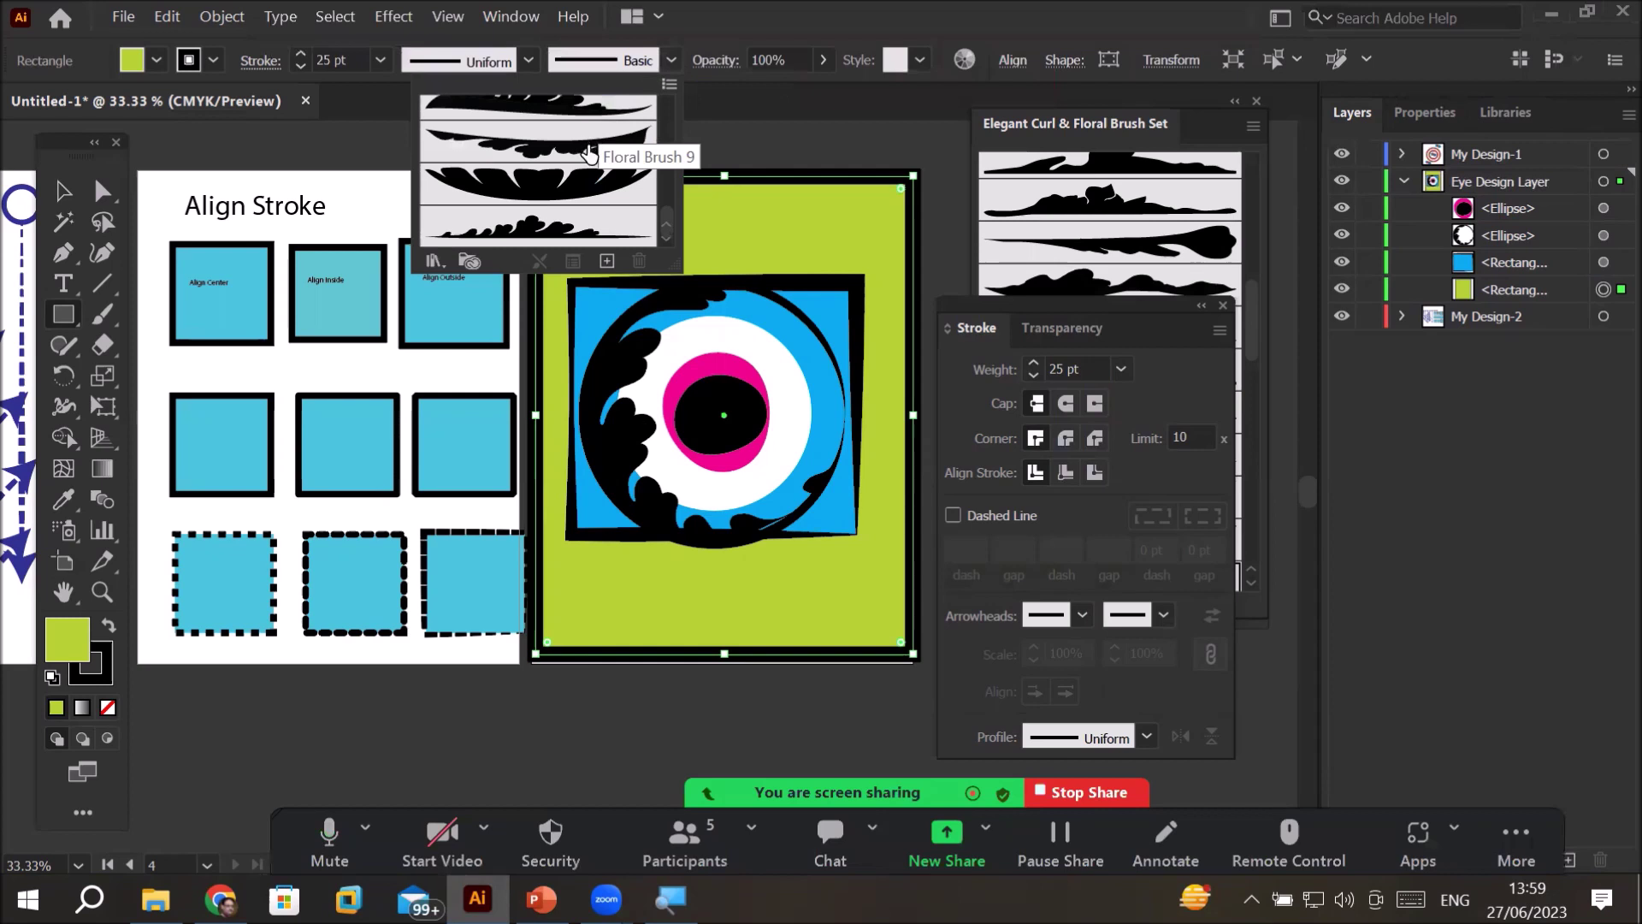
left_click(590, 152)
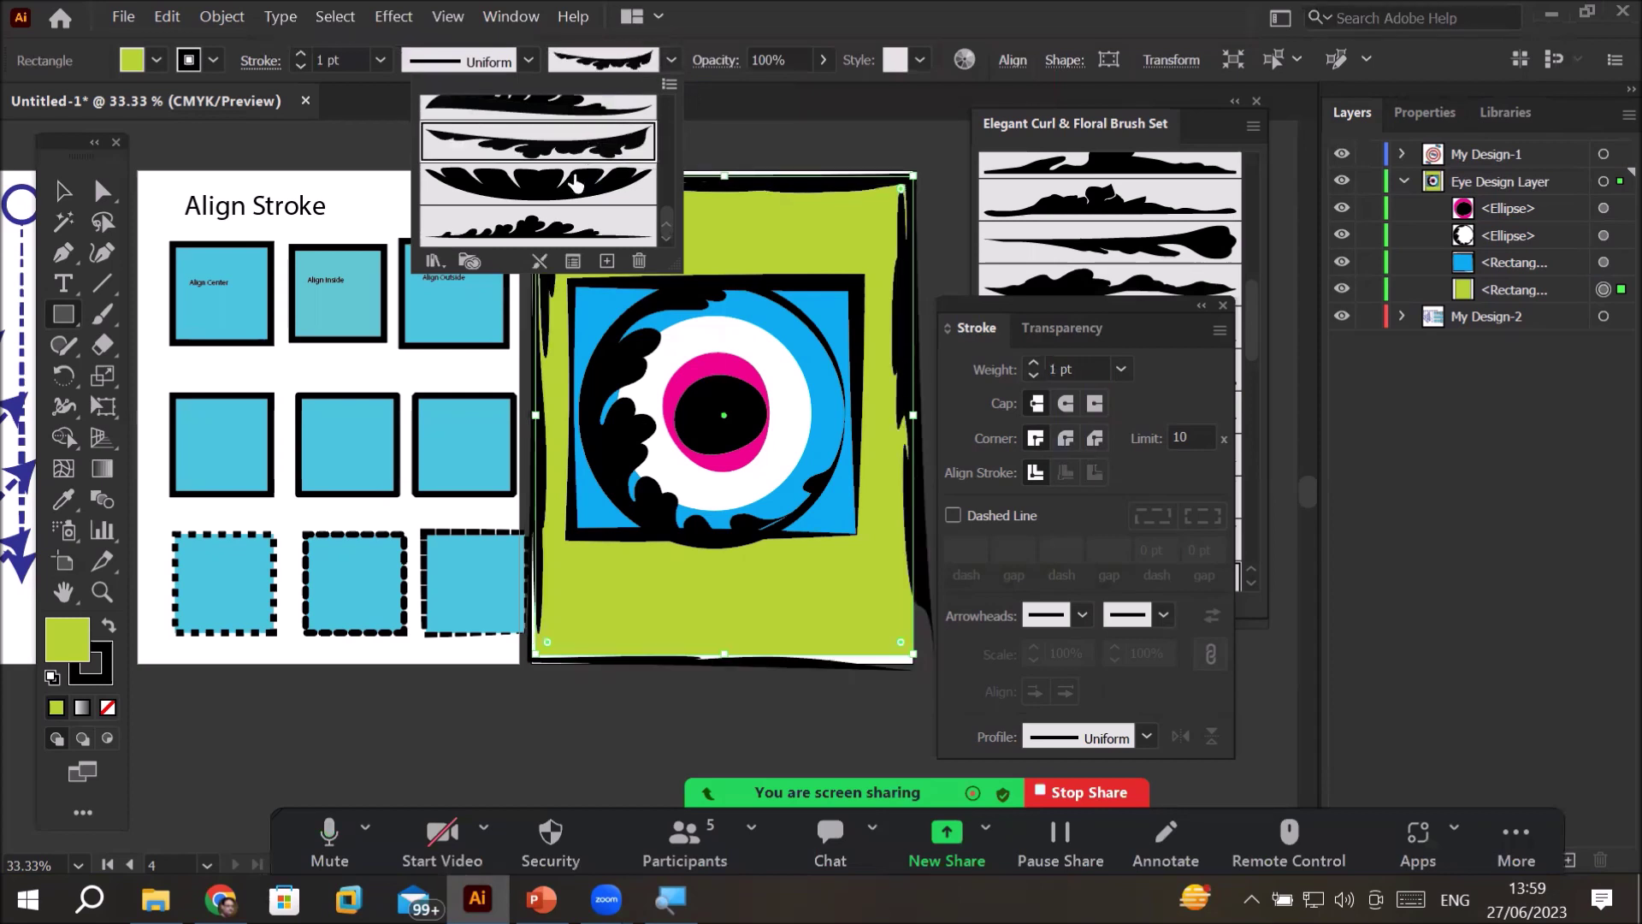
left_click(574, 182)
left_click(562, 231)
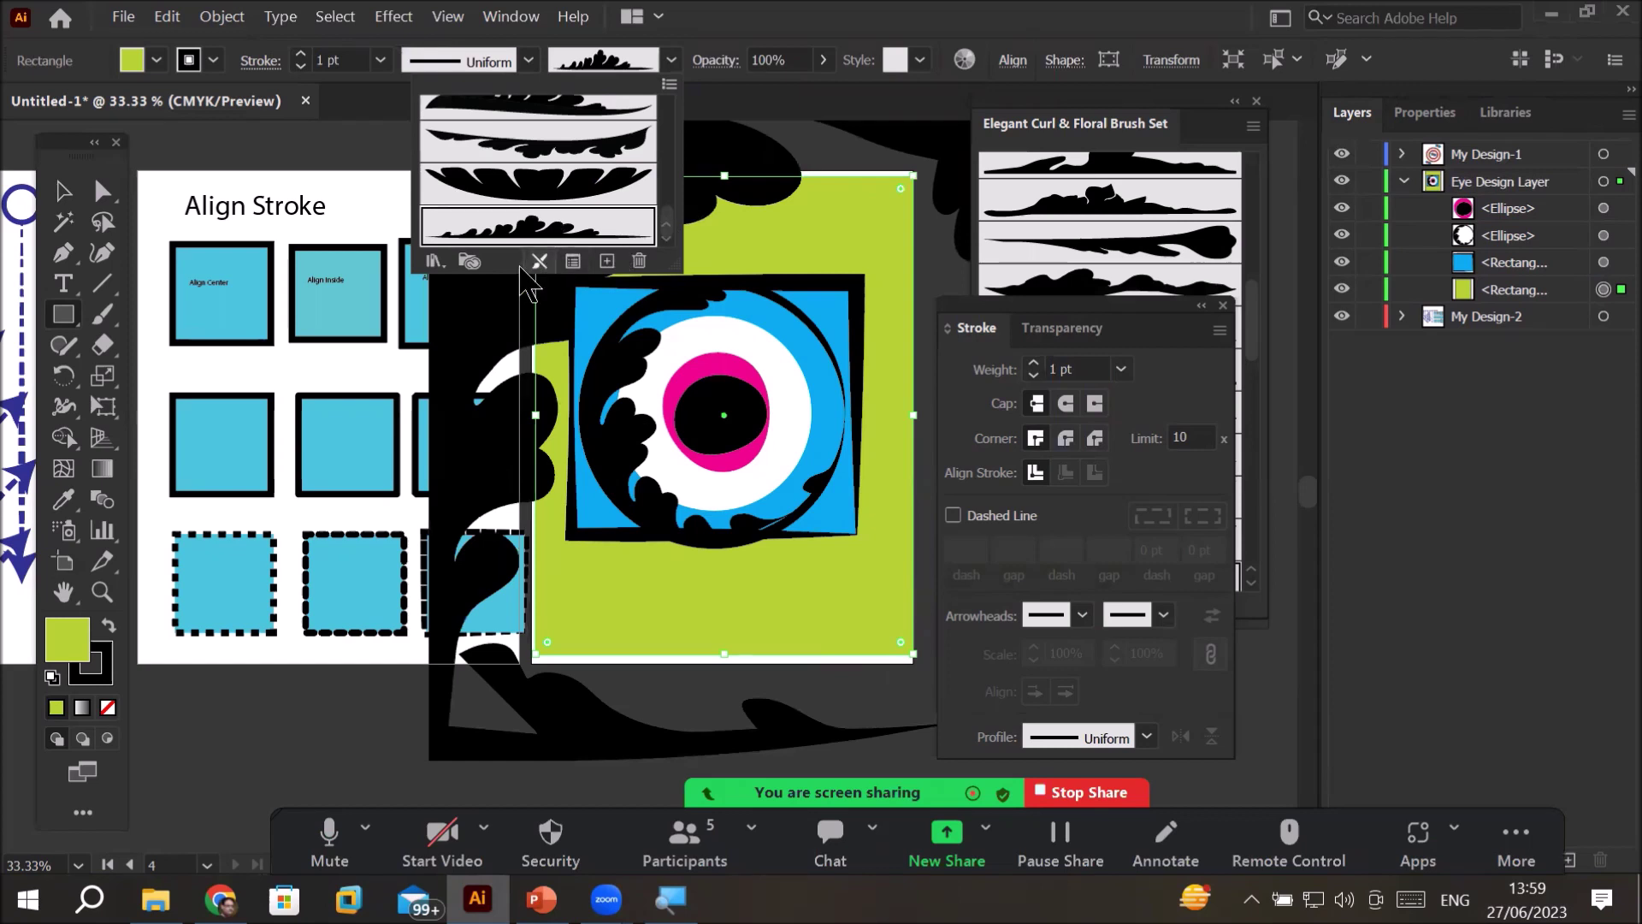
- Open the Borders_Frames brush library
left_click(433, 261)
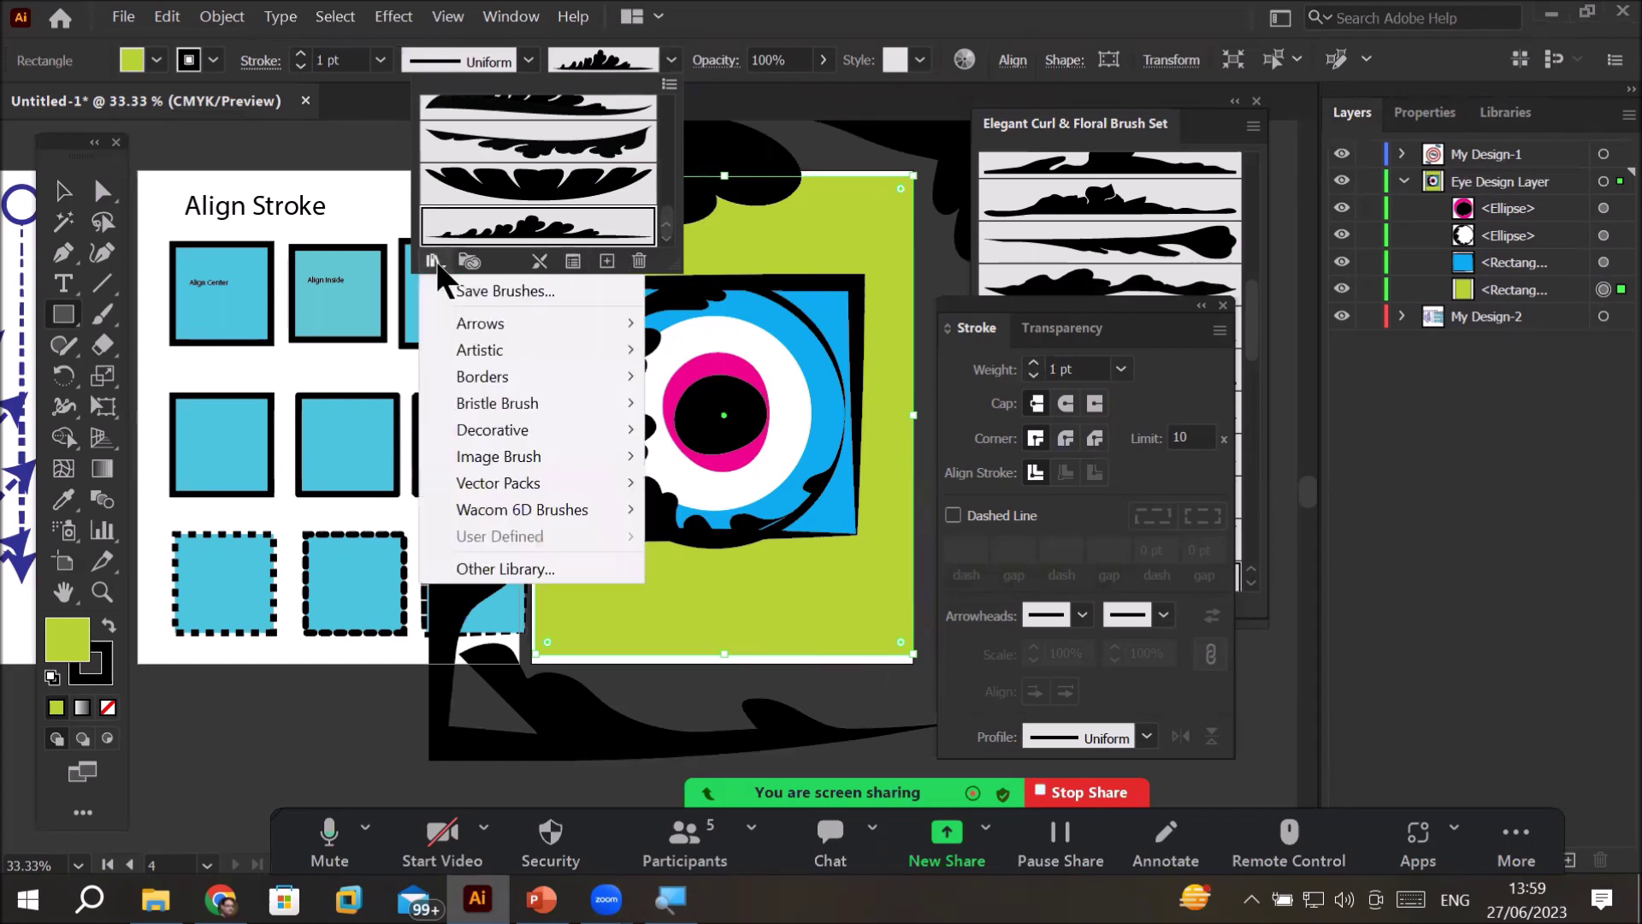
mouse_move(469, 381)
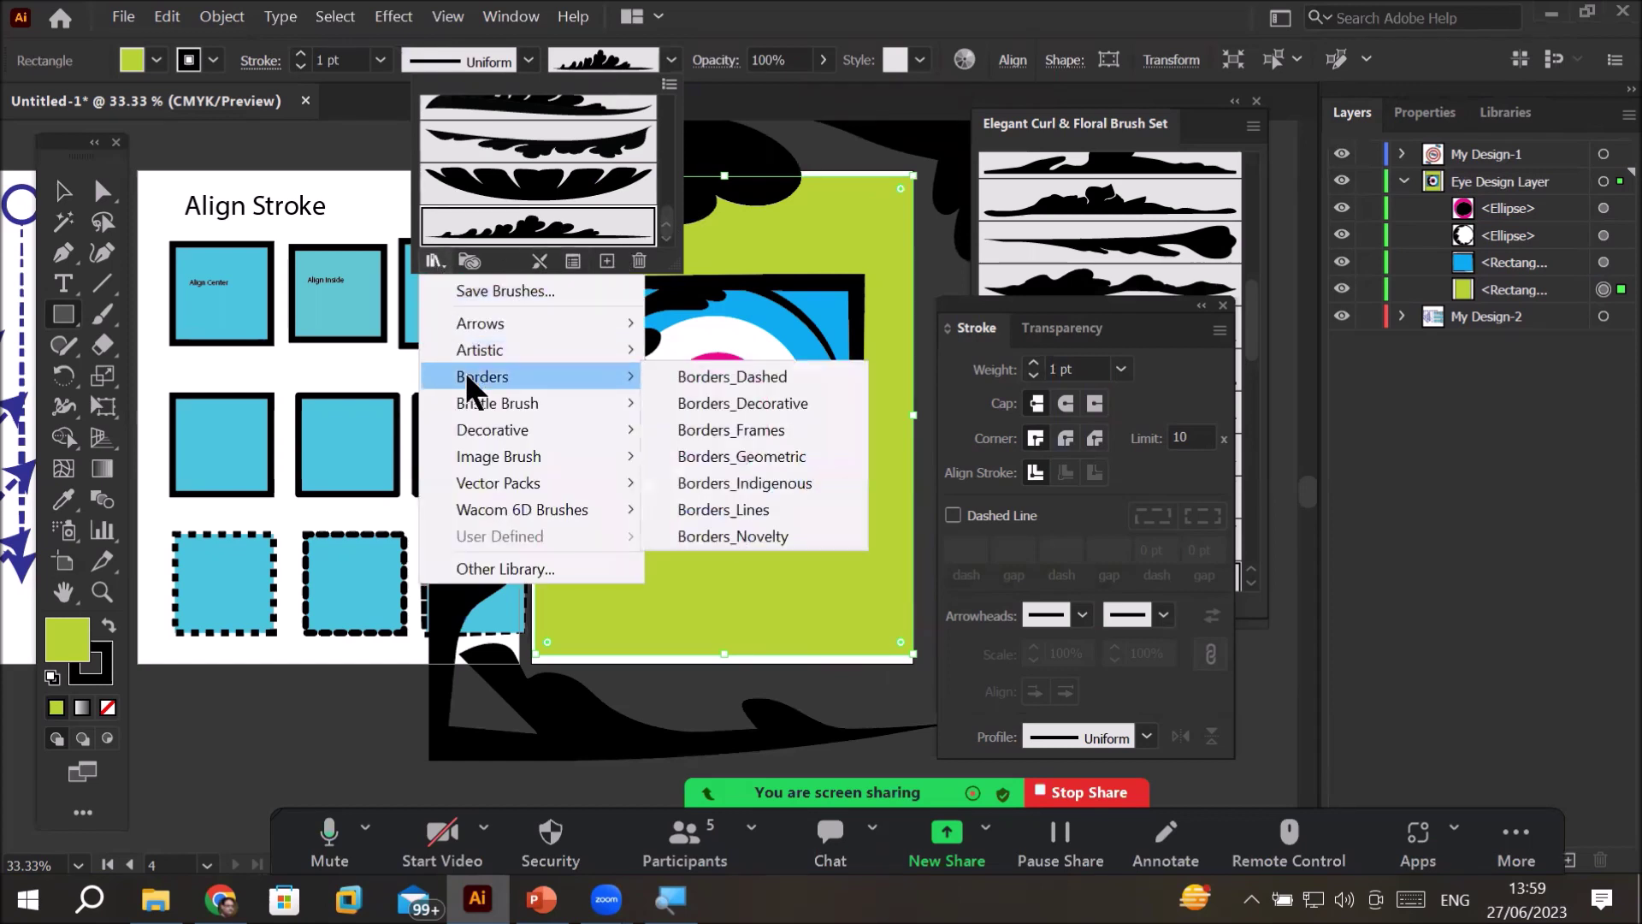
mouse_move(489, 432)
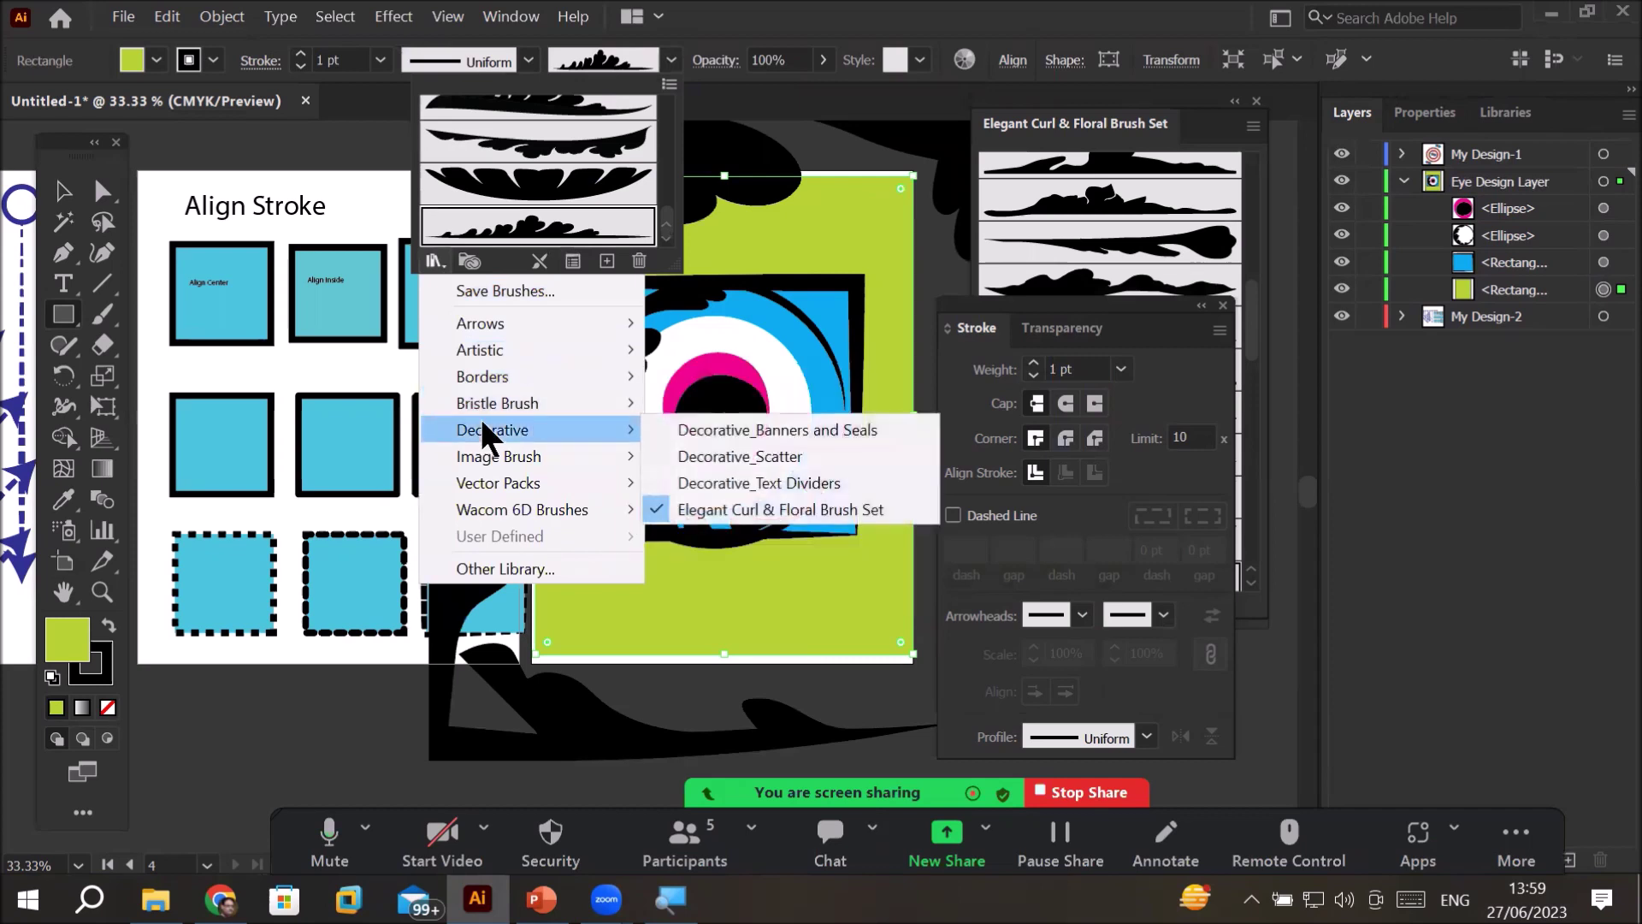
mouse_move(512, 481)
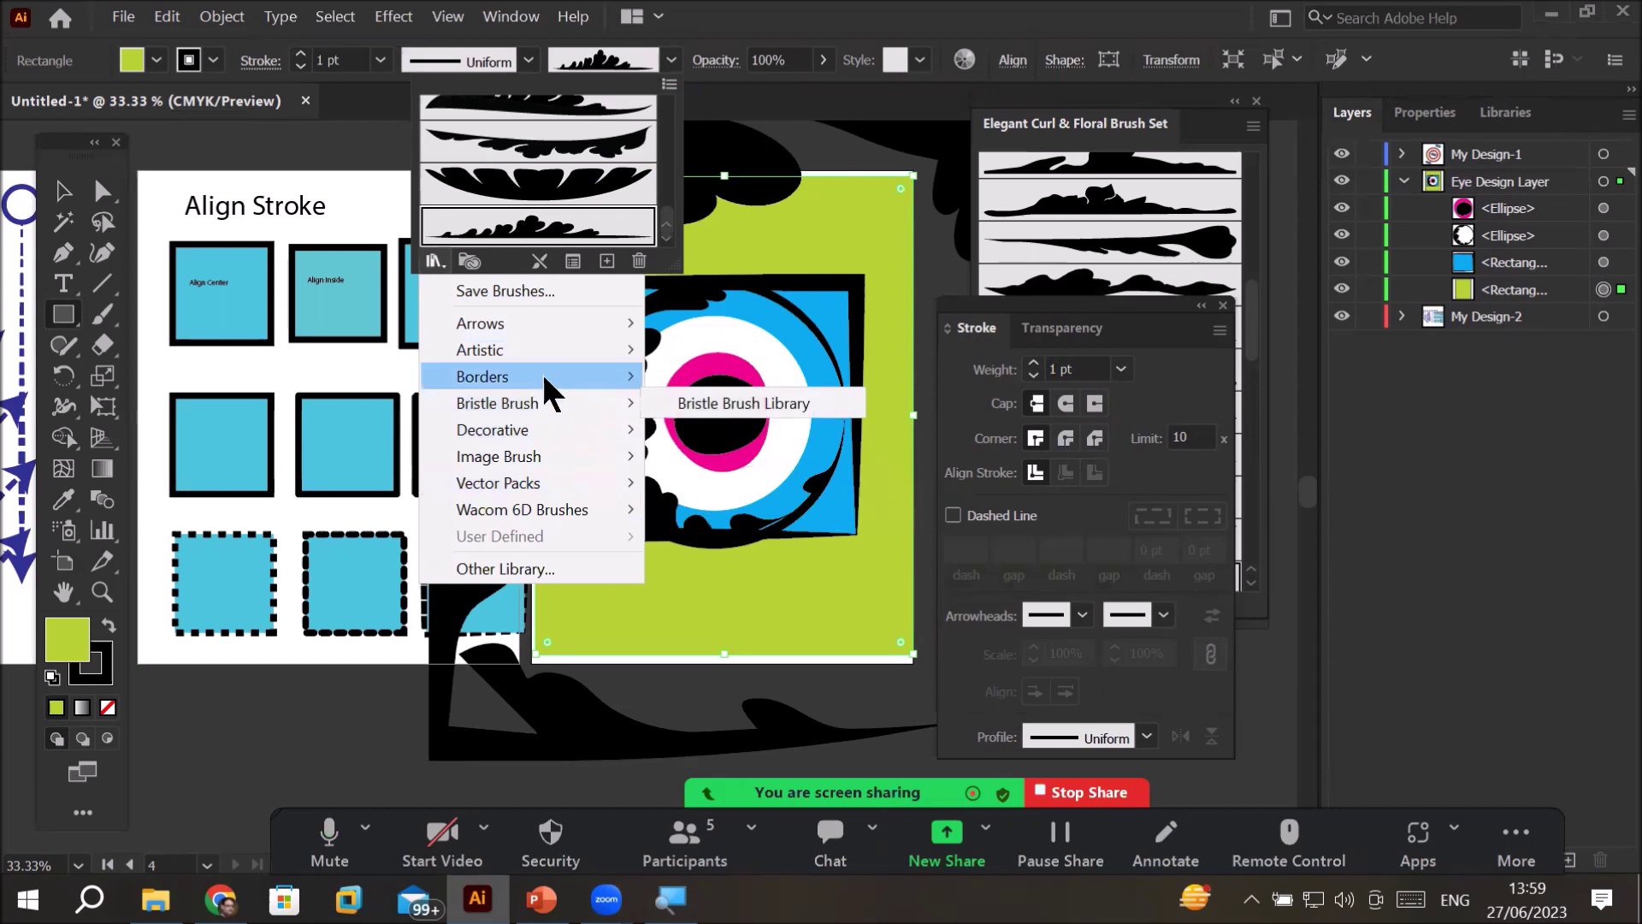
mouse_move(547, 384)
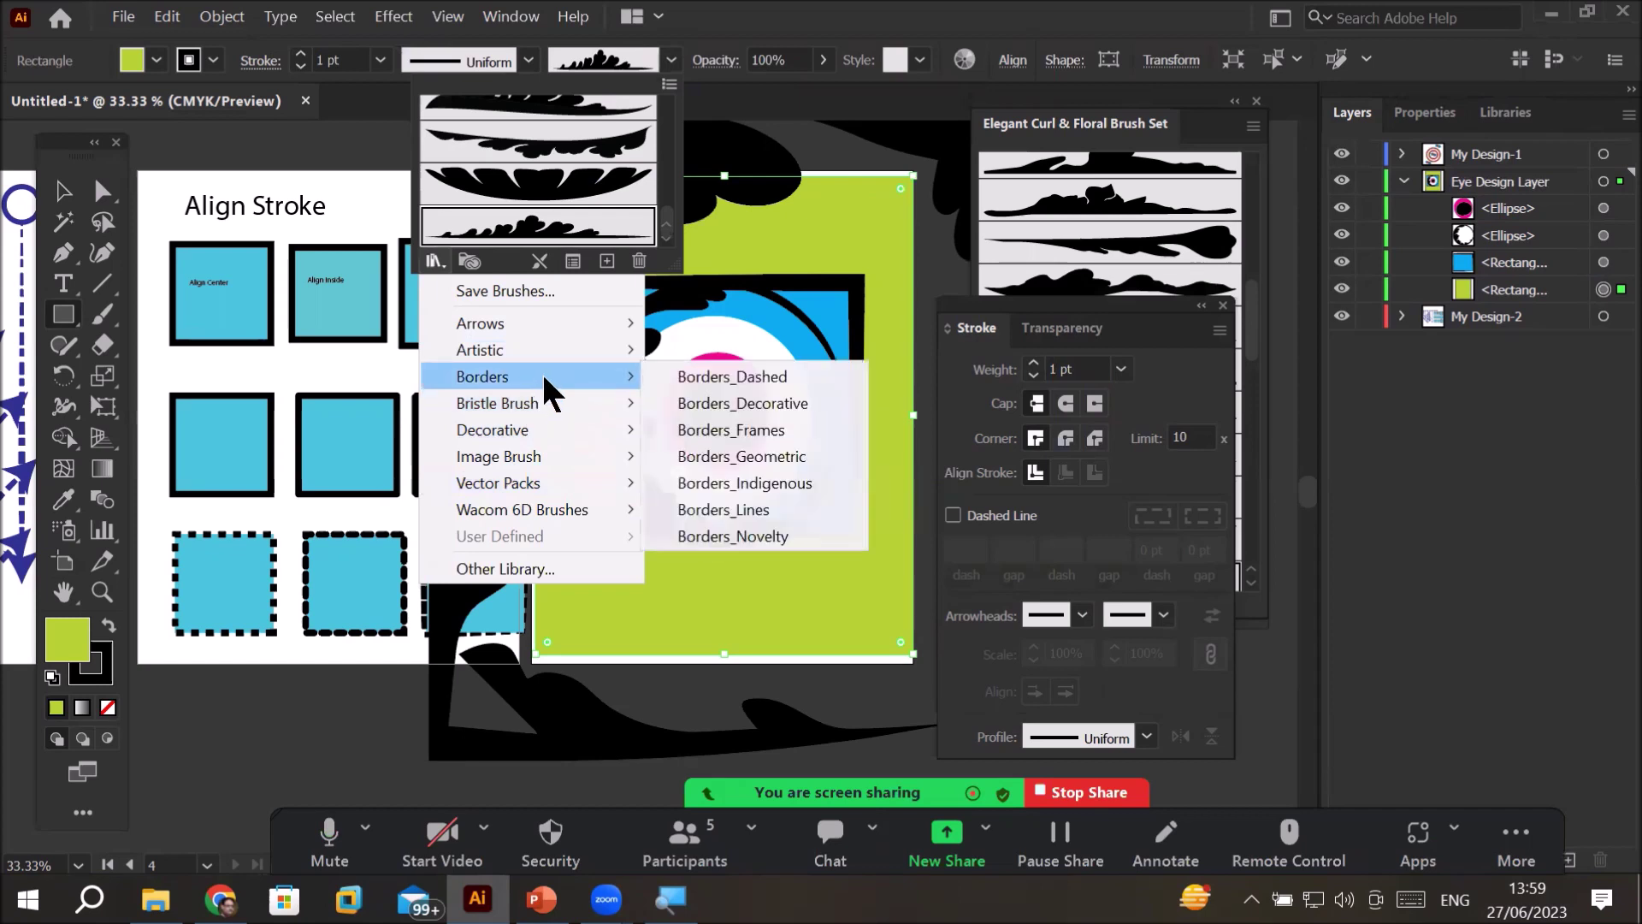
left_click(804, 431)
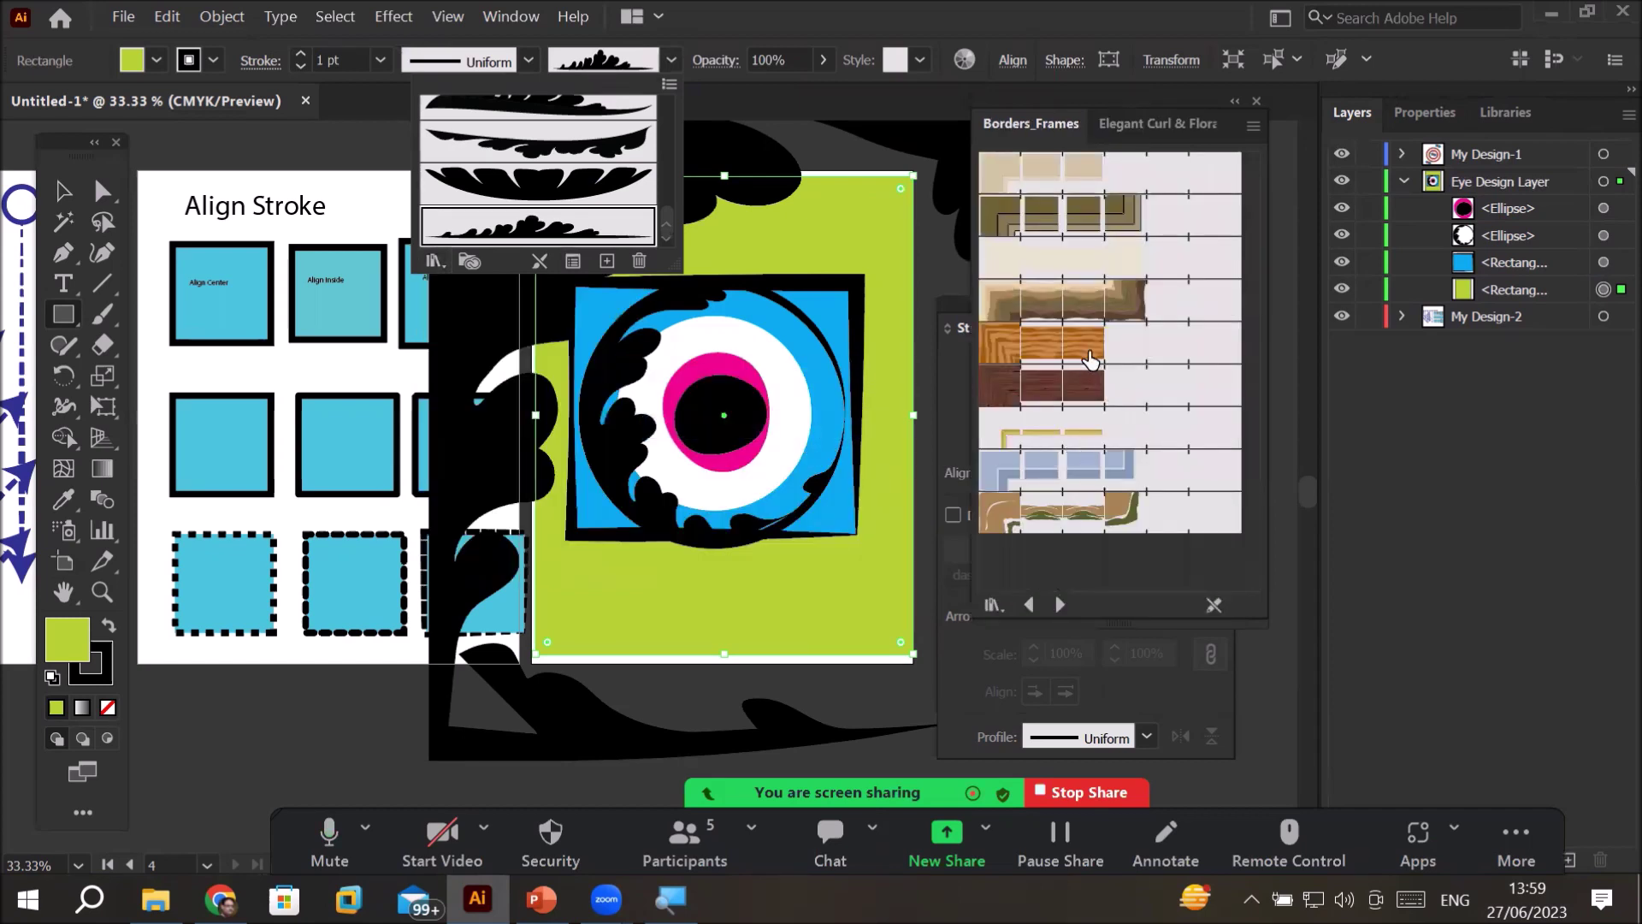
- Try several Borders_Frames brushes on the green rectangle's stroke, including the dark wood, thin gold and ornate brown-green frames
left_click(1089, 359)
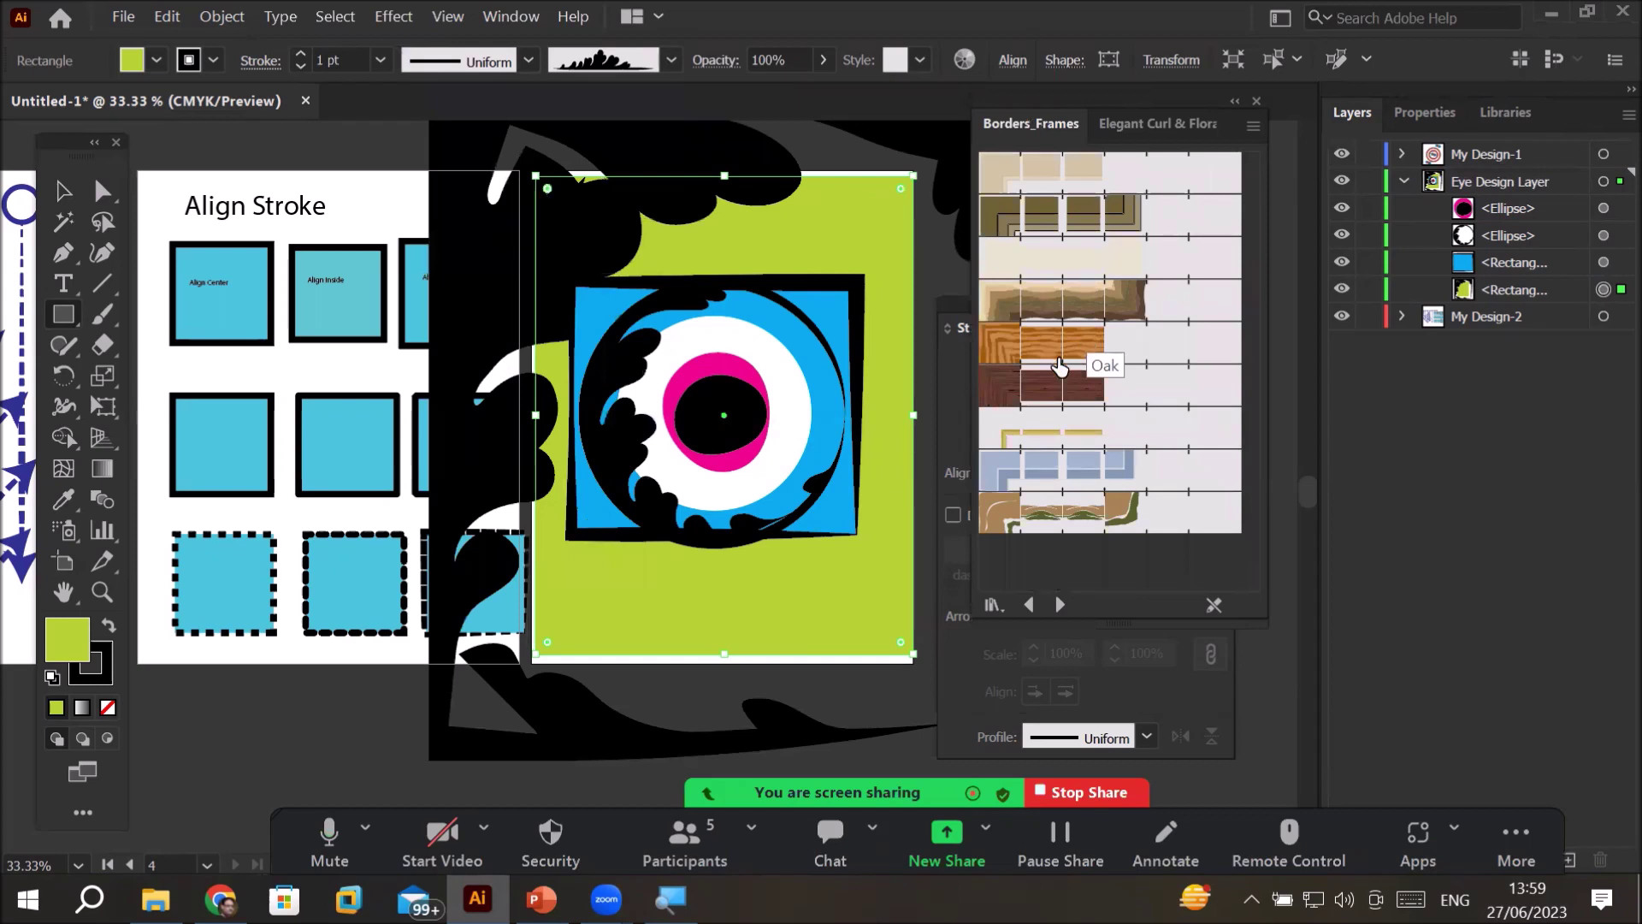
left_click(1049, 401)
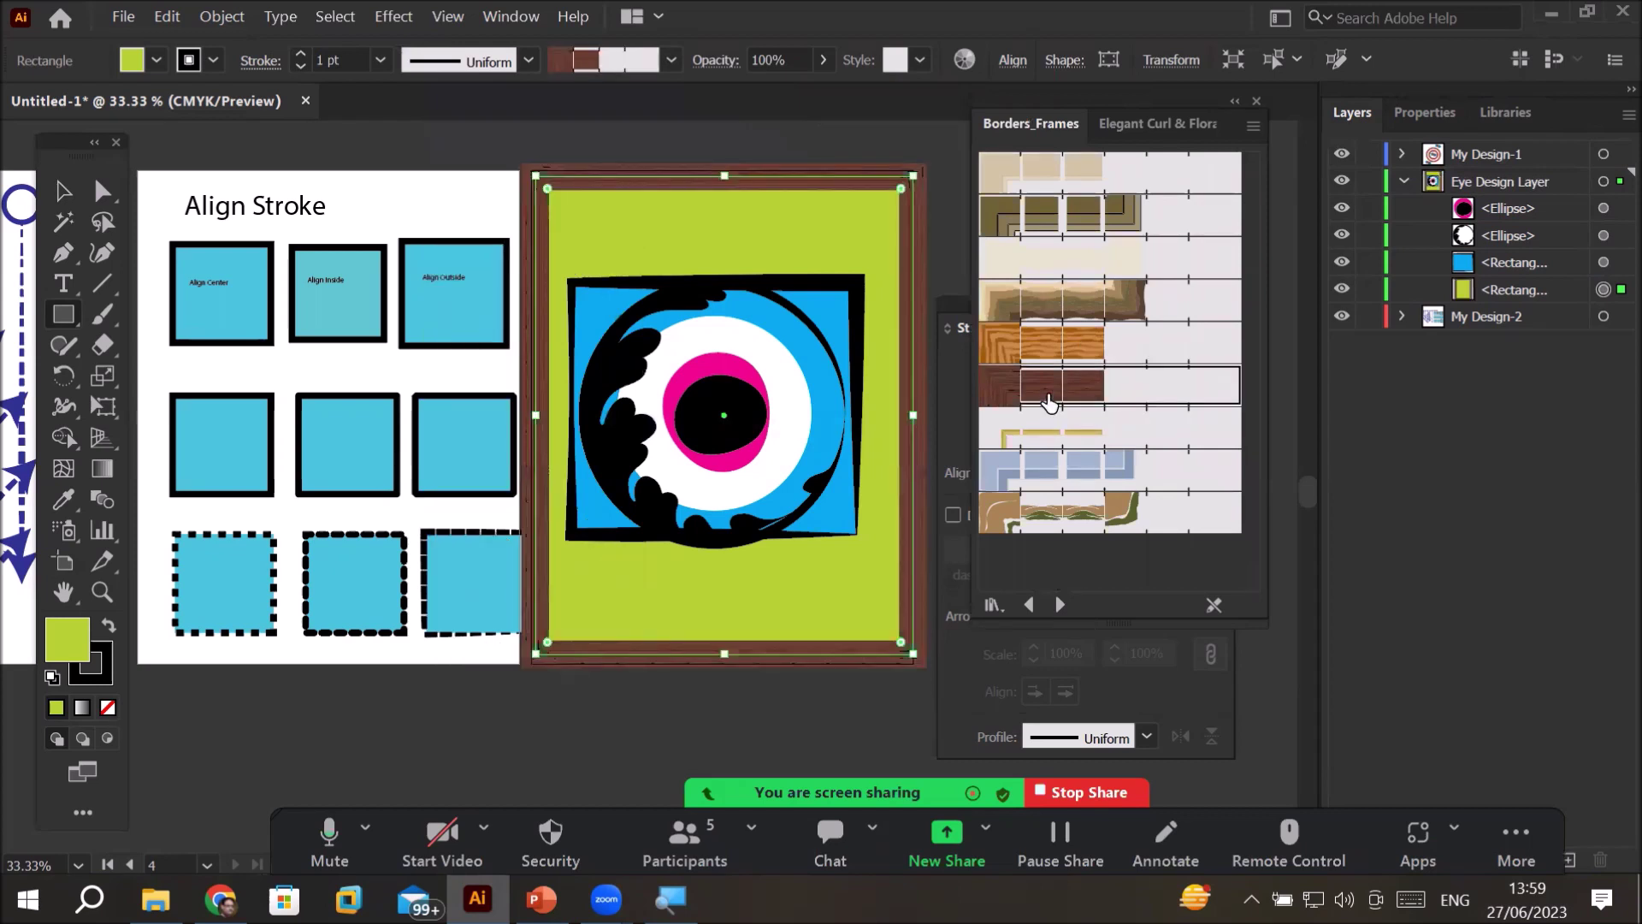
left_click(1051, 445)
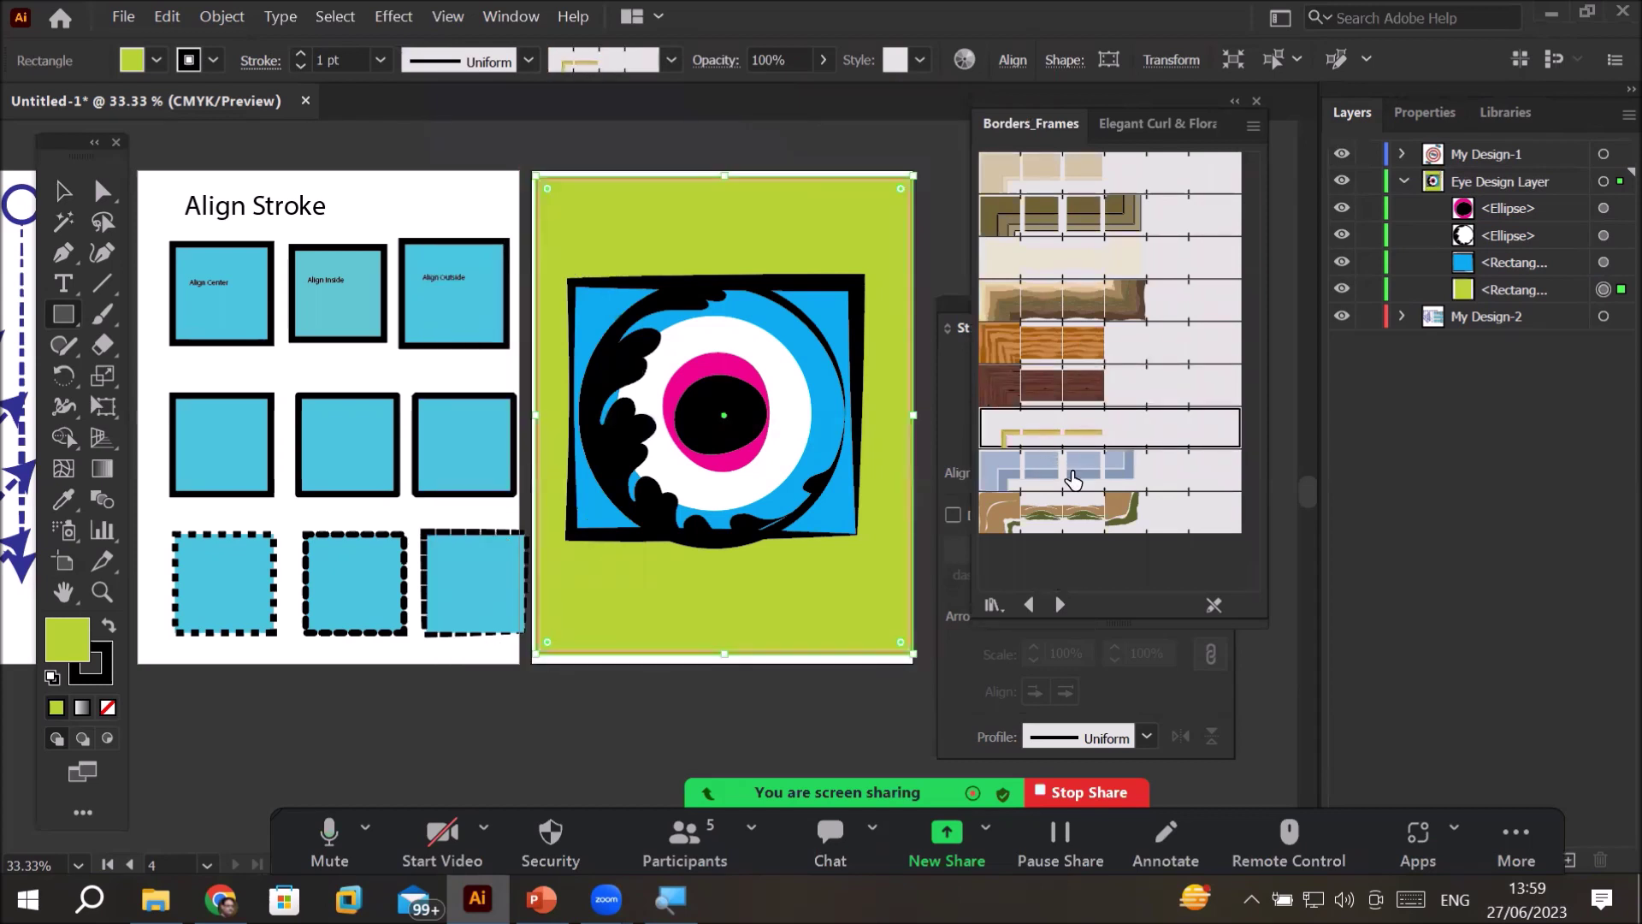
left_click(1069, 520)
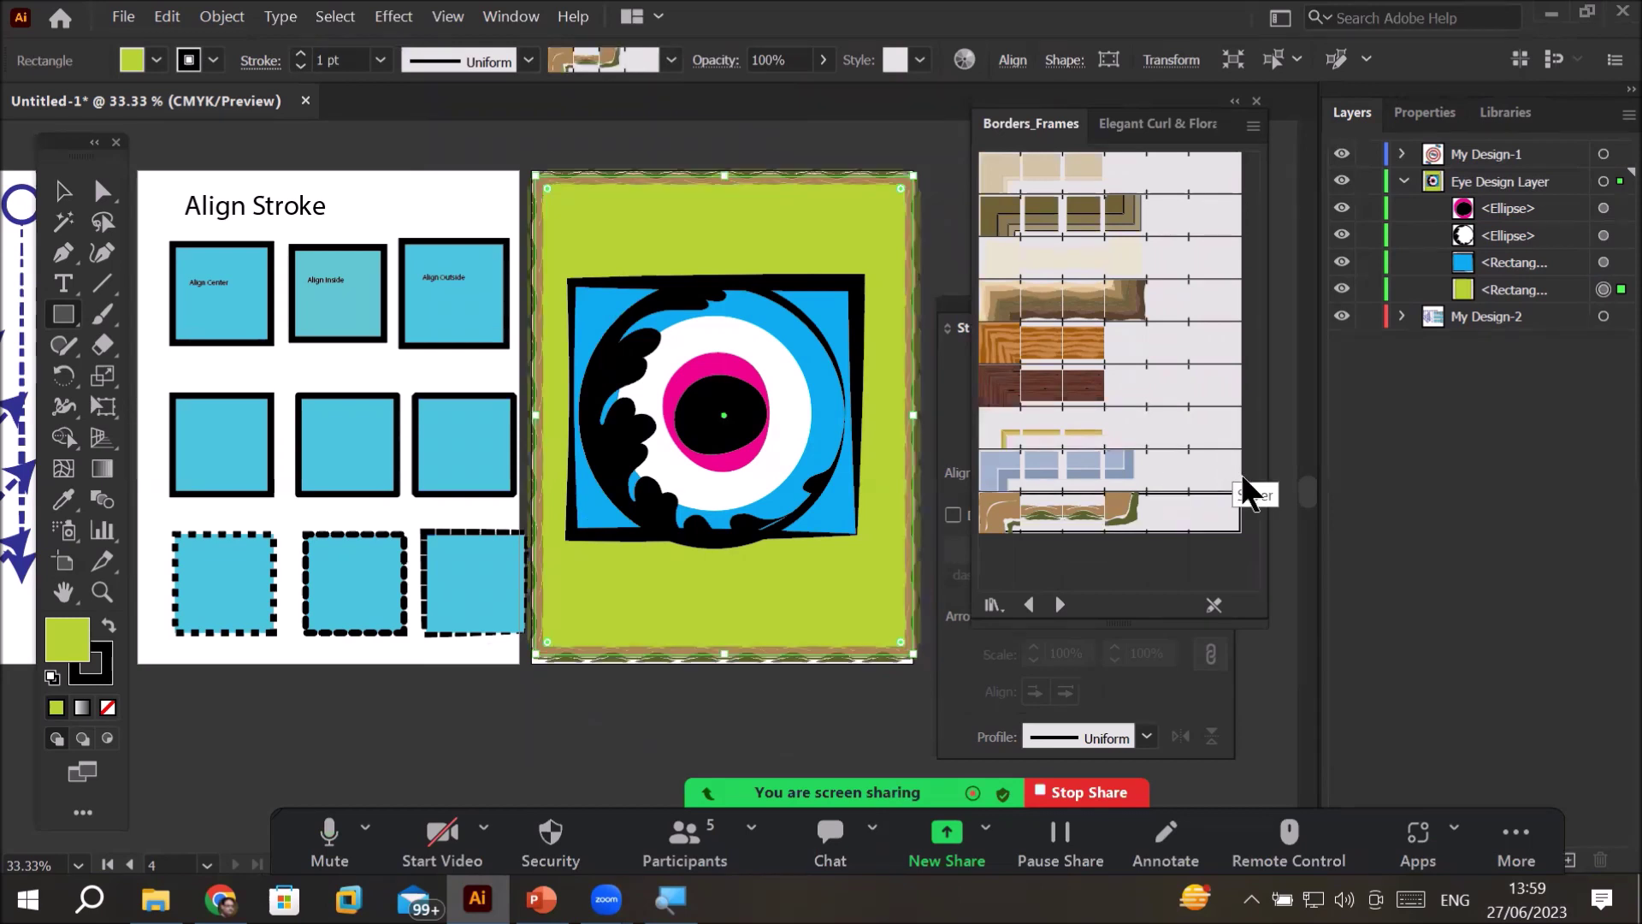
- Load the Borders_Geometric library and try its border brushes on the rectangle's stroke, from Diamonds 1 and Diamonds 2 to the orange-red triangles
left_click(1061, 604)
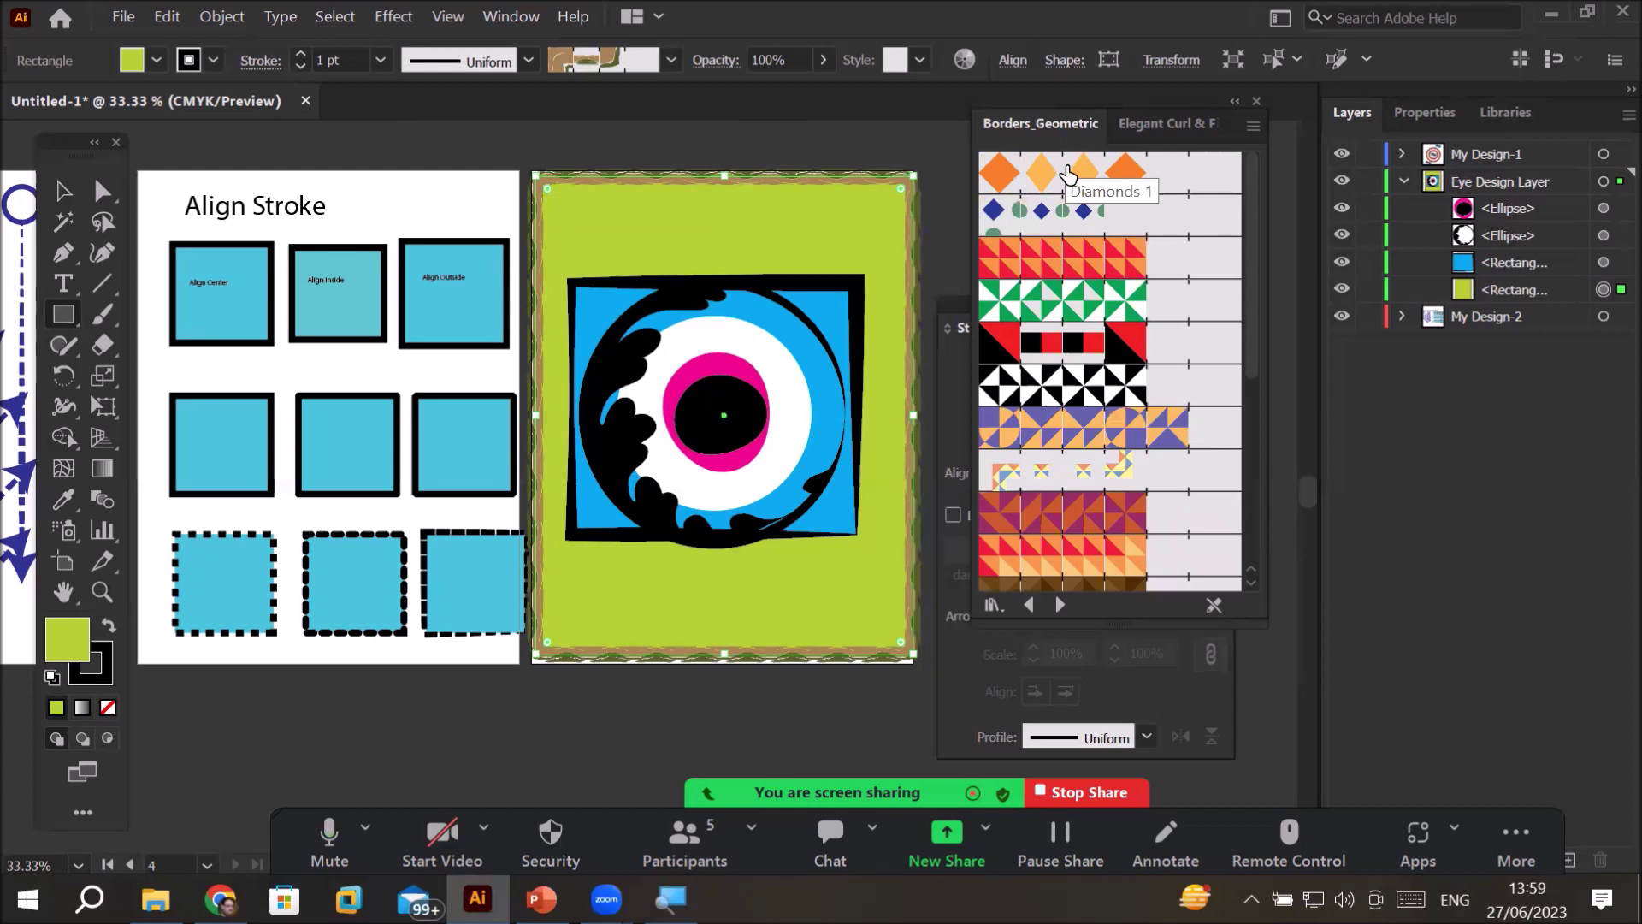
left_click(1068, 174)
left_click(1094, 231)
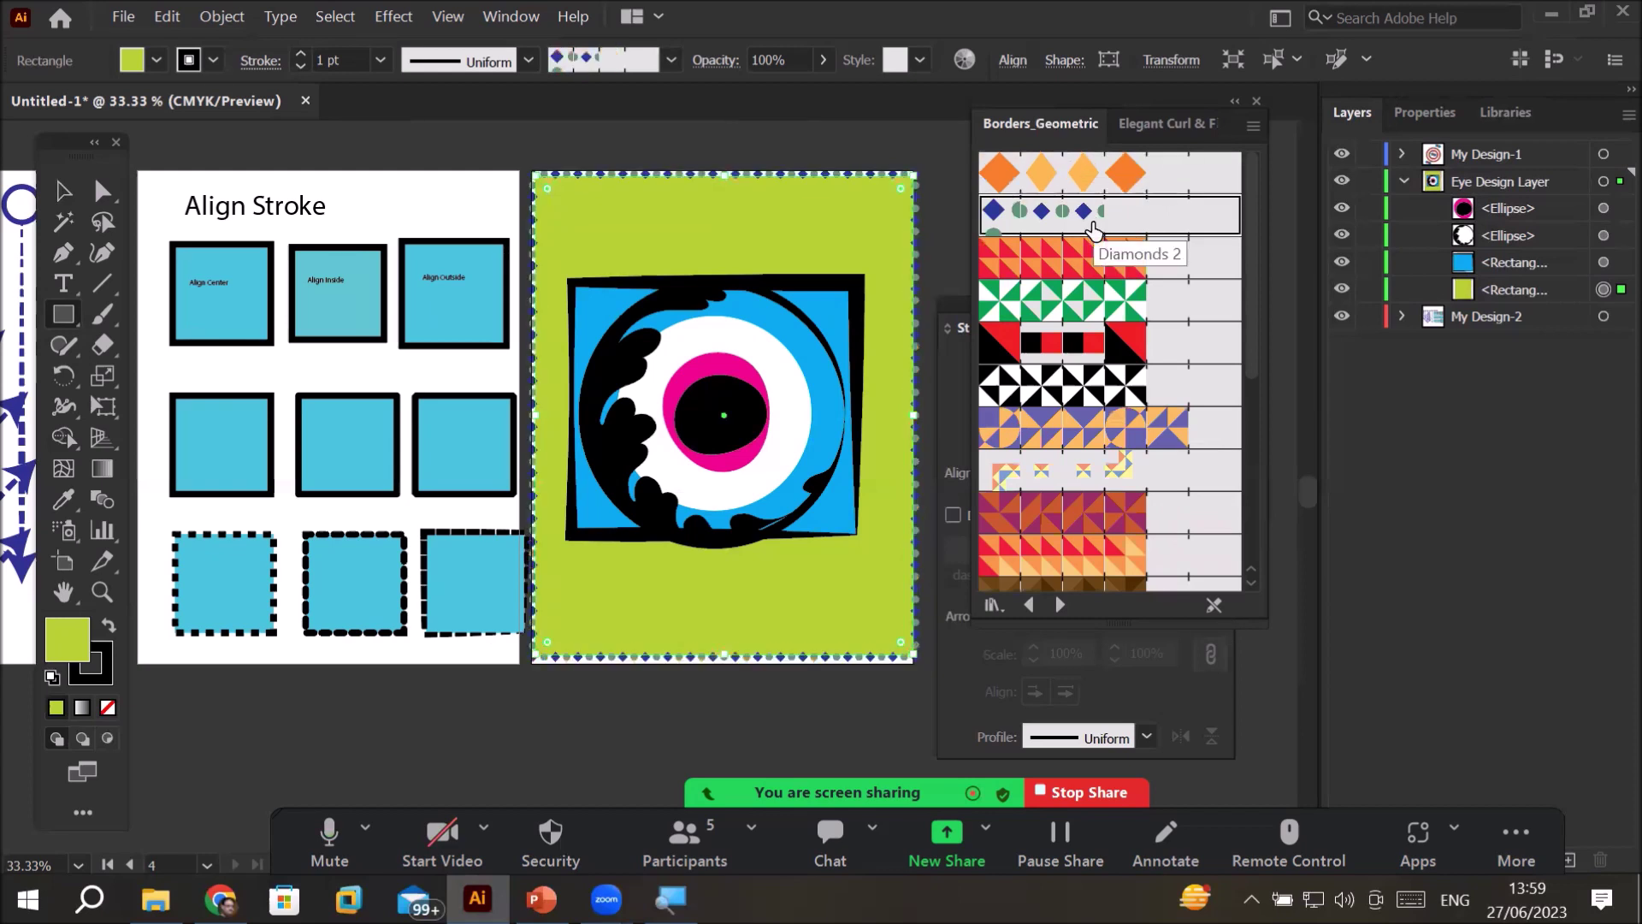
left_click(1082, 257)
left_click(1078, 310)
left_click(1074, 349)
left_click(1065, 392)
left_click(1082, 463)
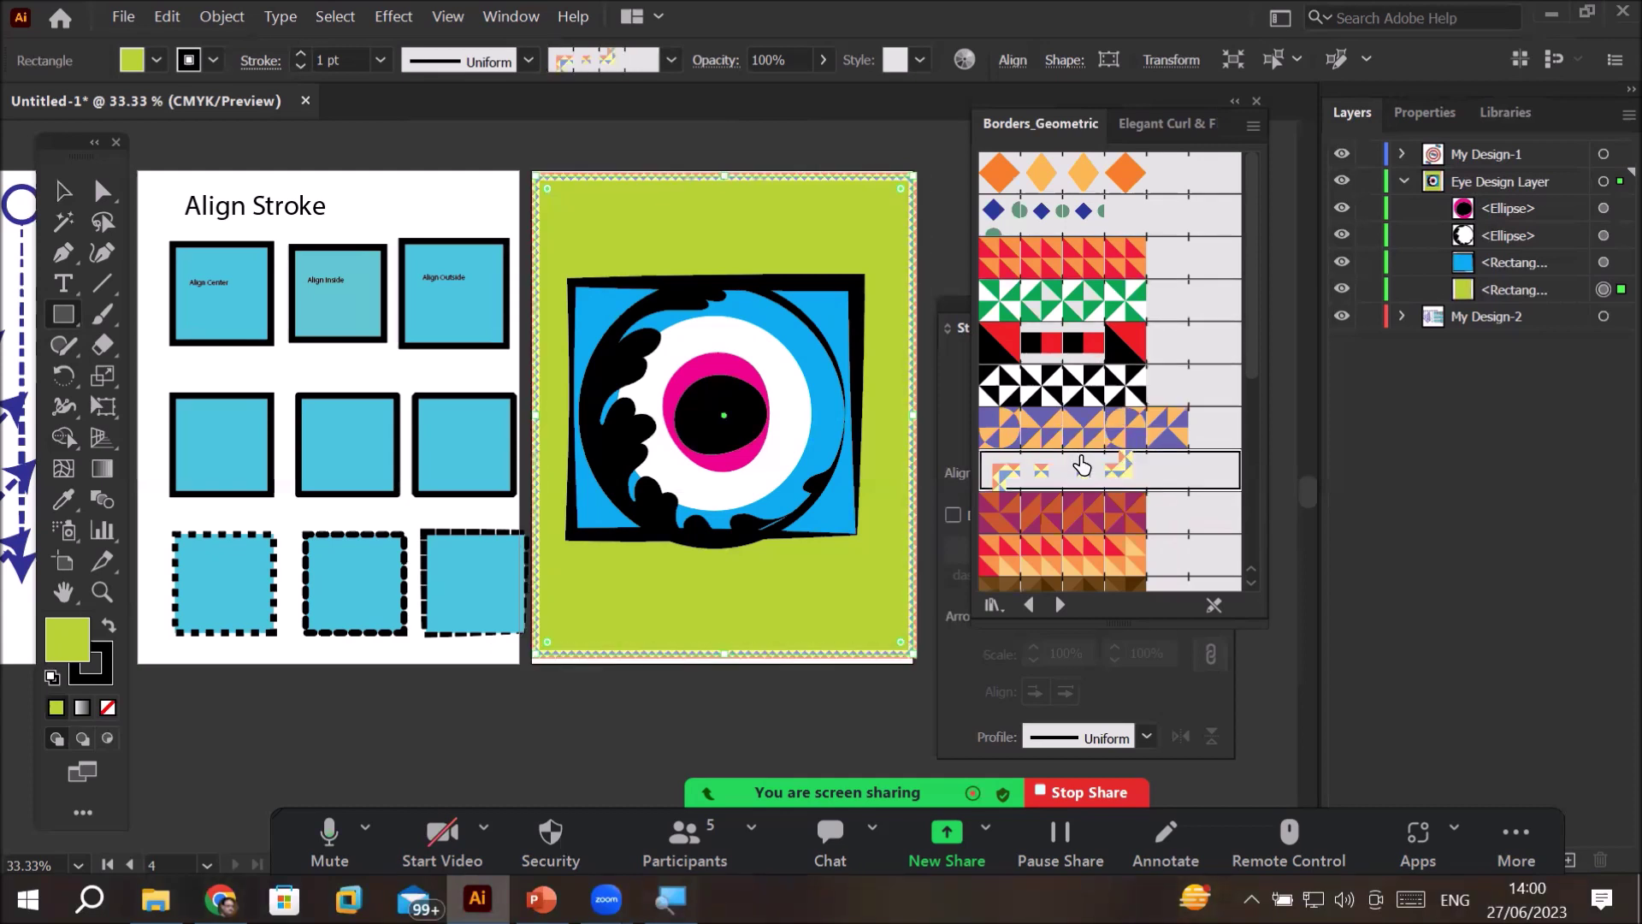
left_click(1125, 555)
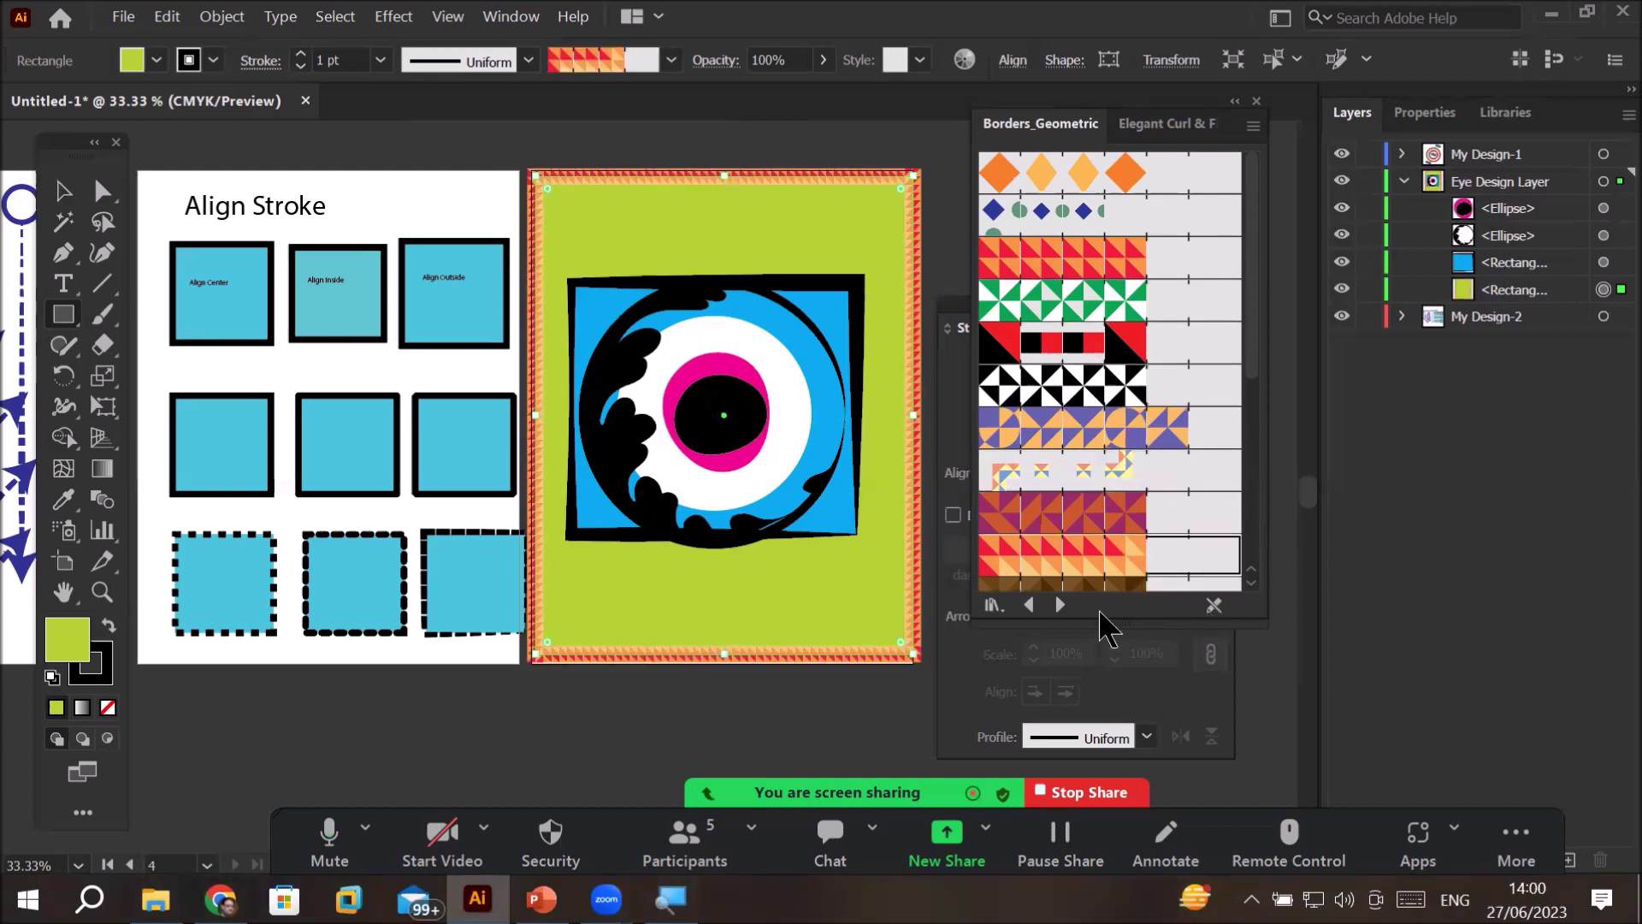
scroll(1150, 470, "down", 10)
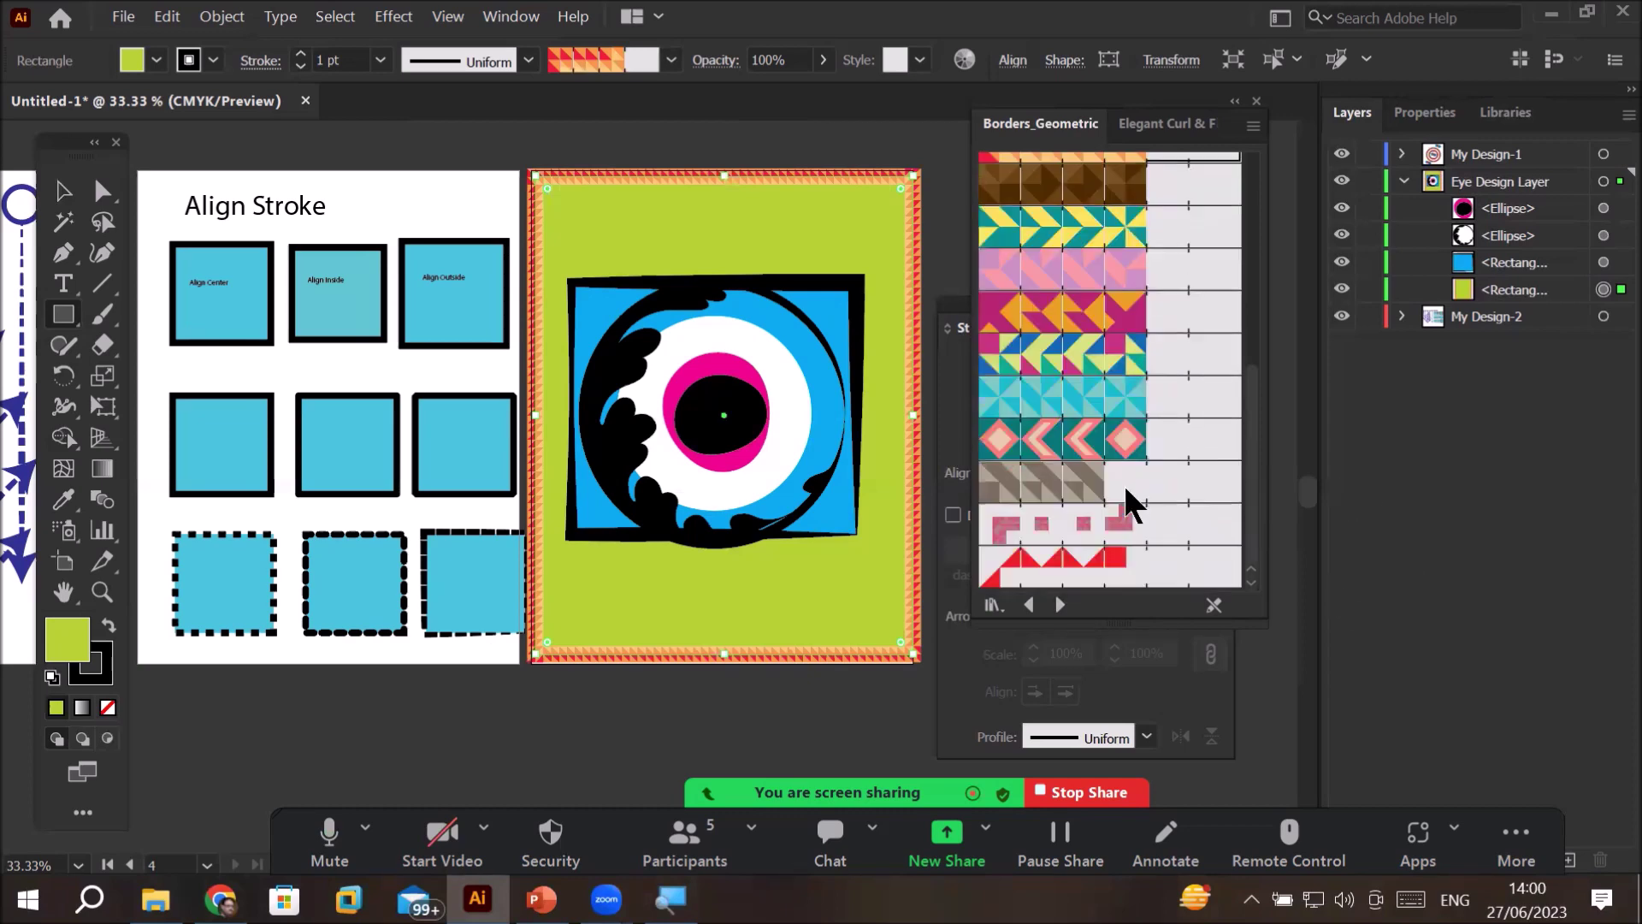
- Load the Borders_Indigenous library and try its leaf, blue mosaic, sun, beige and red spiral border brushes on the rectangle's stroke
left_click(1061, 605)
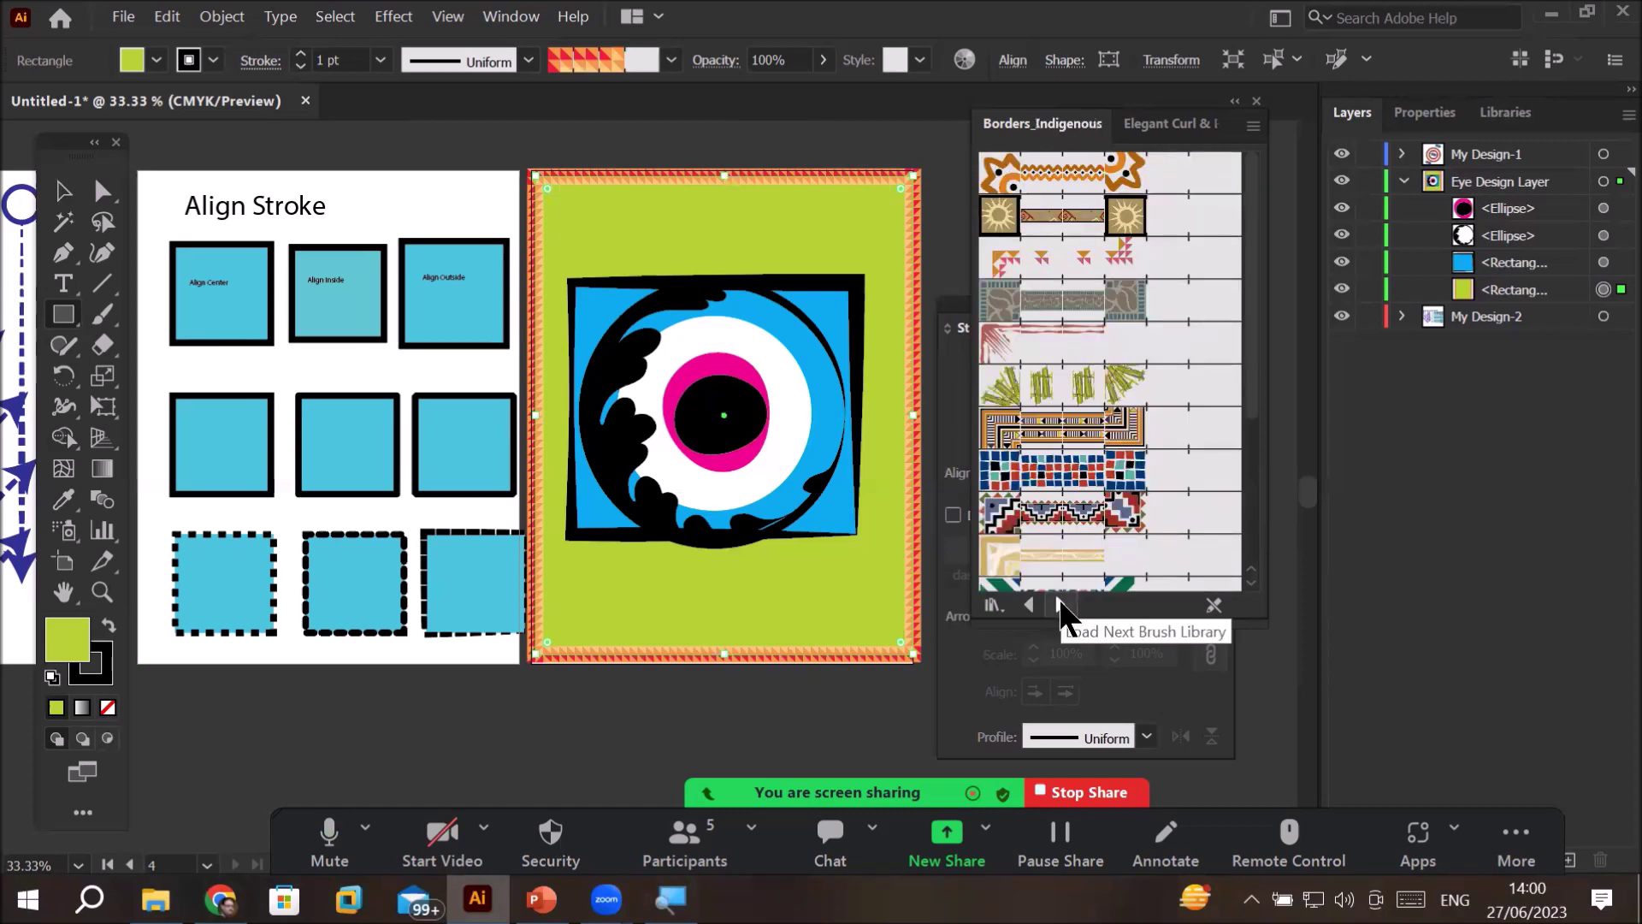
left_click(1083, 391)
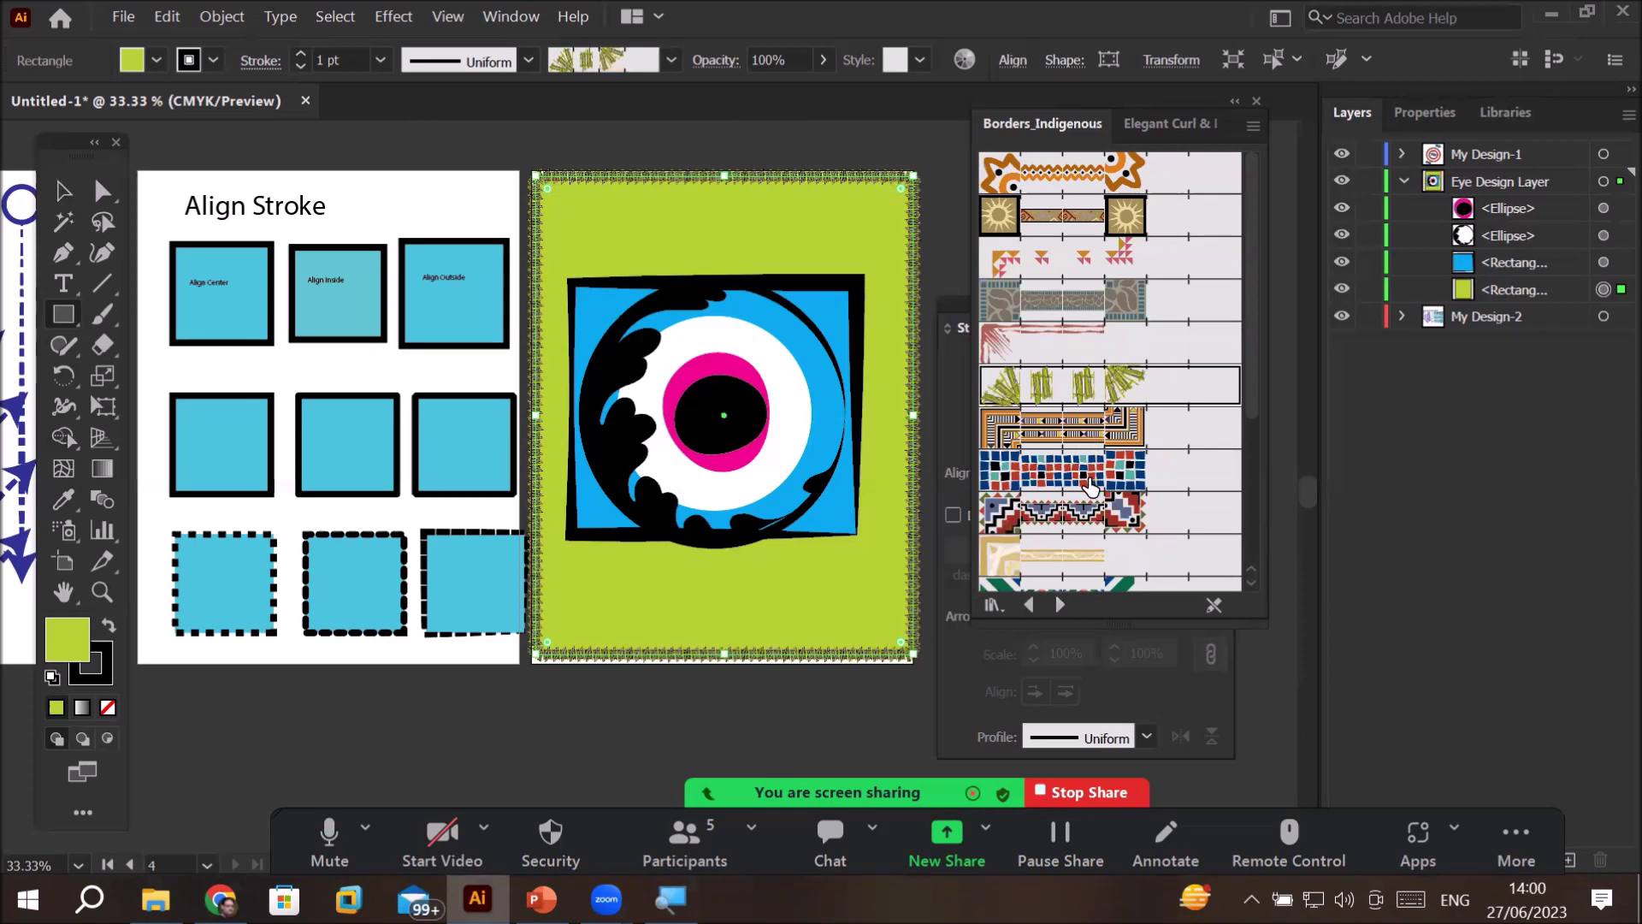
left_click(1089, 481)
left_click(1099, 214)
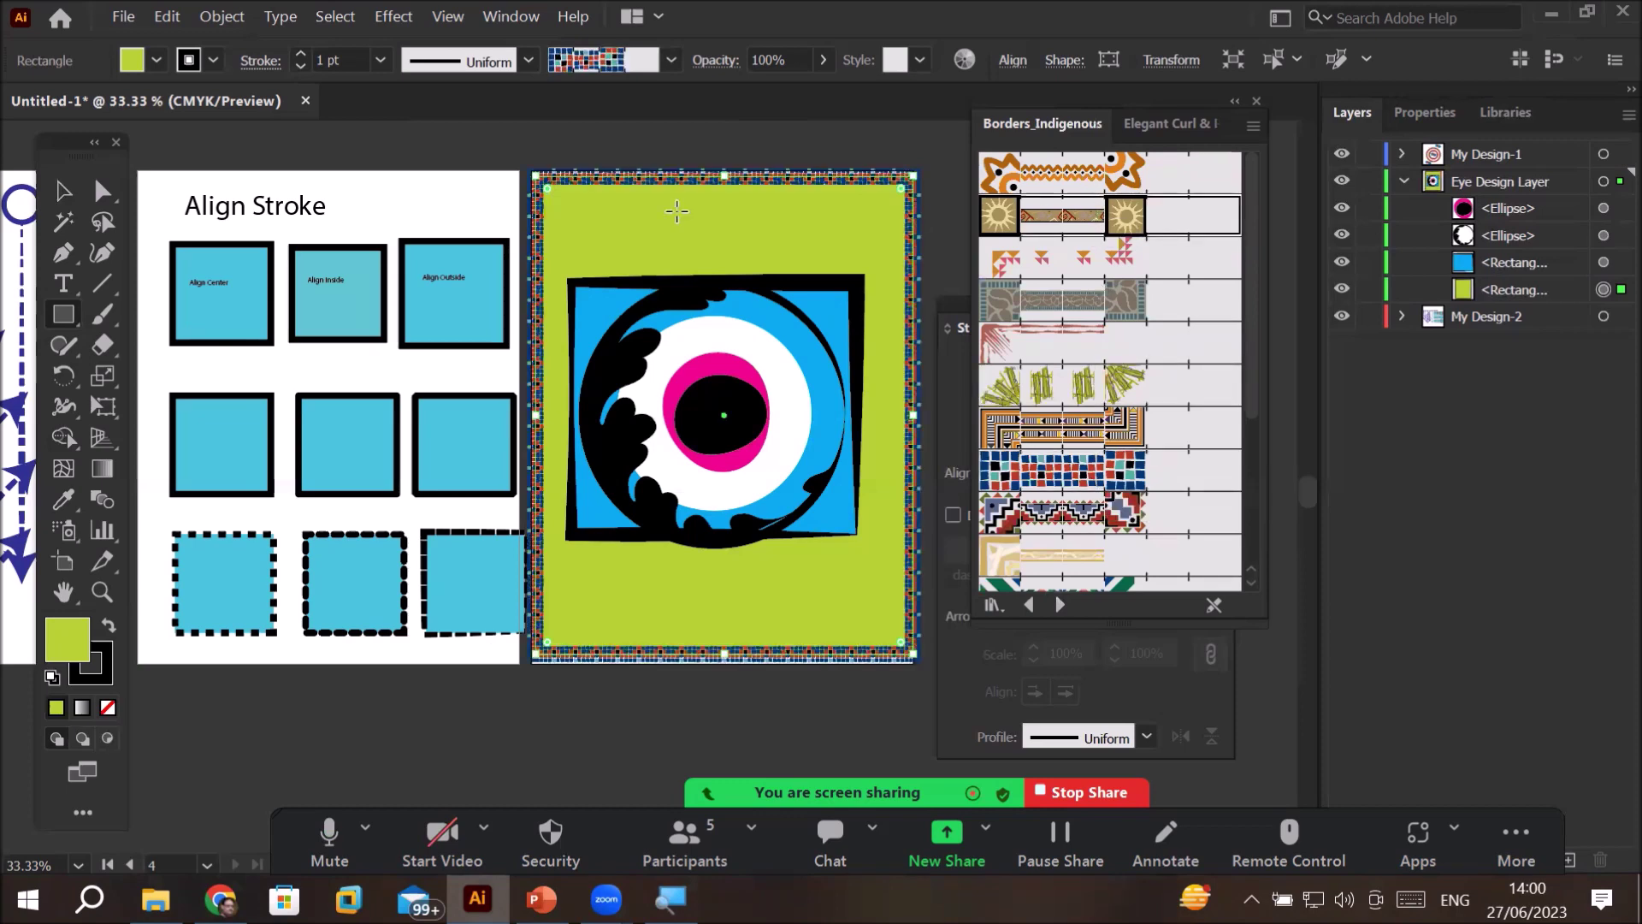
scroll(735, 205, "up", 2)
left_click(1078, 556)
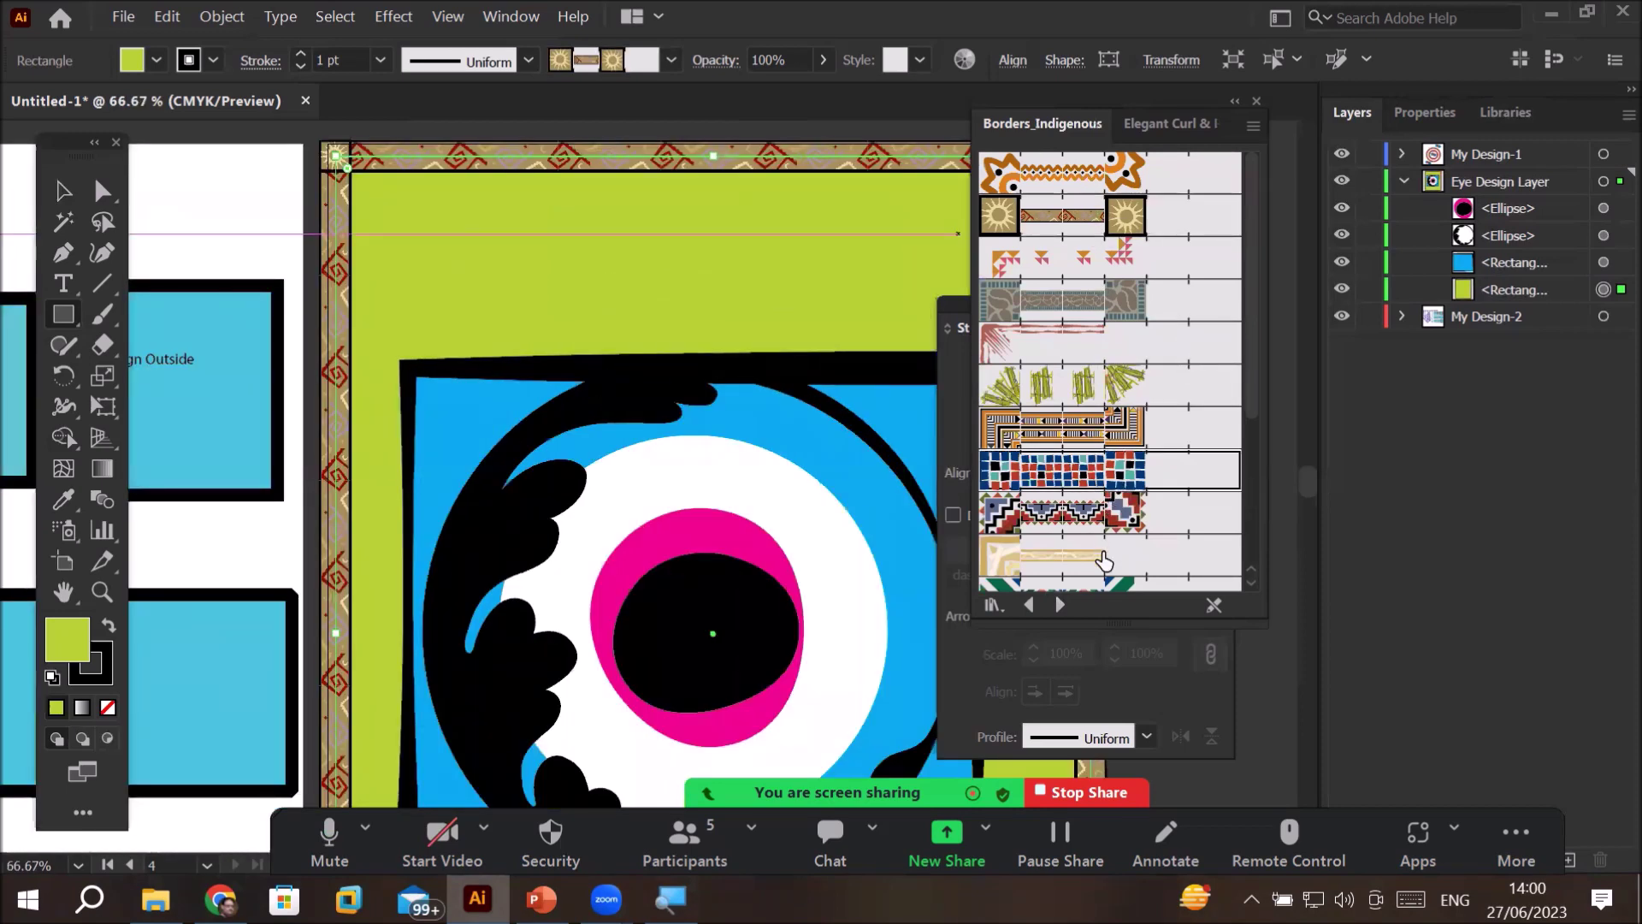
scroll(1209, 476, "down", 5)
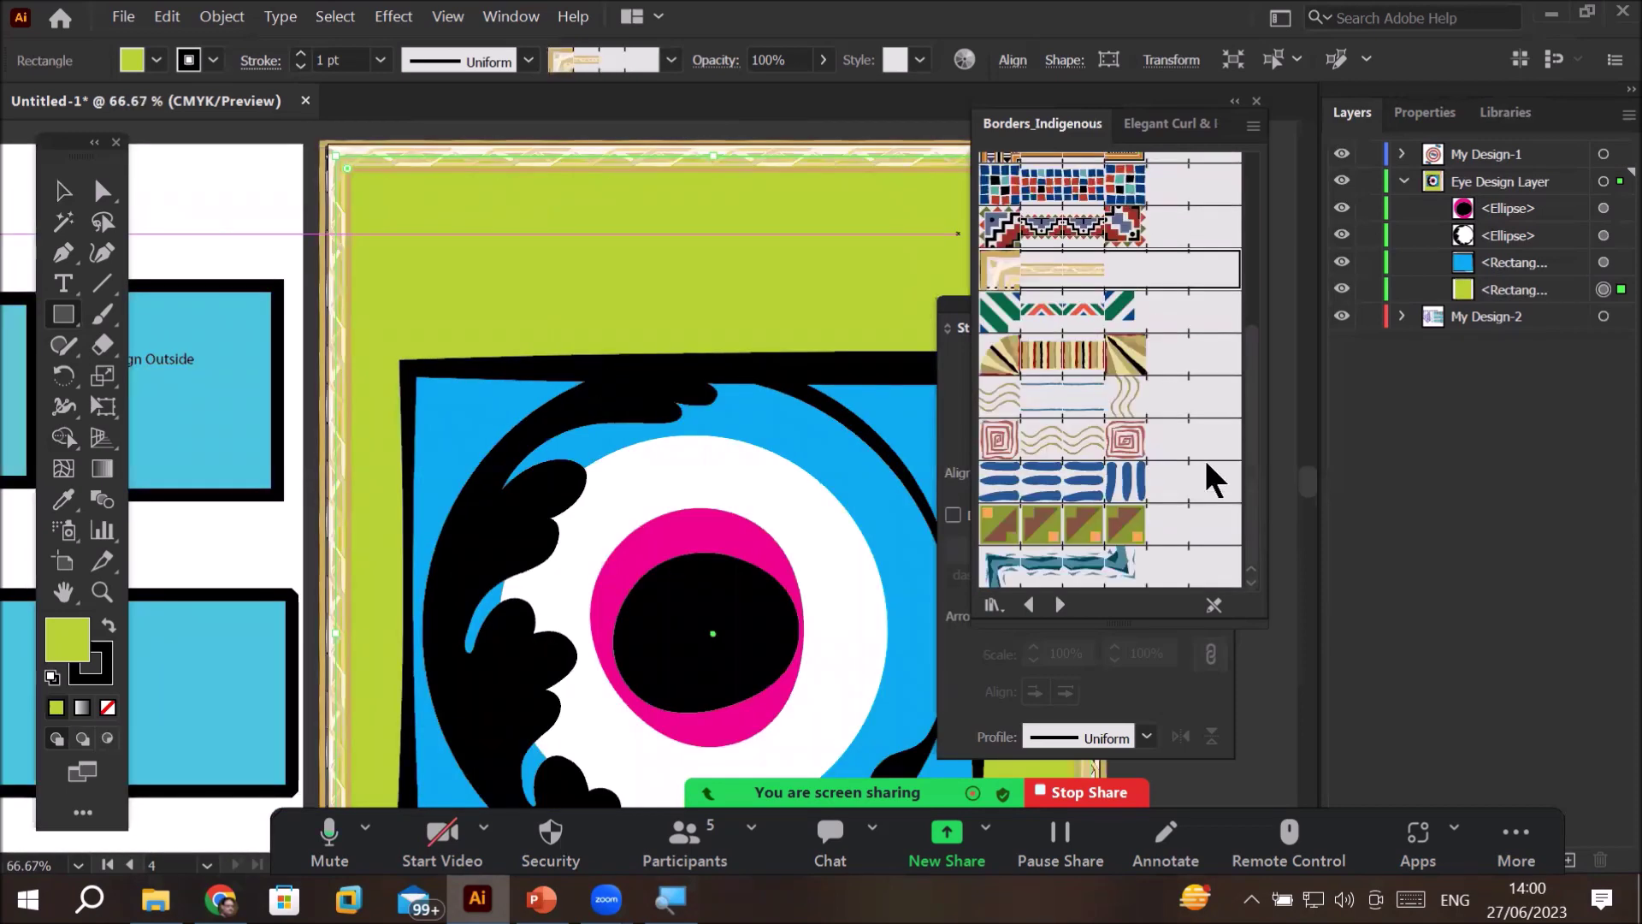
left_click(1106, 440)
- Load the Borders_Novelty brush library and apply its black airplane border to the green rectangle's stroke
left_click(1060, 605)
left_click(1060, 605)
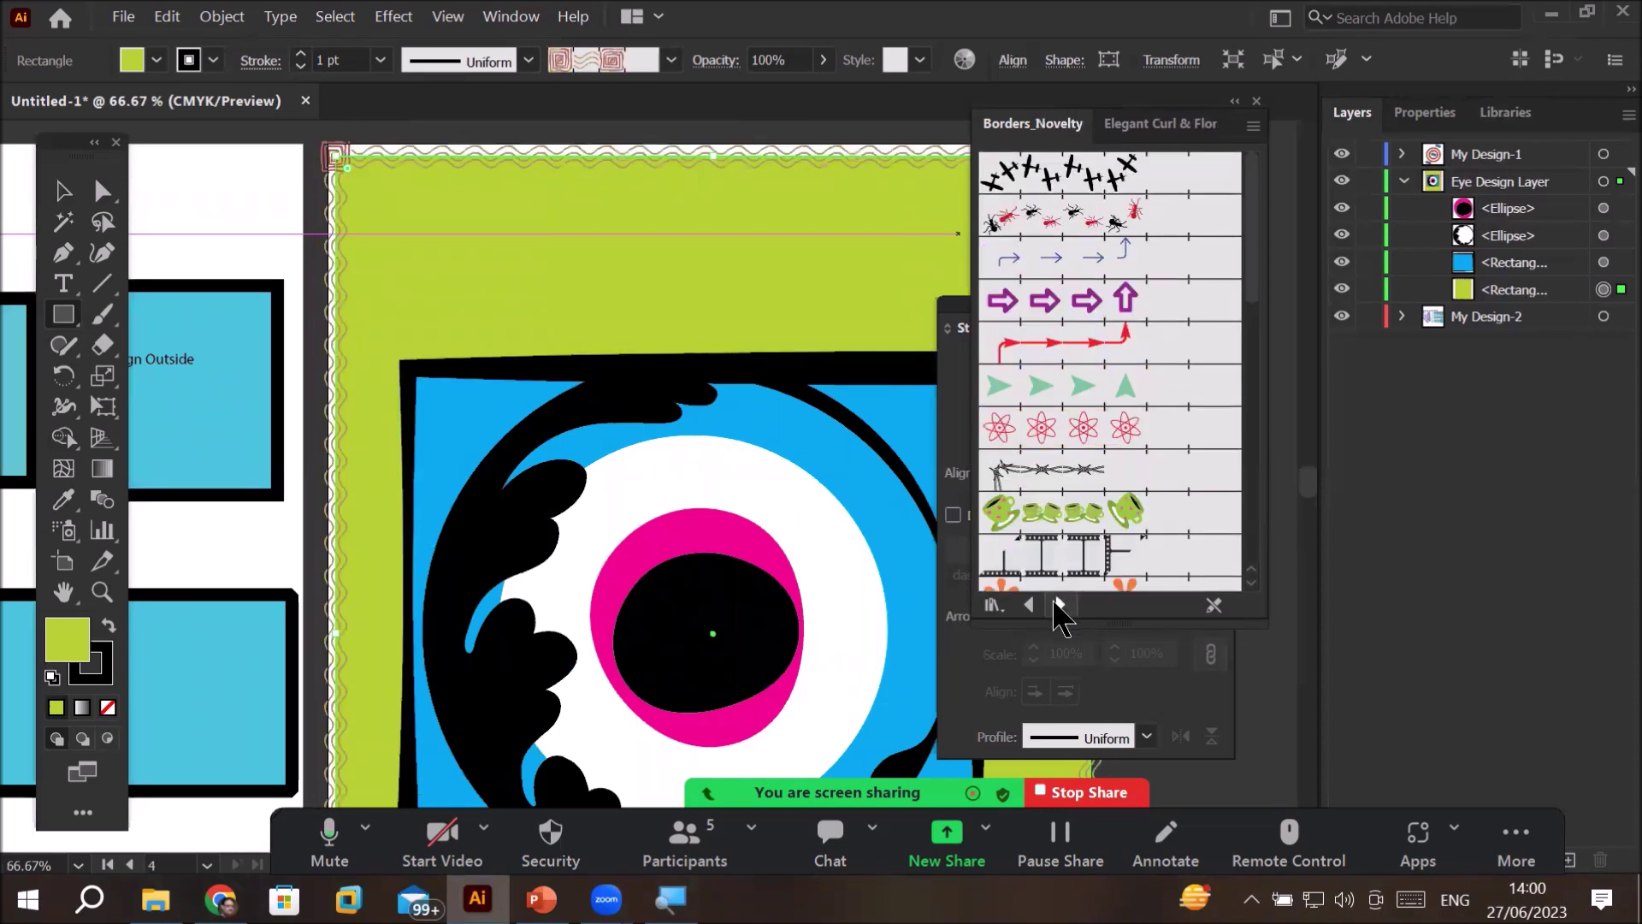
left_click(1060, 605)
left_click(1029, 605)
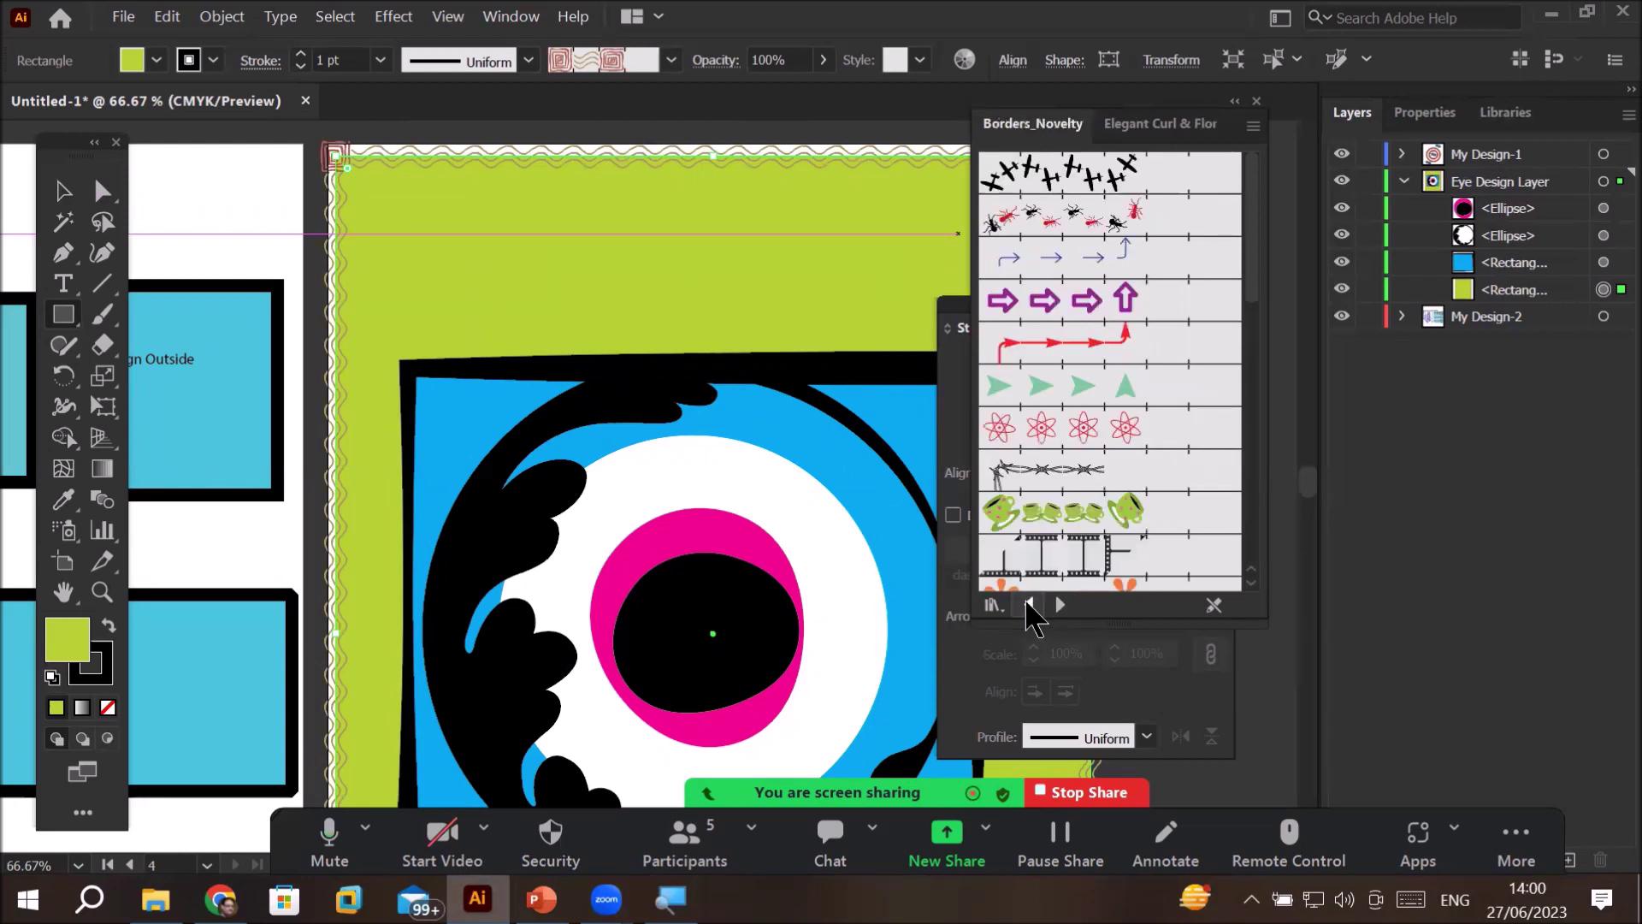
left_click(1044, 181)
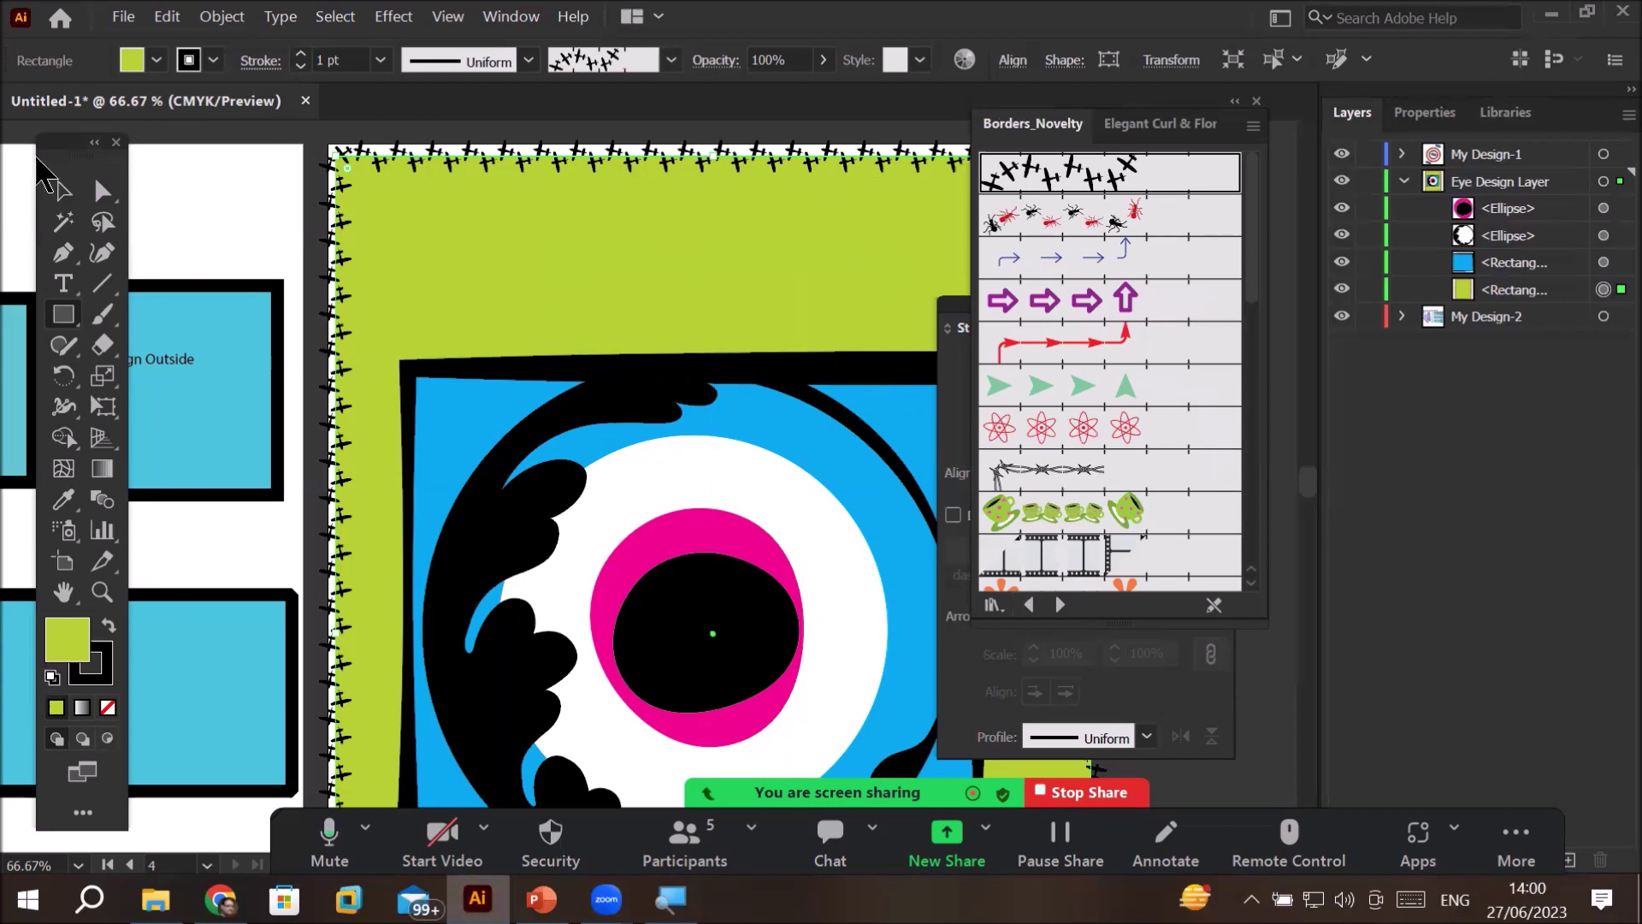
- Increase the stroke weight of the rectangle's airplane border to 4 pt and view the whole design
left_click(106, 193)
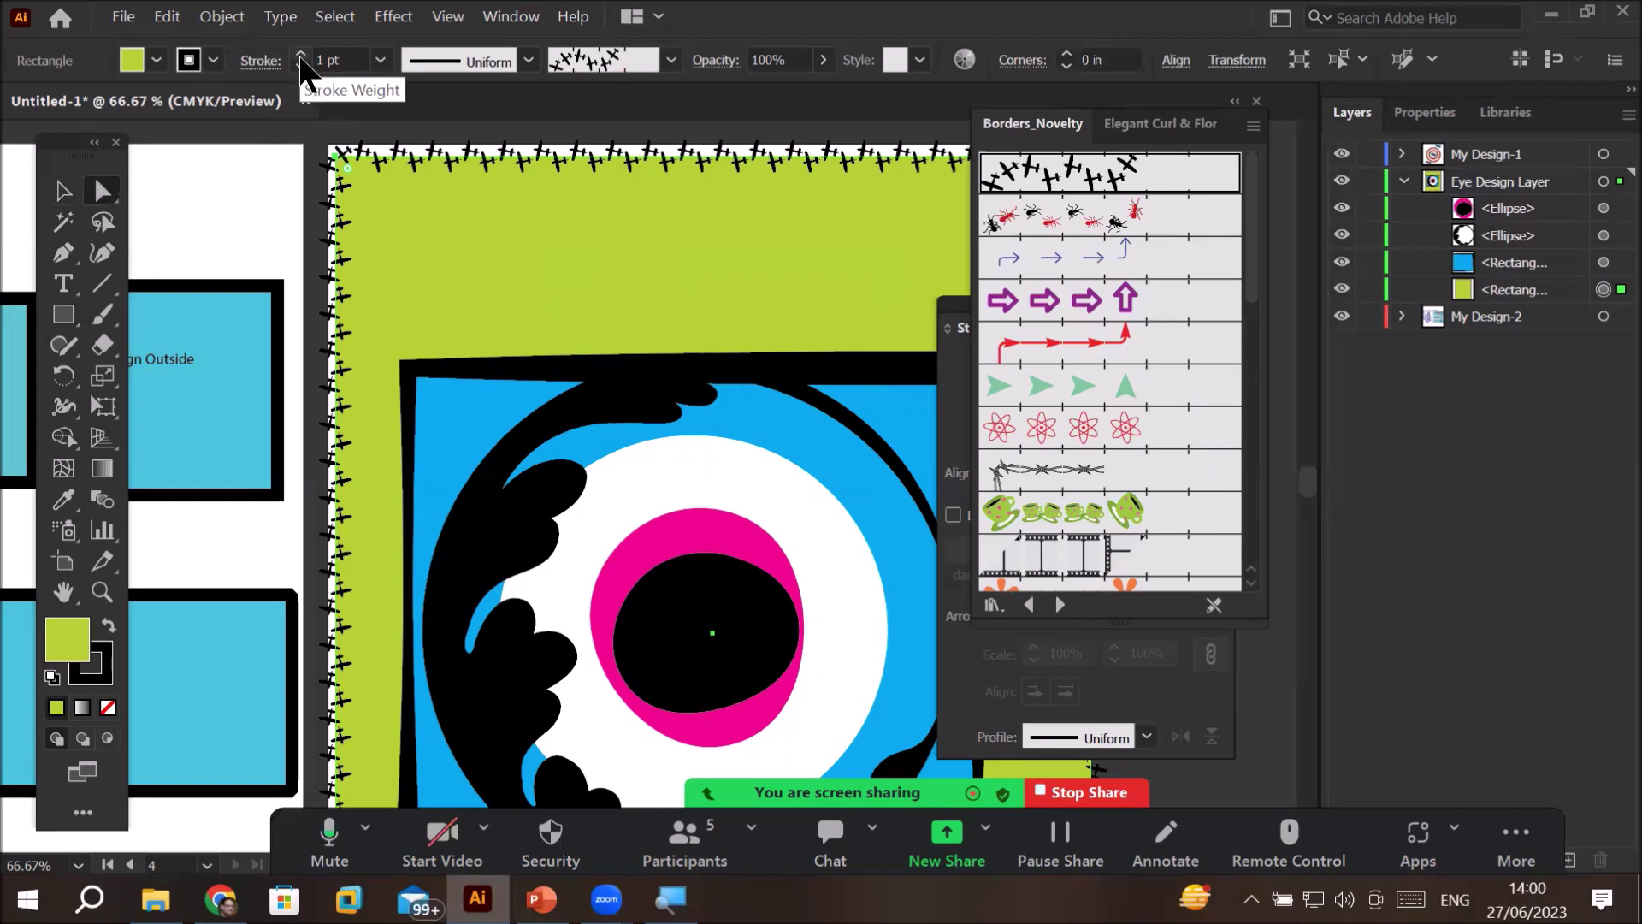
left_click(301, 55)
left_click(301, 55)
left_click(301, 55)
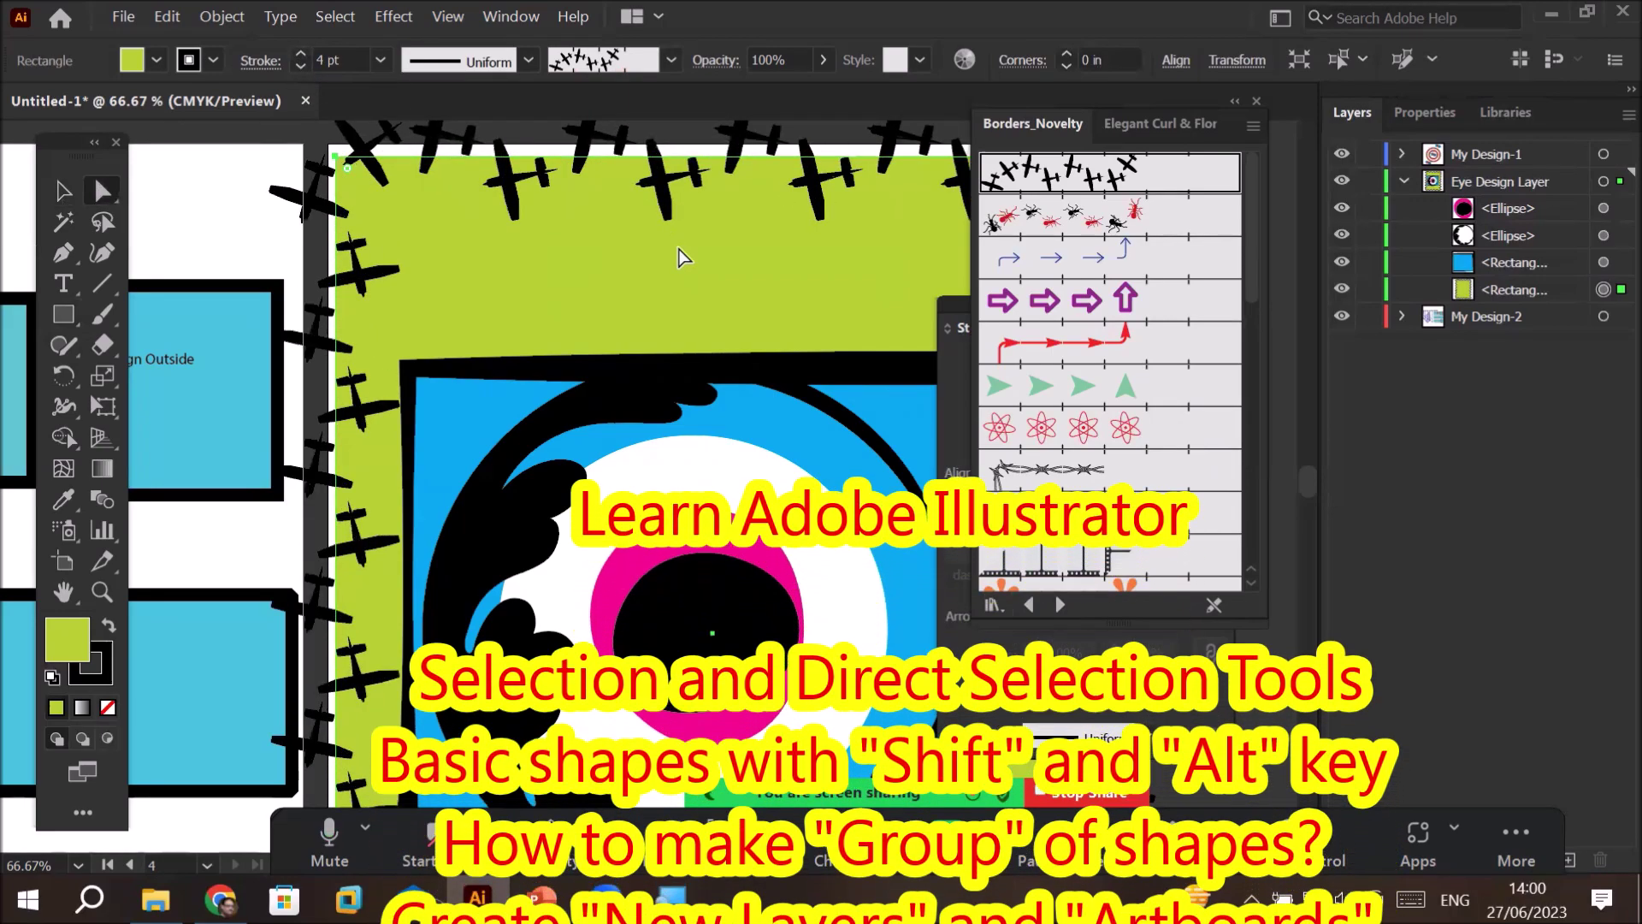
scroll(680, 256, "down", 2)
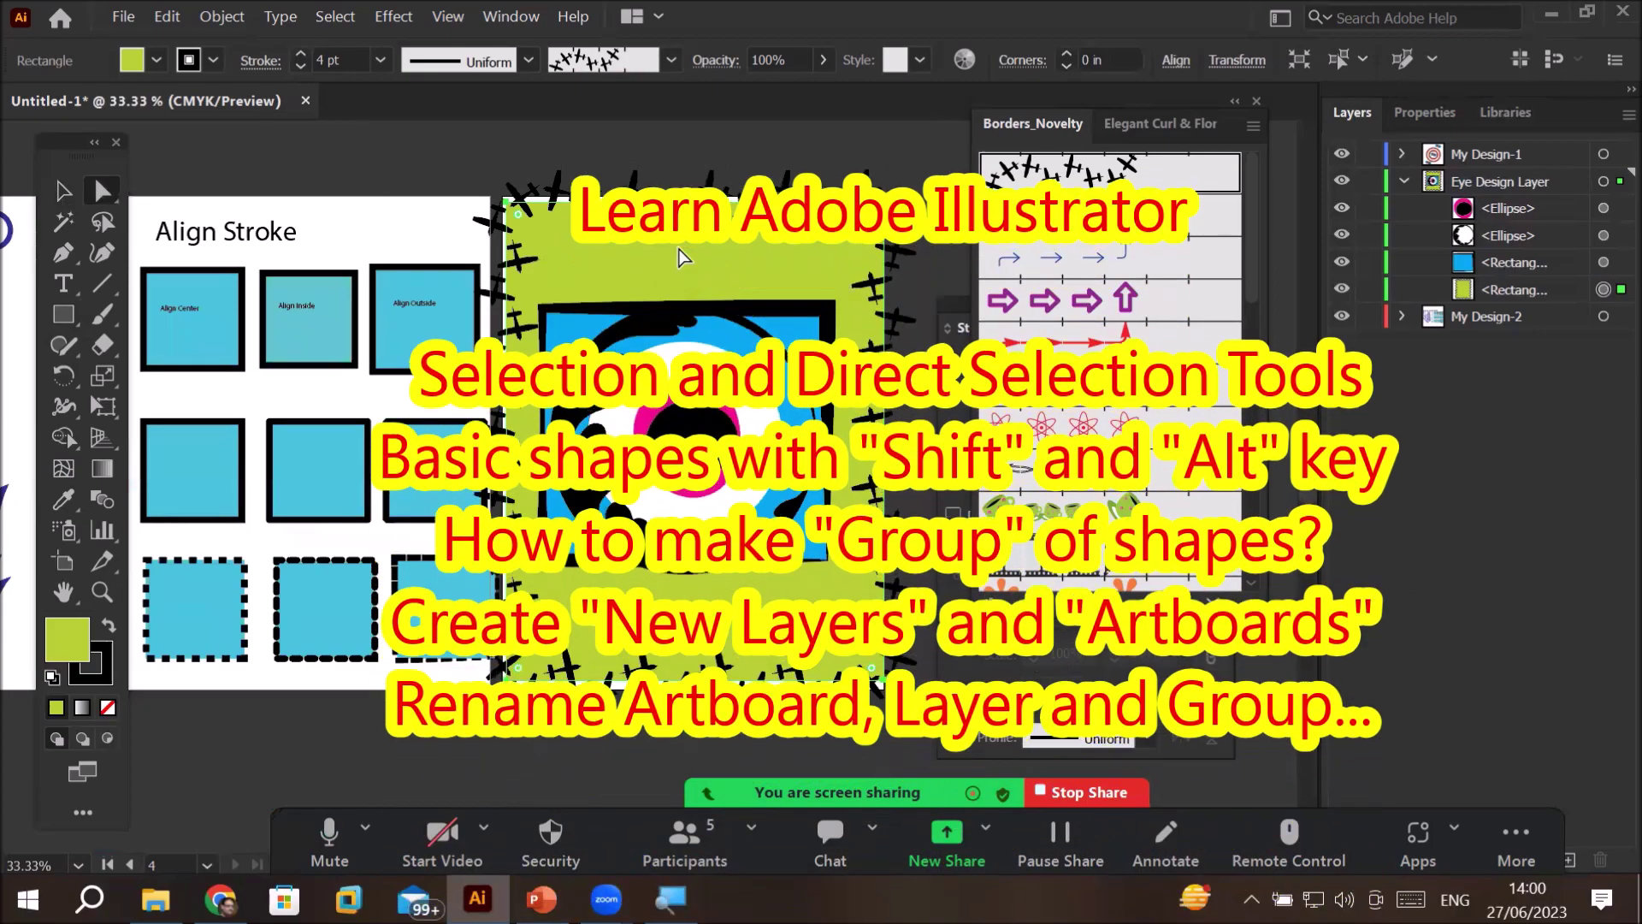